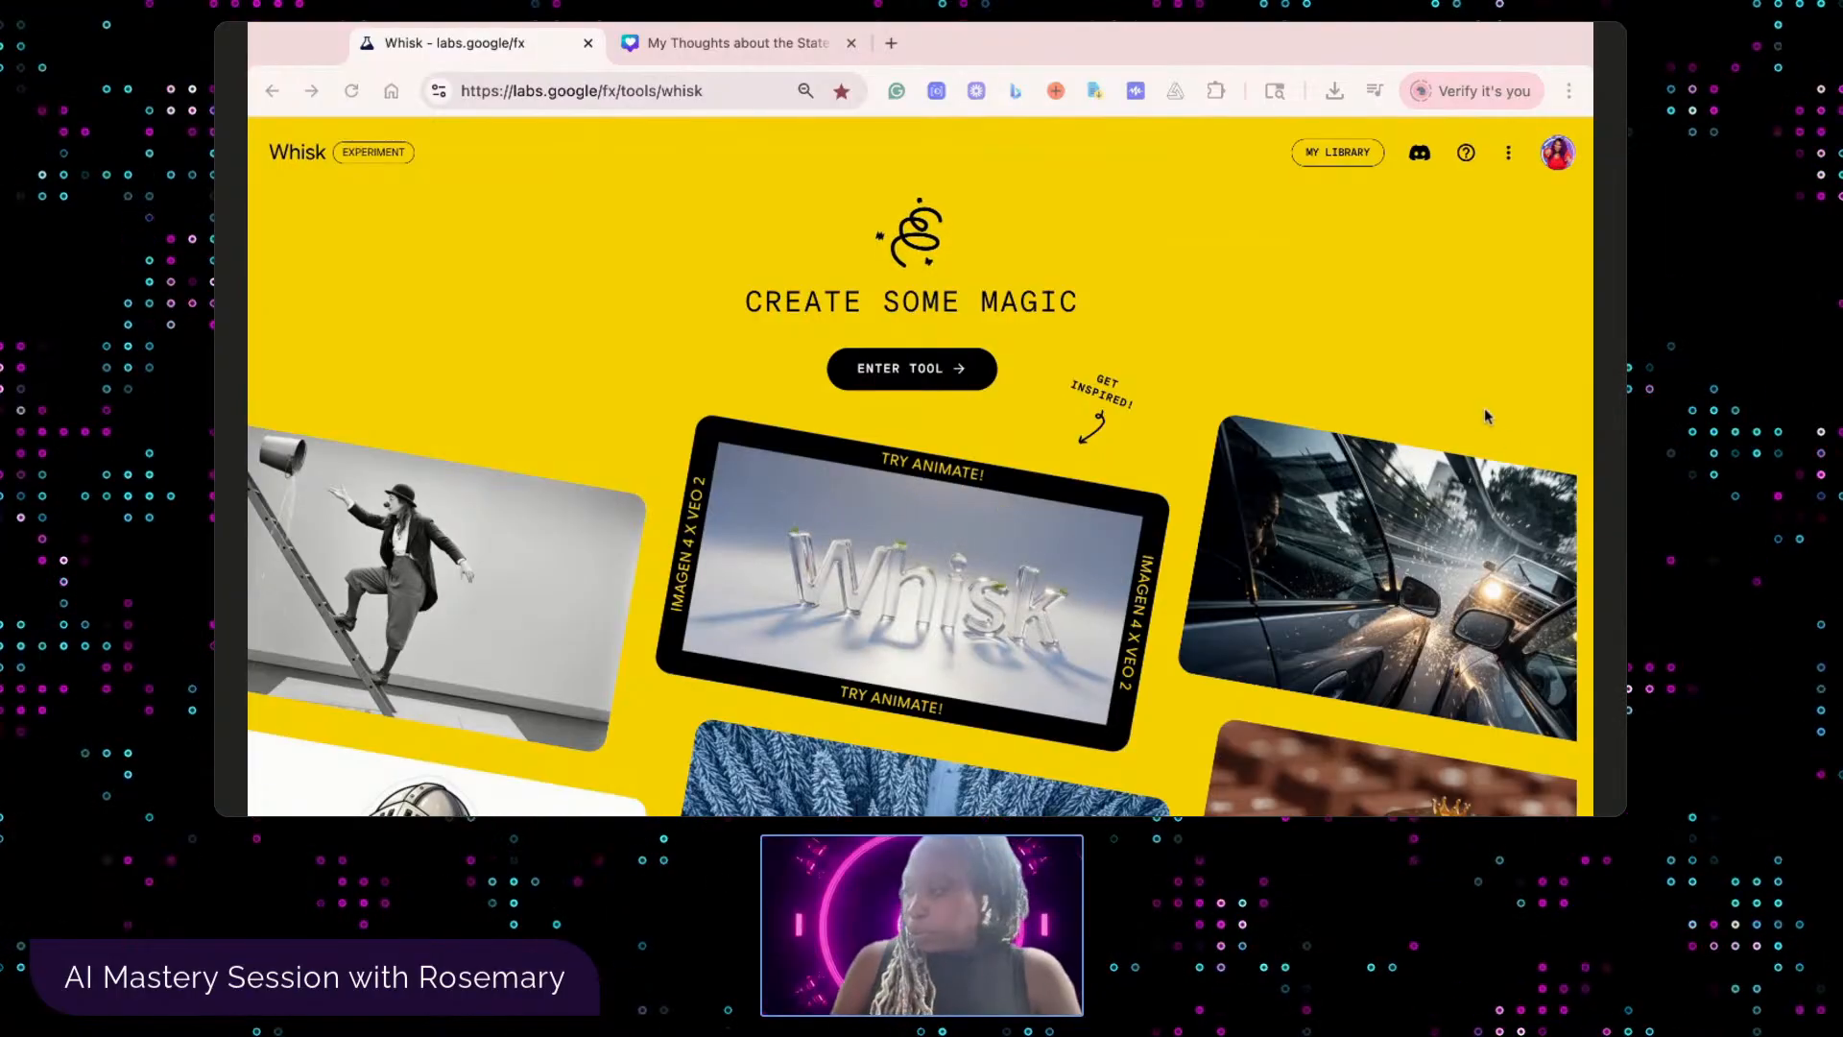
# - Enter Whisk's image tool and dismiss the welcome dialogs and the Whisk Animate announcement
pyautogui.click(930, 385)
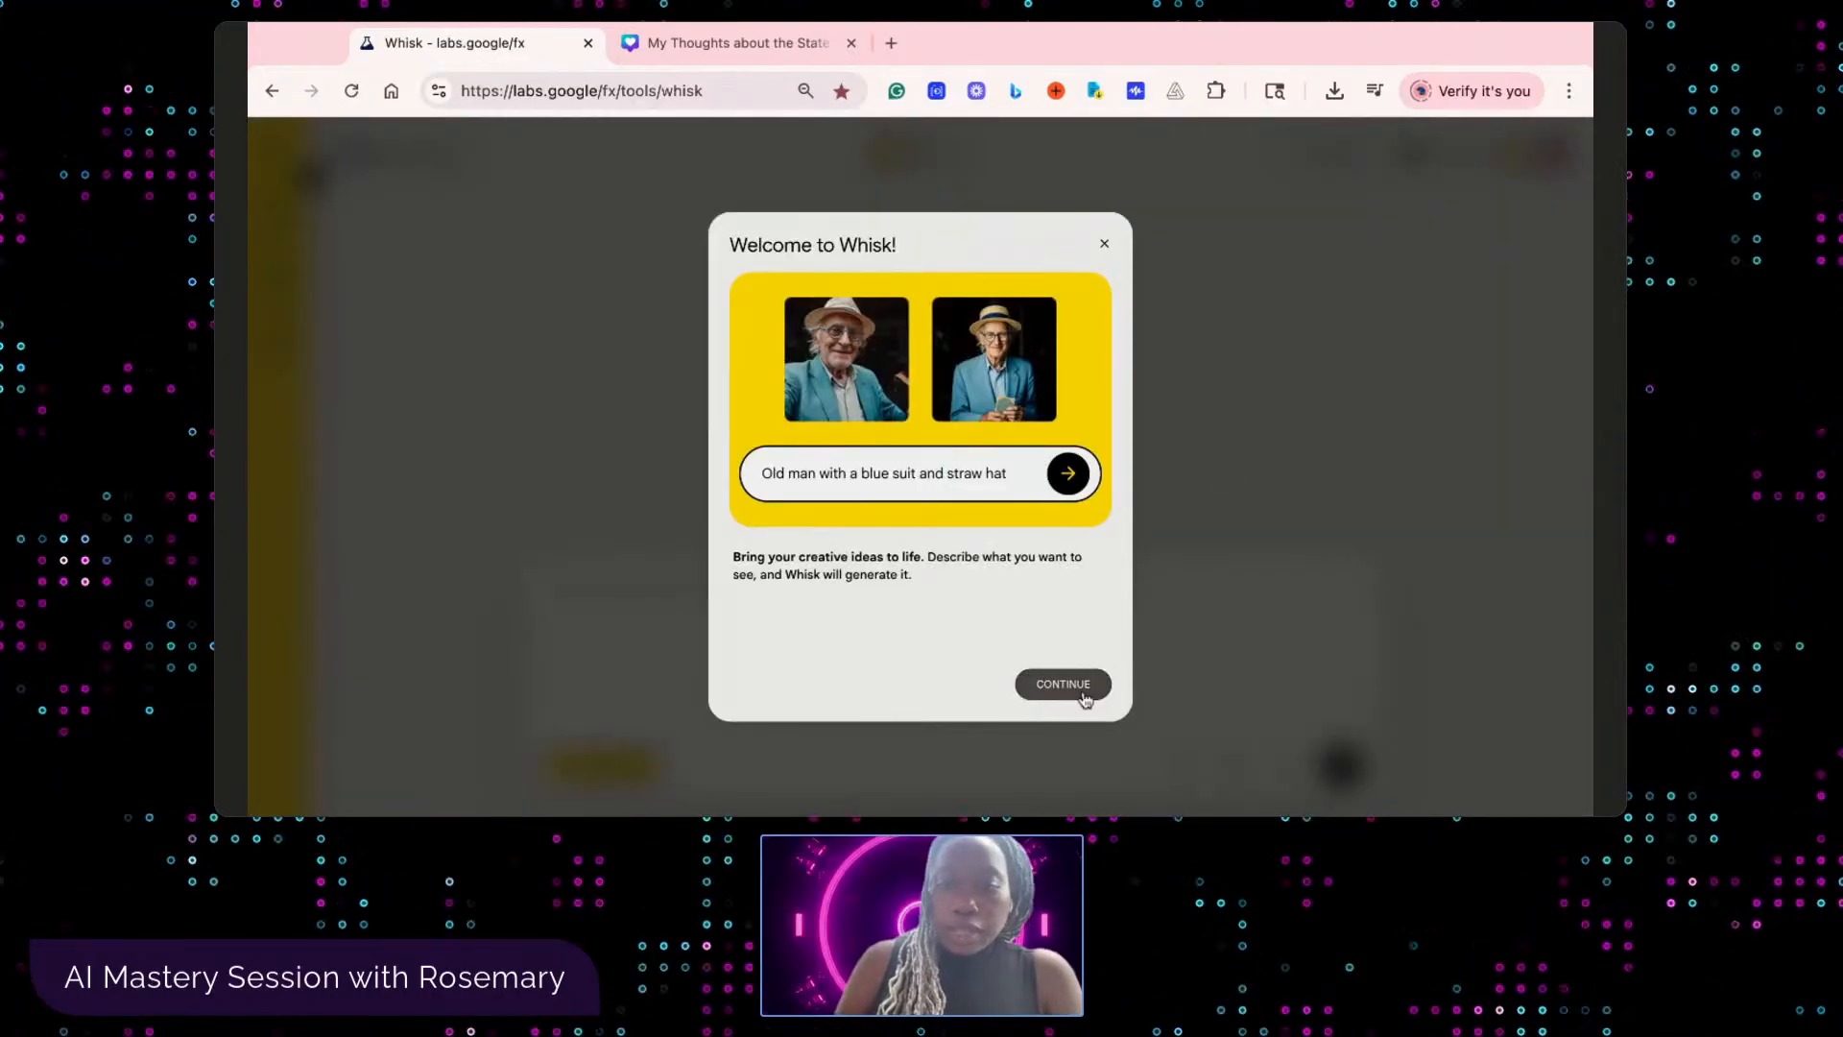
pyautogui.click(1085, 699)
pyautogui.click(1086, 698)
pyautogui.click(1083, 693)
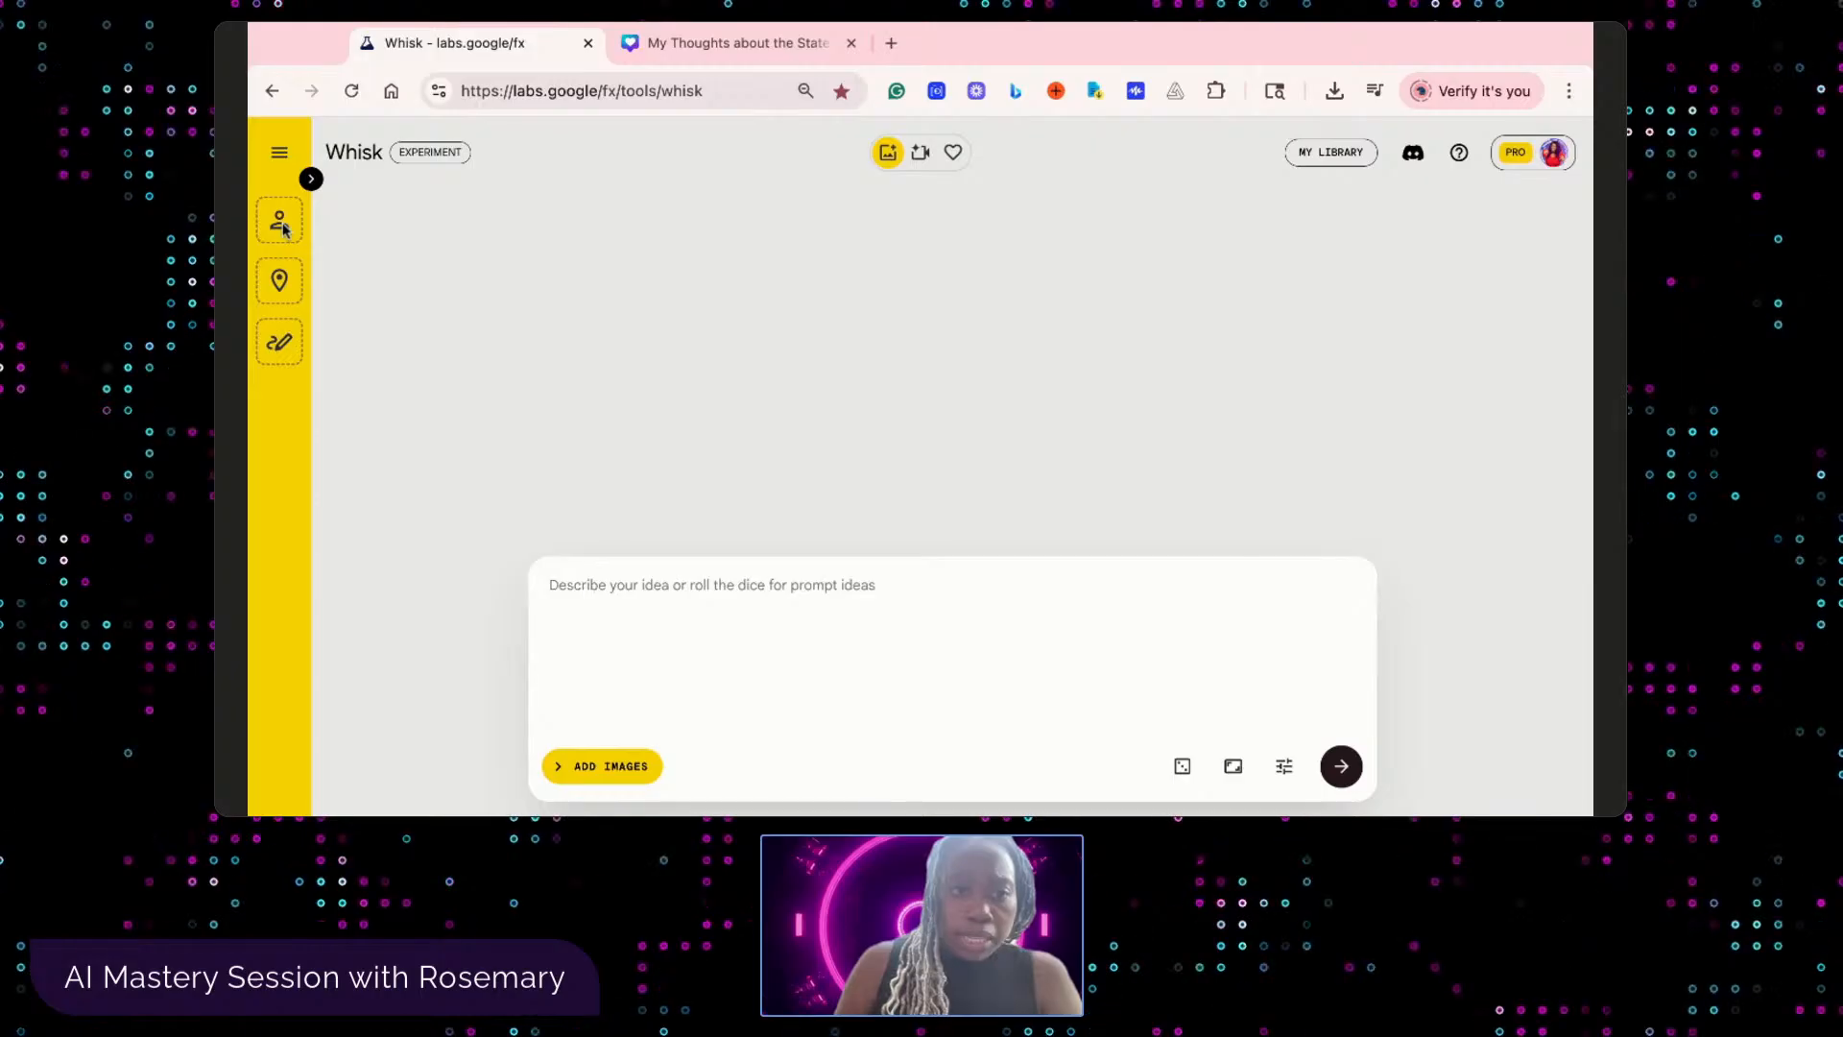
# - Check and close the Settings panel, then expand the empty Subject, Scene and Style slots
pyautogui.click(589, 587)
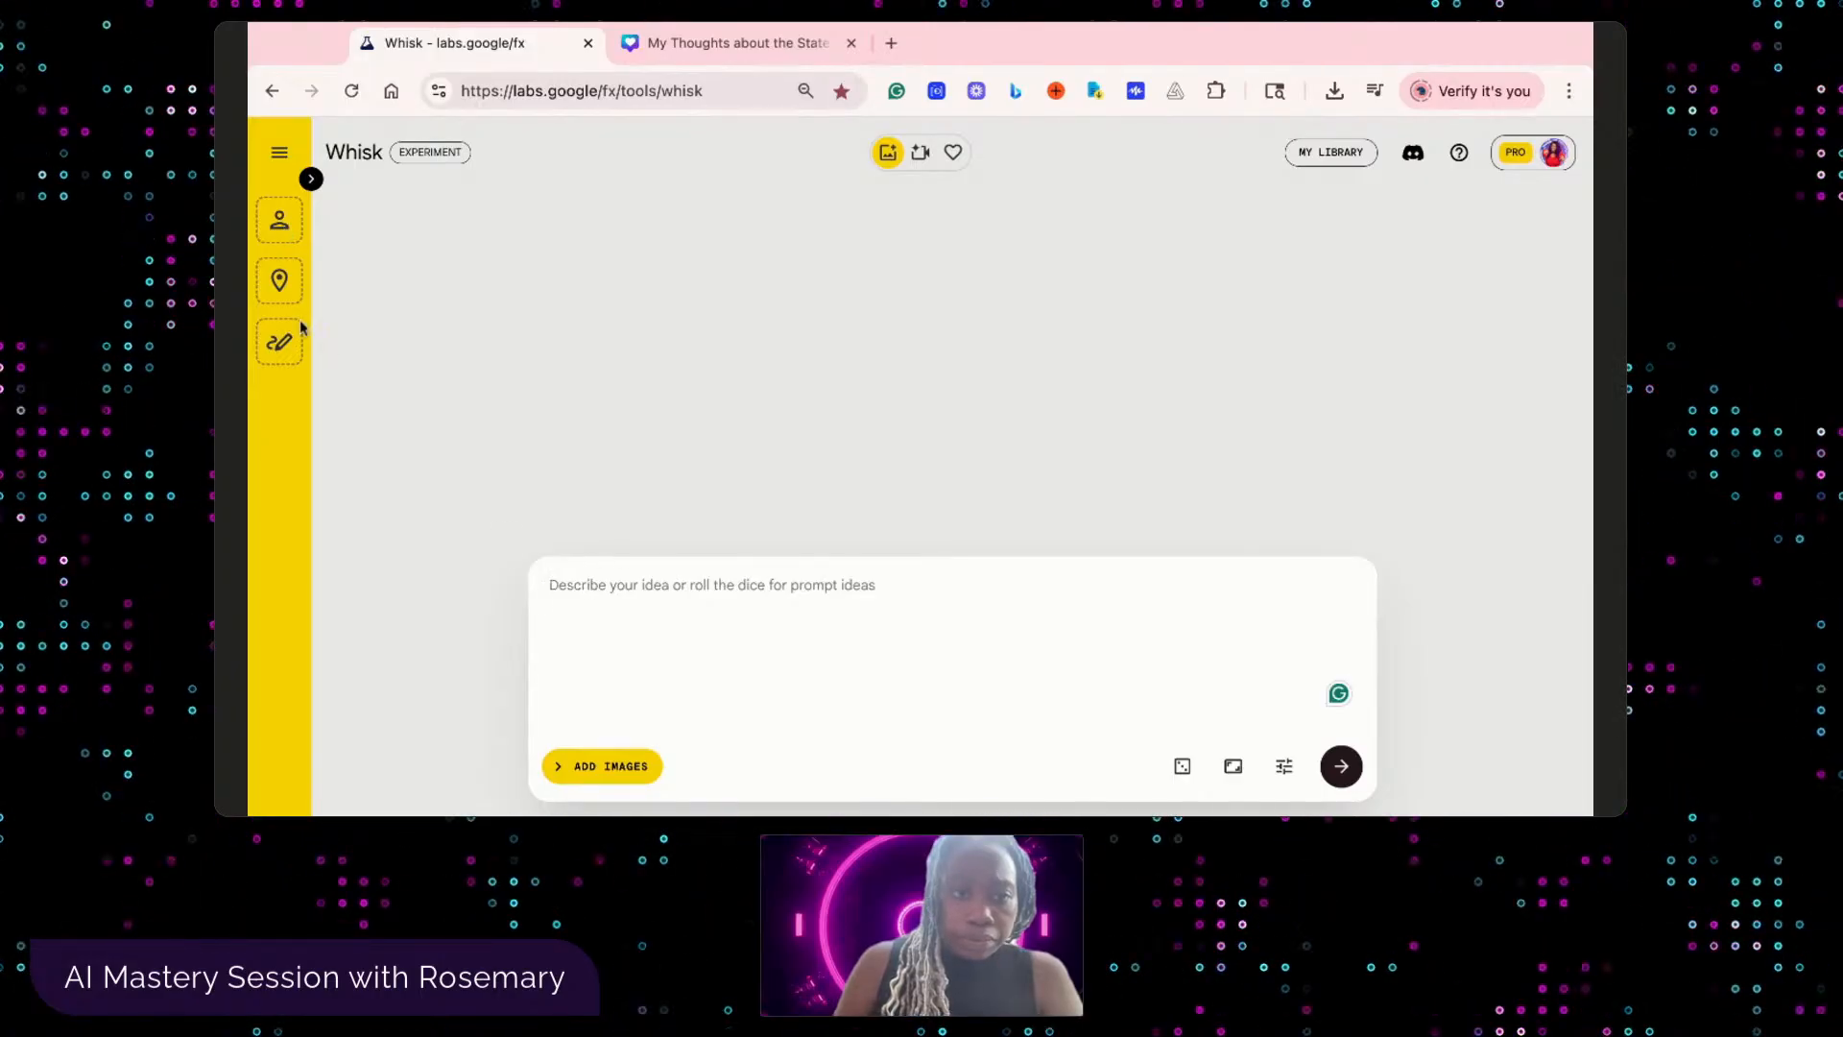
pyautogui.click(279, 152)
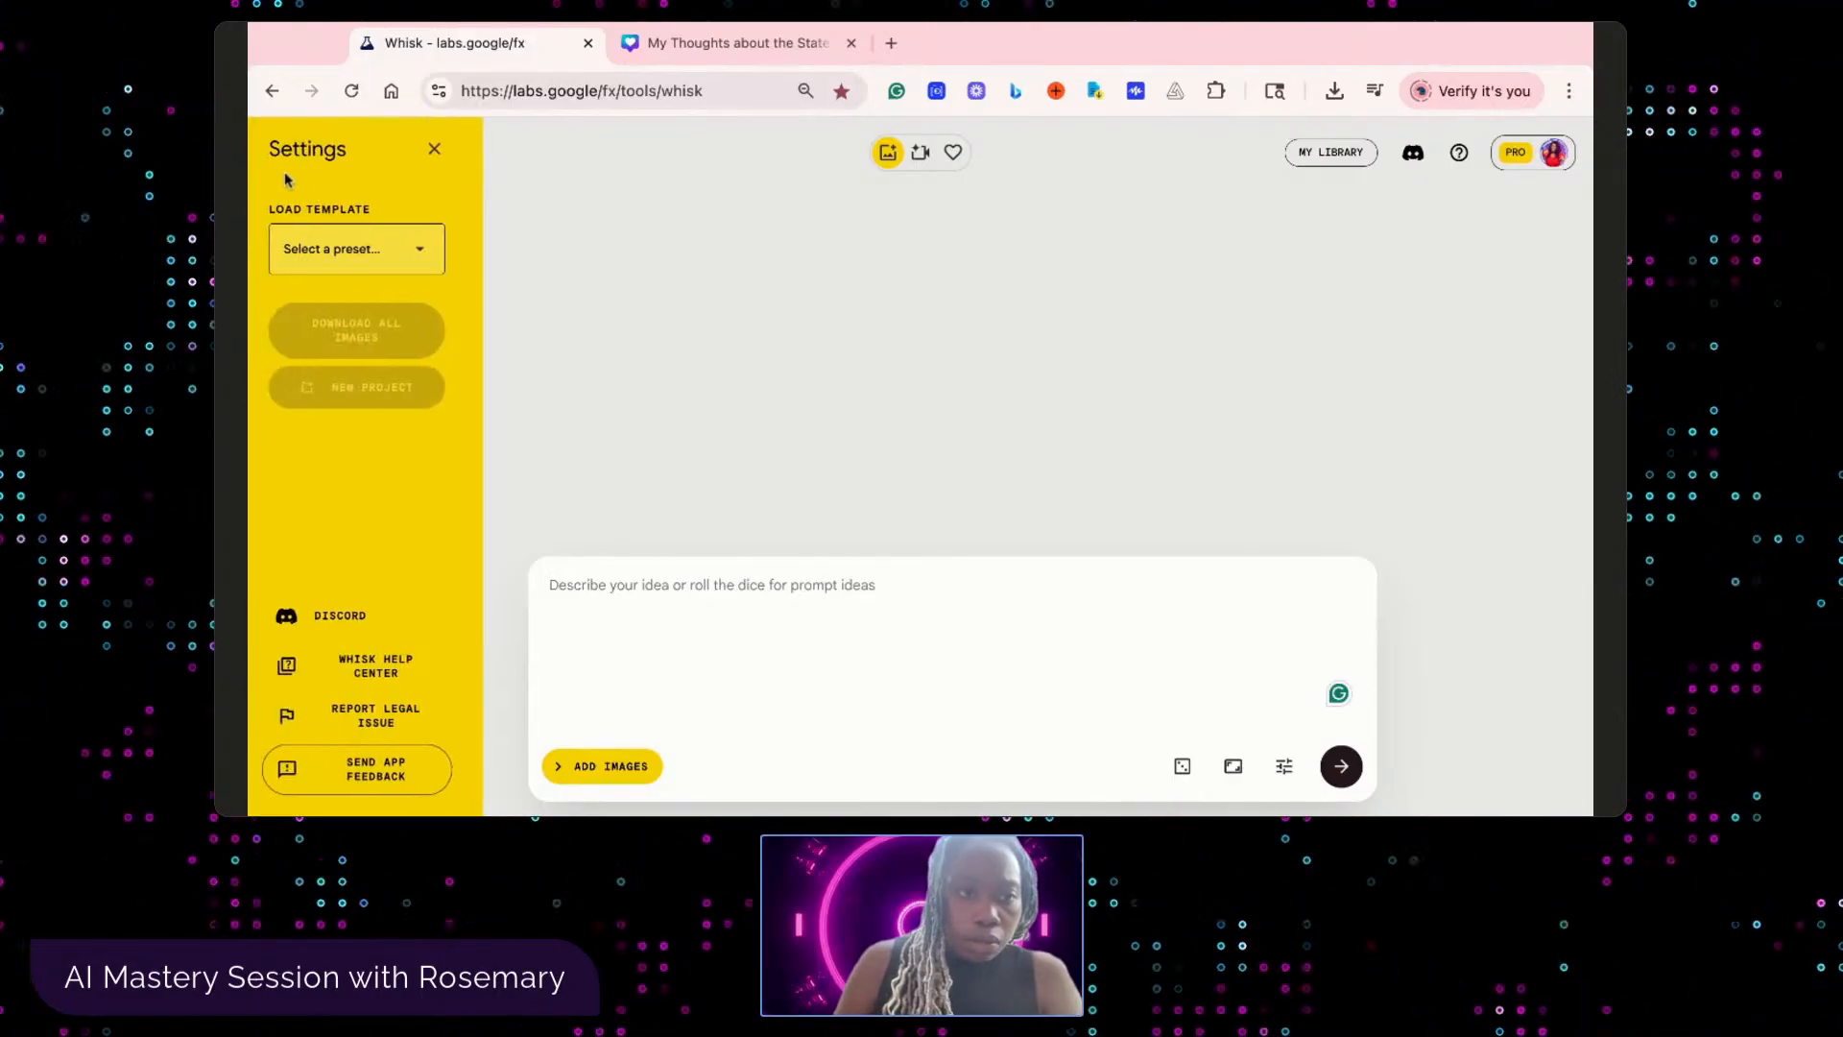
pyautogui.click(501, 309)
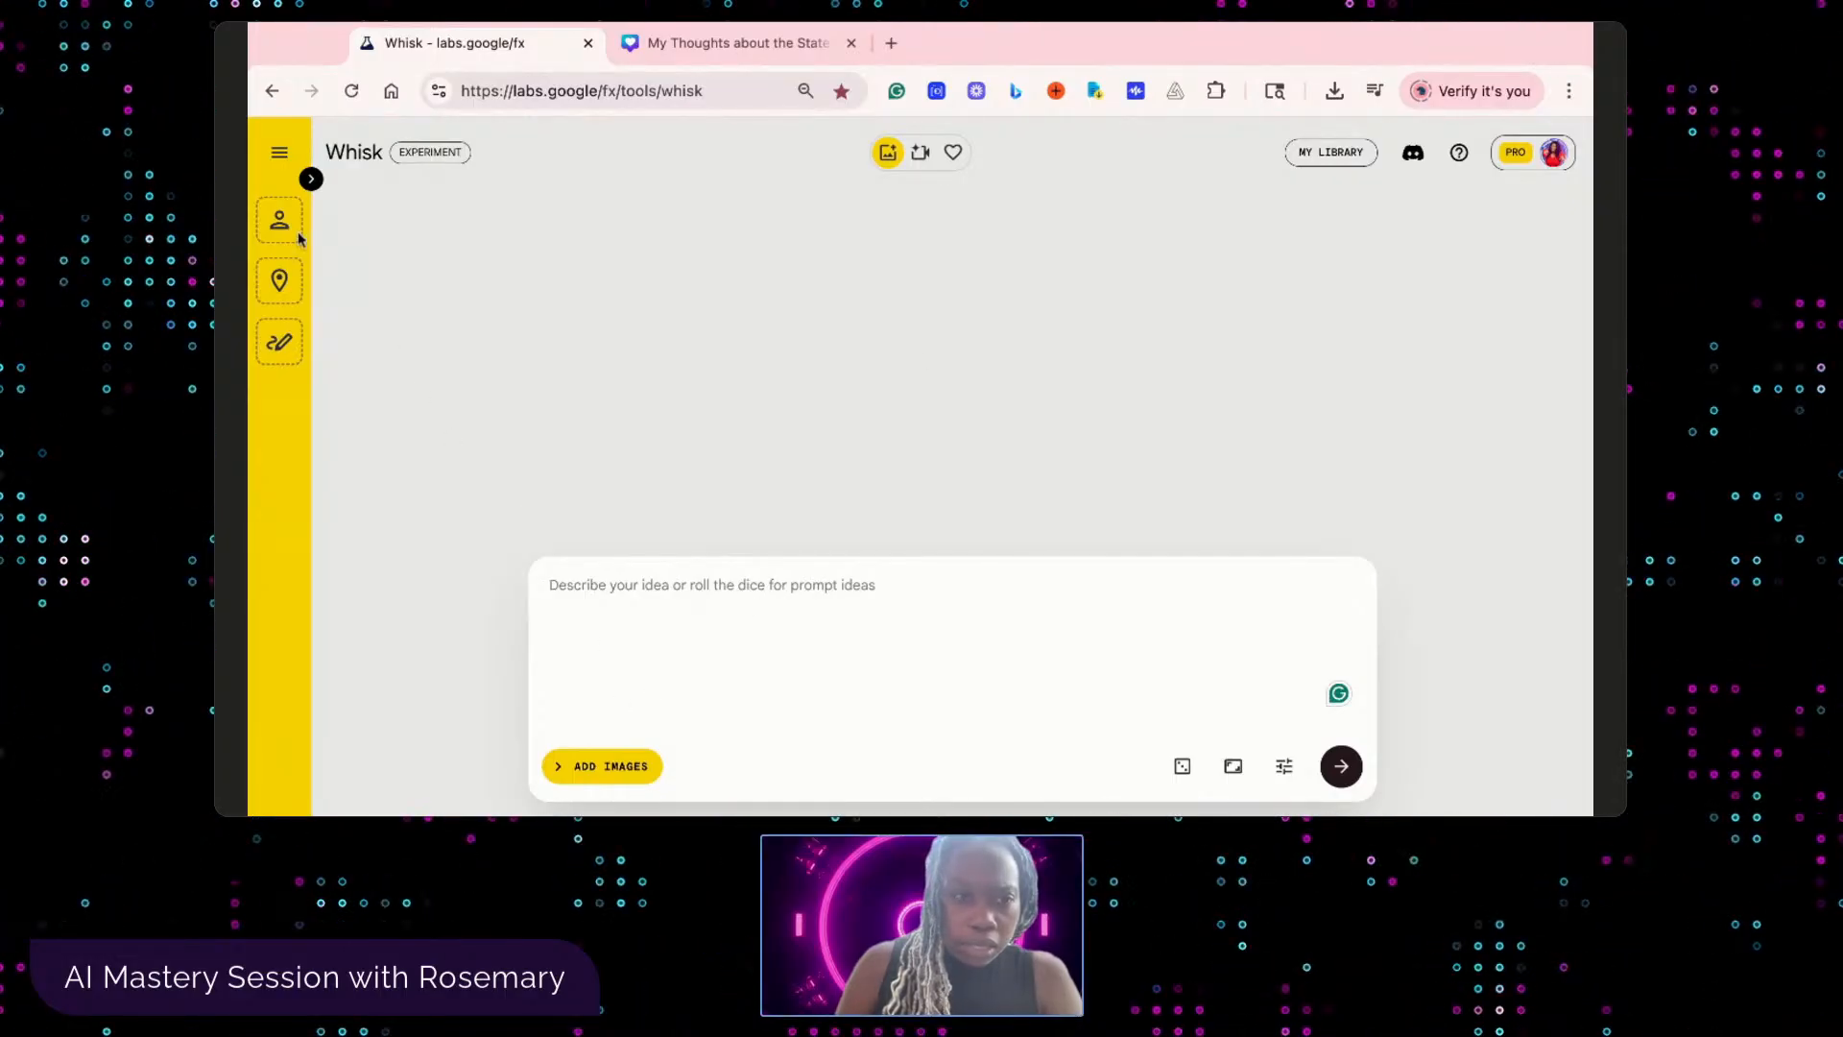
pyautogui.click(291, 432)
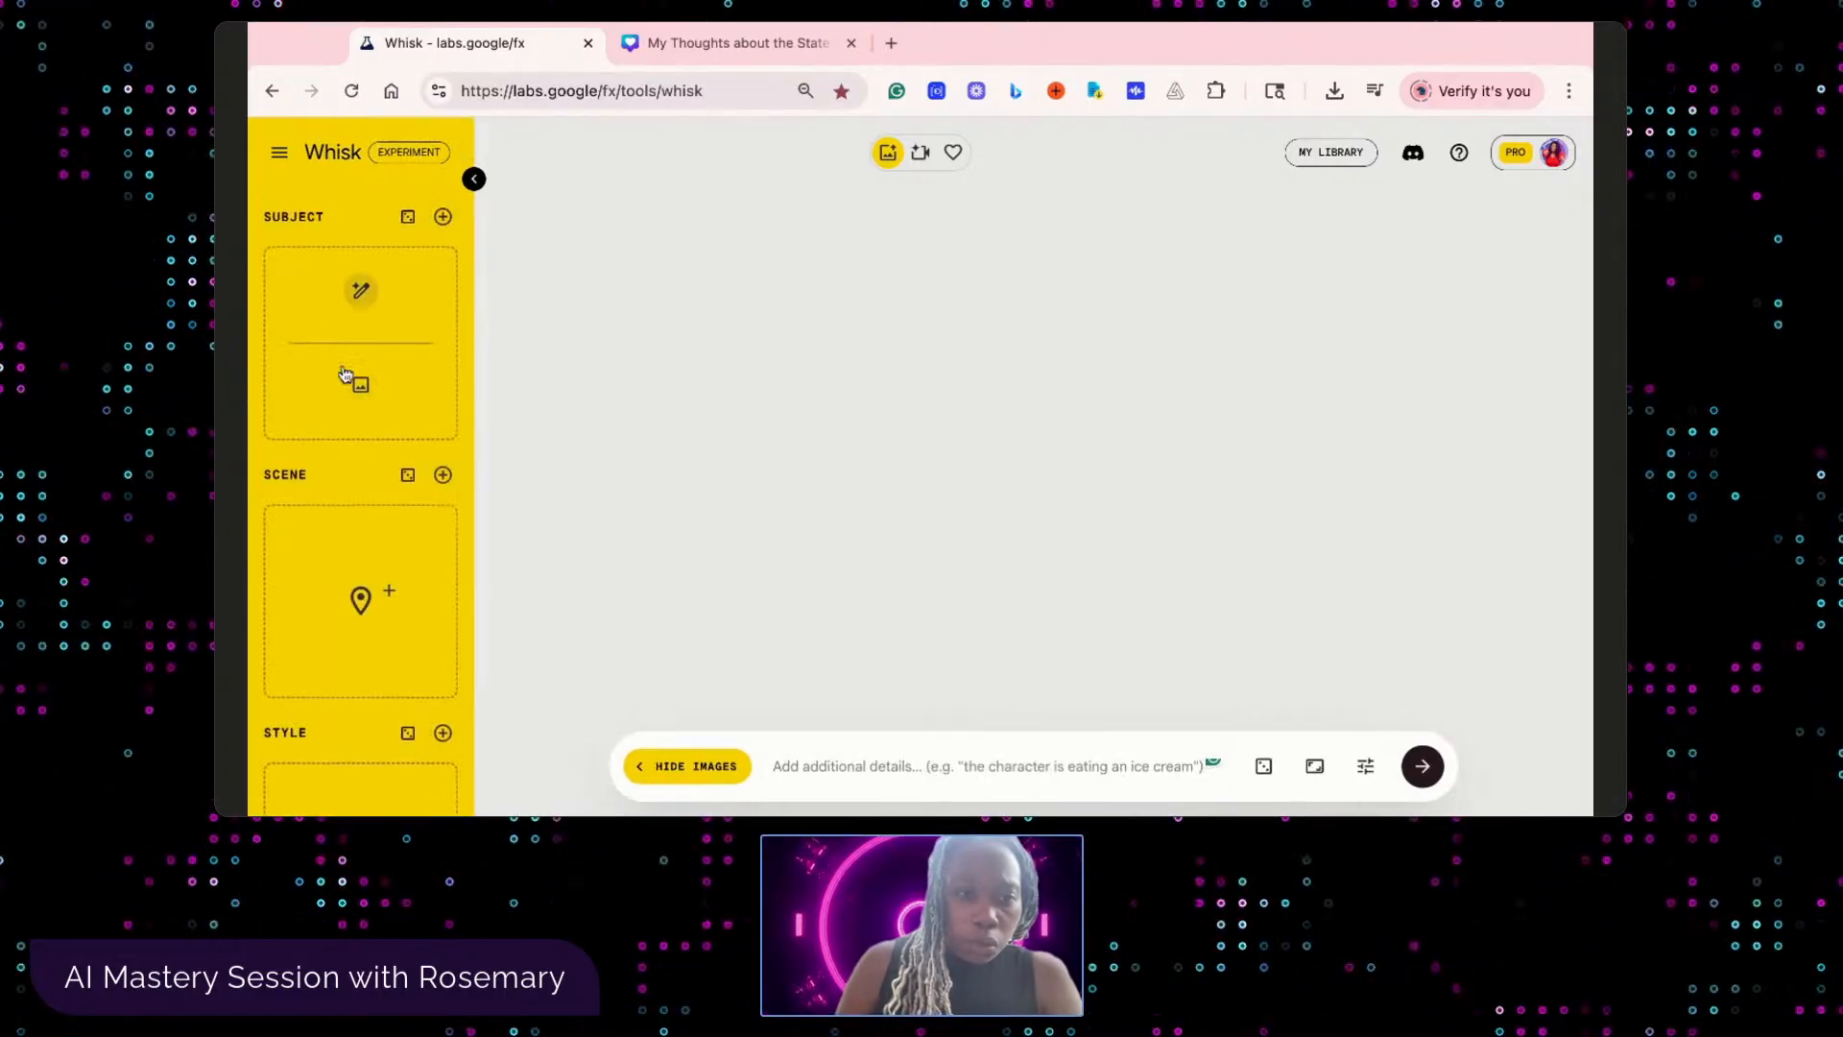
# - Generate a Subject image from text: a studio portrait of a young woman in a patterned sweater before bookshelves
pyautogui.moveTo(357, 294)
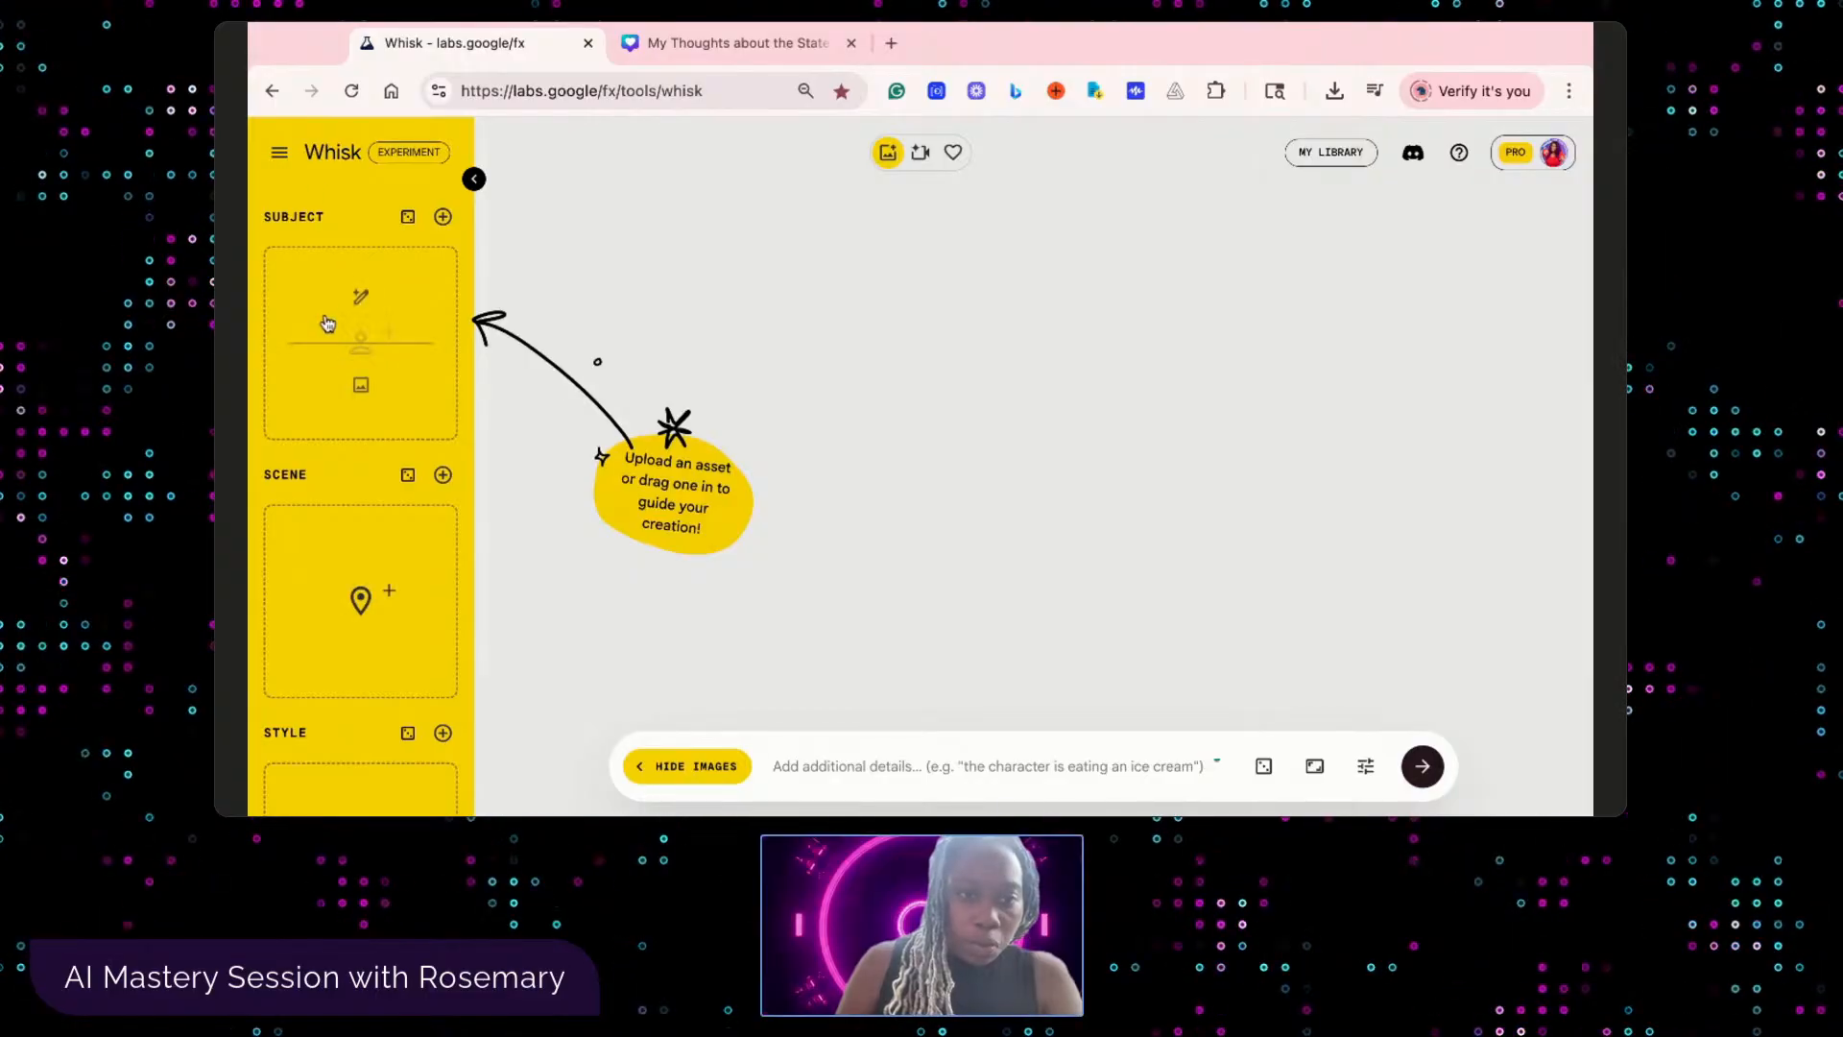
pyautogui.click(350, 294)
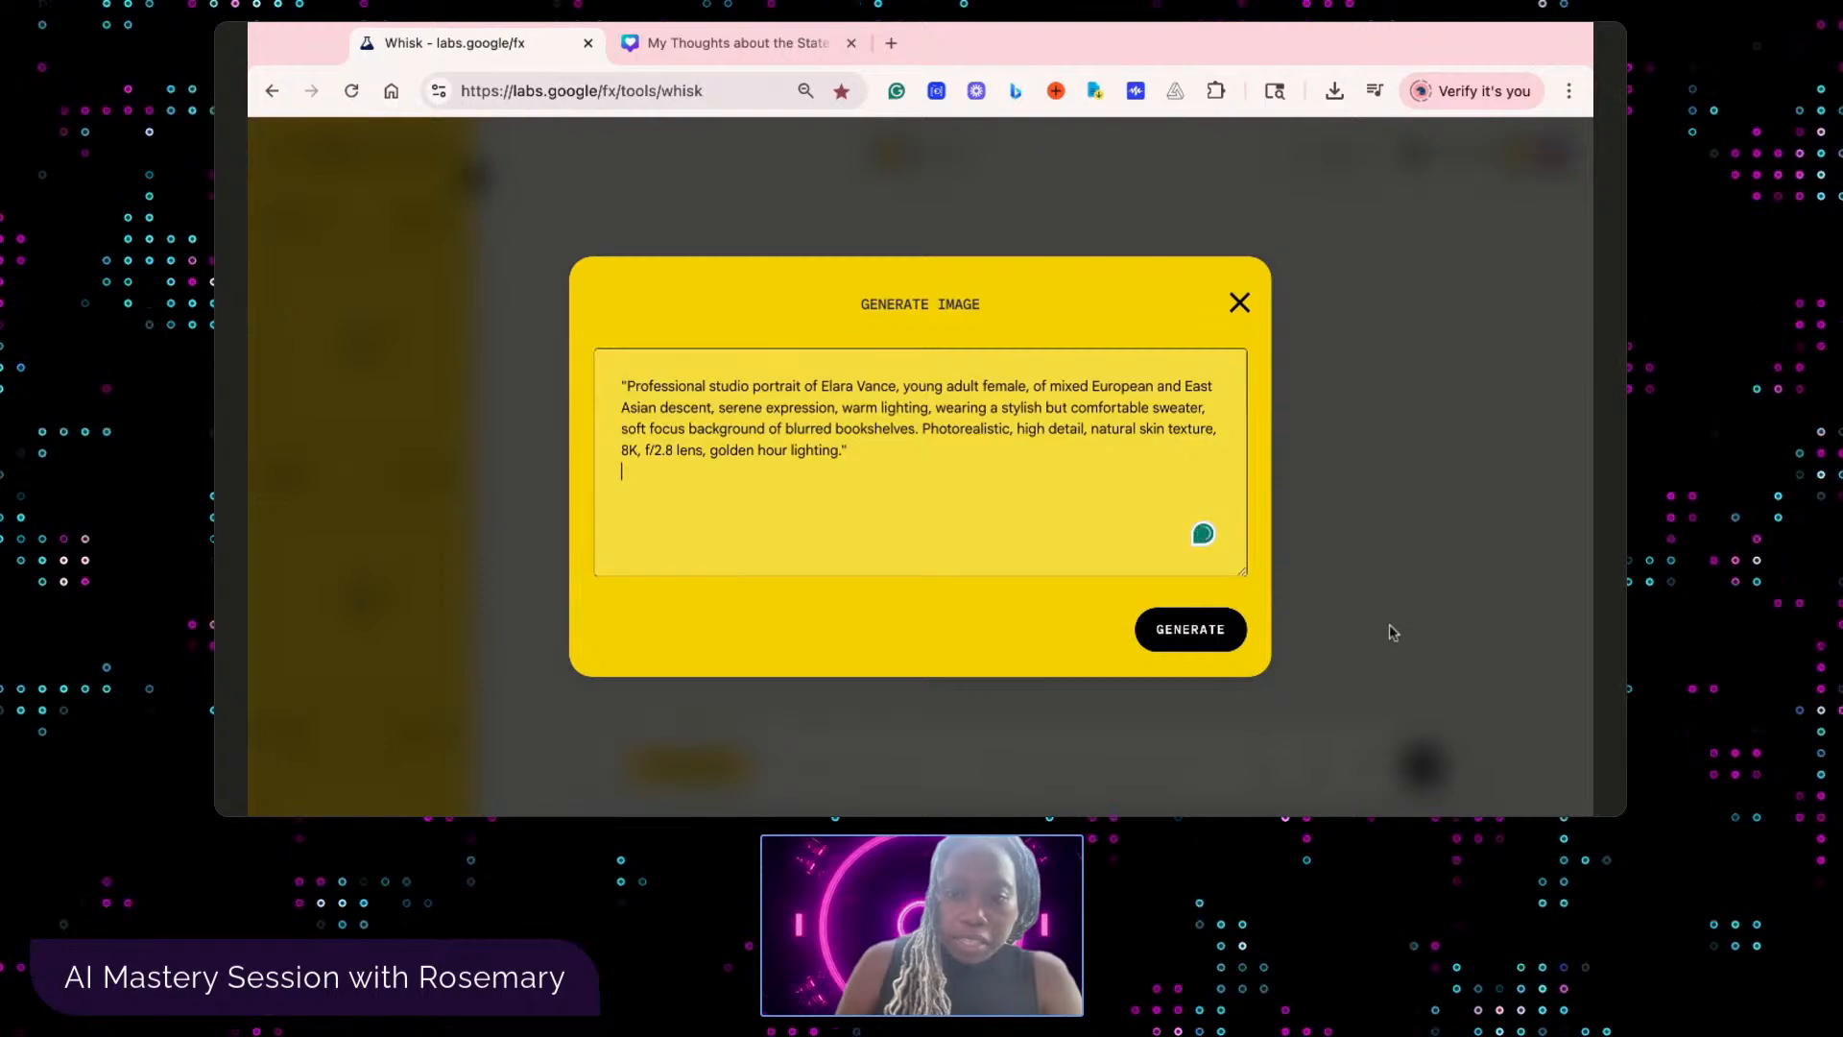
pyautogui.click(1224, 630)
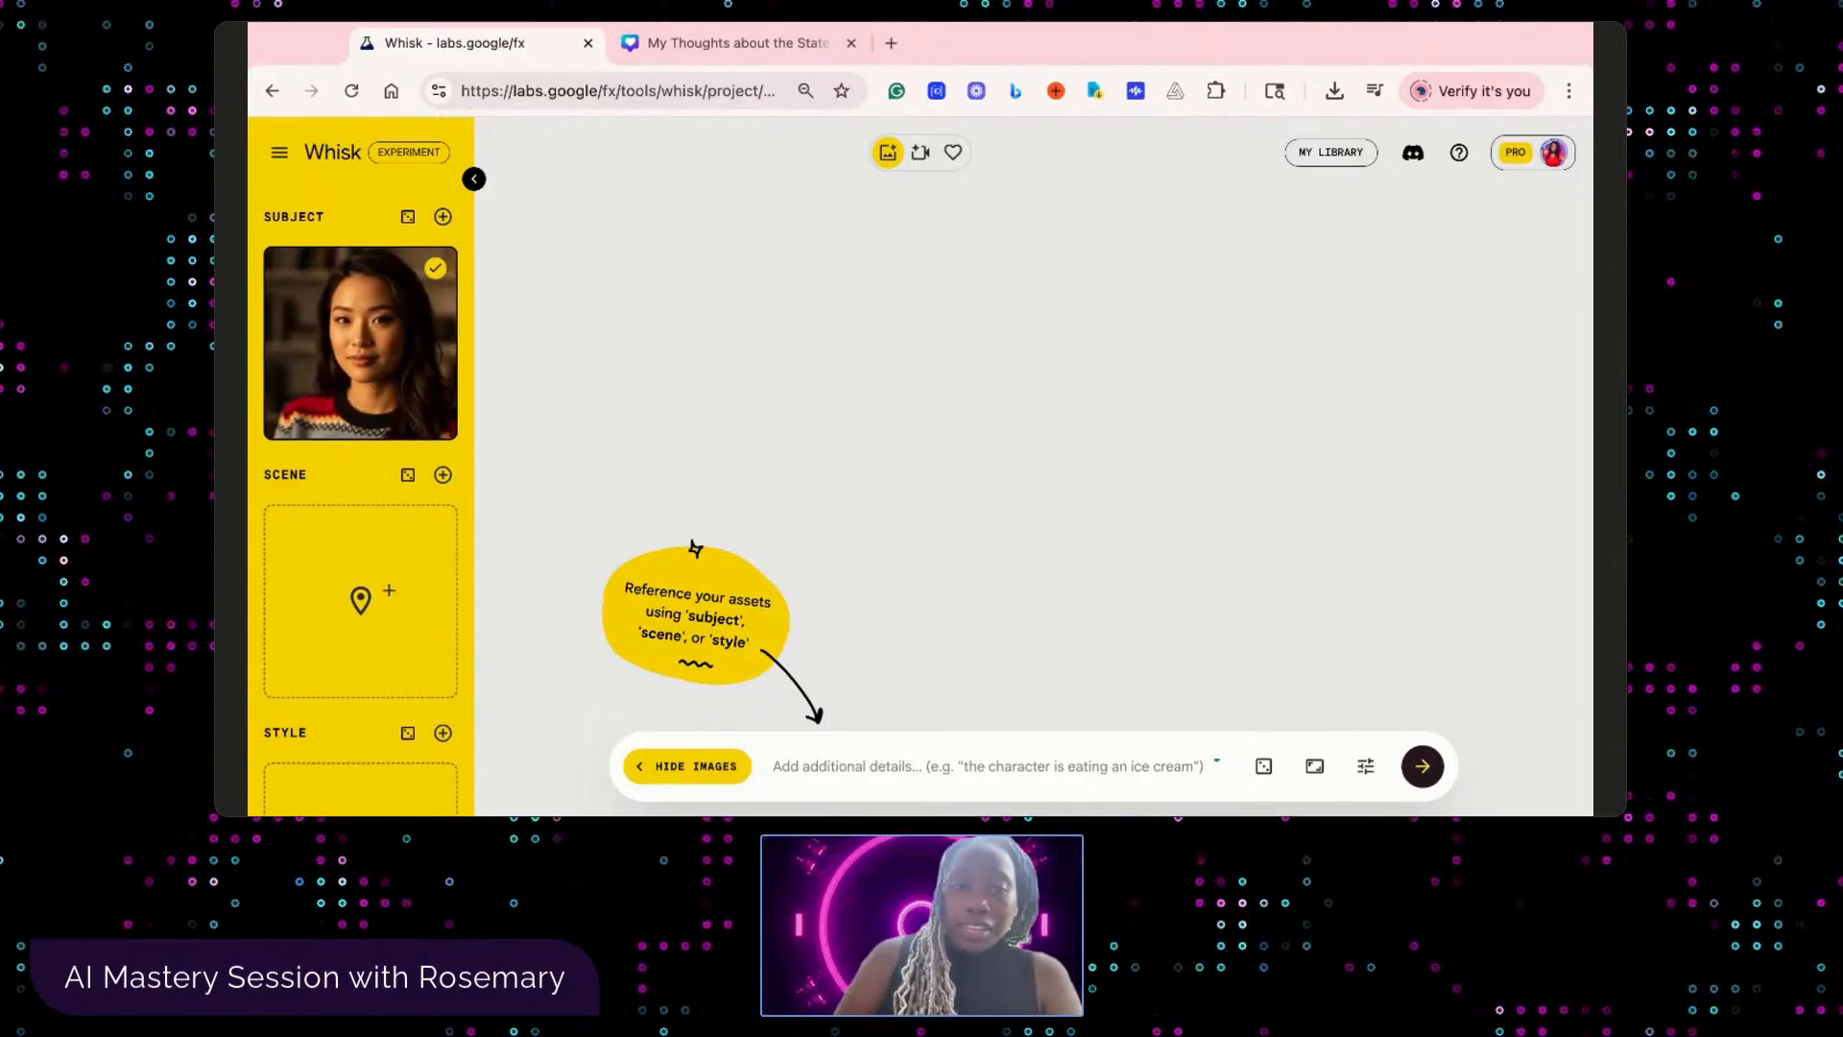
# - Narrow the browser window, uncheck the Subject portrait, and view then close its details
pyautogui.moveTo(248, 213); pyautogui.dragTo(475, 213)
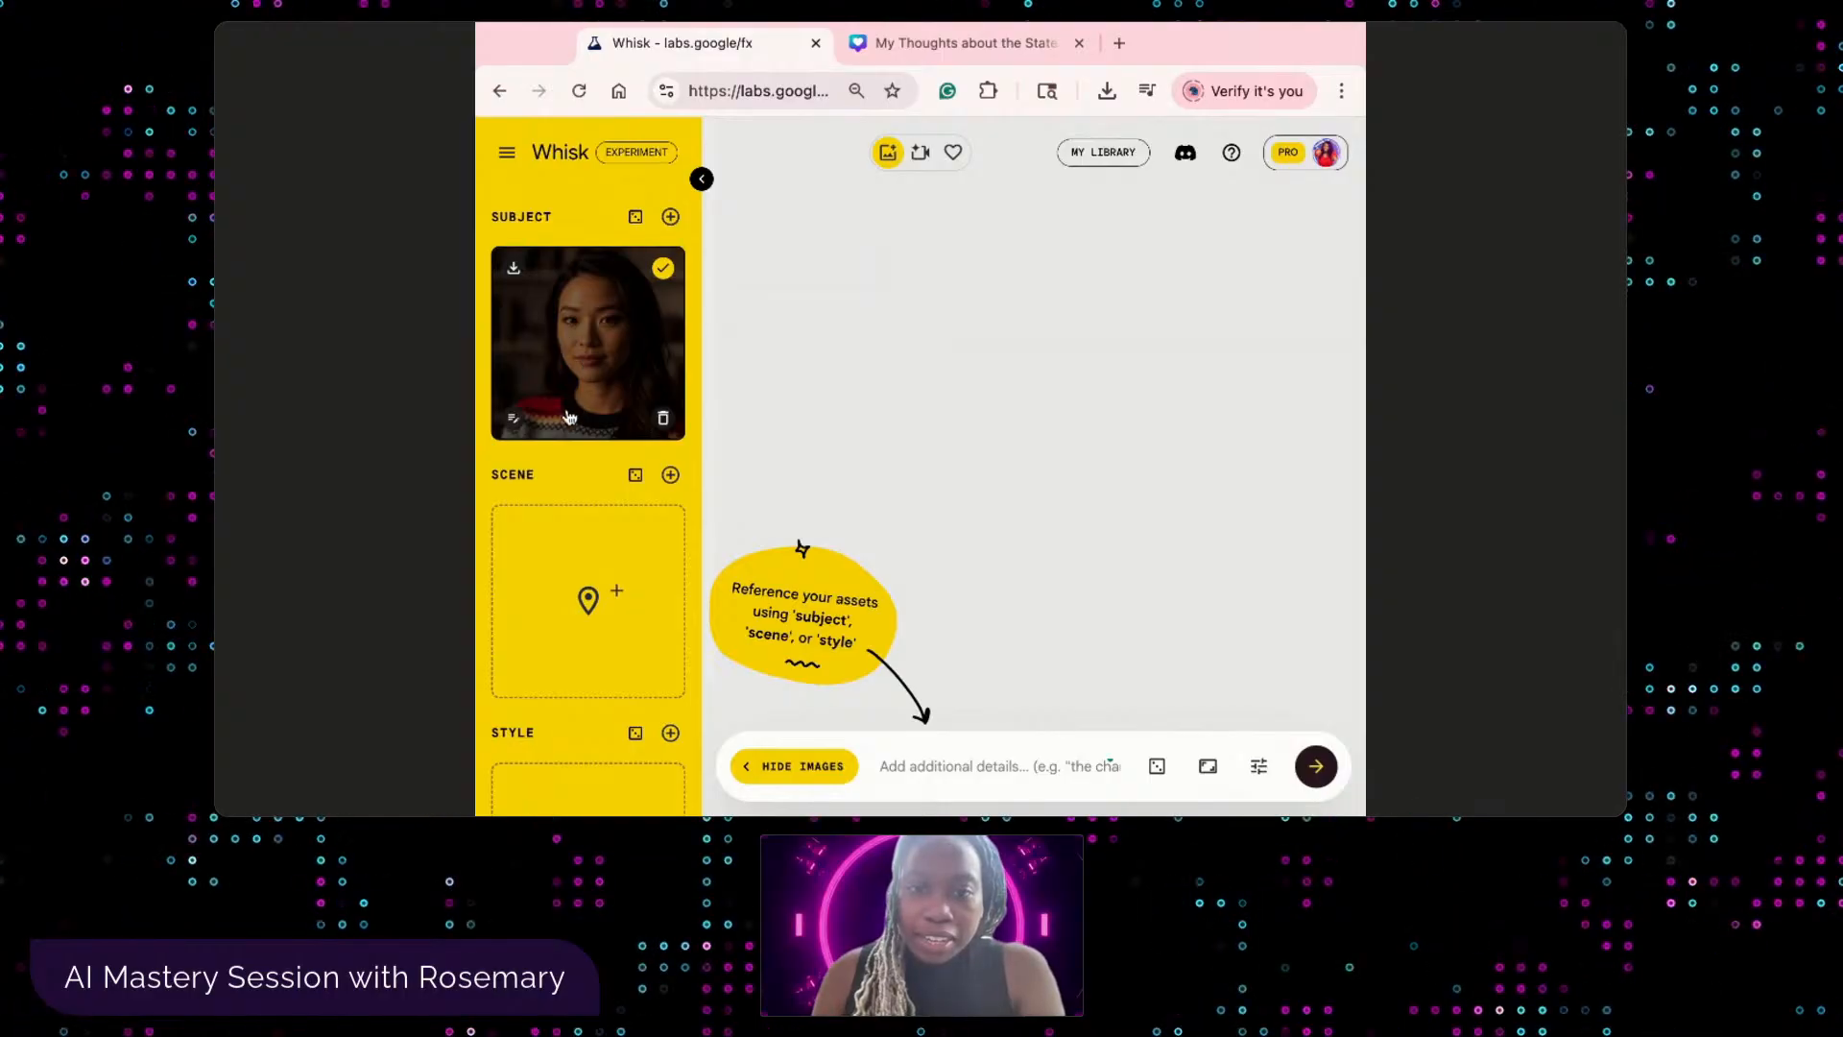
pyautogui.click(548, 376)
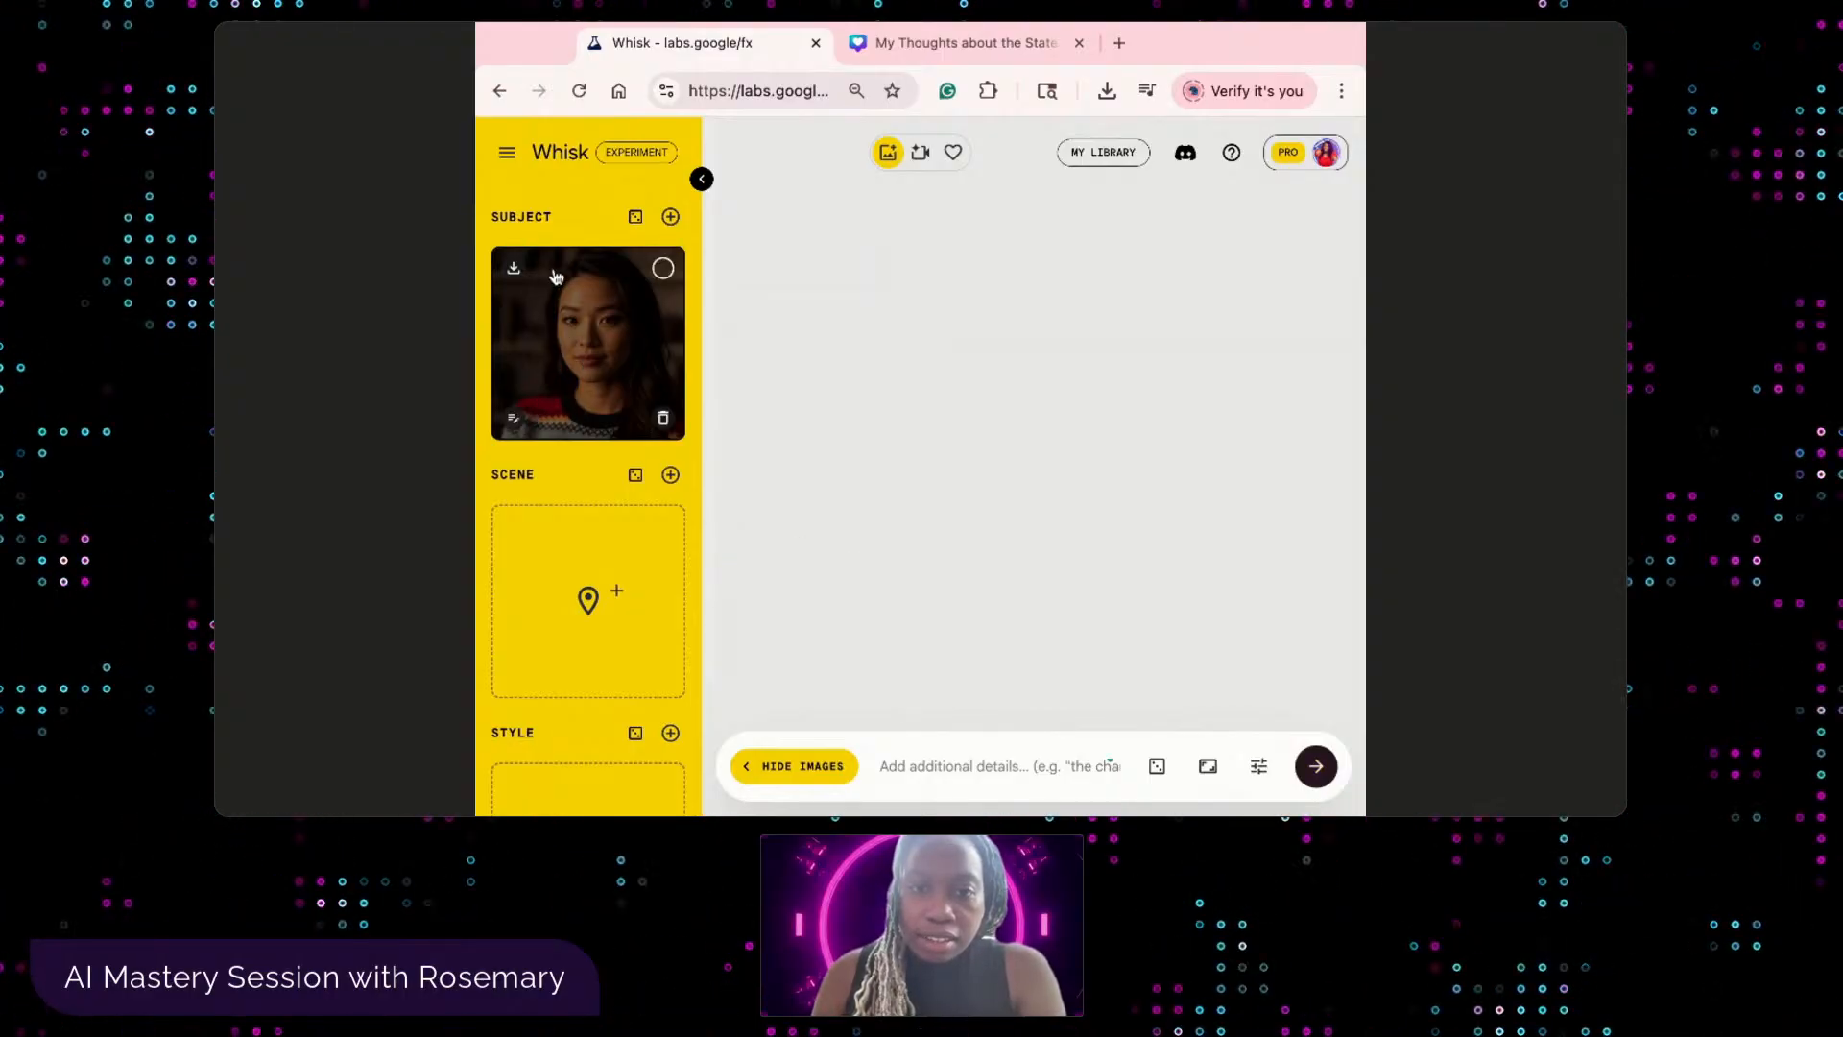
pyautogui.click(516, 419)
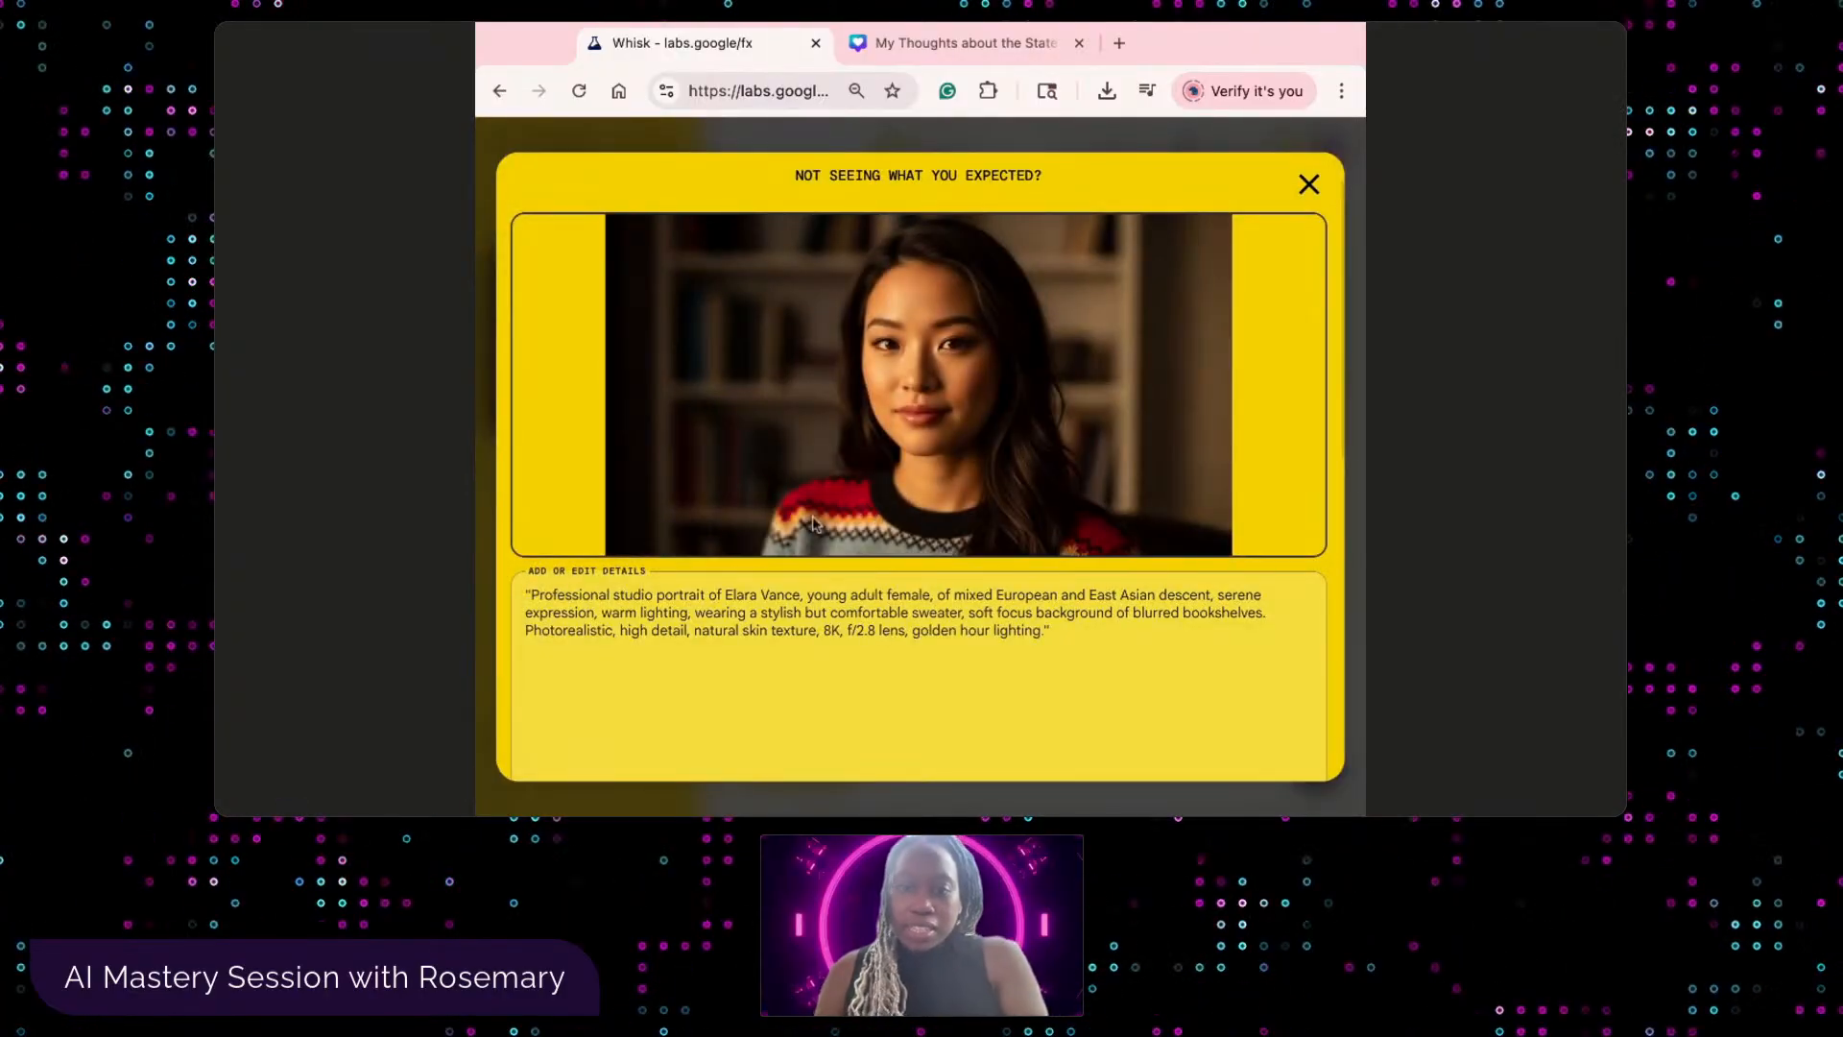
pyautogui.click(1309, 186)
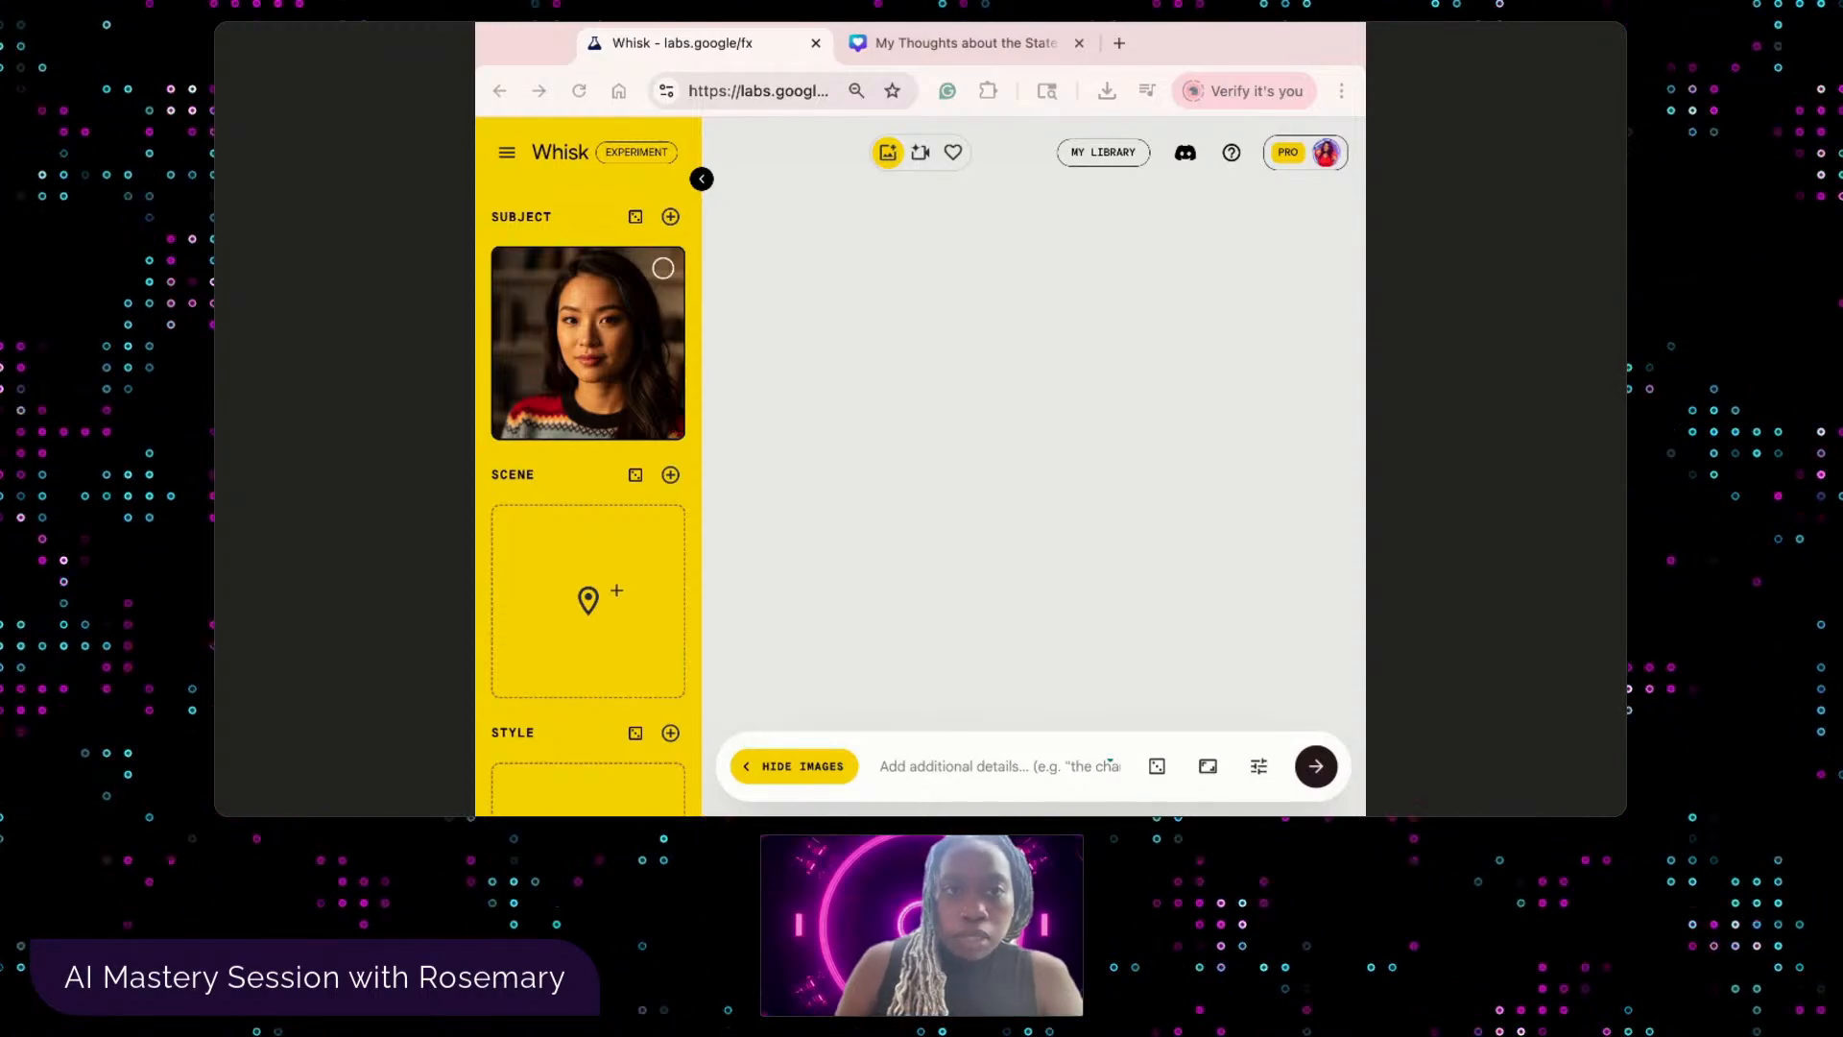
pyautogui.click(734, 48)
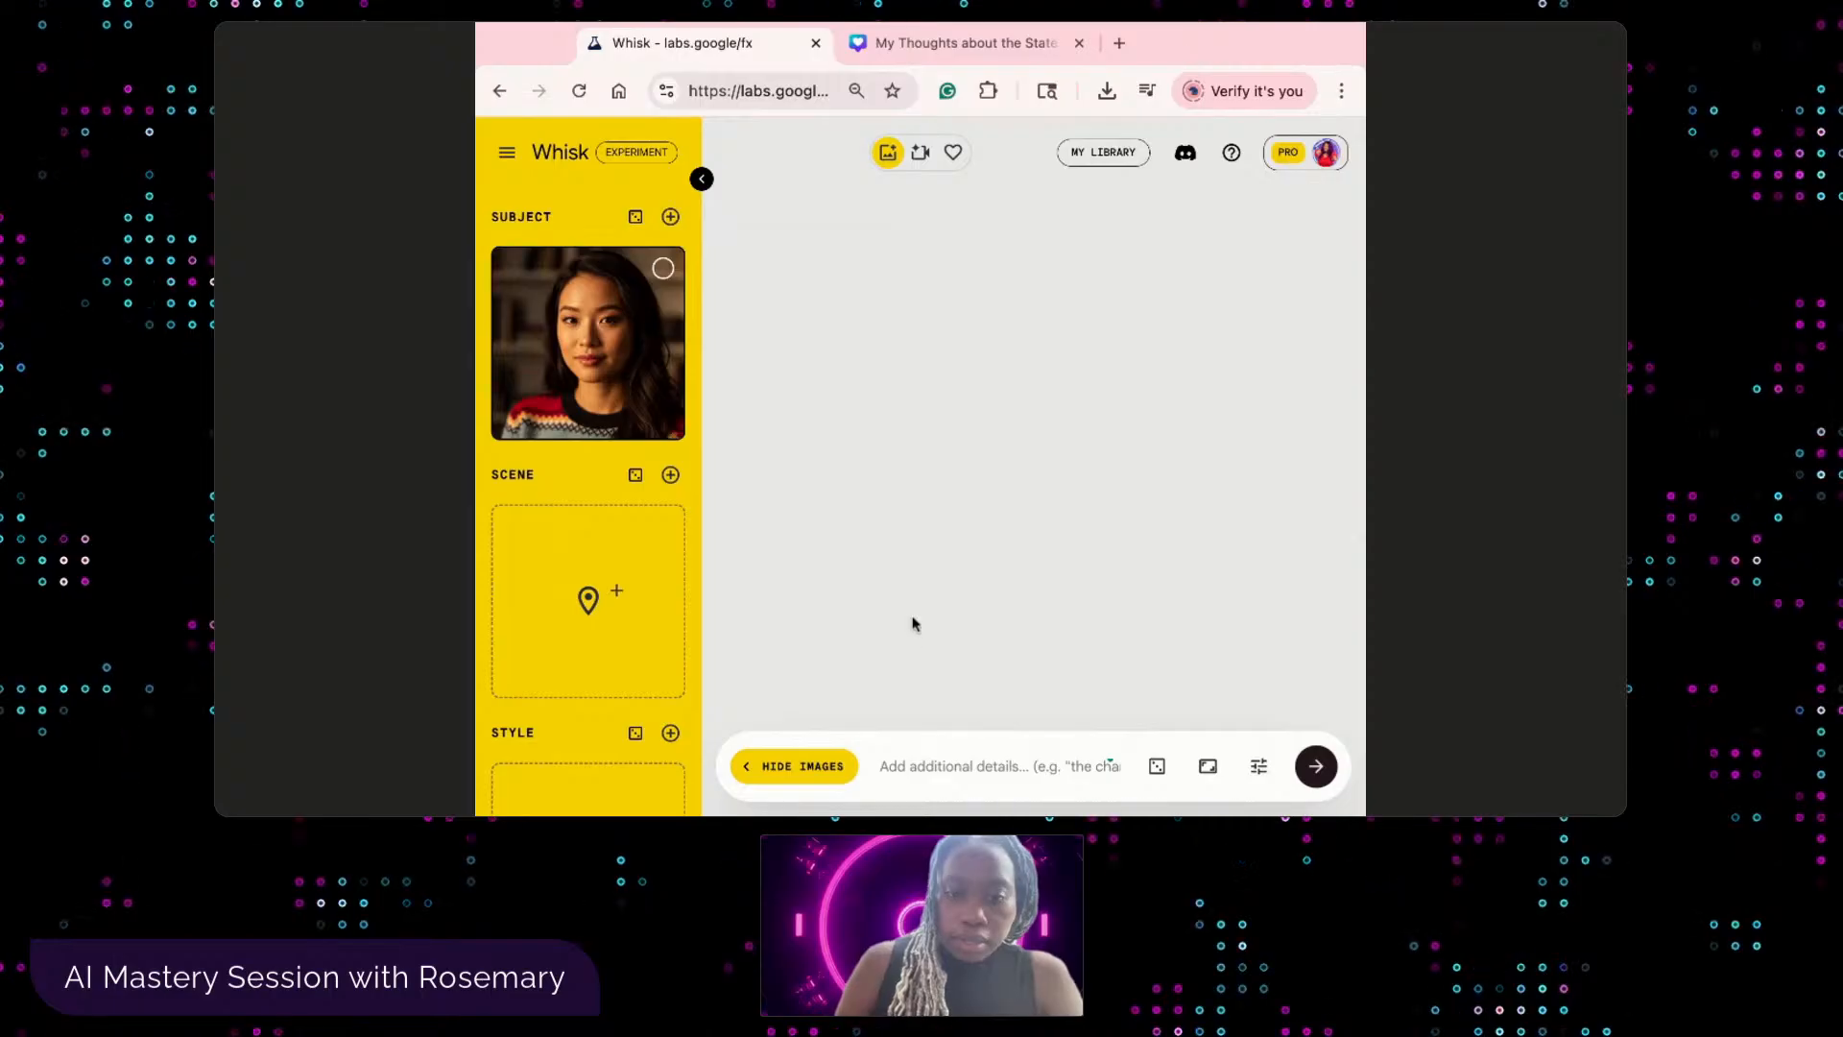
# - Generate two Portrait 9:16 'Whispering Labyrinth' enchanted-forest covers from the pasted prompt
pyautogui.click(904, 764)
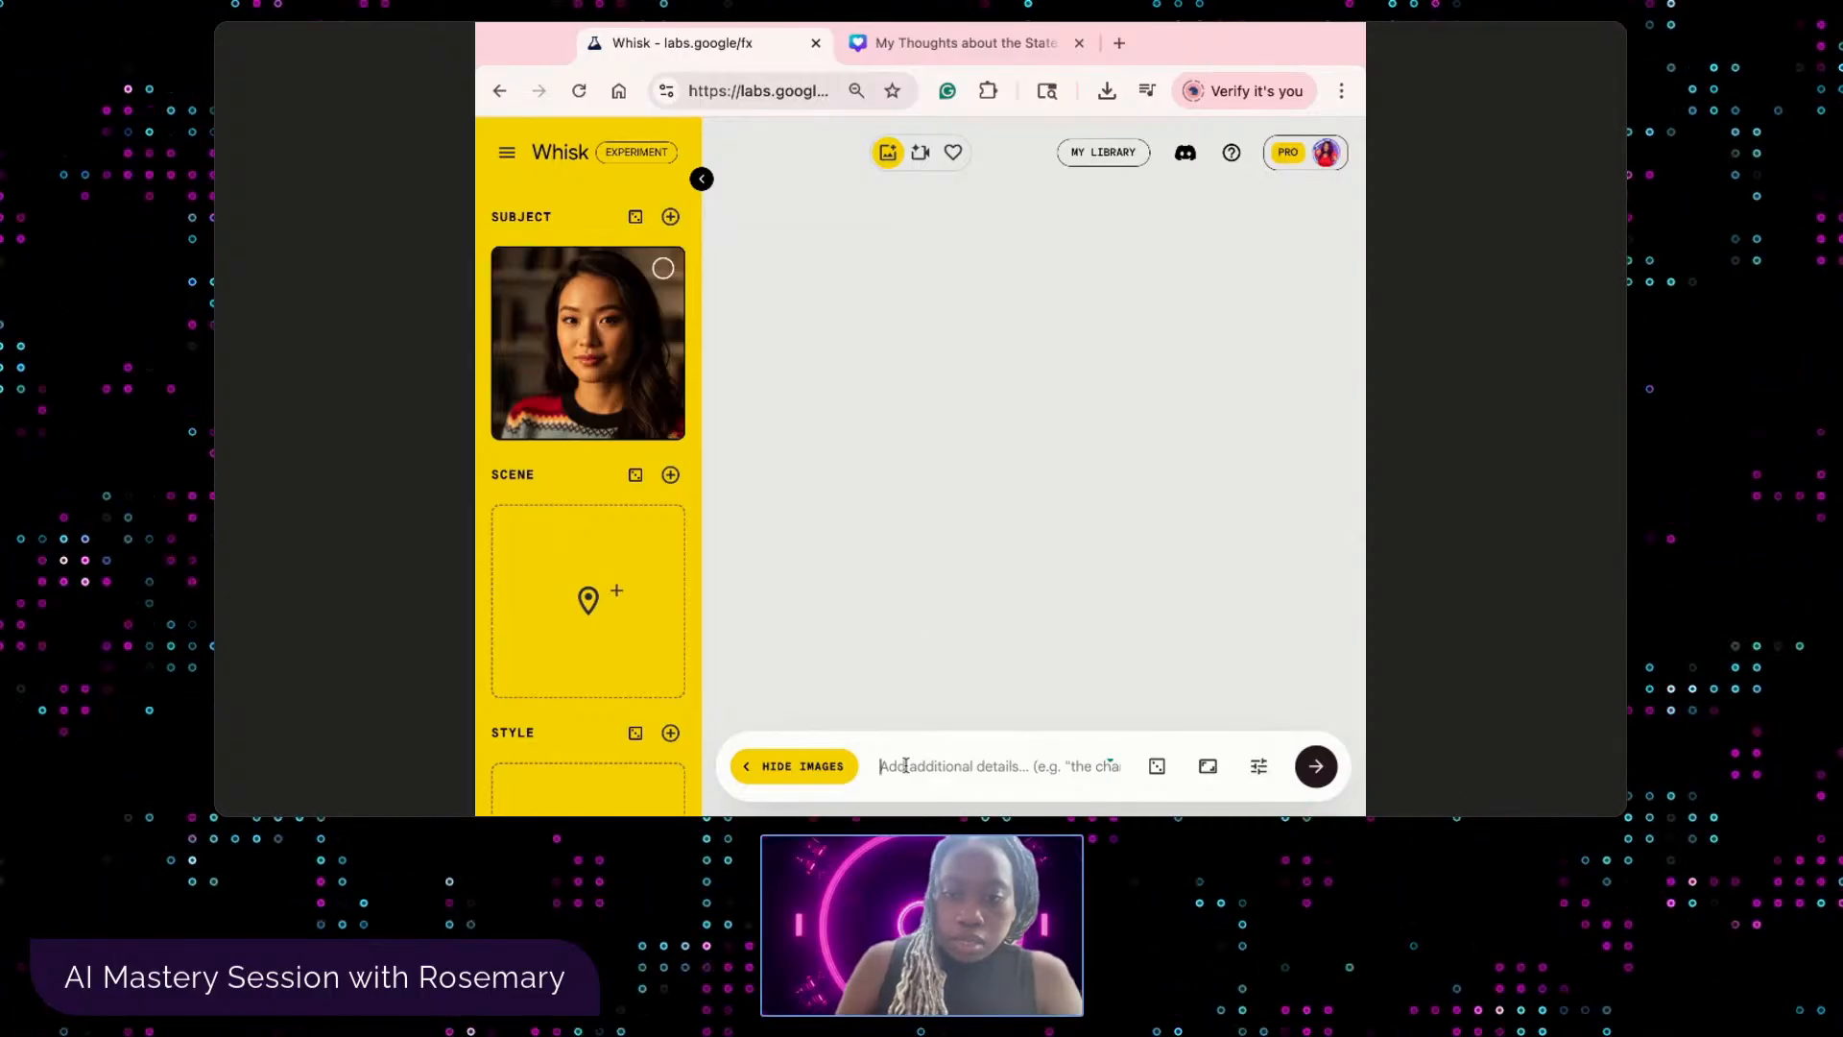
pyautogui.hotkey('ctrl', 'v')
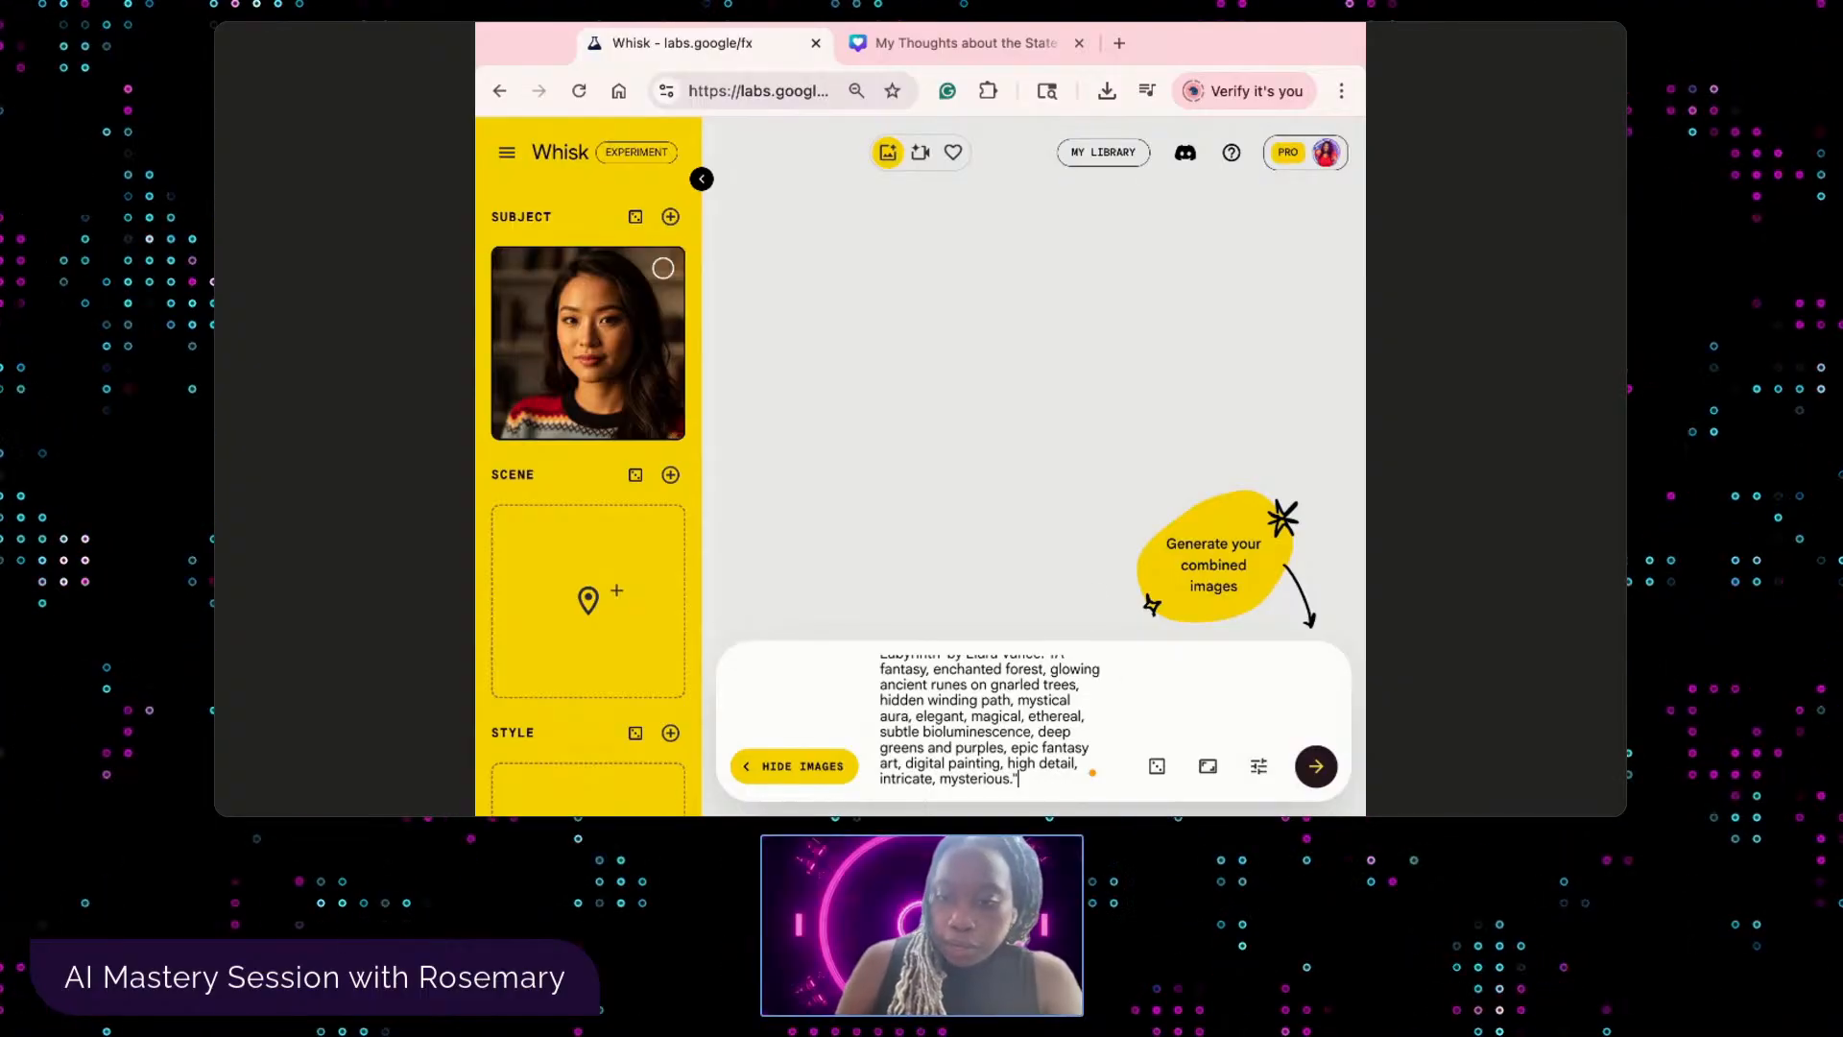
pyautogui.click(1207, 765)
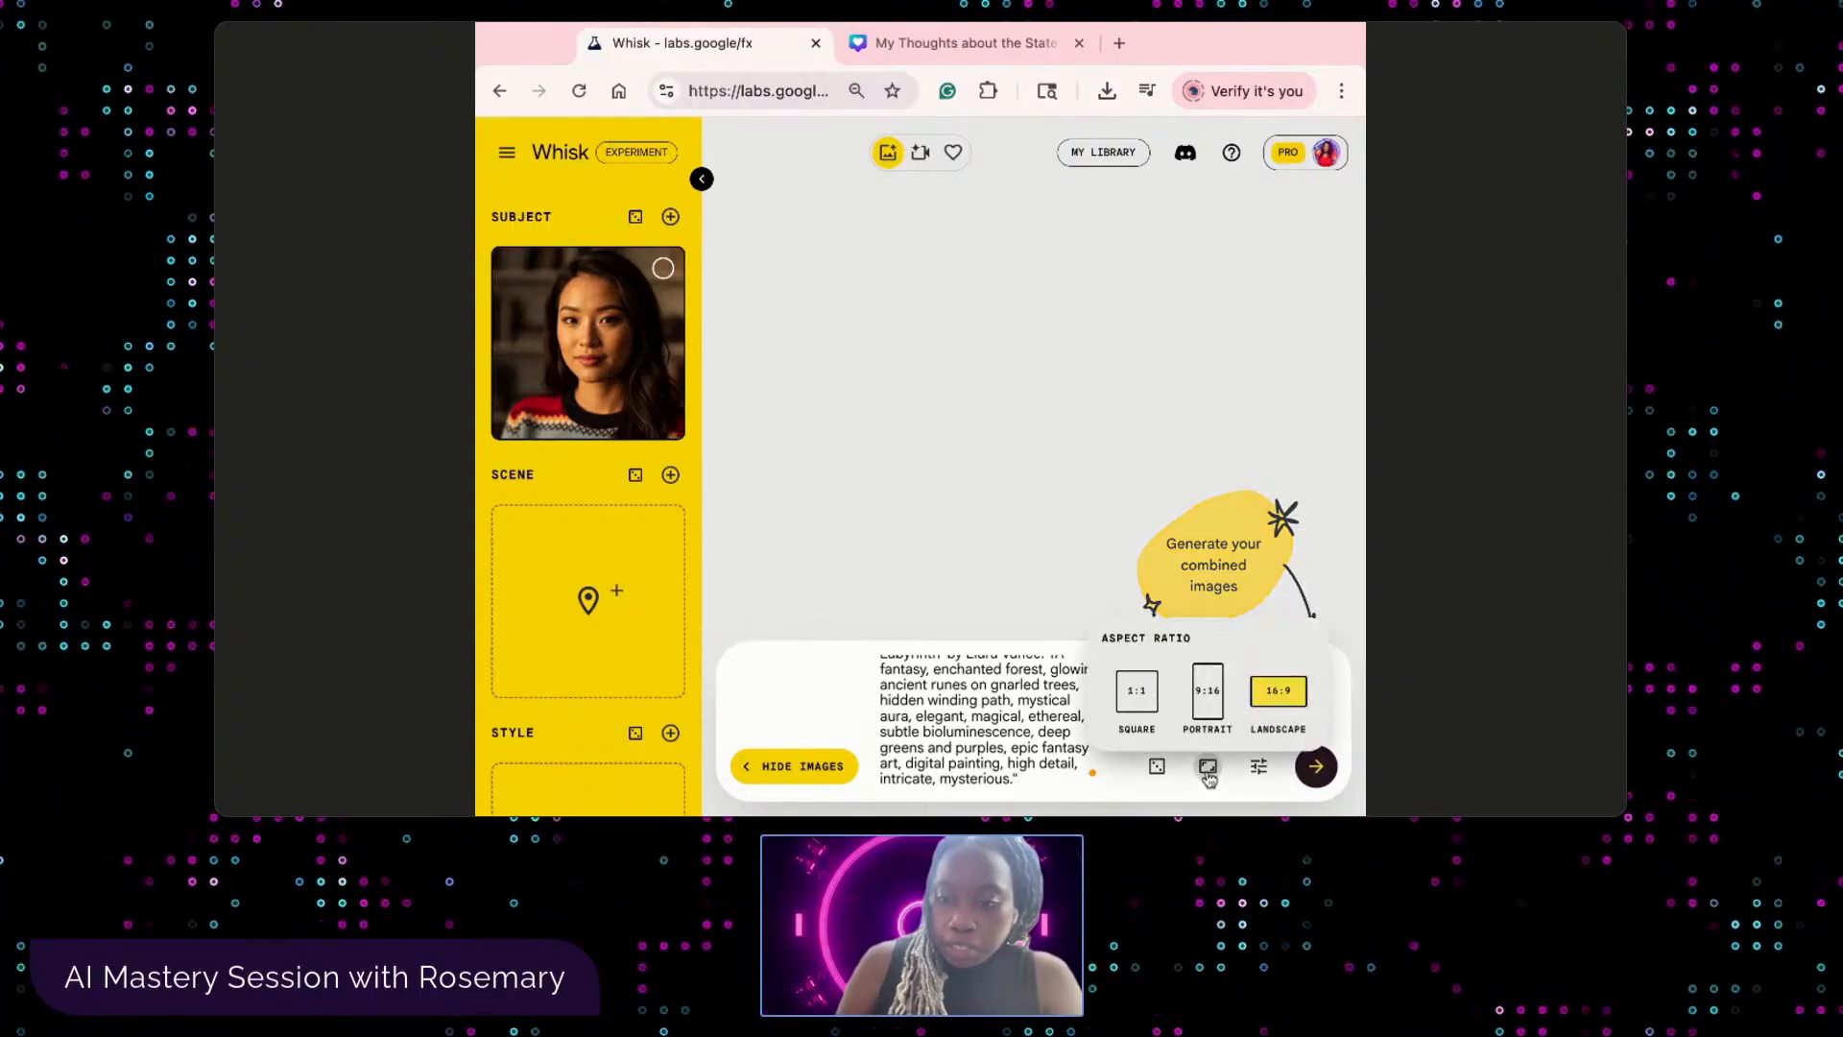
pyautogui.click(1213, 697)
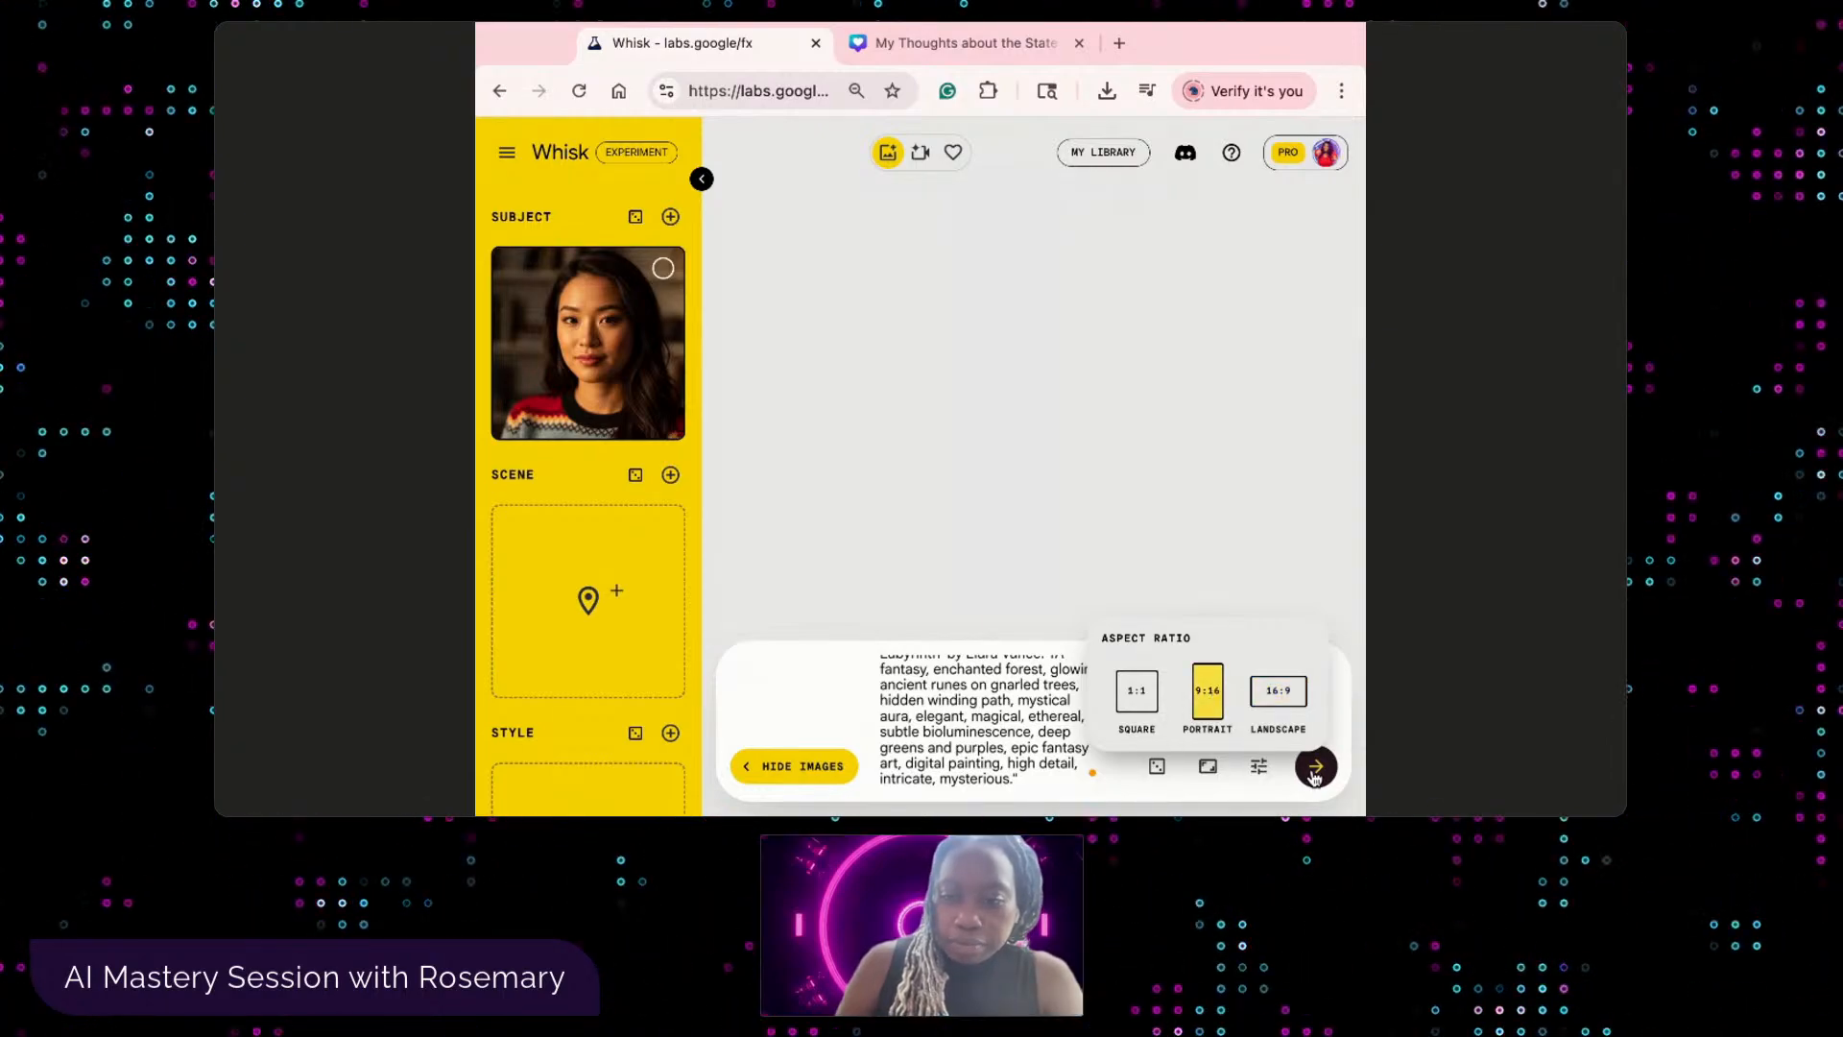
pyautogui.click(1149, 710)
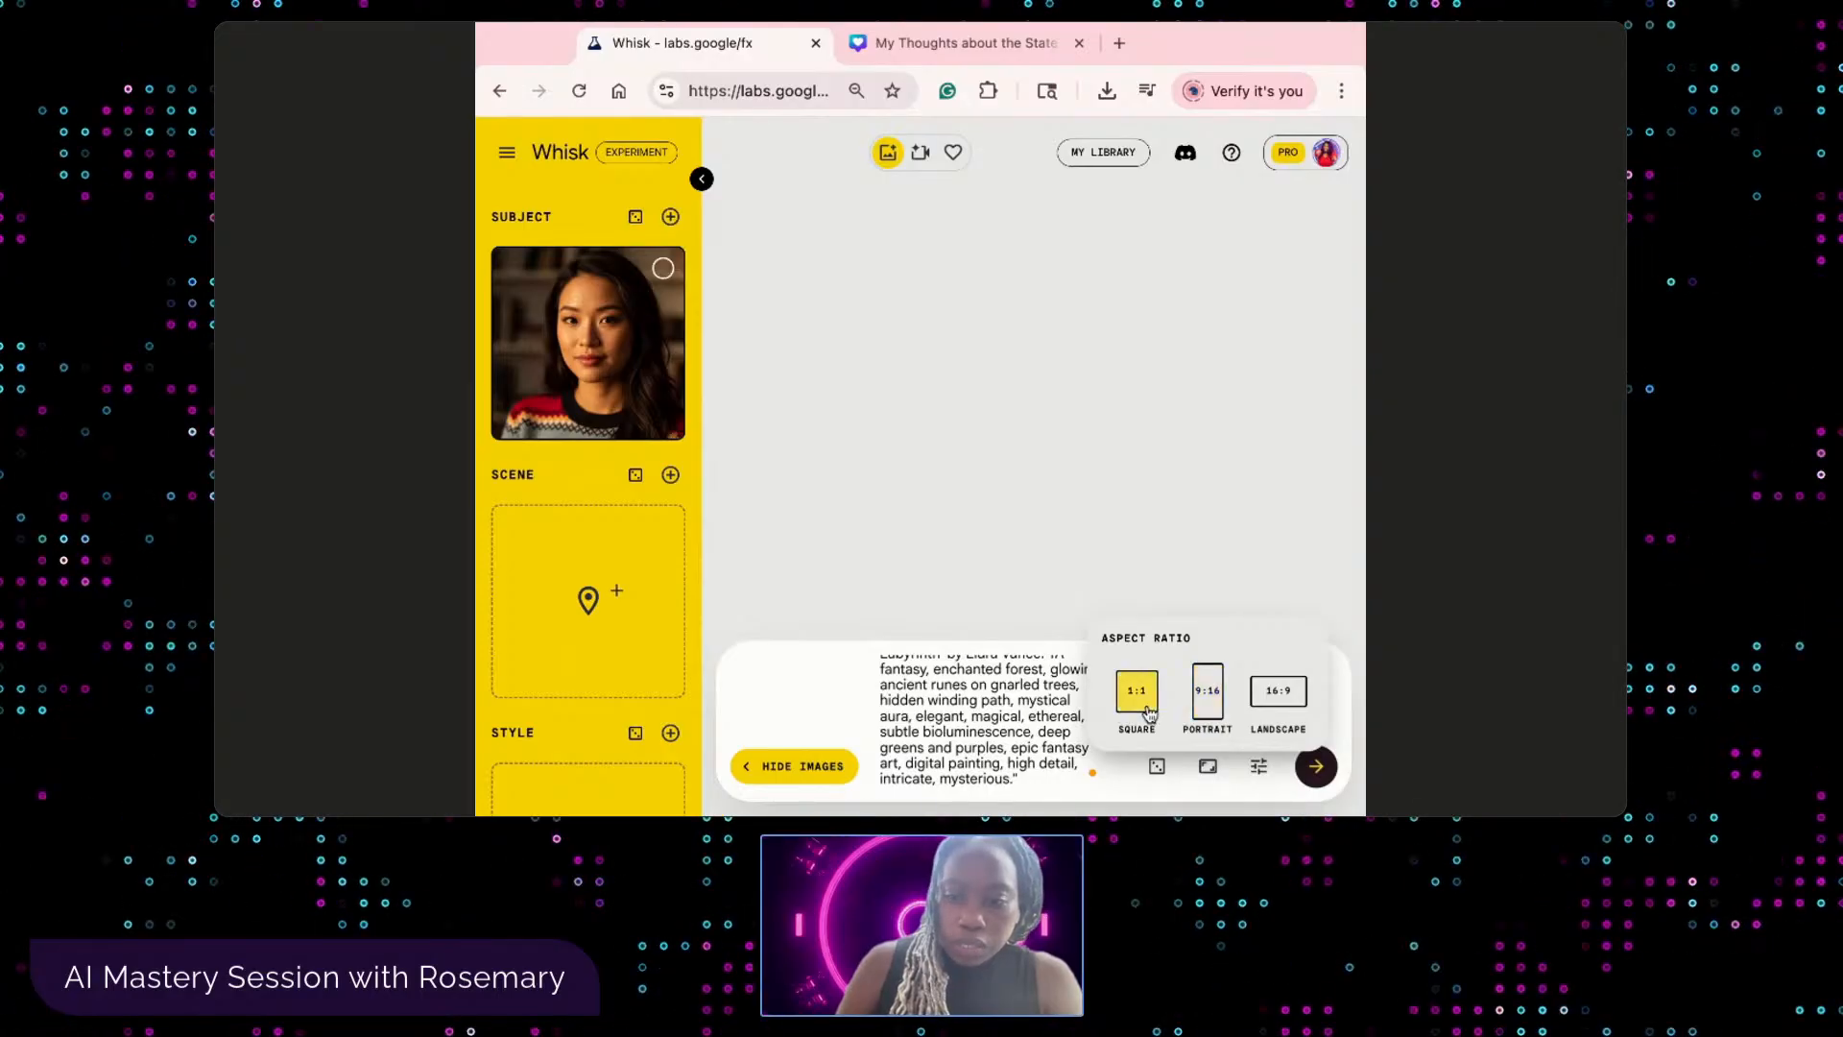
pyautogui.click(1212, 709)
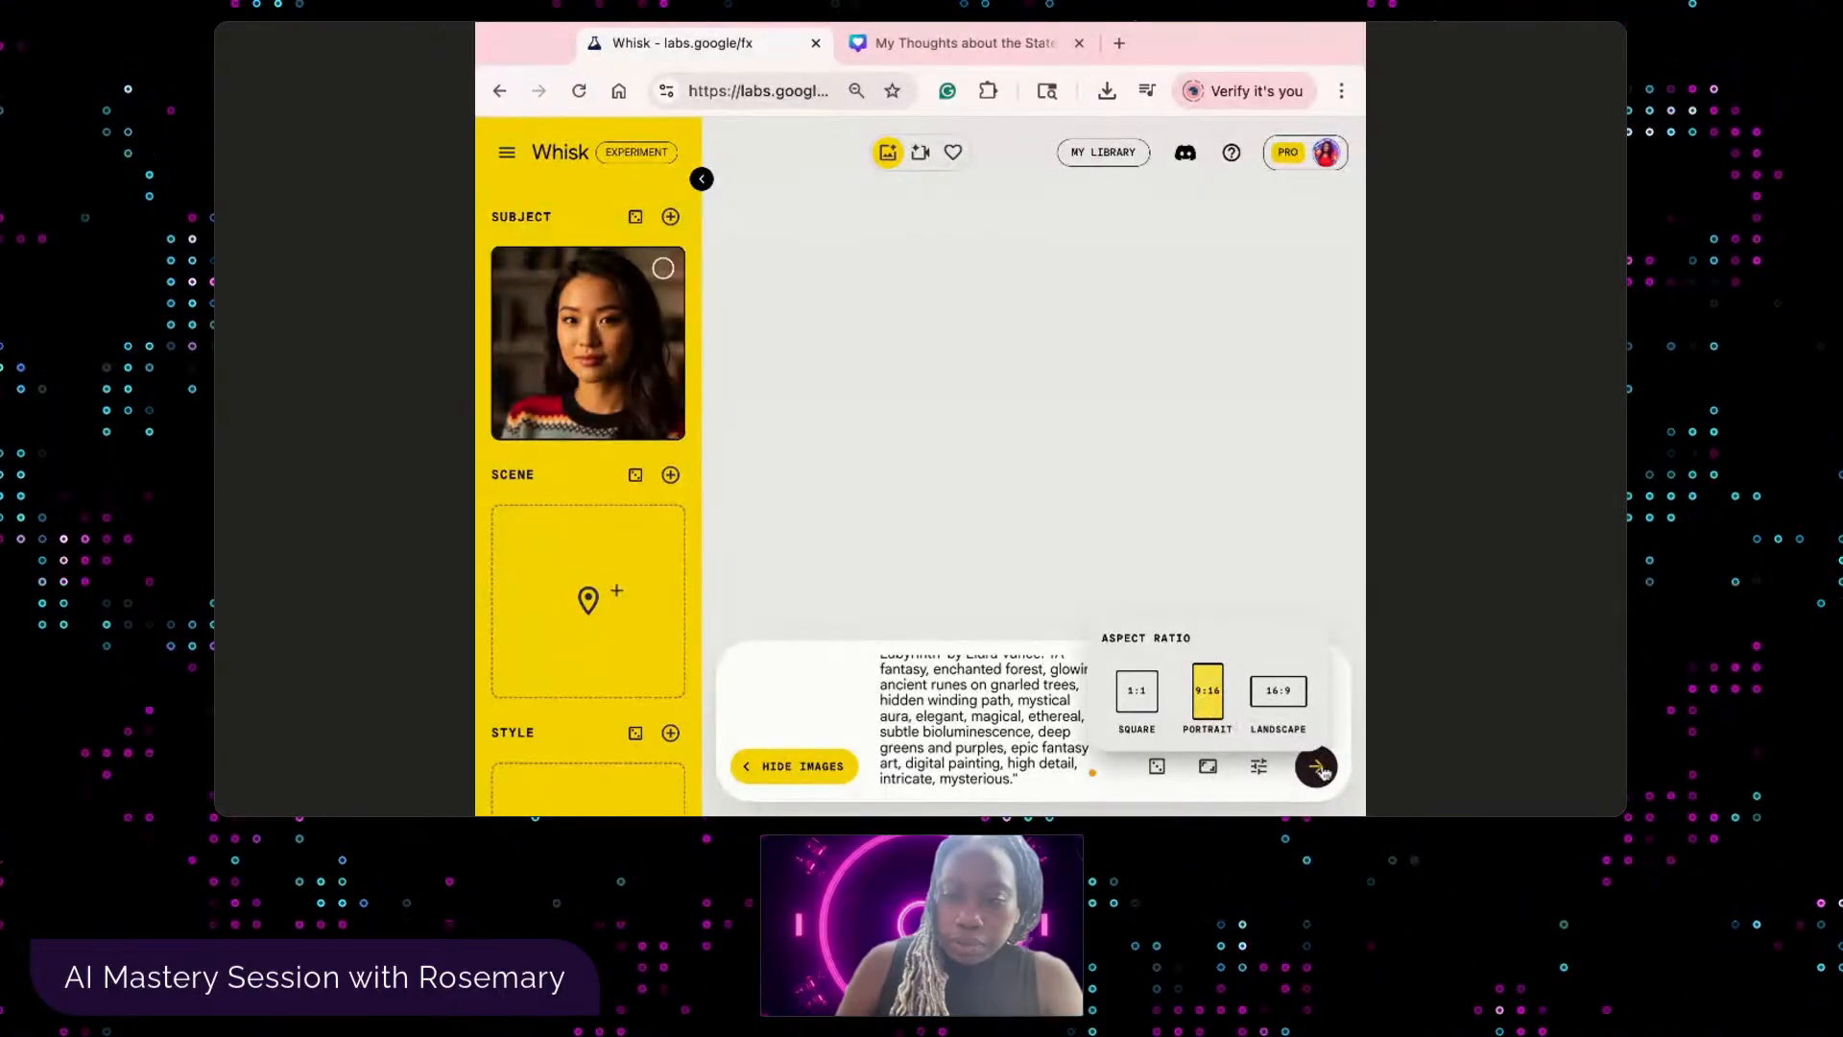
pyautogui.click(1298, 591)
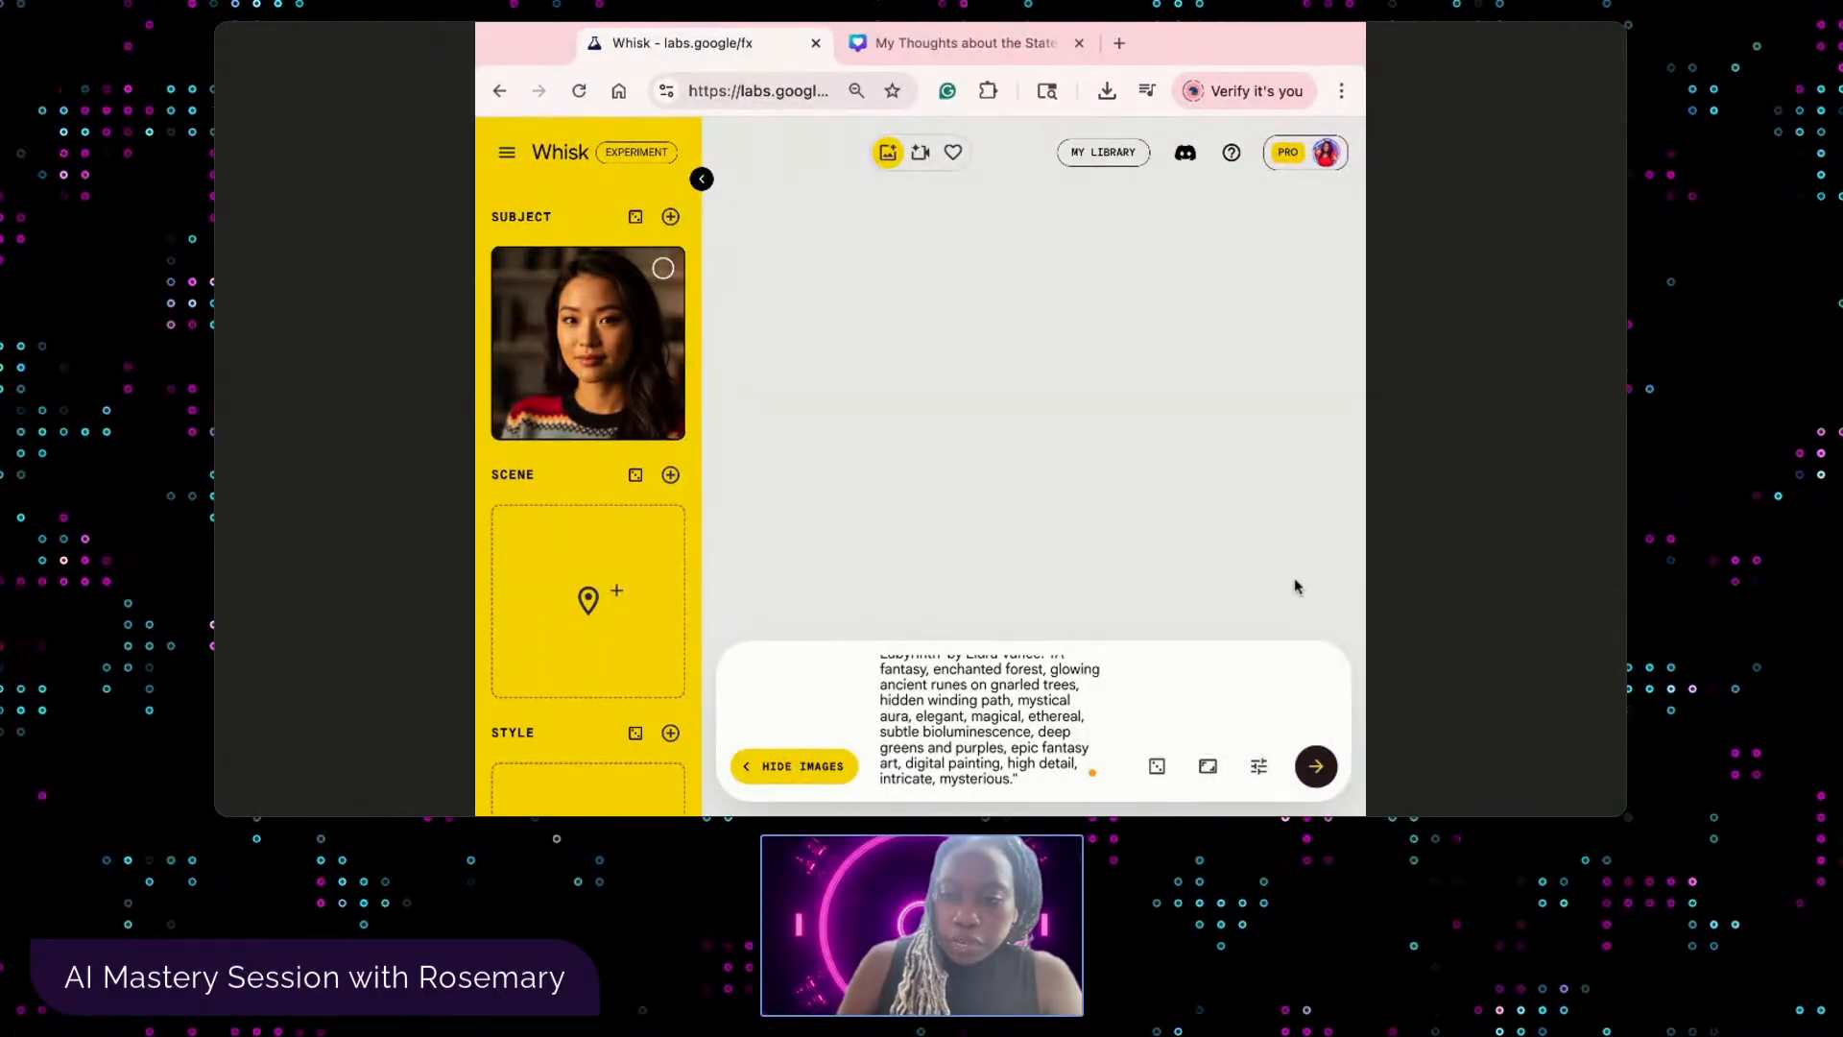
pyautogui.click(1317, 766)
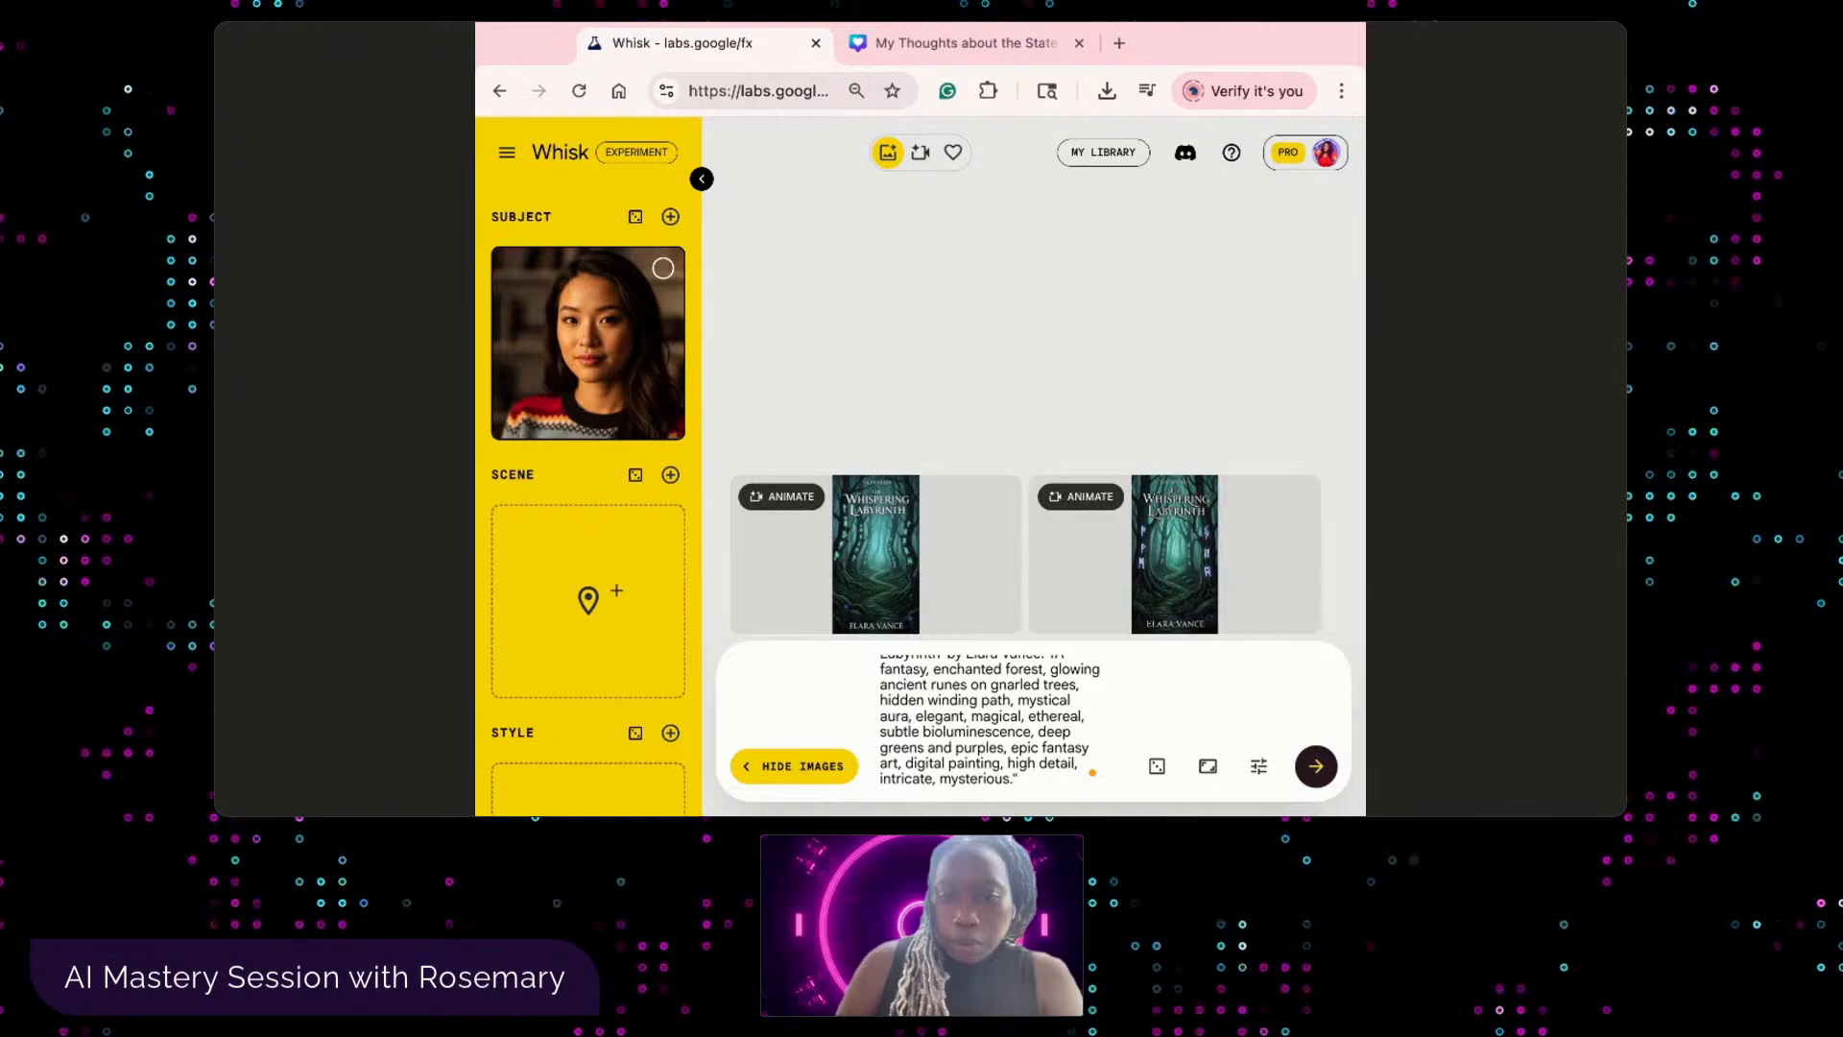
# - Inspect the first two covers full size, then generate another pair of Whispering Labyrinth covers
pyautogui.moveTo(892, 572)
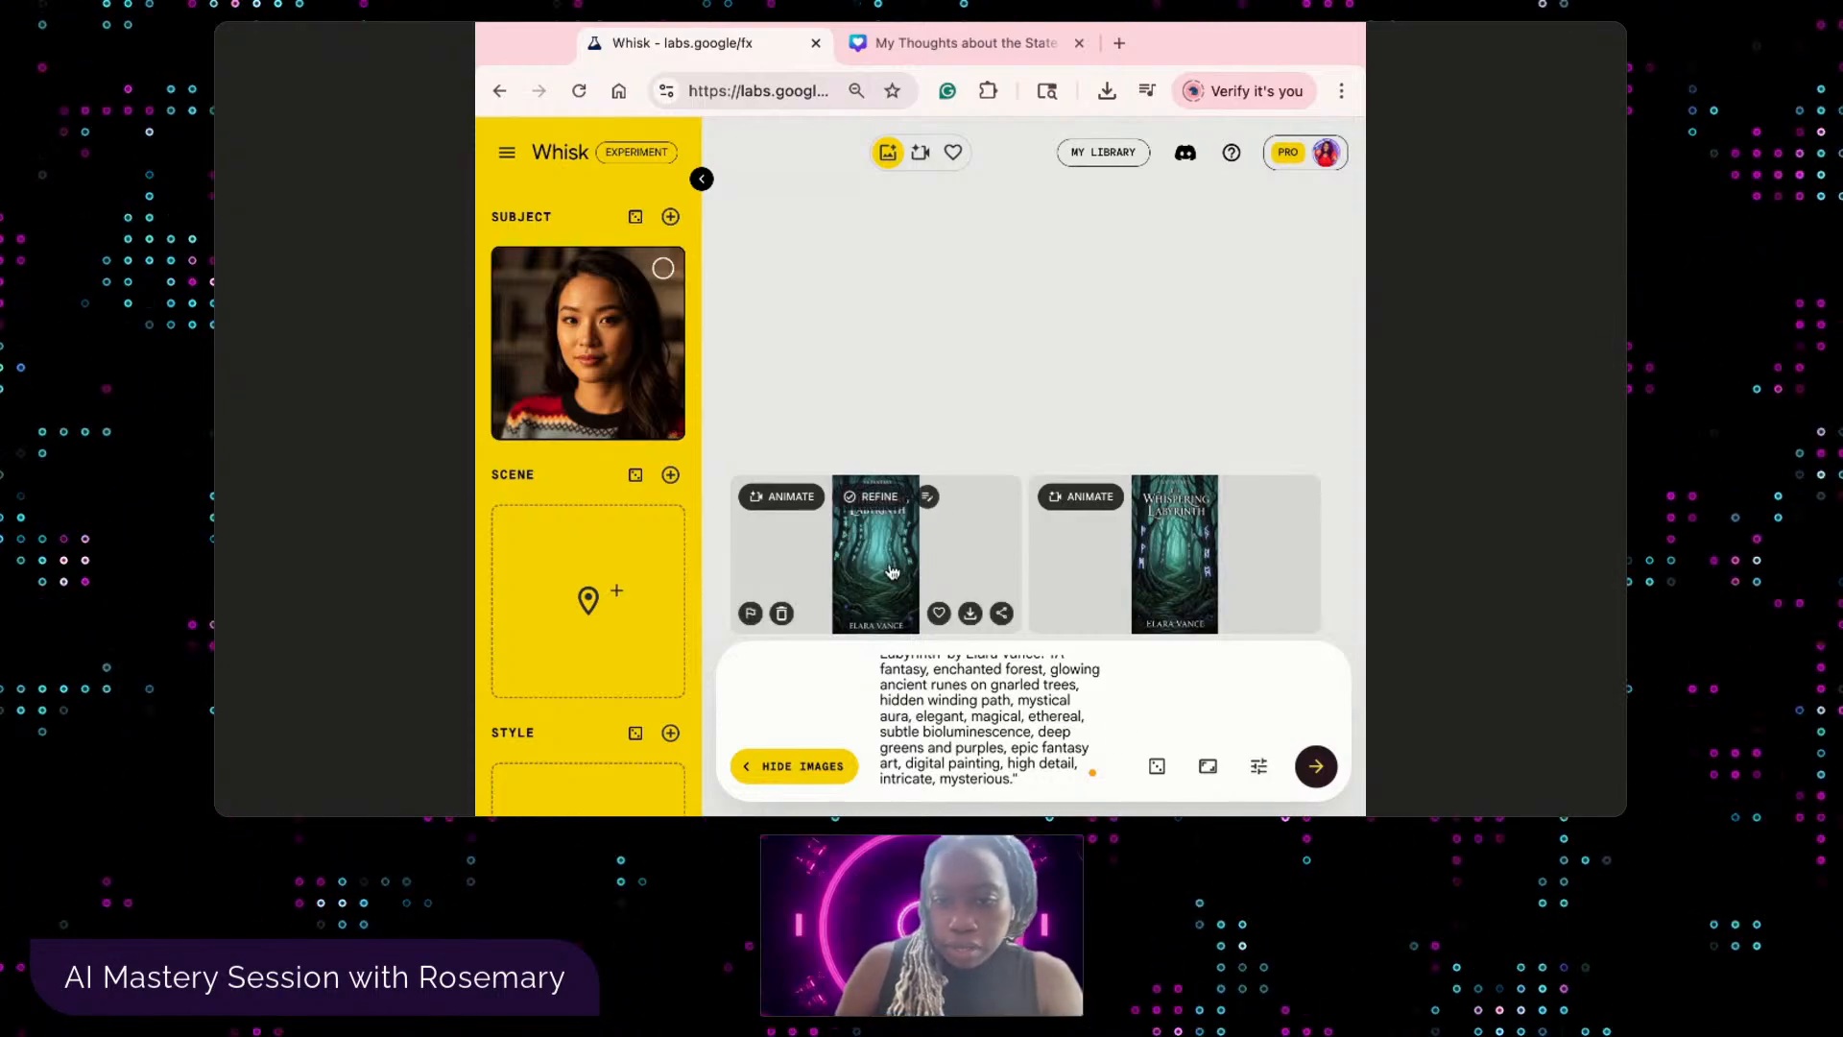
pyautogui.click(860, 587)
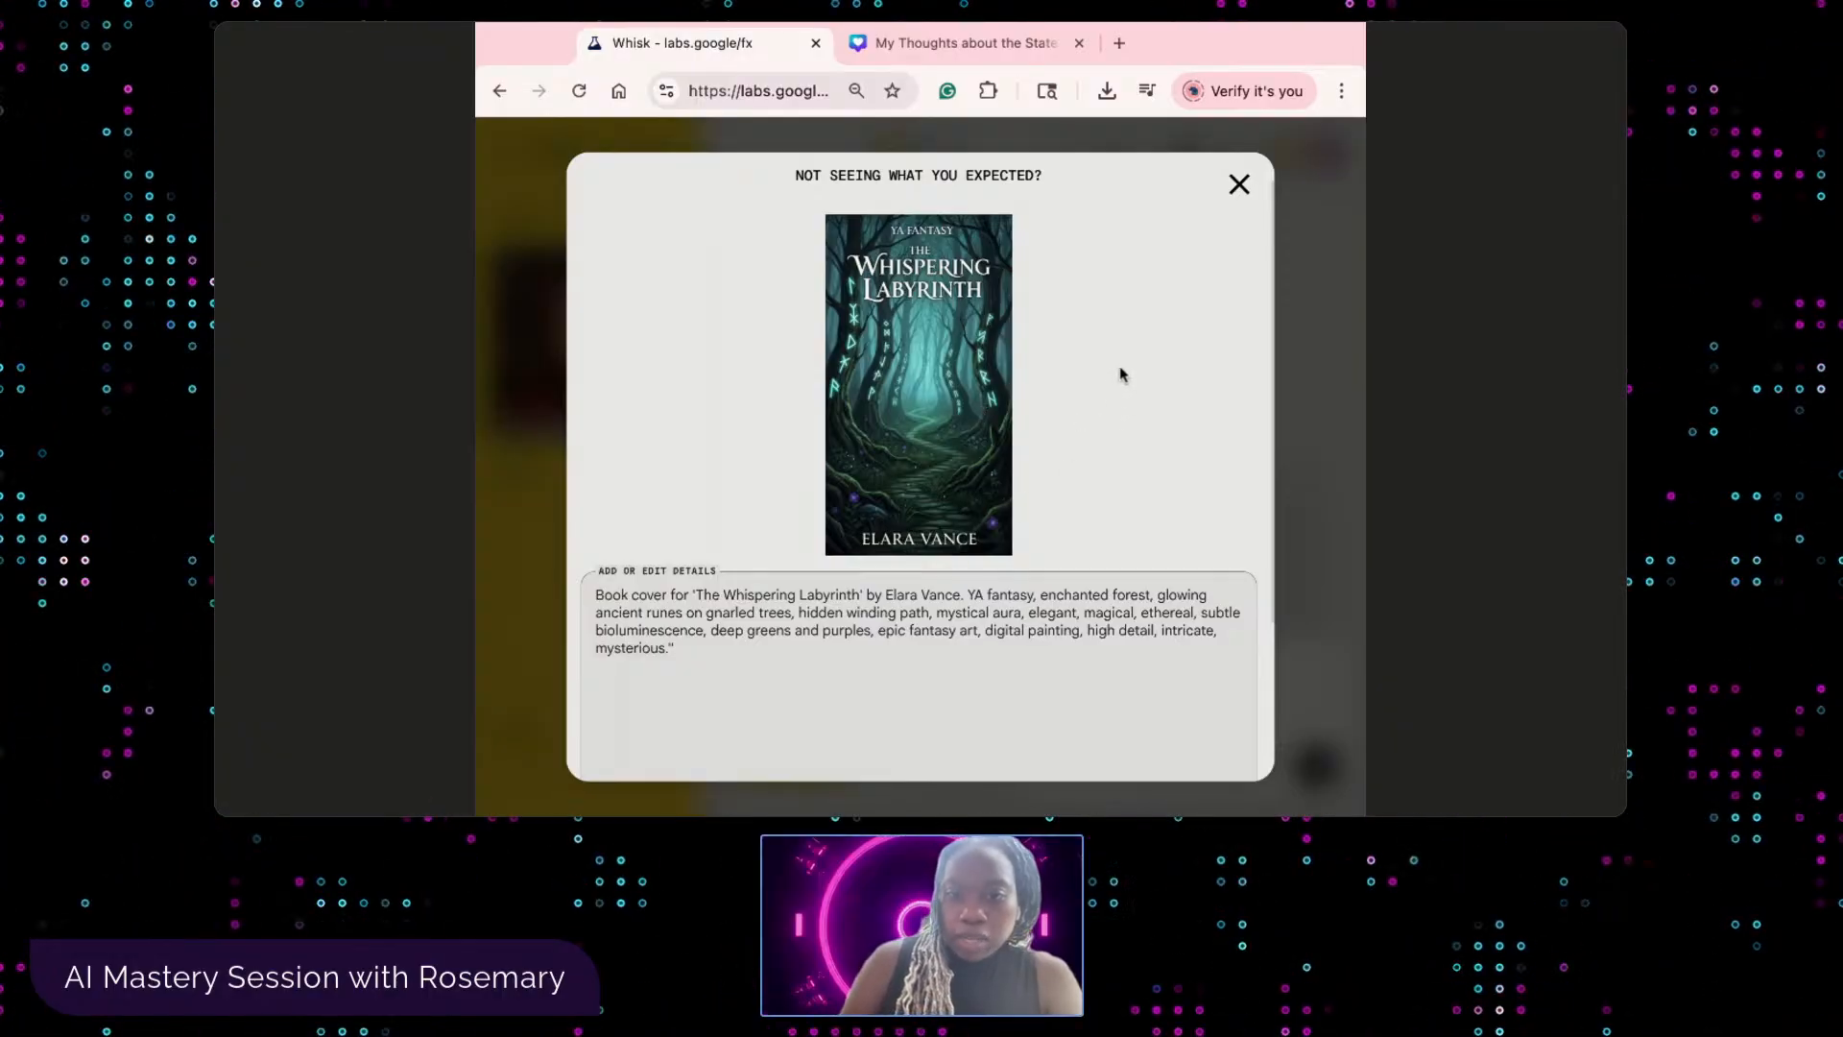
pyautogui.click(1246, 190)
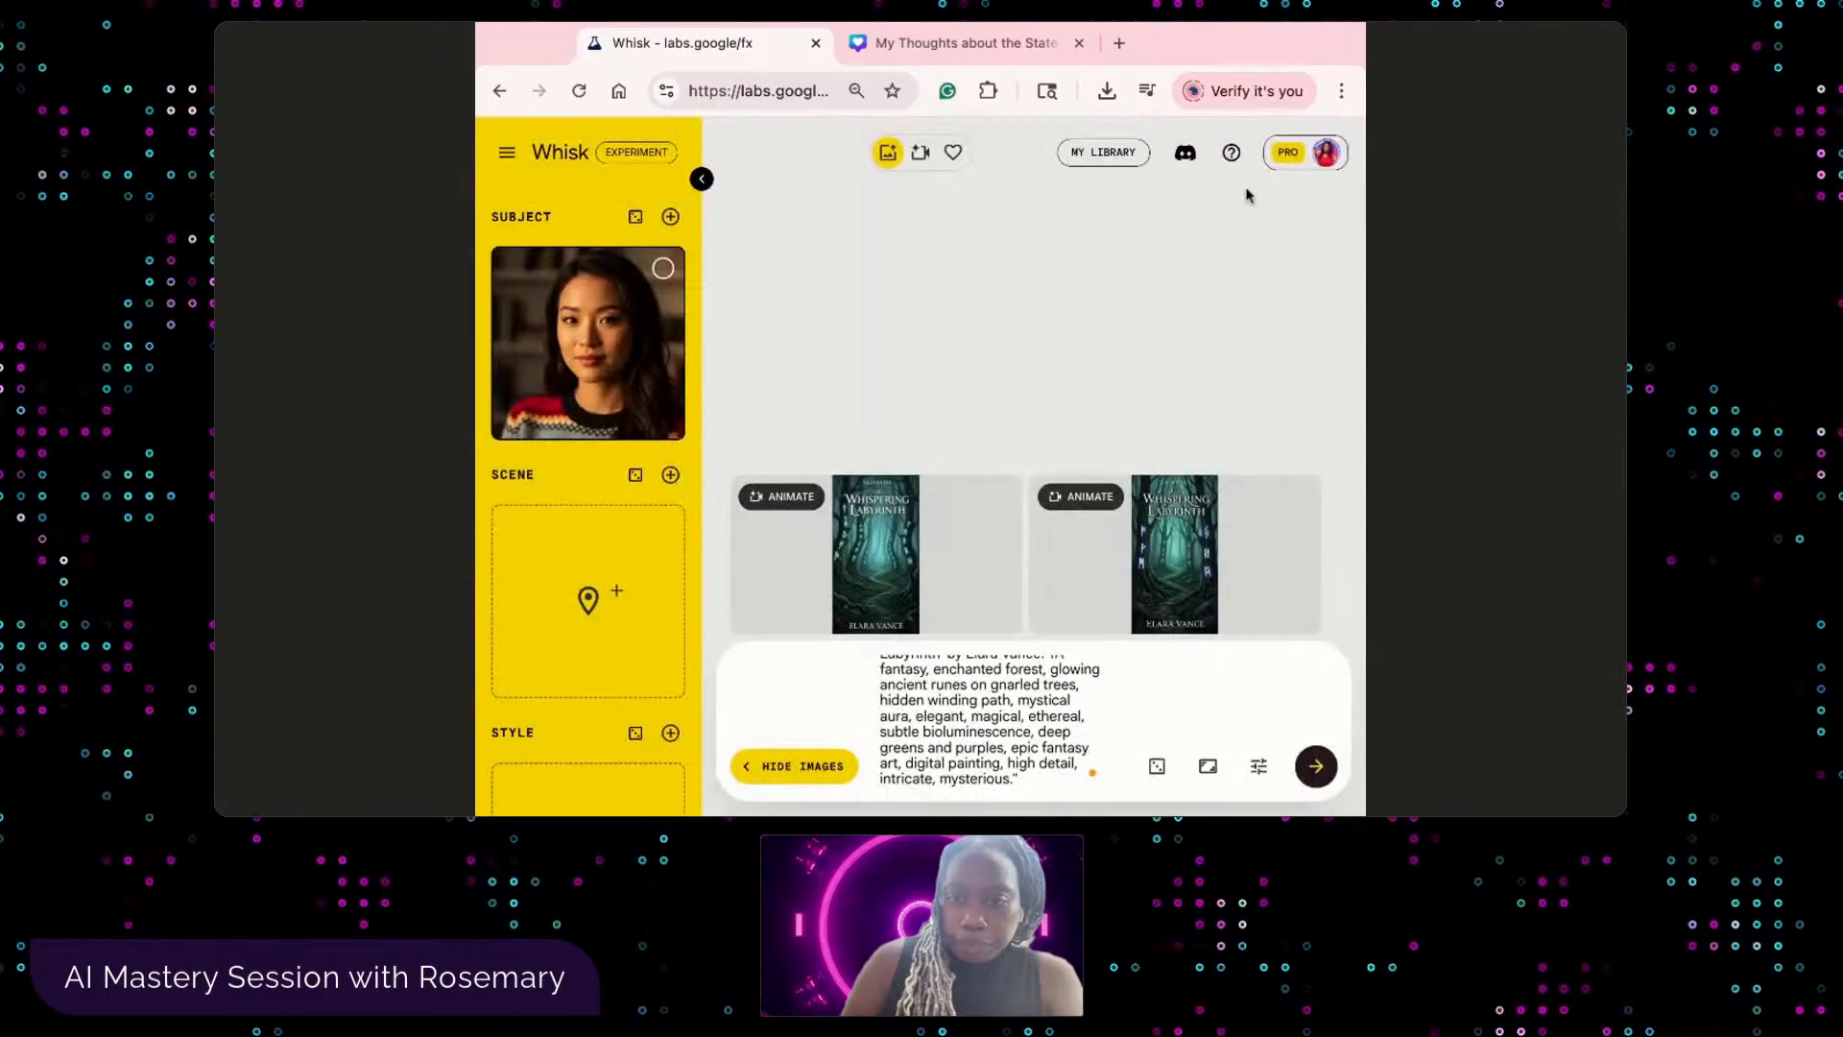
pyautogui.click(1153, 577)
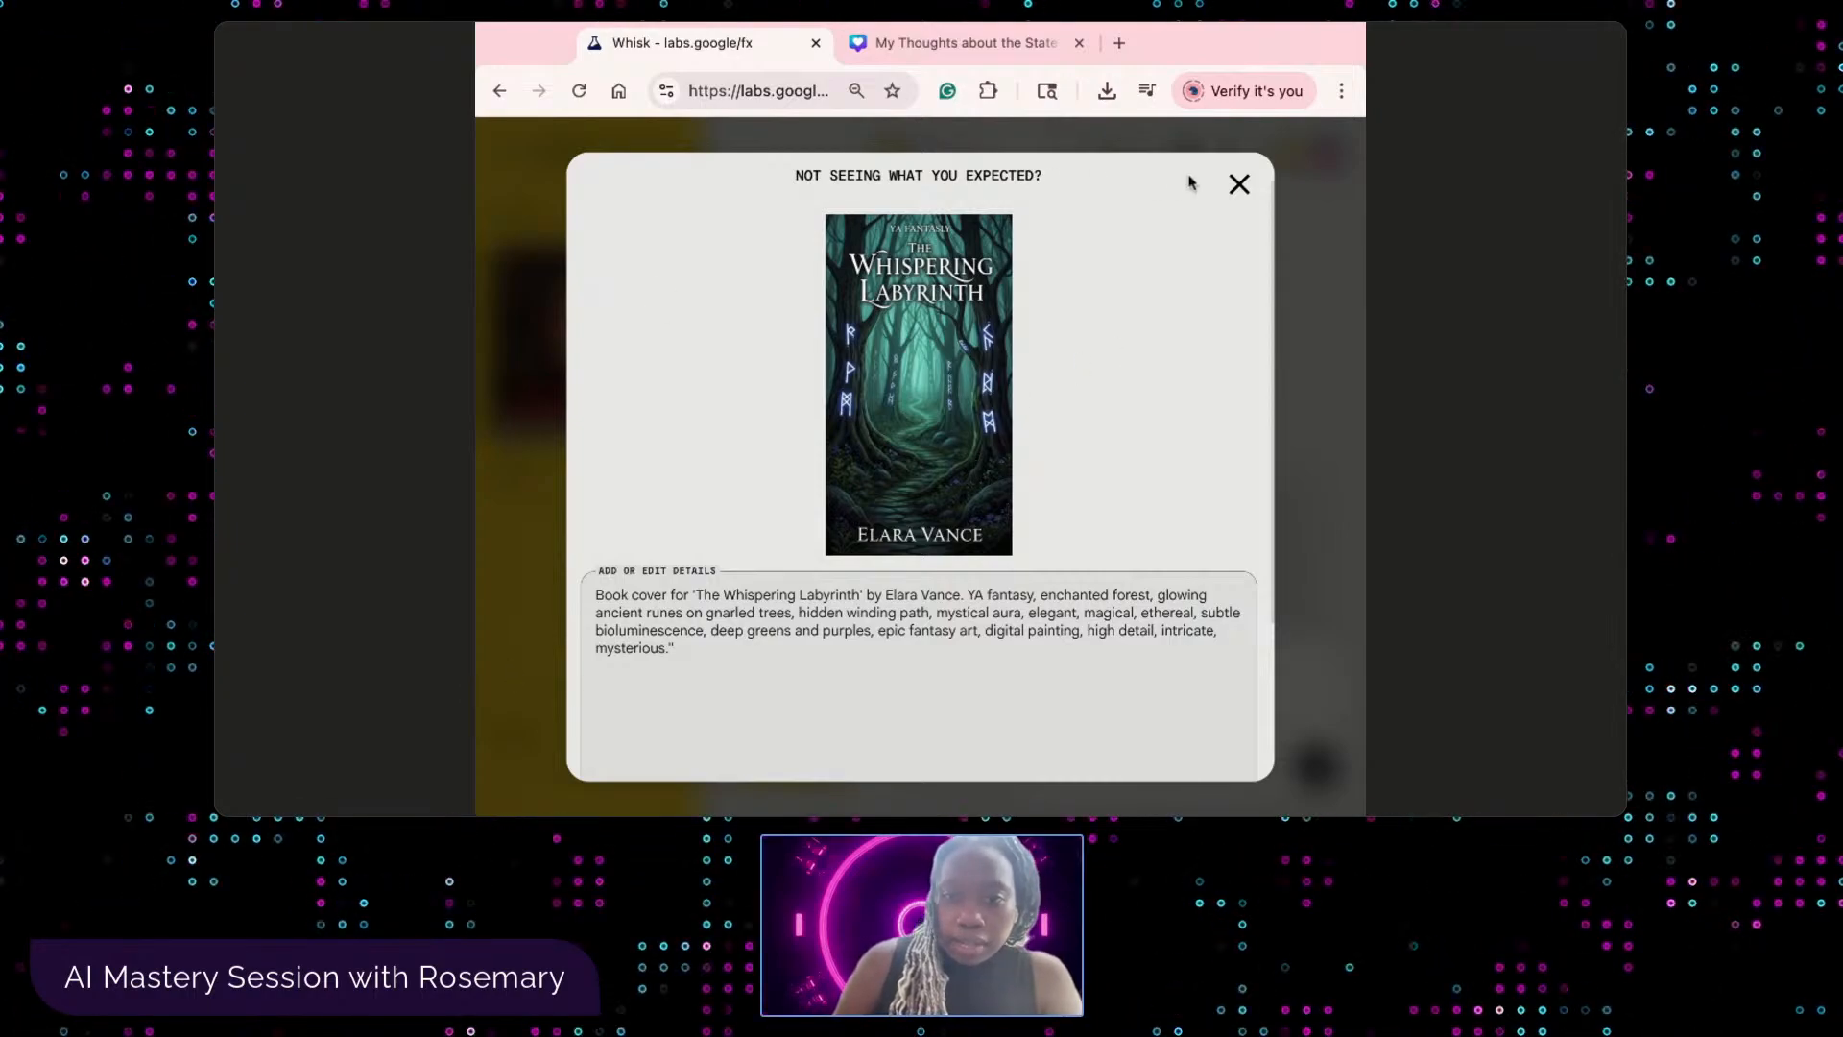
pyautogui.click(1240, 185)
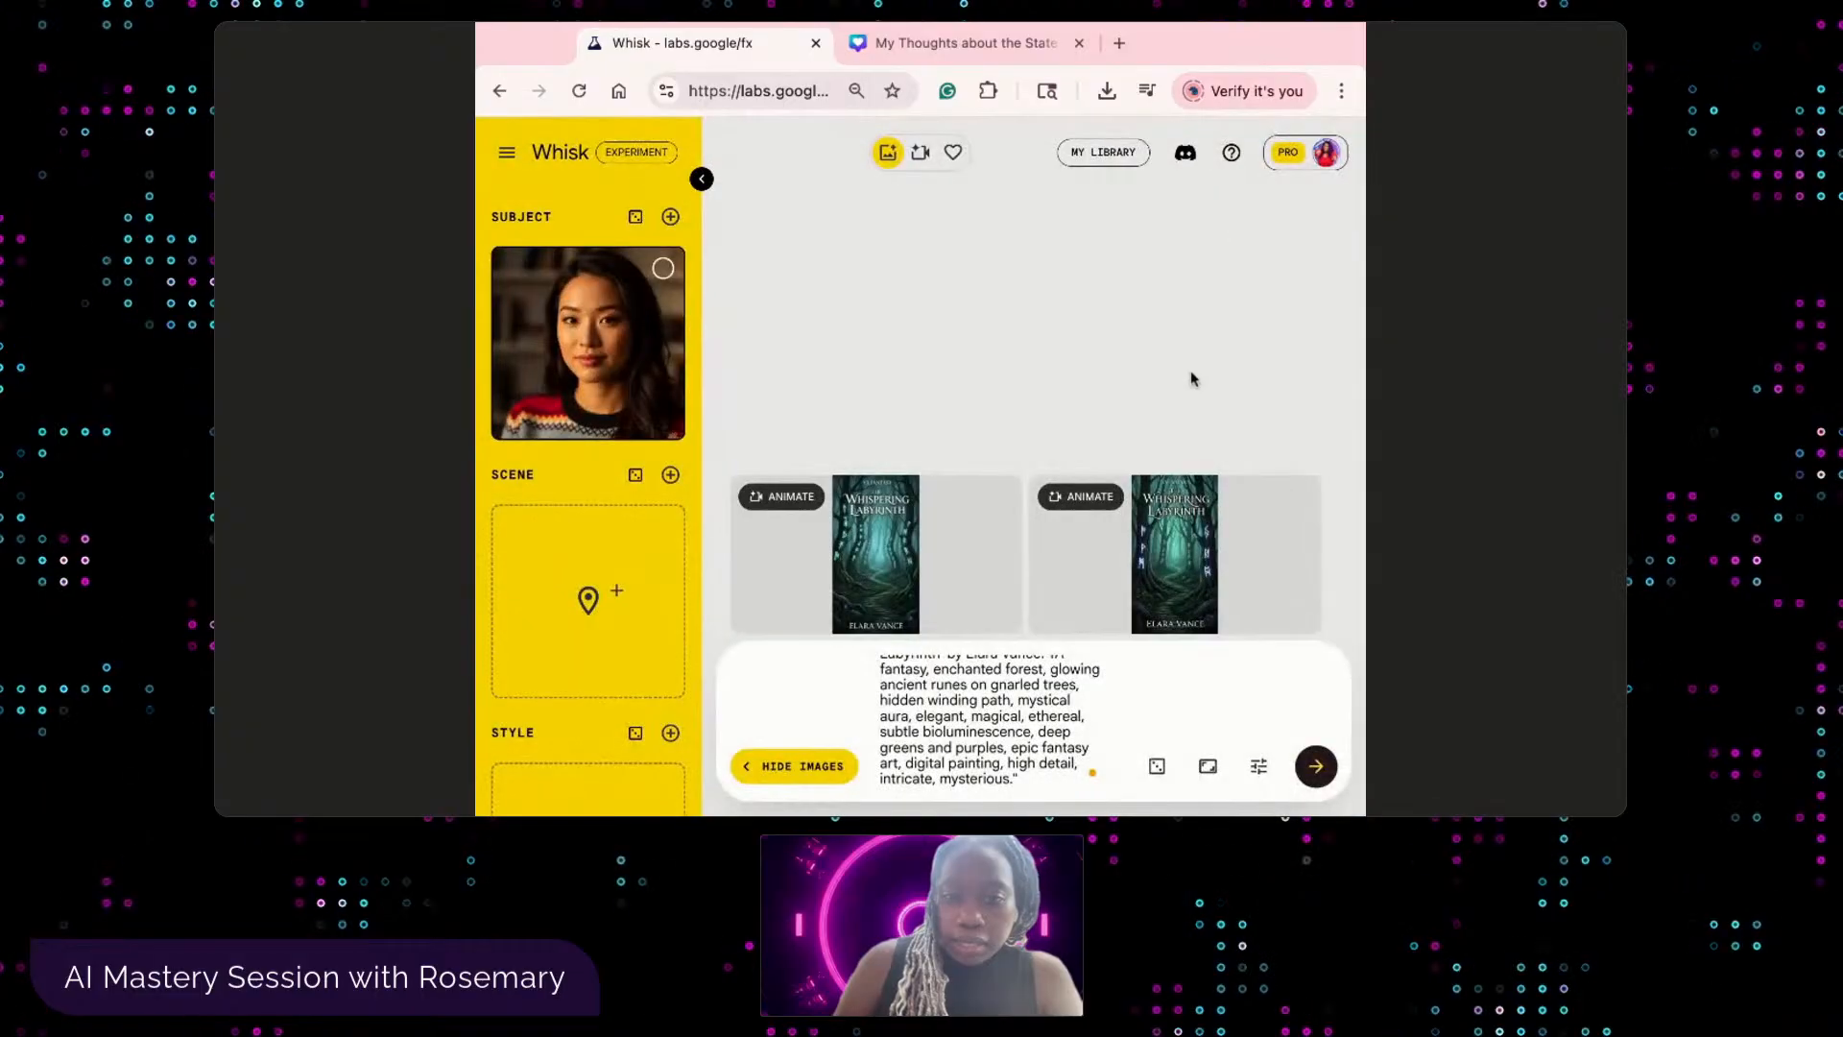
pyautogui.click(1314, 766)
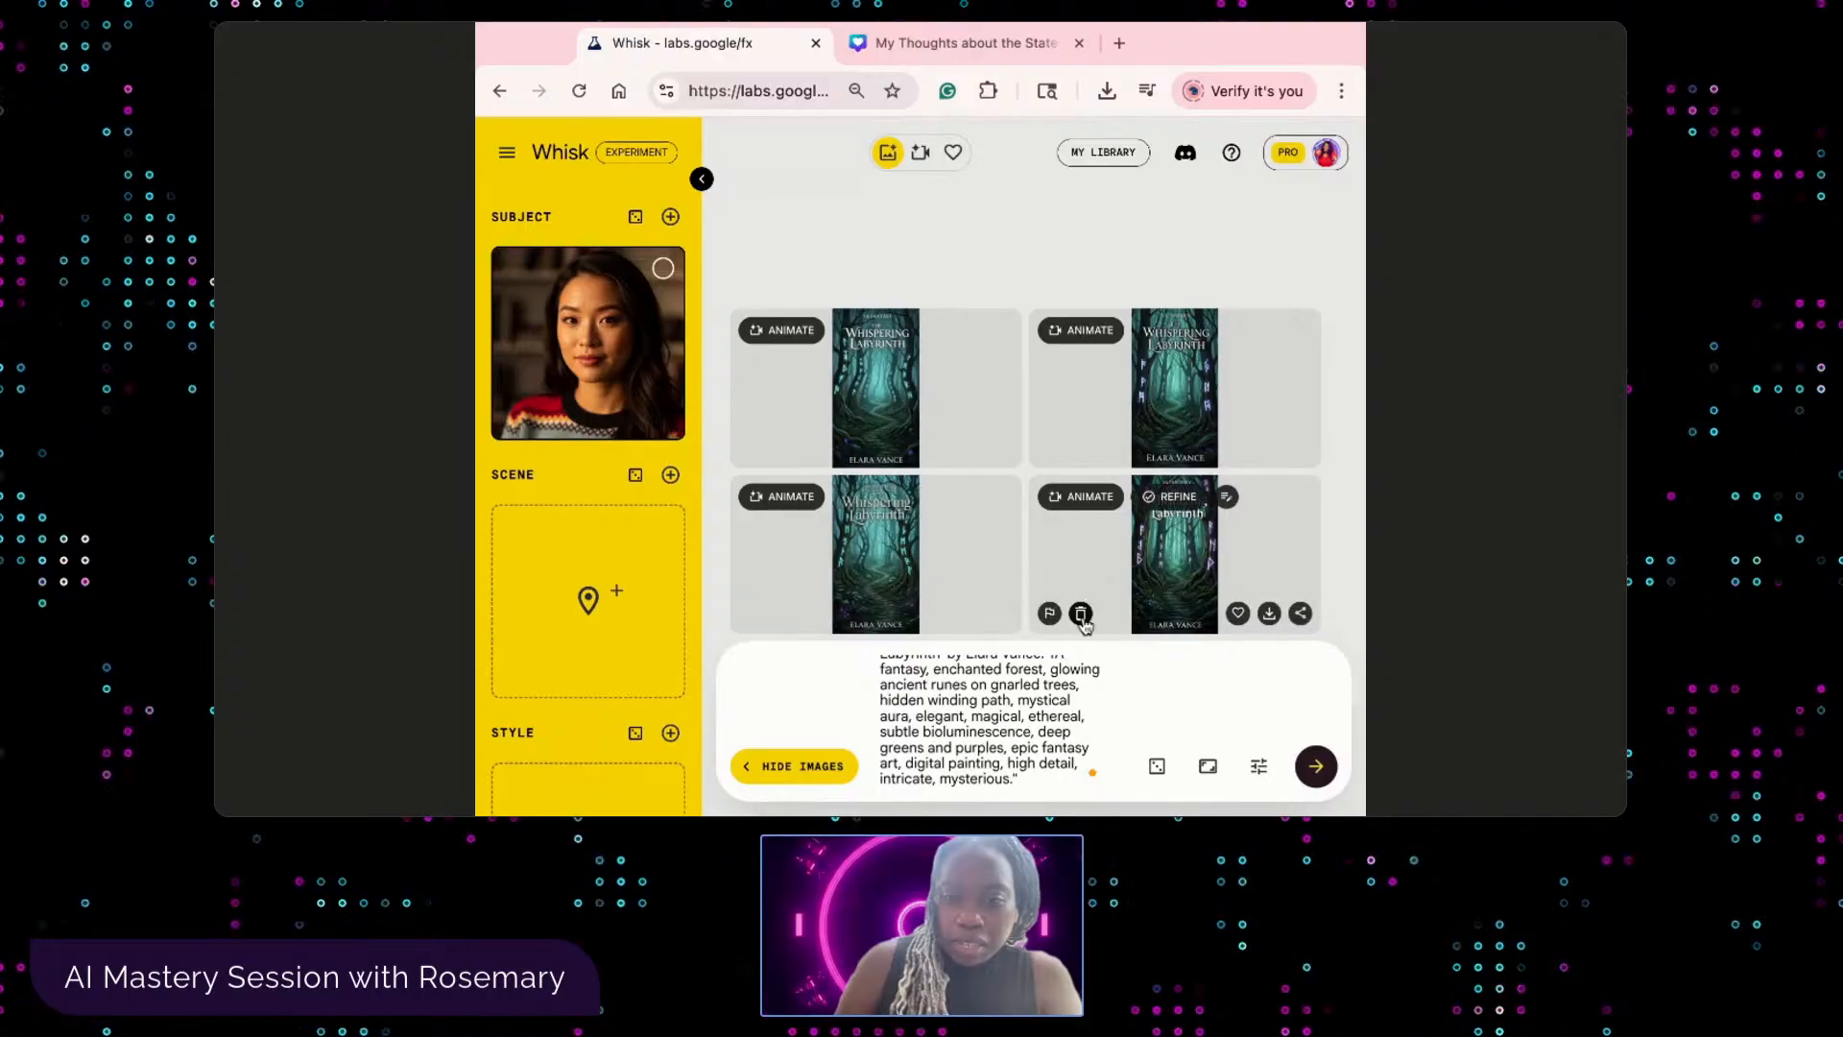
# - Compare covers full size, delete the third cover, and open the new third cover
pyautogui.click(895, 570)
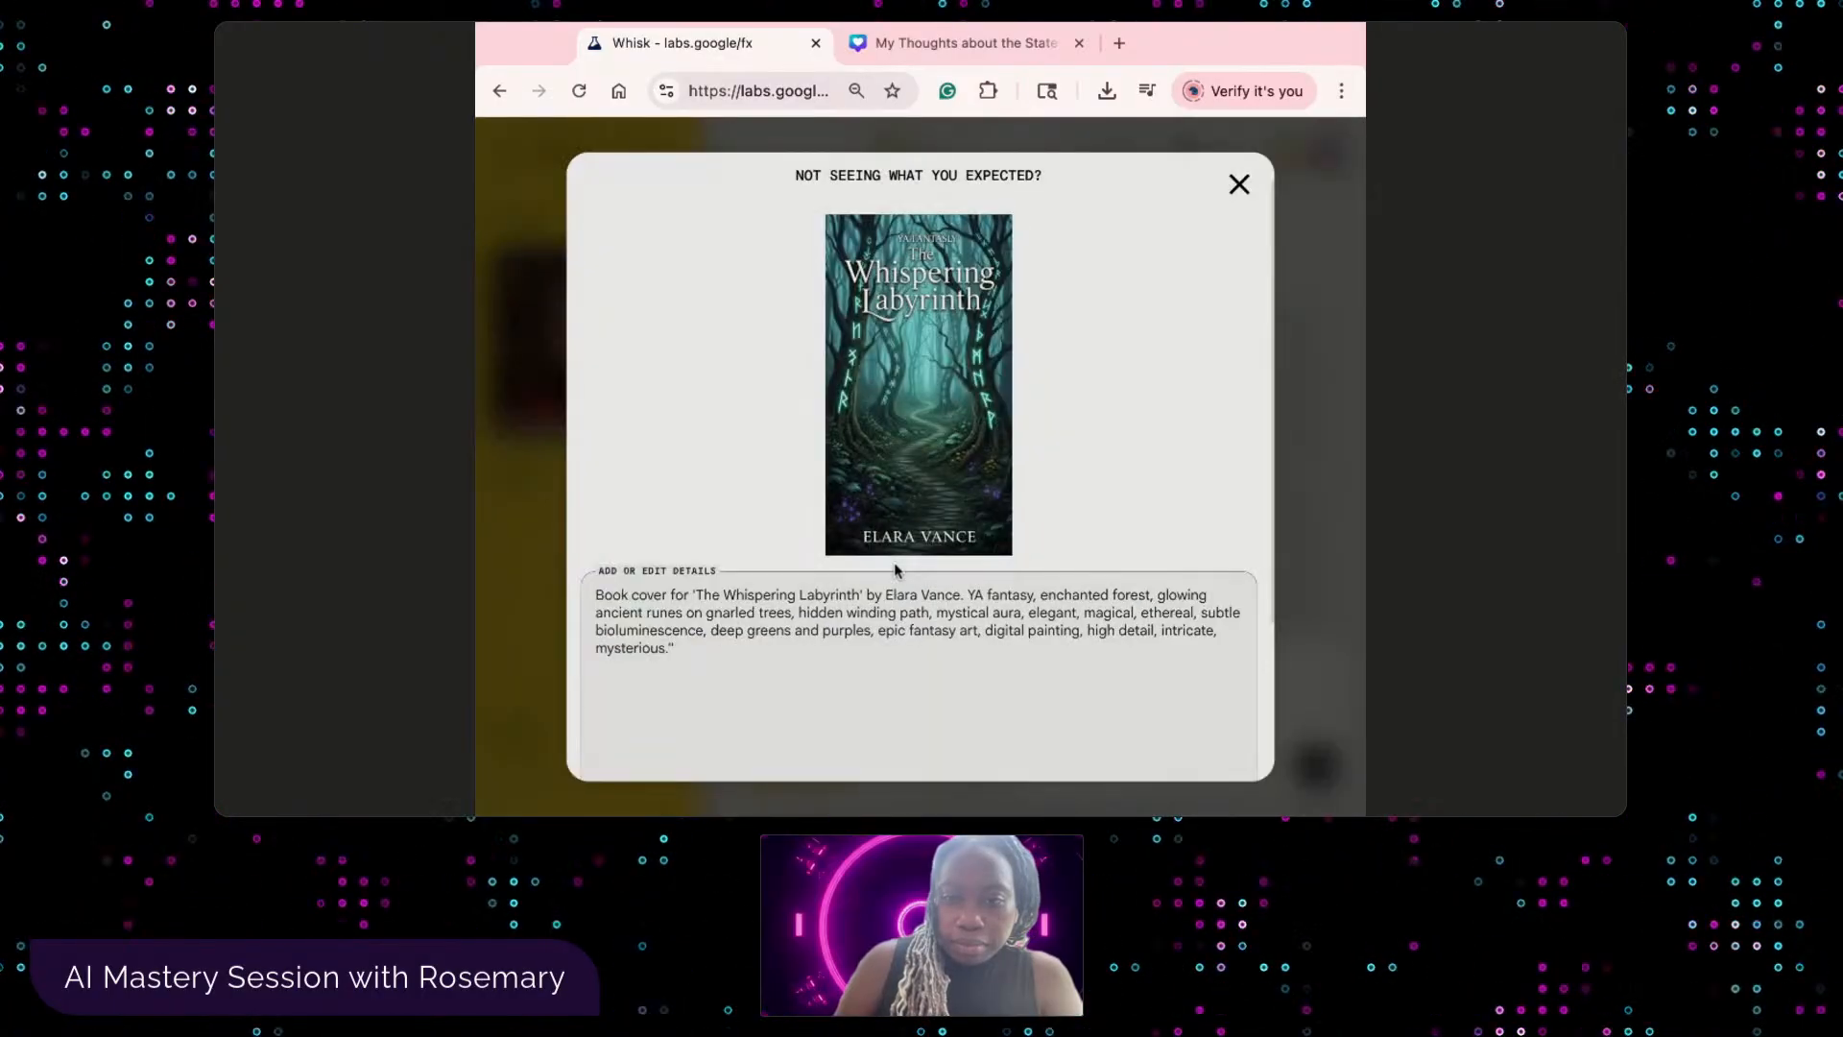
pyautogui.click(1240, 182)
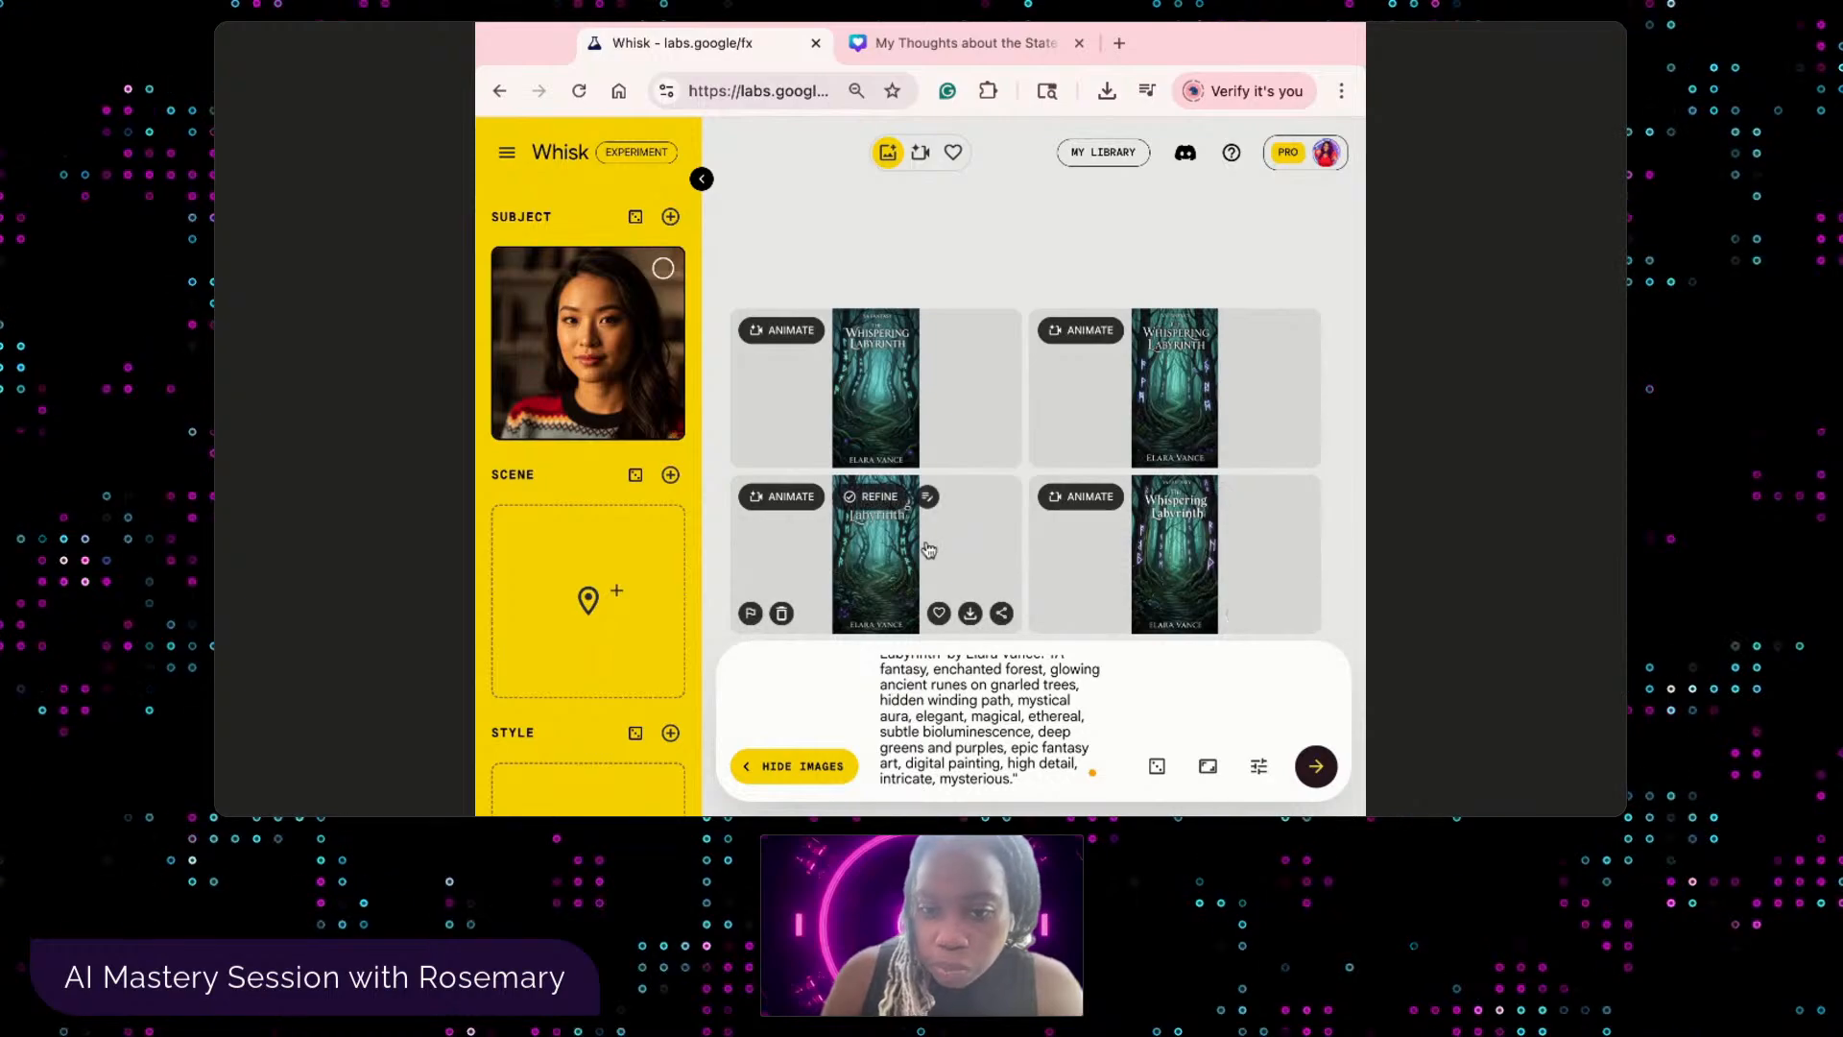
pyautogui.click(895, 552)
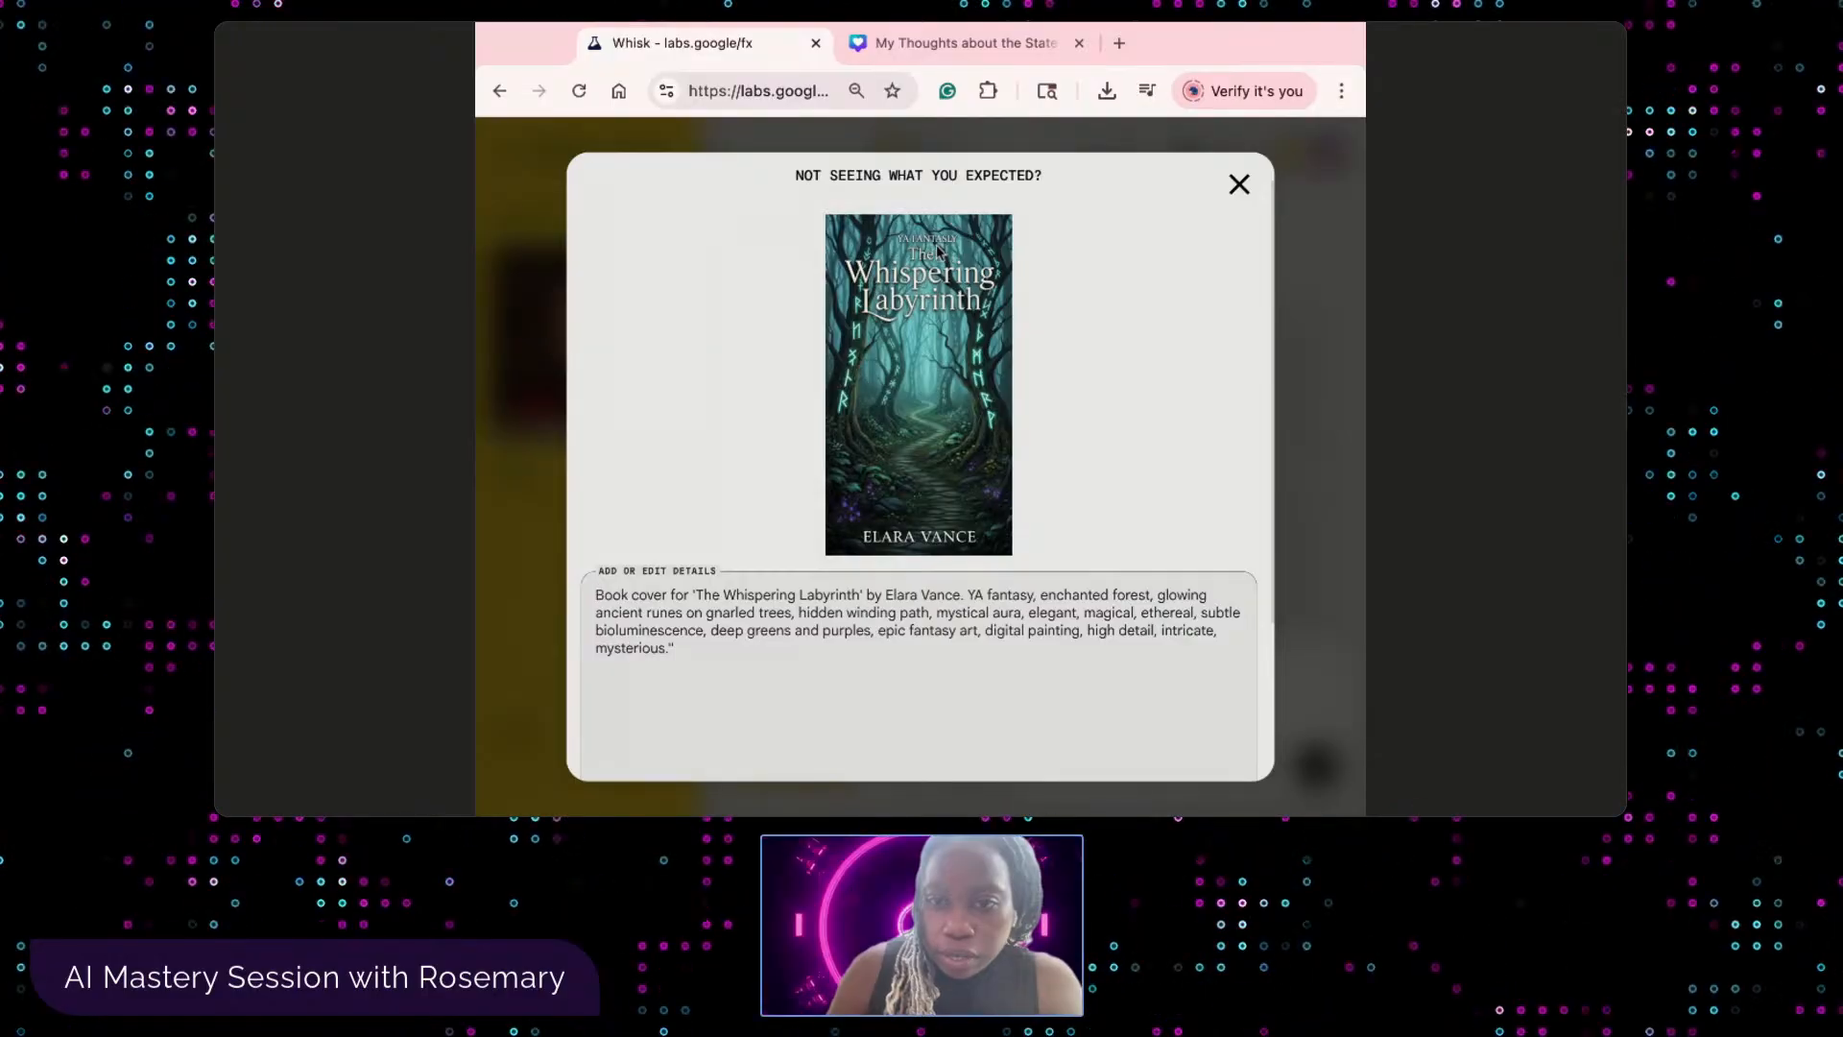
pyautogui.click(1239, 183)
pyautogui.moveTo(1191, 543)
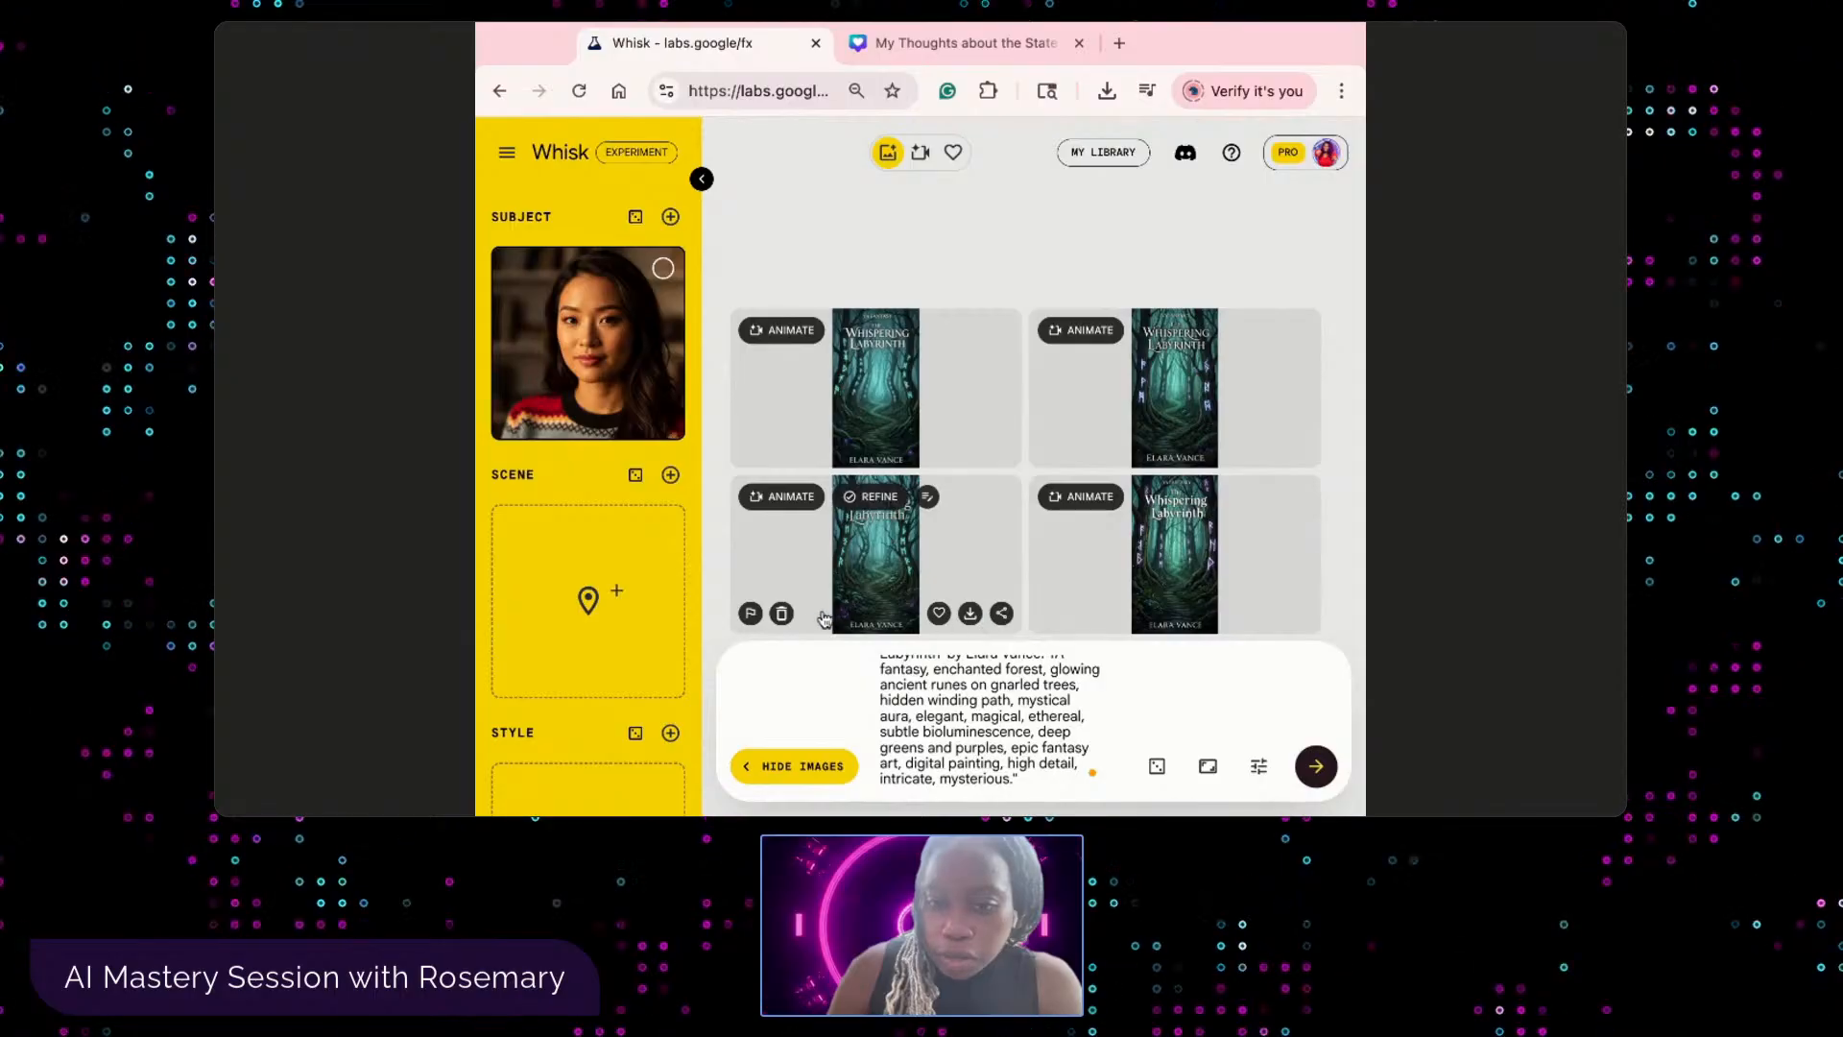
pyautogui.click(781, 612)
pyautogui.click(955, 566)
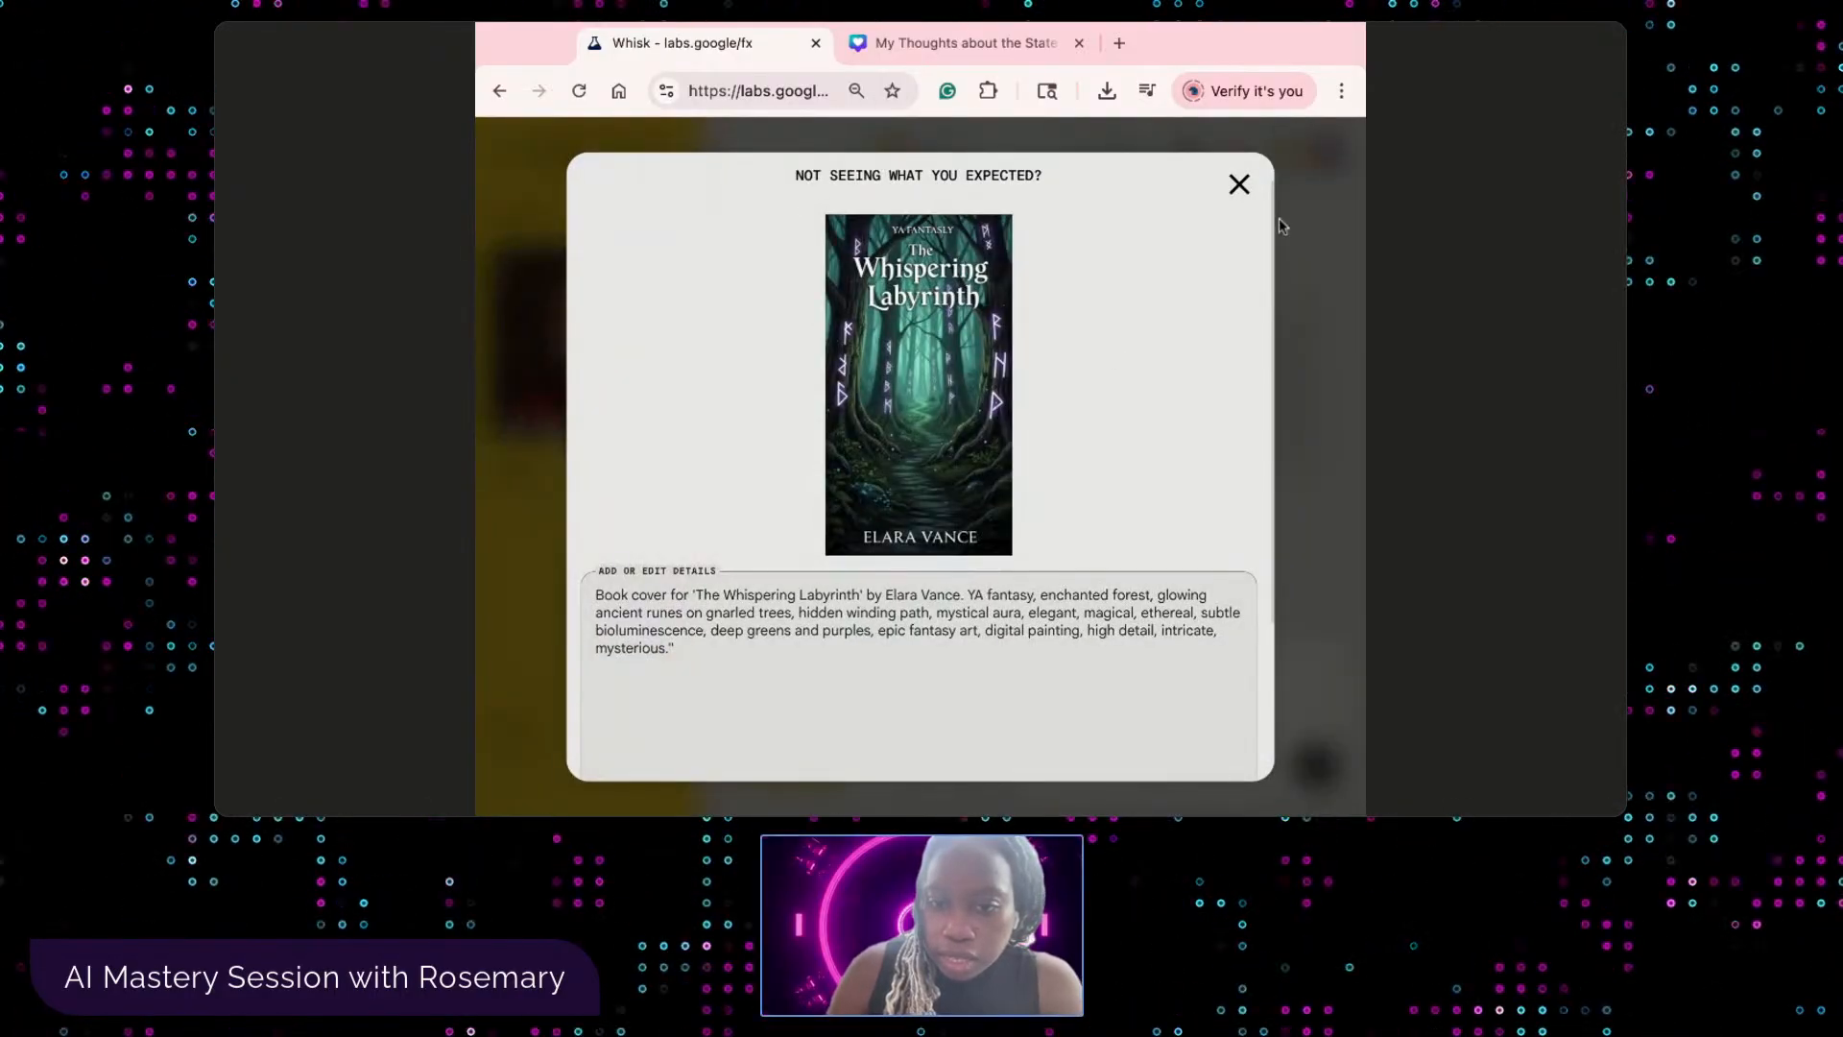
# - Delete the third cover and generate two fresh covers from the same prompt
pyautogui.click(1238, 184)
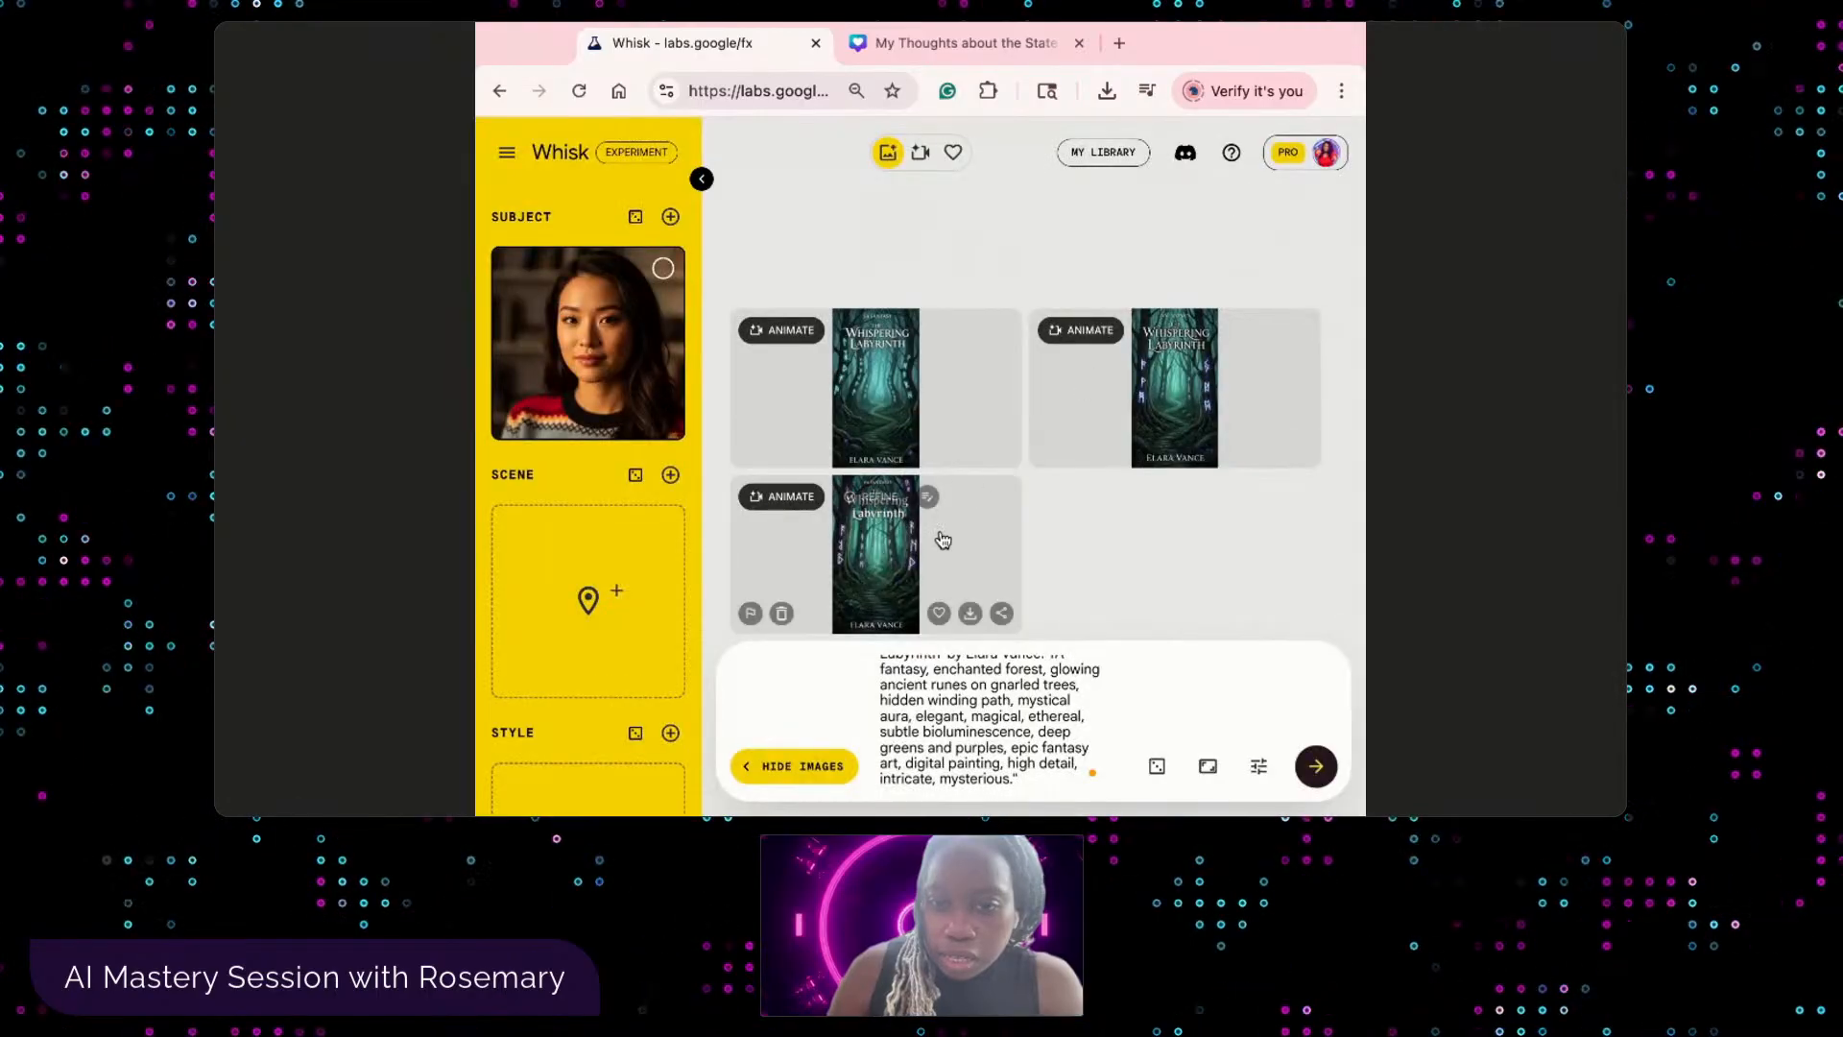
pyautogui.click(782, 614)
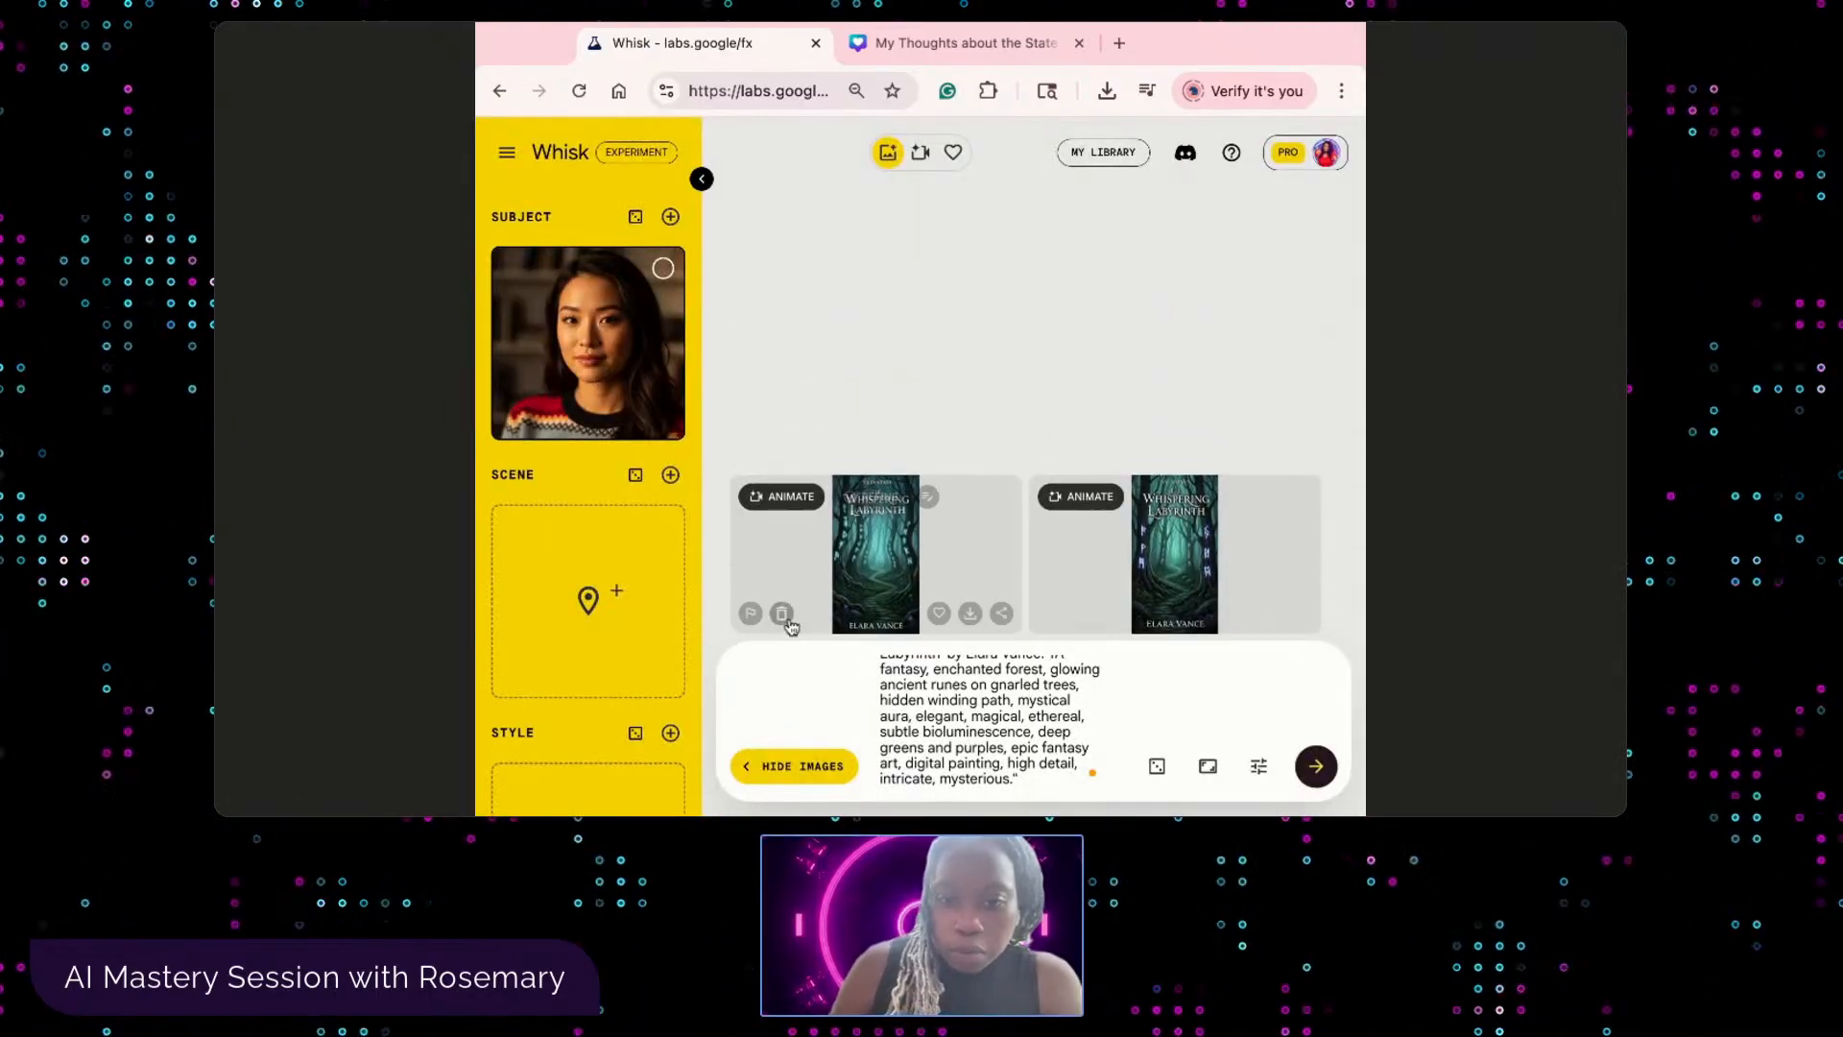
pyautogui.click(1325, 778)
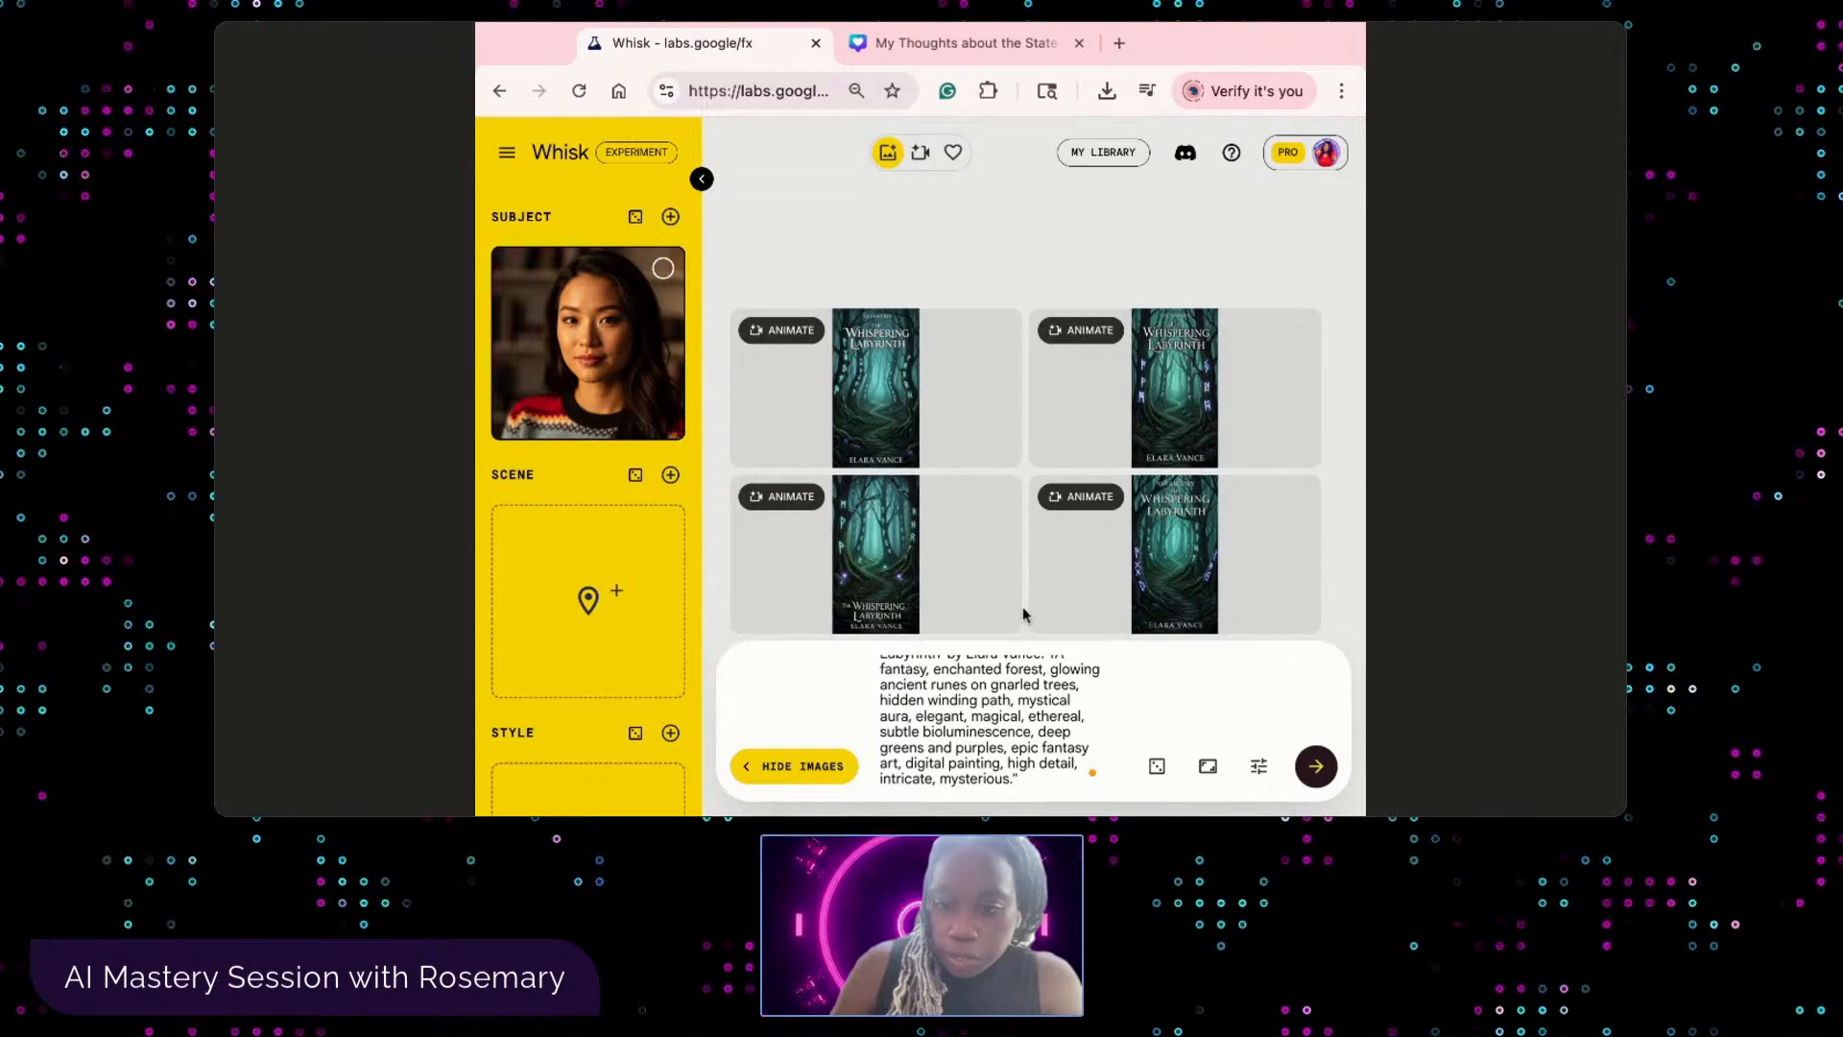
# - Compare two covers full size and delete the bottom-right cover
pyautogui.click(990, 558)
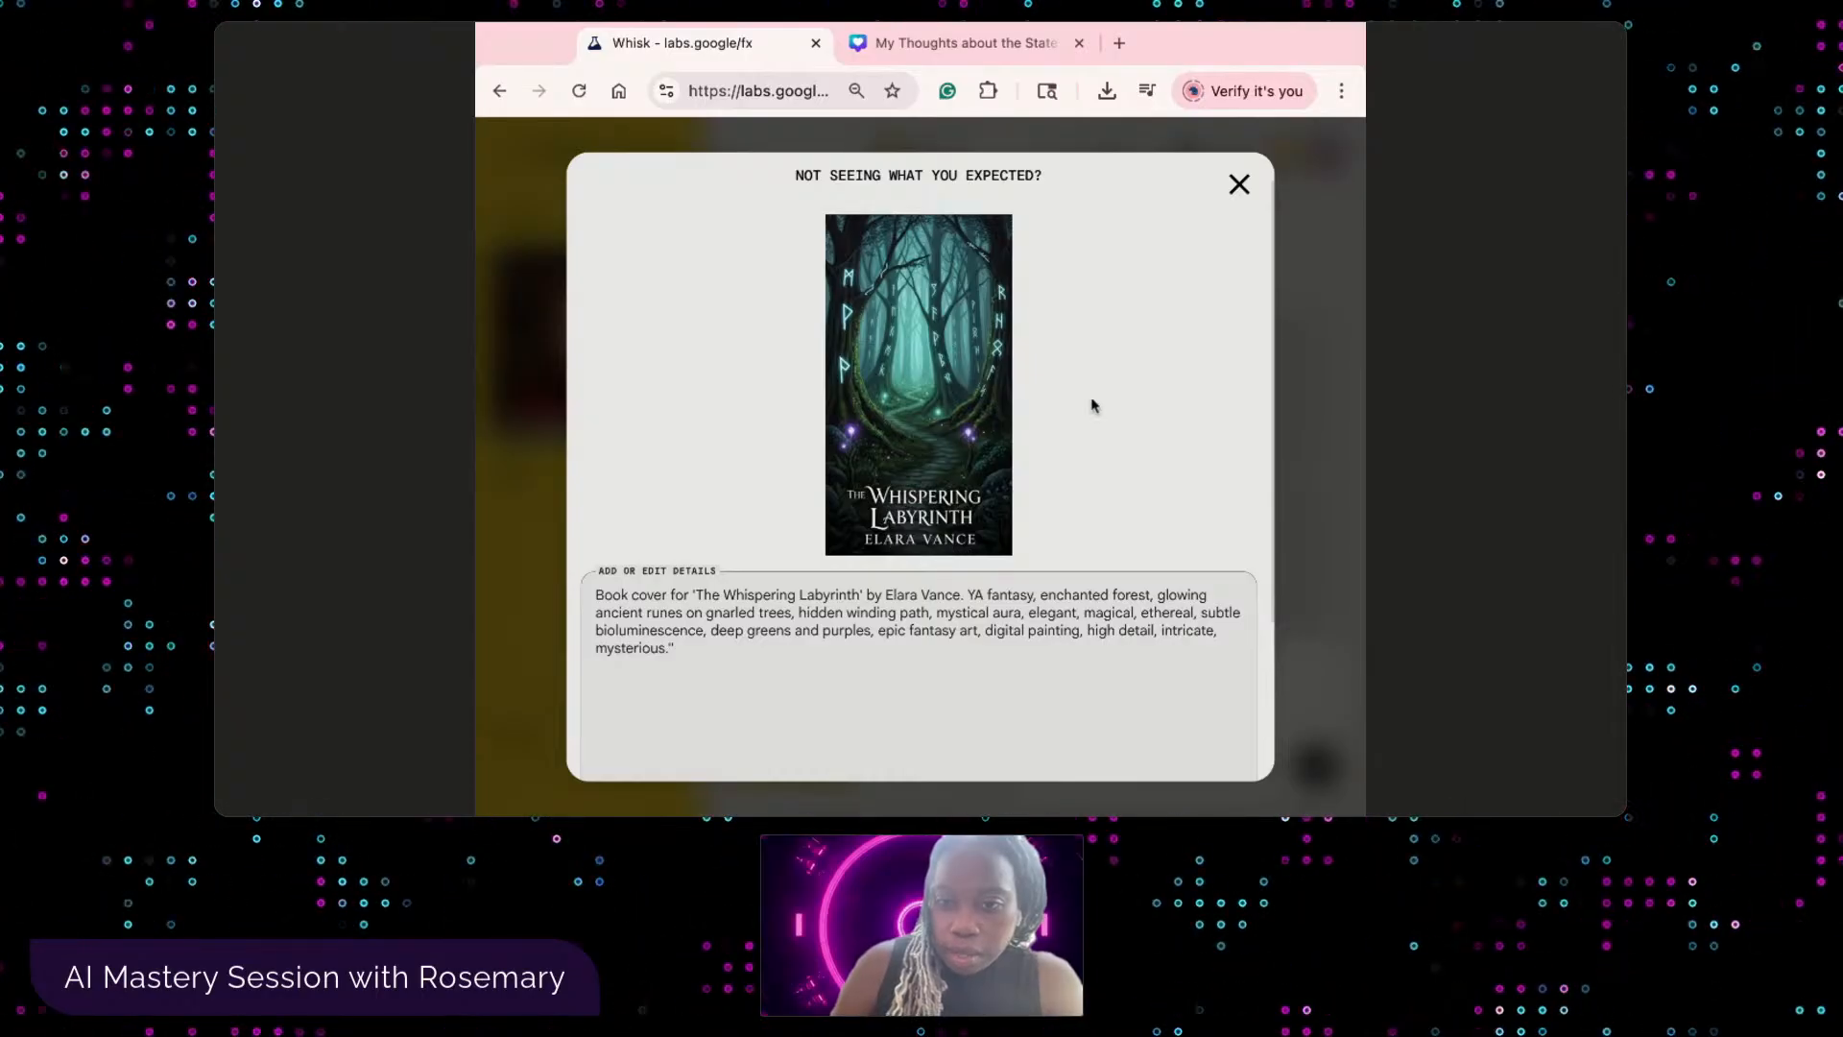
pyautogui.click(1239, 184)
pyautogui.click(1183, 560)
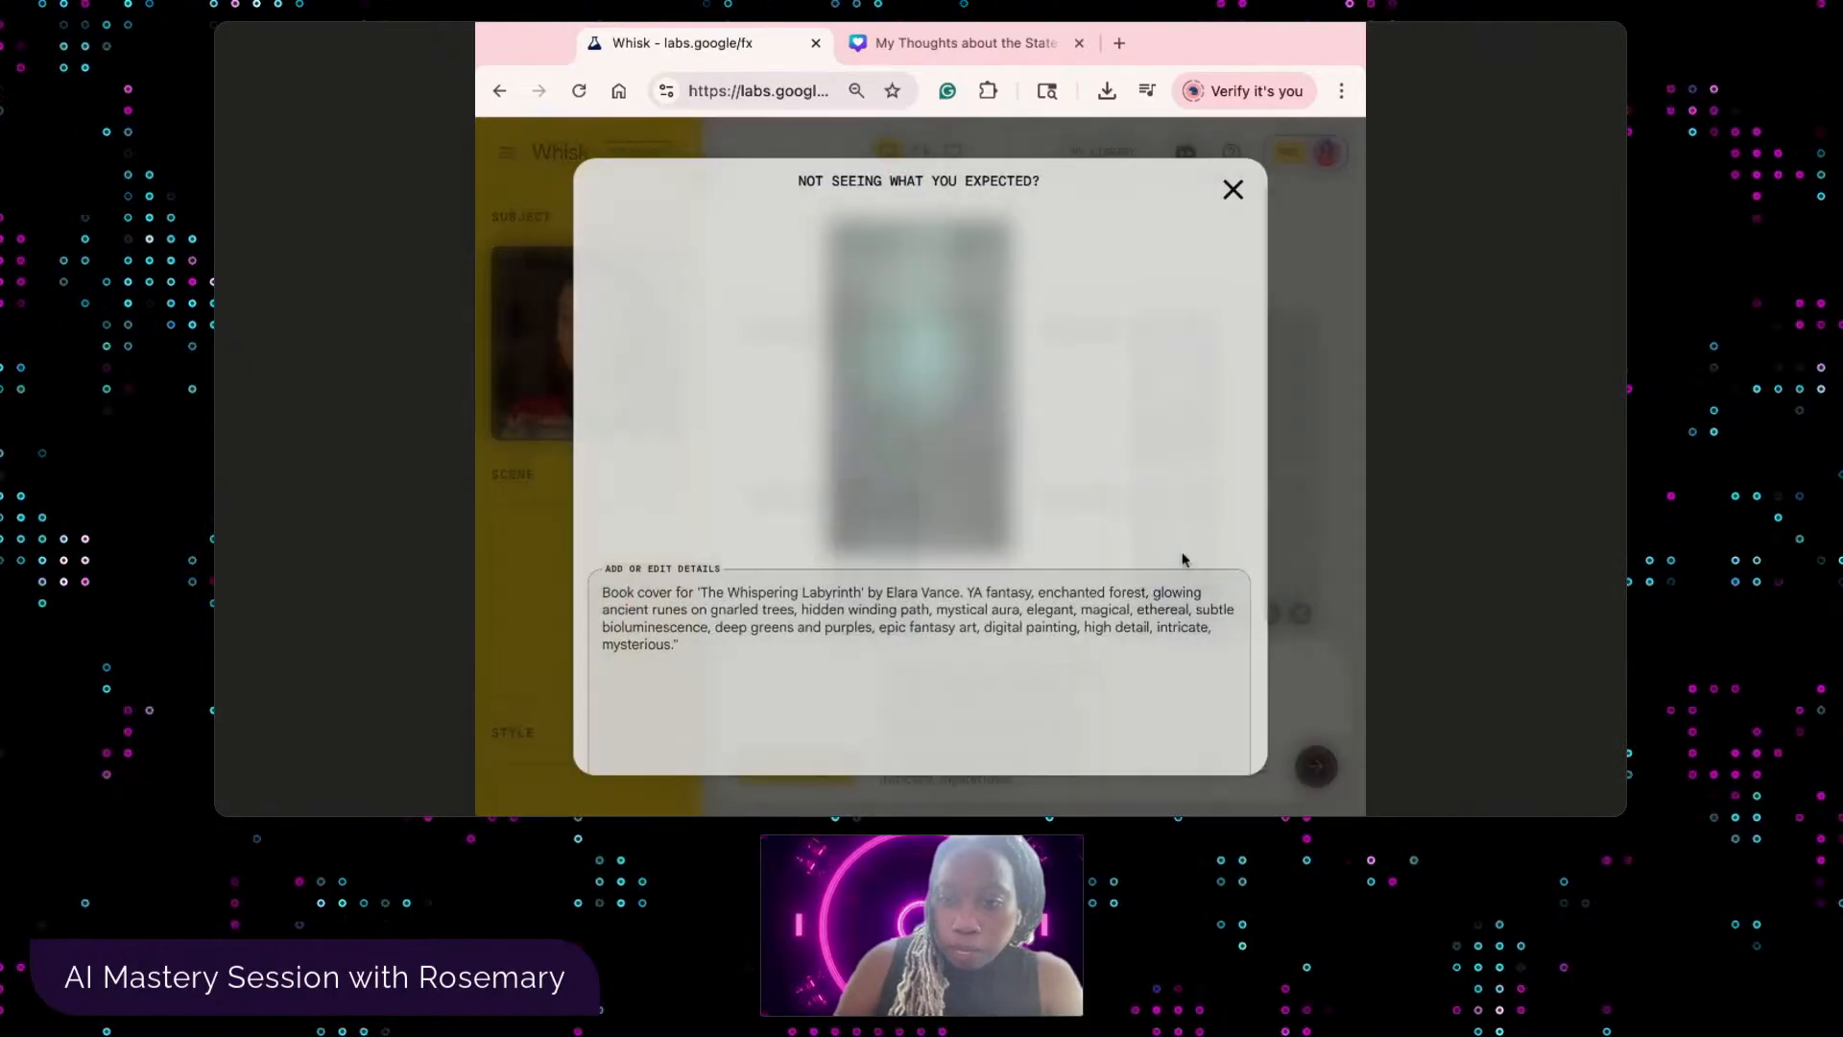
pyautogui.click(1239, 185)
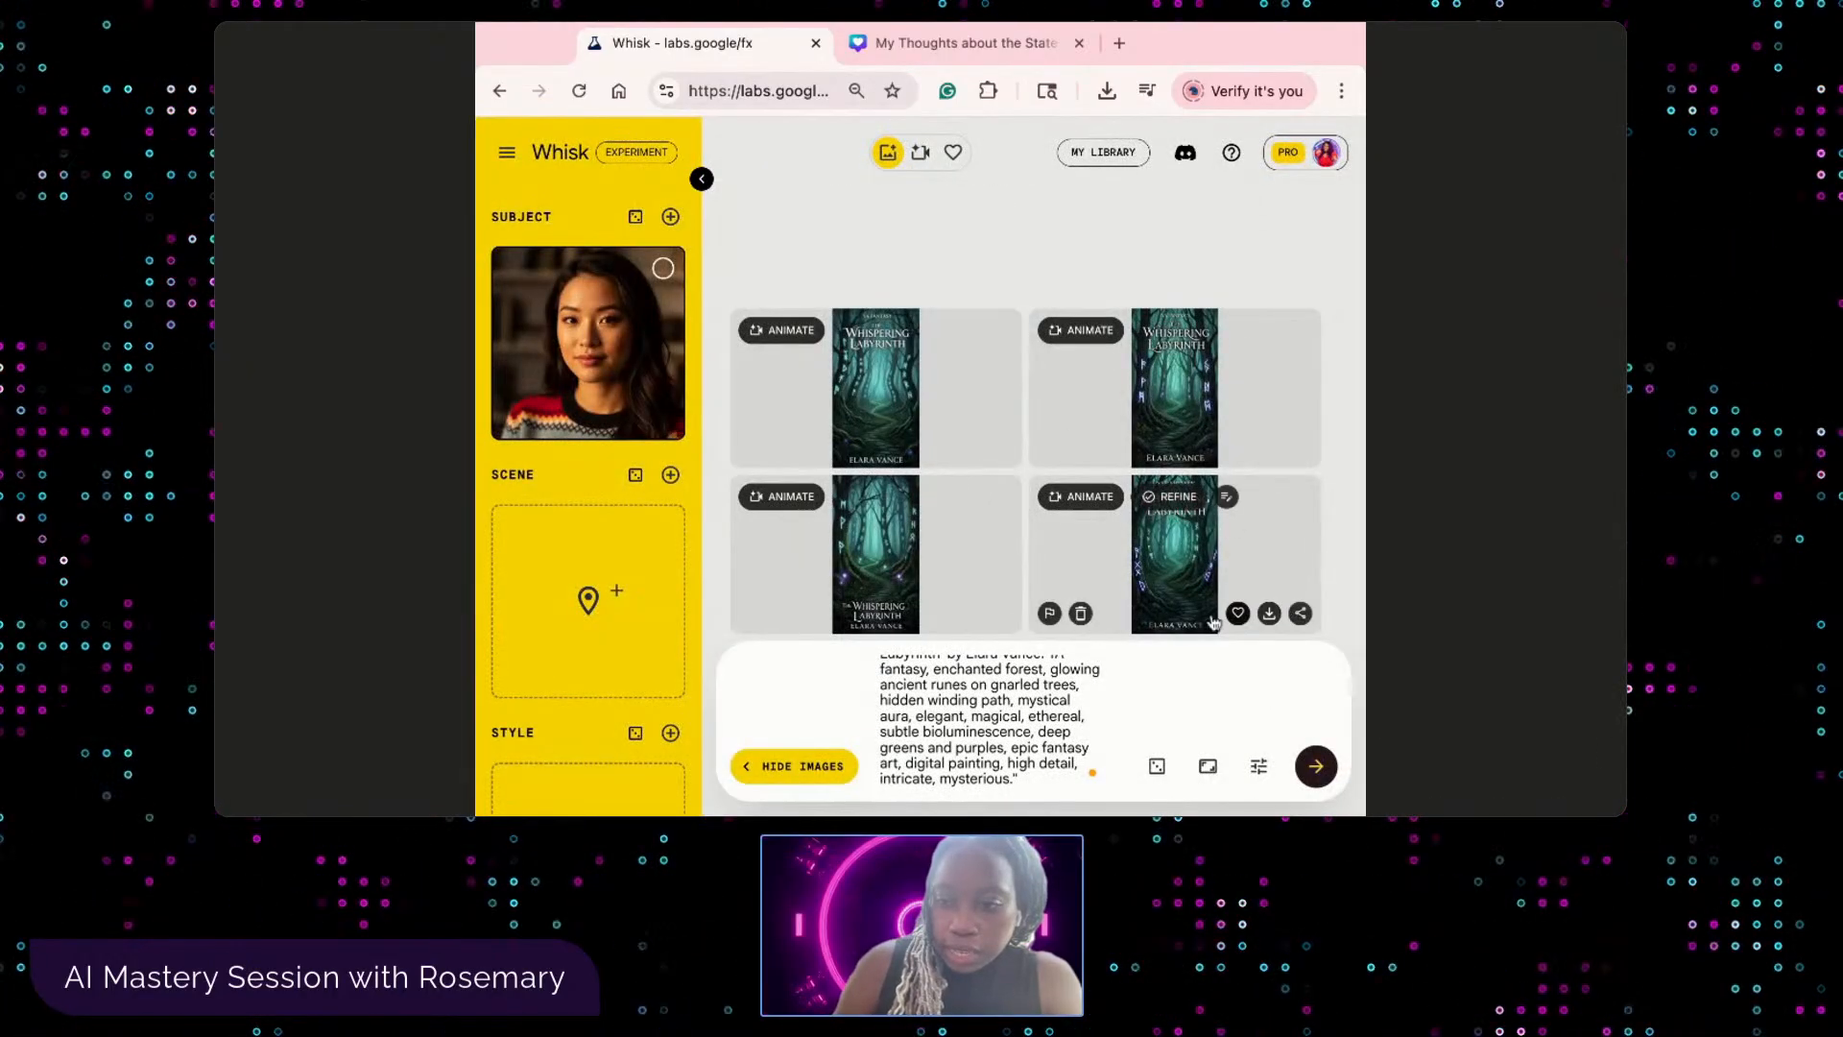
pyautogui.click(1080, 613)
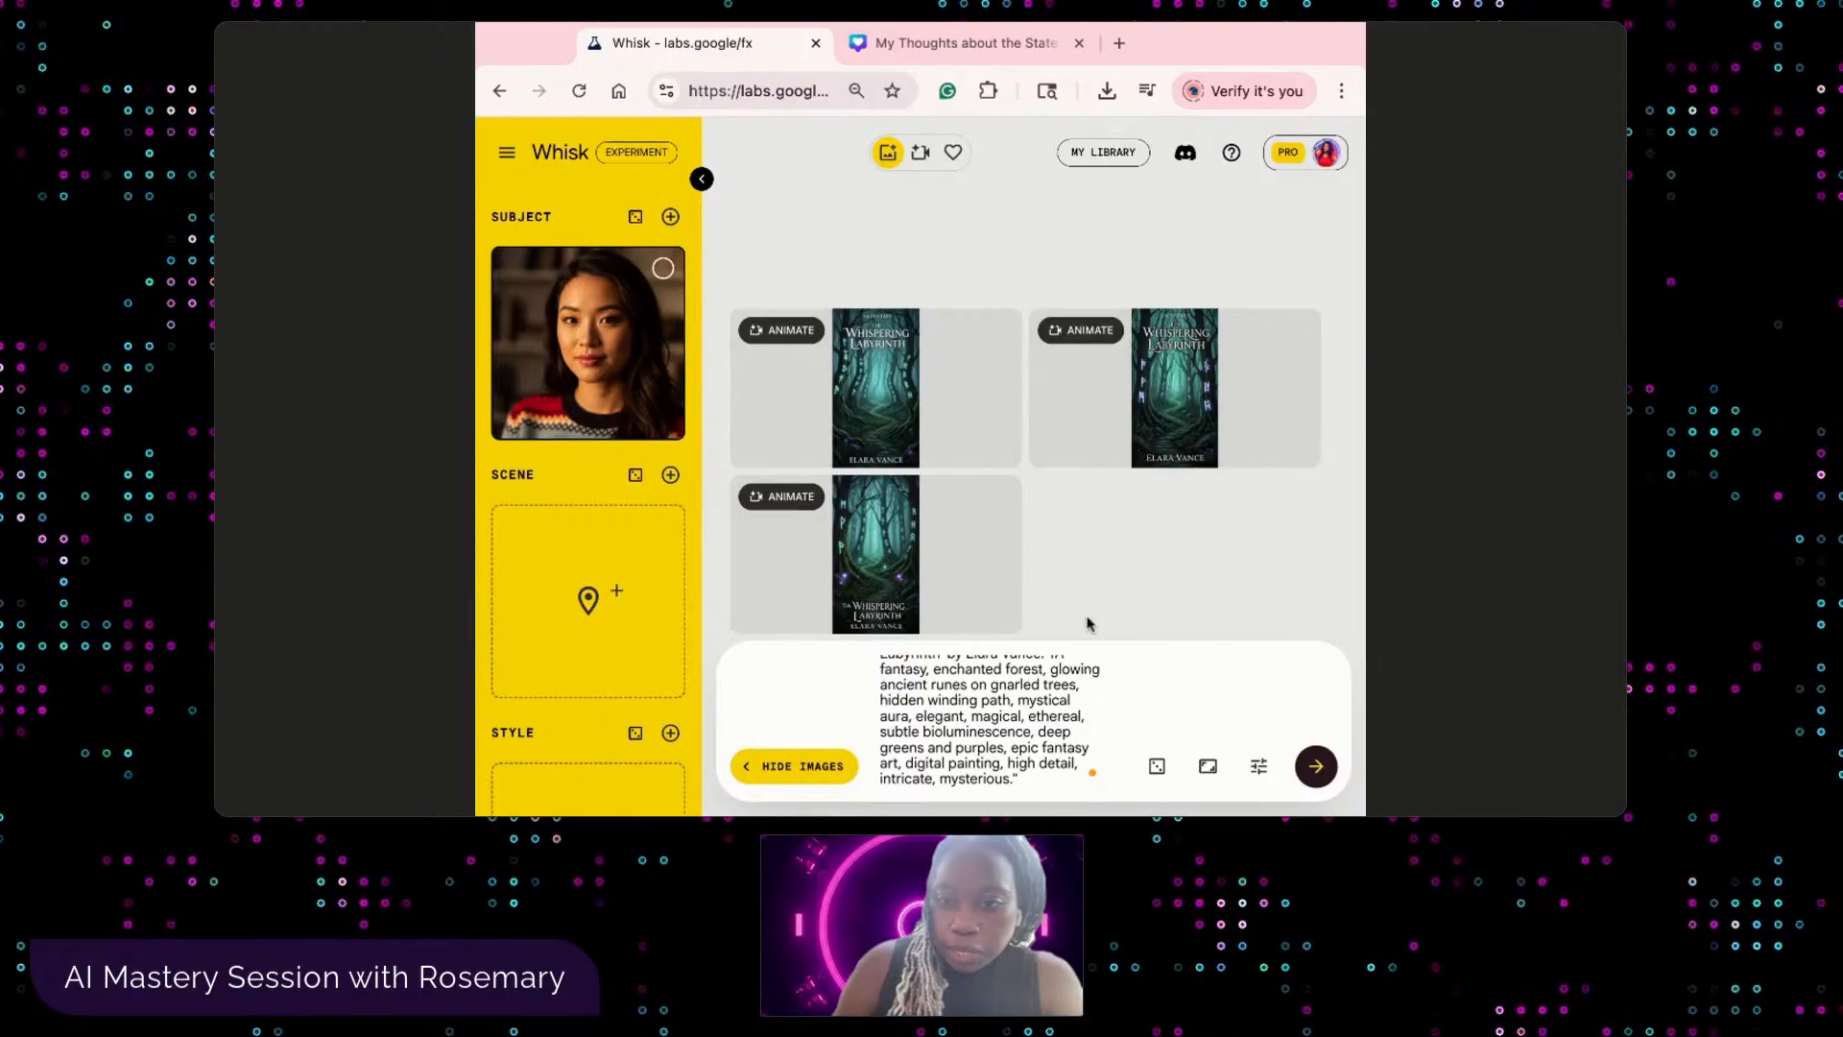
# - Re-inspect the bottom-left and top-right covers full size, then delete the top-right cover
pyautogui.click(977, 555)
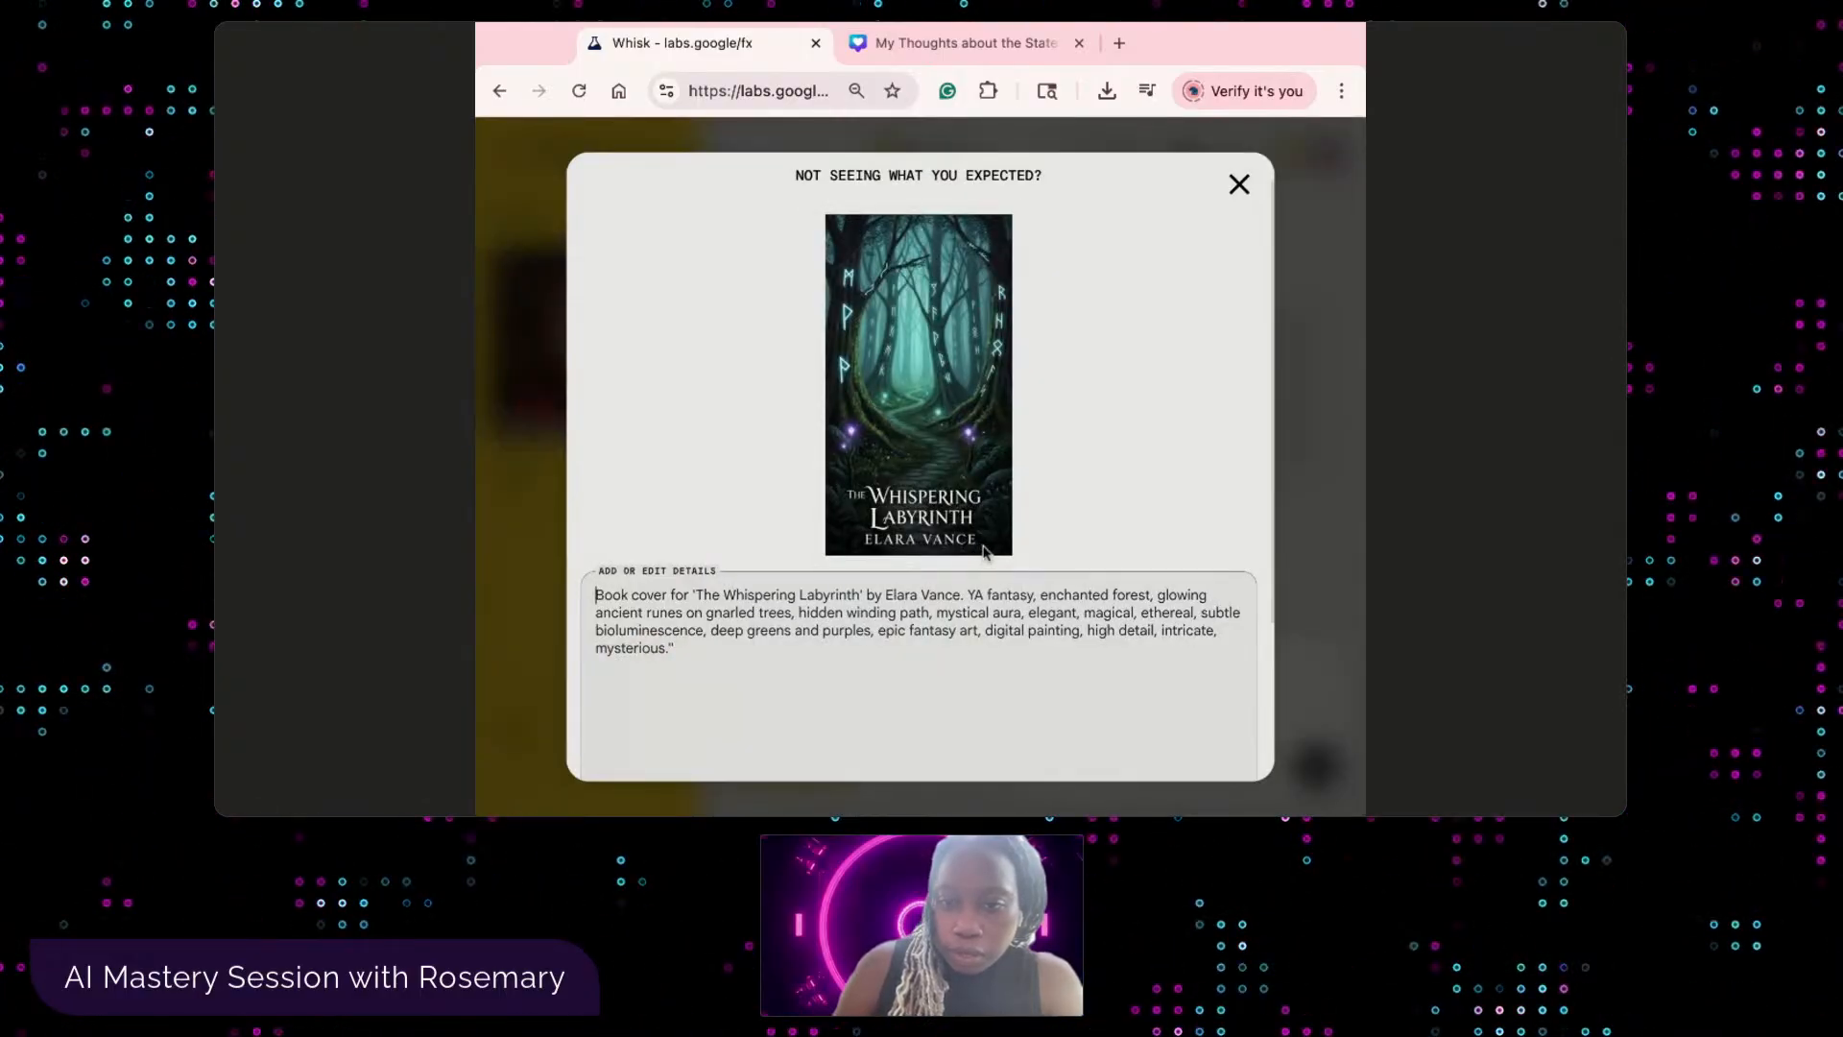
pyautogui.click(1307, 527)
pyautogui.click(1211, 410)
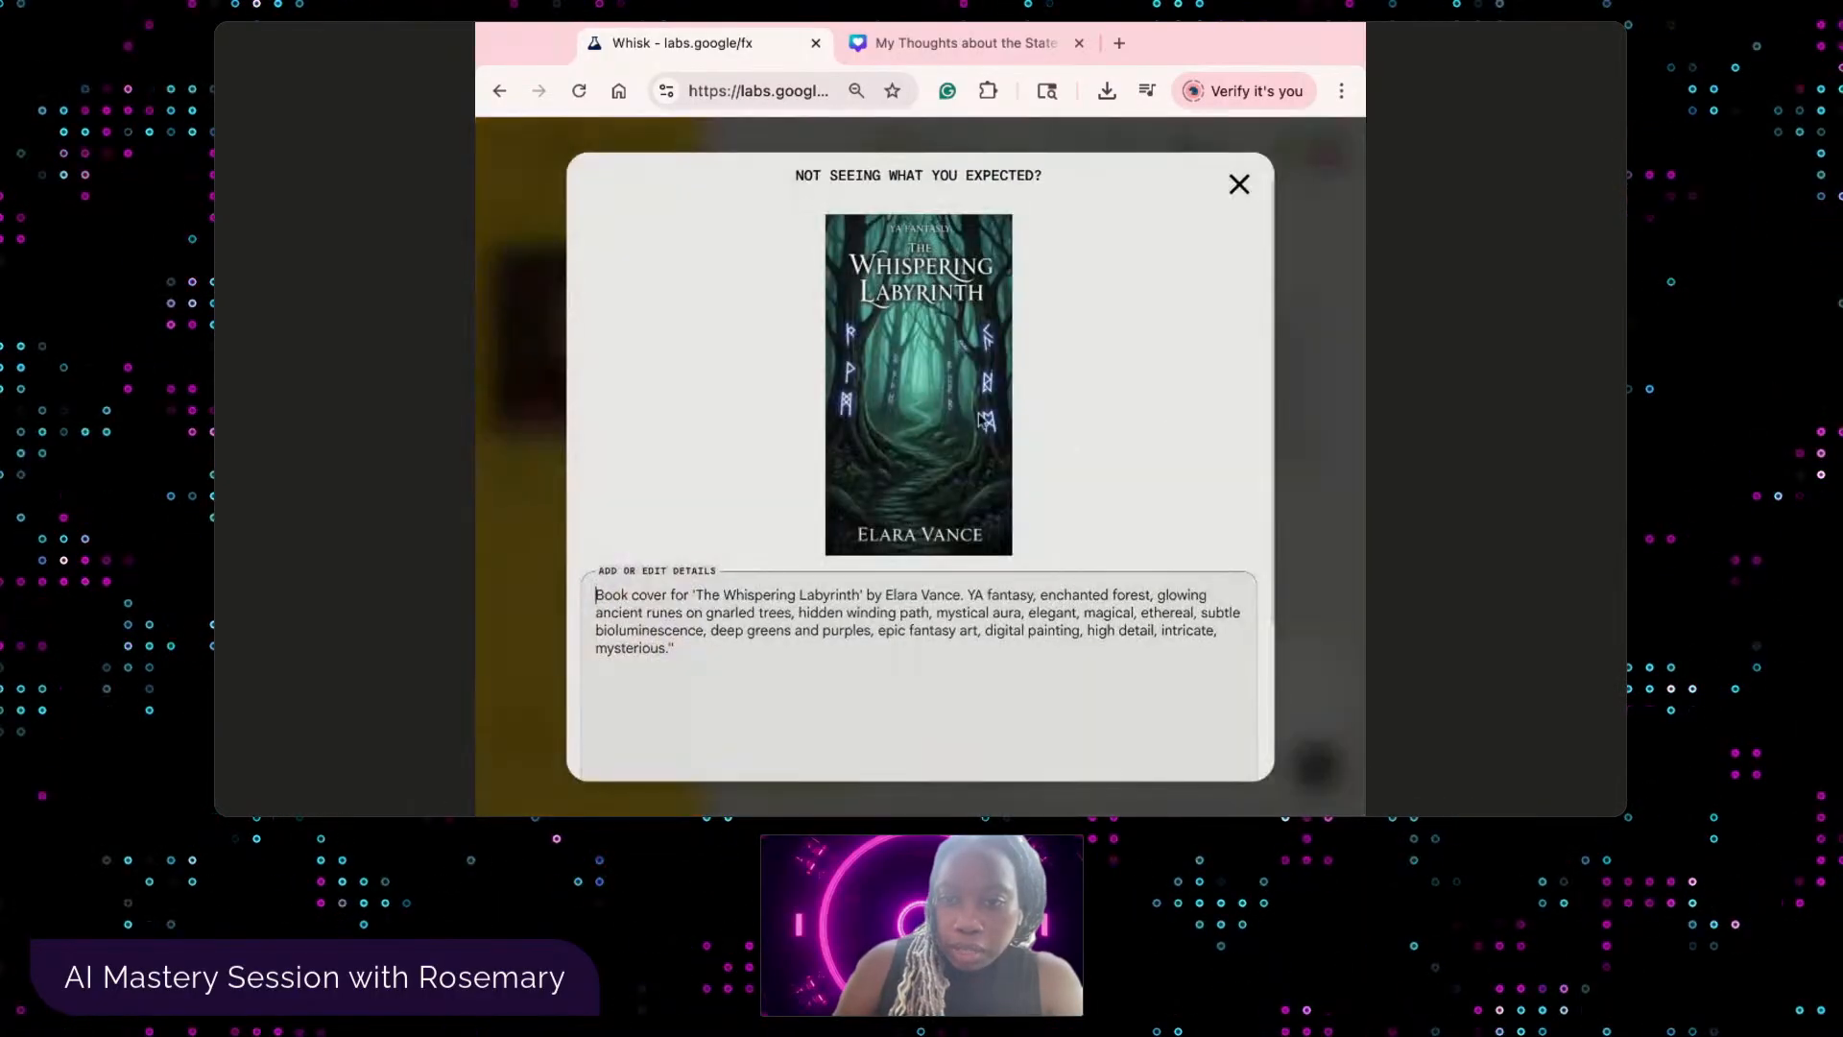
pyautogui.click(1239, 185)
pyautogui.click(950, 388)
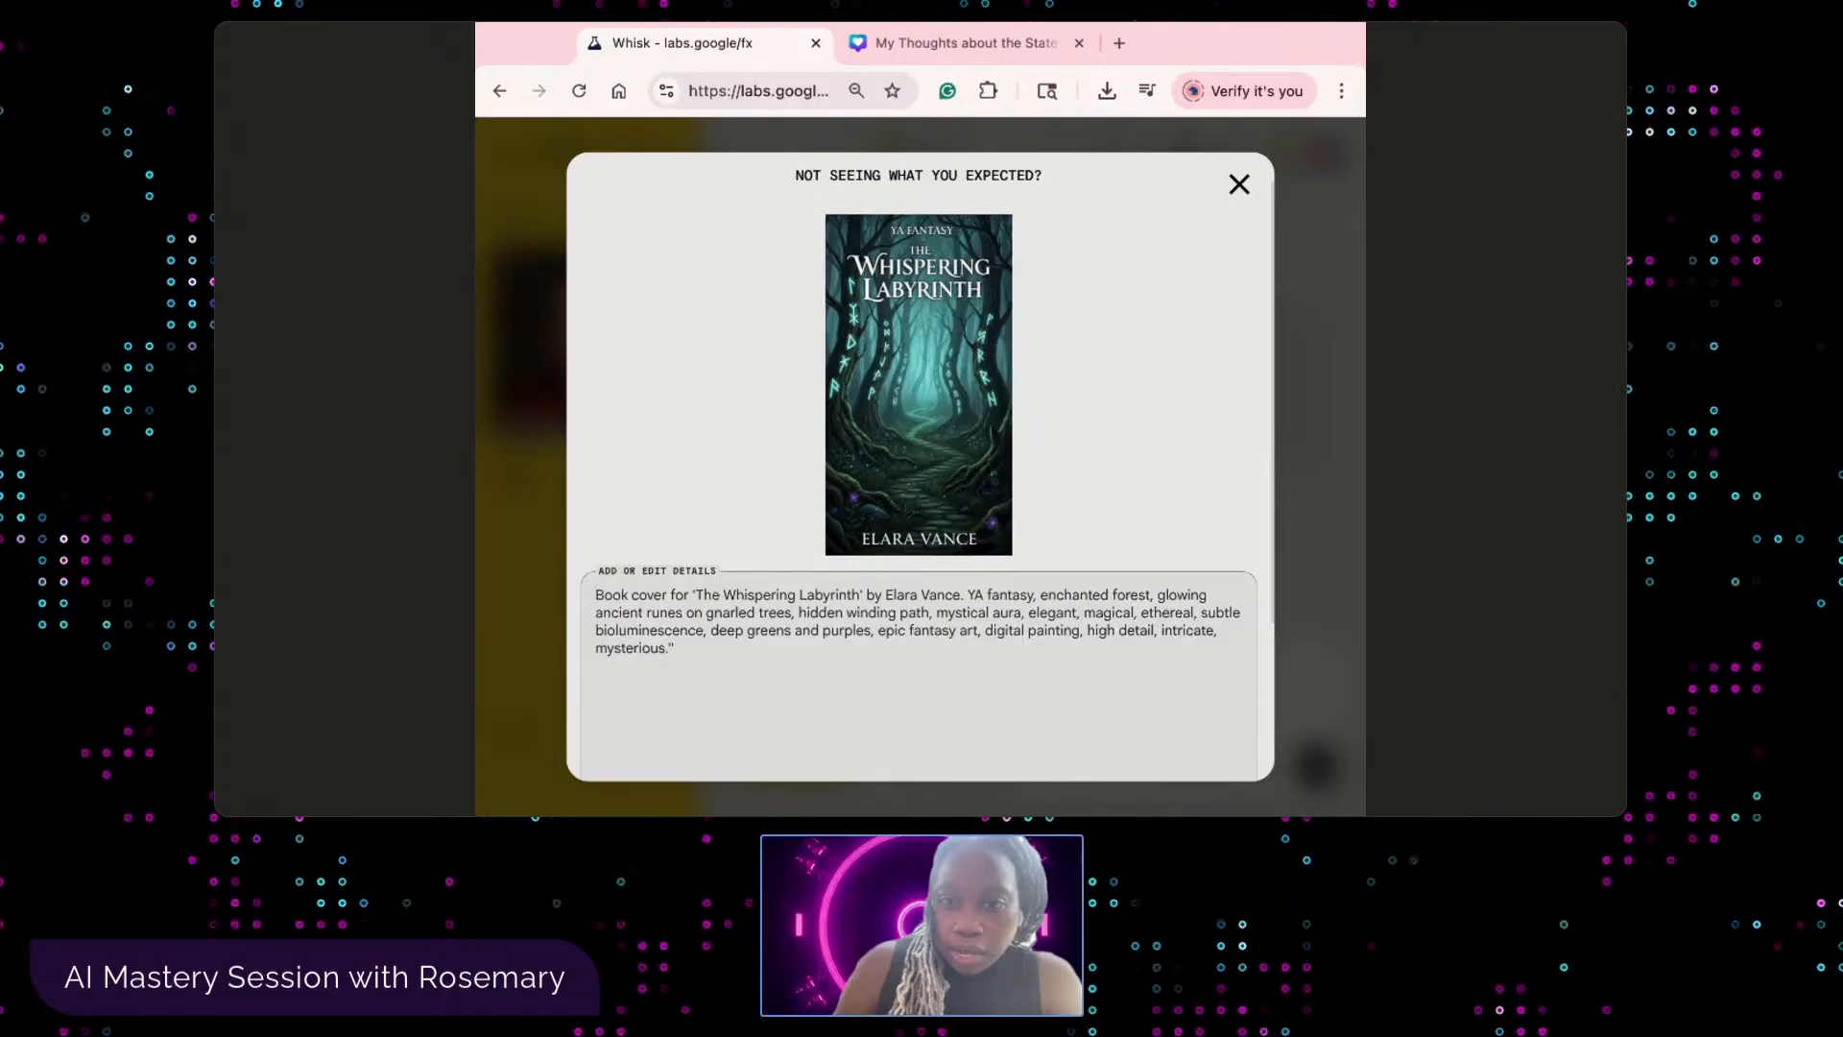
pyautogui.click(1241, 187)
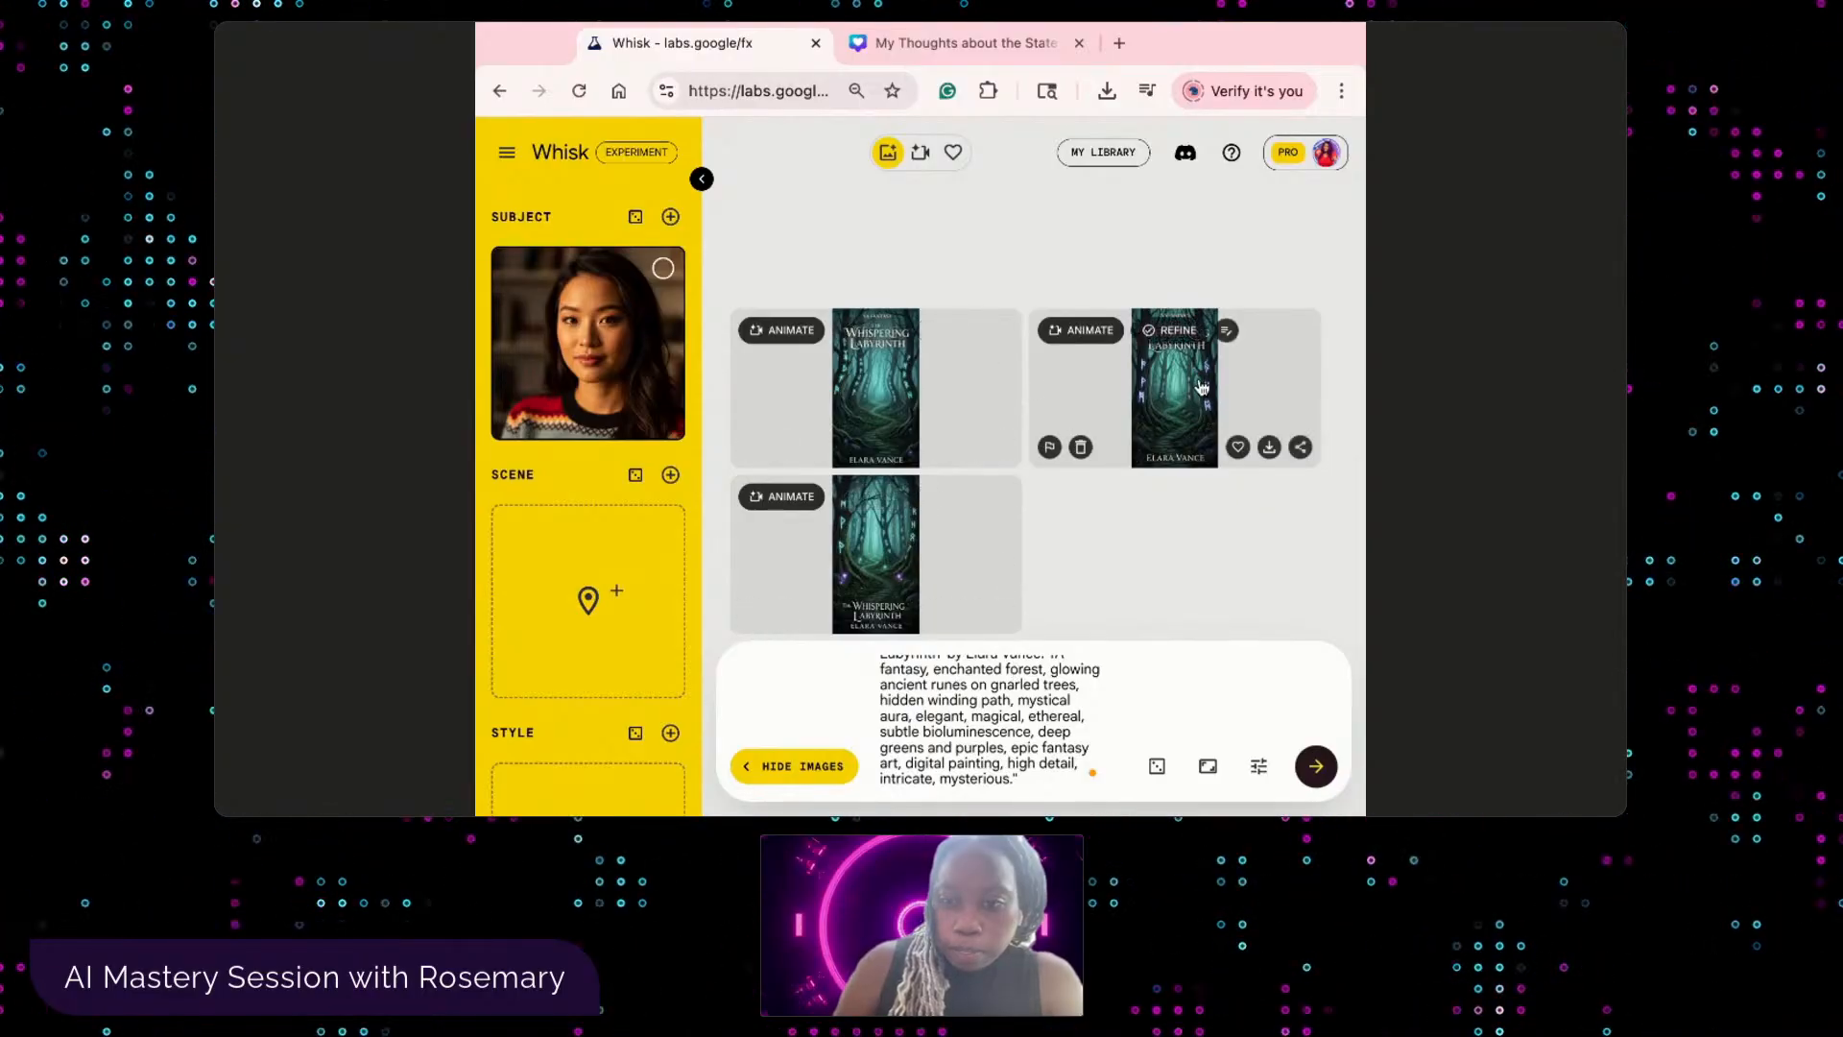
pyautogui.click(1178, 443)
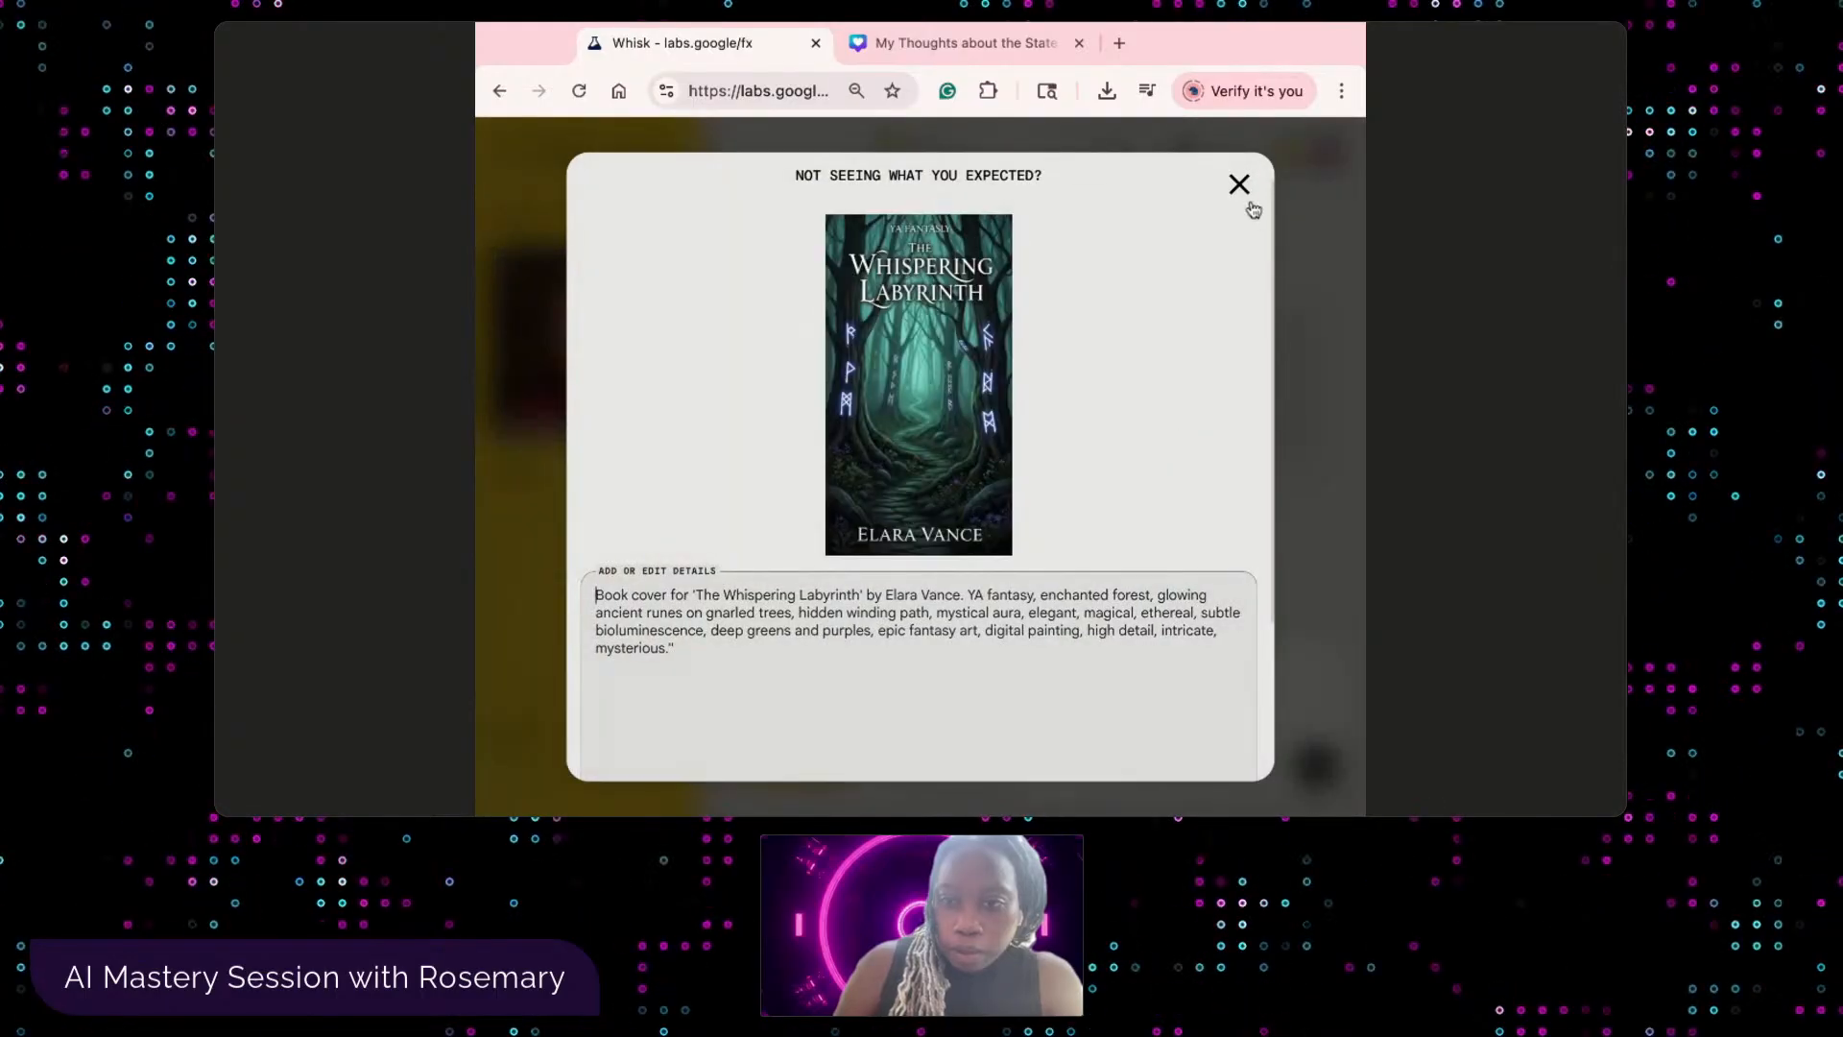
pyautogui.click(1239, 184)
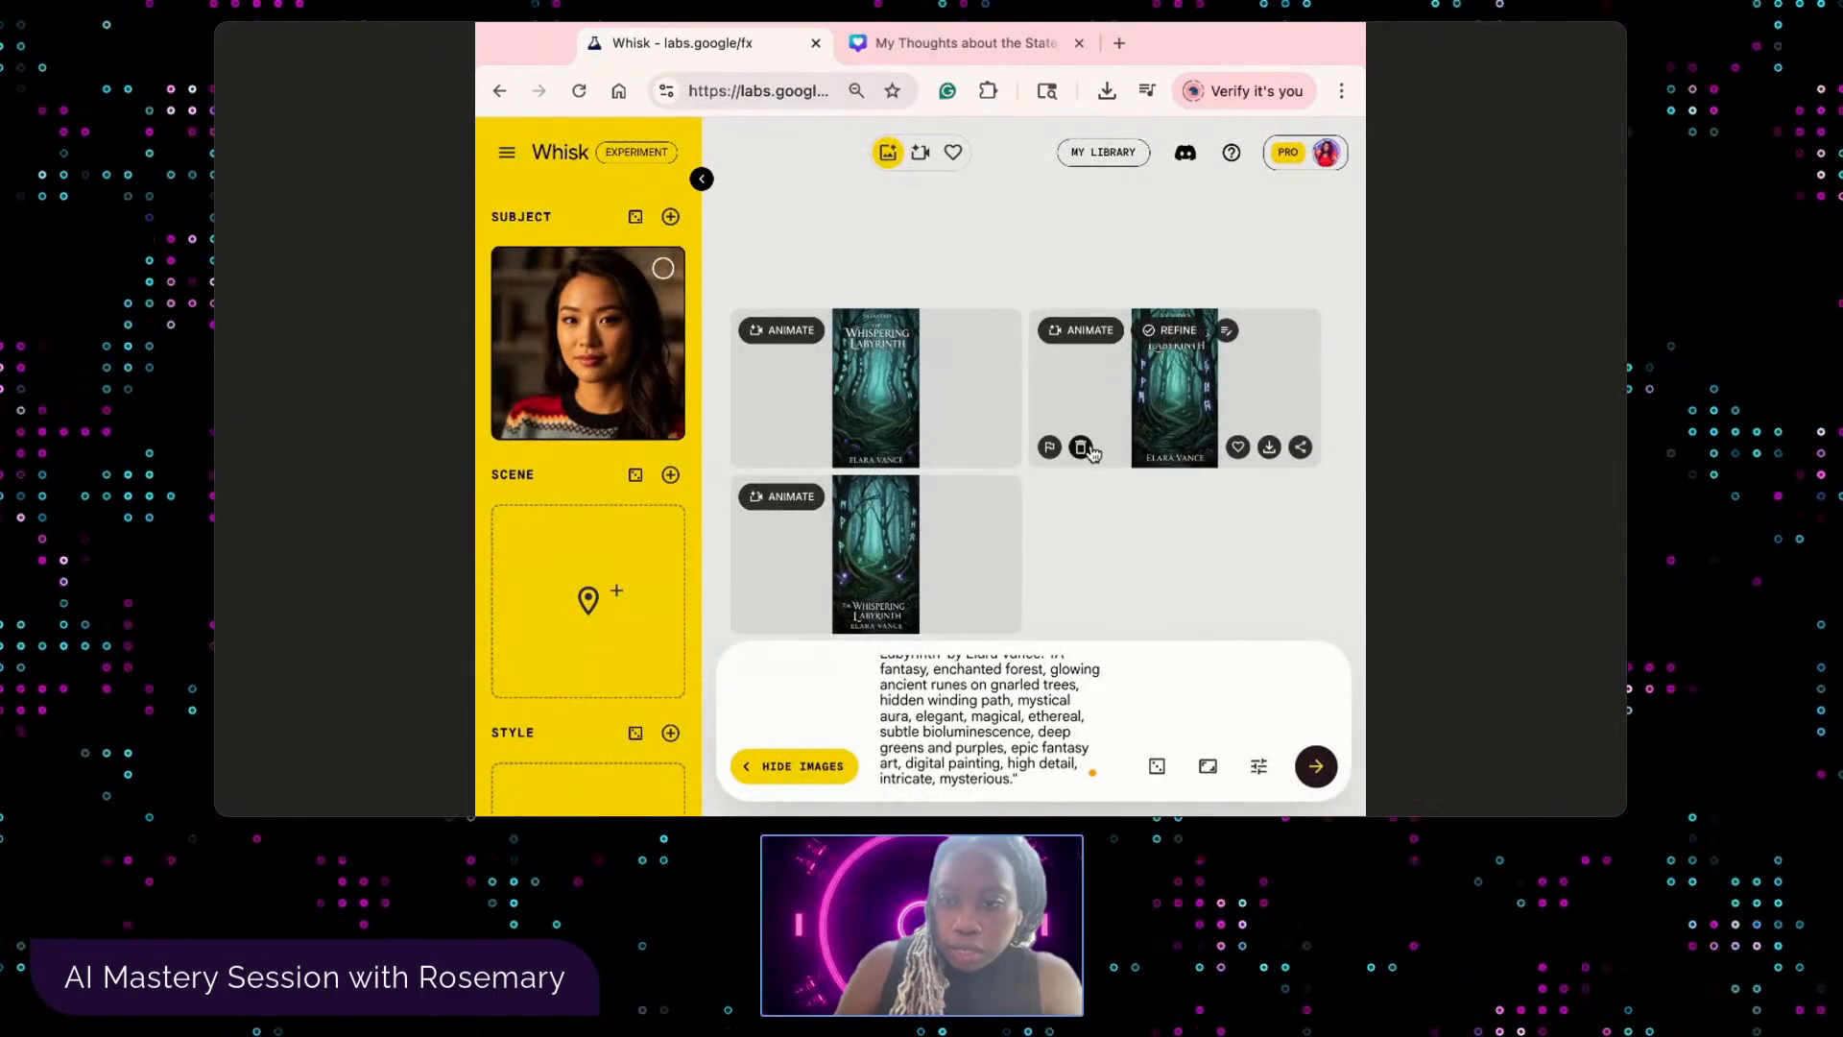
pyautogui.click(1082, 447)
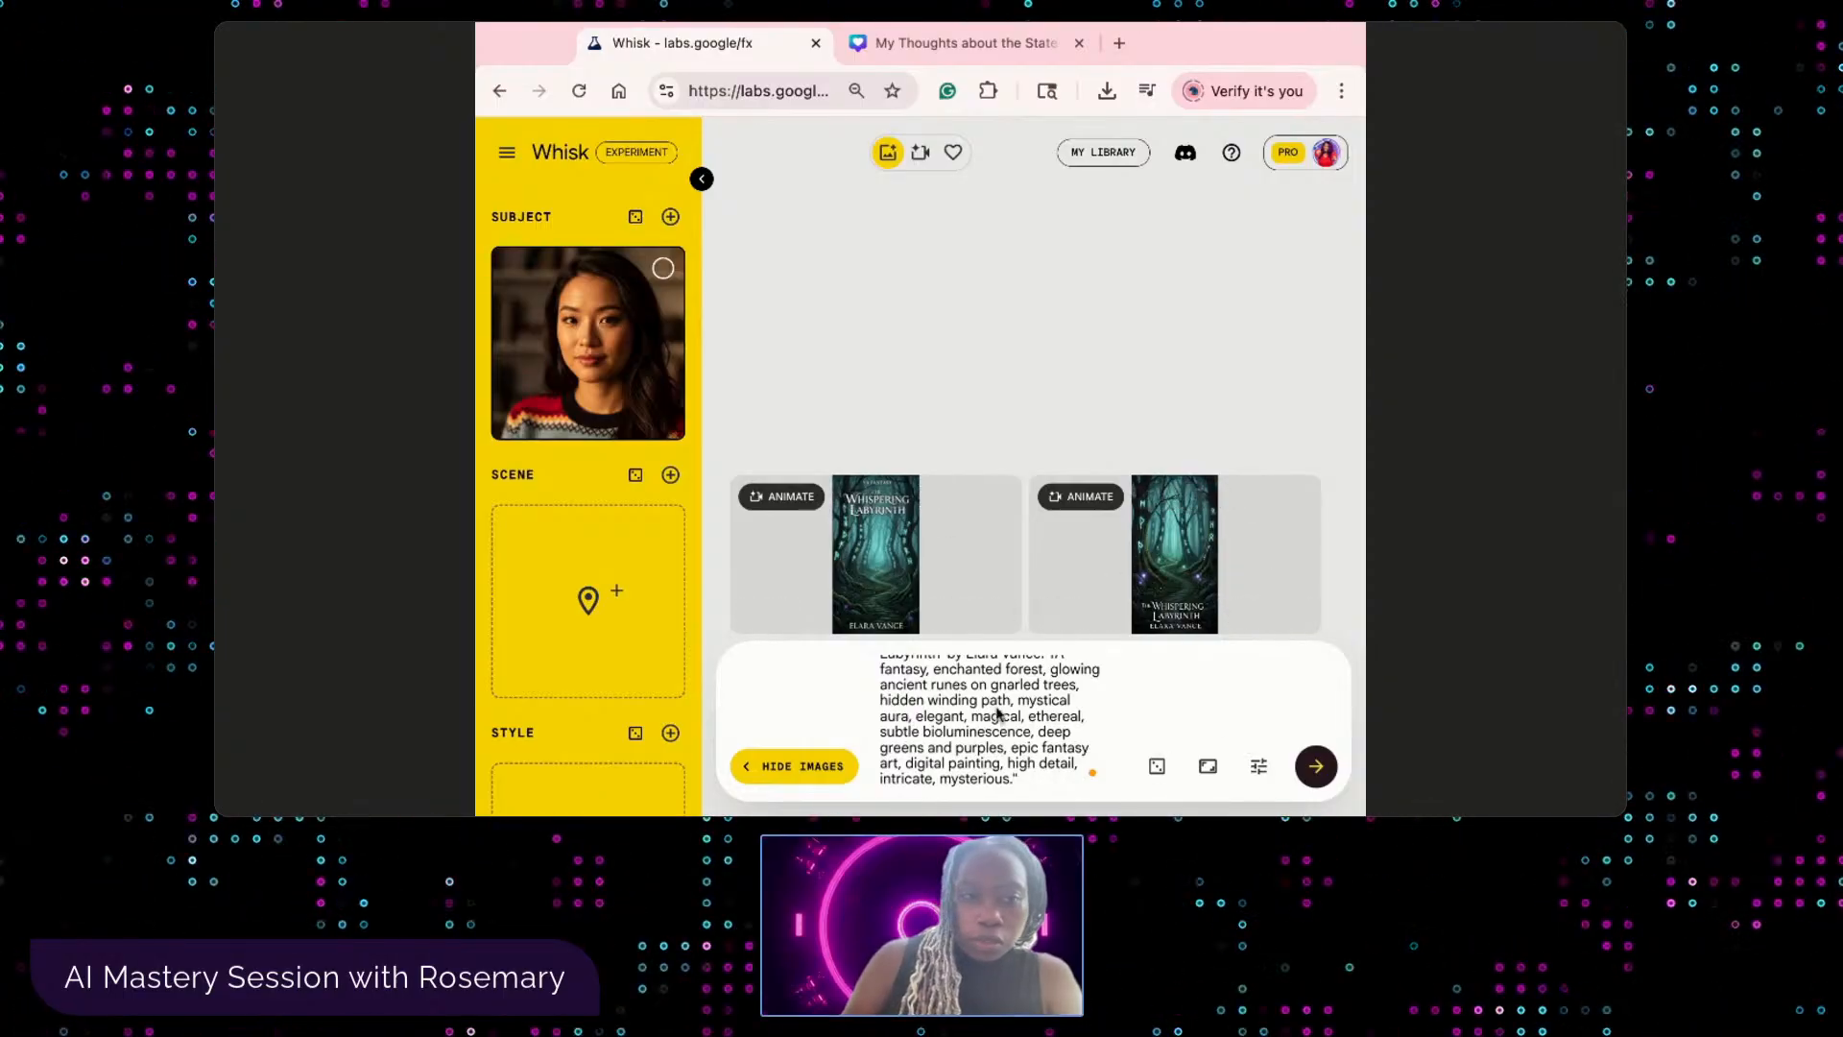
# - In the Canva tab, search 'portfolio' under Create and start a Portfolio Website design
pyautogui.click(968, 48)
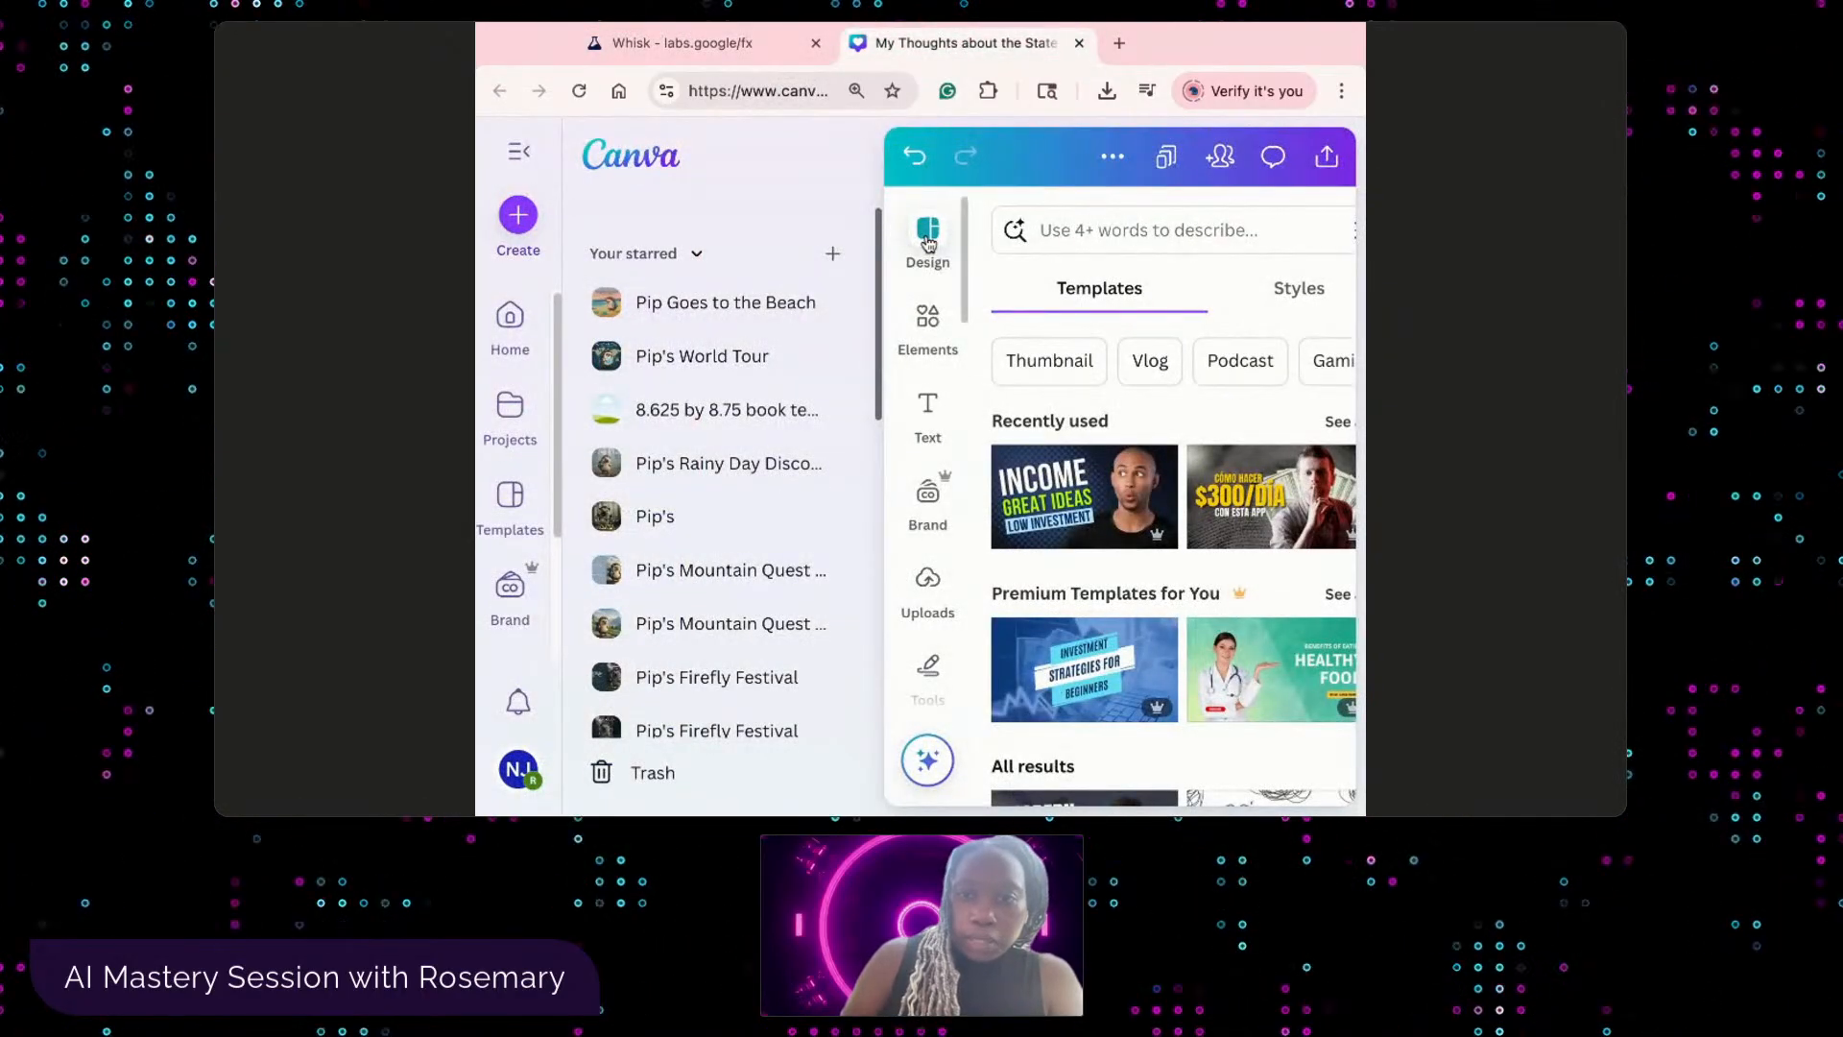
pyautogui.click(518, 217)
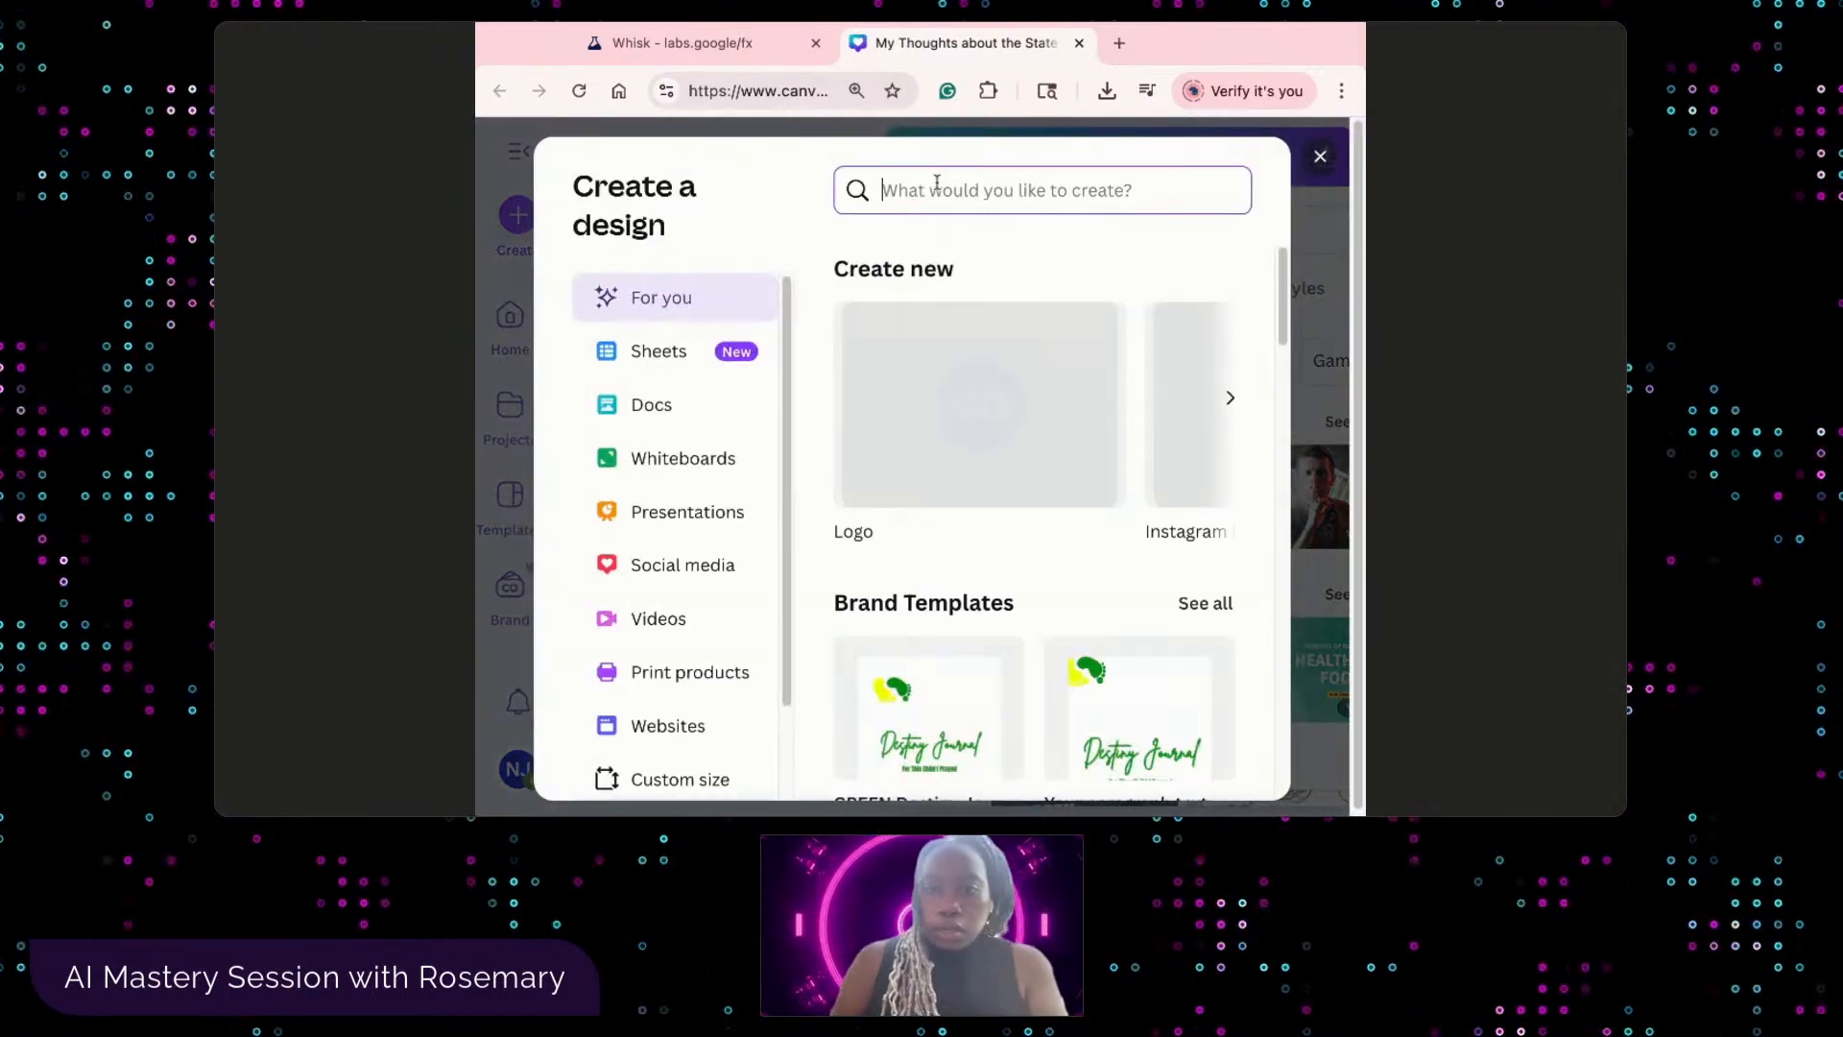
pyautogui.write('p')
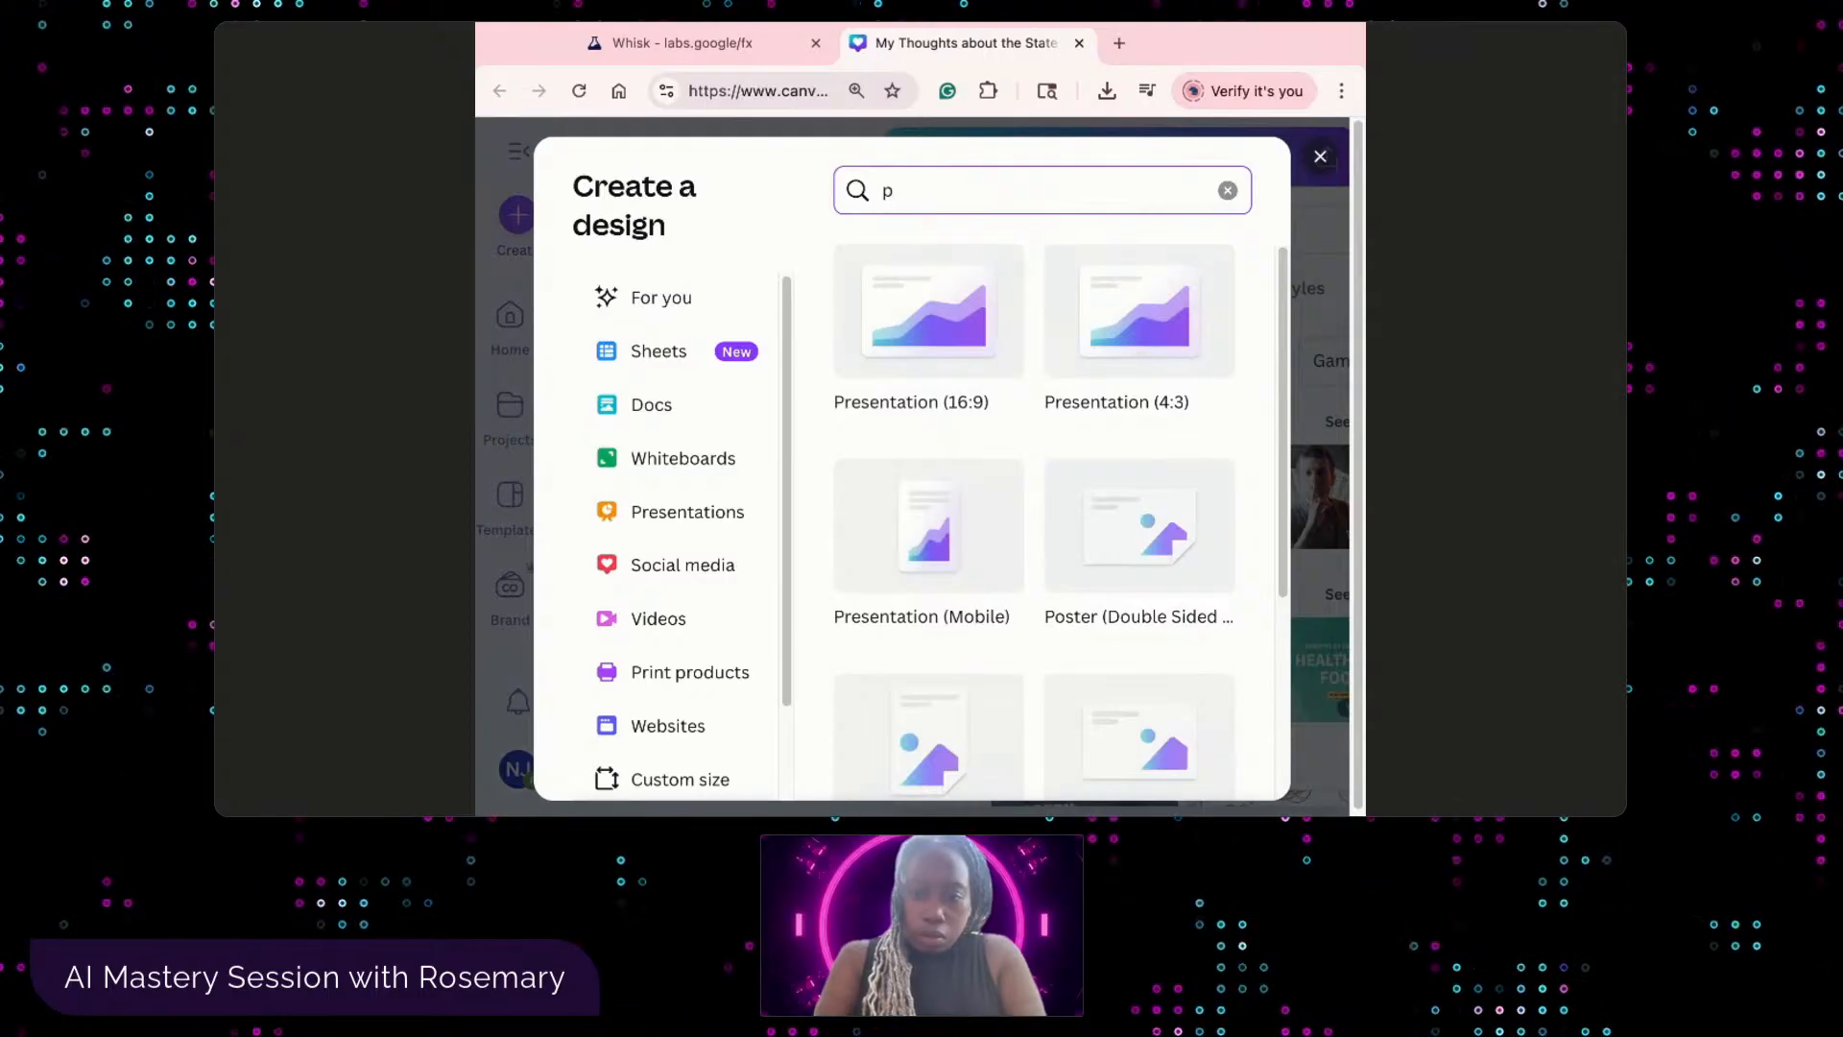
pyautogui.press('BackSpace')
pyautogui.write('portfolio')
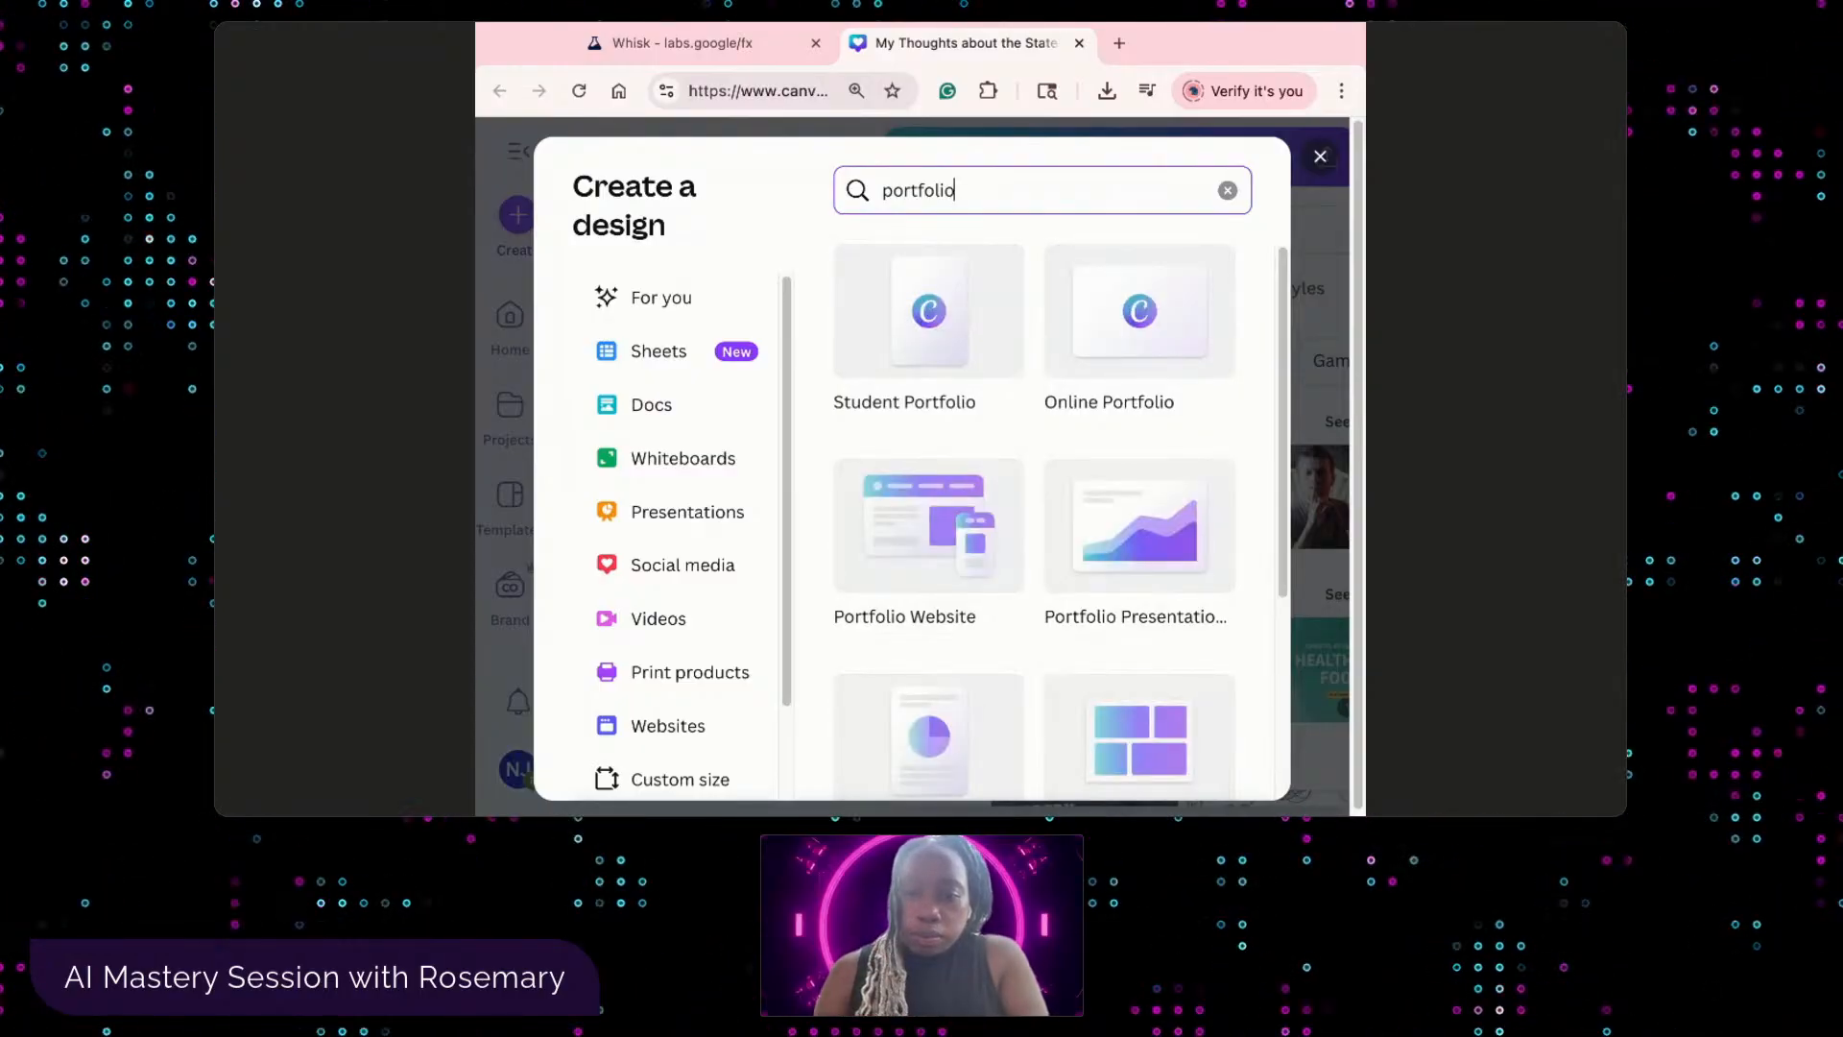
pyautogui.scroll(-3, 1037, 473)
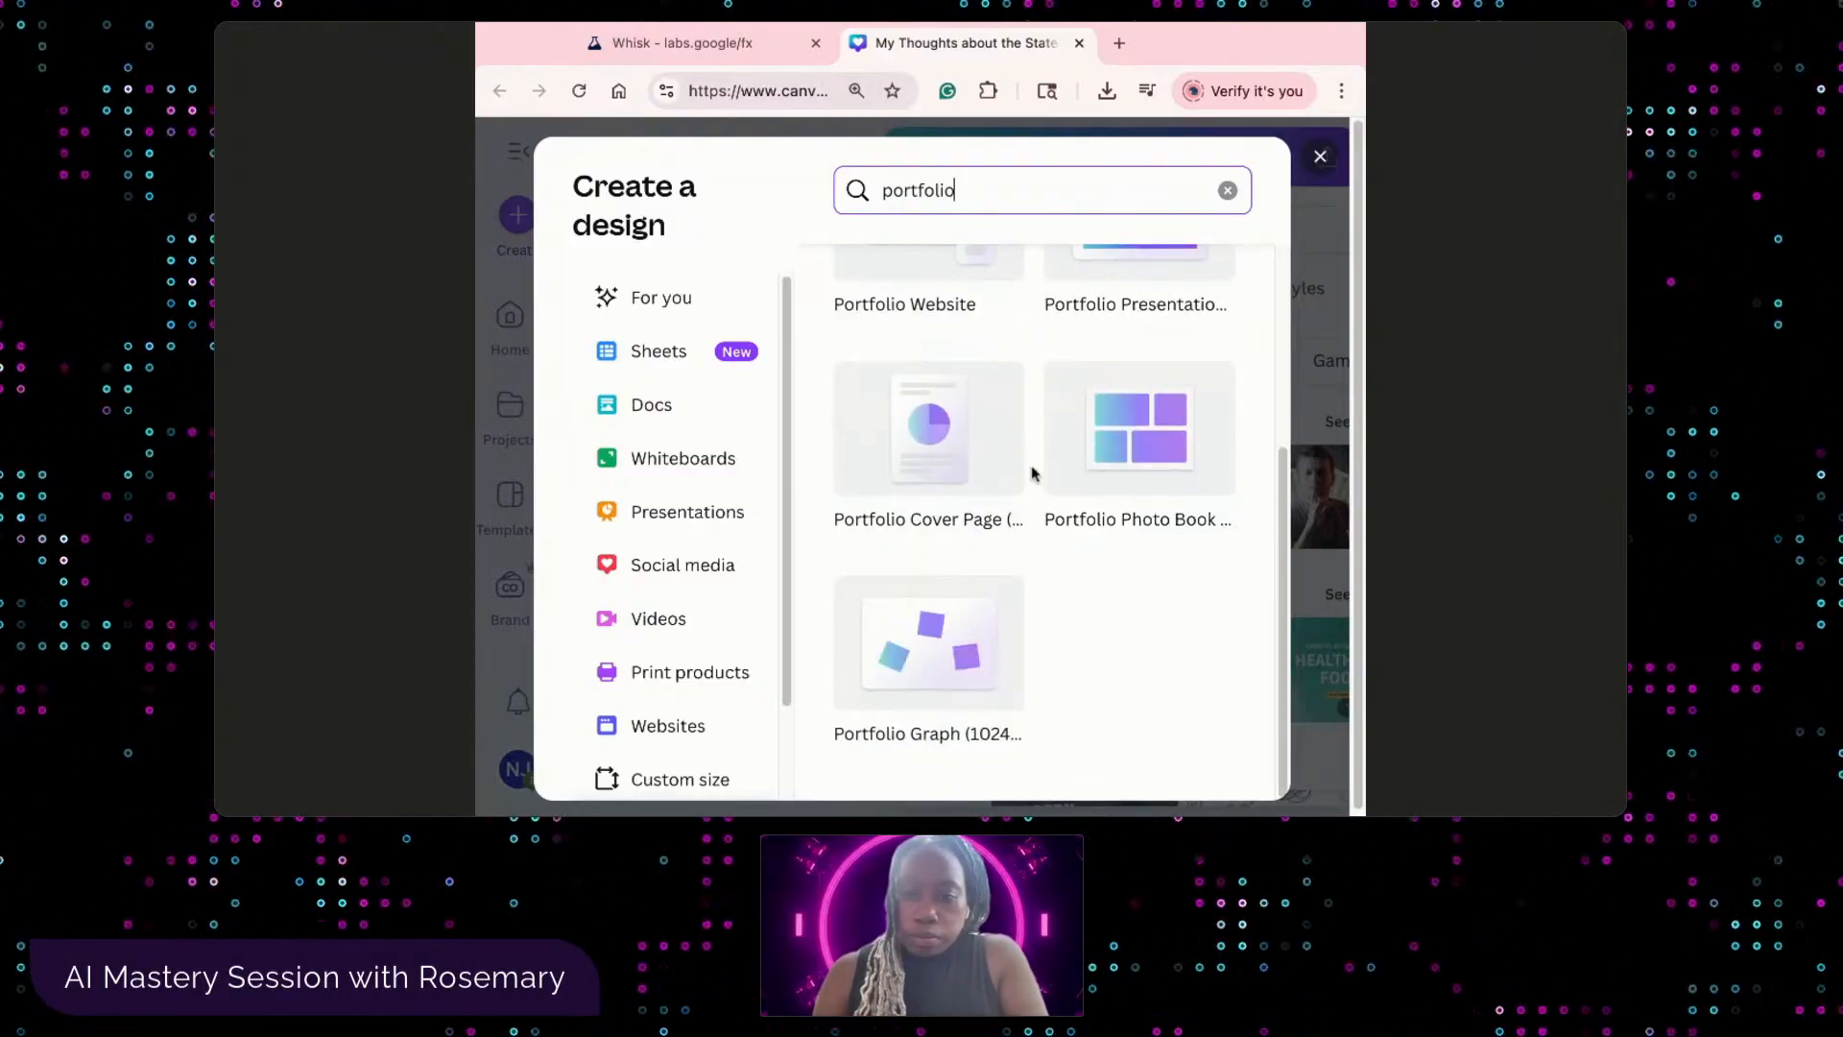
pyautogui.scroll(2, 1028, 473)
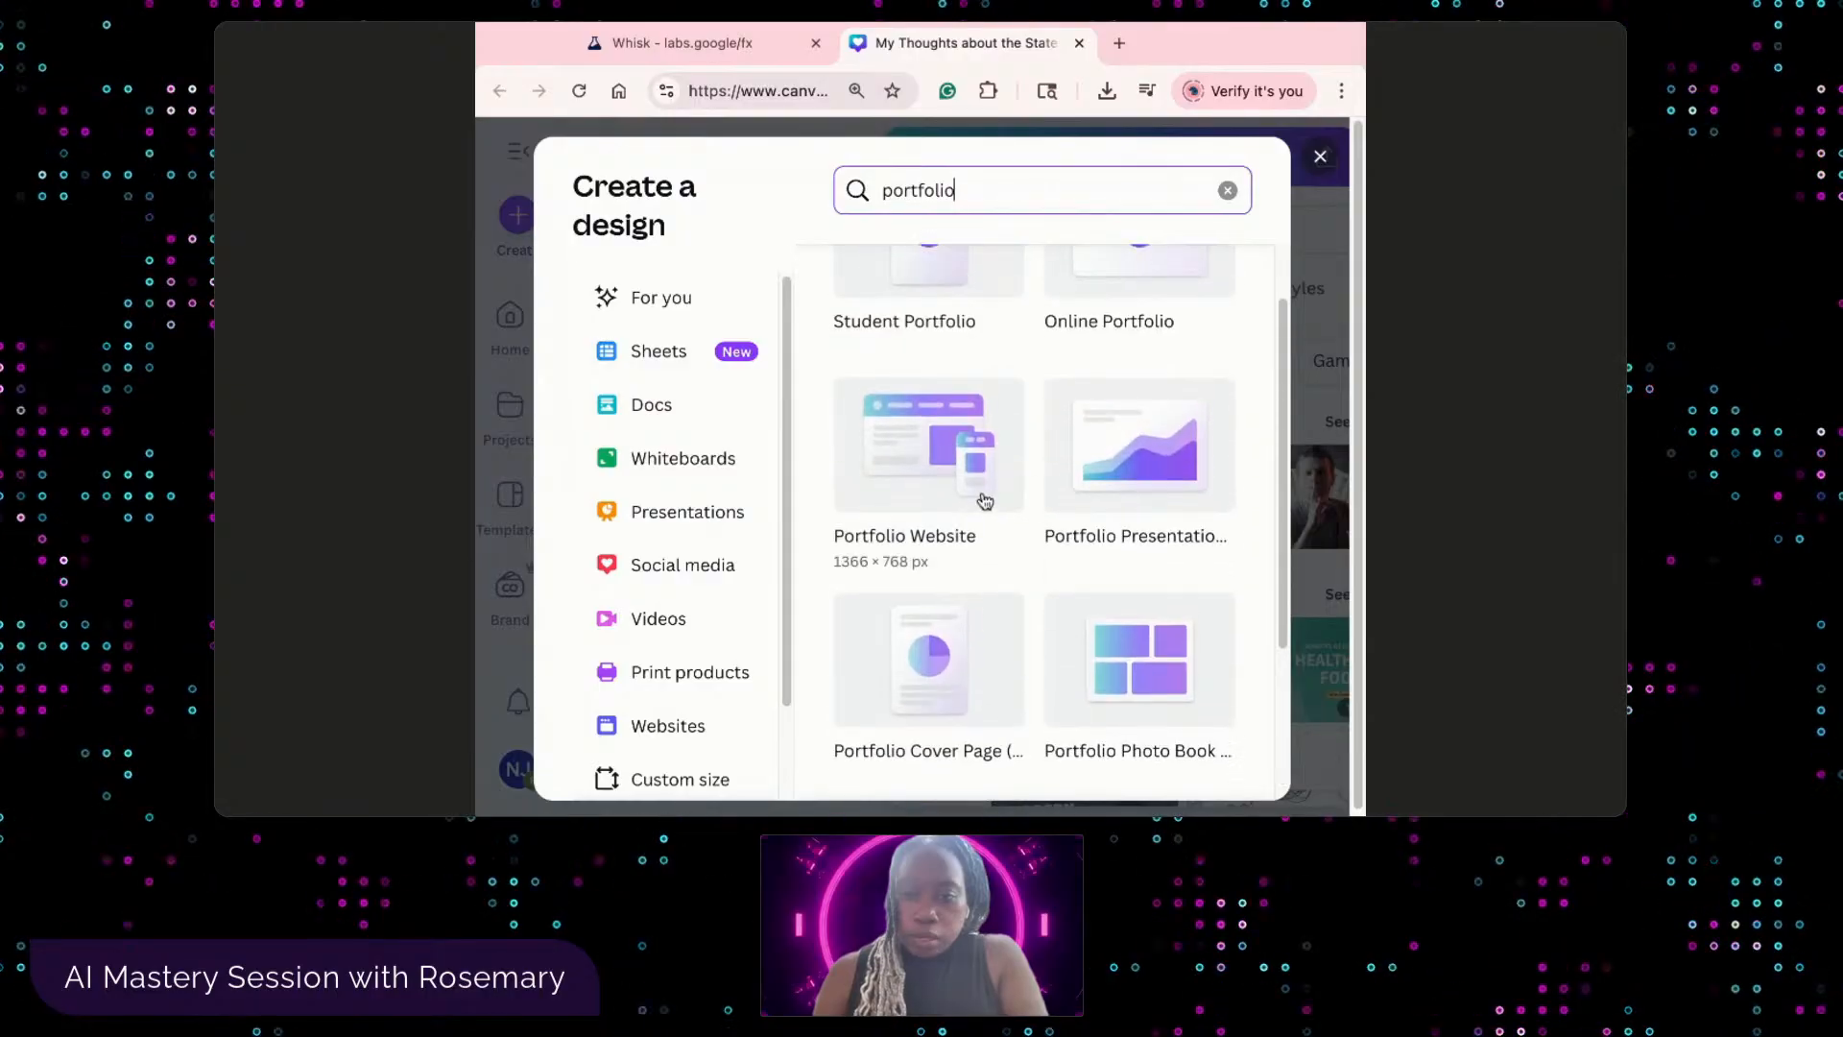
pyautogui.click(948, 491)
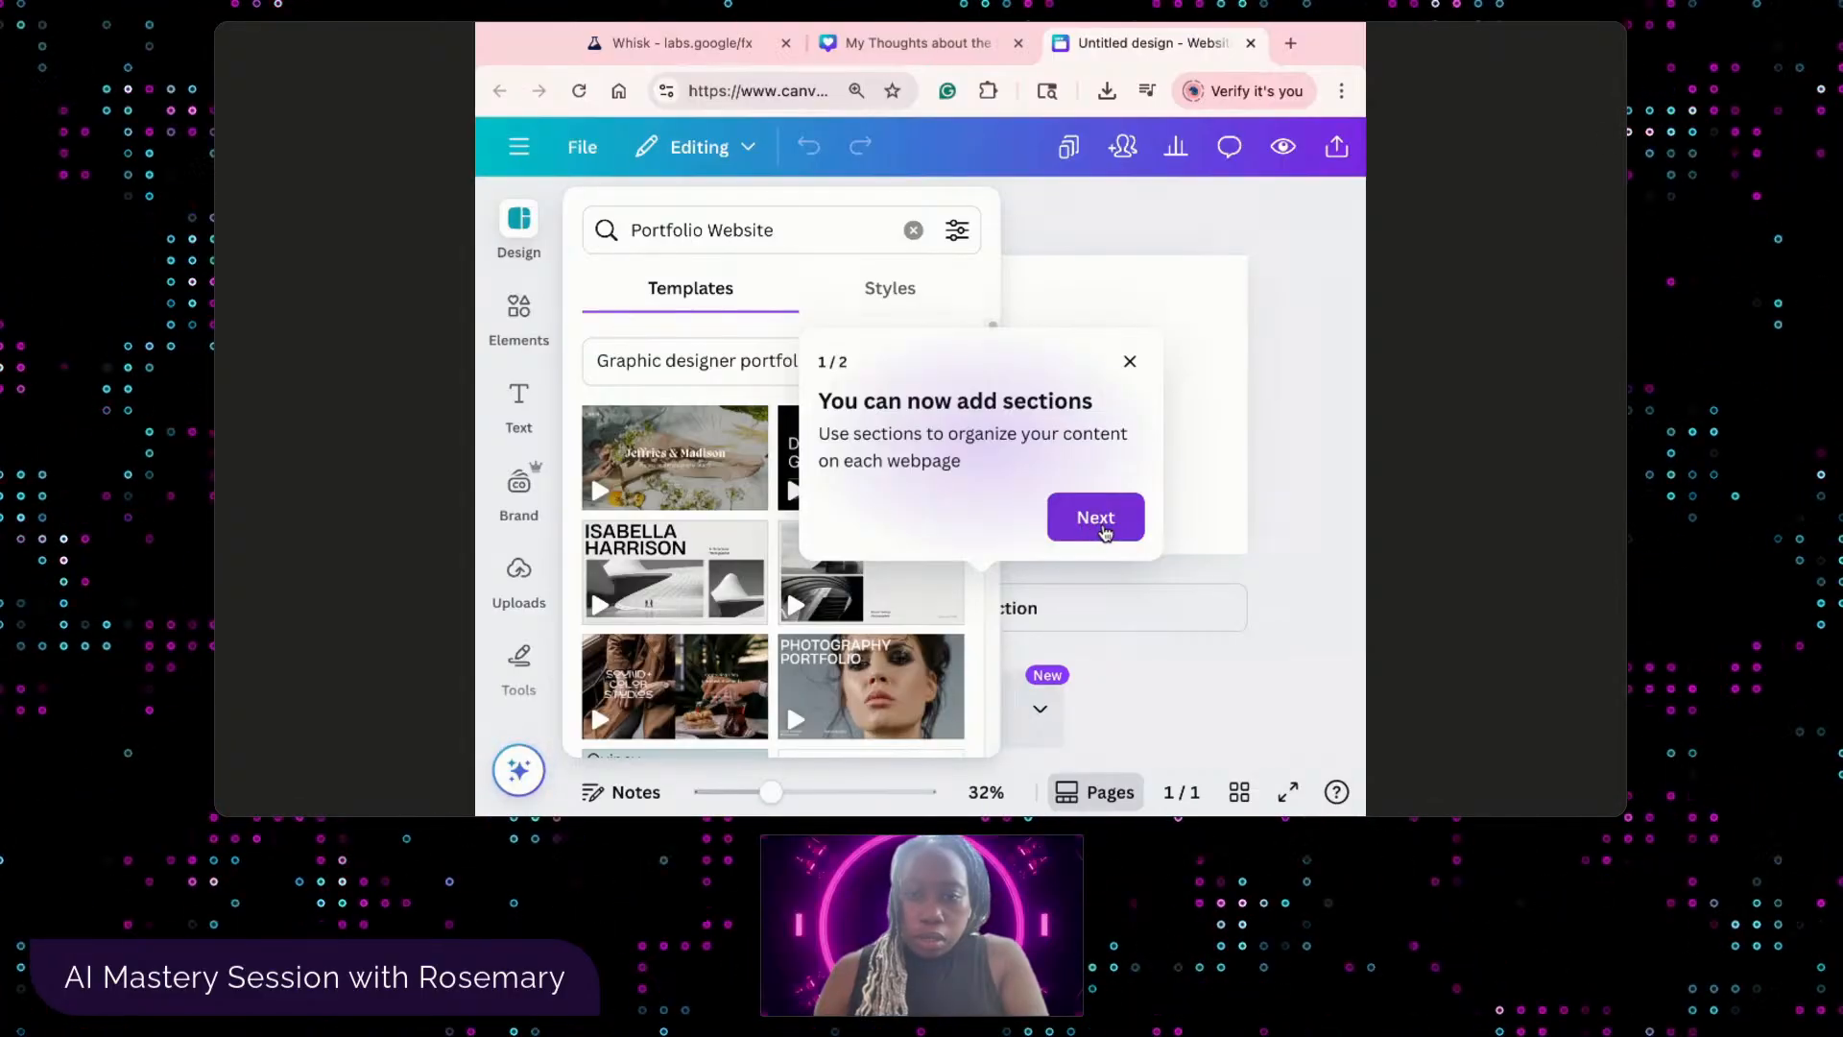
# - Dismiss the sections onboarding tips and close the text options panel
pyautogui.click(1107, 531)
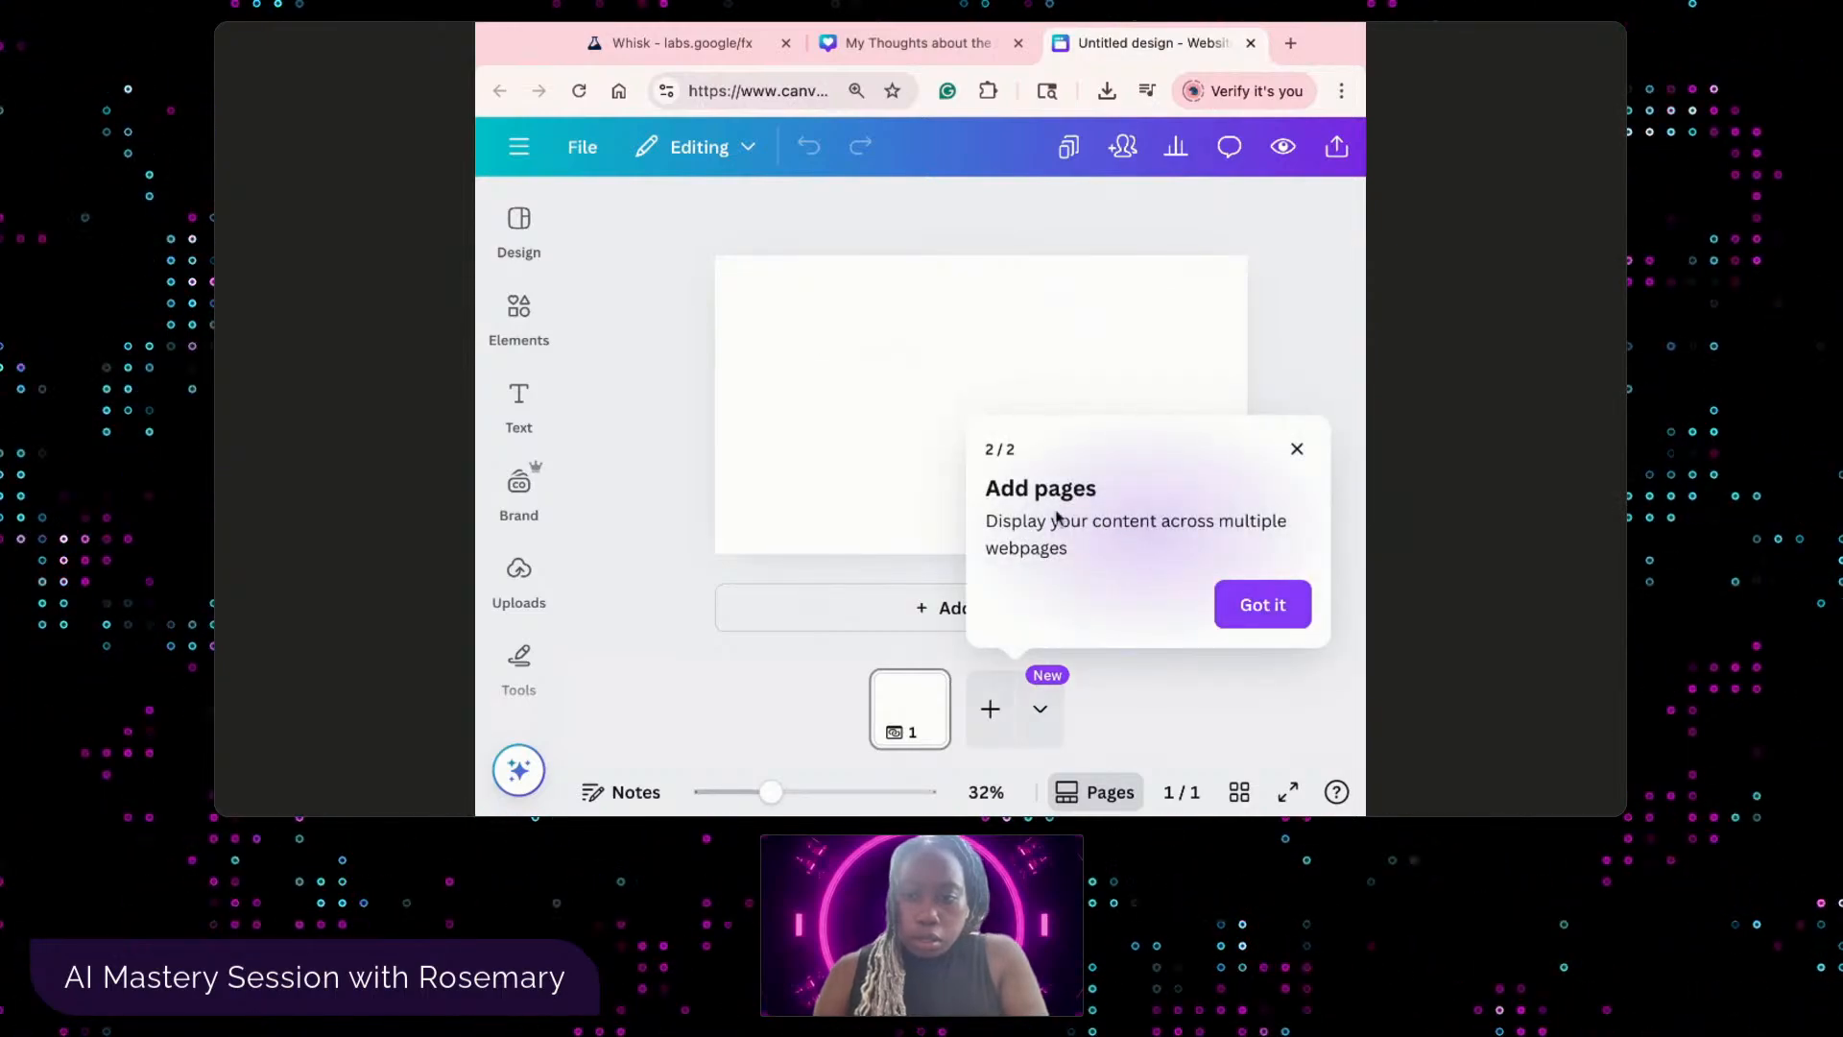
pyautogui.click(1262, 605)
pyautogui.click(518, 401)
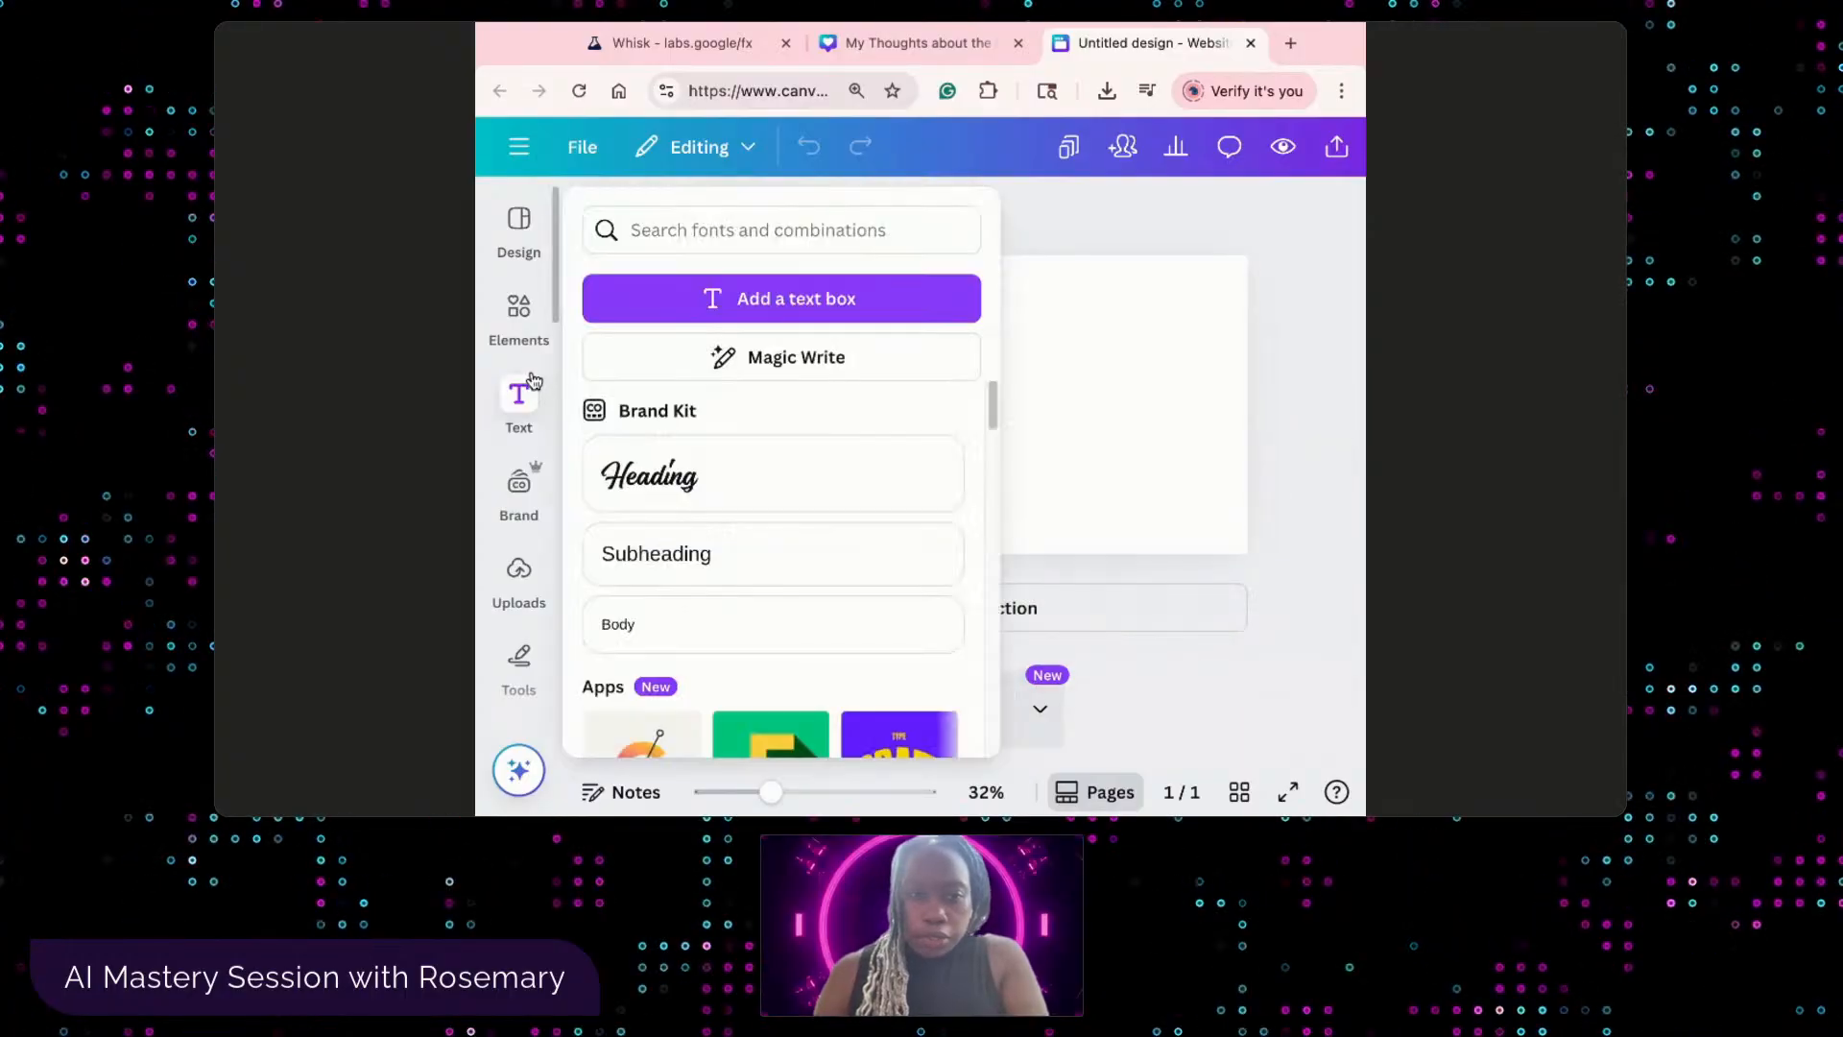
pyautogui.click(1075, 423)
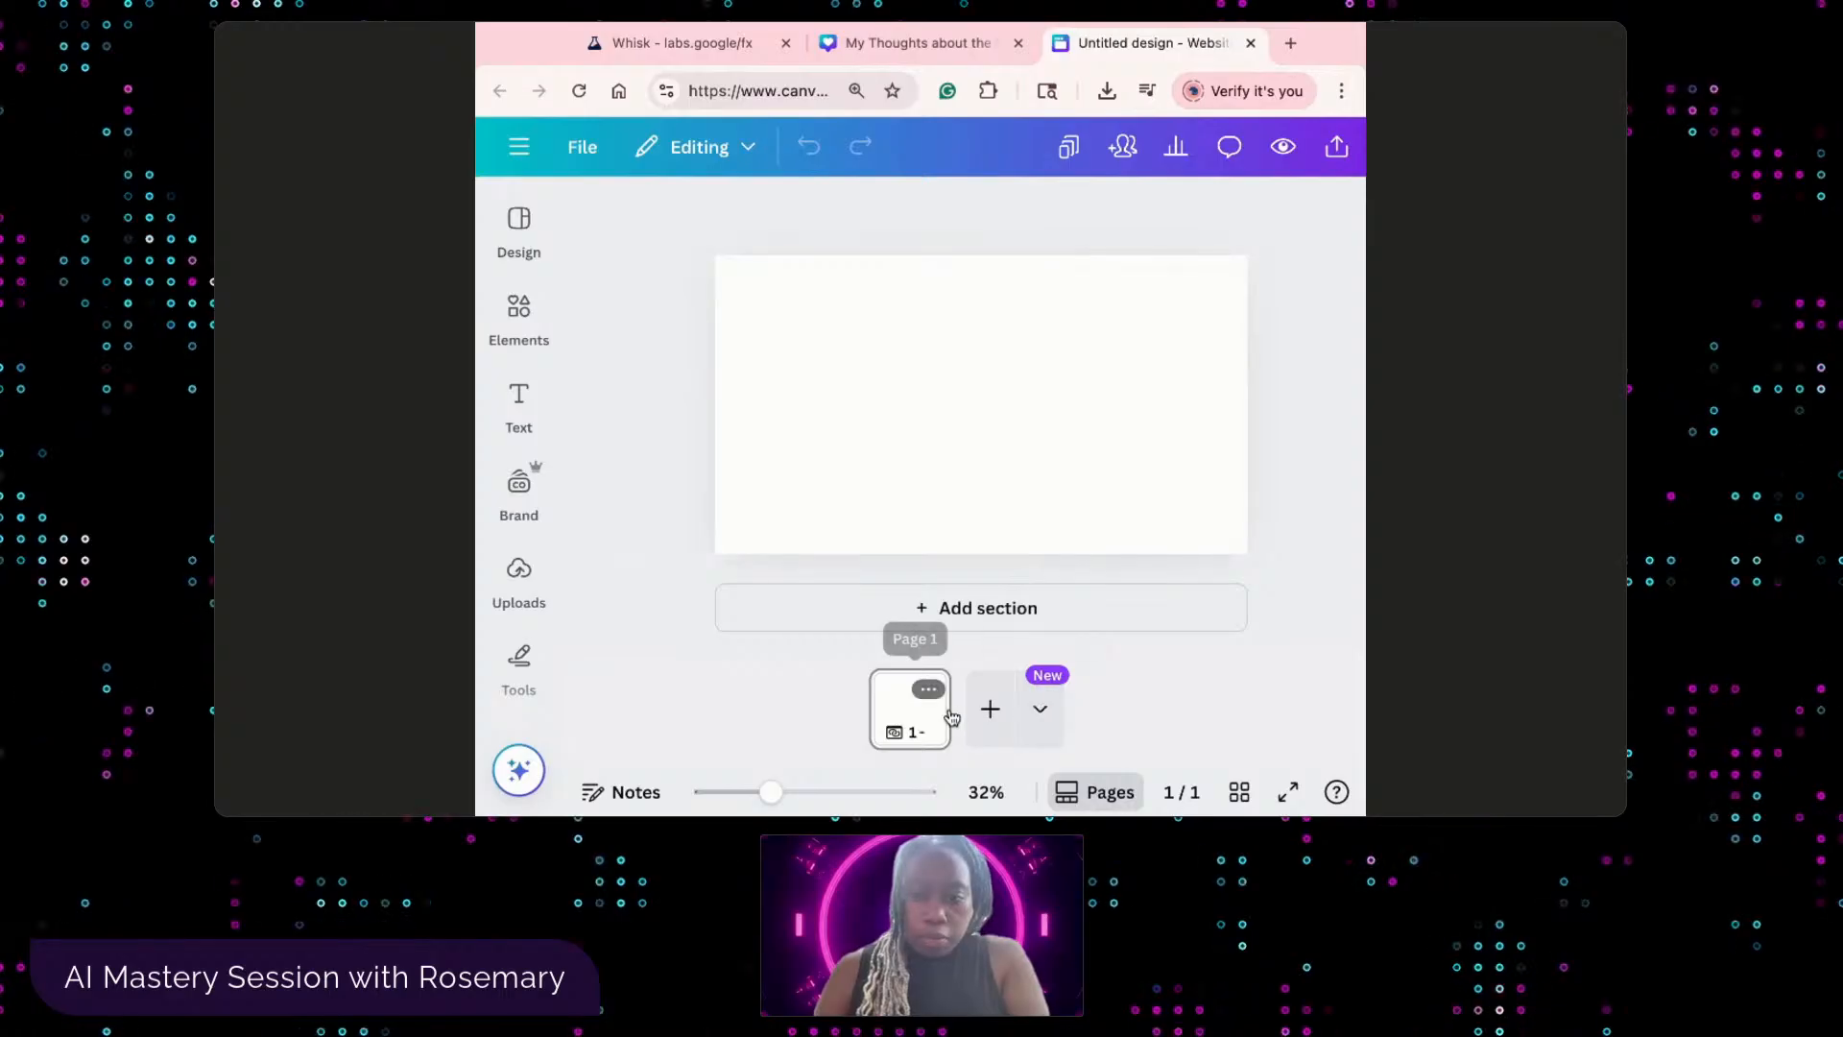
# - Add a blank section and two more pages, then show the Portfolio Website templates
pyautogui.click(979, 626)
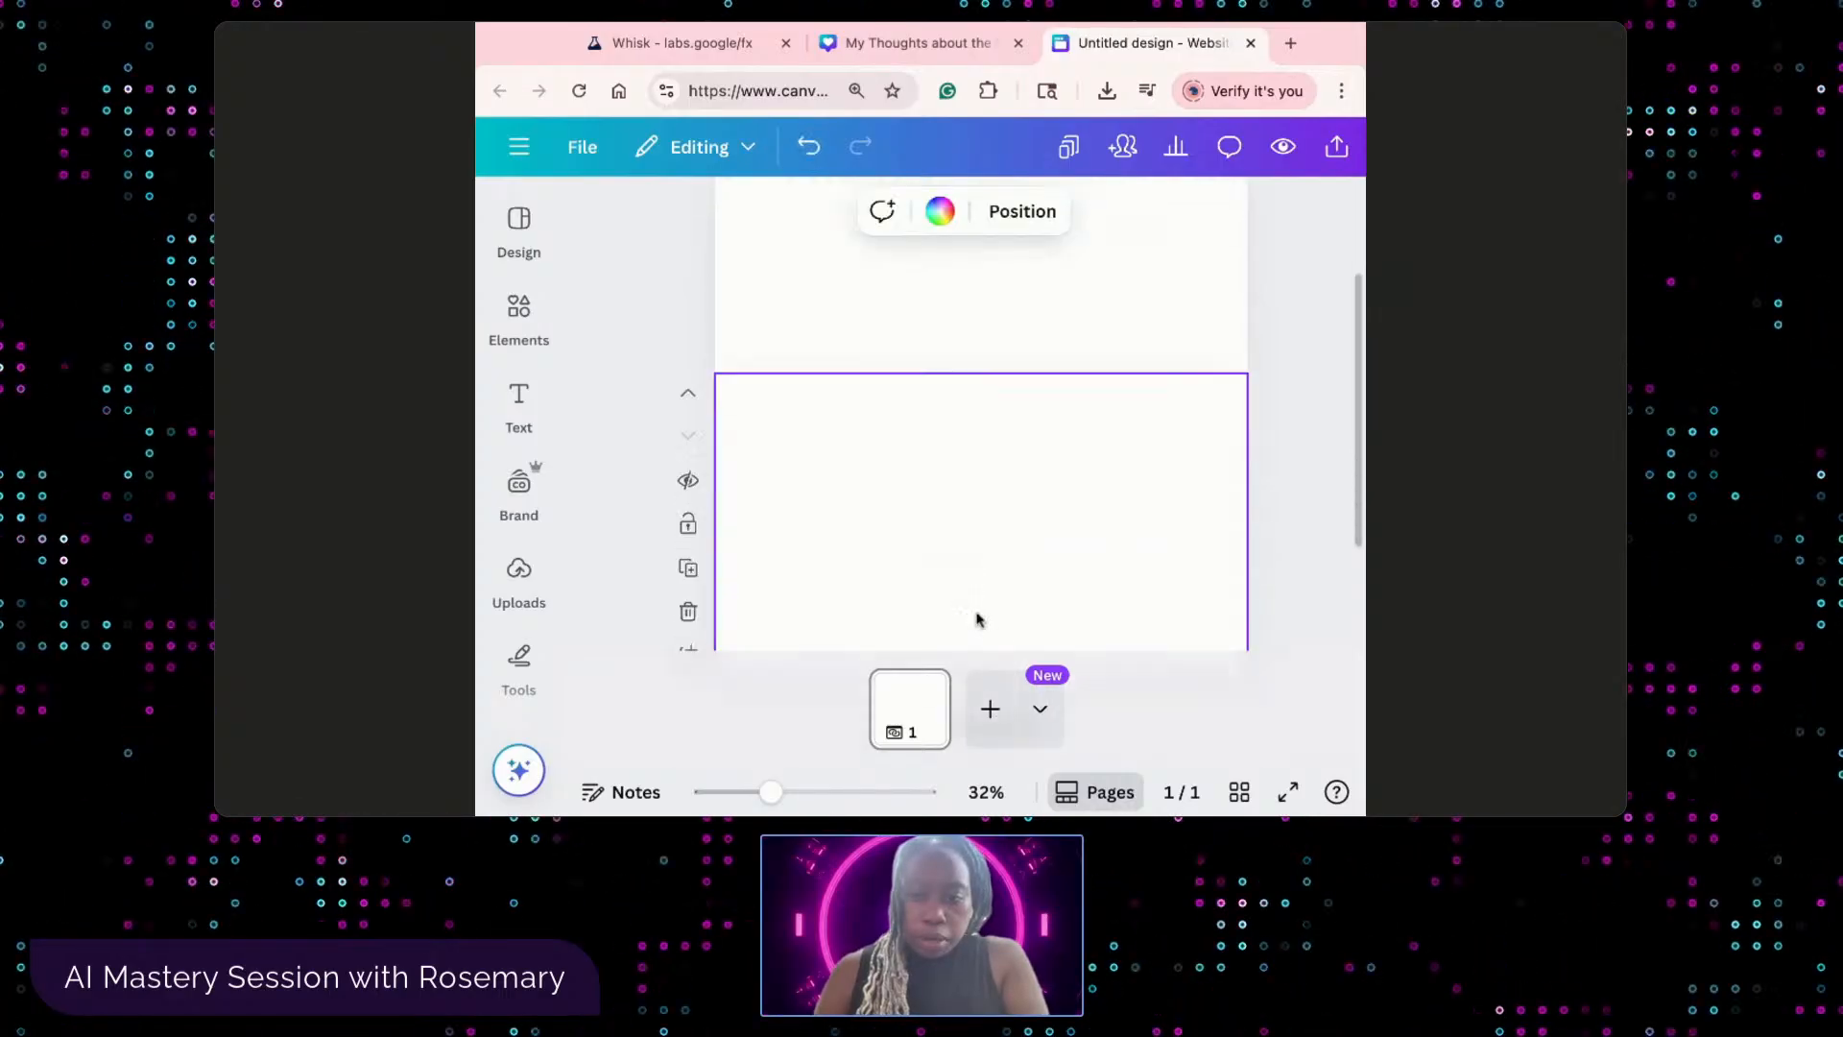
pyautogui.click(990, 712)
pyautogui.click(1039, 715)
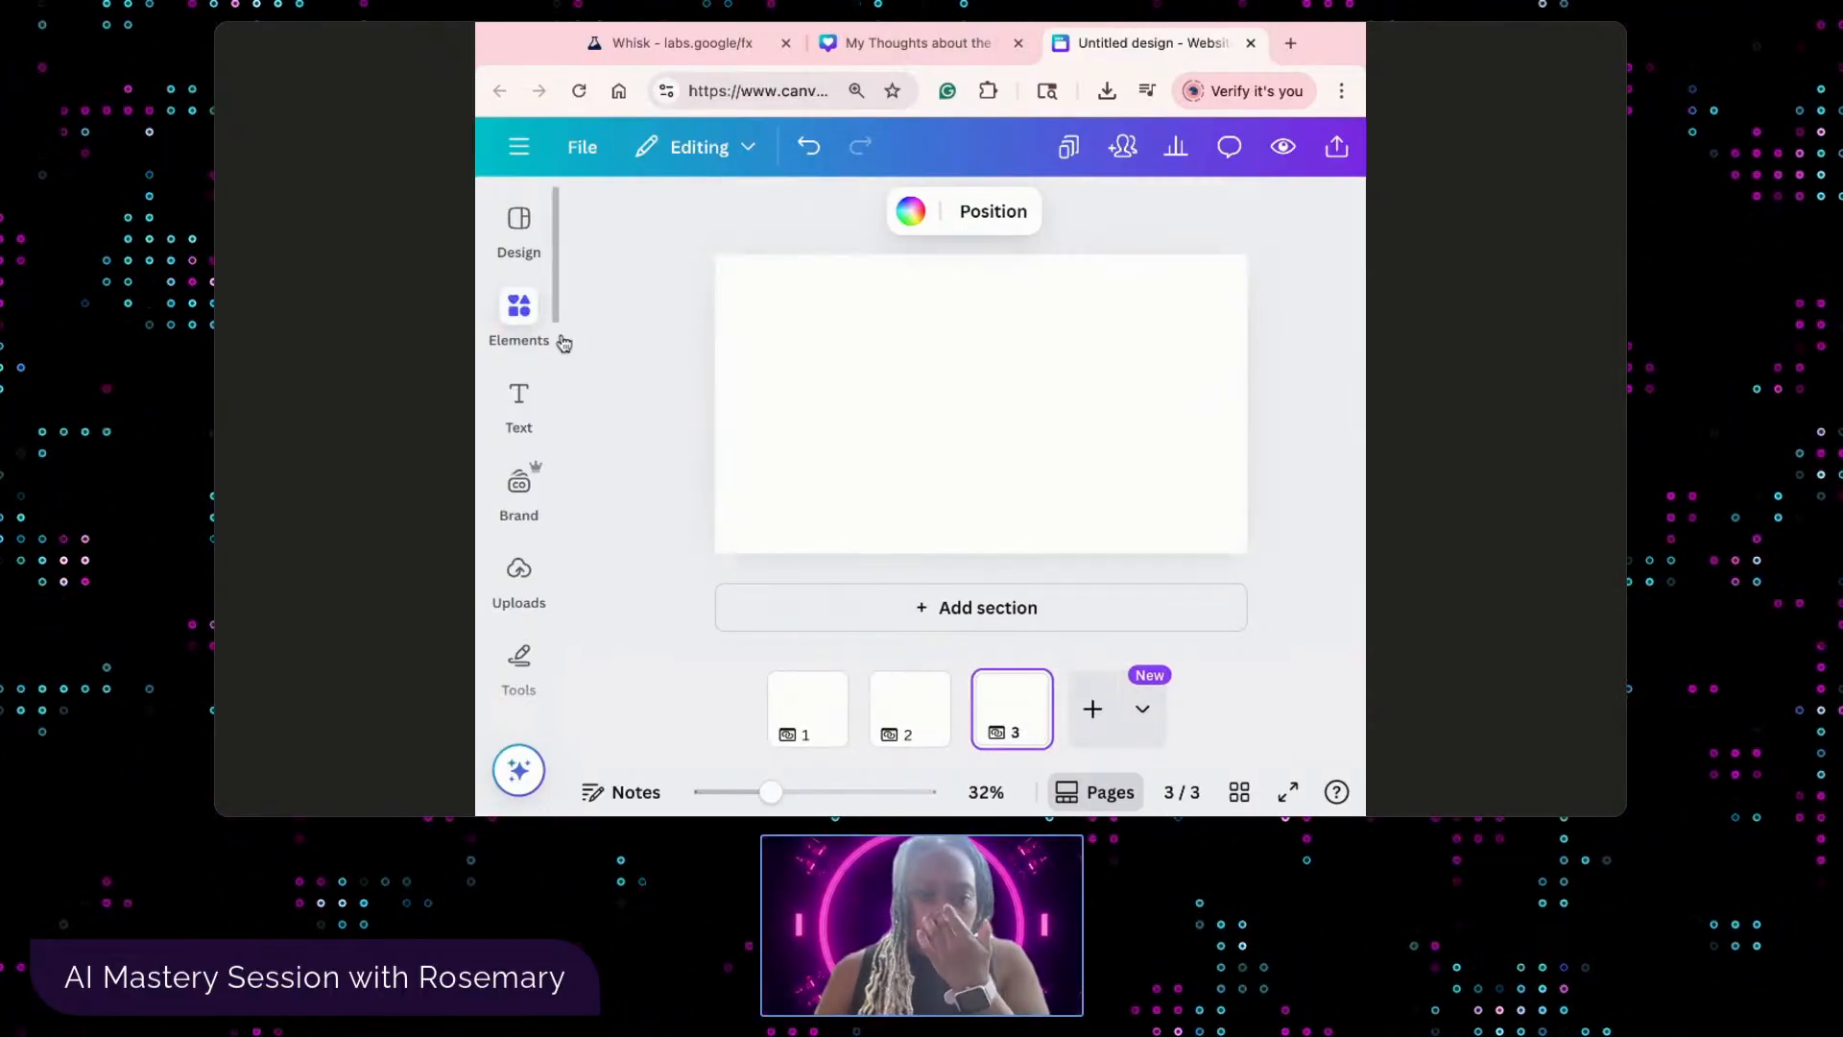
pyautogui.click(520, 317)
pyautogui.click(519, 398)
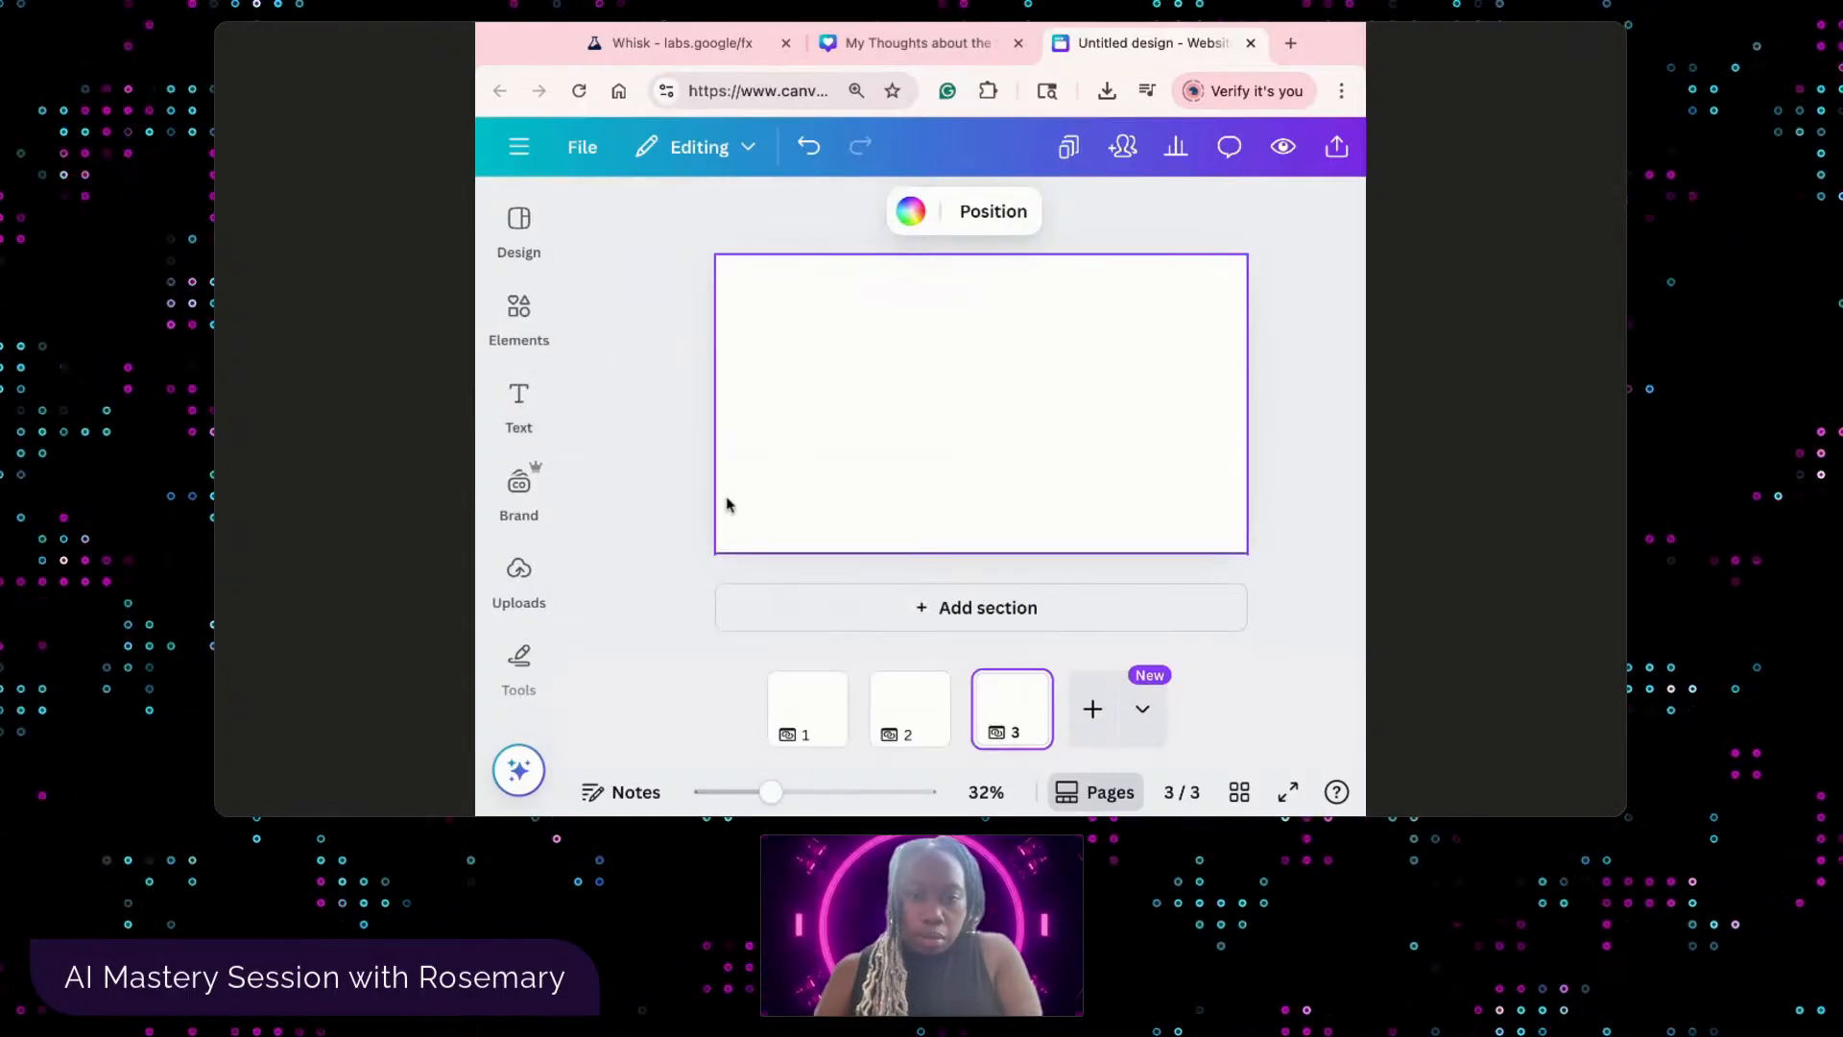
pyautogui.click(520, 228)
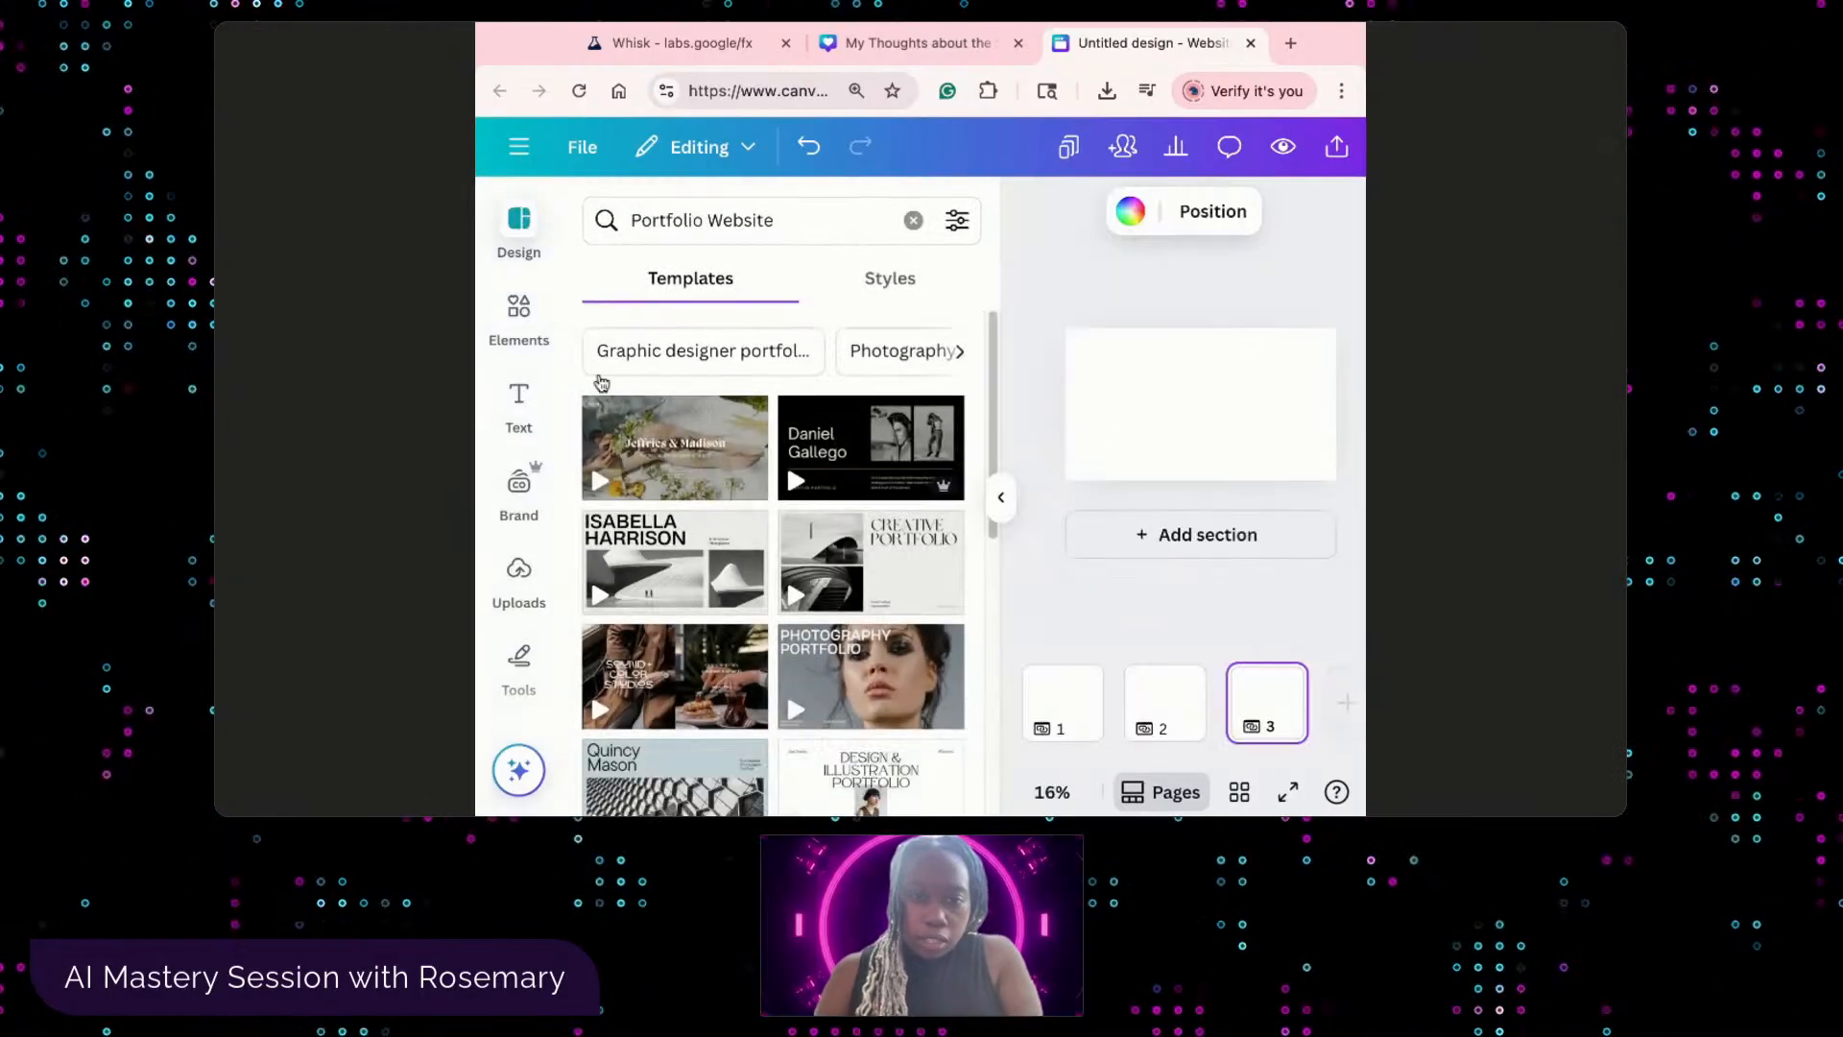
# - Scroll through the Portfolio Website templates
pyautogui.scroll(-5, 880, 609)
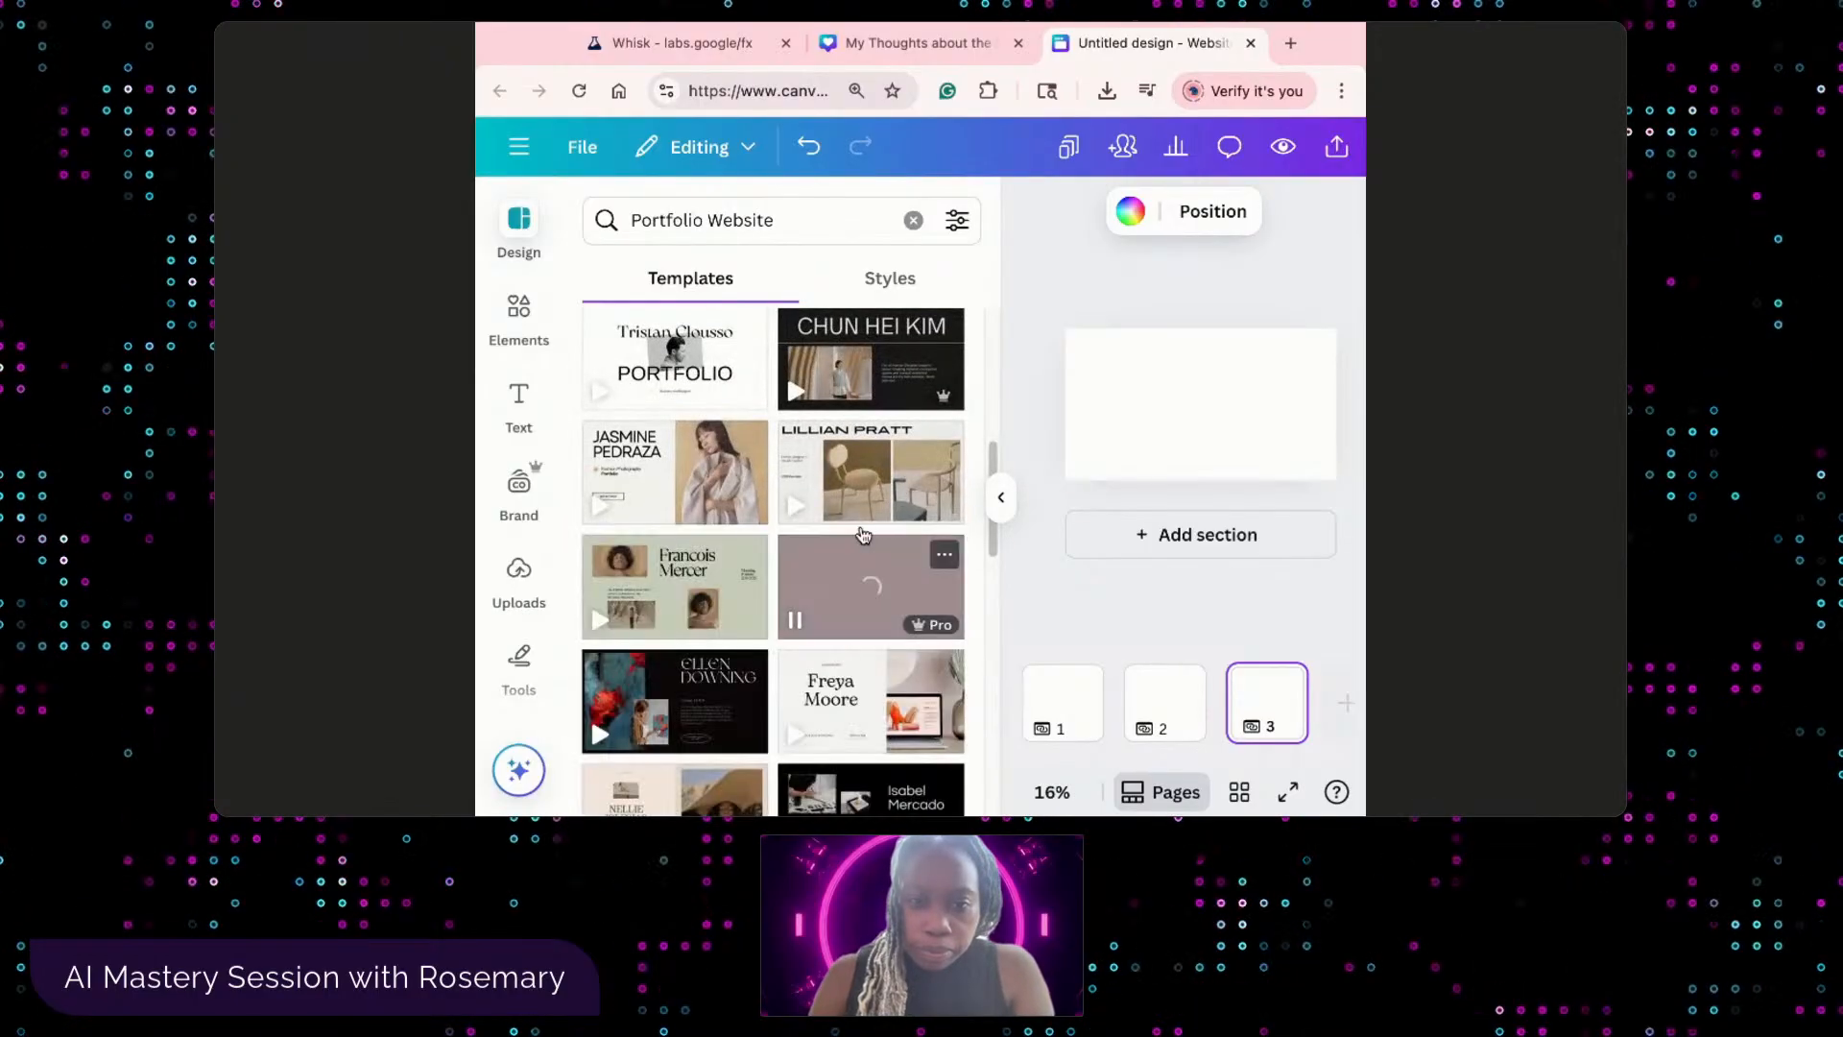
pyautogui.scroll(-5, 845, 576)
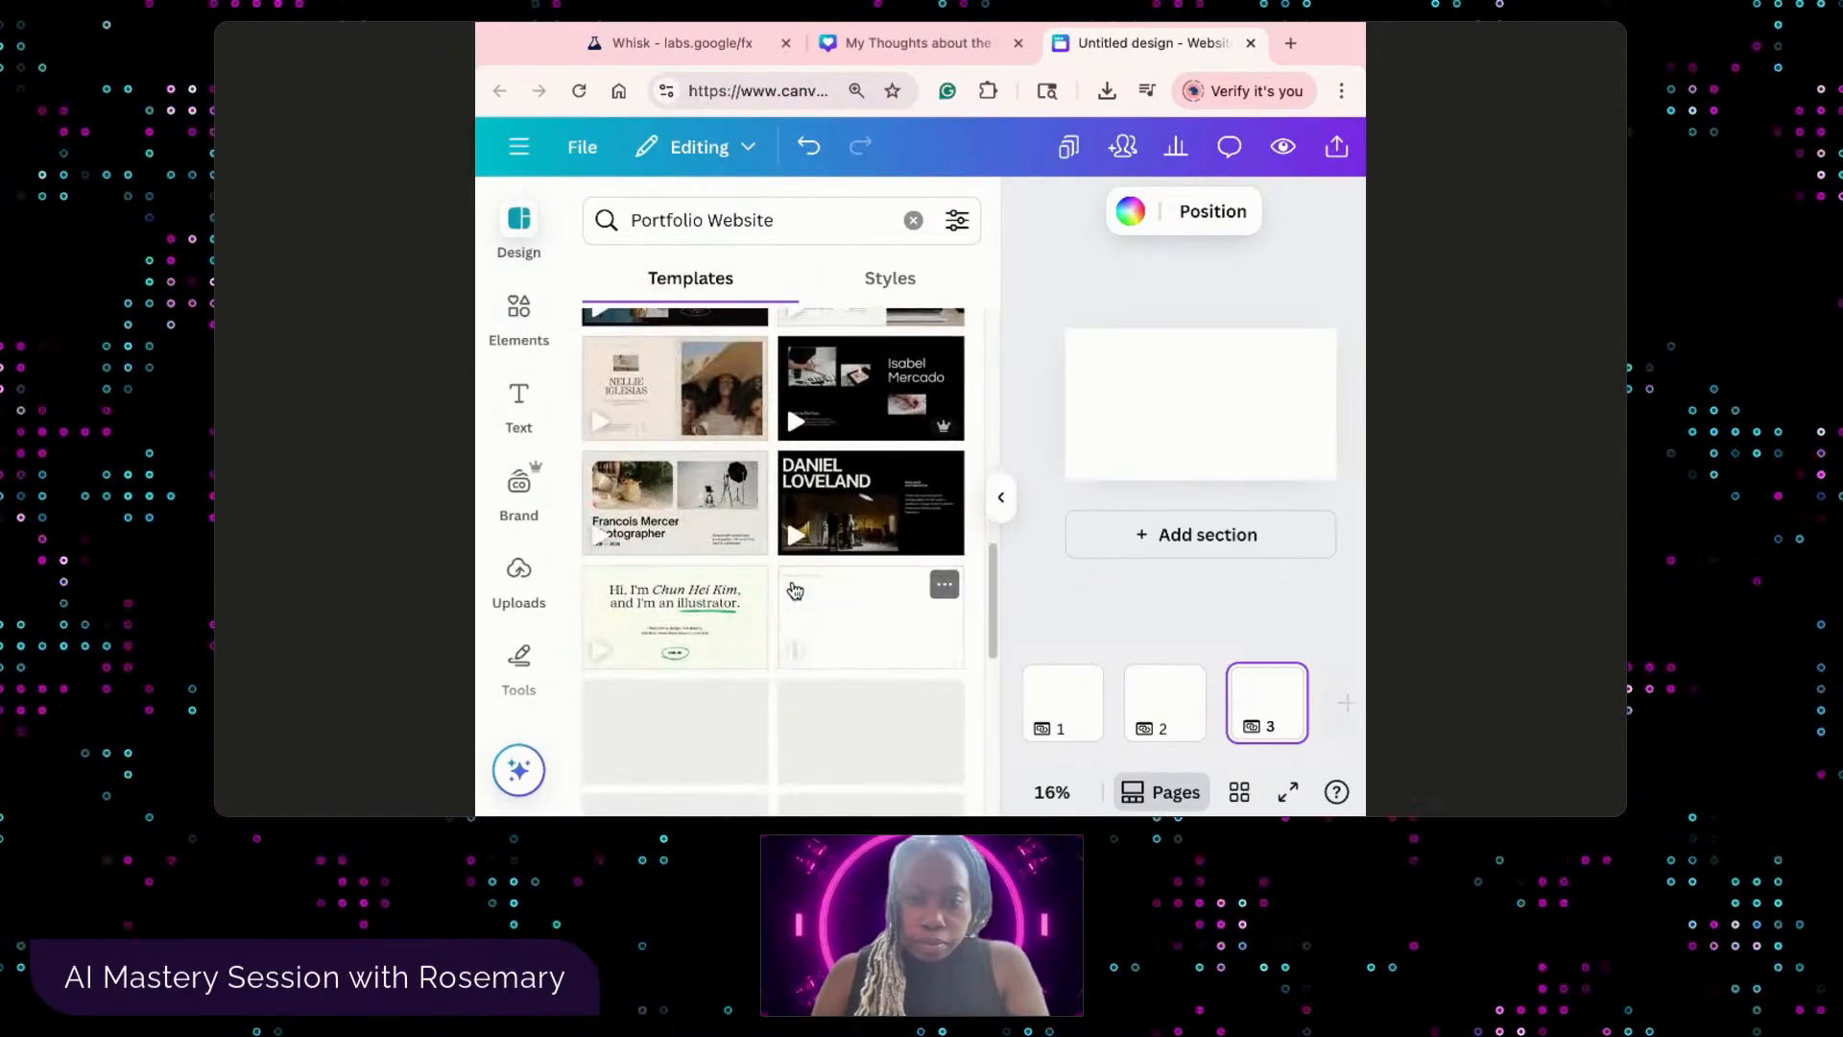
pyautogui.scroll(-3, 795, 589)
pyautogui.scroll(-3, 795, 589)
pyautogui.scroll(-8, 794, 589)
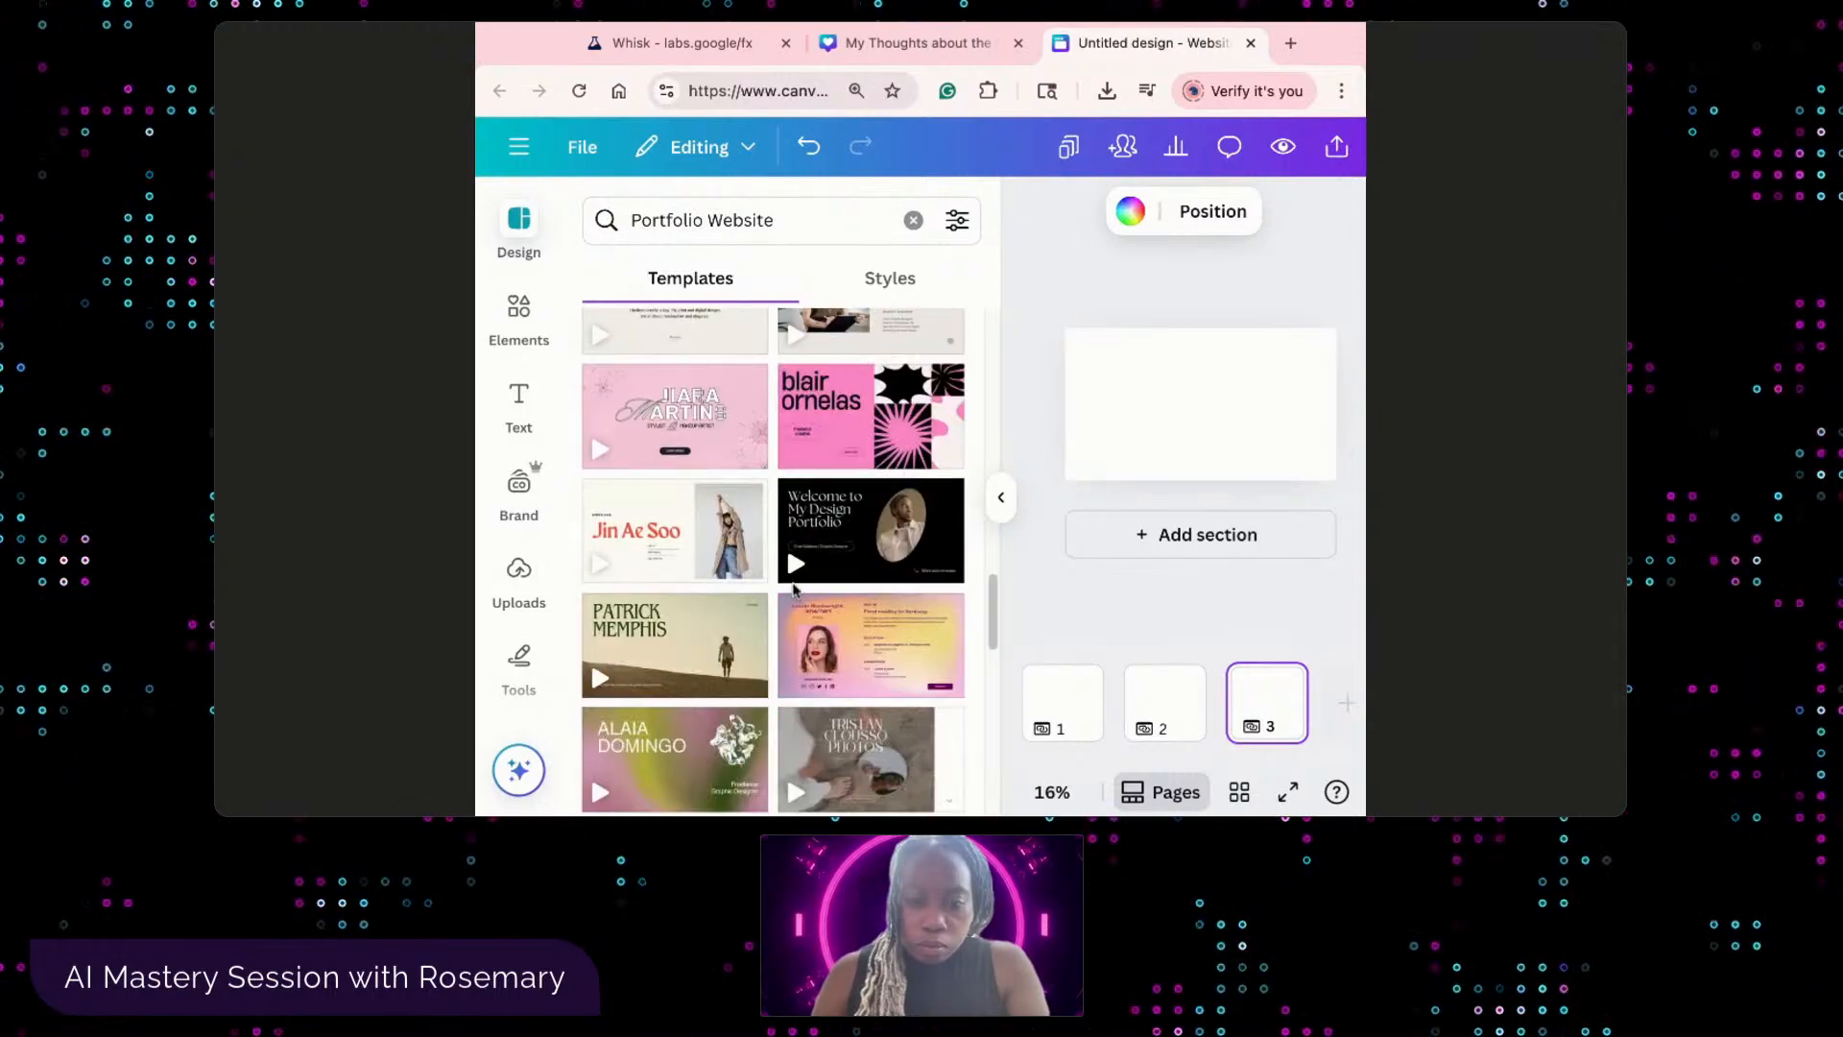
pyautogui.scroll(-8, 830, 597)
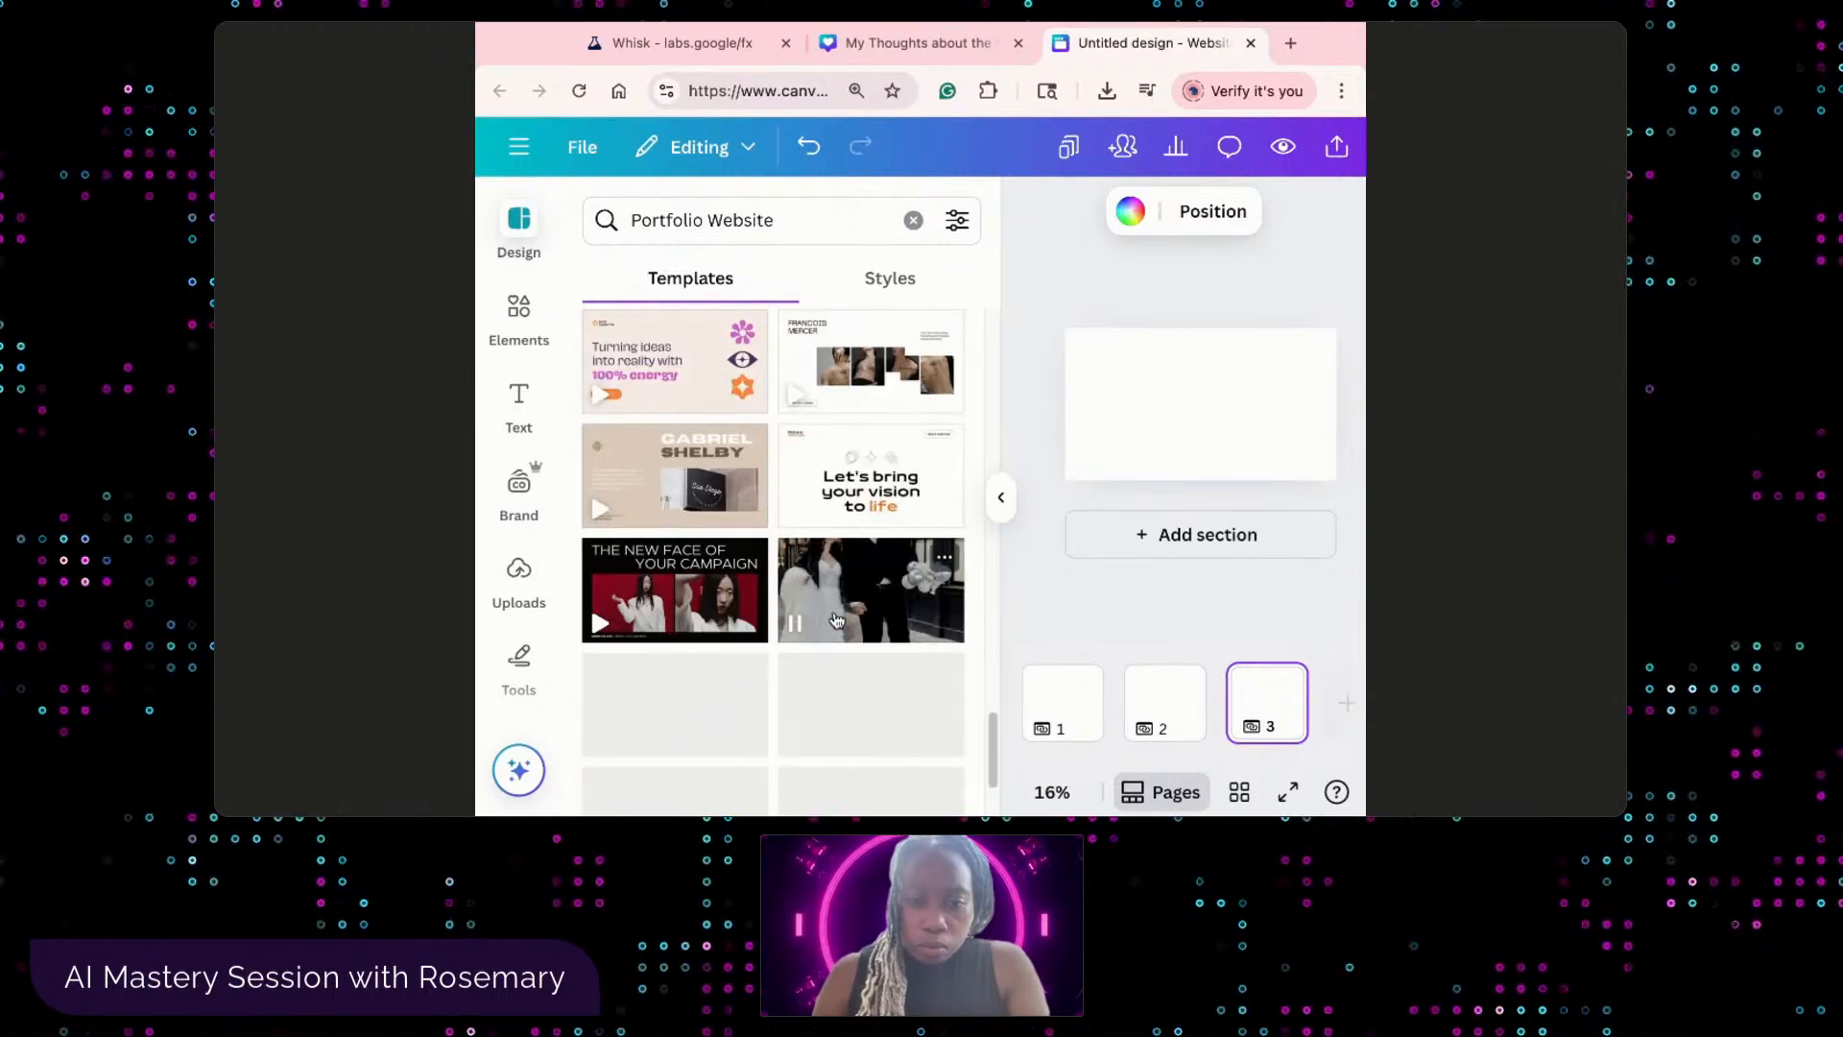
pyautogui.scroll(-4, 835, 621)
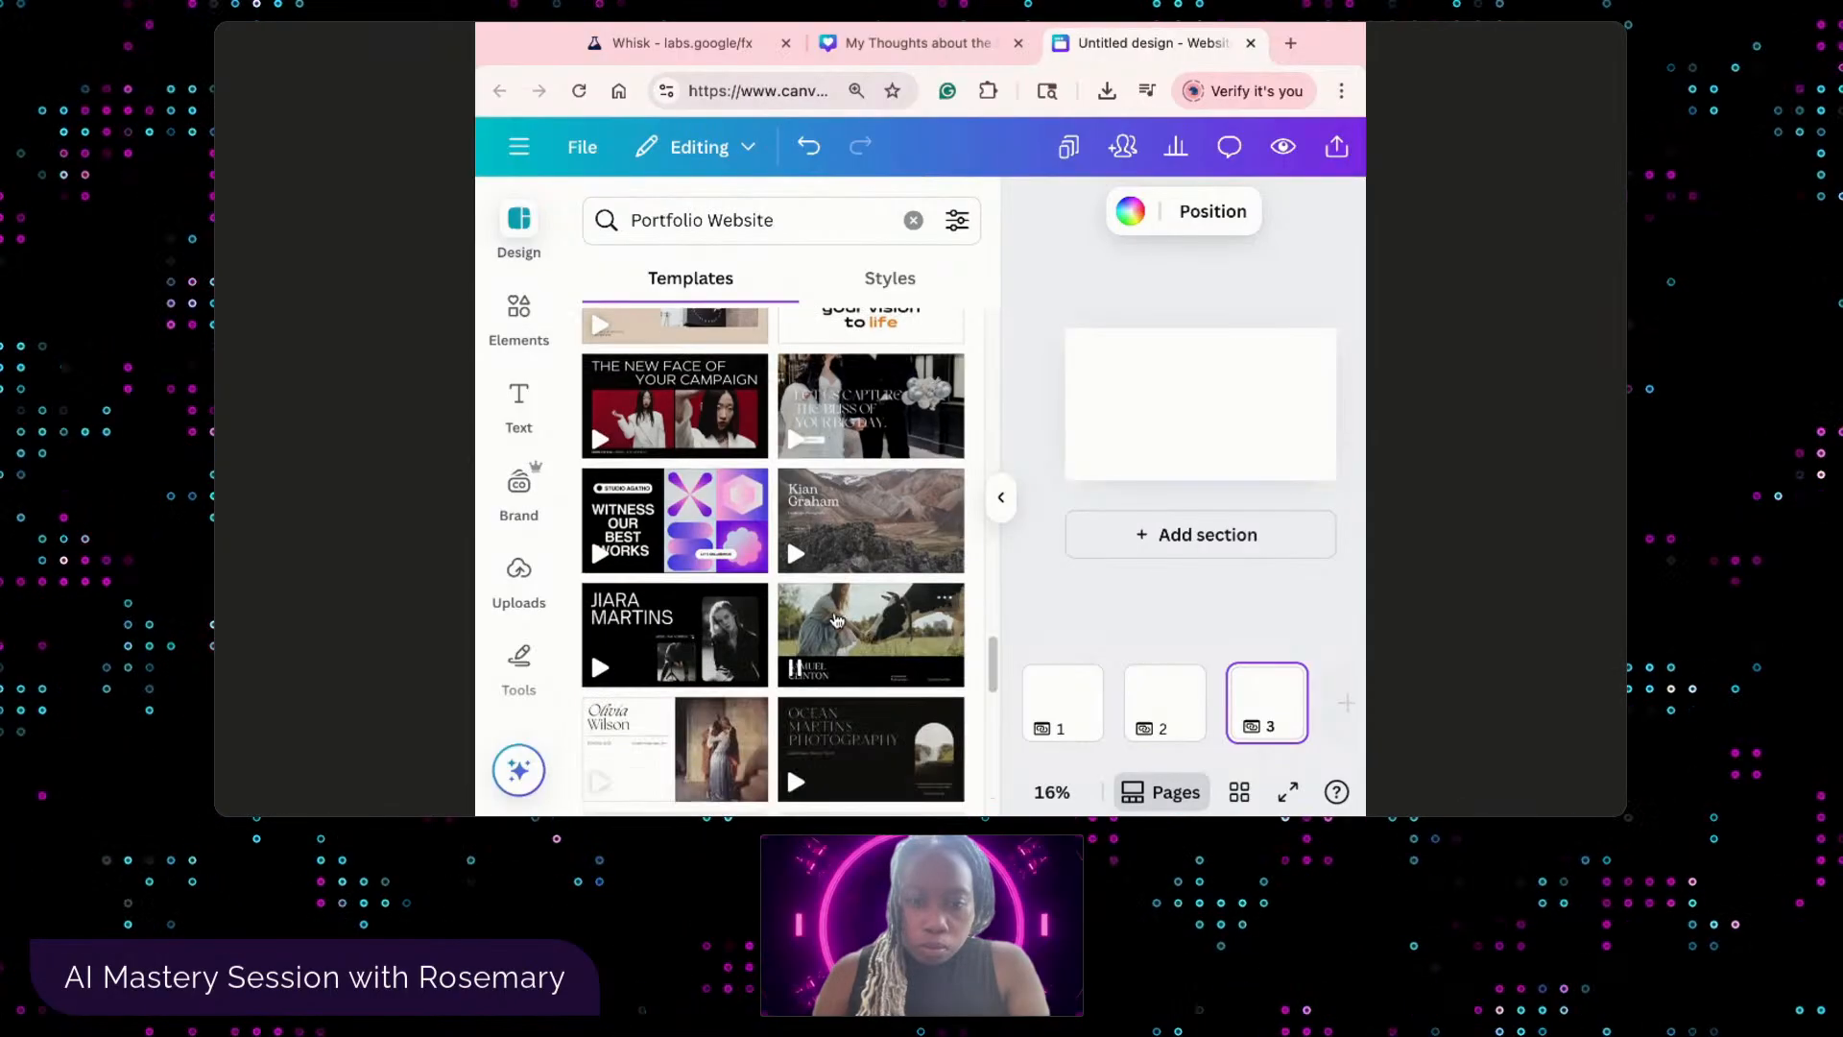
pyautogui.scroll(-8, 840, 609)
pyautogui.scroll(-10, 842, 603)
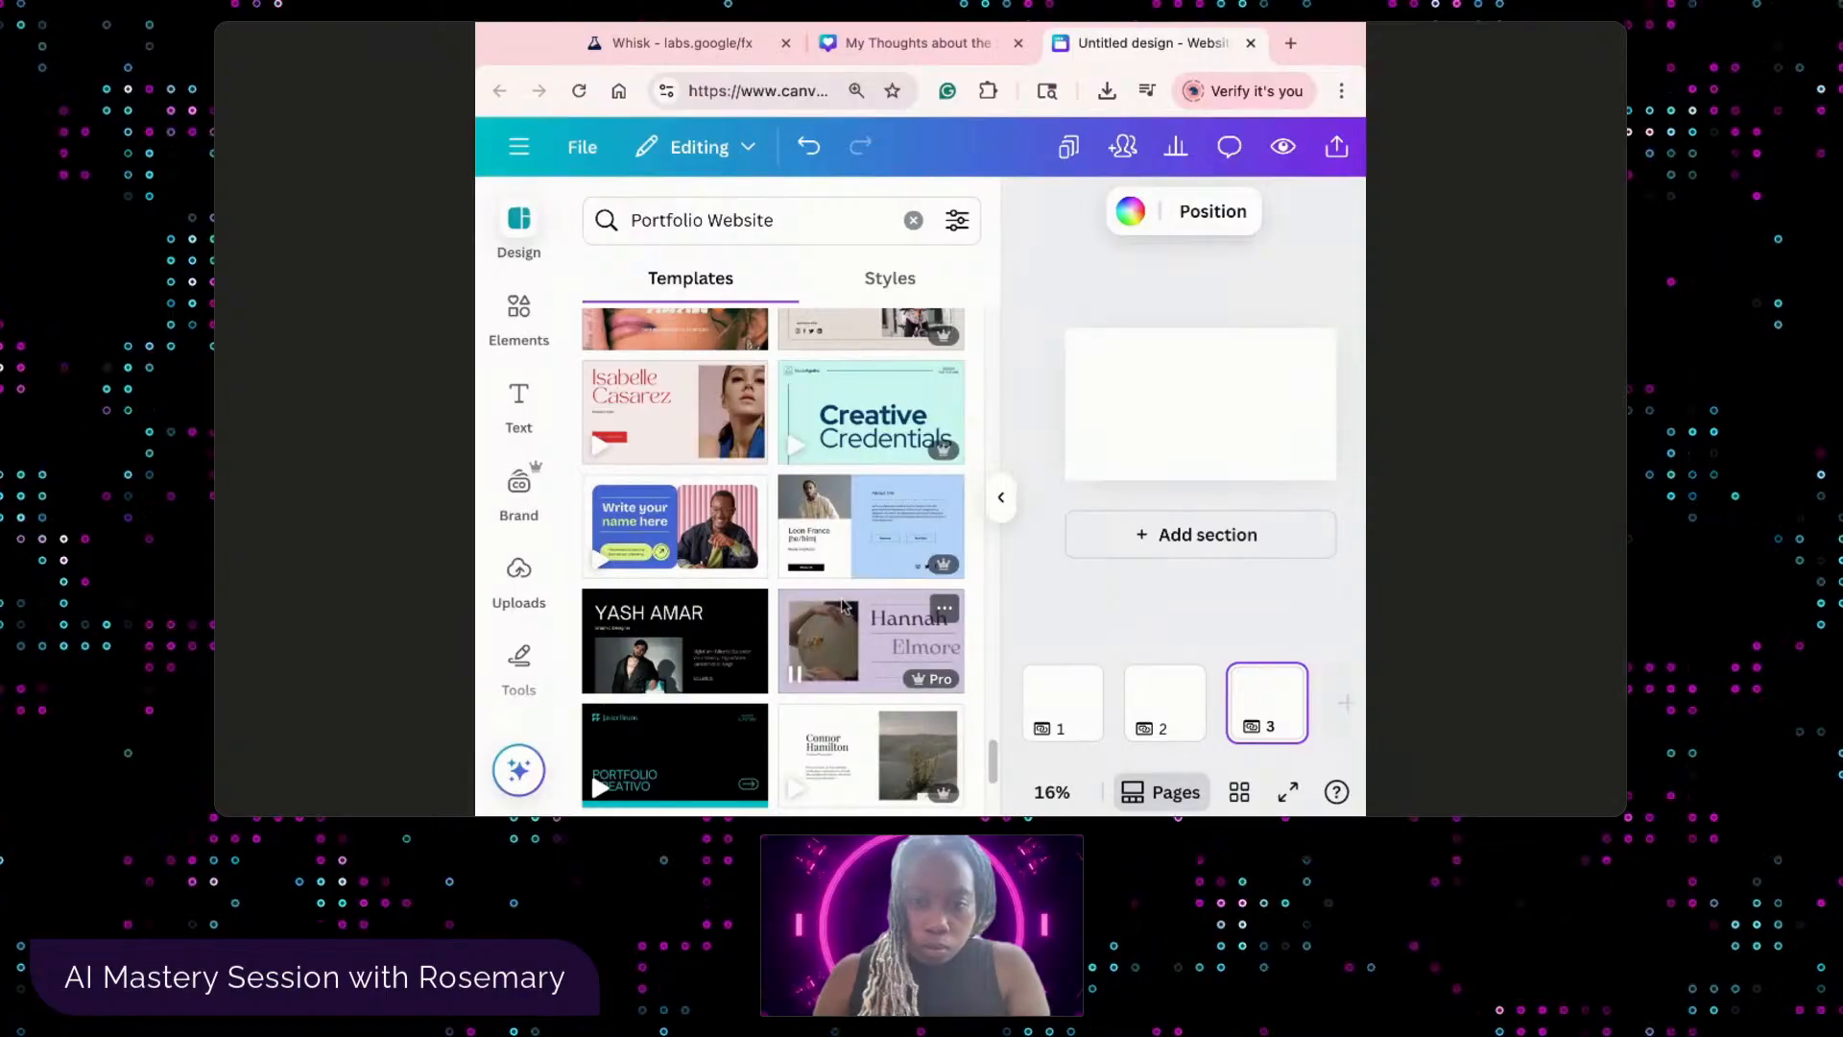
pyautogui.scroll(-4, 842, 605)
pyautogui.scroll(-4, 841, 604)
pyautogui.scroll(-4, 842, 604)
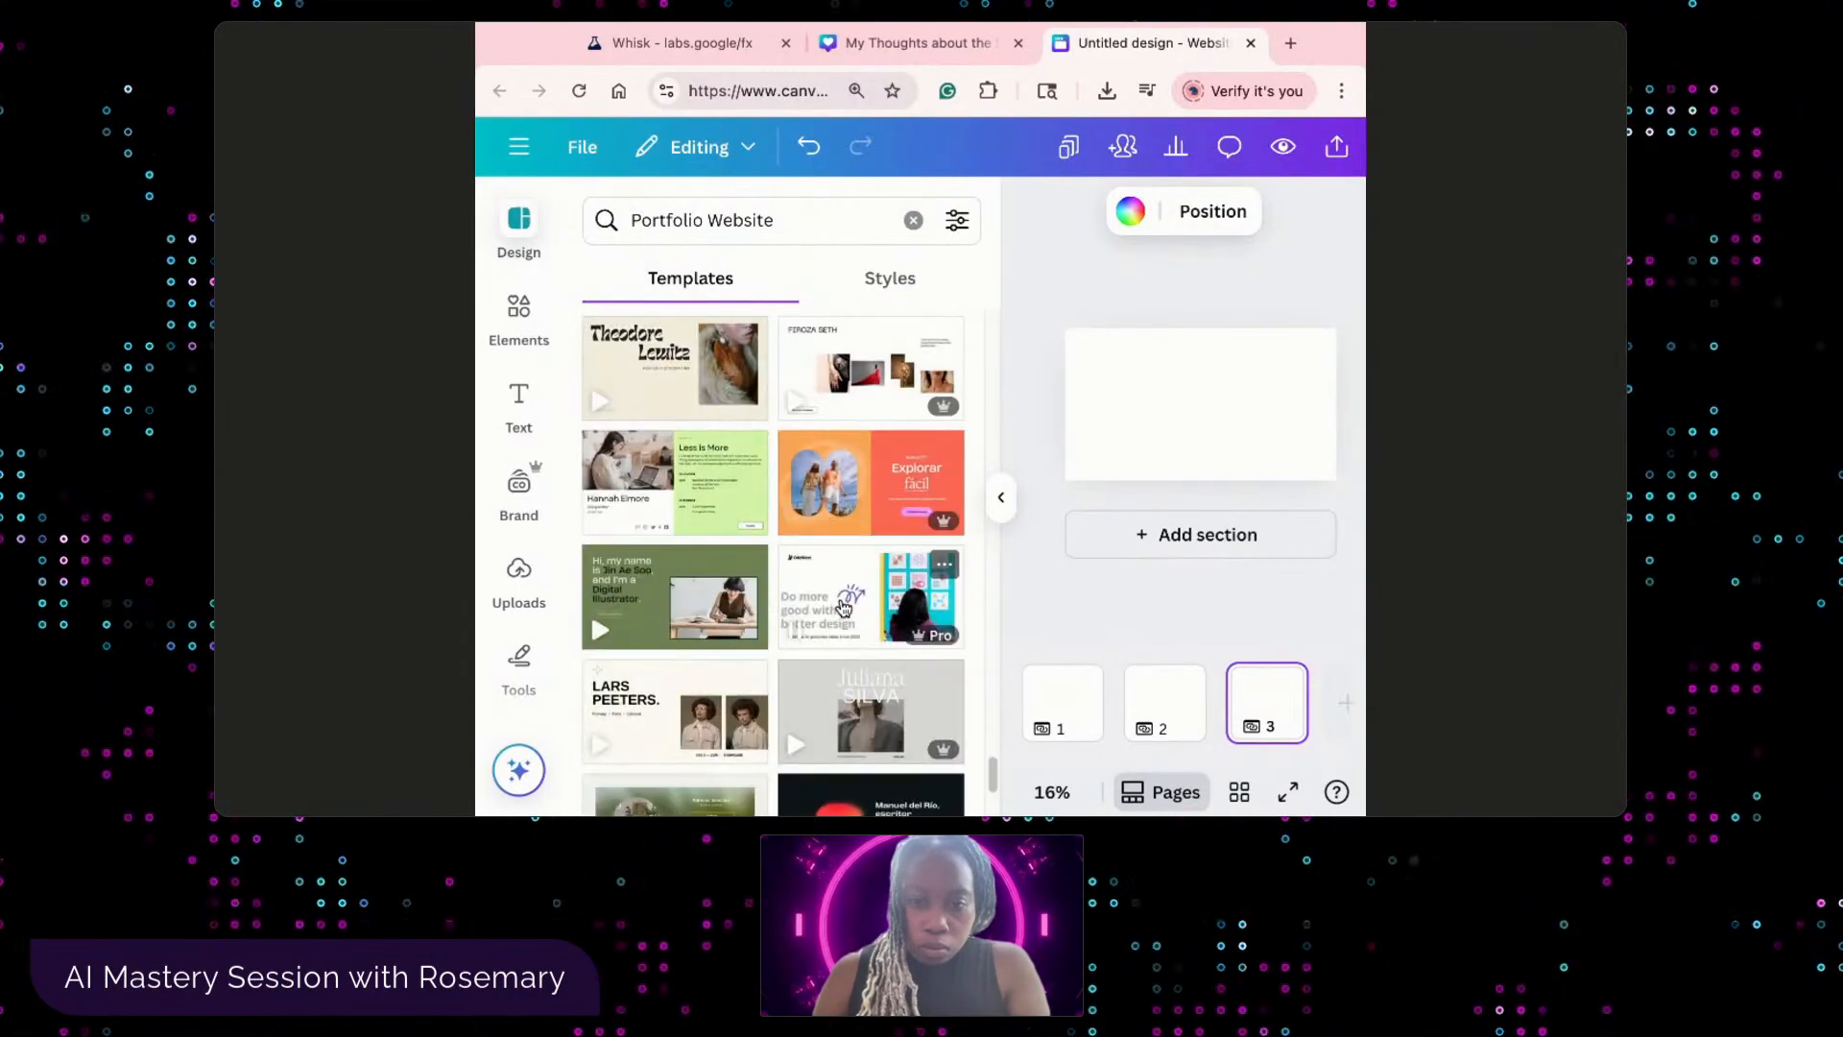
pyautogui.scroll(-2, 842, 604)
pyautogui.scroll(-4, 842, 606)
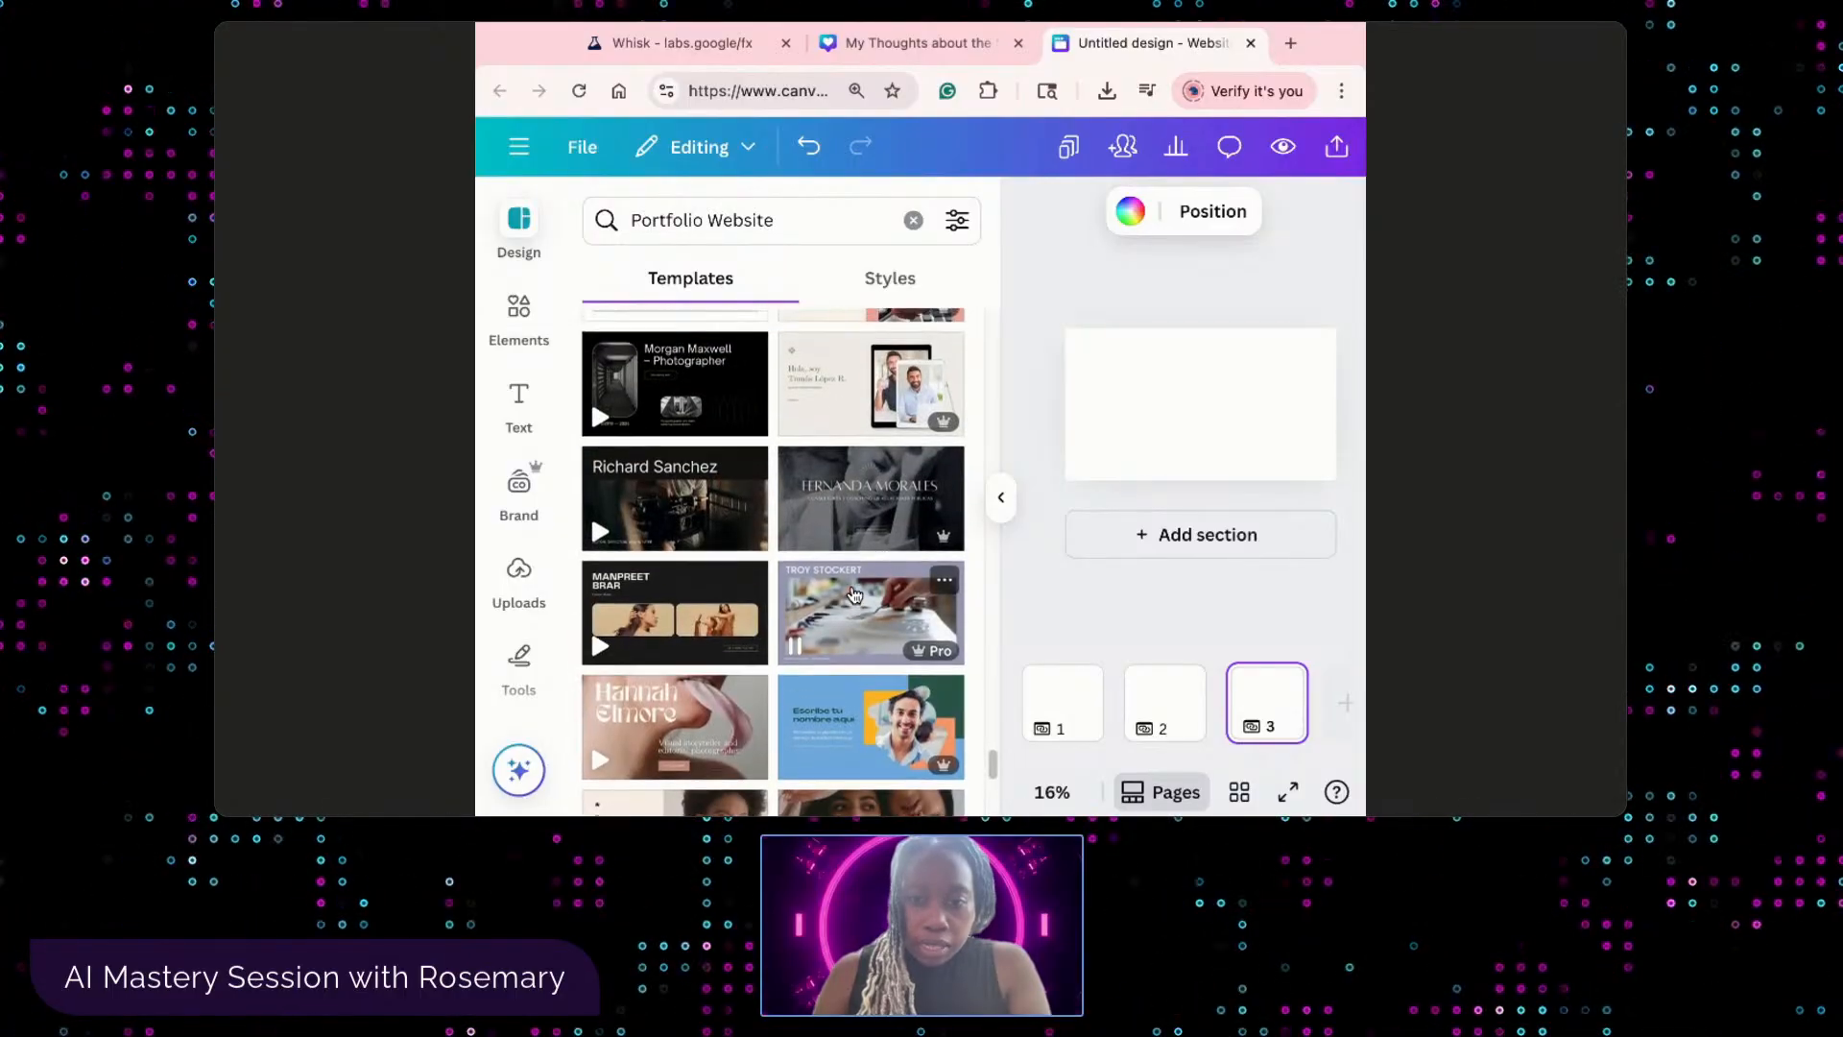
pyautogui.scroll(-5, 855, 595)
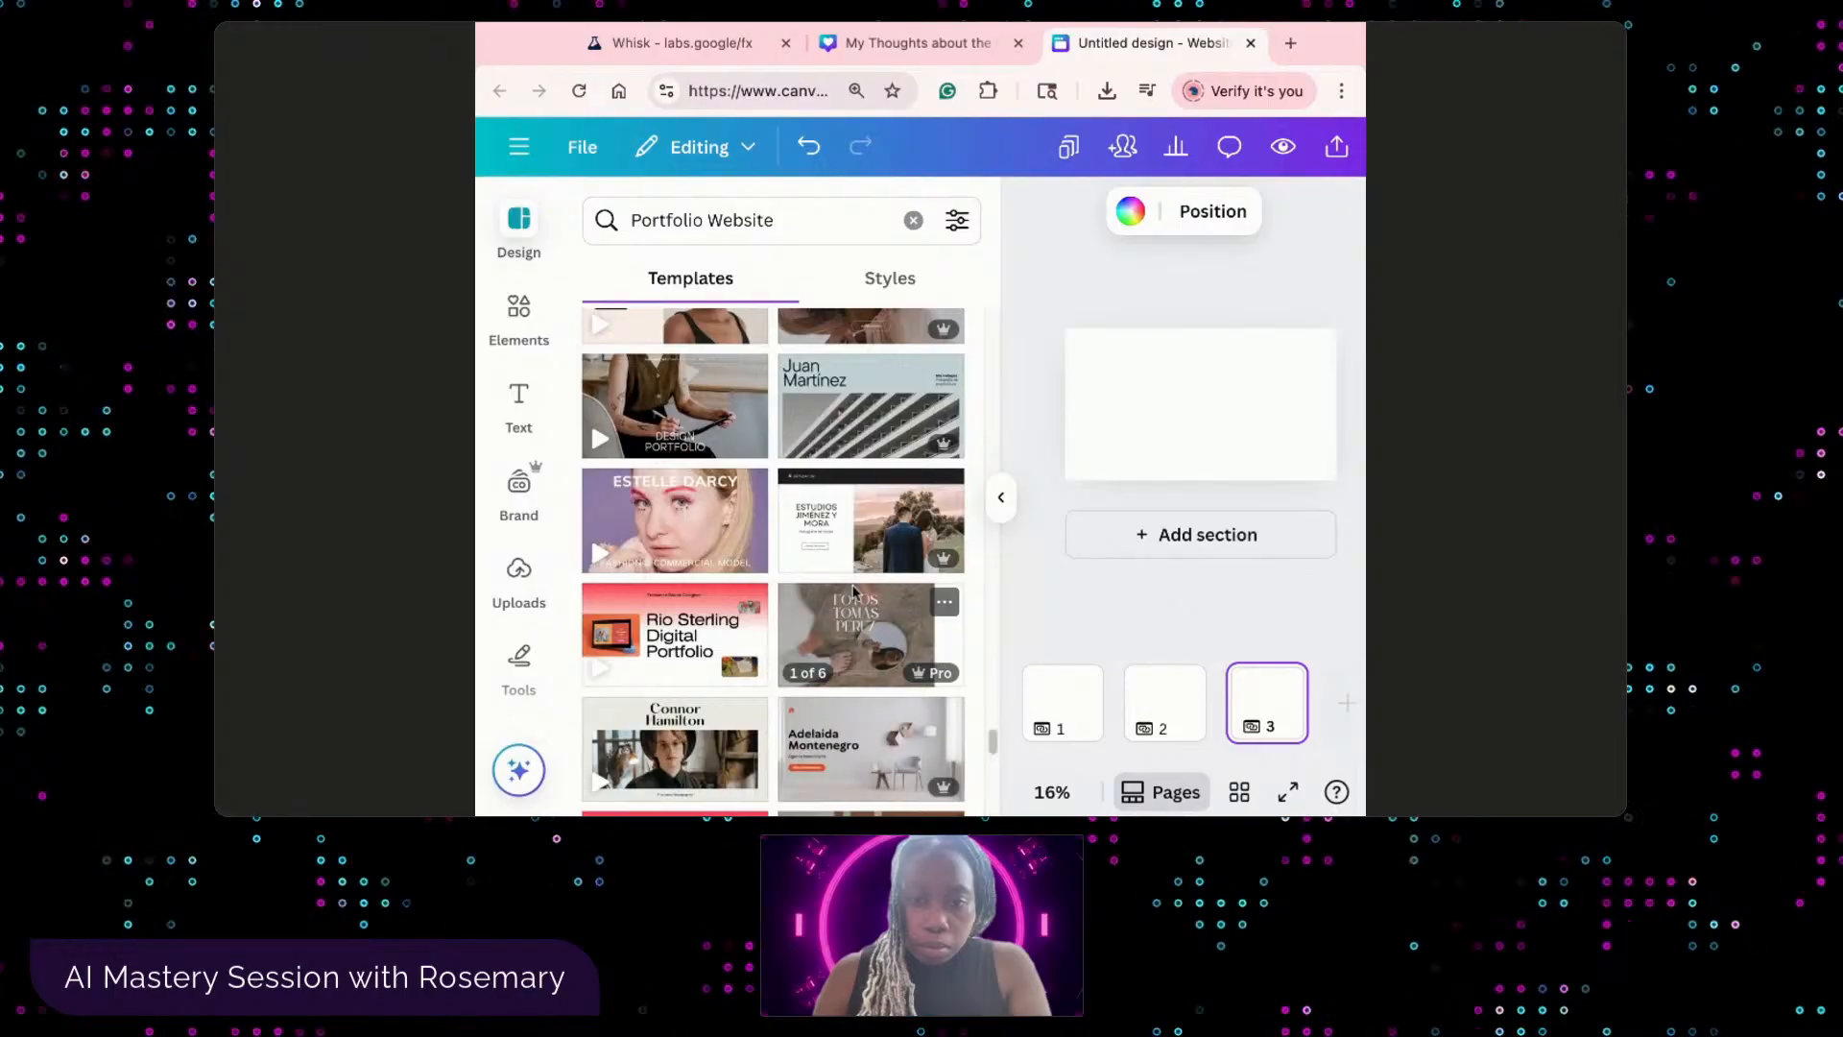
pyautogui.scroll(-4, 853, 590)
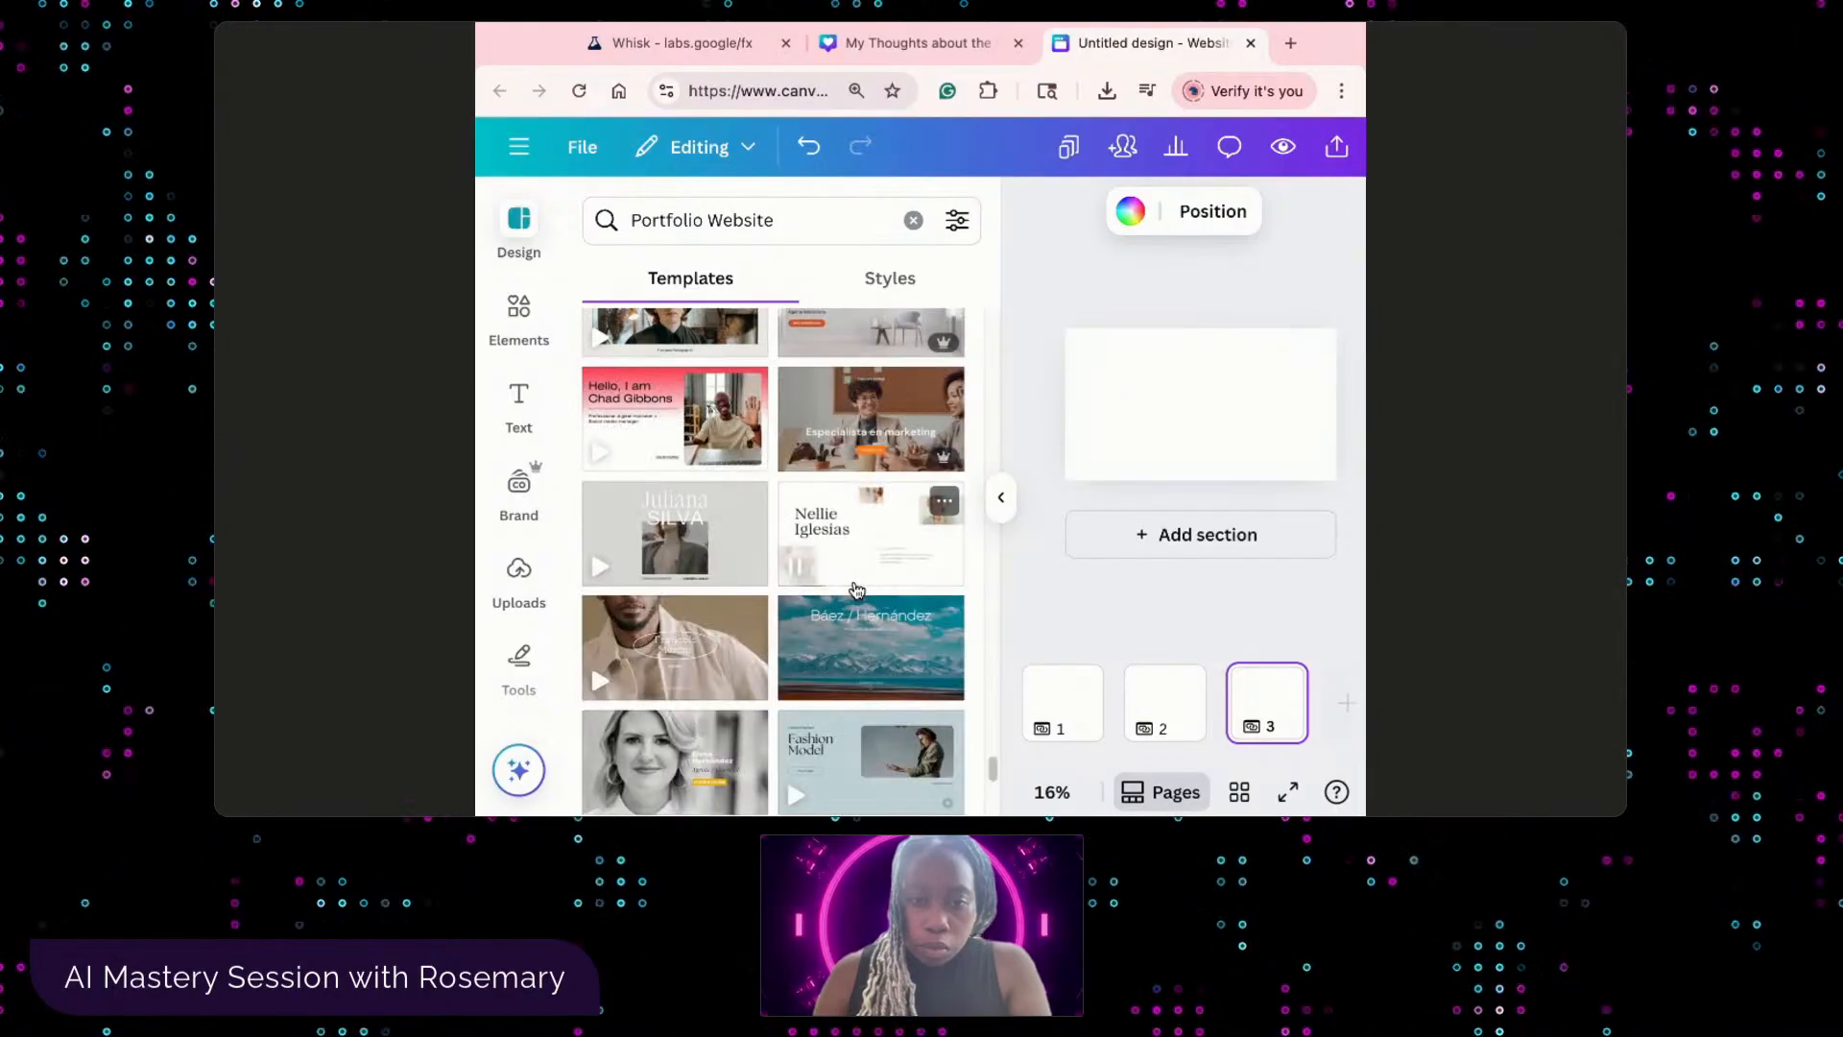
pyautogui.scroll(-4, 857, 590)
pyautogui.scroll(-4, 857, 591)
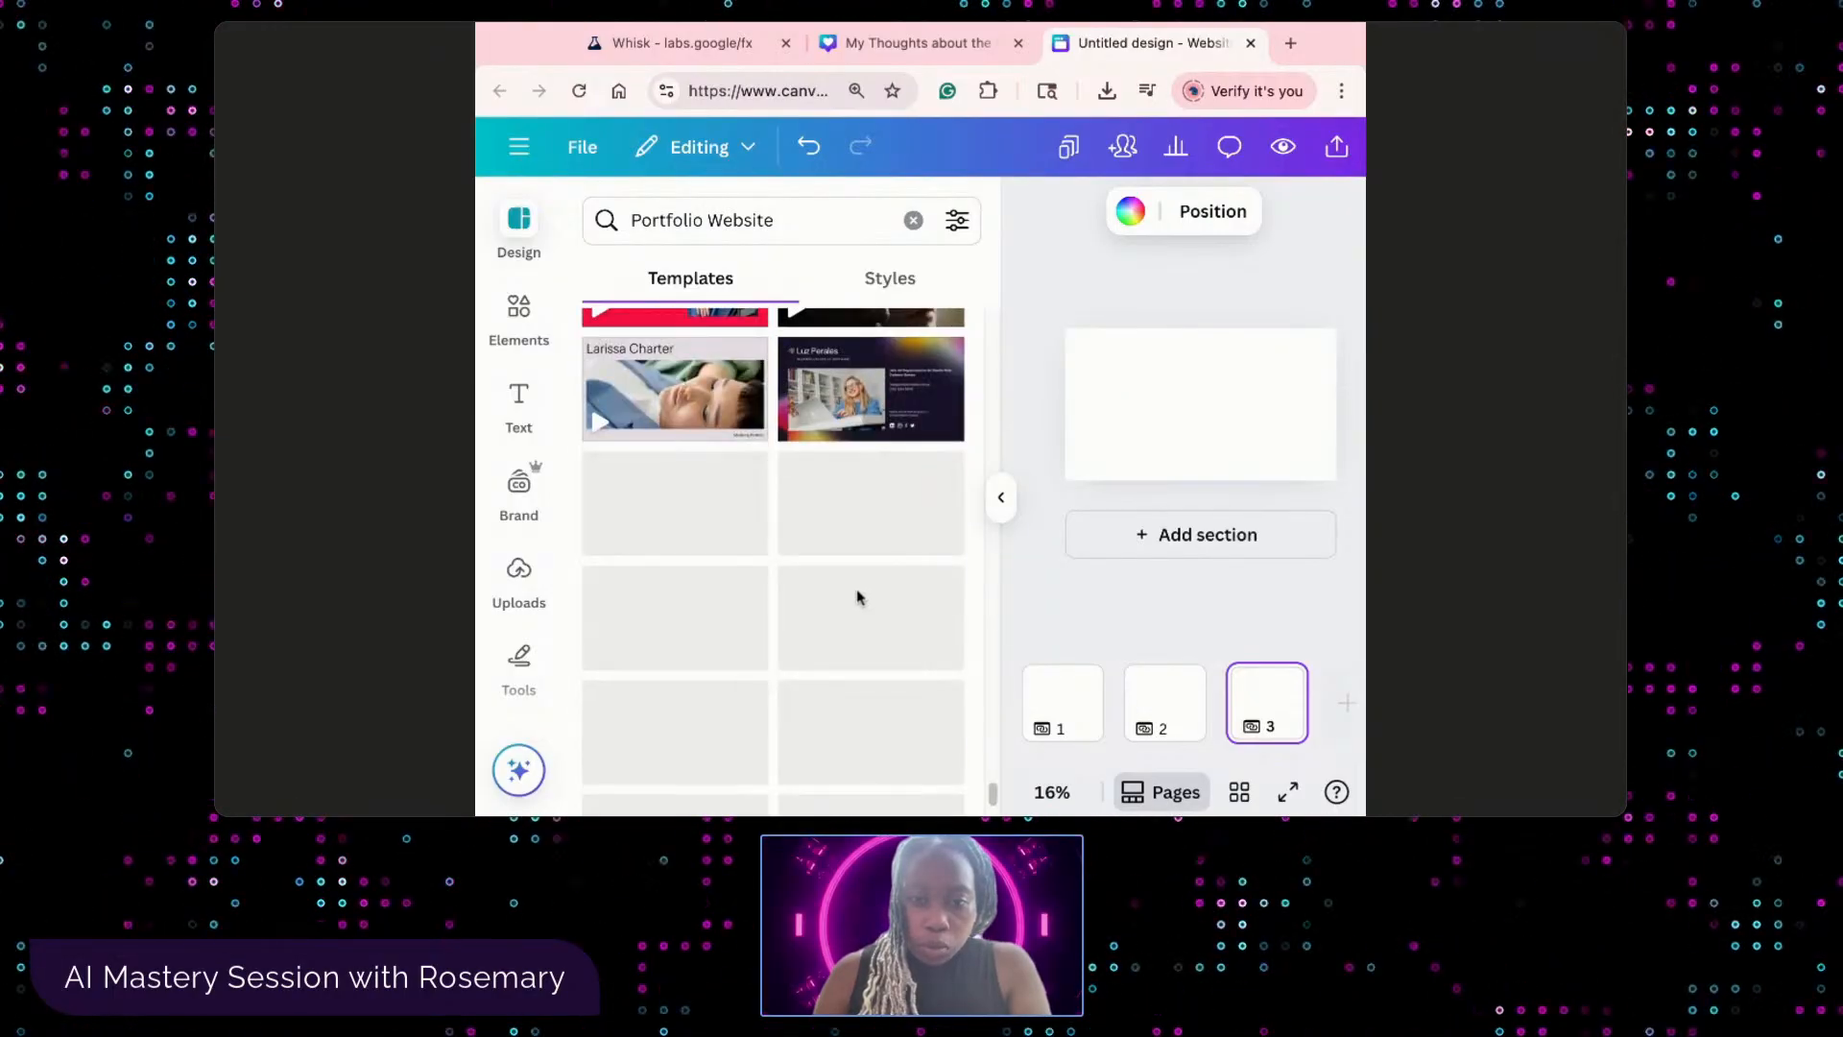
pyautogui.scroll(-4, 873, 624)
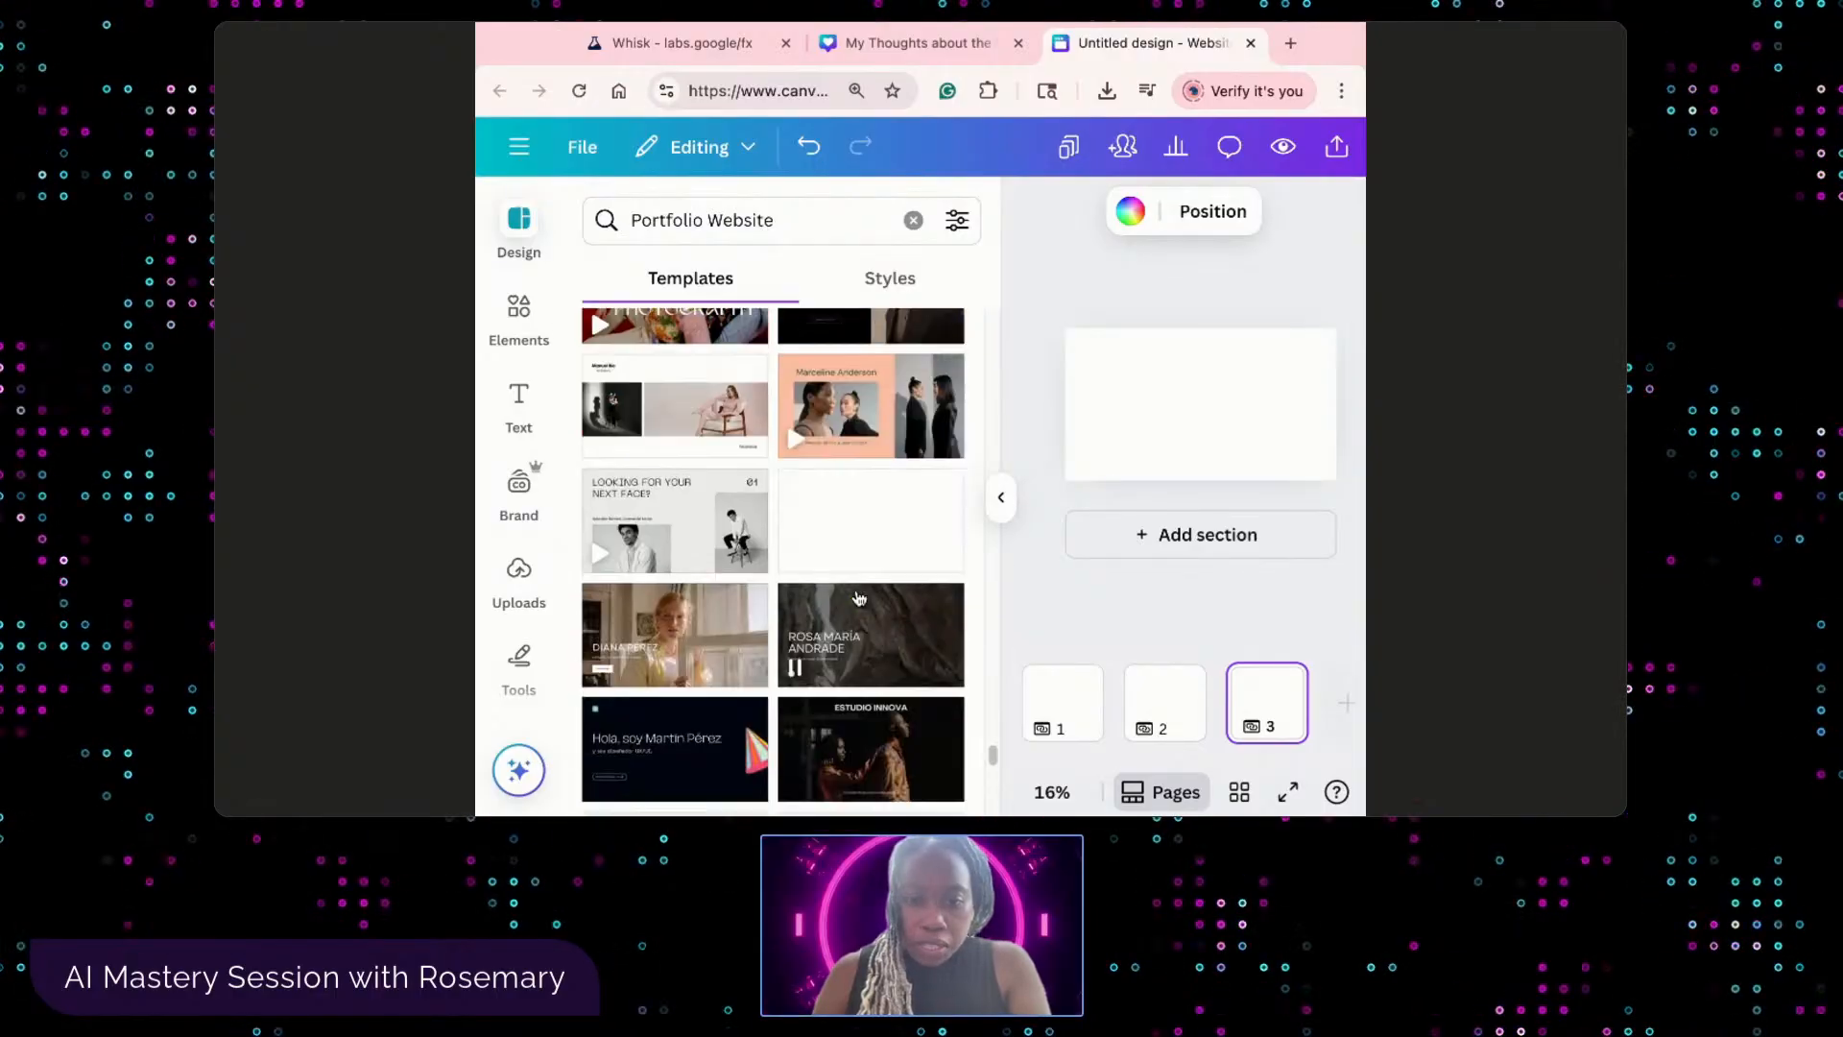
pyautogui.scroll(-2, 877, 629)
pyautogui.scroll(2, 878, 630)
pyautogui.scroll(-2, 884, 631)
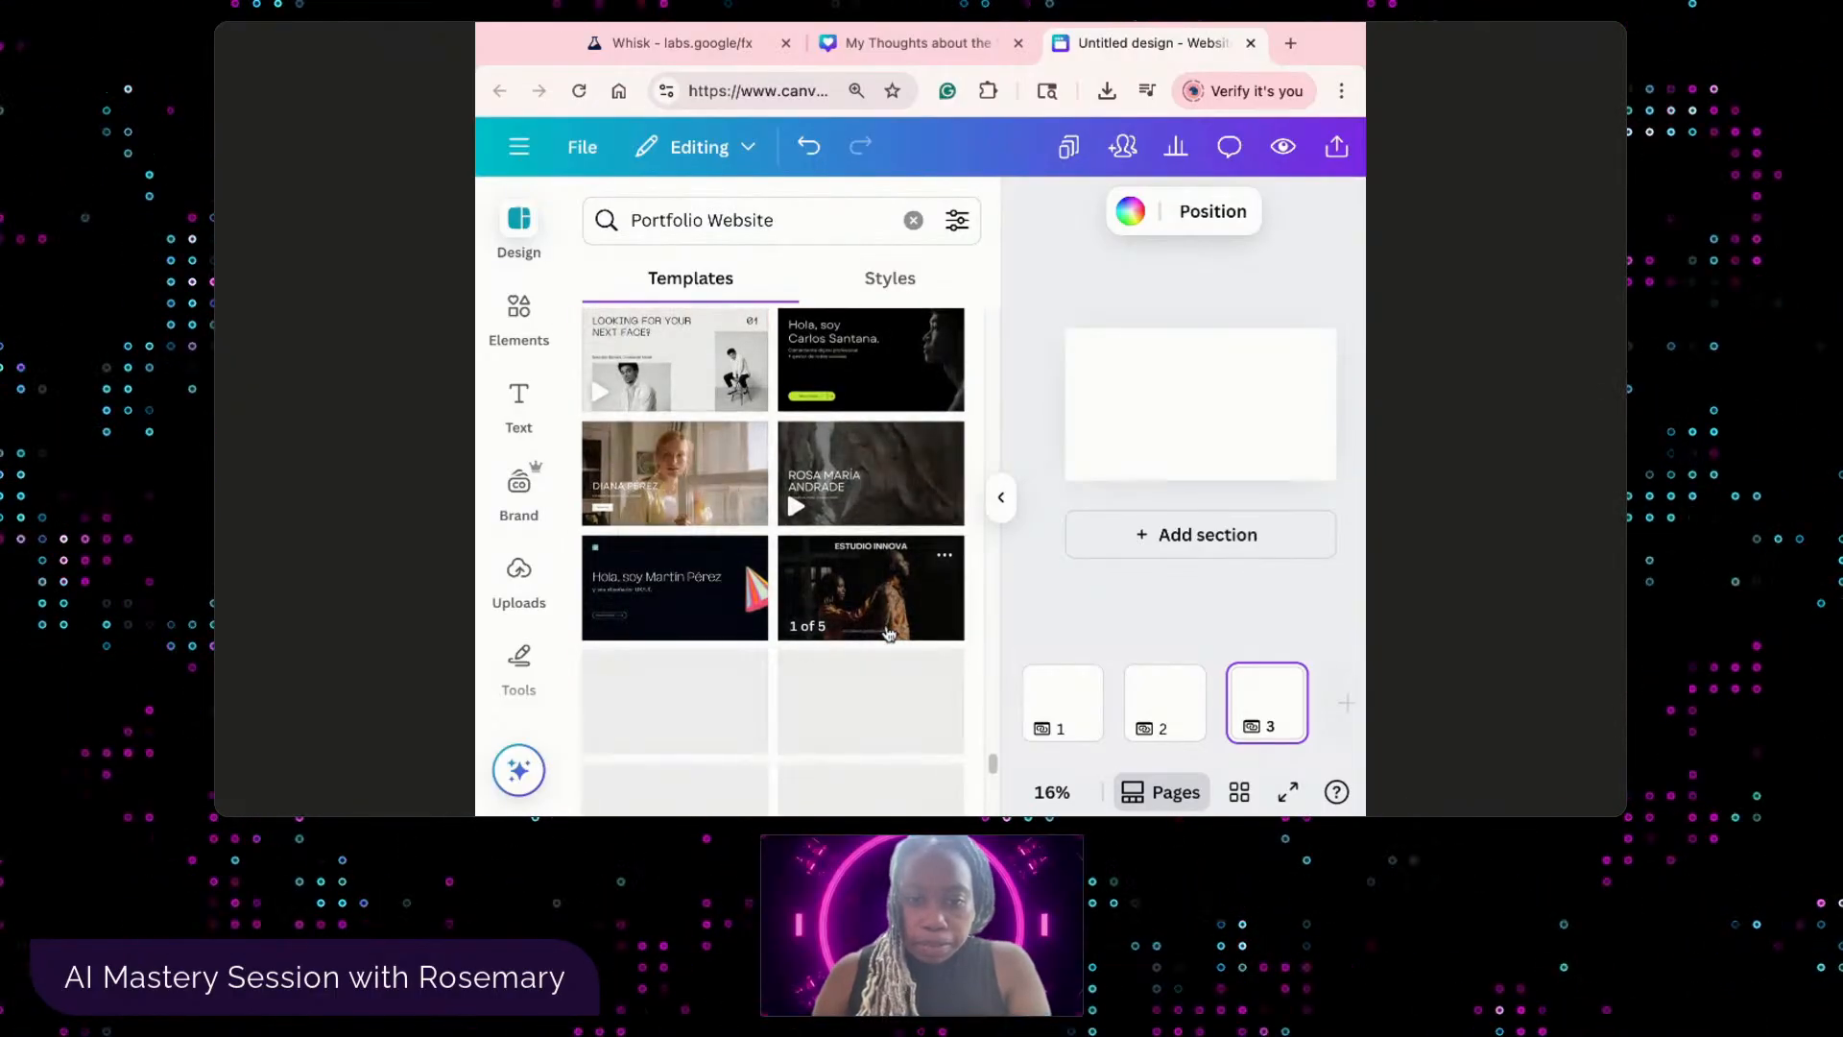
pyautogui.scroll(2, 765, 522)
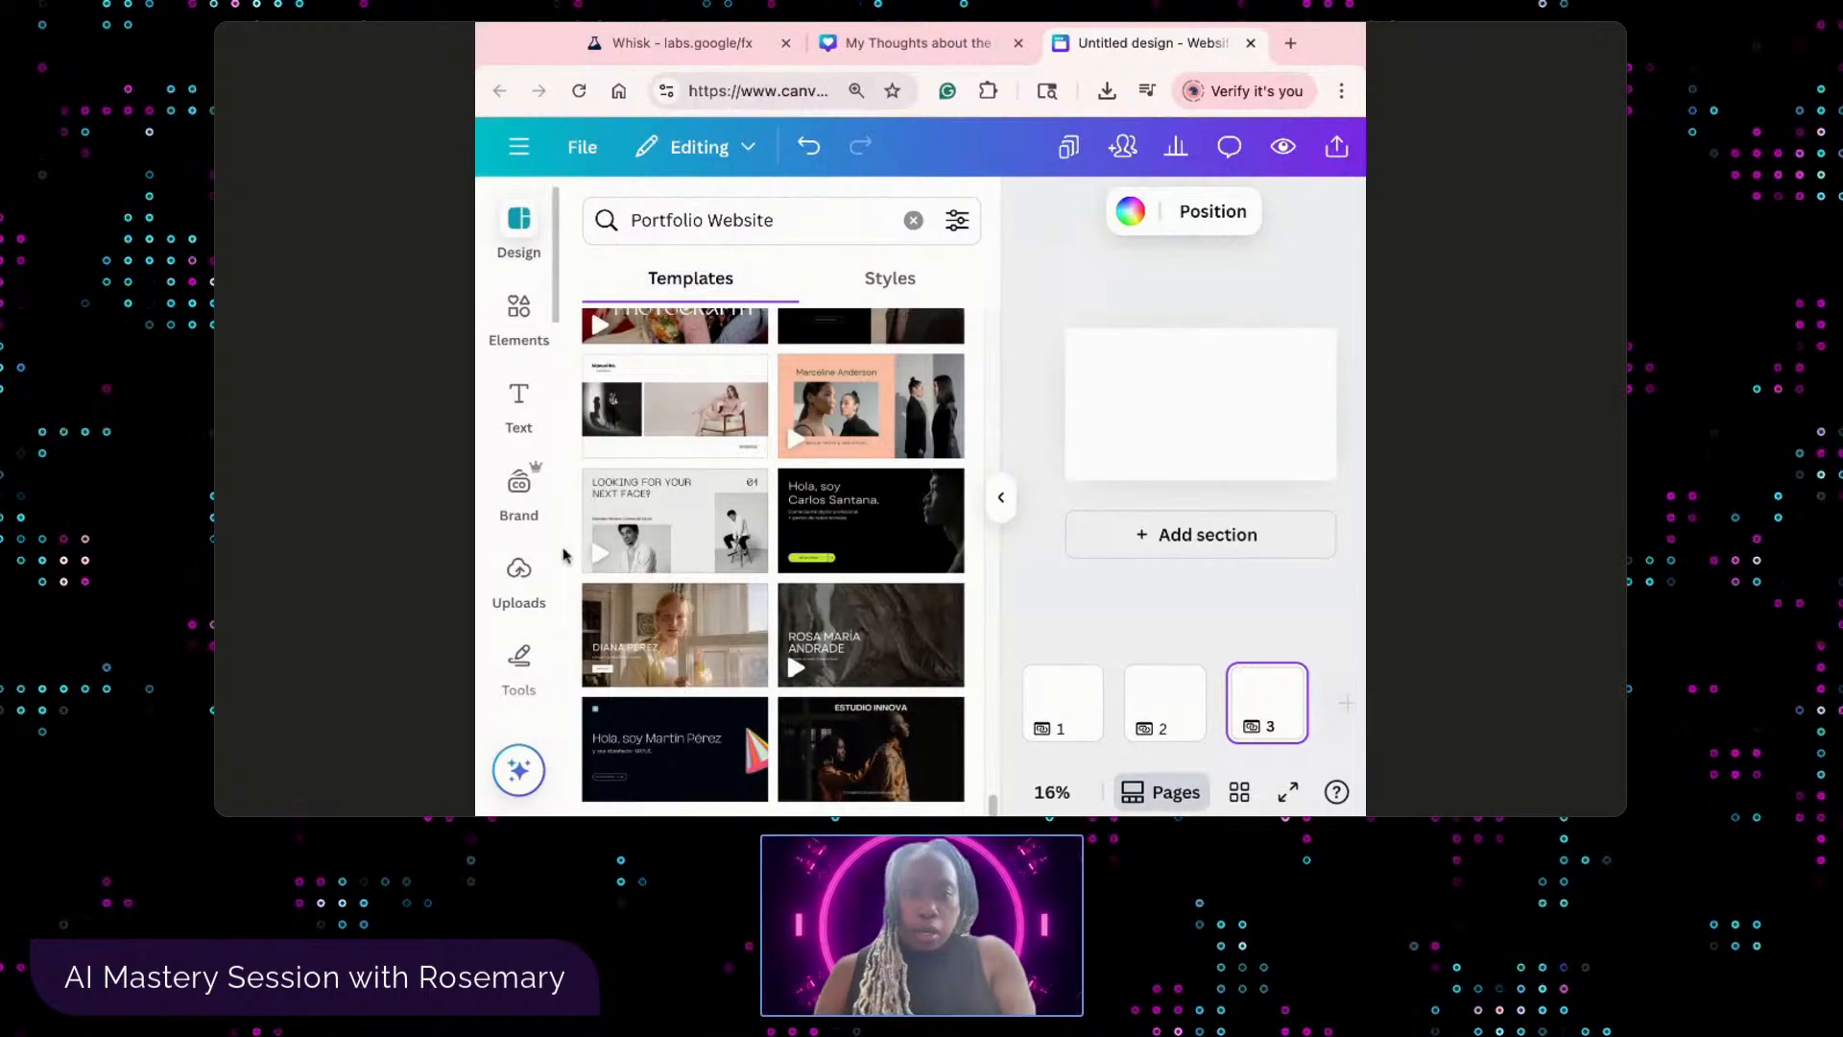
# - Open the Elements library and scroll down to Photos, Videos and Charts
pyautogui.click(533, 310)
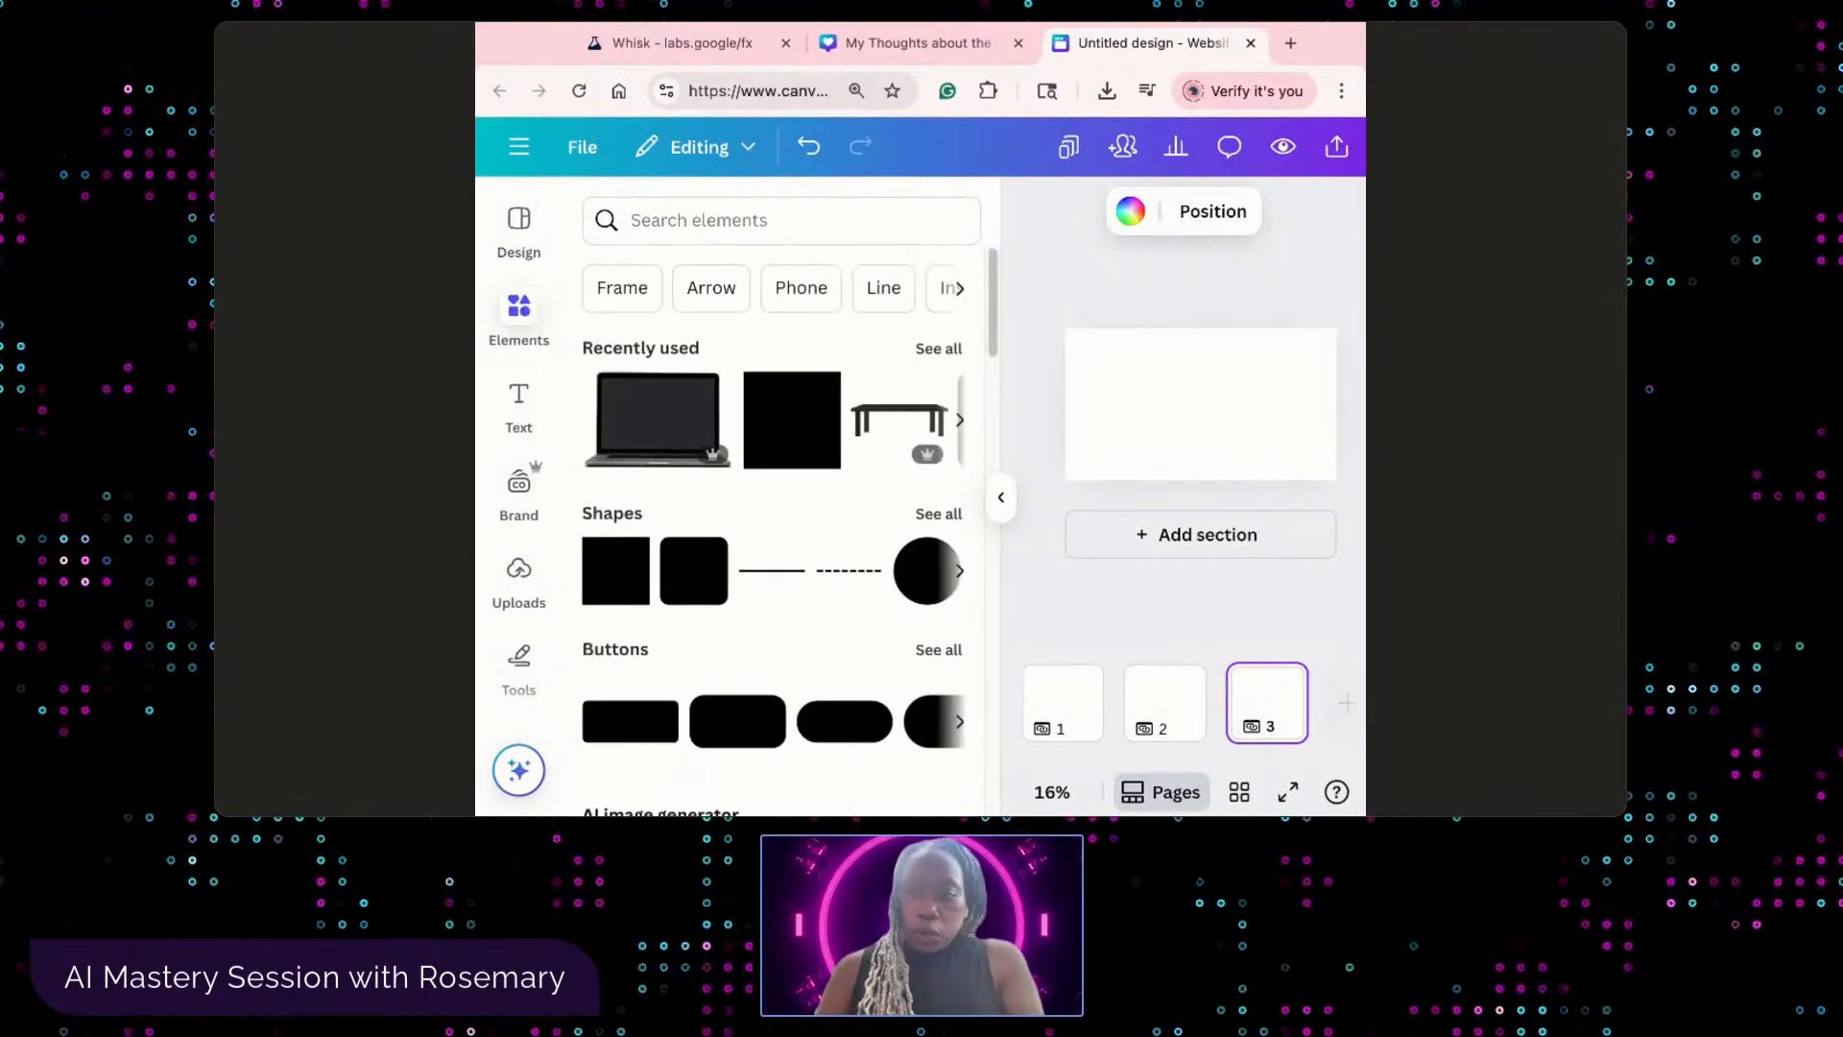
pyautogui.scroll(-4, 761, 502)
pyautogui.scroll(4, 773, 506)
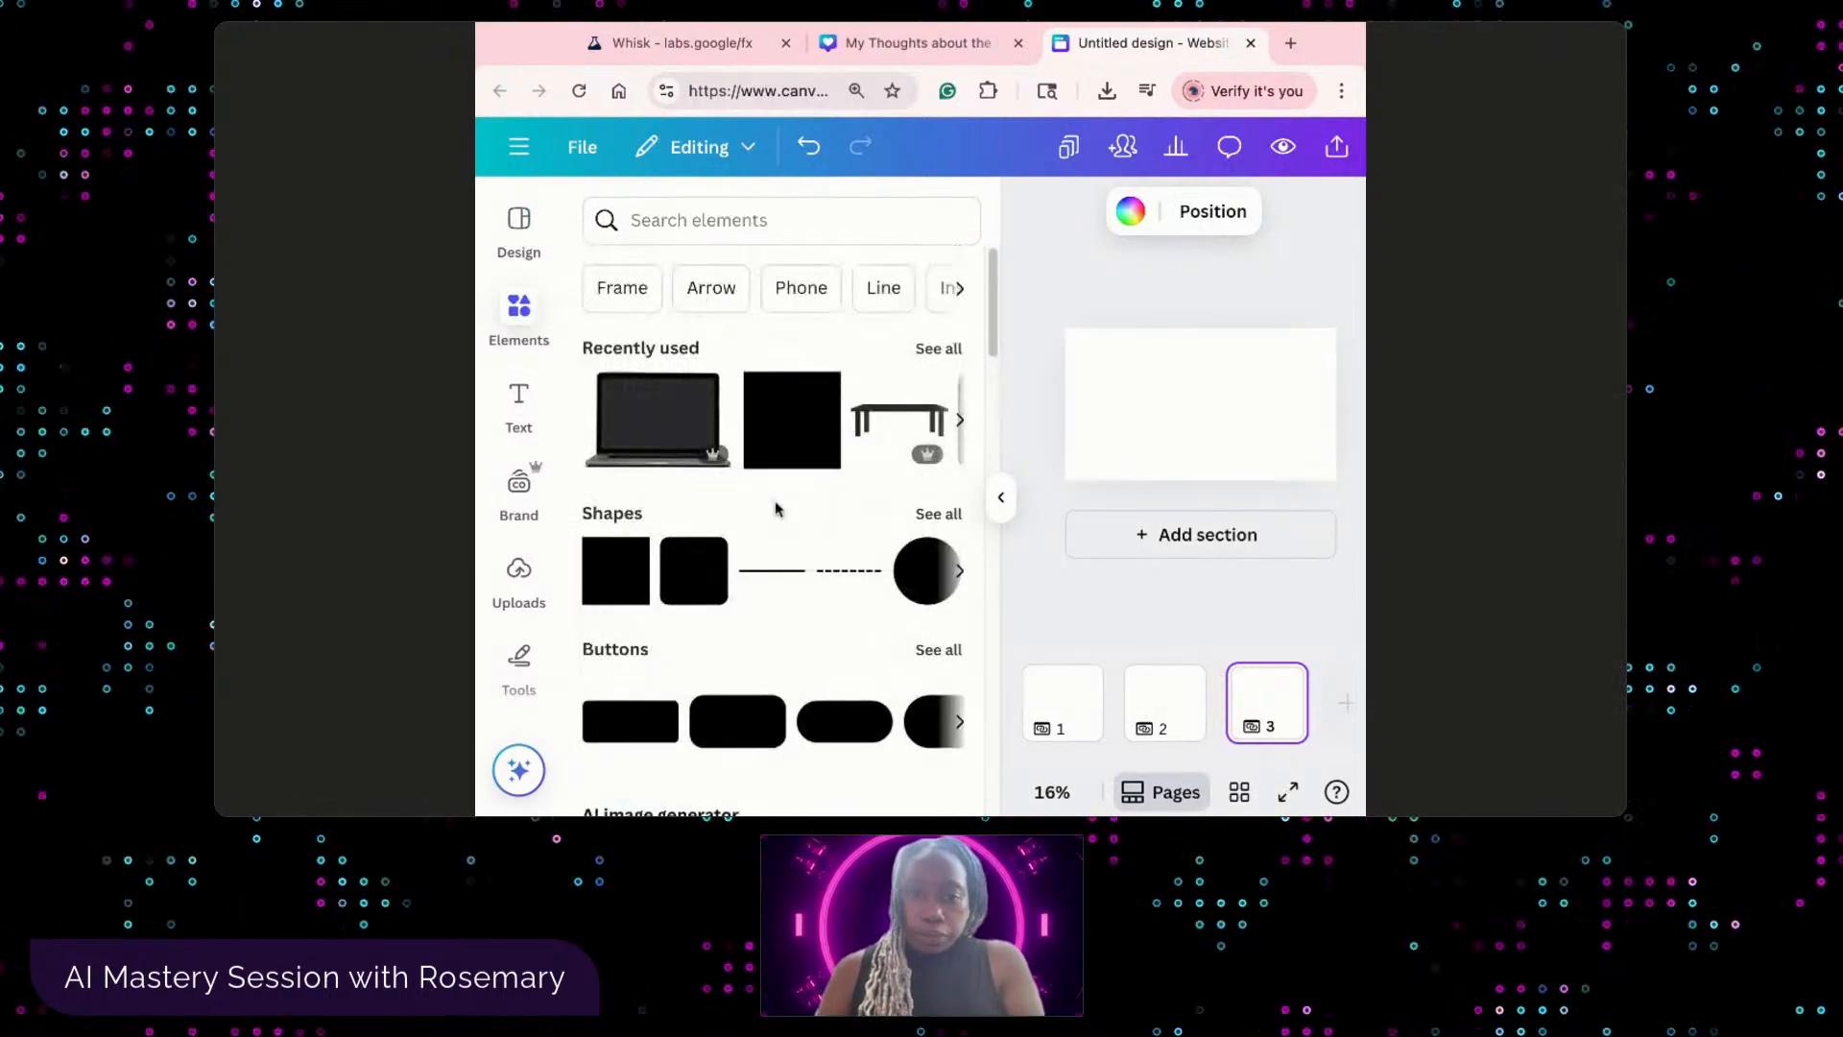
pyautogui.scroll(-8, 768, 523)
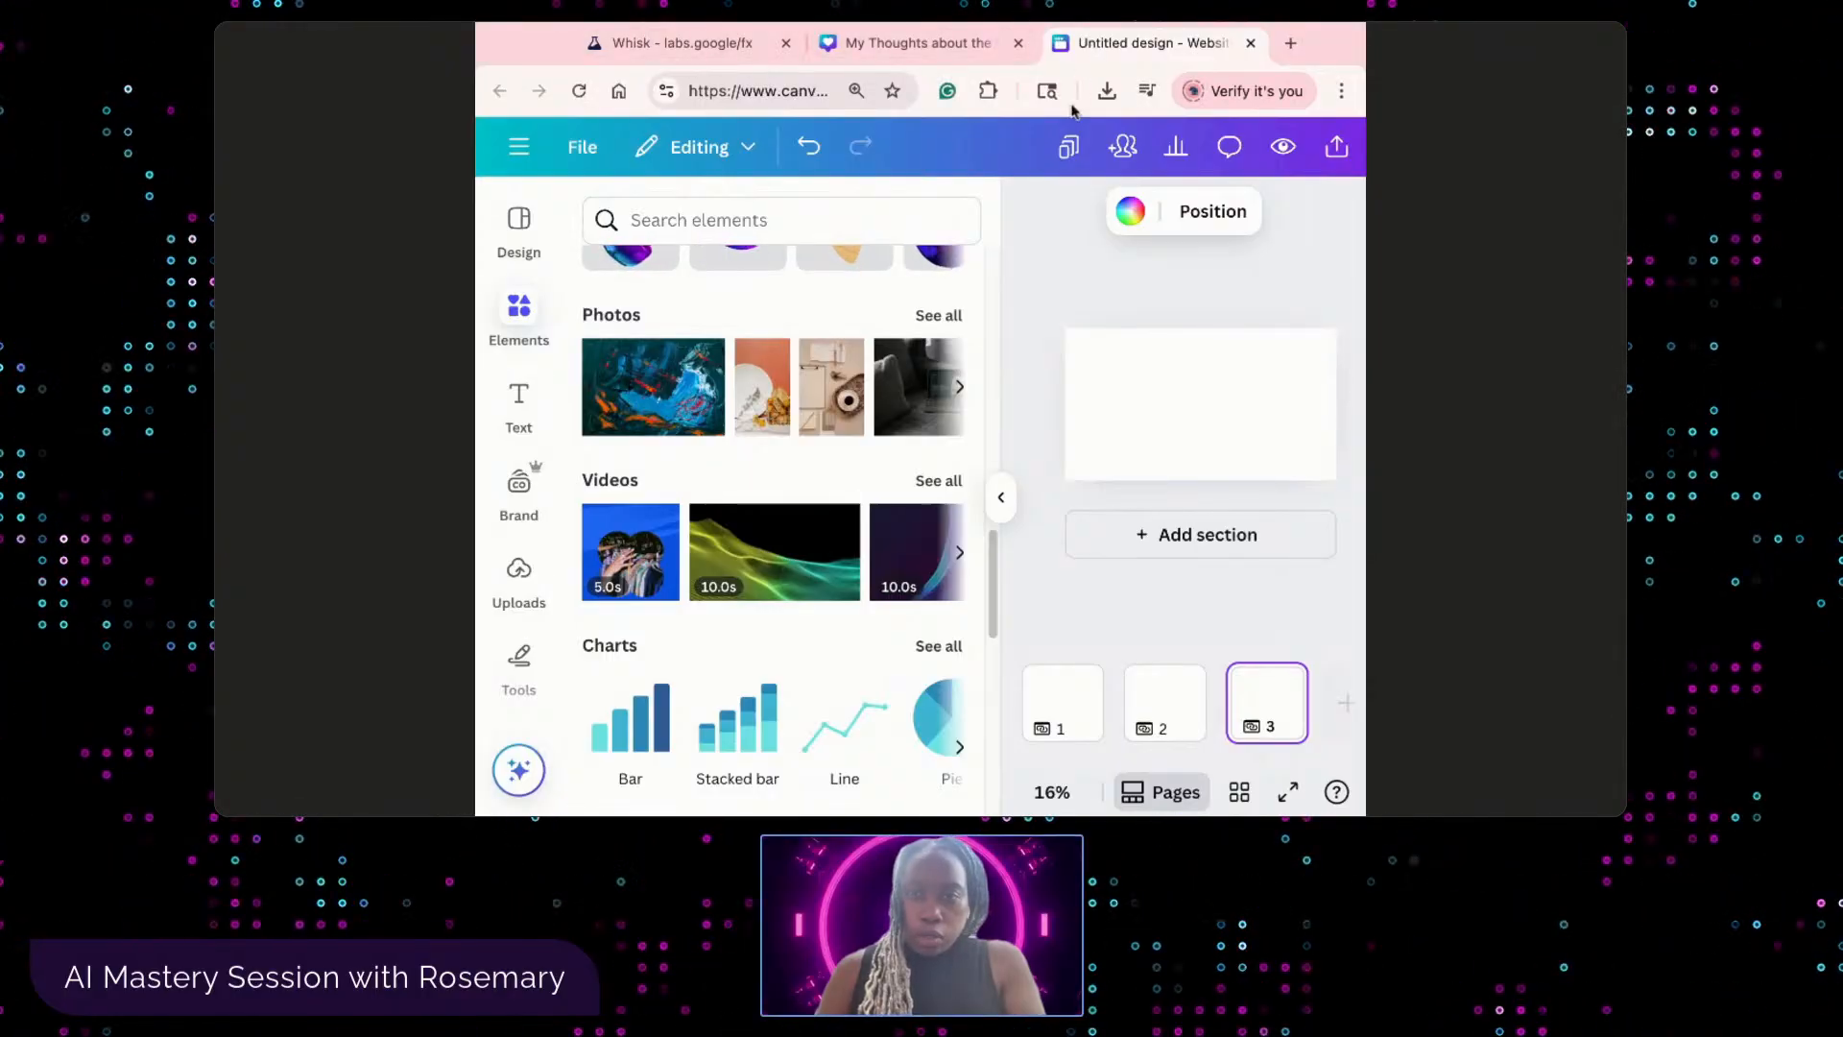
# - Search 'lime gr' and give page 3 the Sun-dried Savories green background
pyautogui.click(1129, 211)
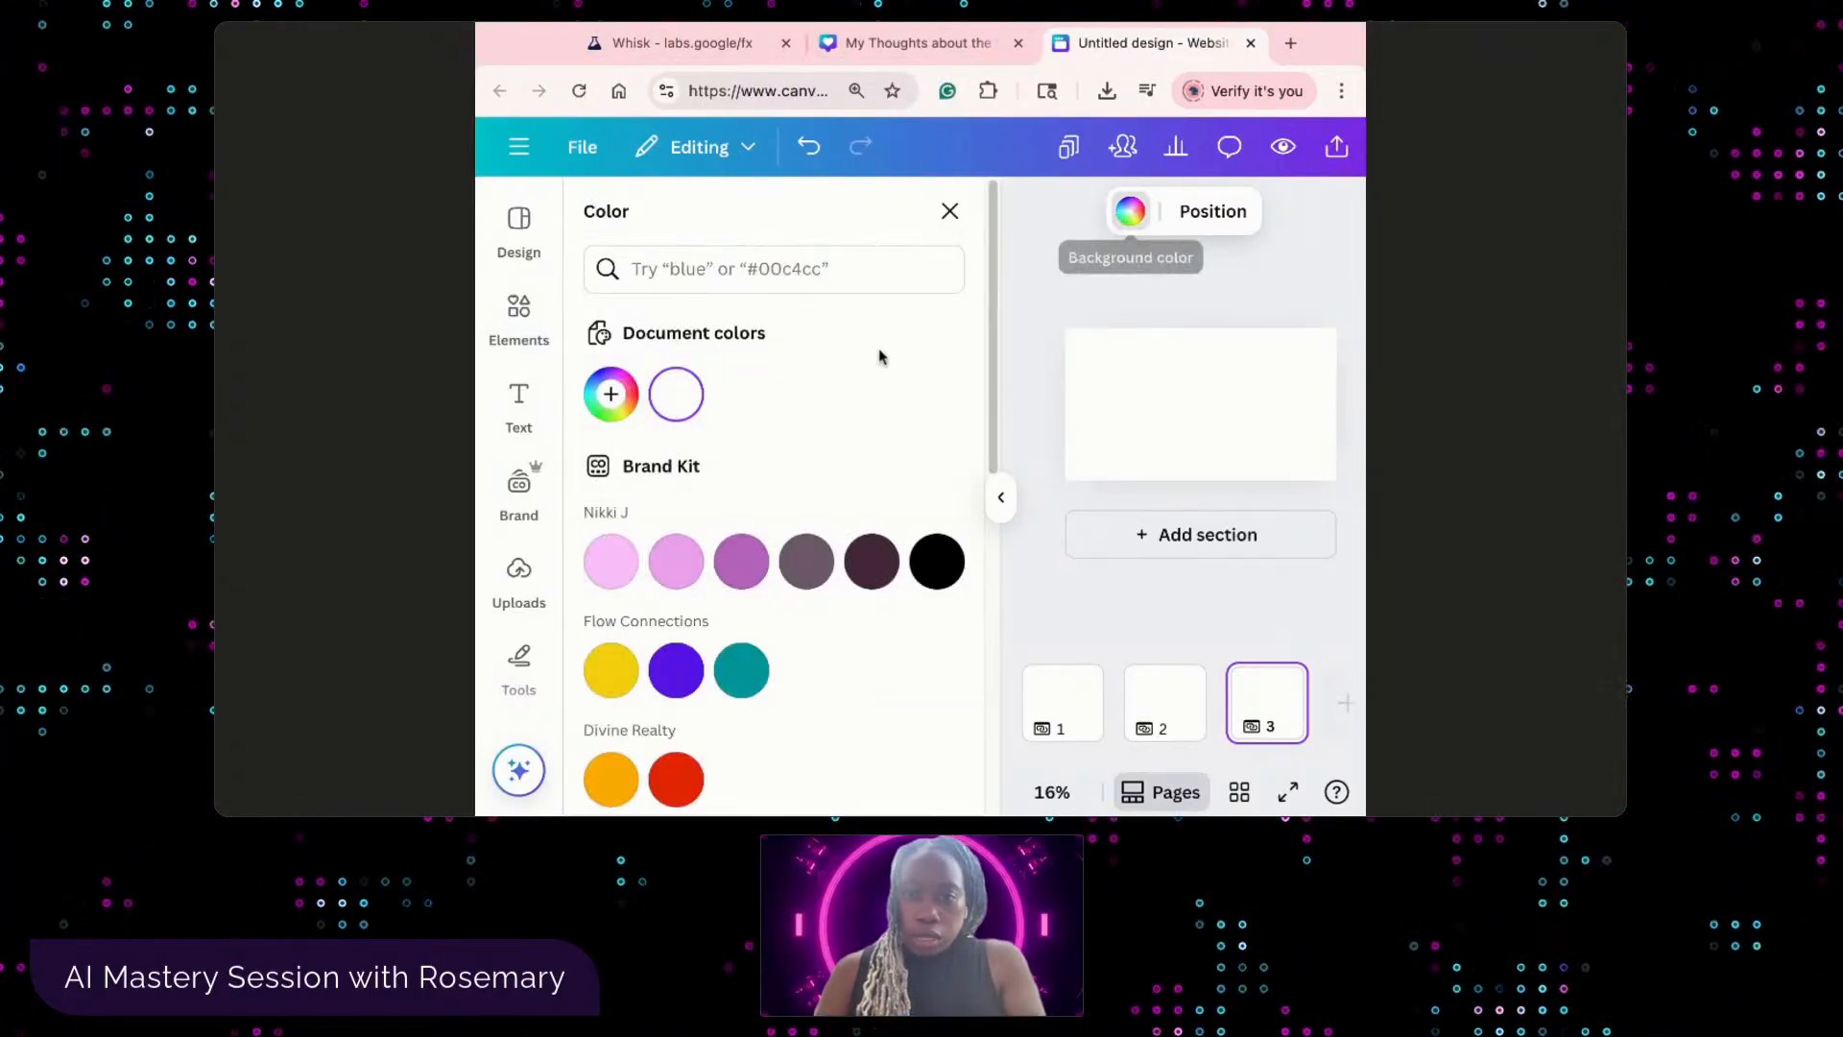
pyautogui.click(709, 276)
pyautogui.write('lime gr')
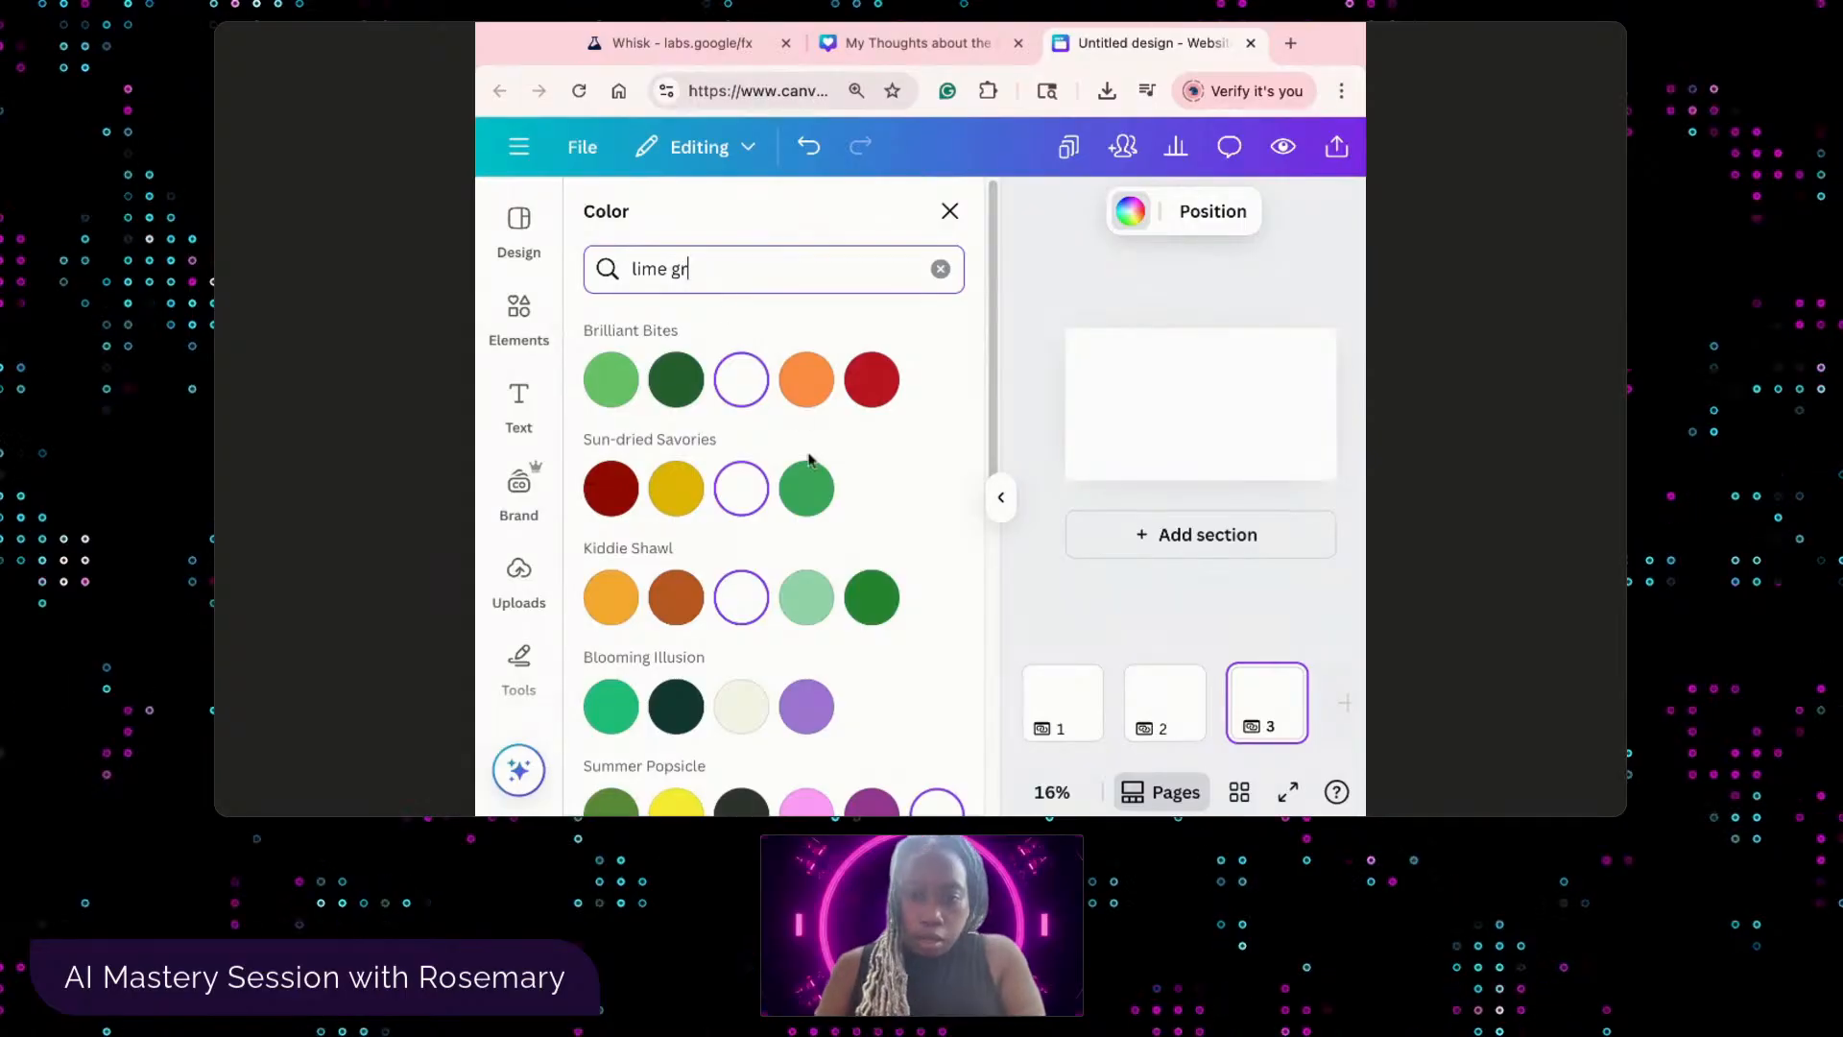
pyautogui.click(806, 488)
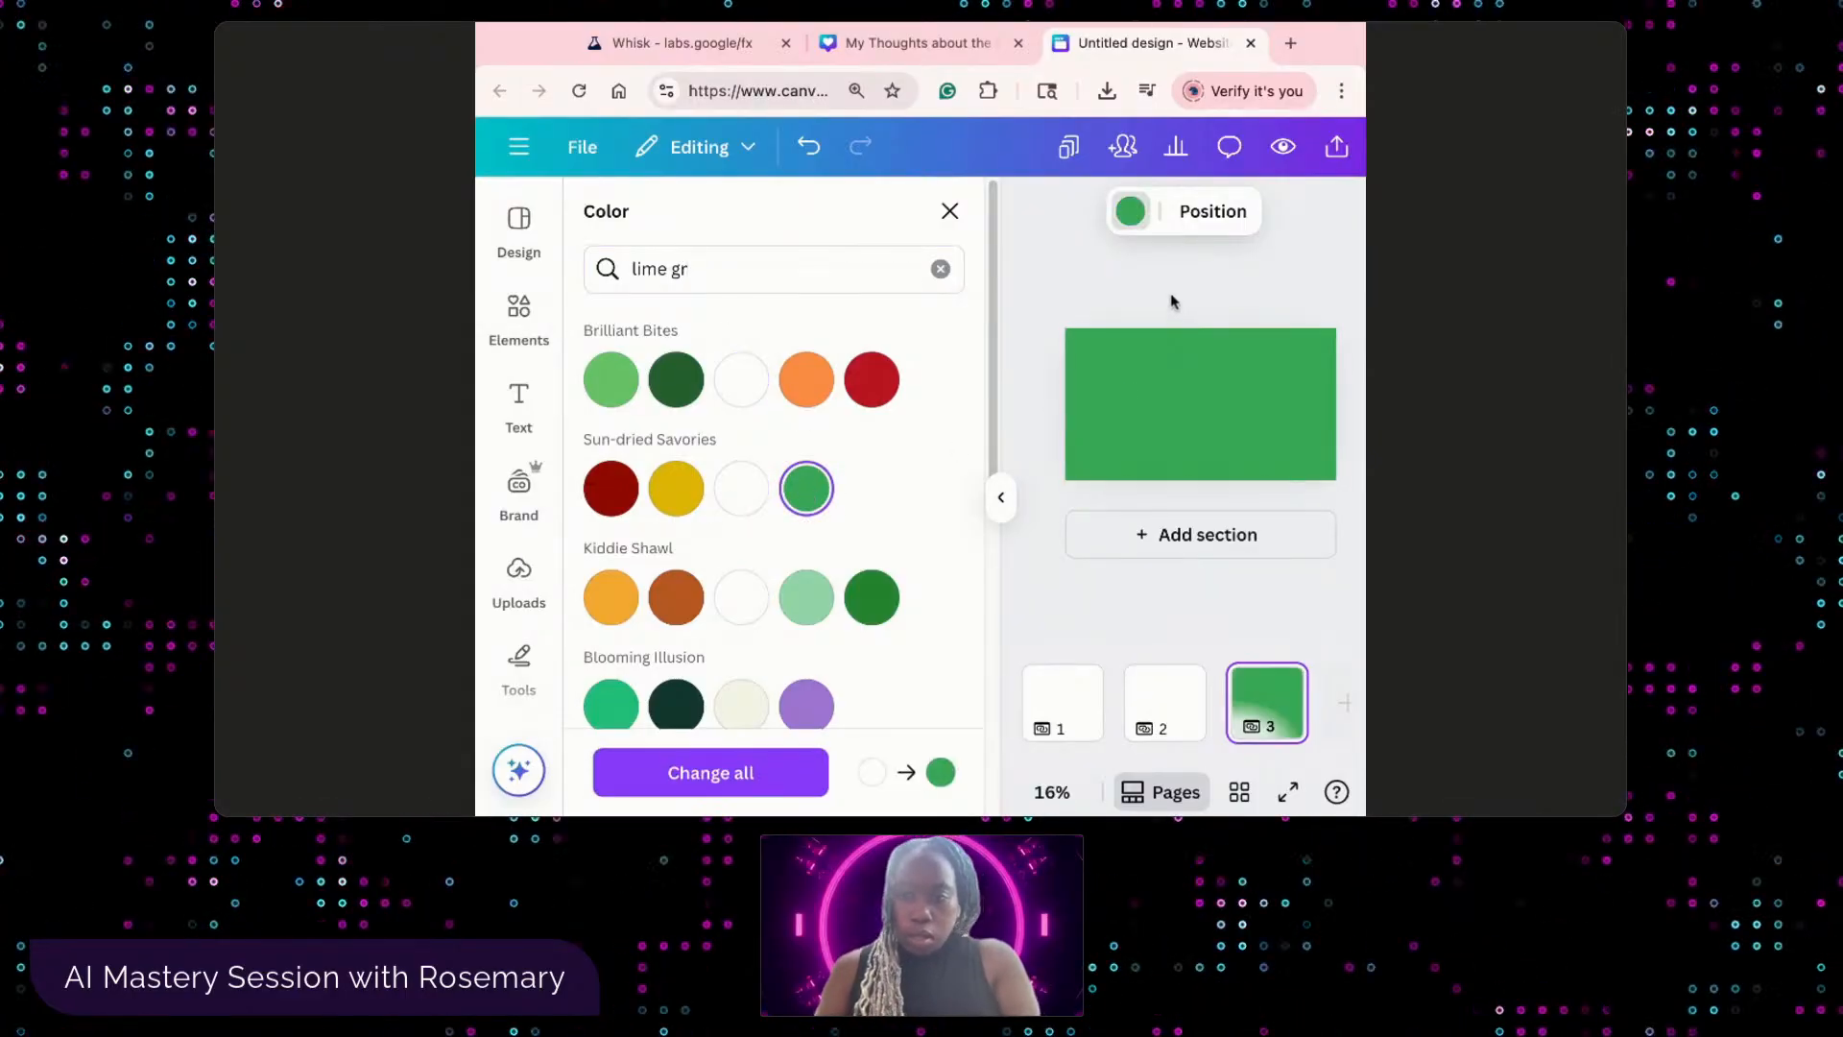
pyautogui.click(1171, 301)
# - Give page 1 the pale cream Blooming Illusion (#f4f6e7) background and page 2 the same green
pyautogui.click(1049, 695)
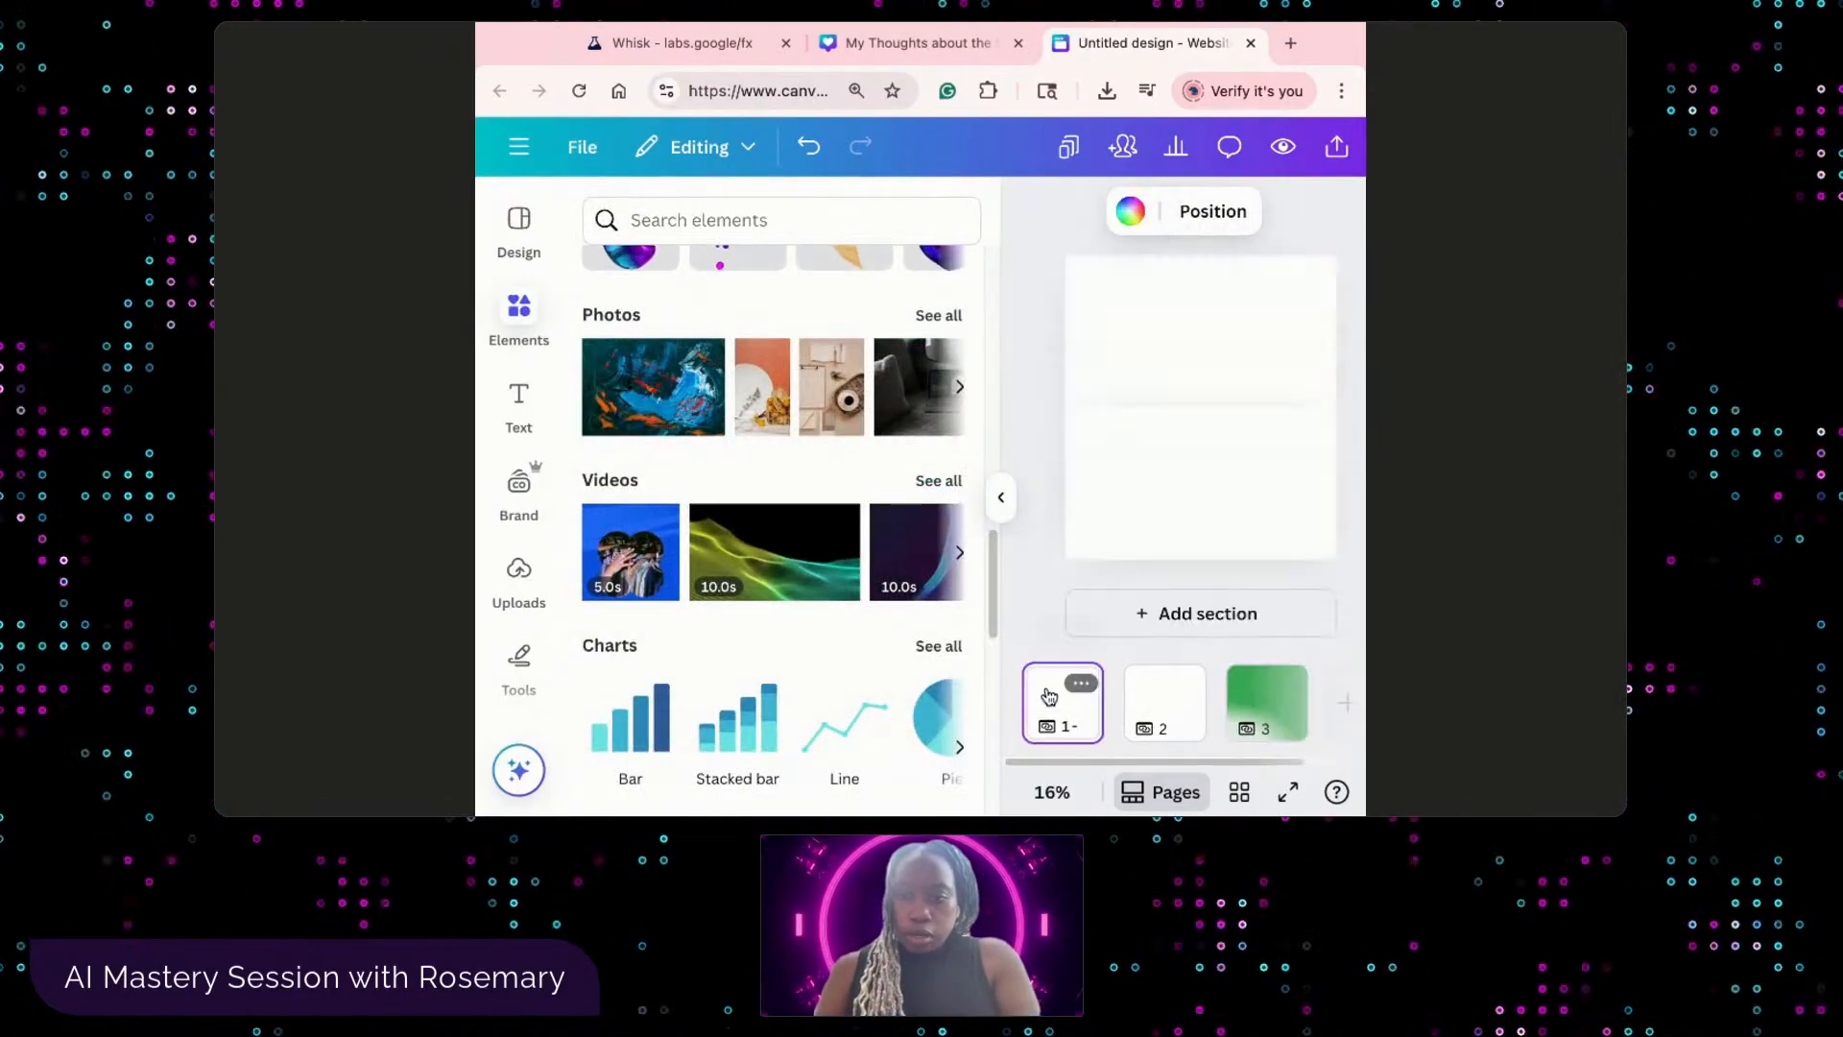
pyautogui.click(1130, 213)
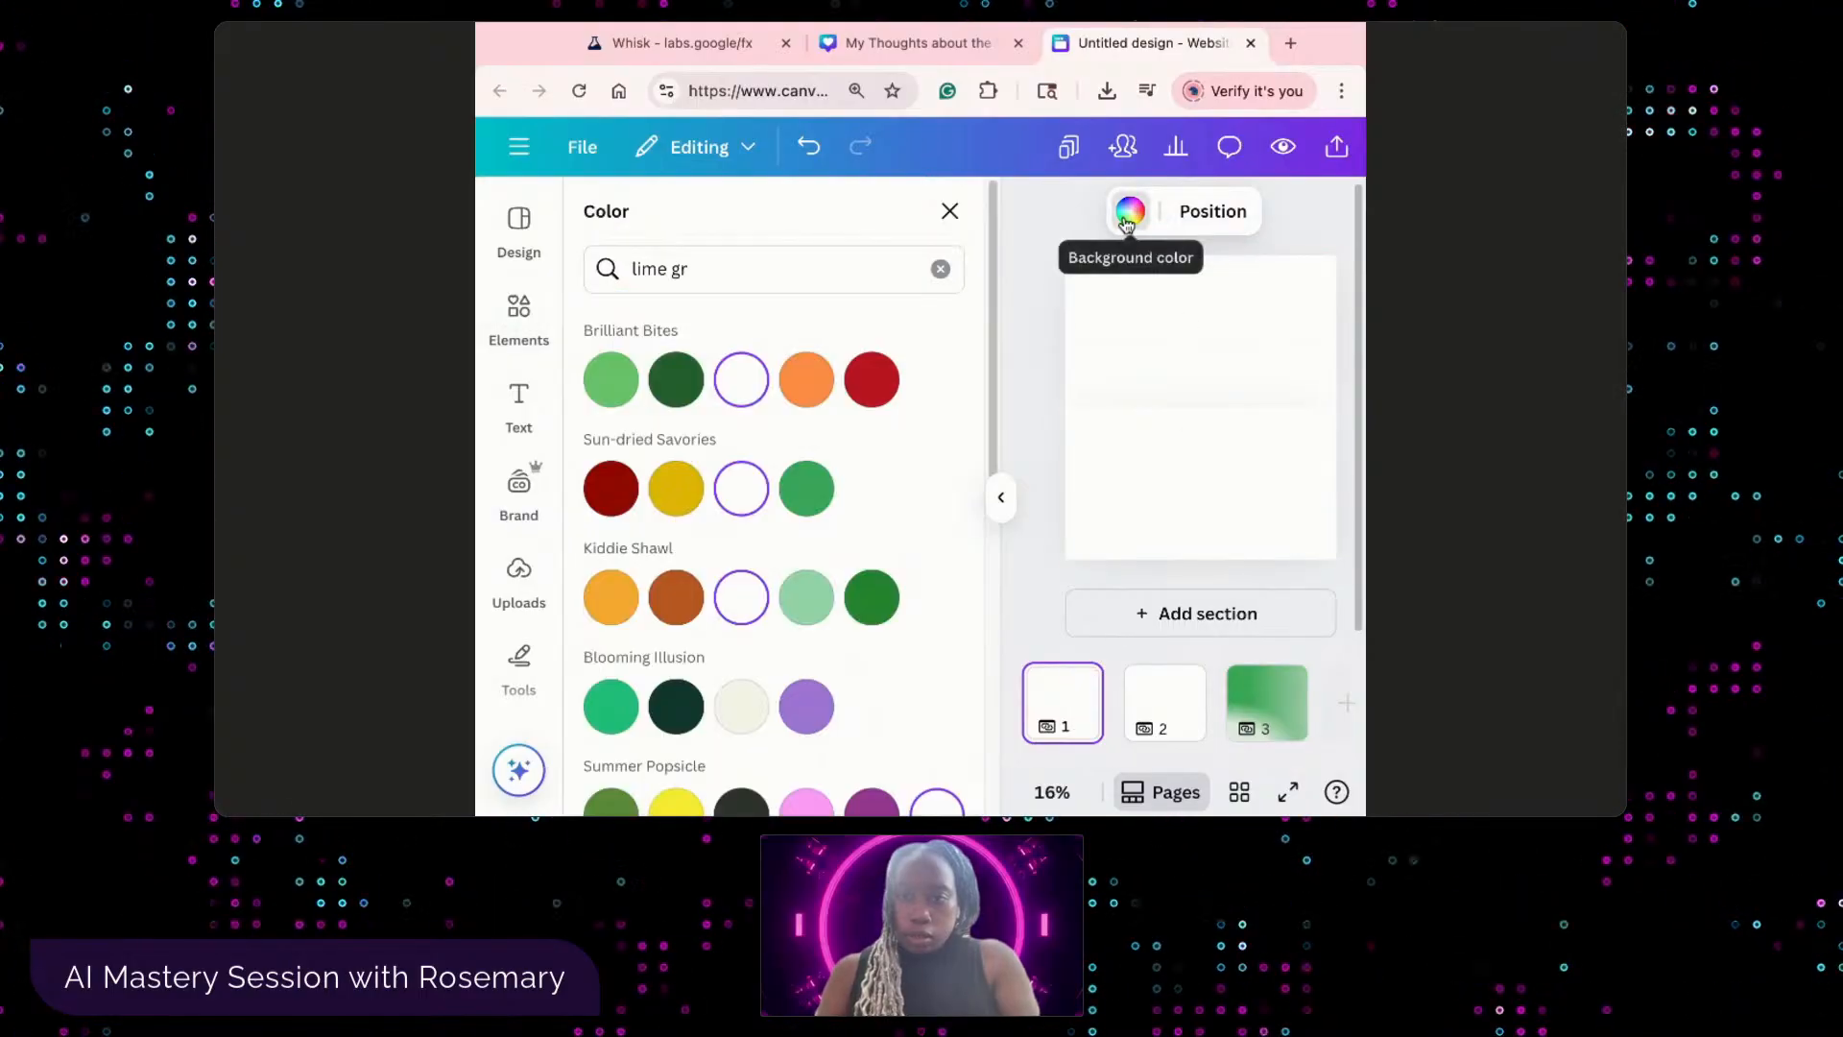
pyautogui.click(741, 707)
pyautogui.click(1170, 684)
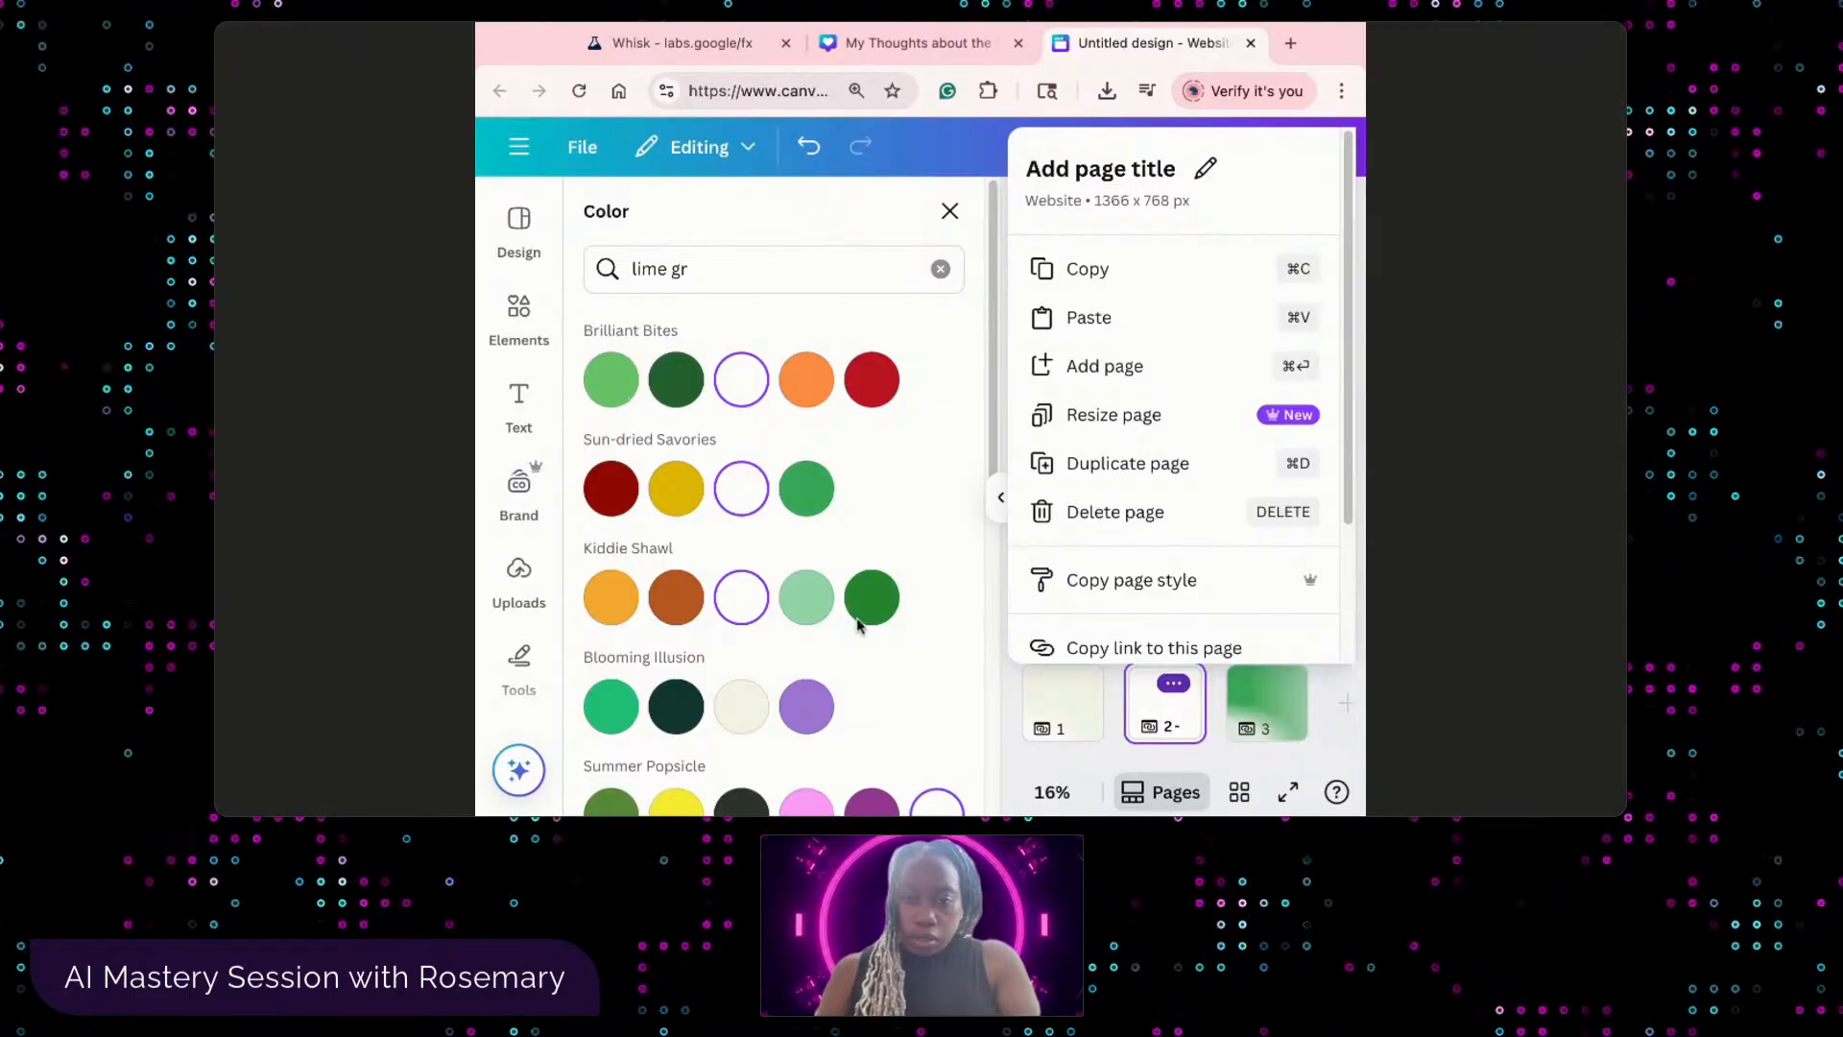
pyautogui.click(808, 506)
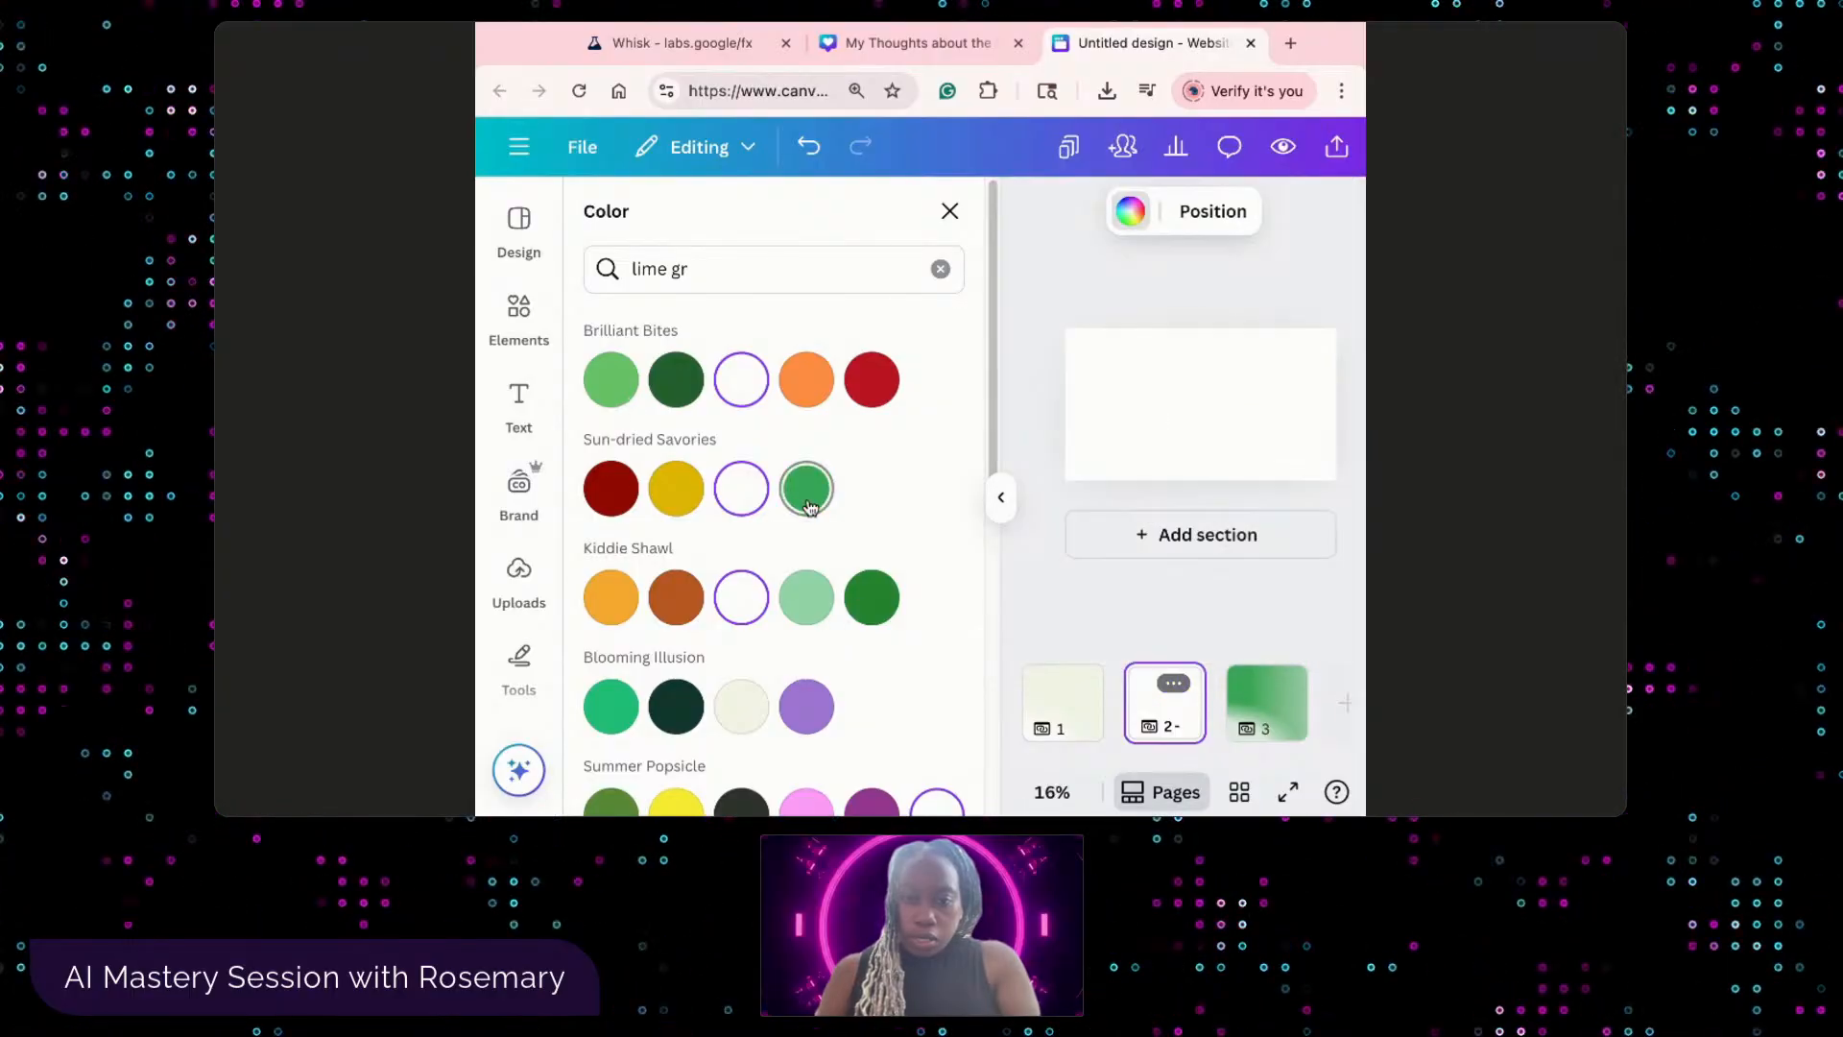
pyautogui.click(1293, 712)
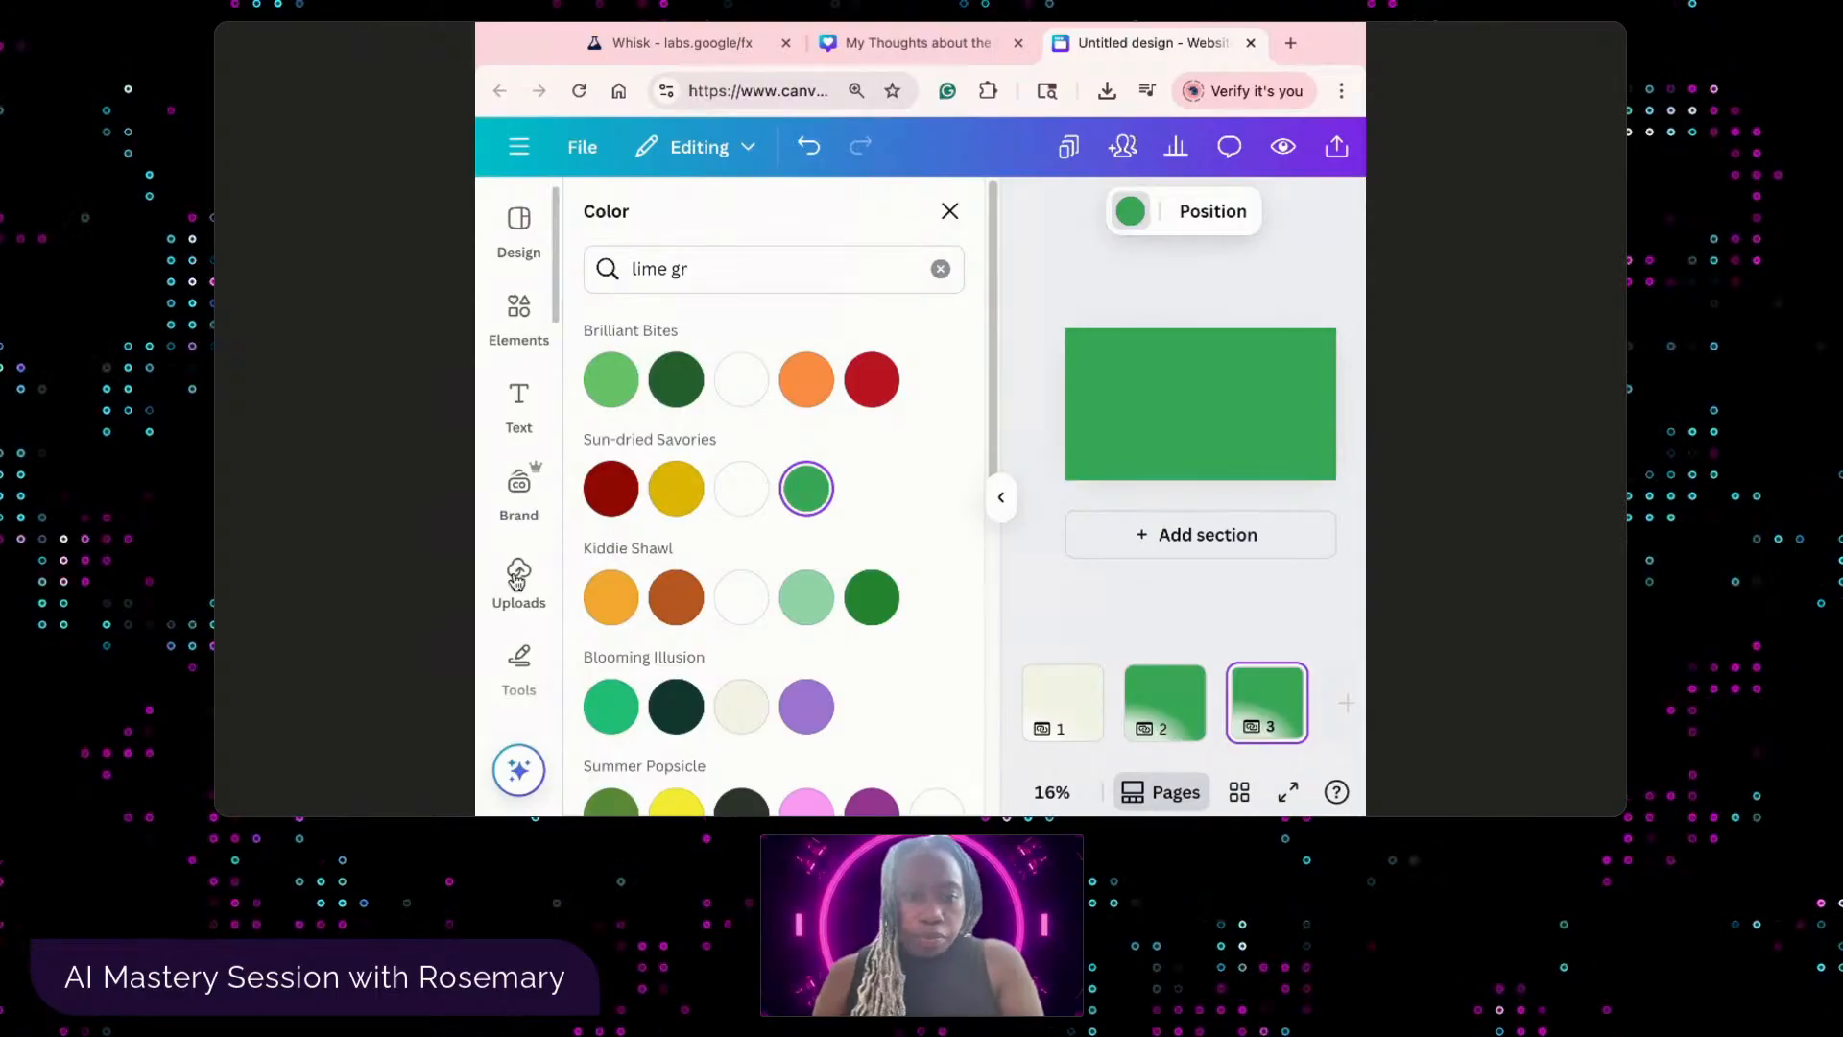
# - Search elements for 'circle photo frame', add one to page 3 and shrink it into the upper-left corner
pyautogui.click(519, 307)
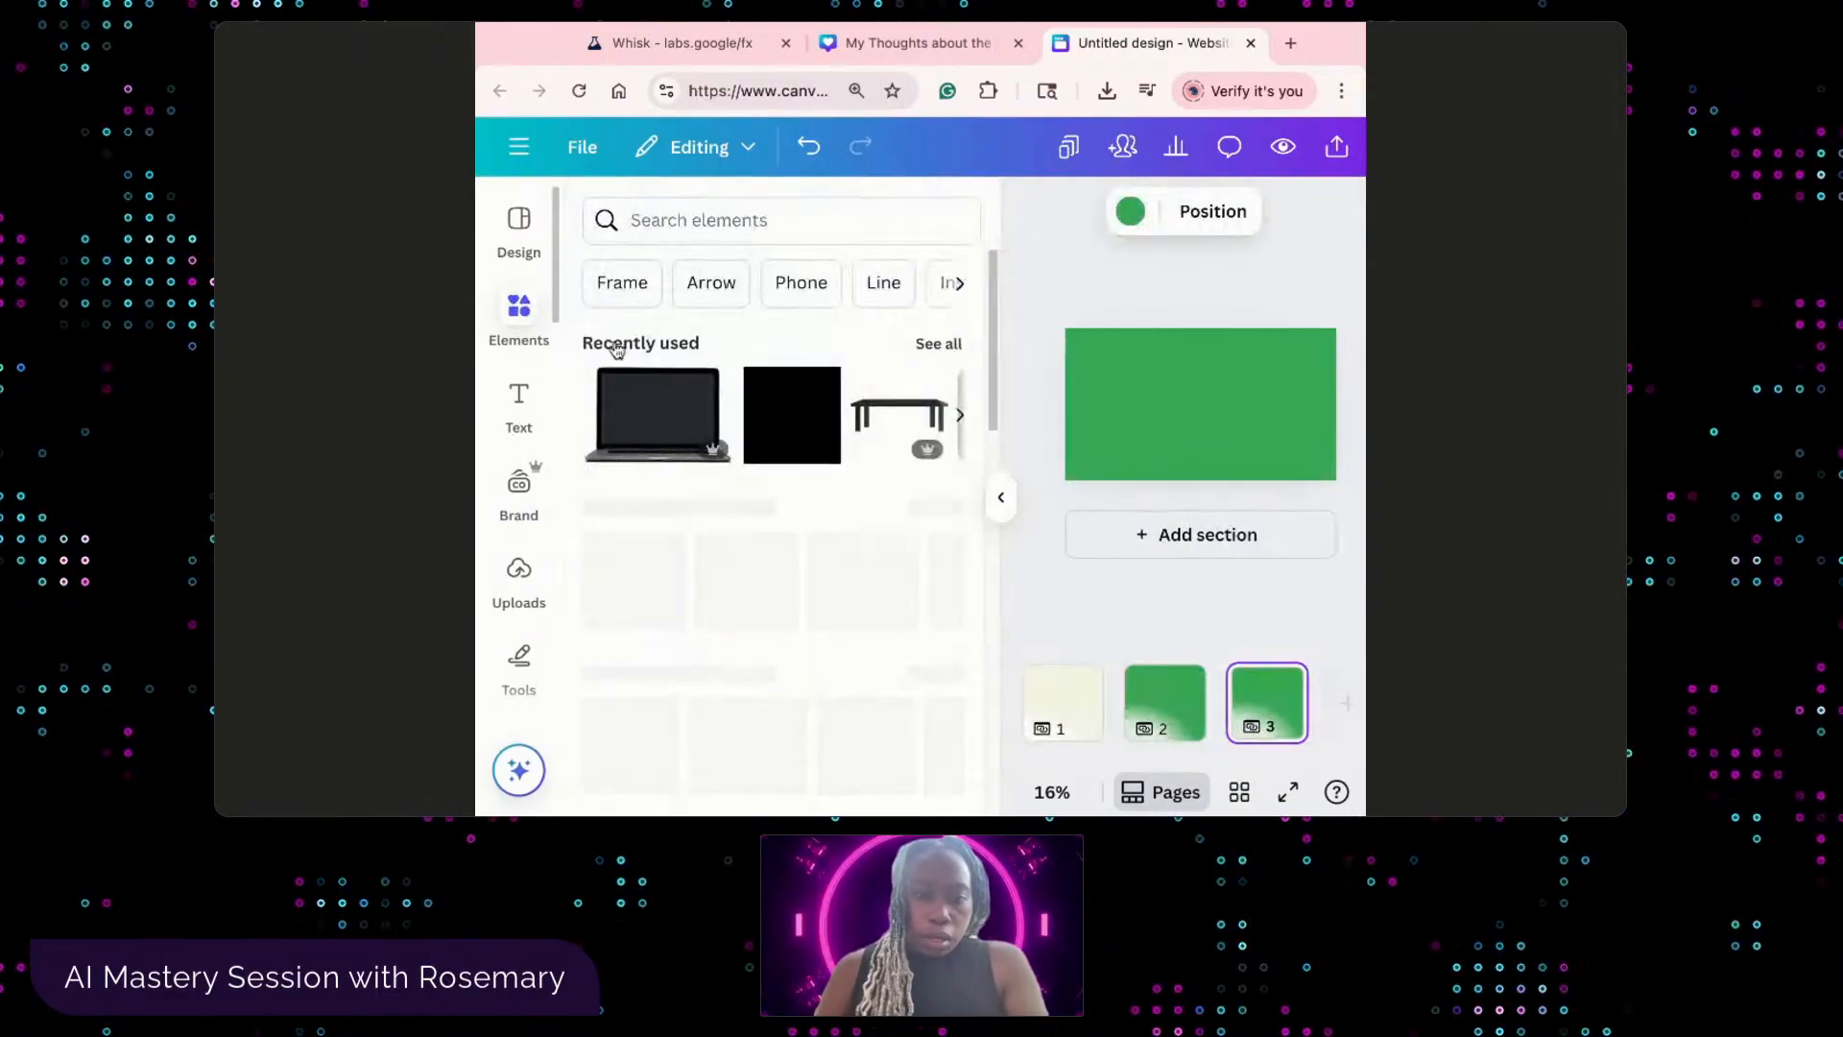
pyautogui.click(728, 222)
pyautogui.write('pho')
pyautogui.press('BackSpace')
pyautogui.press('BackSpace')
pyautogui.press('BackSpace')
pyautogui.write('circle ph')
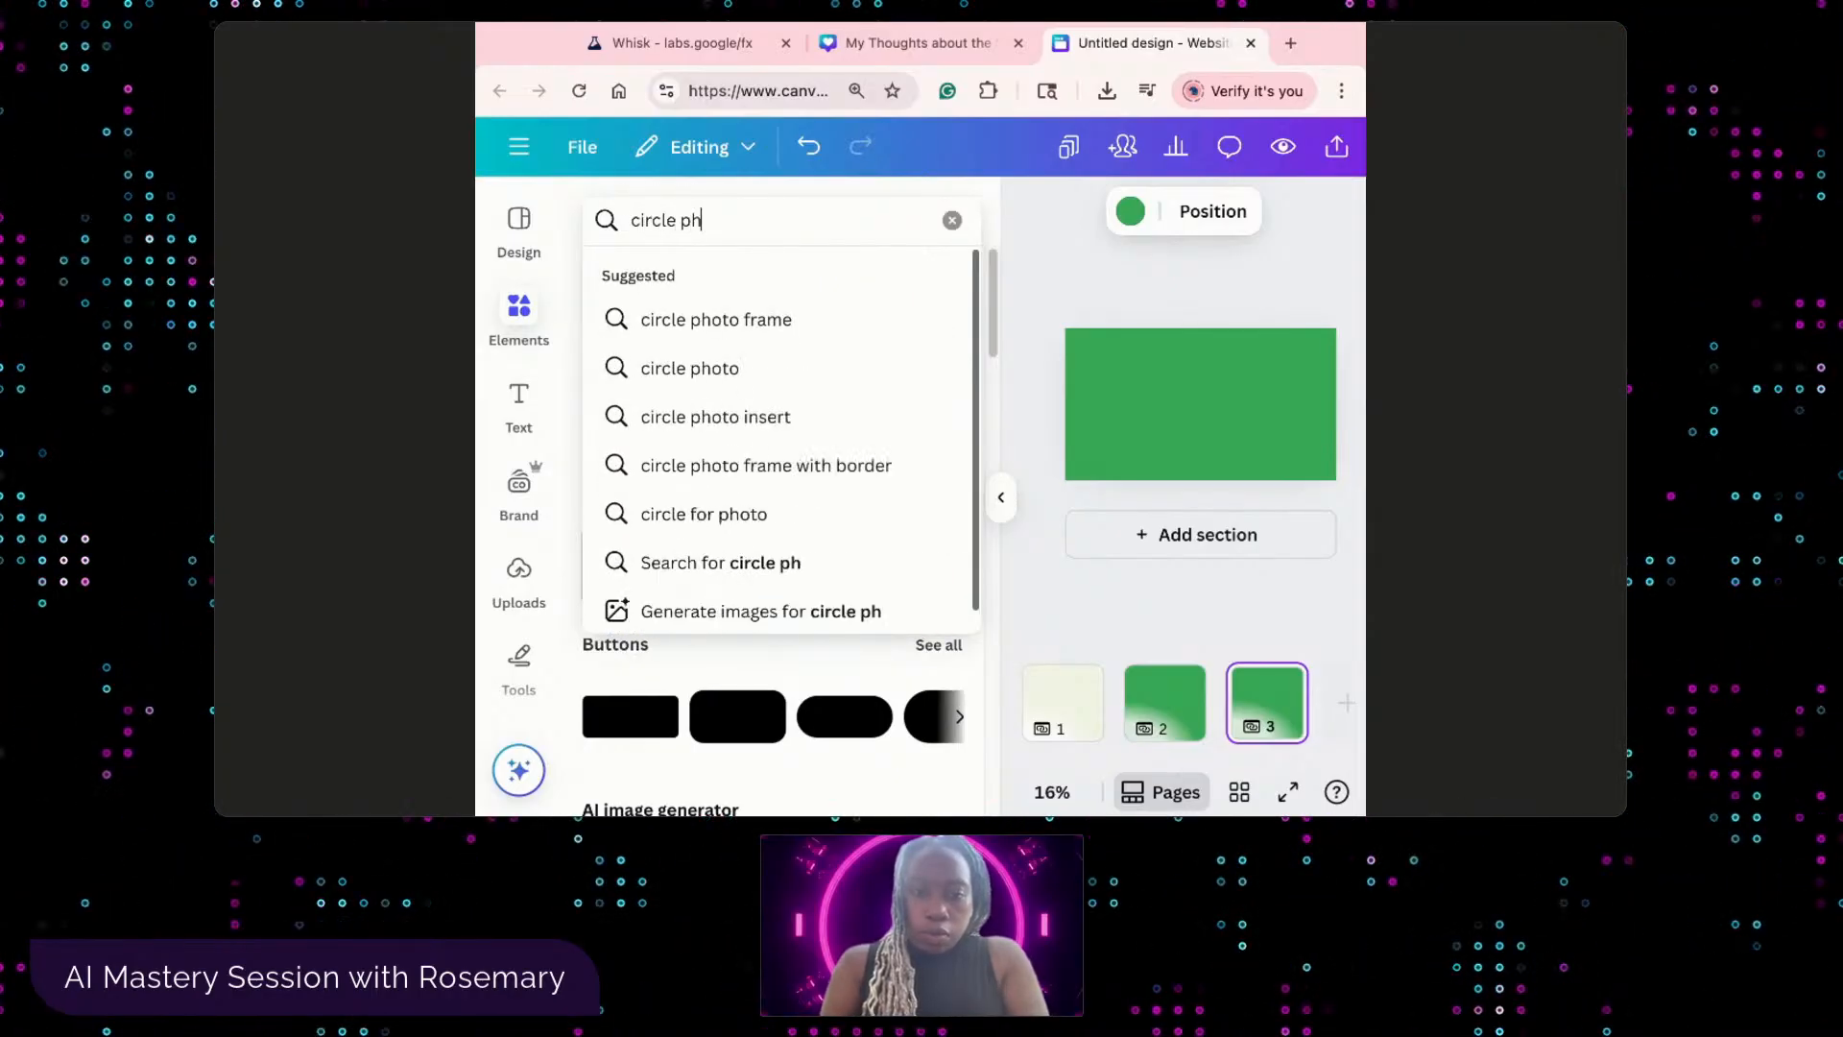
pyautogui.click(747, 321)
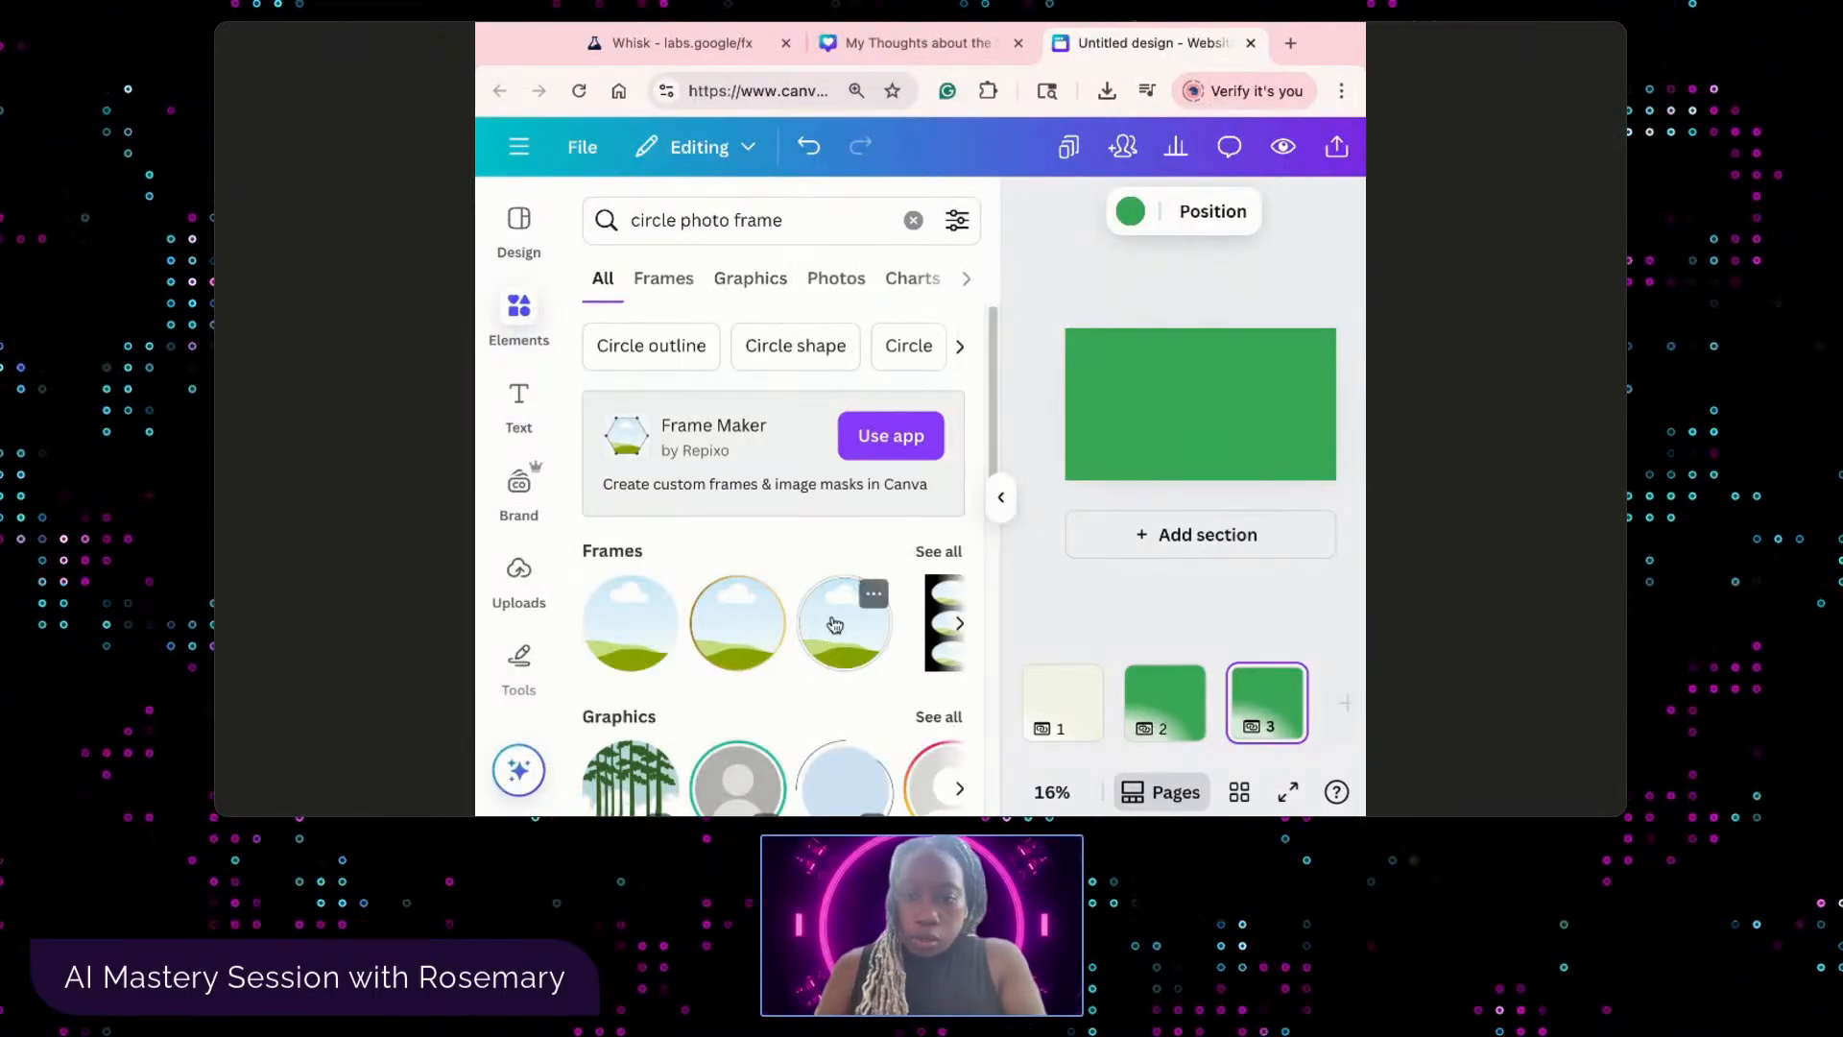
pyautogui.click(742, 639)
pyautogui.moveTo(1238, 445); pyautogui.dragTo(1102, 389)
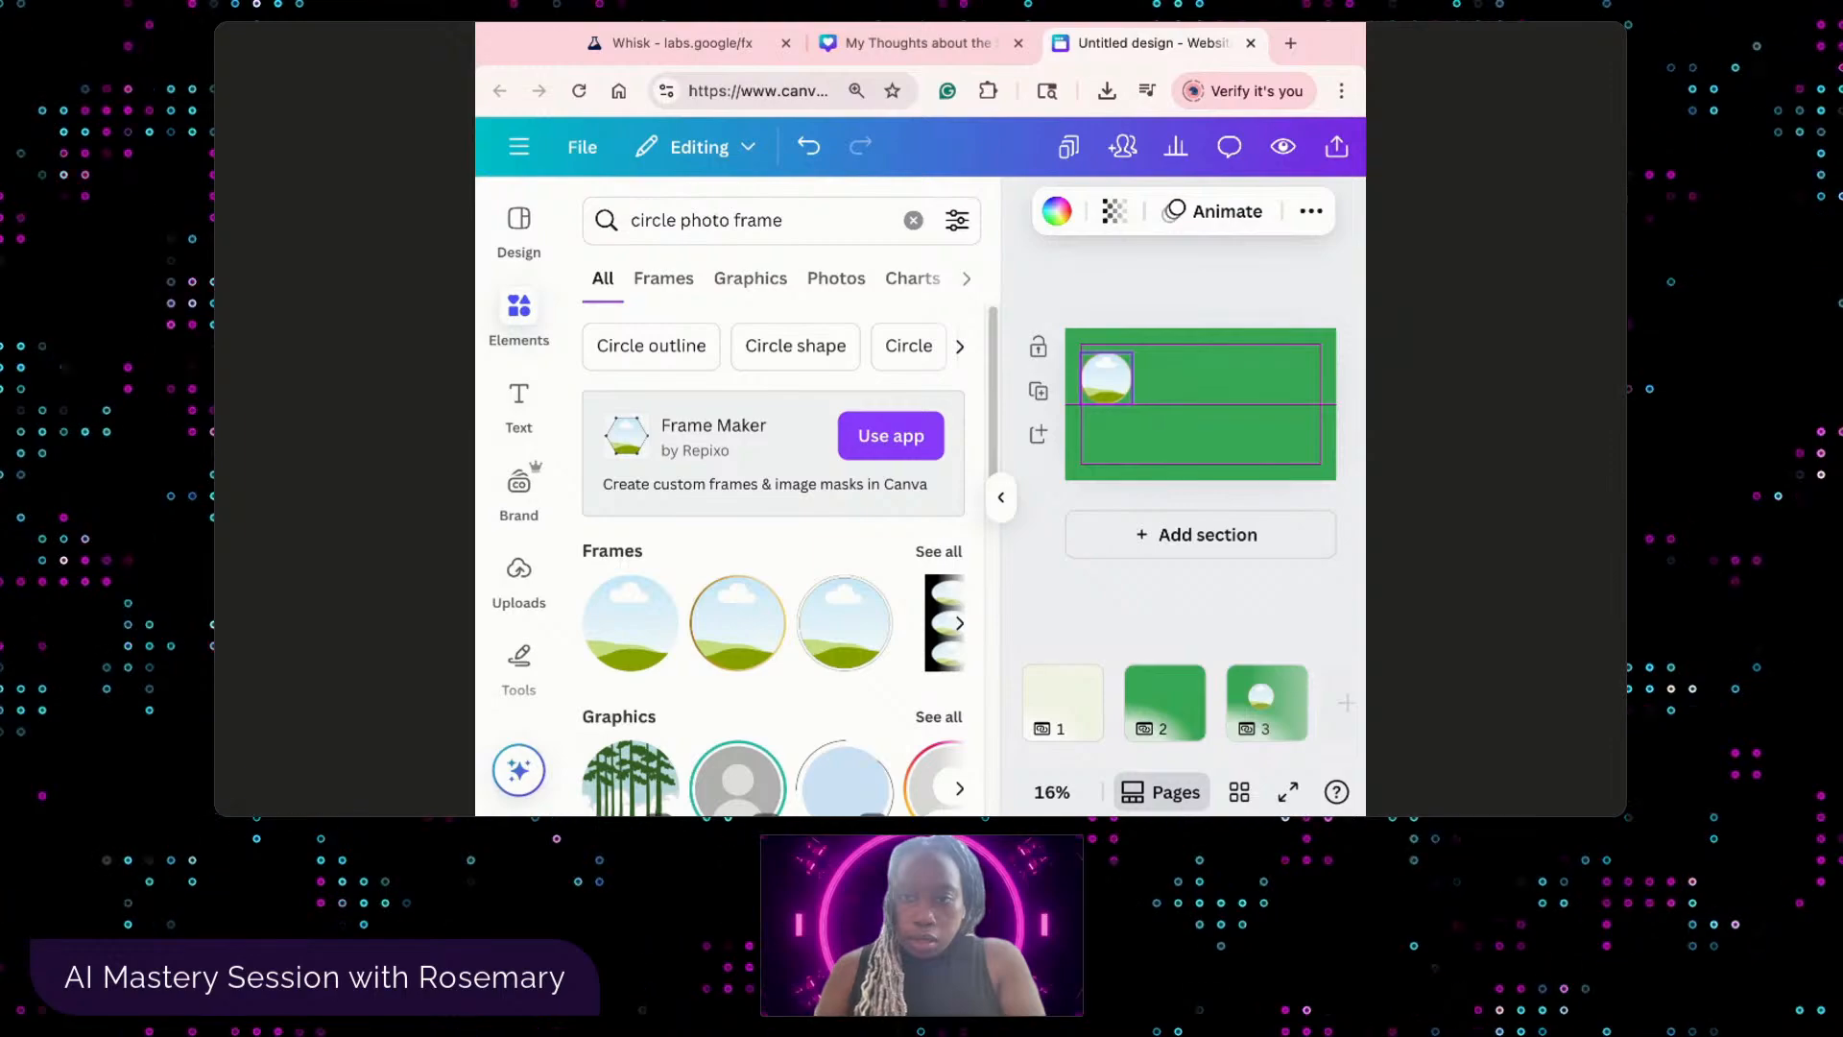
# - Preview the design in full screen, then exit the preview
pyautogui.click(1001, 497)
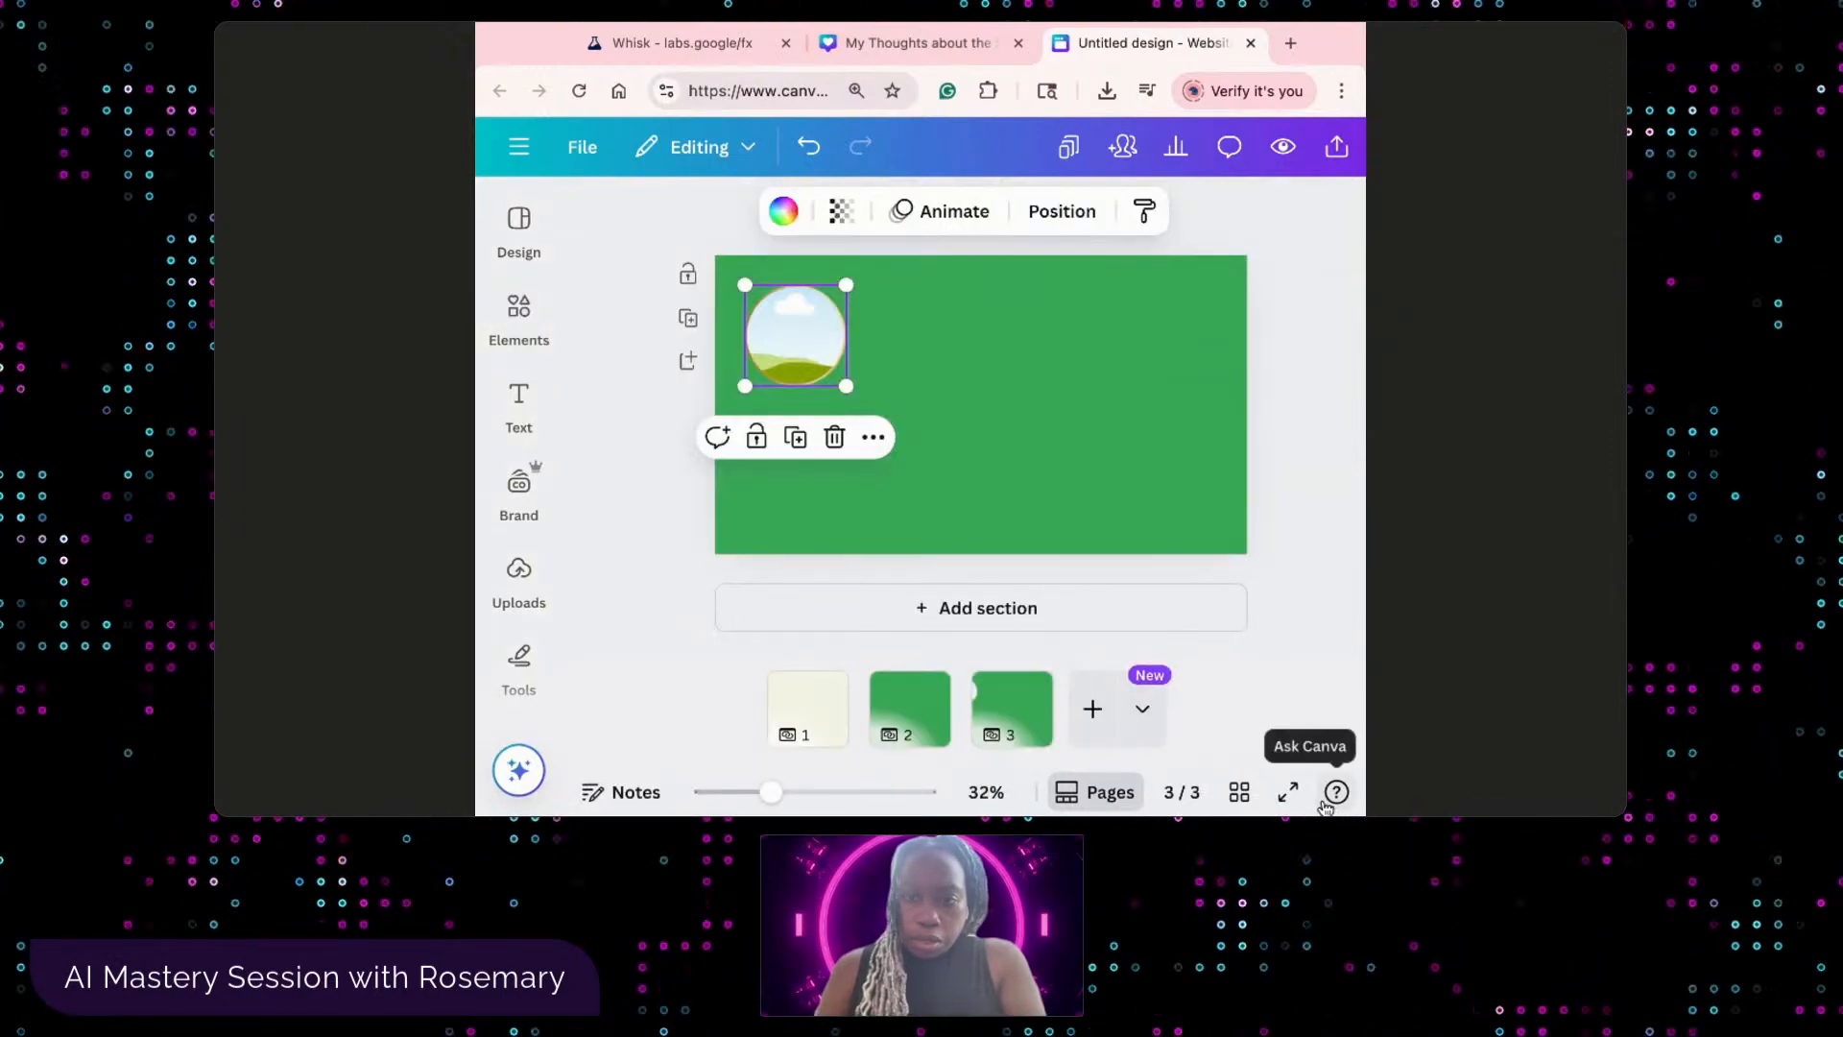
pyautogui.click(1287, 791)
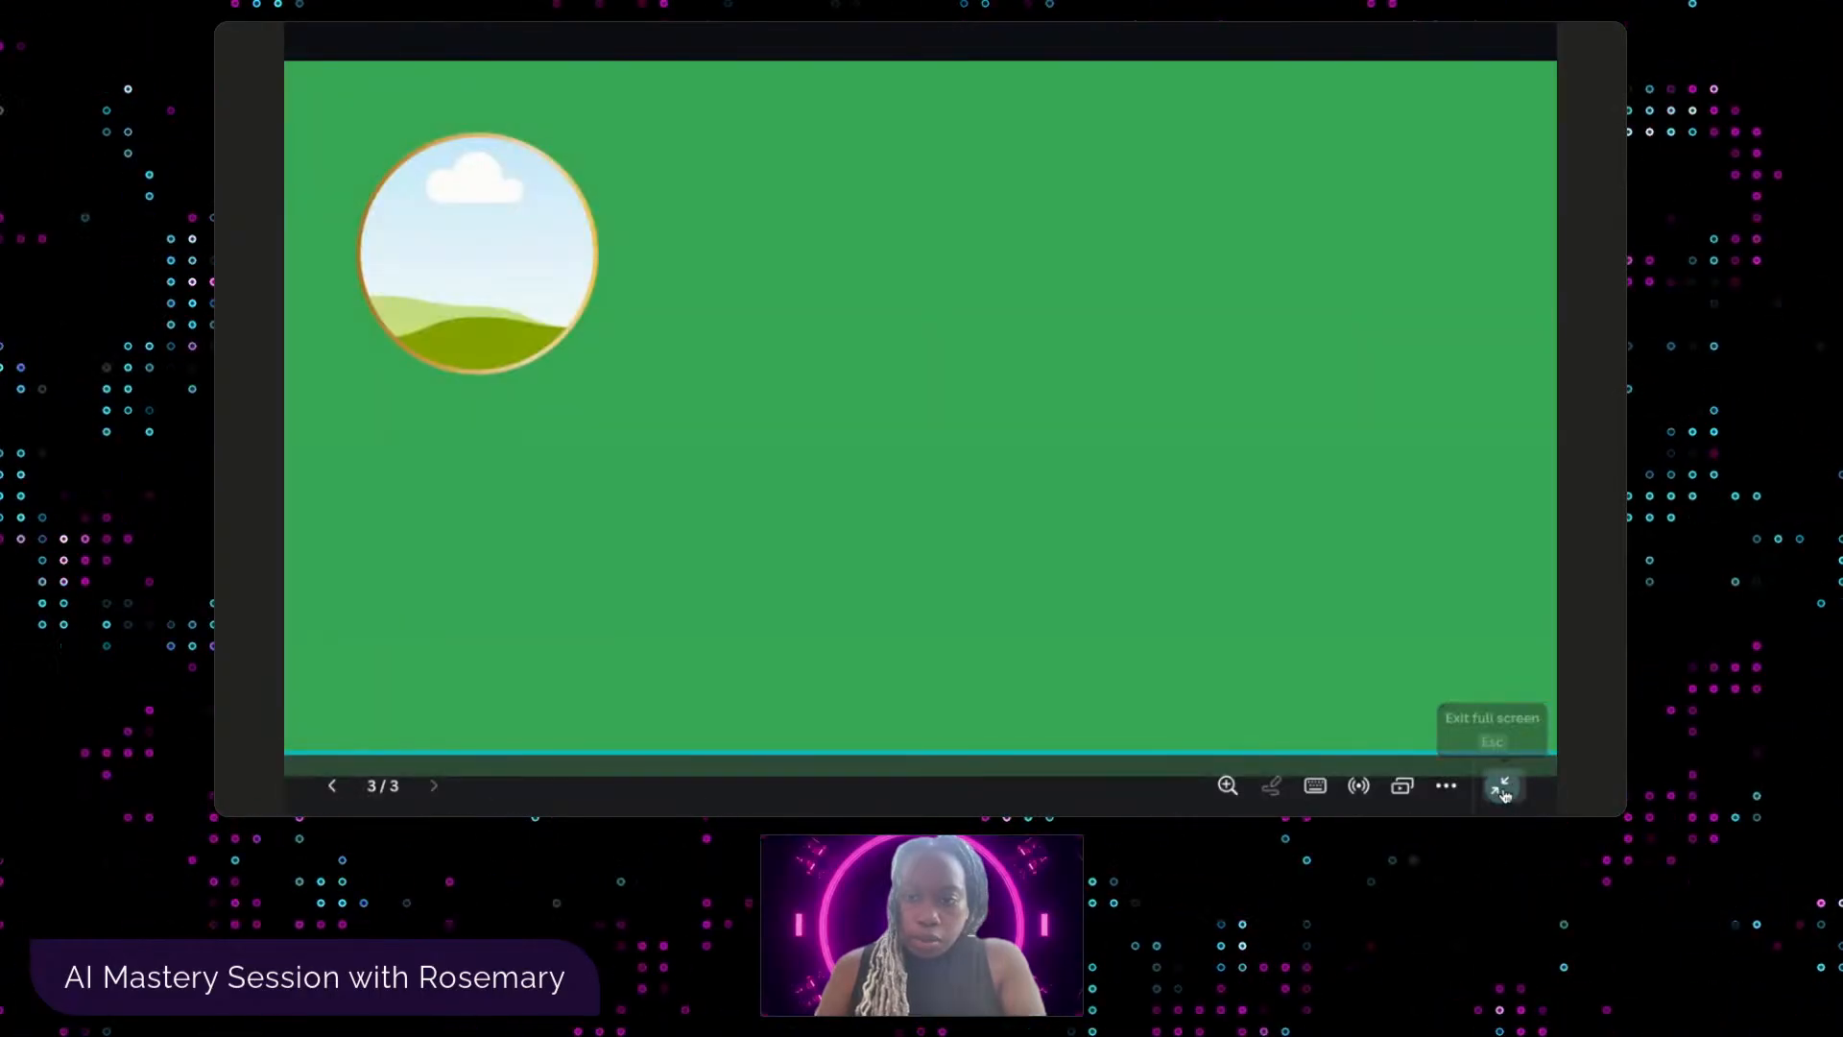
pyautogui.click(1503, 793)
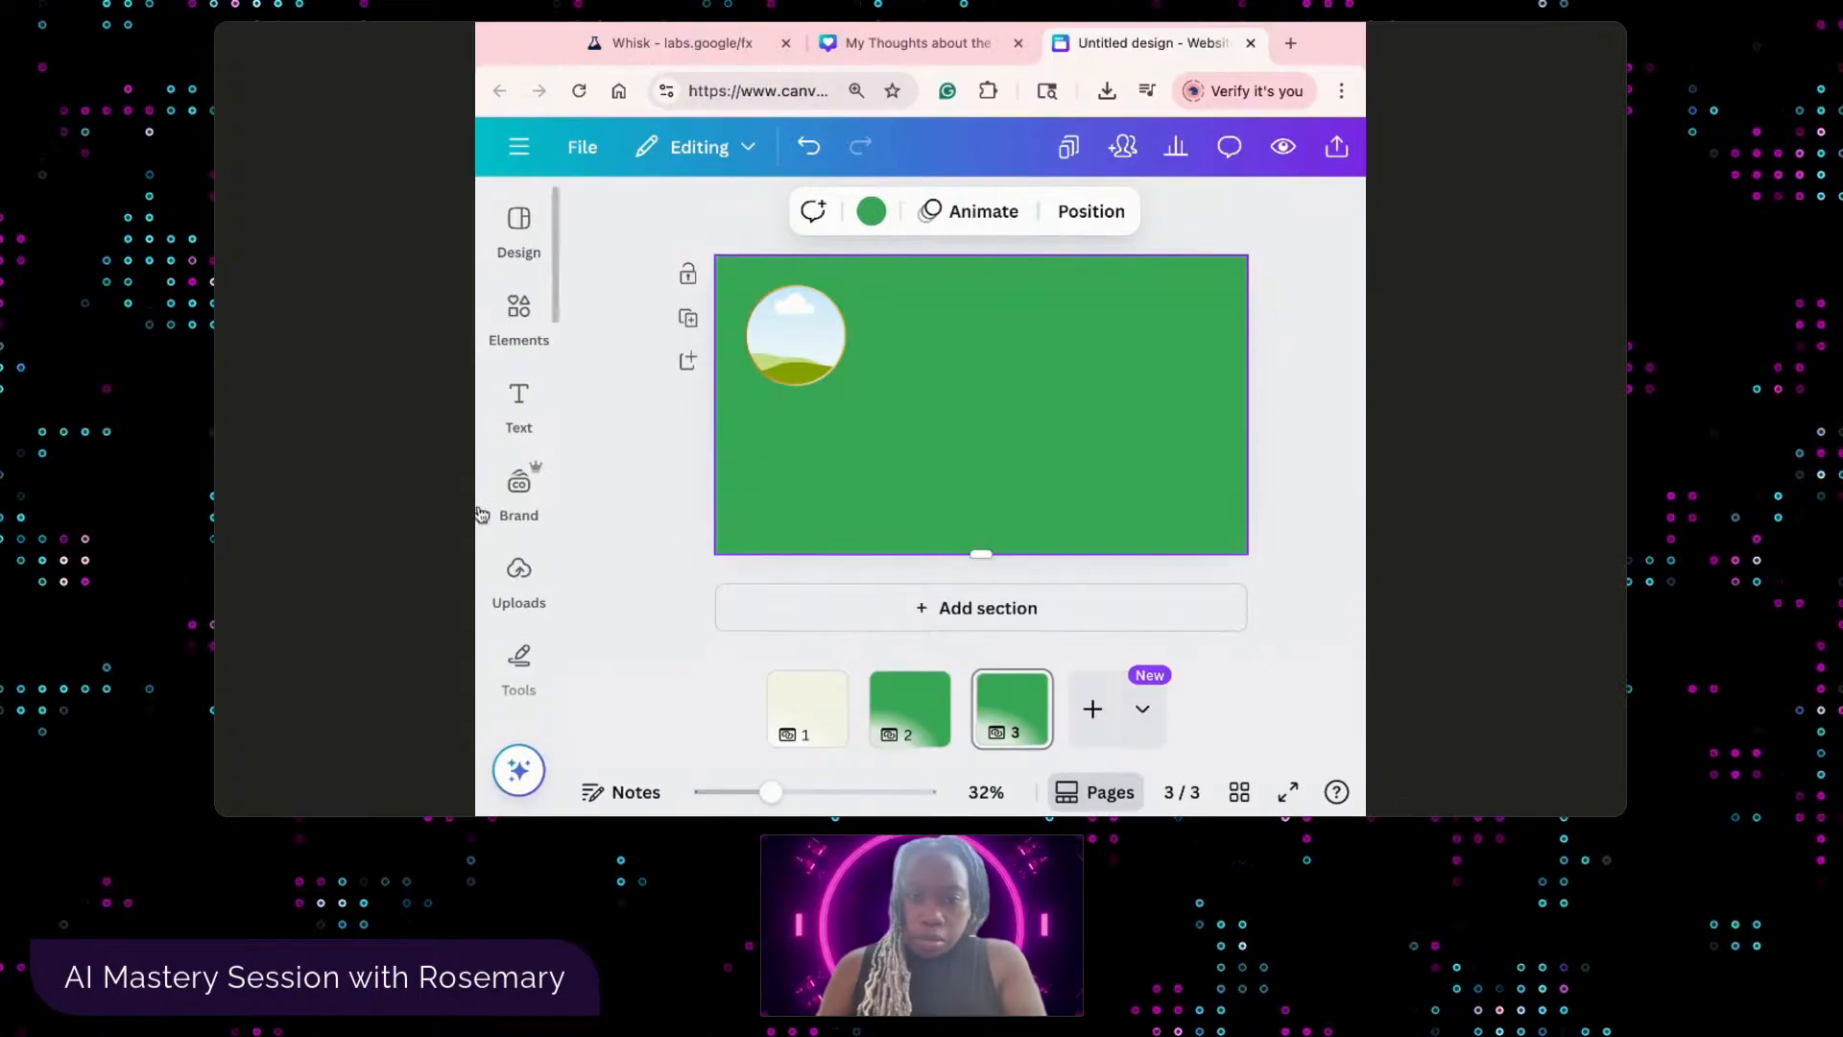
pyautogui.moveTo(476, 509); pyautogui.dragTo(361, 467)
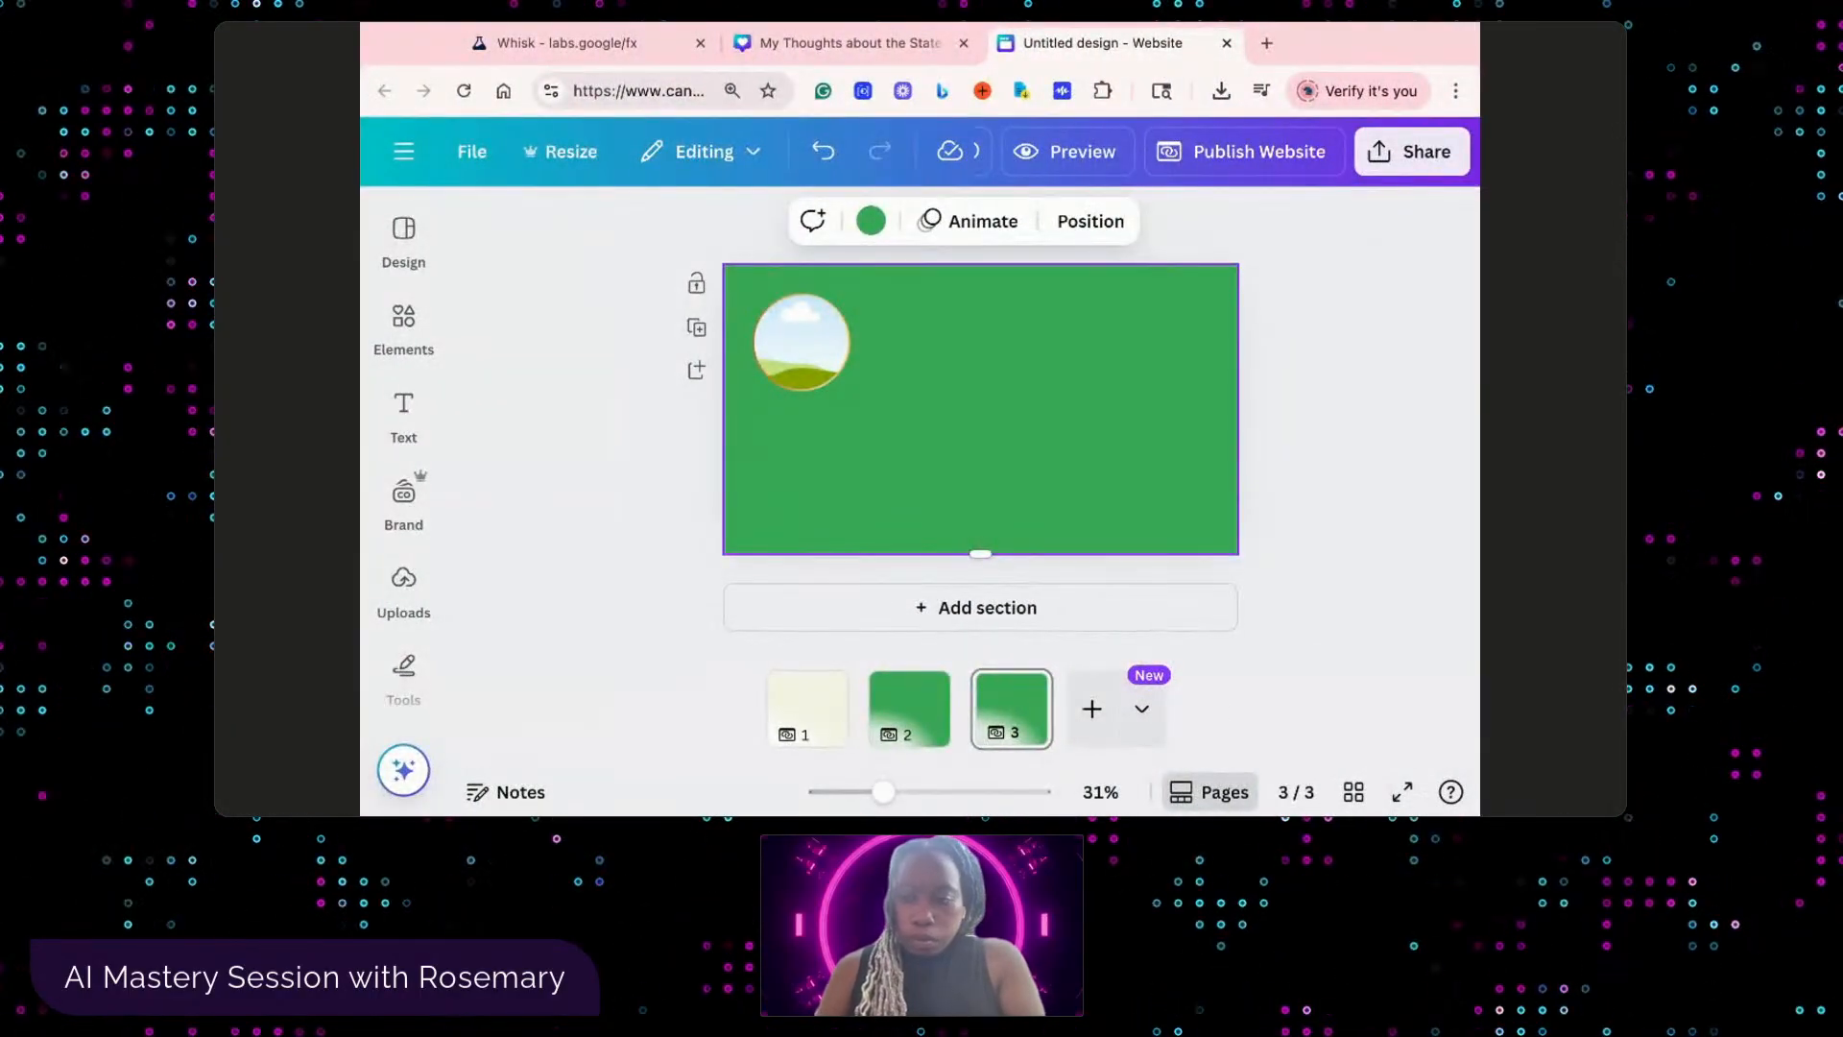
pyautogui.click(585, 43)
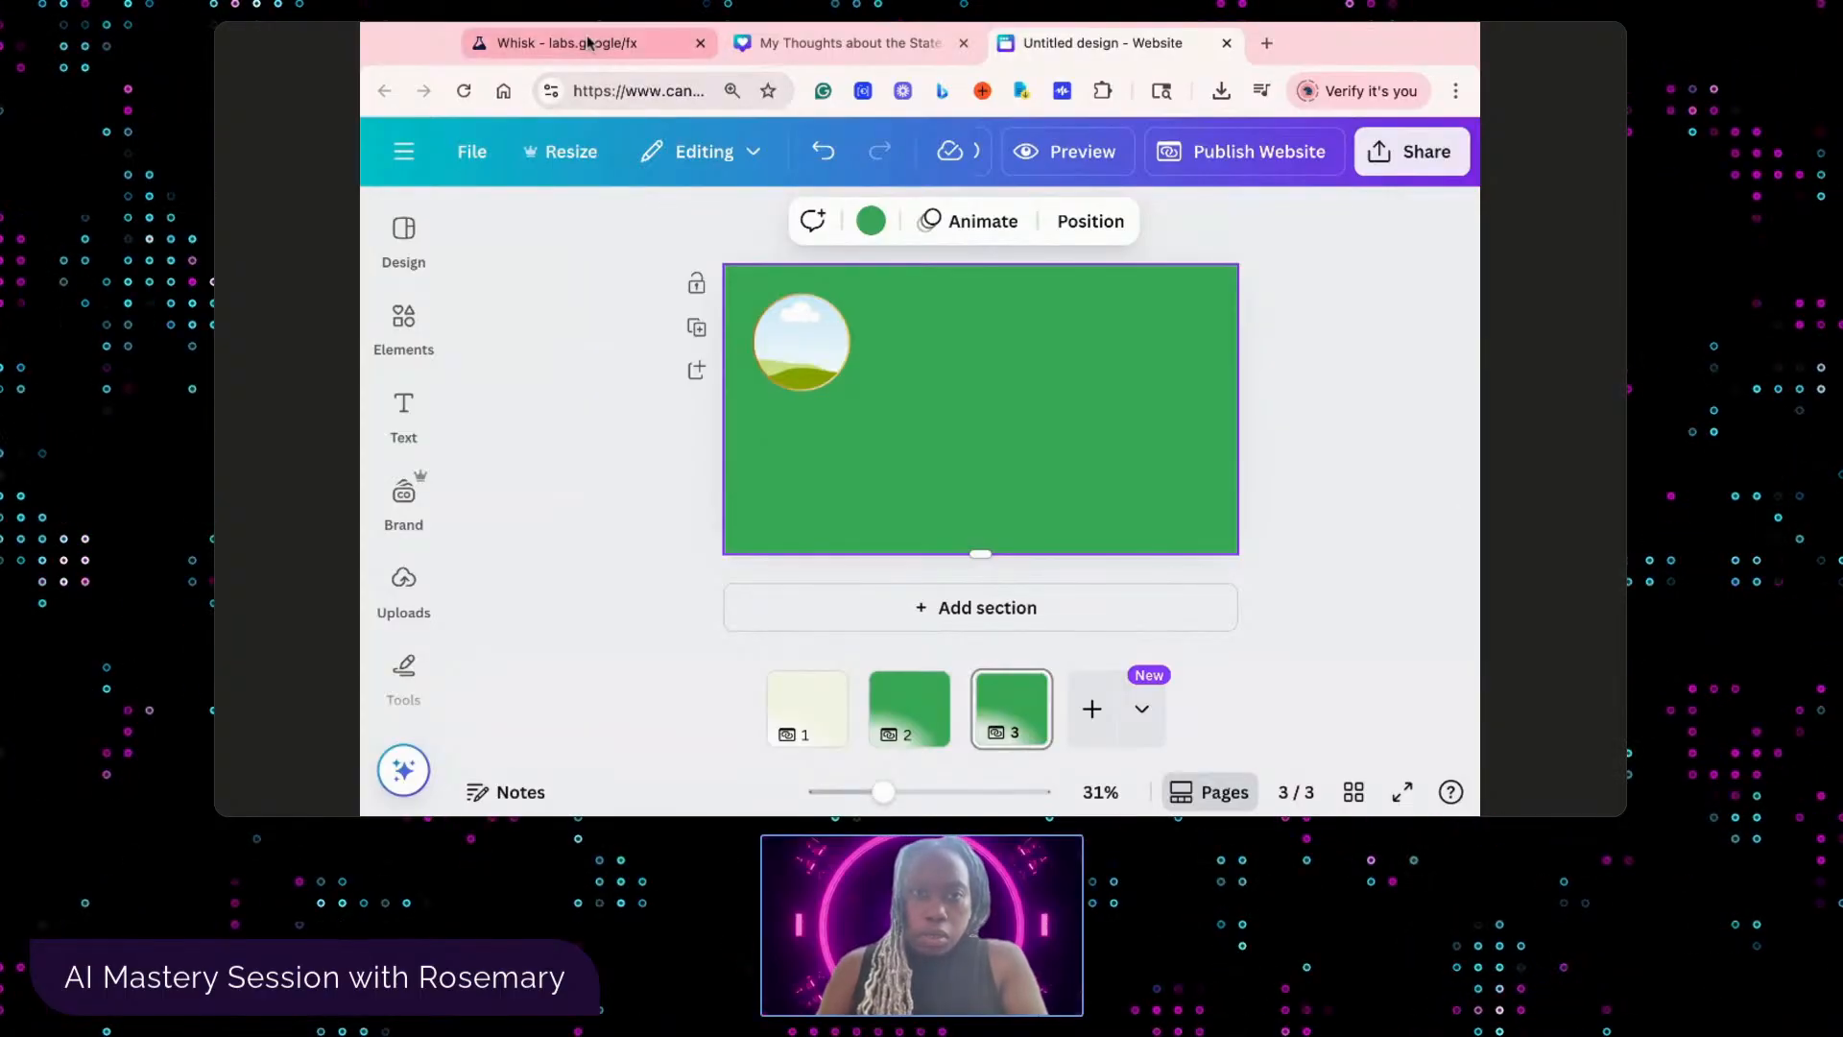
# - Upload the woman's portrait image through Uploads > Upload files
pyautogui.moveTo(398, 280)
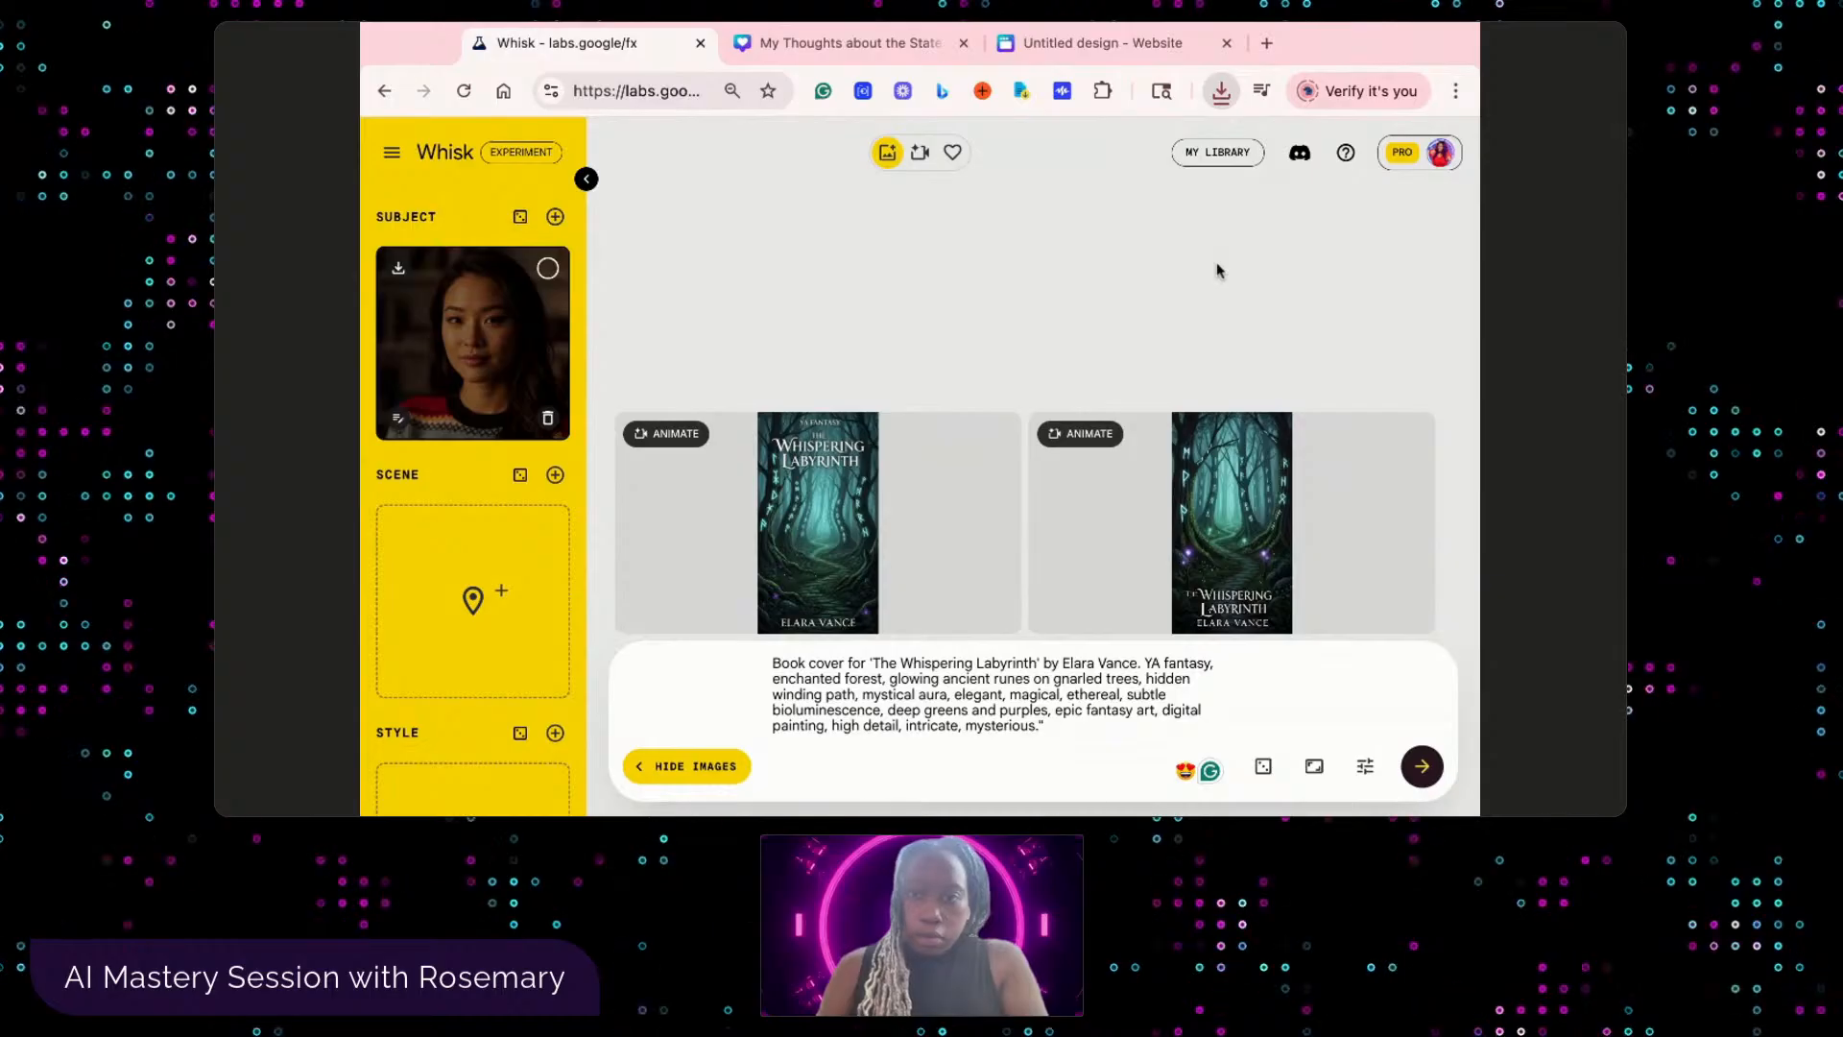
pyautogui.click(1065, 44)
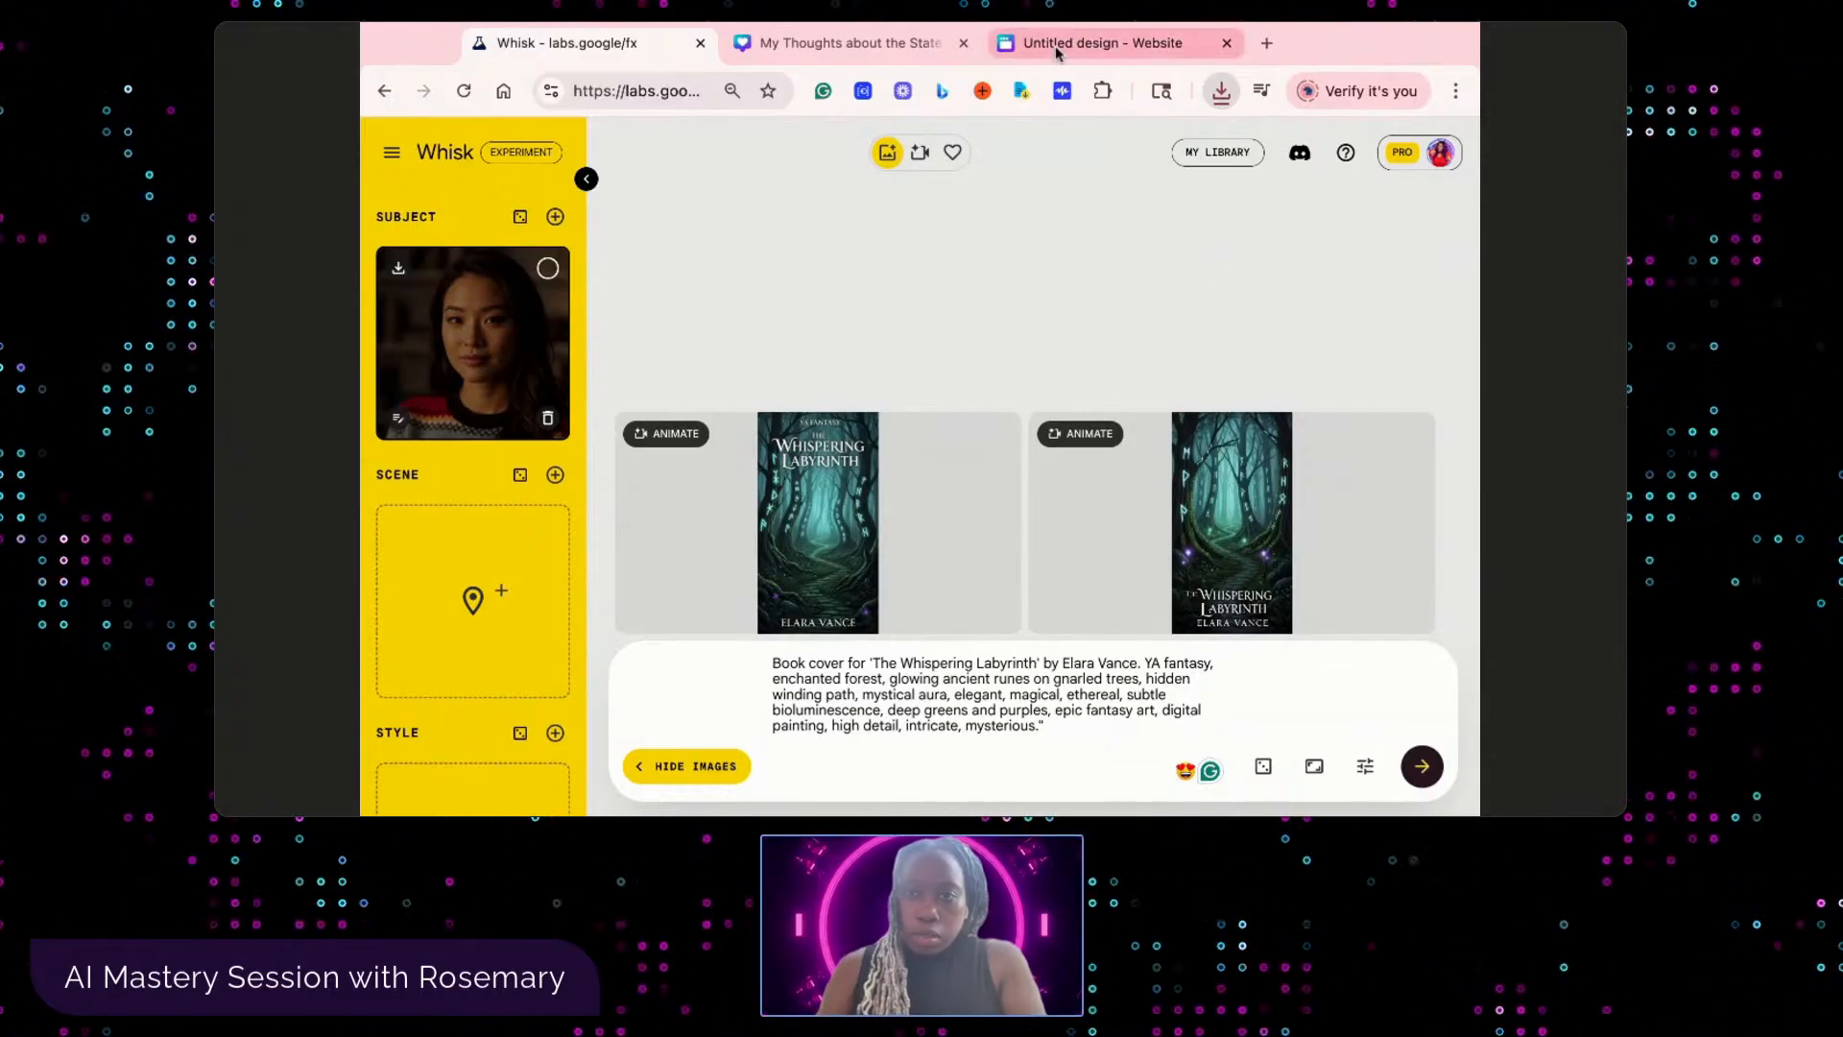
pyautogui.click(816, 359)
pyautogui.click(403, 326)
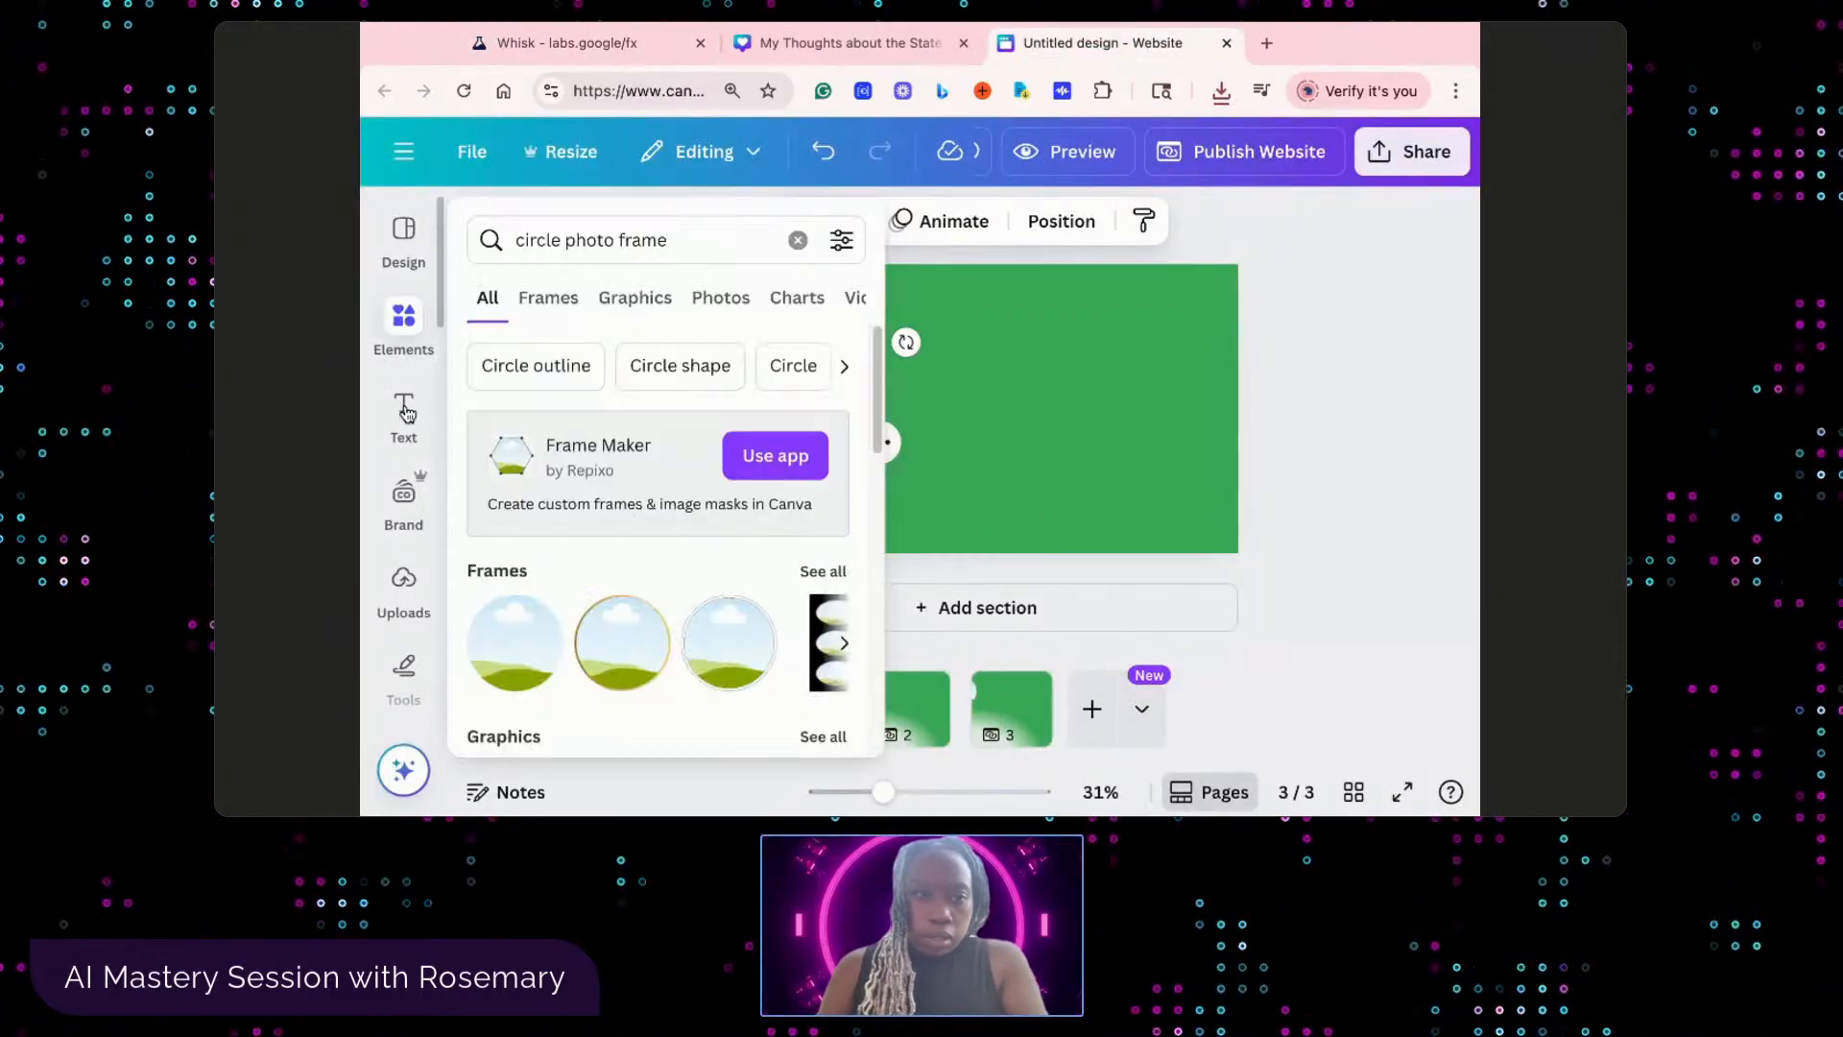
pyautogui.click(403, 434)
pyautogui.click(403, 581)
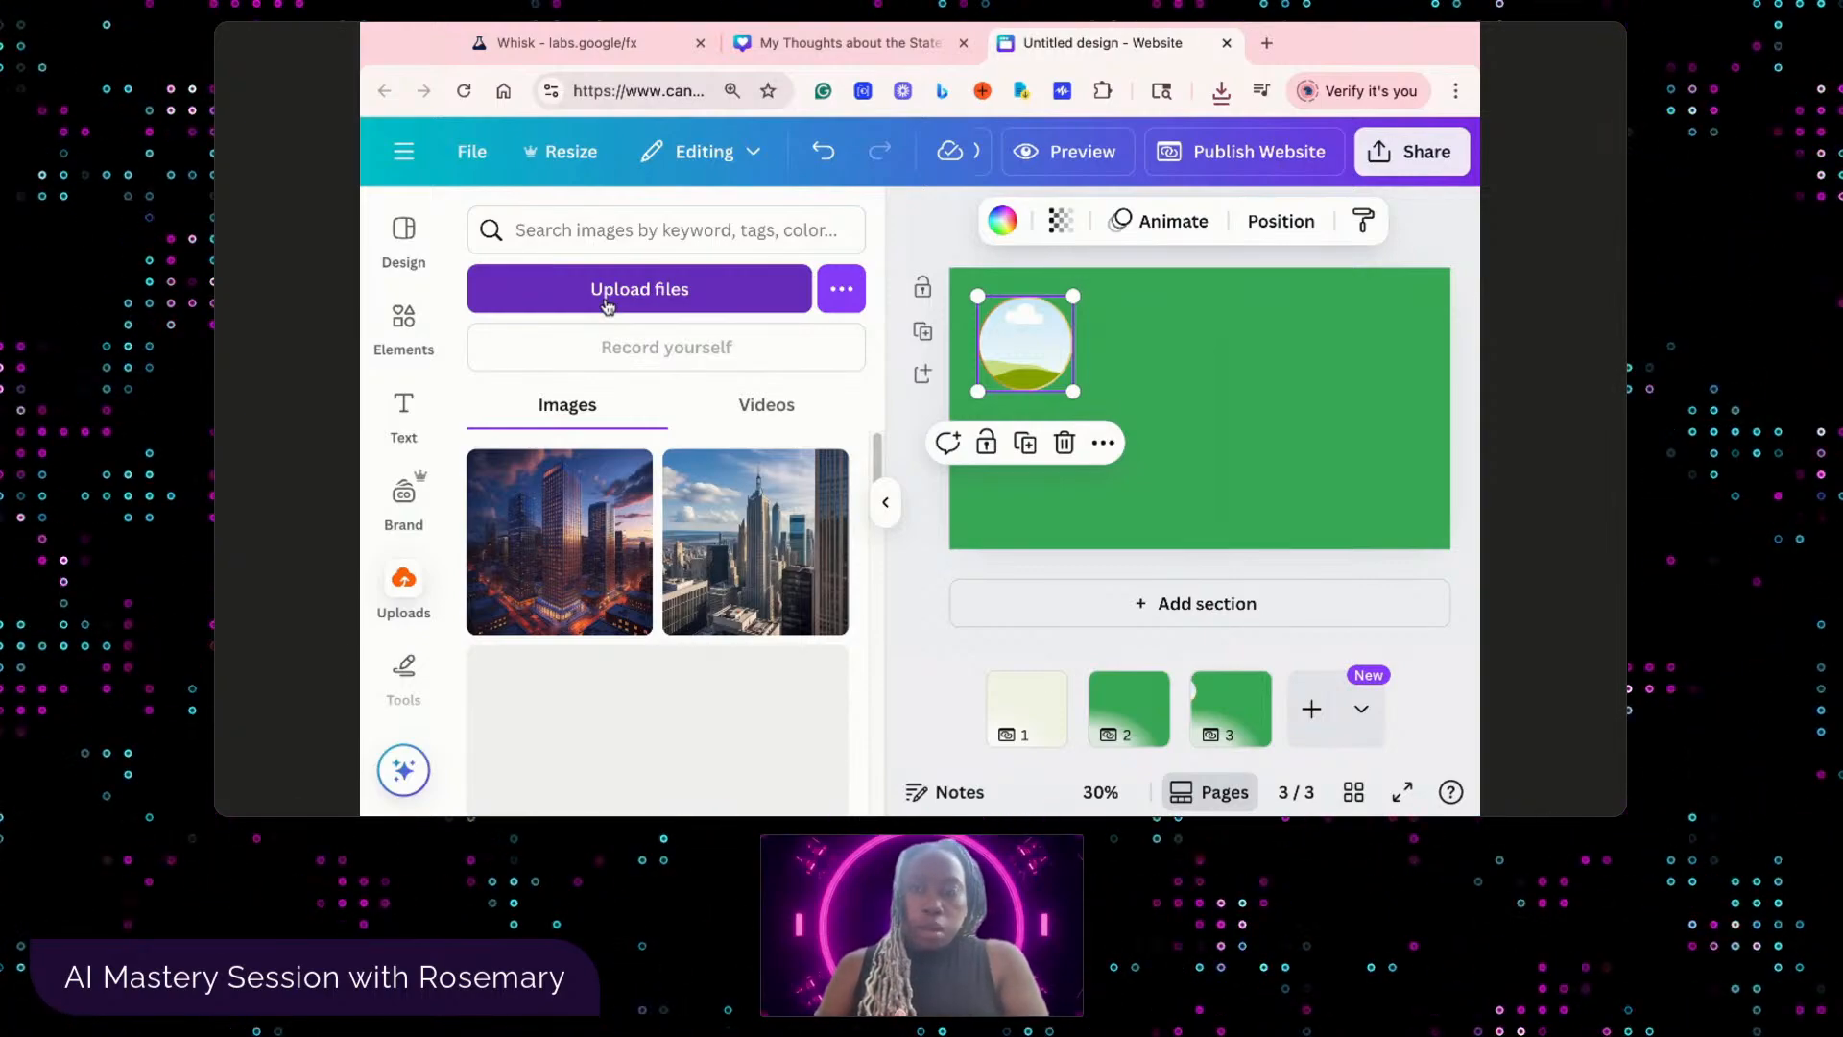
pyautogui.click(607, 306)
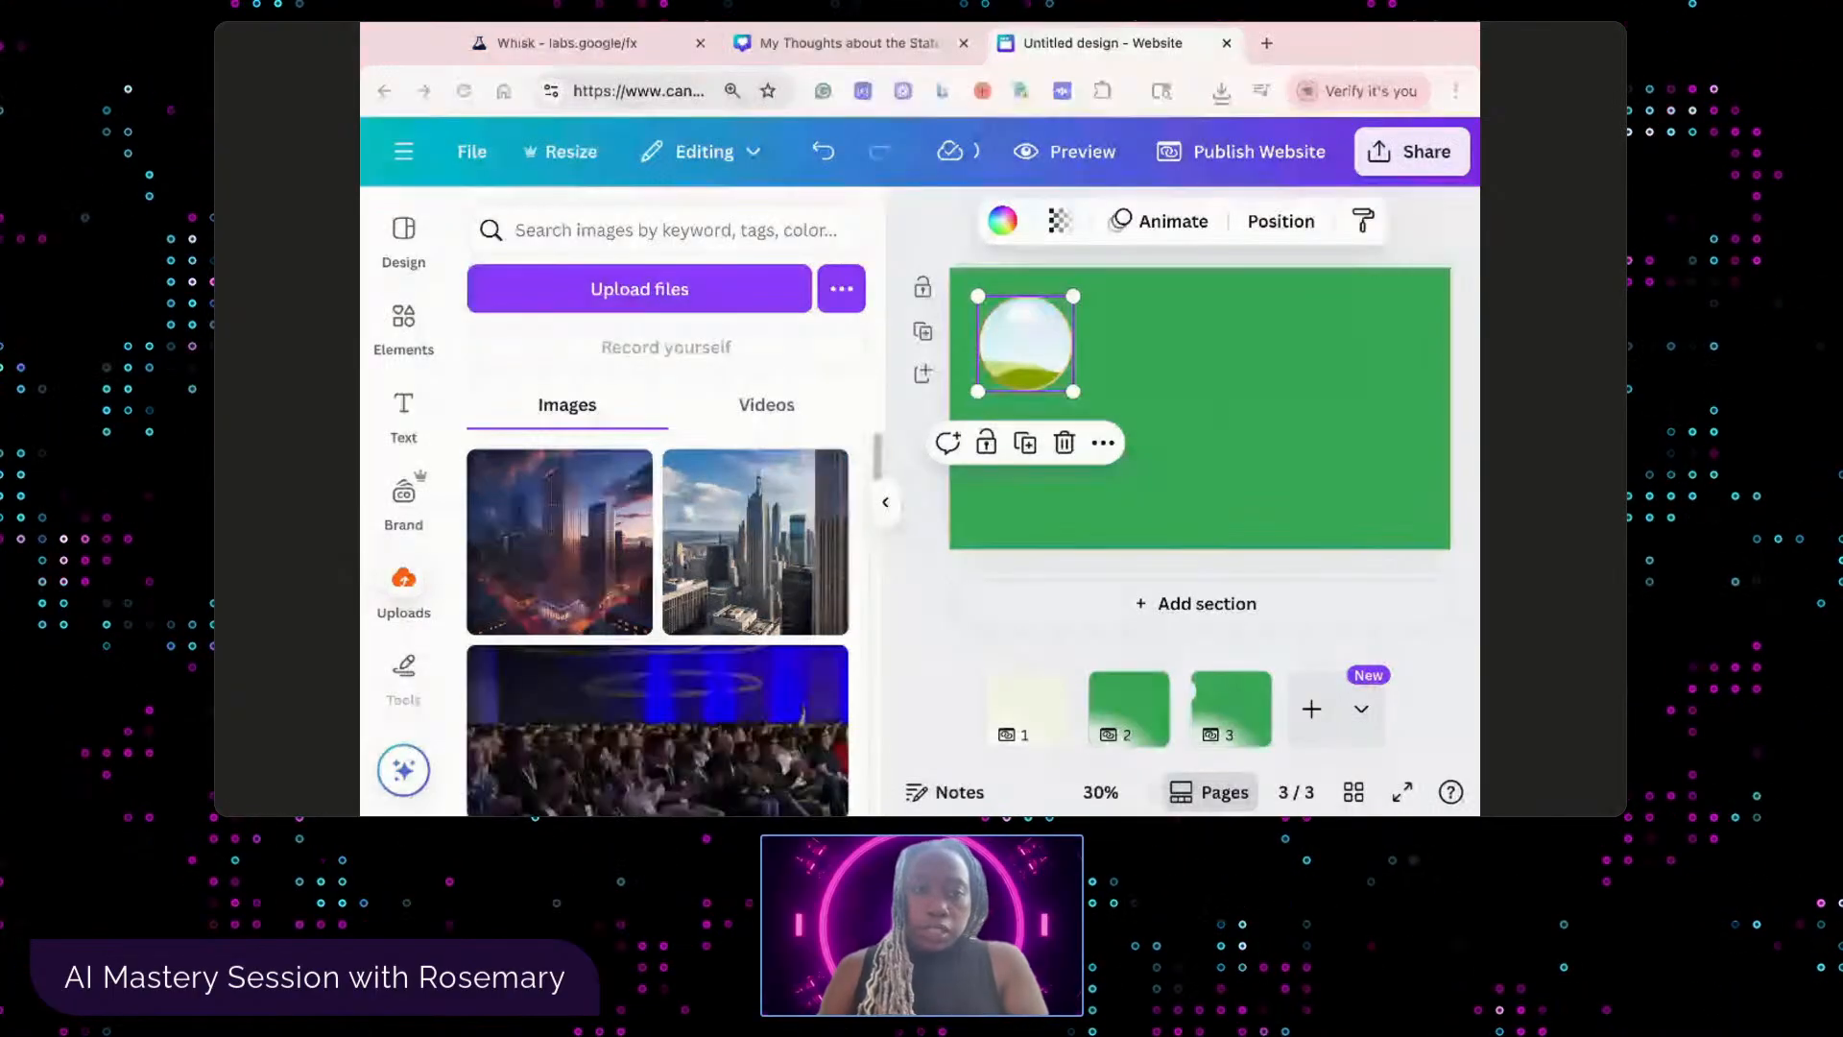
pyautogui.doubleClick(720, 298)
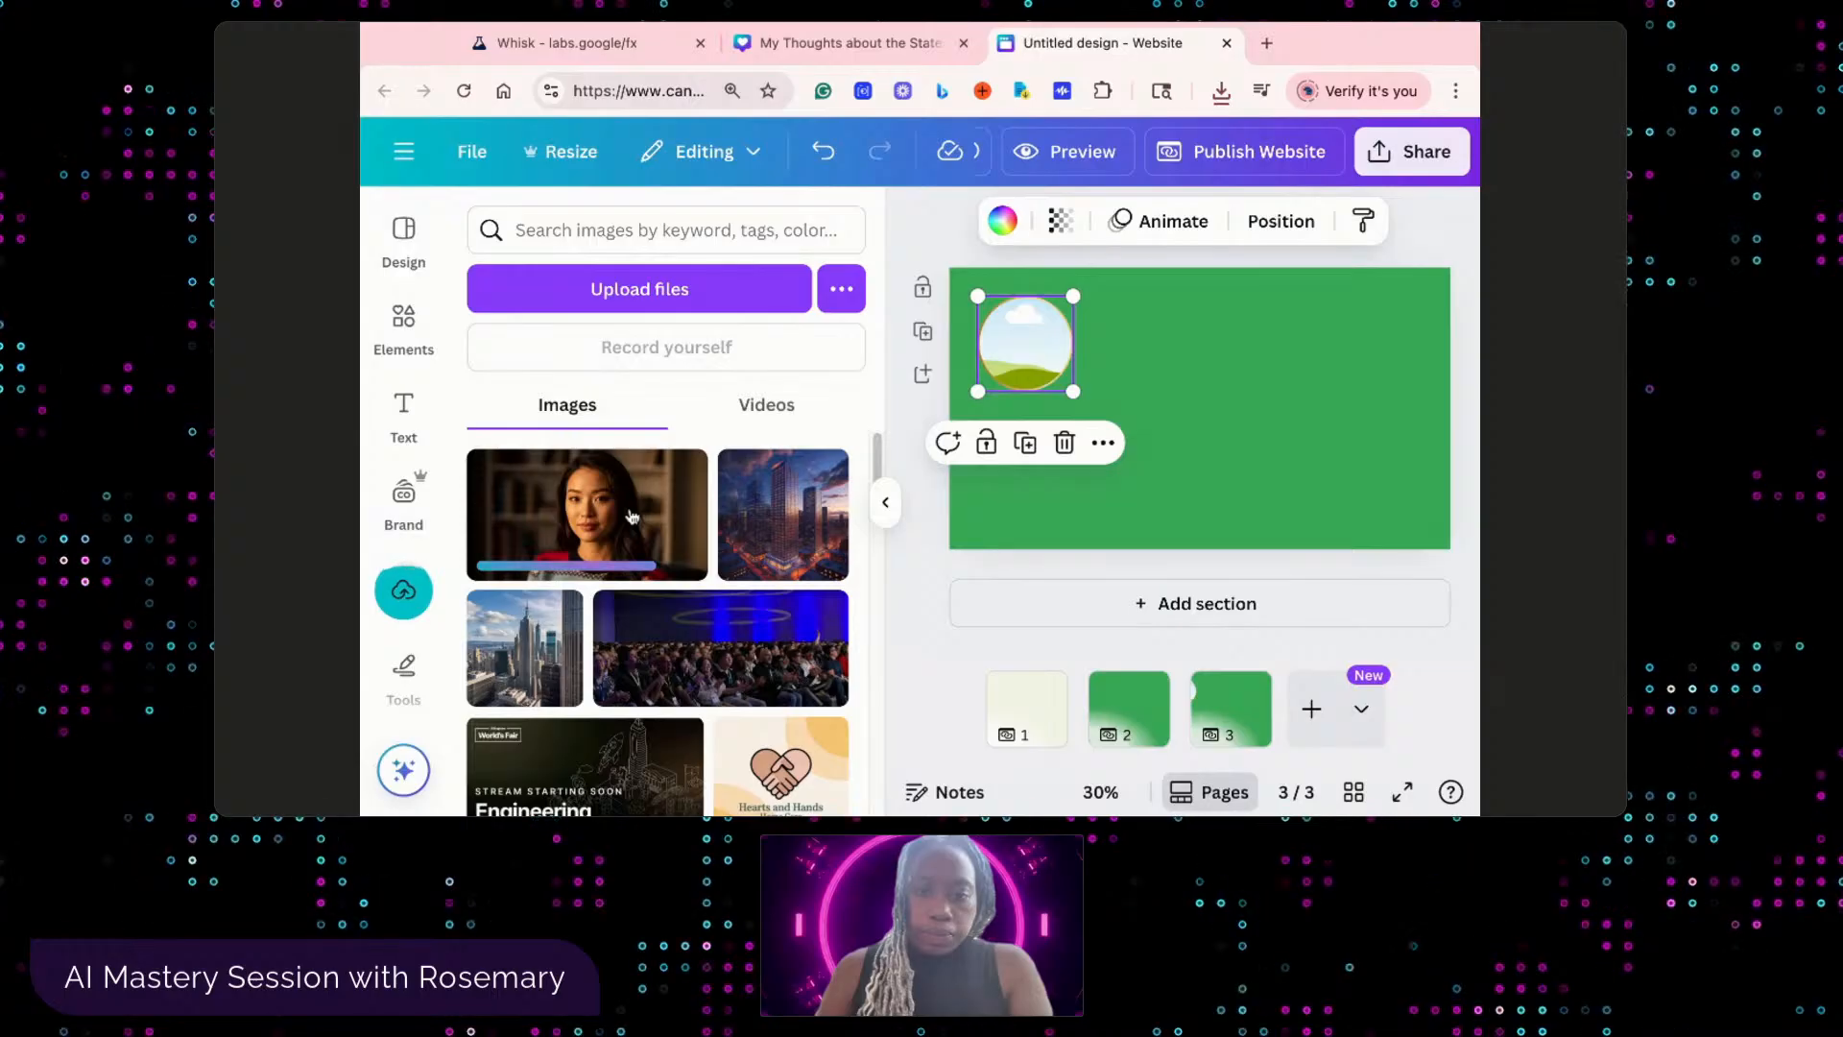
# - Drop the portrait into the circle frame and enlarge the frame to 307 × 307
pyautogui.click(586, 514)
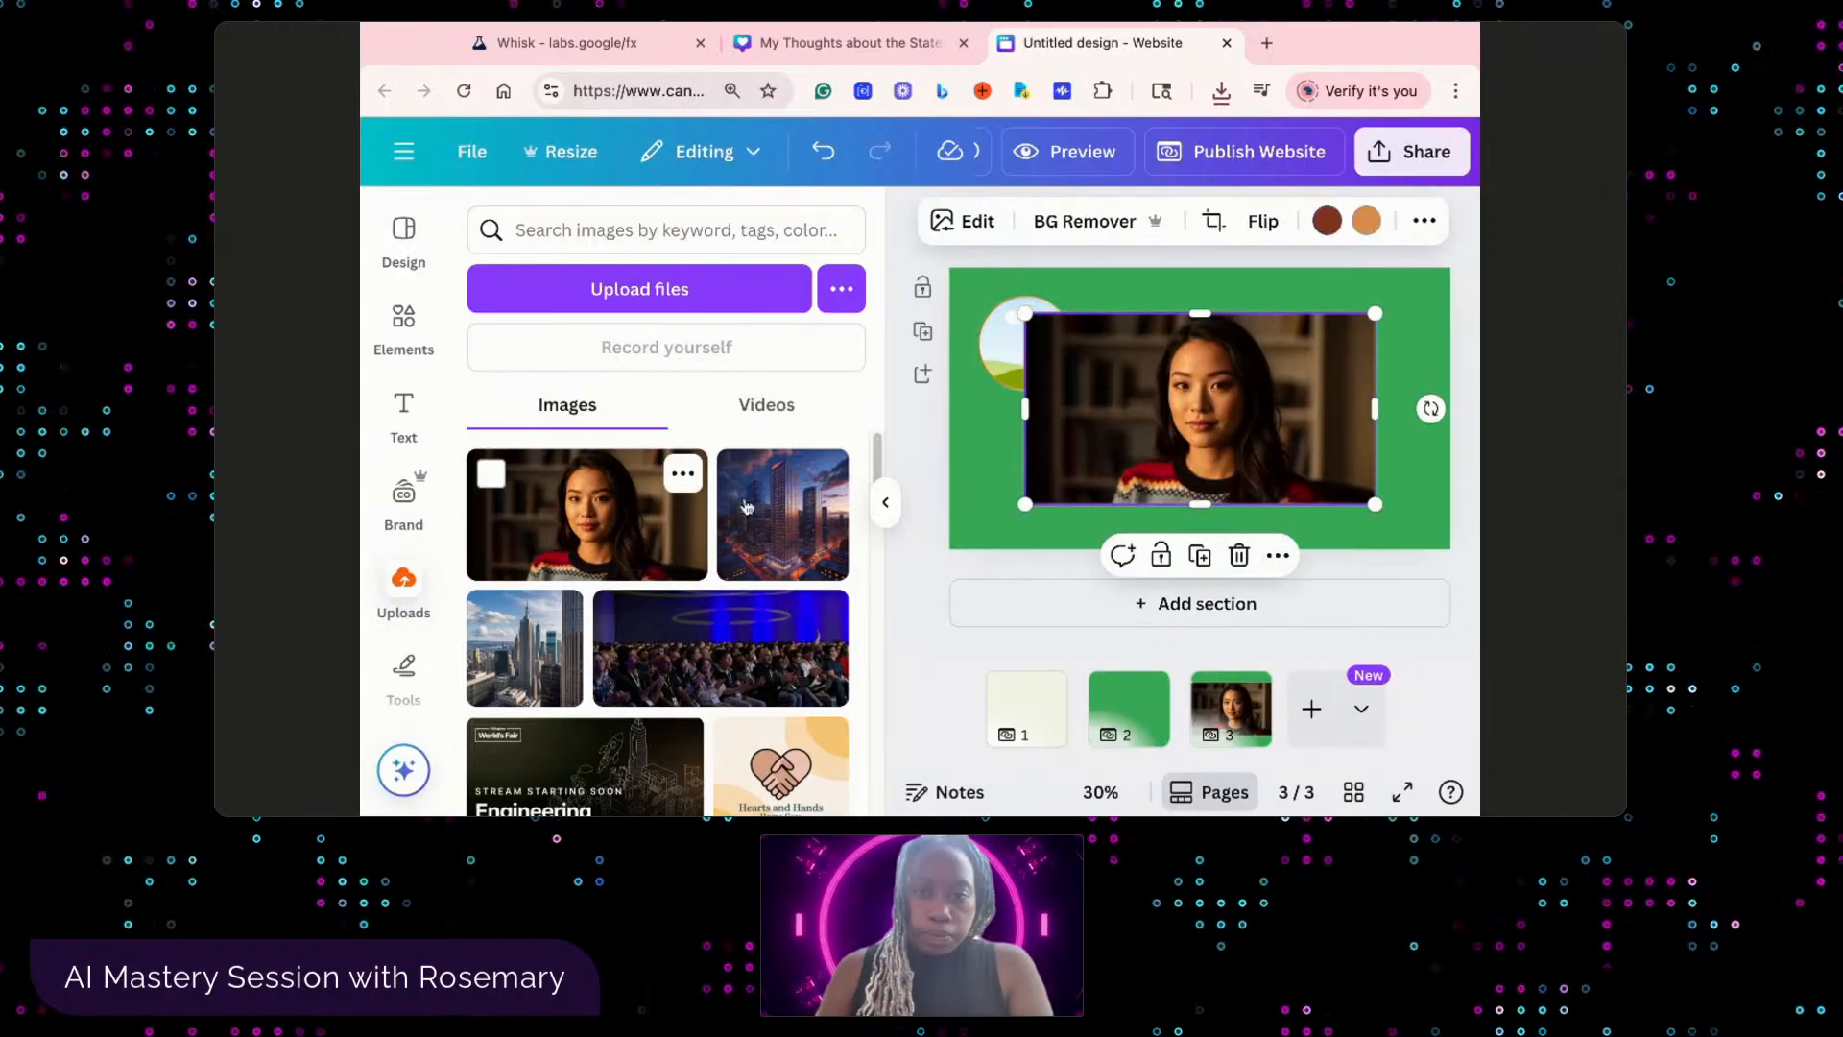
pyautogui.moveTo(1200, 413); pyautogui.dragTo(1091, 406)
pyautogui.click(1036, 376)
pyautogui.click(1180, 445)
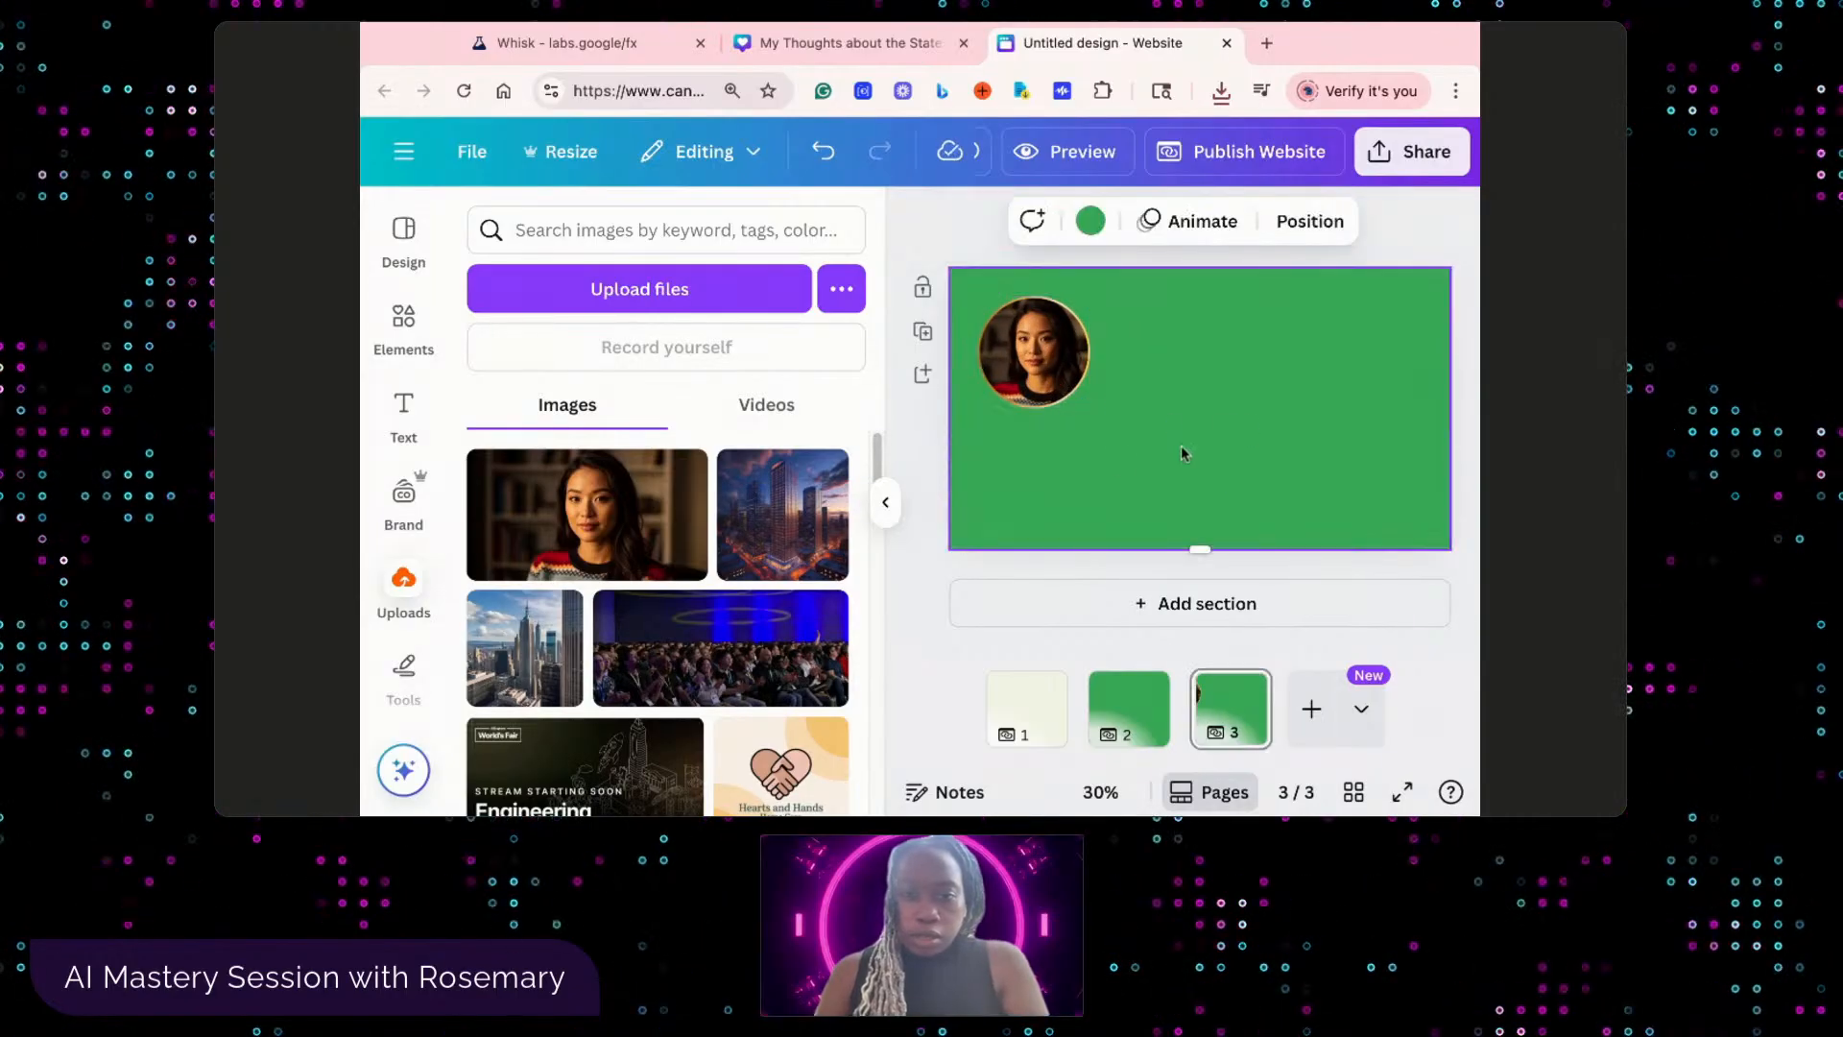
pyautogui.click(595, 42)
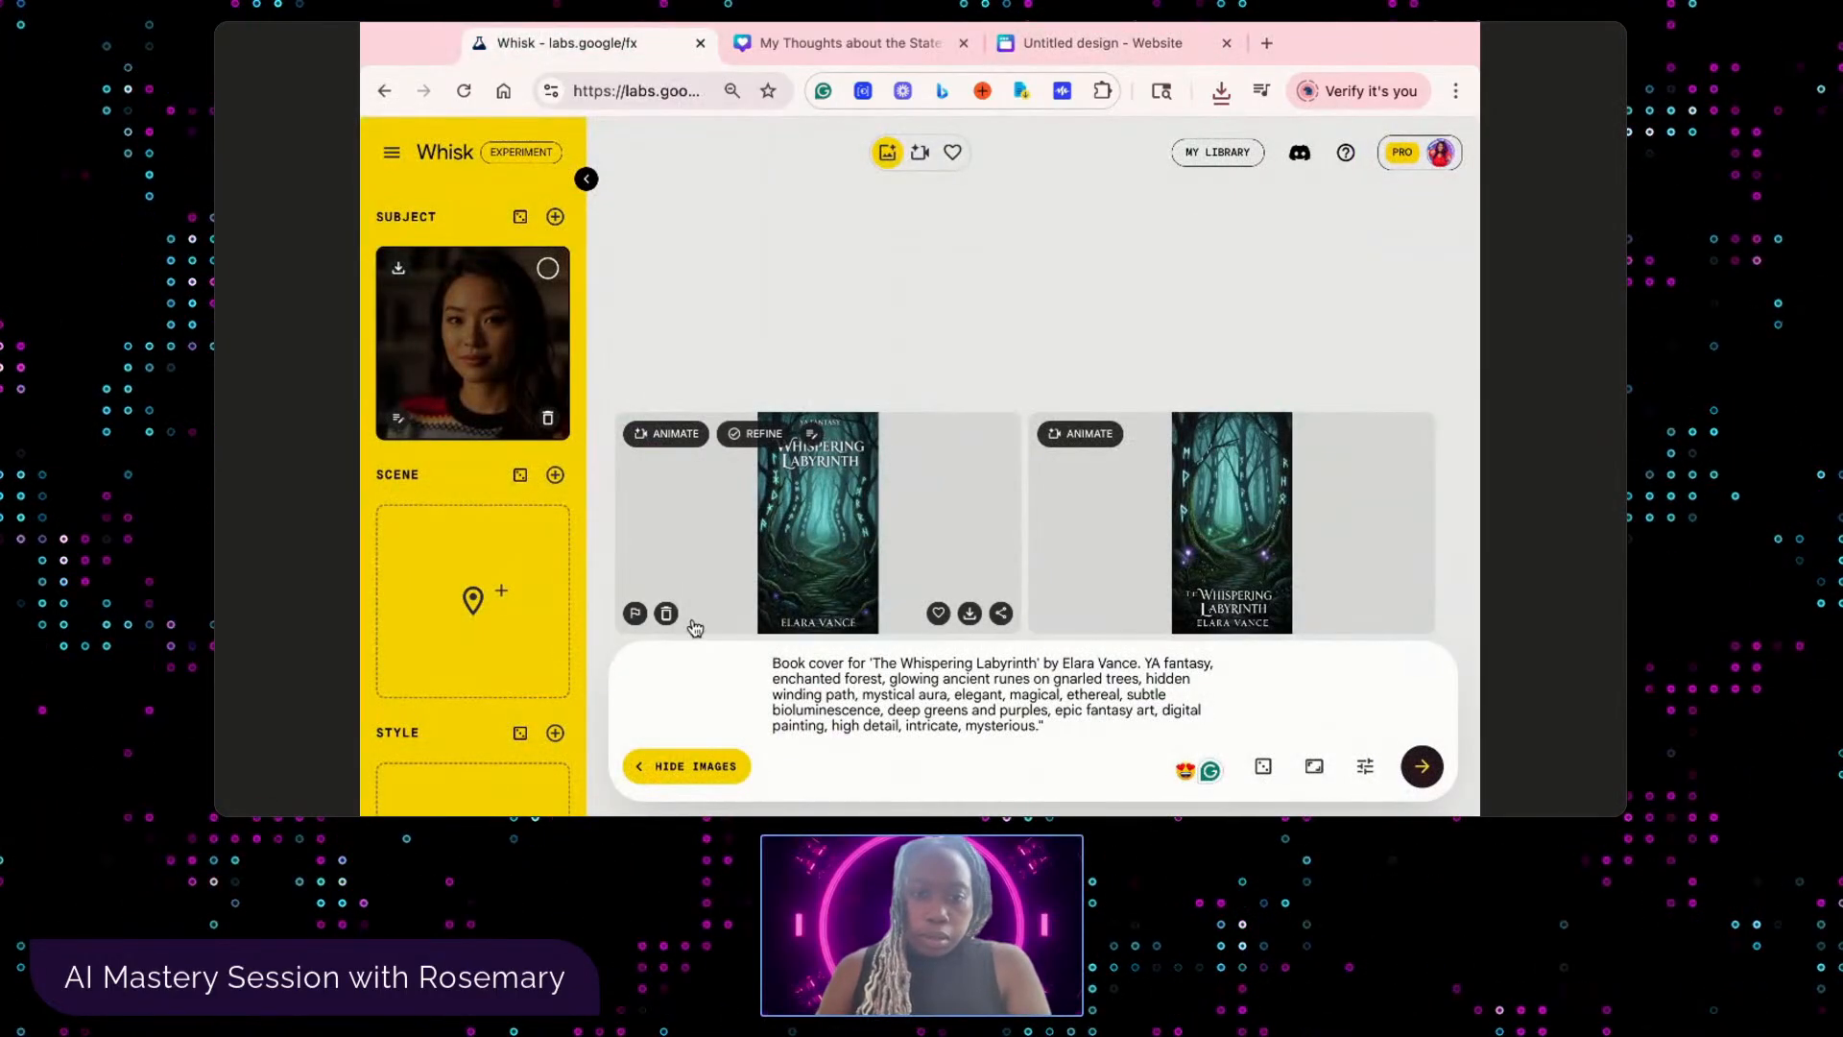
# - Download the Whispering Labyrinth cover images from Whisk and return to the Canva design
pyautogui.click(970, 612)
pyautogui.moveTo(1382, 615)
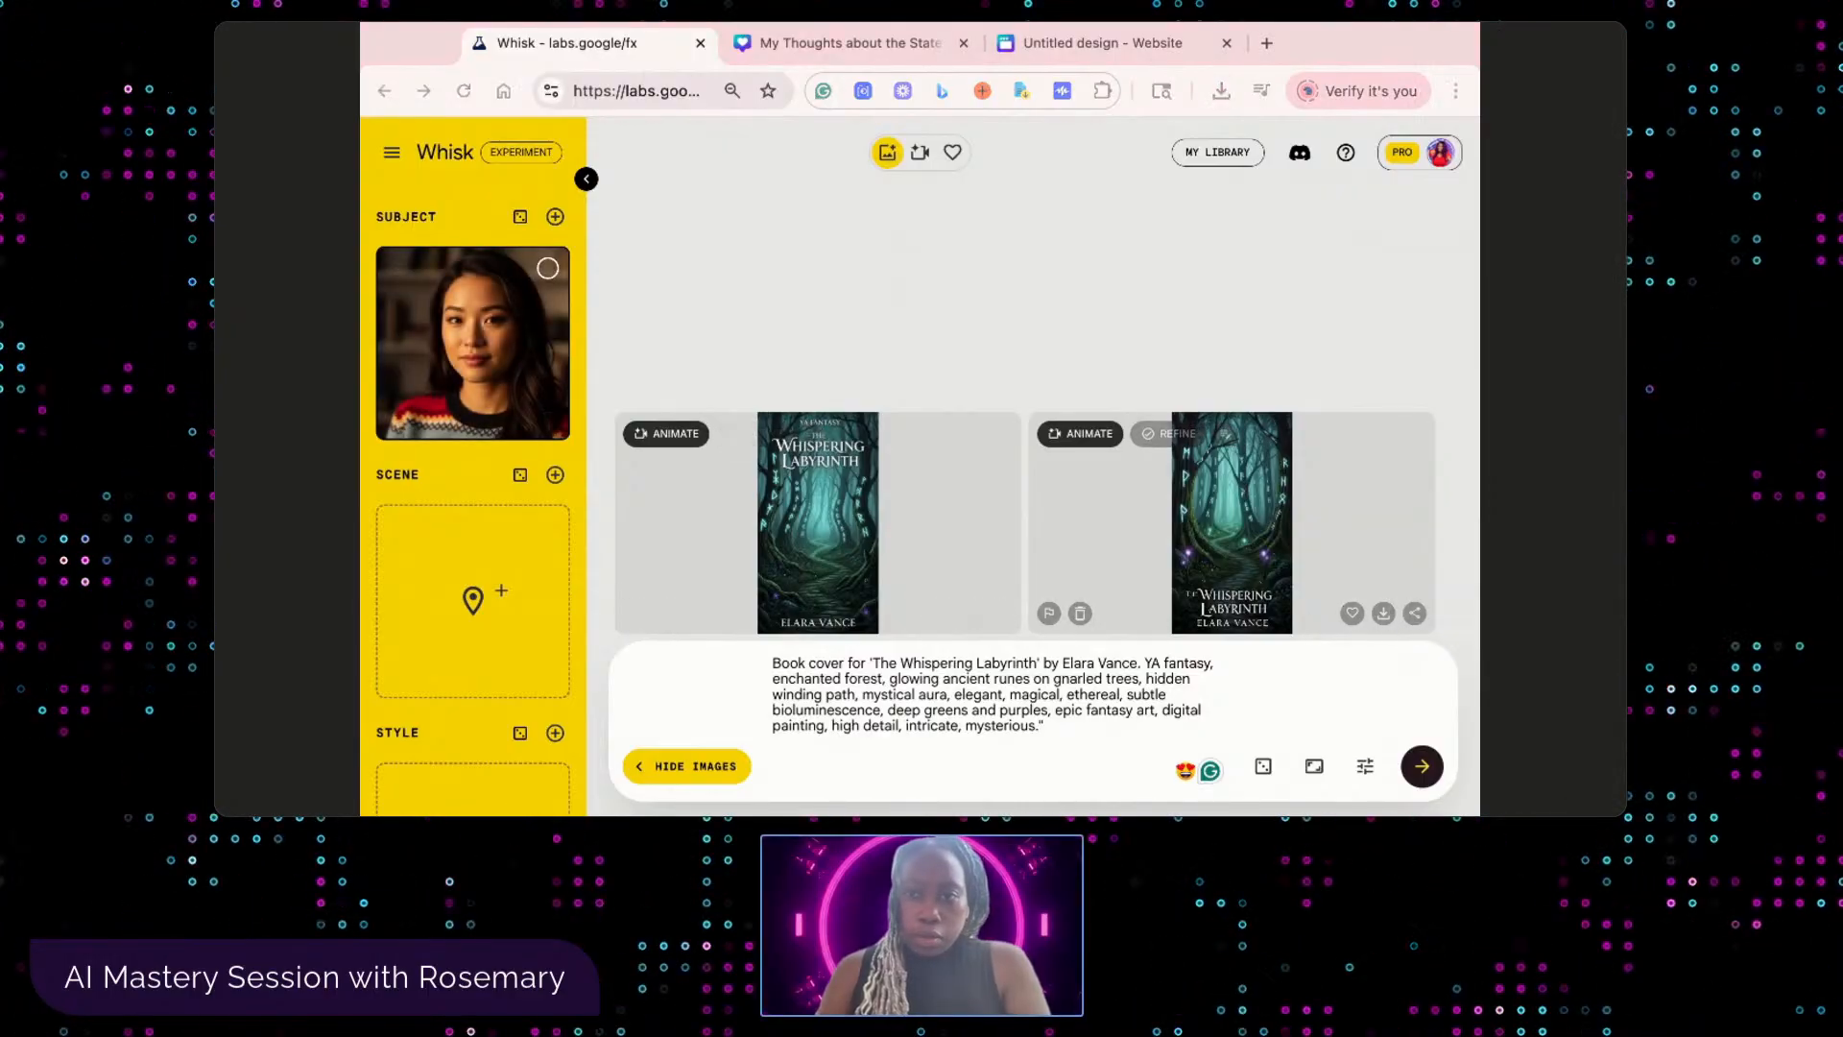
pyautogui.click(1114, 44)
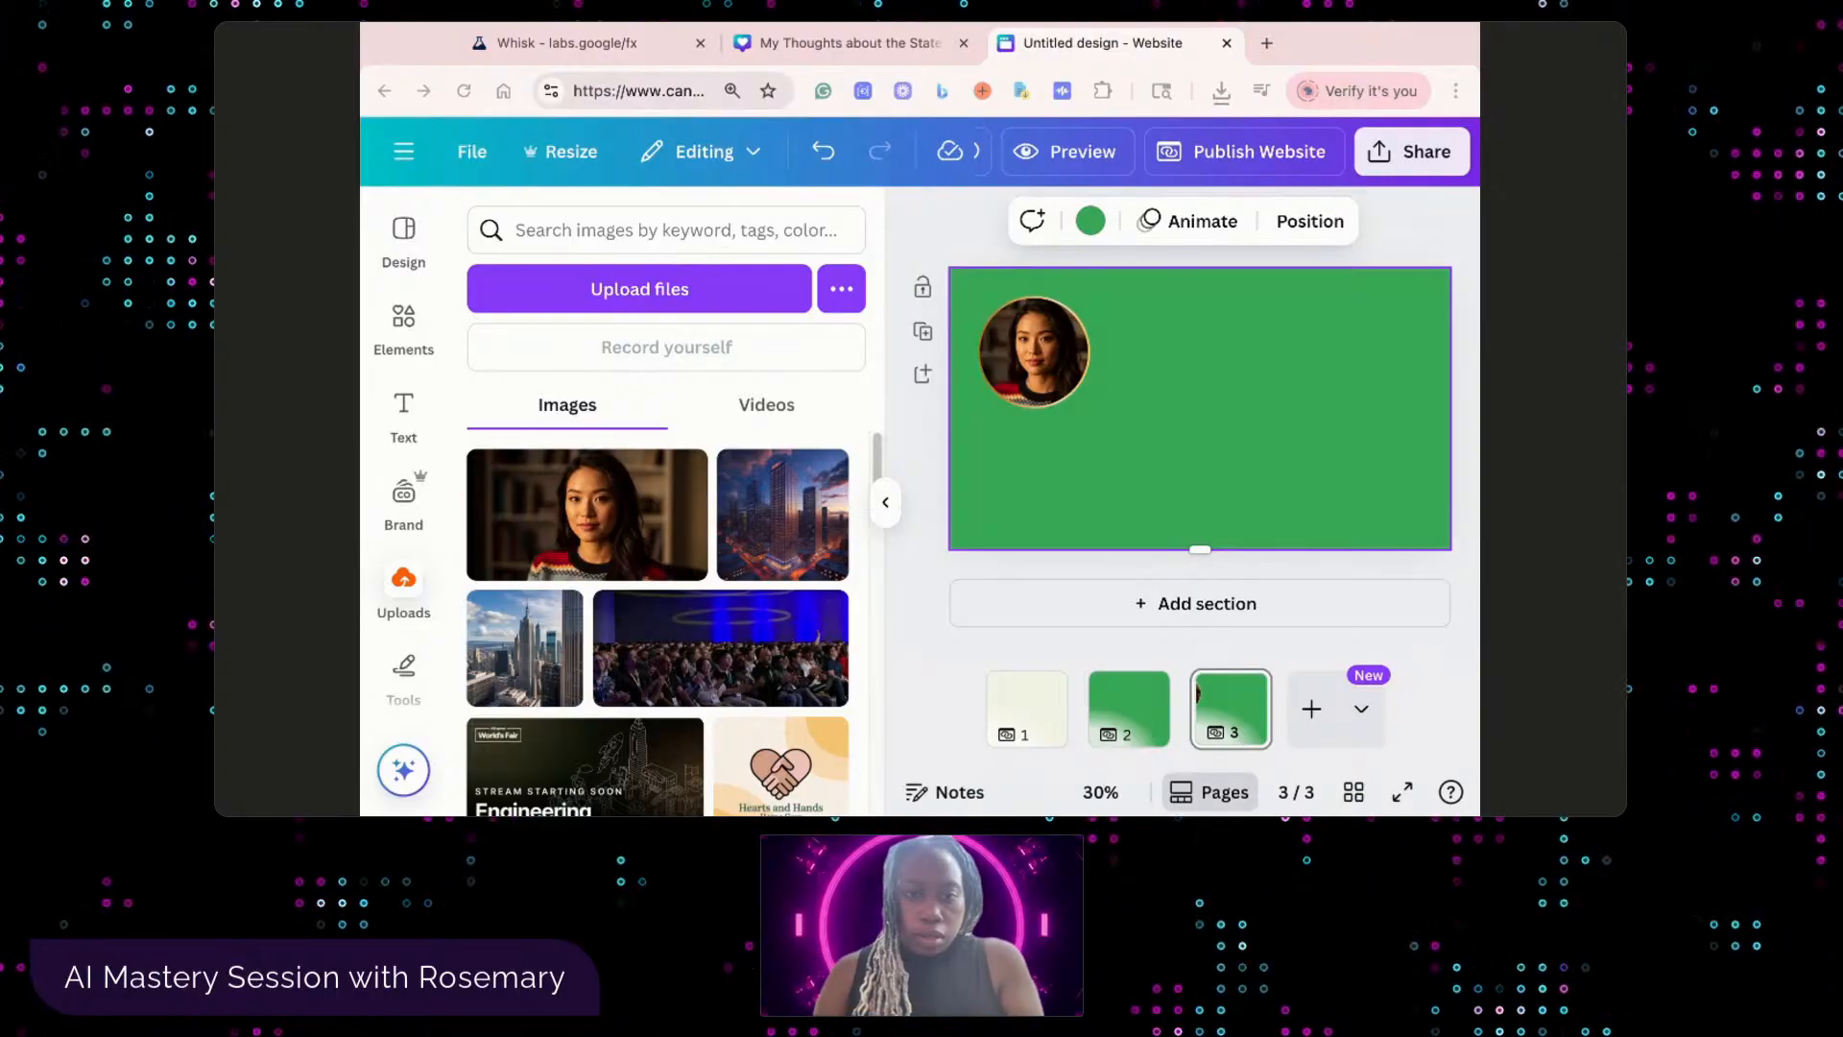
# - Upload both Whispering Labyrinth covers, add them to page 3 and arrange them beside the portrait
pyautogui.click(1438, 756)
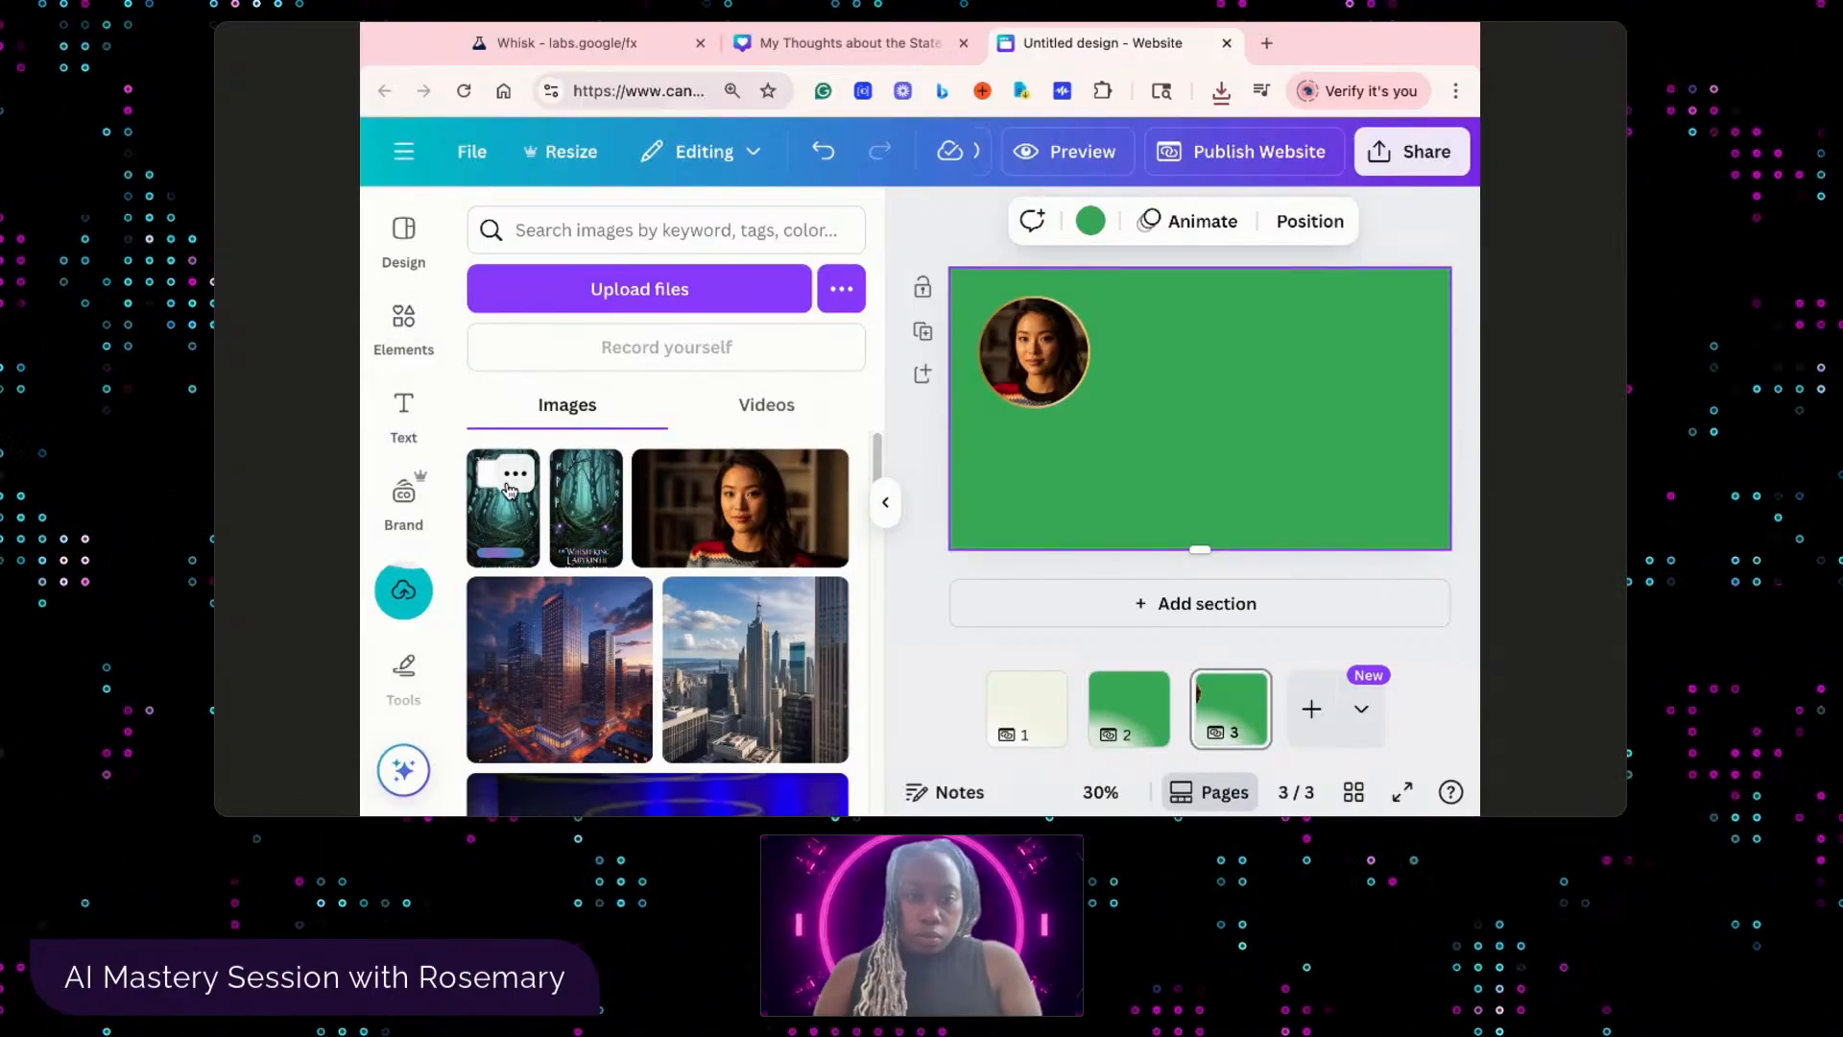
pyautogui.click(509, 480)
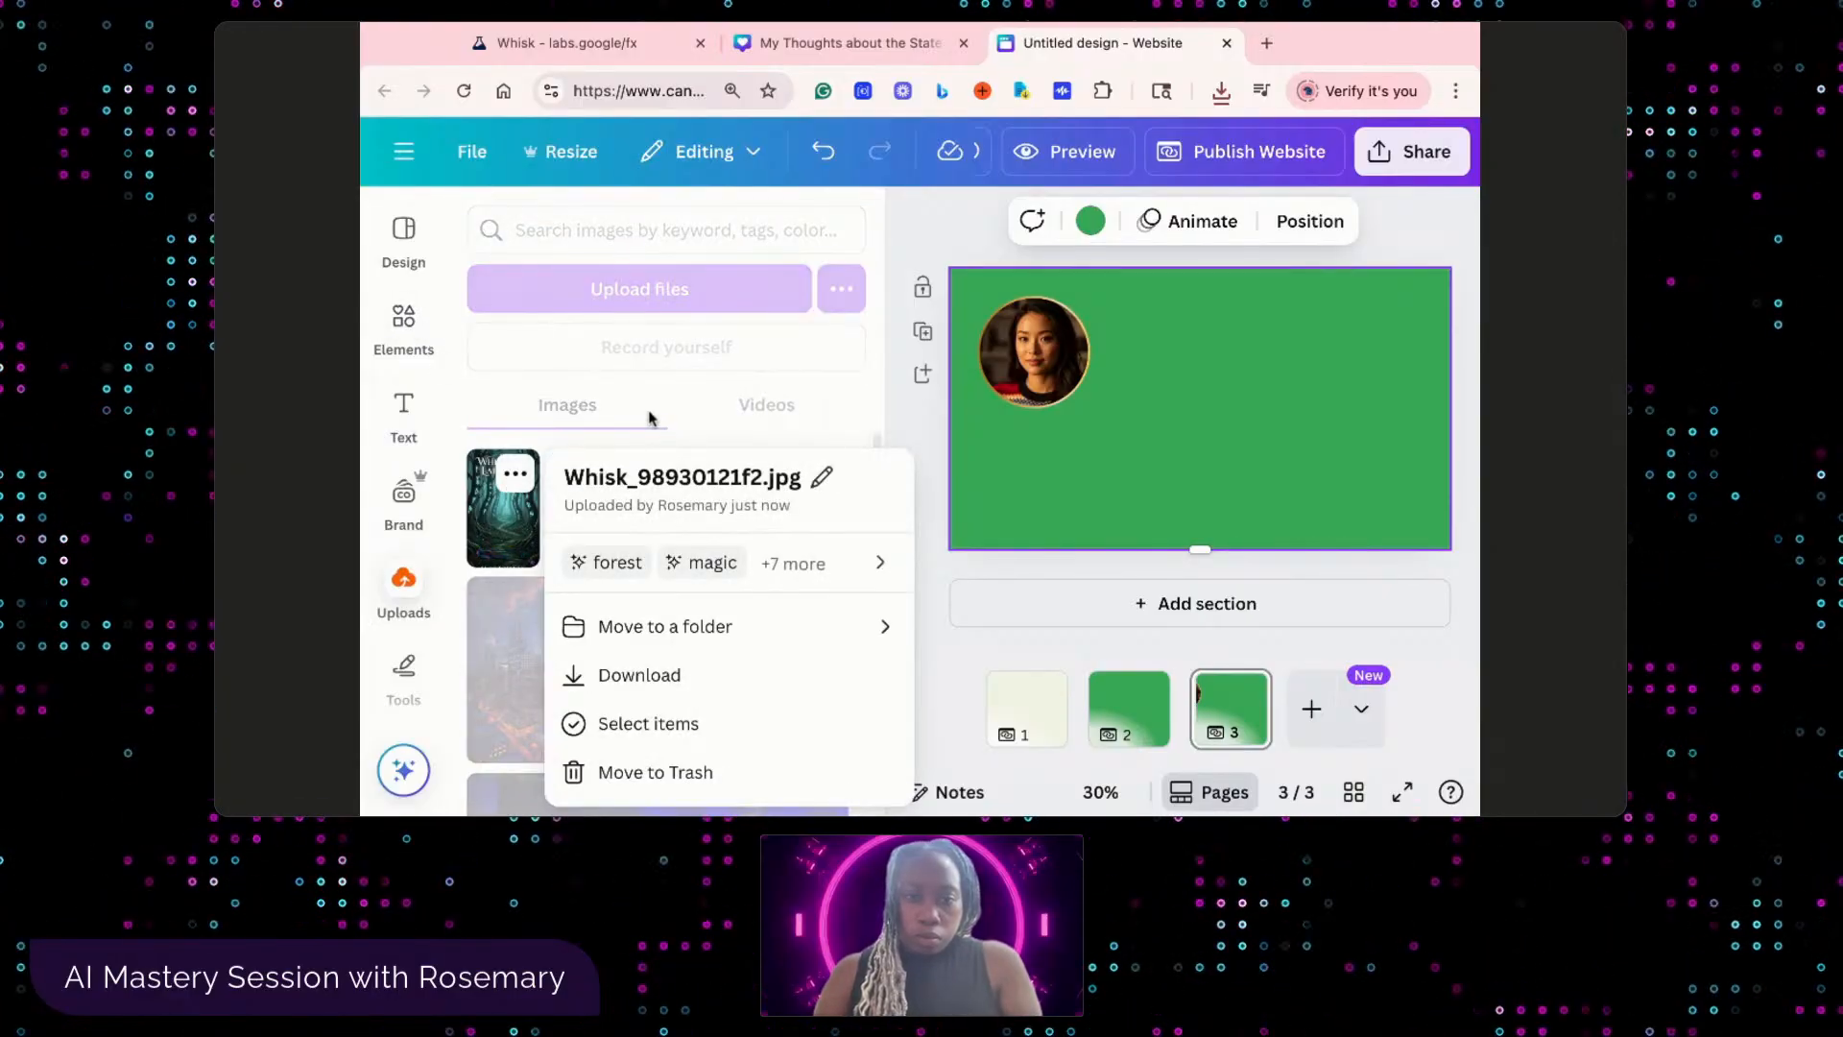
pyautogui.click(660, 410)
pyautogui.click(514, 509)
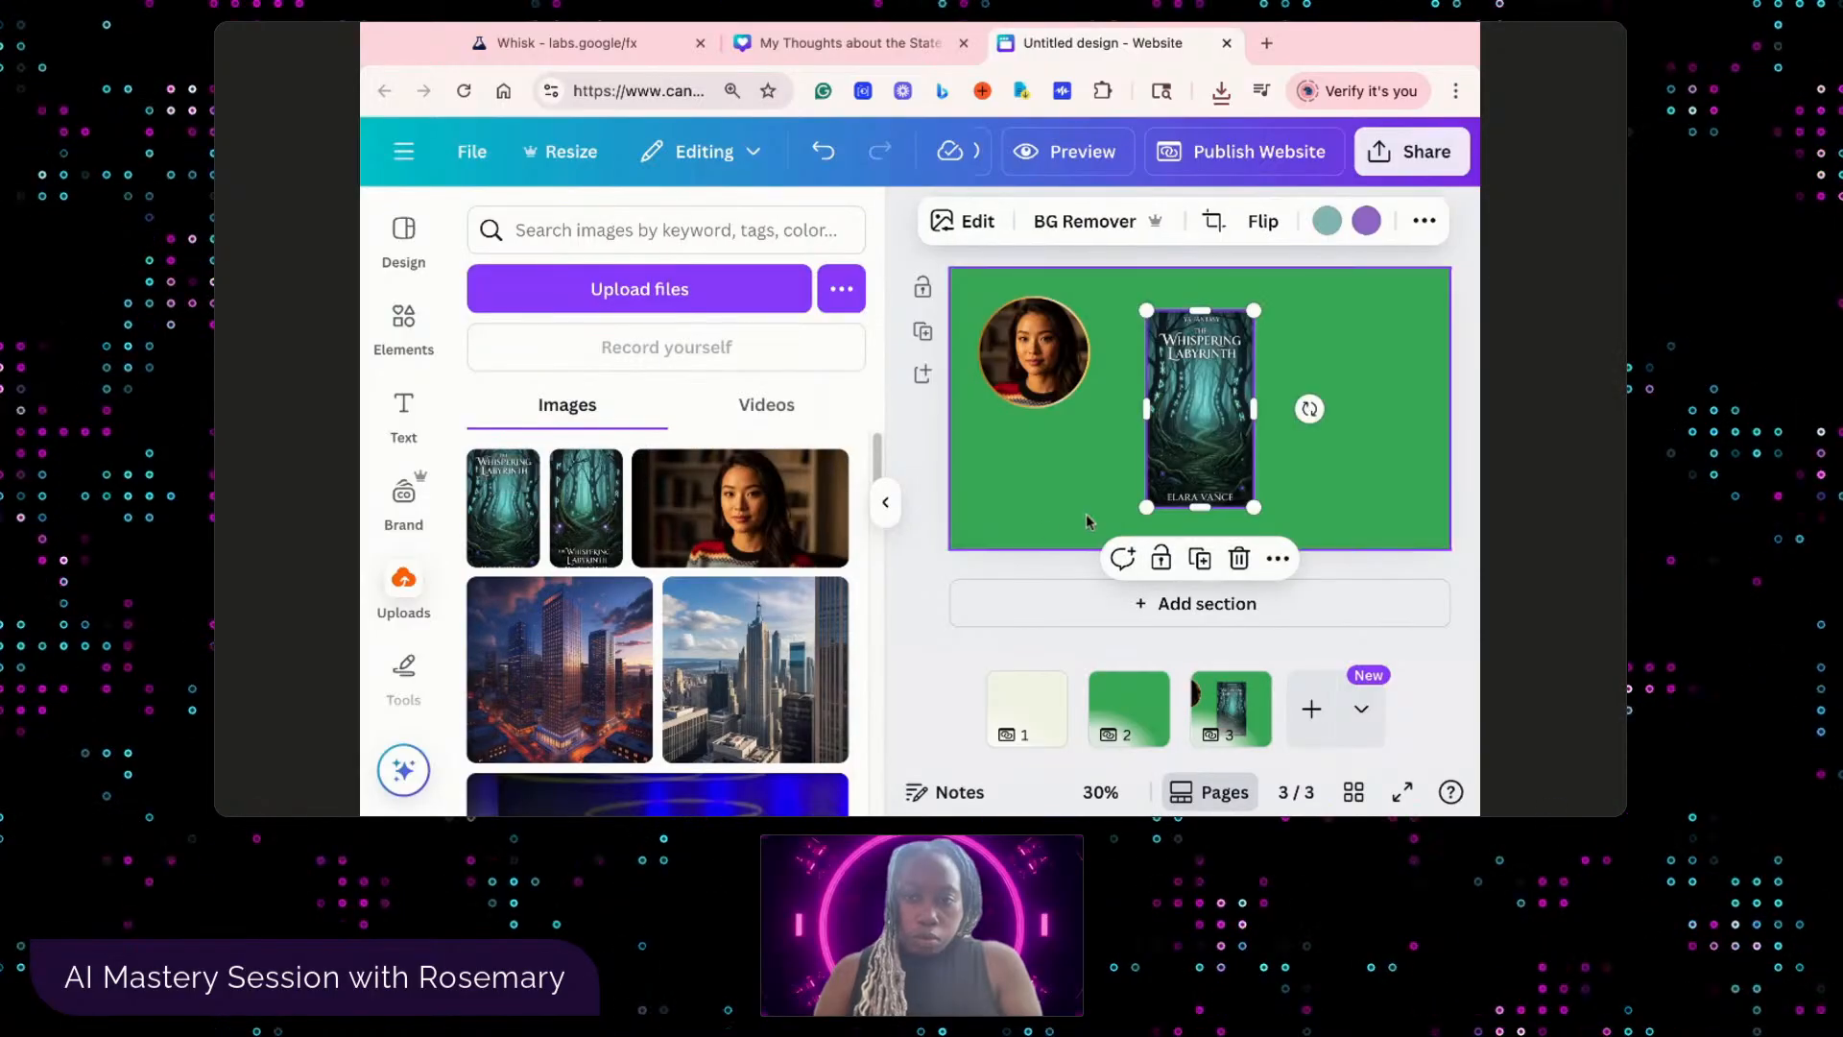
pyautogui.click(585, 508)
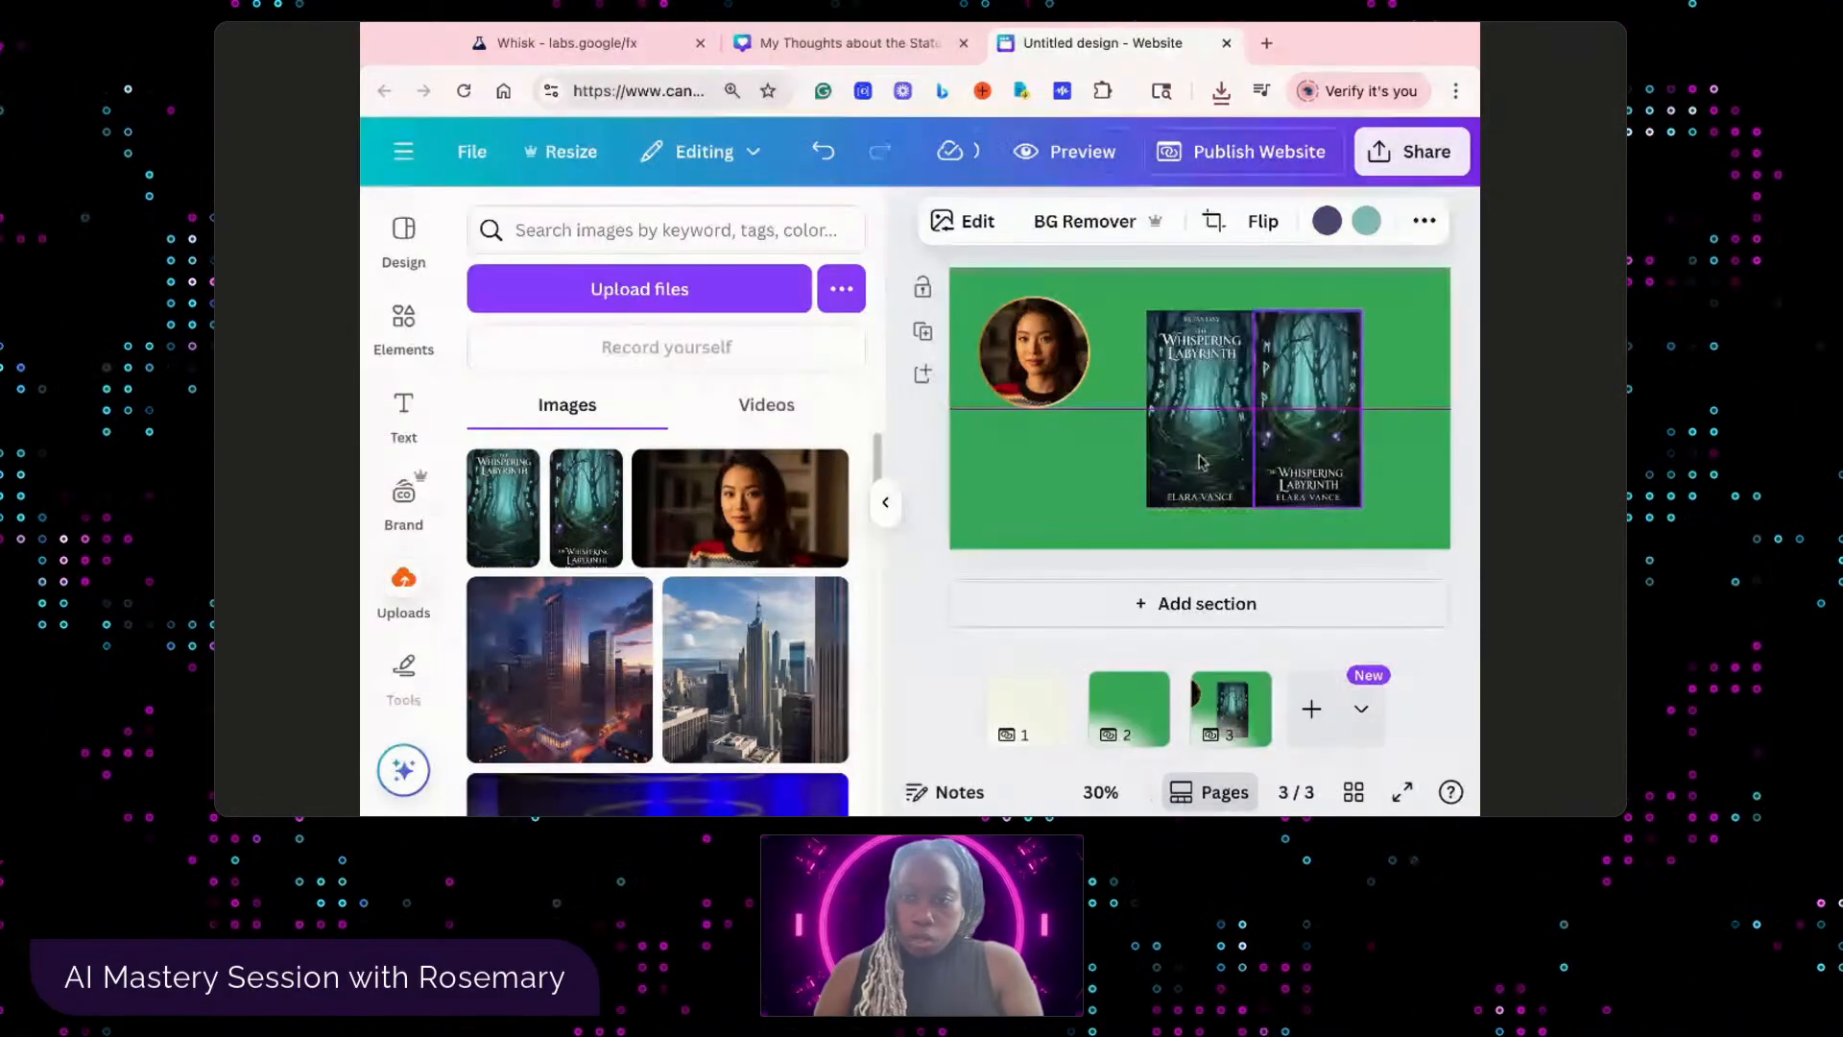
pyautogui.moveTo(1201, 463); pyautogui.dragTo(1335, 489)
pyautogui.click(1097, 459)
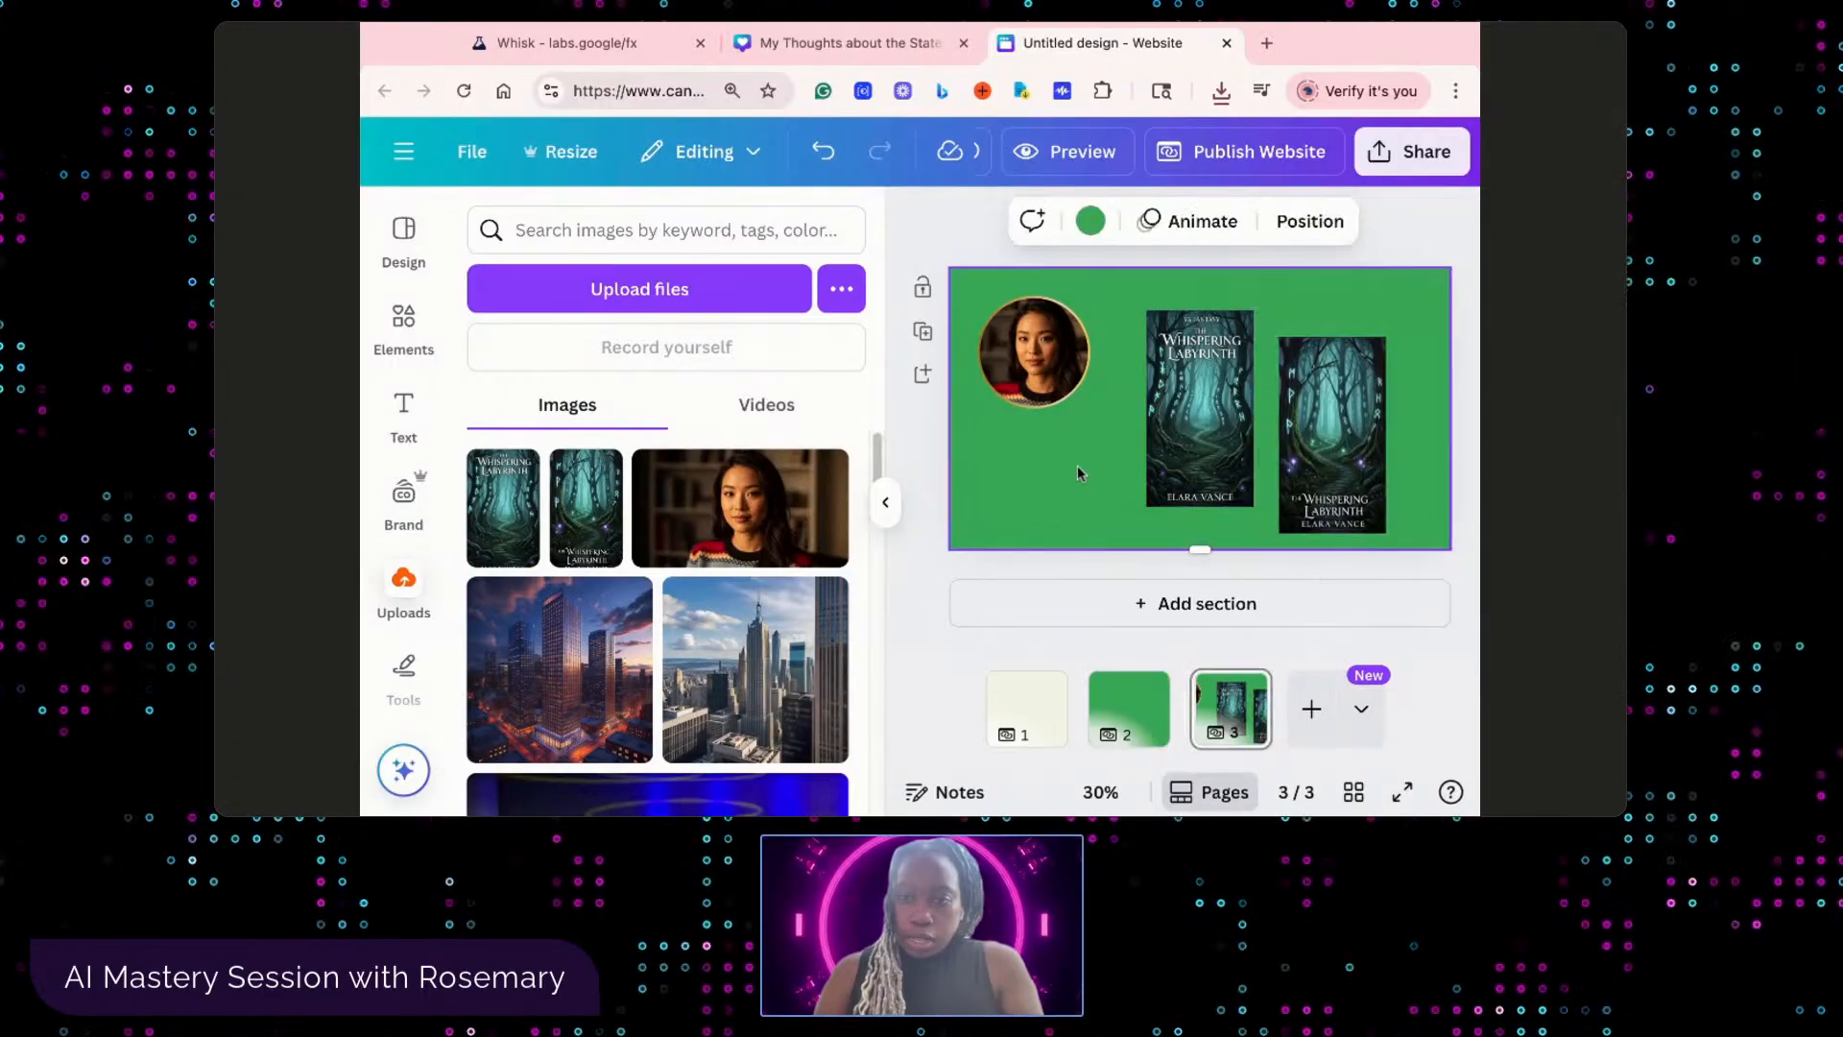
pyautogui.moveTo(1018, 423); pyautogui.dragTo(1041, 408)
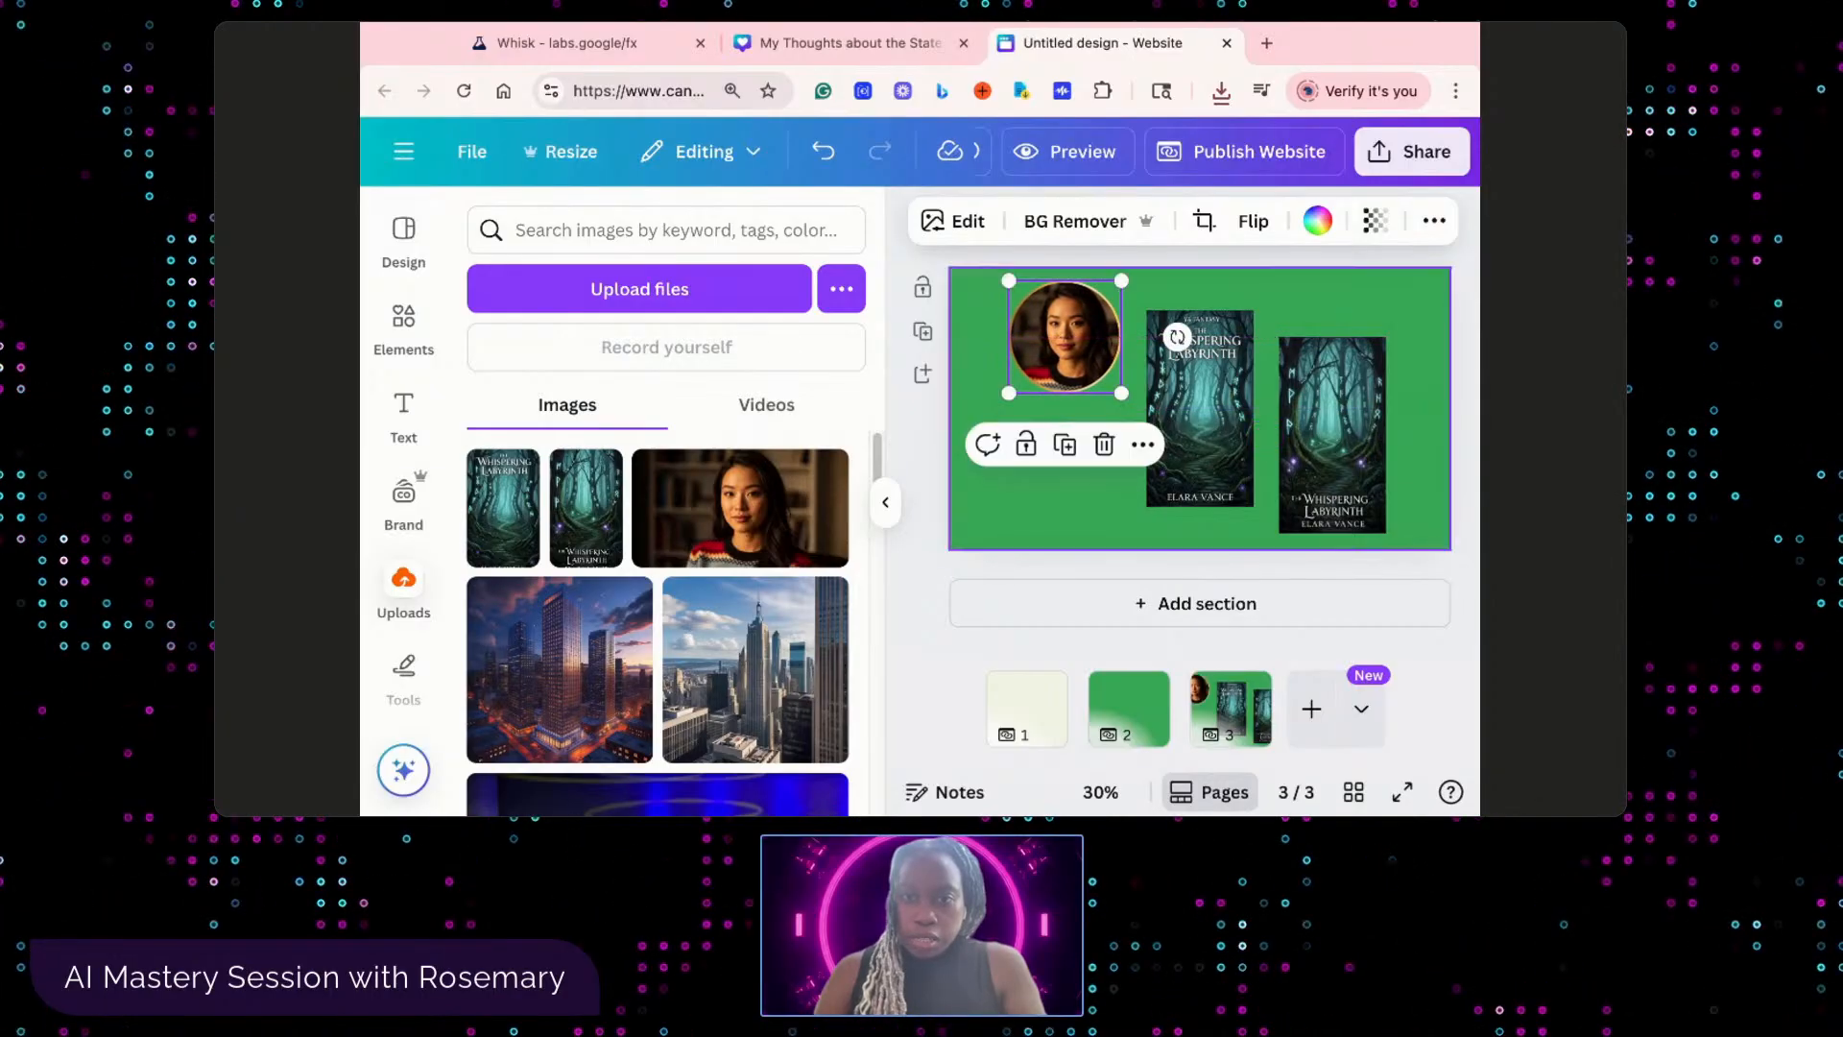
pyautogui.click(1064, 492)
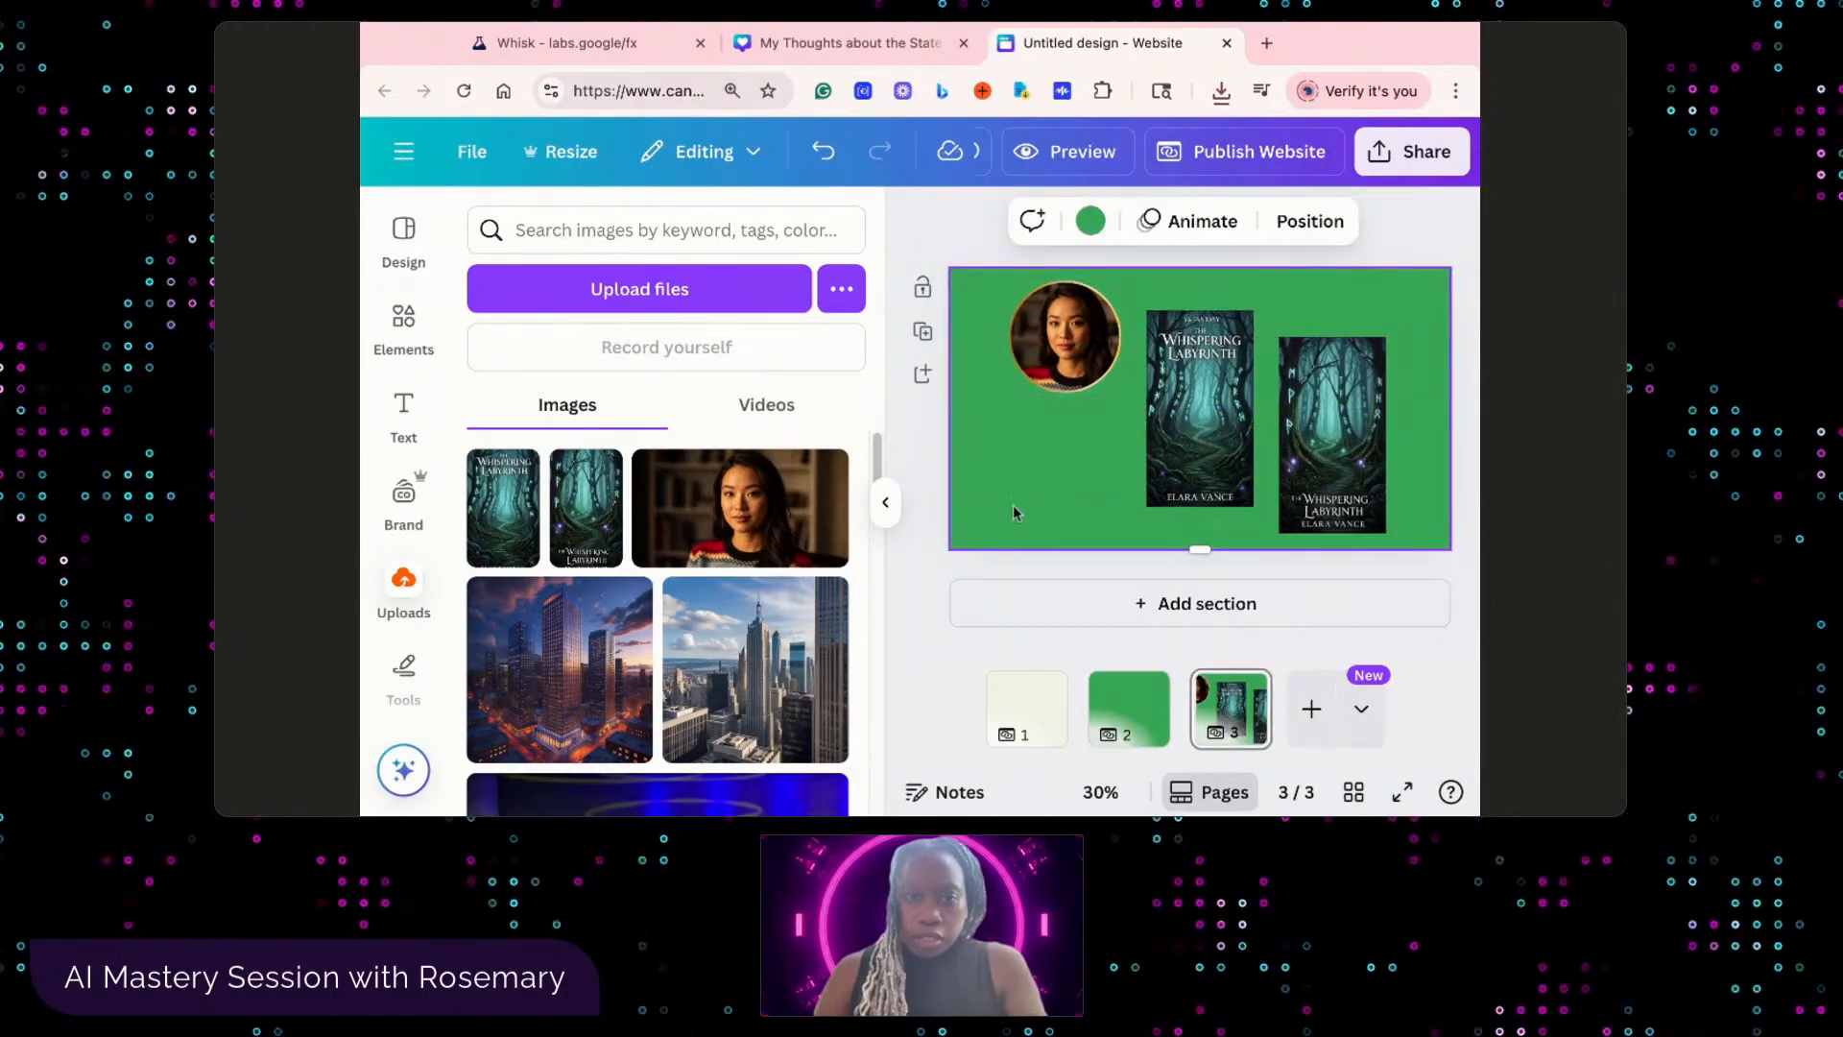
# - Add a Heading text box to page 3, enlarge it and move it below the portrait
pyautogui.click(414, 427)
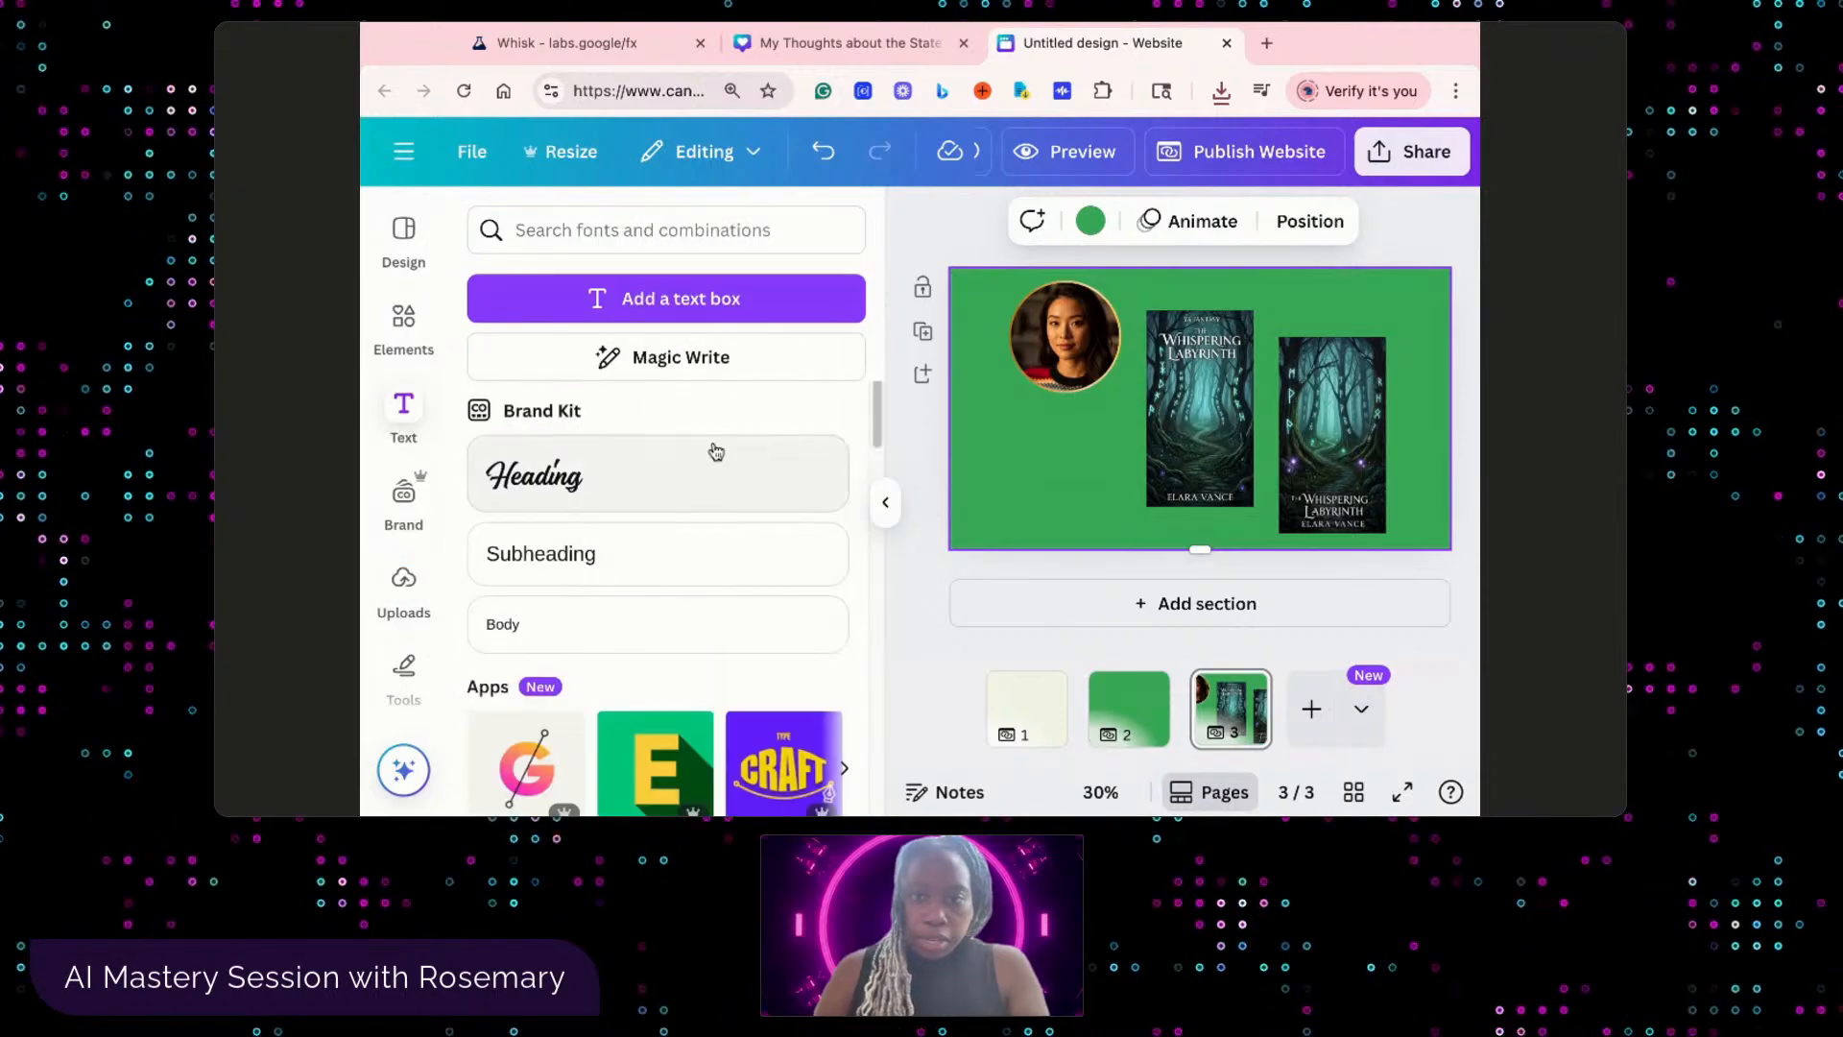
pyautogui.click(576, 487)
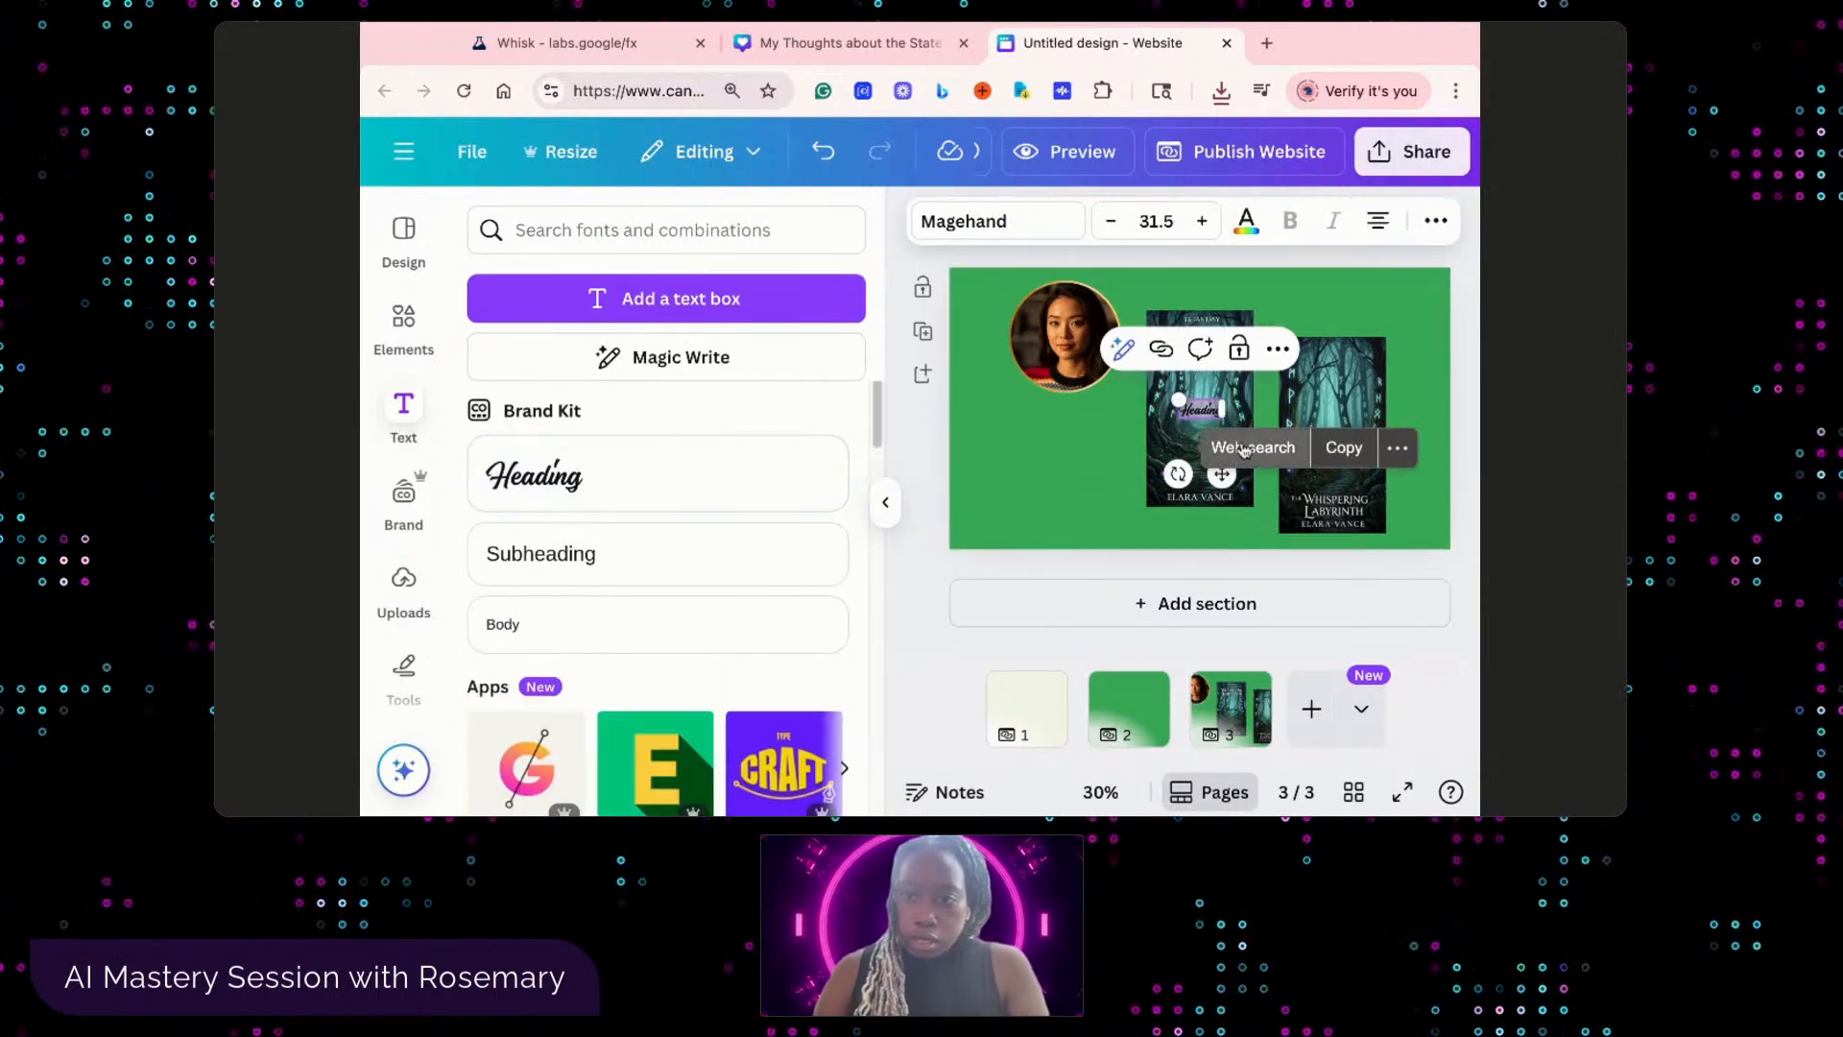
pyautogui.moveTo(1174, 399); pyautogui.dragTo(1146, 386)
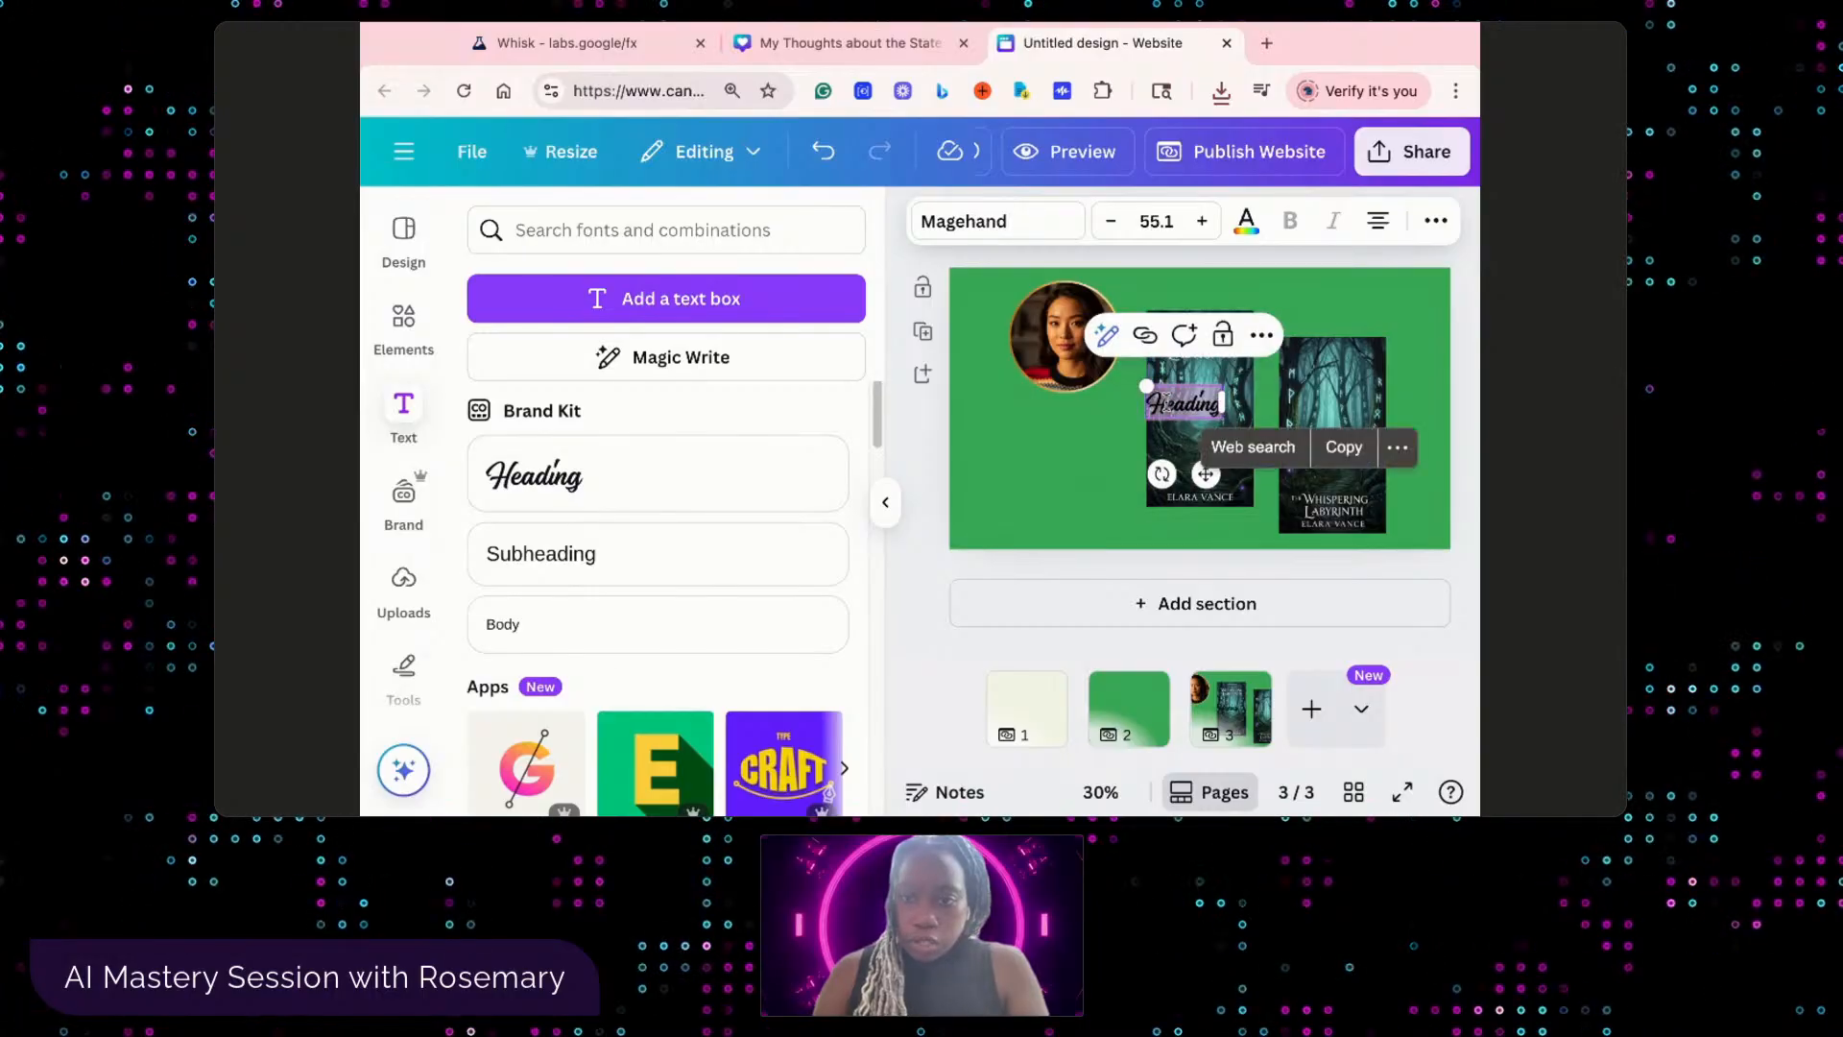
pyautogui.moveTo(1204, 478); pyautogui.dragTo(1085, 485)
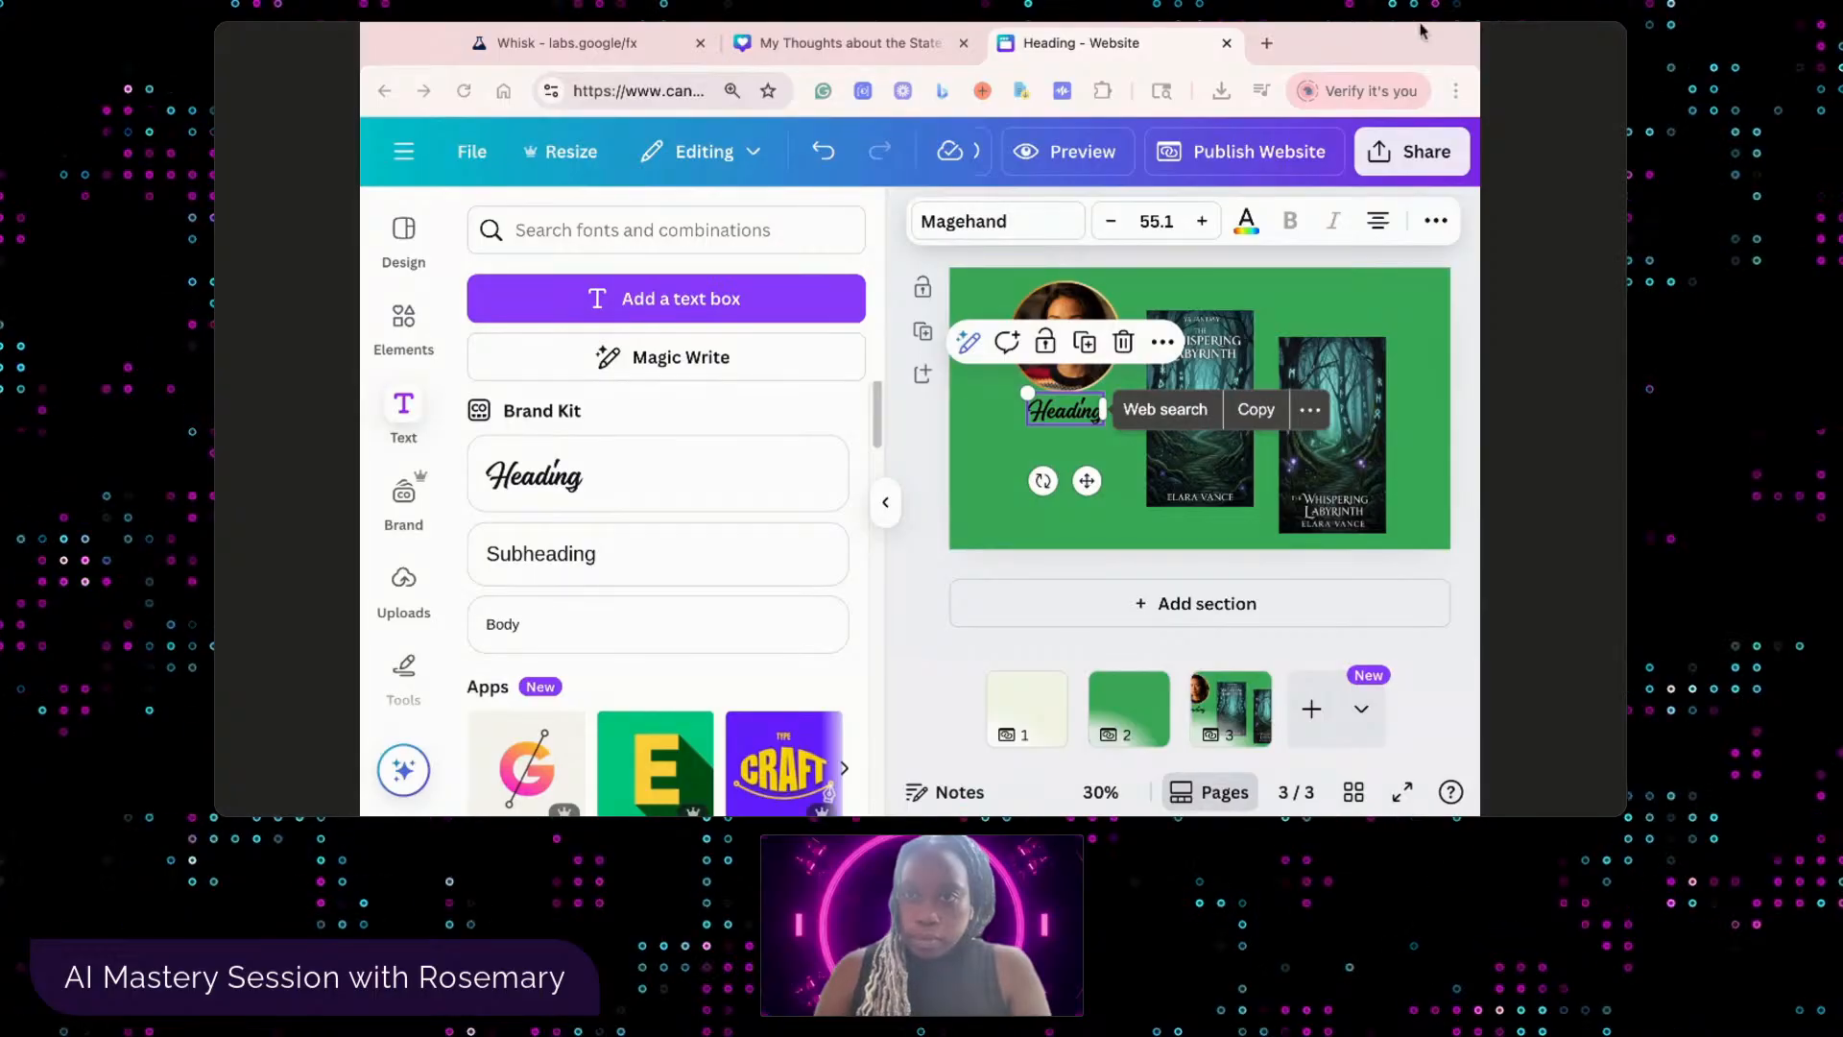
# - Paste 'The Whispering Labyrinth' as the heading, colour all text #f4f6e7, and place it top right
pyautogui.click(1368, 54)
pyautogui.doubleClick(1065, 410)
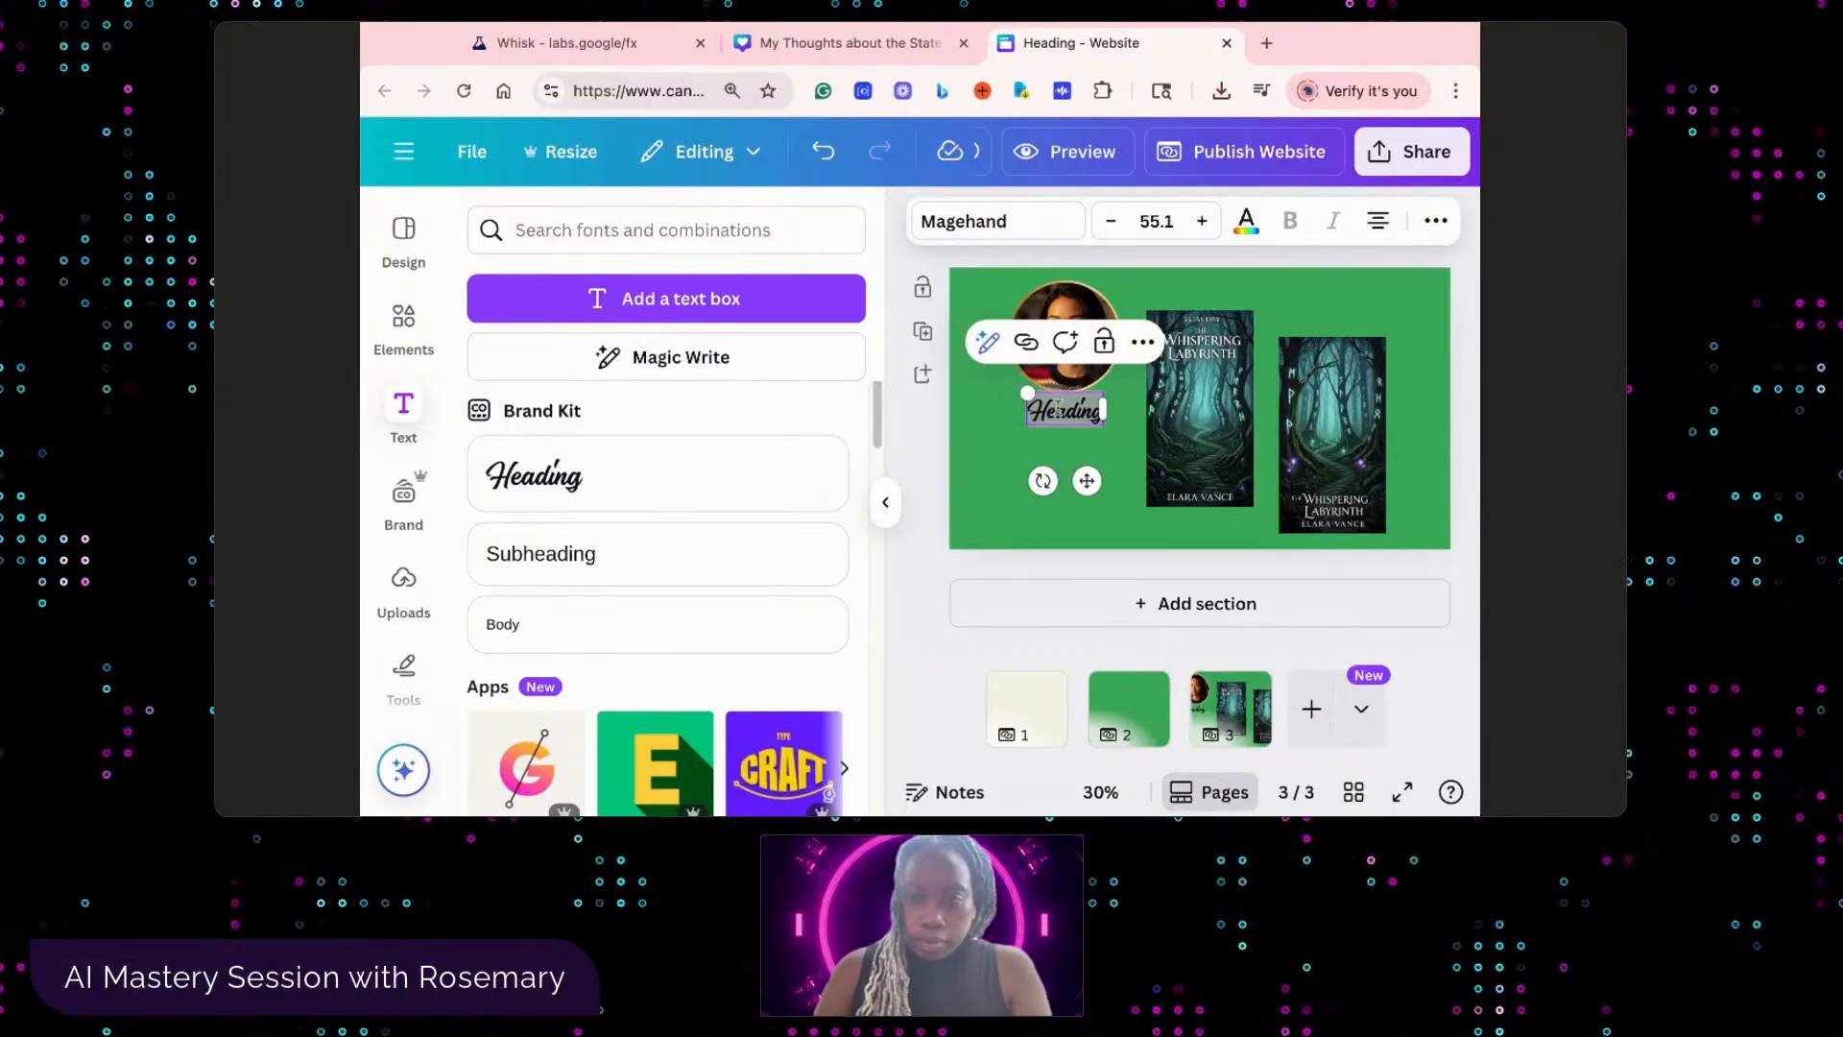
pyautogui.write('The Whispering Labyrinth')
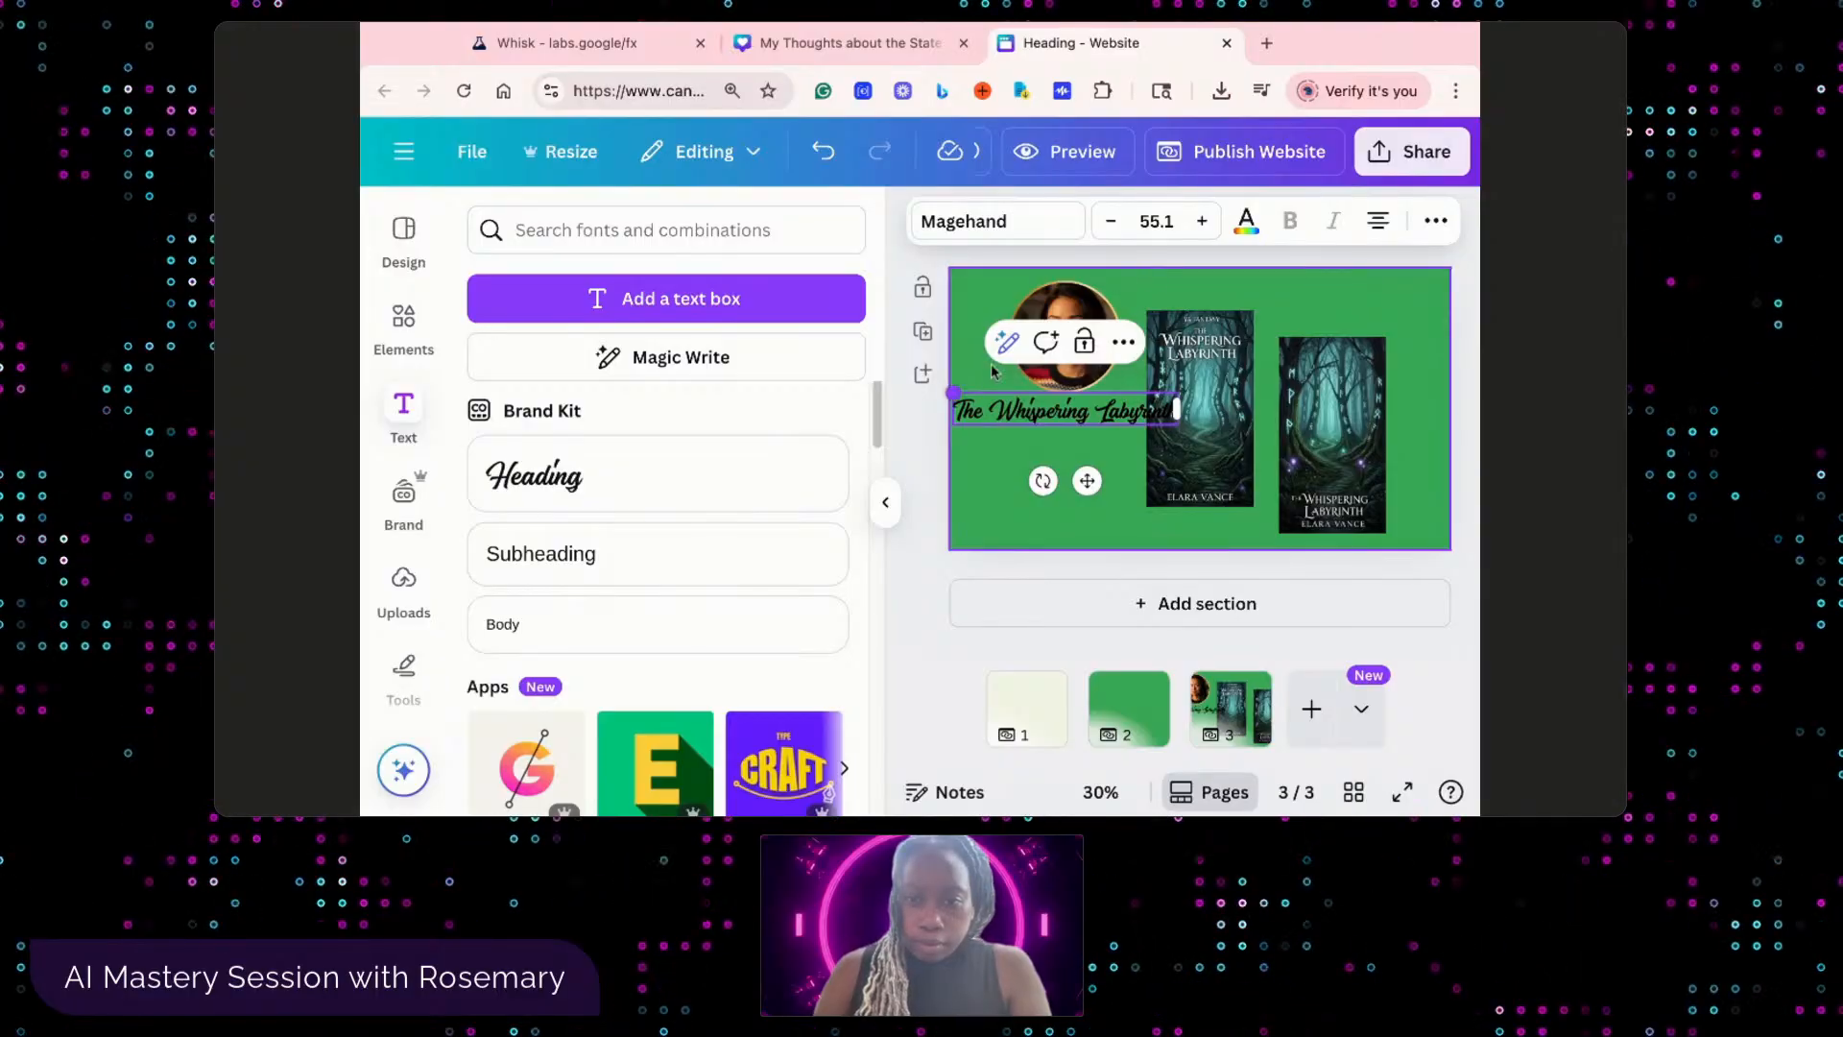
pyautogui.click(1246, 221)
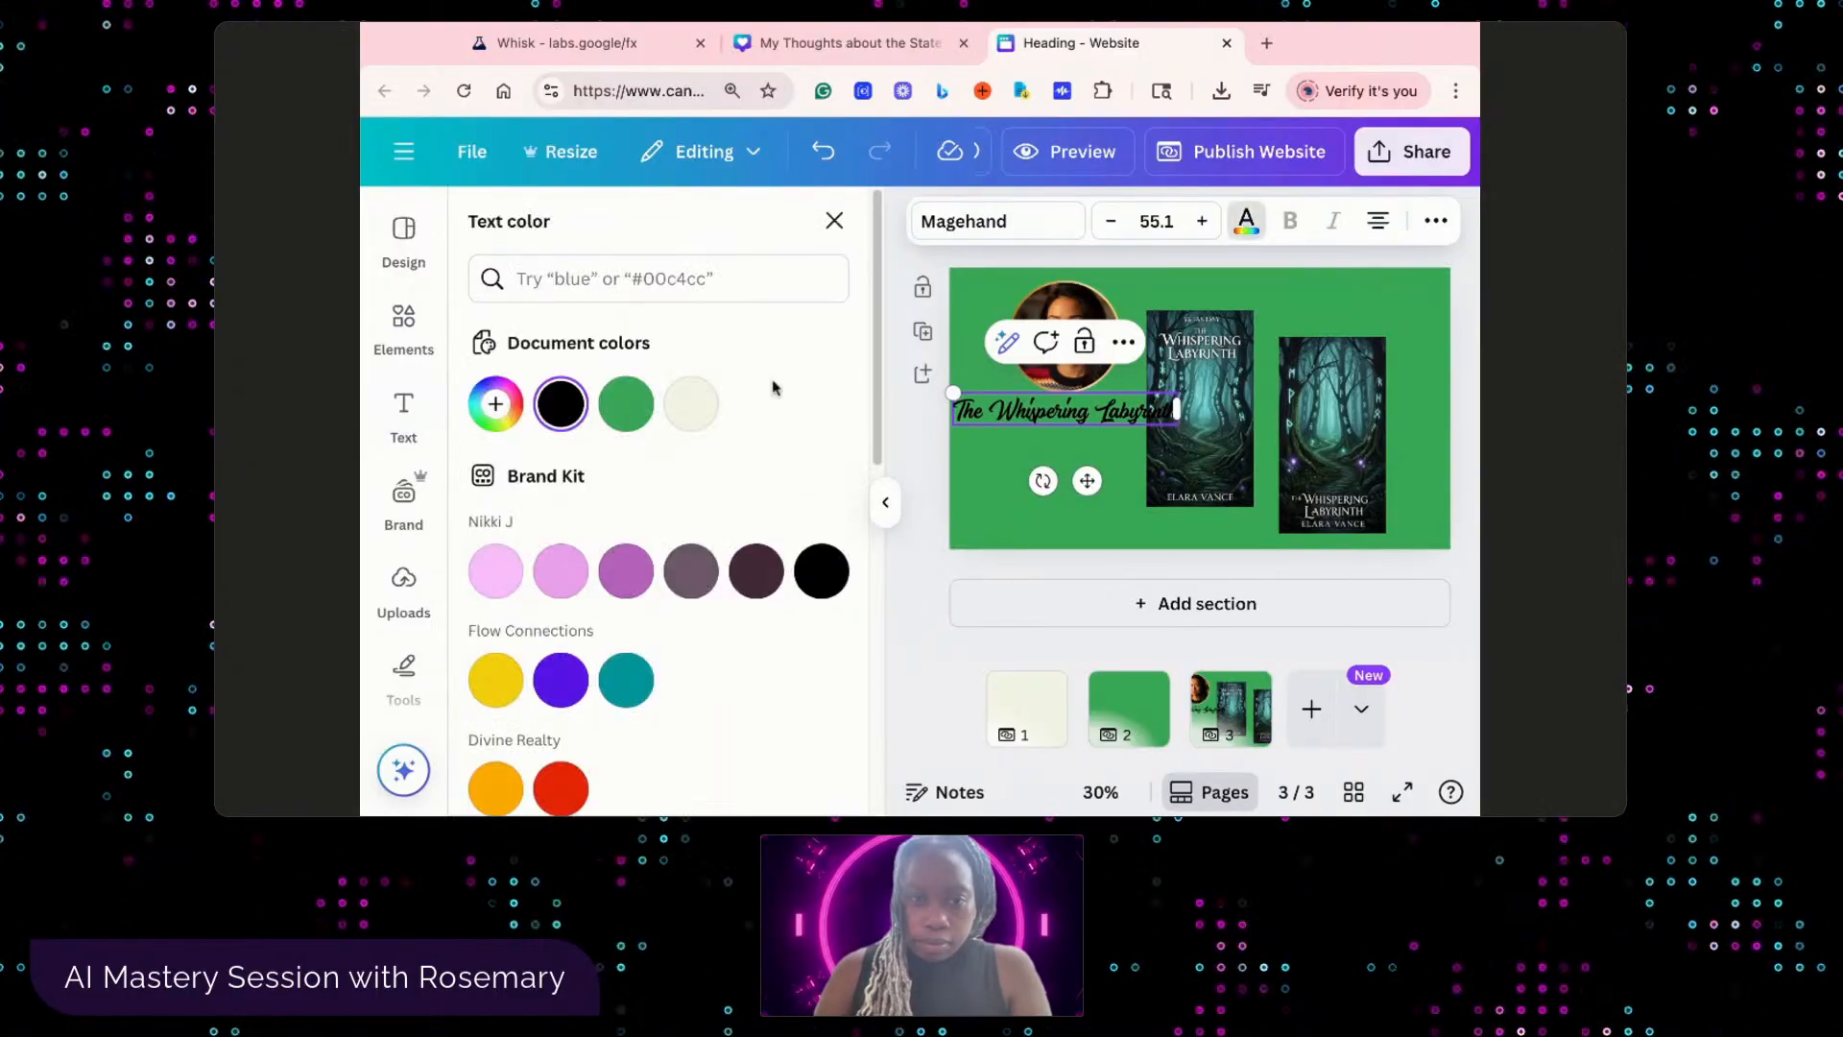
pyautogui.click(691, 404)
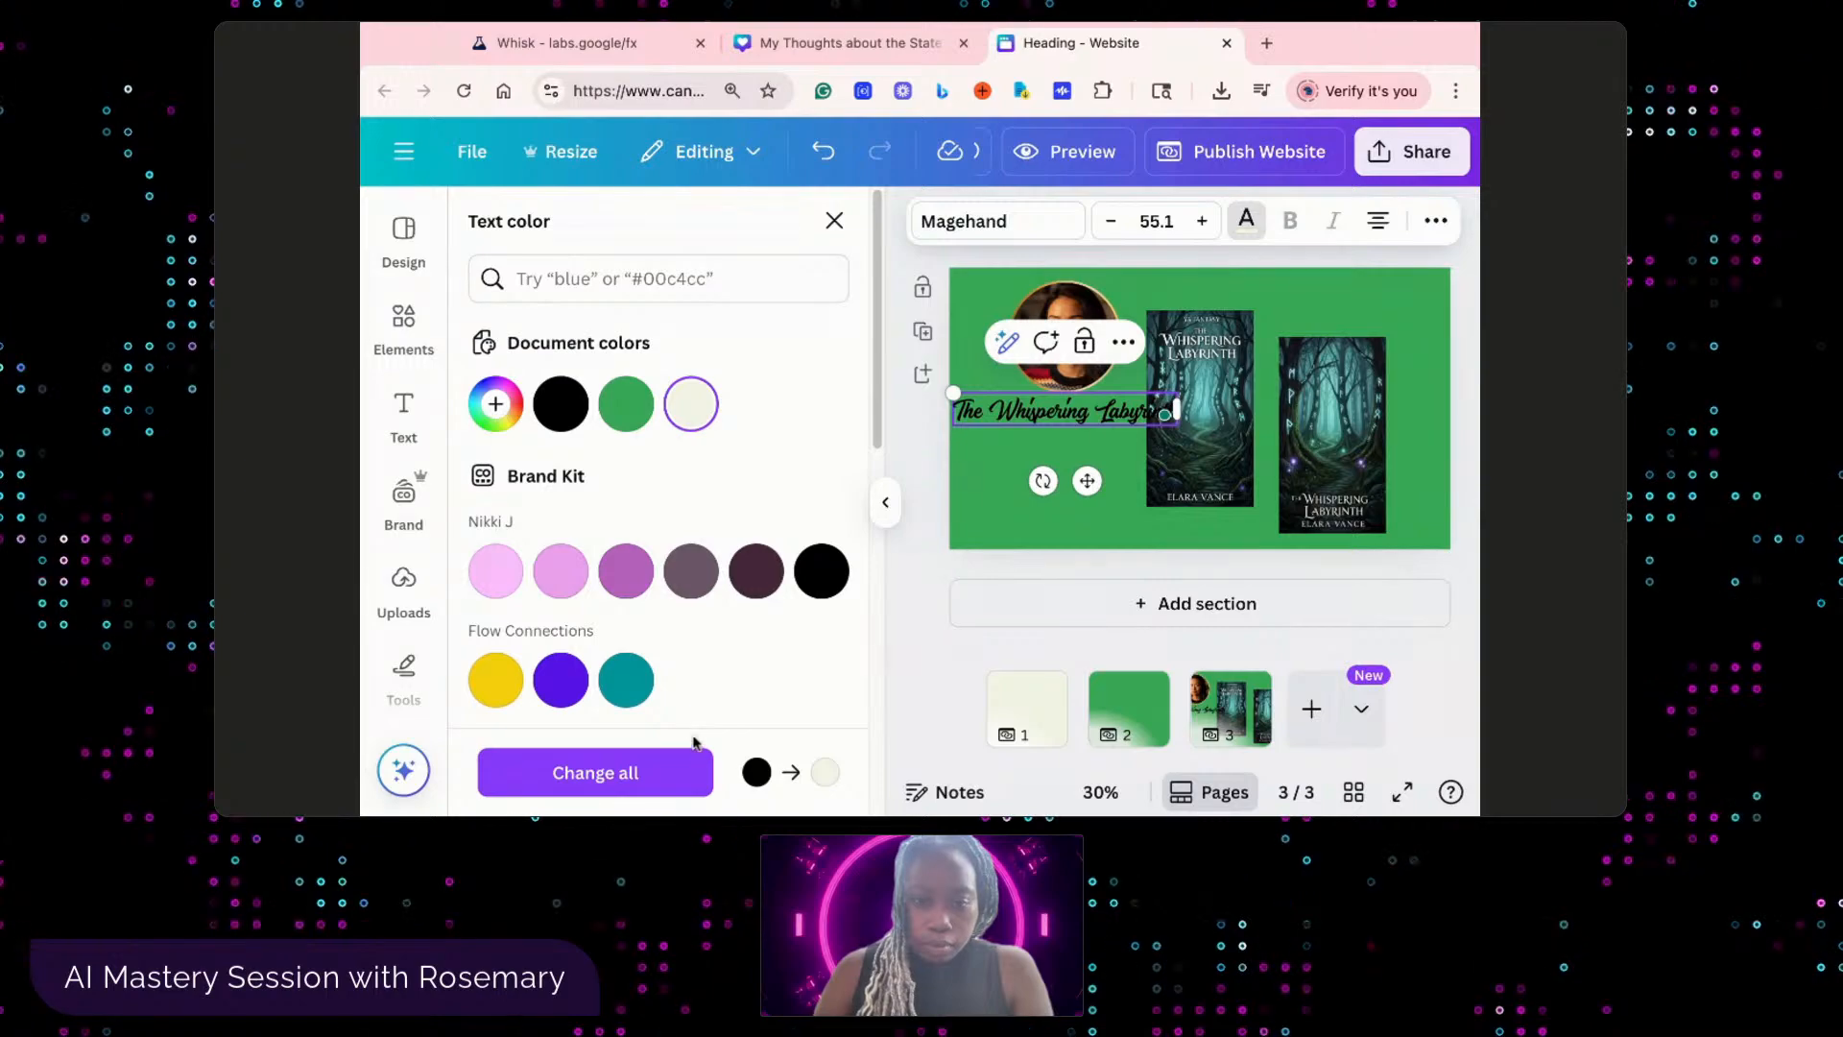
pyautogui.click(692, 768)
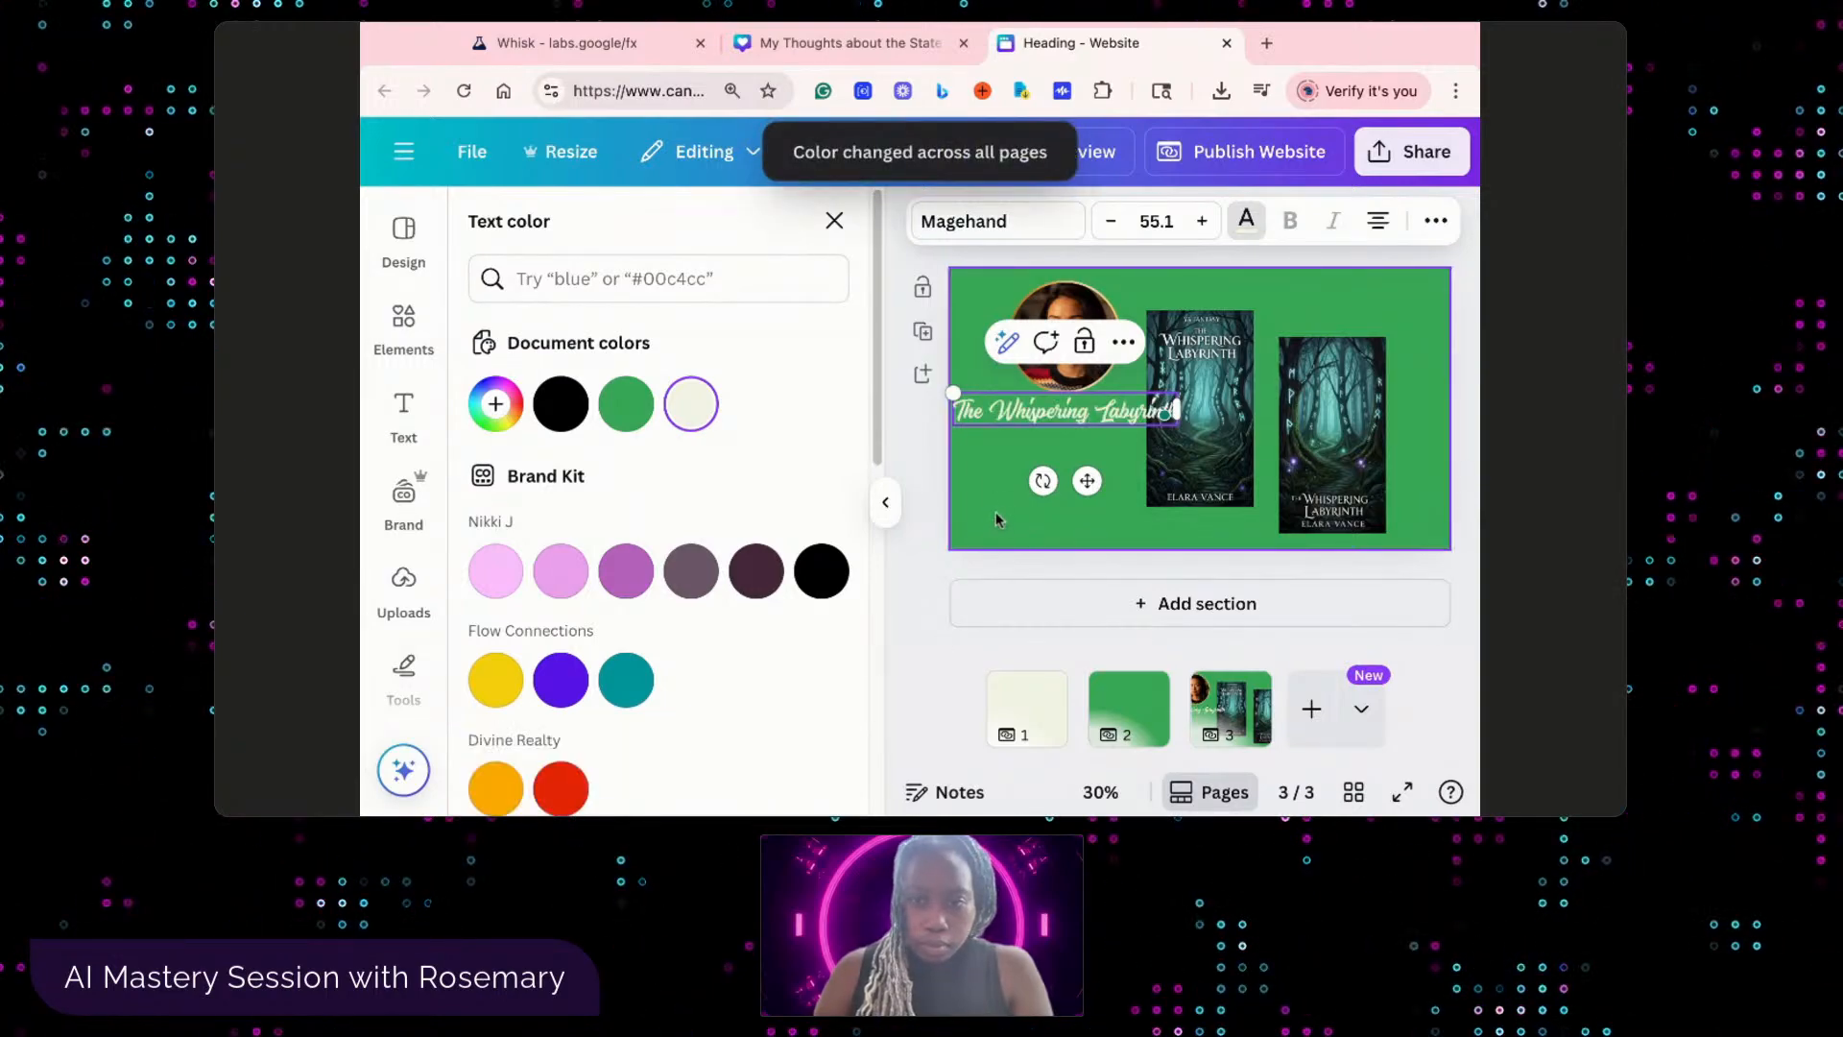
pyautogui.click(997, 515)
pyautogui.click(971, 413)
pyautogui.moveTo(953, 391)
pyautogui.mouseDown()
pyautogui.moveTo(1230, 372)
pyautogui.moveTo(1338, 314)
pyautogui.mouseUp()
pyautogui.click(1048, 498)
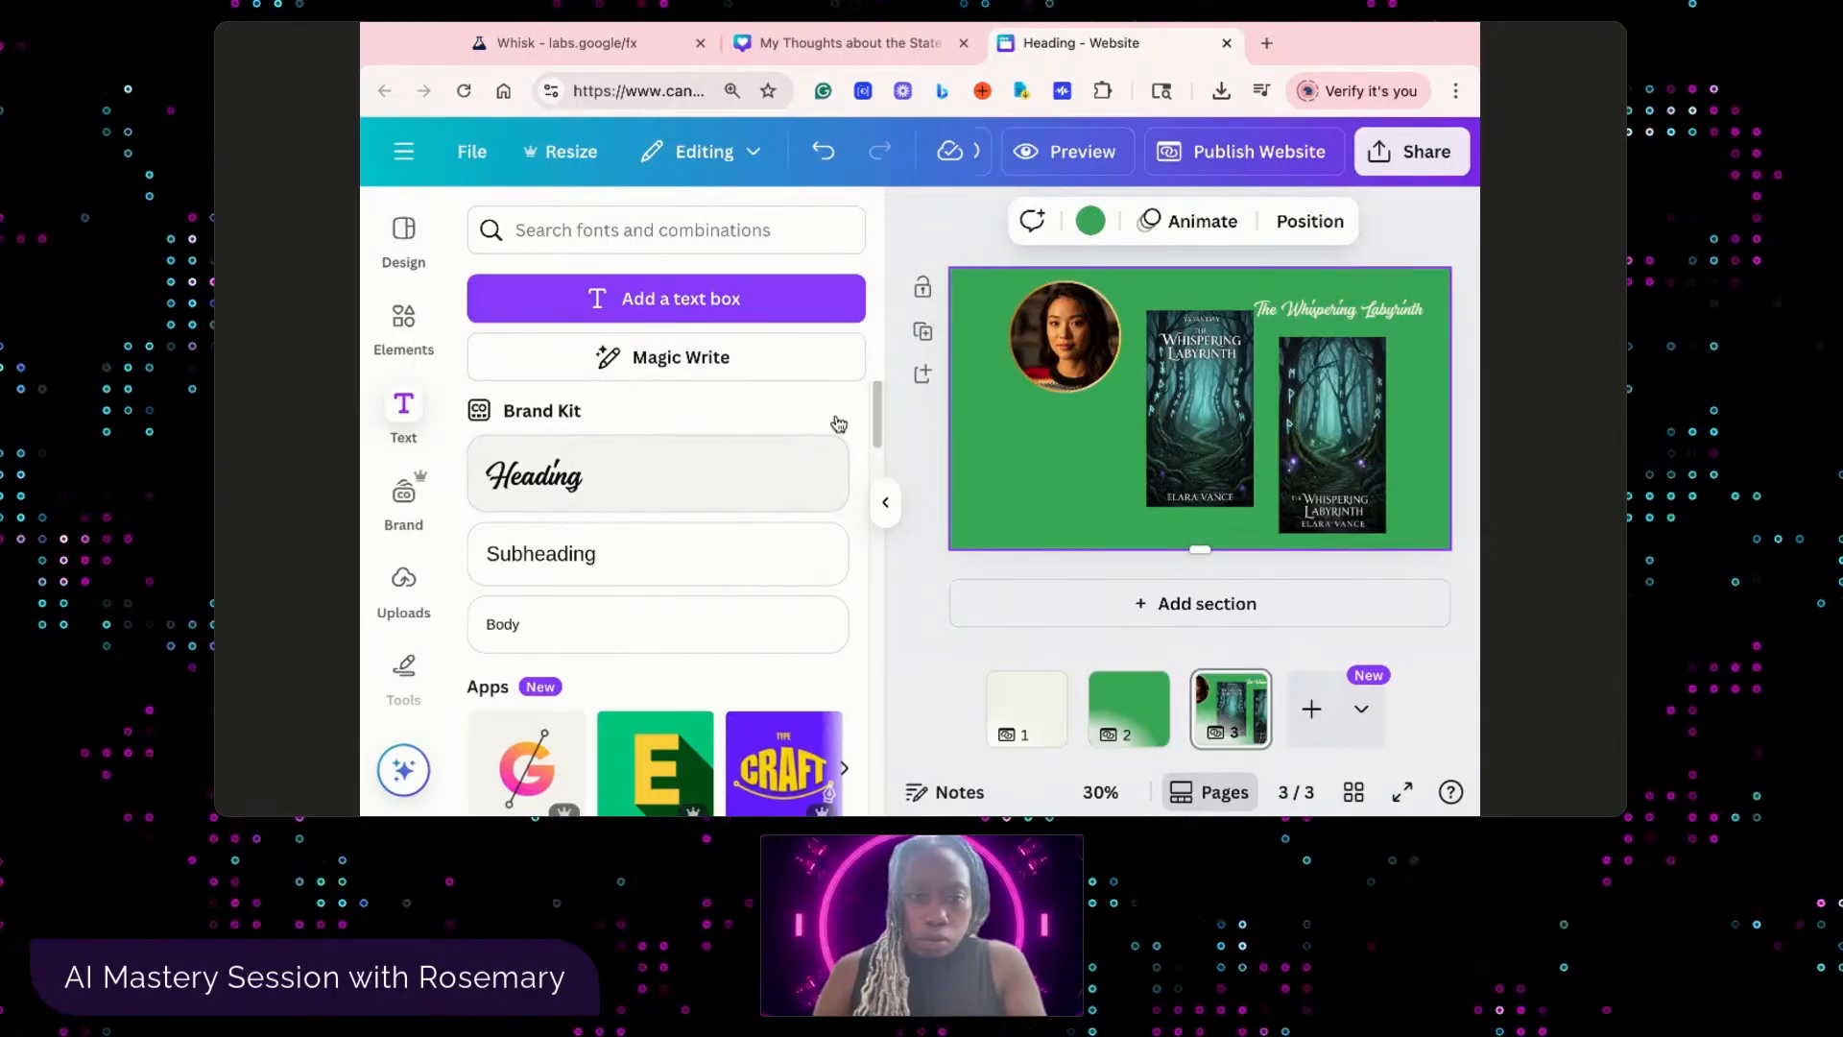
# - Add a heading reading 'Book Cover Design Client' at the lower left of the page
pyautogui.click(651, 485)
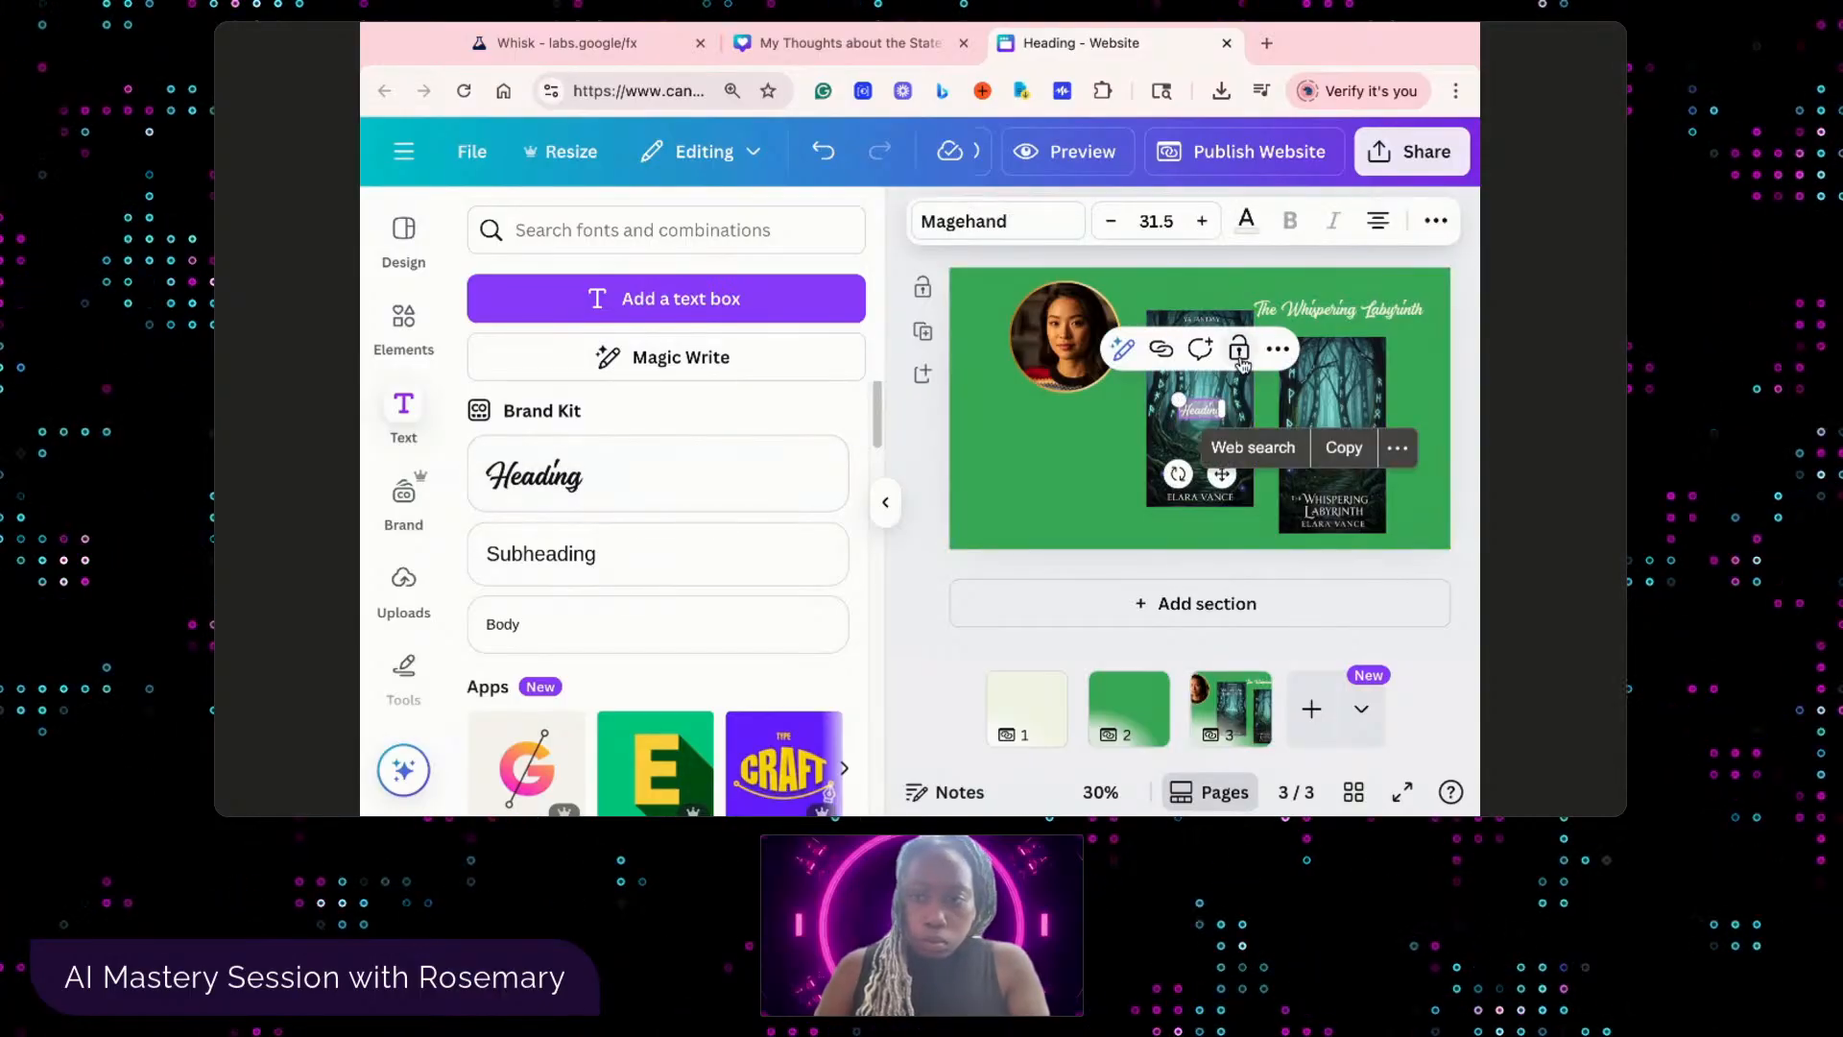
pyautogui.write('Book')
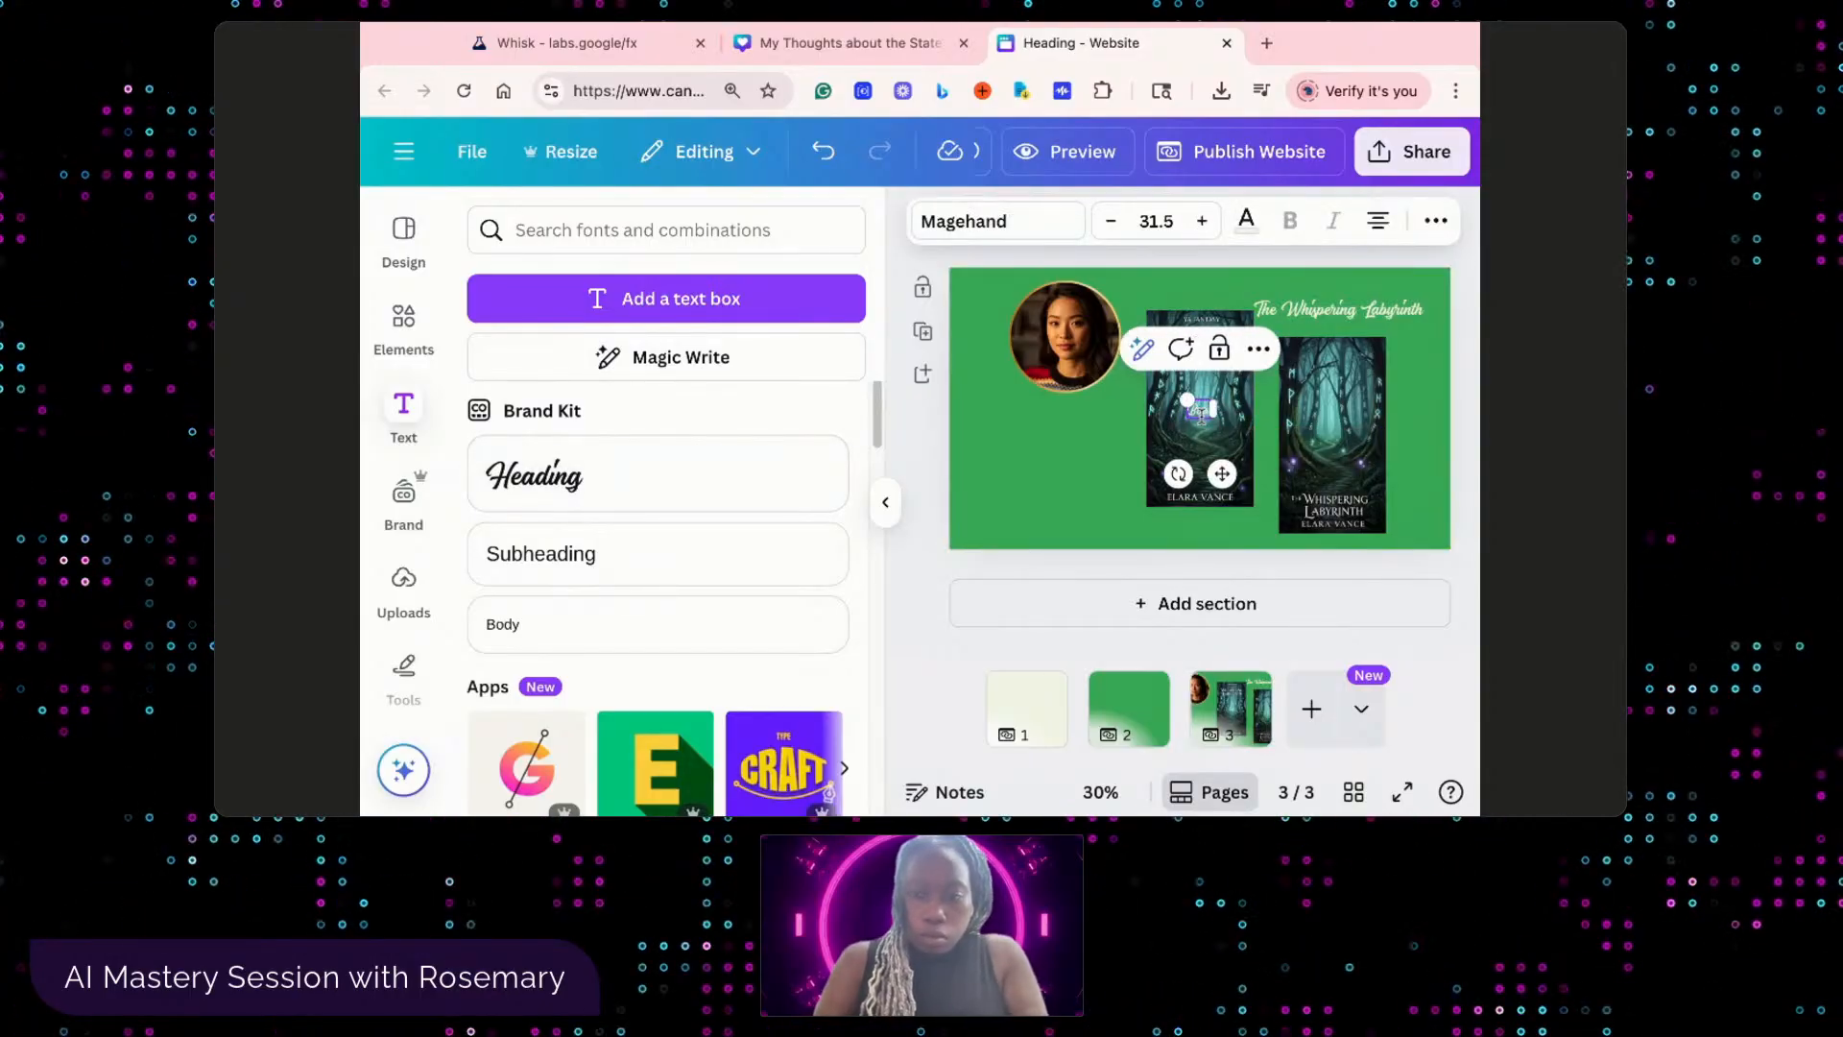
pyautogui.write(' Co')
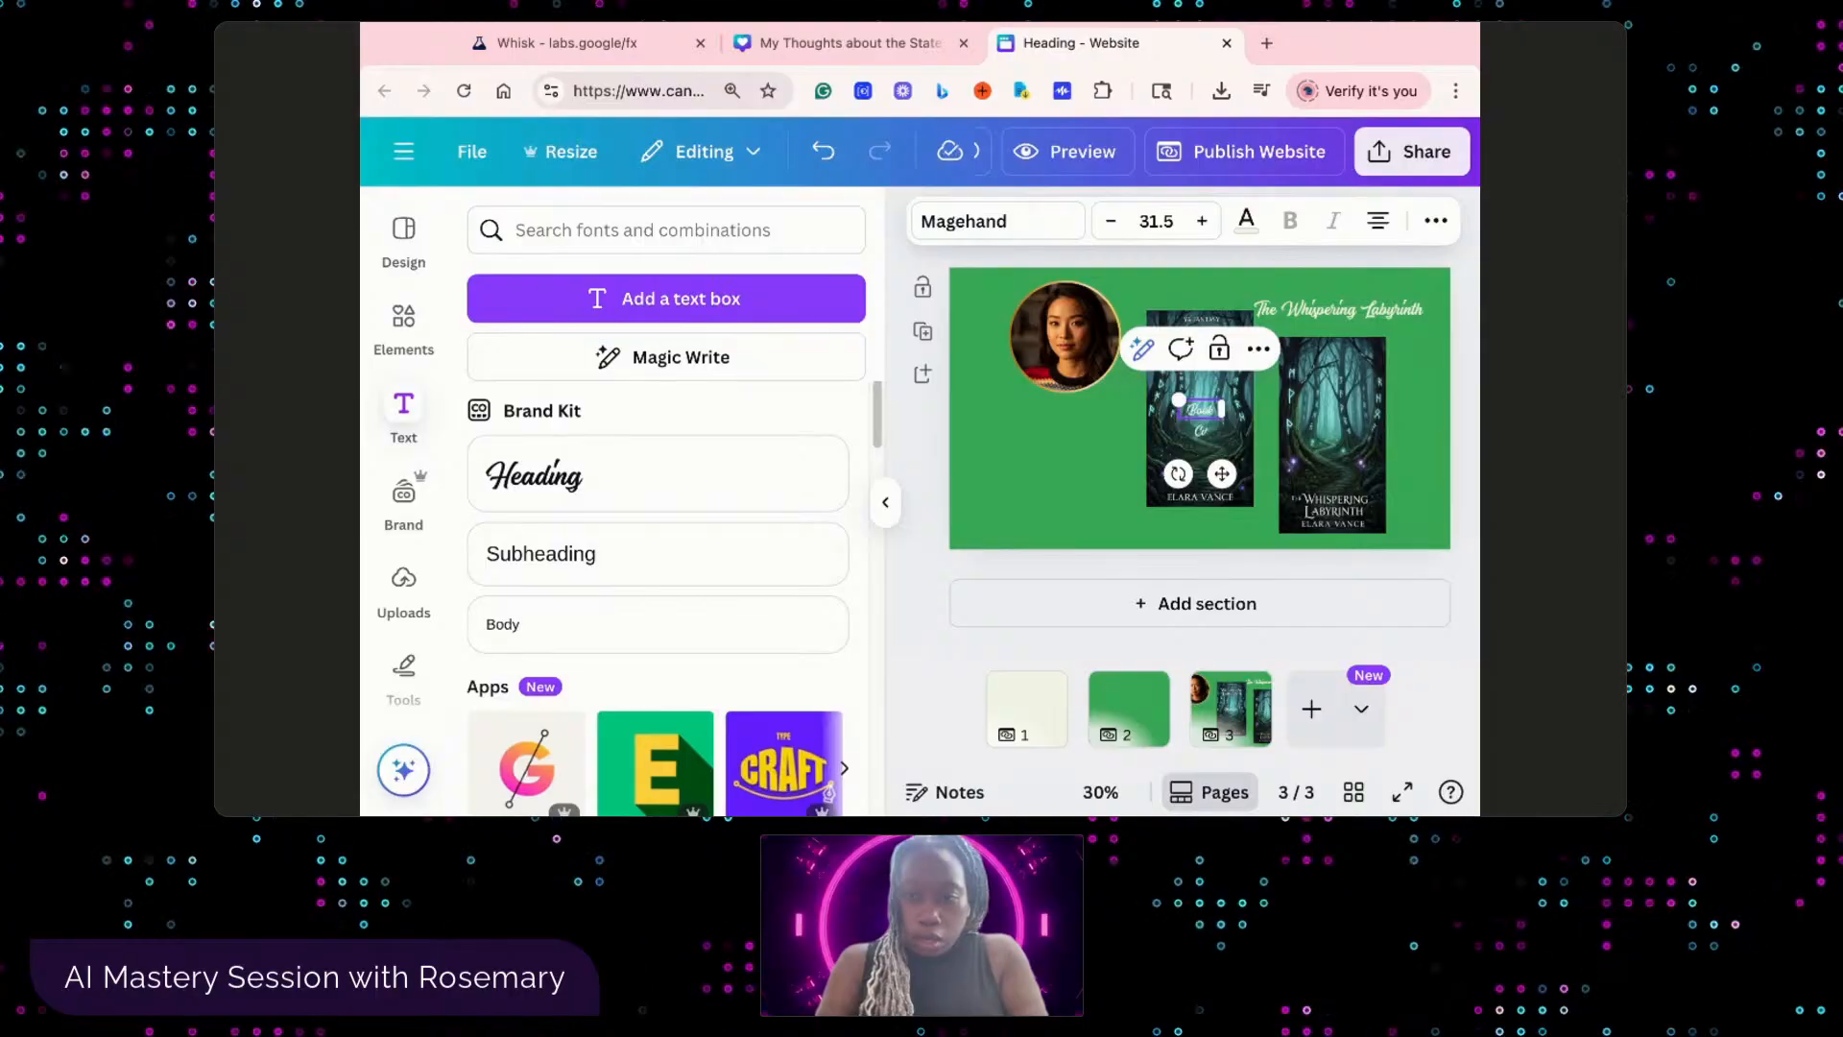
pyautogui.write('ver Design Clien')
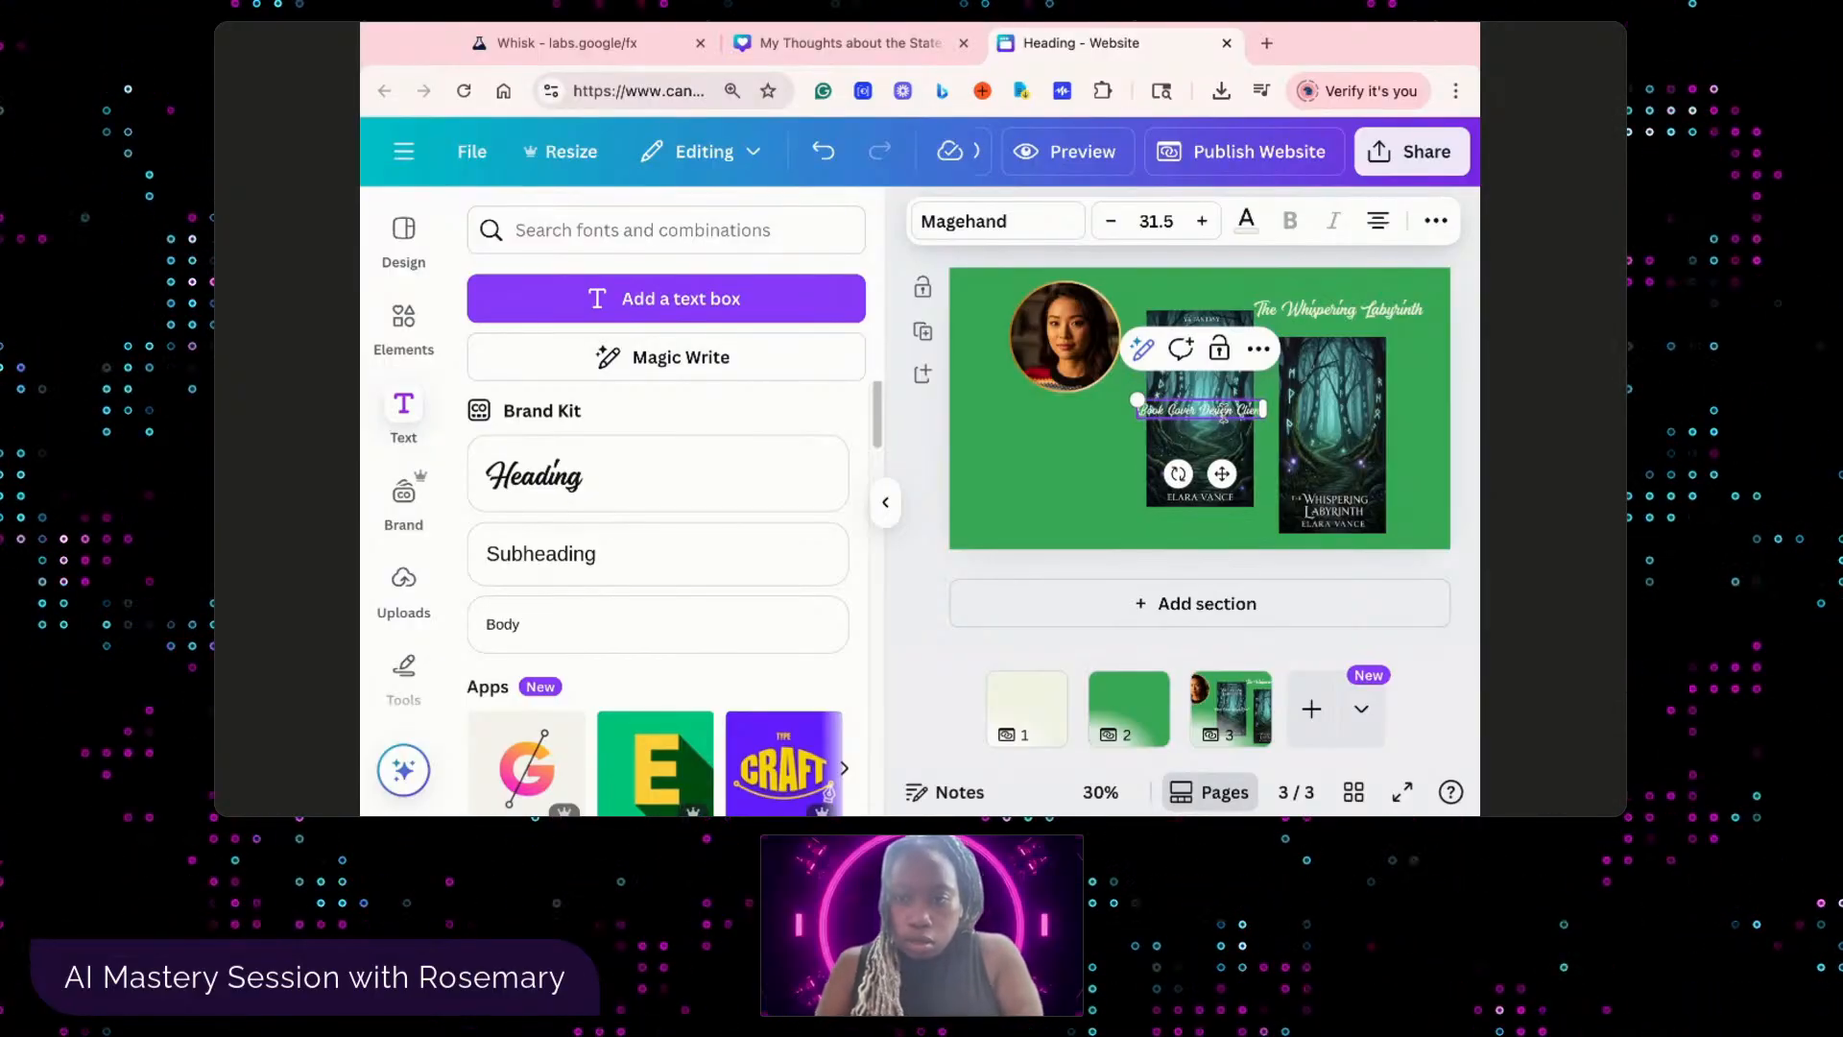
pyautogui.moveTo(1224, 478)
pyautogui.mouseDown()
pyautogui.moveTo(1106, 542)
pyautogui.moveTo(1210, 478)
pyautogui.moveTo(1207, 502)
pyautogui.mouseUp()
pyautogui.moveTo(1065, 498); pyautogui.dragTo(1065, 498)
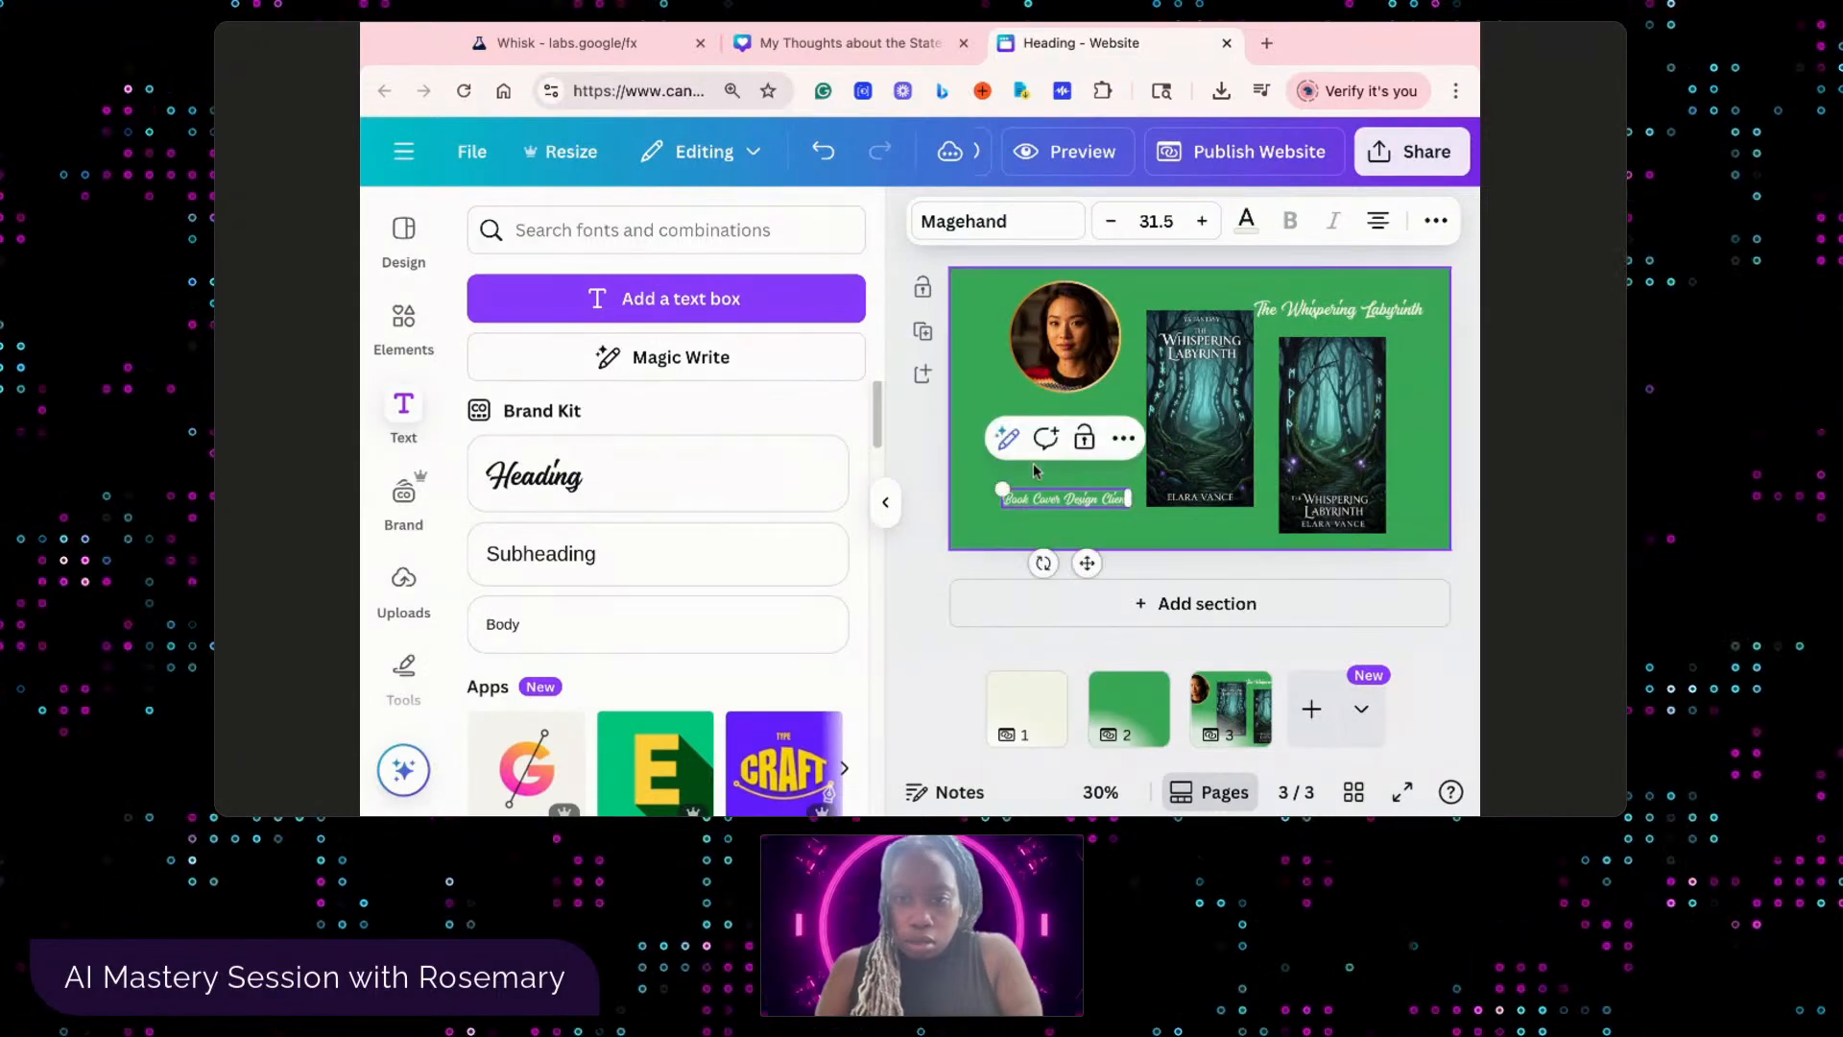
# - Add a small 'Client Brief' subheading just above the Book Cover Design line
pyautogui.click(616, 563)
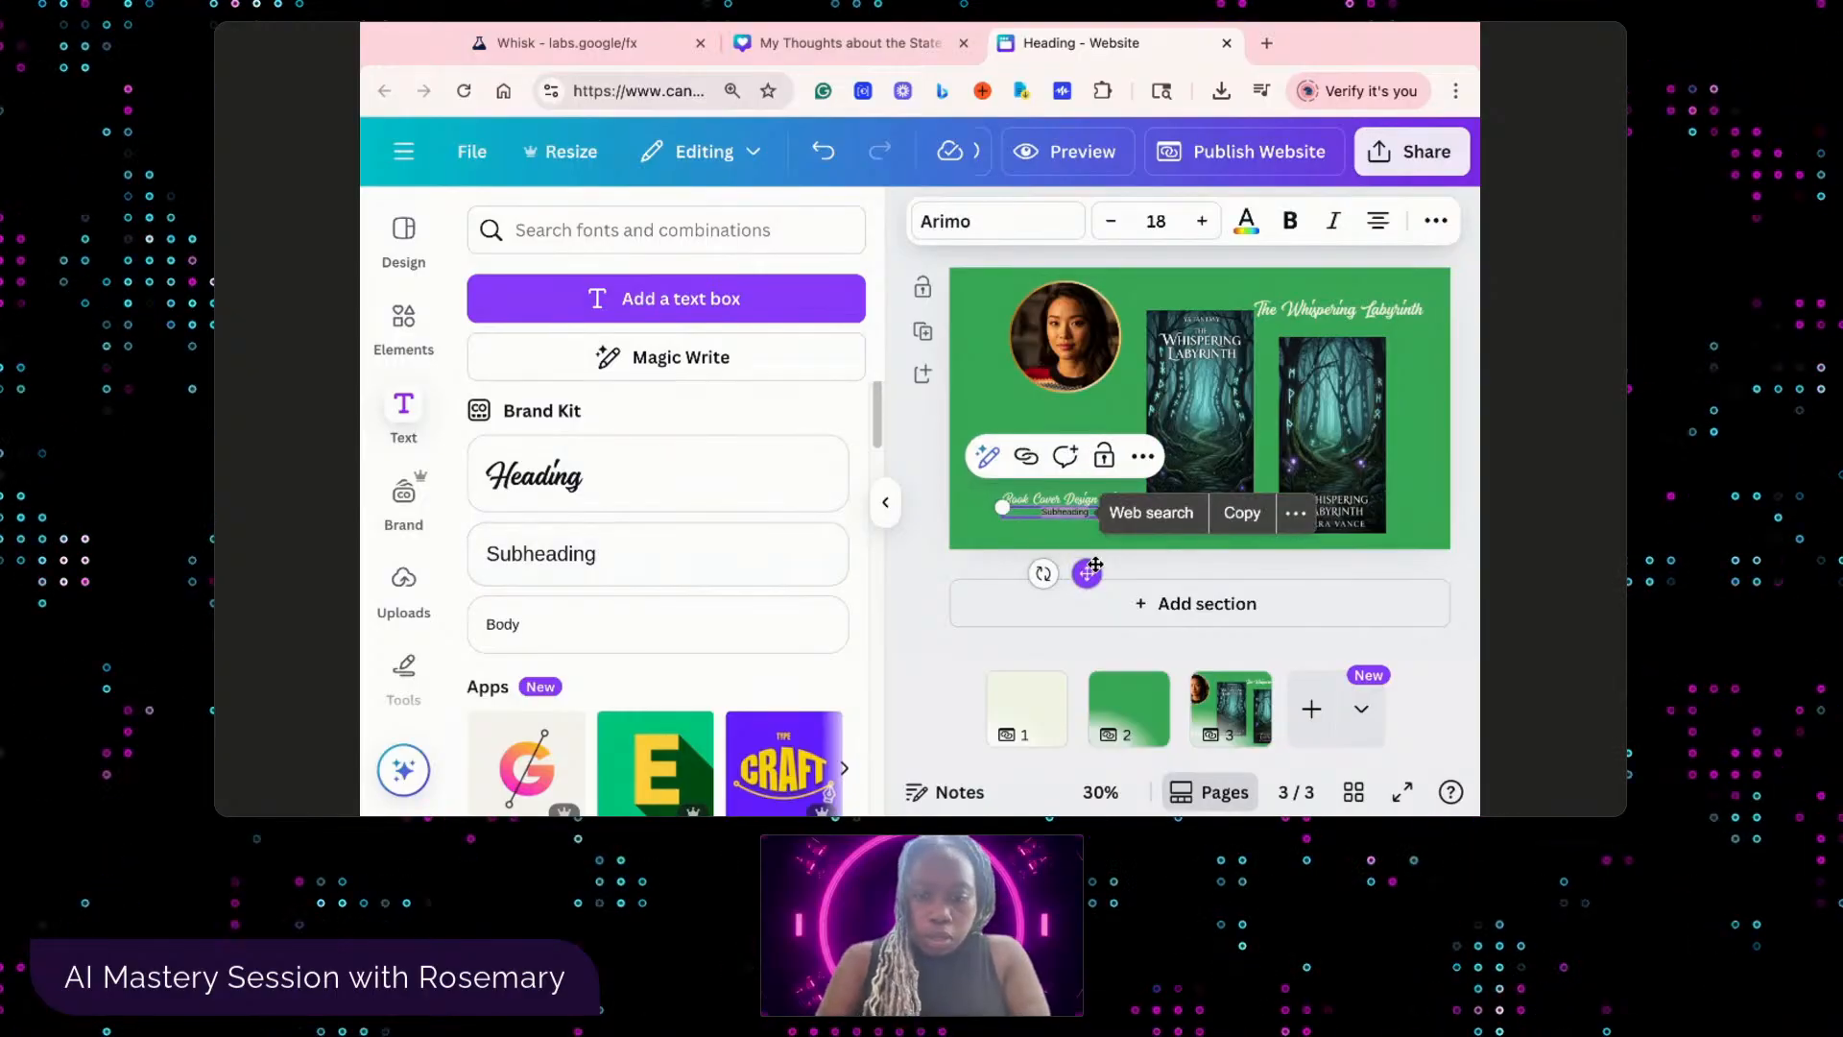
pyautogui.write('Bree')
pyautogui.press('BackSpace')
pyautogui.write('El')
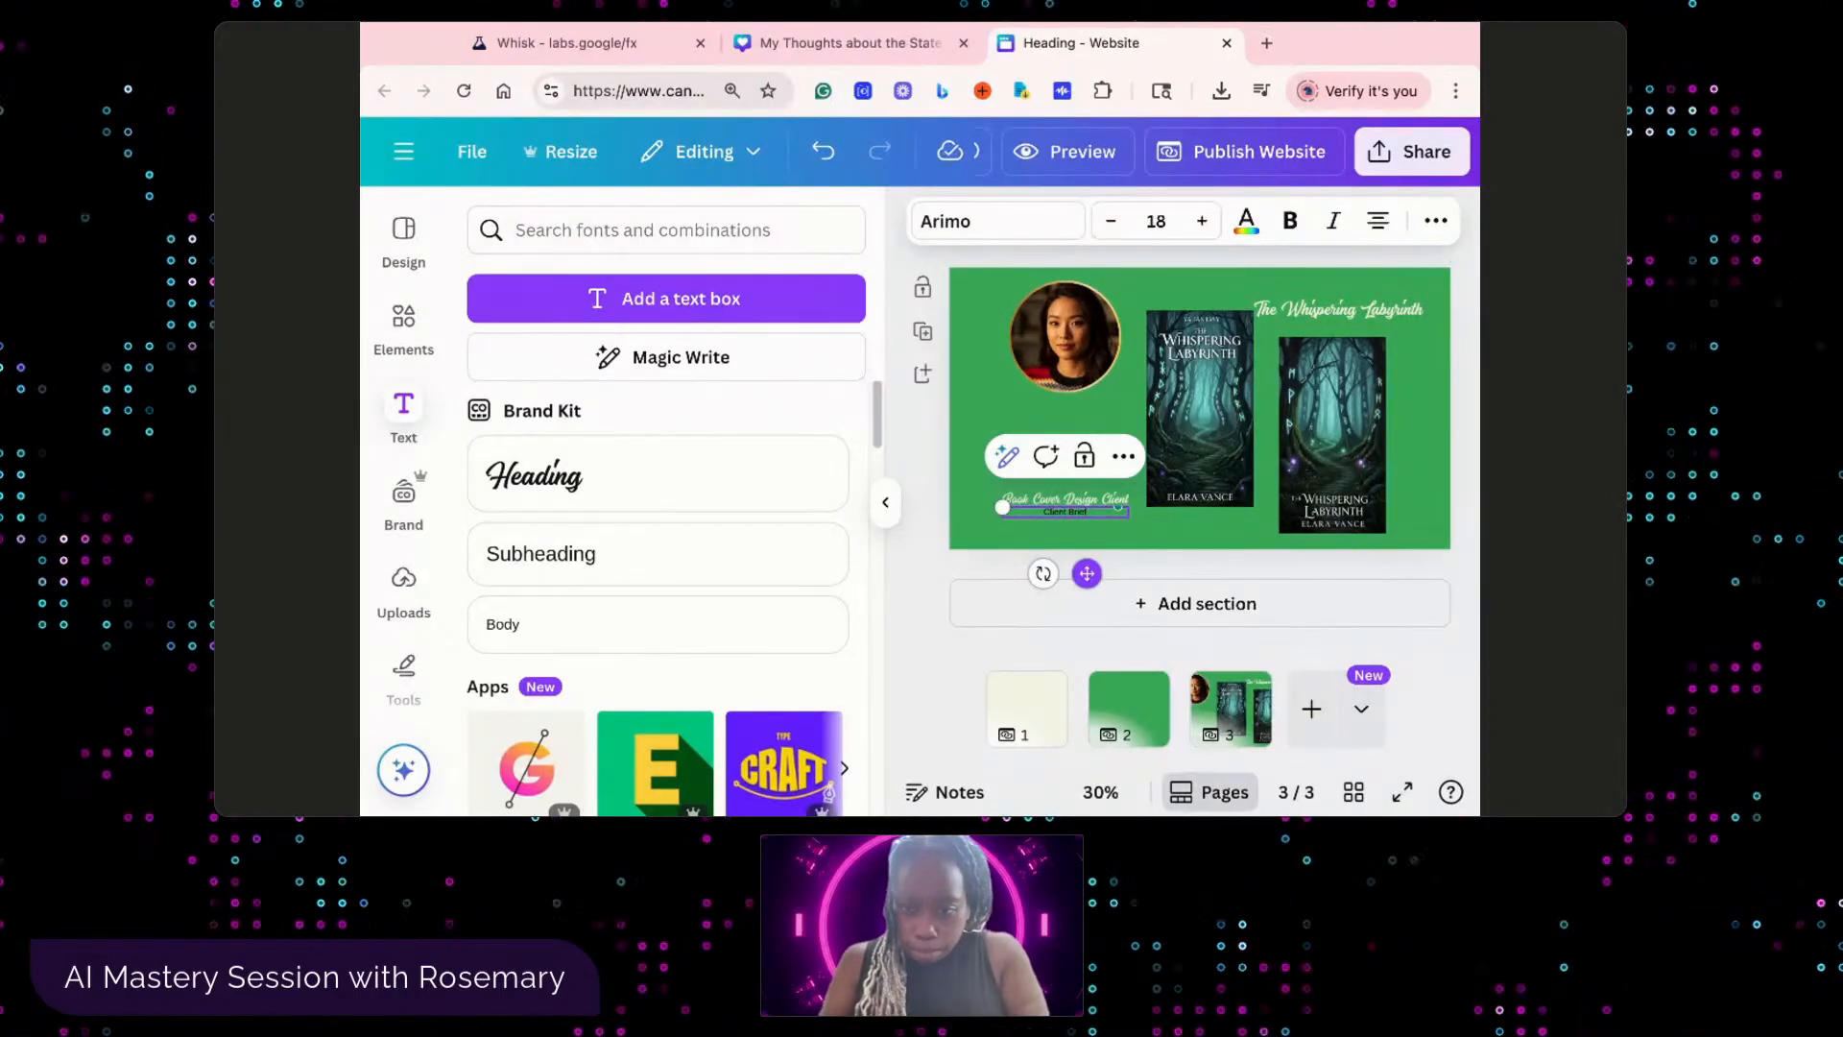
pyautogui.moveTo(1087, 573); pyautogui.dragTo(1096, 563)
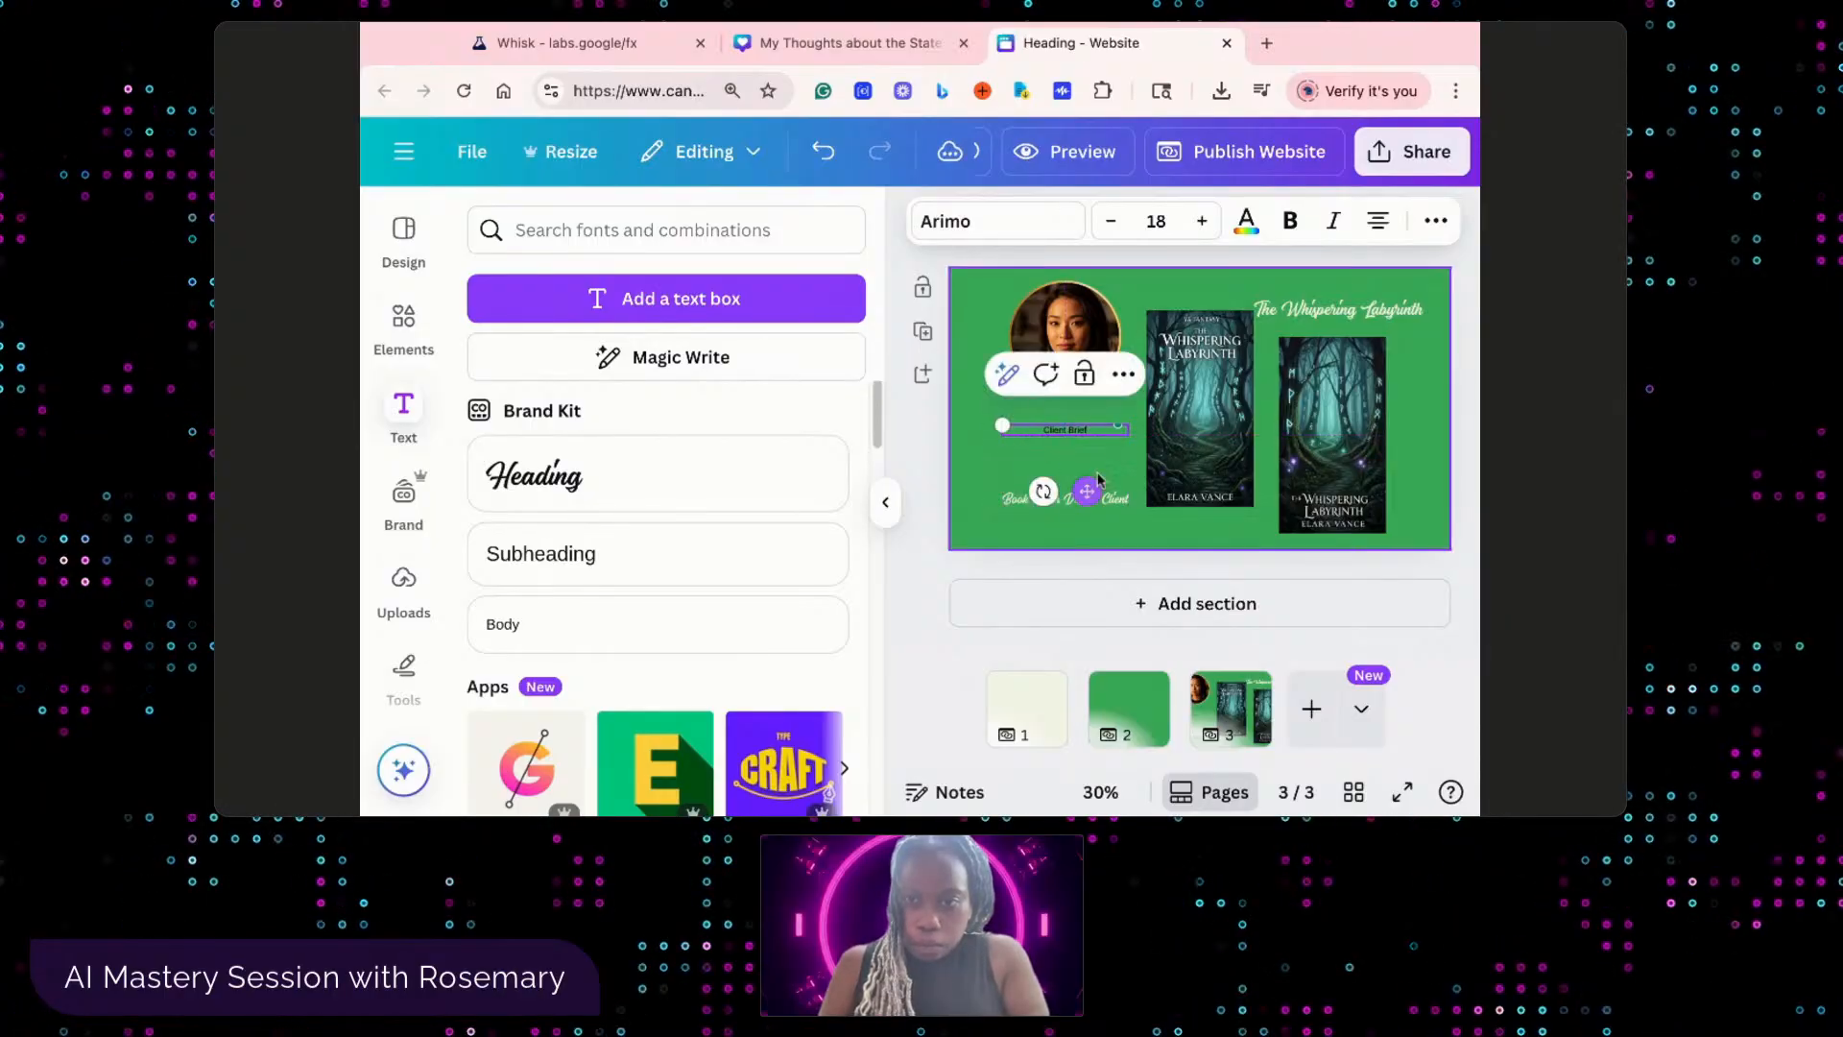
# - Make 'Client Brief' bold, off-white and Times New Roman
pyautogui.click(1289, 222)
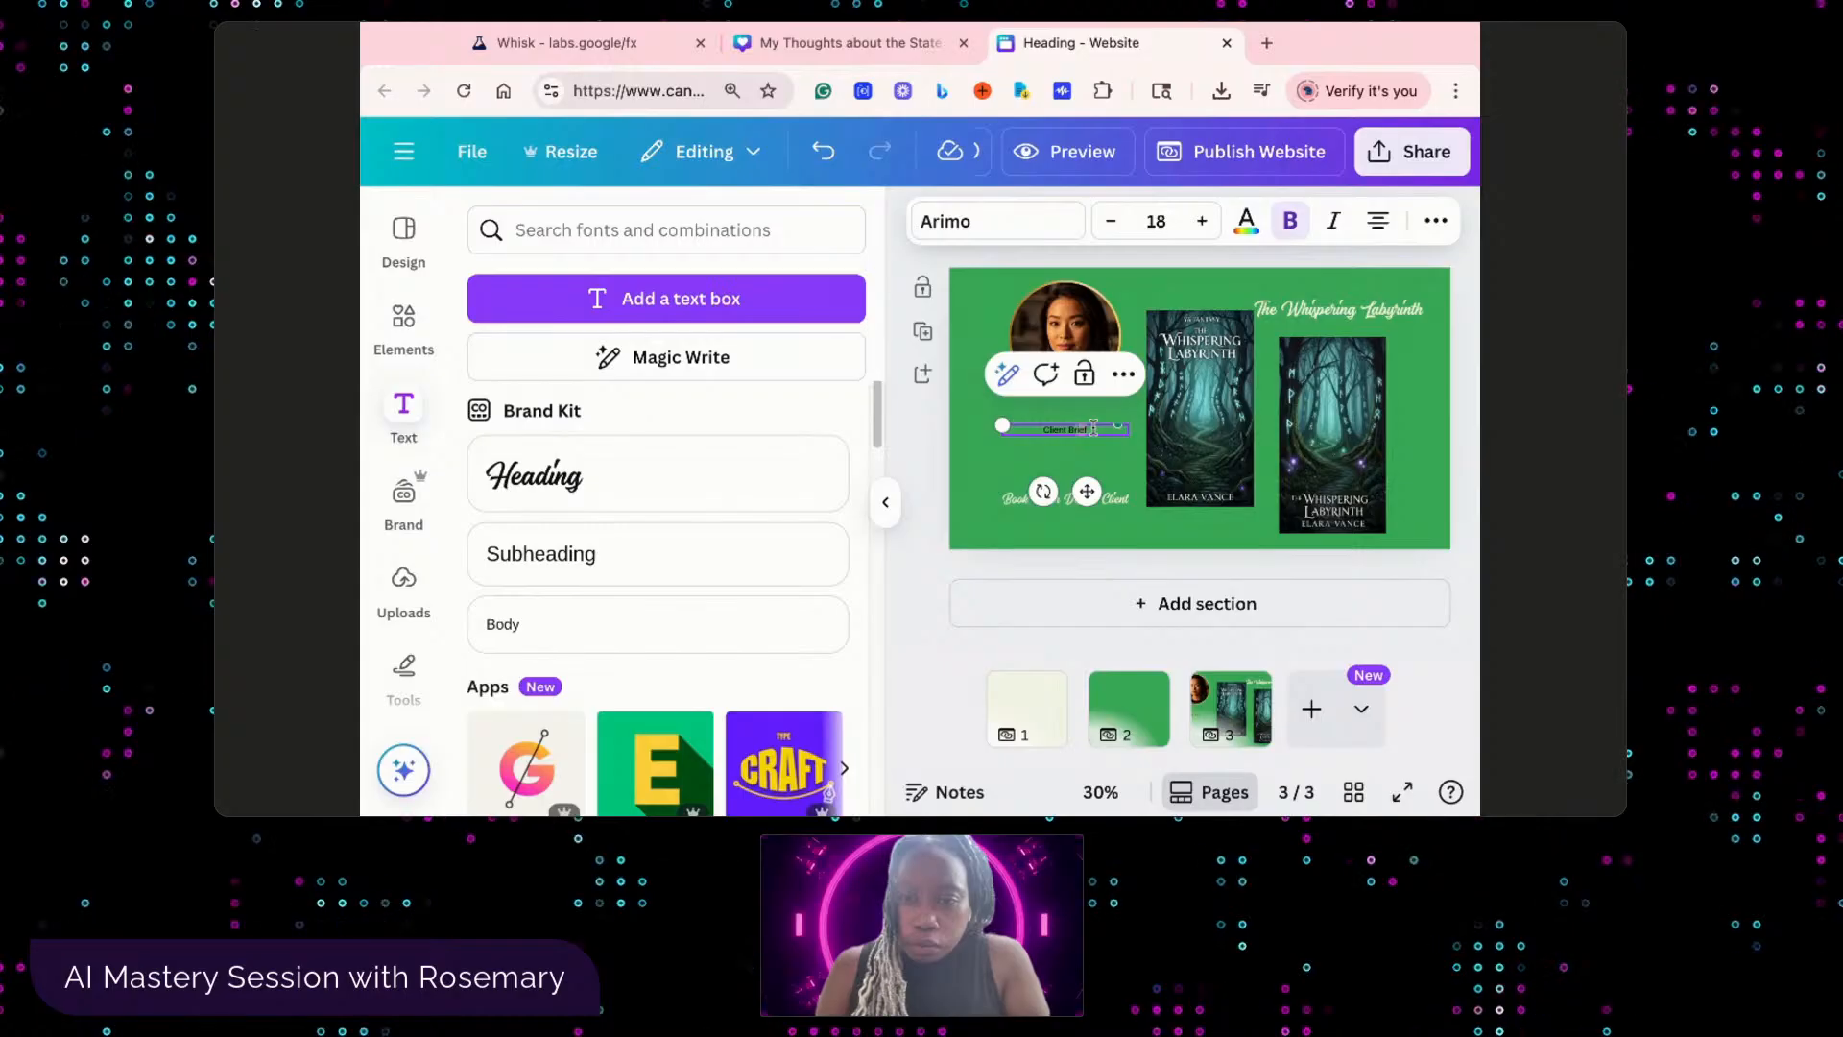
pyautogui.doubleClick(1047, 428)
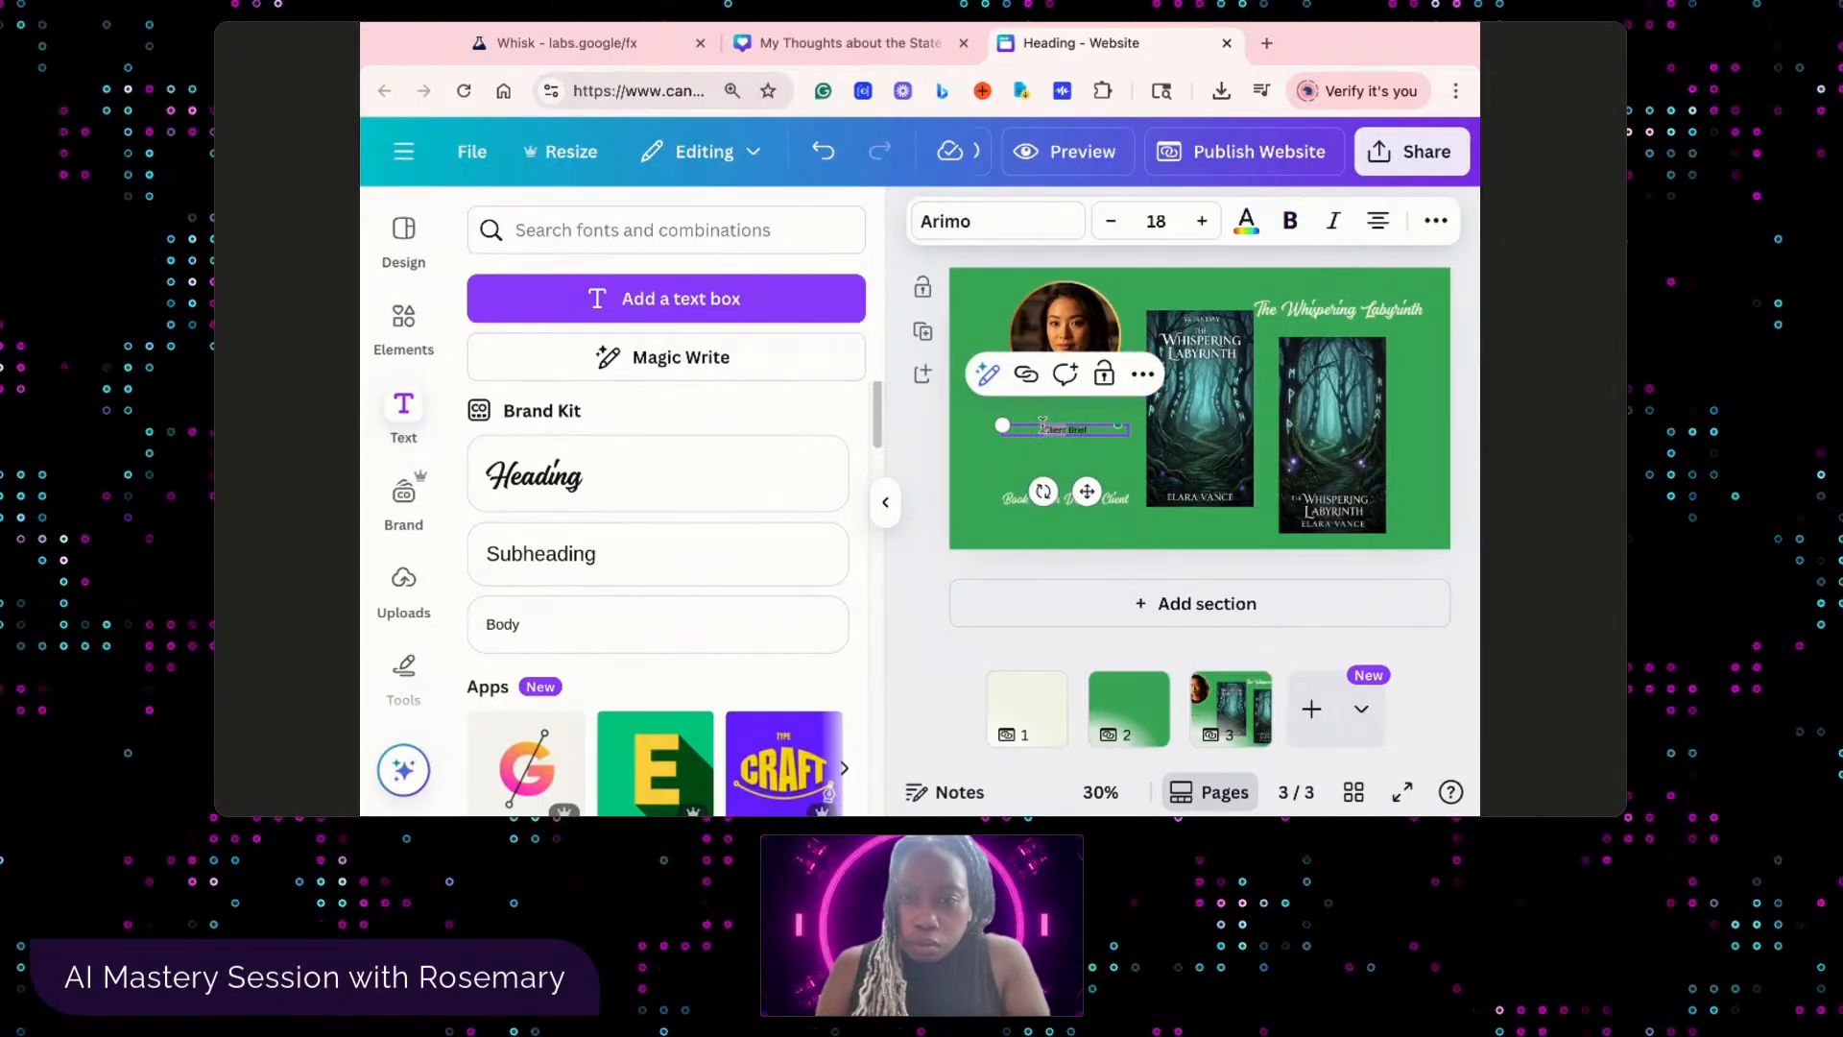
pyautogui.click(1255, 235)
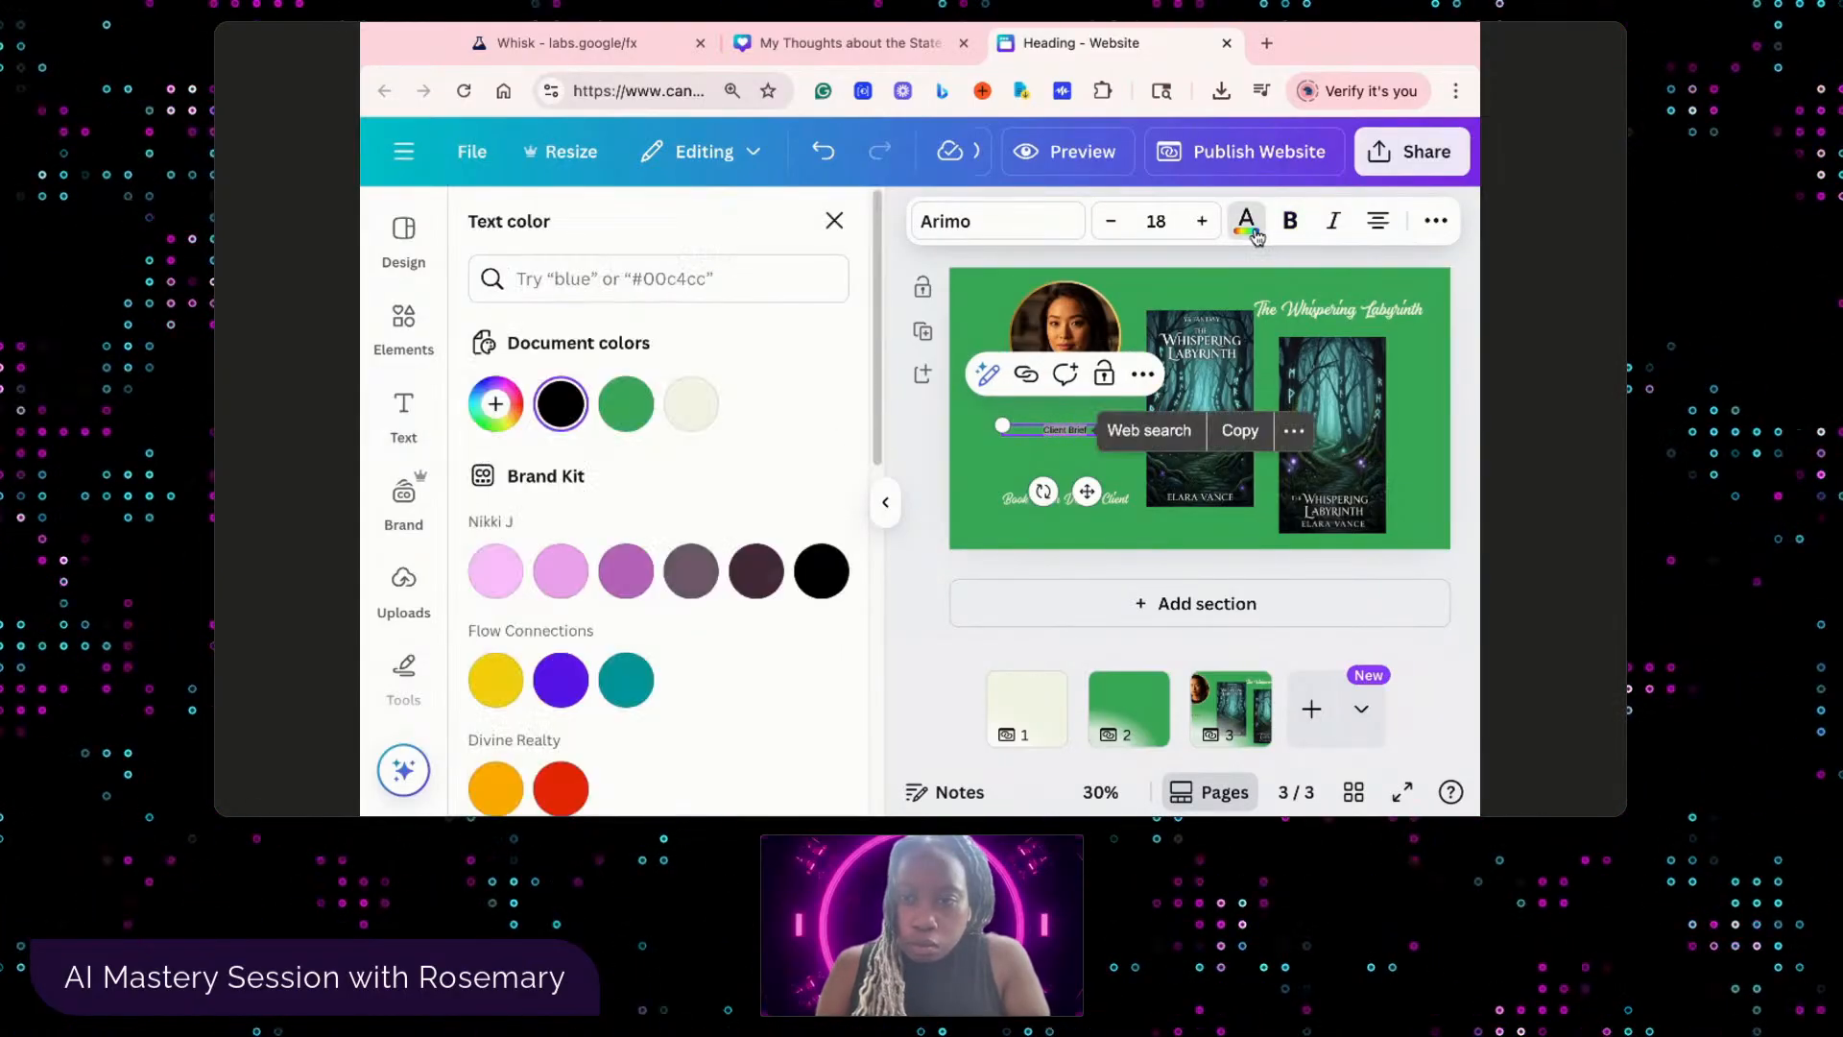
pyautogui.click(691, 403)
pyautogui.click(1289, 222)
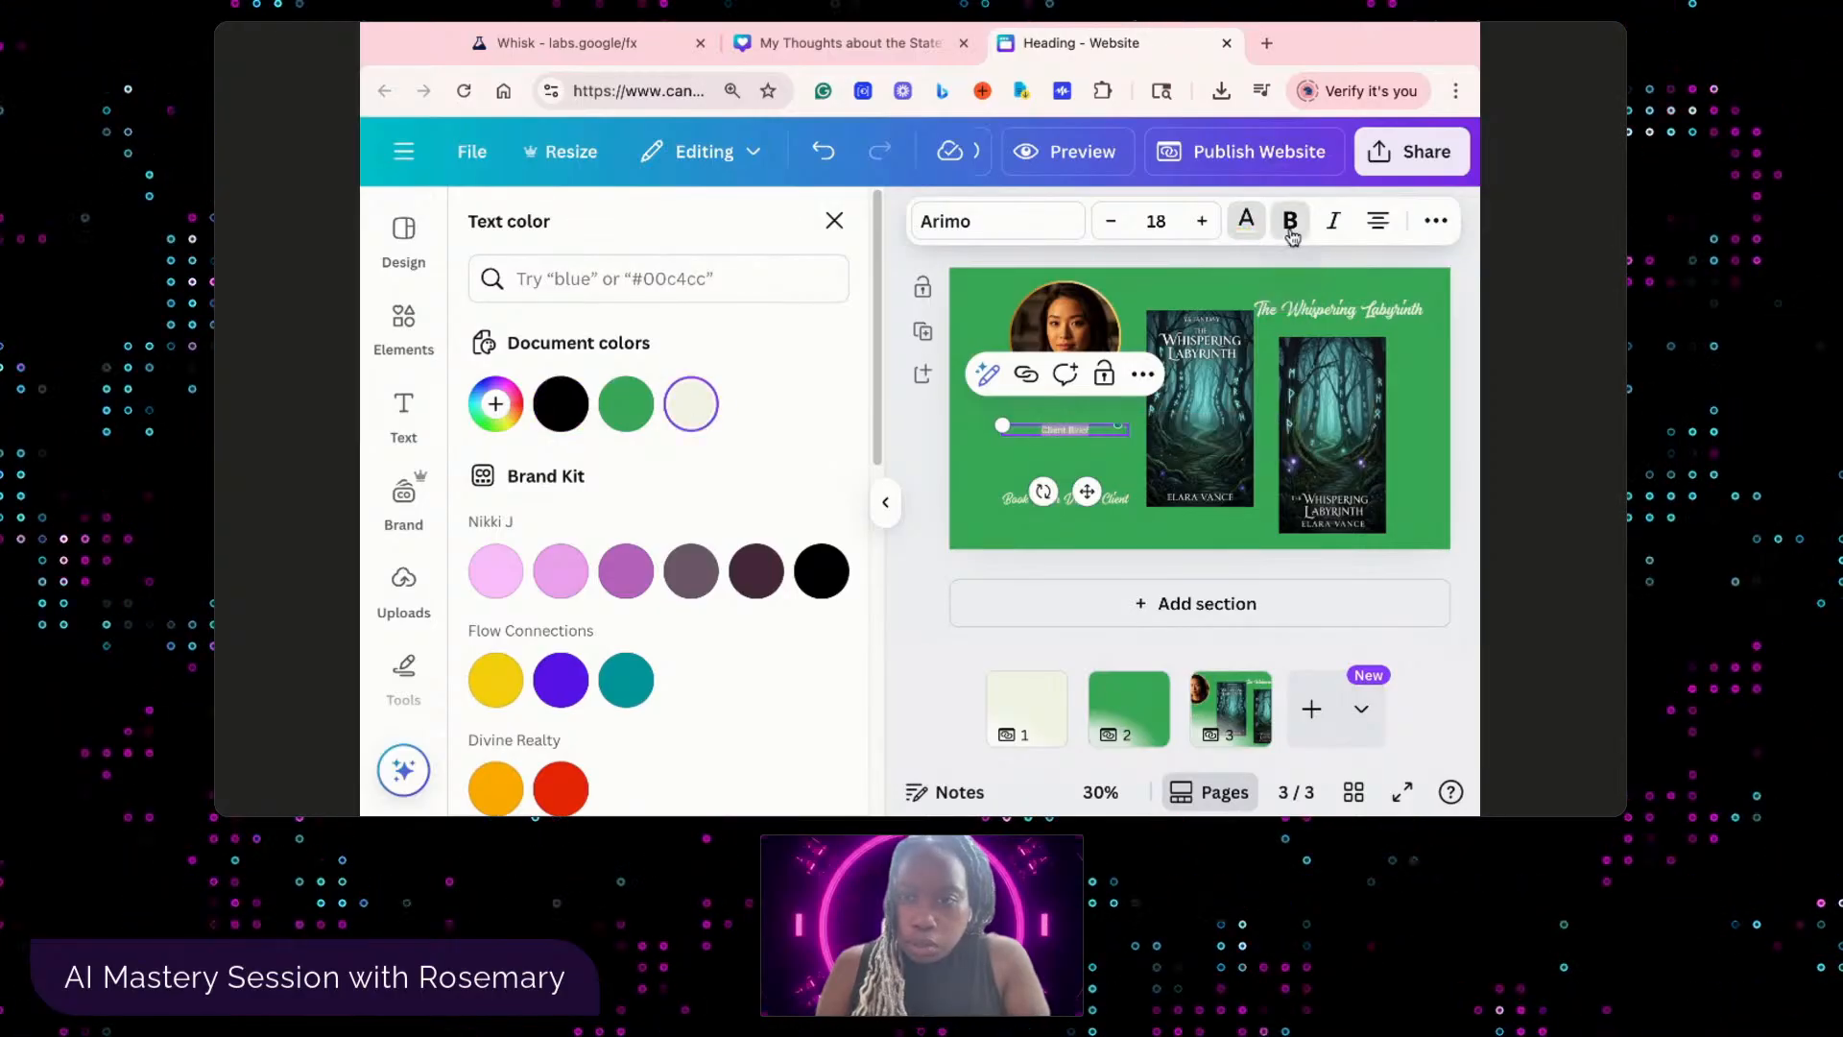
pyautogui.click(1003, 225)
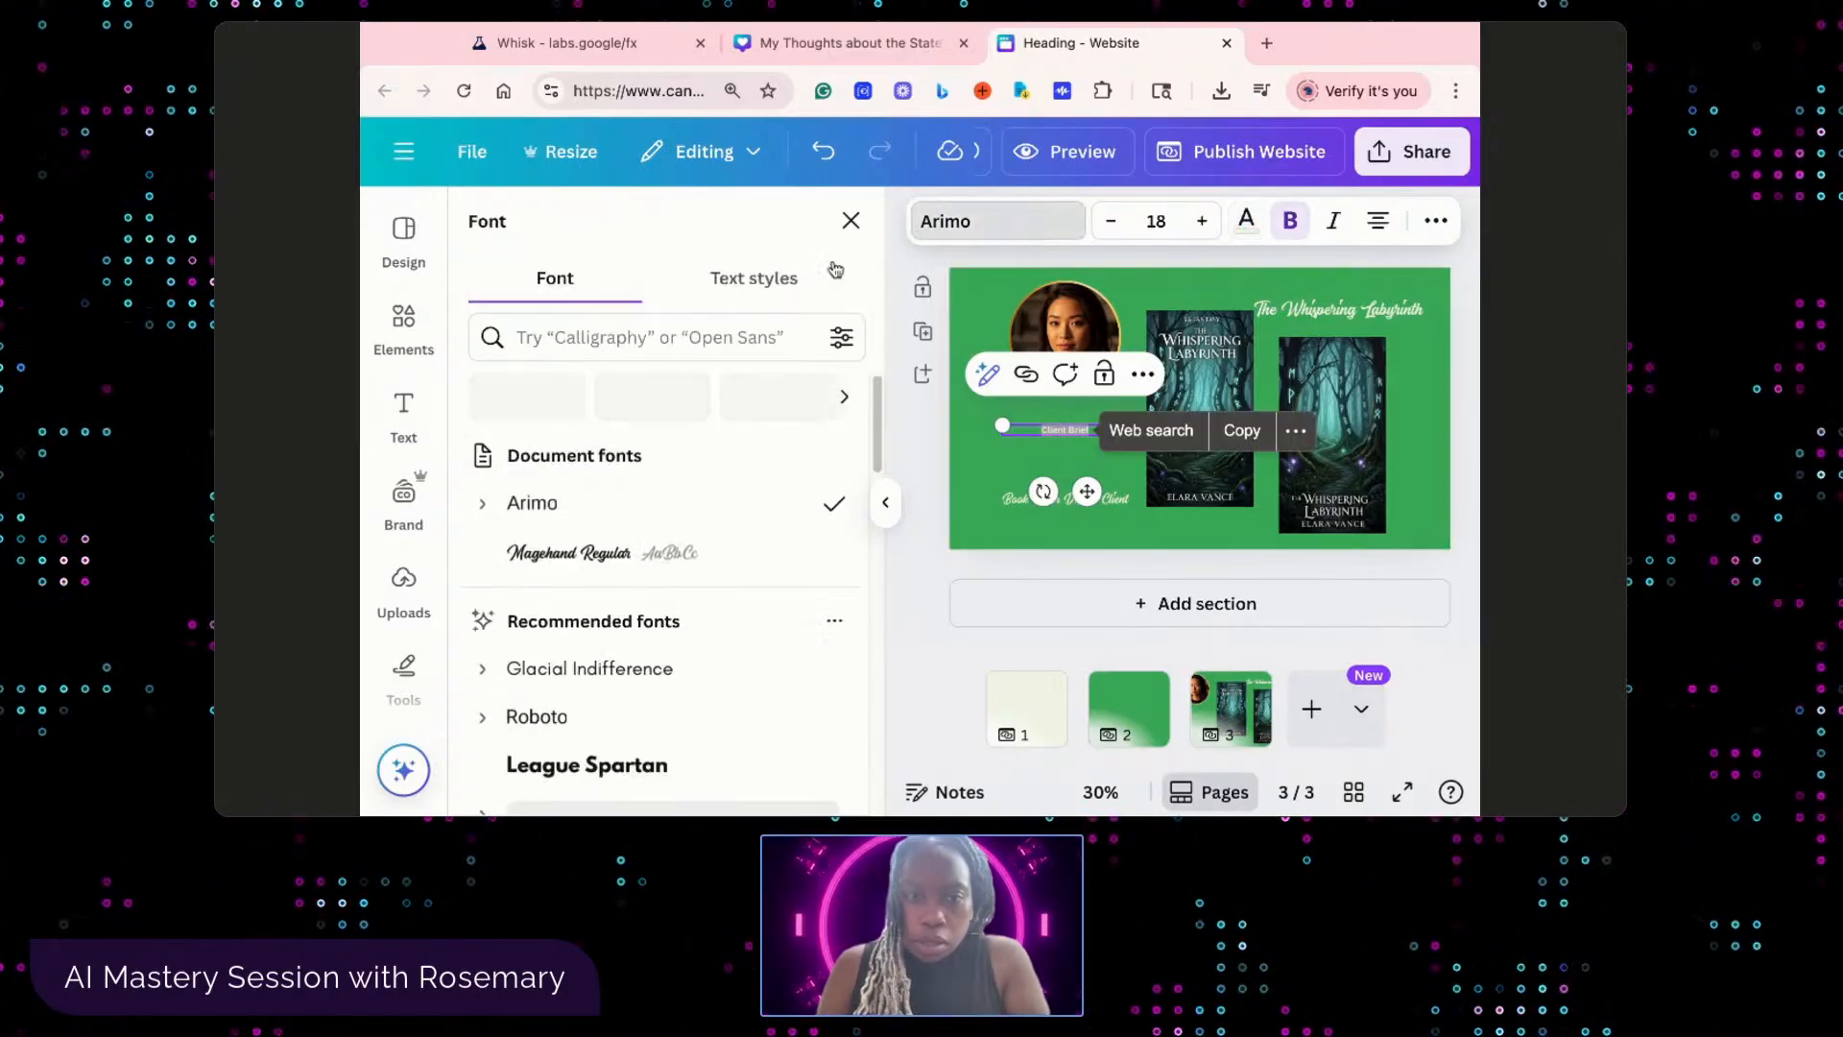
pyautogui.click(698, 332)
pyautogui.write('times')
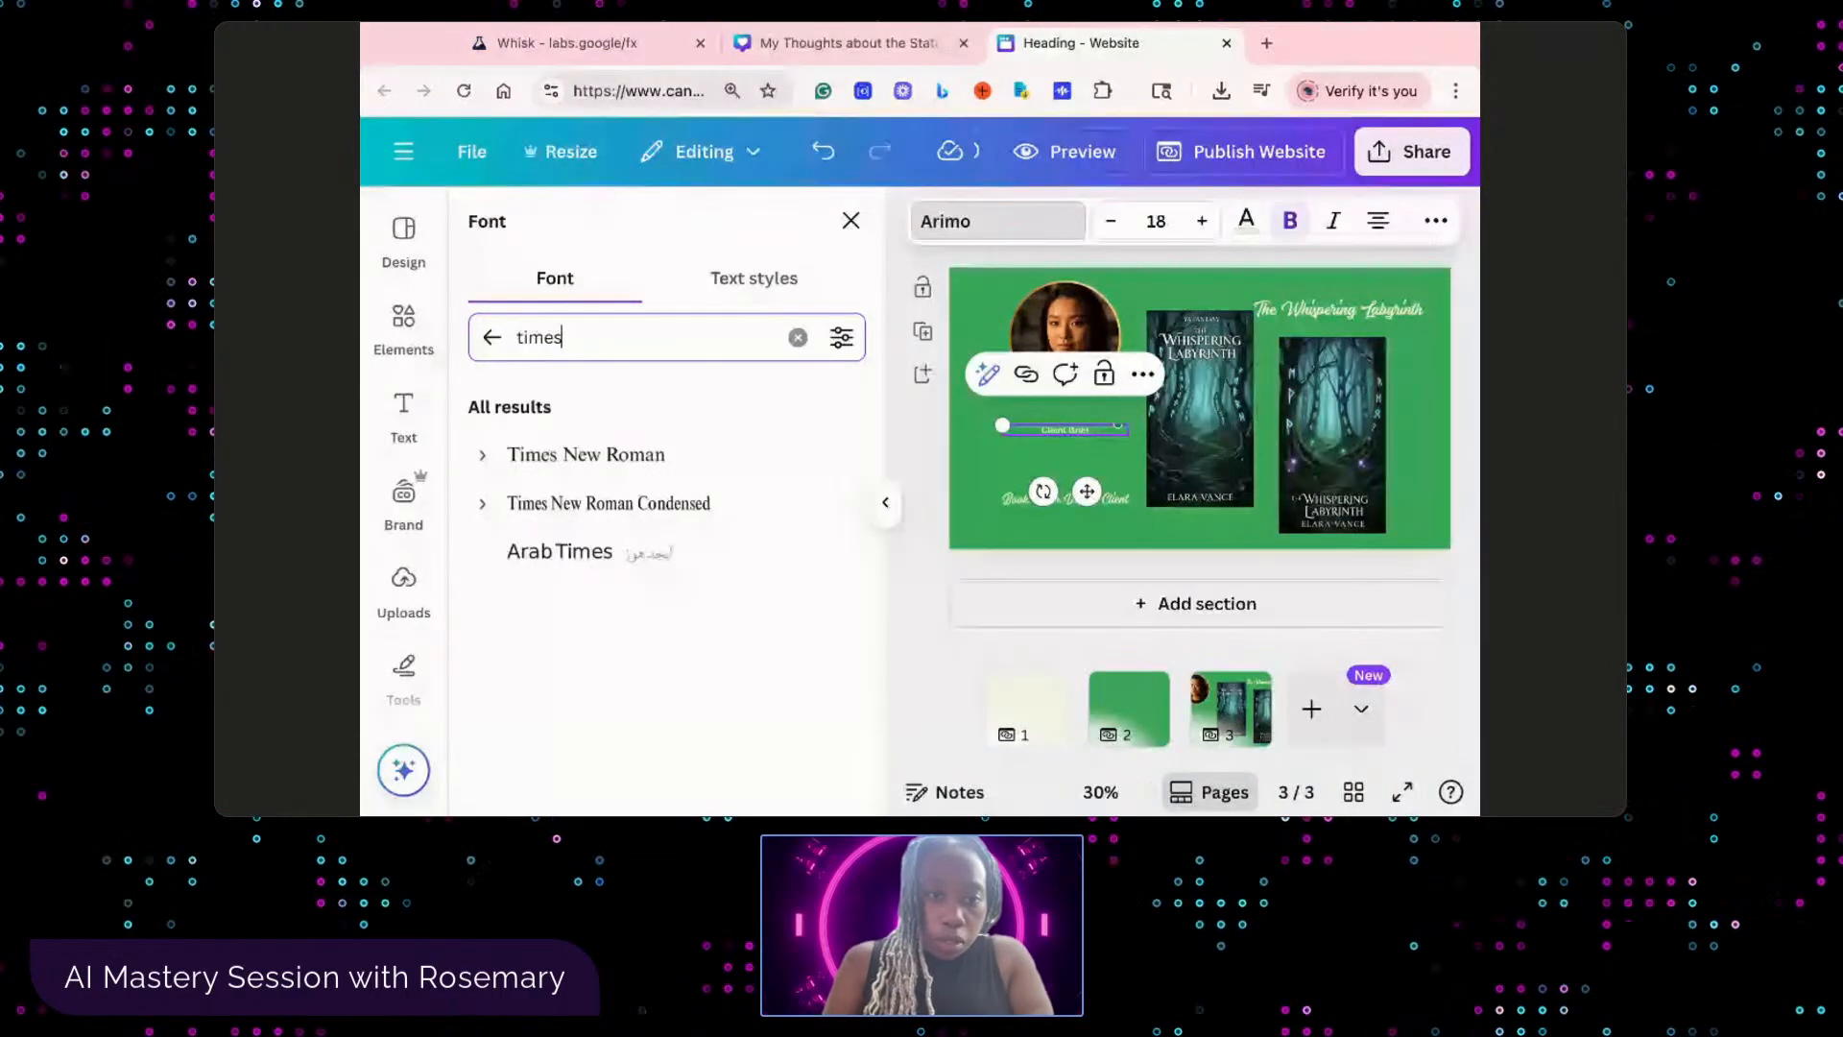
pyautogui.click(698, 464)
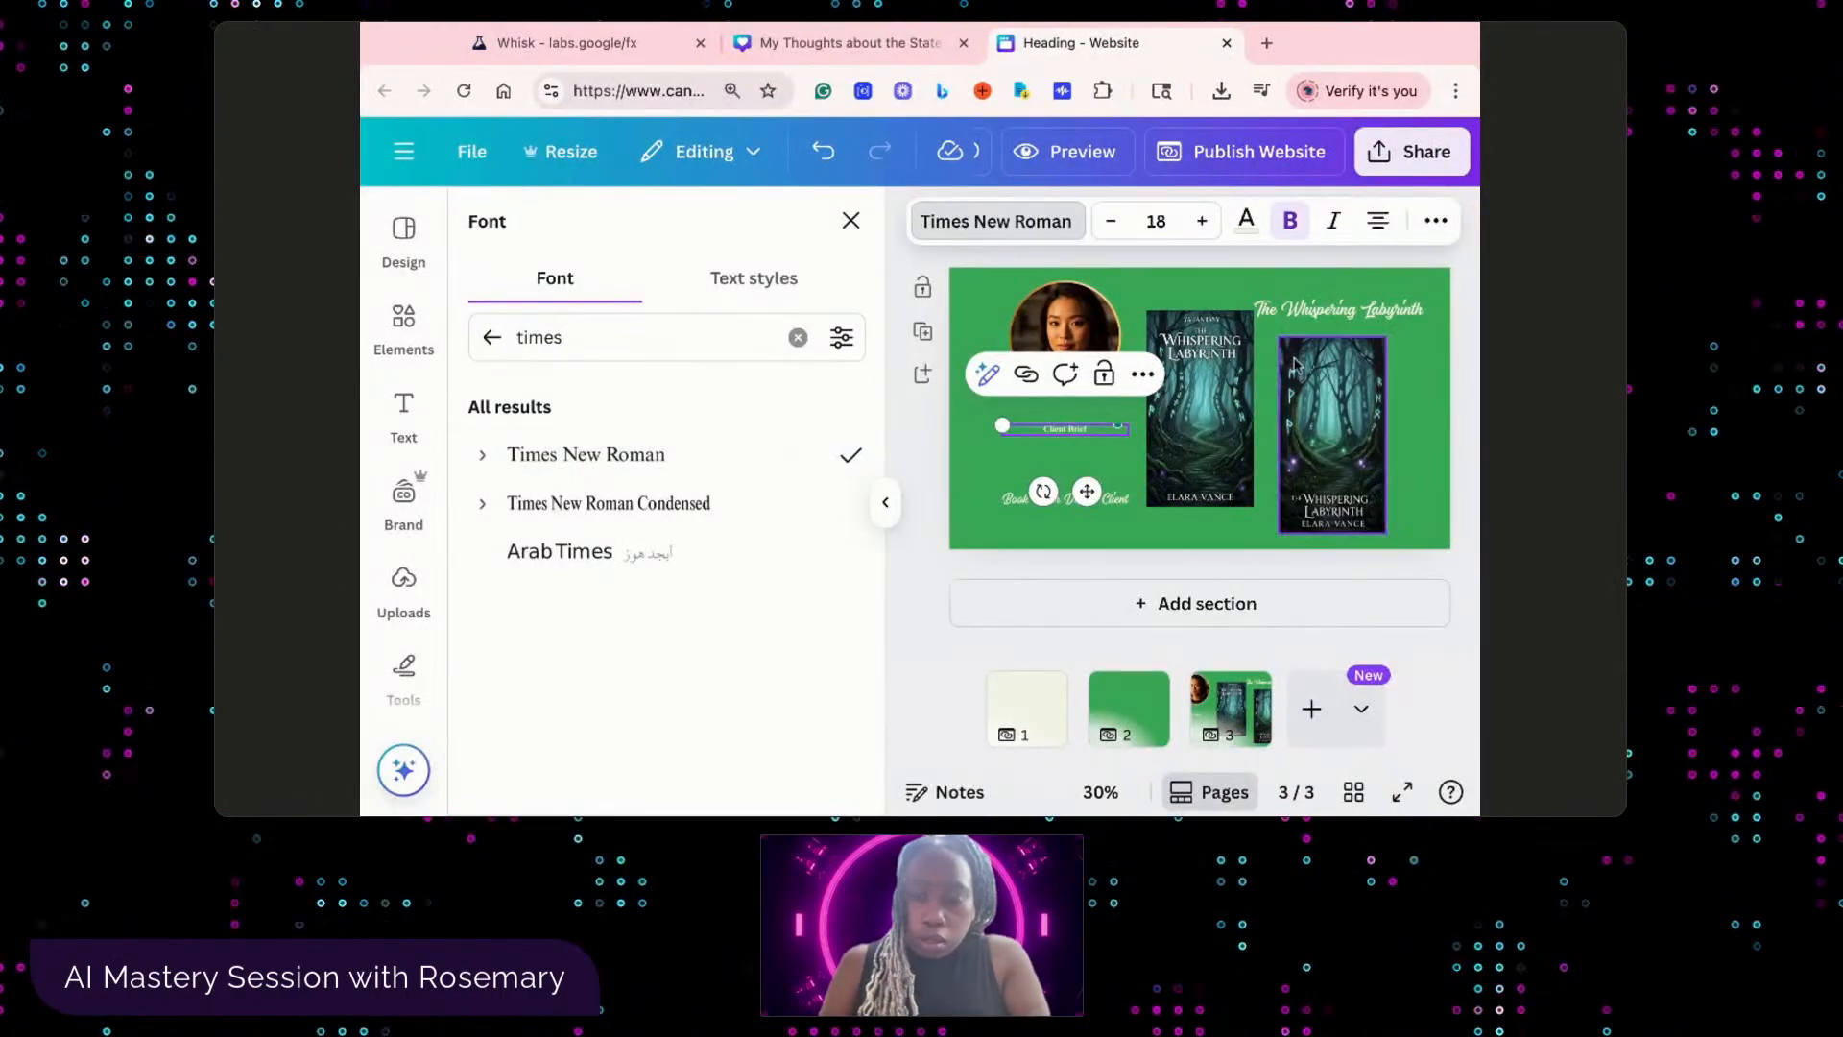
# - Switch 'The Whispering Labyrinth' title to Times New Roman and shrink its text box slightly
pyautogui.click(1320, 311)
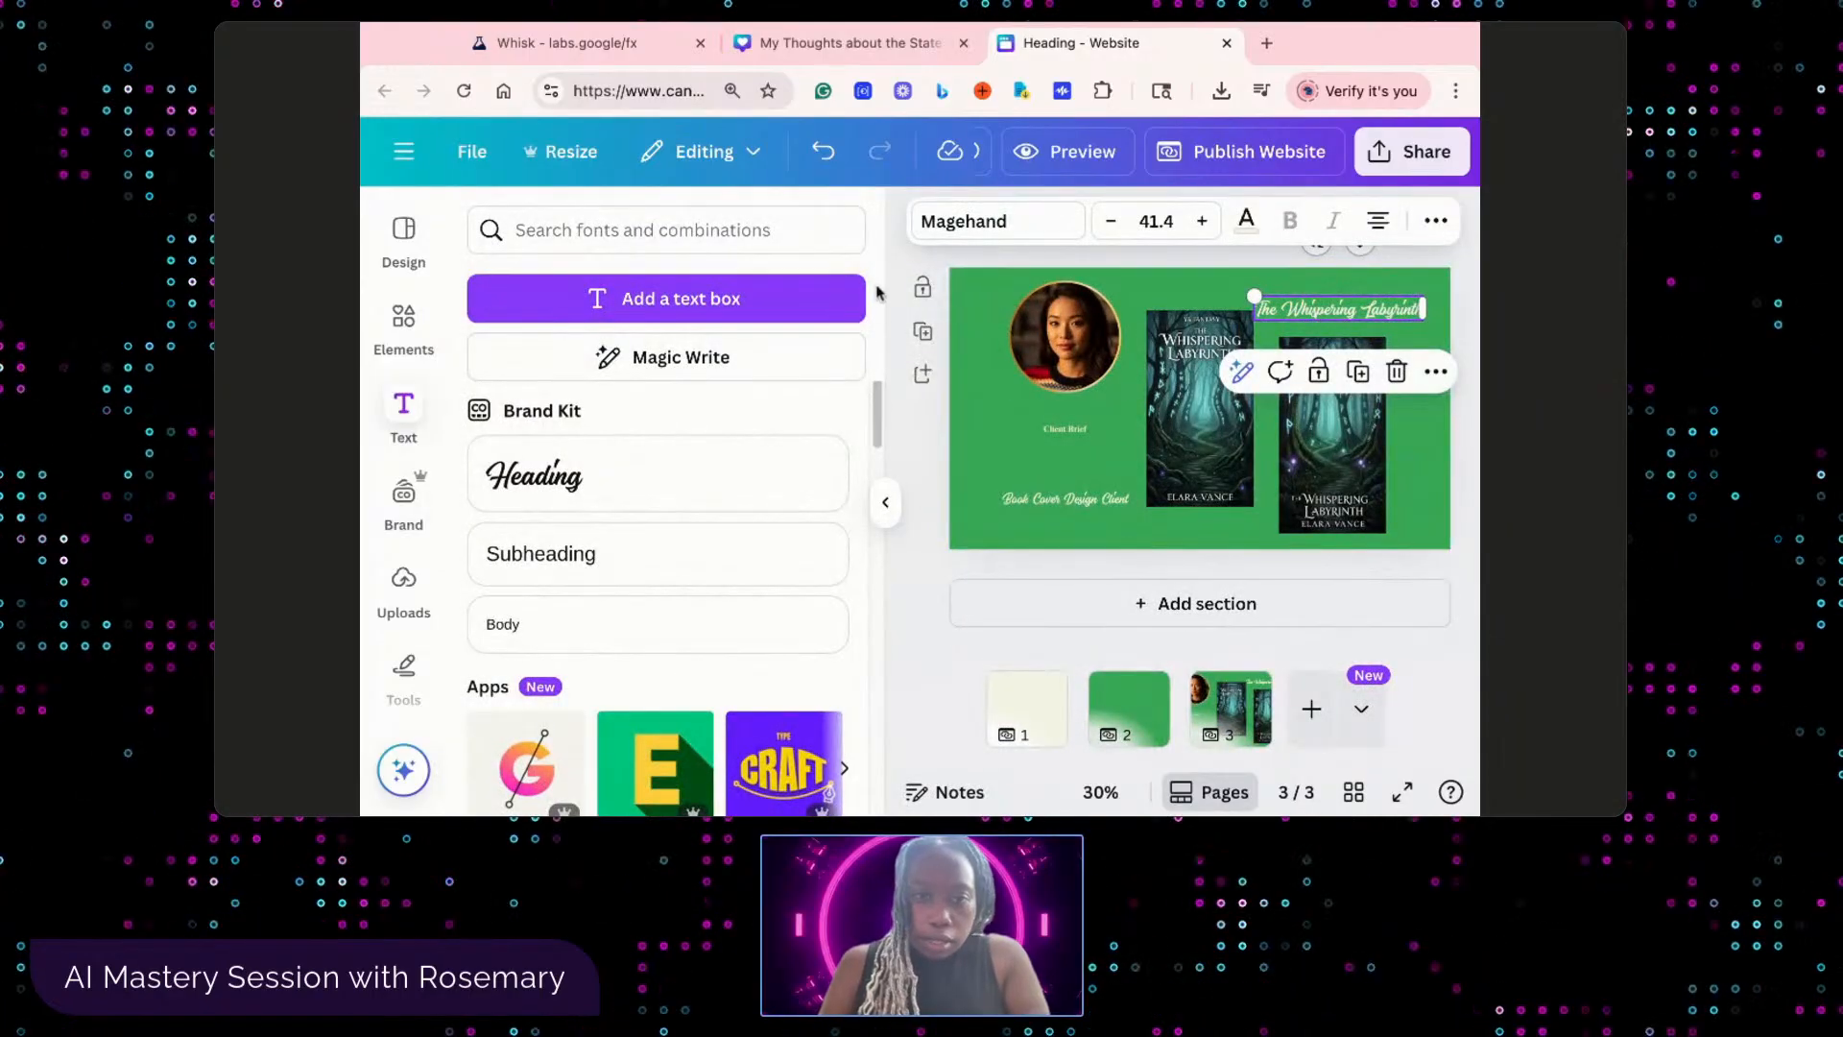
pyautogui.click(962, 221)
pyautogui.click(630, 453)
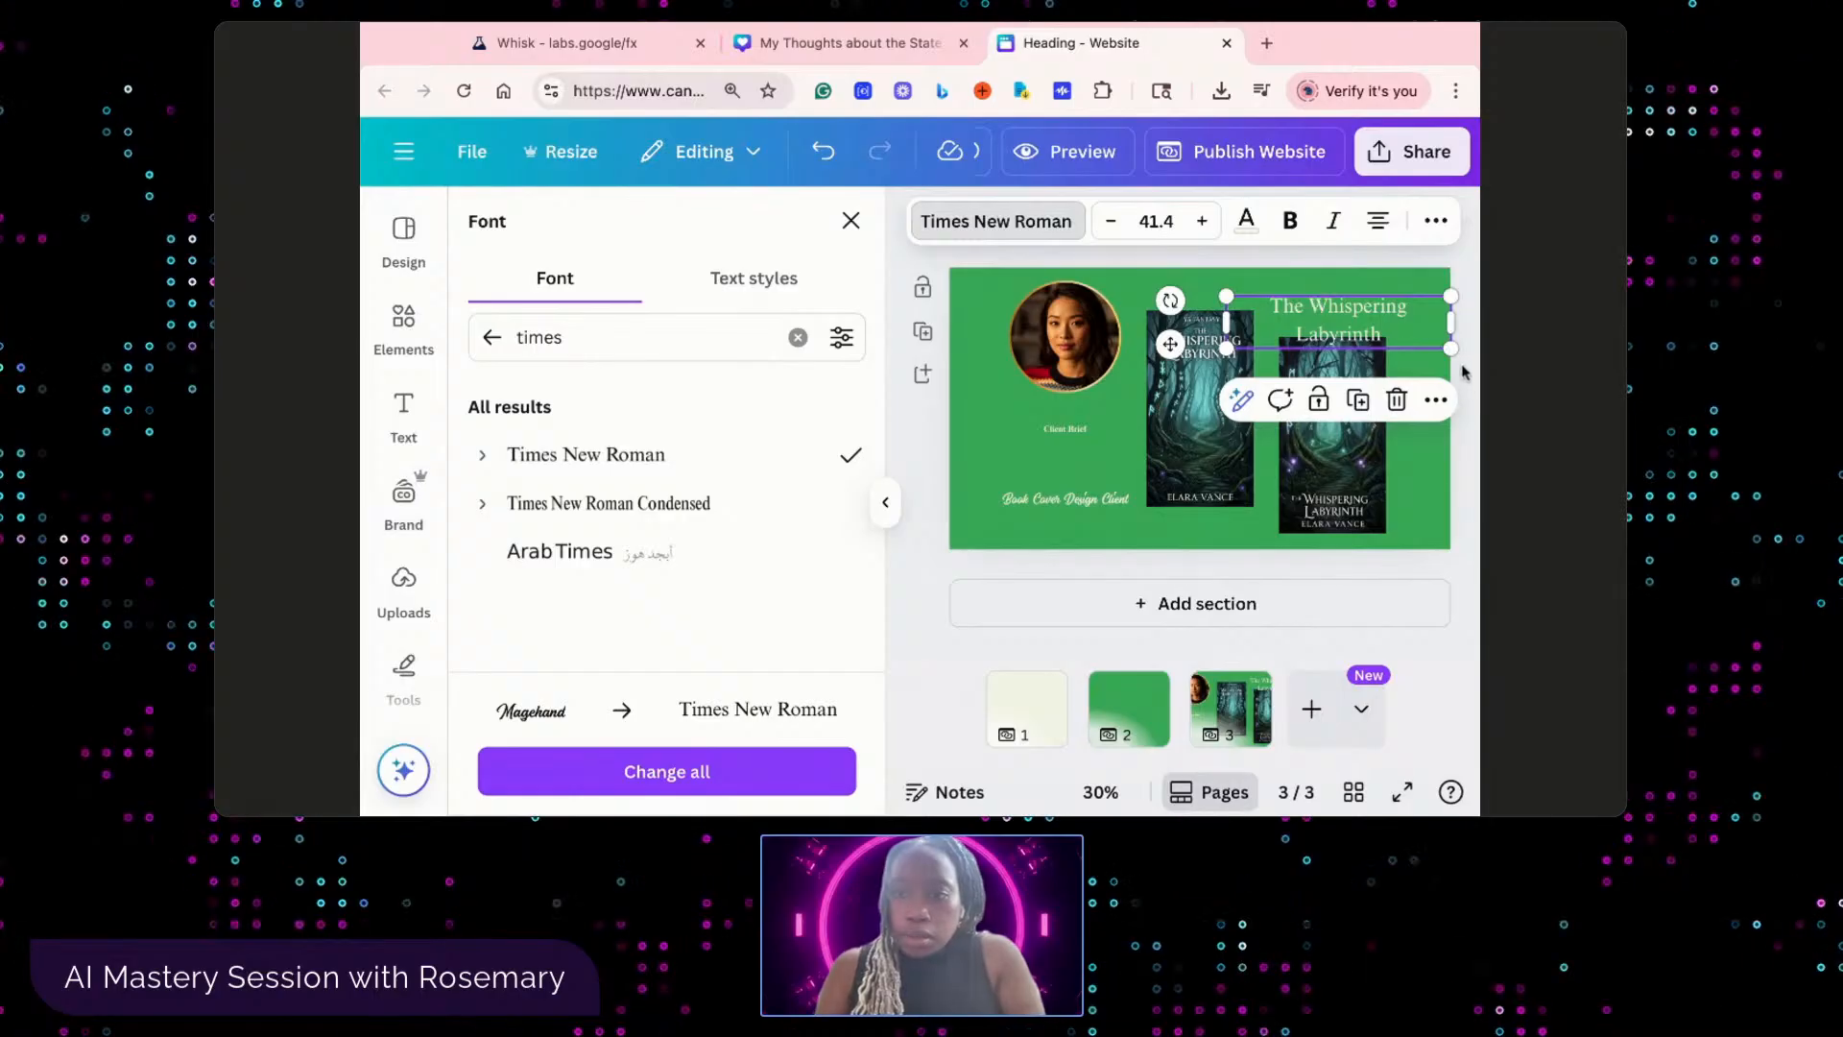
pyautogui.moveTo(1467, 356); pyautogui.dragTo(1422, 338)
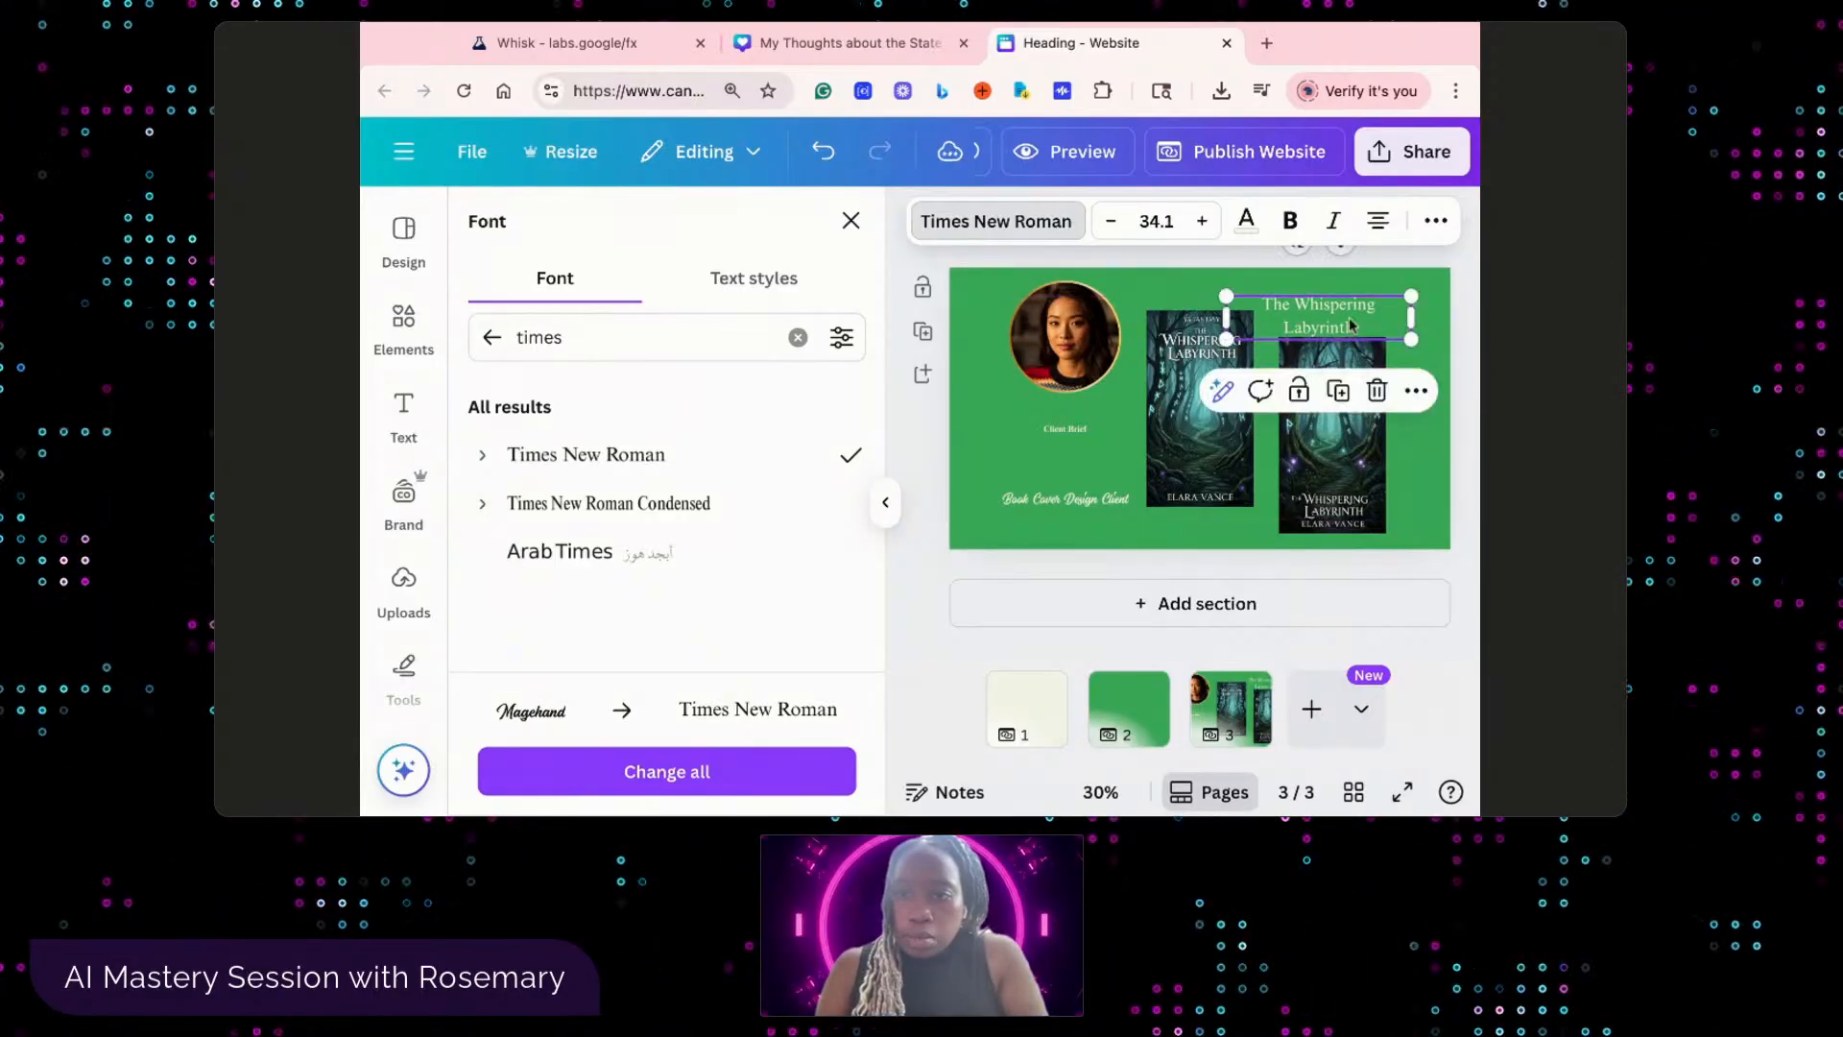
# - Set 'Book Cover Design Client' to Times New Roman, shrink it to 25.8 and centre it under the portrait
pyautogui.click(1048, 486)
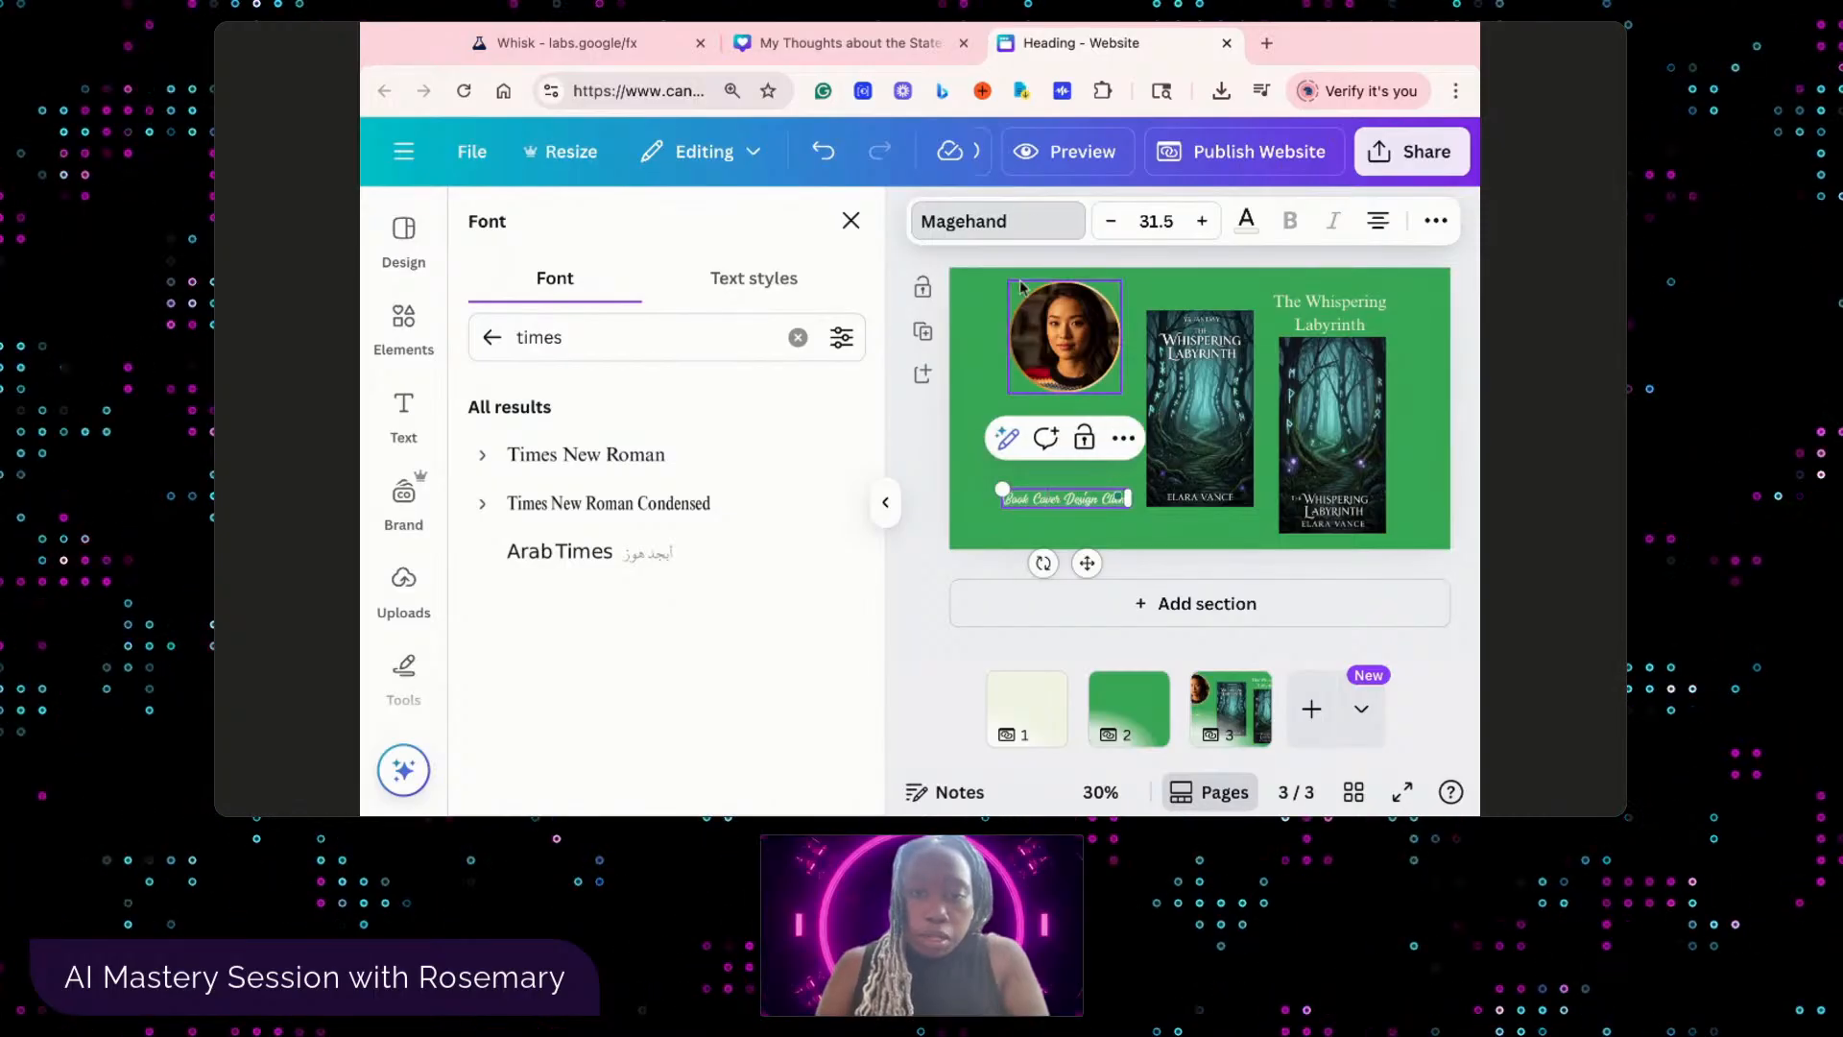
pyautogui.click(657, 459)
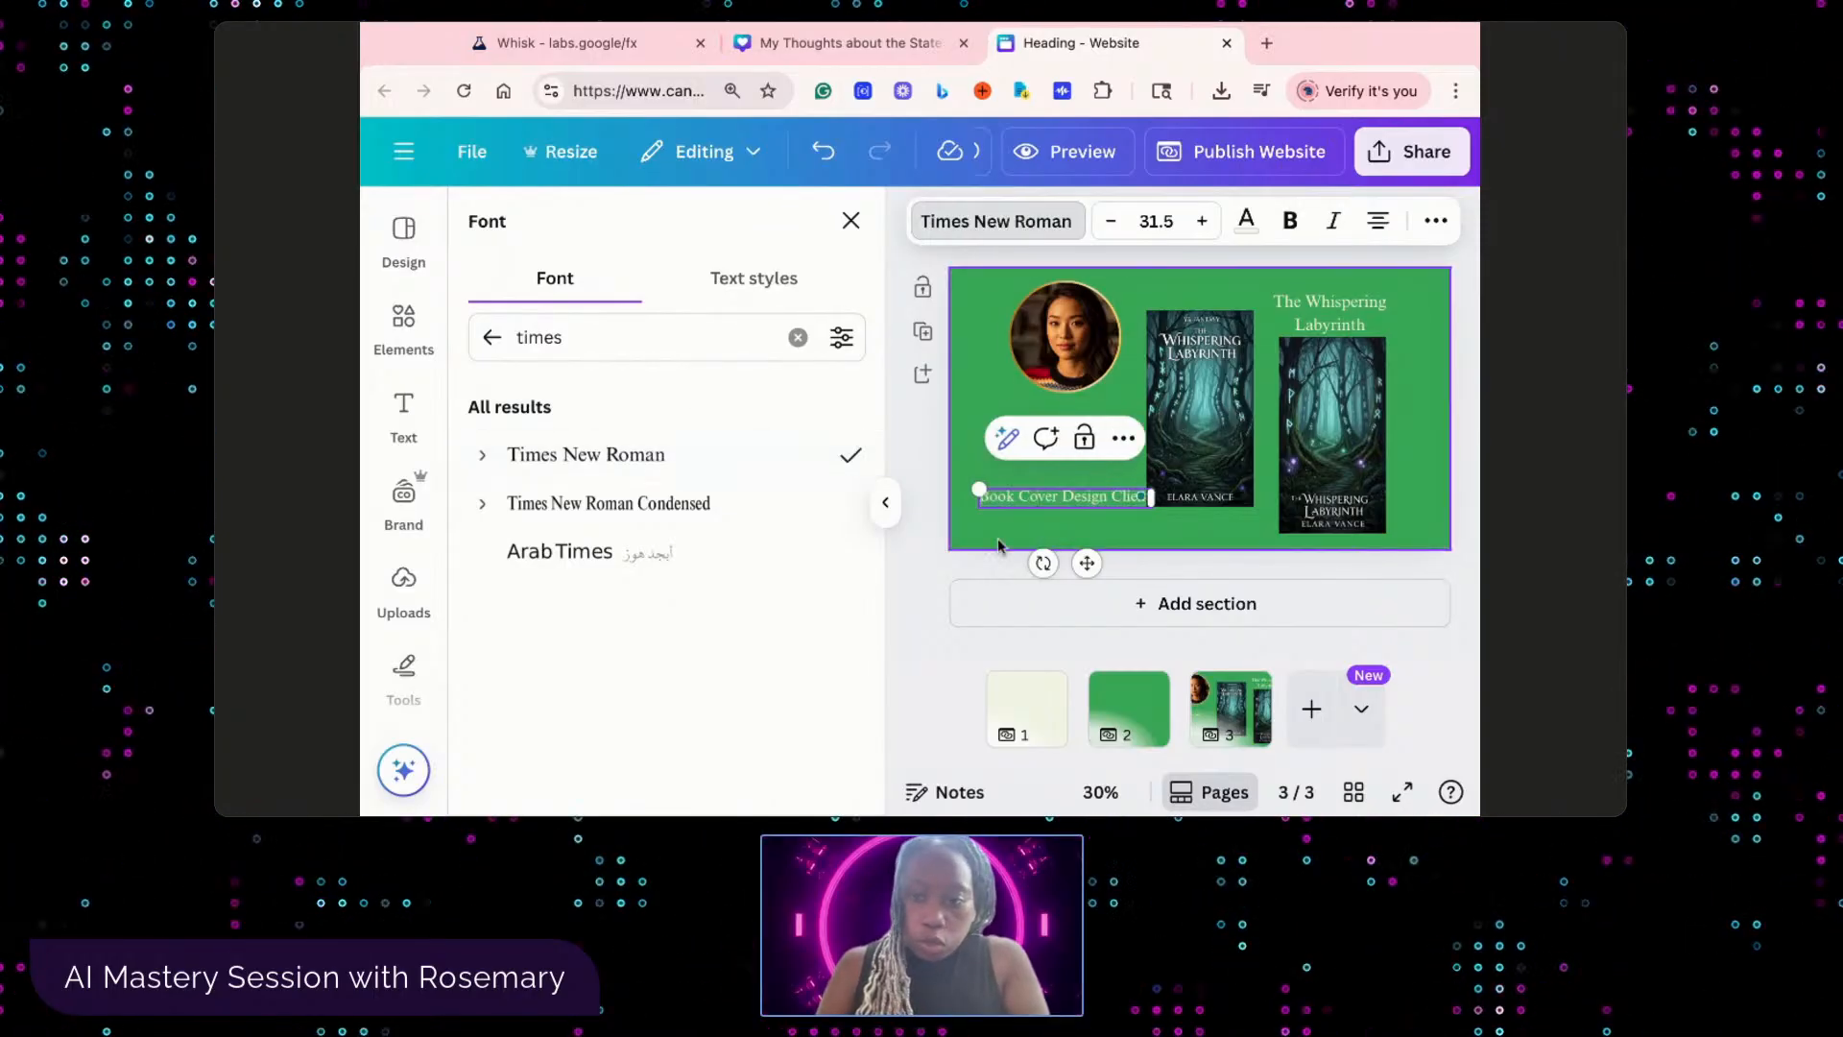
pyautogui.click(1114, 513)
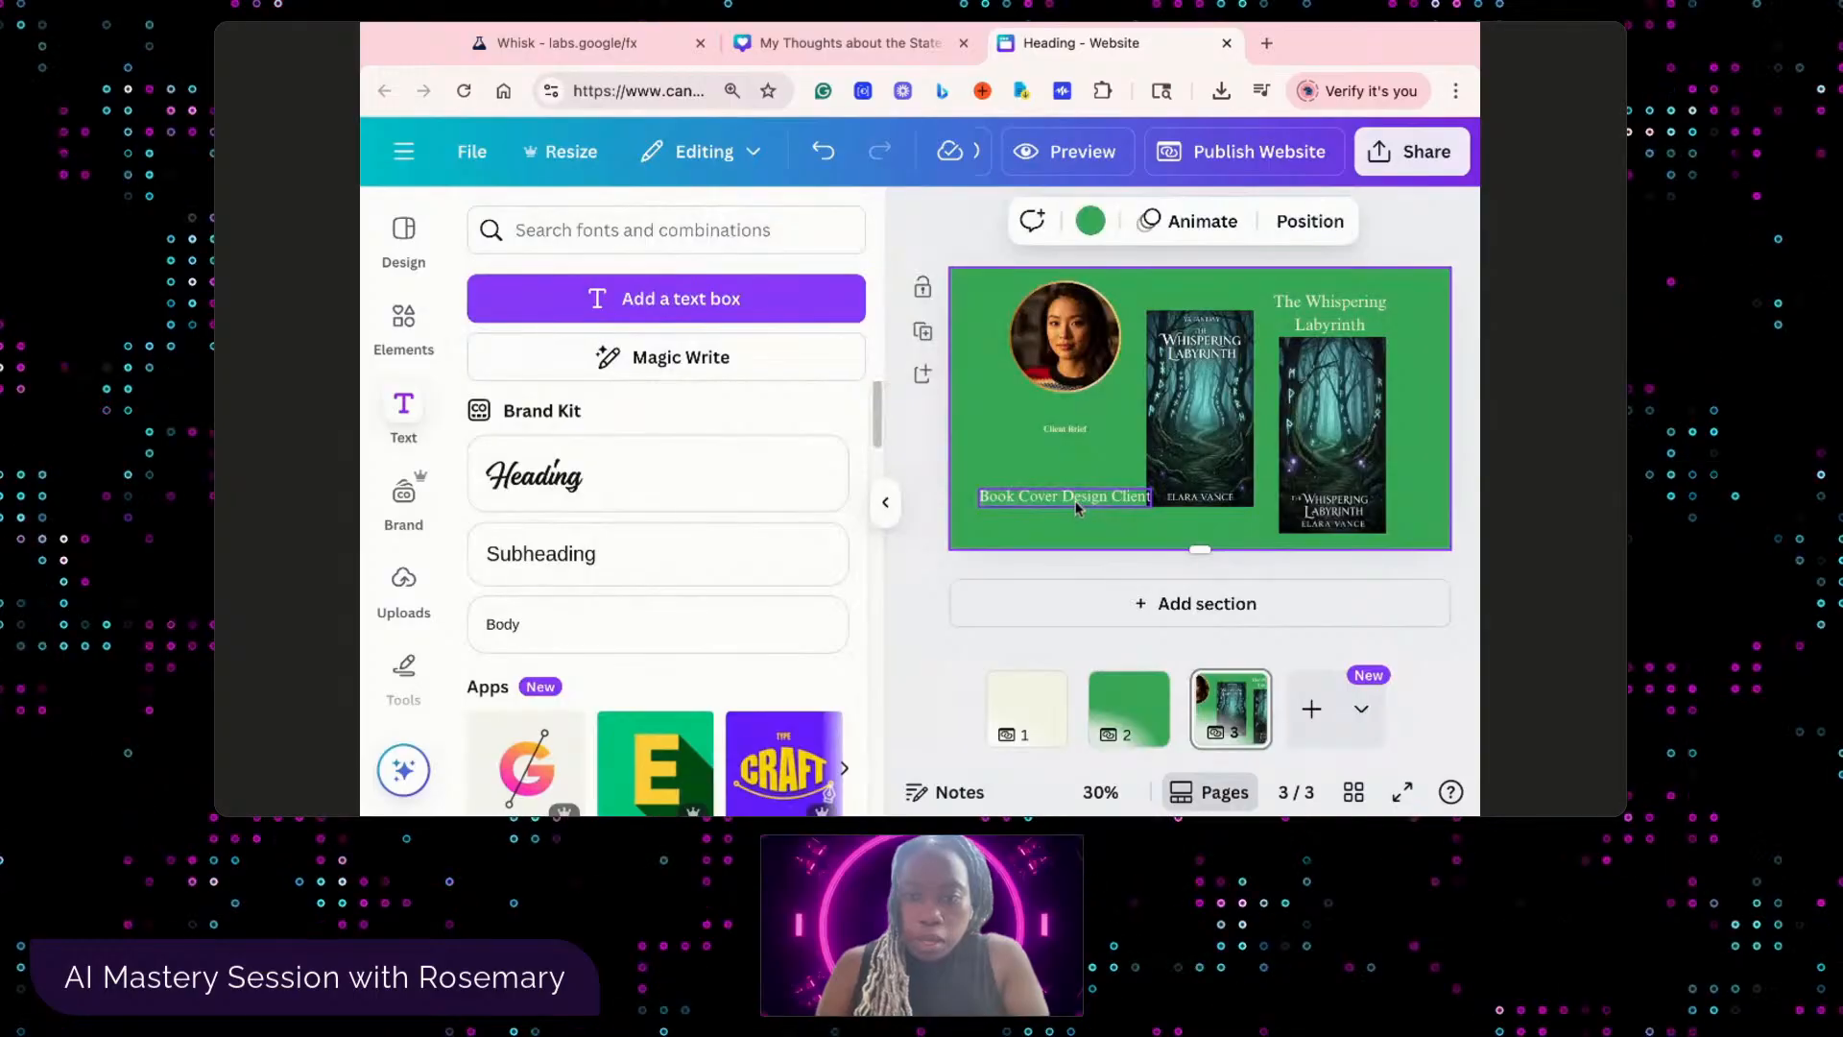
pyautogui.click(1075, 503)
pyautogui.click(1077, 506)
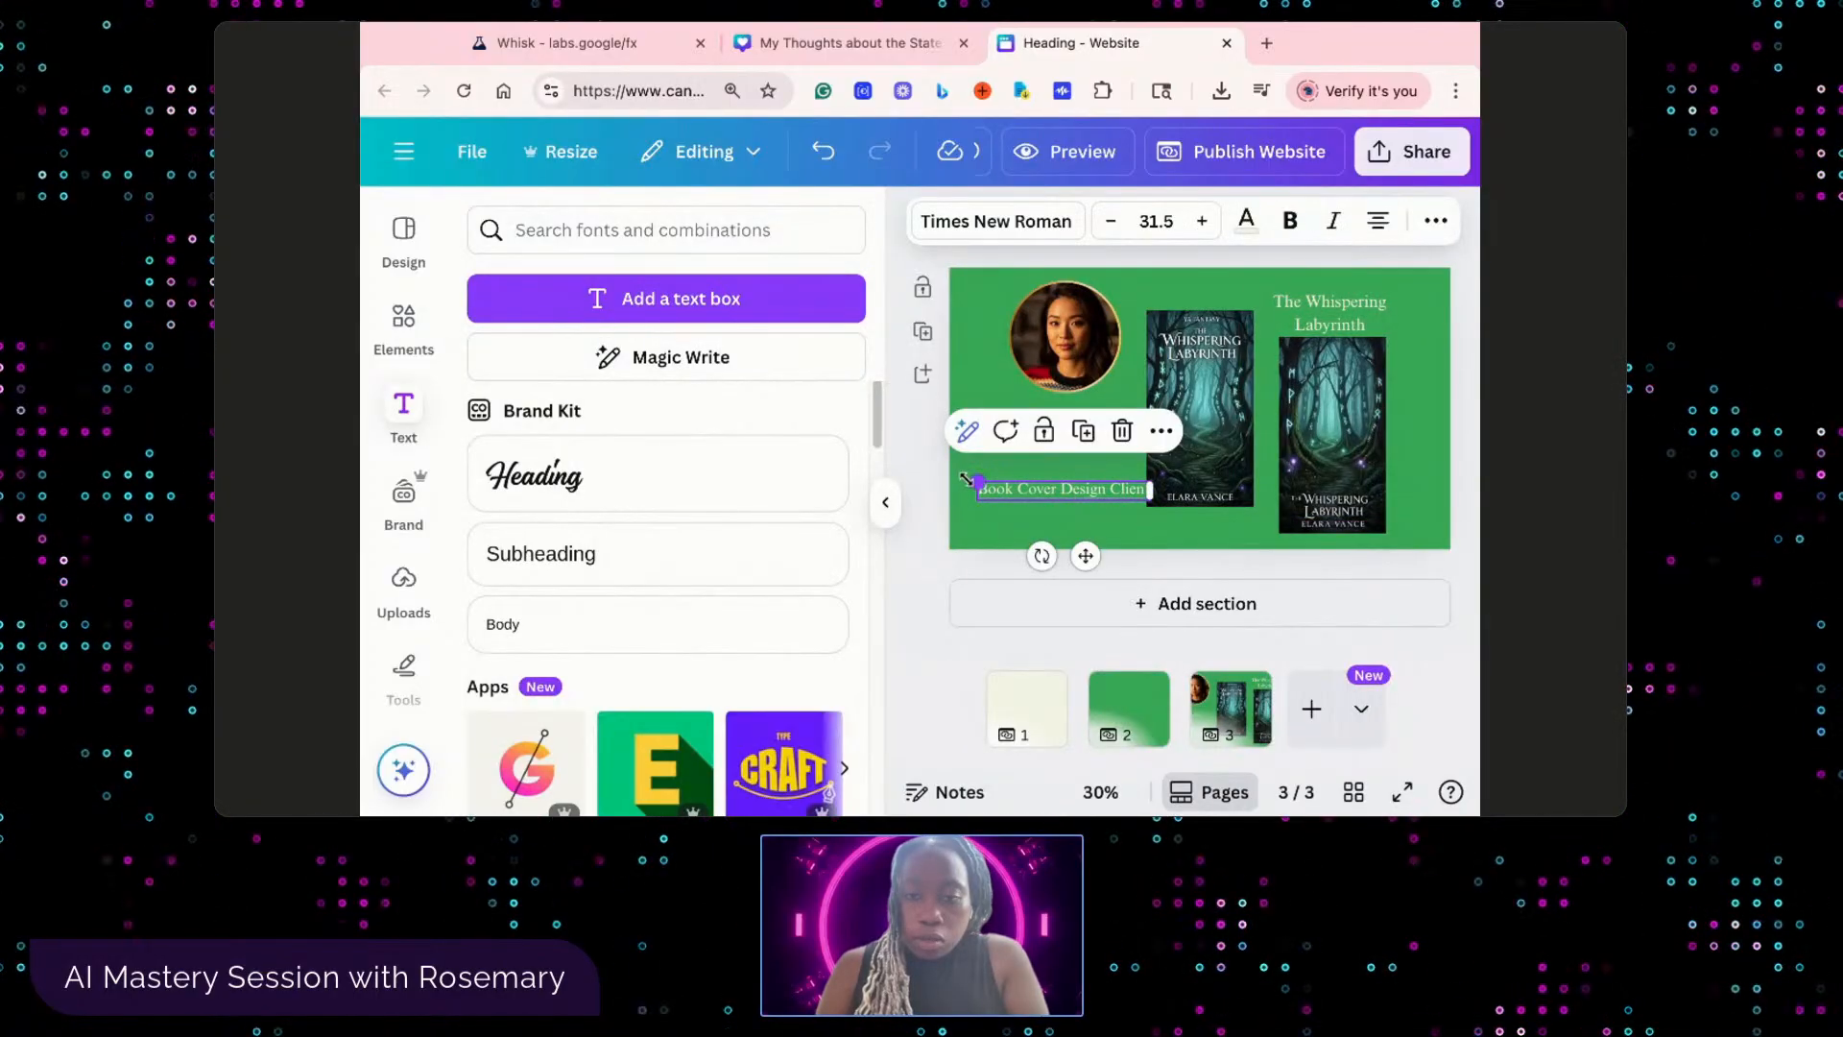
pyautogui.moveTo(972, 480); pyautogui.dragTo(1008, 485)
pyautogui.moveTo(1101, 555); pyautogui.dragTo(1100, 546)
pyautogui.click(1090, 447)
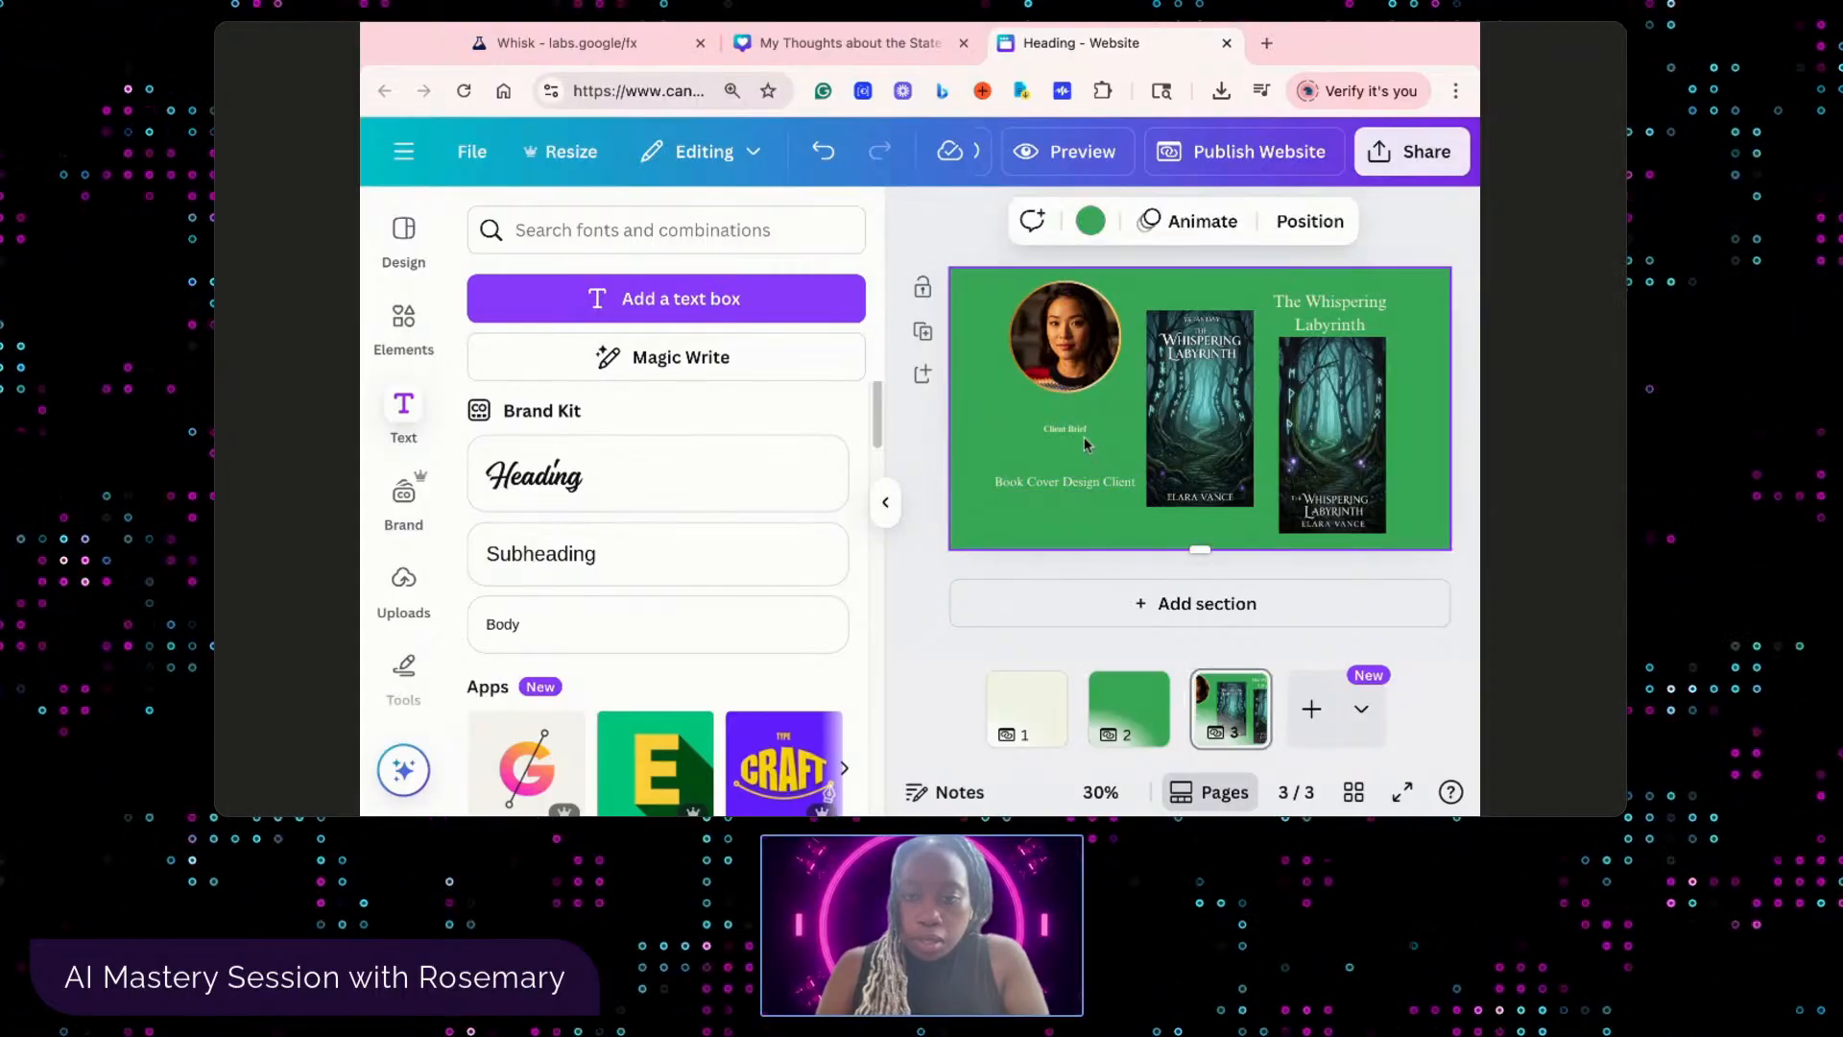
# - Reopen the font options for the 'Client Brief' text
pyautogui.click(1081, 433)
pyautogui.doubleClick(1080, 433)
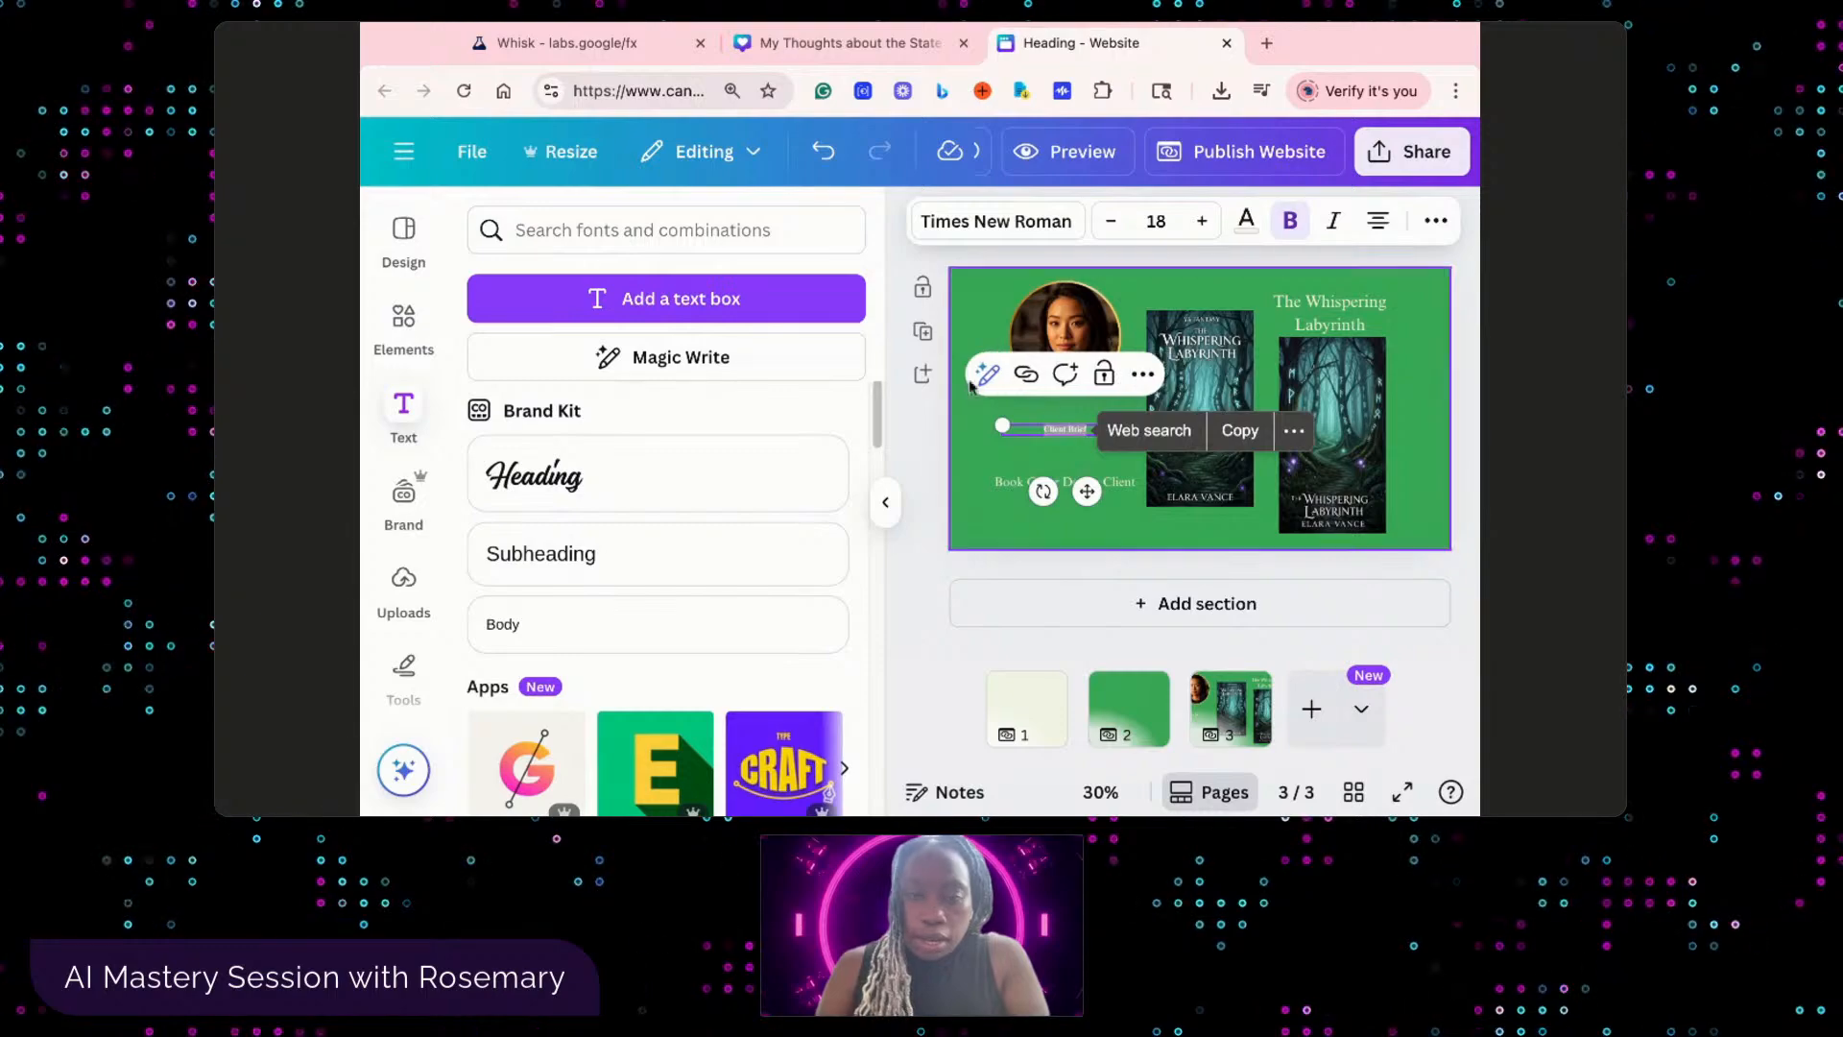
pyautogui.click(963, 238)
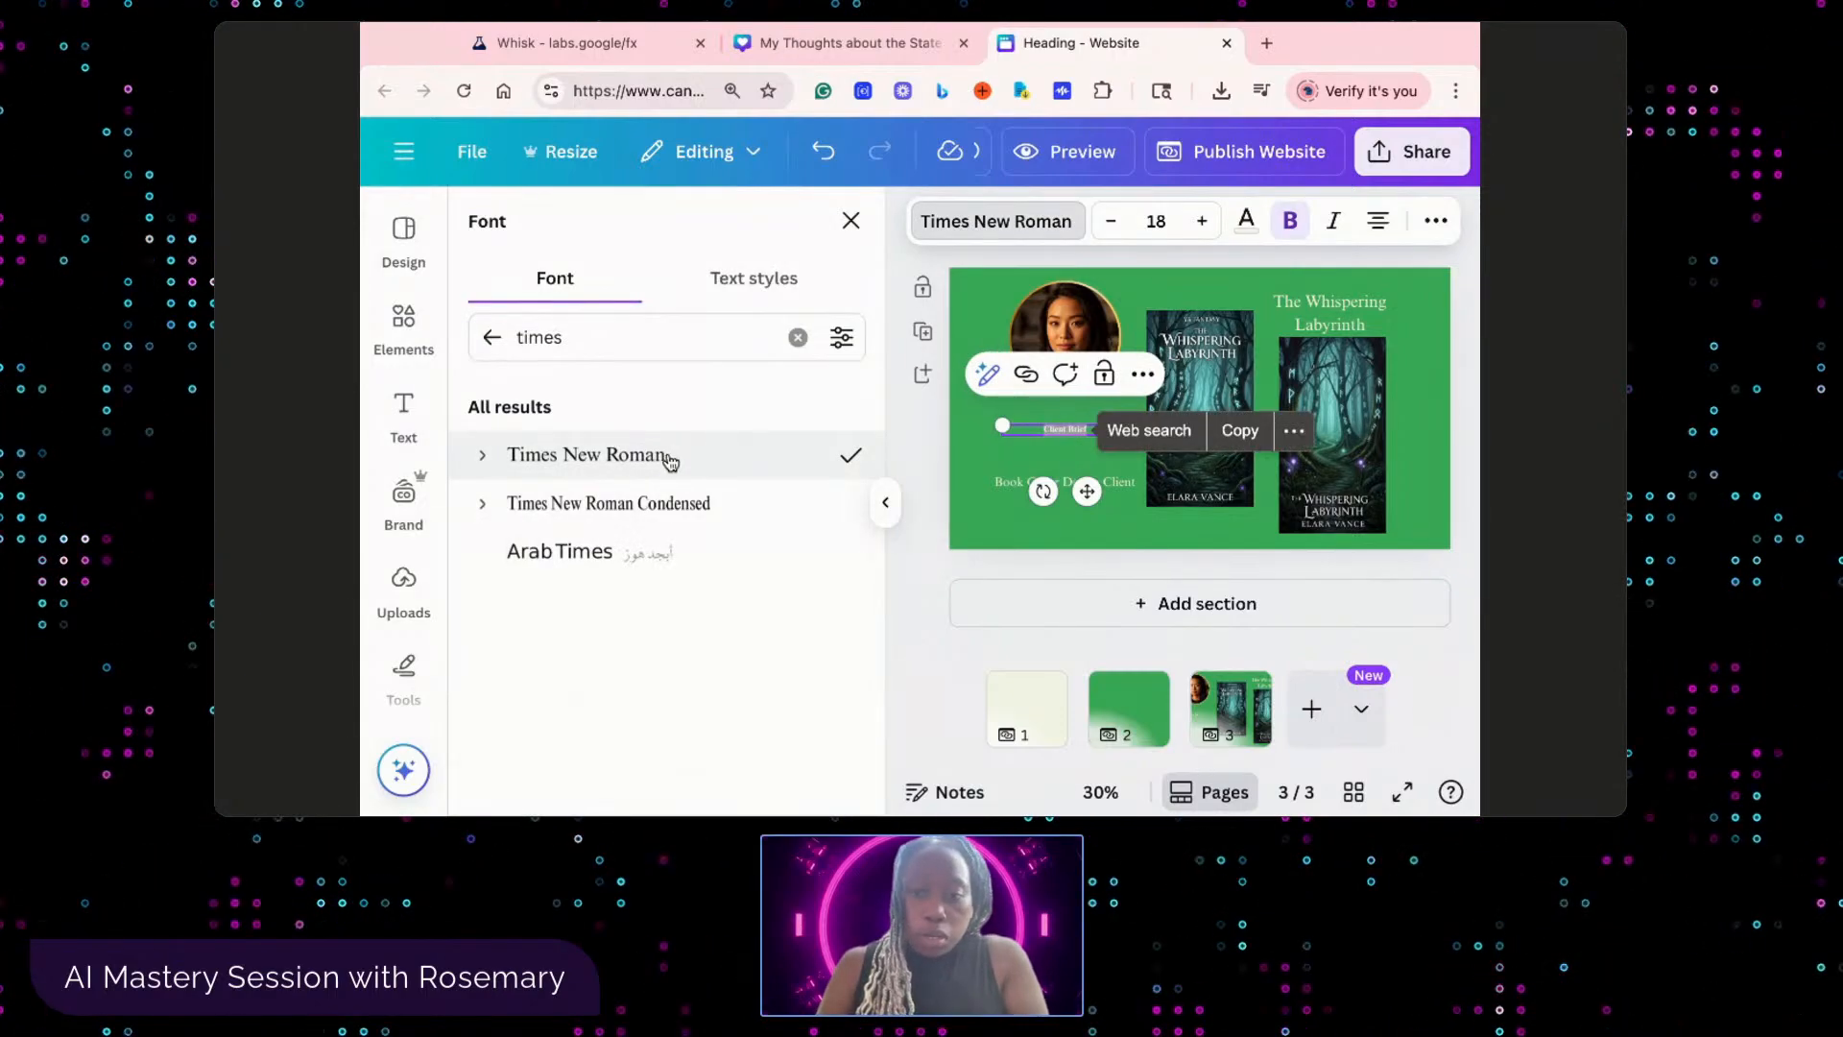
pyautogui.click(1022, 459)
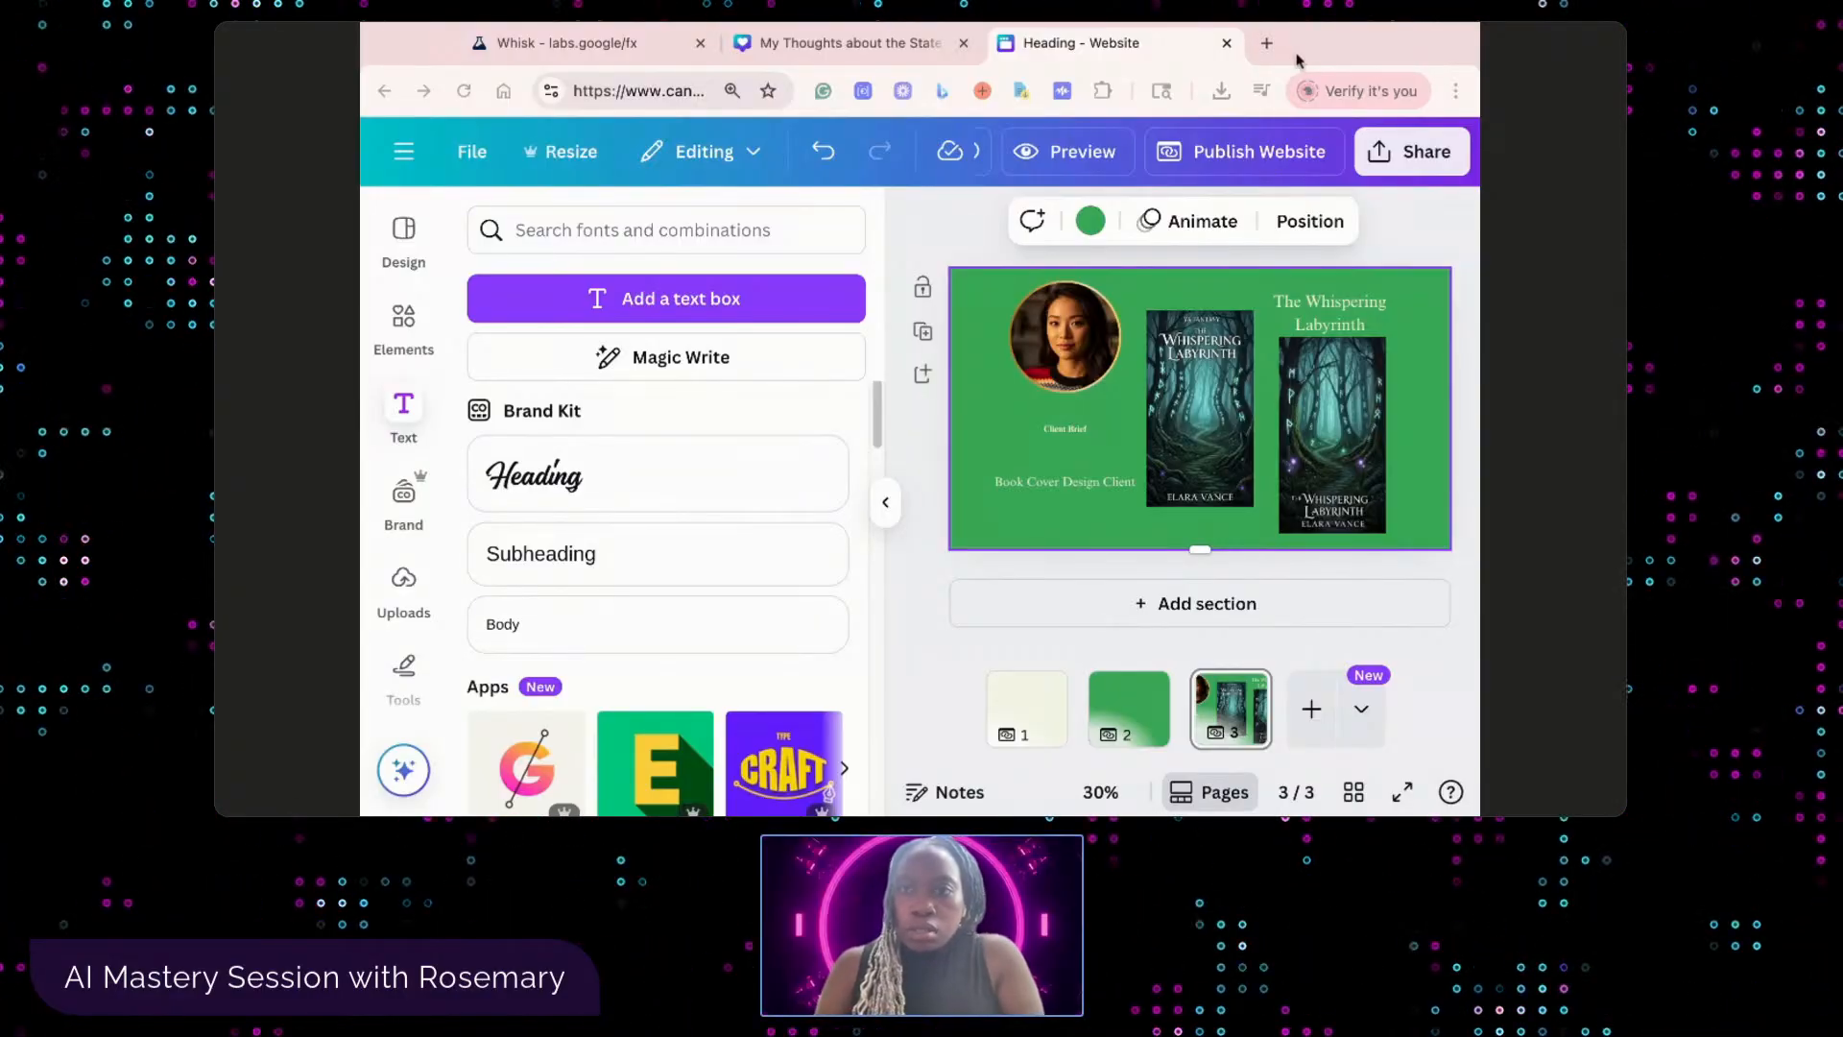
# - Add a body text box with the pasted client brief at size 14, recoloured cream, and narrow it
pyautogui.click(622, 639)
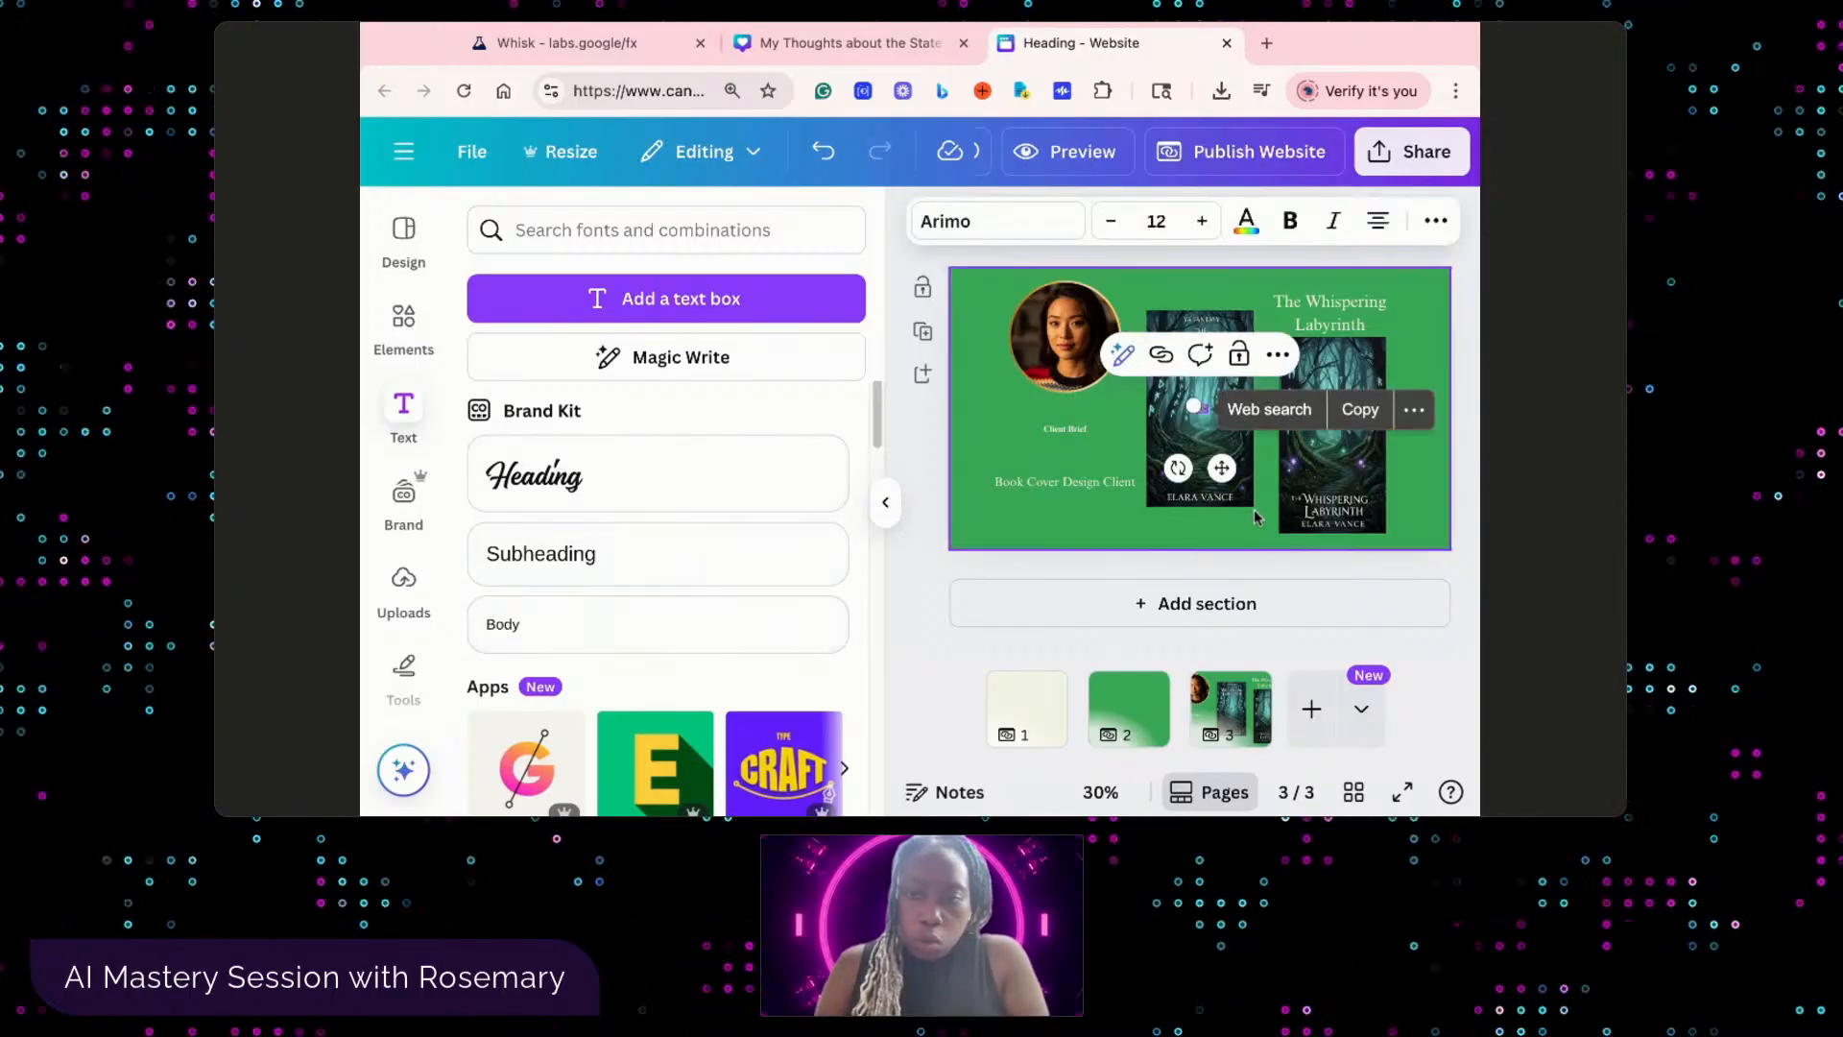
pyautogui.moveTo(1197, 408); pyautogui.dragTo(1087, 350)
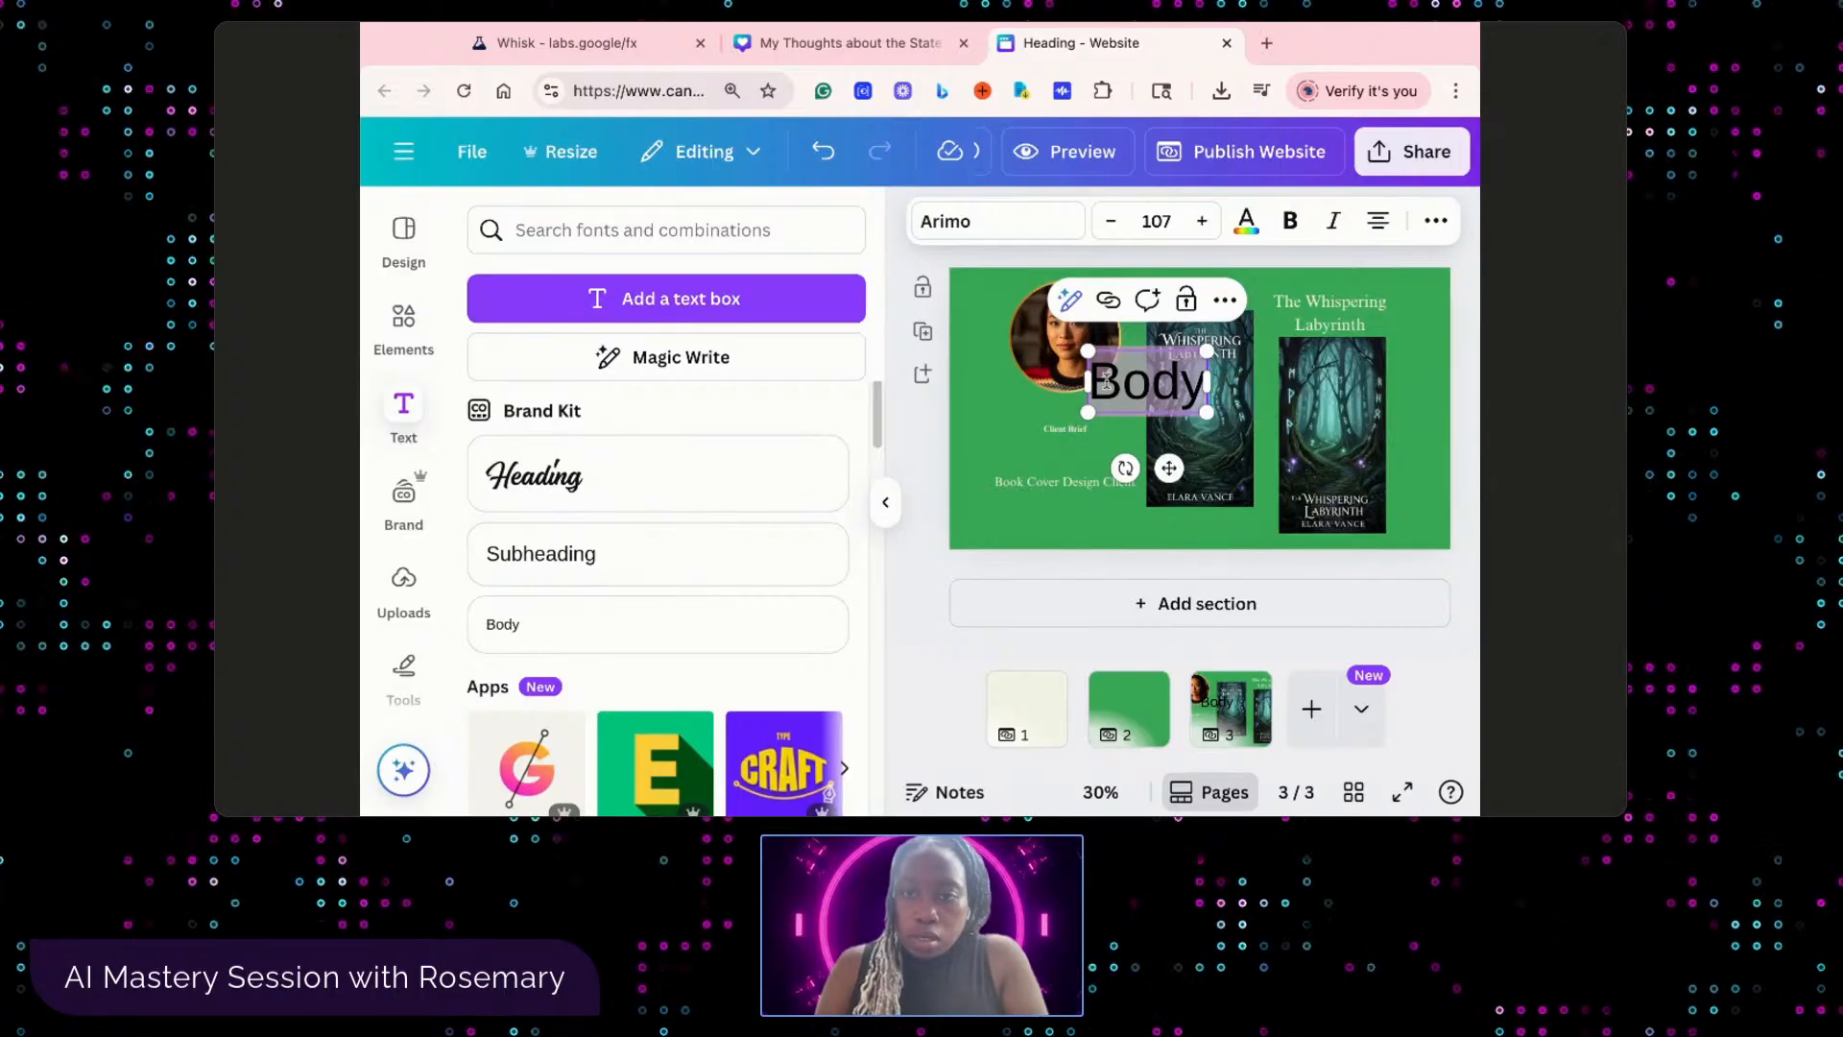
pyautogui.hotkey('ctrl', 'v')
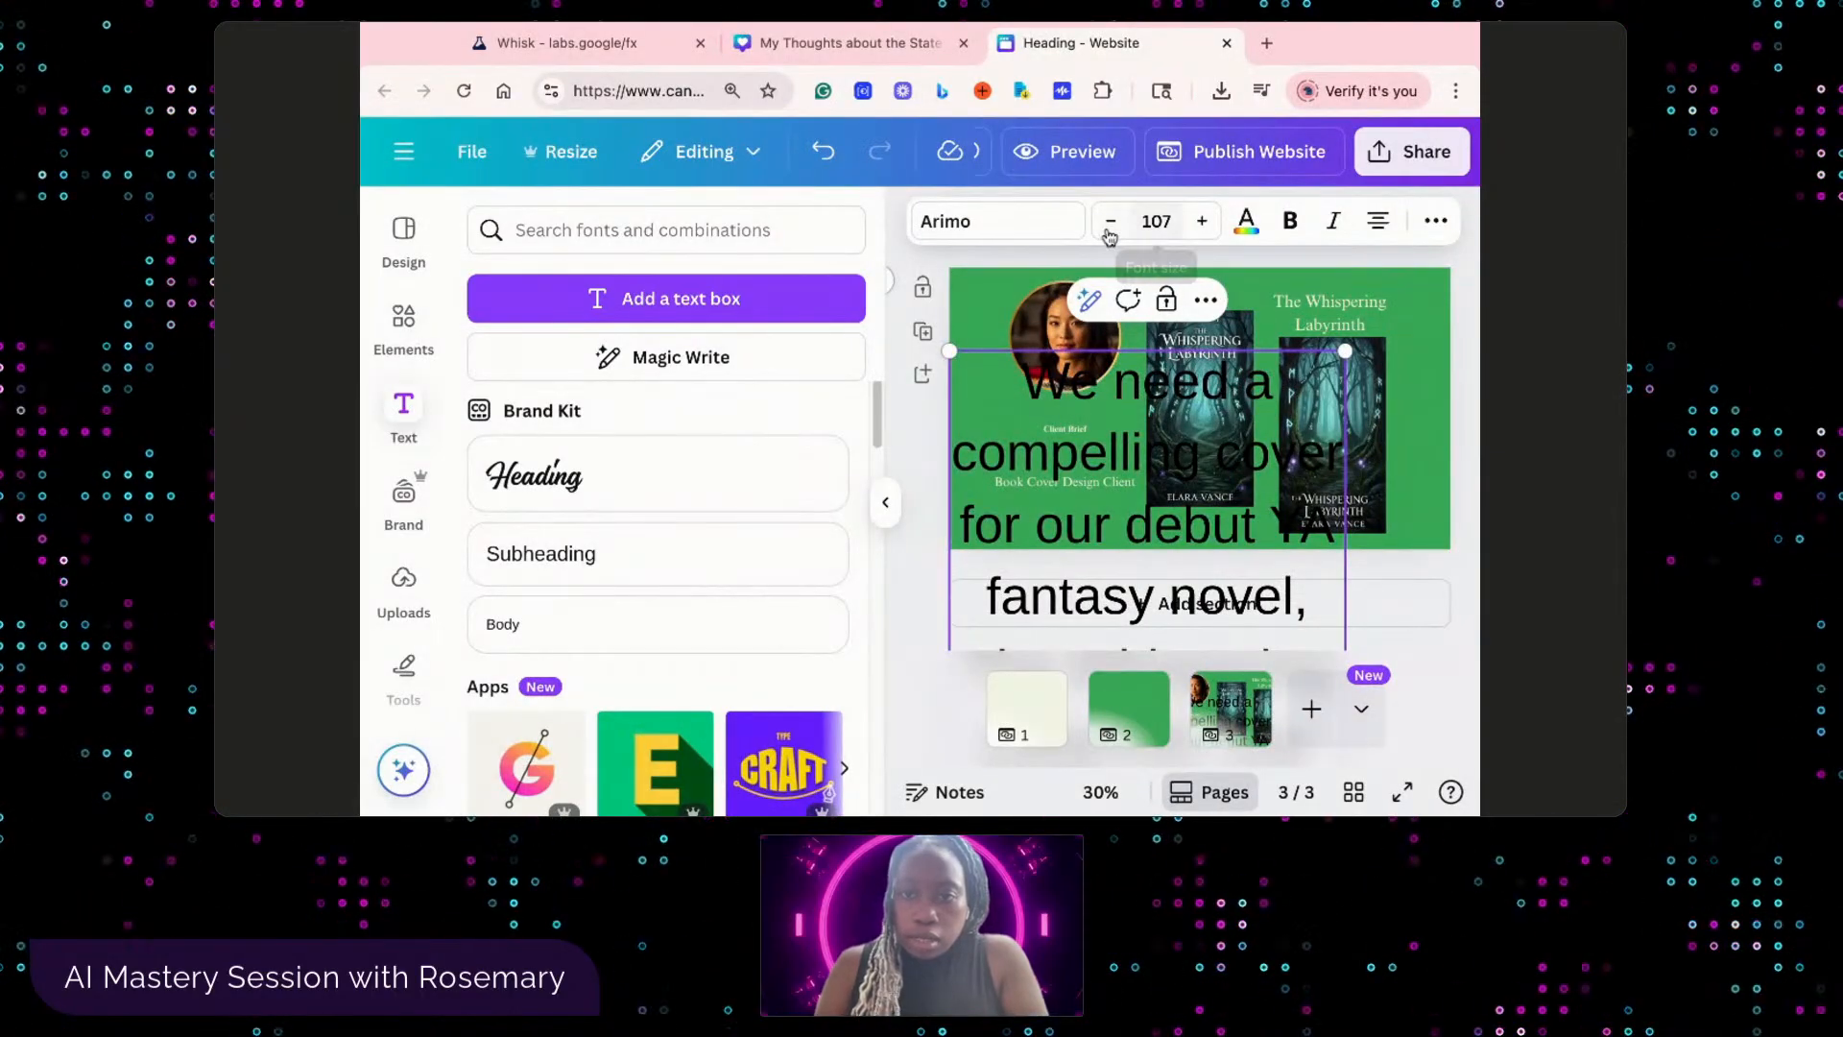
pyautogui.click(1157, 222)
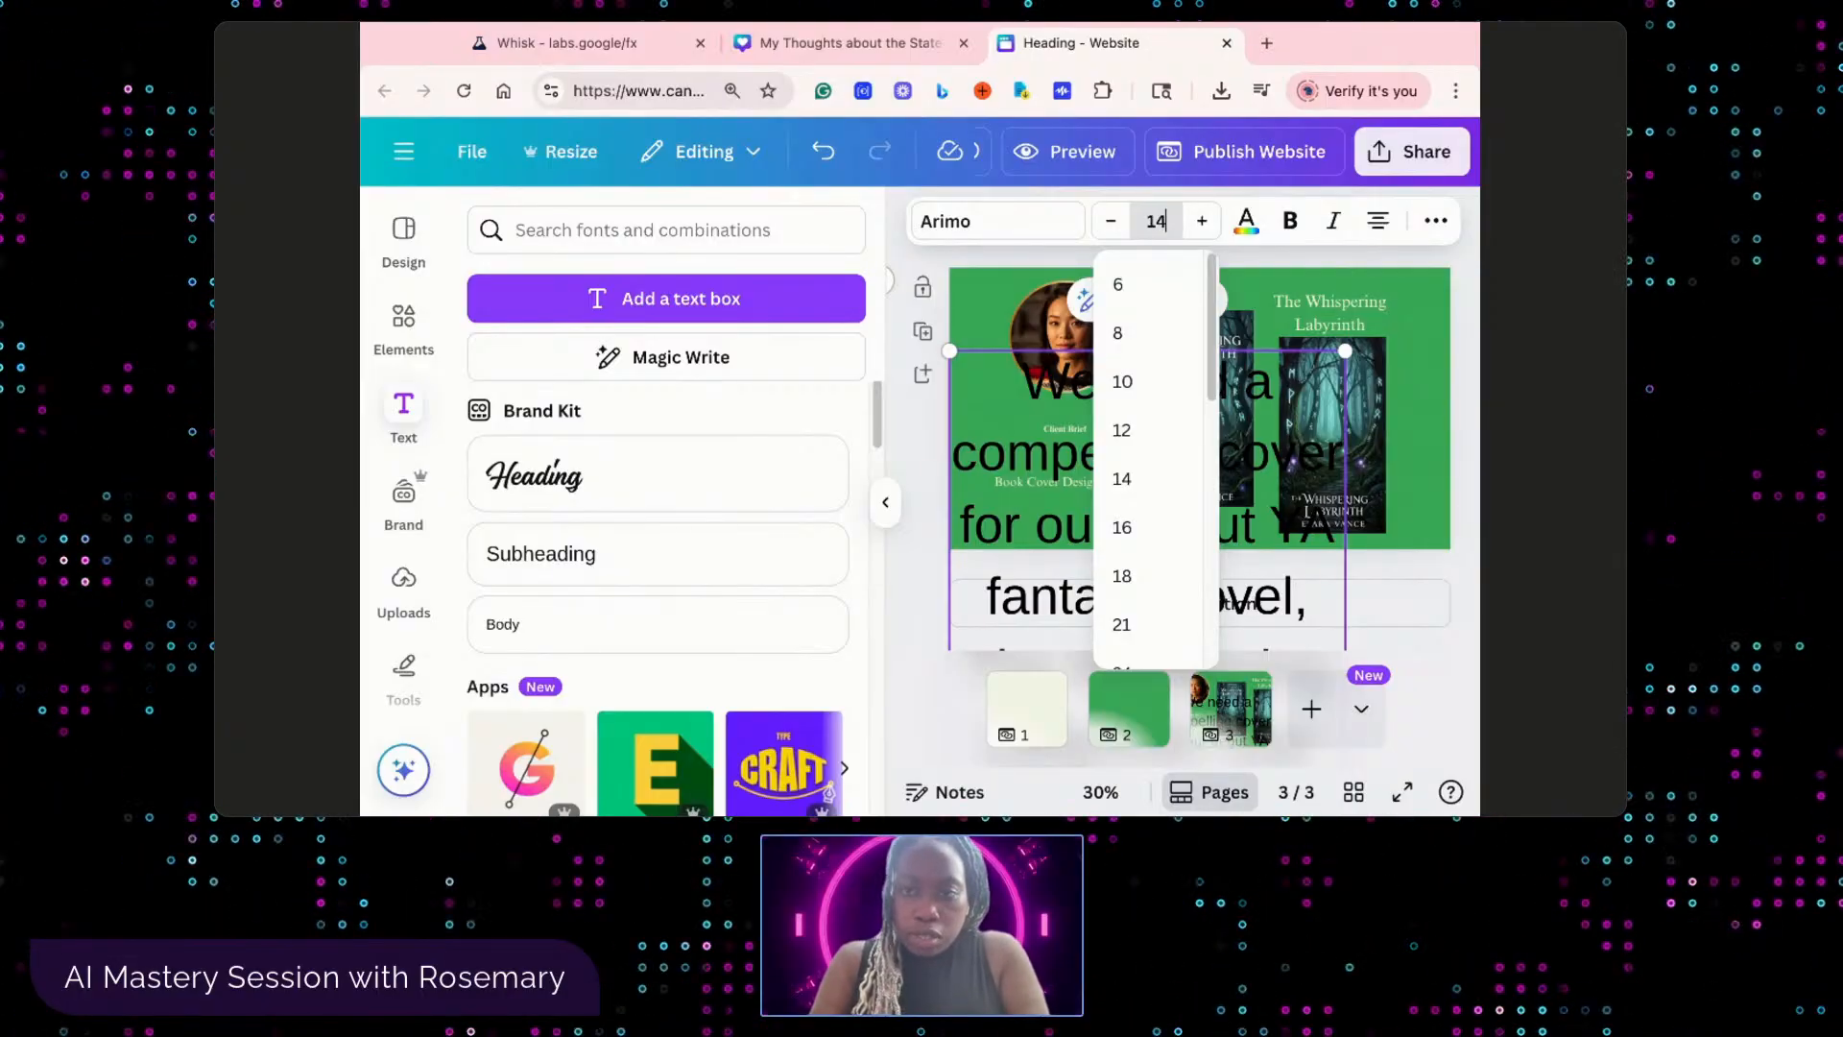
pyautogui.press('Return')
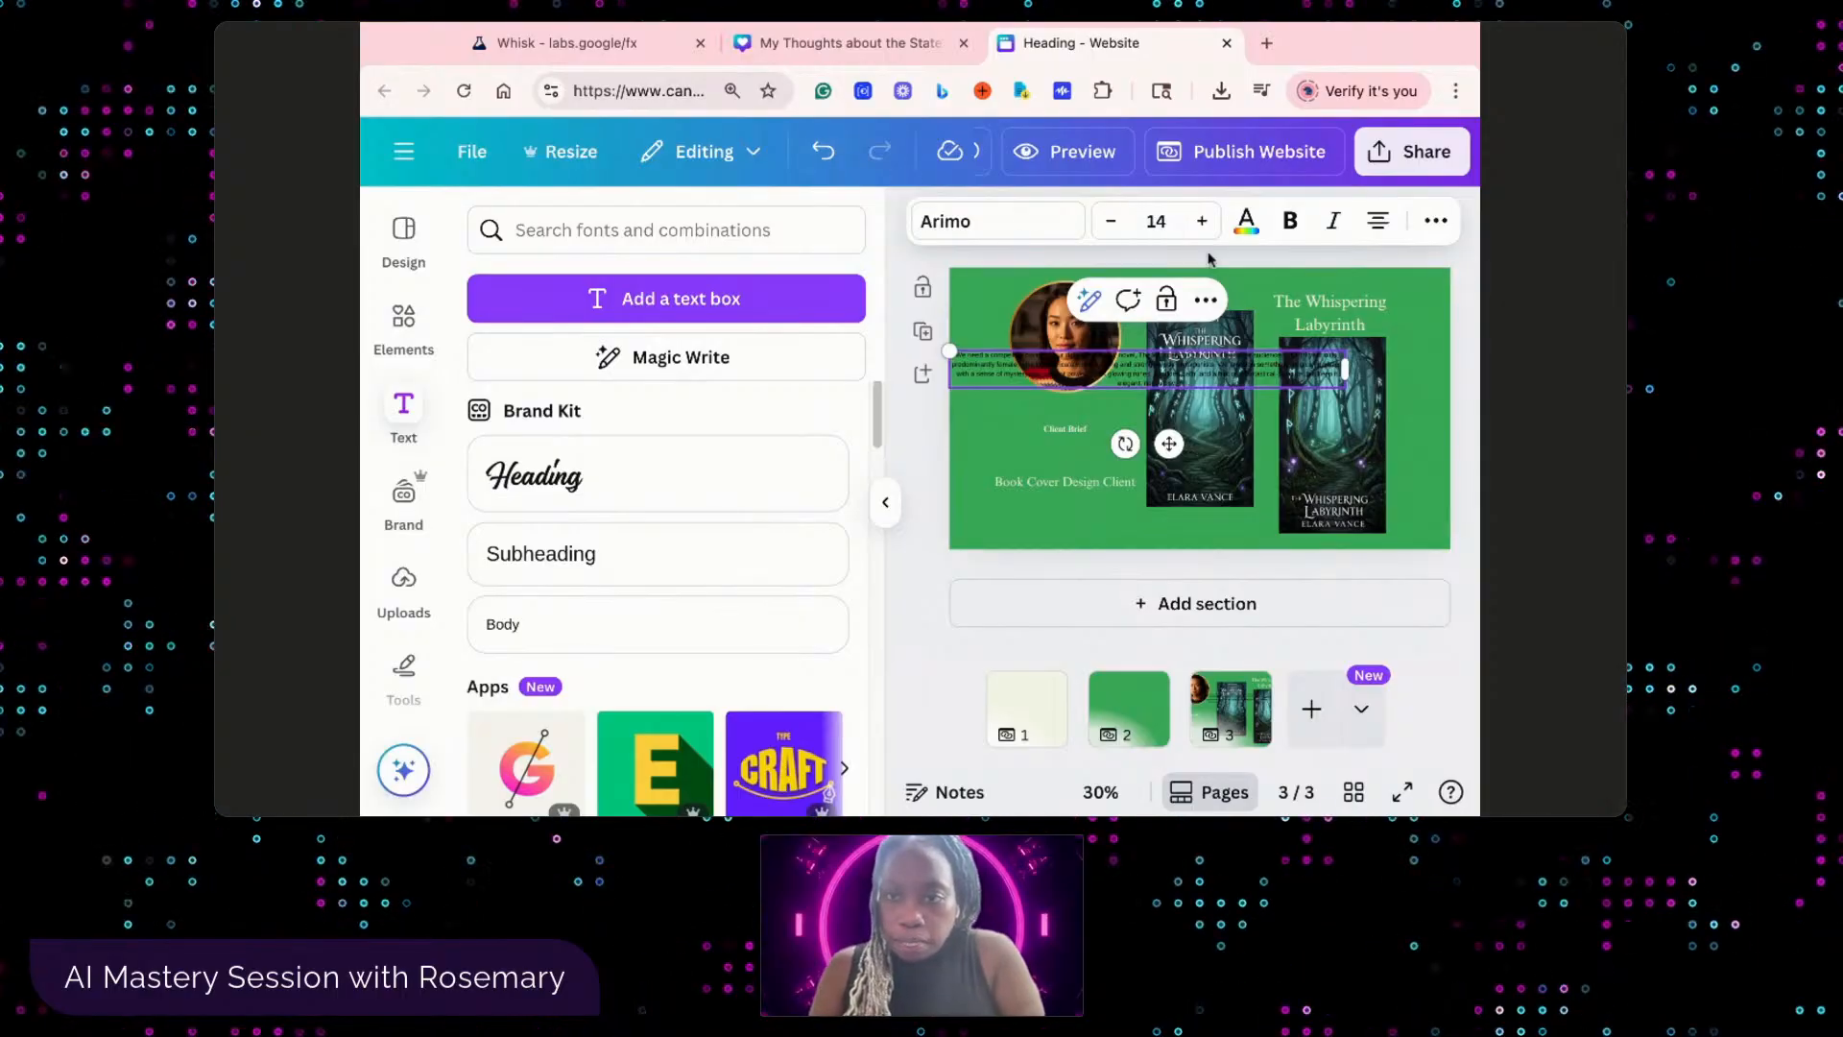
pyautogui.click(1246, 222)
pyautogui.click(713, 404)
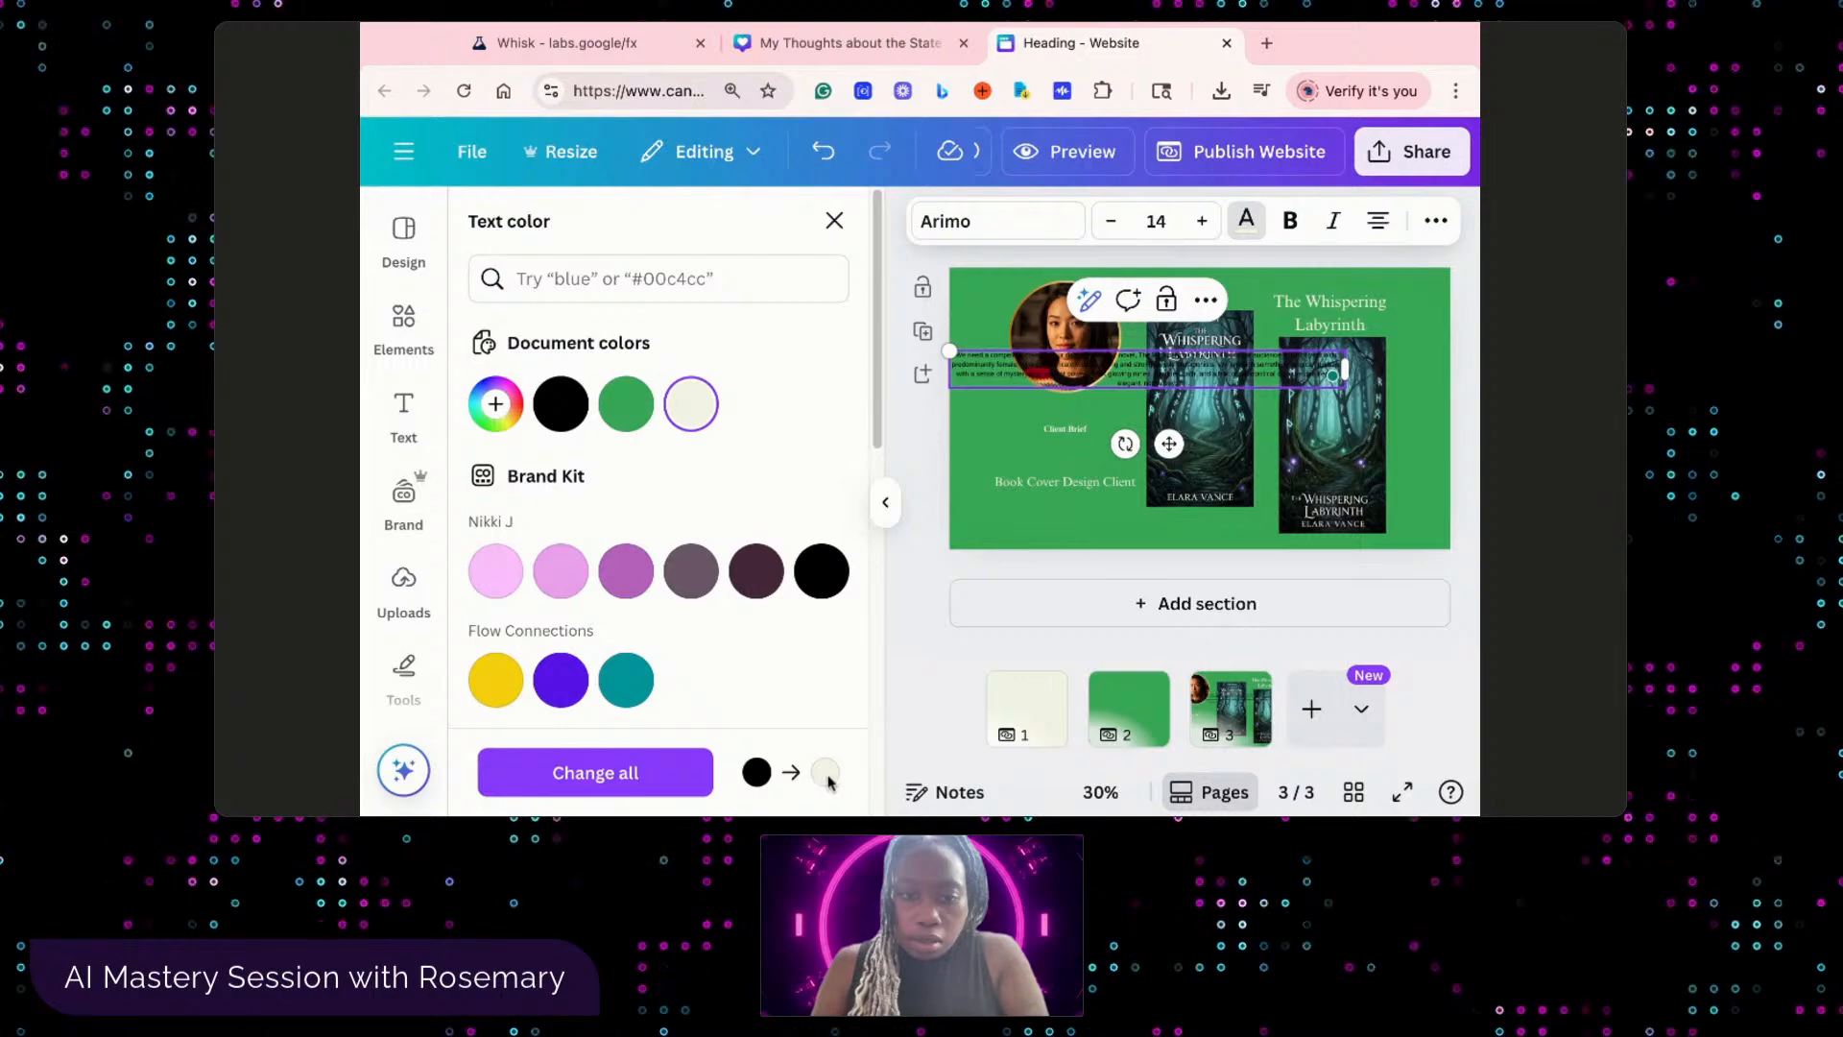
pyautogui.click(650, 773)
pyautogui.moveTo(1351, 374); pyautogui.dragTo(1051, 425)
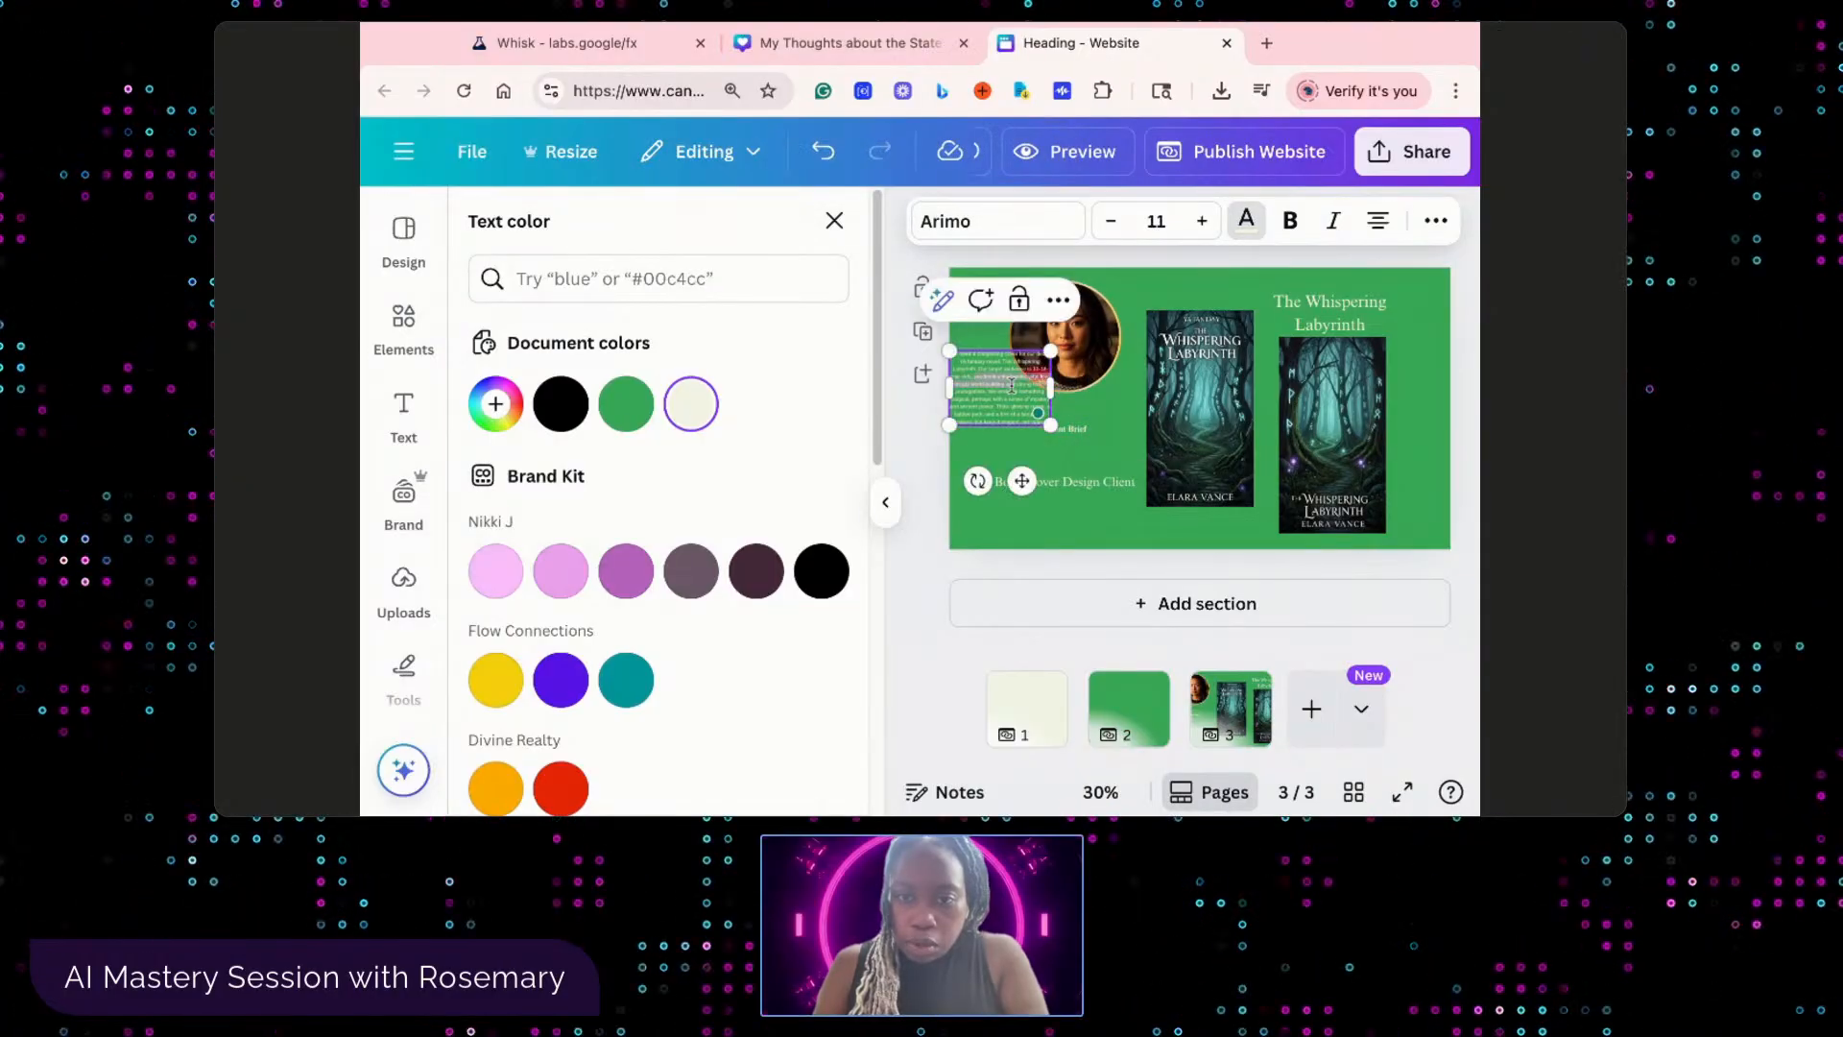
# - Move Book Cover Design Client under the first cover and place the brief below Client Brief
pyautogui.click(1116, 457)
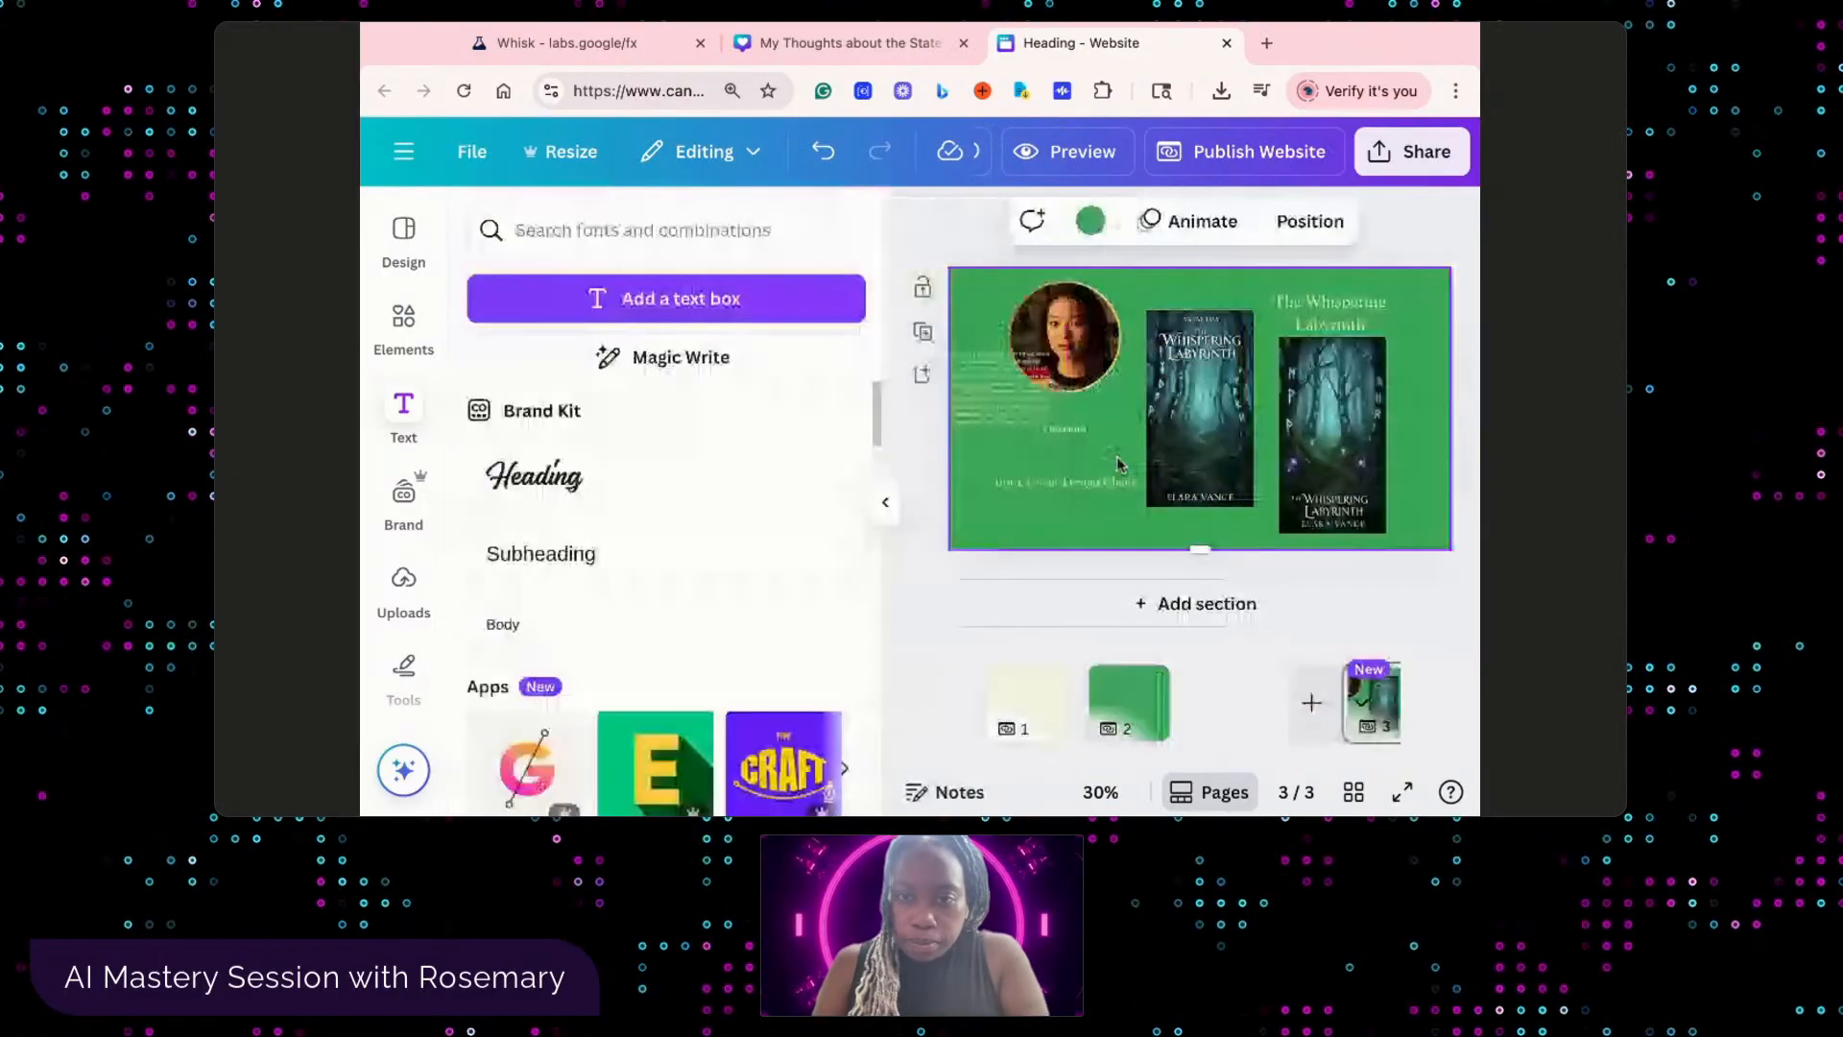
pyautogui.click(1044, 413)
pyautogui.moveTo(995, 388); pyautogui.dragTo(996, 389)
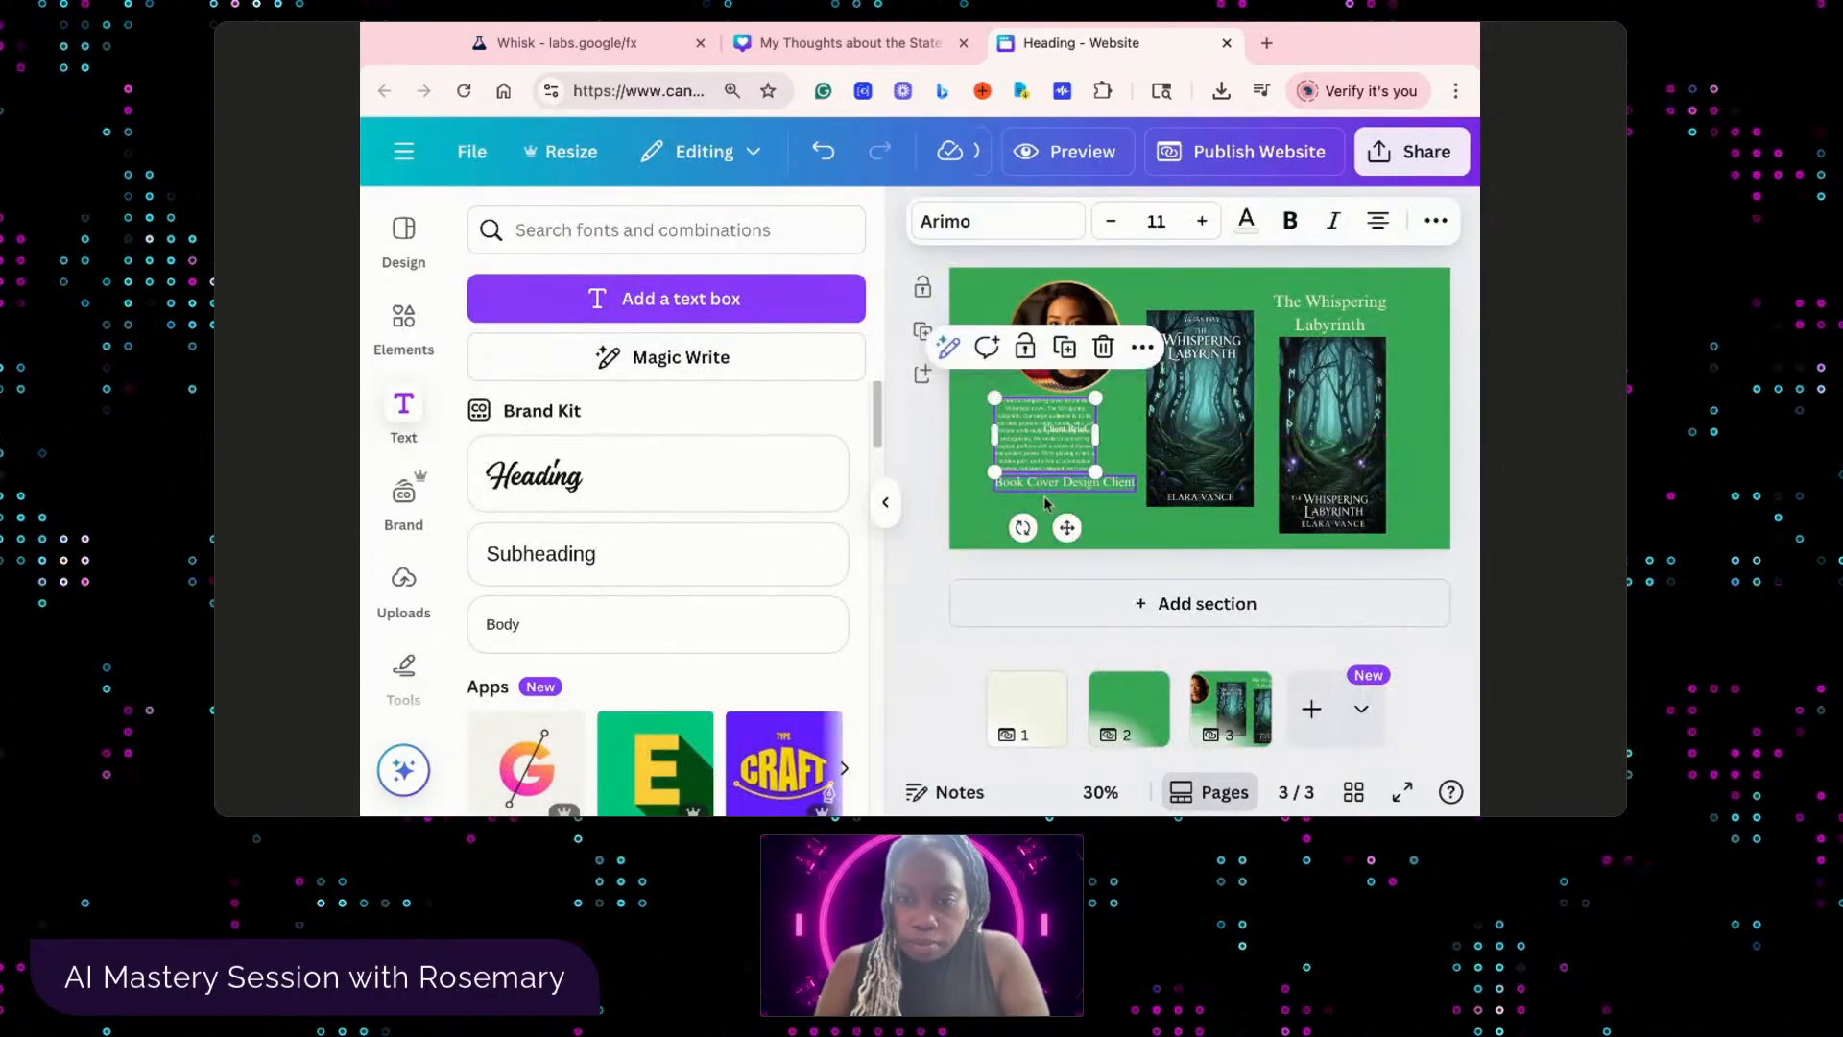
pyautogui.moveTo(1064, 482)
pyautogui.mouseDown()
pyautogui.moveTo(1090, 514)
pyautogui.moveTo(1182, 511)
pyautogui.mouseUp()
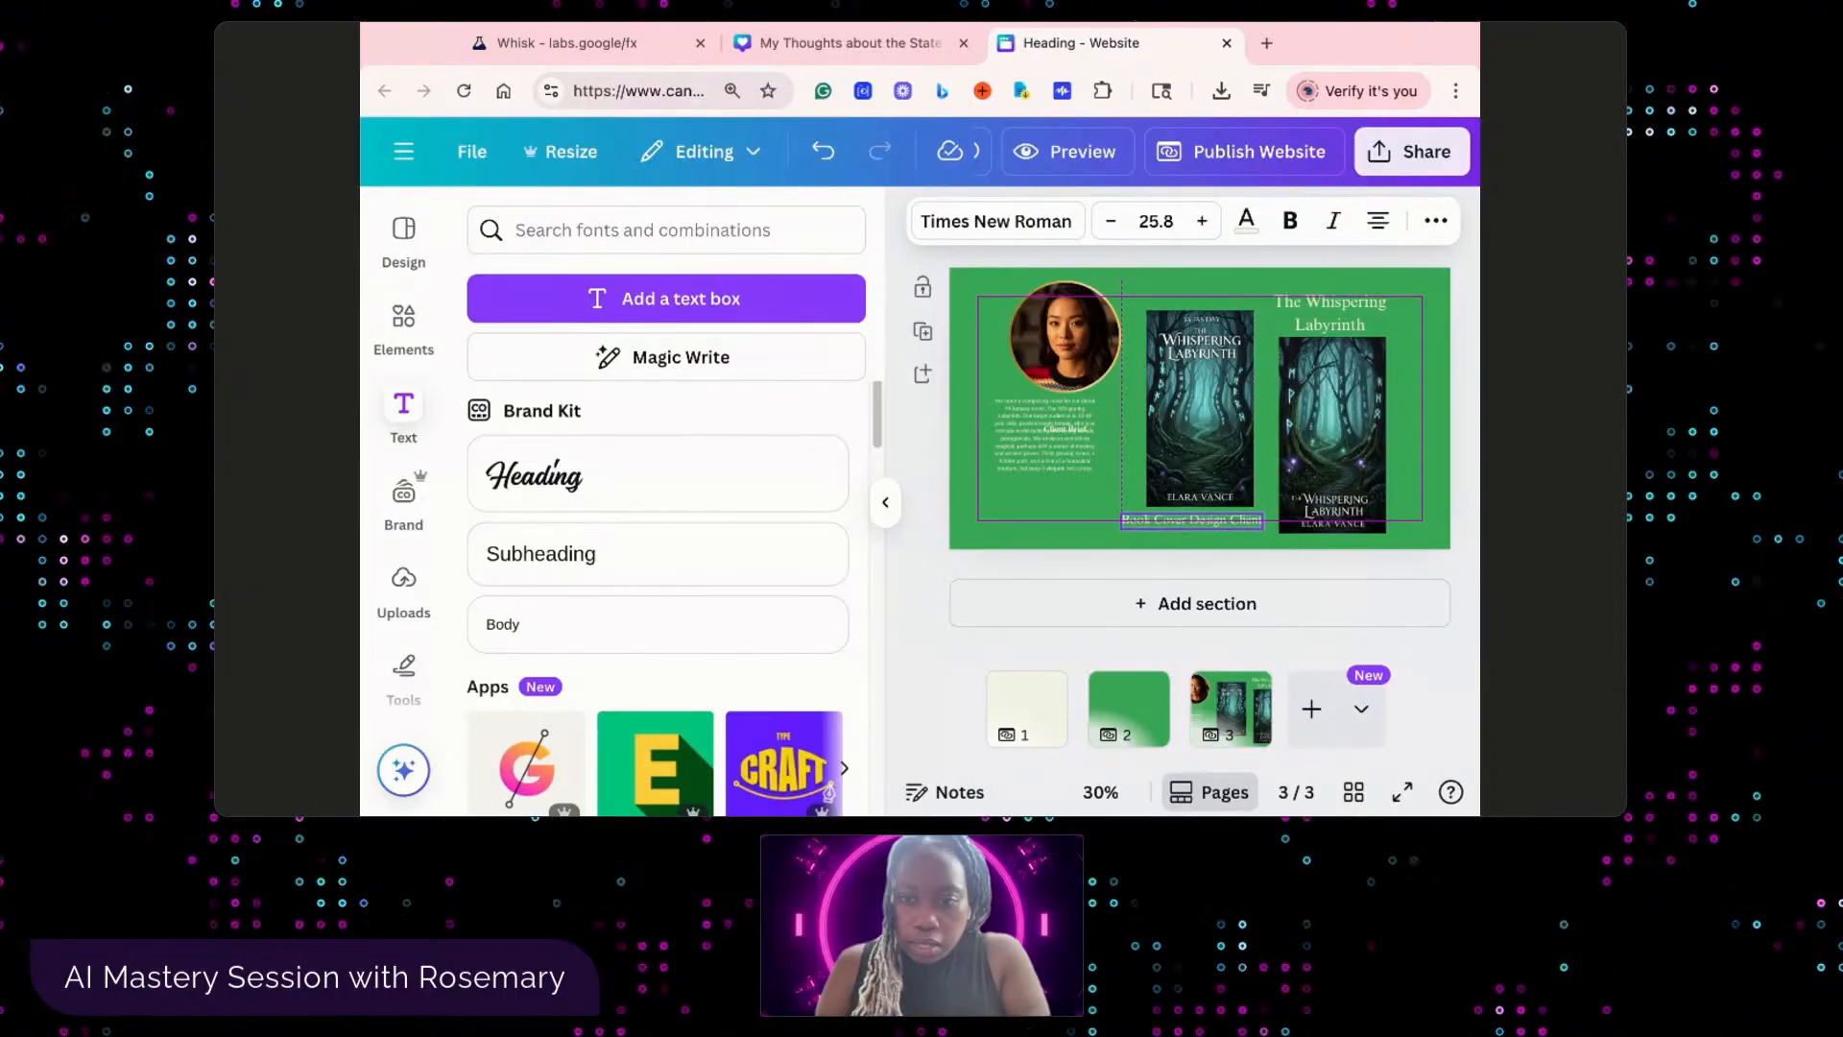
pyautogui.click(1037, 518)
pyautogui.click(1025, 466)
pyautogui.moveTo(1024, 467); pyautogui.dragTo(1068, 446)
pyautogui.click(1070, 438)
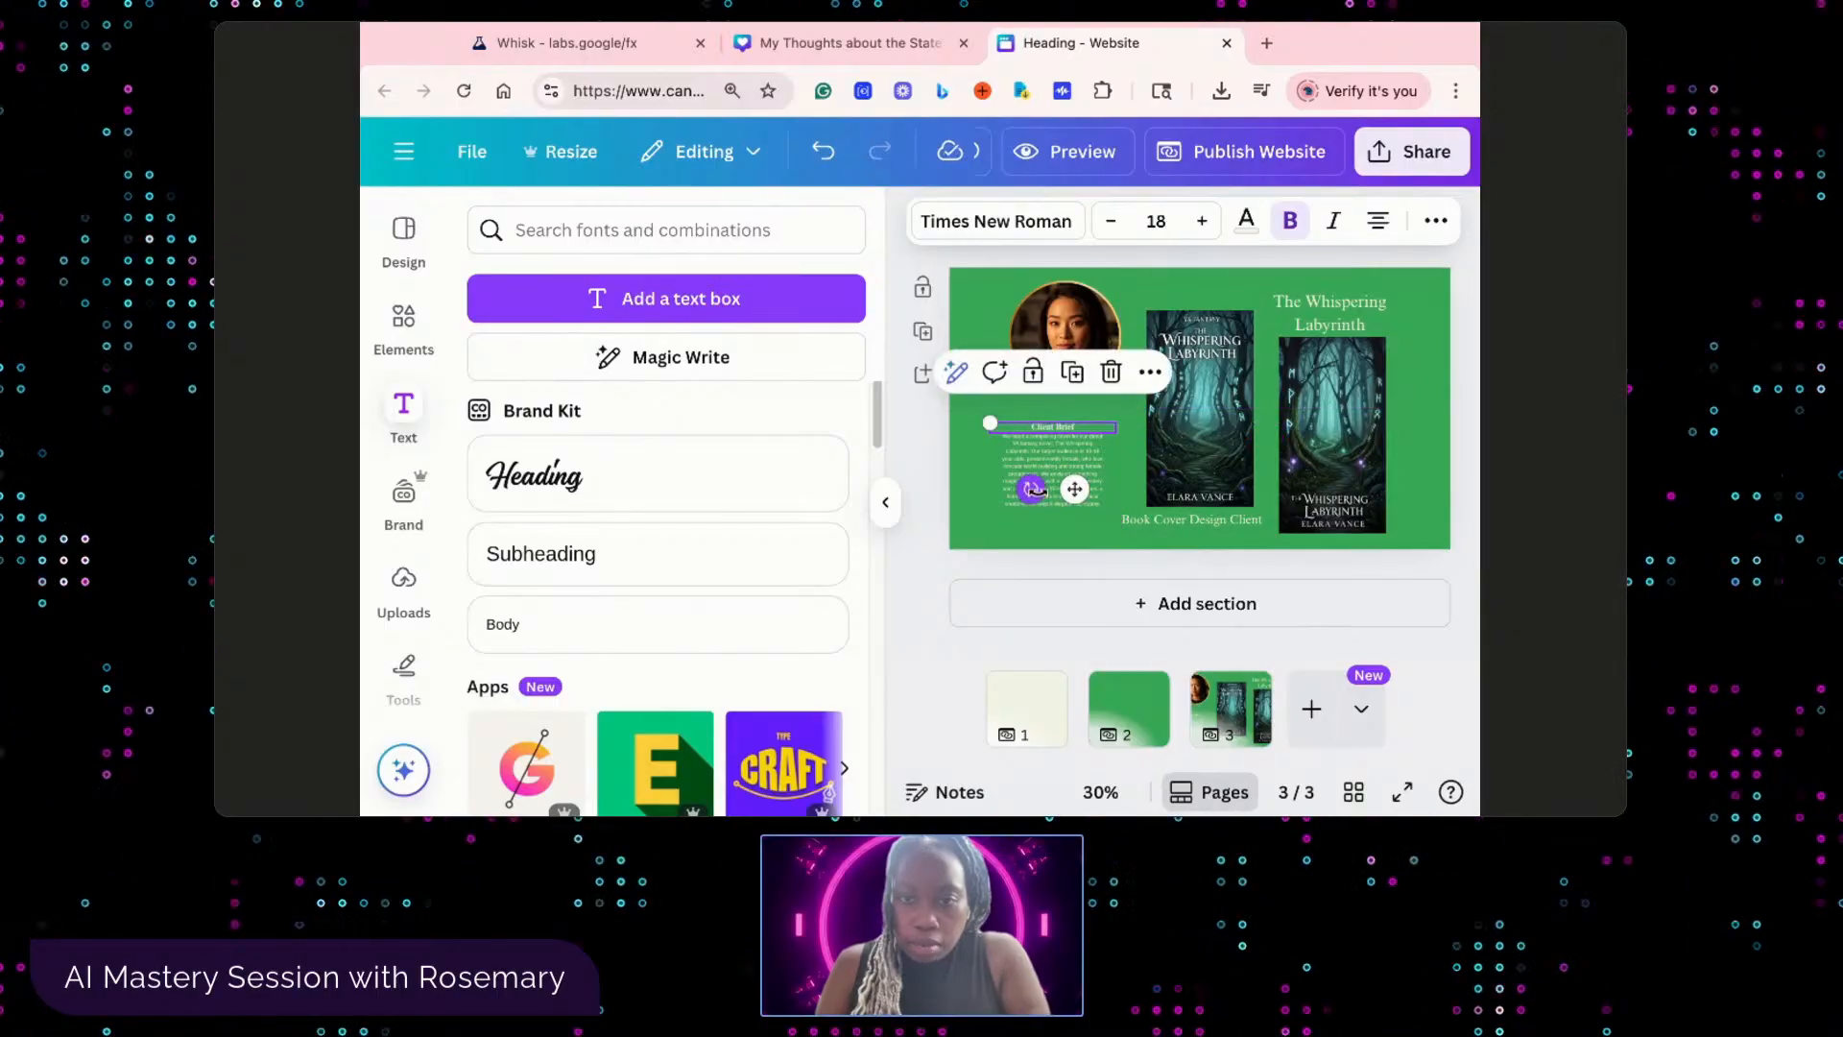
# - Enlarge the brief paragraph slightly
pyautogui.click(995, 484)
pyautogui.click(1006, 501)
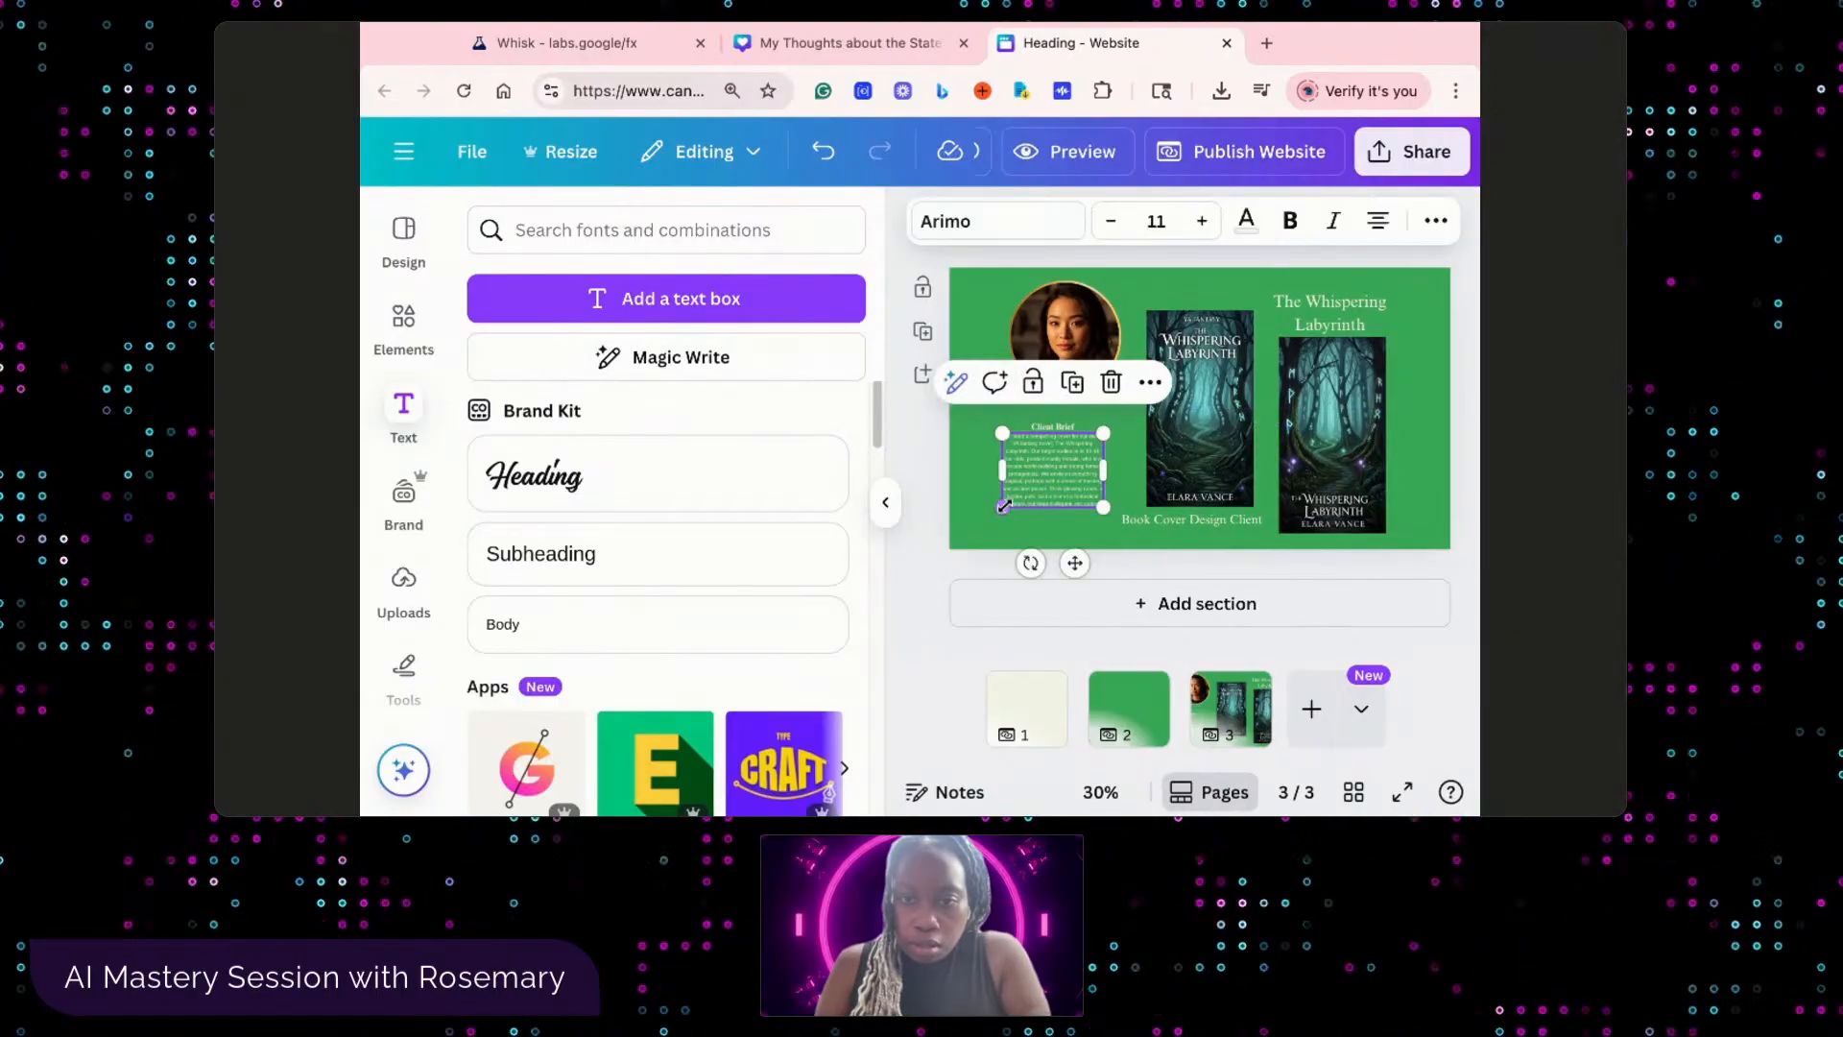
pyautogui.moveTo(999, 508); pyautogui.dragTo(993, 513)
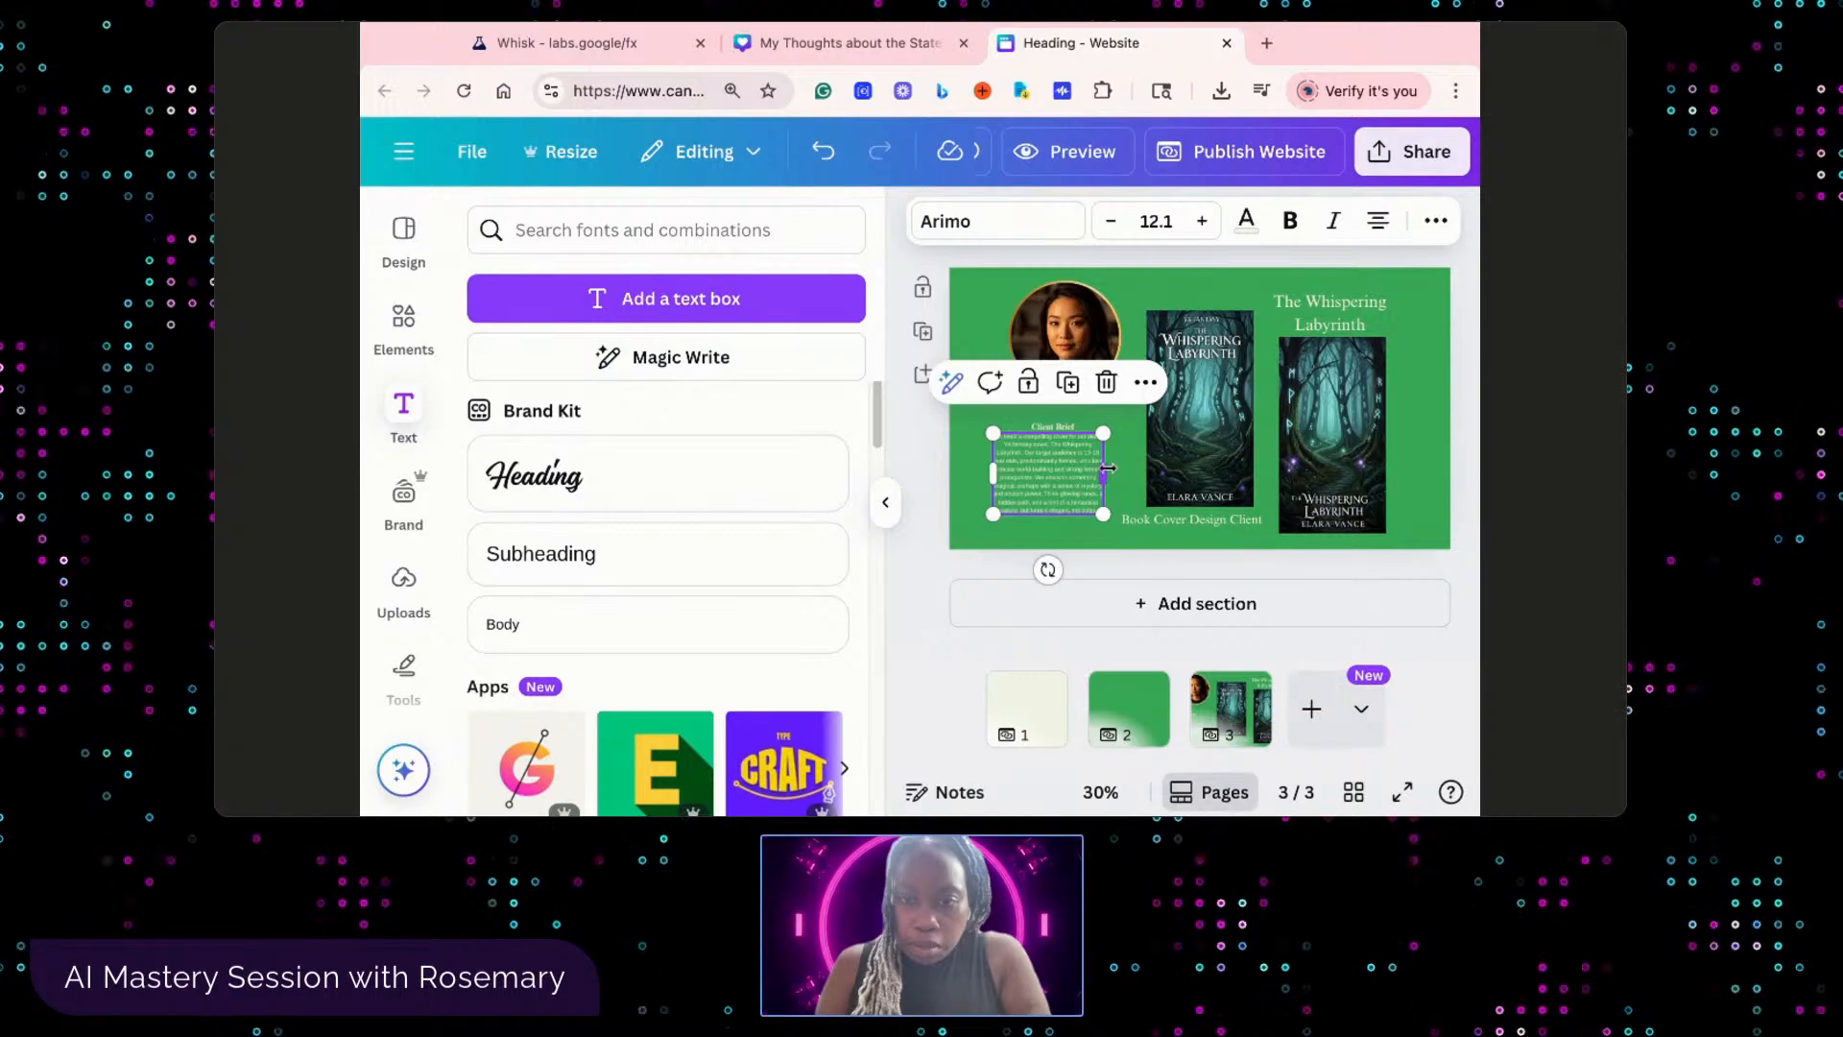
# - Duplicate the Client Brief heading above it, retype it as the client's name, and enlarge it to 23
pyautogui.click(1074, 418)
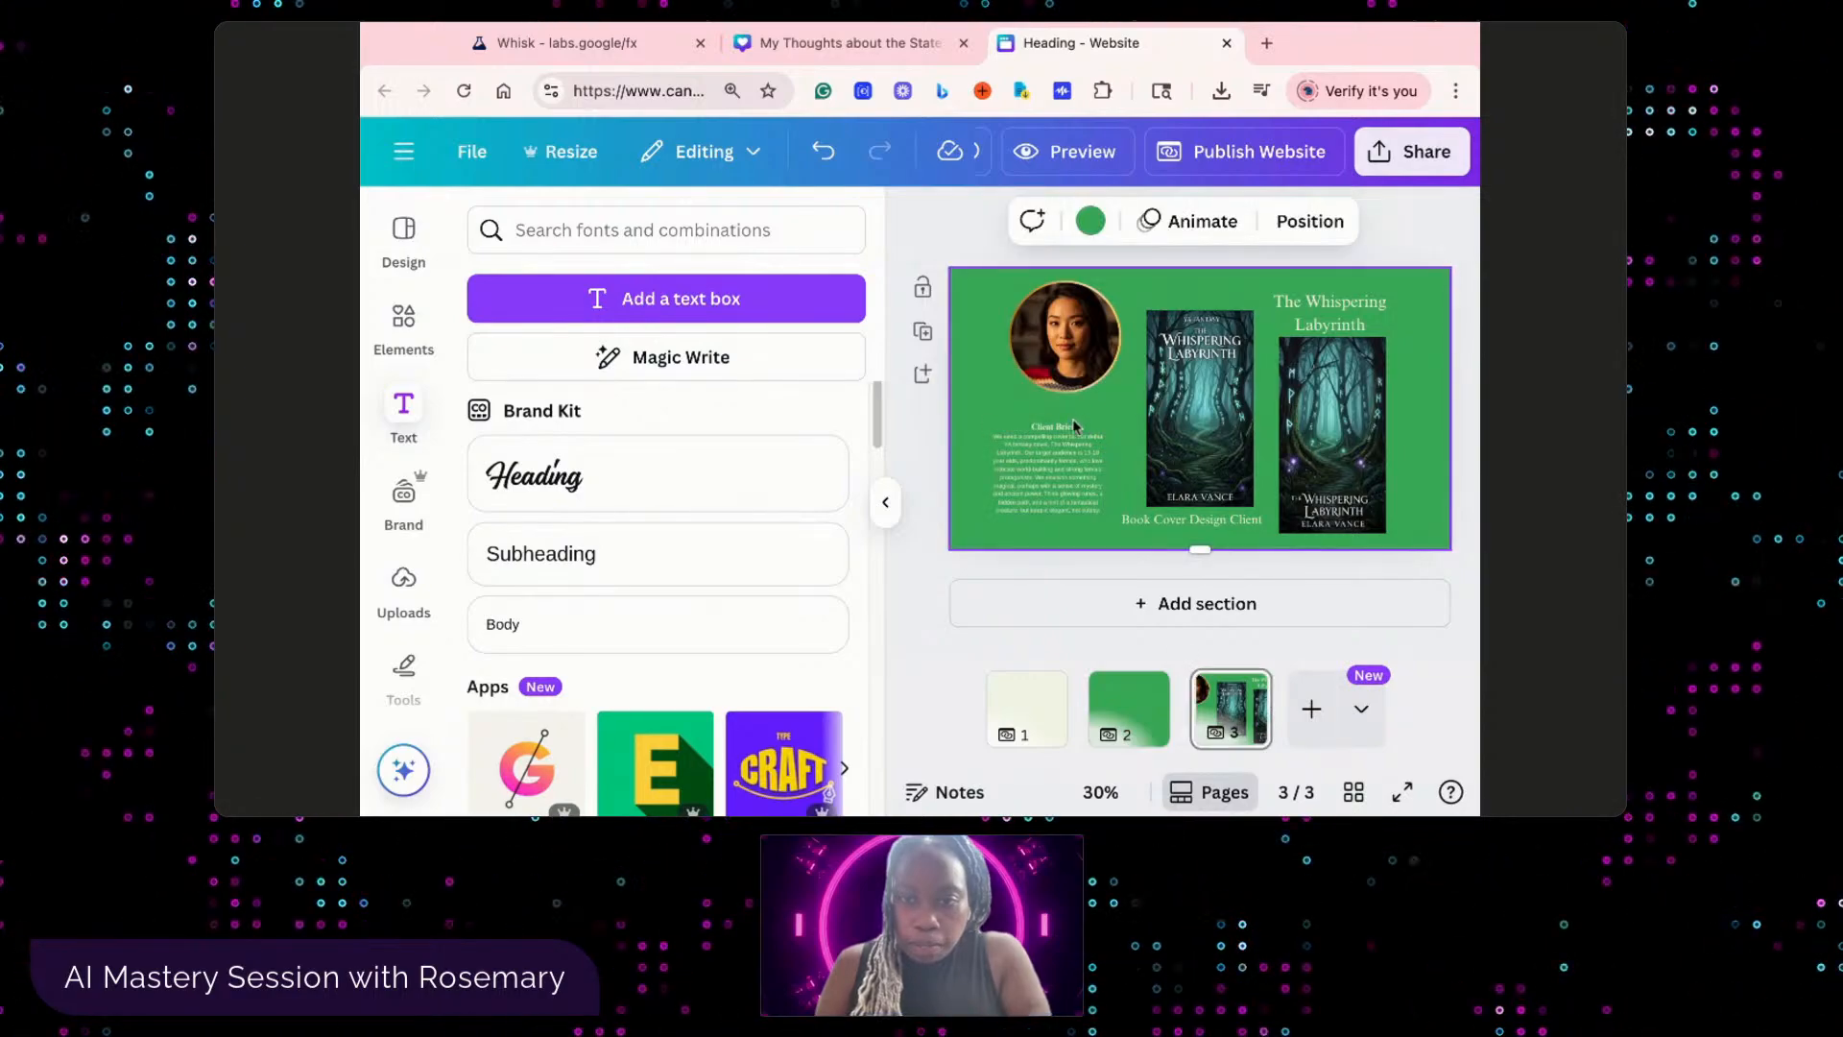
pyautogui.click(1072, 427)
pyautogui.moveTo(1070, 432); pyautogui.dragTo(1073, 414)
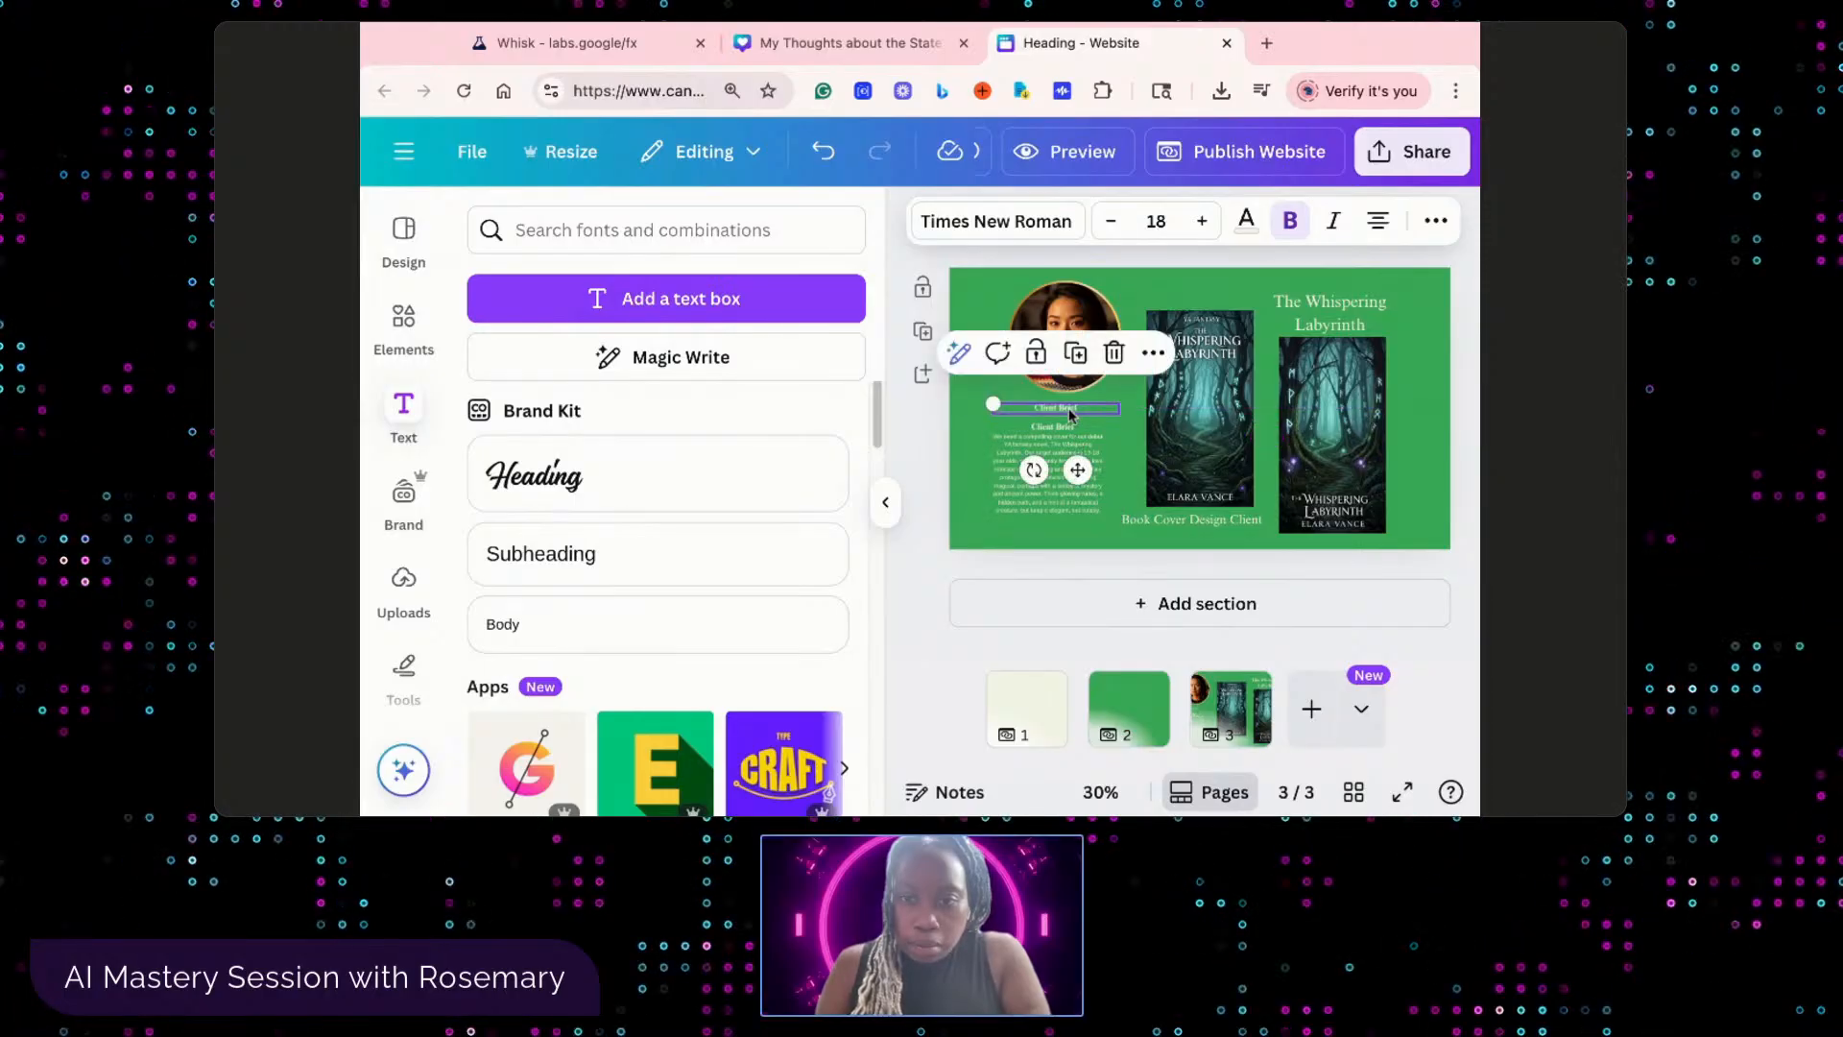
pyautogui.doubleClick(1072, 410)
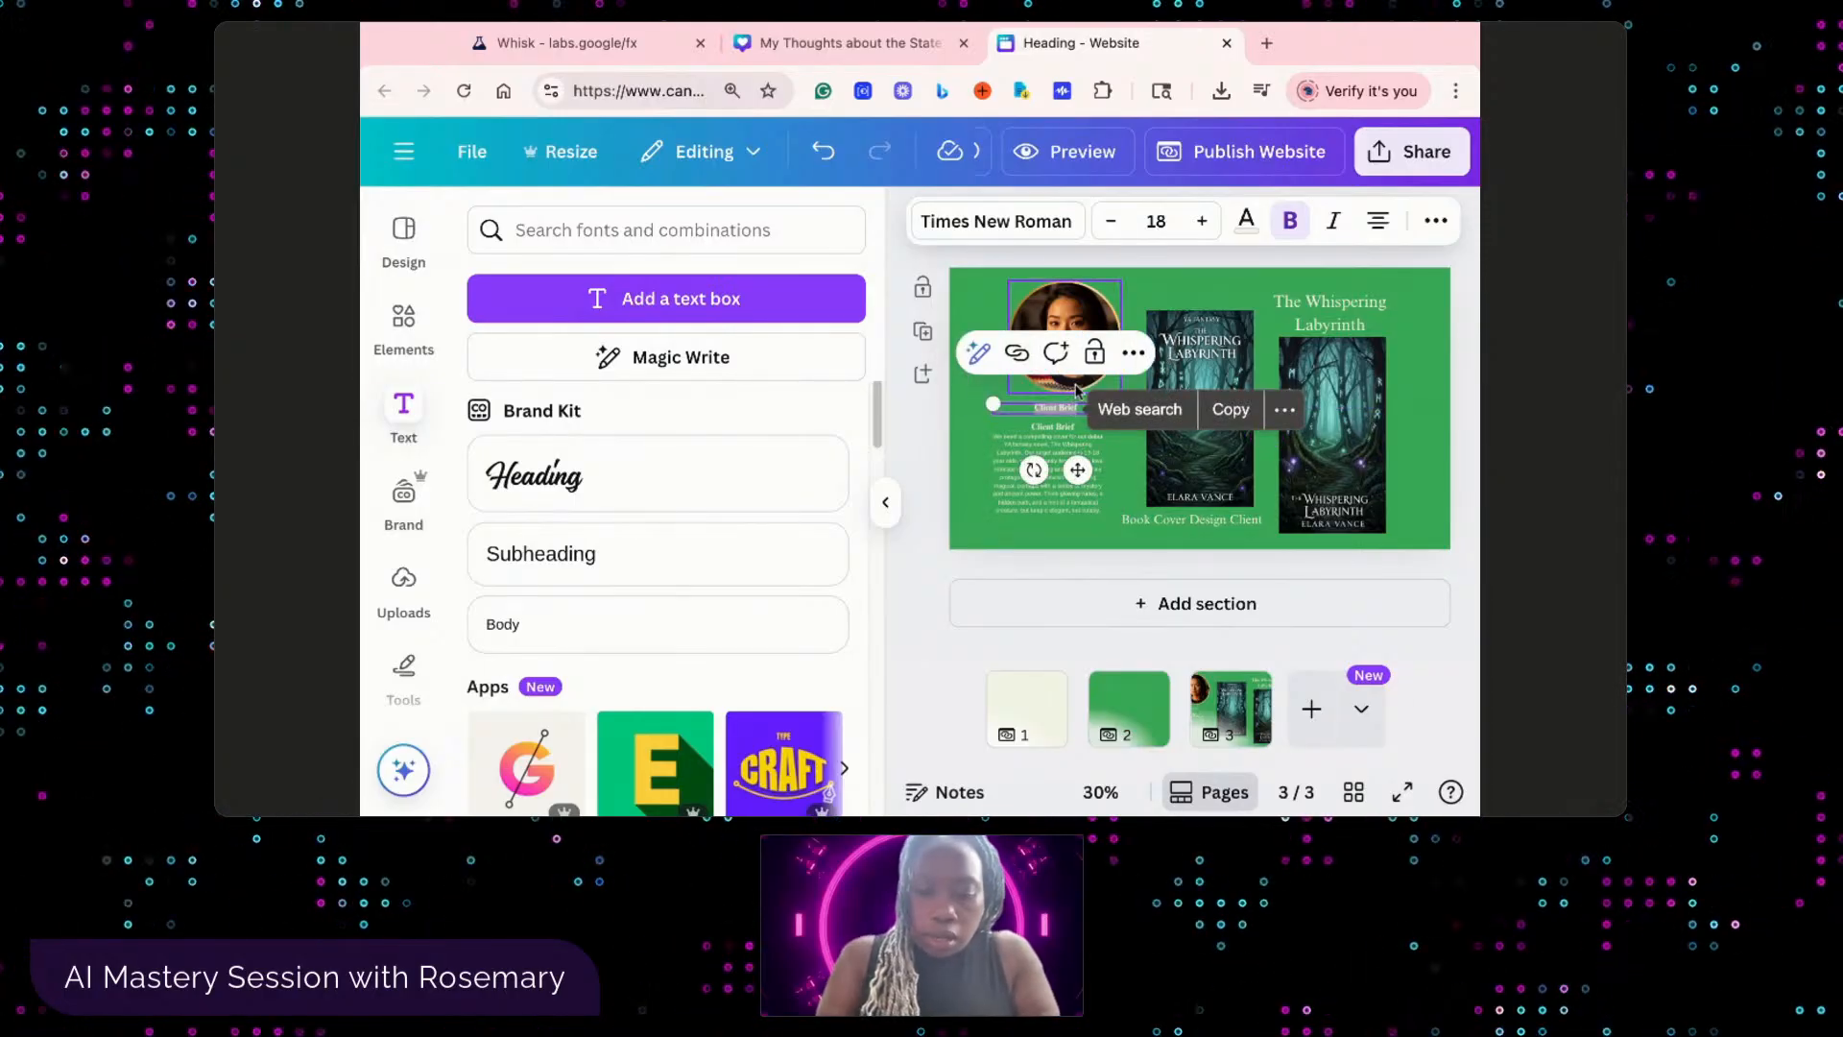
pyautogui.write('Elara Vance')
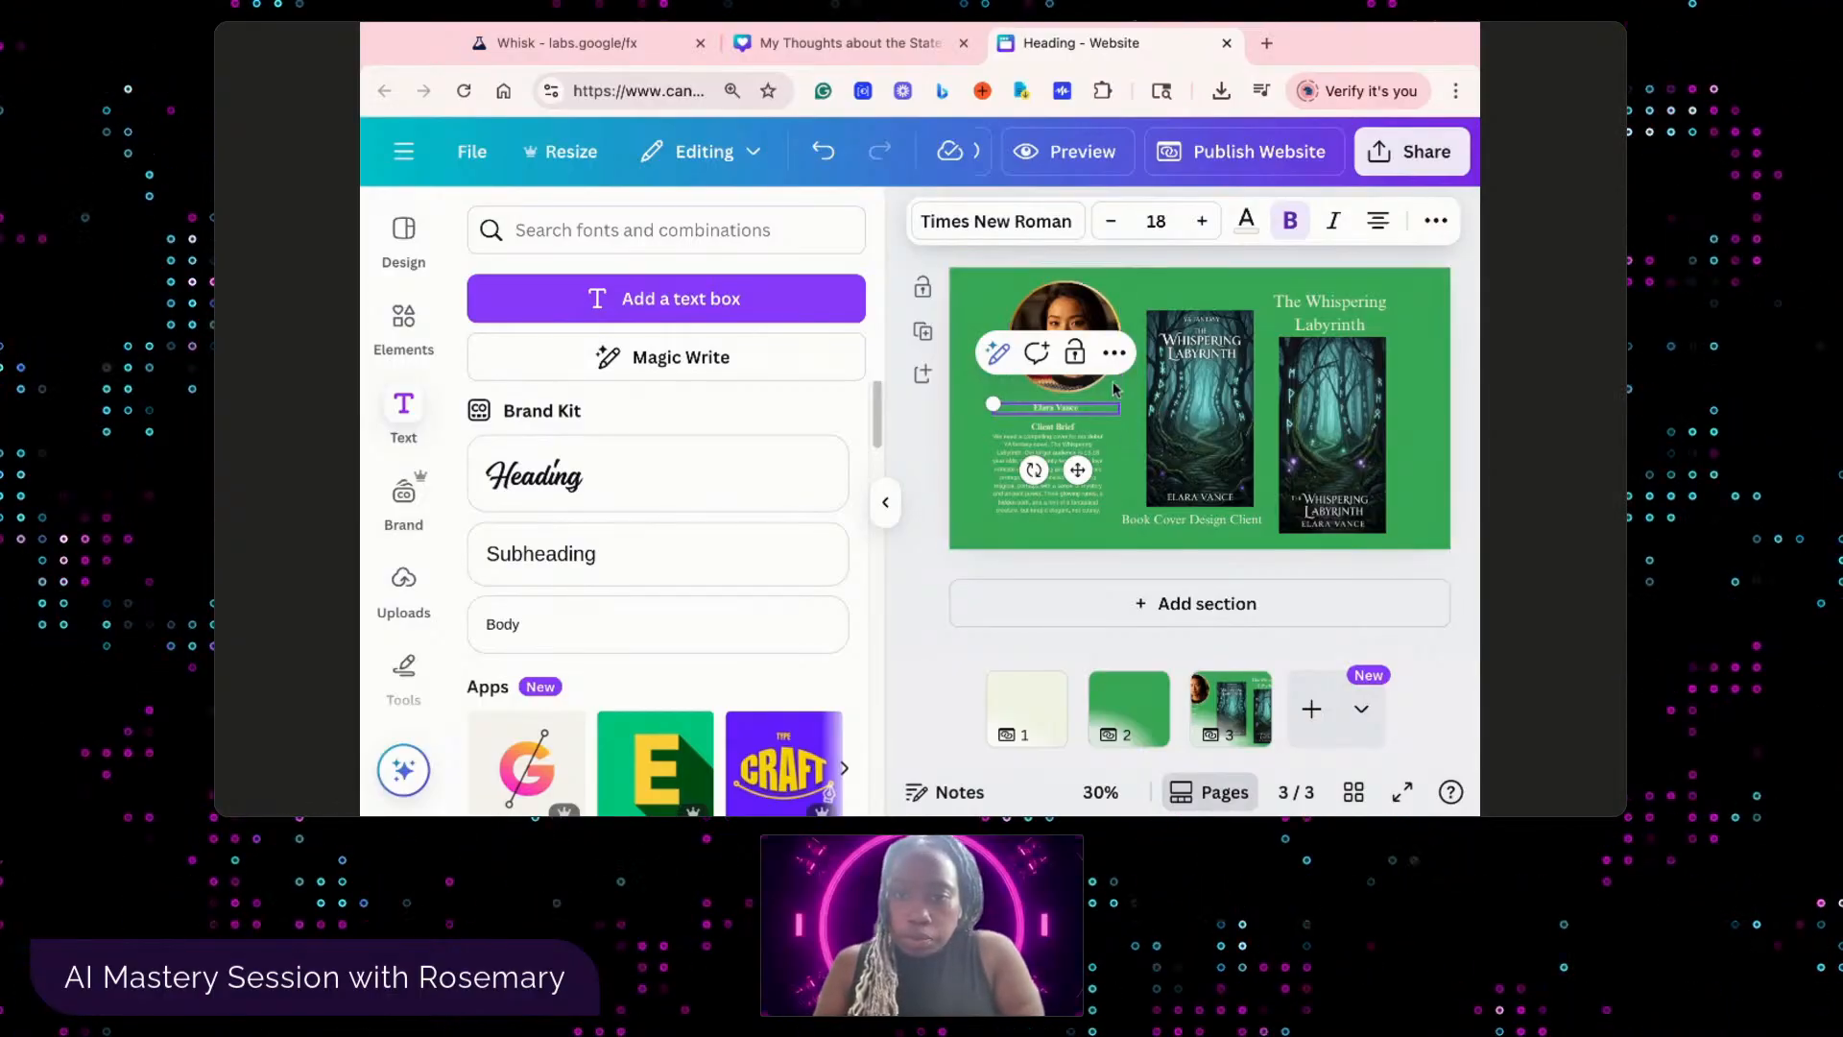
pyautogui.click(1205, 223)
pyautogui.click(1205, 222)
pyautogui.click(1205, 222)
pyautogui.click(1205, 223)
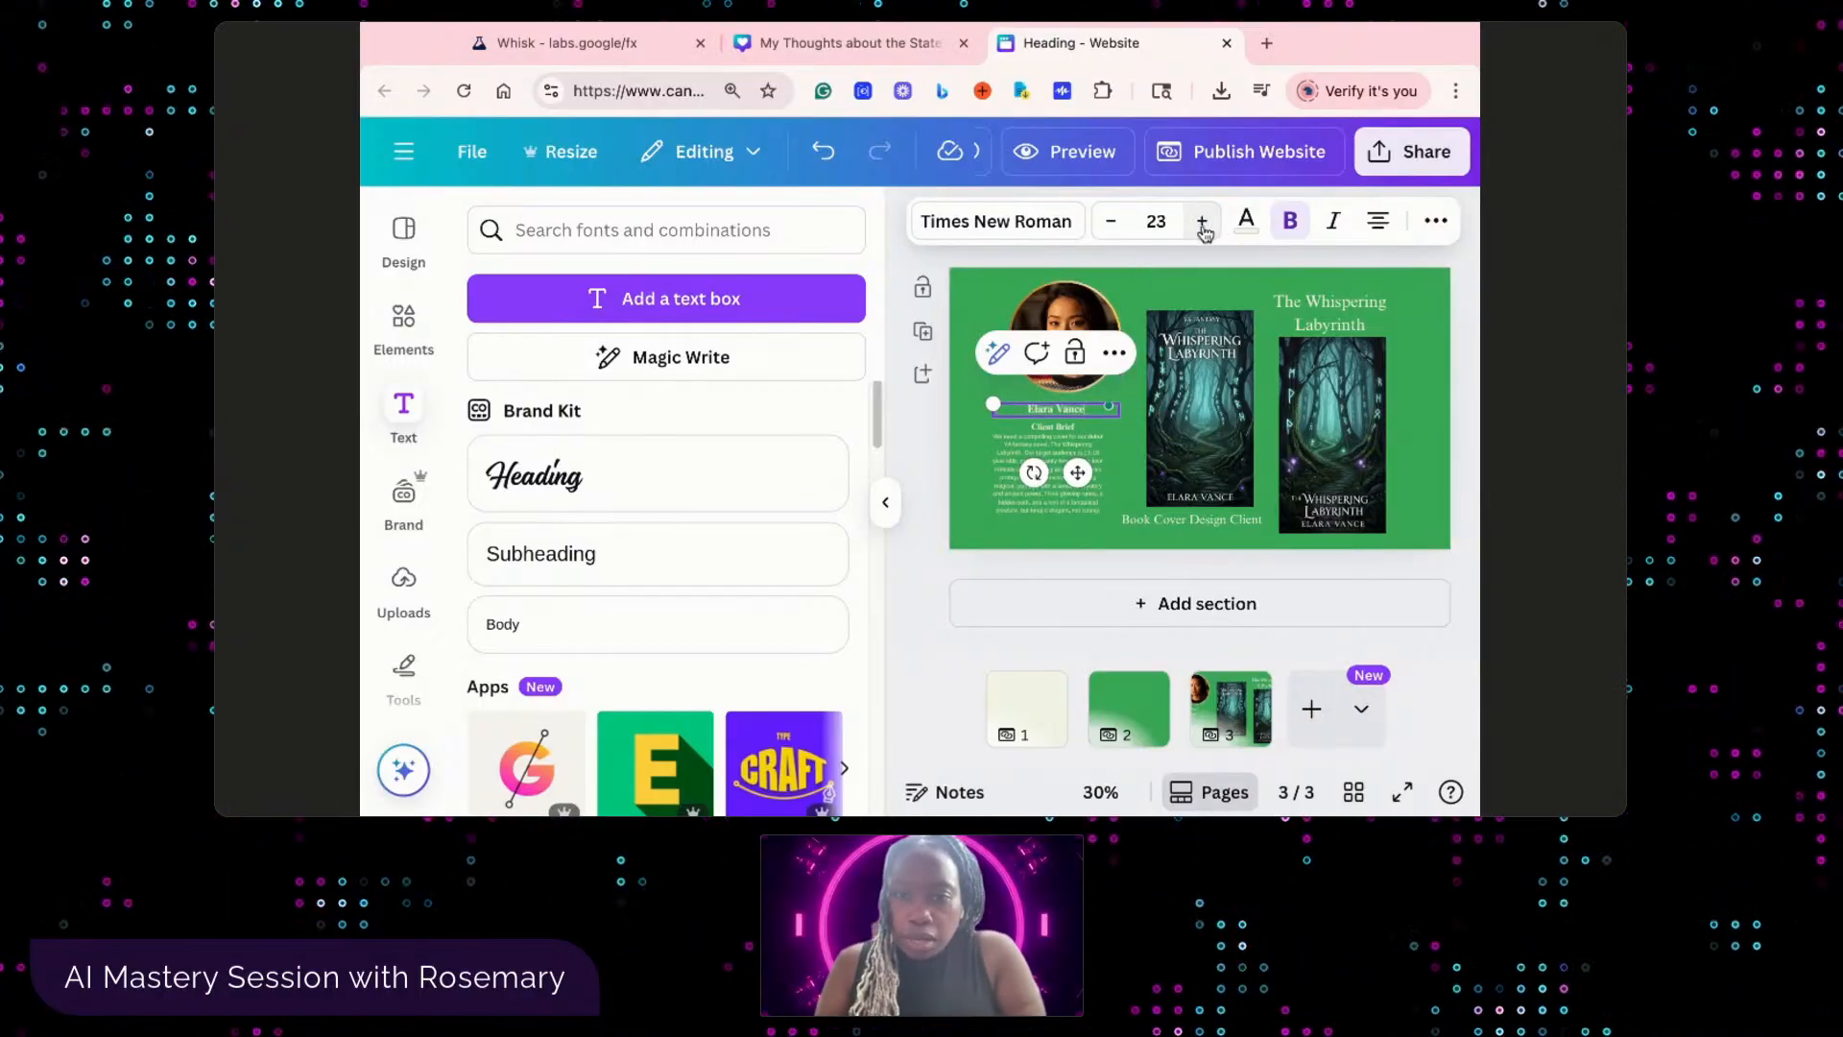
pyautogui.click(1121, 459)
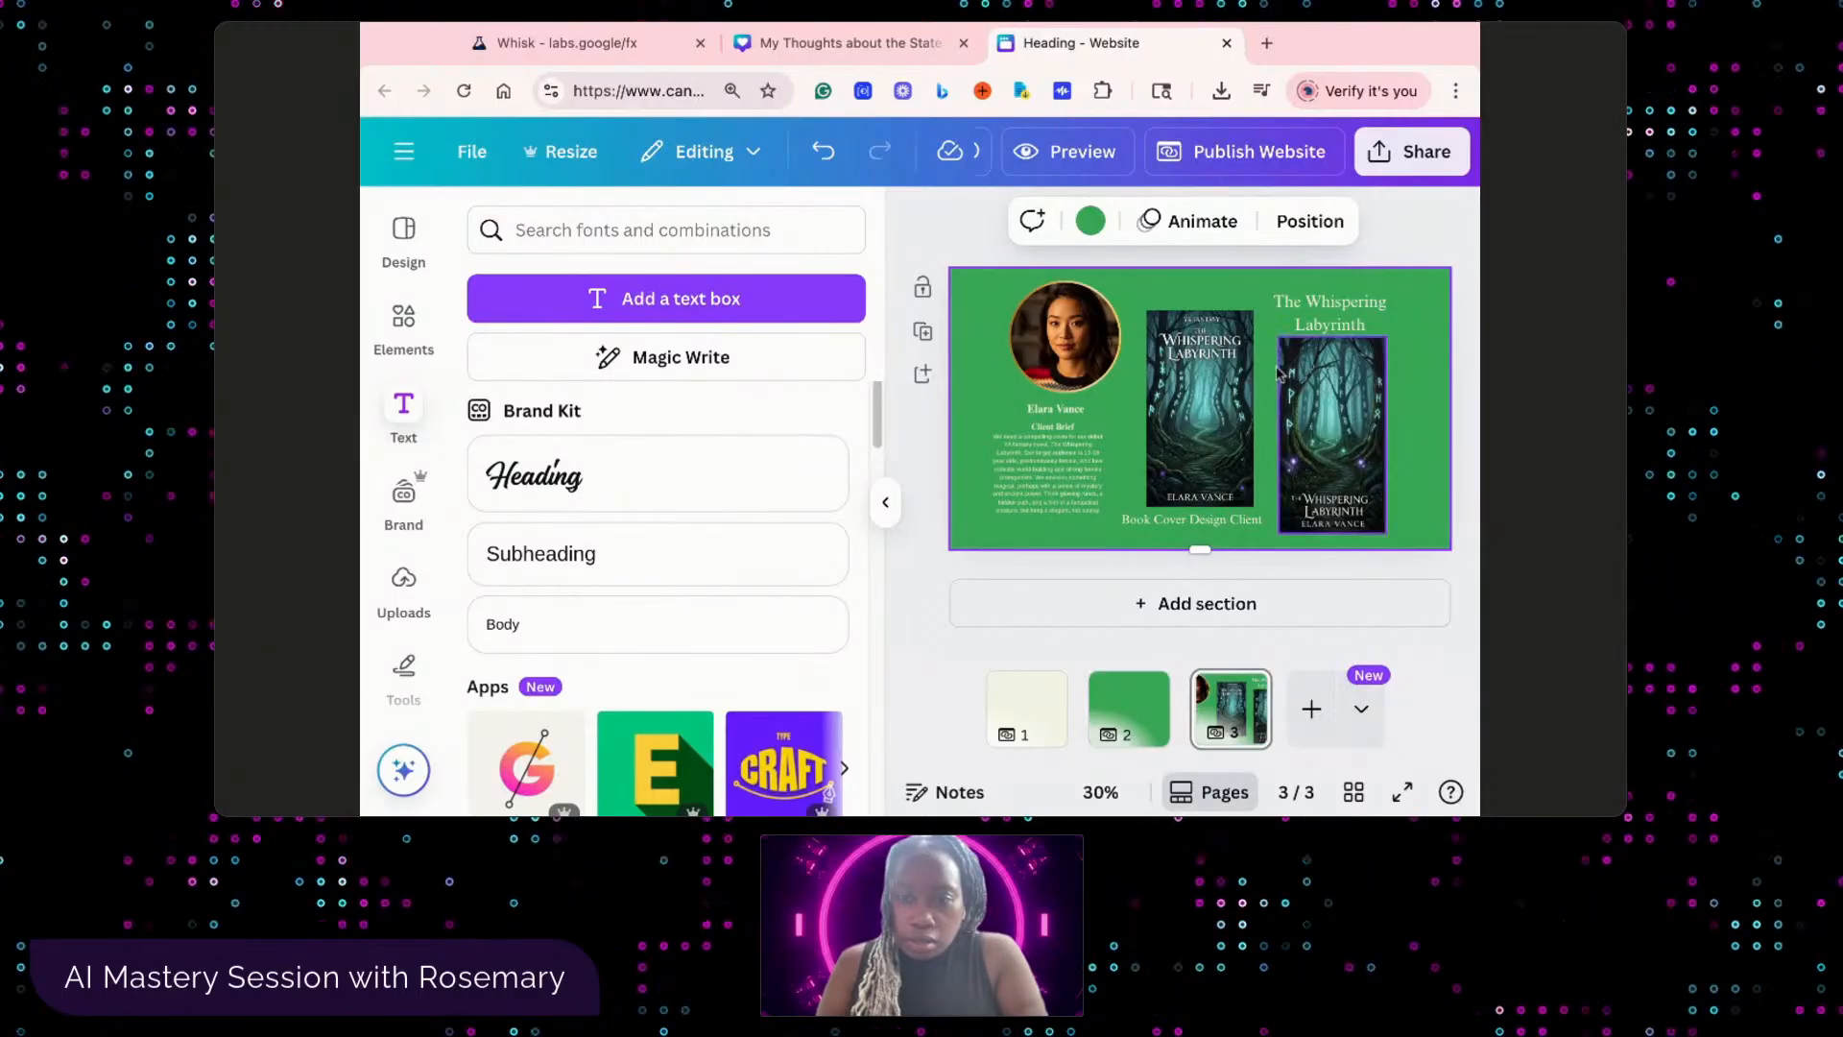
# - Shrink the circular portrait and move the name up beneath it
pyautogui.click(1109, 365)
pyautogui.moveTo(1123, 397); pyautogui.dragTo(1060, 423)
pyautogui.click(1127, 395)
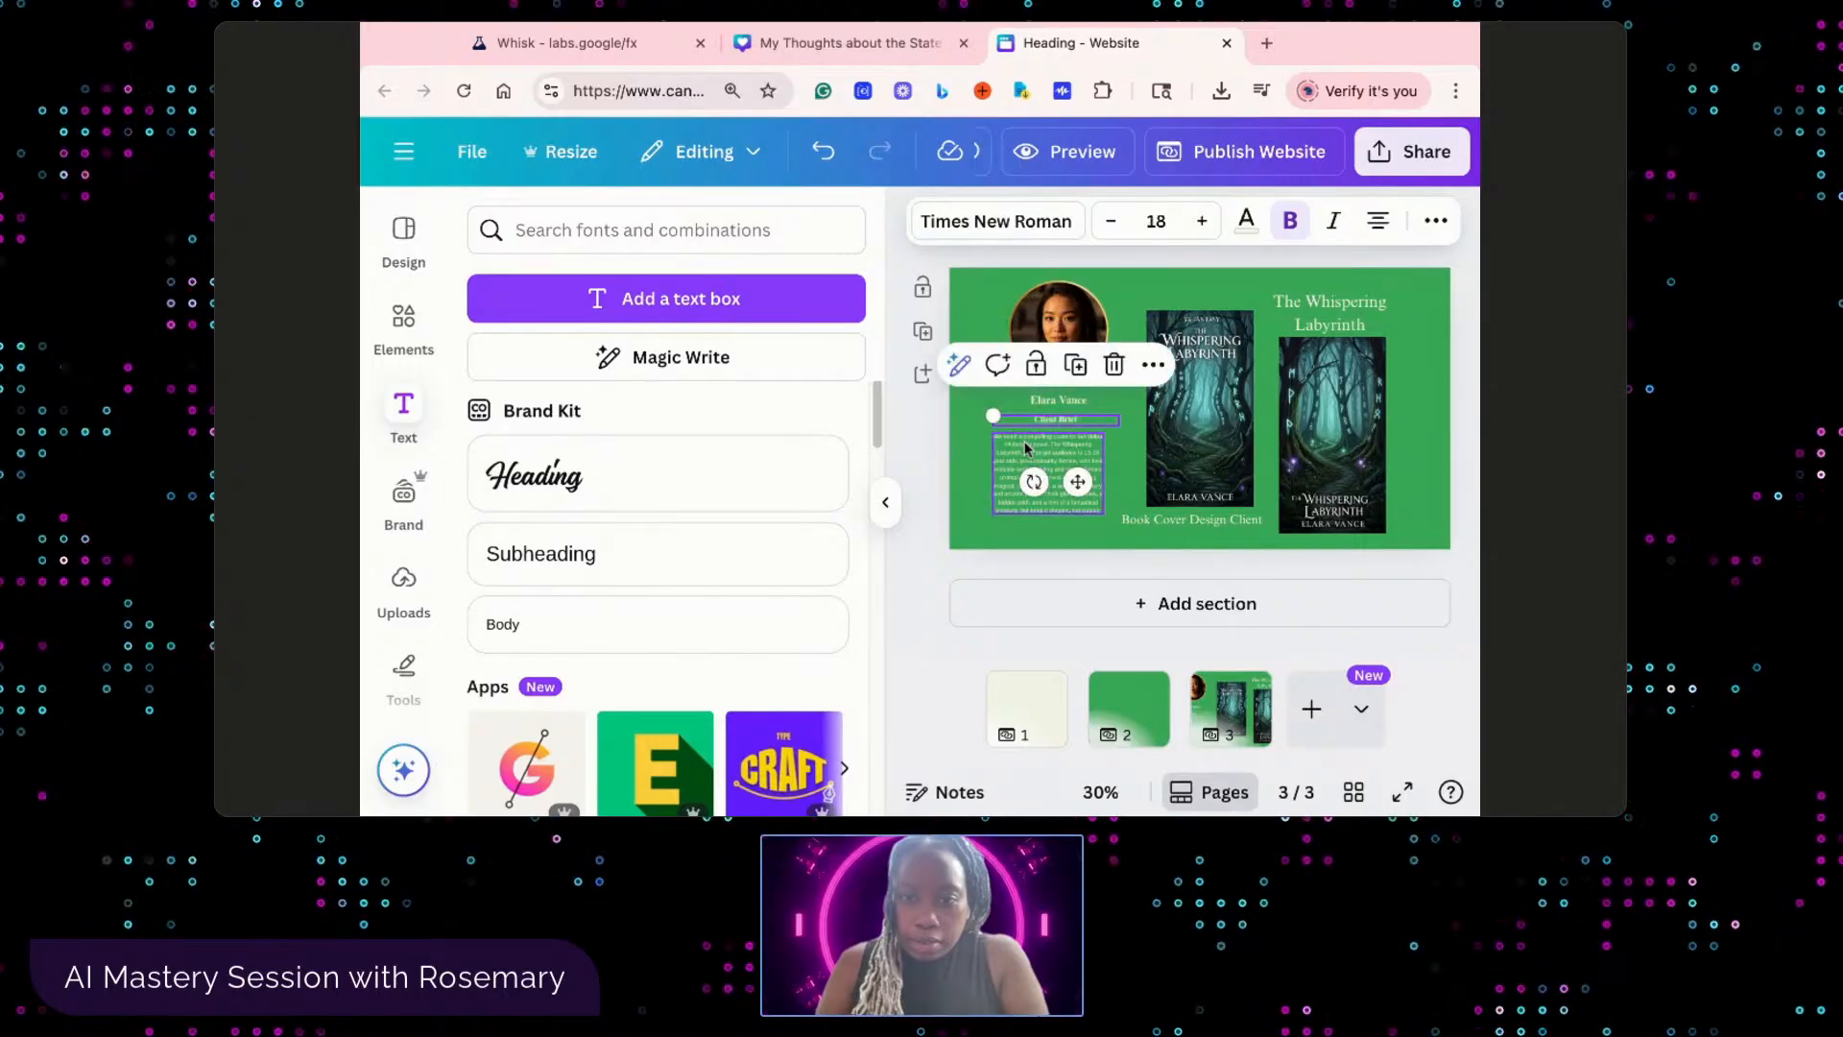
# - Widen the brief paragraph on both sides, raise its text size two steps, and nudge the name up
pyautogui.click(1060, 470)
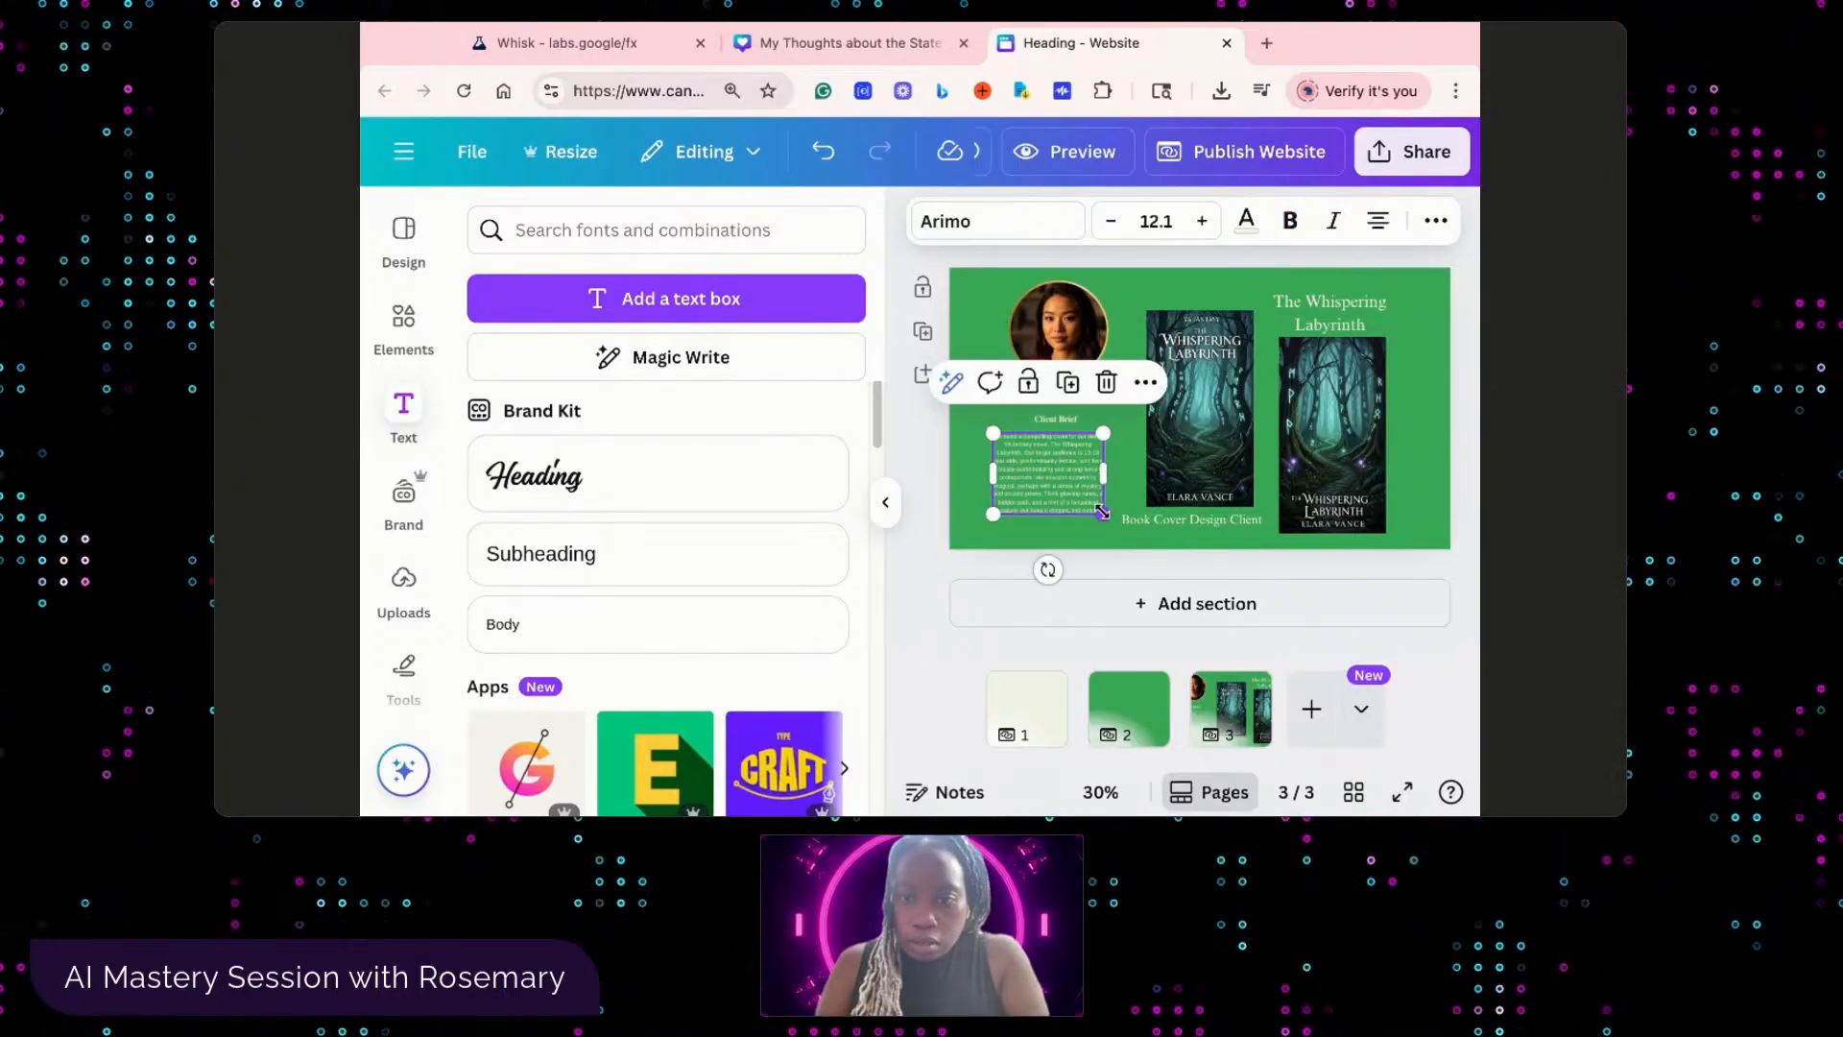
pyautogui.moveTo(1106, 472); pyautogui.dragTo(1136, 470)
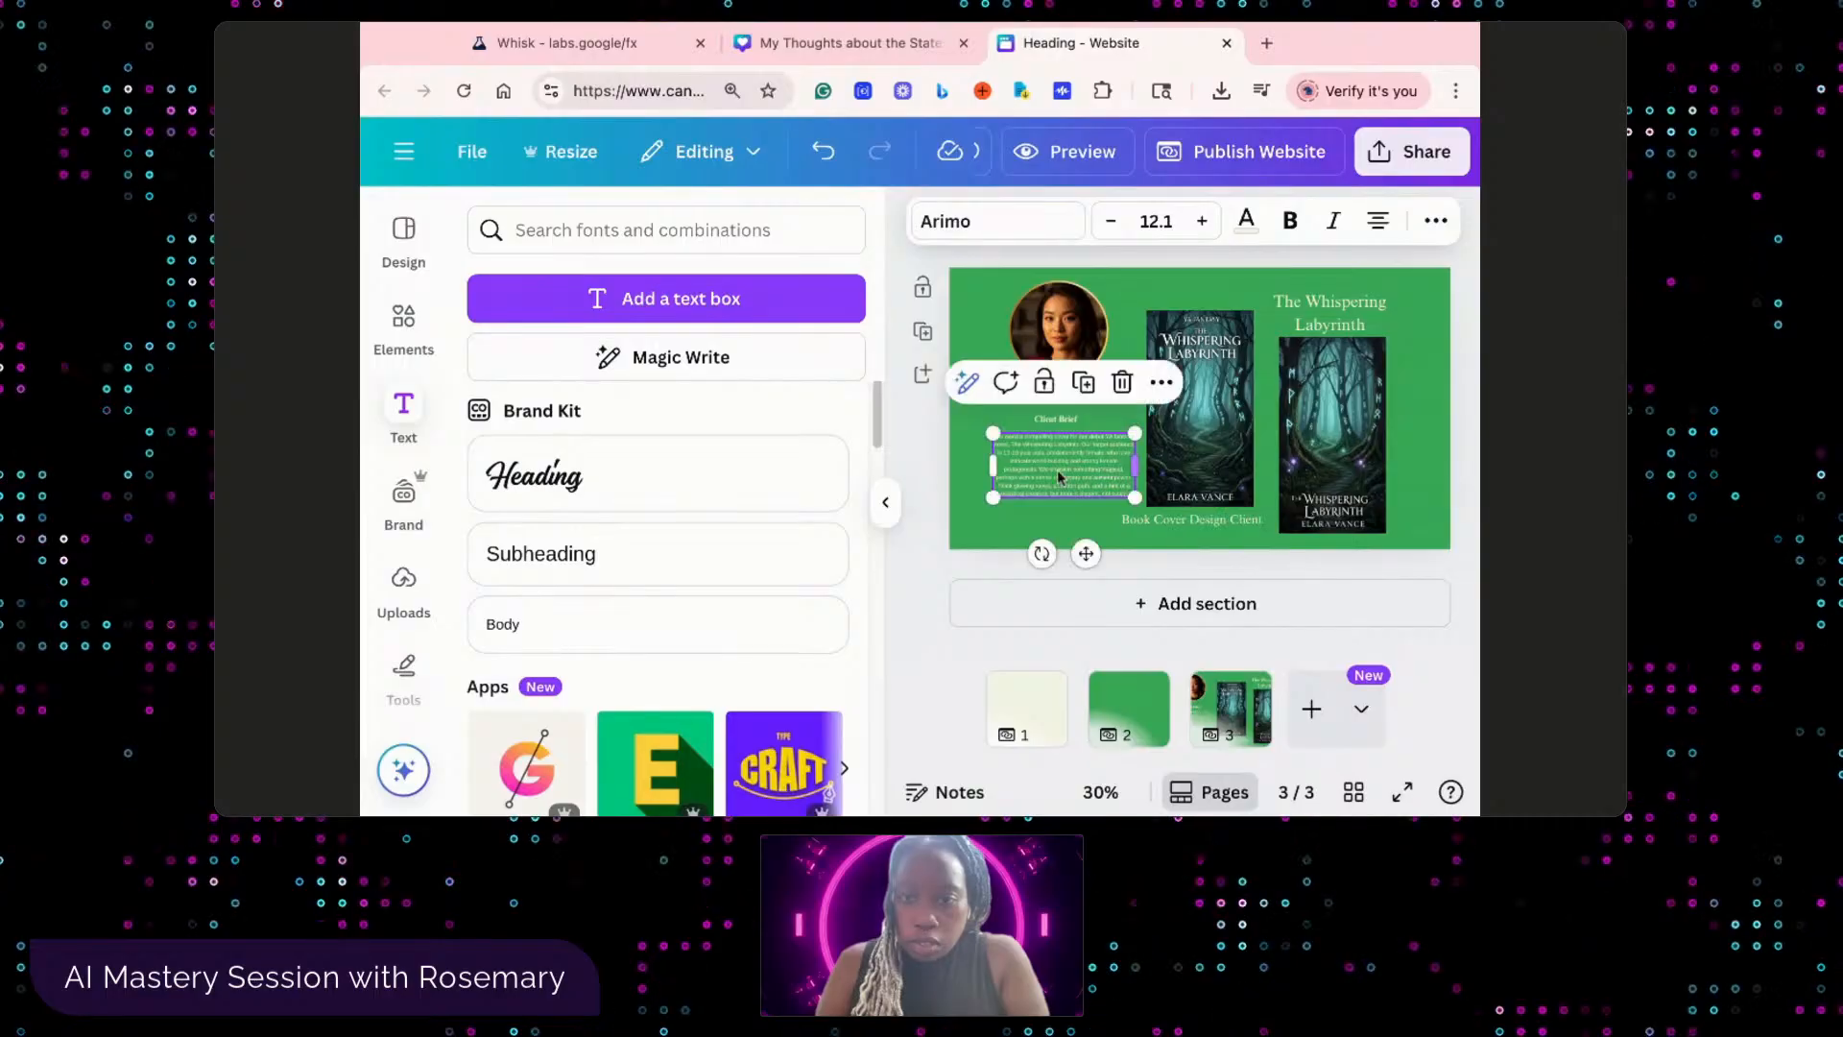
pyautogui.moveTo(992, 467); pyautogui.dragTo(992, 466)
pyautogui.click(1201, 221)
pyautogui.click(1202, 221)
pyautogui.click(1124, 311)
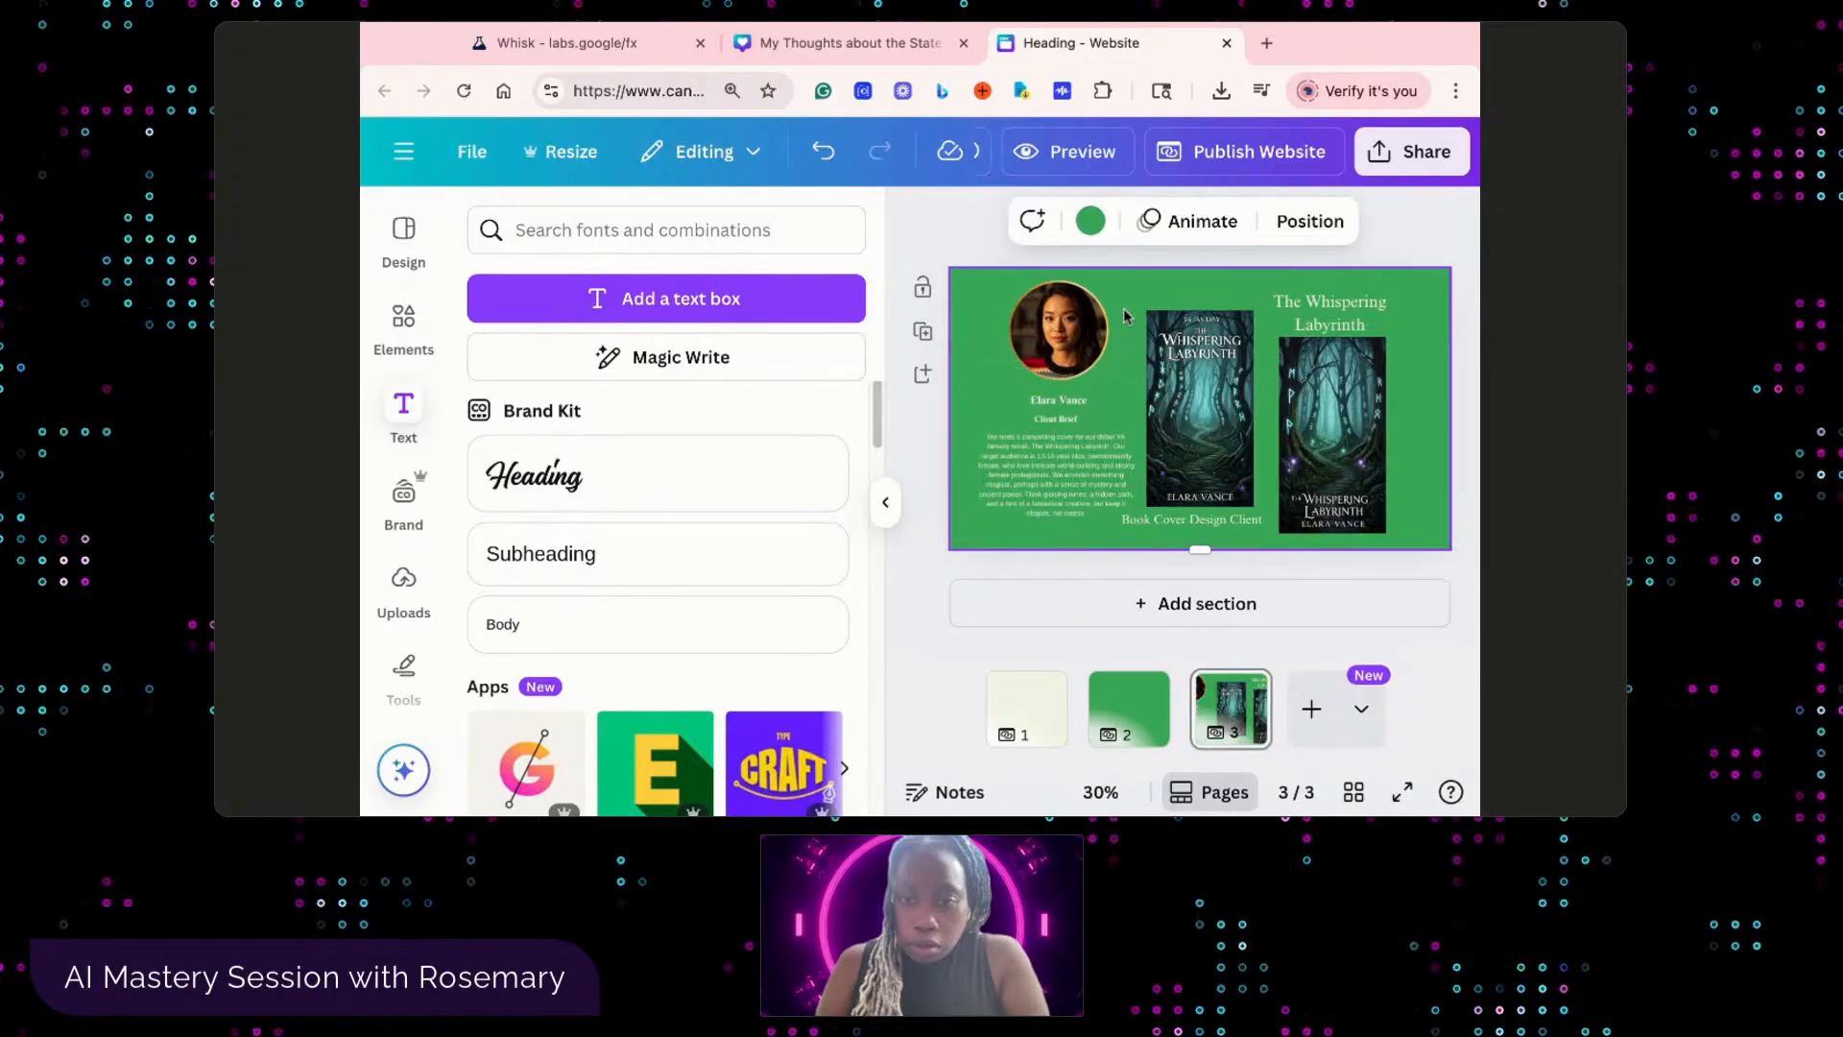
pyautogui.moveTo(1075, 415); pyautogui.dragTo(1075, 412)
# - Search Elements for 'gold' and insert the first gold line graphic
pyautogui.click(403, 326)
pyautogui.click(682, 231)
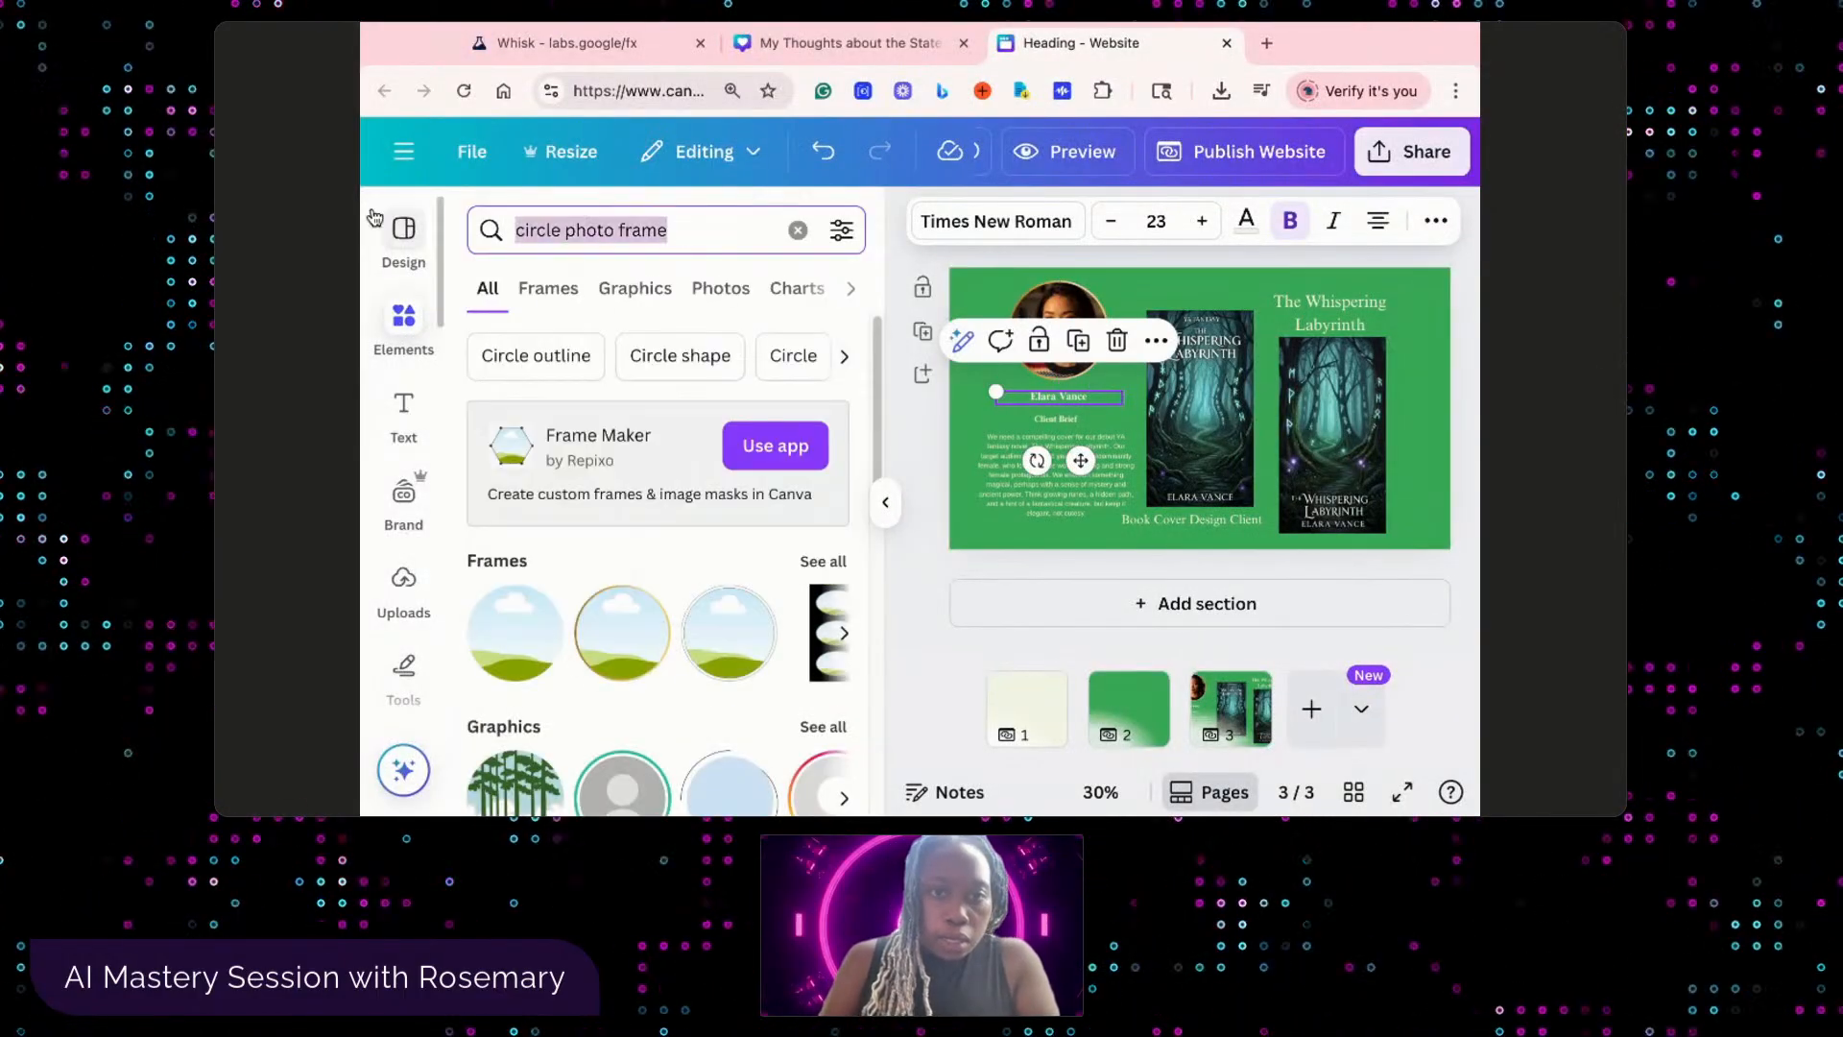
pyautogui.write('gold')
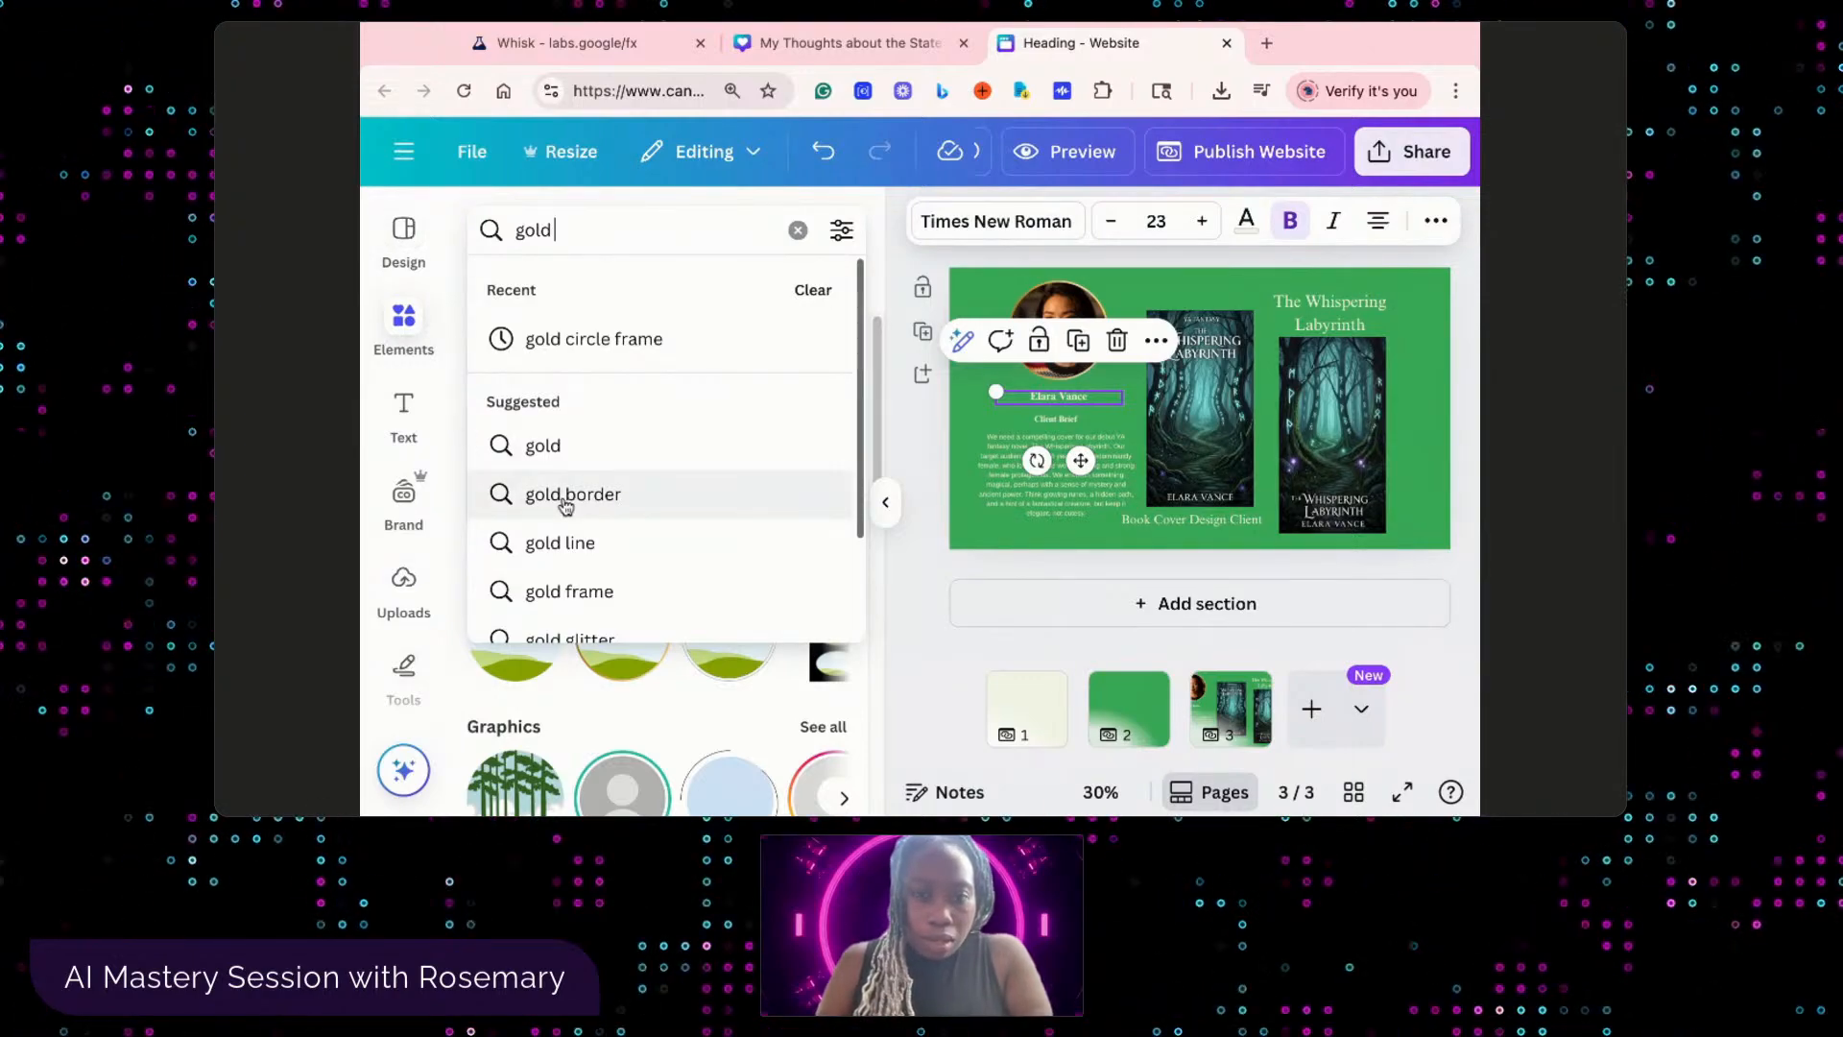
pyautogui.click(595, 543)
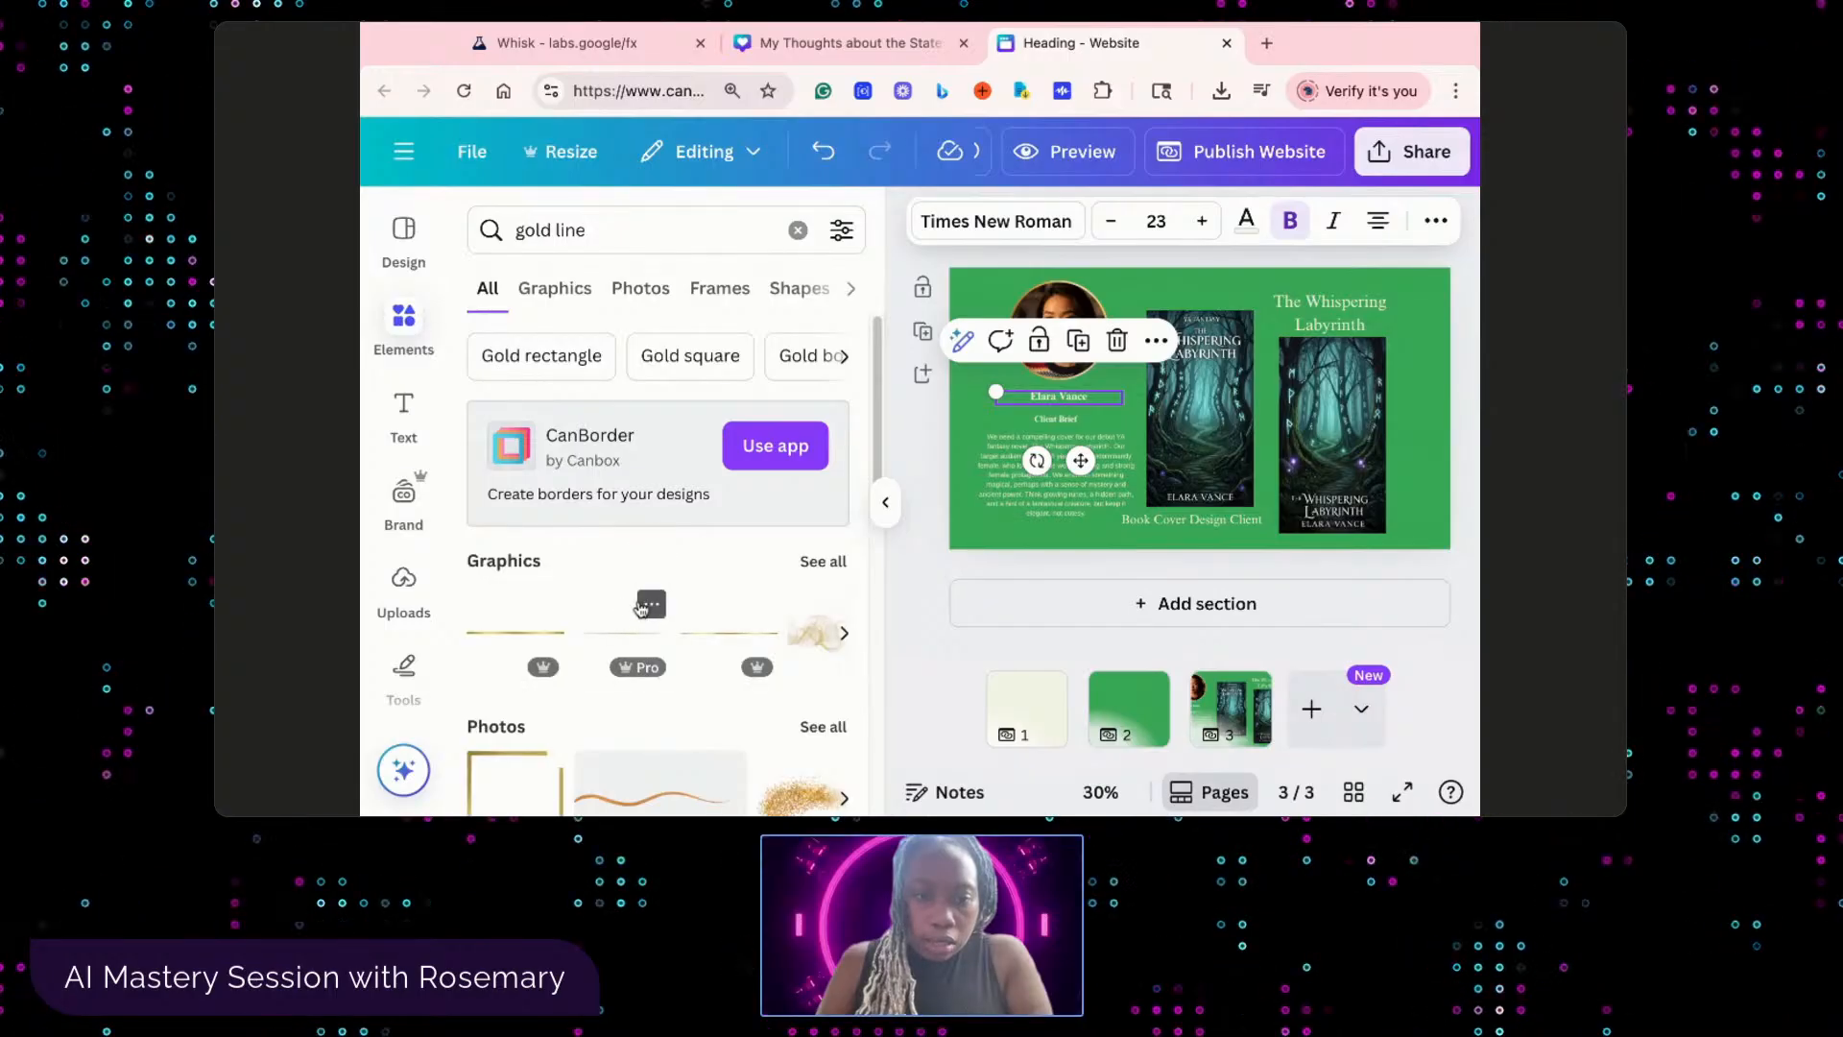
pyautogui.scroll(-2, 641, 610)
pyautogui.click(543, 449)
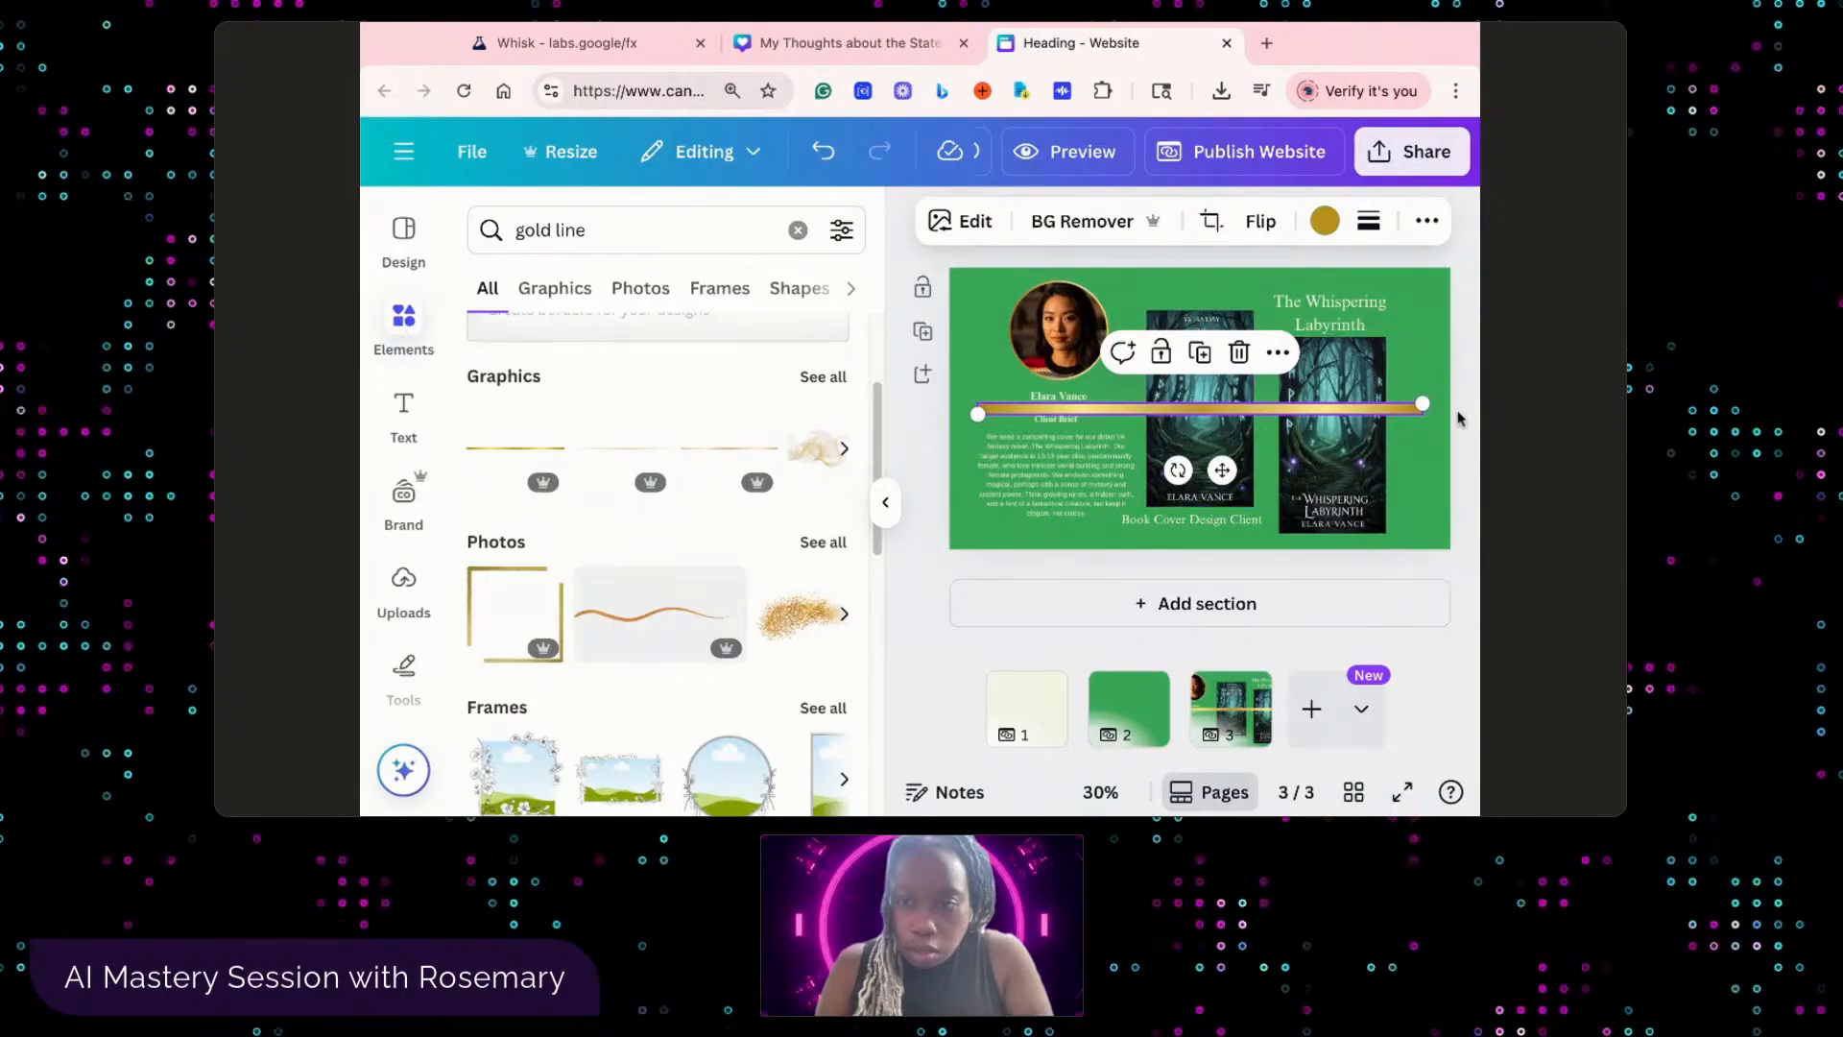
# - Resize the gold line into a 428 × 53 bar under the portrait
pyautogui.moveTo(1422, 403); pyautogui.dragTo(1369, 404)
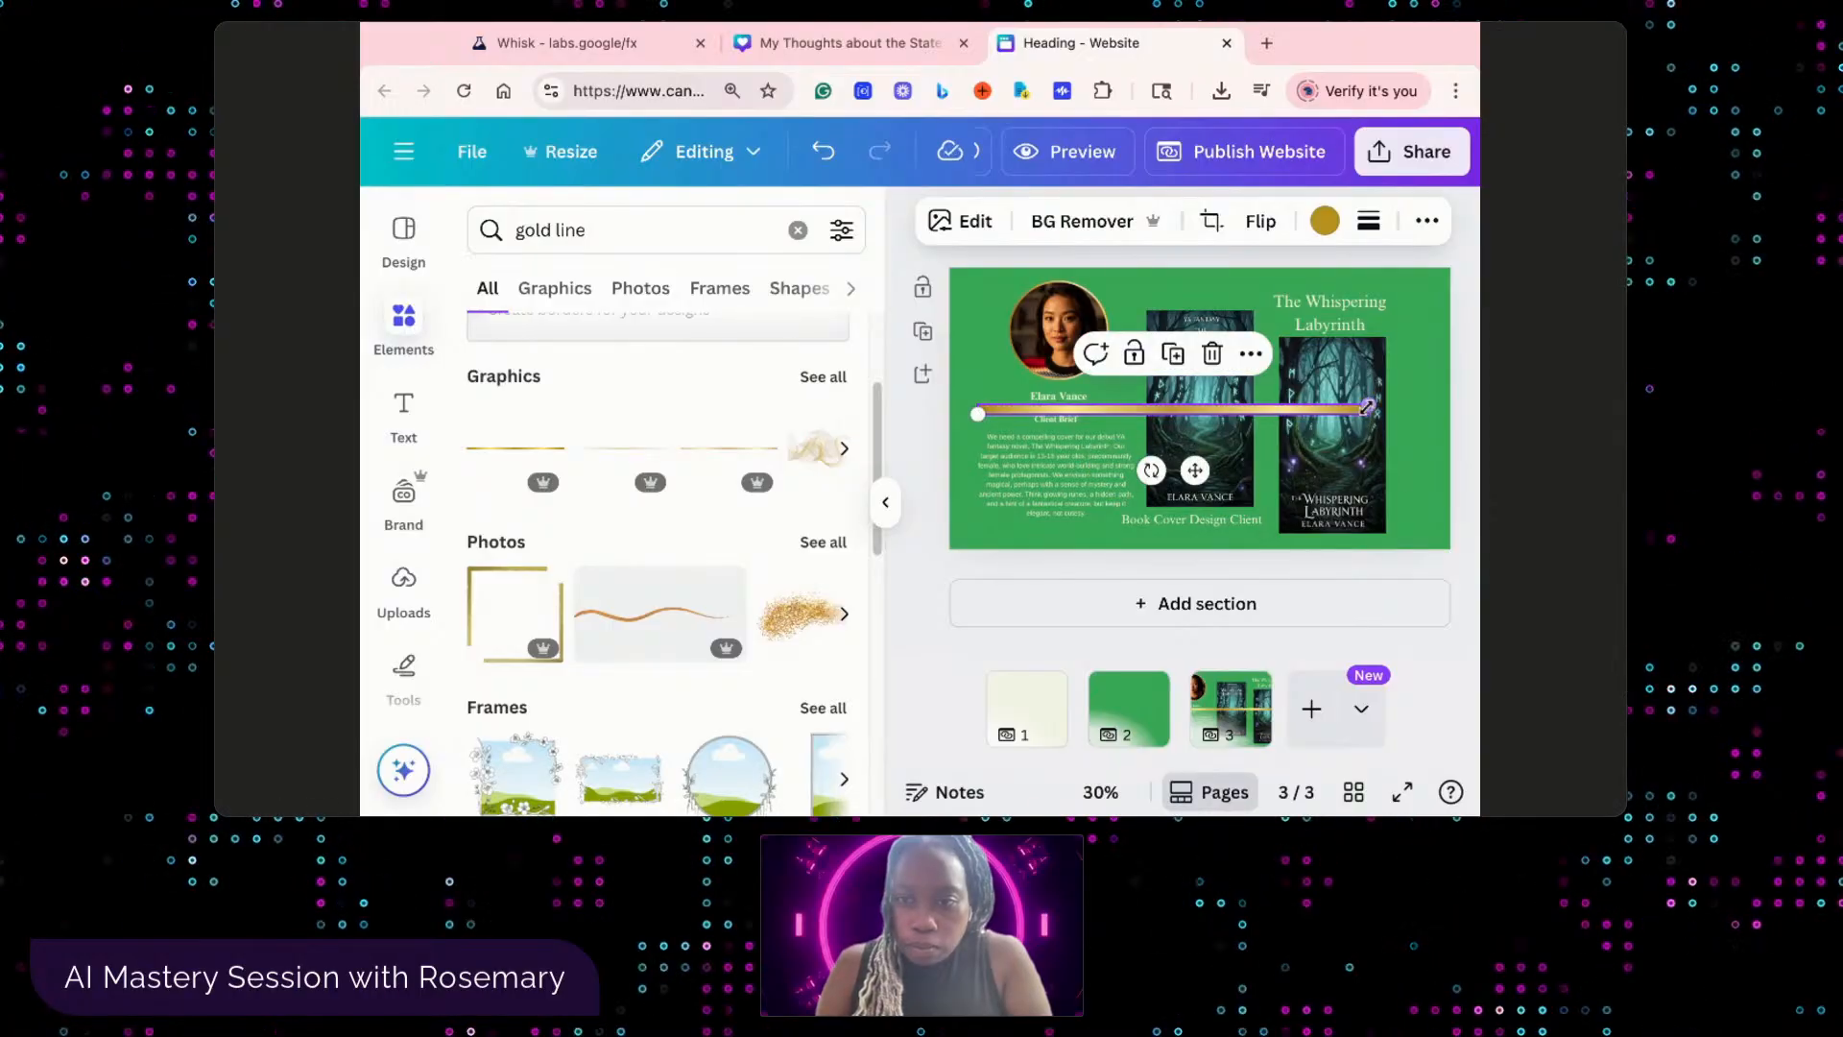
pyautogui.moveTo(1195, 469); pyautogui.dragTo(1206, 477)
pyautogui.moveTo(1304, 392)
pyautogui.mouseDown()
pyautogui.moveTo(1427, 386)
pyautogui.moveTo(1302, 388)
pyautogui.mouseUp()
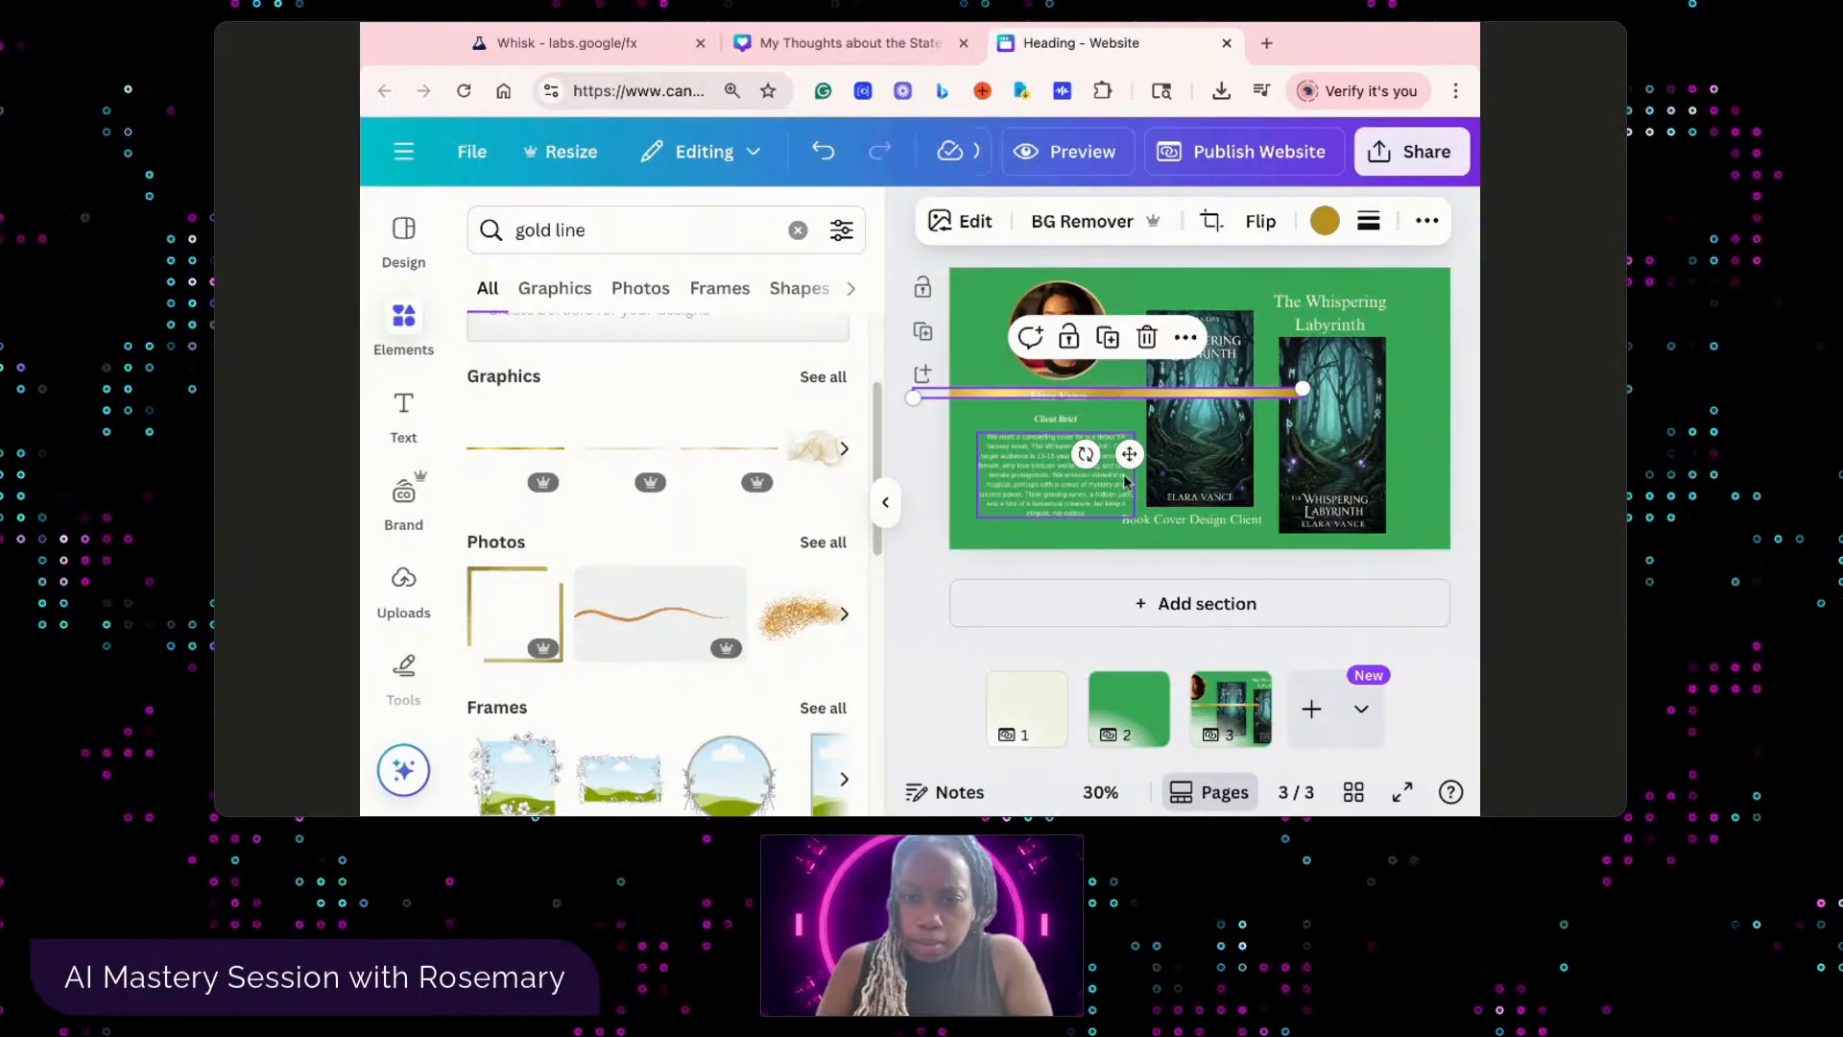
pyautogui.moveTo(1129, 454); pyautogui.dragTo(1193, 436)
pyautogui.click(978, 380)
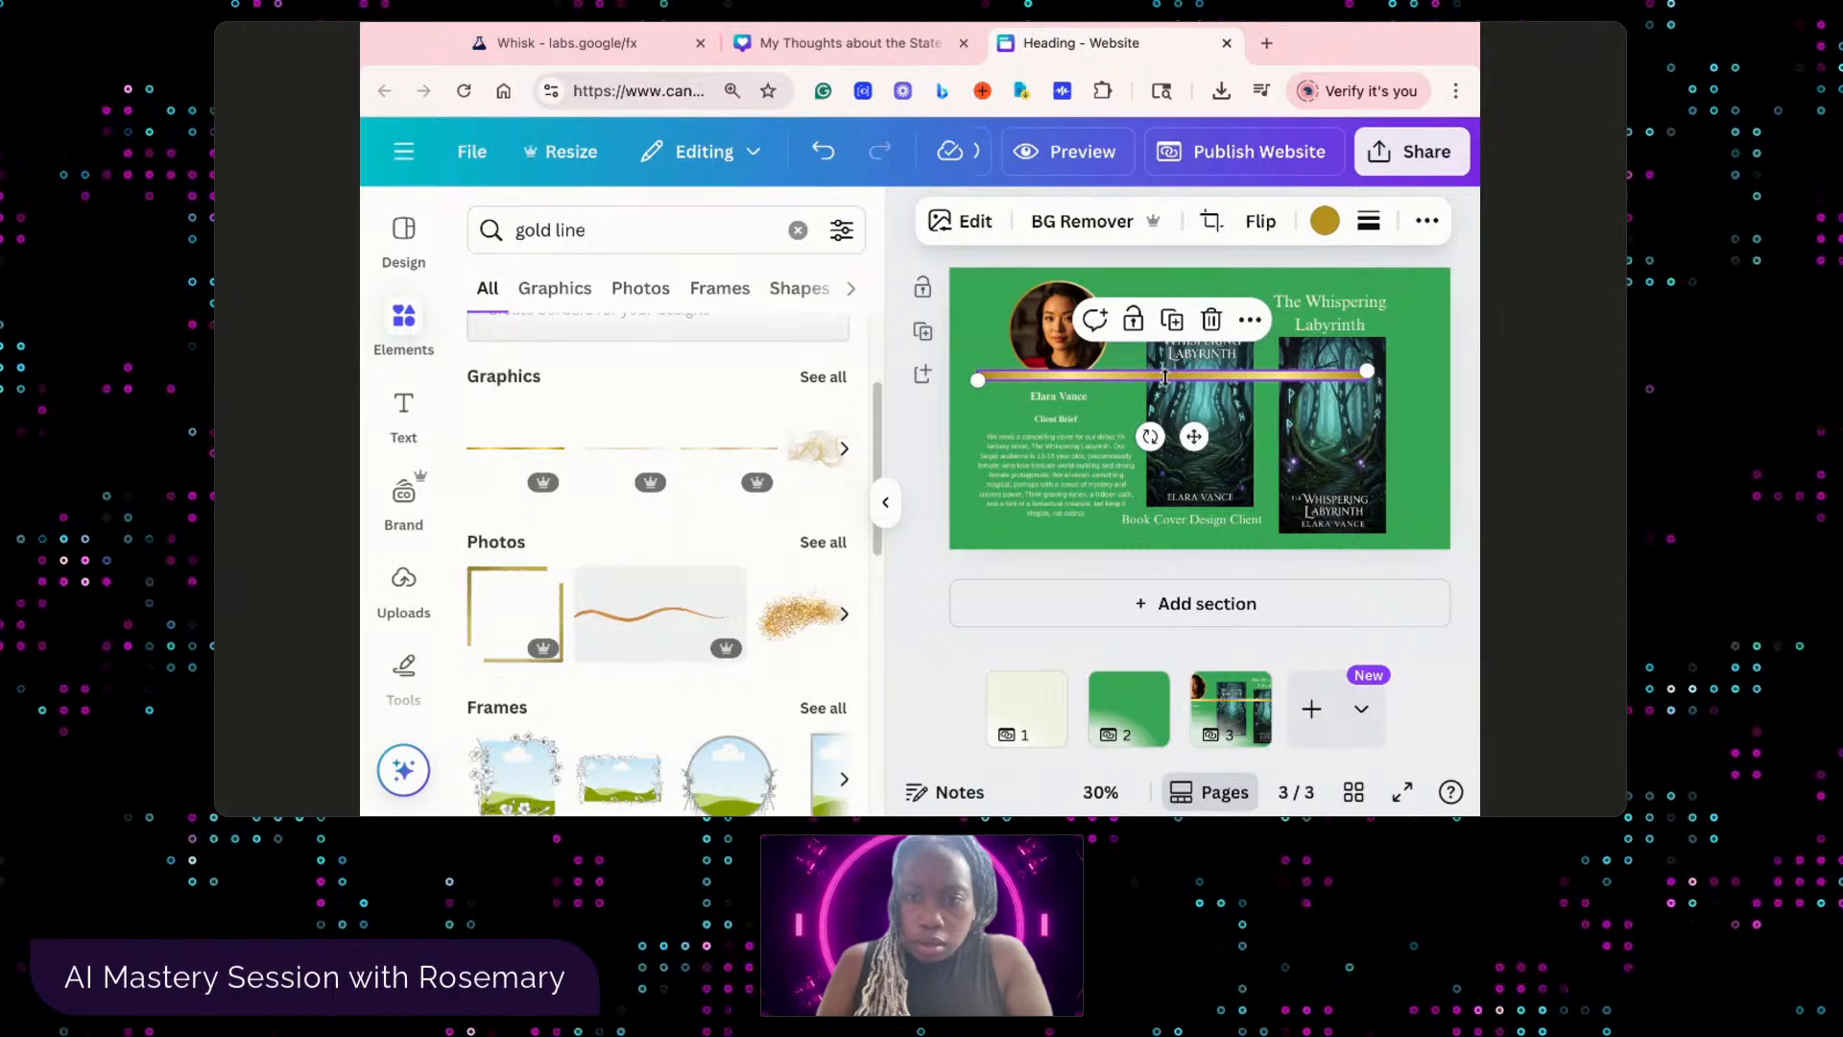
pyautogui.moveTo(1162, 371); pyautogui.dragTo(1163, 331)
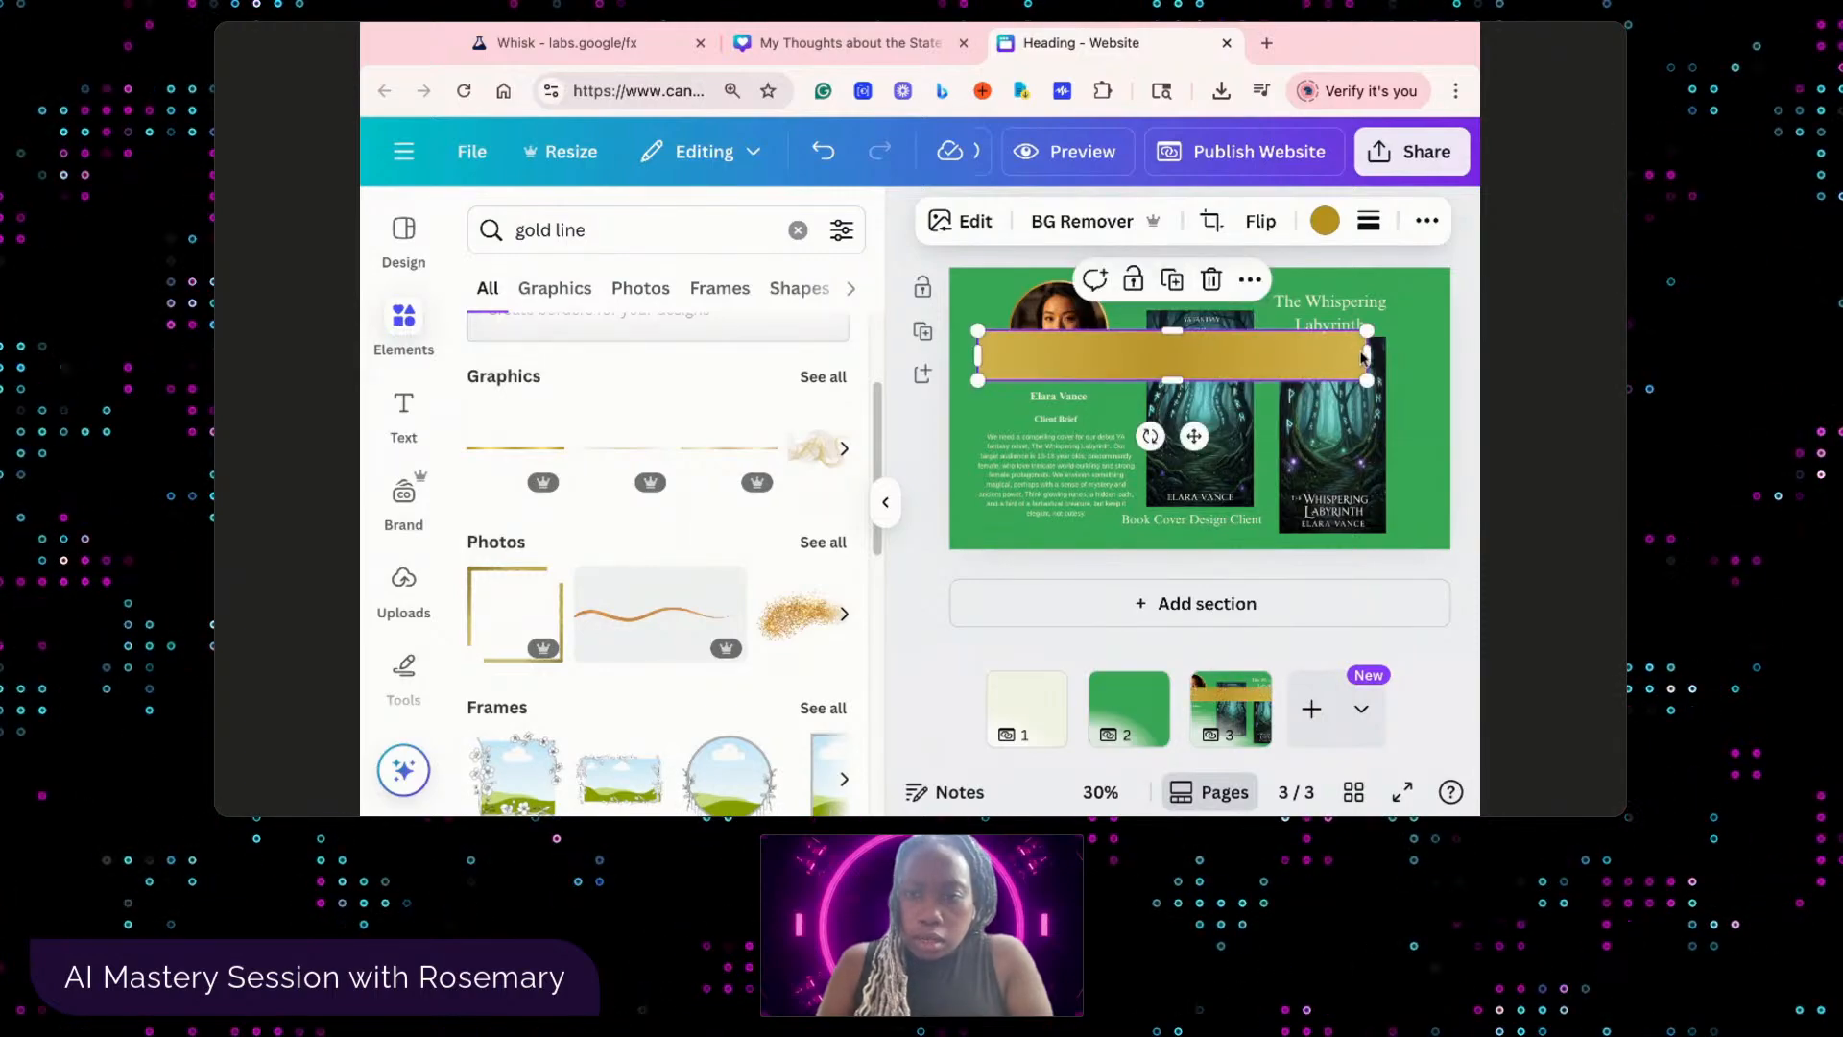
pyautogui.moveTo(1370, 354); pyautogui.dragTo(1092, 383)
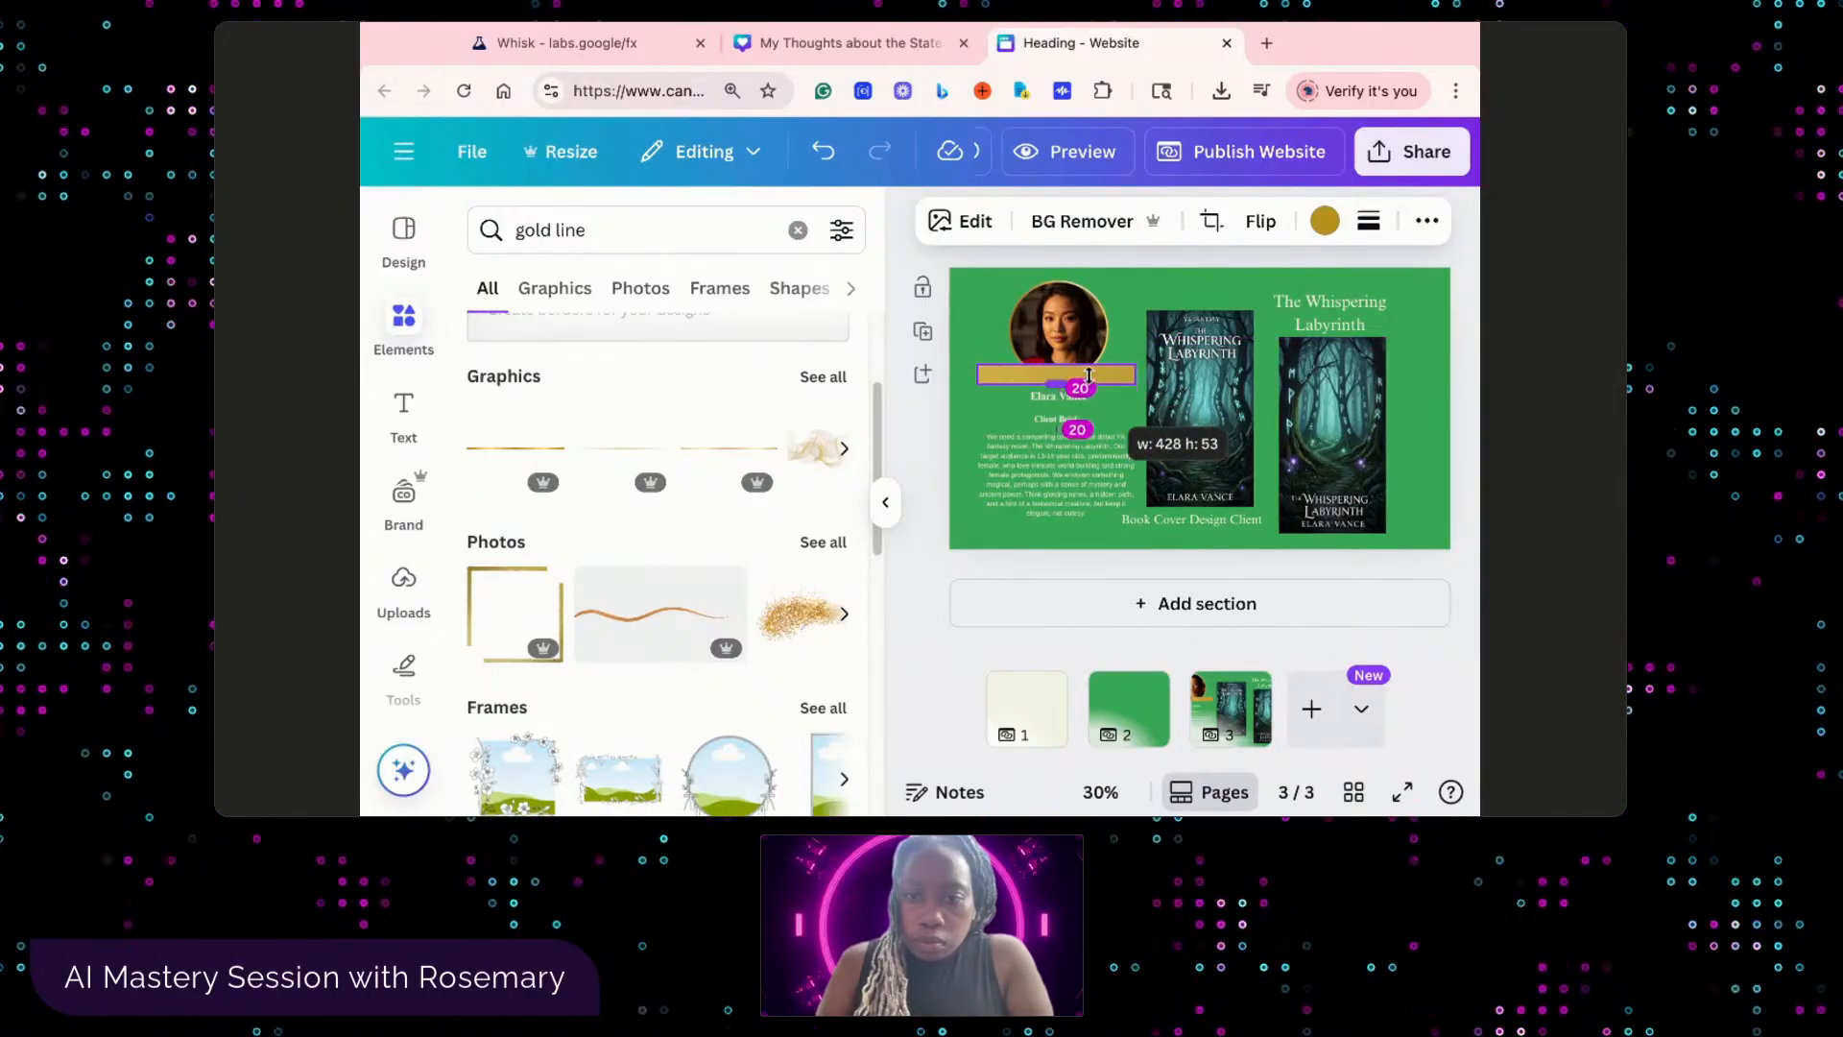
pyautogui.click(1111, 415)
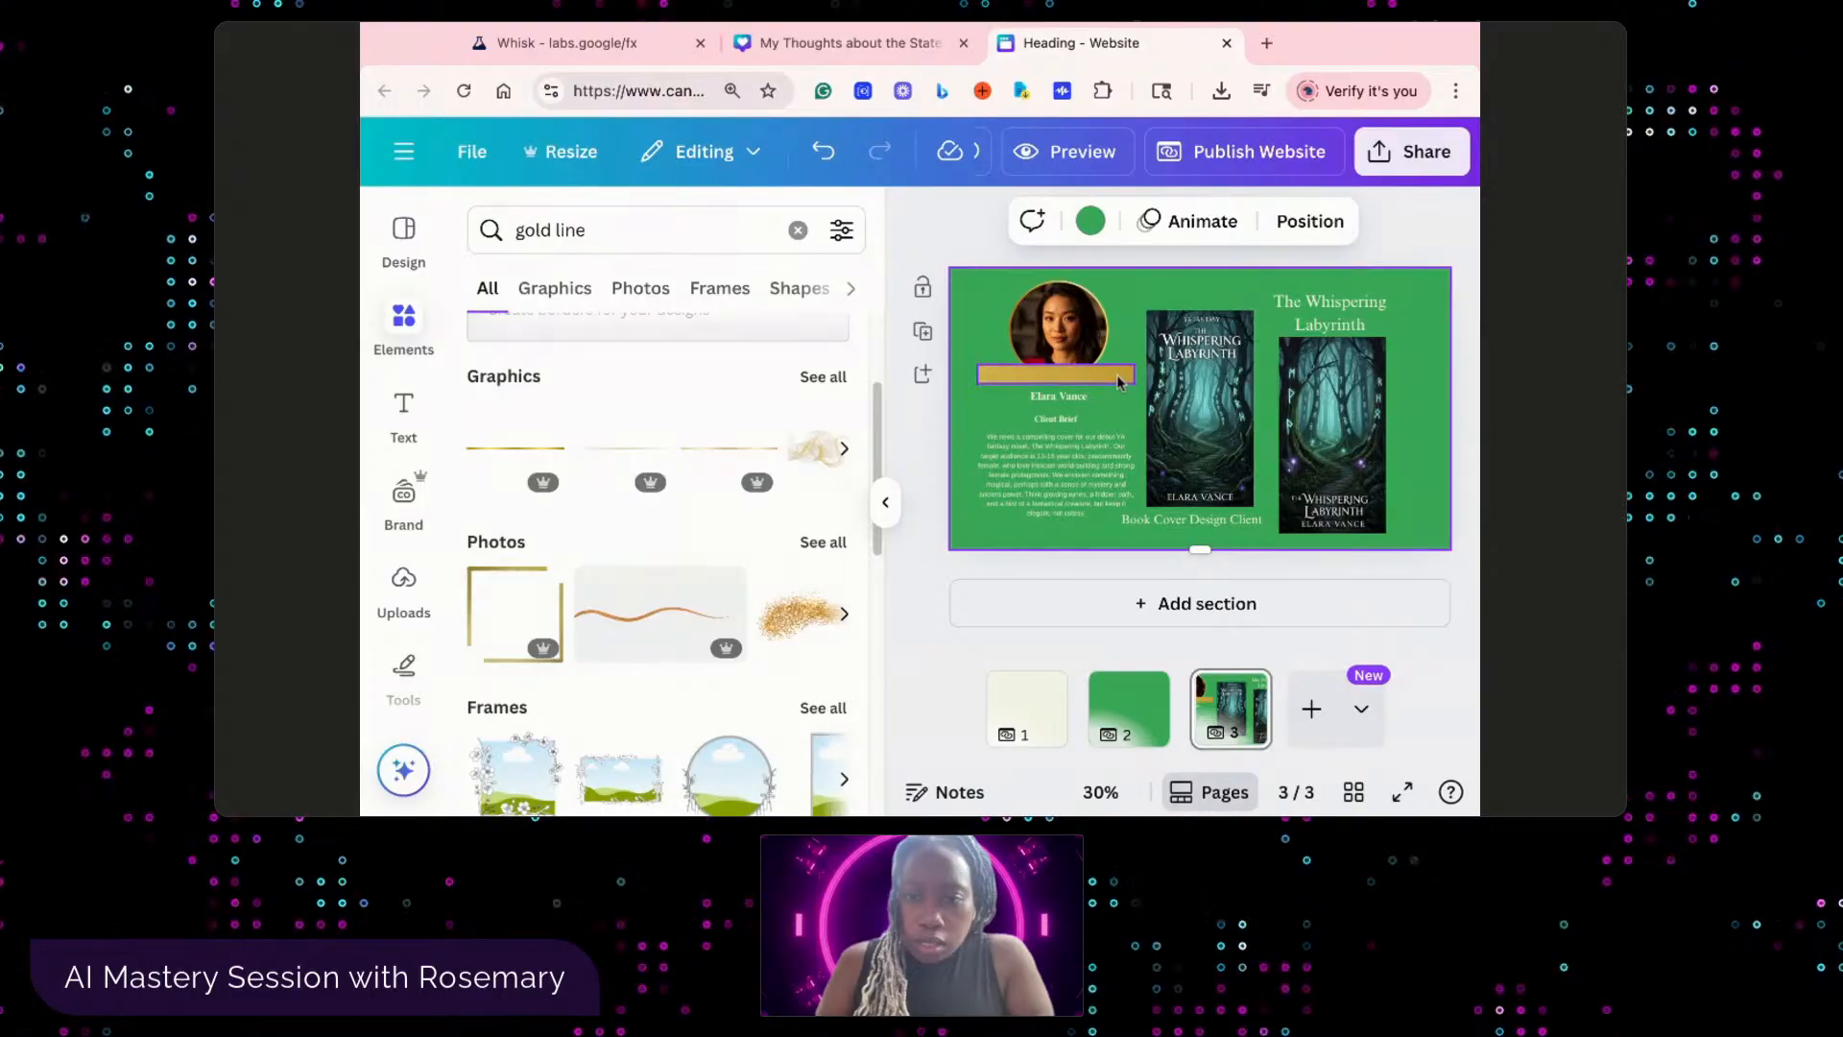
# - Move the gold bar over the name and recolour it a brighter gold, #CB9B02
pyautogui.click(1115, 381)
pyautogui.moveTo(1118, 374); pyautogui.dragTo(1121, 381)
pyautogui.press('Down')
pyautogui.press('Down')
pyautogui.press('Down')
pyautogui.press('Down')
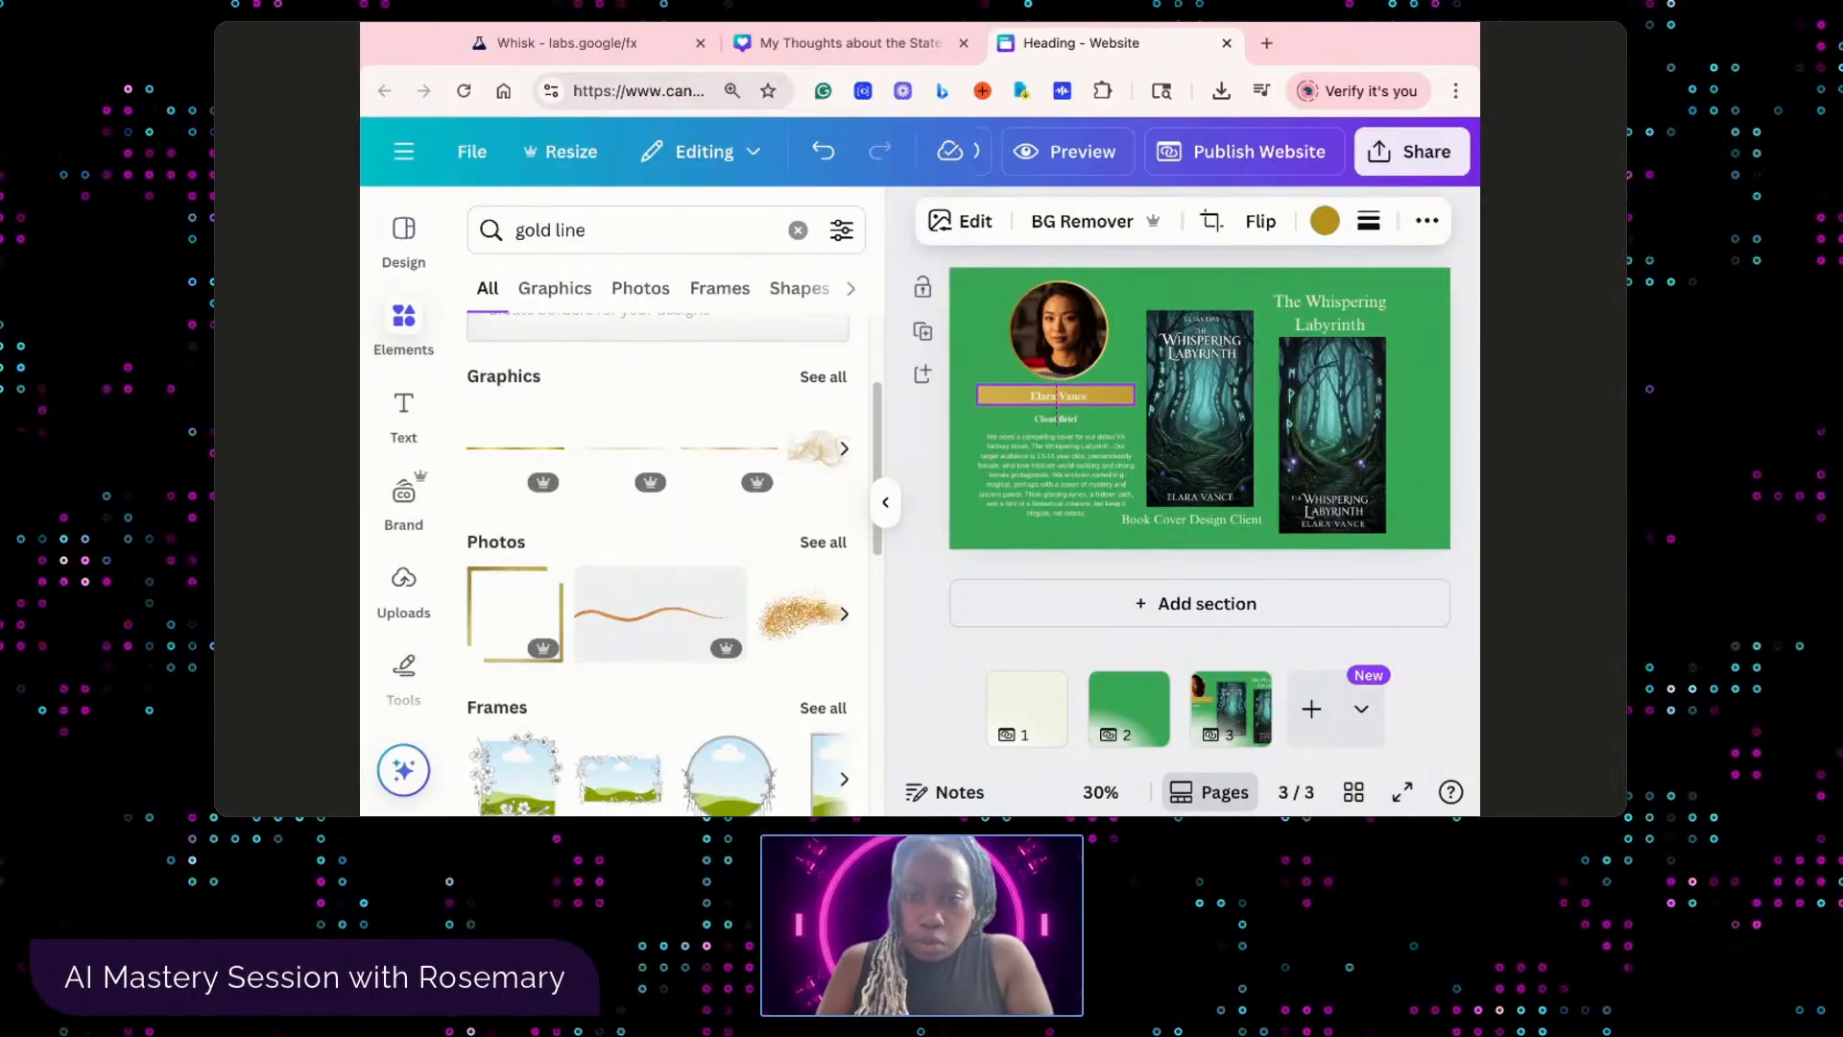
pyautogui.click(1325, 221)
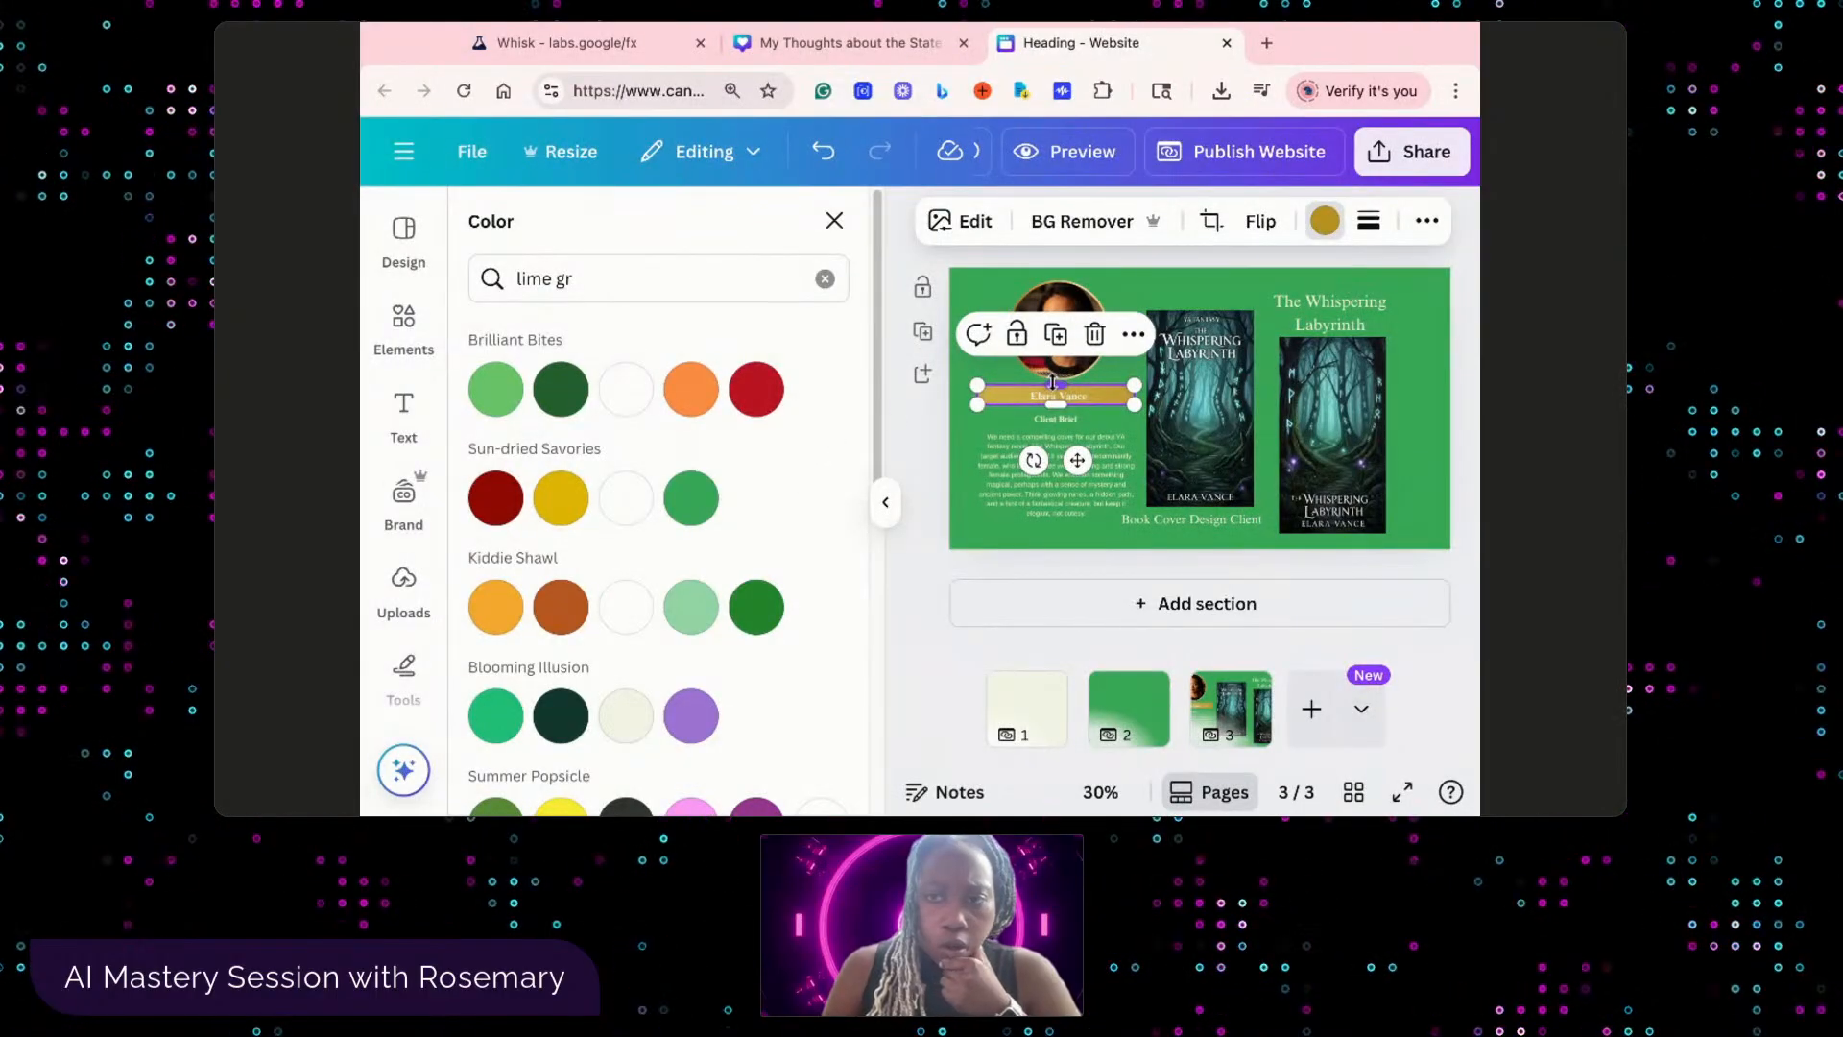
pyautogui.click(1326, 222)
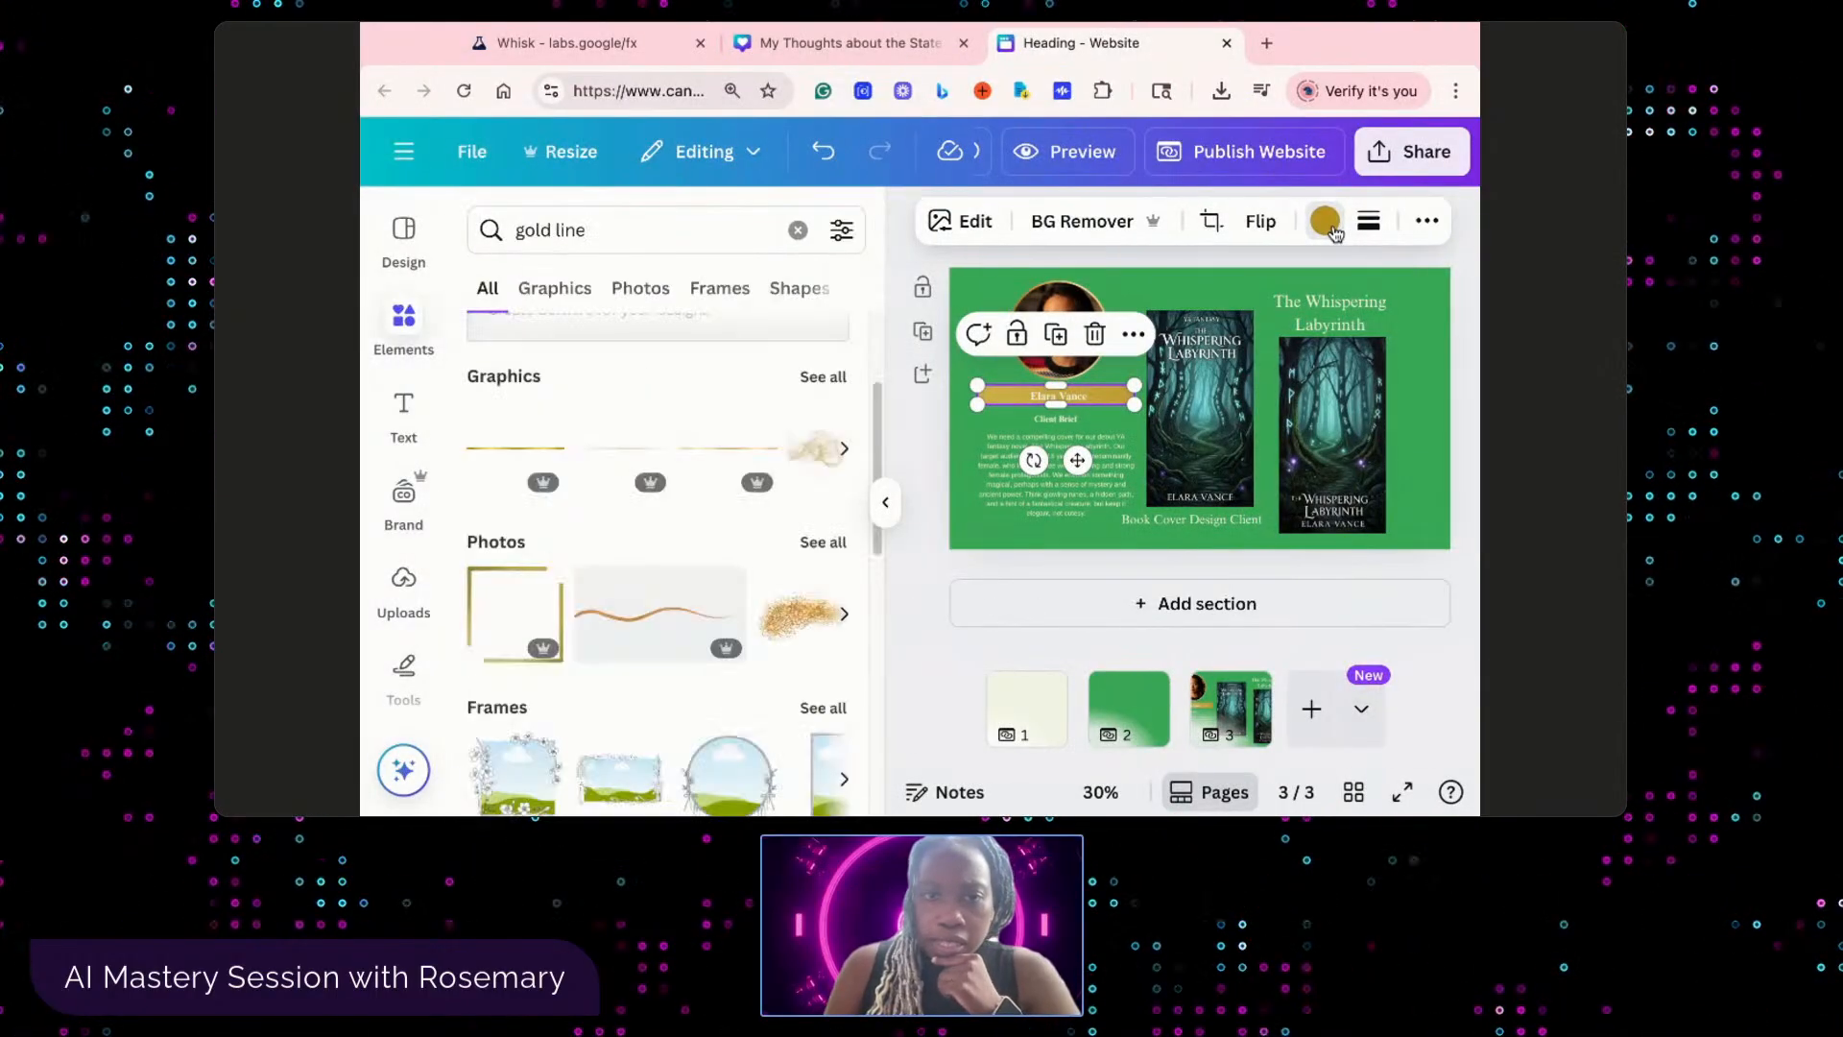
pyautogui.click(1326, 223)
pyautogui.click(1326, 223)
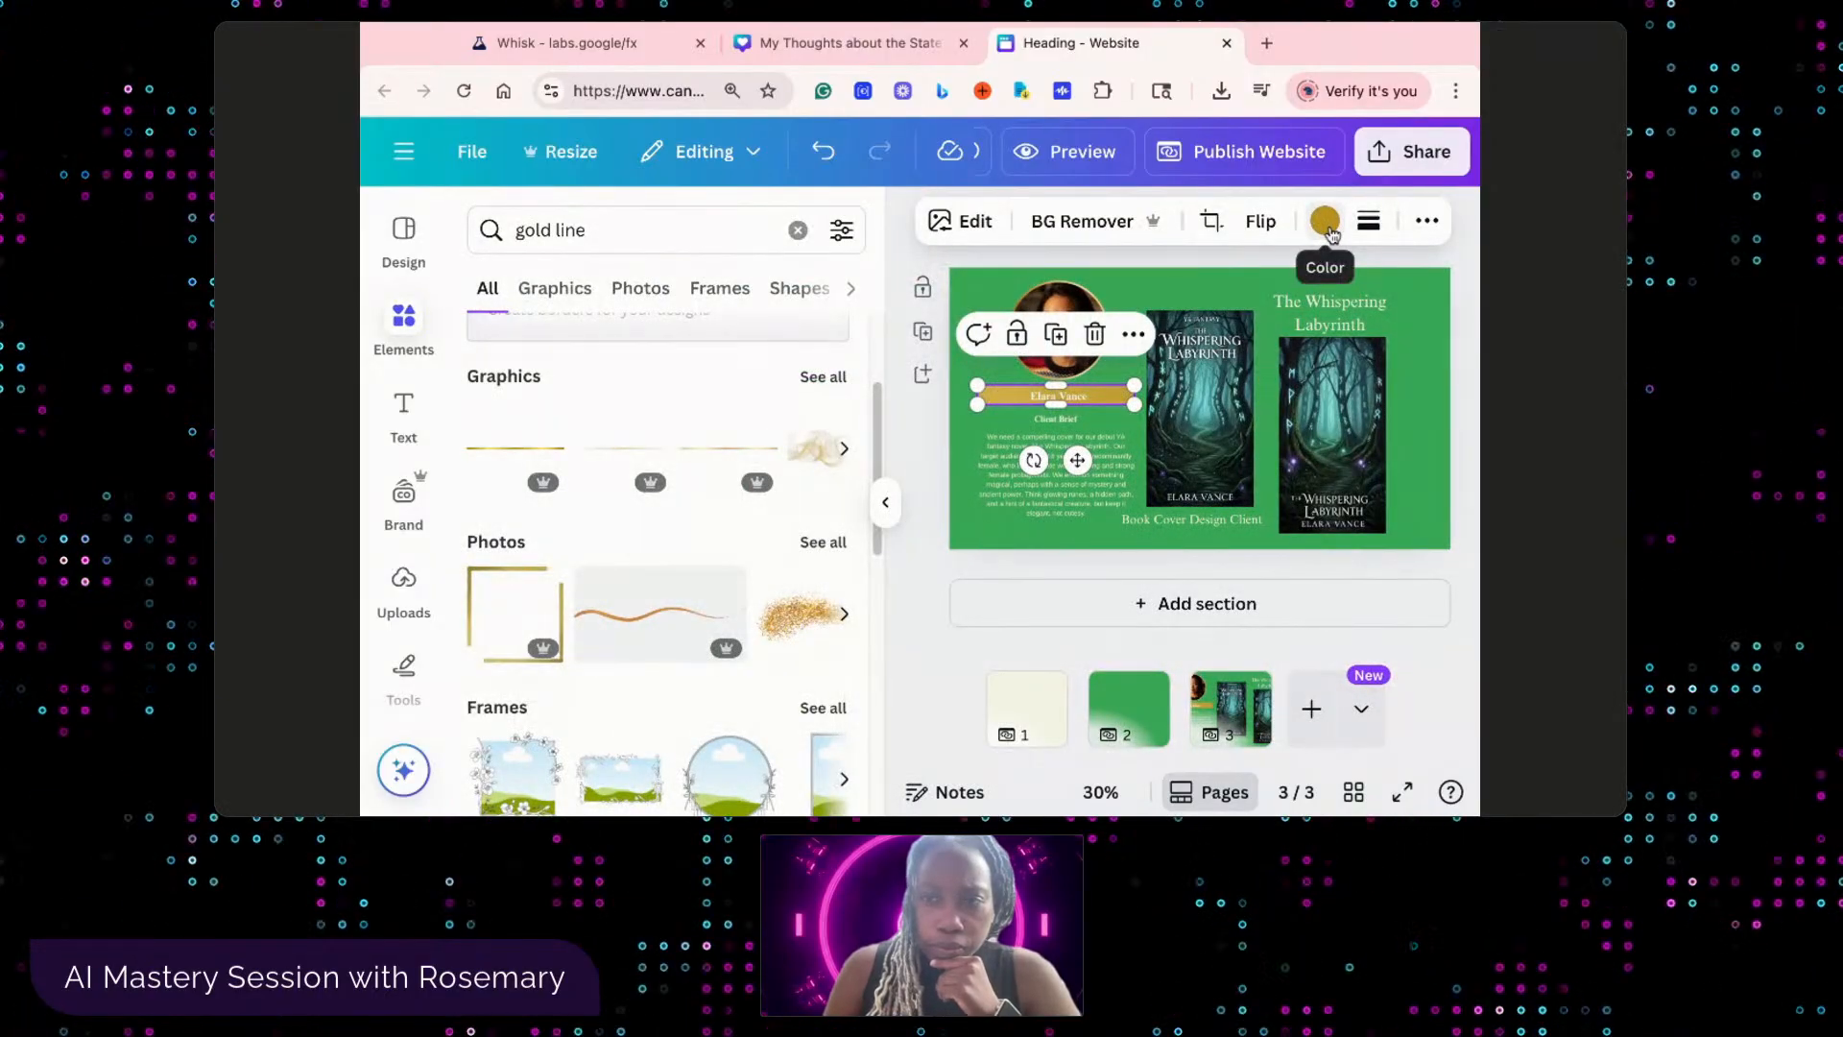
pyautogui.click(1327, 225)
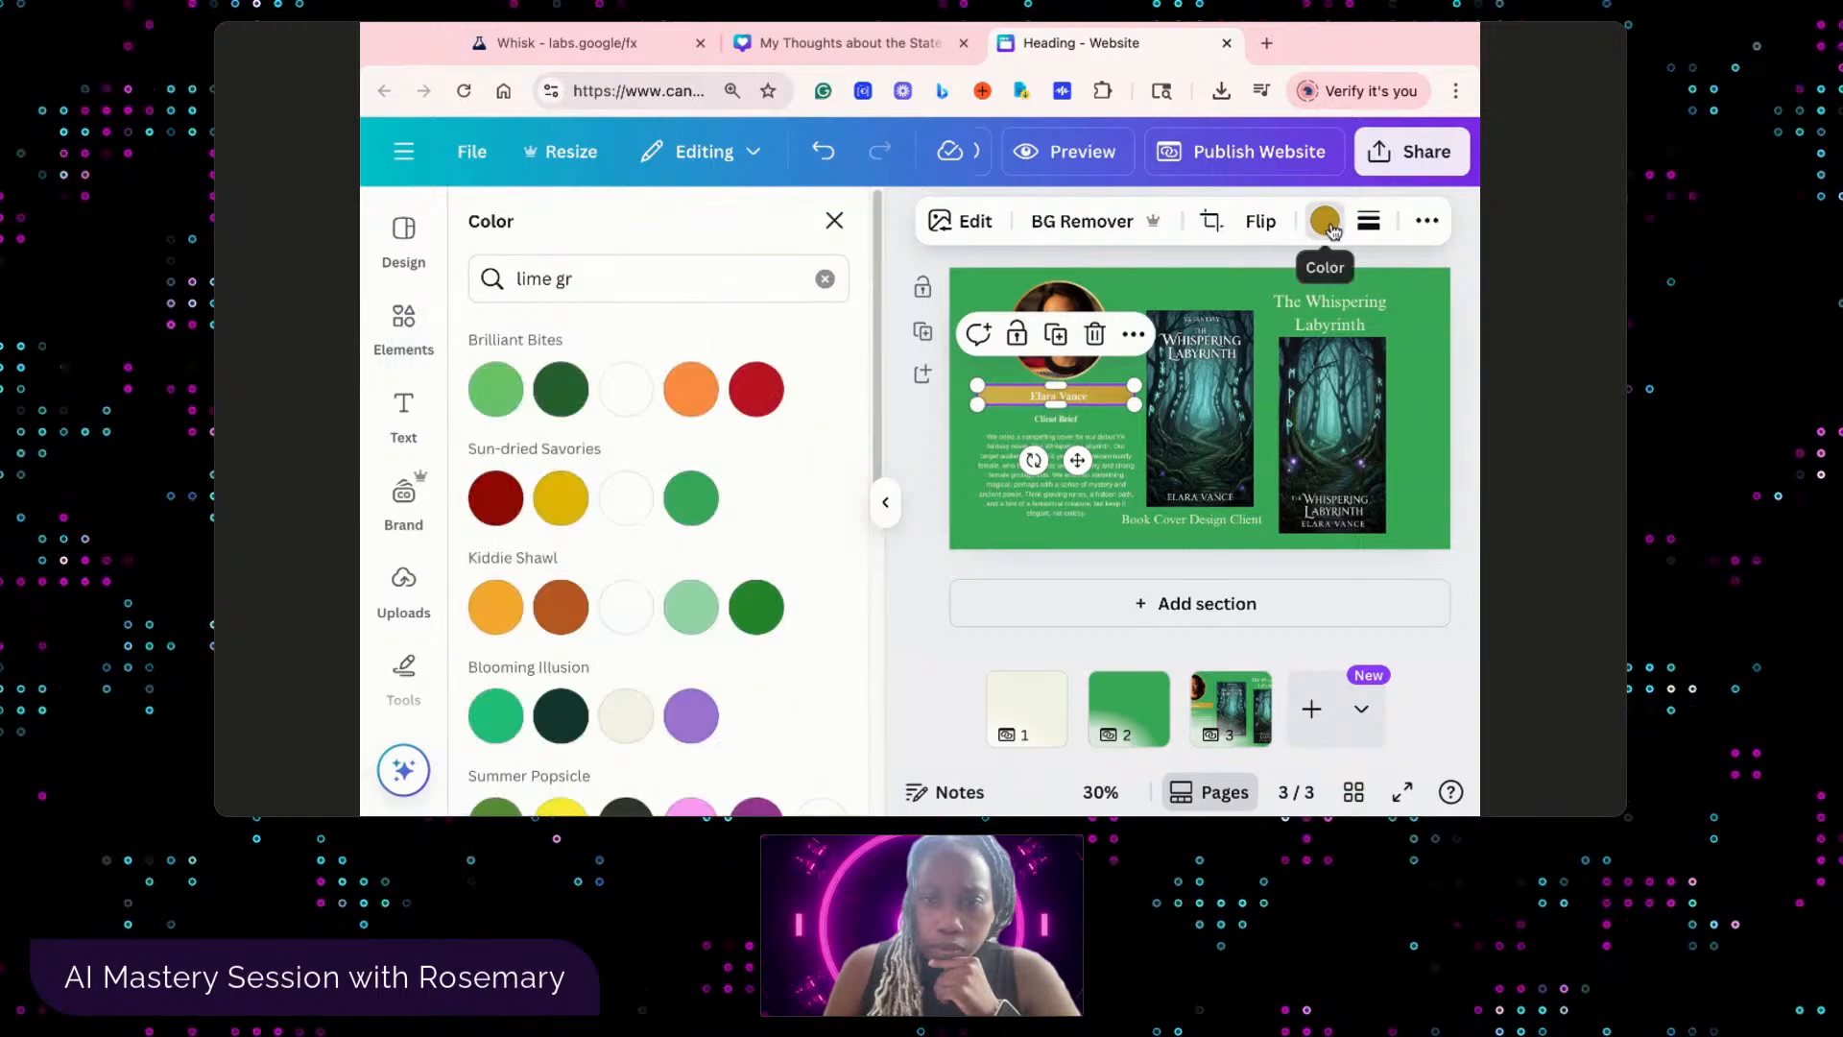
pyautogui.click(837, 222)
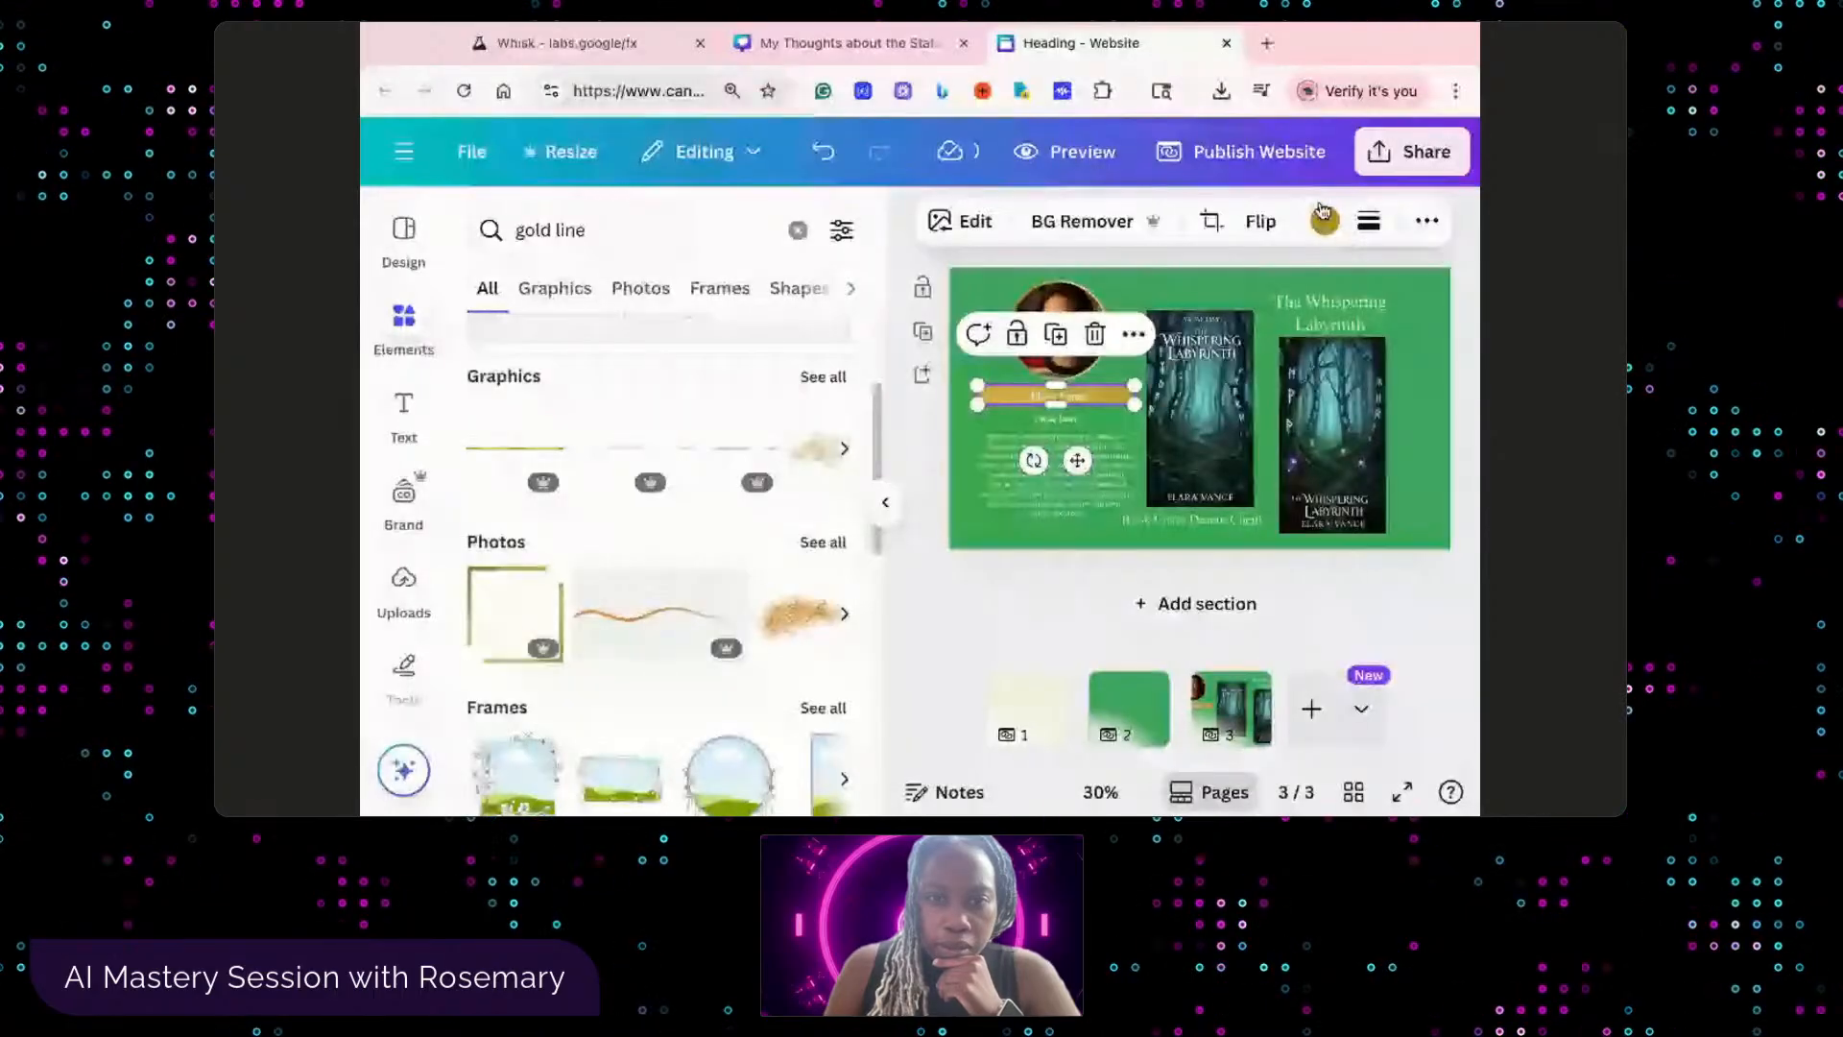
pyautogui.click(1325, 223)
pyautogui.click(823, 281)
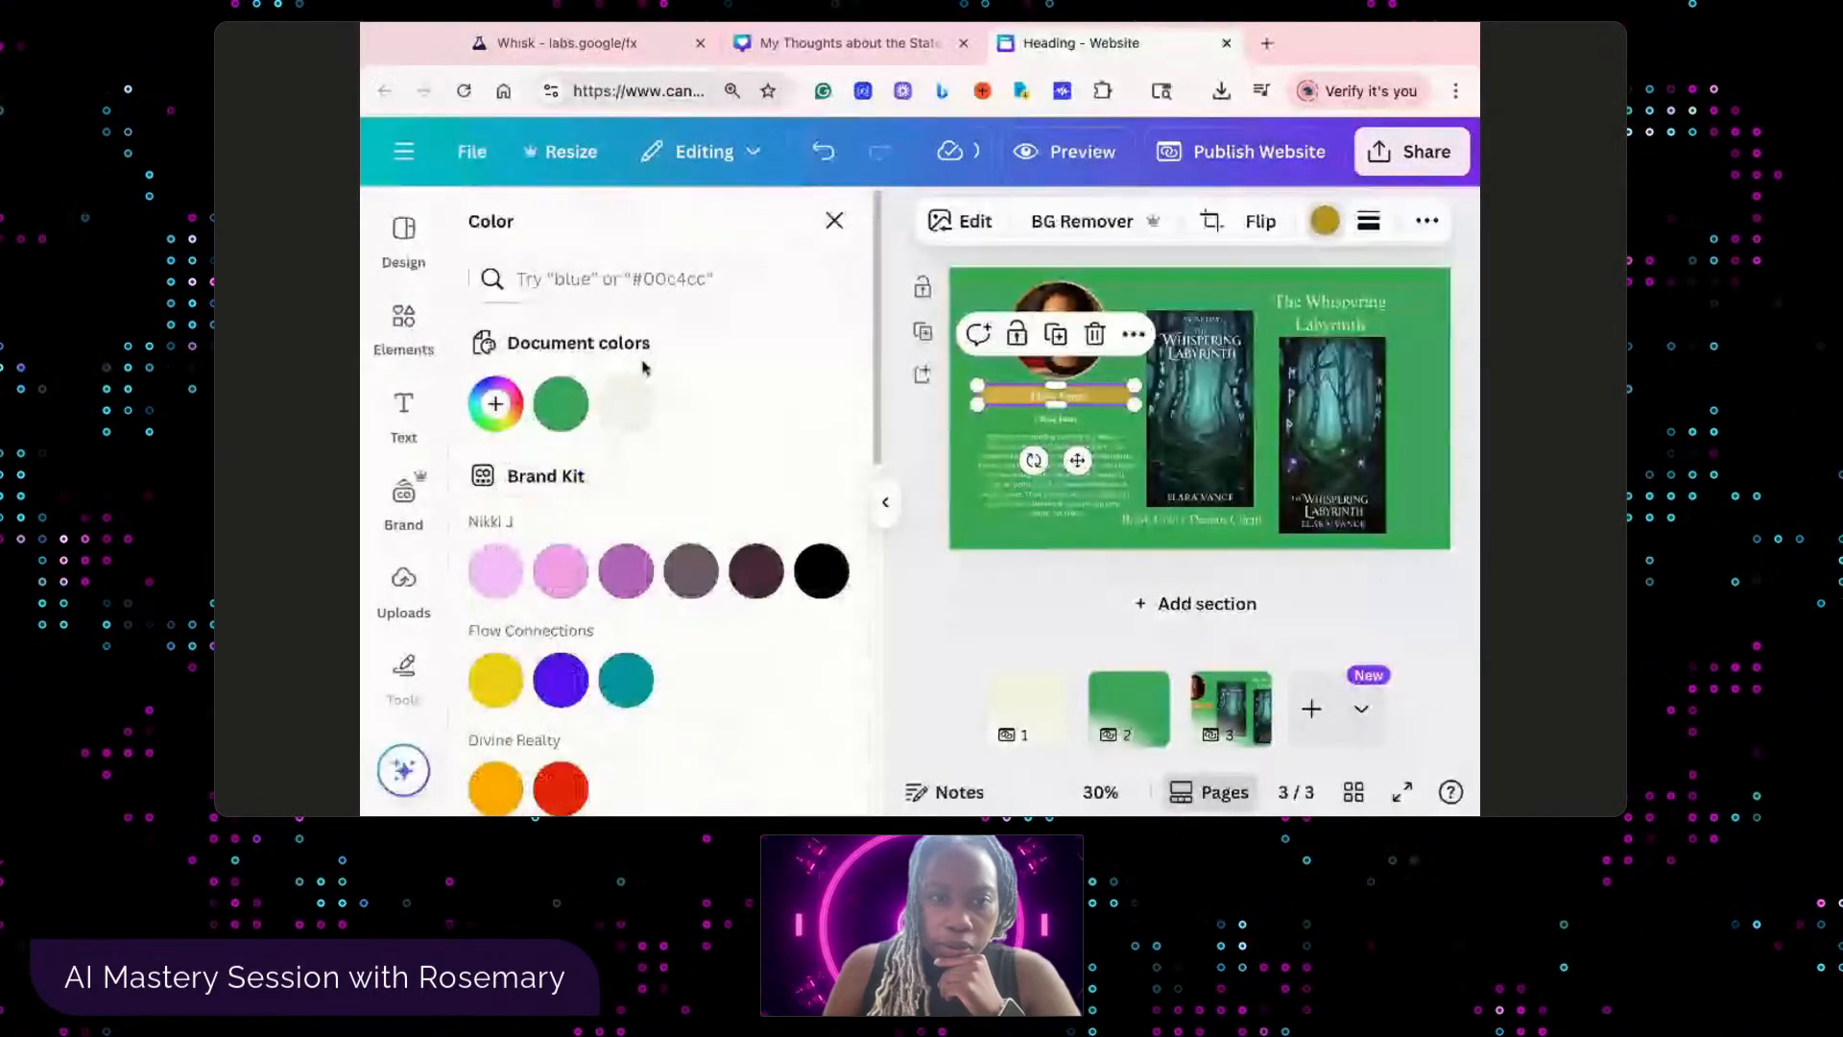
pyautogui.click(496, 403)
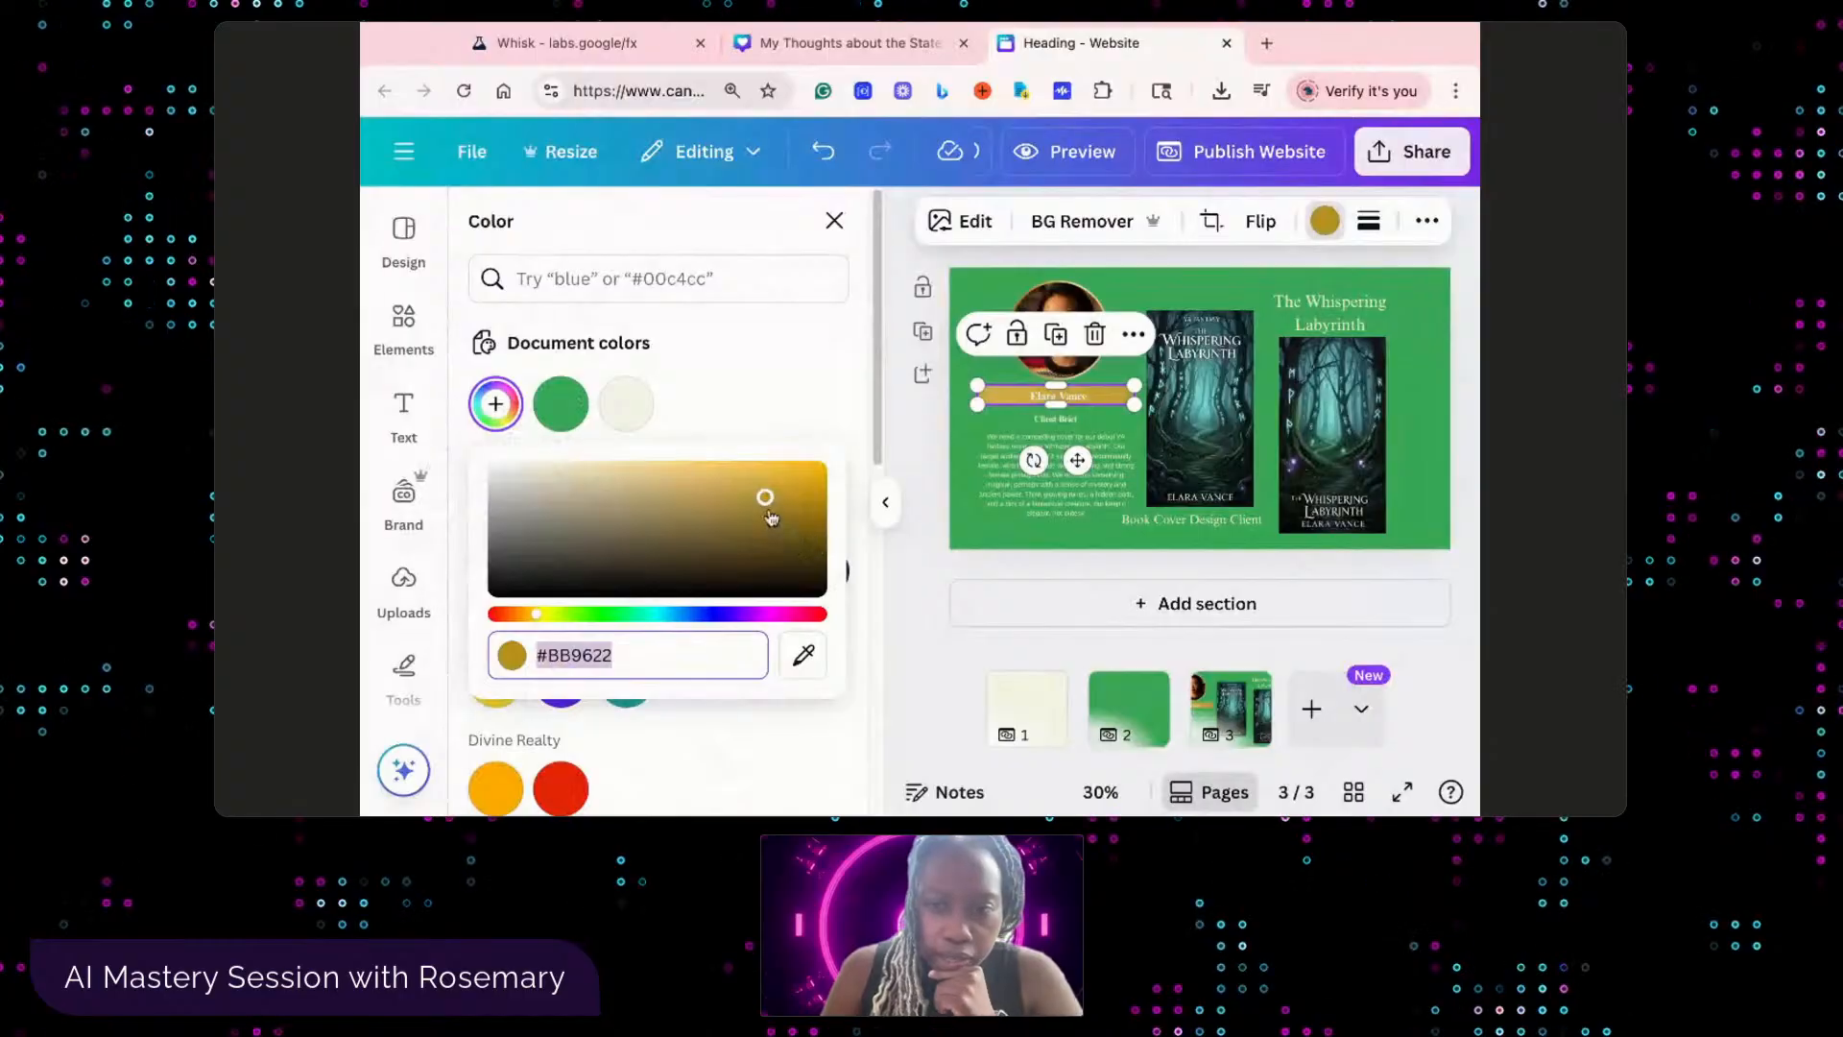
pyautogui.moveTo(770, 519); pyautogui.dragTo(819, 488)
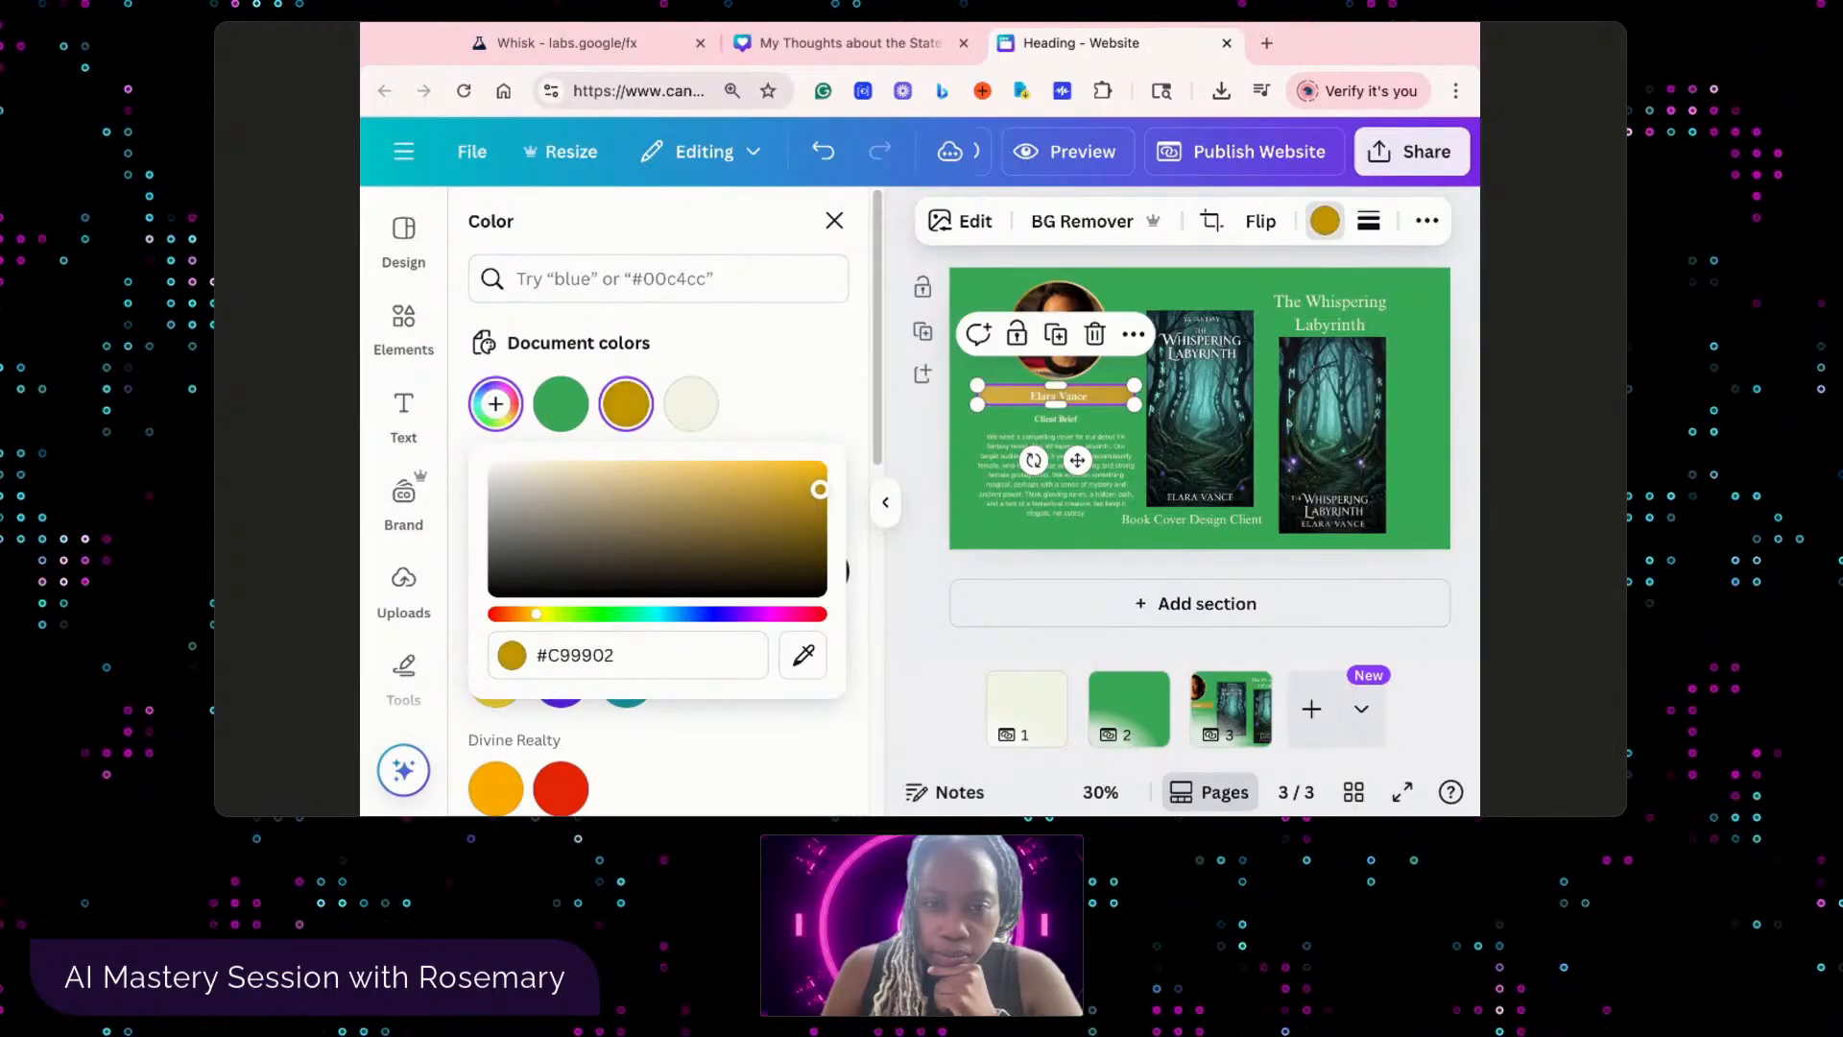
pyautogui.click(962, 526)
# - Enlarge the name heading to size 28 and nudge it onto the bar
pyautogui.click(1096, 403)
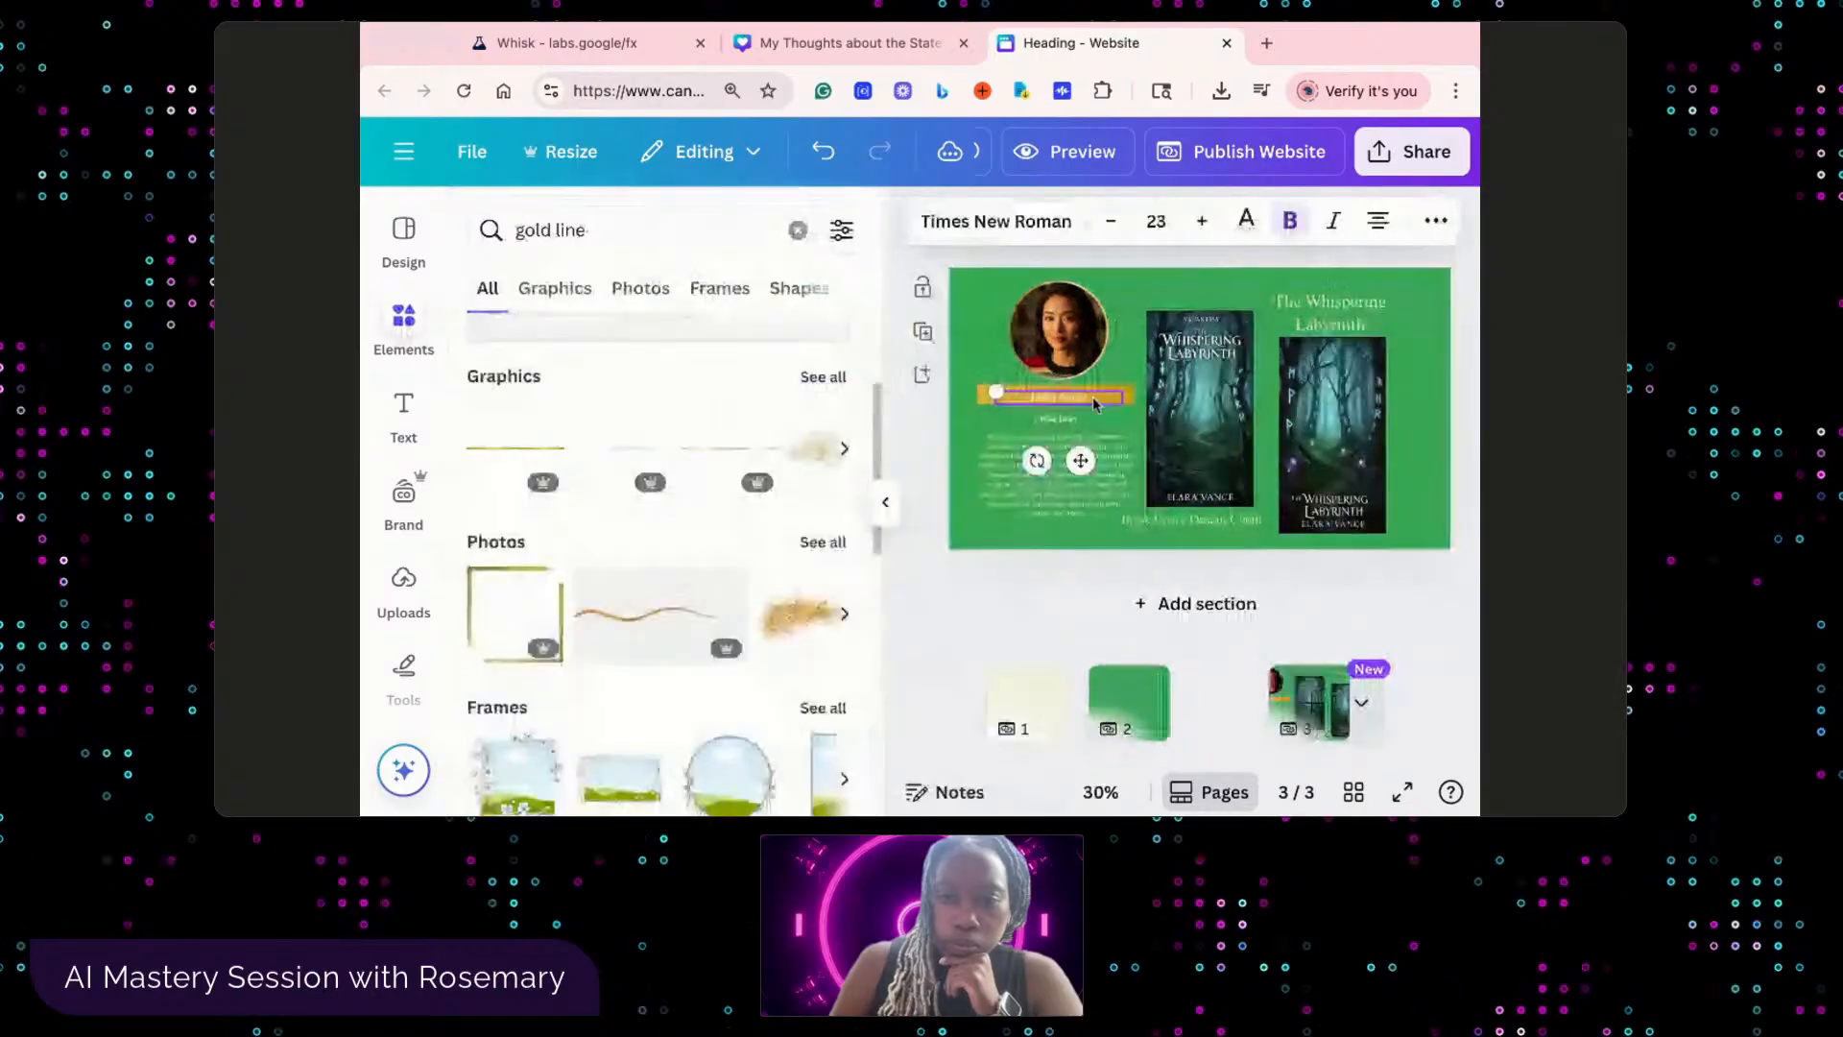
pyautogui.click(1201, 220)
pyautogui.click(1201, 221)
pyautogui.click(1201, 221)
pyautogui.click(1201, 221)
pyautogui.click(1201, 221)
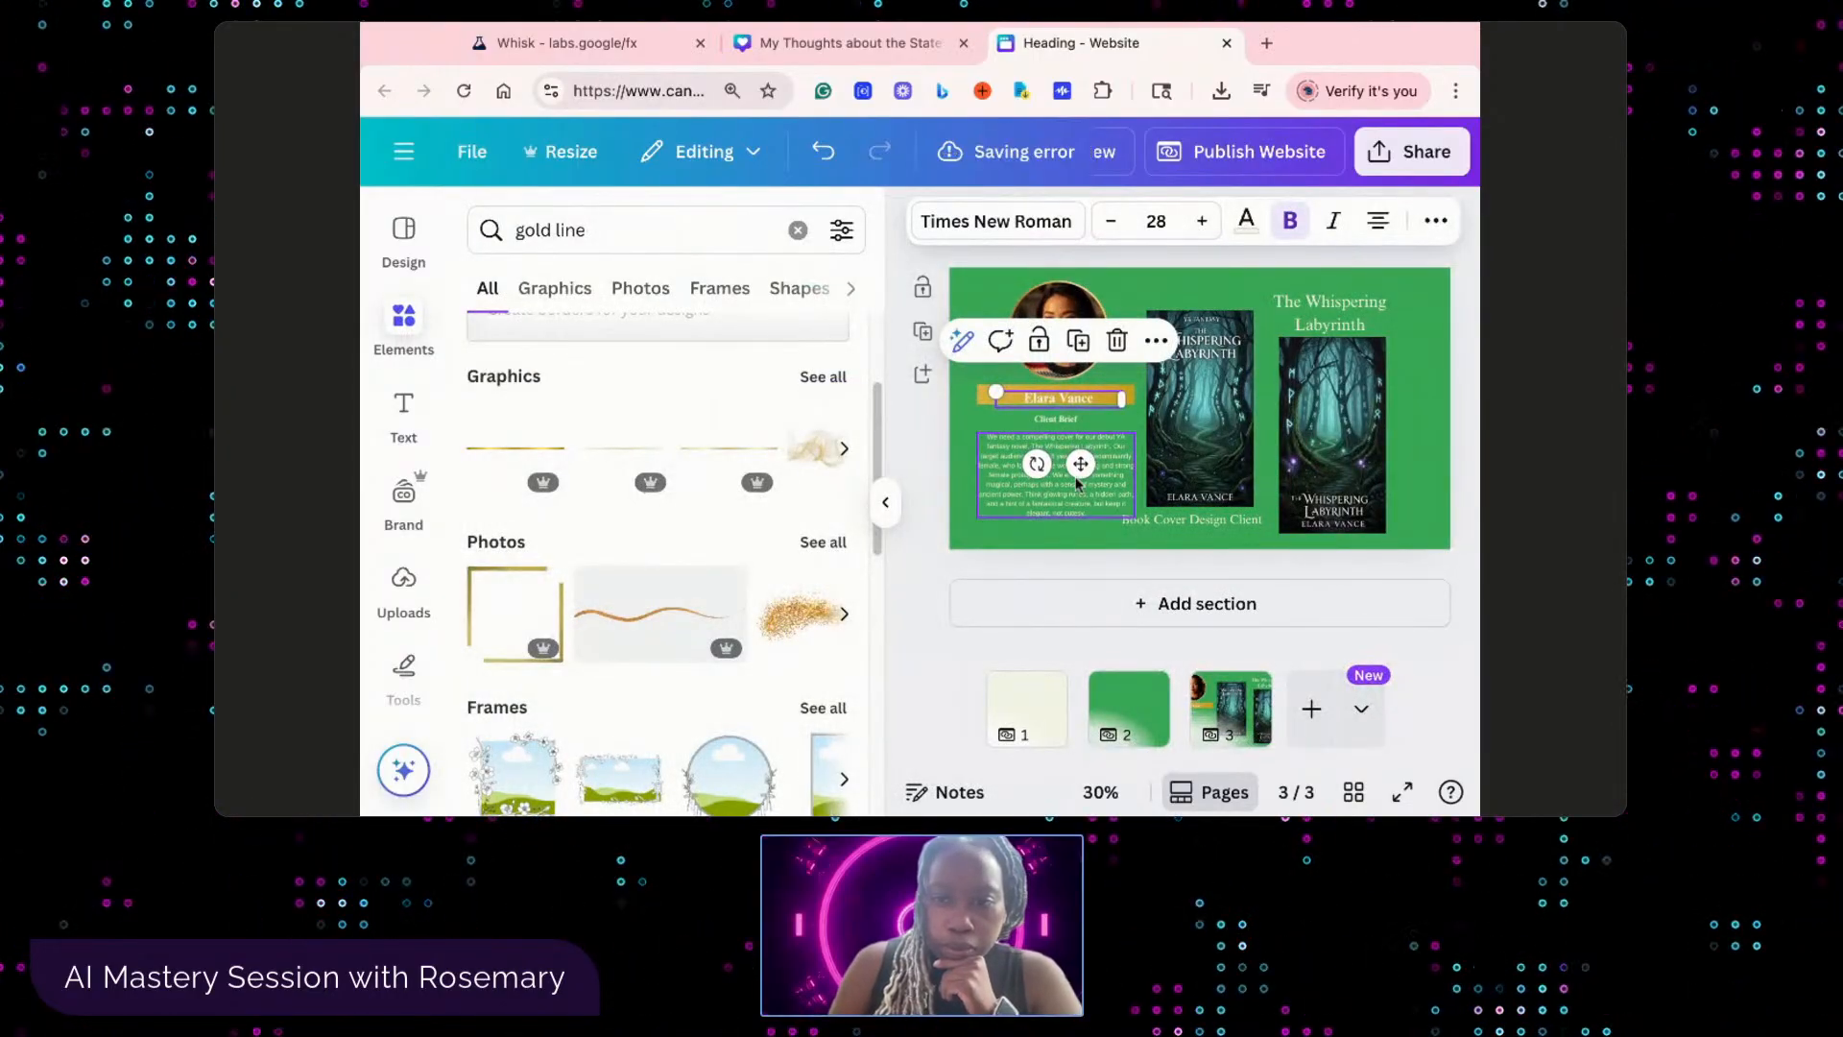
pyautogui.moveTo(1081, 478); pyautogui.dragTo(1081, 479)
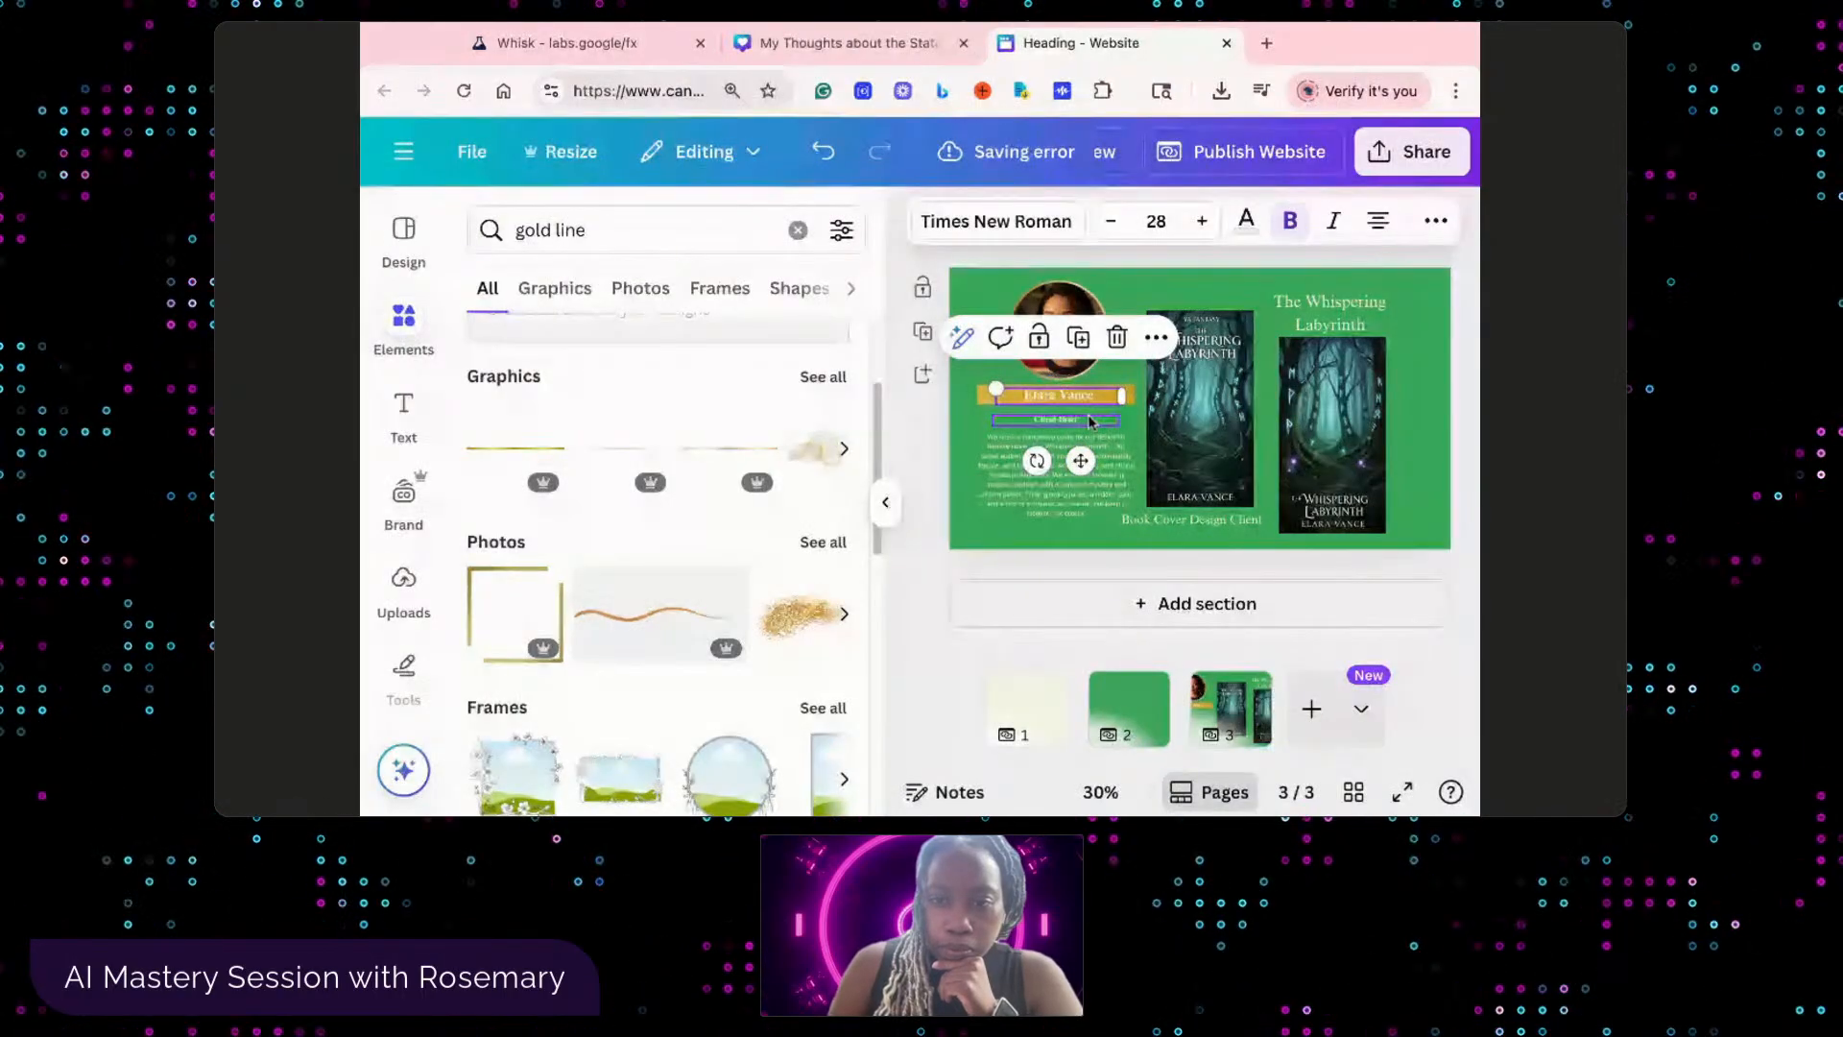
pyautogui.click(1094, 461)
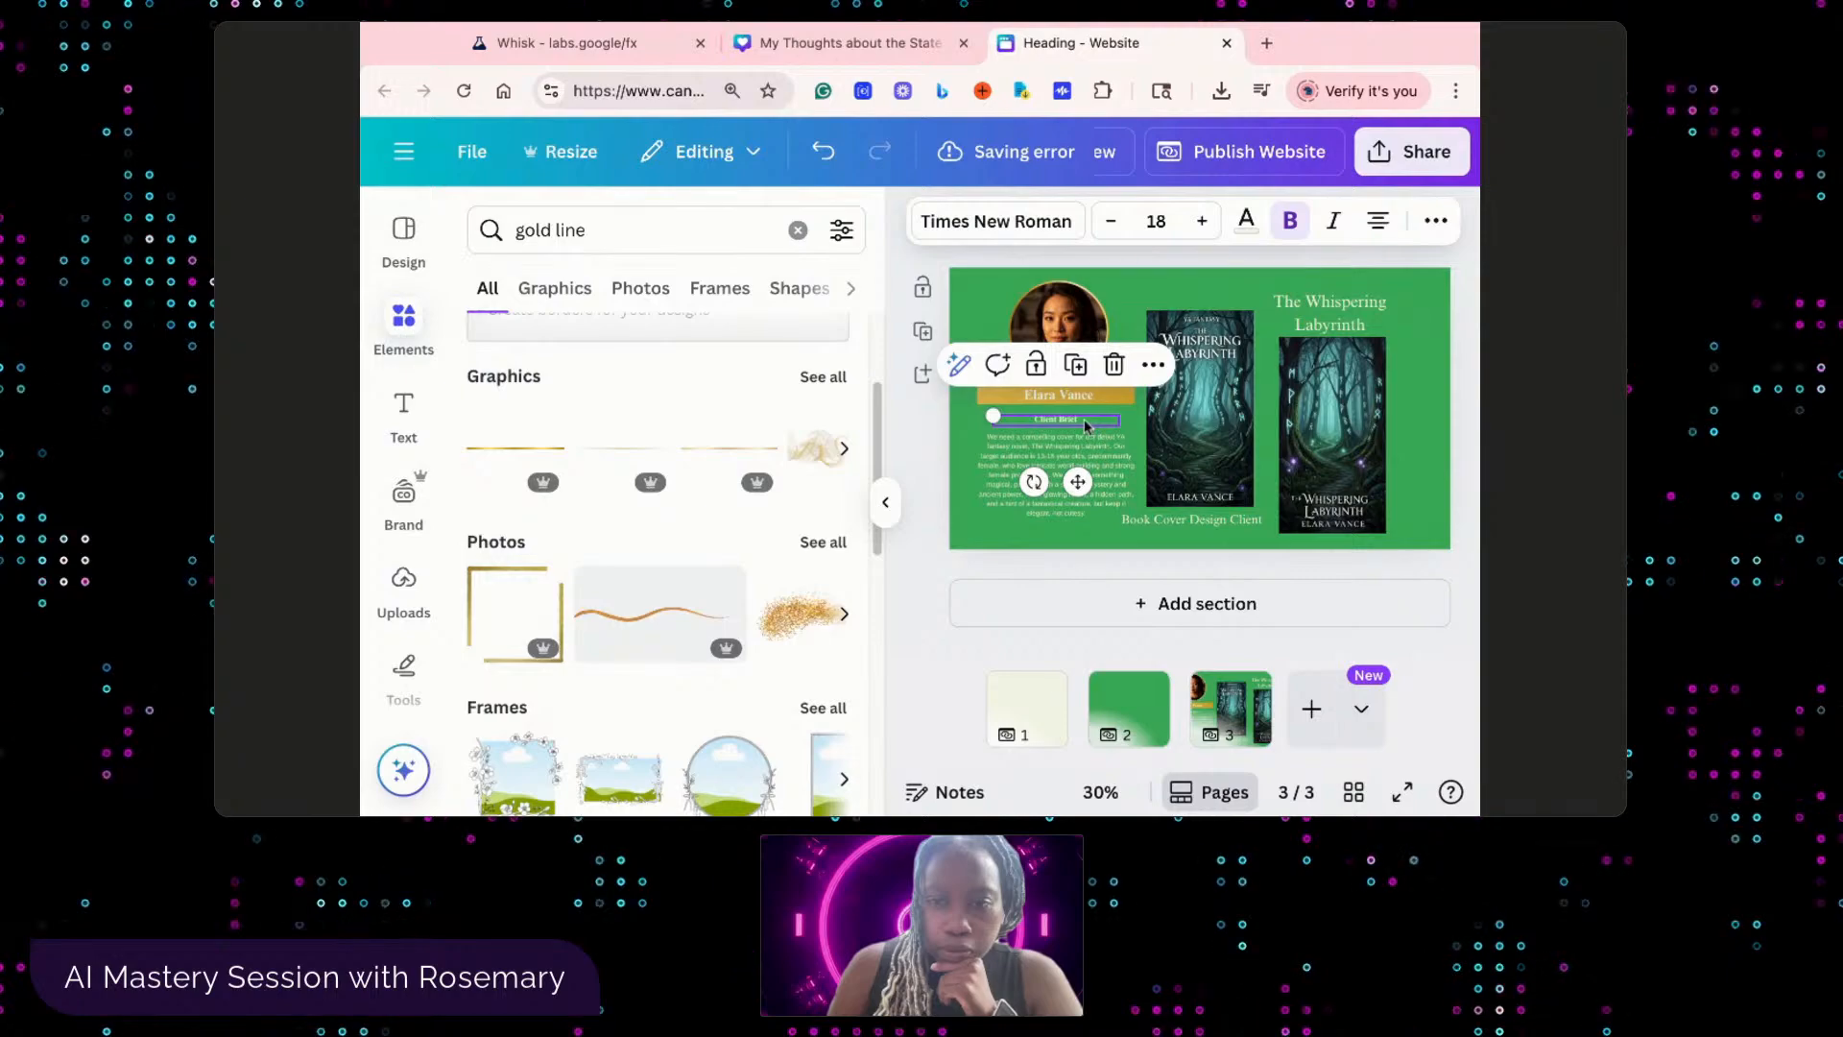
# - Scale the bold Times New Roman Client Brief heading up to size 22.2
pyautogui.moveTo(996, 414); pyautogui.dragTo(977, 413)
pyautogui.click(1205, 225)
pyautogui.click(1206, 225)
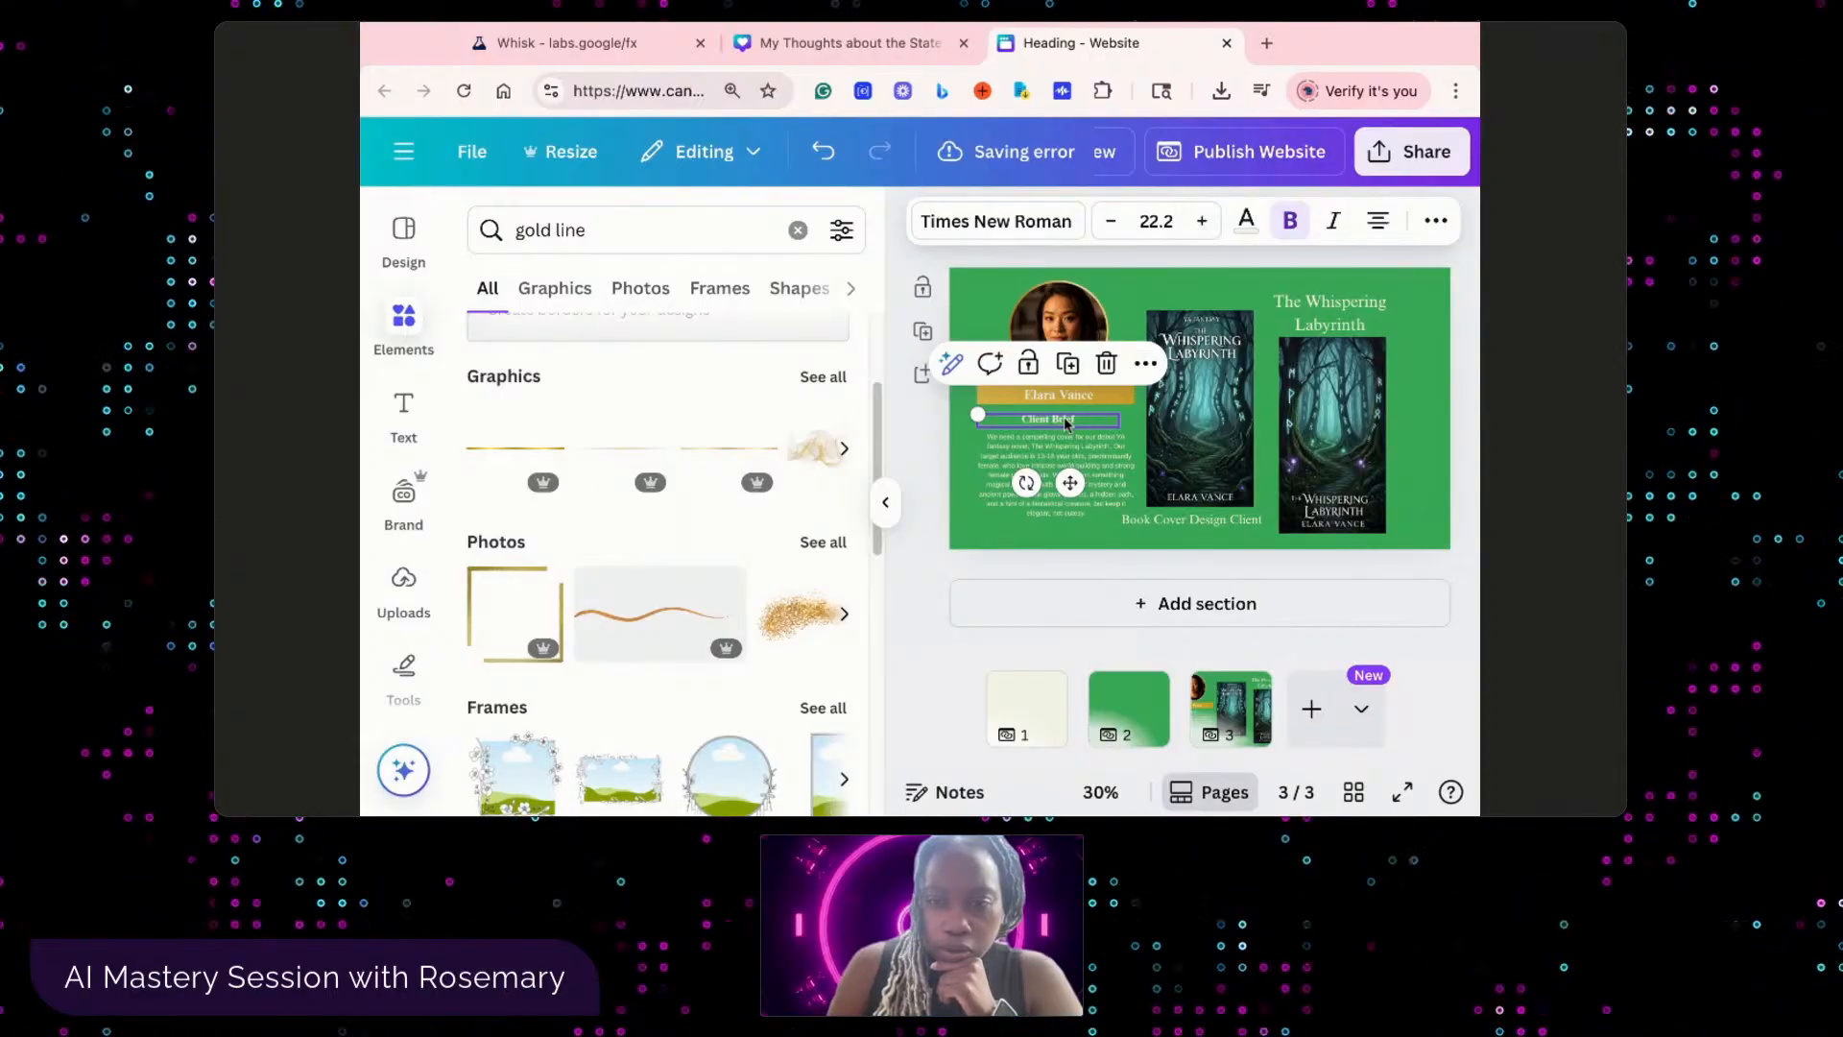
pyautogui.click(1048, 470)
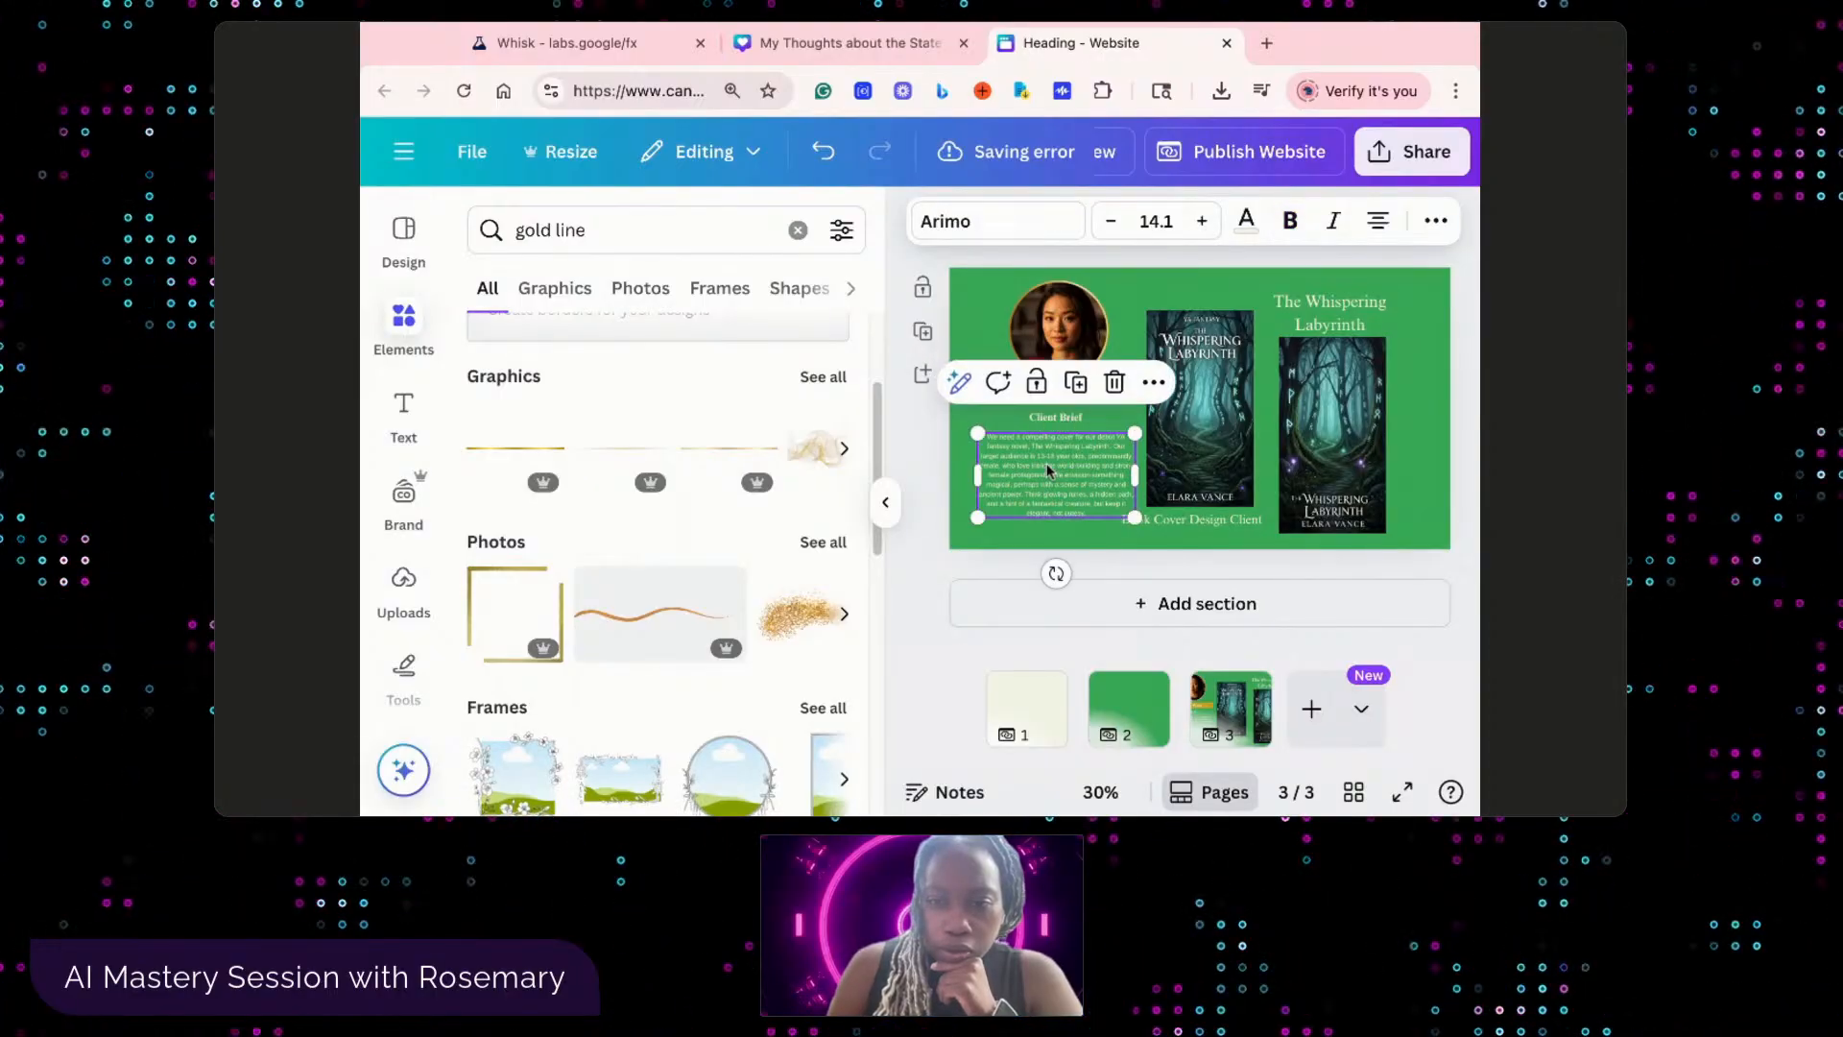
pyautogui.click(1048, 471)
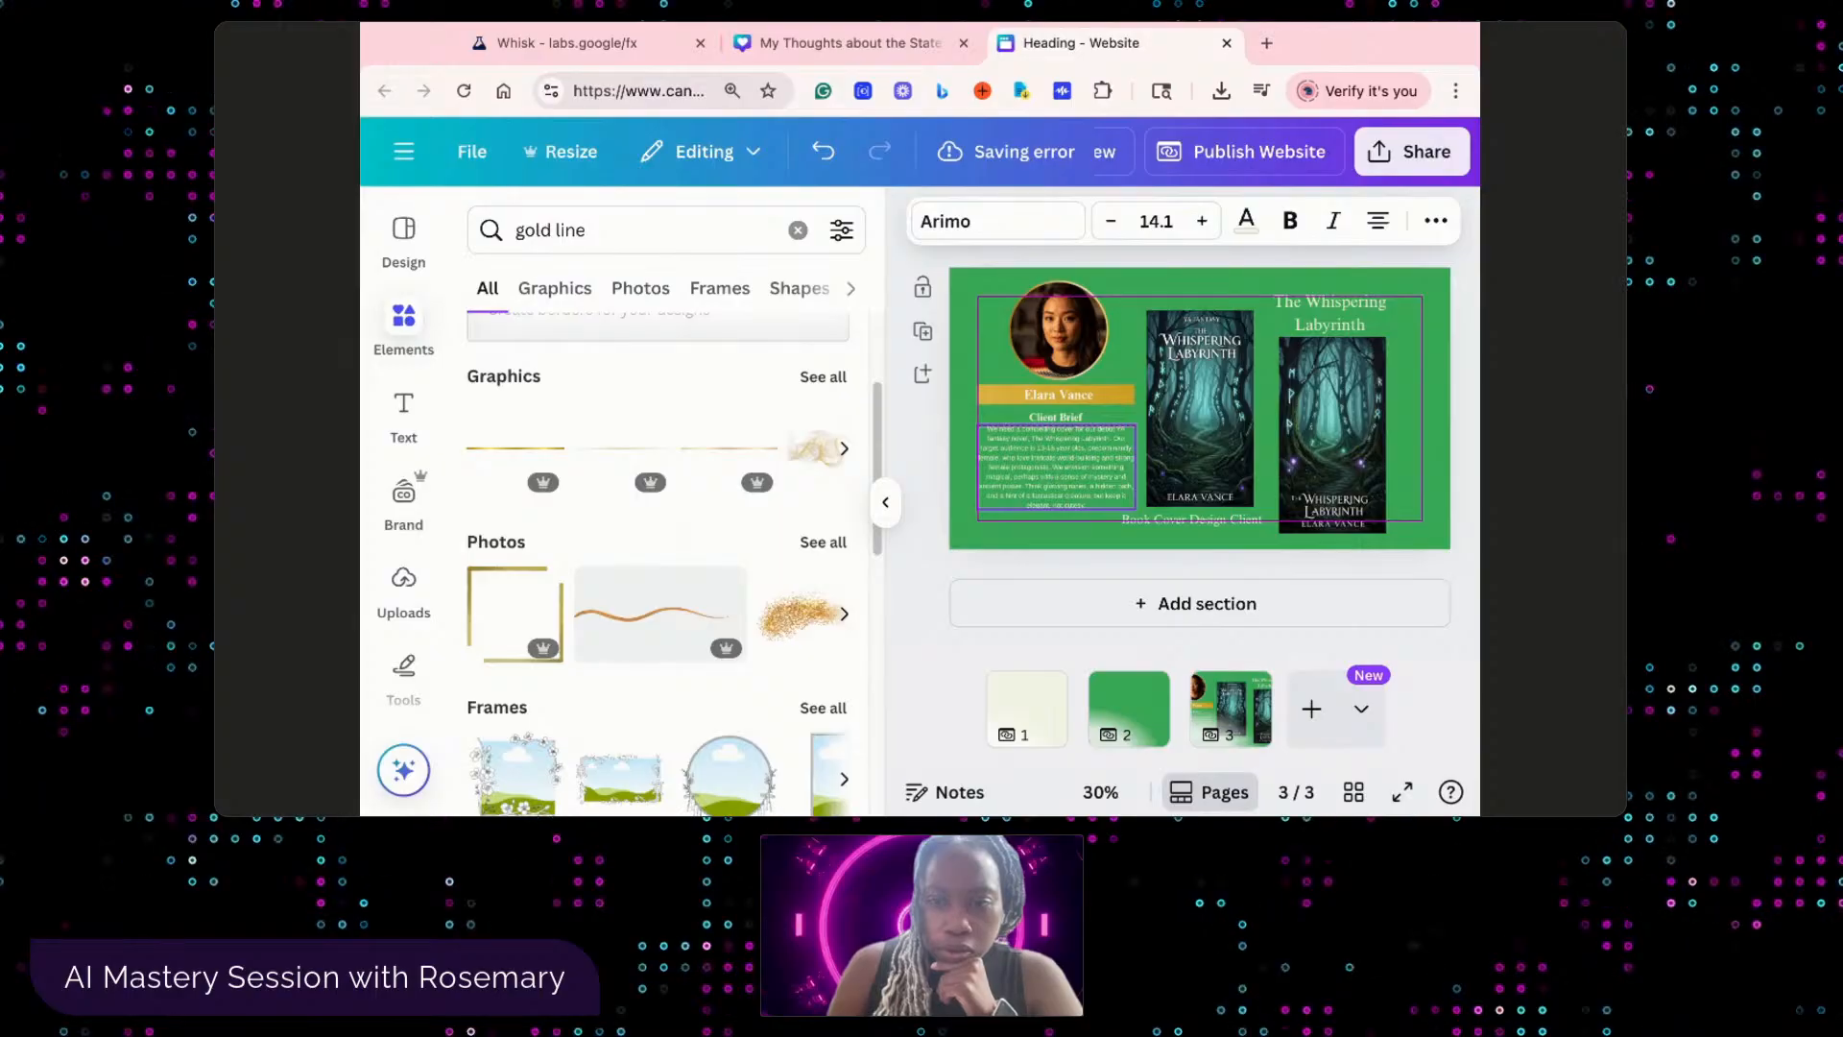
pyautogui.click(1002, 526)
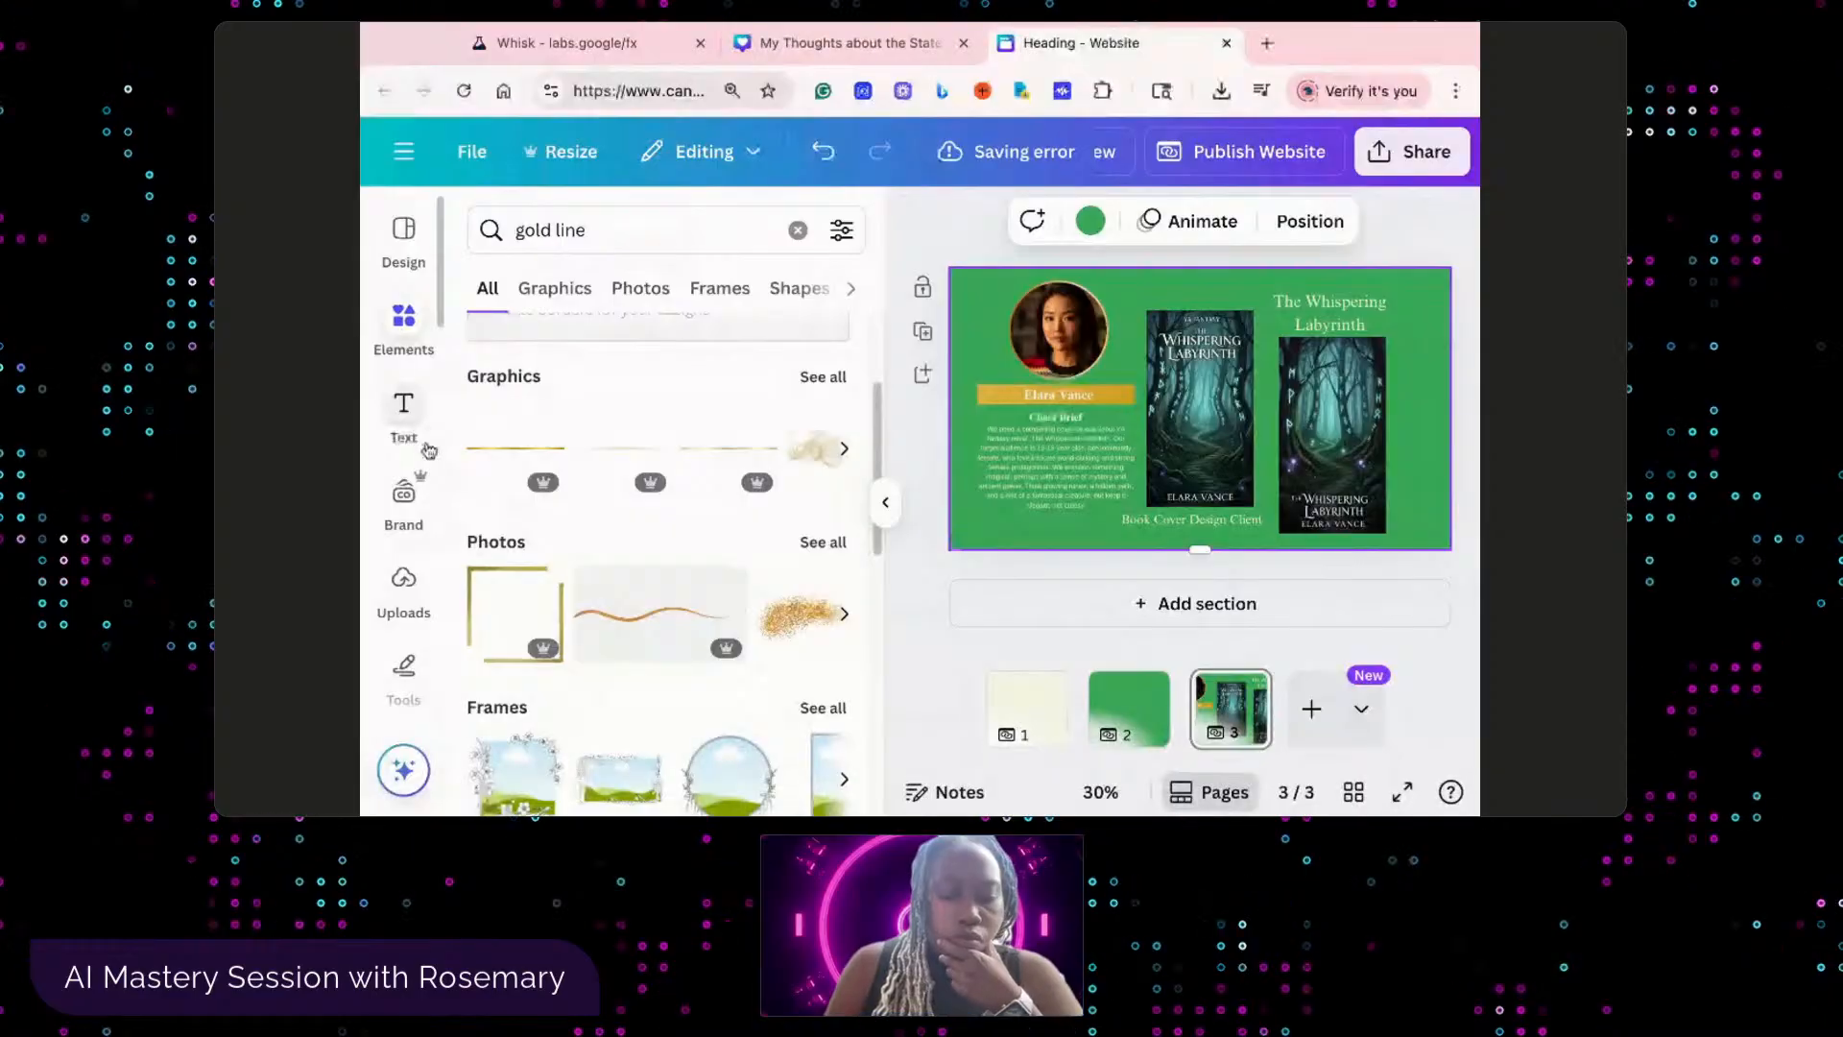
# - Add the gold glitter swirl graphic to the page
pyautogui.scroll(2, 720, 586)
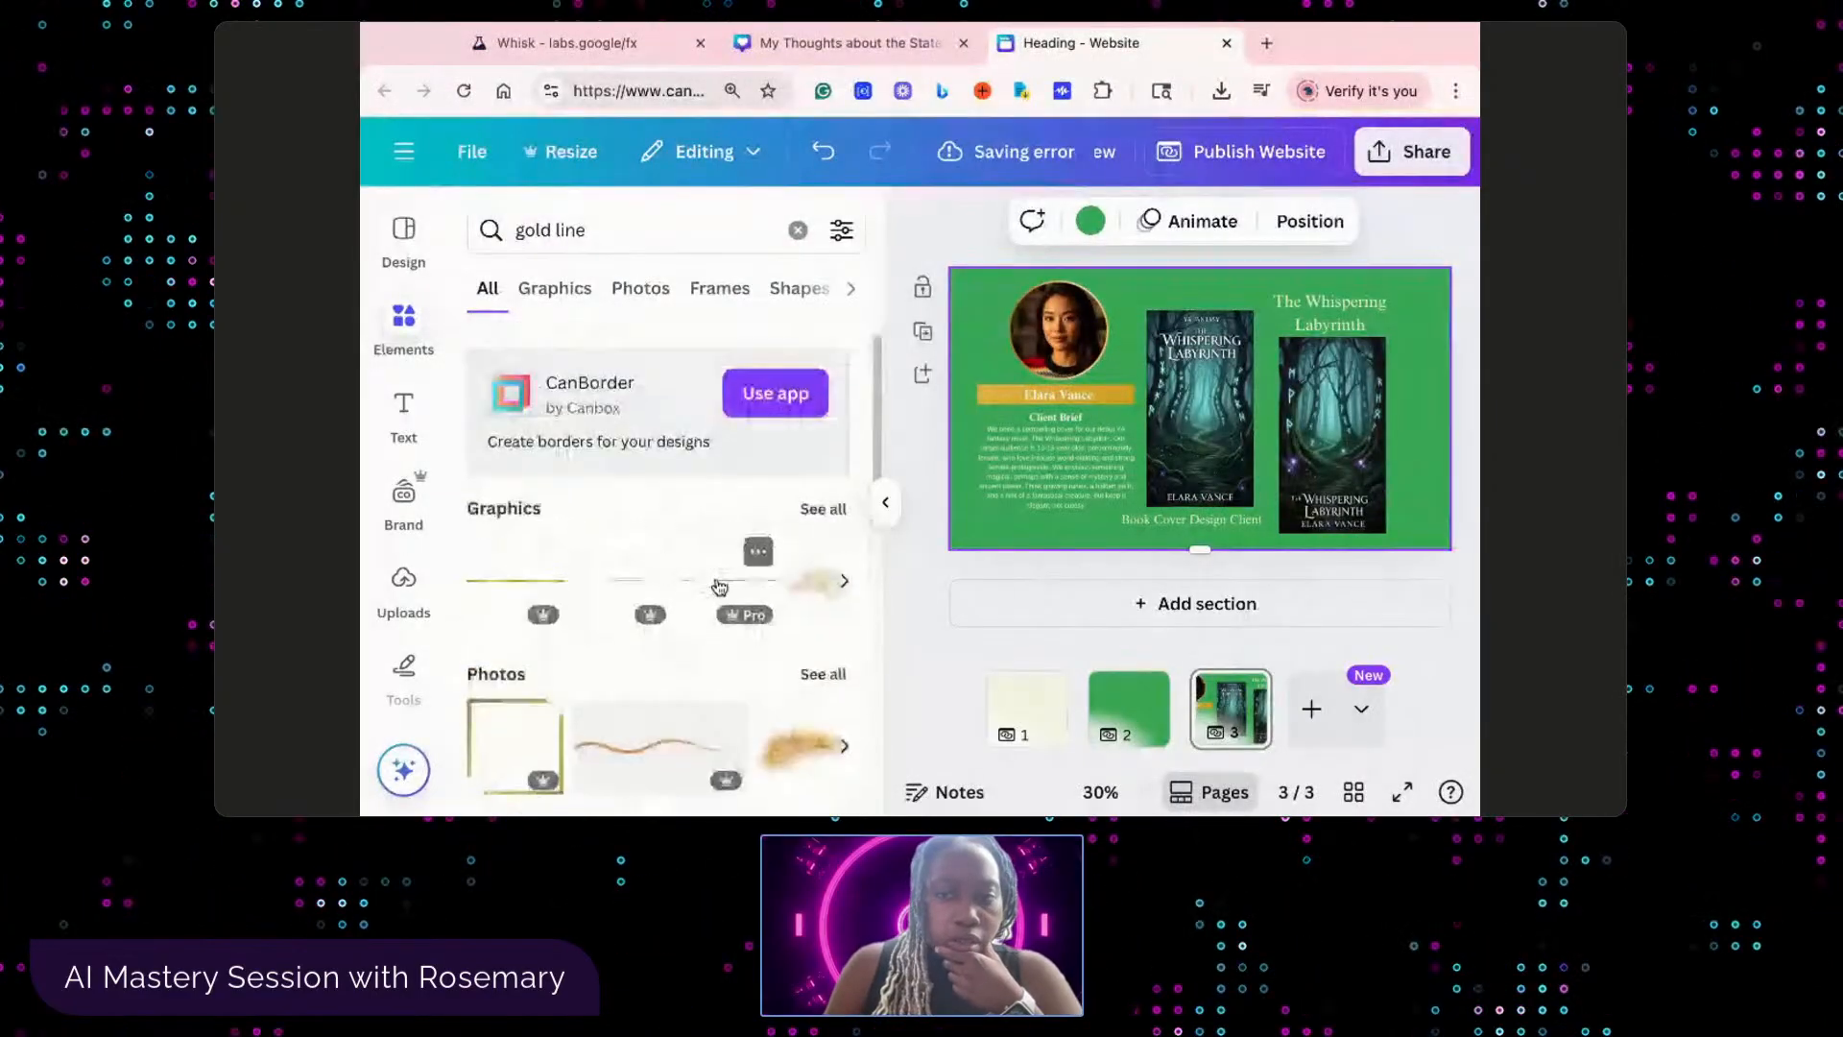
pyautogui.scroll(-5, 719, 587)
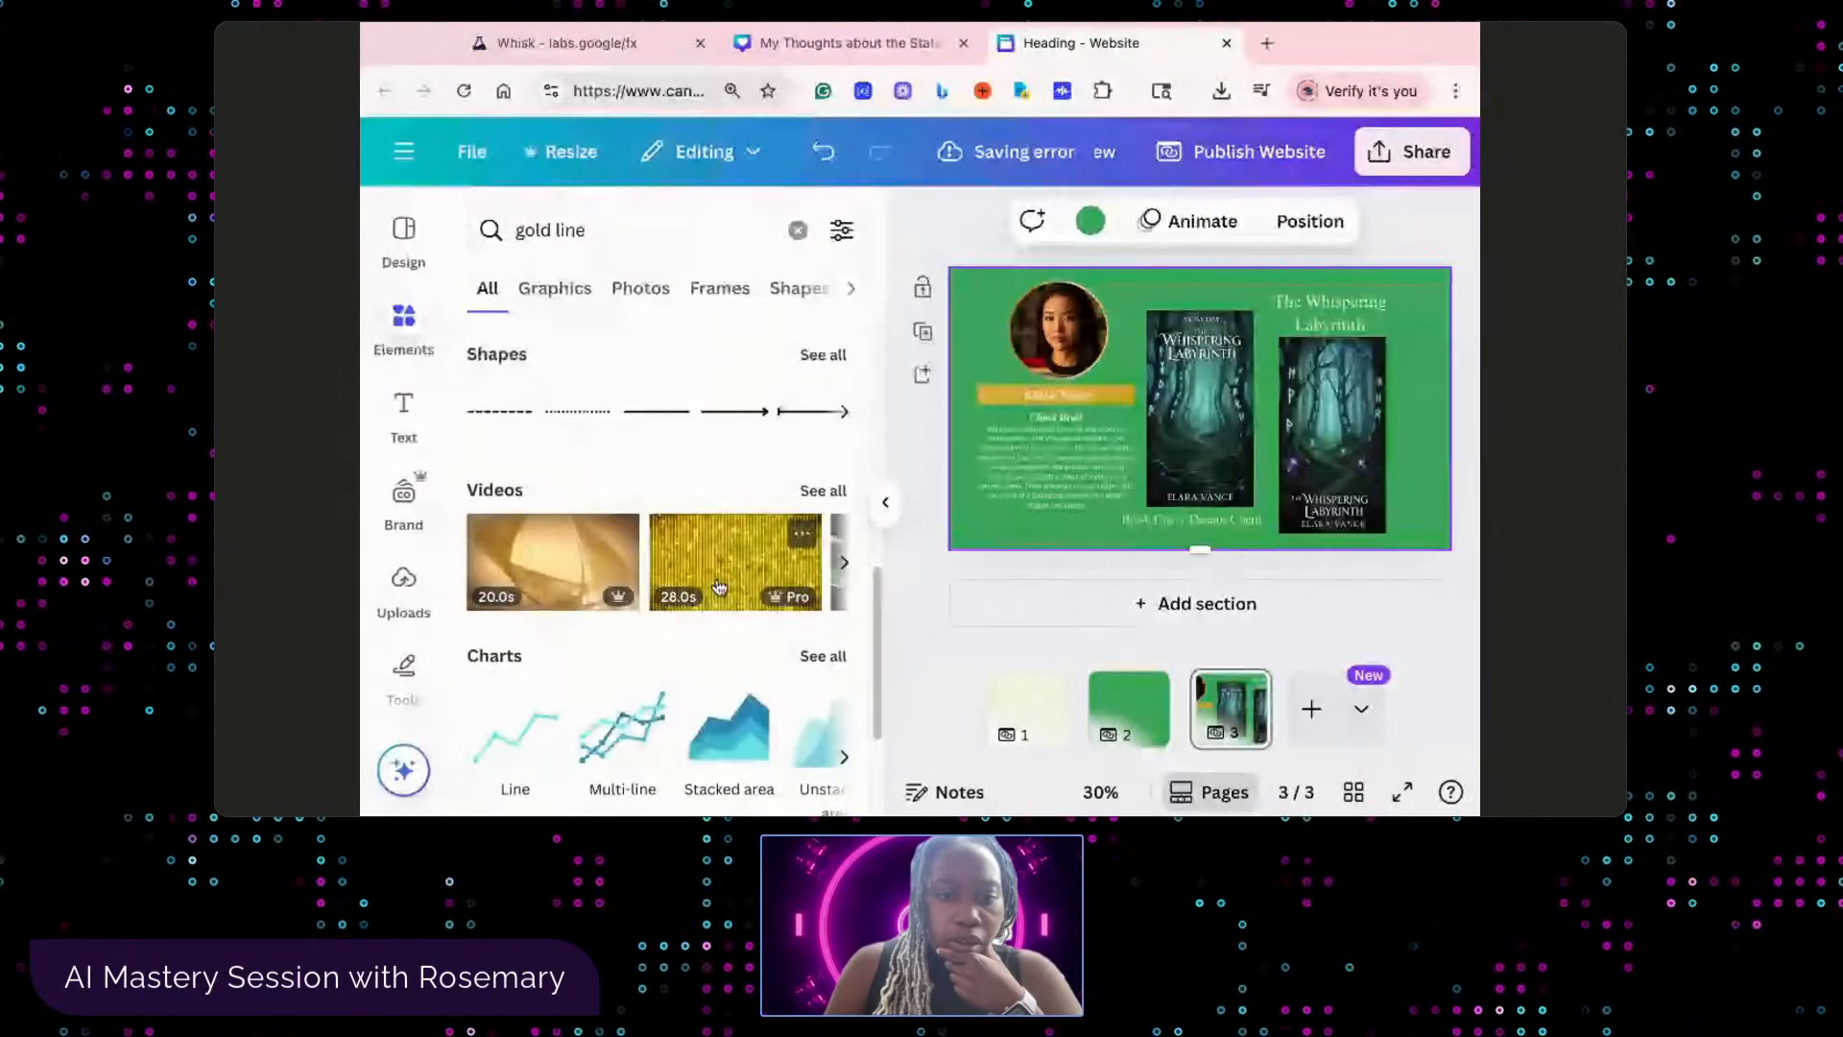
pyautogui.scroll(-2, 720, 587)
pyautogui.scroll(6, 720, 588)
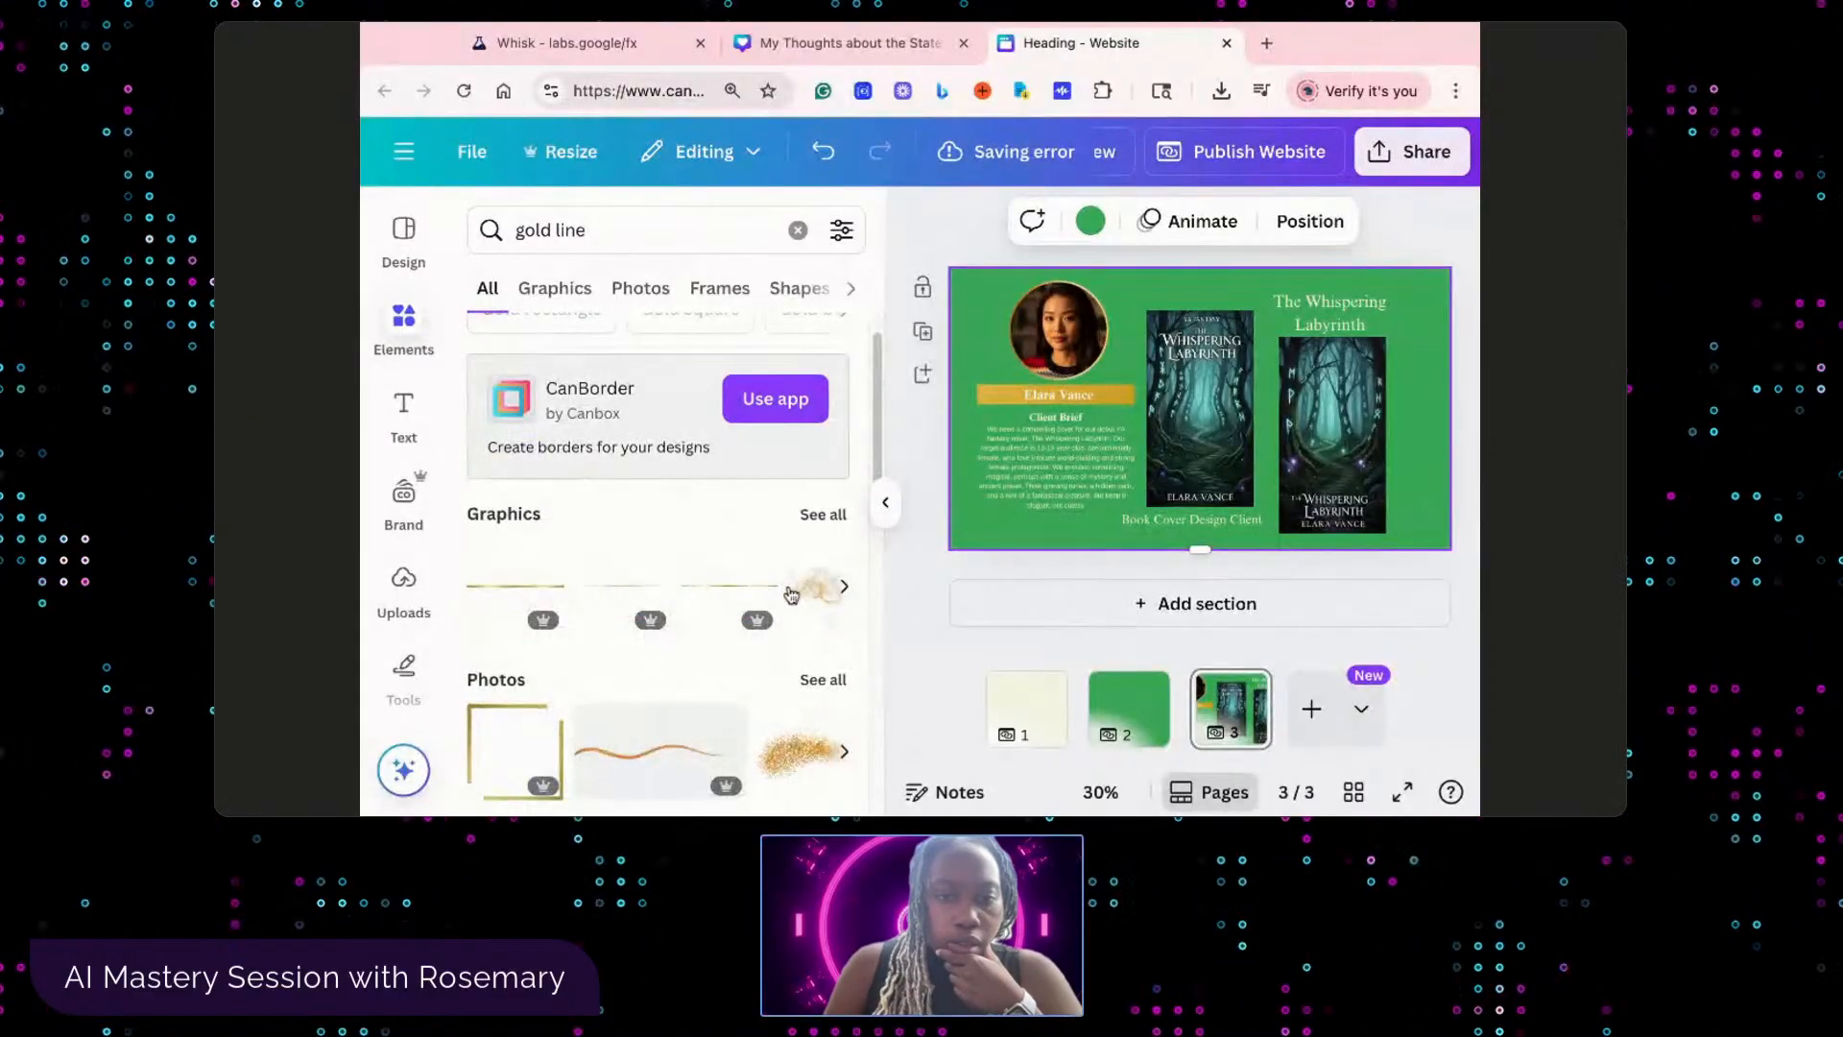
pyautogui.click(811, 597)
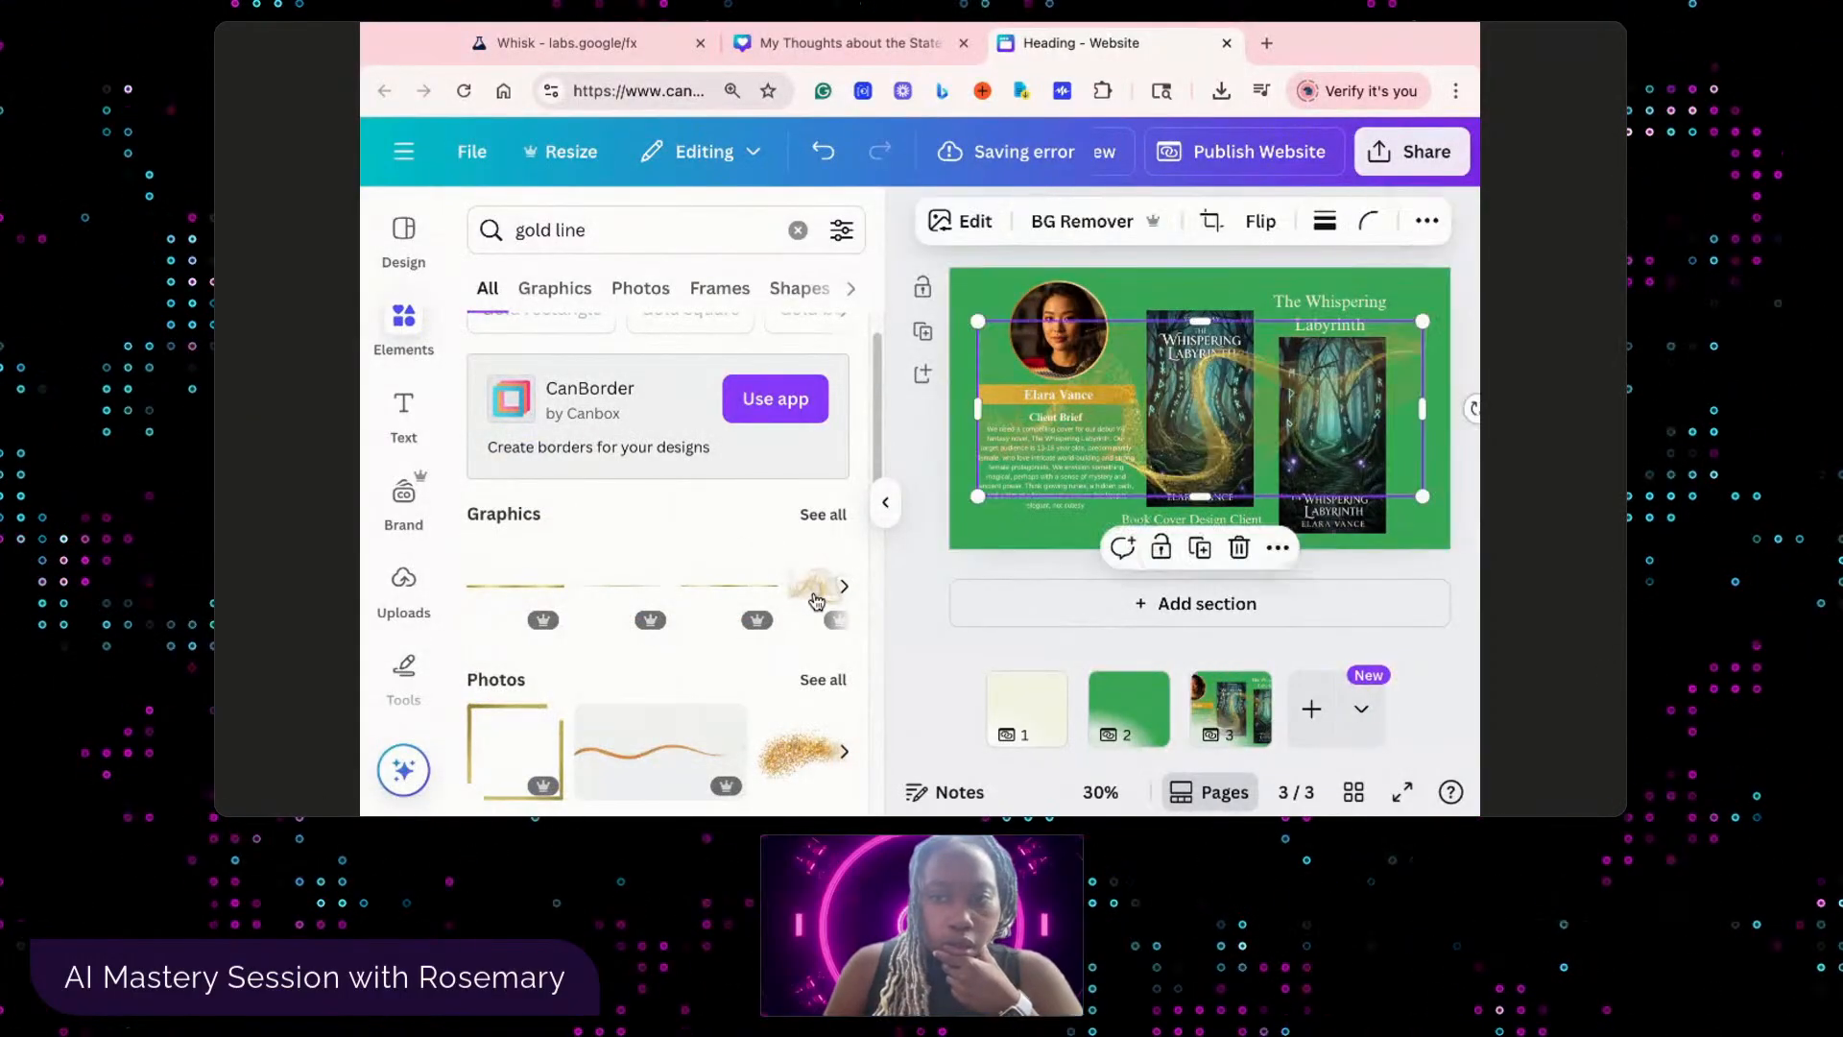
# - Fade the gold swirl to transparency 58 and bring up its Position options
pyautogui.rightClick(1191, 450)
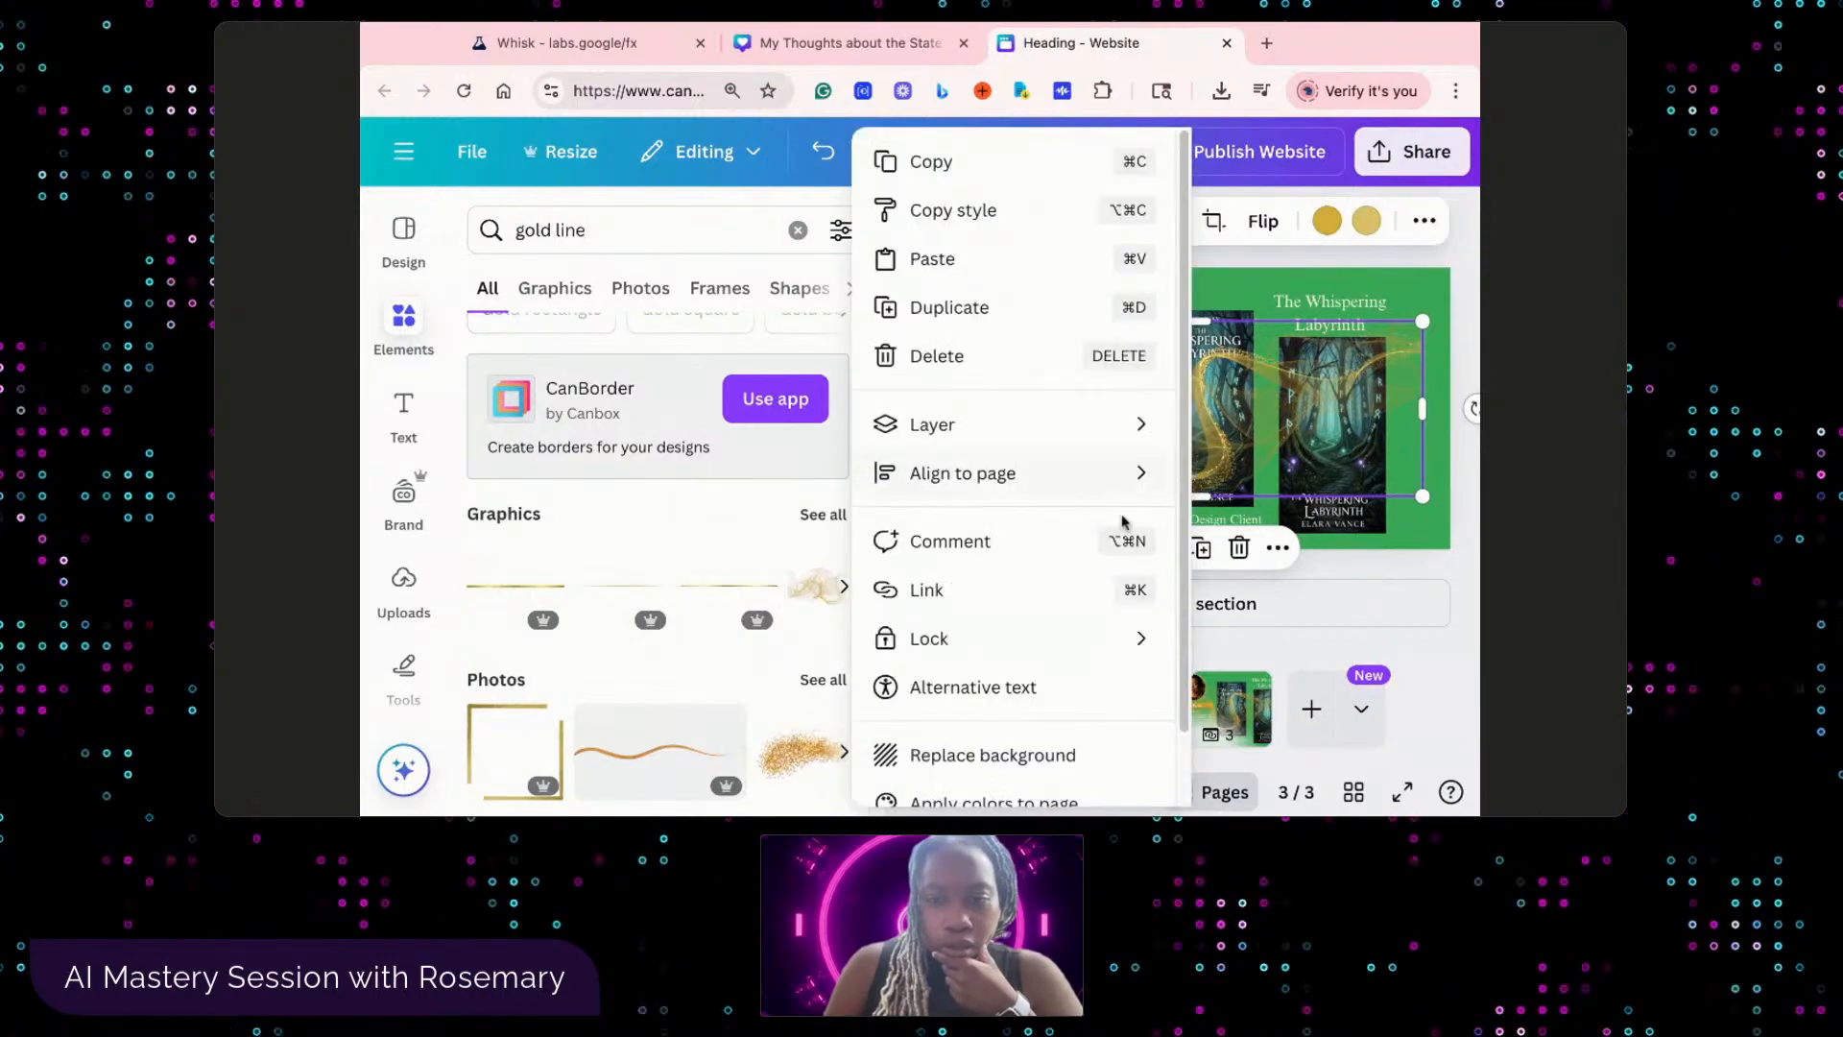
pyautogui.click(1193, 369)
pyautogui.click(1424, 221)
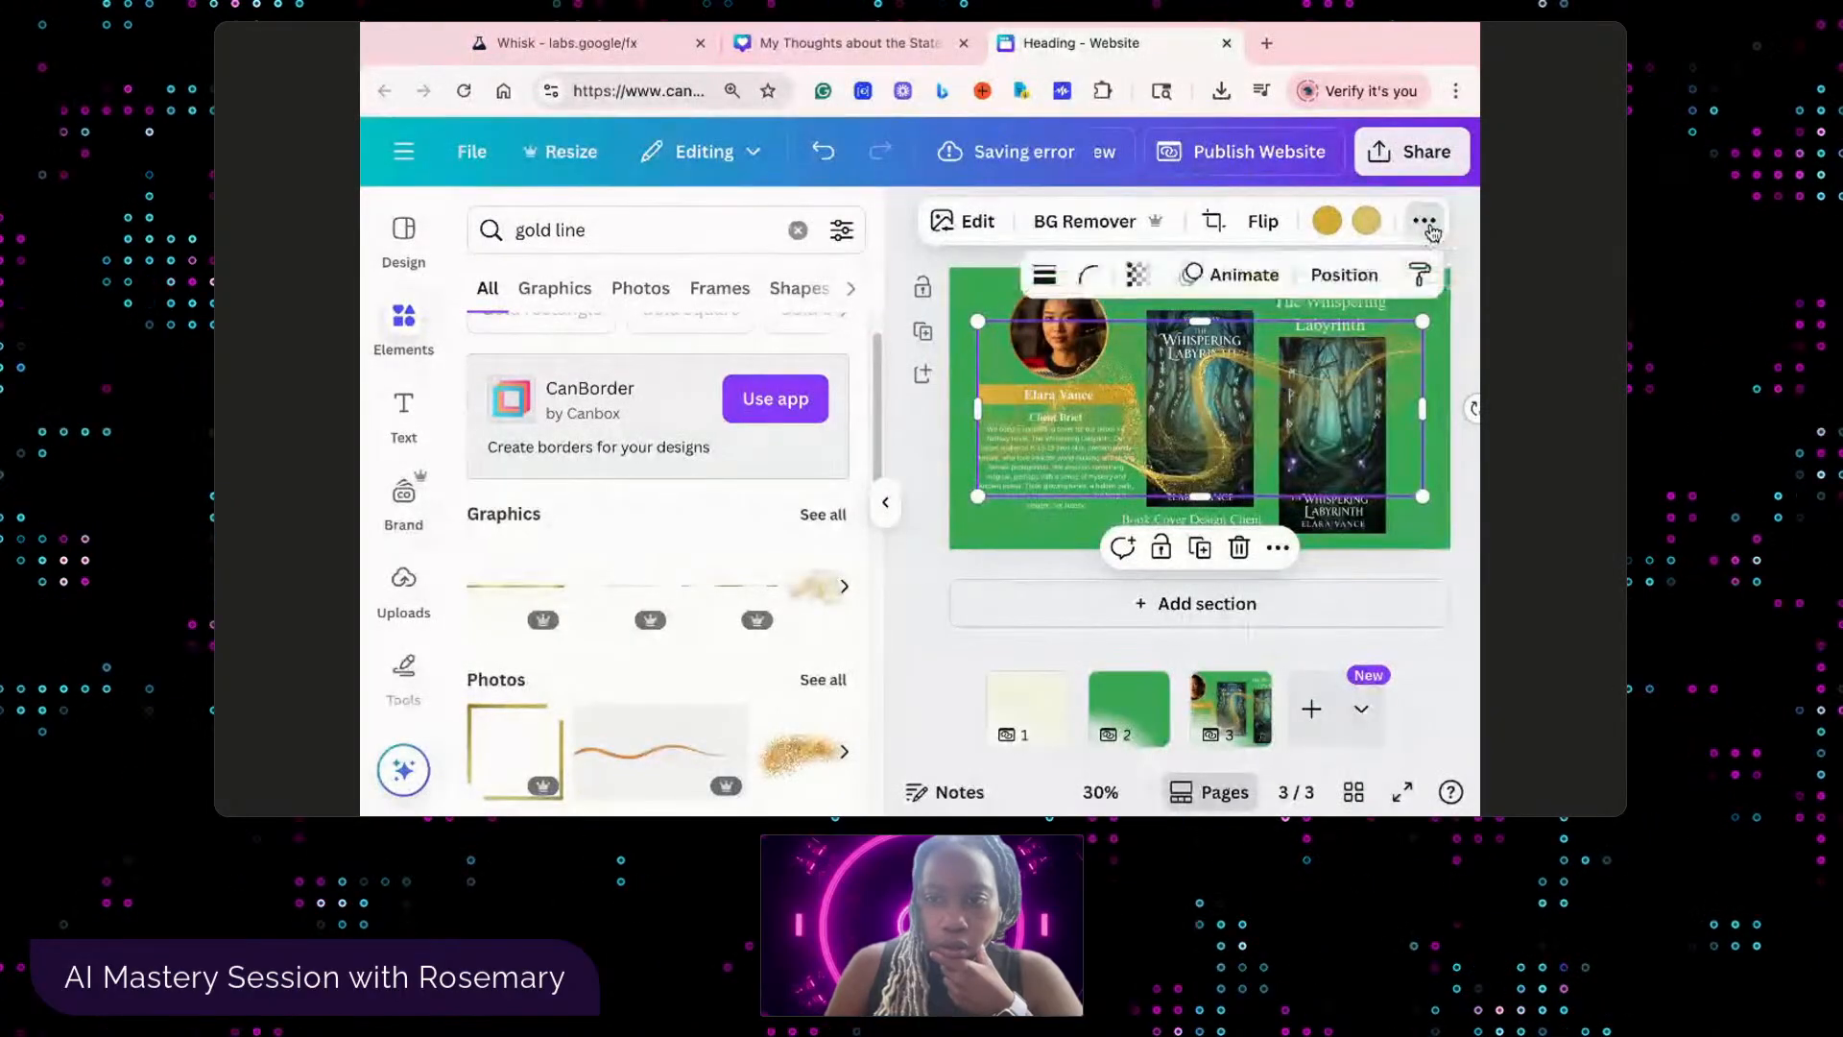
pyautogui.click(1137, 275)
pyautogui.moveTo(1193, 375); pyautogui.dragTo(1119, 376)
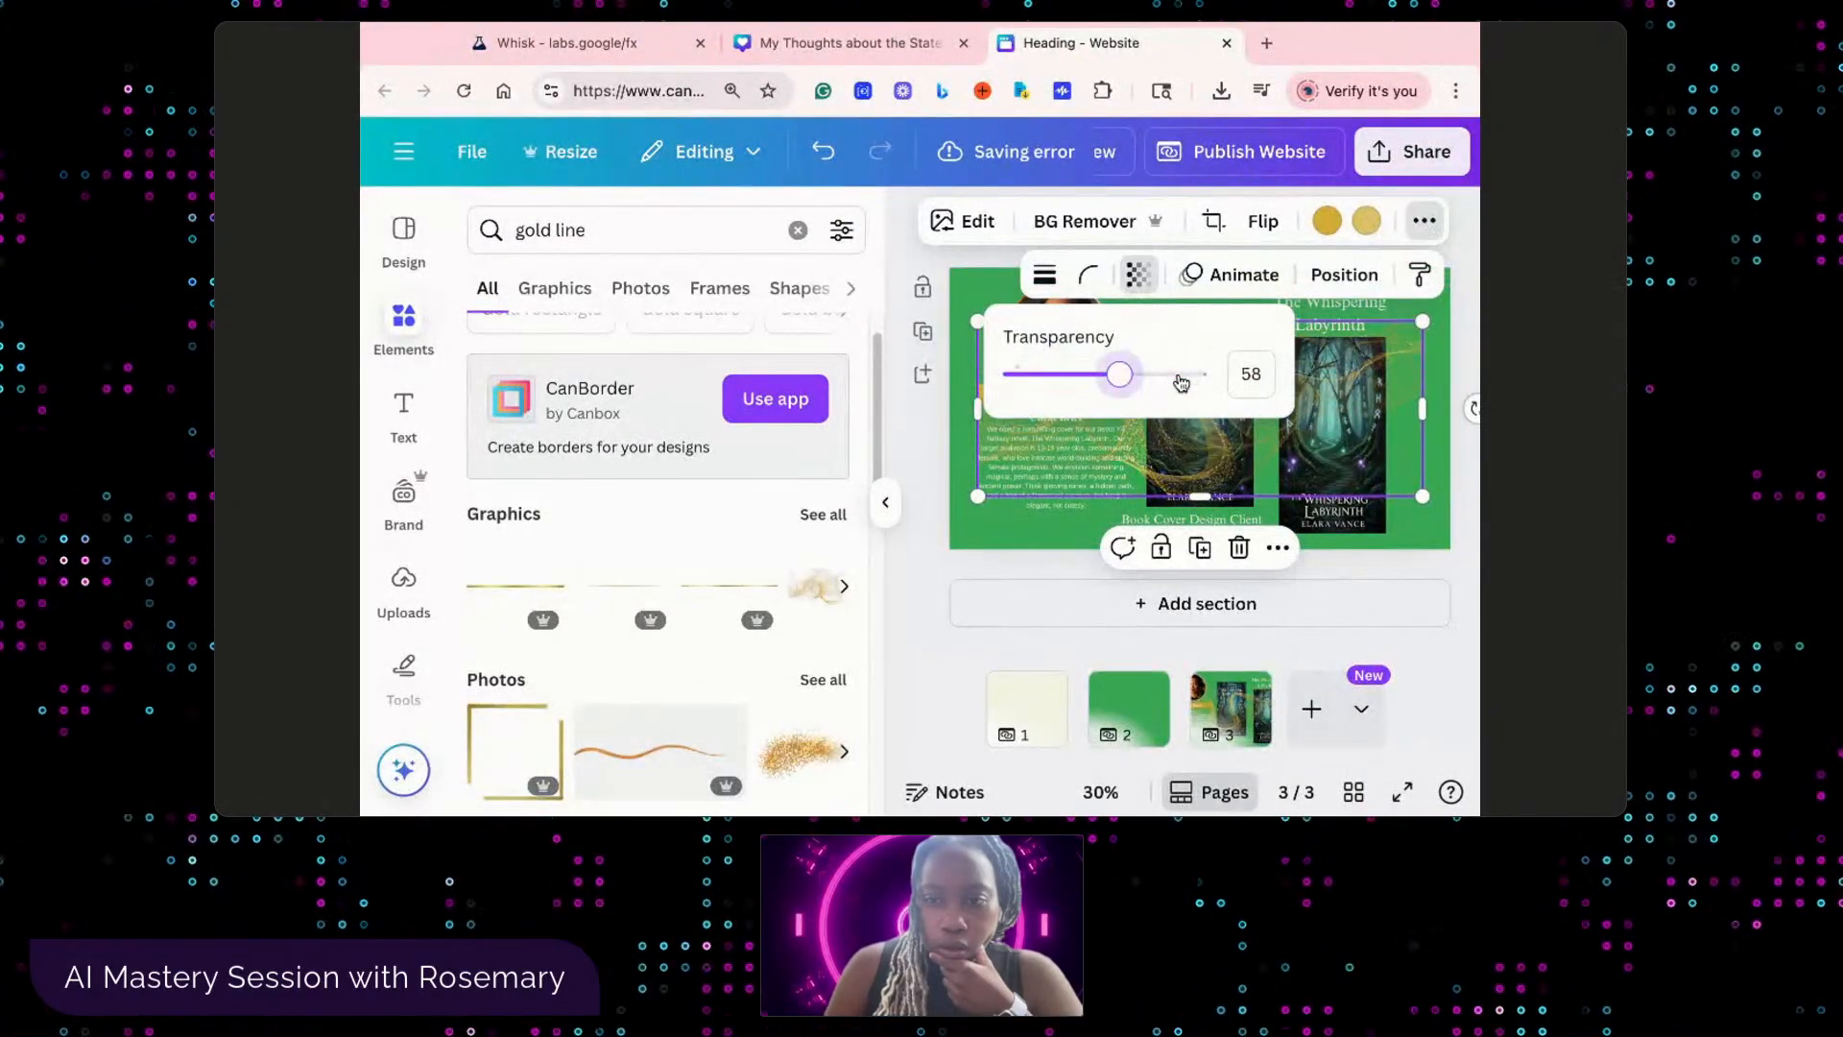
pyautogui.click(1361, 277)
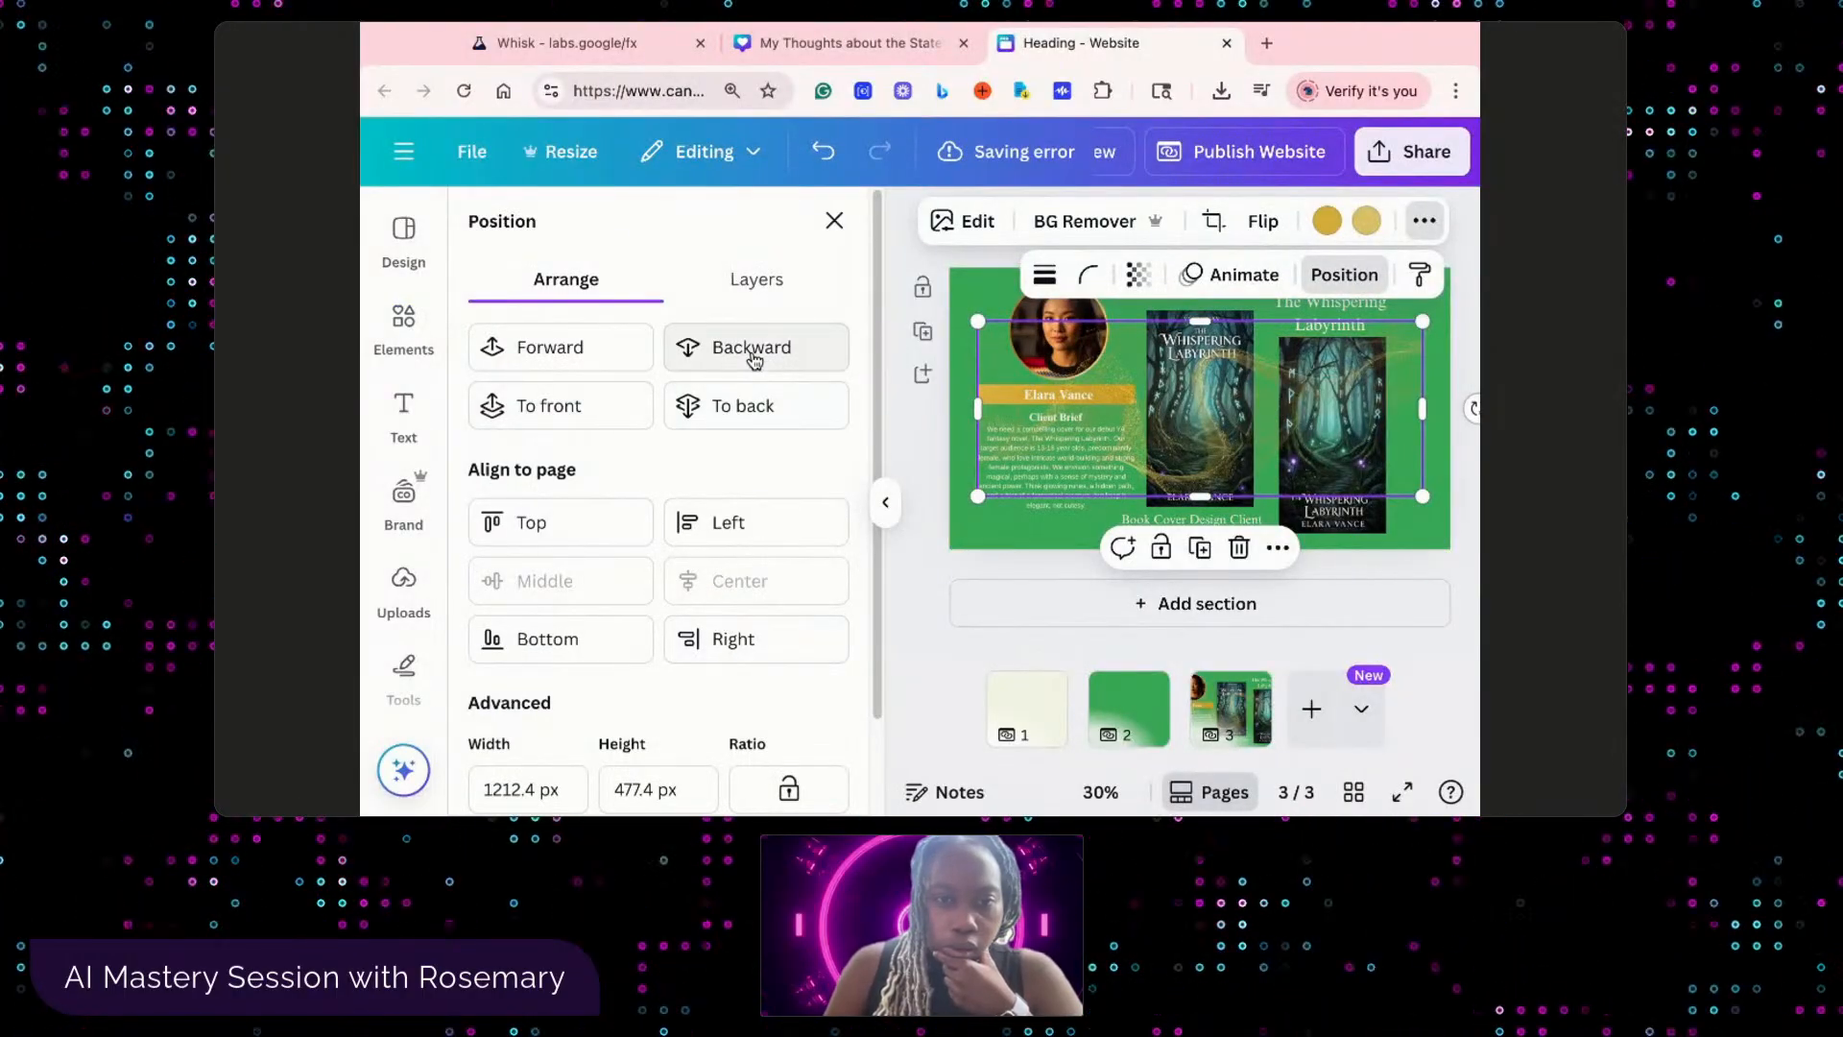
# - Send the gold swirl to the back and stretch it to 1366 × 768 px
pyautogui.click(745, 406)
pyautogui.moveTo(974, 319); pyautogui.dragTo(913, 296)
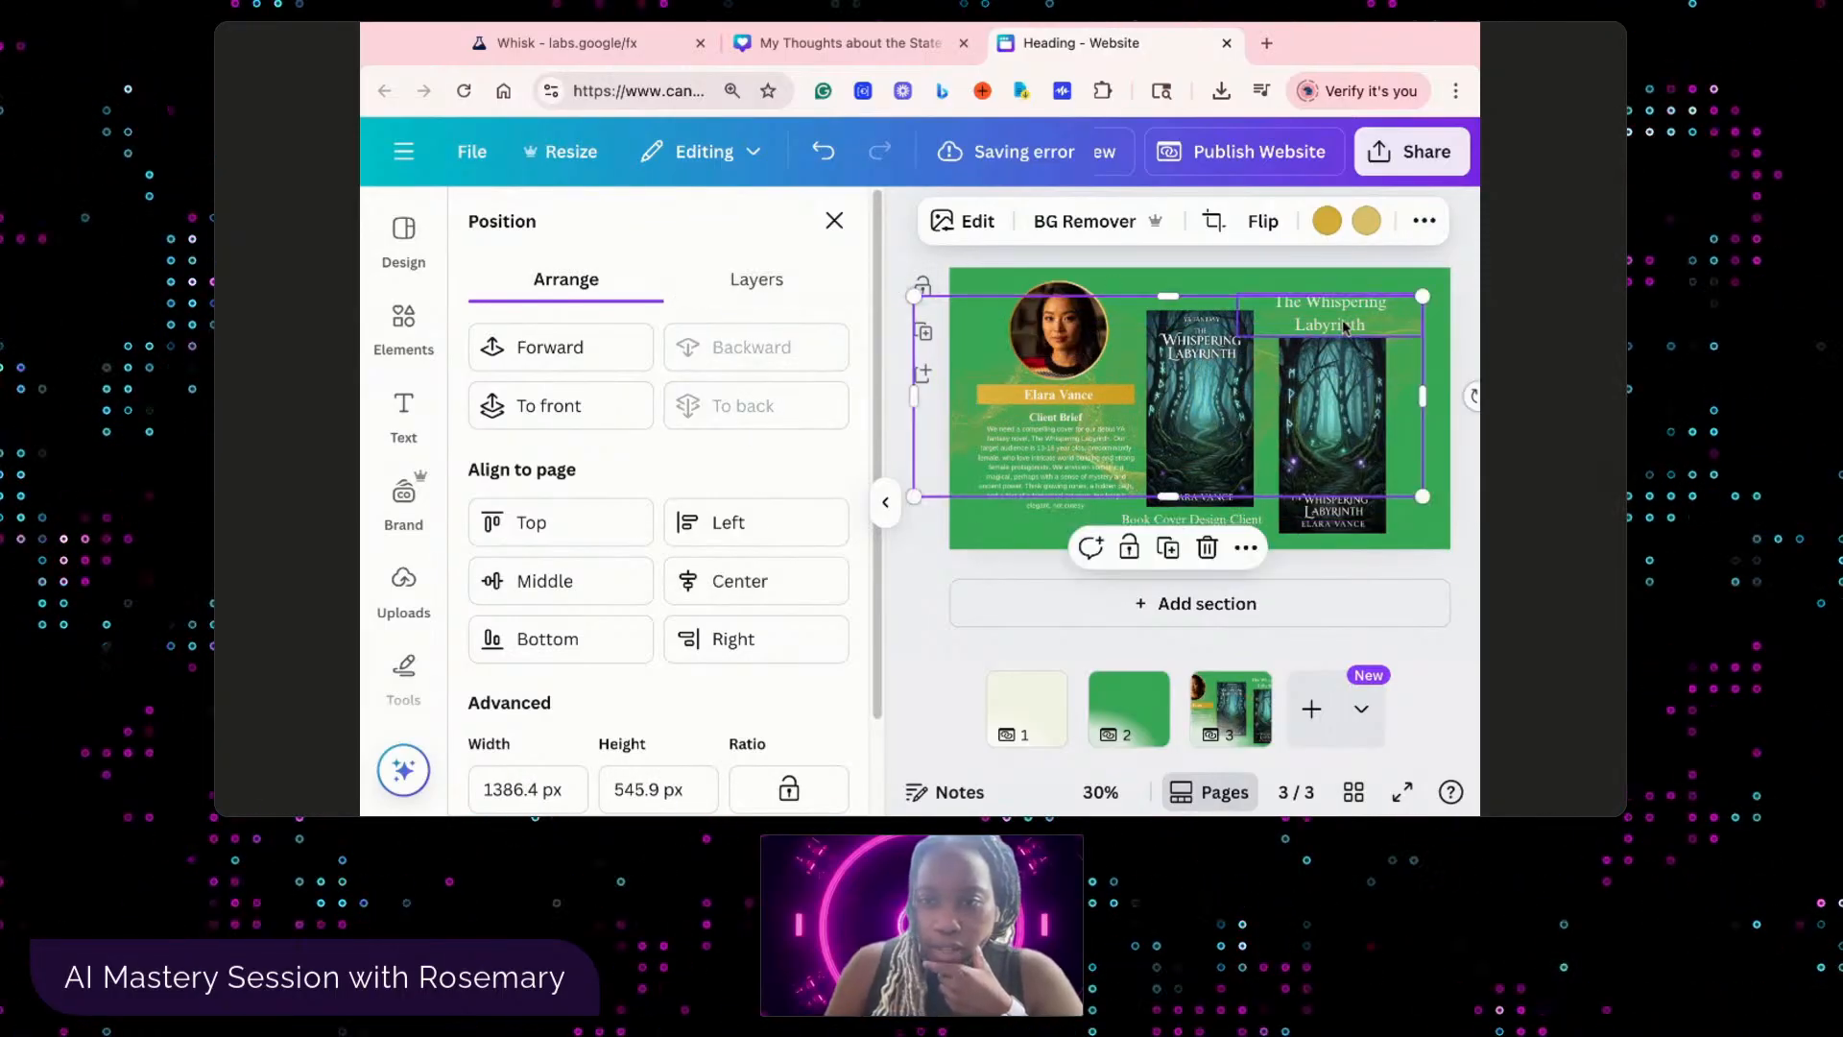
pyautogui.moveTo(1422, 298); pyautogui.dragTo(1460, 280)
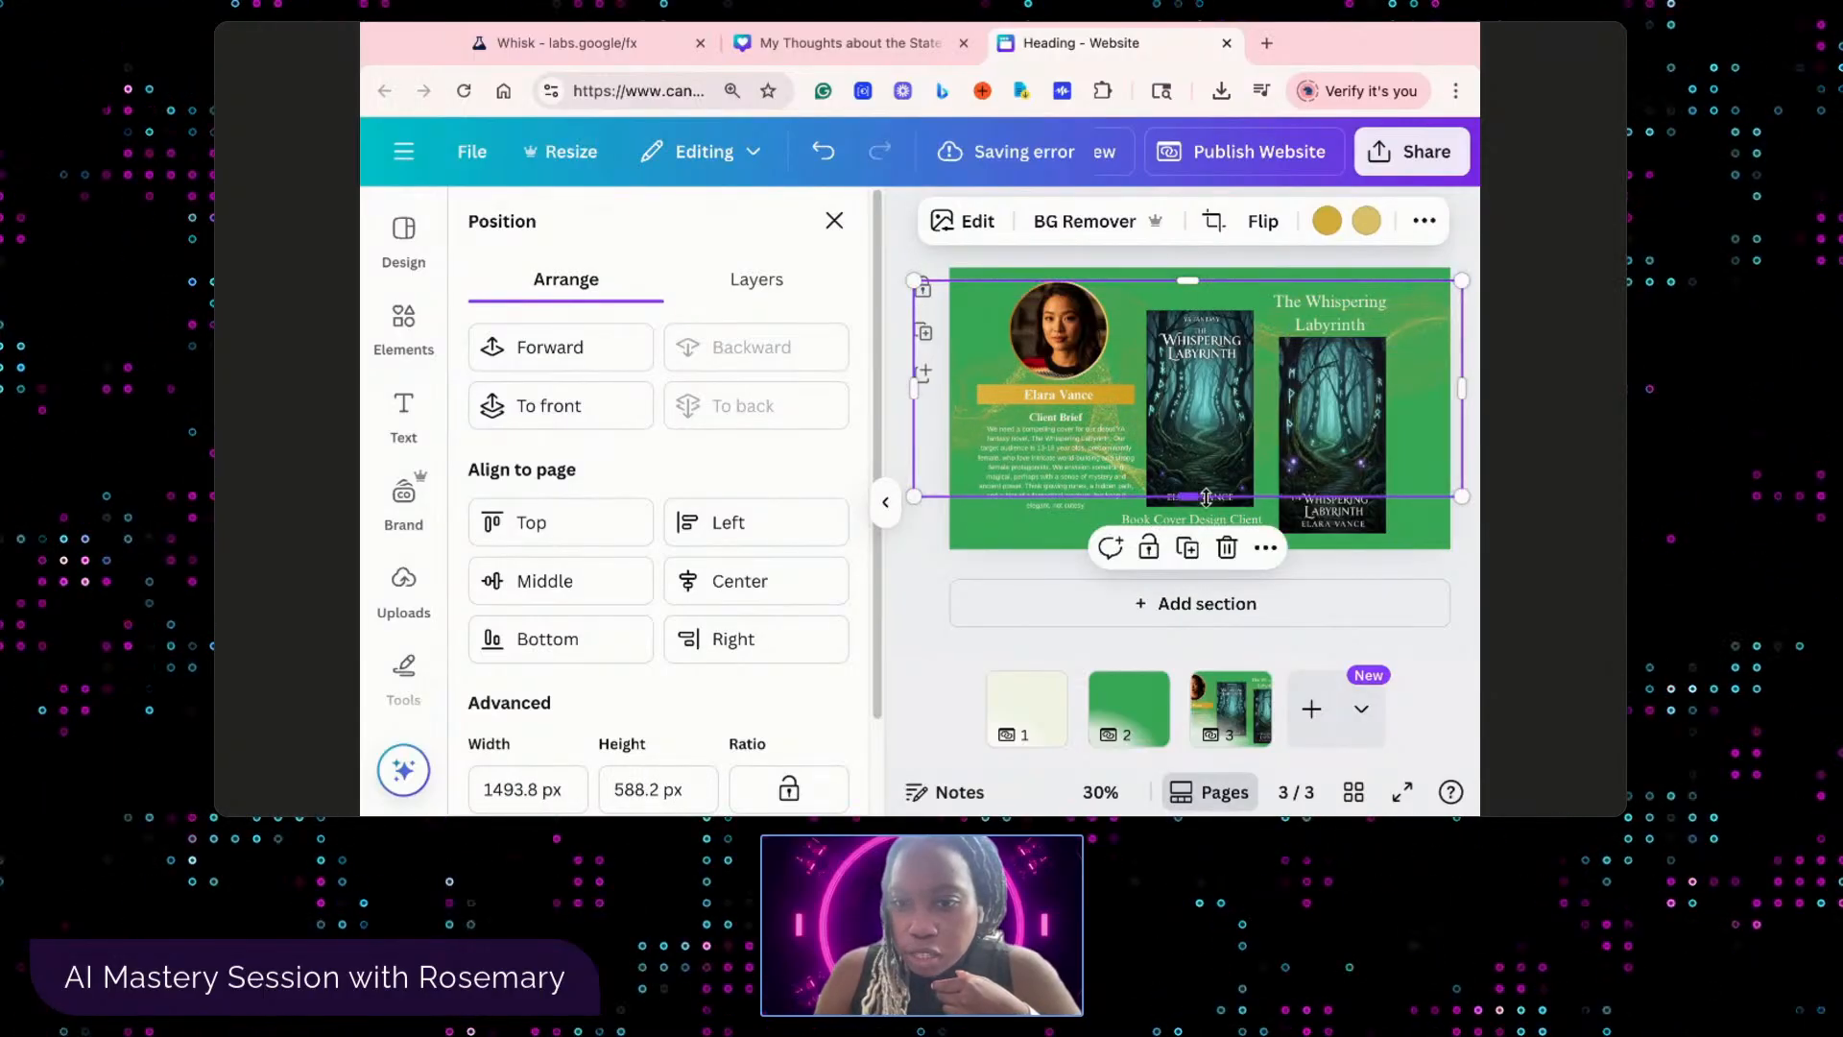
pyautogui.moveTo(1190, 497); pyautogui.dragTo(1188, 550)
pyautogui.moveTo(1198, 280)
pyautogui.mouseDown()
pyautogui.moveTo(1198, 258)
pyautogui.moveTo(1198, 280)
pyautogui.mouseUp()
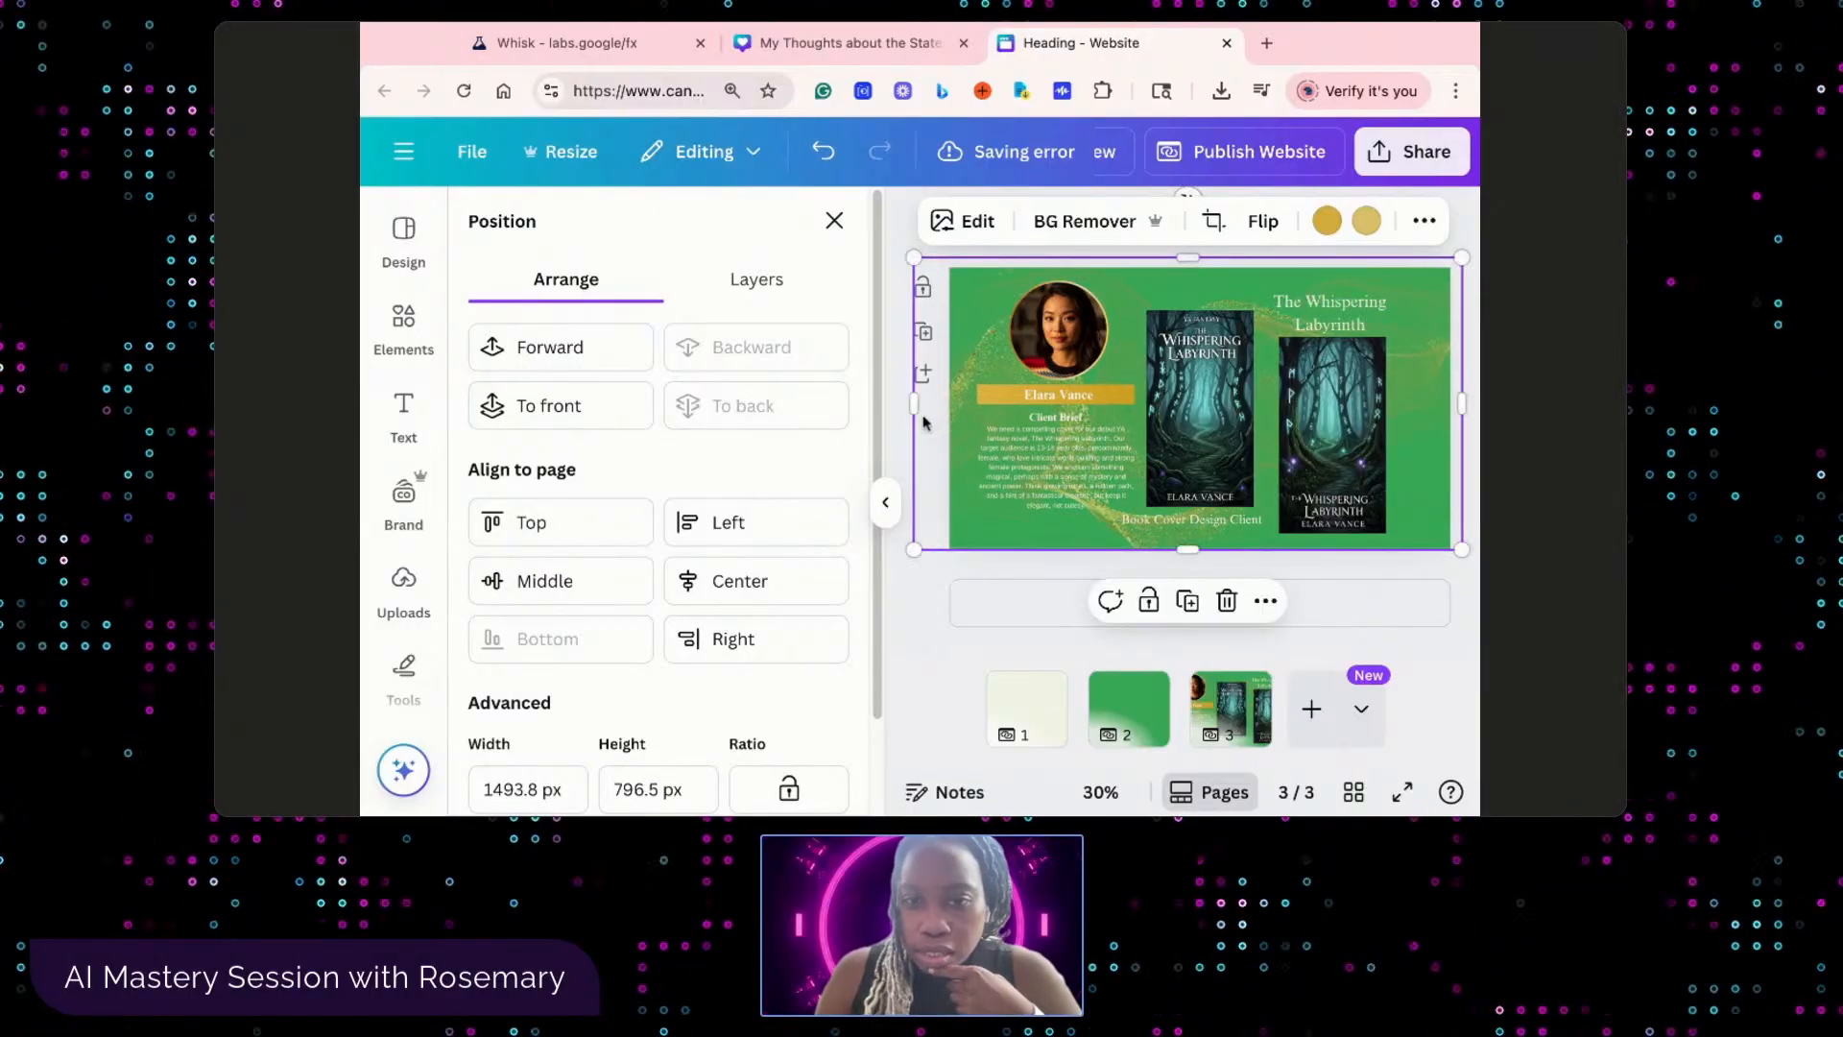
pyautogui.moveTo(908, 410); pyautogui.dragTo(944, 407)
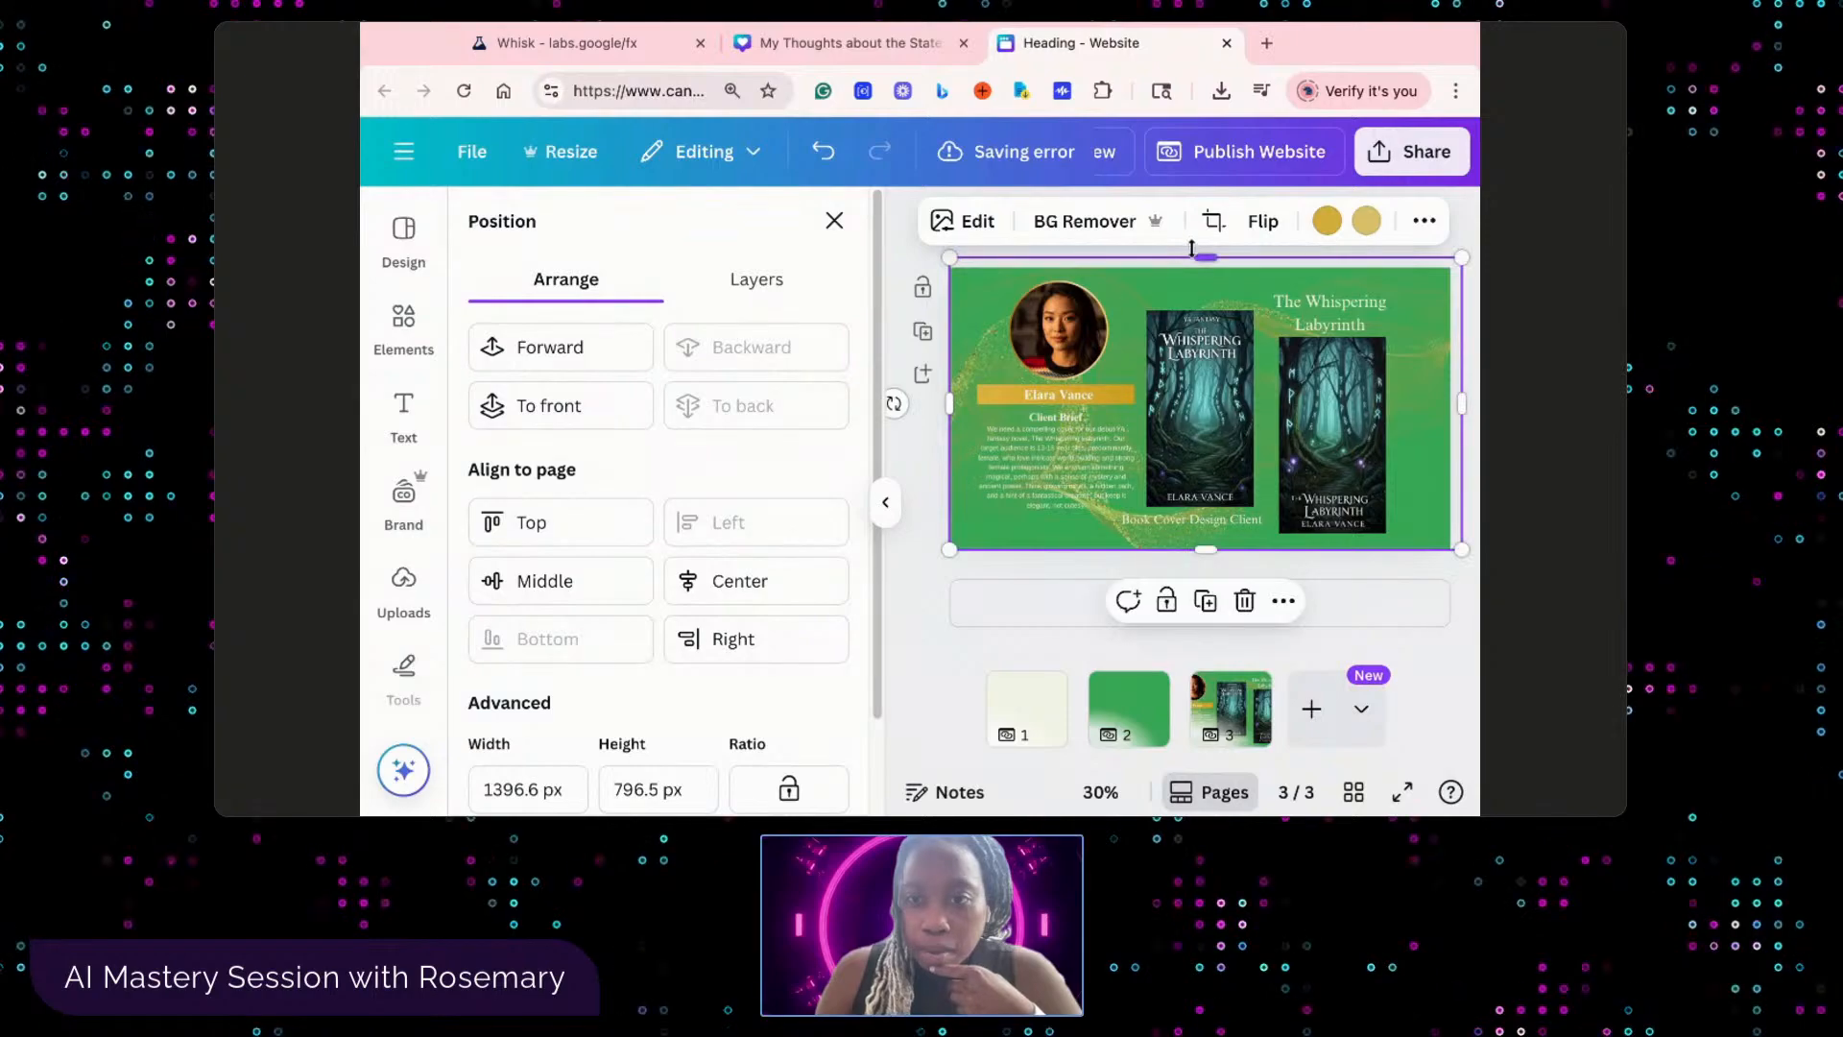
pyautogui.moveTo(1199, 255); pyautogui.dragTo(1201, 268)
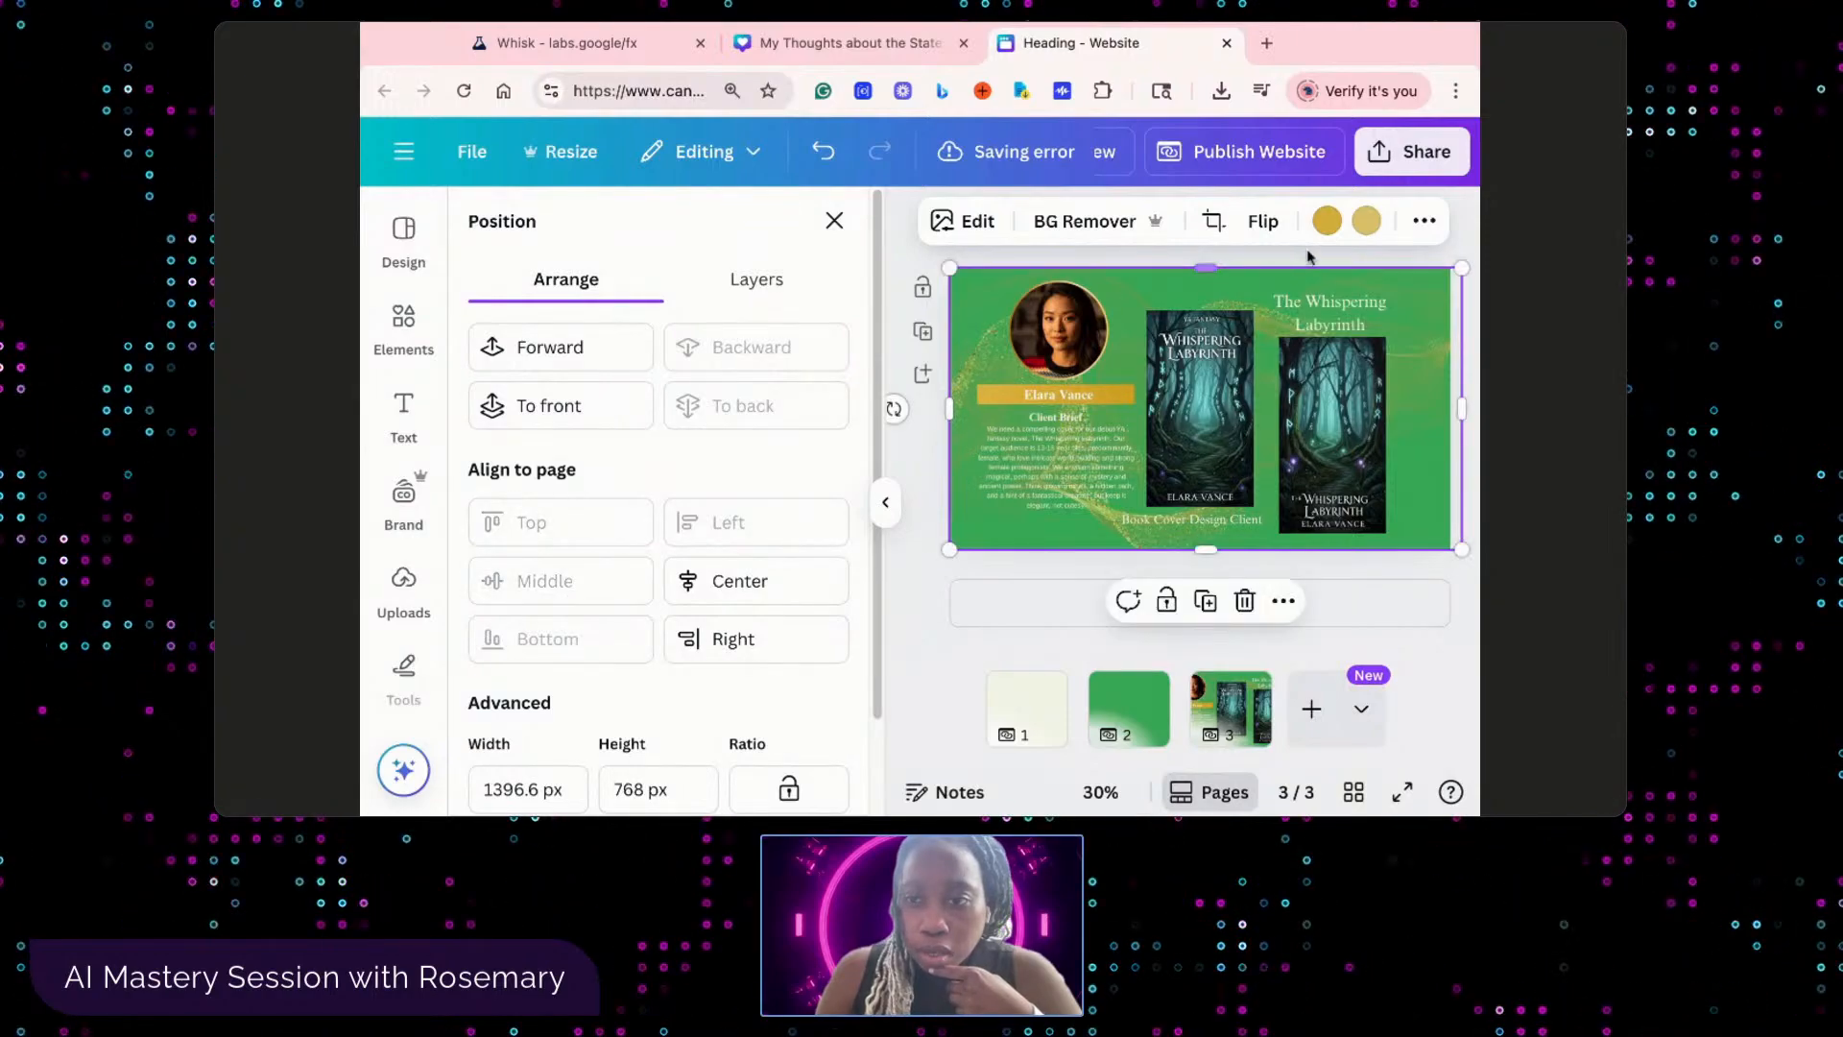
pyautogui.moveTo(1461, 405); pyautogui.dragTo(1451, 407)
pyautogui.click(1416, 225)
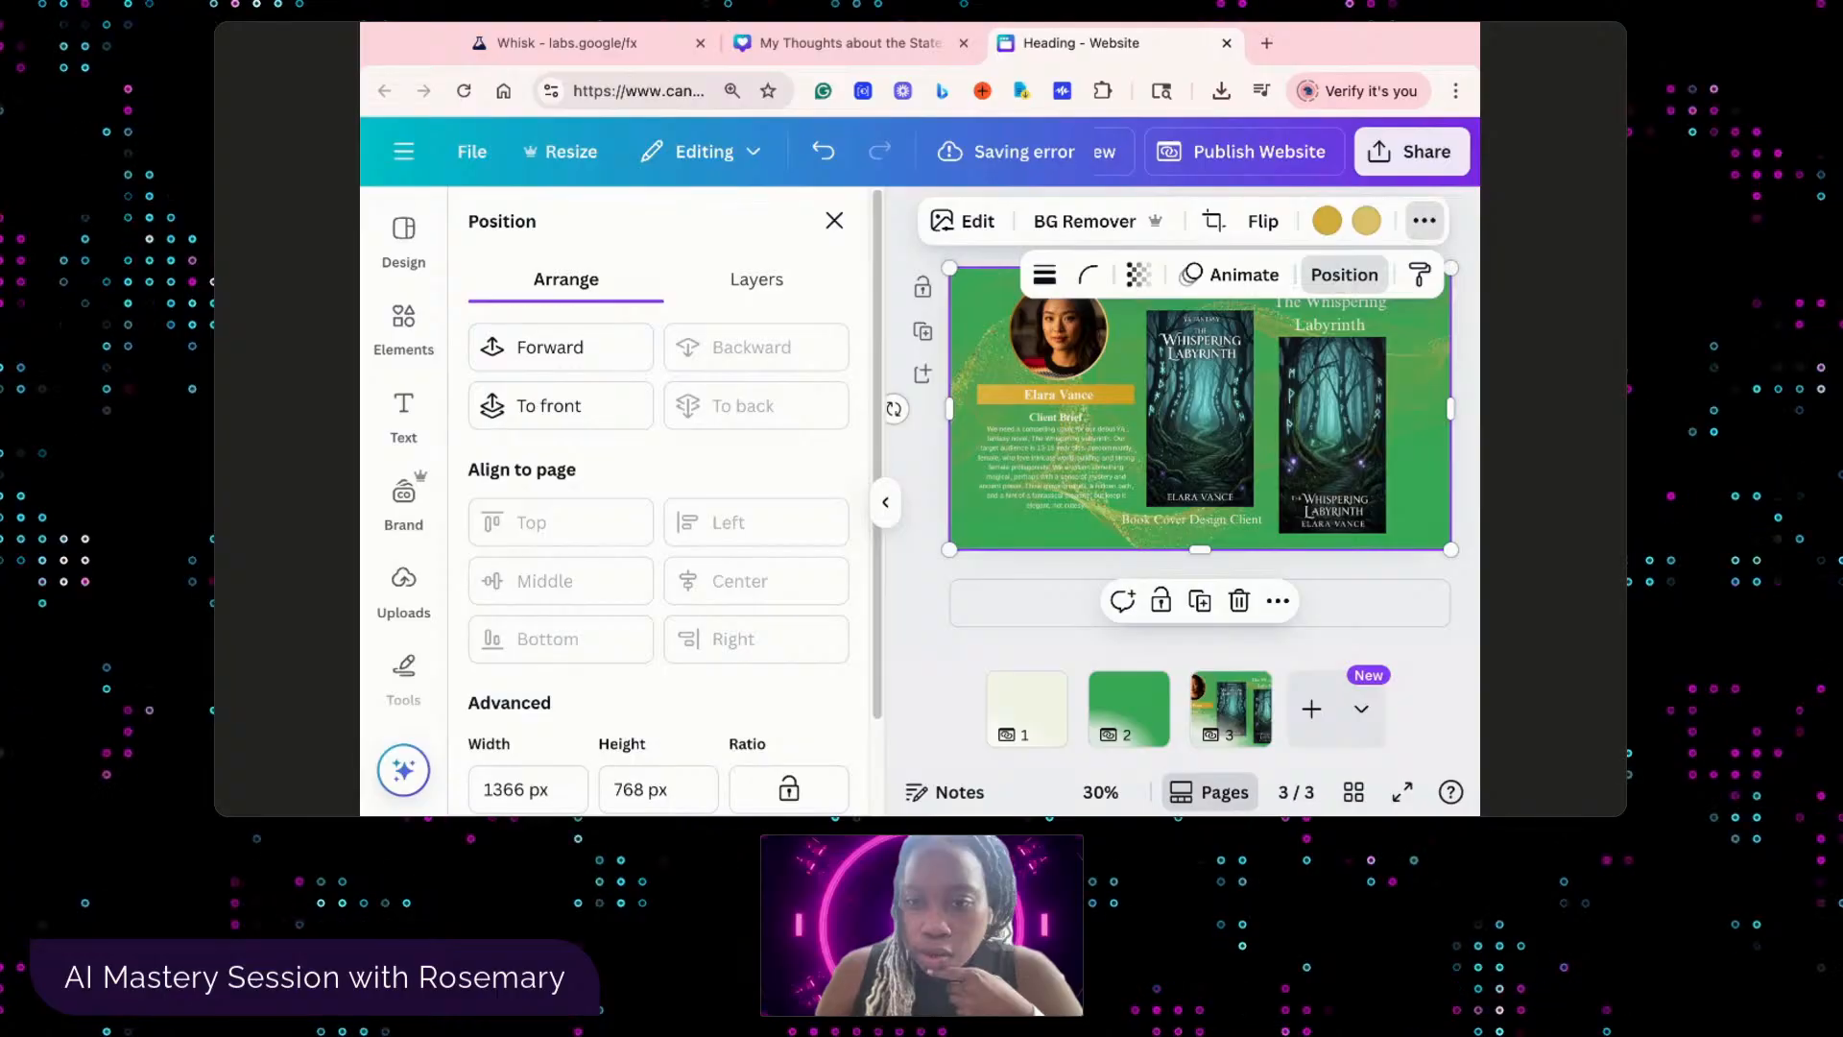
# - Fade the swirl to about 17 transparency, hide the side panel, and zoom to 41%
pyautogui.click(1138, 274)
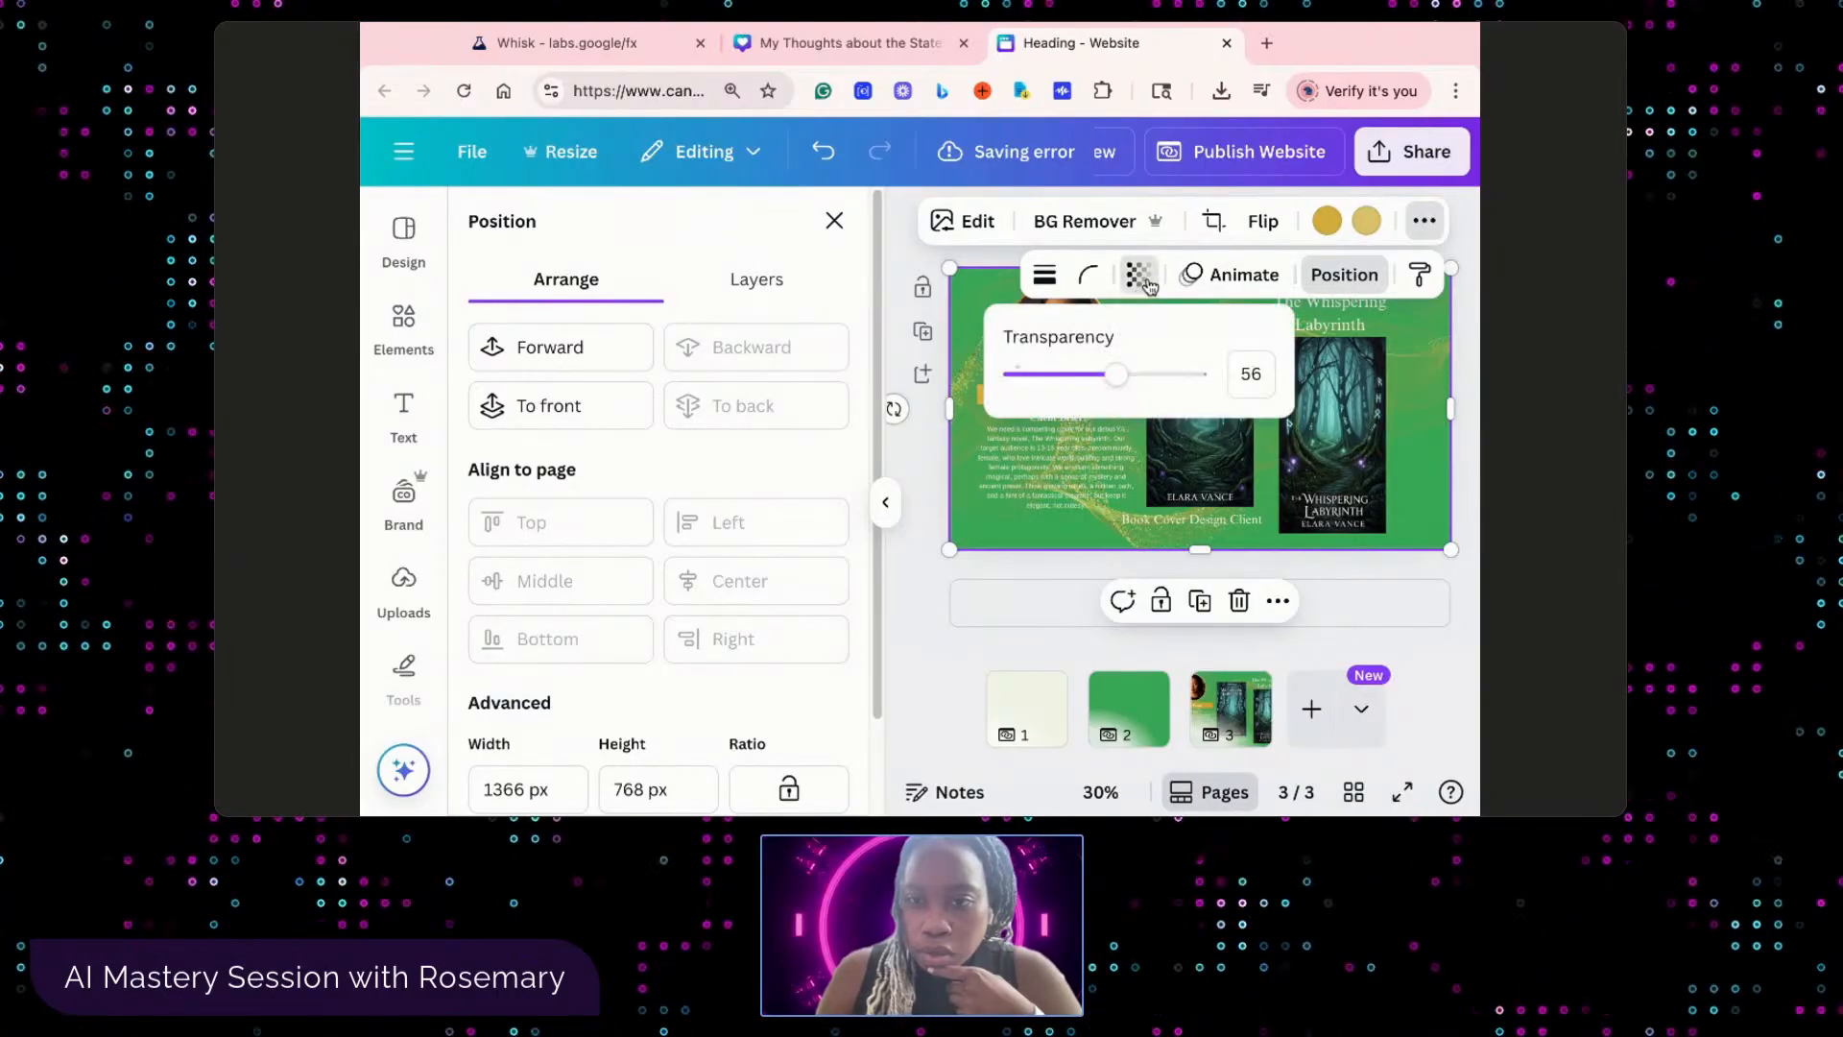
pyautogui.moveTo(1114, 375); pyautogui.dragTo(1058, 374)
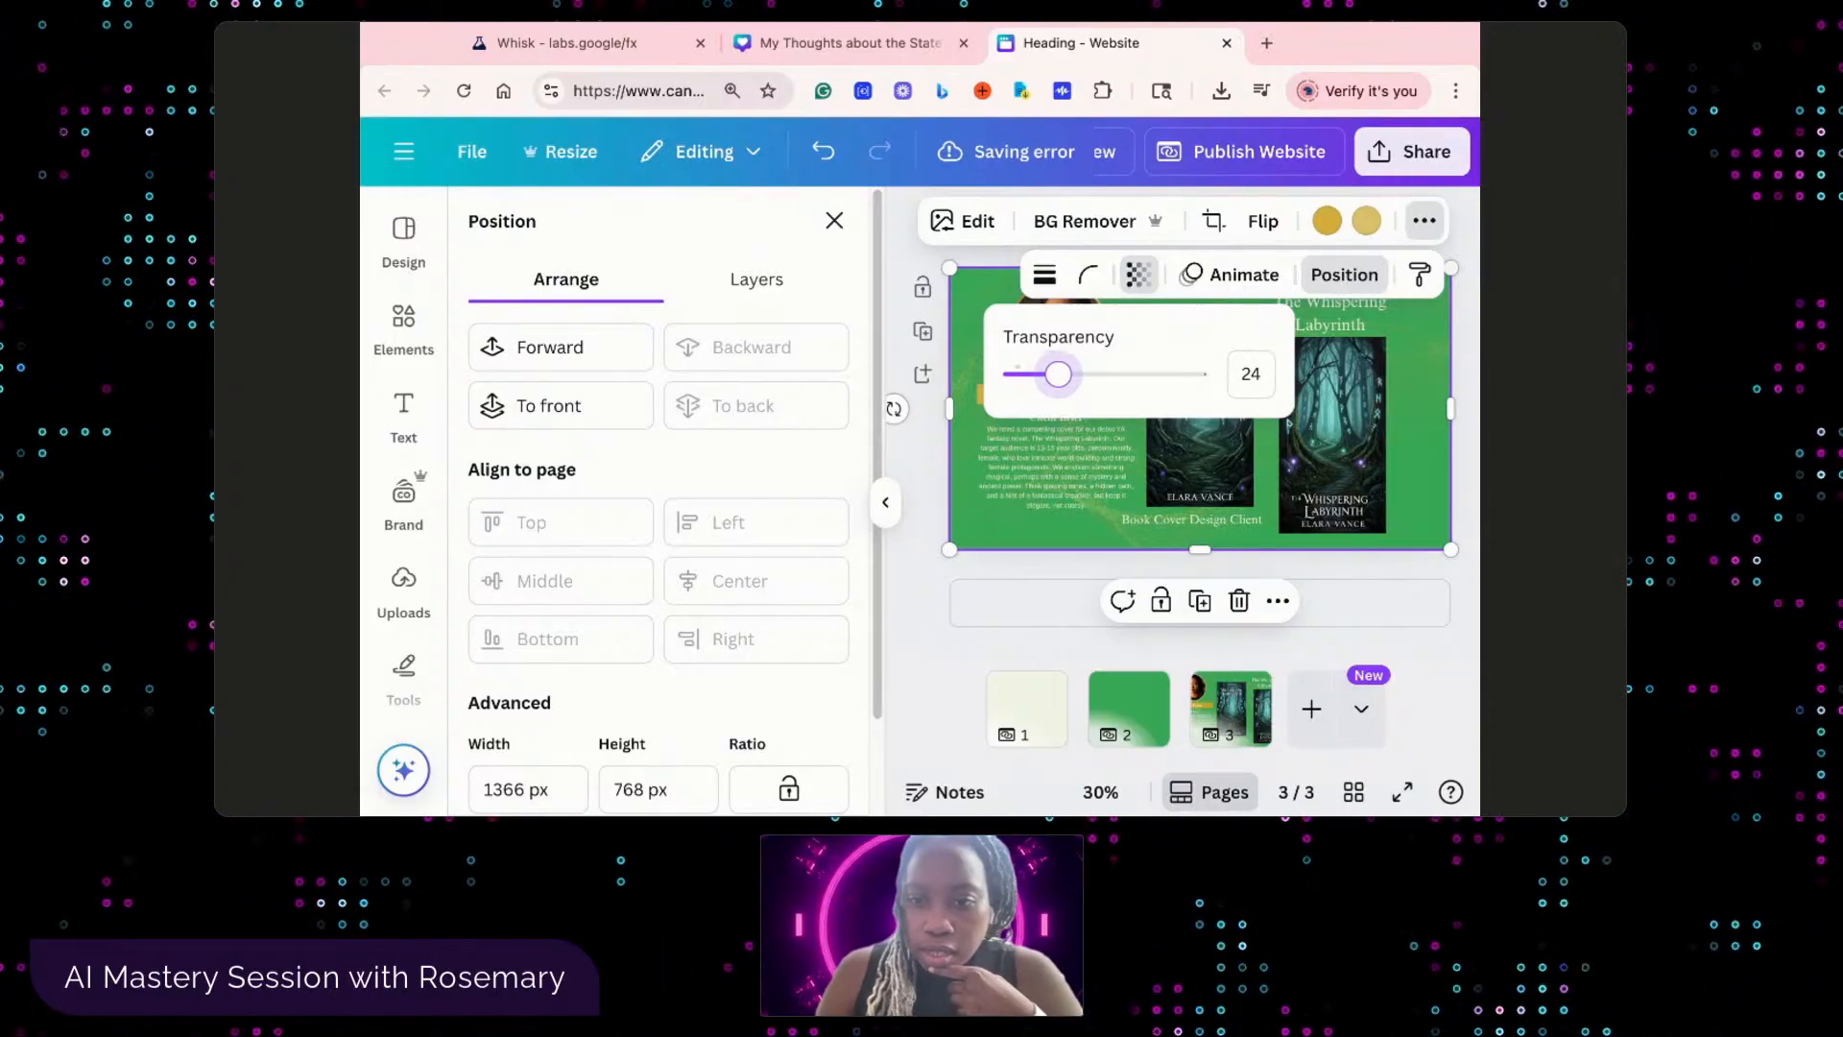
pyautogui.click(981, 320)
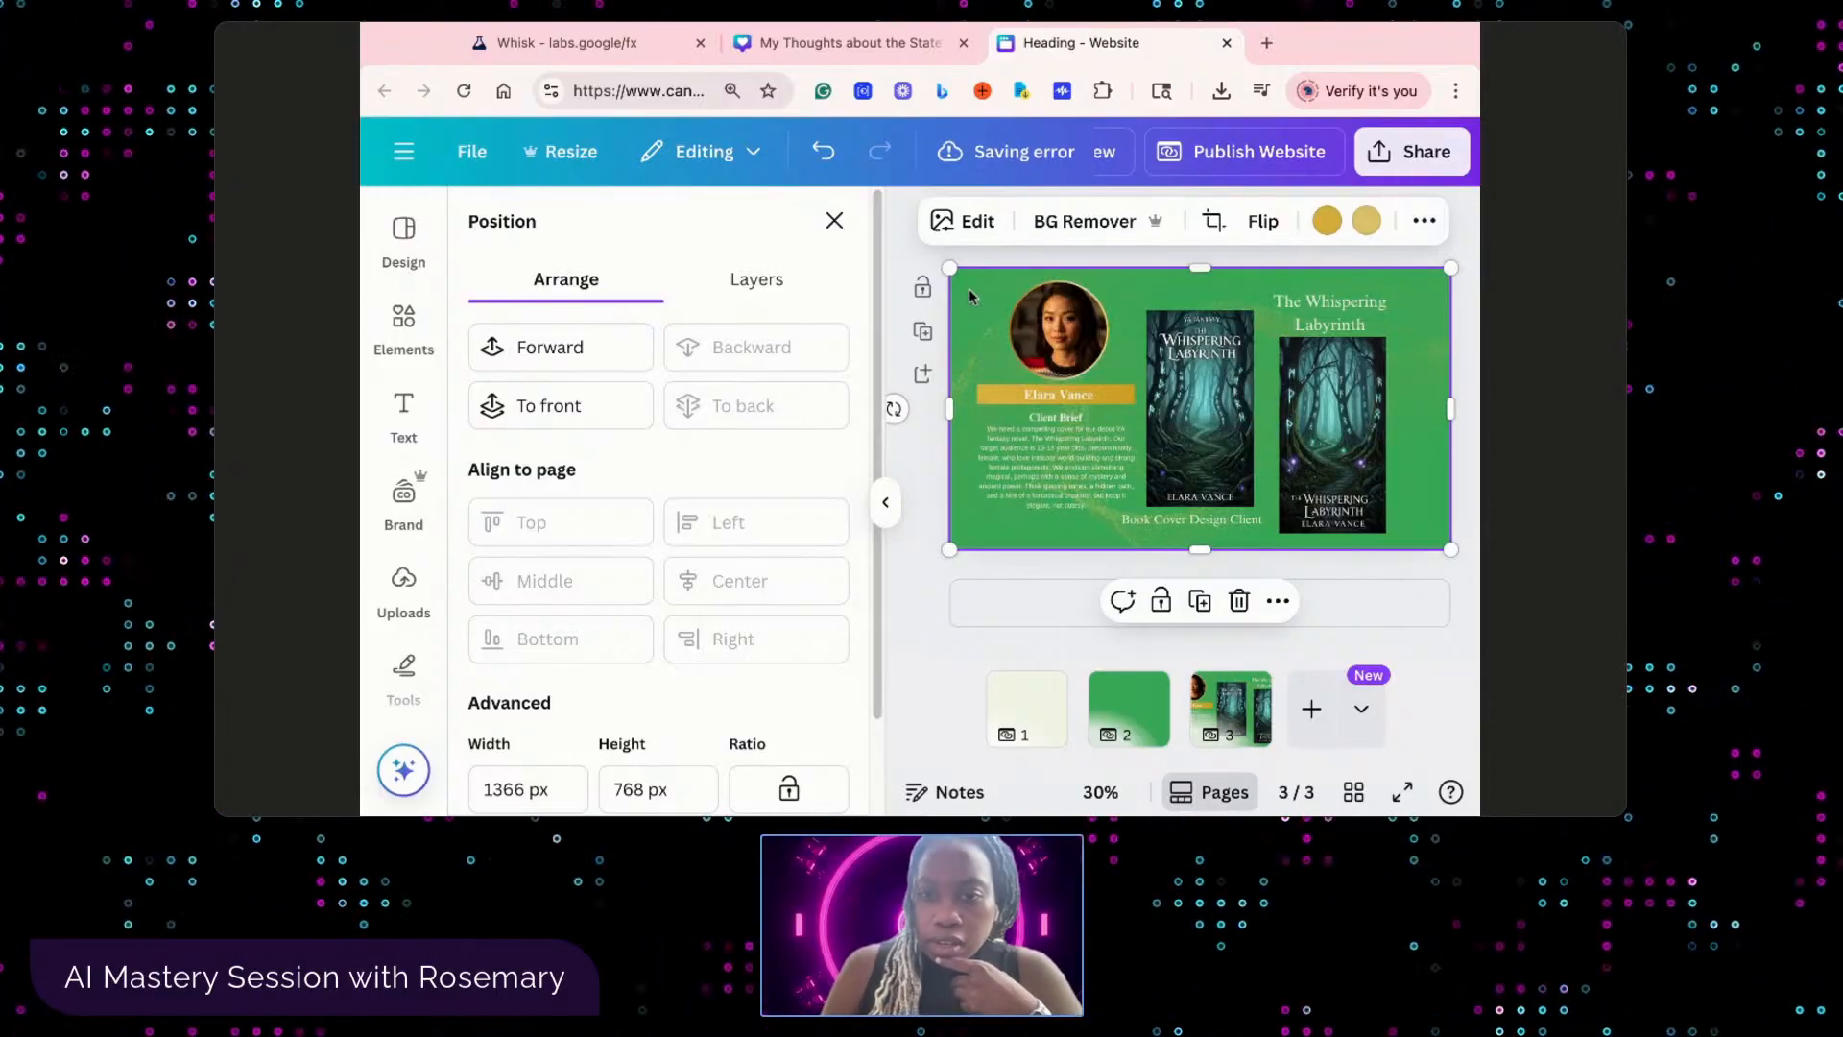
pyautogui.click(885, 502)
pyautogui.moveTo(883, 792)
pyautogui.mouseDown()
pyautogui.moveTo(925, 792)
pyautogui.moveTo(899, 793)
pyautogui.mouseUp()
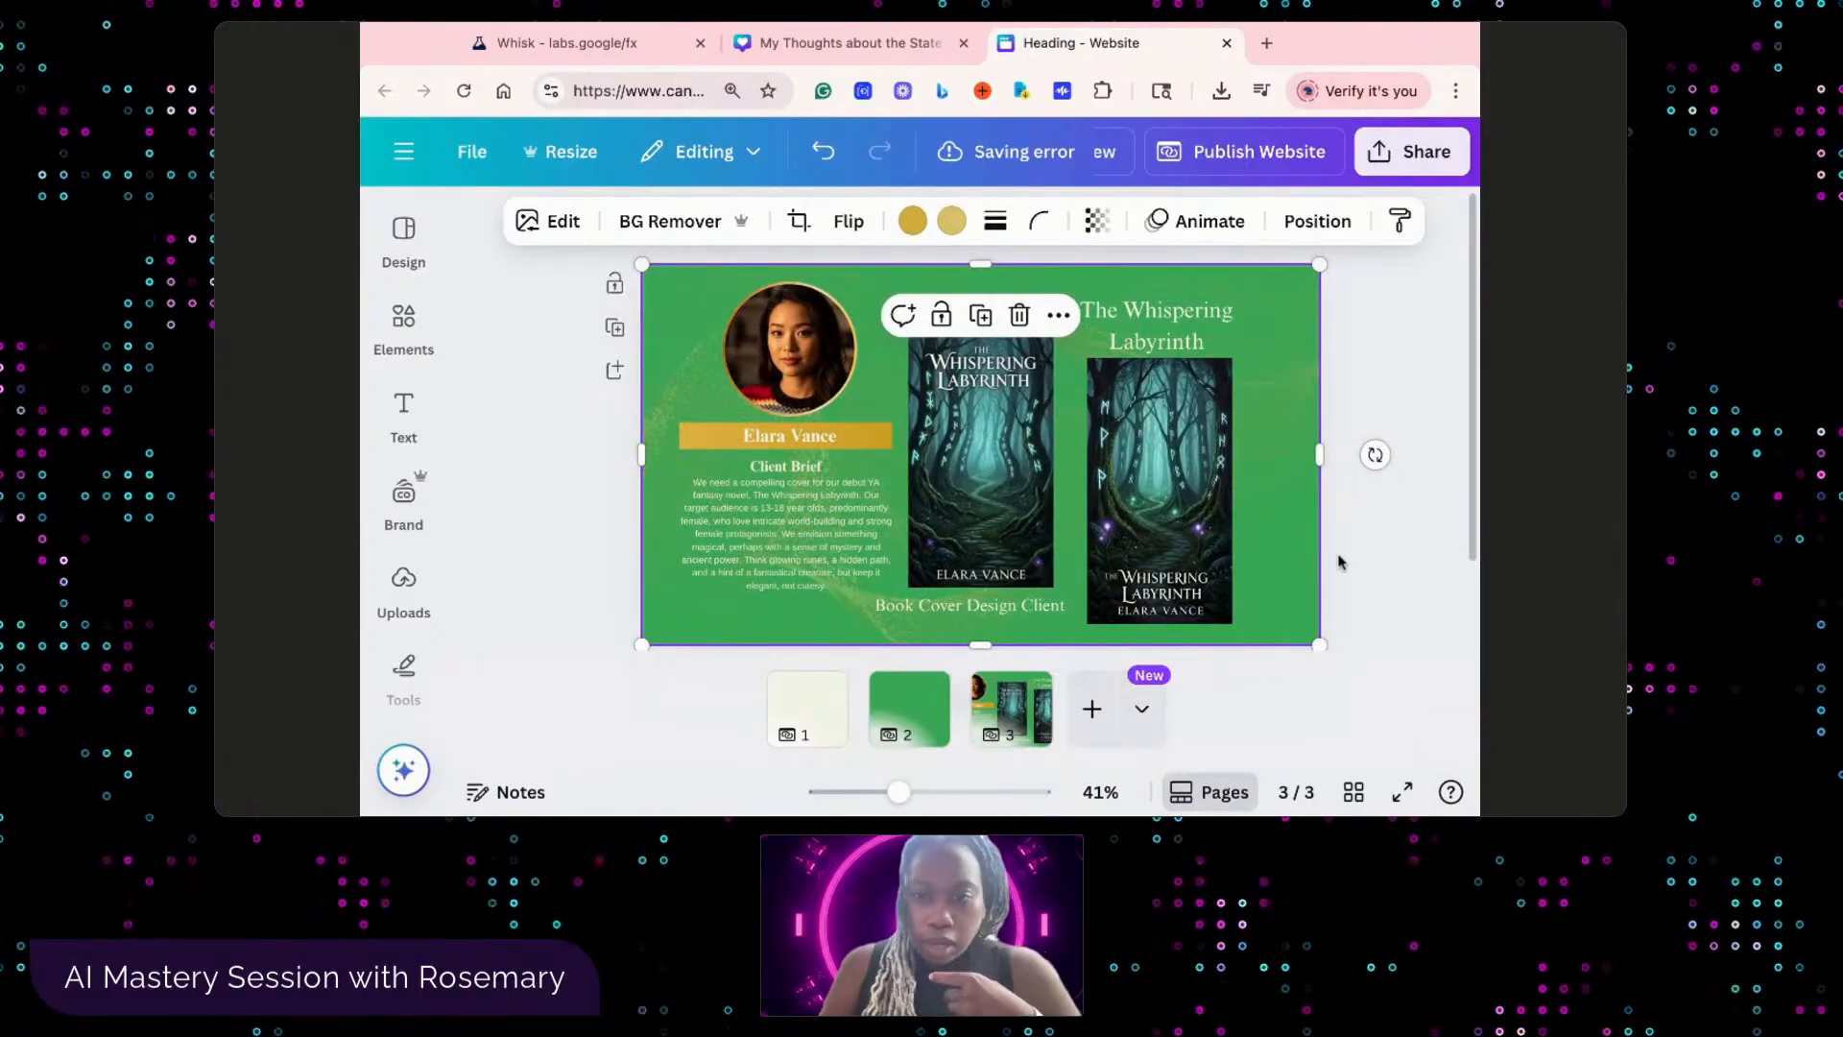
# - Review the finished page, then switch to the Whisk tab showing the book covers
pyautogui.click(1375, 581)
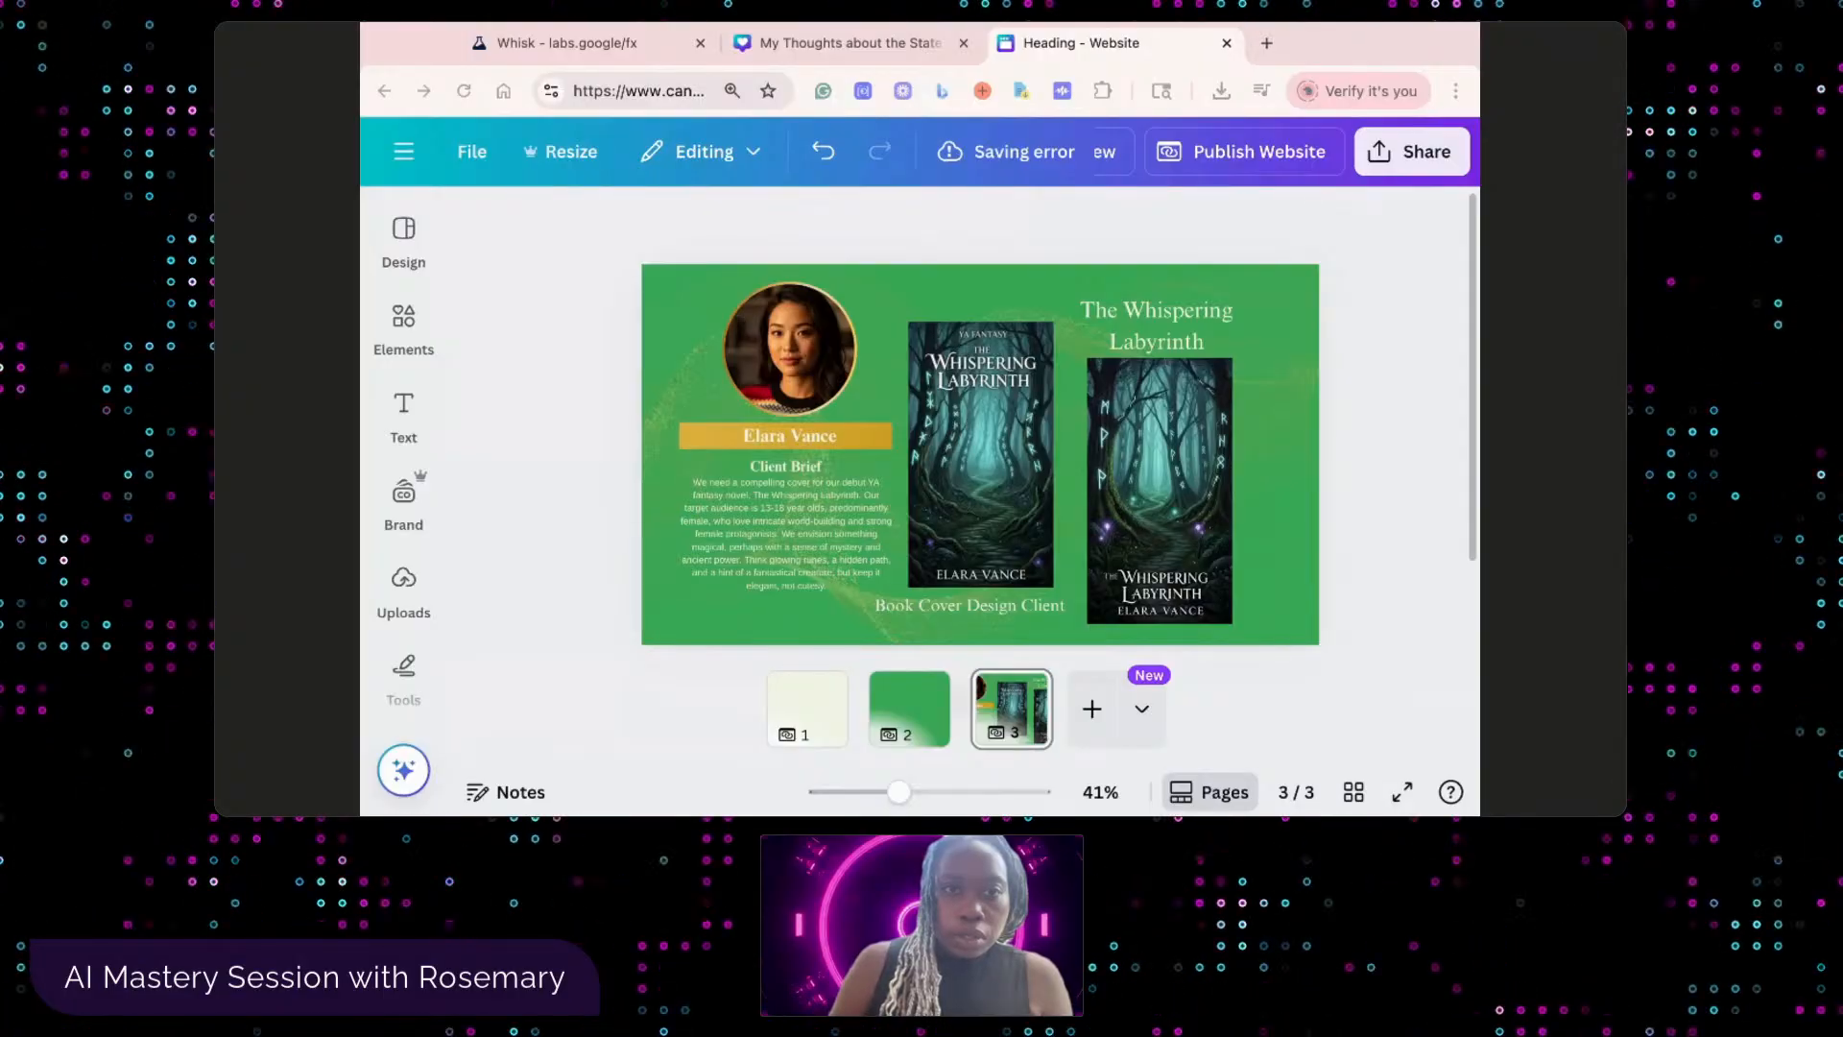
pyautogui.click(613, 45)
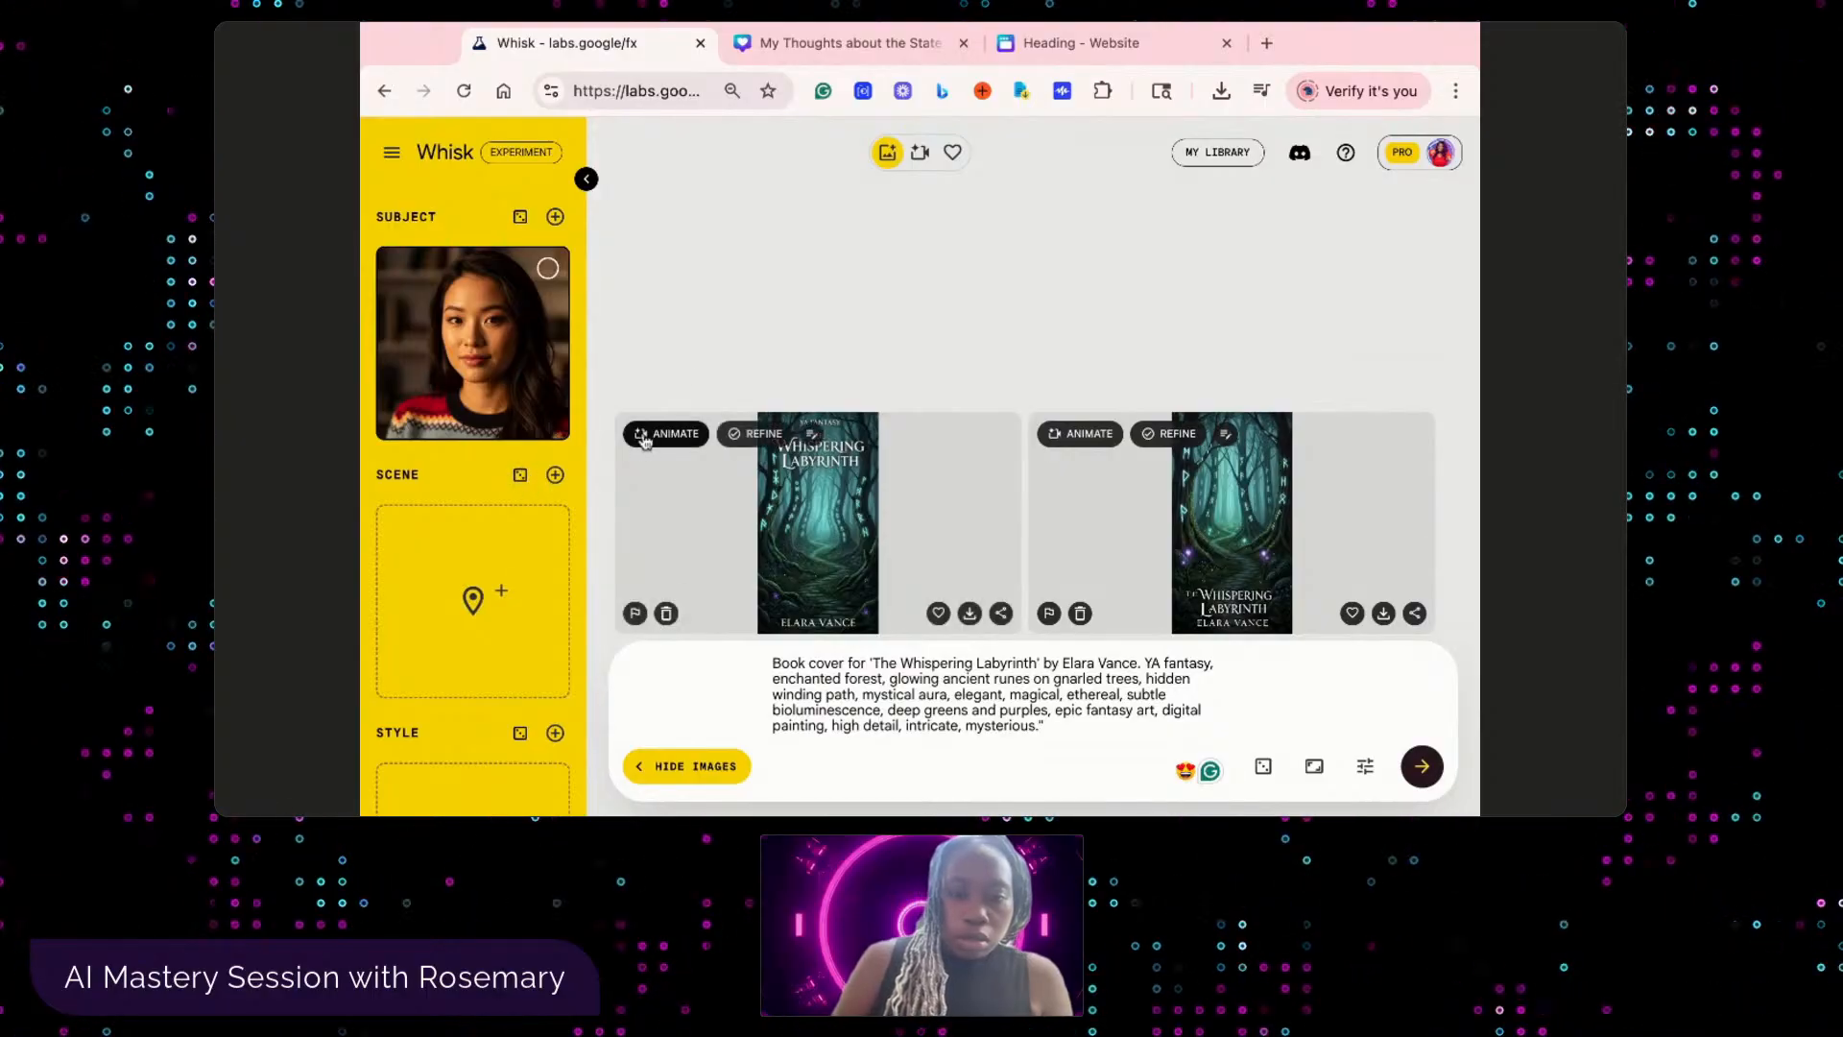
# - Collapse the Subject, Scene and Style sidebar and start a new Whisk project from the settings menu
pyautogui.click(394, 156)
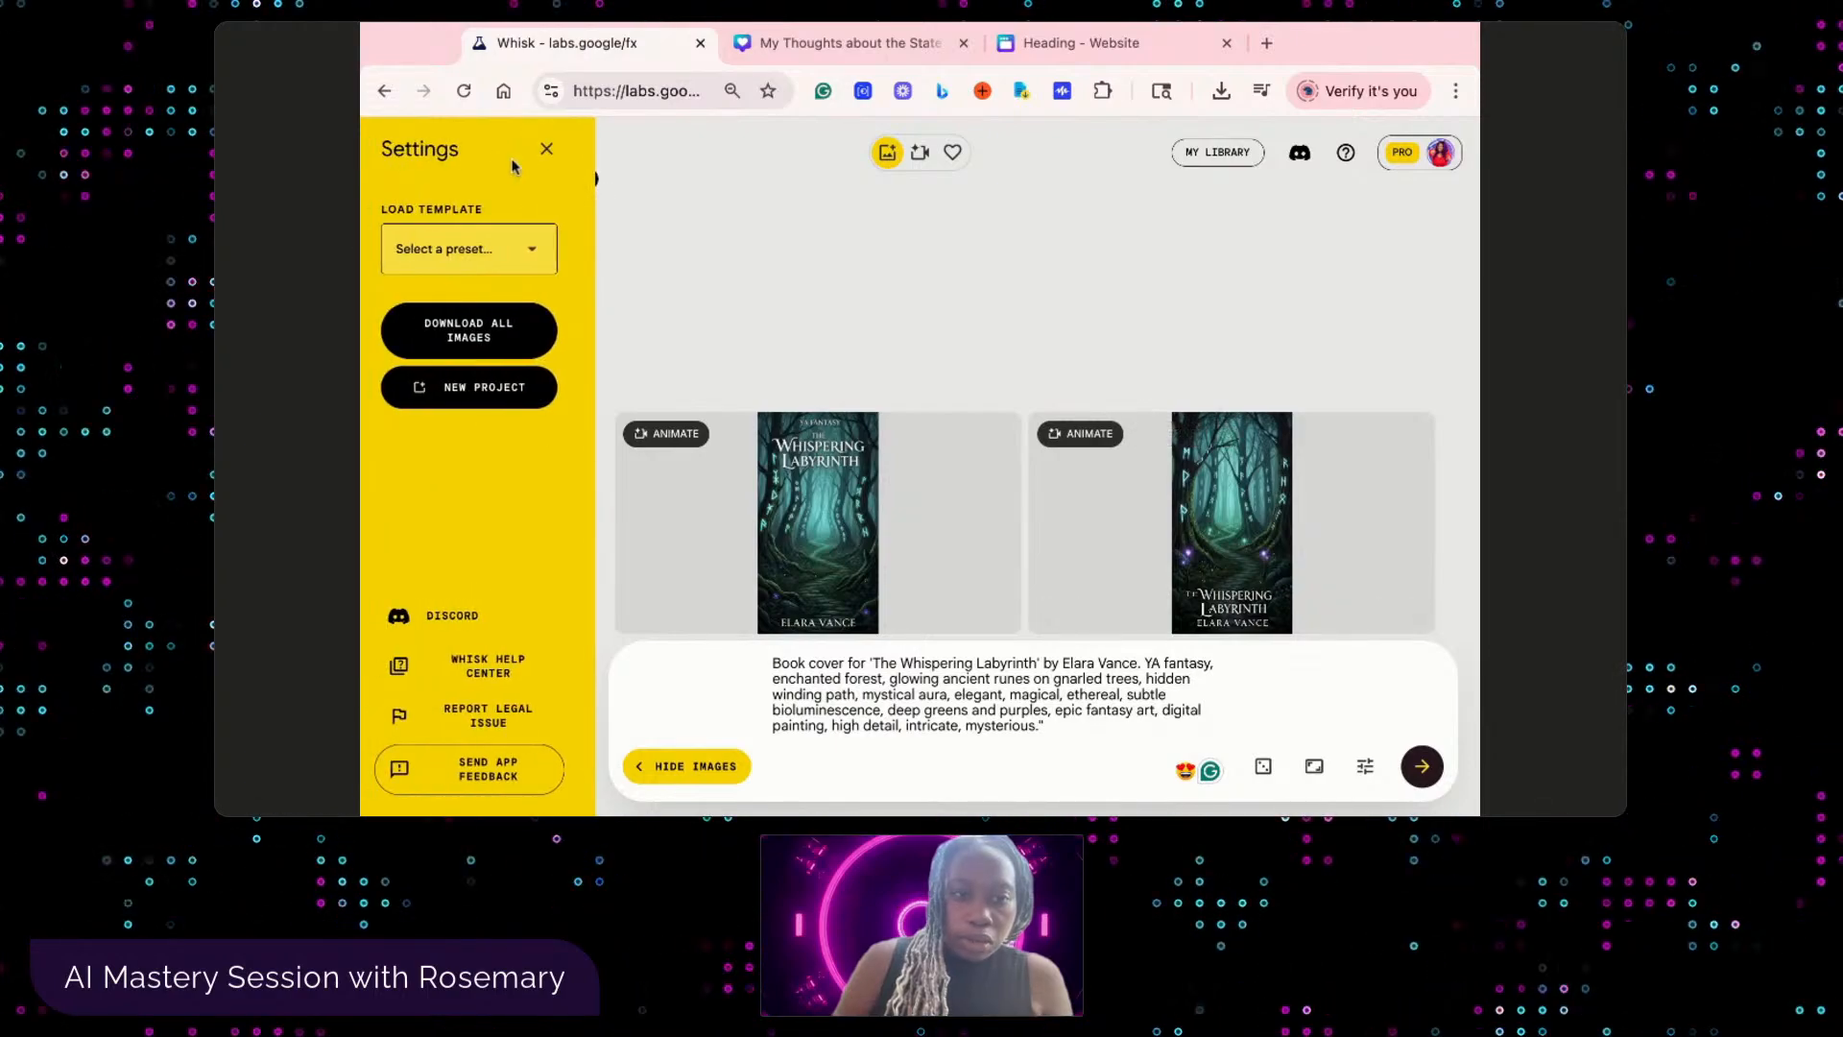
pyautogui.click(547, 150)
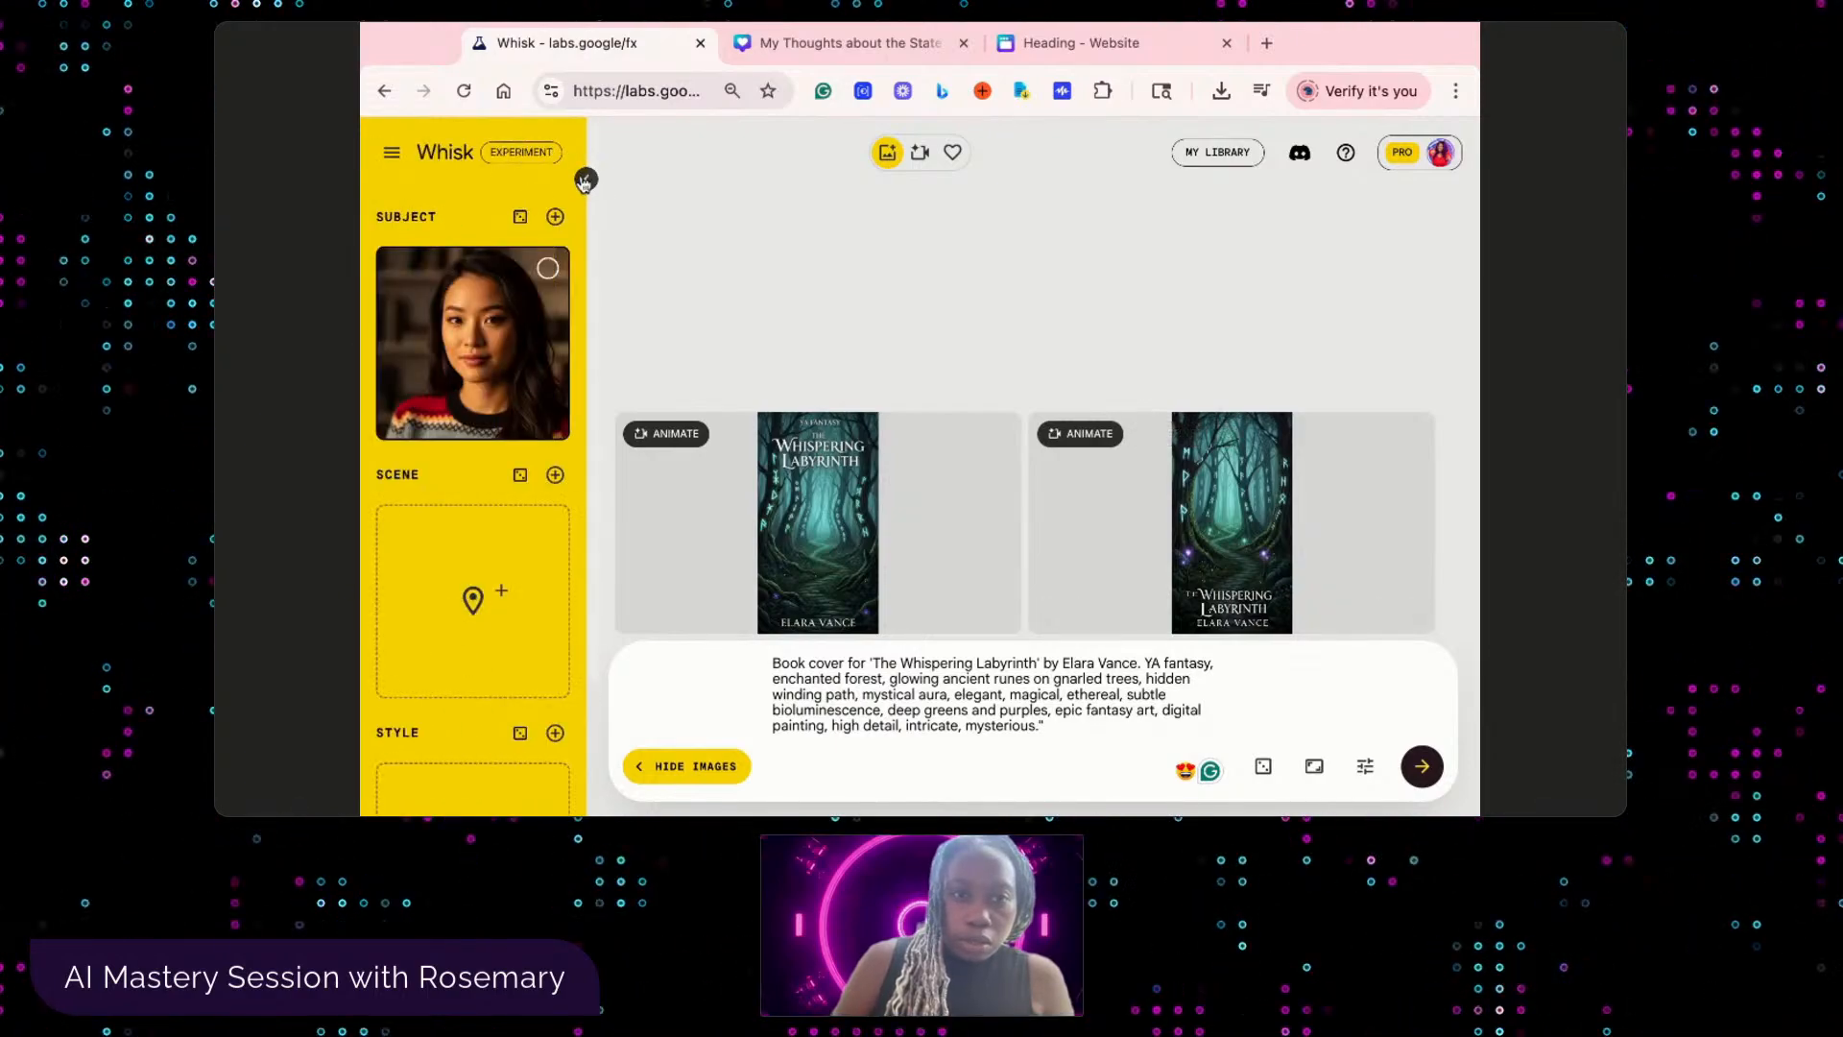
pyautogui.click(584, 179)
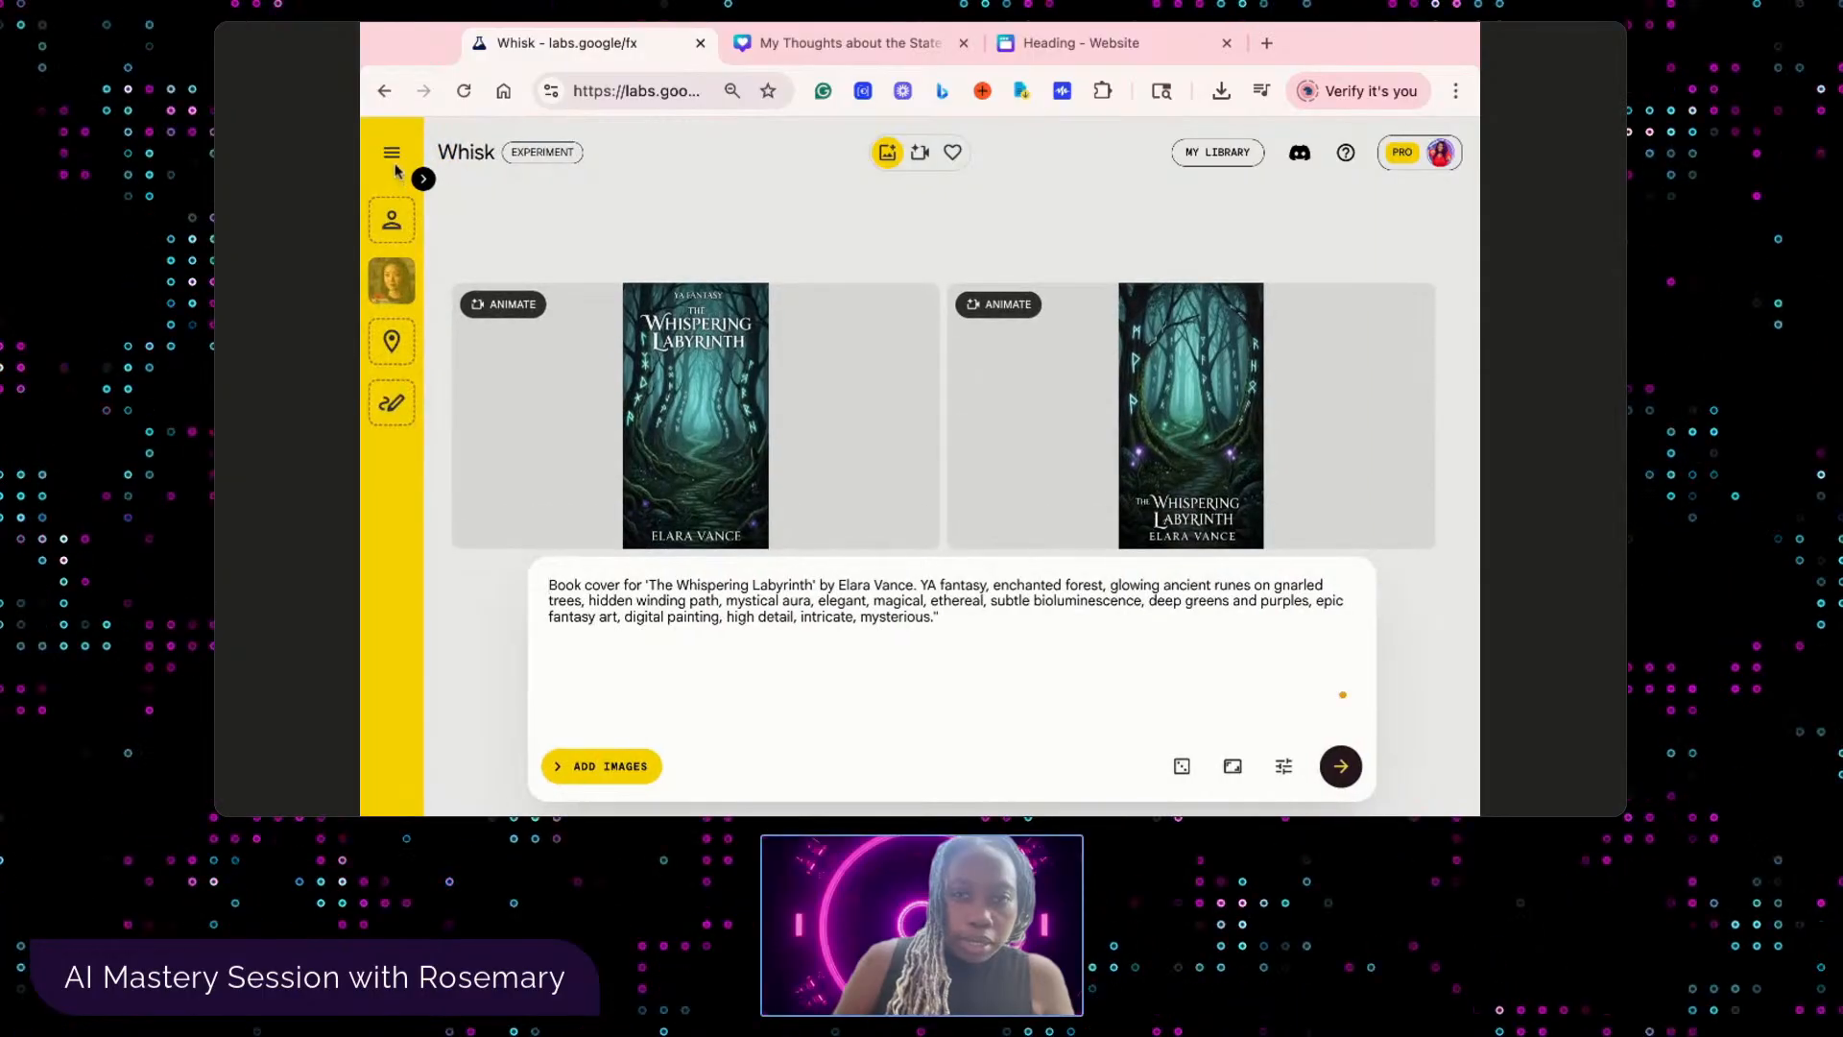
pyautogui.click(394, 153)
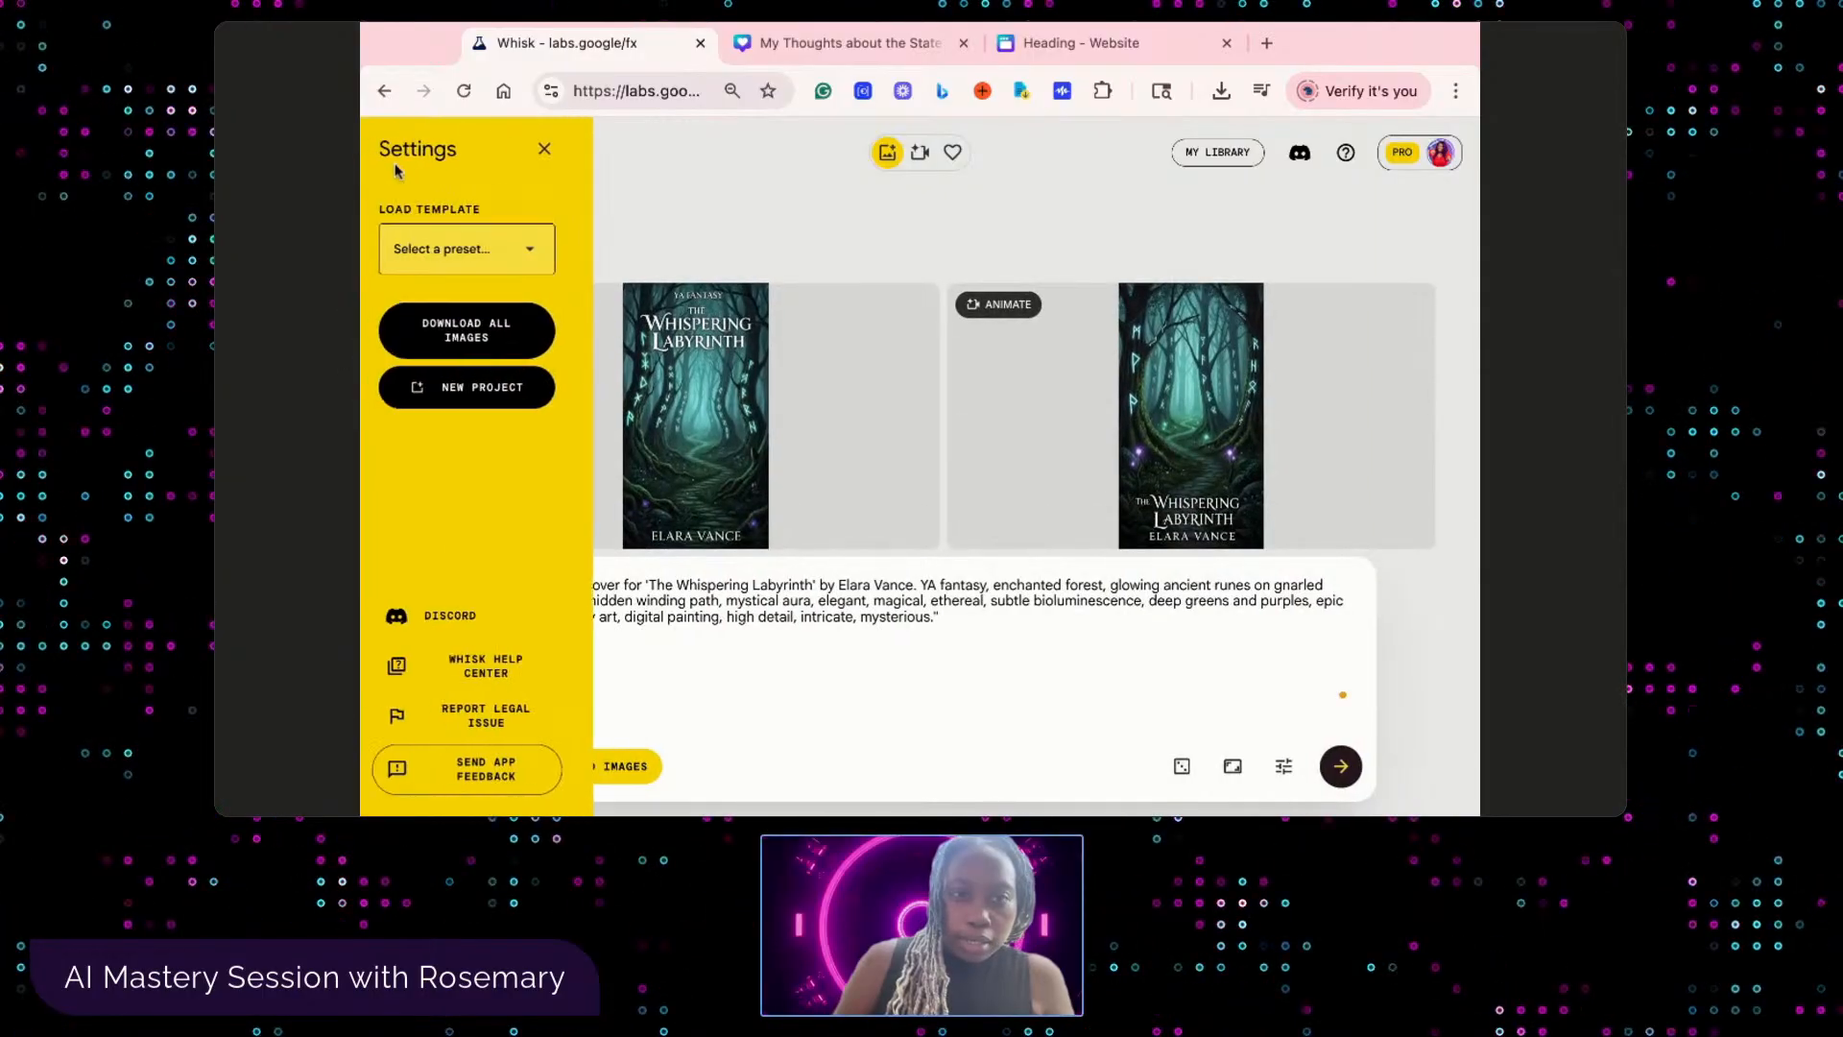
pyautogui.click(468, 407)
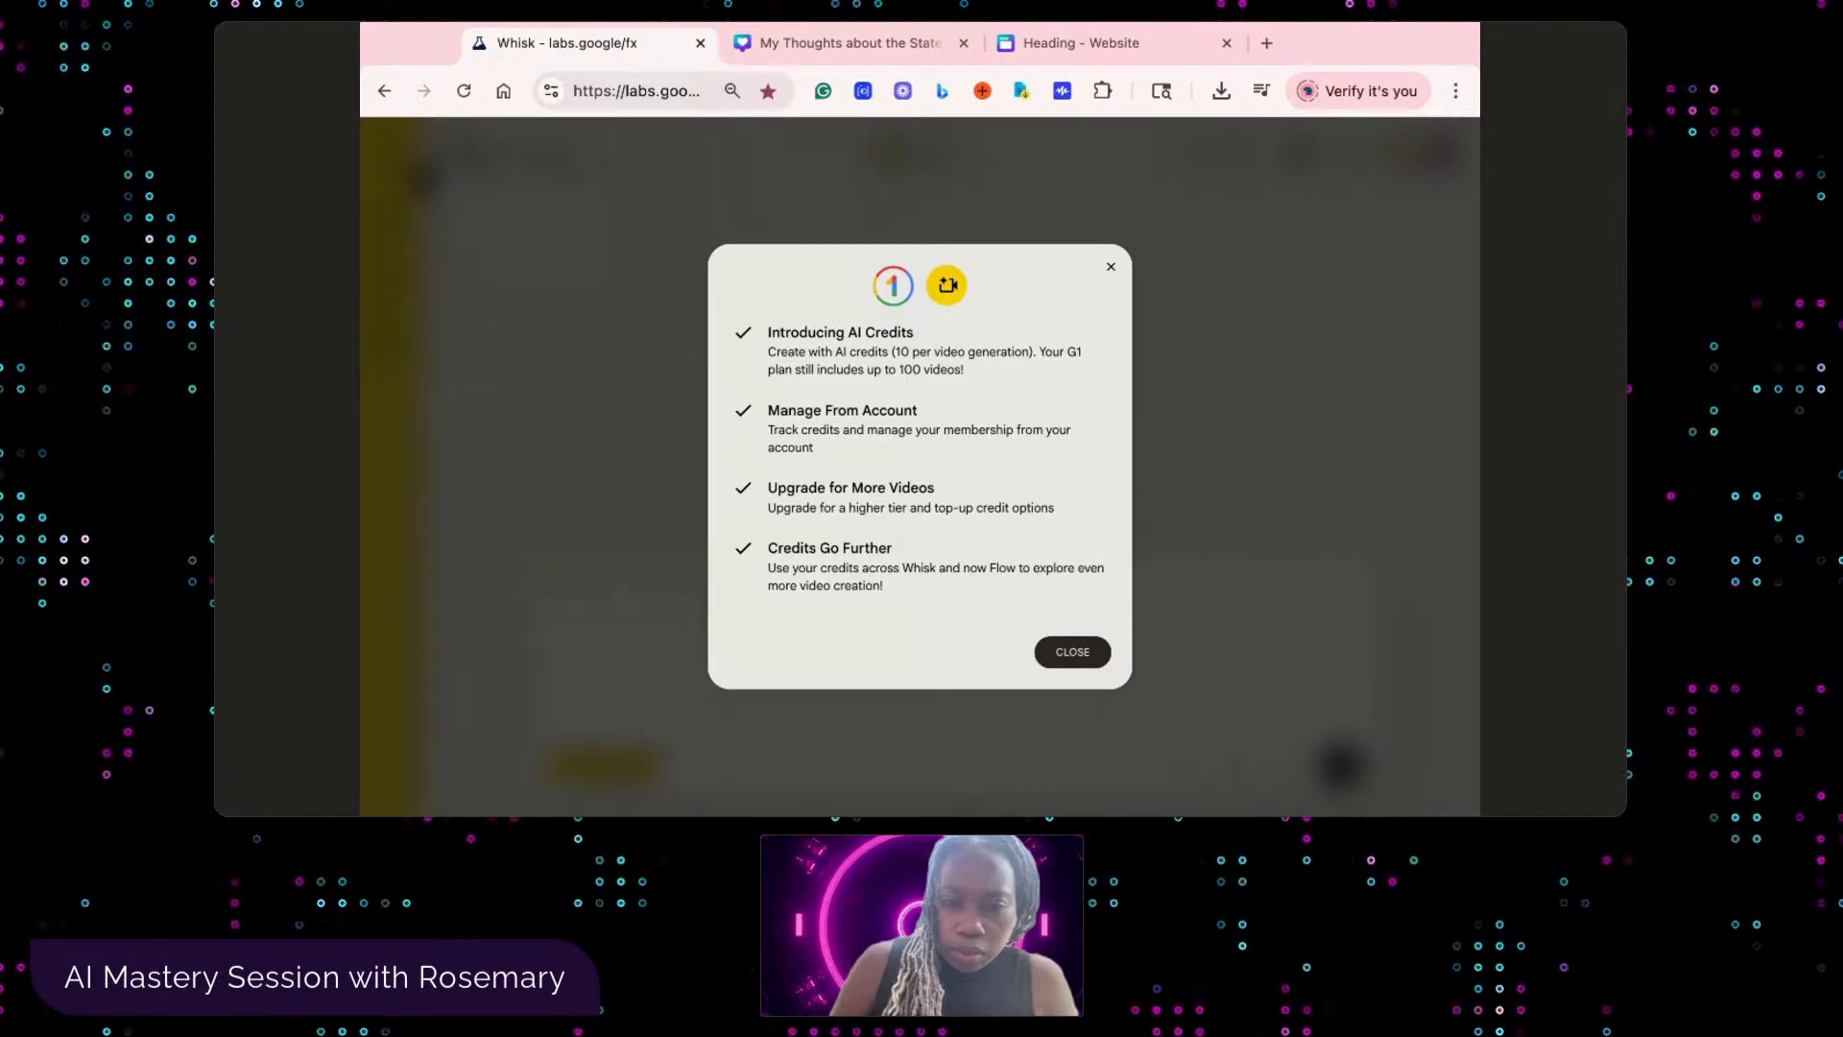
# - Dismiss the AI credits notice and generate the Subject image from the pasted text prompt
pyautogui.click(1073, 651)
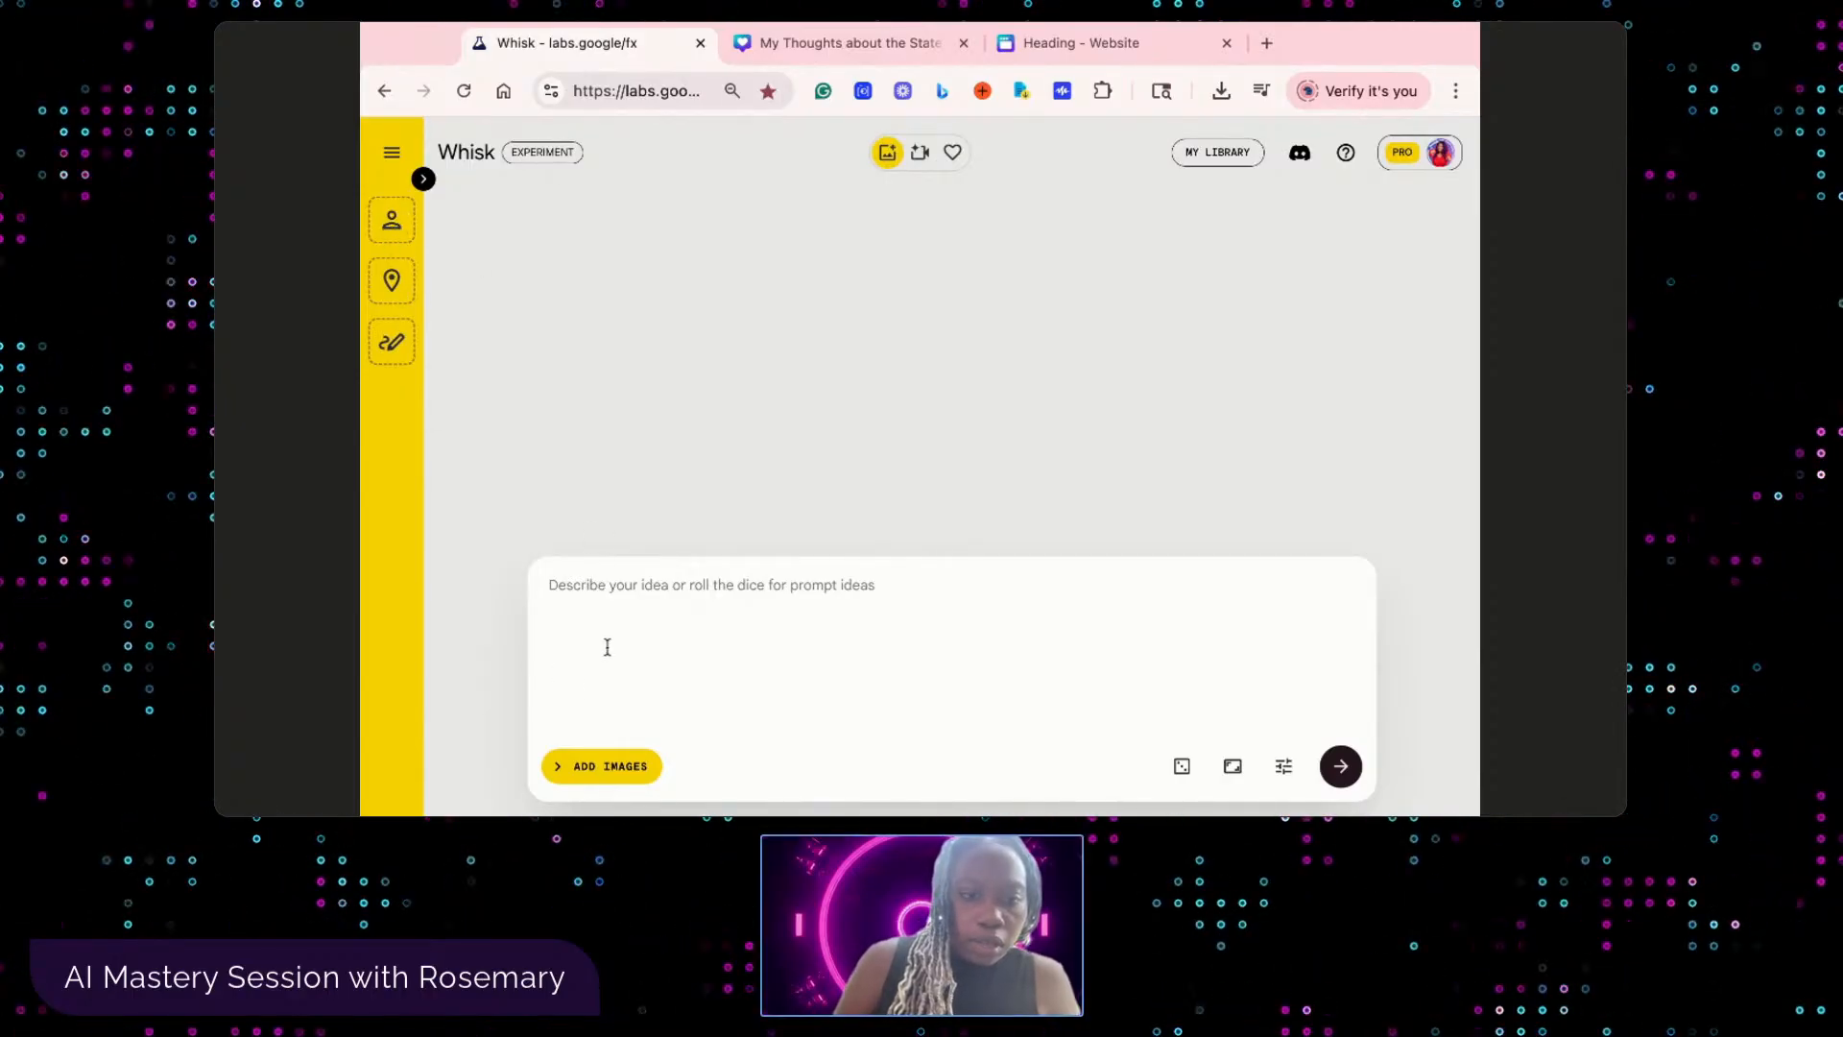
pyautogui.click(423, 181)
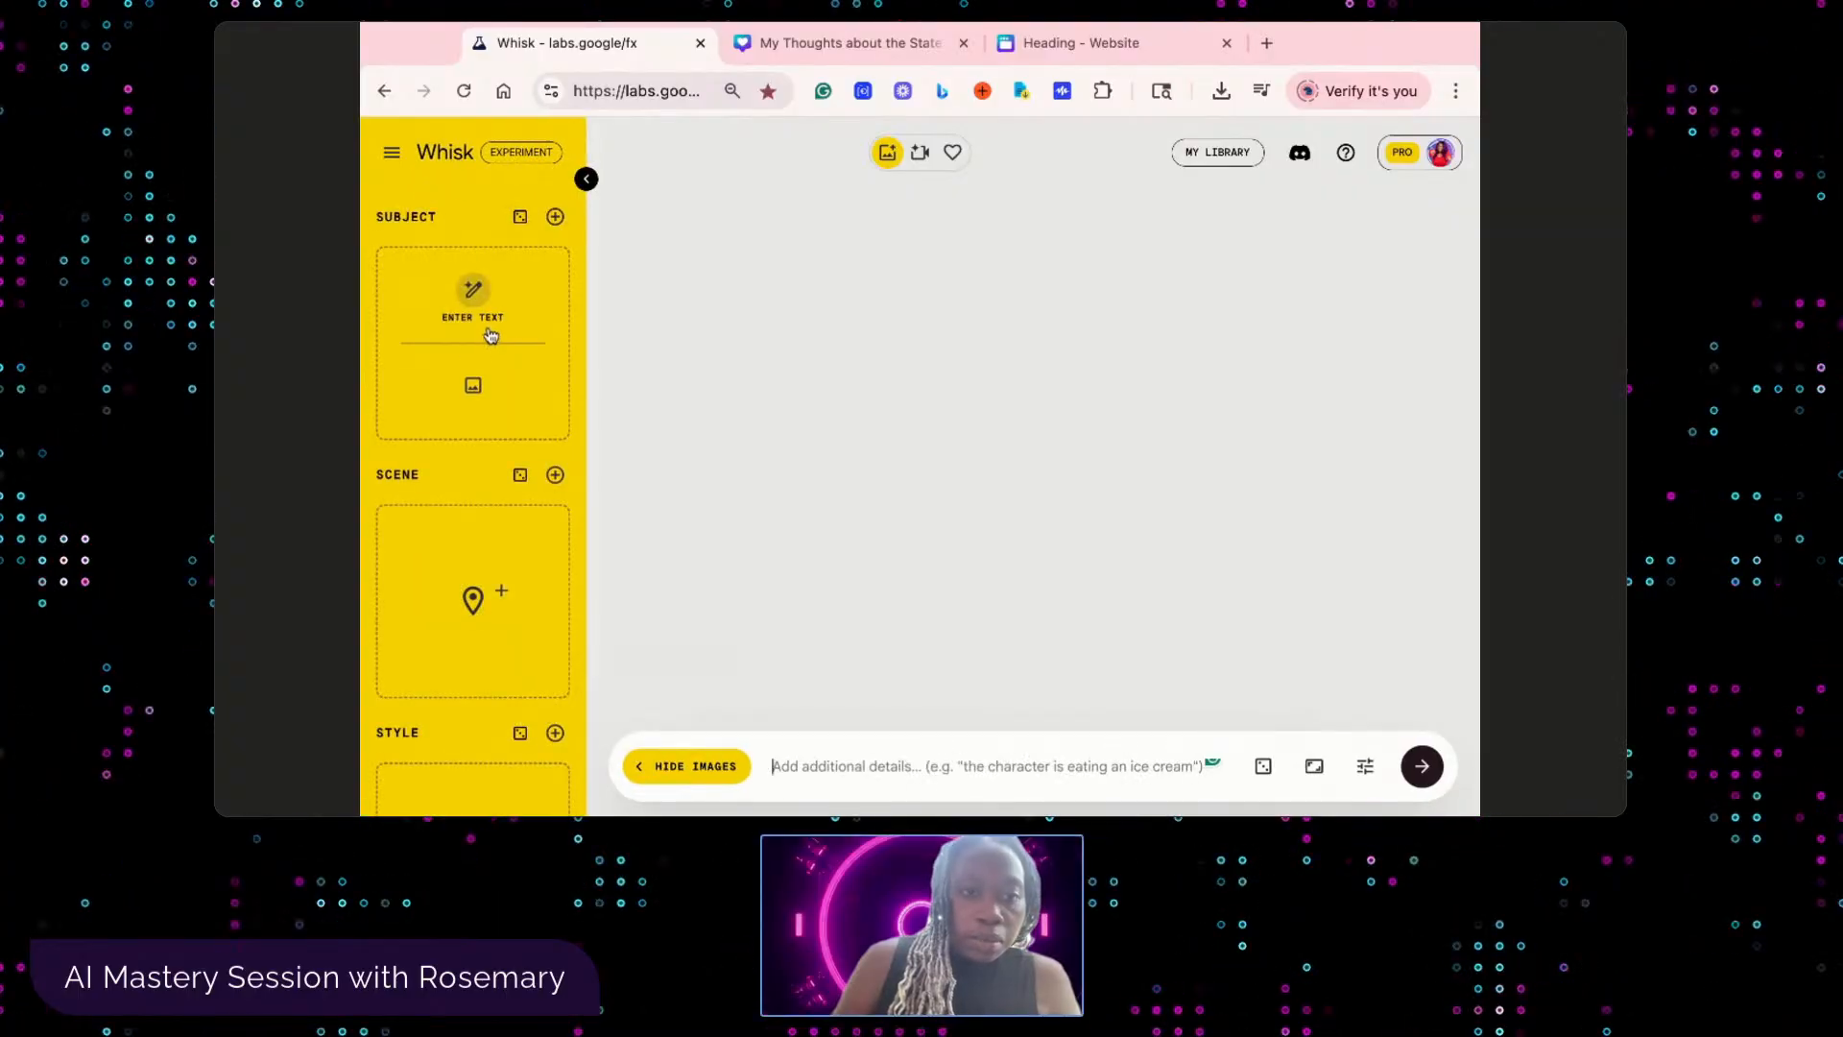
pyautogui.click(484, 304)
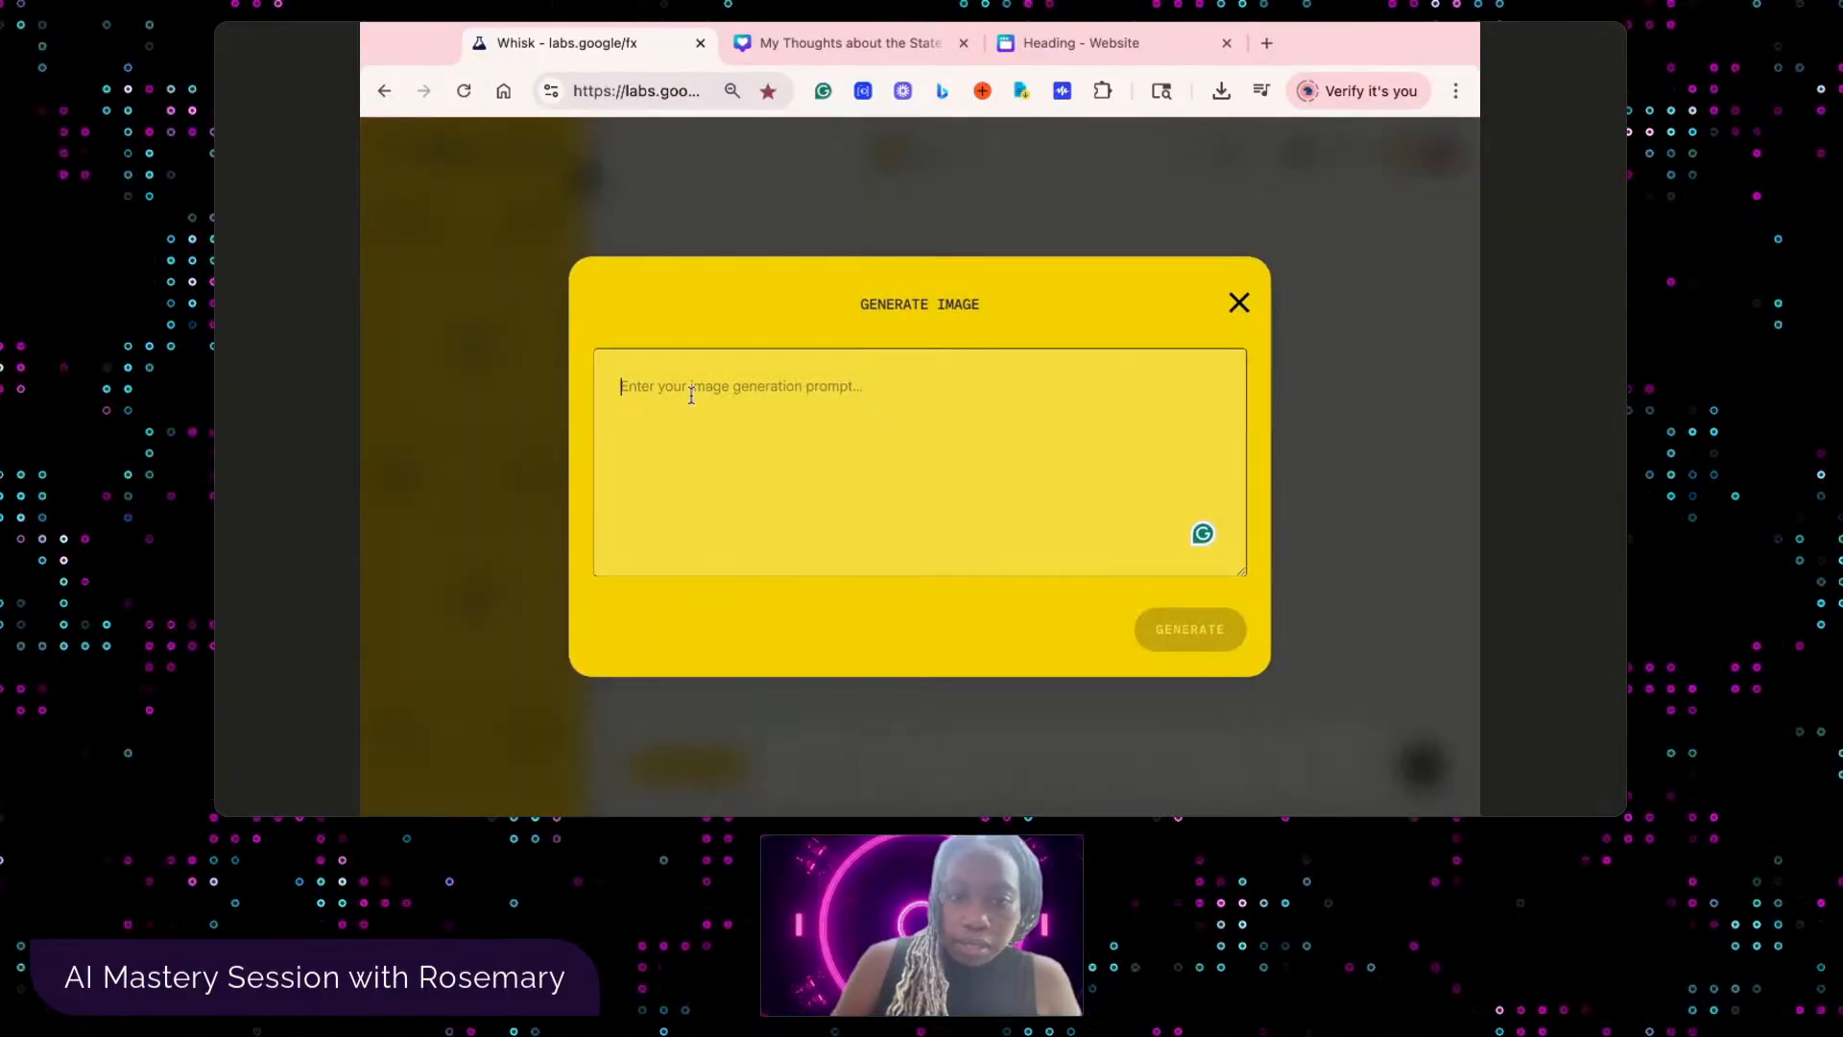
pyautogui.hotkey('ctrl', 'v')
pyautogui.click(1188, 629)
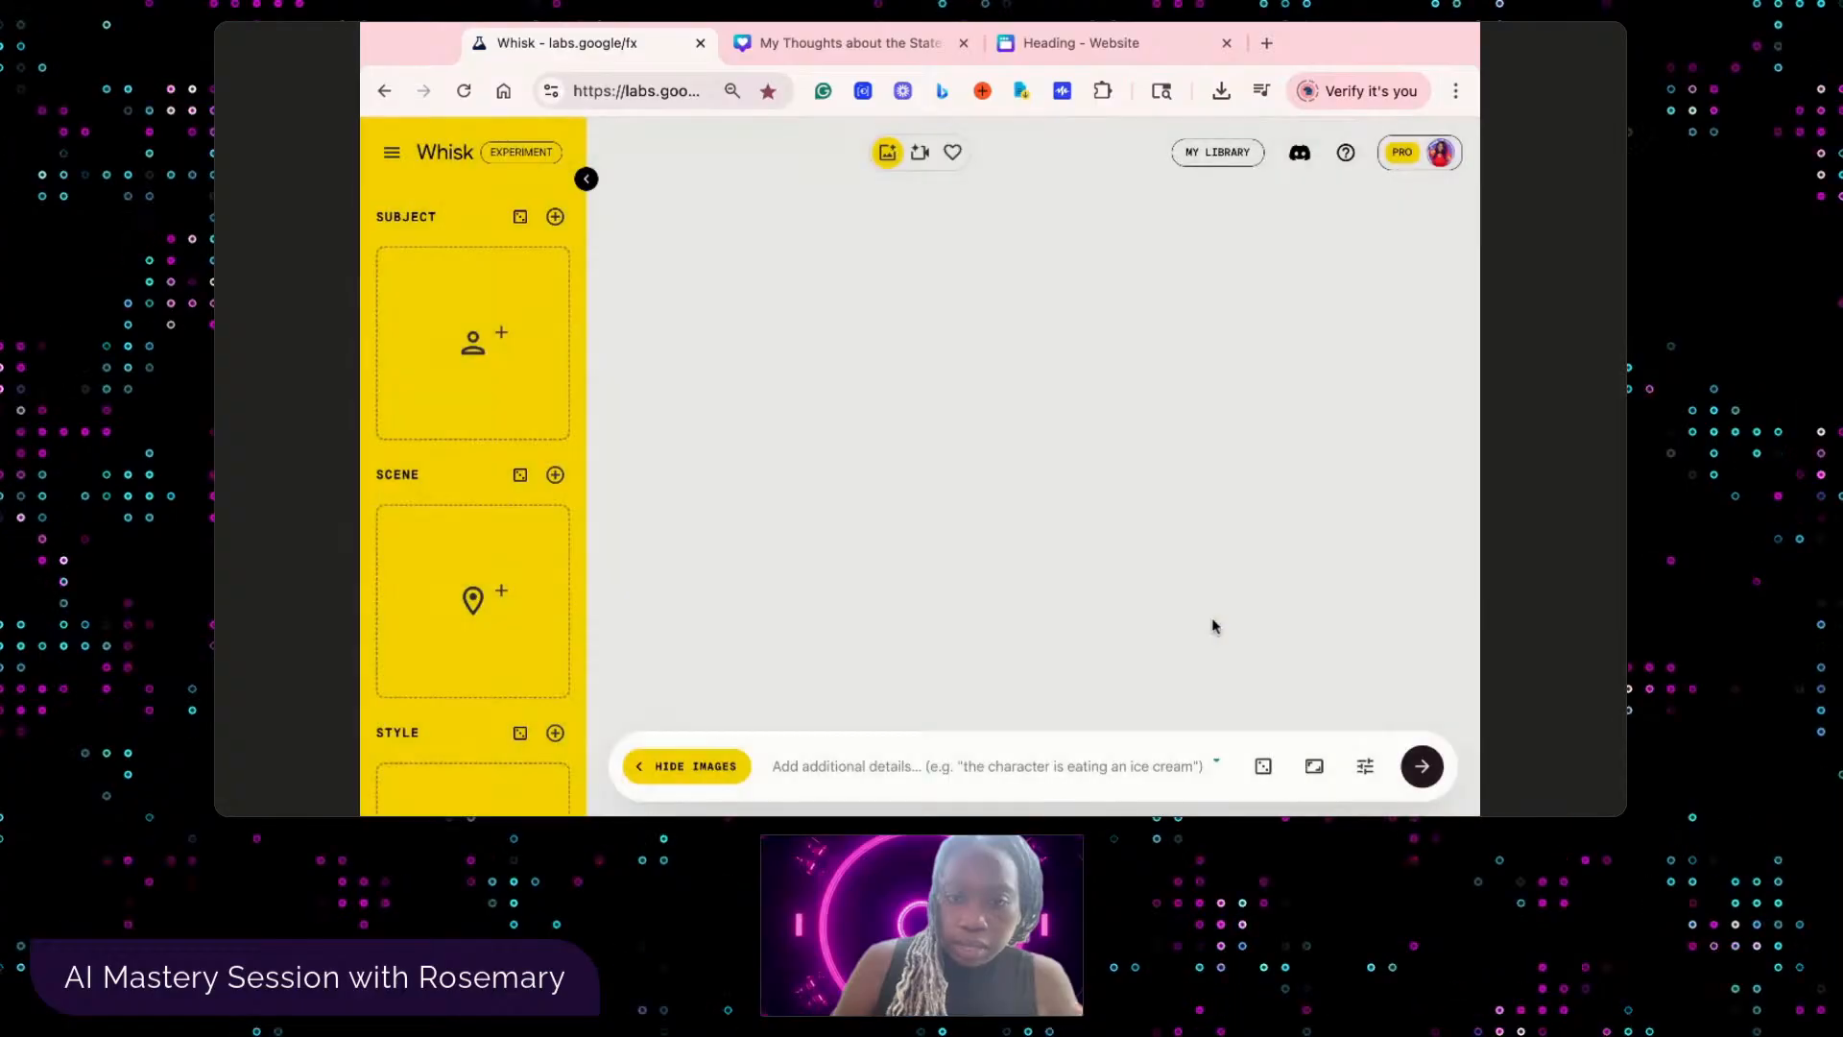
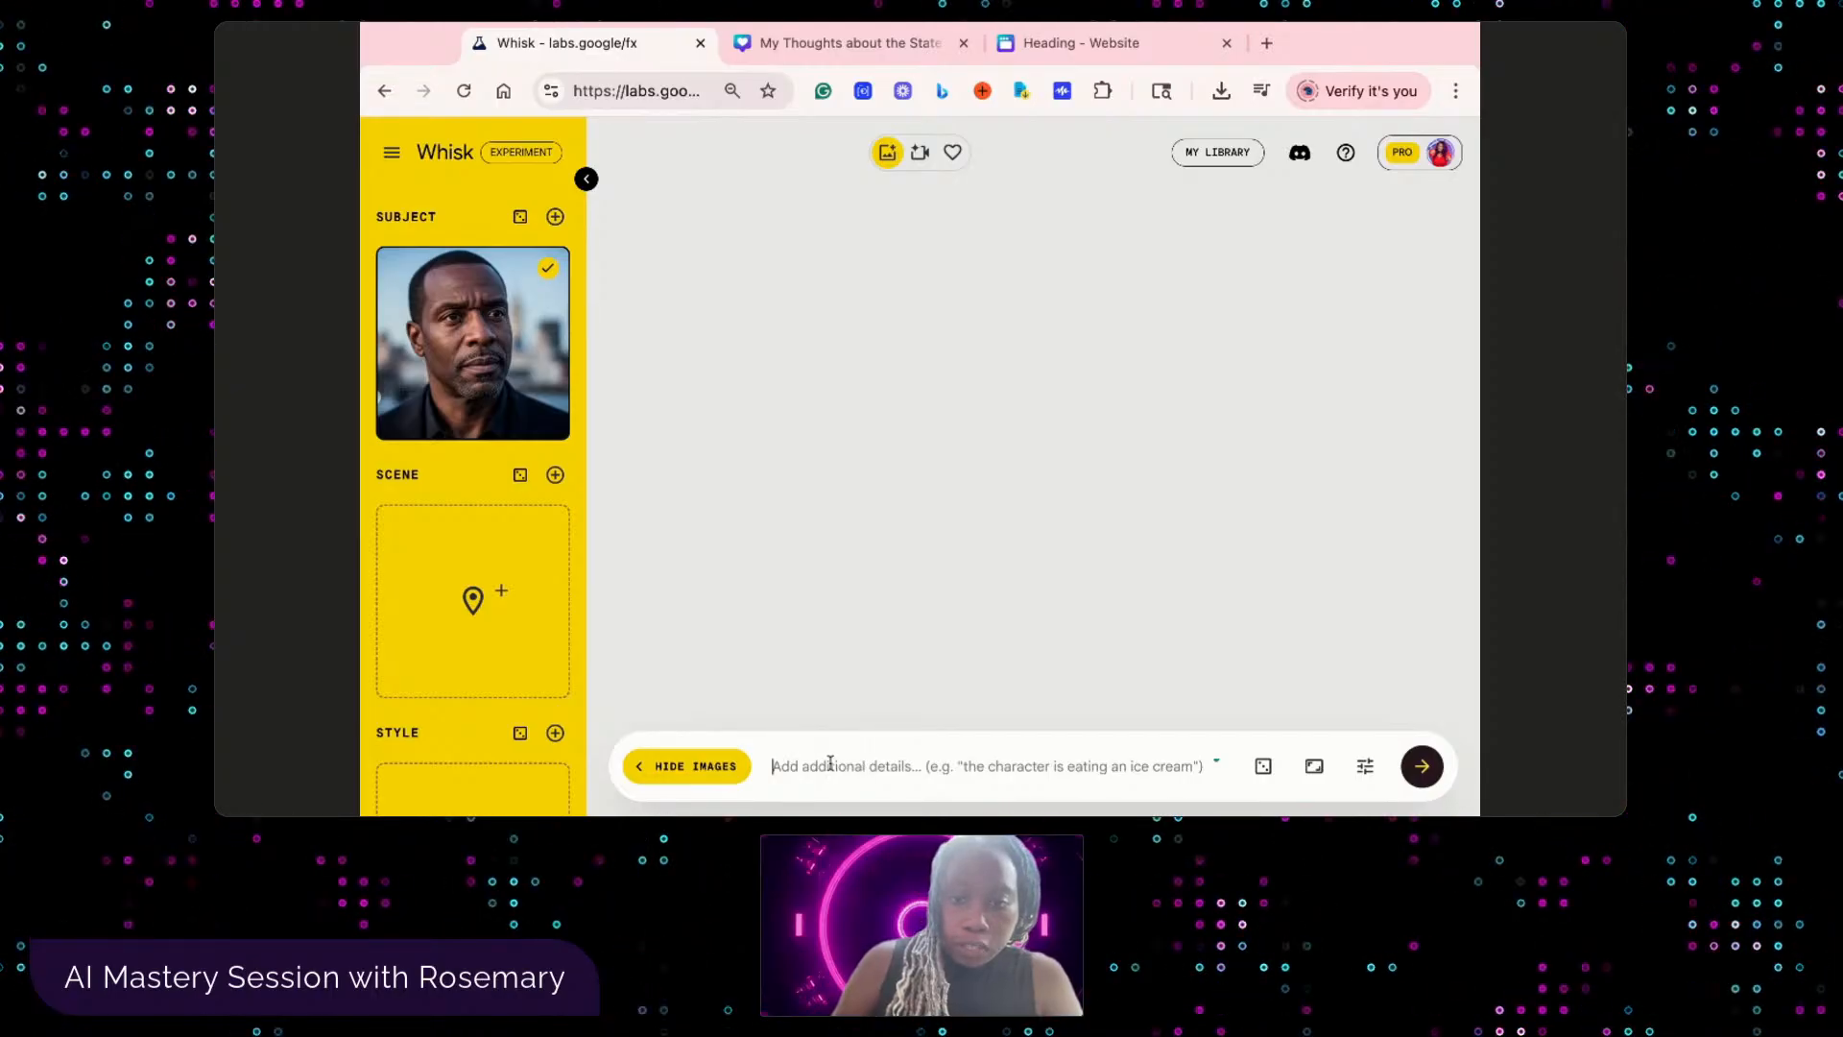
# - Paste the book cover prompt into Whisk and remove both placeholder images
pyautogui.write("Book cover for 'Beneath the City's Glare' by Marcus Thorne. Psychological thriller, gritty urban cityscape, distorted reflection in a rain-slicked window, silhouette of a lone figure, stark contrast, neon lights, dark shadows, oppressive architecture, film noir aesthetic, photorealistic, unsettling, high contrast, industrial colors, cinematic.")
pyautogui.click(1421, 765)
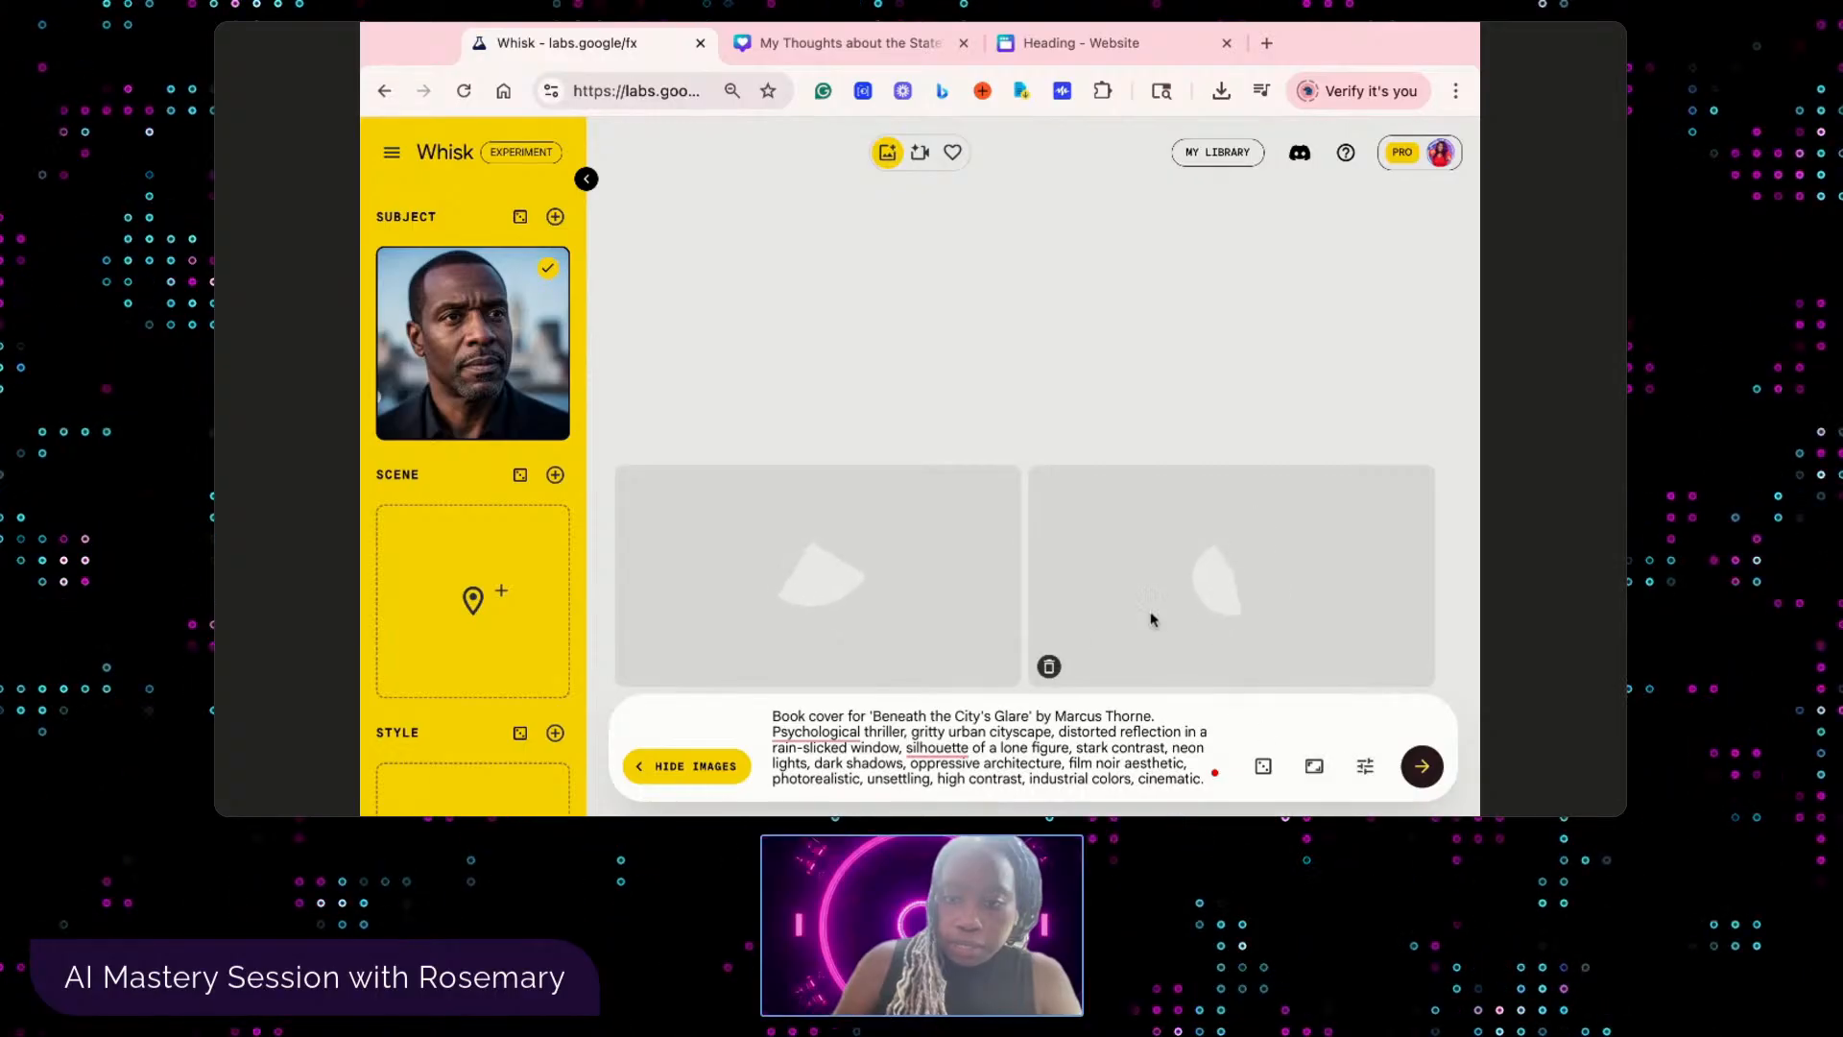
pyautogui.click(1049, 667)
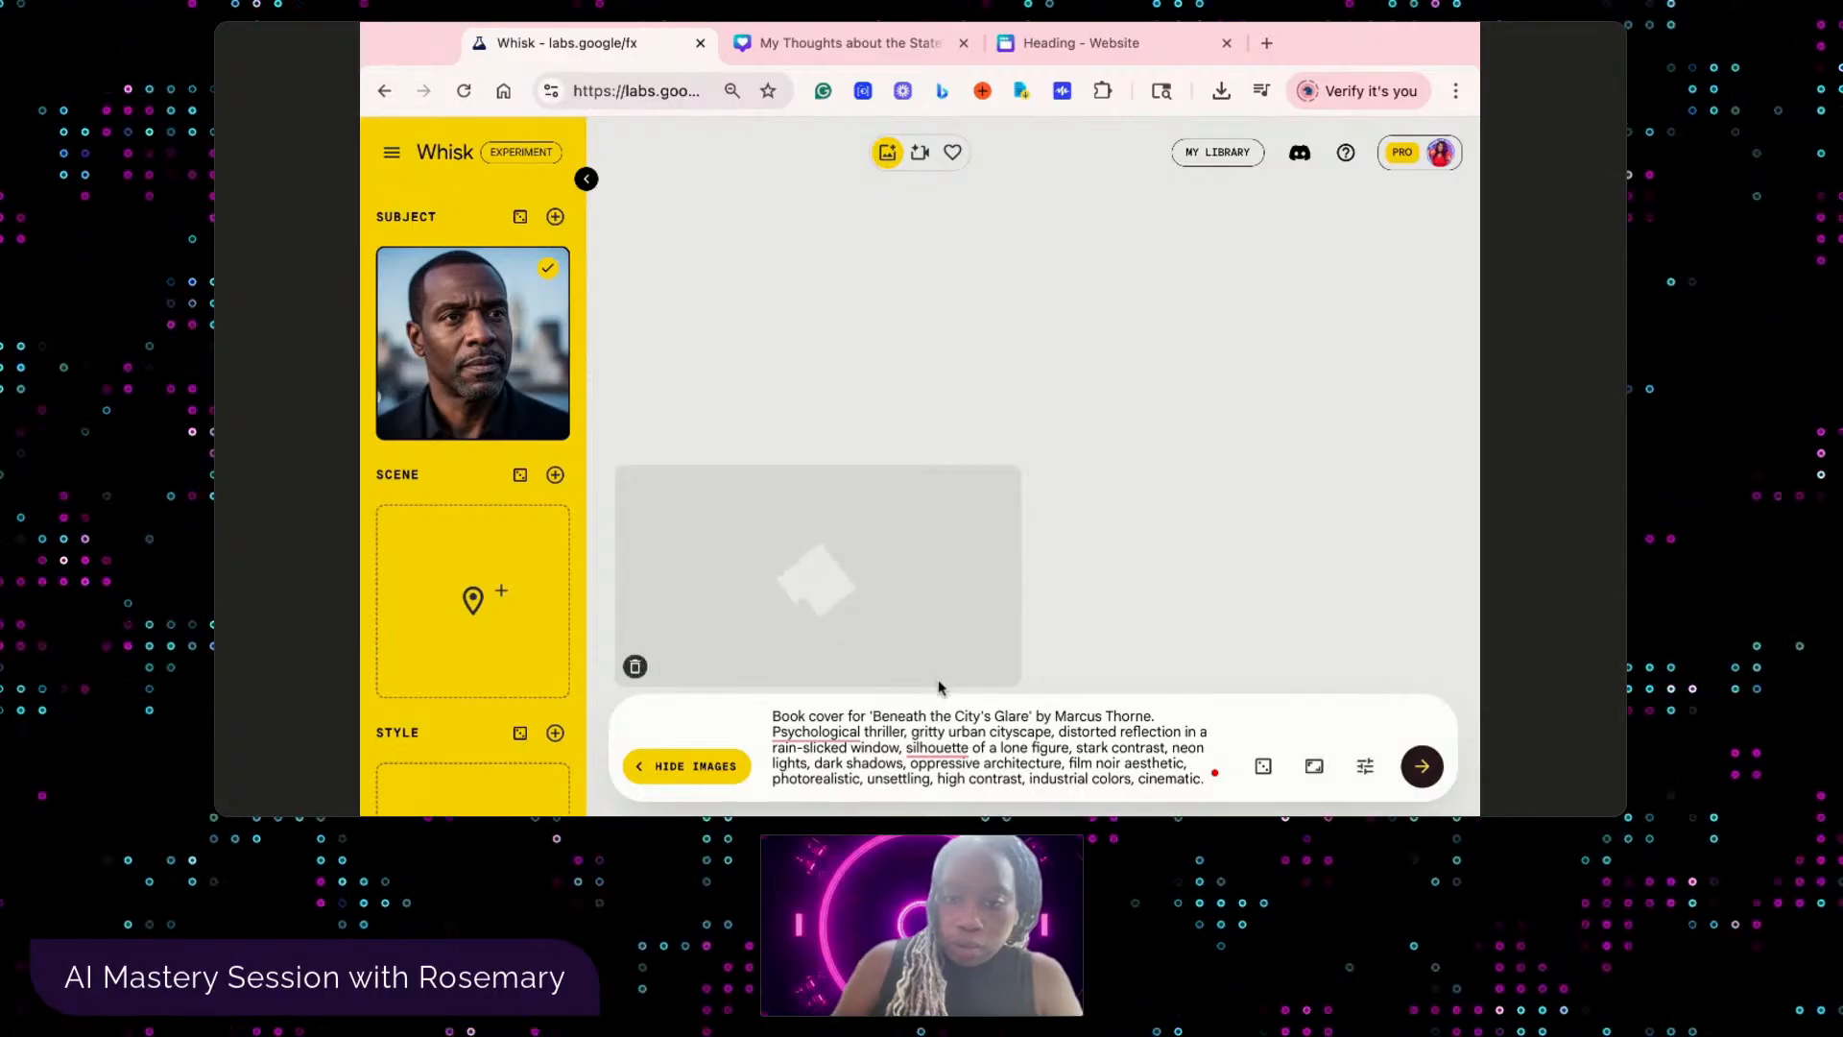
pyautogui.click(635, 665)
# - Generate the 'Beneath the City's Glare' covers in Portrait 9:16 and open the first cover's details
pyautogui.click(1314, 765)
pyautogui.click(1328, 710)
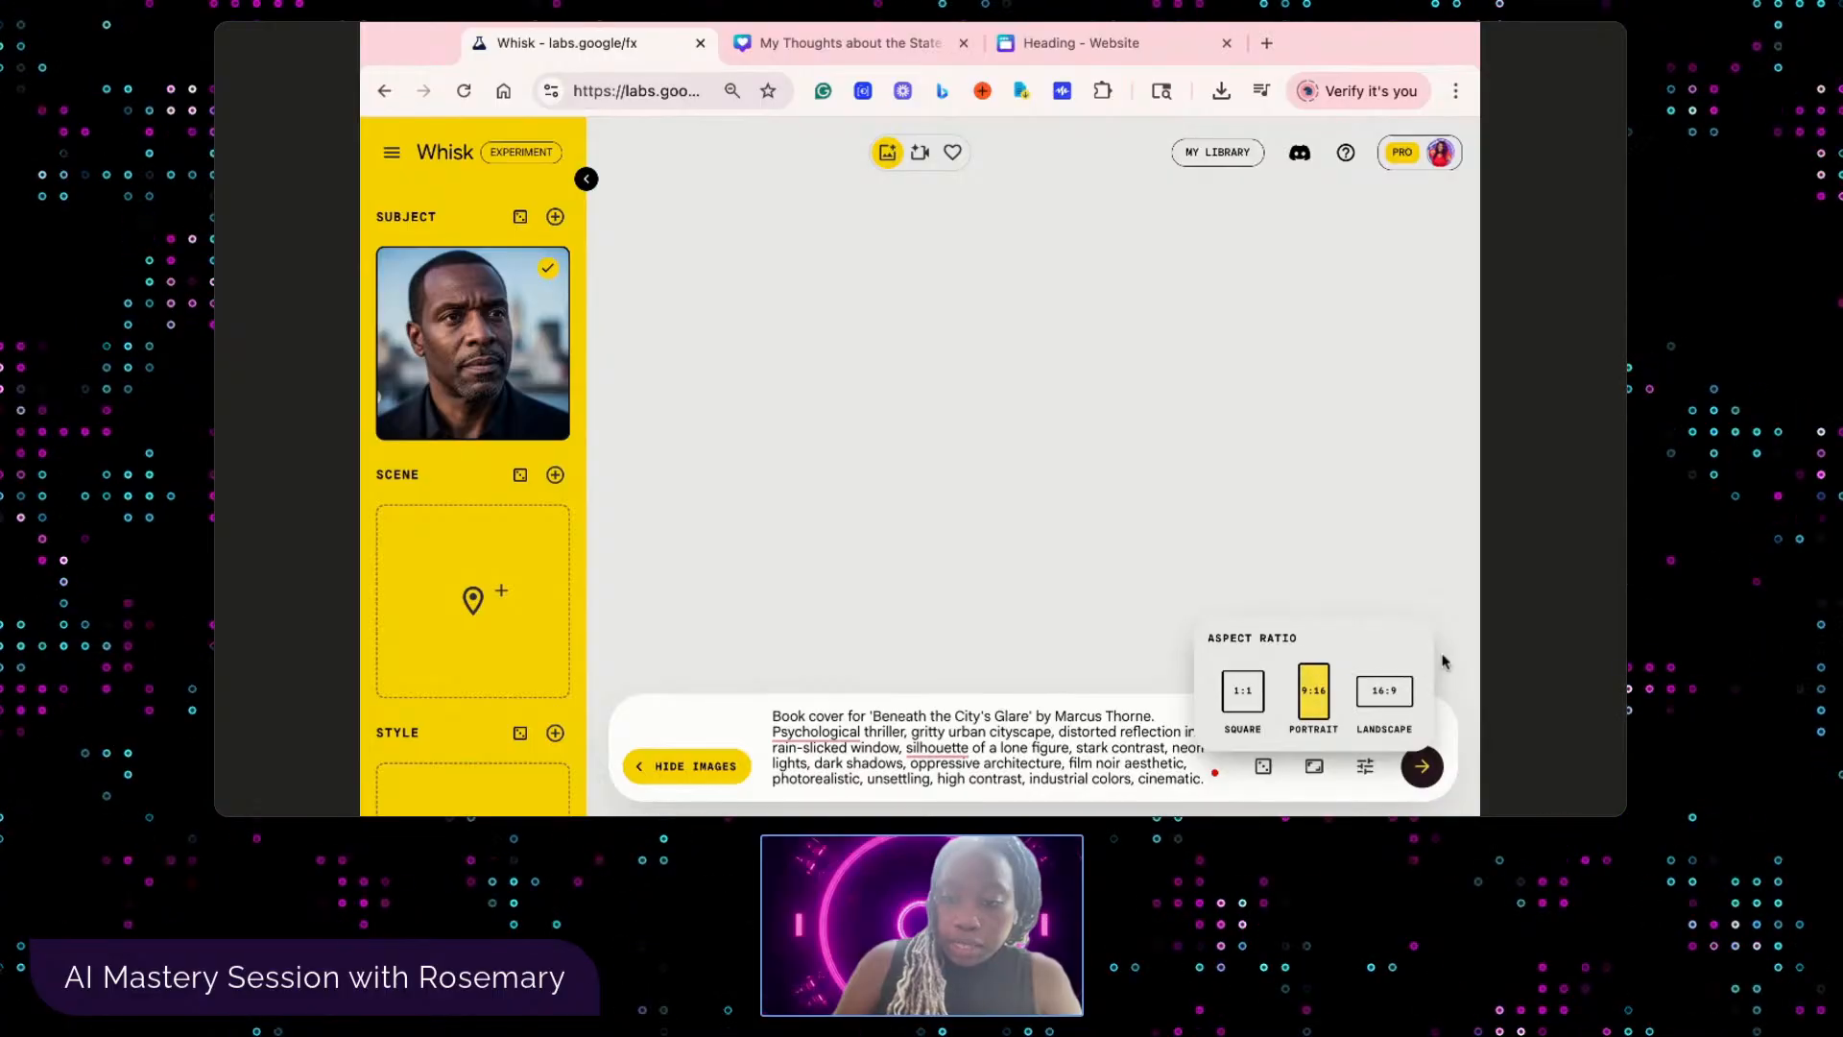
pyautogui.click(1424, 768)
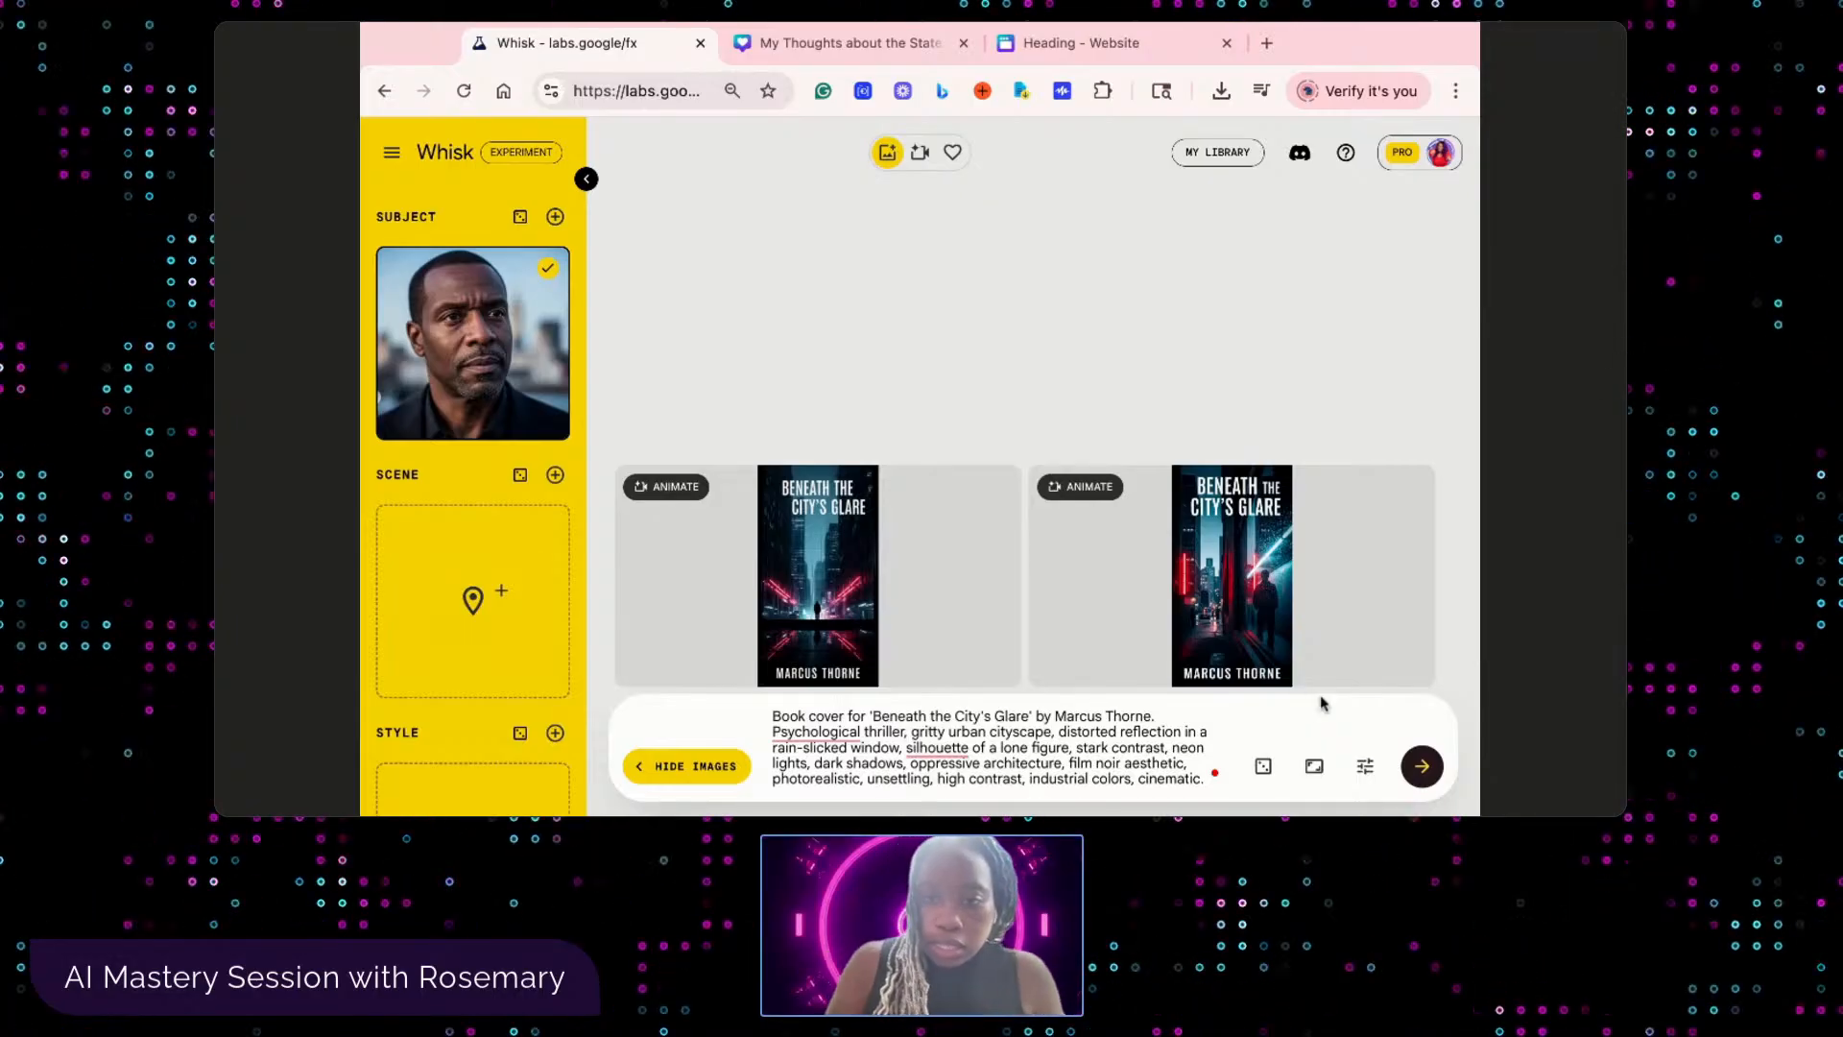
pyautogui.moveTo(880, 507)
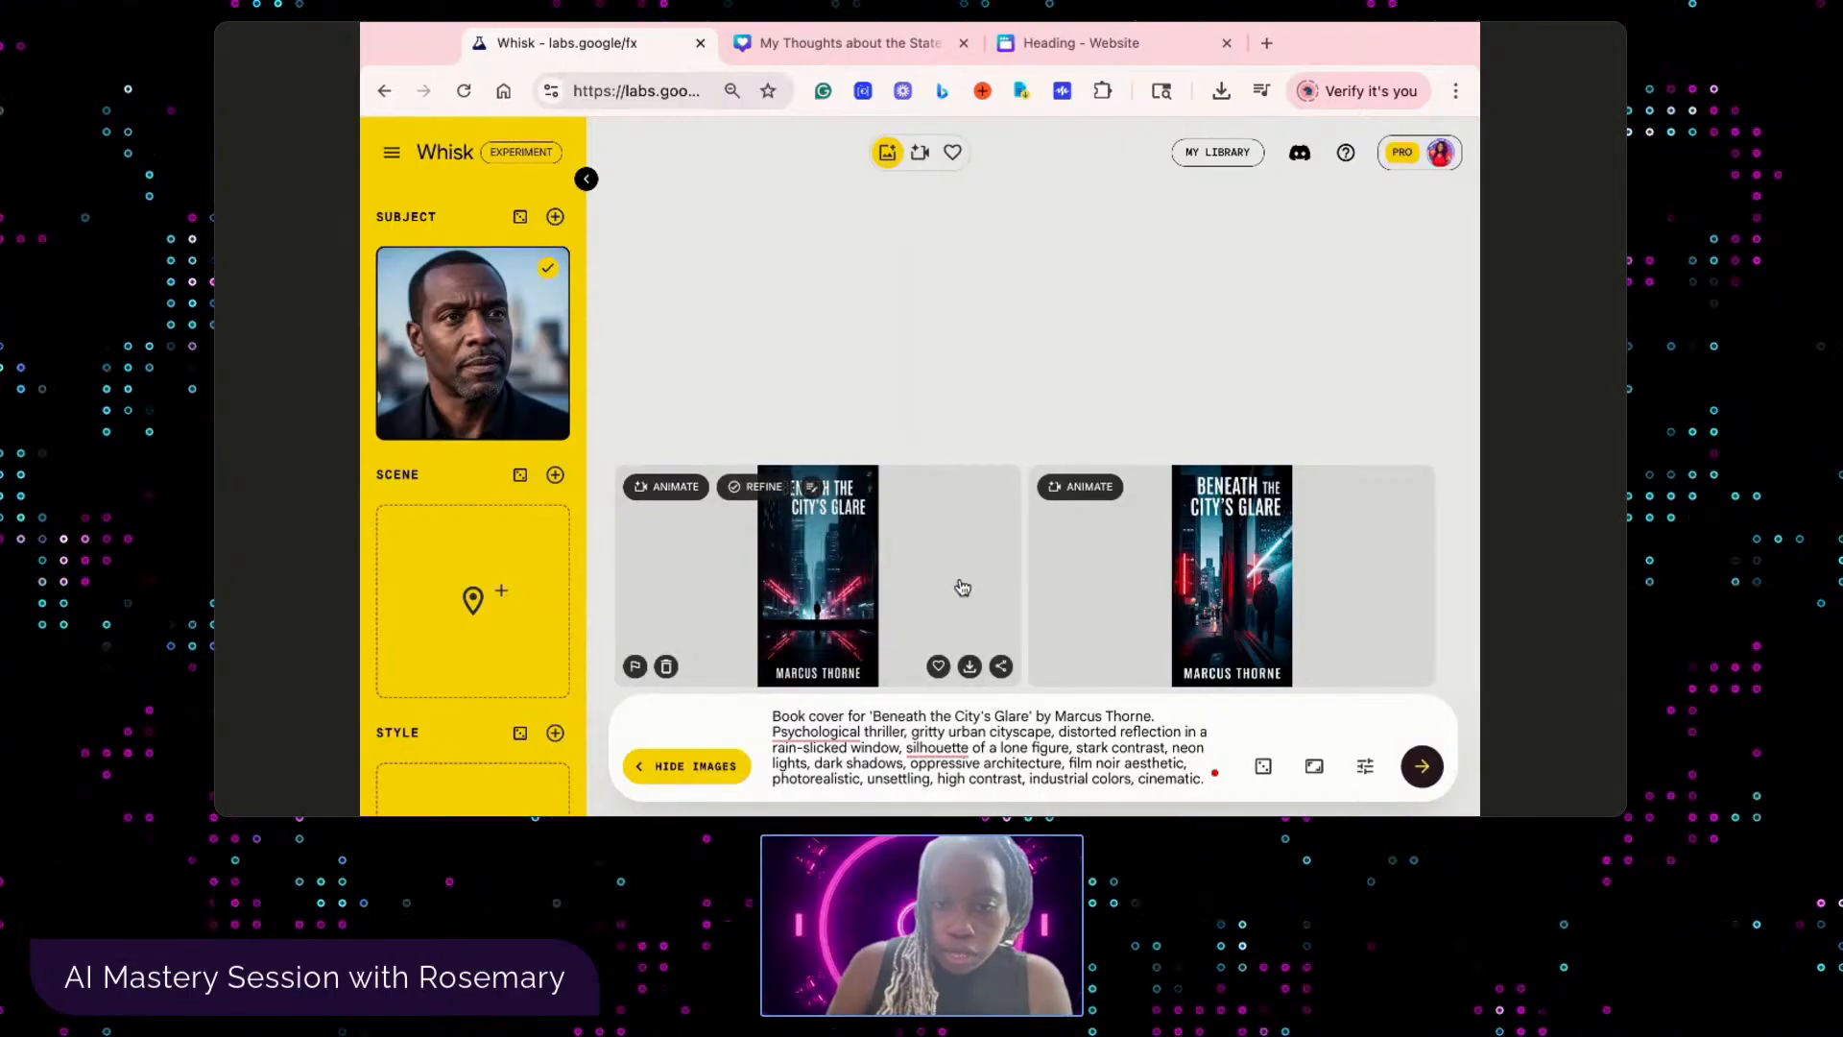
pyautogui.click(673, 582)
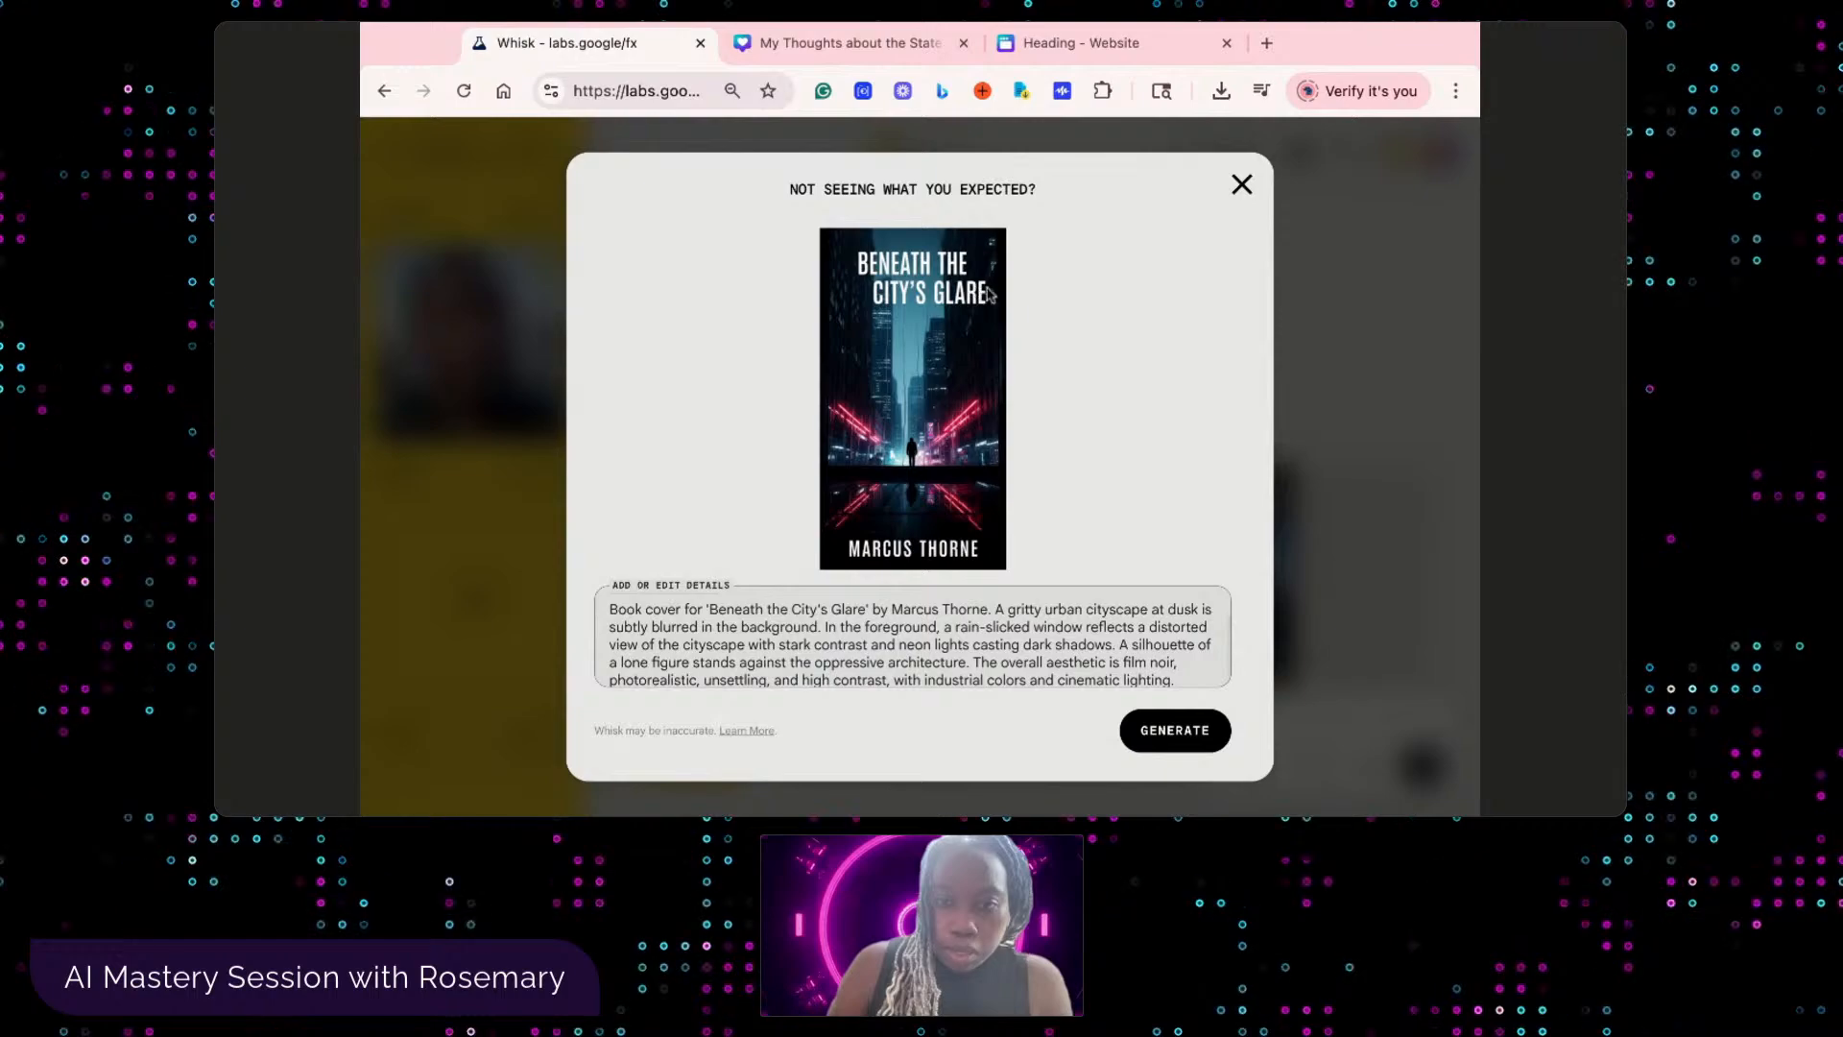
# - Check both covers' details, download the first 'Beneath the City's Glare' cover, and return to Canva
pyautogui.click(1373, 578)
pyautogui.click(1320, 576)
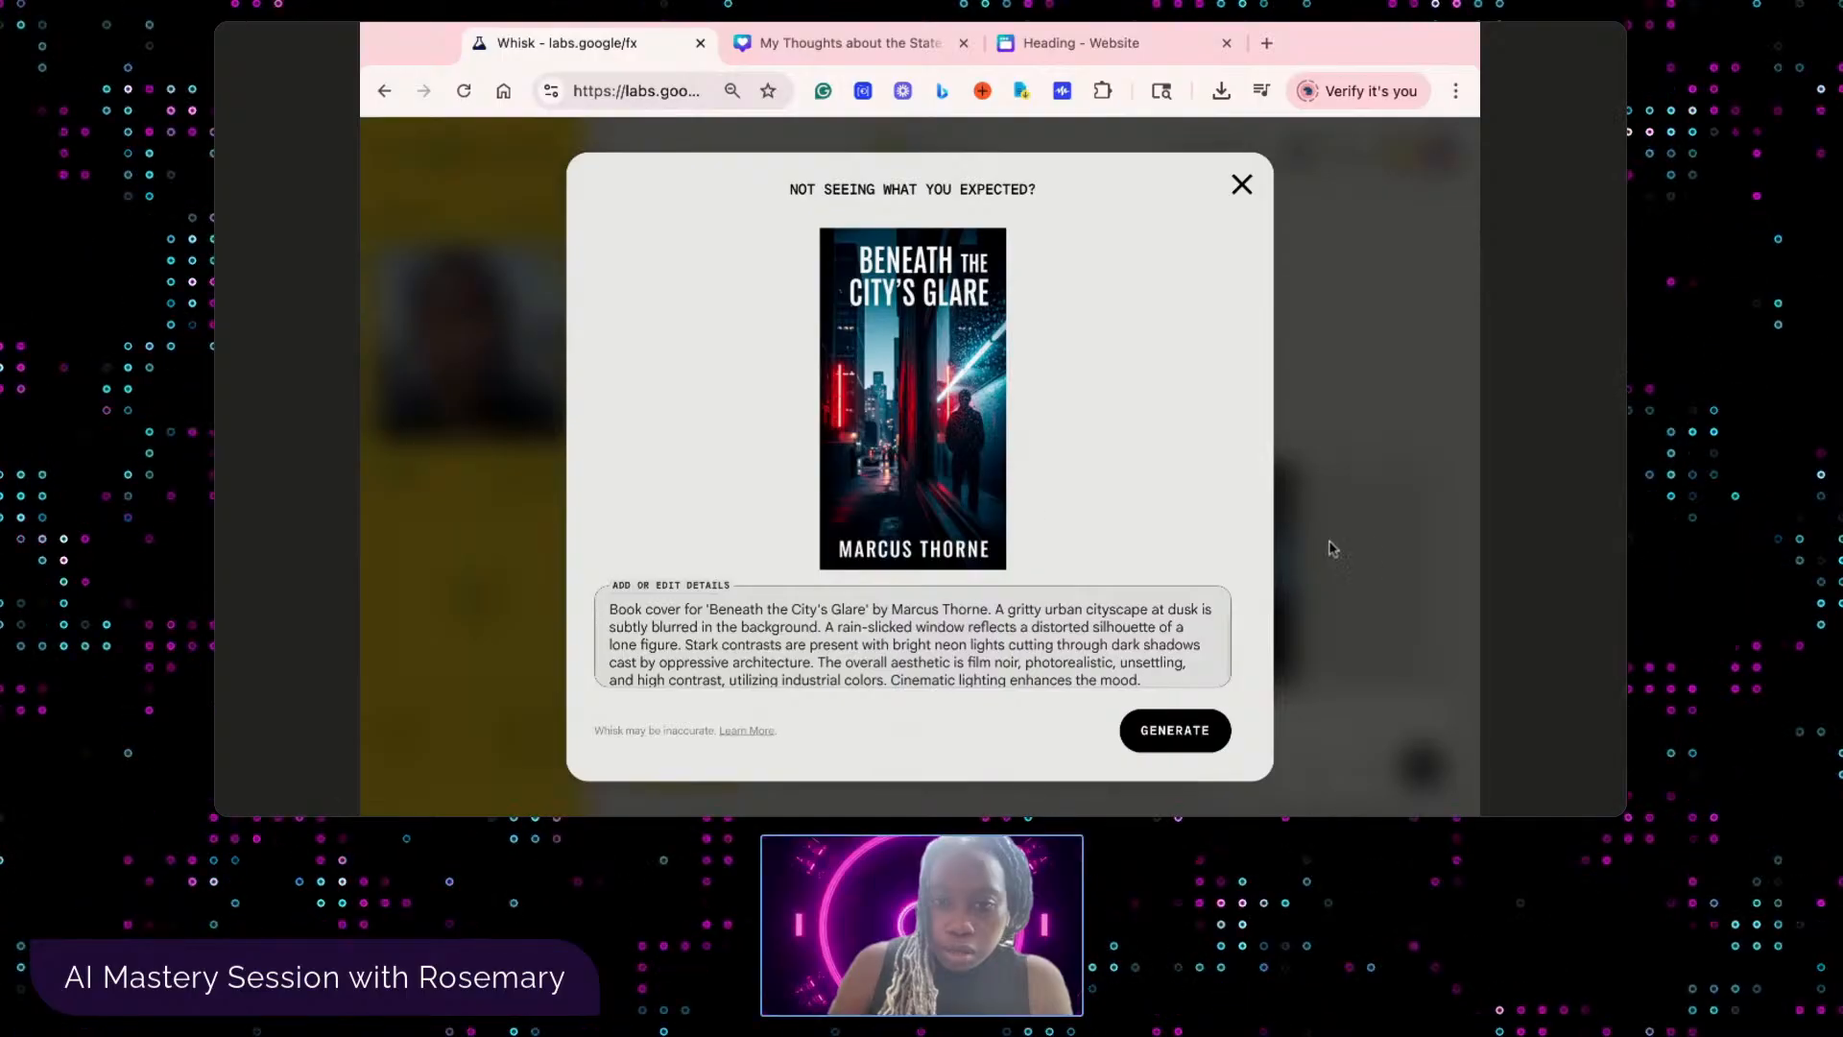
pyautogui.click(1377, 560)
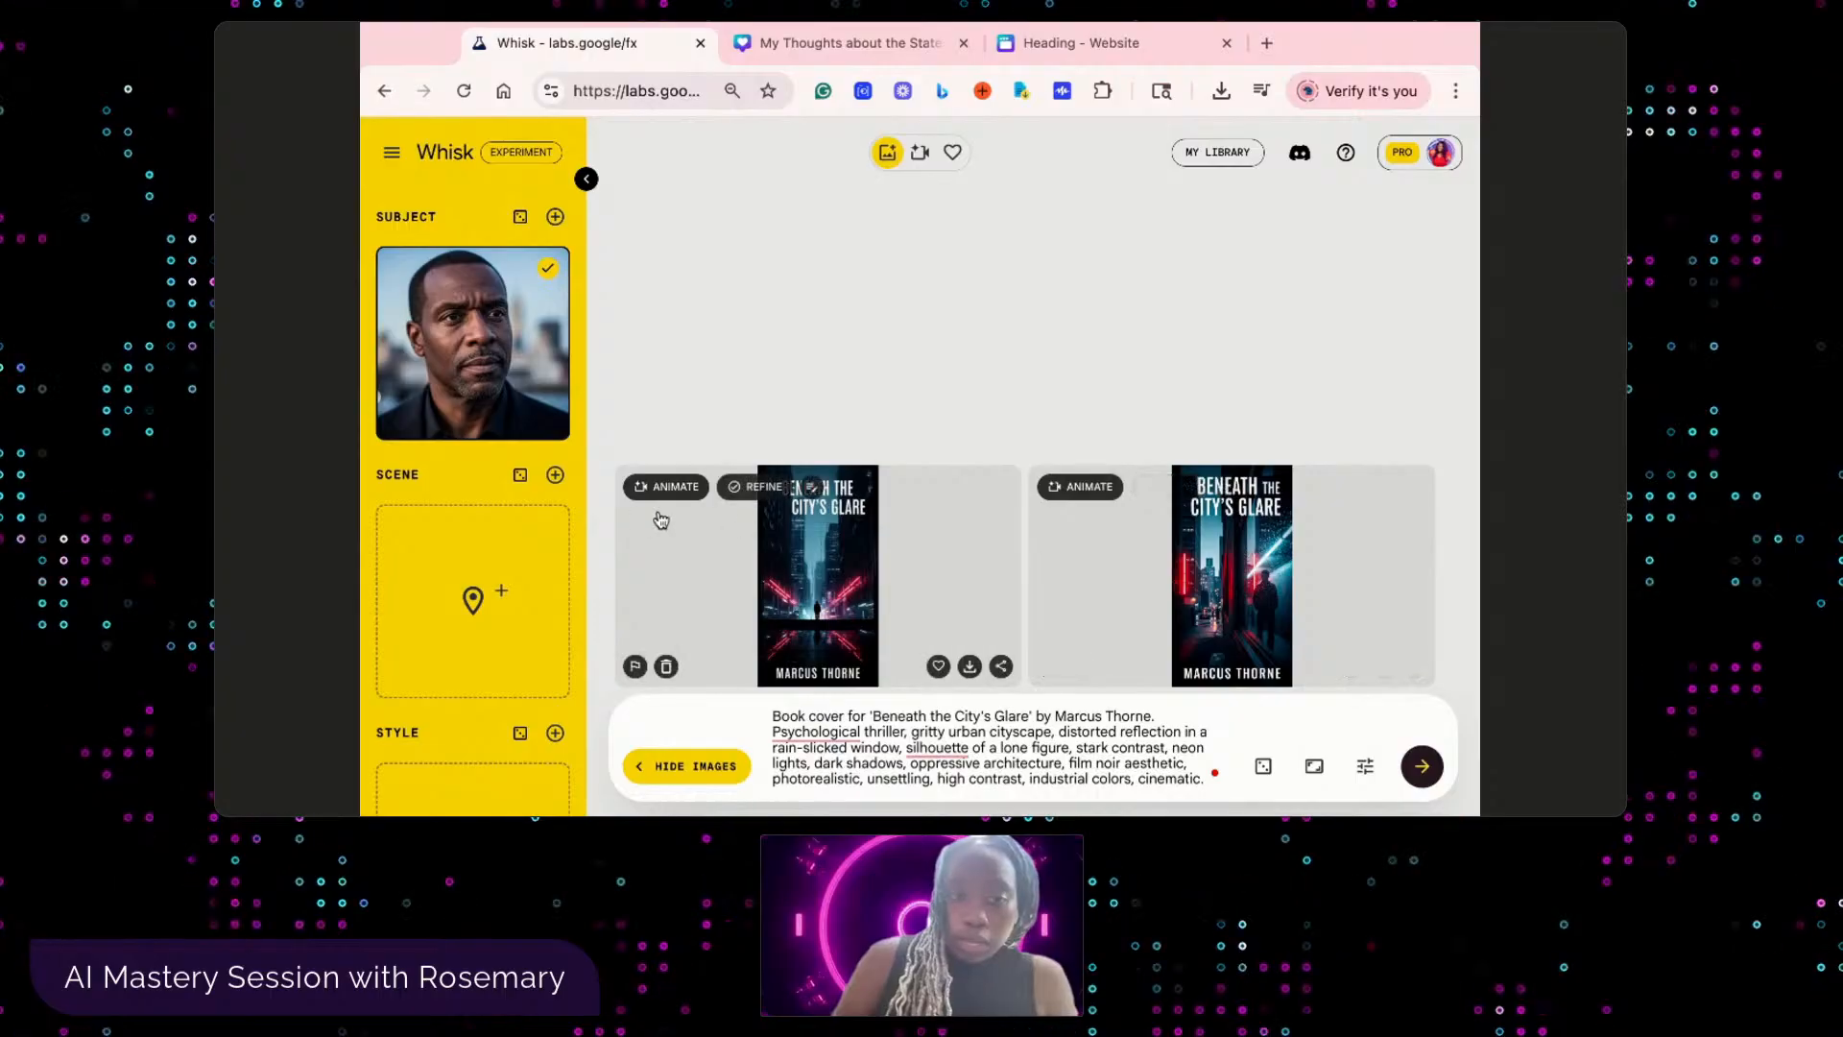
pyautogui.click(970, 667)
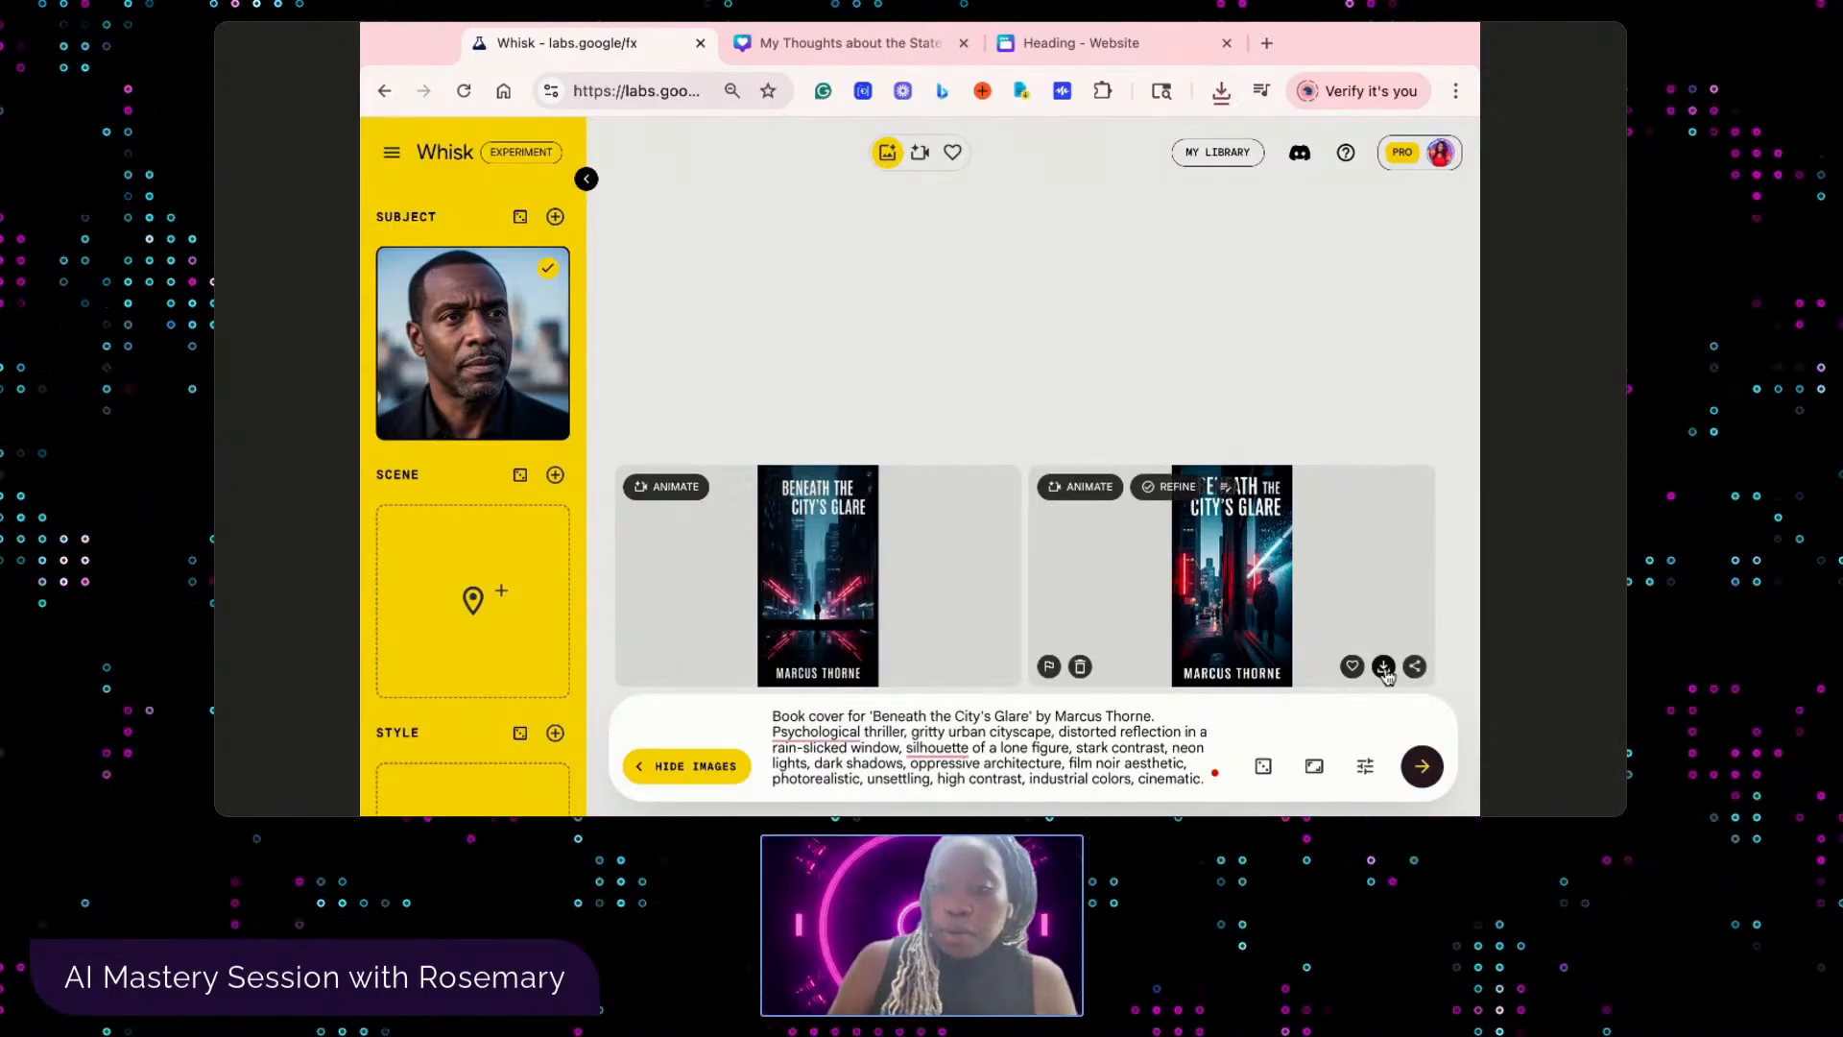
pyautogui.moveTo(457, 356)
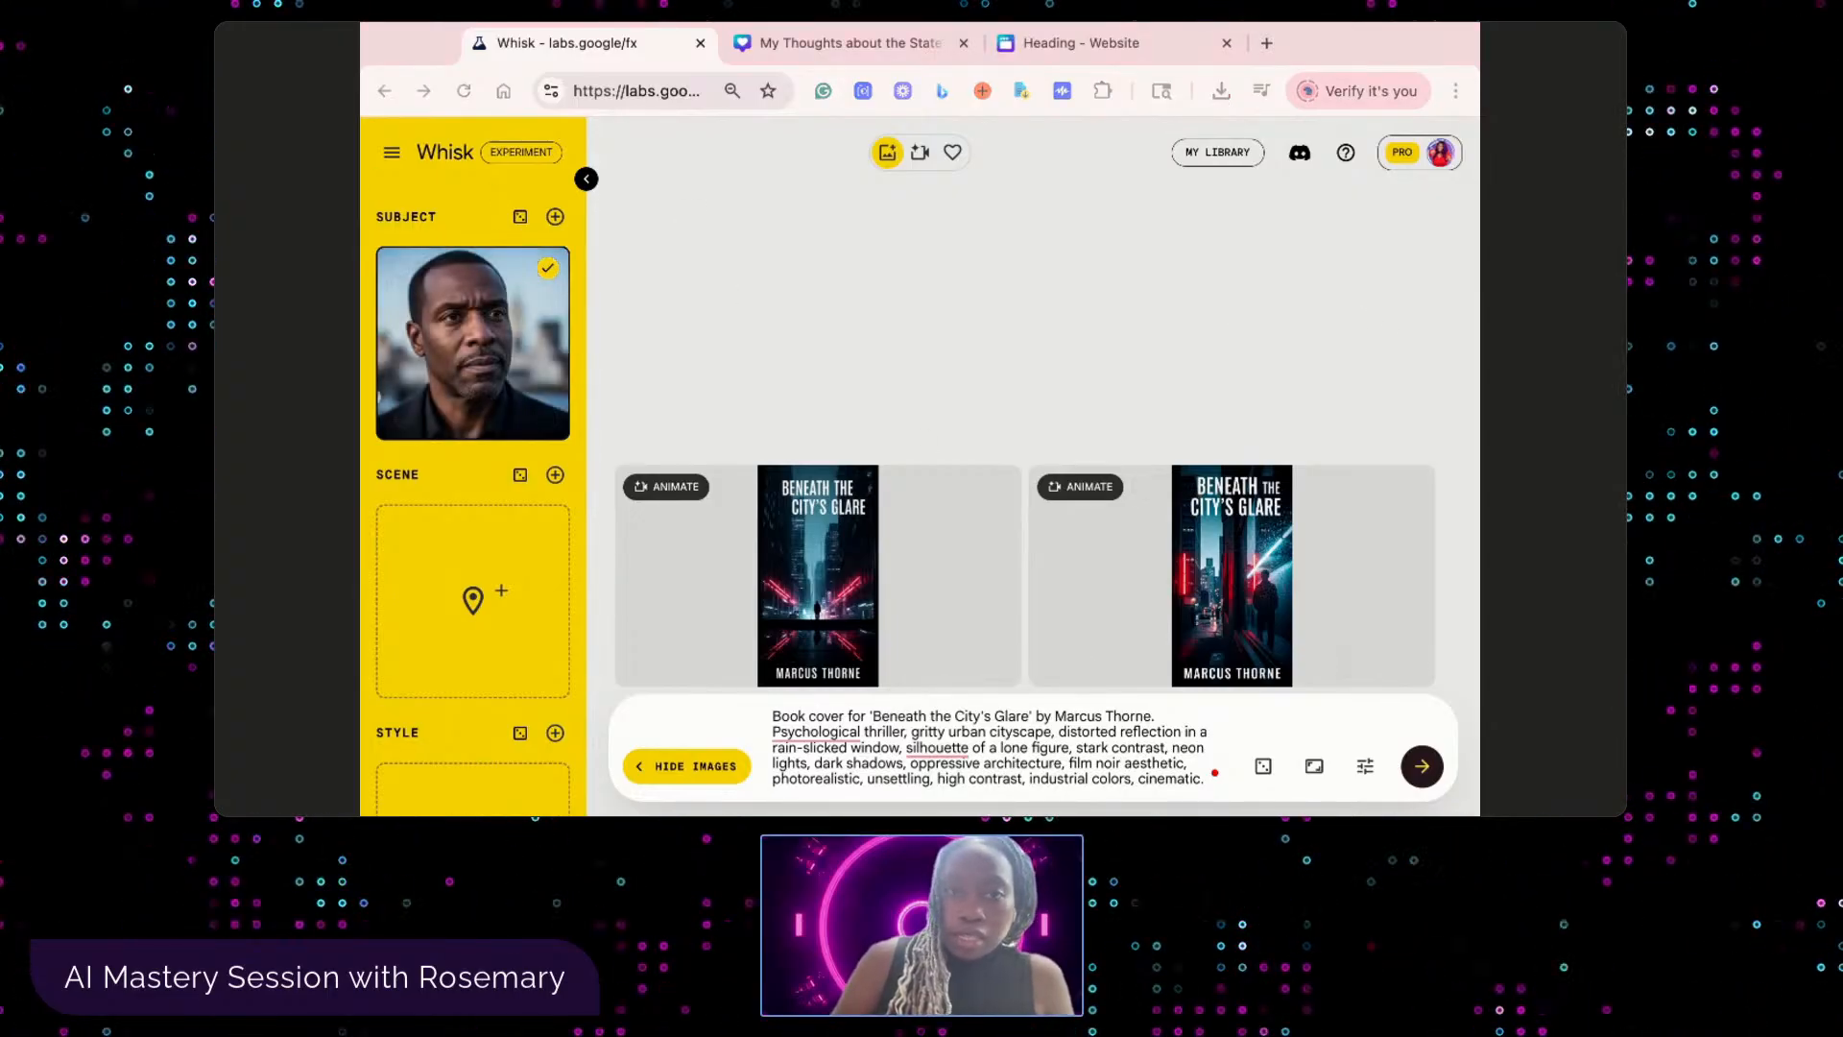
pyautogui.click(1056, 42)
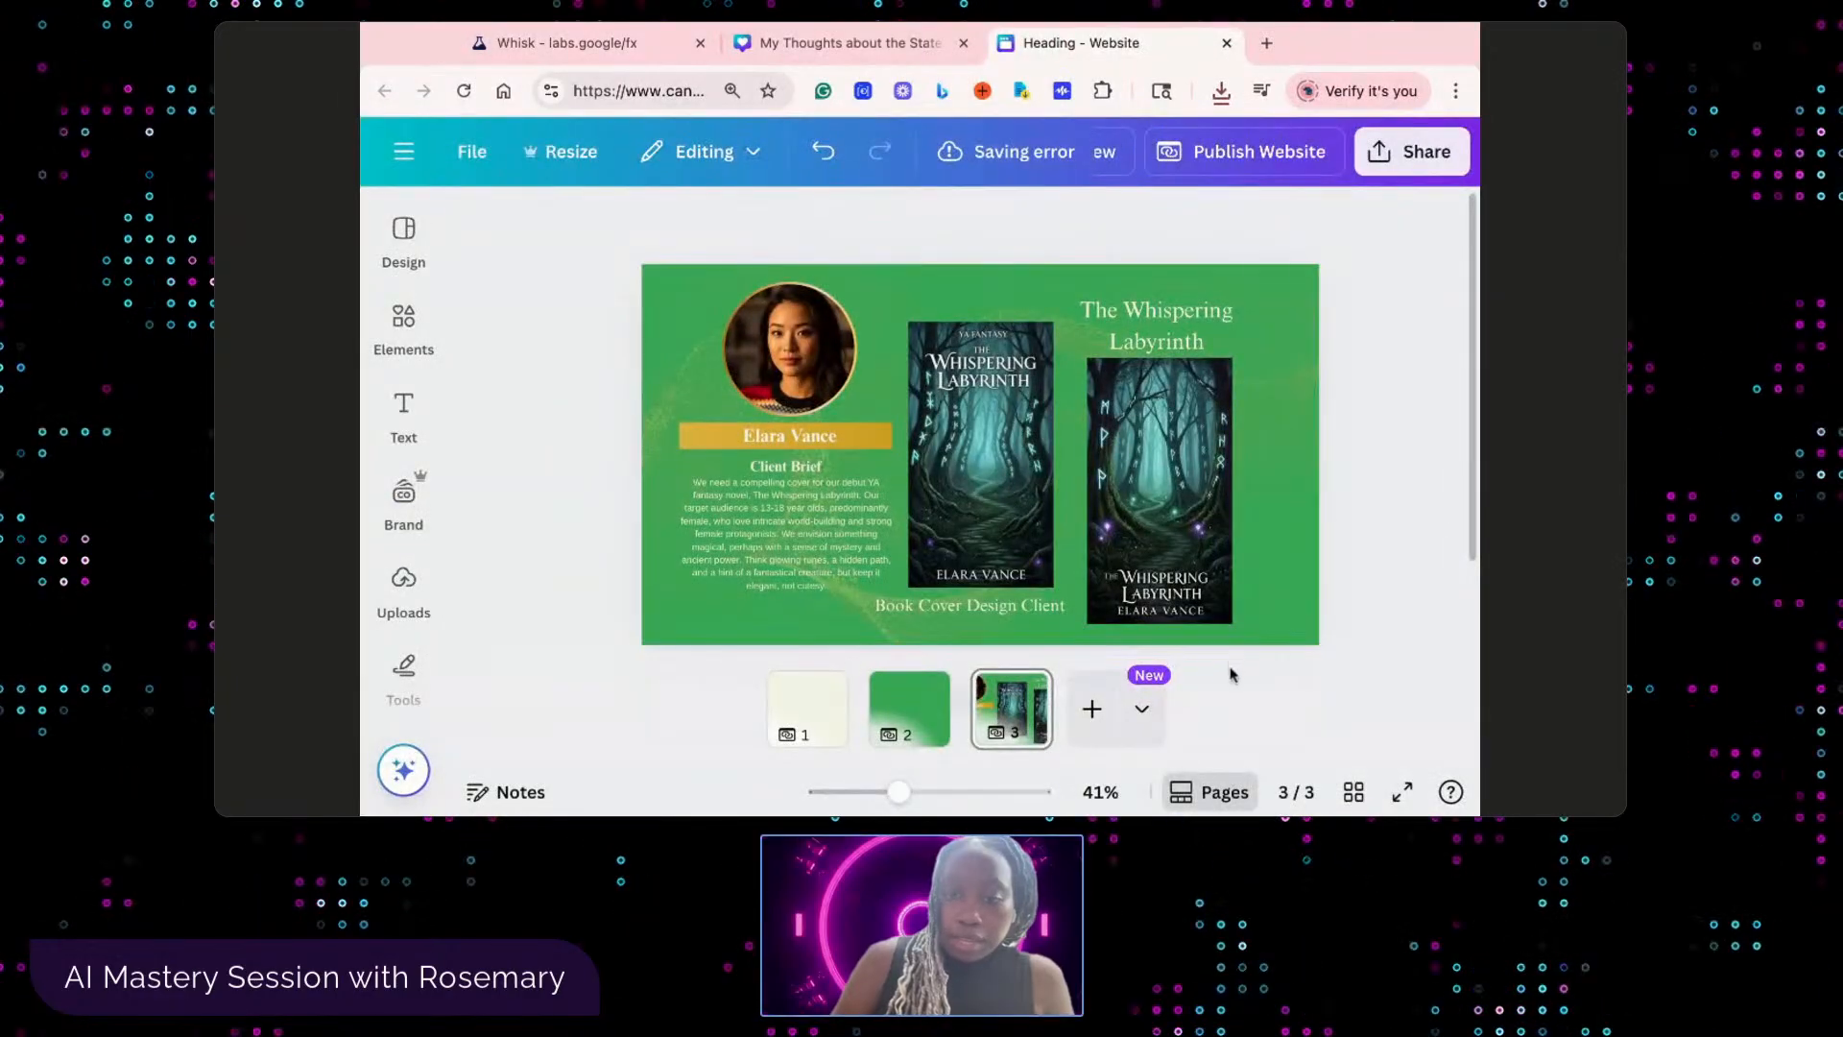
# - Add a black-background page 4 and bring up 'gold line' element results
pyautogui.click(1094, 712)
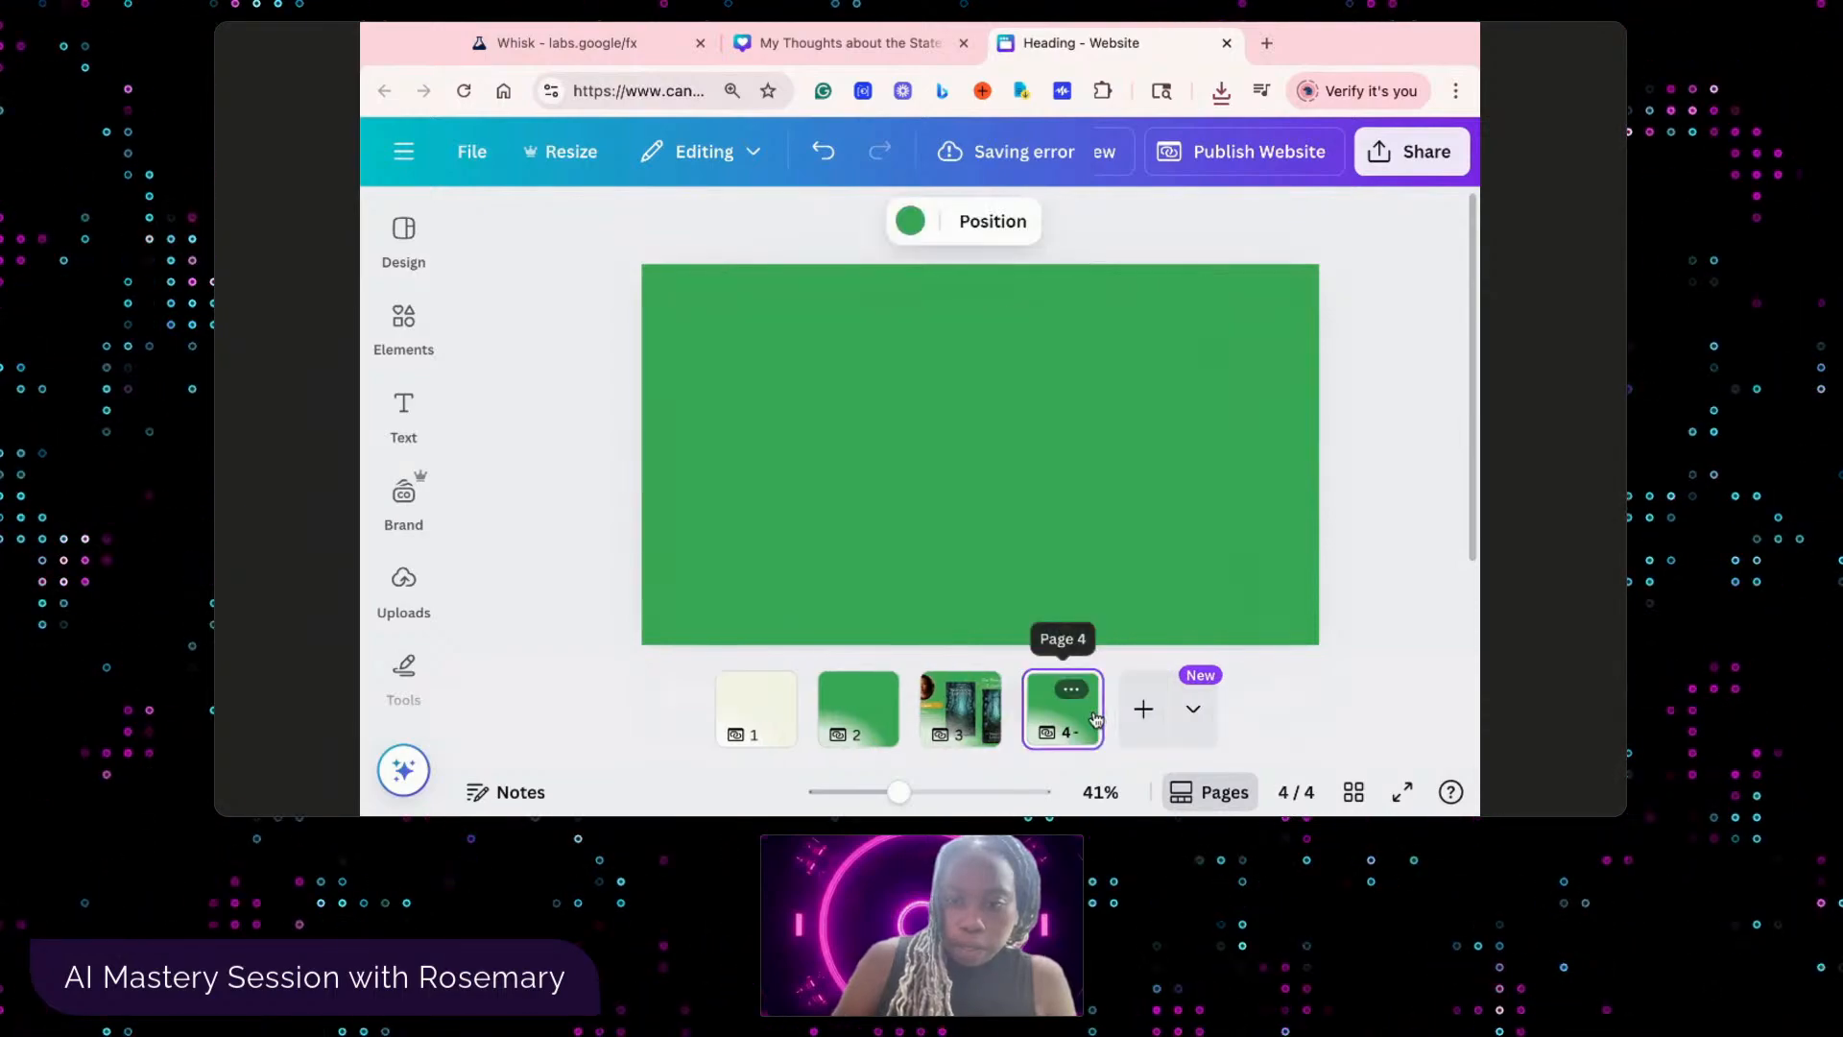
pyautogui.click(910, 221)
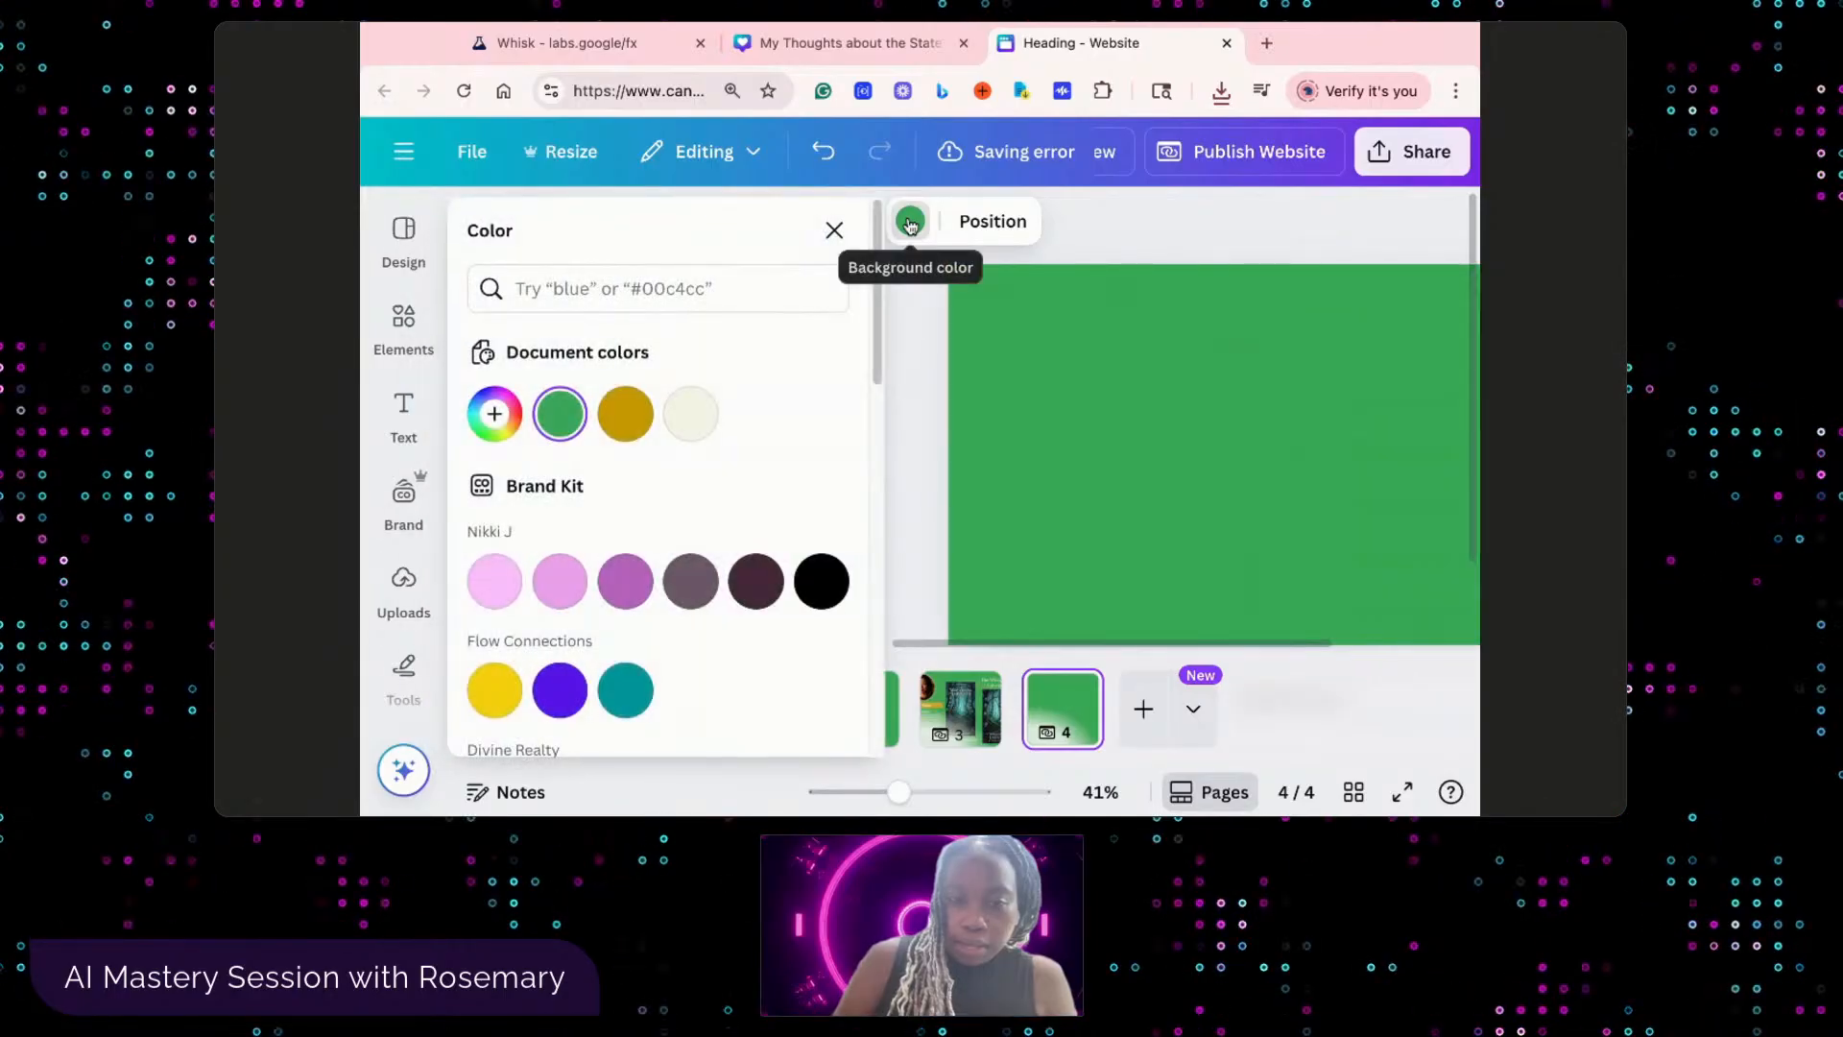
pyautogui.click(820, 576)
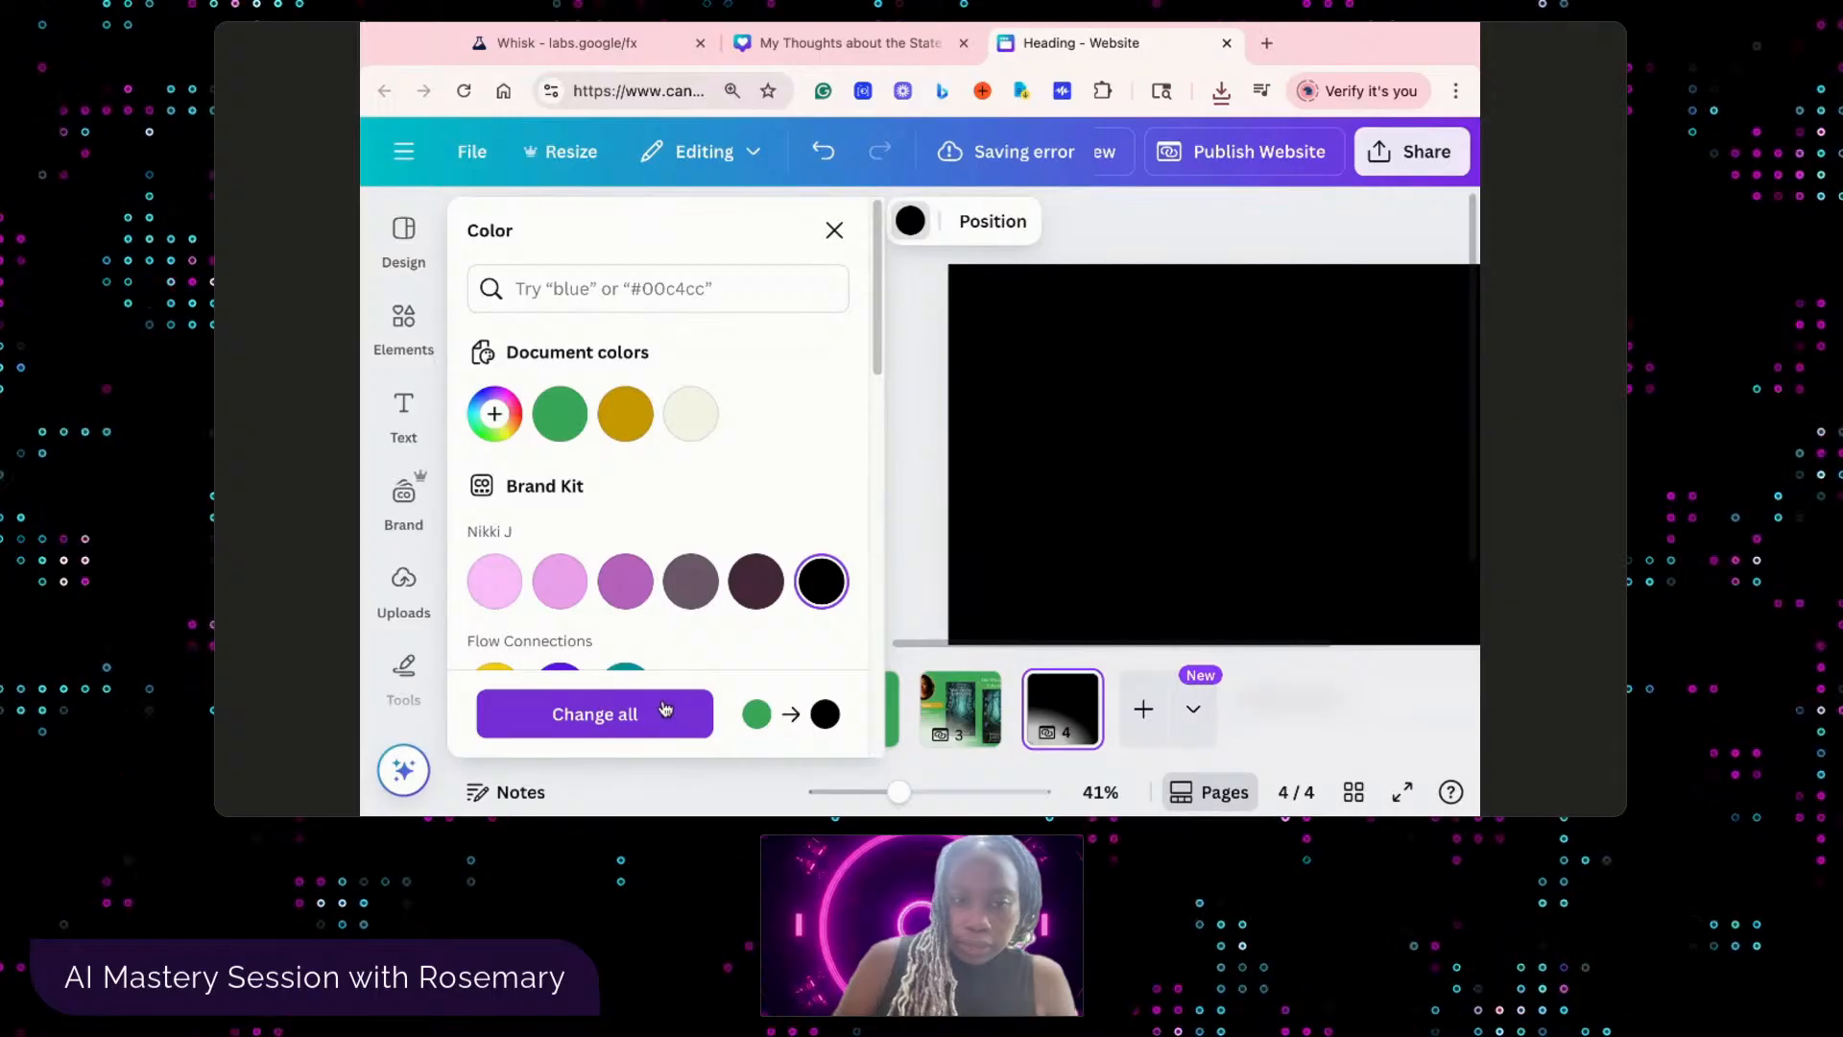
pyautogui.click(399, 345)
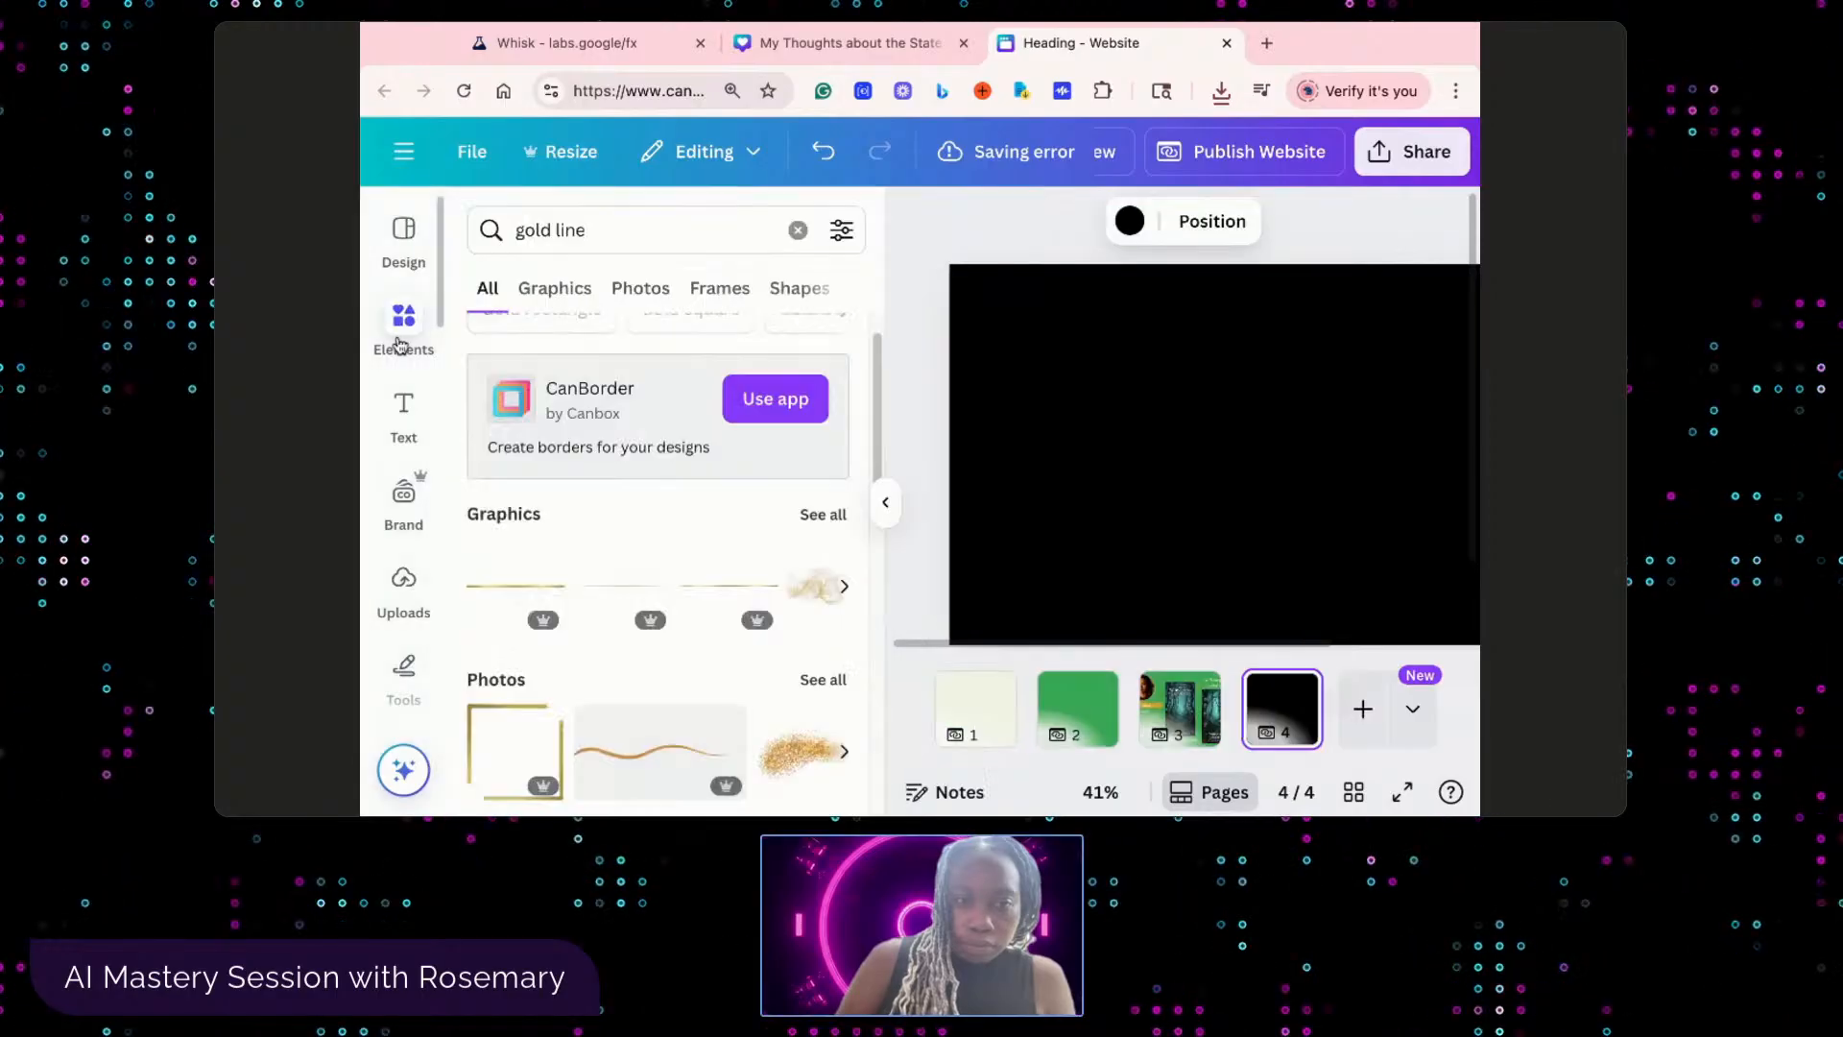
# - Place the gold frame element as a small square in page 4's top-left corner
pyautogui.scroll(-3, 581, 538)
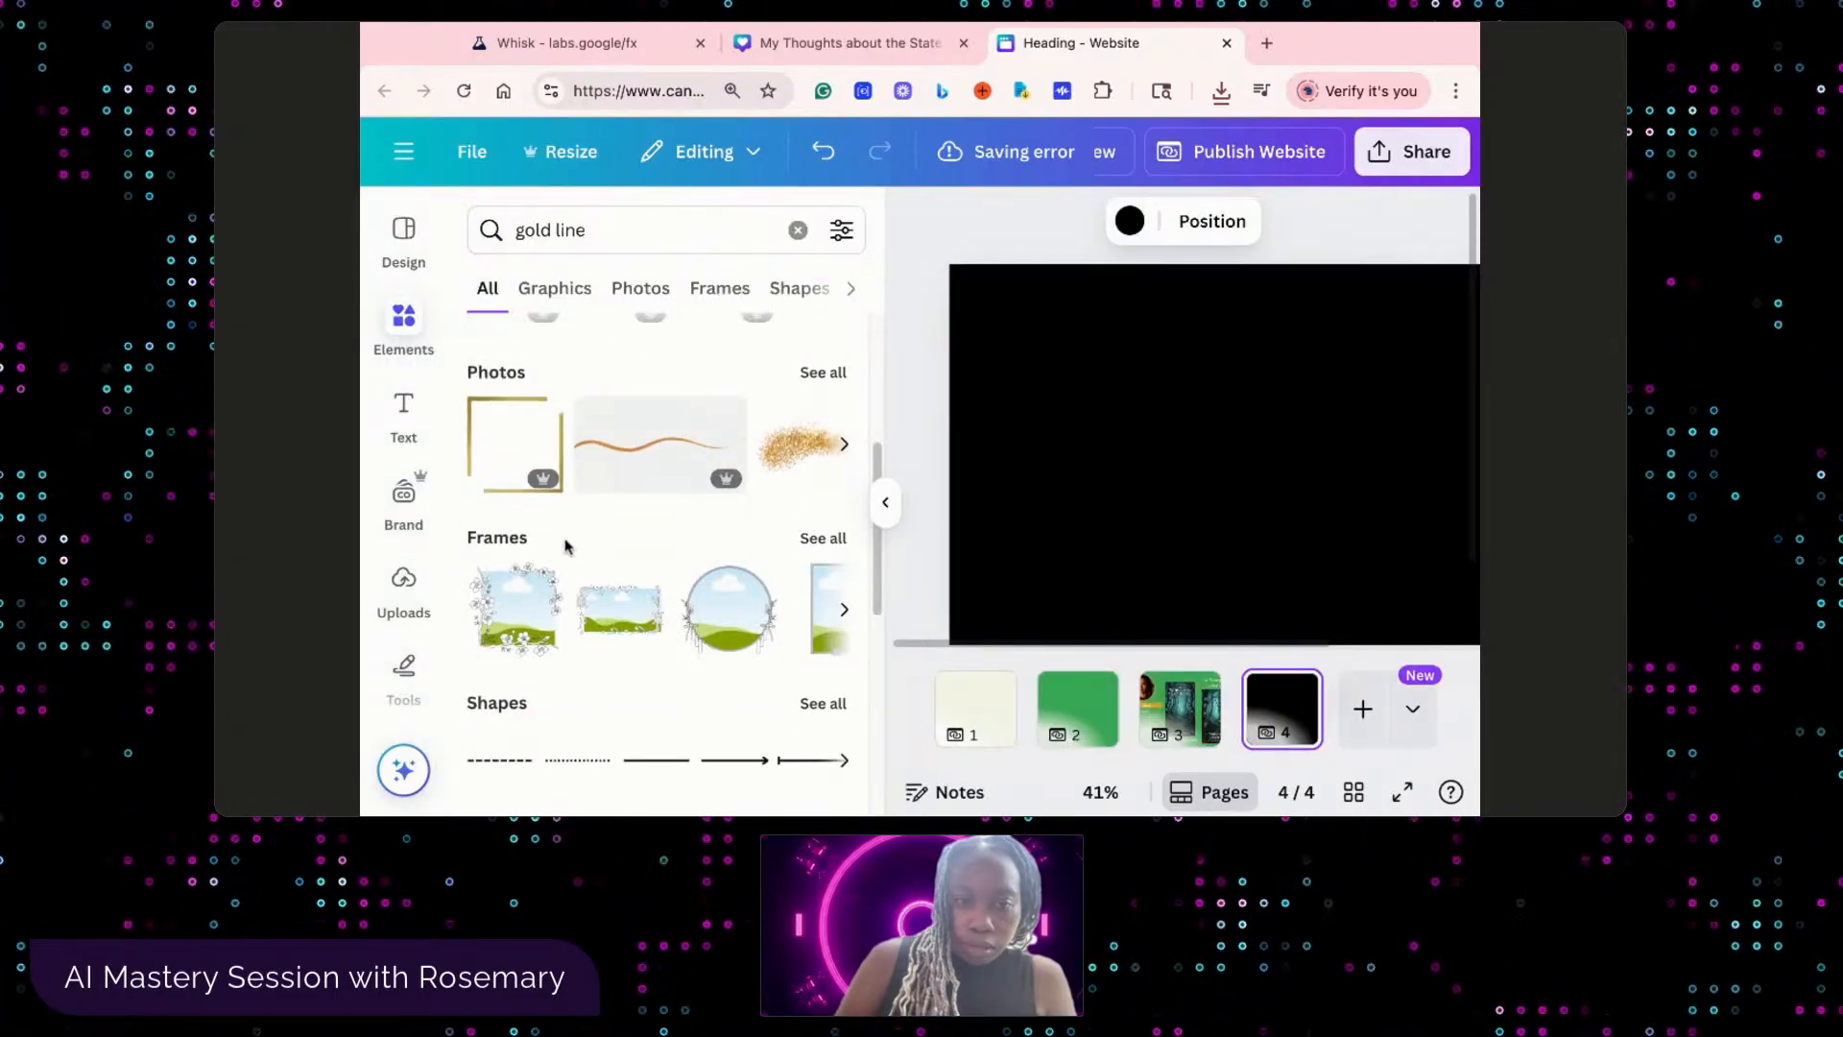
pyautogui.click(498, 494)
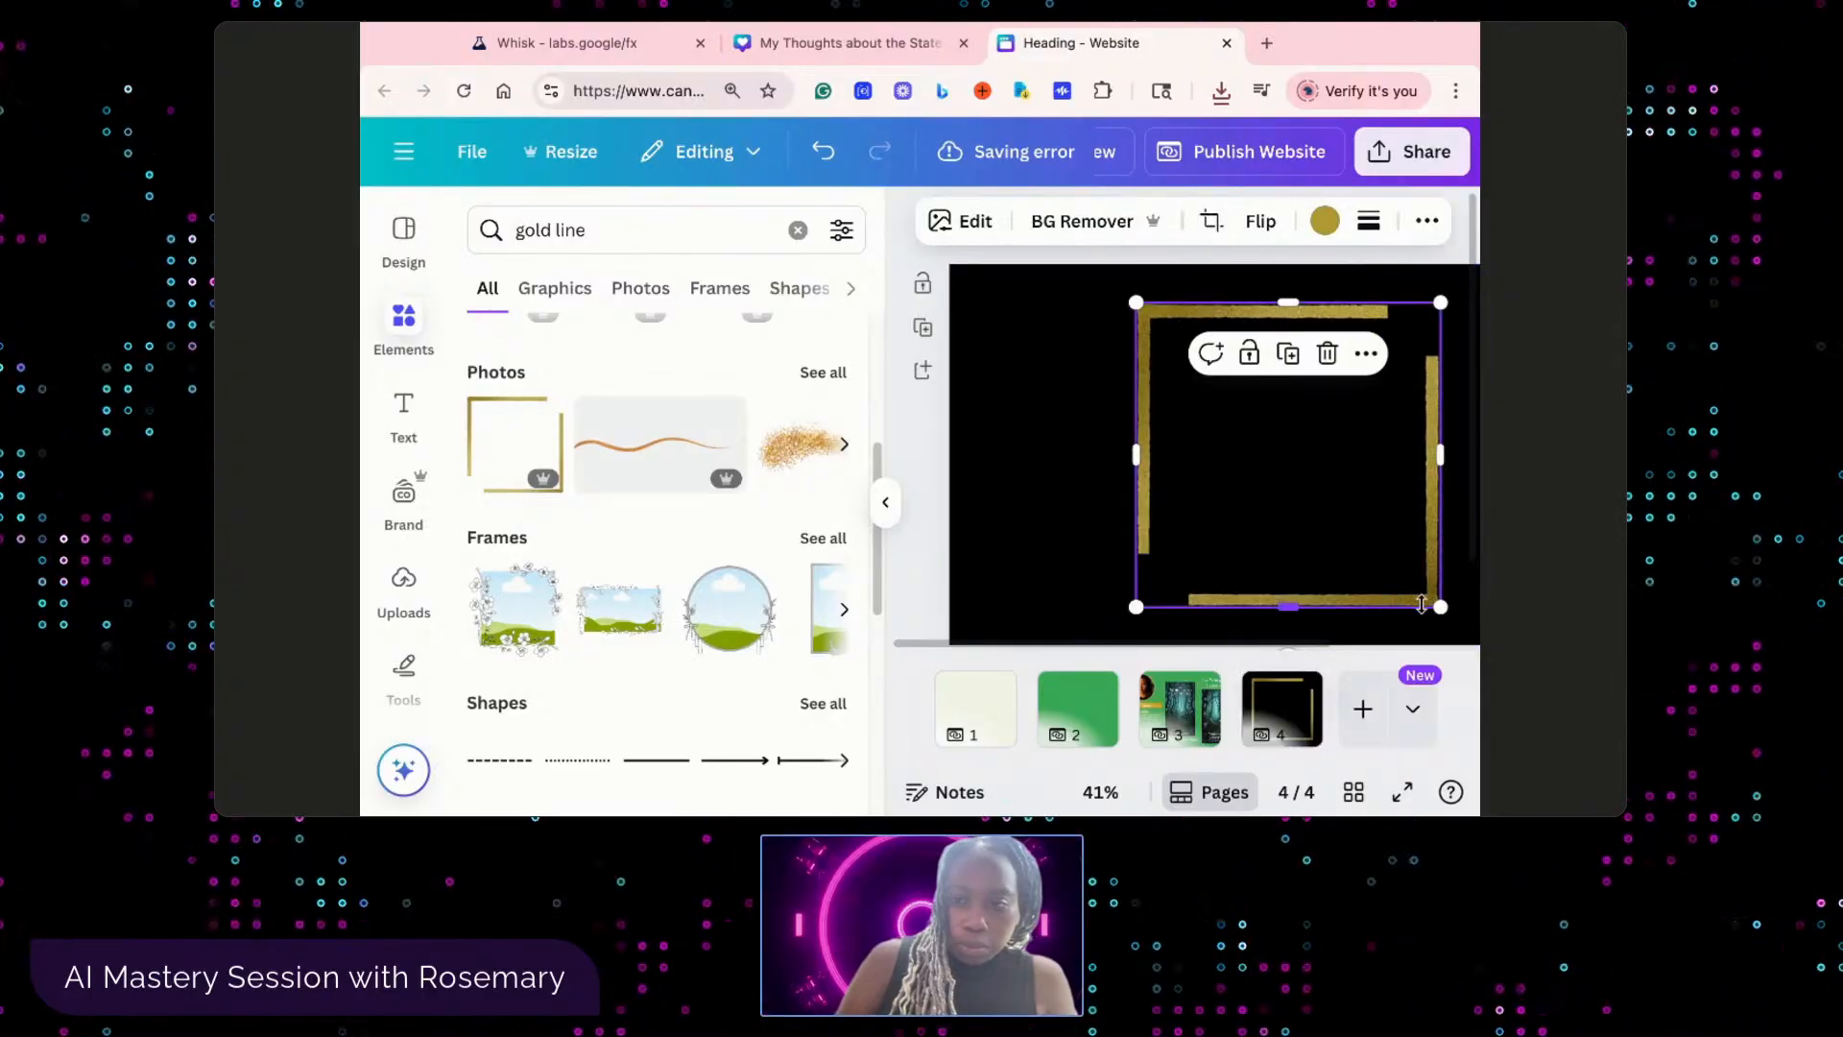
pyautogui.moveTo(1420, 603); pyautogui.dragTo(1296, 462)
pyautogui.moveTo(1206, 398); pyautogui.dragTo(1058, 376)
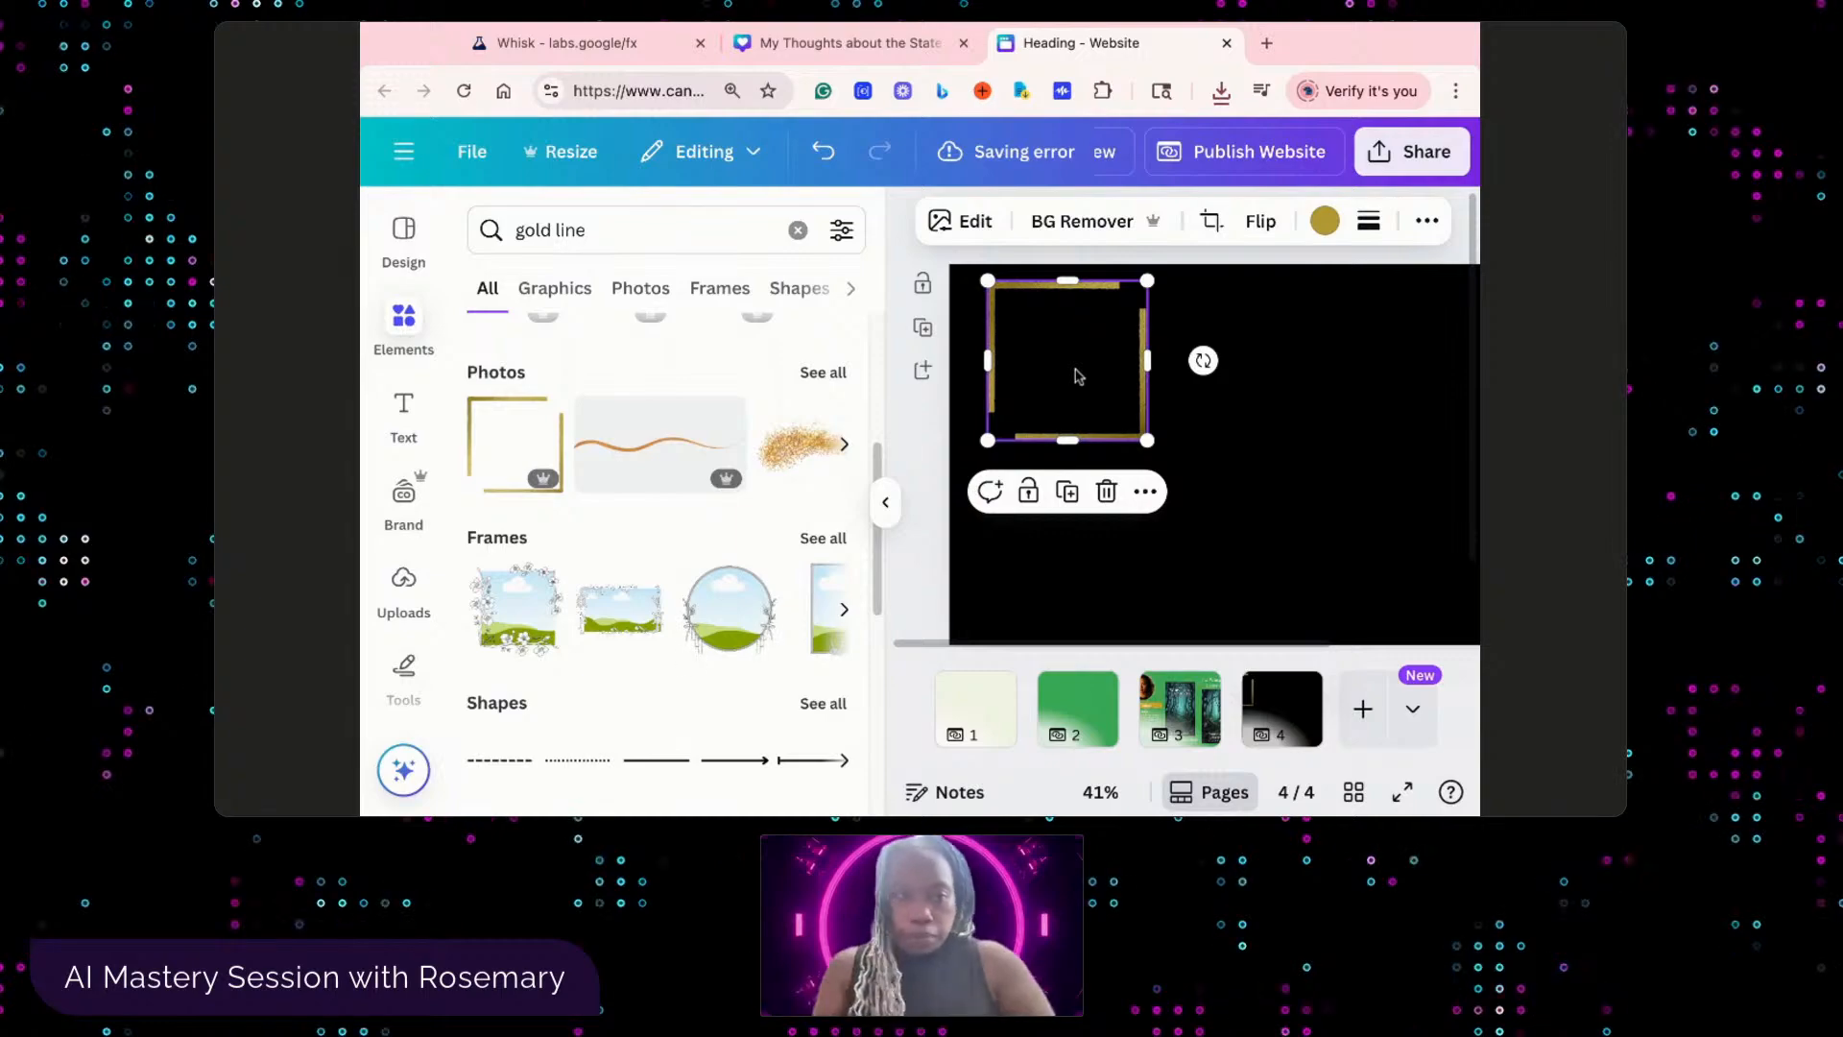
pyautogui.scroll(-3, 624, 520)
pyautogui.scroll(7, 631, 519)
pyautogui.scroll(-1, 638, 511)
pyautogui.scroll(-5, 638, 512)
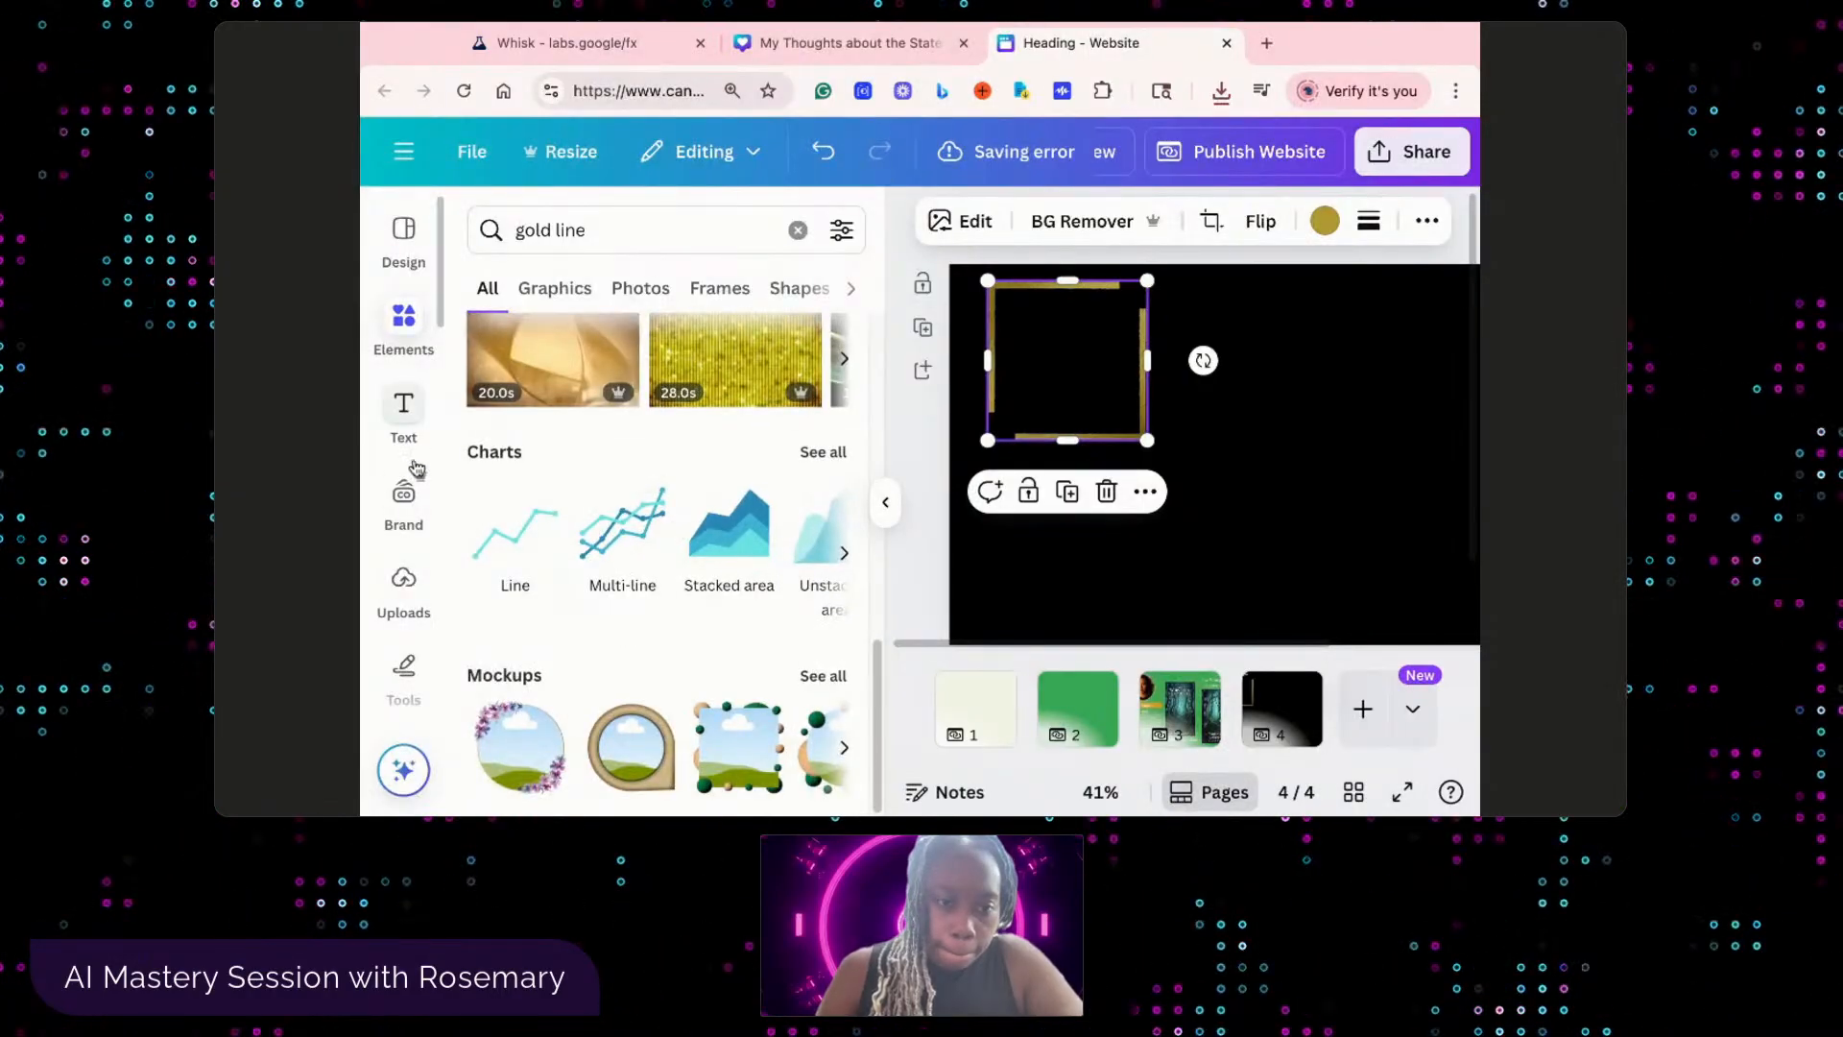
pyautogui.click(403, 583)
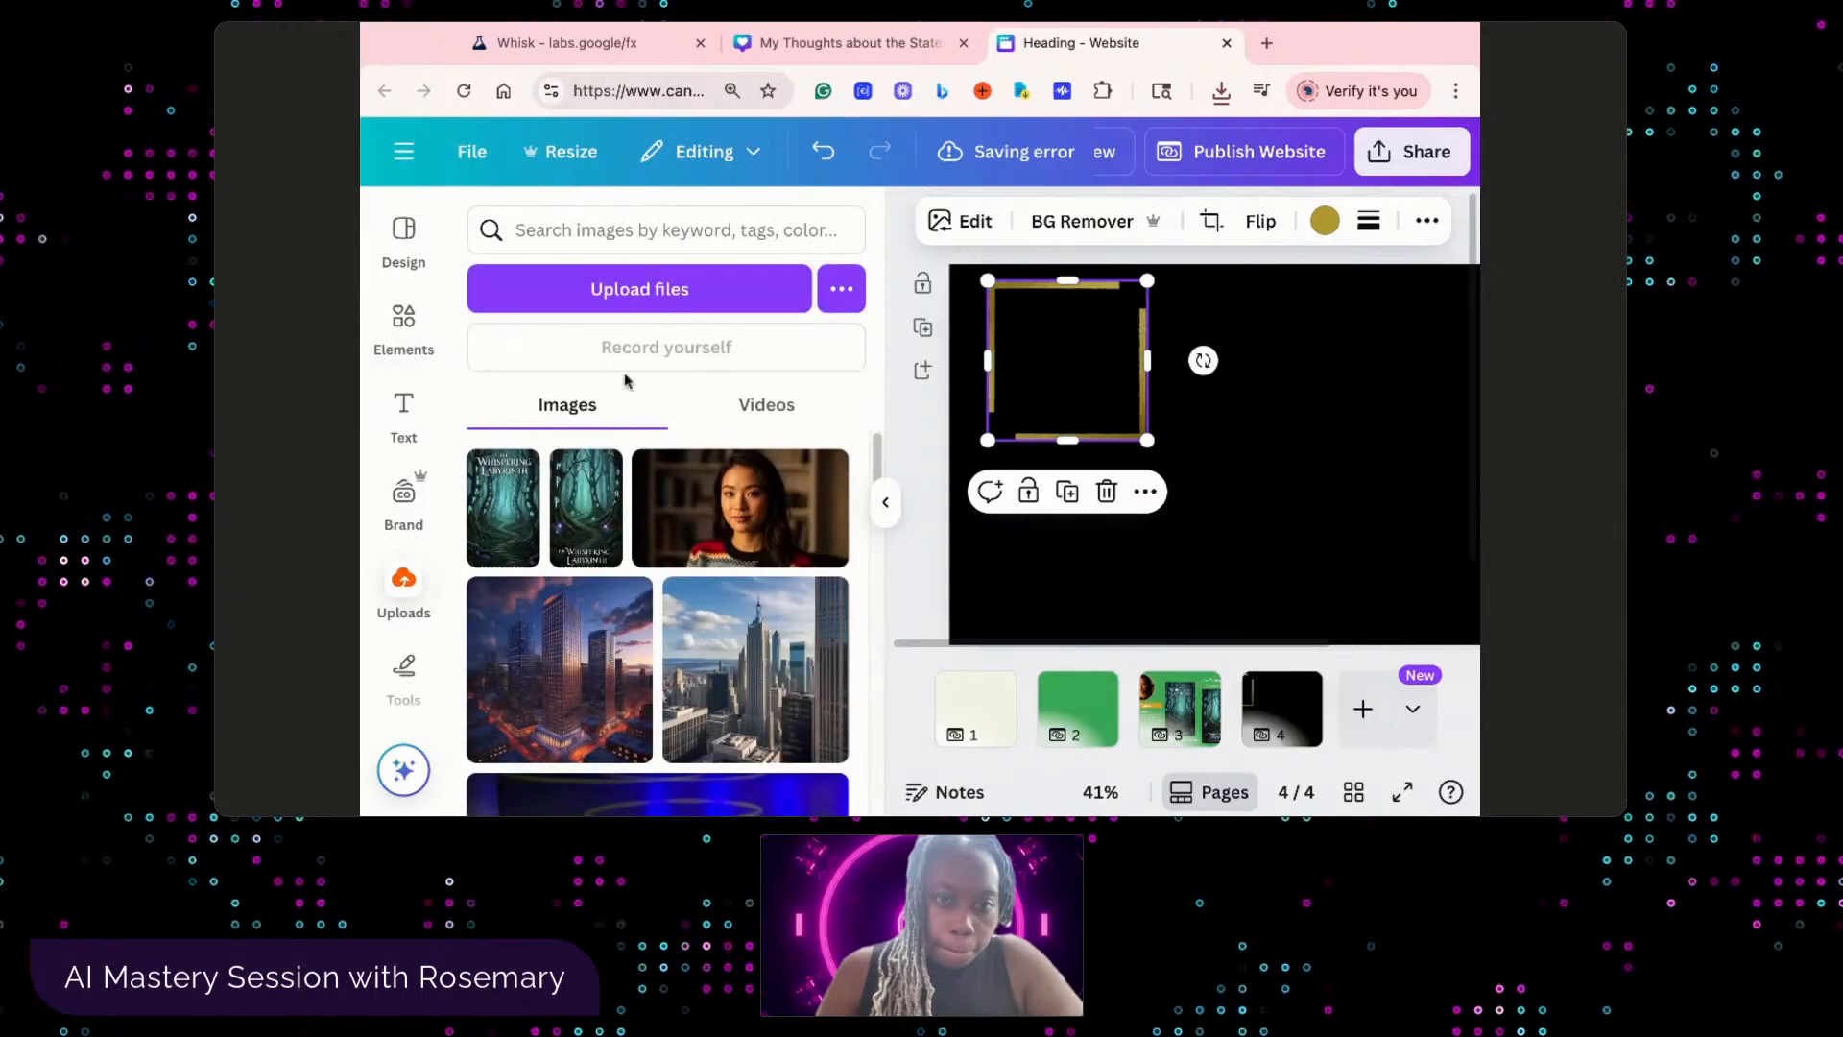
# - Upload the generated images and resize the man's portrait to fill the gold frame
pyautogui.click(649, 296)
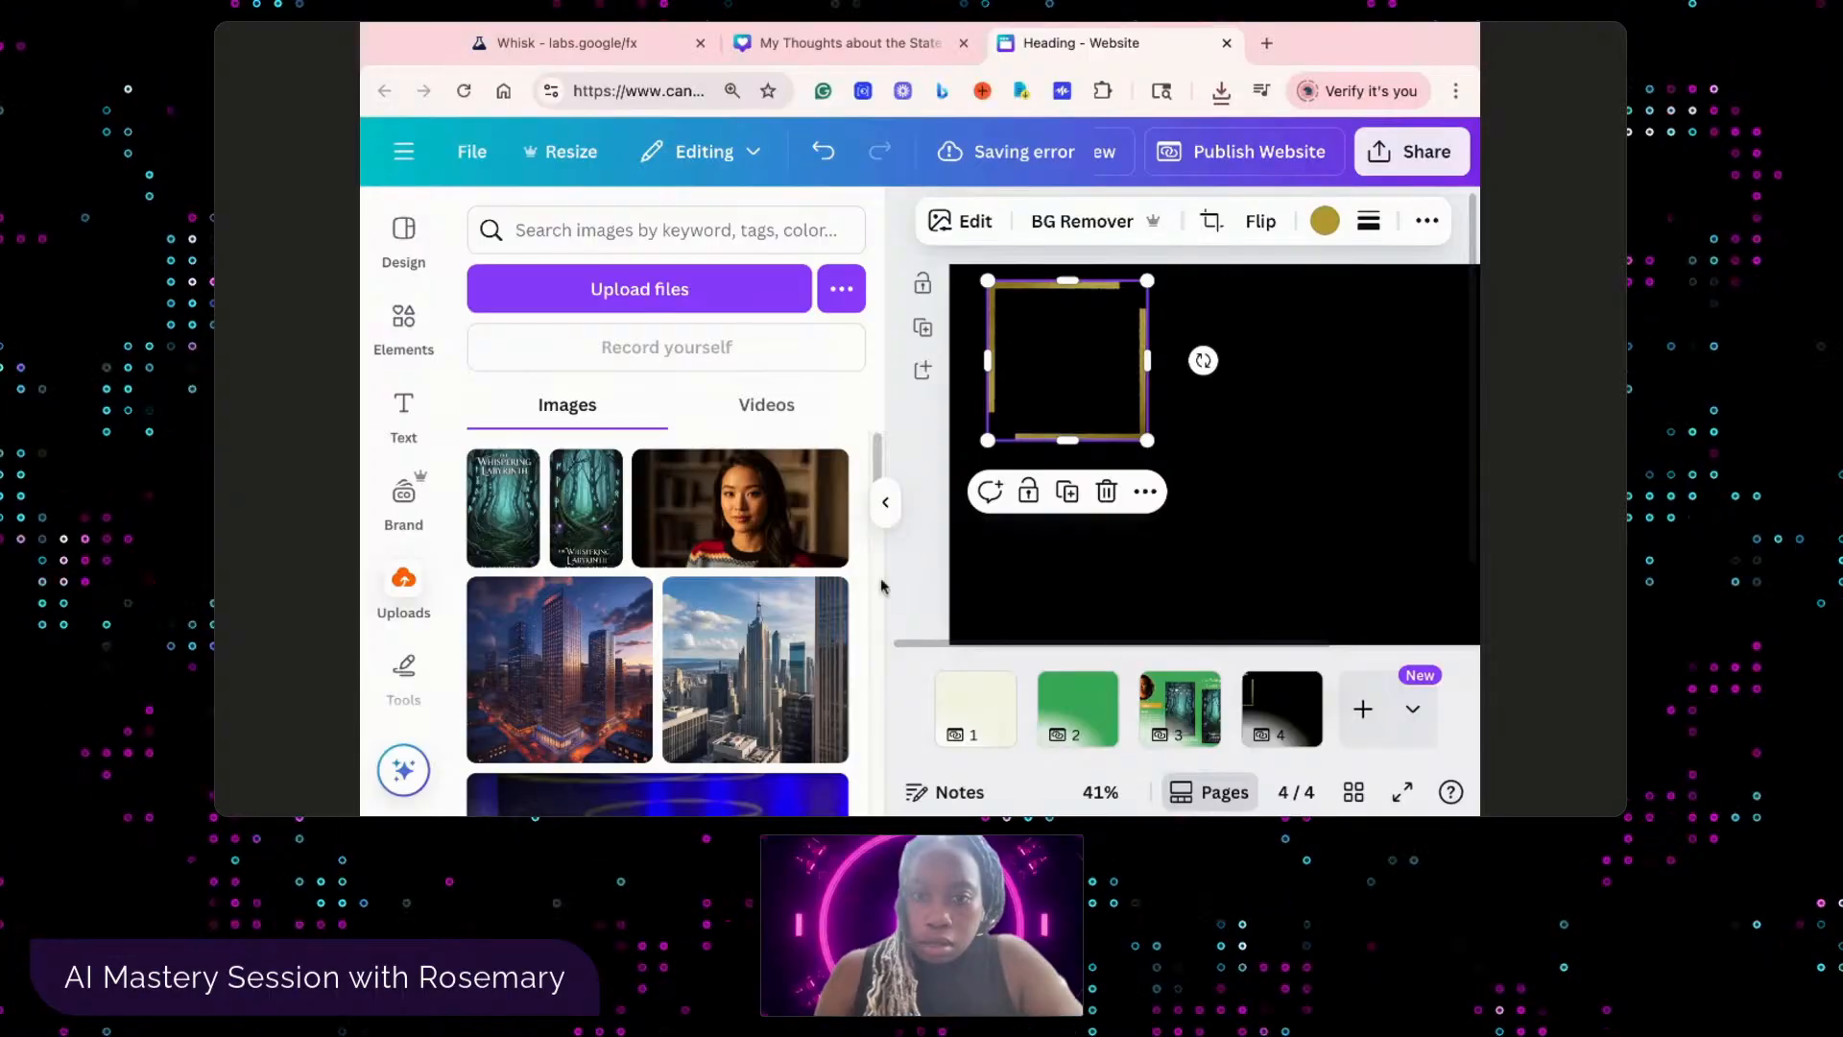
pyautogui.click(788, 528)
pyautogui.moveTo(1216, 455); pyautogui.dragTo(1125, 417)
pyautogui.moveTo(1407, 419); pyautogui.dragTo(1401, 428)
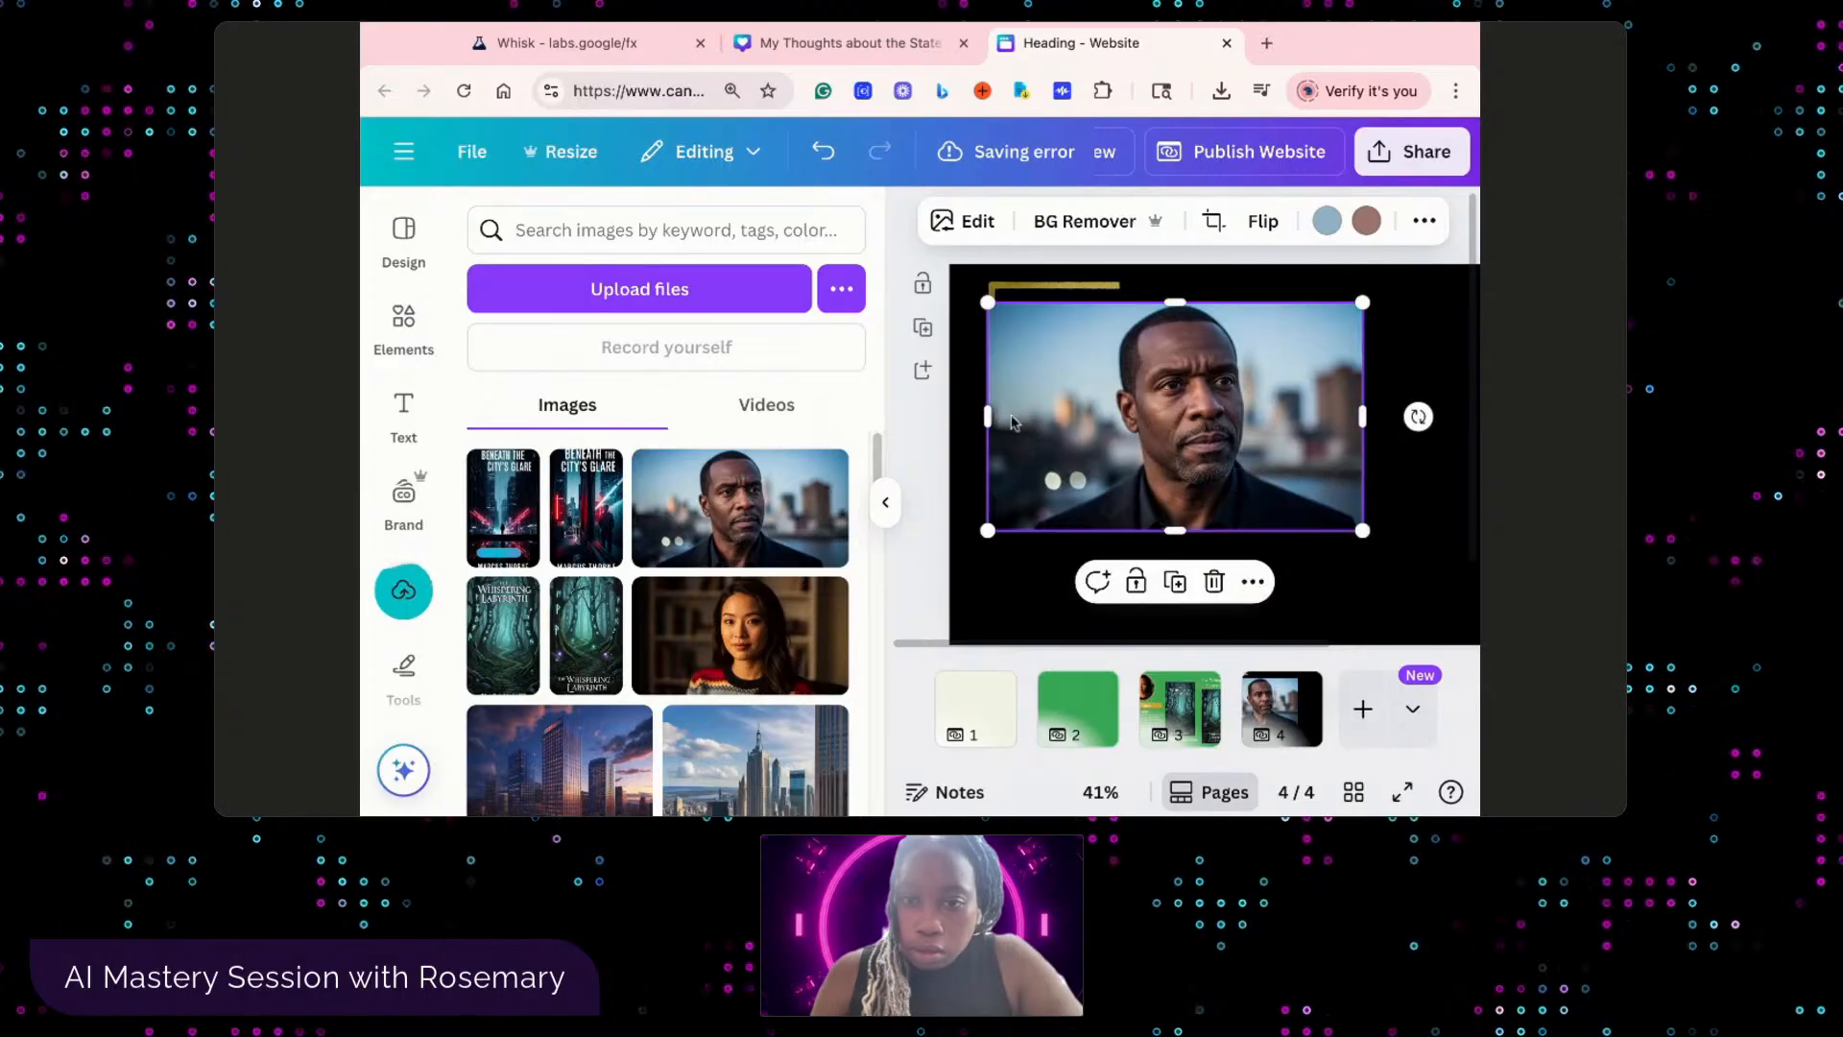
pyautogui.moveTo(981, 415); pyautogui.dragTo(1022, 416)
pyautogui.moveTo(1364, 534); pyautogui.dragTo(1212, 429)
pyautogui.moveTo(1125, 389); pyautogui.dragTo(1148, 360)
pyautogui.moveTo(989, 362); pyautogui.dragTo(988, 363)
pyautogui.moveTo(1148, 419); pyautogui.dragTo(1106, 401)
pyautogui.moveTo(1069, 317); pyautogui.dragTo(1069, 303)
pyautogui.click(1277, 411)
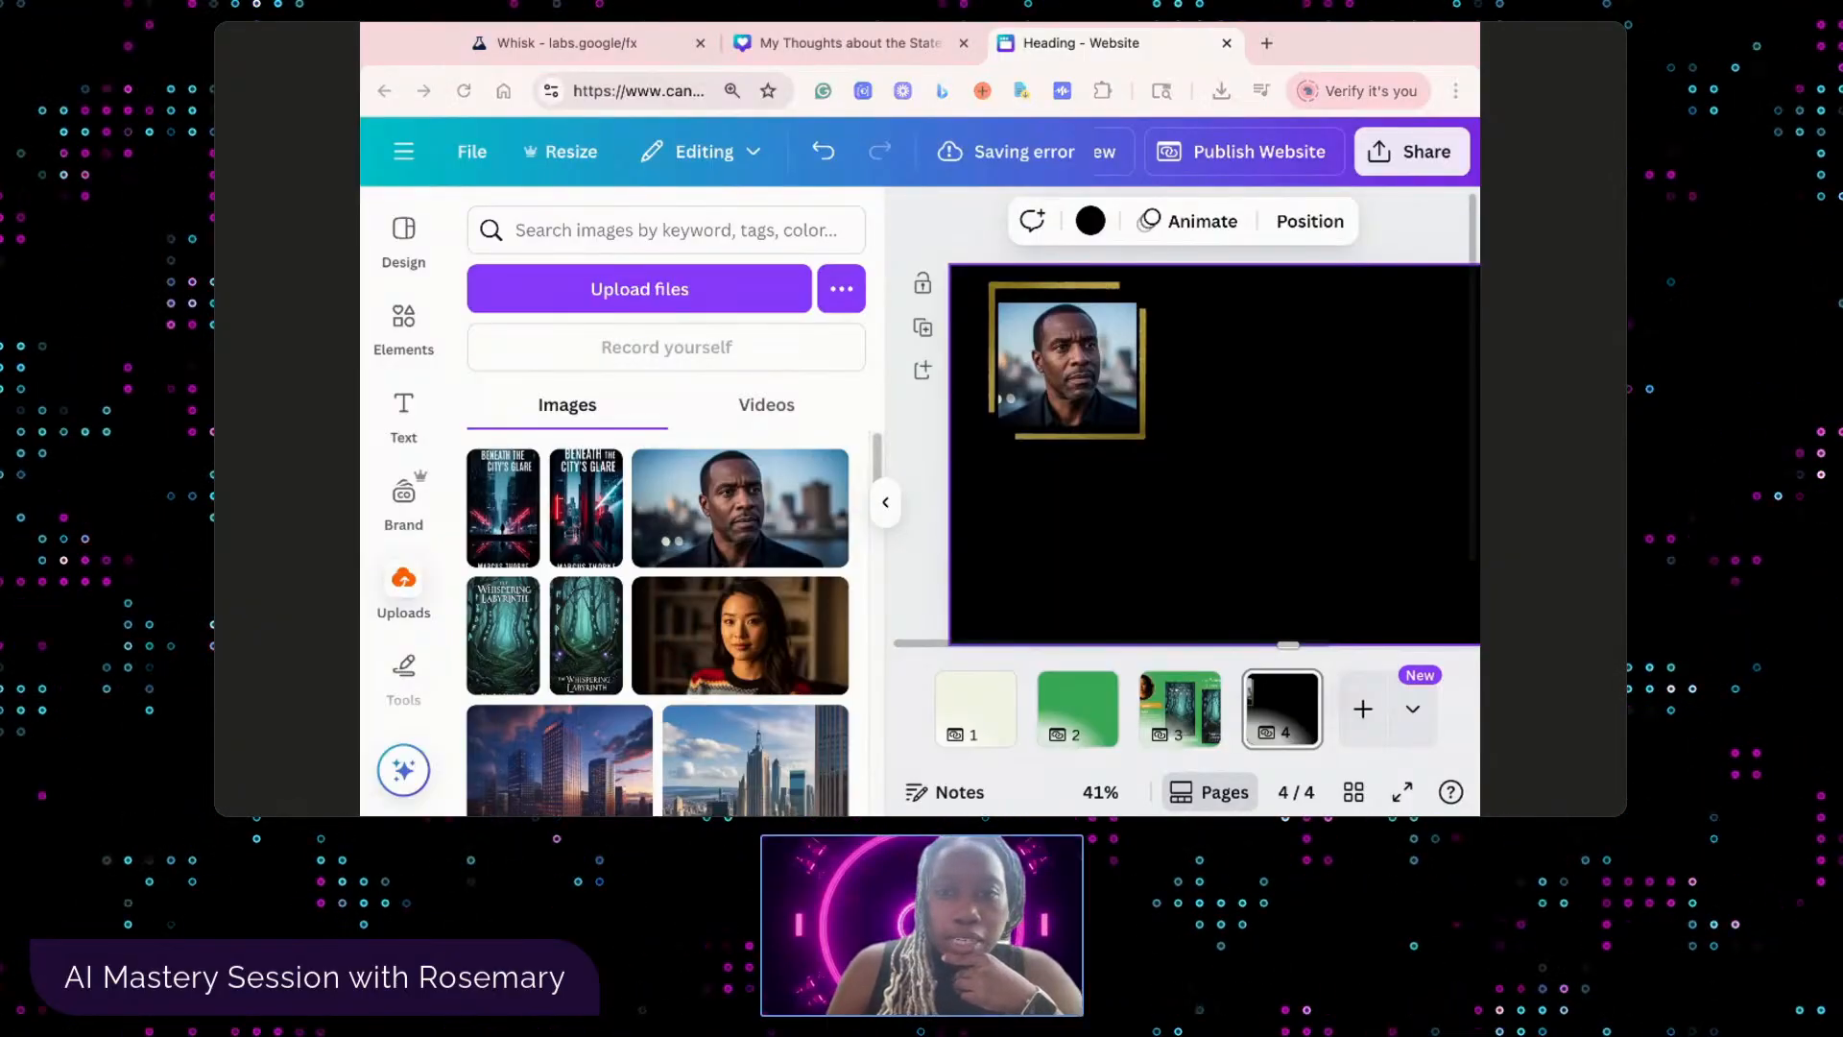
# - In Whisk, add a new empty Subject slot and open its Generate Image prompt
pyautogui.click(617, 50)
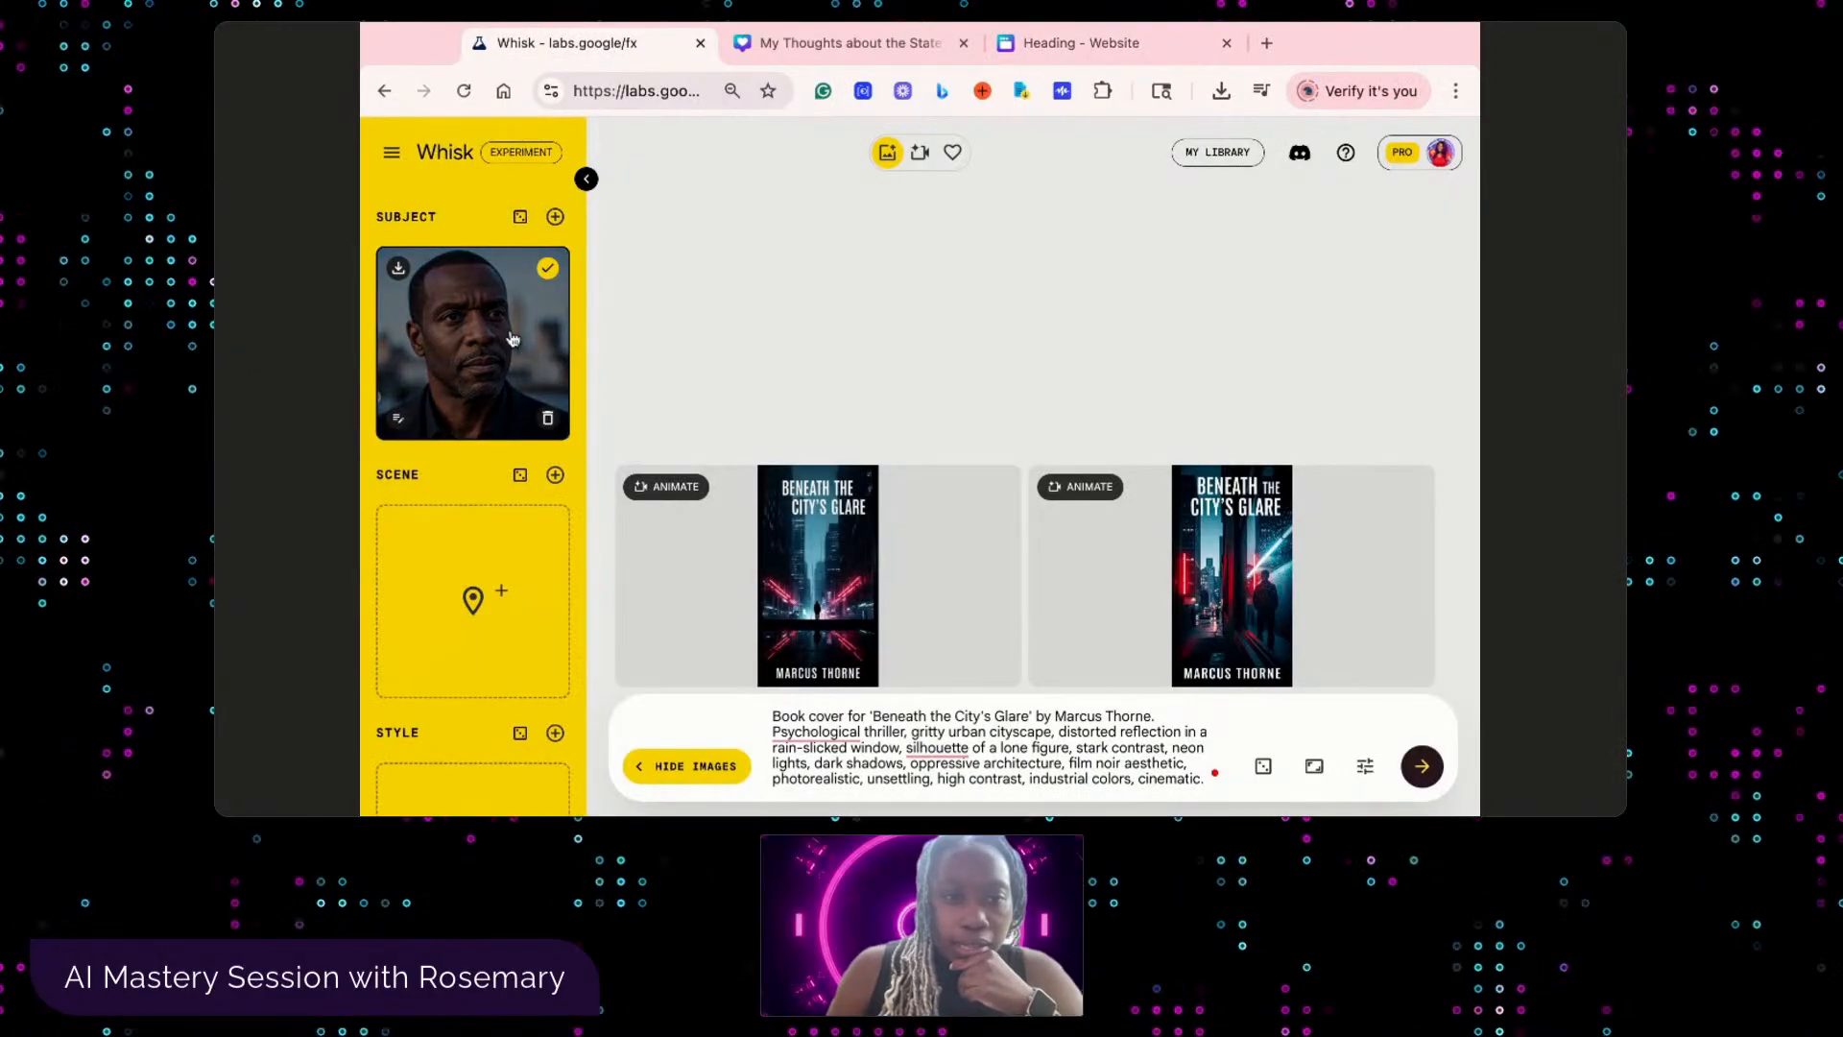
pyautogui.click(554, 216)
pyautogui.click(459, 418)
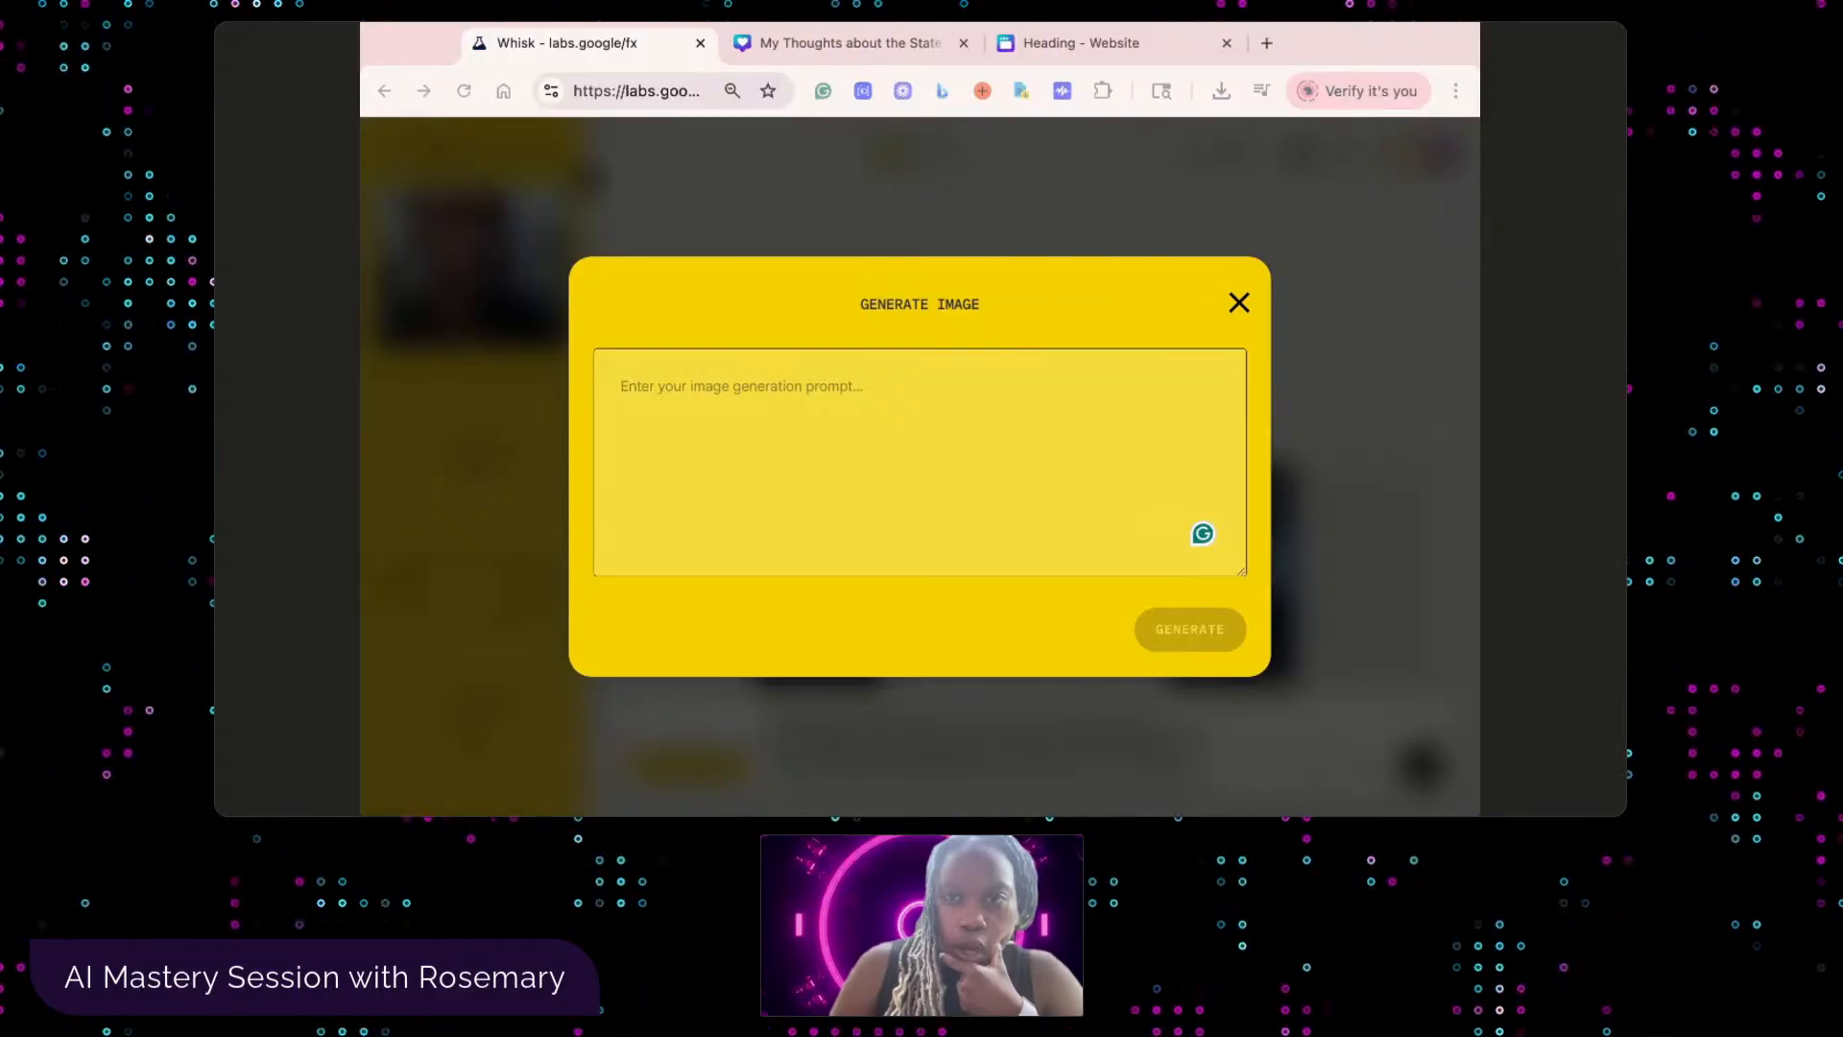
# - Paste the headshot prompt, change it to 'looking straight forward', and generate the new portrait
pyautogui.click(1099, 46)
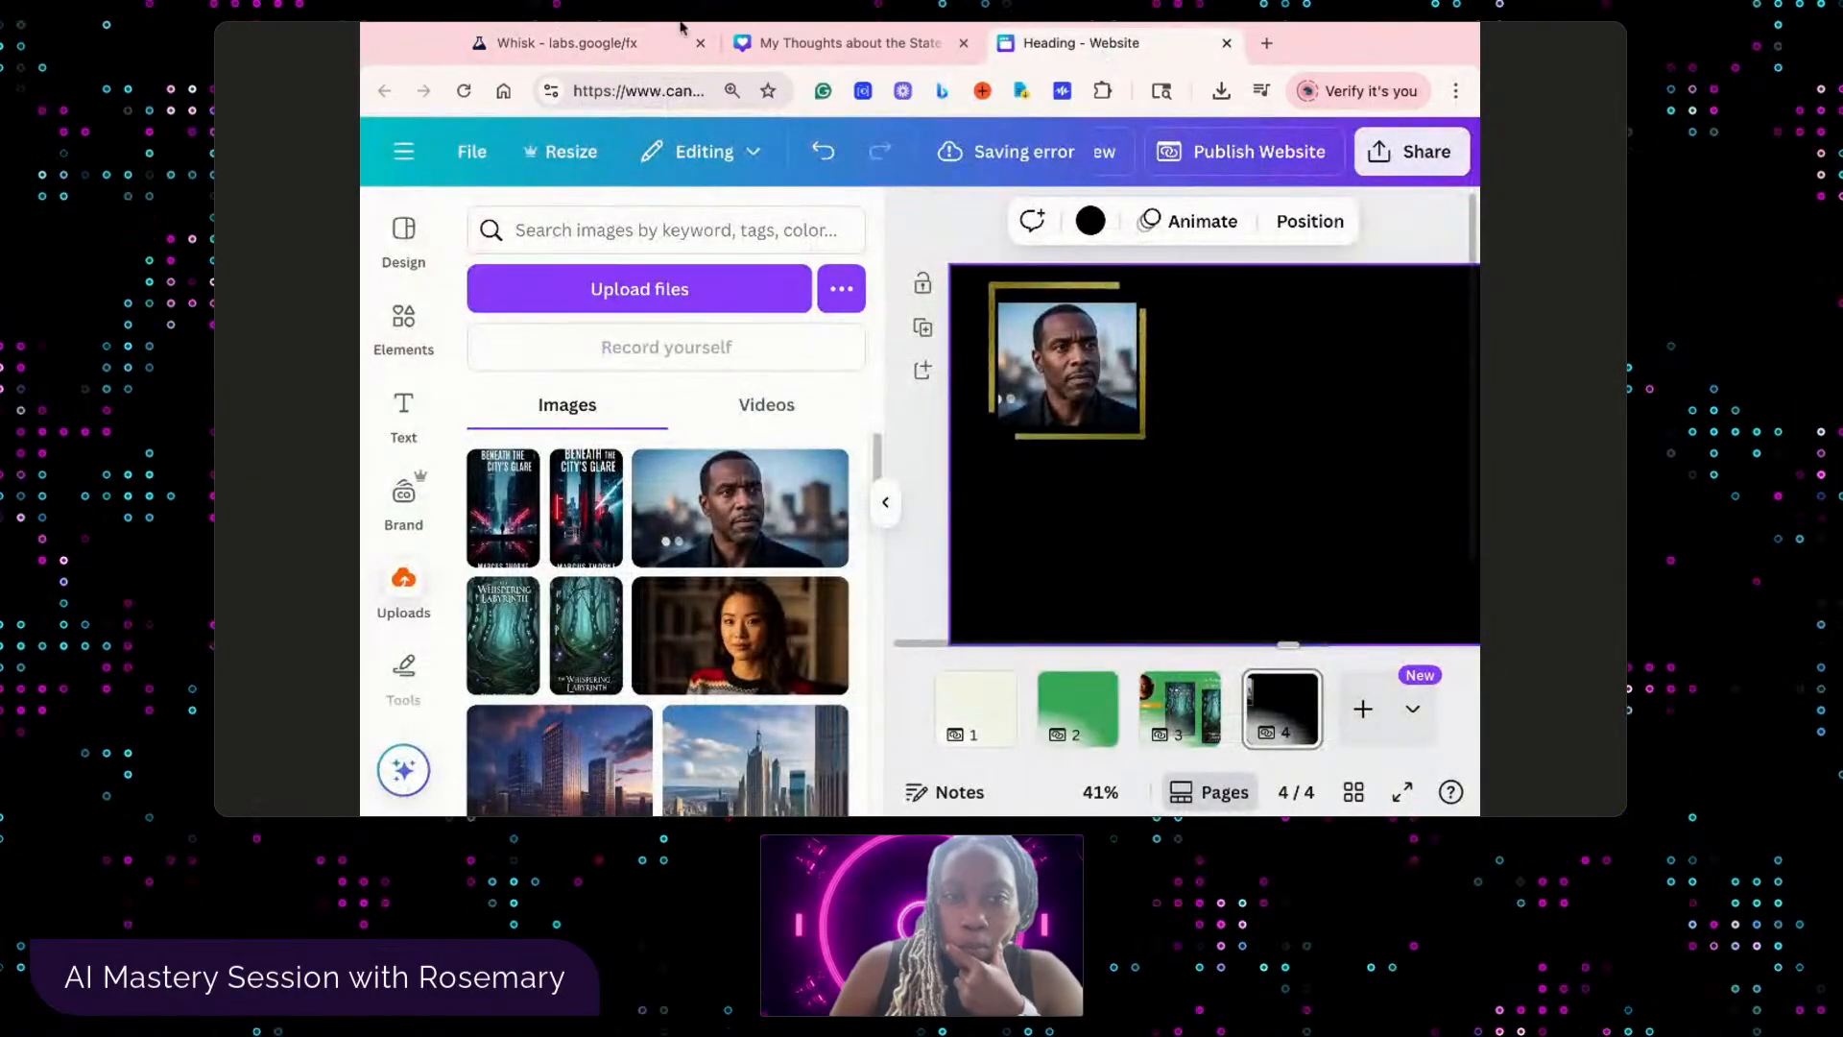
pyautogui.click(615, 39)
pyautogui.click(720, 417)
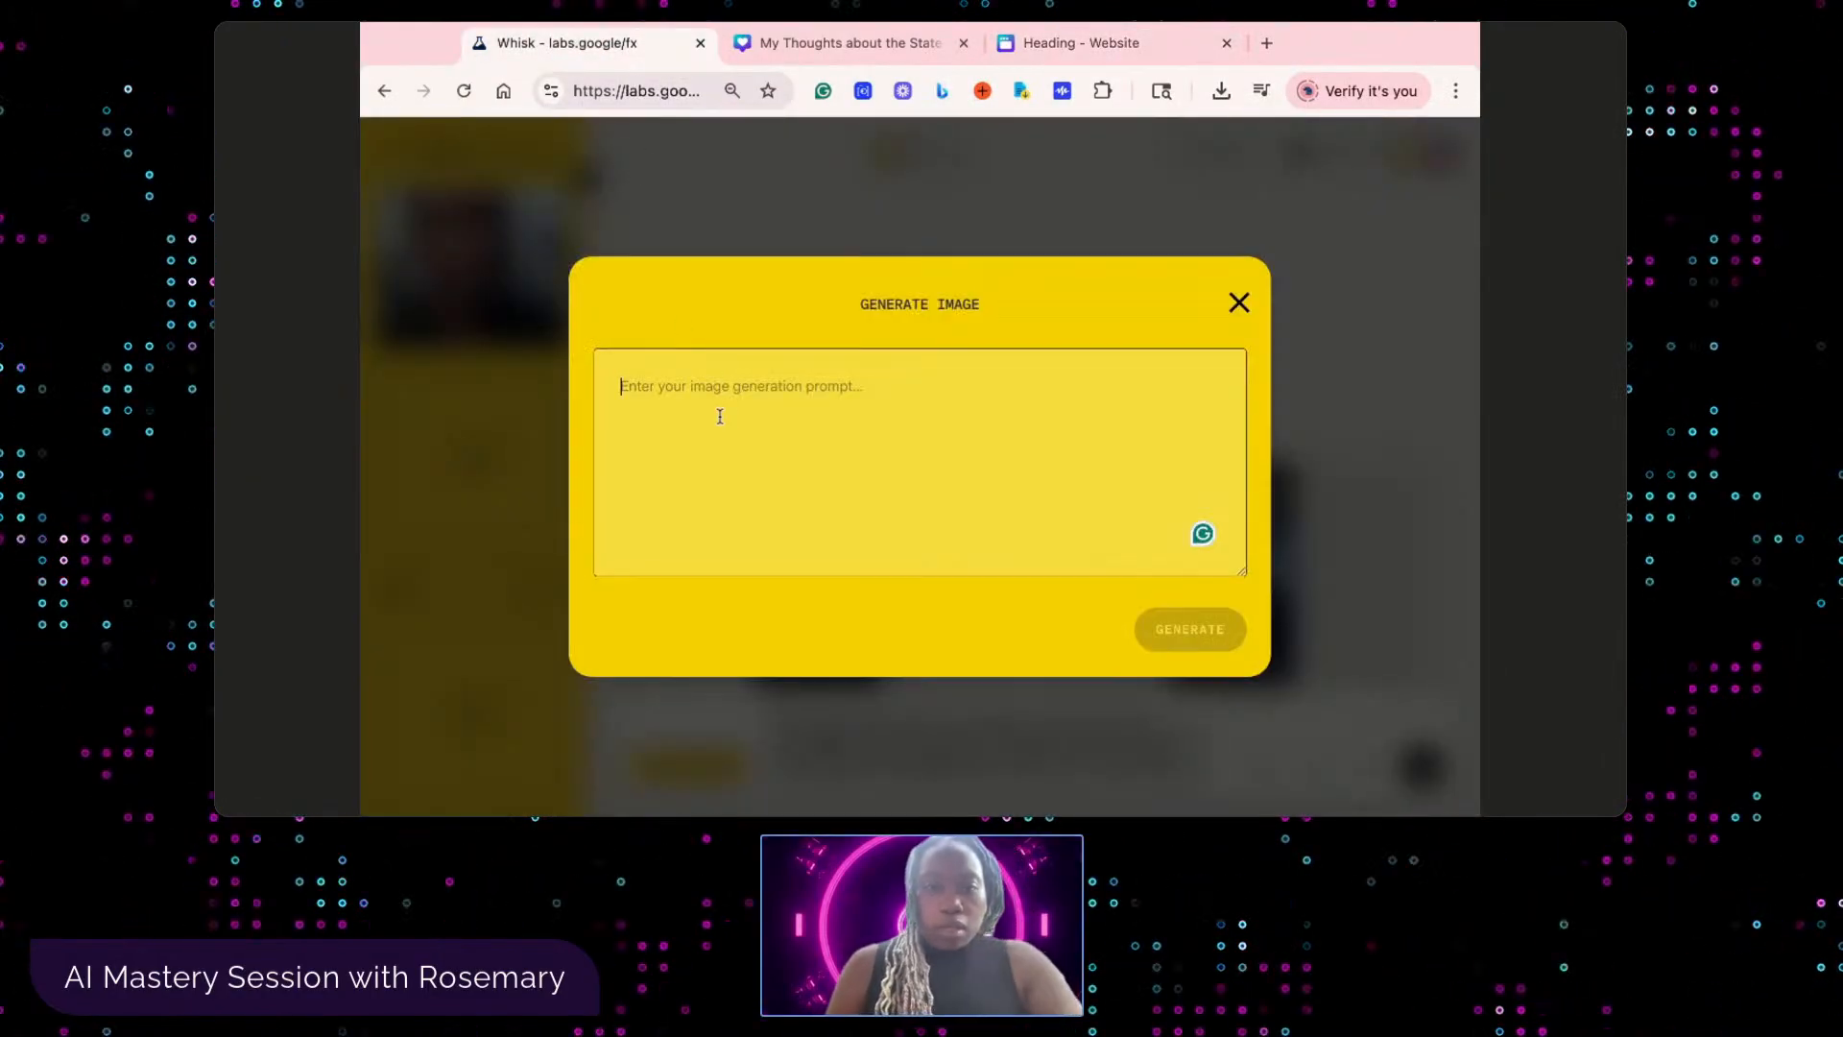
pyautogui.write('"Realistic headshot of Marcus Thorne, middle-aged male, African American, intense and thoughtful expression, standing in front of a subtly blurred urban cityscape at dusk. Sharp focus on face, slightly moody lighting, wearing a dark professional jacket. Photorealistic, cinematic lighting, 8K, high detail, studio quality."')
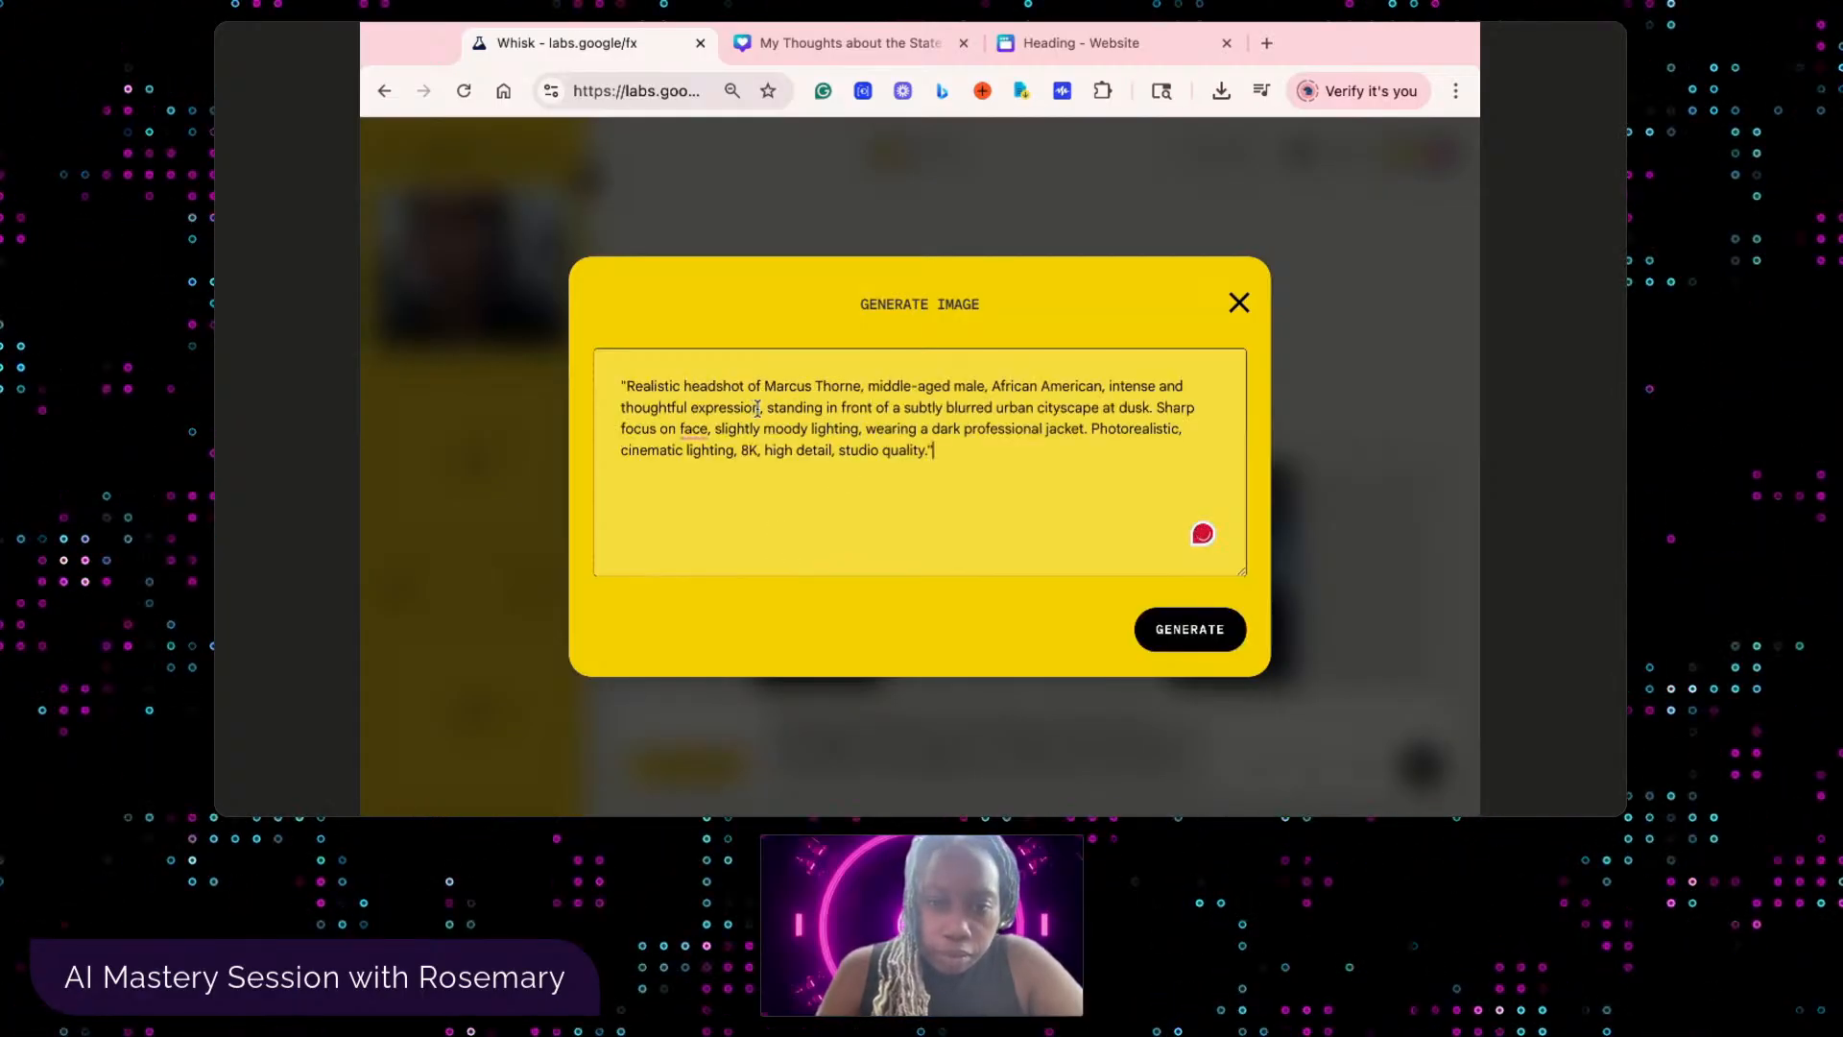
pyautogui.write('look')
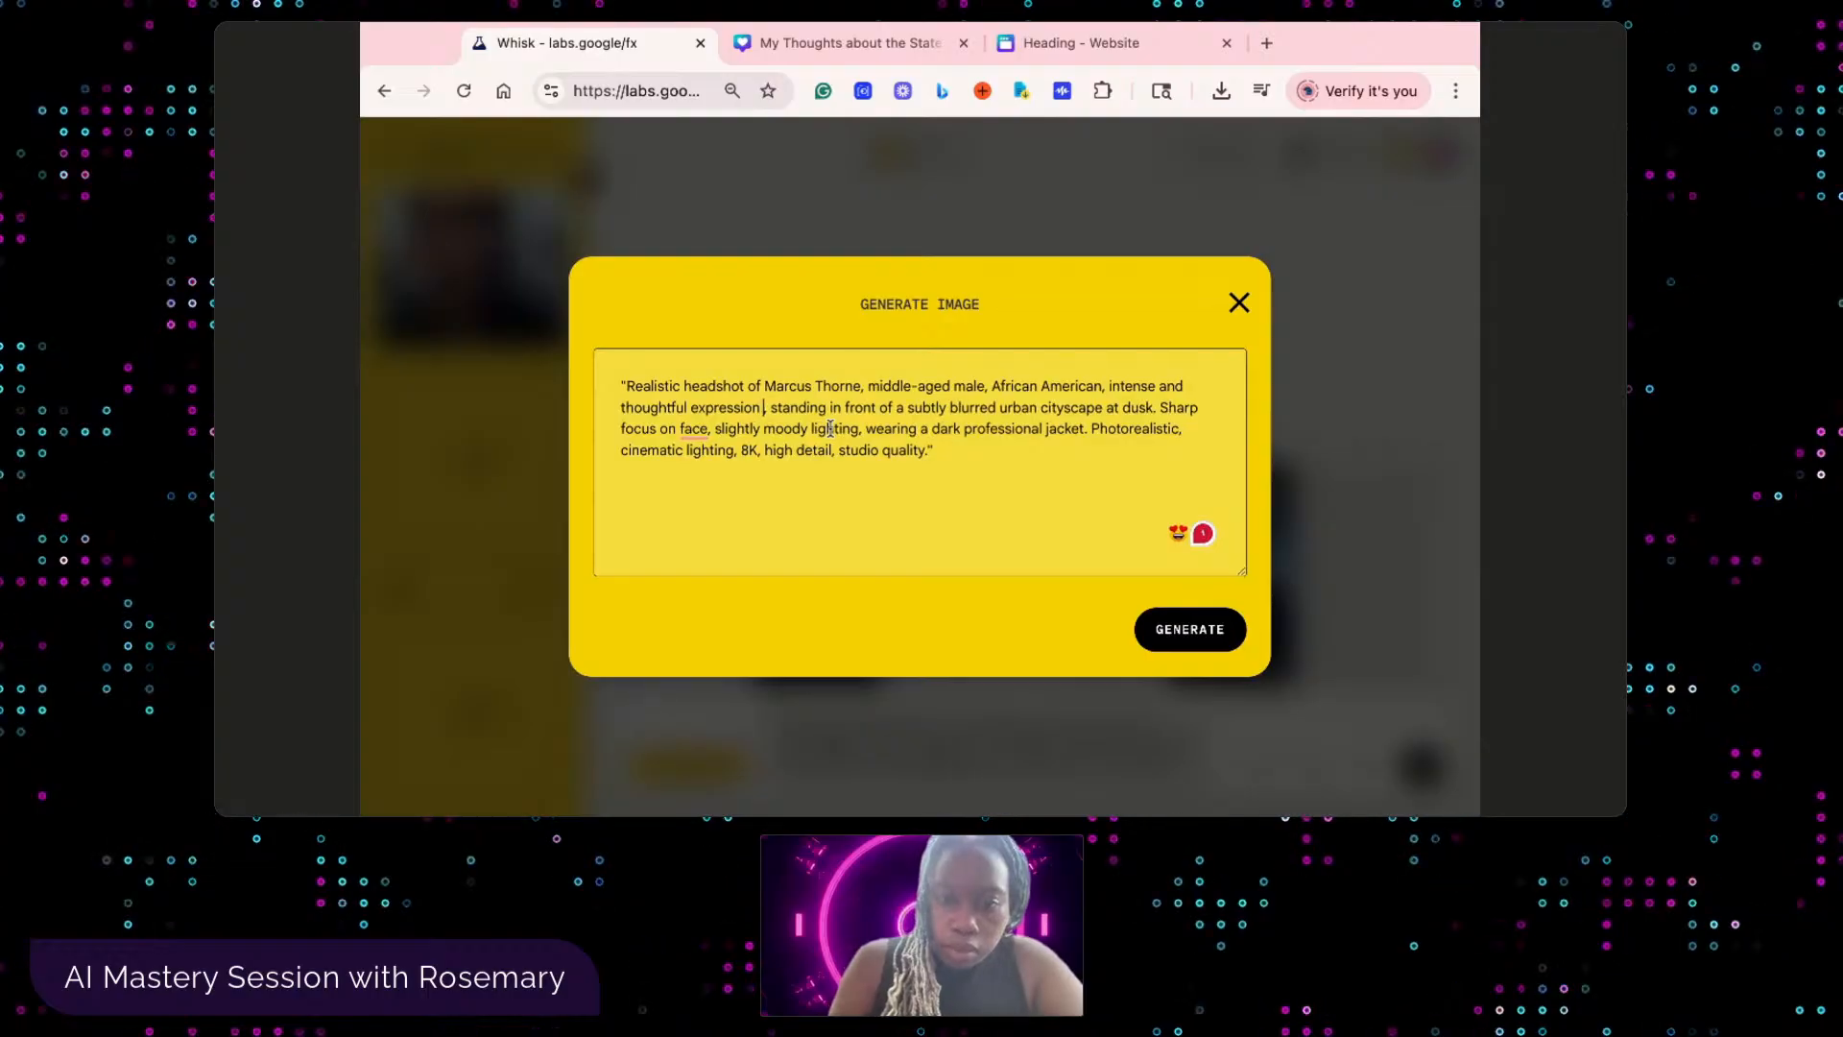
pyautogui.write('ing at')
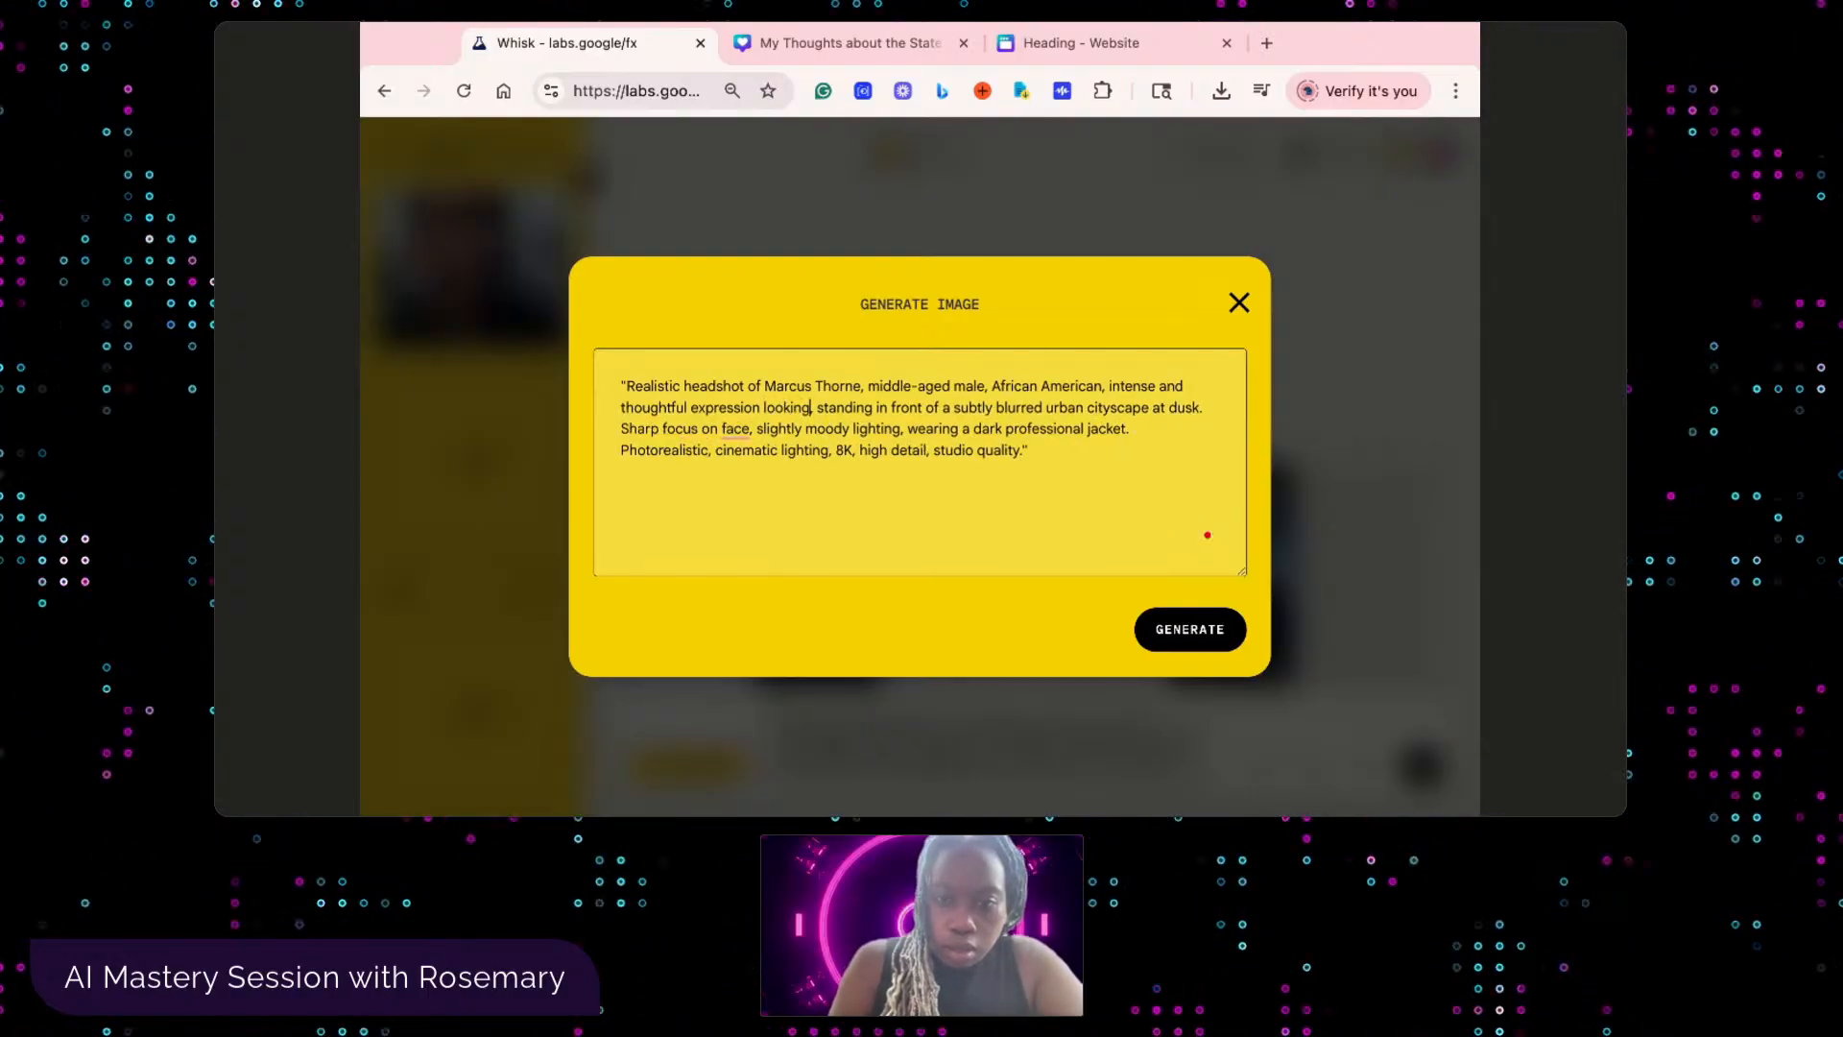
pyautogui.press('BackSpace')
pyautogui.press('BackSpace')
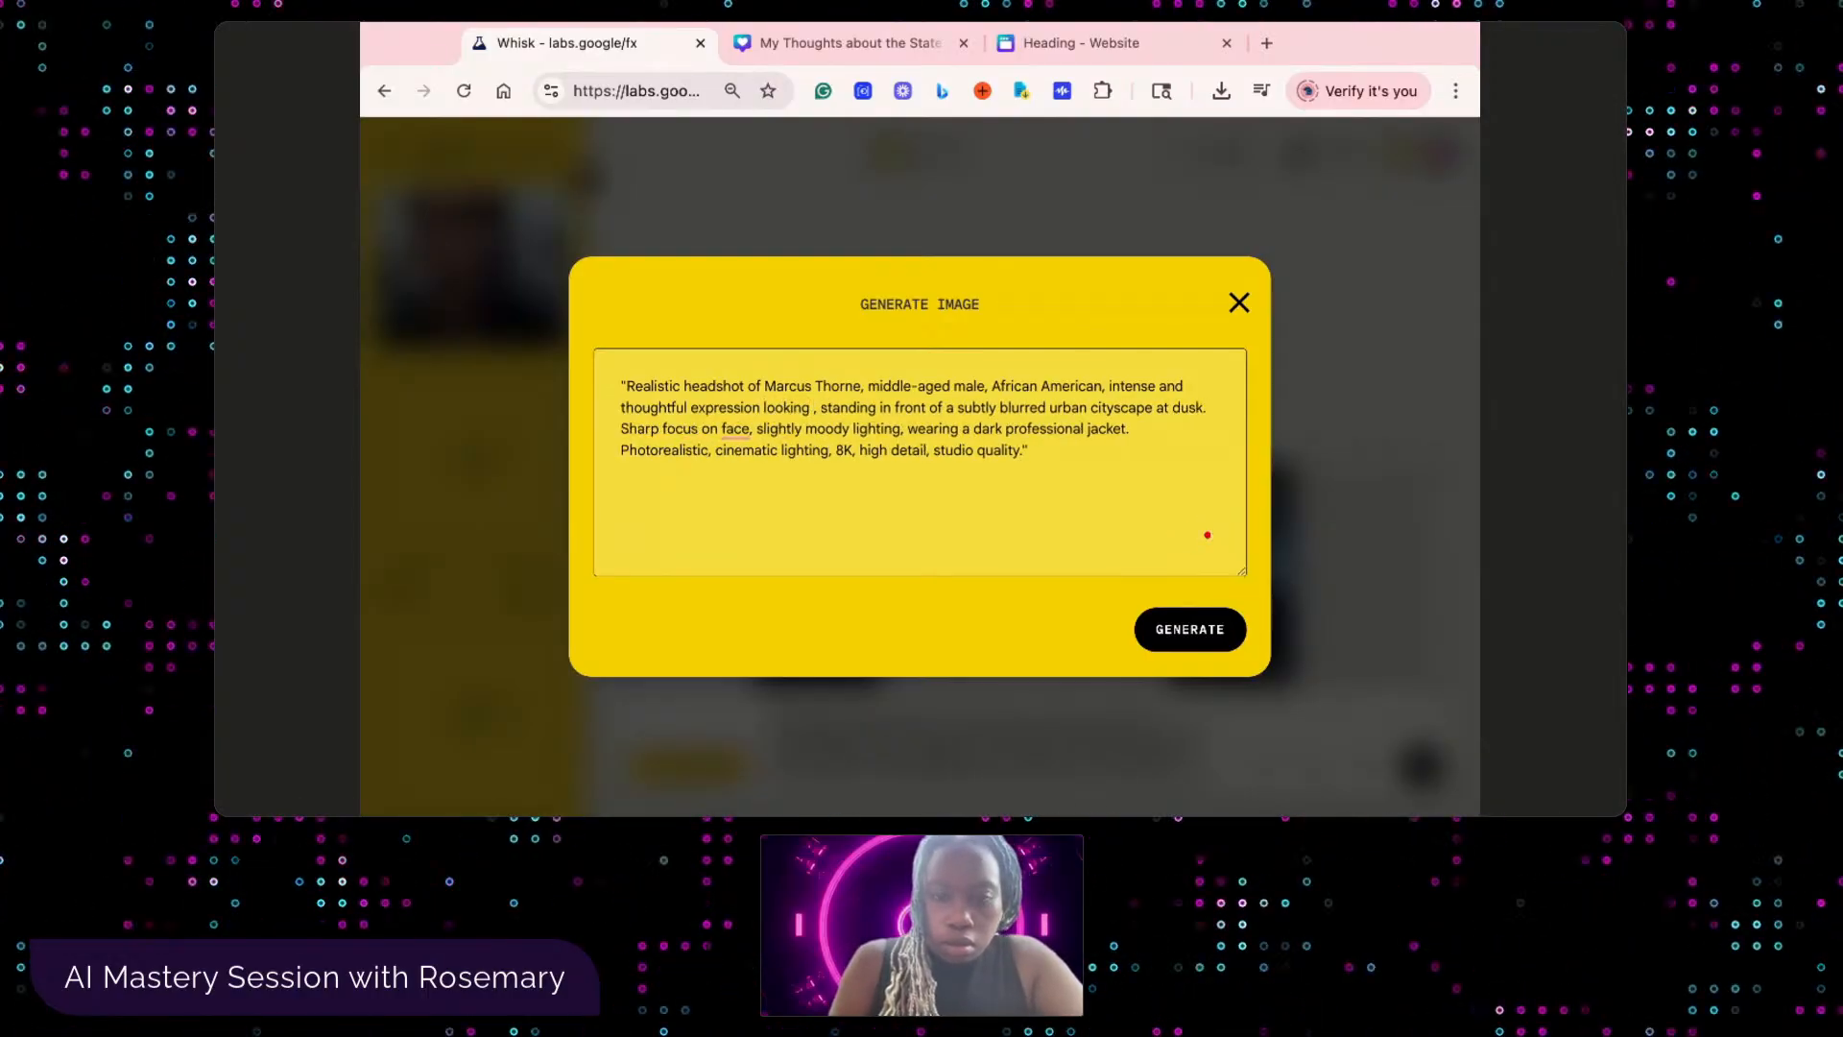
pyautogui.write('straight')
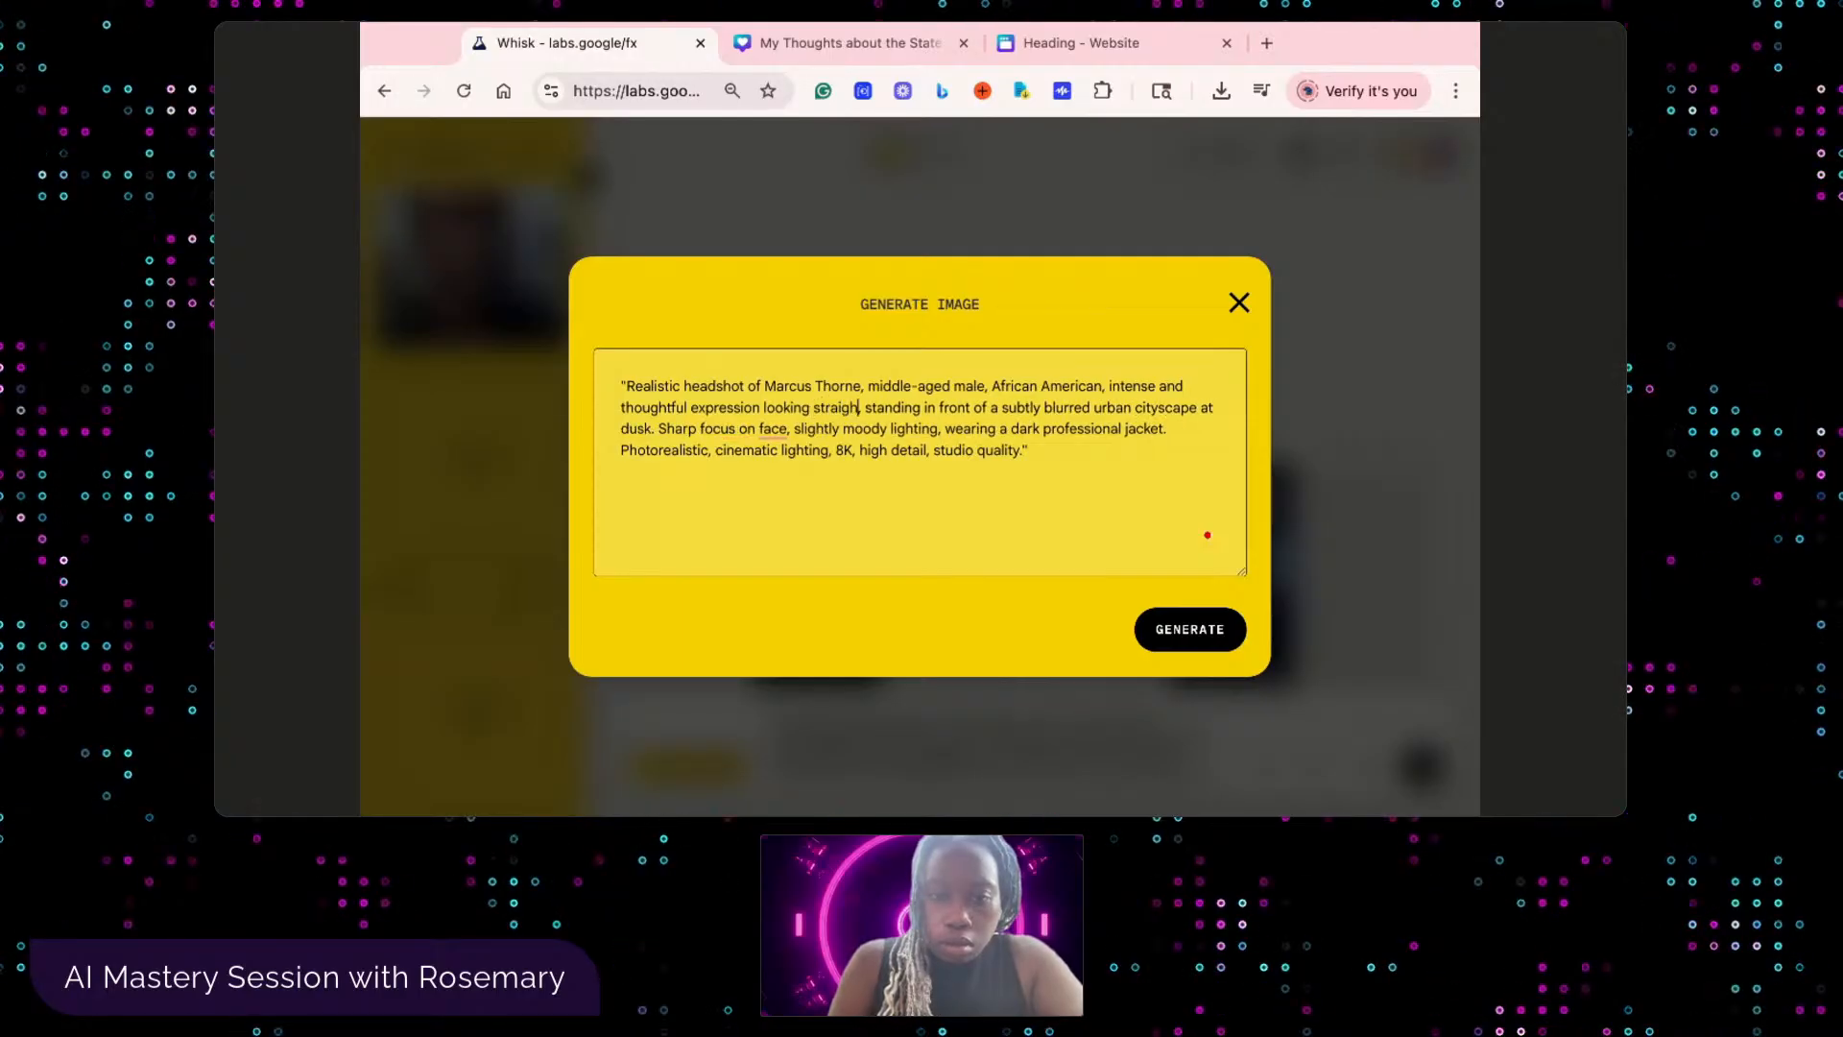
pyautogui.write(' forwar')
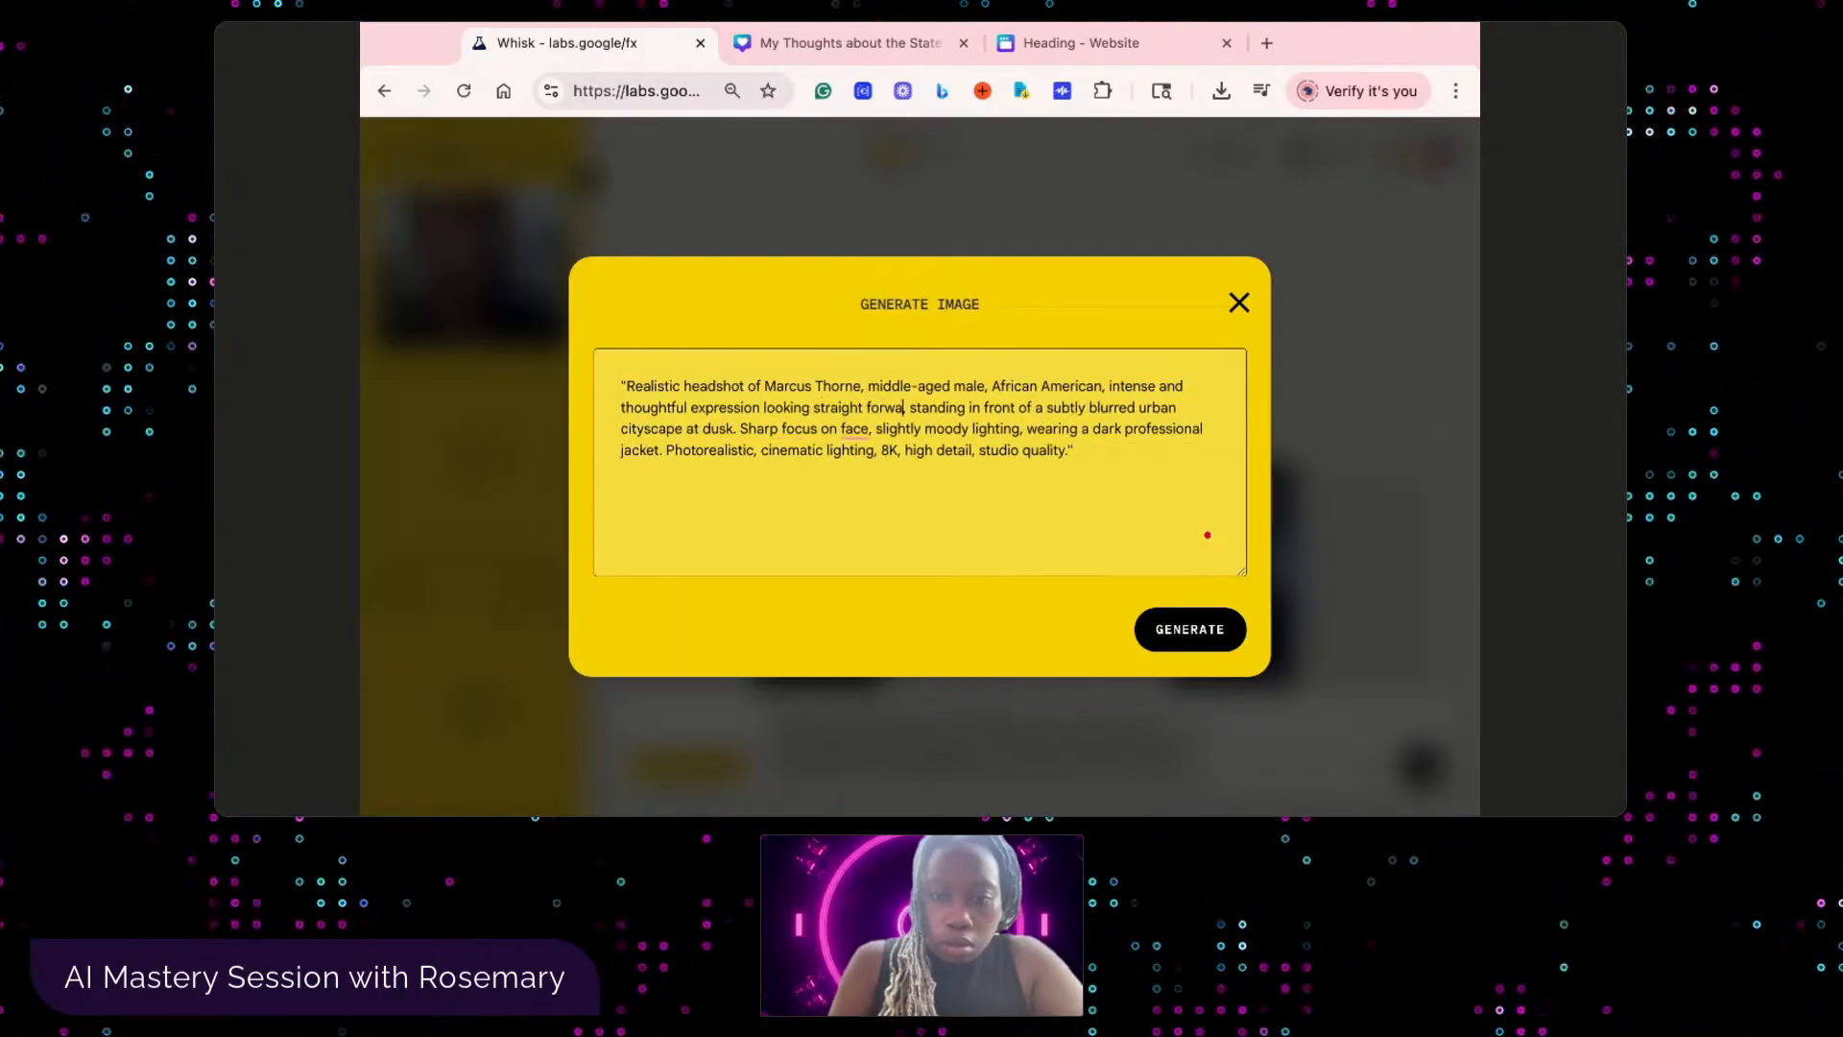
pyautogui.write('d')
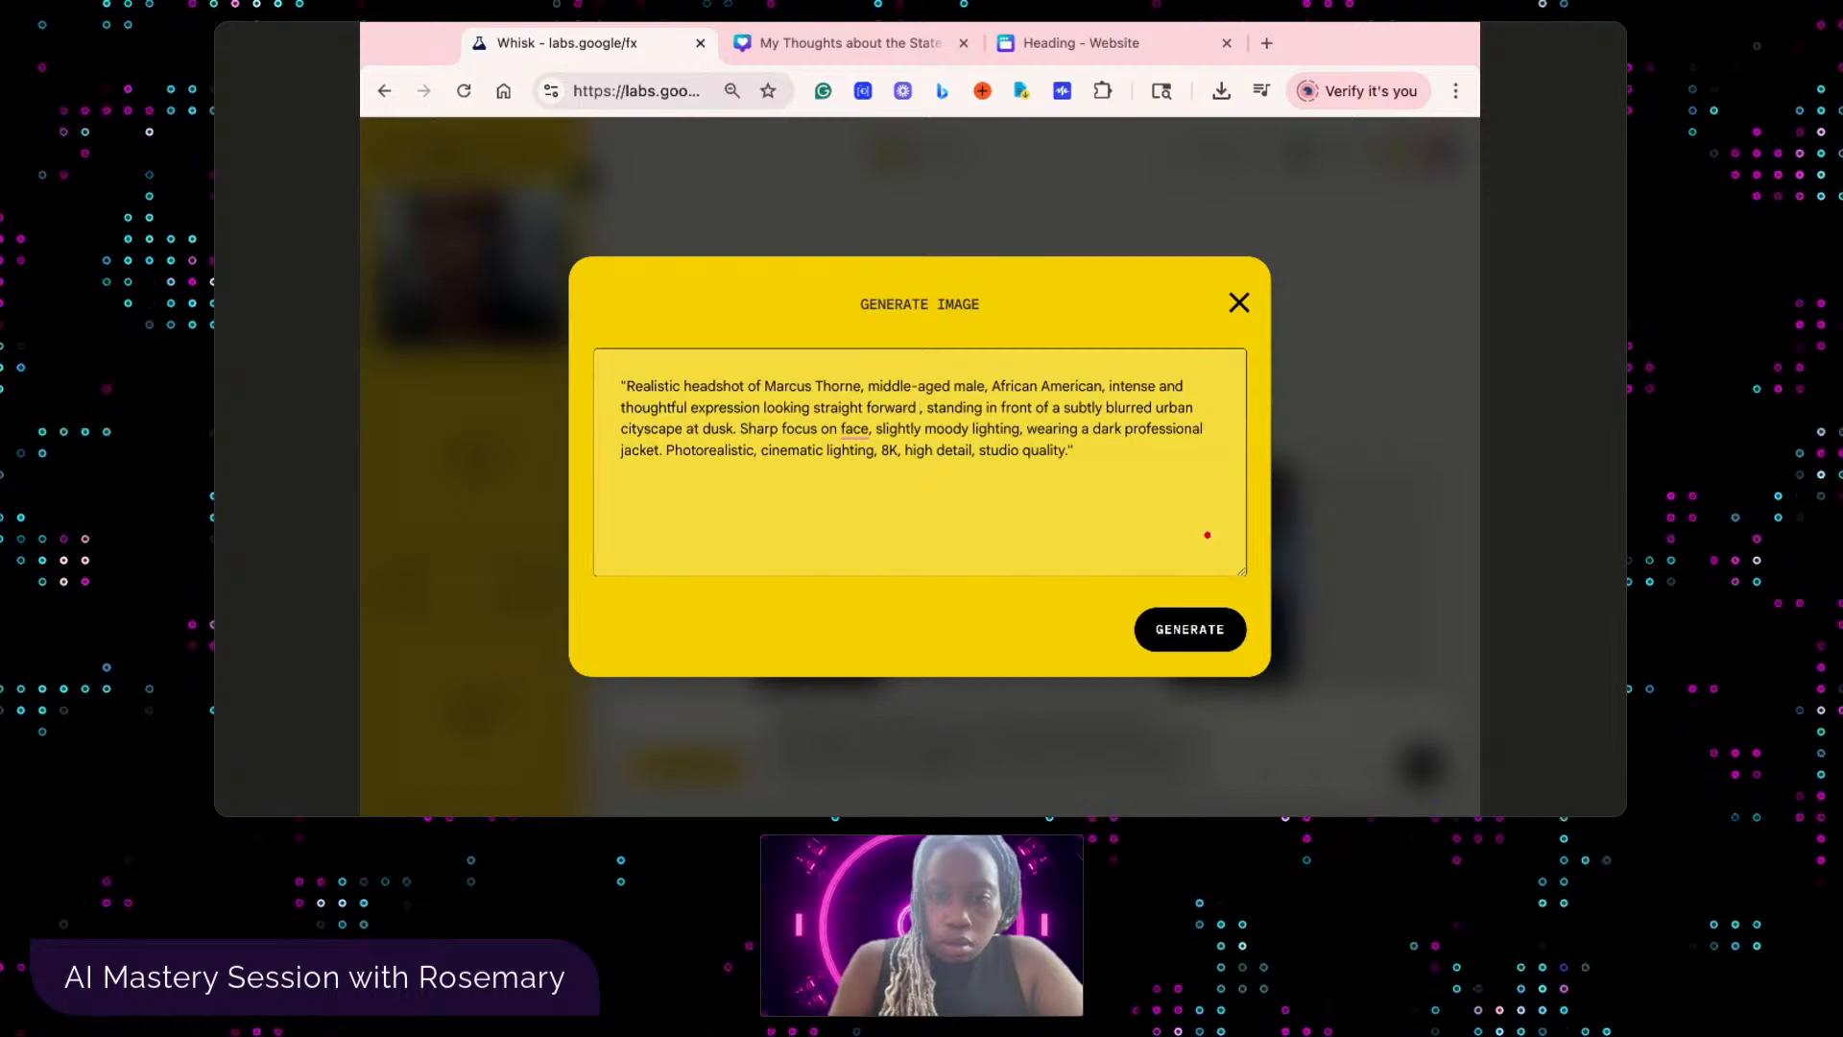
pyautogui.click(1190, 626)
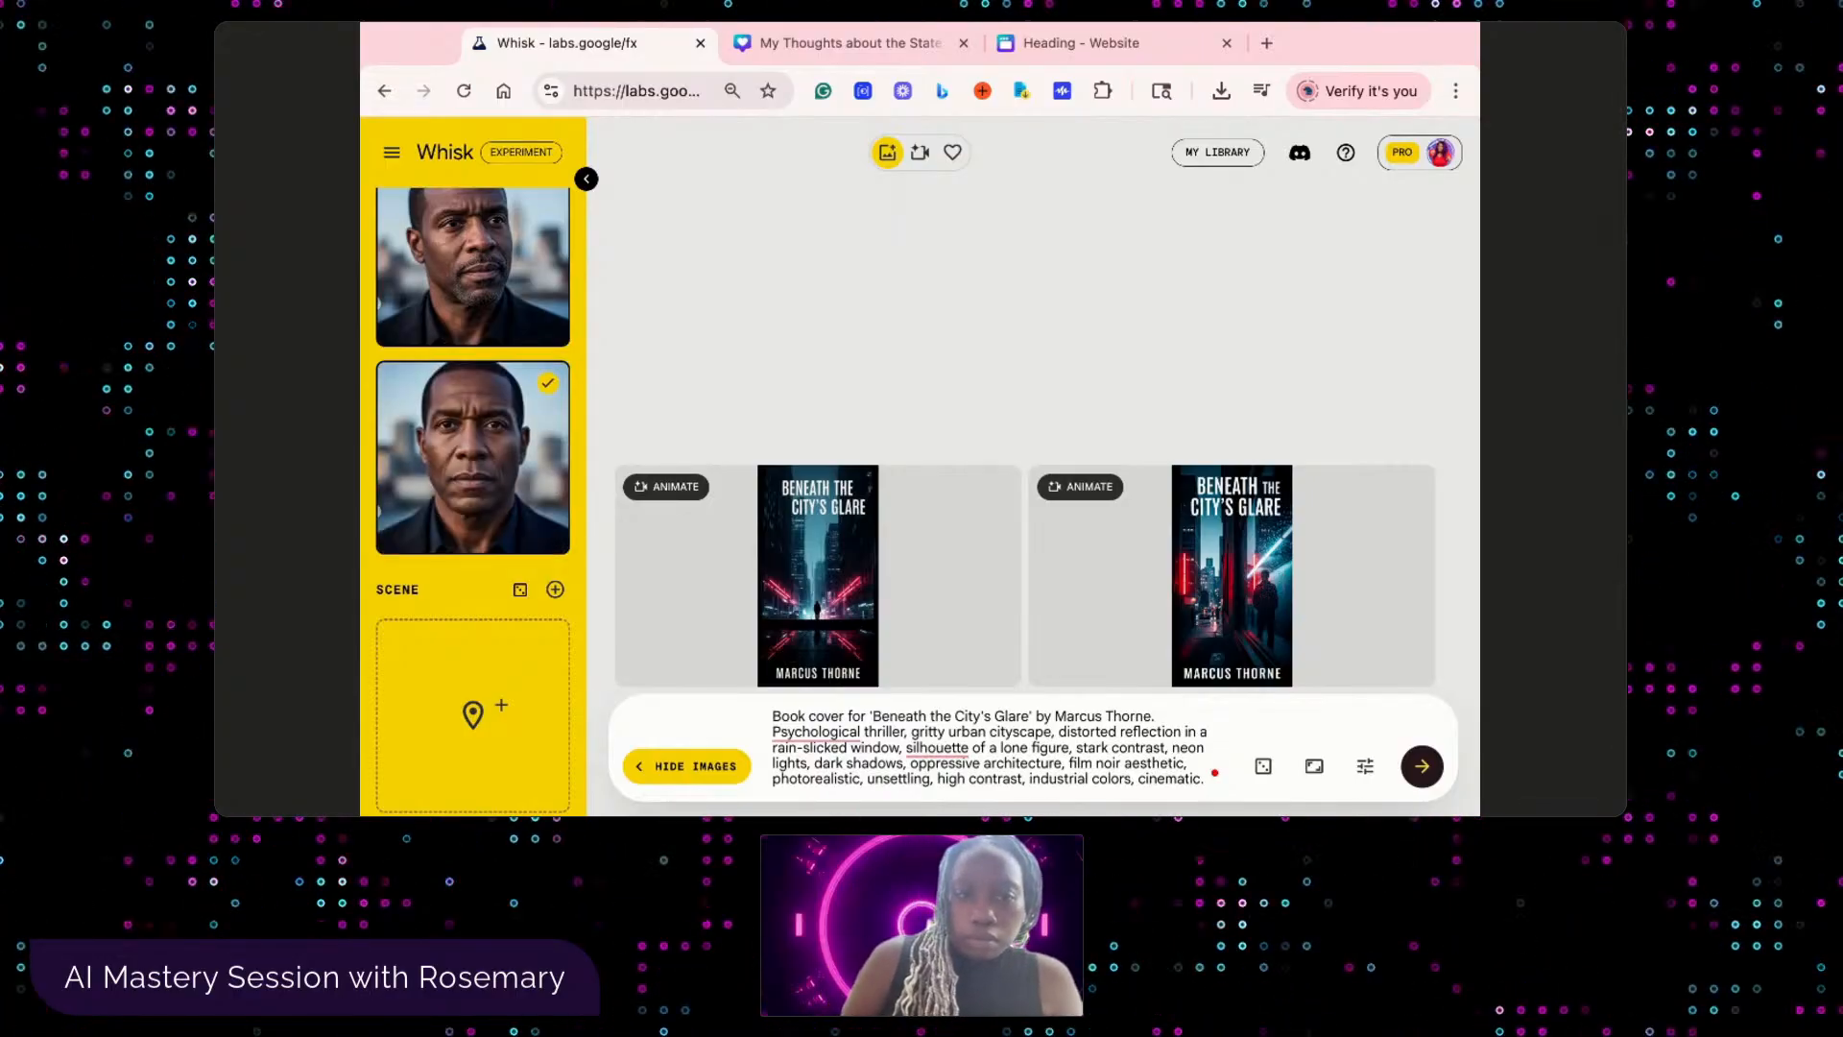
pyautogui.moveTo(487, 447)
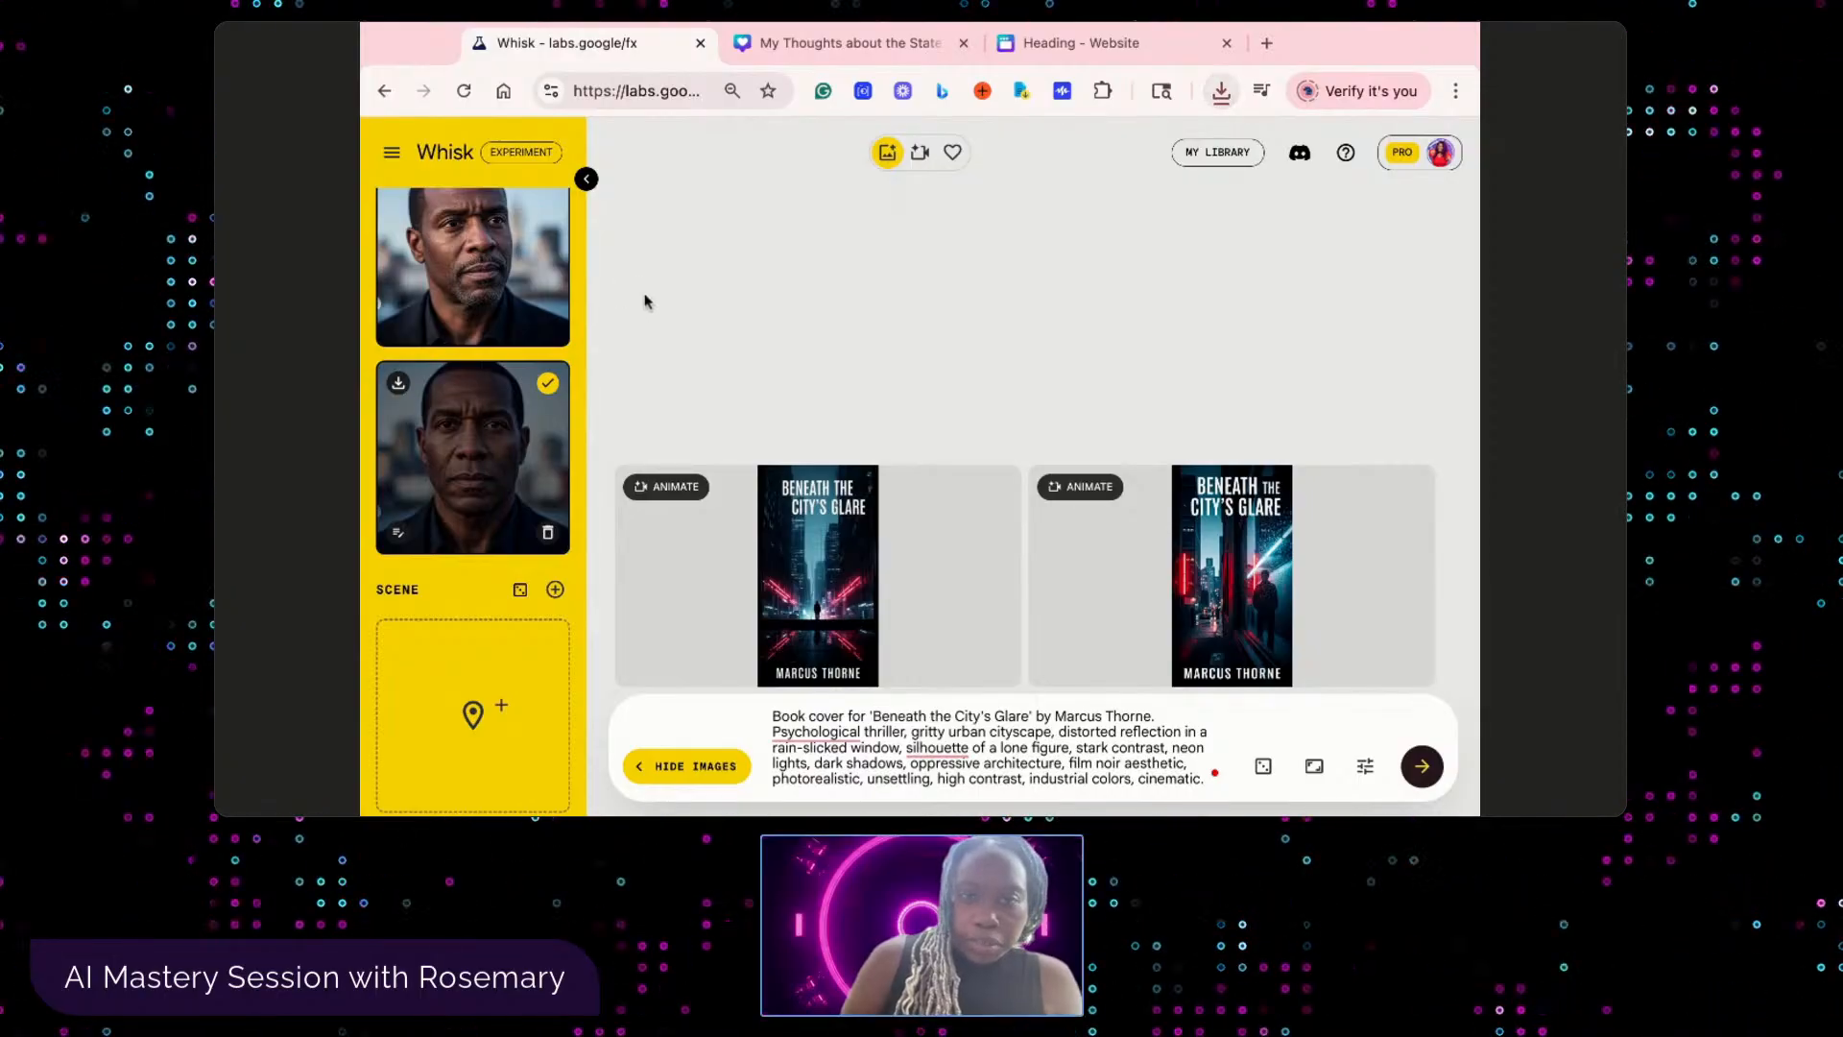
pyautogui.moveTo(552, 245)
pyautogui.click(842, 45)
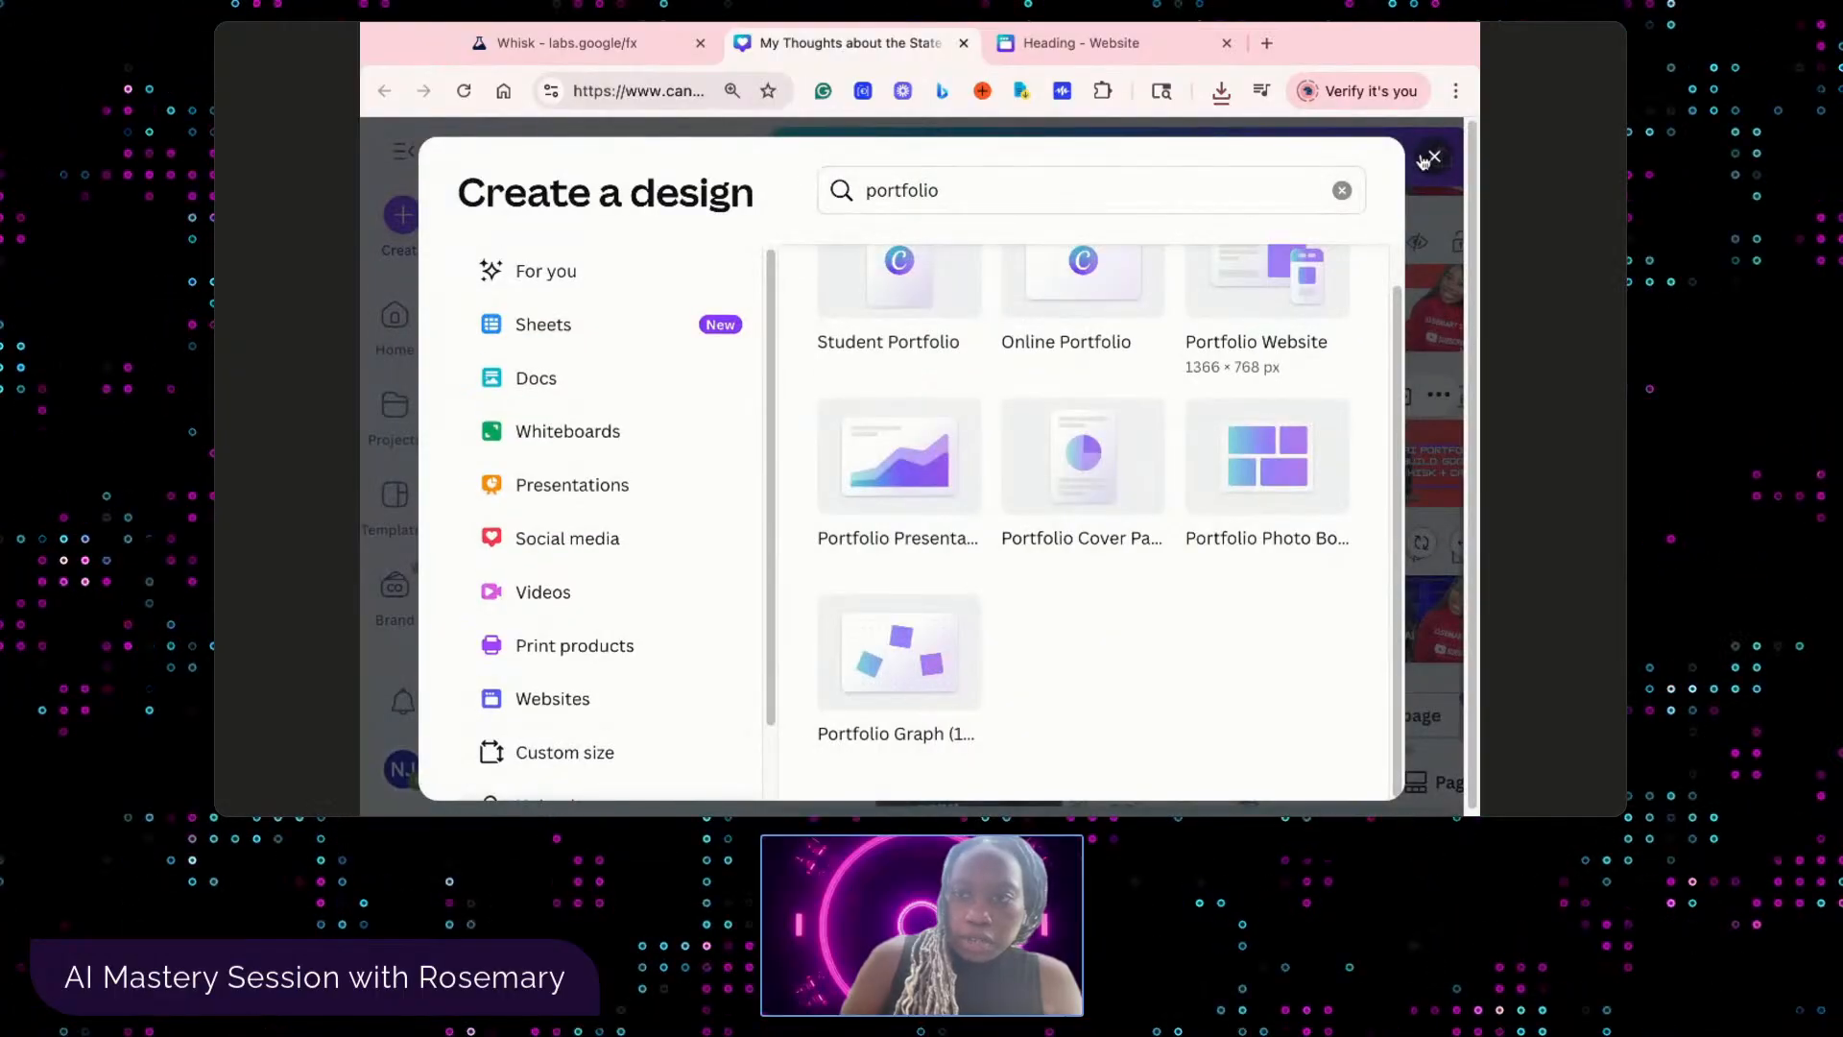
# - Trash the old portrait upload and delete the old portrait from page 4
pyautogui.click(1128, 44)
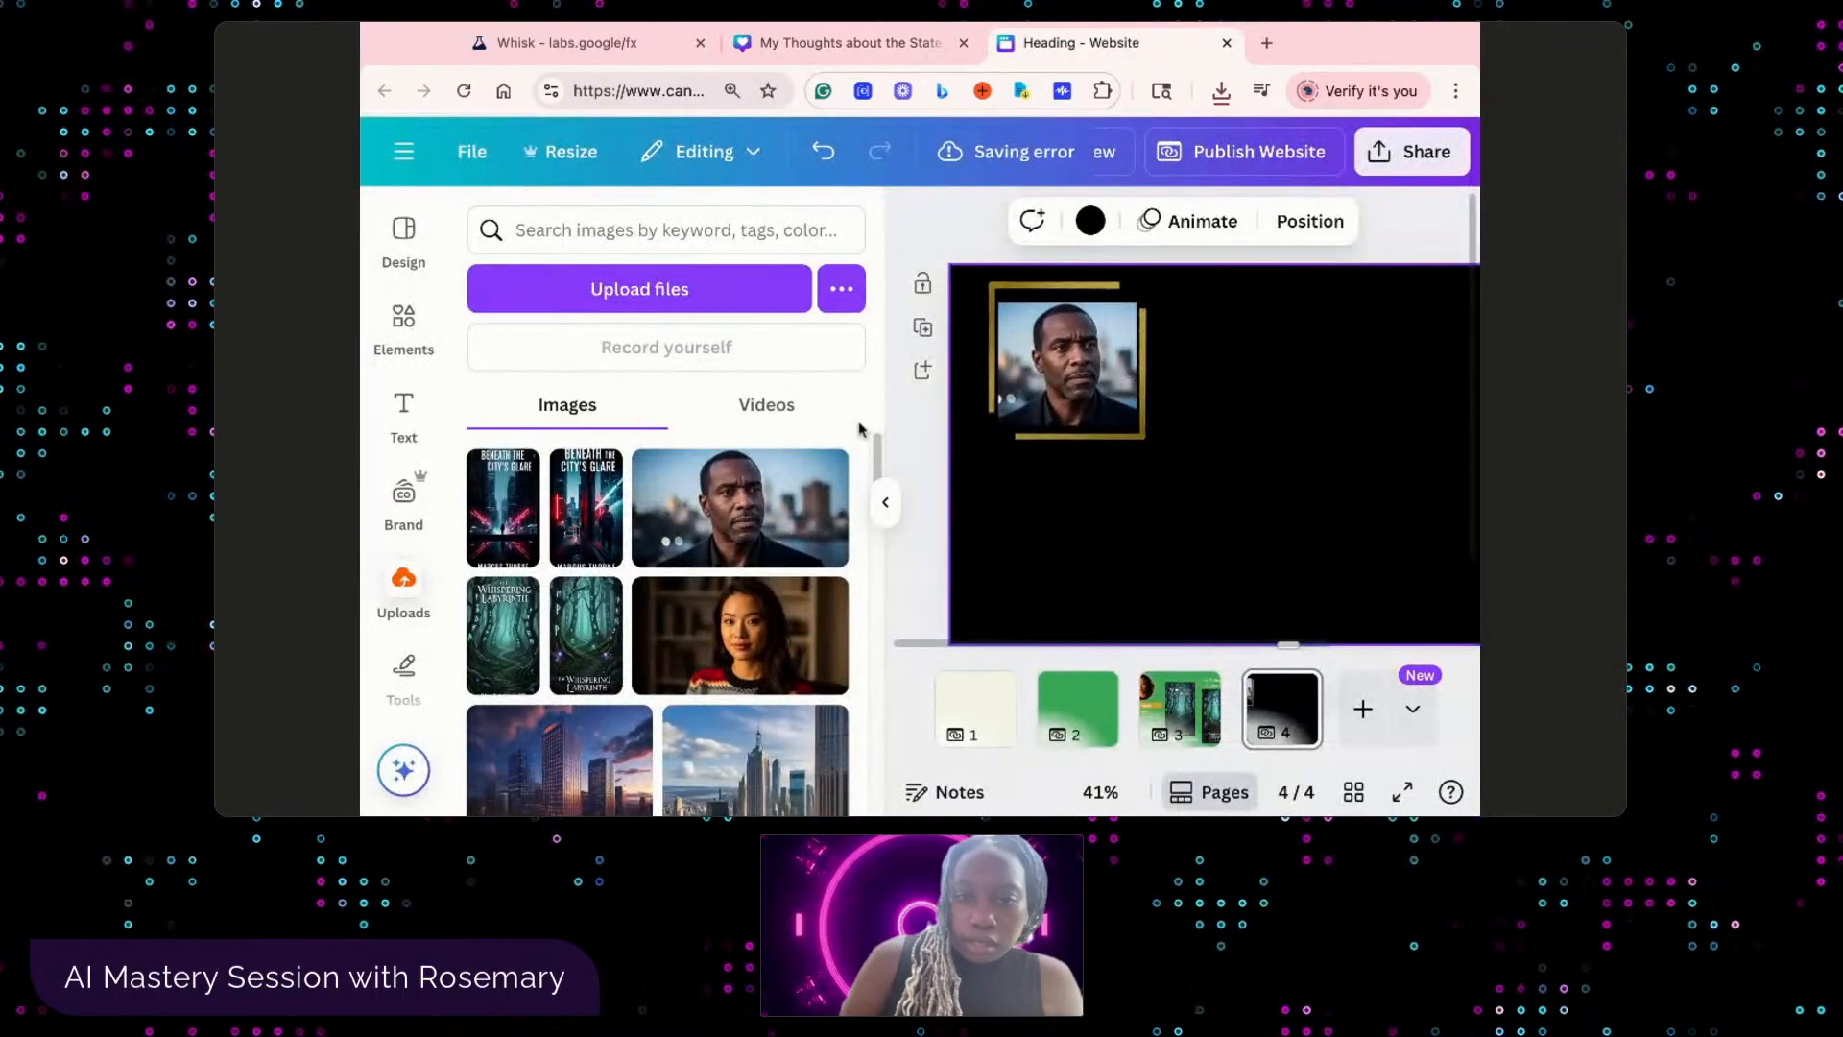
pyautogui.click(822, 477)
pyautogui.click(955, 774)
pyautogui.click(1082, 403)
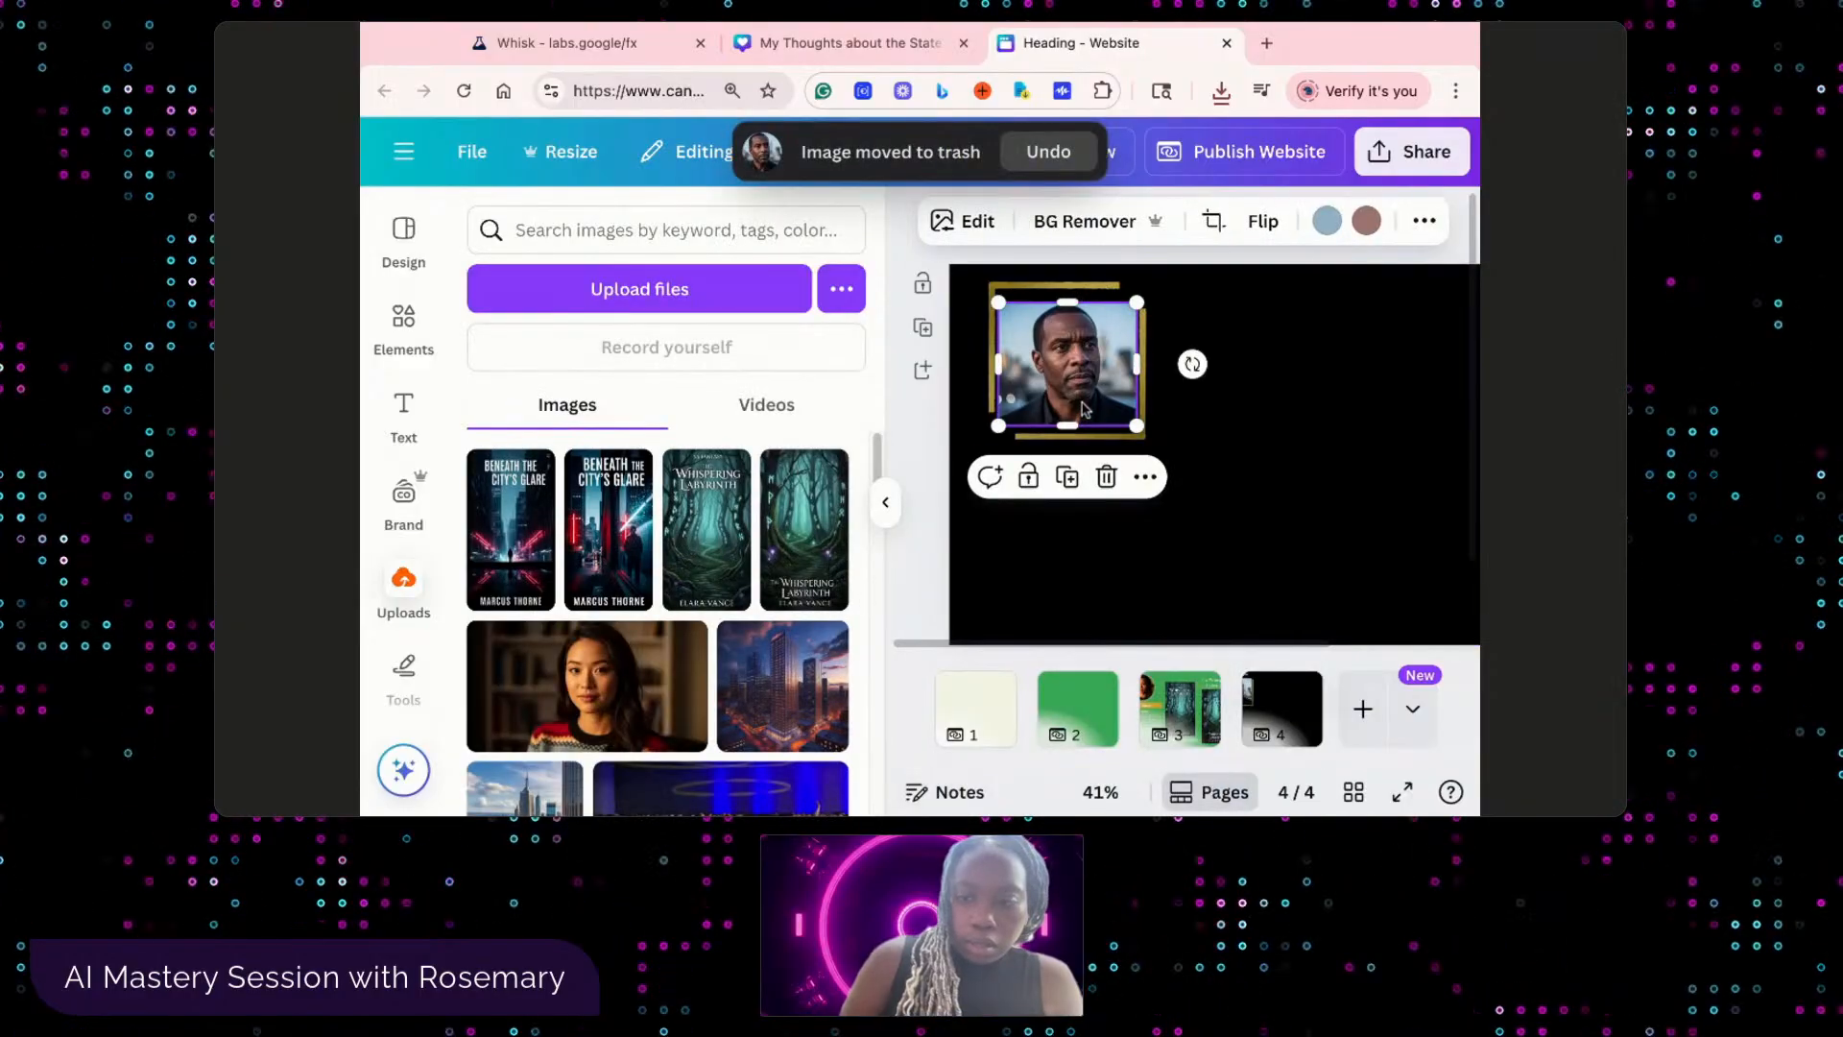
pyautogui.press('Delete')
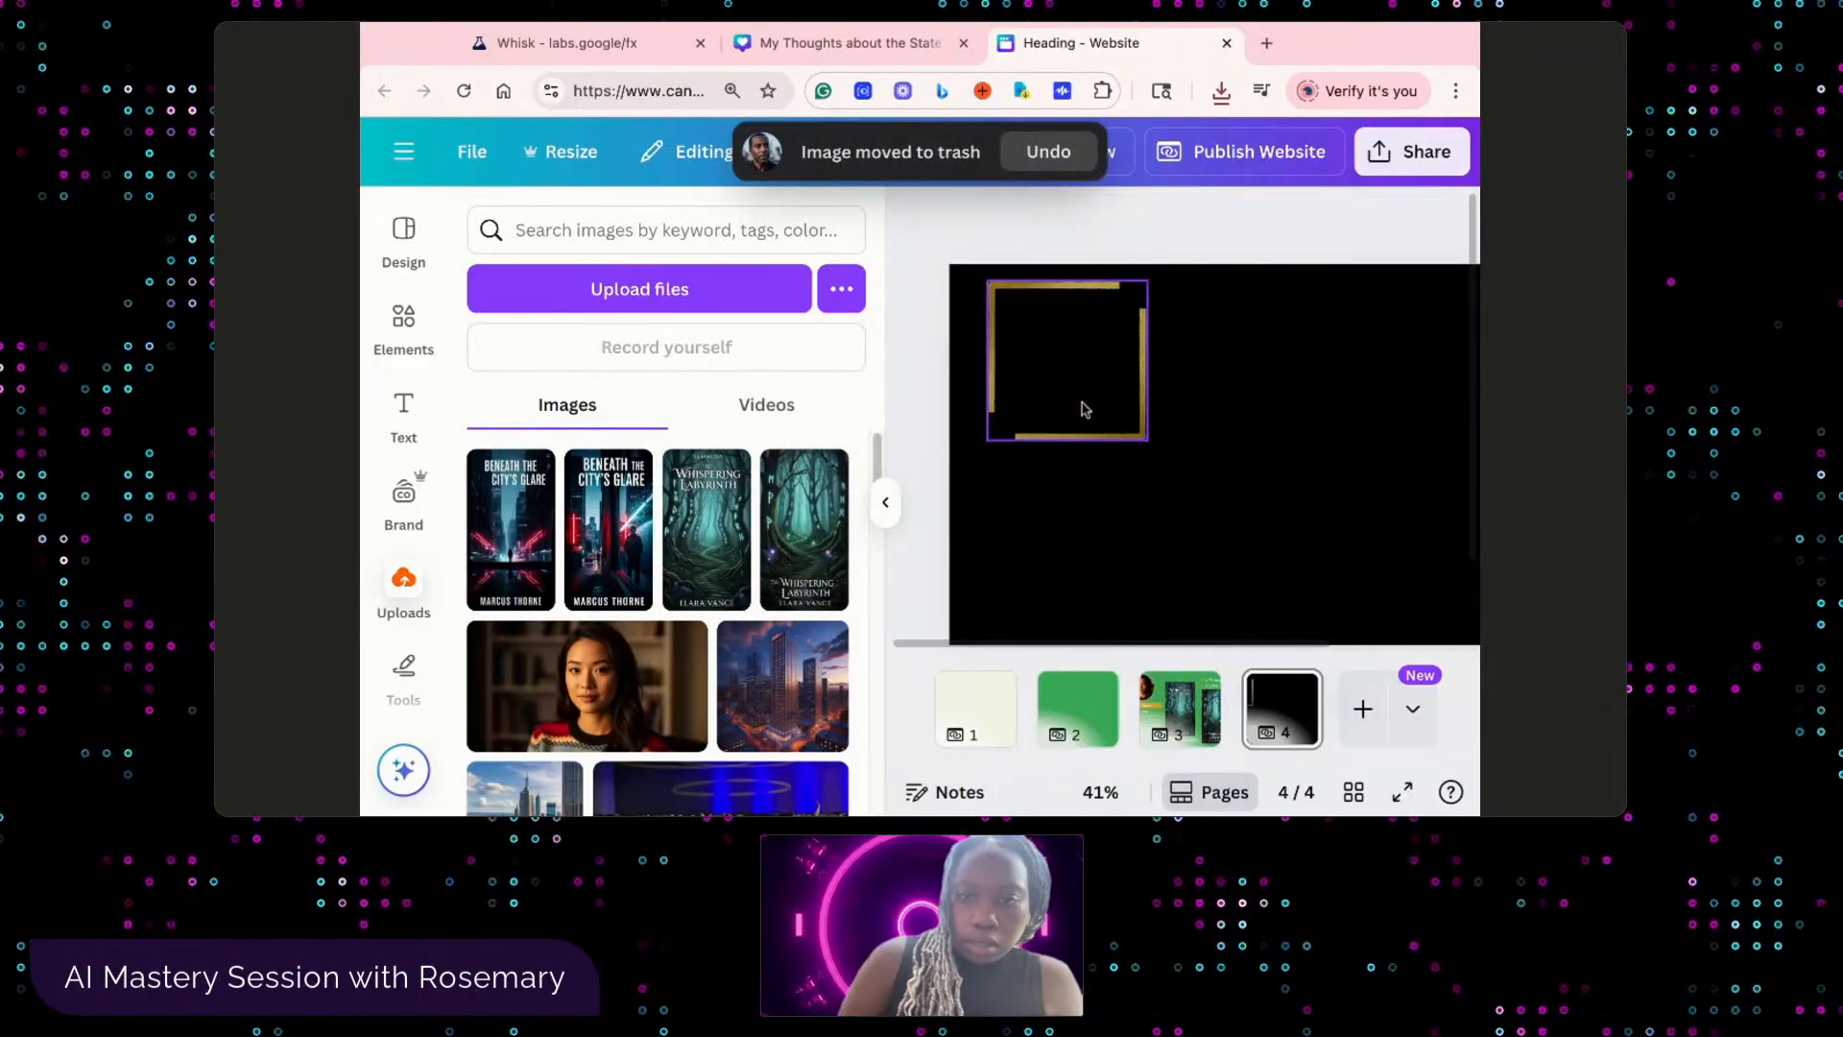
# - Upload the forward-facing portrait and resize it to fit inside the gold frame
pyautogui.click(602, 286)
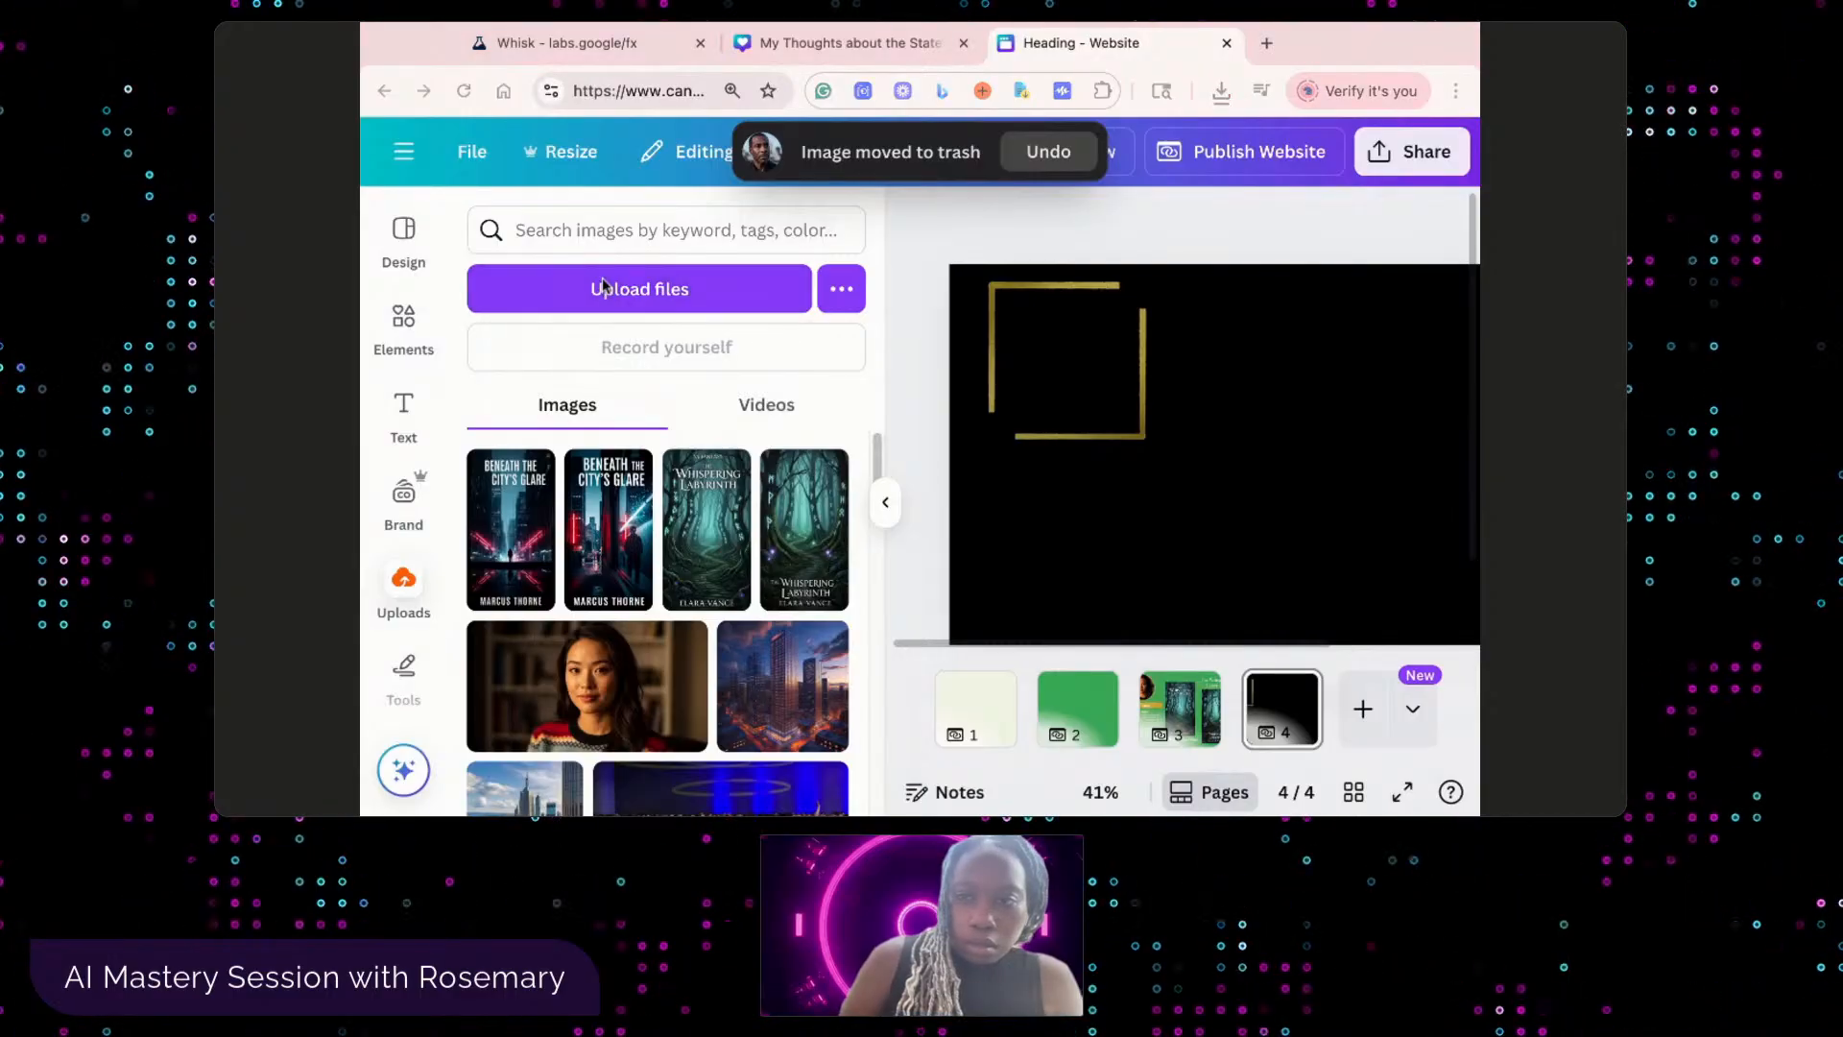
pyautogui.doubleClick(1220, 296)
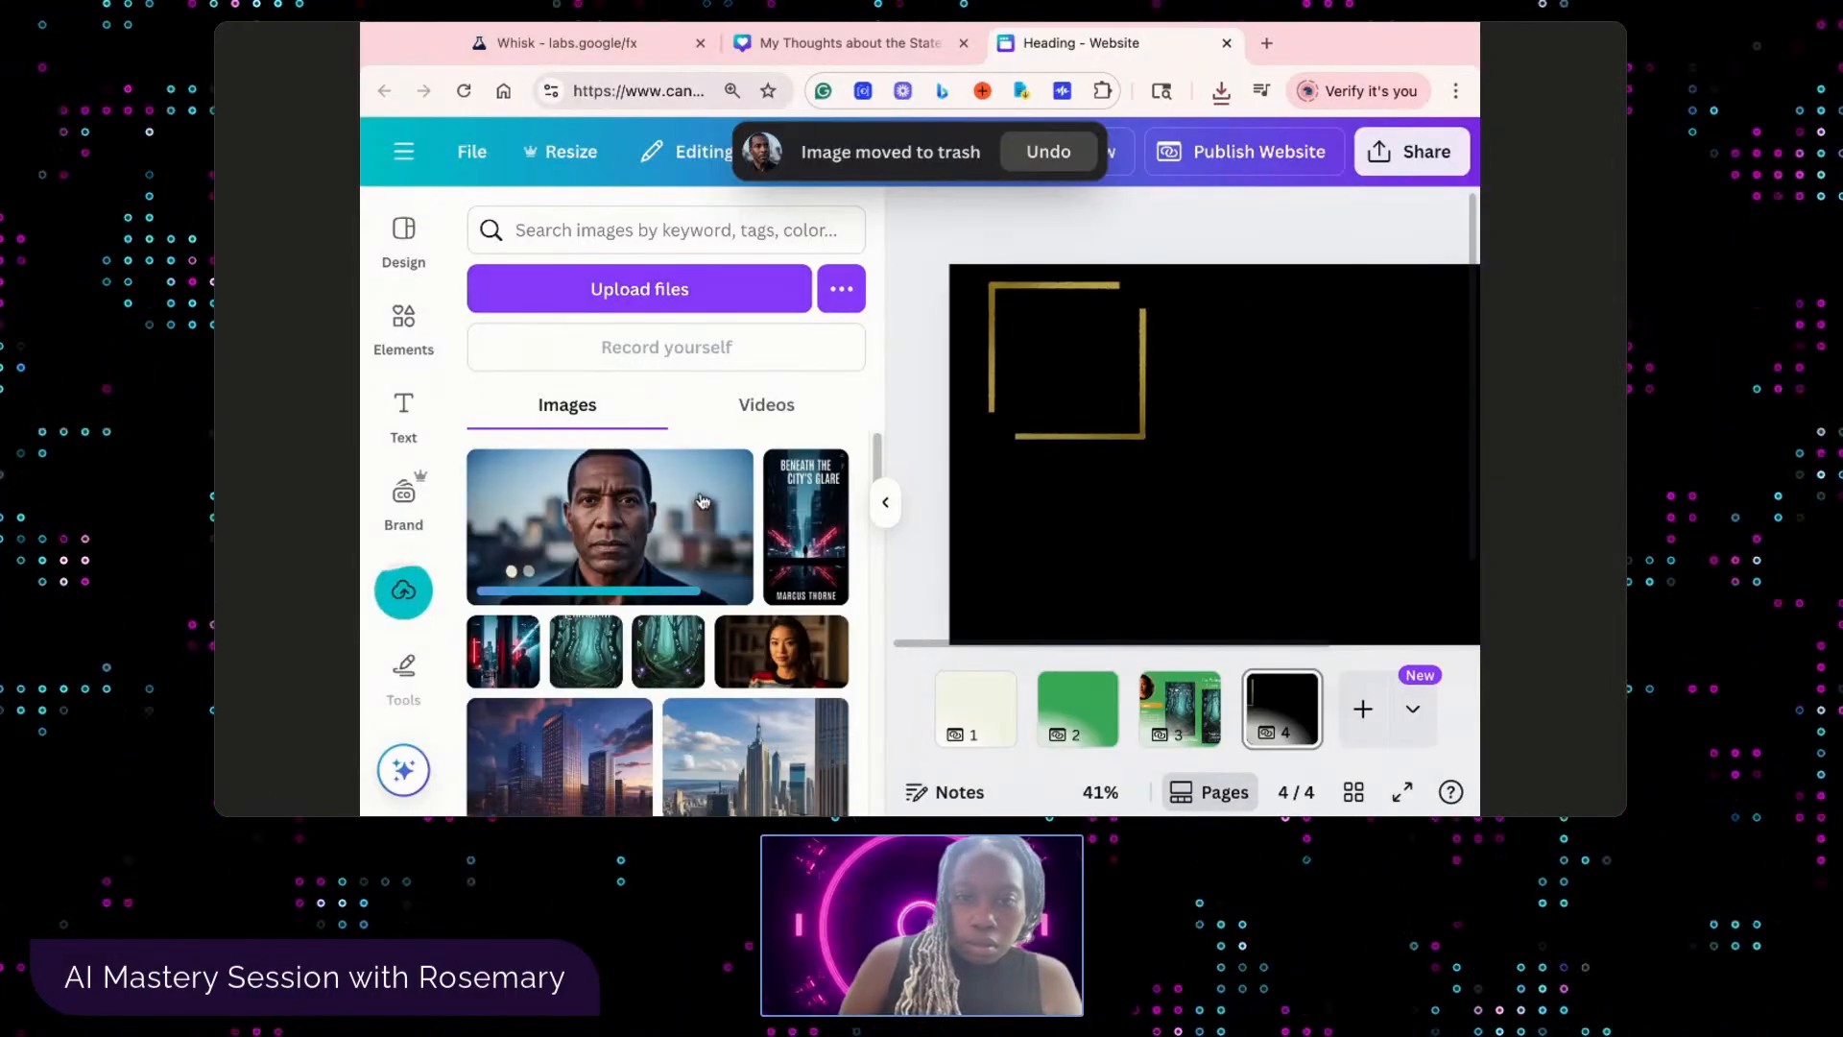
pyautogui.click(654, 521)
pyautogui.moveTo(1355, 472); pyautogui.dragTo(1226, 447)
pyautogui.moveTo(1368, 428)
pyautogui.mouseDown()
pyautogui.moveTo(1258, 429)
pyautogui.moveTo(1363, 428)
pyautogui.mouseUp()
pyautogui.moveTo(949, 429); pyautogui.dragTo(946, 425)
pyautogui.moveTo(1008, 316); pyautogui.dragTo(1129, 413)
pyautogui.moveTo(1249, 487); pyautogui.dragTo(1082, 368)
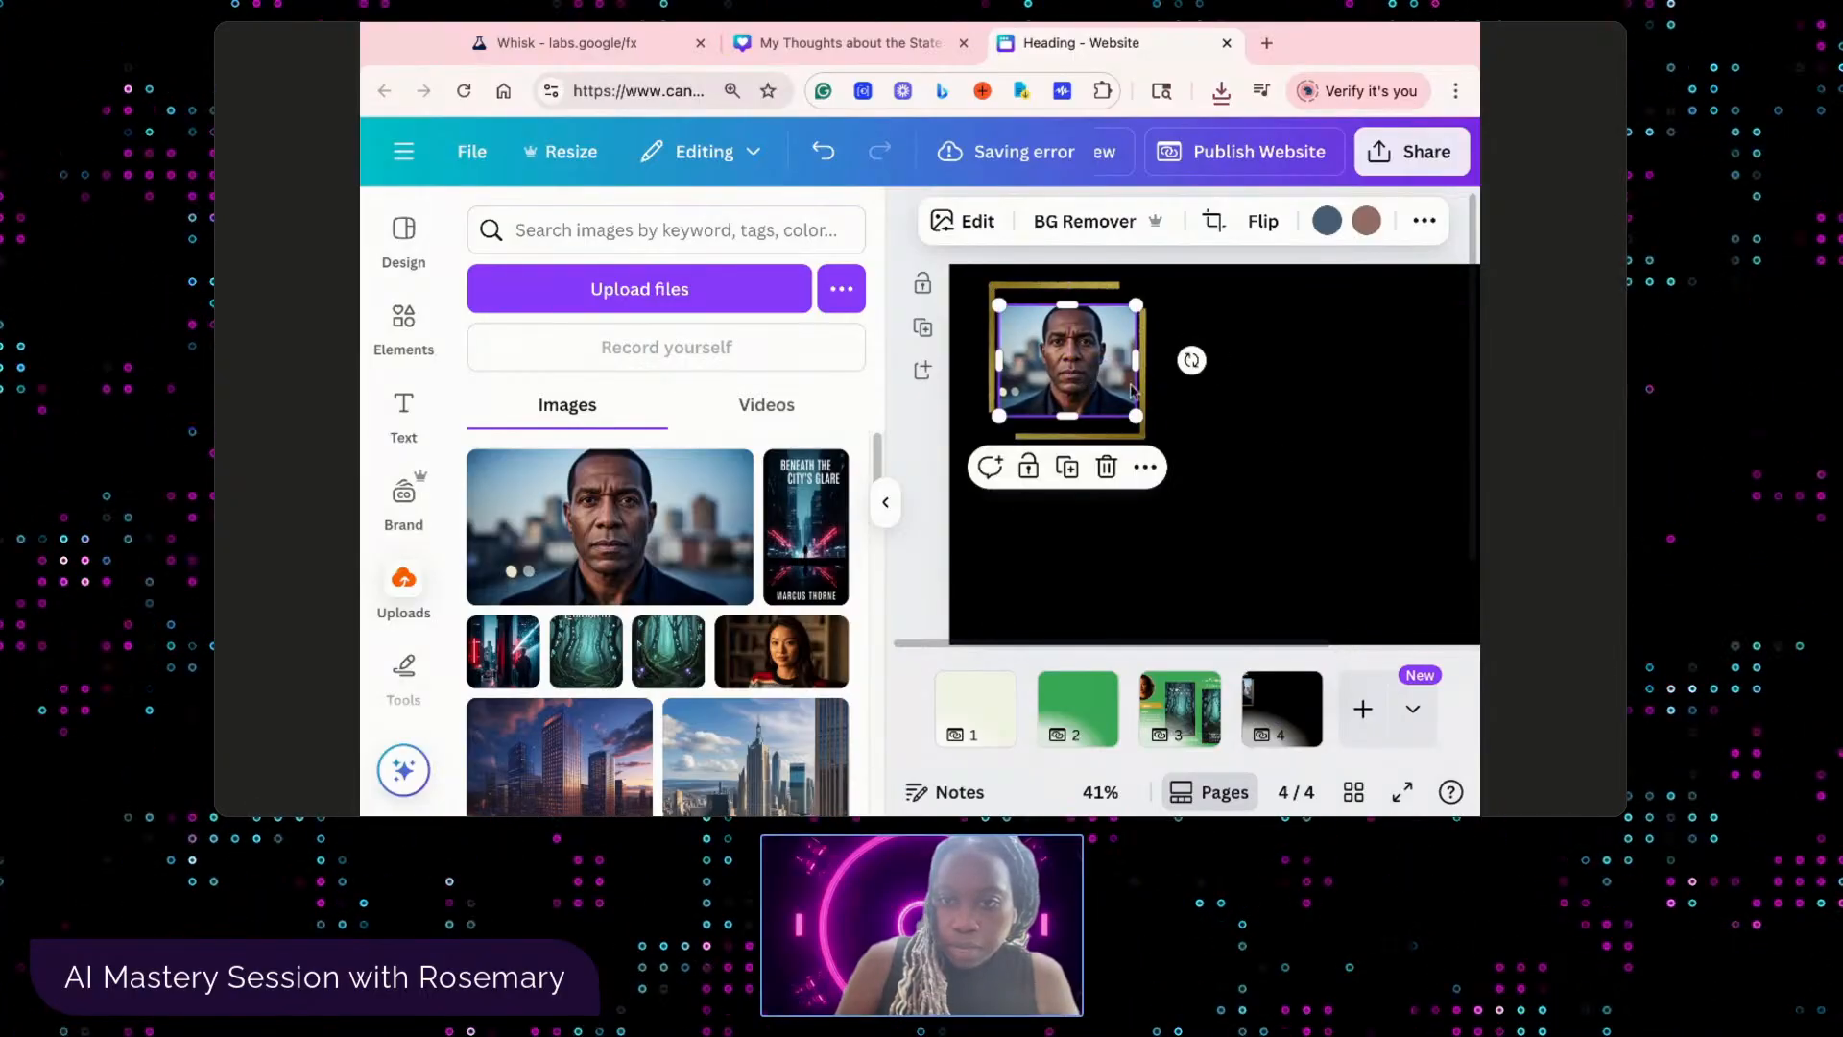
pyautogui.click(1292, 407)
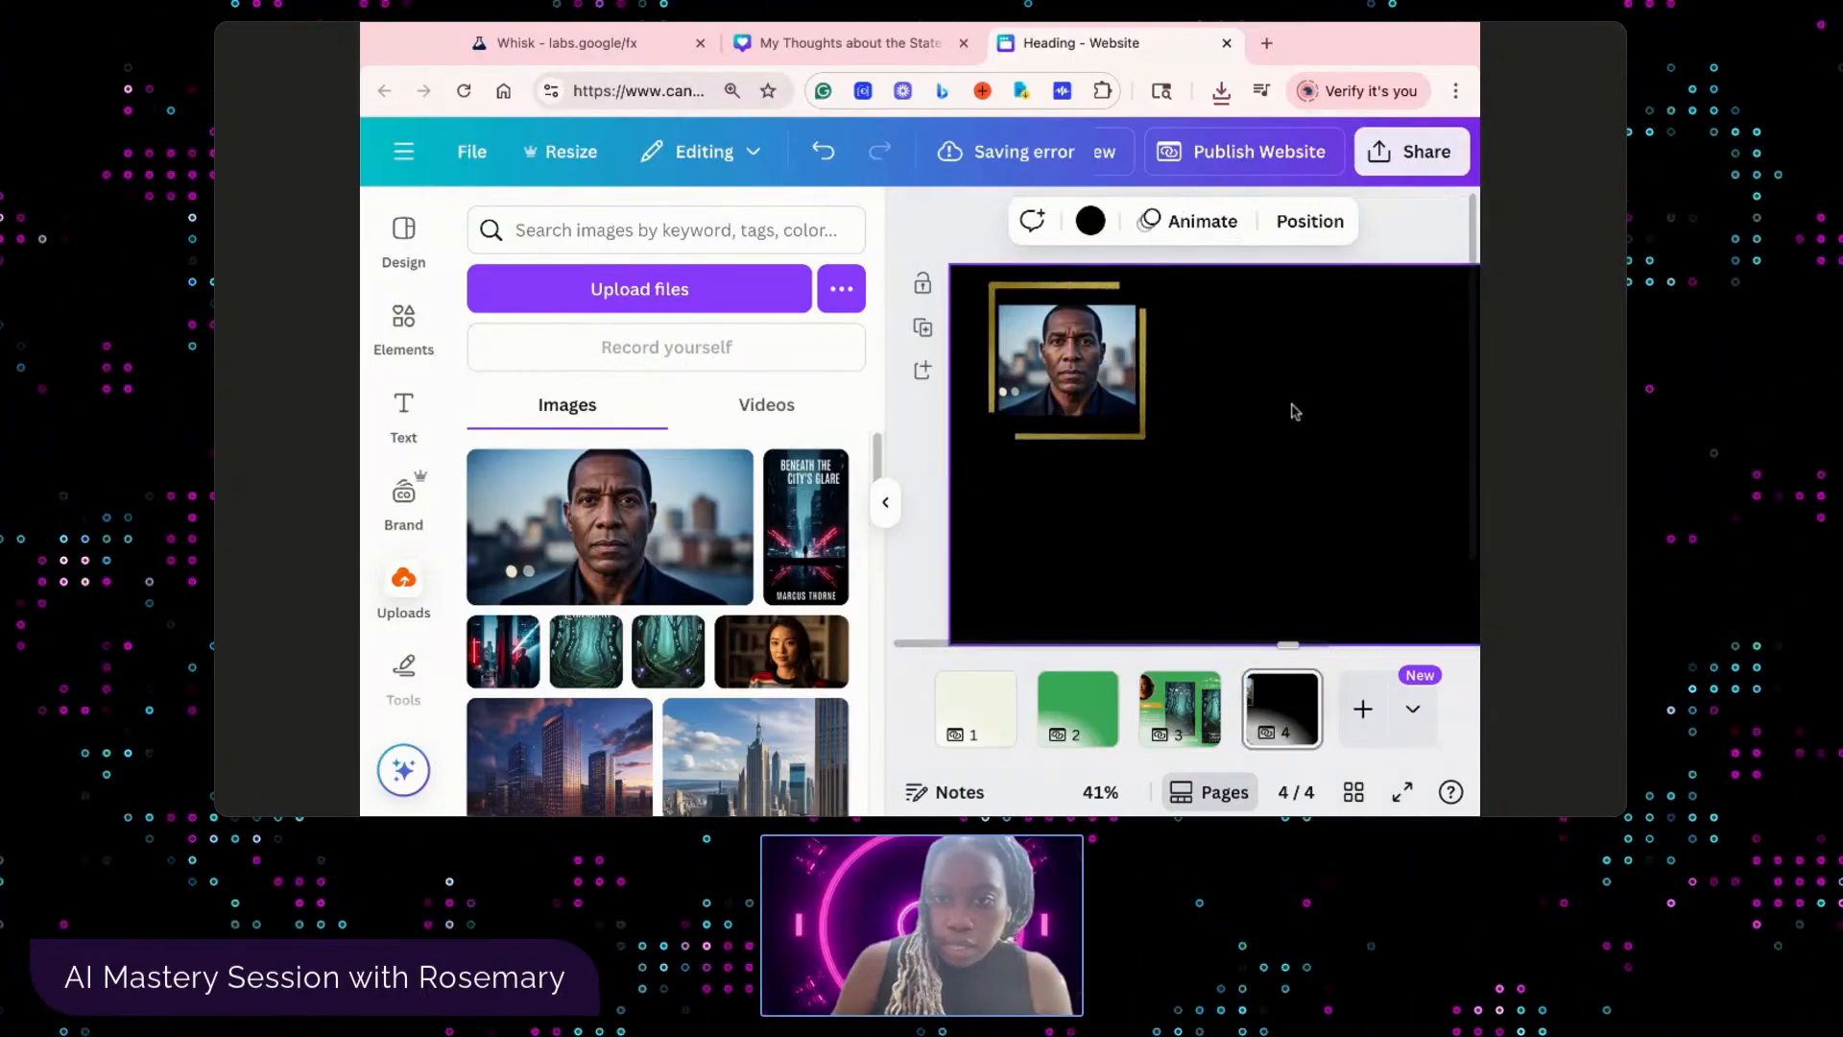
# - Group the gold frame with the headshot and move the group to page 4's top-right corner
pyautogui.click(1142, 434)
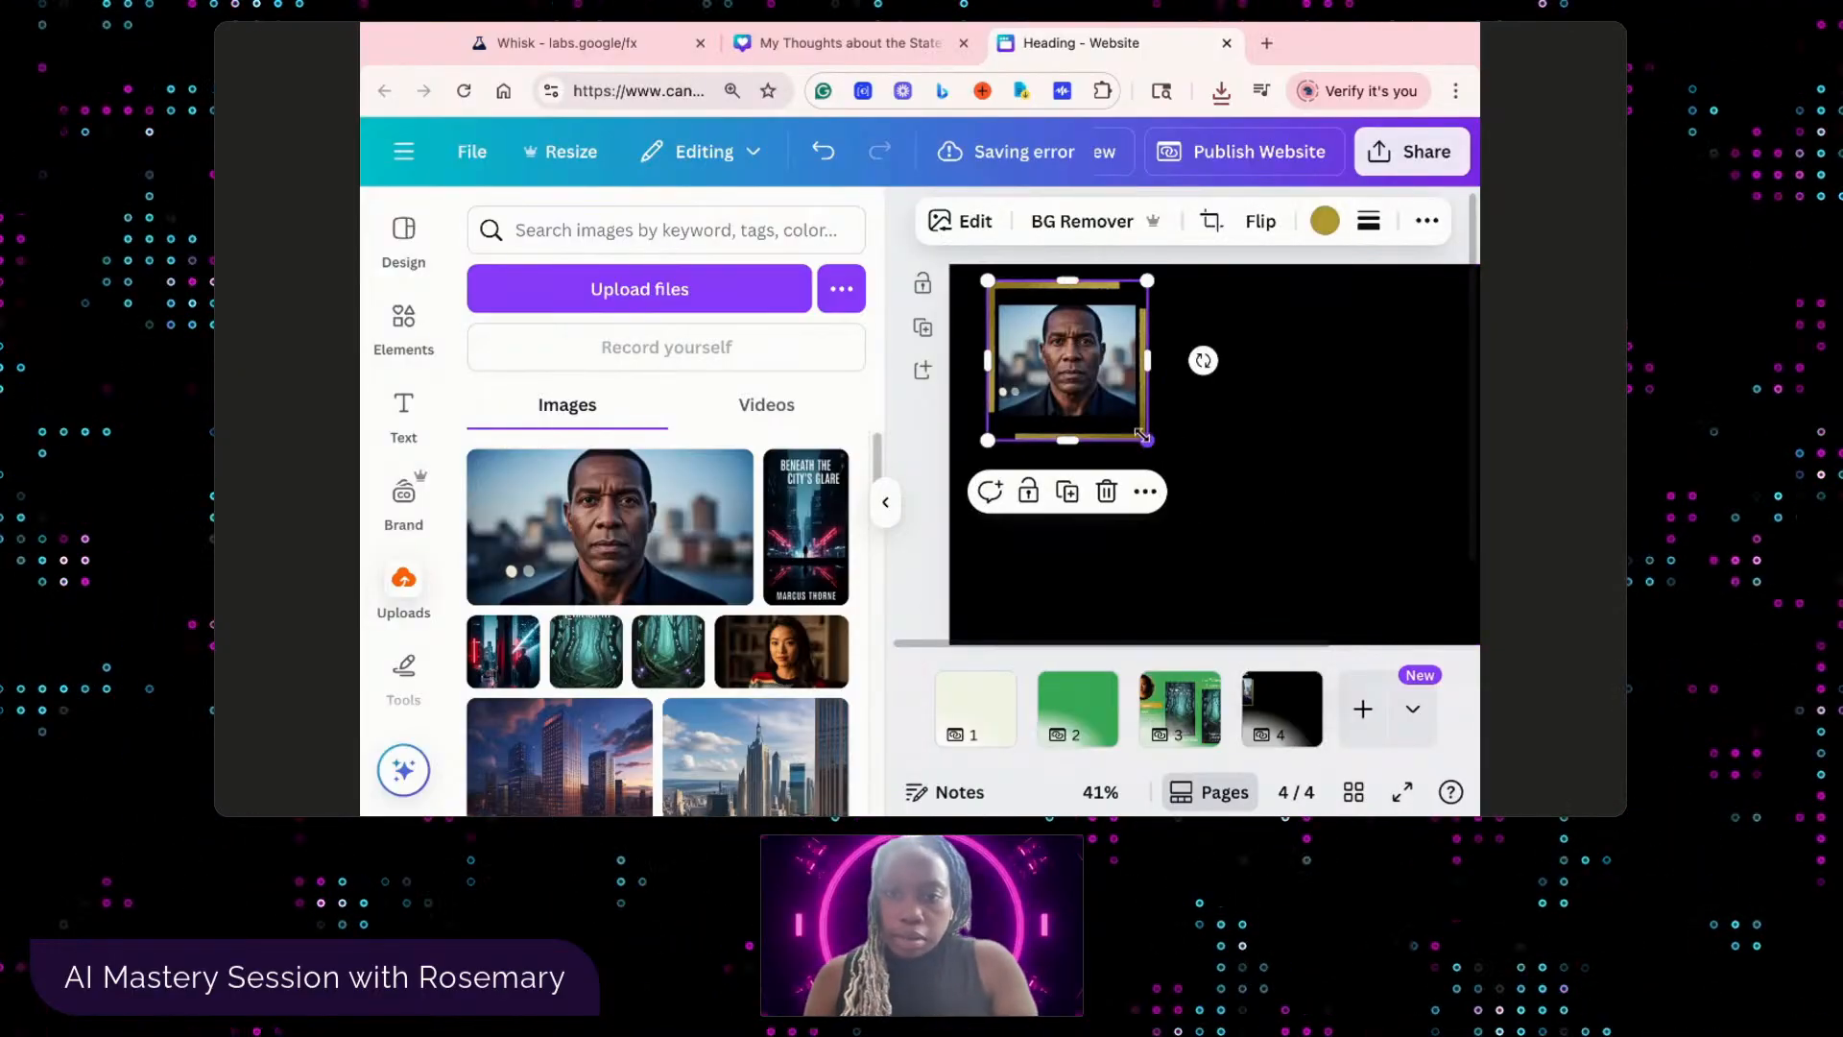
pyautogui.click(1192, 444)
pyautogui.moveTo(1191, 442)
pyautogui.mouseDown()
pyautogui.moveTo(1099, 389)
pyautogui.moveTo(1137, 430)
pyautogui.moveTo(1111, 404)
pyautogui.moveTo(1150, 363)
pyautogui.moveTo(1412, 361)
pyautogui.mouseUp()
pyautogui.click(984, 491)
pyautogui.click(1088, 359)
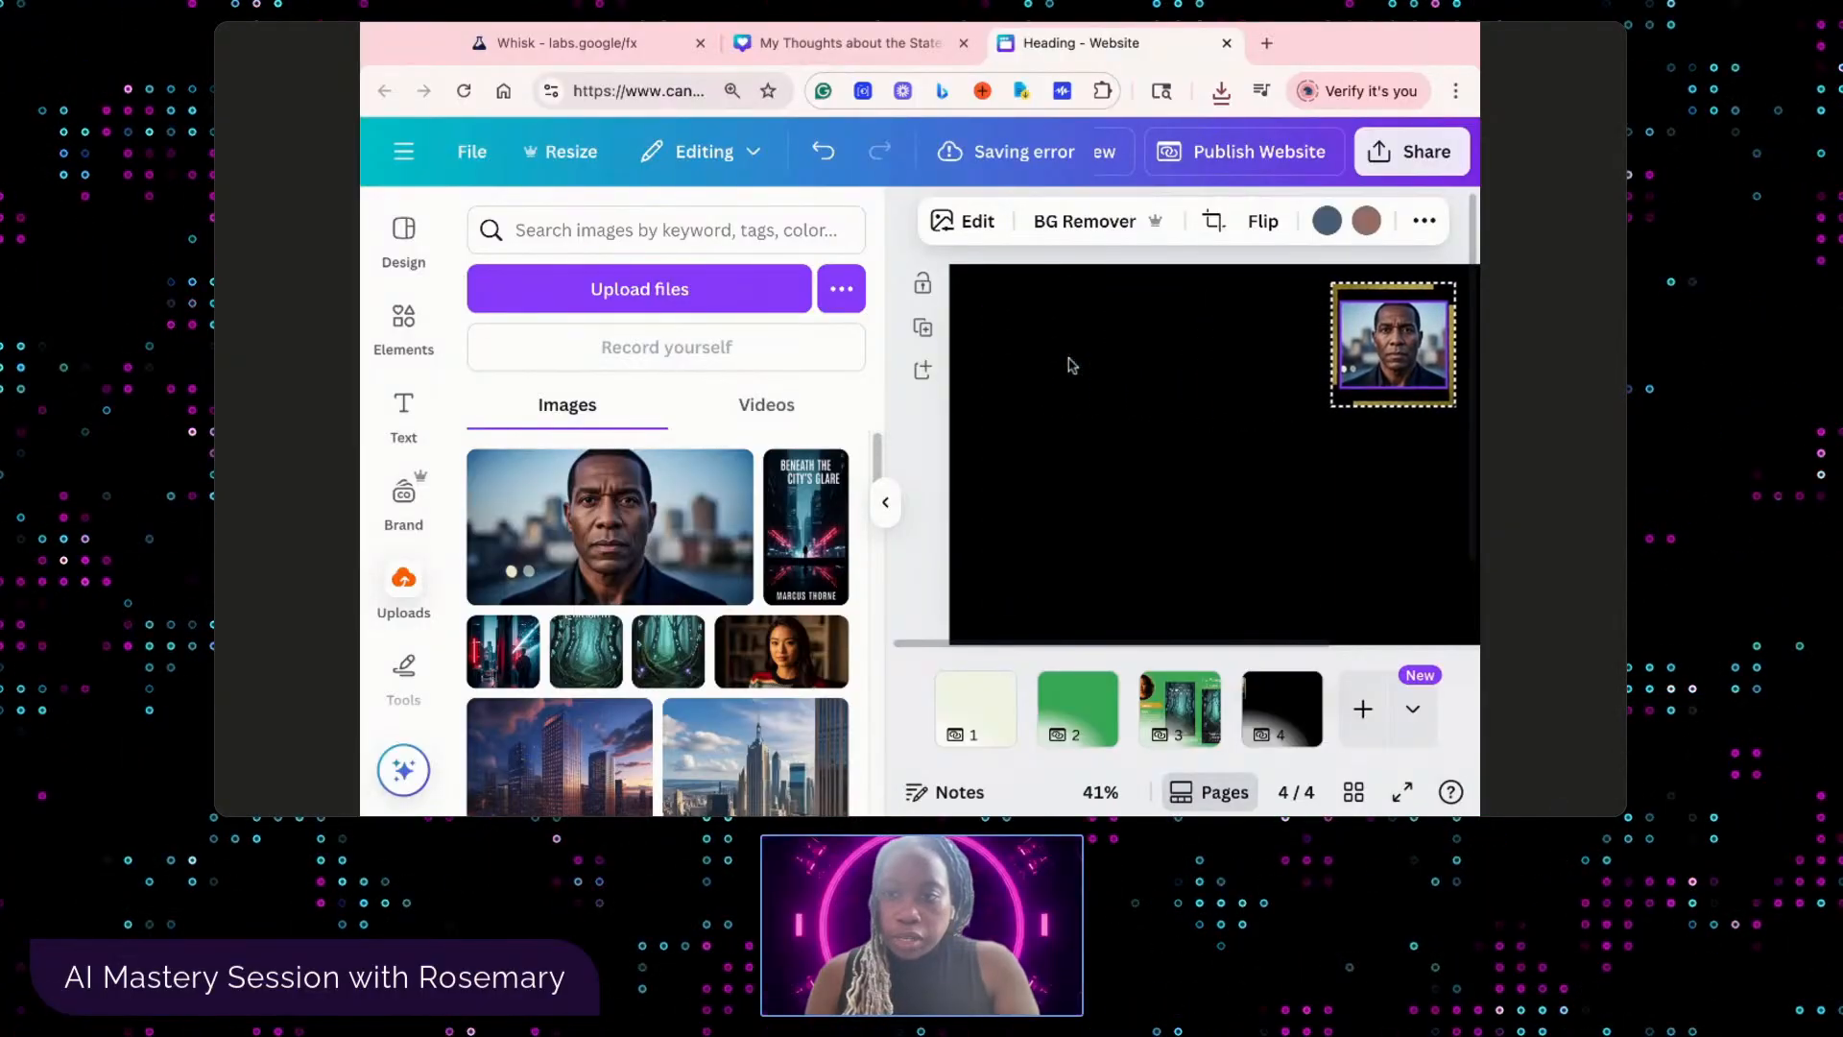
pyautogui.click(1163, 434)
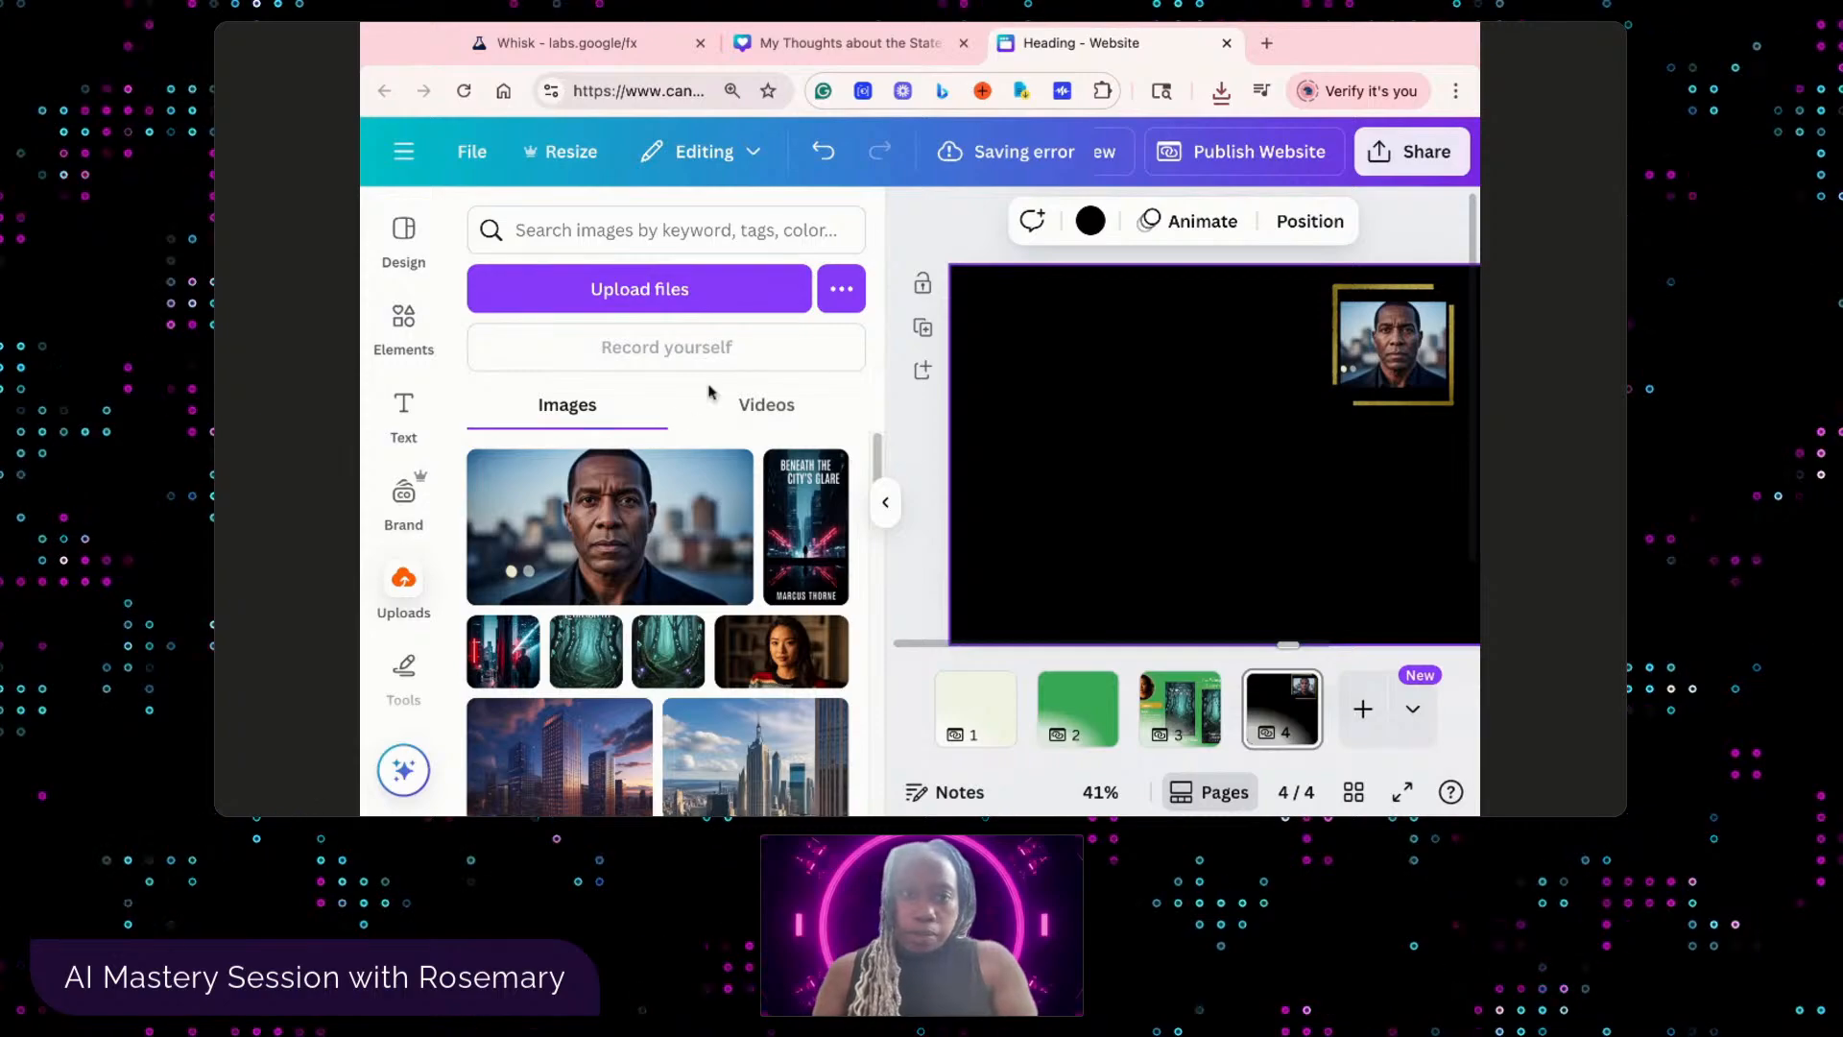
# - Place the 'Beneath the City's Glare' cover on page 4's left, sized about 276 by 502
pyautogui.click(804, 550)
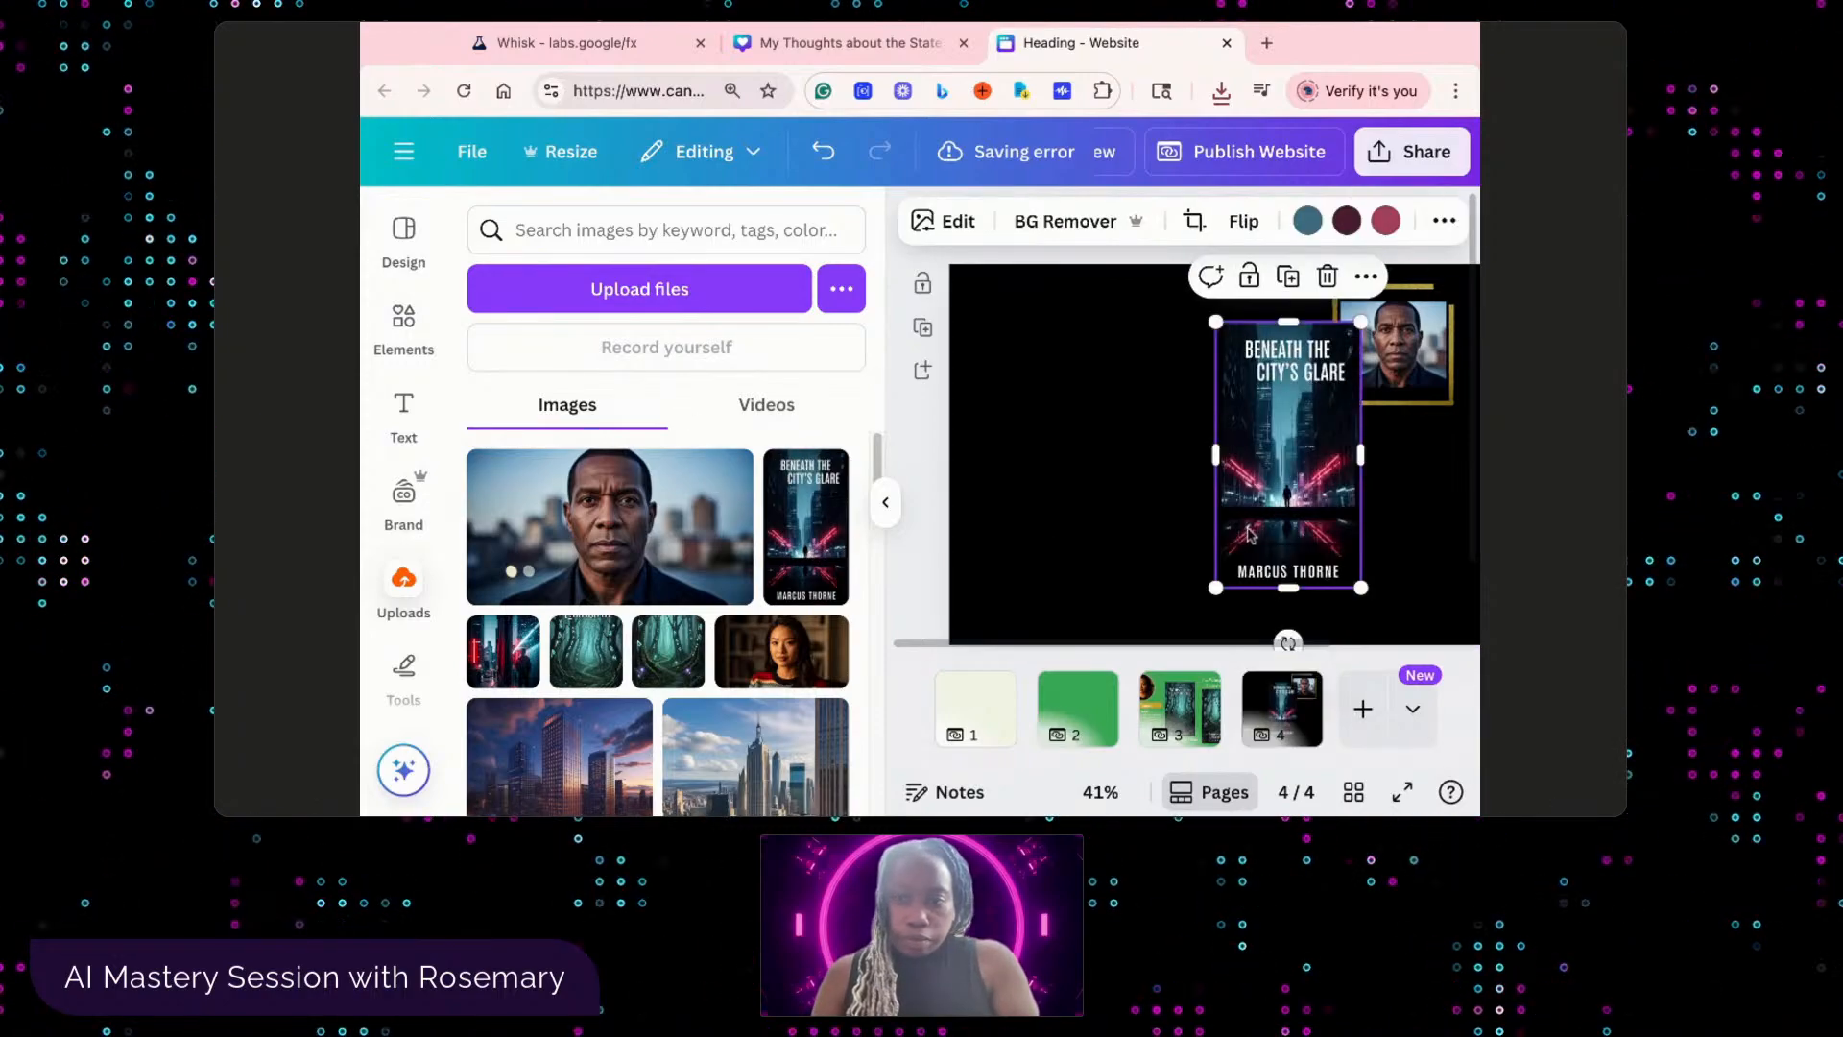
pyautogui.moveTo(1272, 523)
pyautogui.mouseDown()
pyautogui.moveTo(1045, 504)
pyautogui.moveTo(1271, 522)
pyautogui.mouseUp()
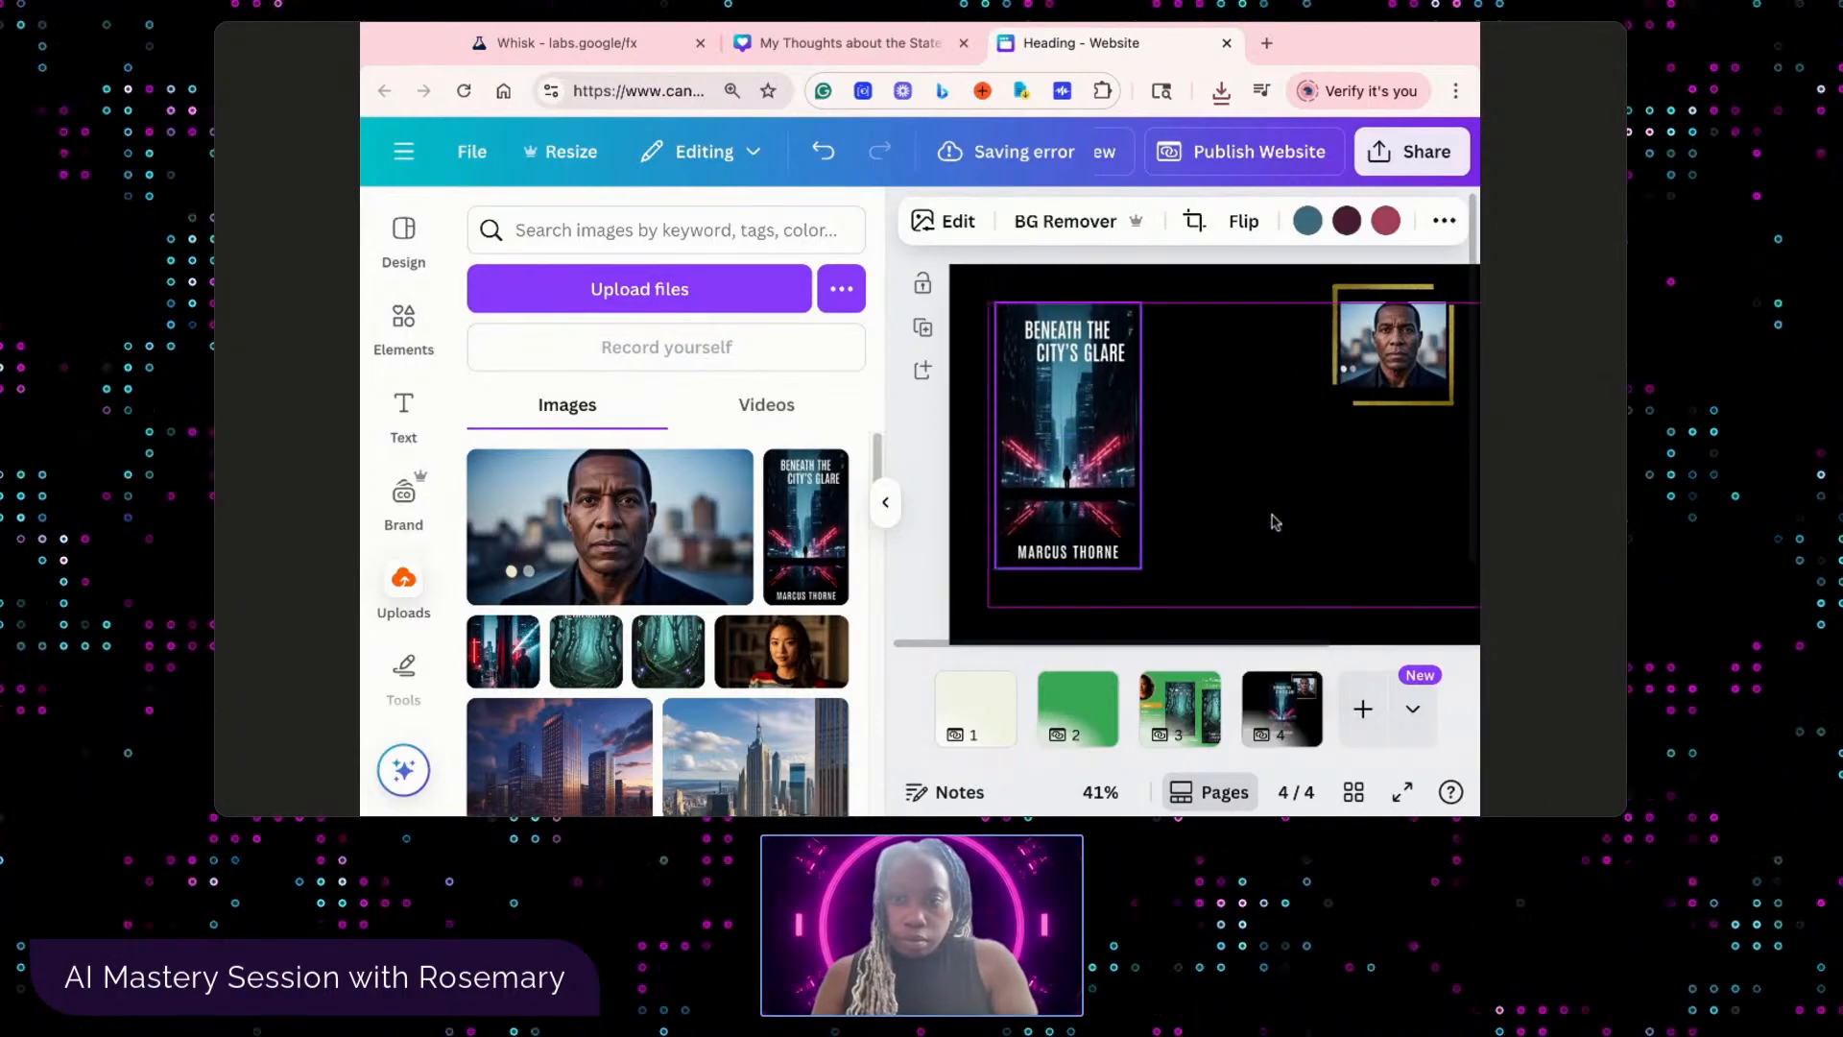
pyautogui.moveTo(1134, 557); pyautogui.dragTo(1135, 554)
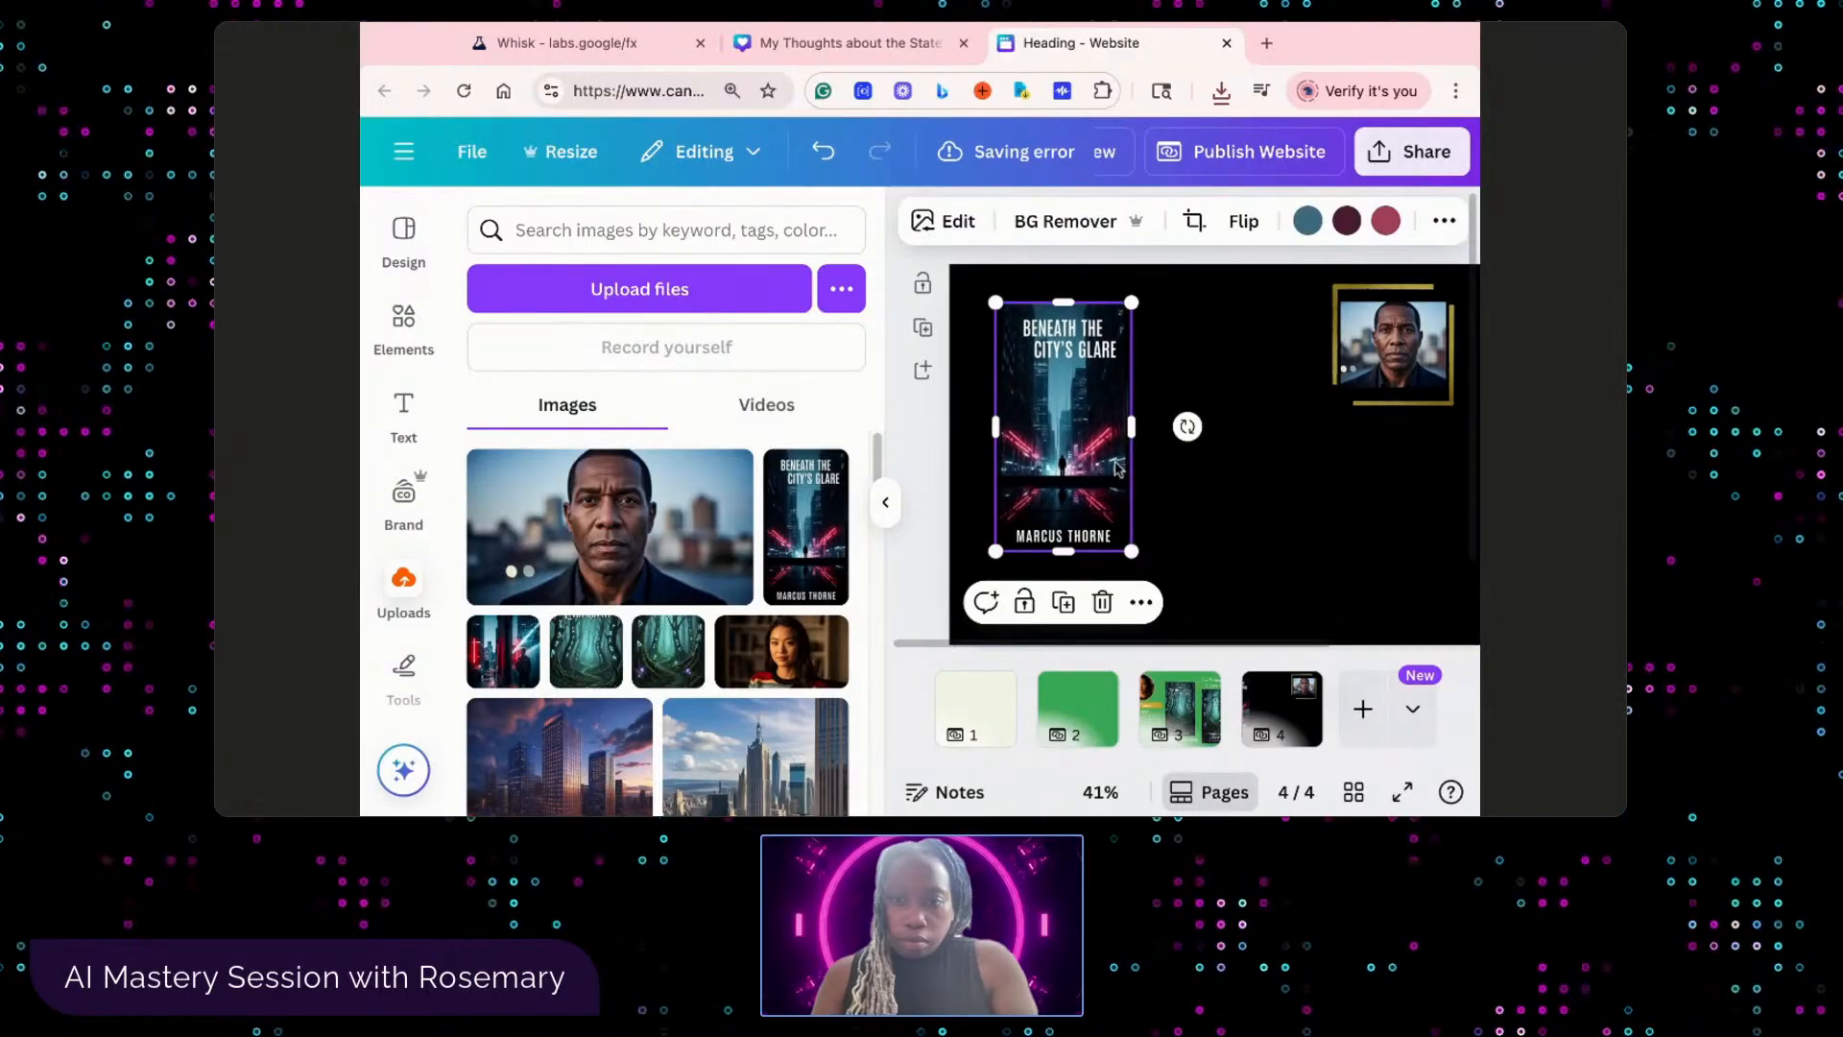
pyautogui.moveTo(1128, 432)
pyautogui.mouseDown()
pyautogui.moveTo(1157, 432)
pyautogui.moveTo(1131, 427)
pyautogui.mouseUp()
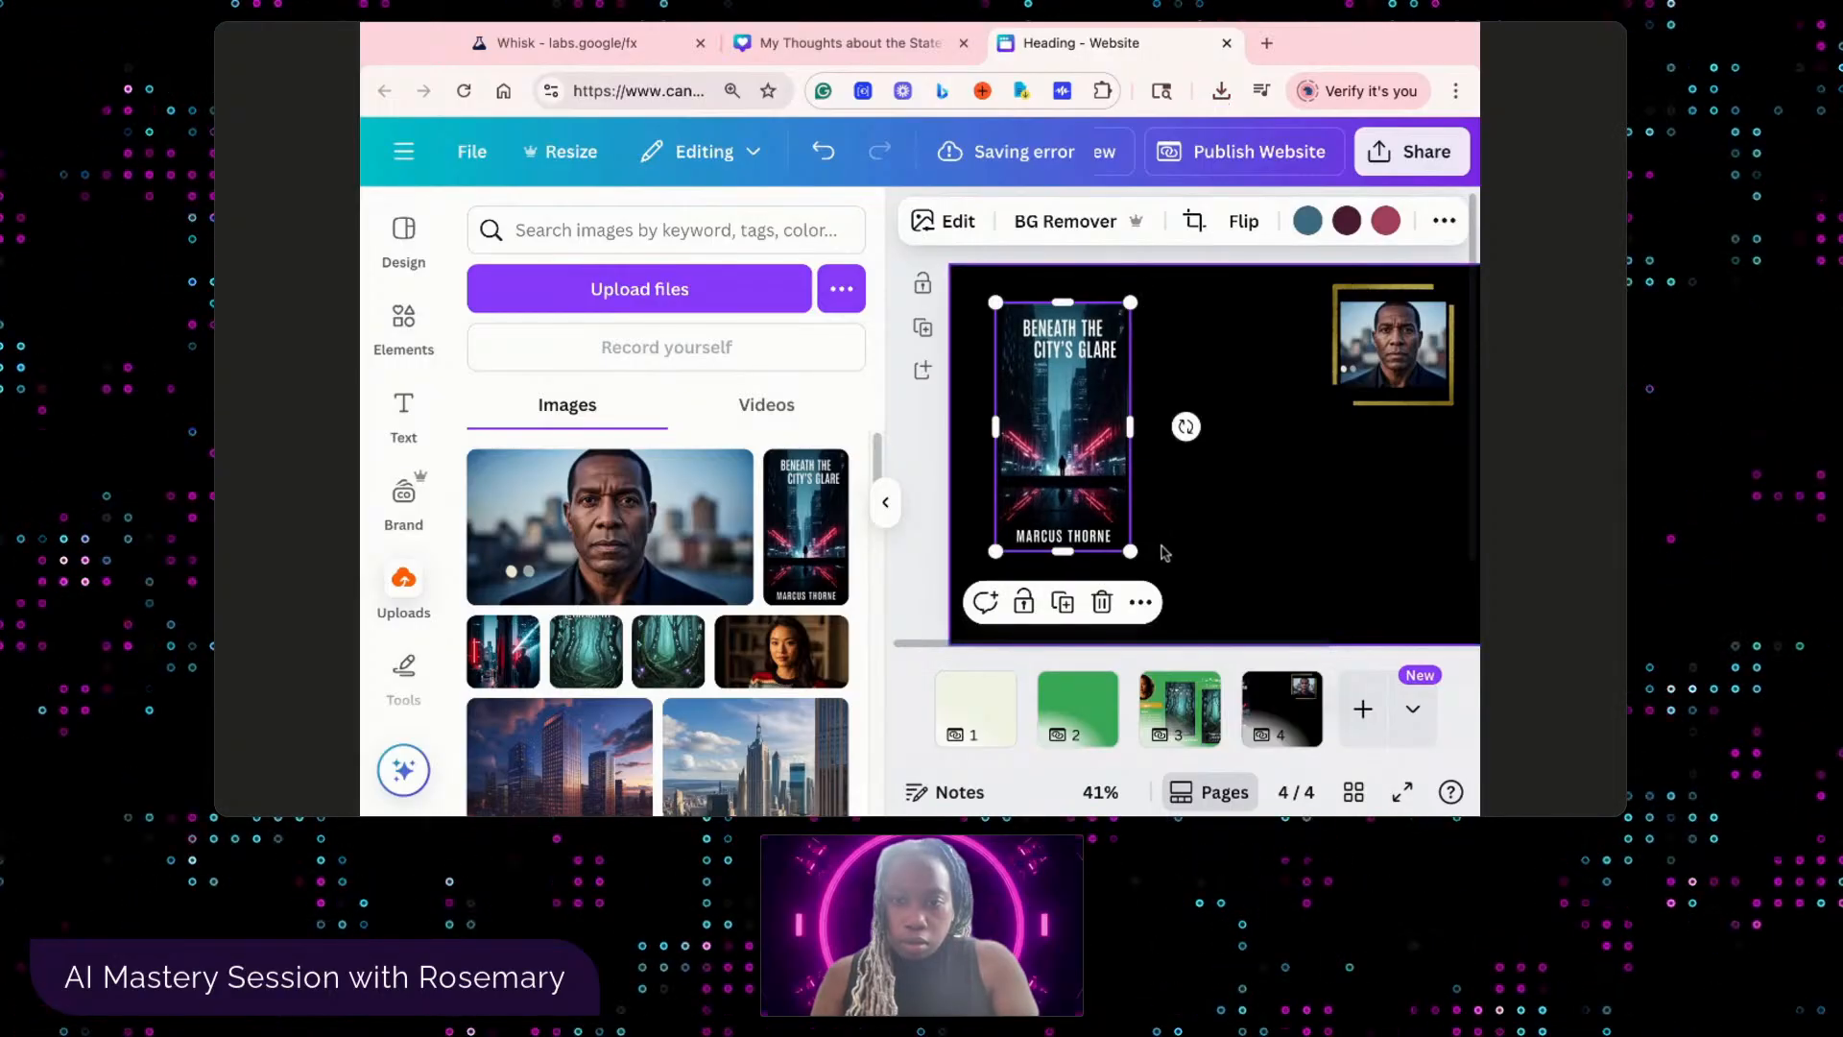
pyautogui.click(1163, 551)
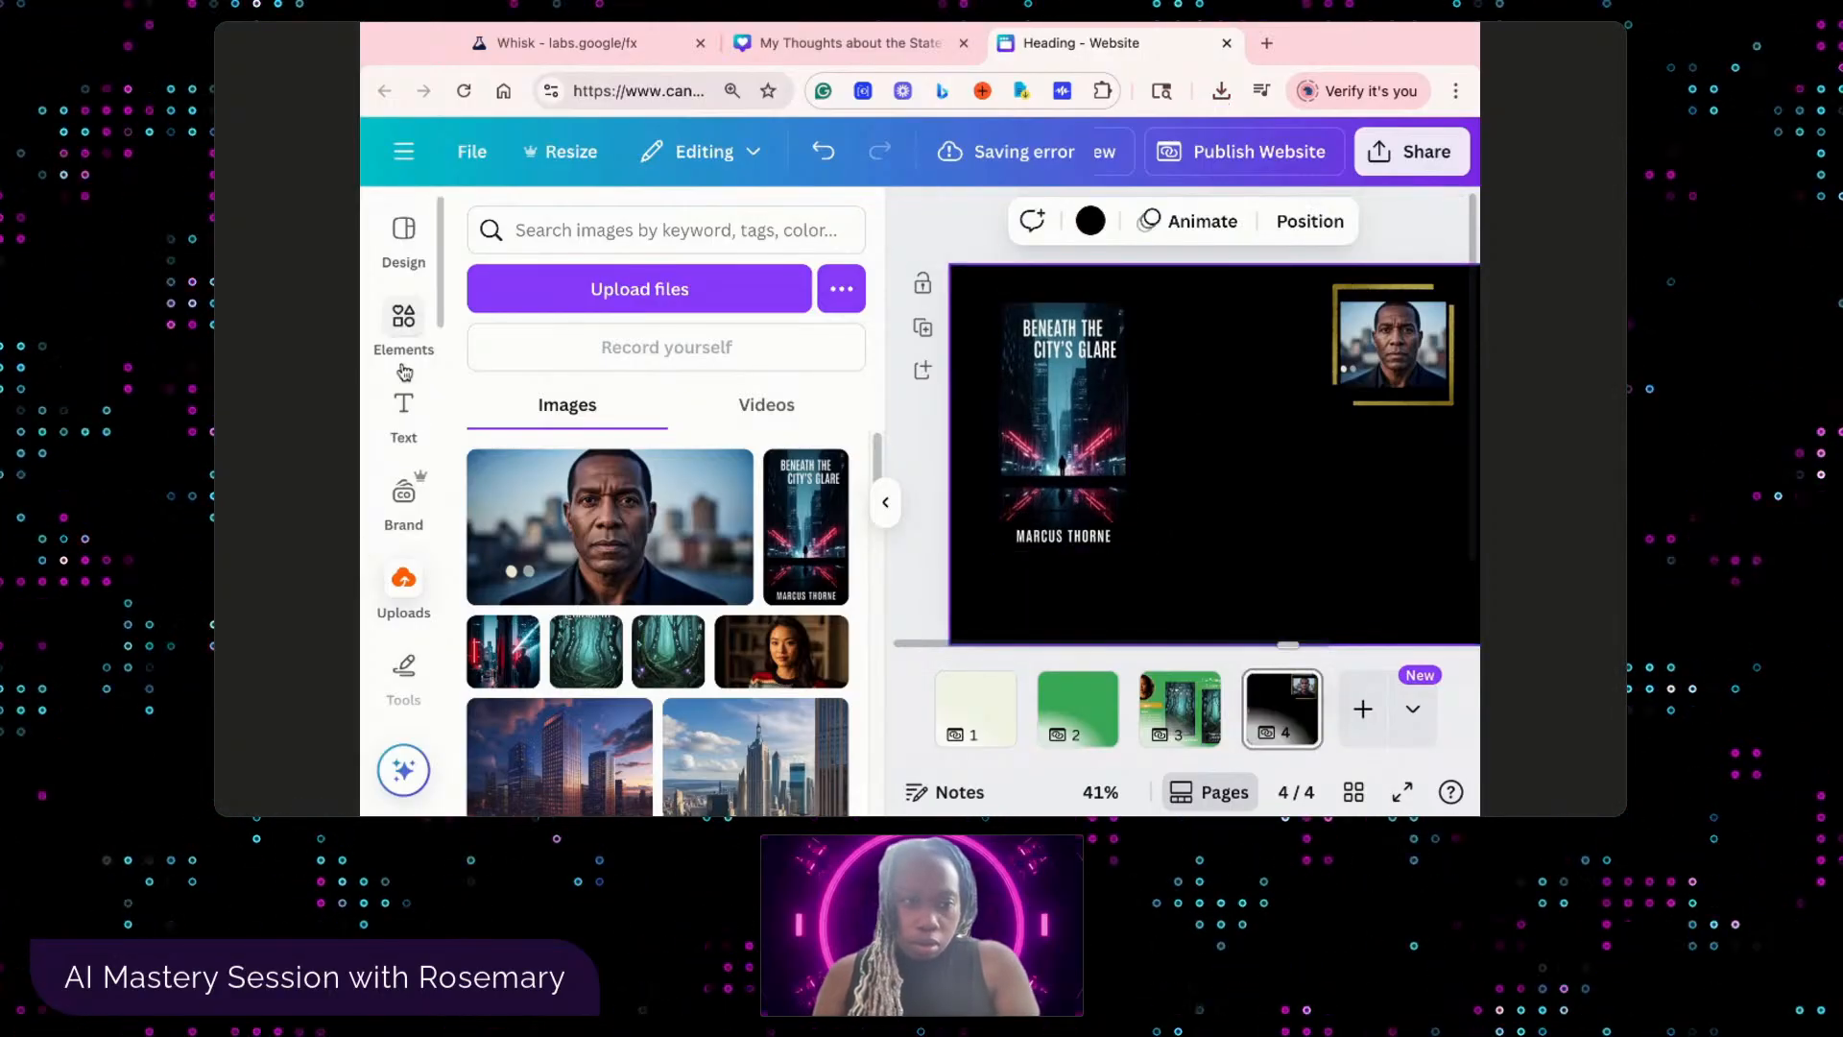
# - Search the Elements library for 'ipad frame'
pyautogui.click(571, 224)
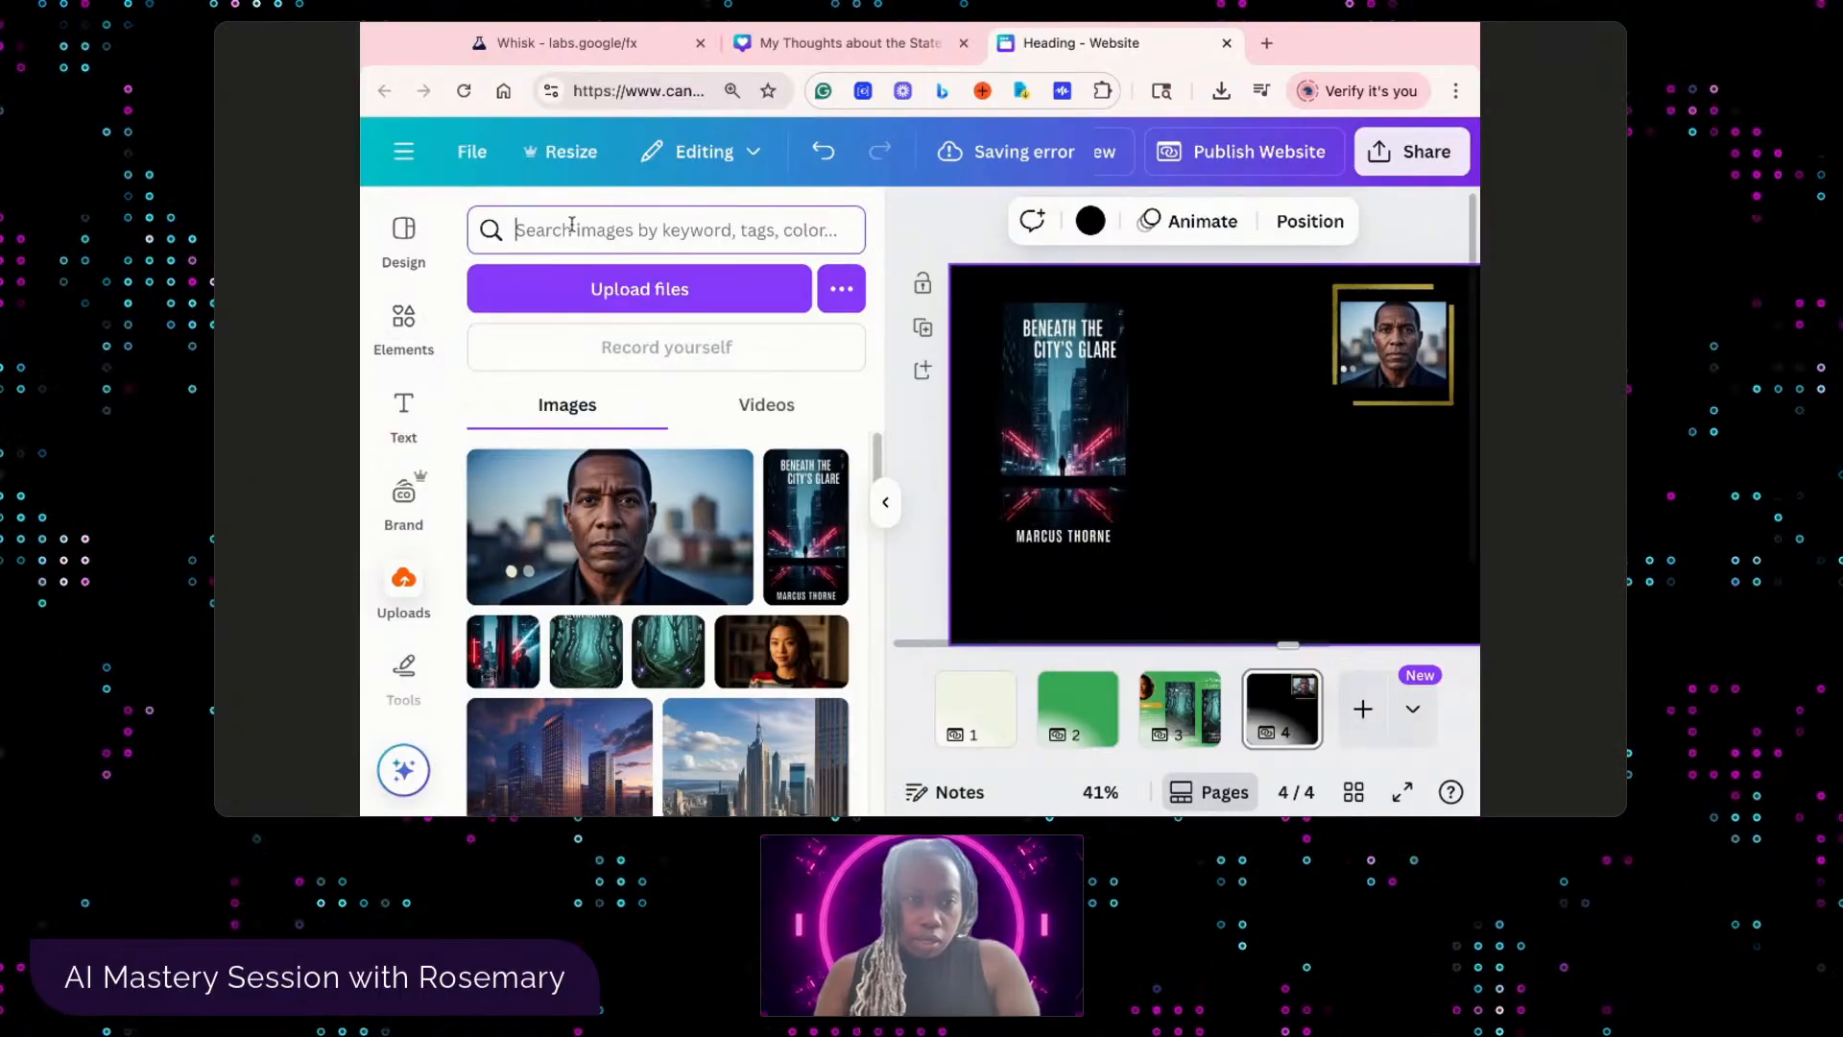
pyautogui.write('ipad frame')
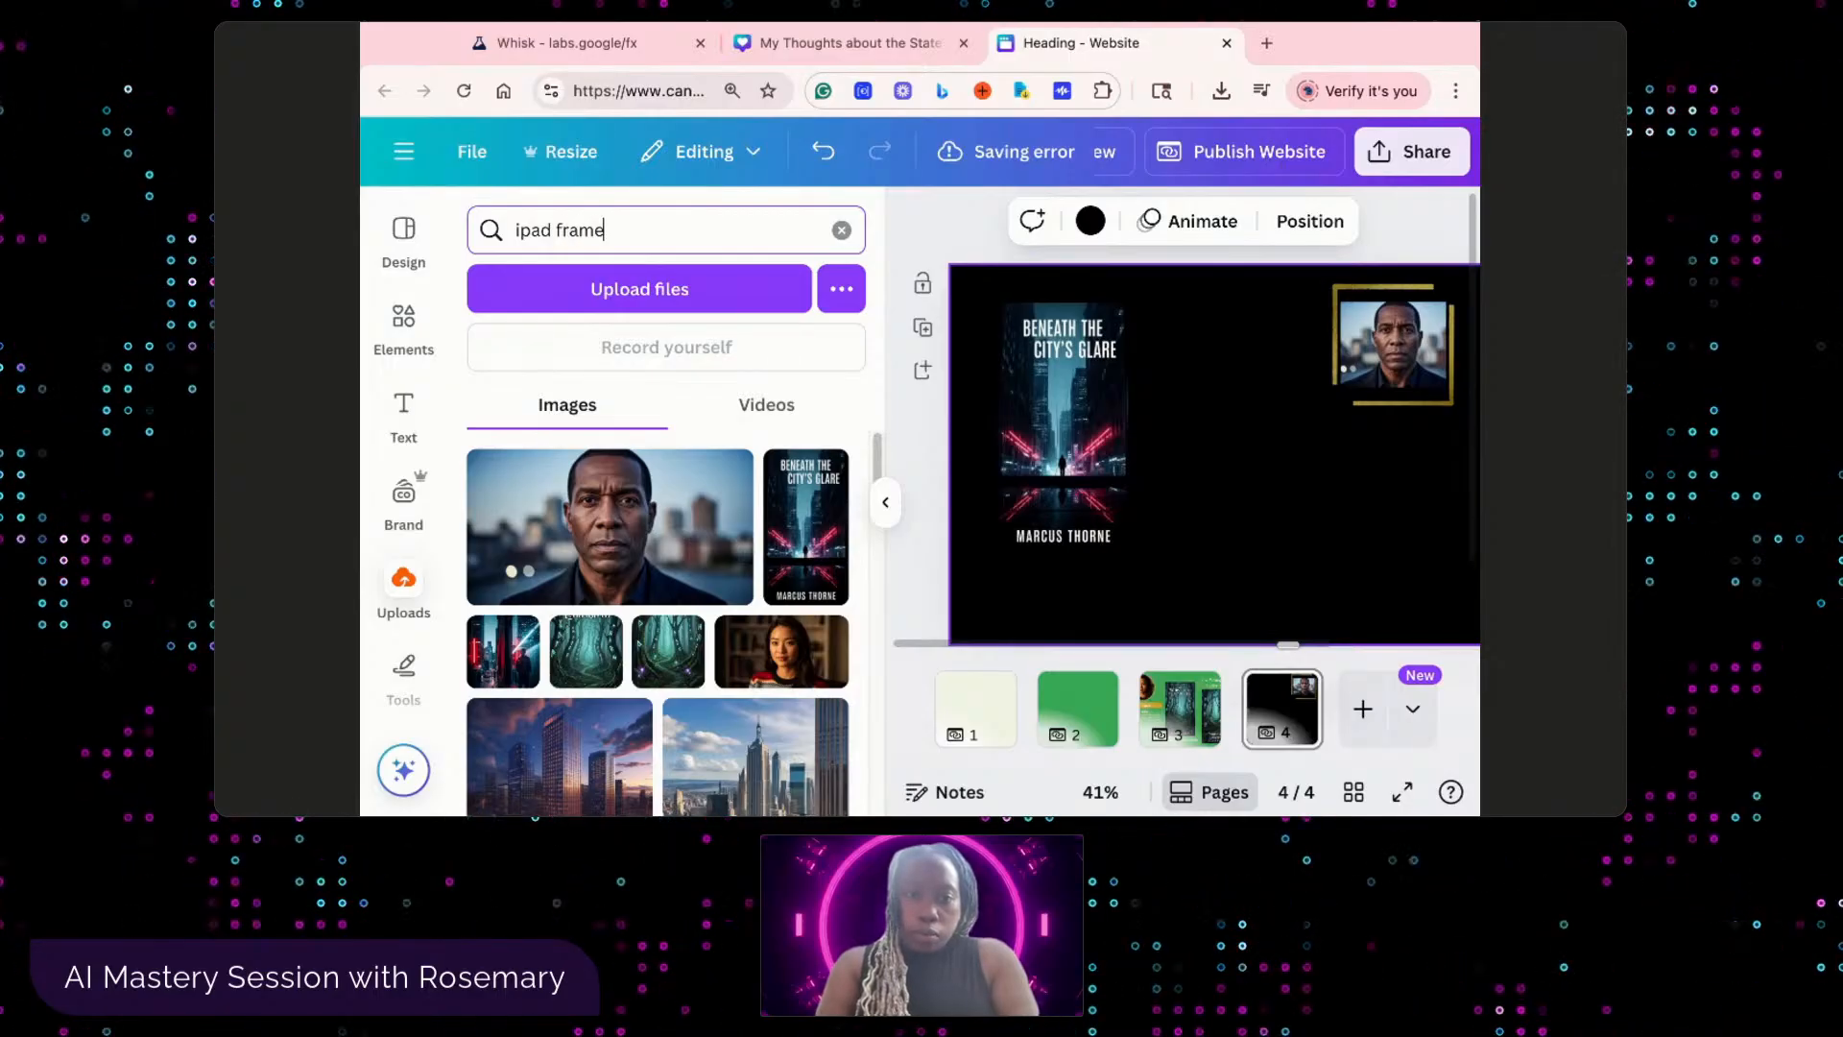
pyautogui.press('Return')
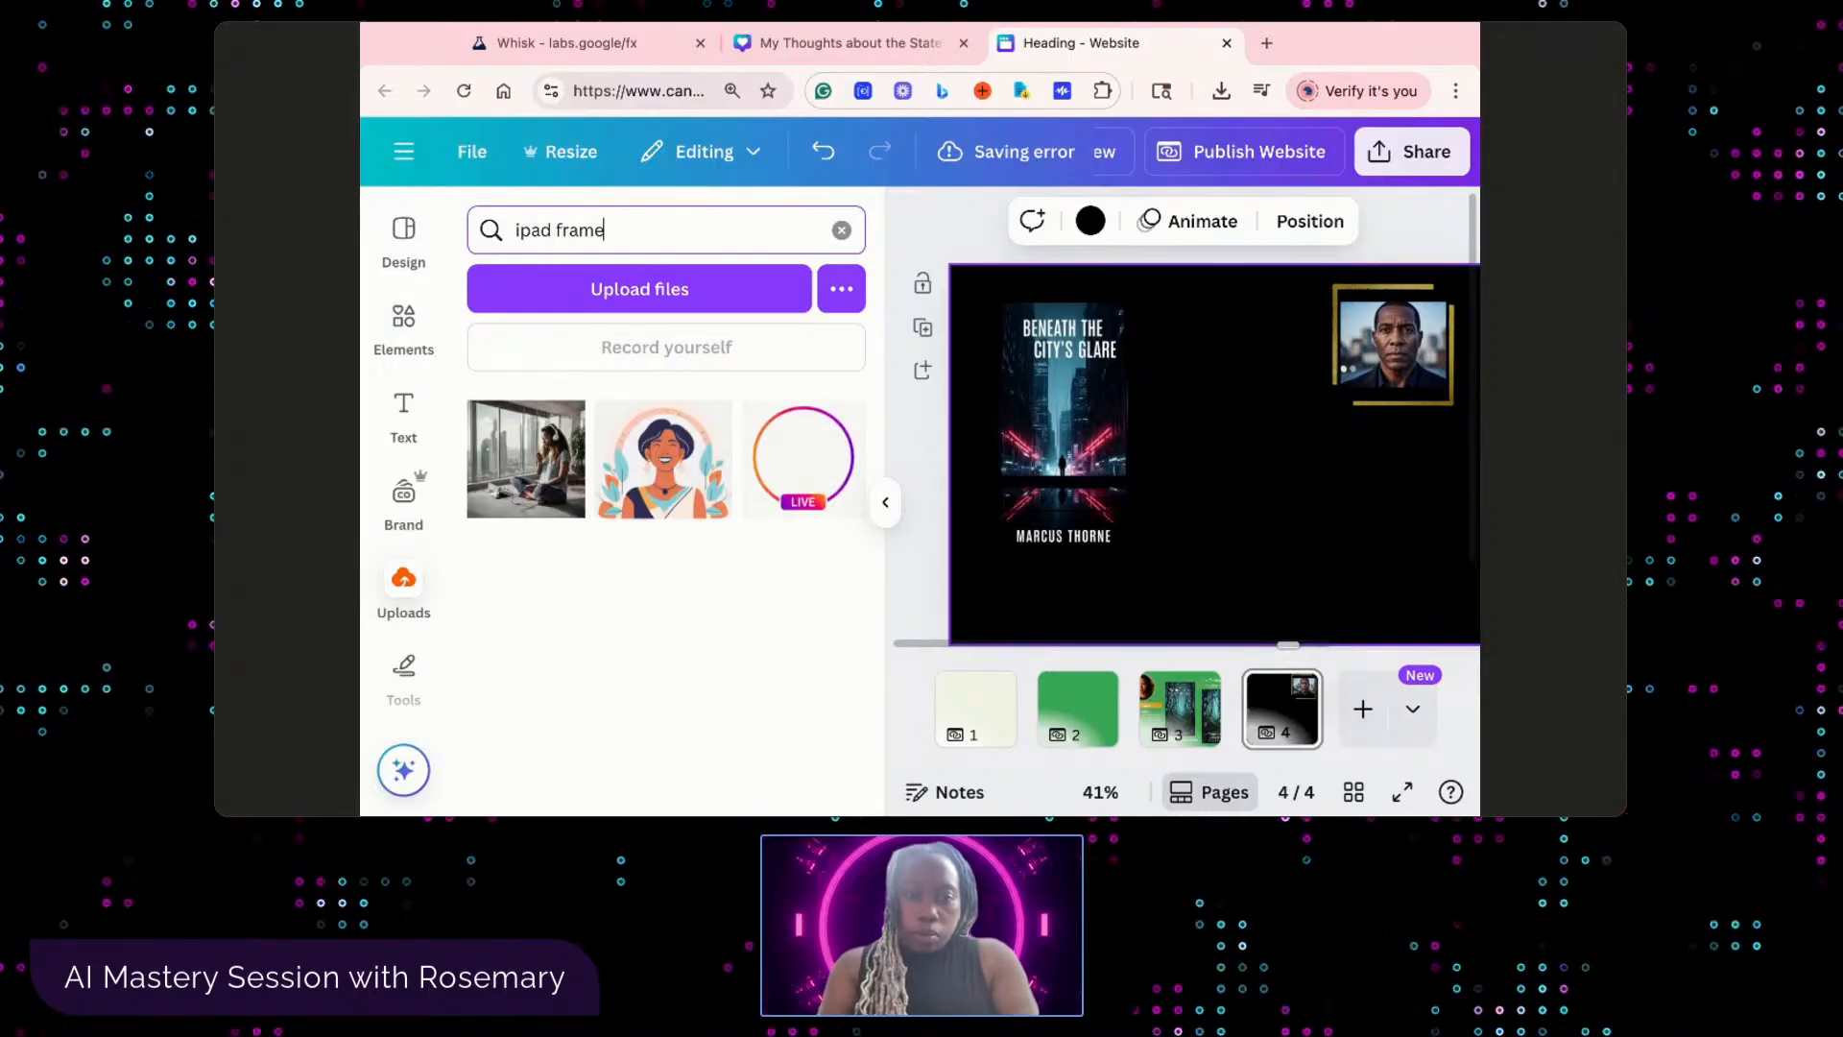
pyautogui.click(410, 318)
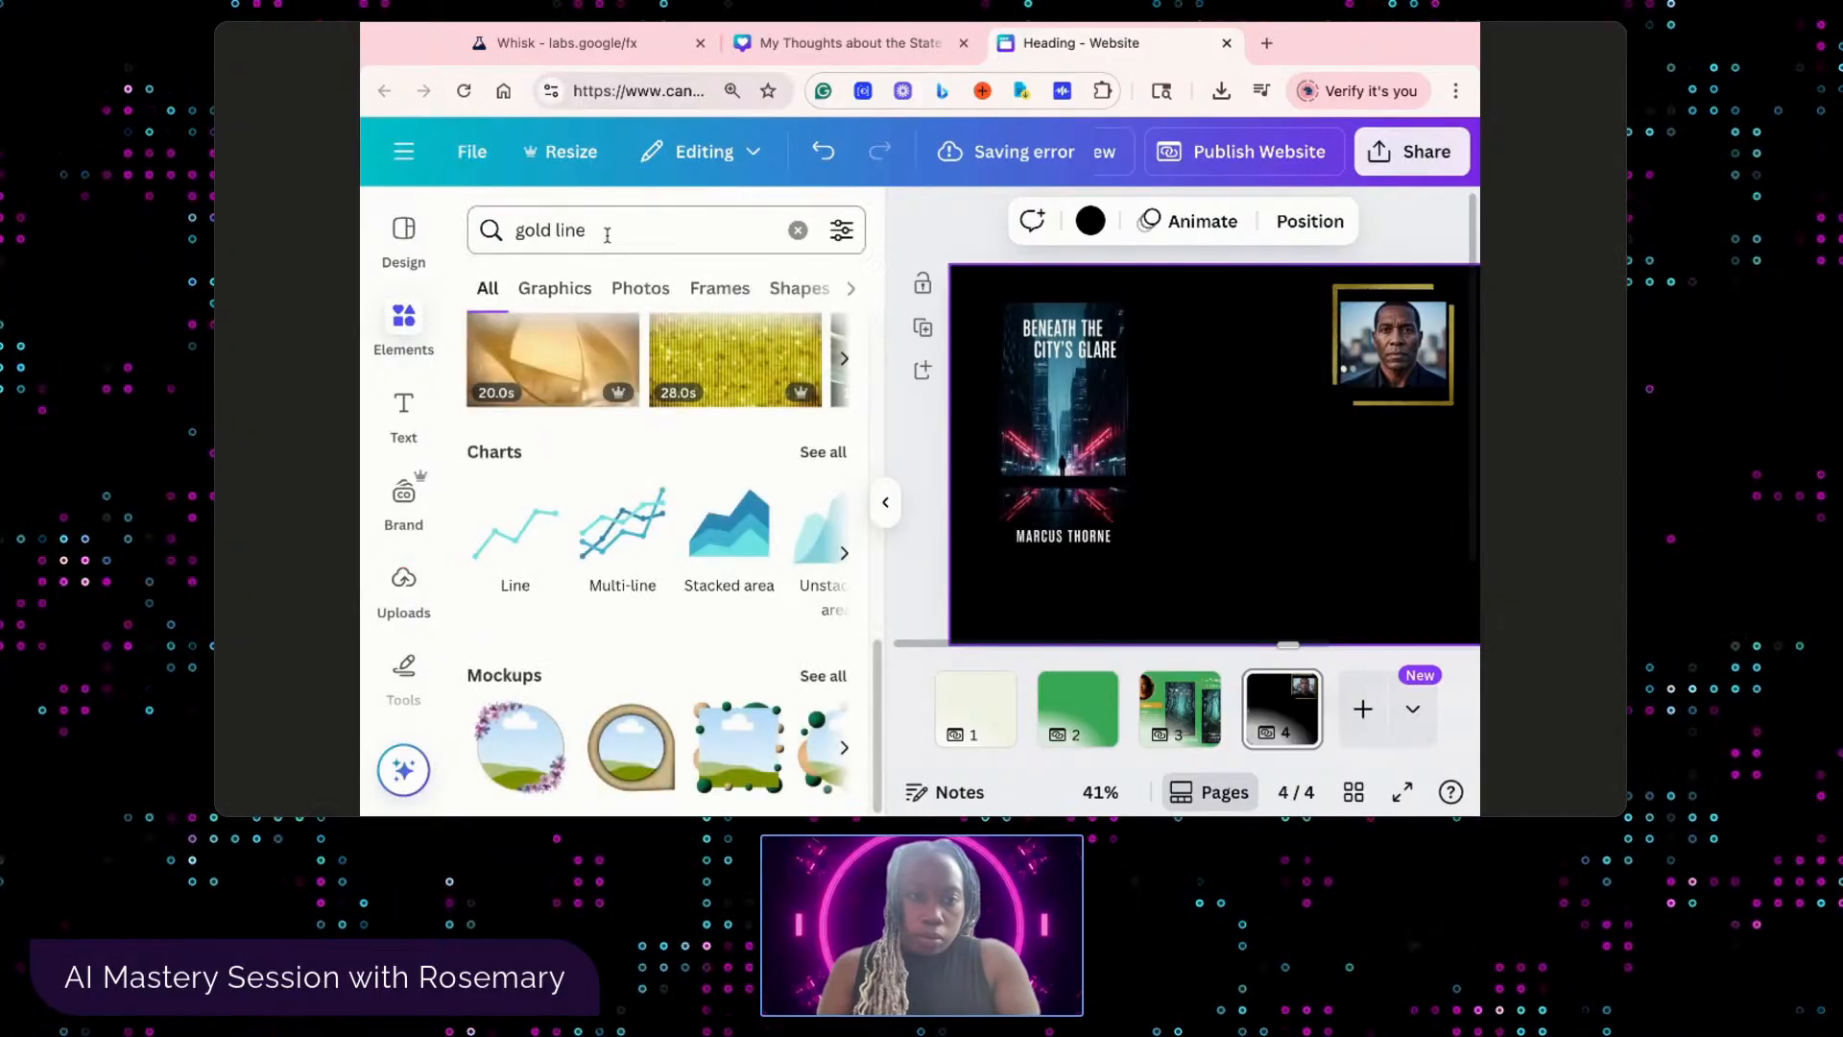
pyautogui.click(798, 229)
pyautogui.write('ip')
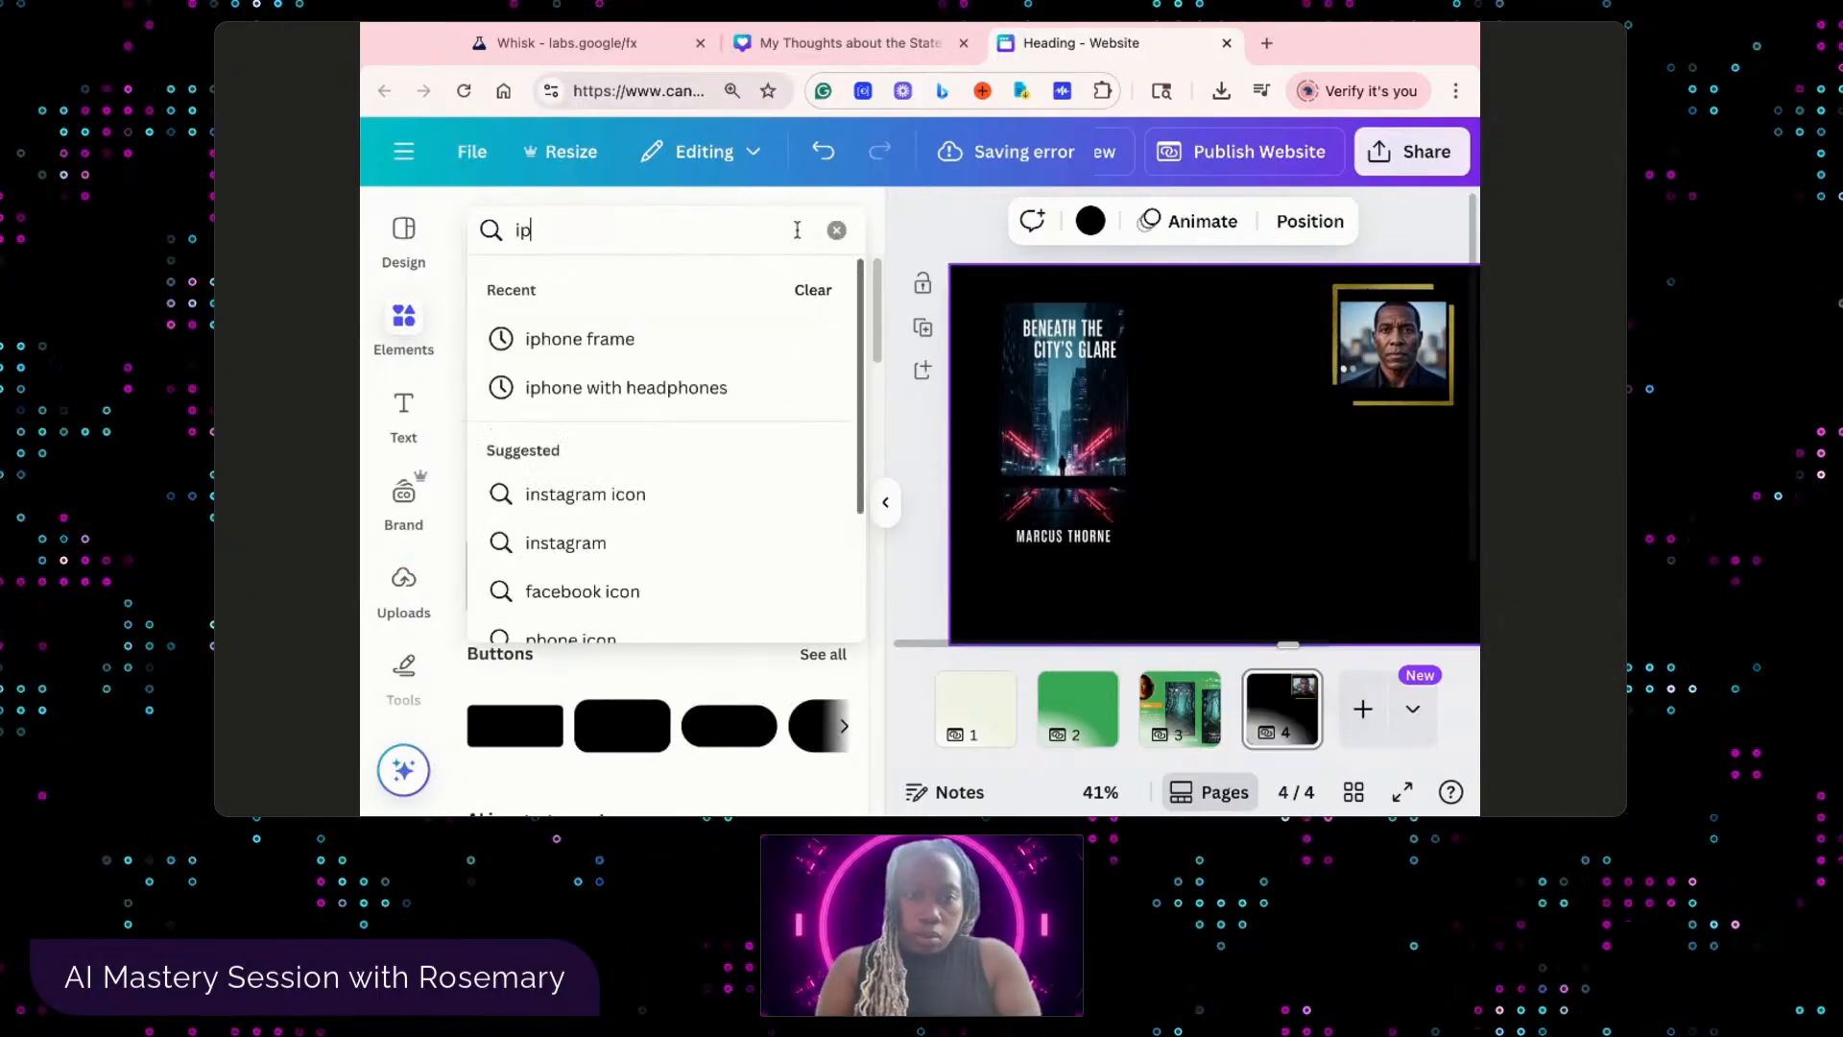
pyautogui.write('ad f')
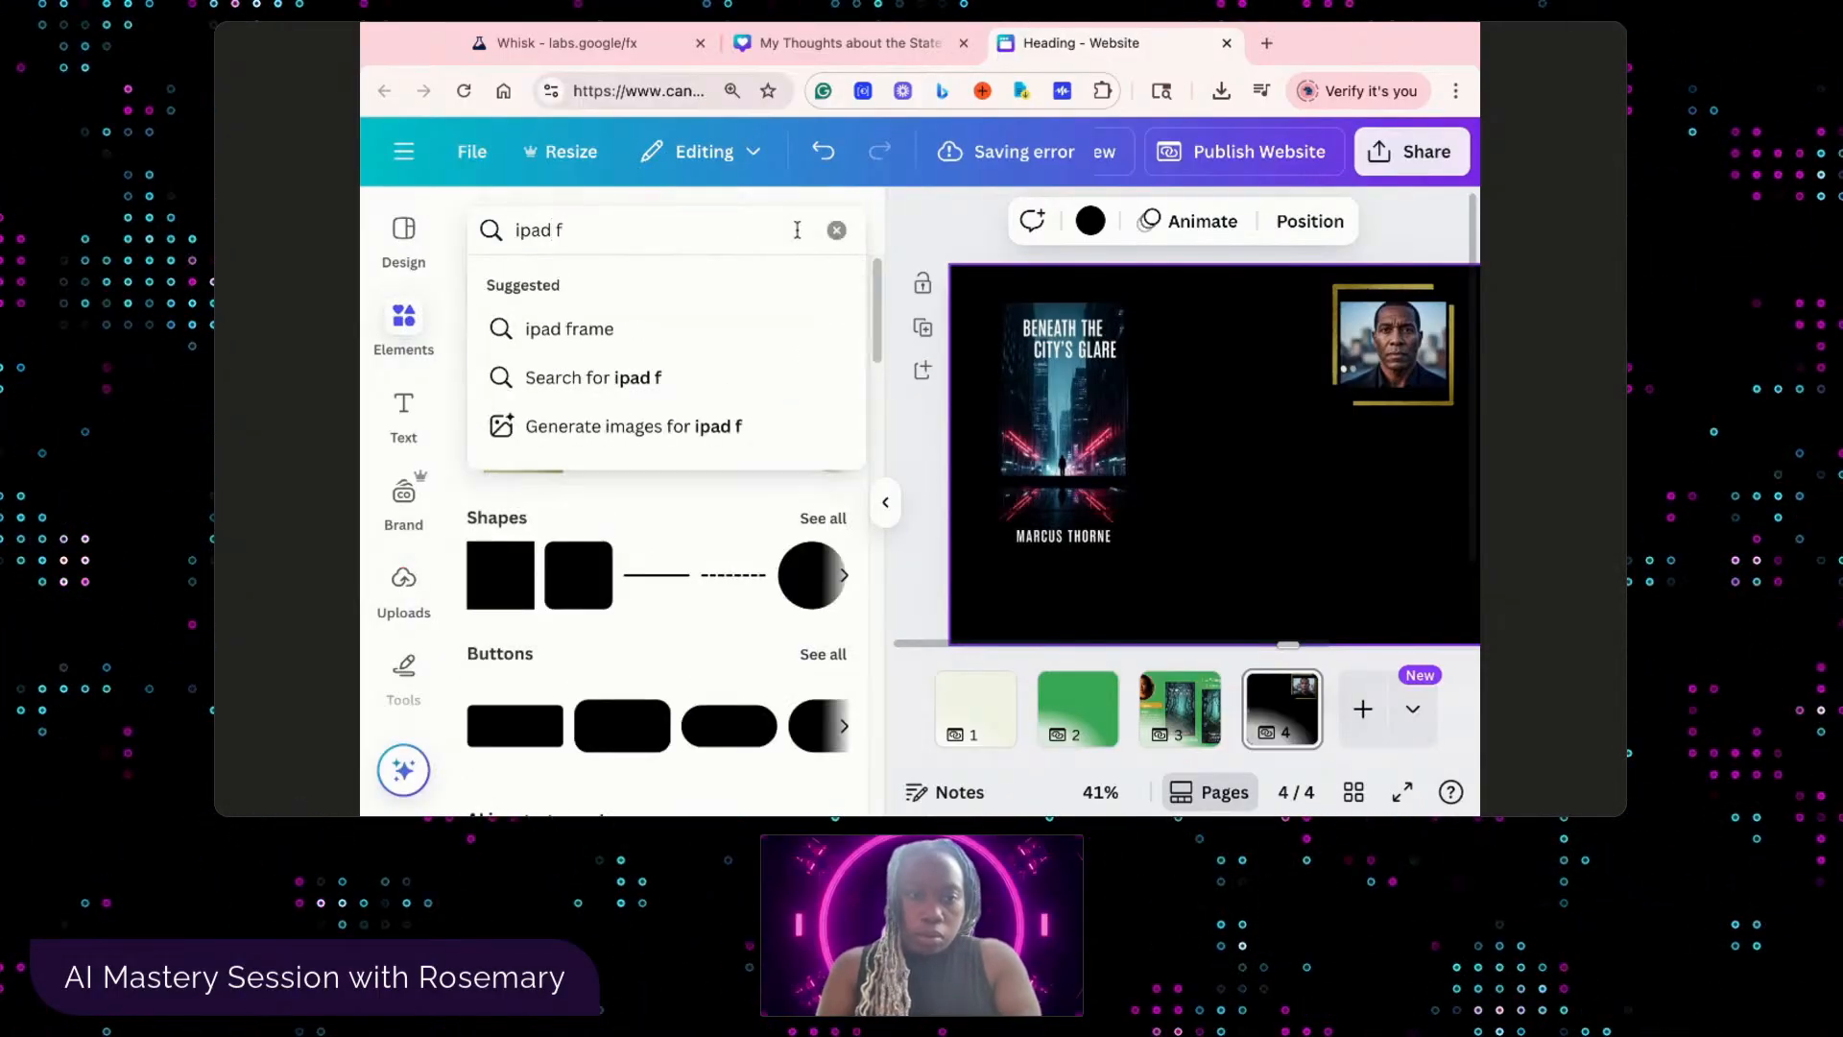
pyautogui.click(643, 341)
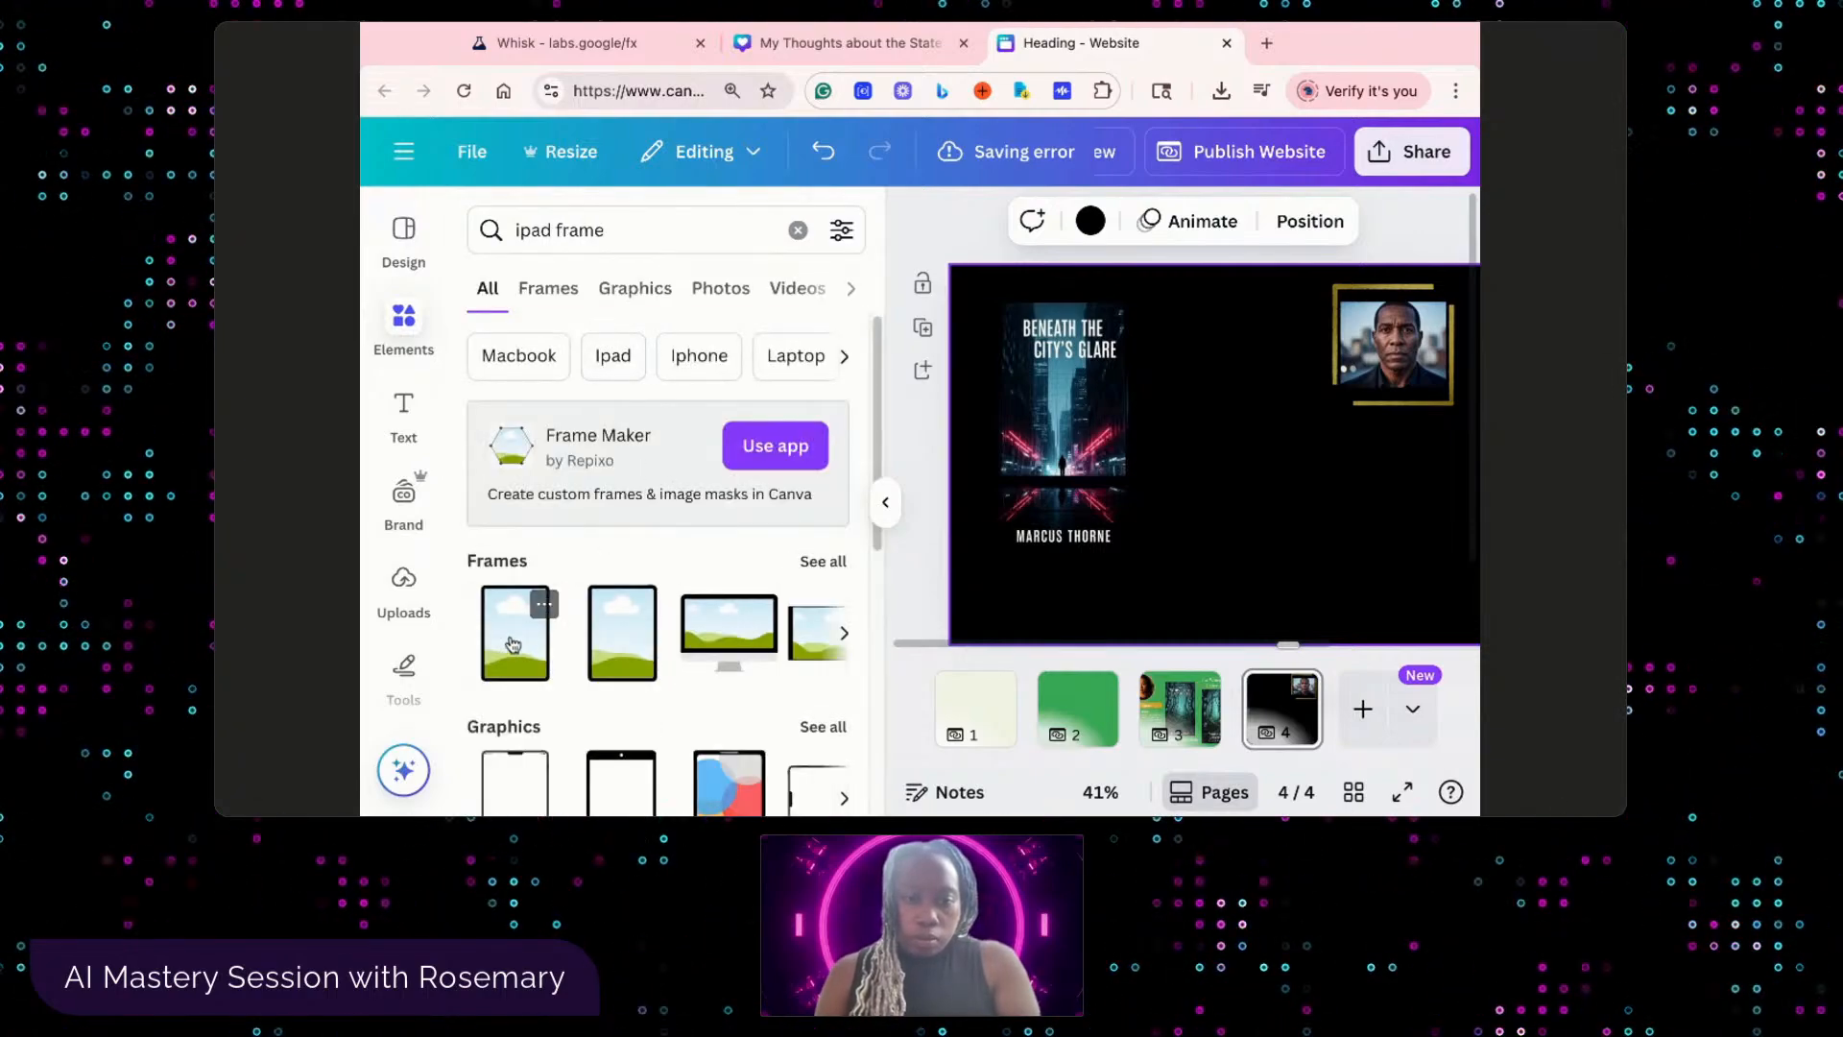
# - Add the iPad-style tablet frame from the Frames results and drag the book cover over it
pyautogui.scroll(-2, 524, 645)
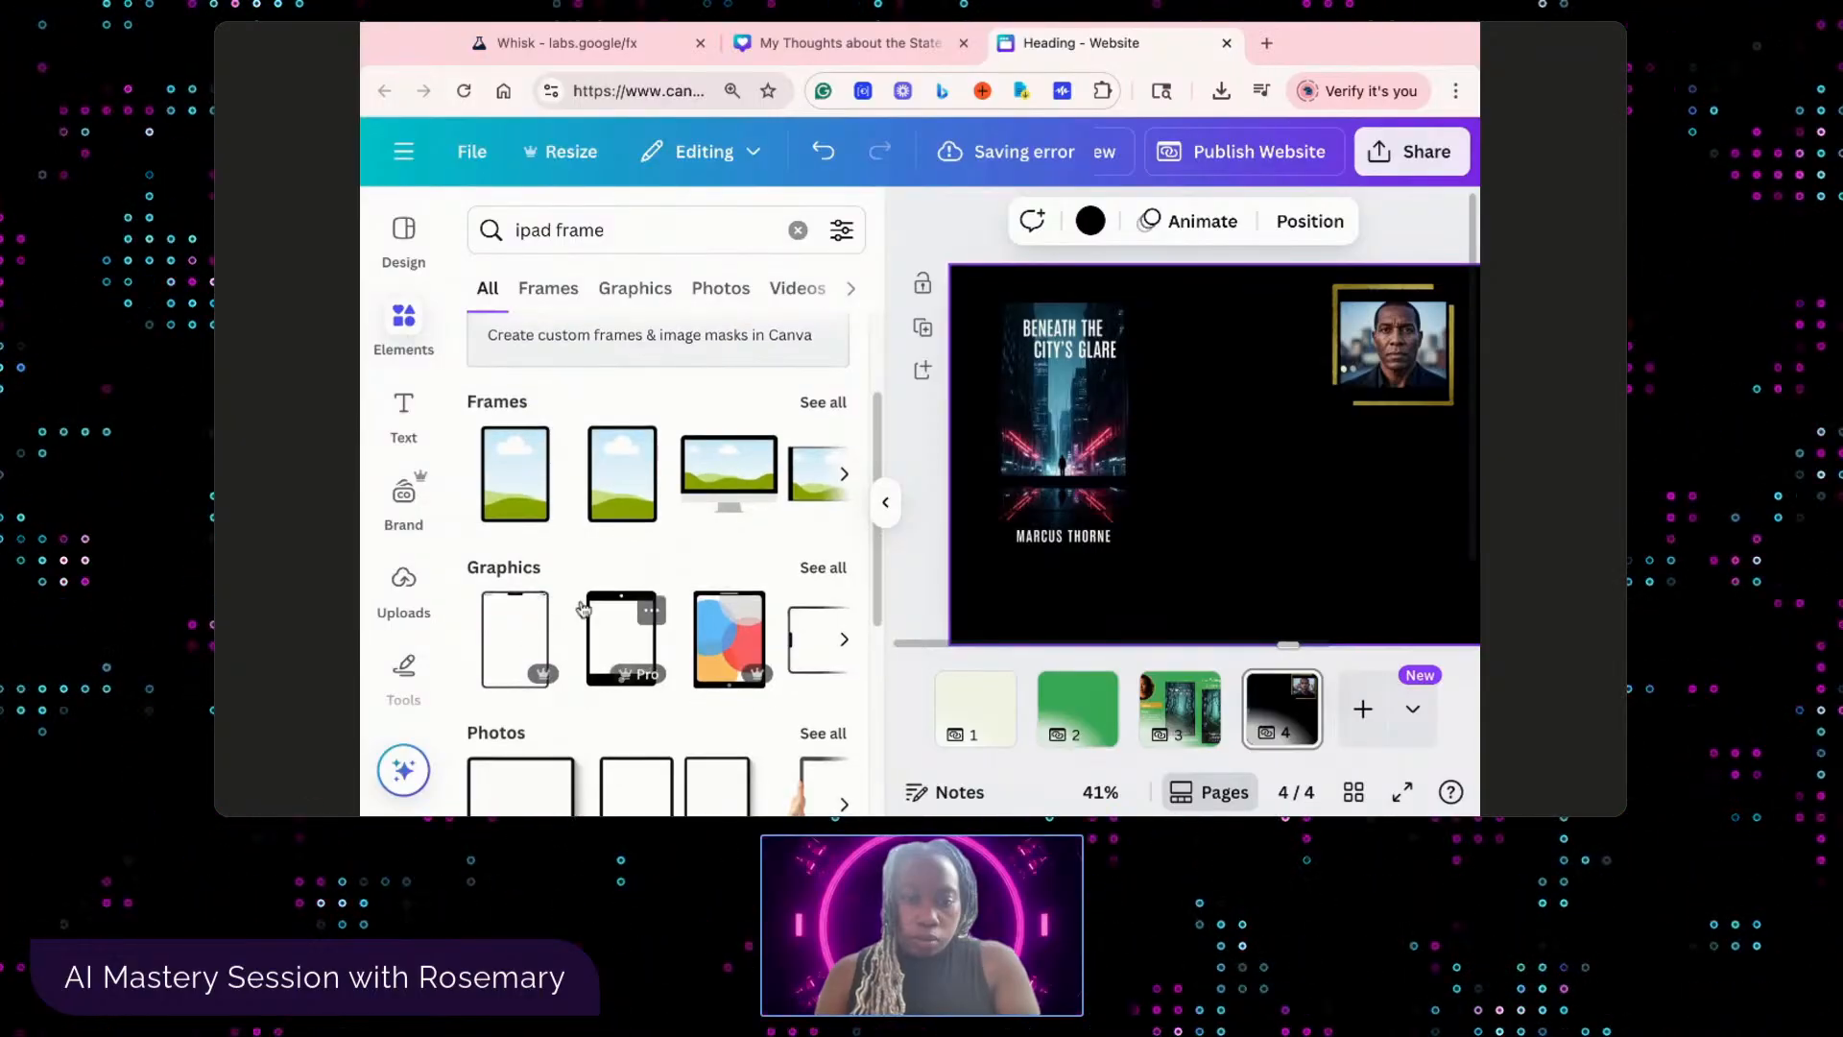
pyautogui.scroll(-4, 571, 634)
pyautogui.scroll(-1, 583, 607)
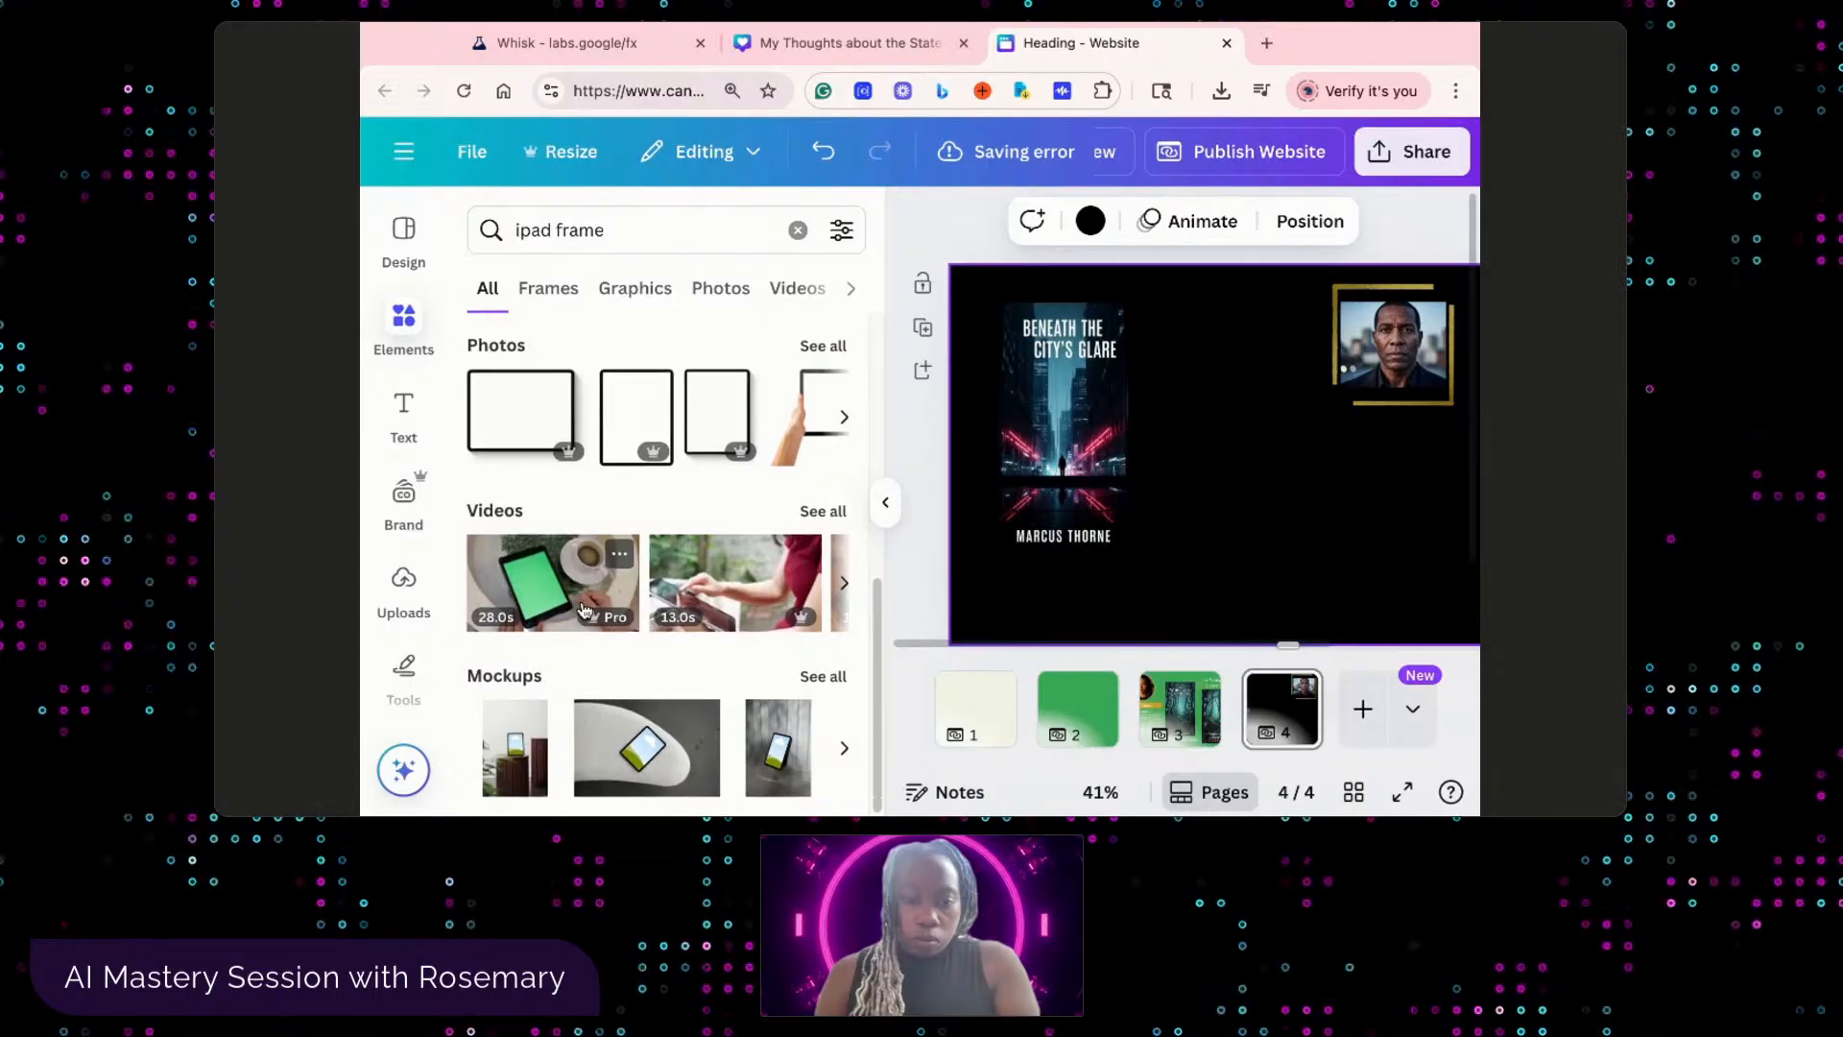
pyautogui.scroll(4, 674, 602)
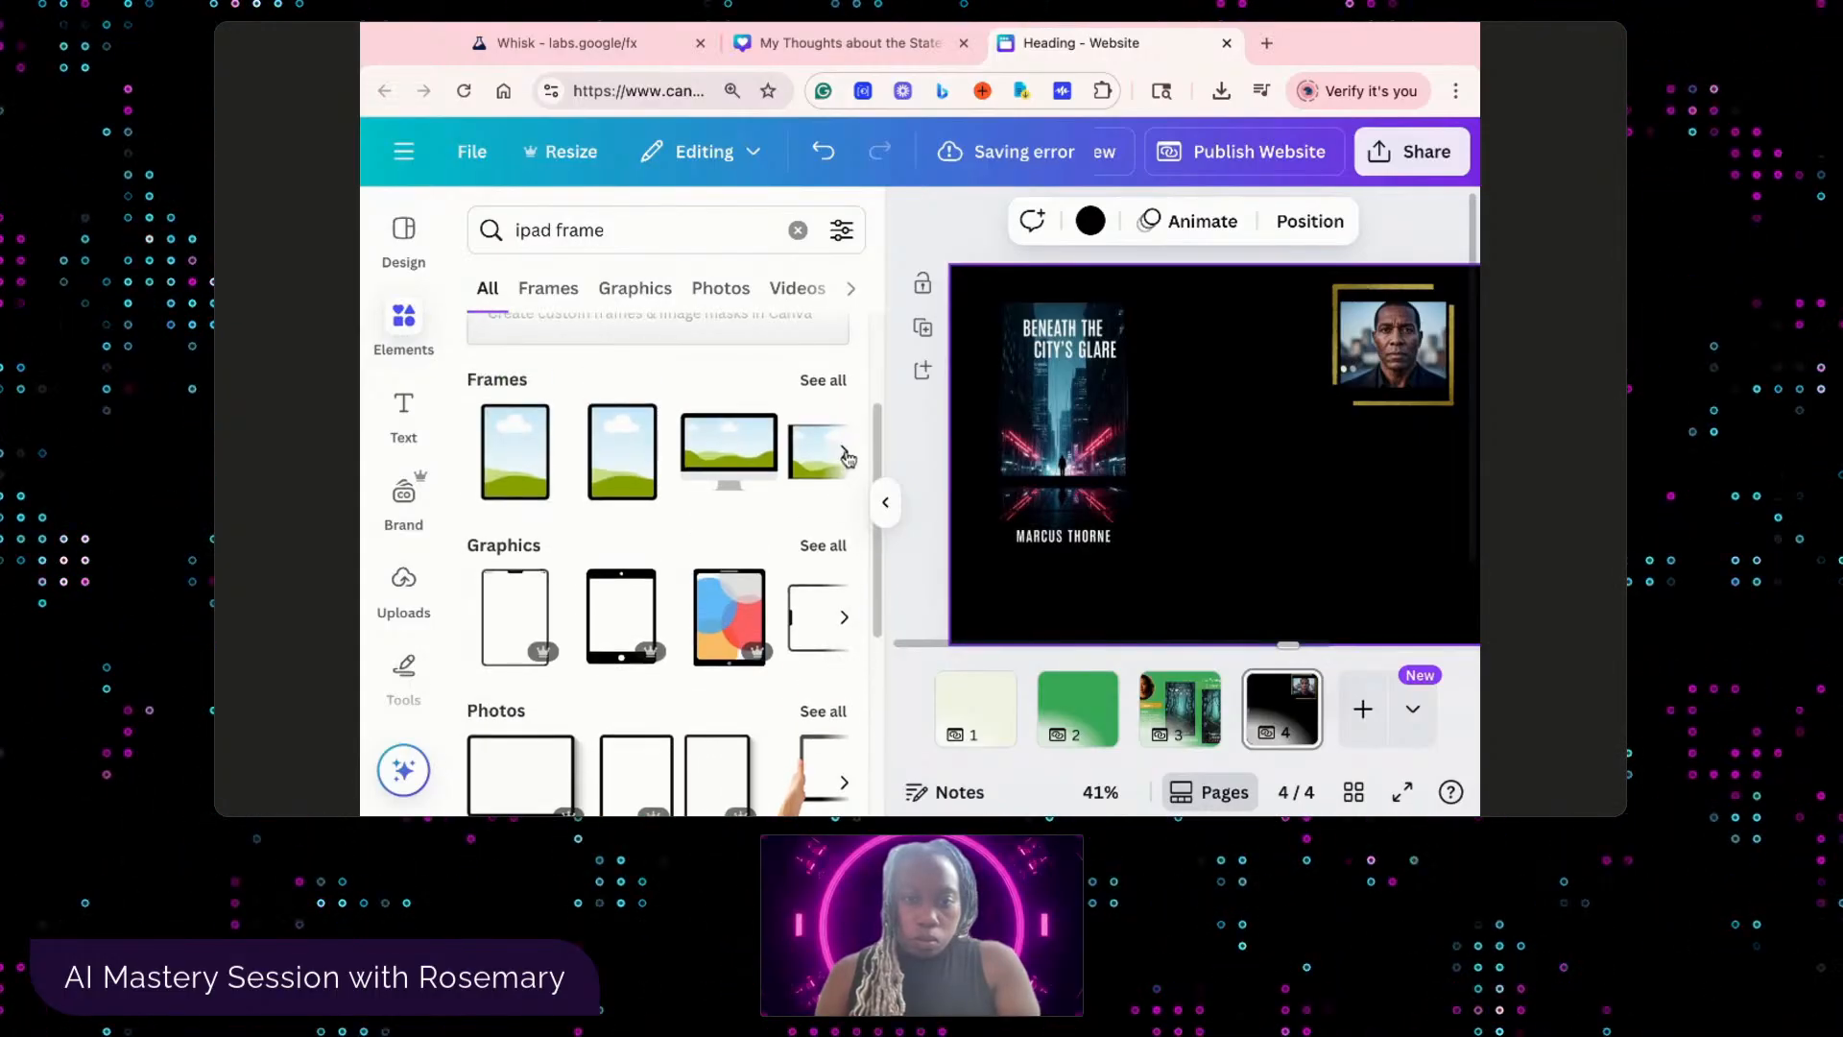
pyautogui.click(845, 451)
pyautogui.click(845, 453)
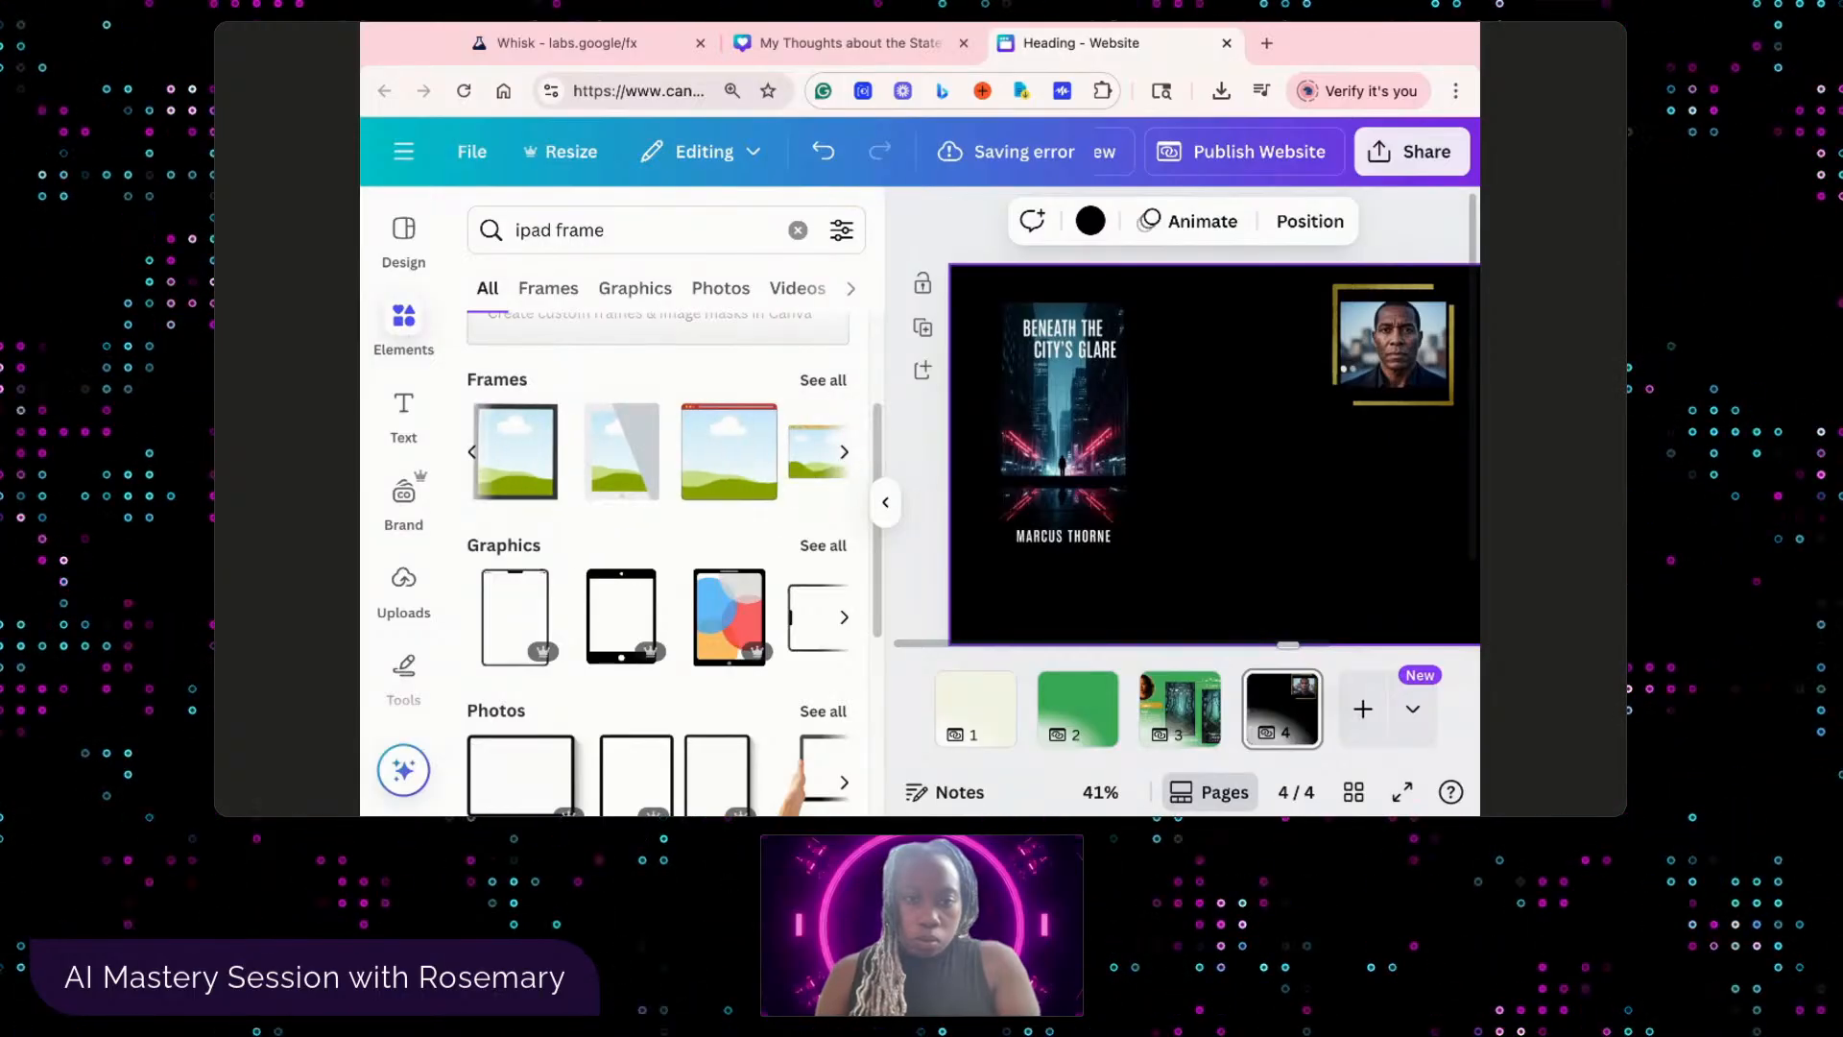
pyautogui.click(845, 452)
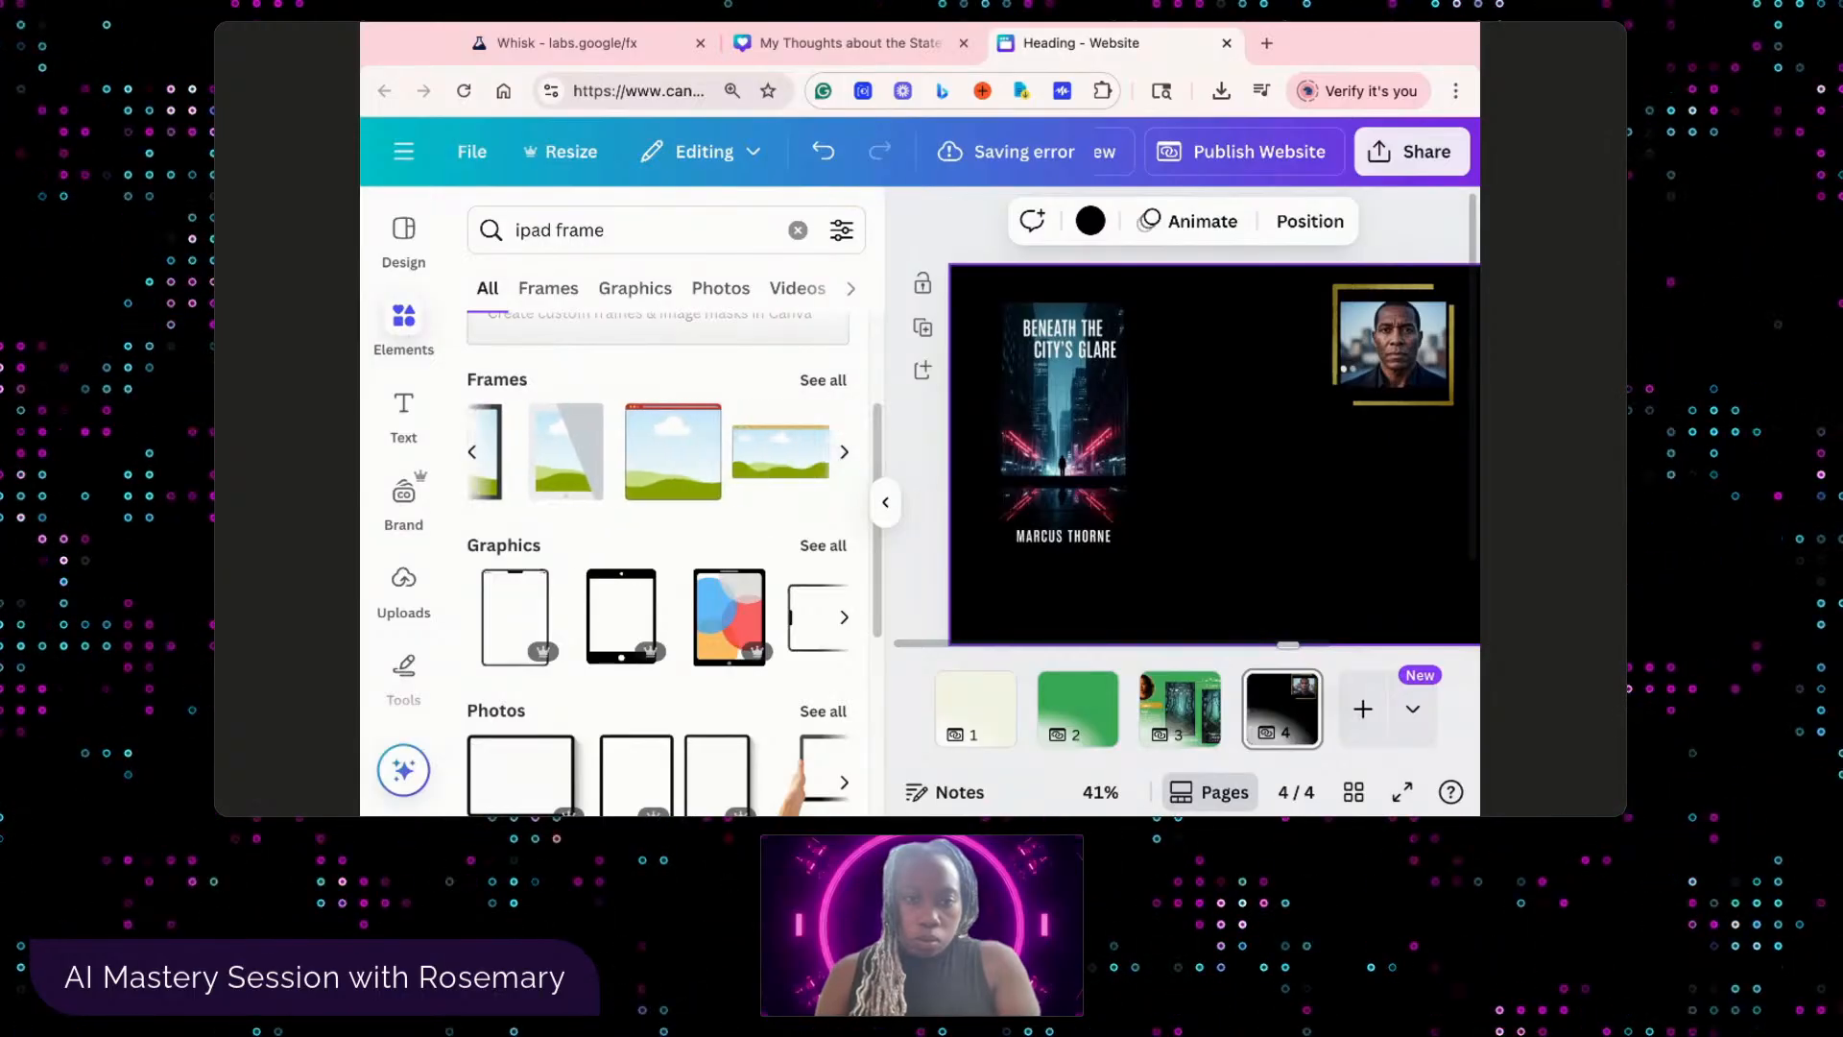
pyautogui.click(471, 453)
pyautogui.click(472, 453)
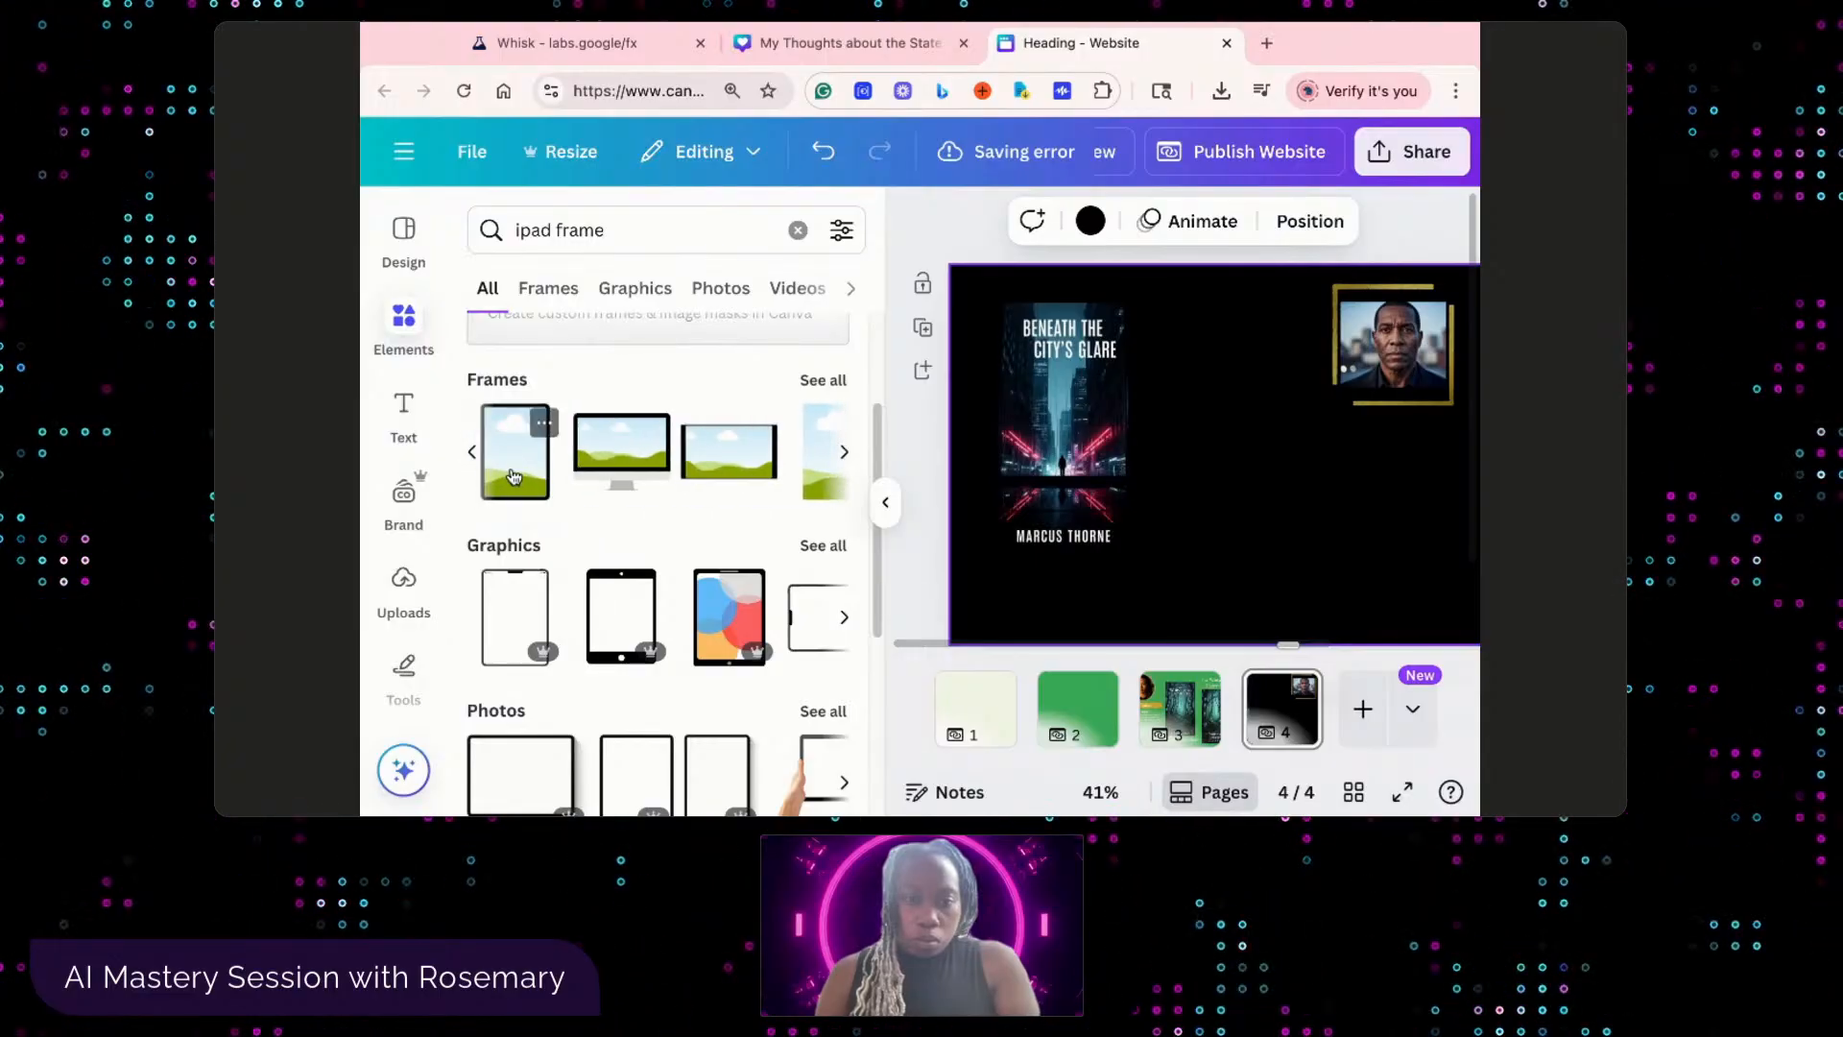
pyautogui.click(471, 452)
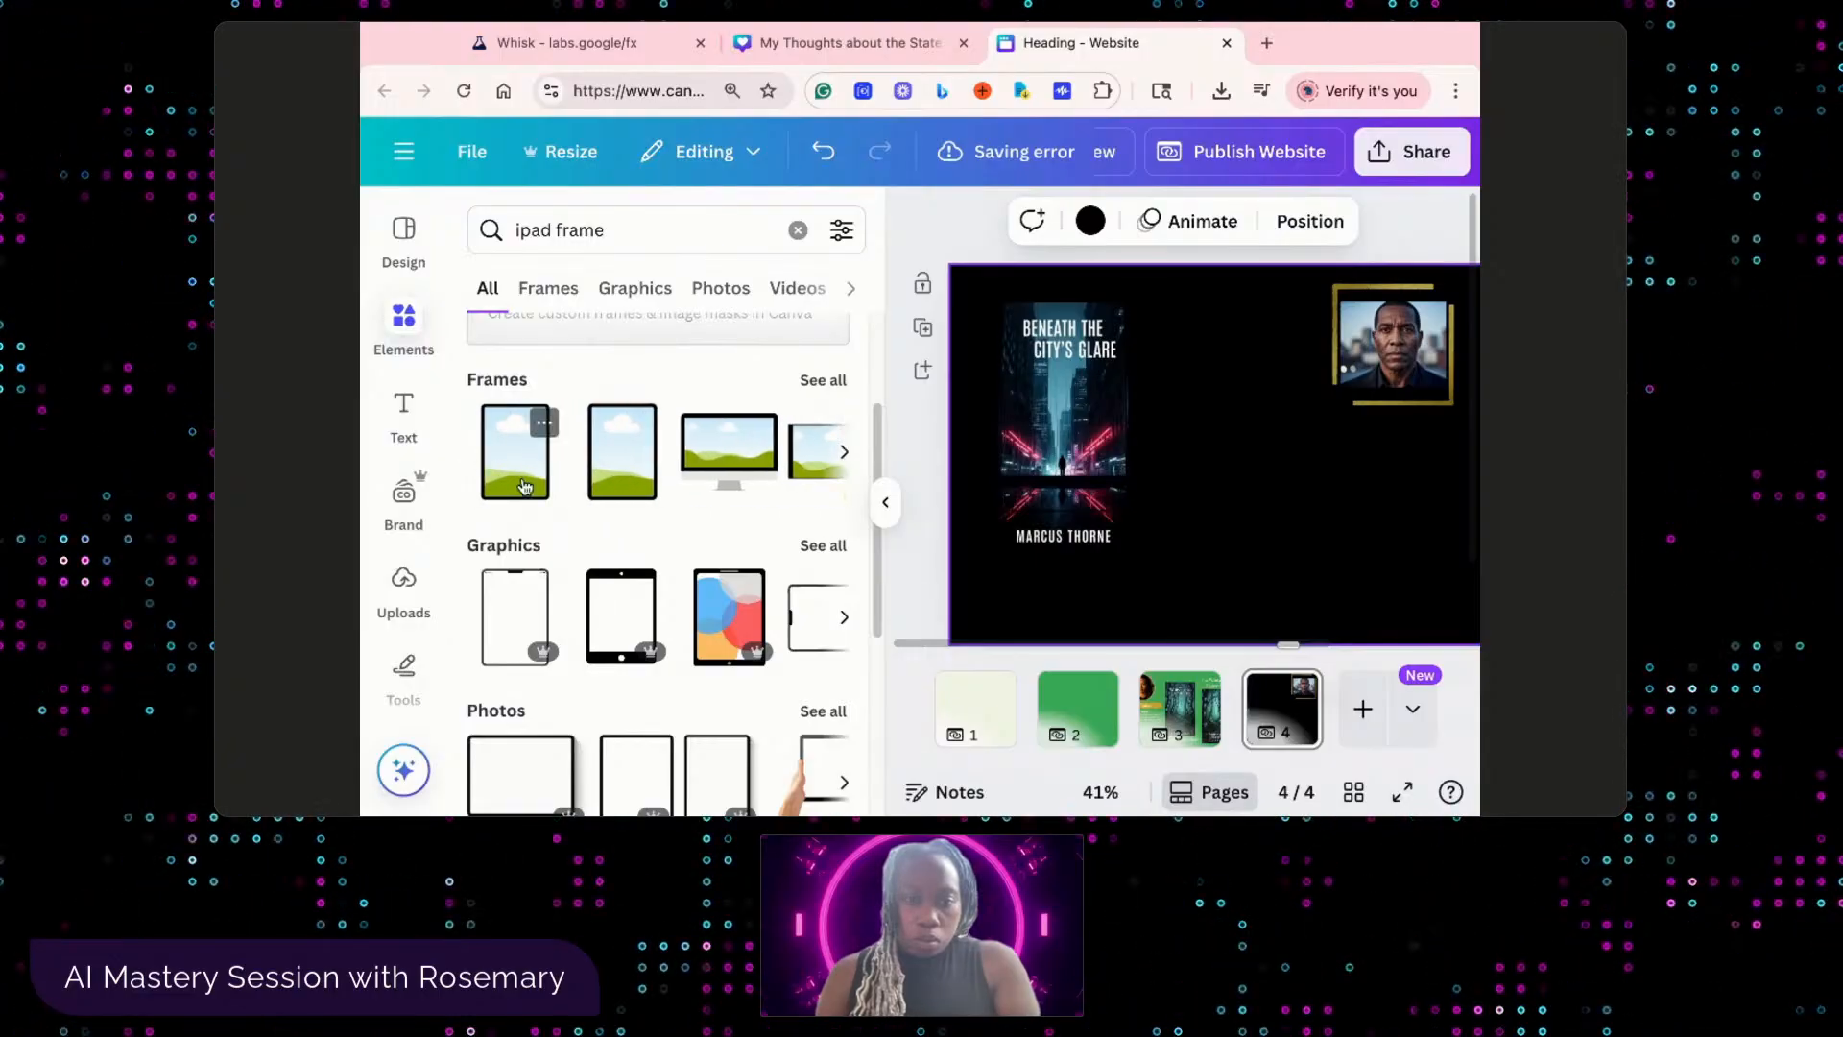
pyautogui.click(518, 485)
pyautogui.moveTo(1043, 456); pyautogui.dragTo(1269, 472)
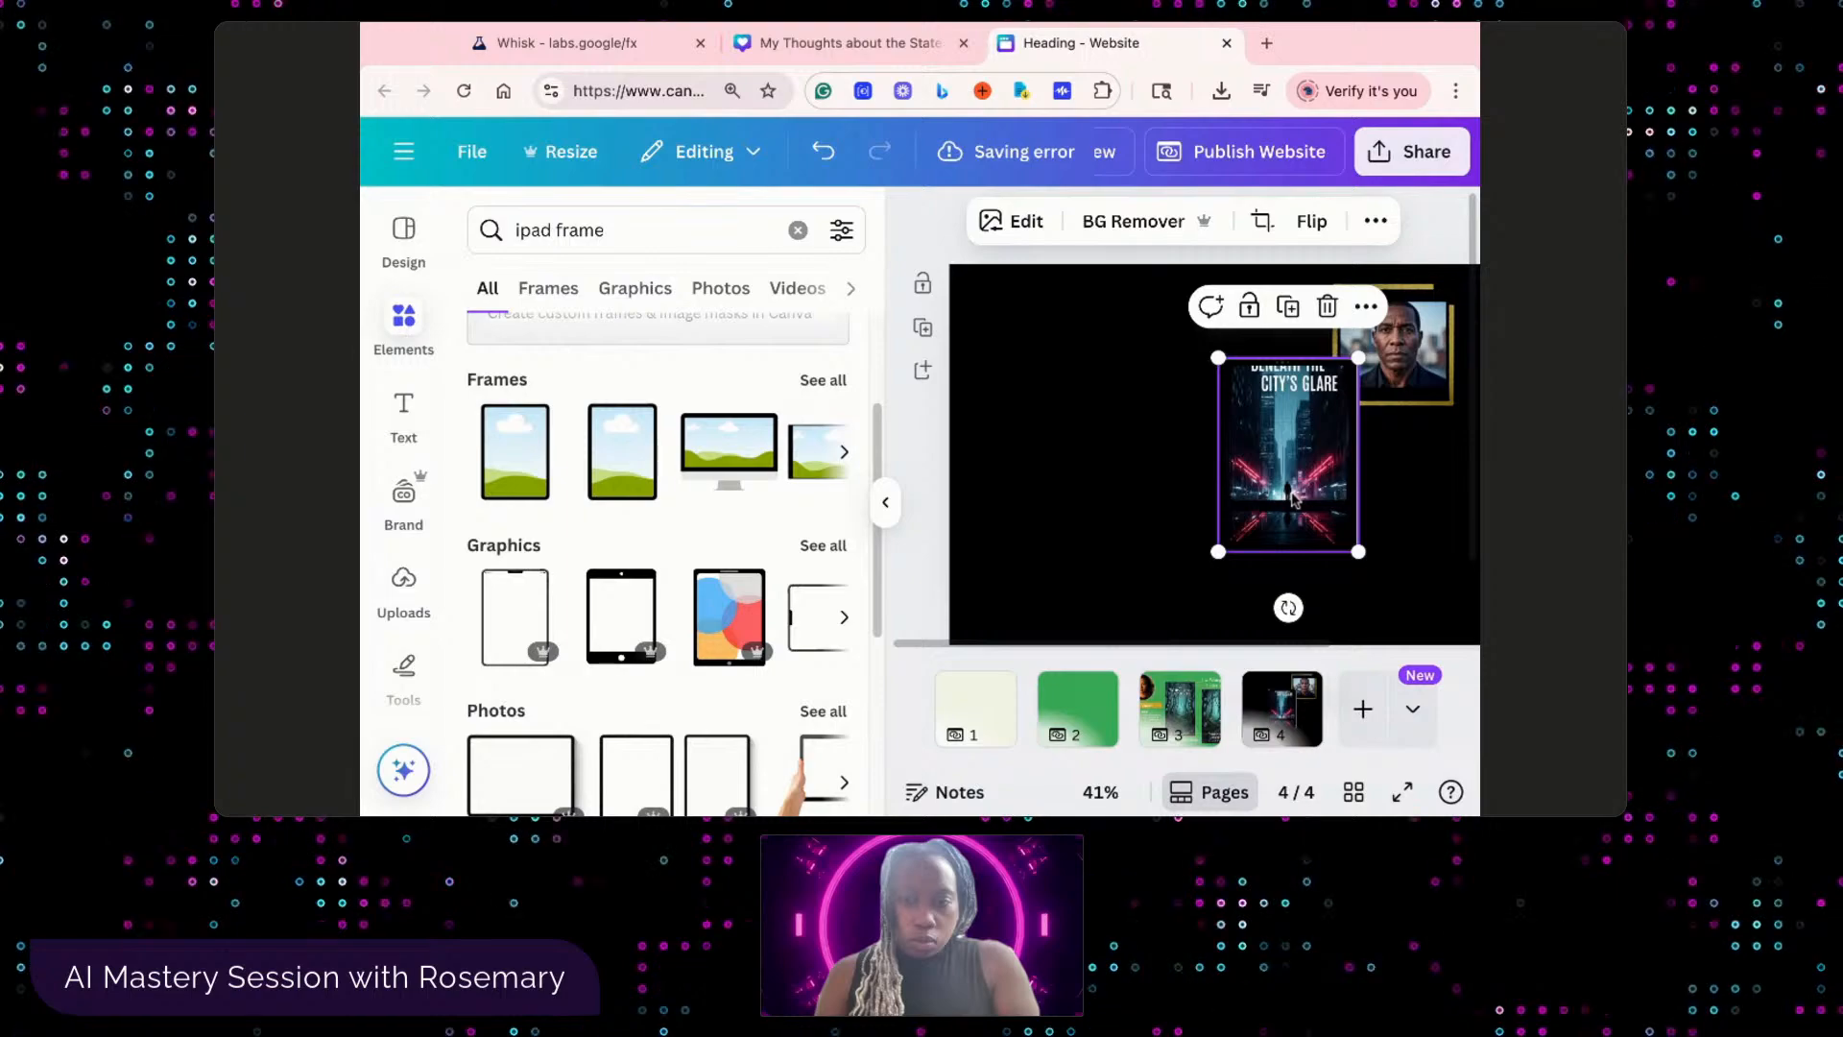
# - Crop the framed book cover, shifting it left and trimming its bottom-right corner
pyautogui.doubleClick(1293, 499)
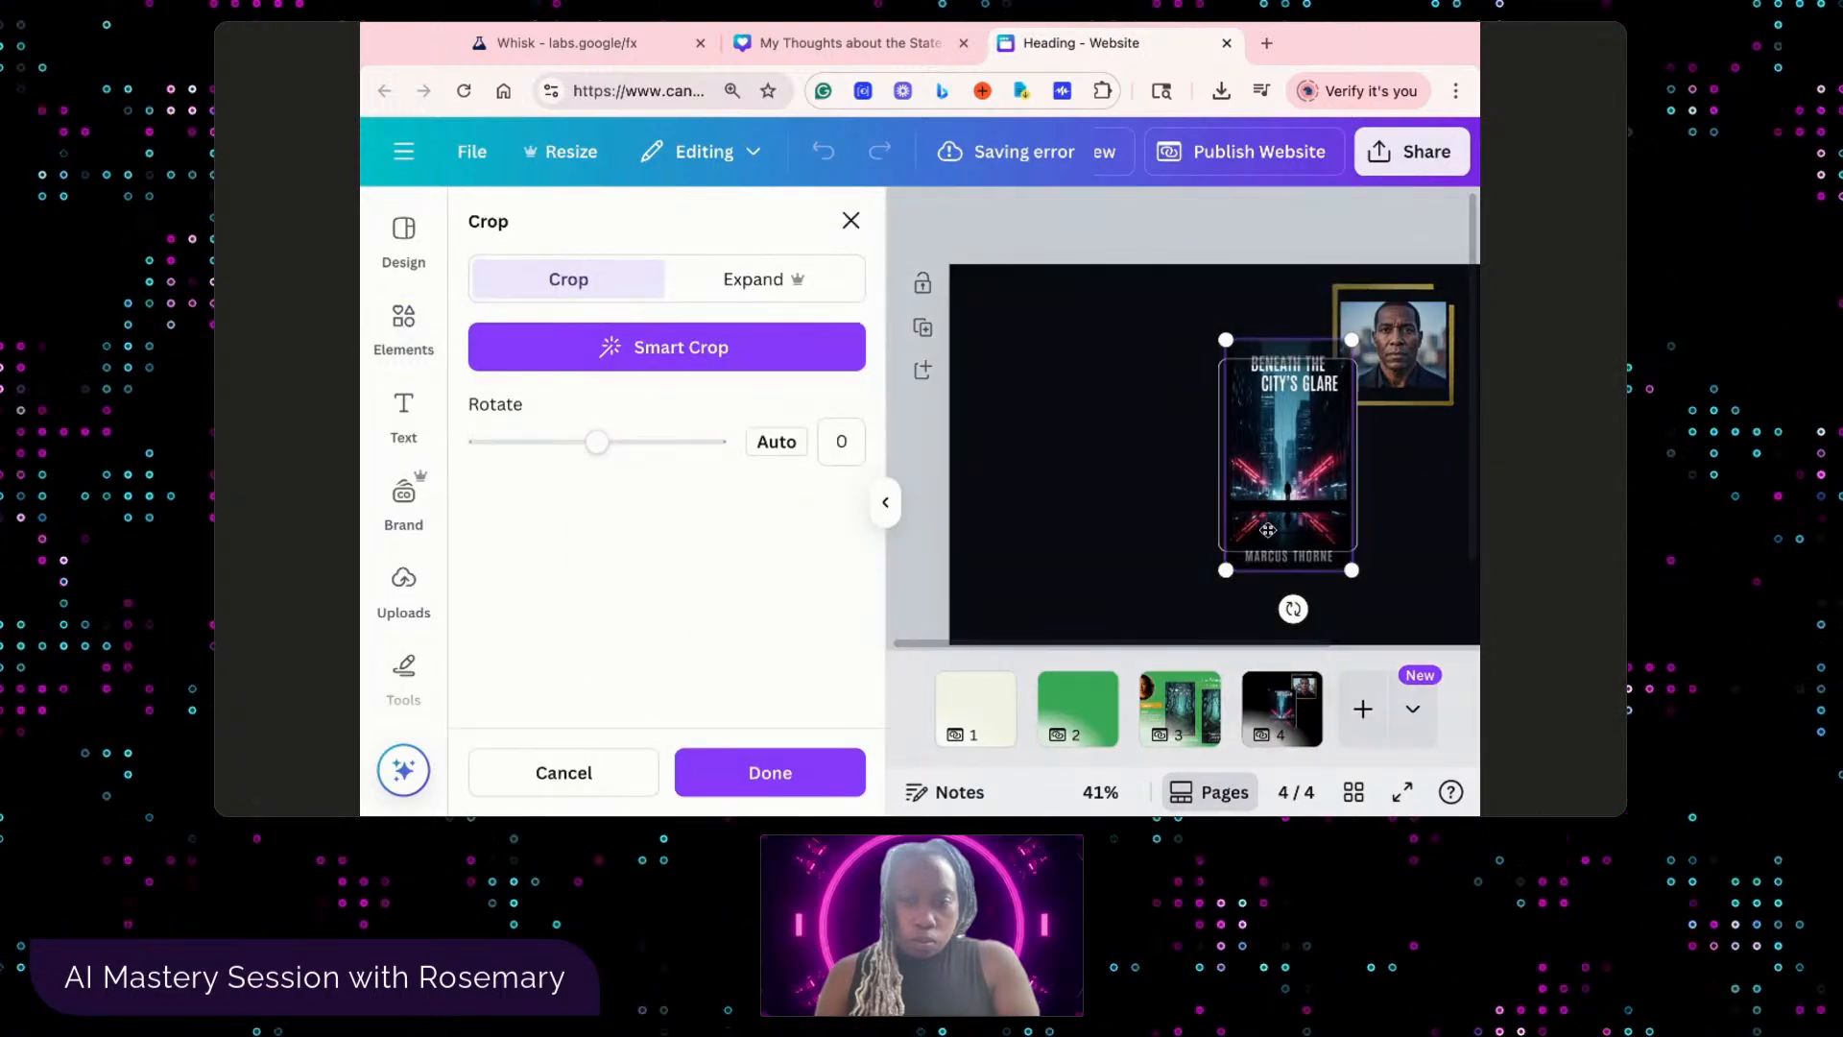
pyautogui.click(1137, 553)
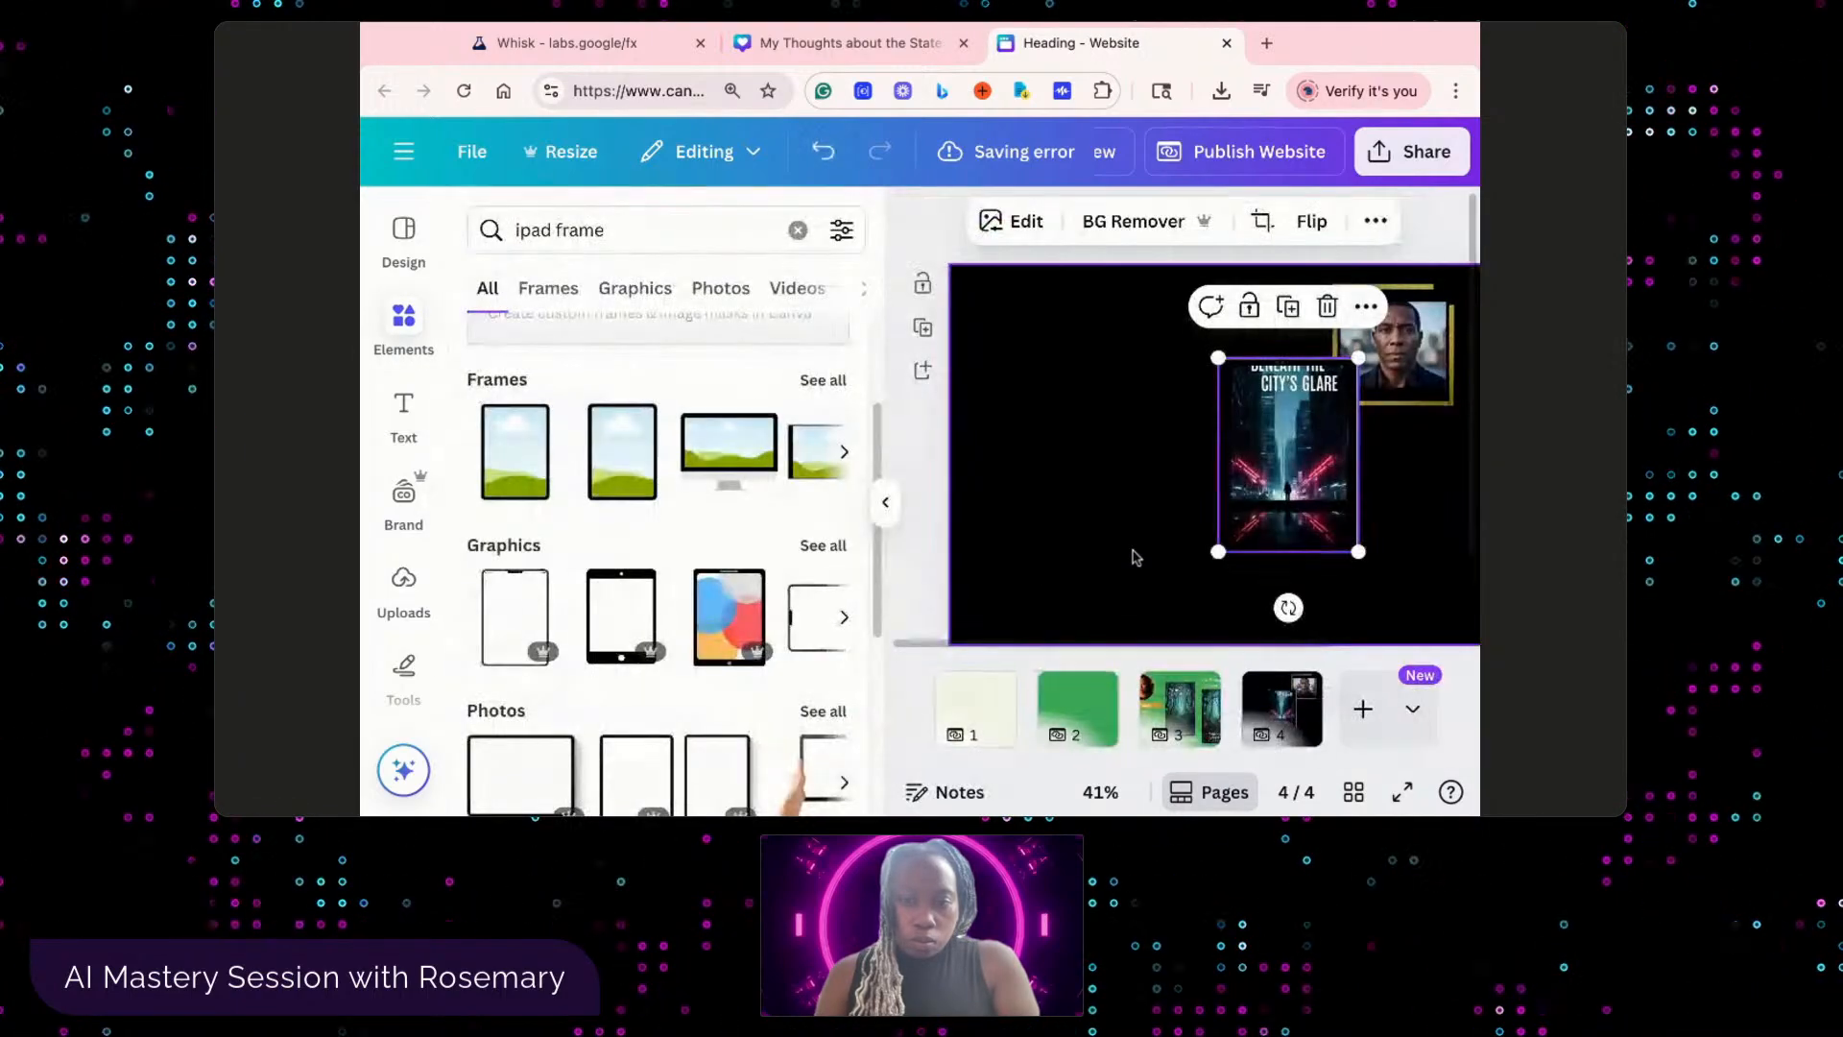
pyautogui.moveTo(1244, 512); pyautogui.dragTo(1108, 511)
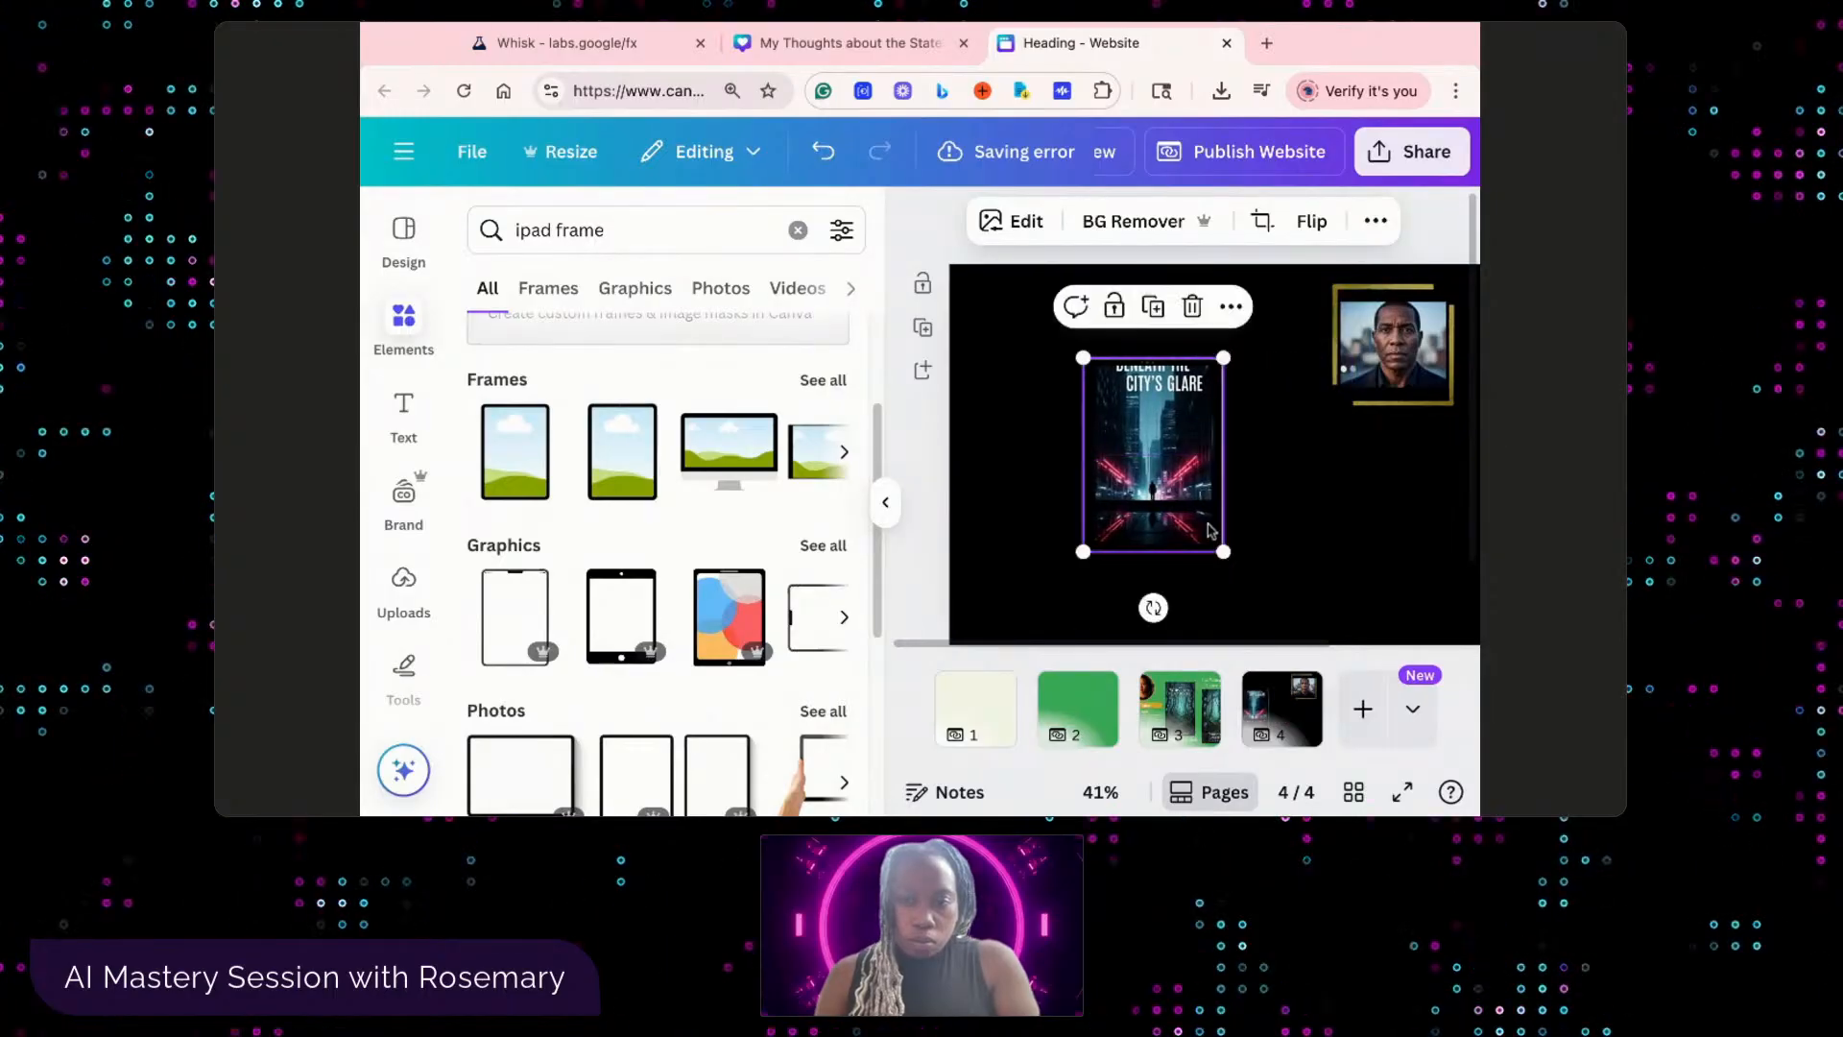
pyautogui.doubleClick(1151, 492)
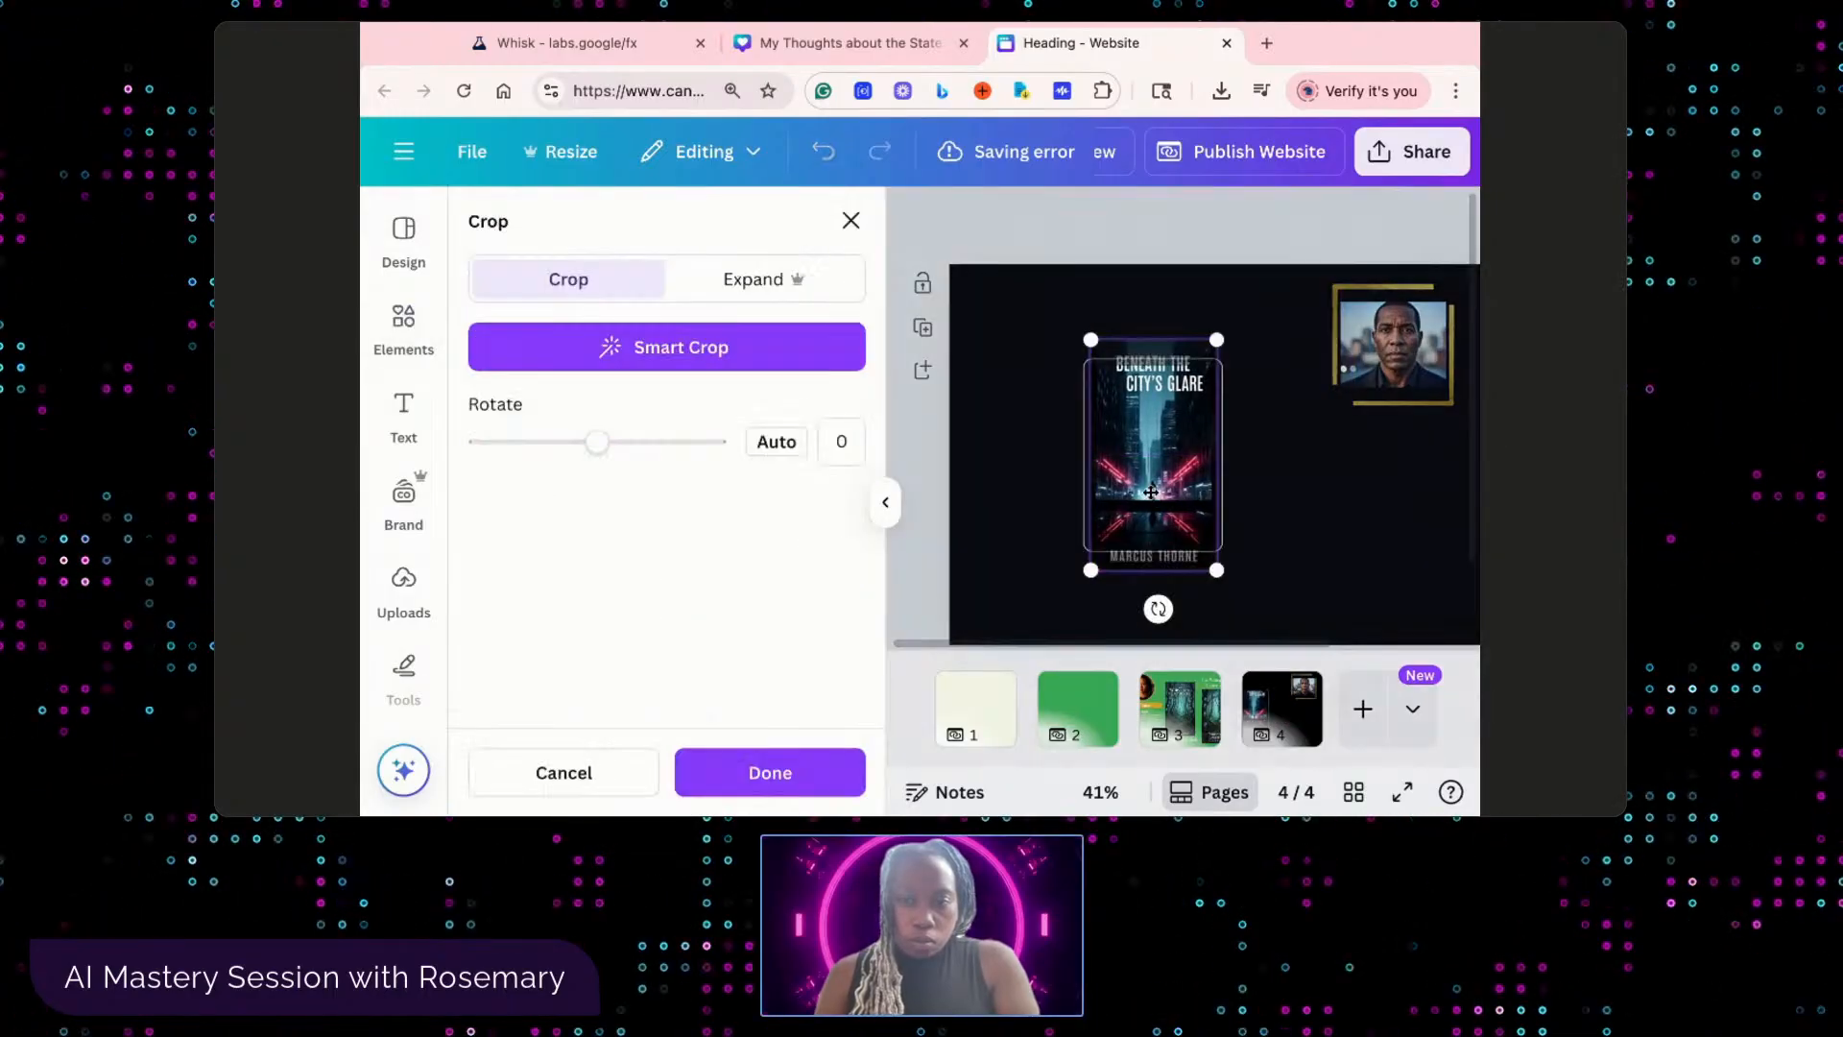
pyautogui.moveTo(1149, 487); pyautogui.dragTo(1152, 509)
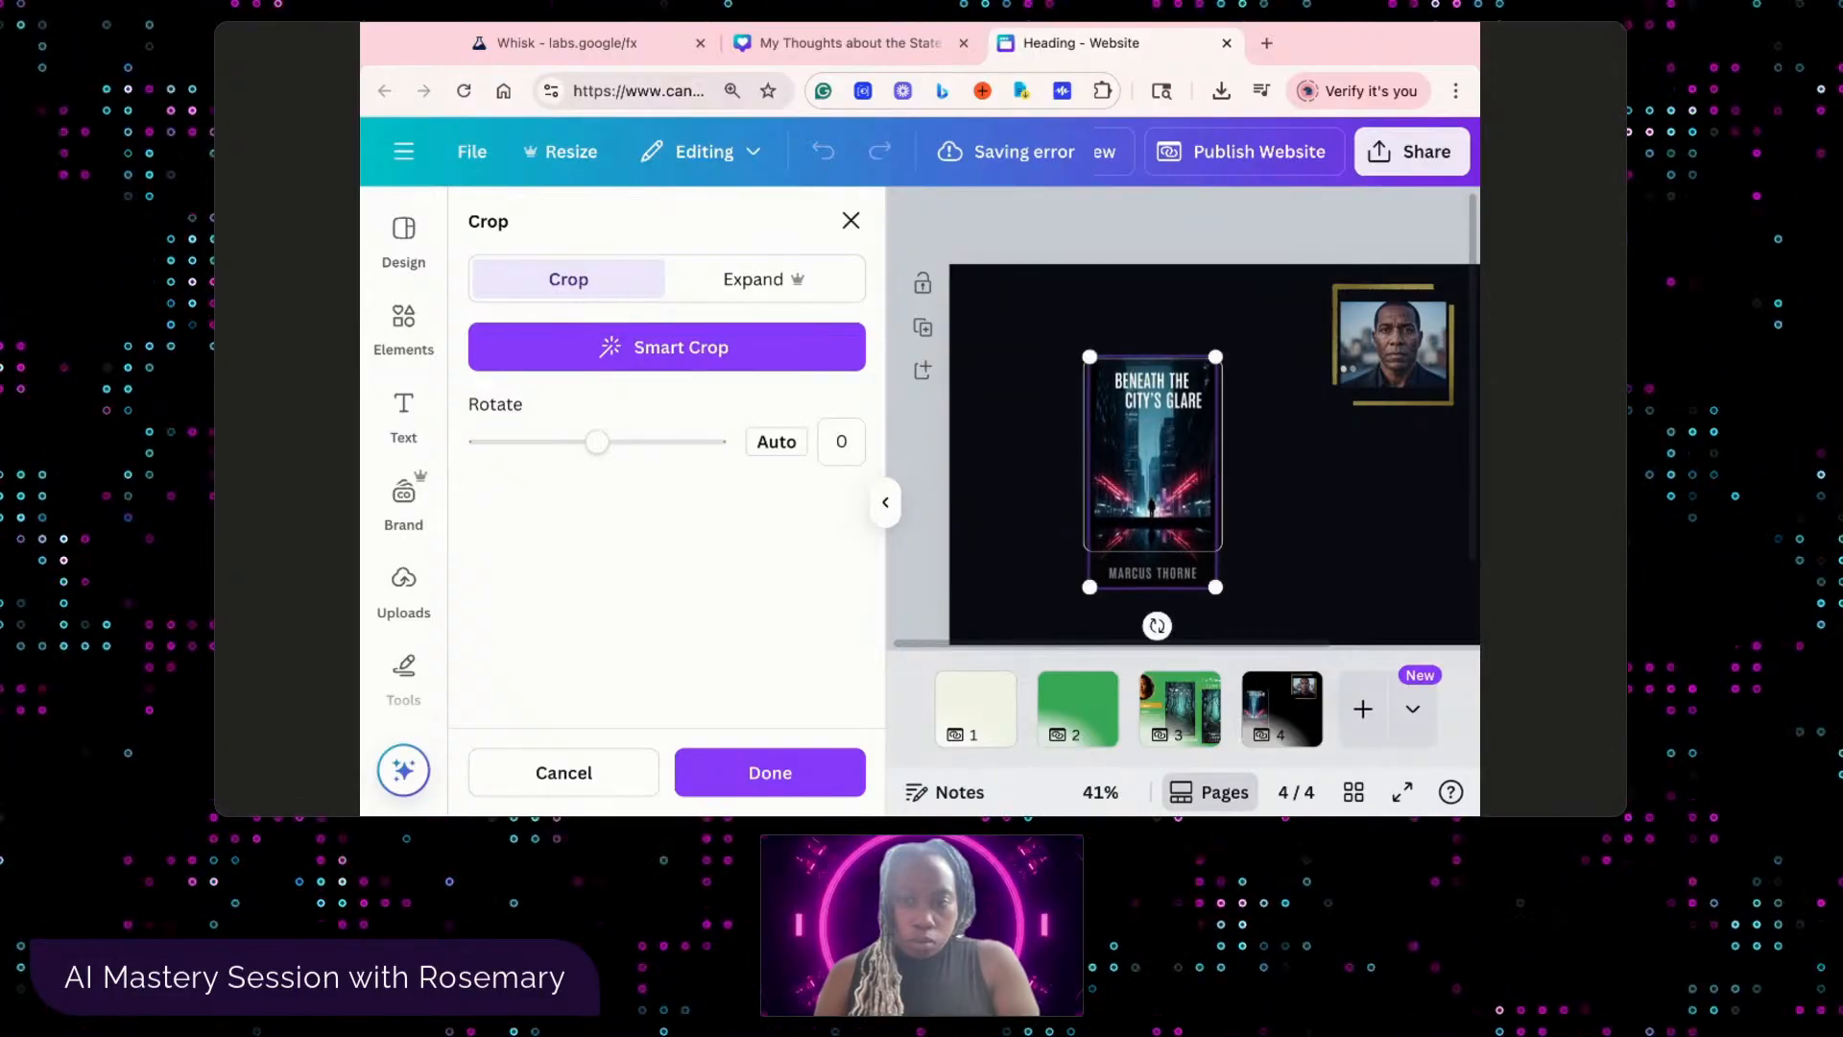
pyautogui.moveTo(1213, 585); pyautogui.dragTo(1211, 581)
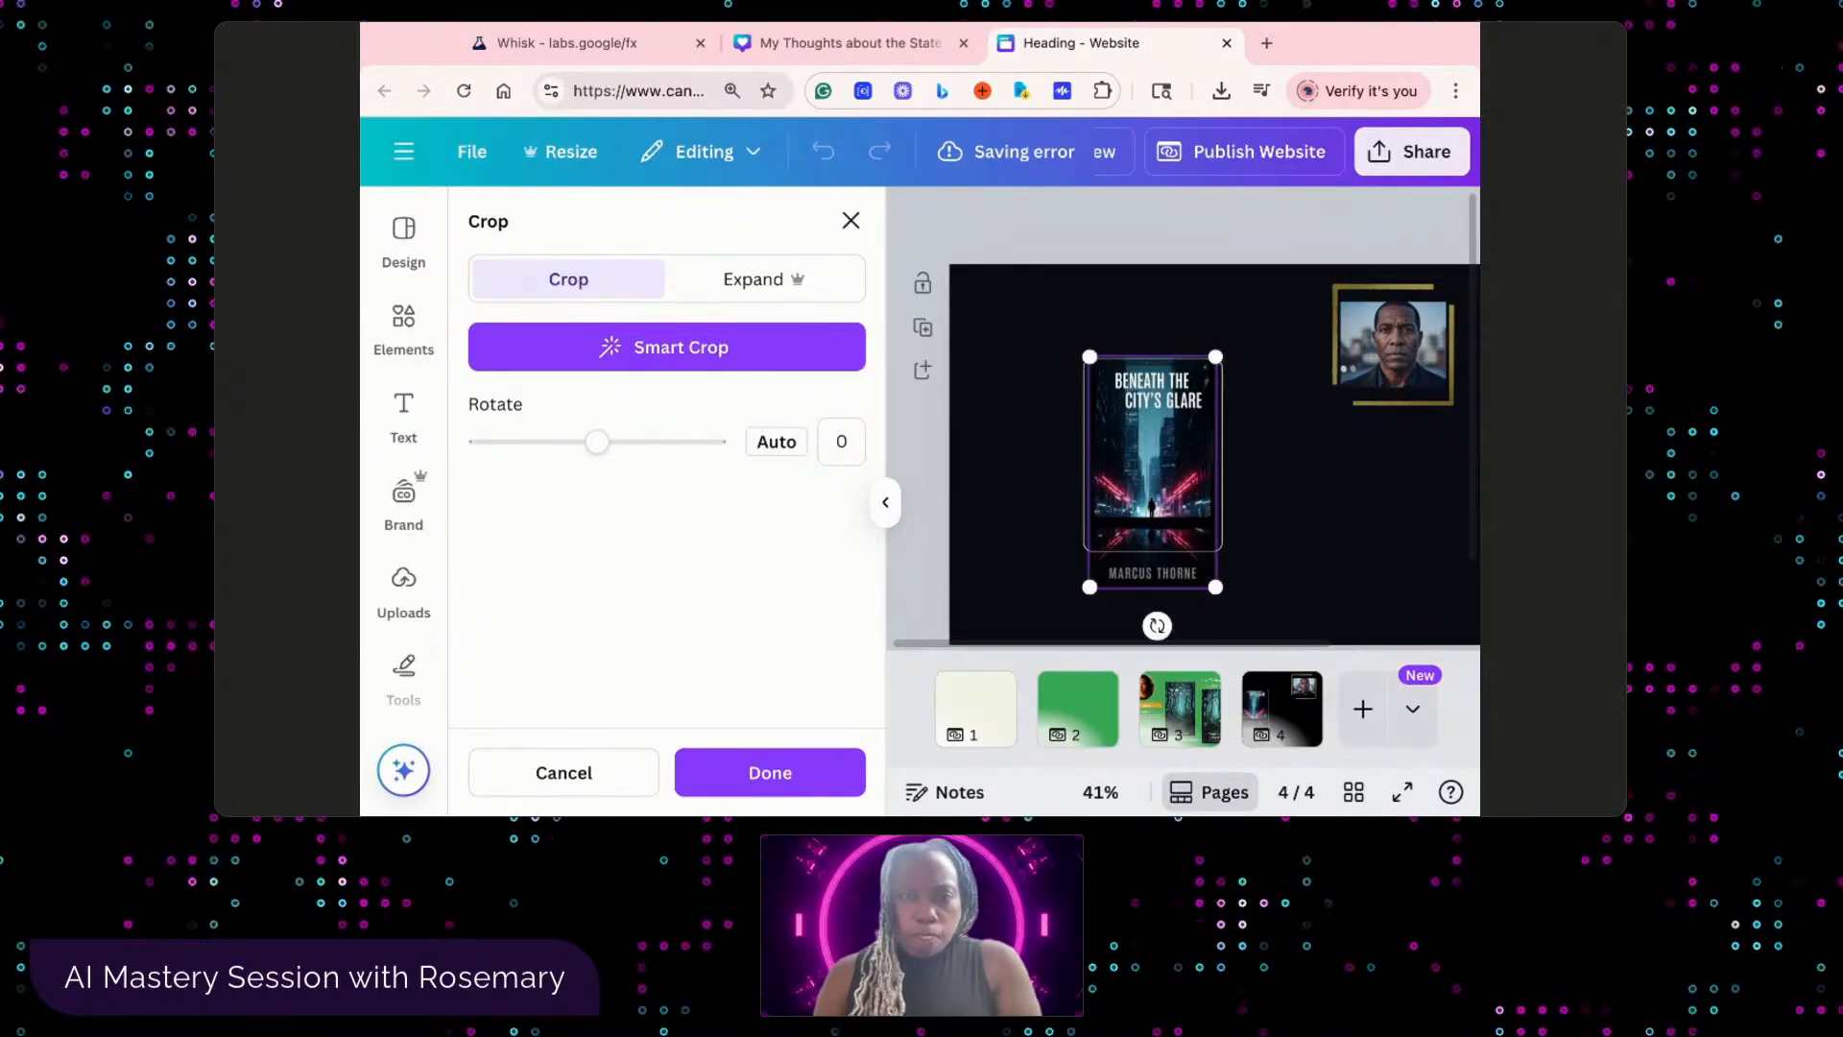
pyautogui.click(1044, 399)
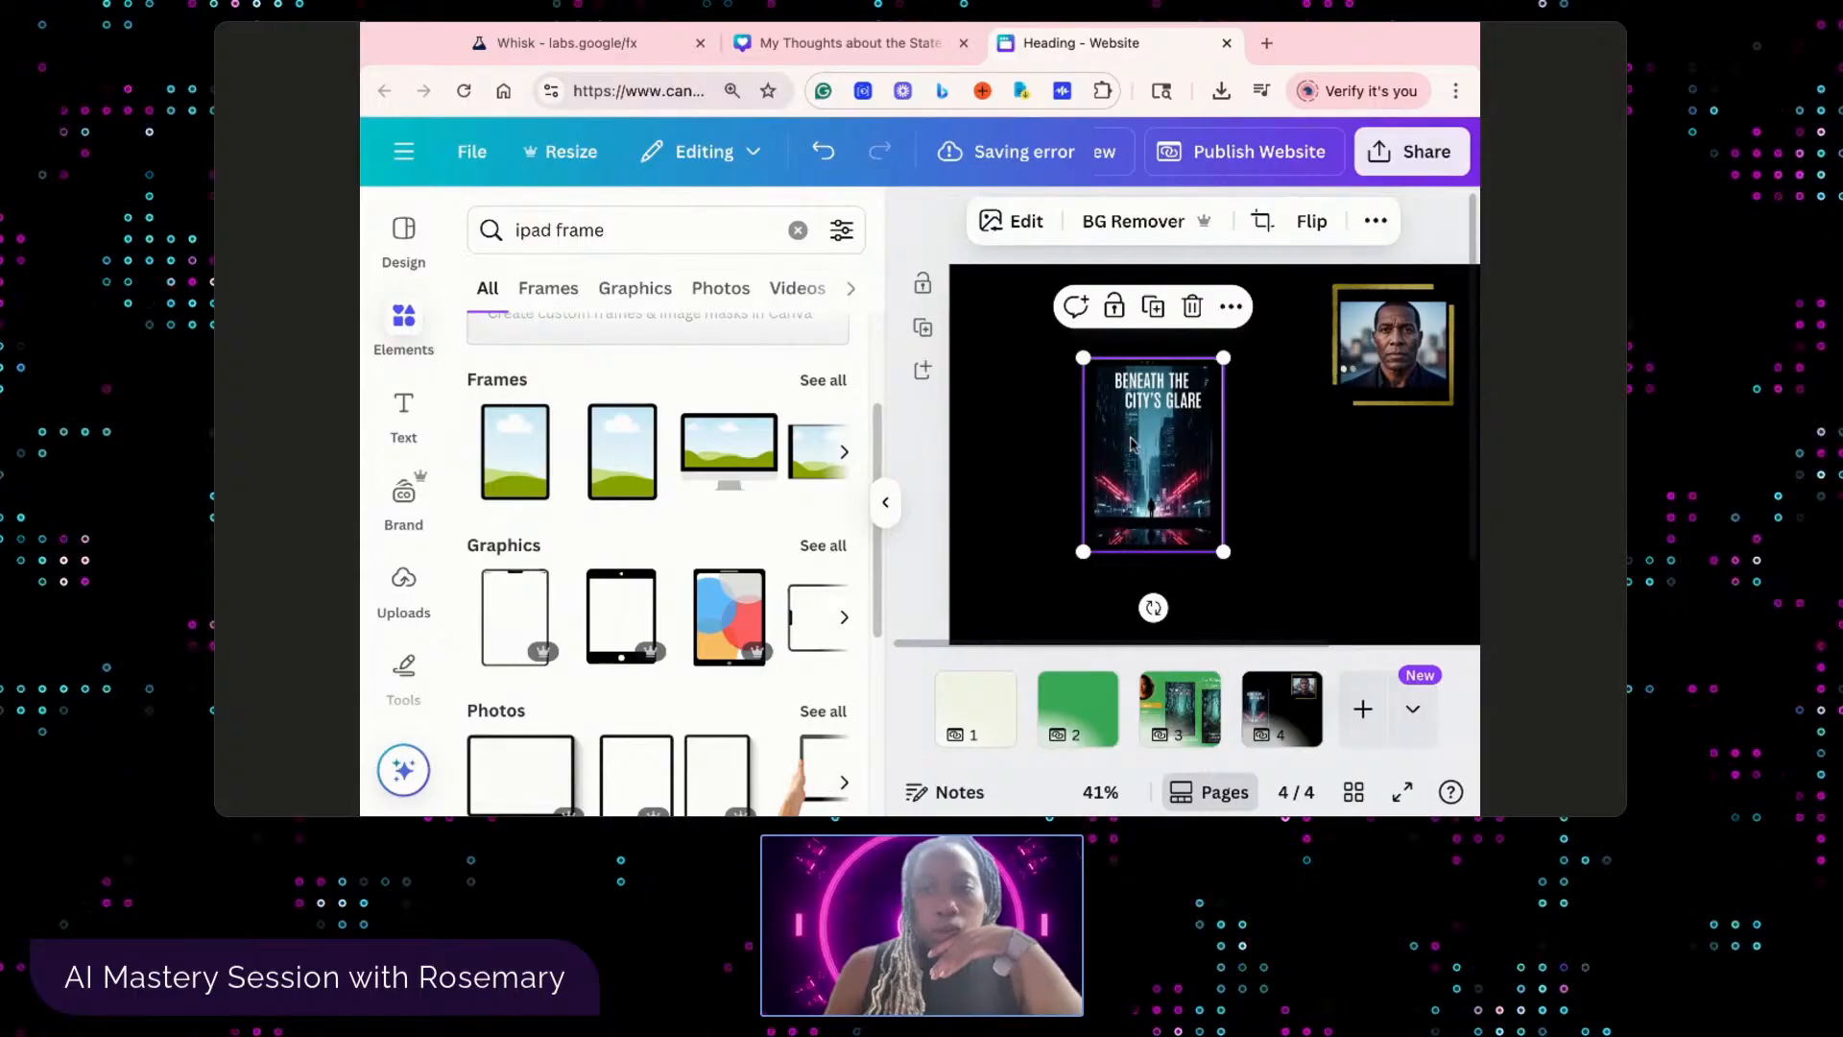
pyautogui.doubleClick(1130, 443)
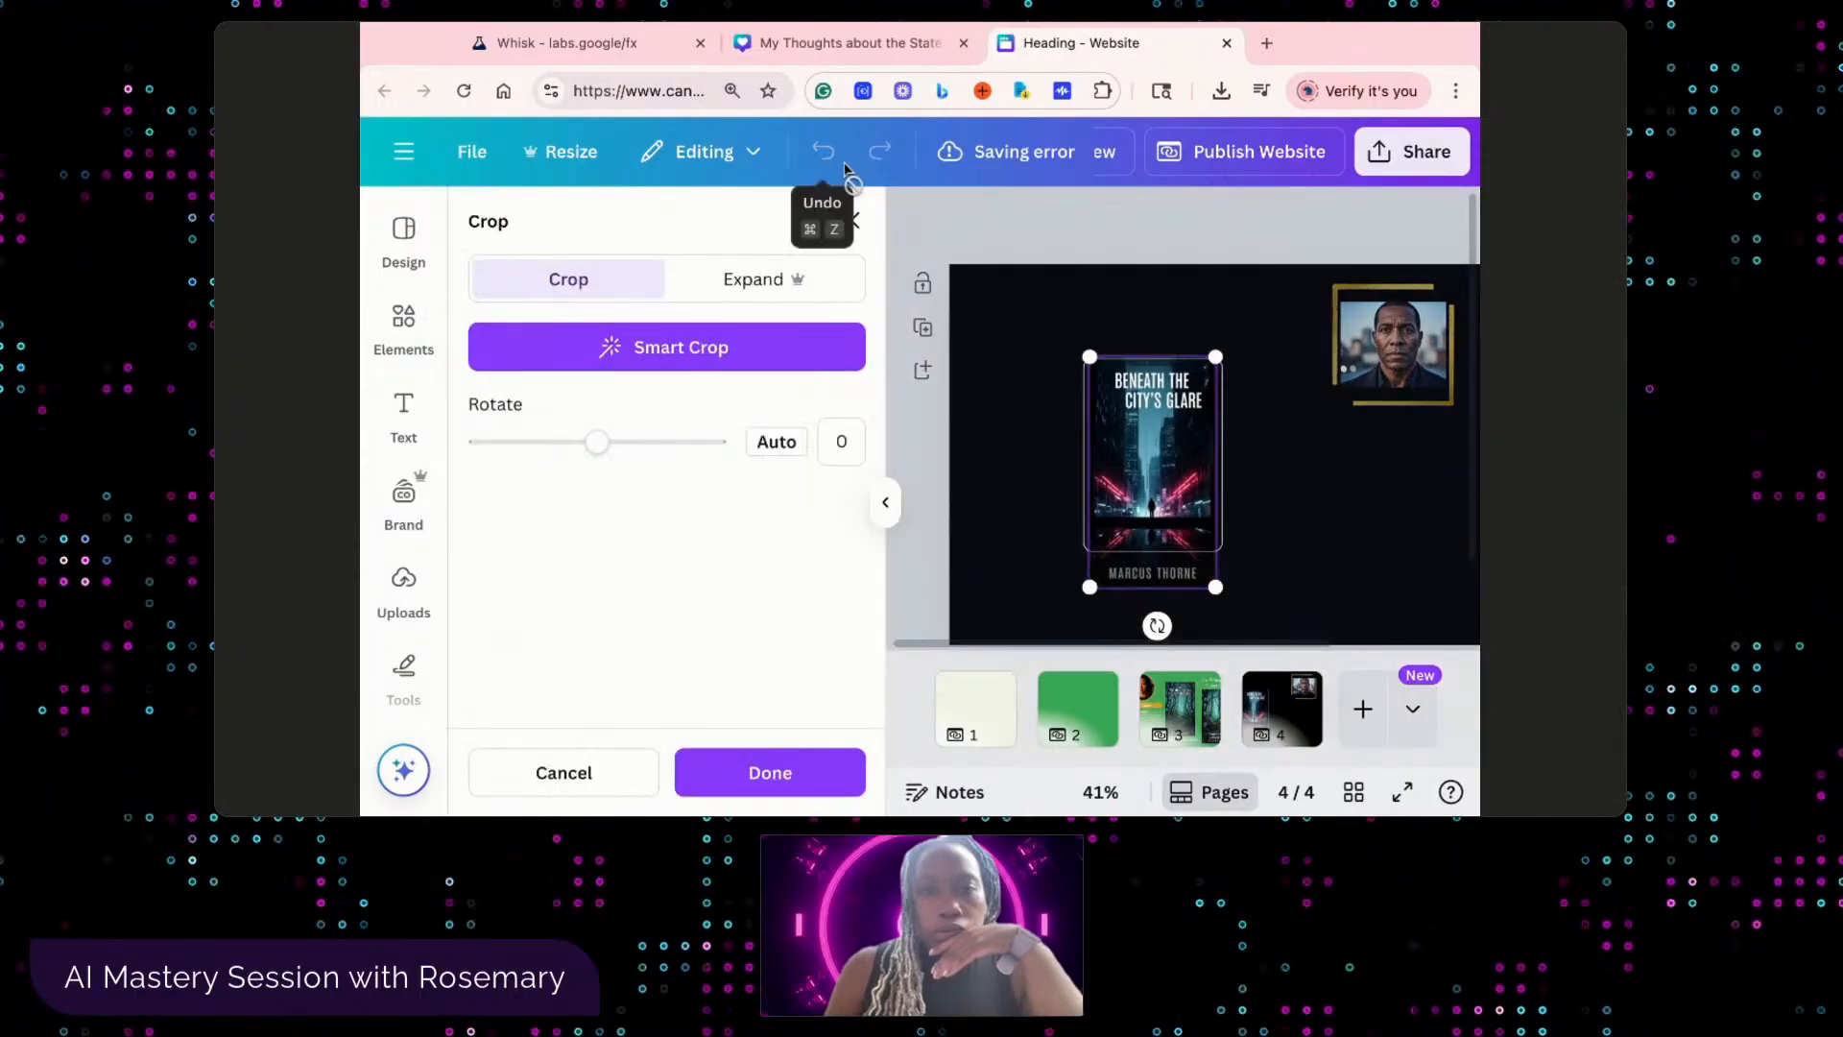
pyautogui.click(918, 250)
# - Undo three times to restore the separate uncropped cover and empty frame, then select the cover
pyautogui.click(819, 154)
pyautogui.click(816, 155)
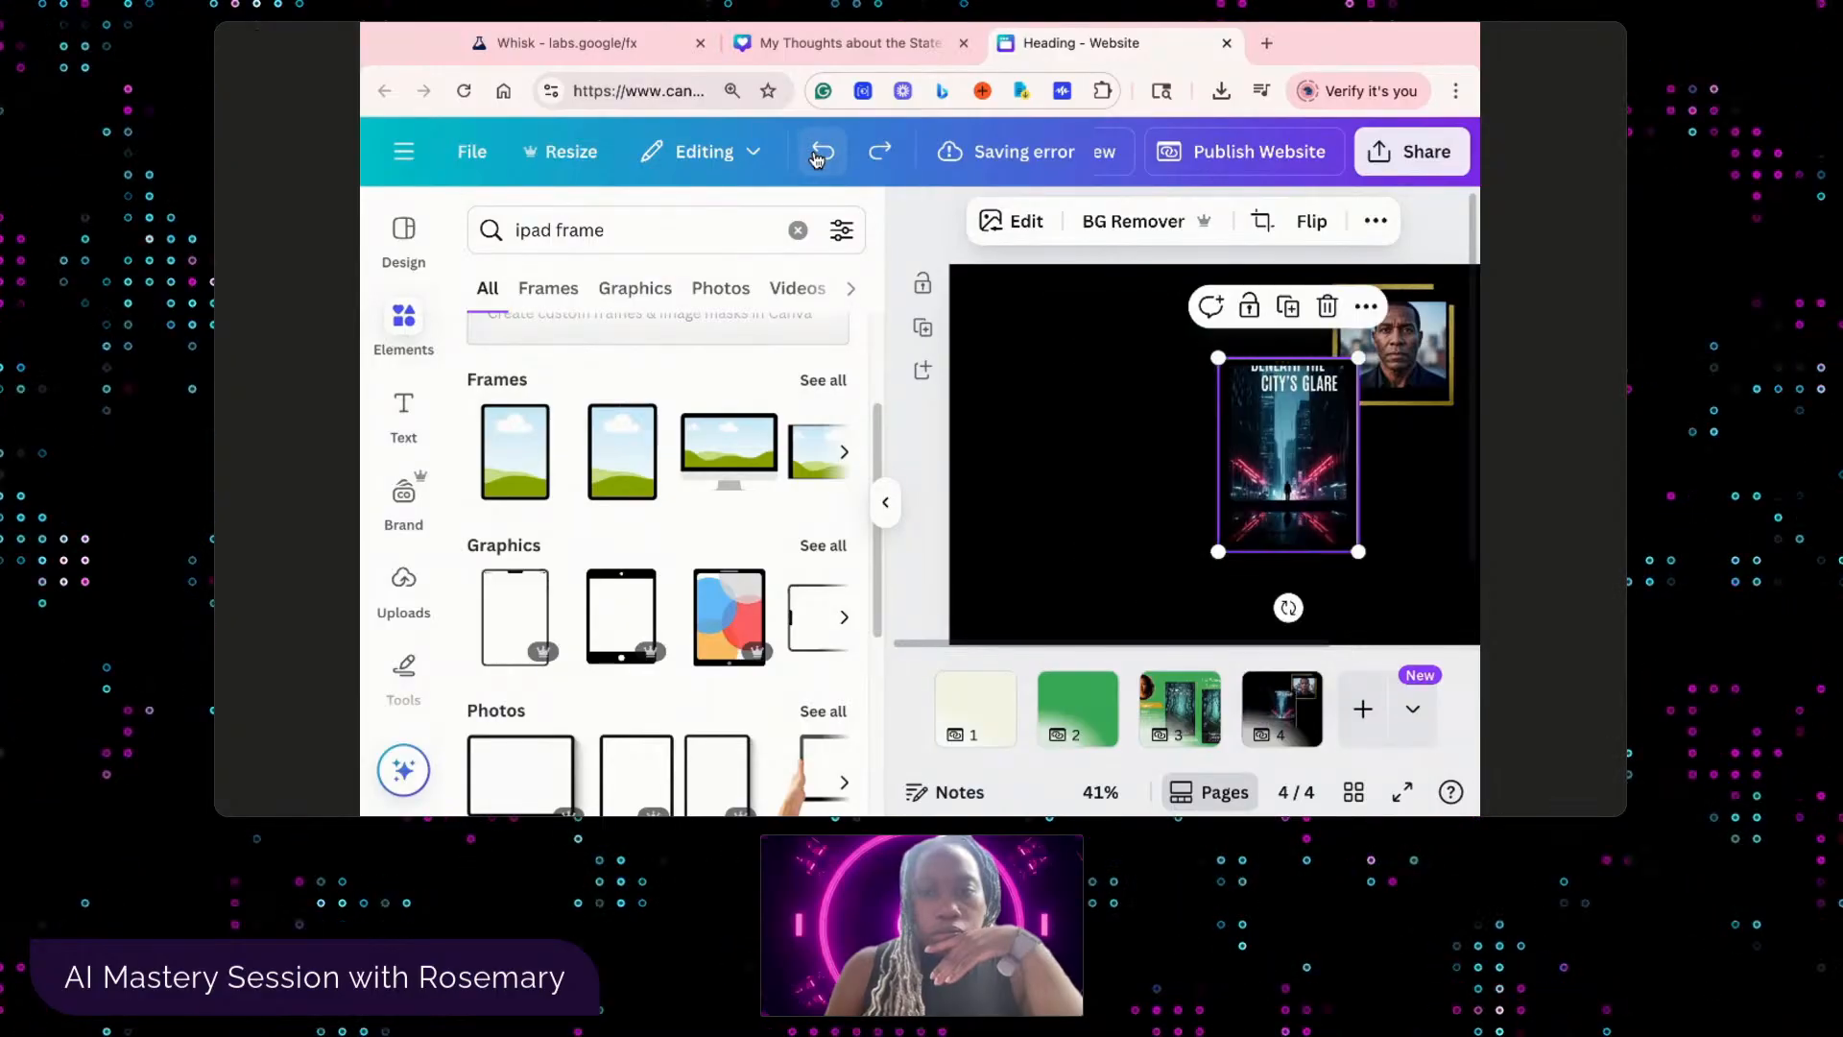
pyautogui.click(816, 155)
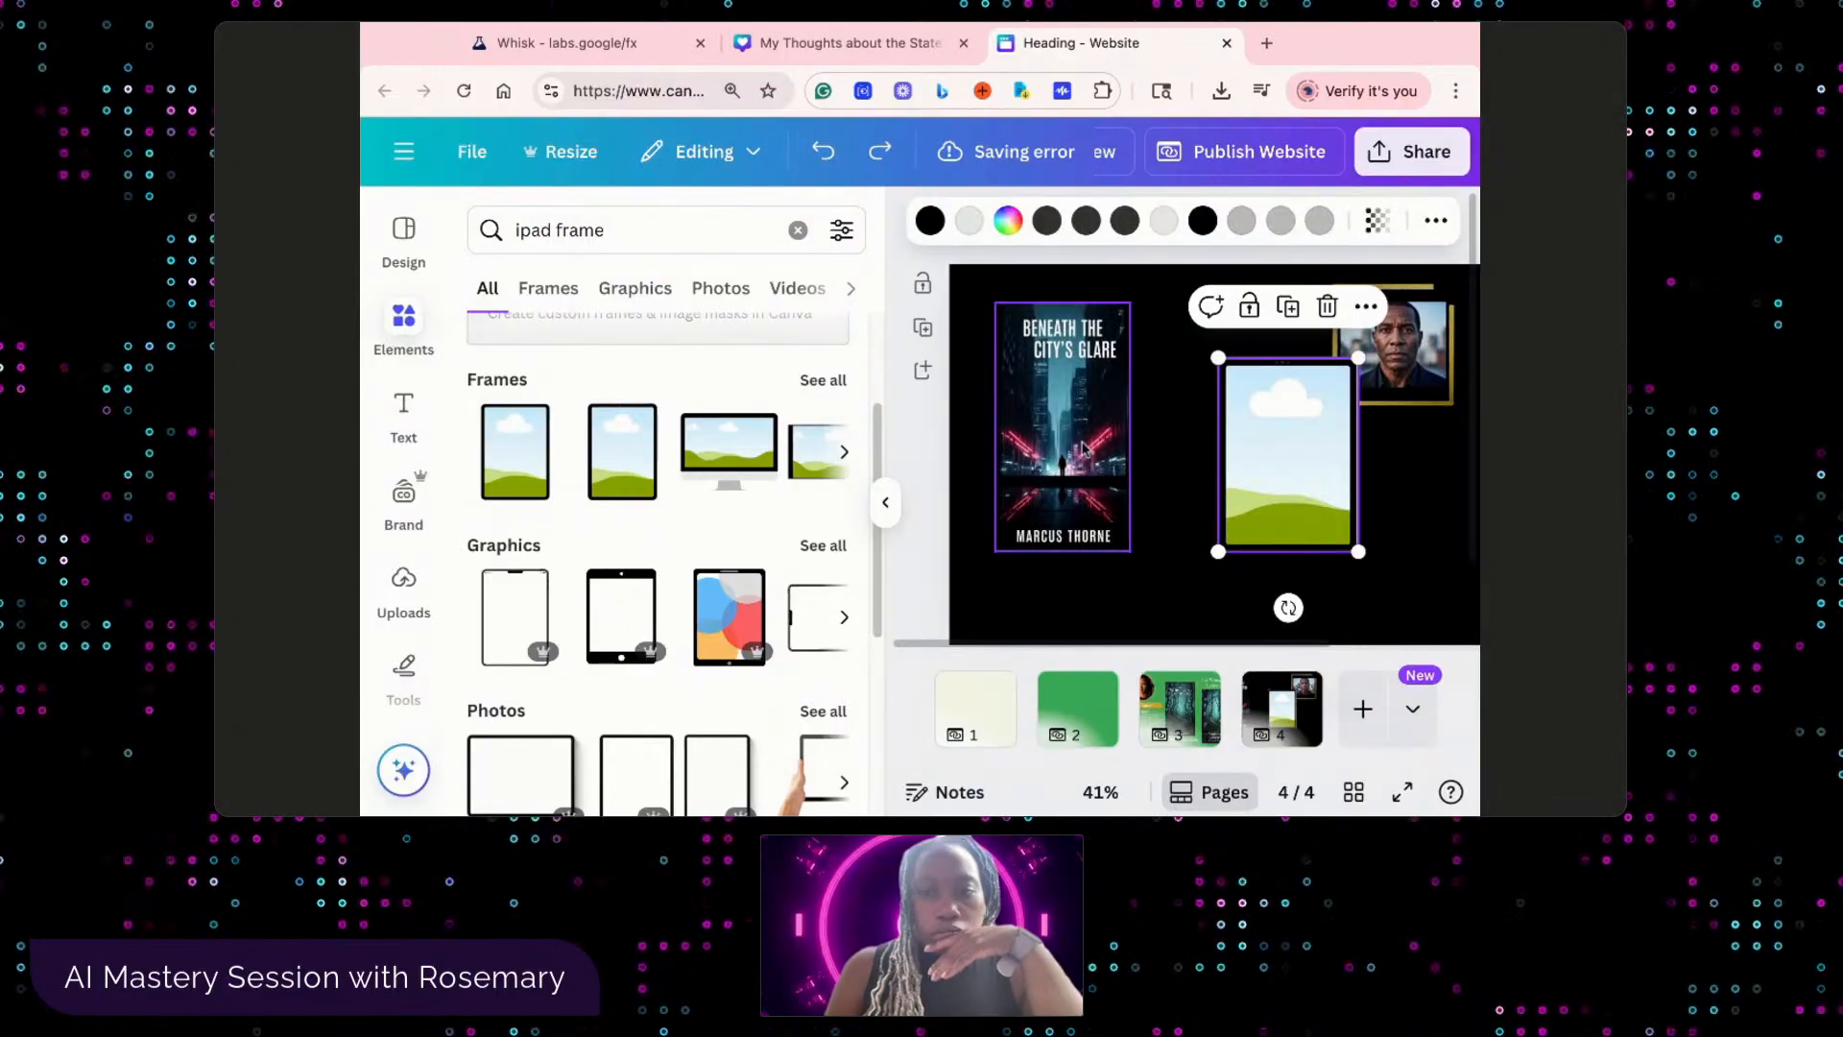
pyautogui.click(1083, 446)
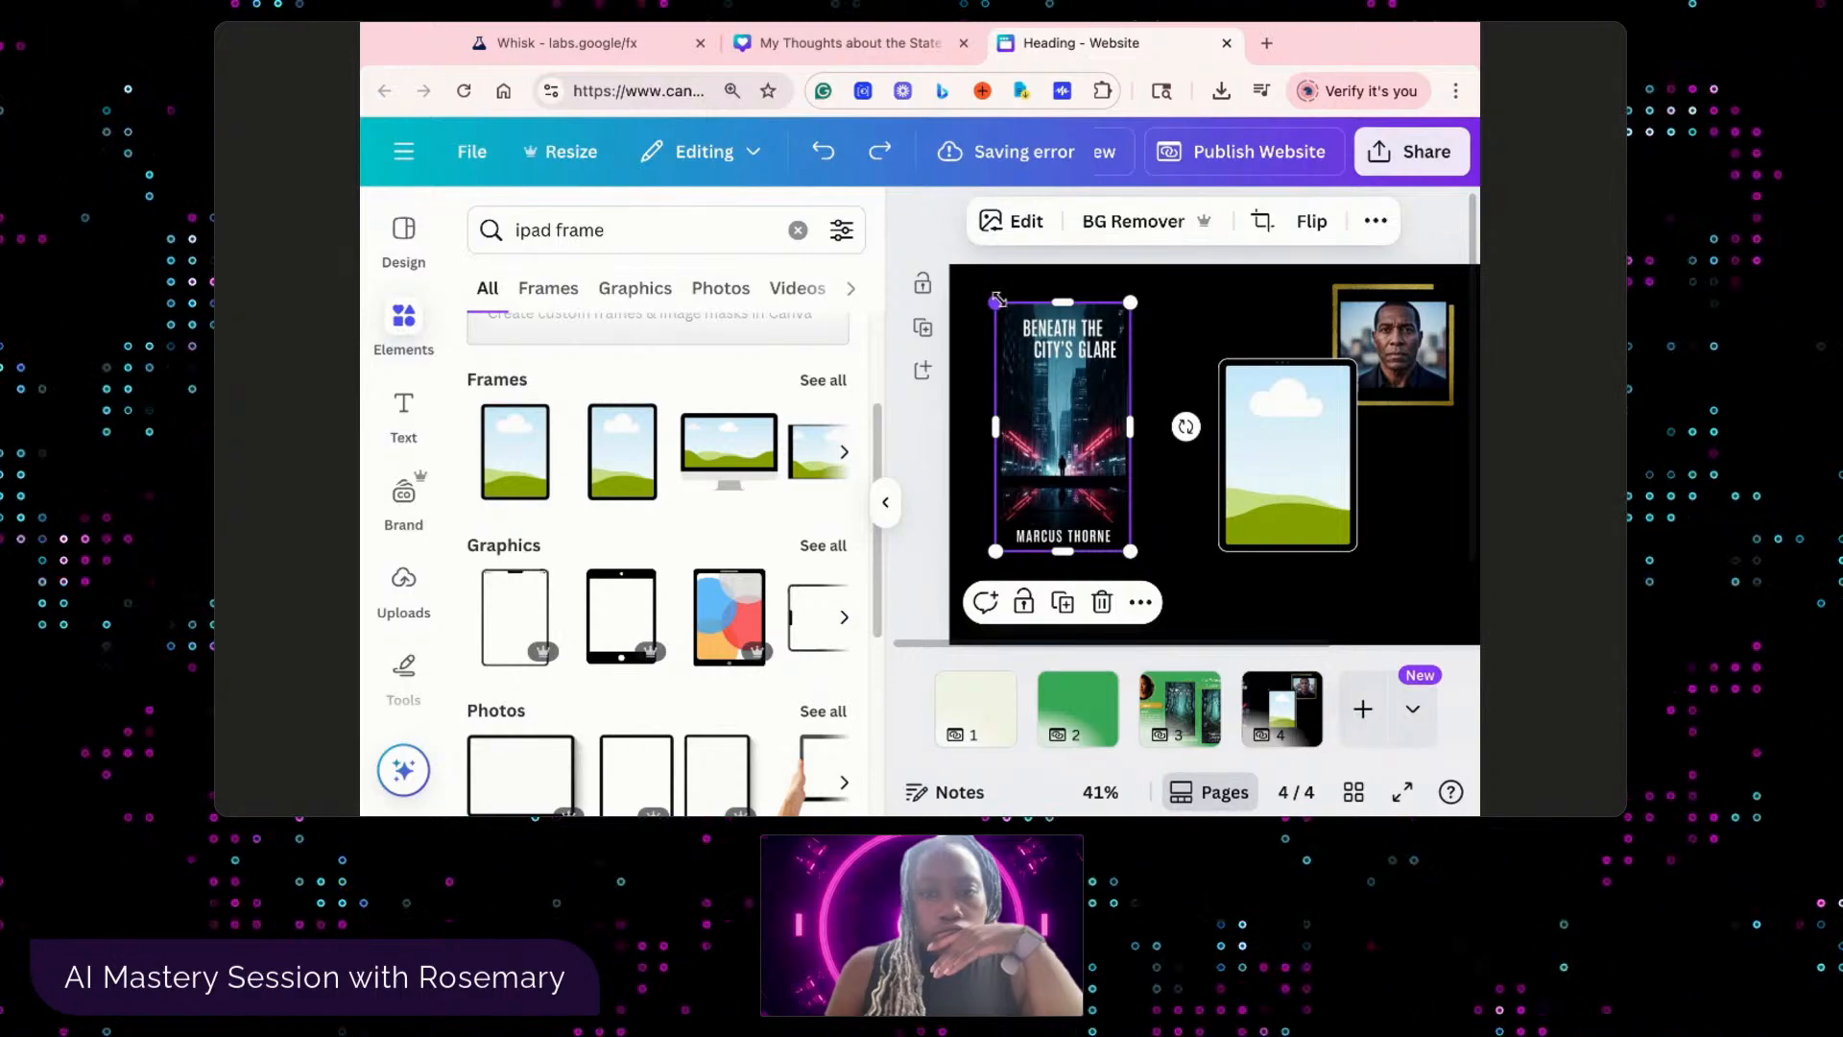
# - Extract the cover title 'BENEATH THE CITY'S GLARE' with Grab Text and nudge it into place
pyautogui.click(1027, 228)
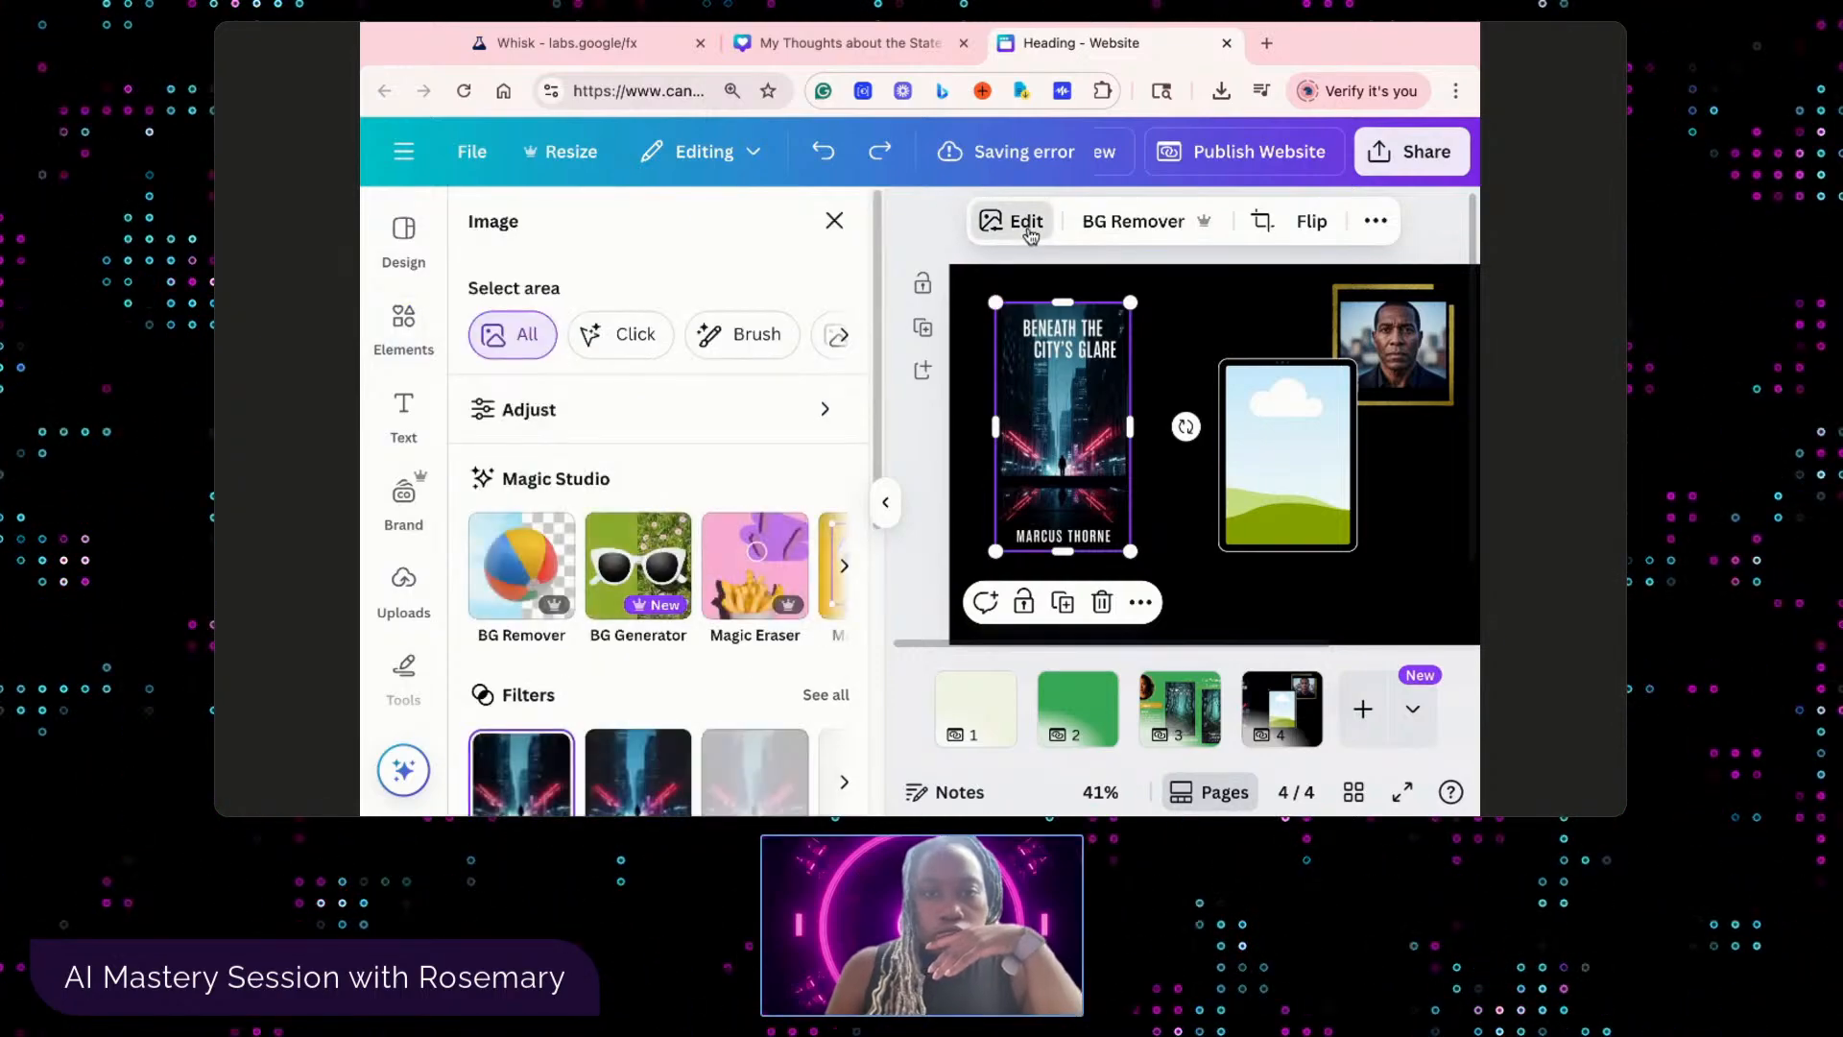
pyautogui.click(841, 566)
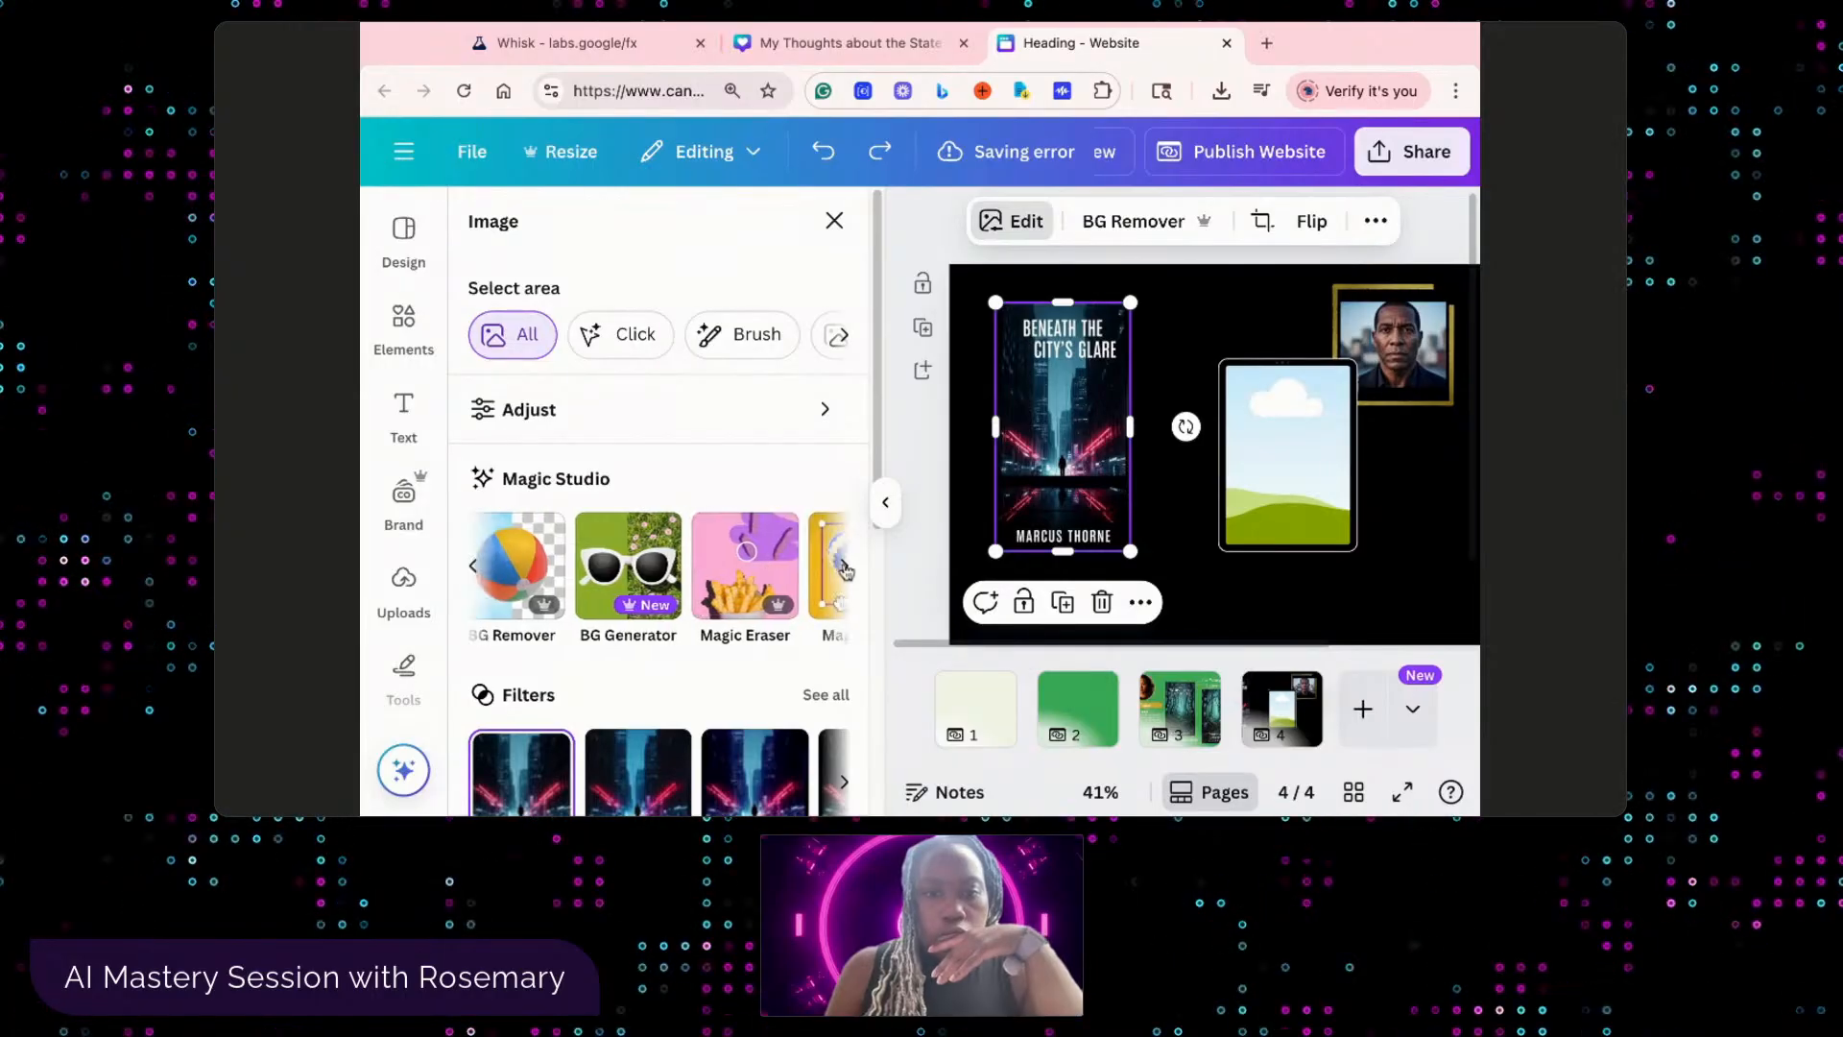
pyautogui.click(624, 573)
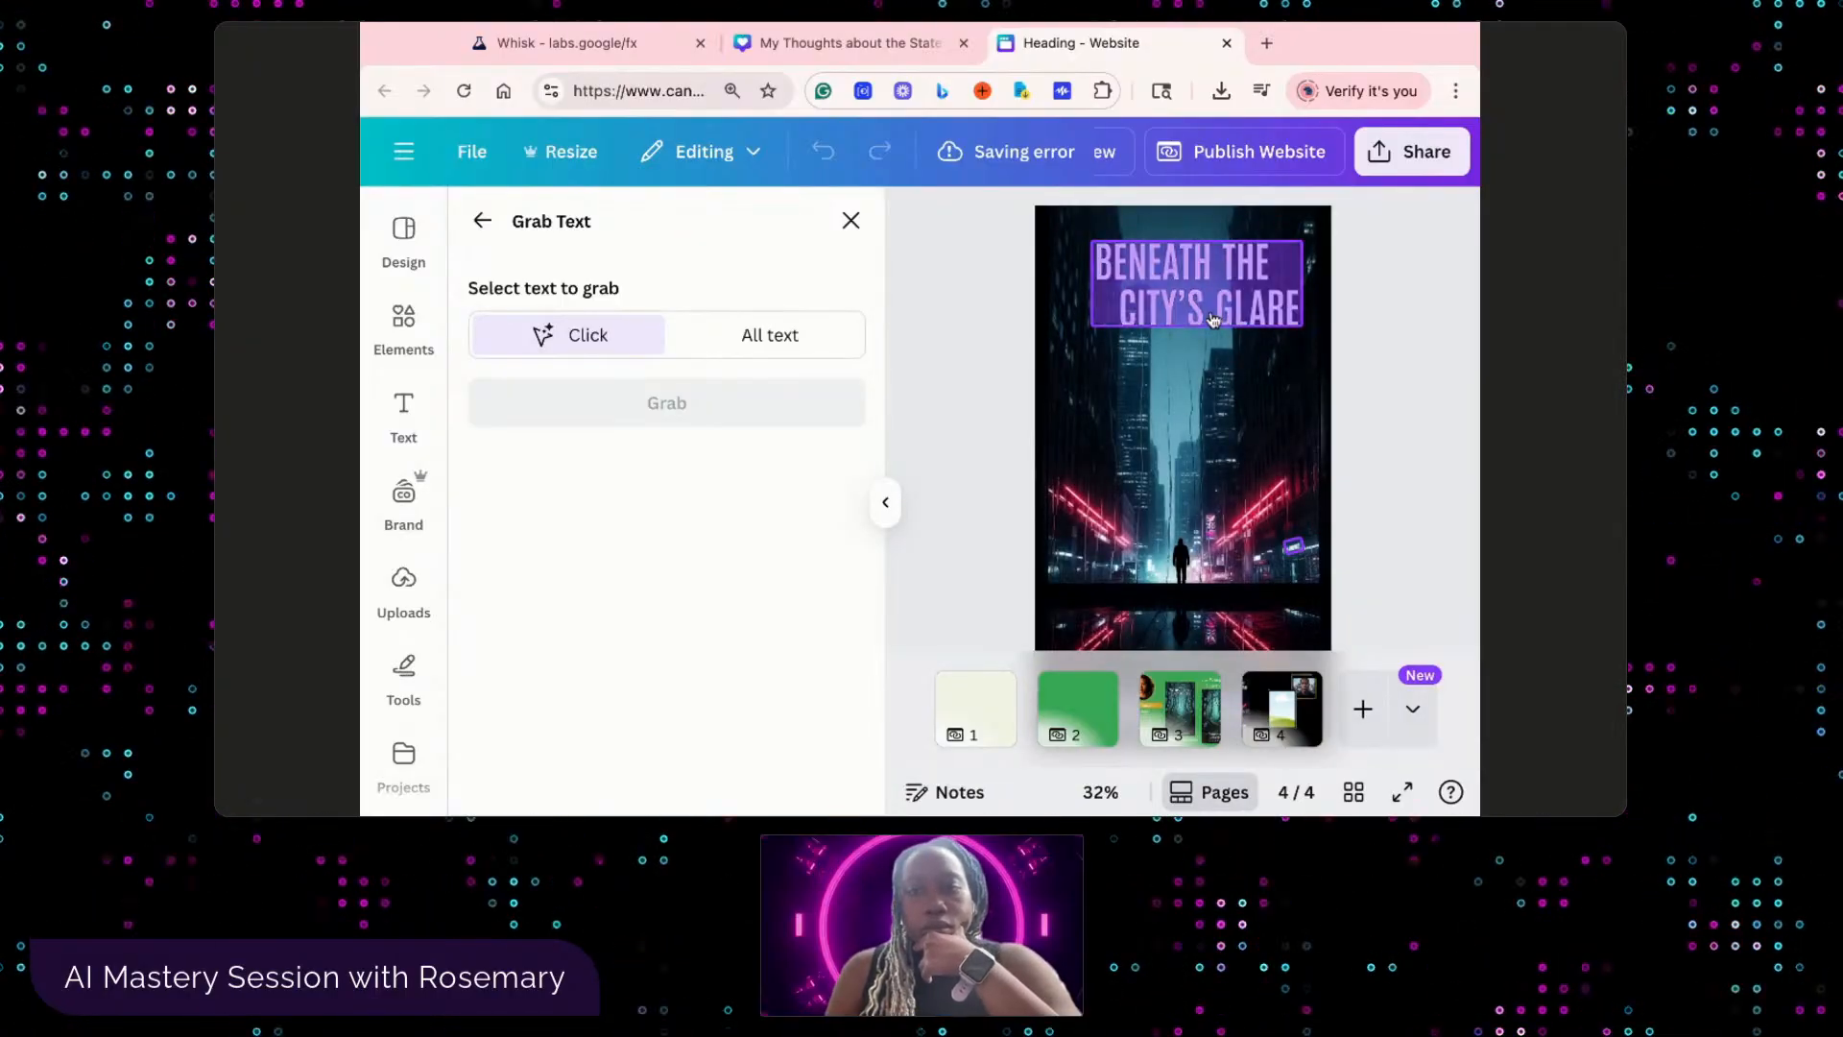
pyautogui.click(1213, 319)
pyautogui.click(1186, 315)
pyautogui.click(1180, 314)
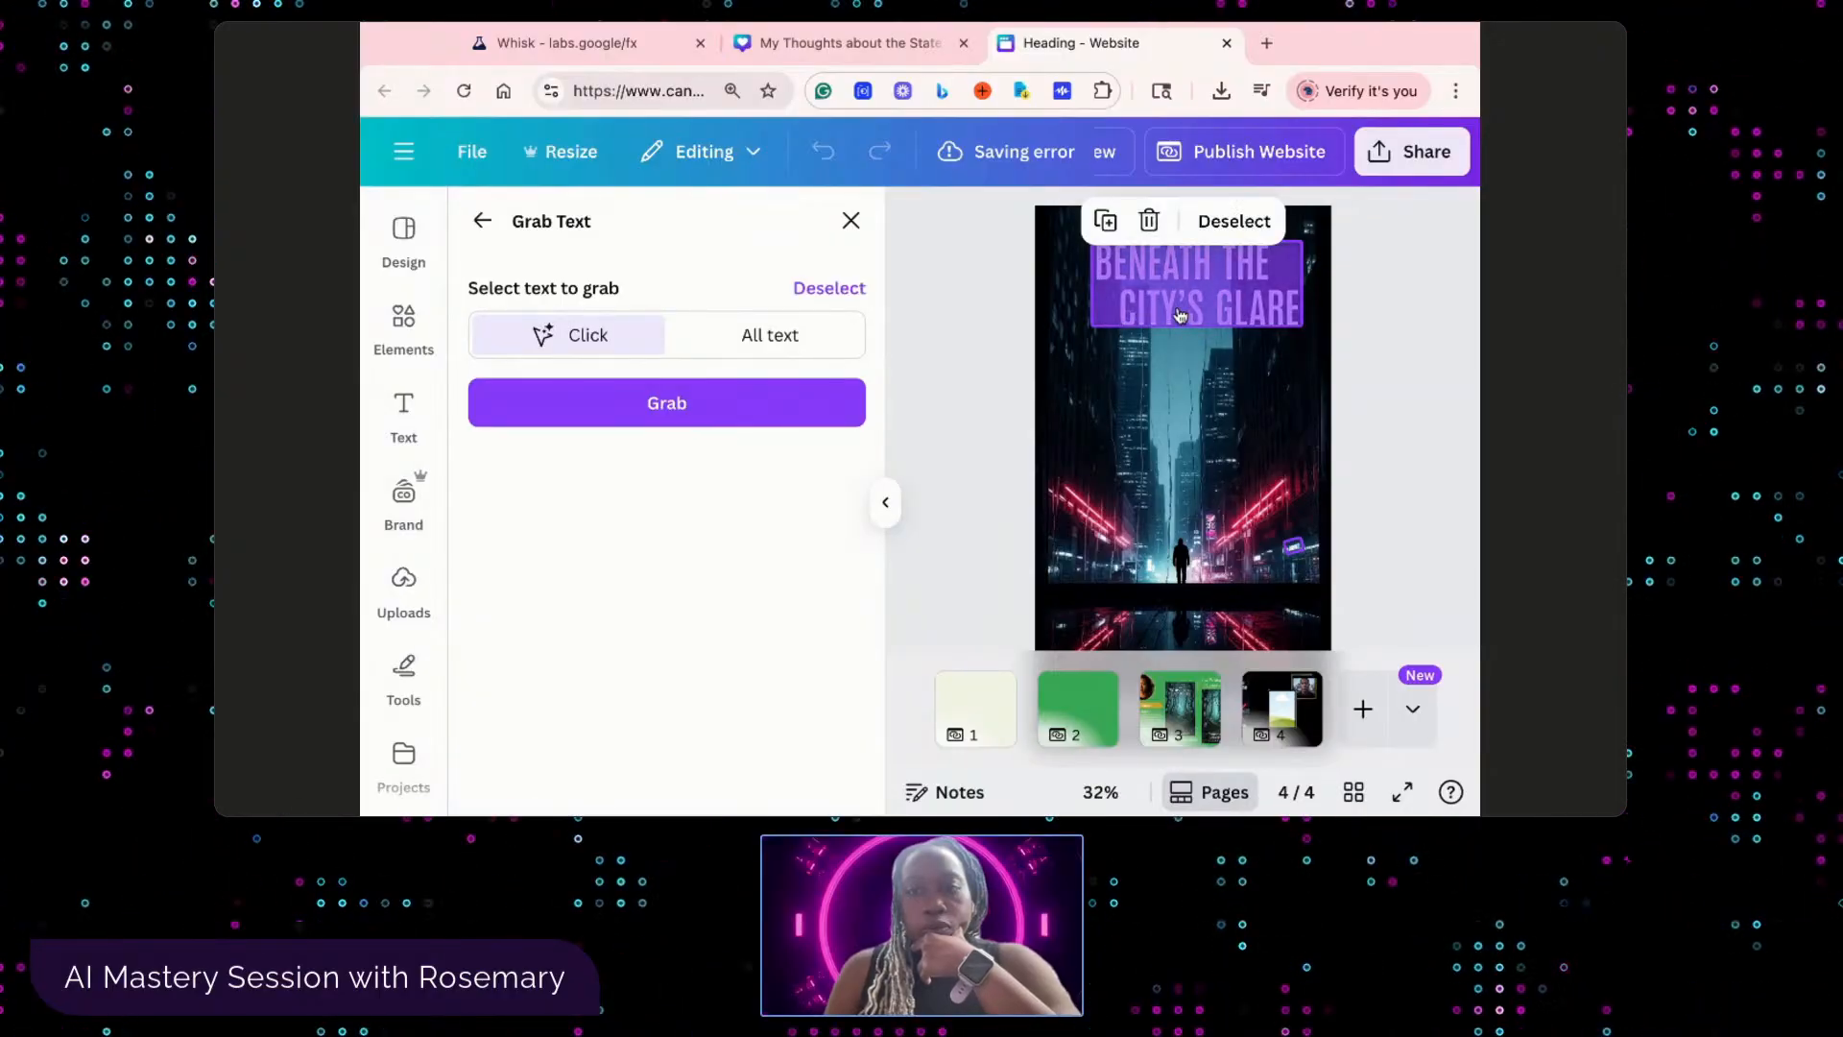
pyautogui.click(691, 408)
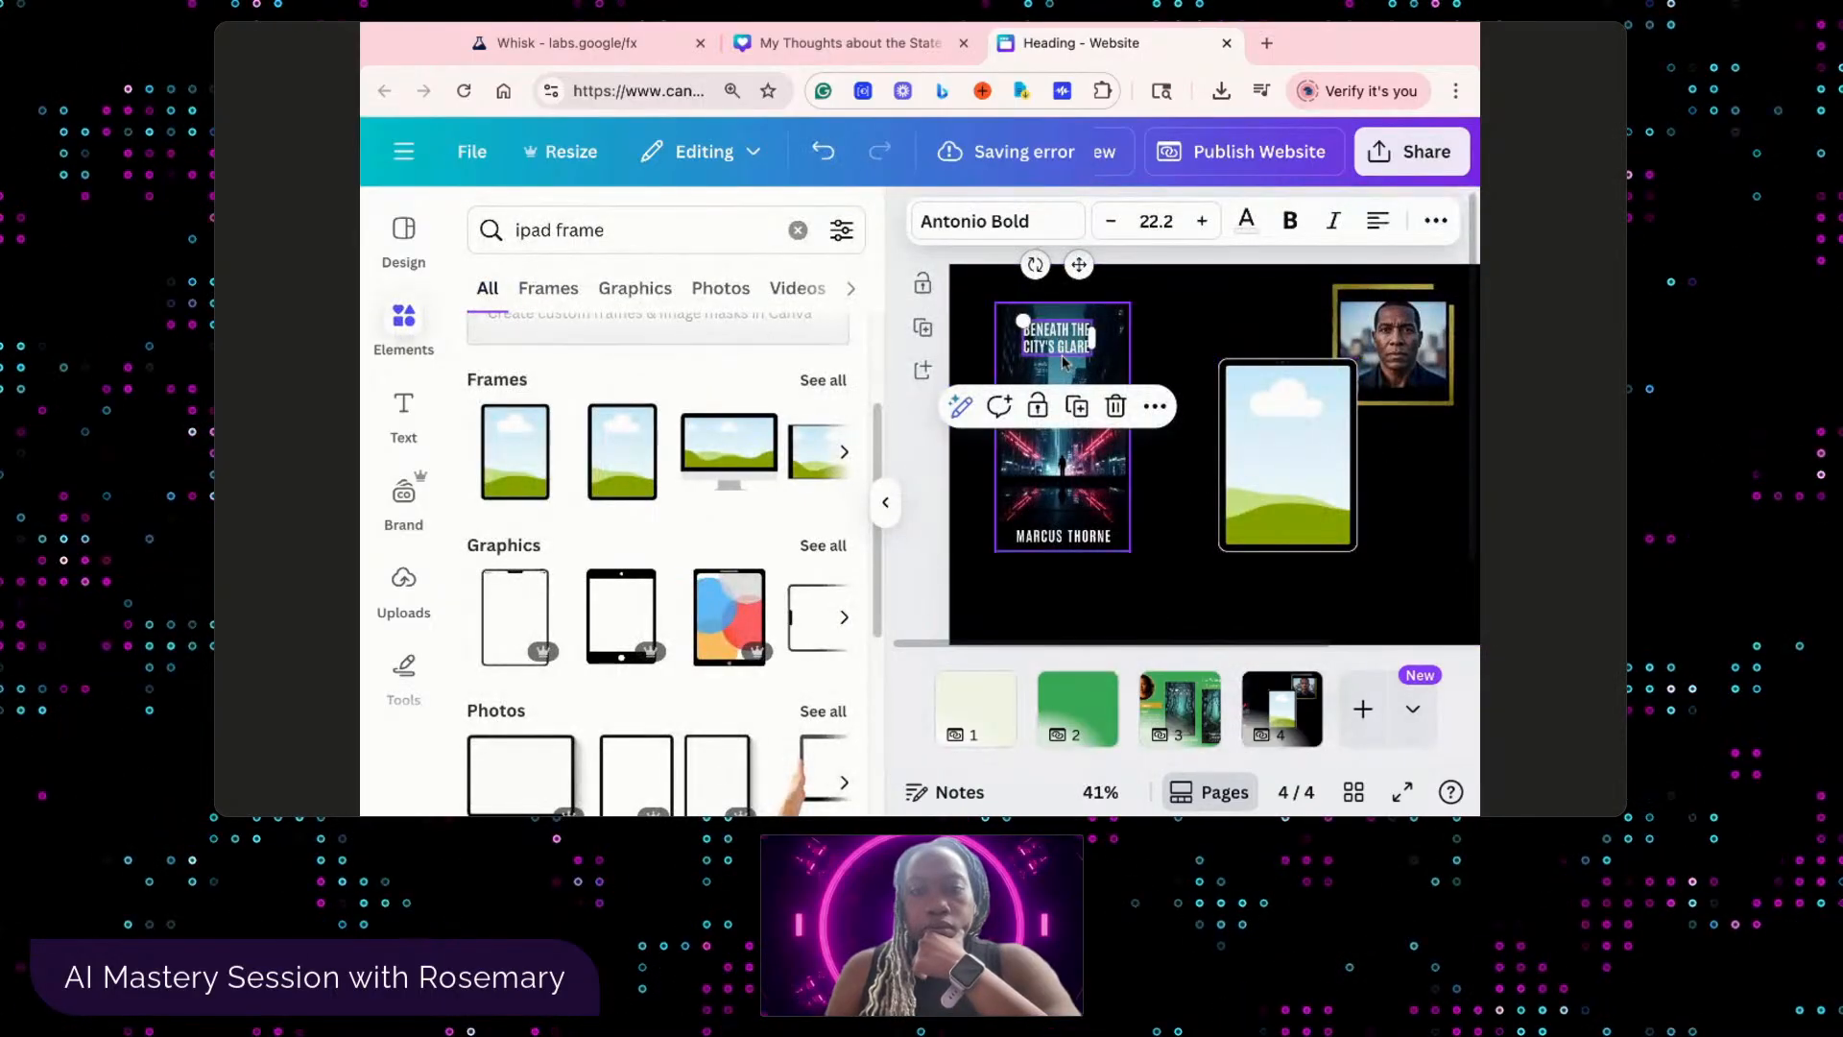
pyautogui.moveTo(1062, 361); pyautogui.dragTo(1058, 347)
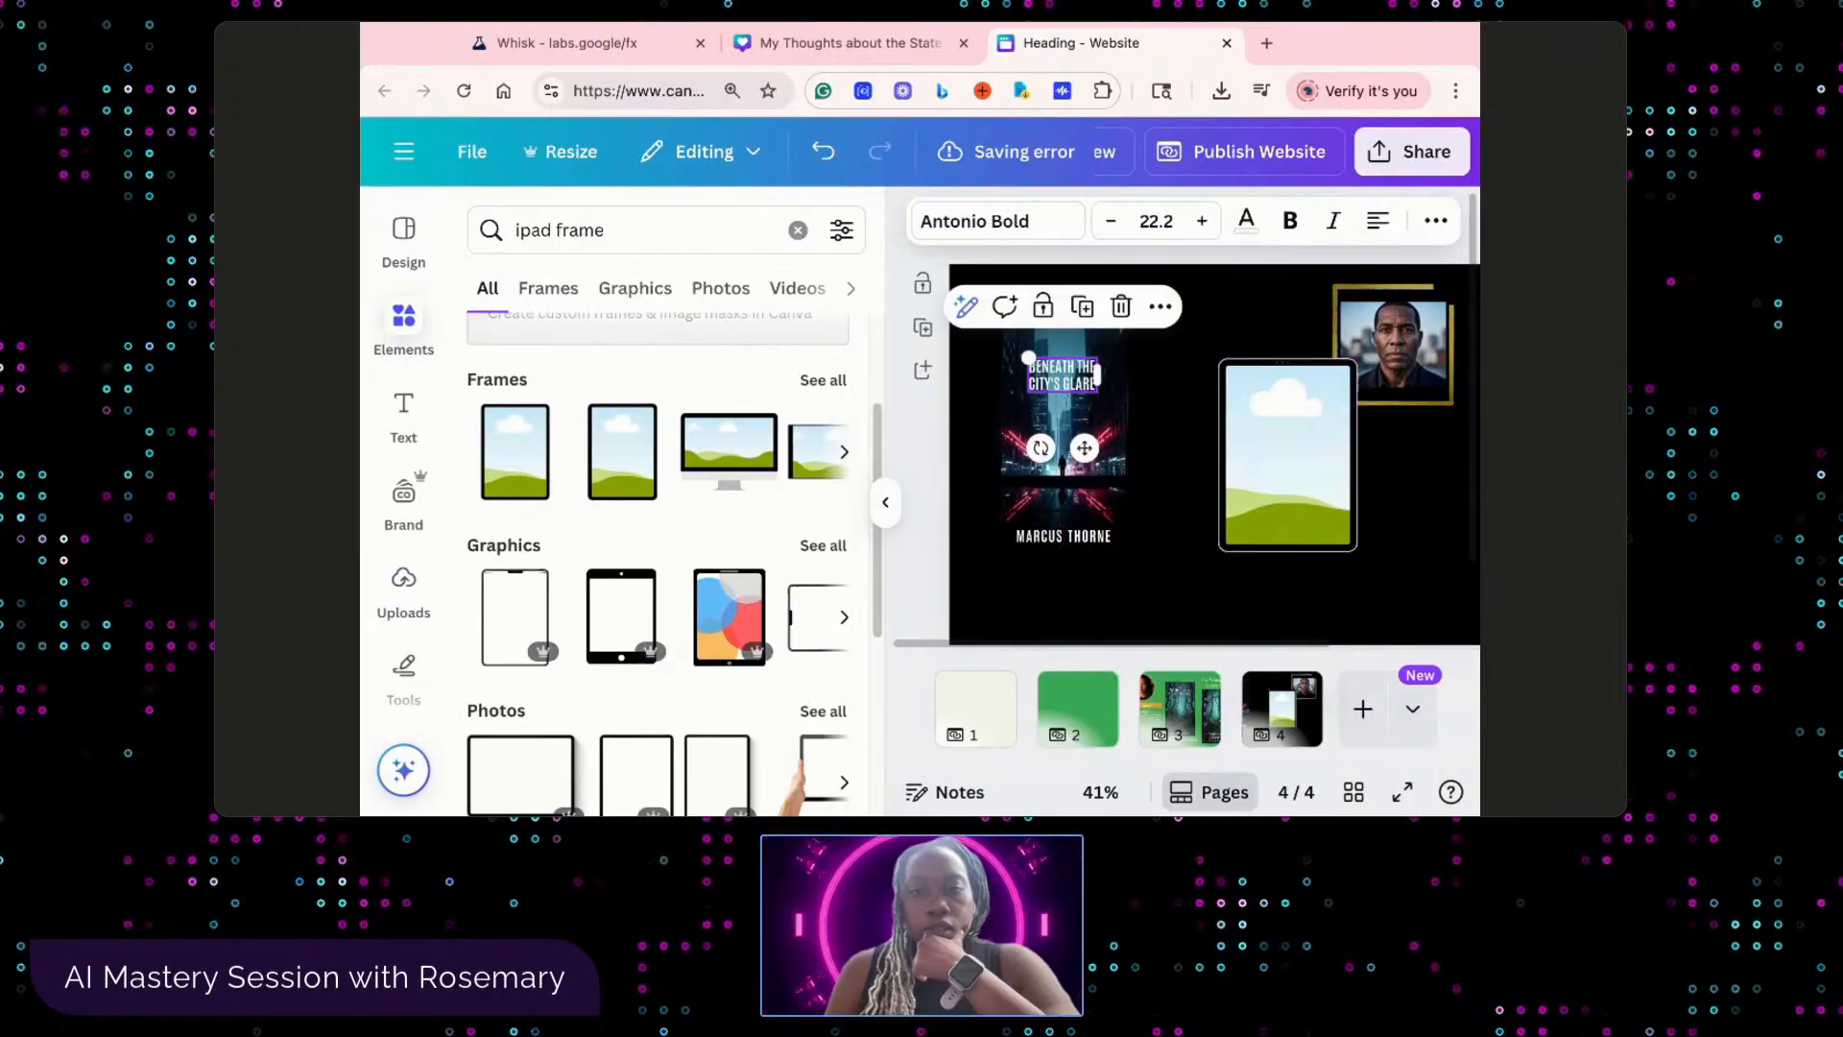
# - Trim and shrink the book cover to about 249 by 382, and move the title onto it
pyautogui.click(1199, 412)
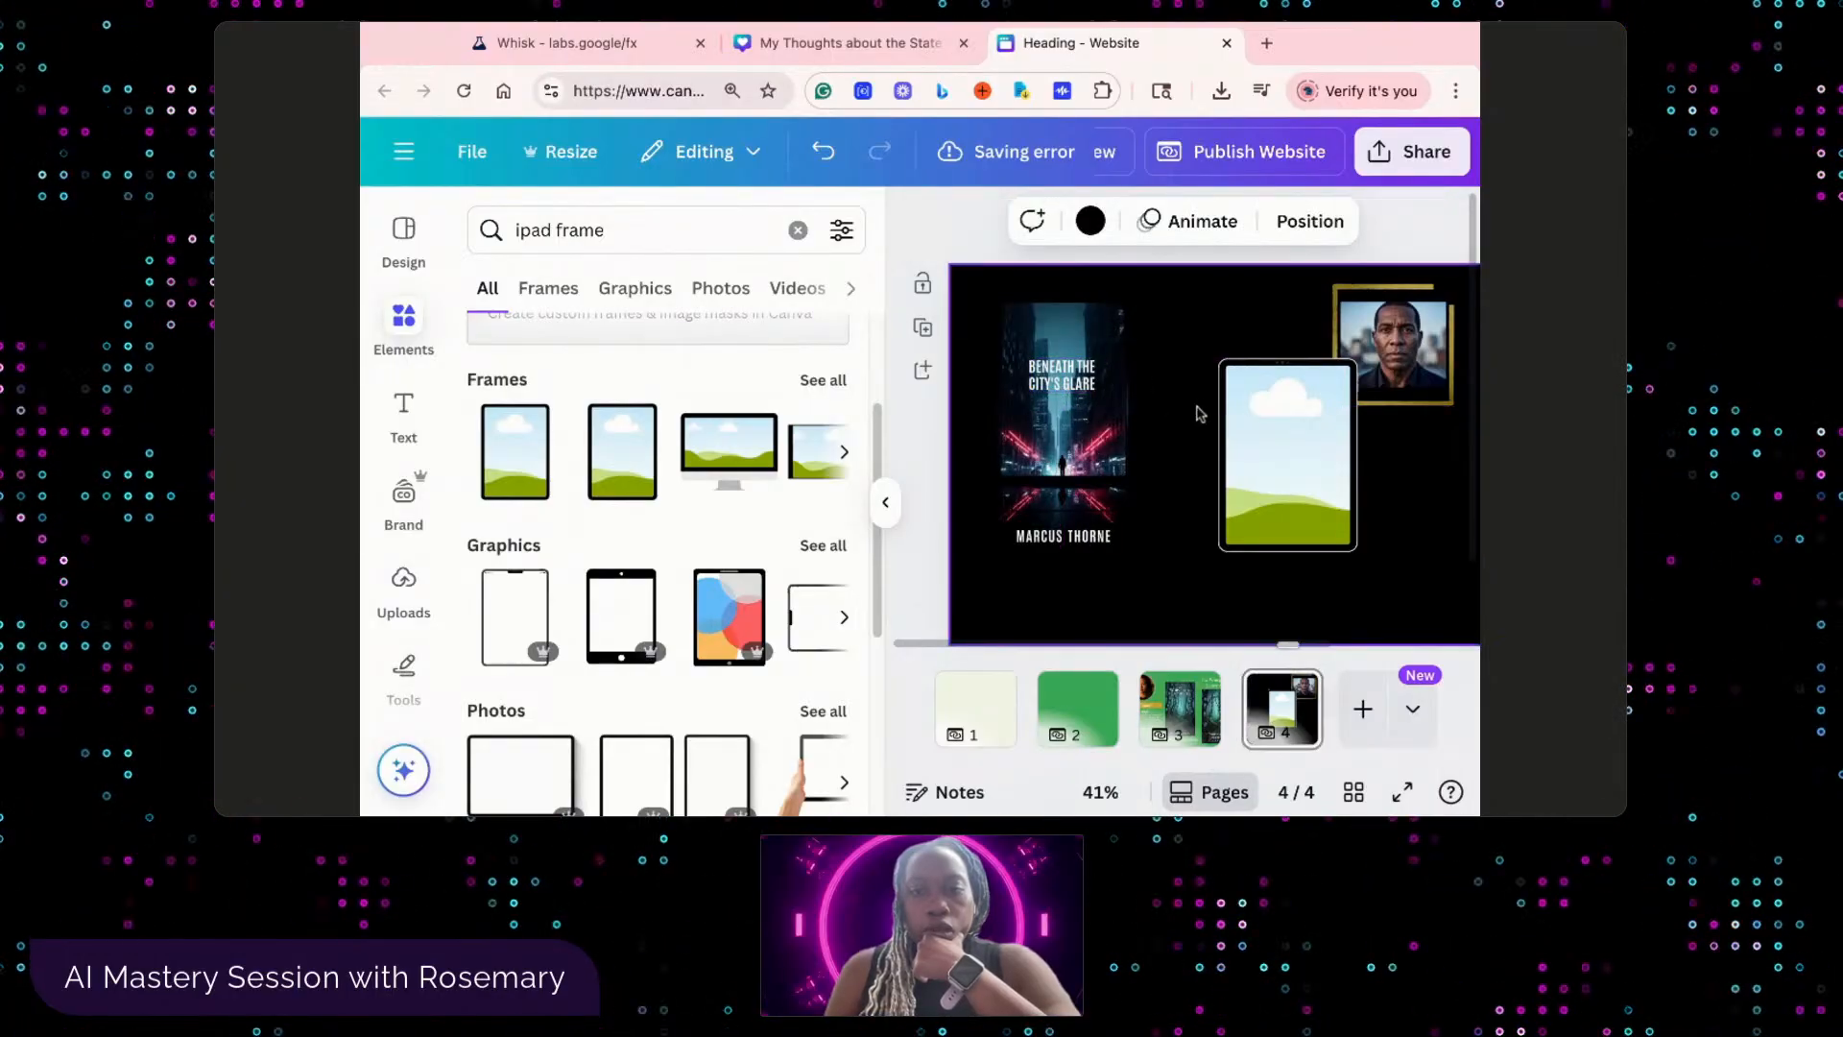
pyautogui.click(1105, 334)
pyautogui.moveTo(1069, 305); pyautogui.dragTo(1068, 345)
pyautogui.click(1173, 440)
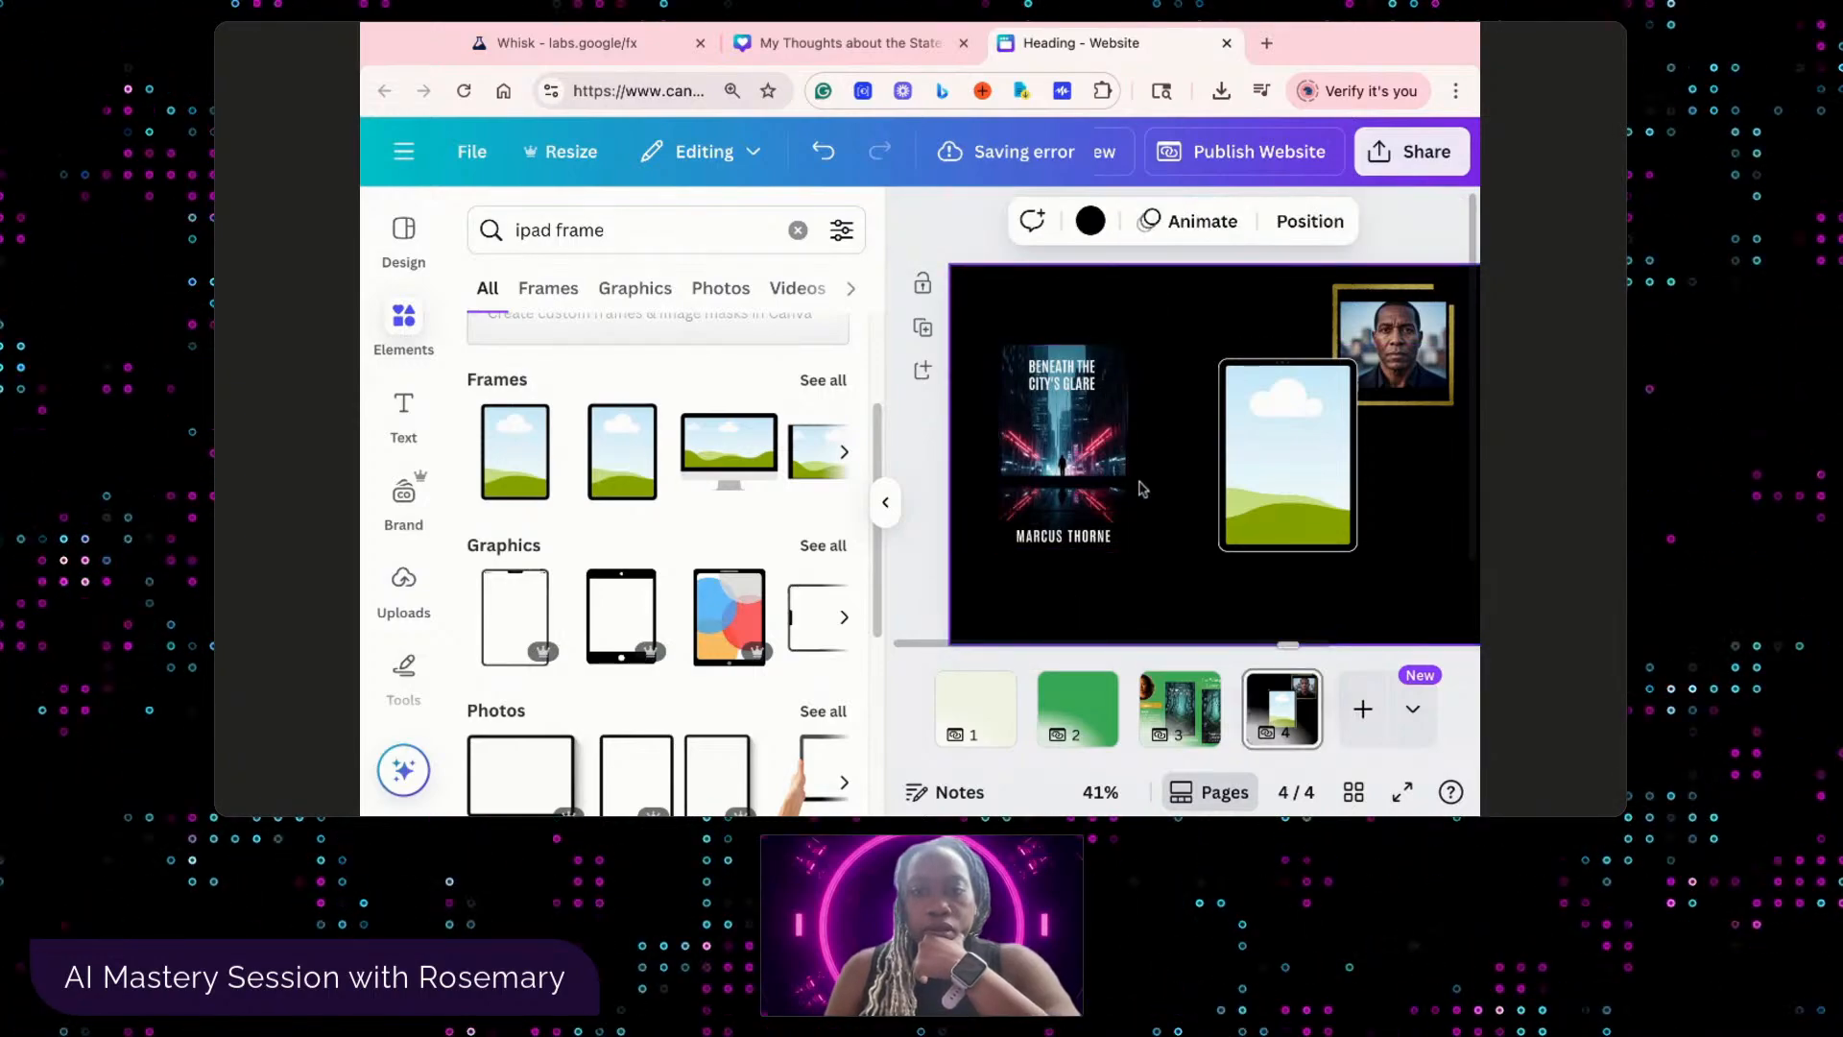
pyautogui.click(1121, 528)
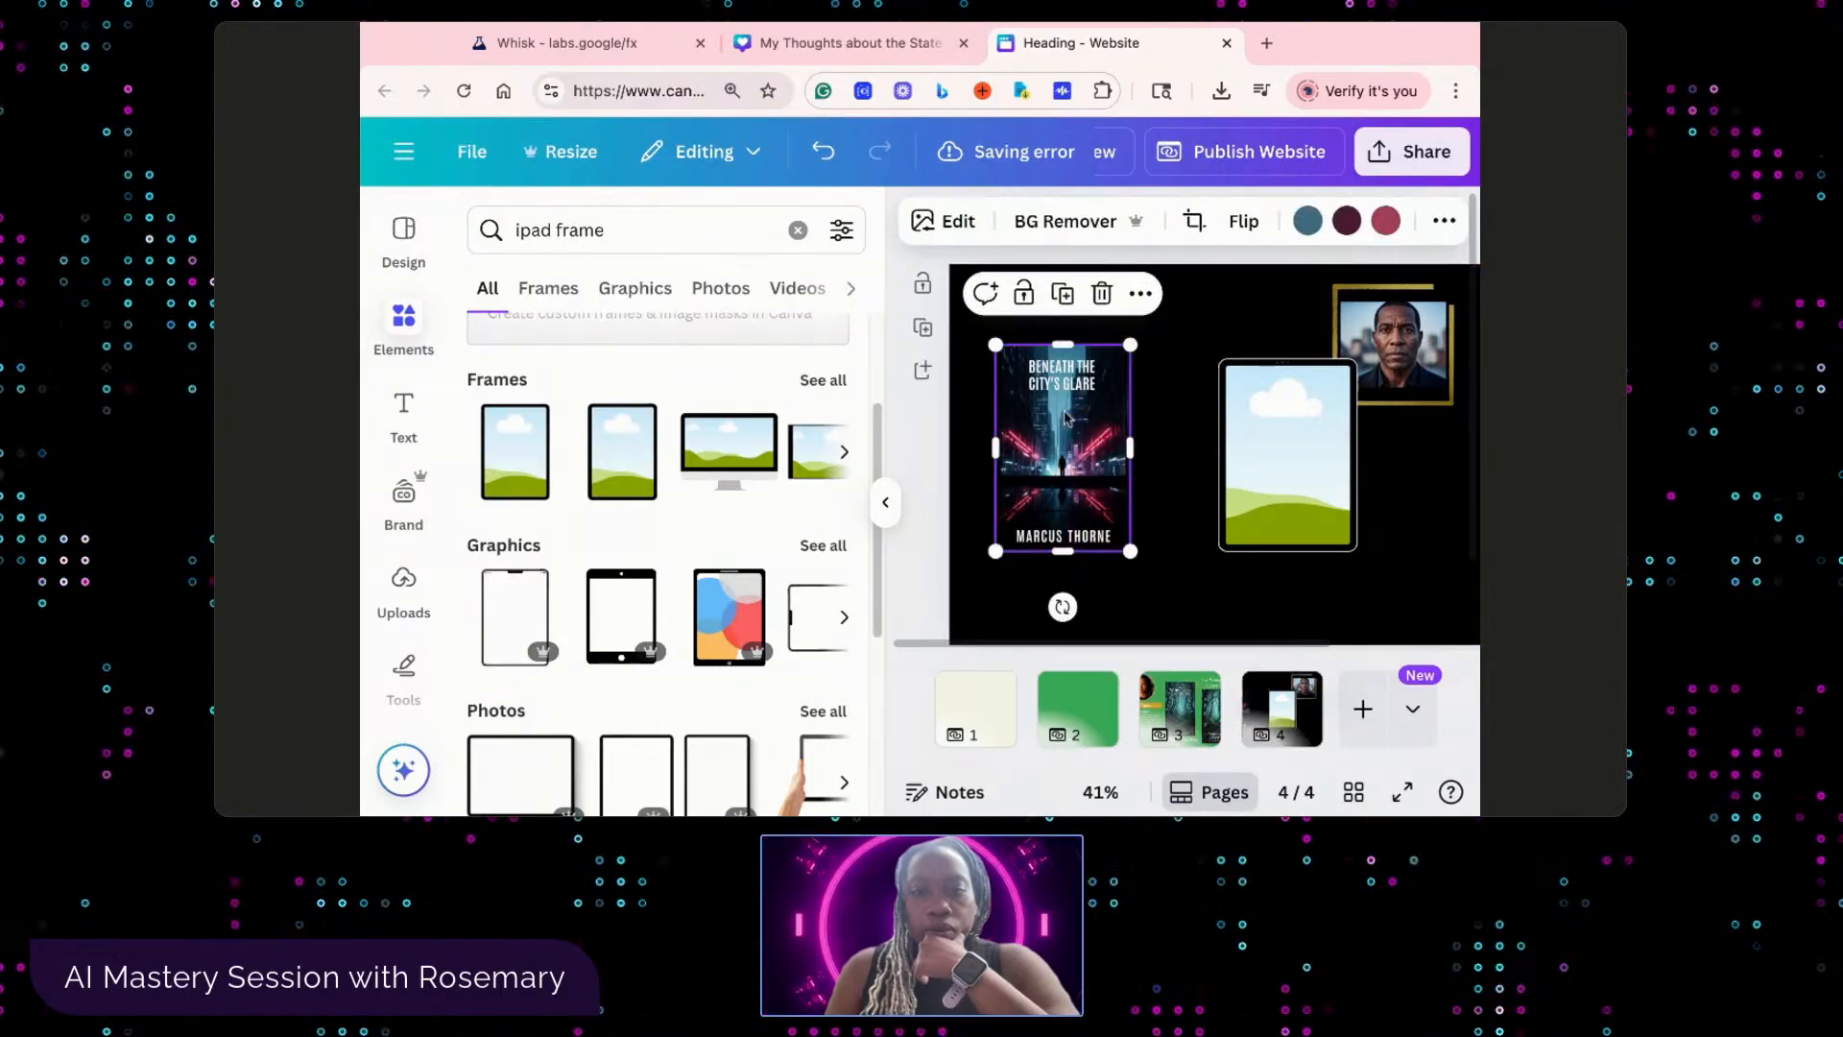
pyautogui.moveTo(1130, 550)
pyautogui.mouseDown()
pyautogui.moveTo(1055, 442)
pyautogui.moveTo(1139, 542)
pyautogui.mouseUp()
pyautogui.moveTo(1305, 516)
pyautogui.mouseDown()
pyautogui.moveTo(1079, 490)
pyautogui.moveTo(1258, 480)
pyautogui.mouseUp()
pyautogui.click(1110, 527)
pyautogui.moveTo(1130, 554); pyautogui.dragTo(1251, 487)
pyautogui.press('Escape')
pyautogui.moveTo(1076, 386); pyautogui.dragTo(1241, 361)
pyautogui.click(1096, 493)
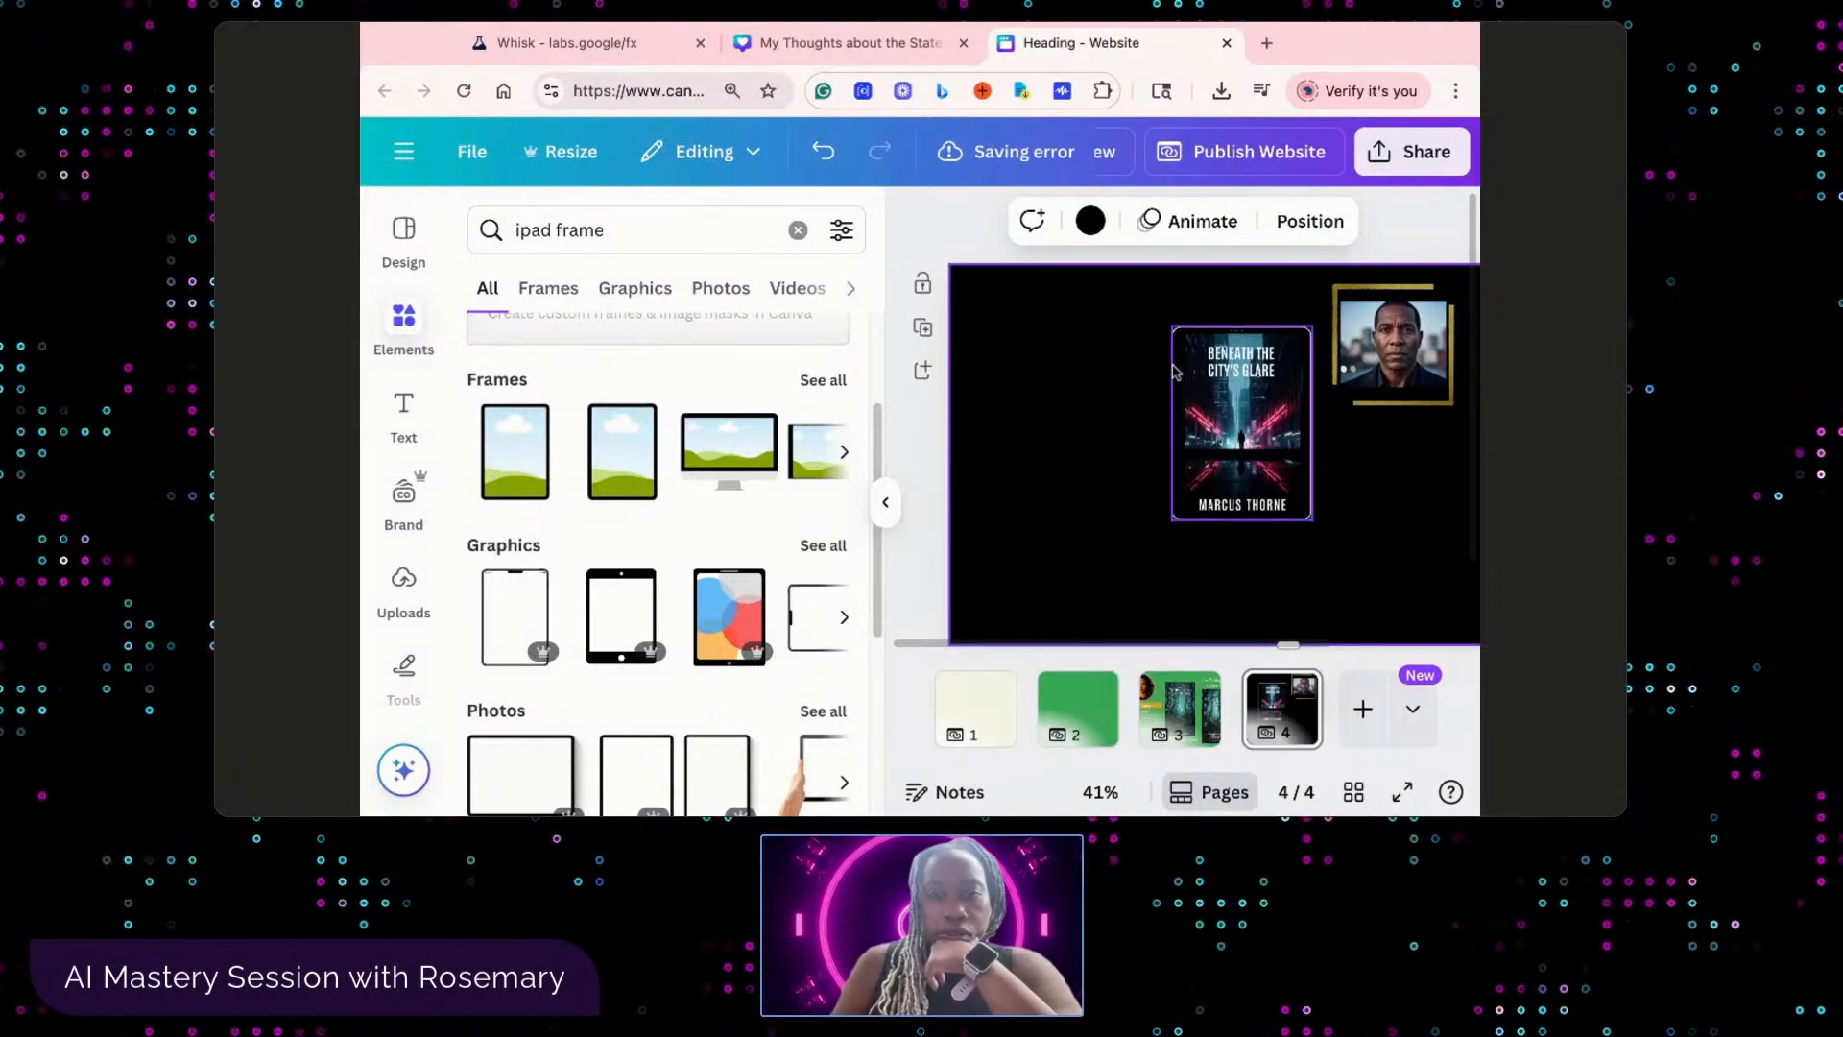
# - Select the book cover and black background in the Layers panel, then bring up Text styles
pyautogui.click(1307, 222)
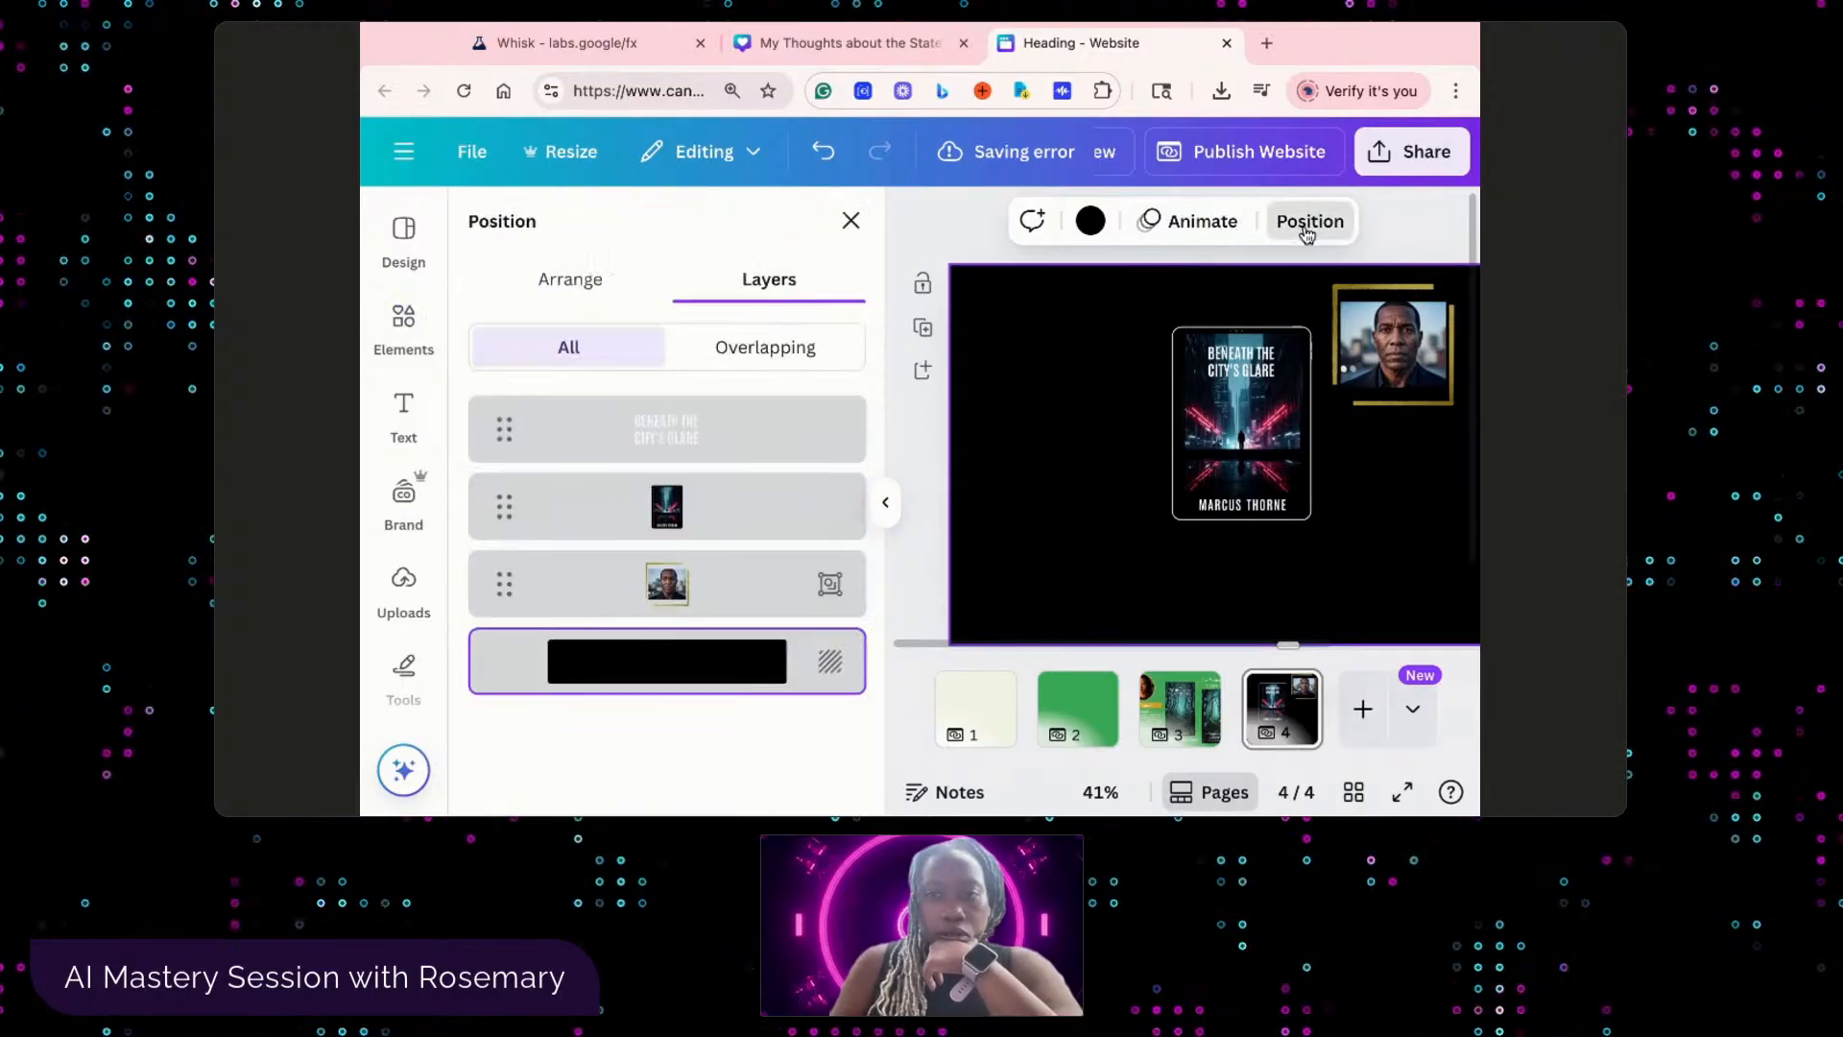
pyautogui.click(1195, 403)
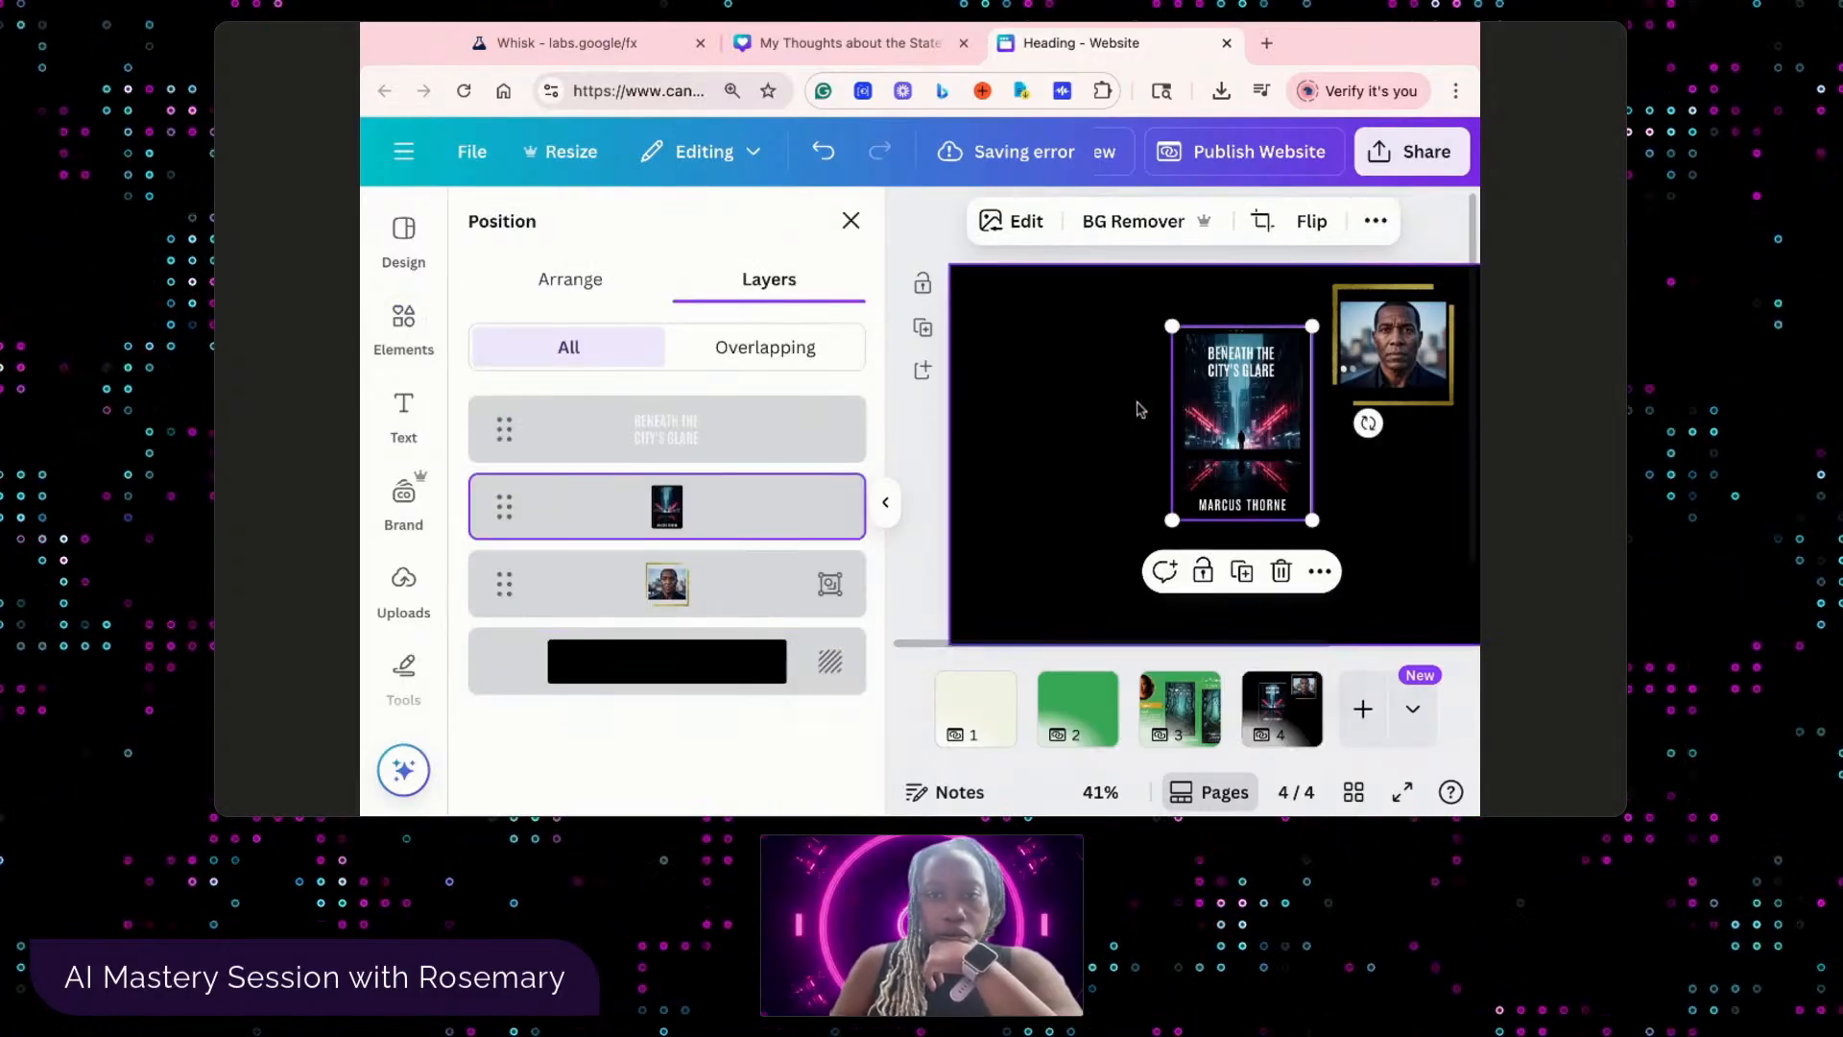
pyautogui.click(1106, 405)
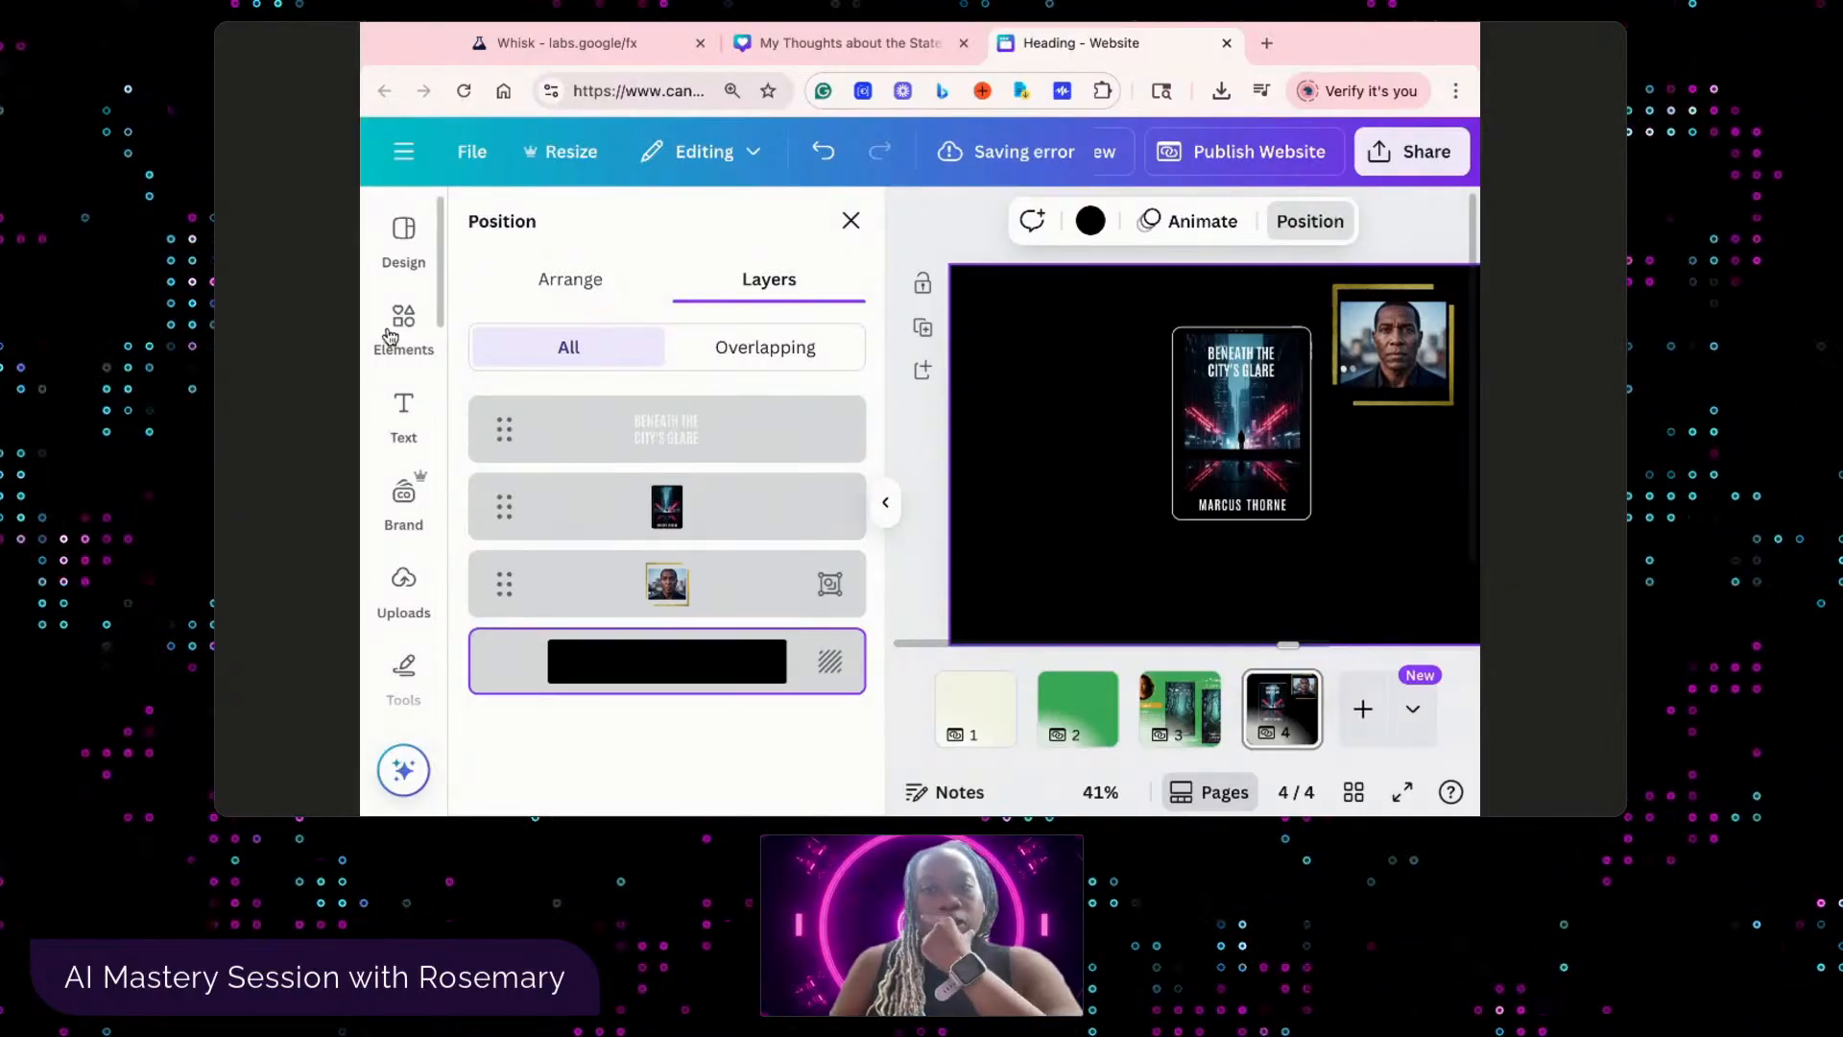
pyautogui.click(403, 411)
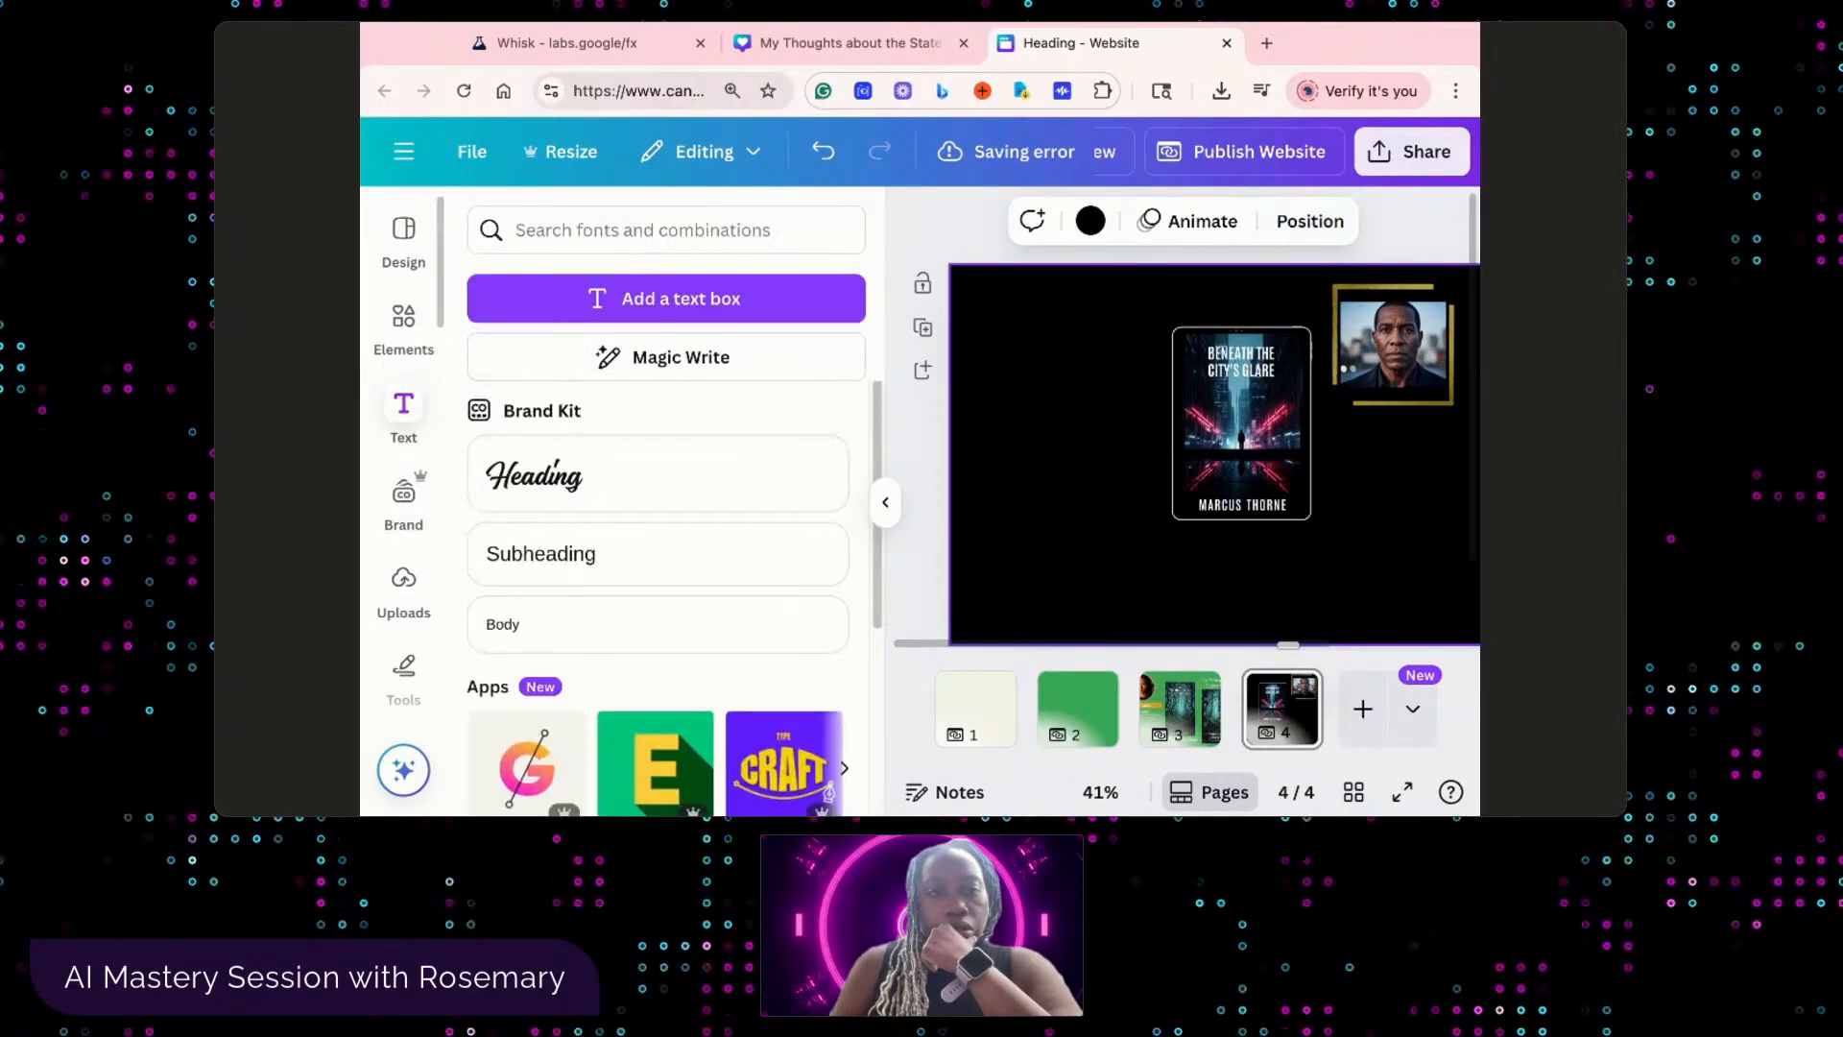
# - Add a gold #cb9b02 heading, enlarge it to about 69 pt, and type 'Client Brief'
pyautogui.click(404, 319)
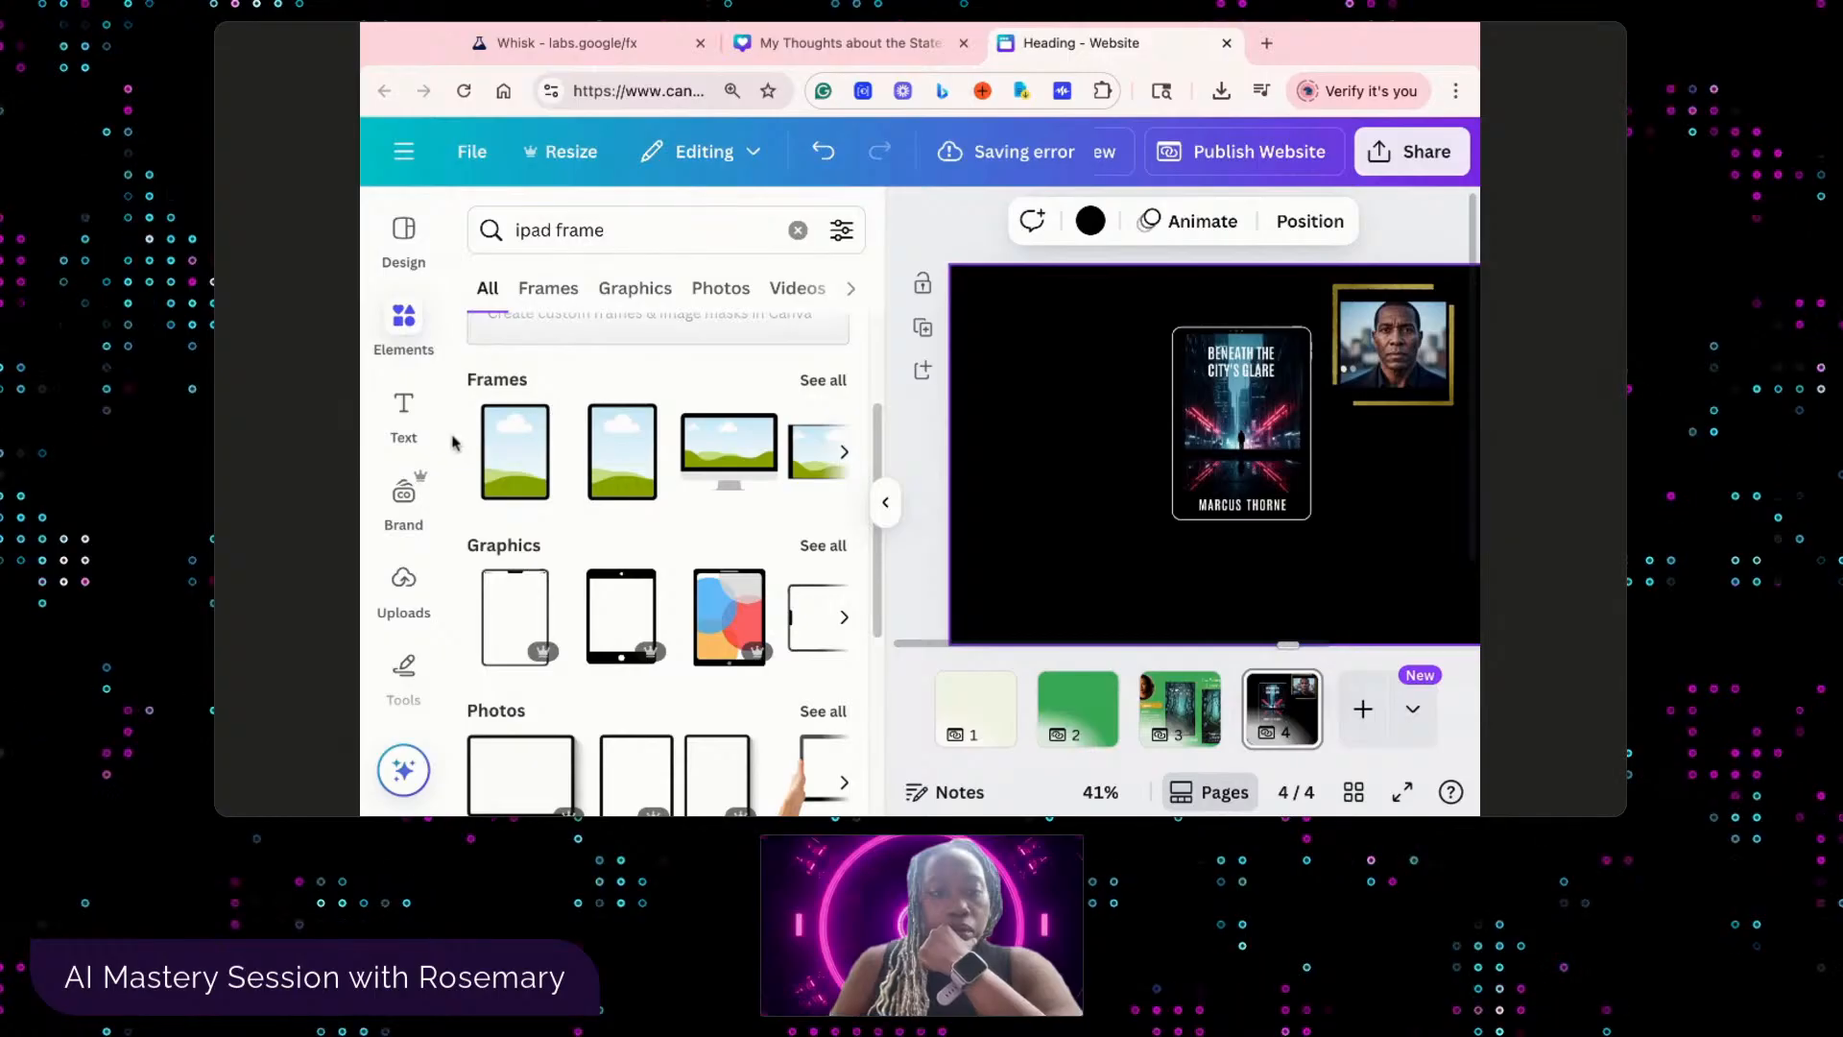
pyautogui.click(412, 429)
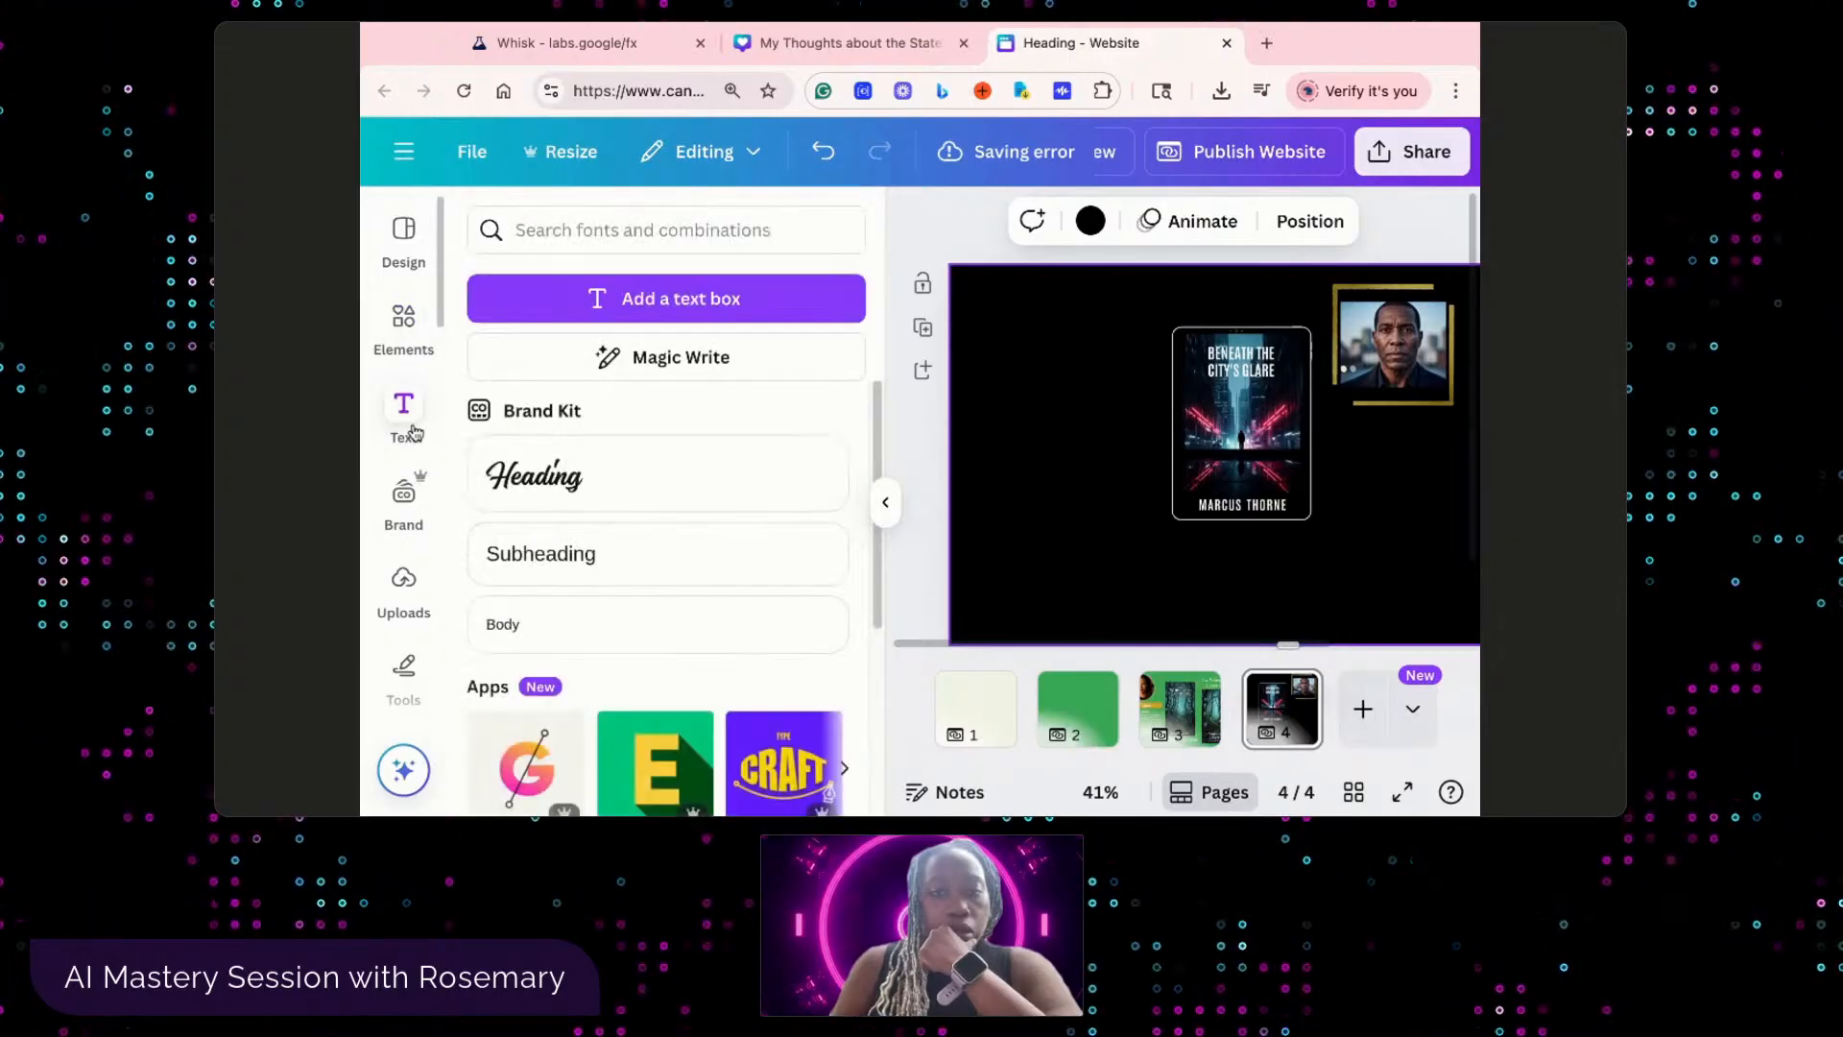
pyautogui.click(669, 462)
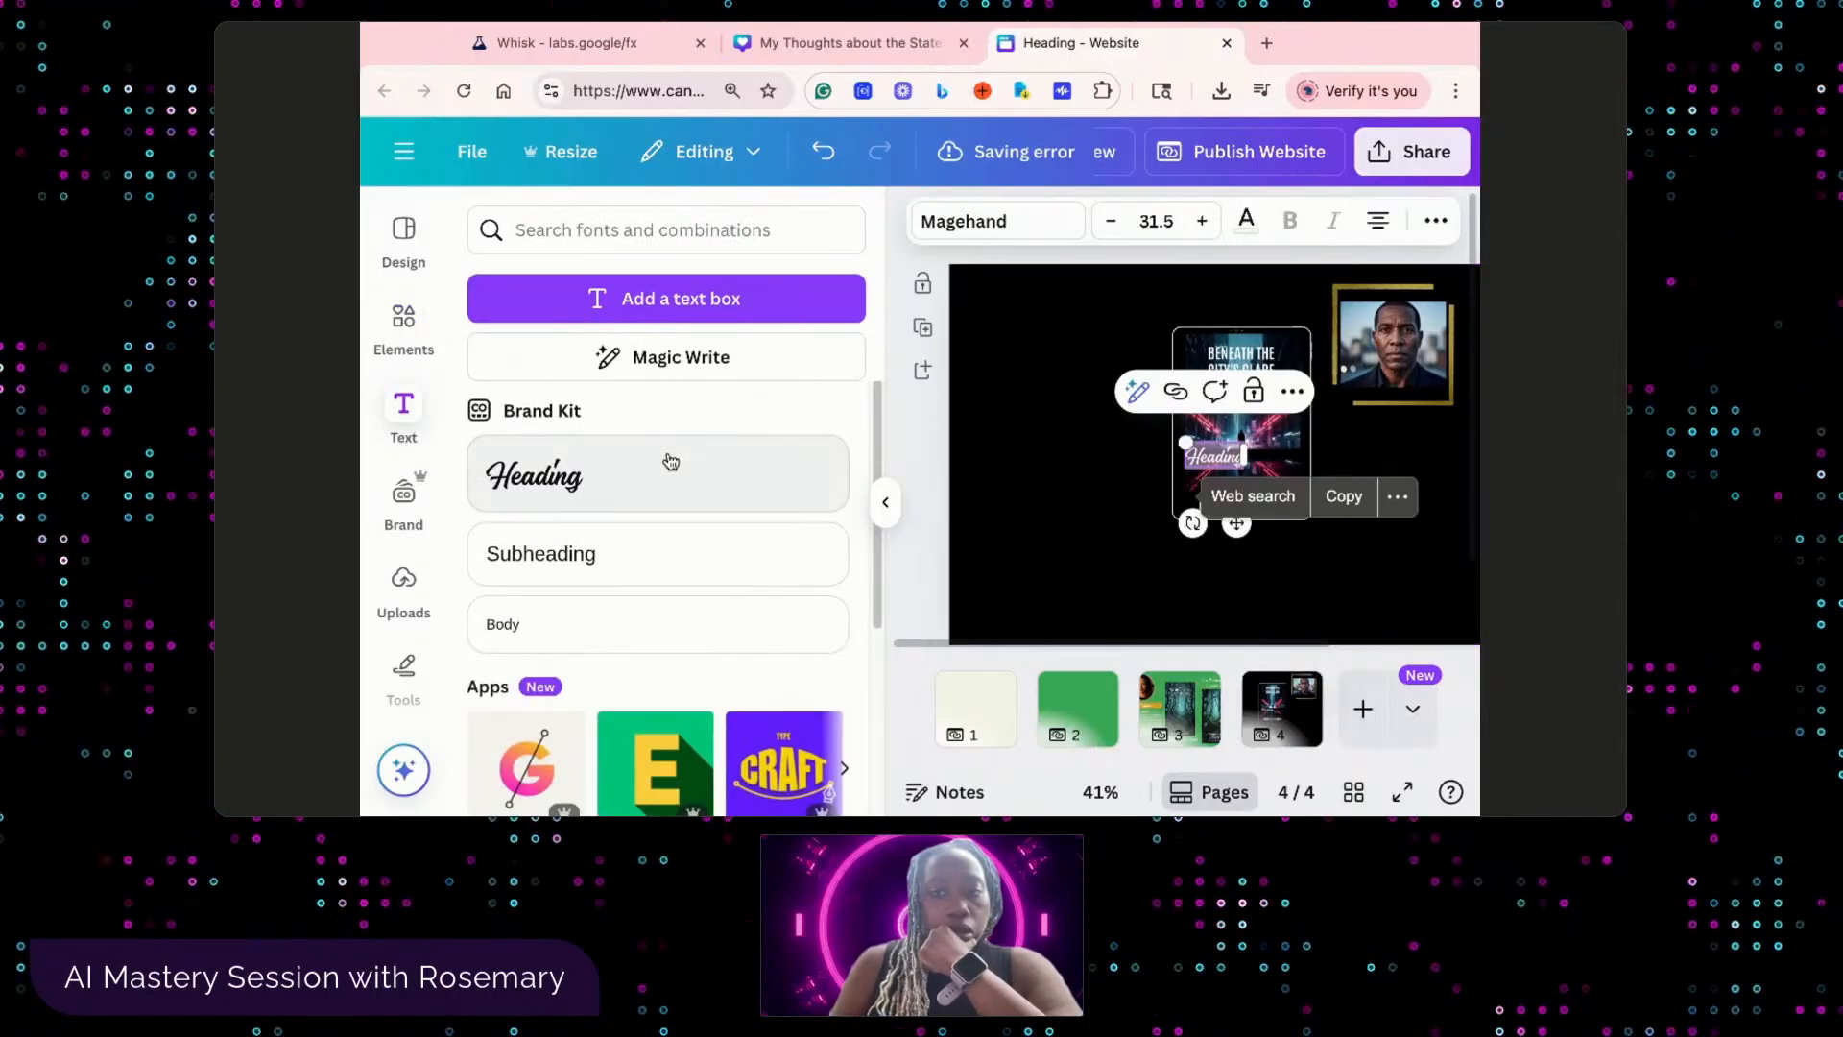
pyautogui.click(1246, 222)
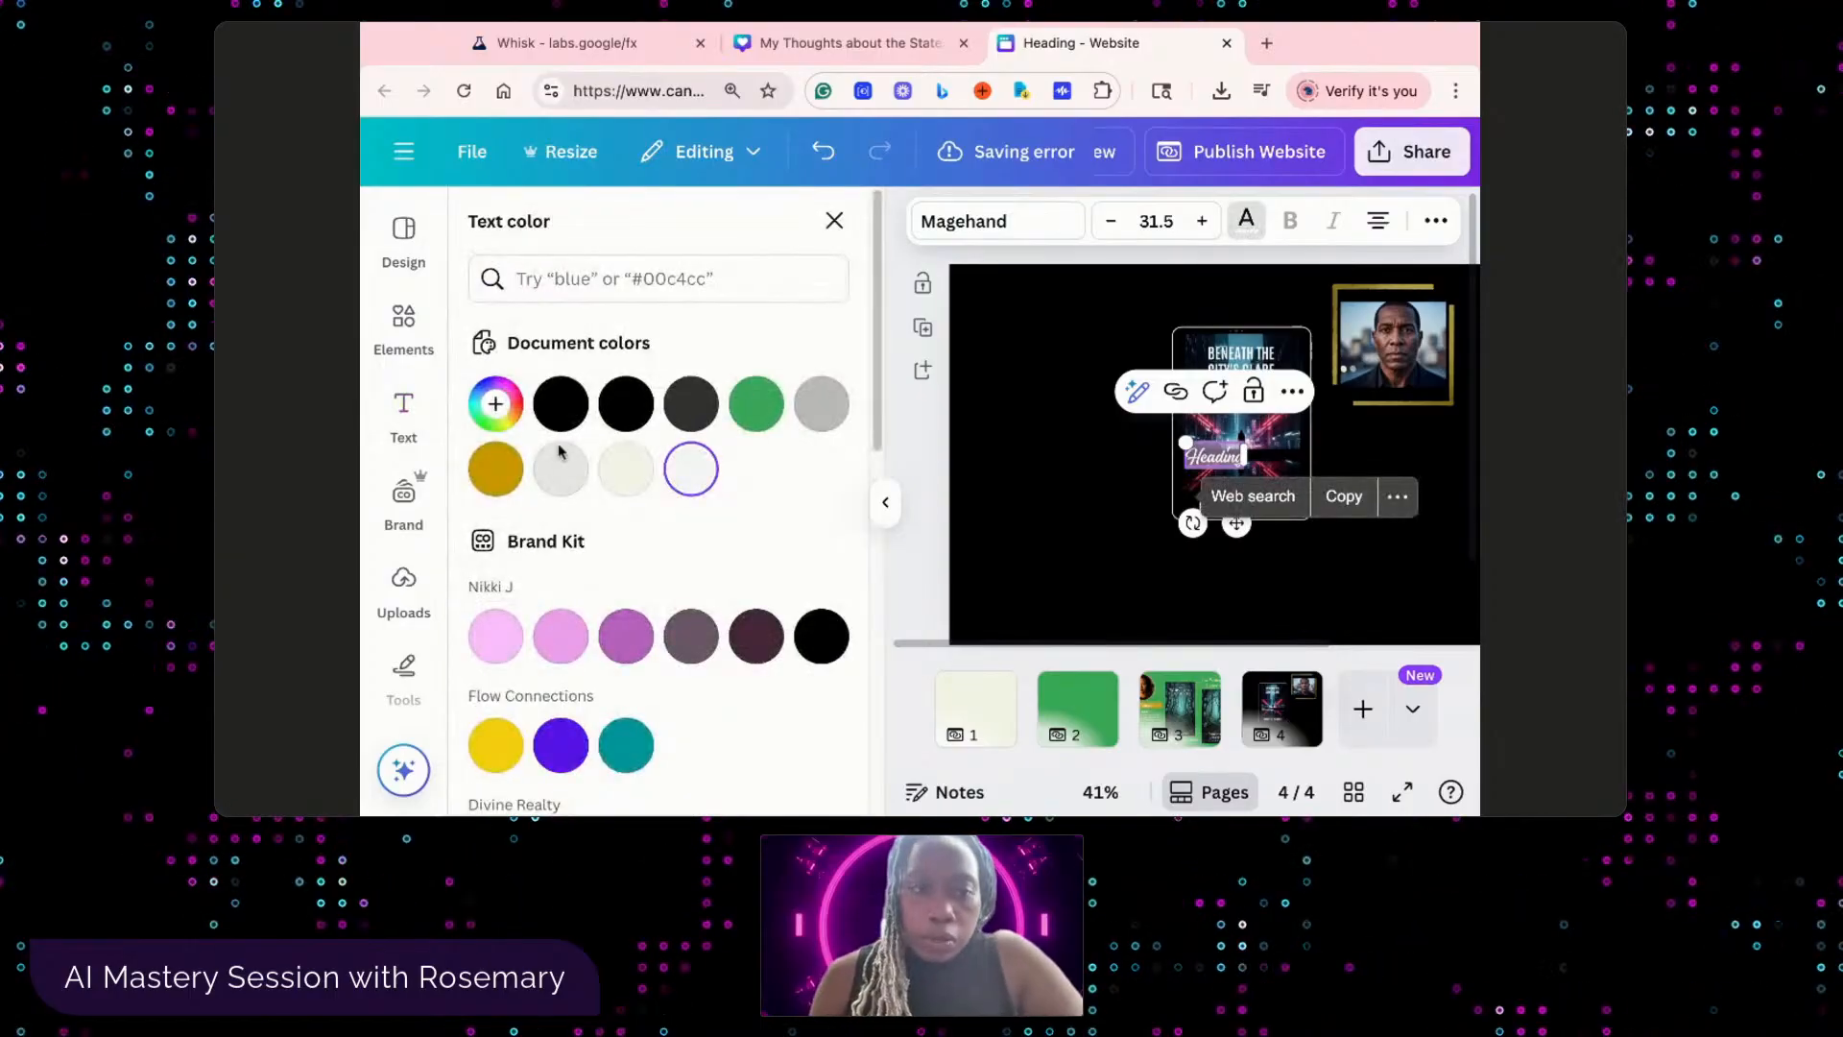
pyautogui.click(495, 468)
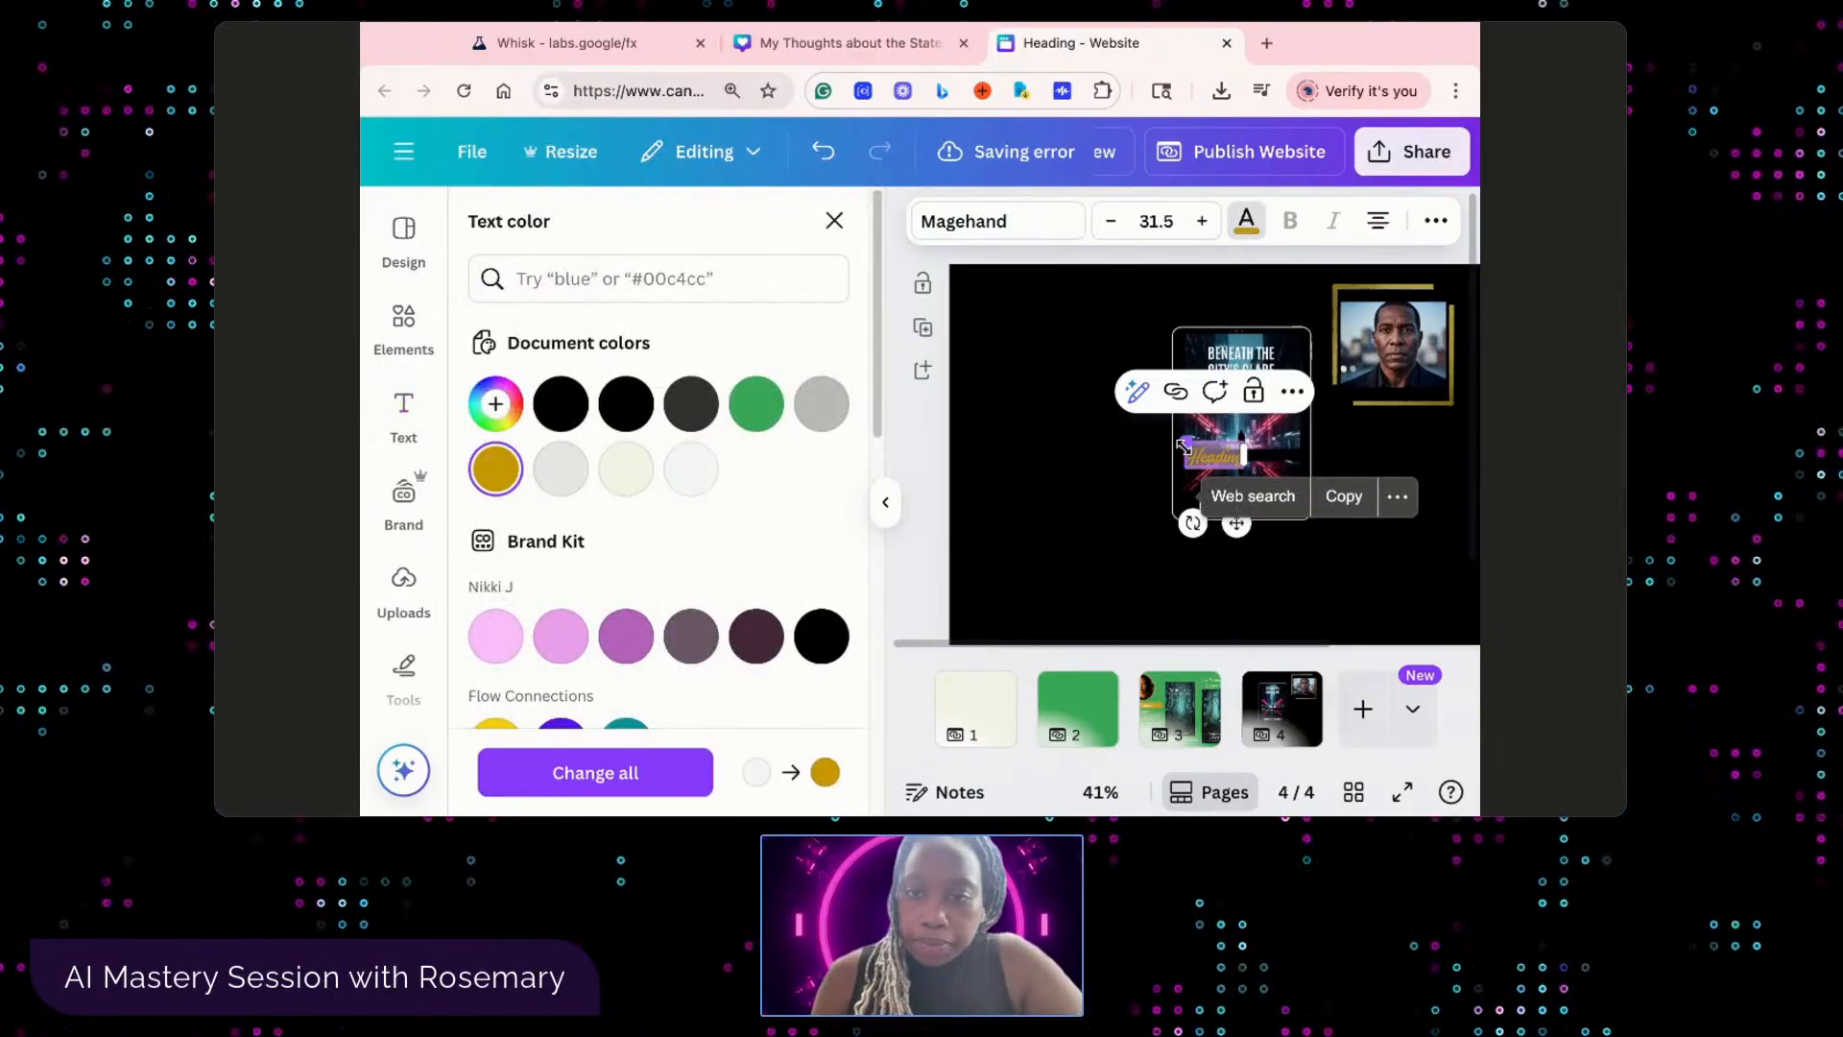
pyautogui.moveTo(1184, 444); pyautogui.dragTo(1131, 418)
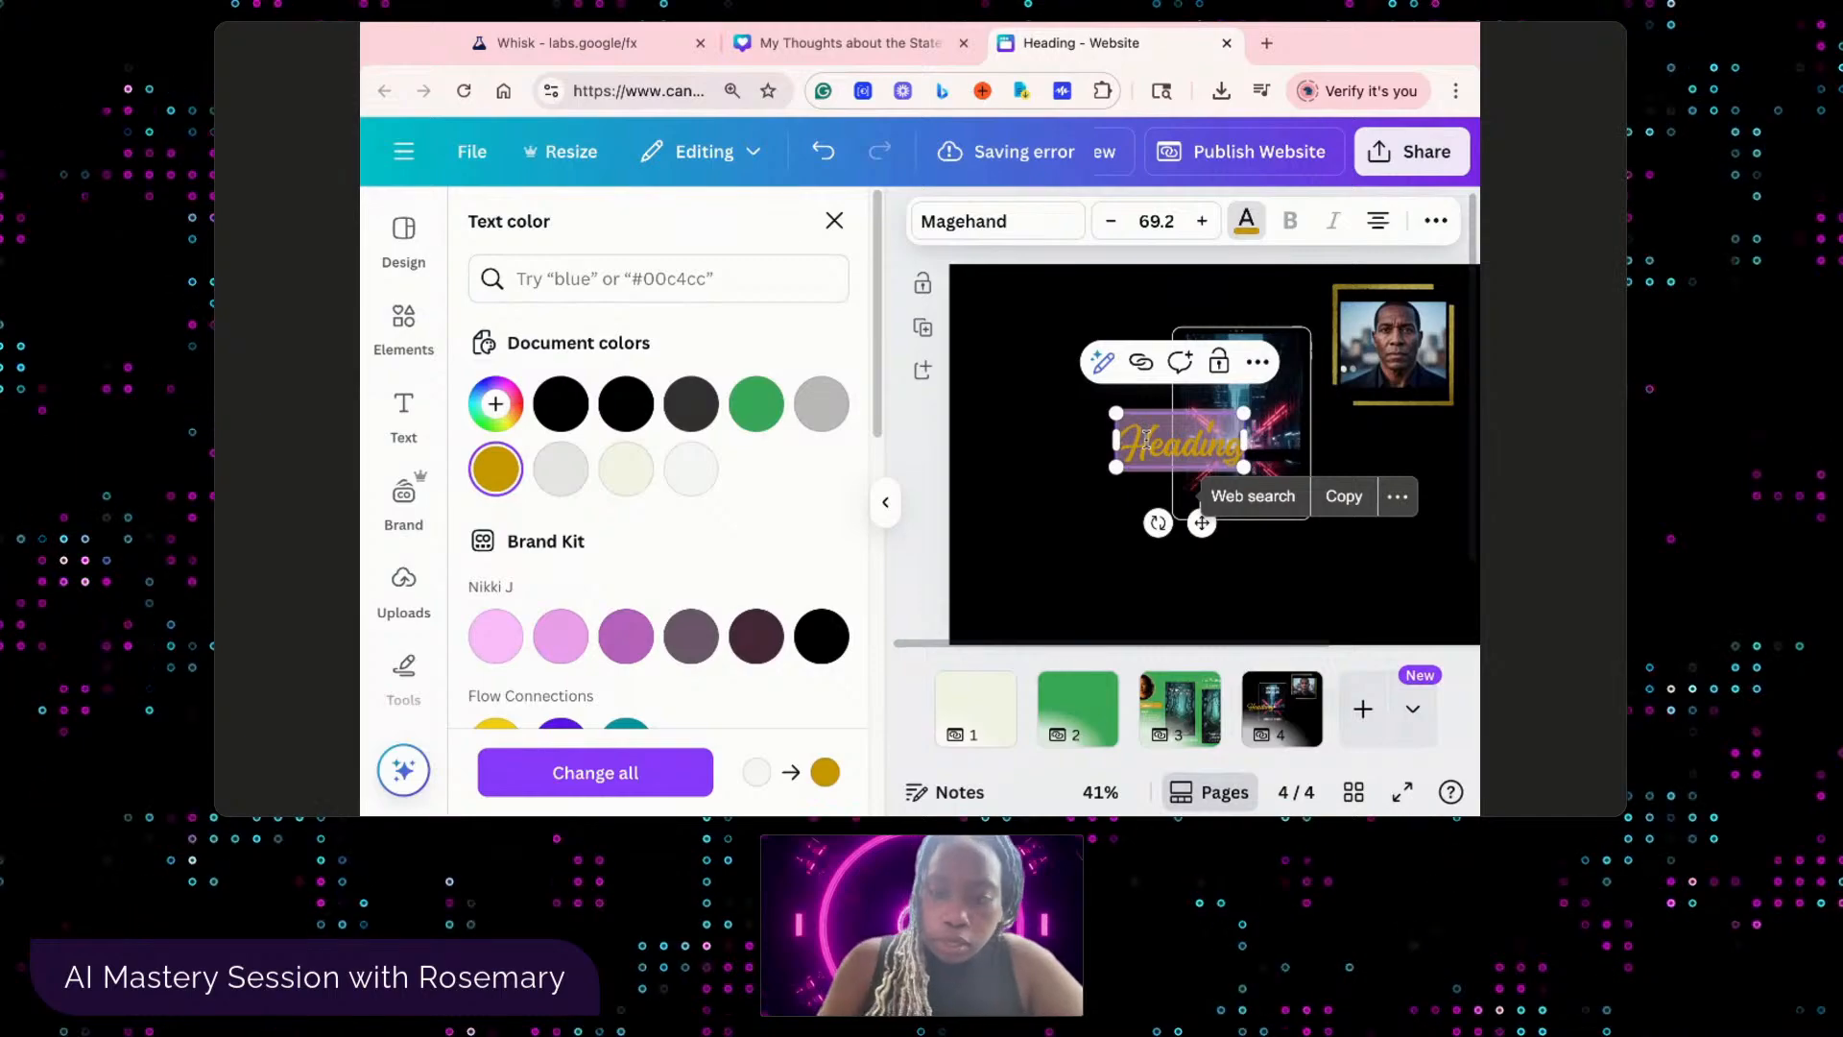
pyautogui.write('Colient')
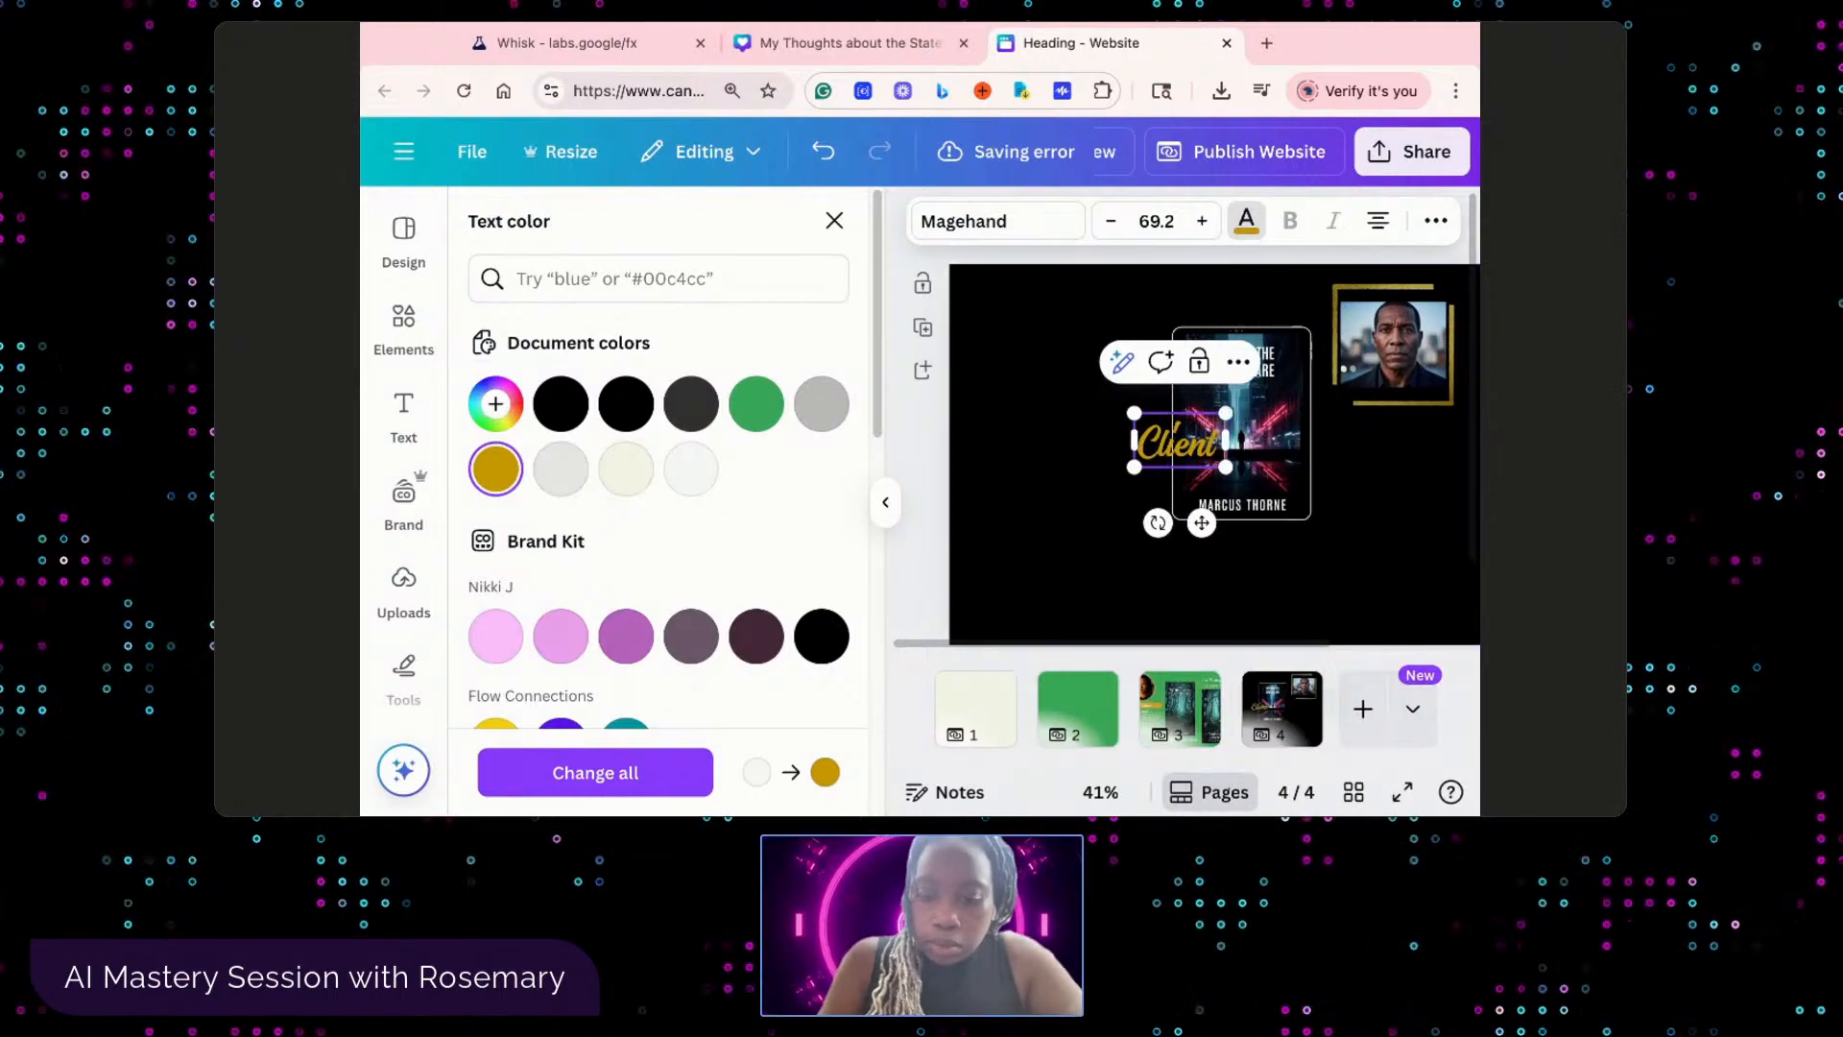
pyautogui.write(' Buef')
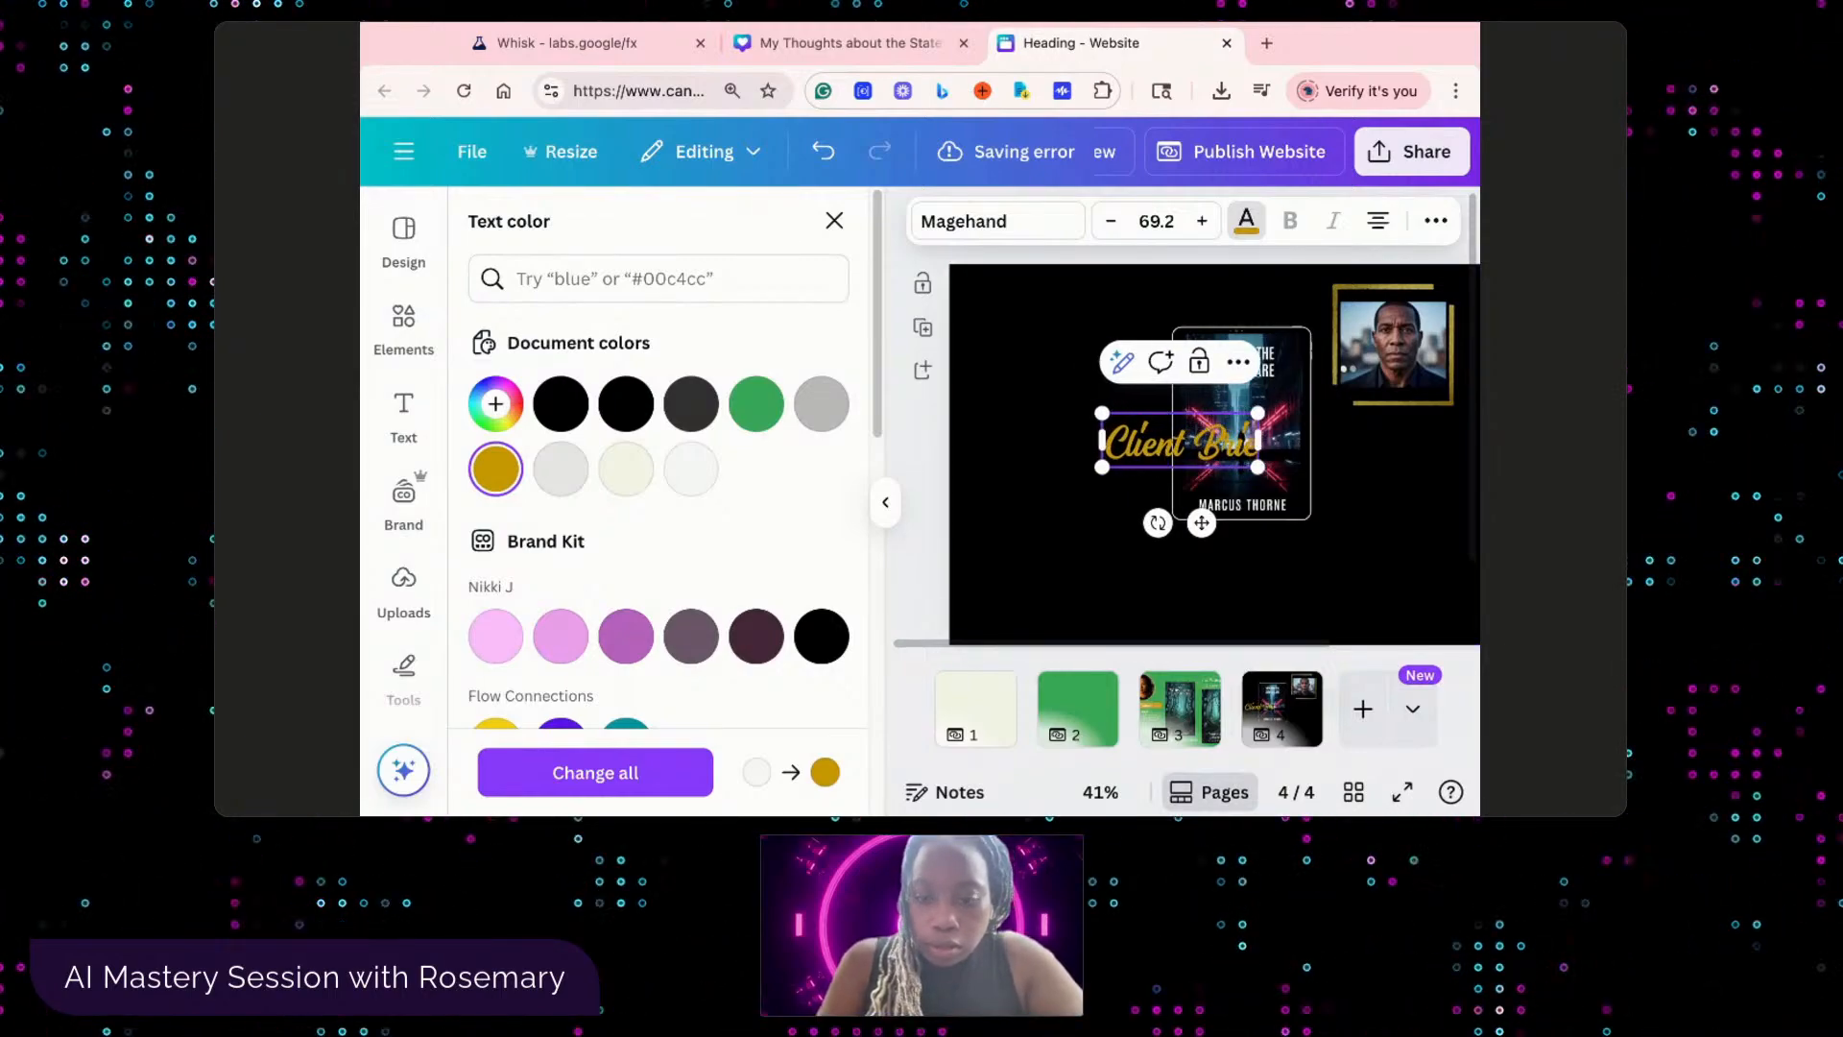
# - Set the Client Brief heading to Times New Roman and place it at the upper left
pyautogui.click(999, 233)
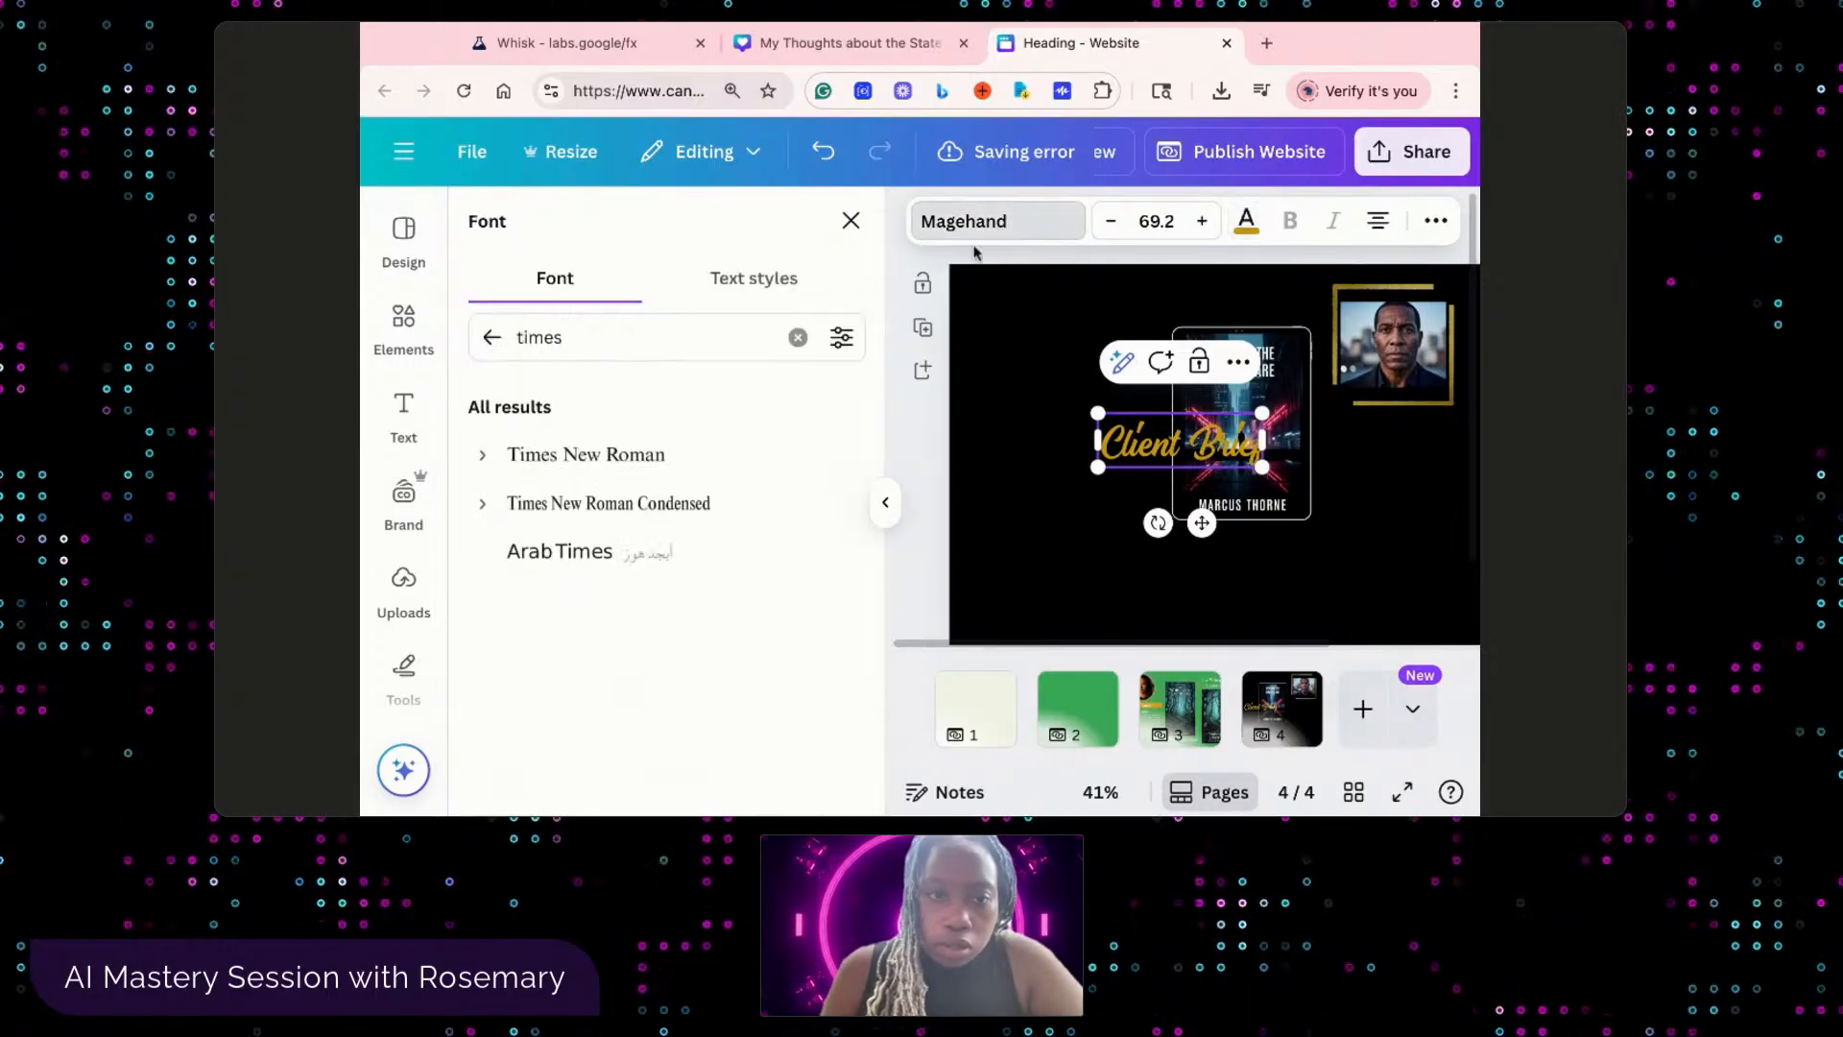
pyautogui.click(793, 460)
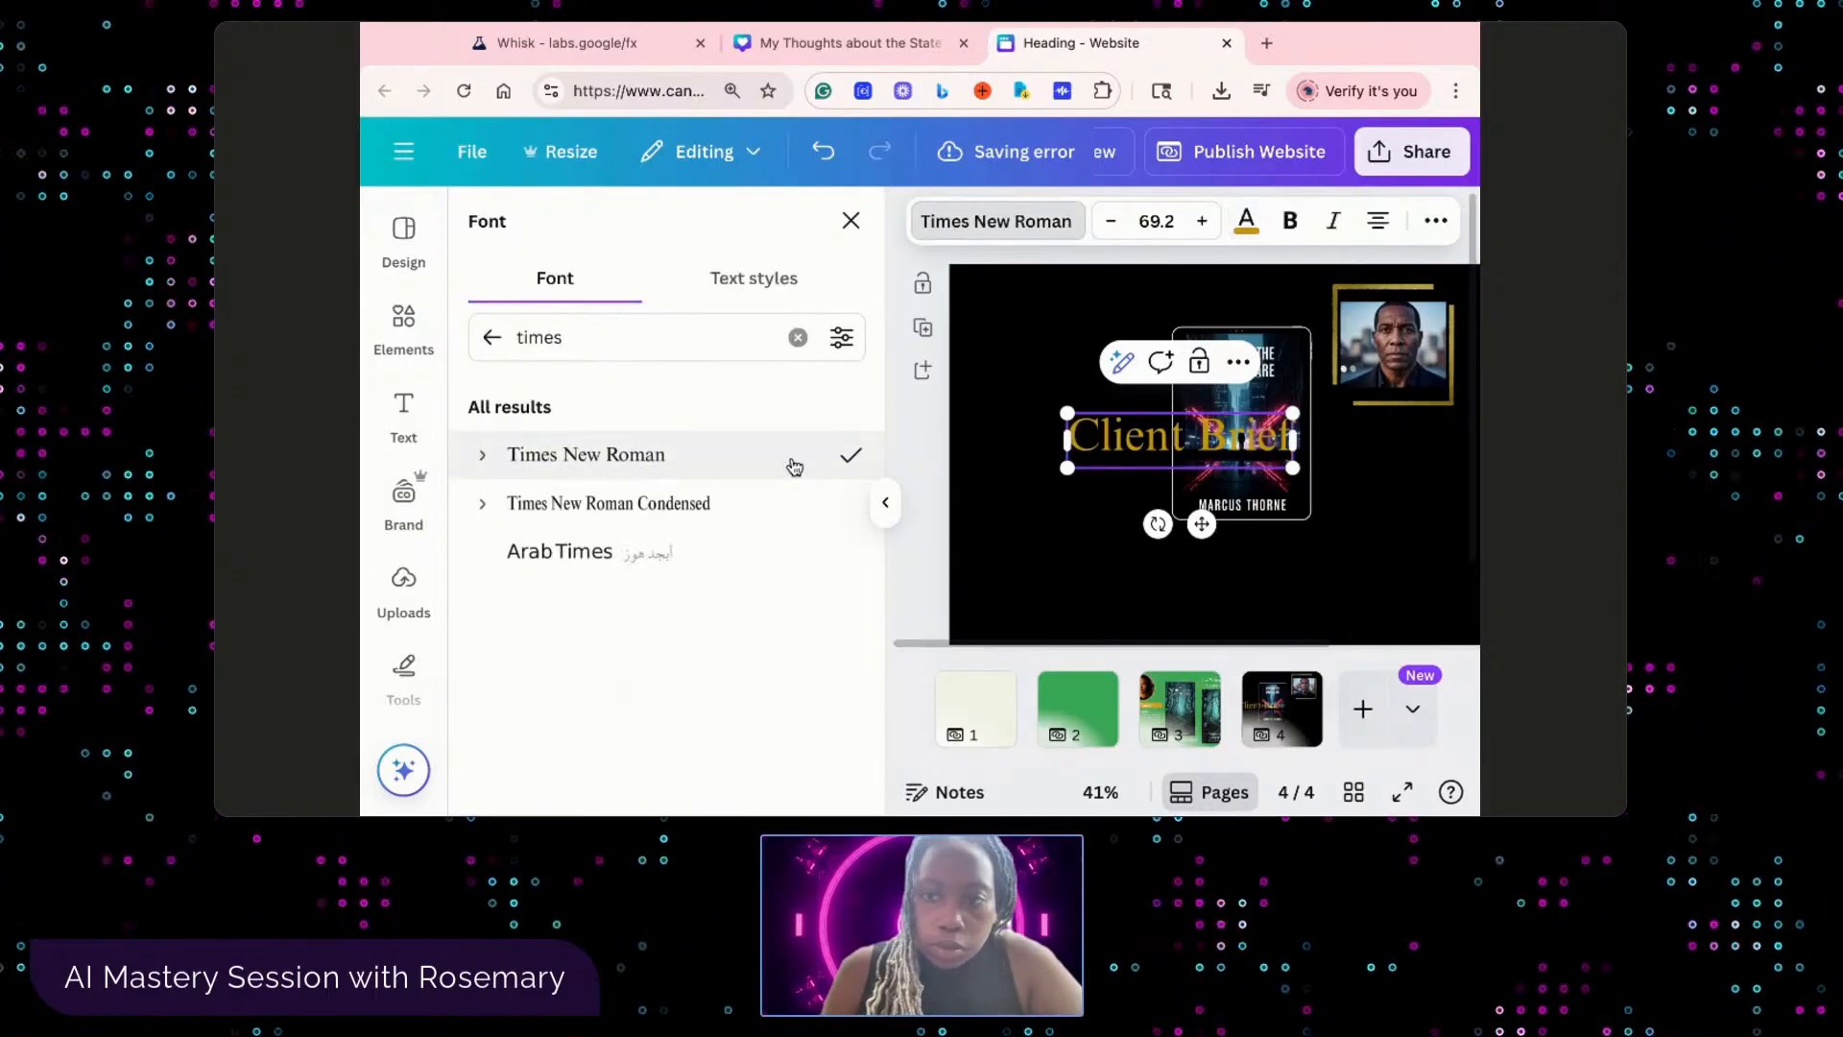
pyautogui.click(1157, 222)
pyautogui.click(1391, 554)
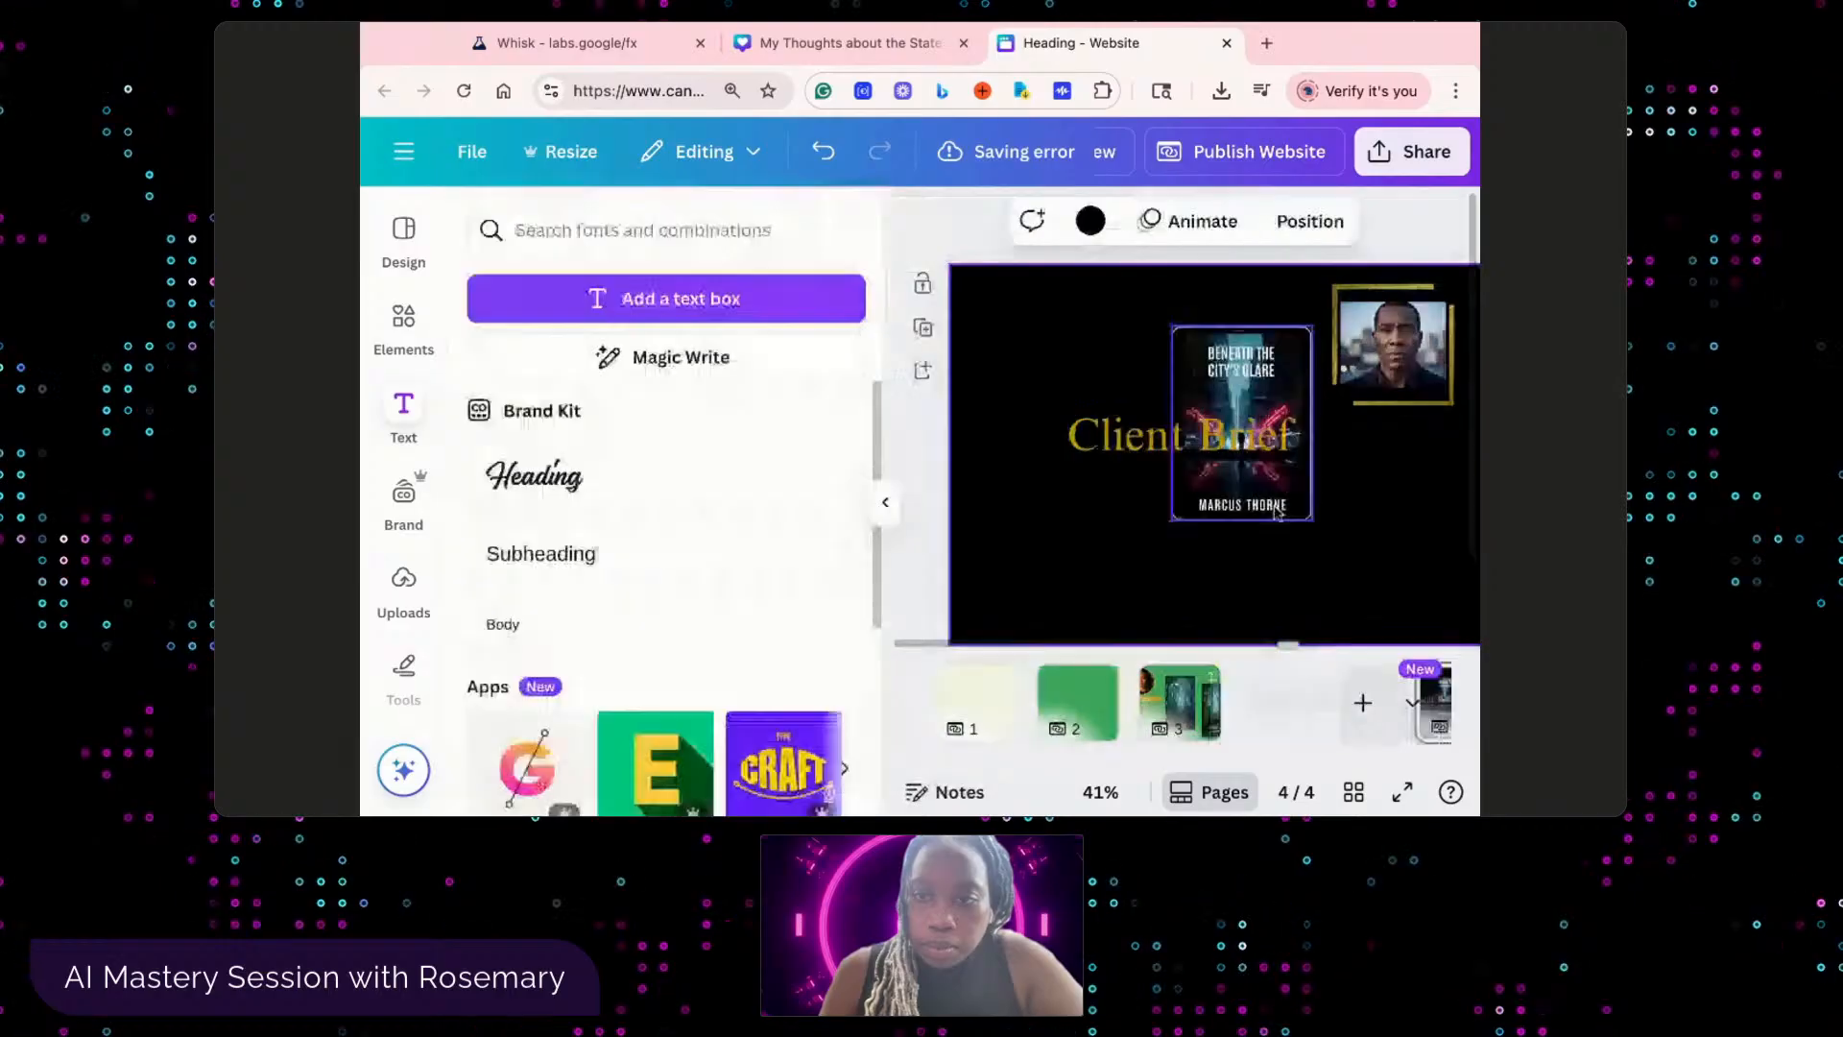
pyautogui.moveTo(1170, 449); pyautogui.dragTo(1066, 370)
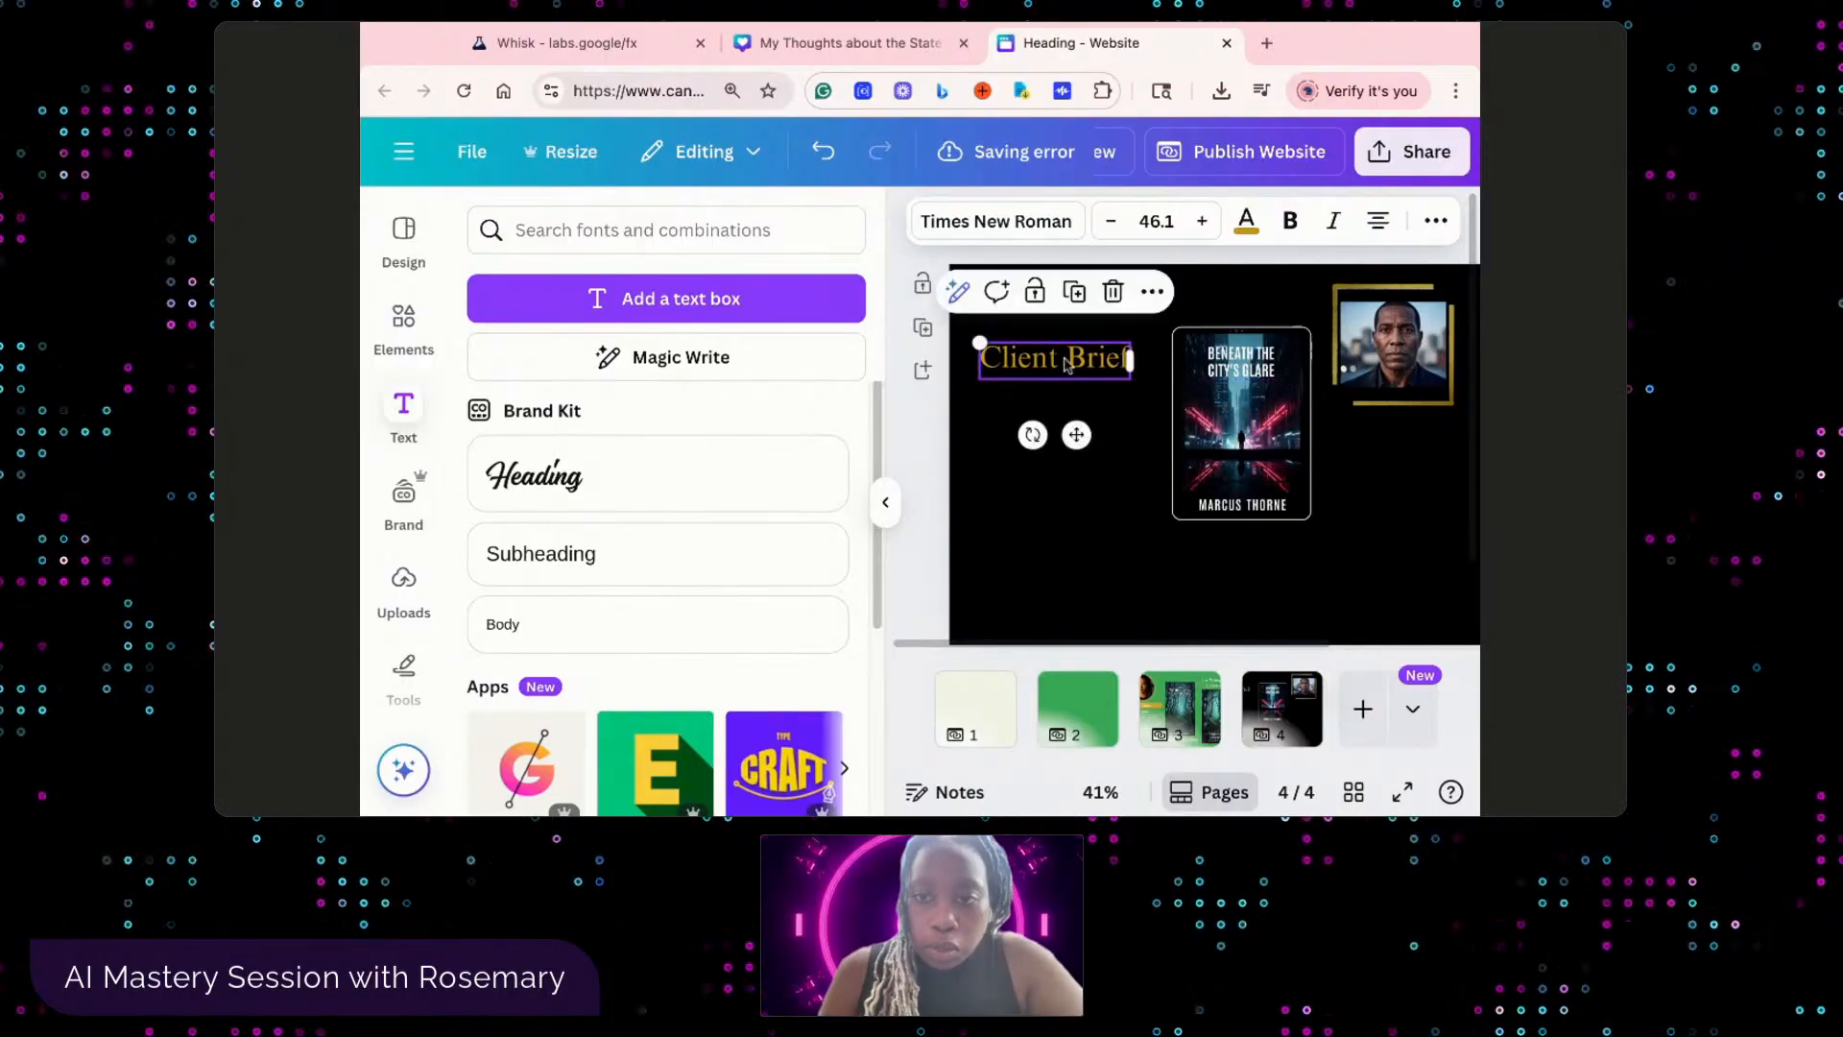
pyautogui.click(1327, 594)
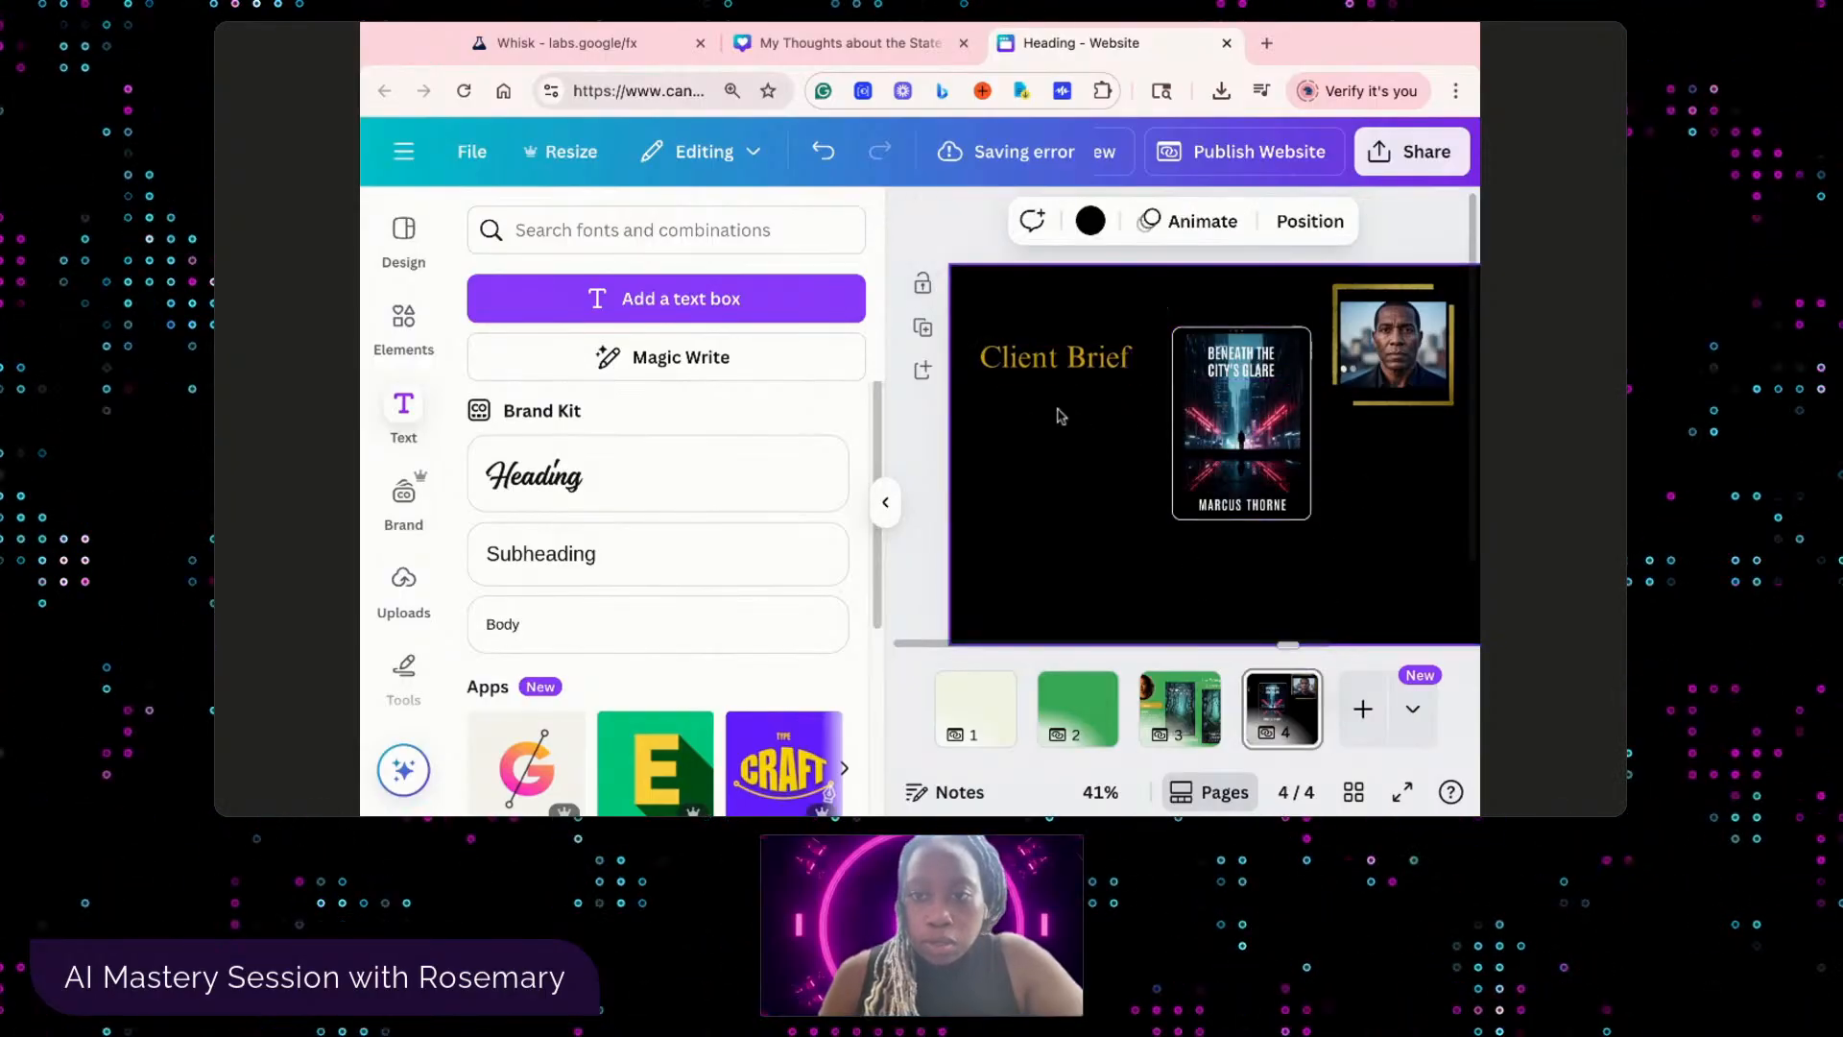
pyautogui.click(1040, 365)
pyautogui.moveTo(1039, 365); pyautogui.dragTo(1050, 368)
pyautogui.doubleClick(1079, 372)
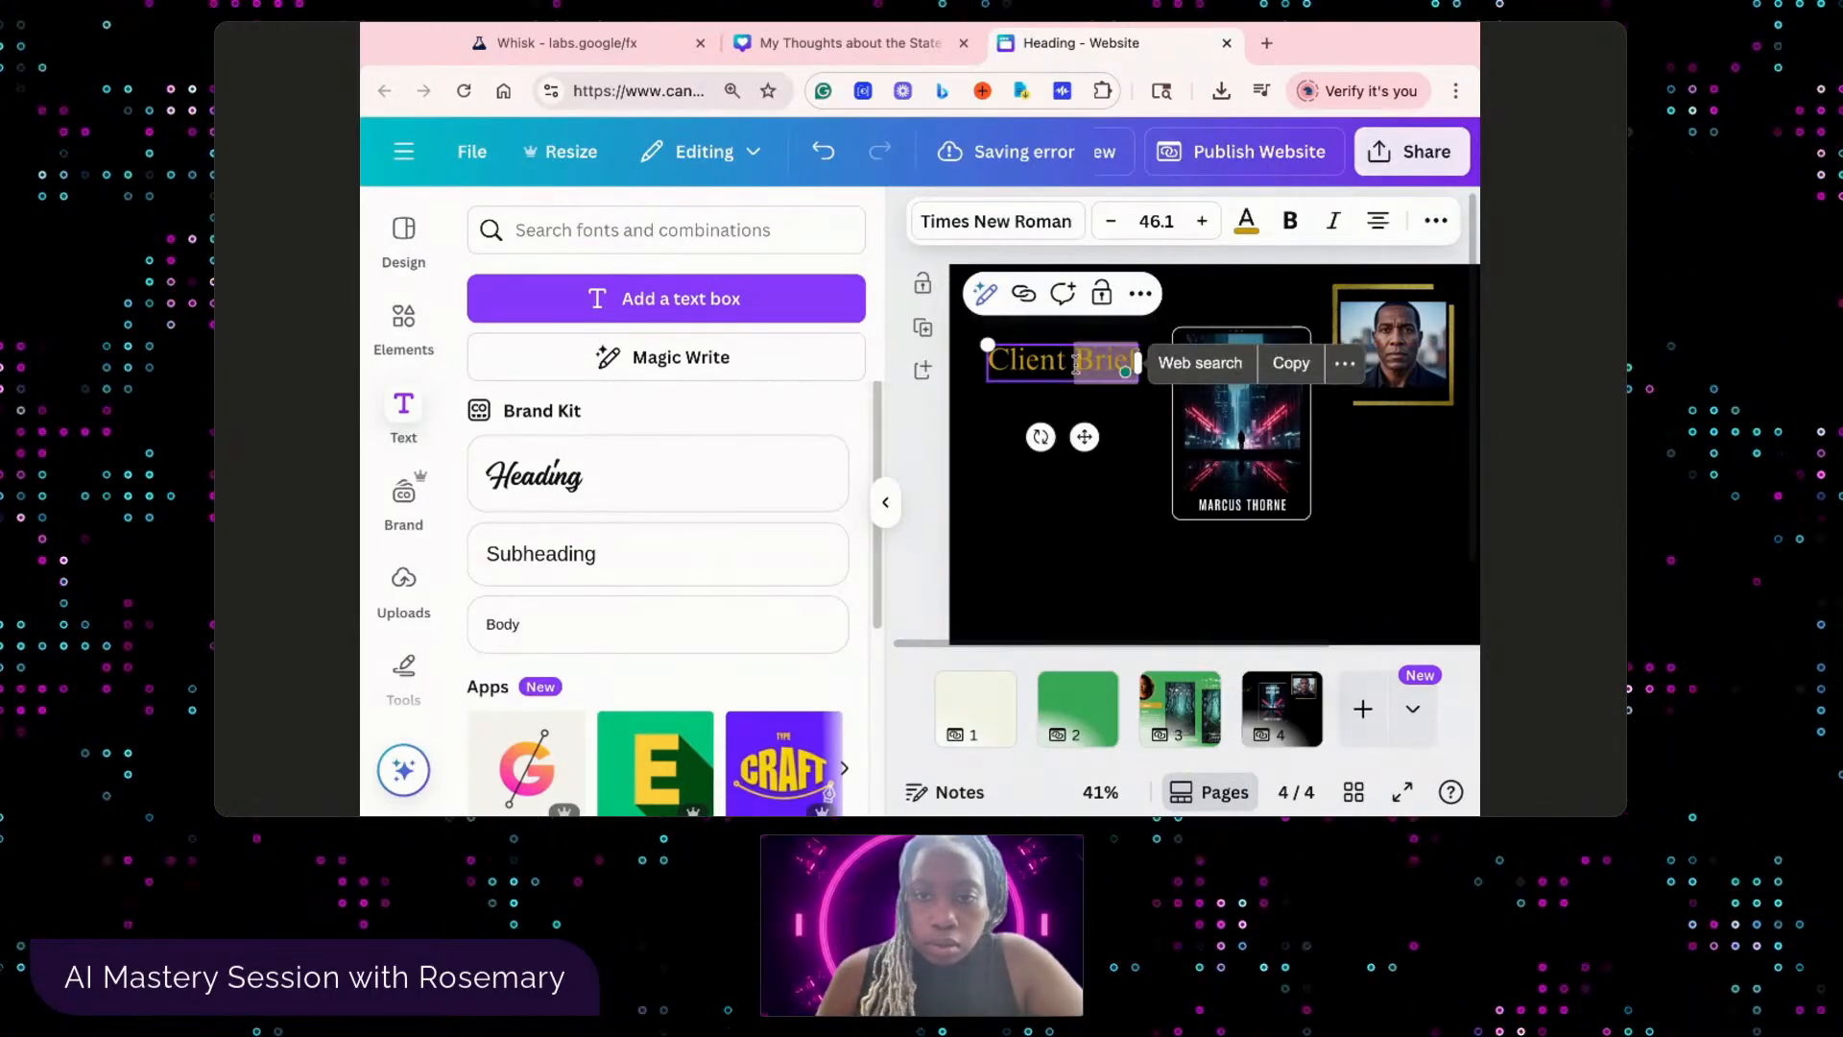
pyautogui.click(1075, 427)
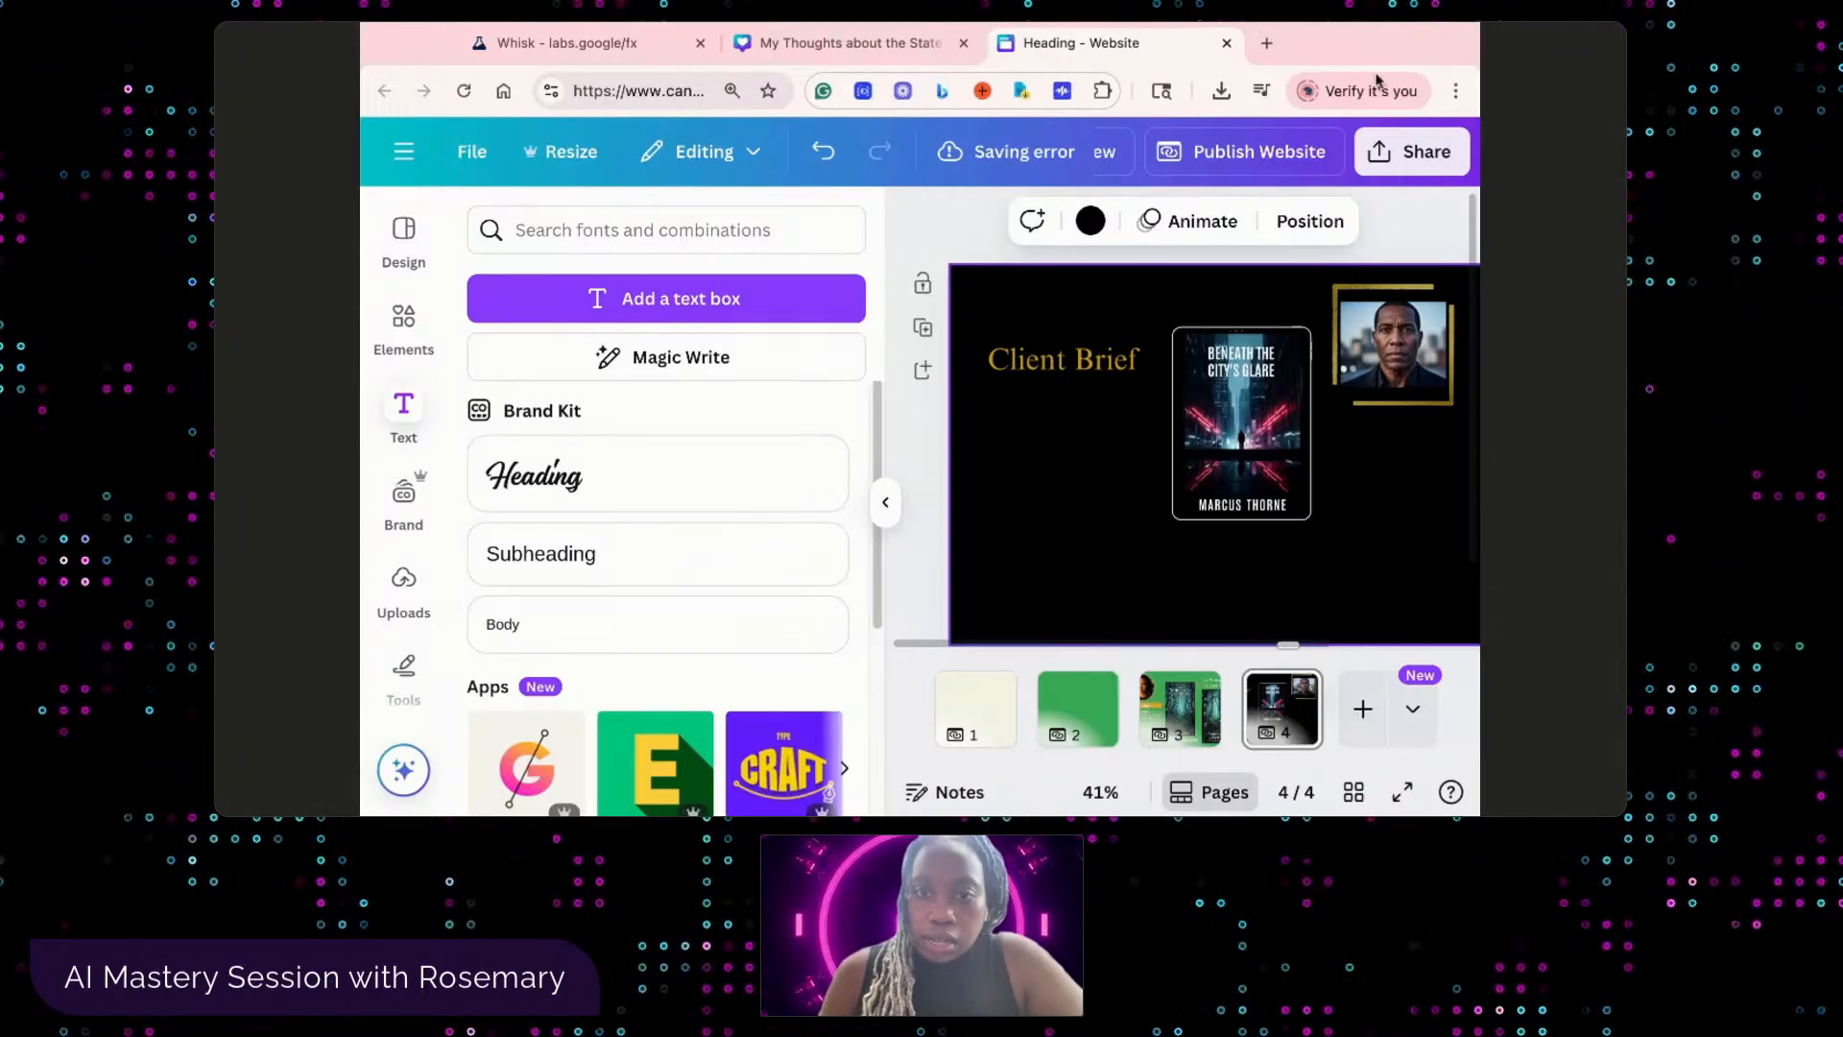
# - Add a body text box with the pasted client brief paragraph at font size 14
pyautogui.click(596, 626)
pyautogui.moveTo(1242, 519); pyautogui.dragTo(1081, 524)
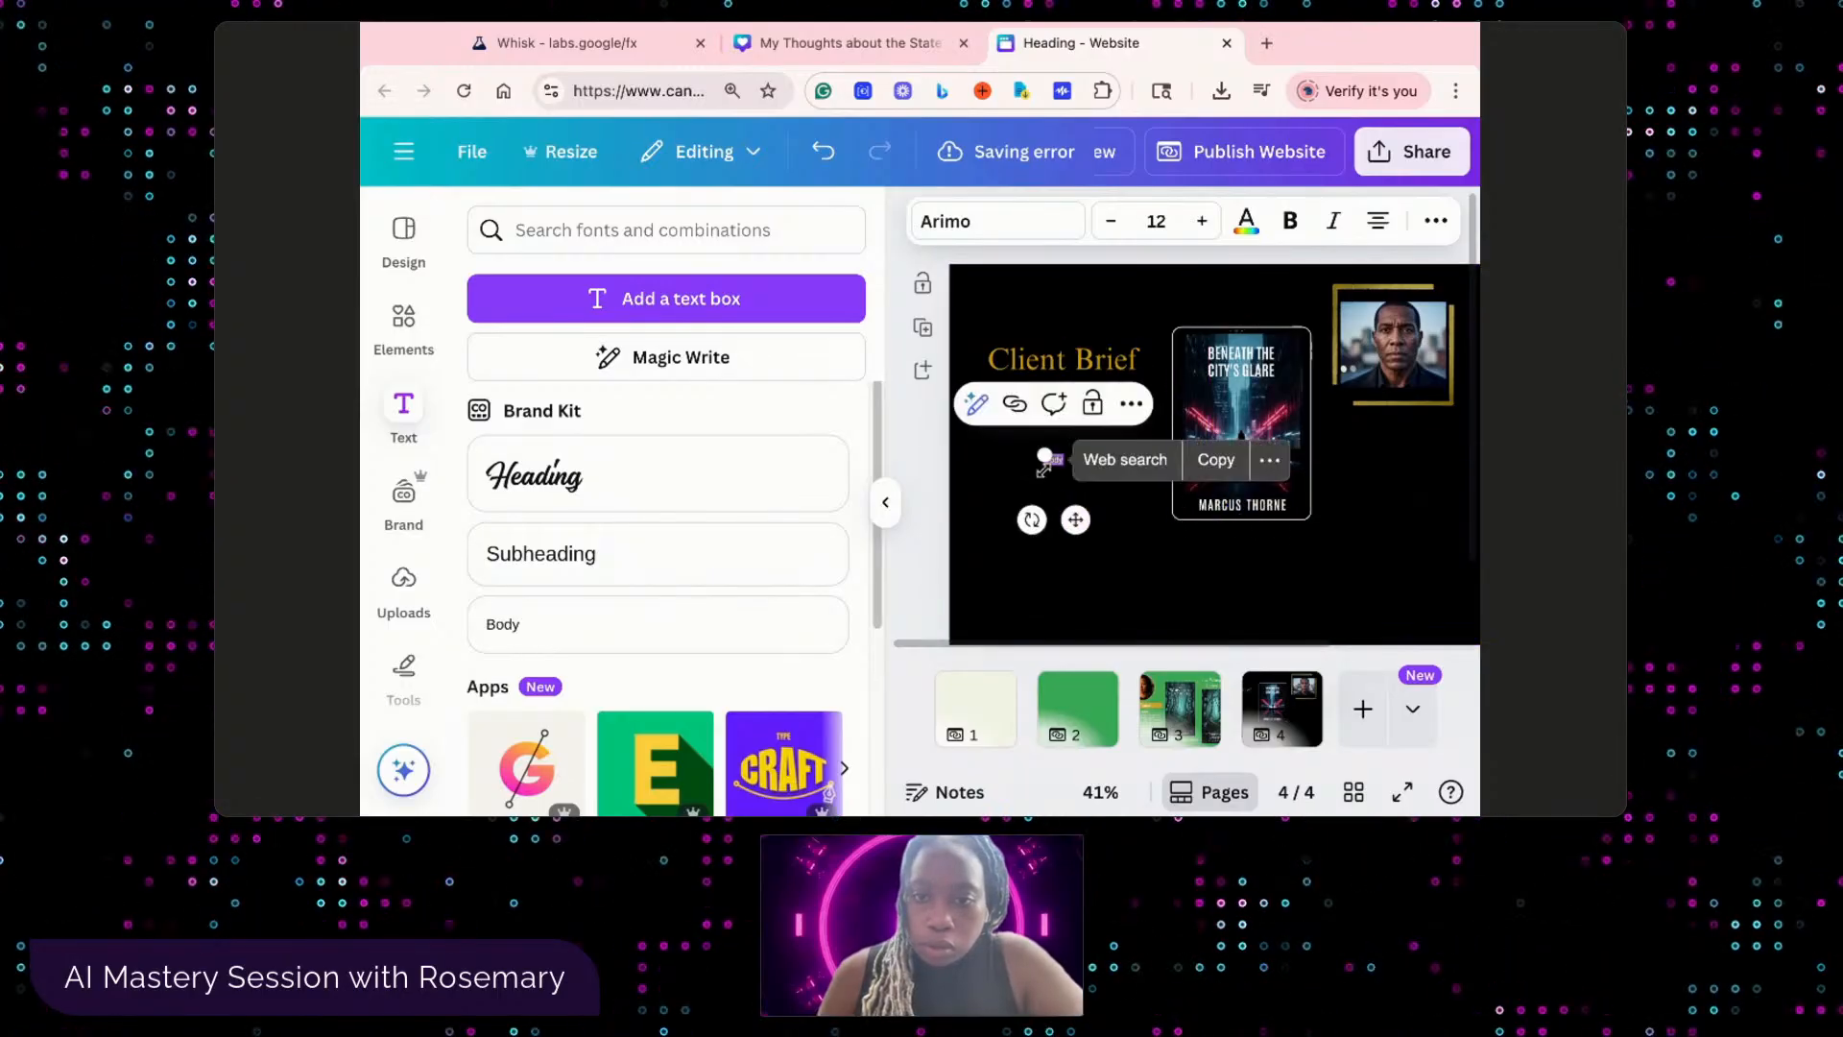
pyautogui.moveTo(1042, 454); pyautogui.dragTo(999, 431)
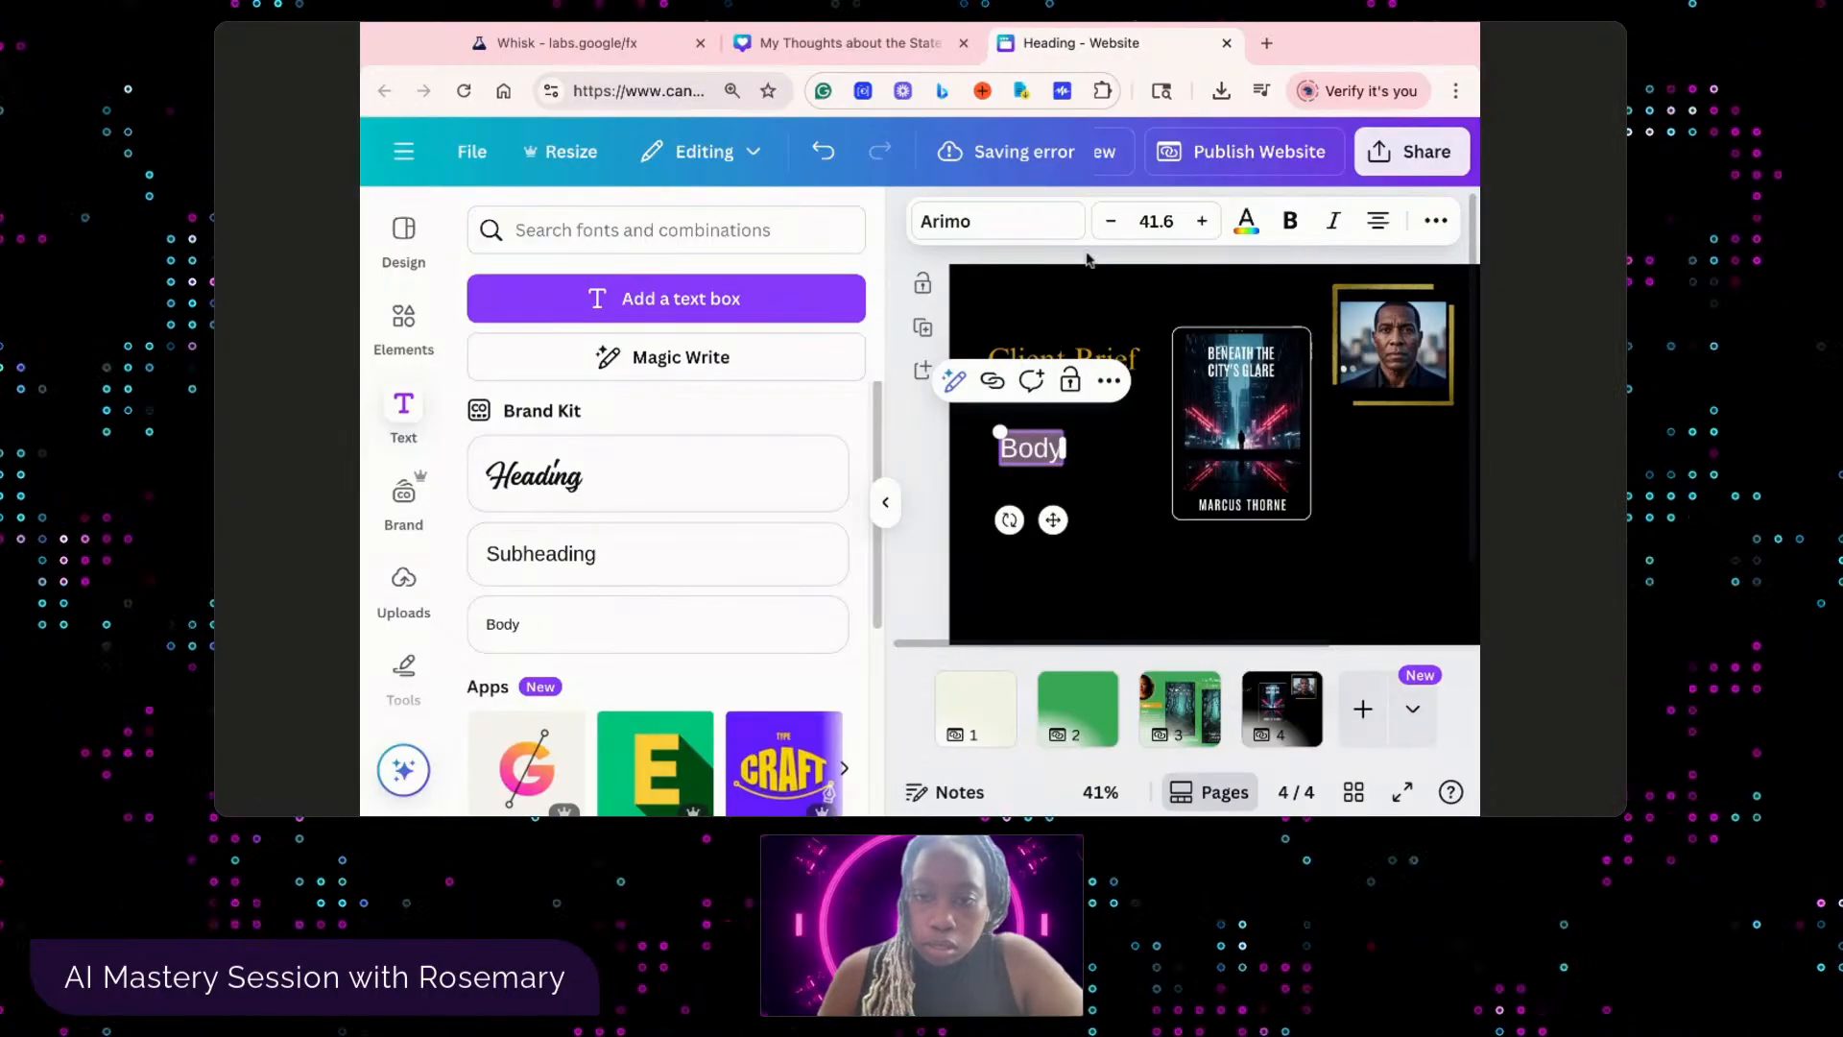
pyautogui.hotkey('ctrl', 'v')
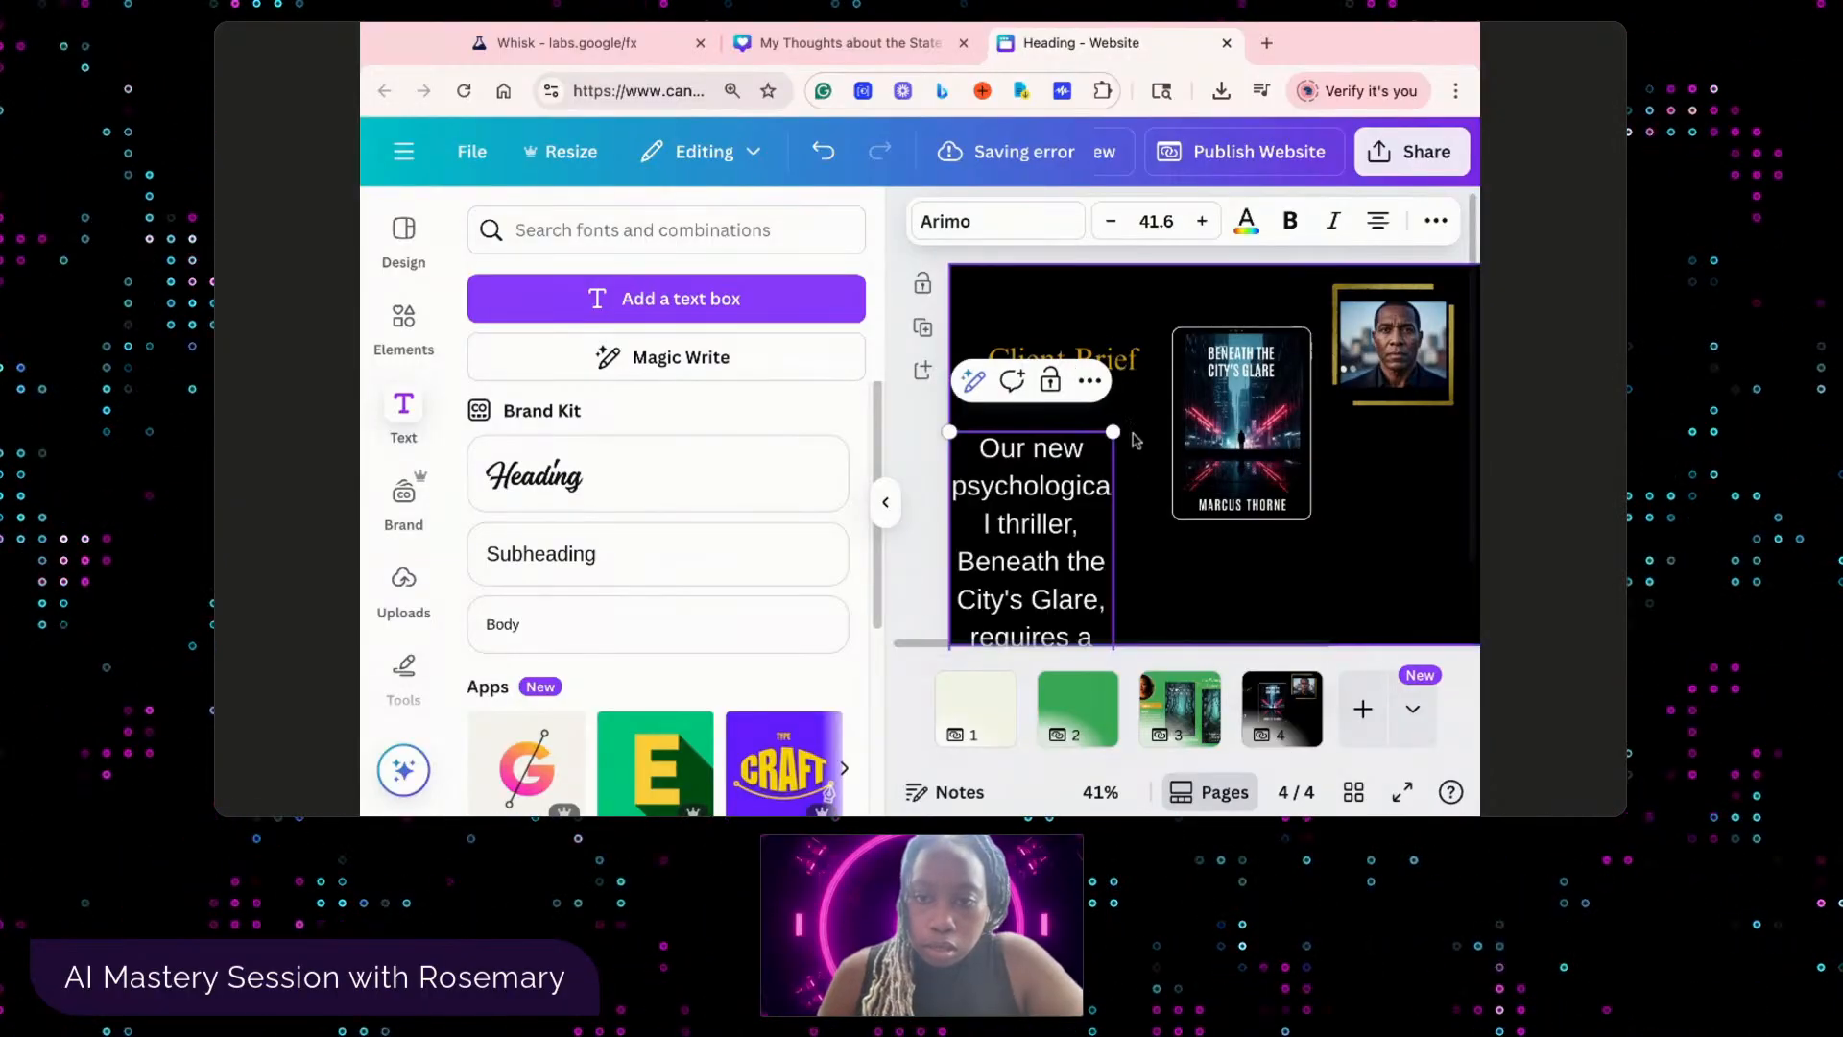
pyautogui.click(1146, 221)
pyautogui.write('14')
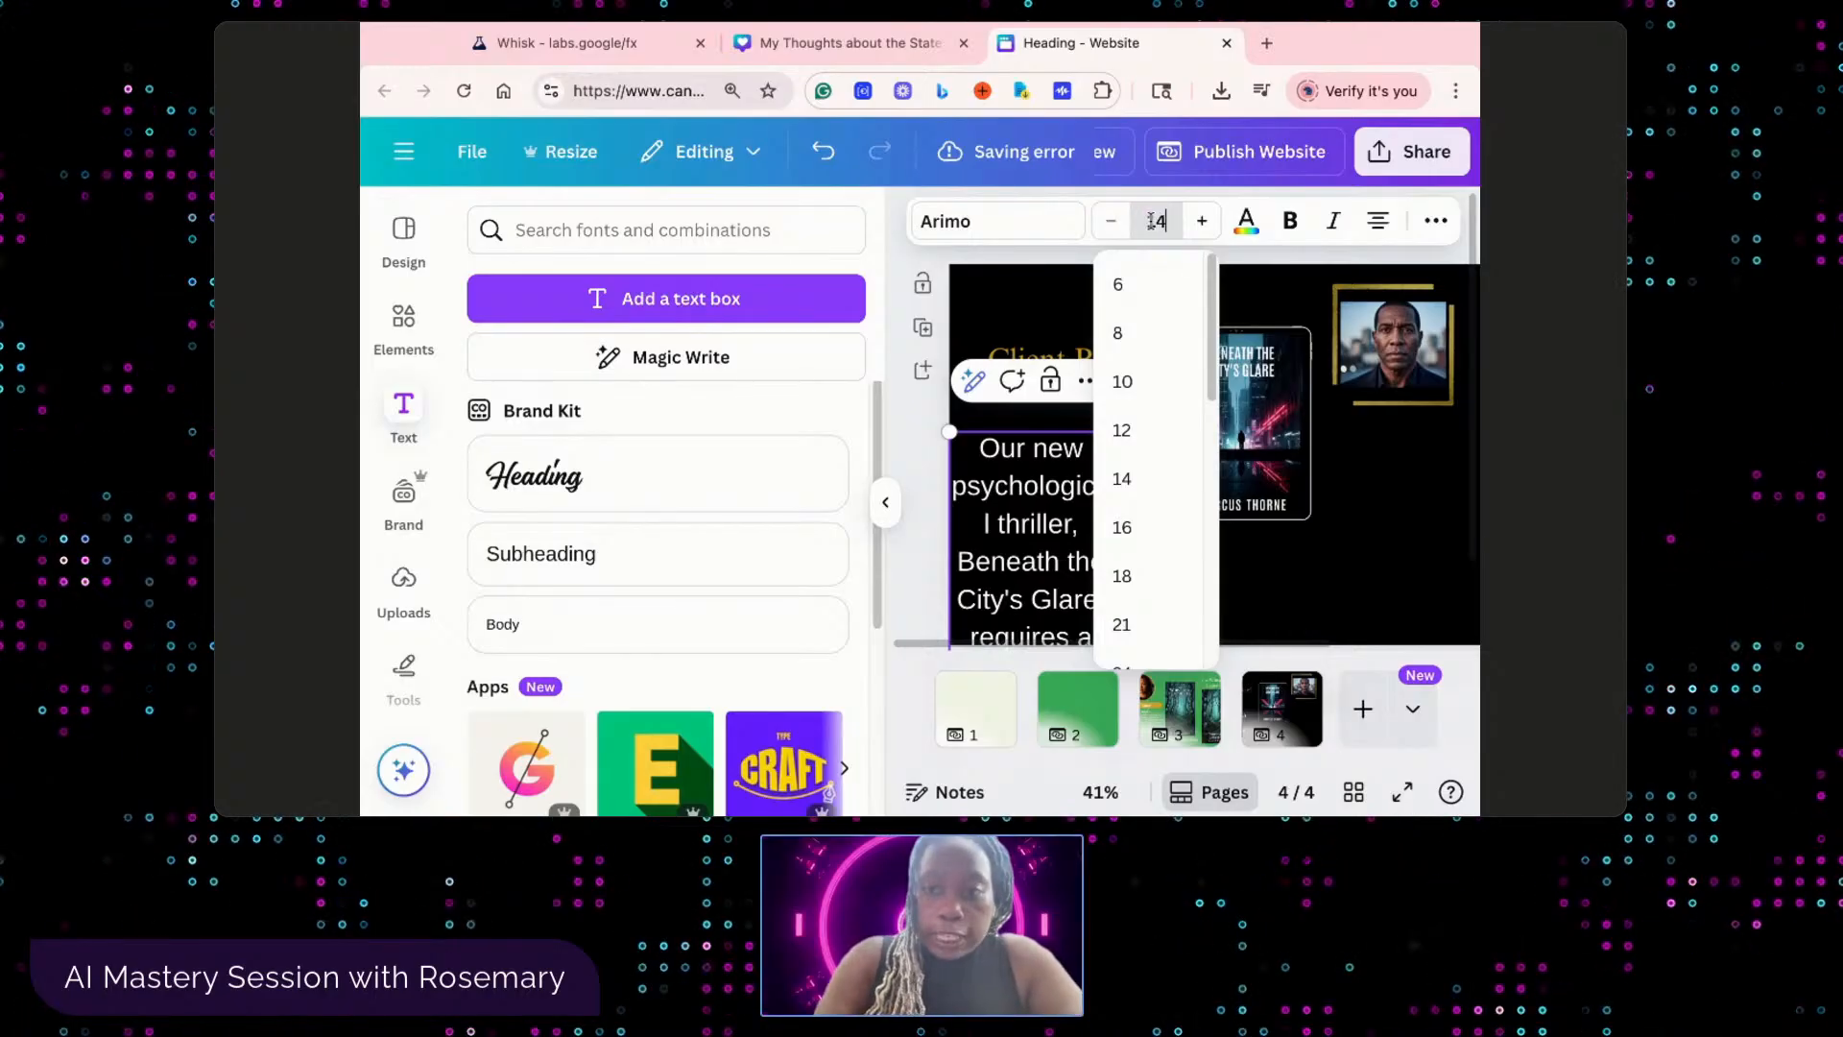
pyautogui.press('Return')
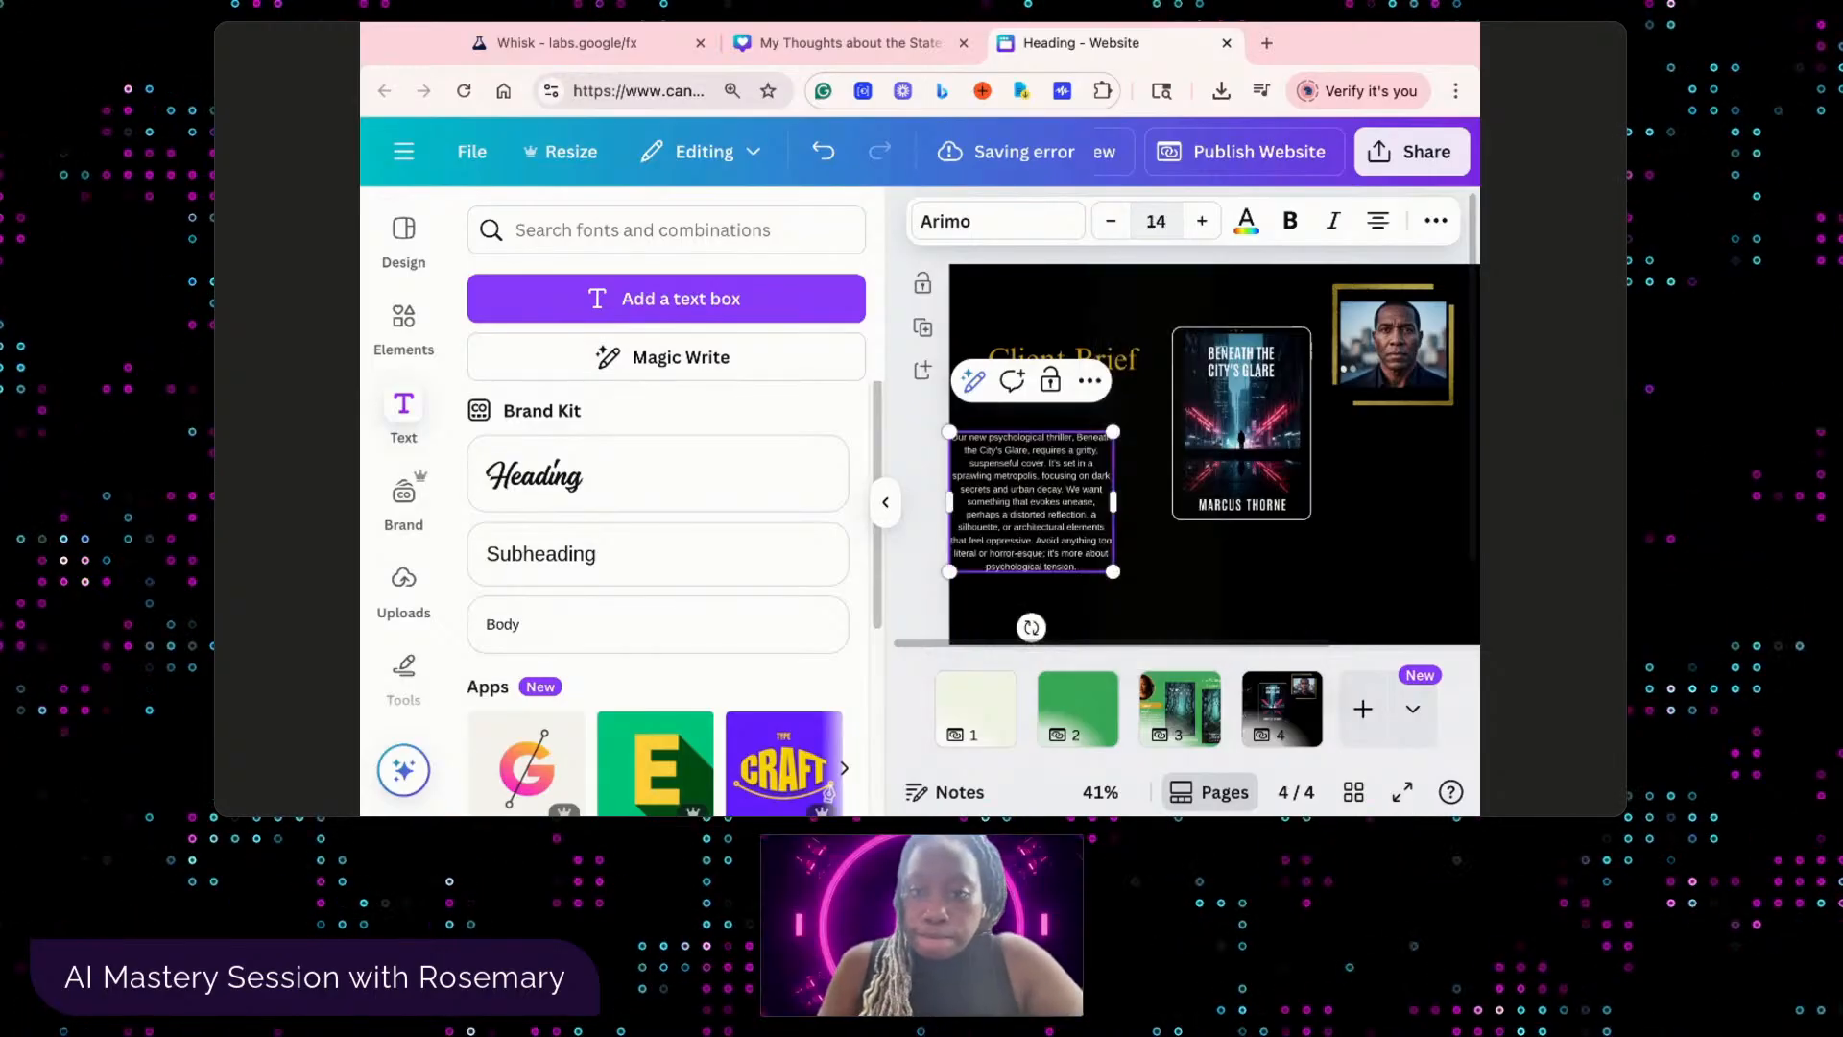
# - Move the paragraph beneath the Client Brief heading and widen it slightly
pyautogui.click(1132, 549)
pyautogui.moveTo(1045, 480)
pyautogui.mouseDown()
pyautogui.moveTo(1078, 476)
pyautogui.moveTo(1083, 454)
pyautogui.moveTo(1045, 457)
pyautogui.mouseUp()
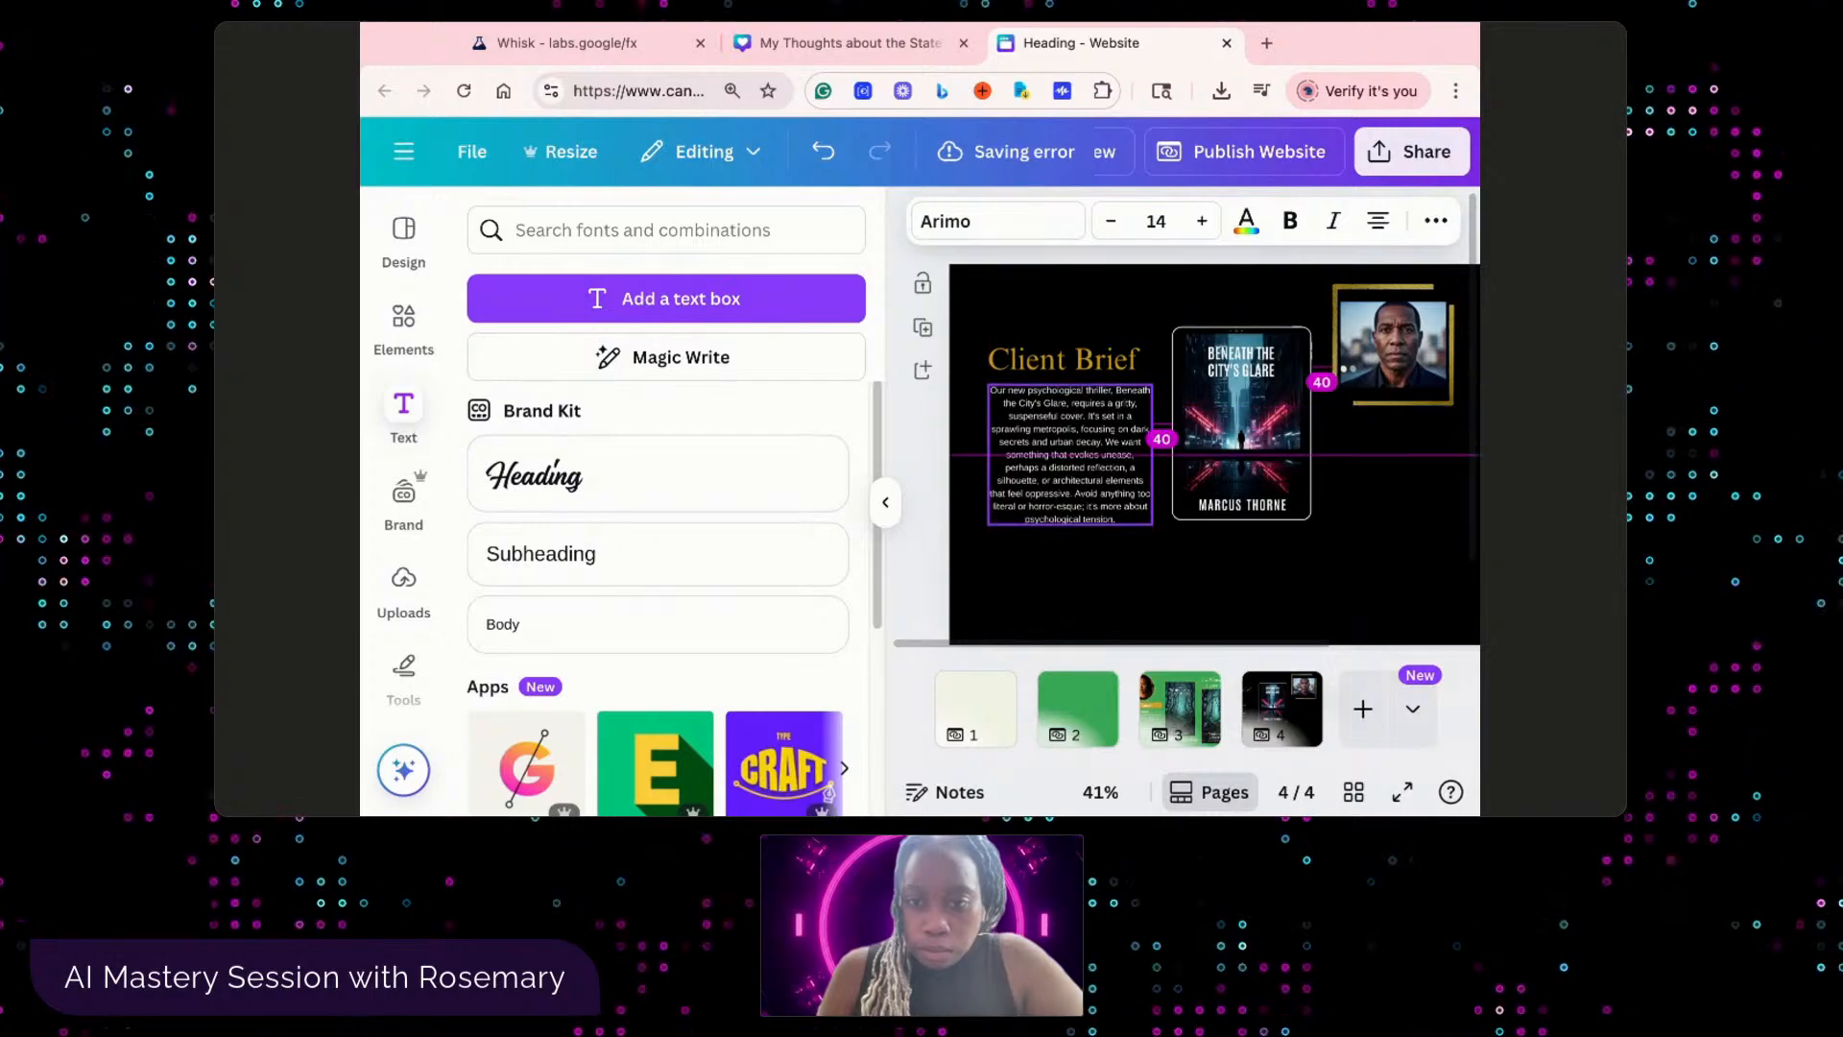
pyautogui.click(1178, 577)
pyautogui.click(1142, 517)
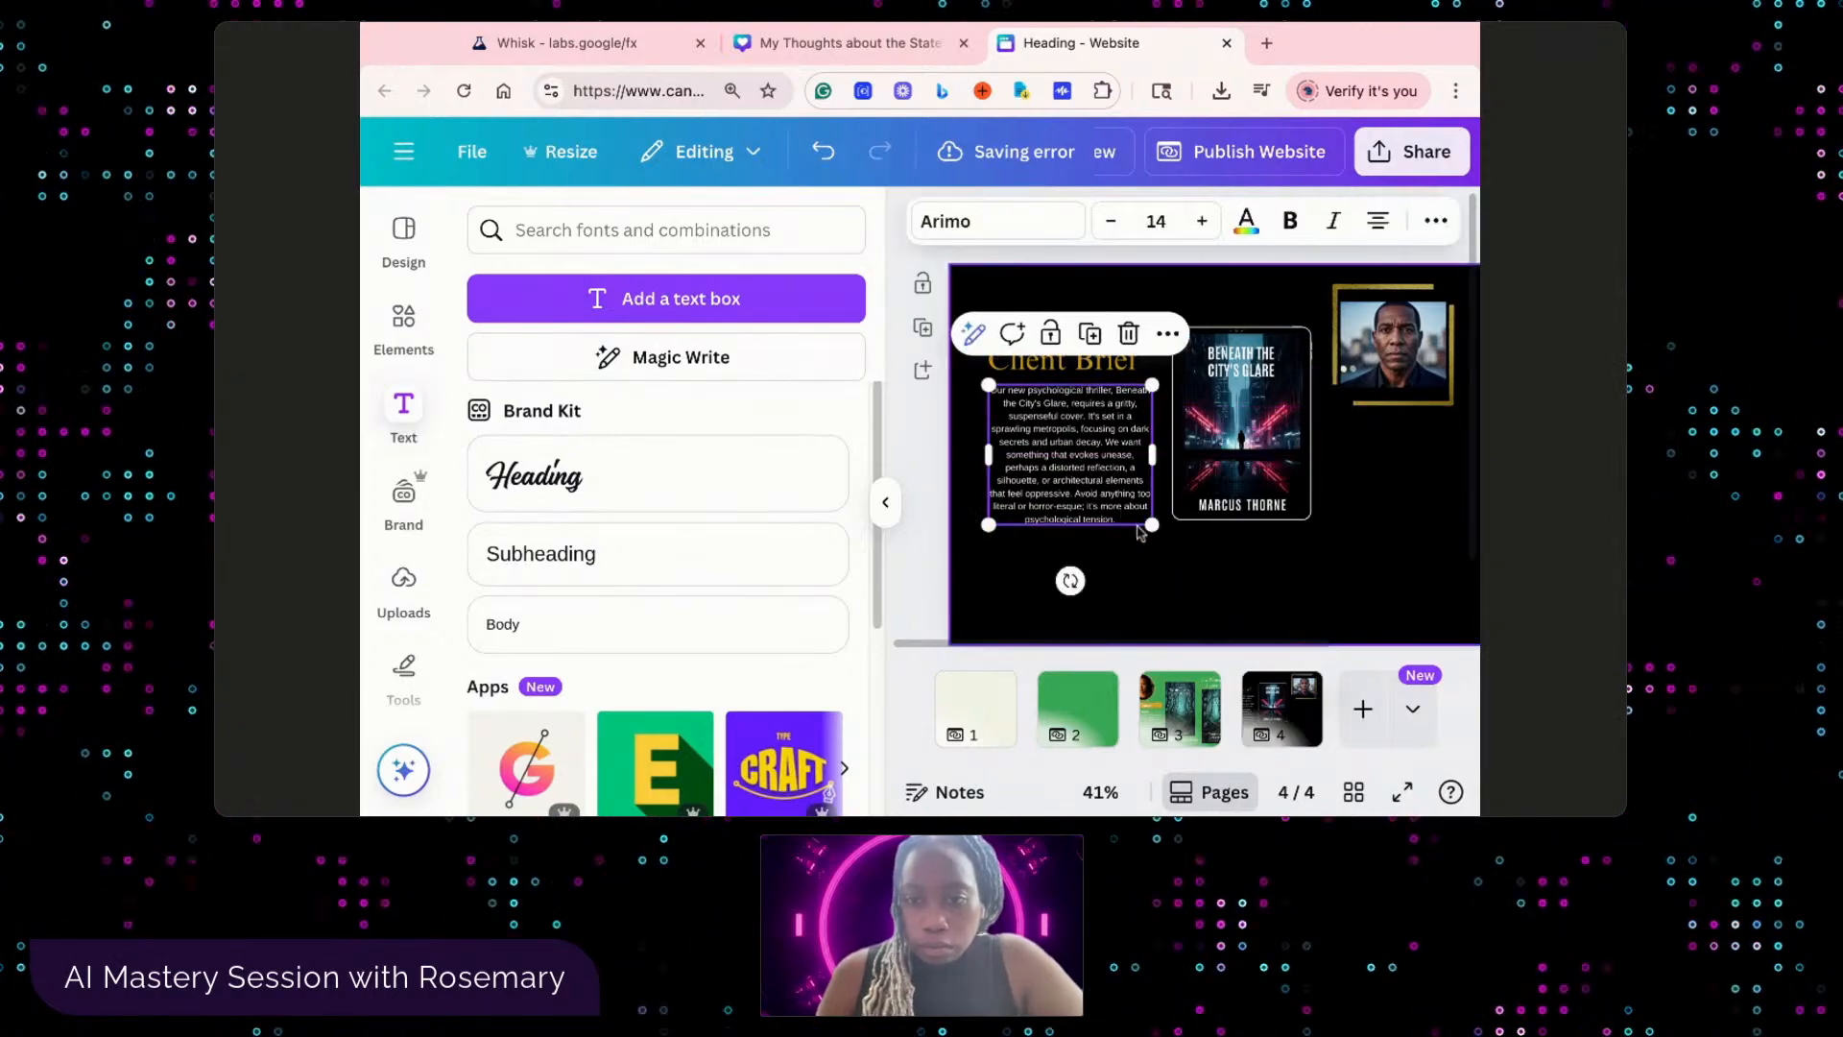
pyautogui.moveTo(1152, 526); pyautogui.dragTo(1163, 534)
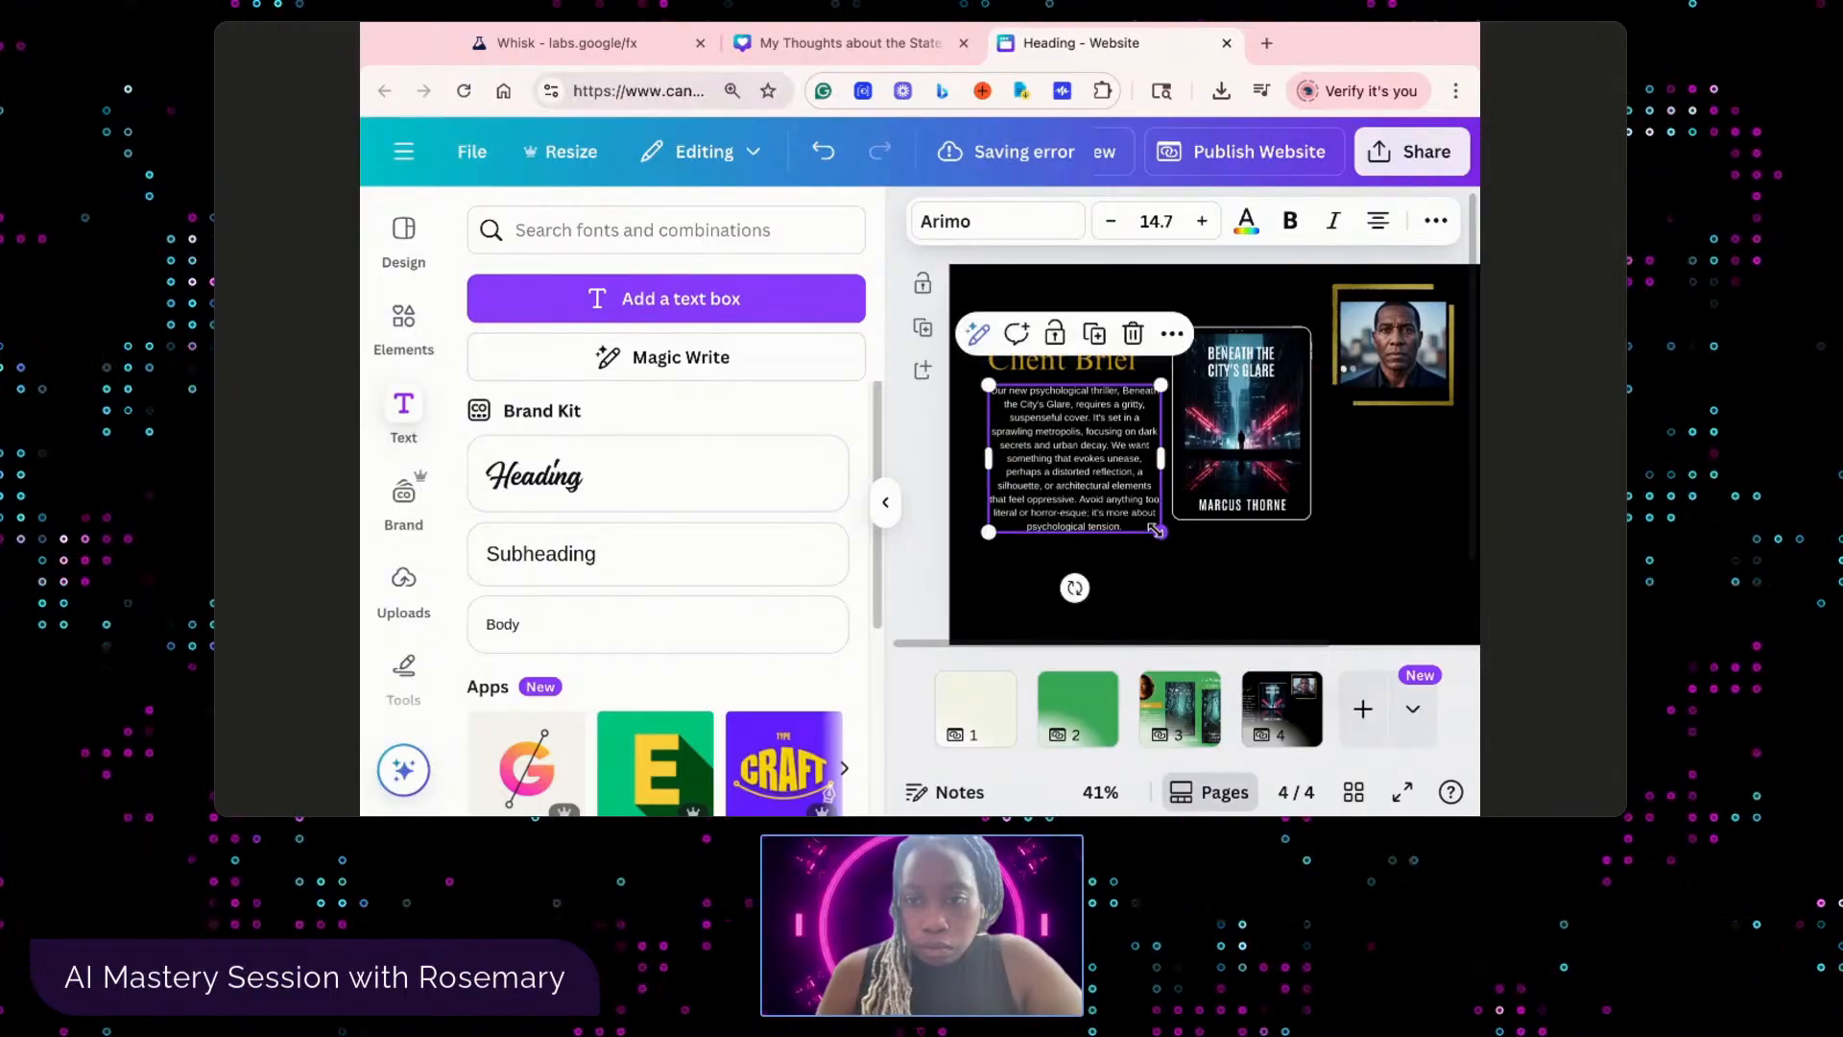
pyautogui.click(1132, 576)
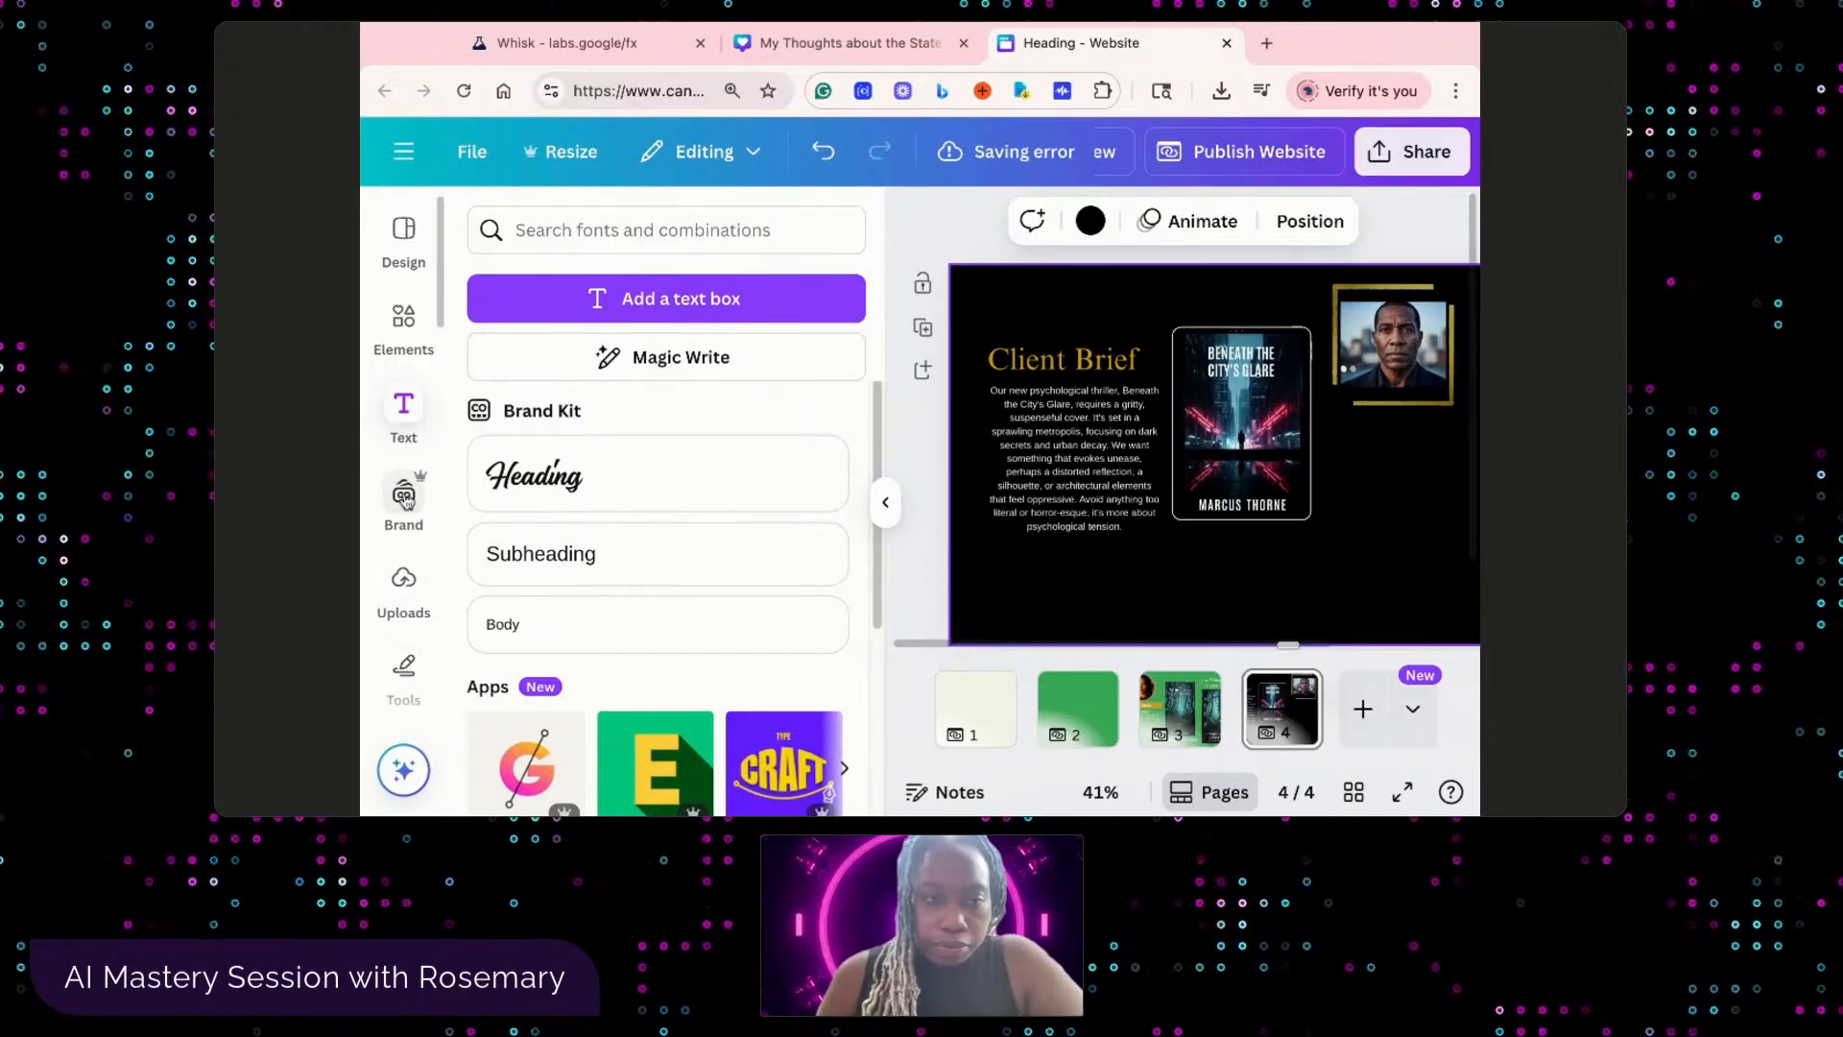
# - Filter the 'ipad frame' results to Frames, then clear the search and widen the window
pyautogui.click(412, 324)
pyautogui.click(403, 409)
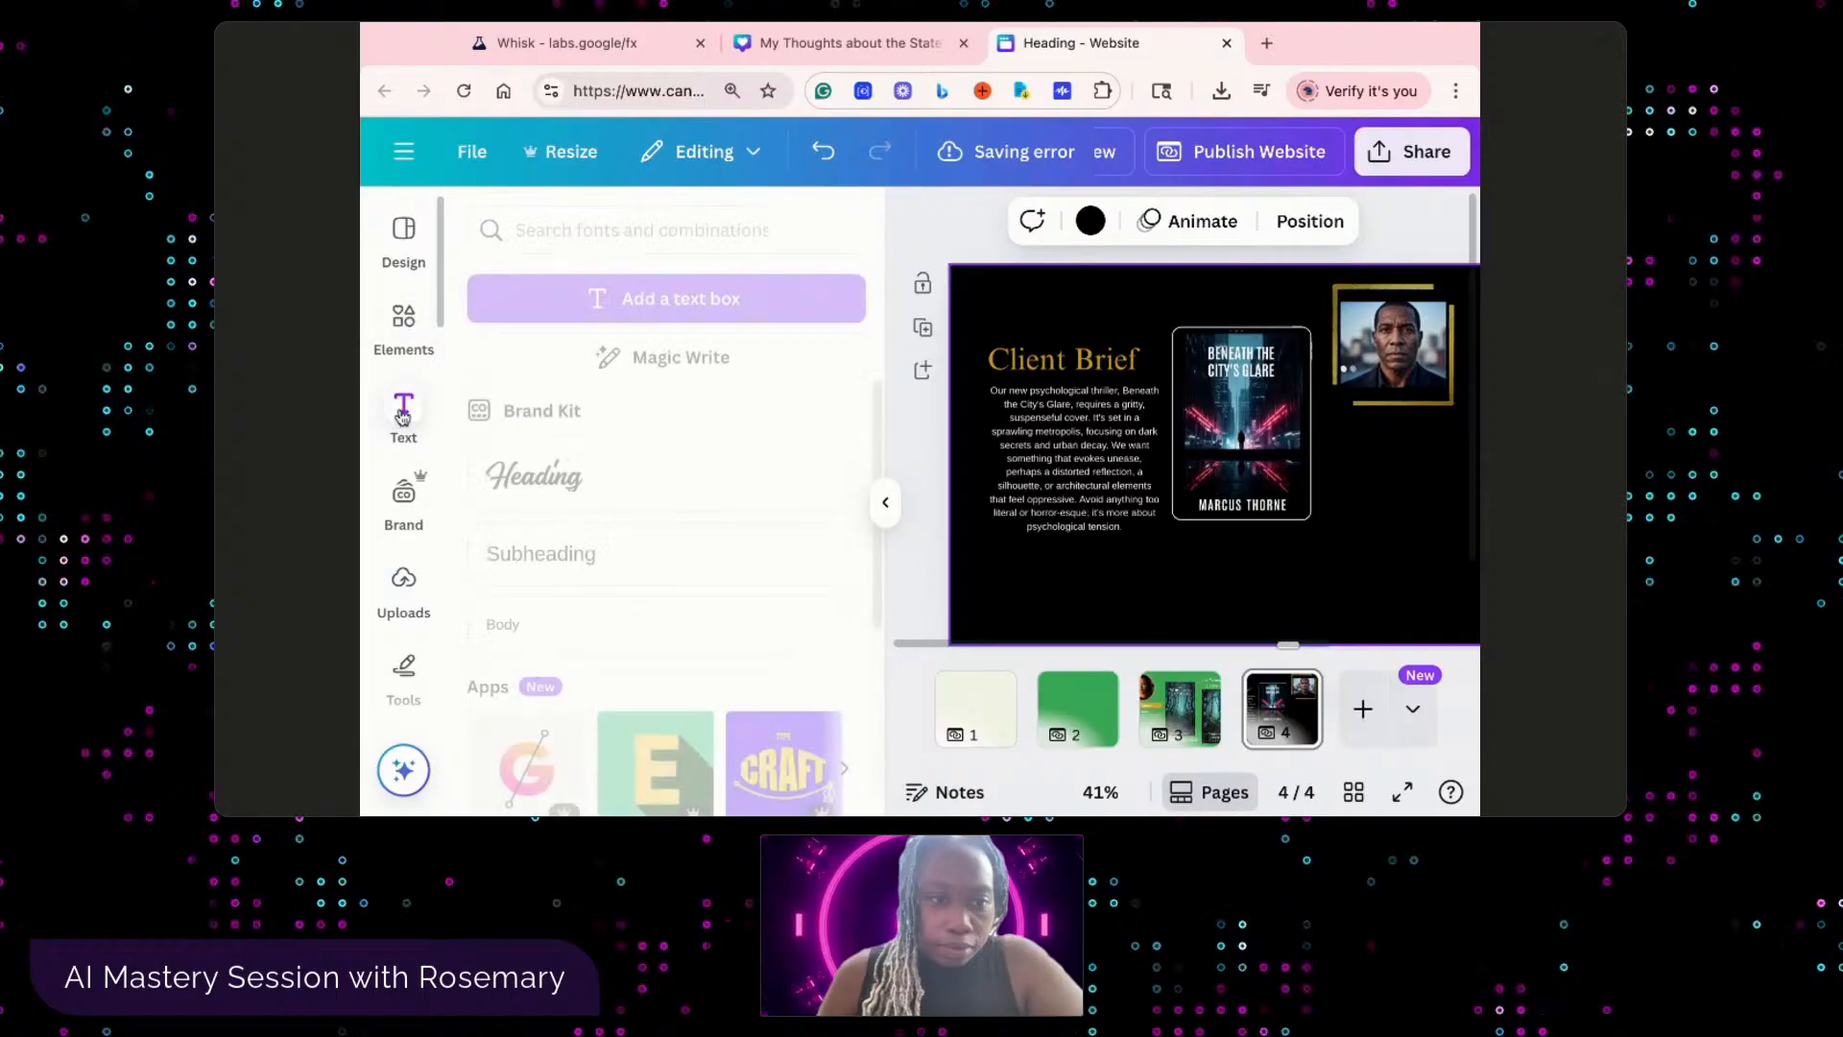
pyautogui.click(403, 512)
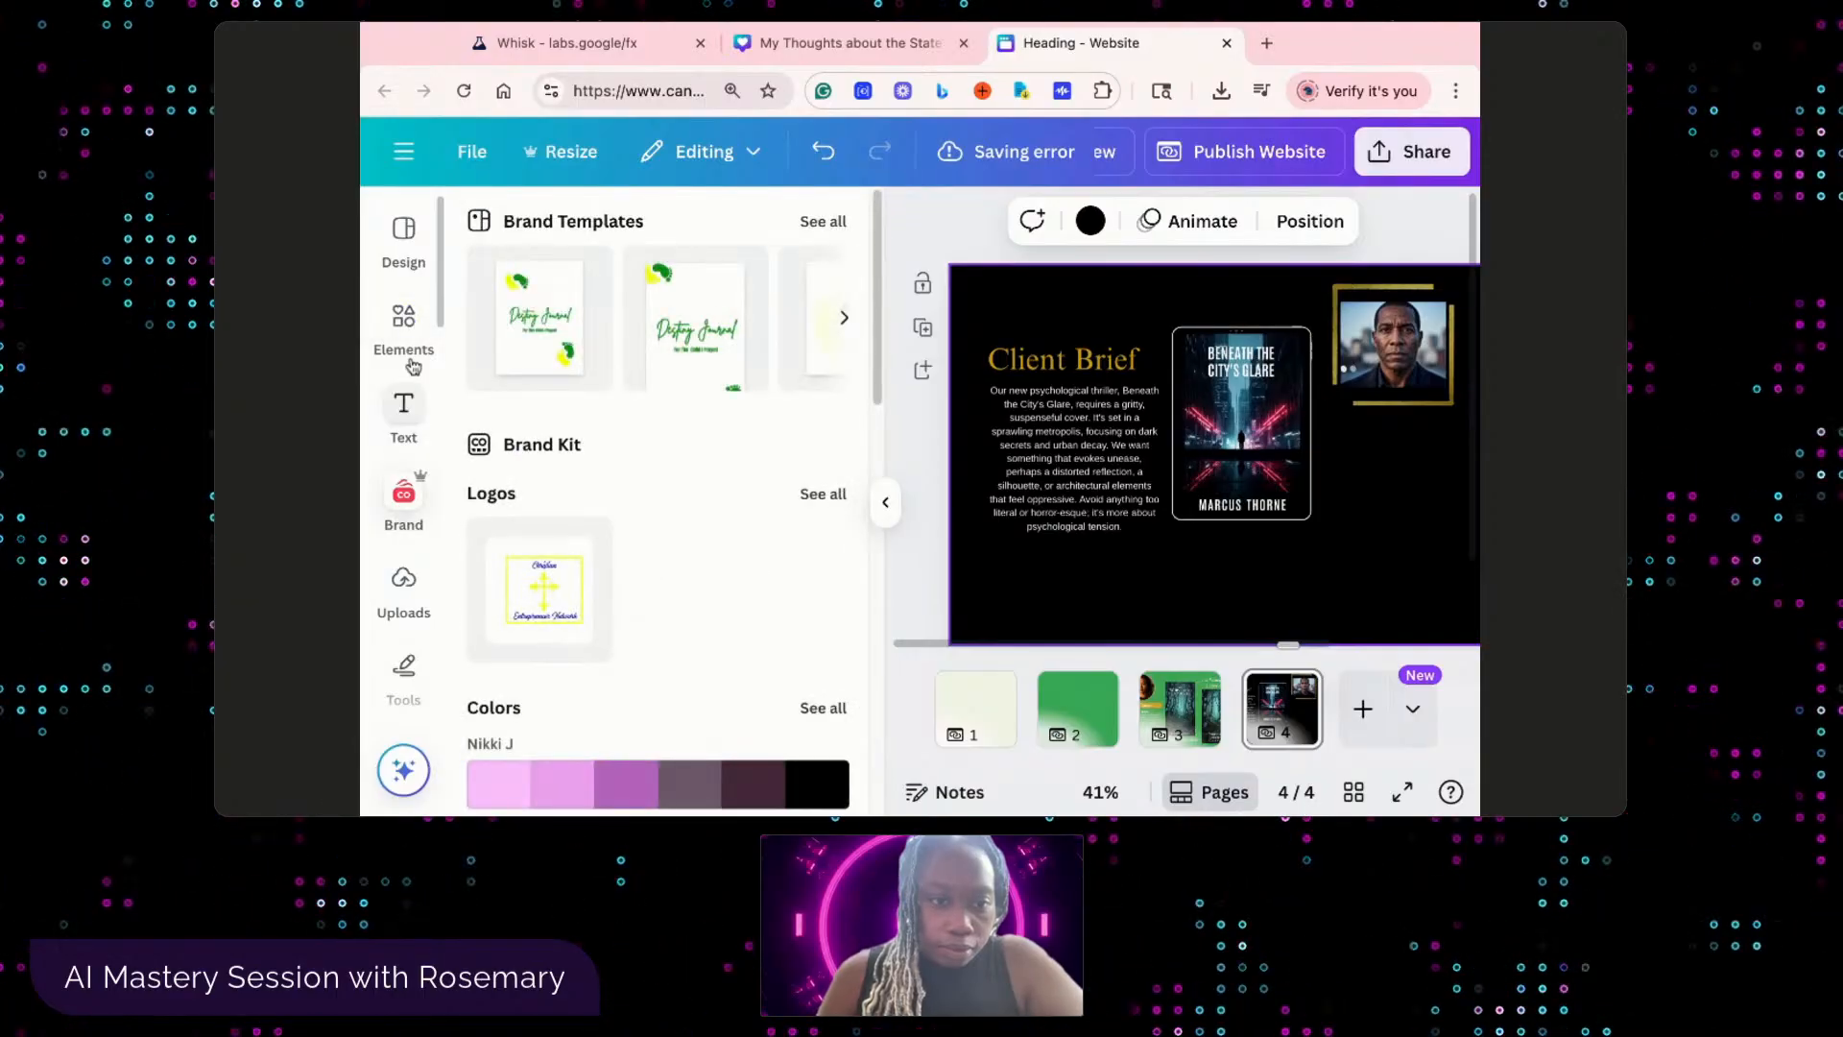
pyautogui.click(413, 323)
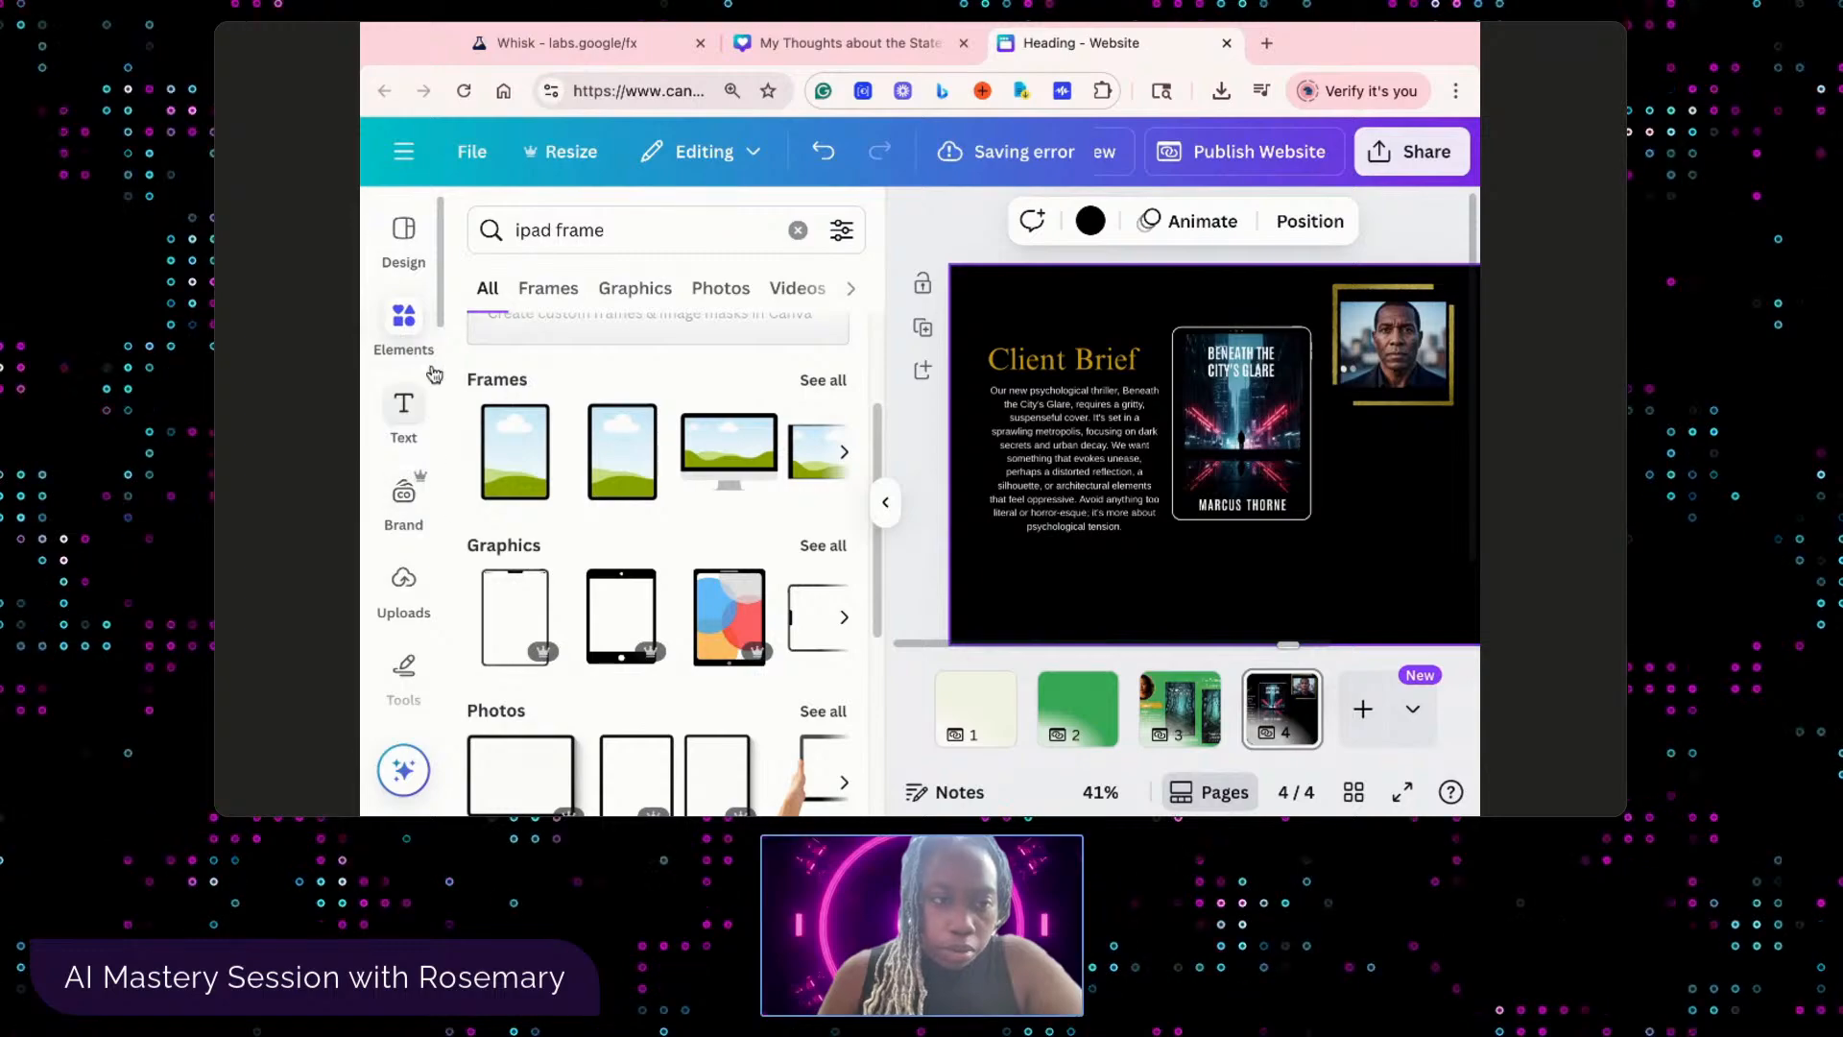
pyautogui.click(415, 319)
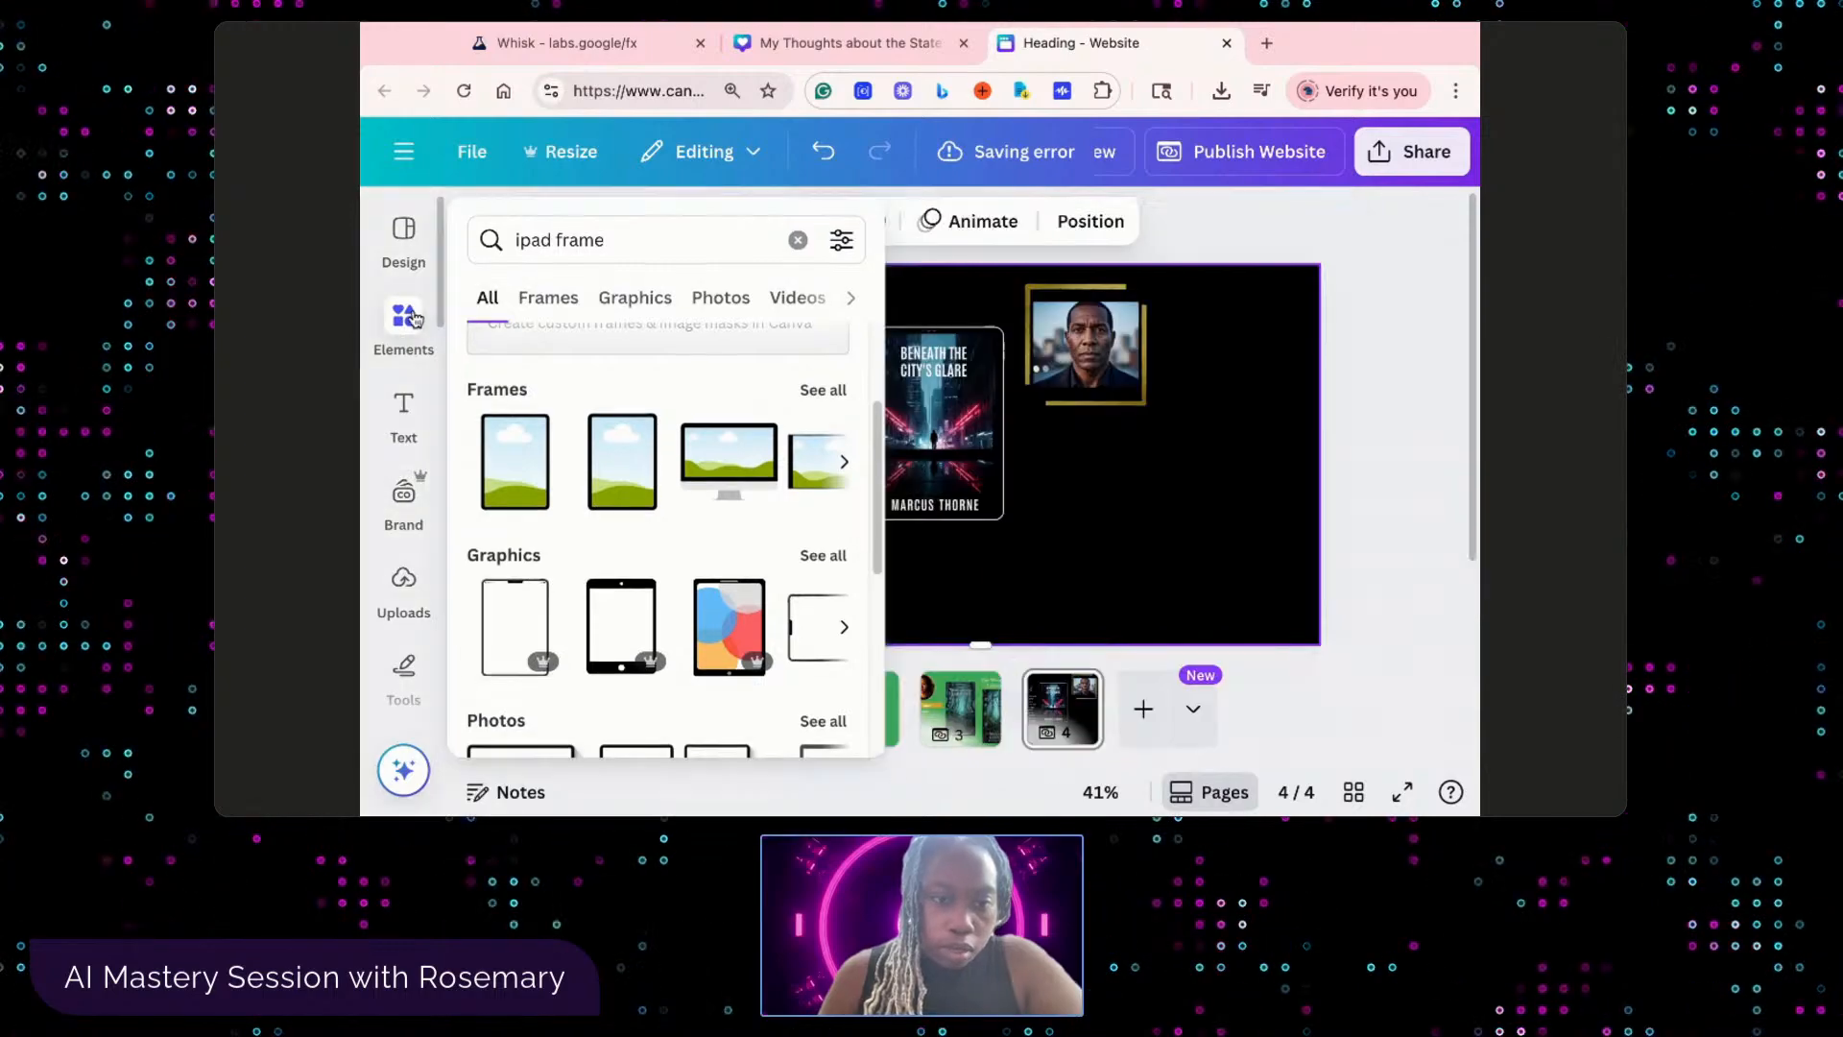
pyautogui.click(561, 299)
pyautogui.click(799, 242)
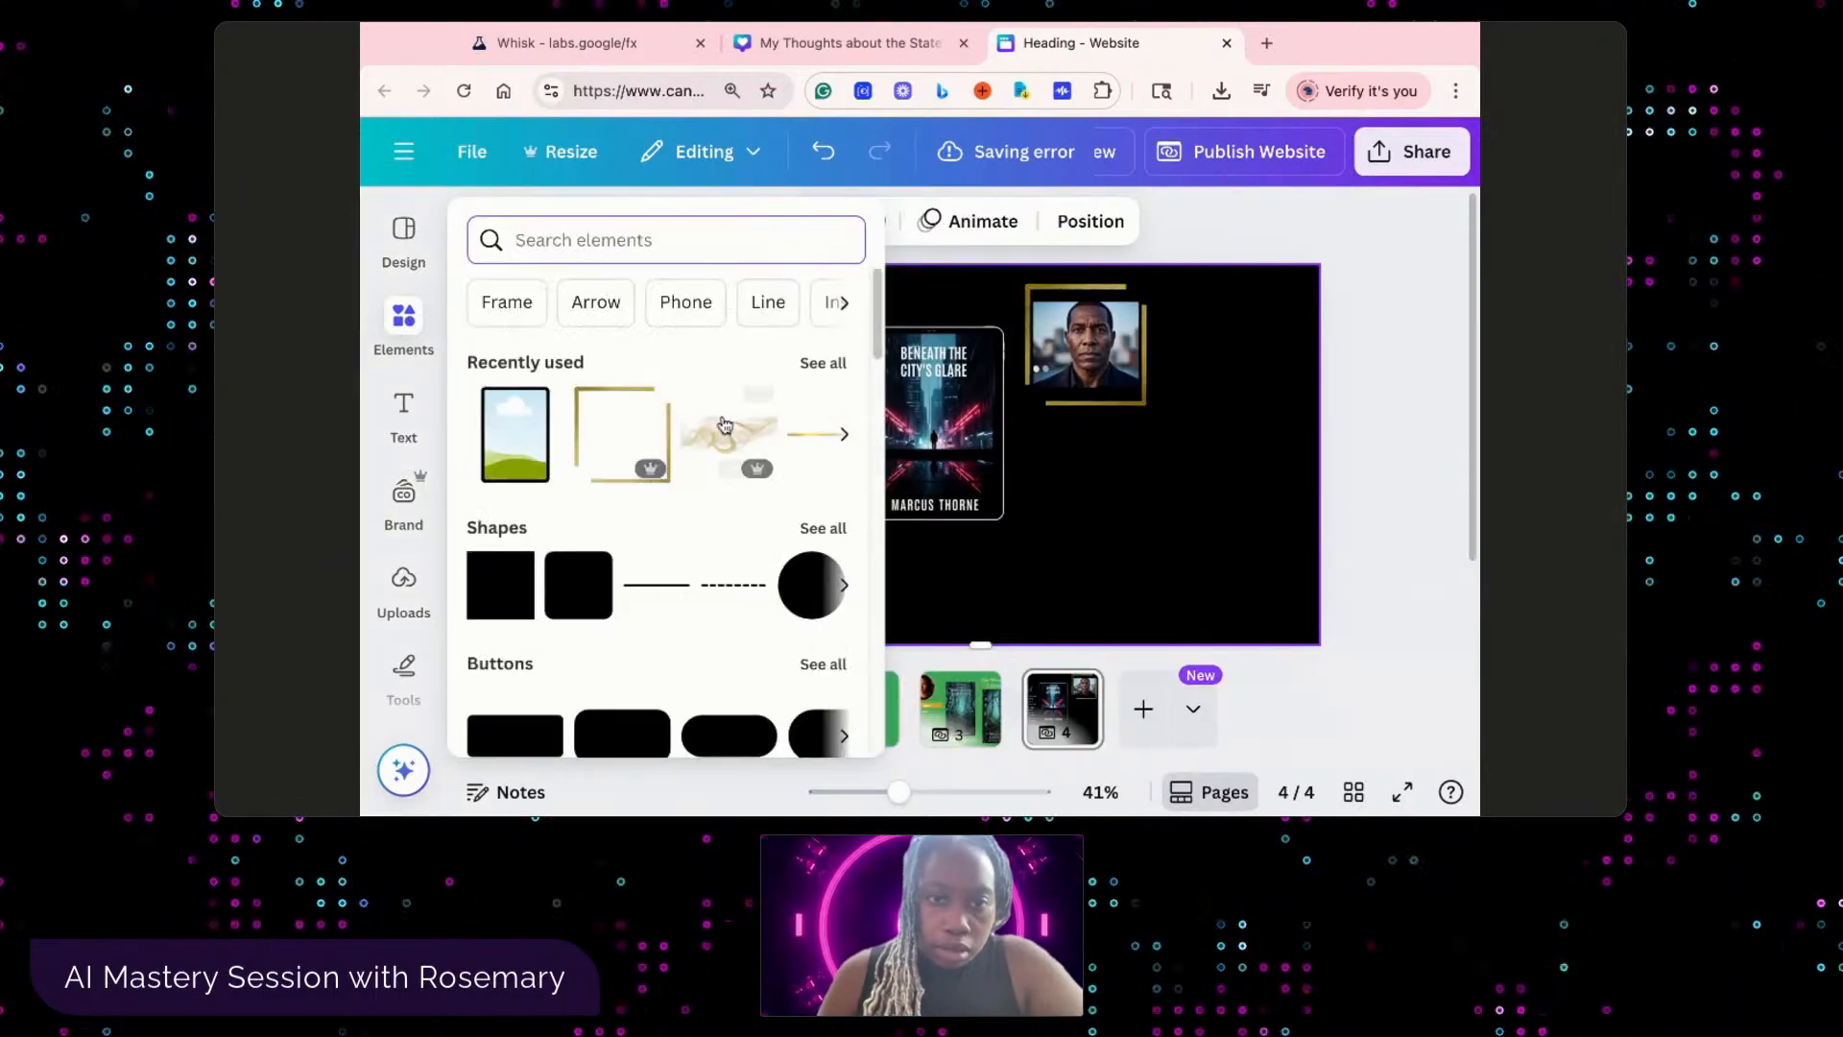
pyautogui.scroll(-5, 682, 501)
pyautogui.scroll(-5, 683, 502)
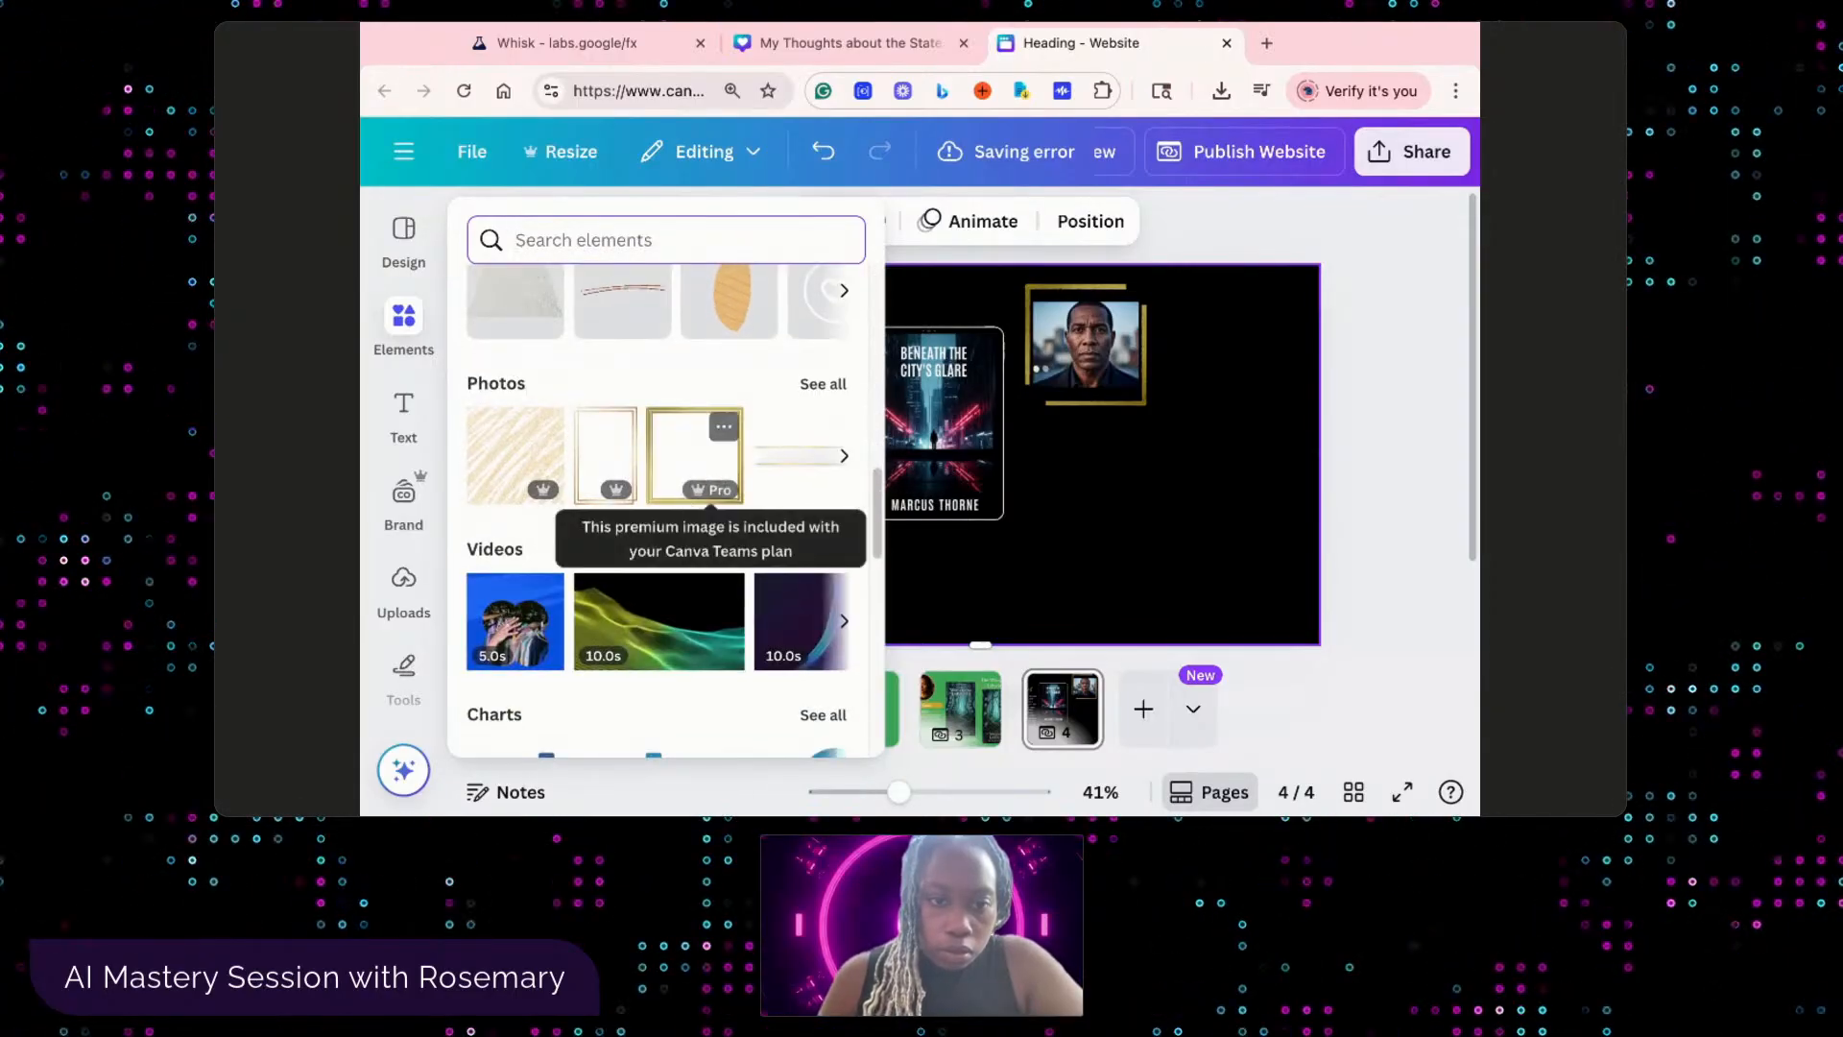
pyautogui.scroll(-1, 683, 502)
pyautogui.scroll(10, 682, 502)
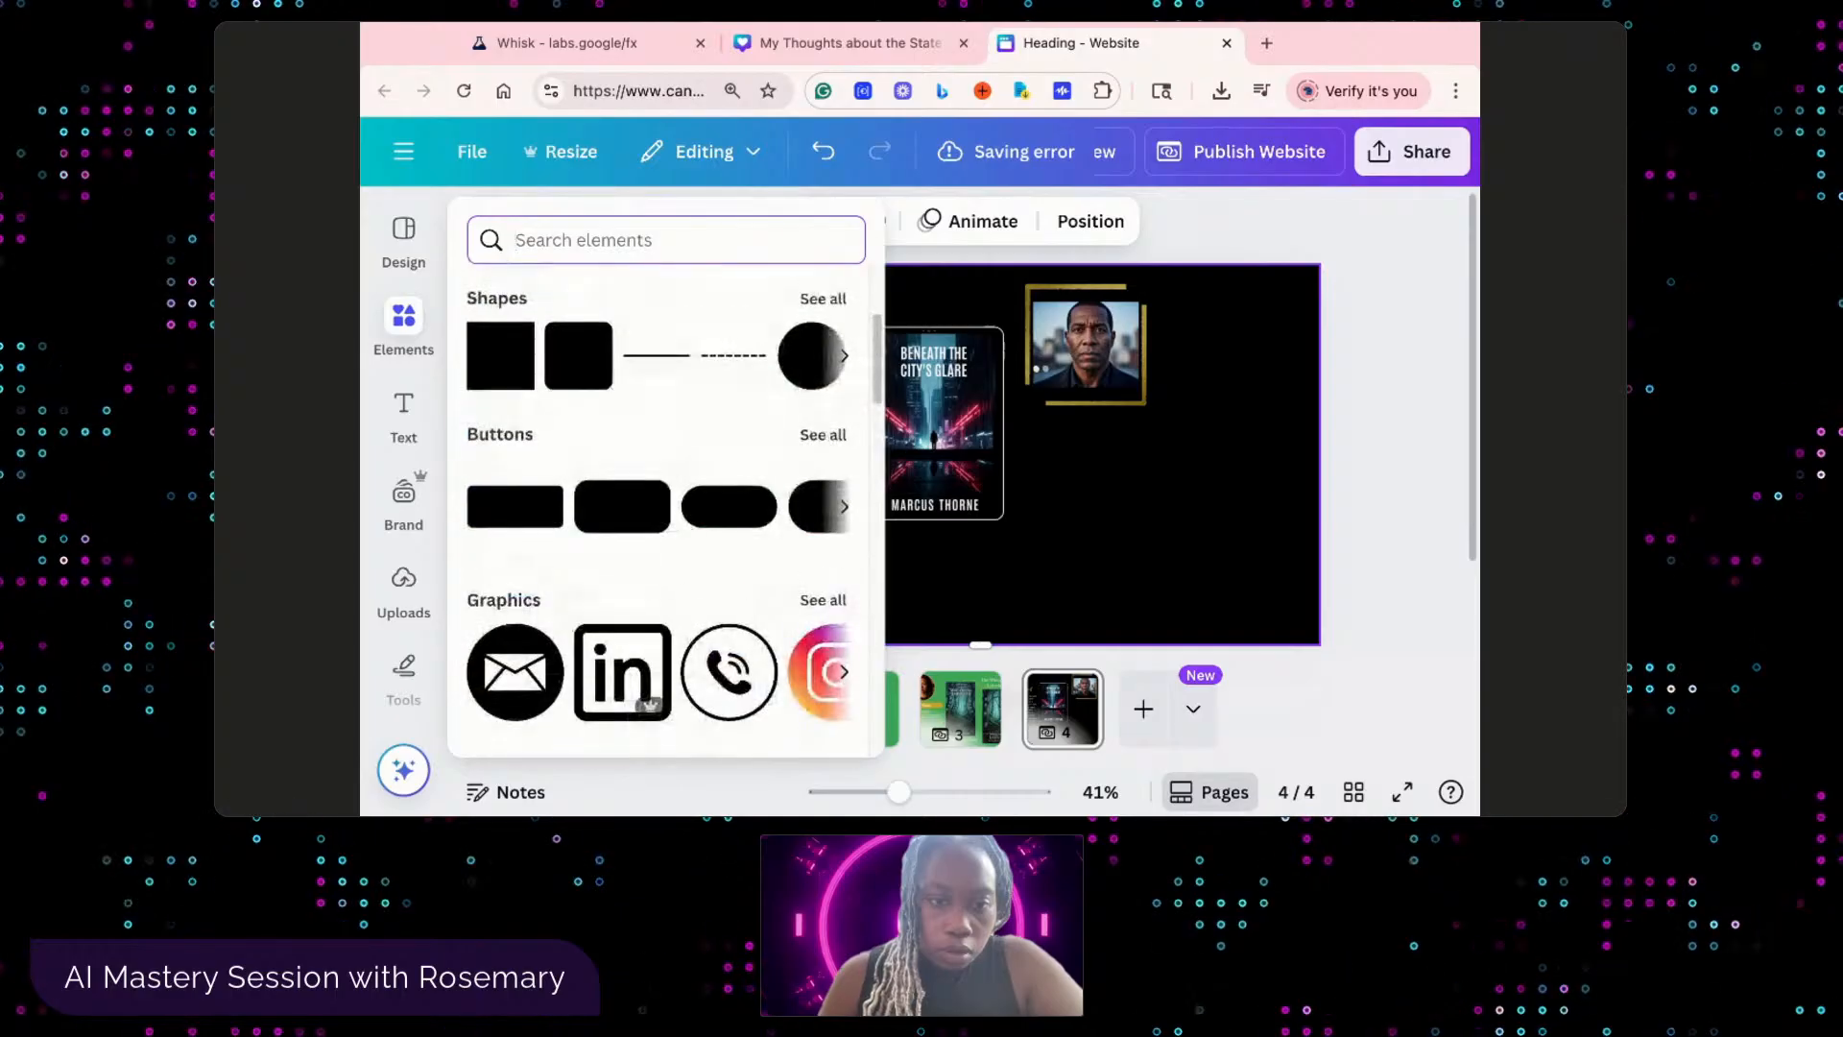
pyautogui.scroll(2, 730, 505)
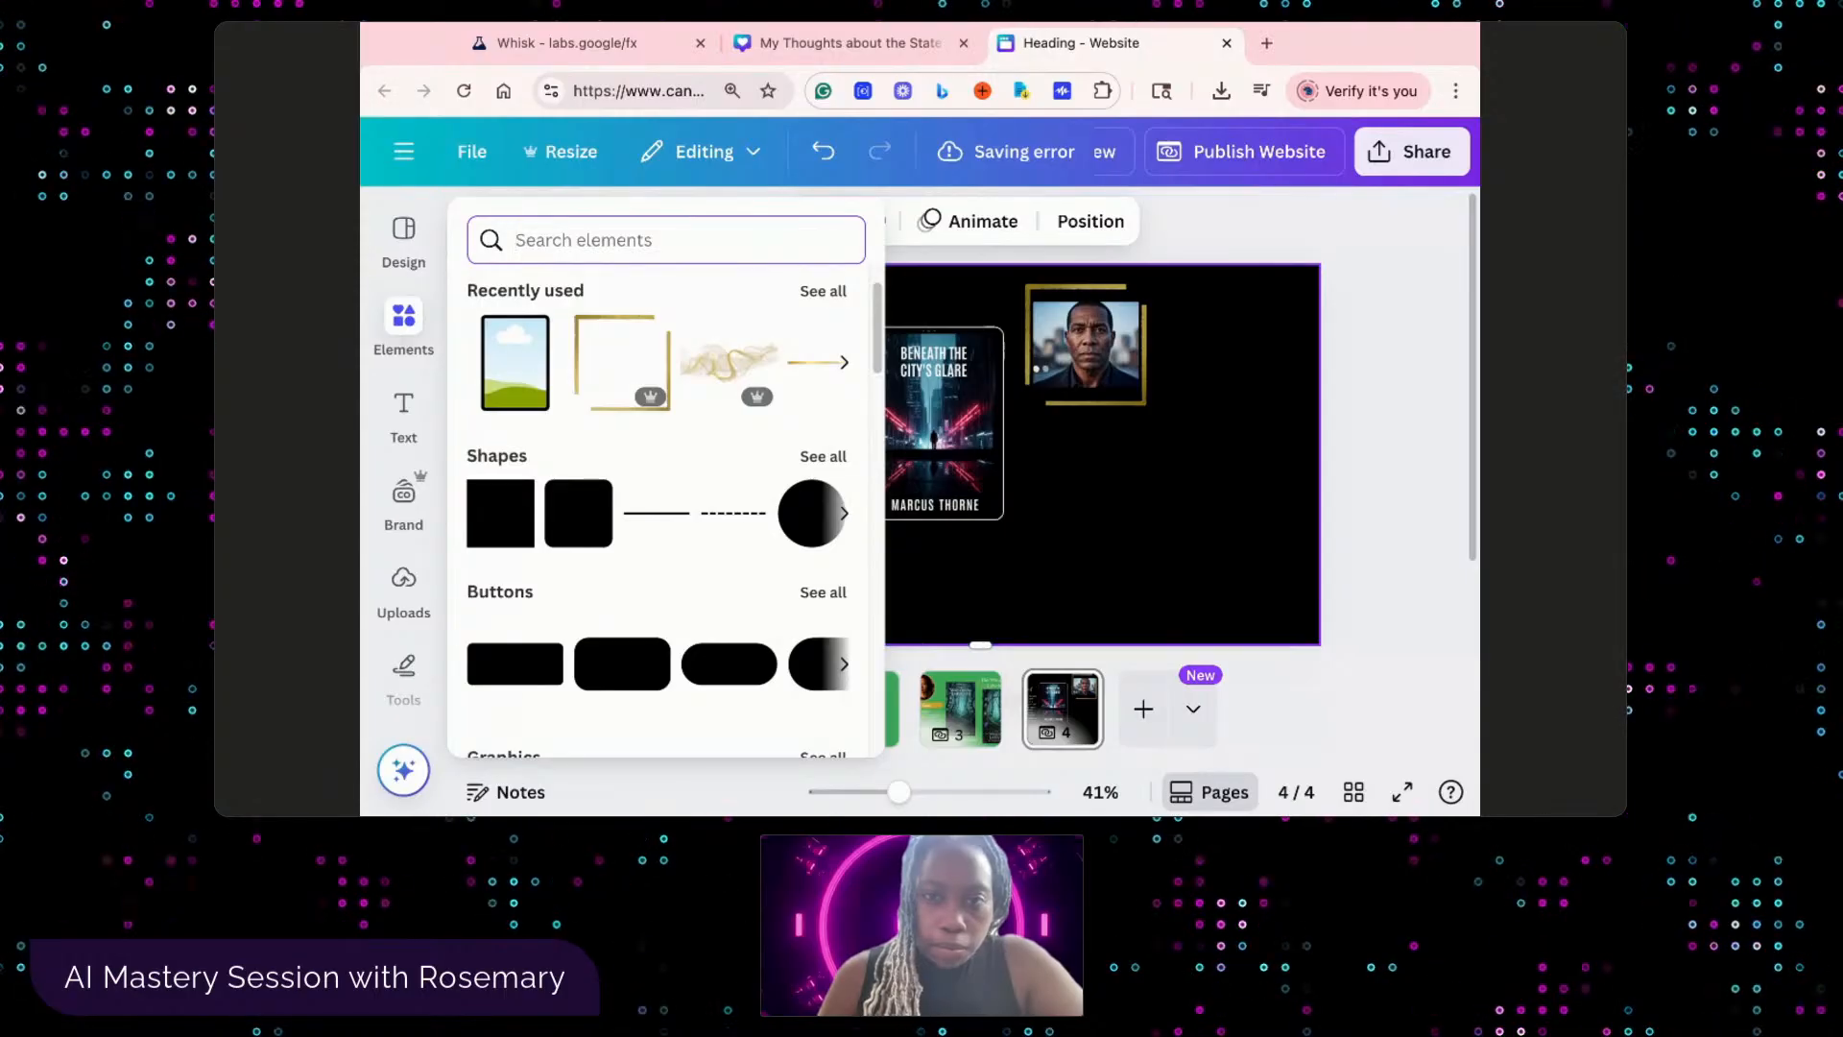
pyautogui.moveTo(1479, 386); pyautogui.dragTo(1540, 386)
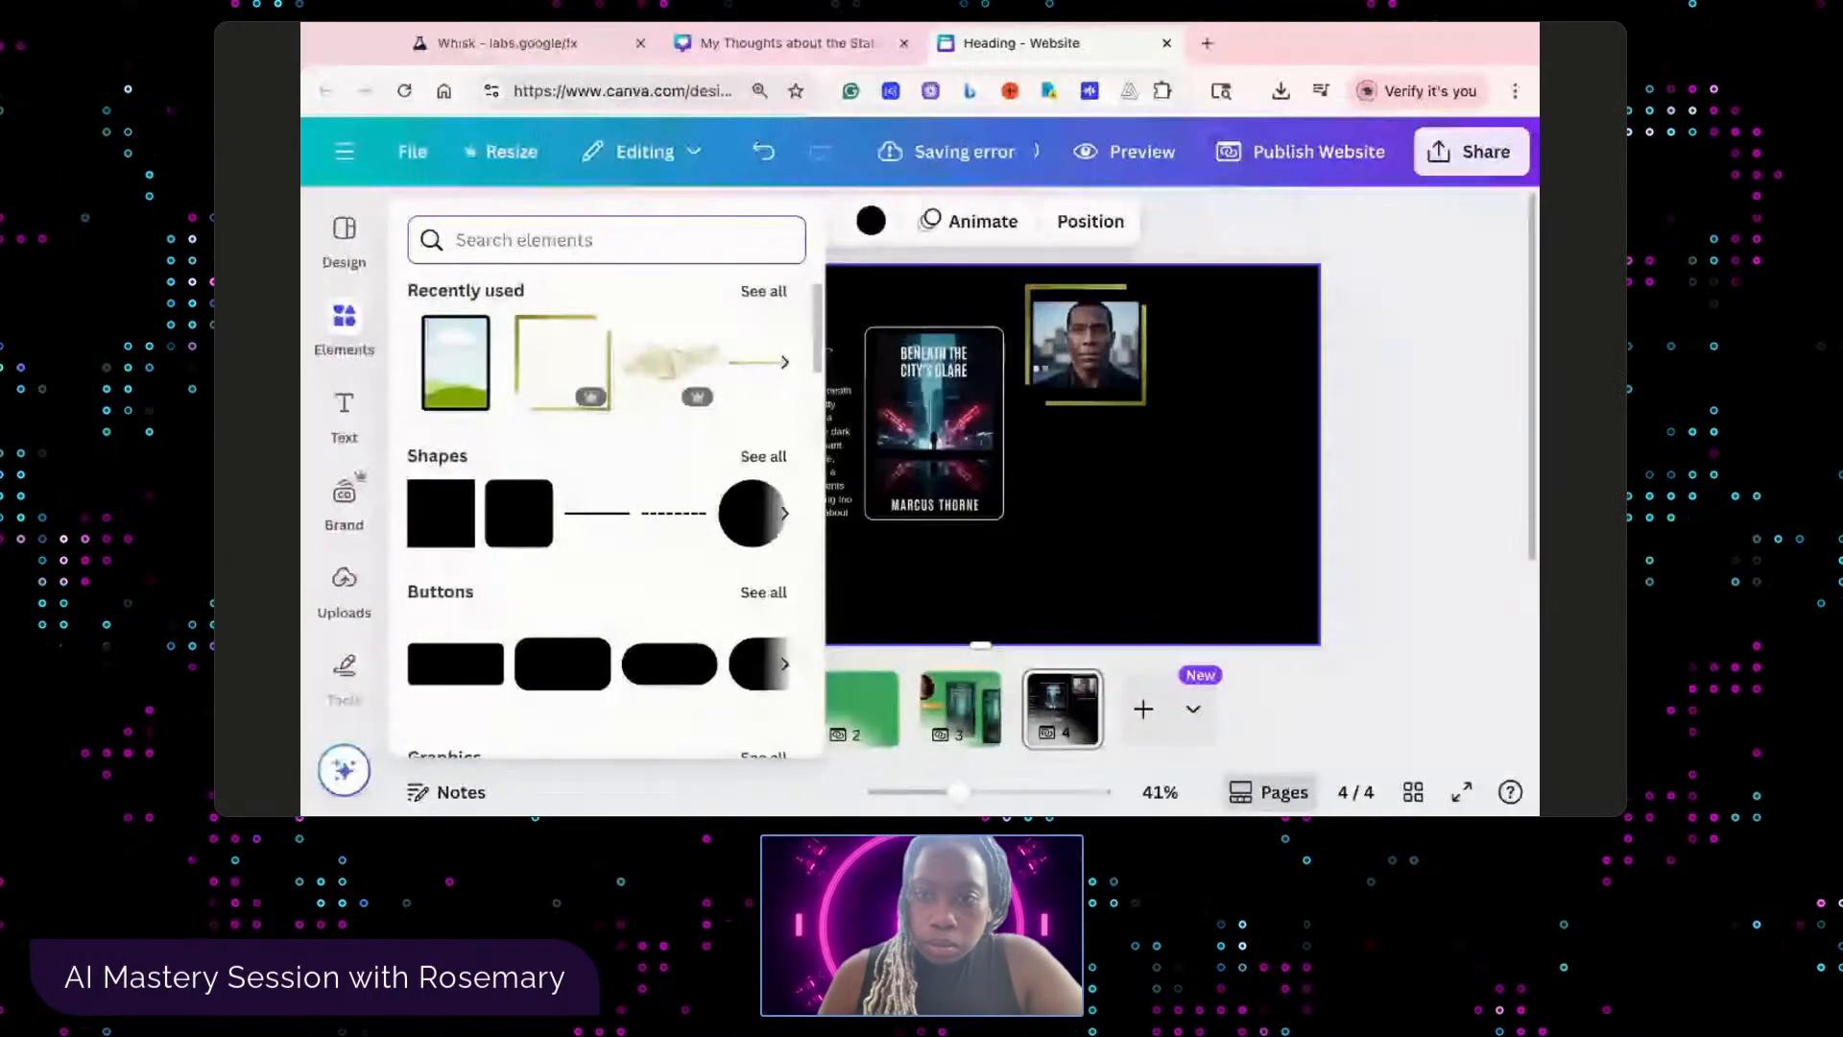
pyautogui.click(1399, 391)
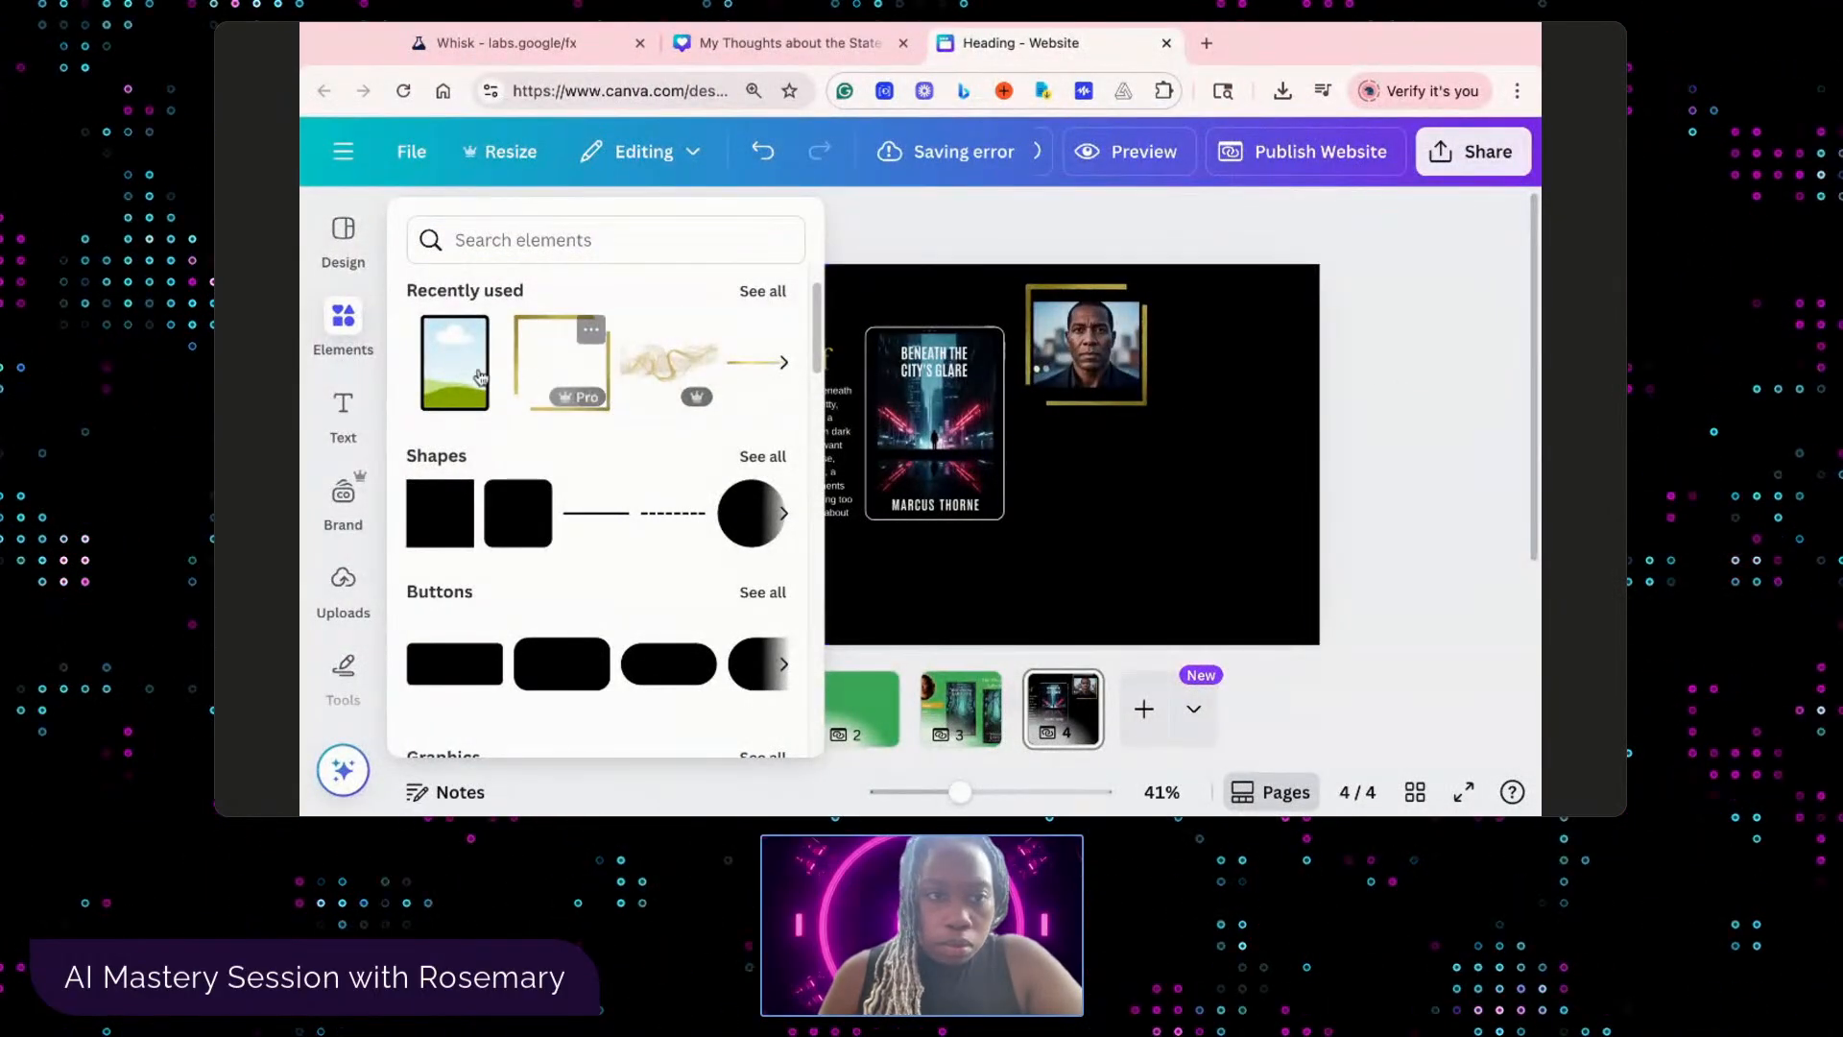
# - Browse the Text, Tools, Uploads, Brand and app photo album panels in the sidebar
pyautogui.click(342, 408)
pyautogui.click(343, 671)
pyautogui.click(346, 571)
pyautogui.click(346, 475)
pyautogui.click(354, 316)
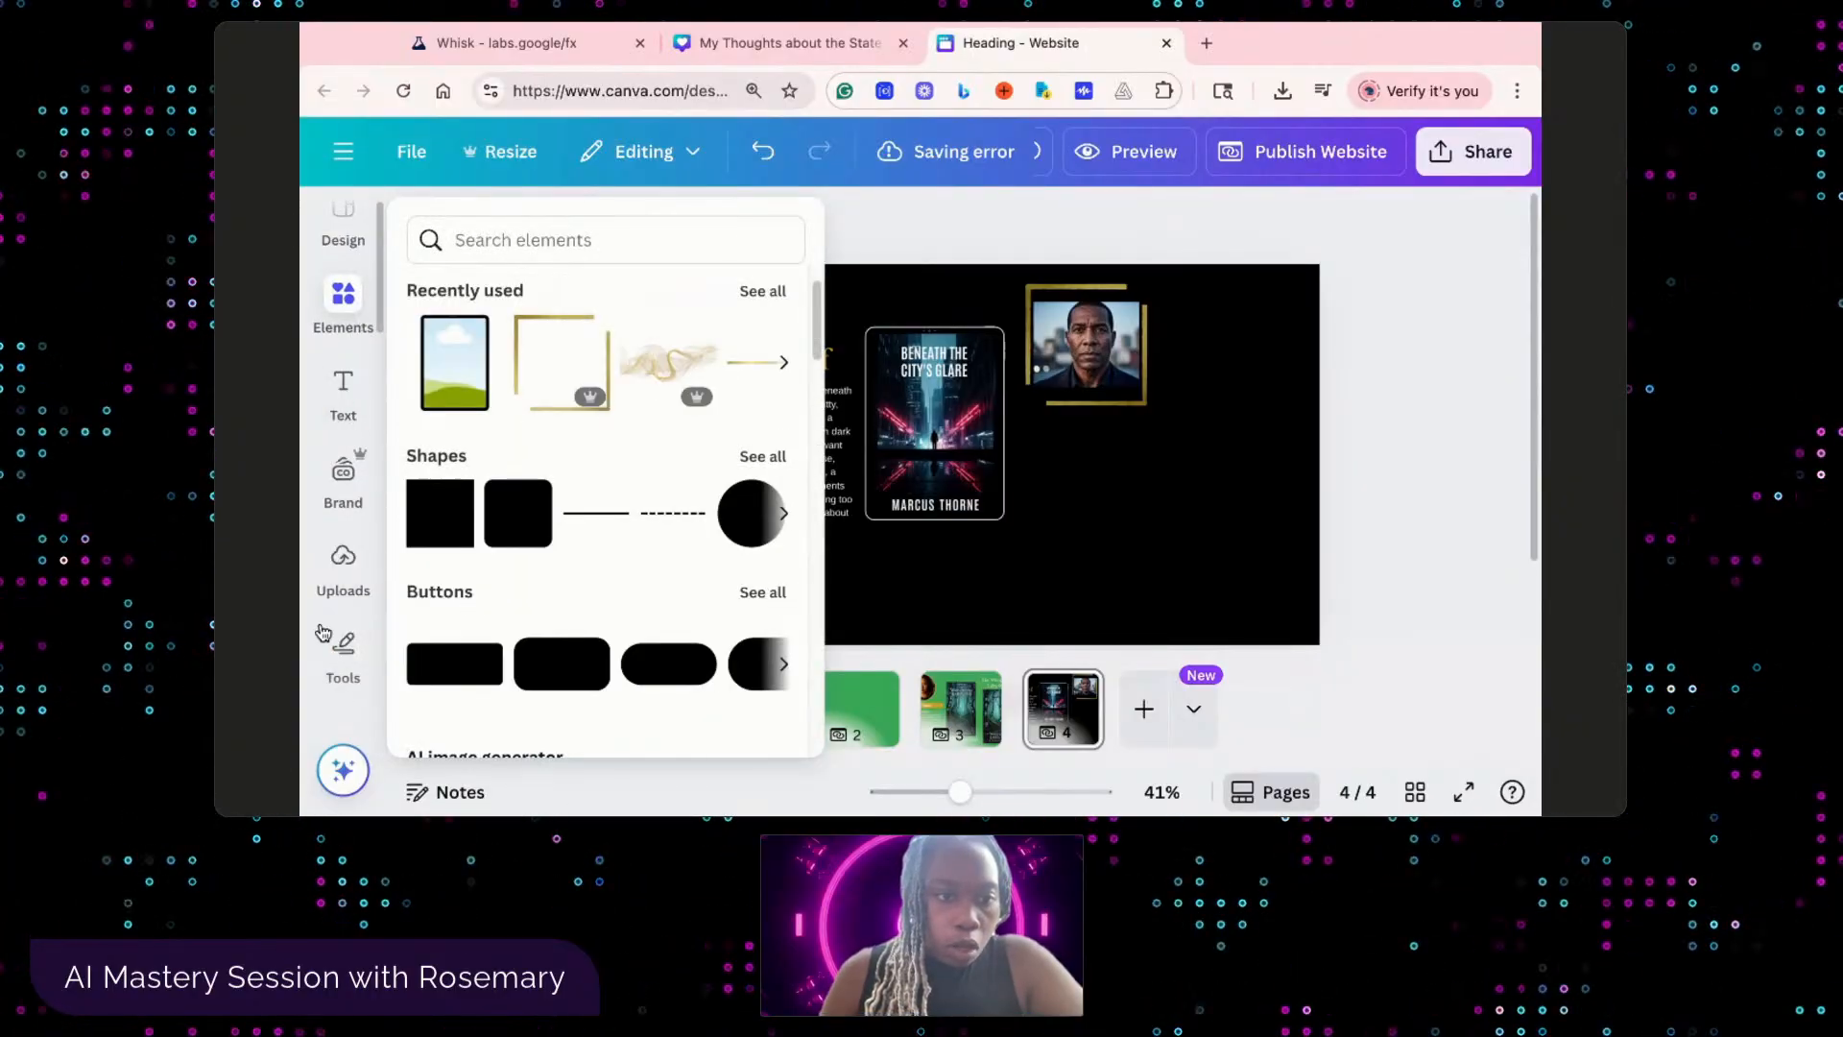
pyautogui.click(343, 658)
pyautogui.scroll(-5, 345, 634)
pyautogui.click(346, 624)
pyautogui.click(344, 533)
pyautogui.scroll(-4, 350, 576)
pyautogui.click(343, 576)
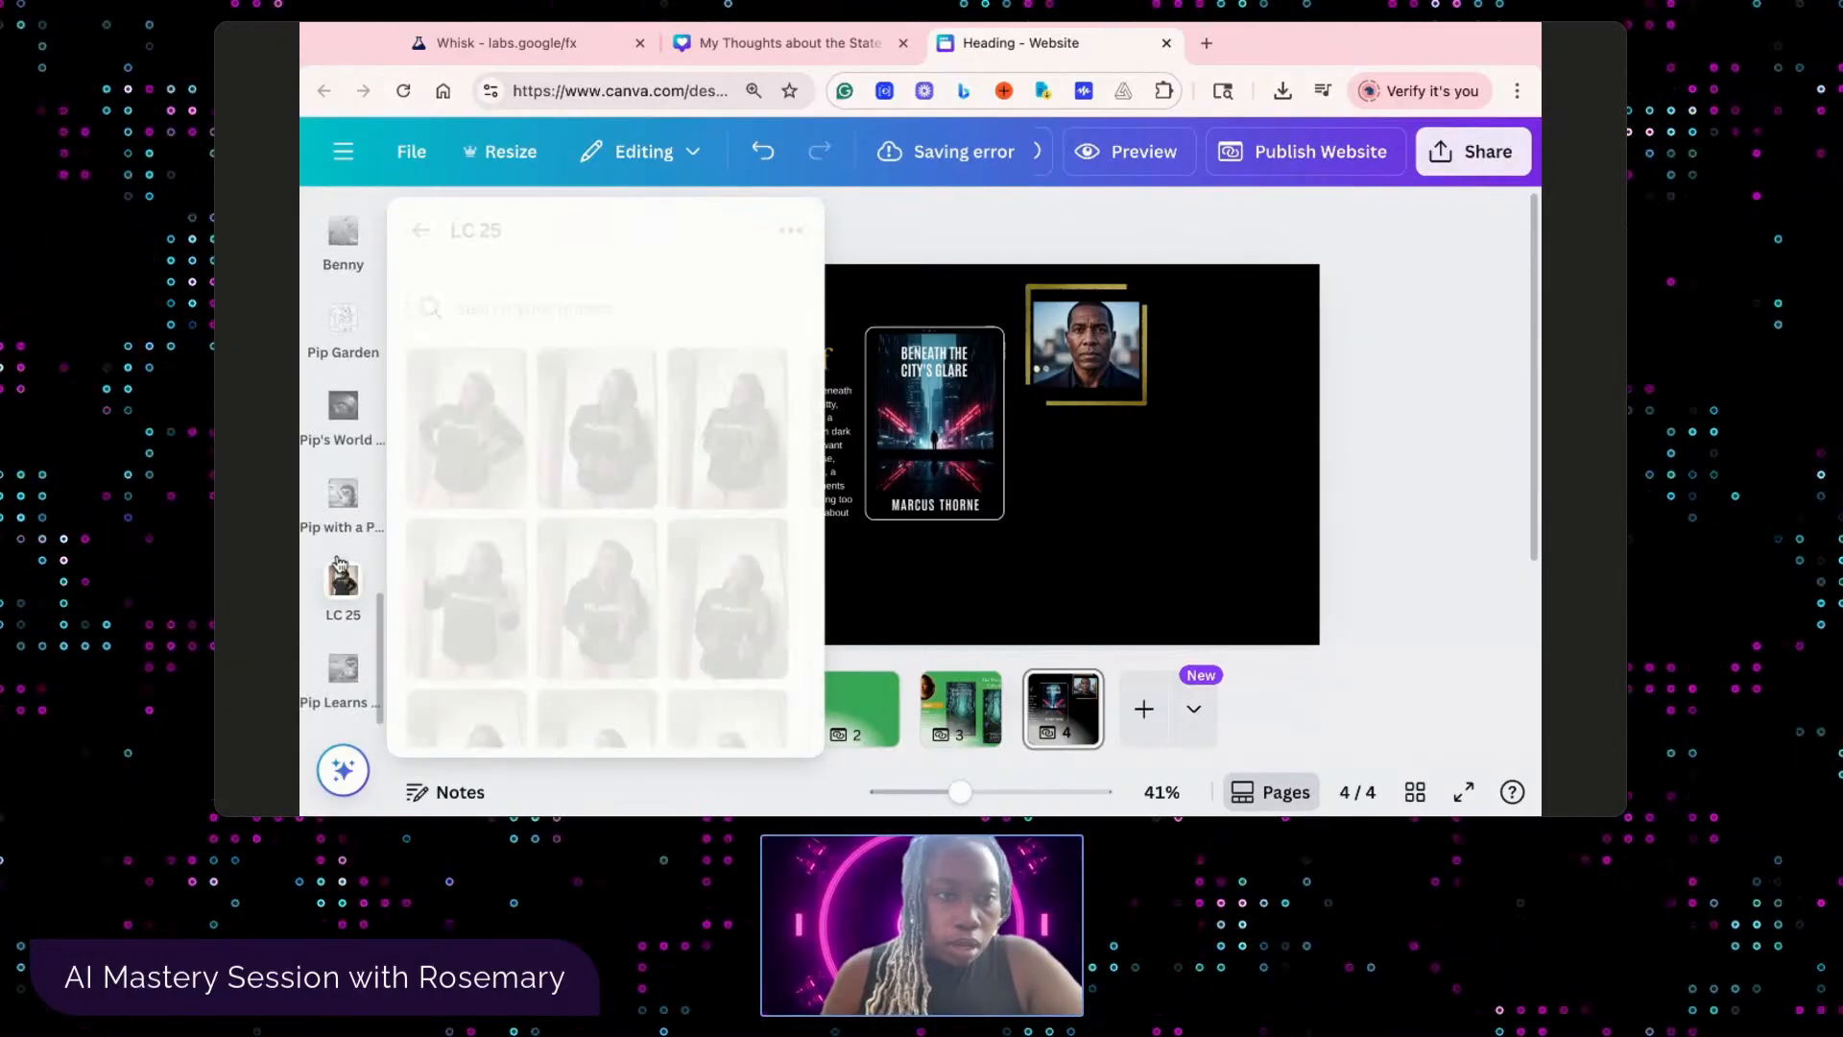
pyautogui.scroll(3, 345, 566)
pyautogui.click(354, 566)
pyautogui.scroll(5, 350, 547)
pyautogui.click(348, 523)
pyautogui.click(344, 418)
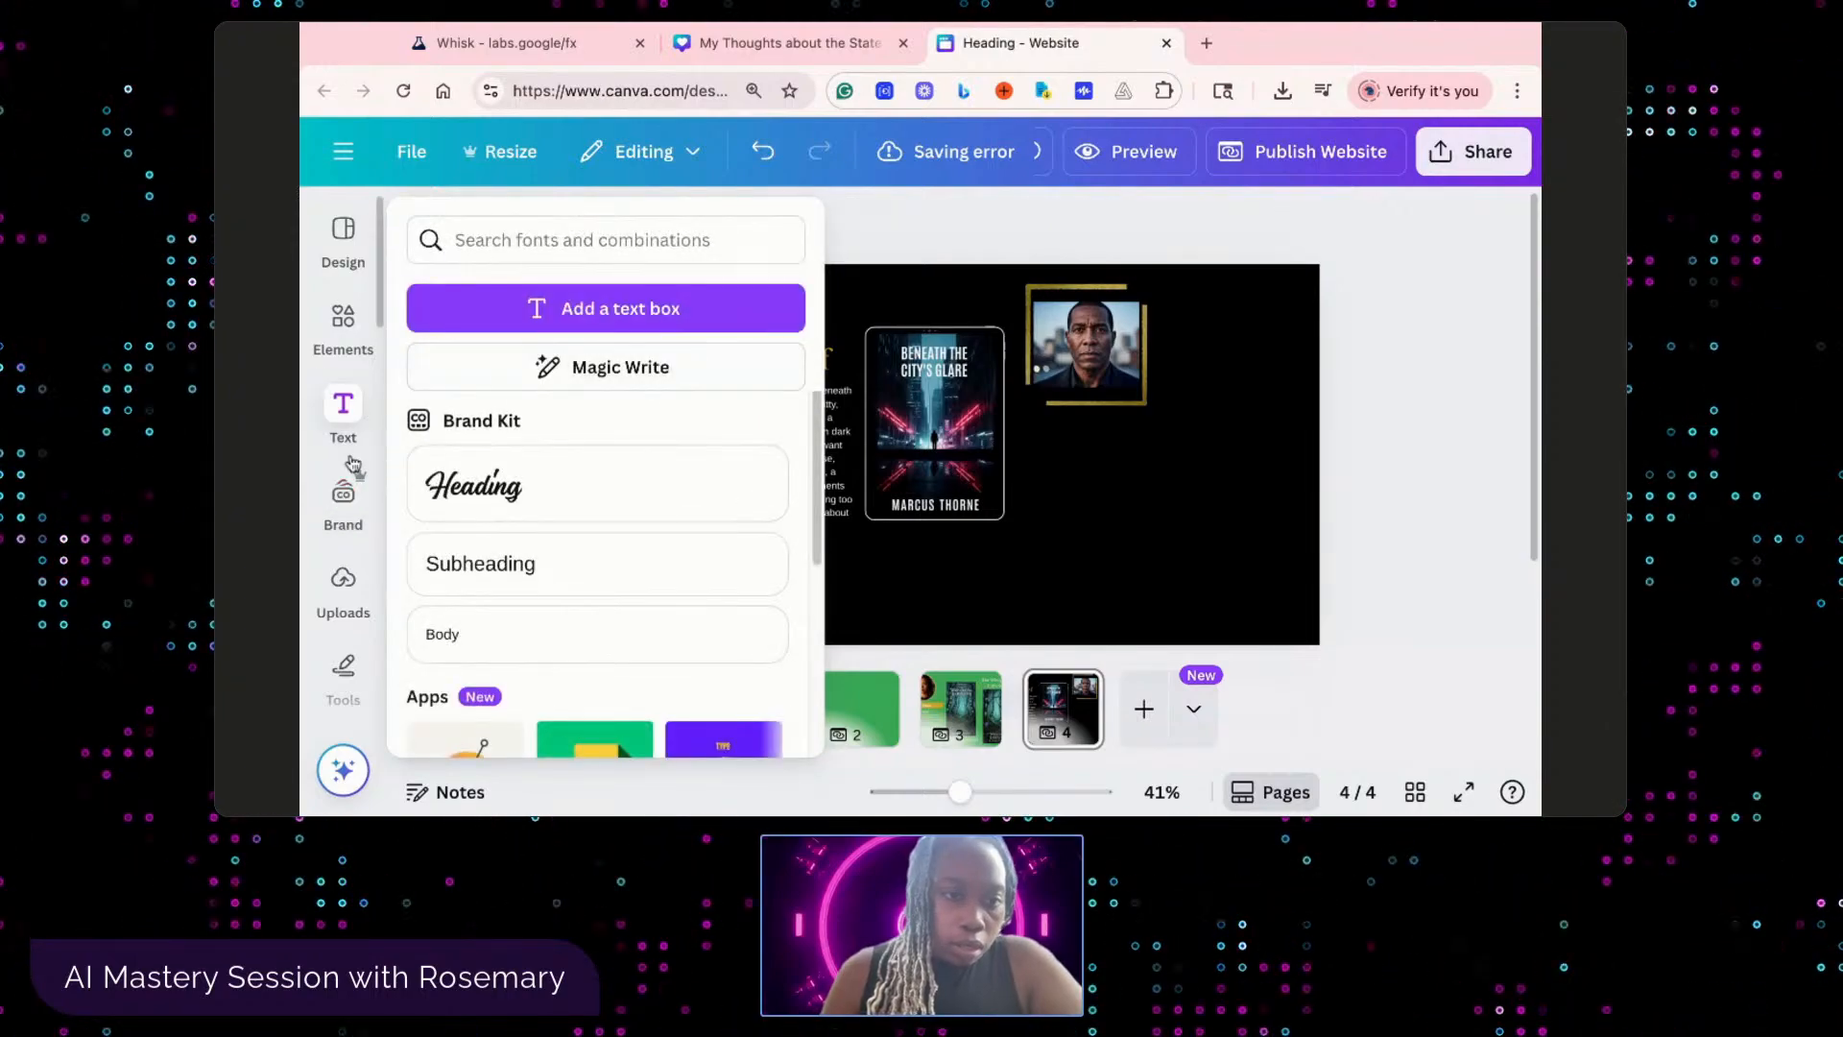
# - Scroll down the sidebar past the templates and launch the Magic Media image generator
pyautogui.click(326, 347)
pyautogui.click(322, 267)
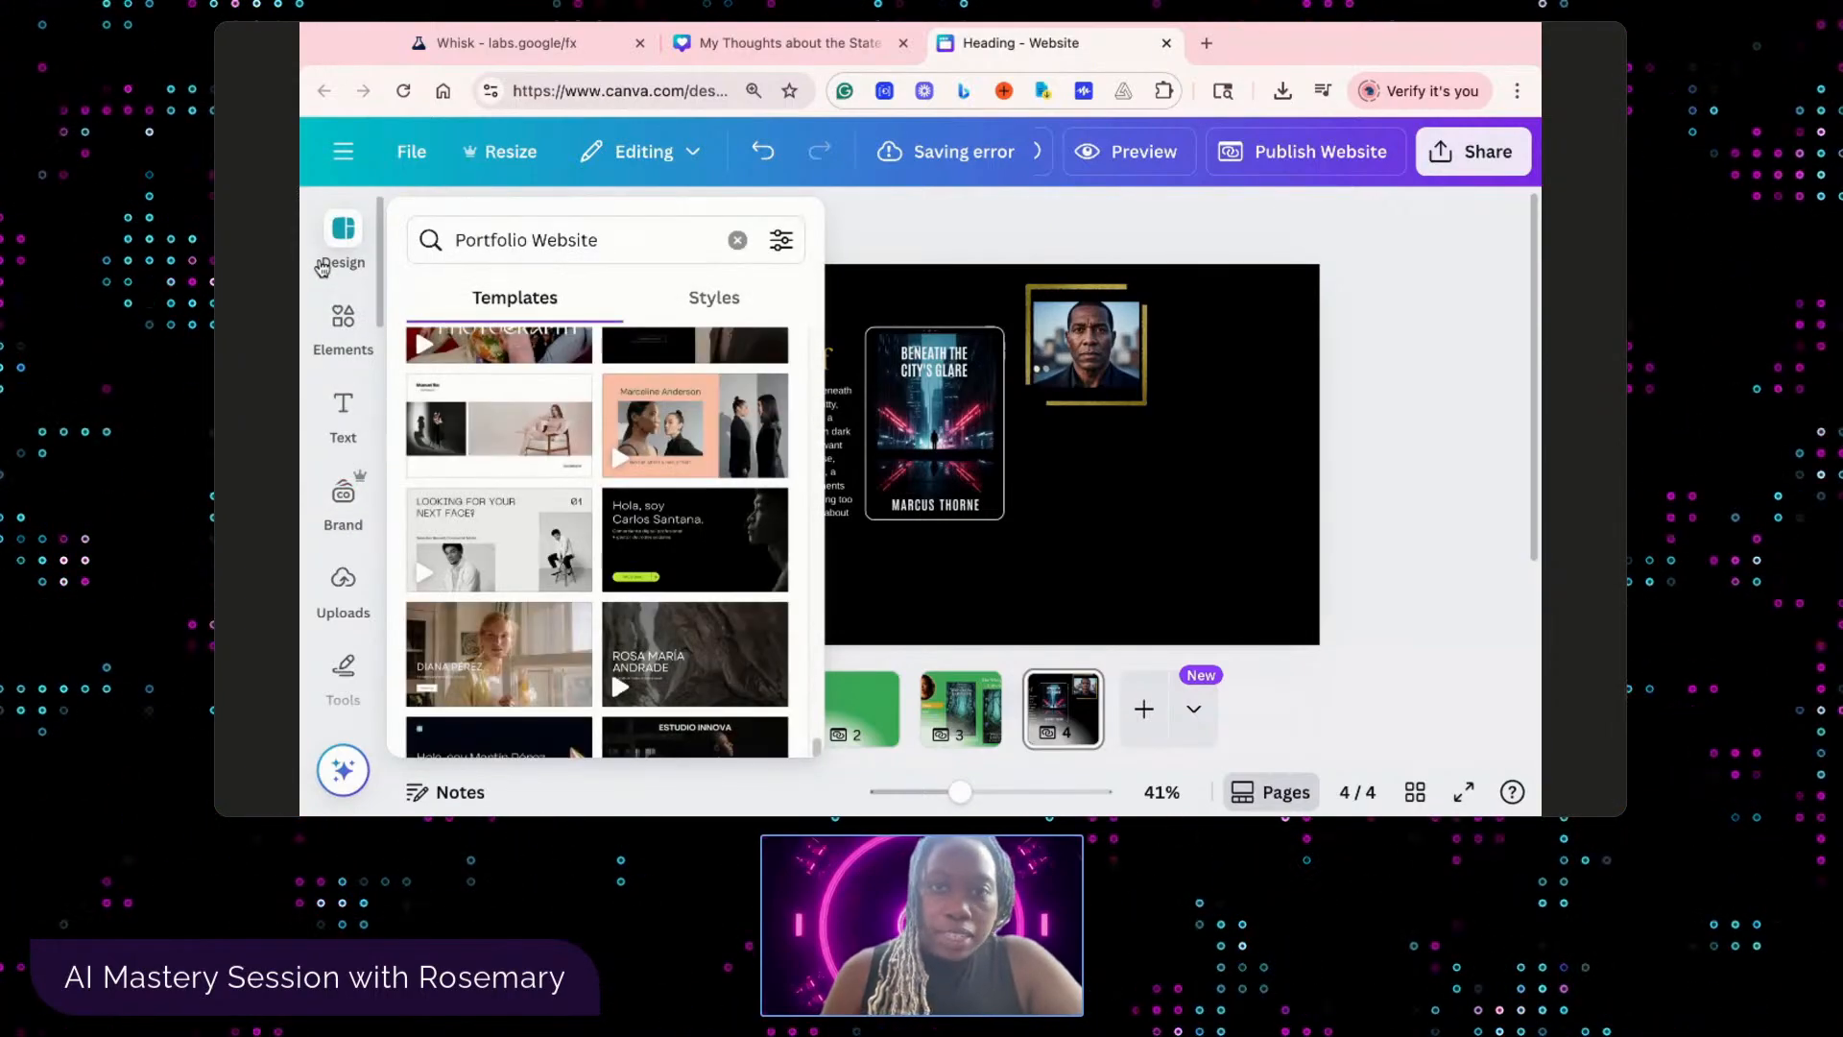
pyautogui.scroll(-3, 379, 220)
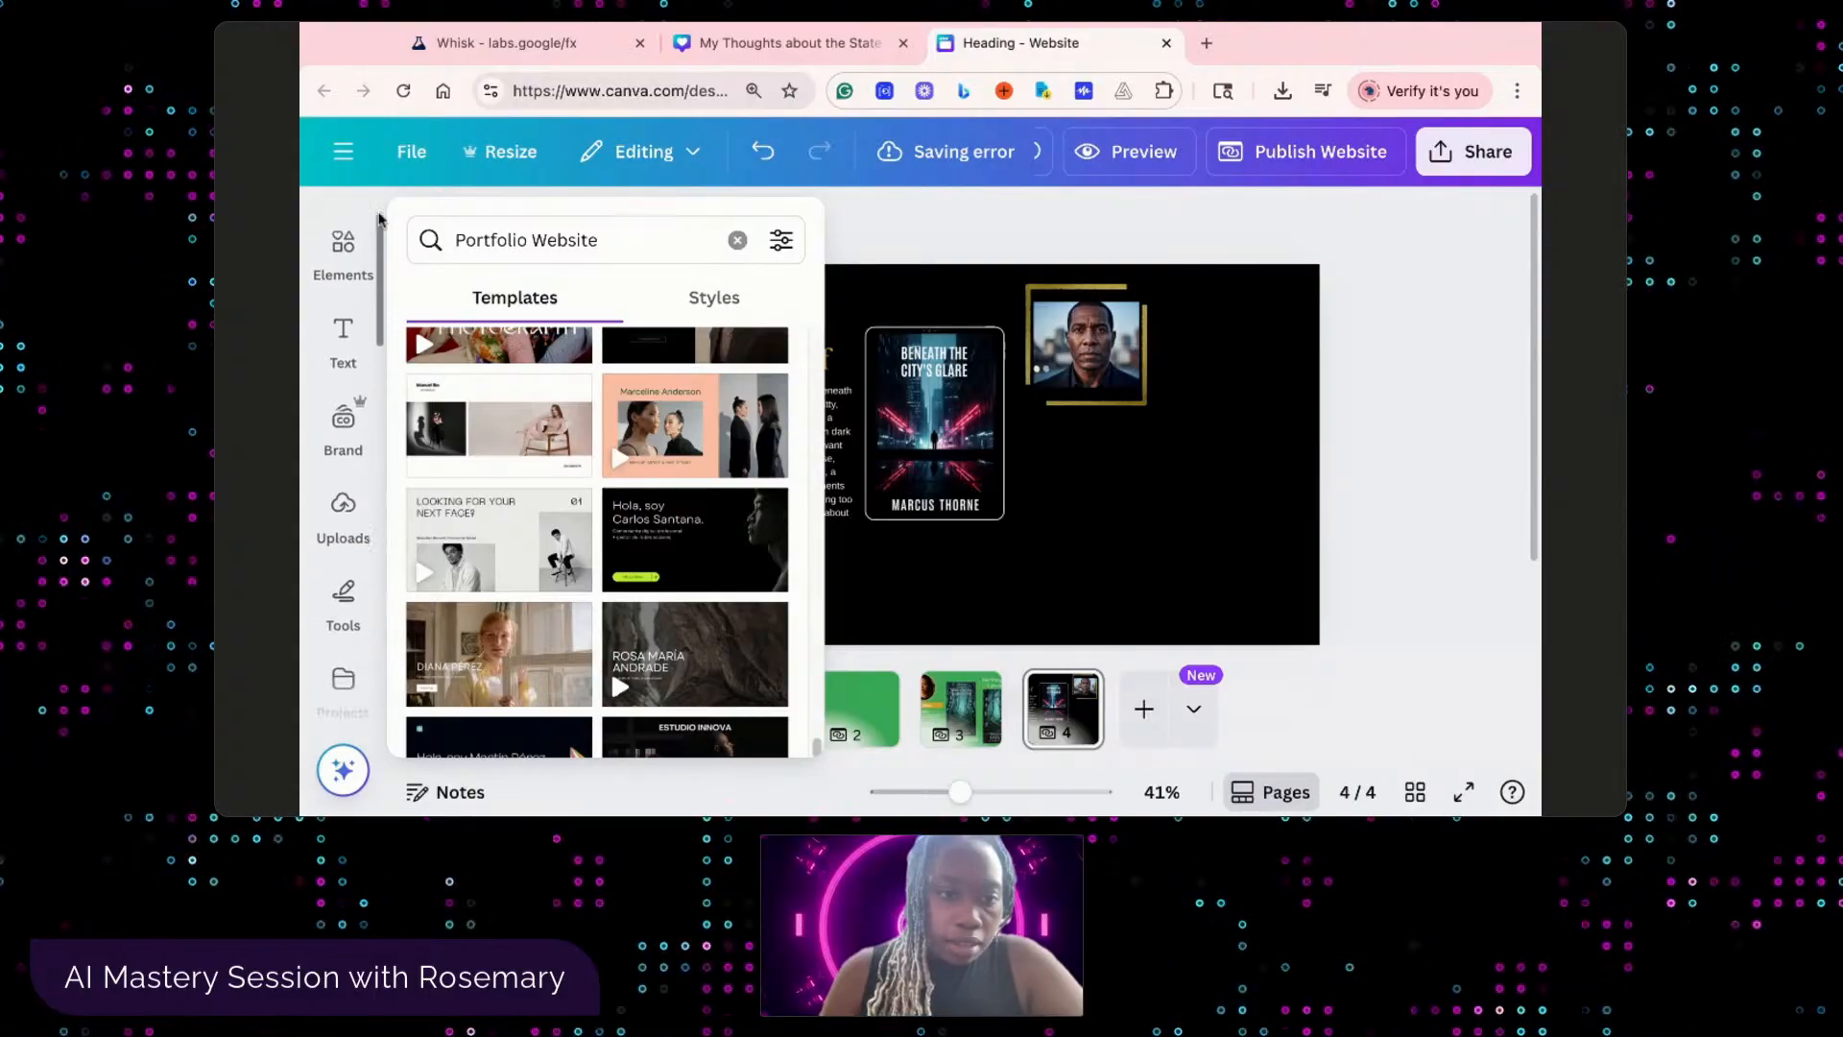
pyautogui.scroll(-3, 379, 220)
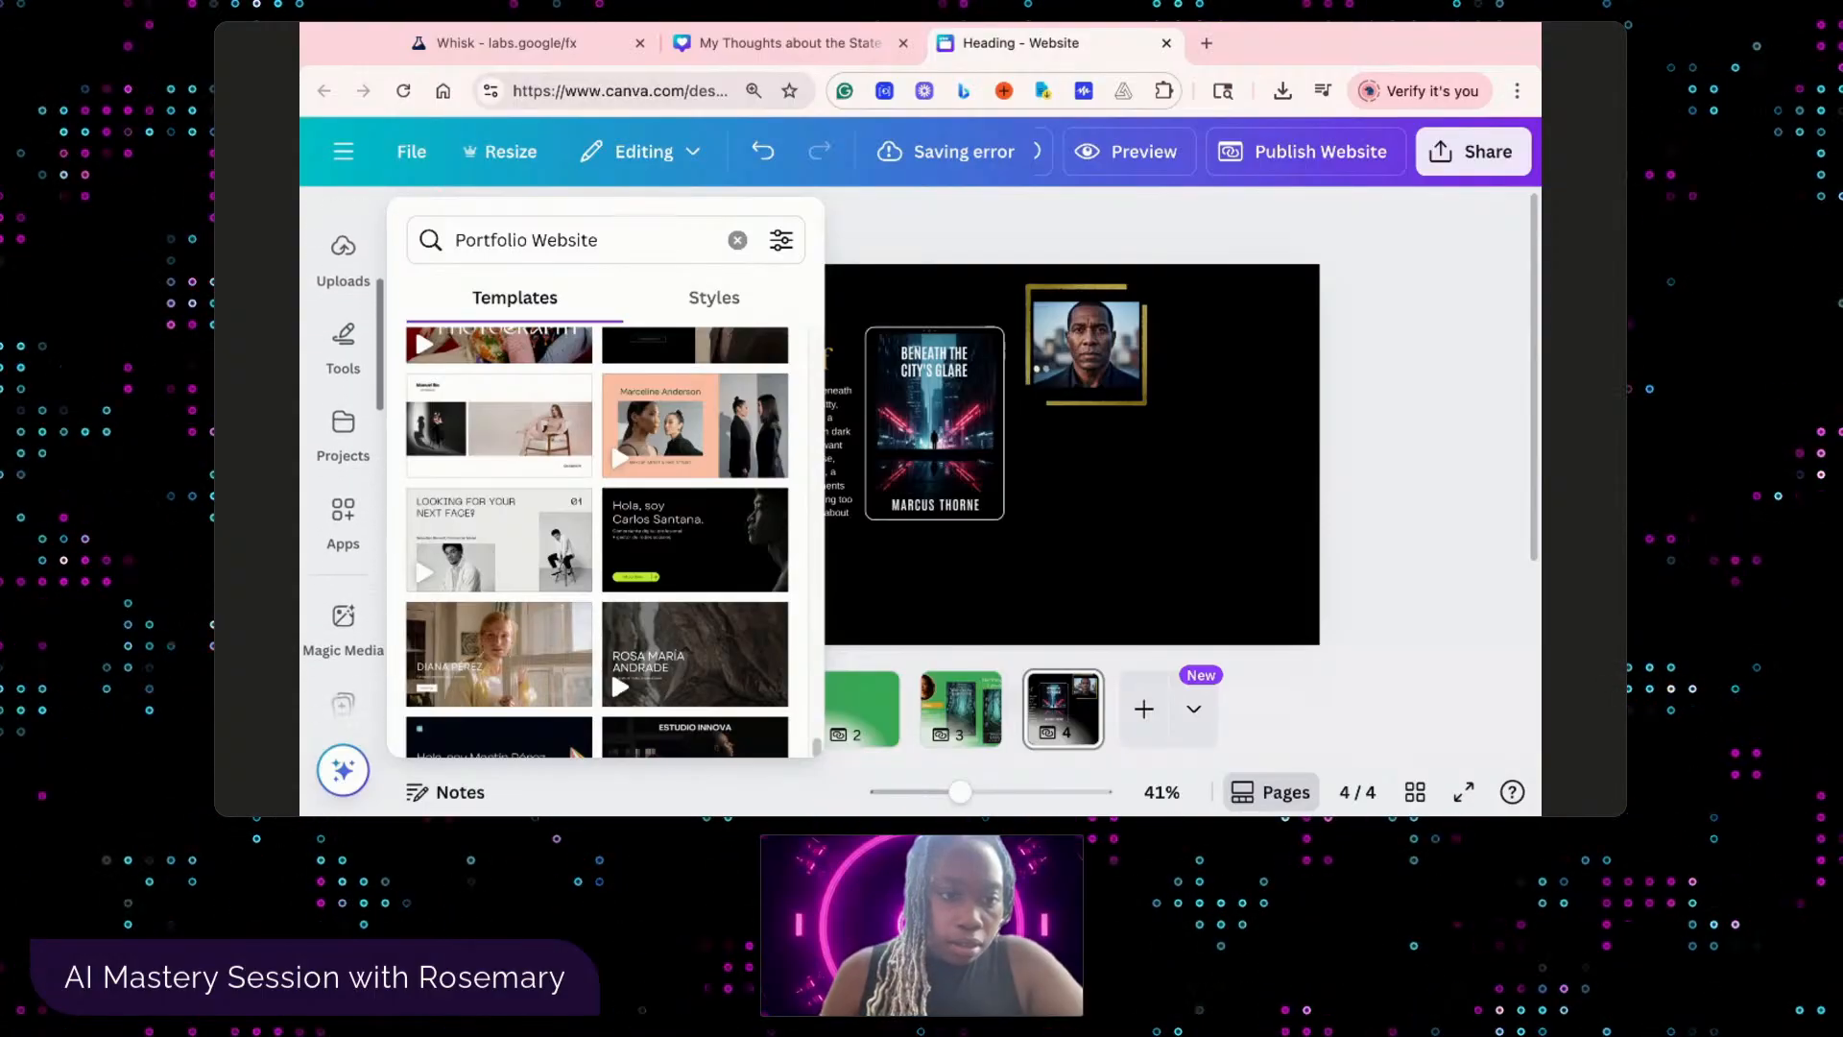
pyautogui.click(342, 610)
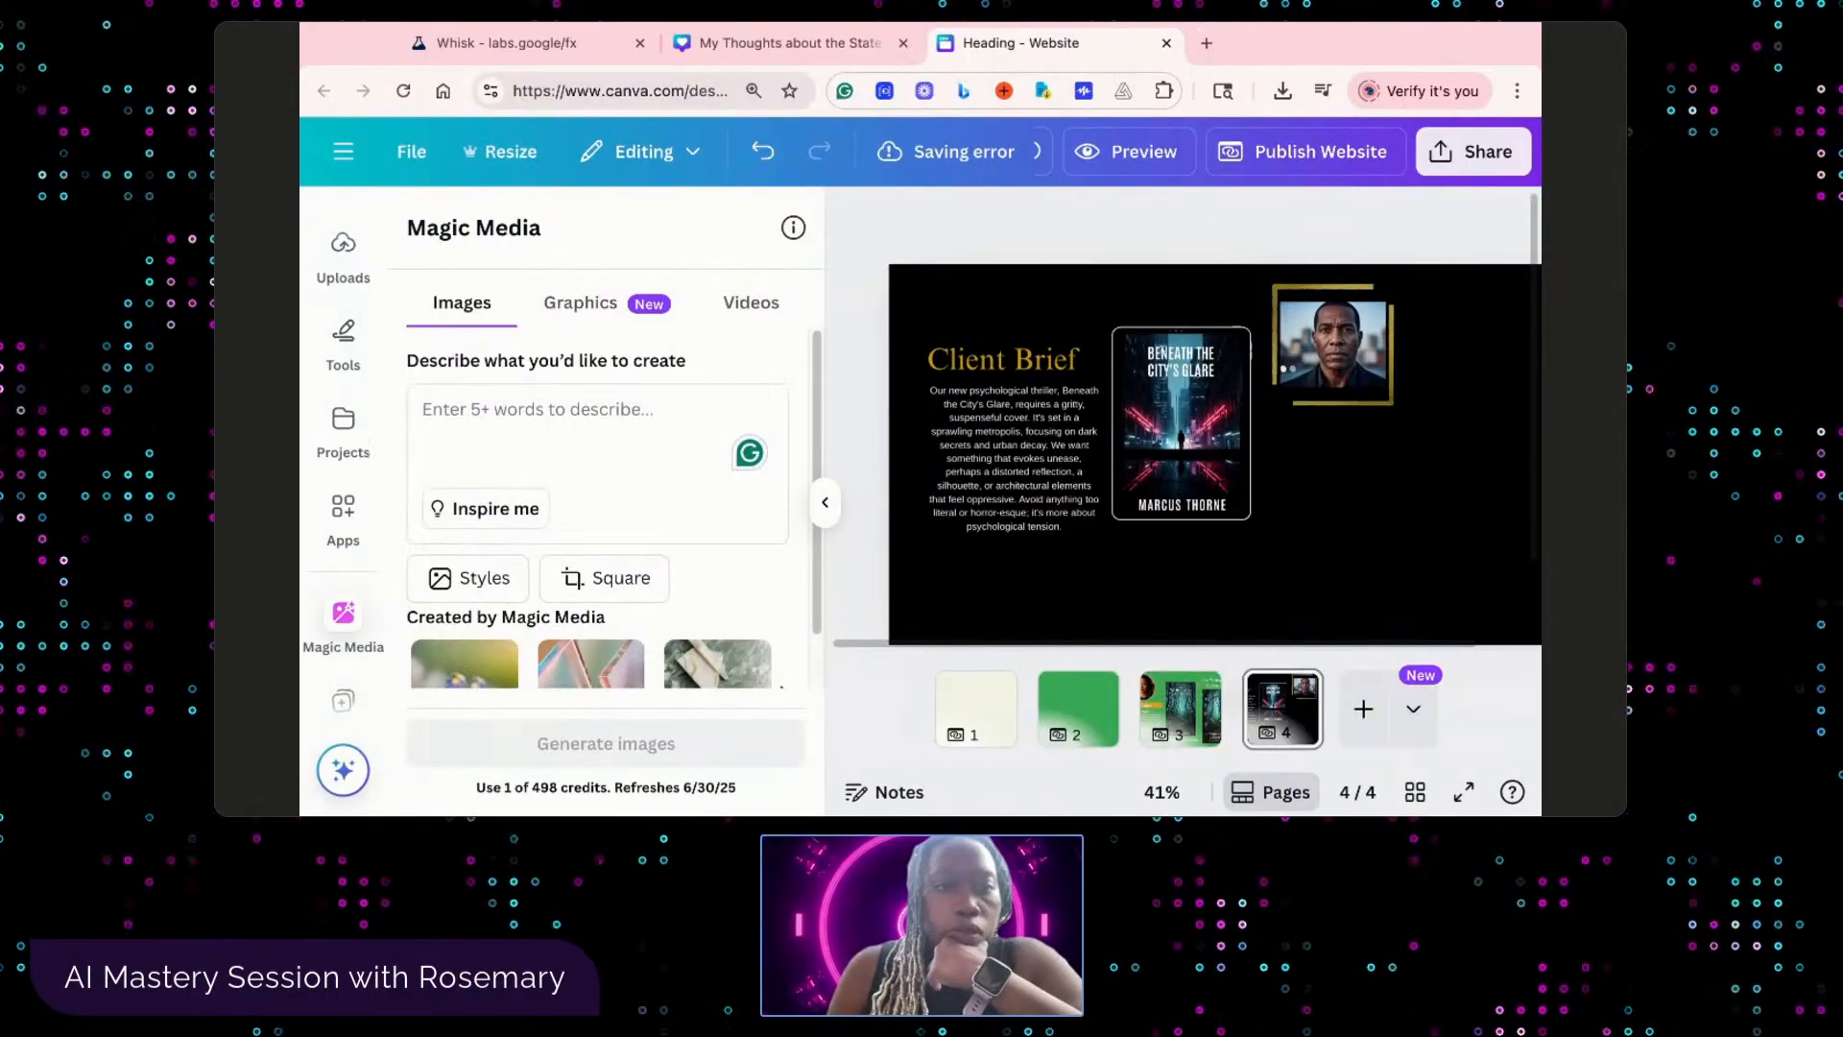
# - Generate Magic Media images from a pasted 'gritty urban cityscape' description
pyautogui.press('super+Tab')
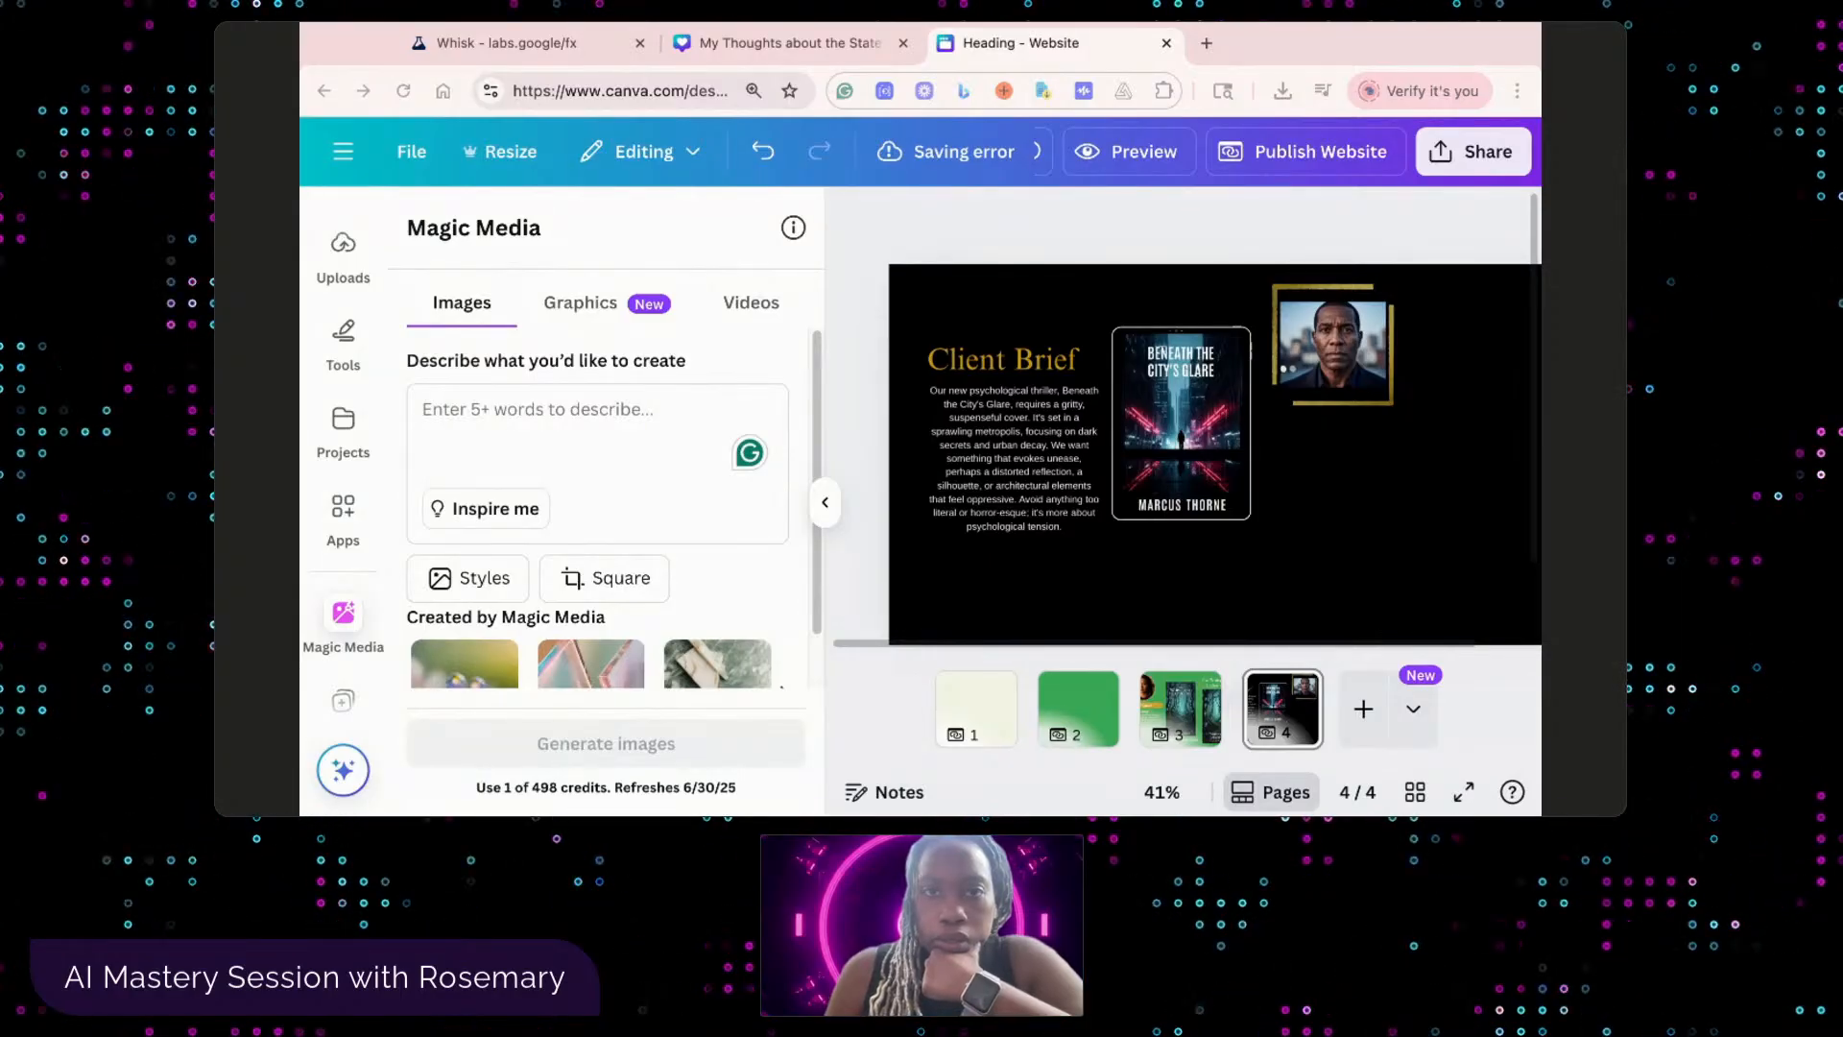
pyautogui.click(1287, 62)
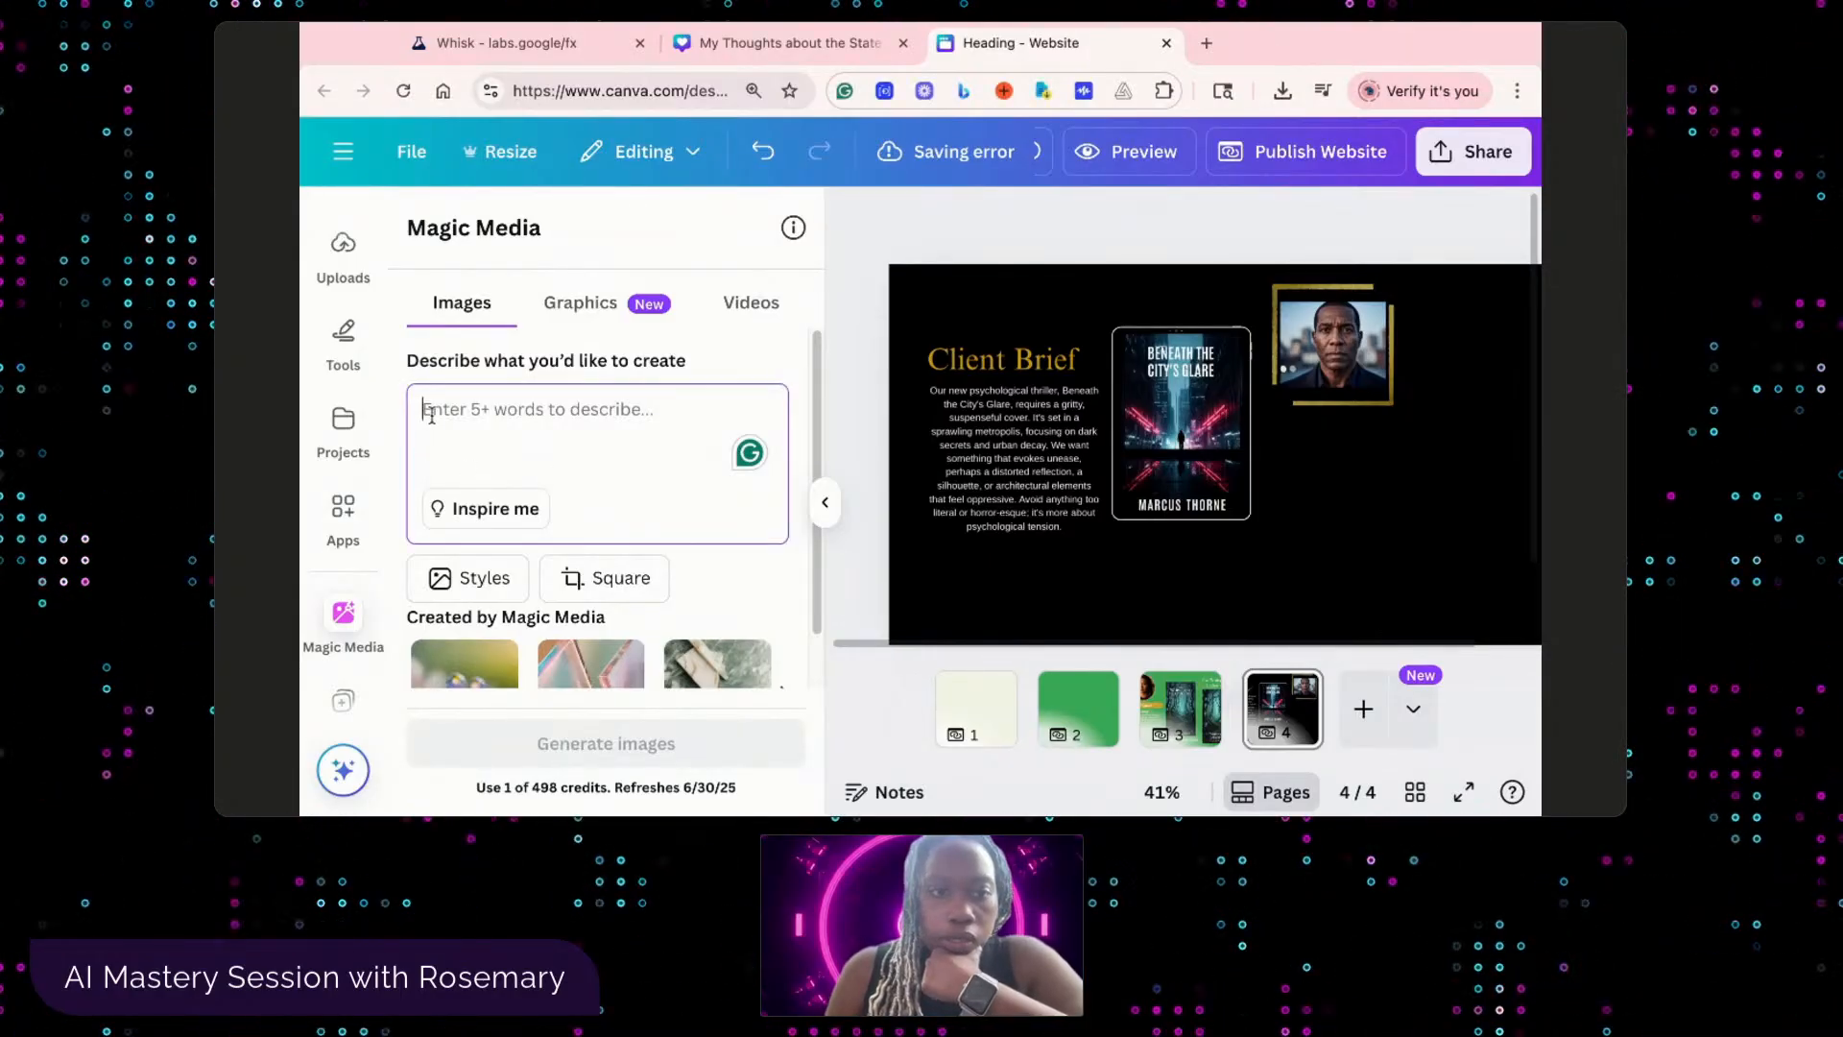
pyautogui.write('gritty urban cityscape')
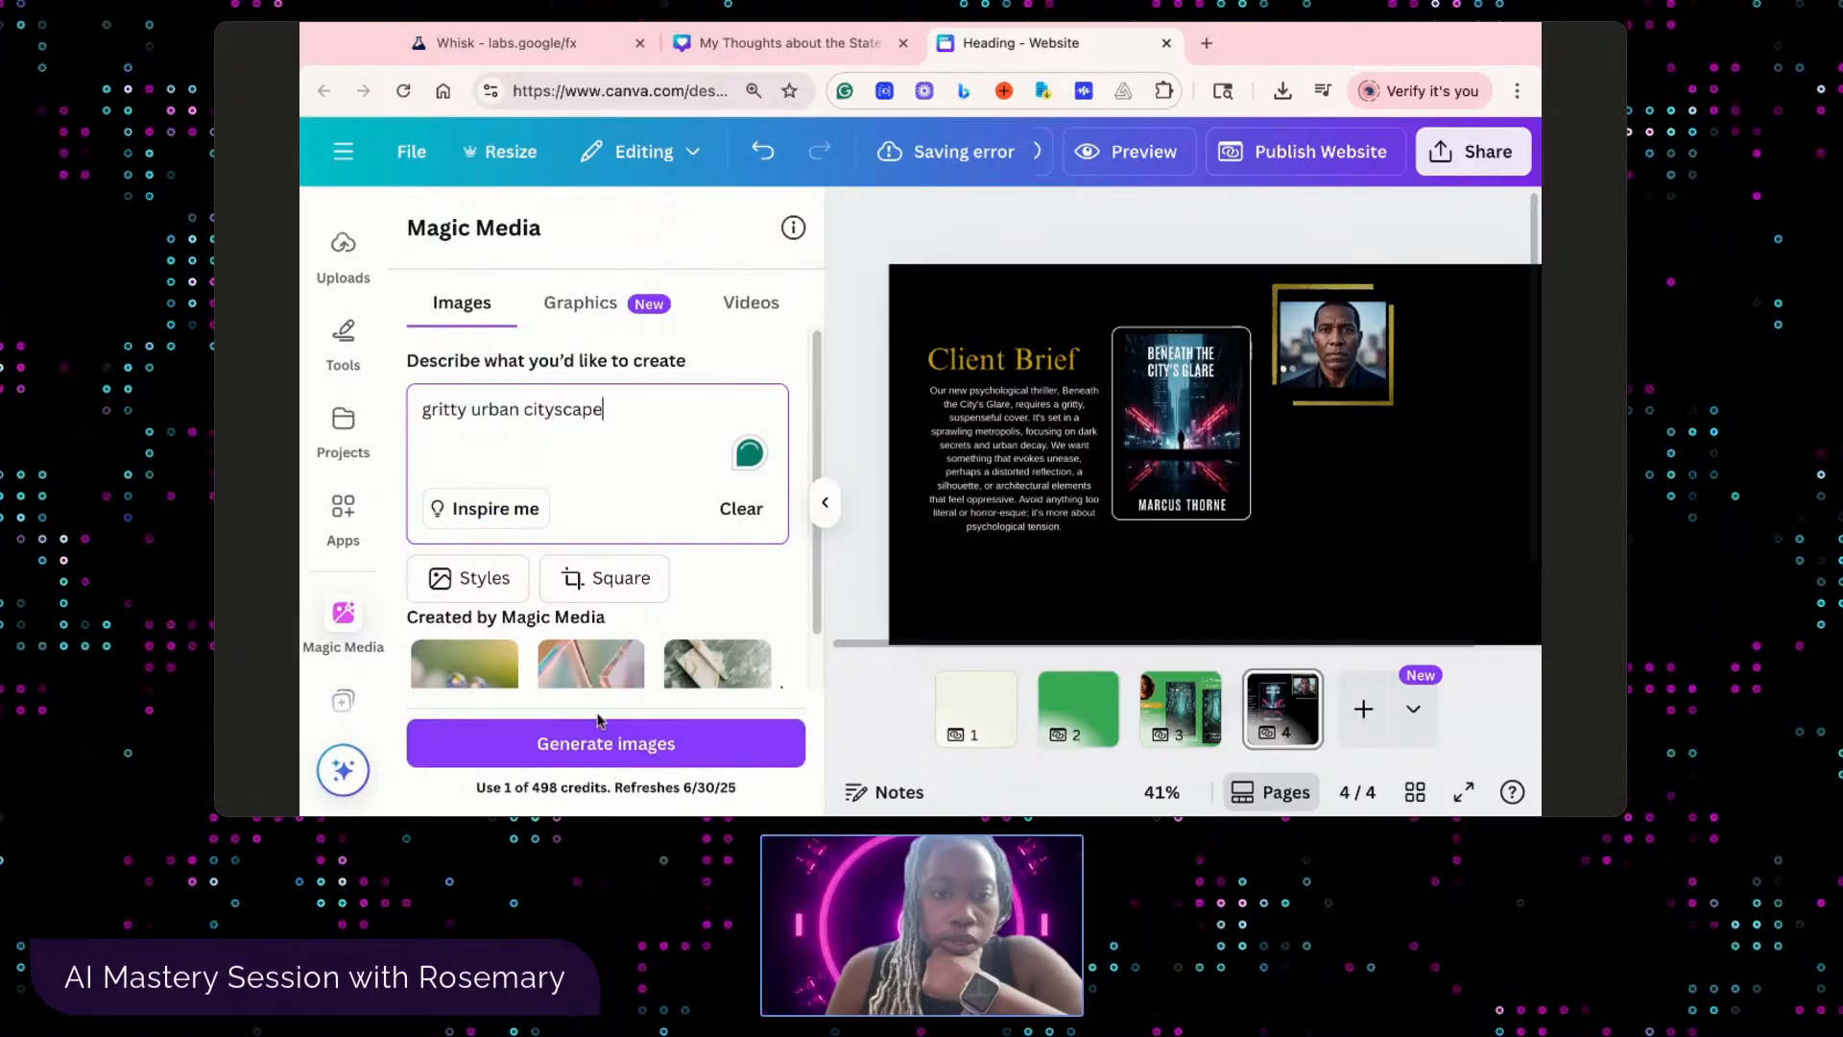
pyautogui.click(655, 744)
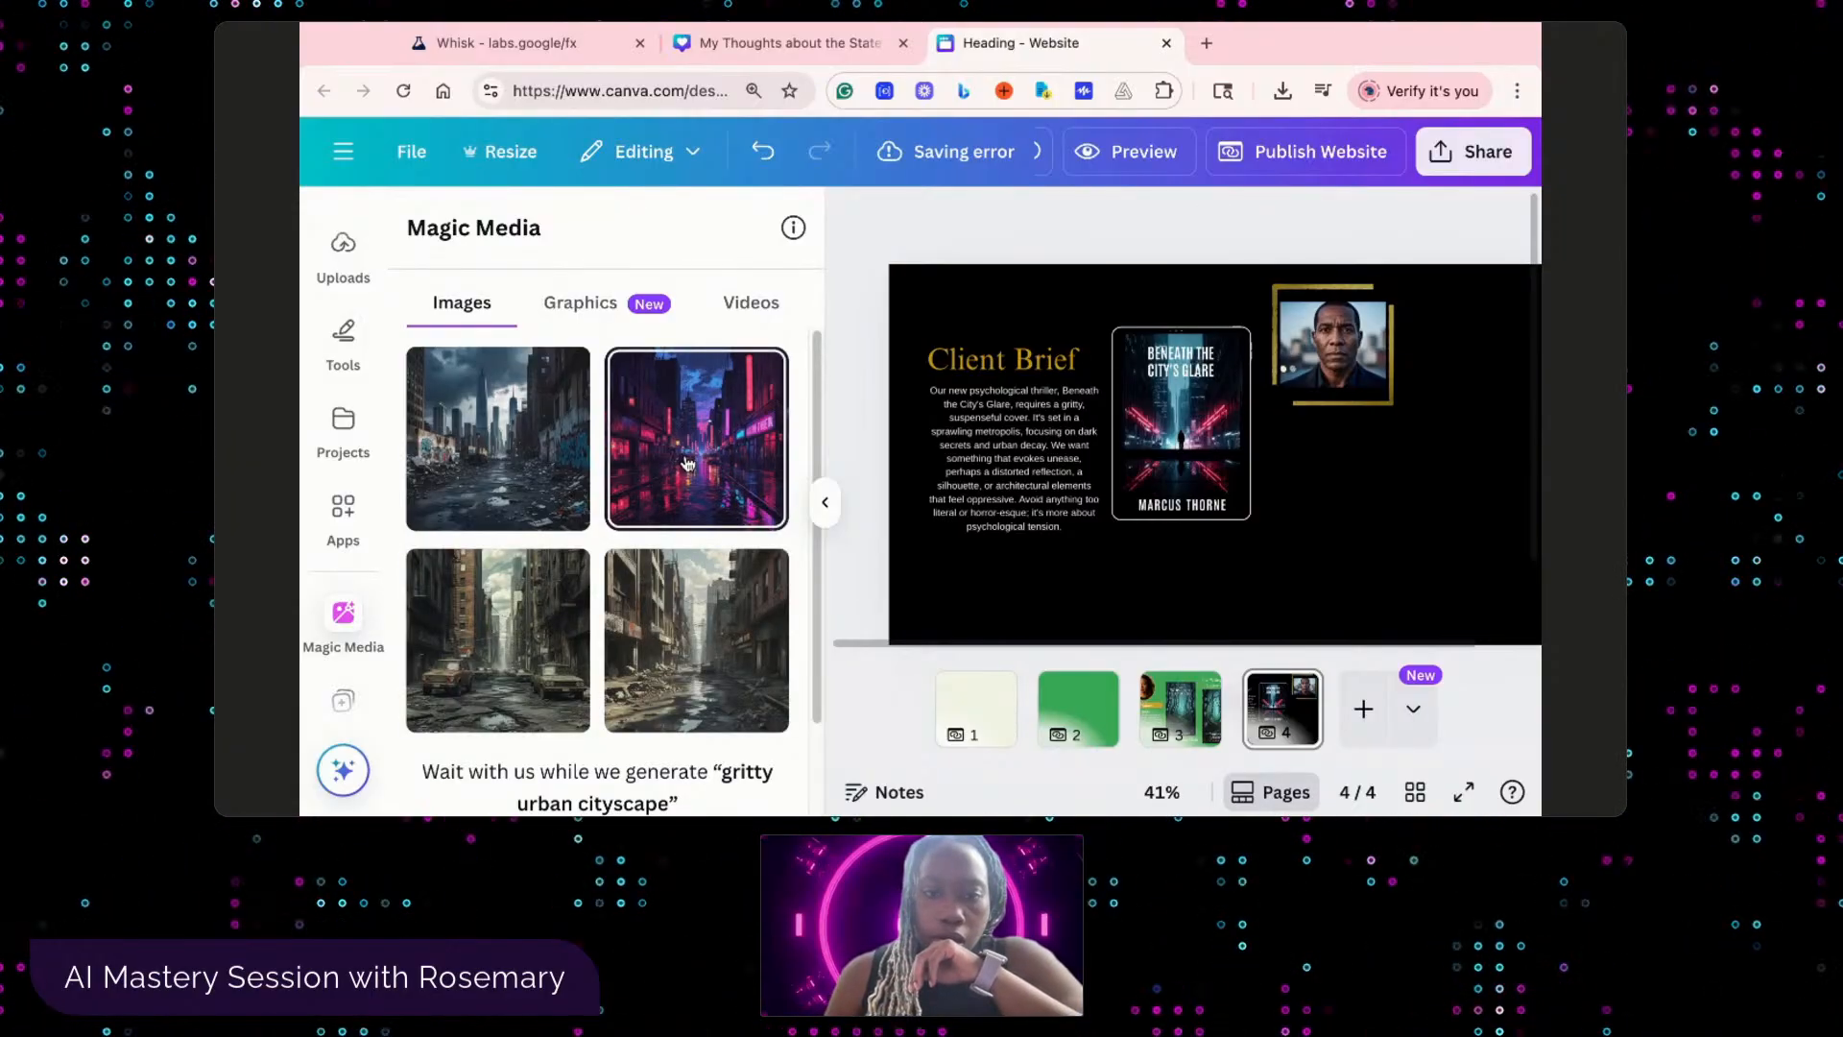
# - Insert the neon cityscape, enlarge it to 912 by 912, delete it, and regenerate
pyautogui.scroll(-3, 689, 465)
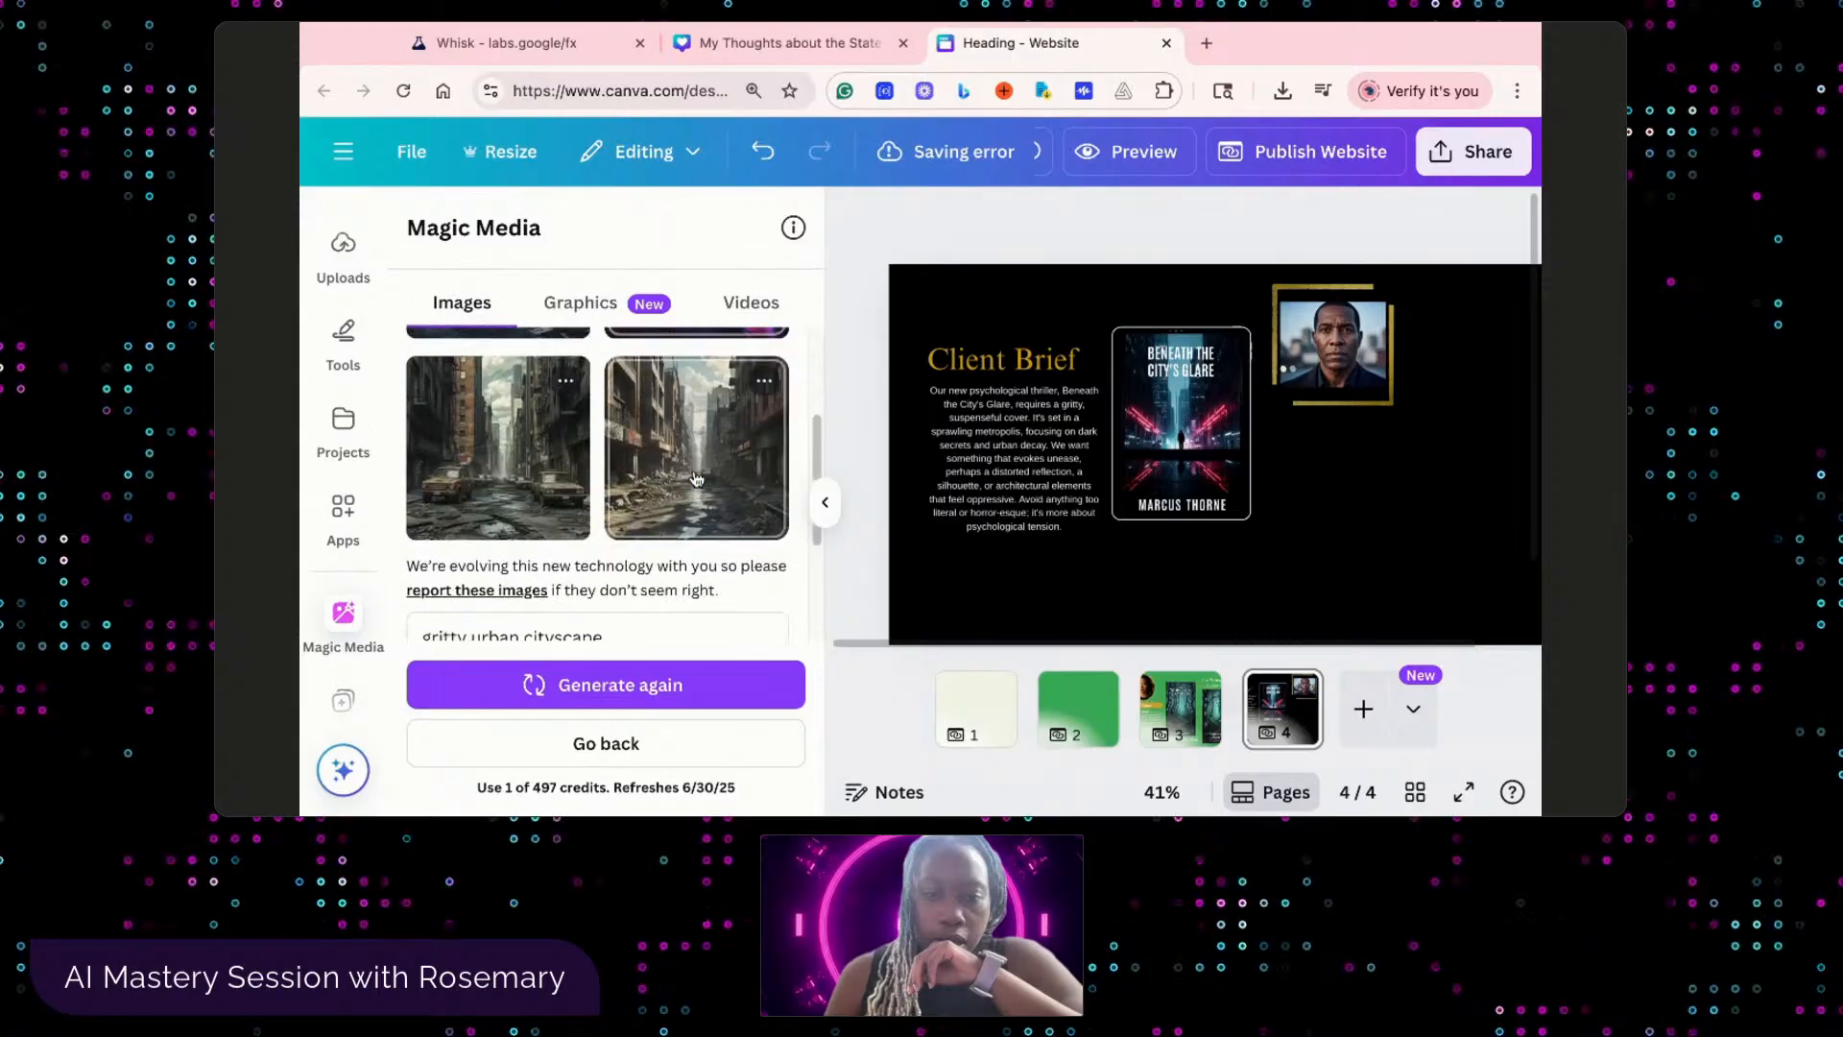
pyautogui.scroll(3, 691, 442)
pyautogui.click(696, 384)
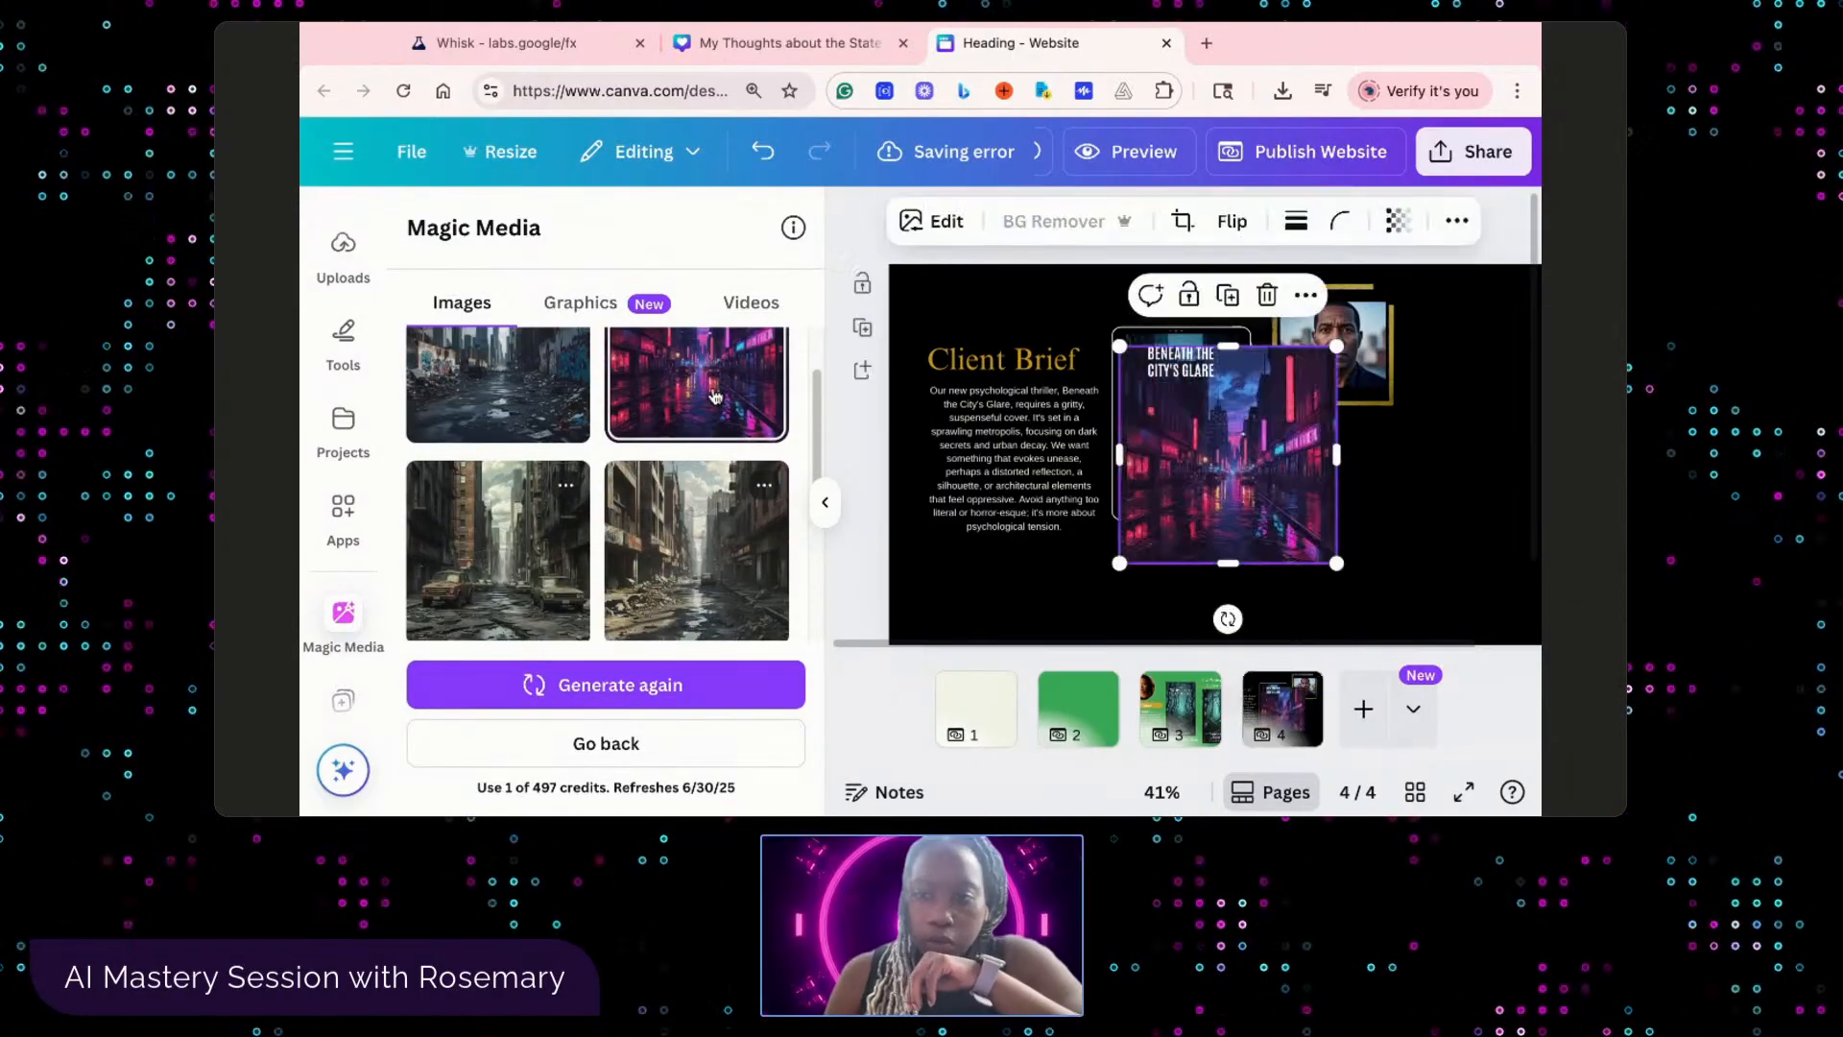
pyautogui.moveTo(1246, 525); pyautogui.dragTo(1020, 445)
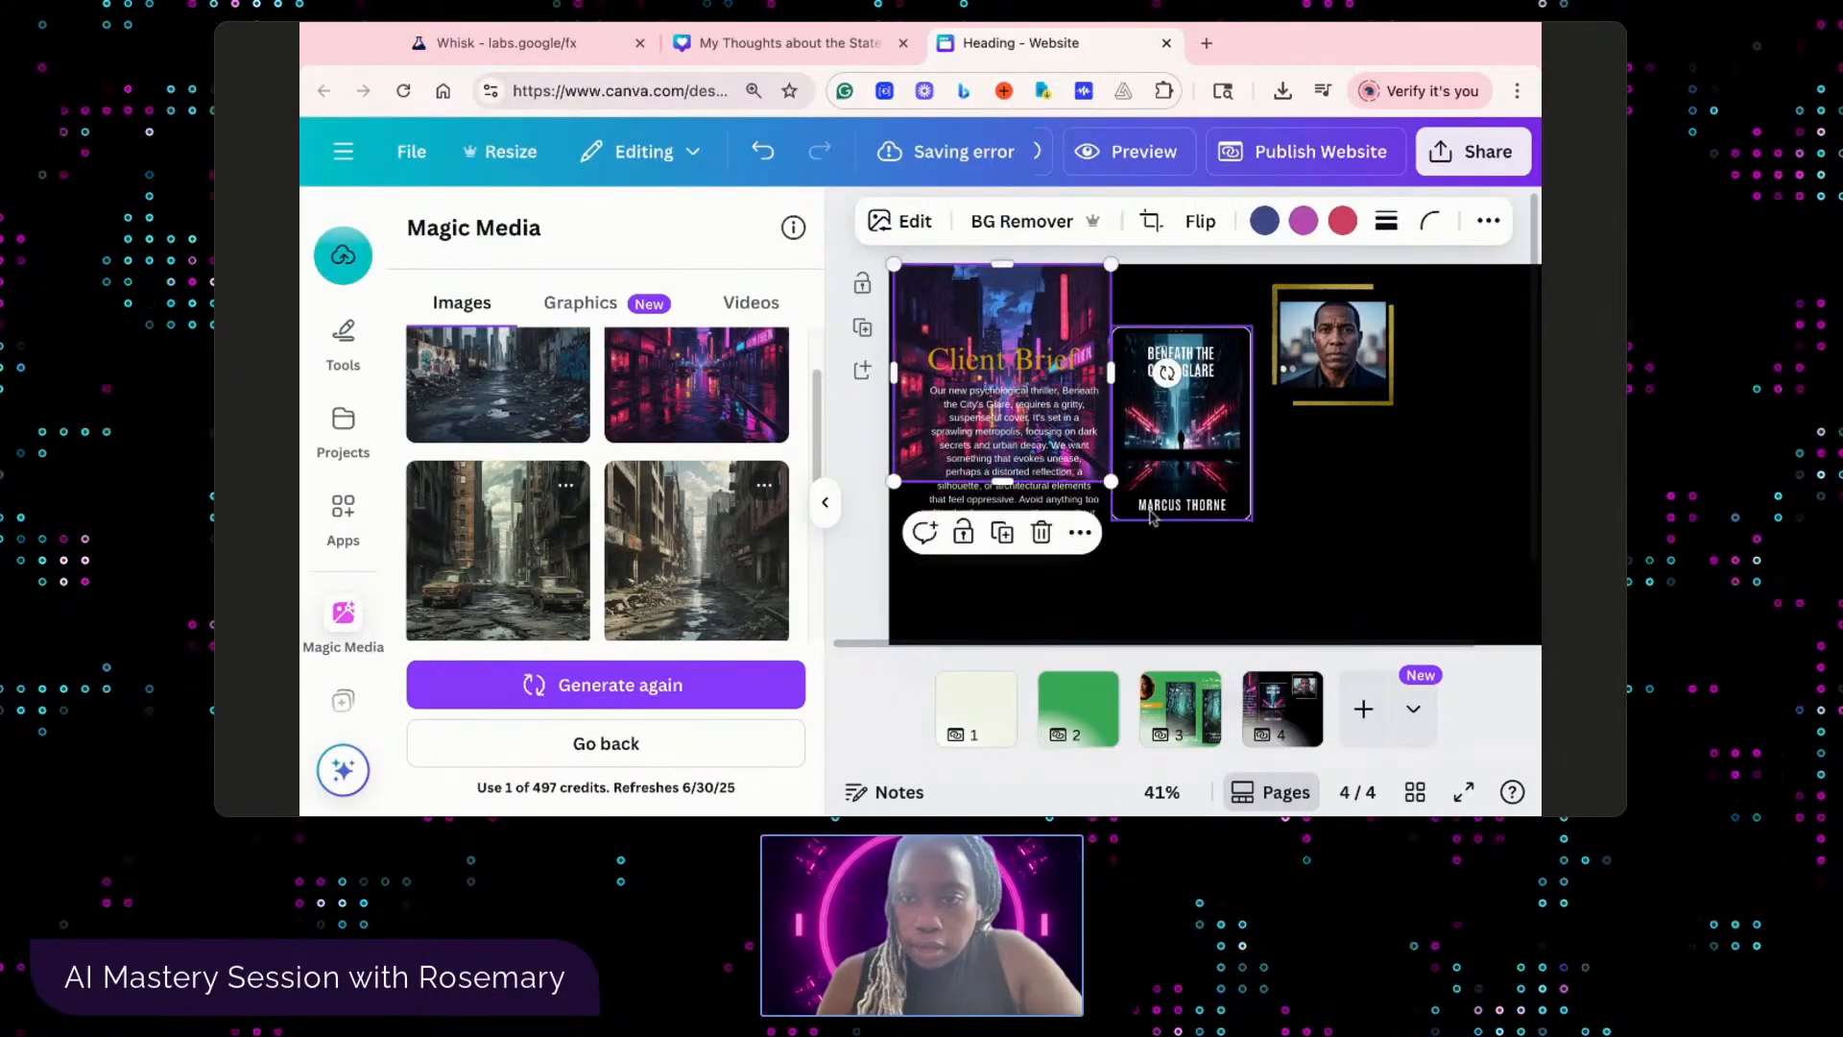
pyautogui.moveTo(1108, 482); pyautogui.dragTo(1346, 580)
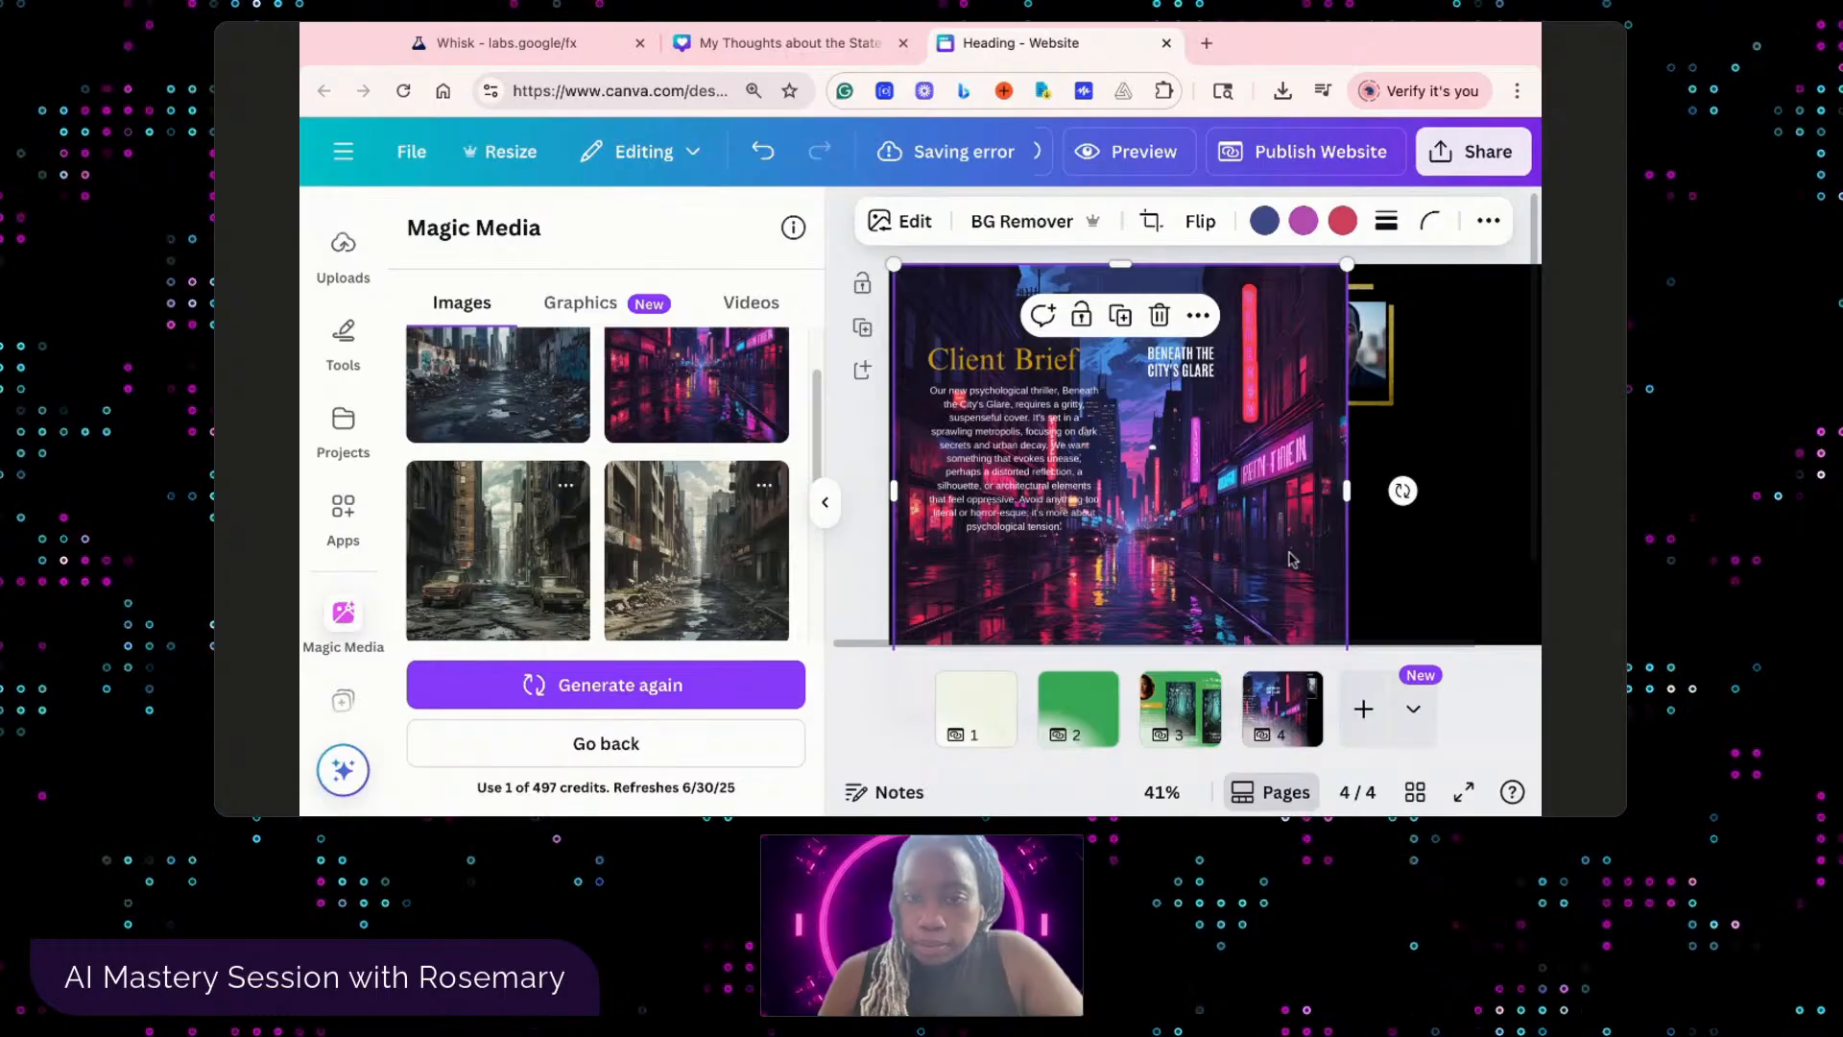
pyautogui.press('Delete')
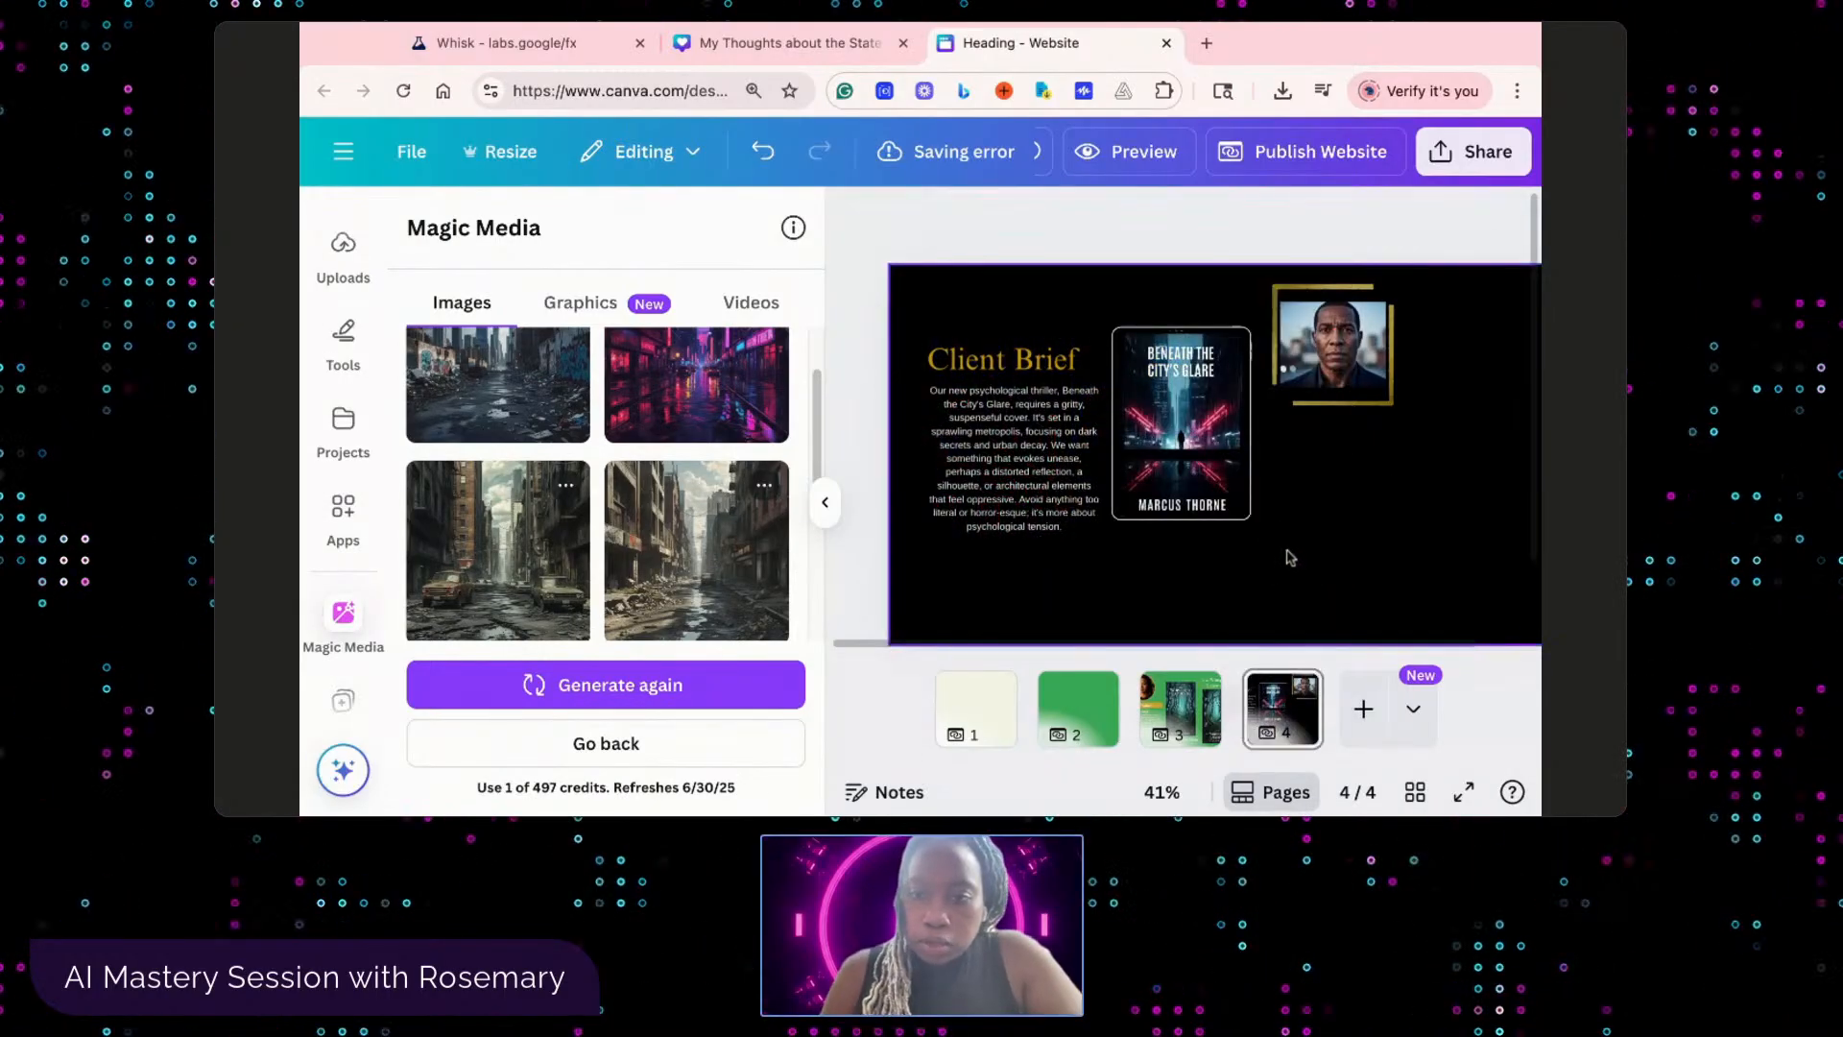
pyautogui.click(619, 691)
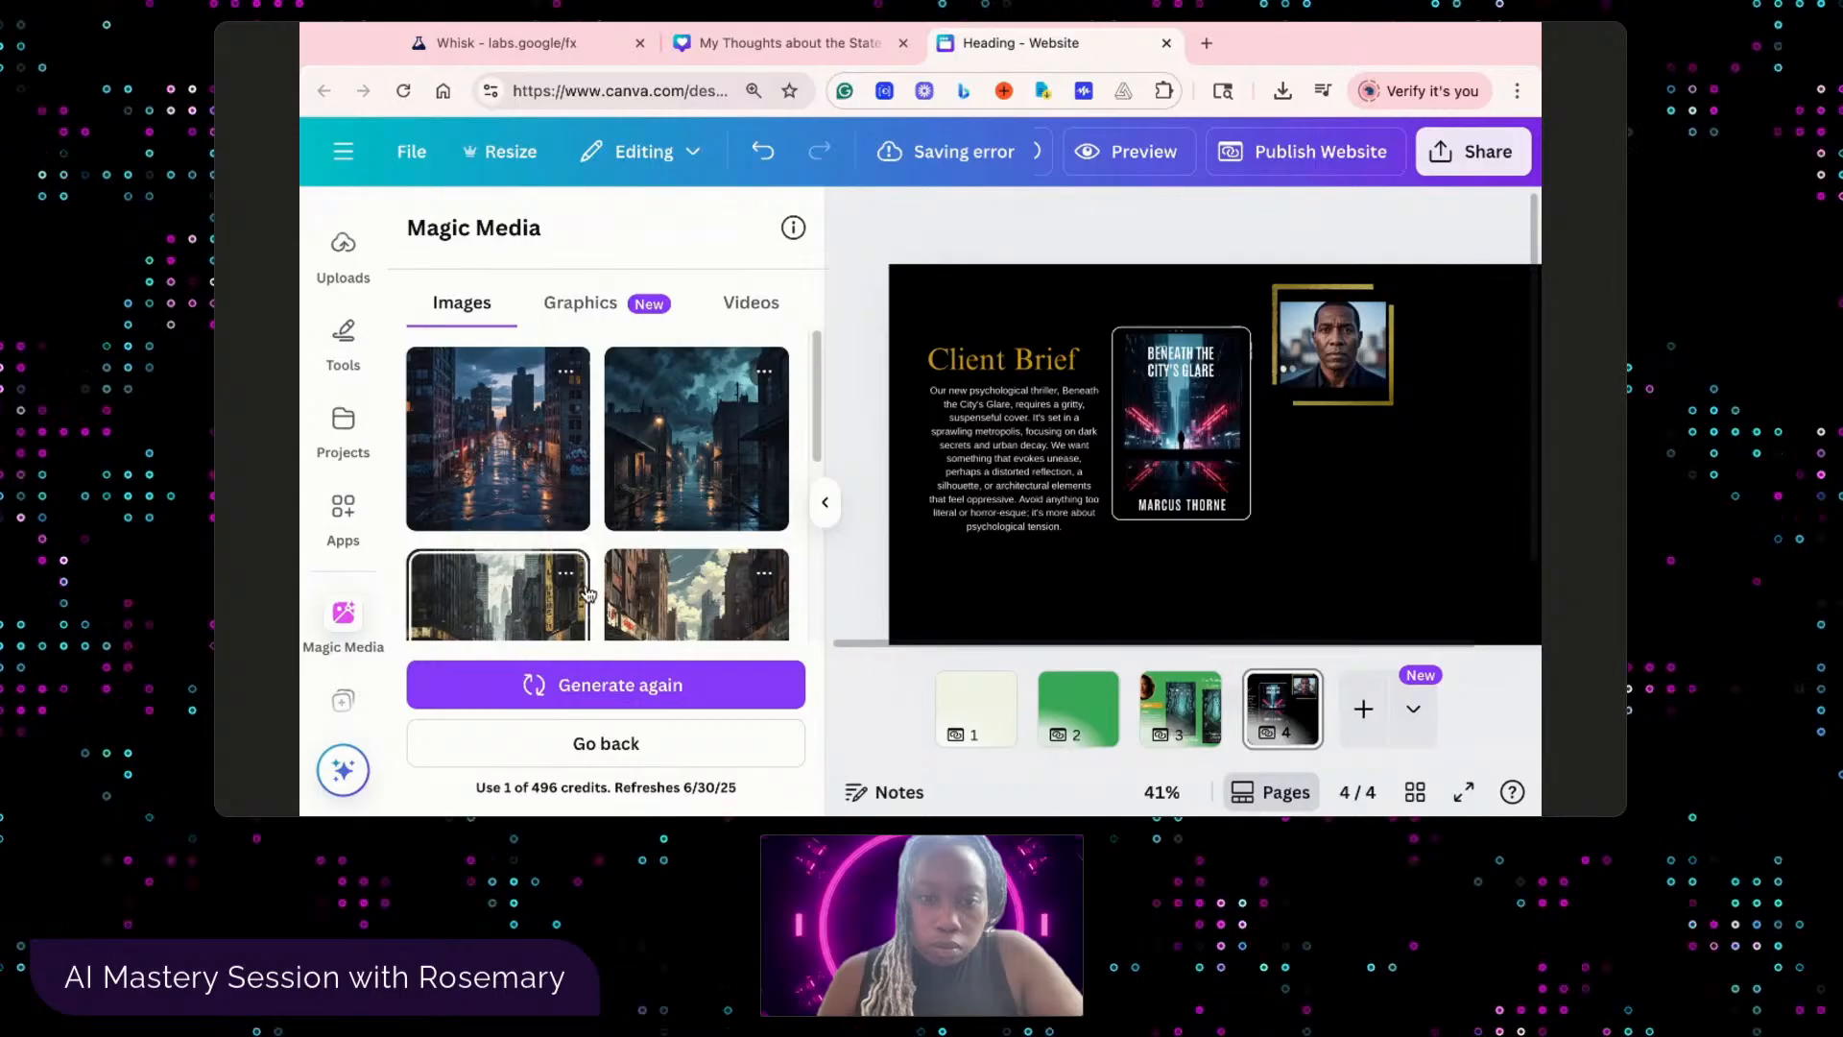
# - Replace the Magic Media prompt with the detailed book-cover prompt from Whisk and regenerate
pyautogui.scroll(-5, 534, 518)
pyautogui.scroll(2, 535, 518)
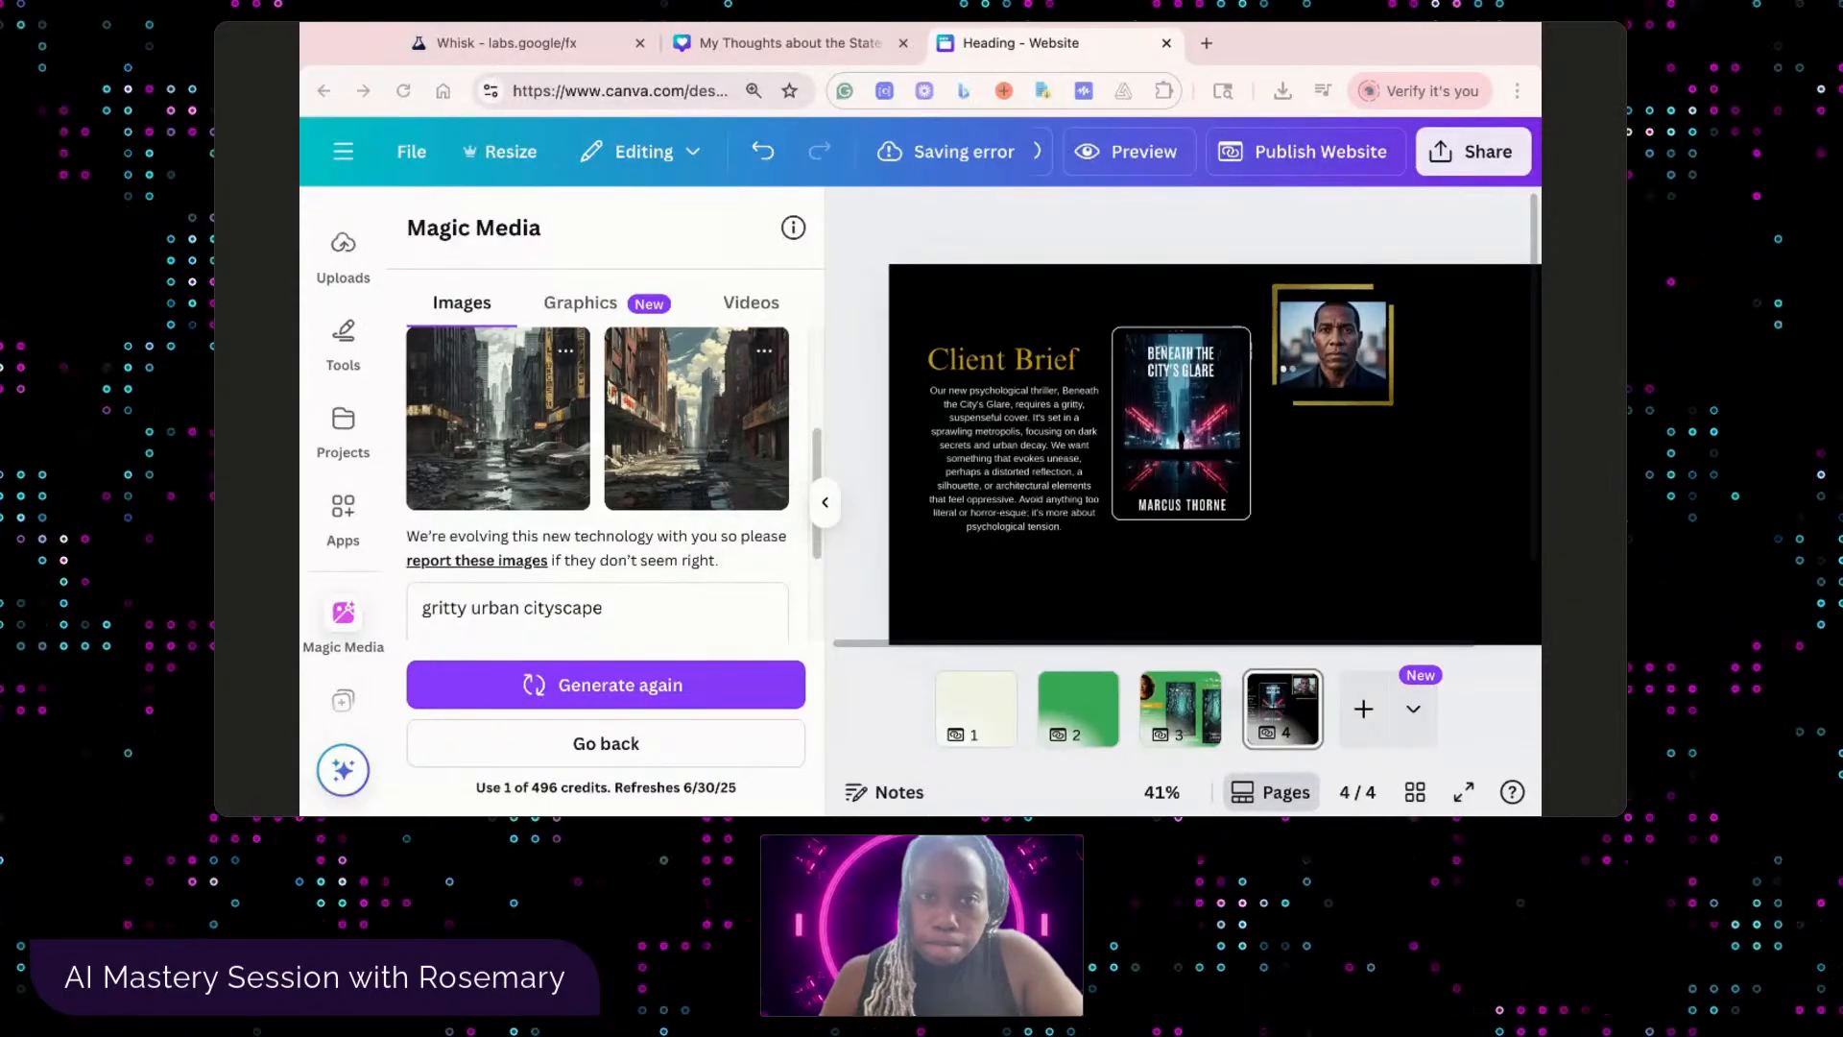
pyautogui.click(783, 42)
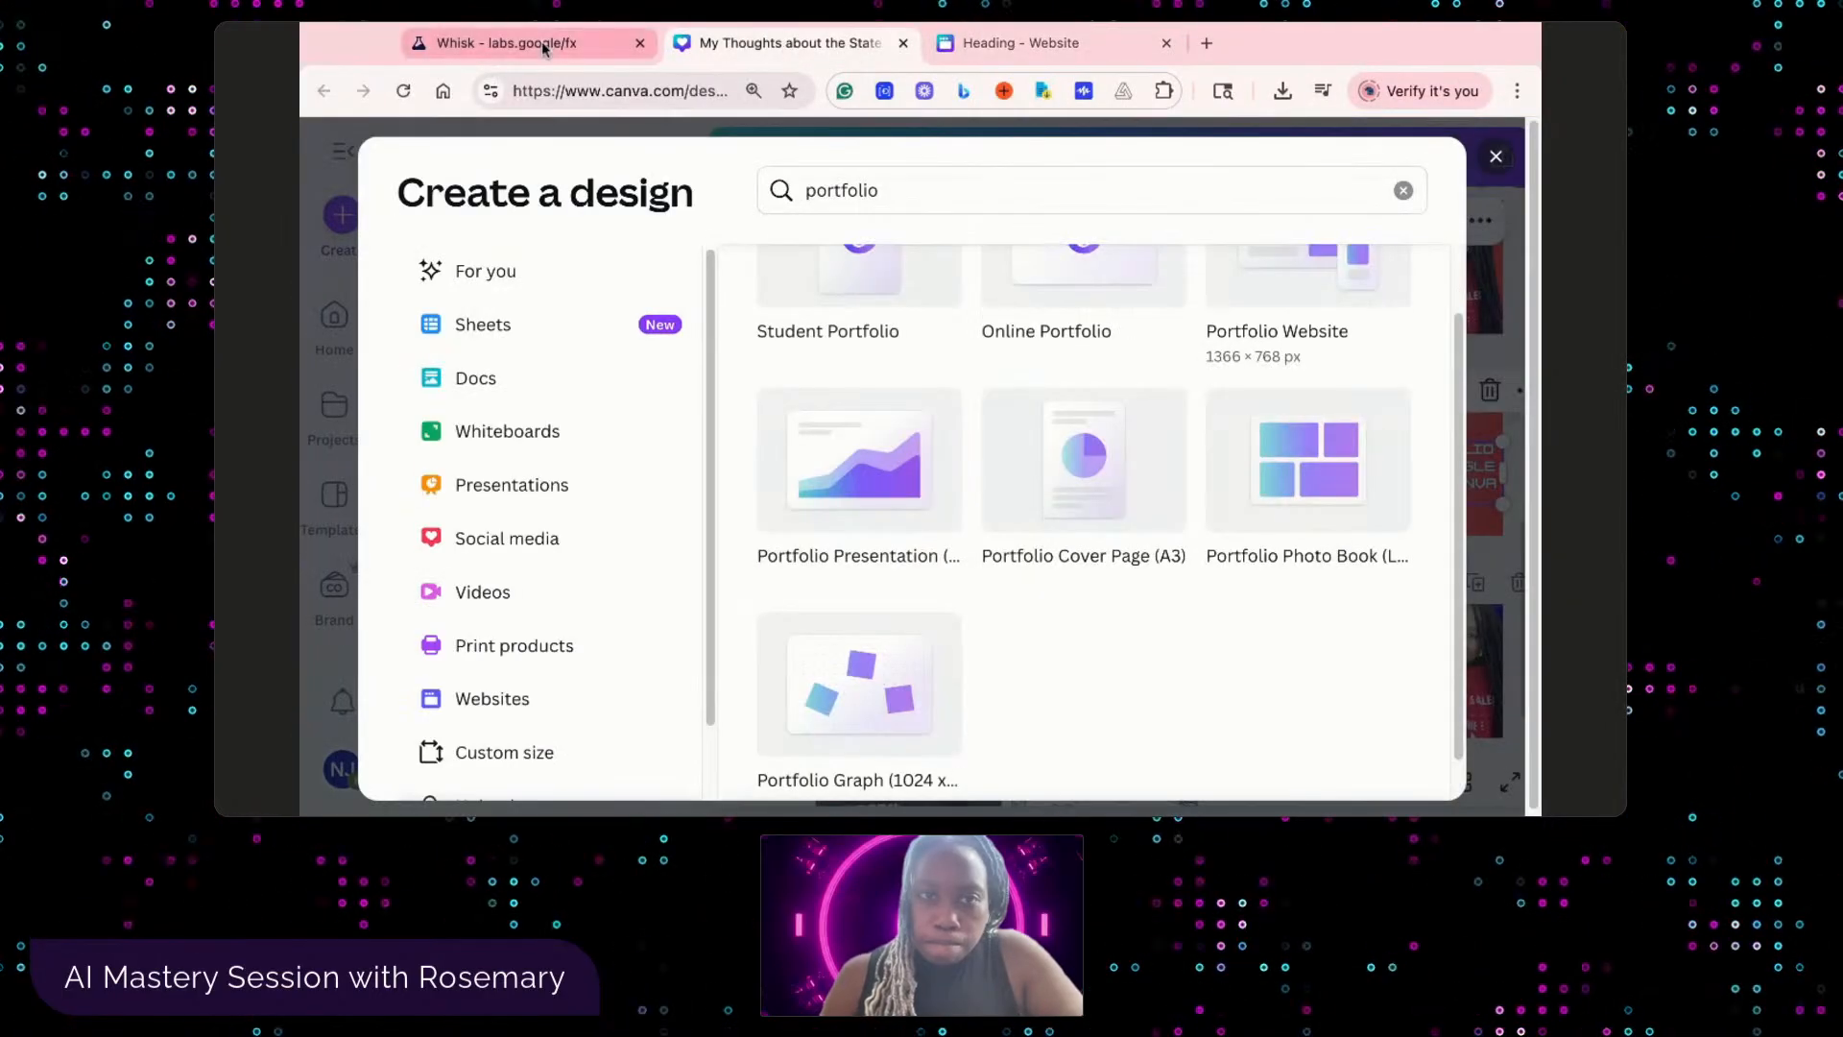
pyautogui.click(544, 45)
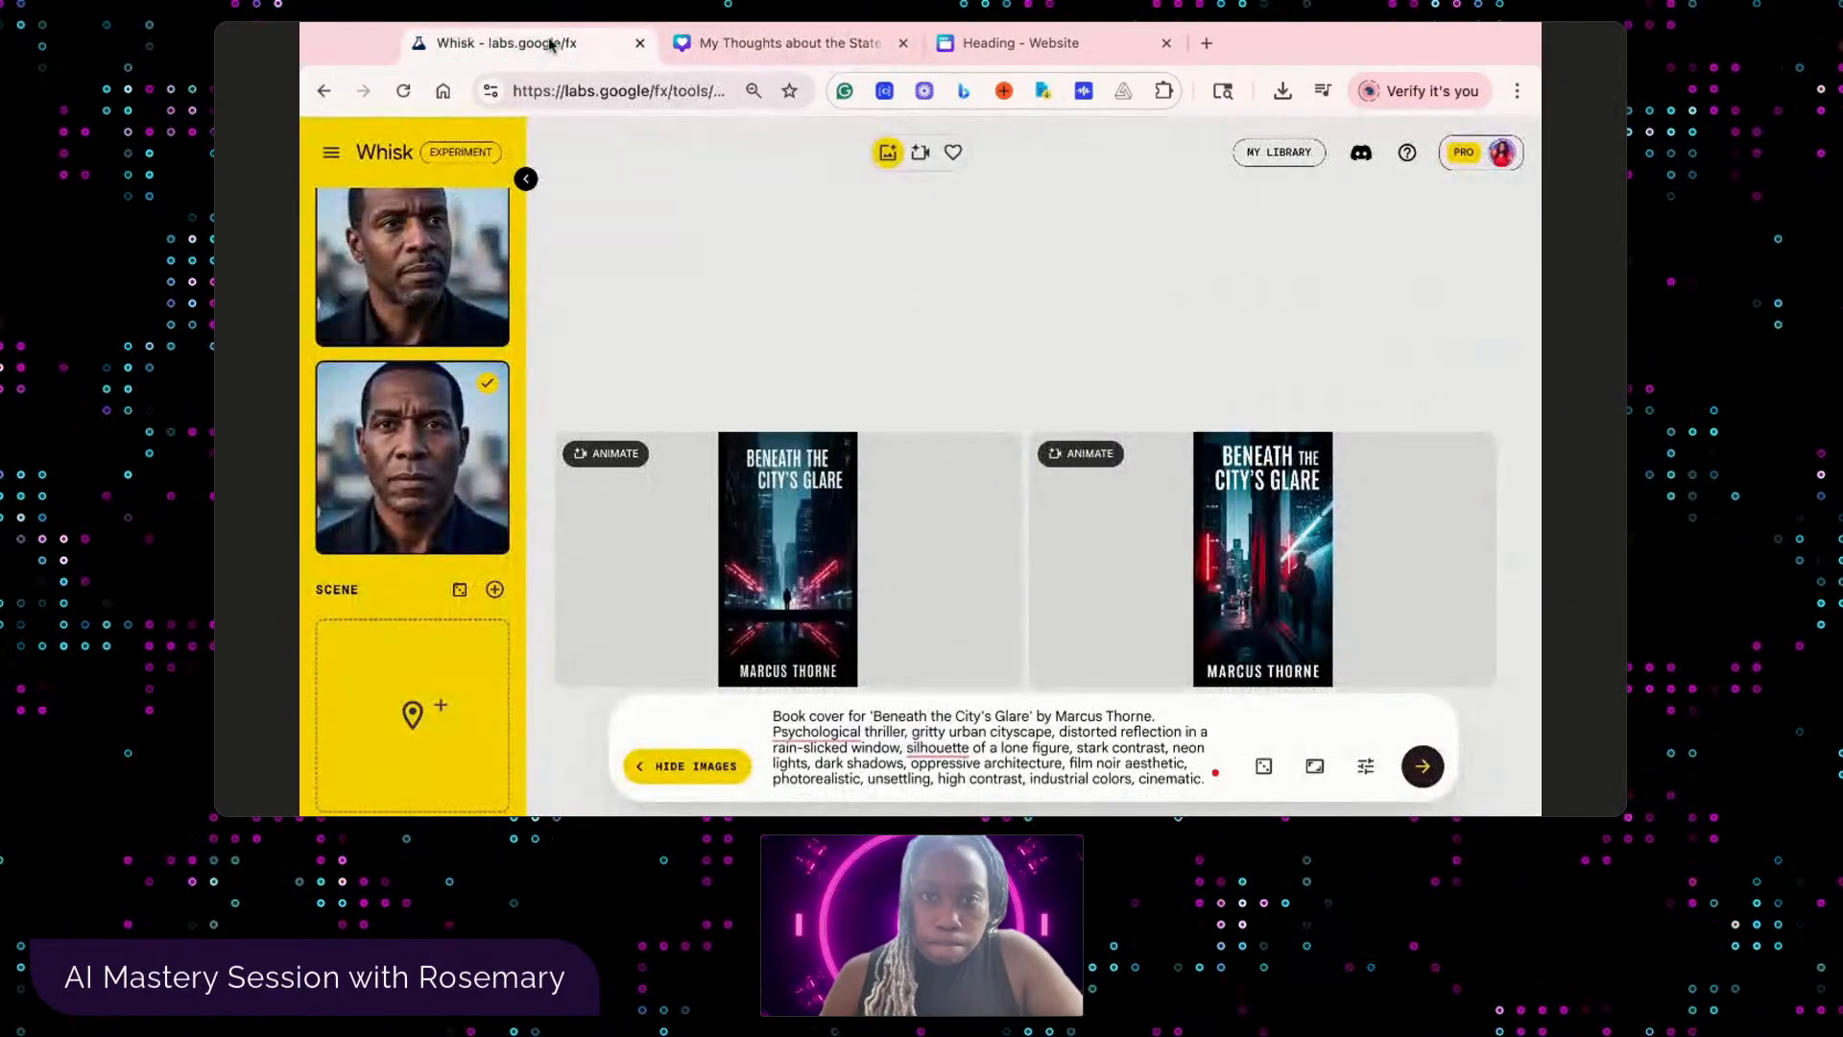
pyautogui.click(1018, 42)
pyautogui.moveTo(651, 625); pyautogui.dragTo(432, 586)
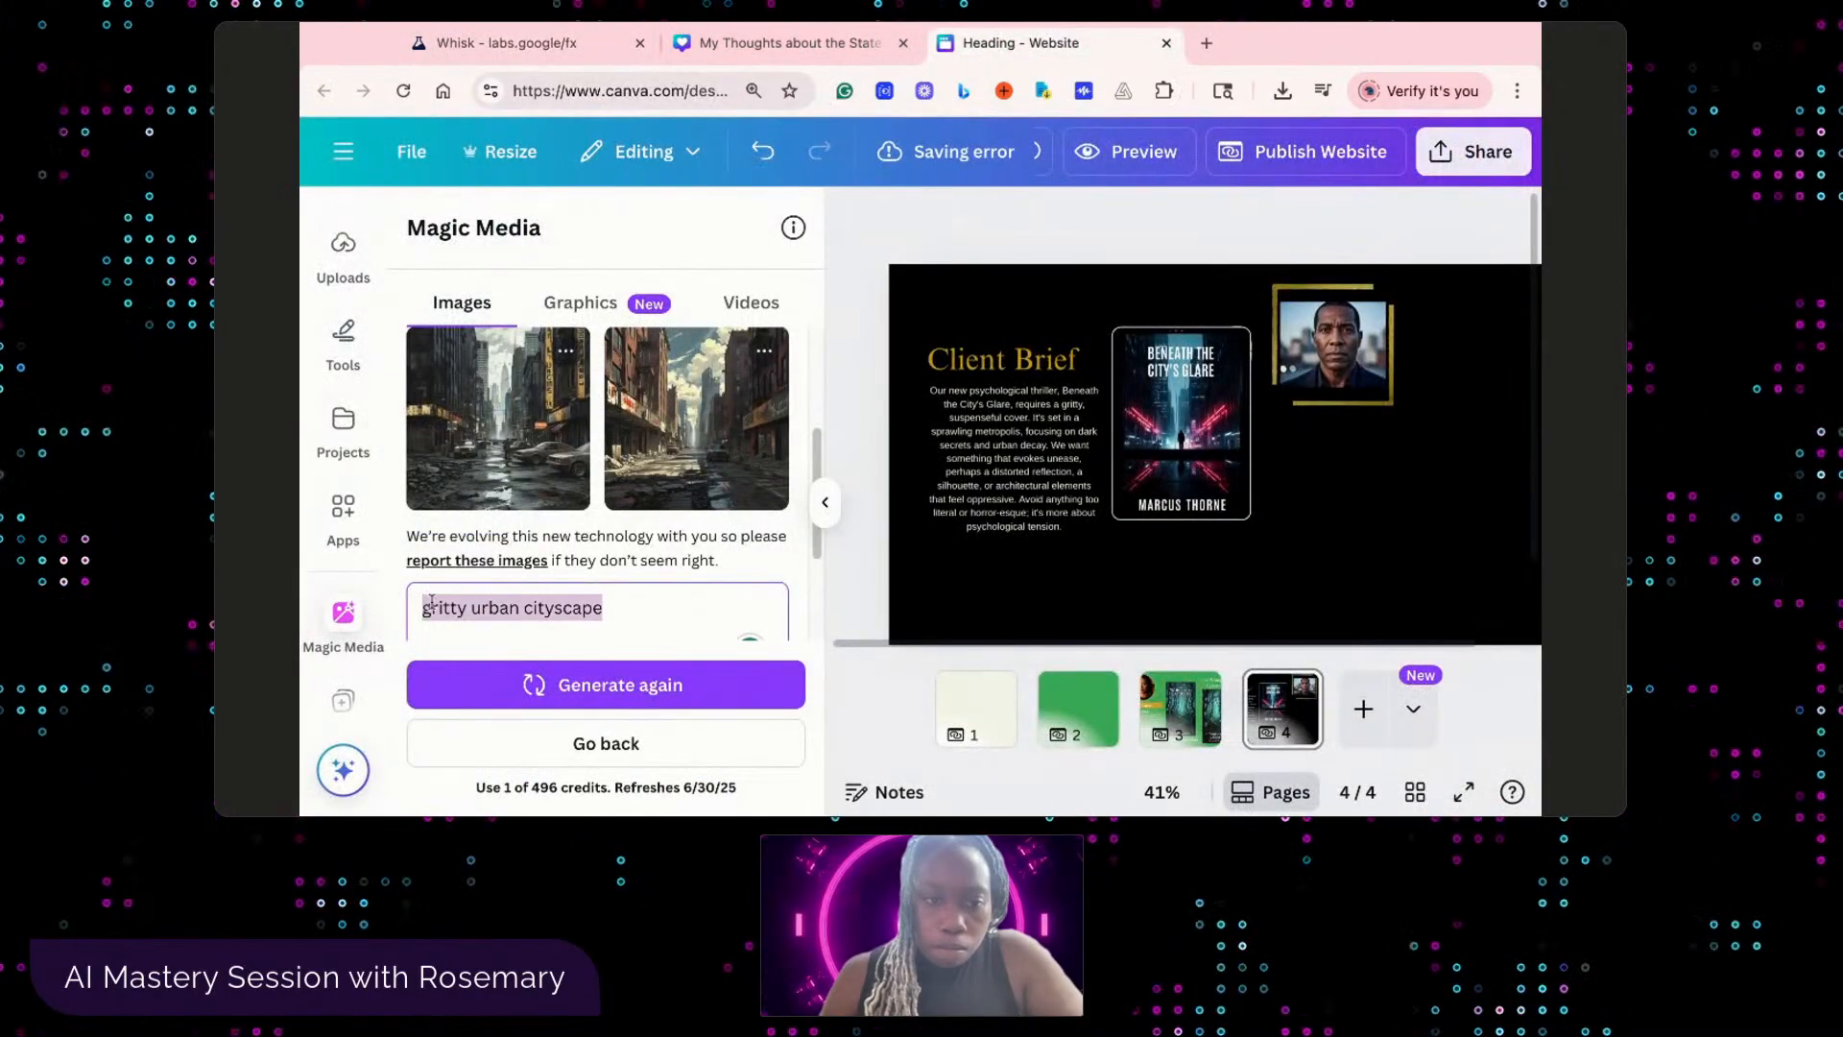
pyautogui.hotkey('ctrl', 'v')
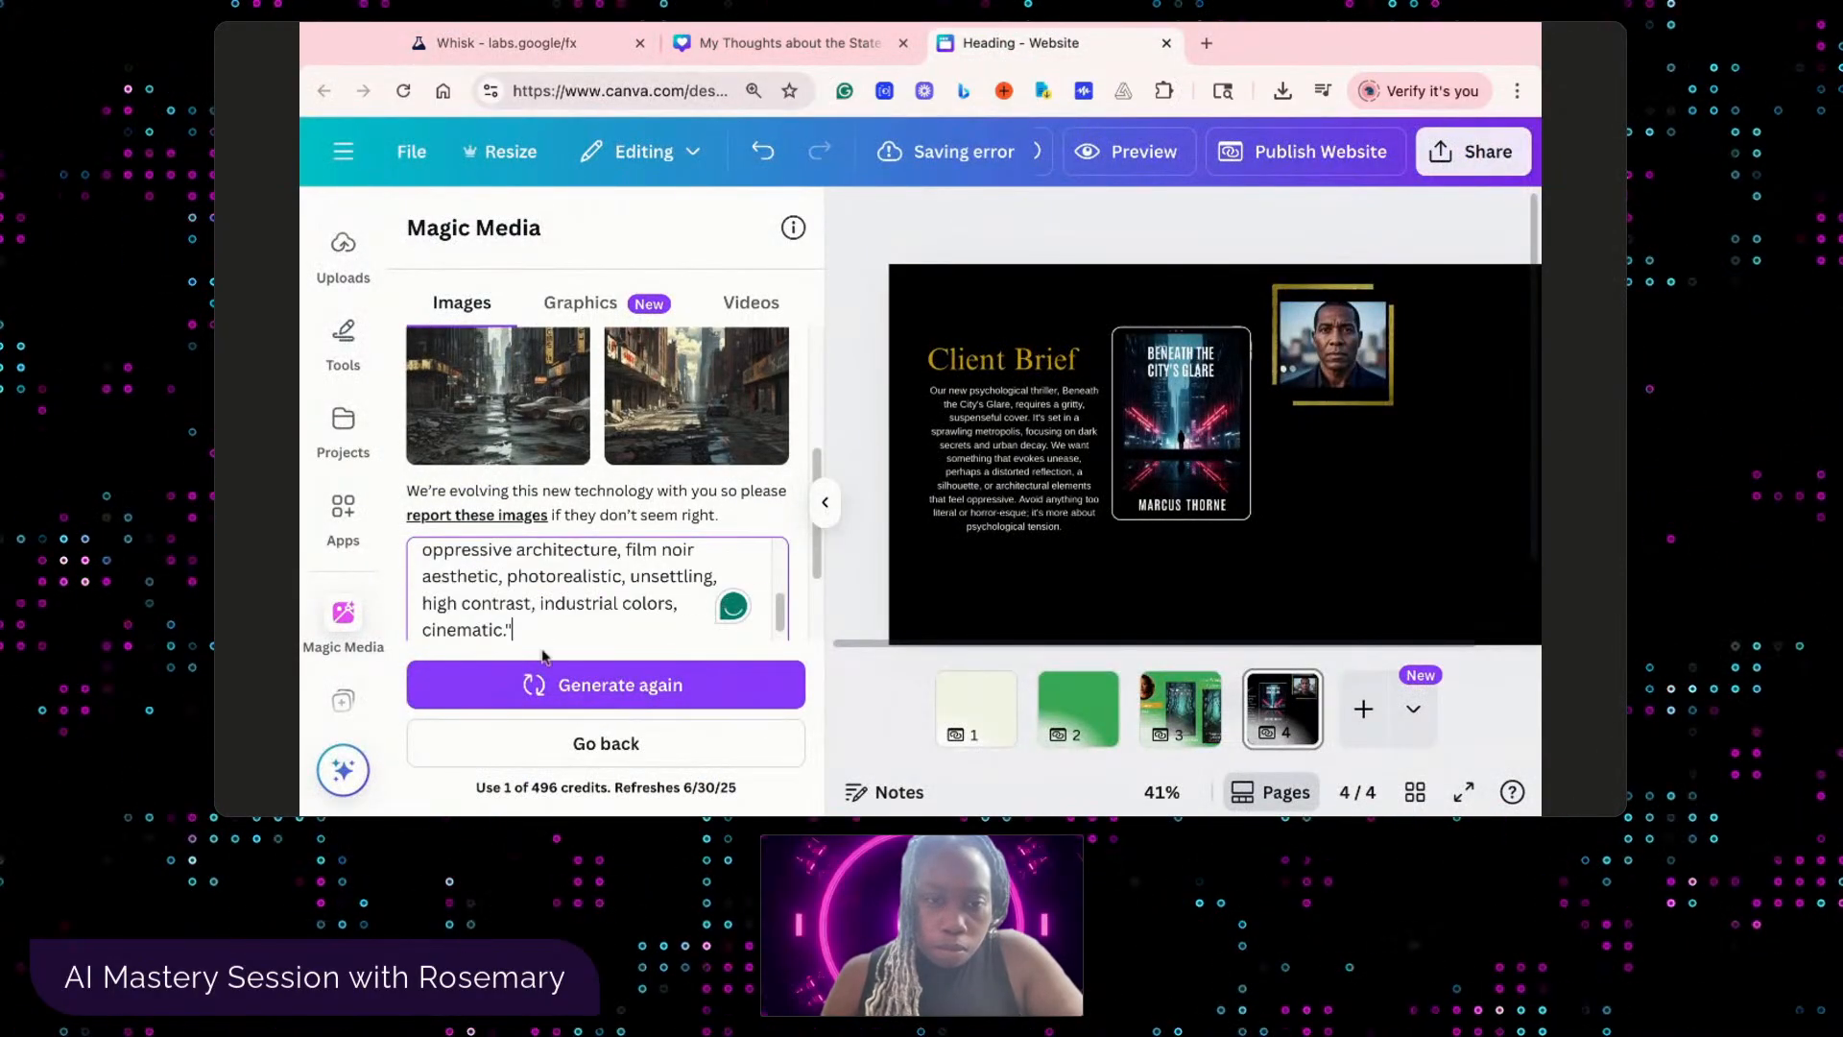
pyautogui.click(609, 684)
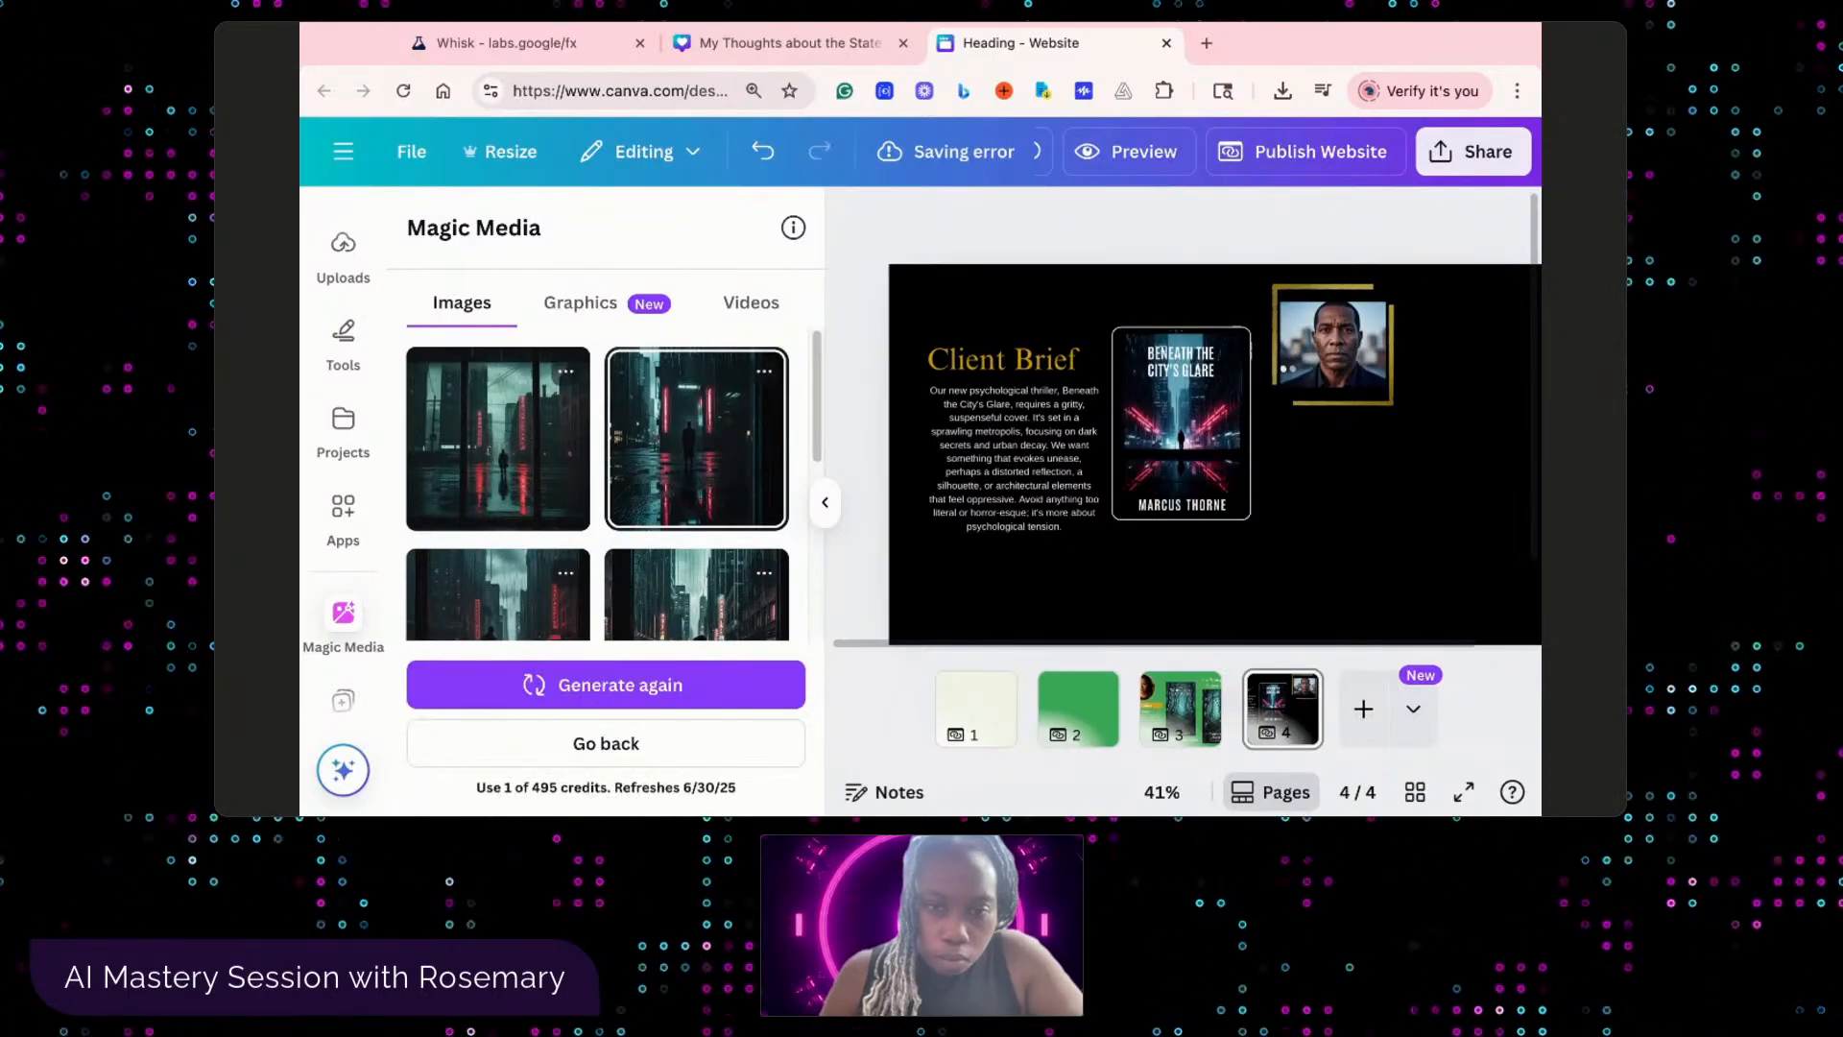
# - Add the cityscape image to page 4 and stretch it to fill the page
pyautogui.click(729, 590)
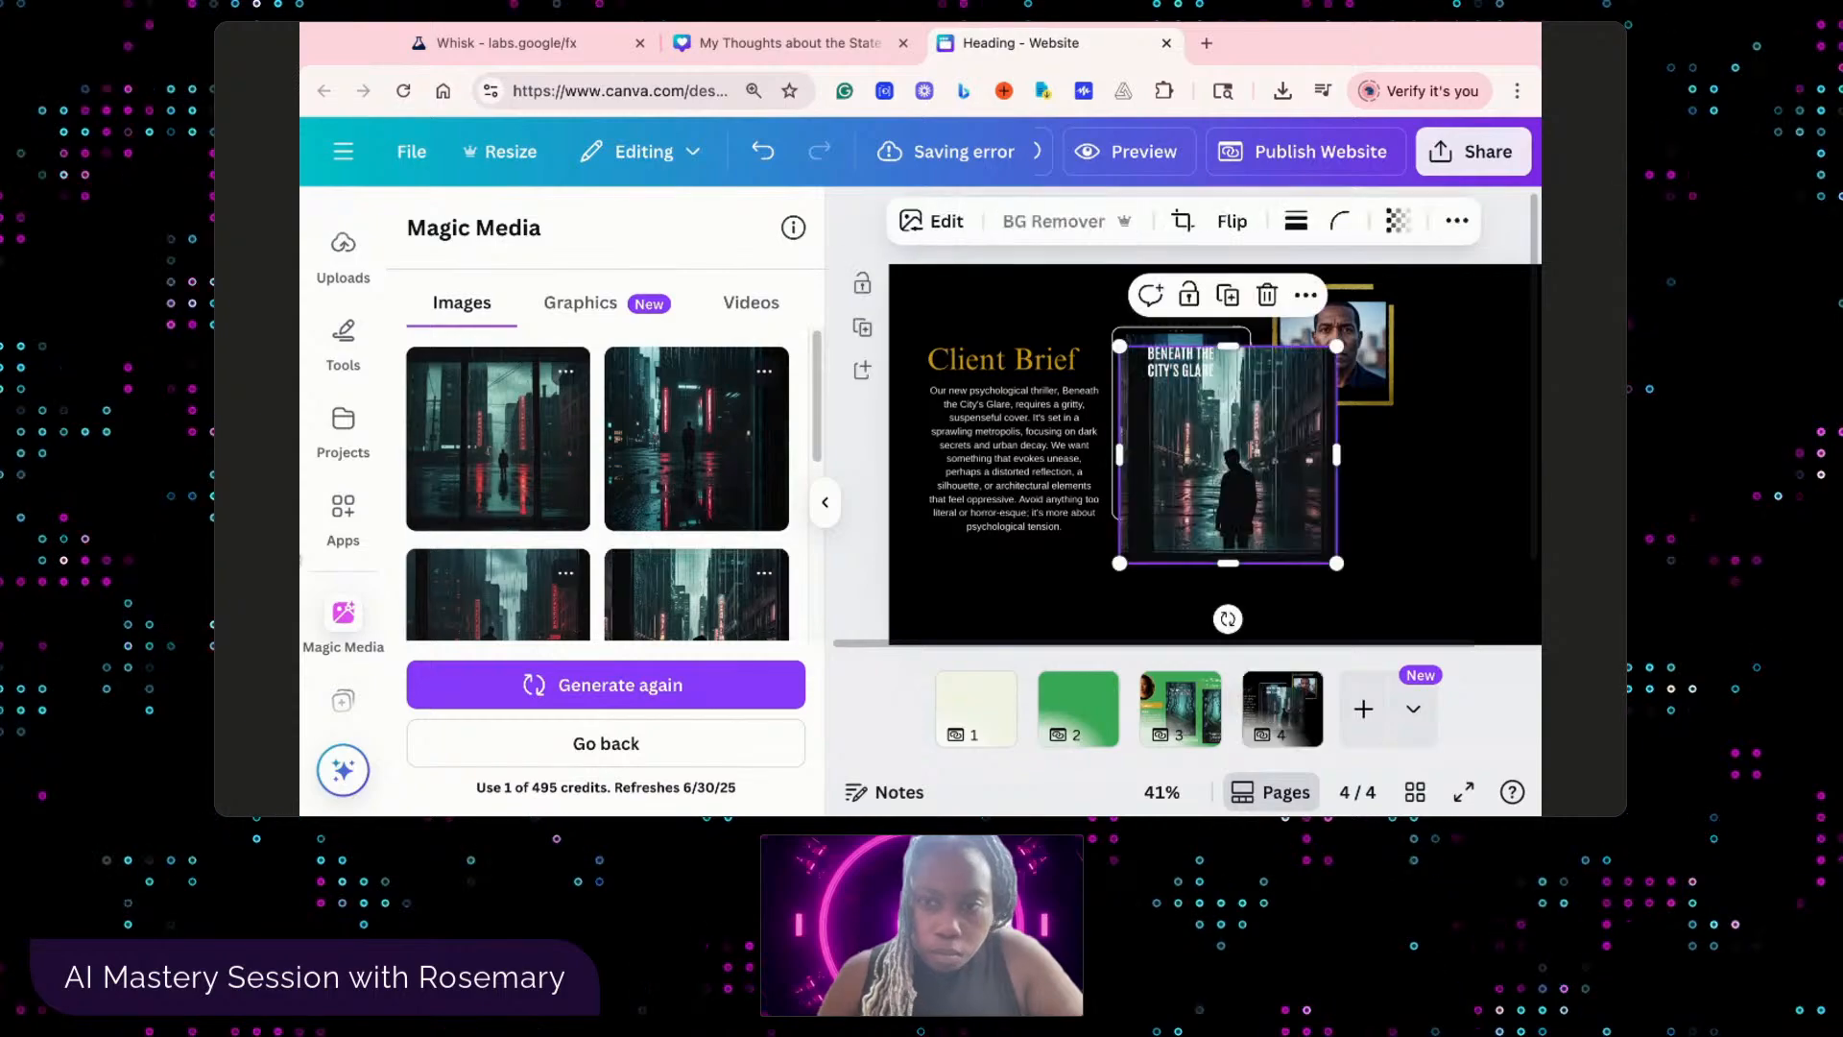
pyautogui.moveTo(1227, 564)
pyautogui.mouseDown()
pyautogui.moveTo(1229, 499)
pyautogui.moveTo(1230, 566)
pyautogui.mouseUp()
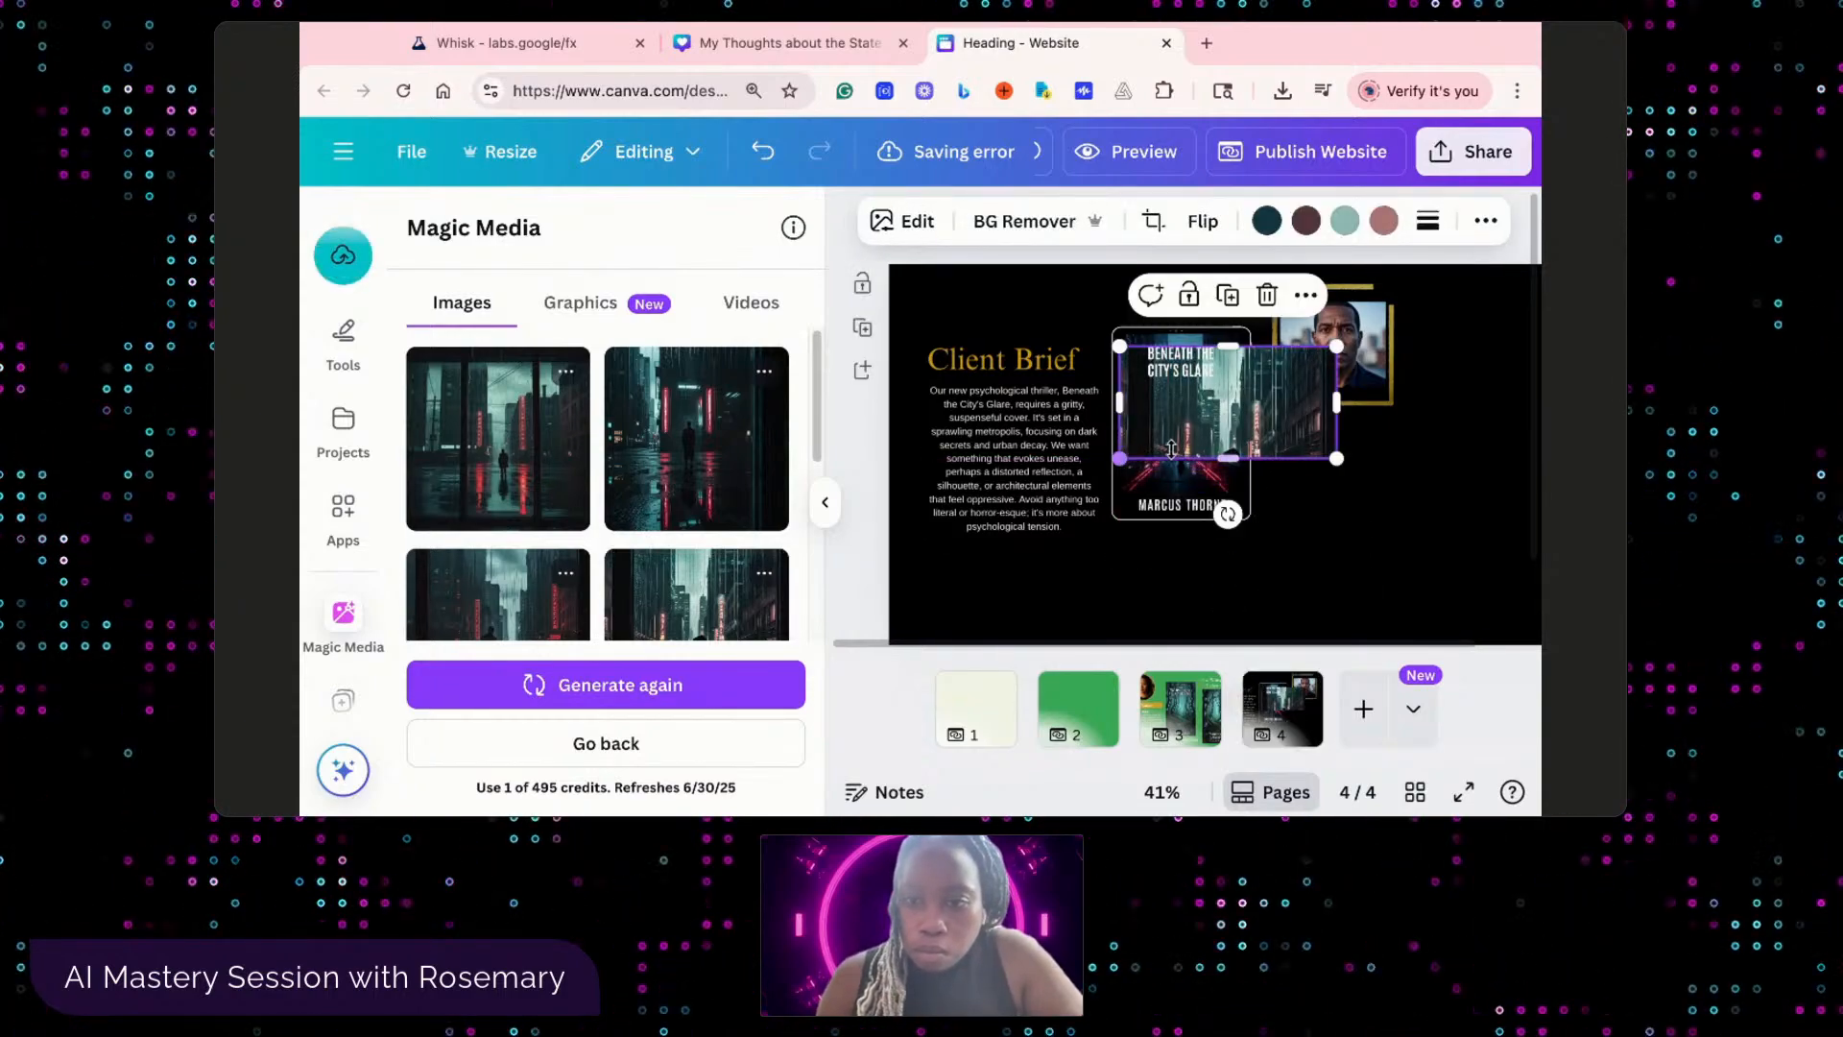
pyautogui.moveTo(1227, 452); pyautogui.dragTo(845, 570)
pyautogui.moveTo(1336, 345); pyautogui.dragTo(1528, 259)
pyautogui.moveTo(1187, 570); pyautogui.dragTo(1246, 553)
pyautogui.moveTo(877, 456); pyautogui.dragTo(931, 472)
pyautogui.moveTo(1331, 480); pyautogui.dragTo(1291, 490)
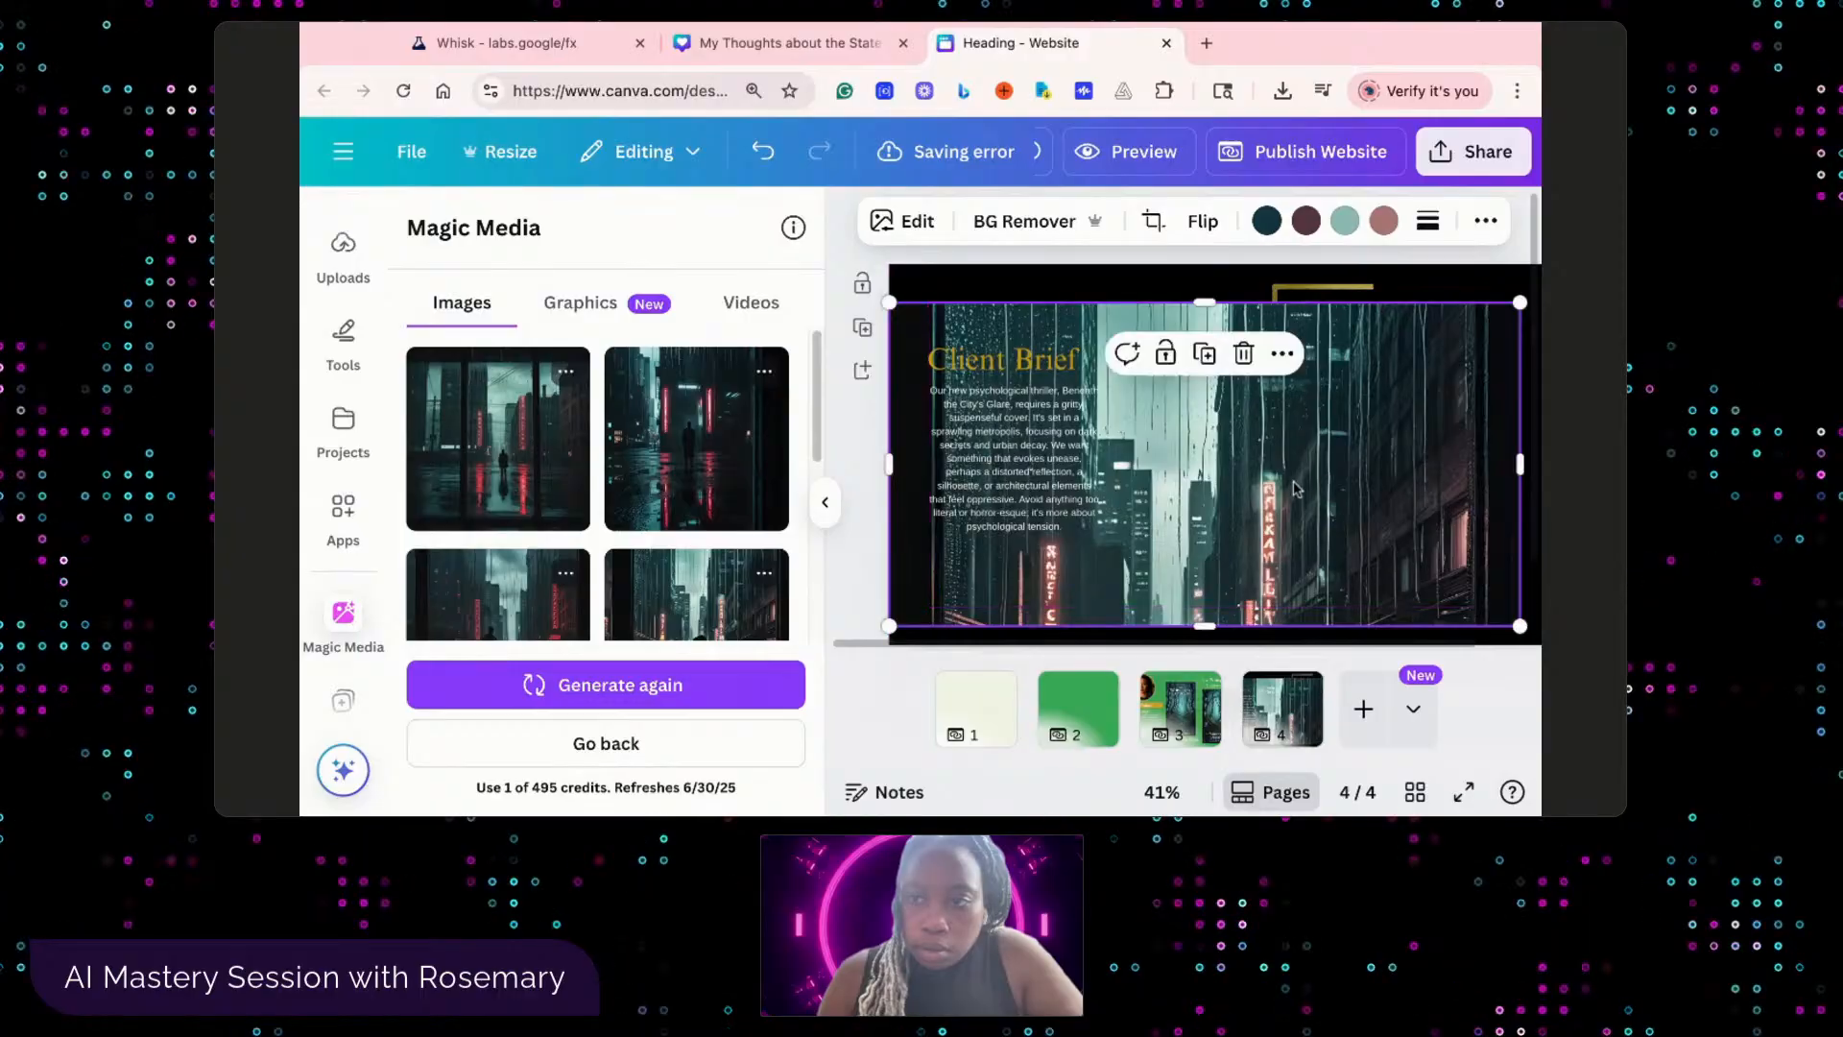
# - Fade the cityscape image to transparency 34
pyautogui.click(1486, 221)
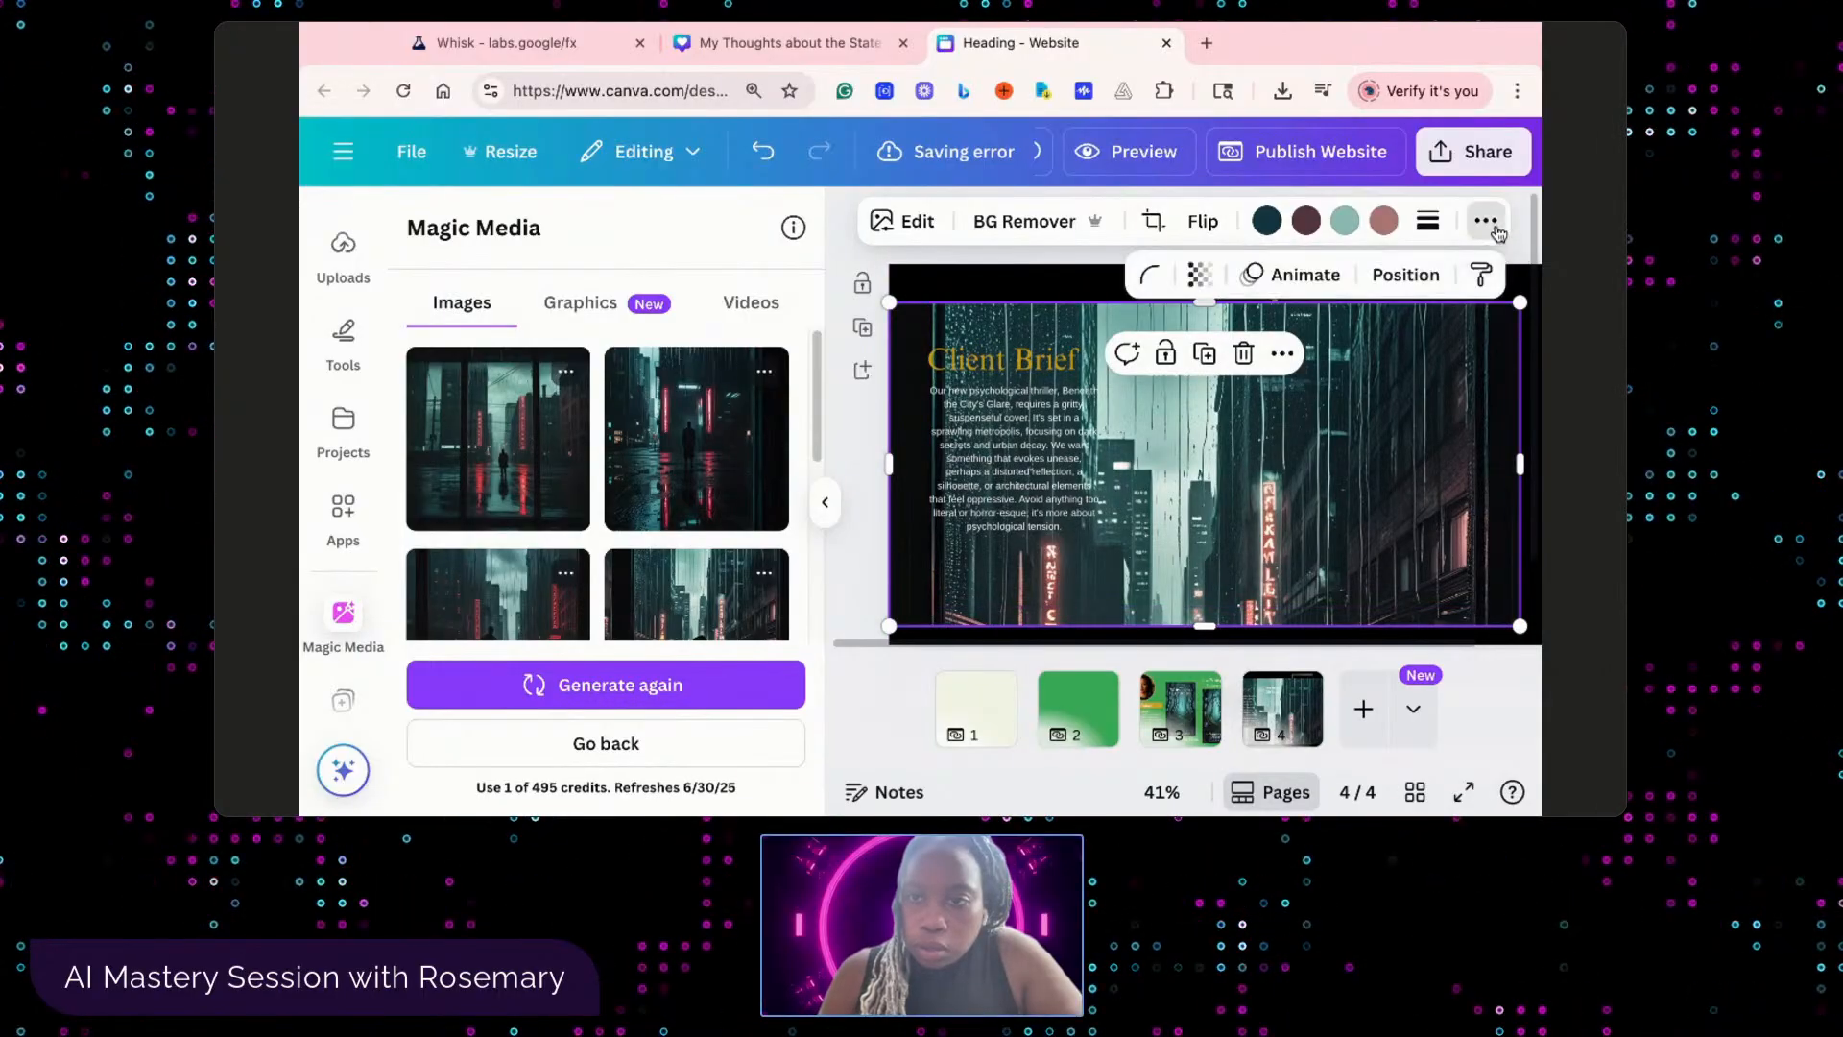
pyautogui.click(1201, 278)
pyautogui.moveTo(1239, 382)
pyautogui.mouseDown()
pyautogui.moveTo(1115, 376)
pyautogui.moveTo(1138, 374)
pyautogui.mouseUp()
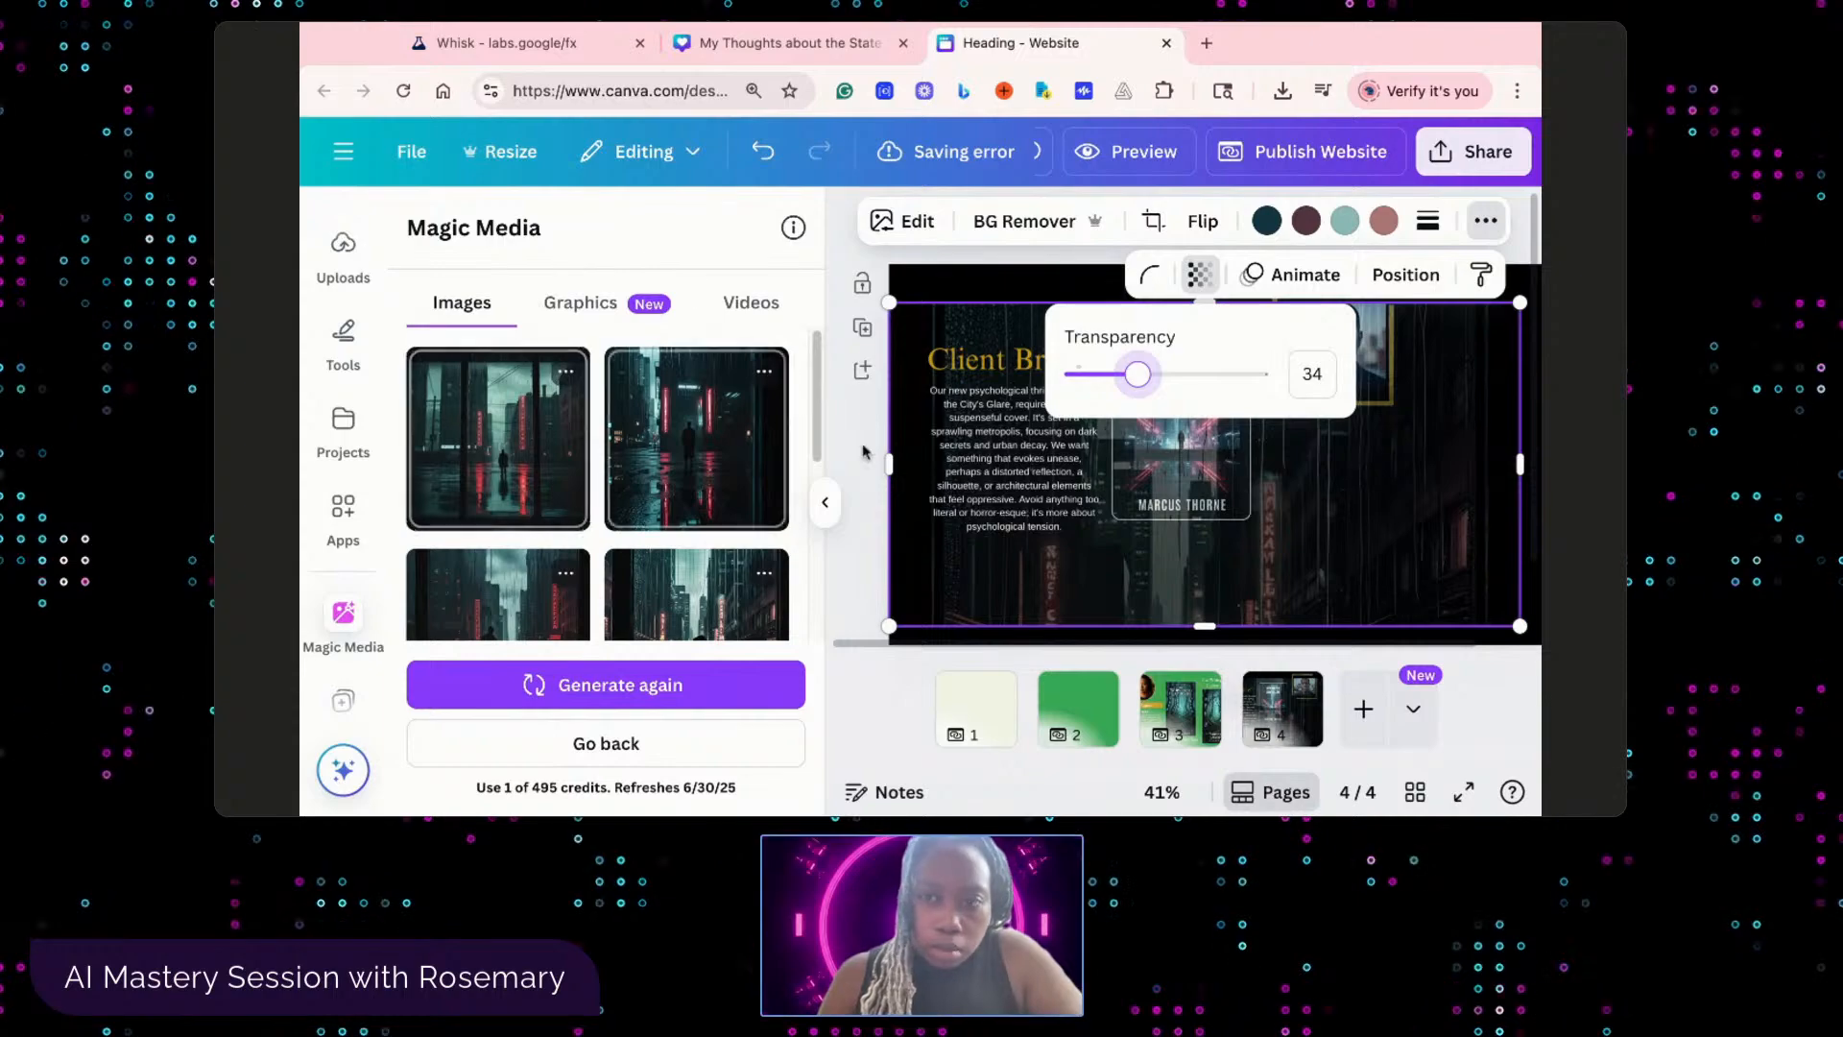
pyautogui.click(1485, 226)
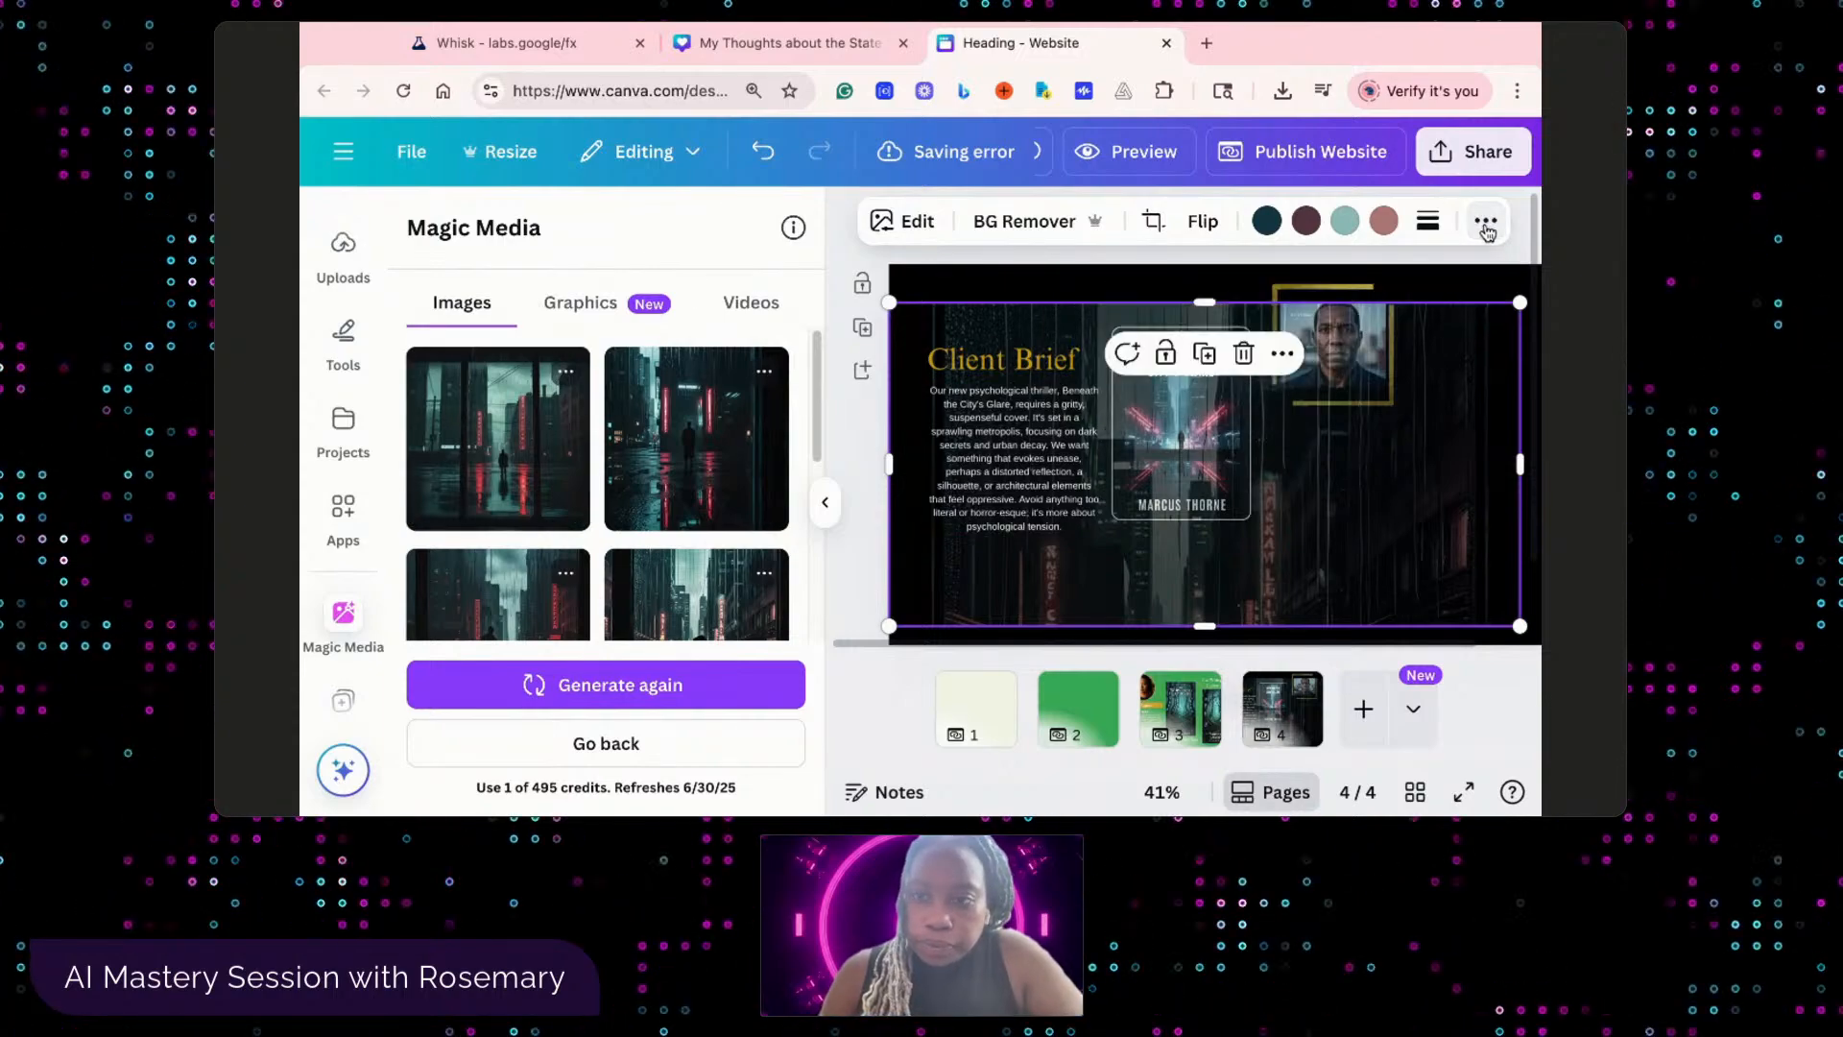
# - Send the cityscape behind the brief, cover and headshot, extending it to the page top
pyautogui.click(1486, 227)
pyautogui.click(1407, 274)
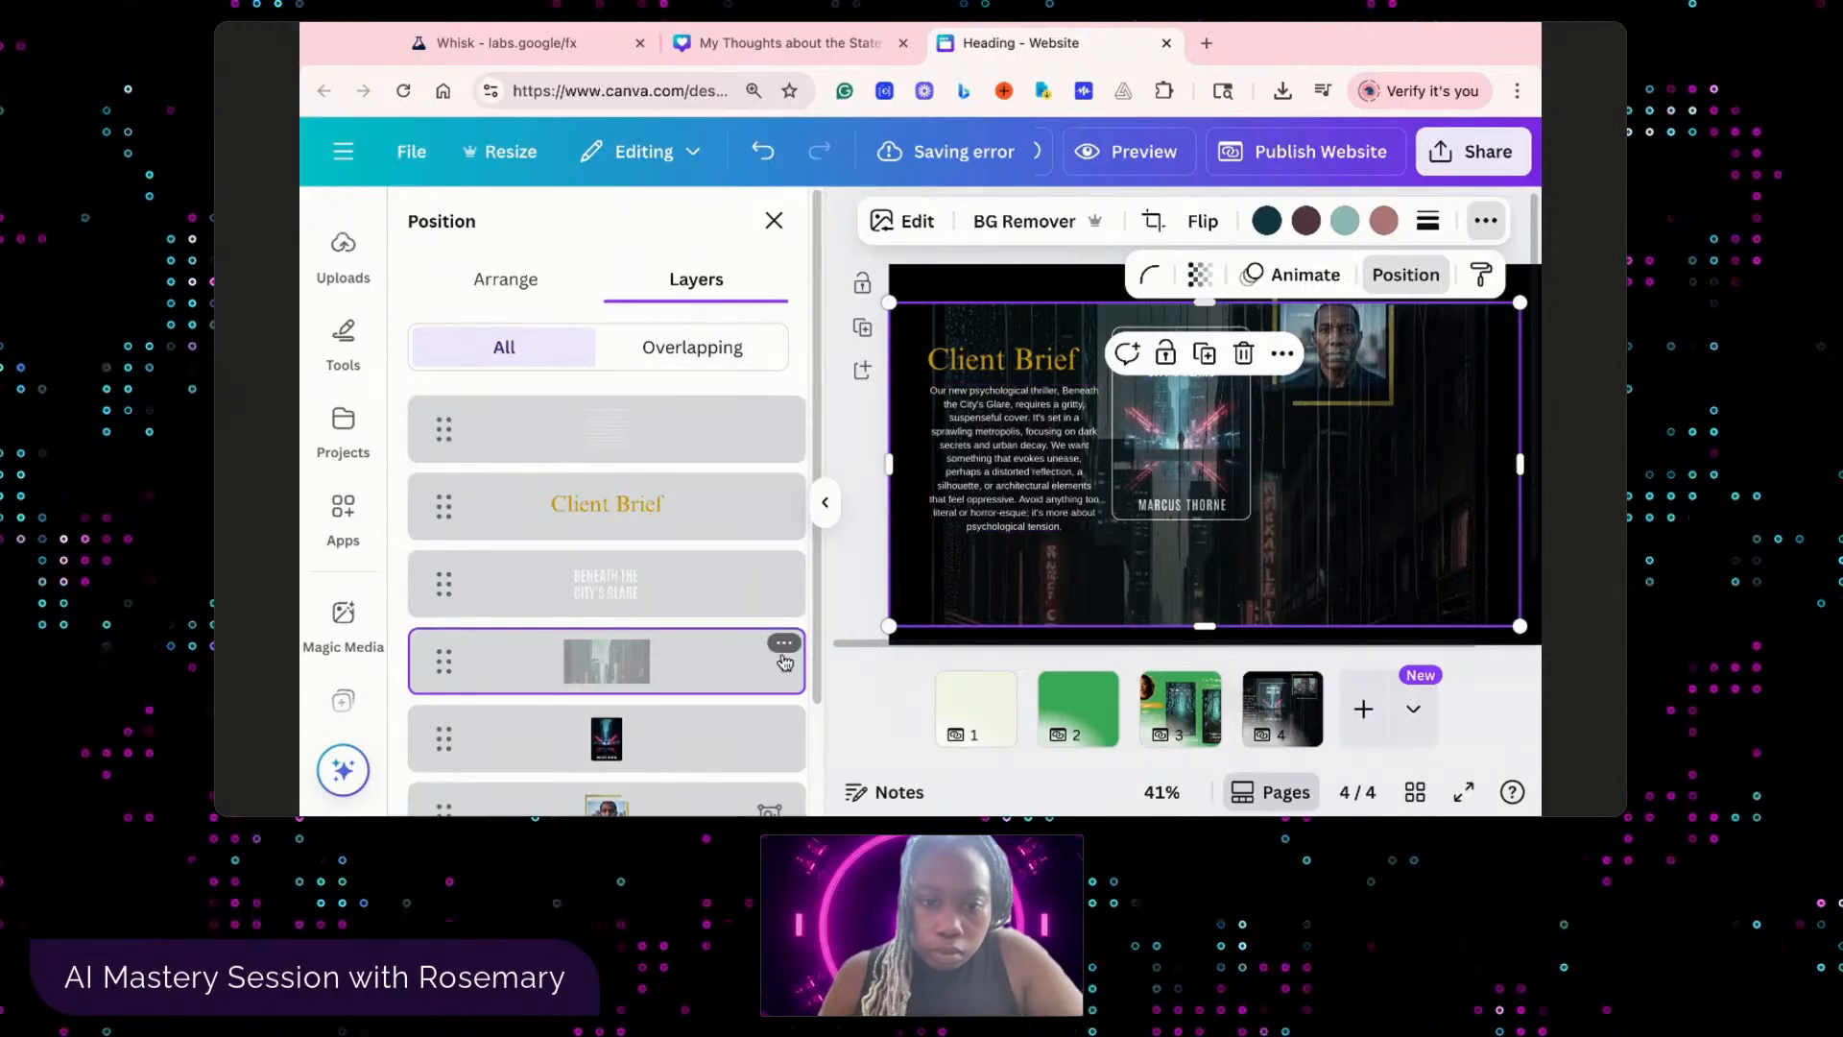
pyautogui.click(784, 645)
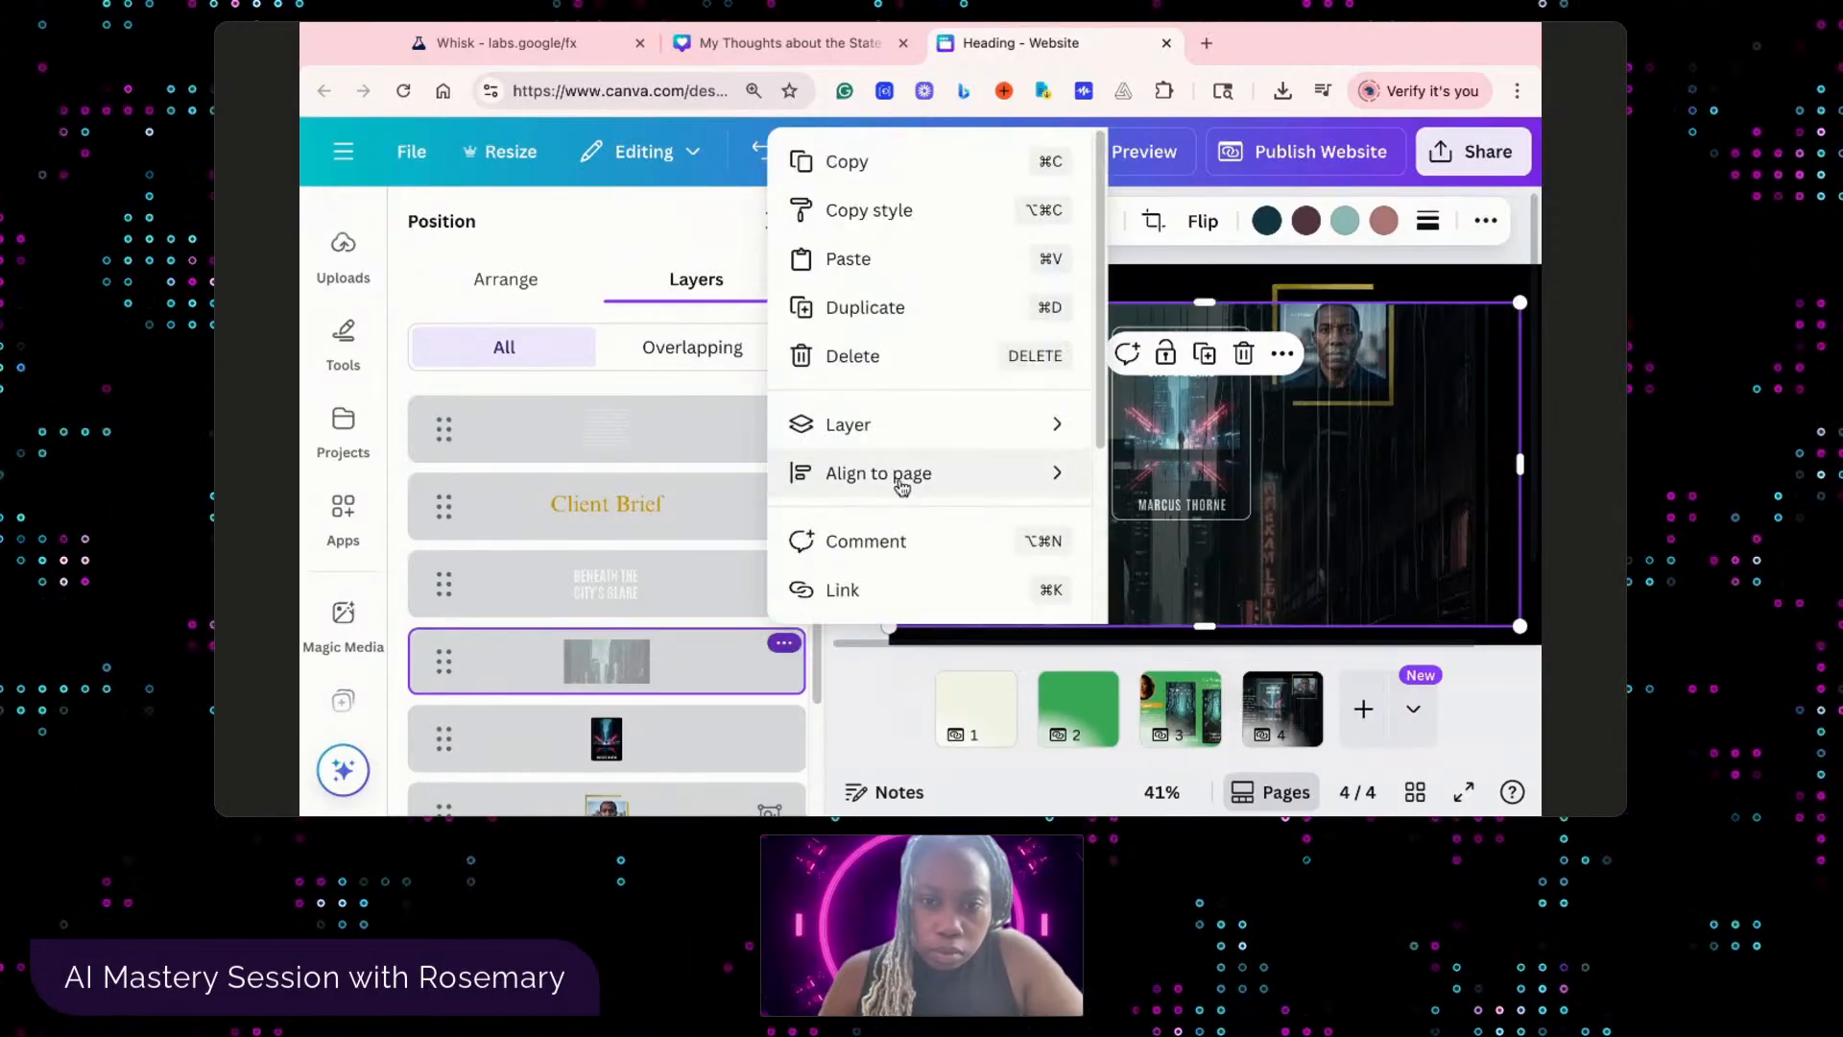
pyautogui.moveTo(920, 425)
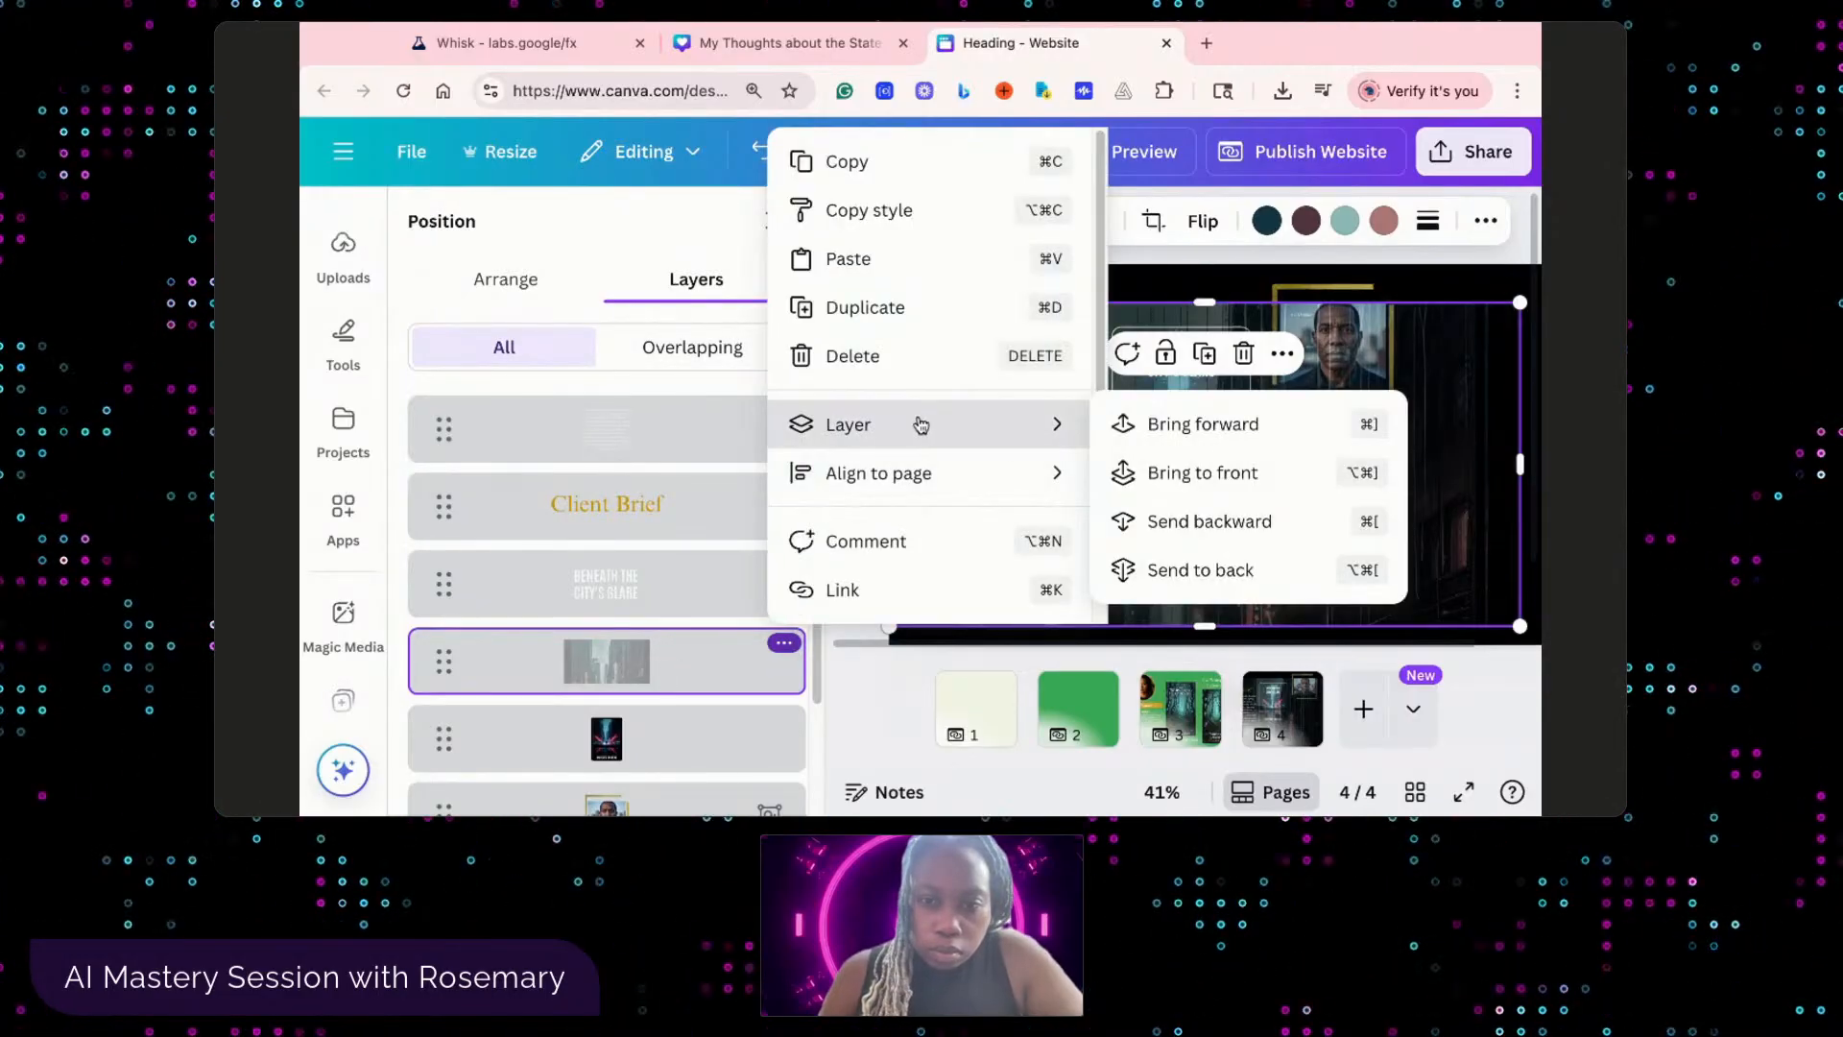
pyautogui.click(1180, 571)
pyautogui.moveTo(1201, 304); pyautogui.dragTo(1202, 284)
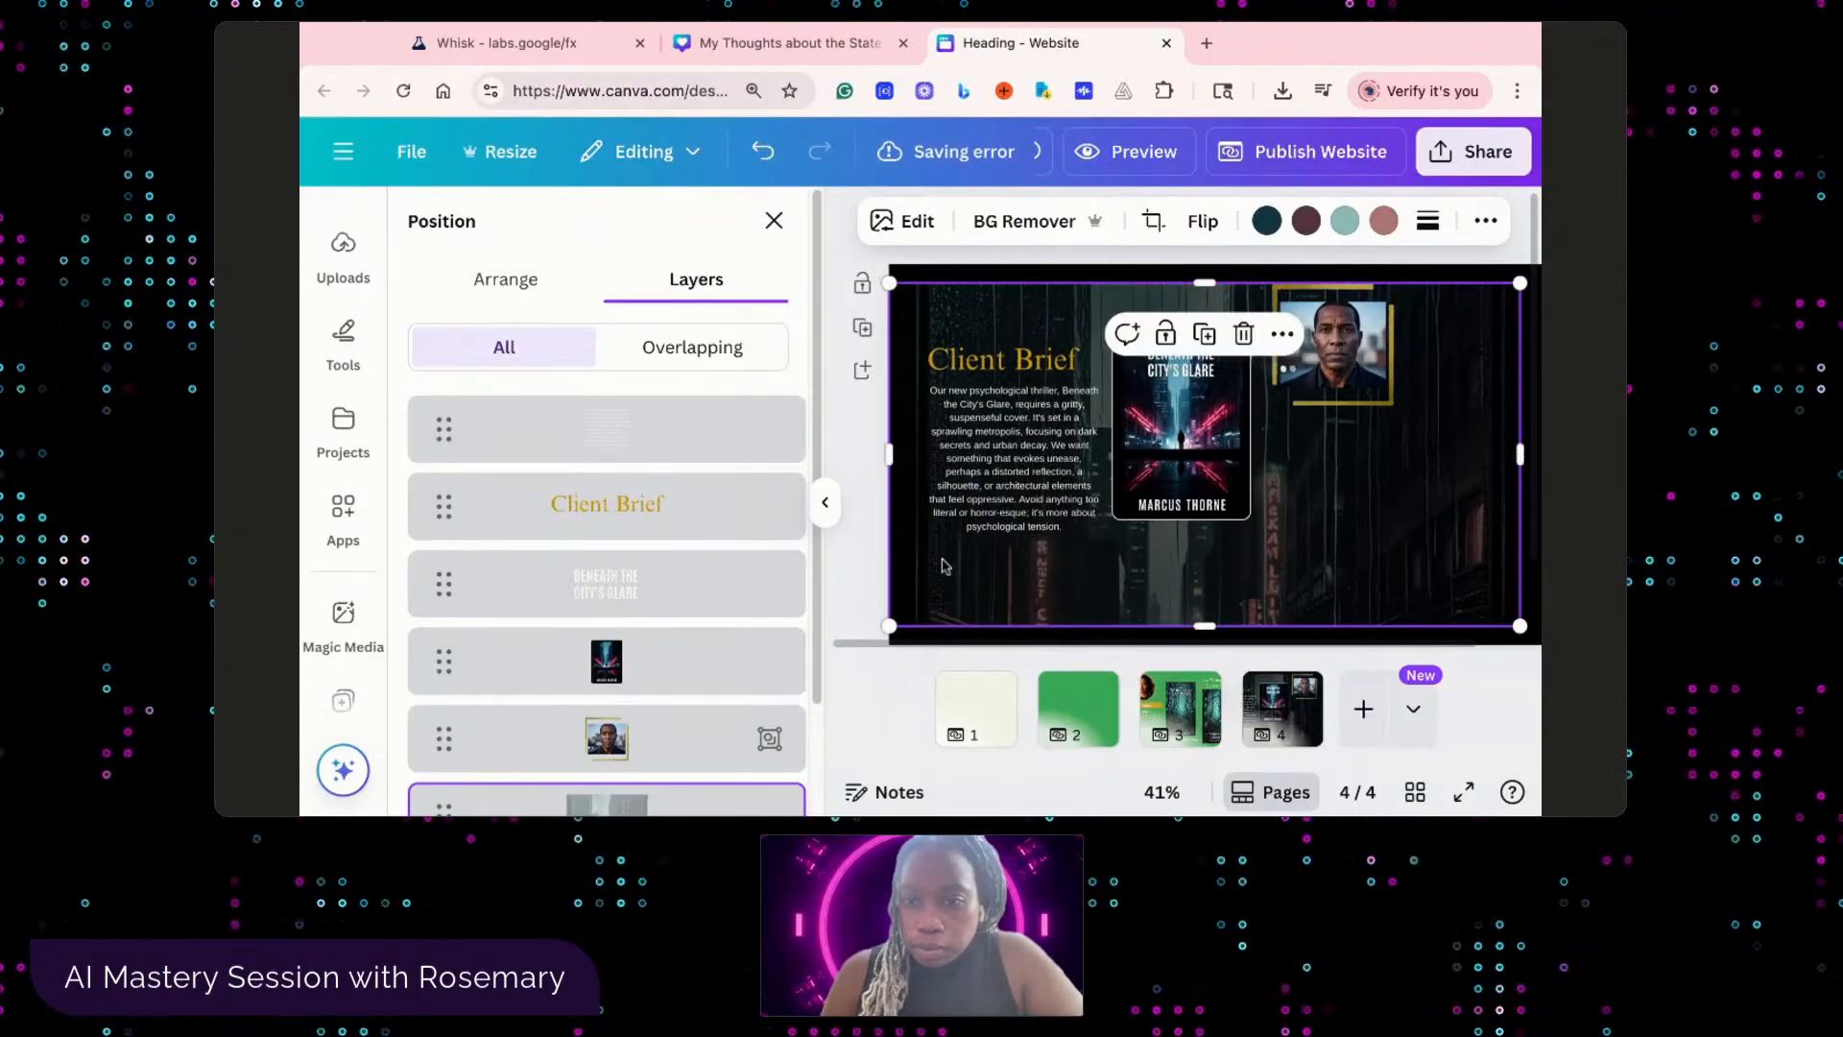
pyautogui.click(877, 619)
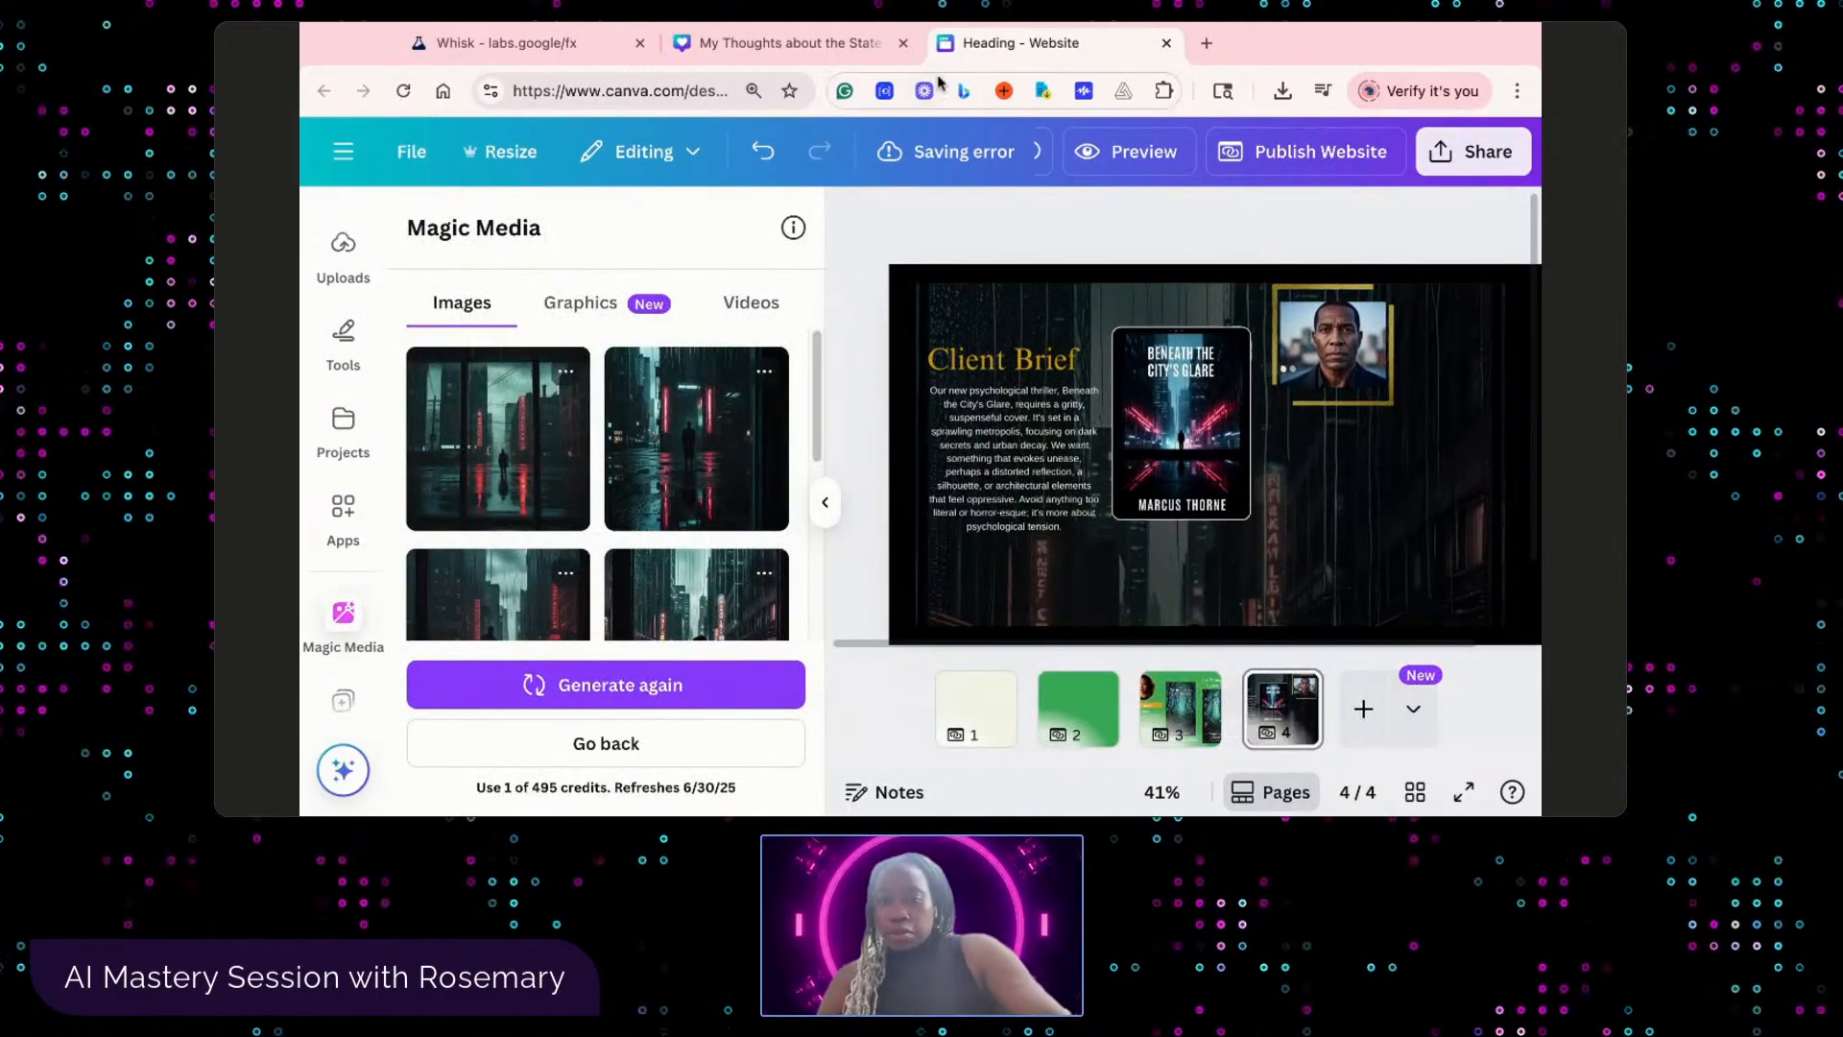
pyautogui.click(1188, 344)
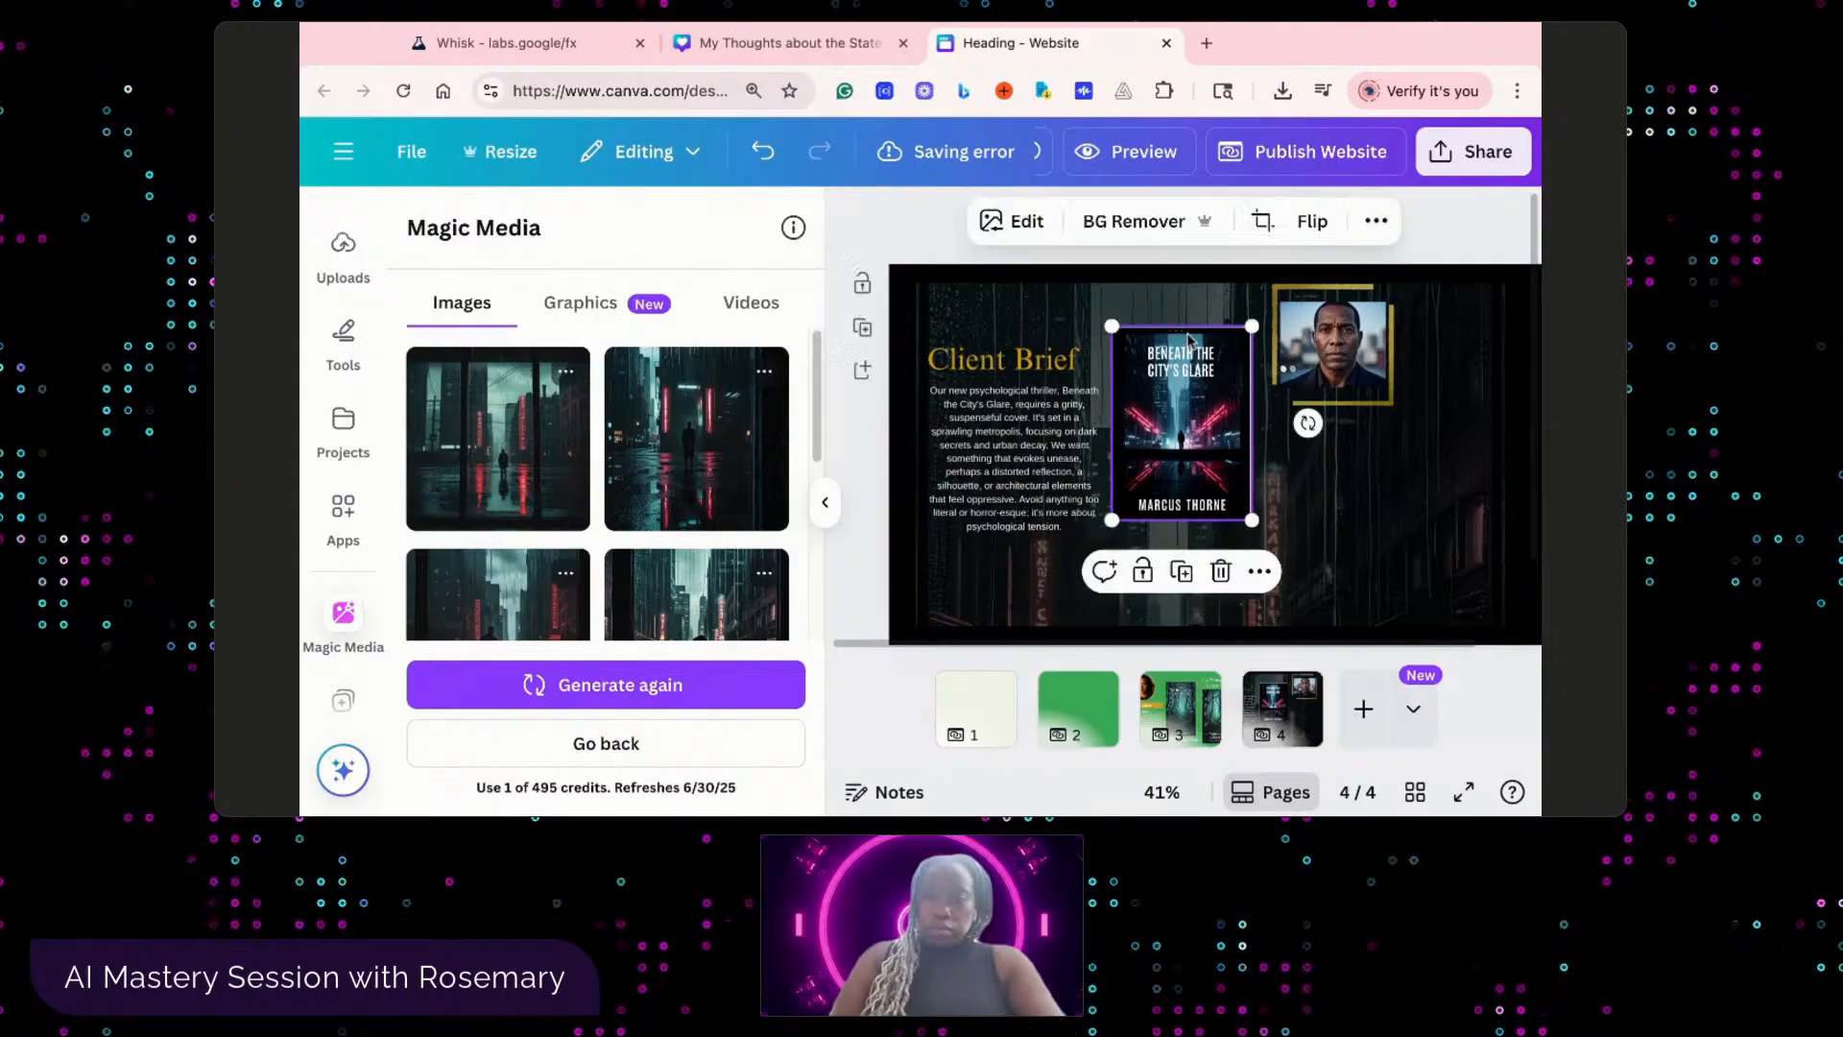
pyautogui.click(1375, 223)
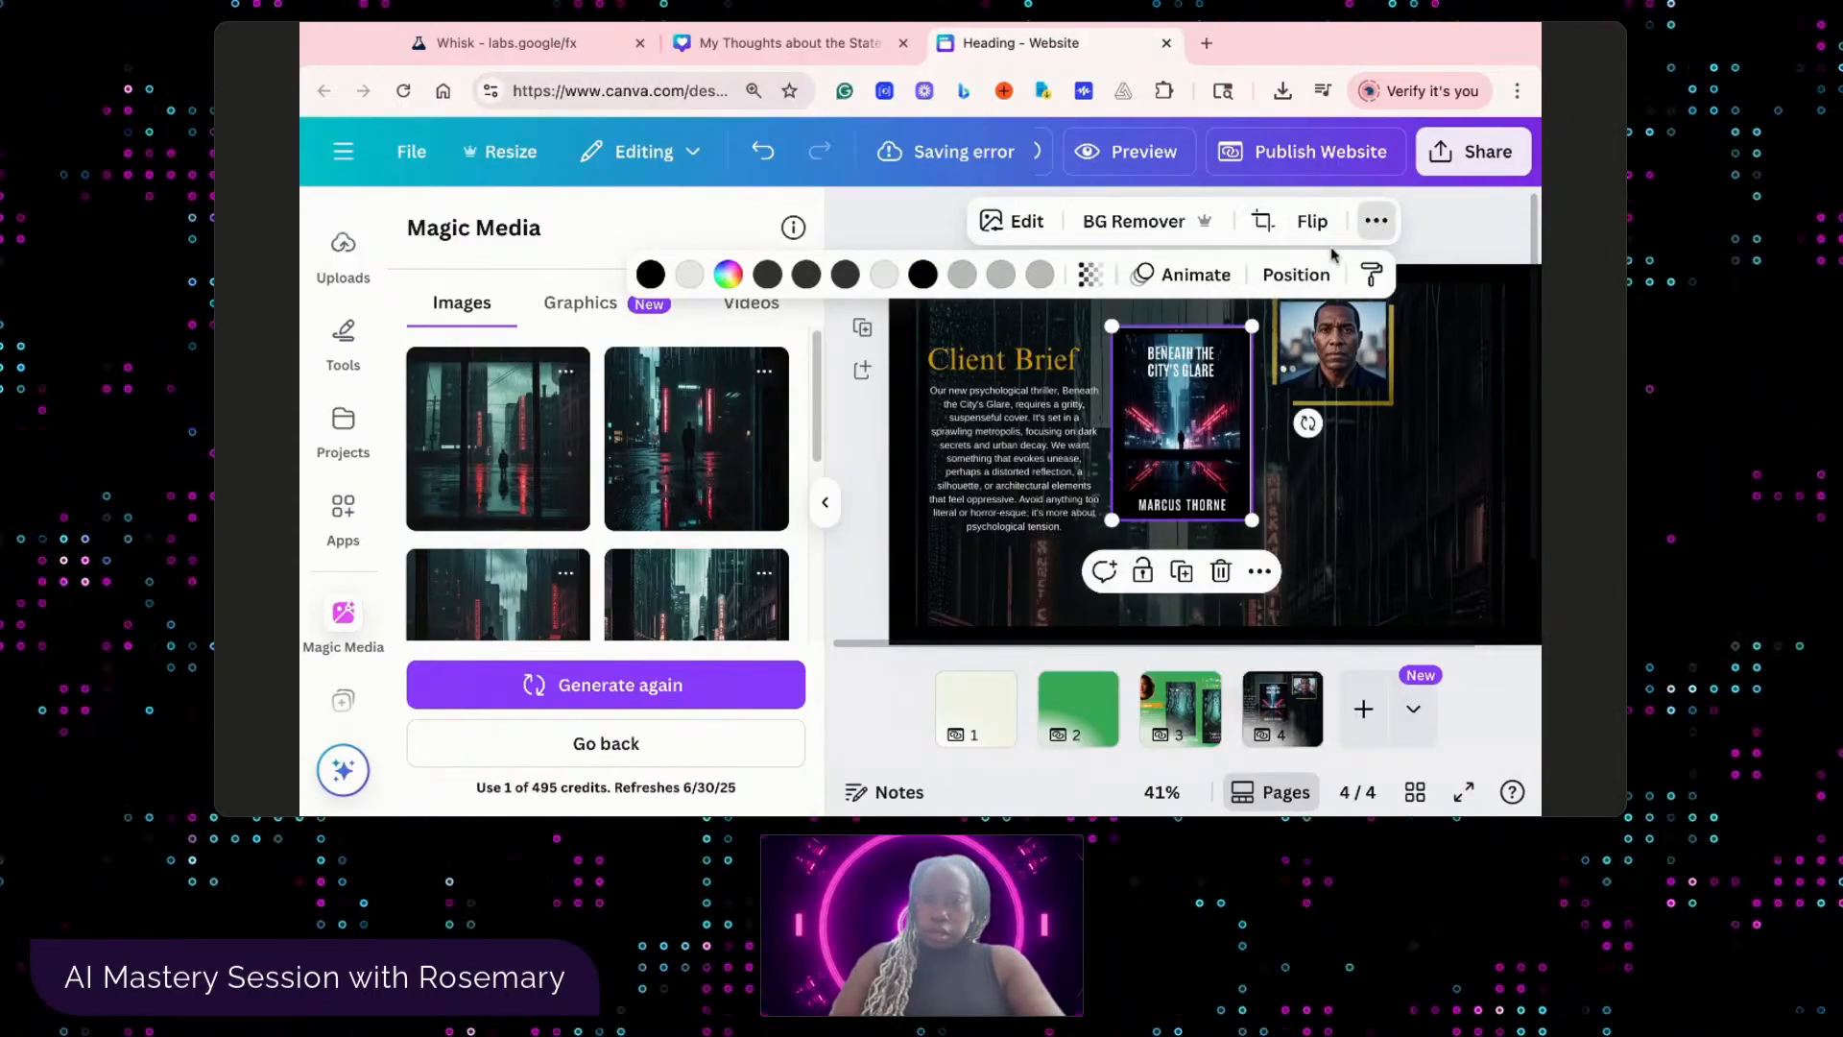
pyautogui.click(1027, 225)
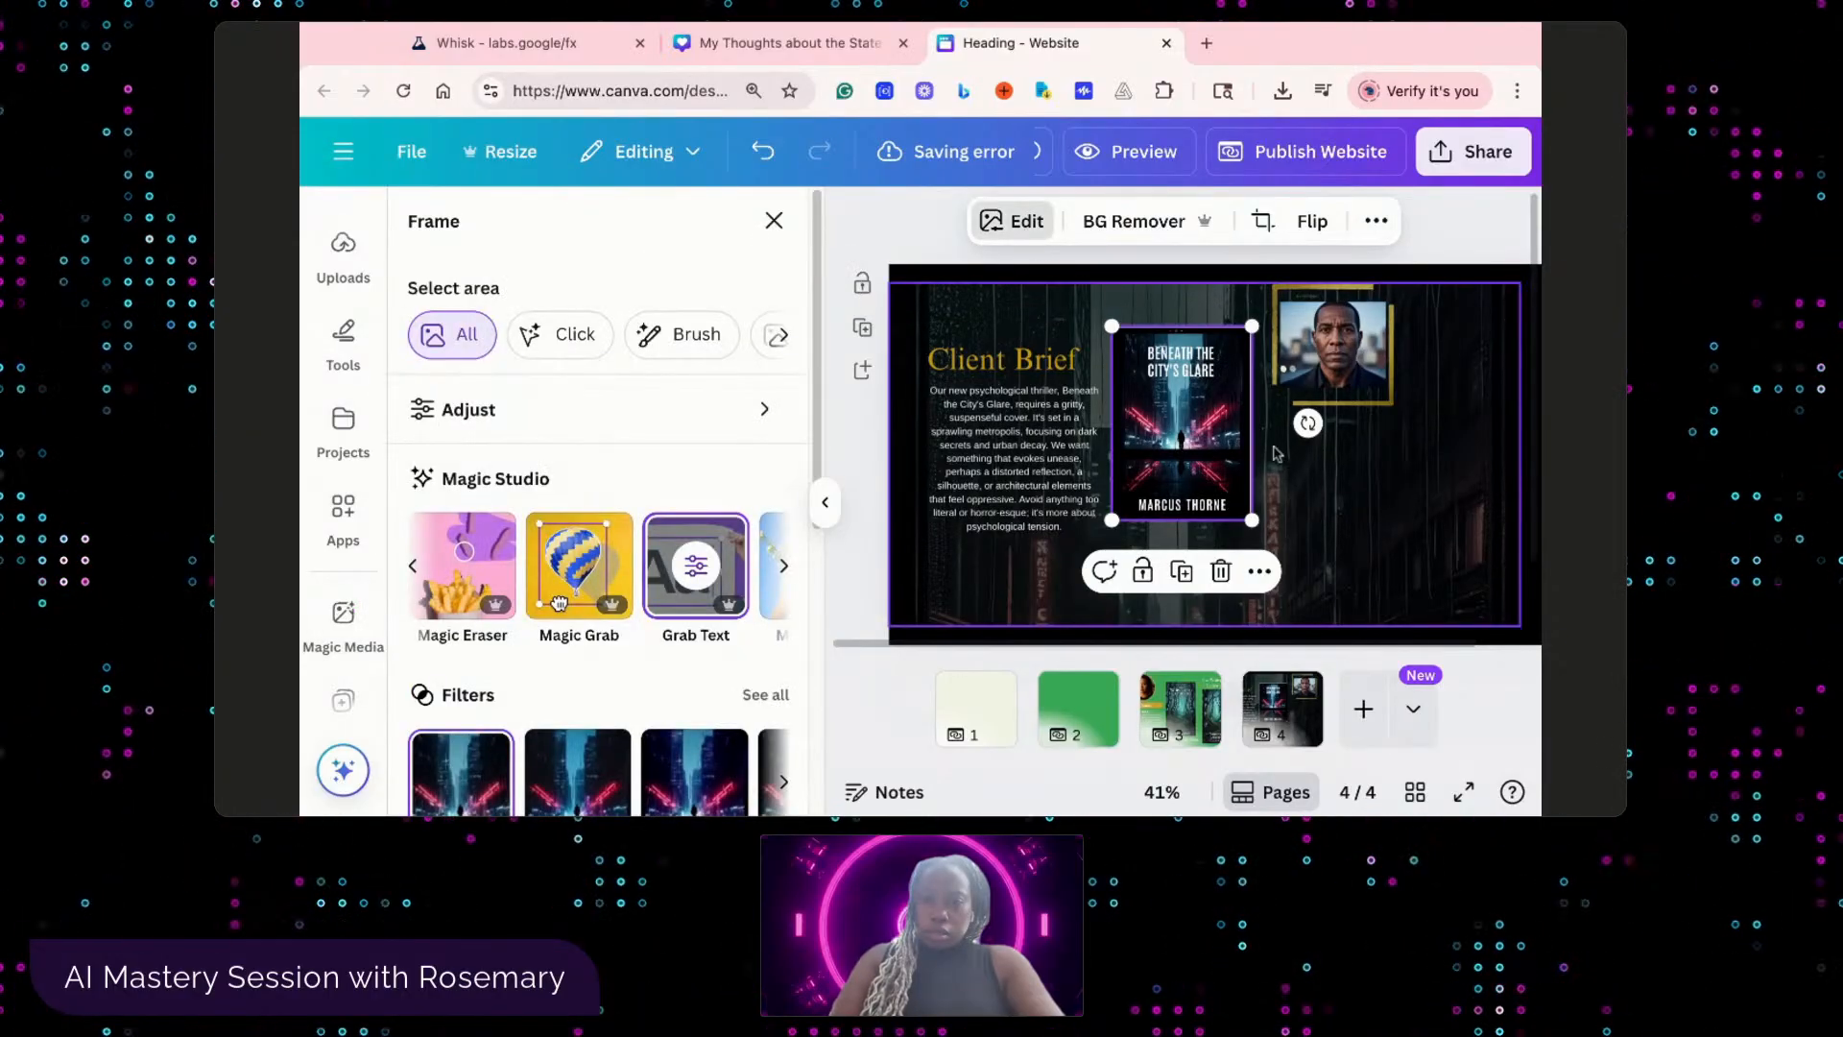
pyautogui.click(1319, 459)
pyautogui.click(1235, 495)
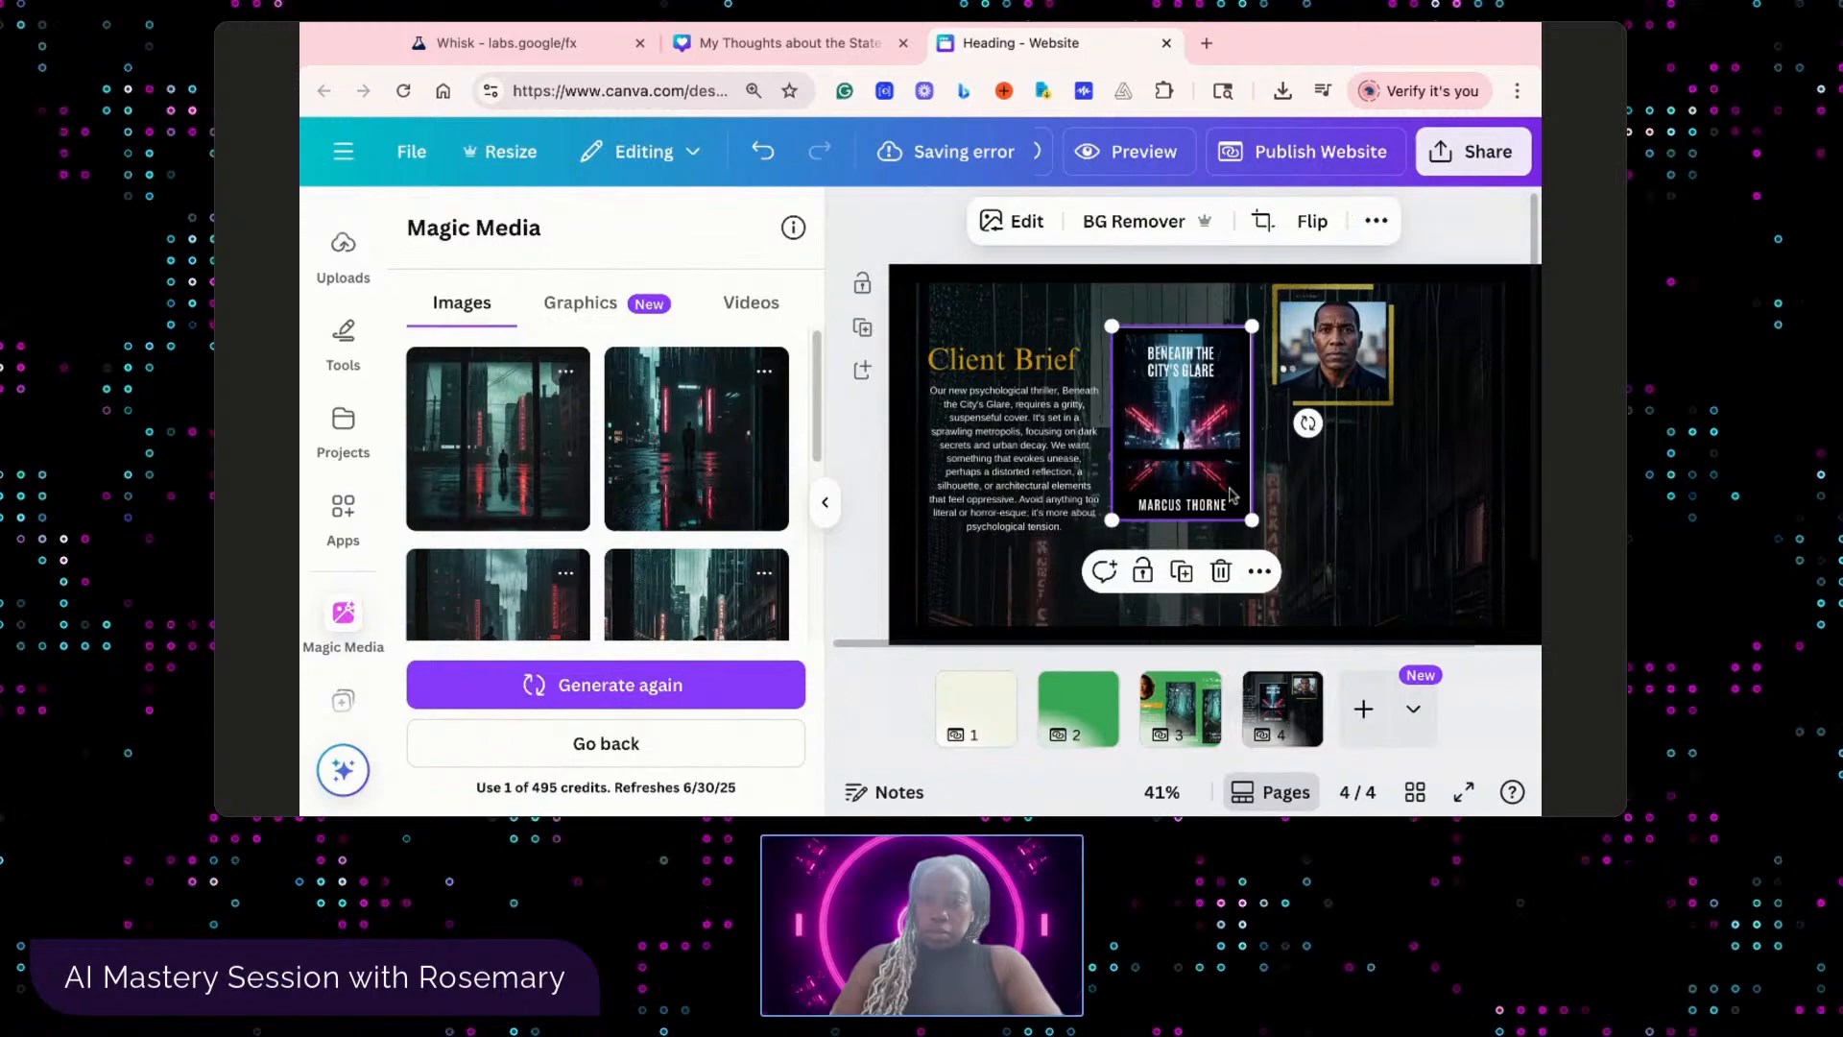
pyautogui.click(1266, 491)
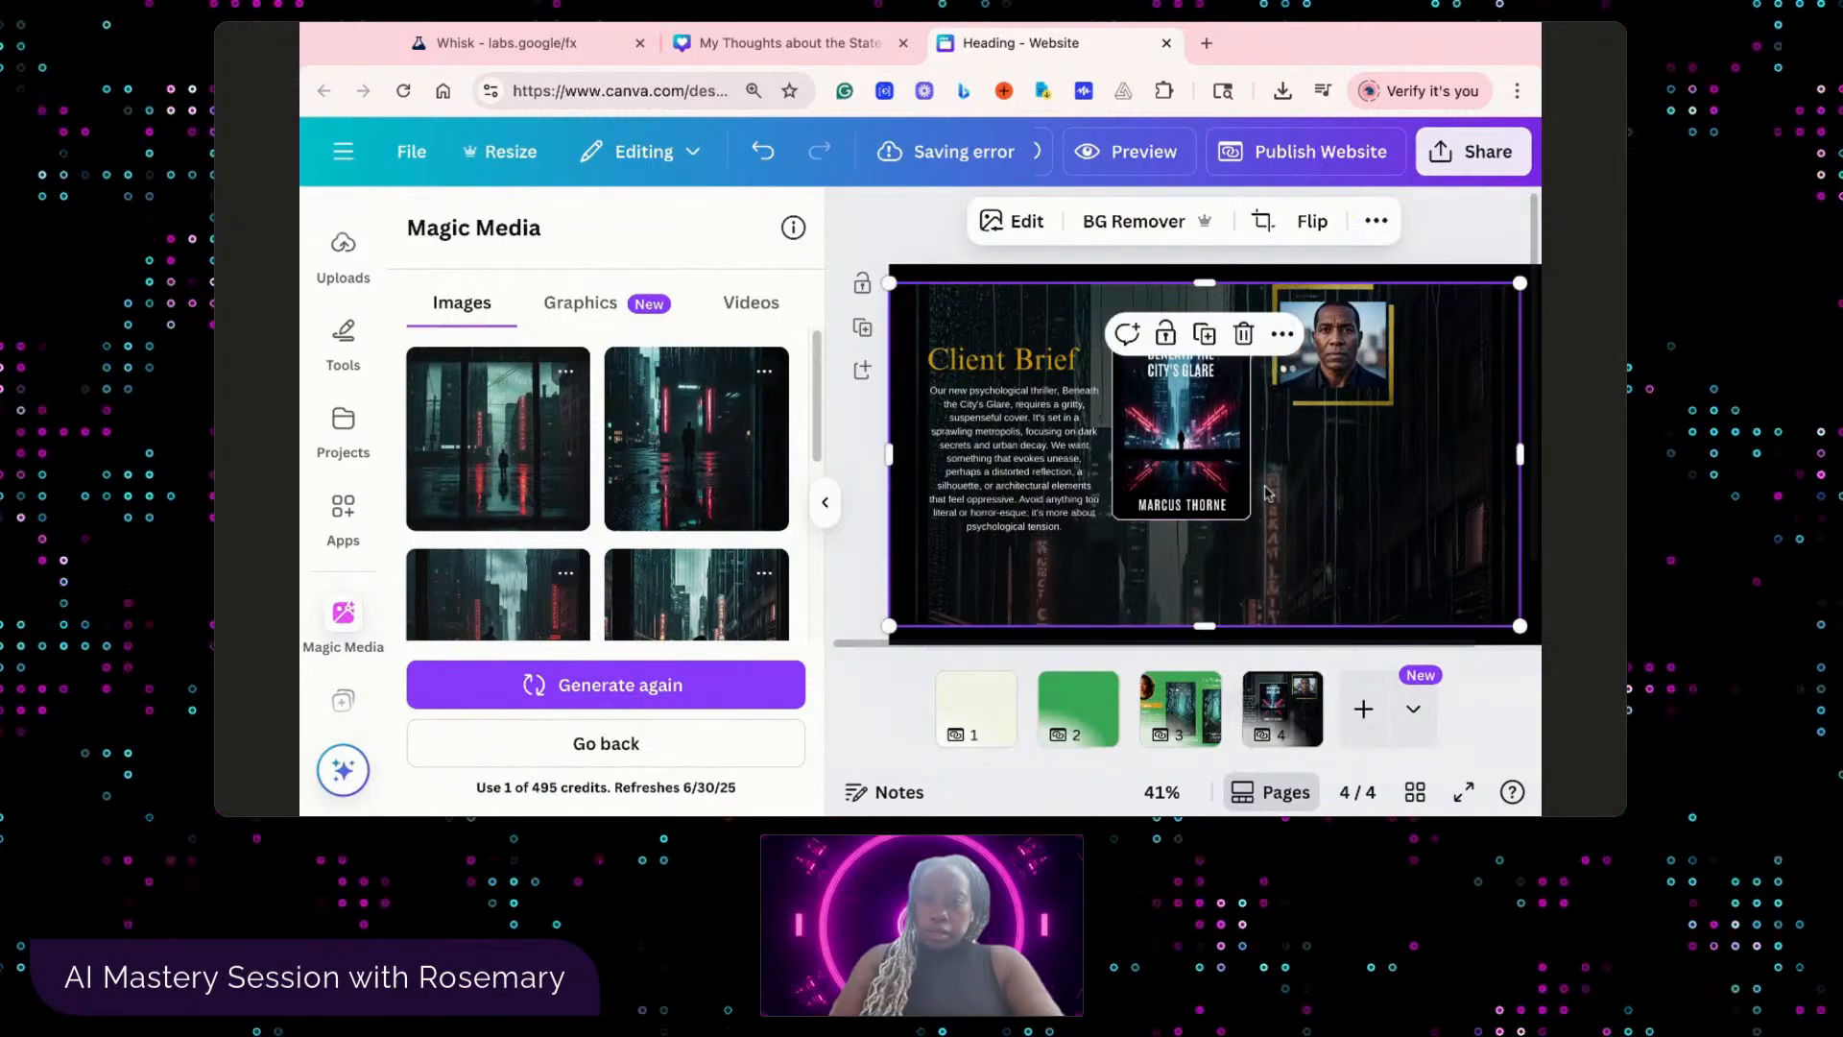
pyautogui.click(1221, 475)
pyautogui.moveTo(1219, 473); pyautogui.dragTo(1221, 475)
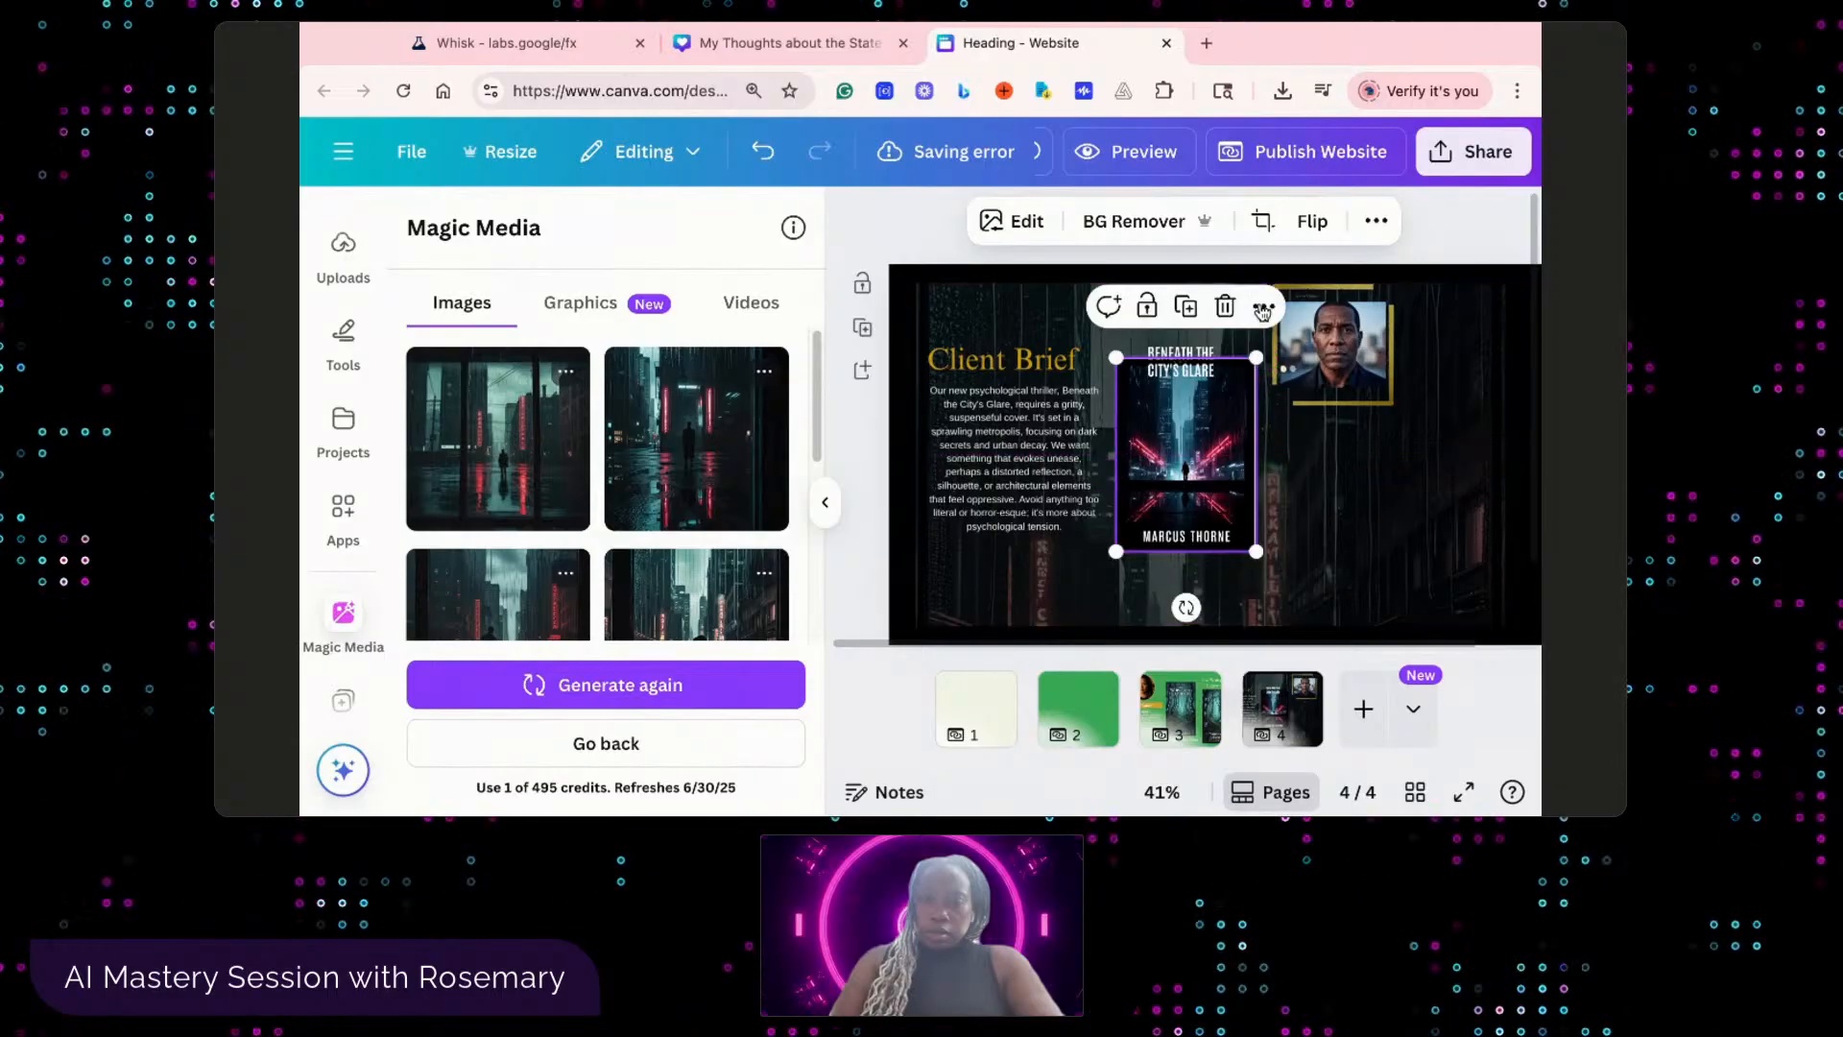
pyautogui.click(767, 158)
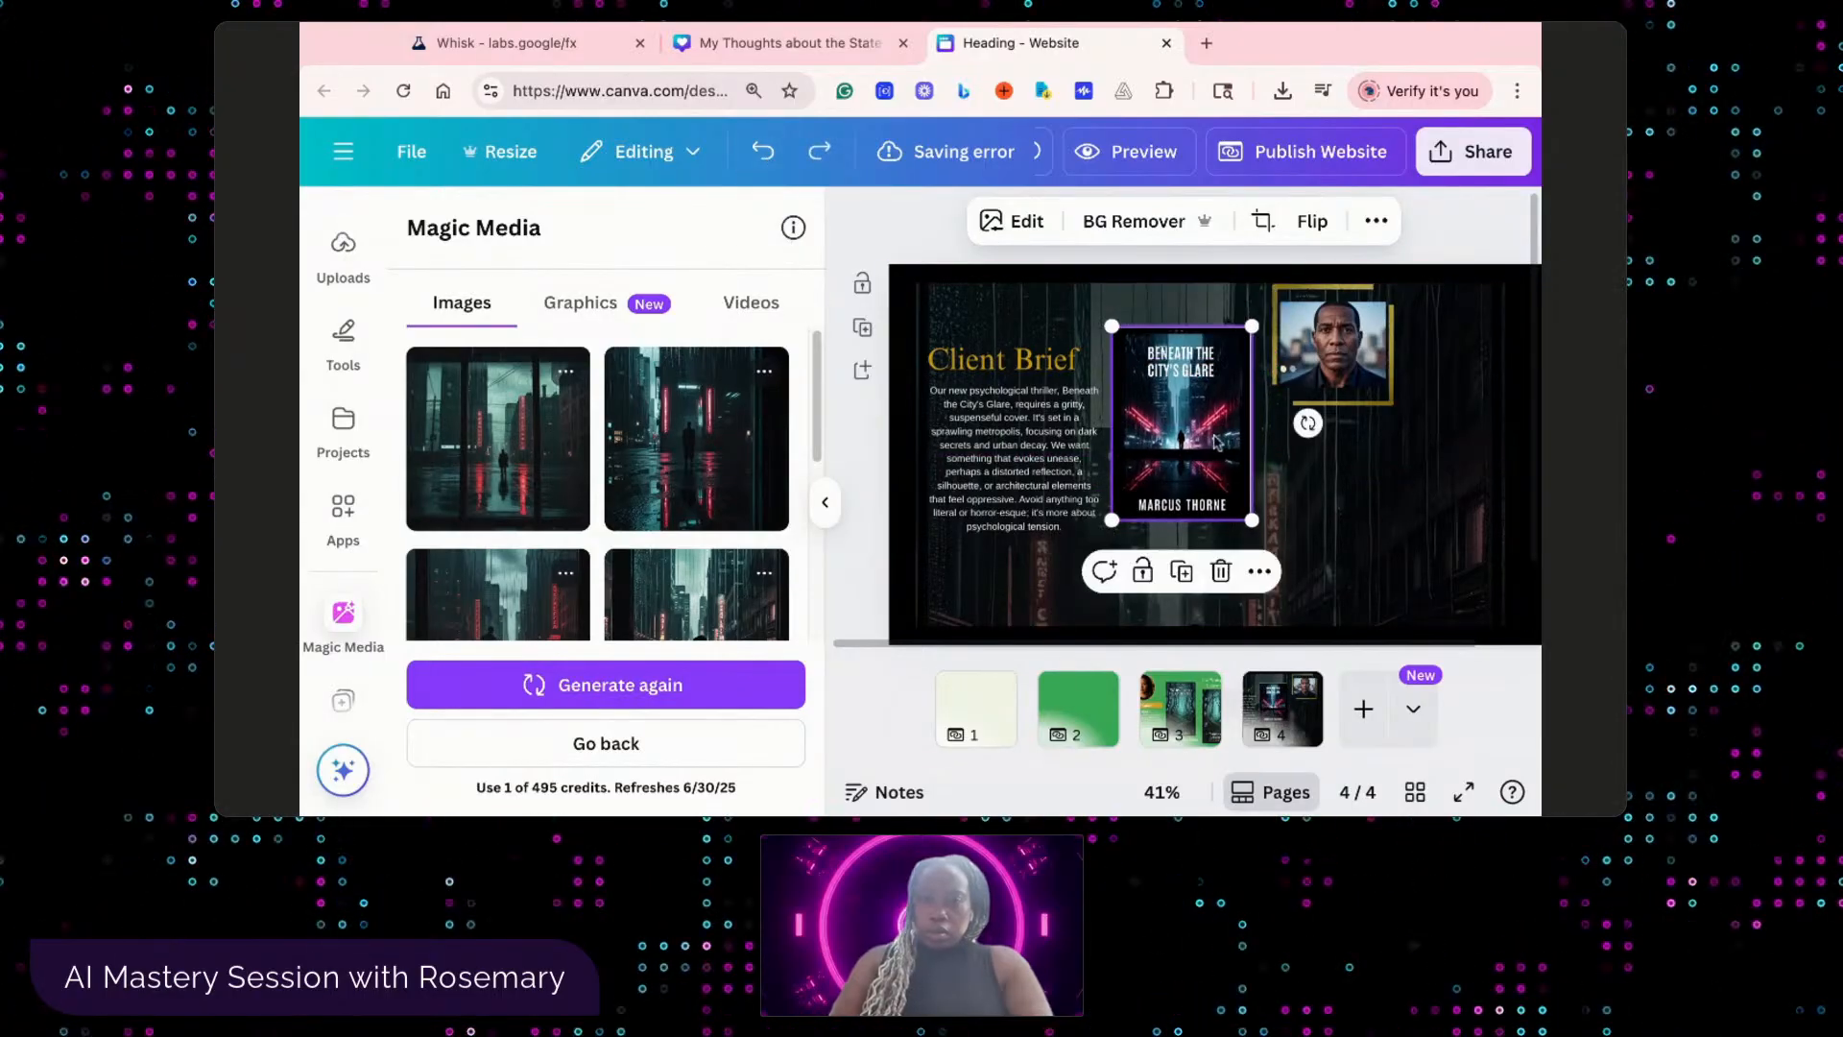
pyautogui.click(1370, 223)
pyautogui.click(1315, 277)
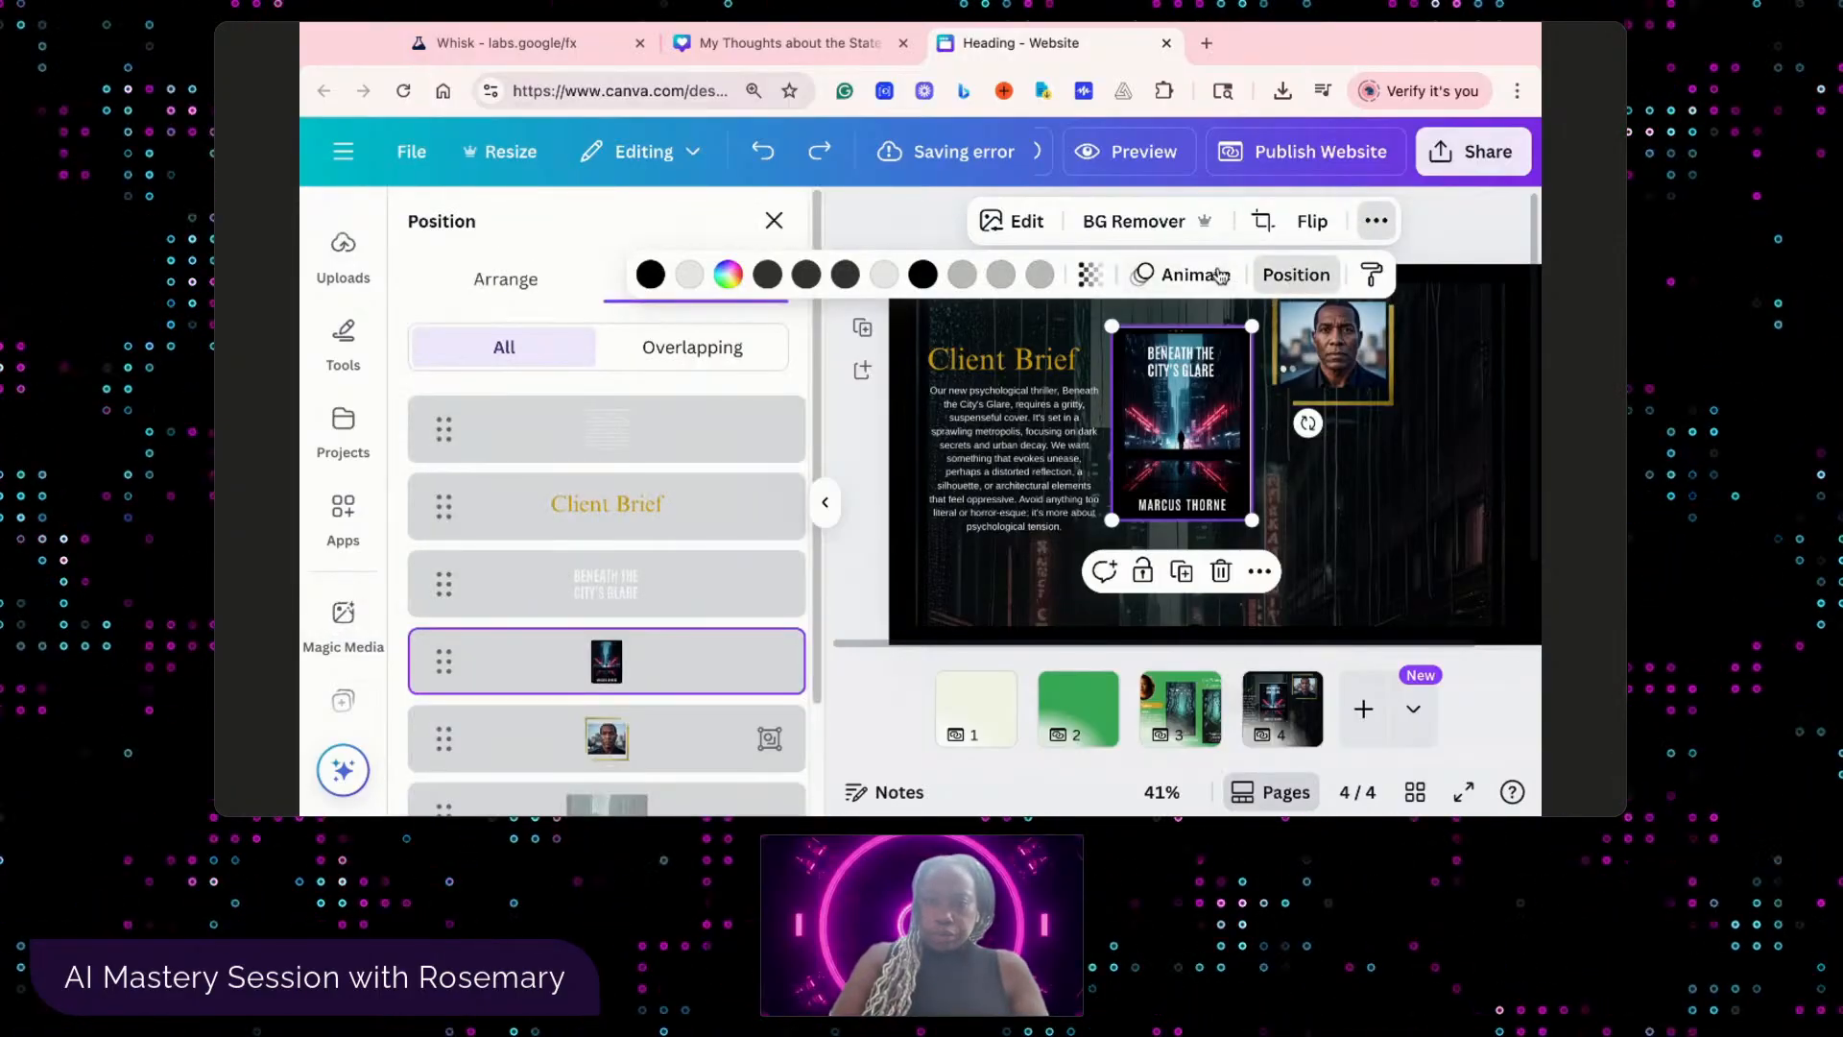
pyautogui.click(1376, 226)
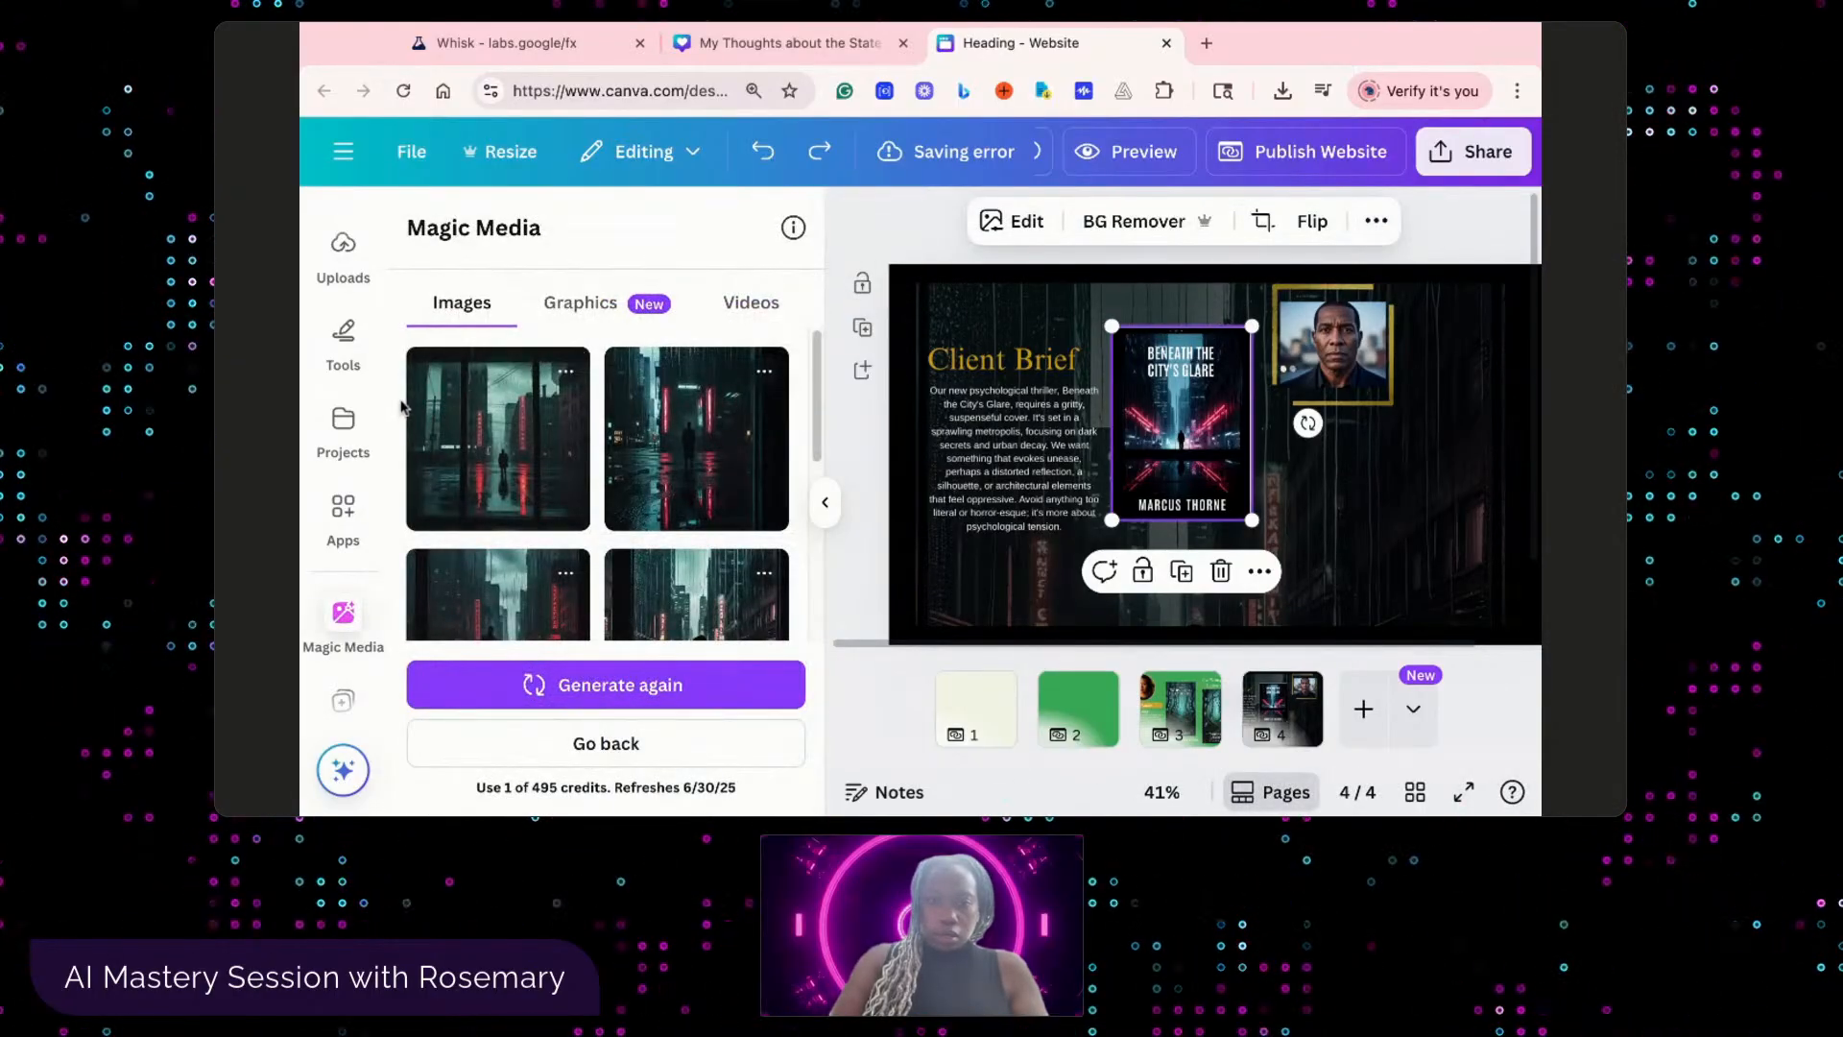
pyautogui.scroll(4, 348, 317)
# - Search Elements for 'white glare', try a glare over the book cover, then delete it
pyautogui.click(343, 278)
pyautogui.click(347, 312)
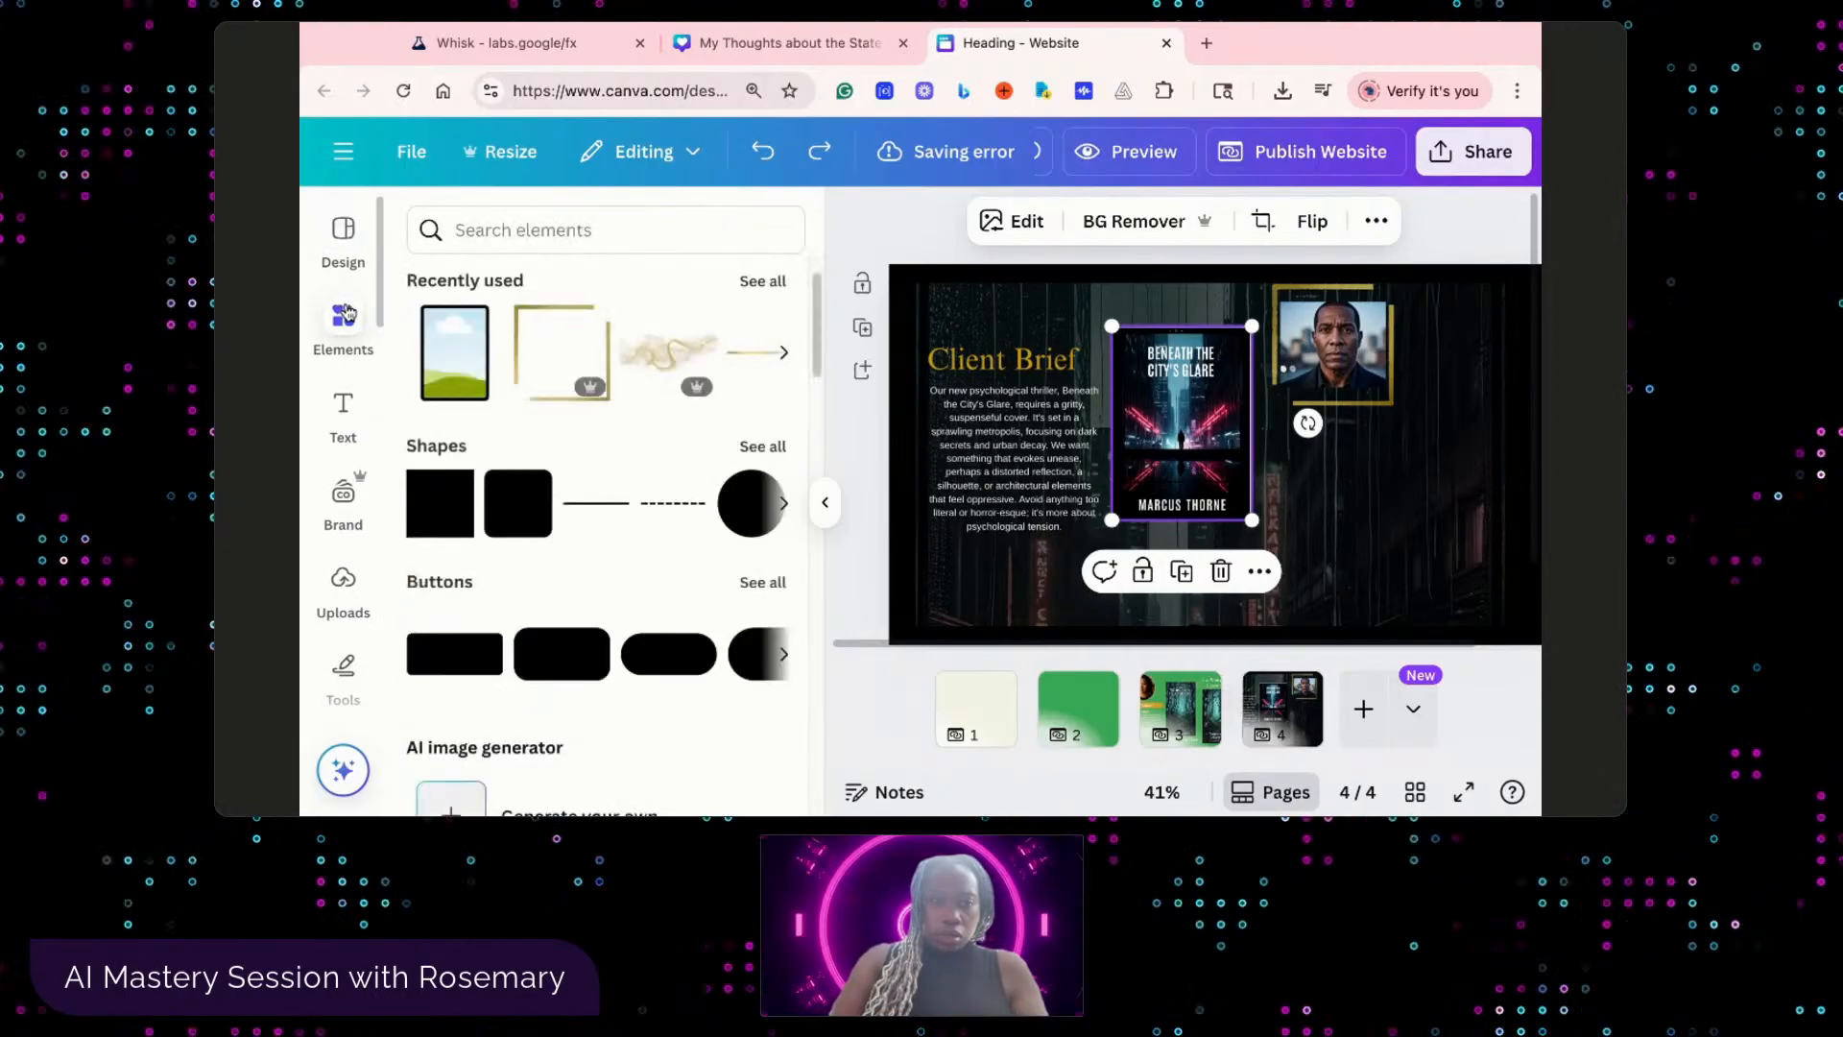
pyautogui.click(549, 230)
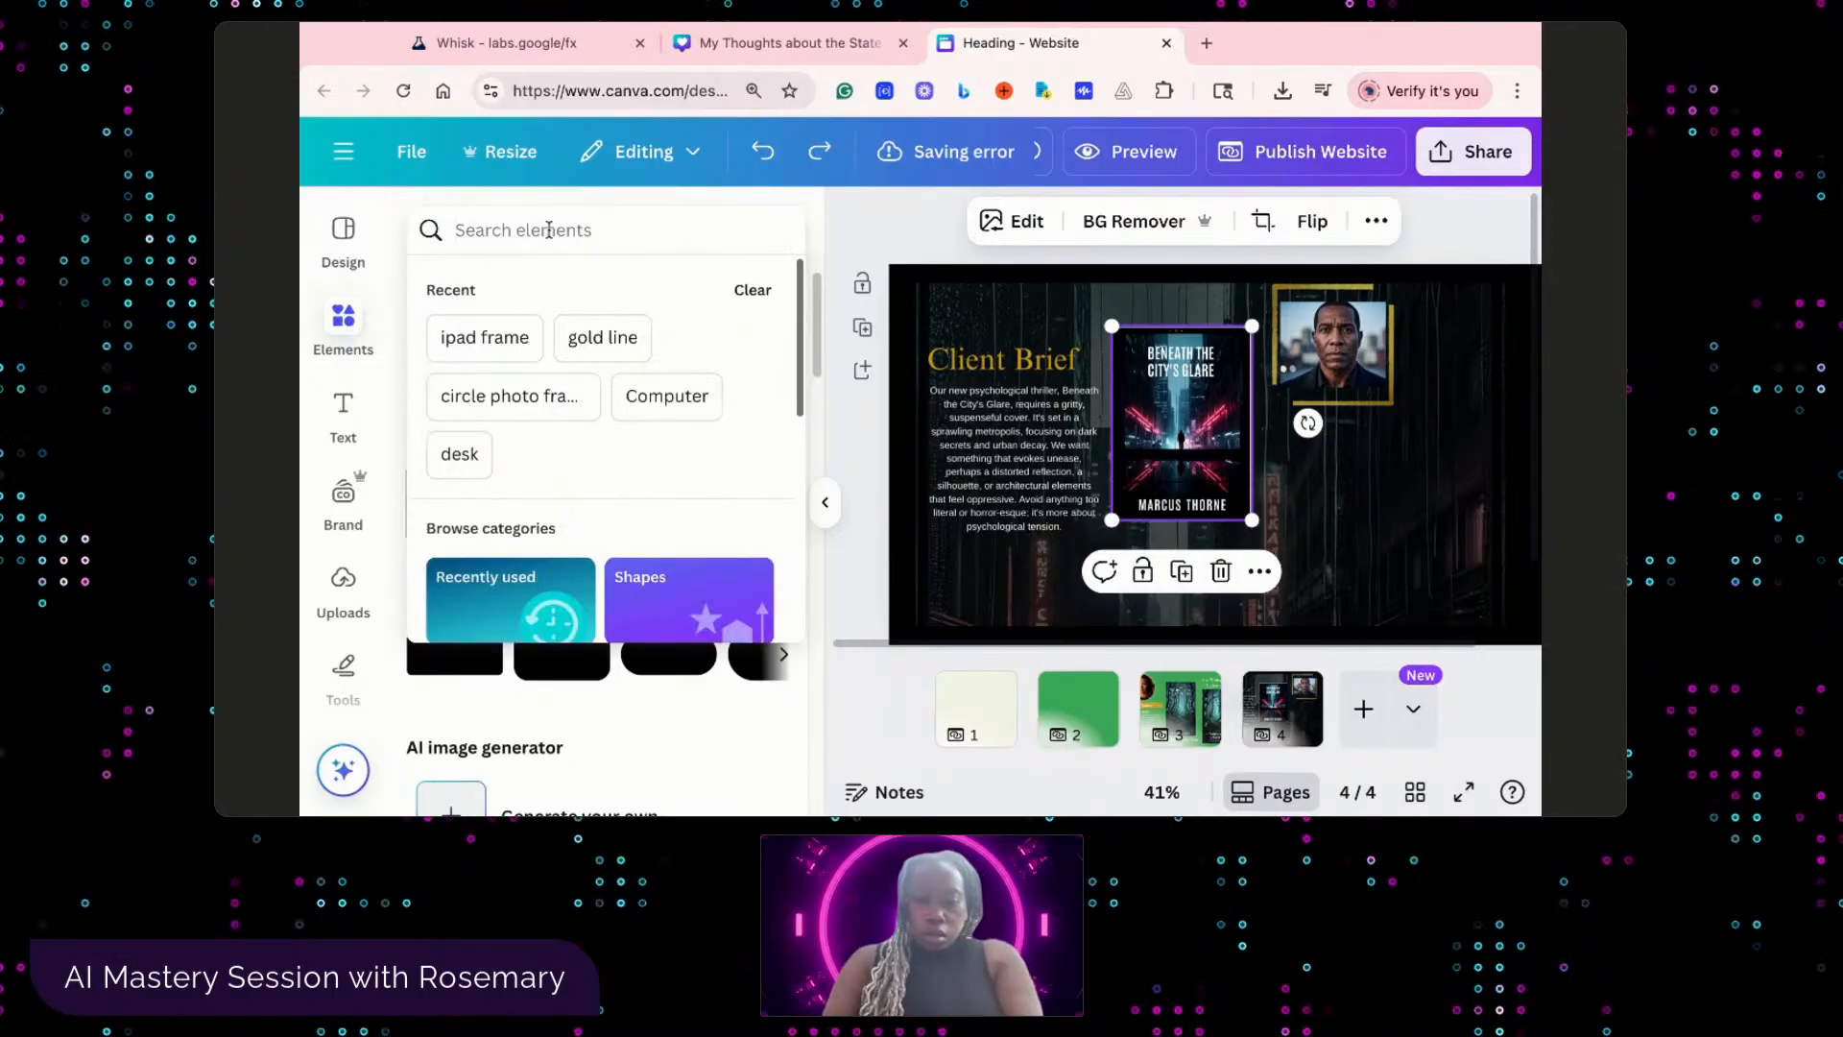
pyautogui.write('white g')
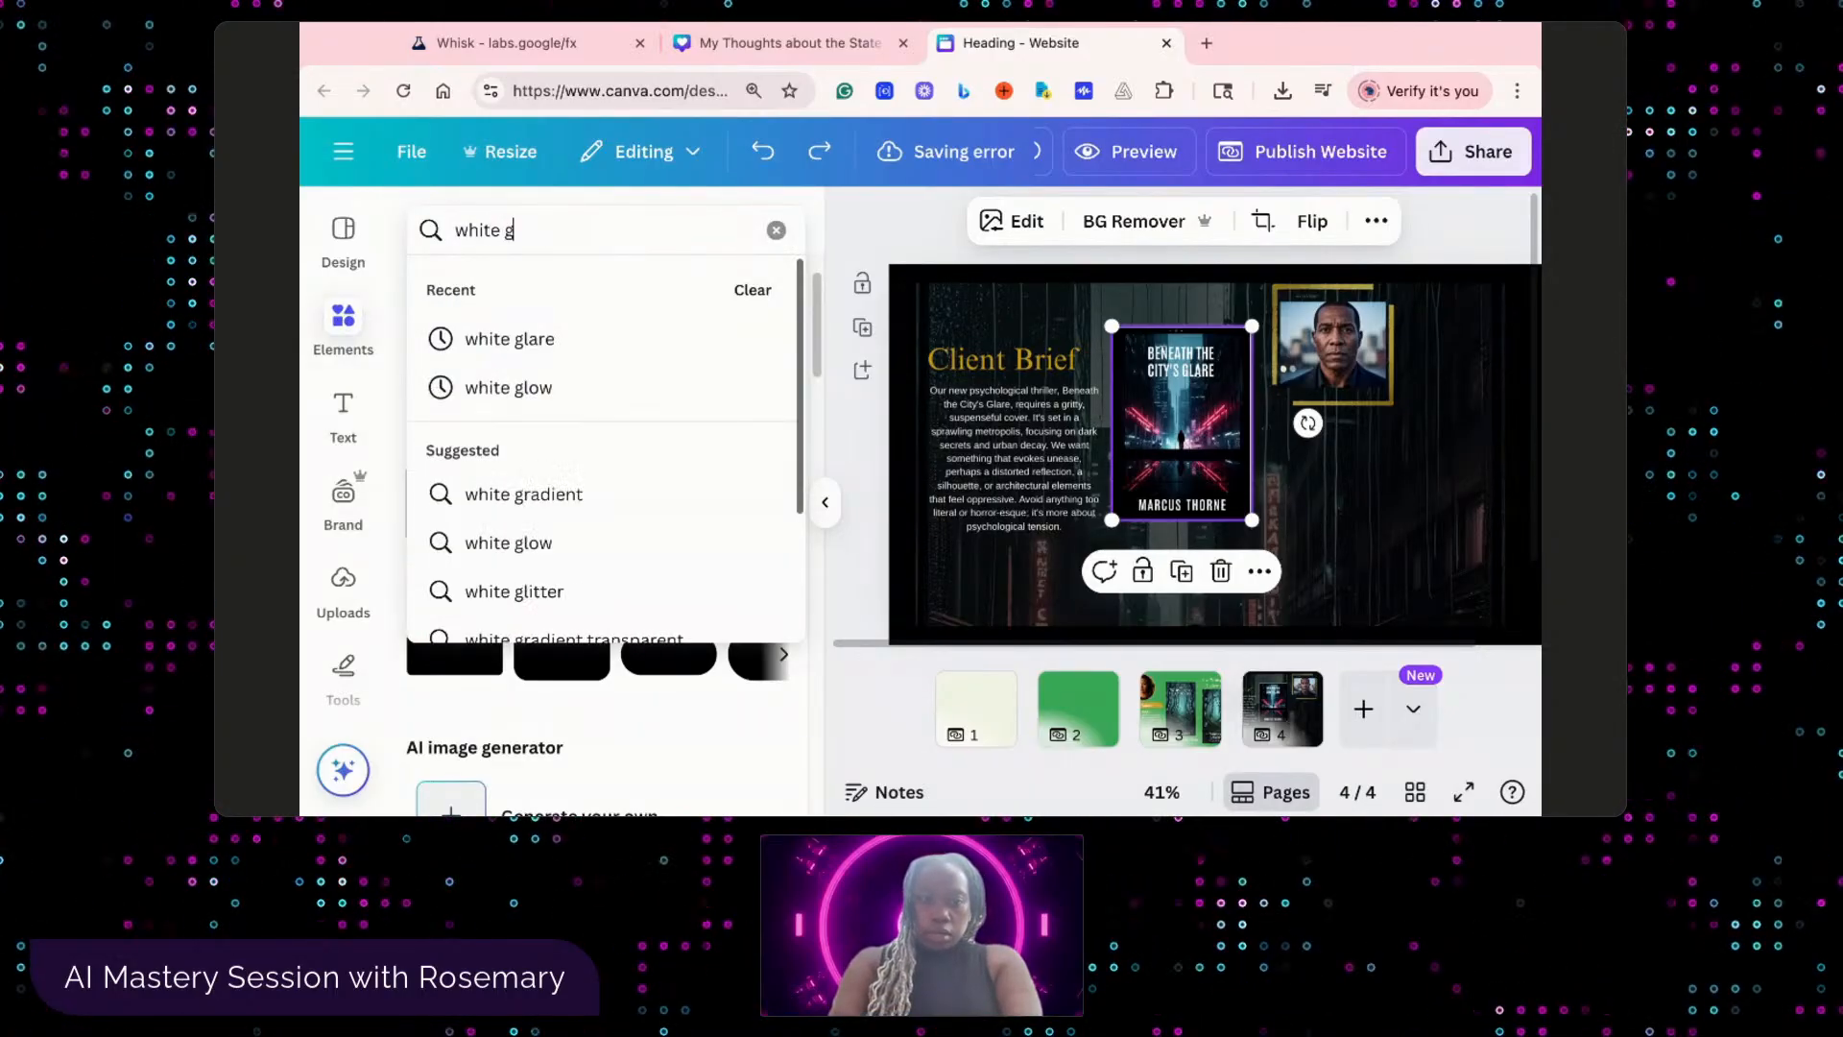
pyautogui.click(562, 355)
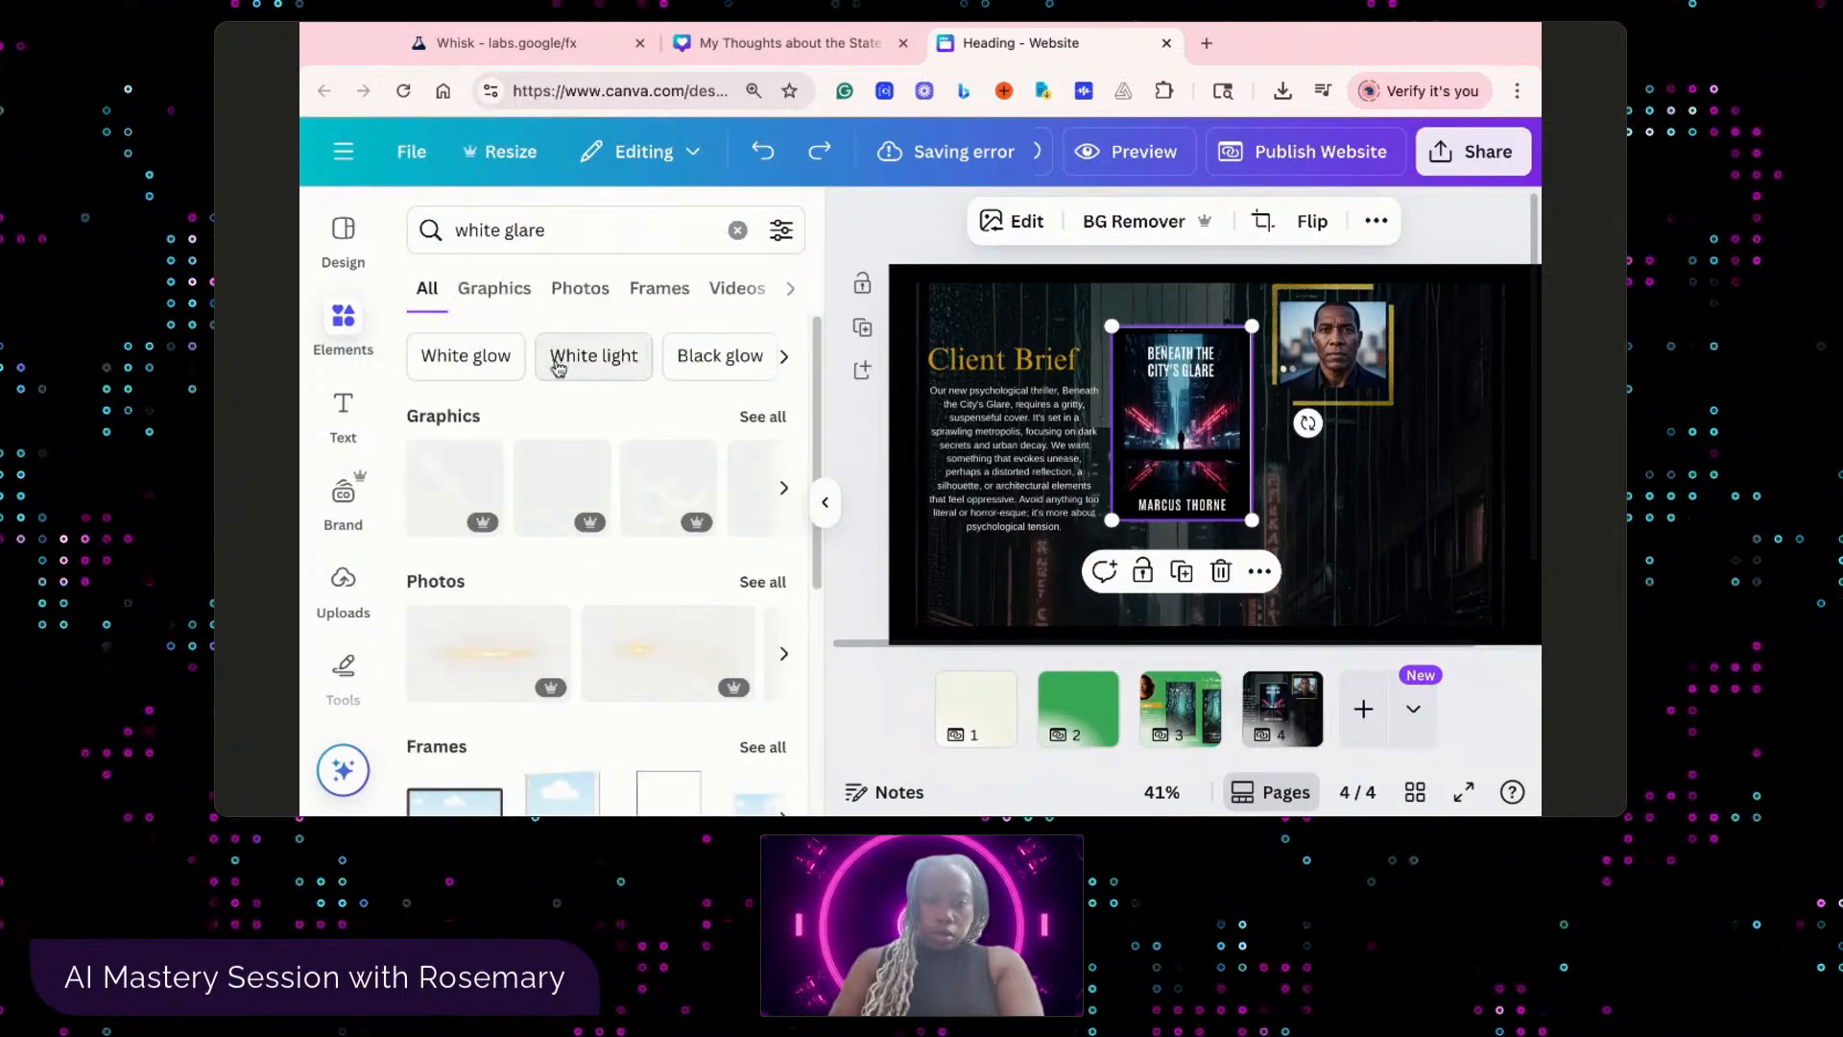
pyautogui.click(453, 490)
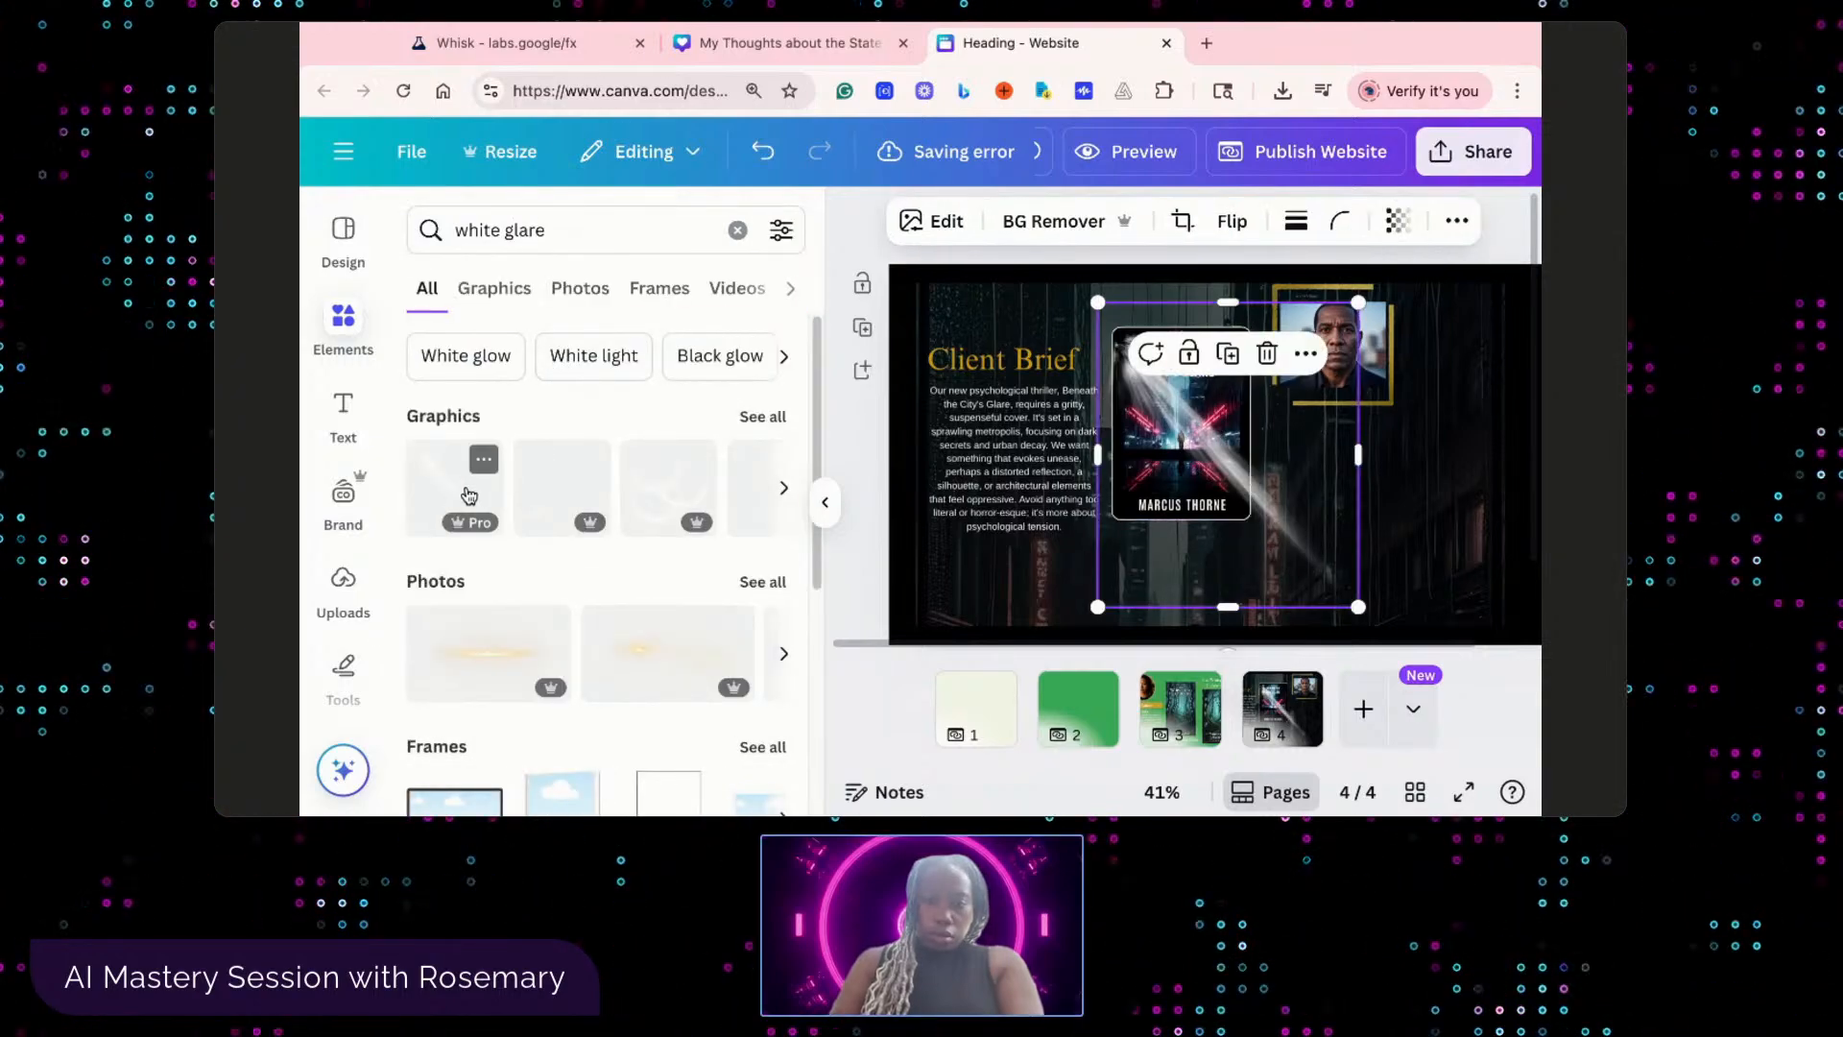
pyautogui.moveTo(1307, 545); pyautogui.dragTo(1263, 535)
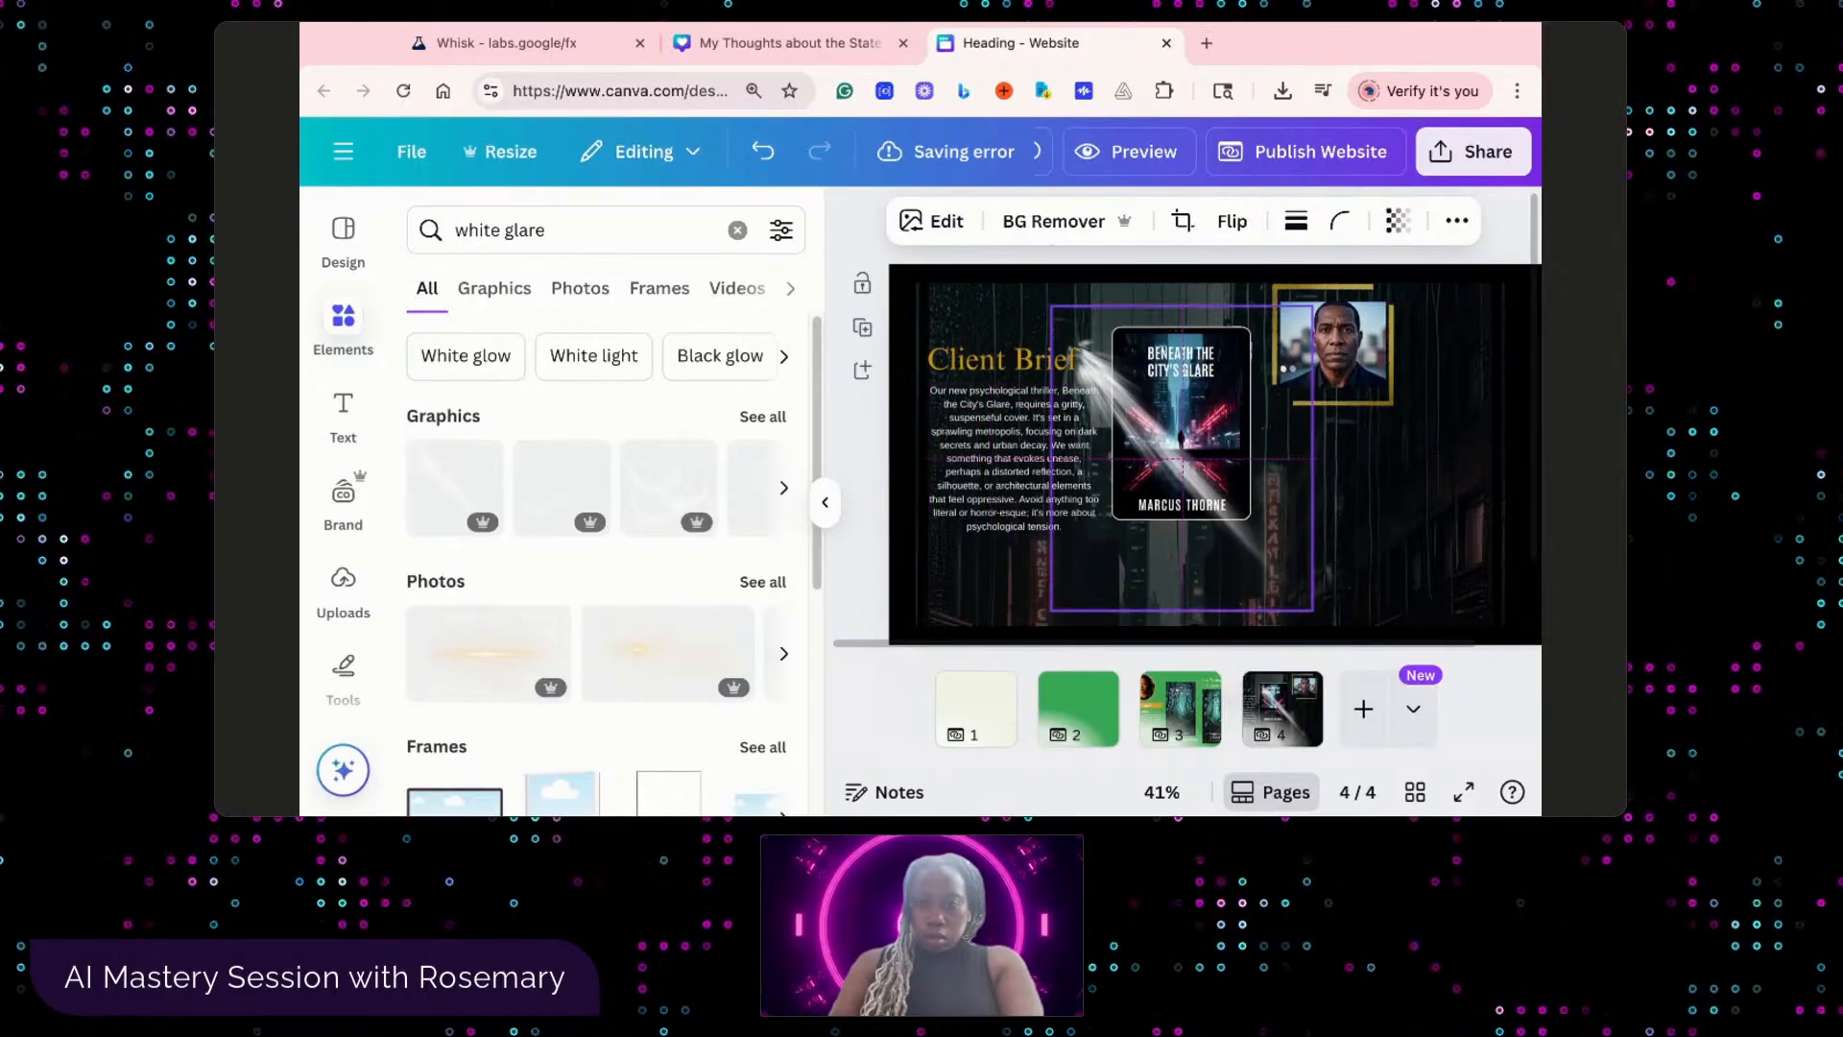
pyautogui.moveTo(1183, 458); pyautogui.dragTo(1182, 458)
pyautogui.press('Delete')
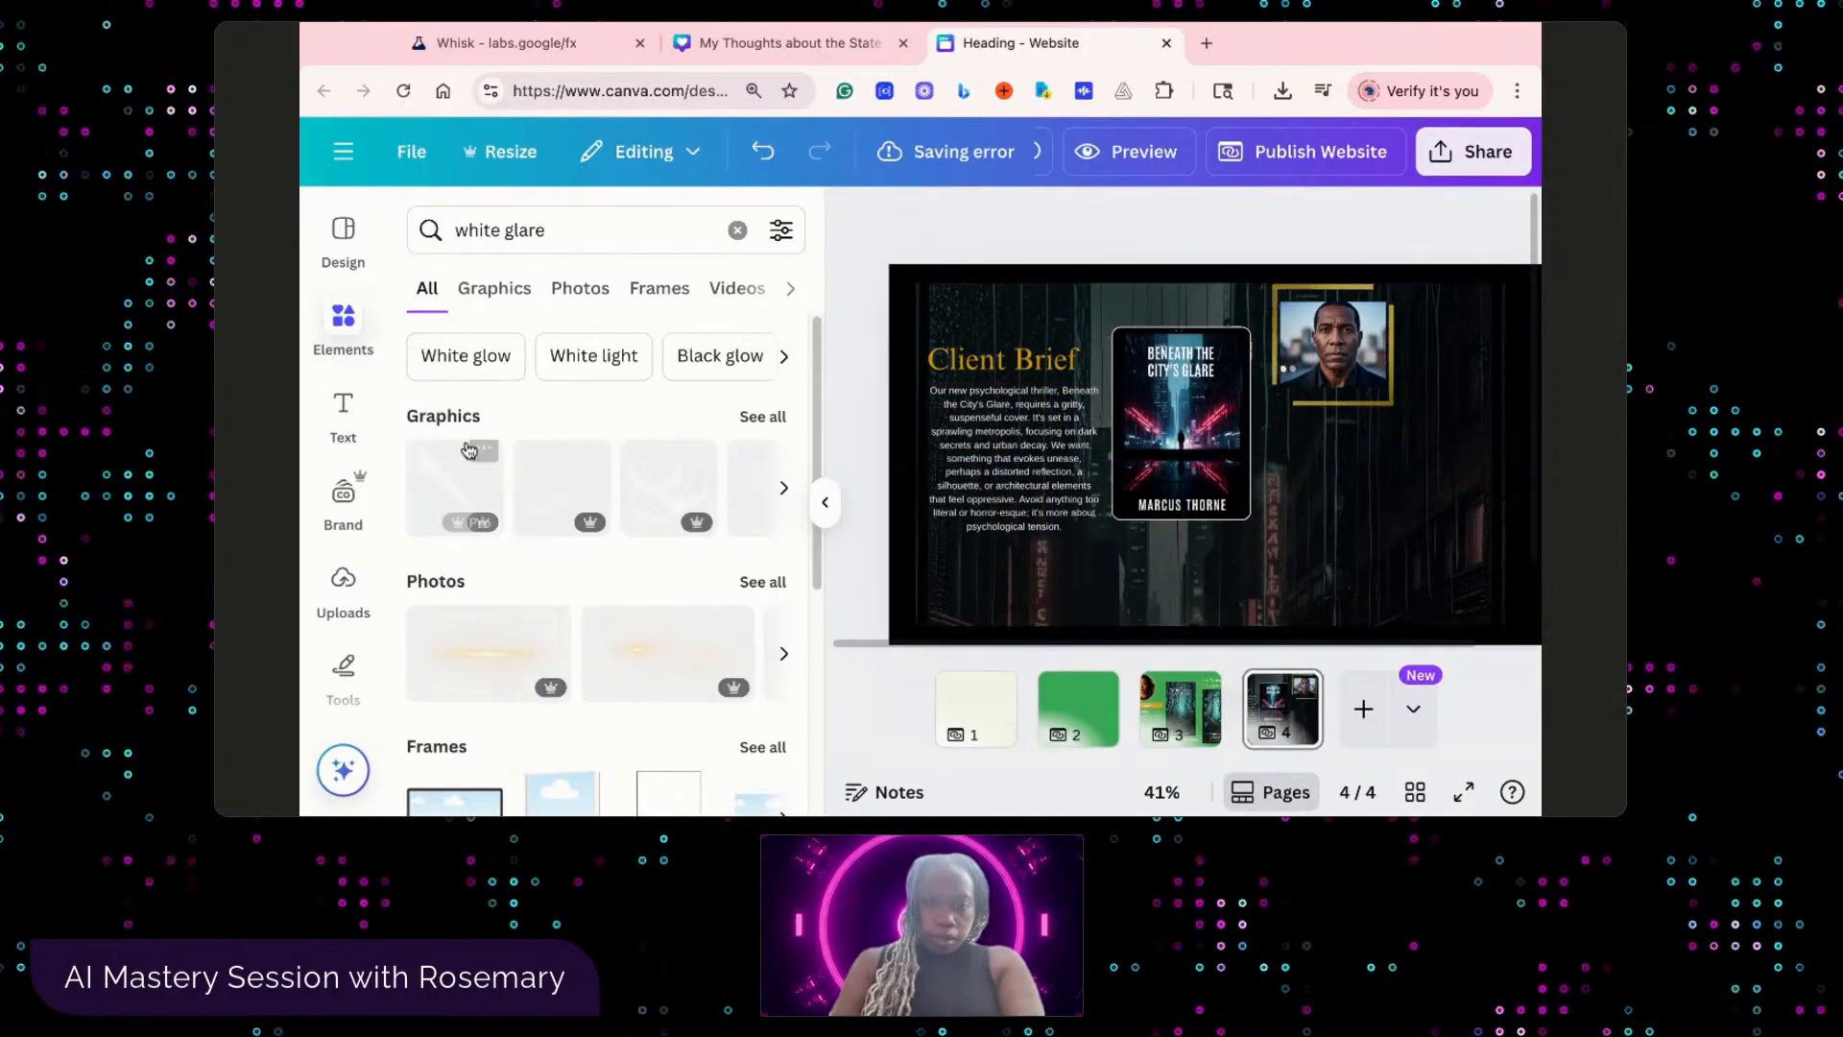
# - Search Elements for 'white glow' and add a glow graphic to page 4
pyautogui.click(580, 242)
pyautogui.moveTo(580, 240); pyautogui.dragTo(513, 239)
pyautogui.write('o')
pyautogui.press('BackSpace')
pyautogui.write('lo')
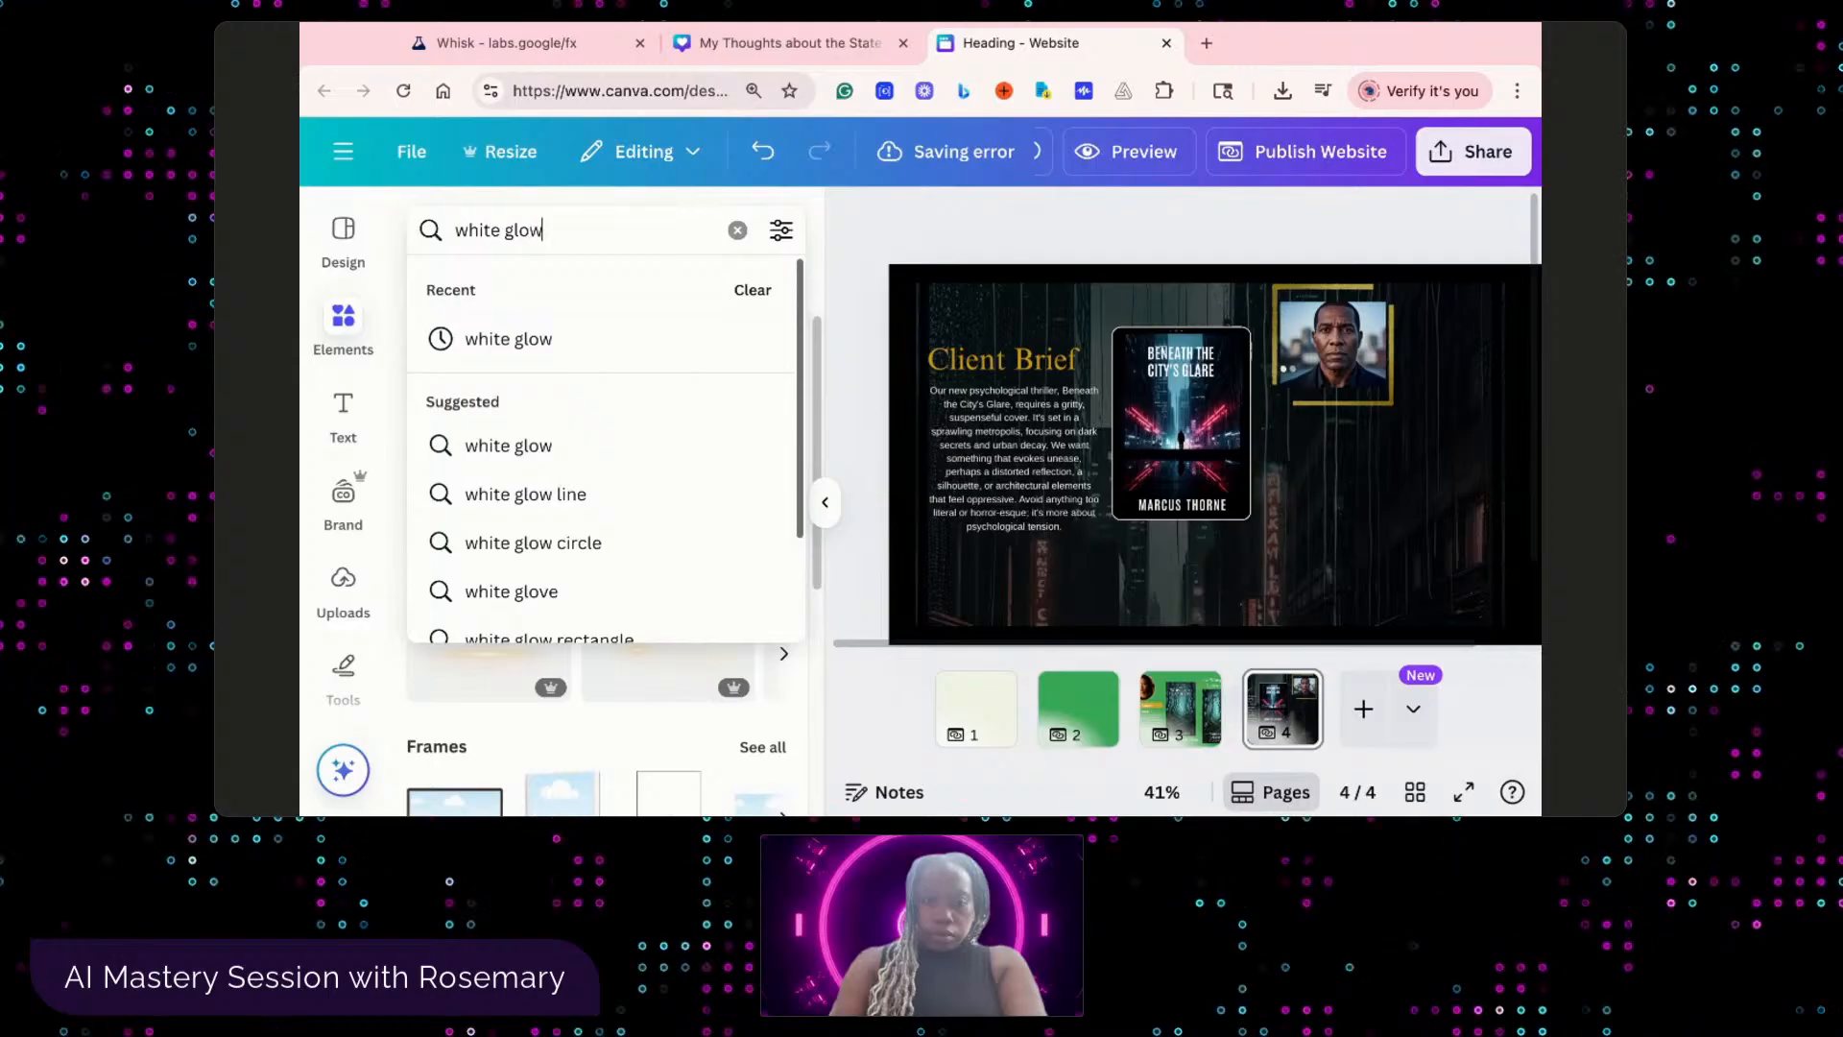
pyautogui.write('w')
pyautogui.press('Return')
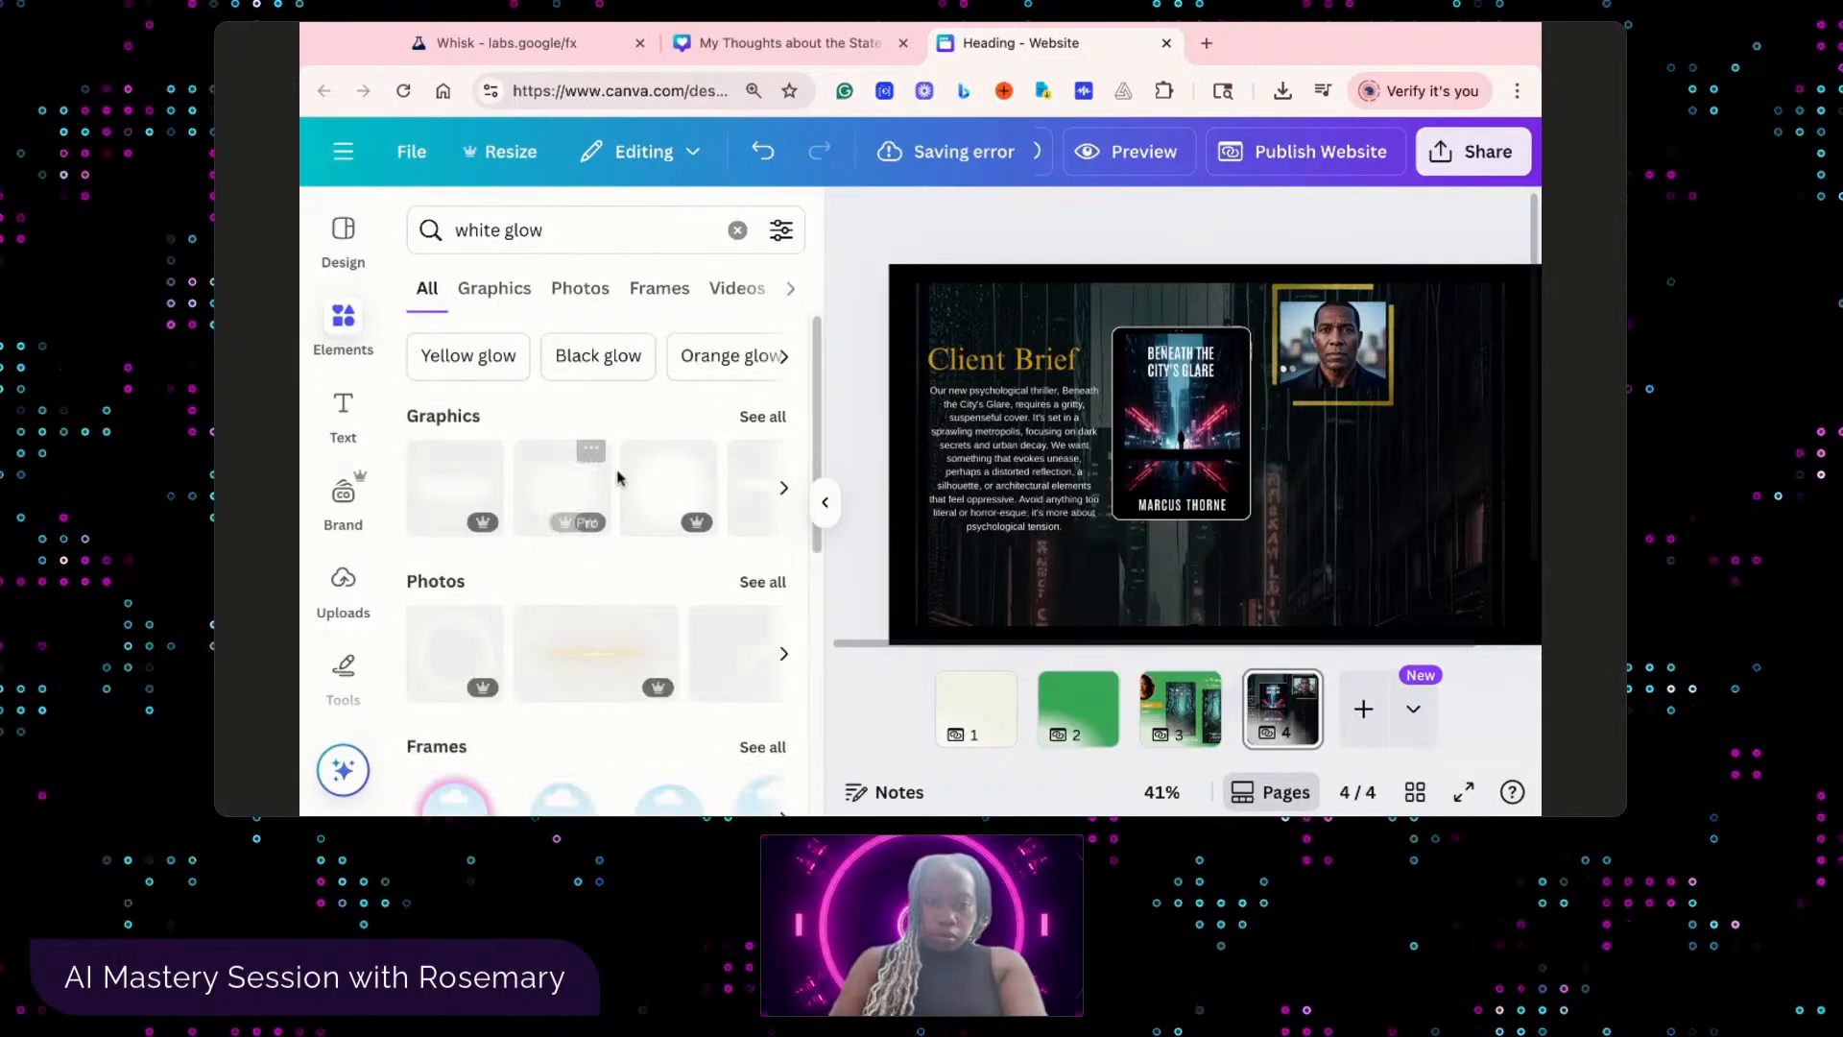
pyautogui.click(694, 498)
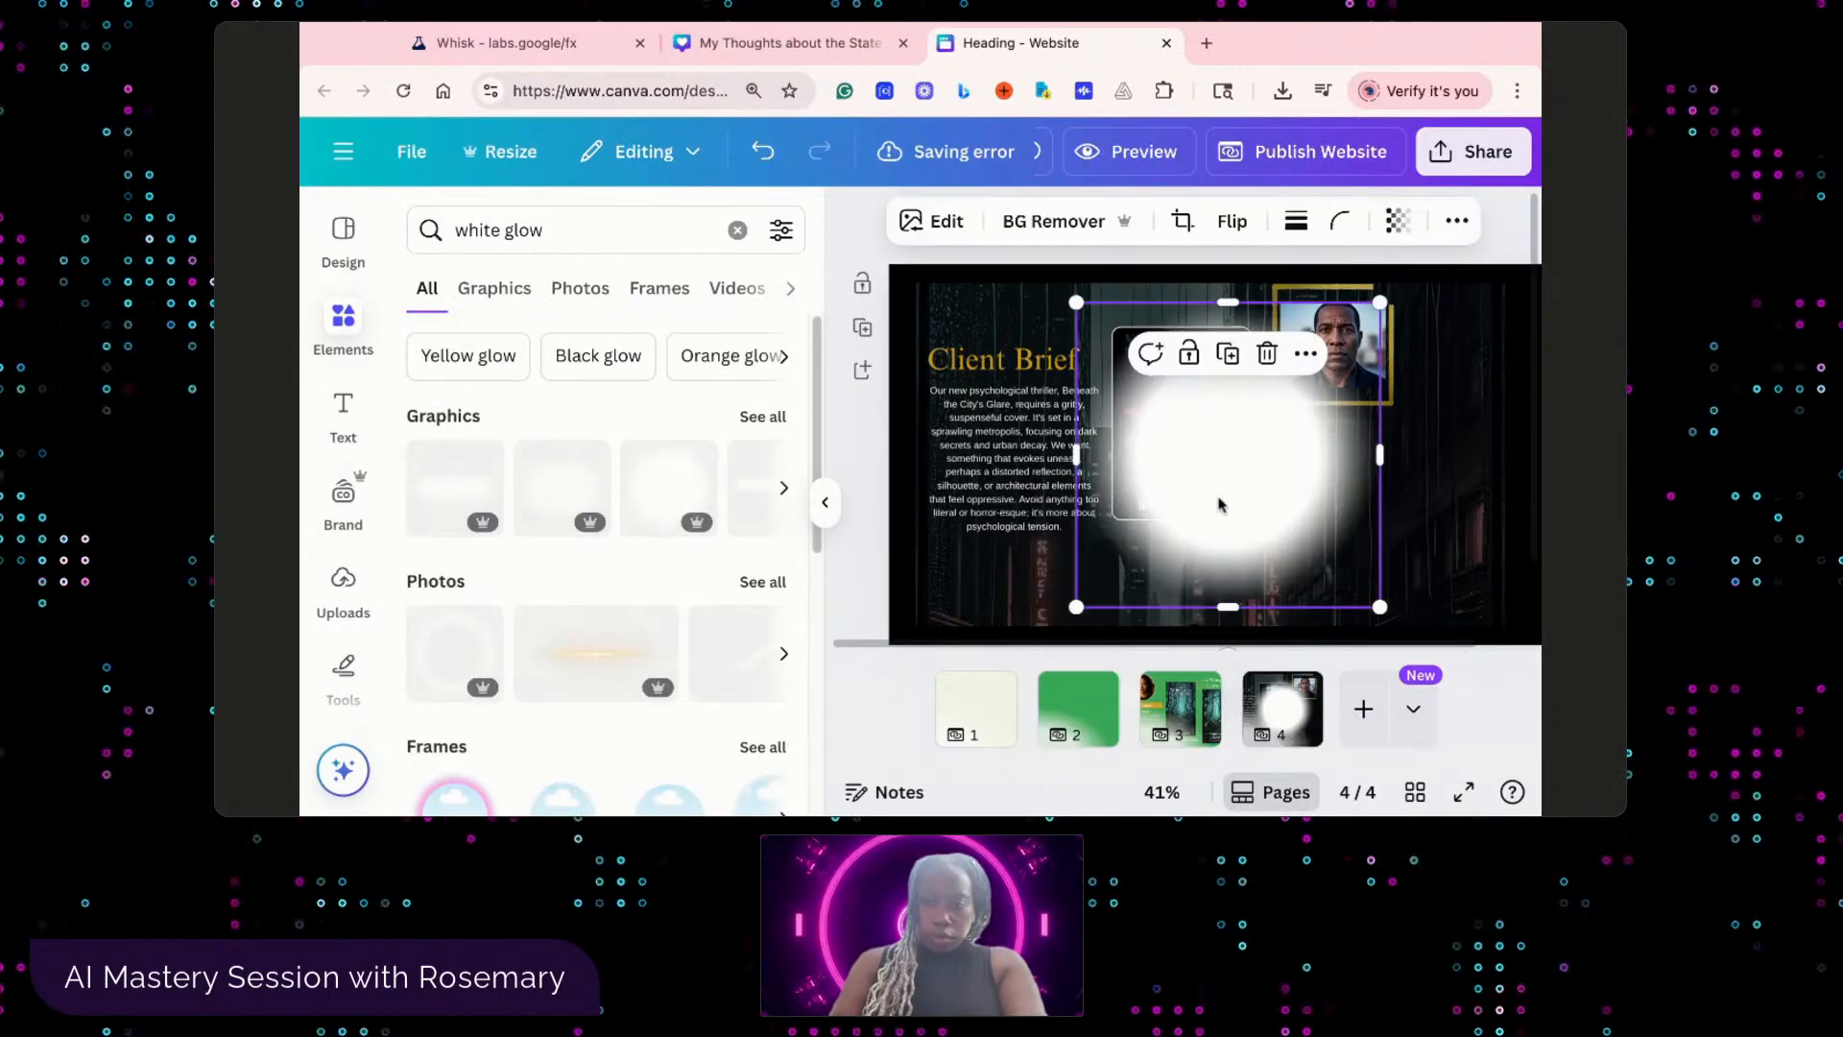
# - Enlarge the white glow and send it one layer backward, behind the book cover
pyautogui.moveTo(1076, 303); pyautogui.dragTo(1068, 304)
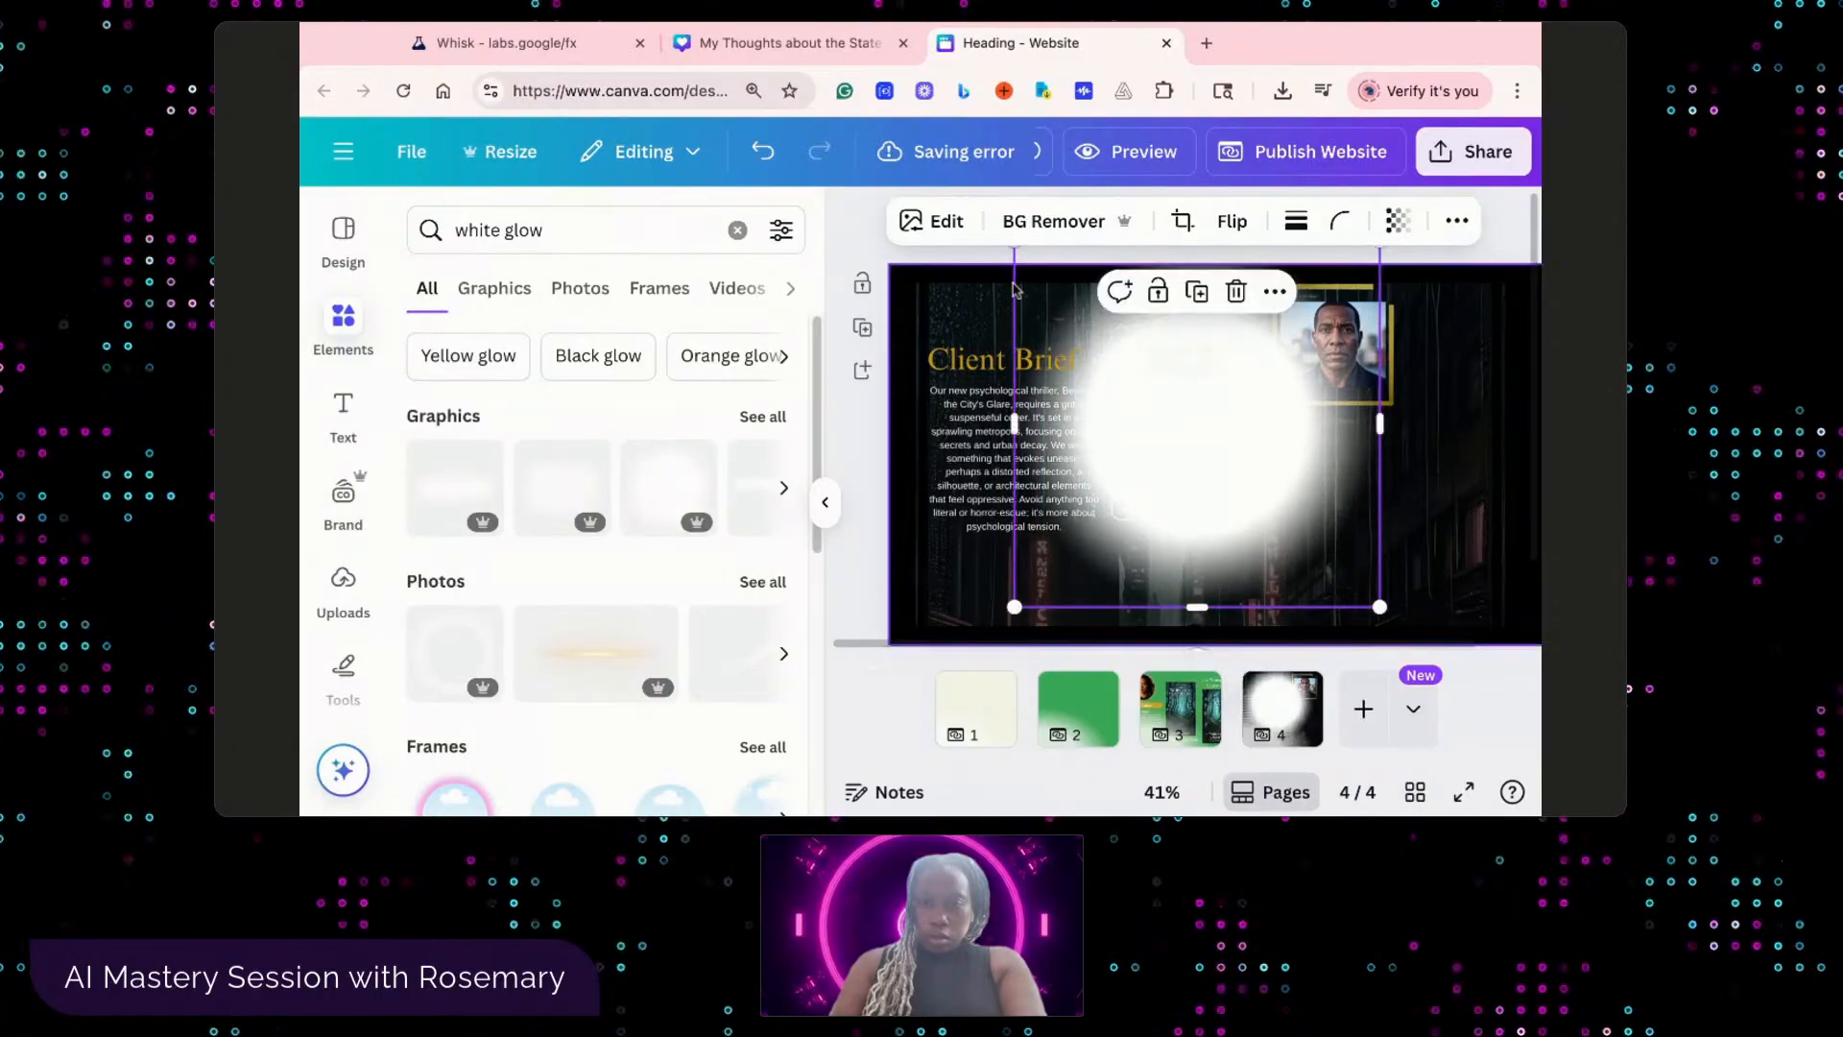
pyautogui.click(1453, 223)
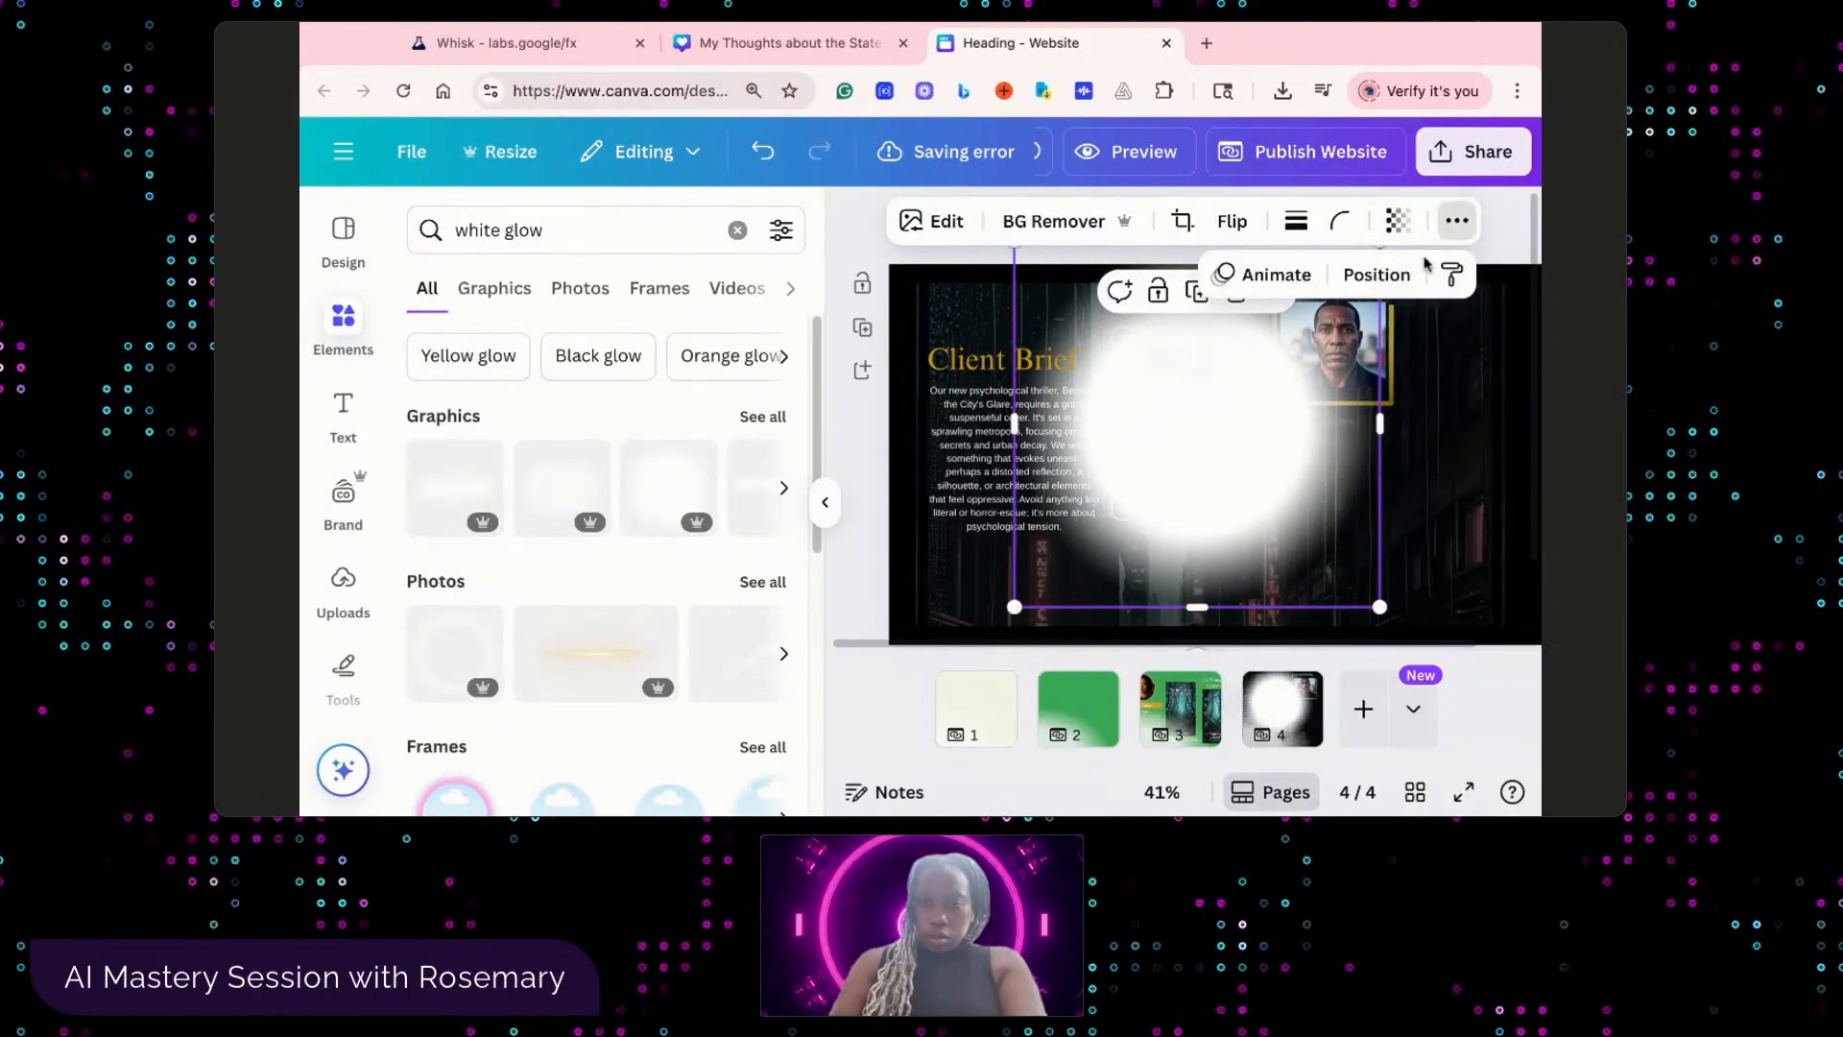
pyautogui.click(1376, 275)
pyautogui.click(783, 643)
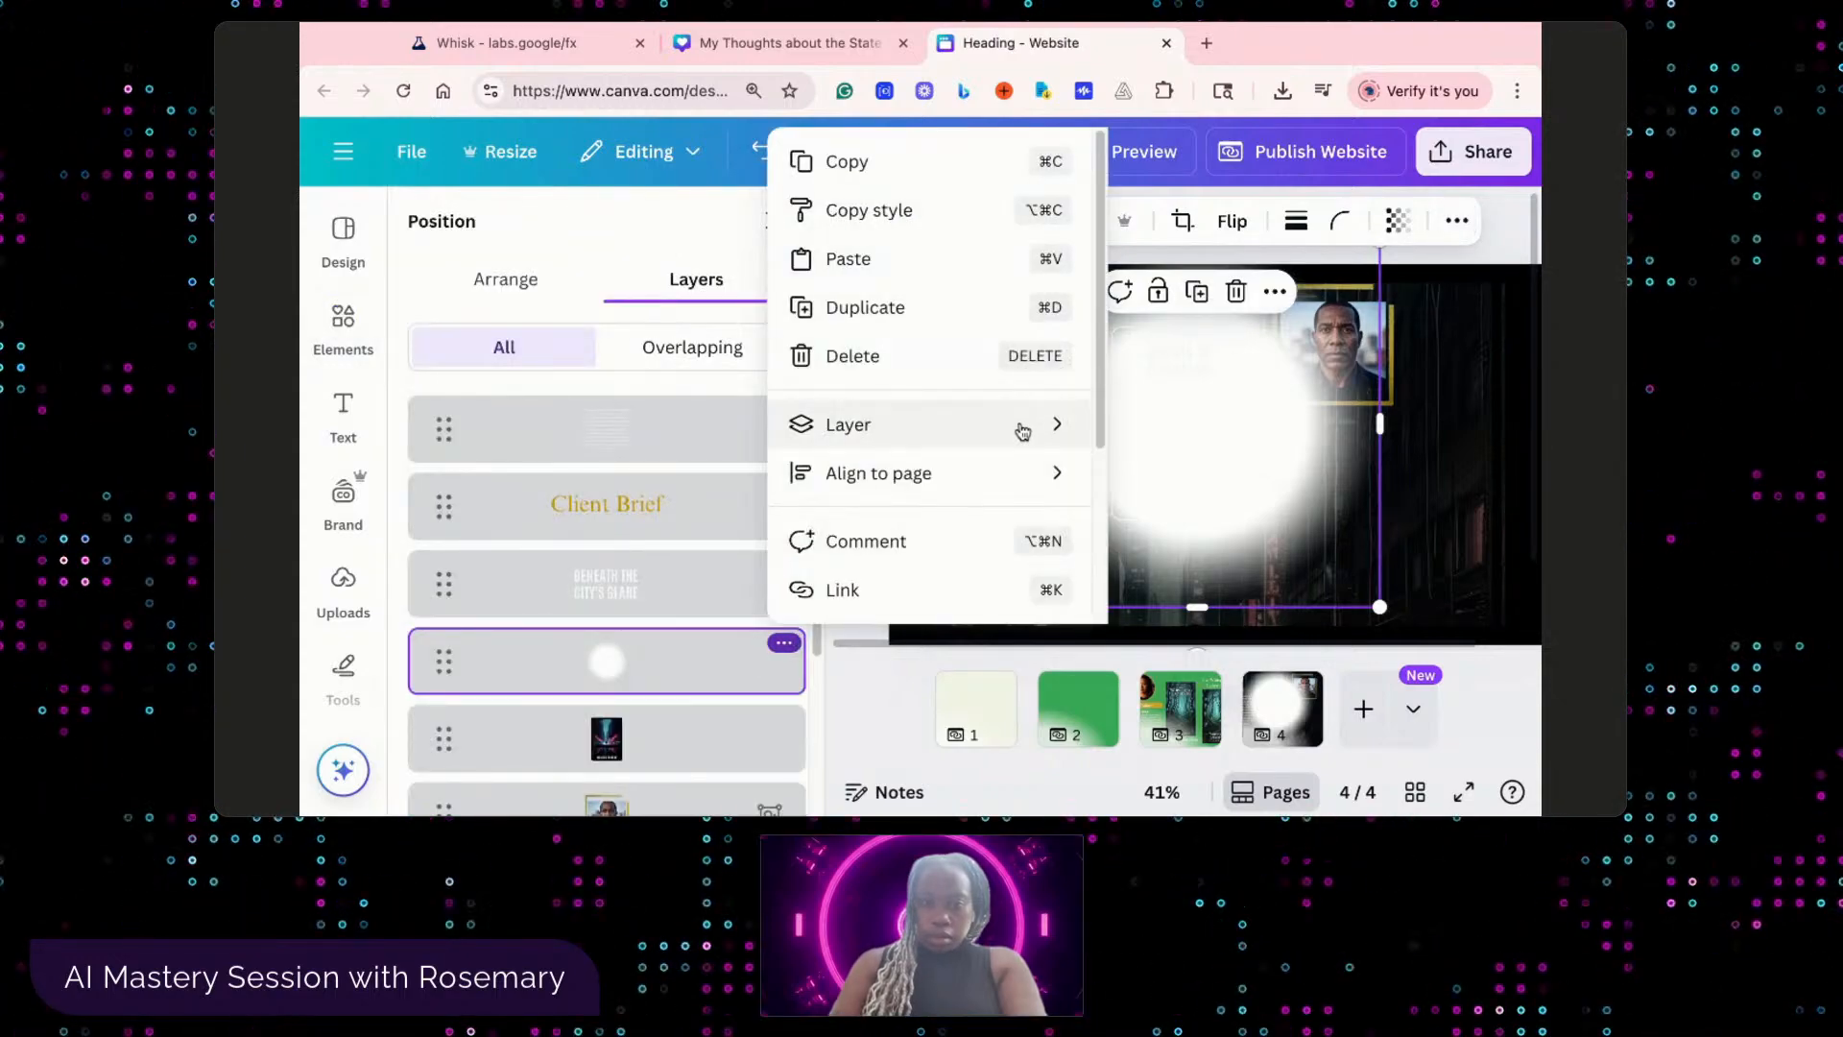
pyautogui.moveTo(1023, 427)
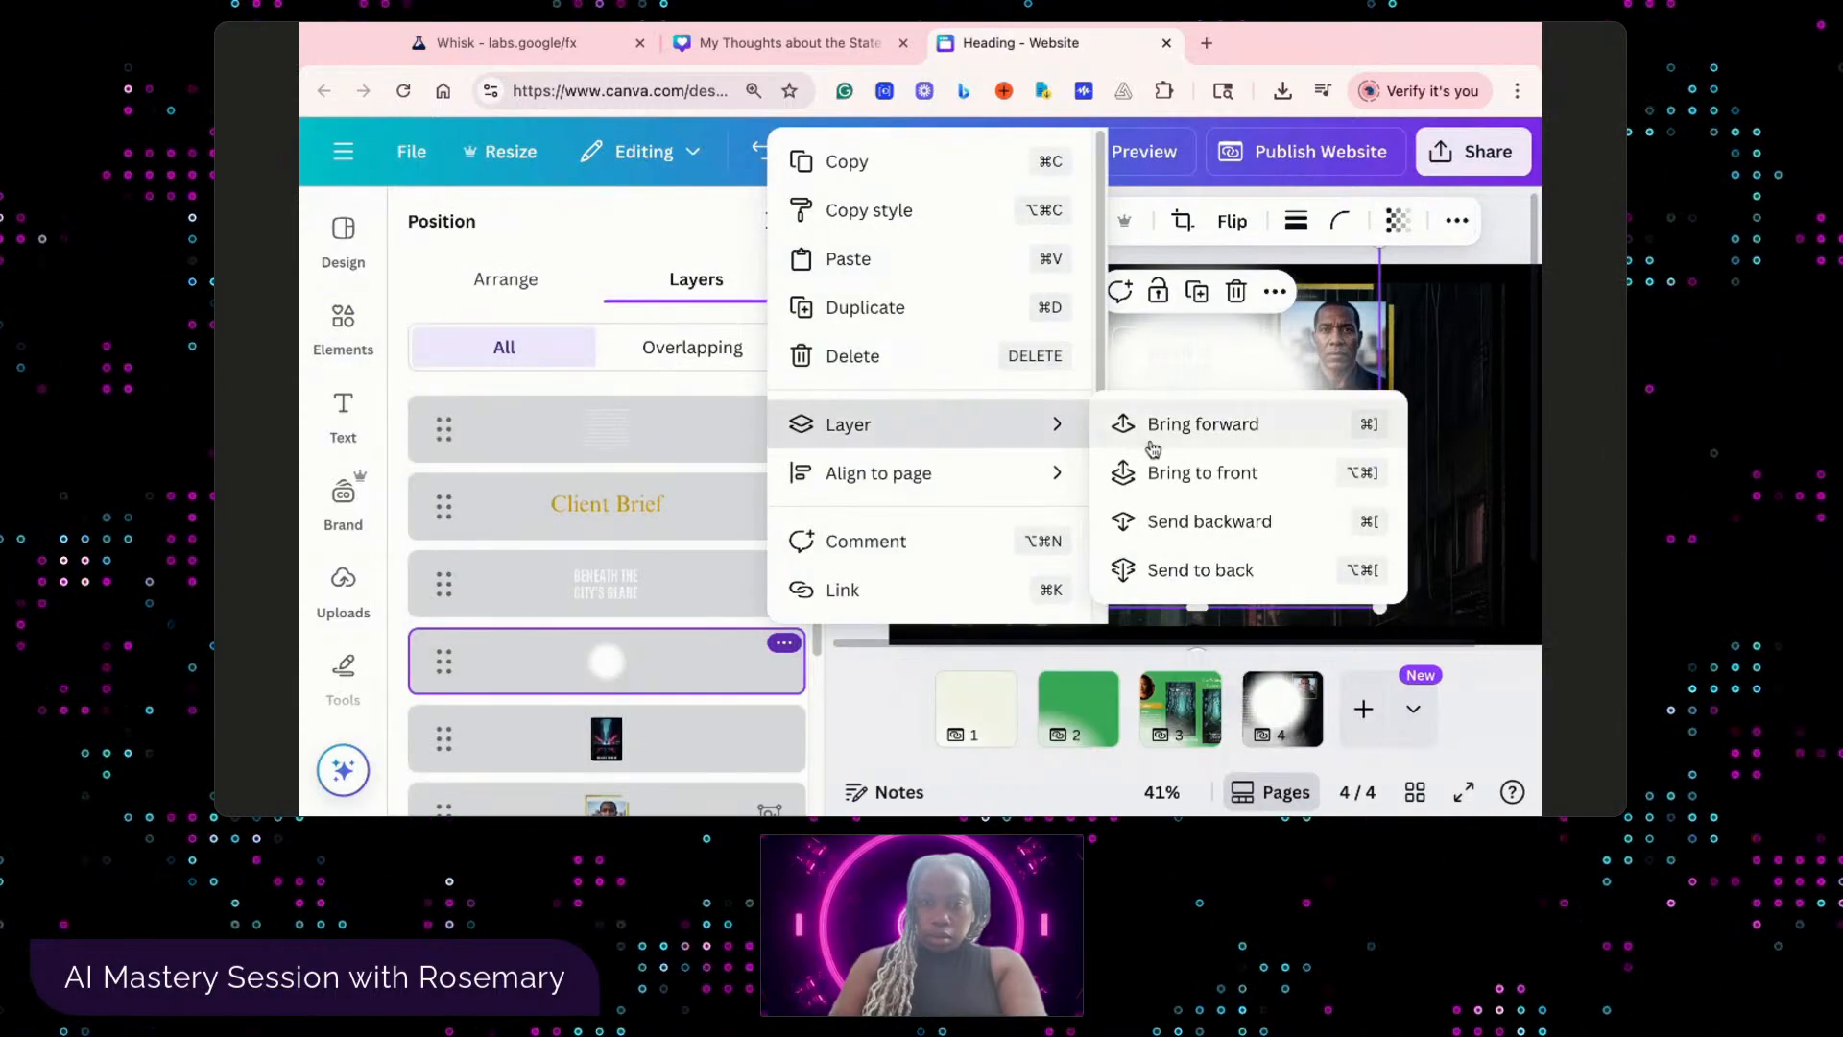
pyautogui.click(1213, 526)
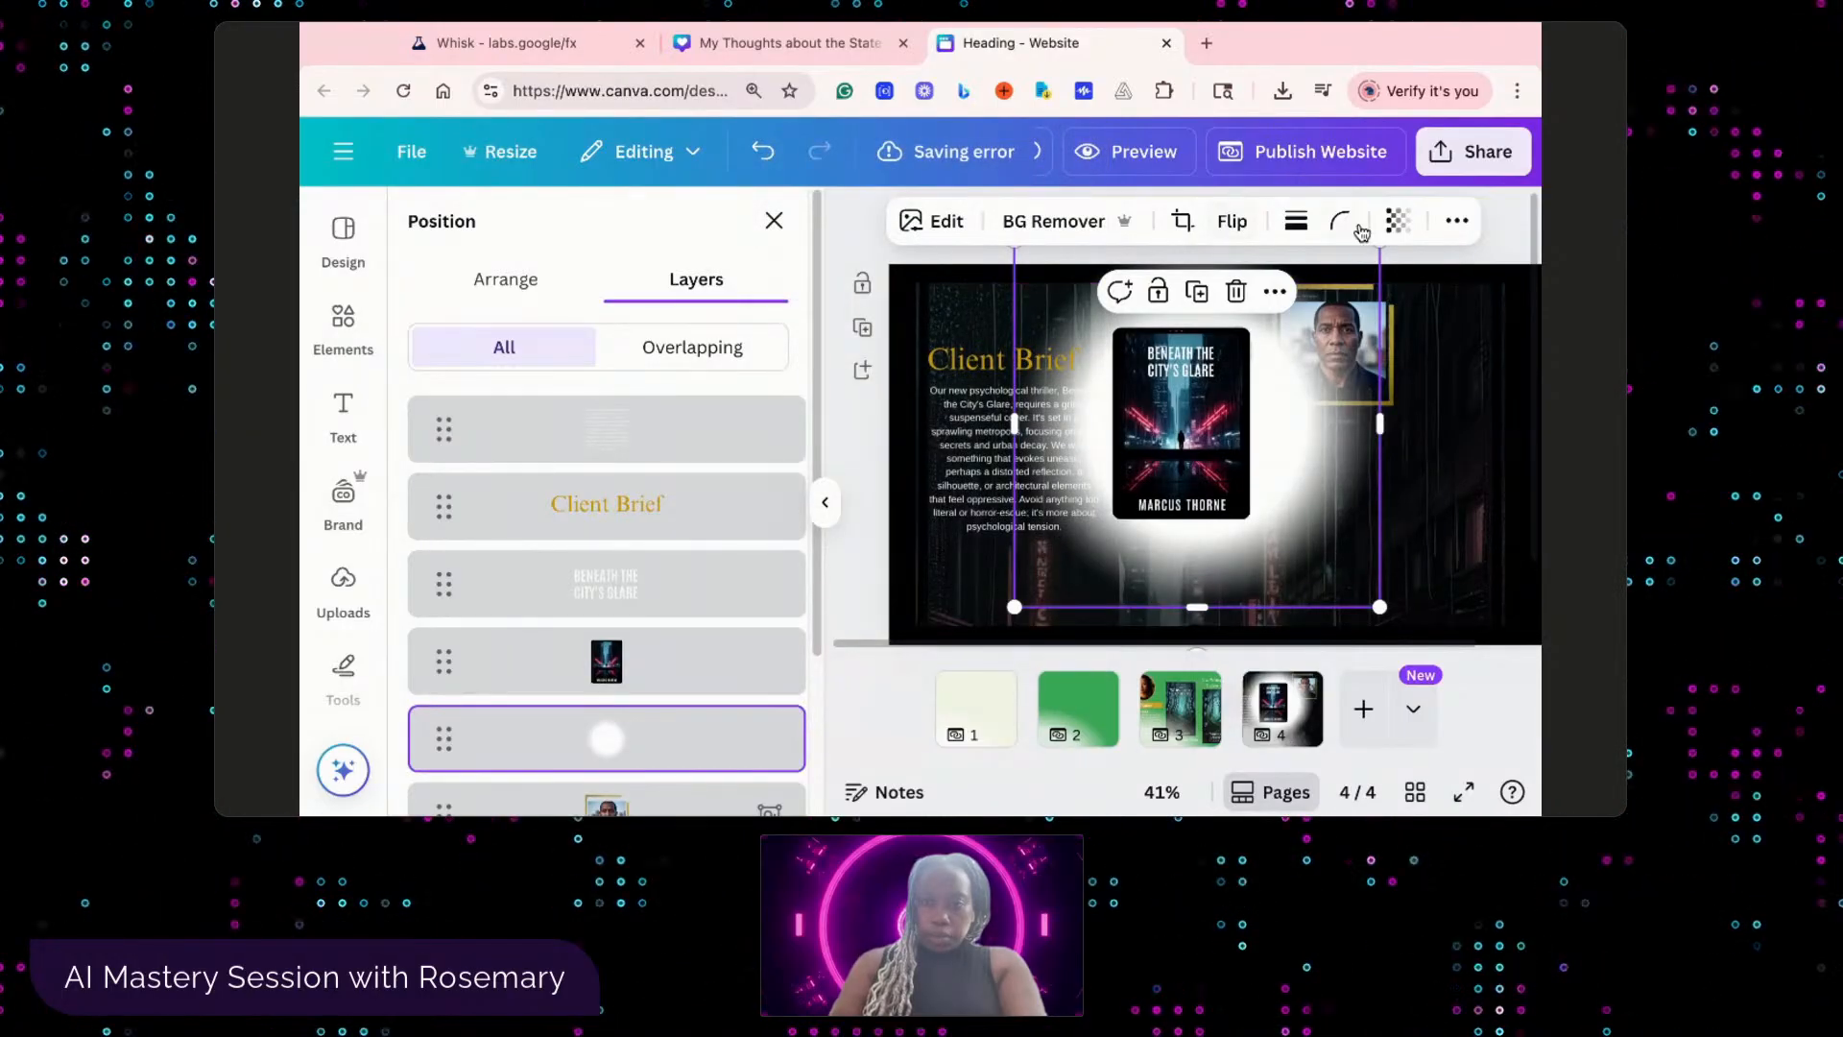
# - Fade the white glow to transparency 28
pyautogui.click(1397, 221)
pyautogui.moveTo(1429, 325); pyautogui.dragTo(1303, 320)
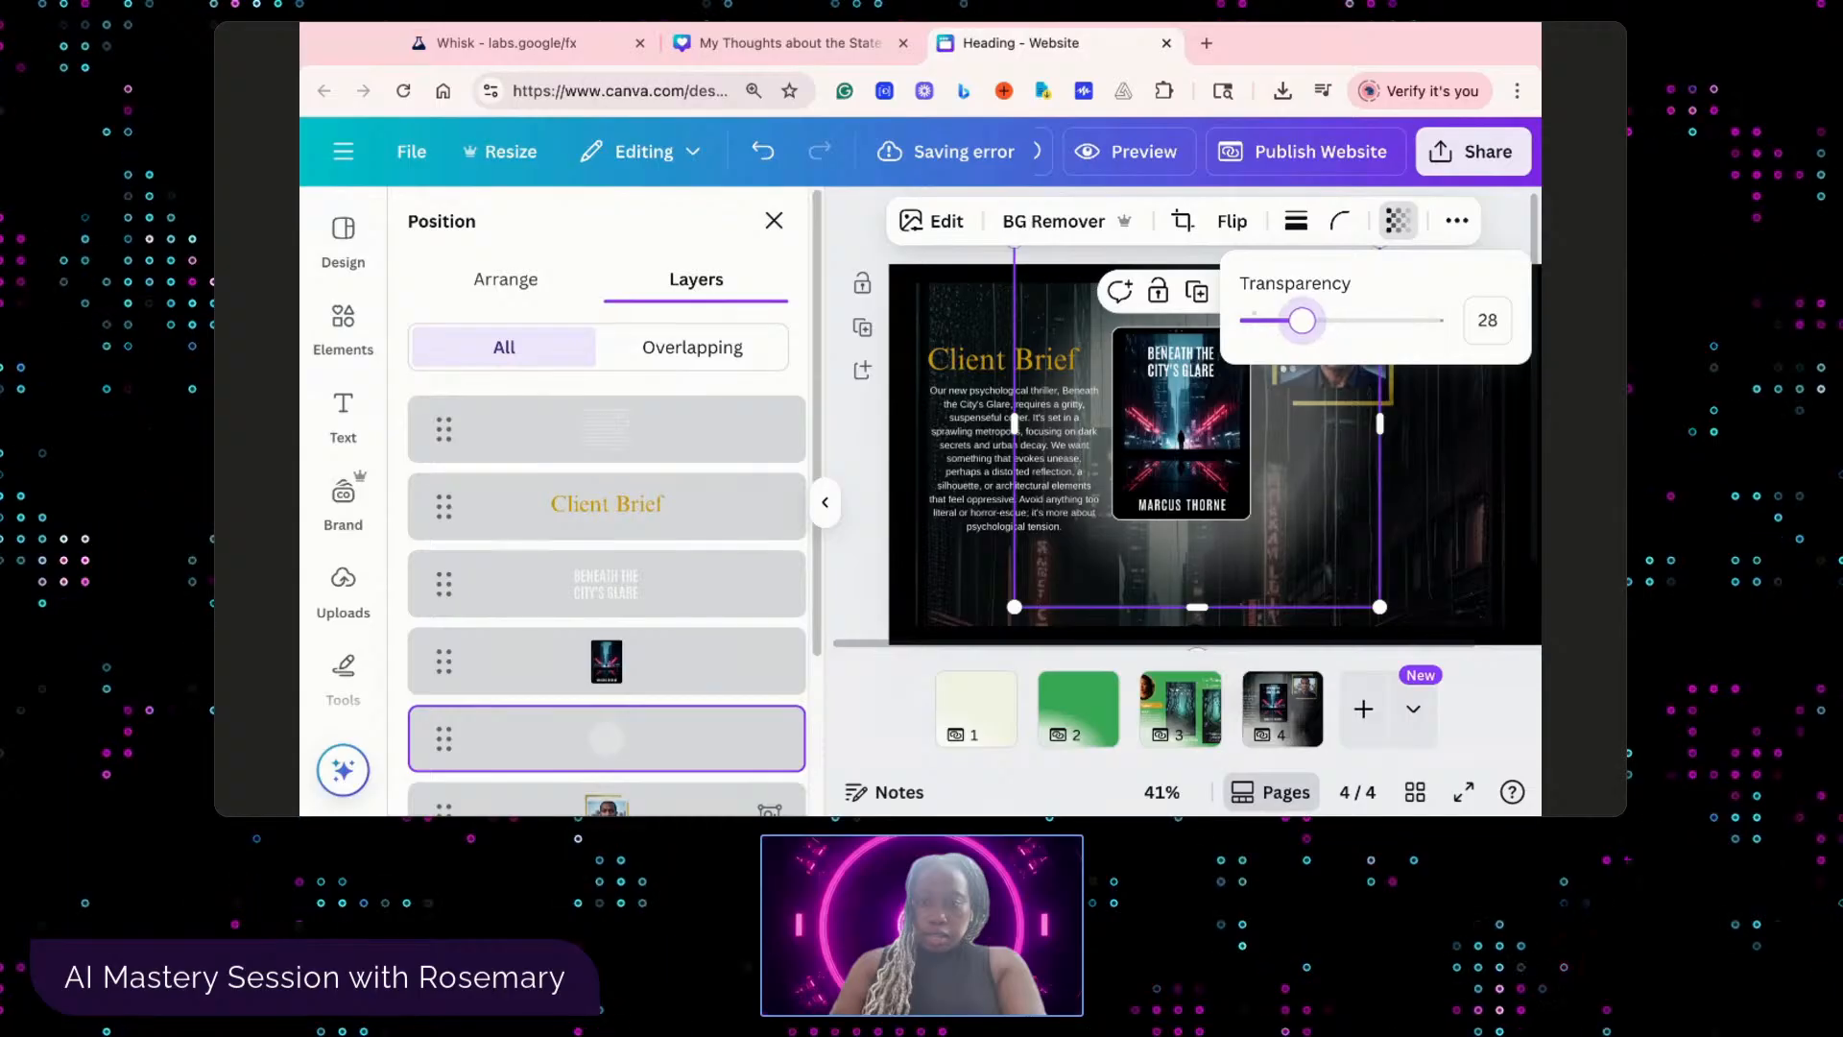
pyautogui.click(1465, 458)
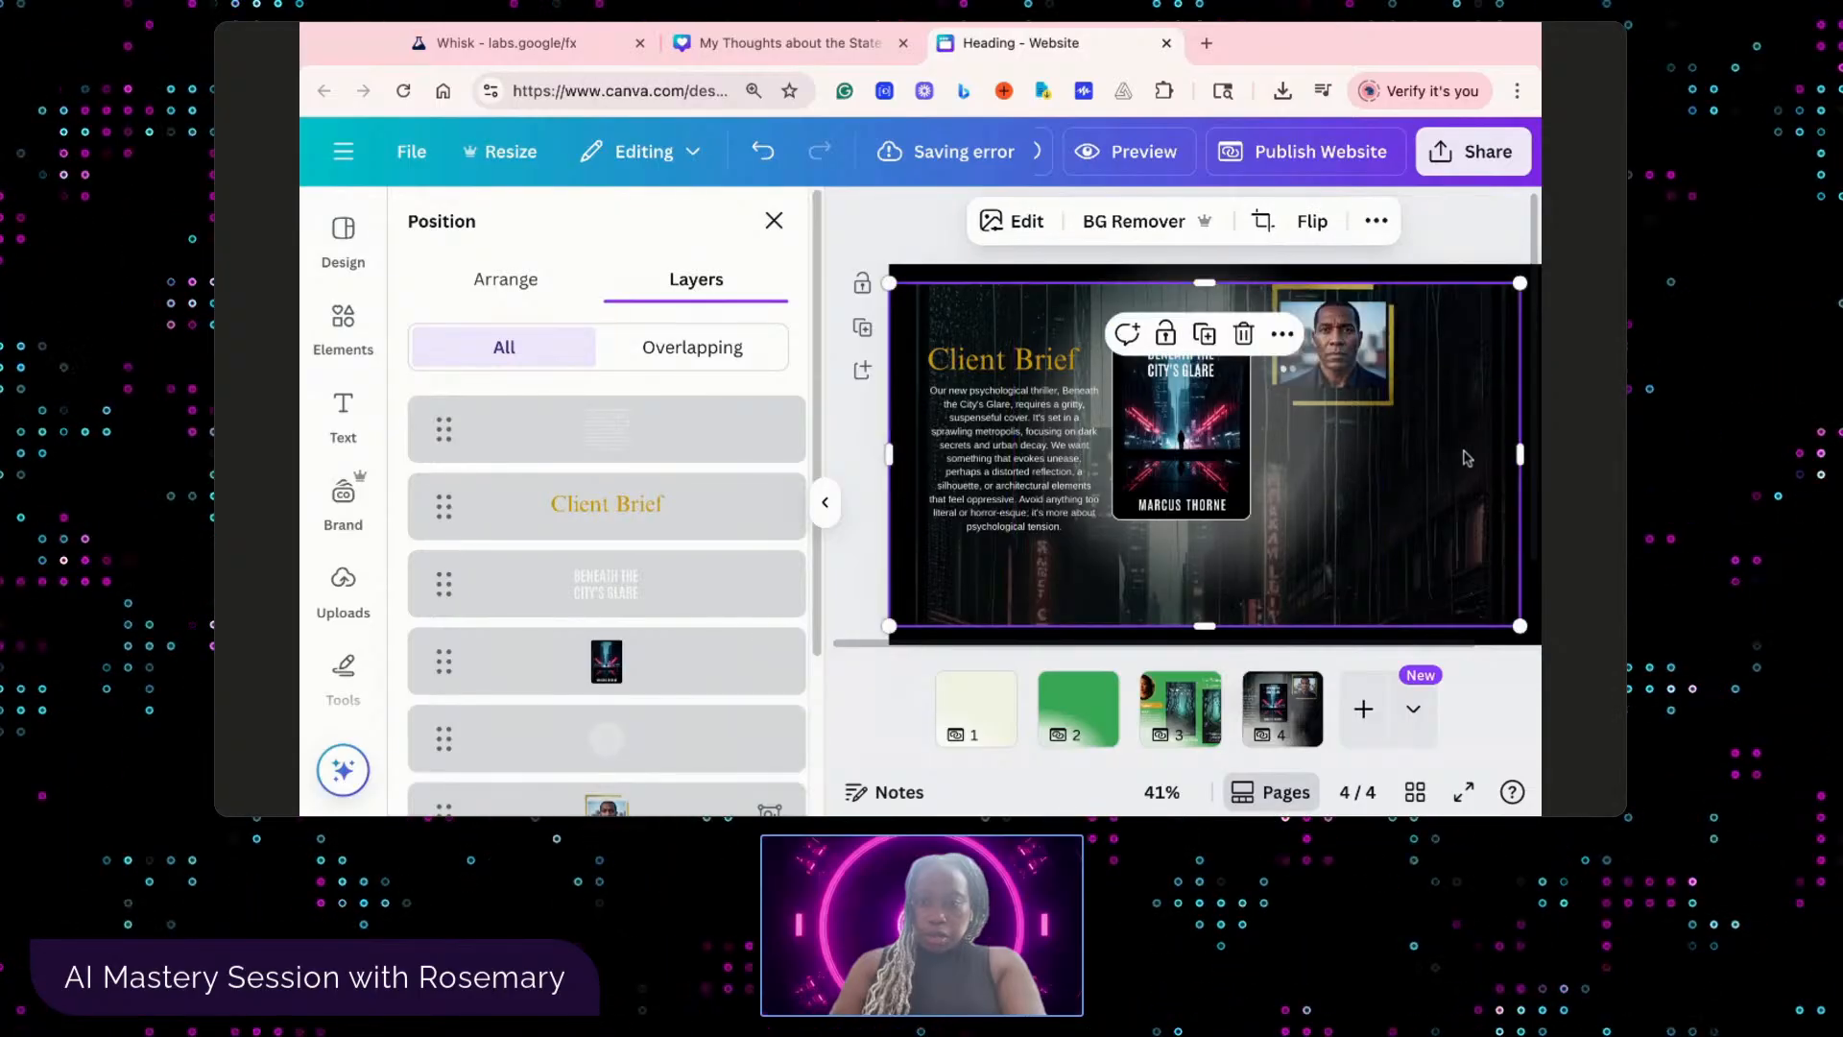
pyautogui.click(1370, 348)
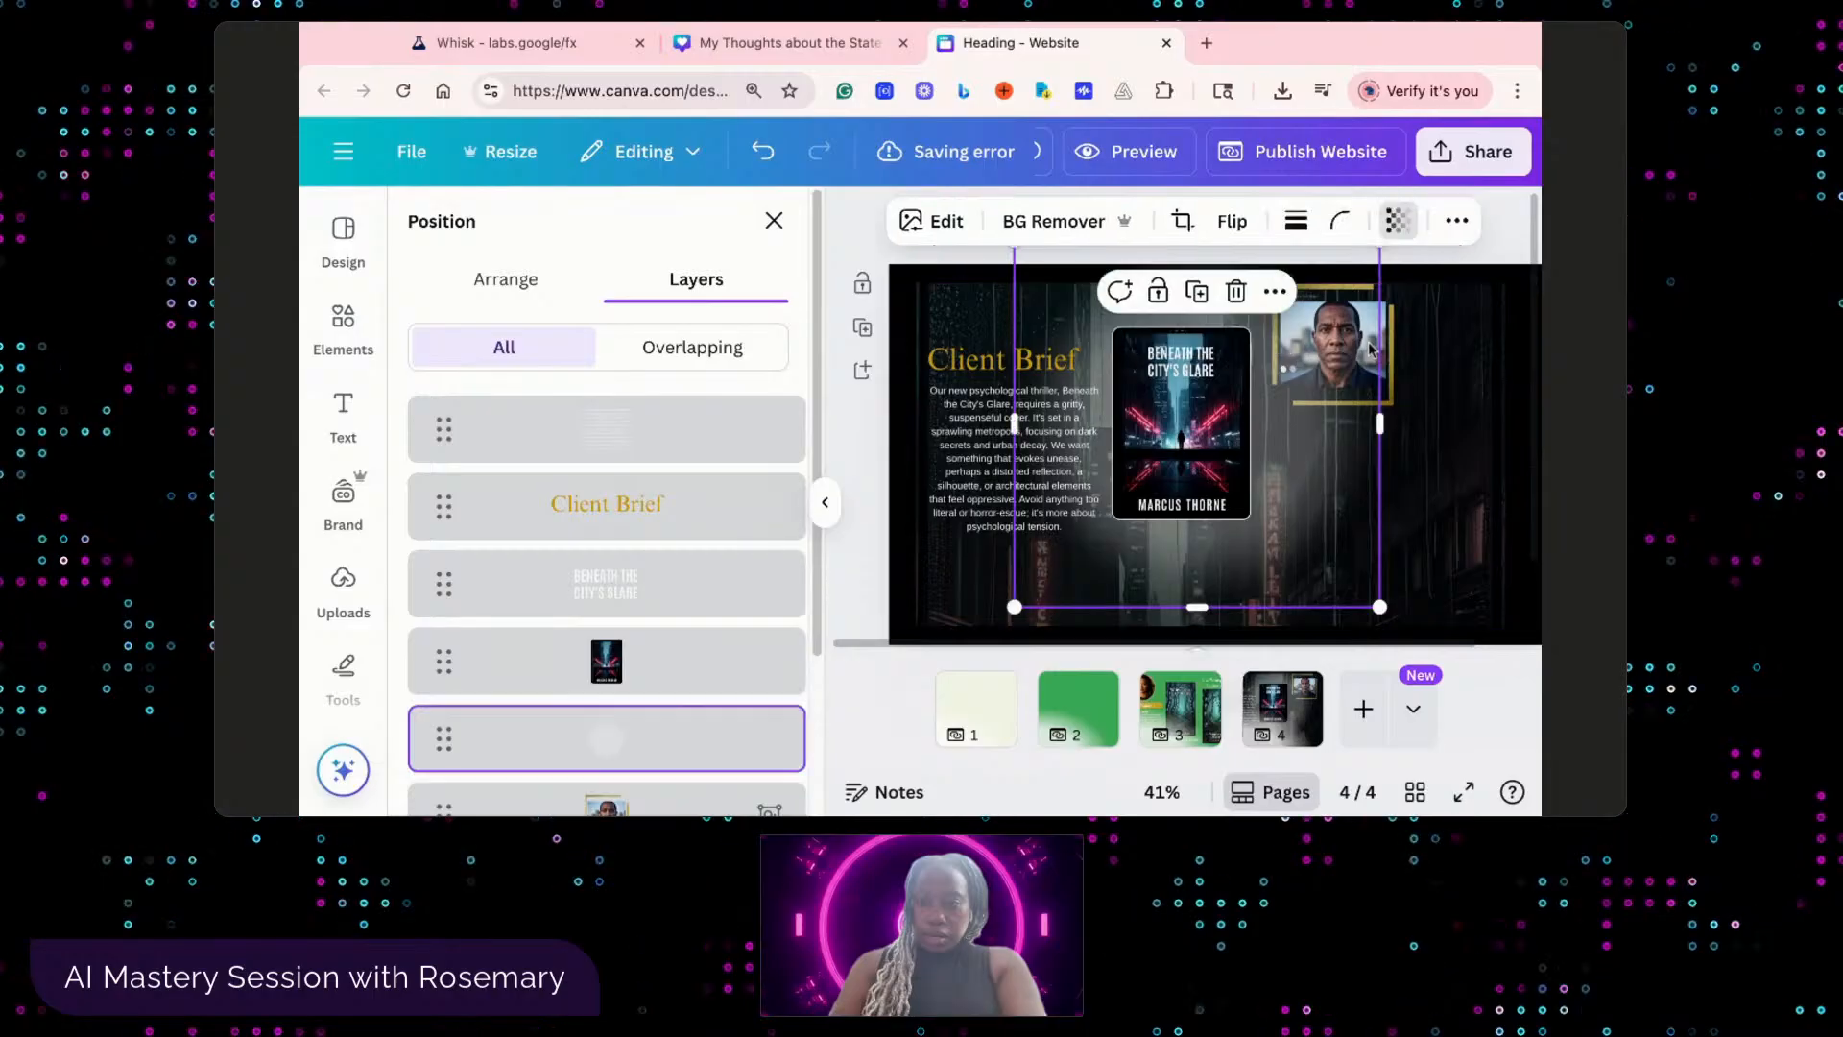
pyautogui.click(1418, 403)
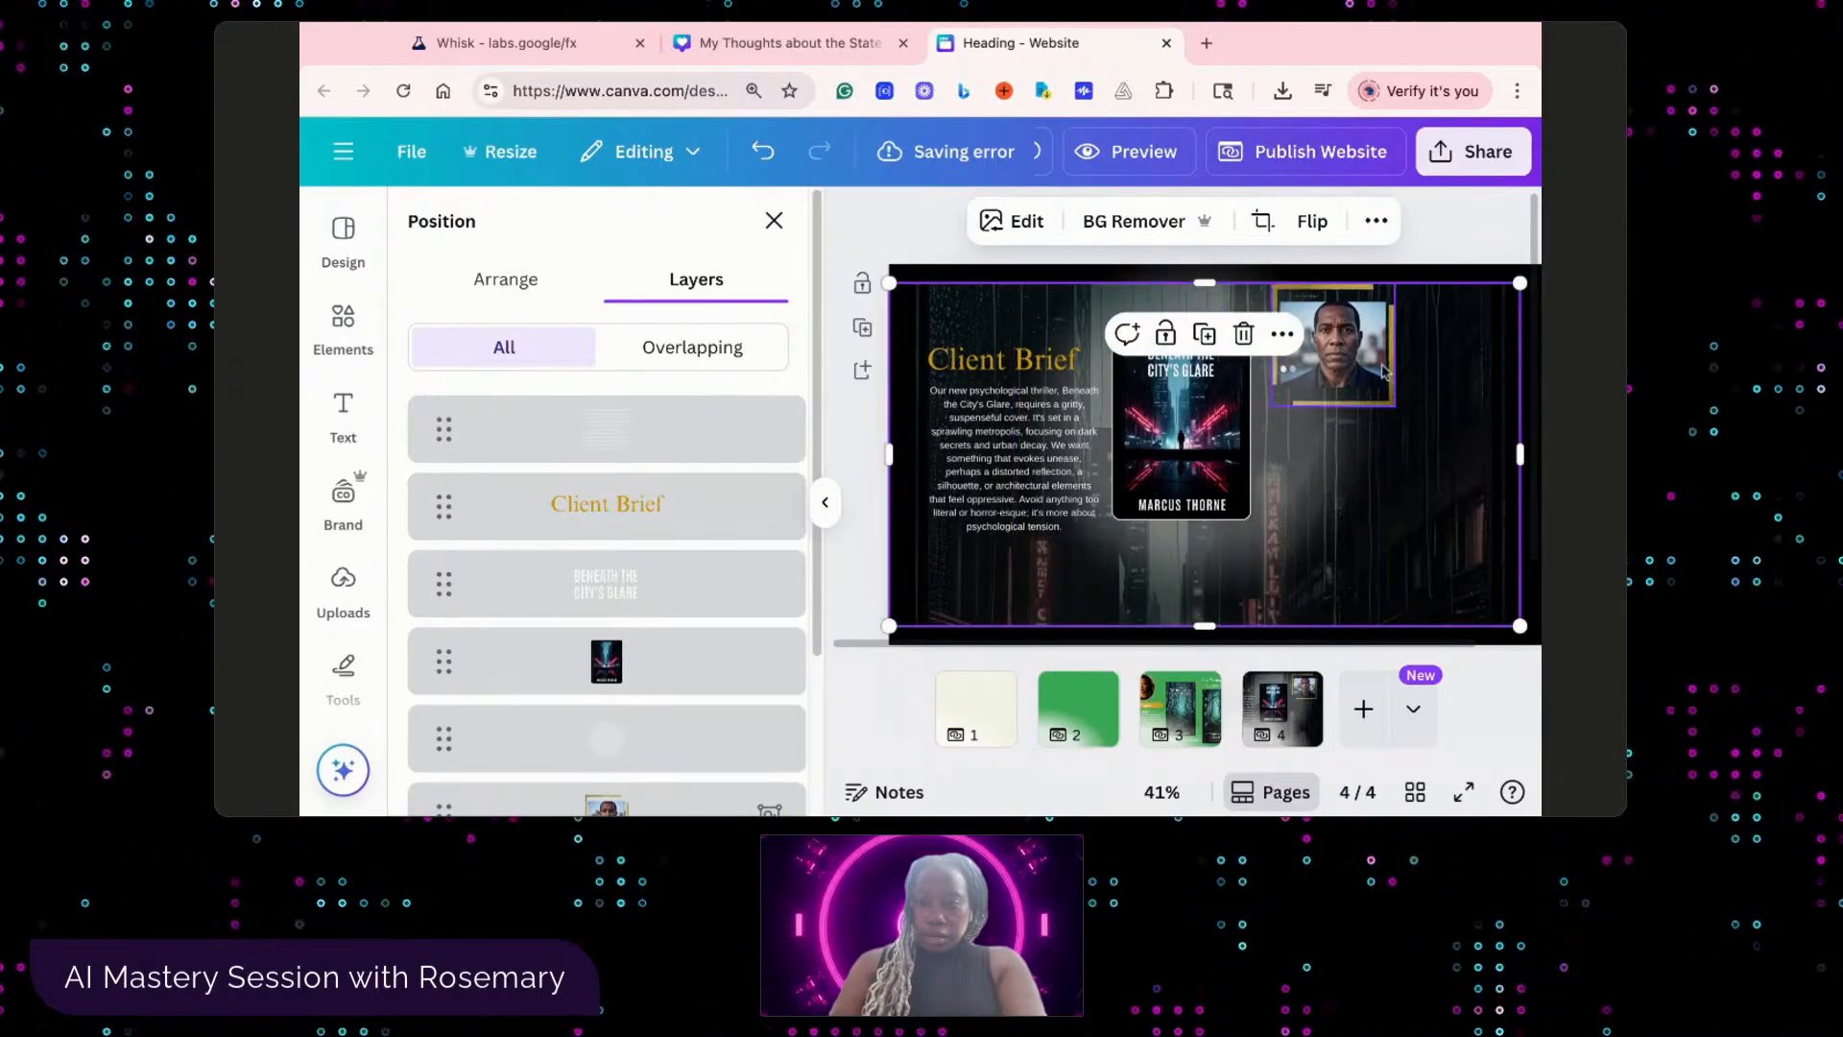
# - Move the gold-framed headshot further right toward the page's top-right corner
pyautogui.click(1385, 372)
pyautogui.moveTo(1385, 373); pyautogui.dragTo(1445, 374)
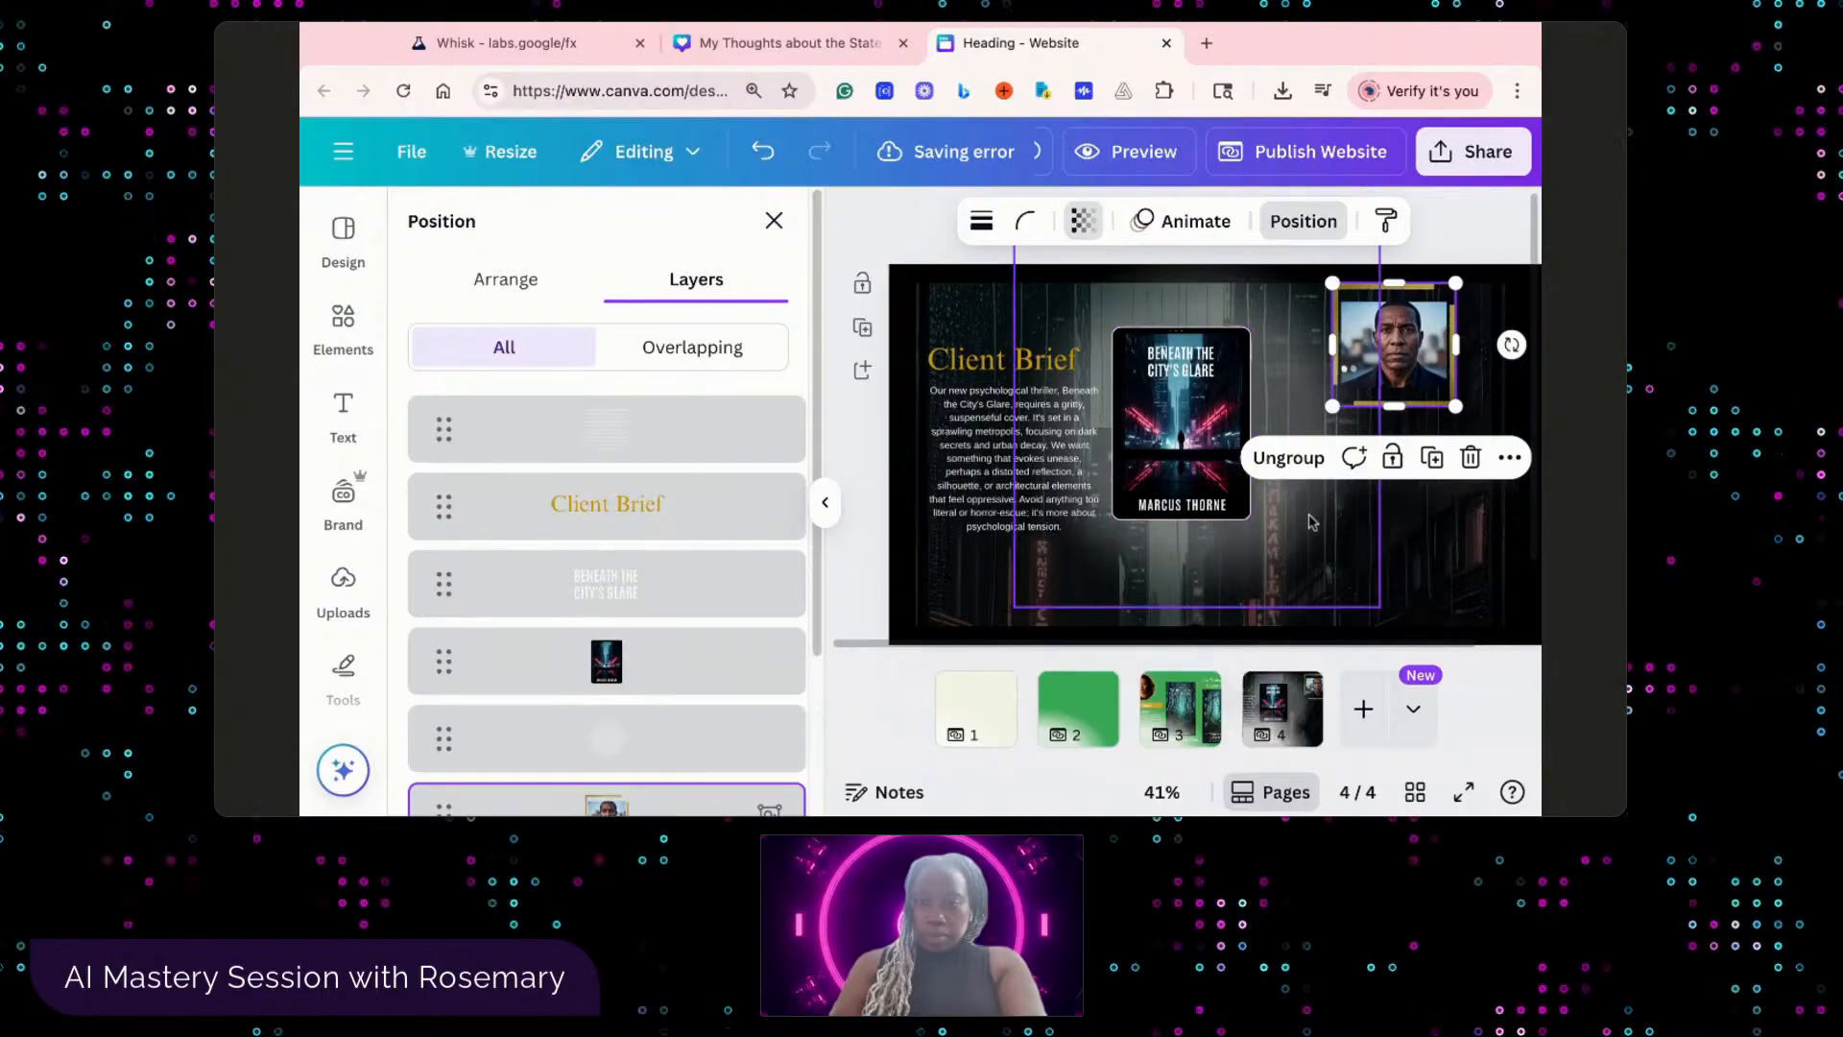
pyautogui.click(1416, 373)
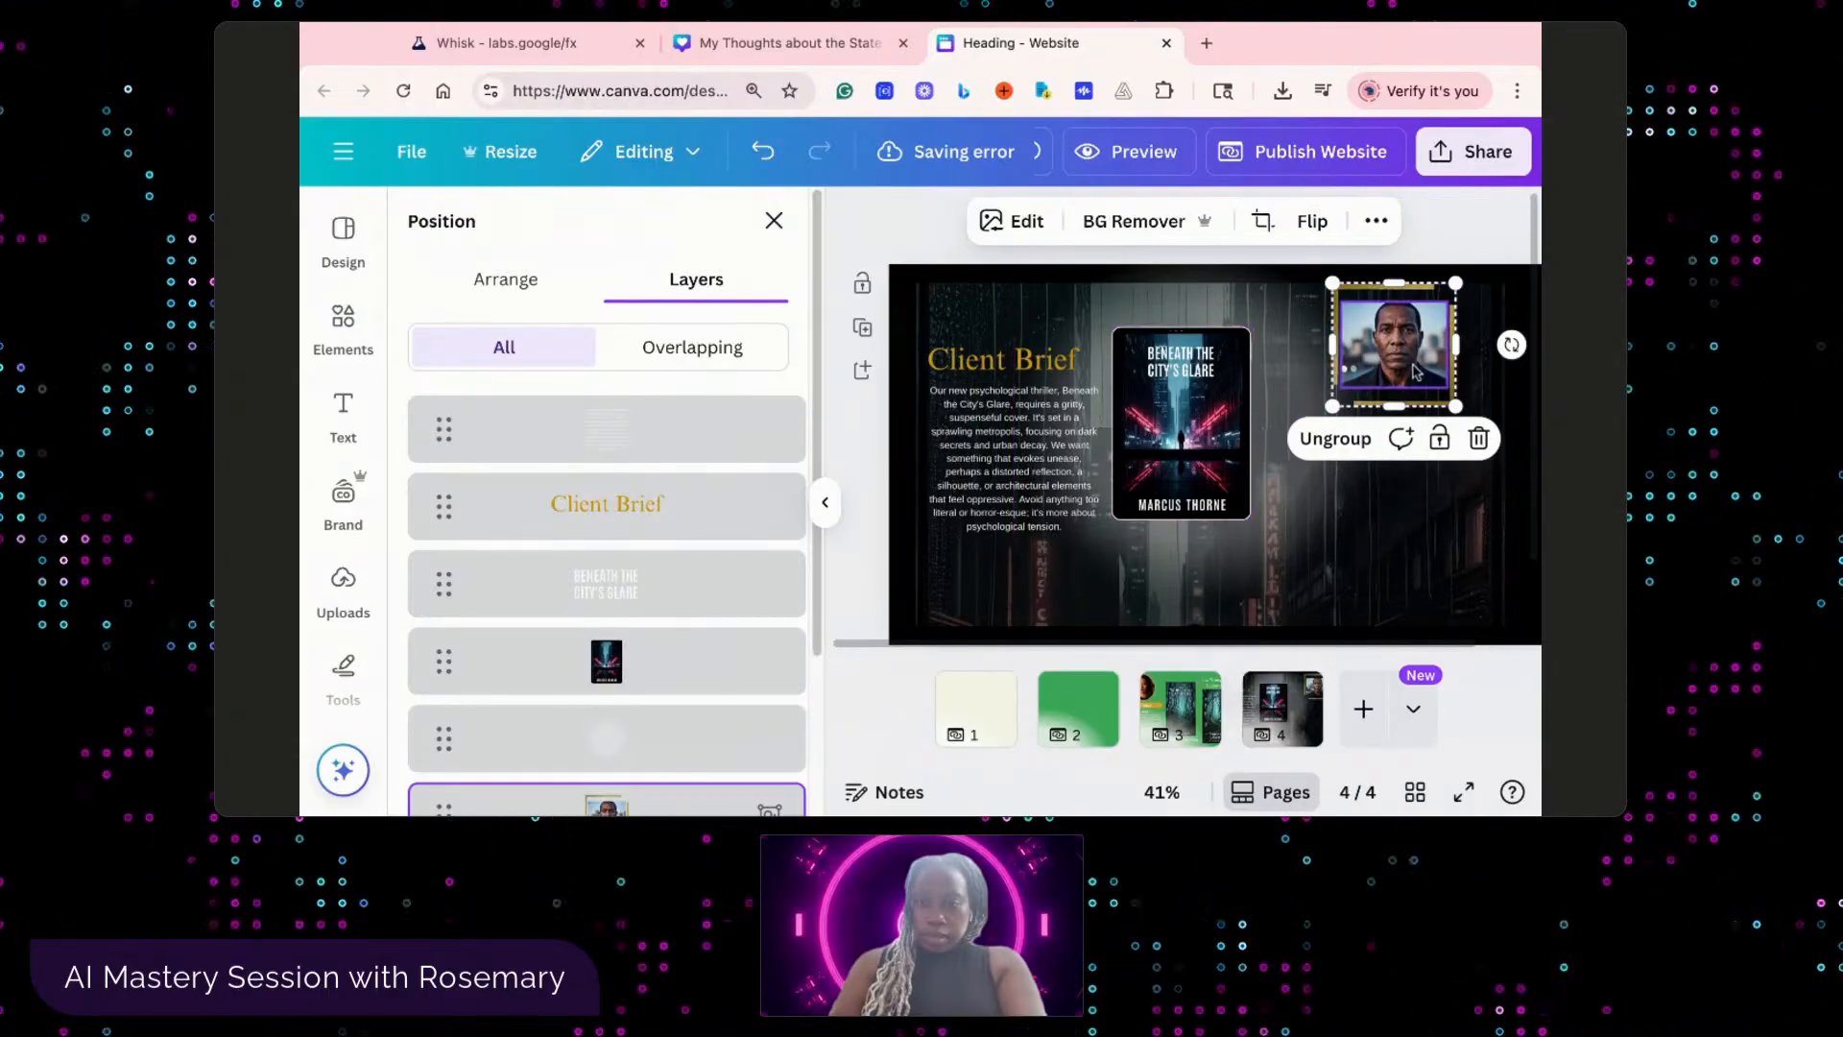
pyautogui.rightClick(1469, 533)
pyautogui.click(1481, 417)
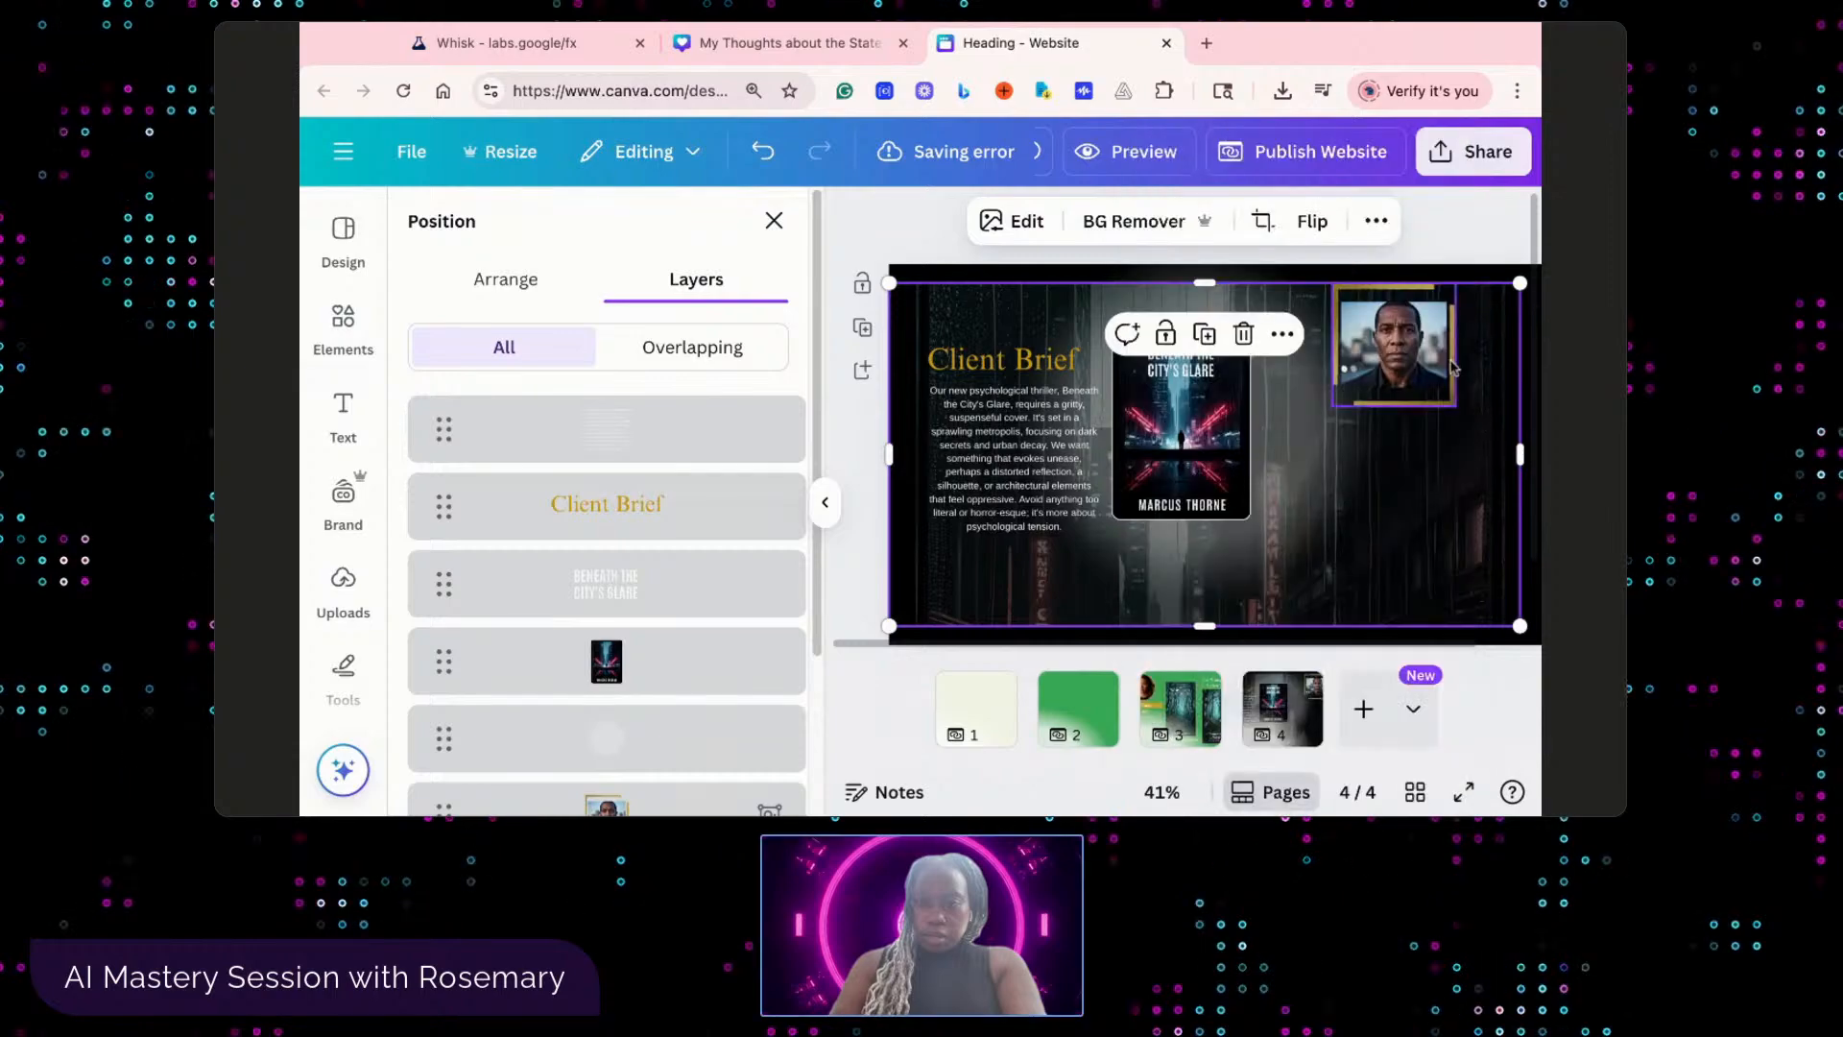
# - Bring the framed headshot forward one layer, then deselect
pyautogui.rightClick(1458, 377)
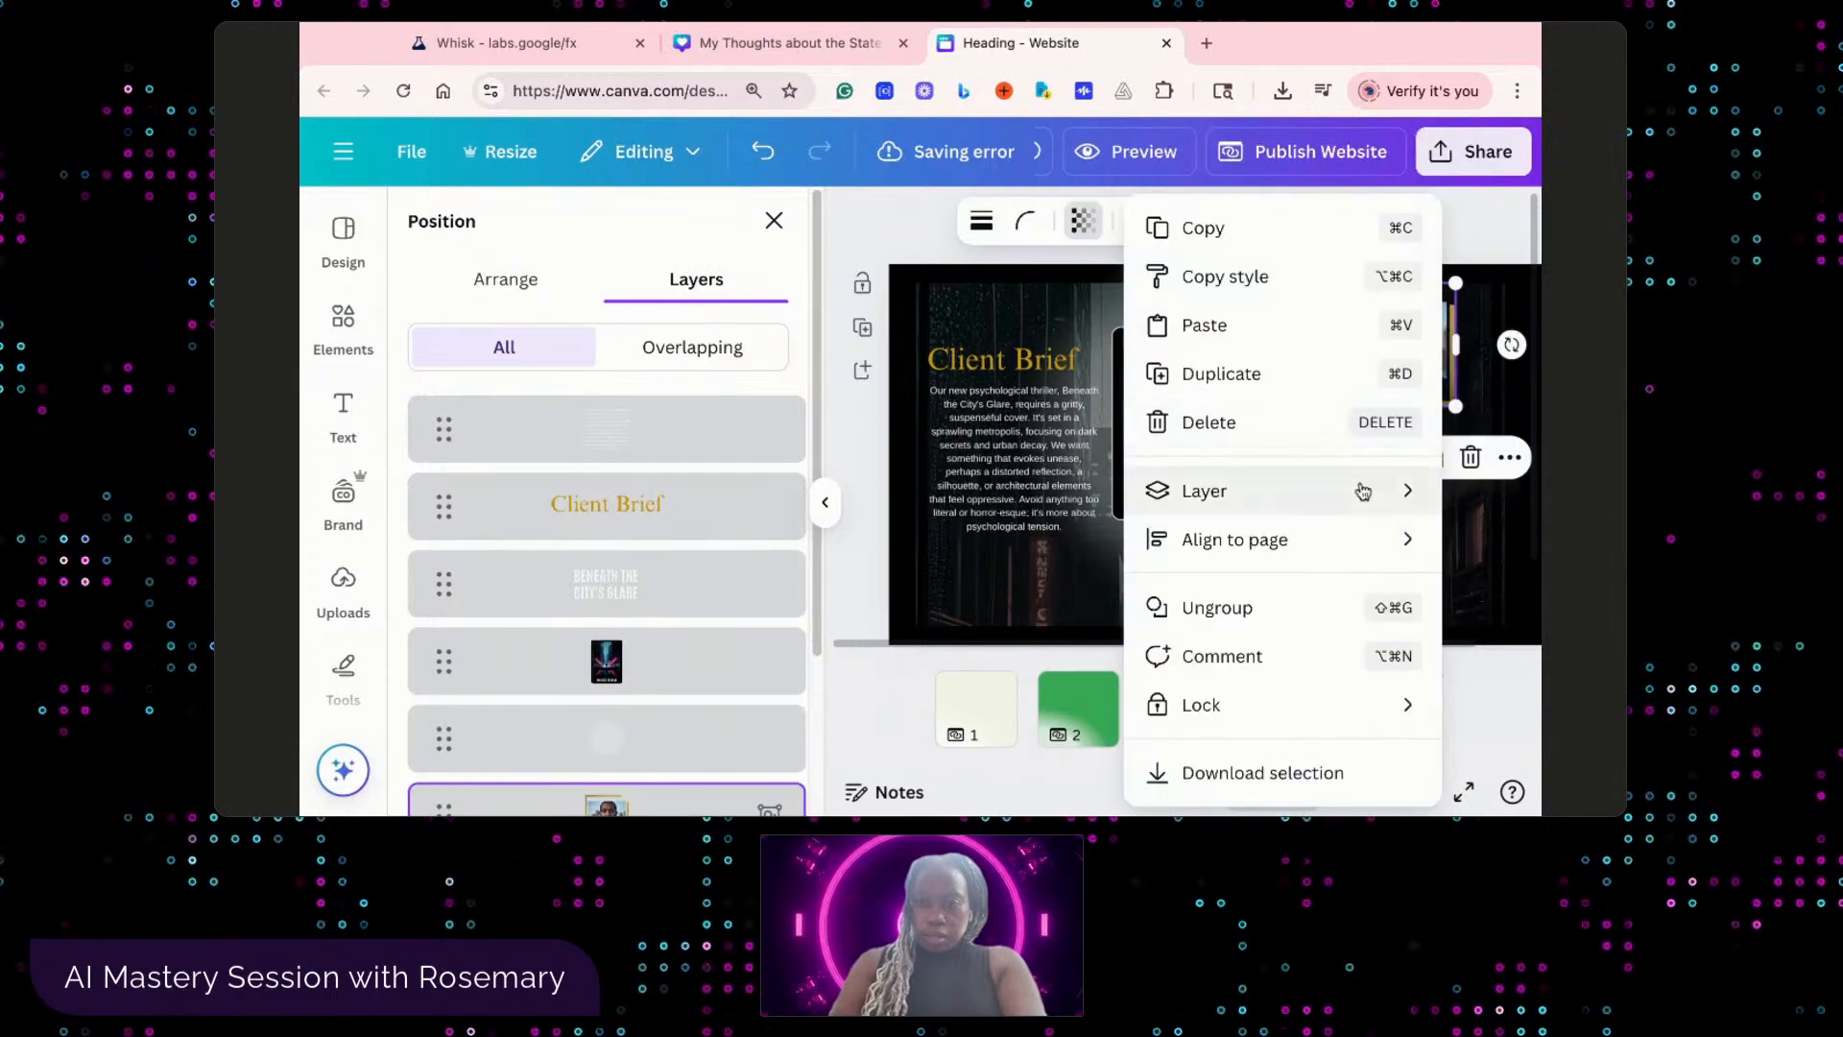
pyautogui.moveTo(1363, 491)
pyautogui.click(1034, 490)
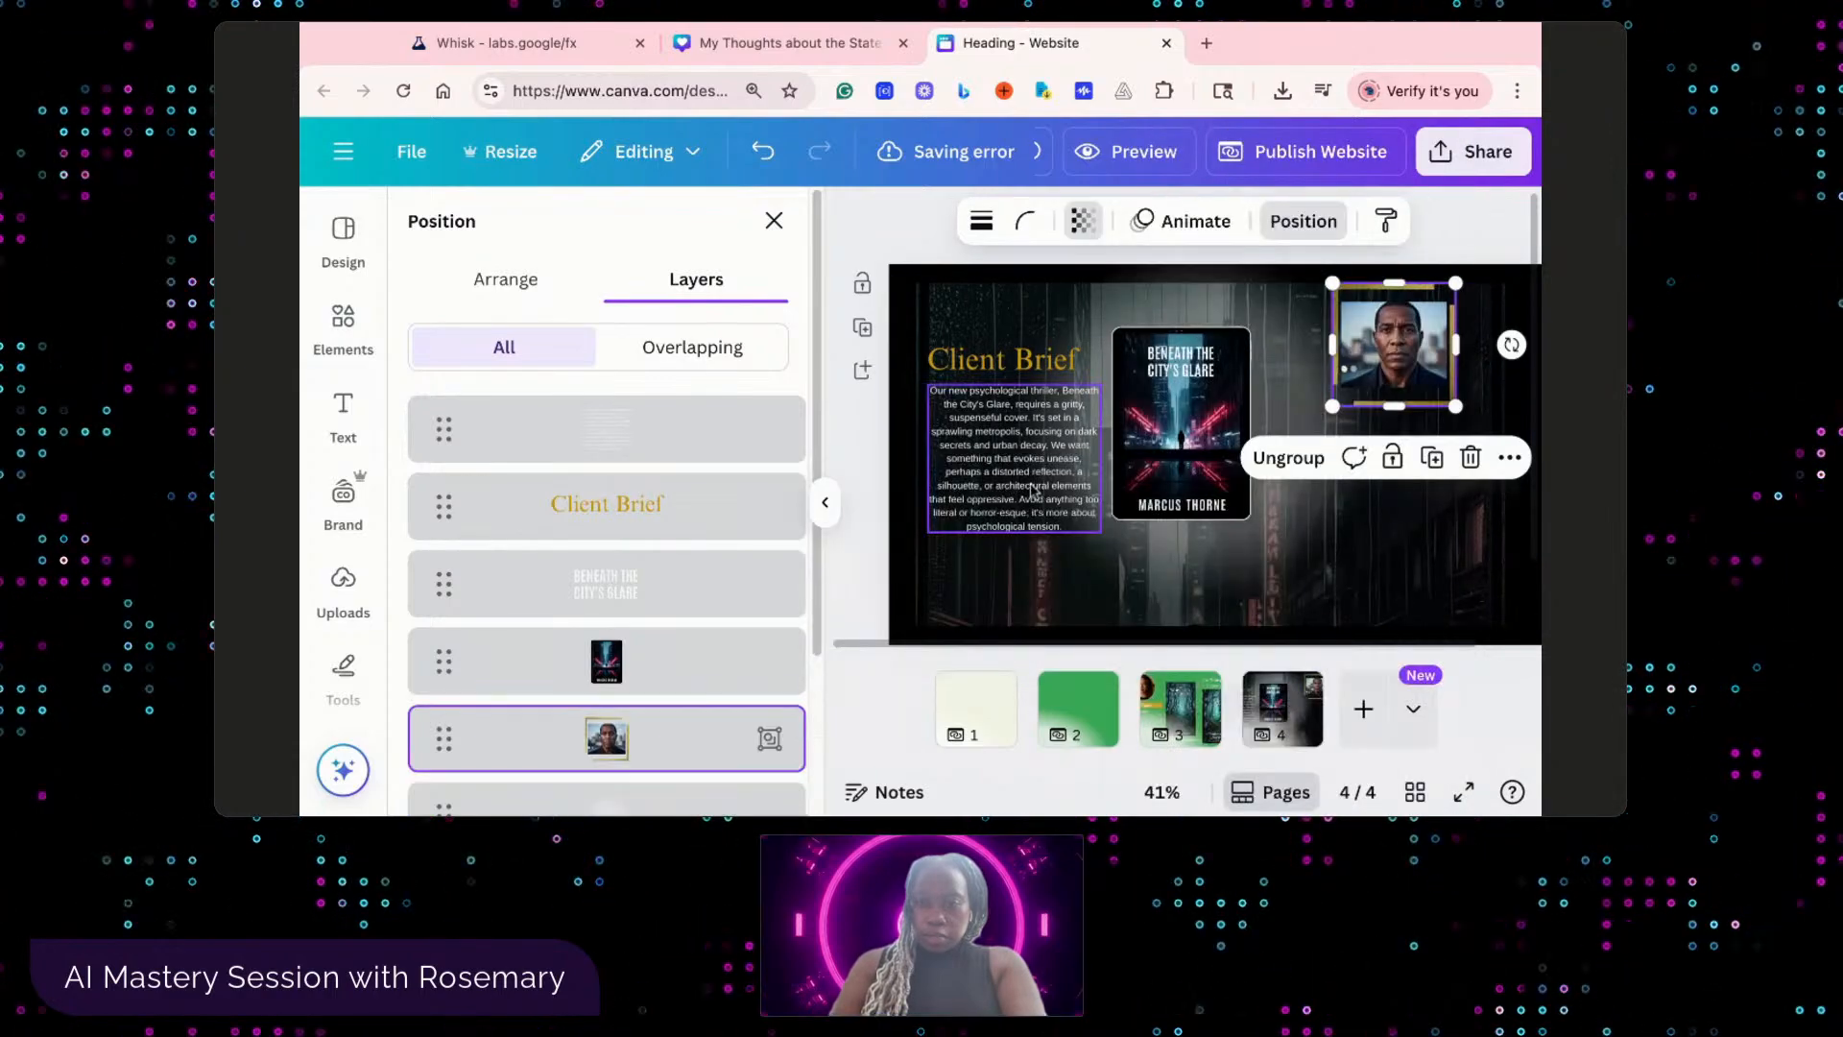
pyautogui.rightClick(1404, 353)
pyautogui.moveTo(1173, 500)
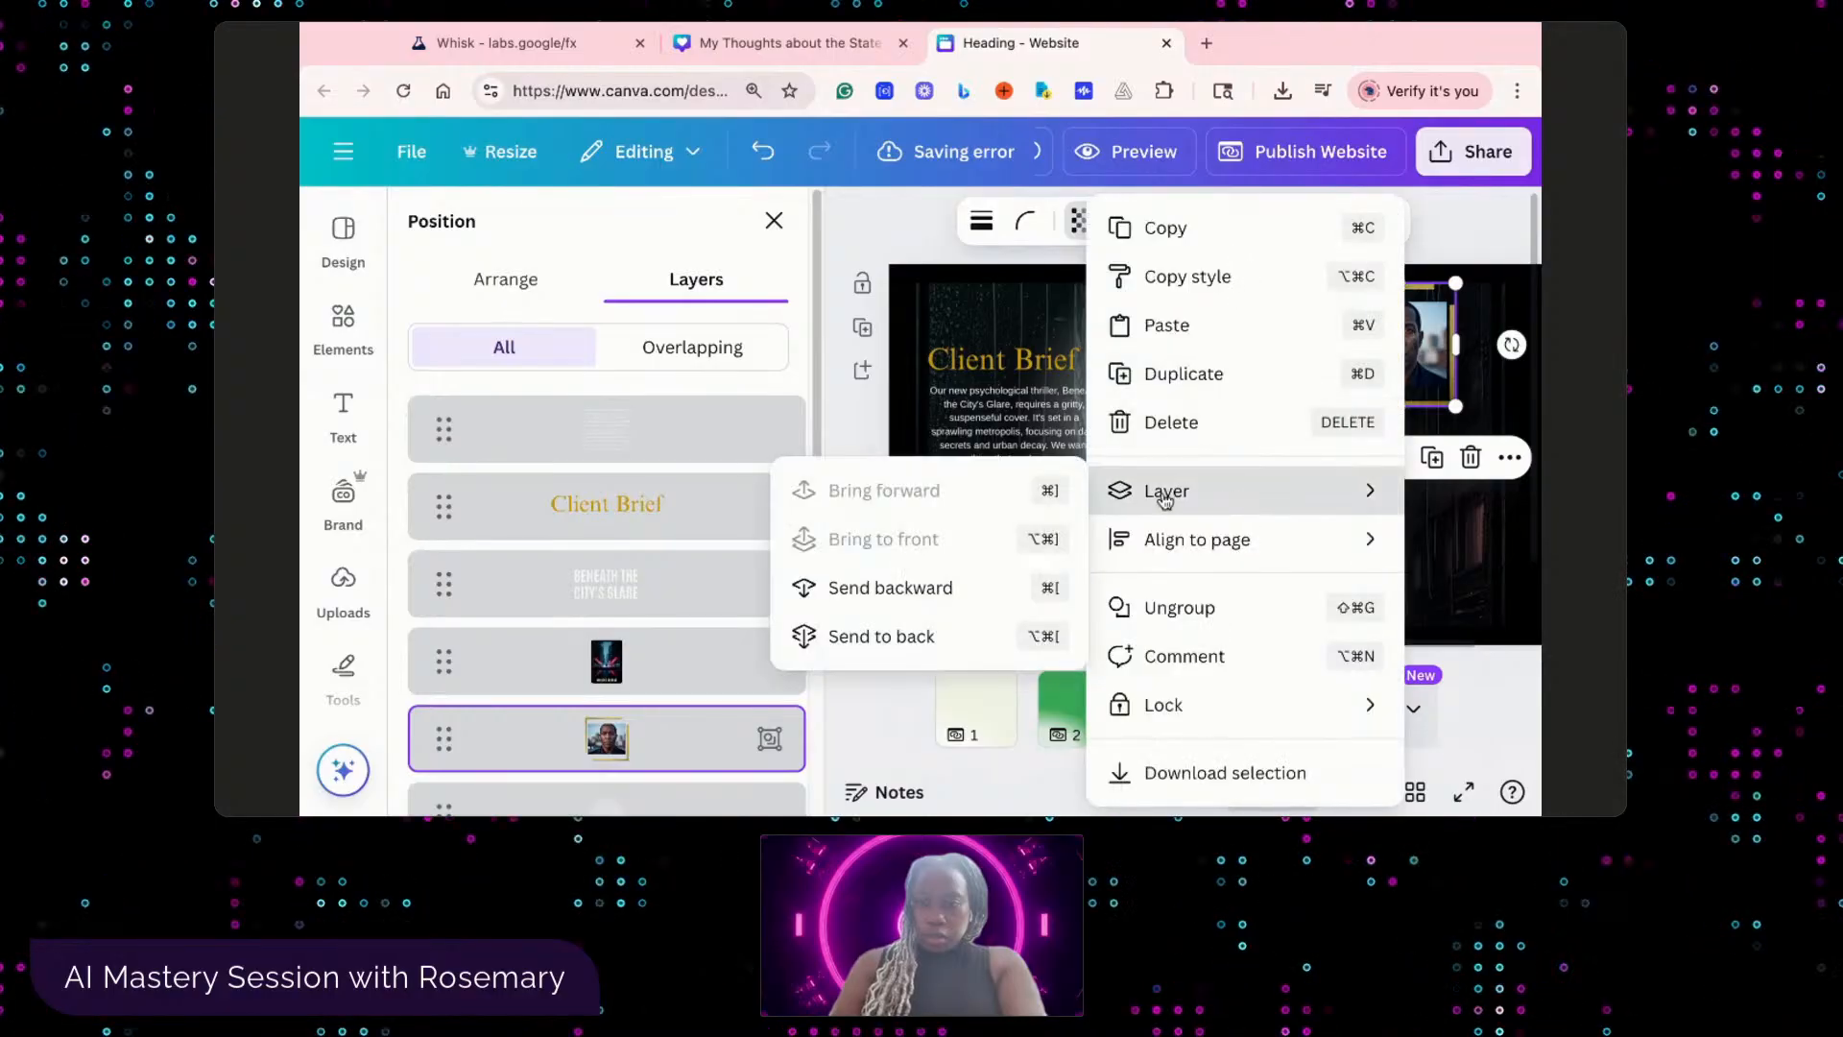
pyautogui.click(1497, 592)
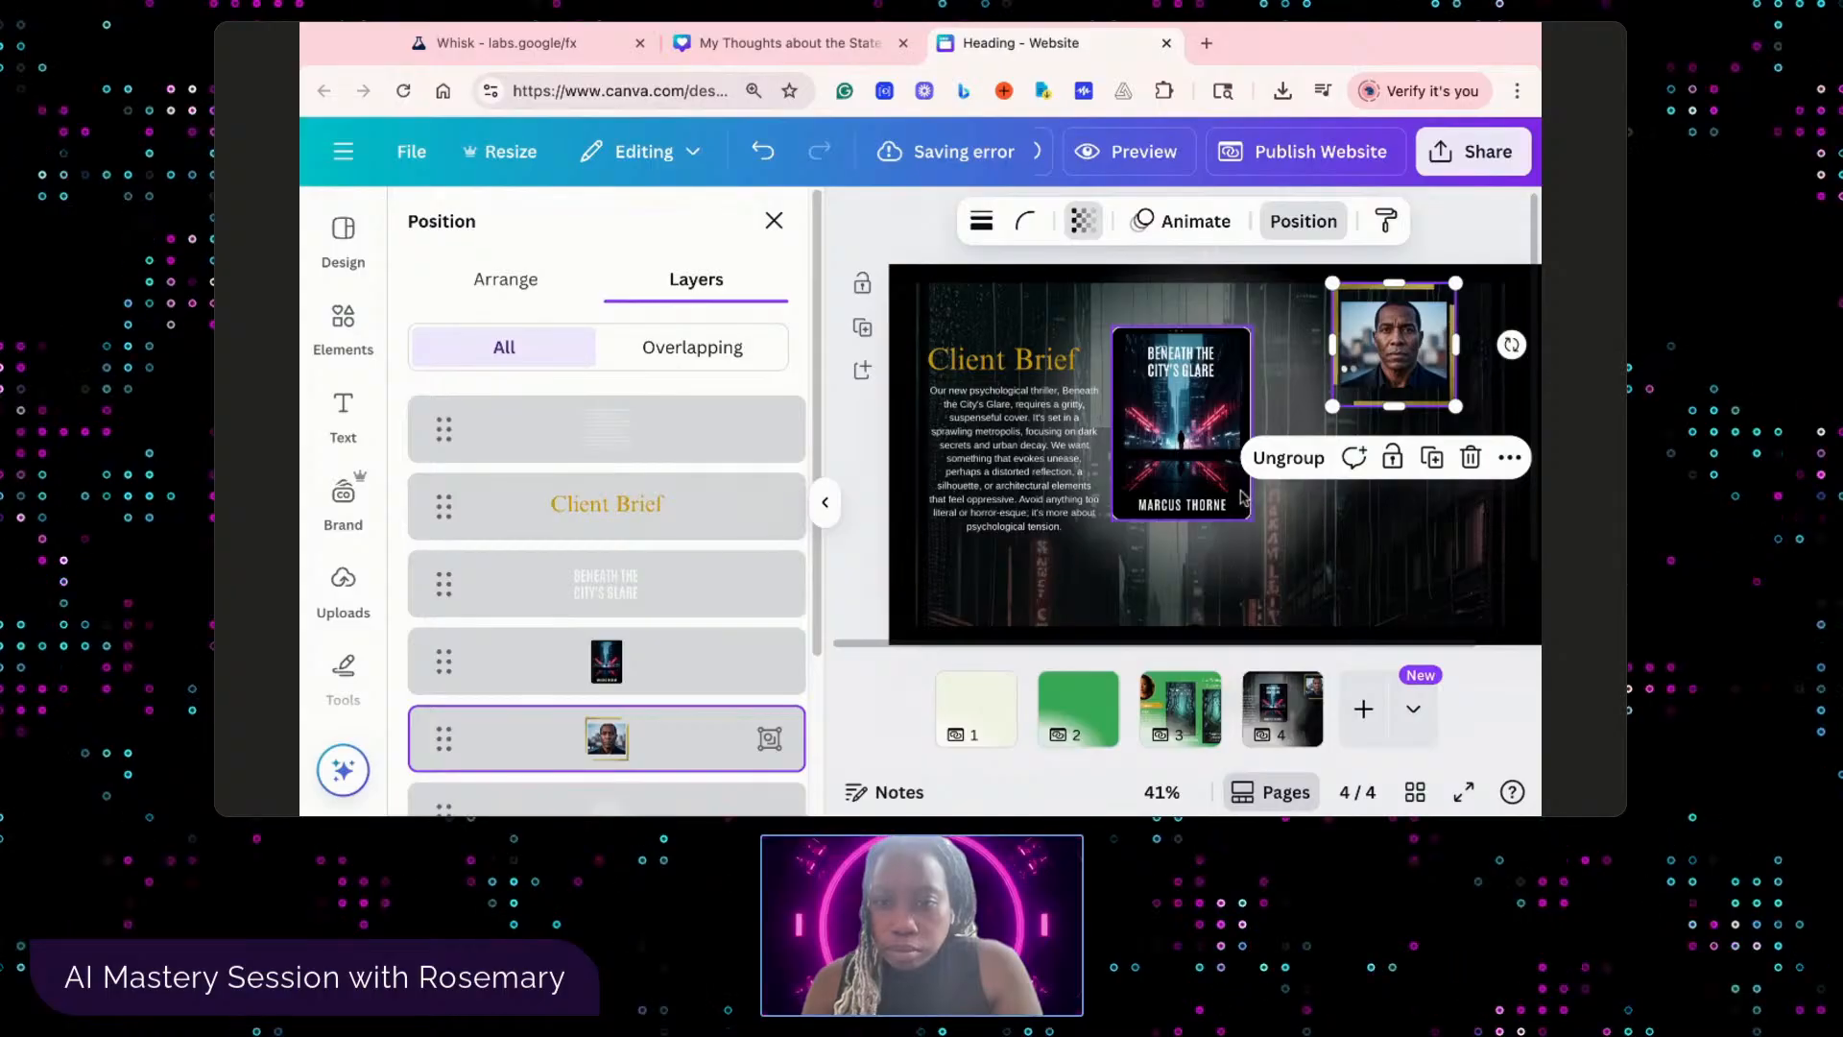
pyautogui.click(1421, 558)
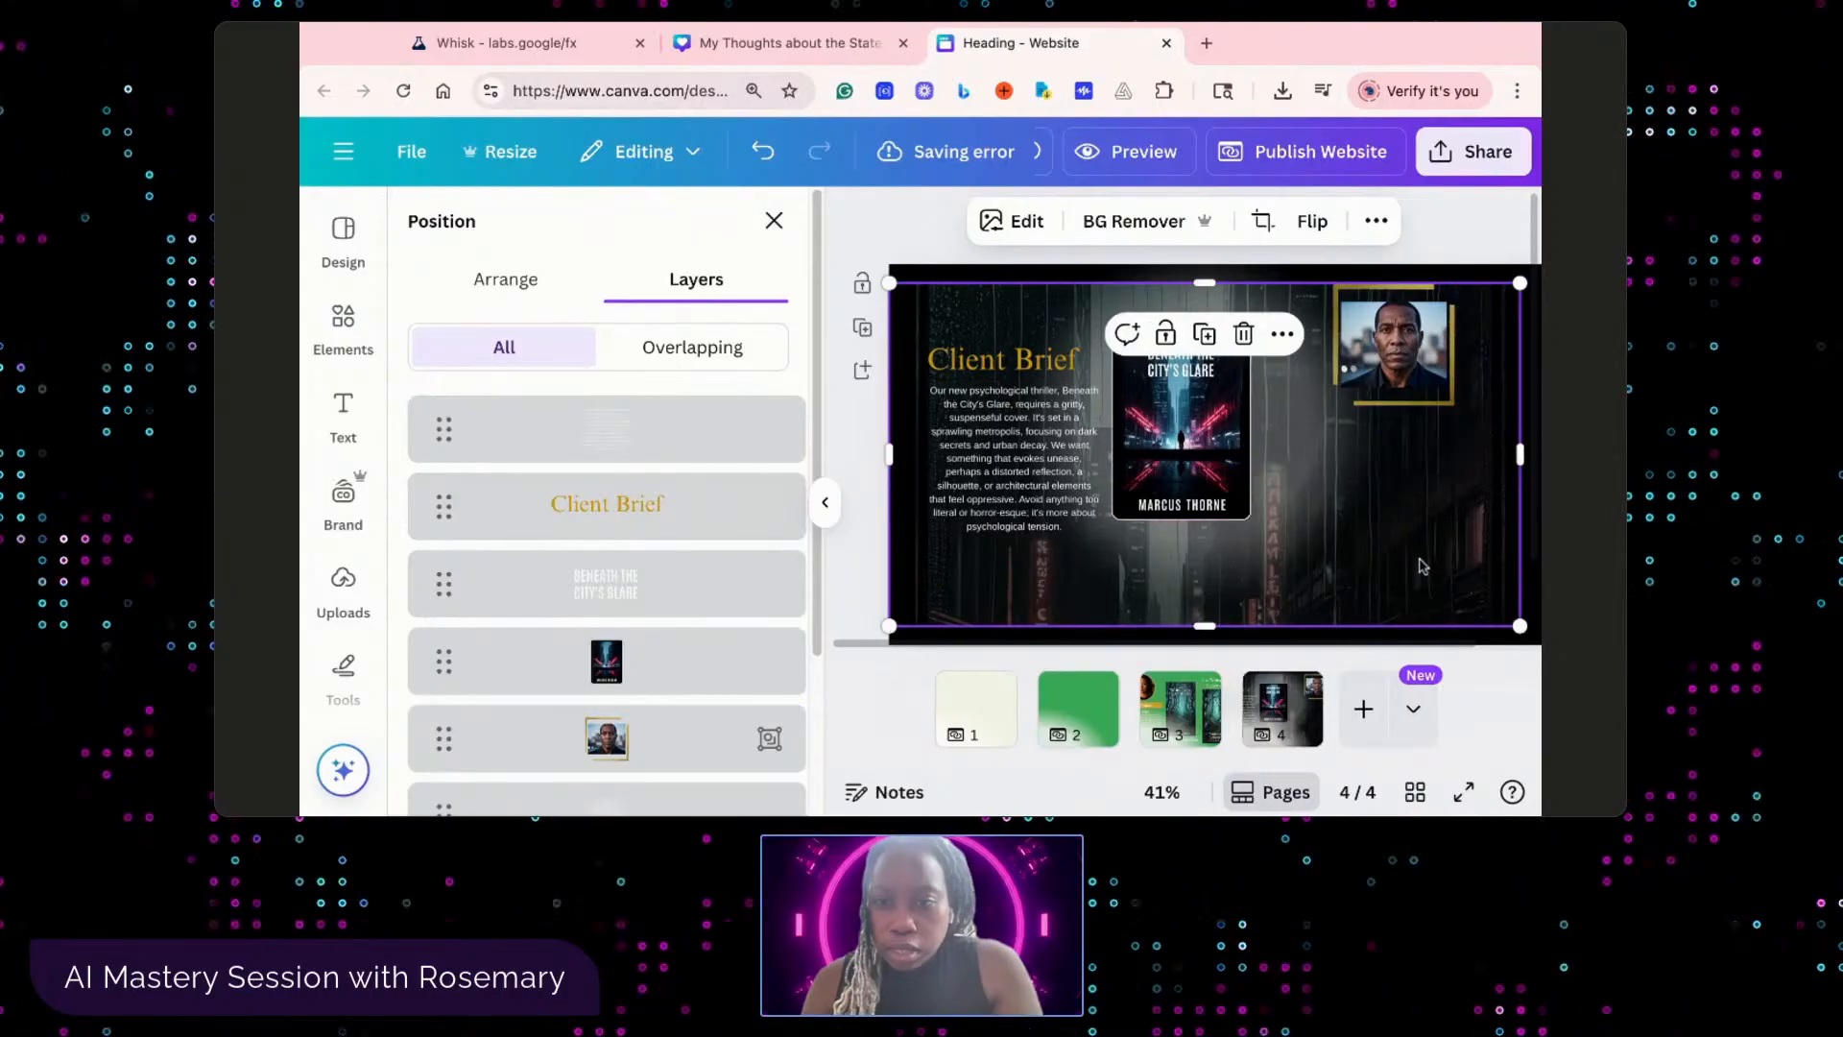
pyautogui.click(1503, 683)
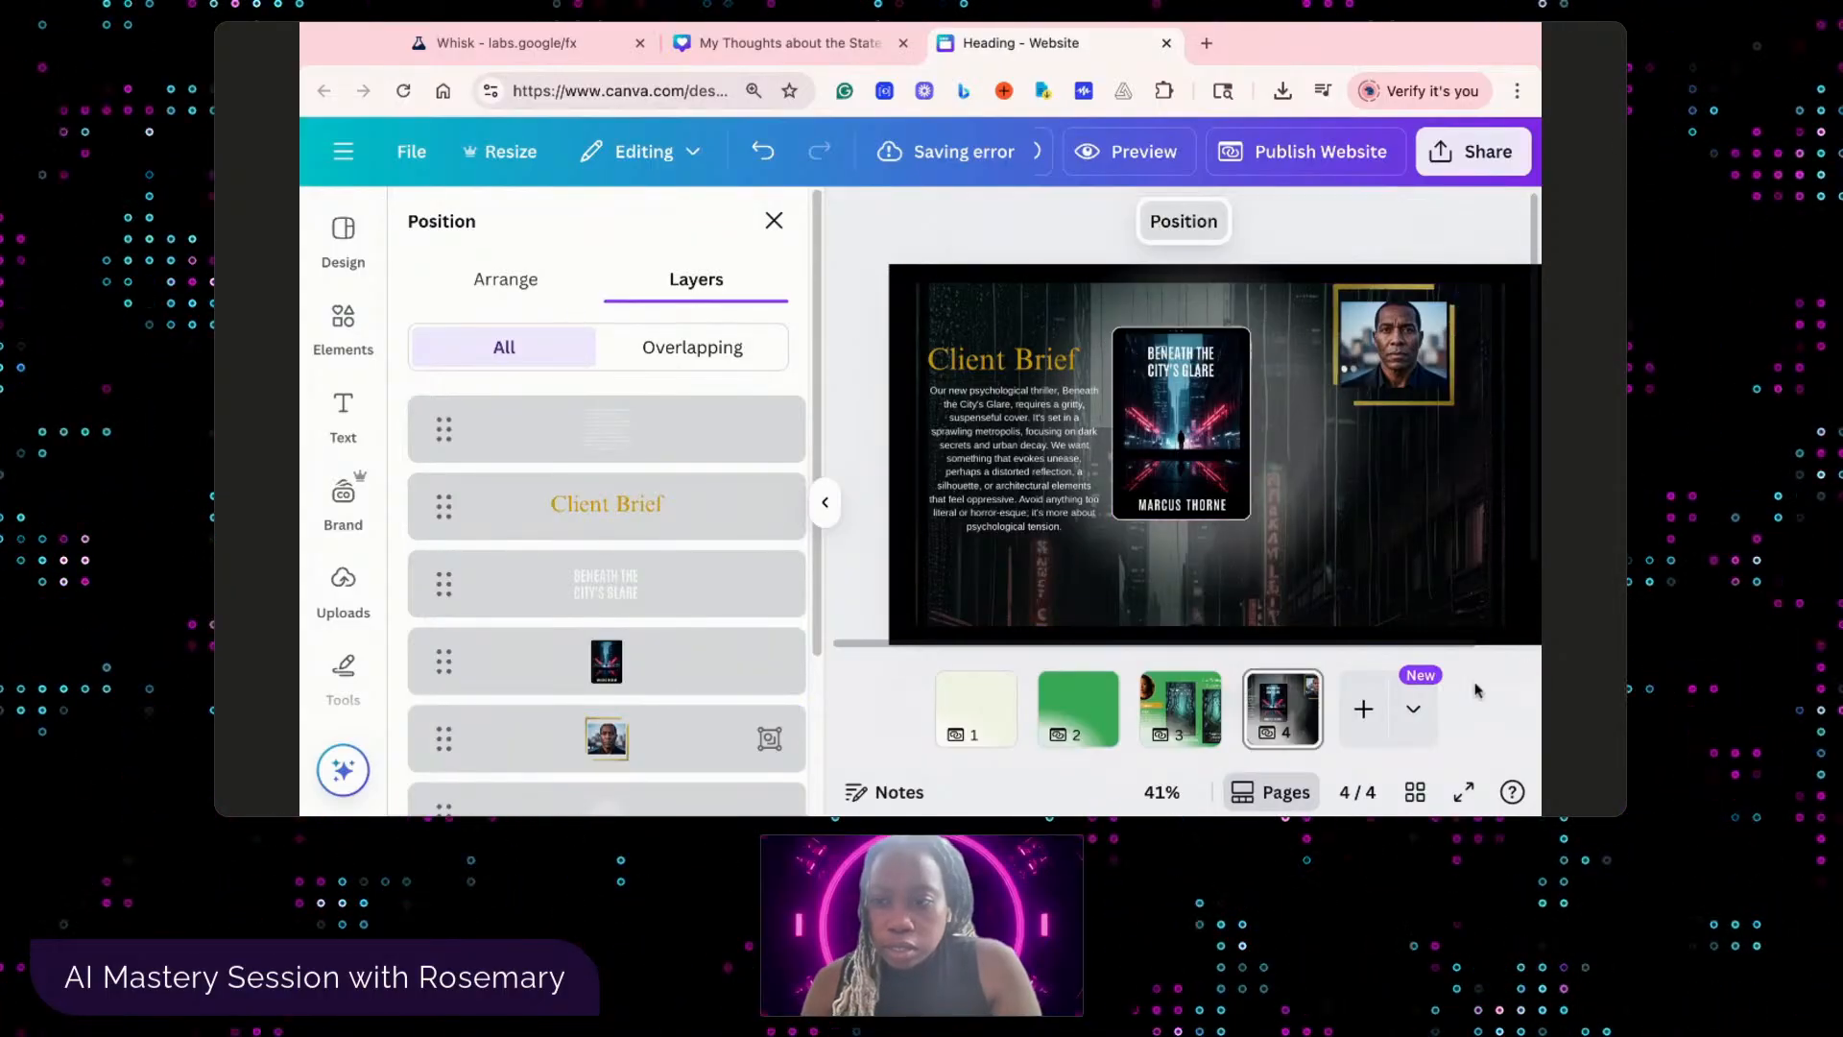
# - Set the Client Brief paragraph to 15.7, narrow its box, and shrink the glow image
pyautogui.click(824, 508)
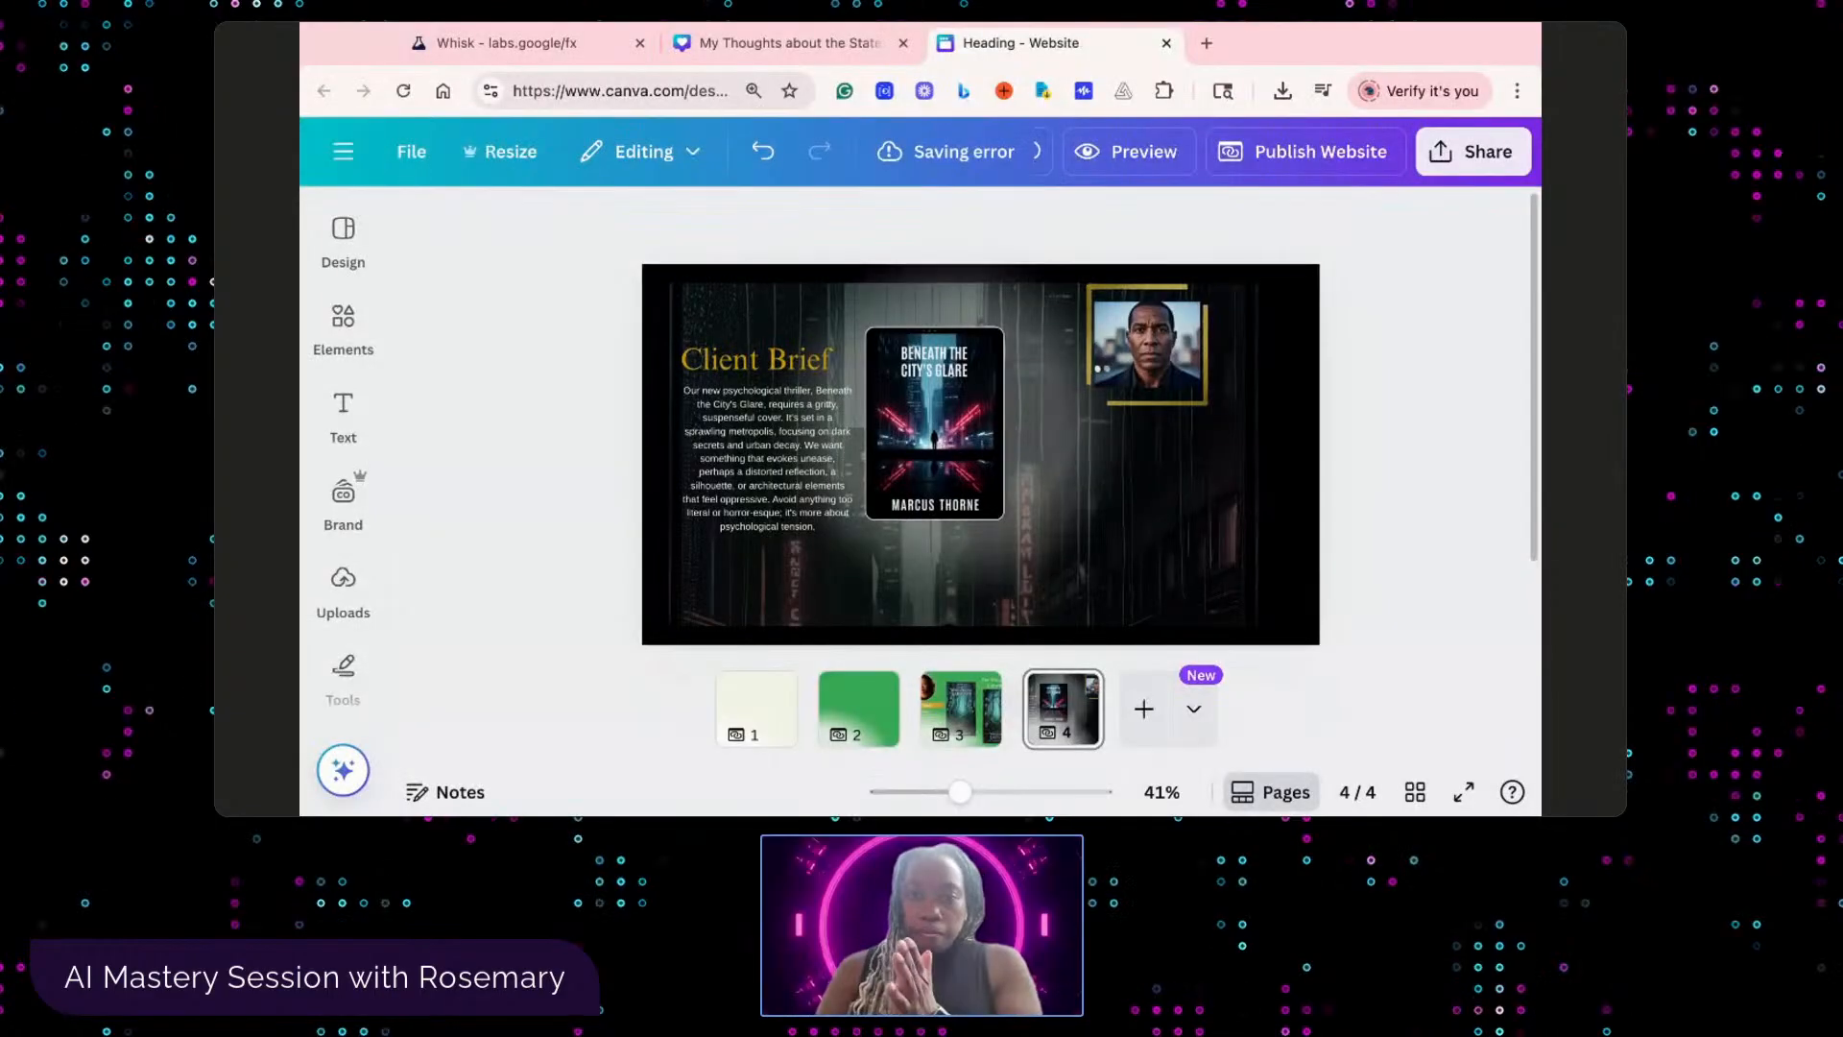
pyautogui.click(763, 522)
pyautogui.click(707, 223)
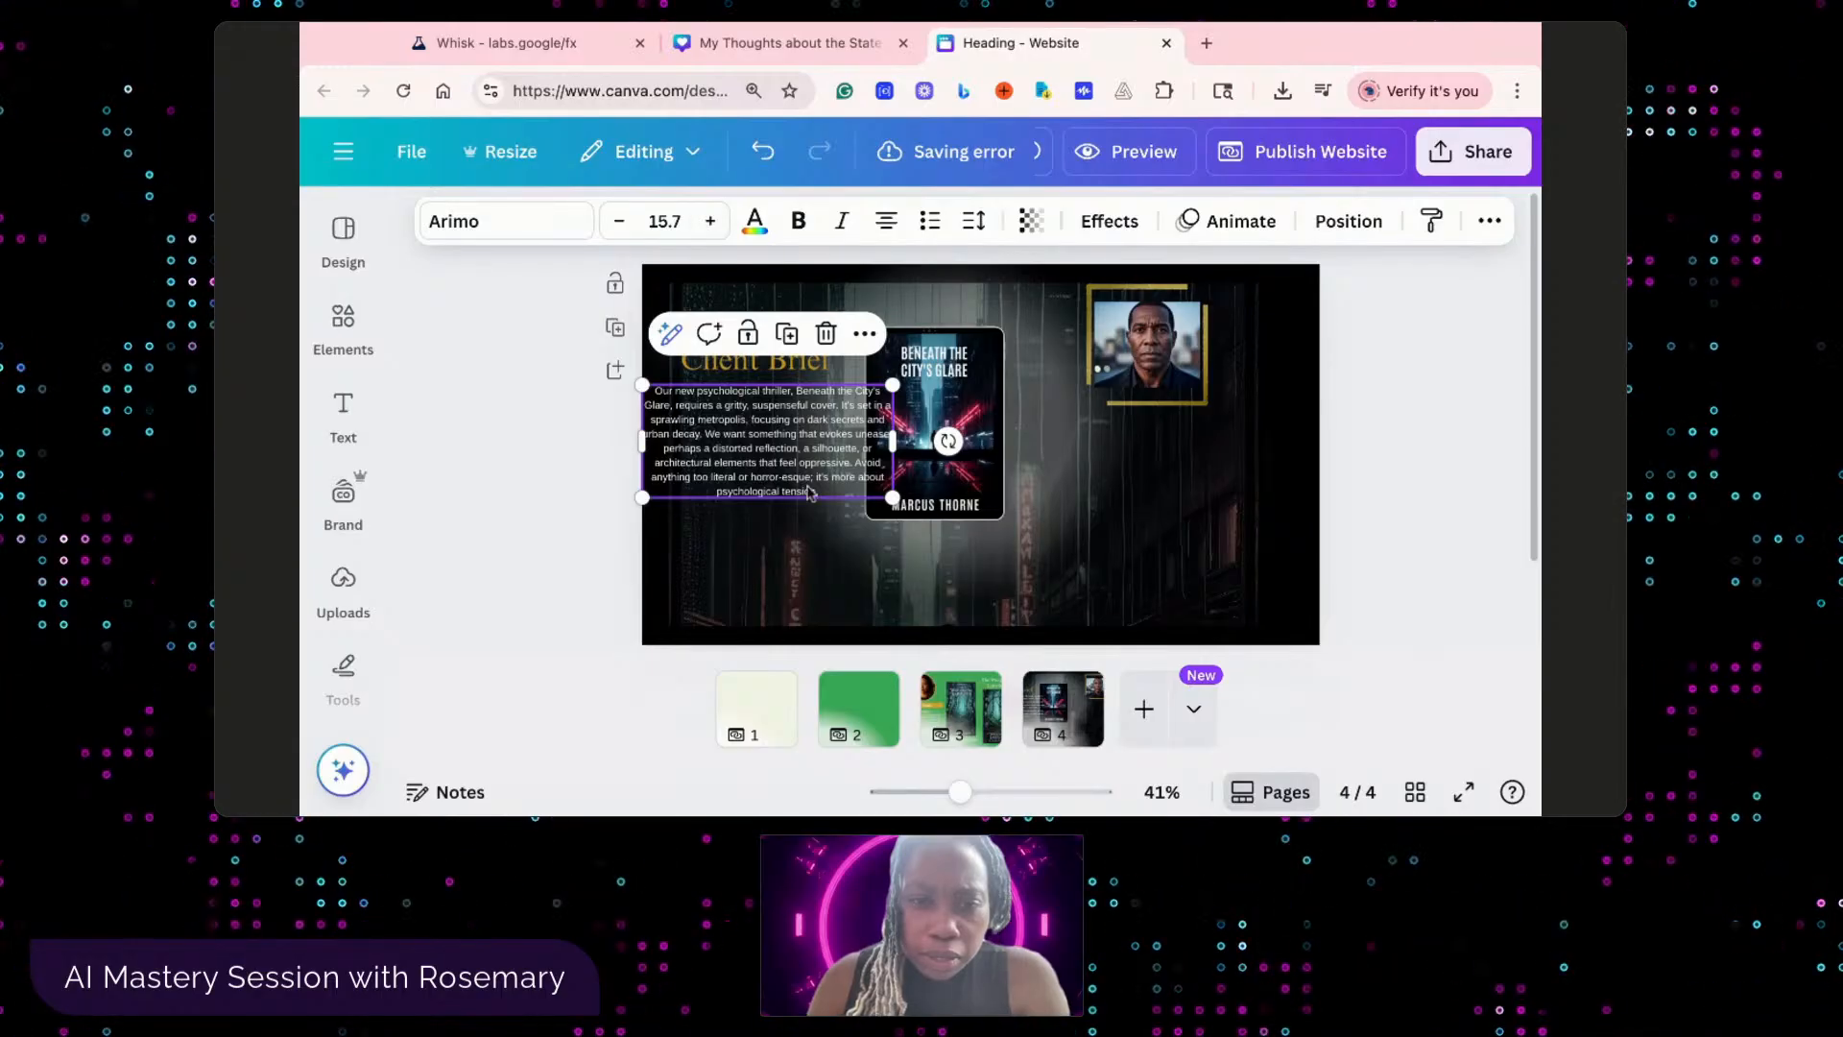
pyautogui.moveTo(894, 451); pyautogui.dragTo(765, 449)
pyautogui.click(1047, 592)
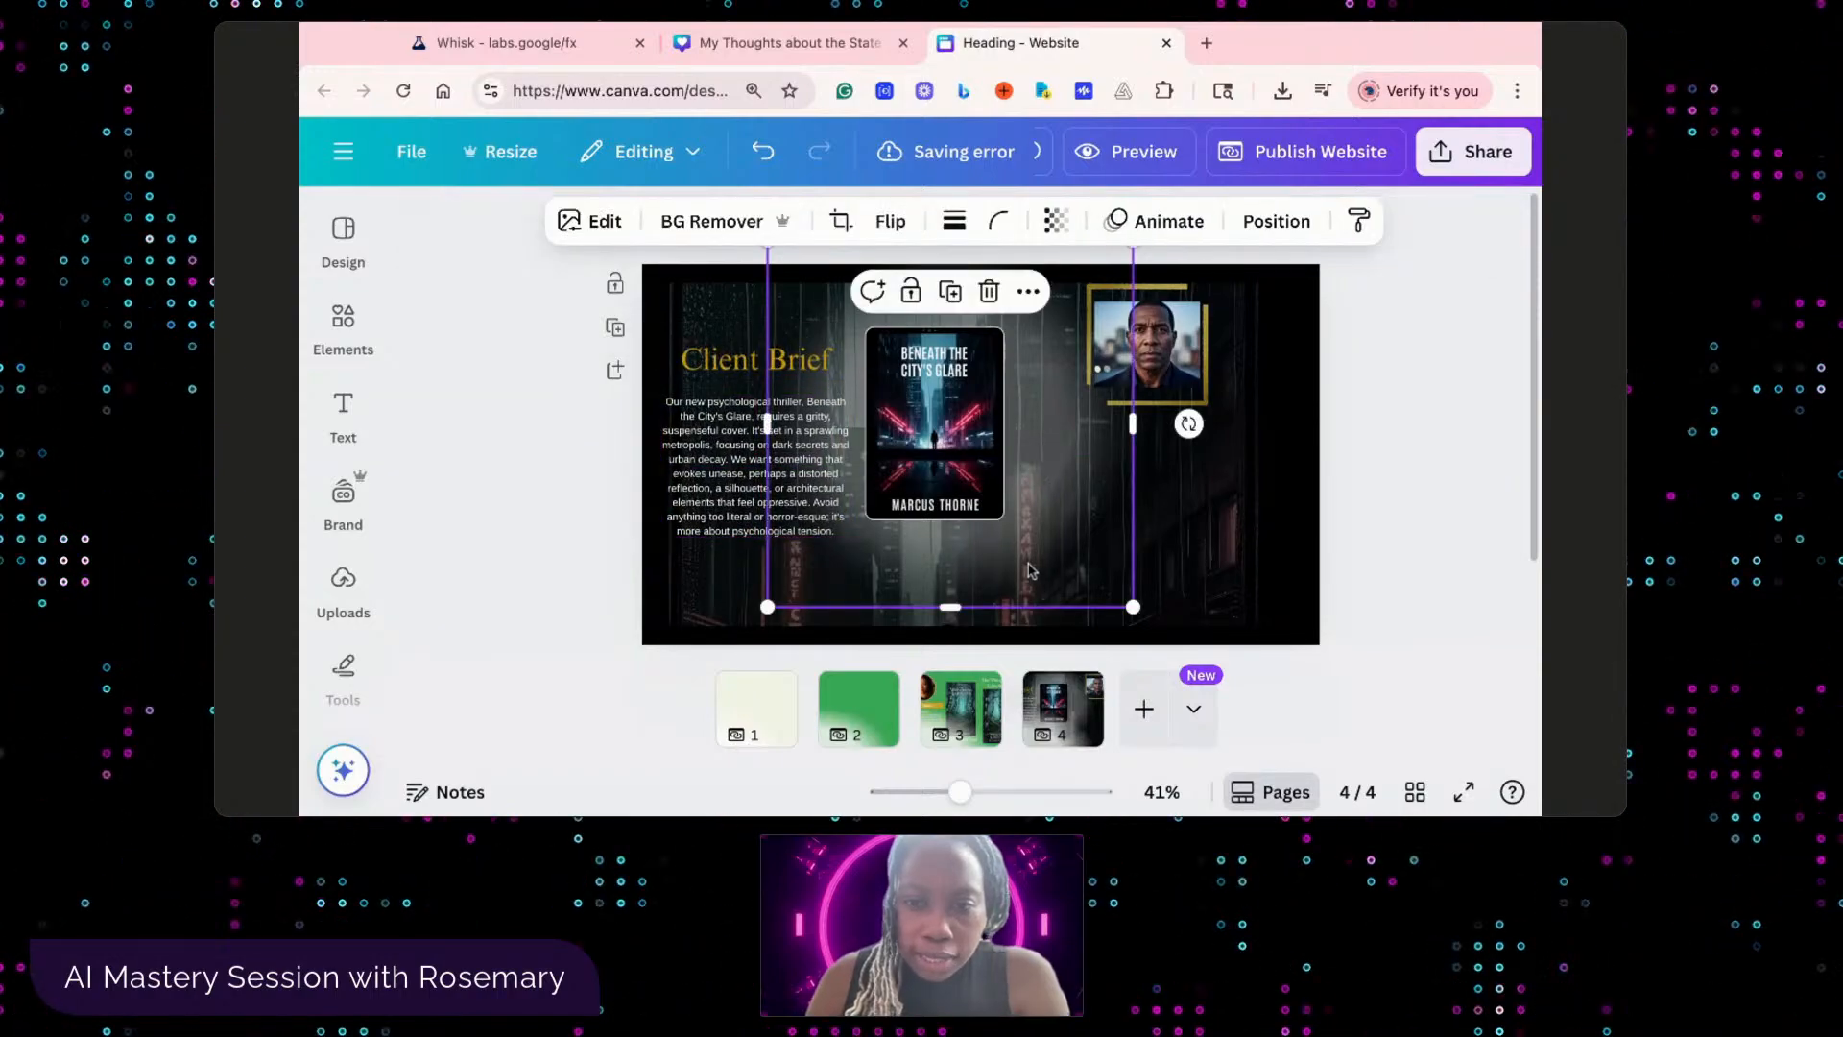
pyautogui.moveTo(1133, 609); pyautogui.dragTo(1030, 521)
pyautogui.click(1246, 578)
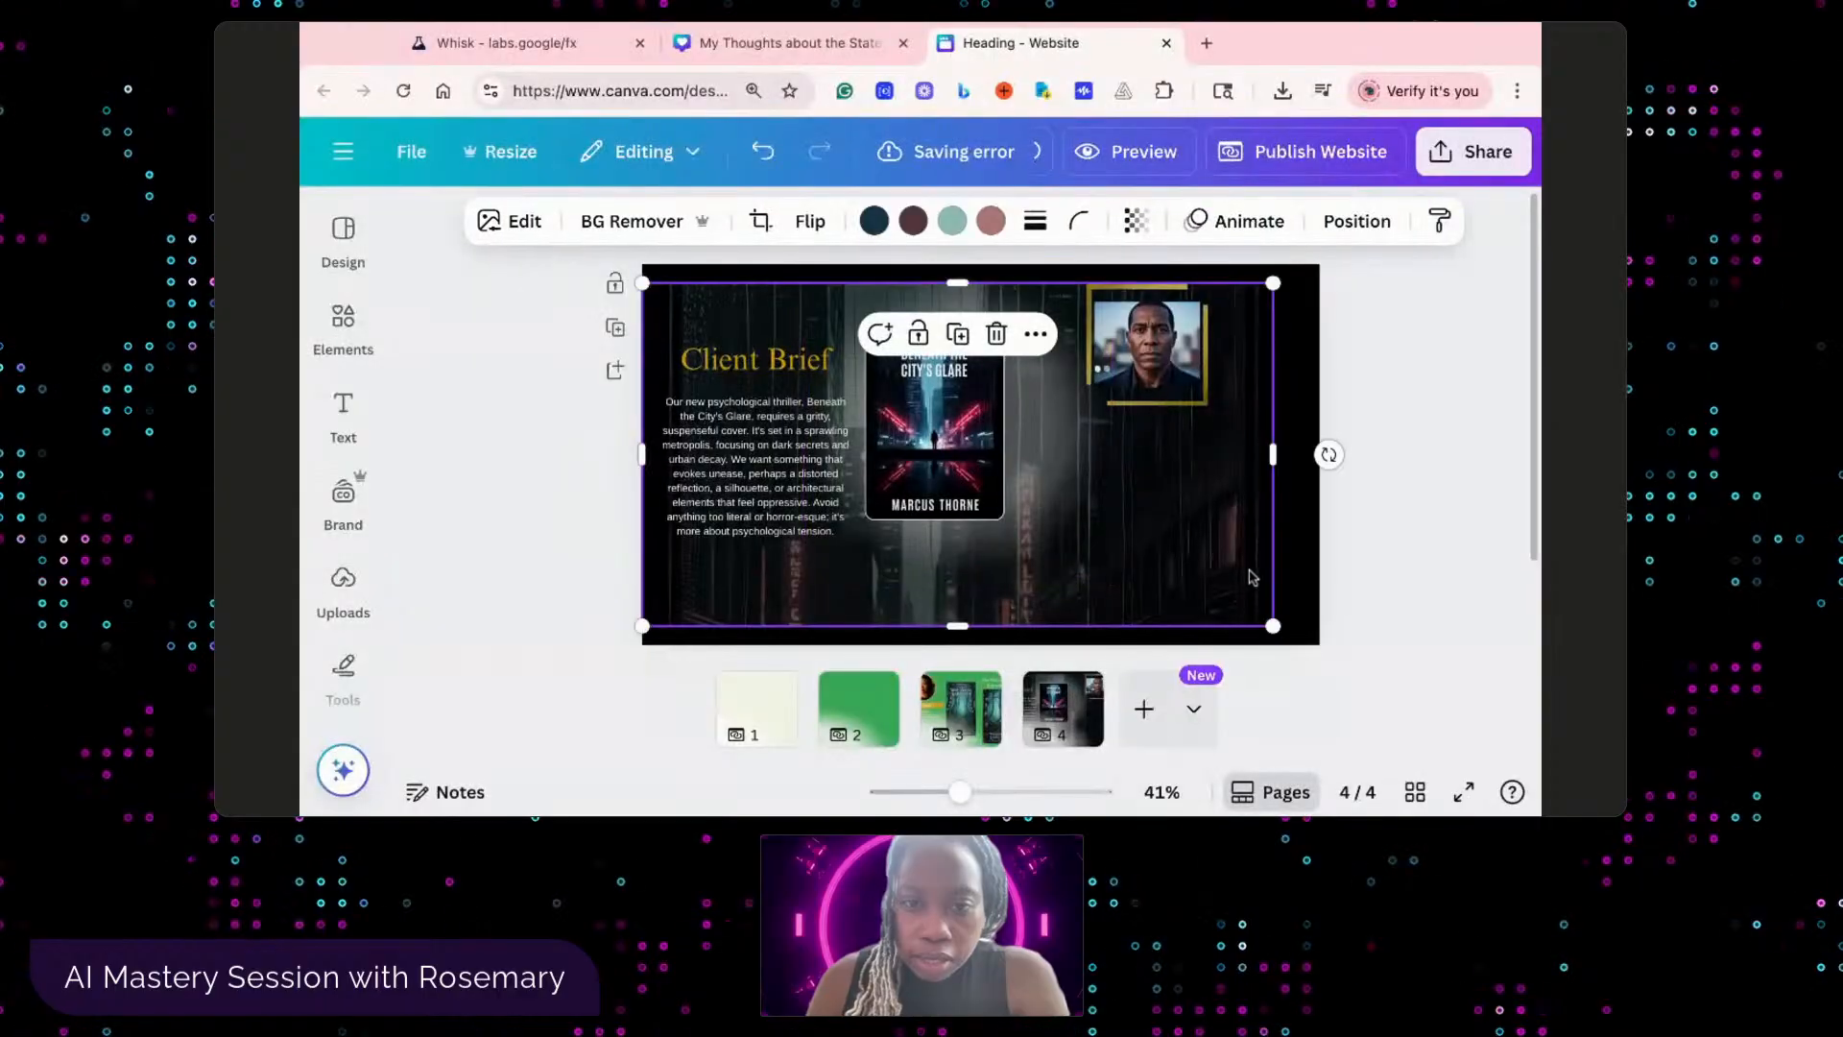
# - Nudge the book cover, its title and the Client Brief paragraph slightly right
pyautogui.click(763, 464)
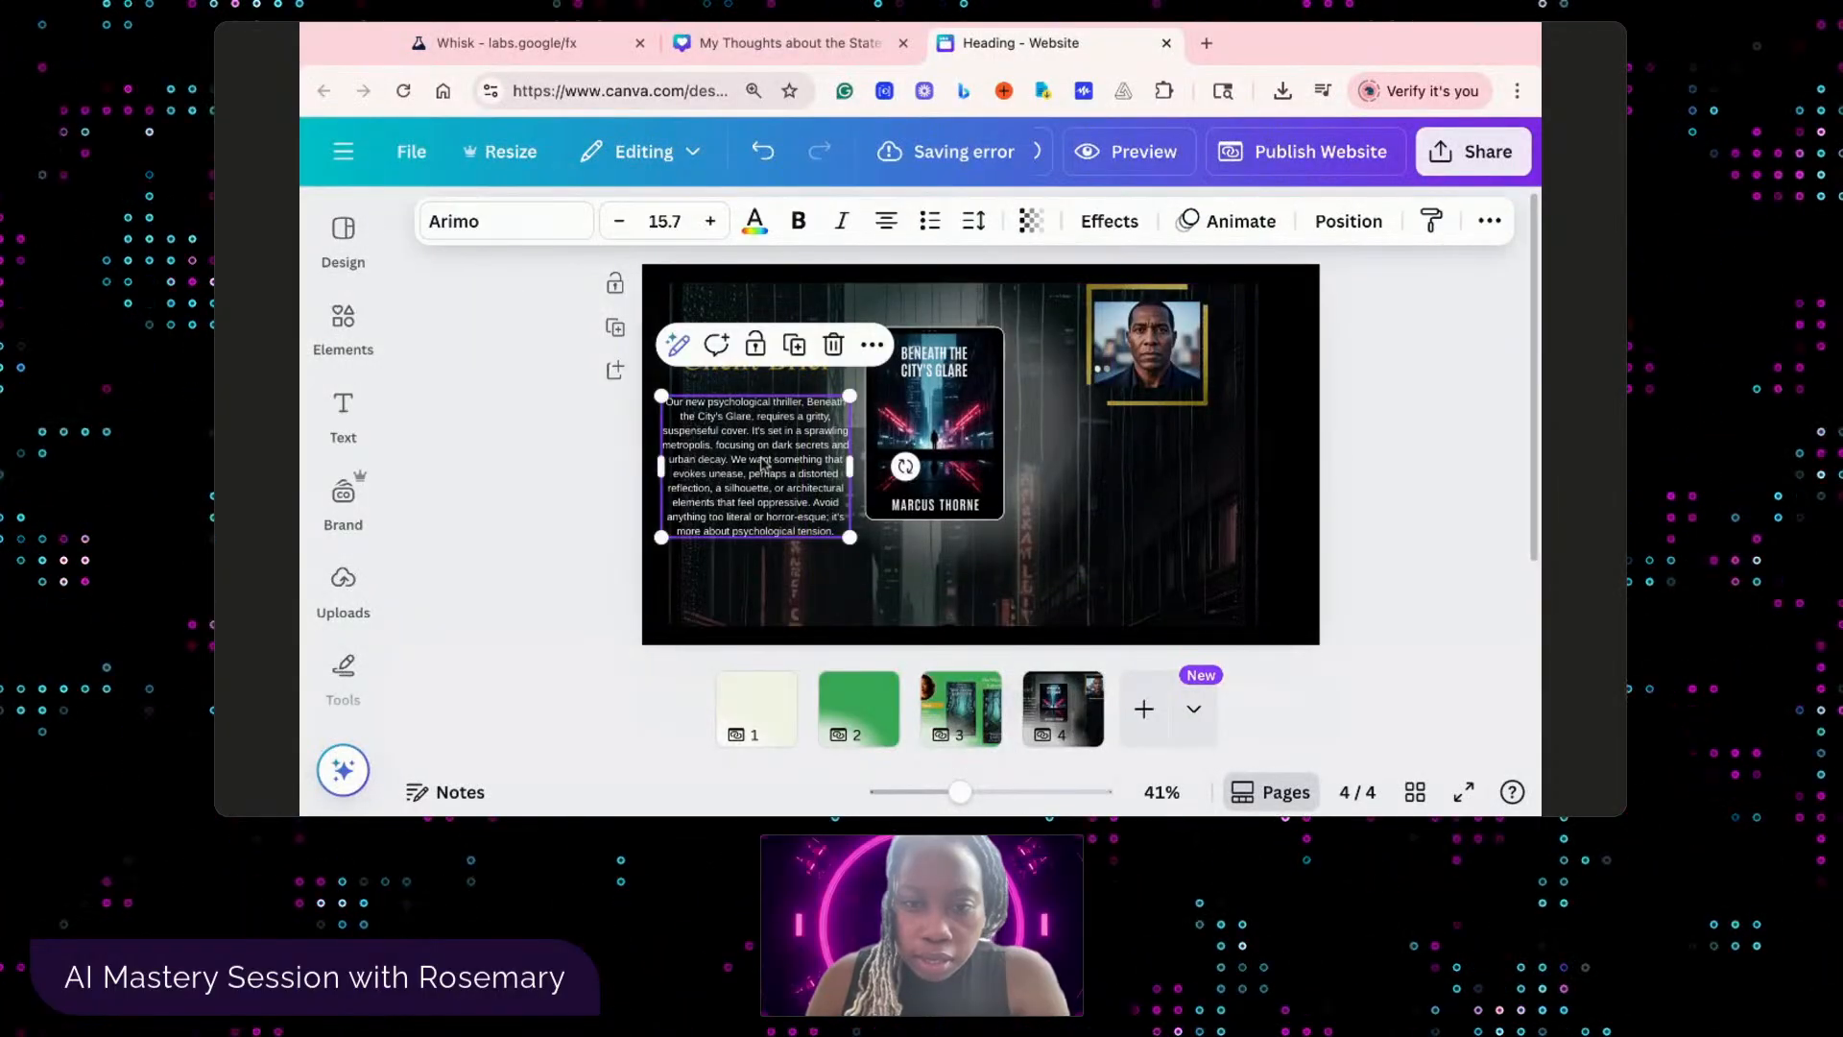
pyautogui.click(887, 508)
pyautogui.moveTo(885, 508); pyautogui.dragTo(886, 509)
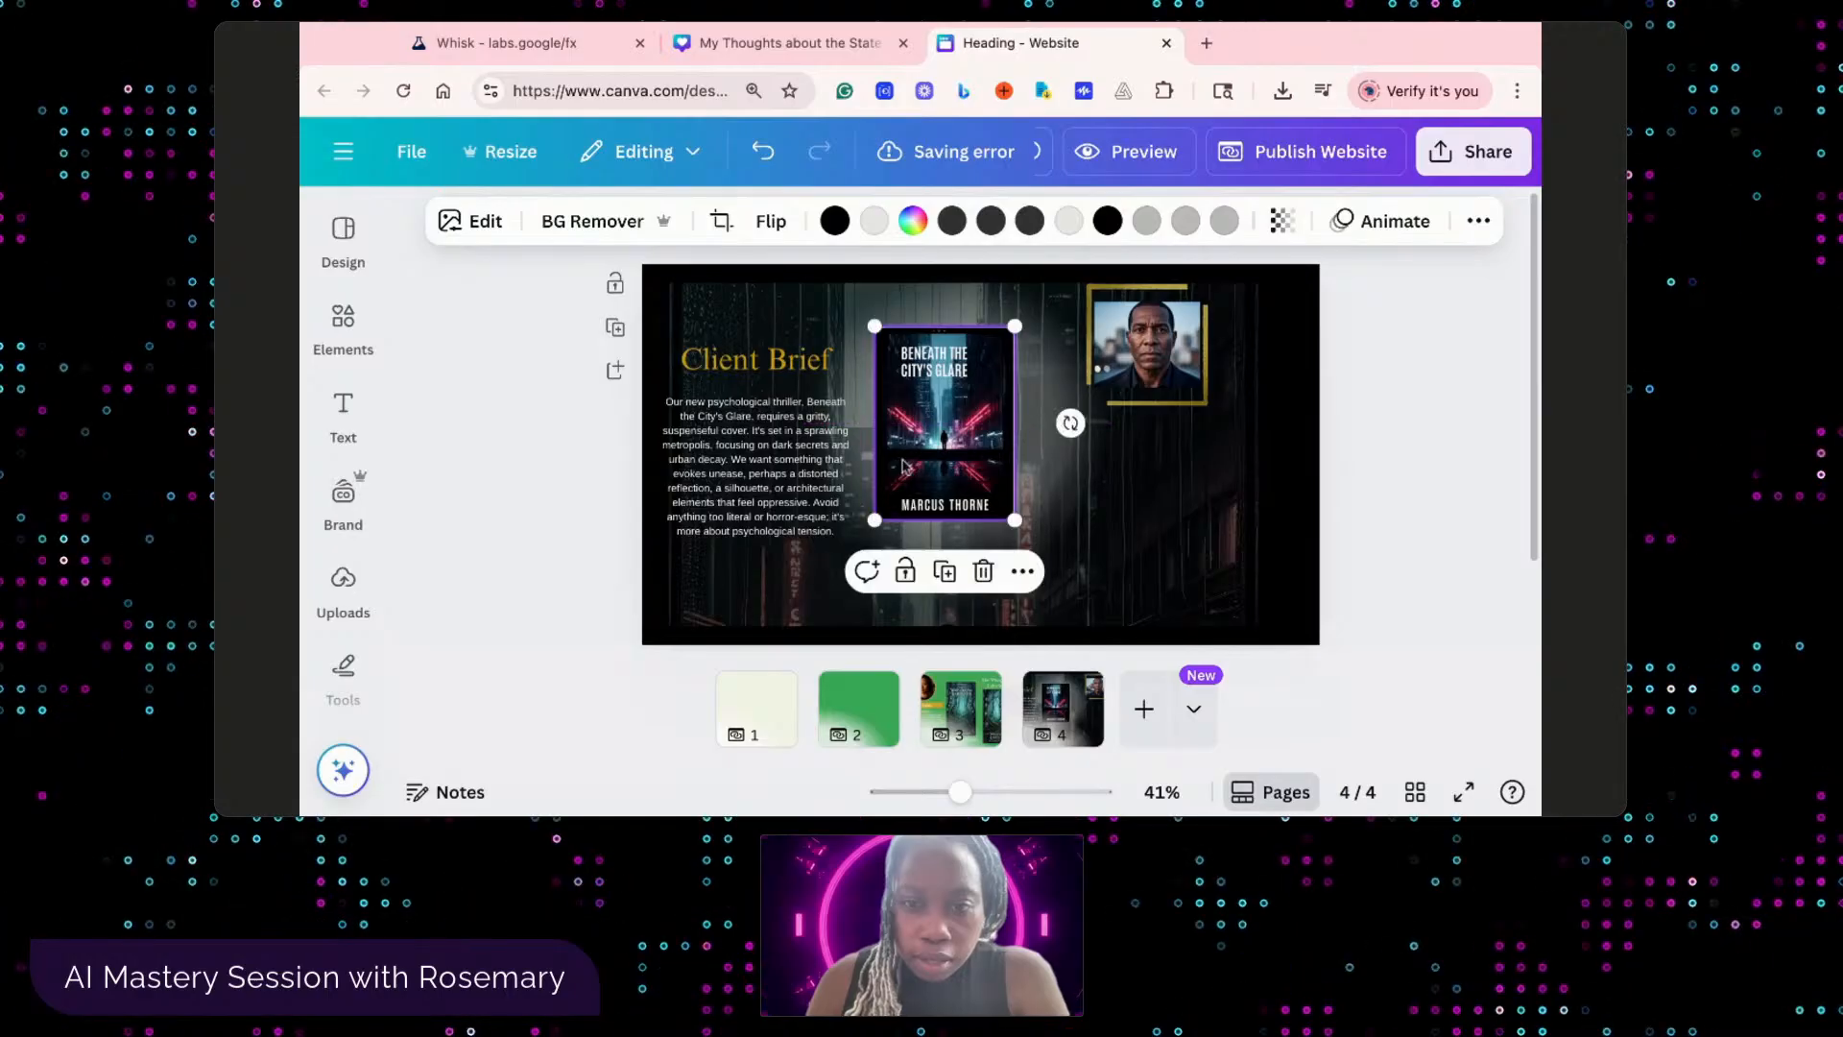
pyautogui.click(927, 375)
pyautogui.moveTo(927, 376); pyautogui.dragTo(927, 375)
pyautogui.click(830, 520)
pyautogui.moveTo(830, 519); pyautogui.dragTo(840, 520)
# - Shift the framed headshot slightly right and realign it
pyautogui.click(1149, 562)
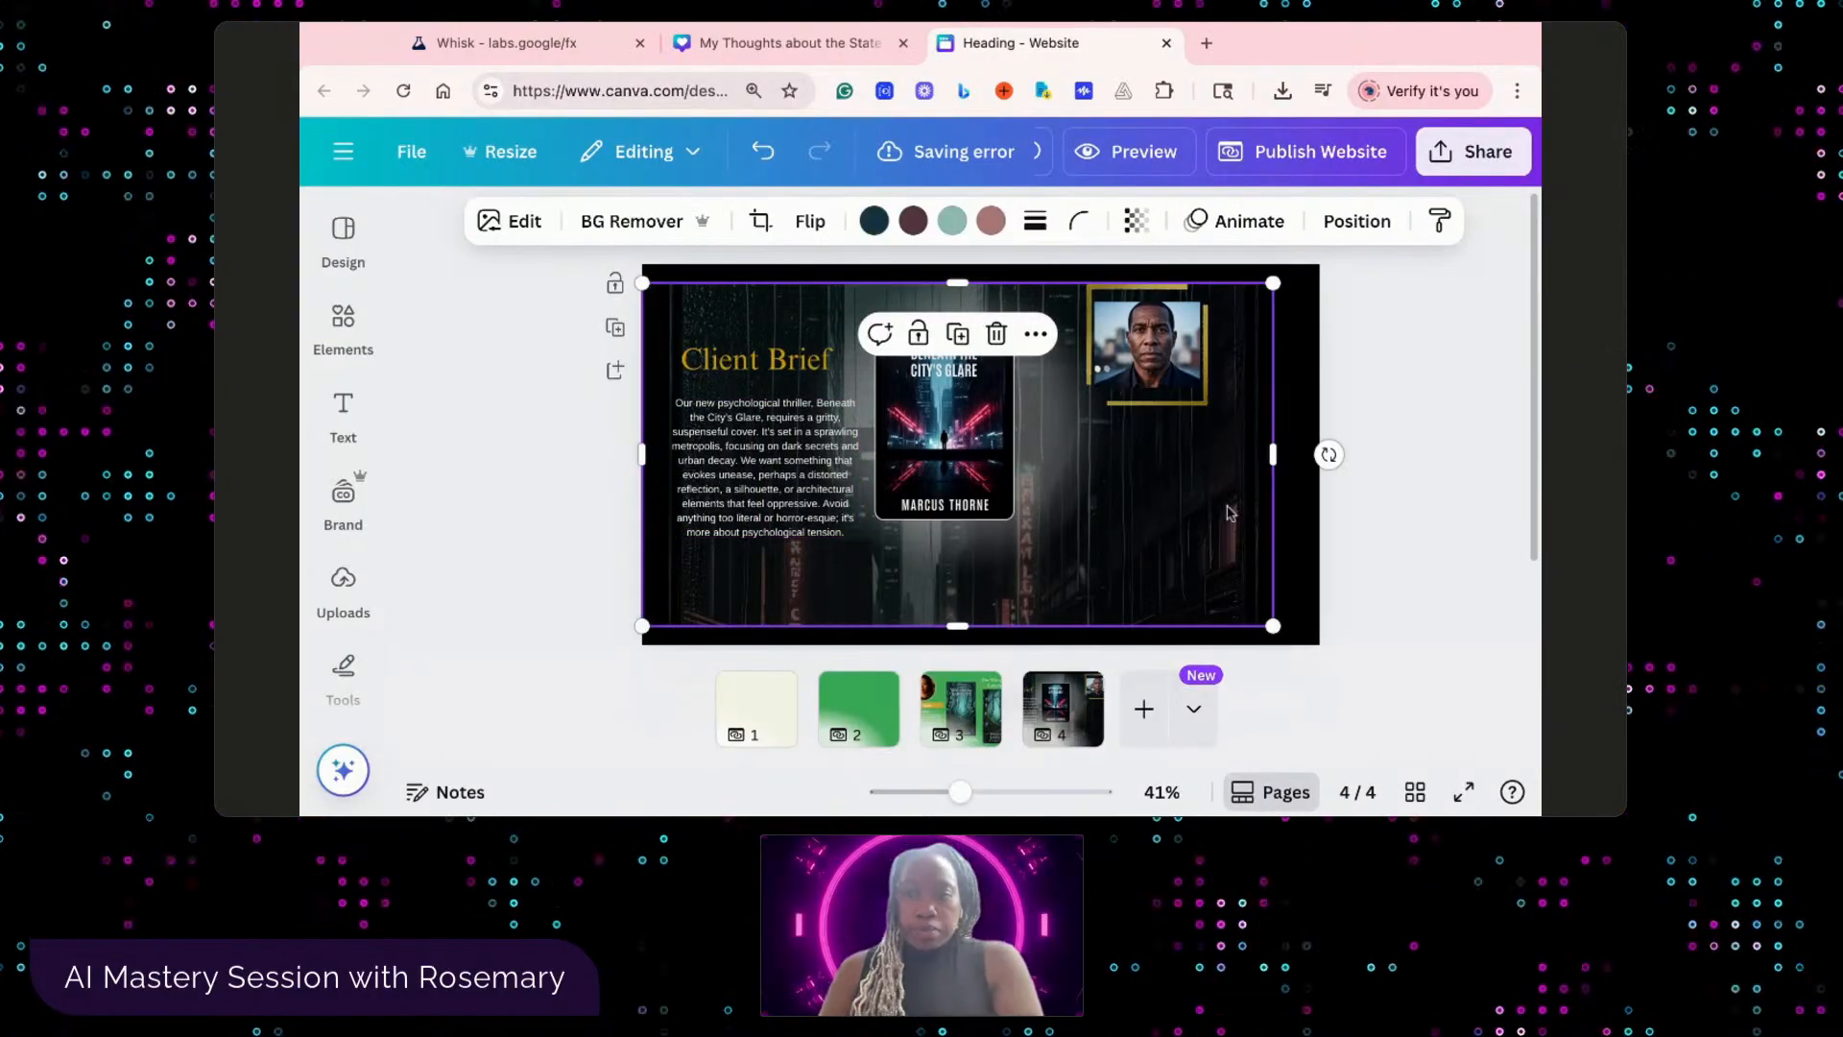
pyautogui.moveTo(1156, 372); pyautogui.dragTo(1181, 371)
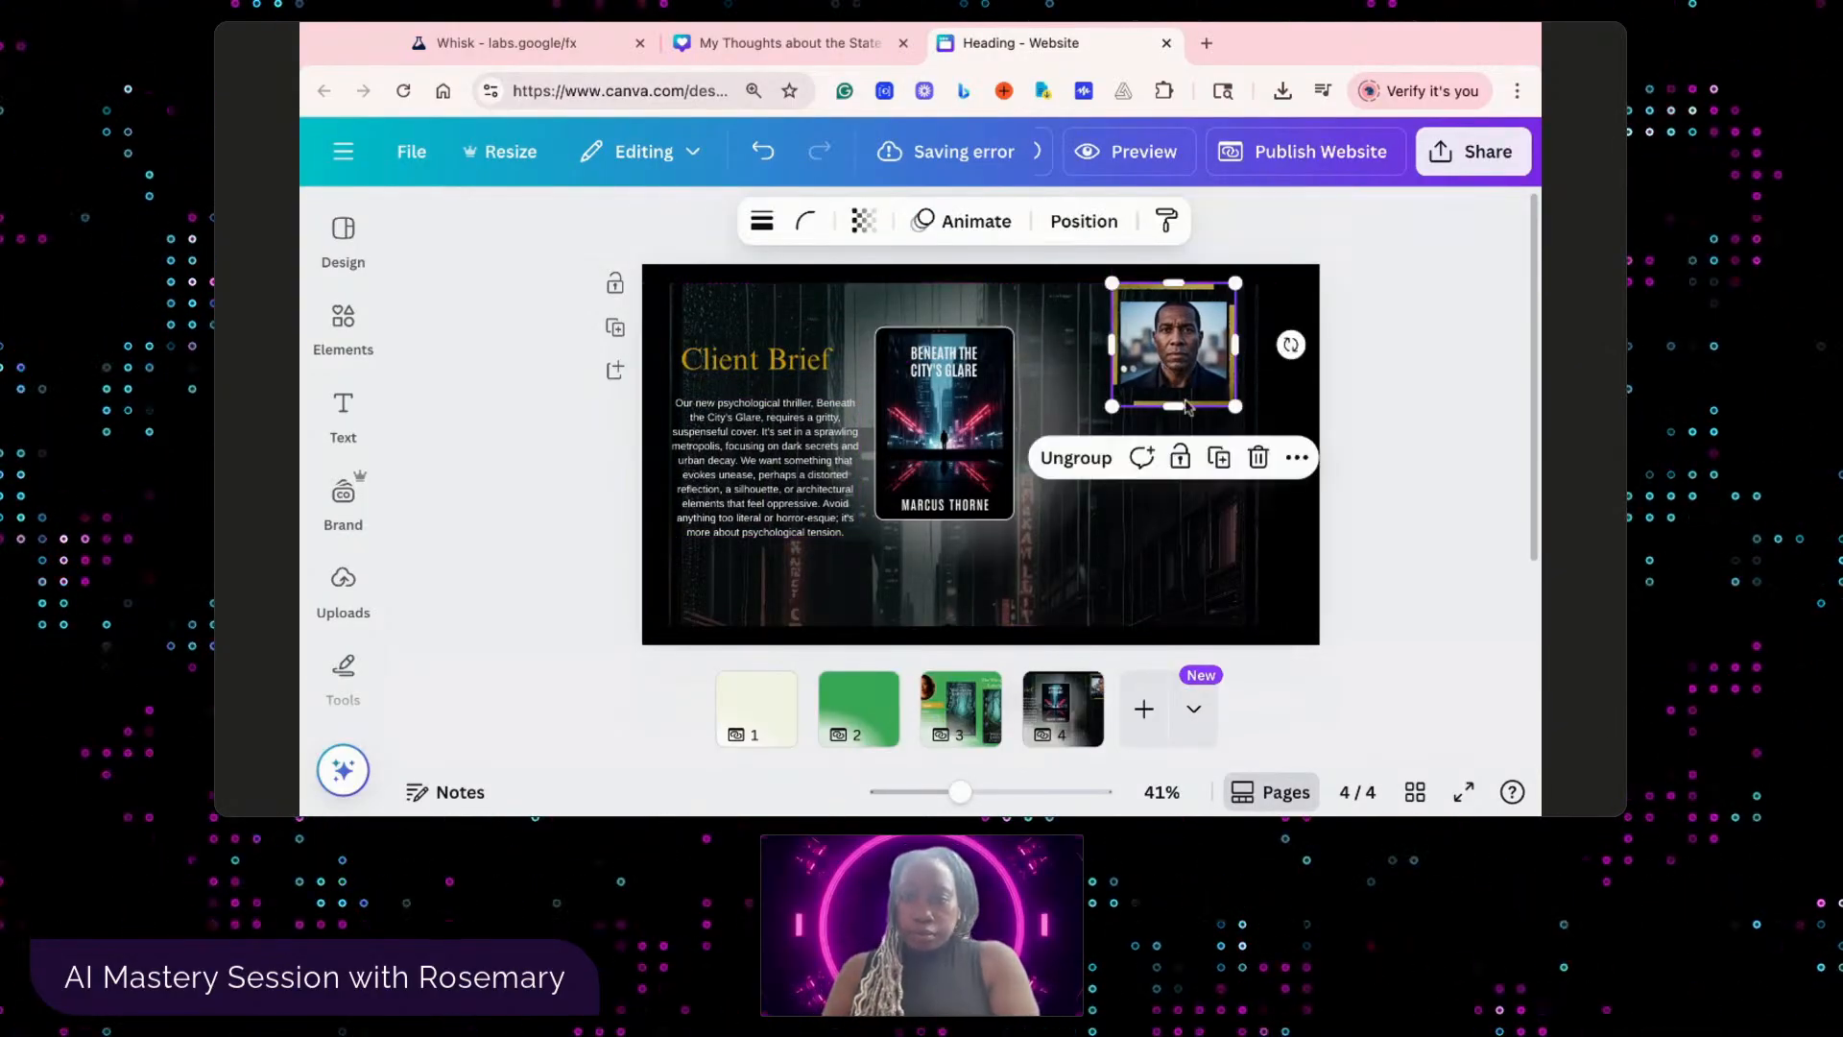
pyautogui.click(1343, 599)
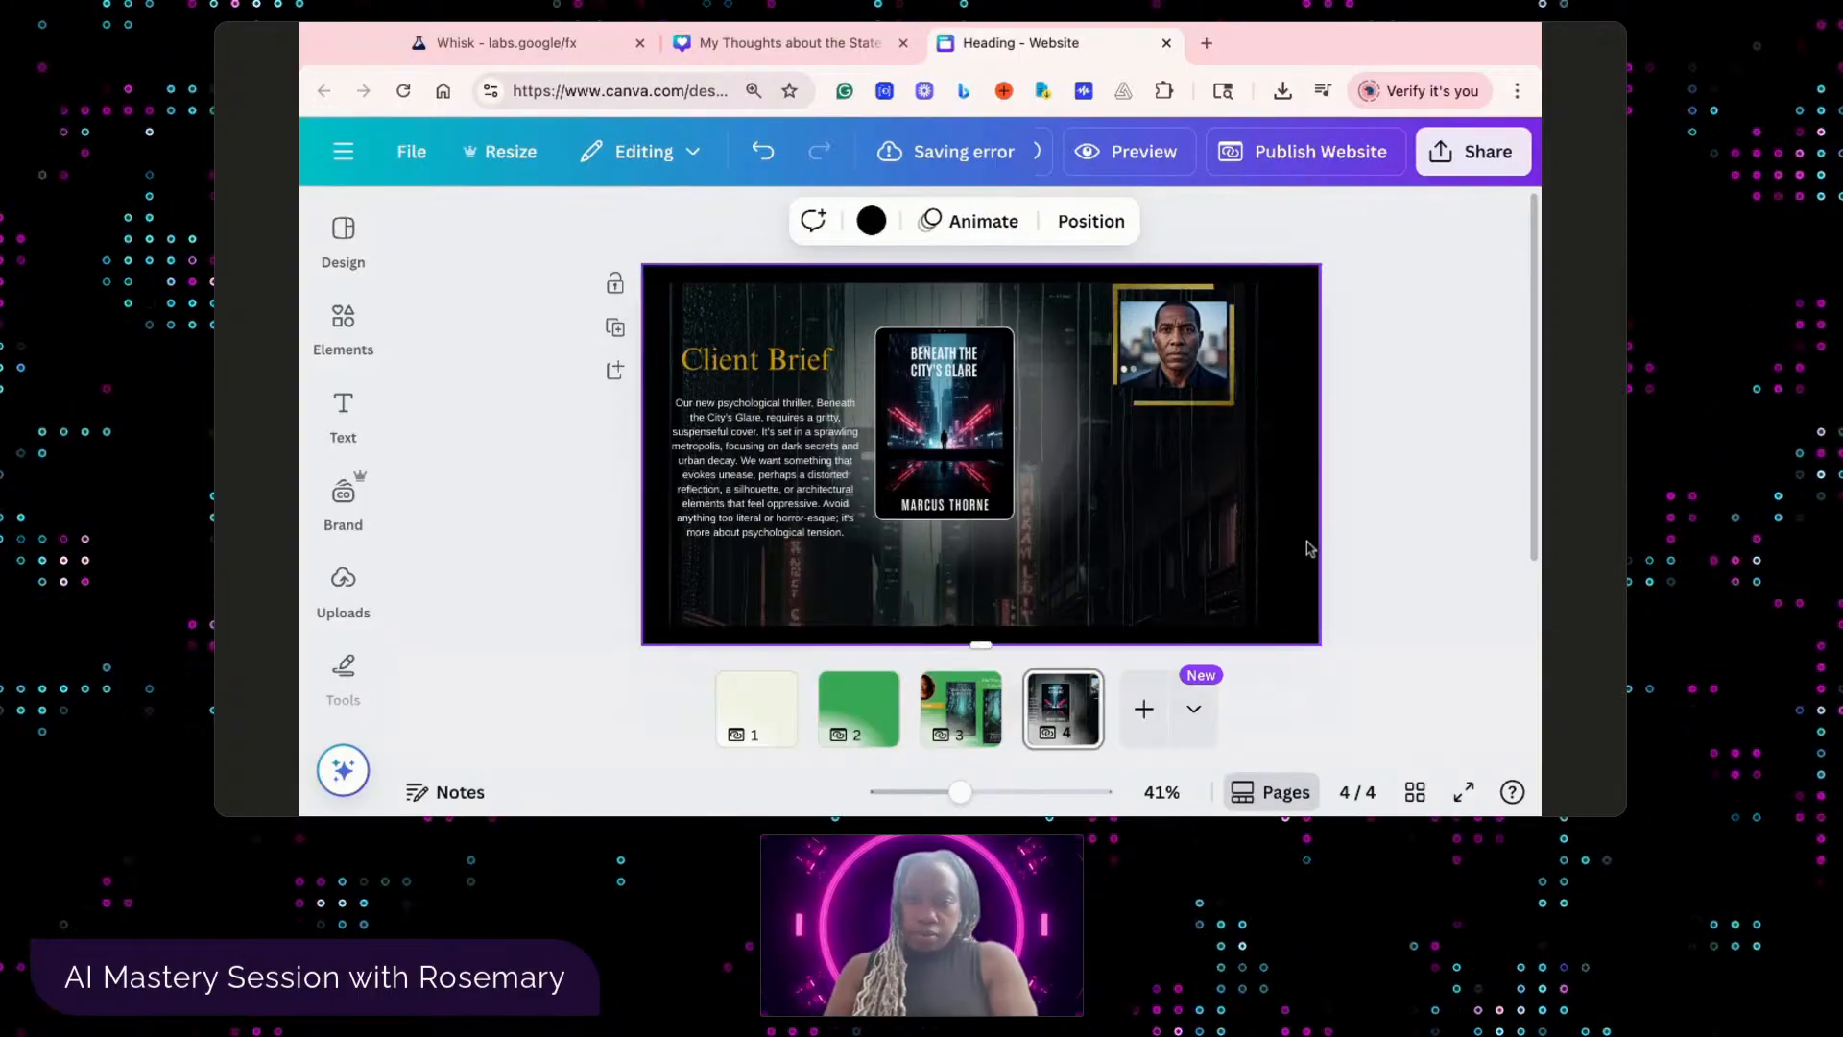
pyautogui.click(1209, 358)
pyautogui.moveTo(1208, 358); pyautogui.dragTo(1192, 360)
pyautogui.click(1423, 425)
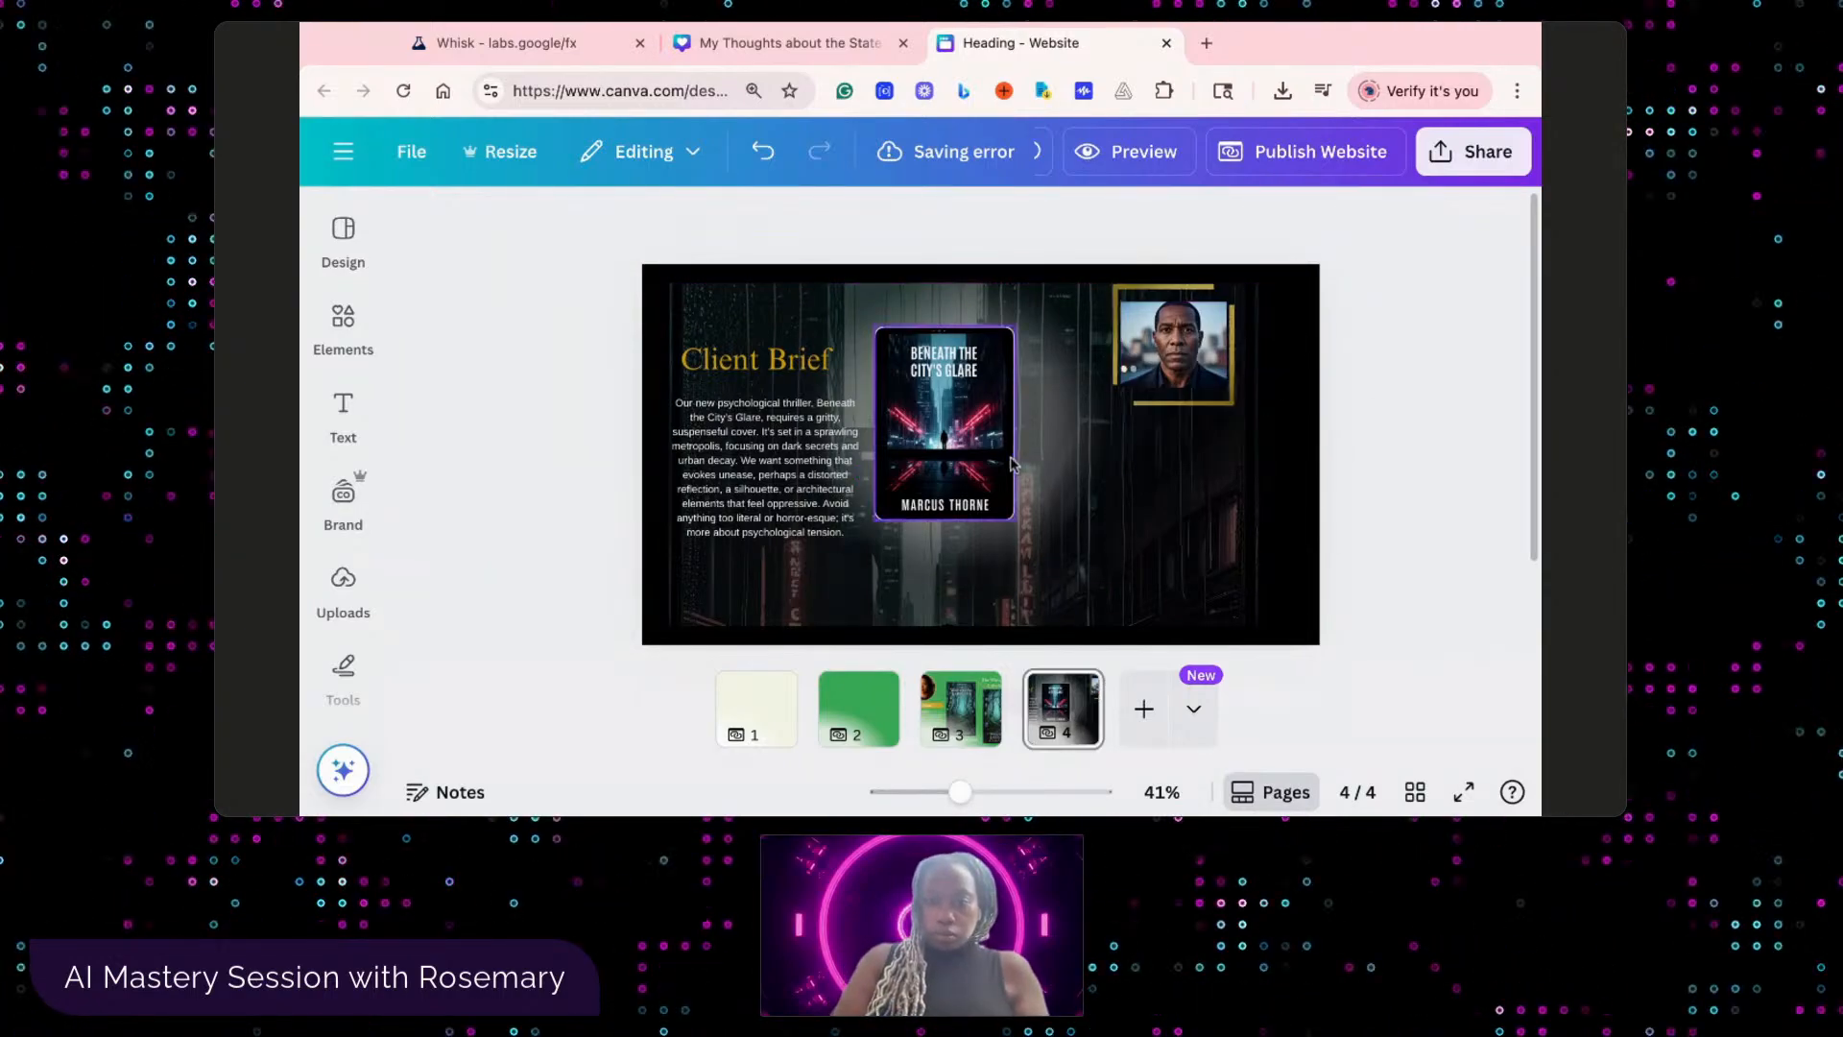
# - Move the book cover and its title right, between the paragraph and headshot
pyautogui.click(972, 441)
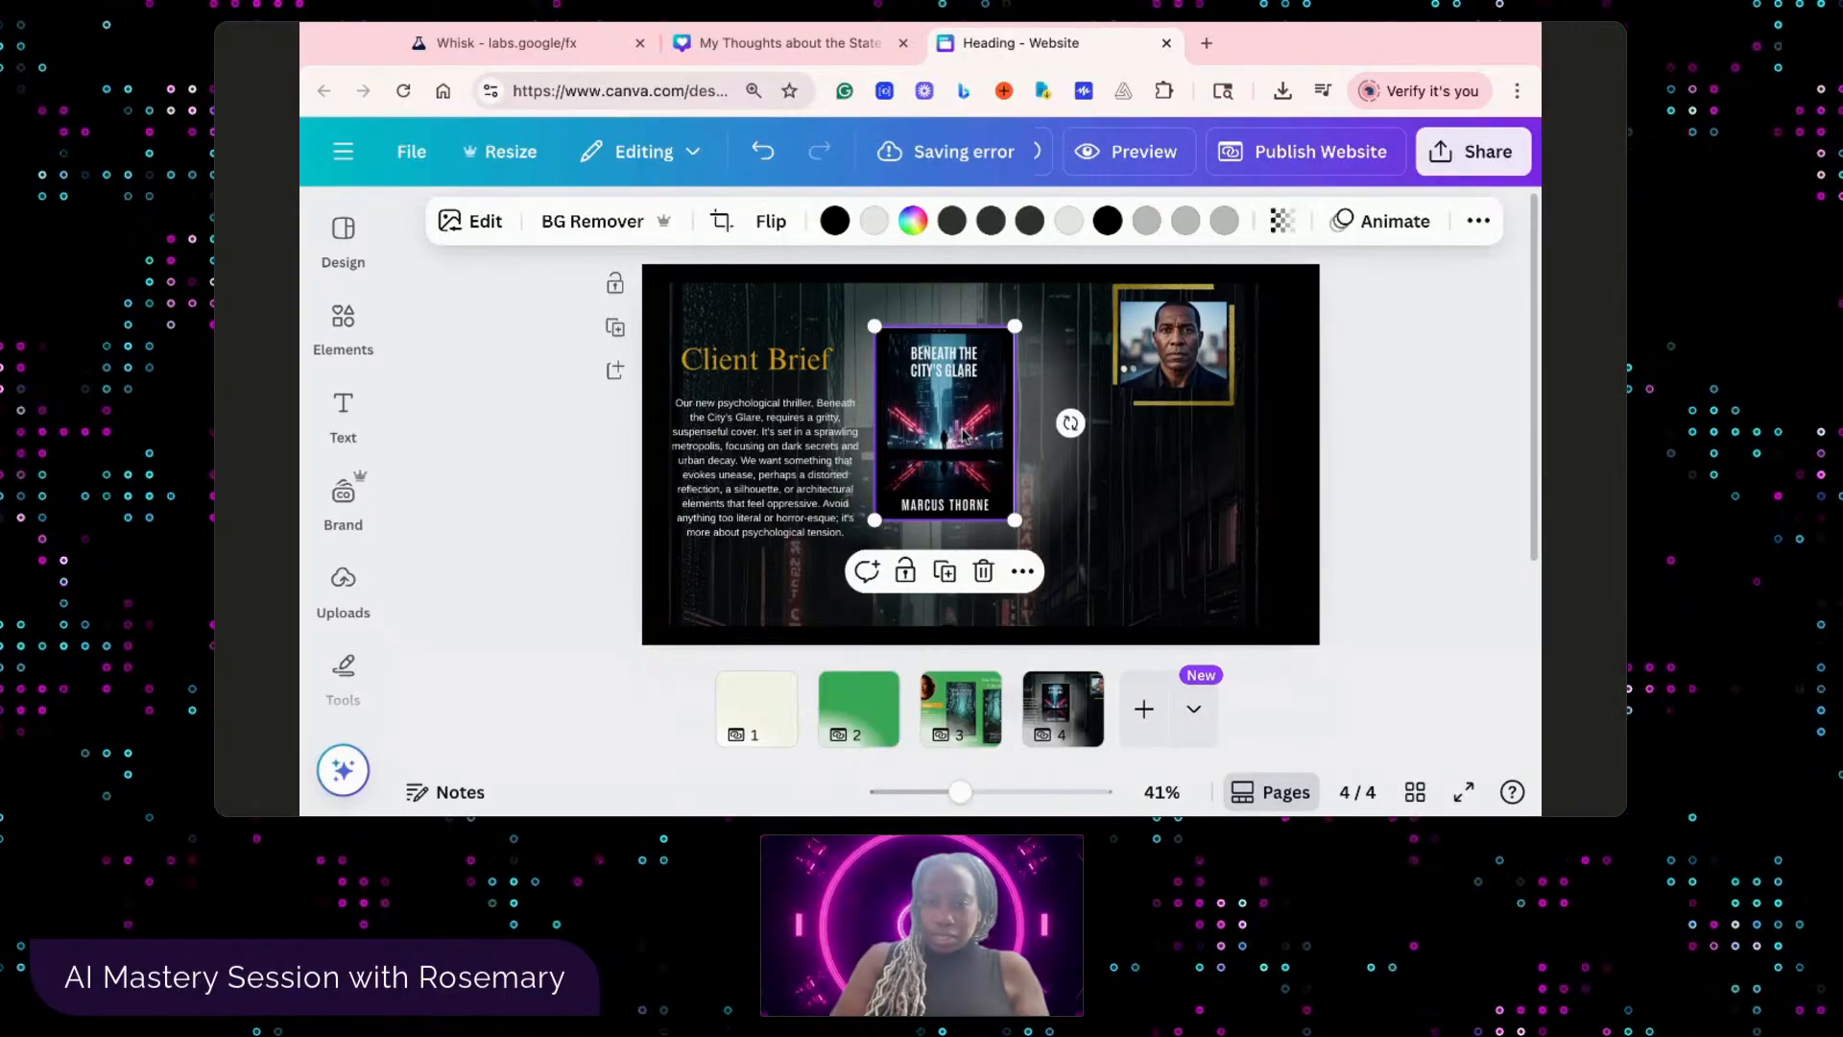
pyautogui.moveTo(978, 435); pyautogui.dragTo(960, 434)
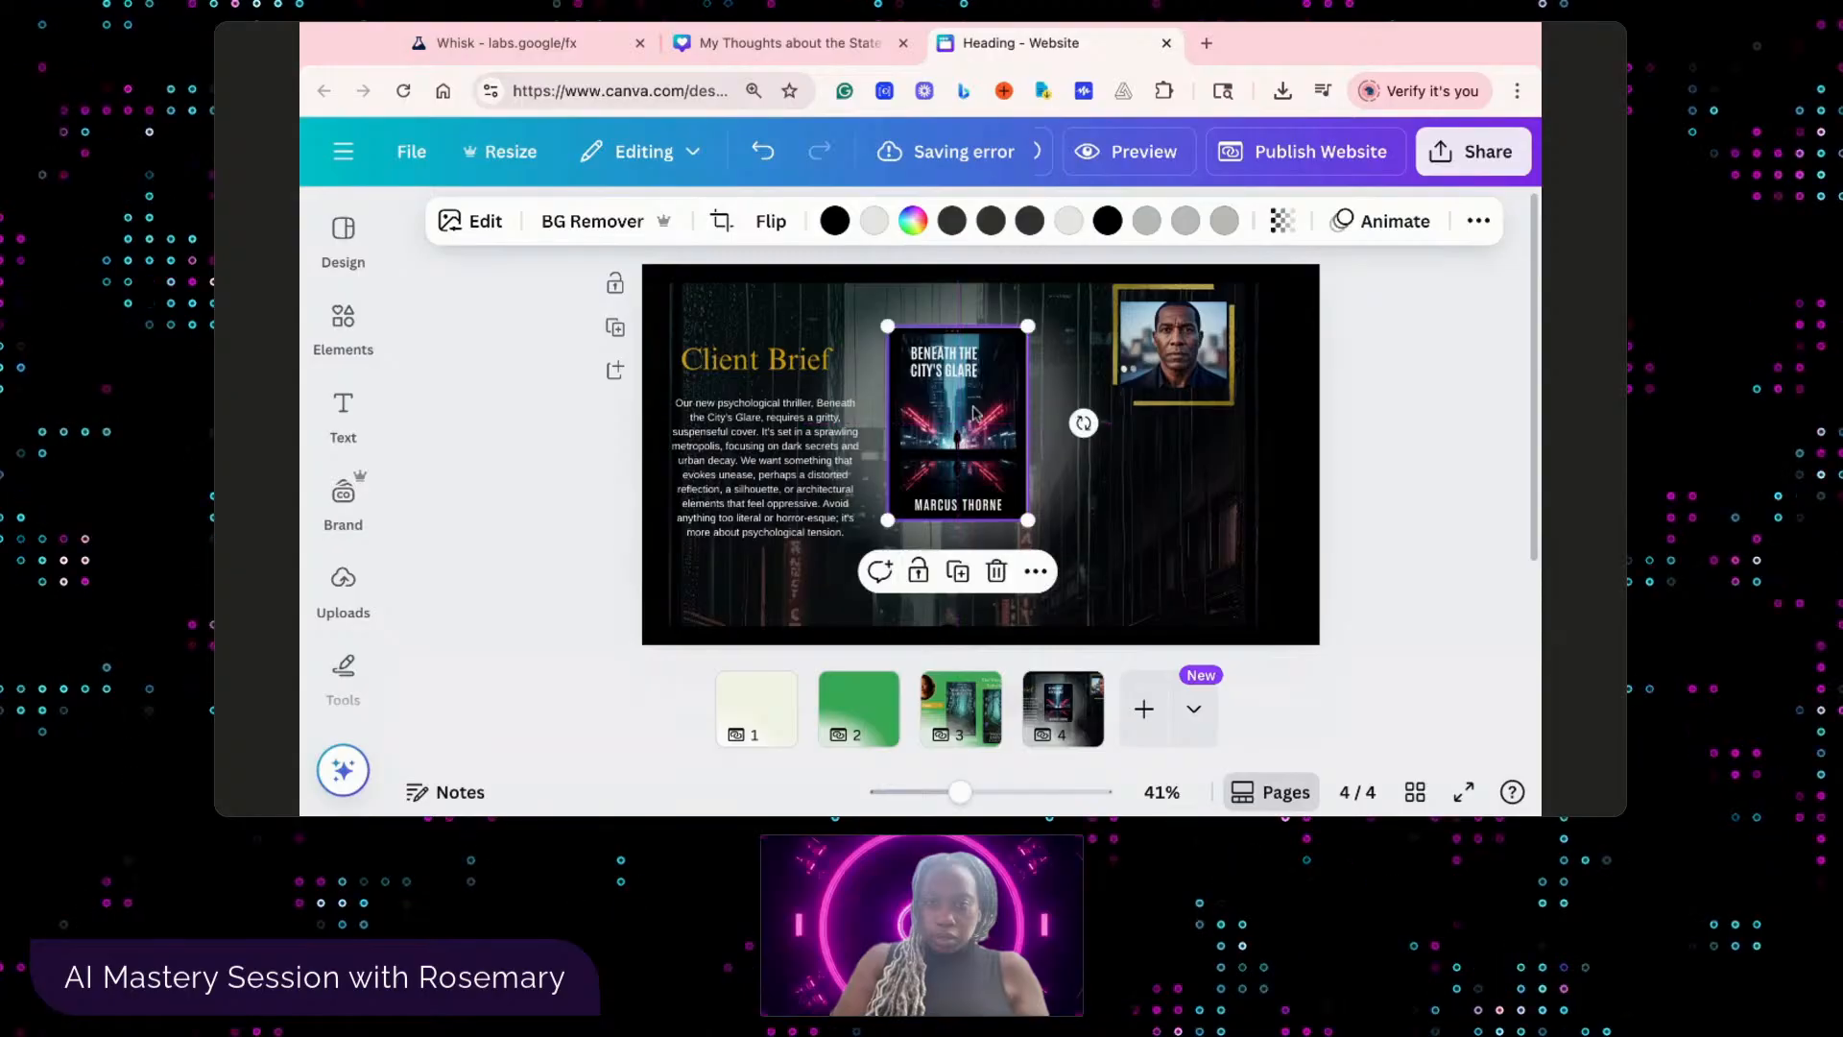
pyautogui.moveTo(943, 364)
pyautogui.mouseDown()
pyautogui.moveTo(956, 383)
pyautogui.moveTo(956, 367)
pyautogui.mouseUp()
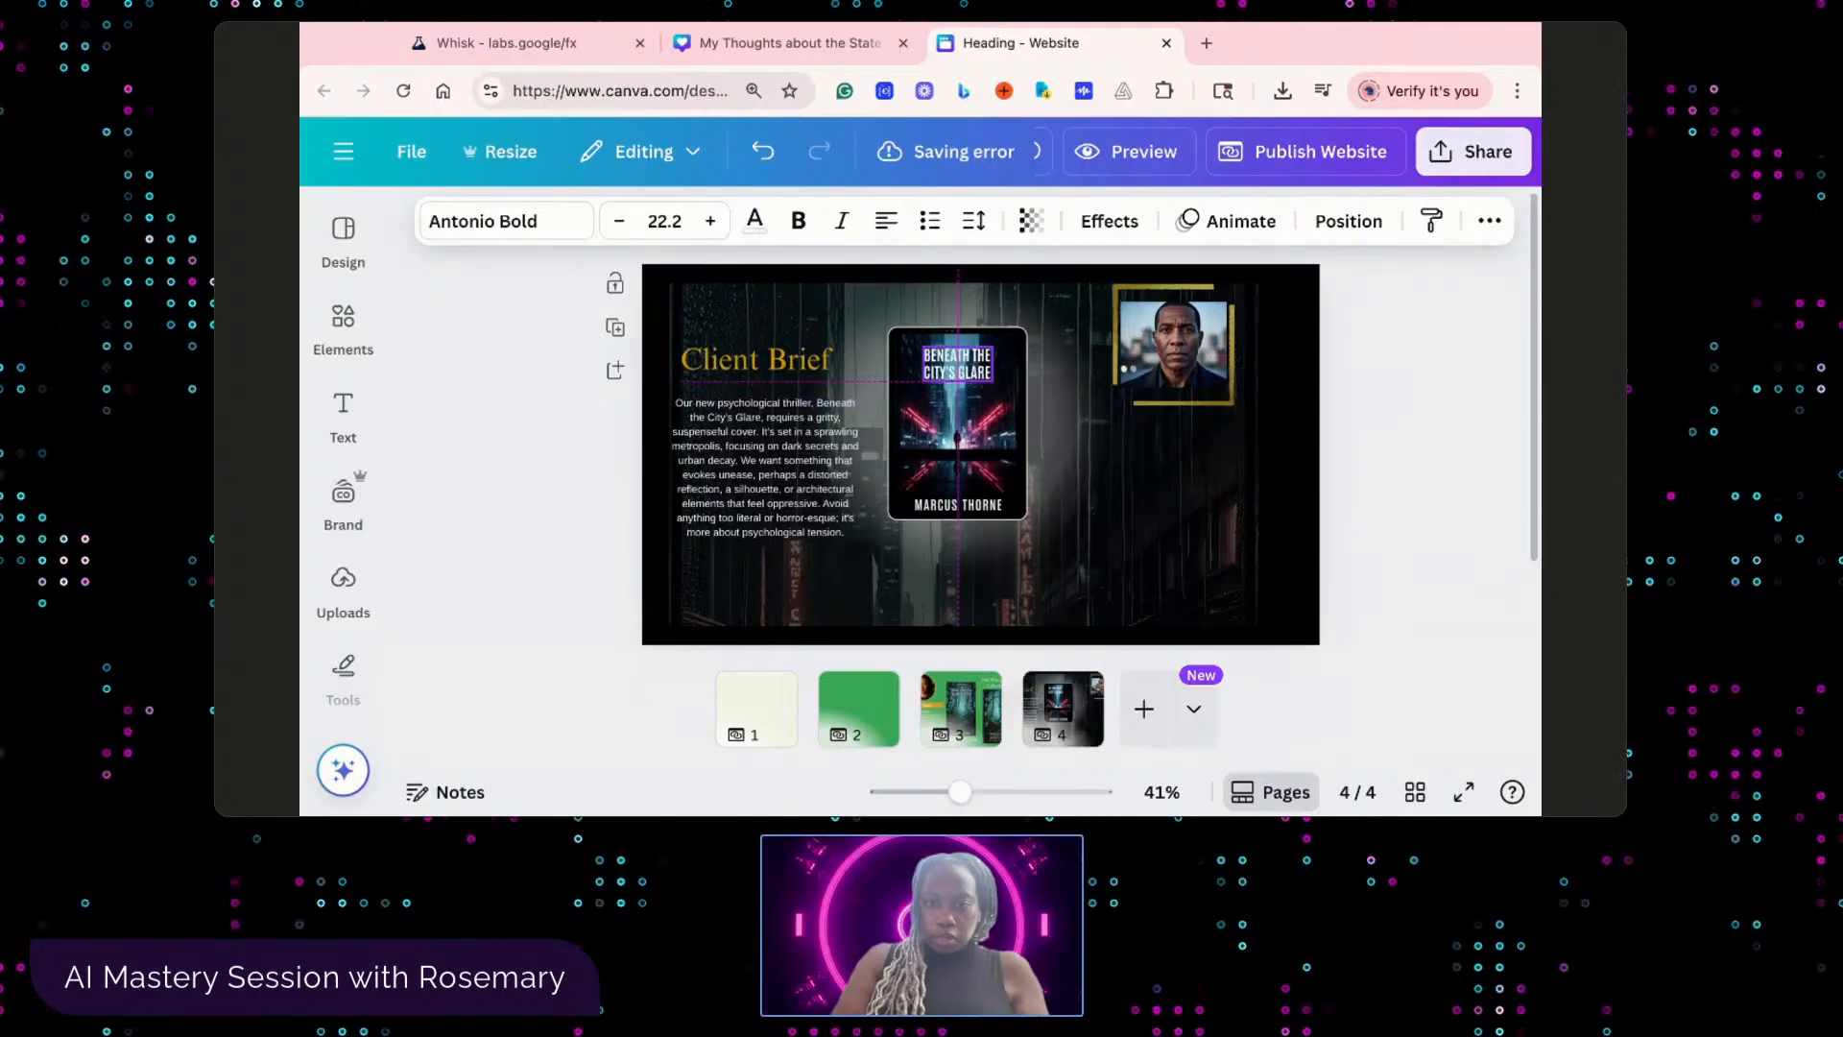
pyautogui.click(1175, 509)
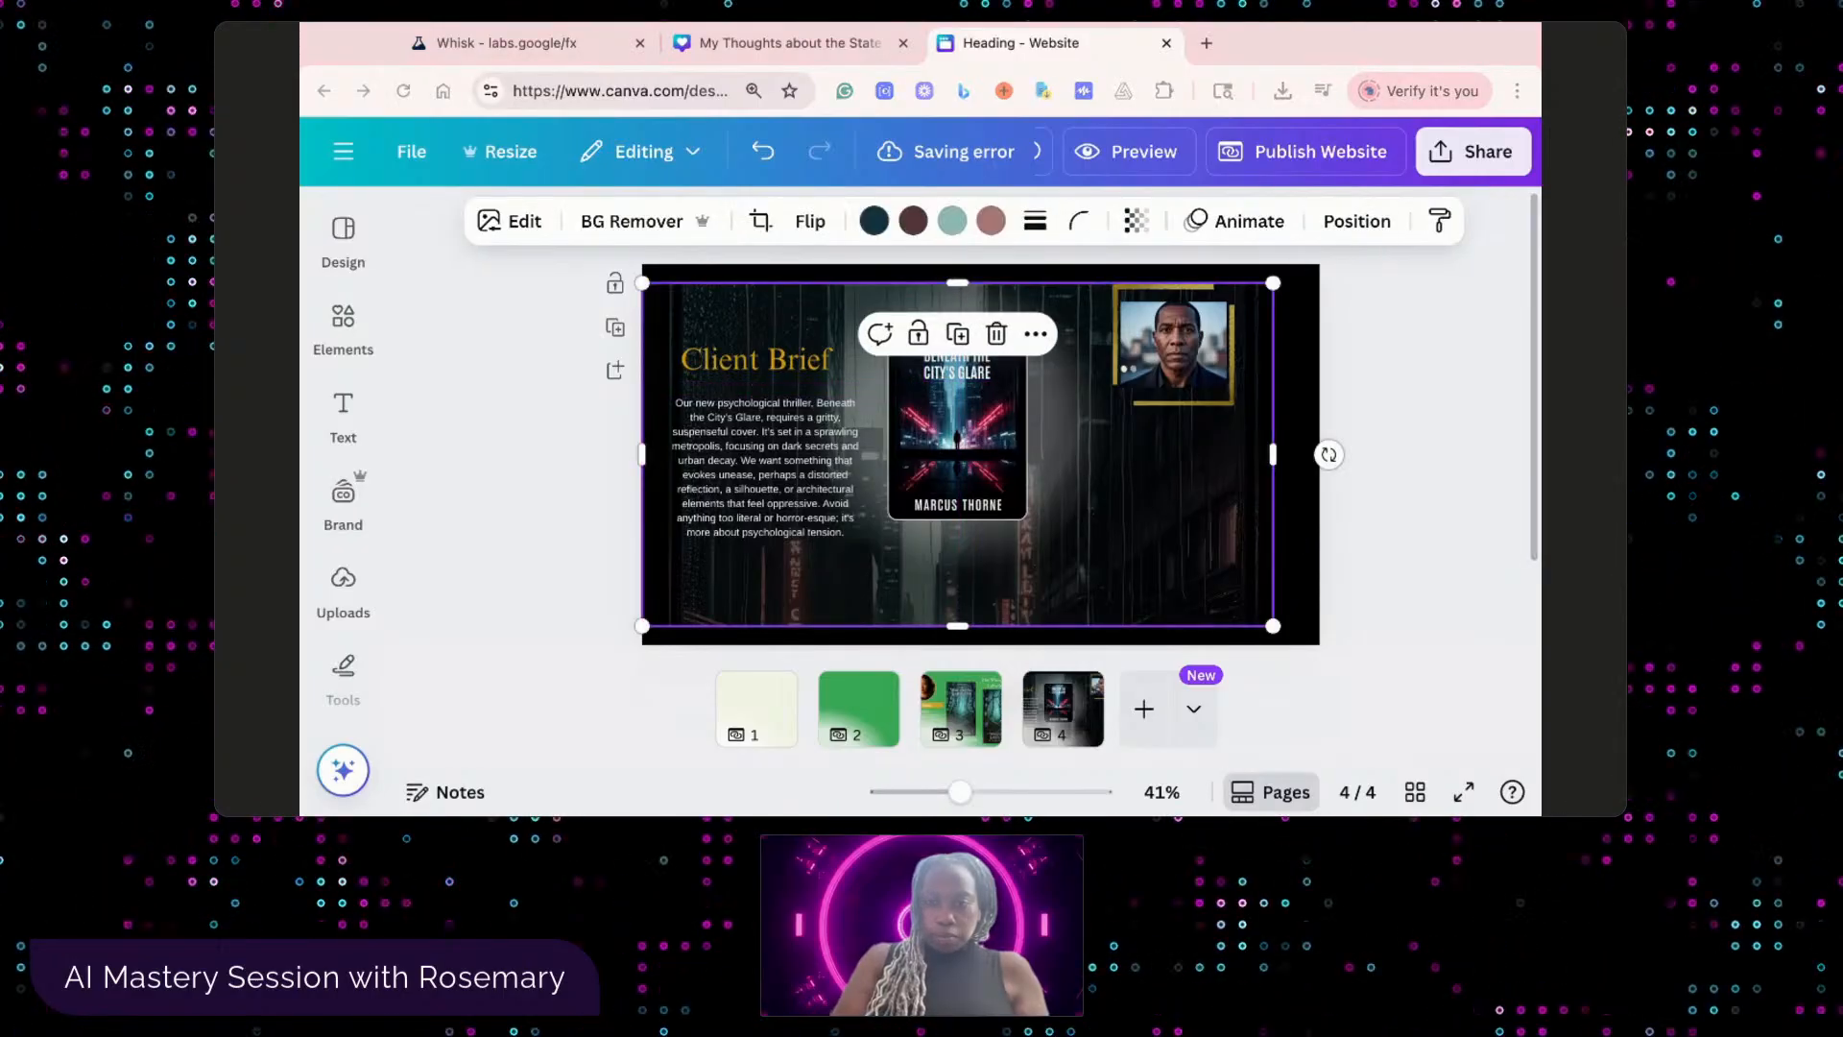
pyautogui.click(1358, 466)
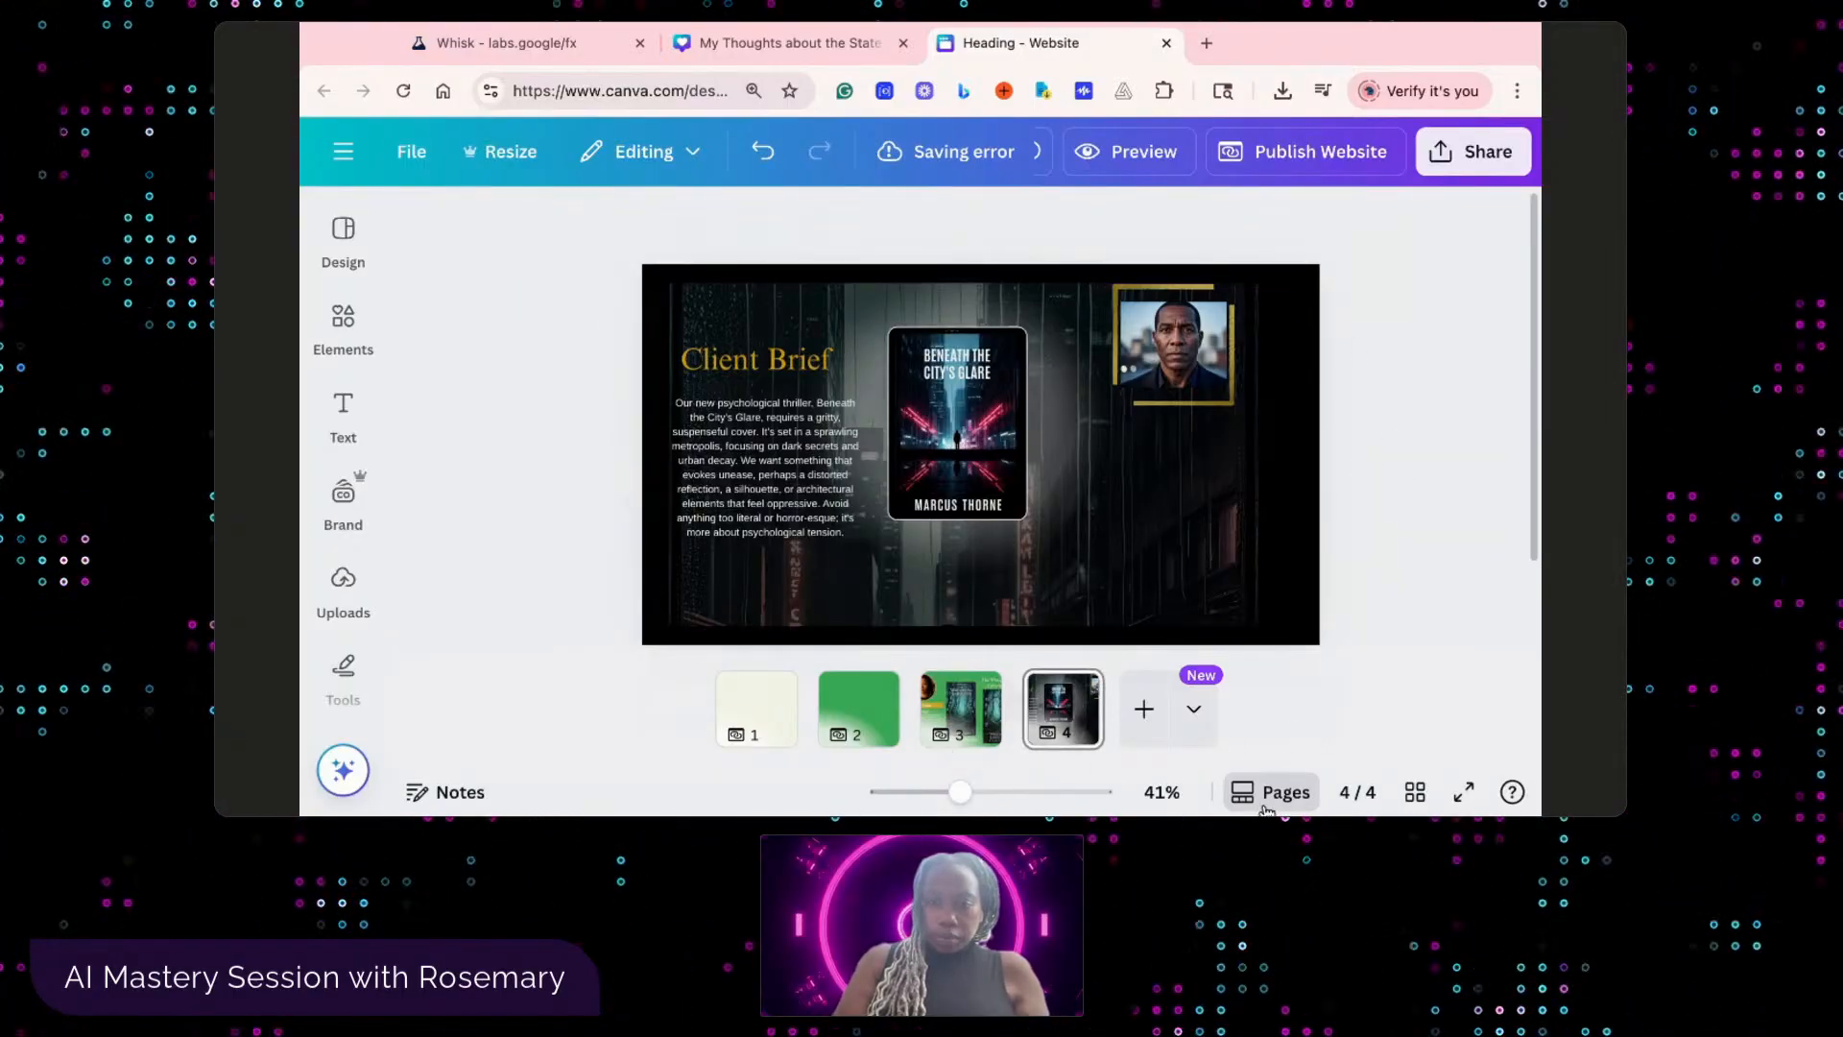
pyautogui.click(1122, 152)
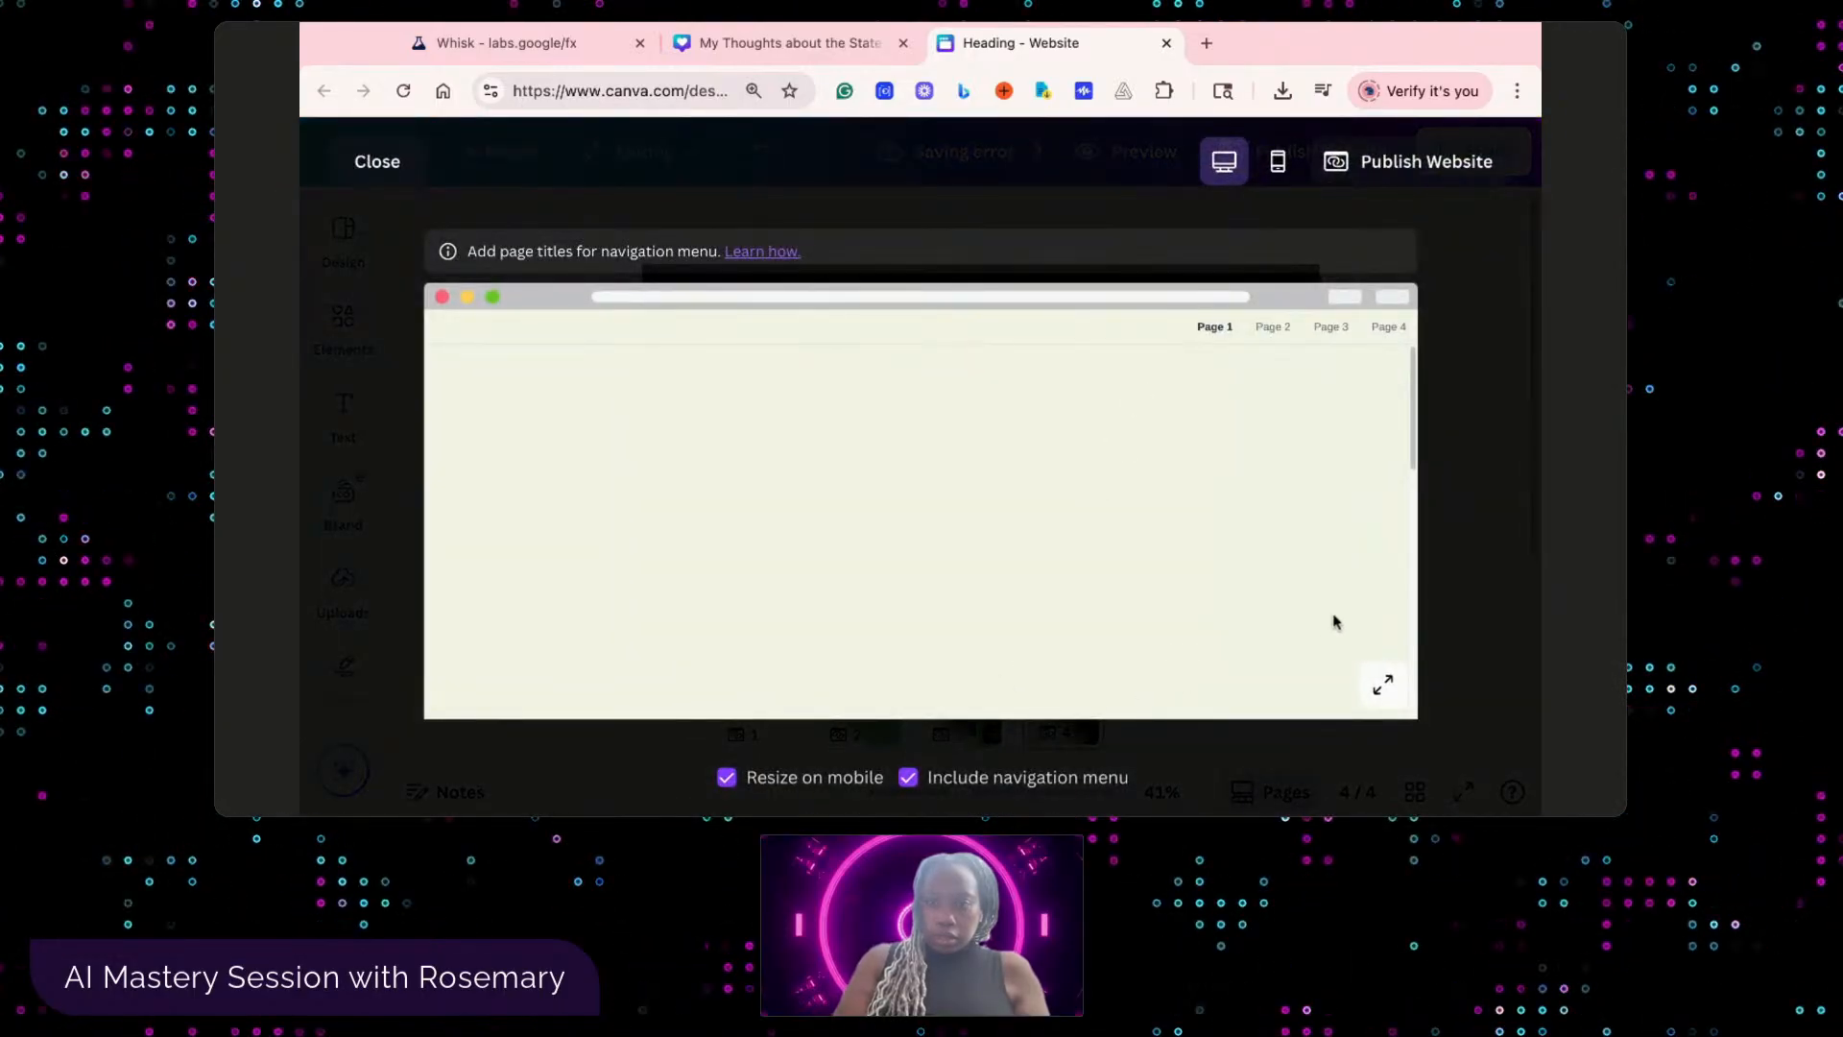
pyautogui.click(1271, 328)
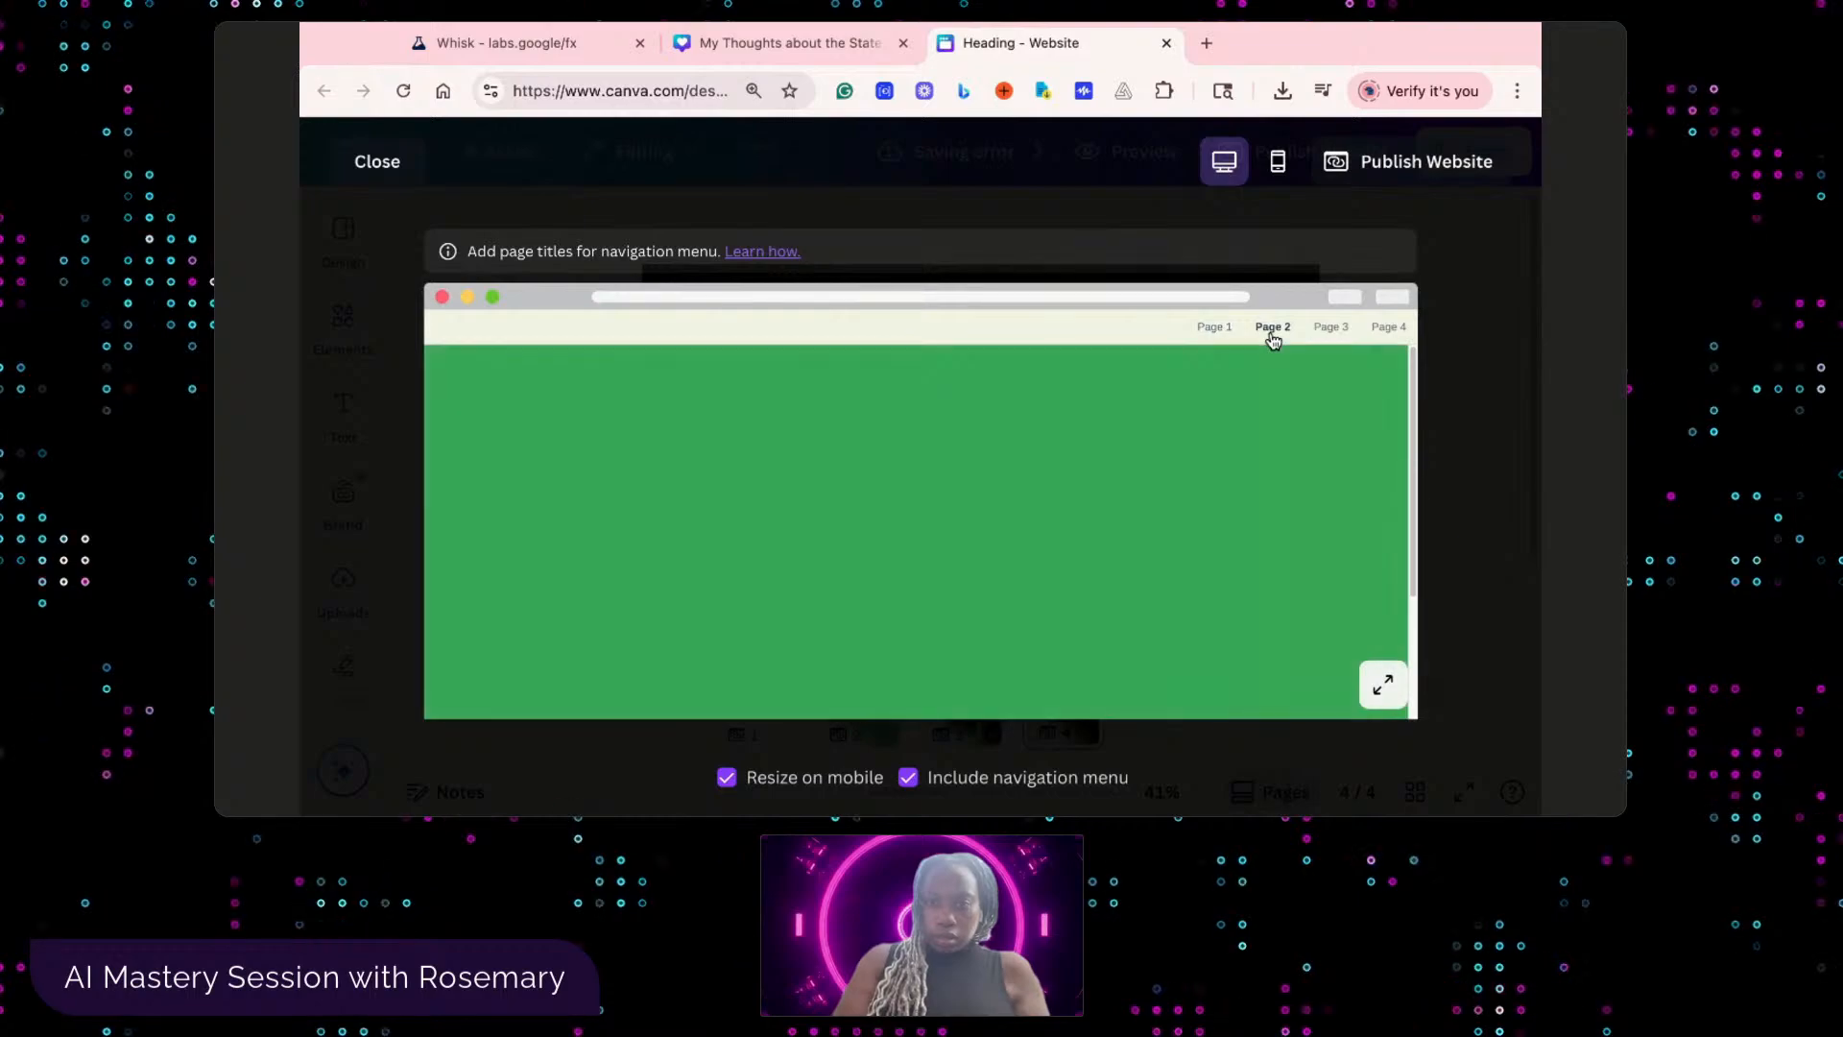
pyautogui.click(1317, 327)
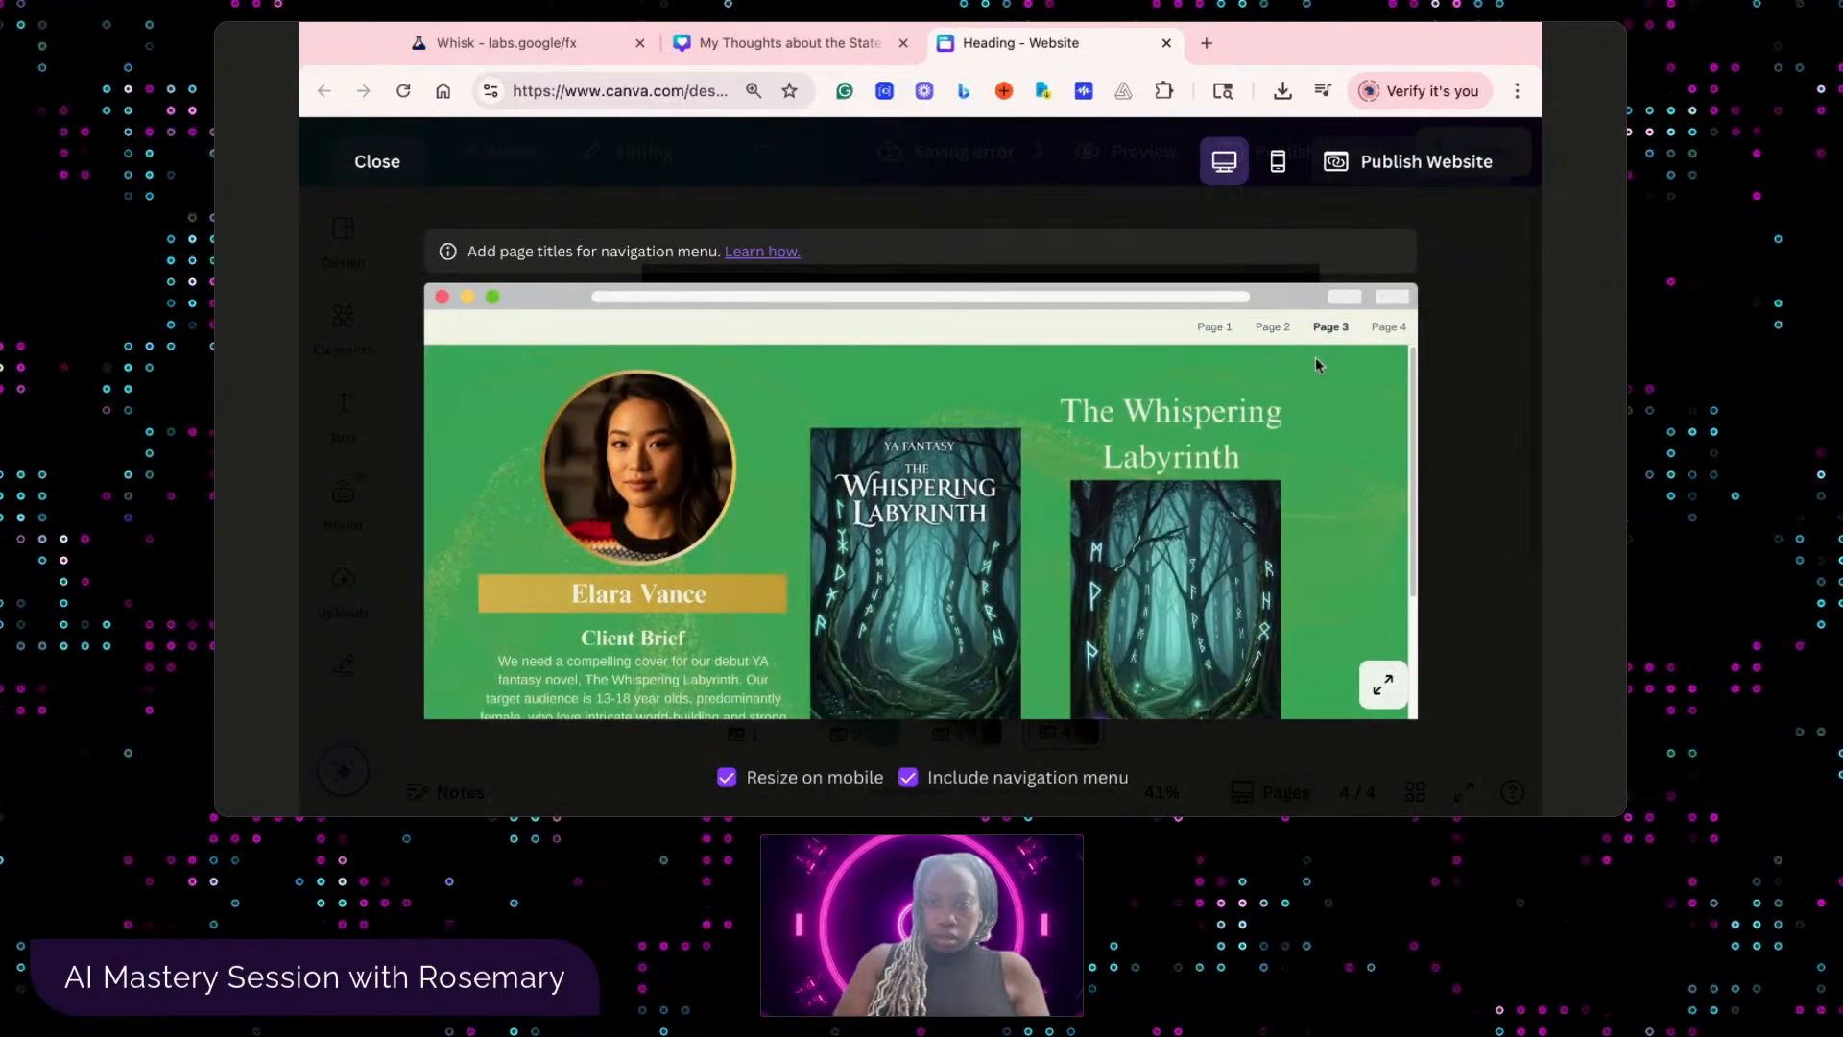
pyautogui.scroll(-1, 1316, 355)
pyautogui.scroll(-2, 1317, 357)
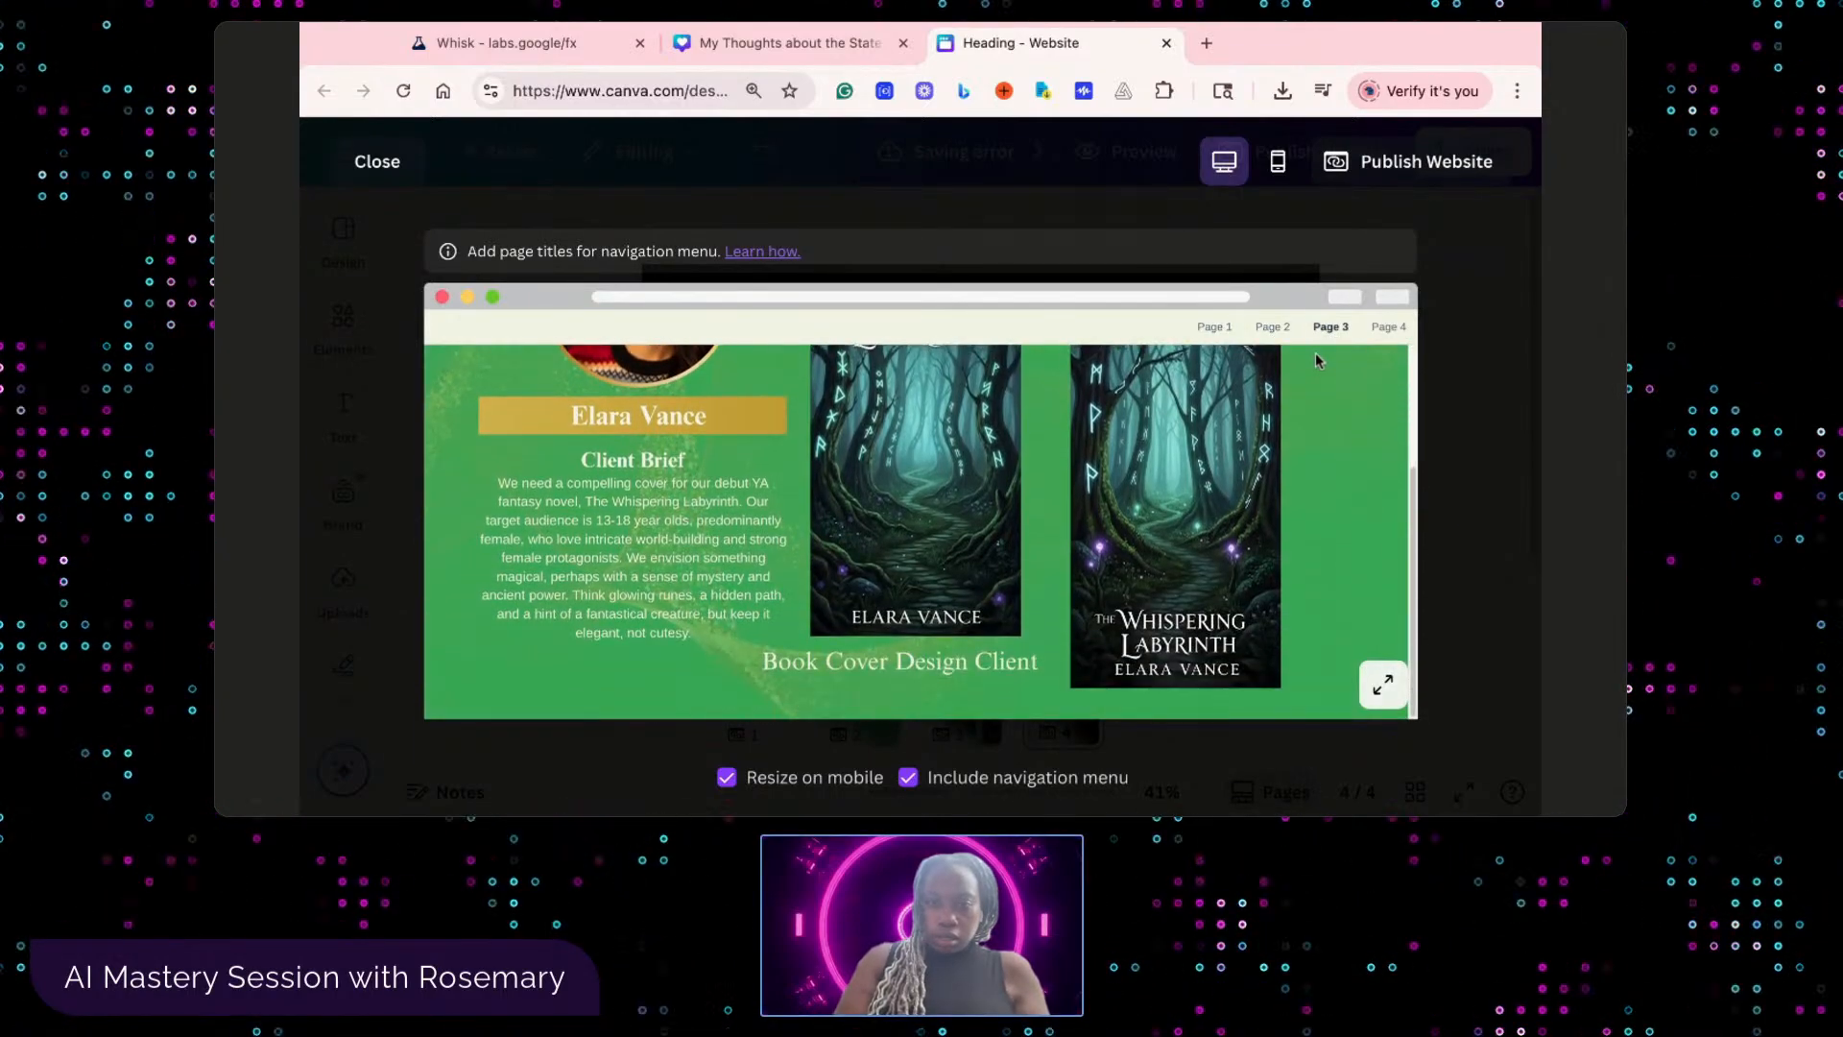
pyautogui.scroll(3, 1315, 360)
pyautogui.click(1376, 331)
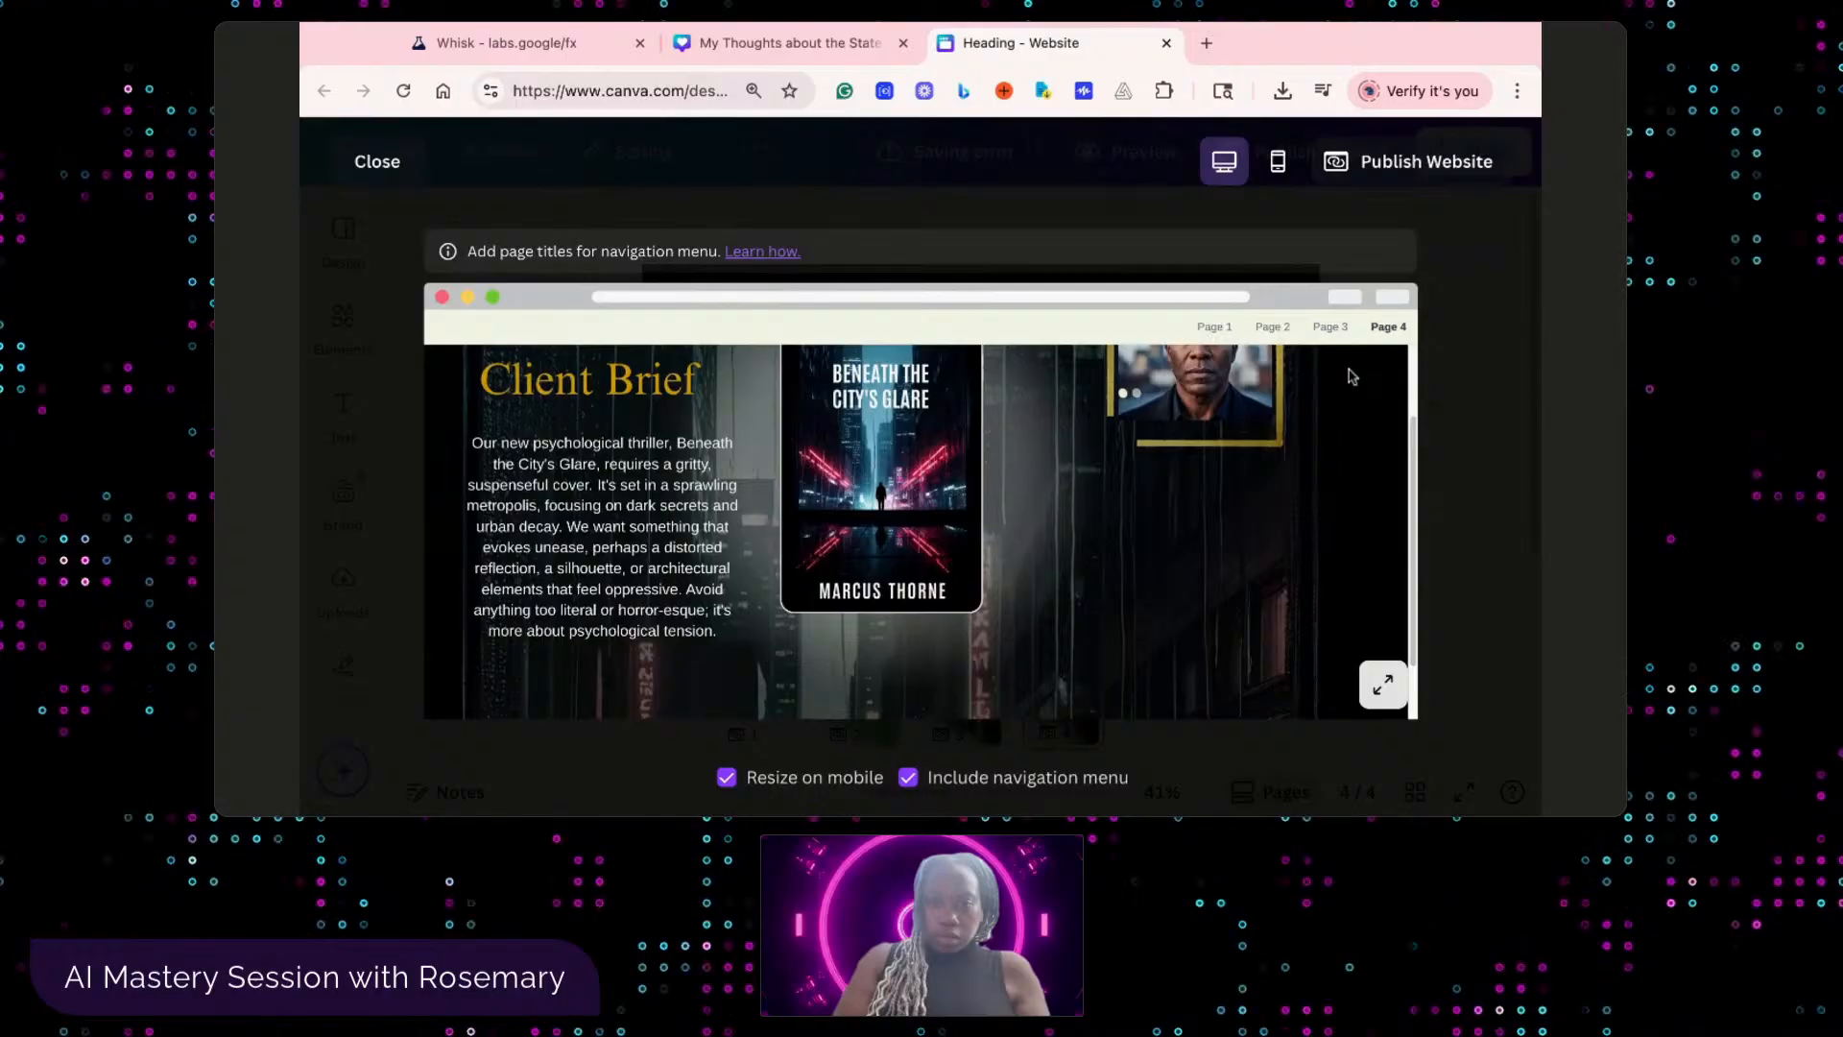
pyautogui.scroll(2, 1352, 375)
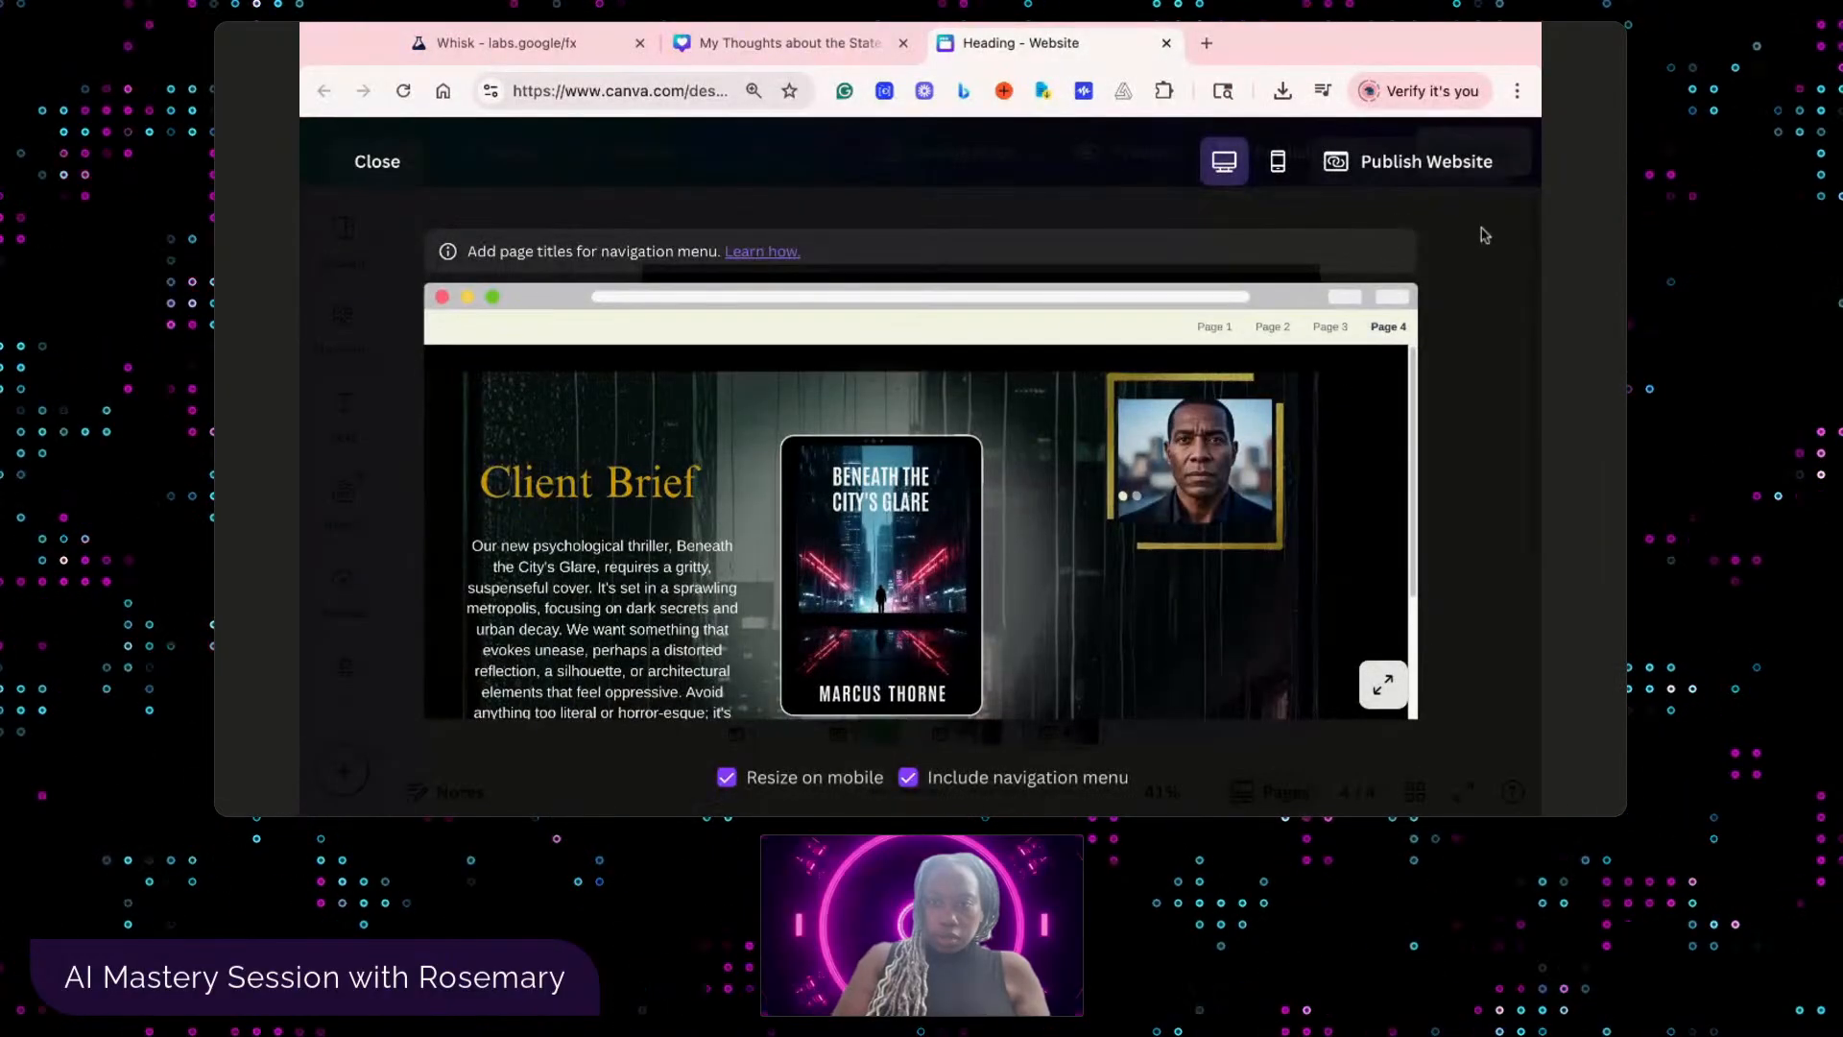
pyautogui.click(381, 171)
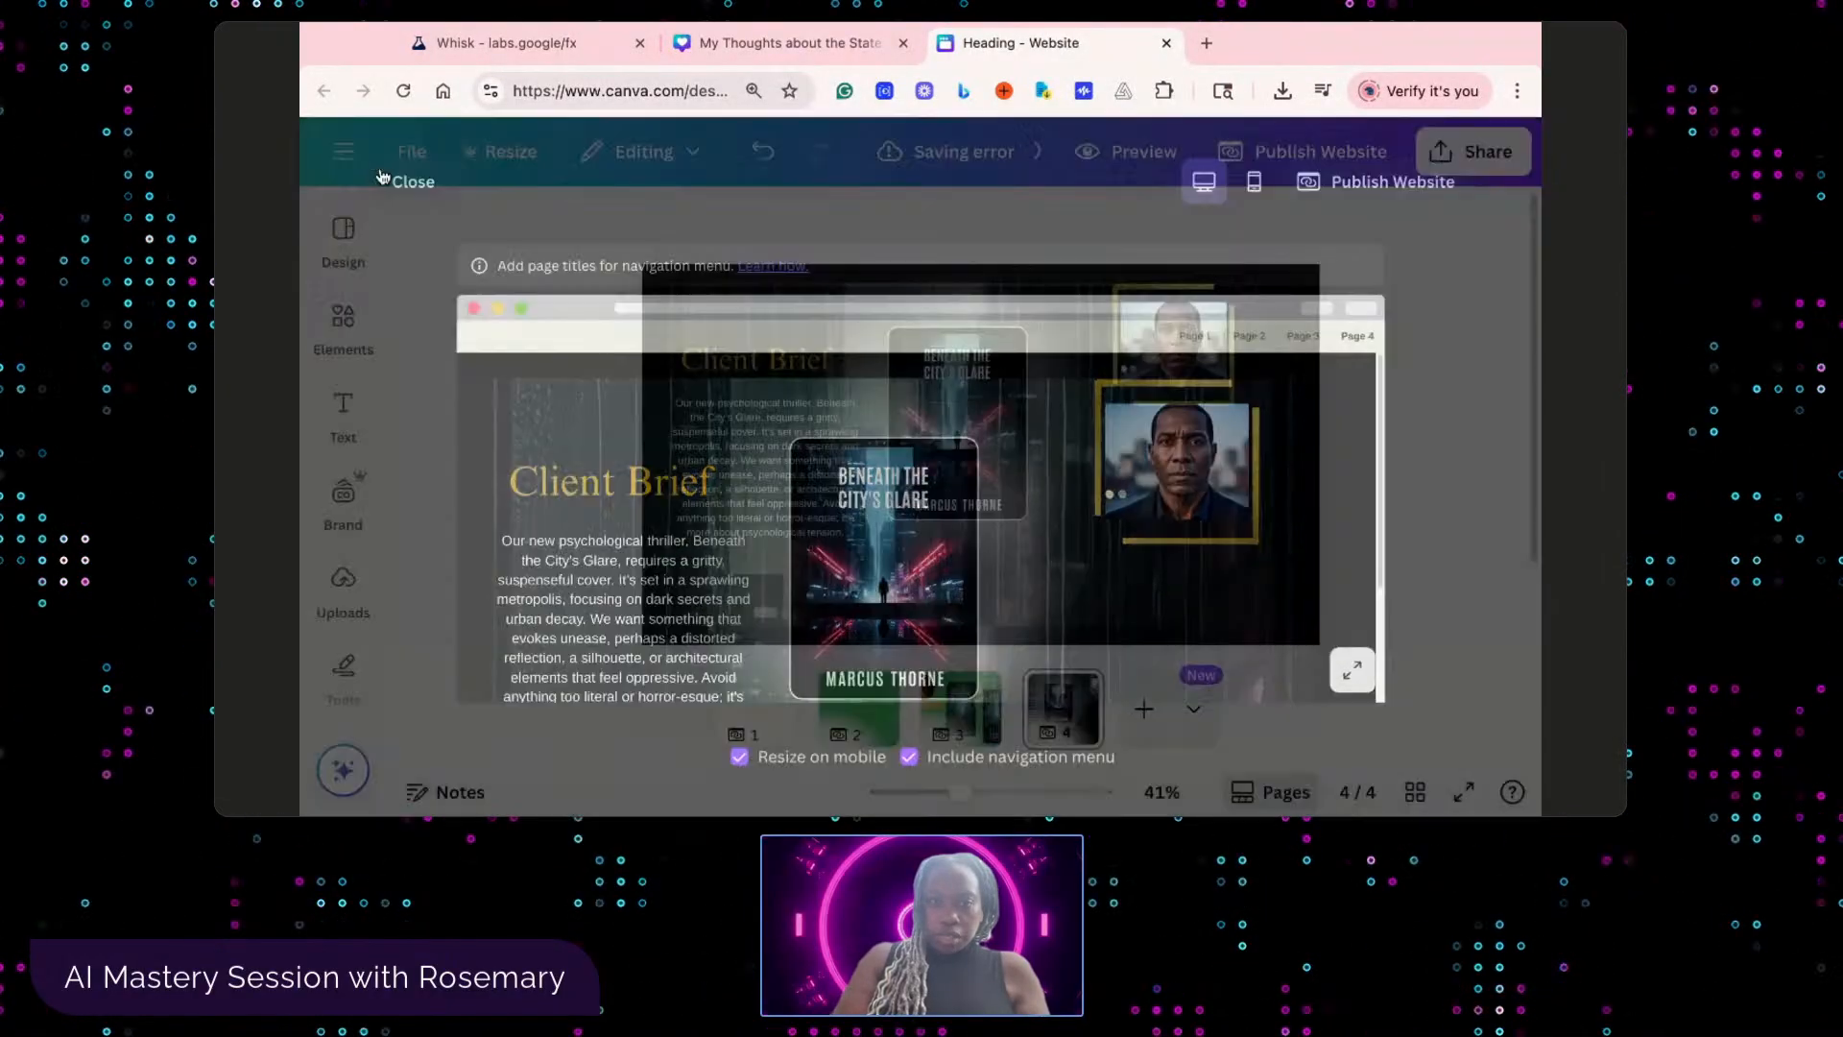
pyautogui.click(953, 702)
# - Attempt copying the Book Cover Design Client caption to page 4, undoing the mistaken paste
pyautogui.click(943, 611)
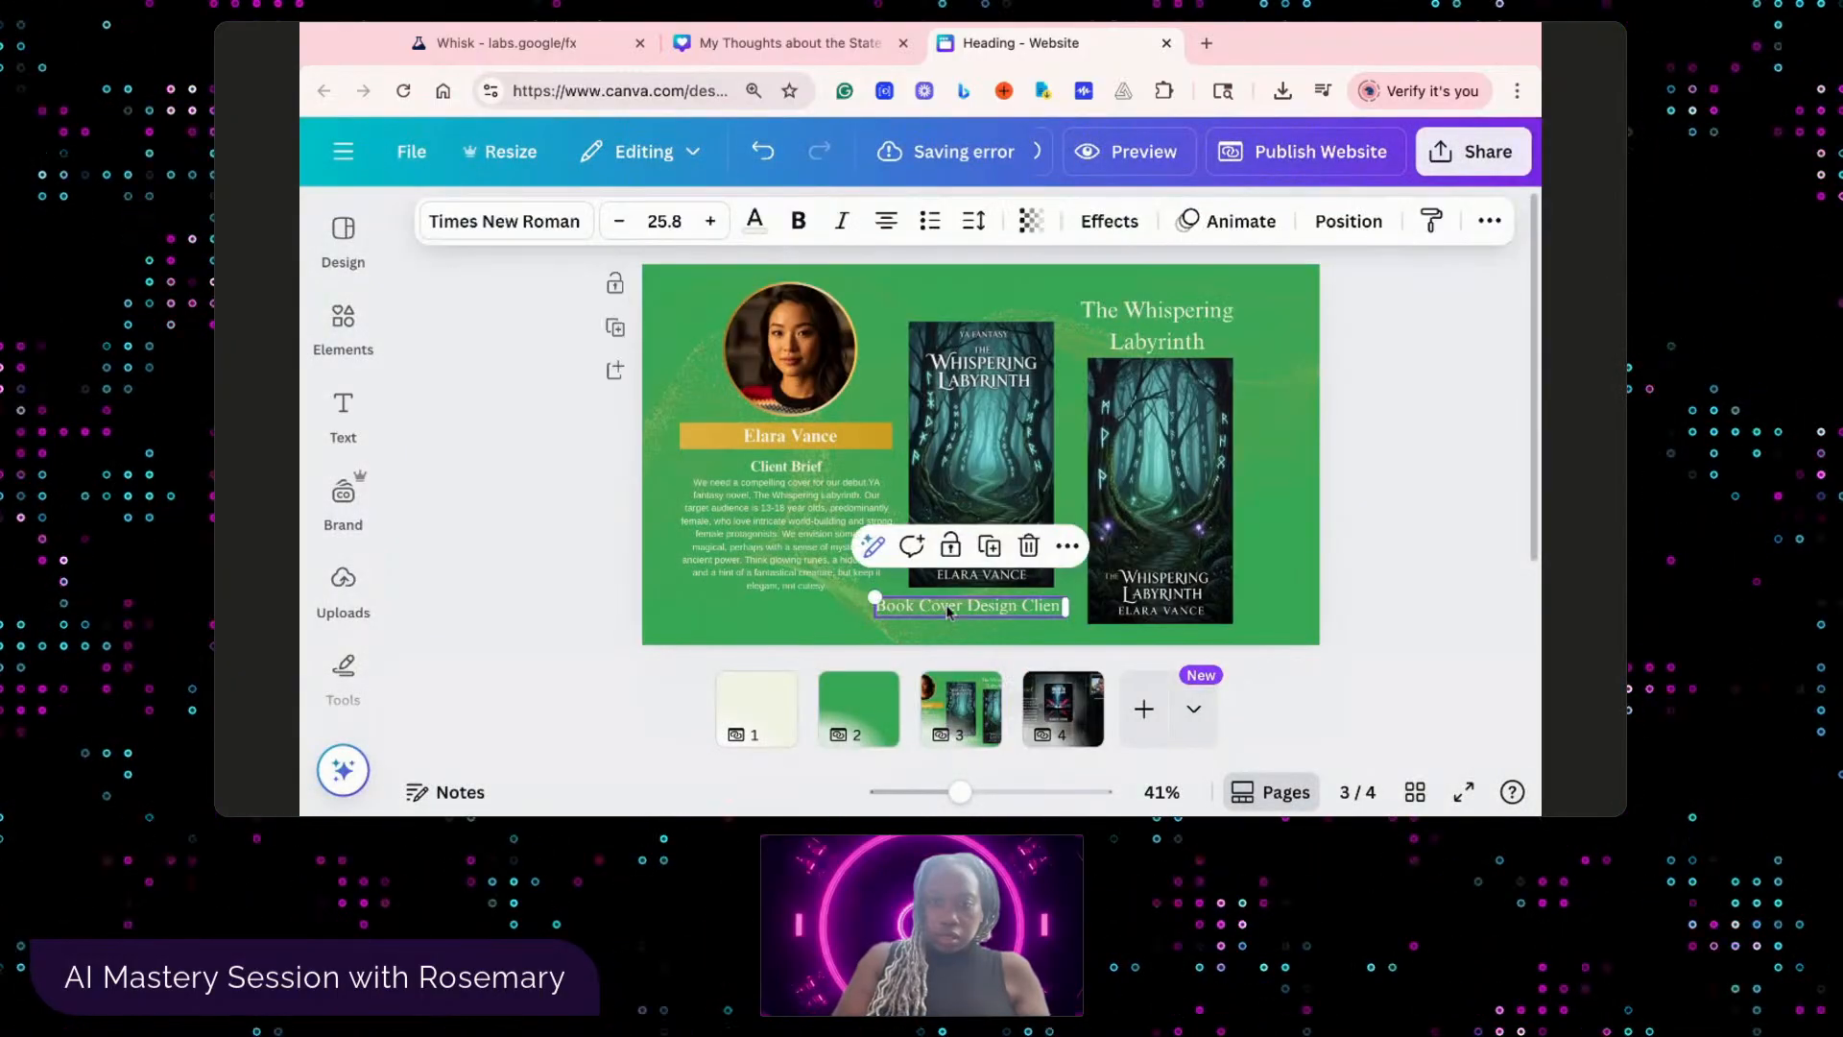
pyautogui.rightClick(1037, 588)
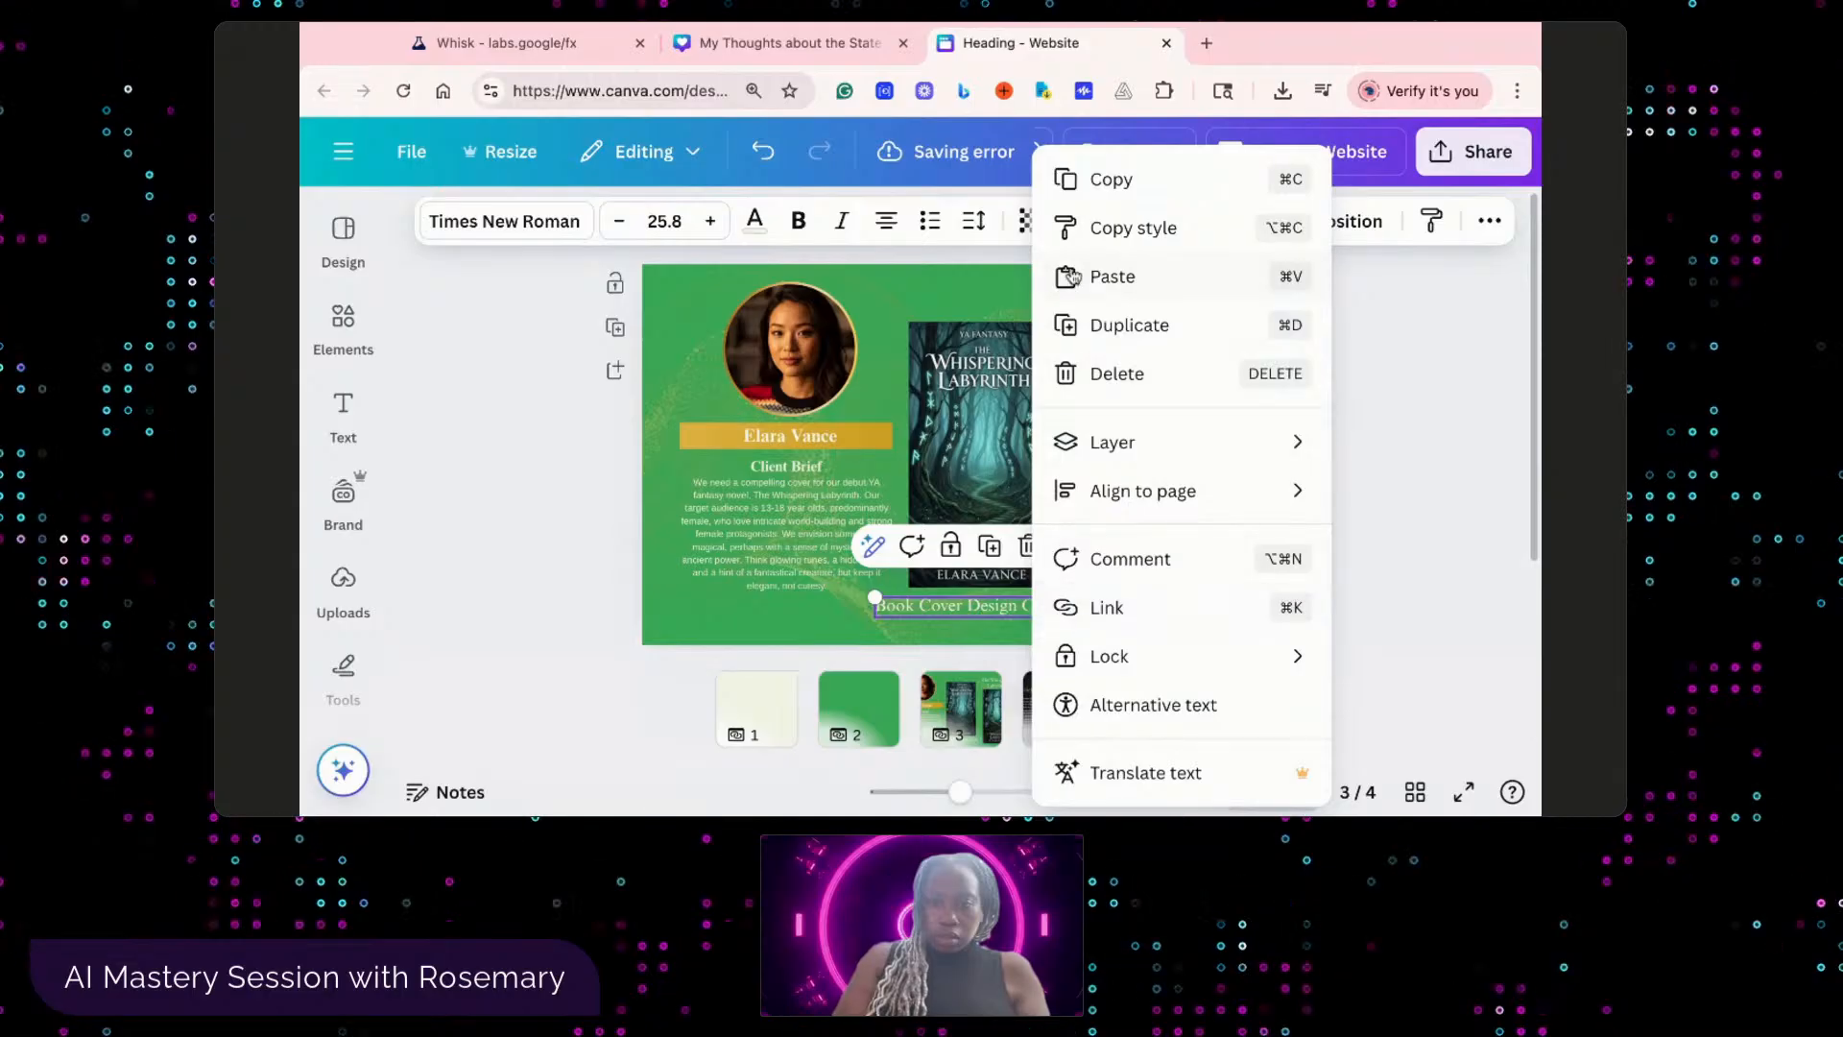
pyautogui.click(1118, 230)
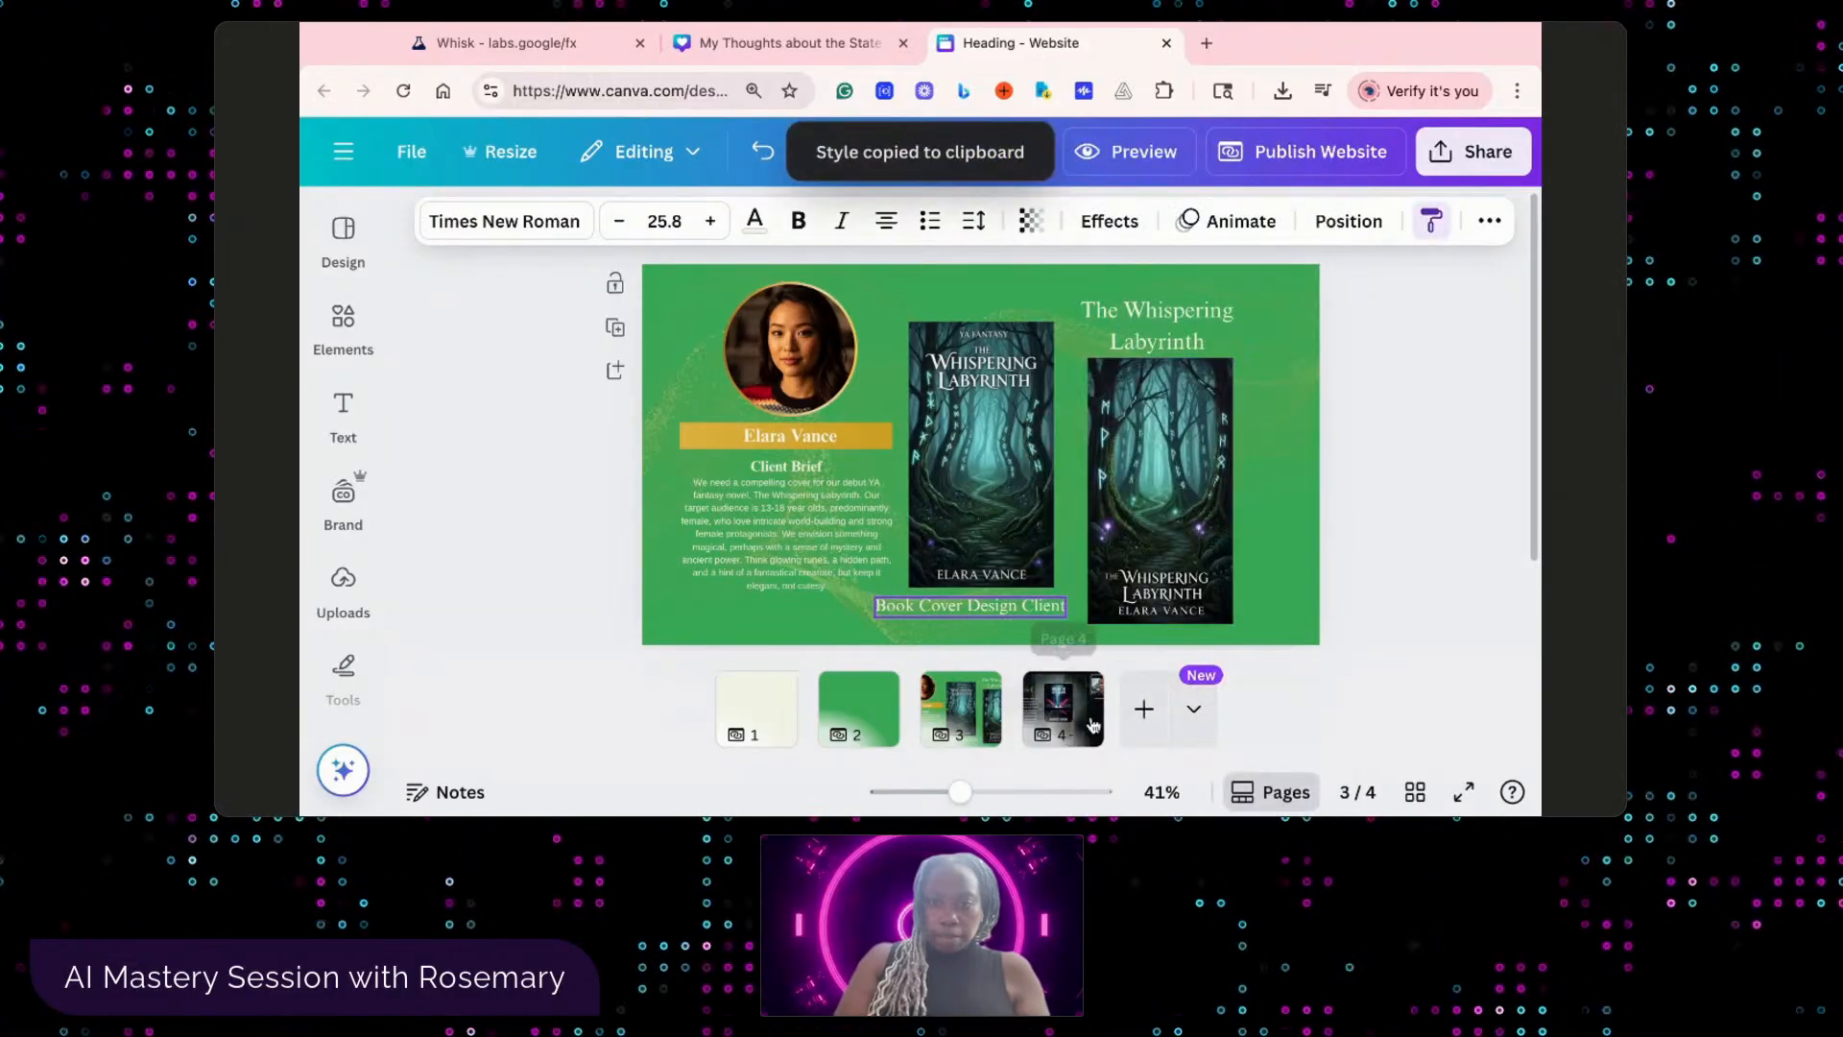
pyautogui.click(1063, 709)
pyautogui.rightClick(1163, 494)
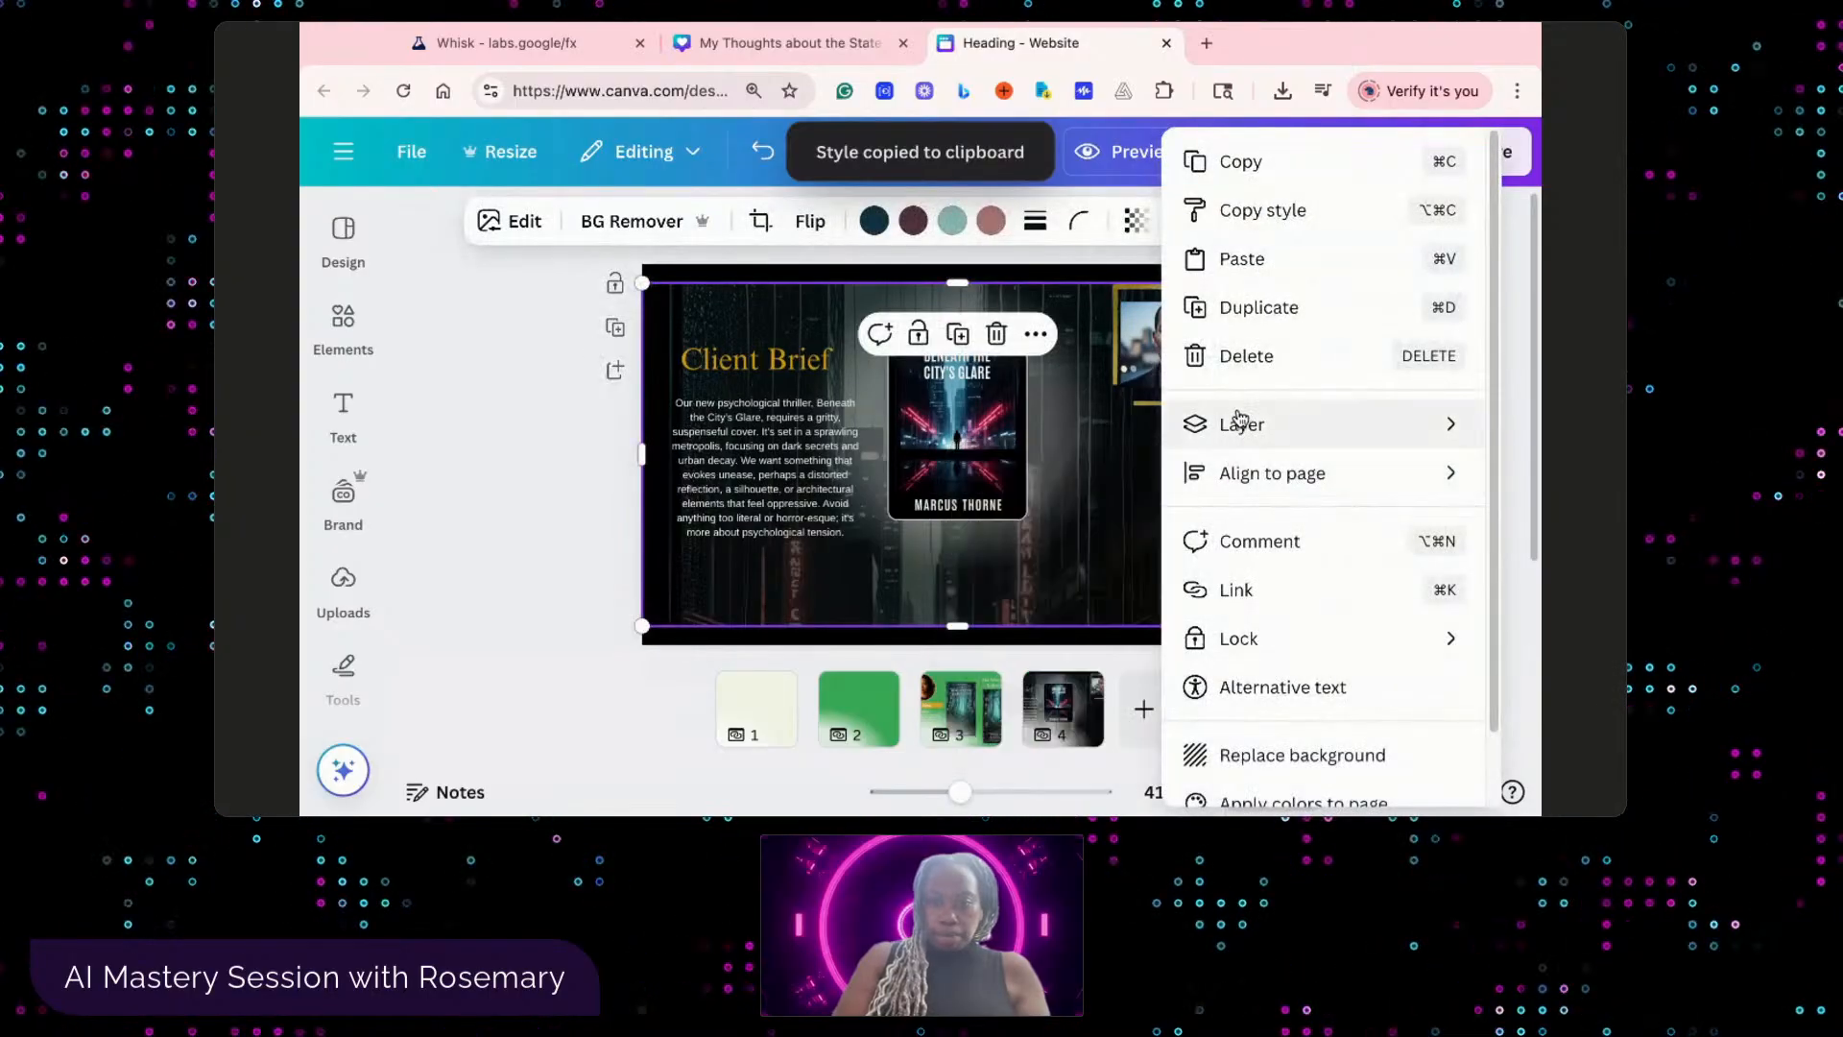
pyautogui.click(1207, 257)
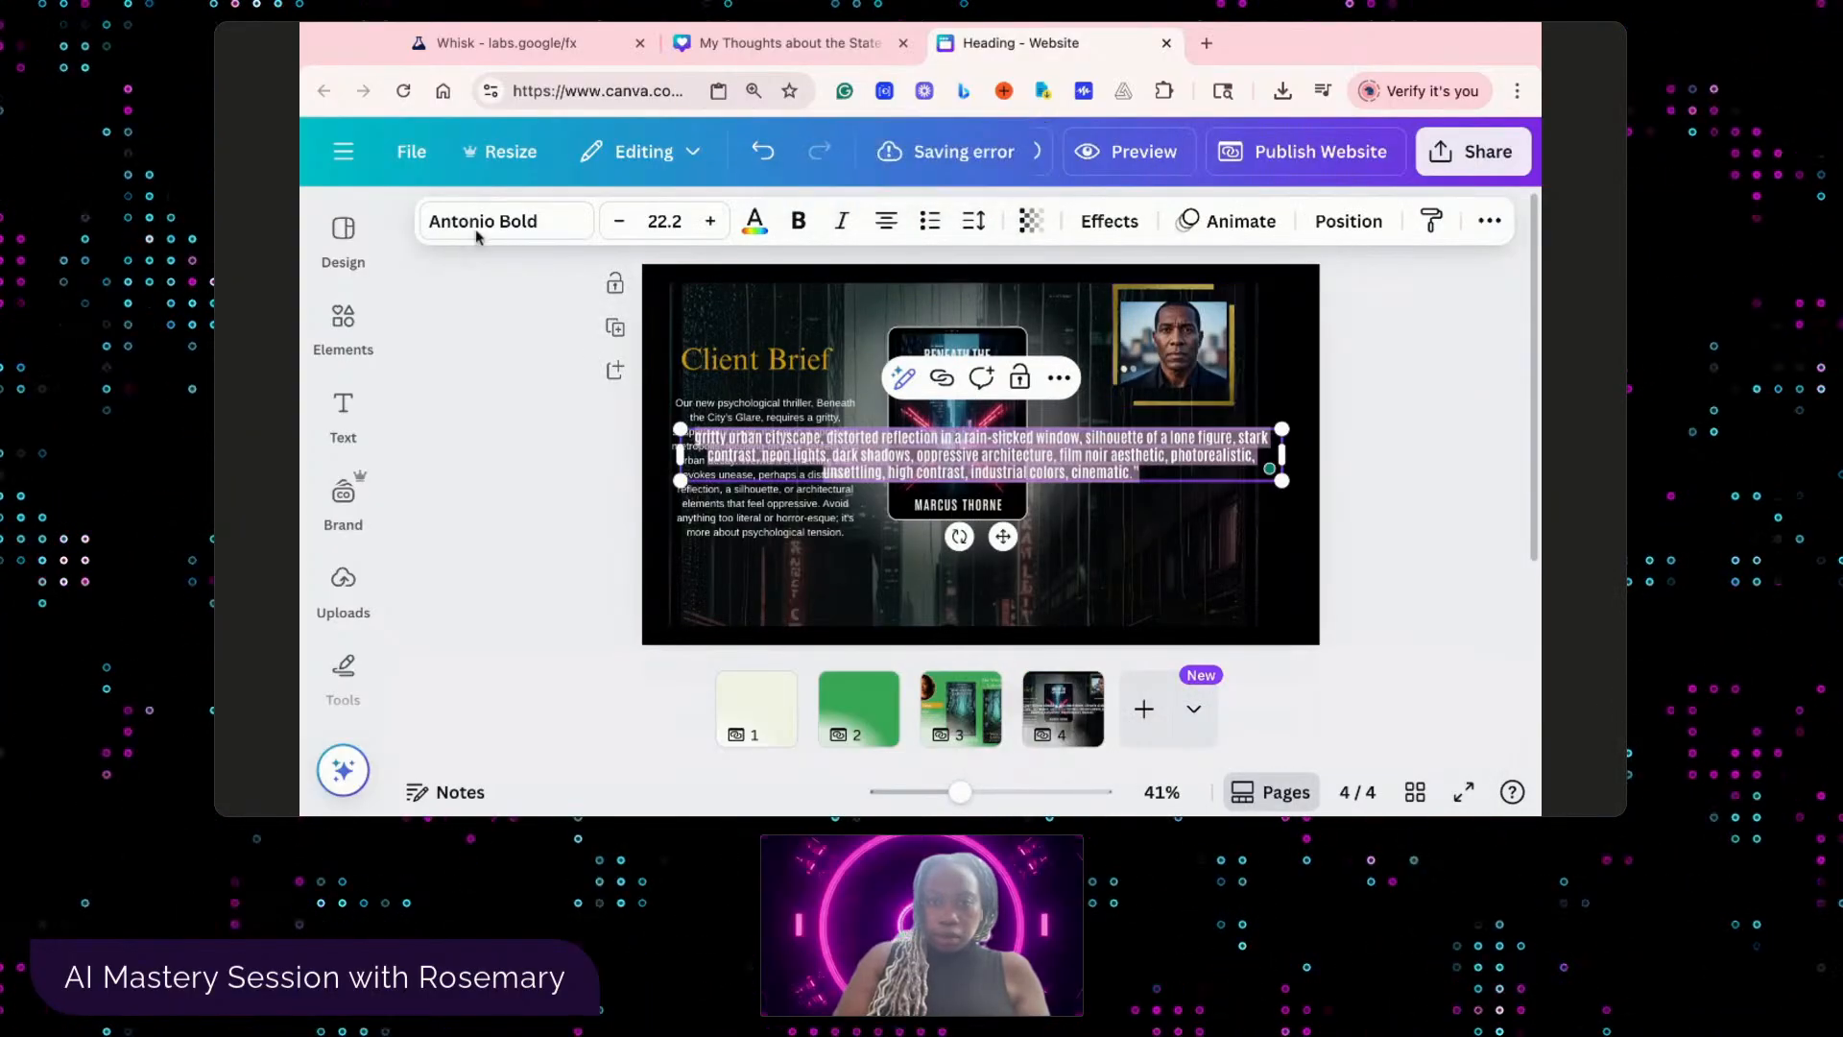
pyautogui.click(763, 154)
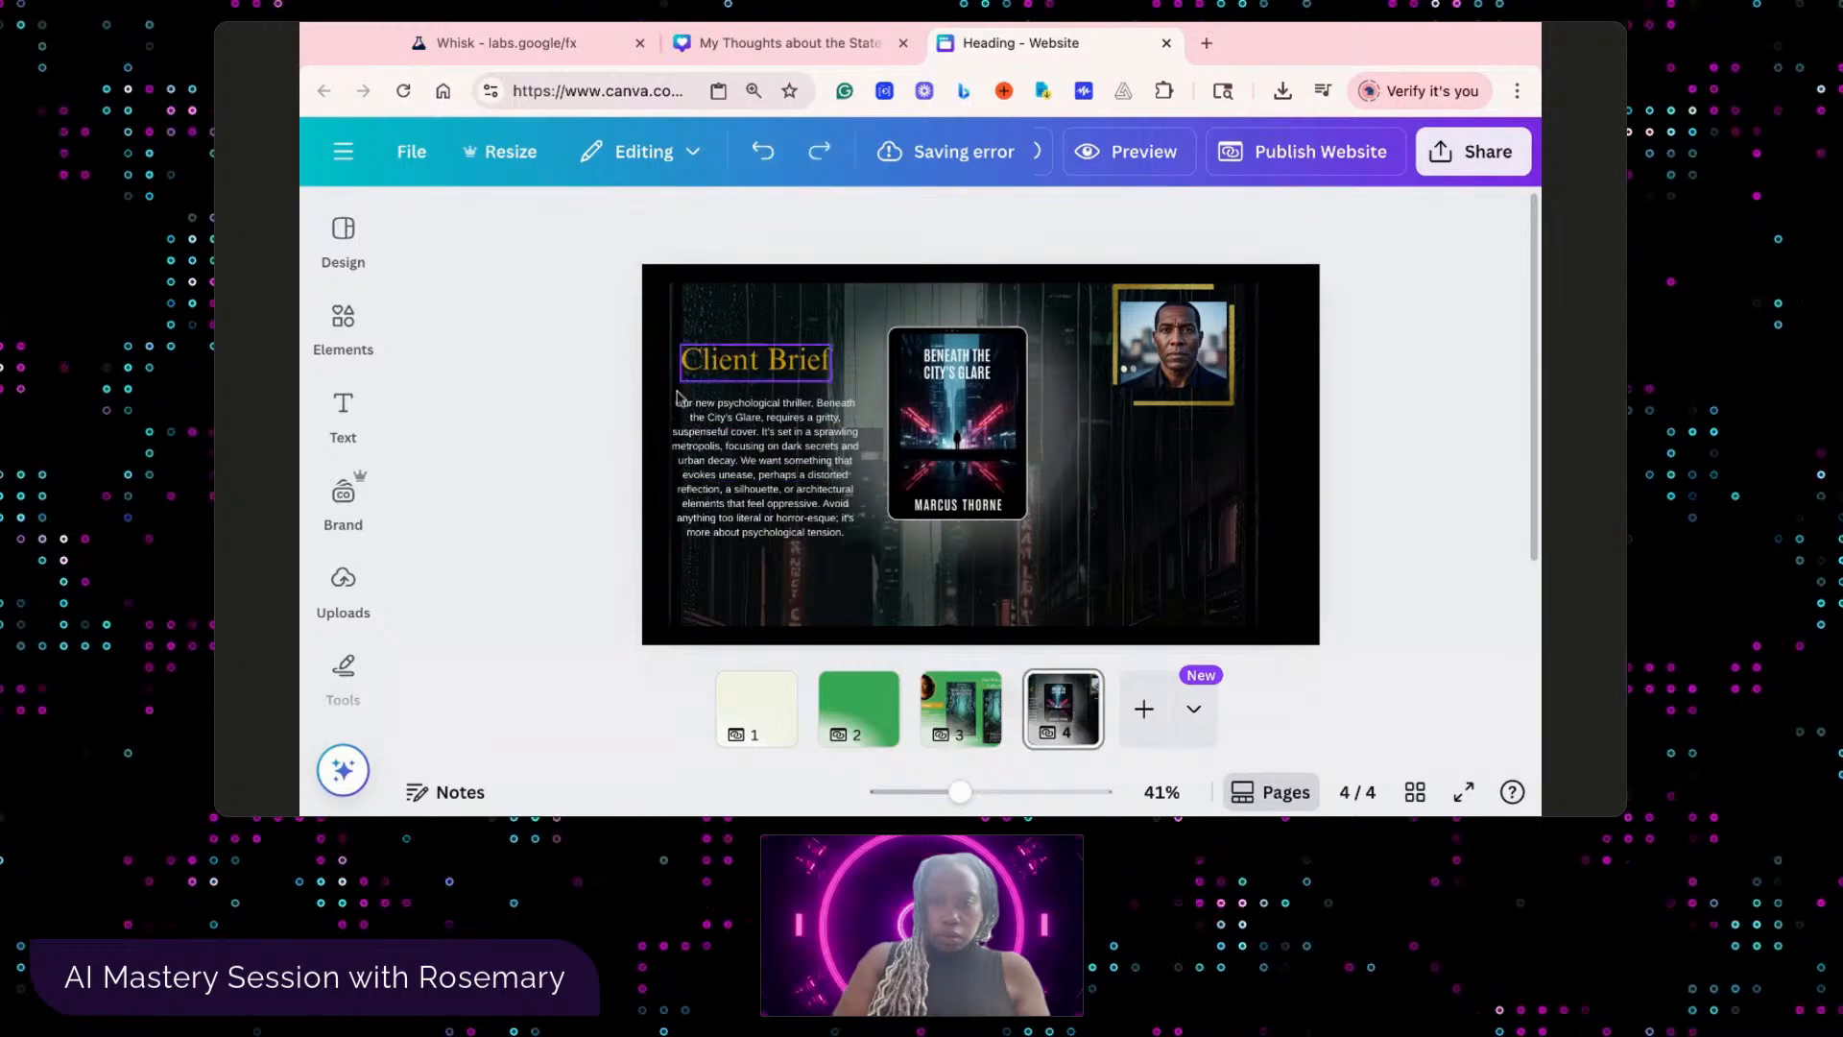
# - Back on page 3, reselect the caption and undo an accidental background move
pyautogui.click(965, 715)
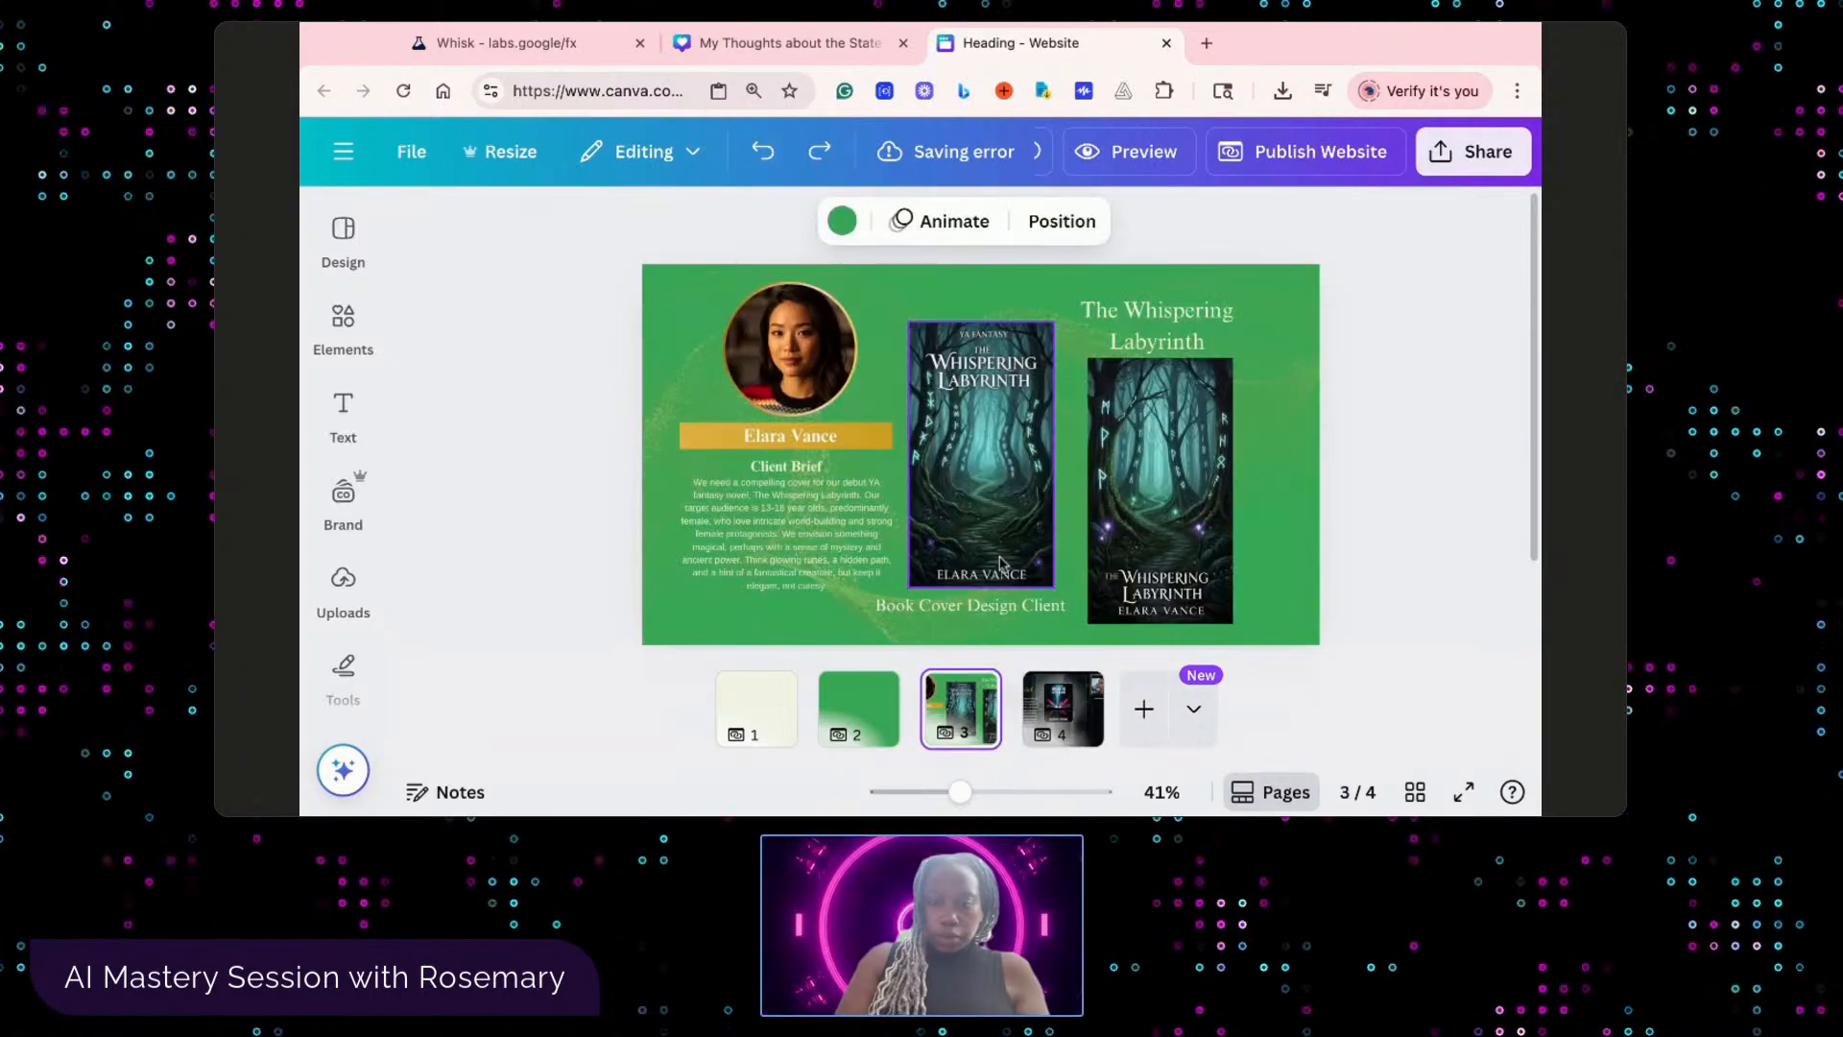
pyautogui.click(969, 606)
pyautogui.rightClick(969, 607)
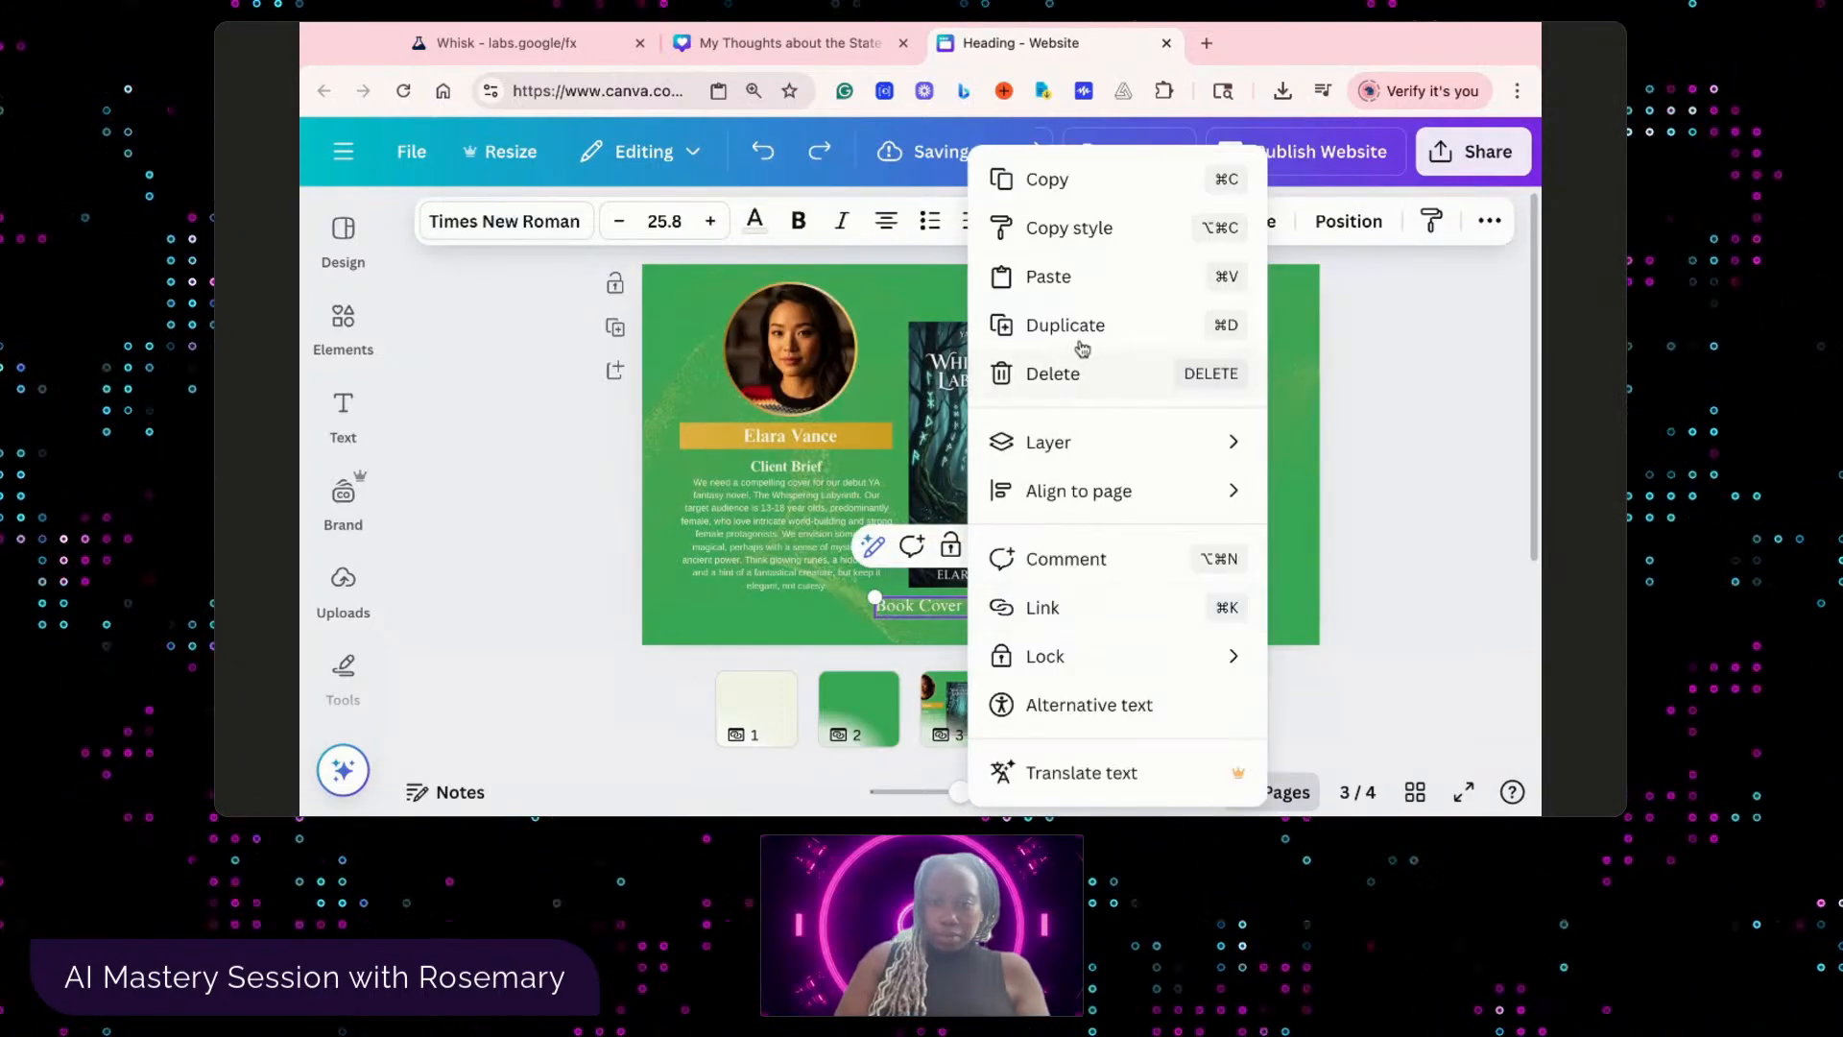
pyautogui.click(923, 612)
pyautogui.click(923, 612)
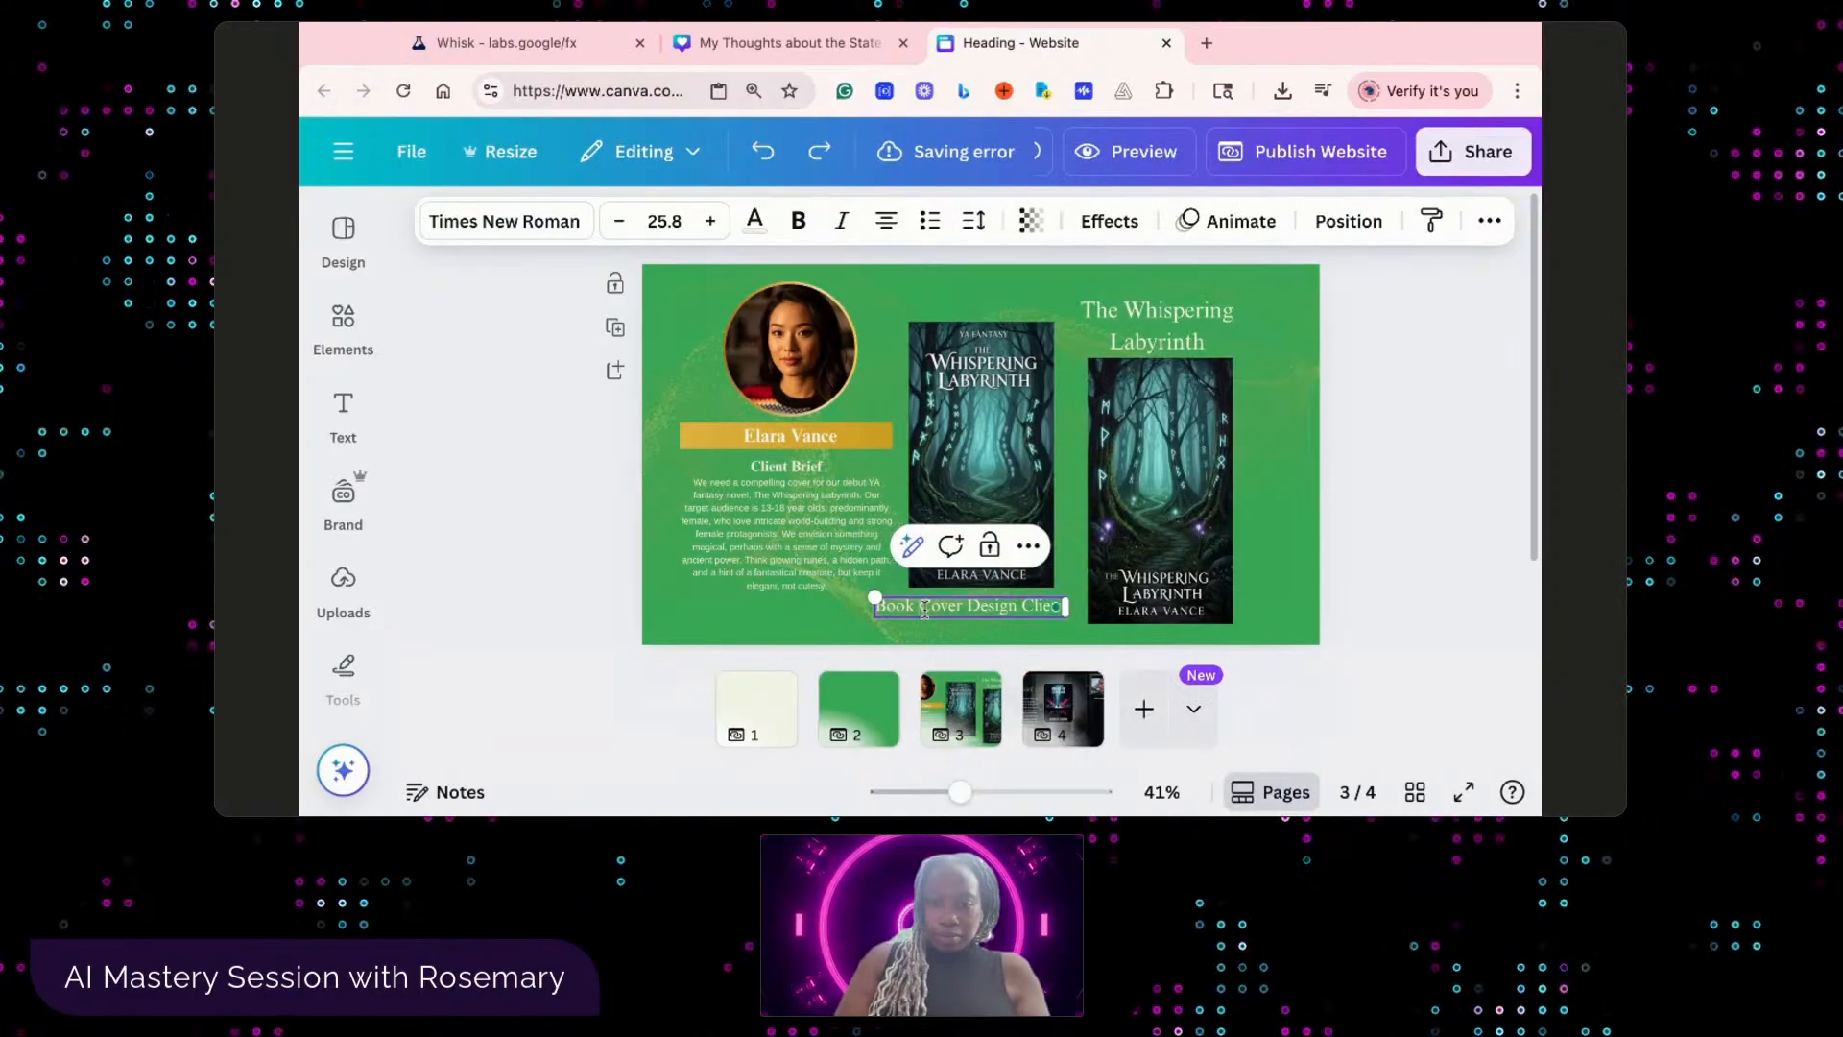
pyautogui.moveTo(879, 605); pyautogui.dragTo(1073, 620)
pyautogui.click(1063, 628)
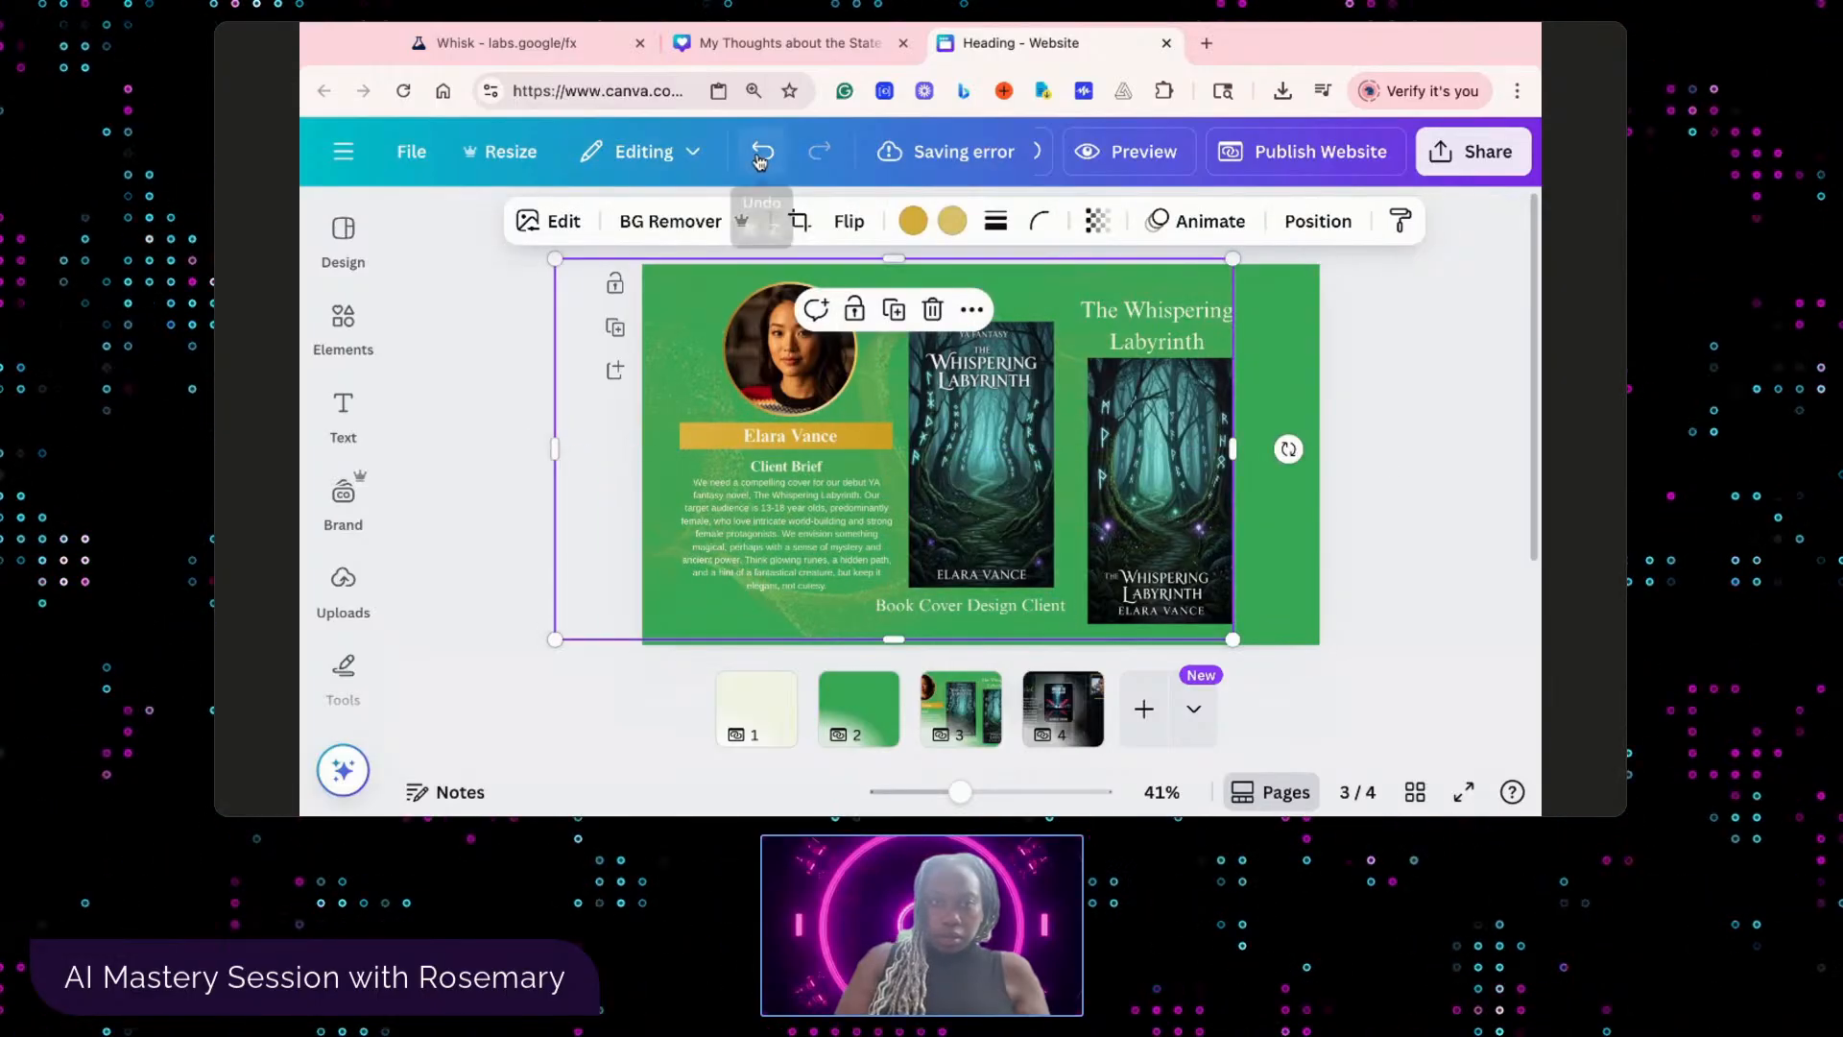
pyautogui.hotkey('ctrl', 'z')
# - Copy the caption, paste it onto page 4 and drag it to the lower right
pyautogui.rightClick(972, 607)
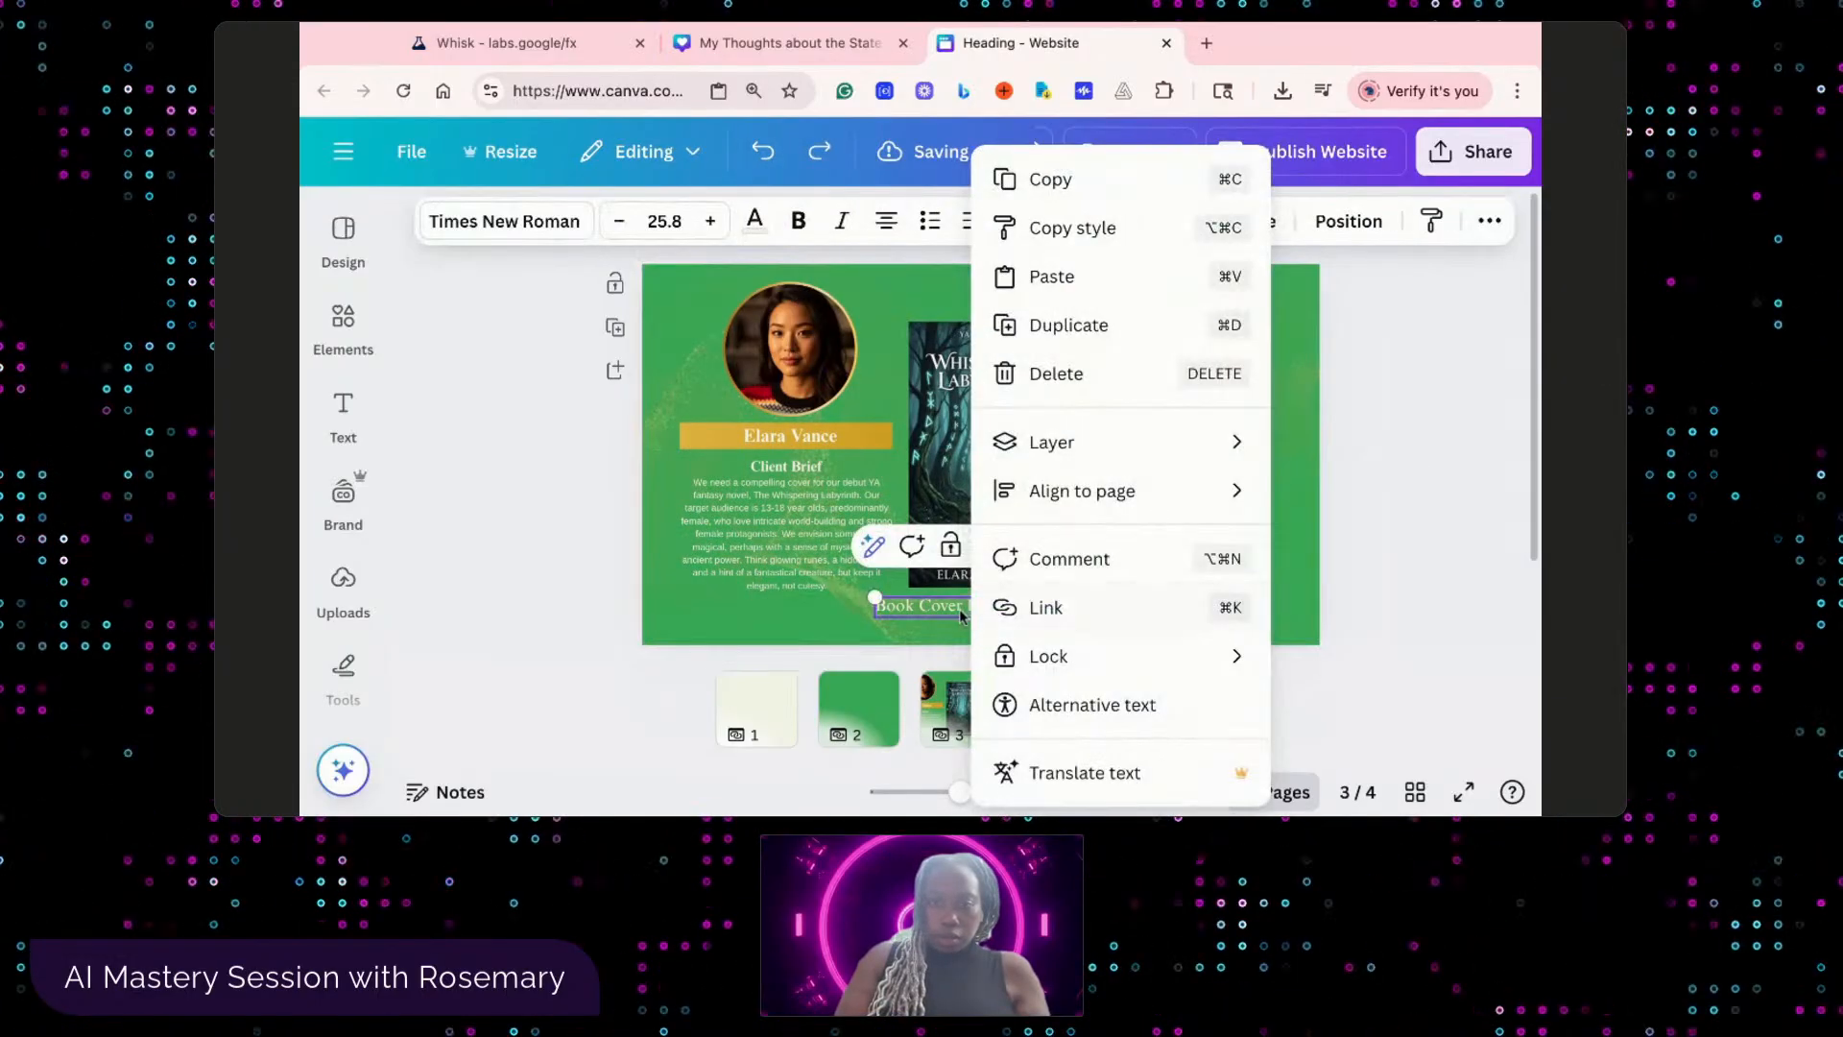
pyautogui.click(1050, 184)
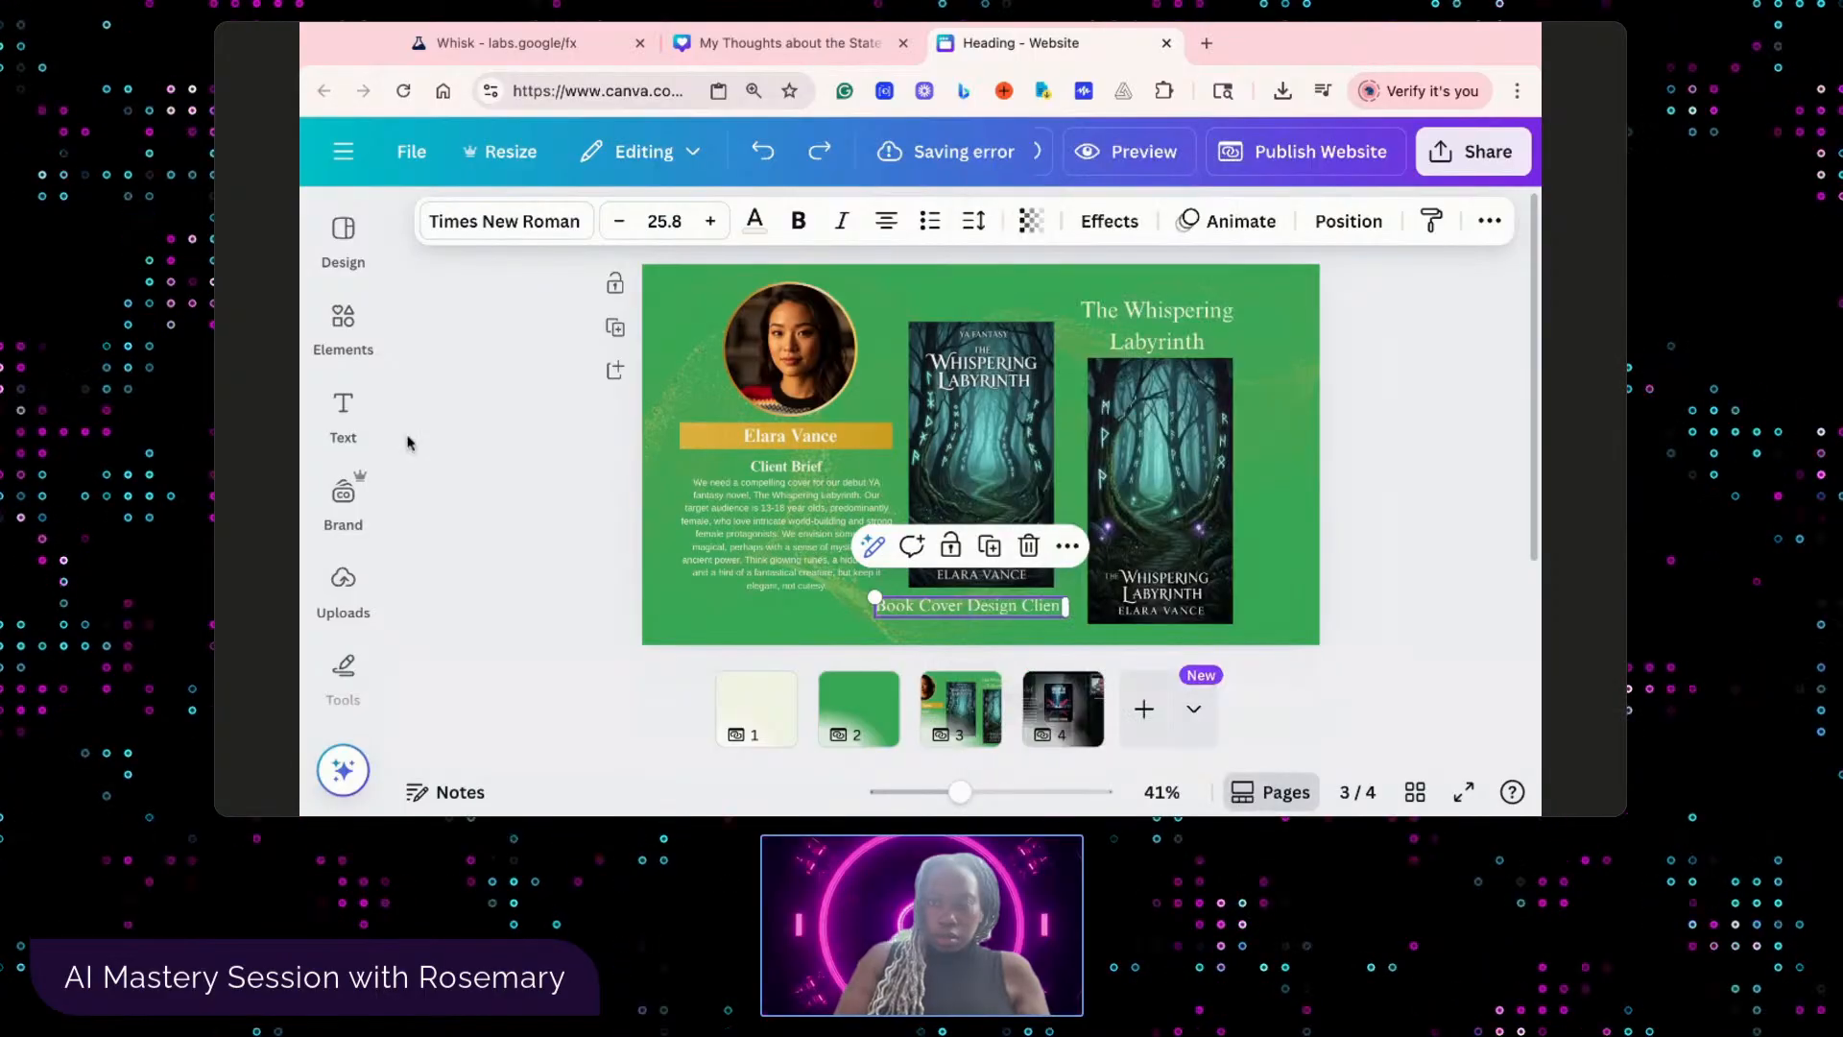
pyautogui.click(1099, 718)
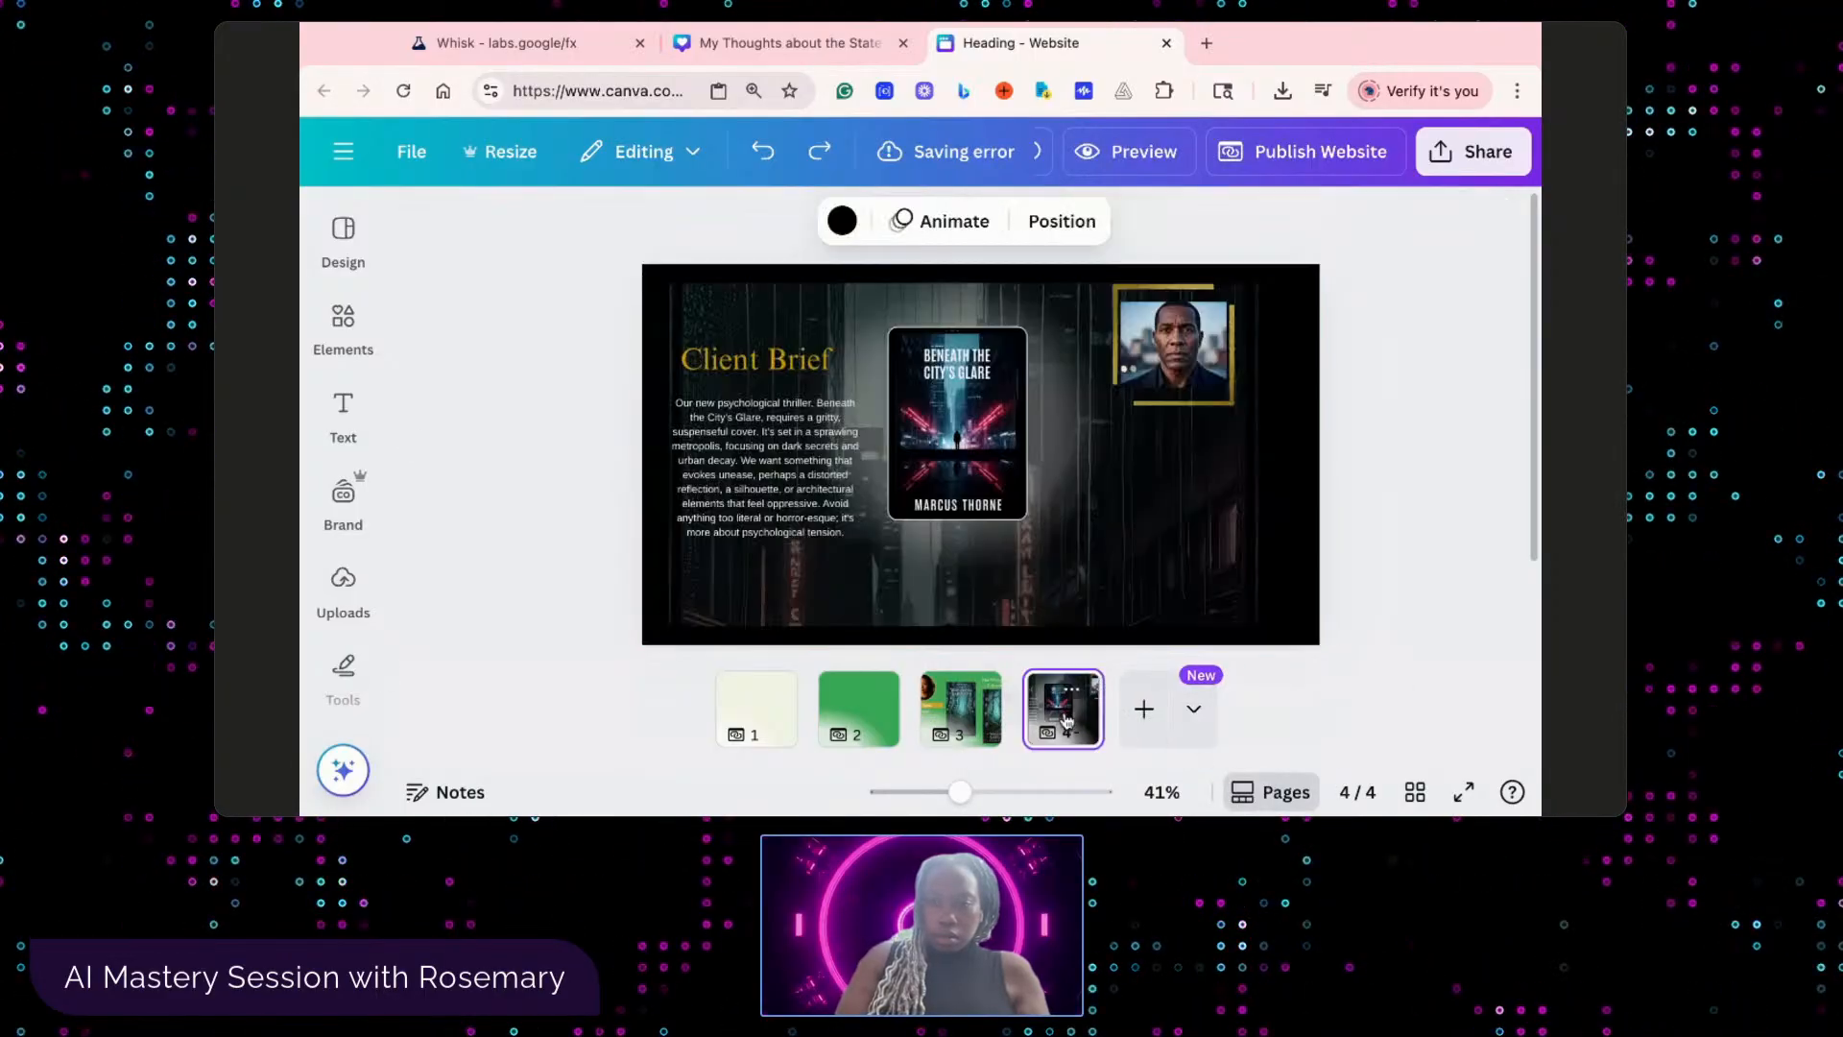
pyautogui.rightClick(1181, 564)
pyautogui.click(1140, 535)
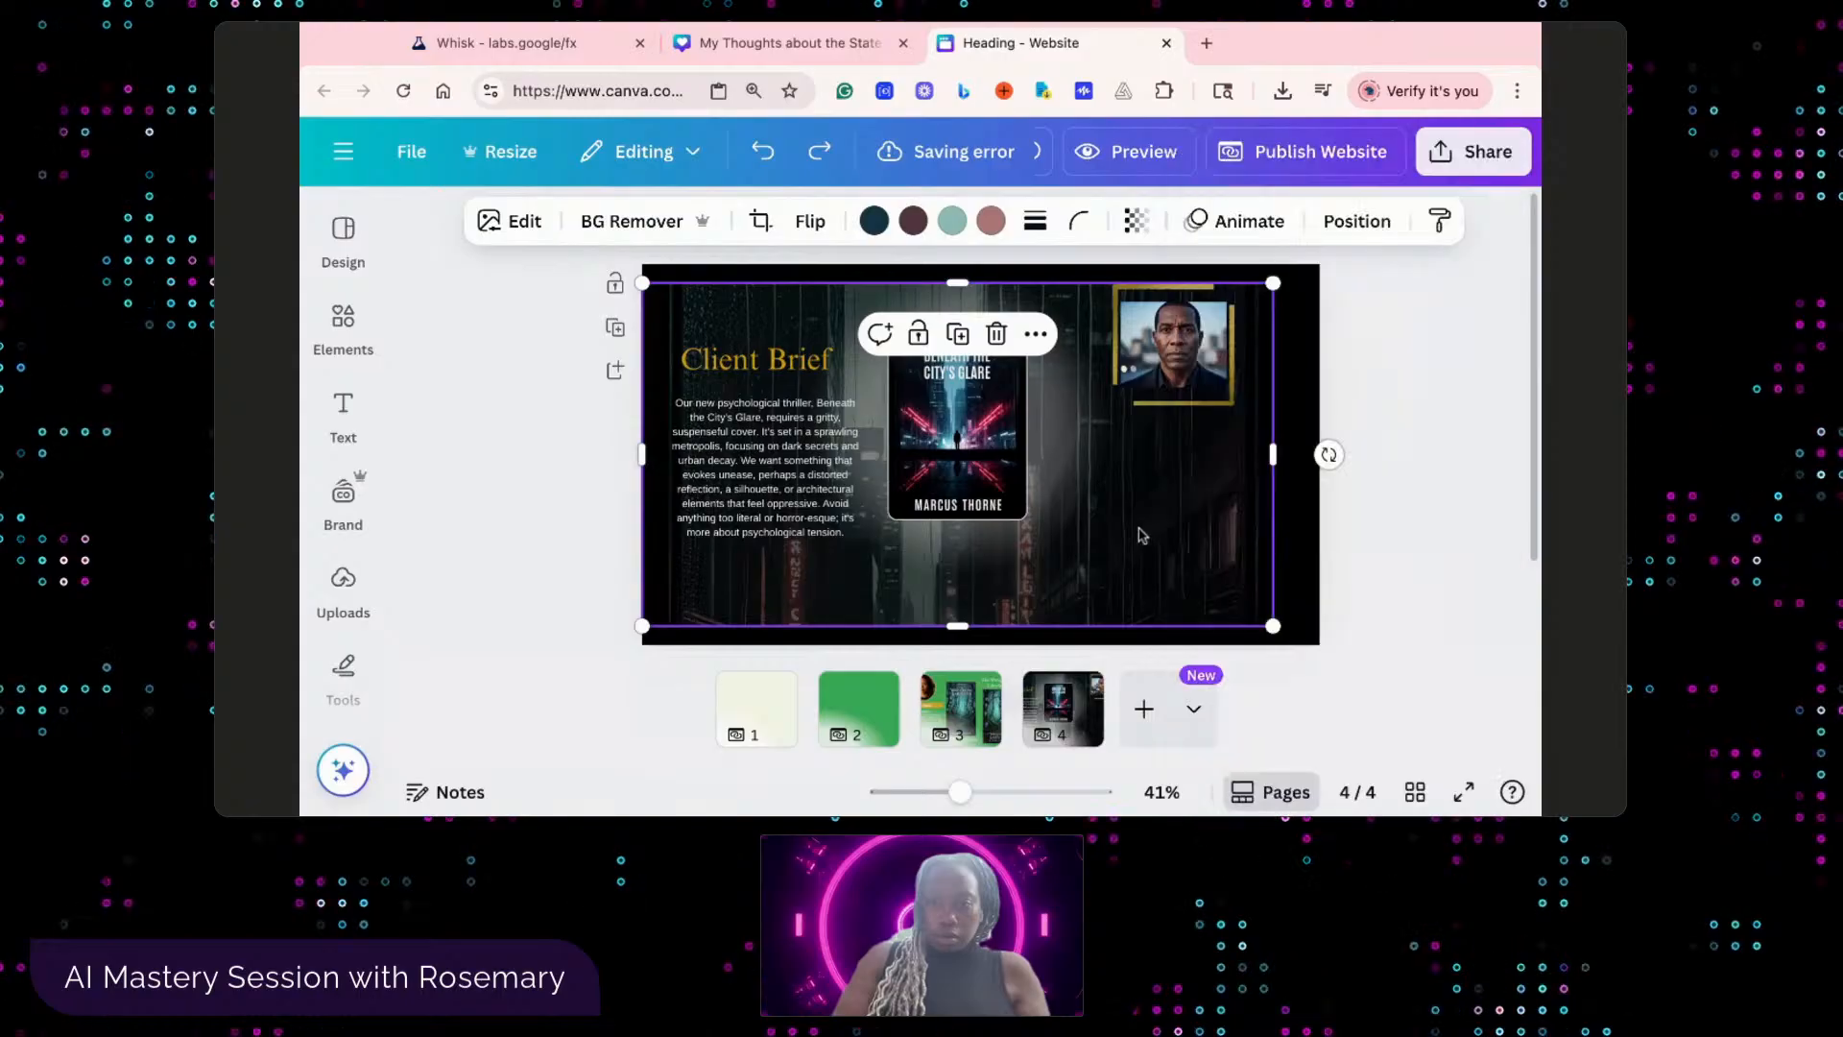
pyautogui.rightClick(1141, 535)
pyautogui.click(1230, 210)
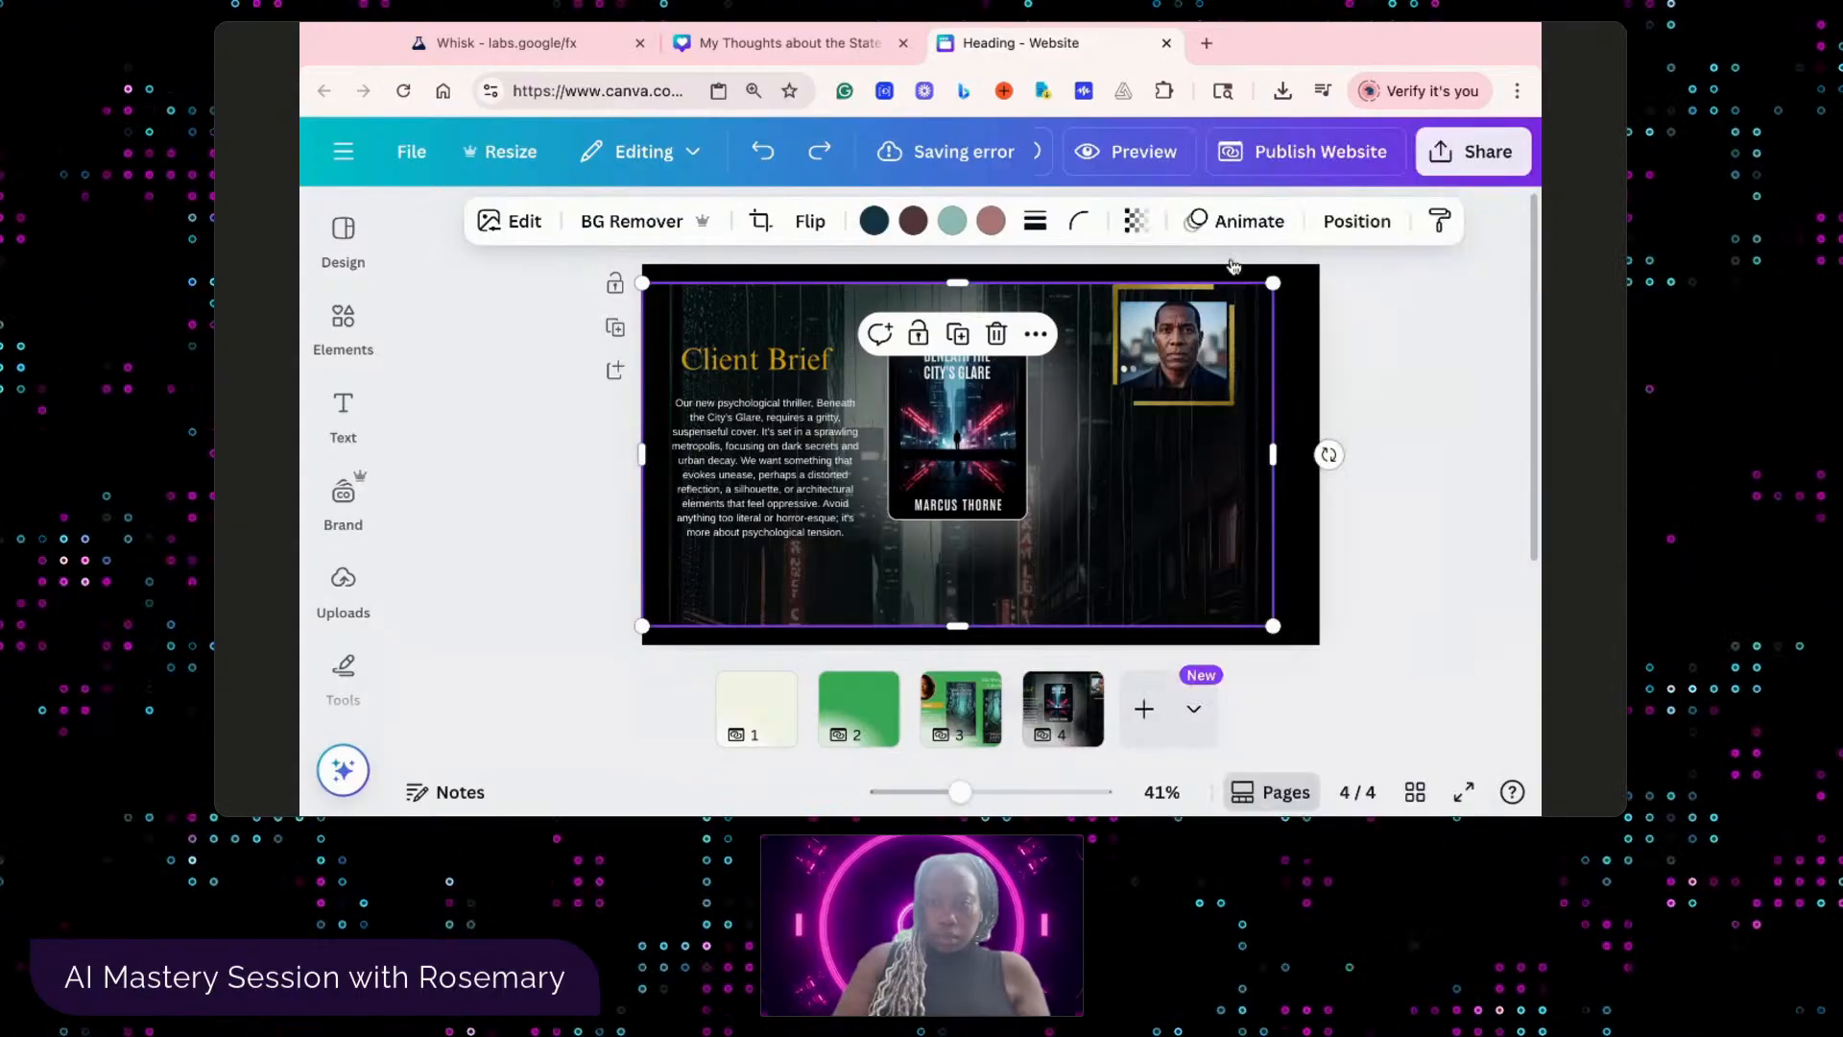
pyautogui.click(1041, 607)
pyautogui.moveTo(1042, 607); pyautogui.dragTo(1266, 596)
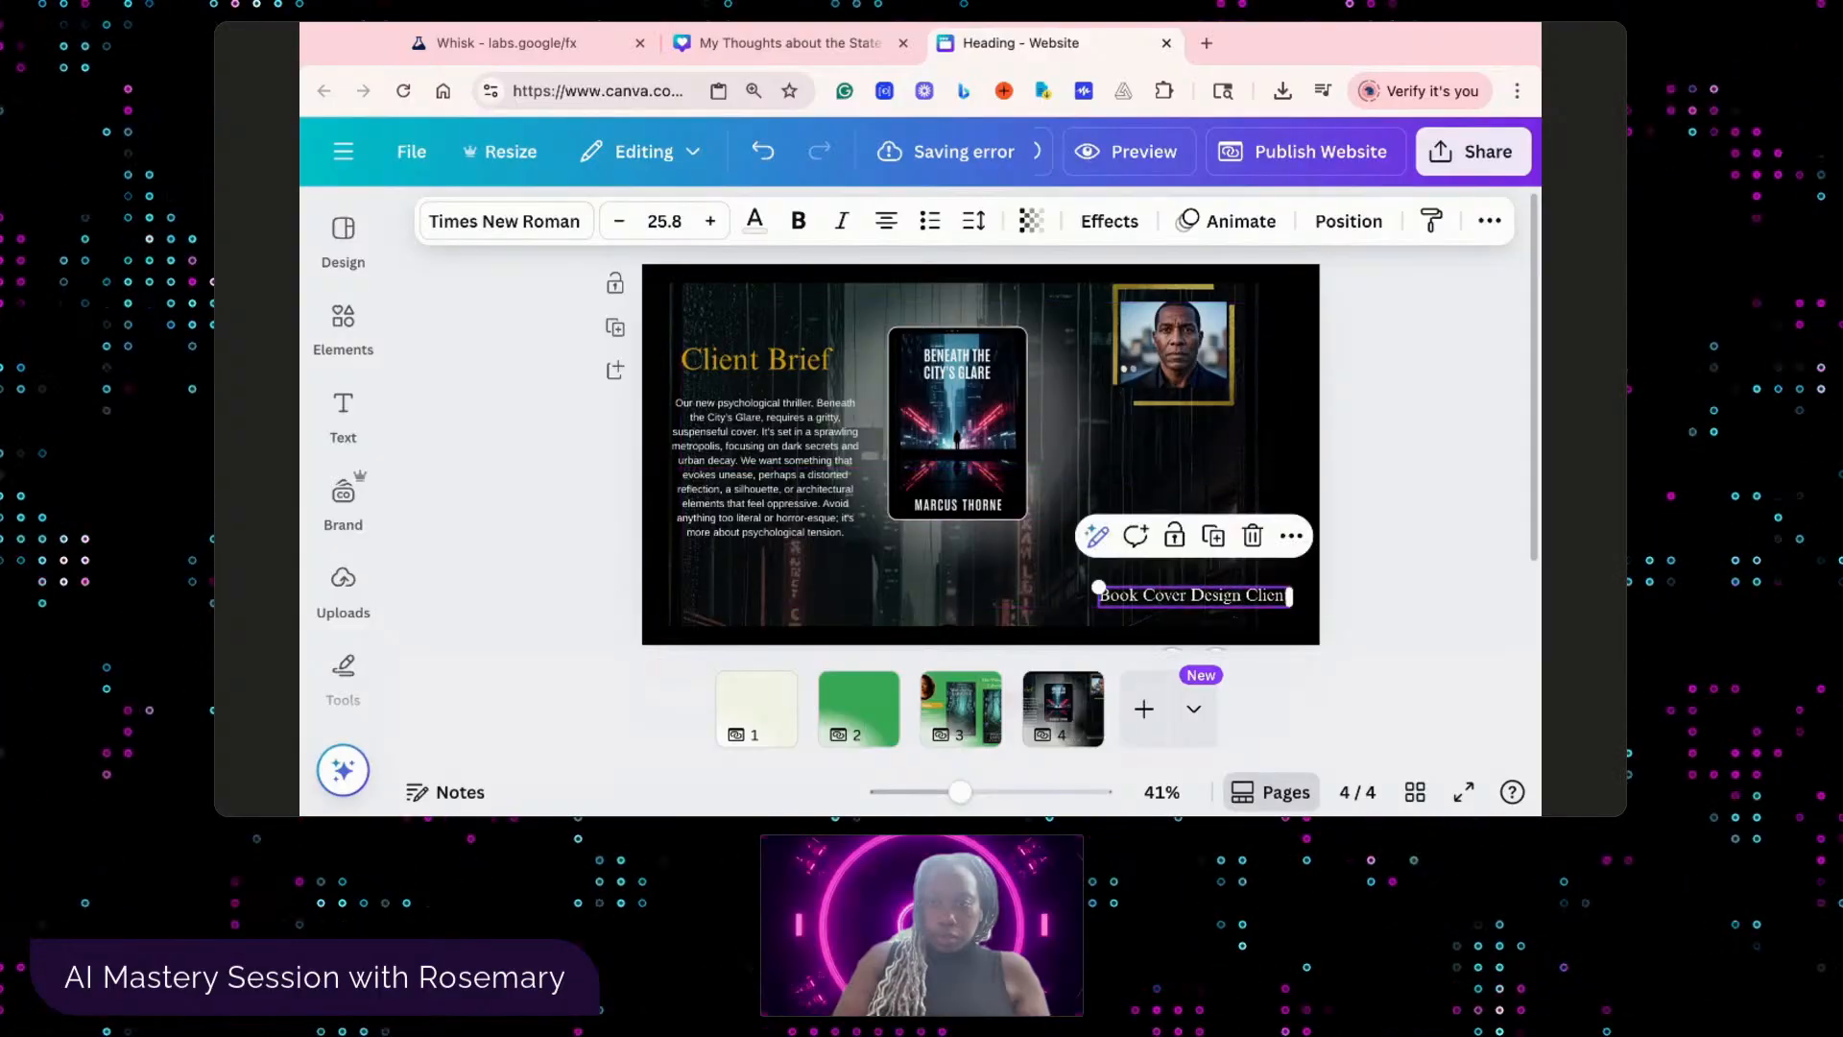
# - Duplicate the Client Brief heading under the headshot, colour it #f4f6e7 and retype it as the author's name
pyautogui.click(1283, 403)
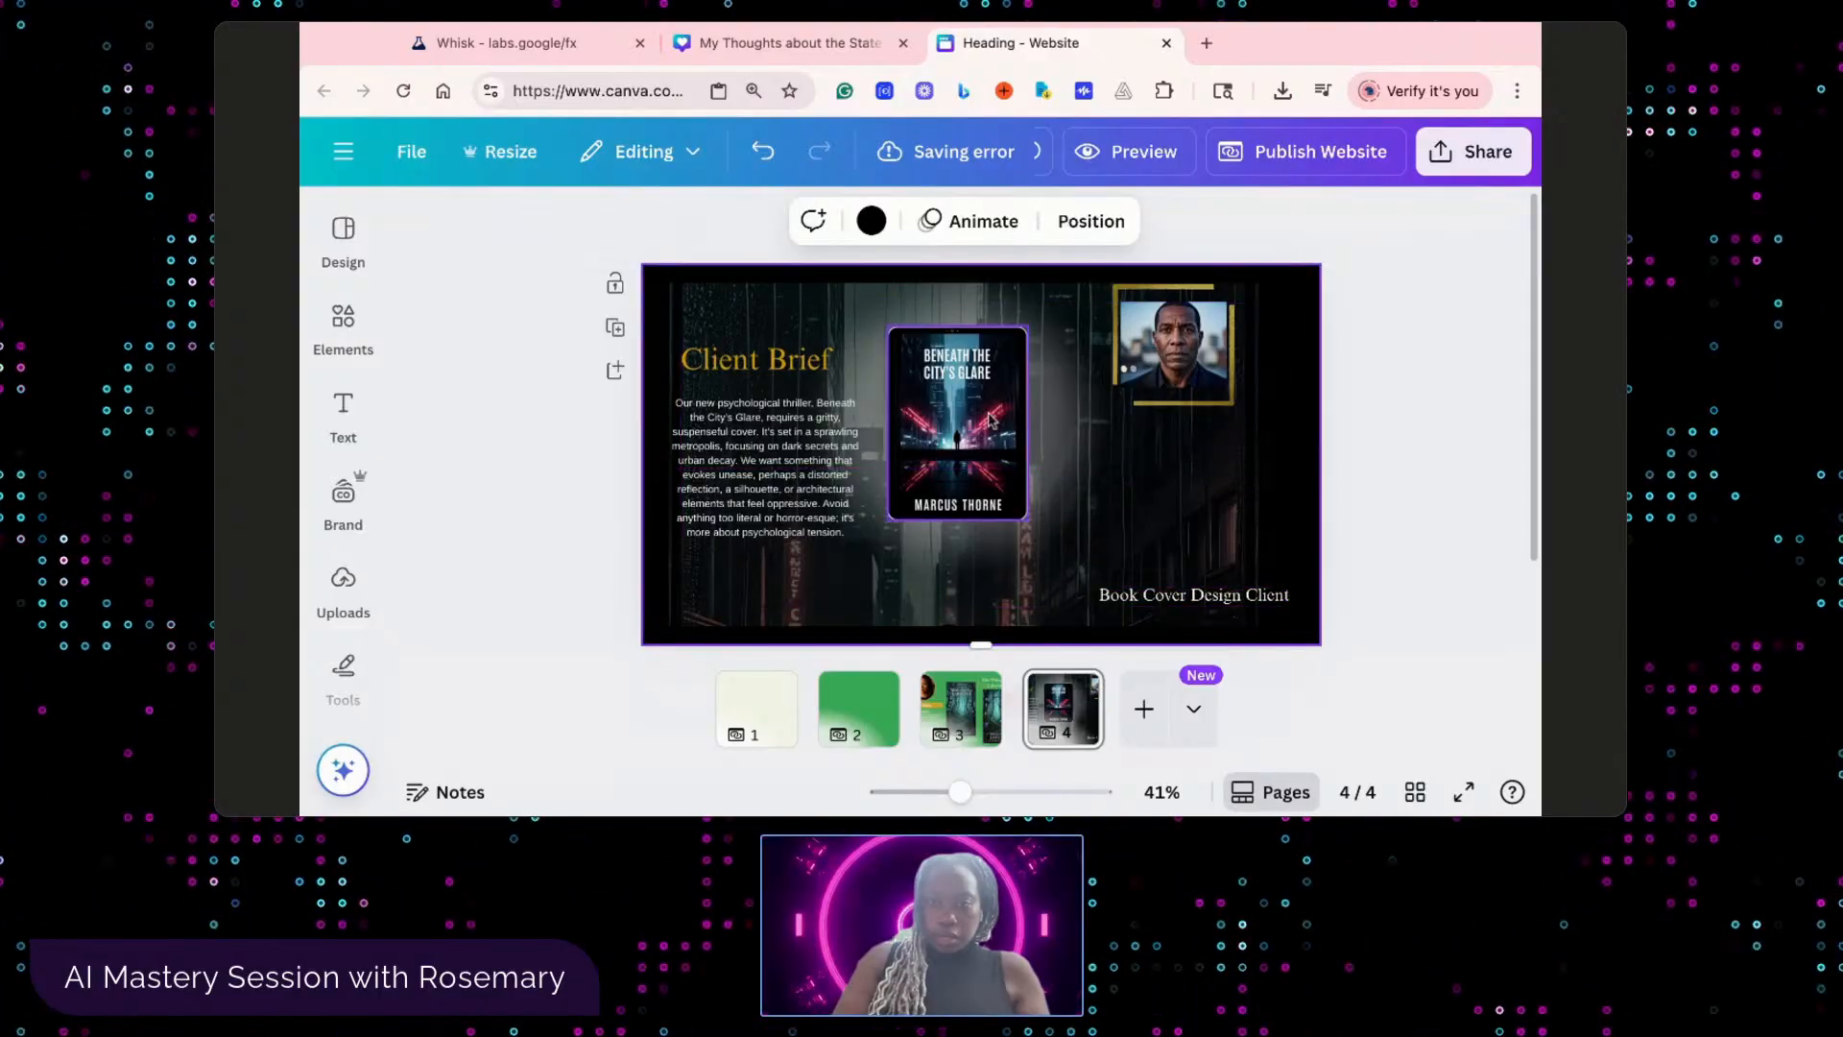
pyautogui.click(797, 365)
pyautogui.click(776, 295)
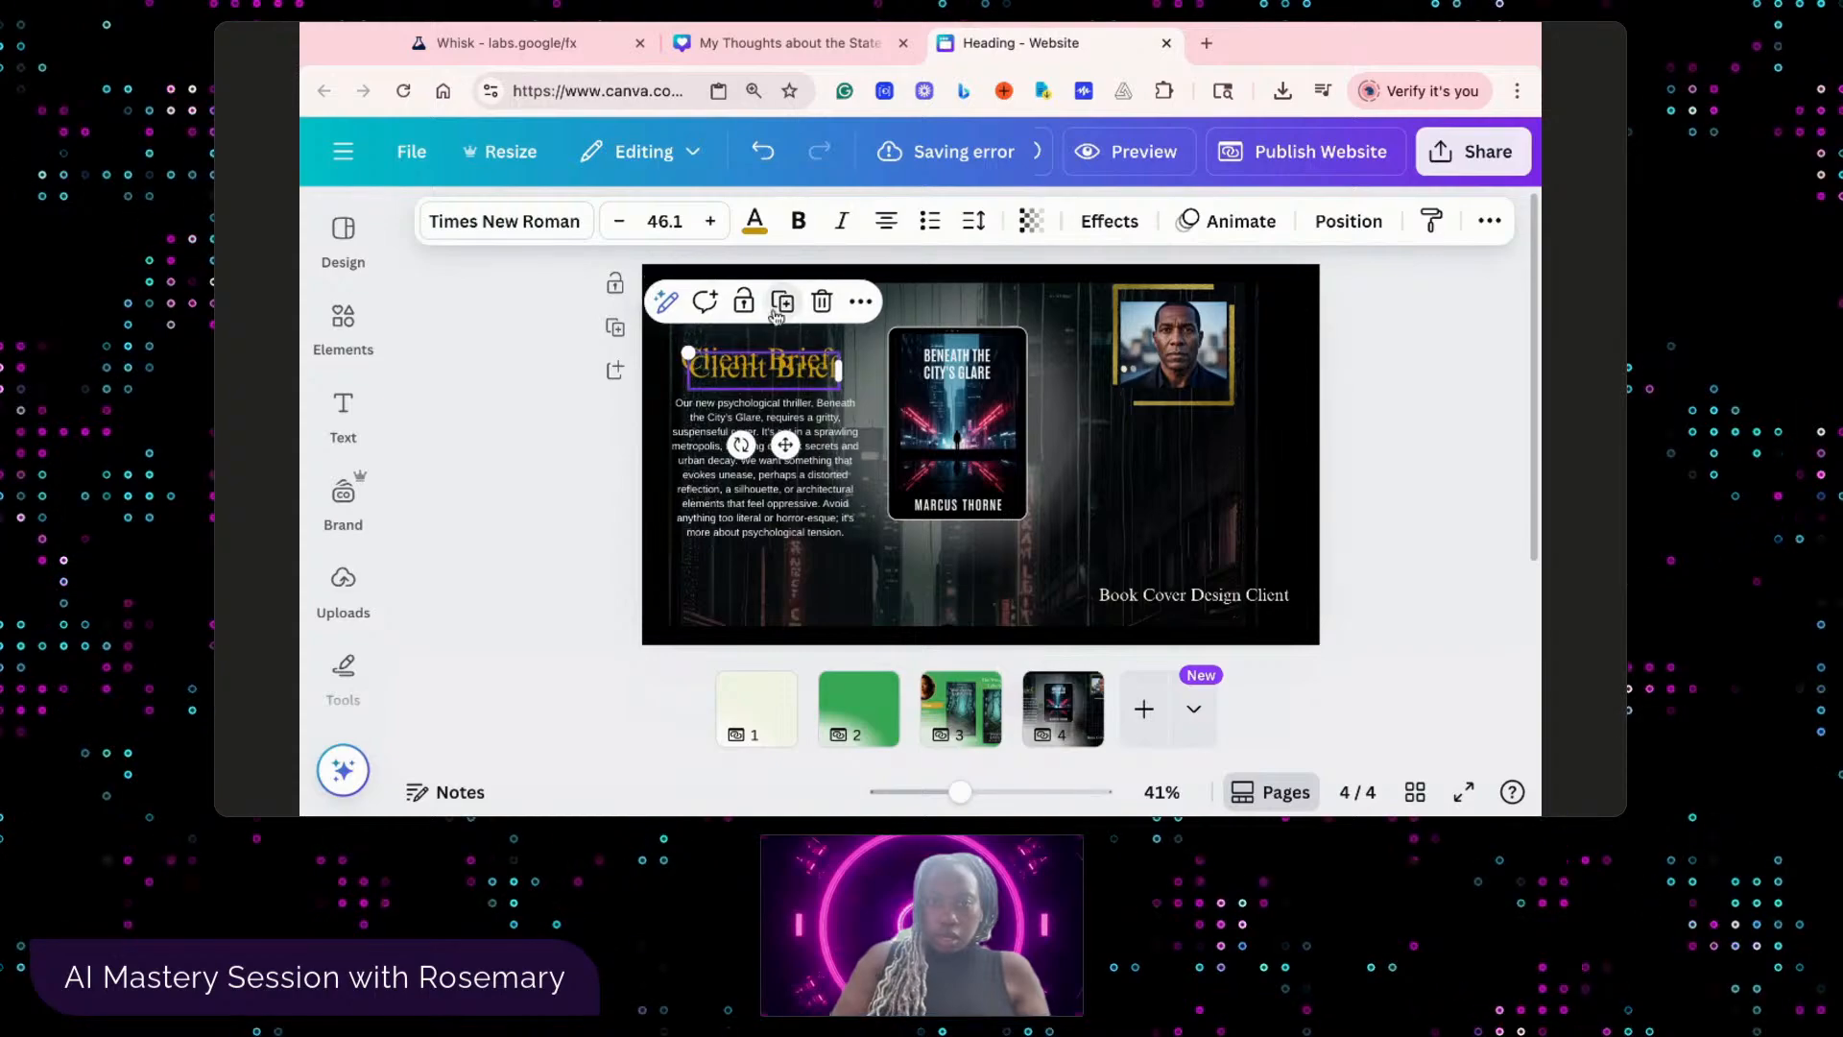
pyautogui.moveTo(1173, 455); pyautogui.dragTo(1190, 449)
pyautogui.hotkey('ctrl', 'a')
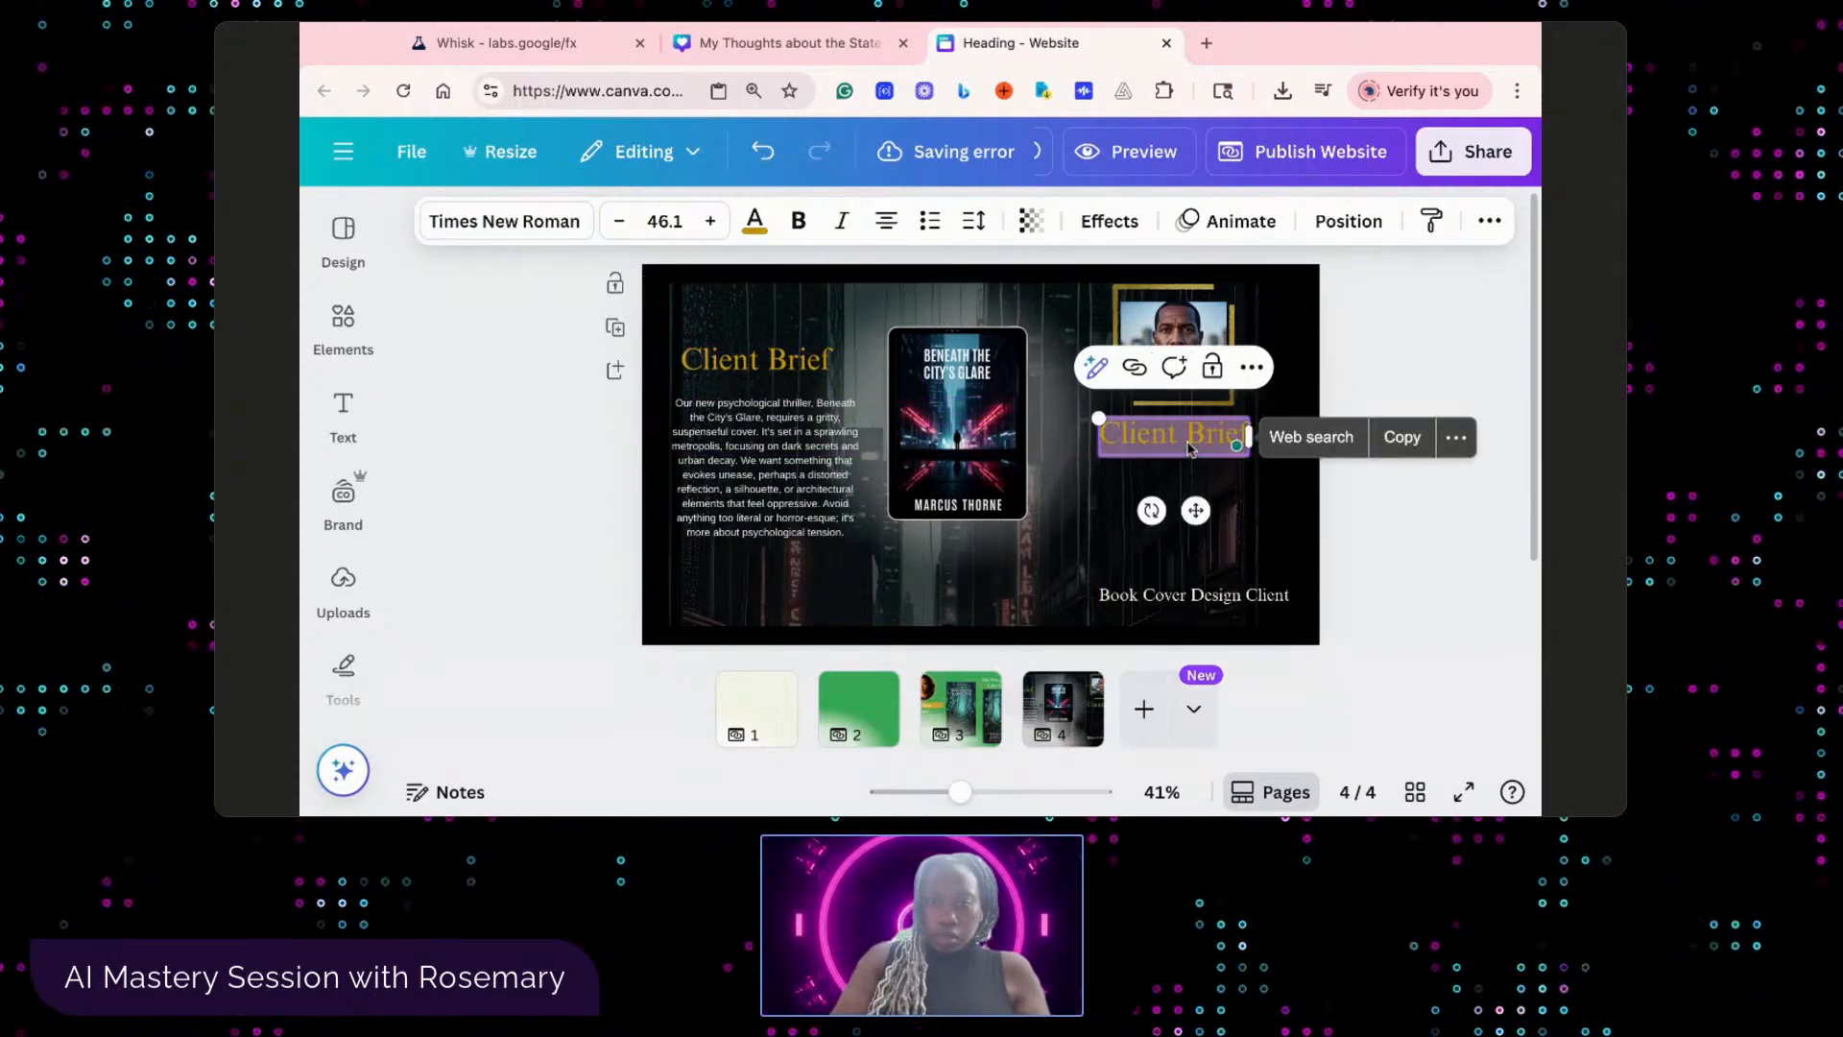
pyautogui.click(755, 229)
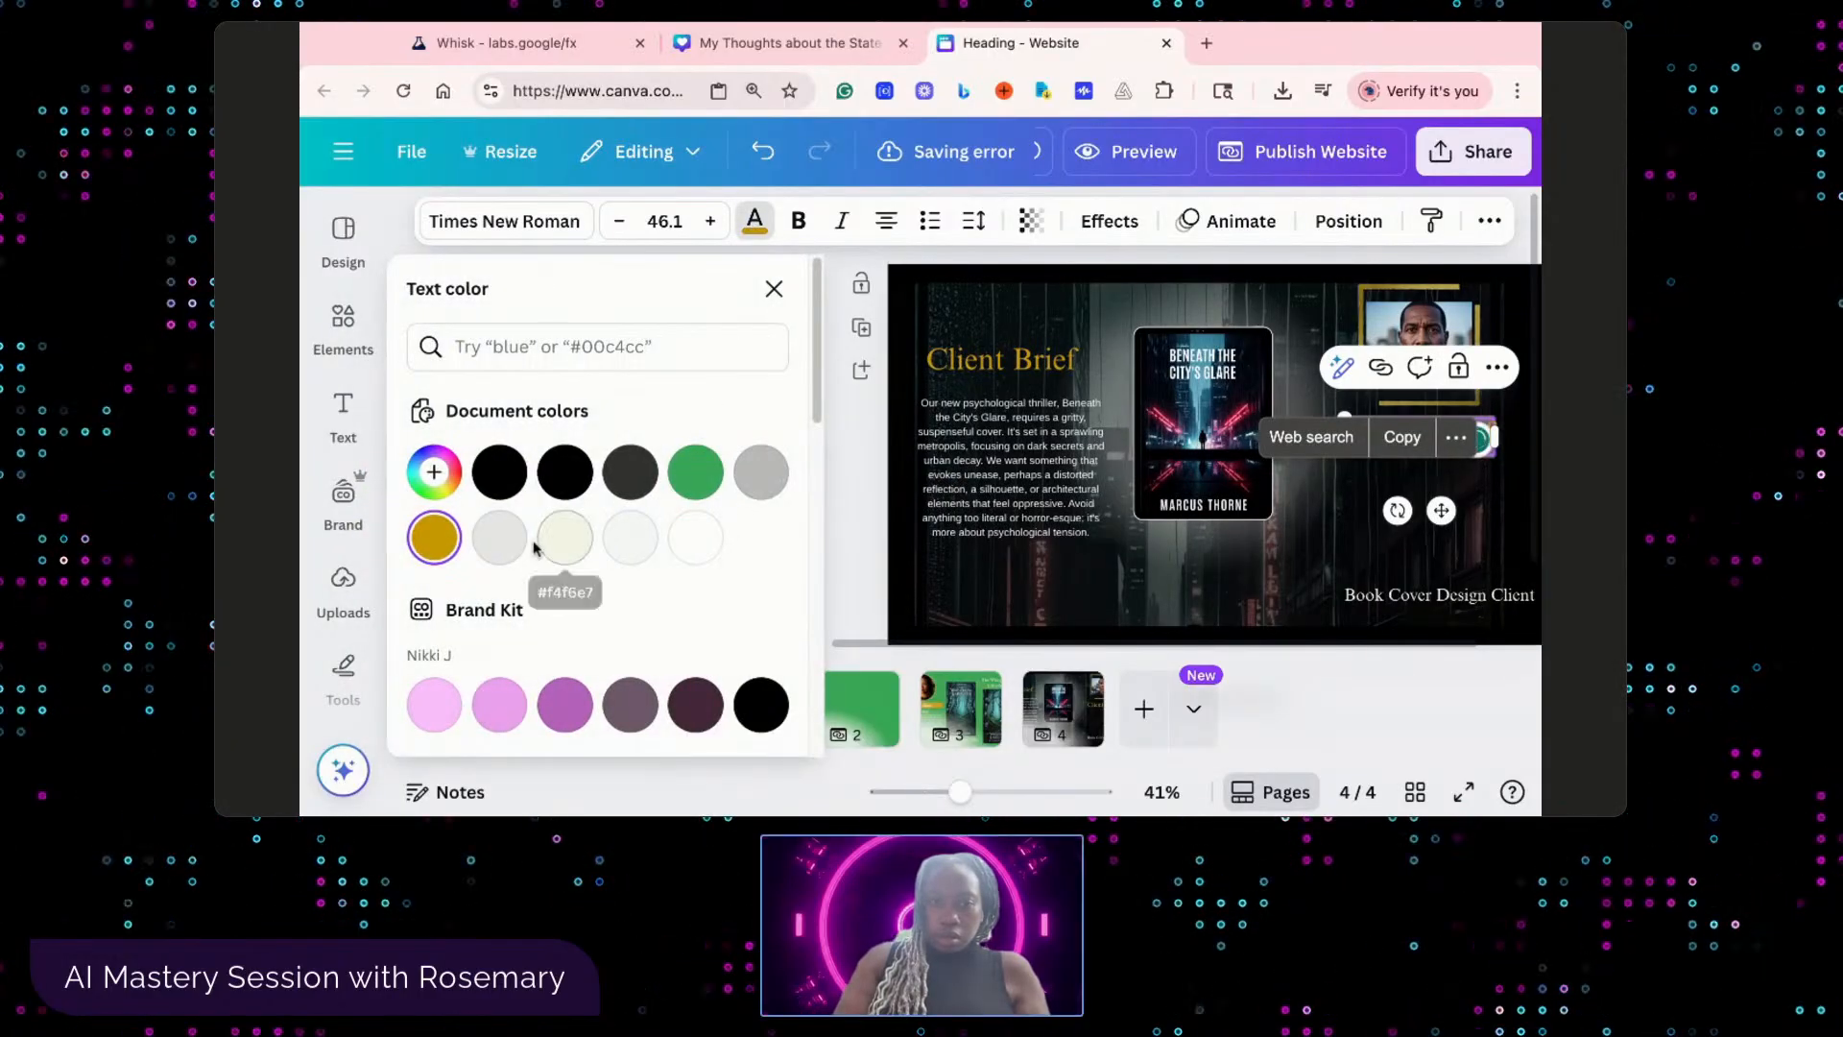
pyautogui.click(572, 548)
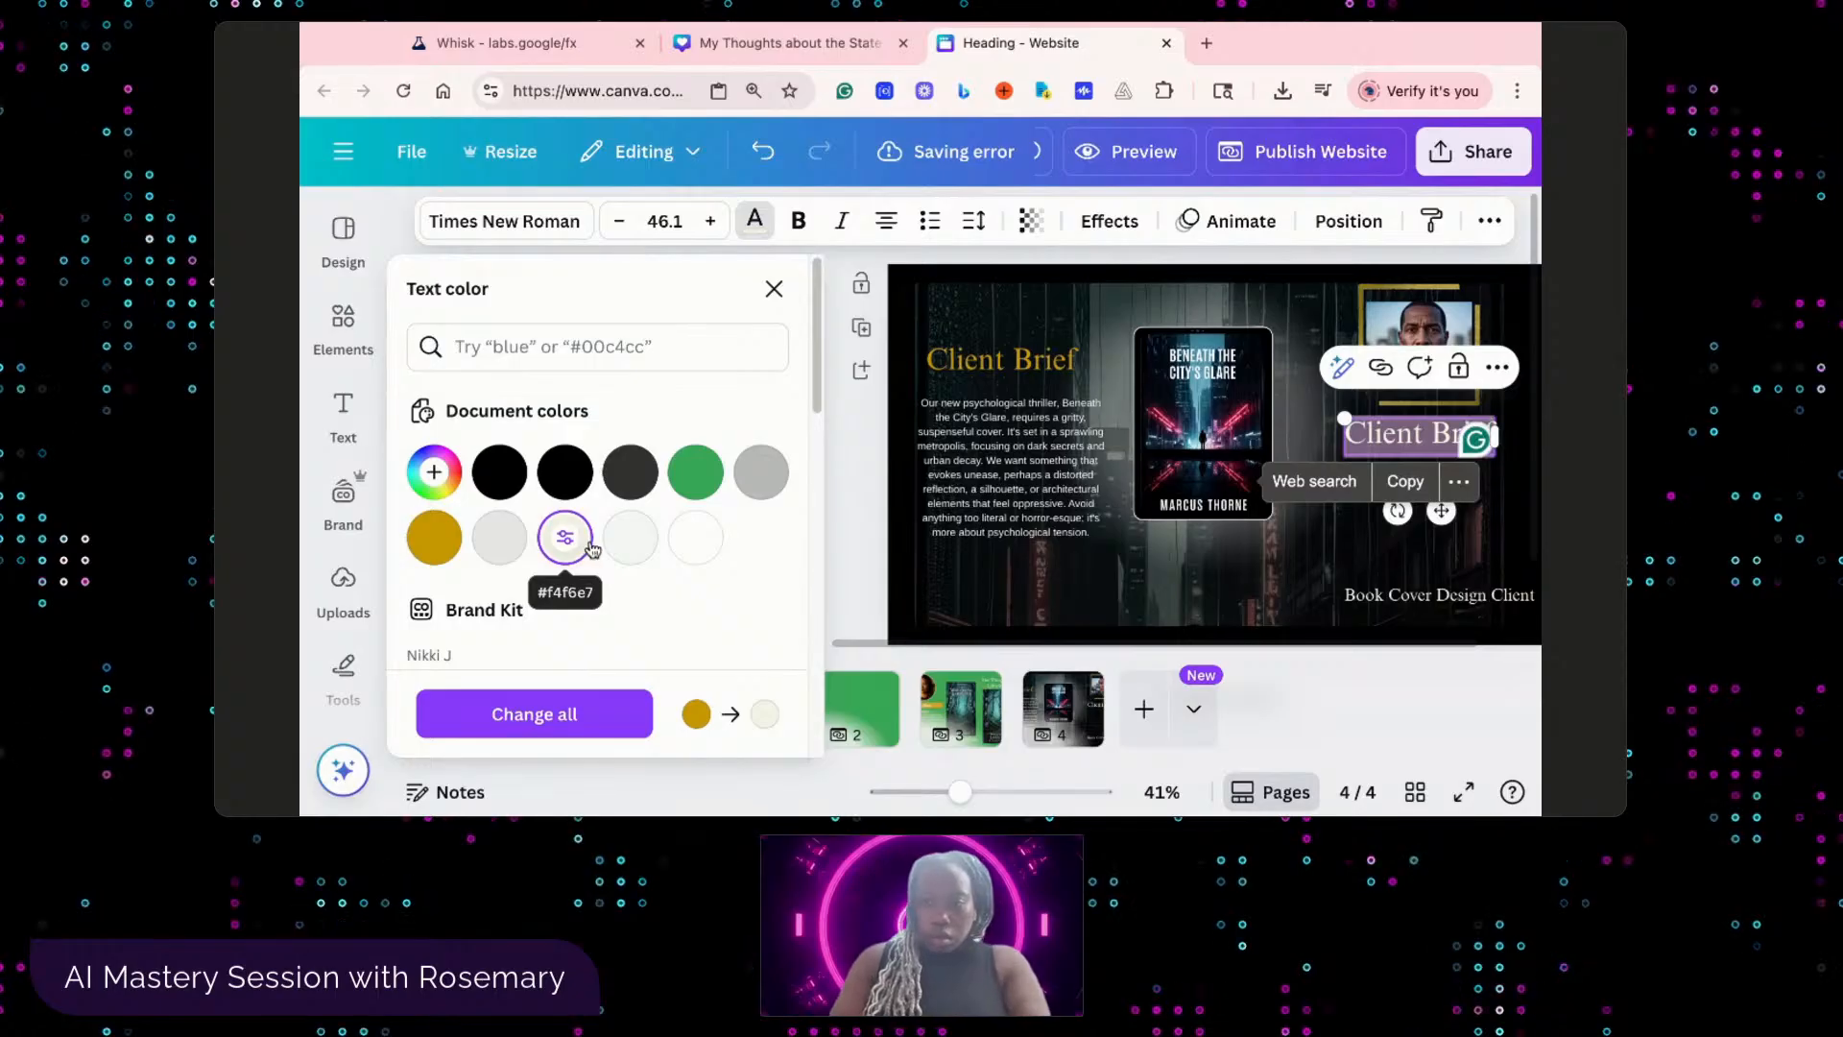
pyautogui.write('Marc')
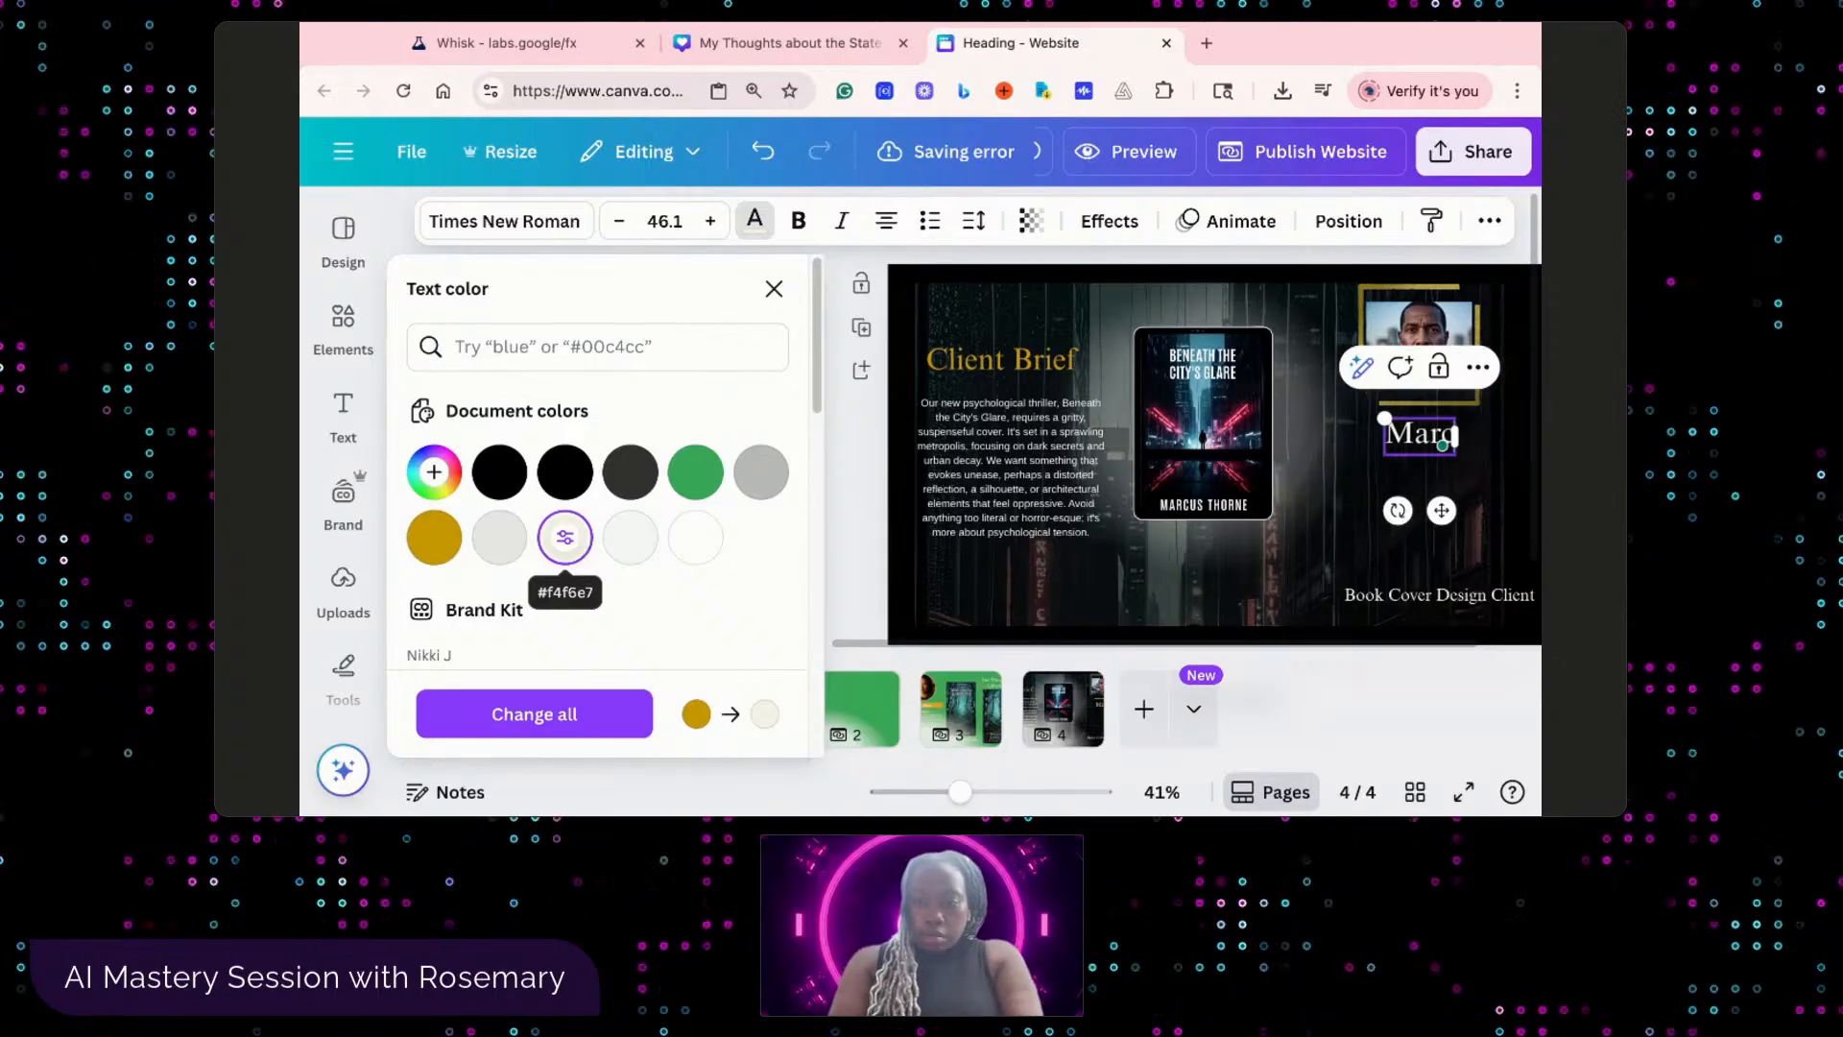
pyautogui.write('us Th')
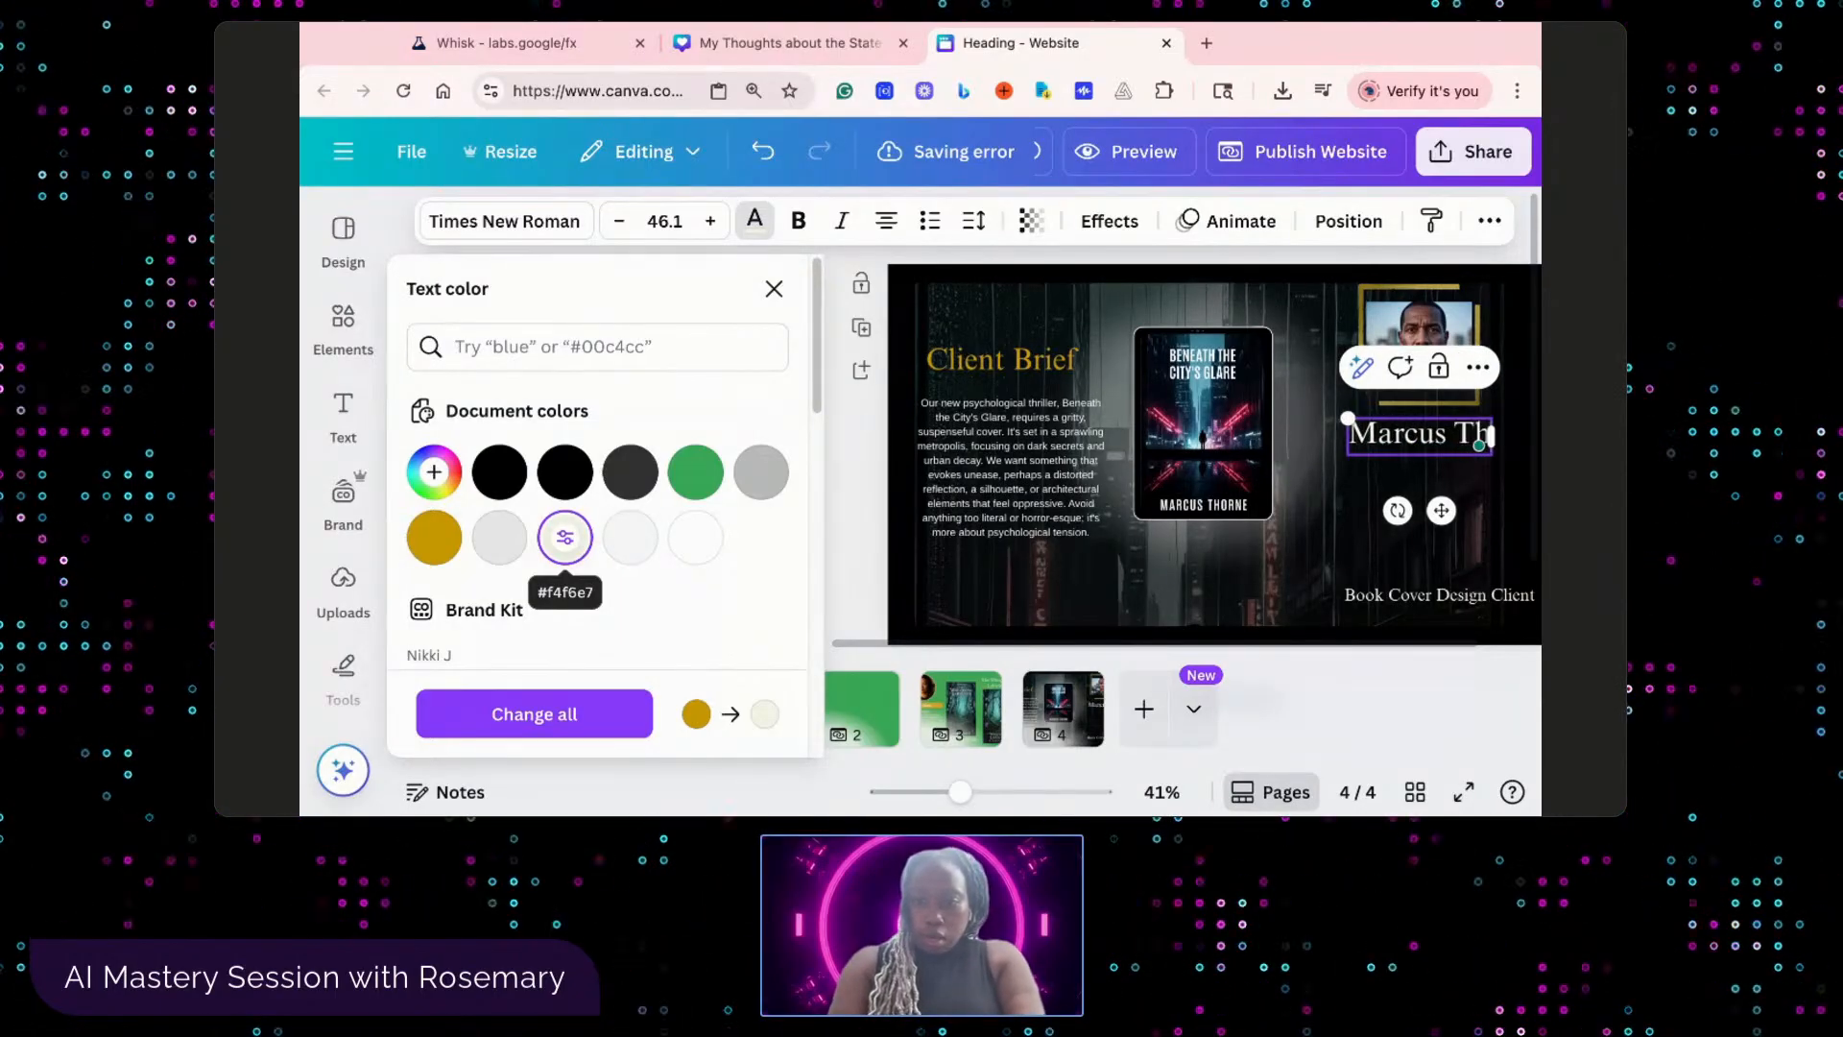
pyautogui.write('orne')
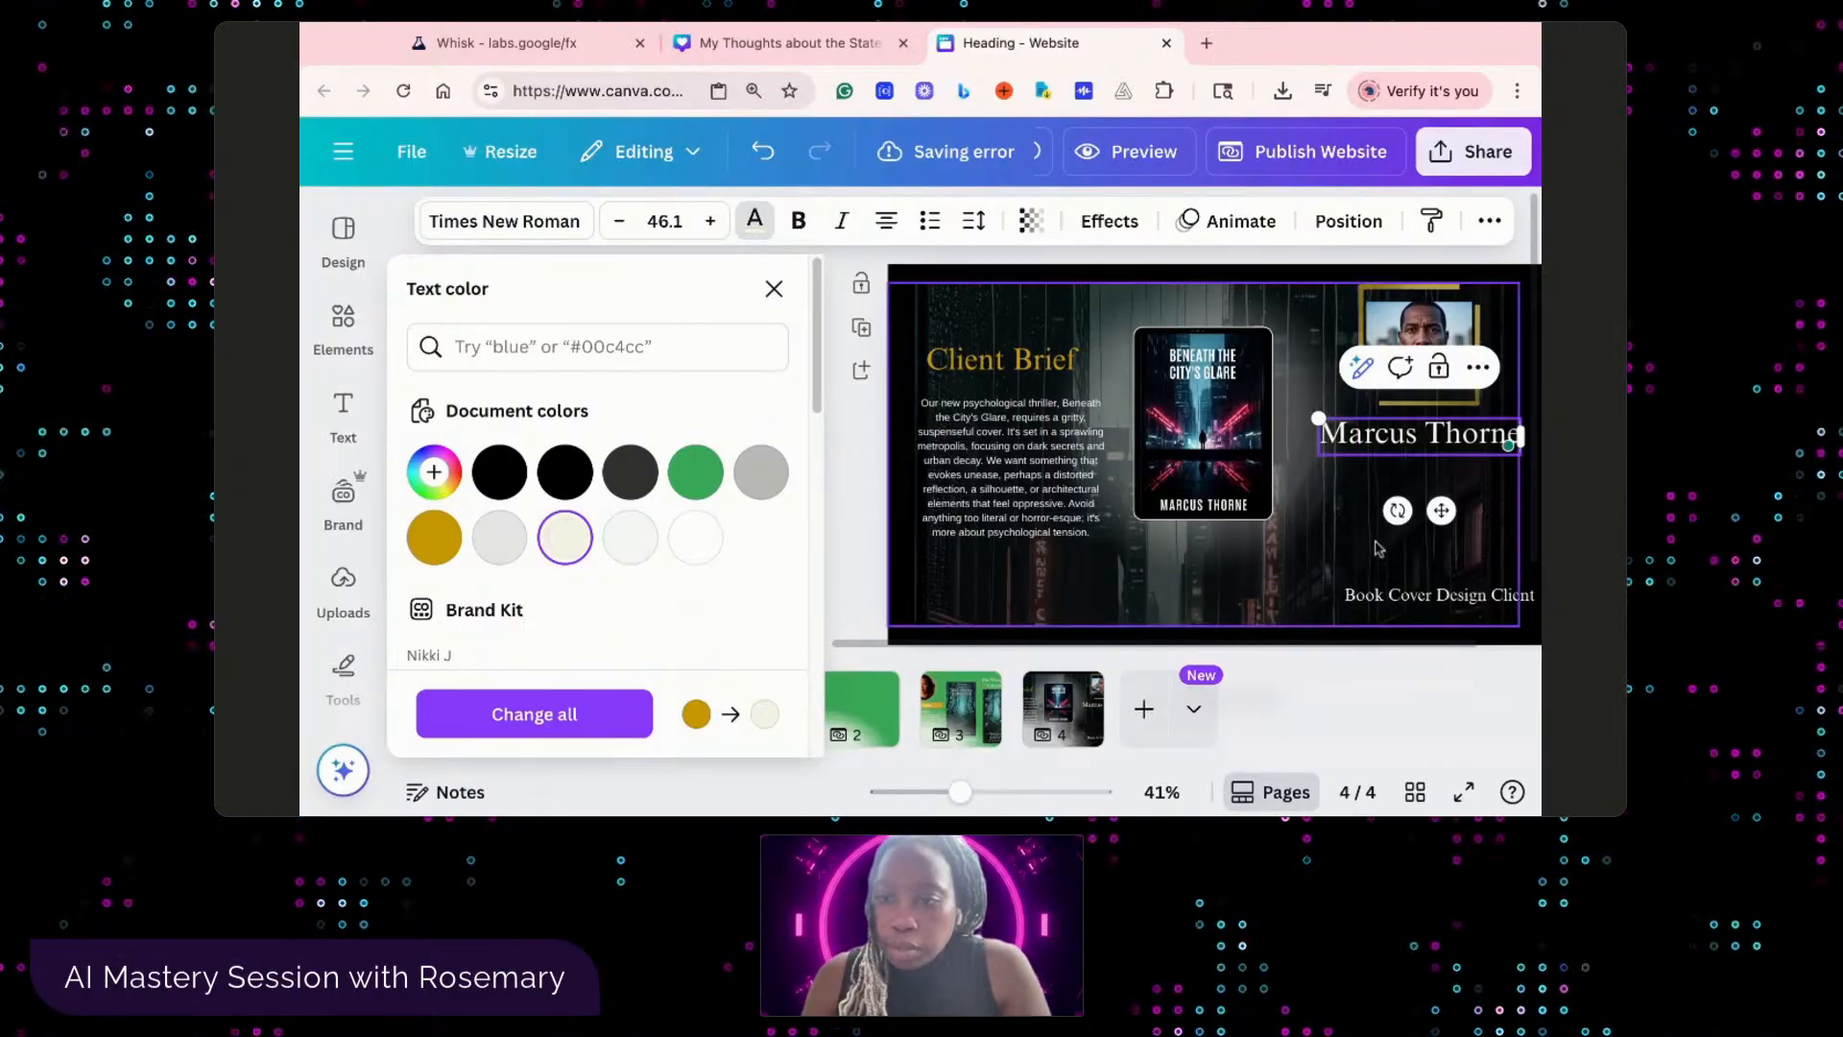
pyautogui.click(1442, 482)
# - Set the name to size 24 and nudge it slightly lower under the portrait
pyautogui.click(1152, 437)
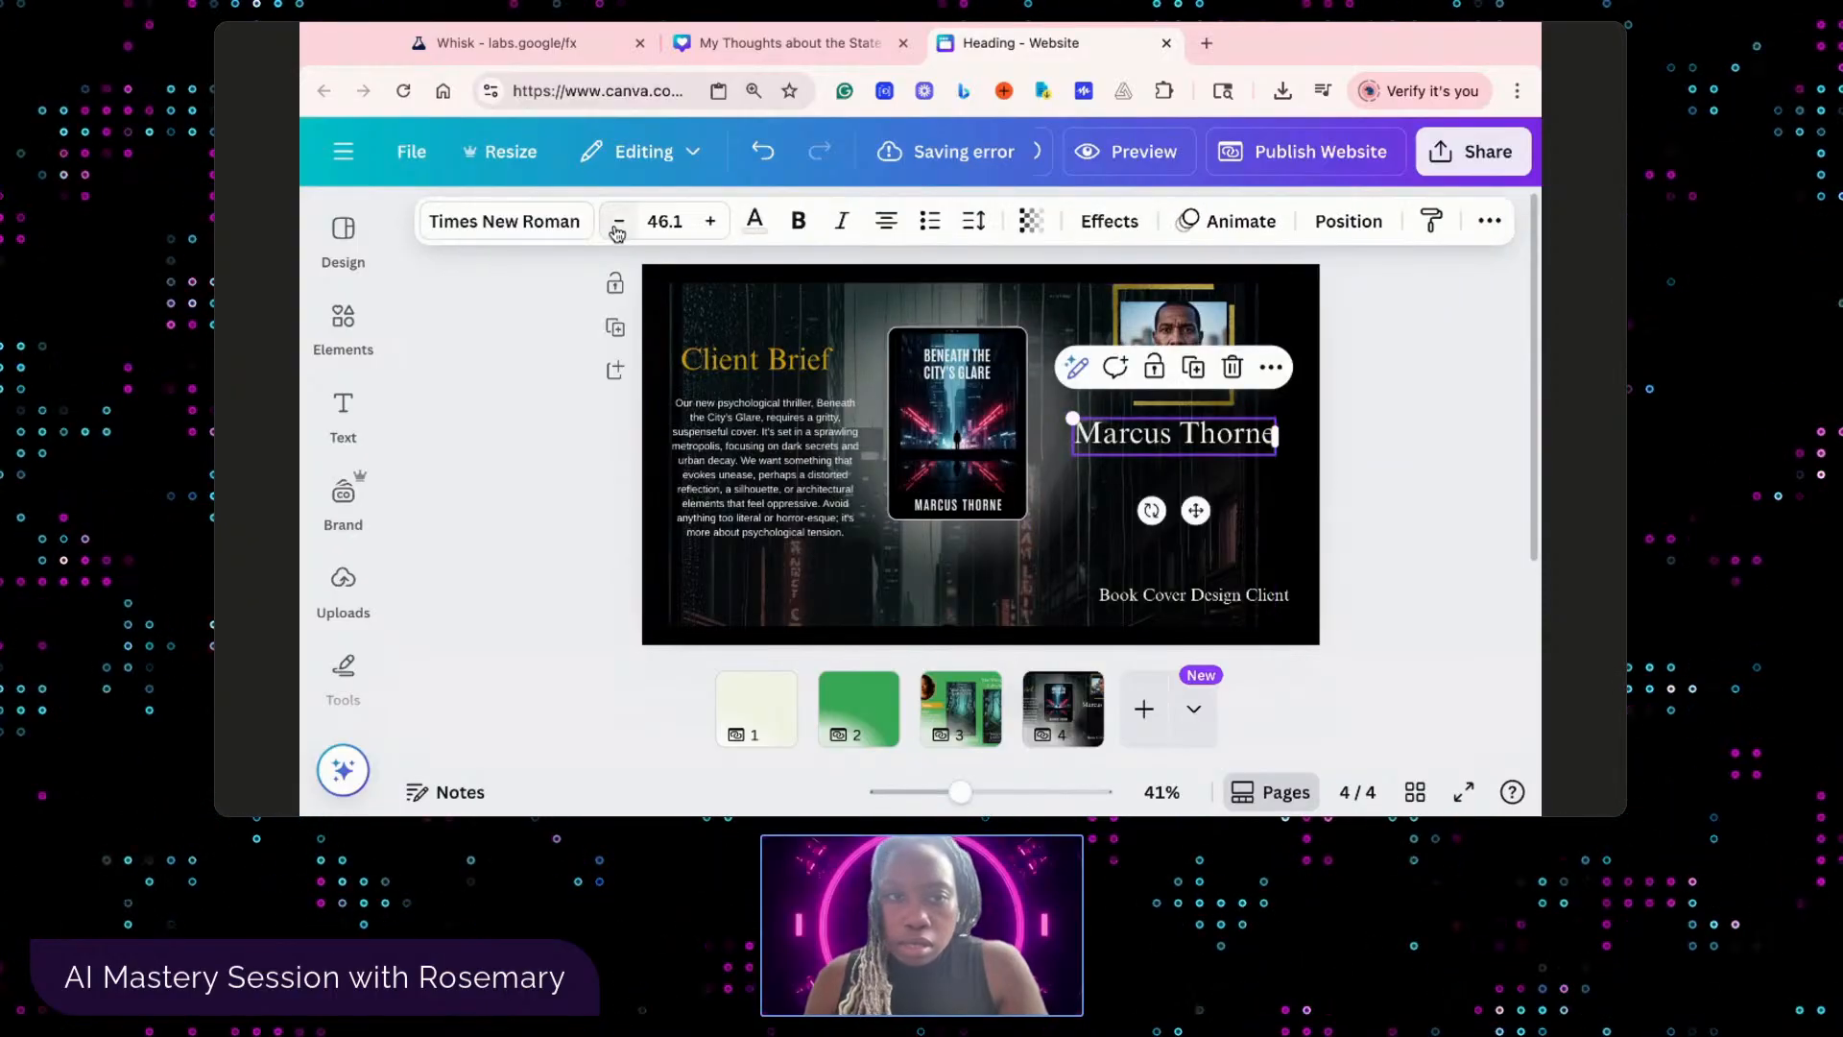
pyautogui.click(673, 221)
pyautogui.write('24')
pyautogui.press('Return')
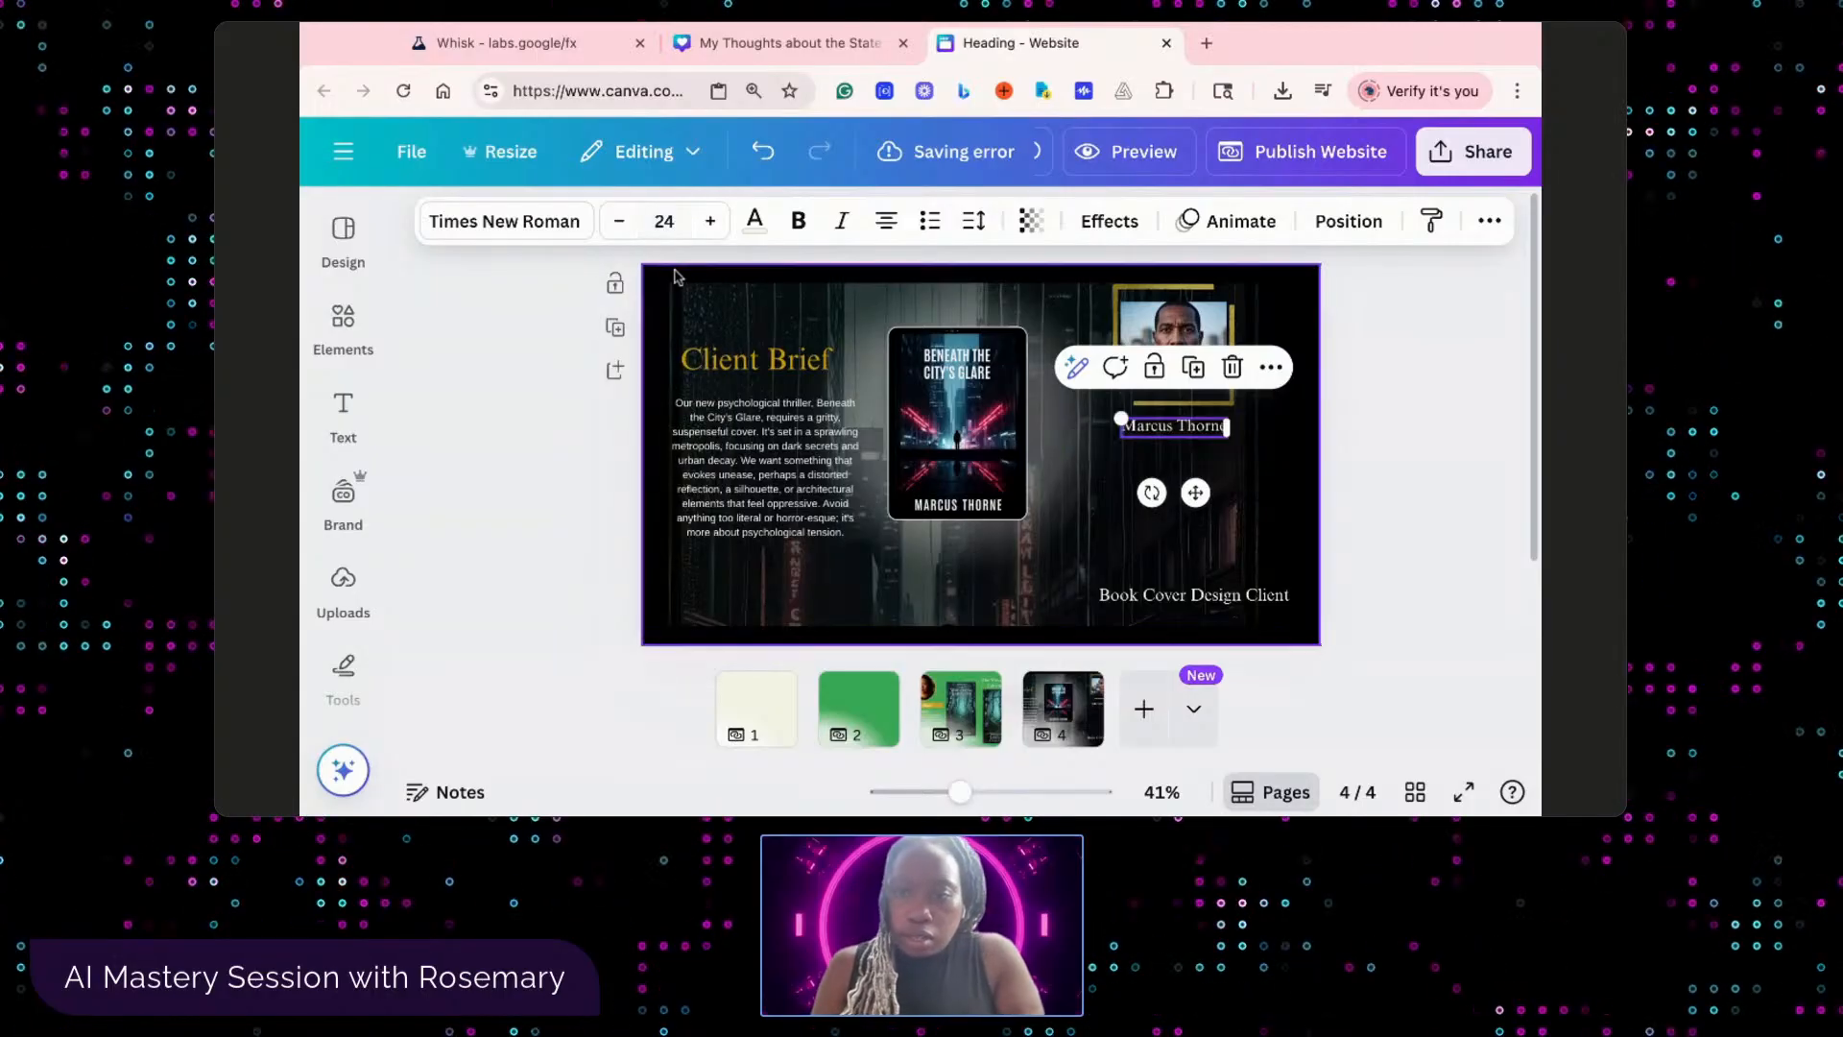
pyautogui.click(1263, 504)
pyautogui.moveTo(1210, 434); pyautogui.dragTo(1210, 438)
pyautogui.click(1232, 488)
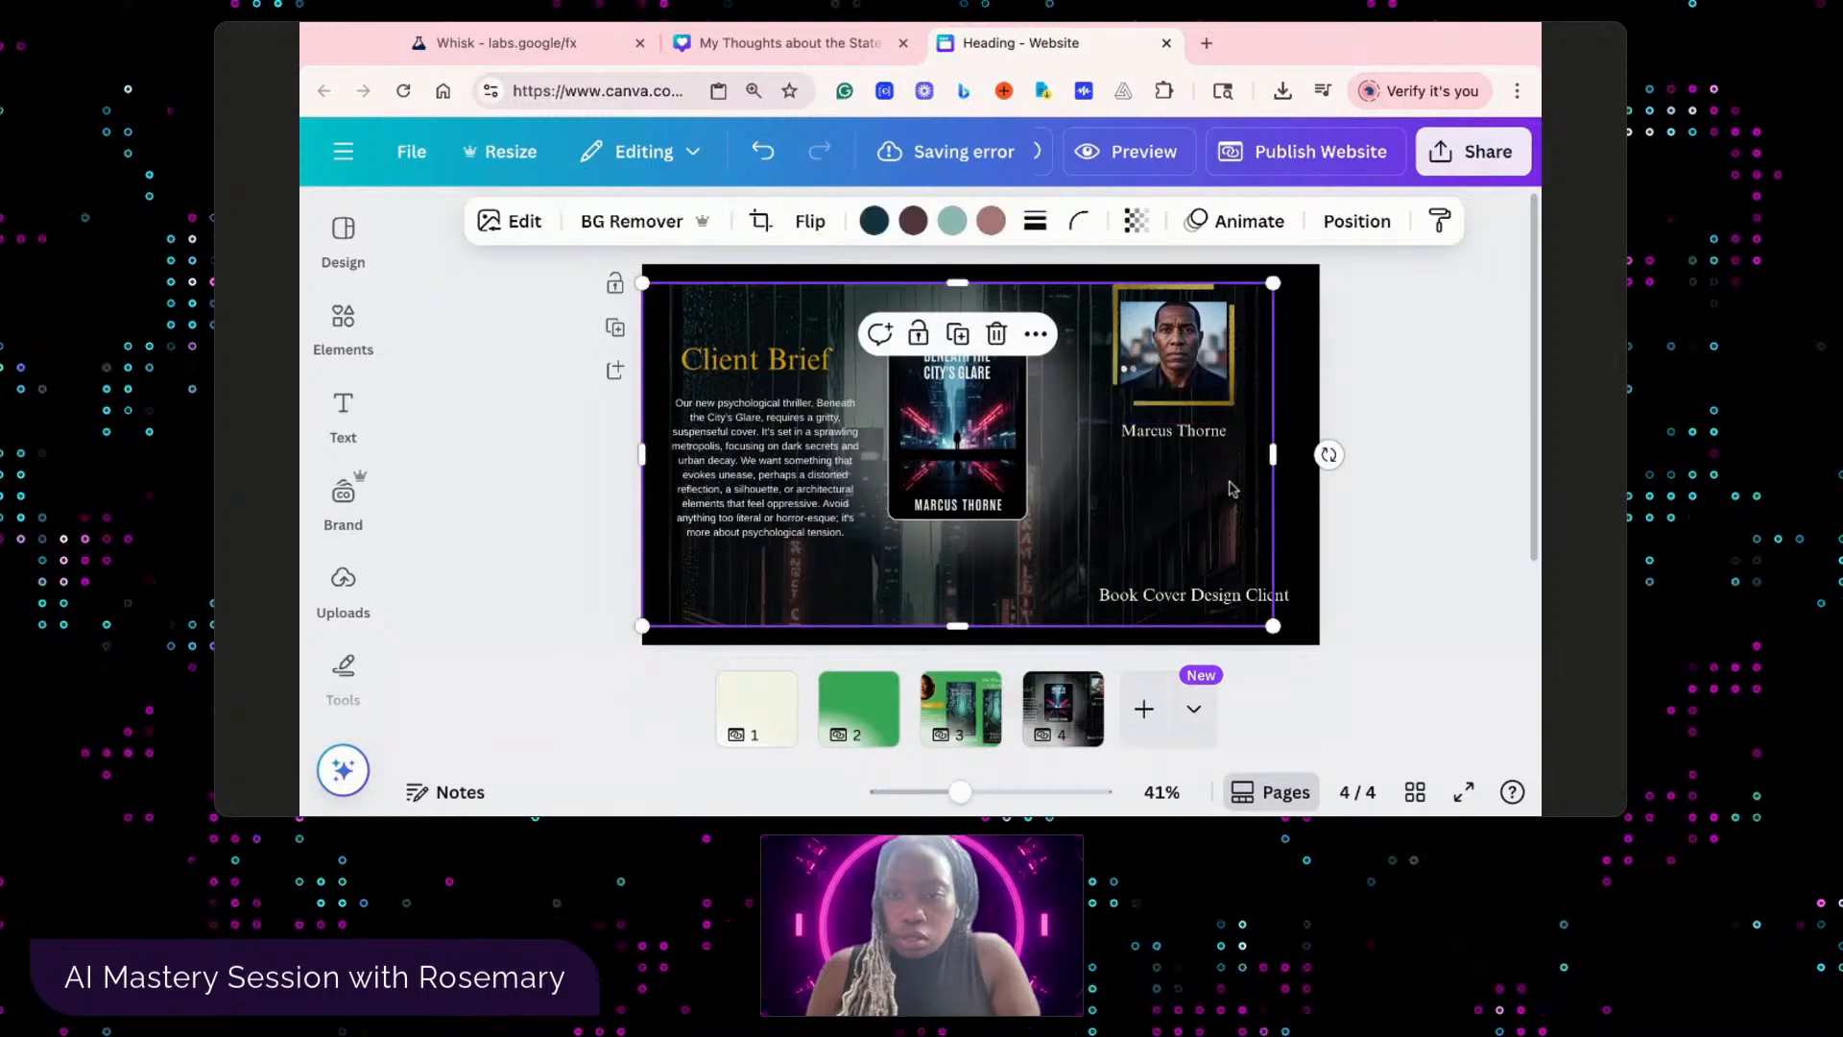
# - Increase the name's font size to 26, then to 28
pyautogui.click(1186, 596)
pyautogui.click(1169, 439)
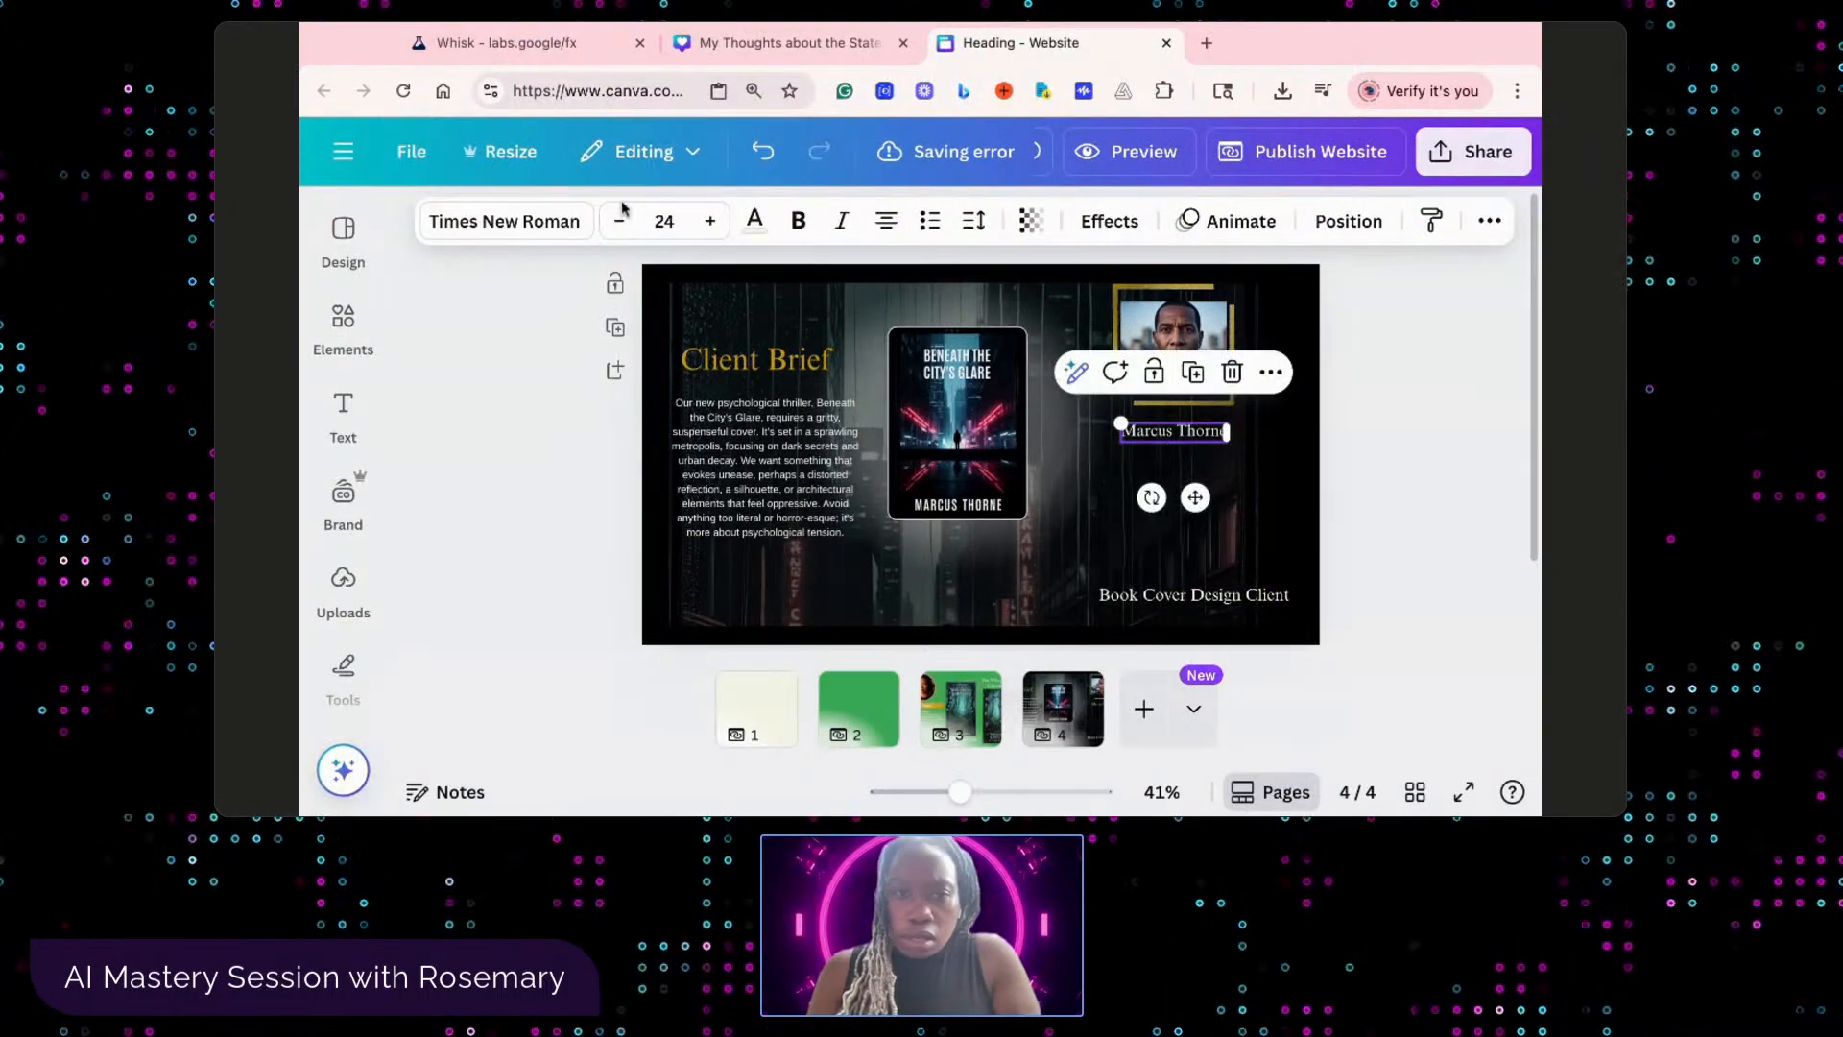
pyautogui.click(664, 221)
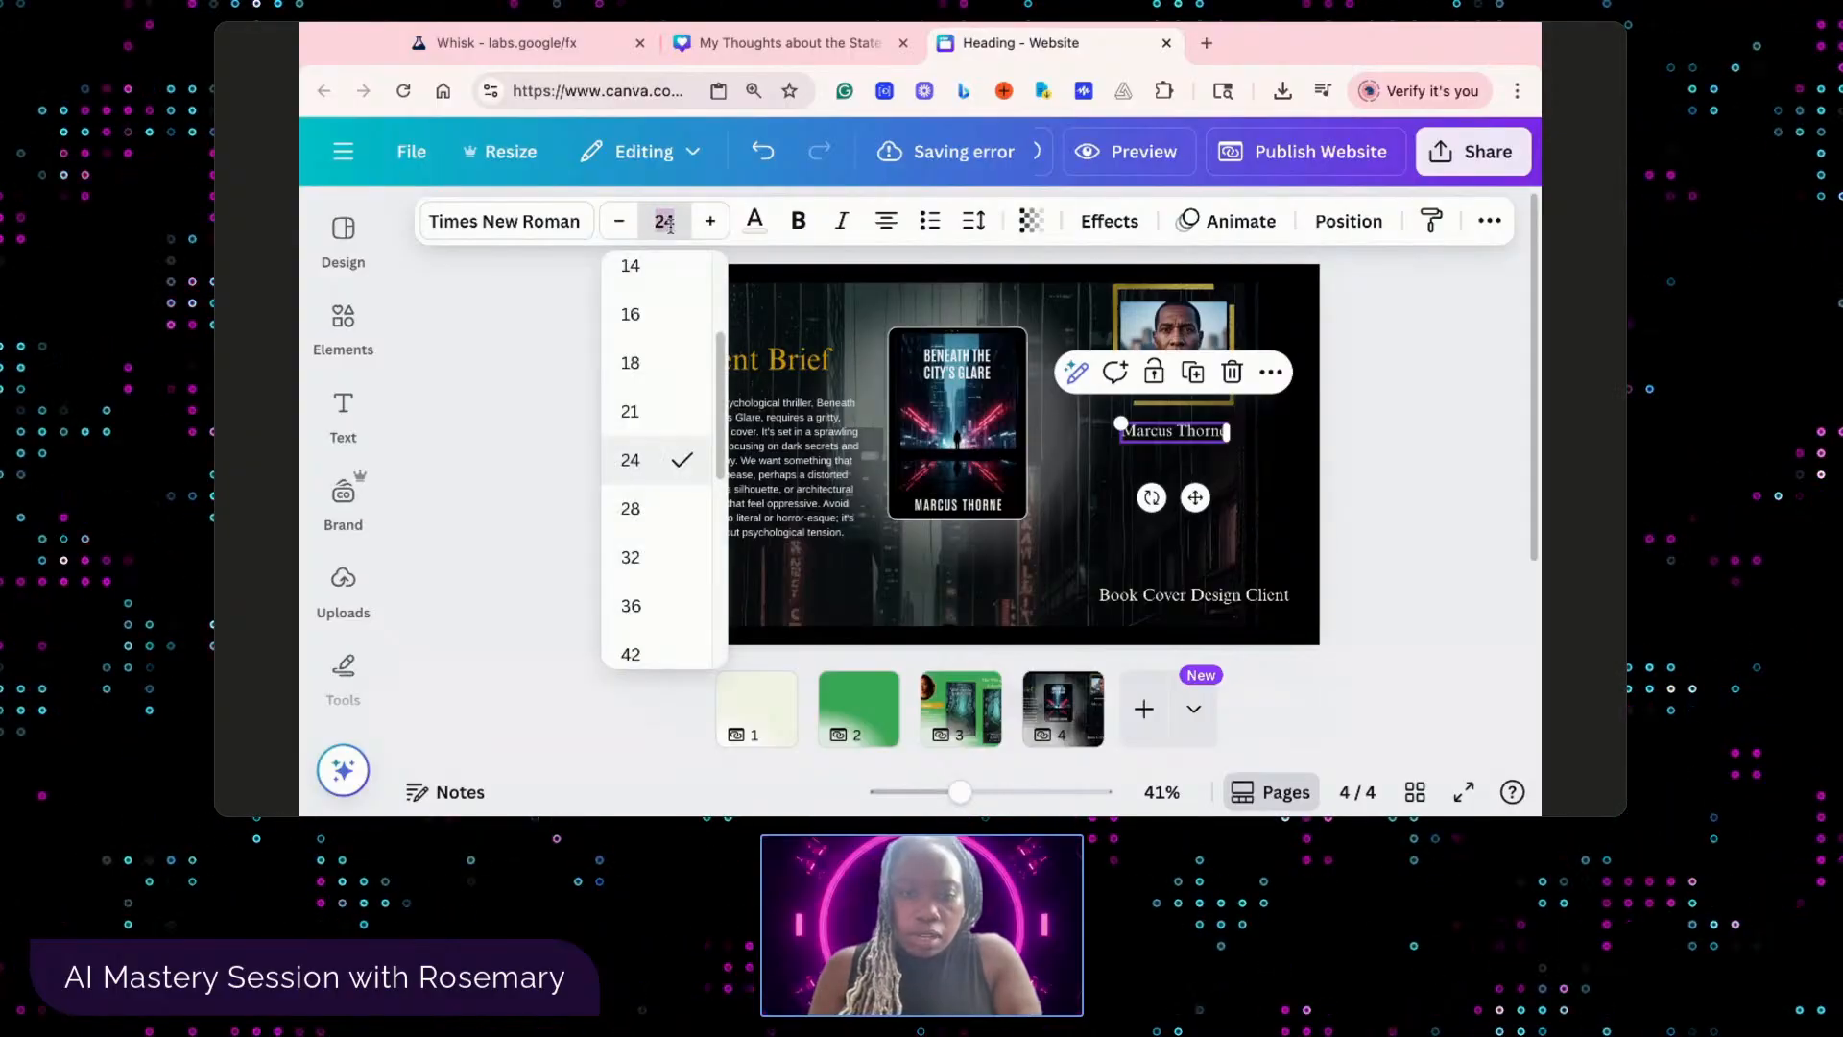
pyautogui.press('Return')
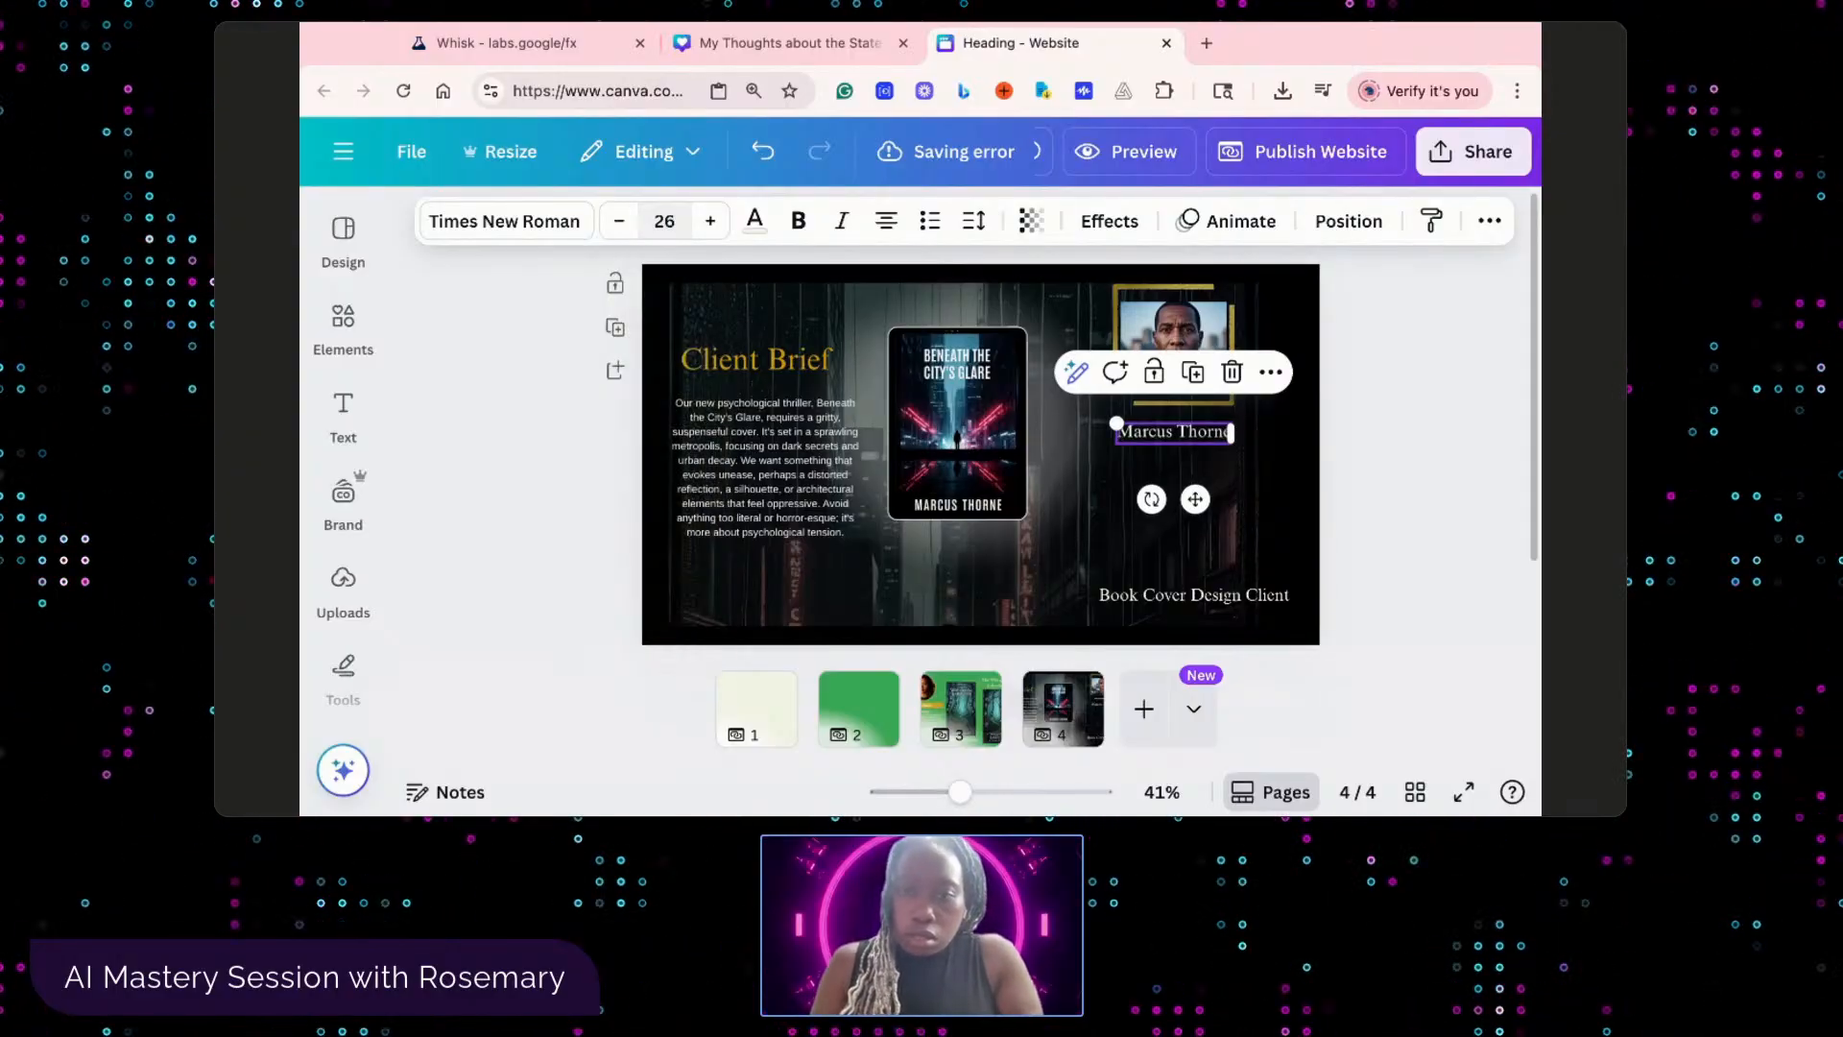
pyautogui.click(1272, 446)
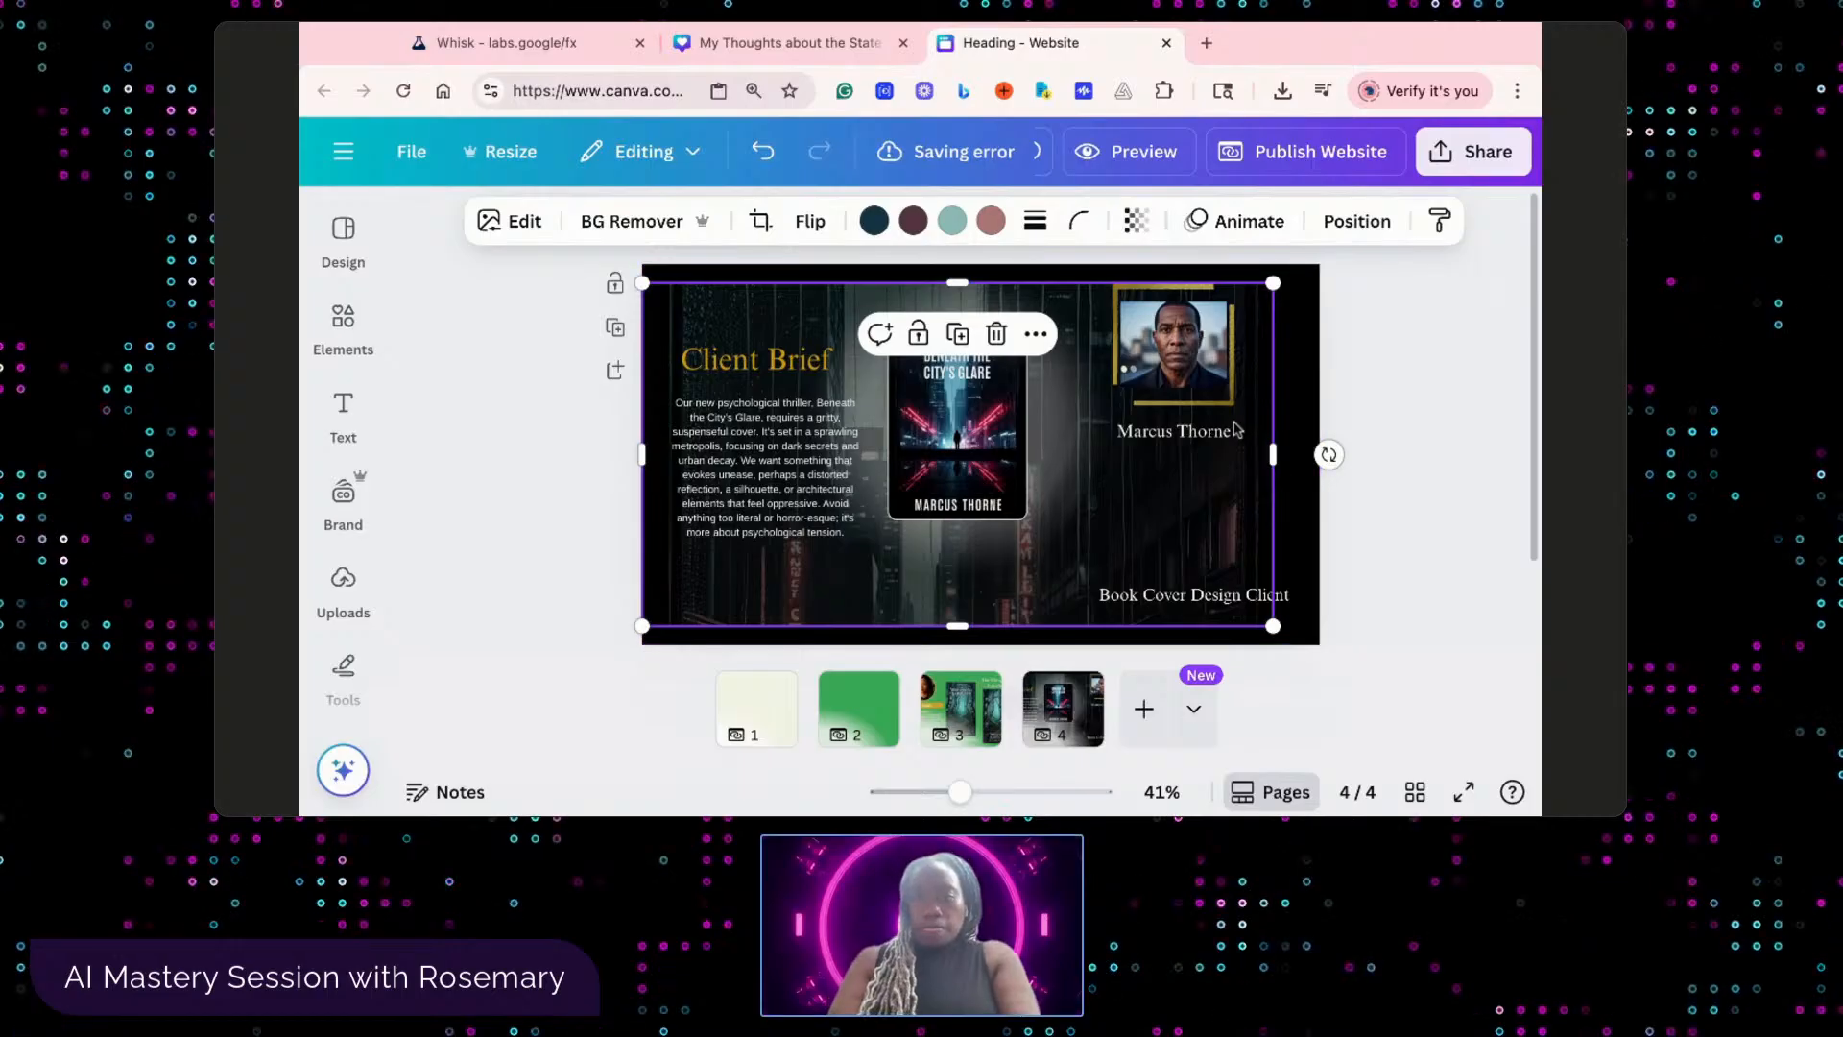
pyautogui.click(1233, 434)
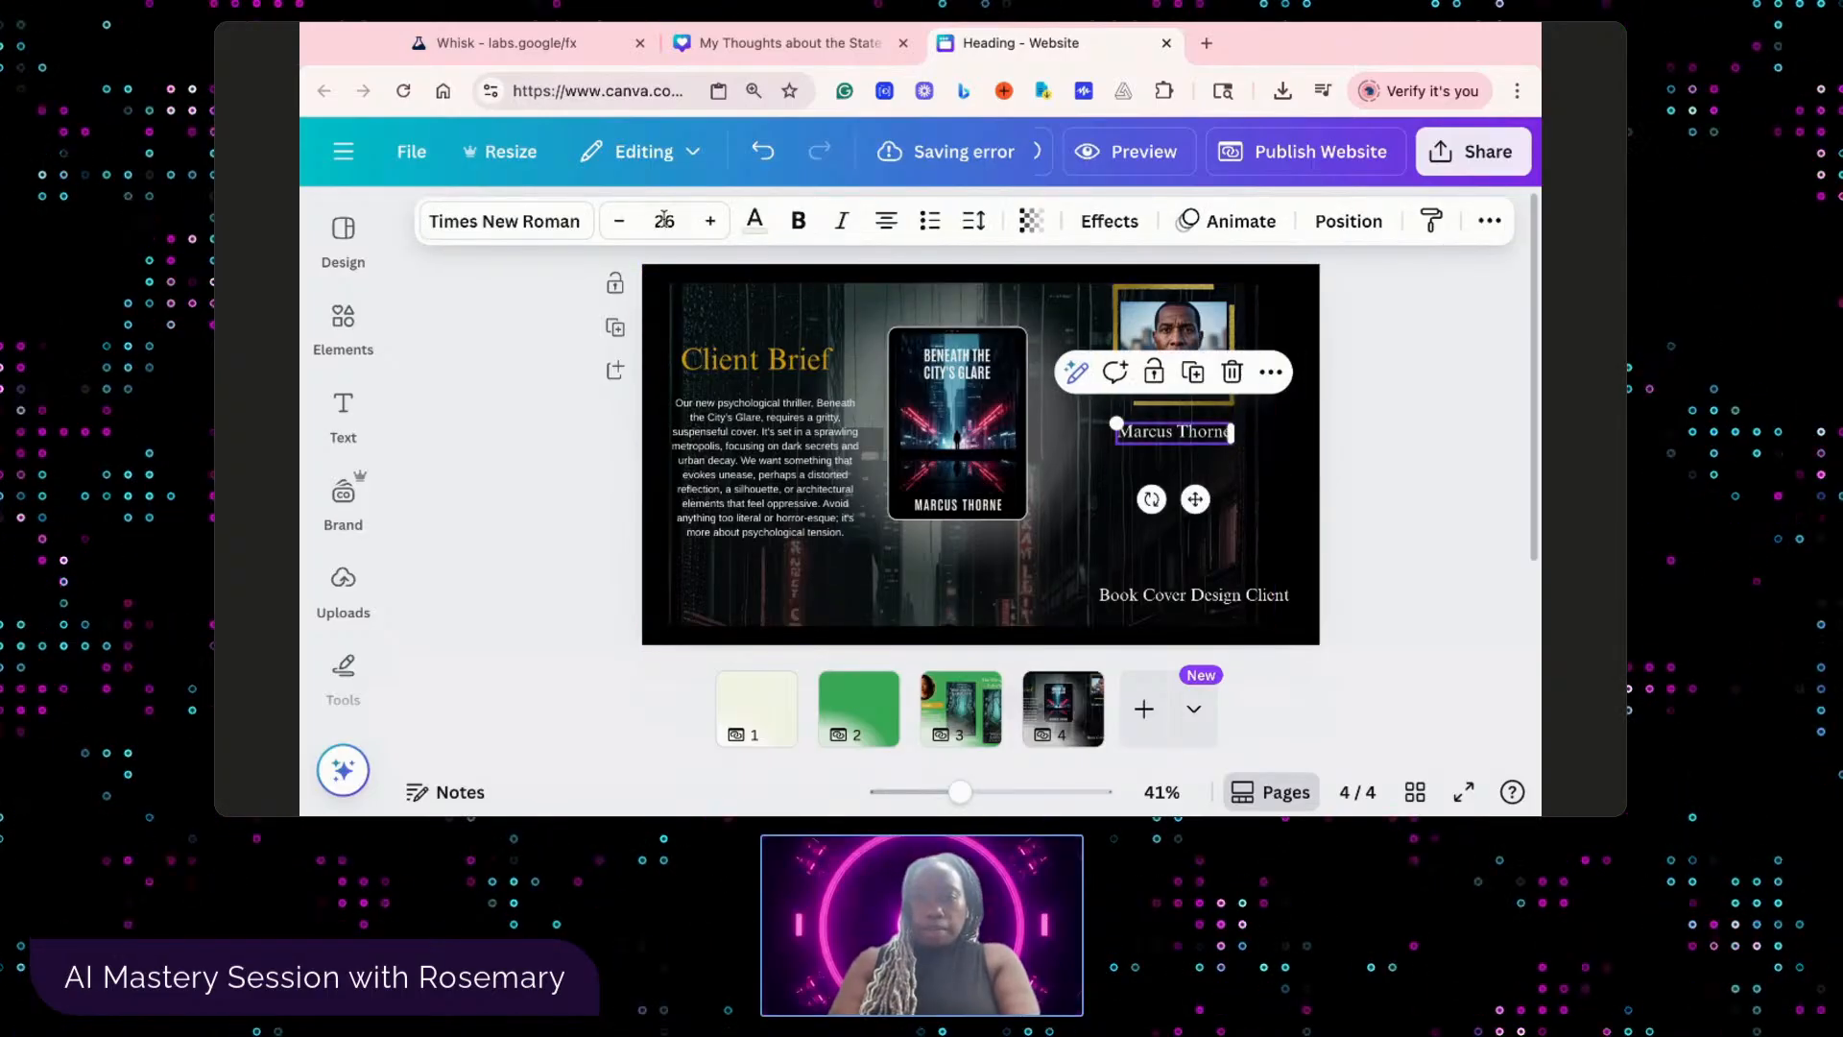
pyautogui.click(709, 224)
pyautogui.click(709, 224)
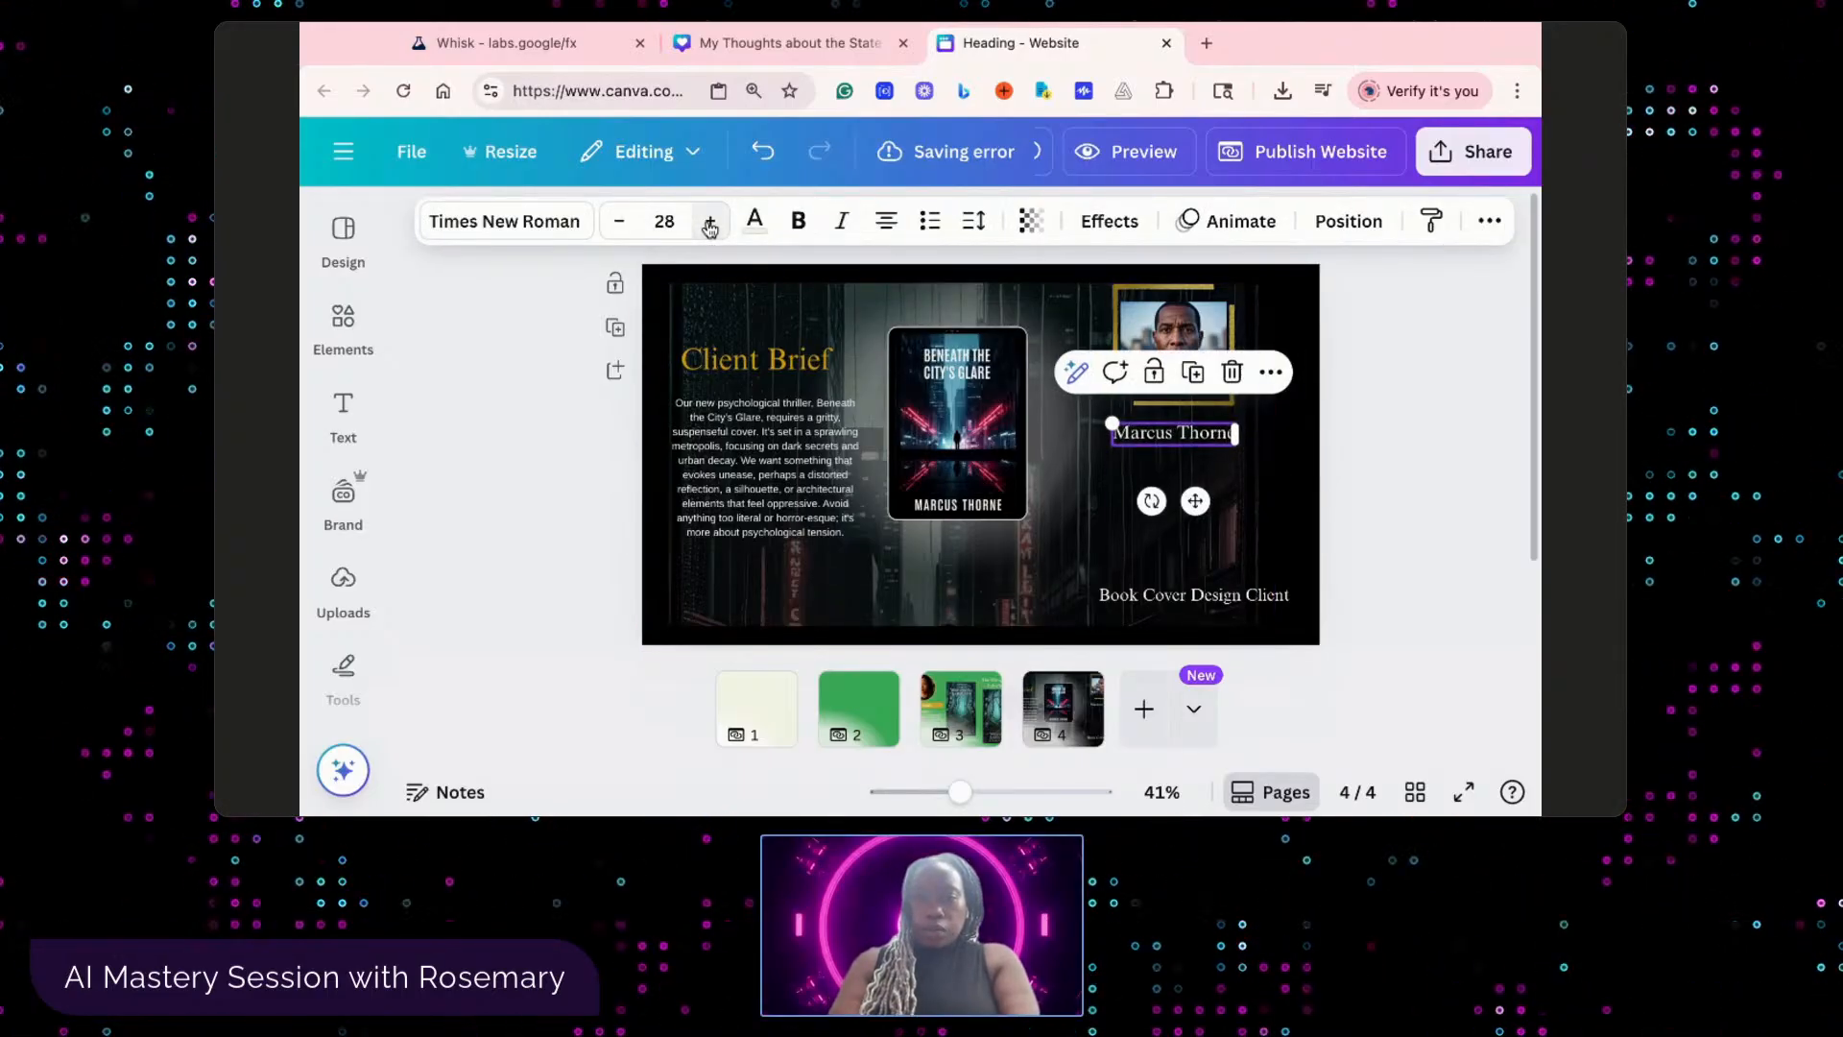
pyautogui.click(1256, 499)
pyautogui.click(1336, 516)
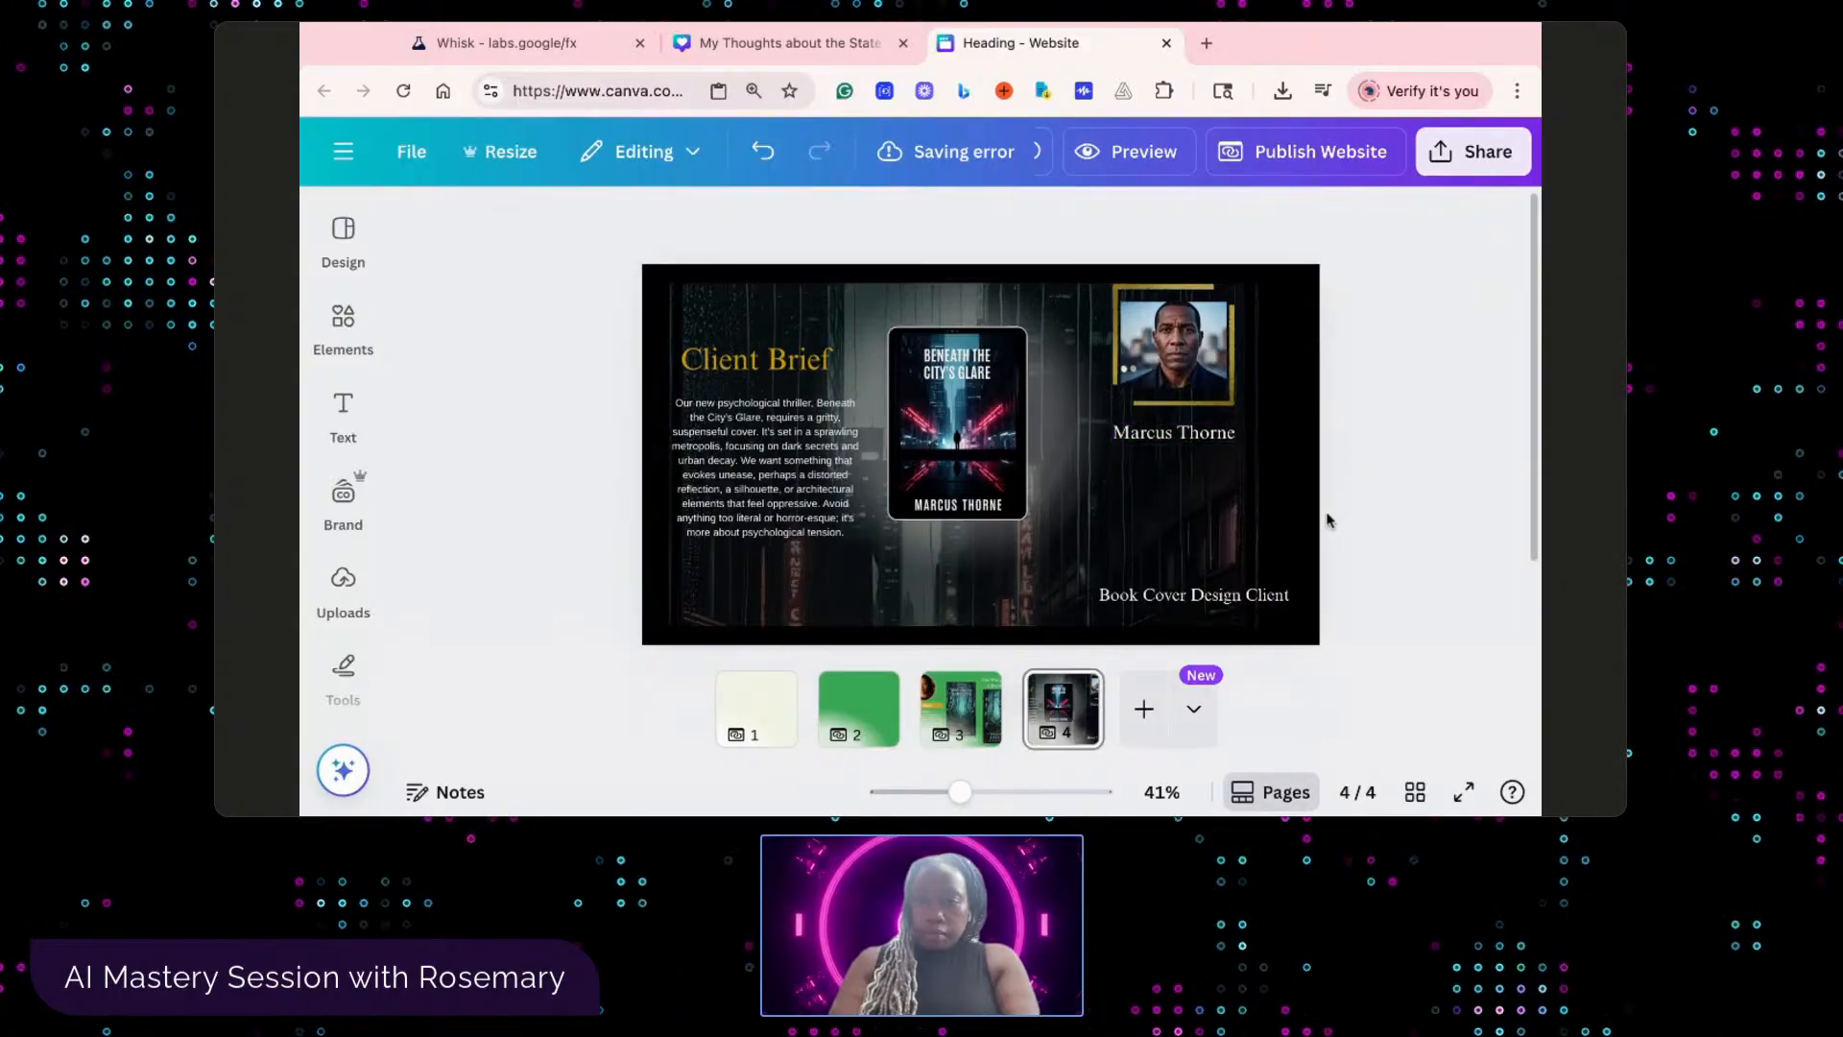
pyautogui.click(1187, 389)
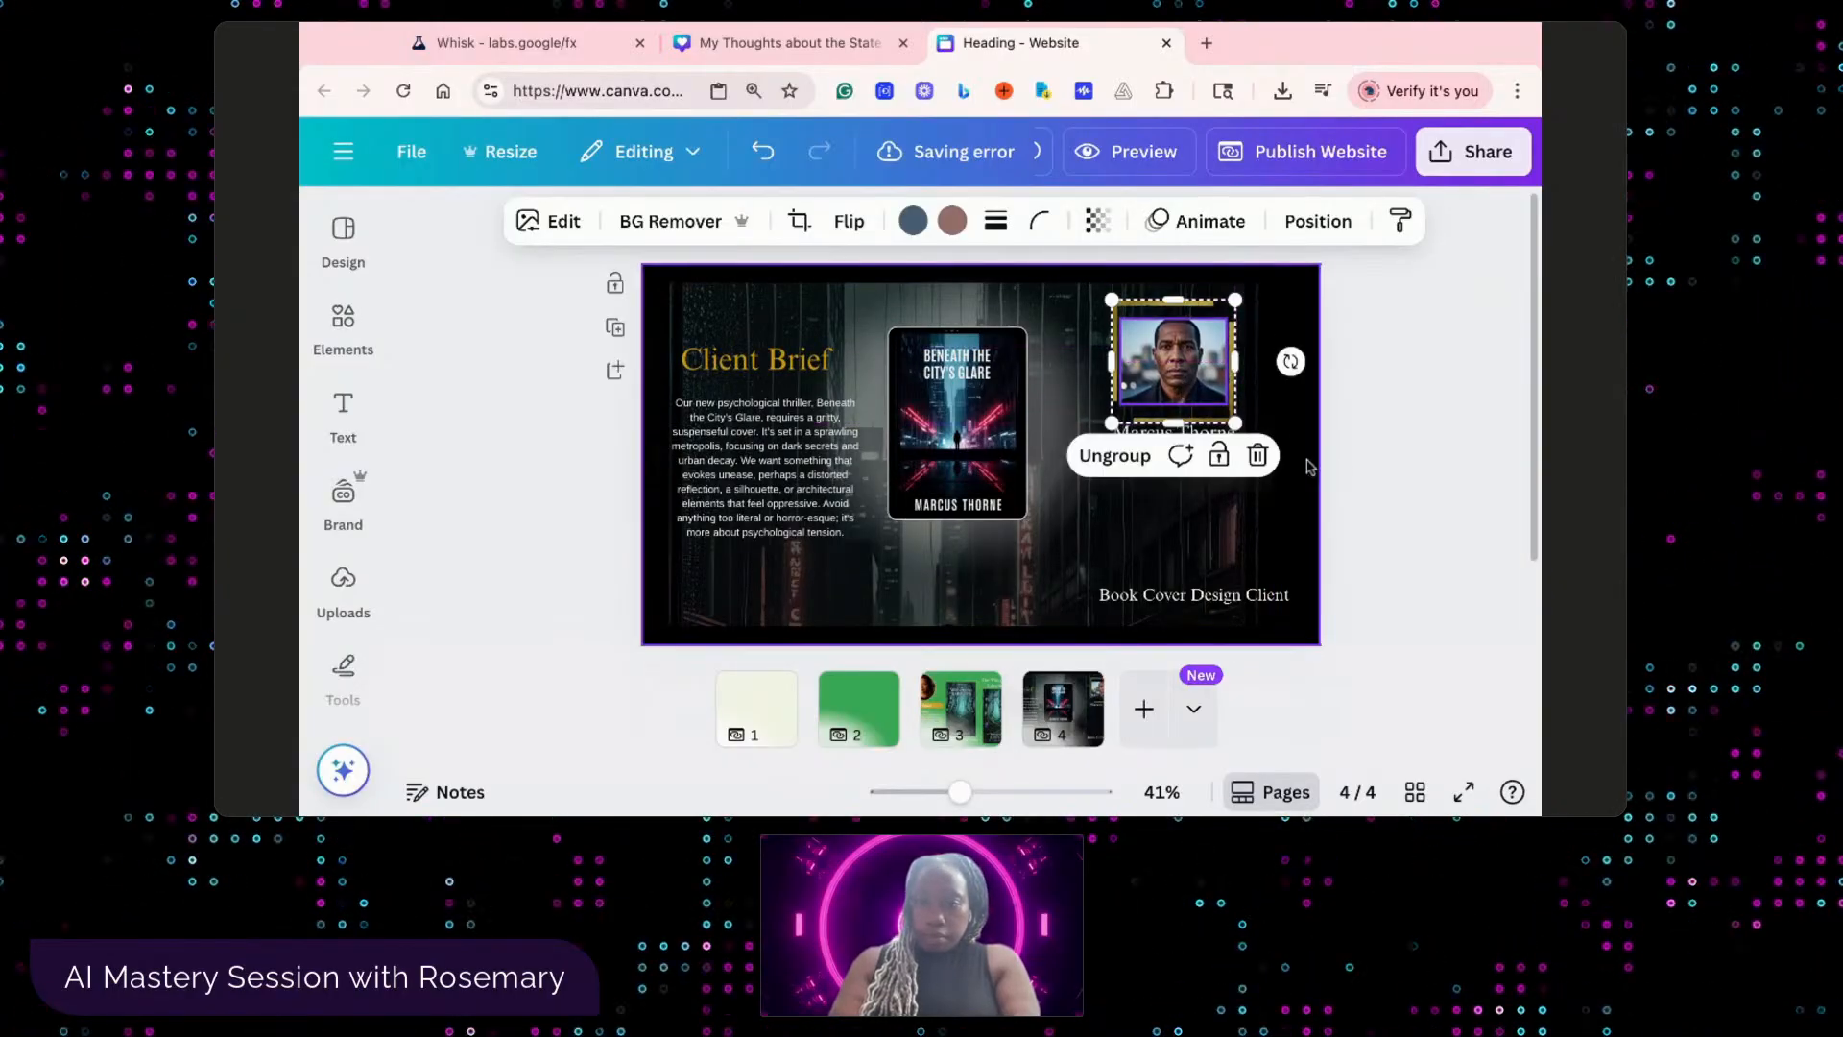
# - Drag the Book Cover Design Client caption left onto the page's centre guide beneath the book cover
pyautogui.click(1351, 483)
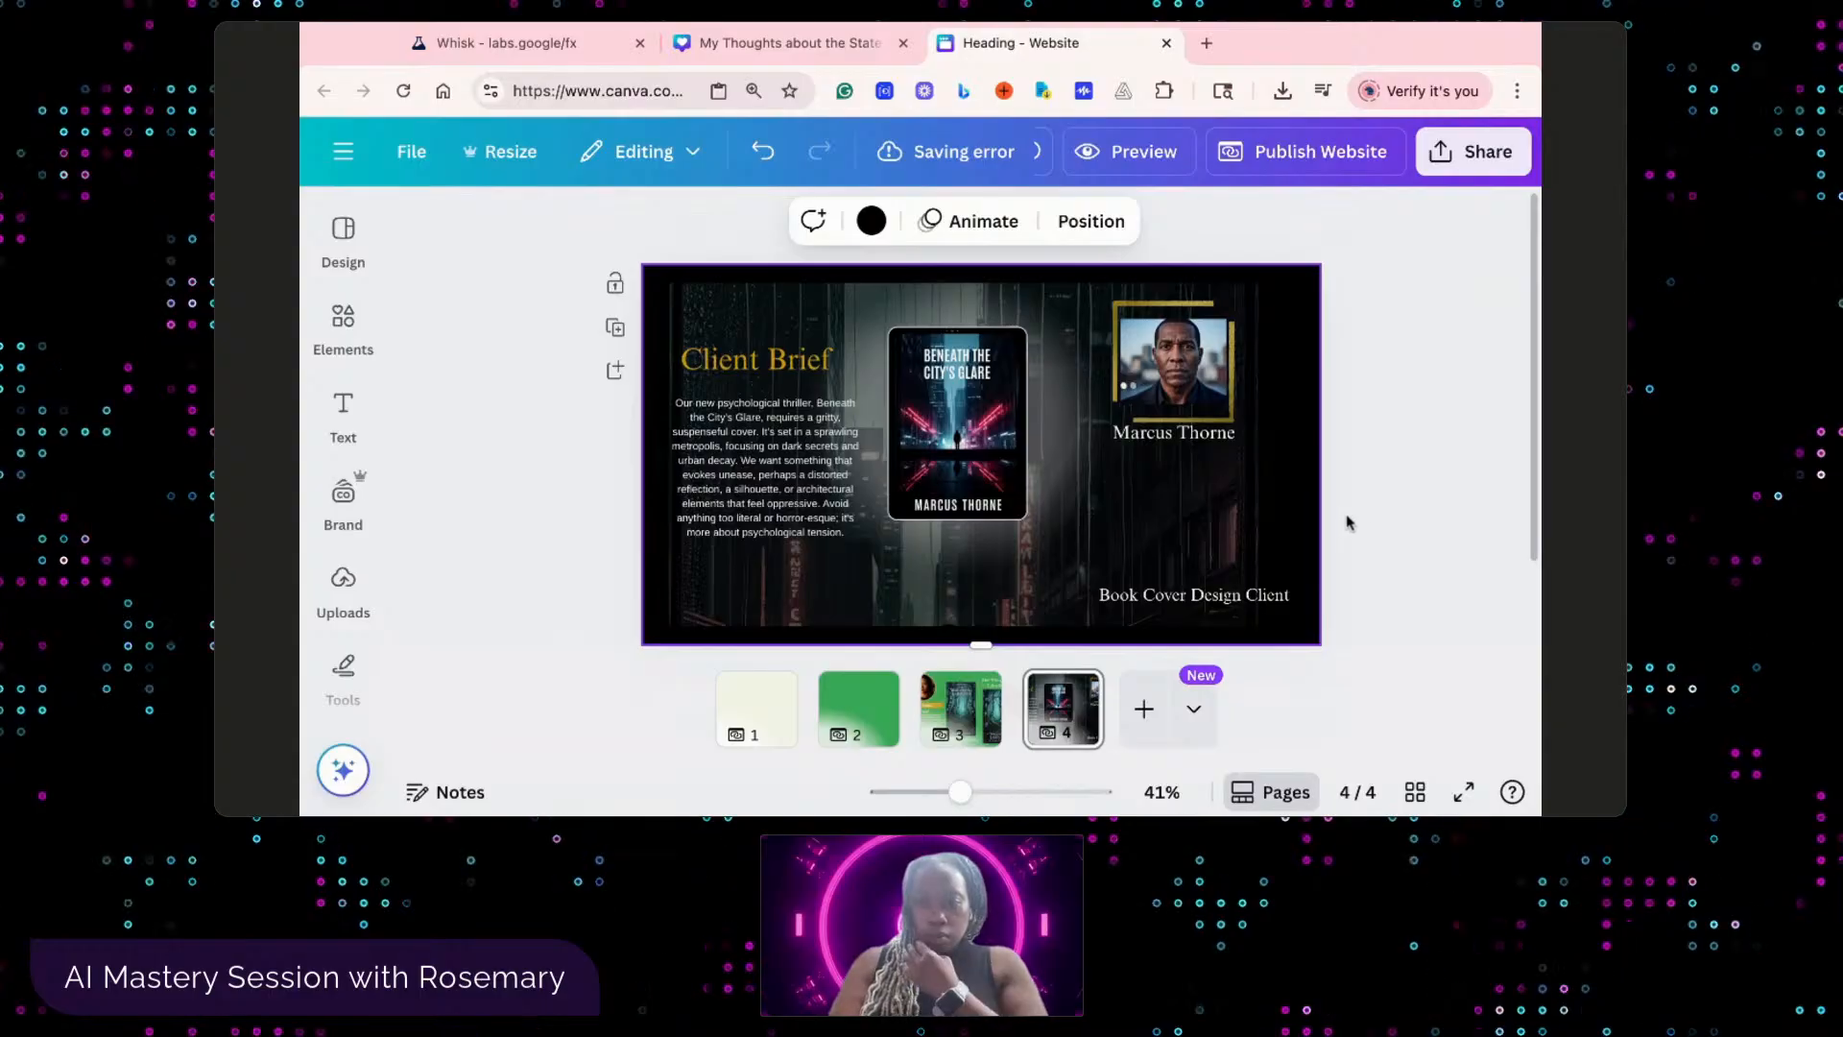
pyautogui.moveTo(1180, 594); pyautogui.dragTo(1049, 598)
pyautogui.click(1200, 586)
pyautogui.click(1200, 589)
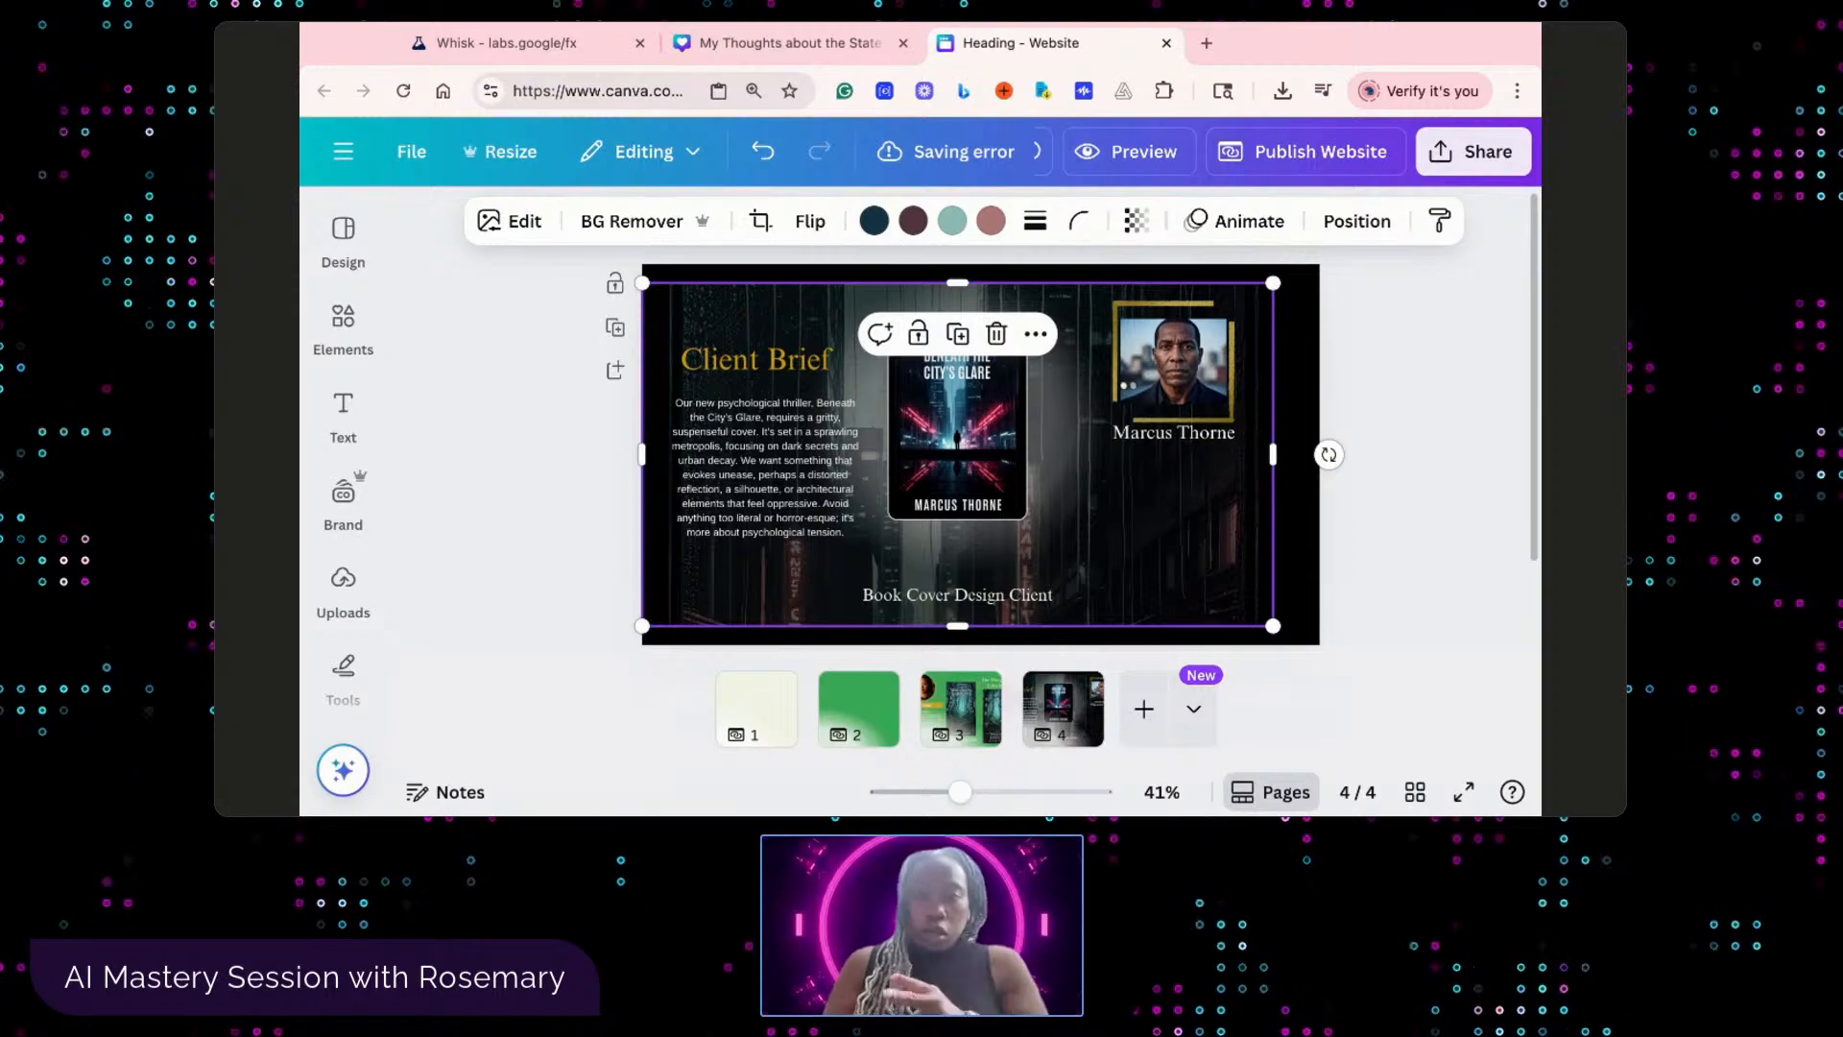
pyautogui.click(342, 327)
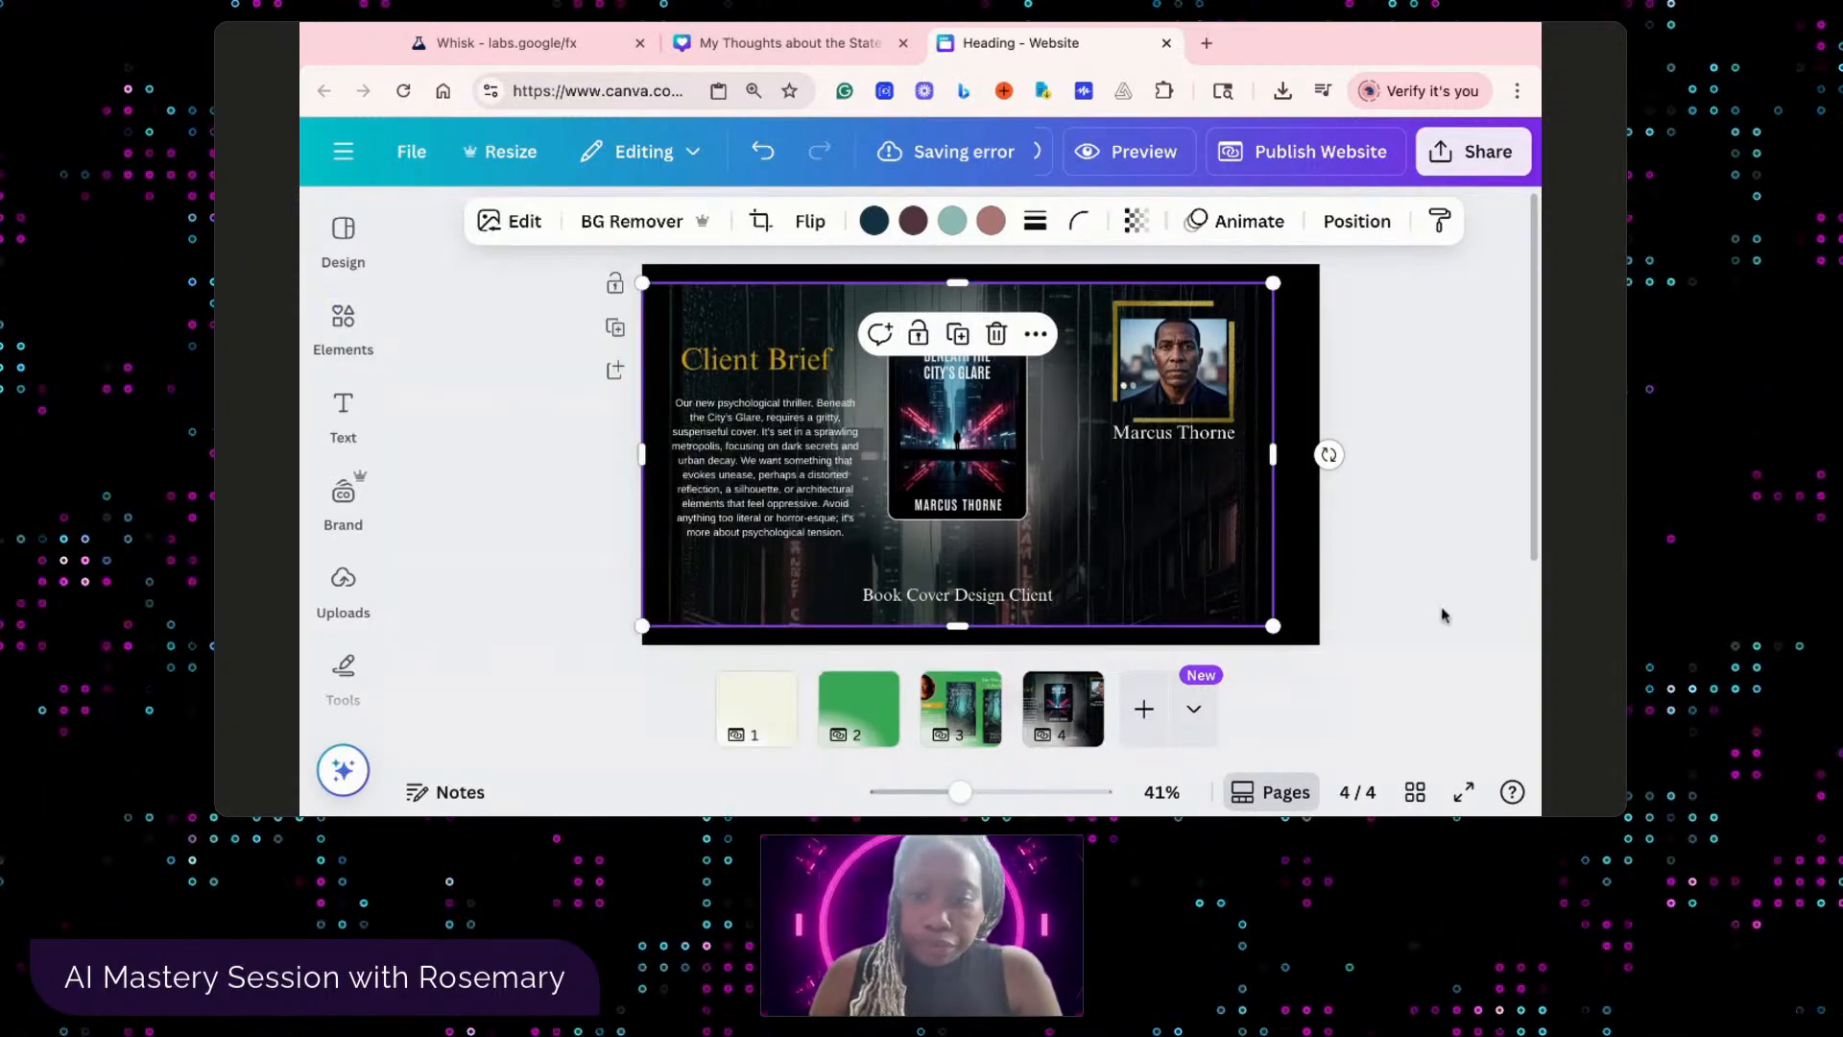
pyautogui.click(1441, 614)
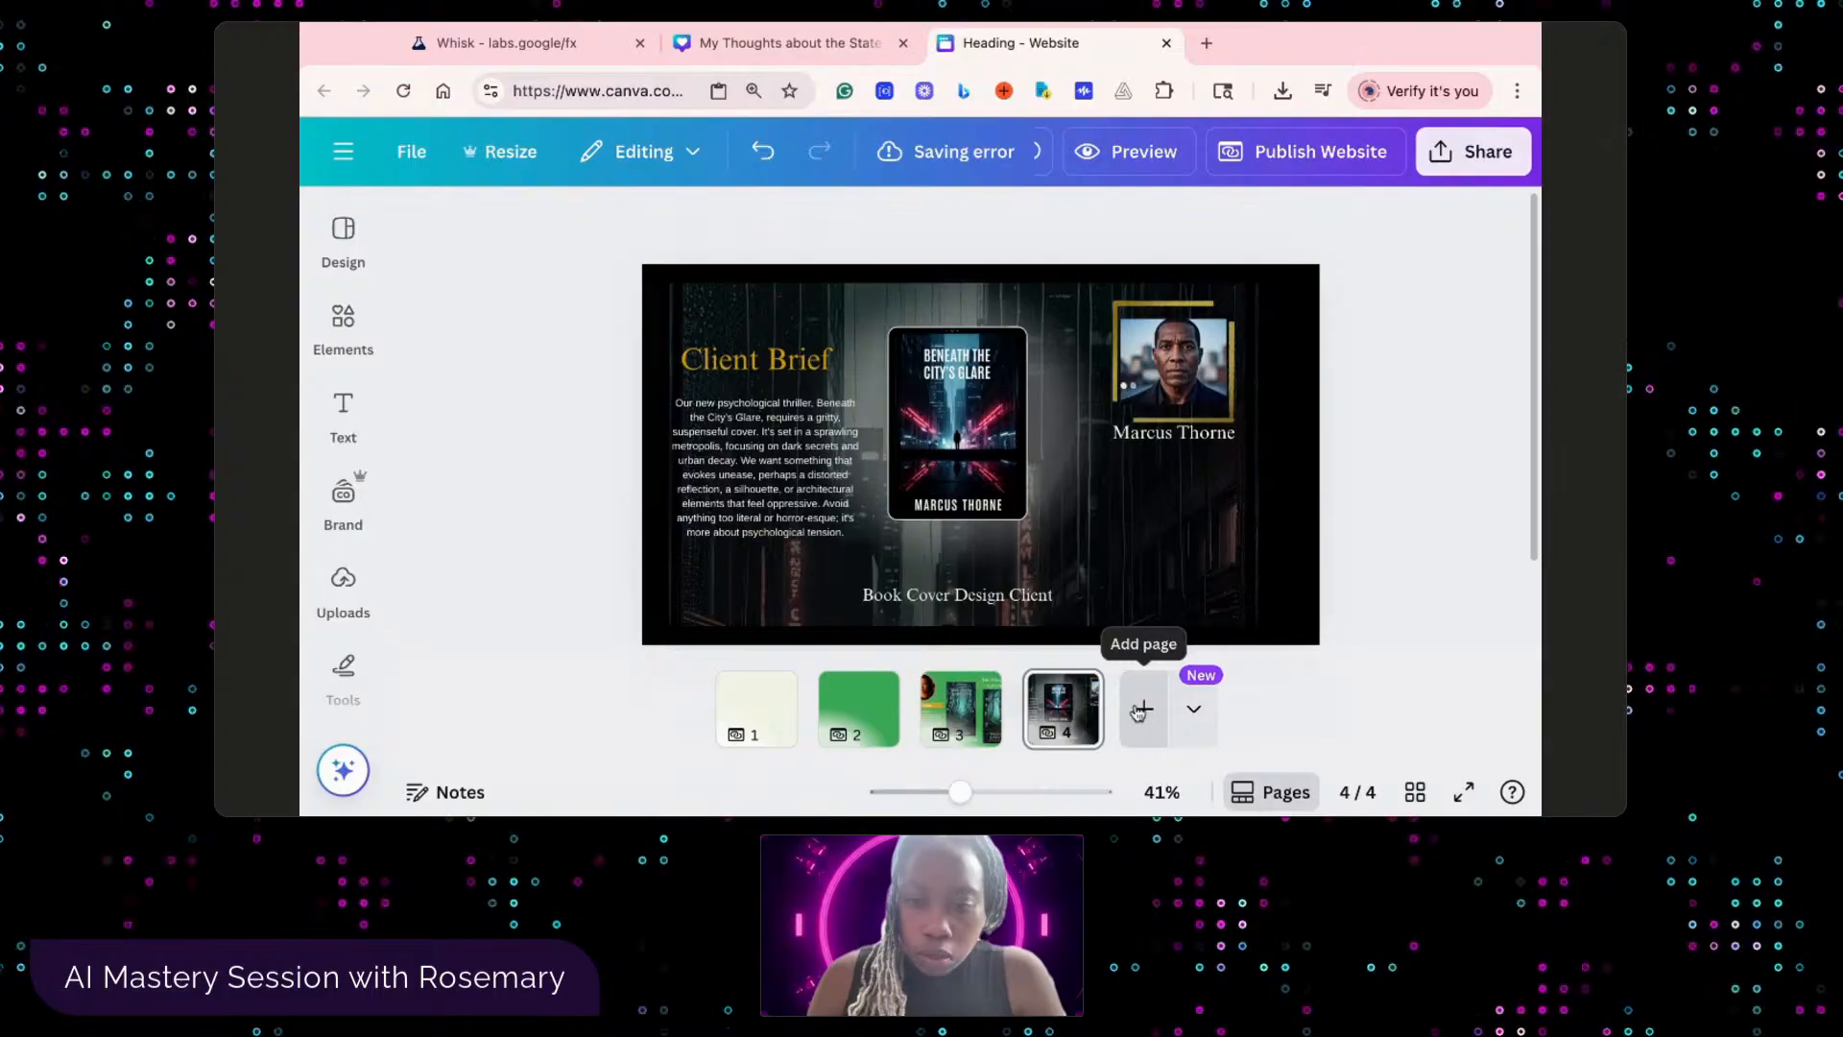
# - Duplicate the green Whispering Labyrinth page 3 and move the copy after the cityscape page 4
pyautogui.rightClick(986, 686)
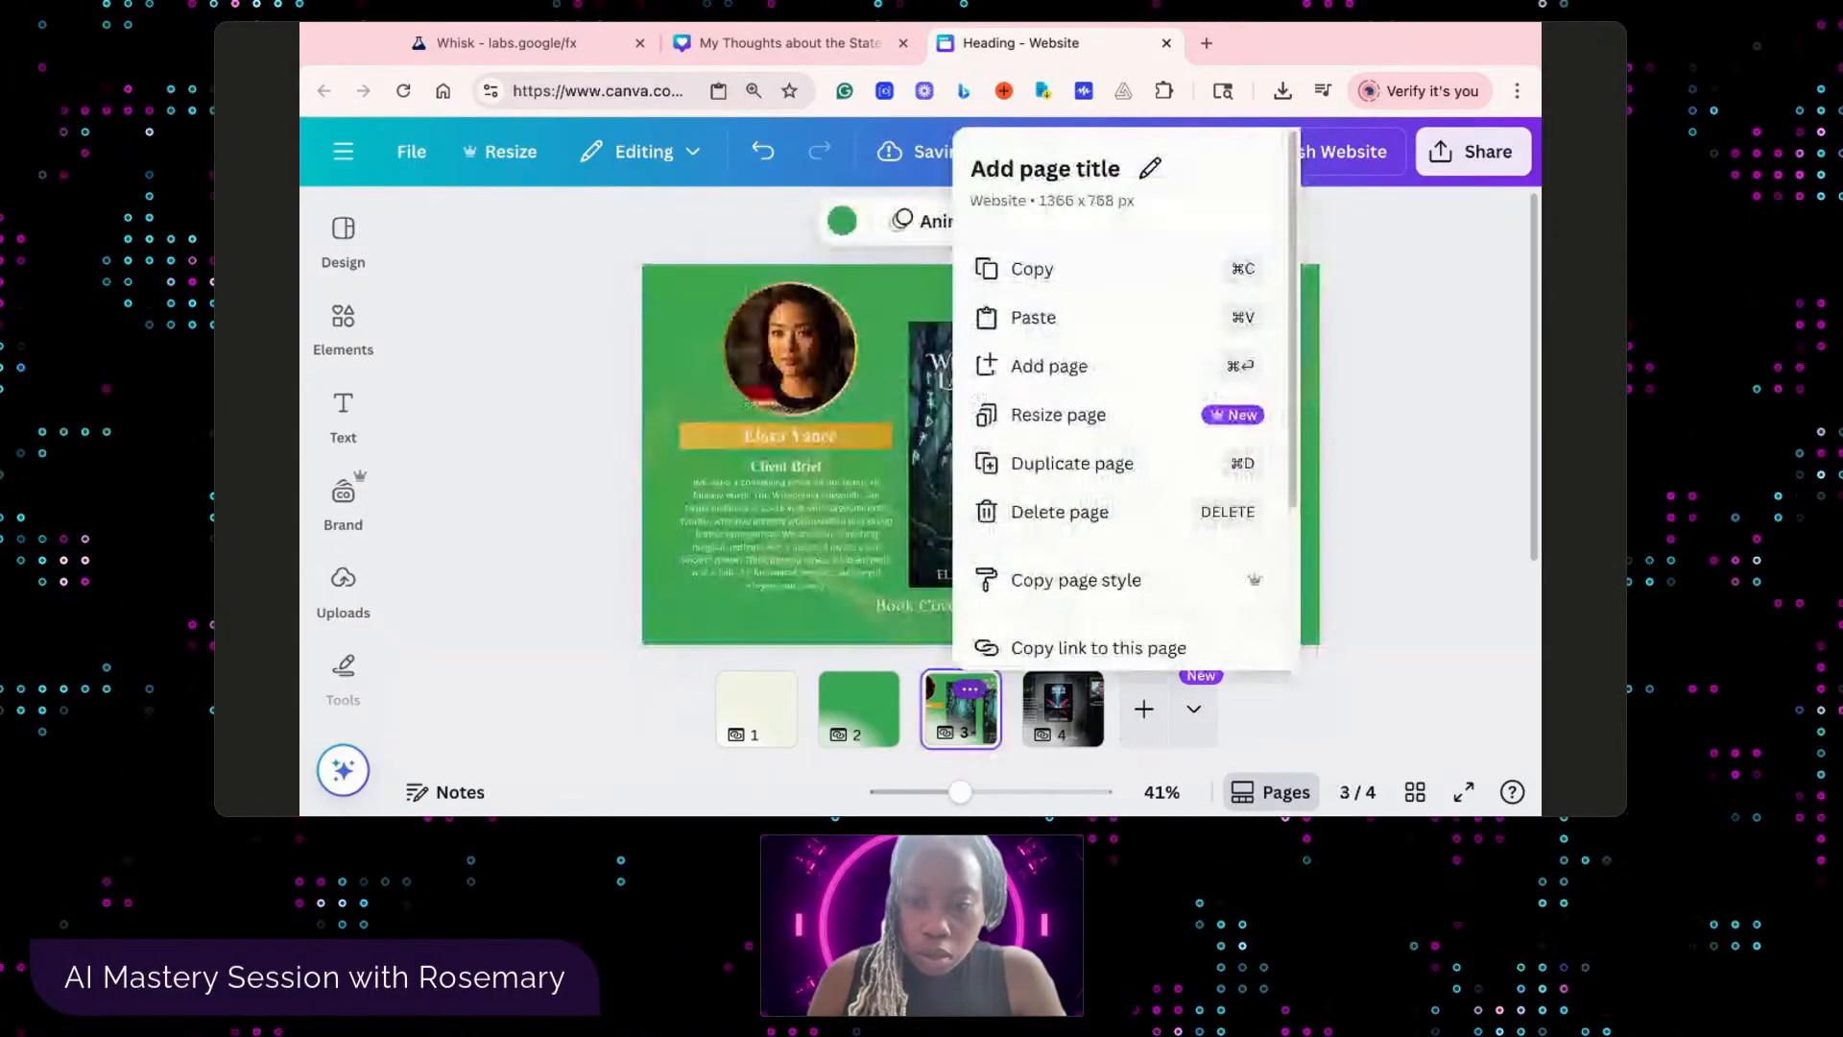
pyautogui.click(1044, 465)
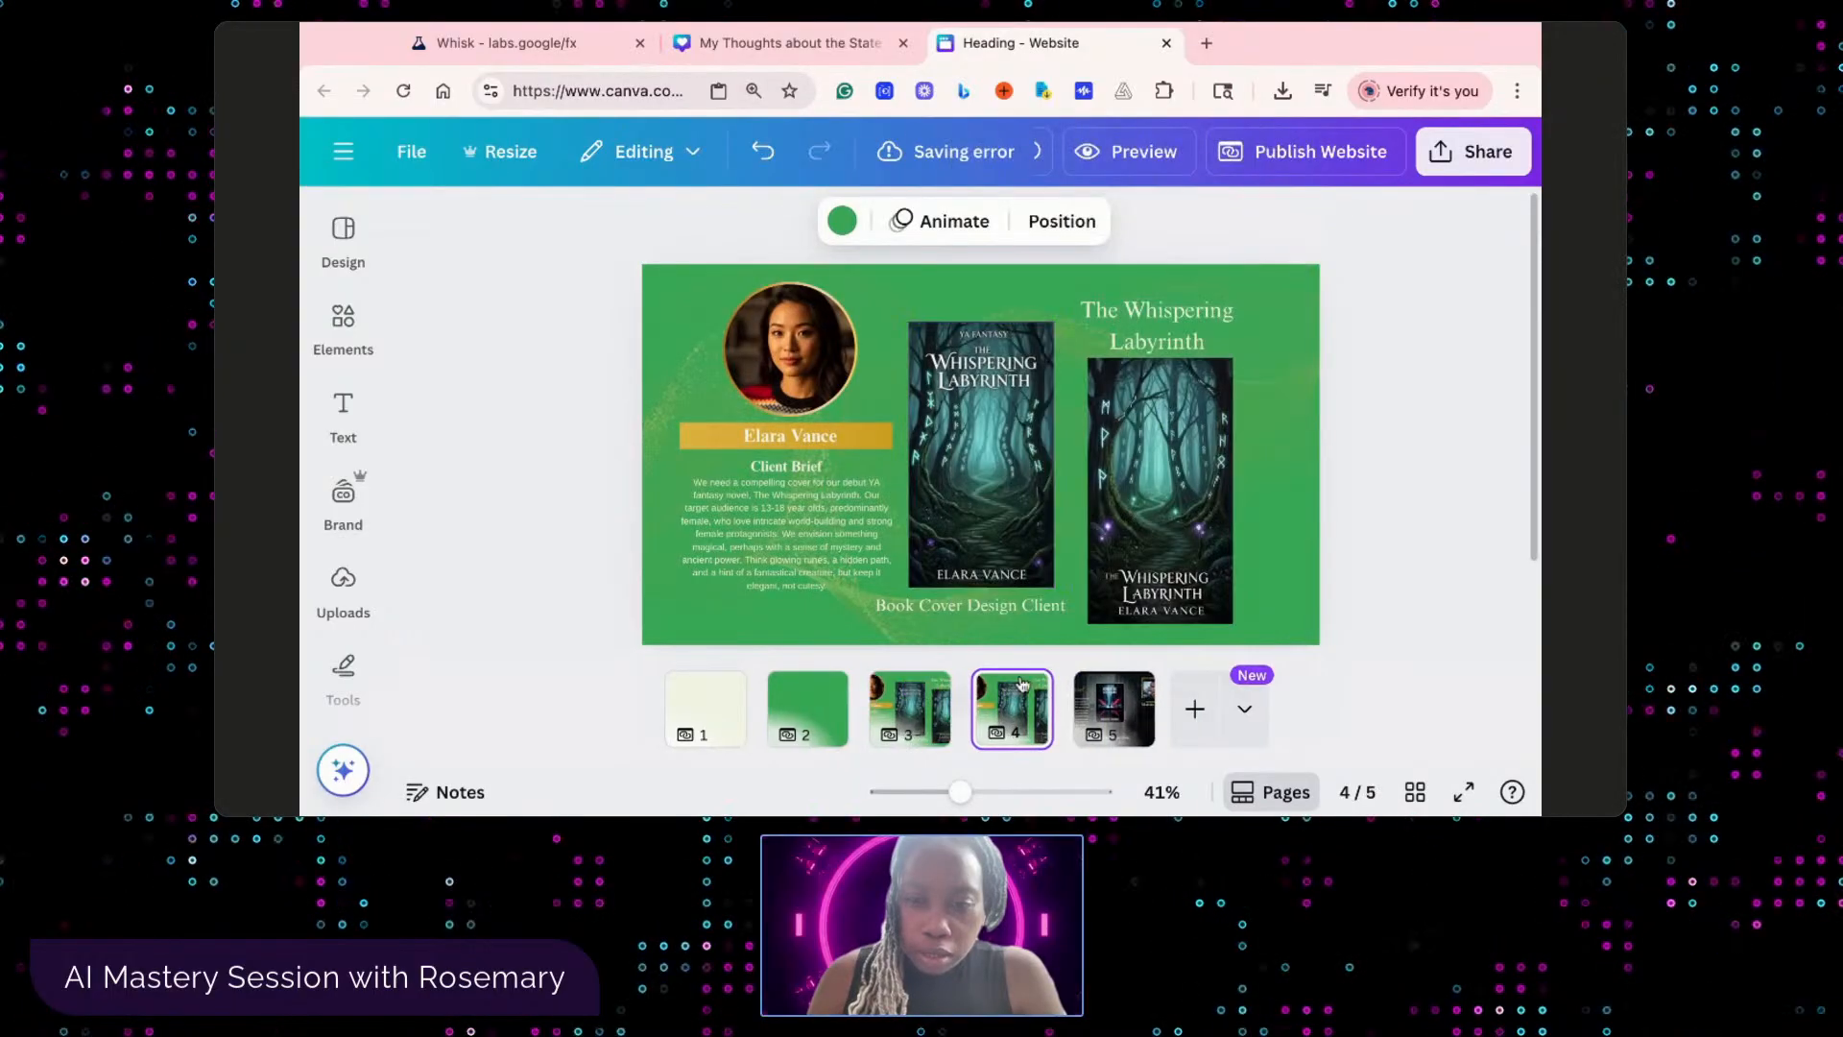
pyautogui.moveTo(1012, 686); pyautogui.dragTo(1113, 696)
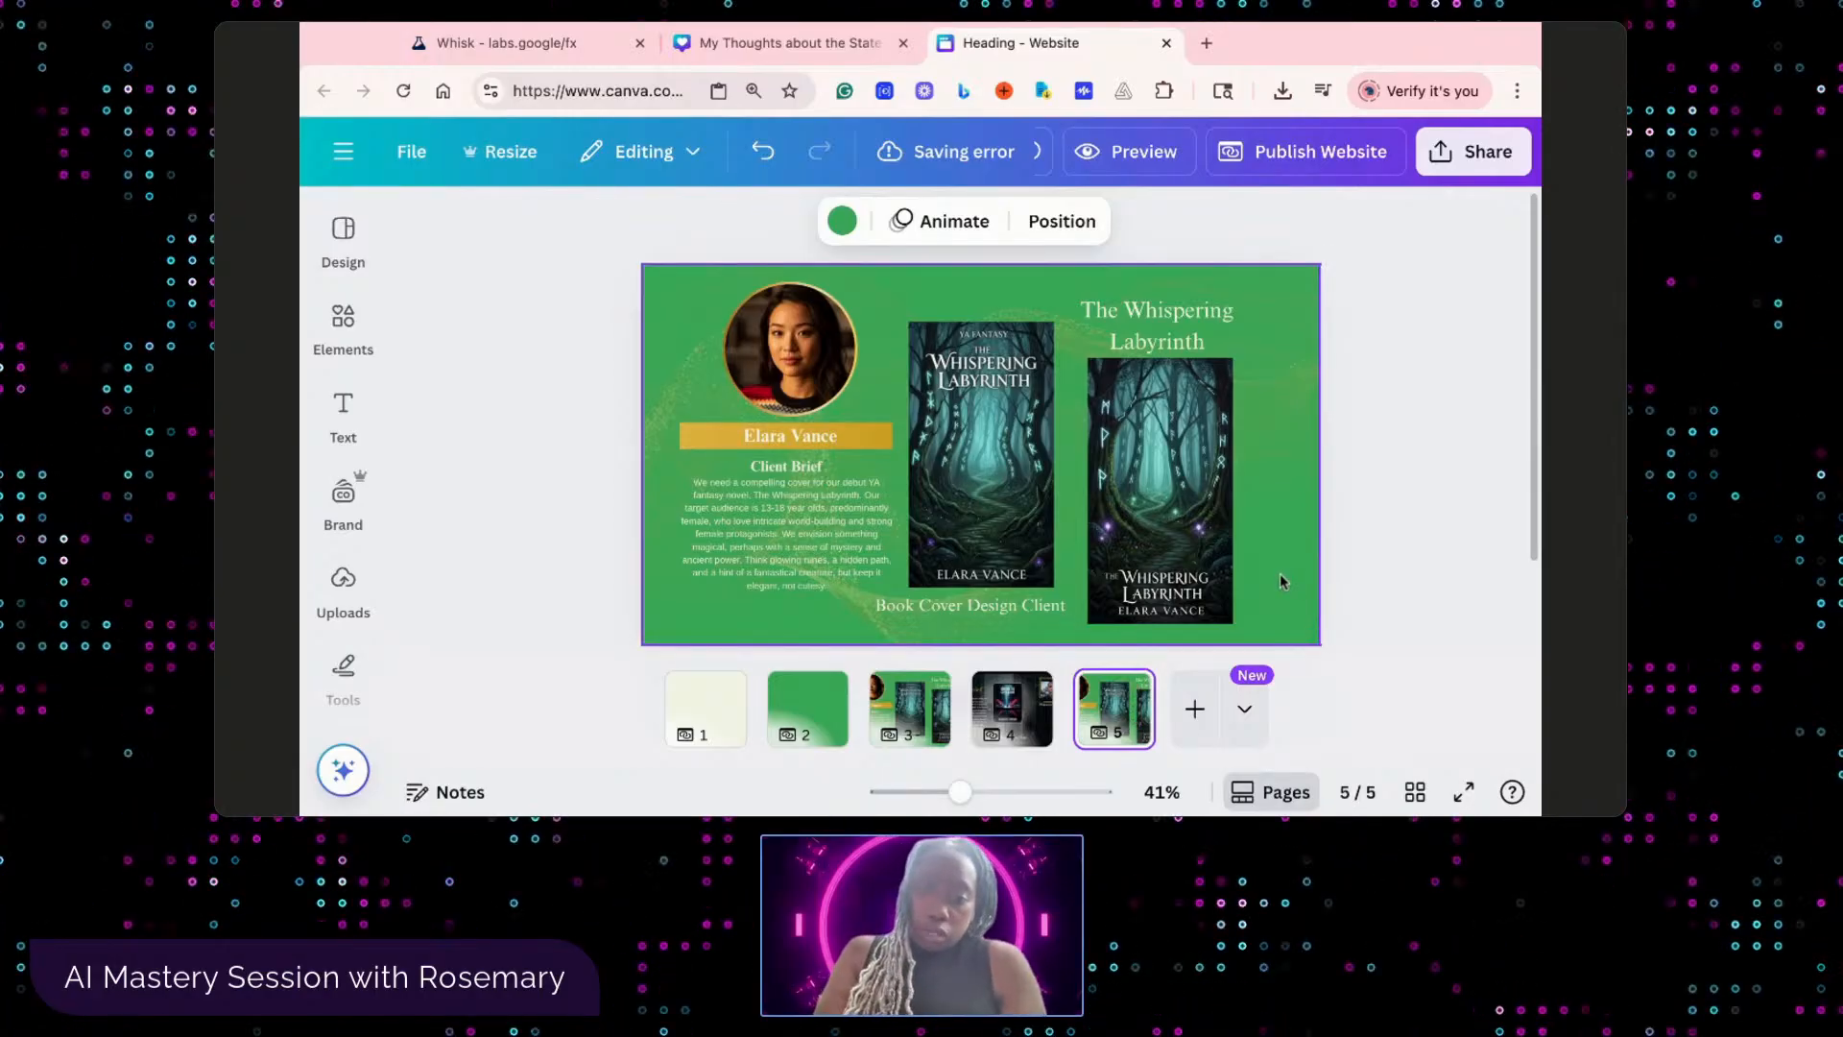
pyautogui.click(1224, 722)
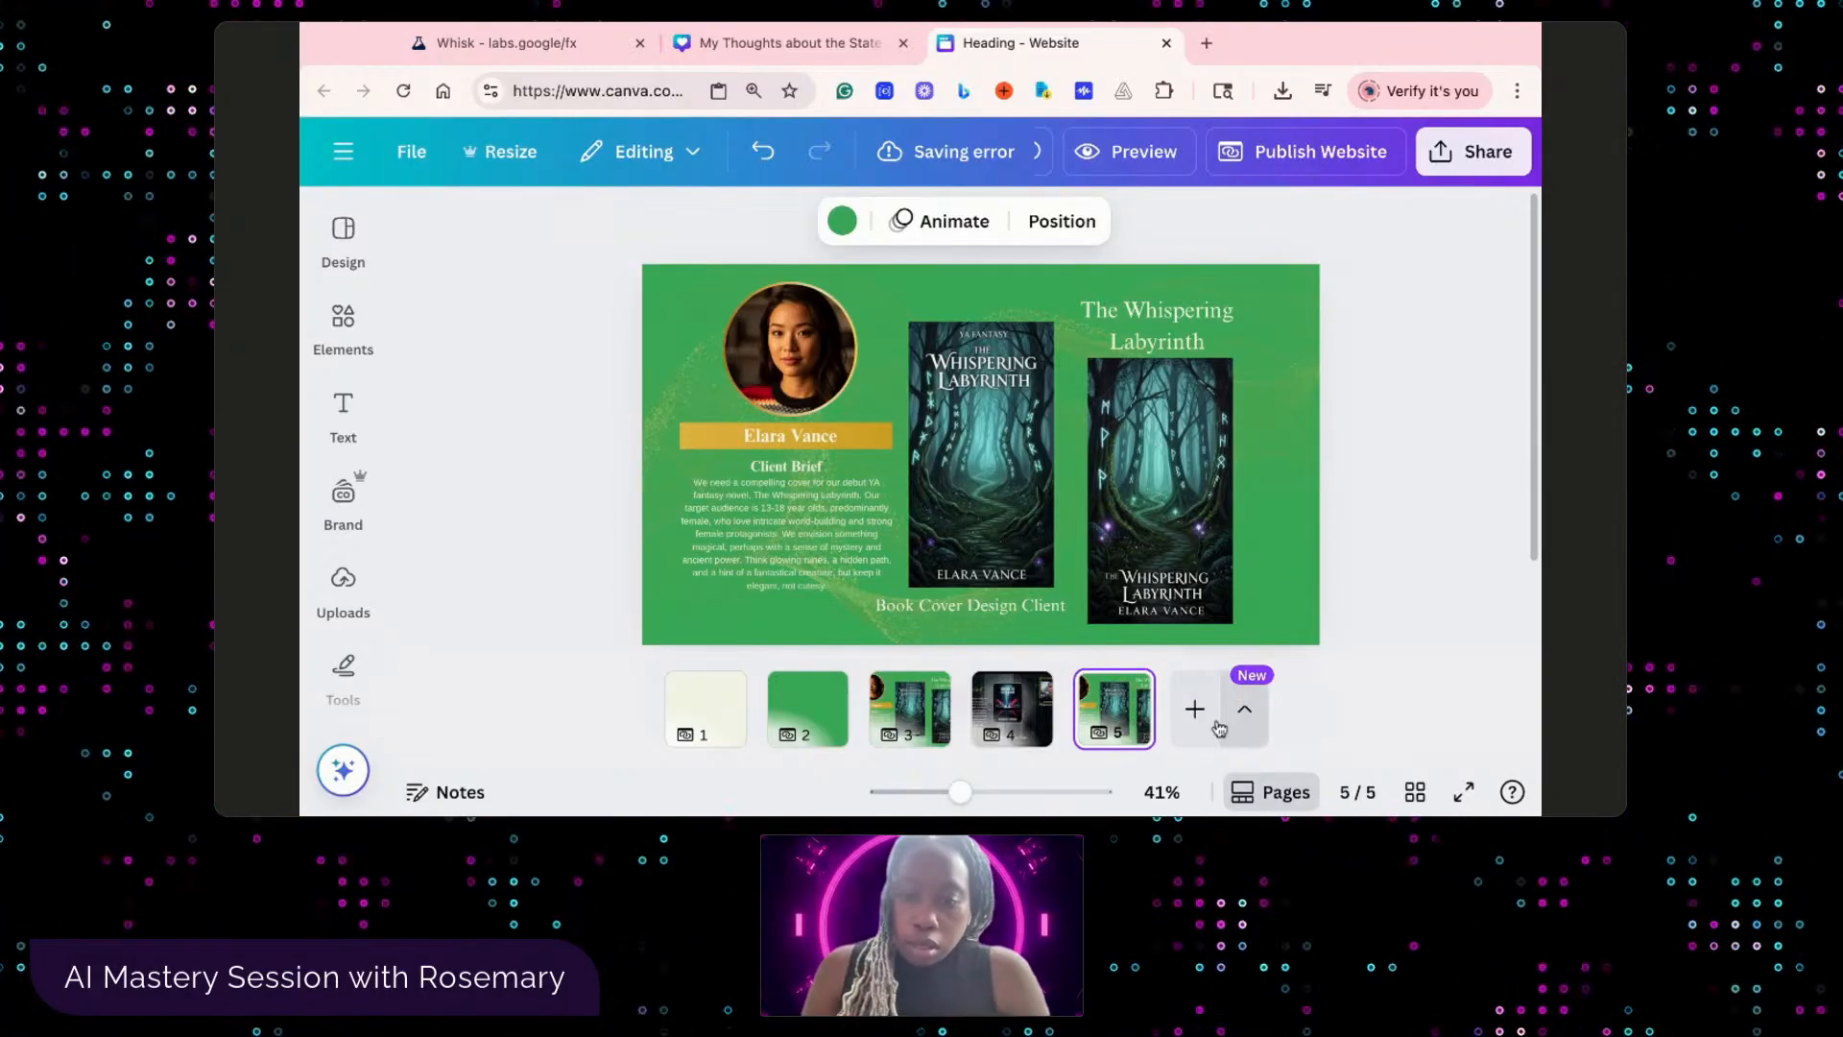
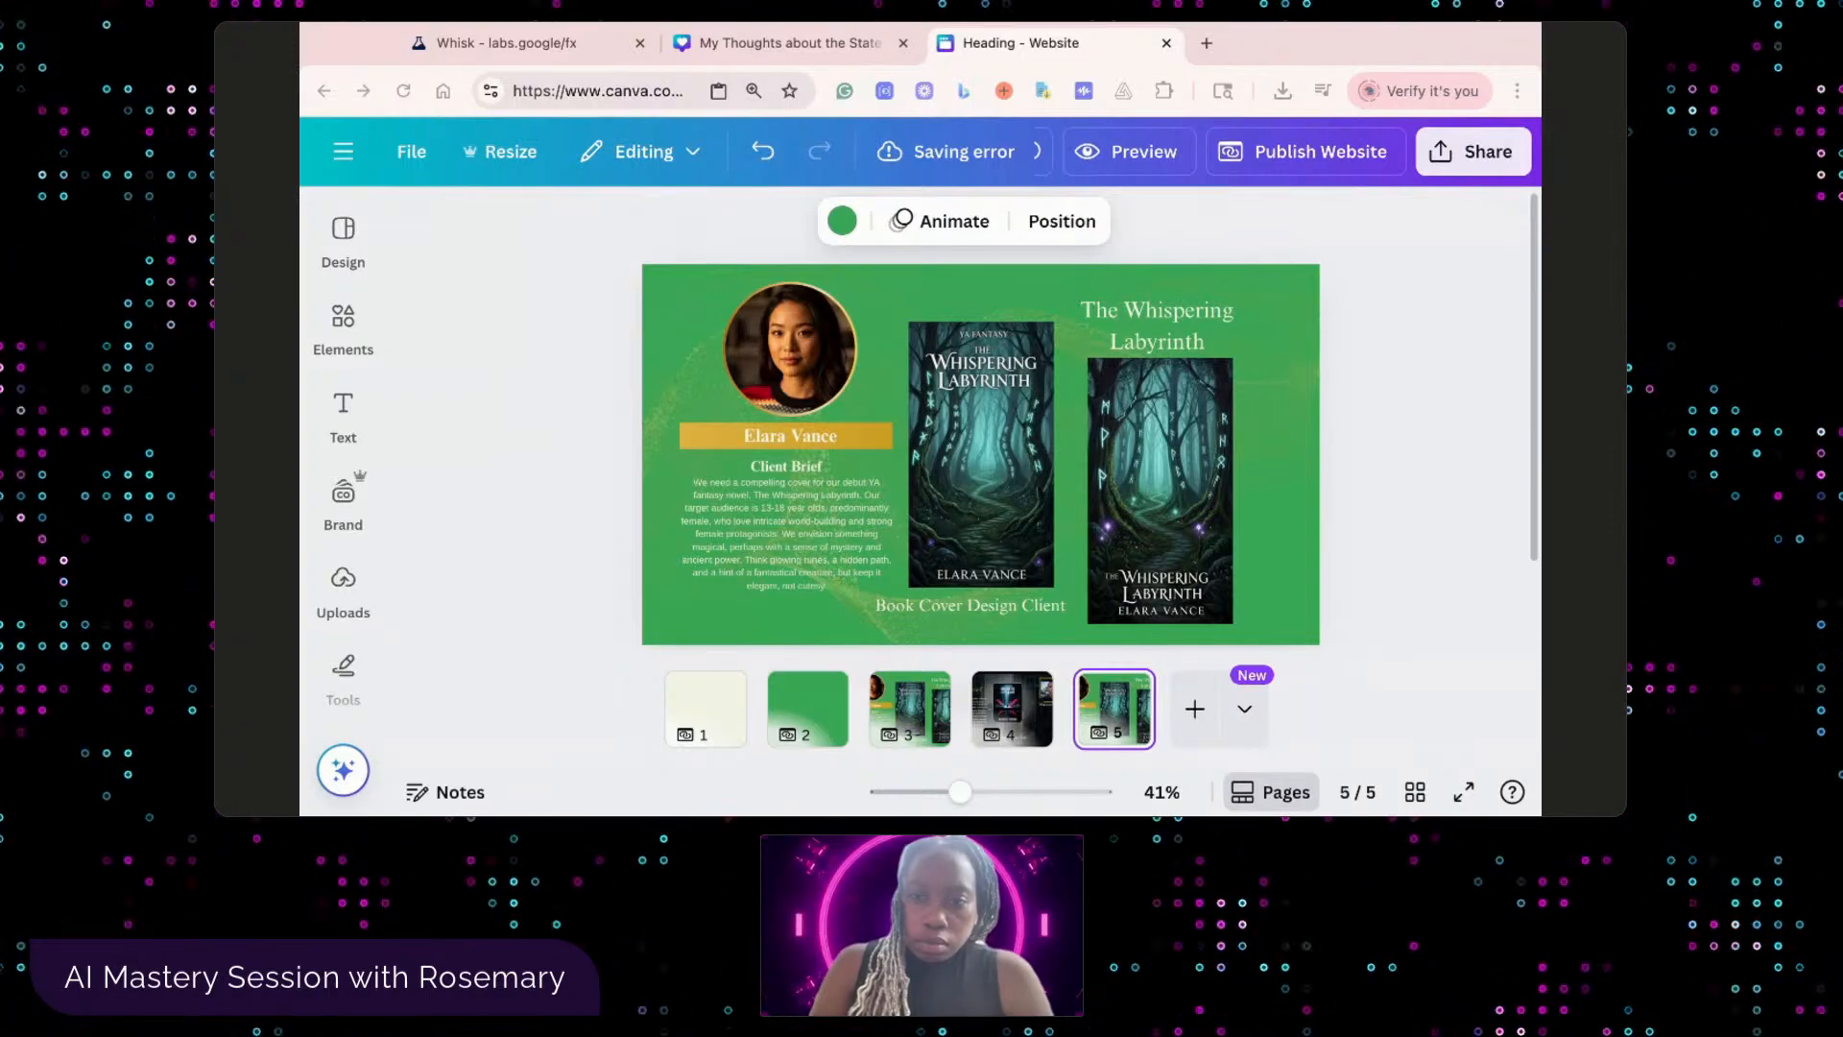
# - Switch to the Whisk tab and start a new, empty Whisk project
pyautogui.click(790, 42)
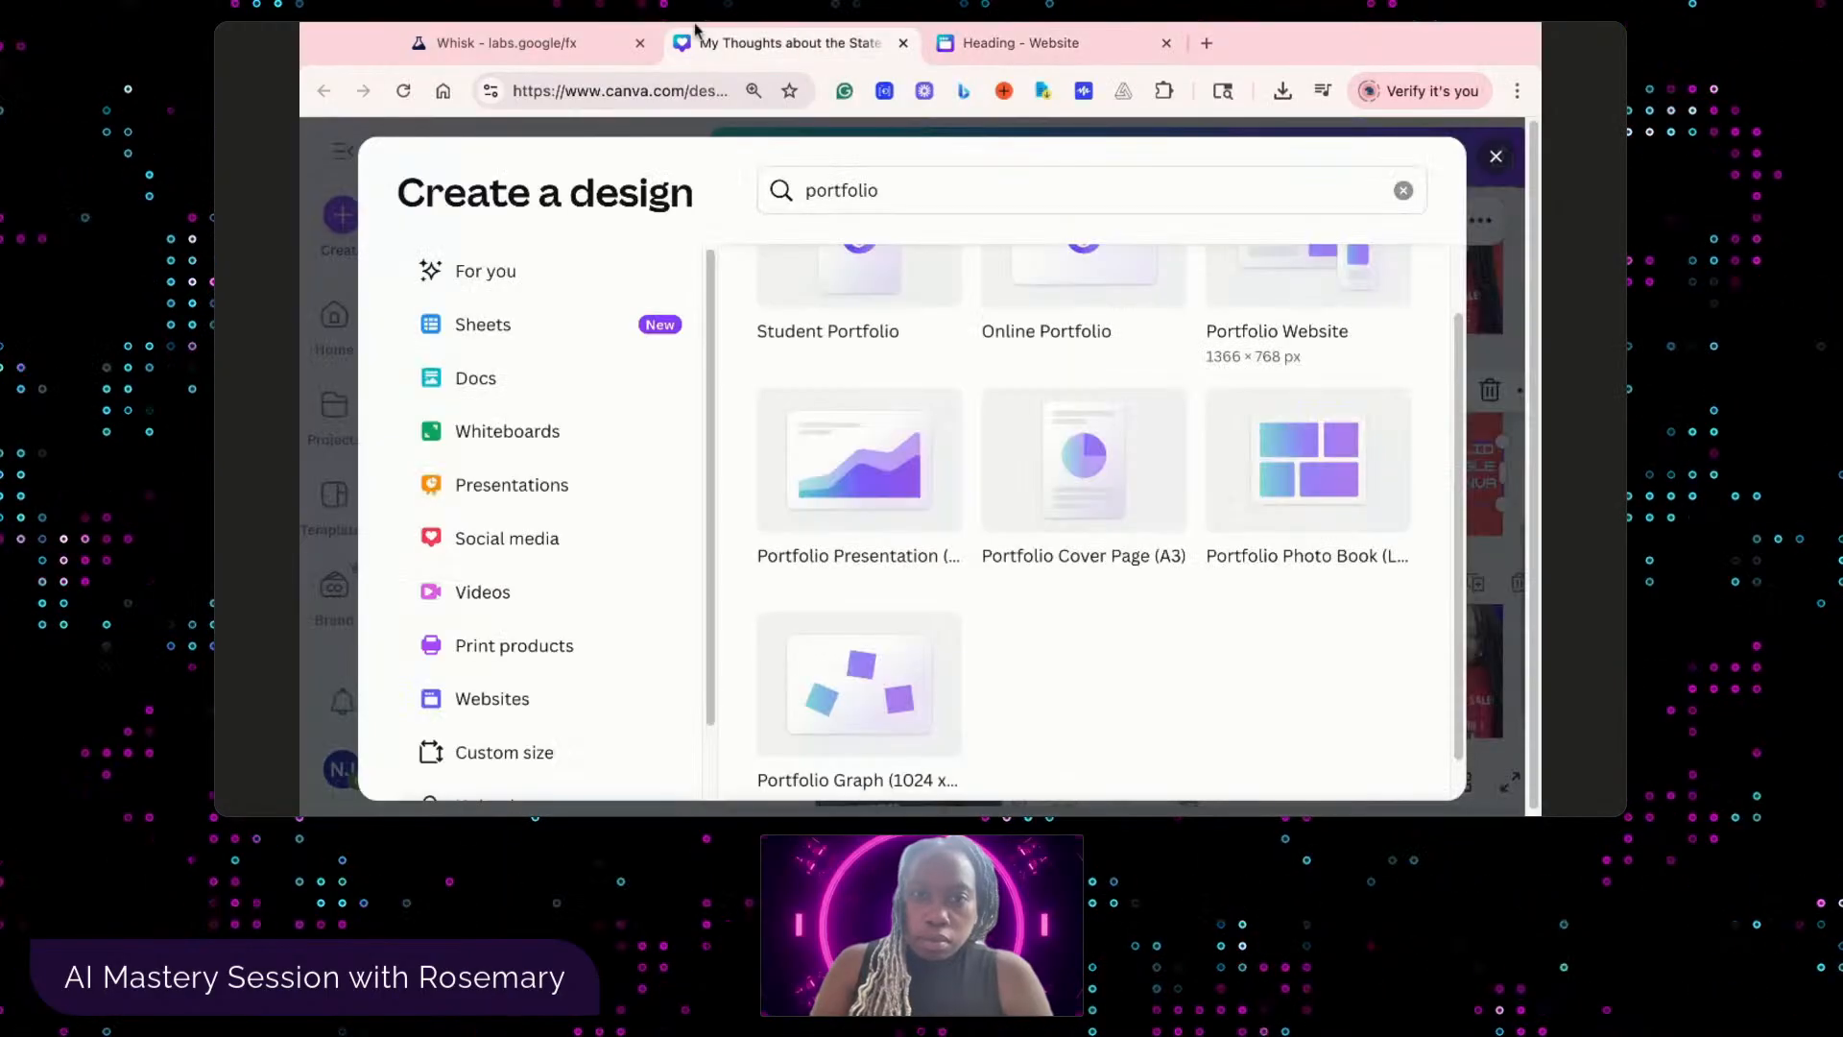
pyautogui.click(592, 41)
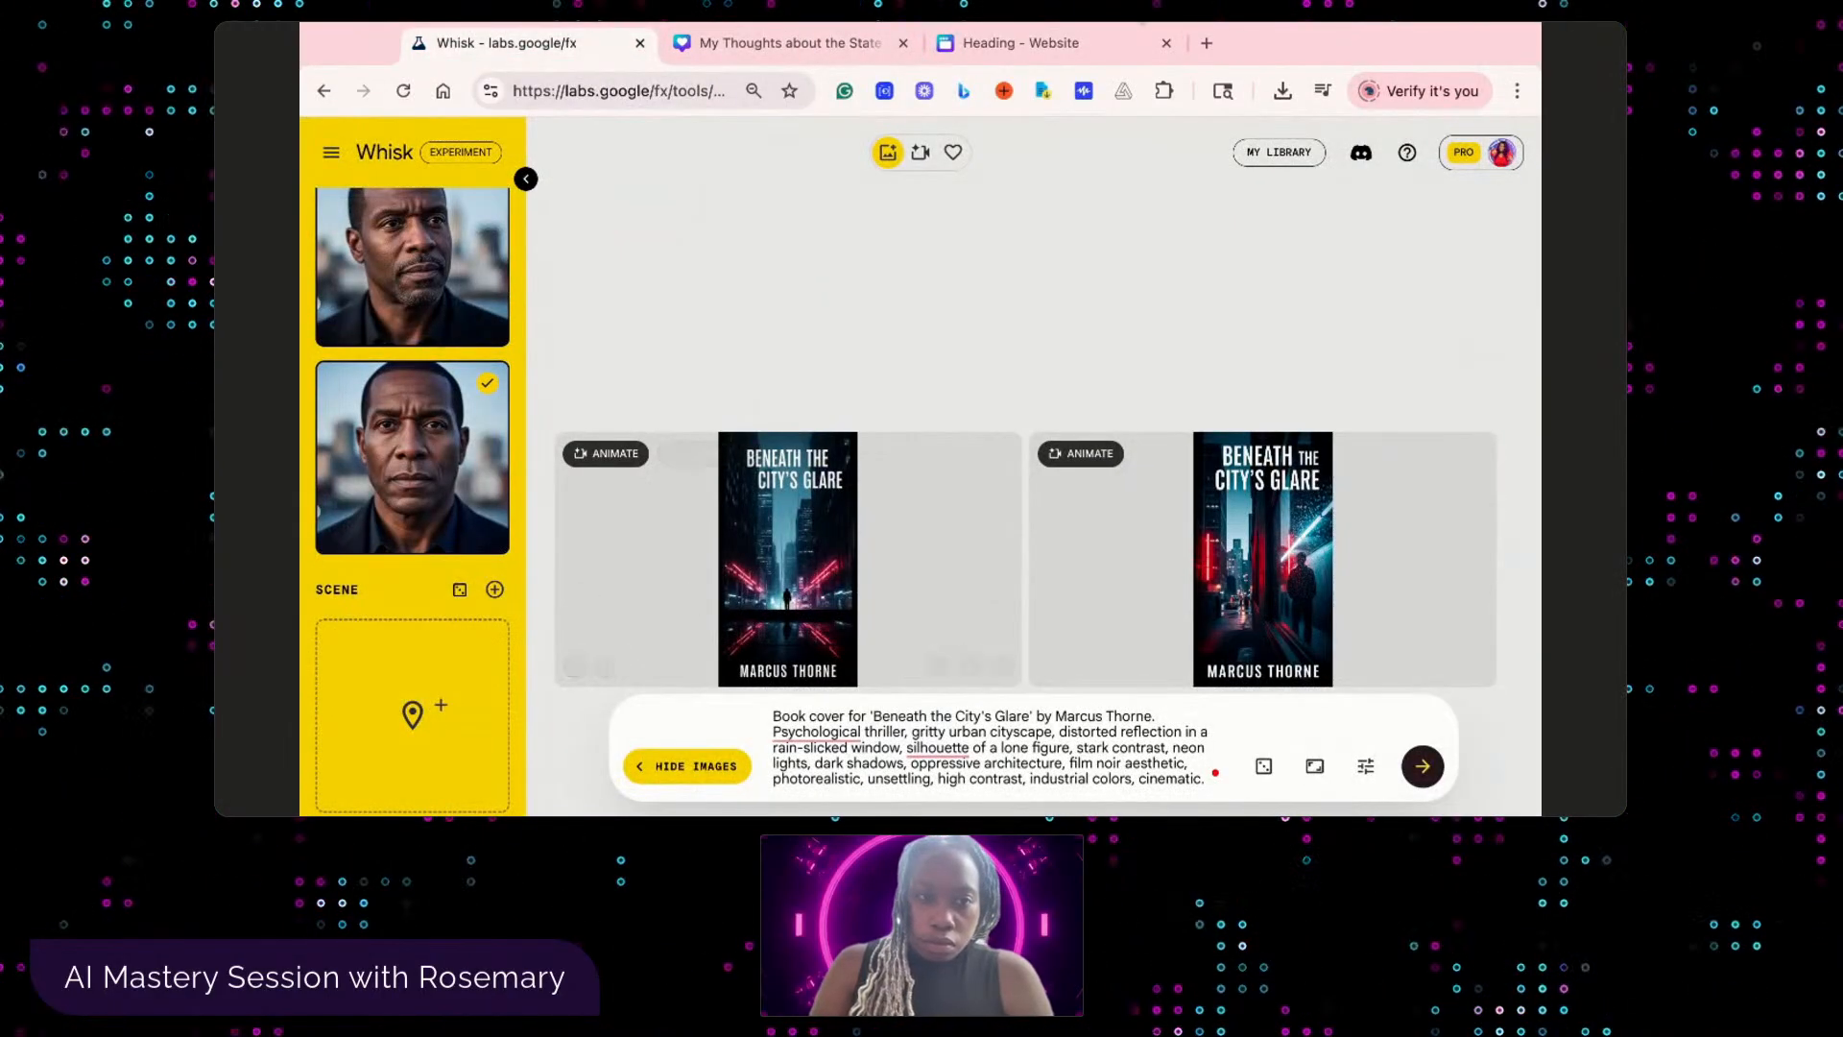
pyautogui.click(331, 156)
pyautogui.click(427, 388)
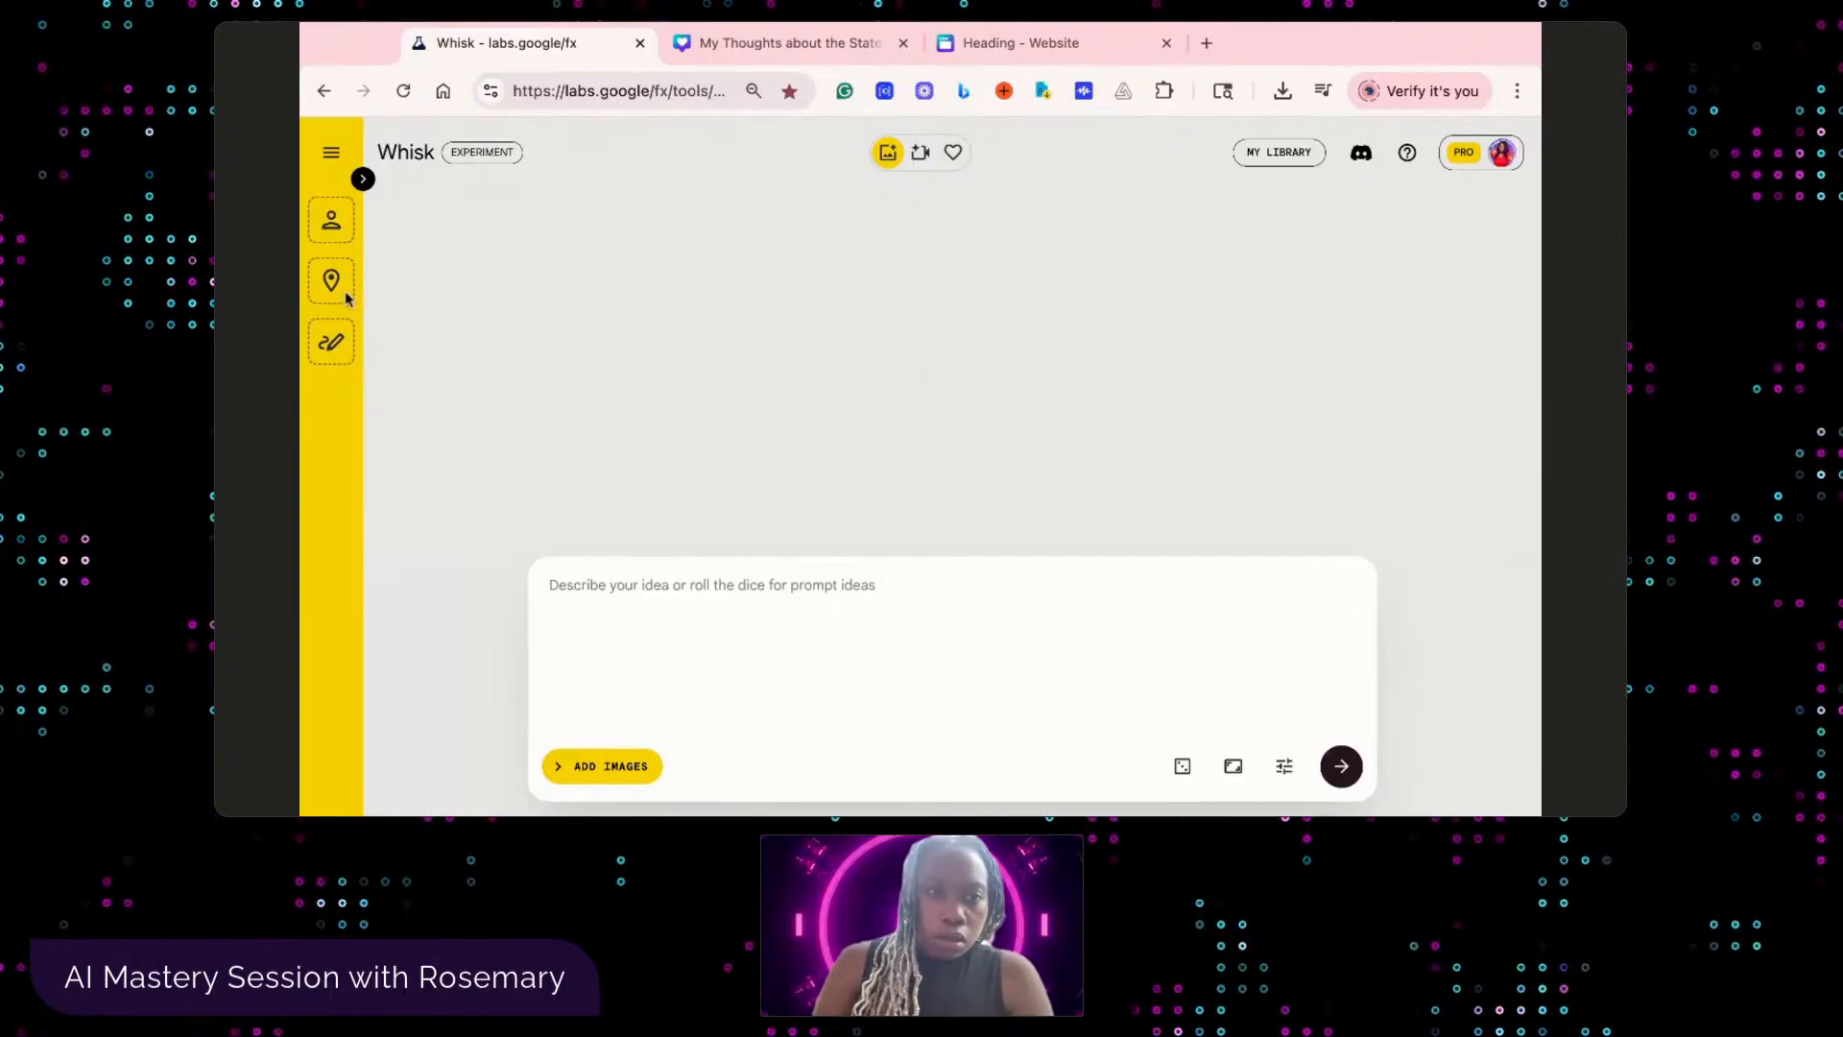
# - Generate a dark-haired woman's portrait as the Subject image from the pasted prompt
pyautogui.click(363, 179)
pyautogui.click(414, 302)
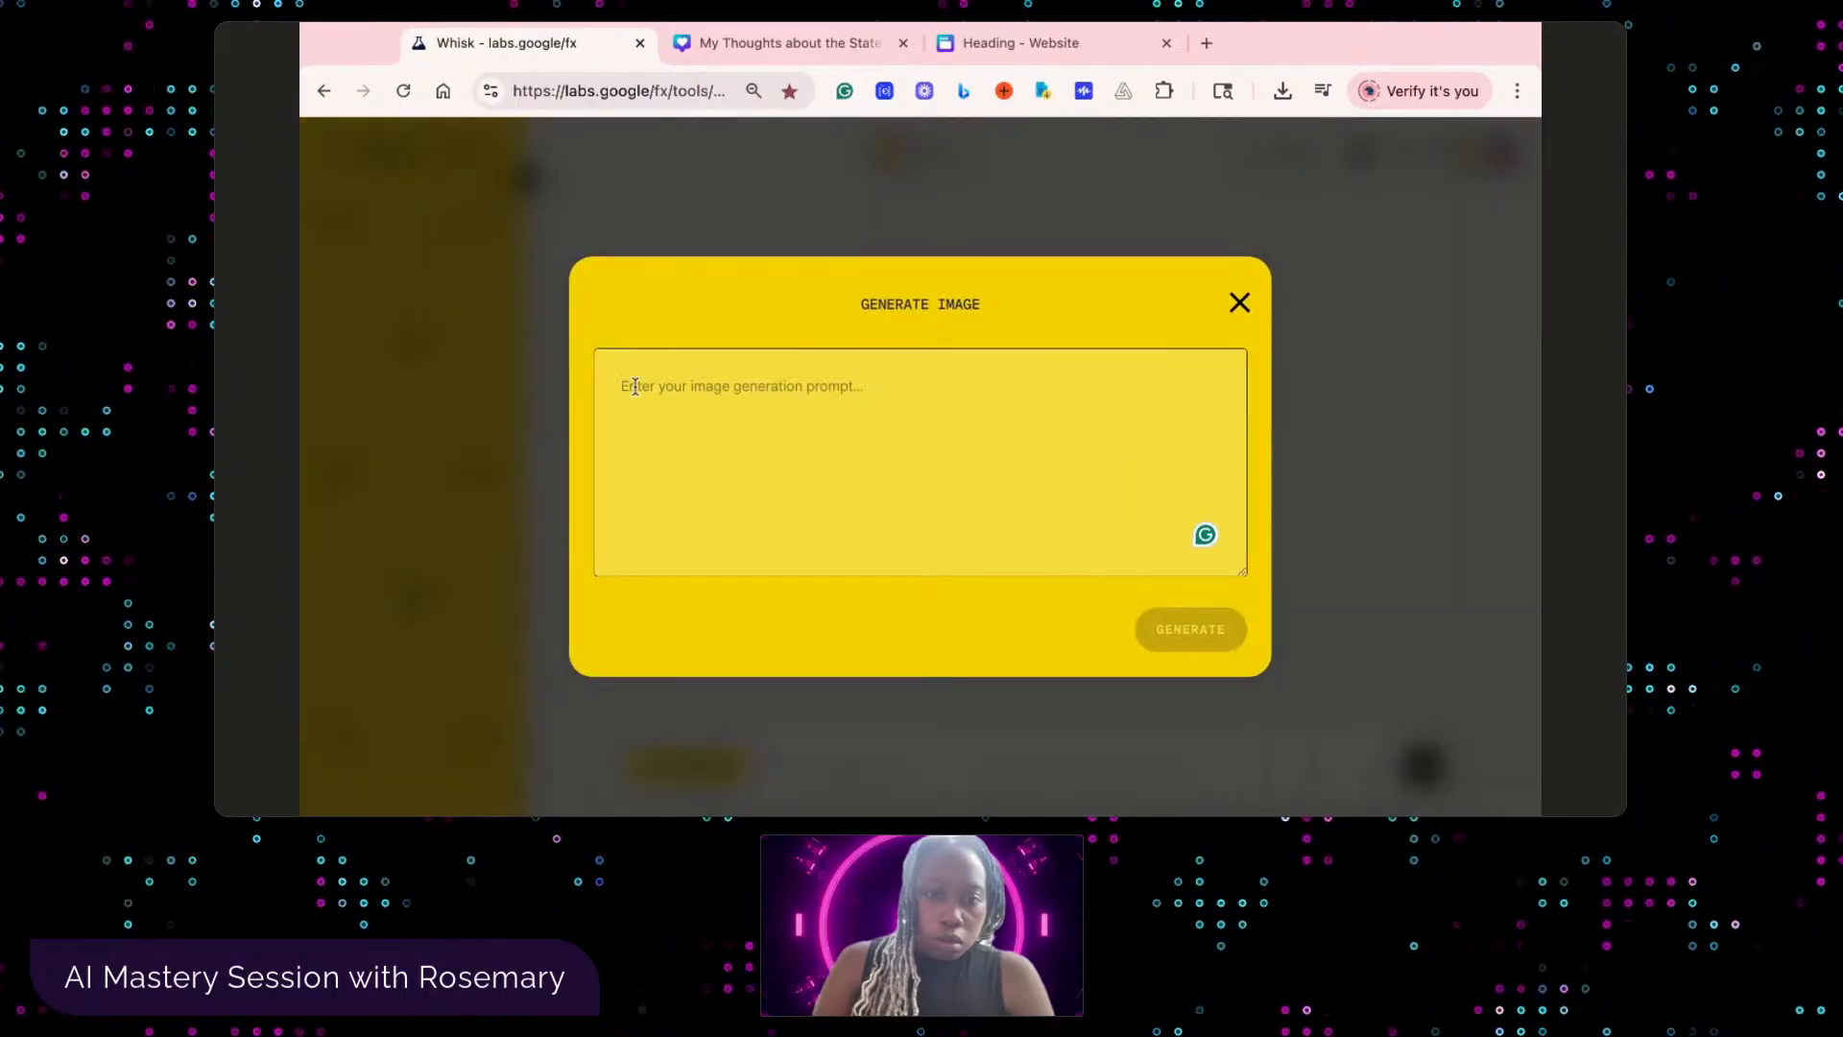
pyautogui.press('super+v')
pyautogui.click(1188, 630)
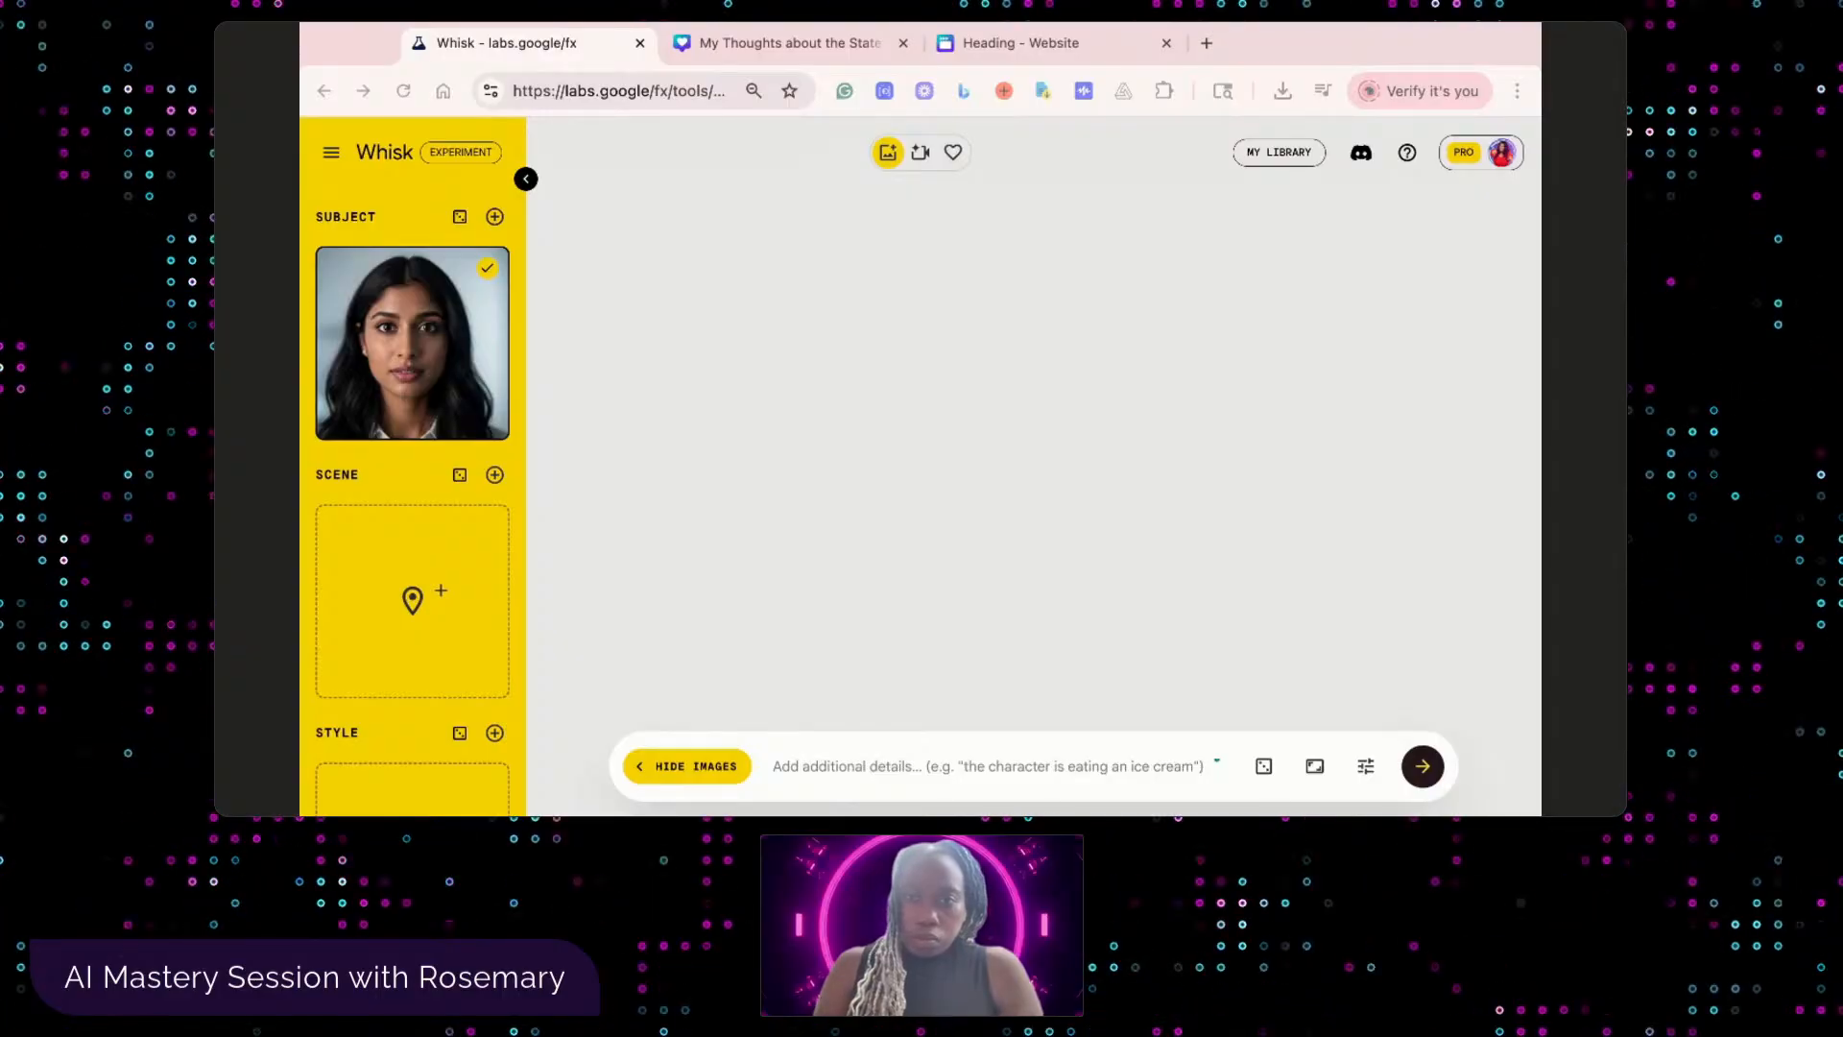
# - Paste the book-cover prompt into Whisk and generate covers
pyautogui.click(1248, 60)
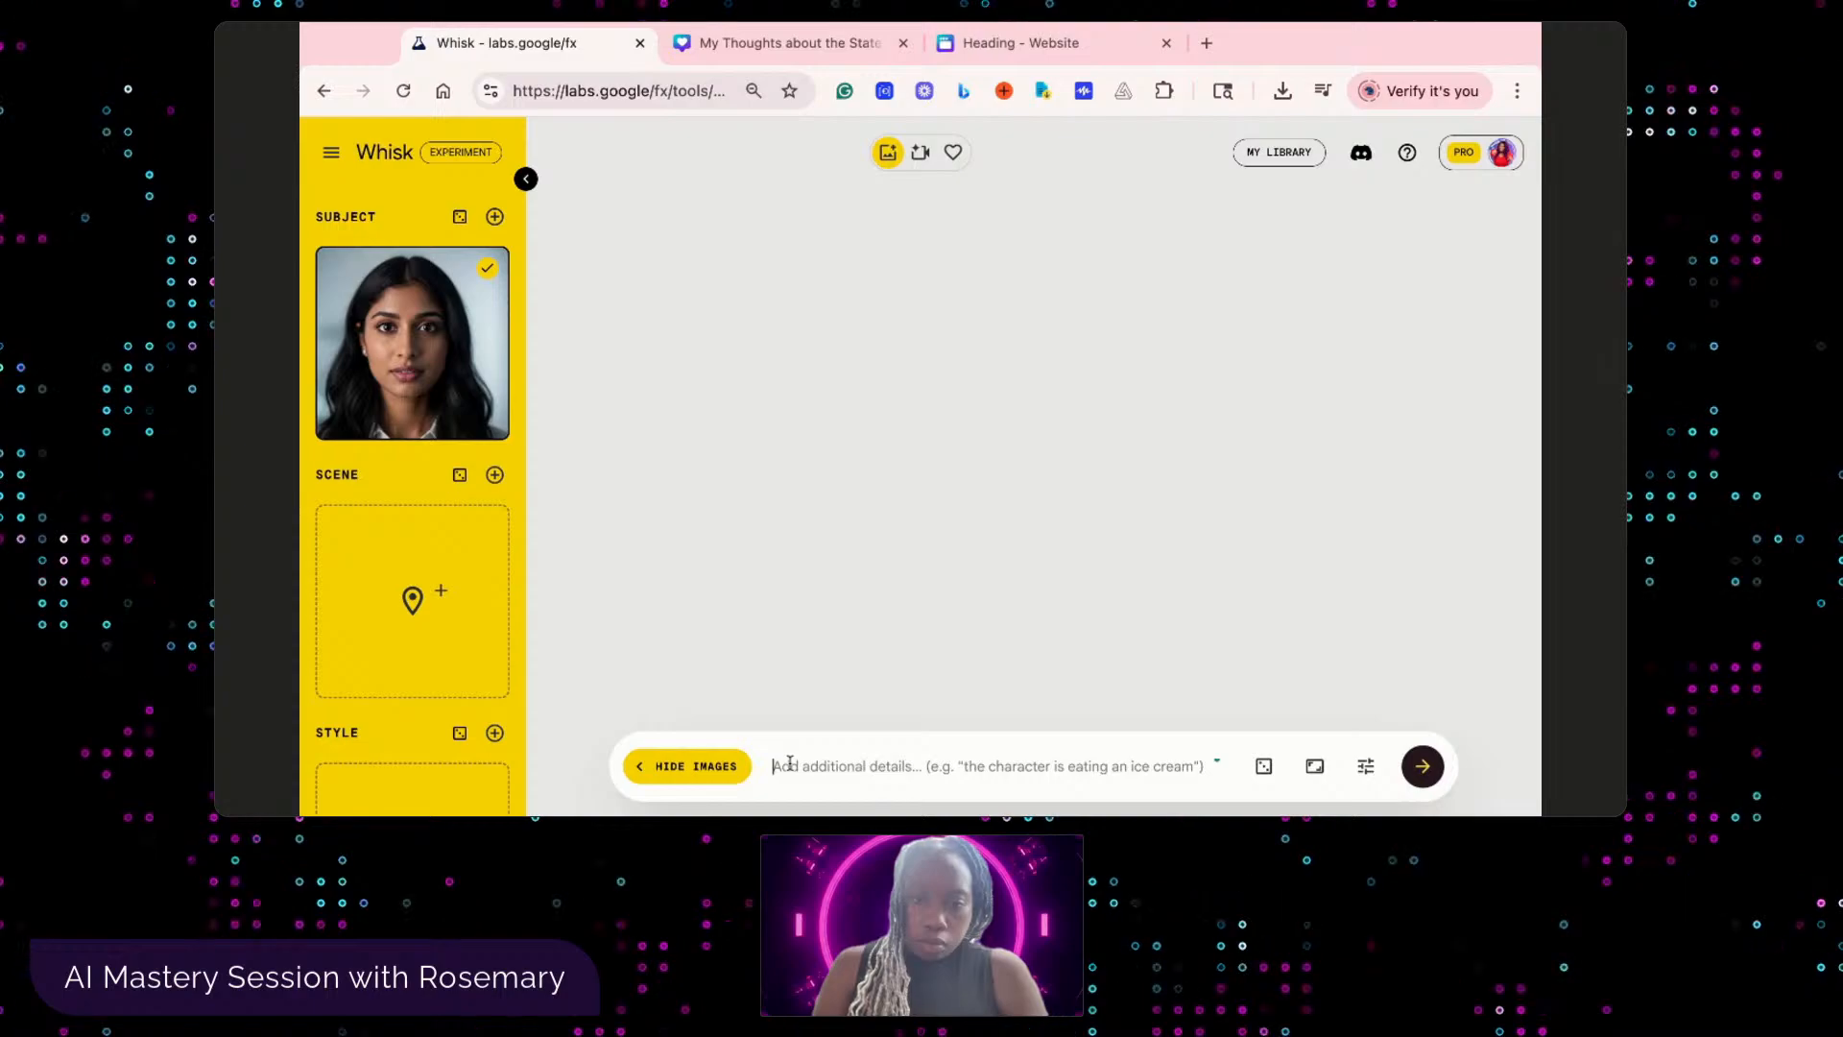
pyautogui.write("Book cover for 'Singularity's Edge' by Kaelen Hayes. Hard science fiction, sleek futuristic spaceship in deep space, glowing nebula, distant galaxy, cosmic dust, sense of awe and wonder, scientific accuracy, minimalist sci-fi, dark blues and purples with bright accents, volumetric lighting, photorealistic, epic, awe-inspiring.")
pyautogui.click(1428, 765)
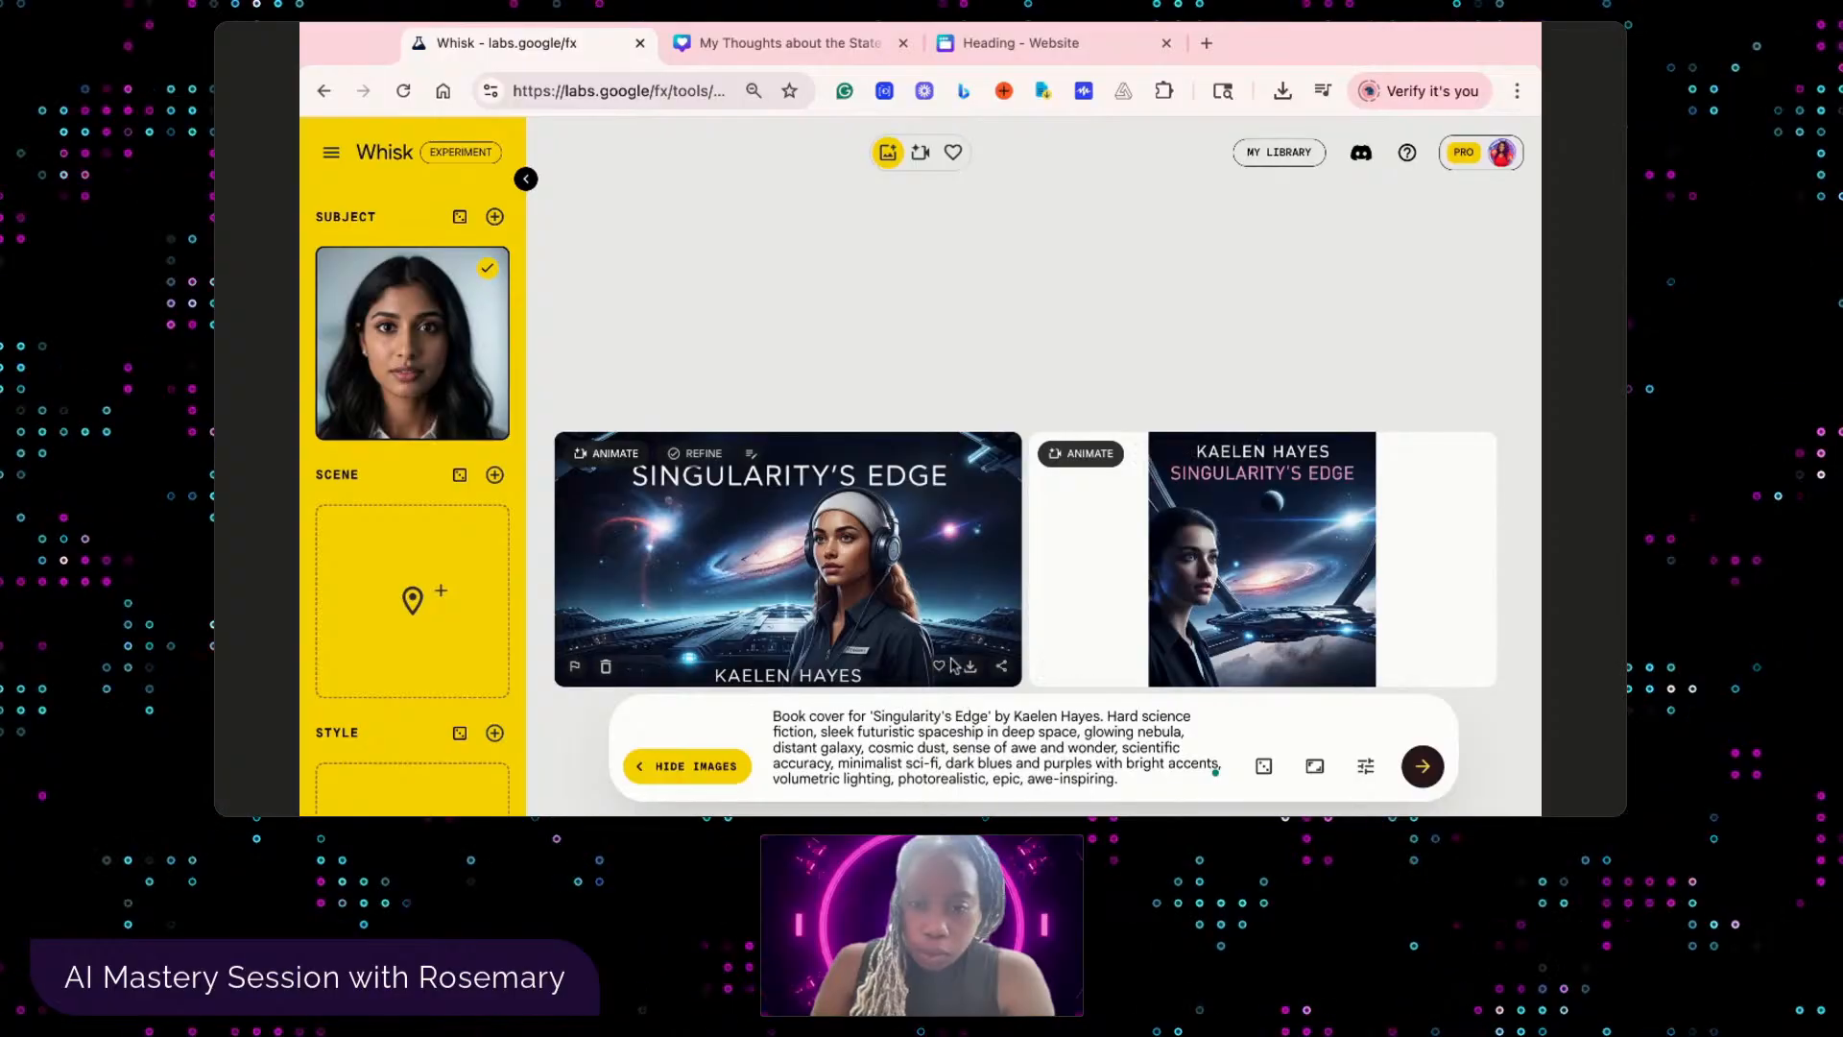
# - Delete both covers and regenerate the Singularity's Edge cover in Portrait aspect ratio
pyautogui.click(607, 666)
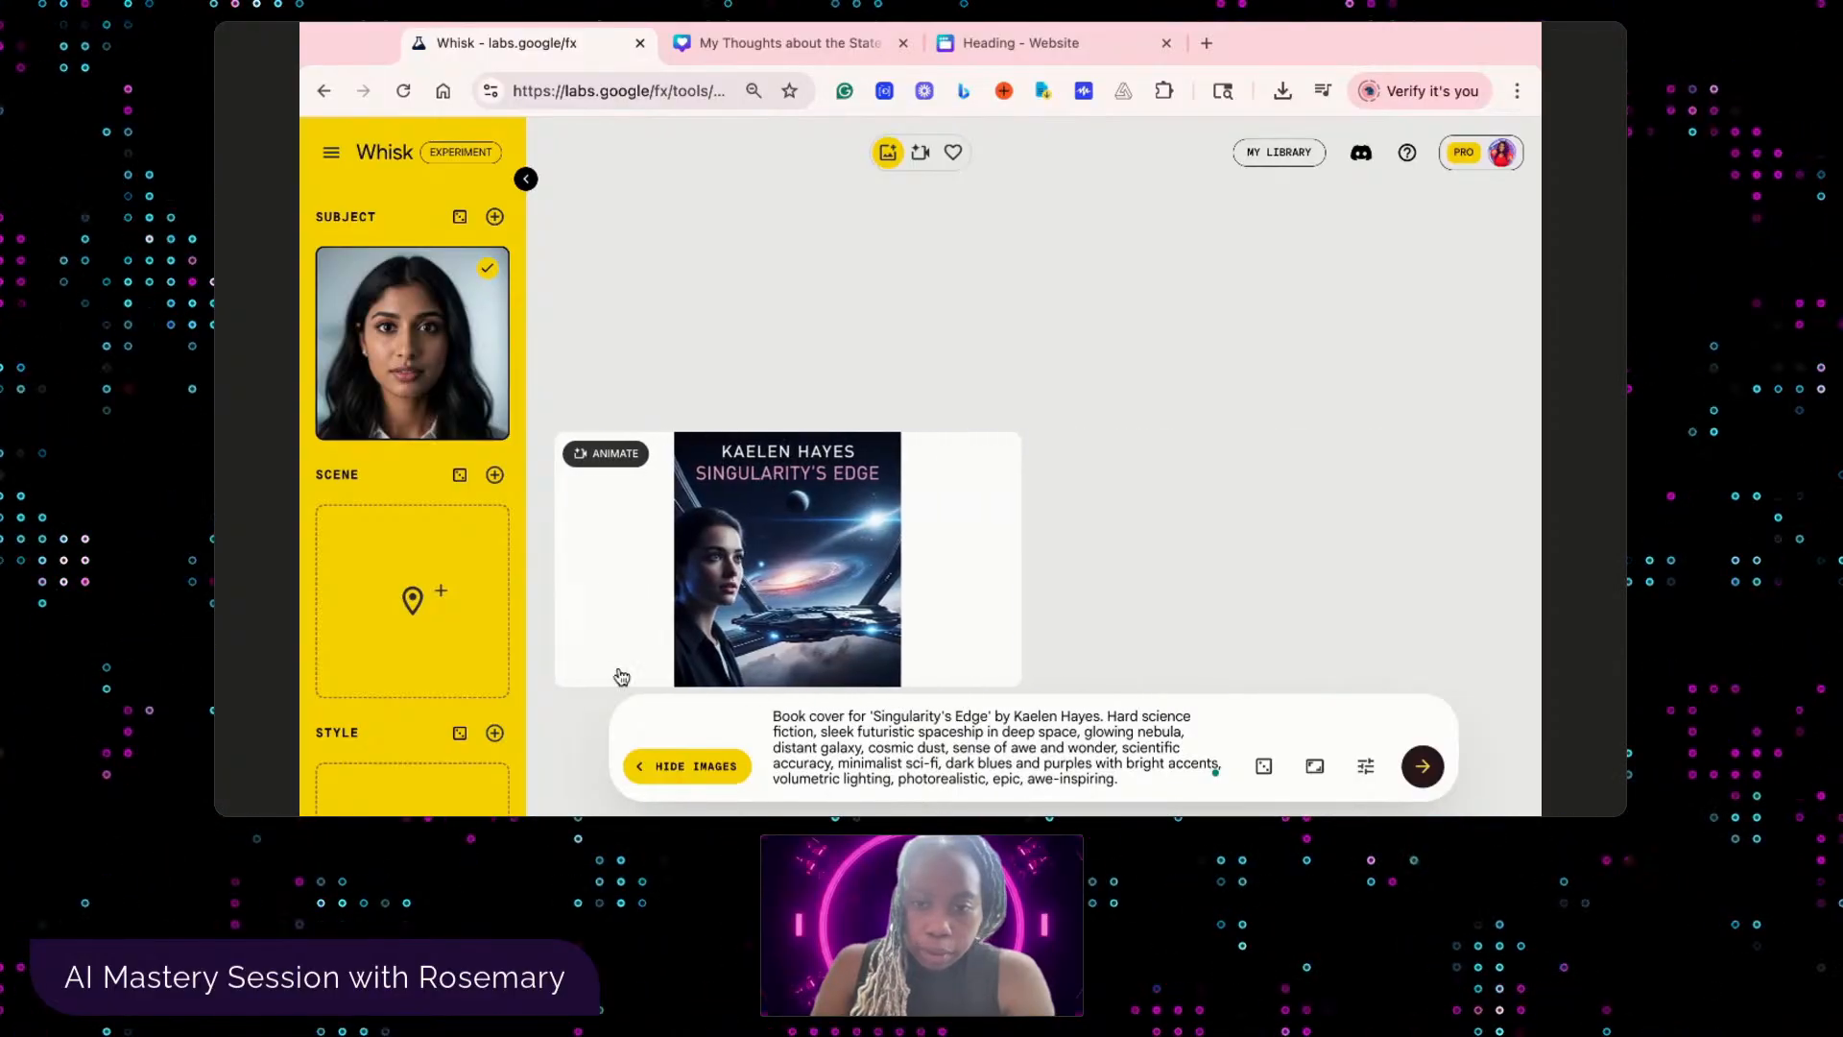
pyautogui.click(606, 666)
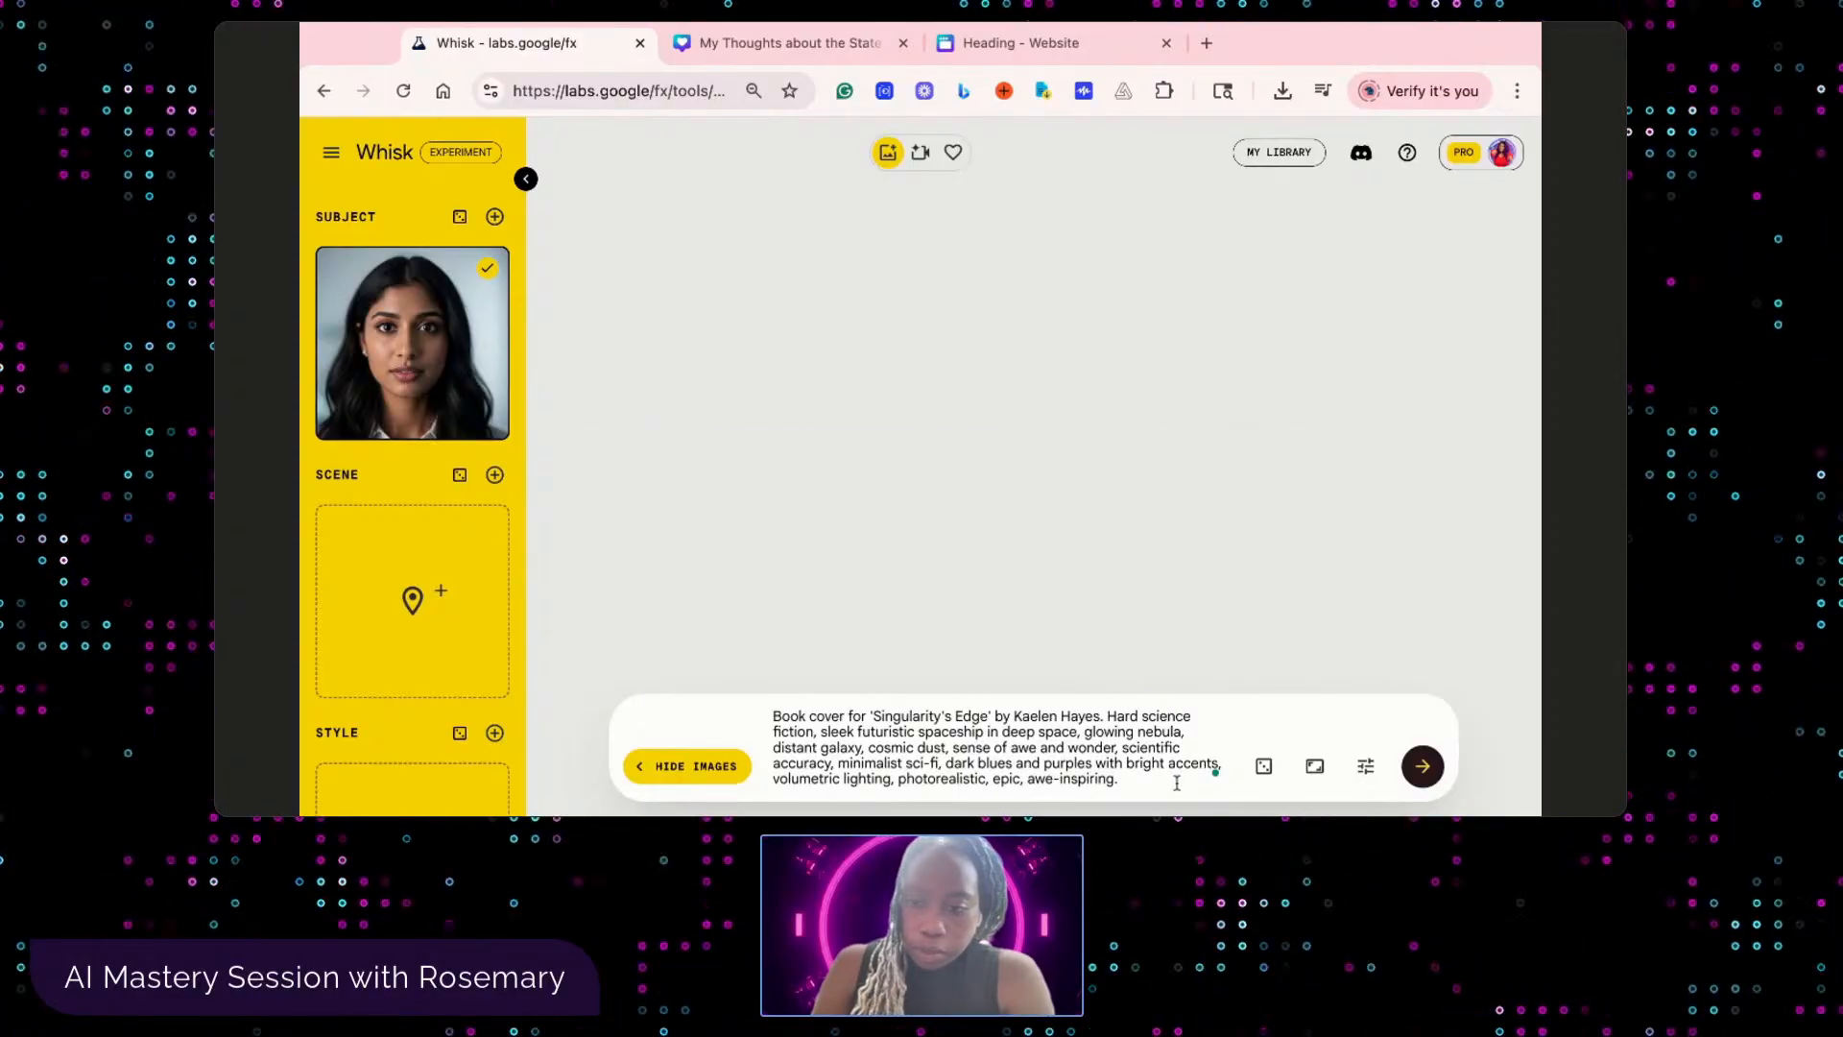
pyautogui.moveTo(1150, 782); pyautogui.dragTo(778, 715)
pyautogui.hotkey('ctrl', 'c')
pyautogui.press('BackSpace')
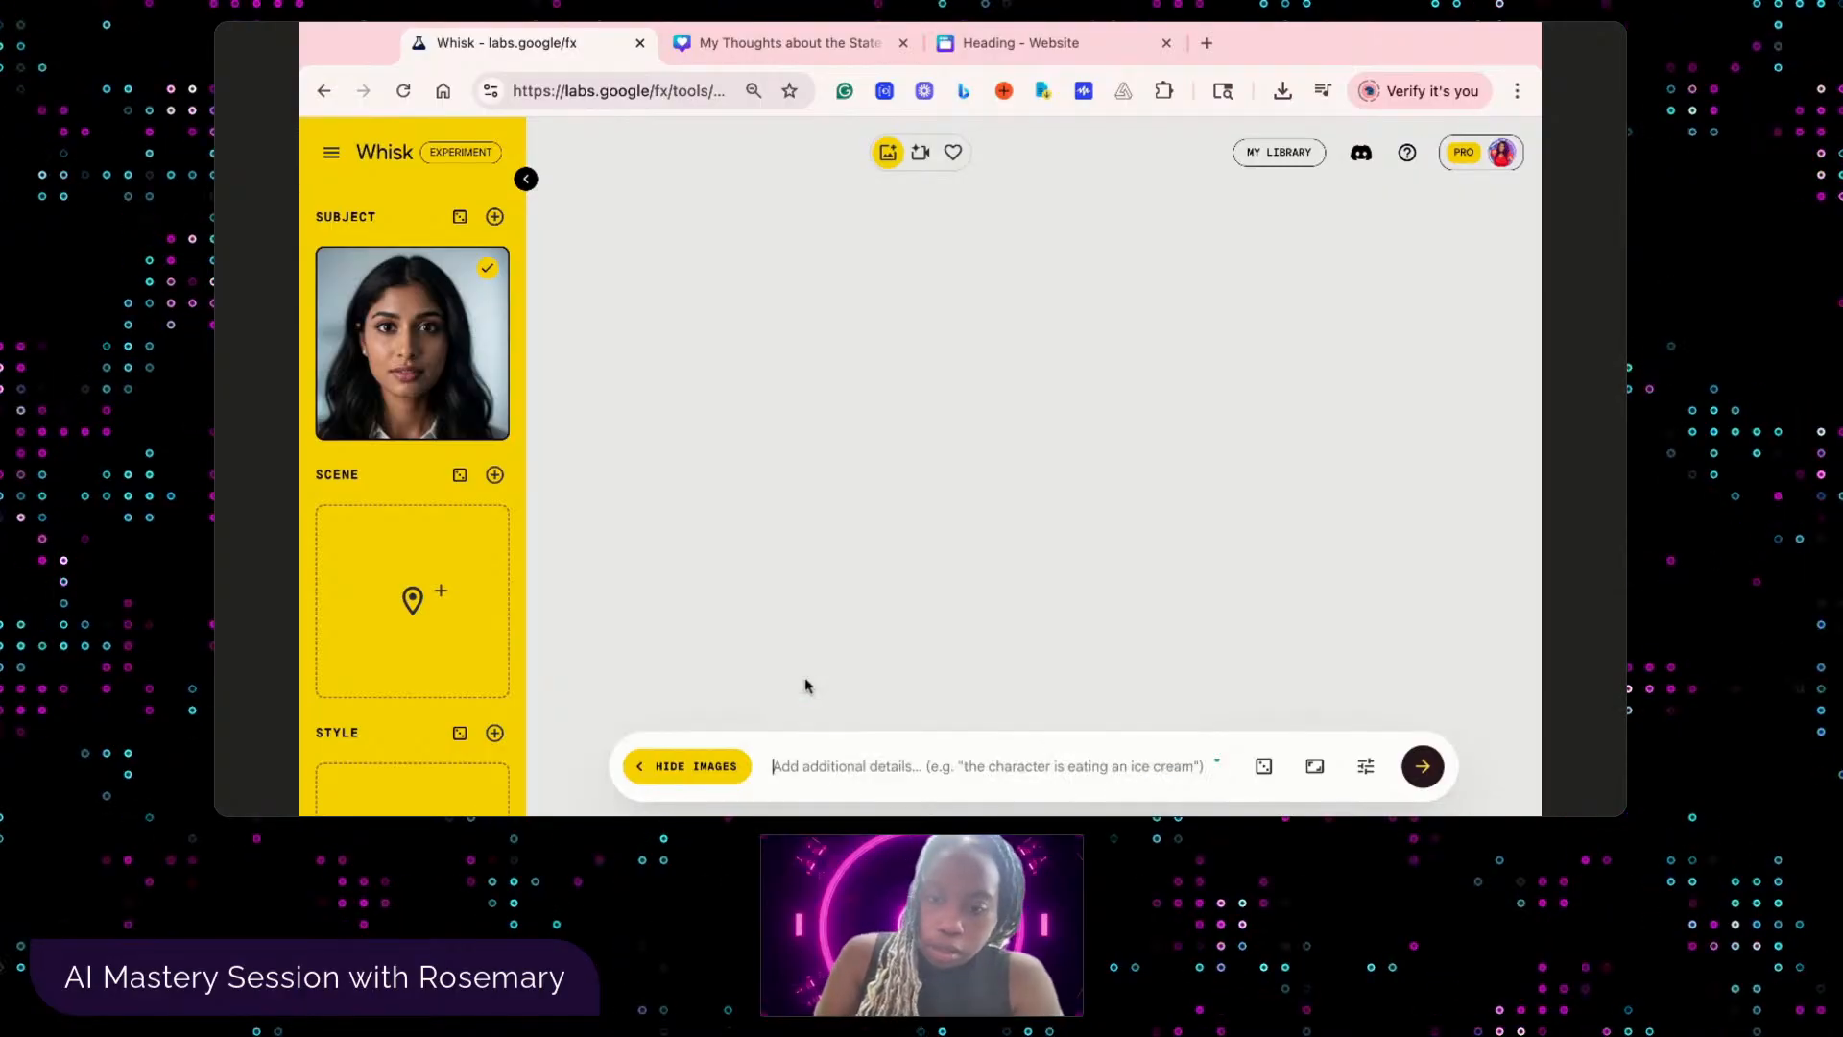
pyautogui.click(1313, 766)
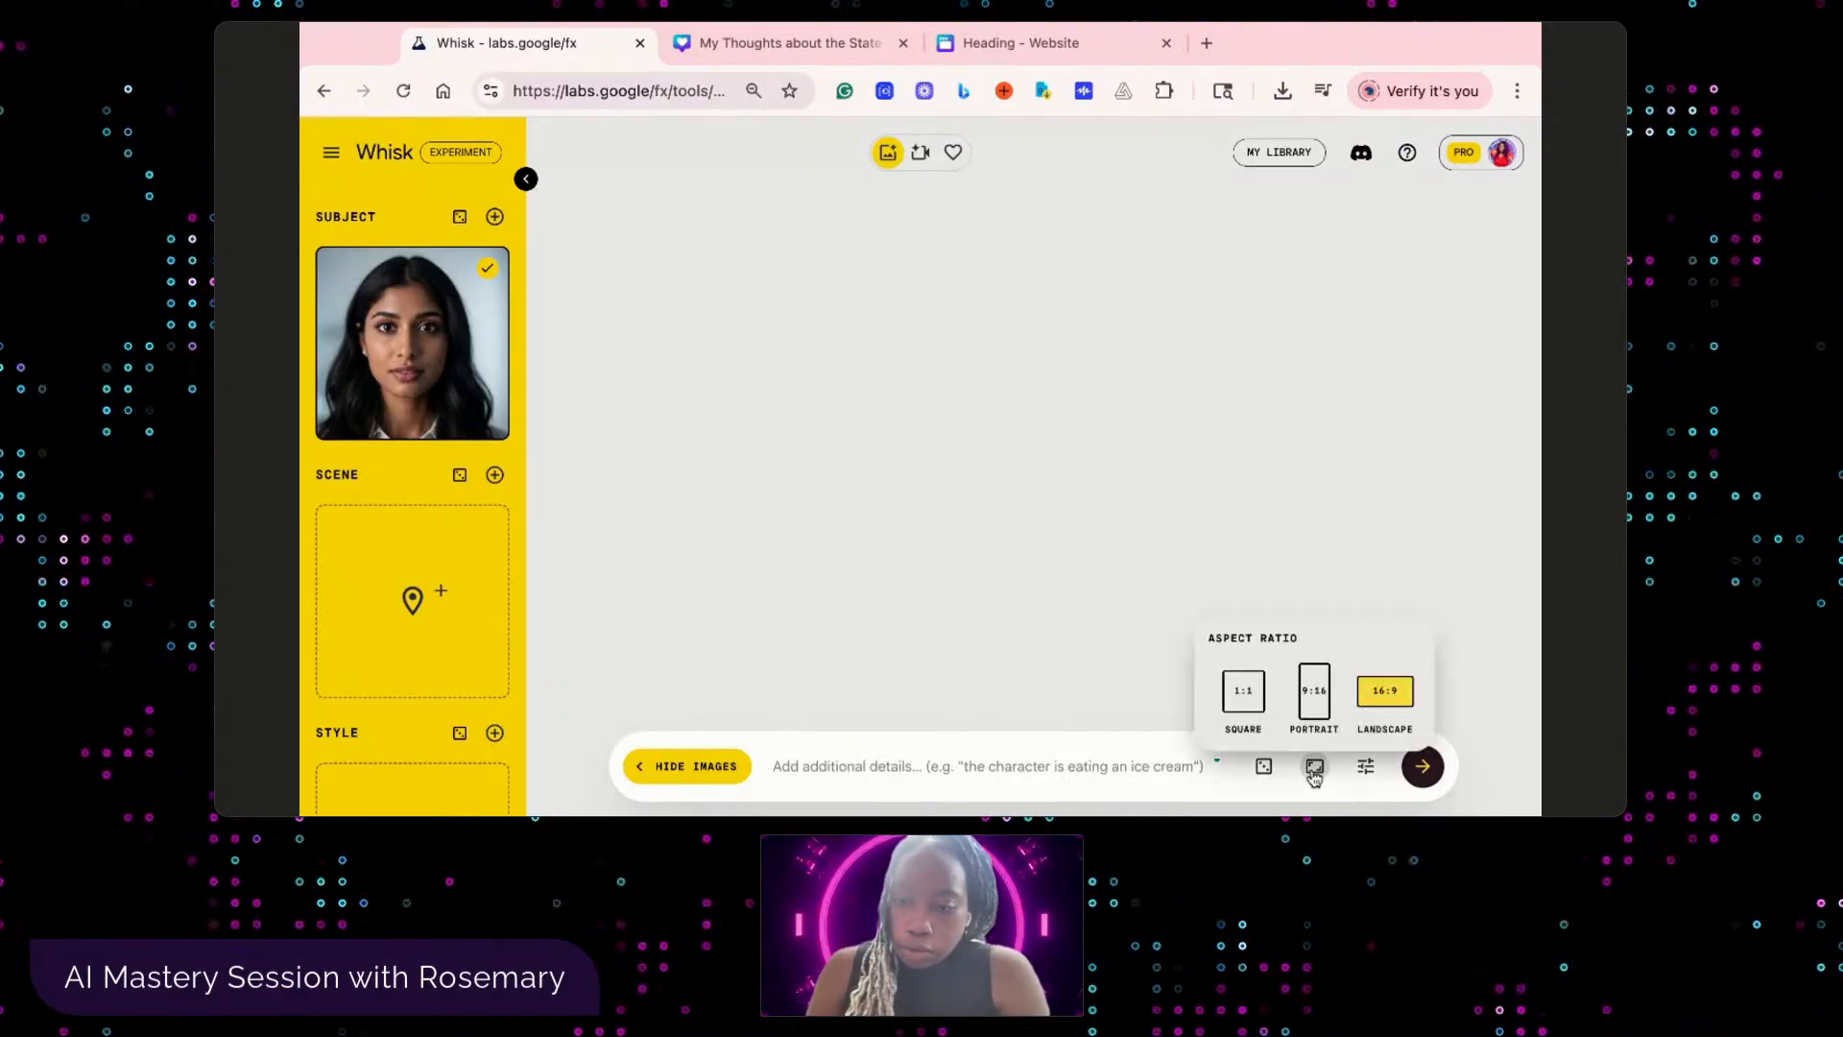
pyautogui.click(1315, 691)
pyautogui.click(974, 766)
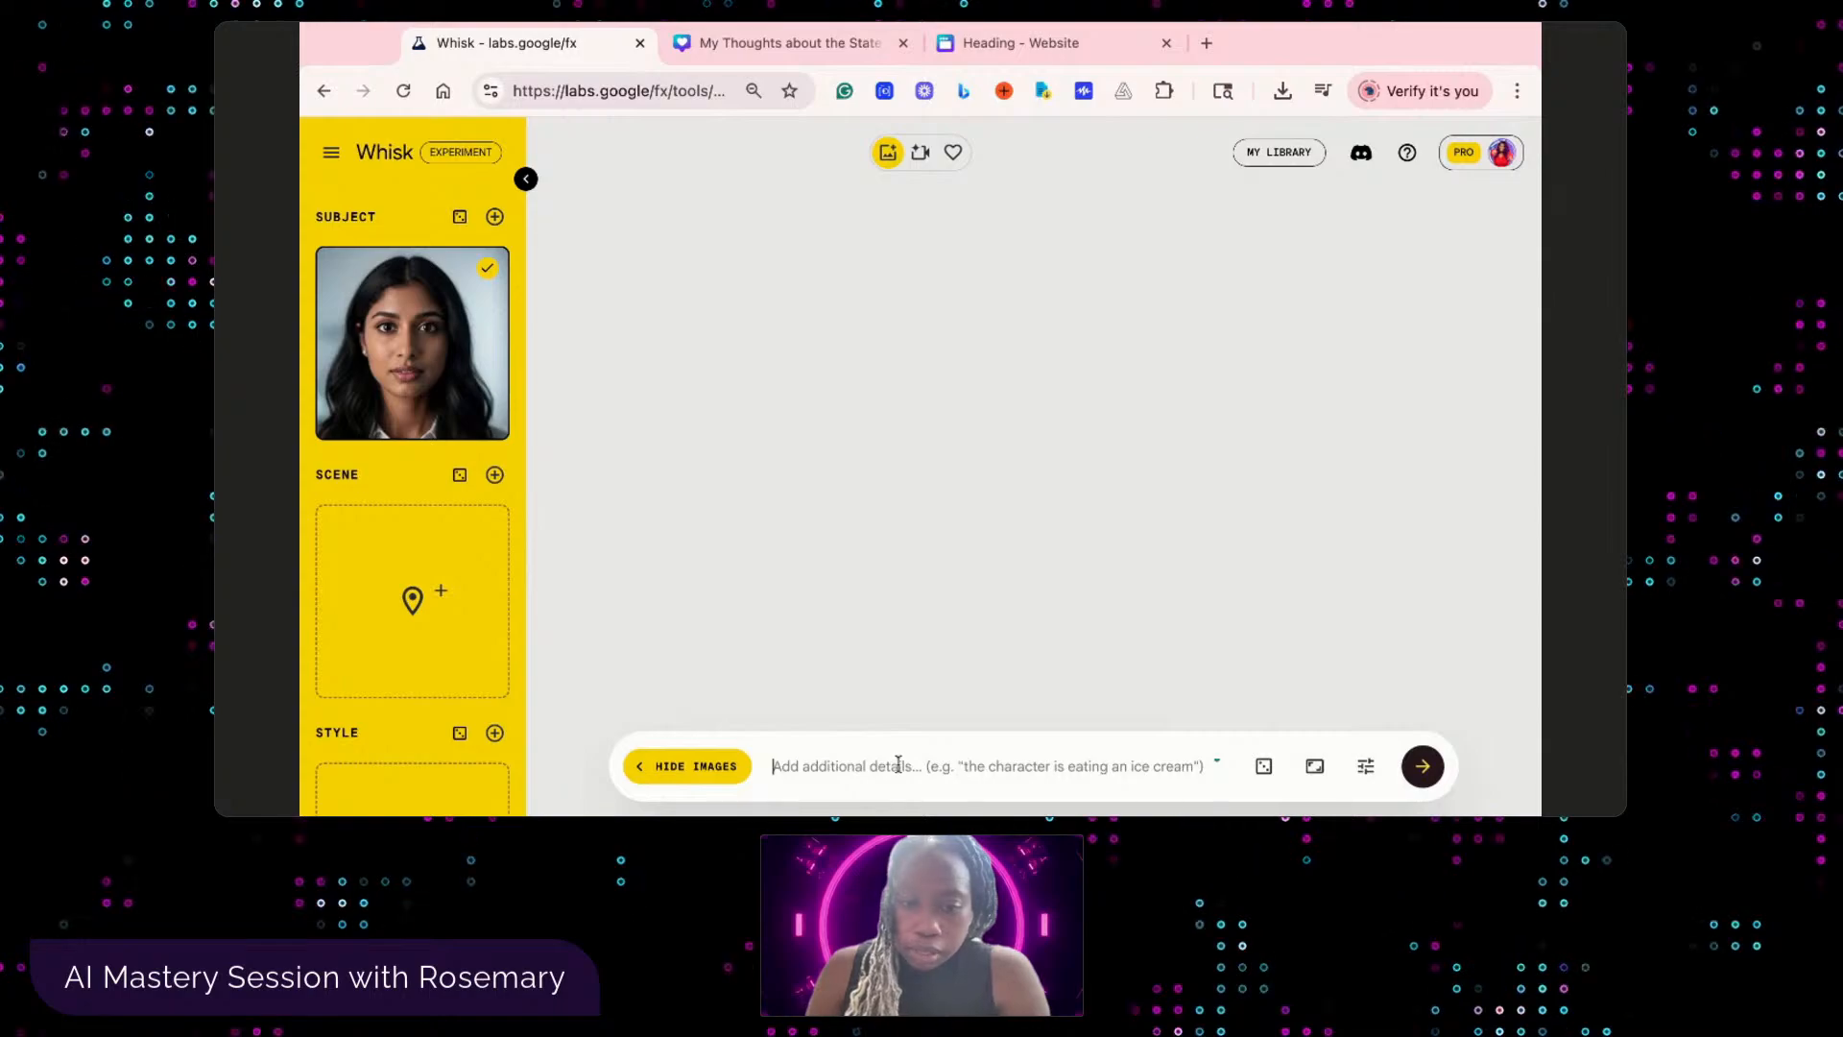
pyautogui.hotkey('ctrl', 'v')
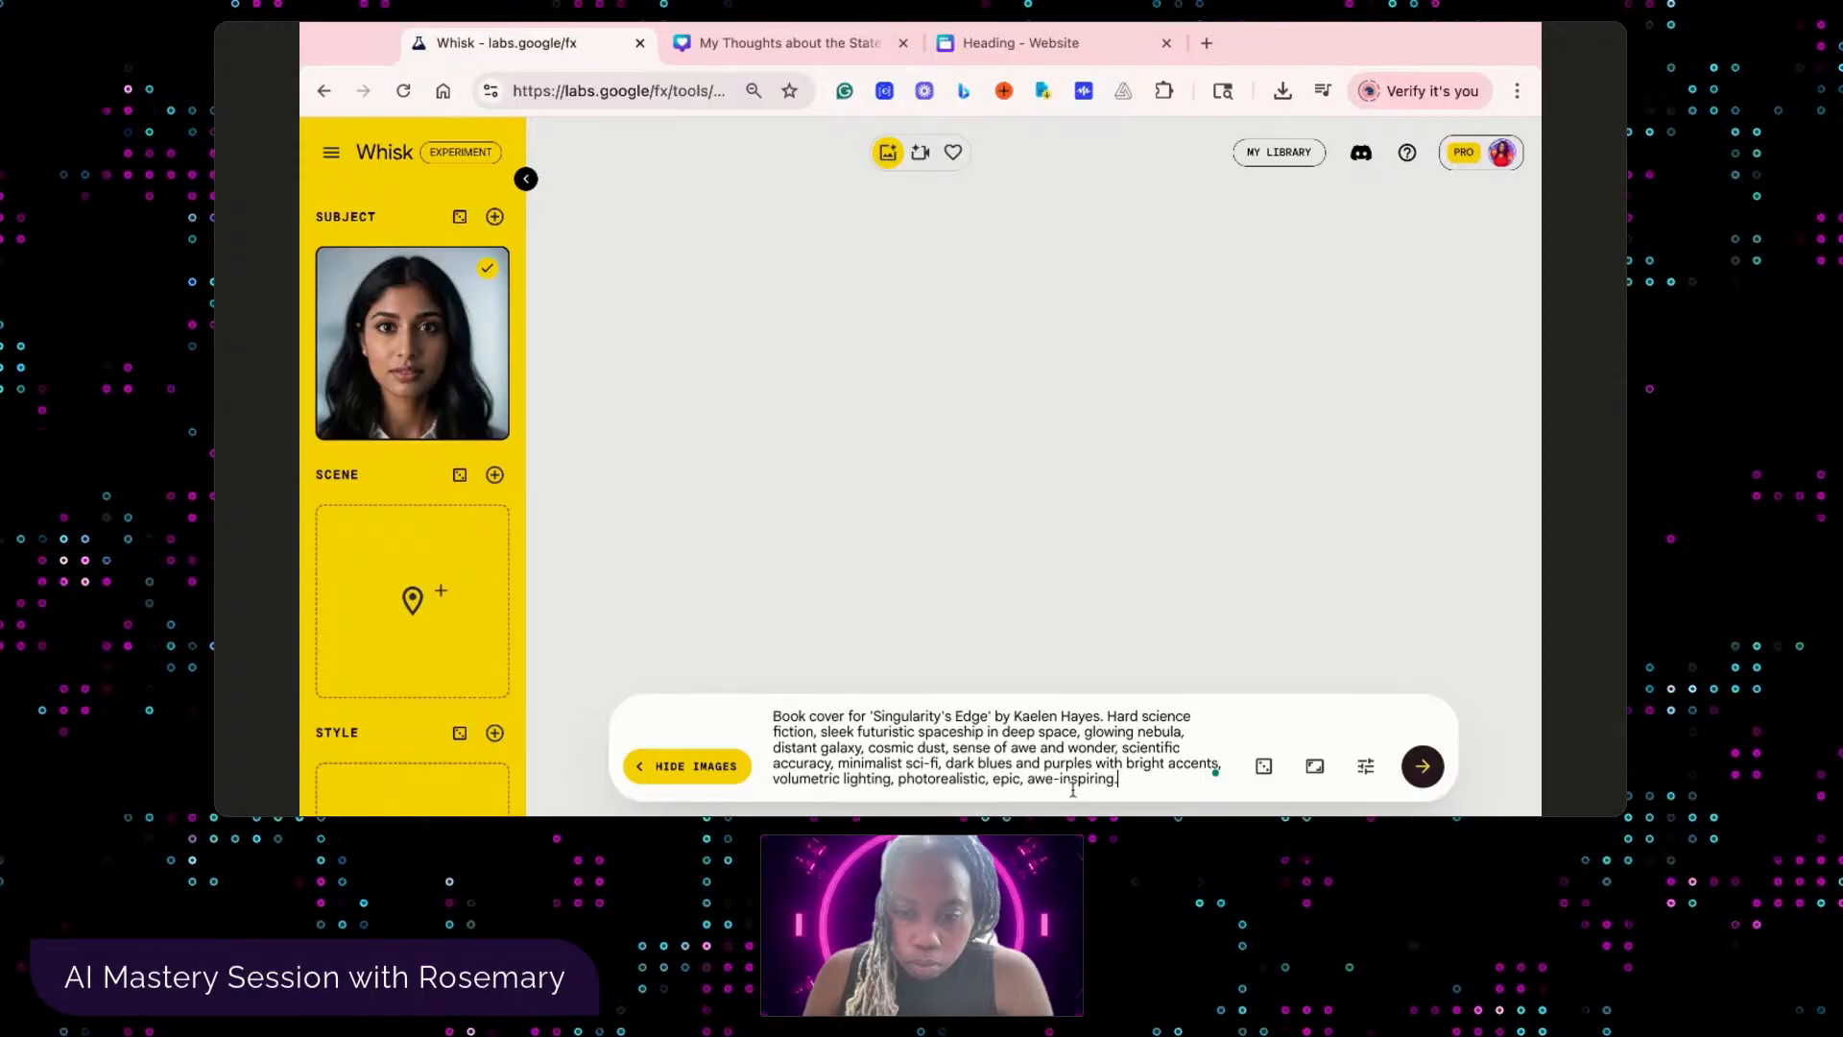
pyautogui.click(1423, 768)
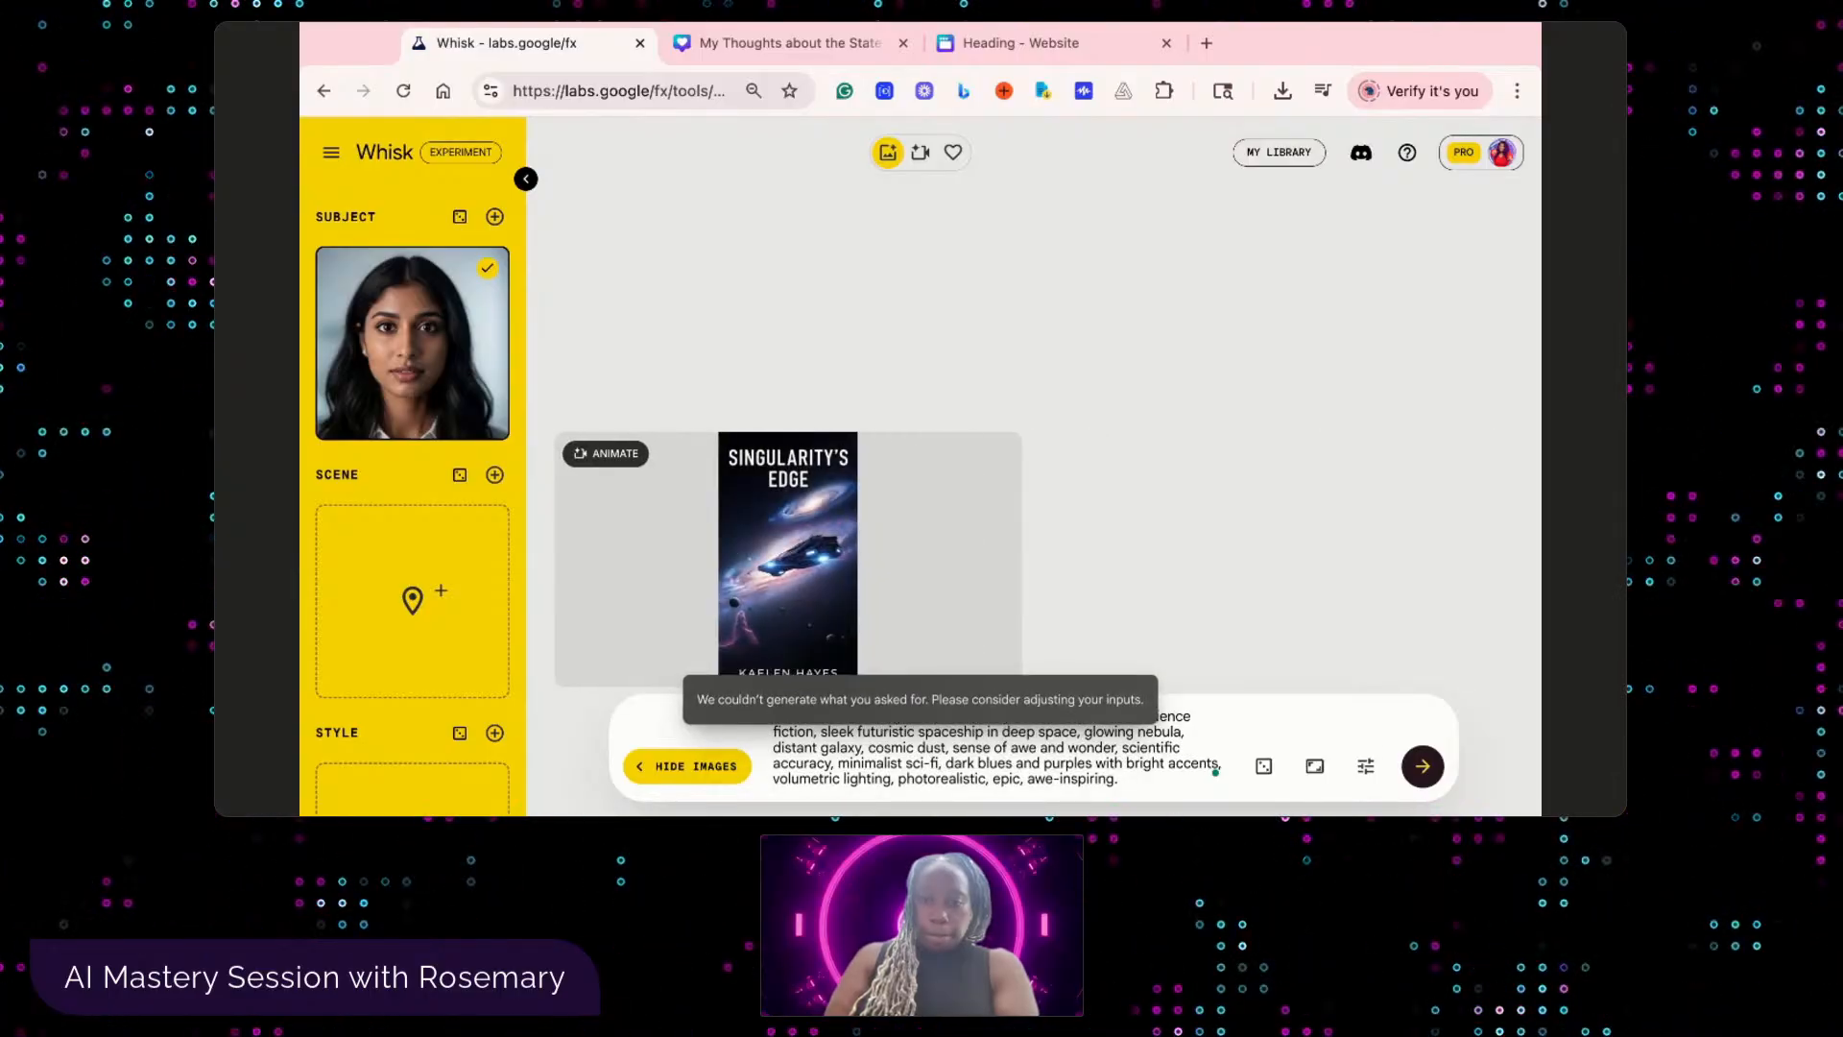
# - Download the Singularity's Edge cover and the subject portrait, then return to Canva
pyautogui.click(971, 592)
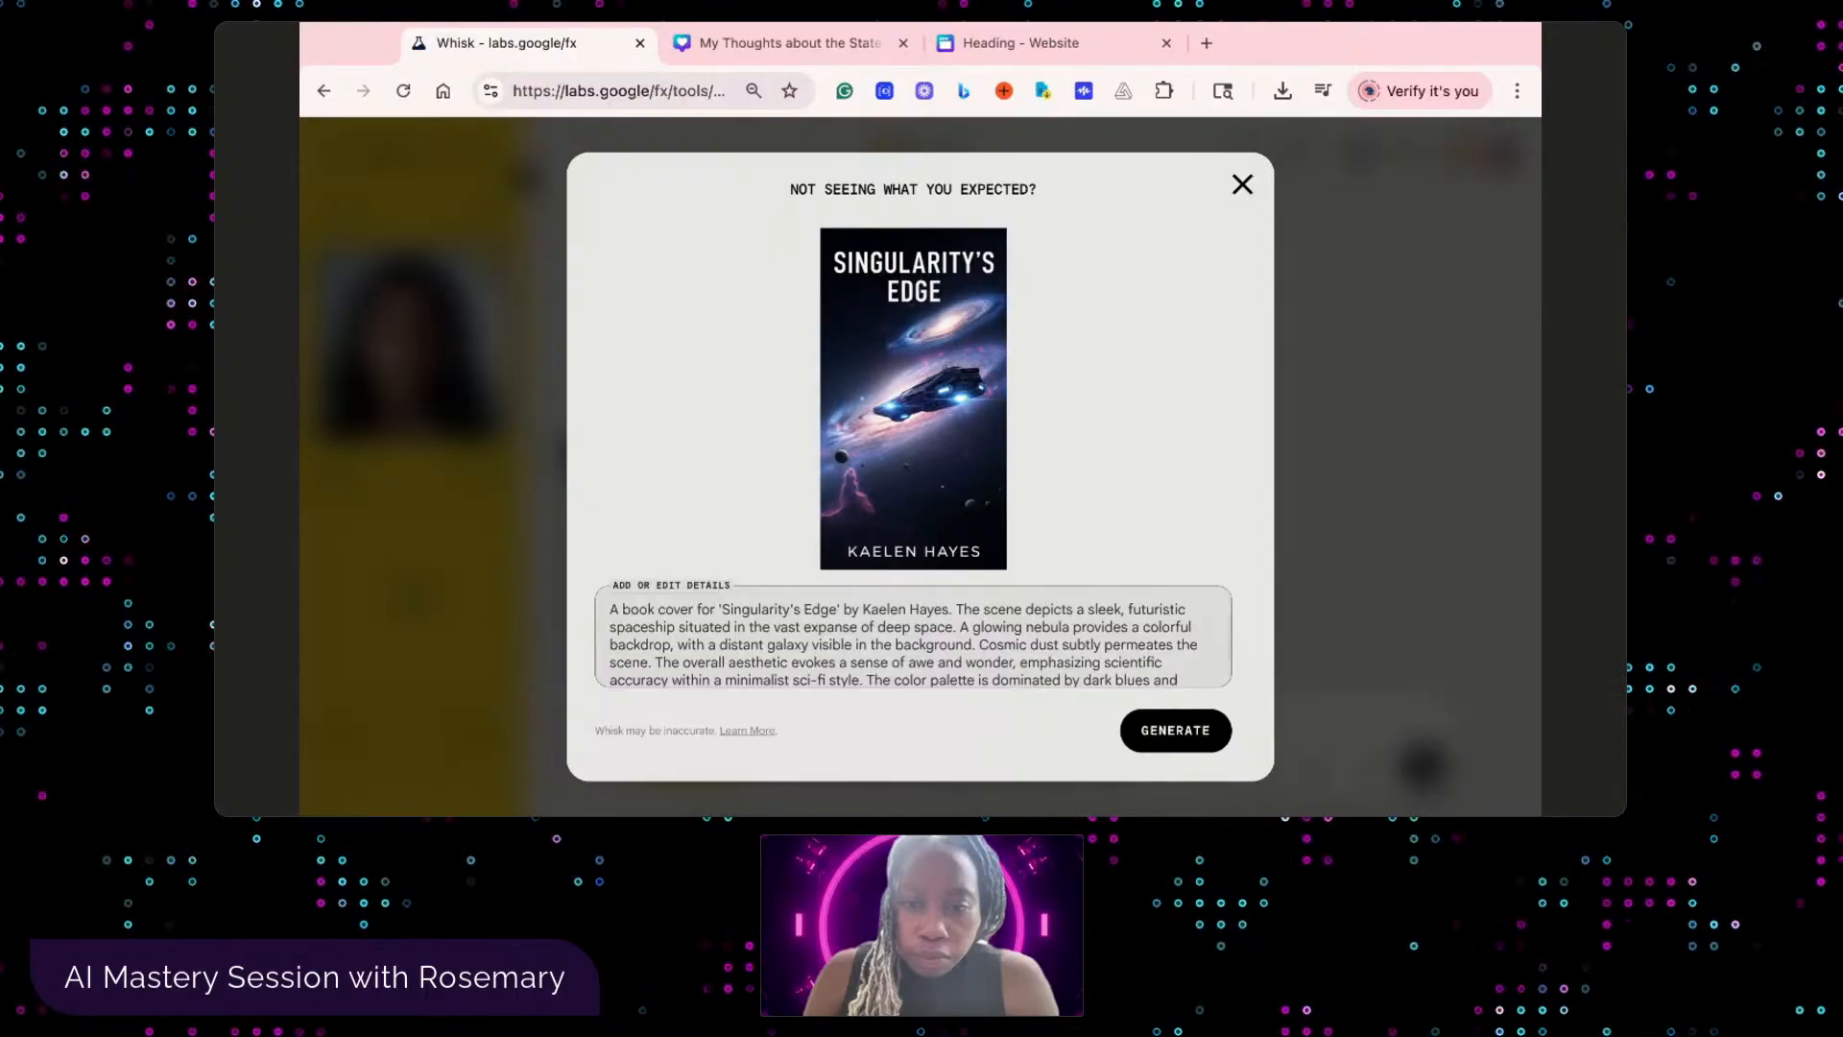
pyautogui.click(1534, 537)
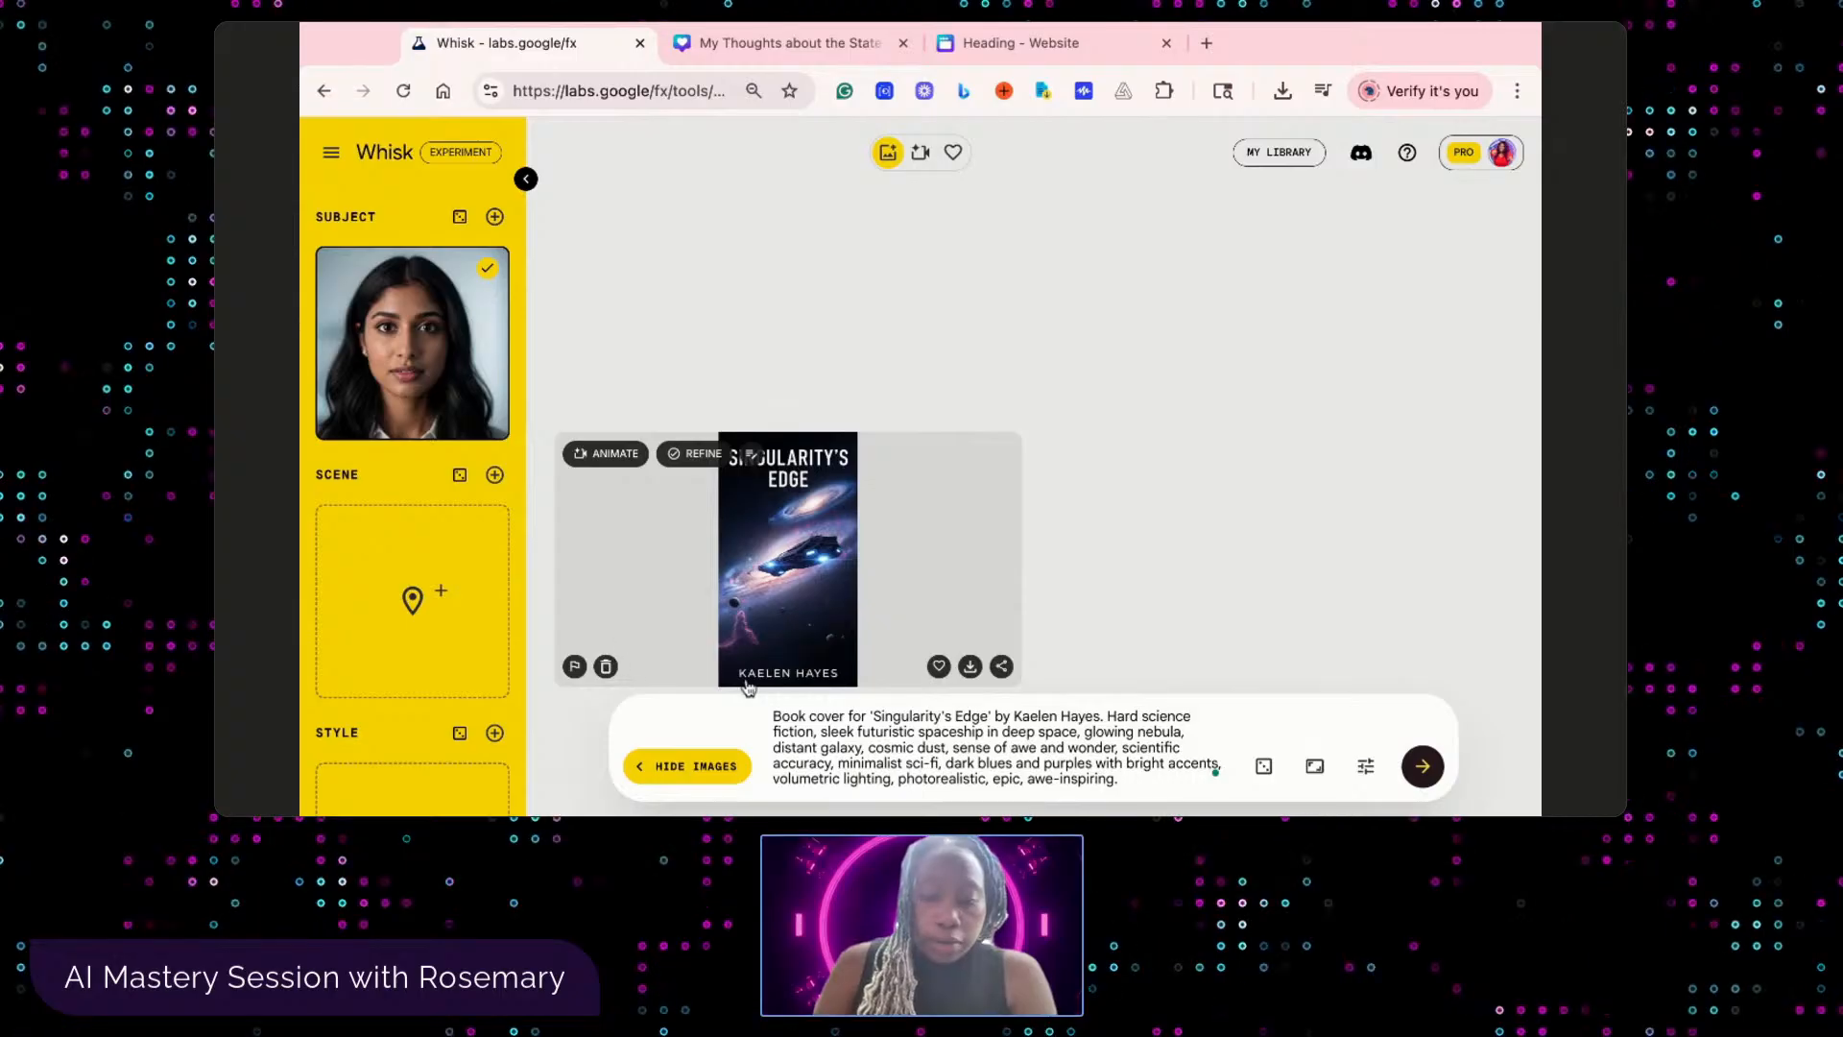
pyautogui.click(971, 667)
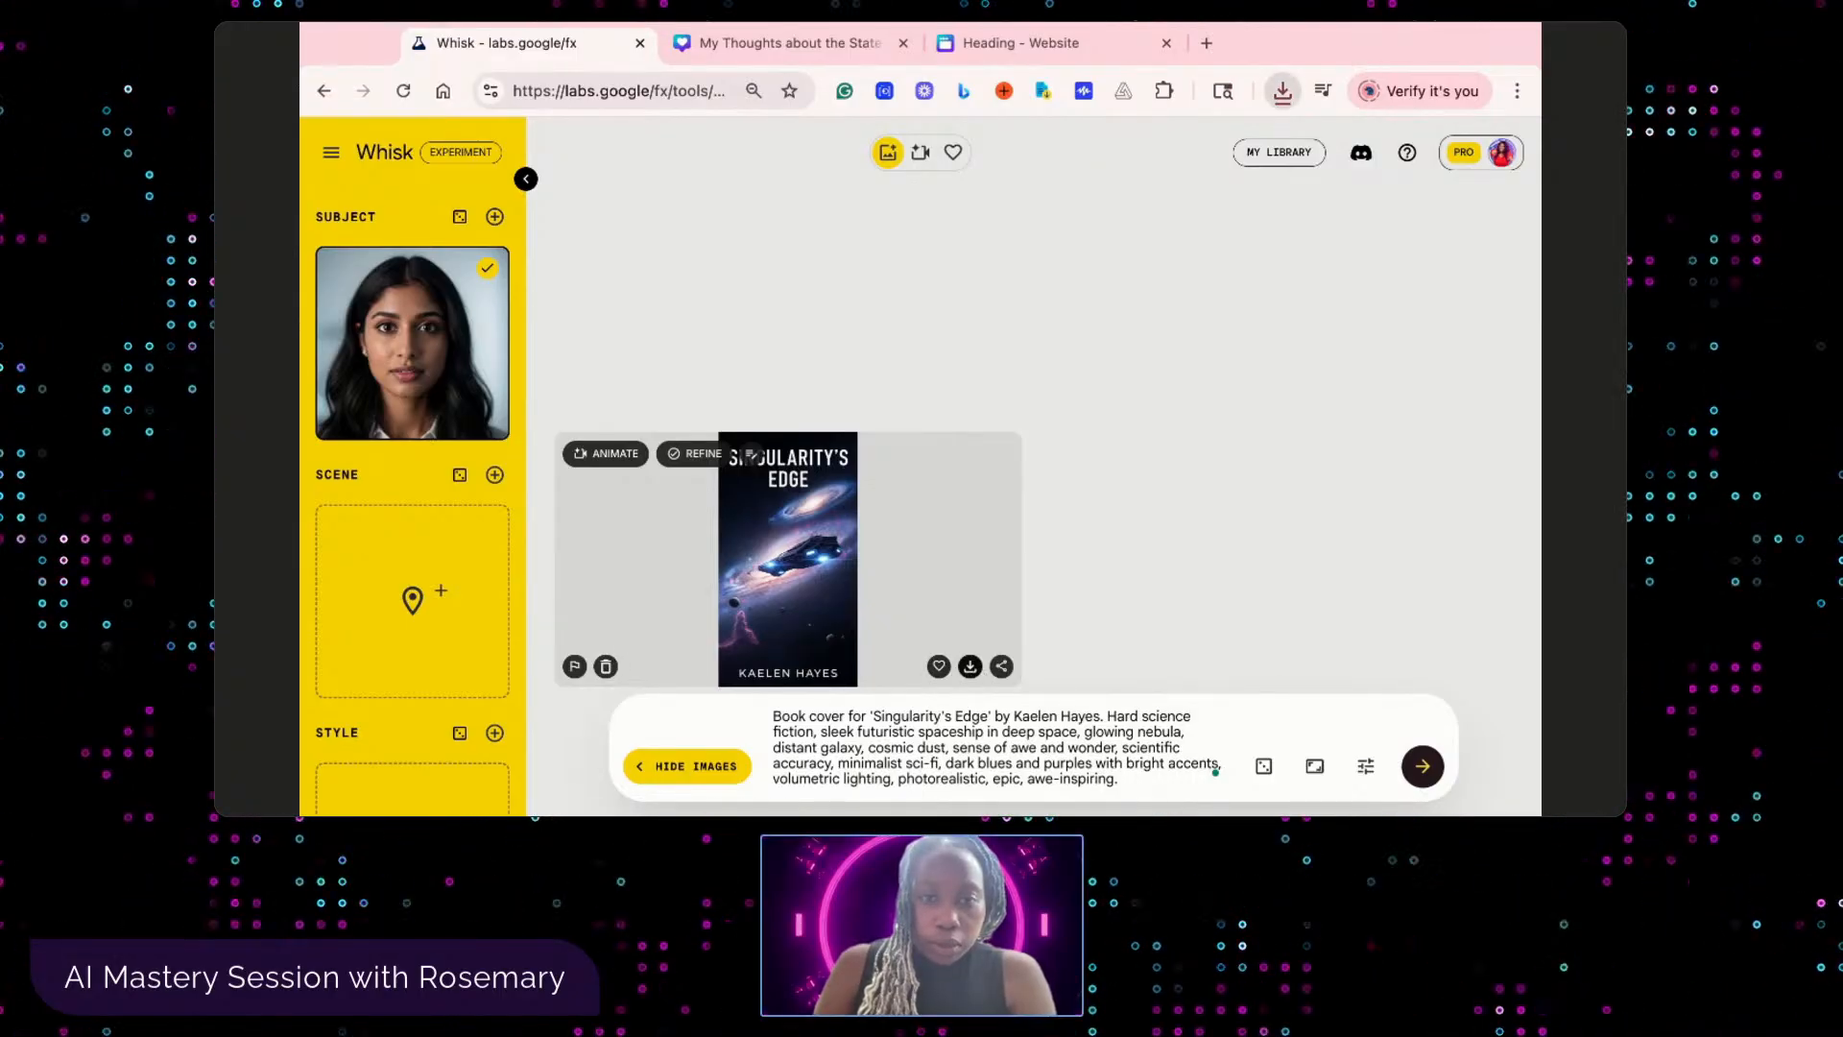
pyautogui.click(338, 270)
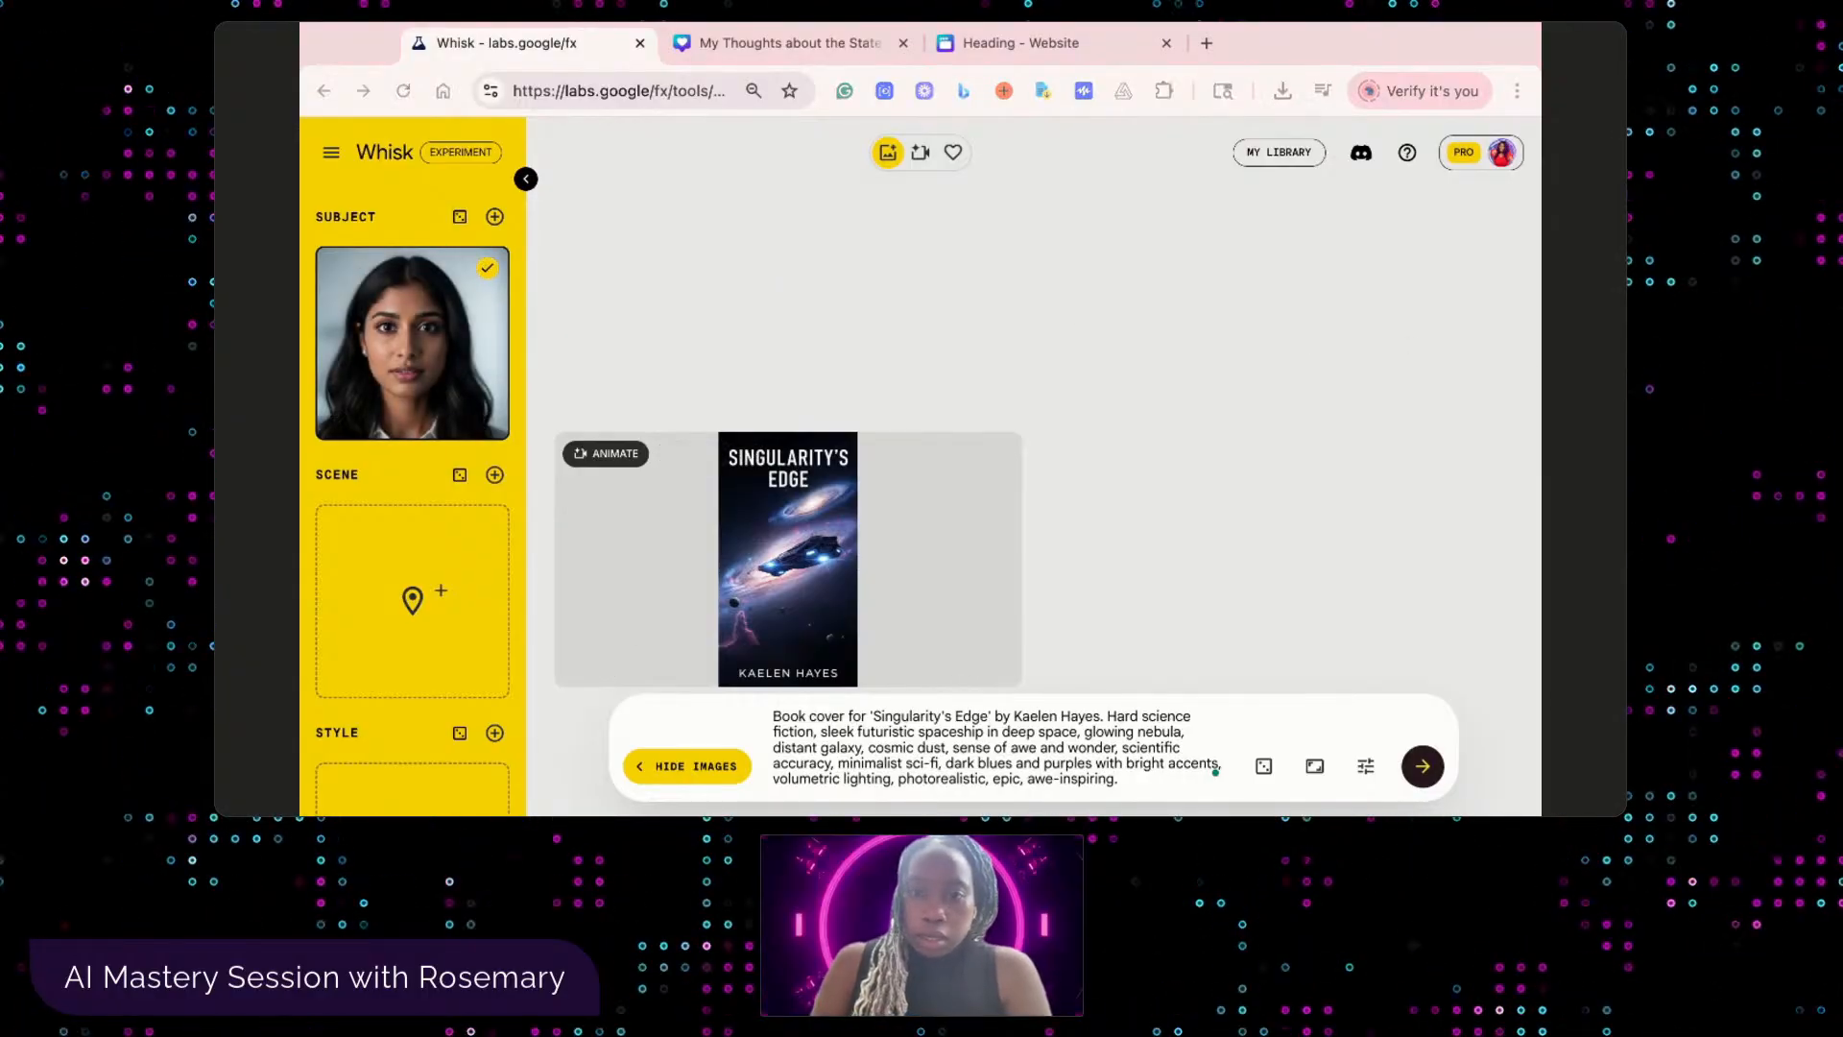
pyautogui.click(1037, 46)
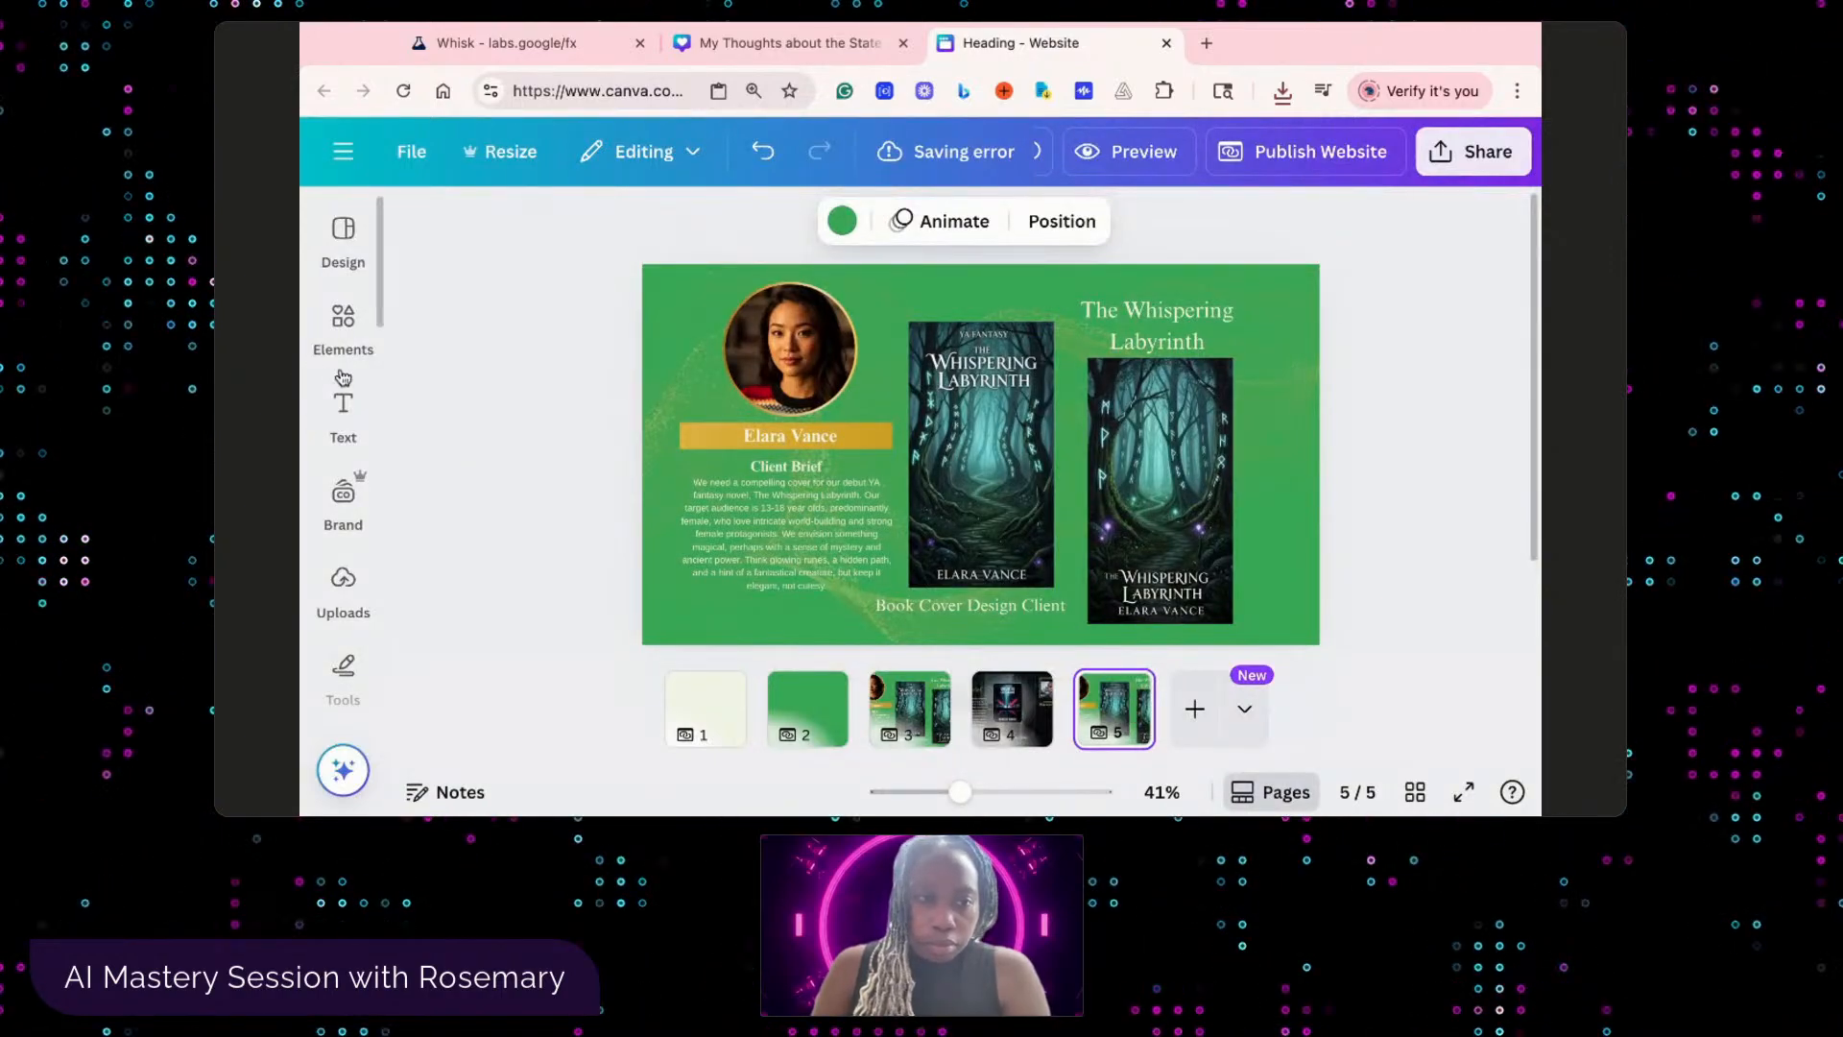
# - Drop the uploaded portrait into page 5's circular frame, replacing the client photo
pyautogui.click(342, 322)
pyautogui.click(341, 411)
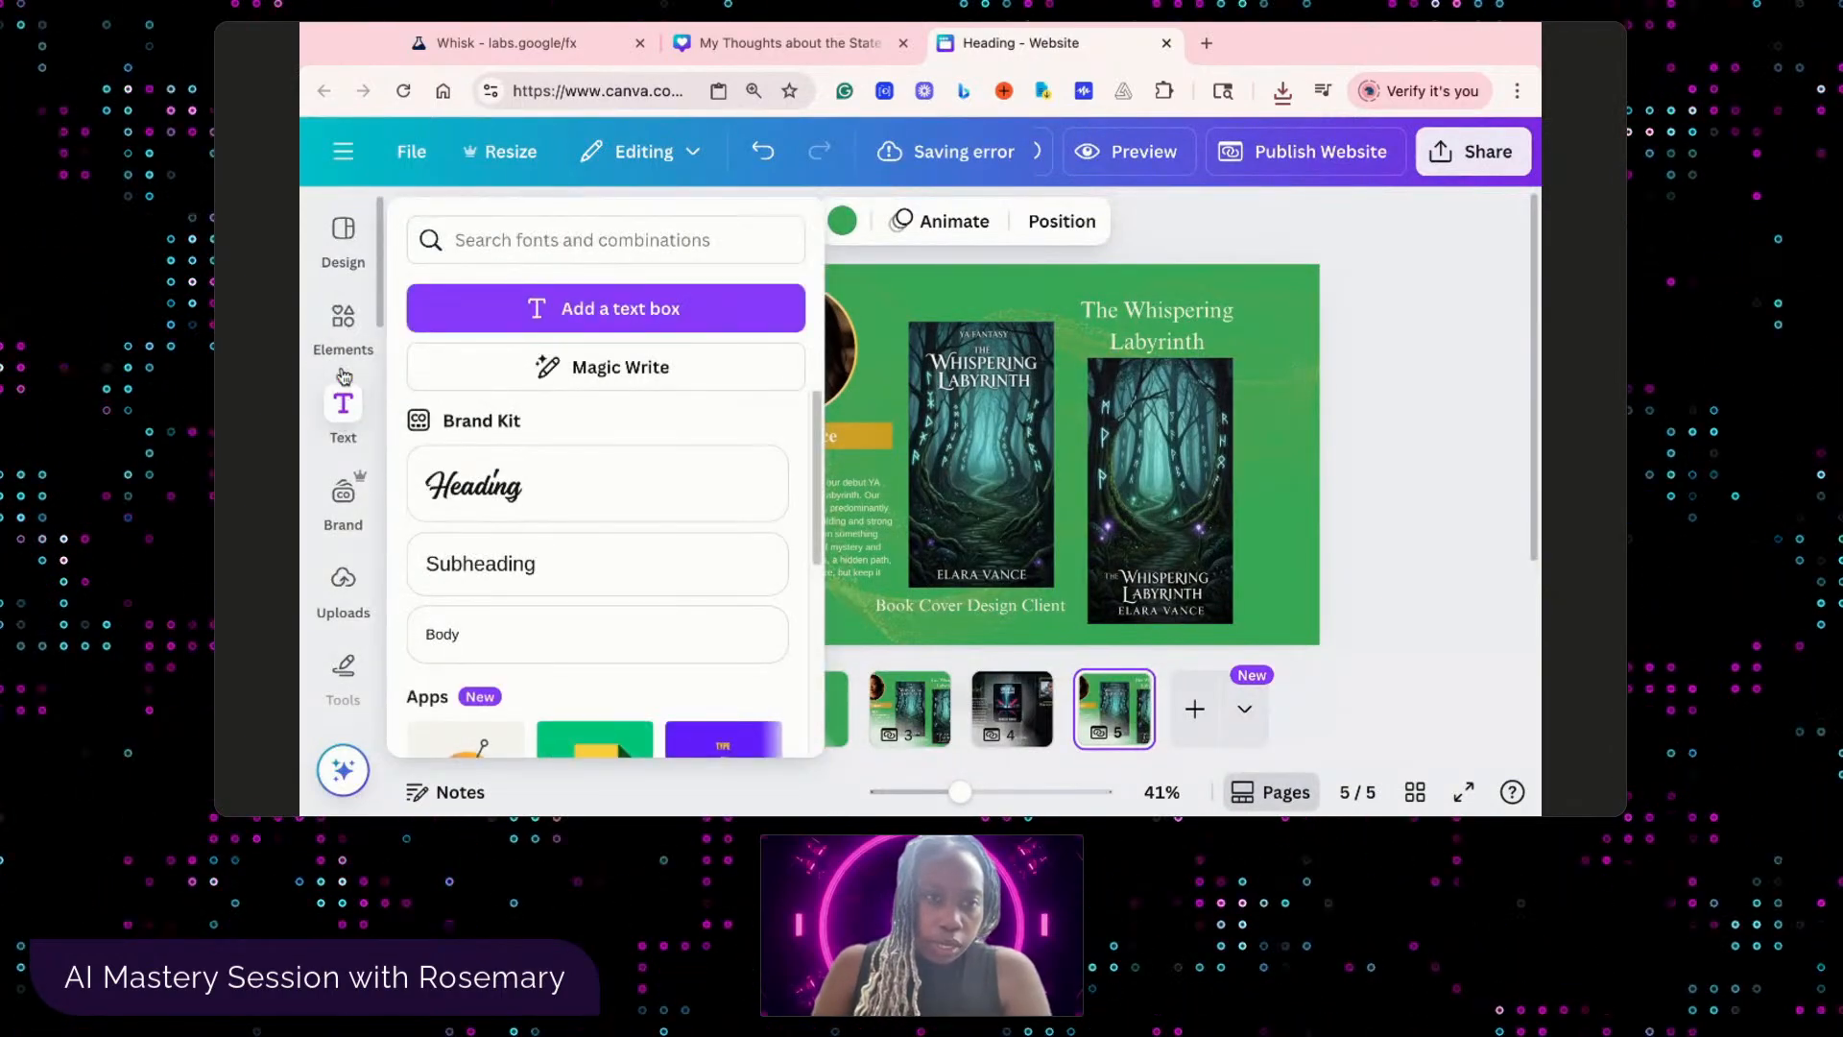
pyautogui.click(347, 317)
pyautogui.click(342, 232)
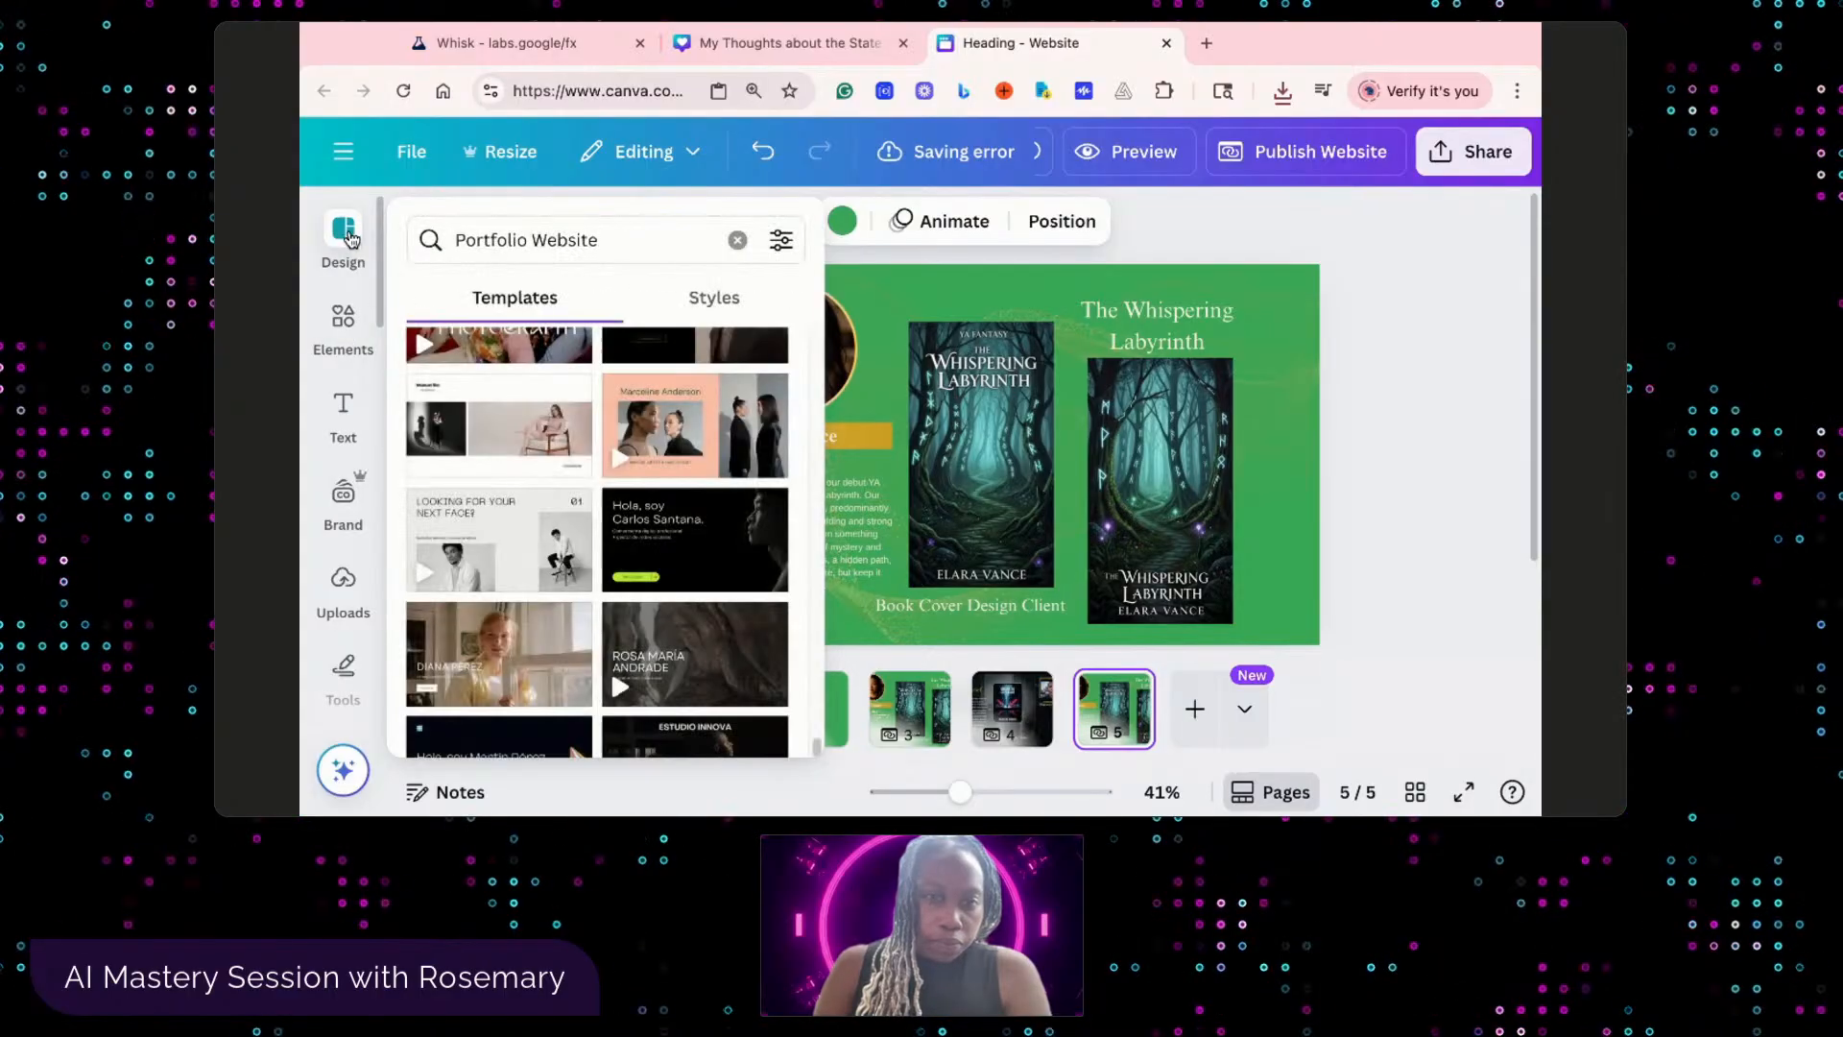
pyautogui.click(342, 581)
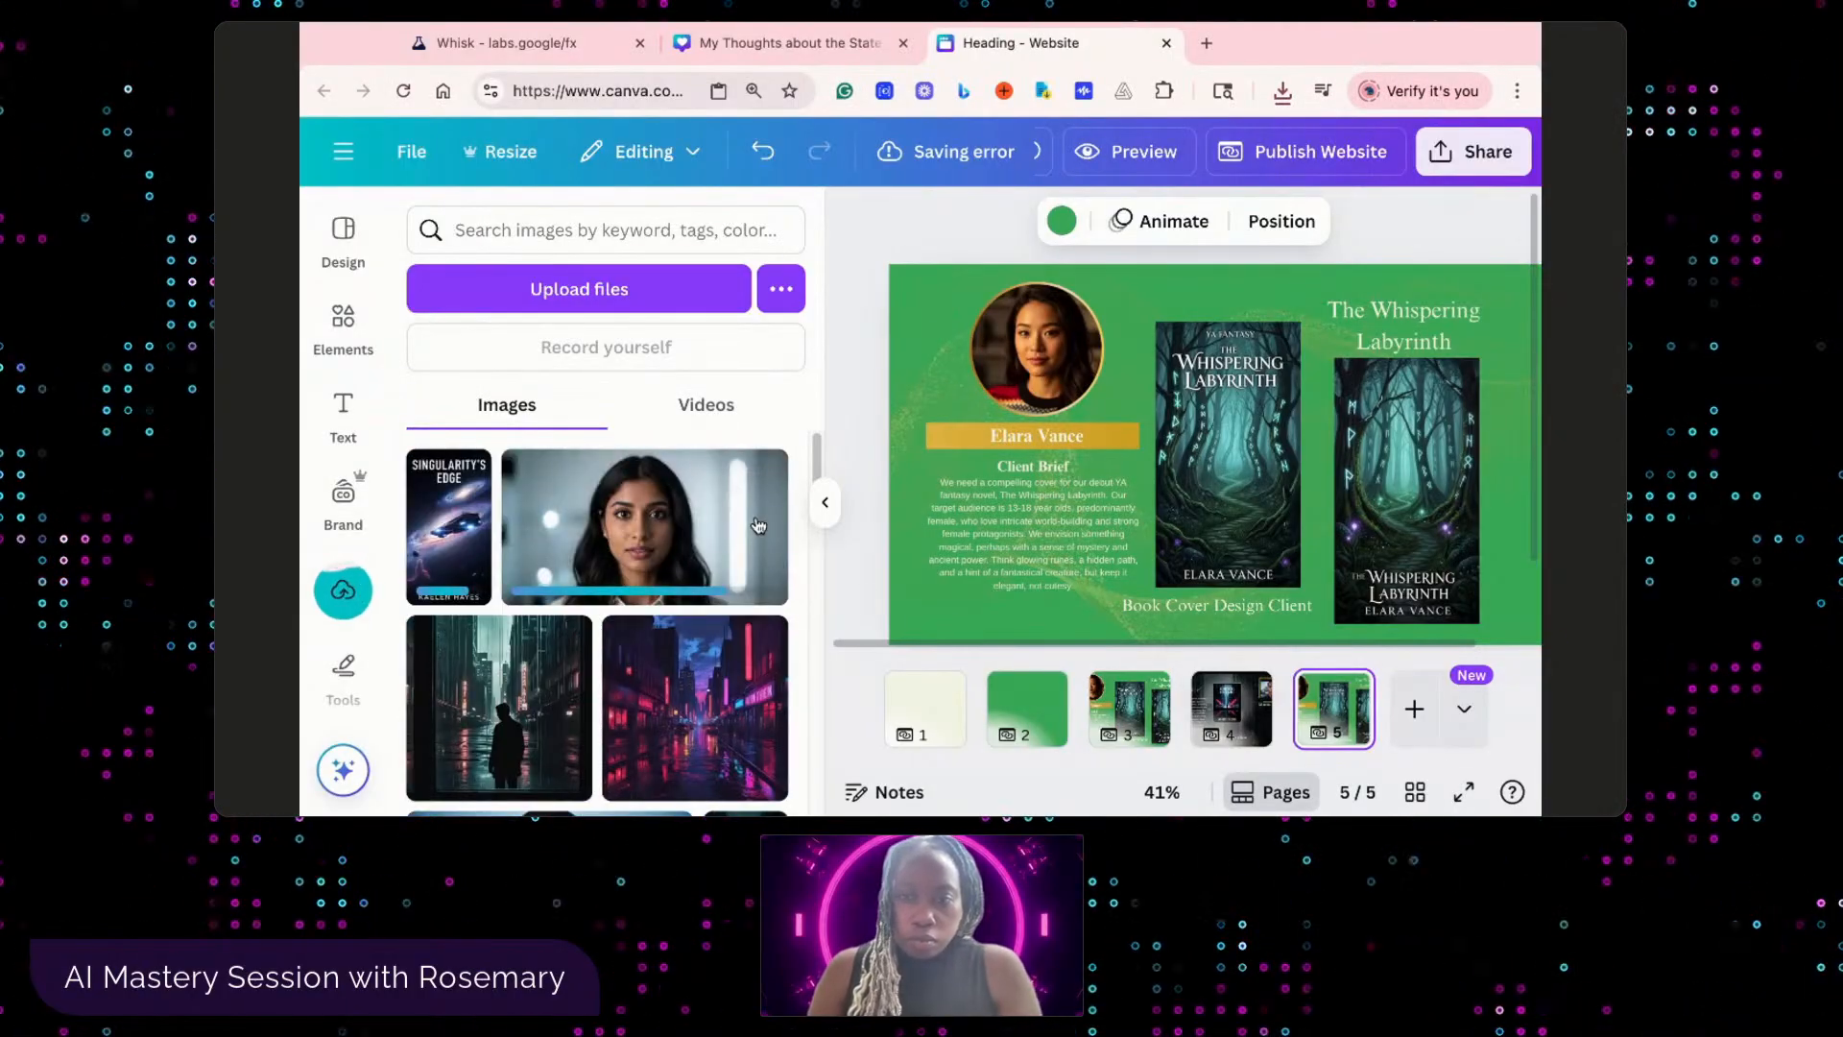
pyautogui.click(660, 531)
pyautogui.moveTo(1113, 480); pyautogui.dragTo(1032, 384)
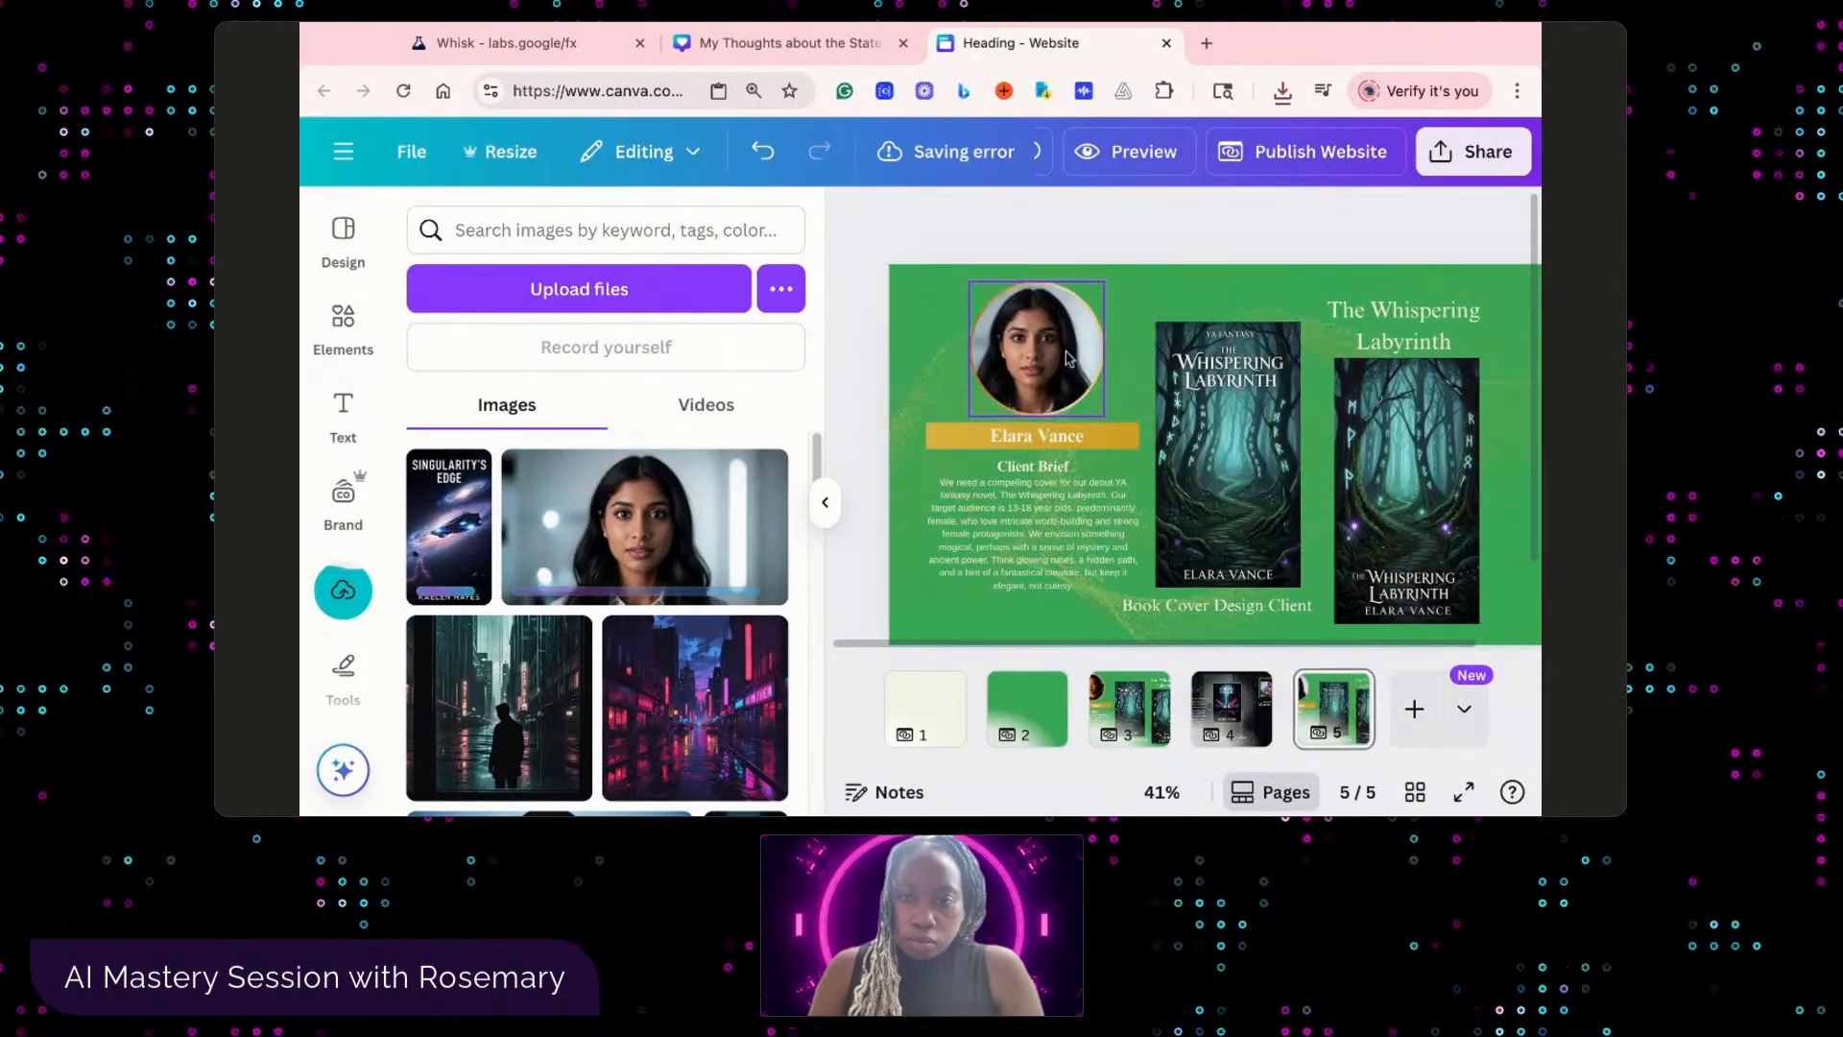
# - Change the name under the portrait to the new author's name and bring in the Singularity's Edge cover
pyautogui.click(1021, 437)
pyautogui.write('Ke')
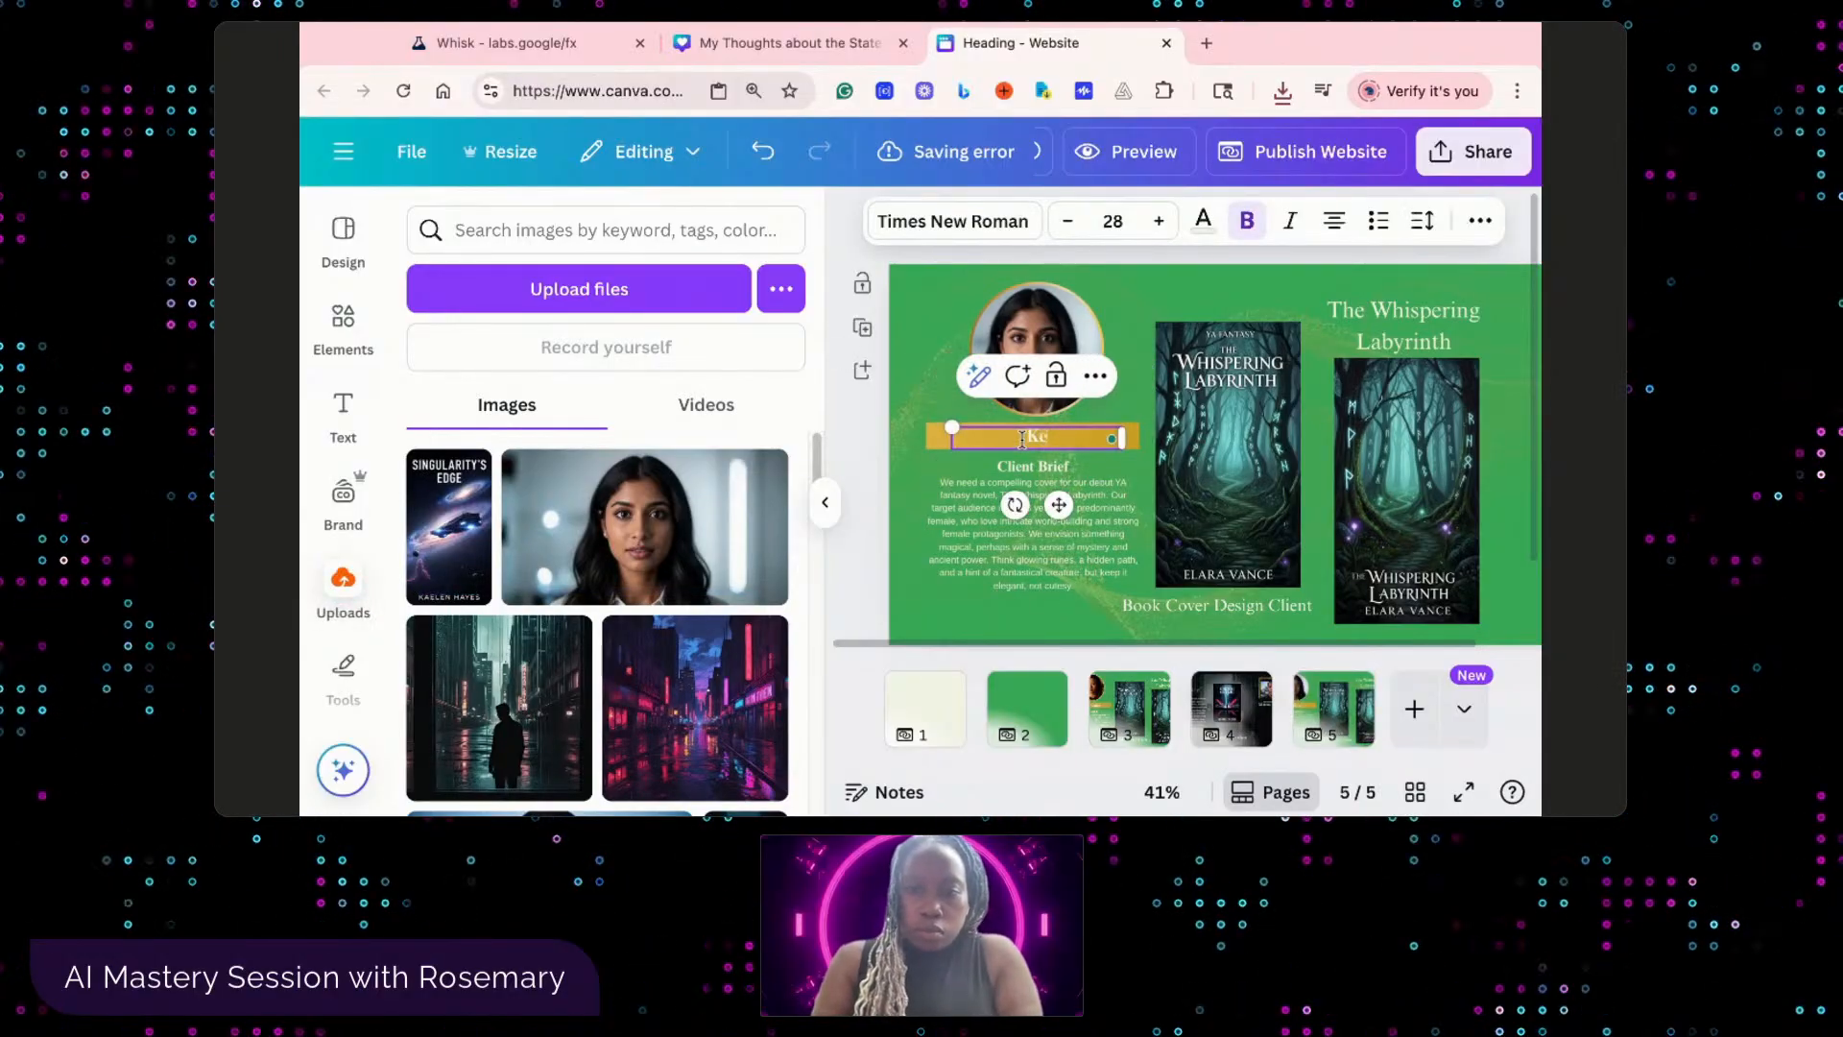
pyautogui.write('elen H')
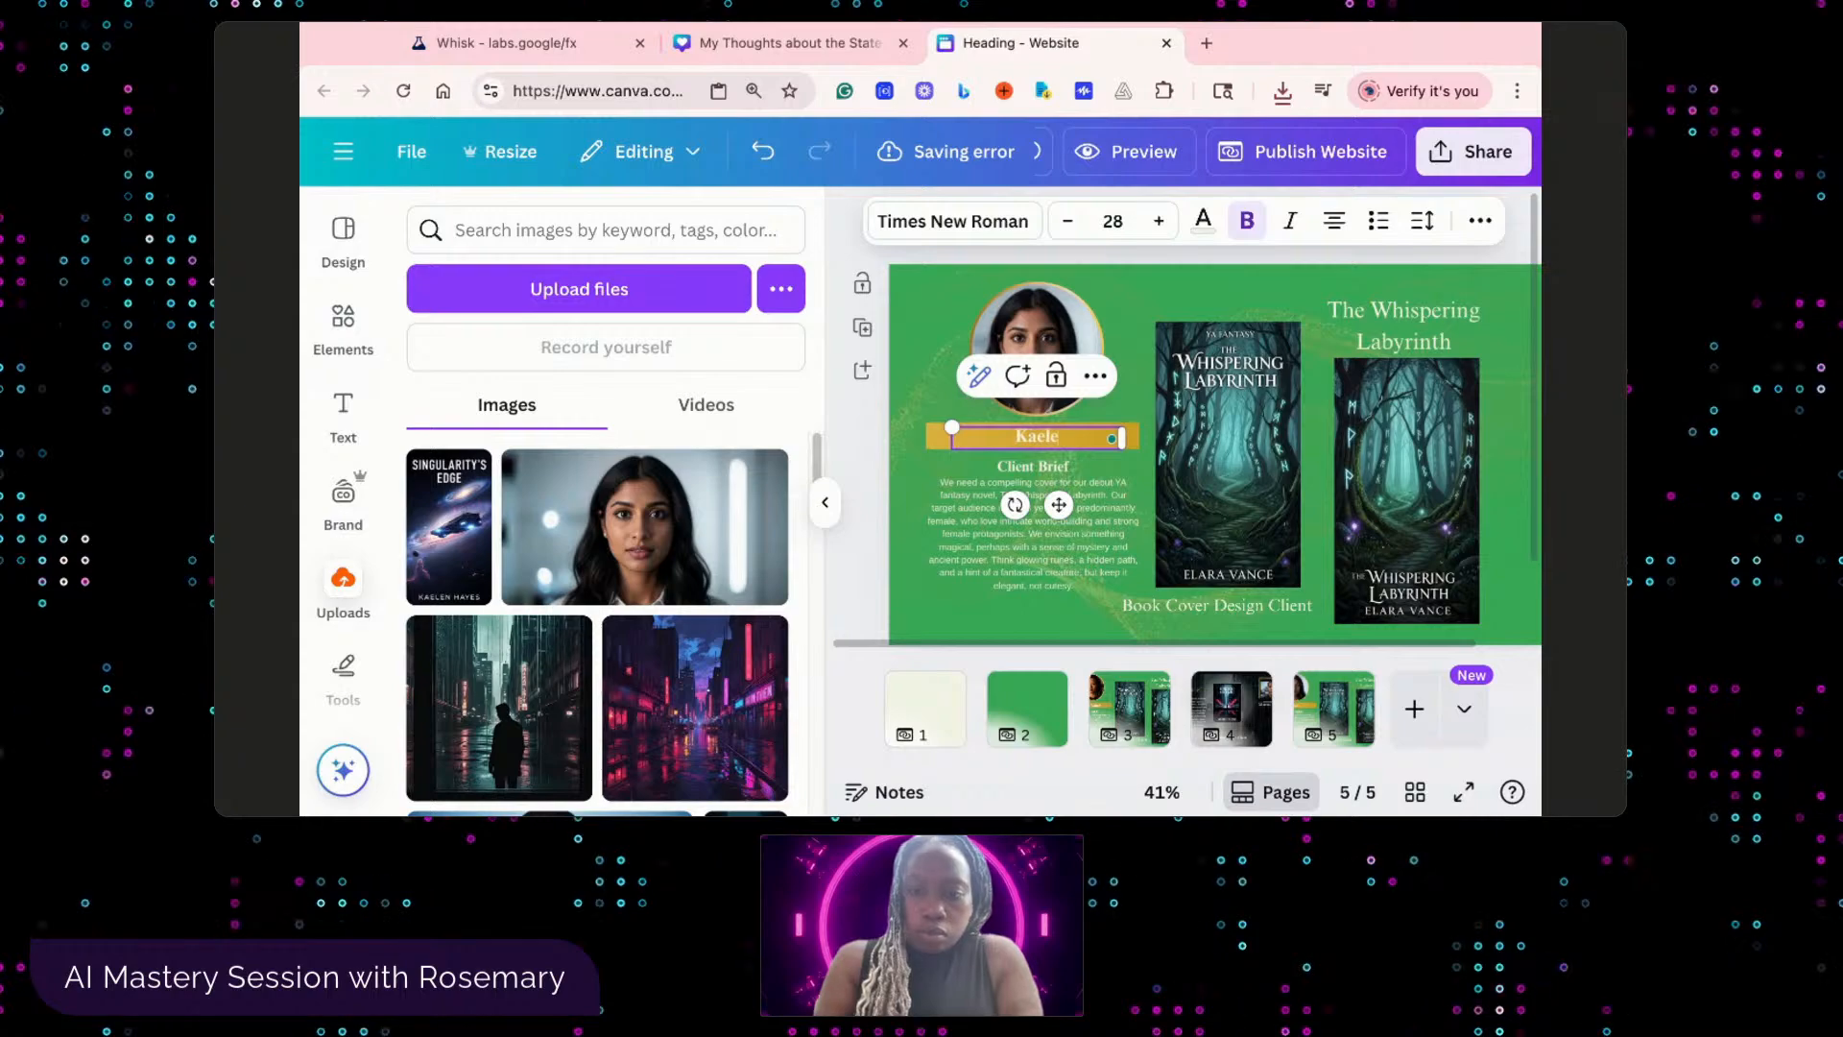
pyautogui.write('ayes')
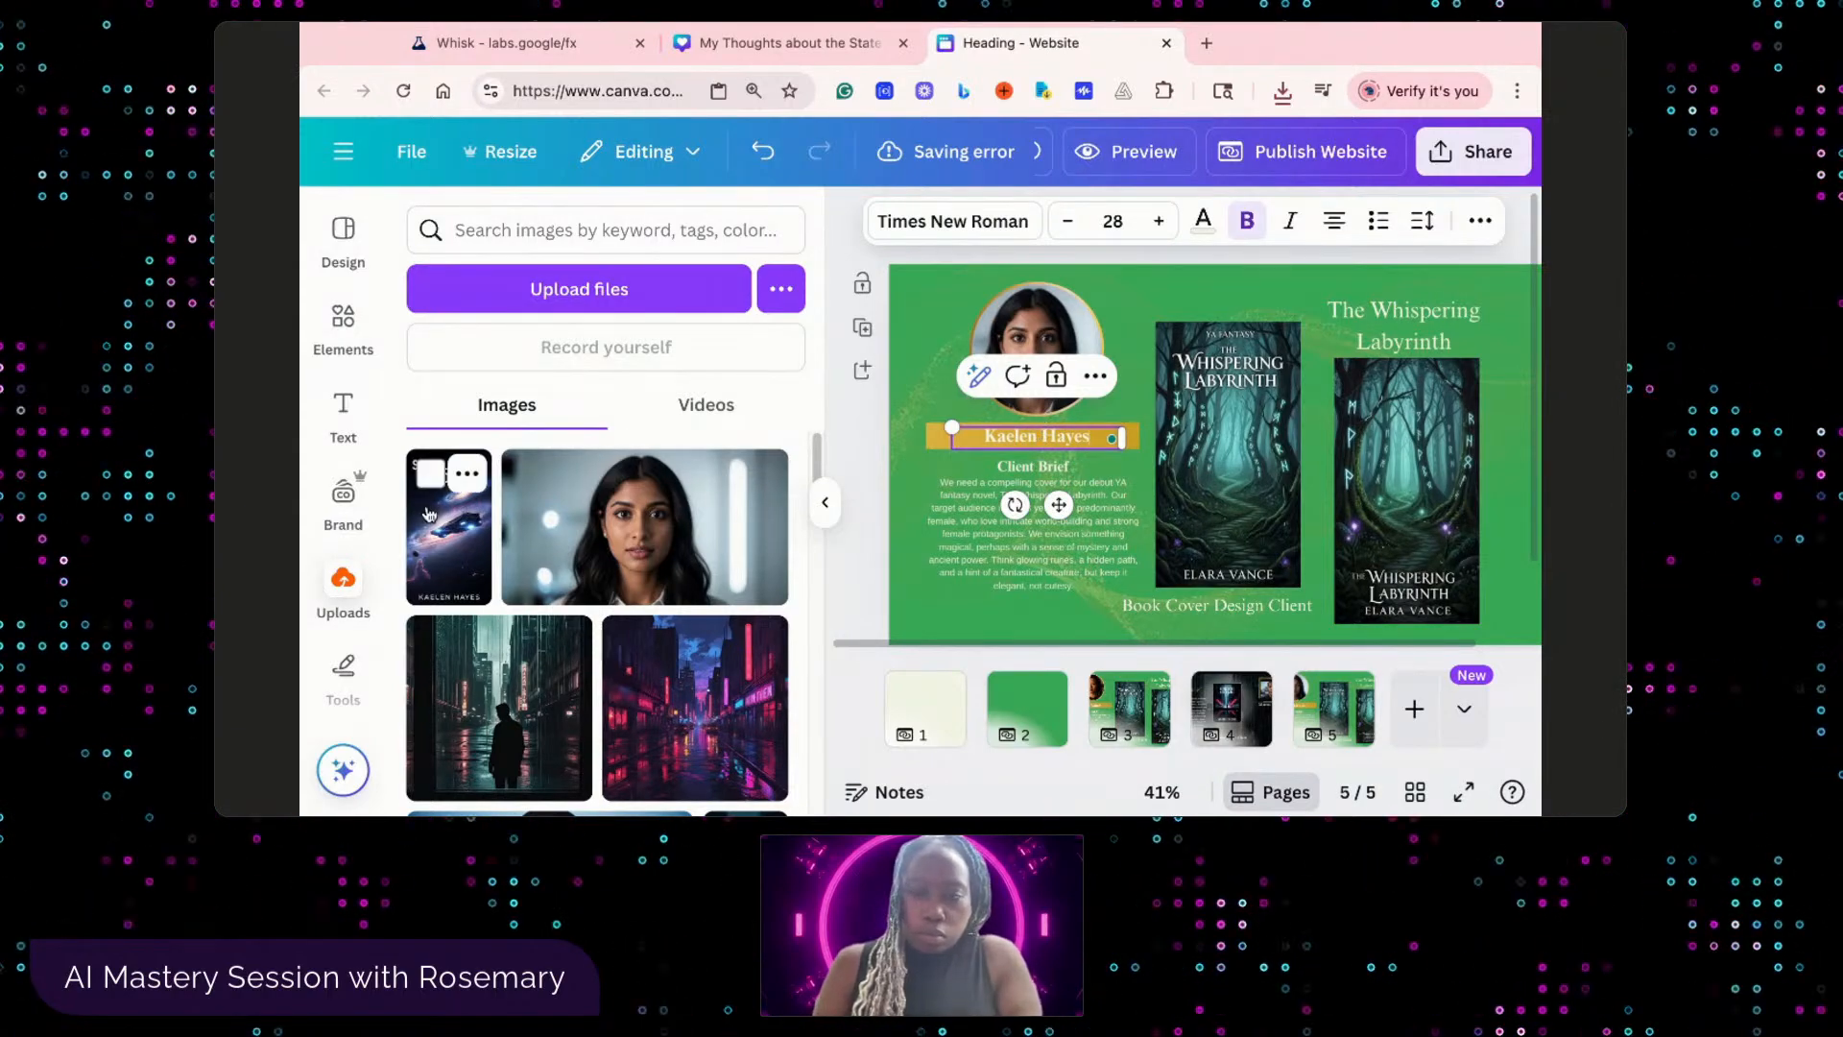
pyautogui.moveTo(452, 513); pyautogui.dragTo(1256, 504)
# - Delete both Whispering Labyrinth covers and place Singularity's Edge in the right-hand spot
pyautogui.click(1177, 499)
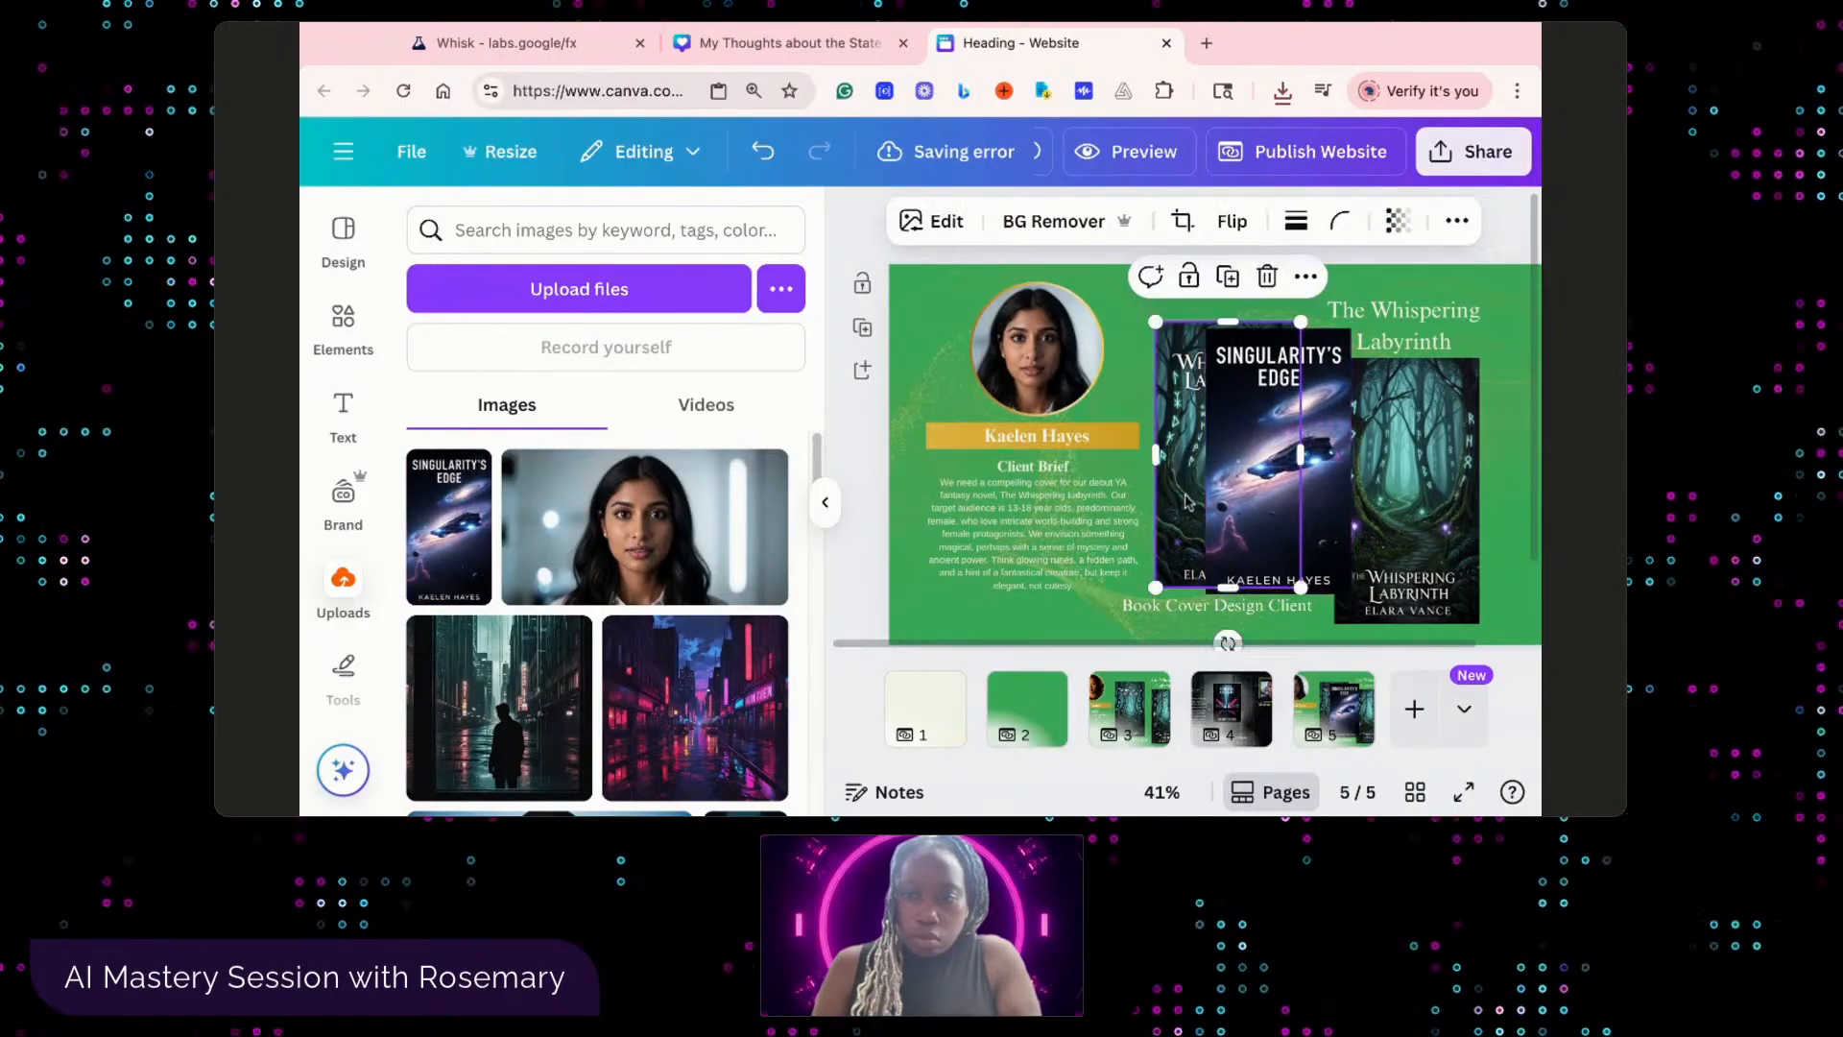
pyautogui.press('Delete')
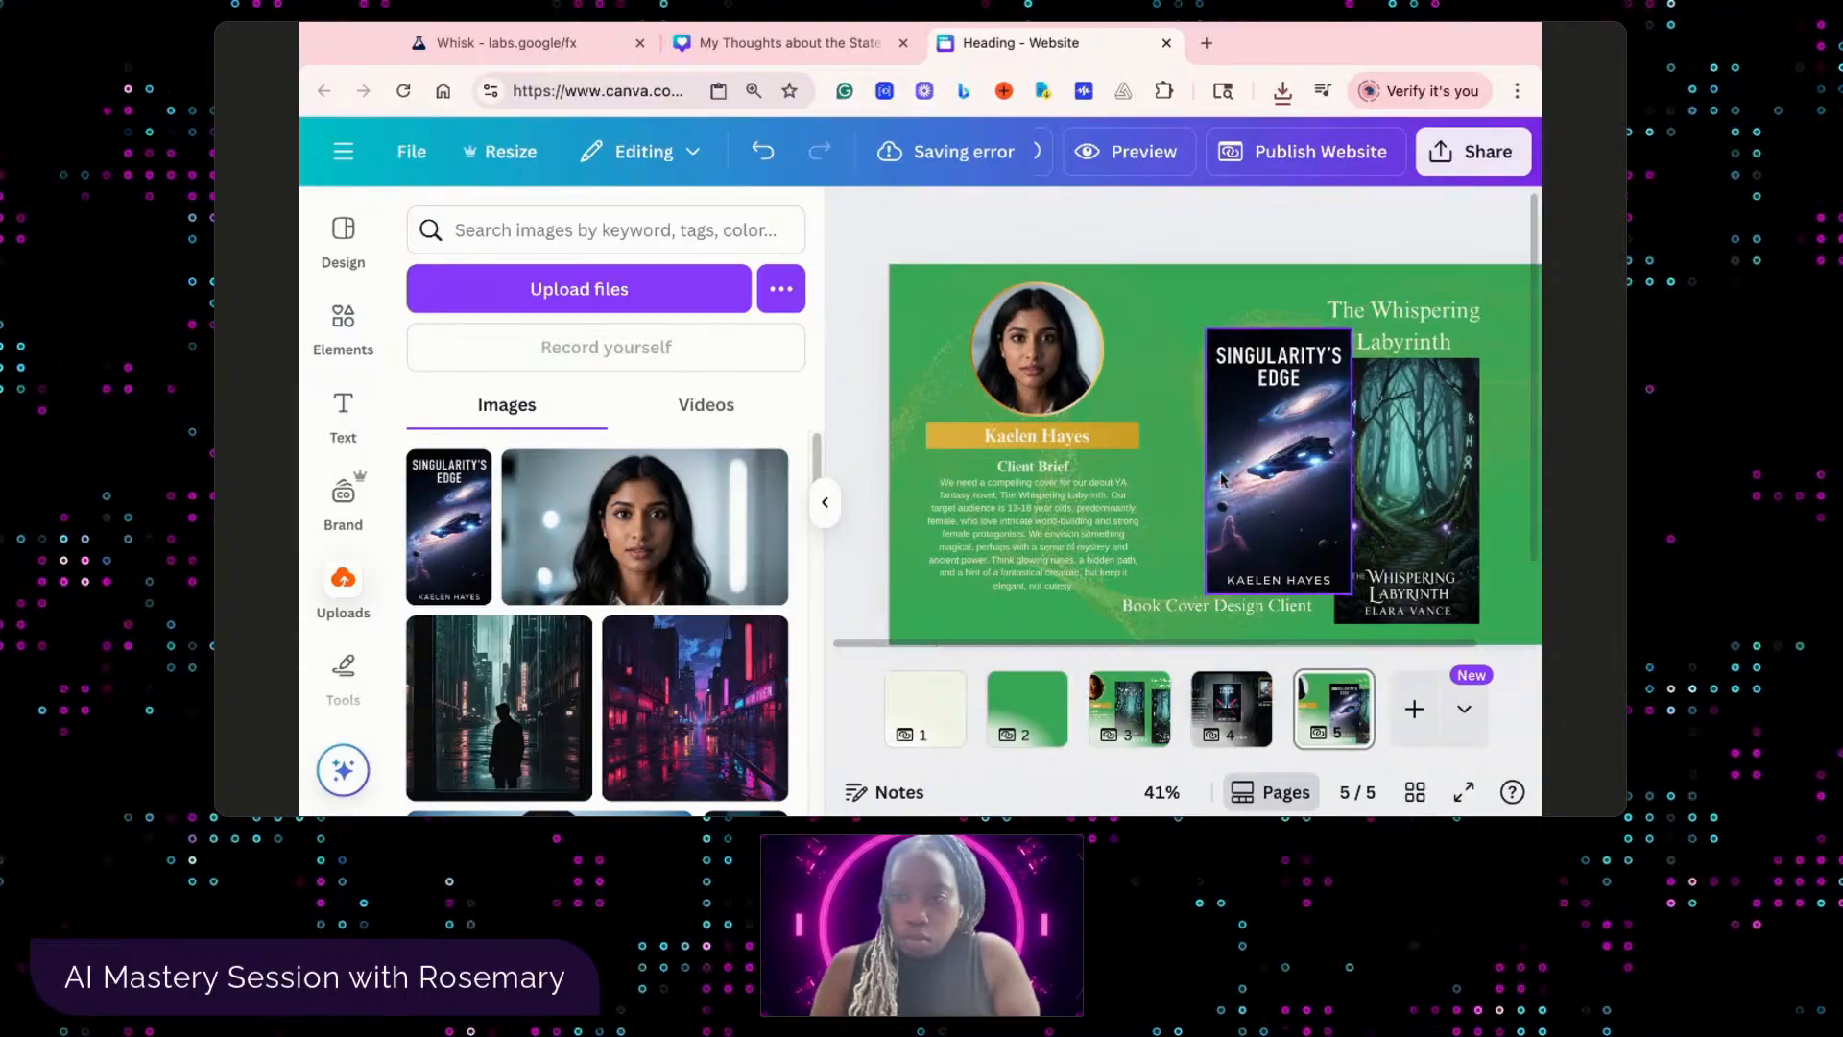
pyautogui.click(1430, 507)
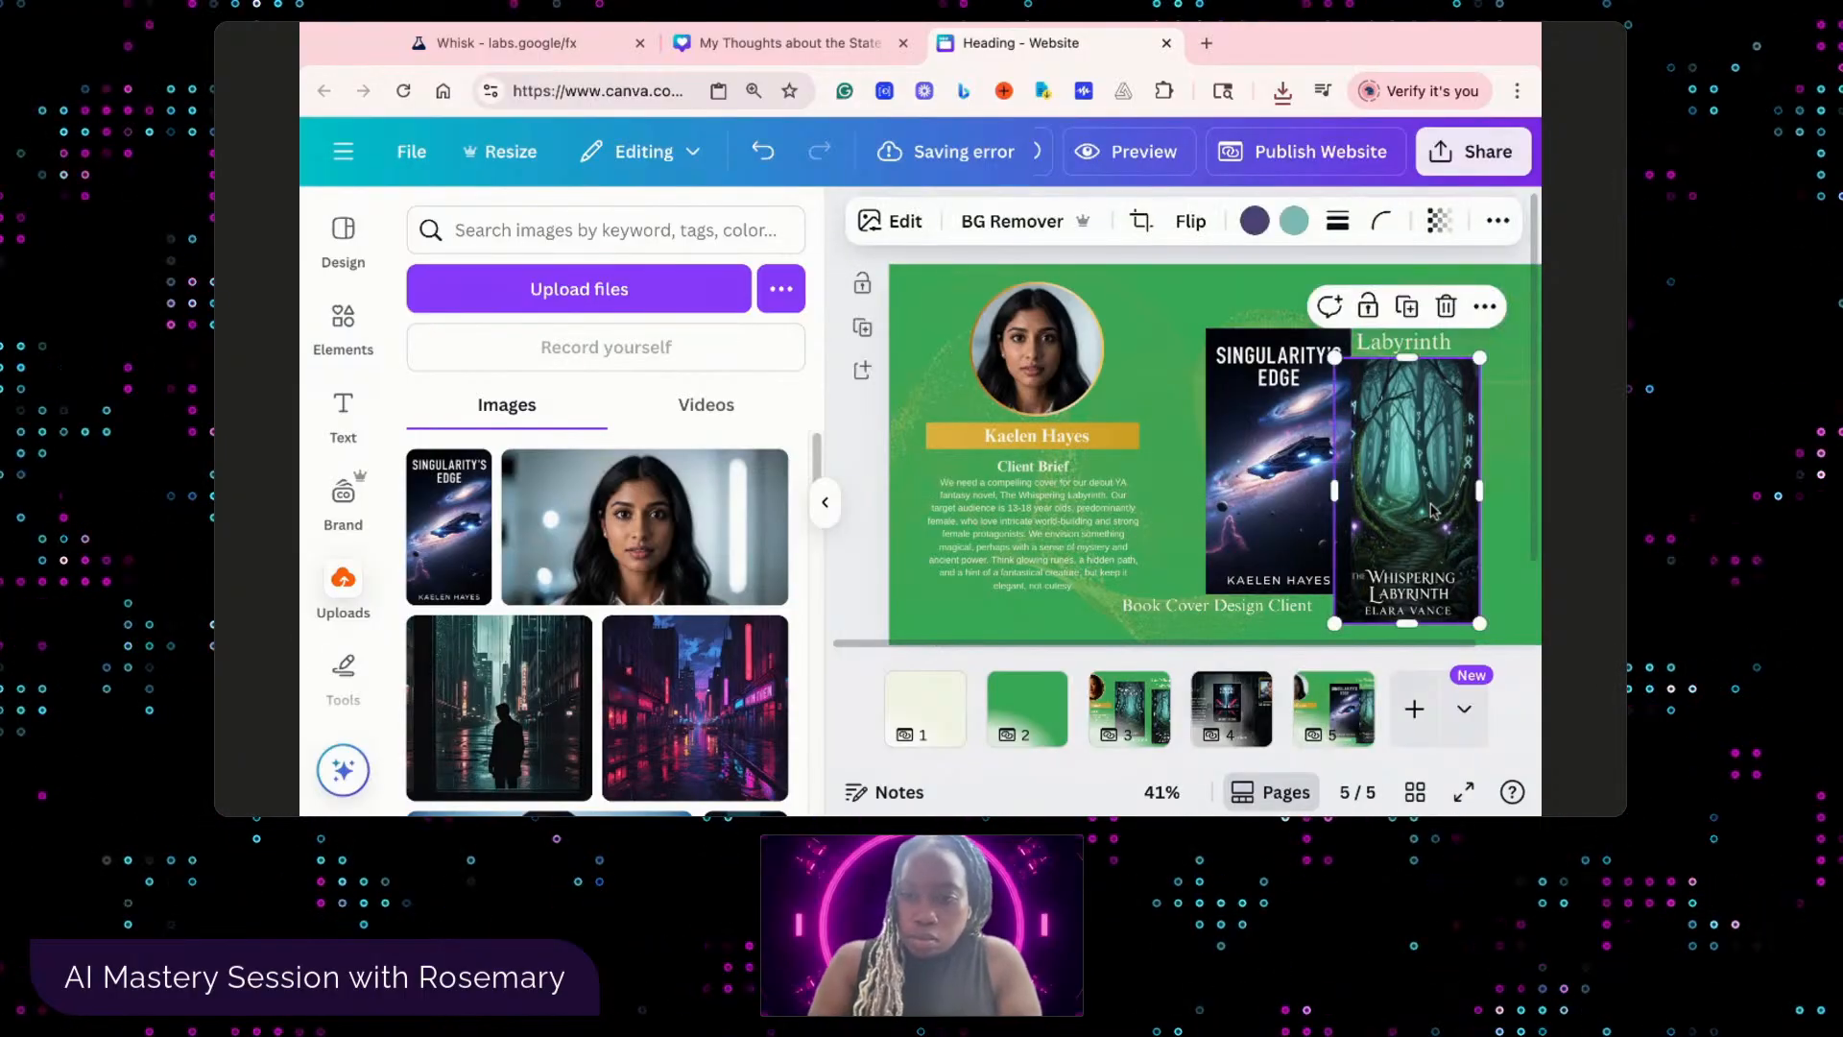
pyautogui.press('Delete')
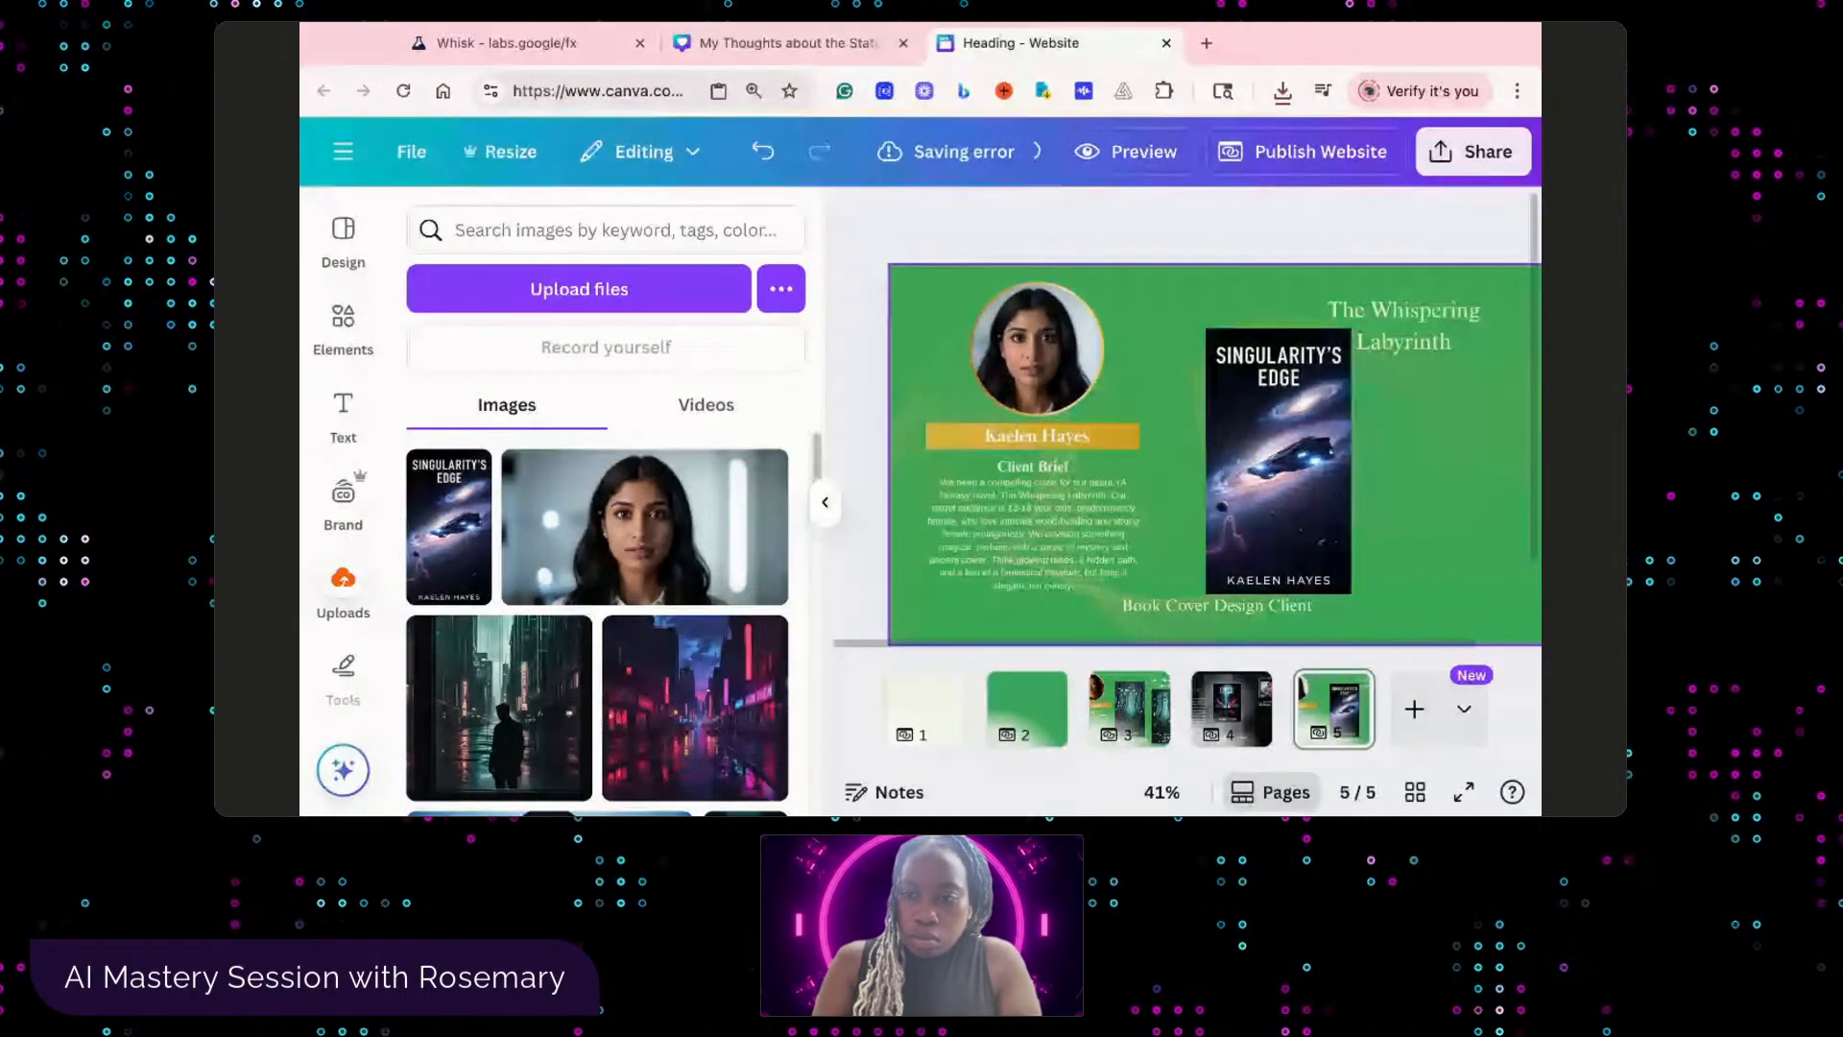
pyautogui.moveTo(1251, 511); pyautogui.dragTo(1388, 541)
pyautogui.click(1400, 343)
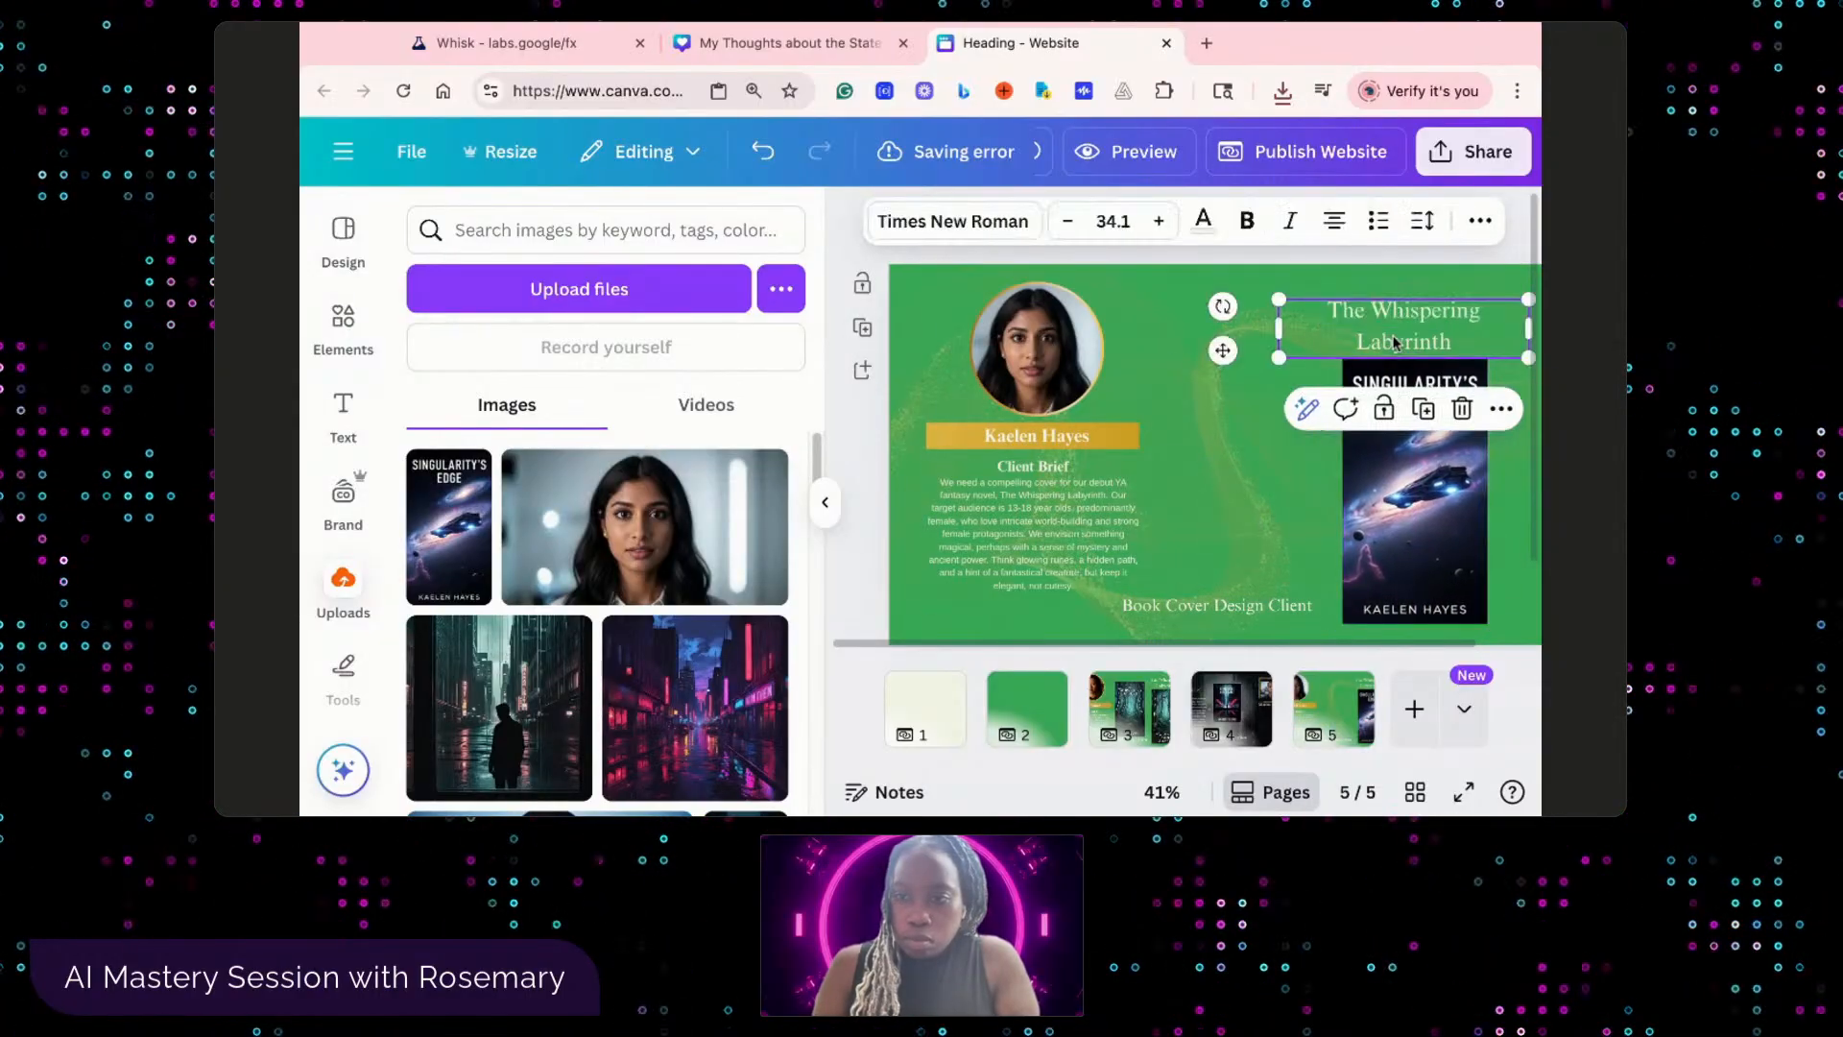
# - Retitle the page 5 heading 'Singularity's Edge' and lower it just above the cover
pyautogui.doubleClick(1392, 339)
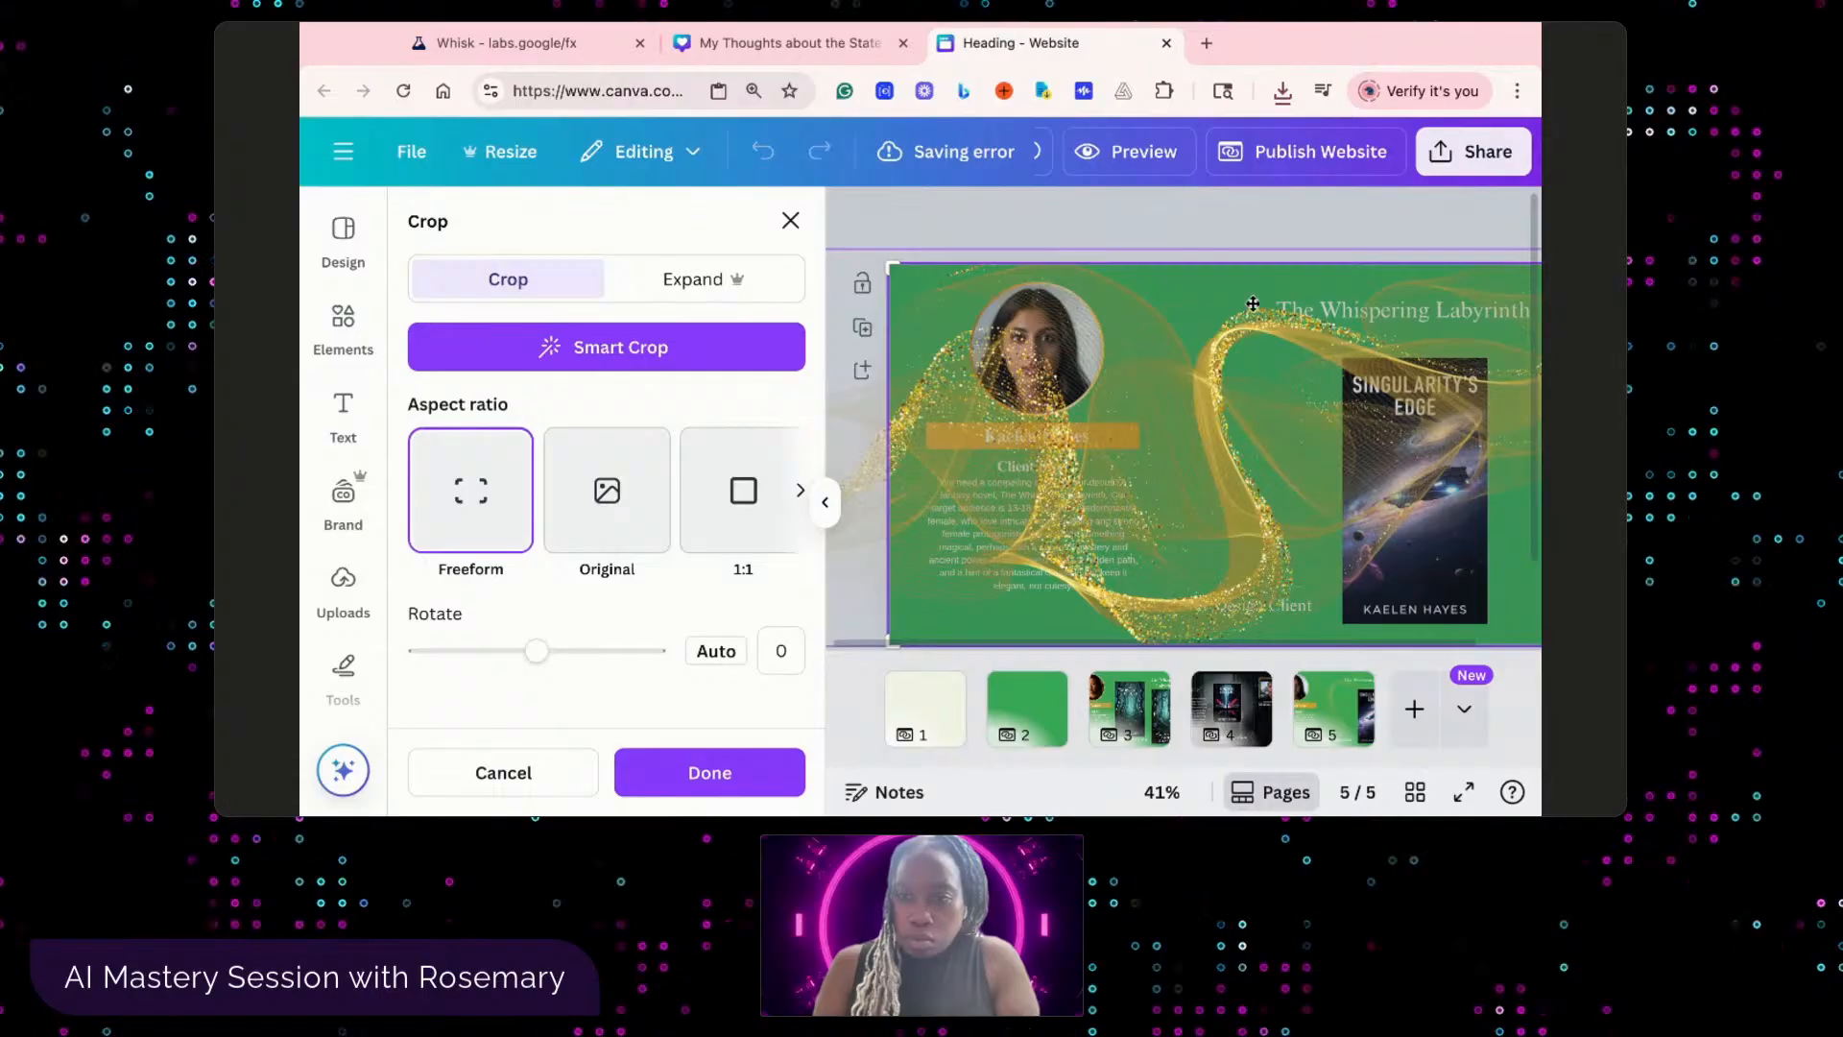
pyautogui.click(709, 773)
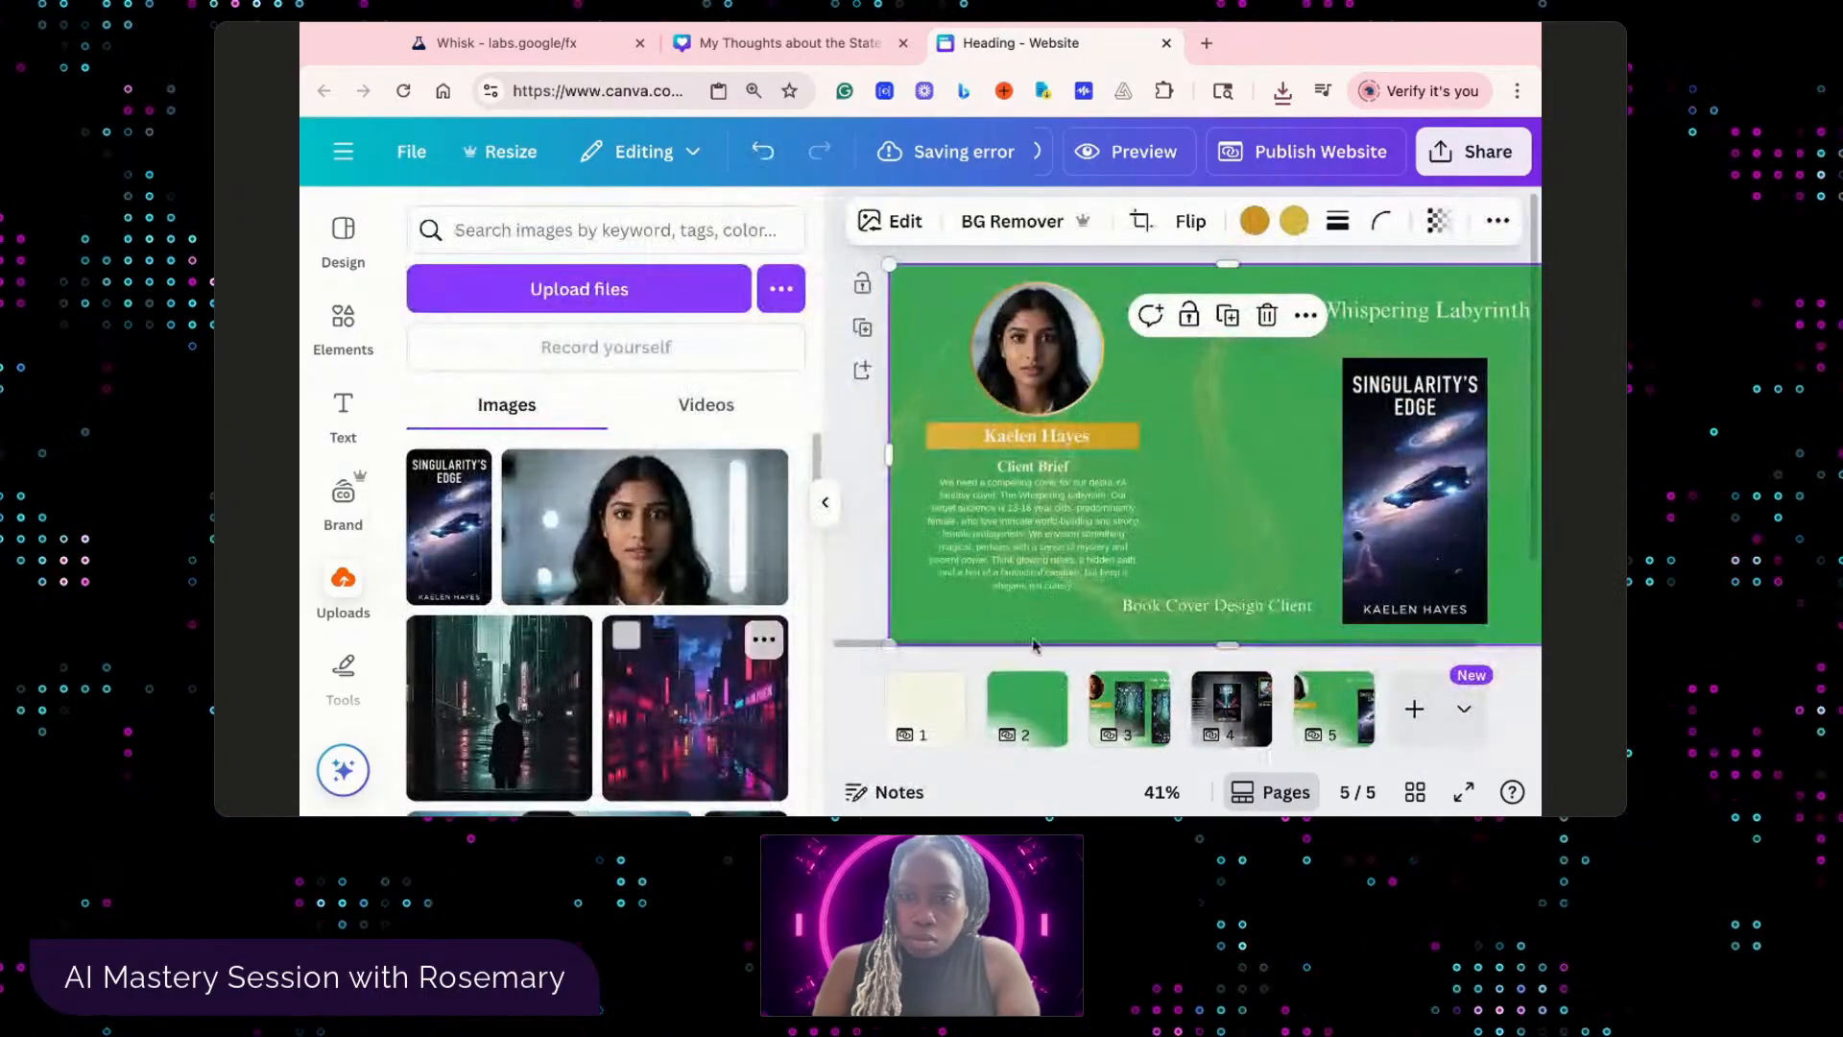
pyautogui.click(1425, 320)
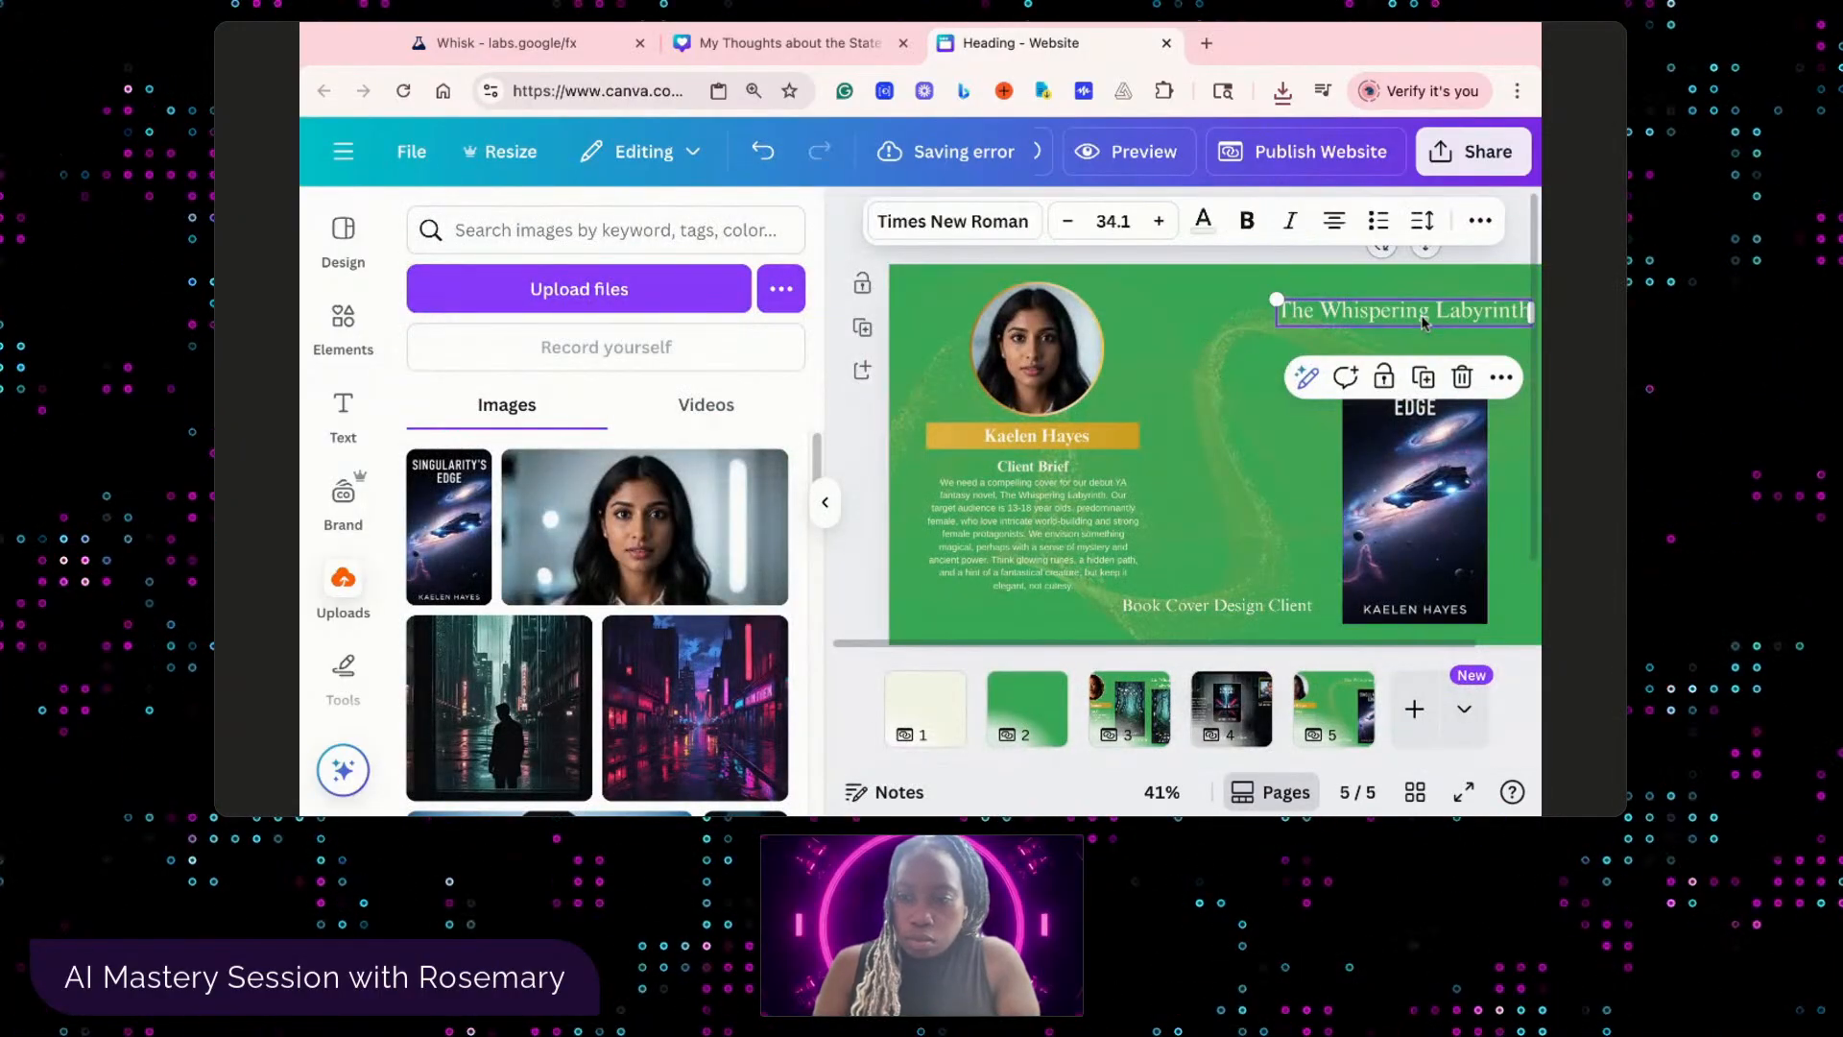
pyautogui.doubleClick(1525, 313)
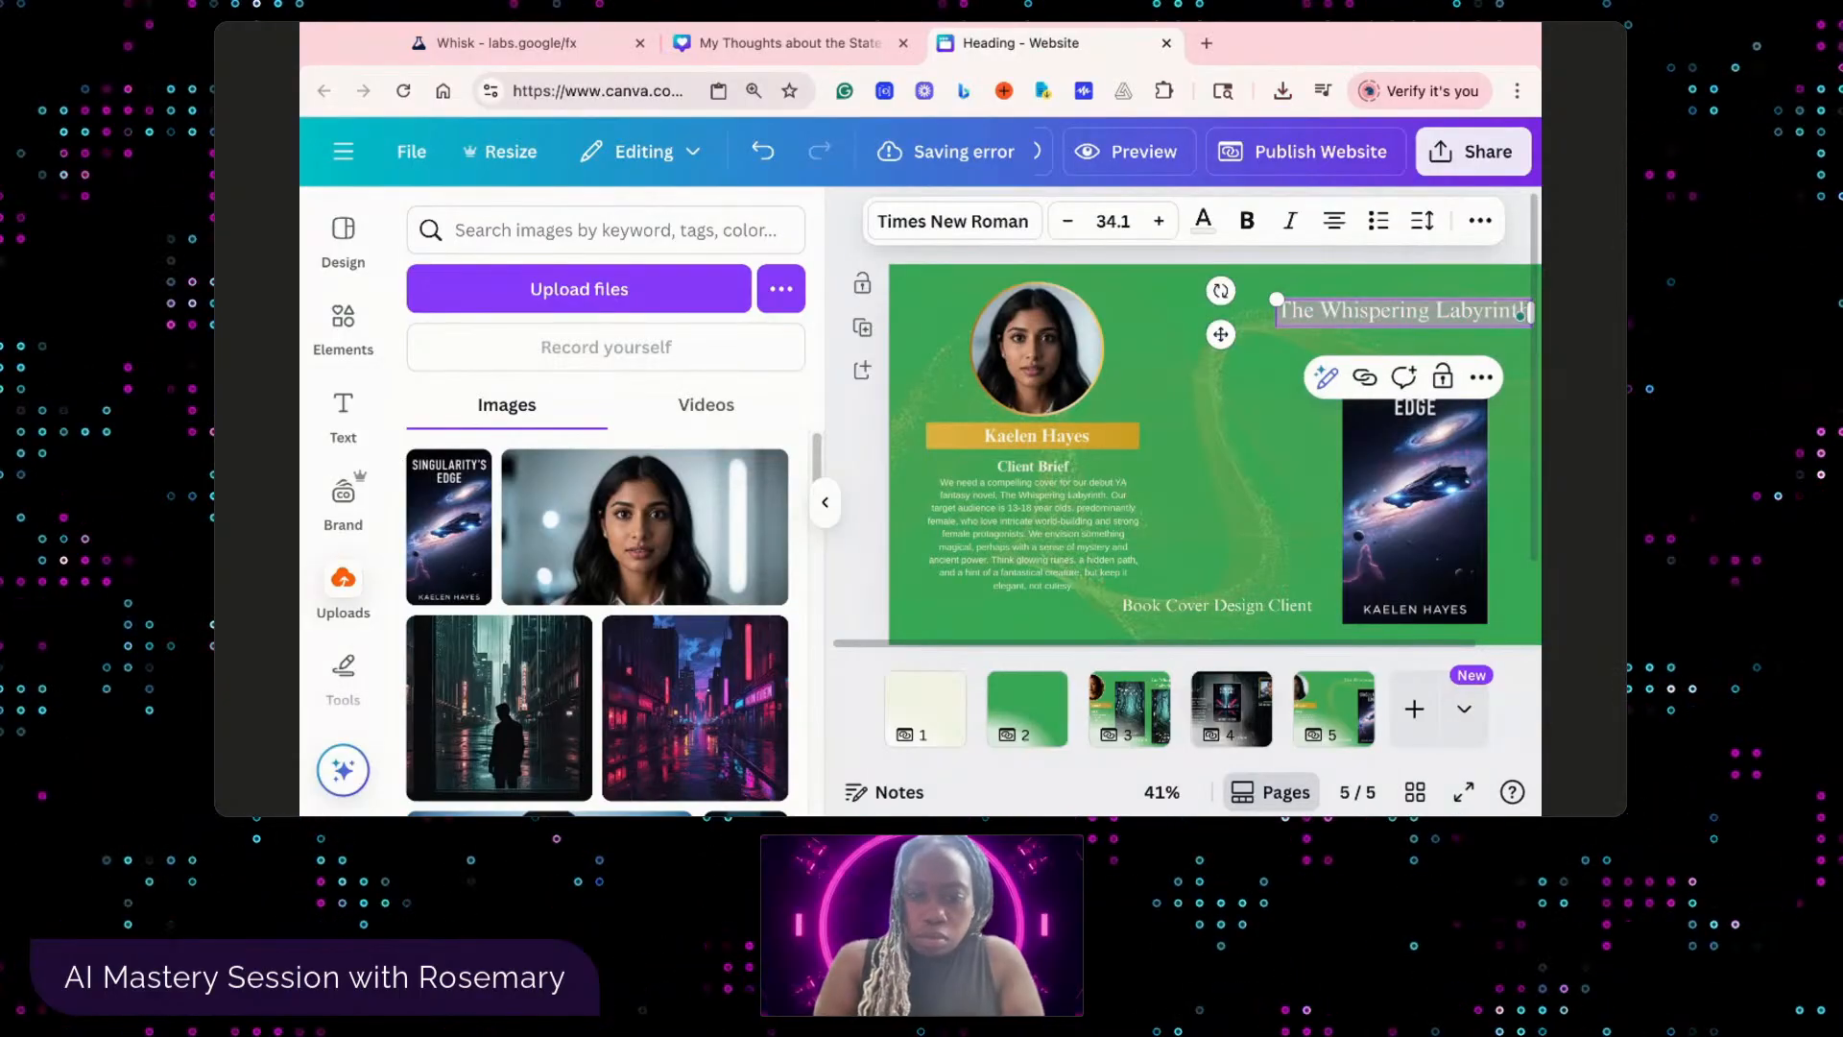
pyautogui.write('Singul')
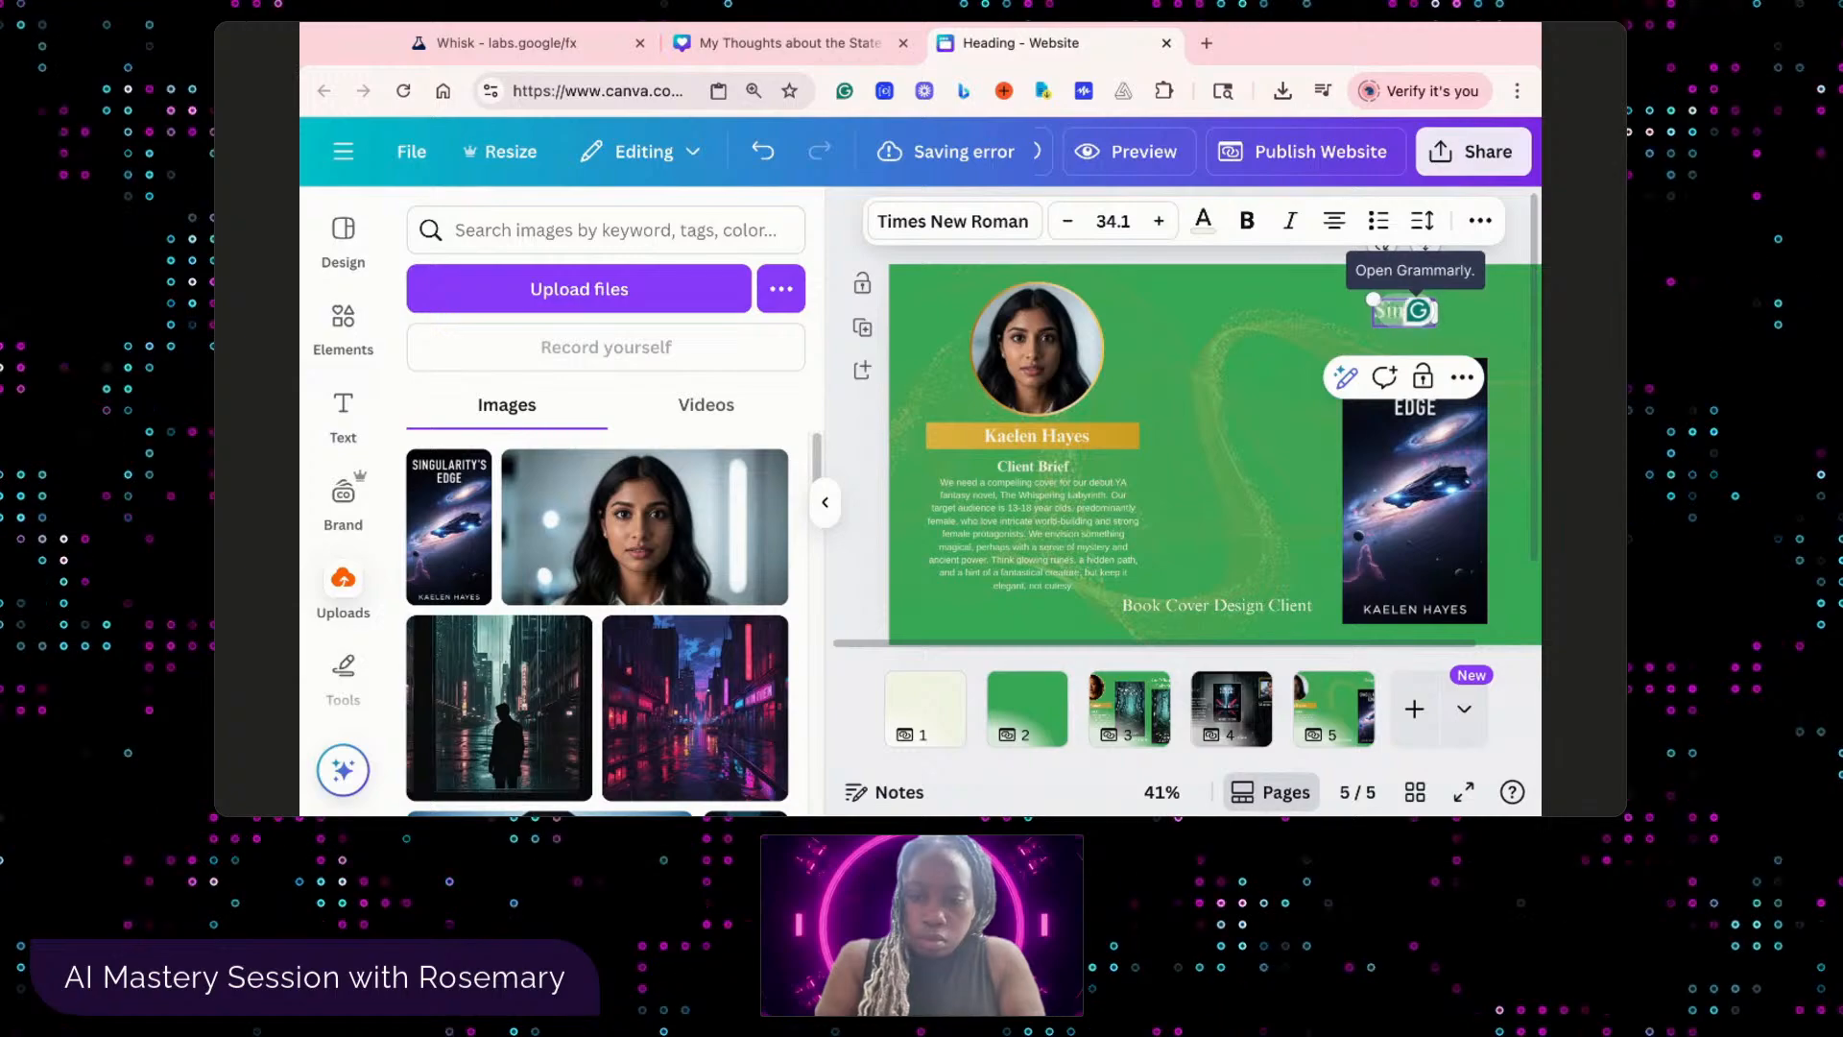
pyautogui.write('a')
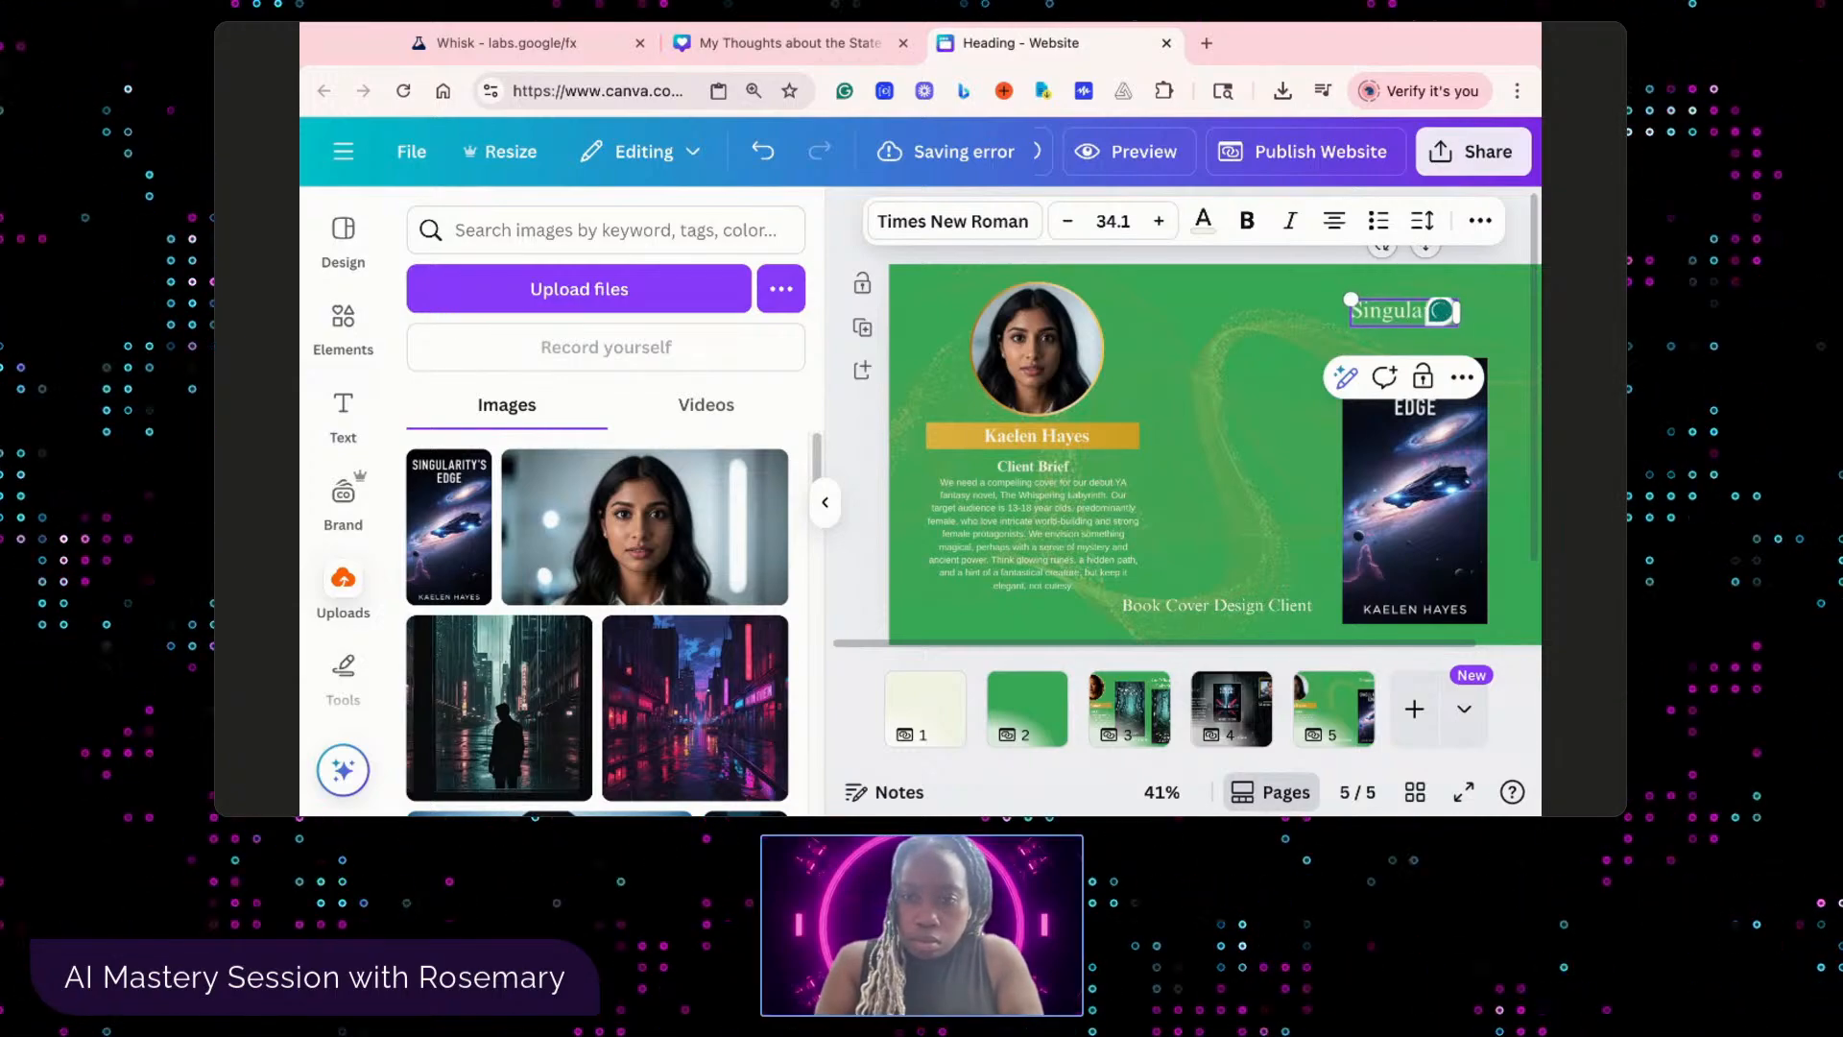
pyautogui.write("rity'")
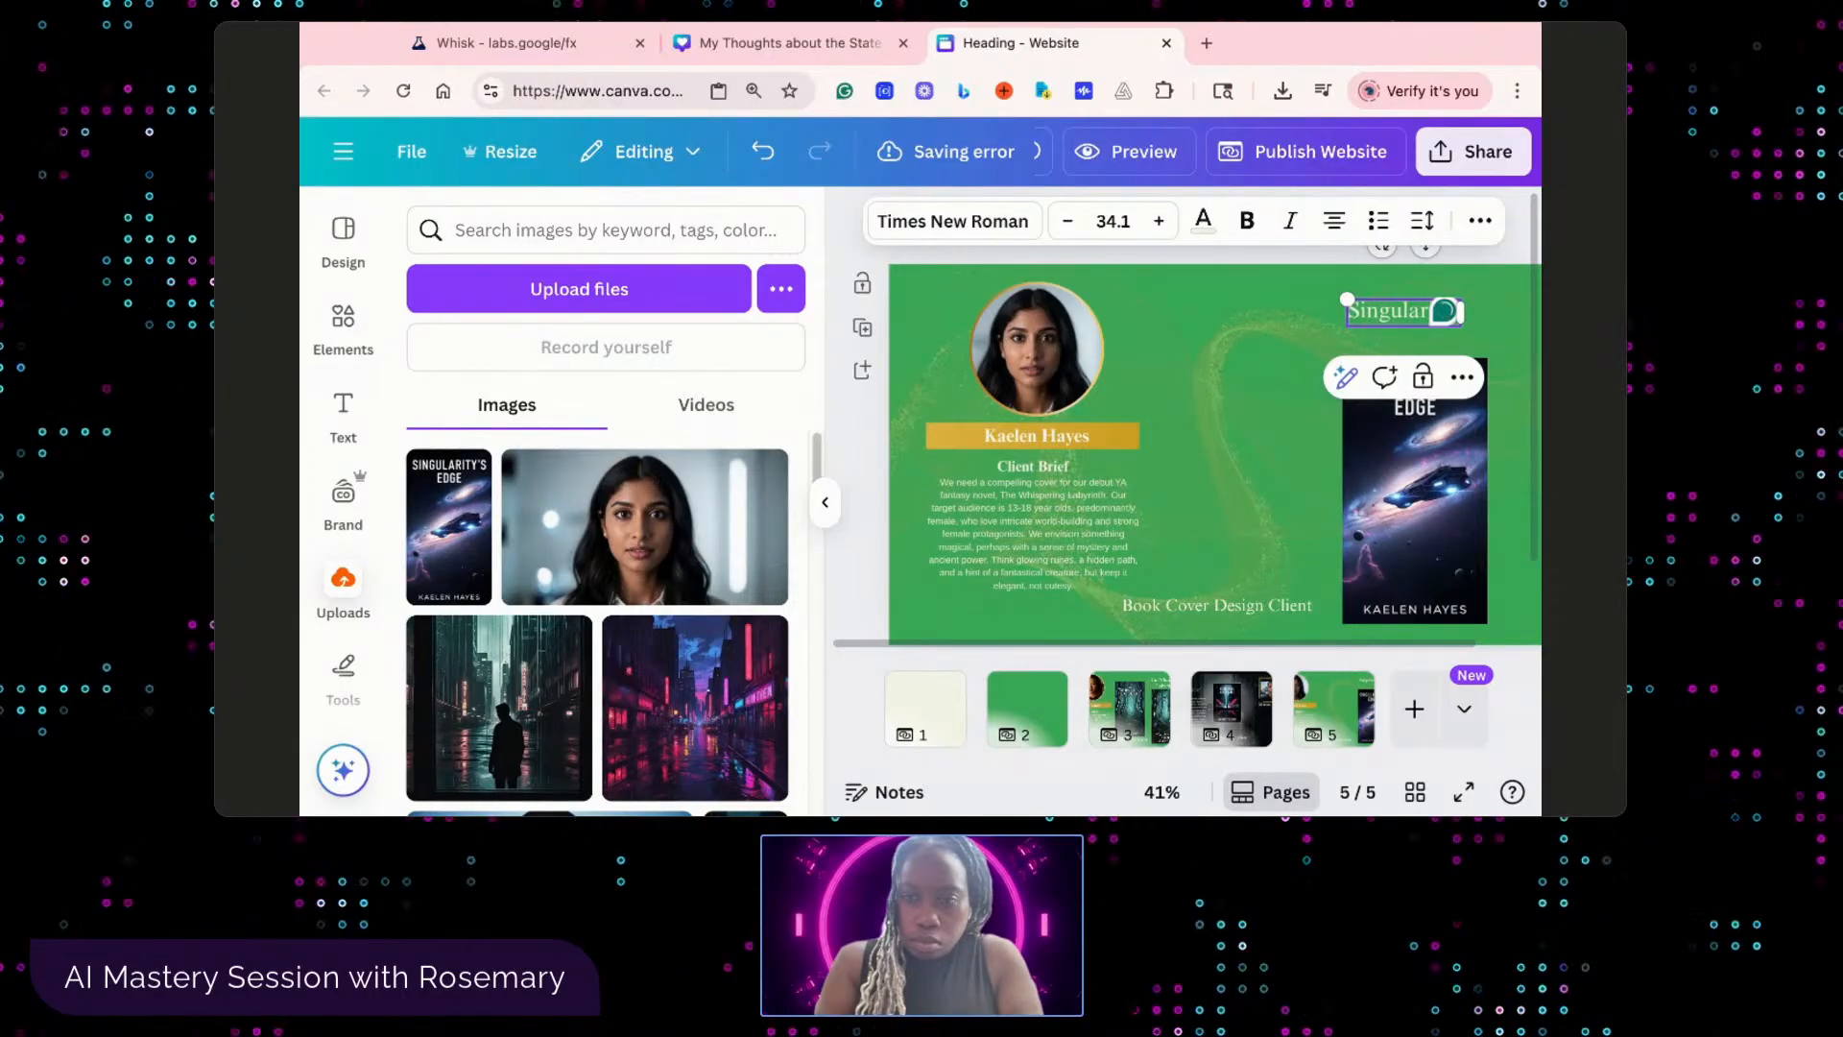
pyautogui.write('s')
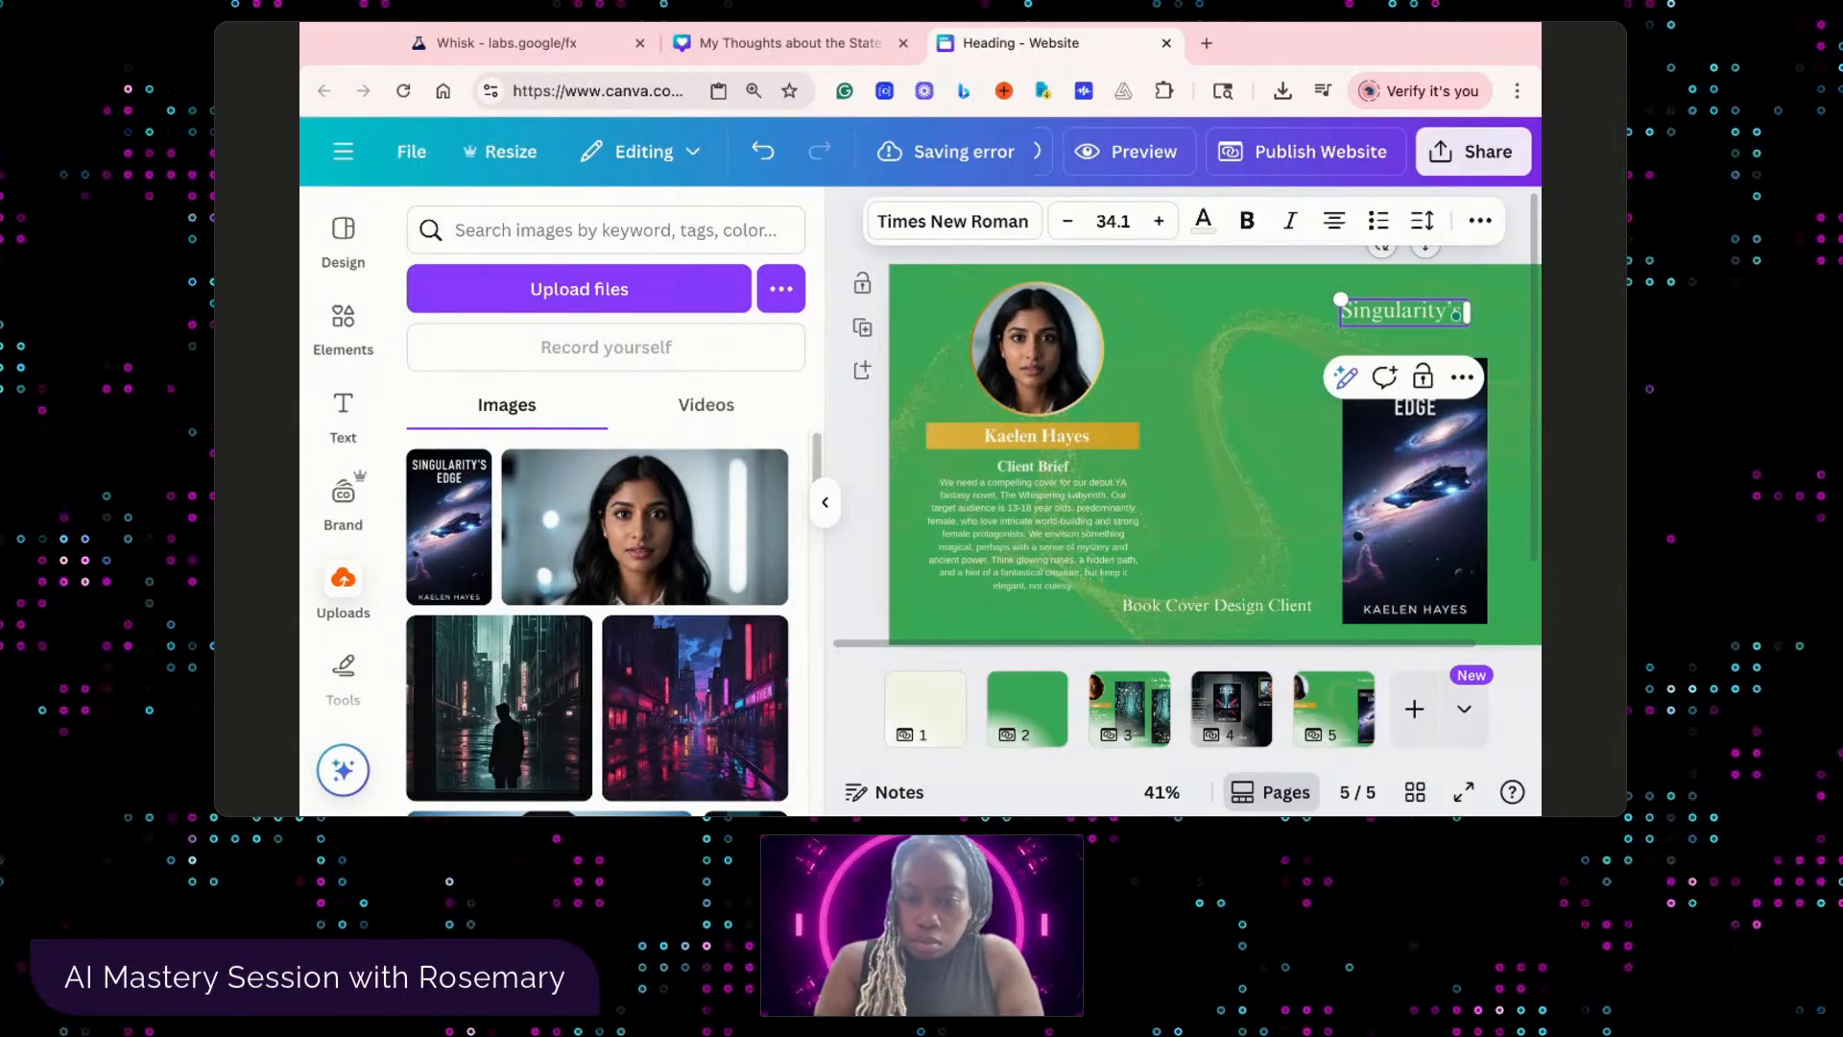
pyautogui.write(' Edg')
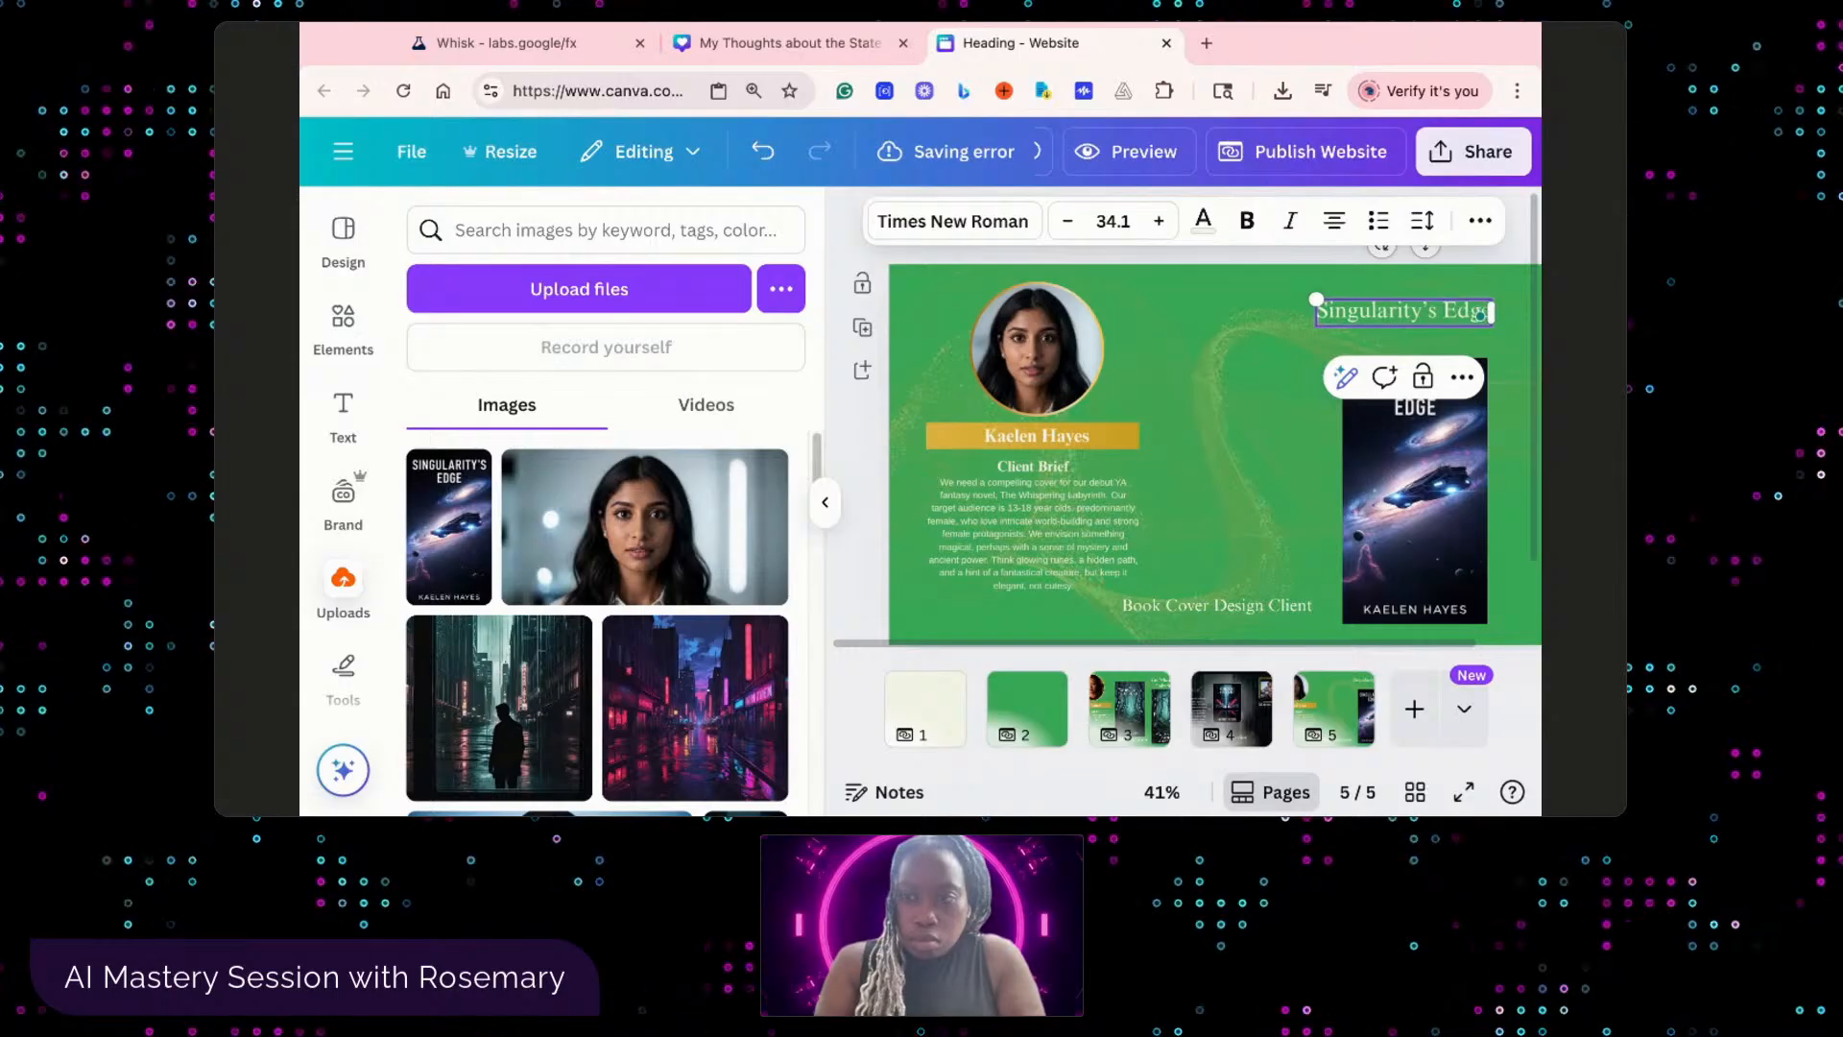
pyautogui.click(1293, 443)
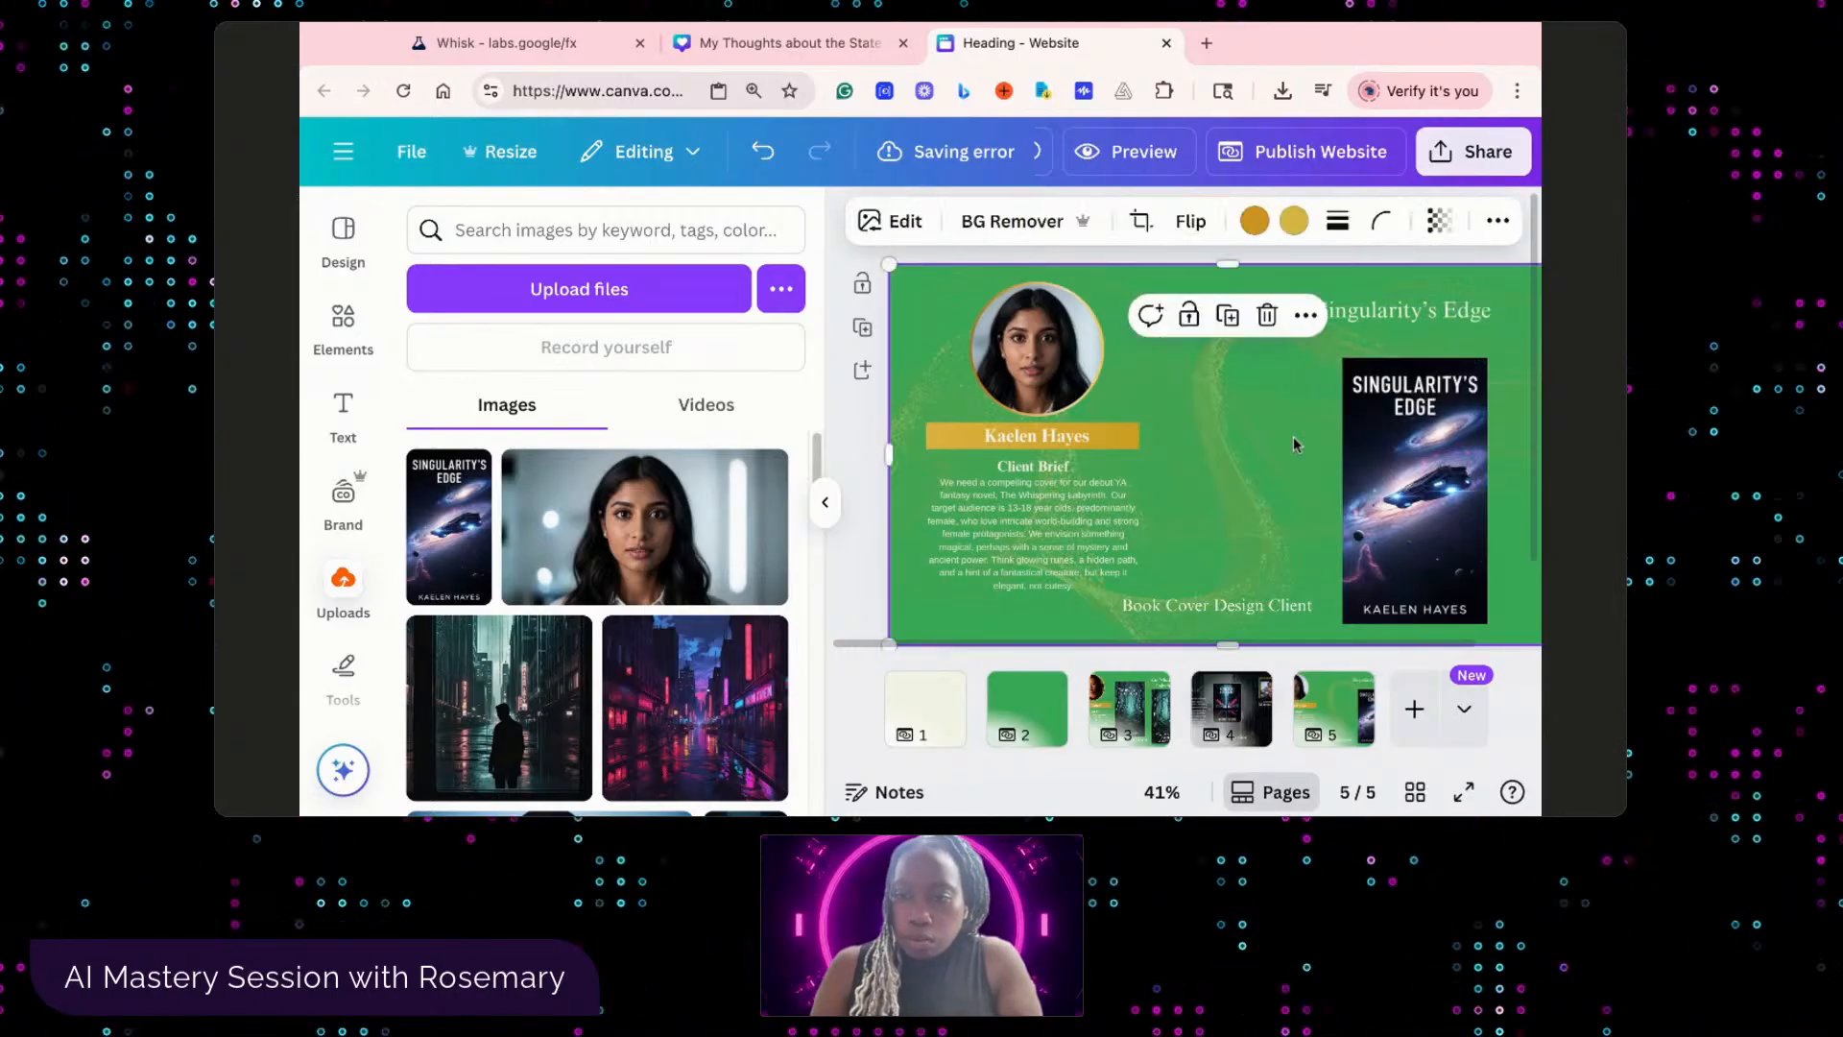
pyautogui.moveTo(1376, 307); pyautogui.dragTo(1385, 315)
pyautogui.click(1303, 483)
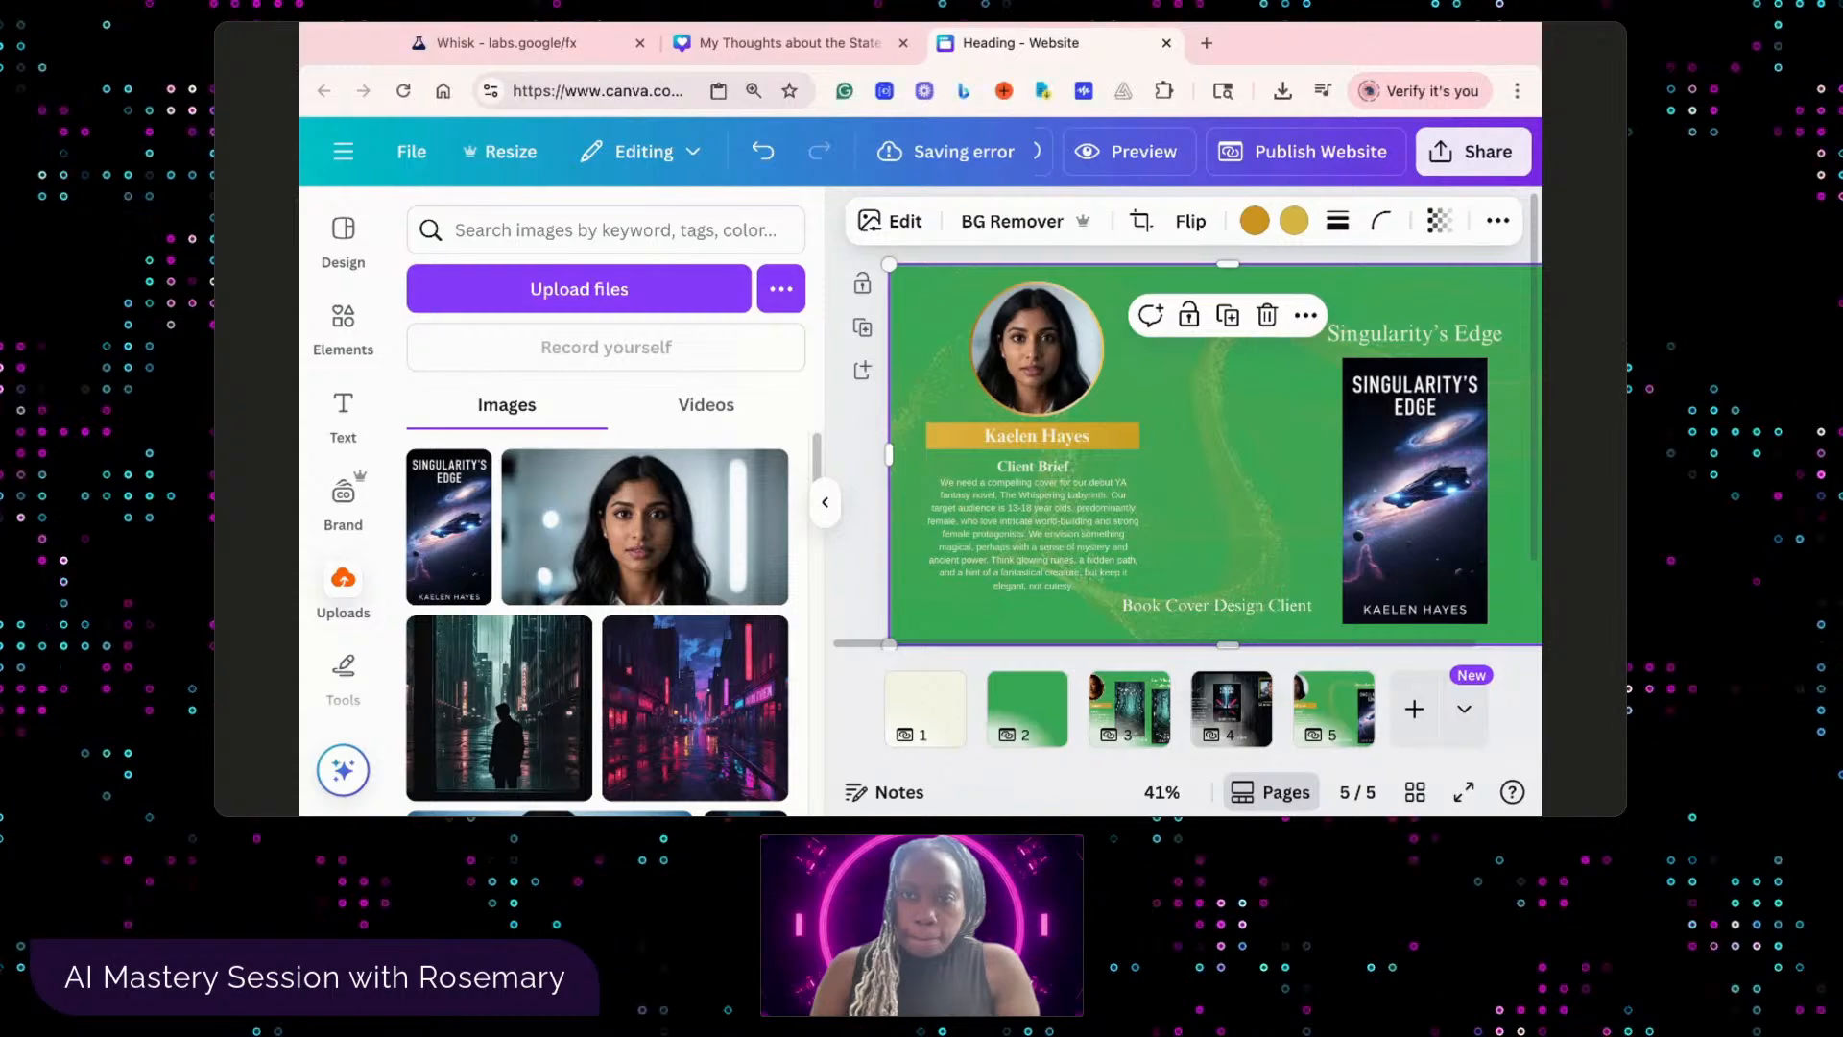
# - Paste the hard sci-fi Singularity's Edge brief into the Client Brief and nudge its box right and down
pyautogui.doubleClick(1082, 563)
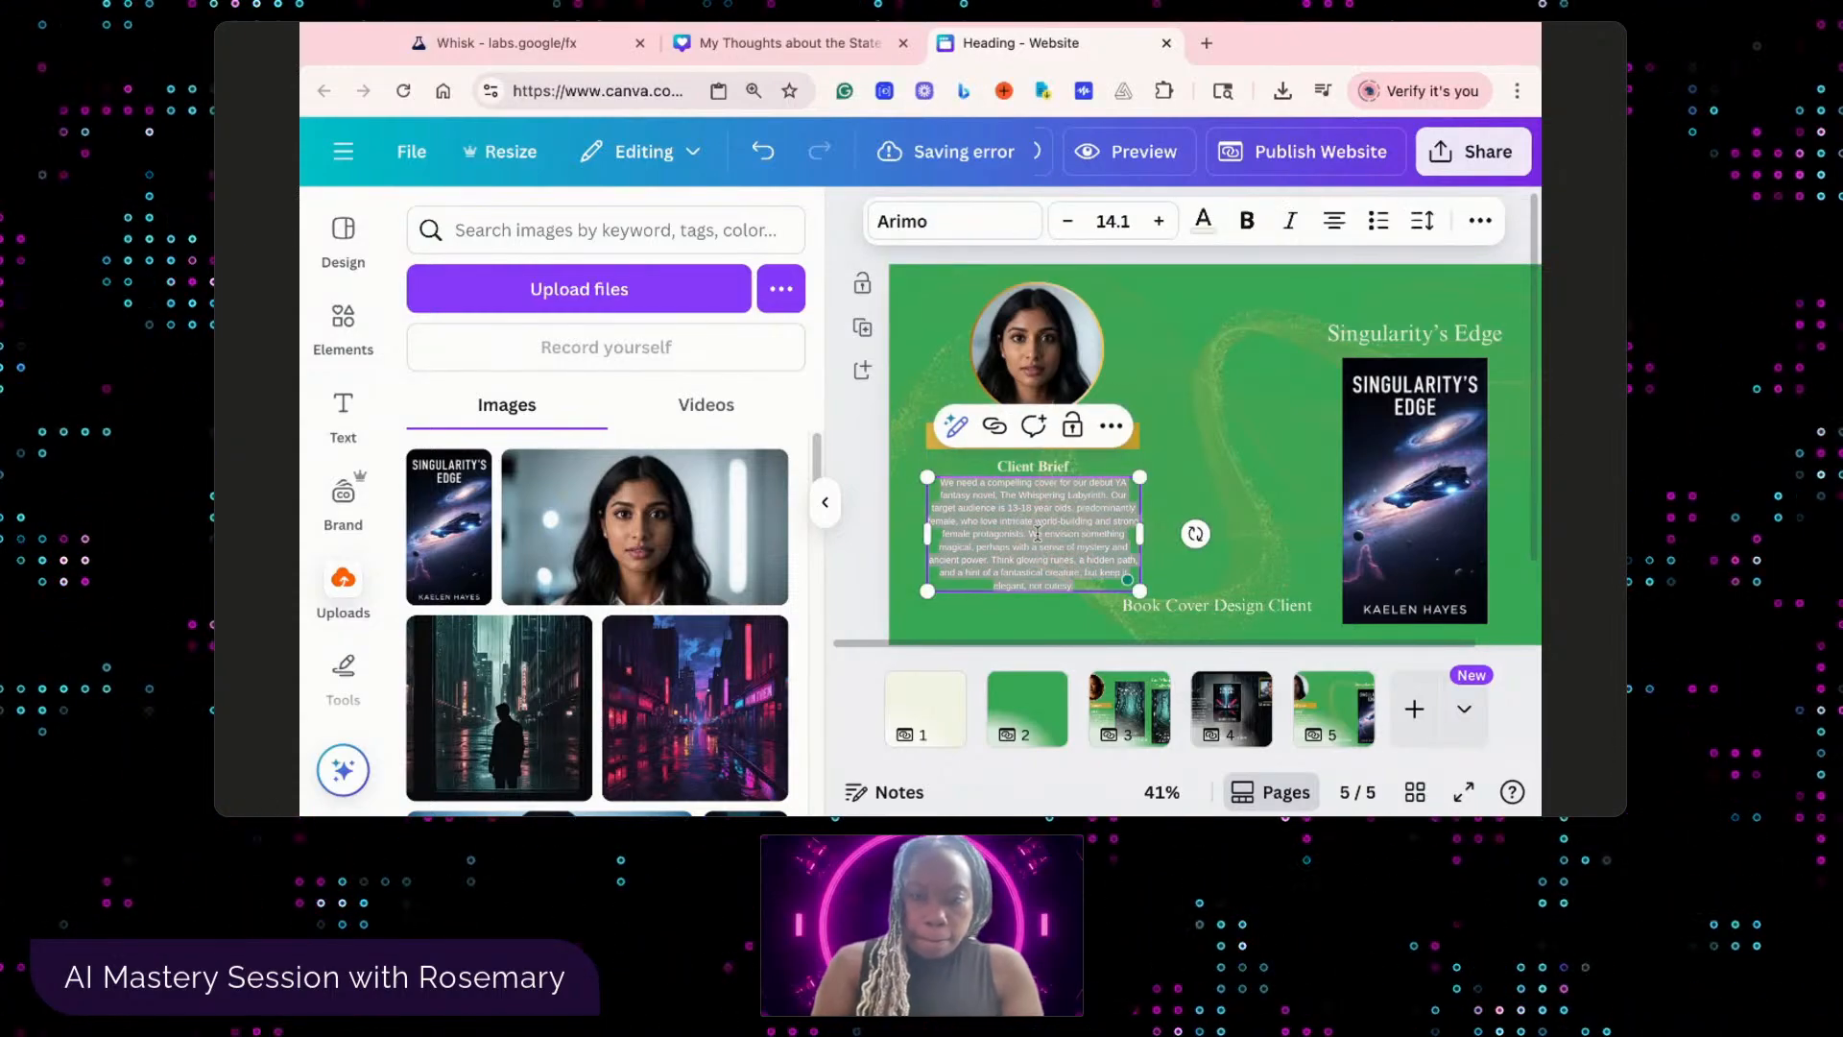
pyautogui.write("For our hard science fiction novel, 'Singularity's Edge,' we need a cover that screams 'futuristic' and 'grand scale.' The book deals with first contact and the limits of human understanding in space. Think sleek spacecraft, nebulae, cosmic phenomena, and a sense of awe and wonder, but with a scientific rigor. No aliens, just the vastness of space.")
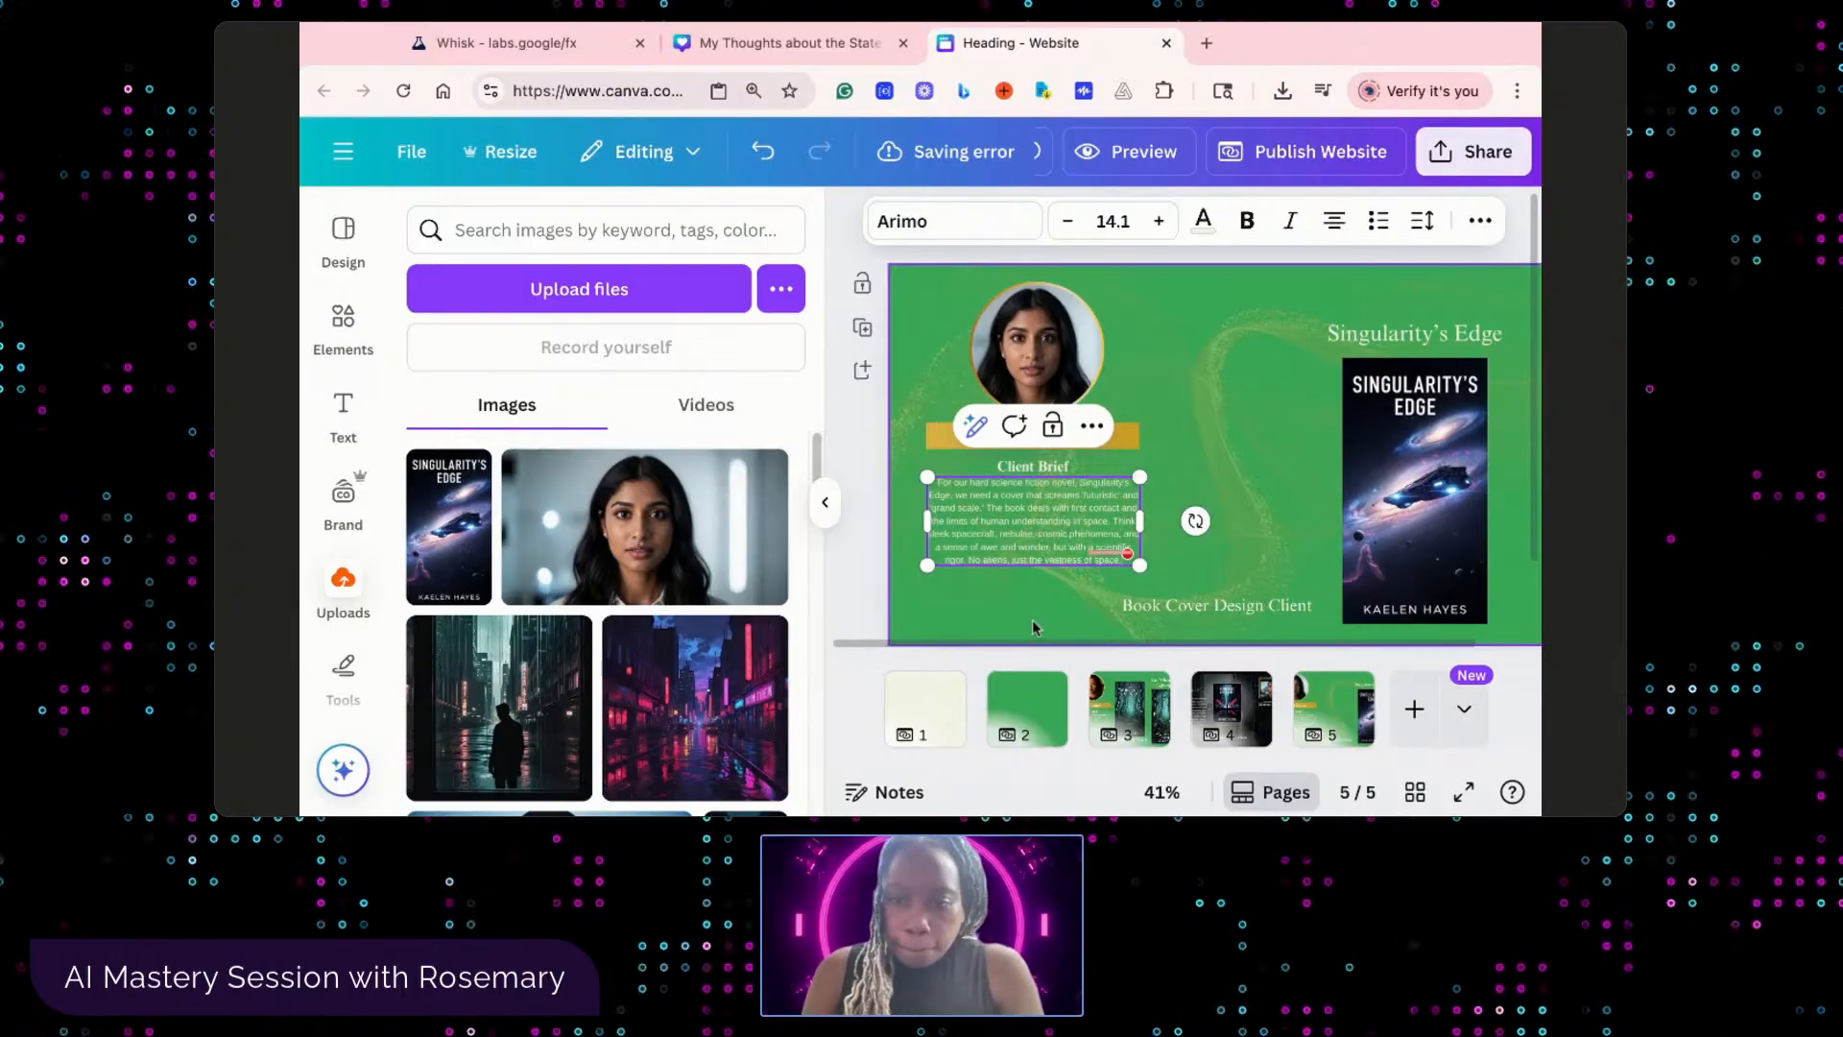
pyautogui.click(1175, 570)
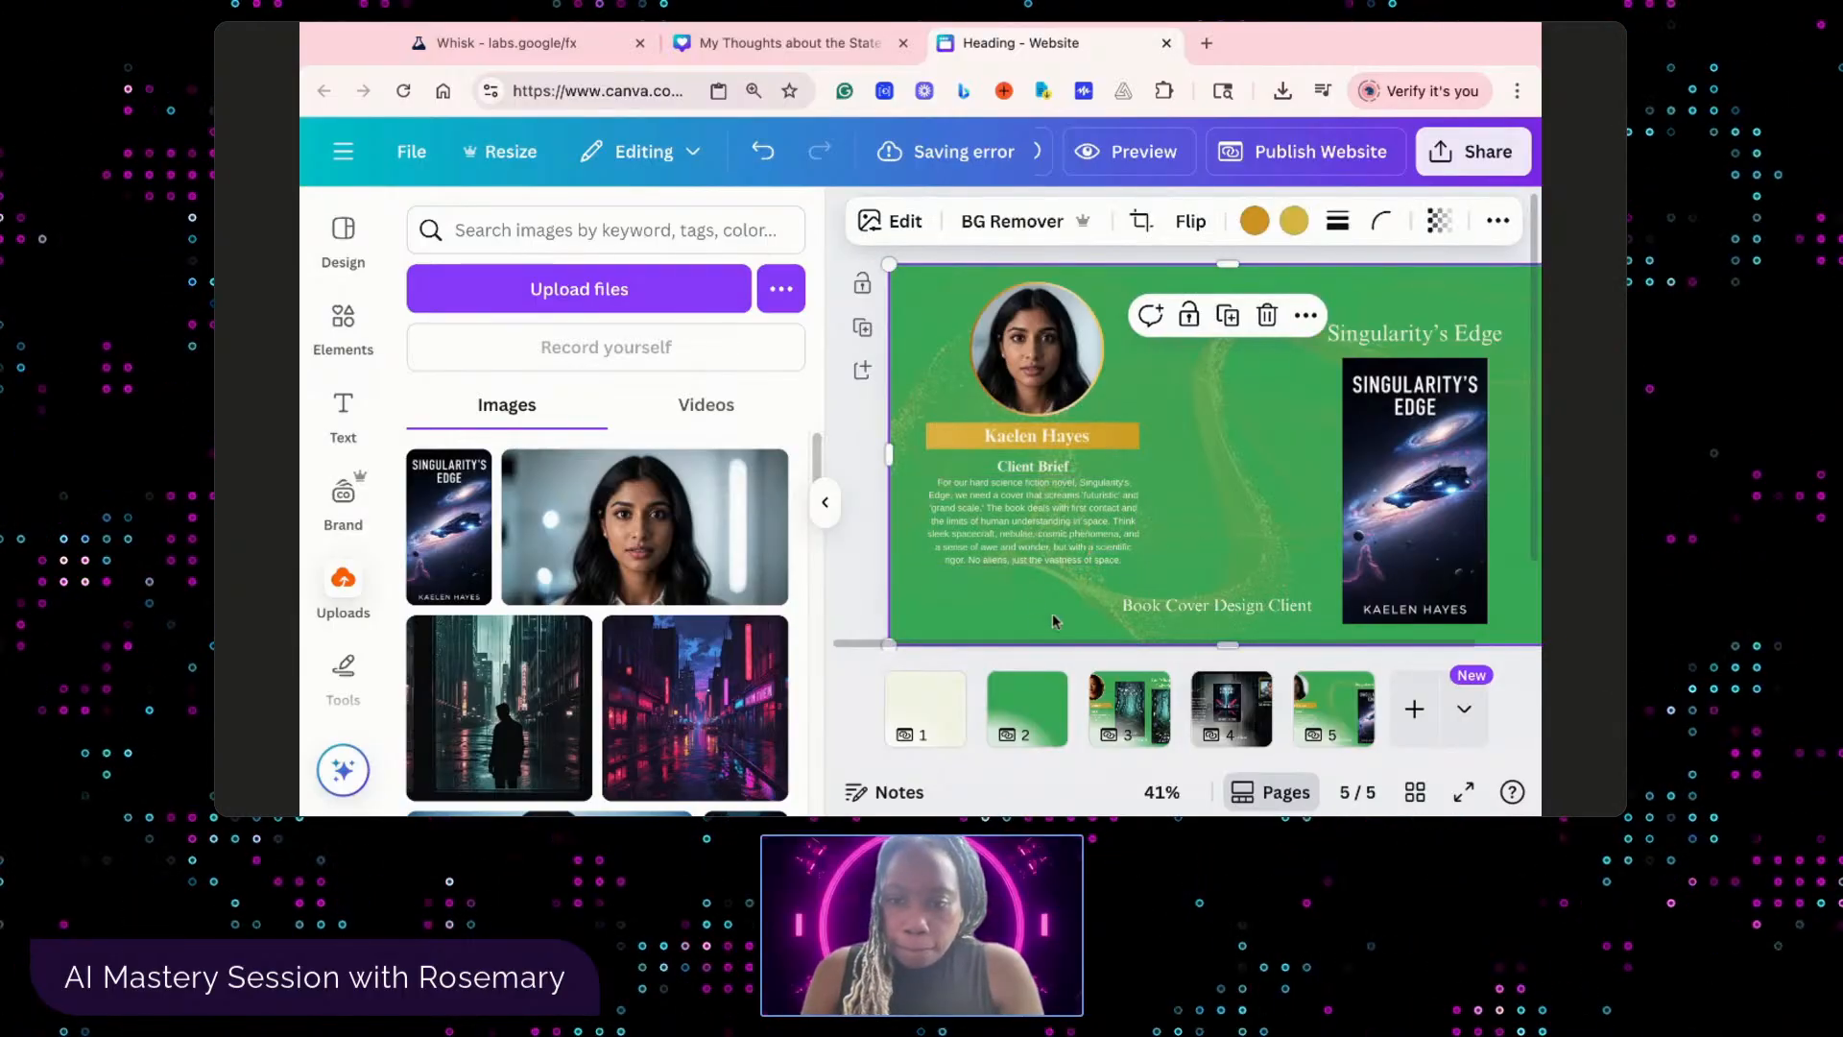
pyautogui.click(1120, 559)
pyautogui.moveTo(1120, 558); pyautogui.dragTo(1130, 561)
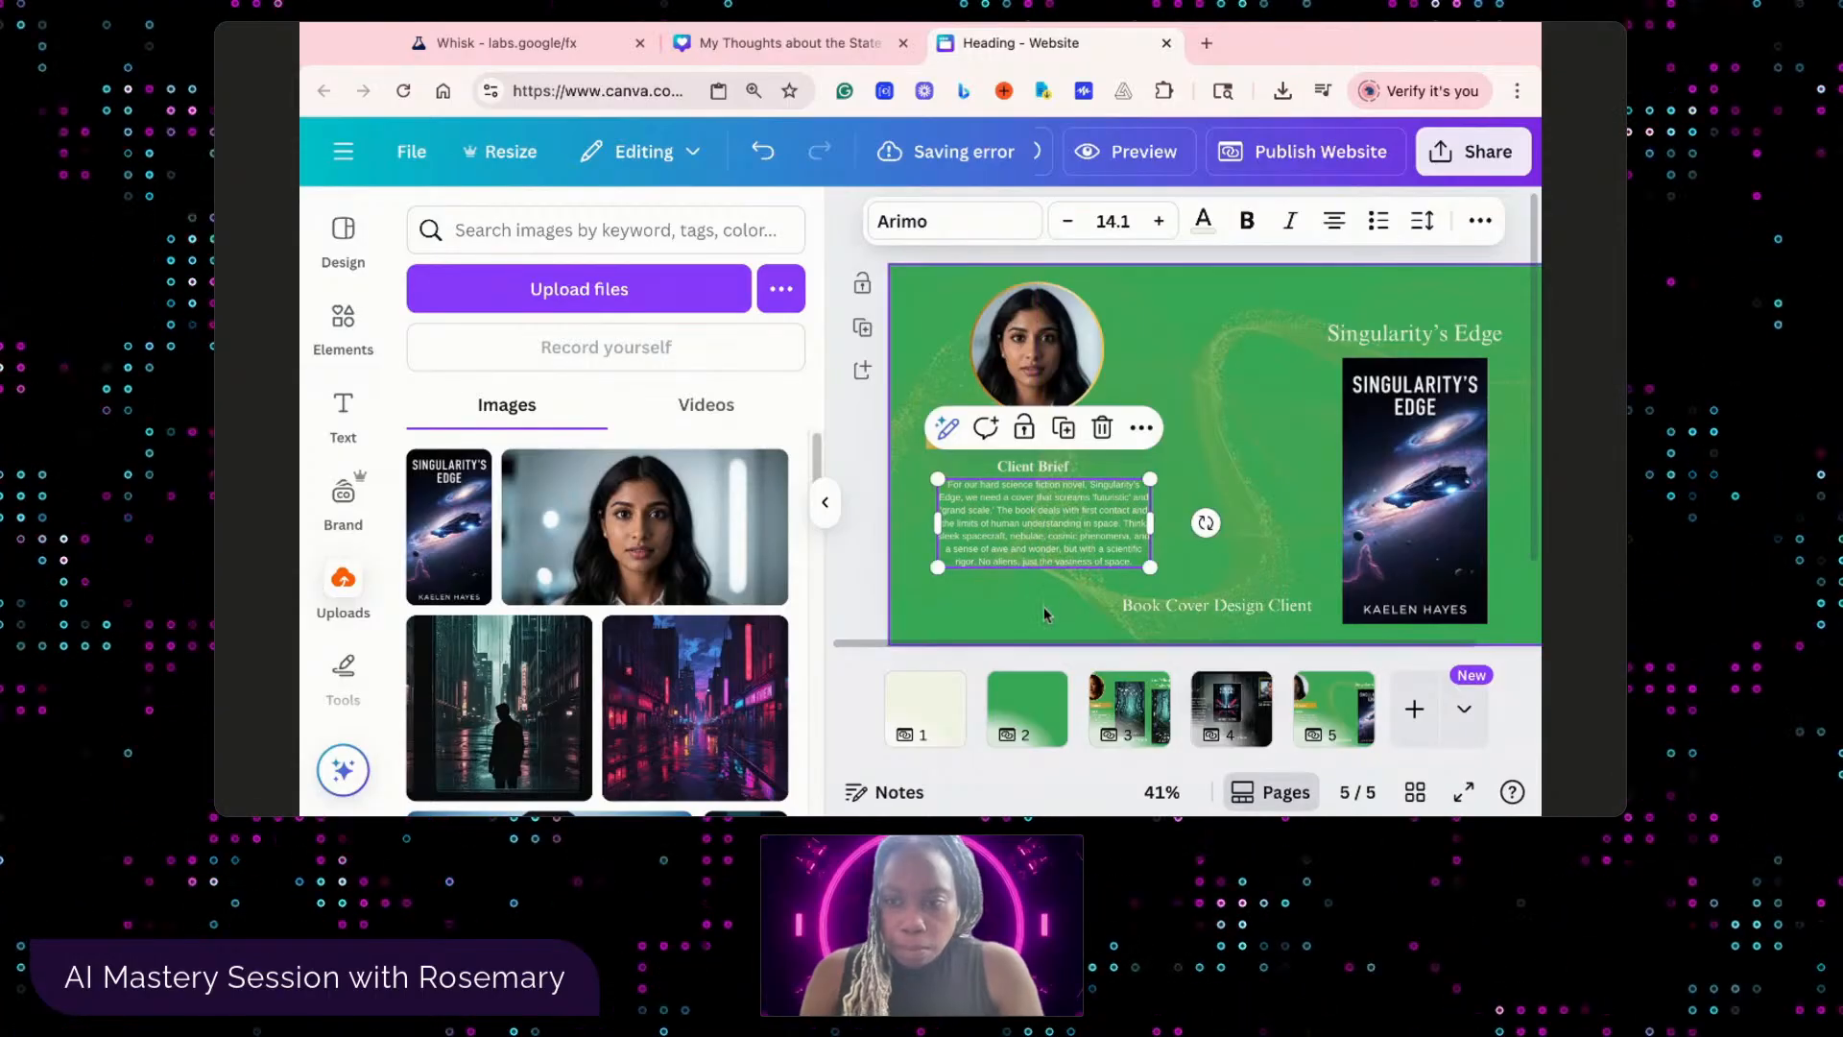
pyautogui.click(905, 338)
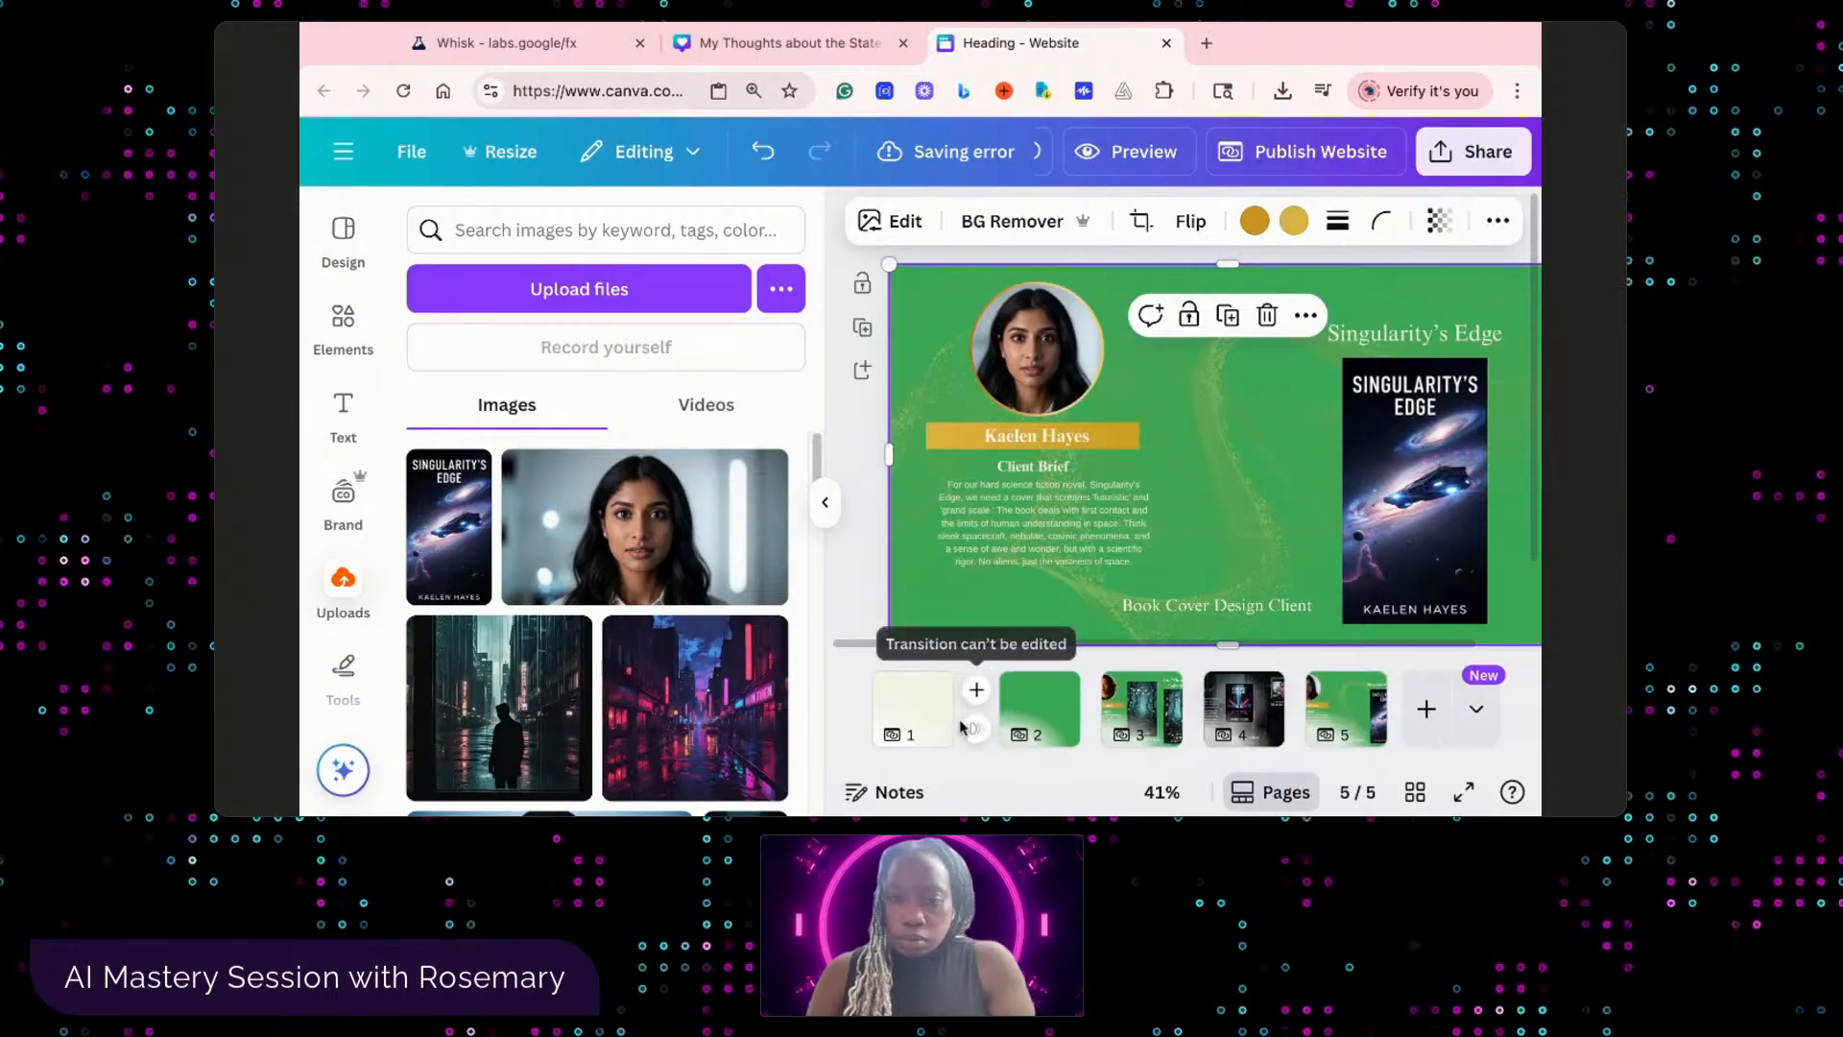
pyautogui.click(919, 712)
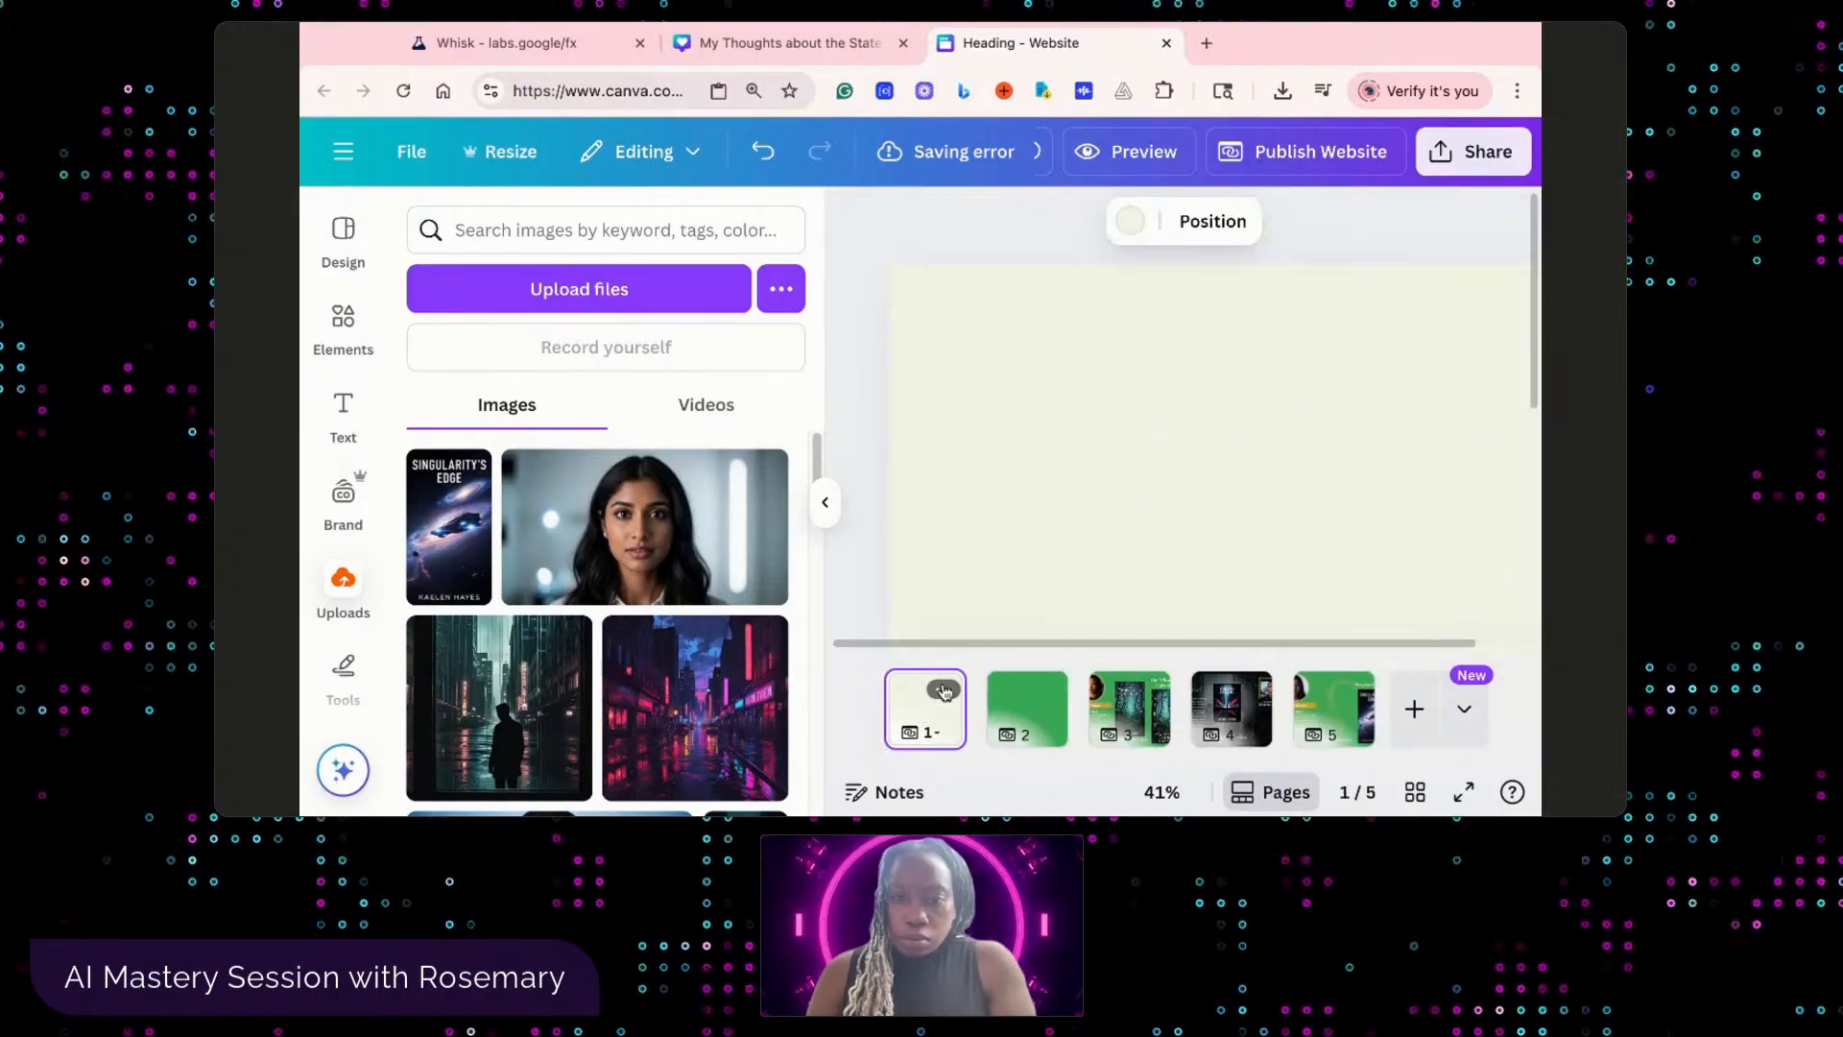
# - Show the white glow element results beside blank page 1, briefly checking Uploads
pyautogui.click(347, 334)
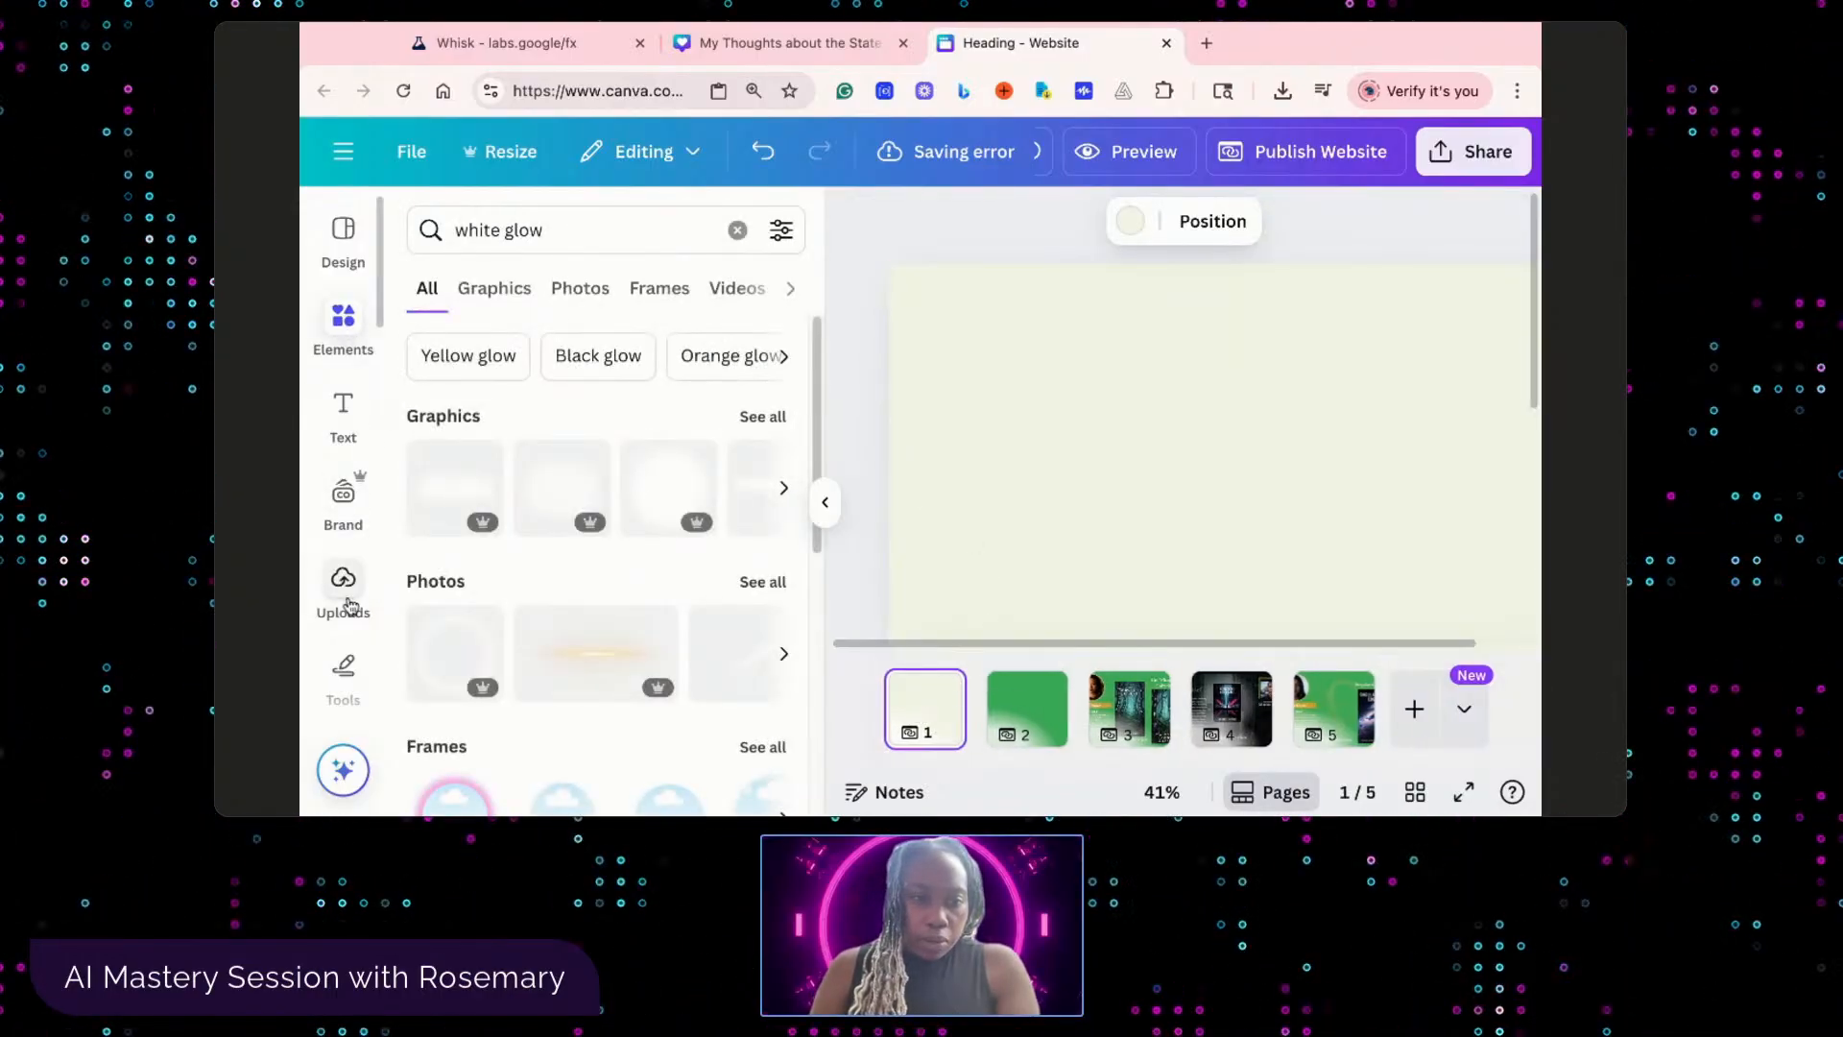
pyautogui.click(348, 584)
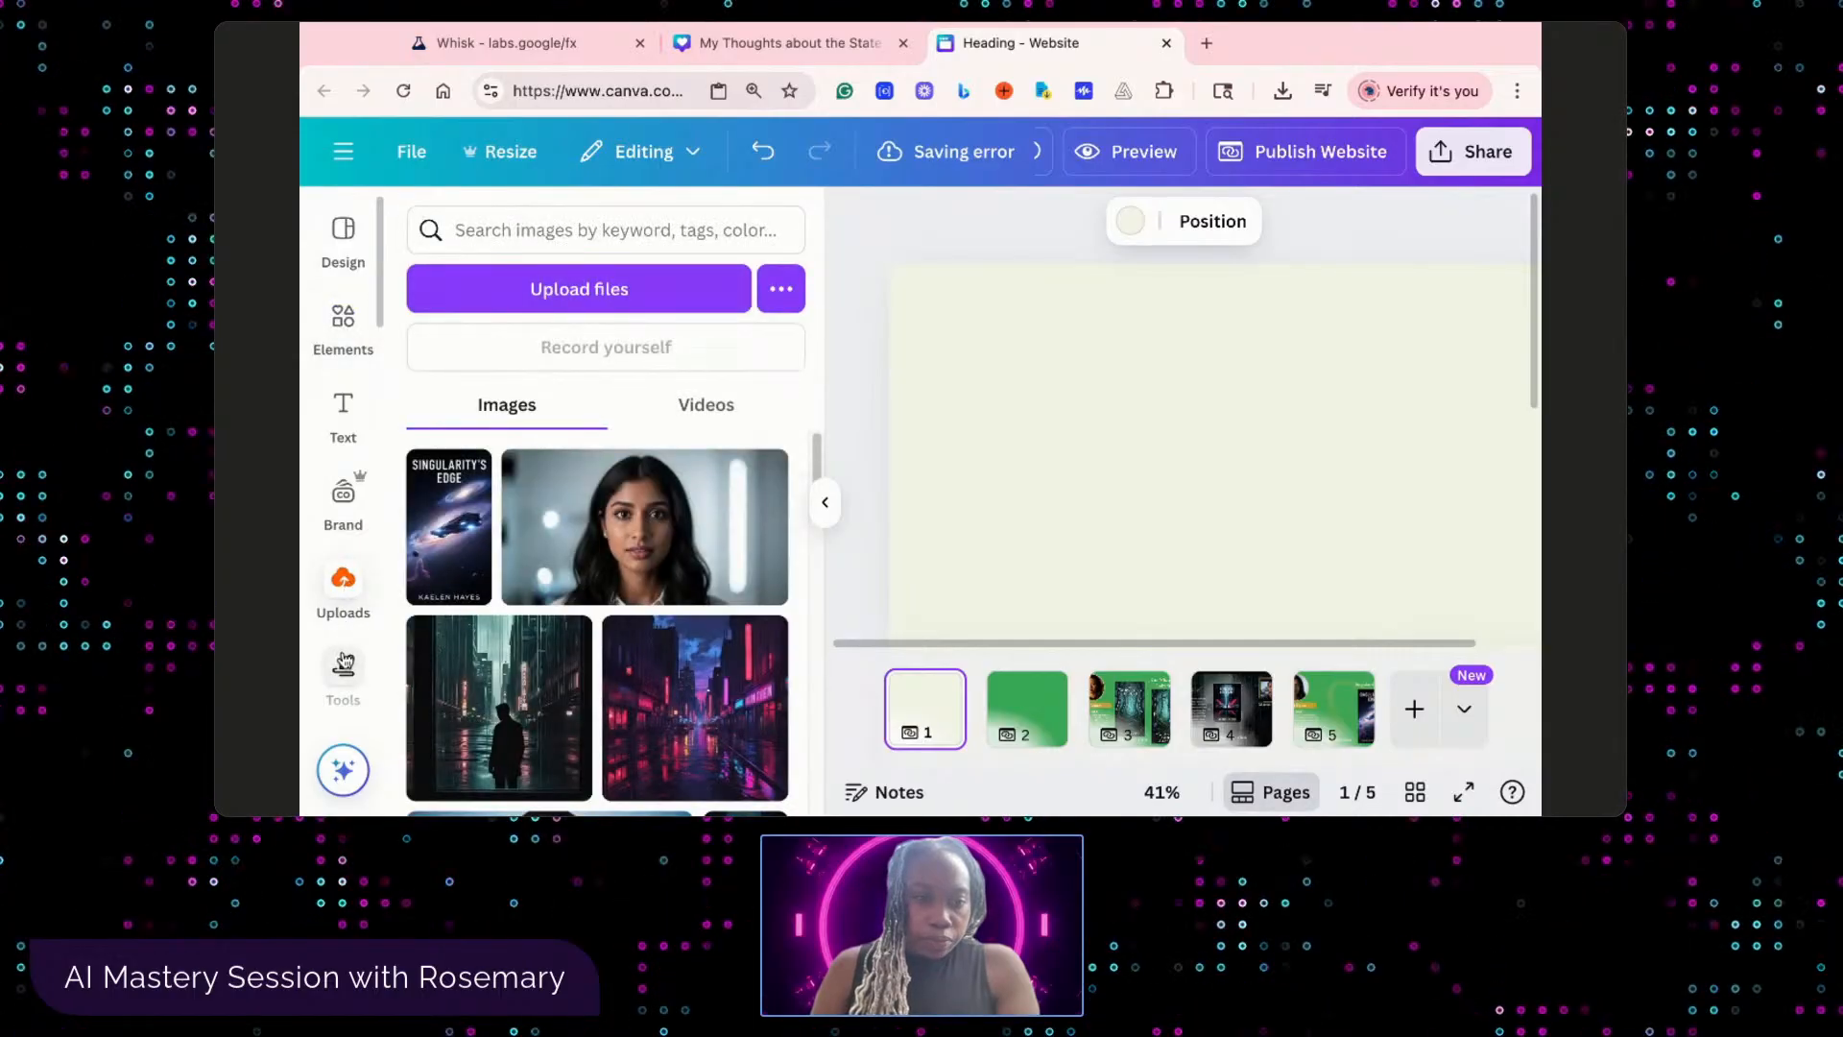
pyautogui.click(345, 335)
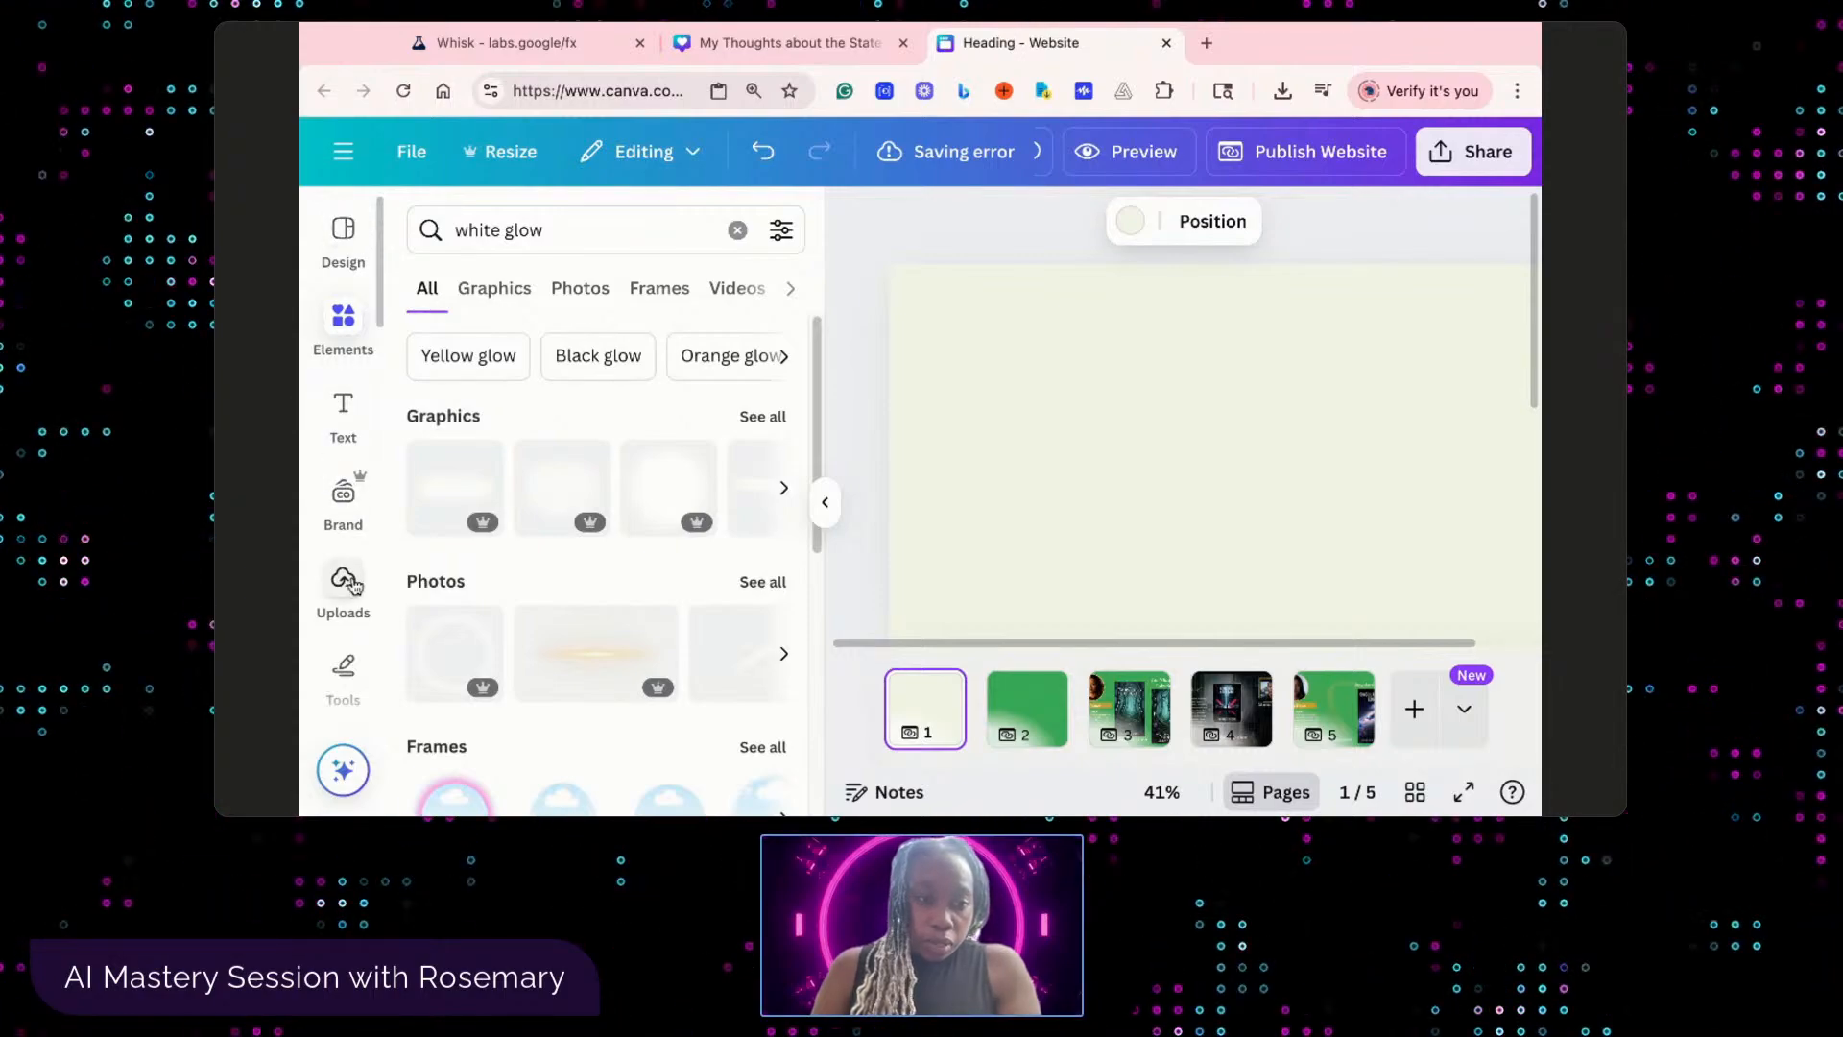
pyautogui.scroll(-4, 354, 587)
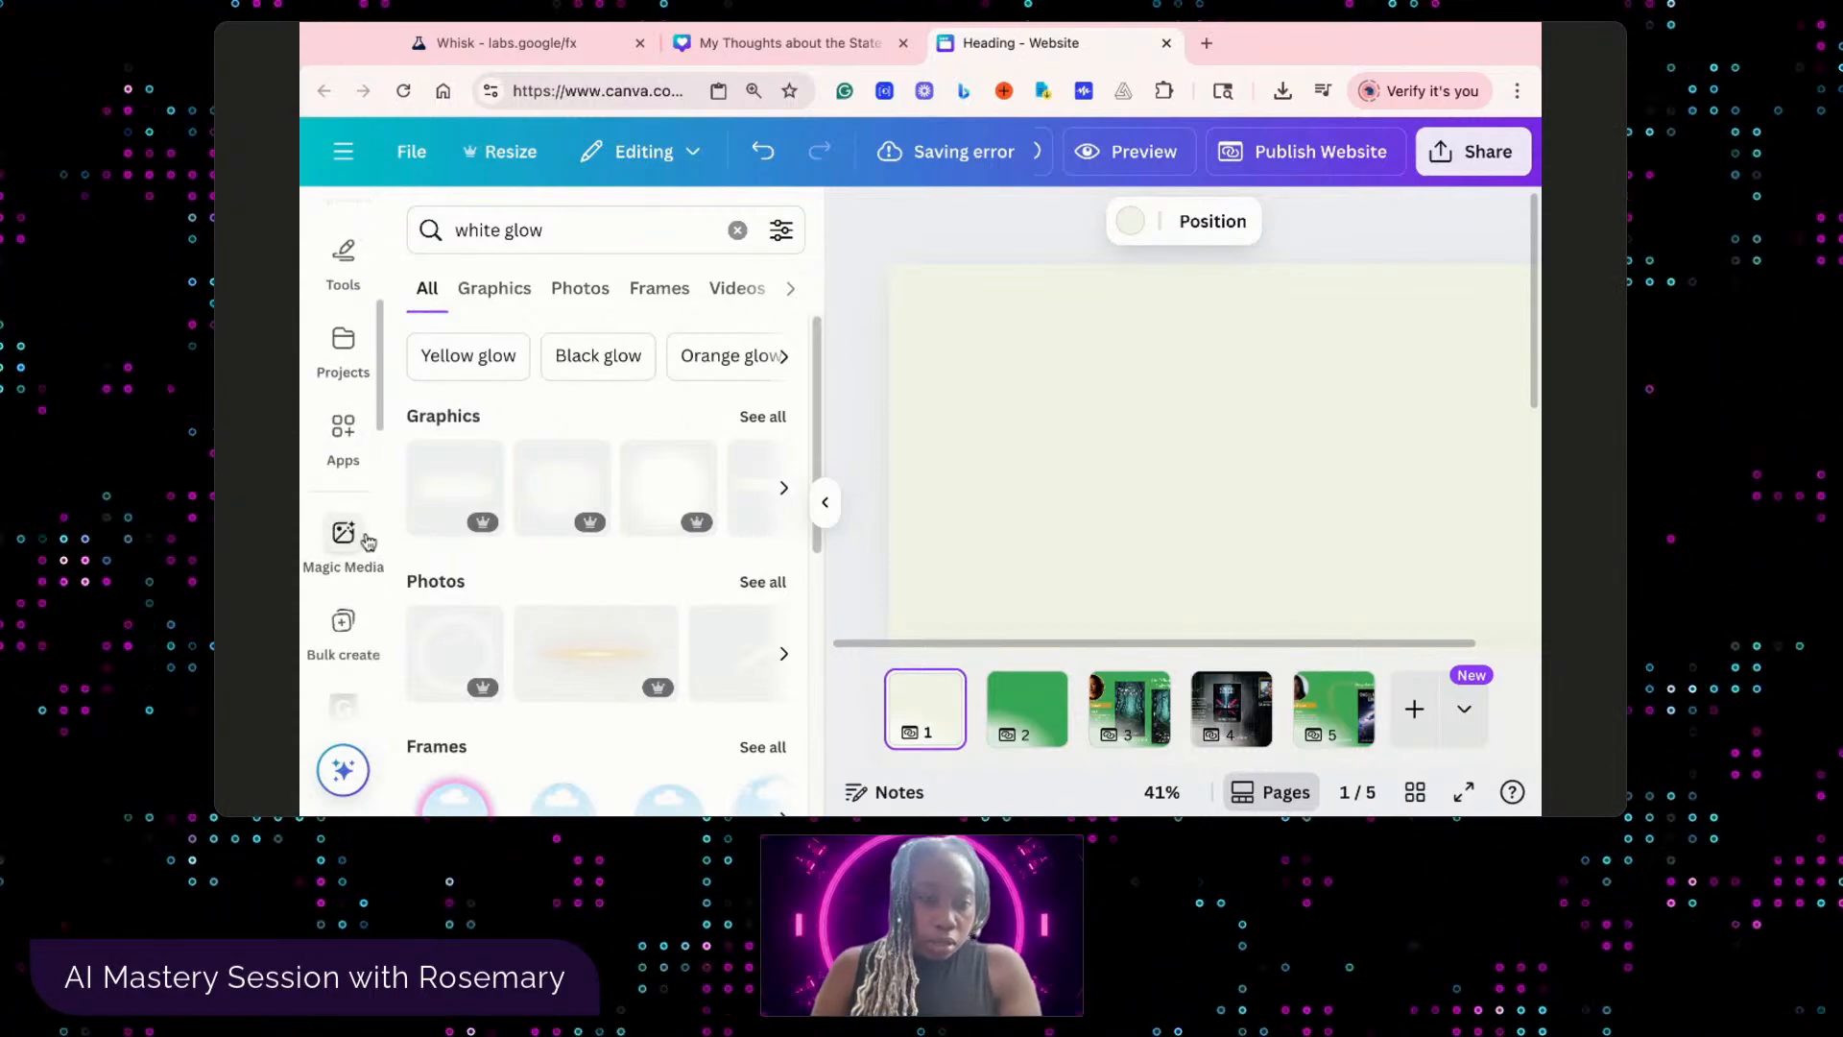
pyautogui.scroll(1, 353, 466)
pyautogui.scroll(3, 351, 461)
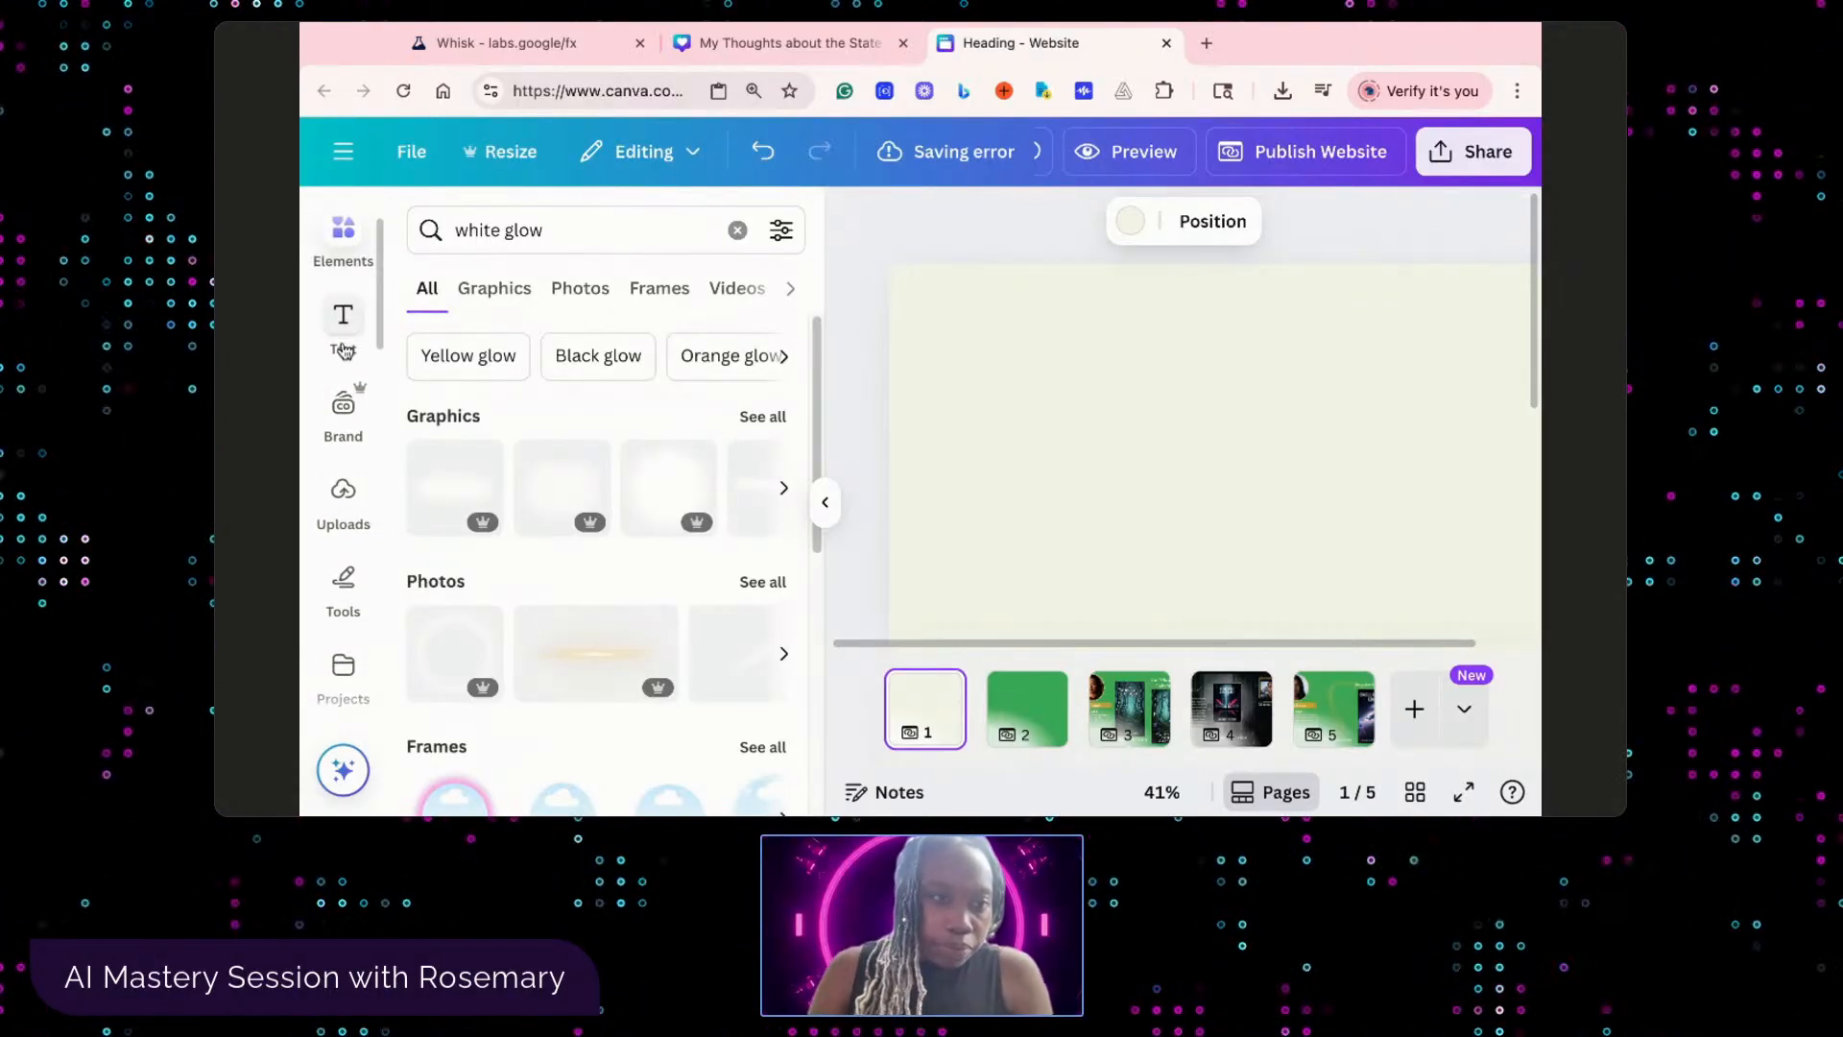
pyautogui.scroll(2, 351, 394)
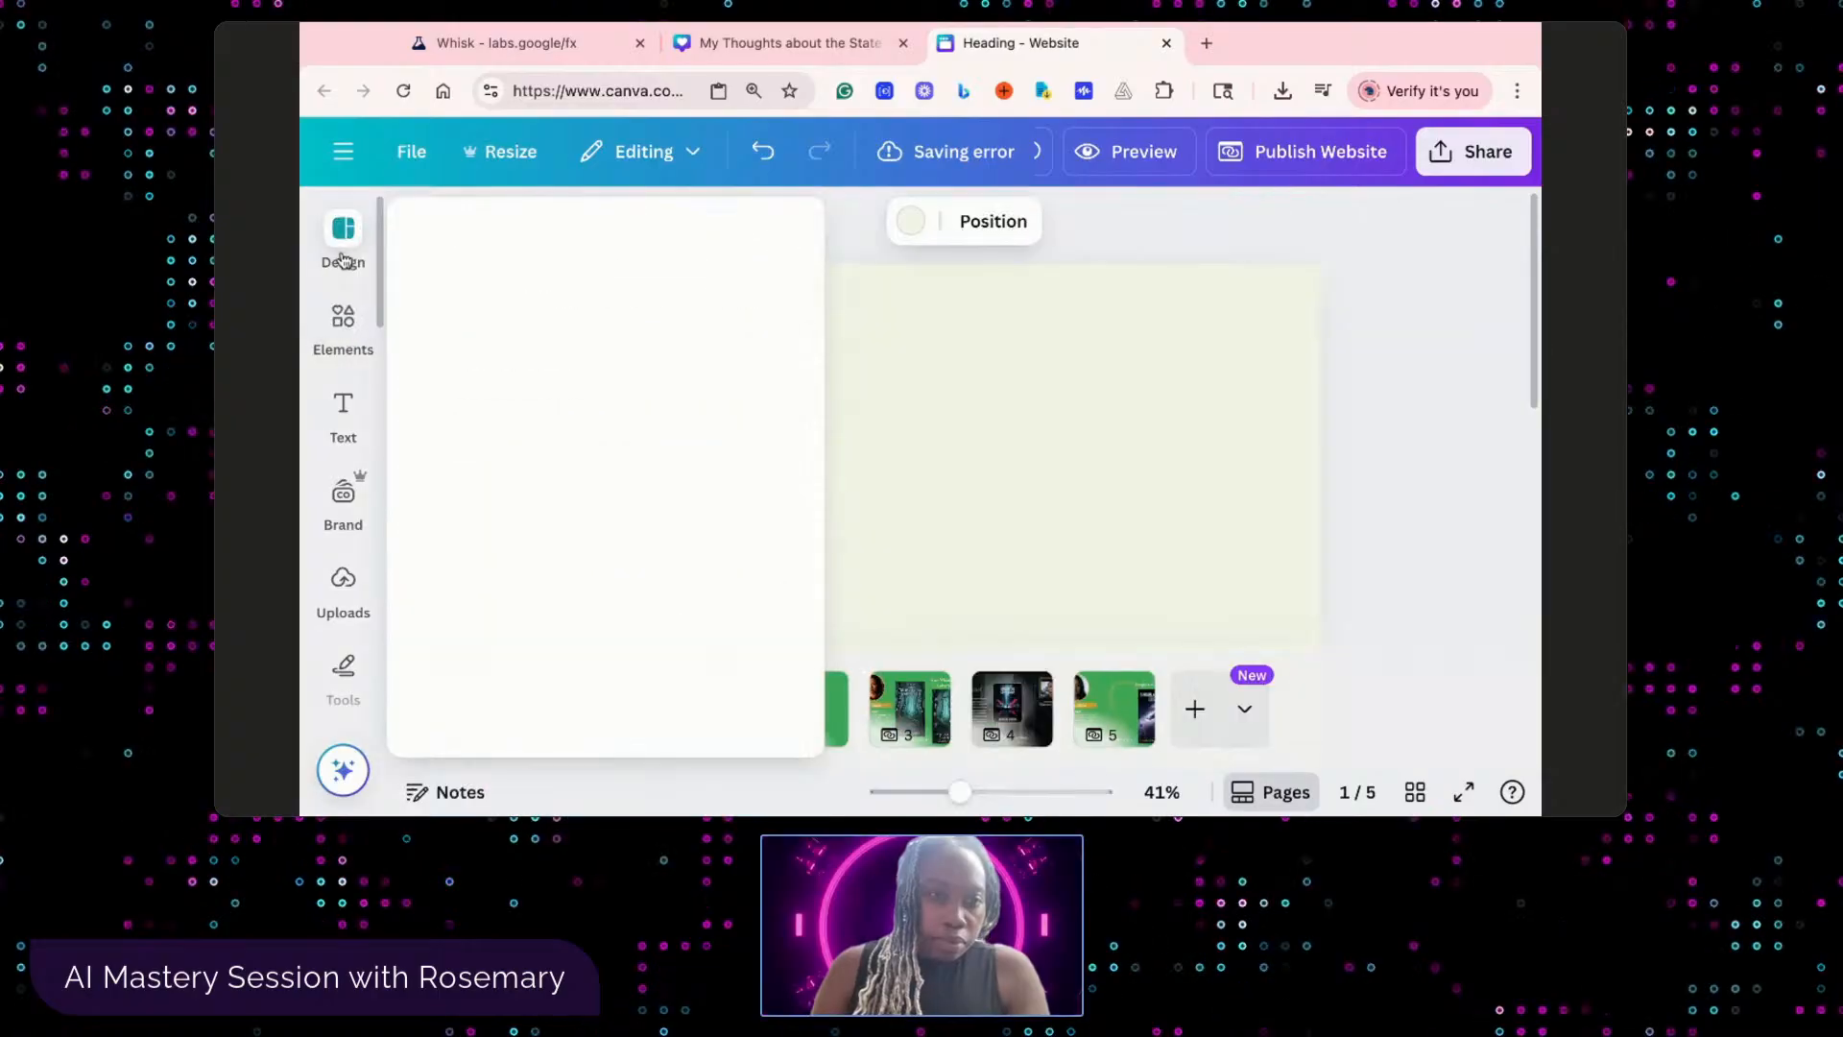
# - Open the pastel green Design Illustration Portfolio Website template and scroll its six sections
pyautogui.click(342, 230)
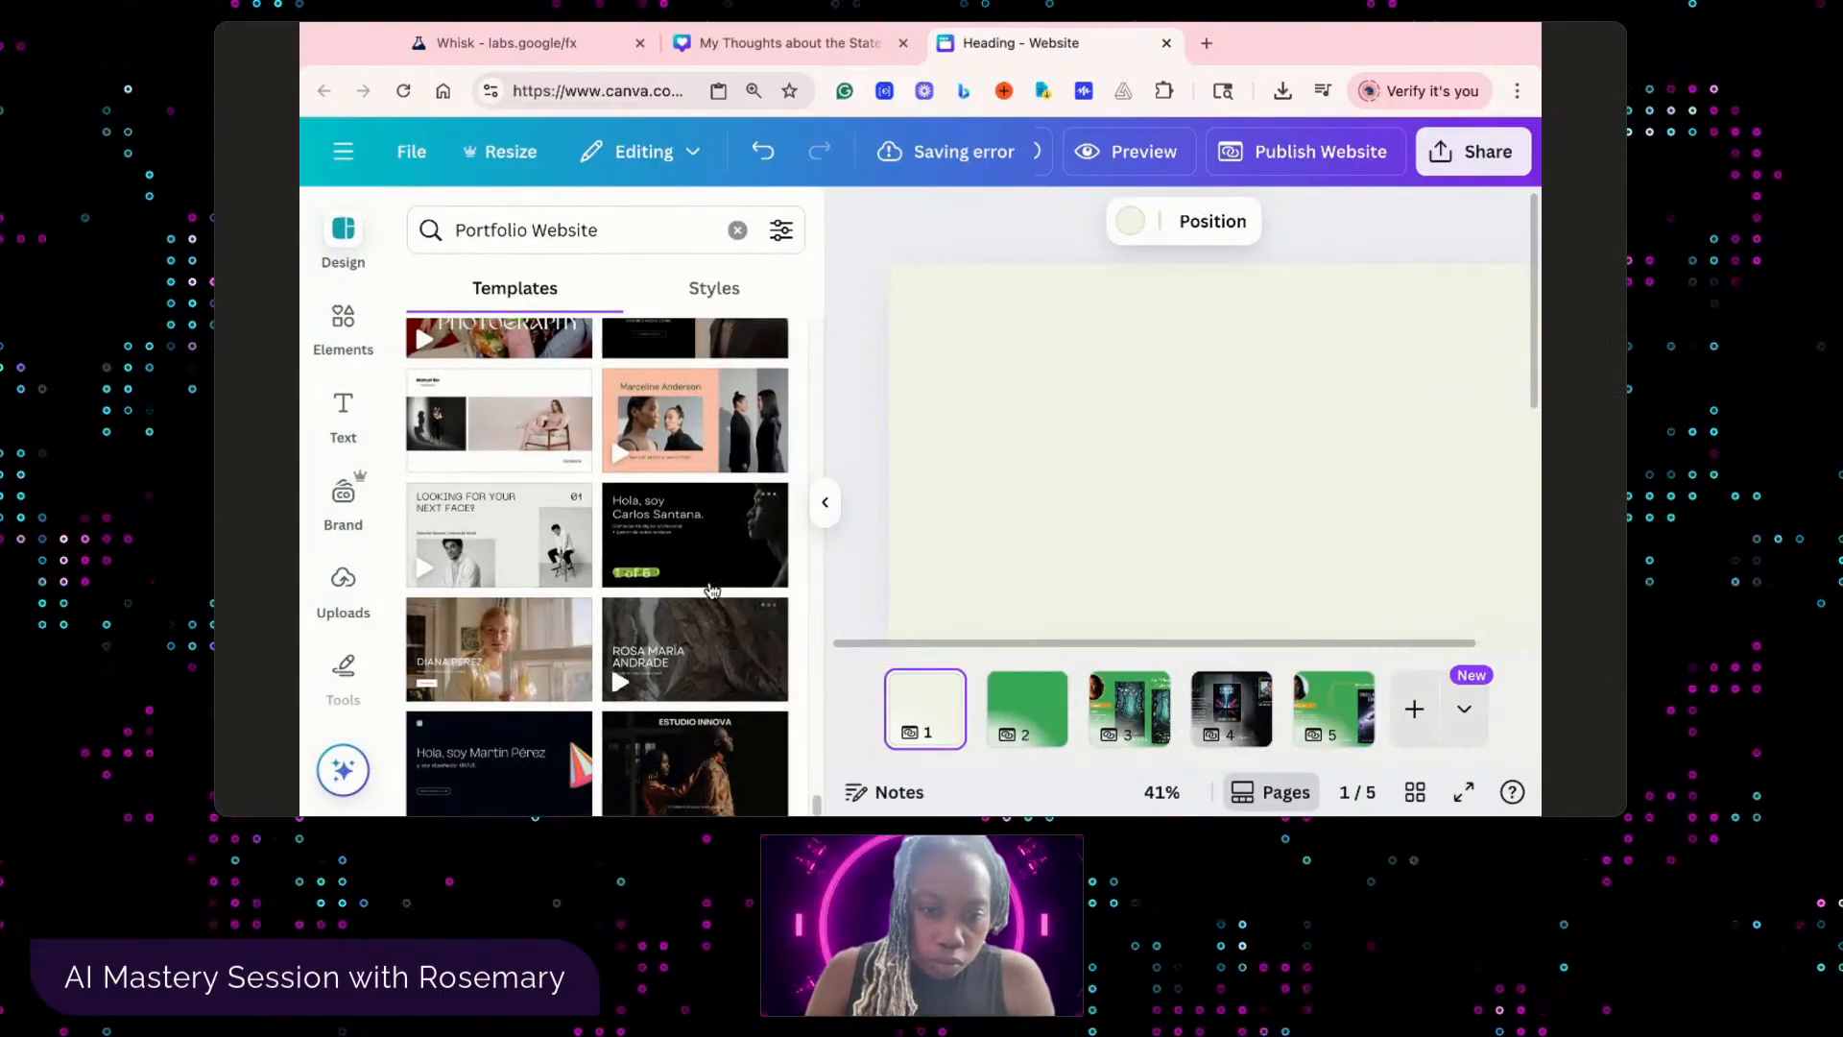
pyautogui.scroll(-5, 716, 605)
pyautogui.scroll(3, 706, 552)
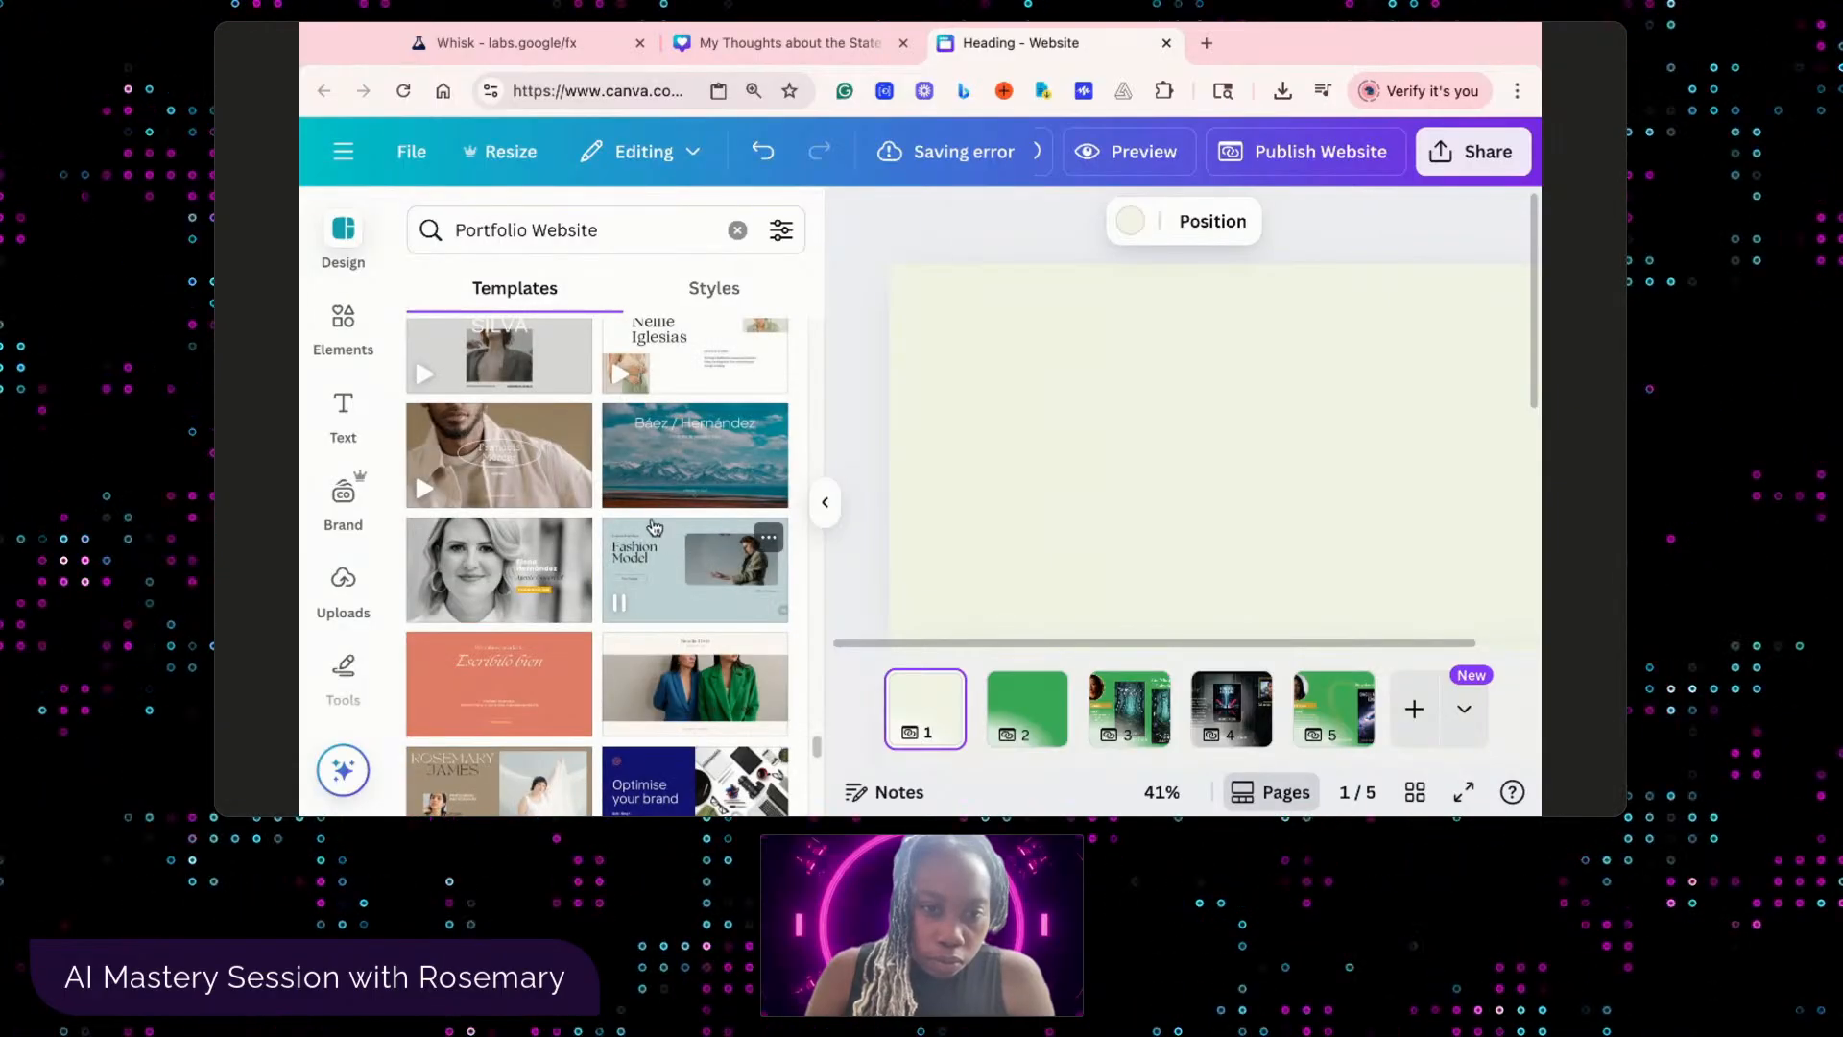
pyautogui.scroll(3, 672, 528)
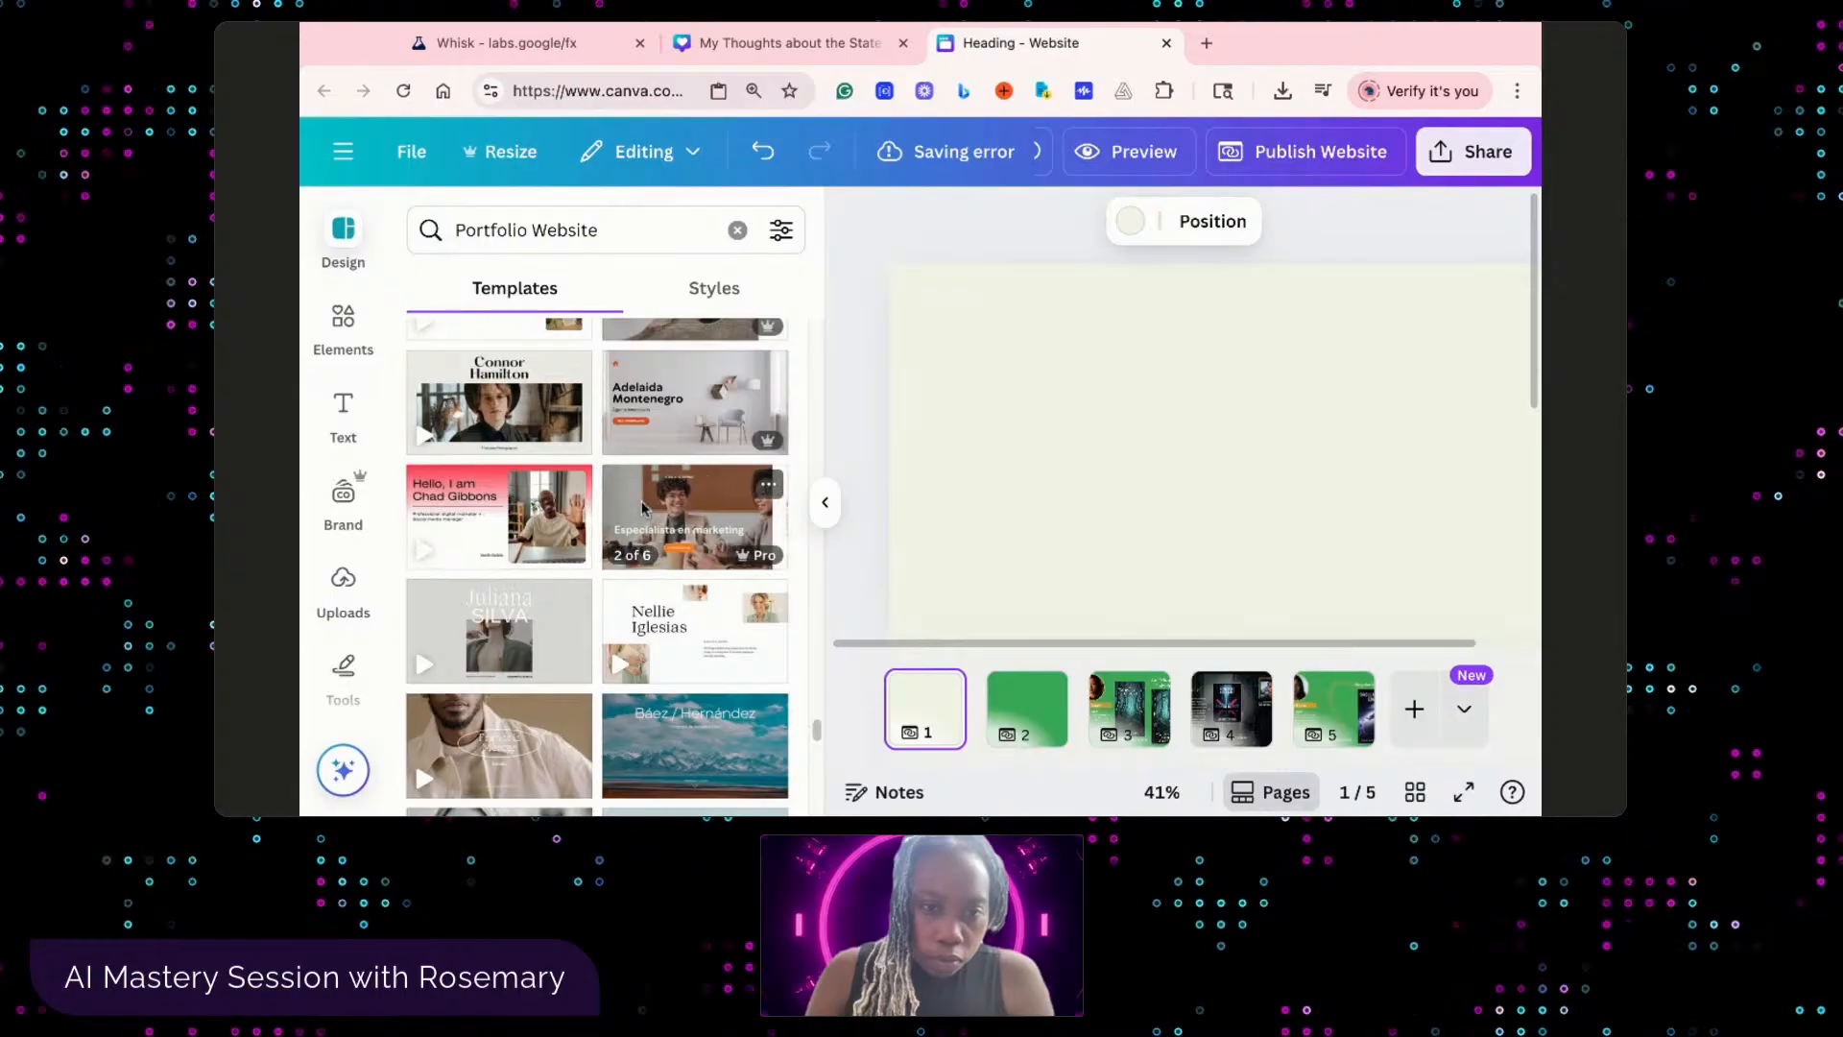
pyautogui.scroll(8, 695, 519)
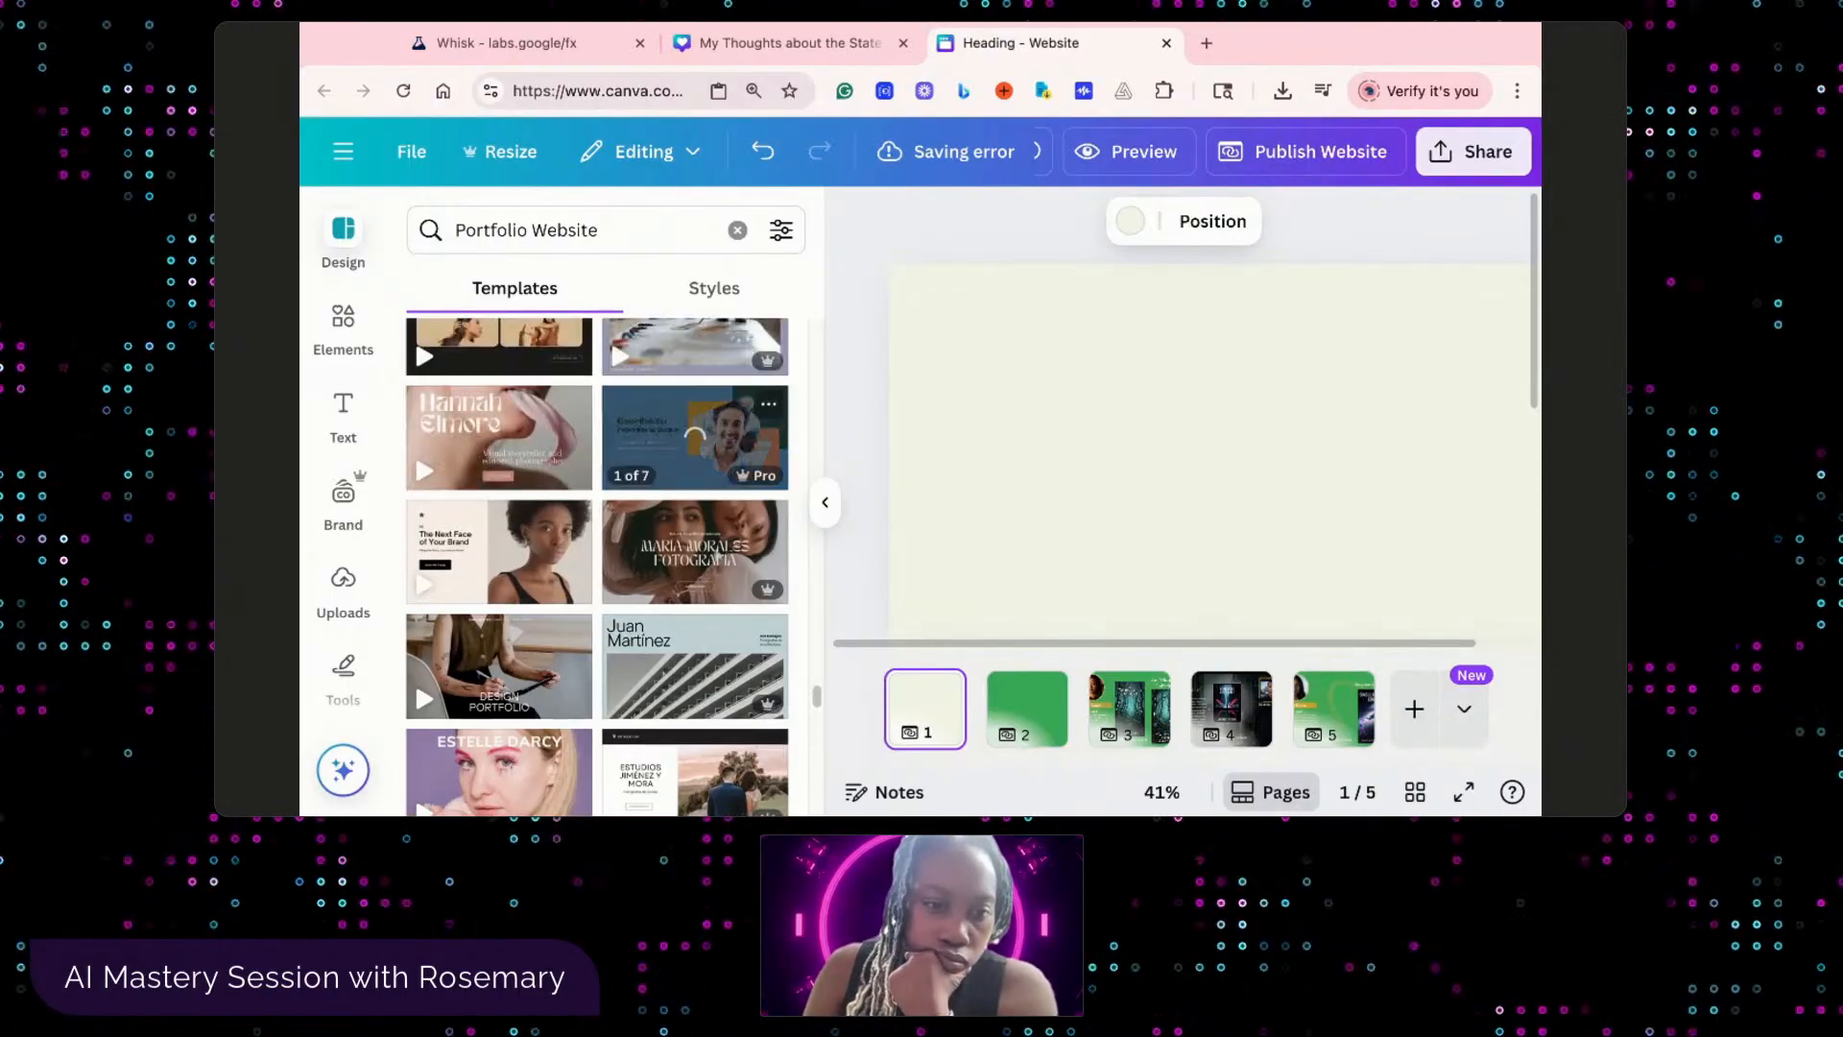
pyautogui.scroll(5, 695, 519)
pyautogui.scroll(8, 690, 506)
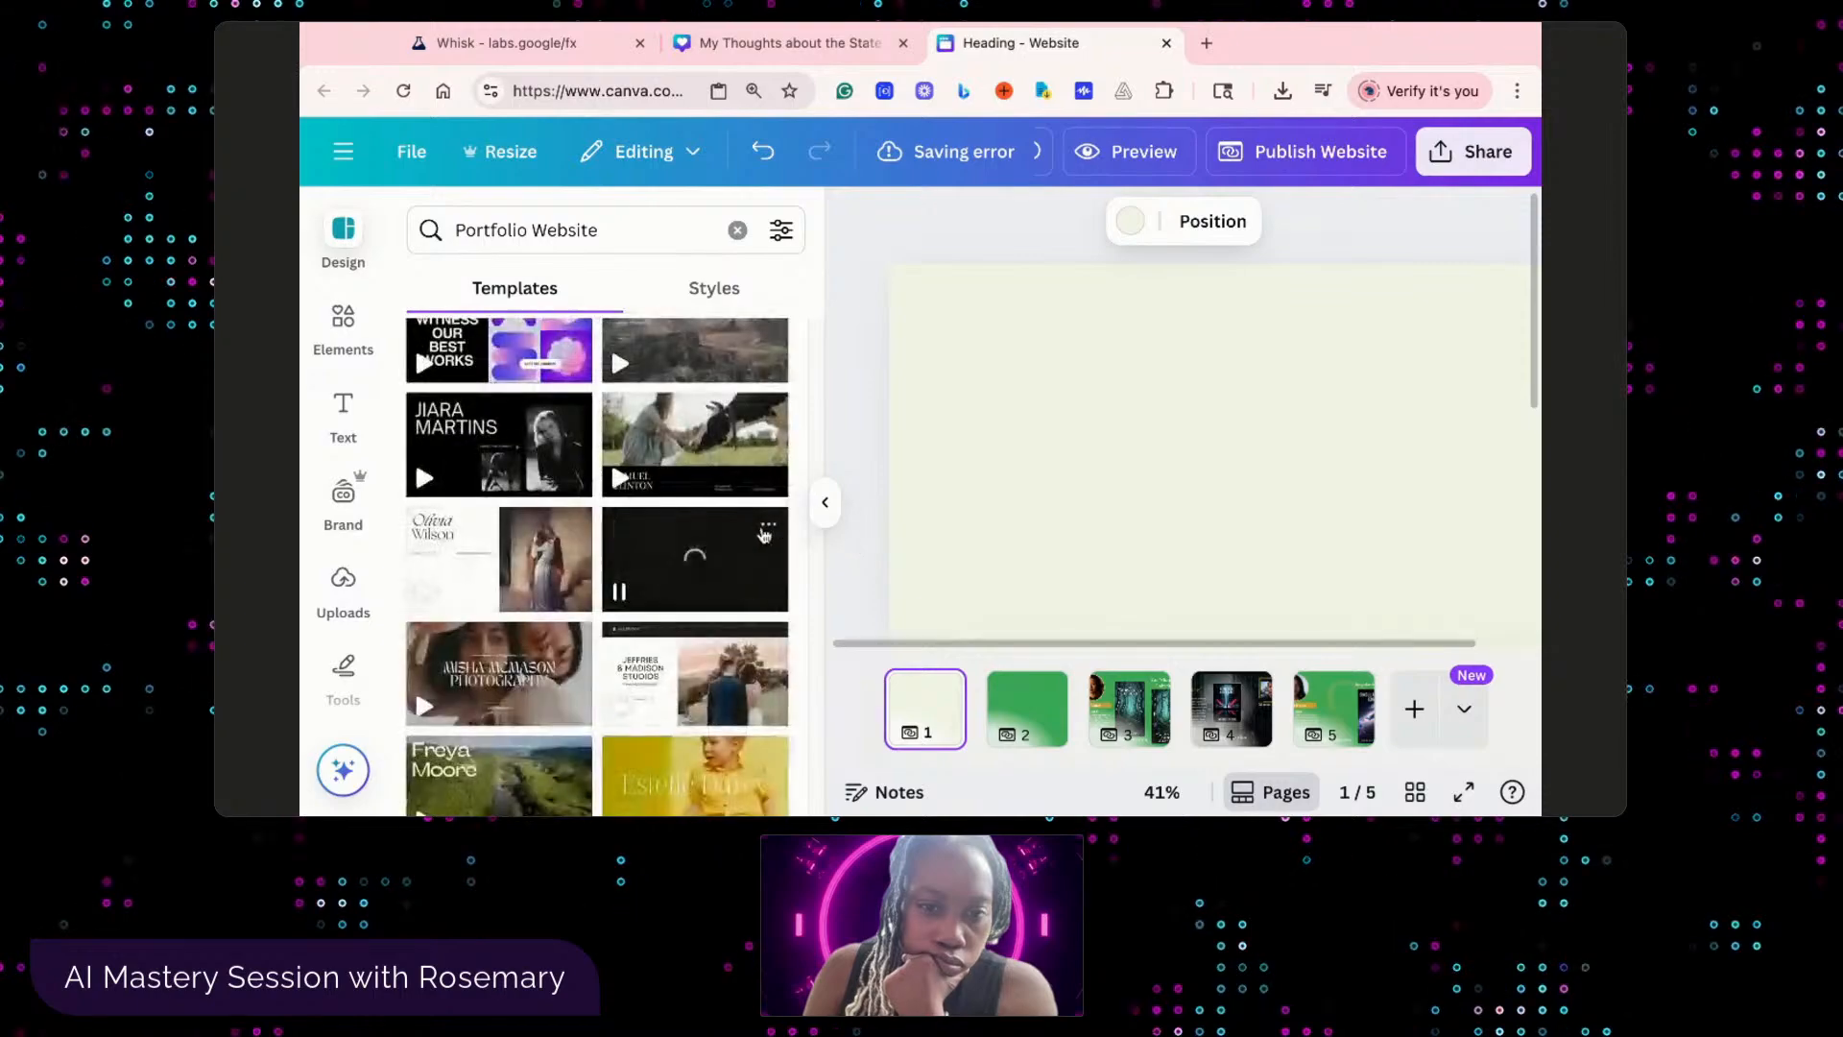
pyautogui.scroll(10, 641, 427)
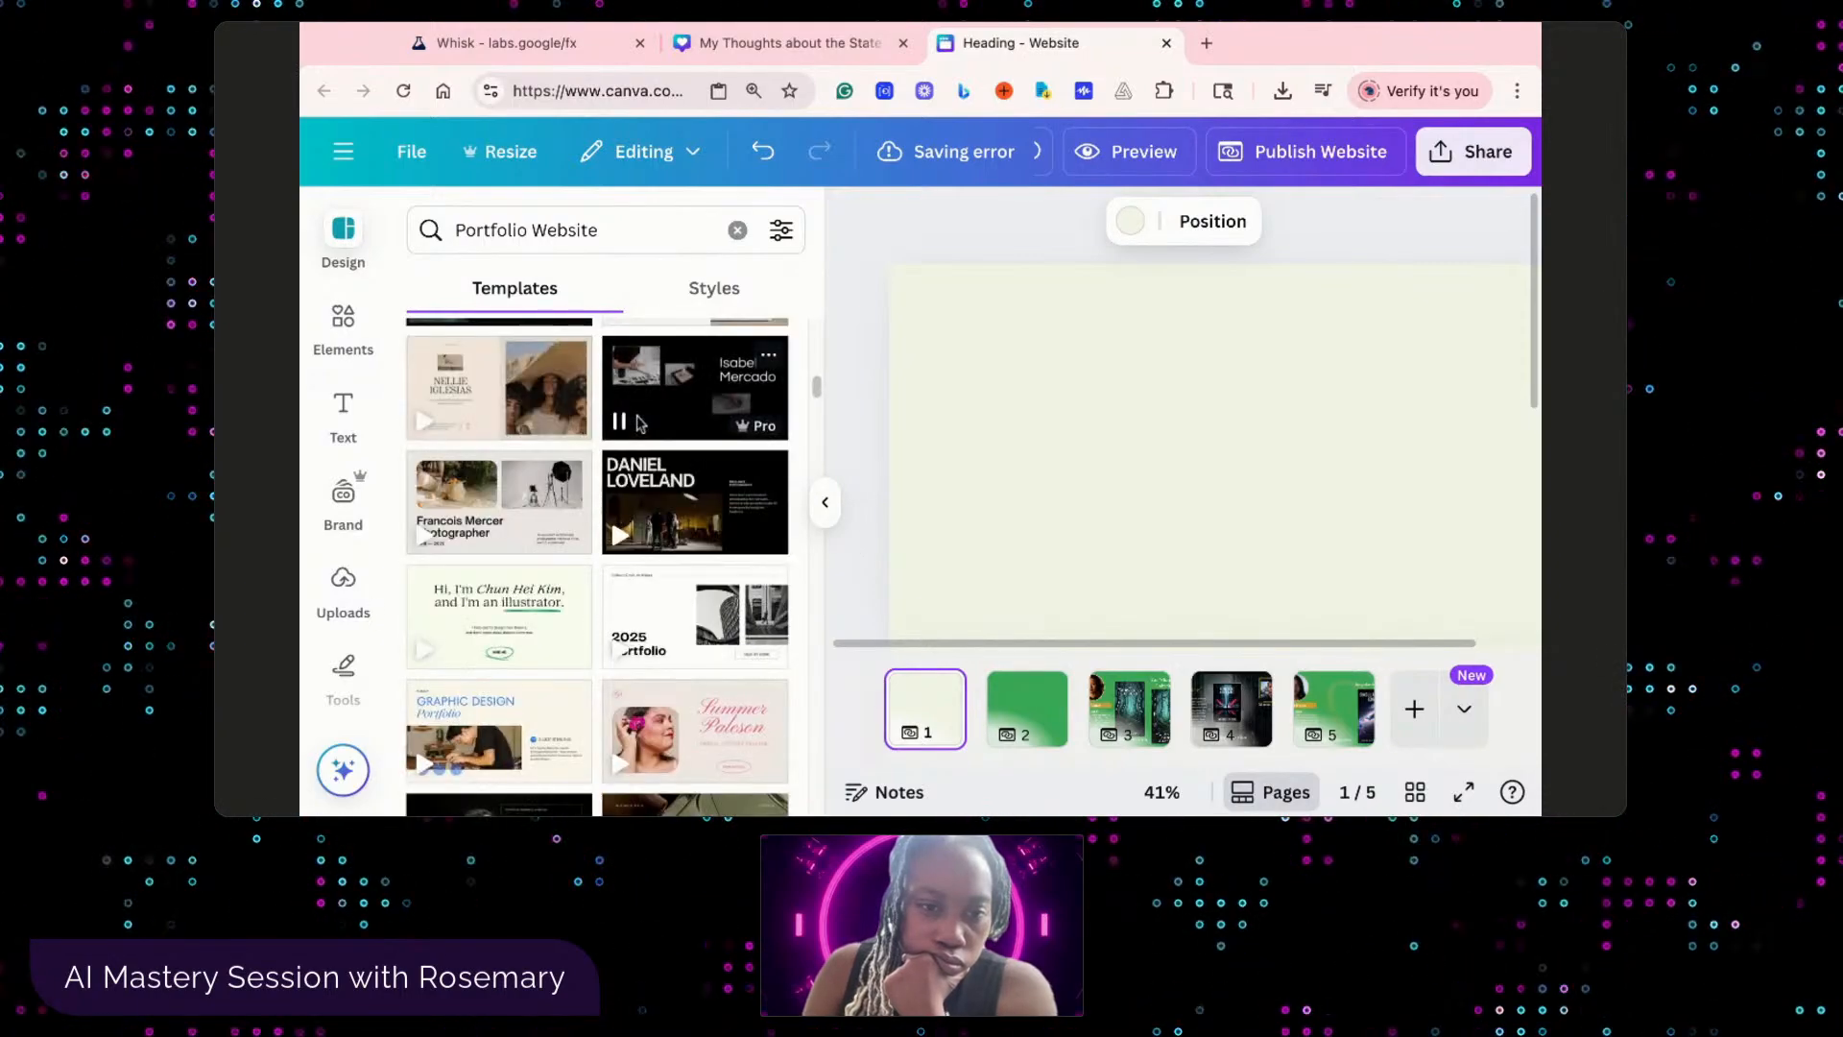
pyautogui.click(553, 651)
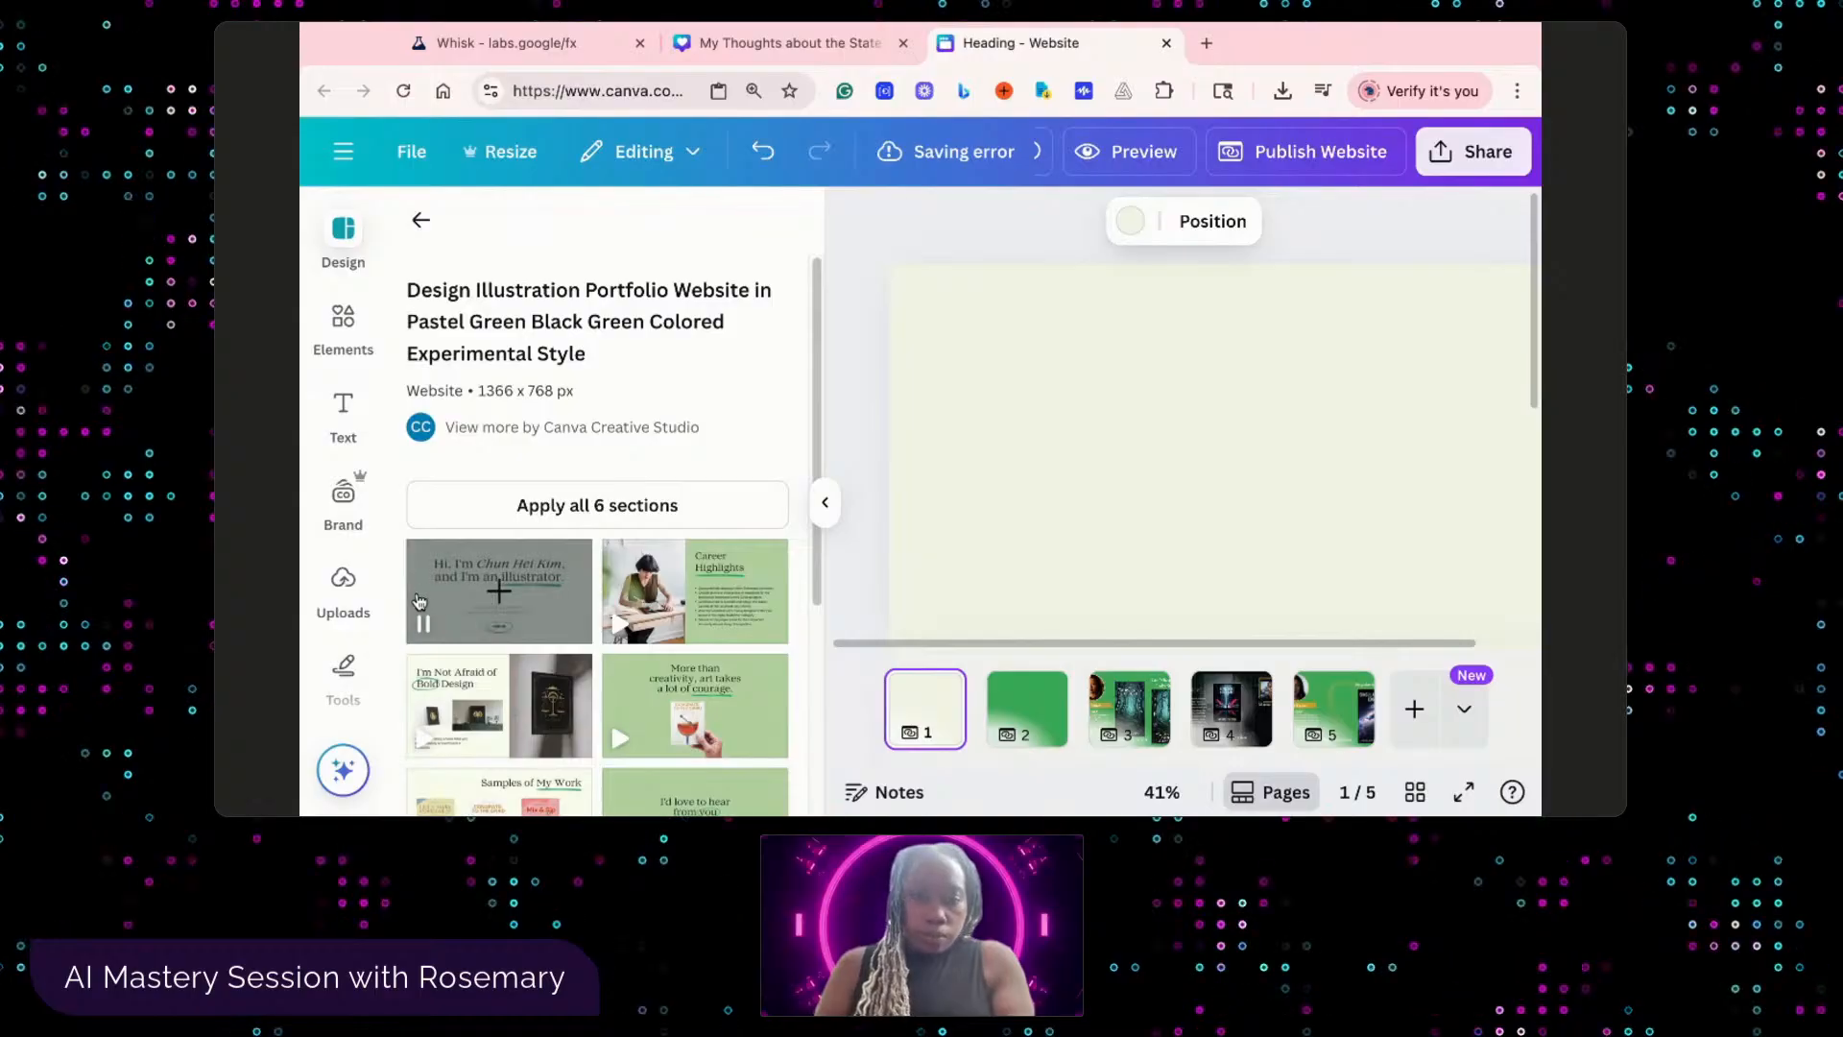
pyautogui.scroll(-1, 508, 590)
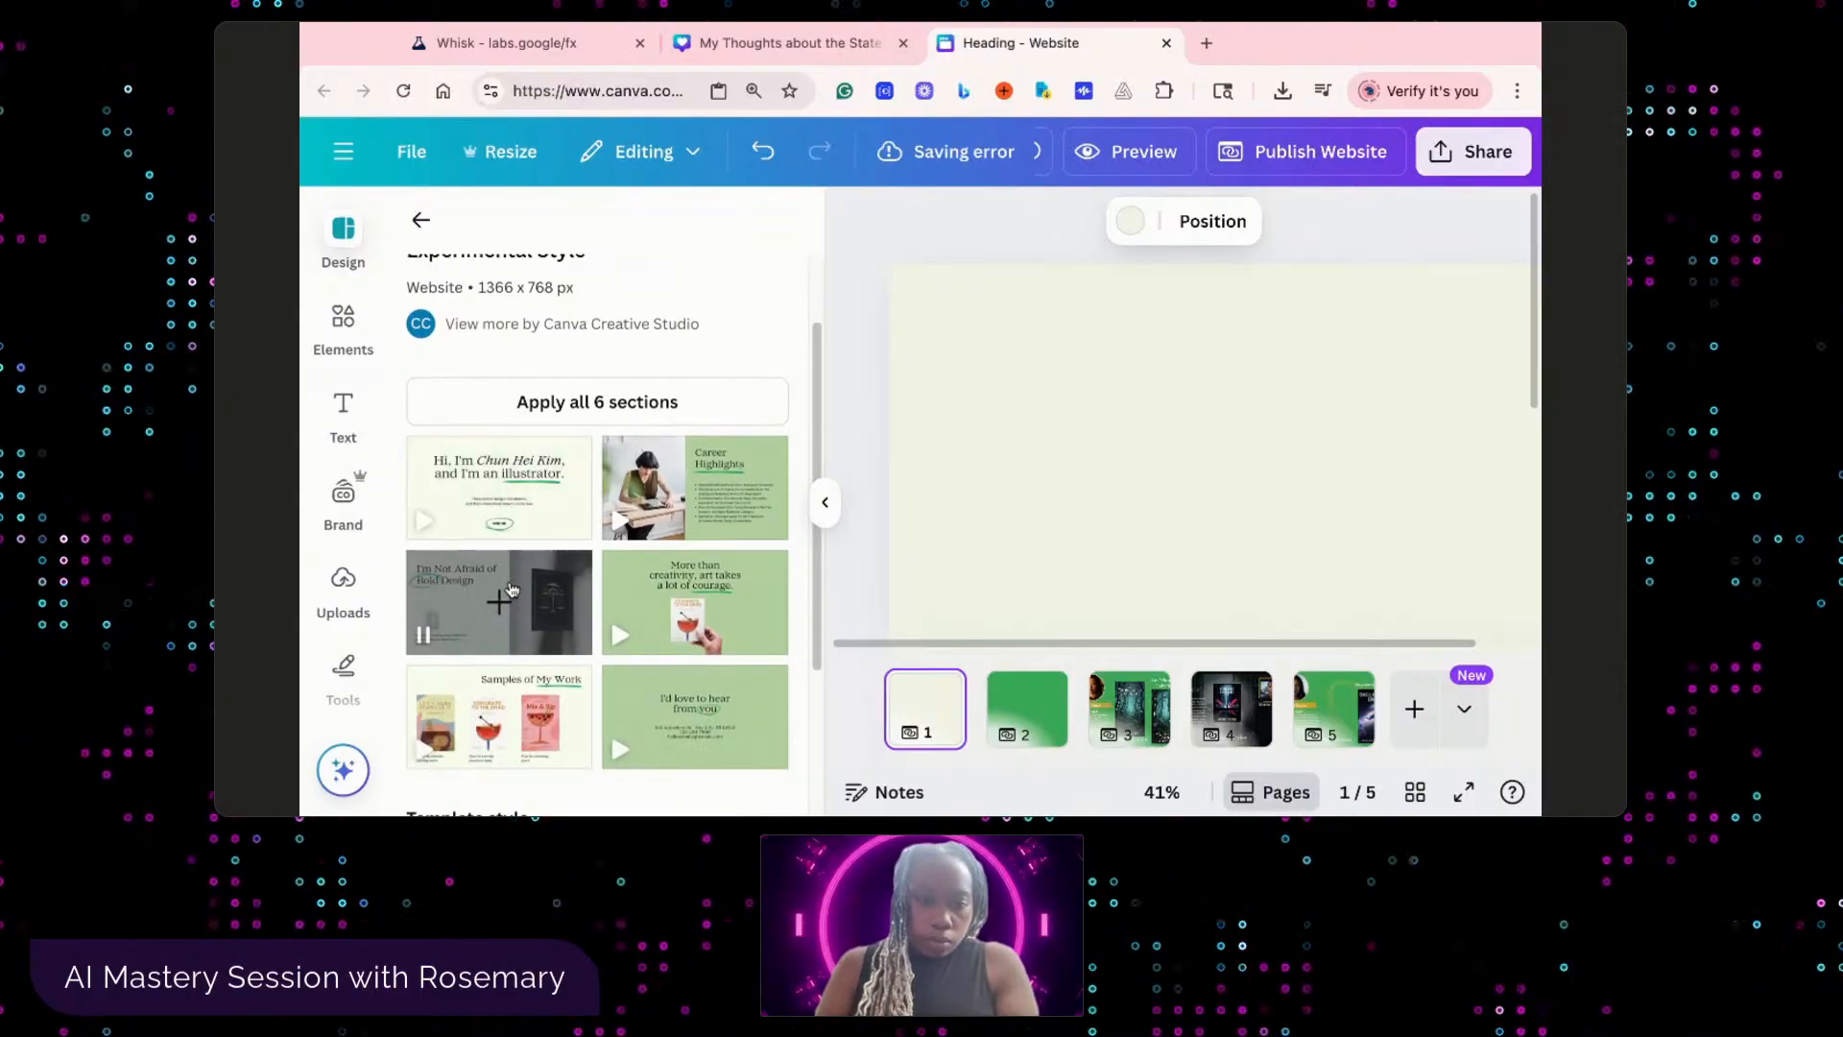
# - Apply the greeting hero section to page 1 and replace the heading's sample name with your full name
pyautogui.click(550, 539)
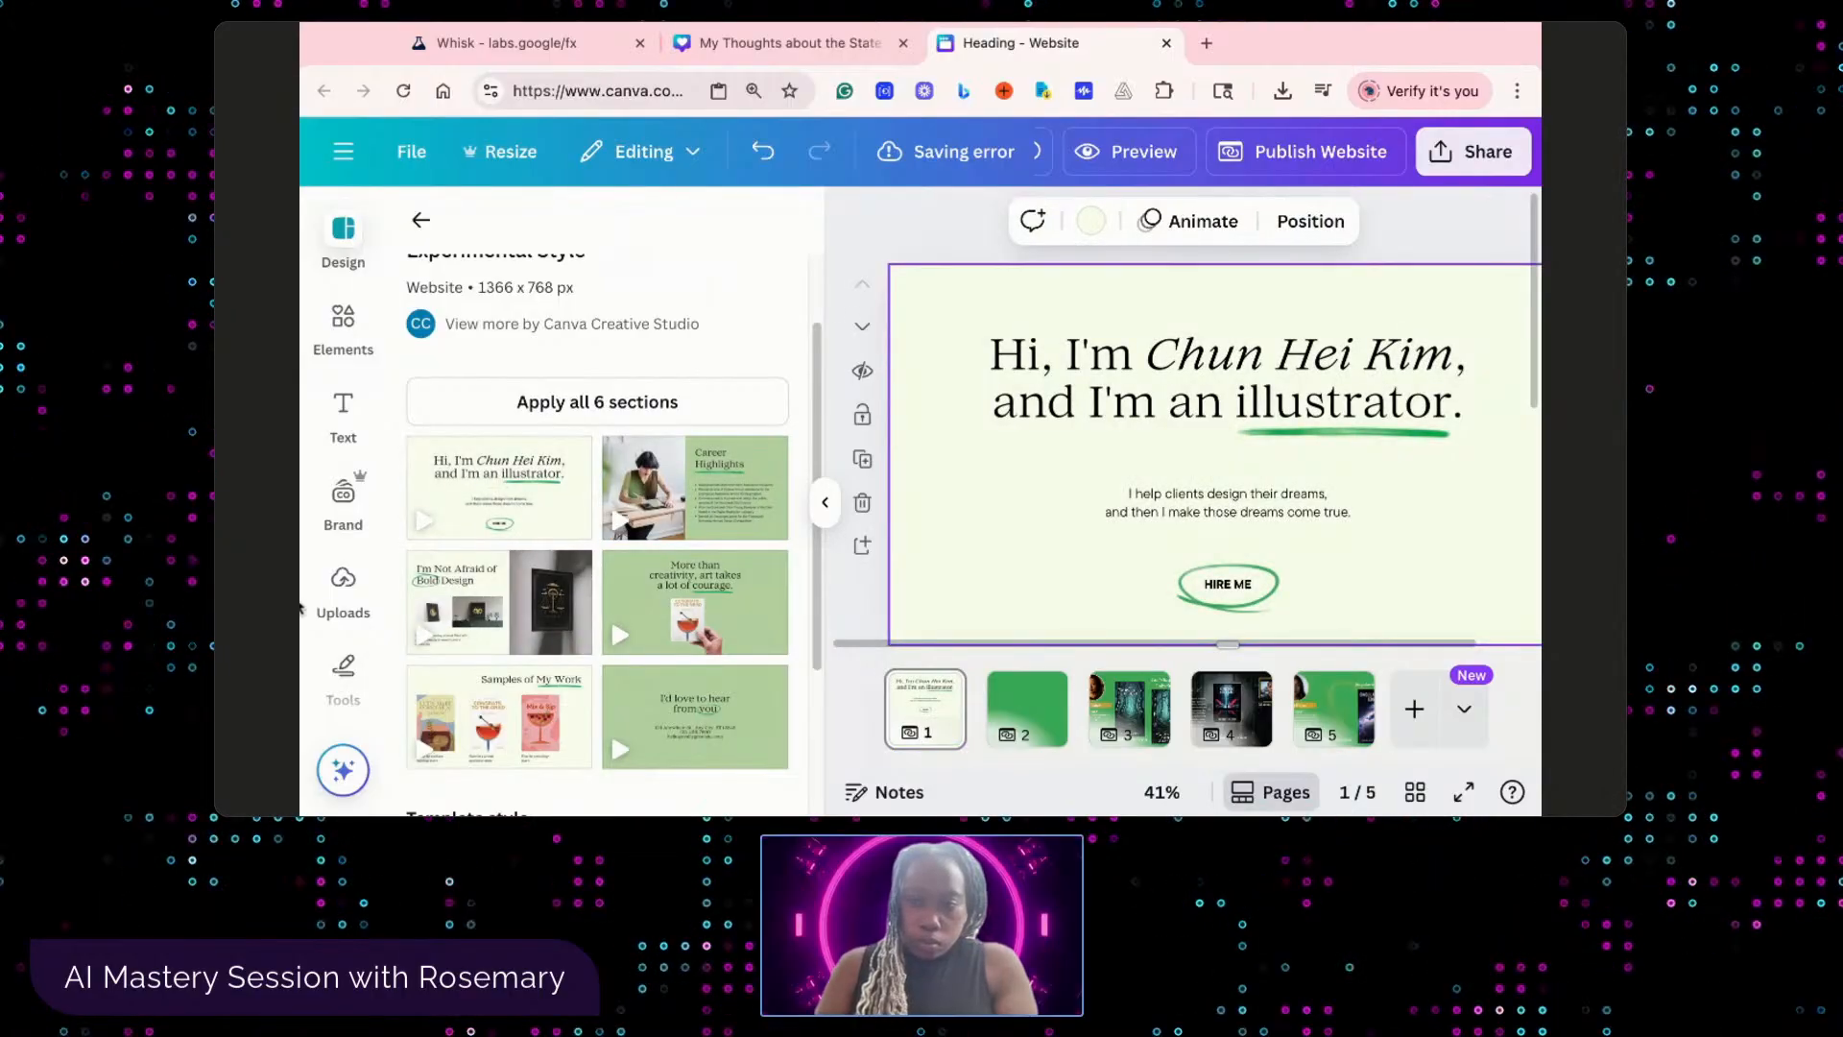
pyautogui.doubleClick(1319, 375)
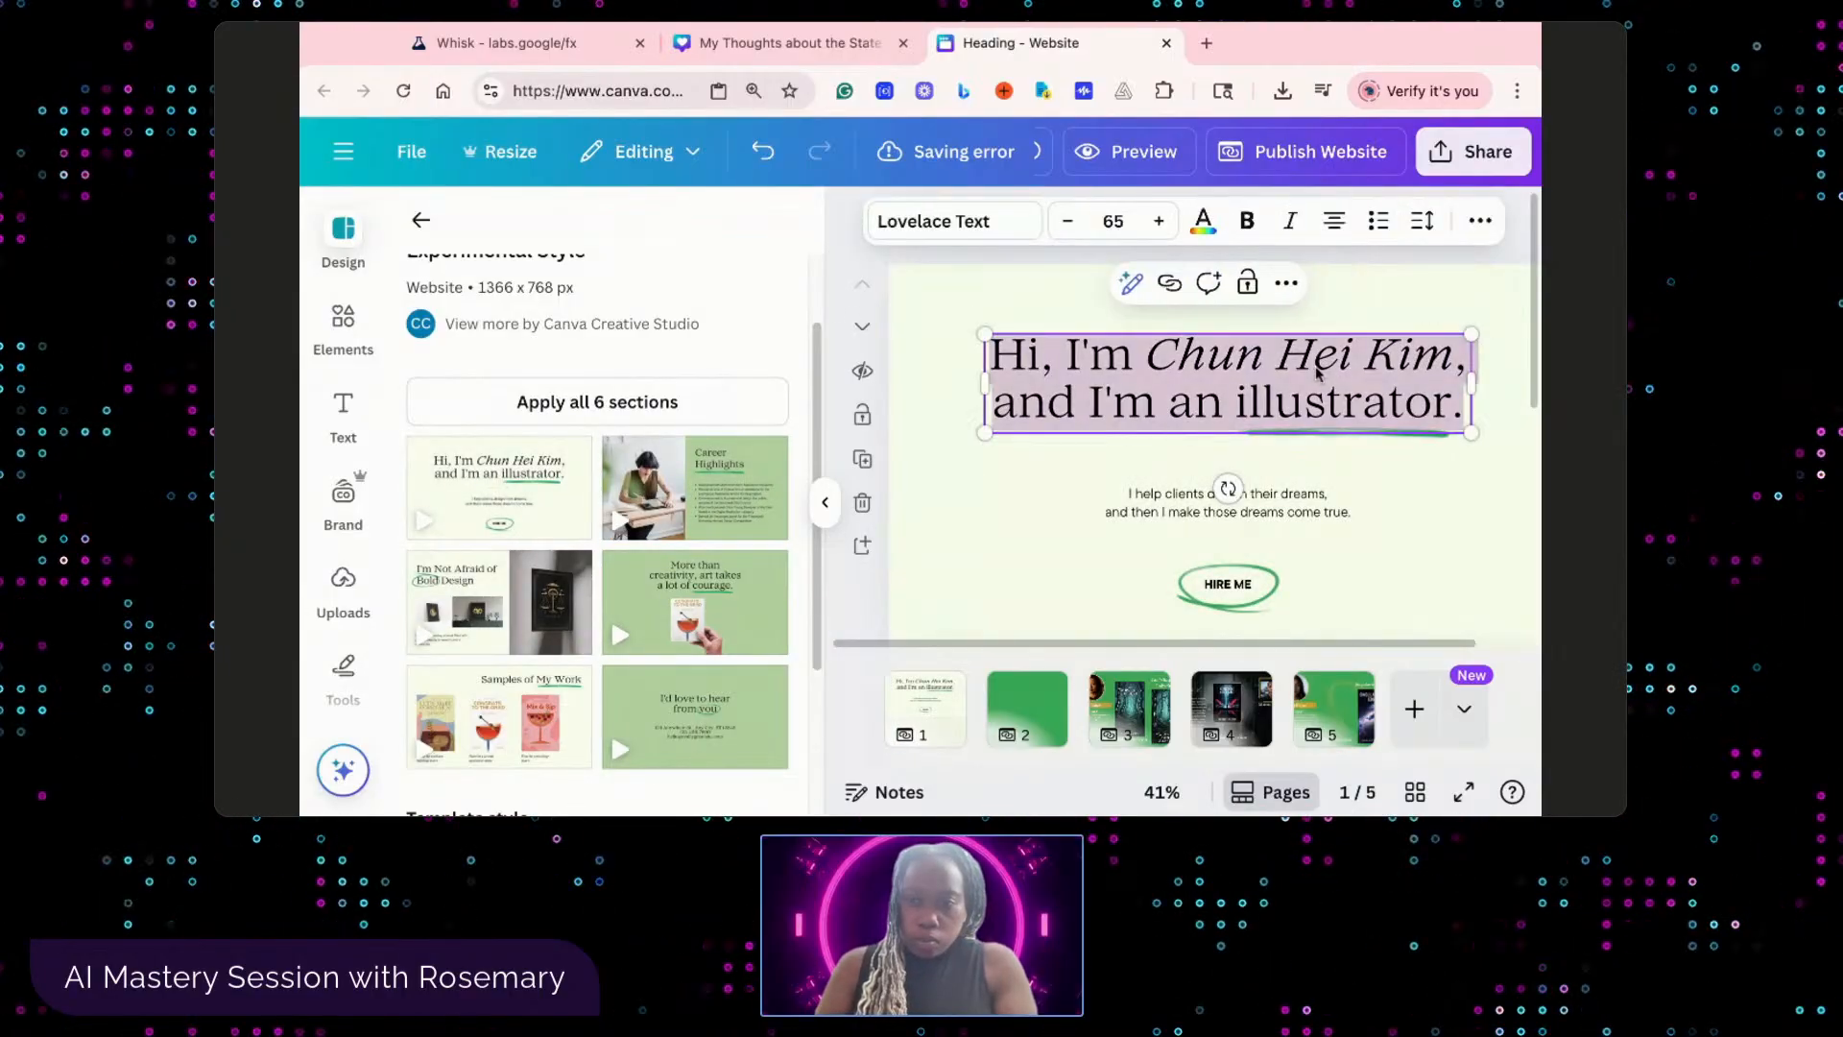
pyautogui.click(1236, 358)
pyautogui.hotkey('ctrl', 'shift', 'Right')
pyautogui.hotkey('ctrl', 'shift', 'Right')
pyautogui.hotkey('ctrl', 'shift', 'Right')
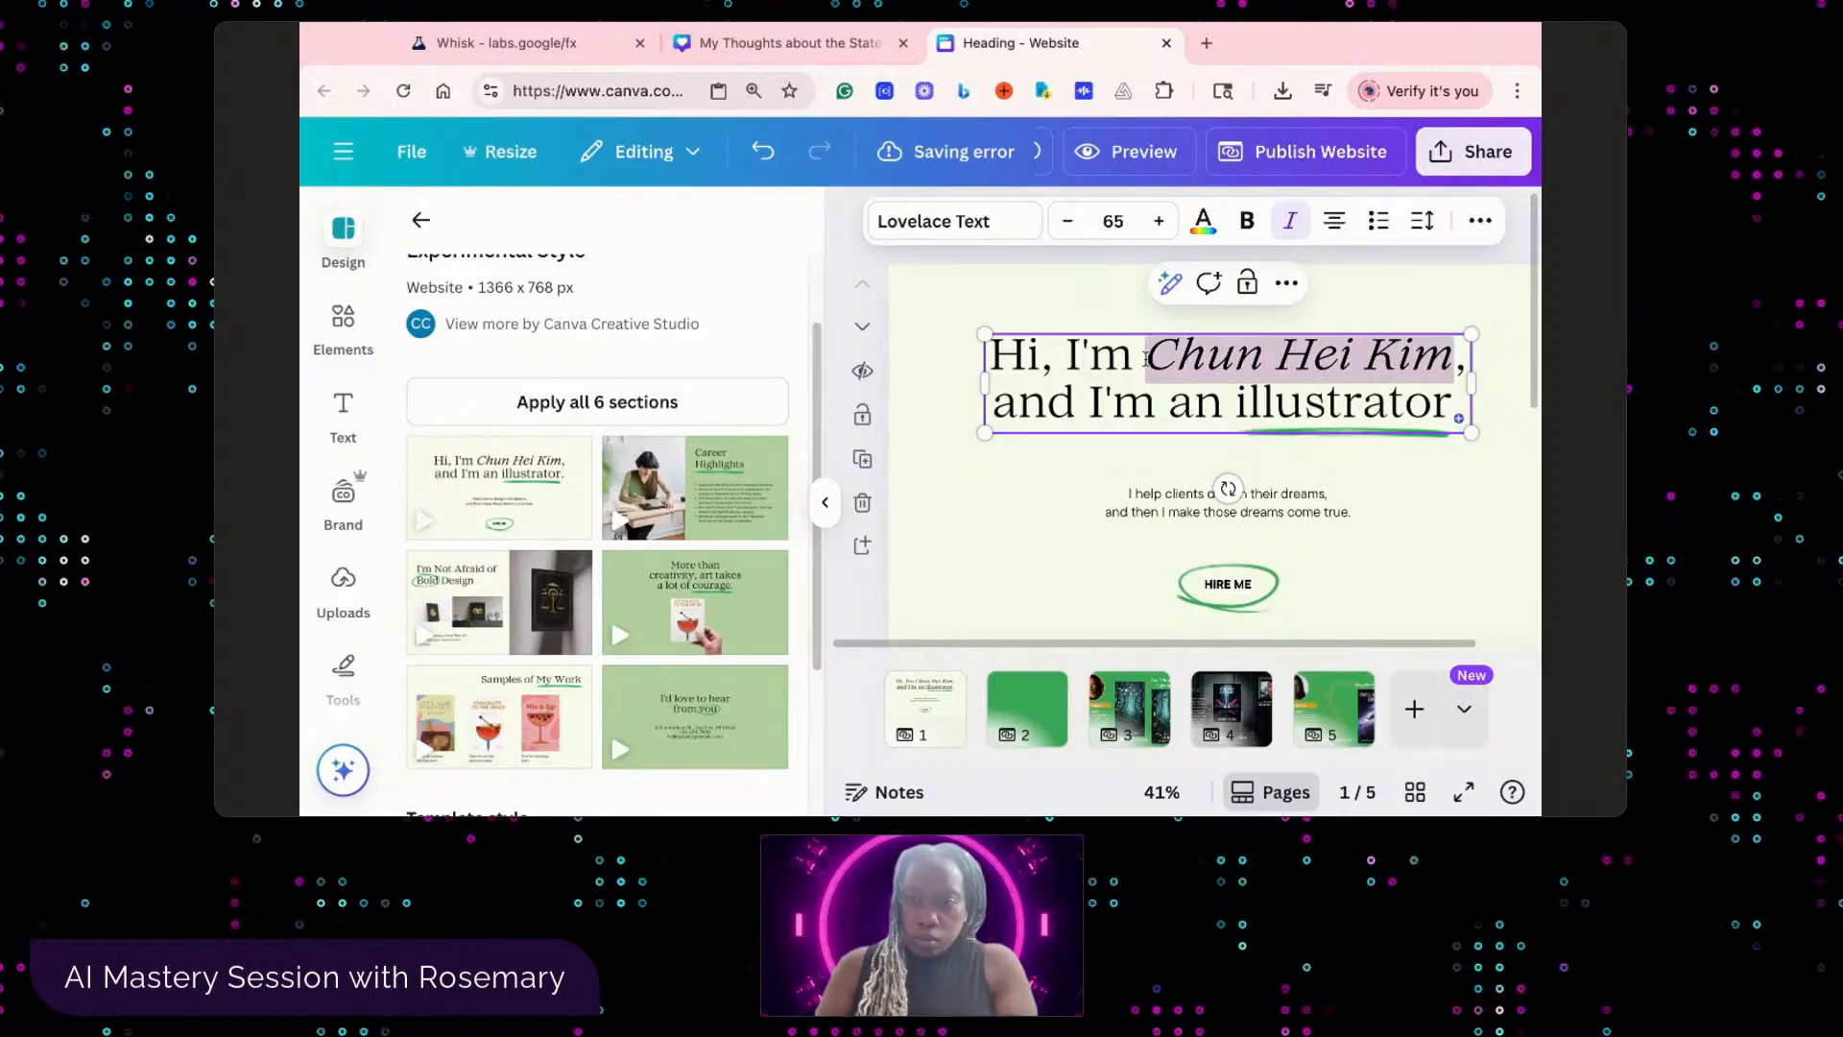
pyautogui.write('ROs')
pyautogui.press('BackSpace')
pyautogui.press('BackSpace')
pyautogui.write('osemary')
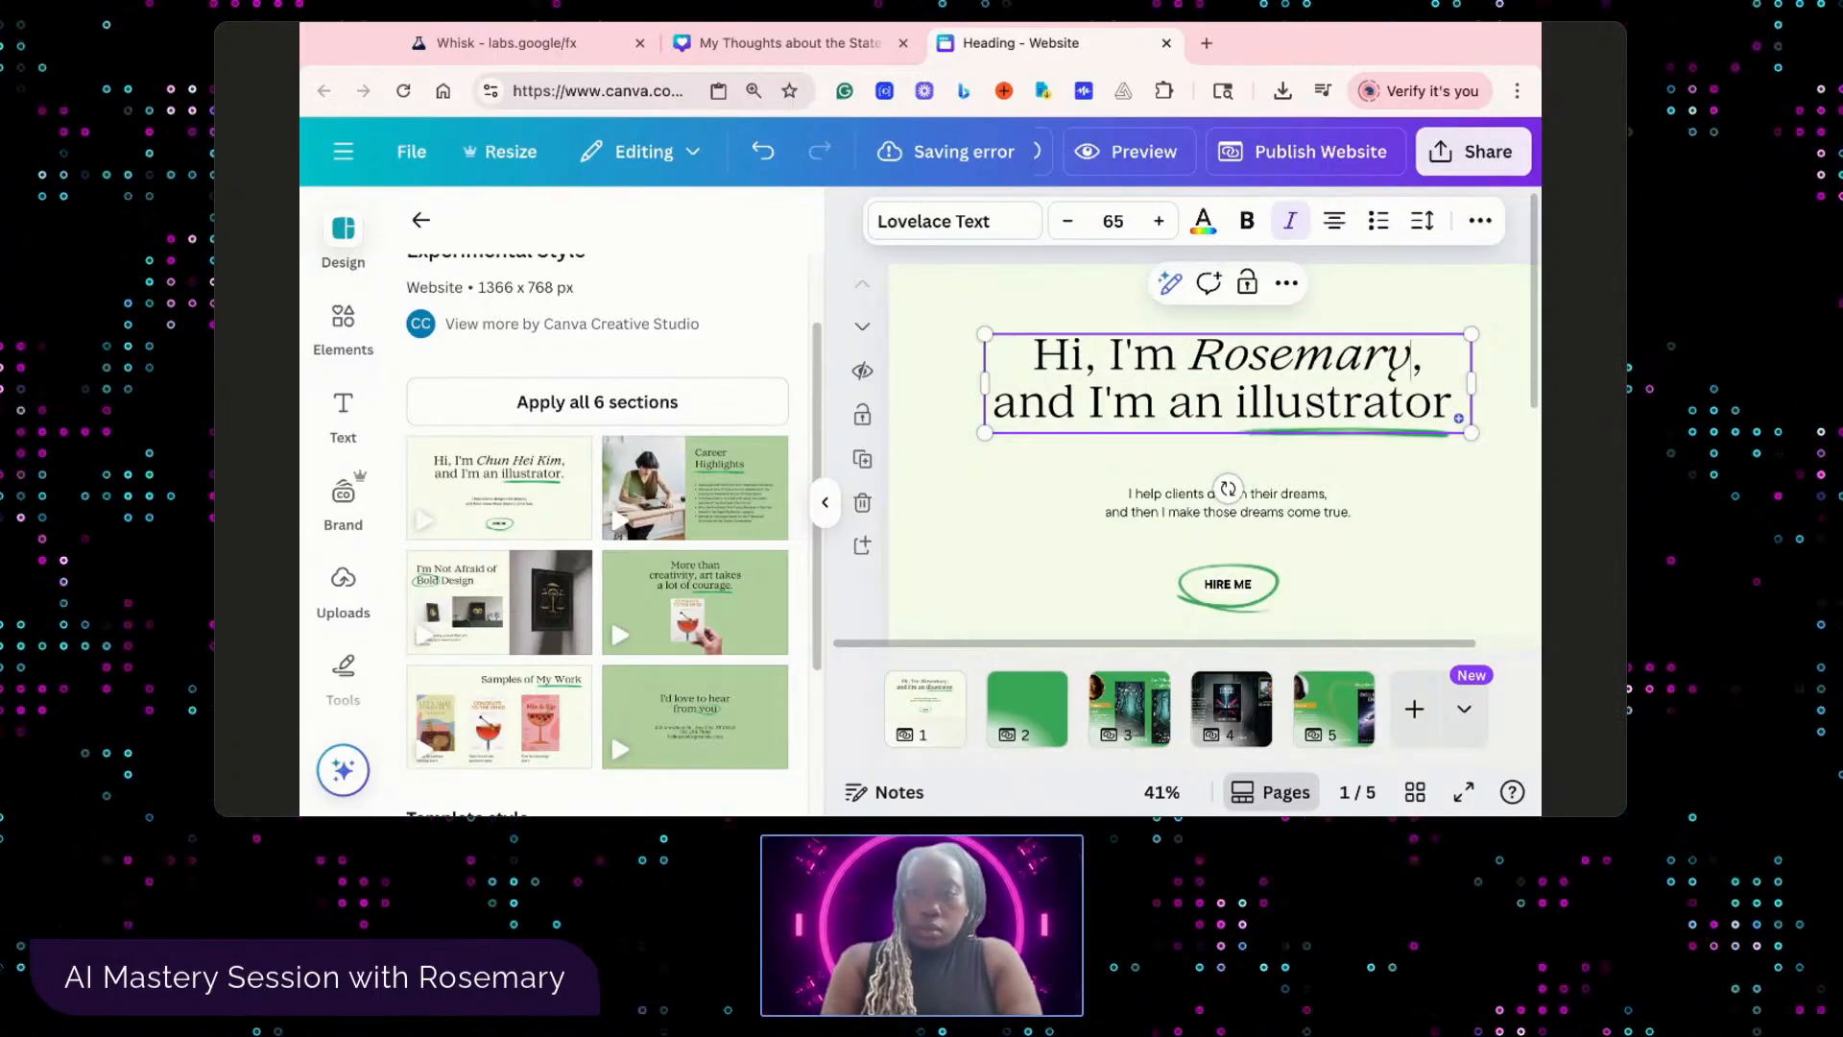
pyautogui.write(' Salem')
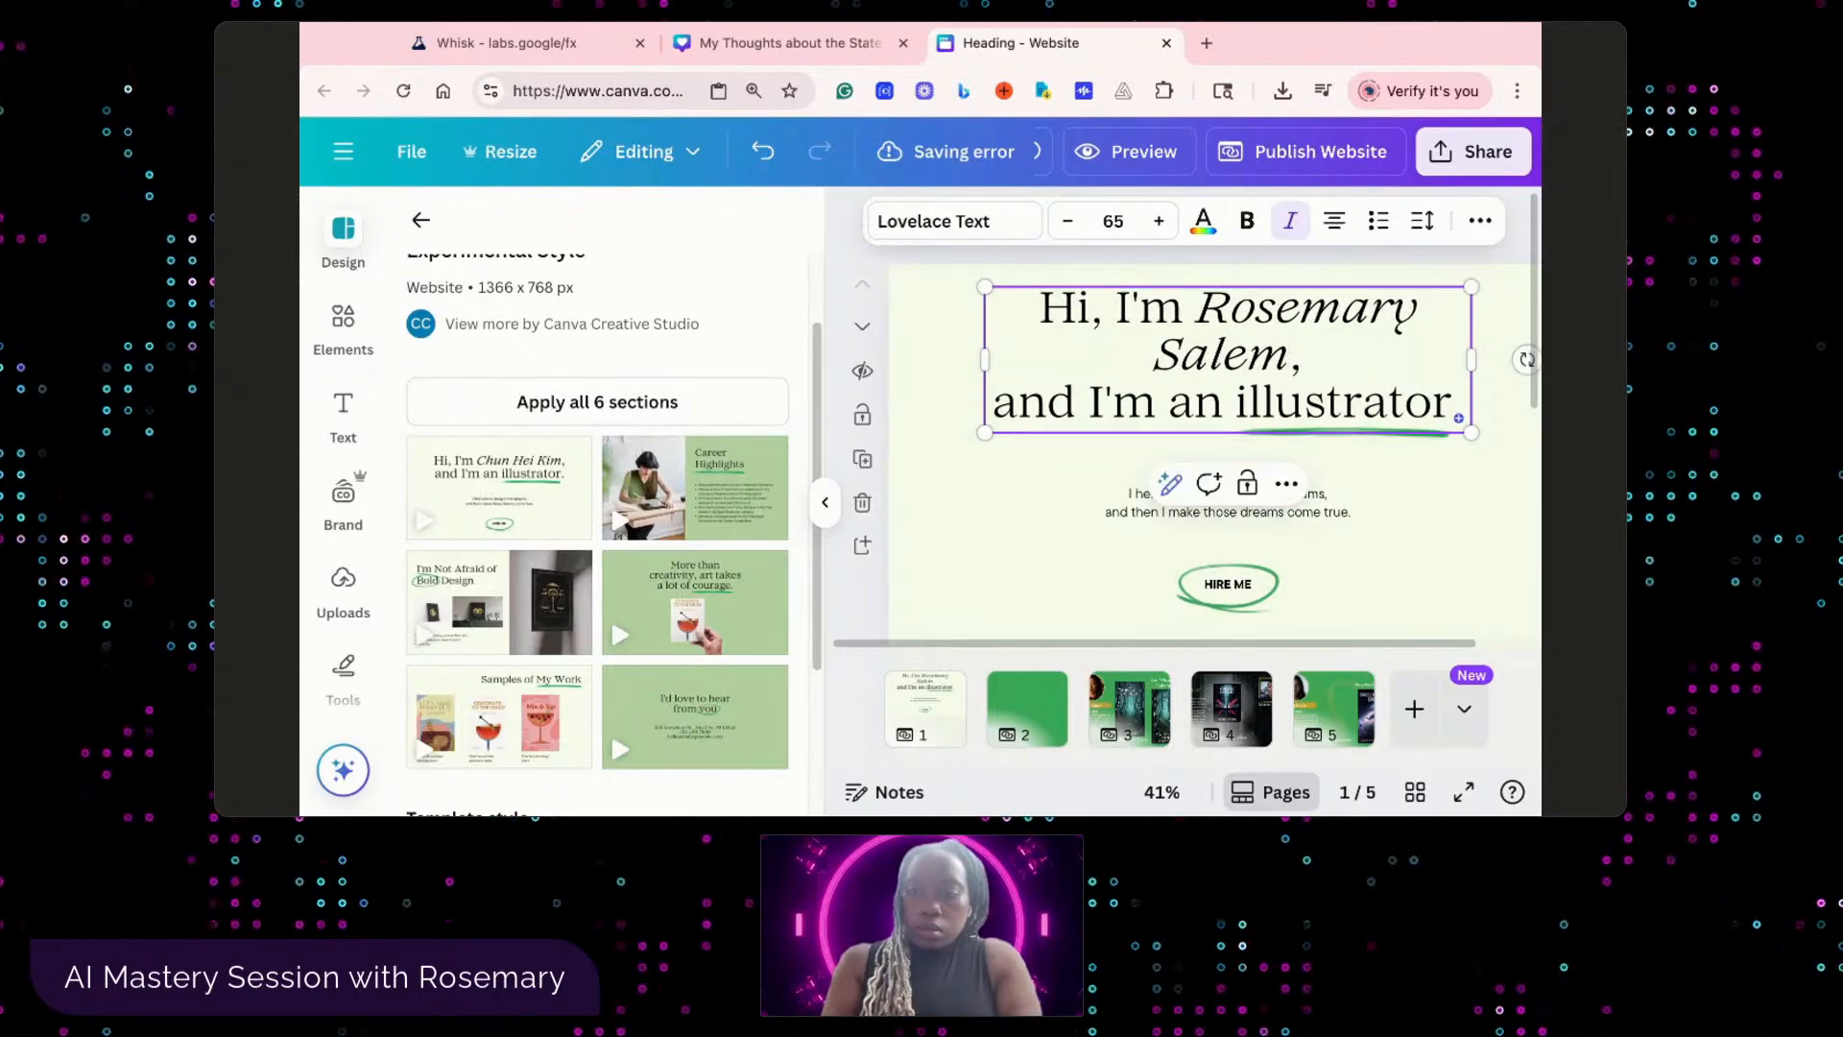
# - Remove the illustrator job-title line from the bottom of the heading
pyautogui.moveTo(1240, 413); pyautogui.dragTo(1447, 403)
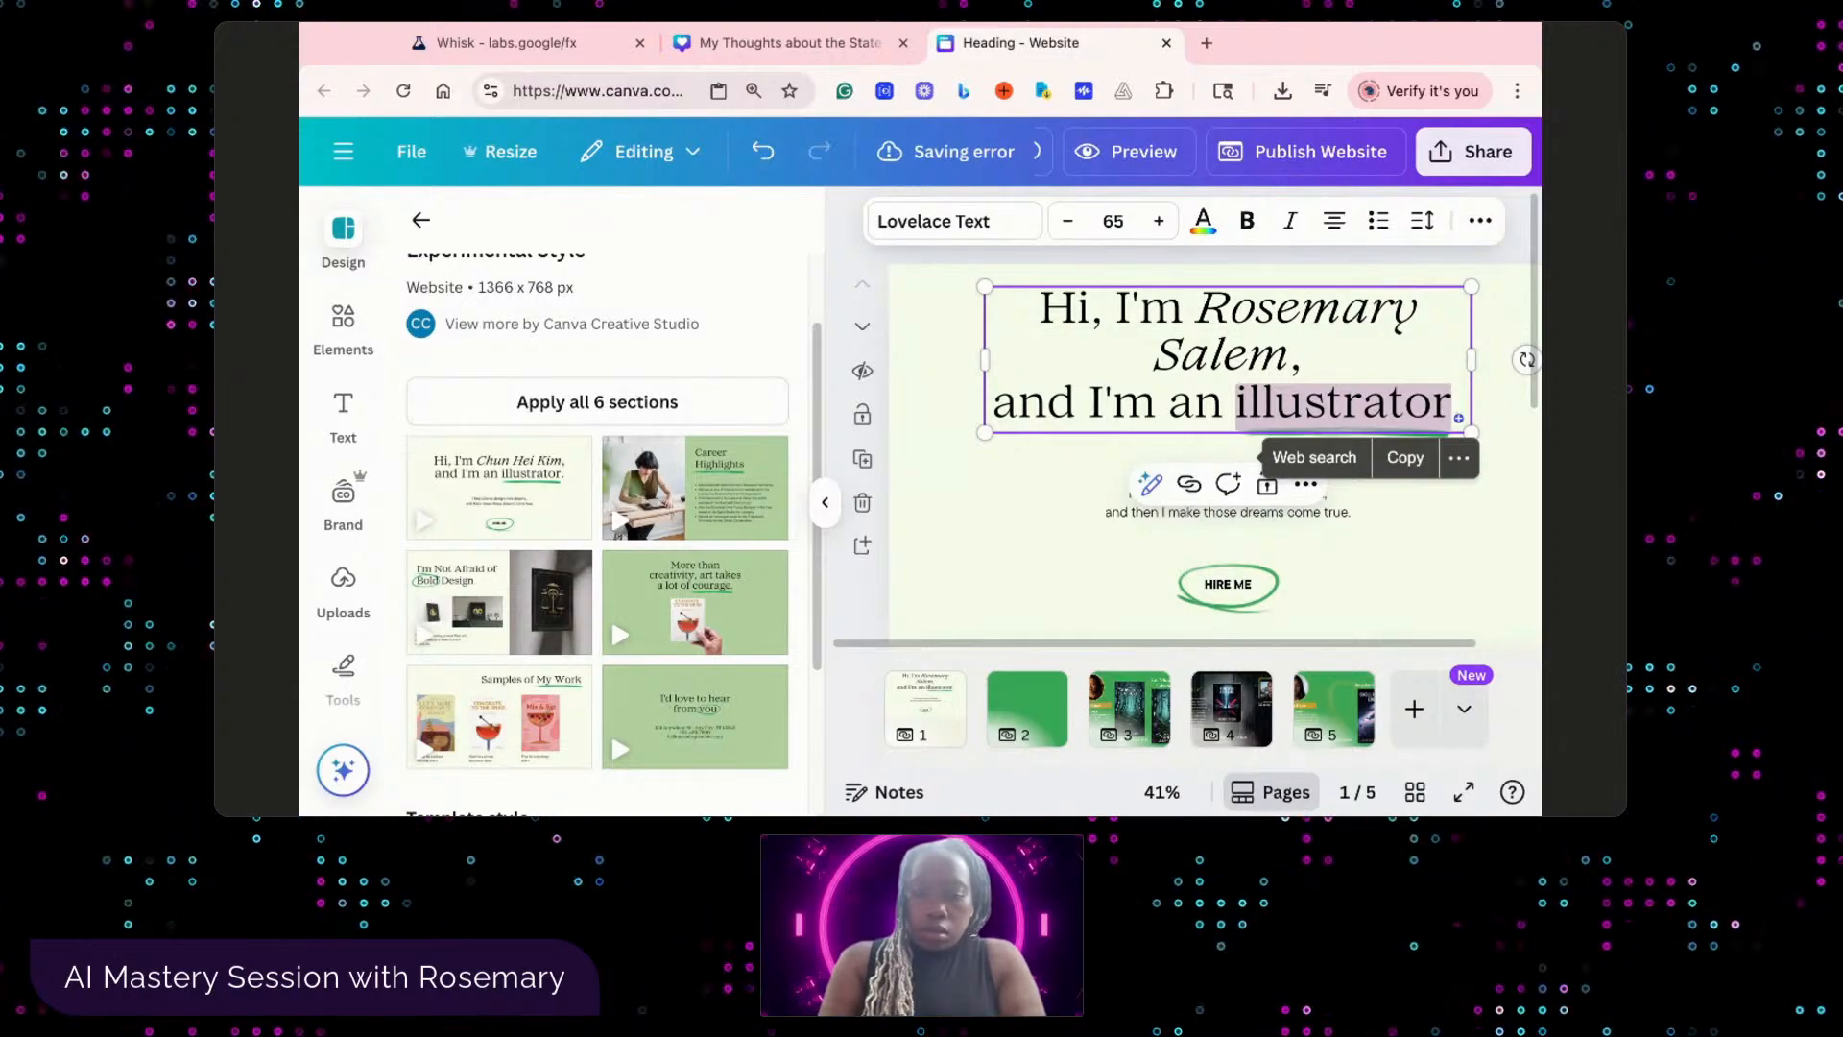
pyautogui.write('Creat')
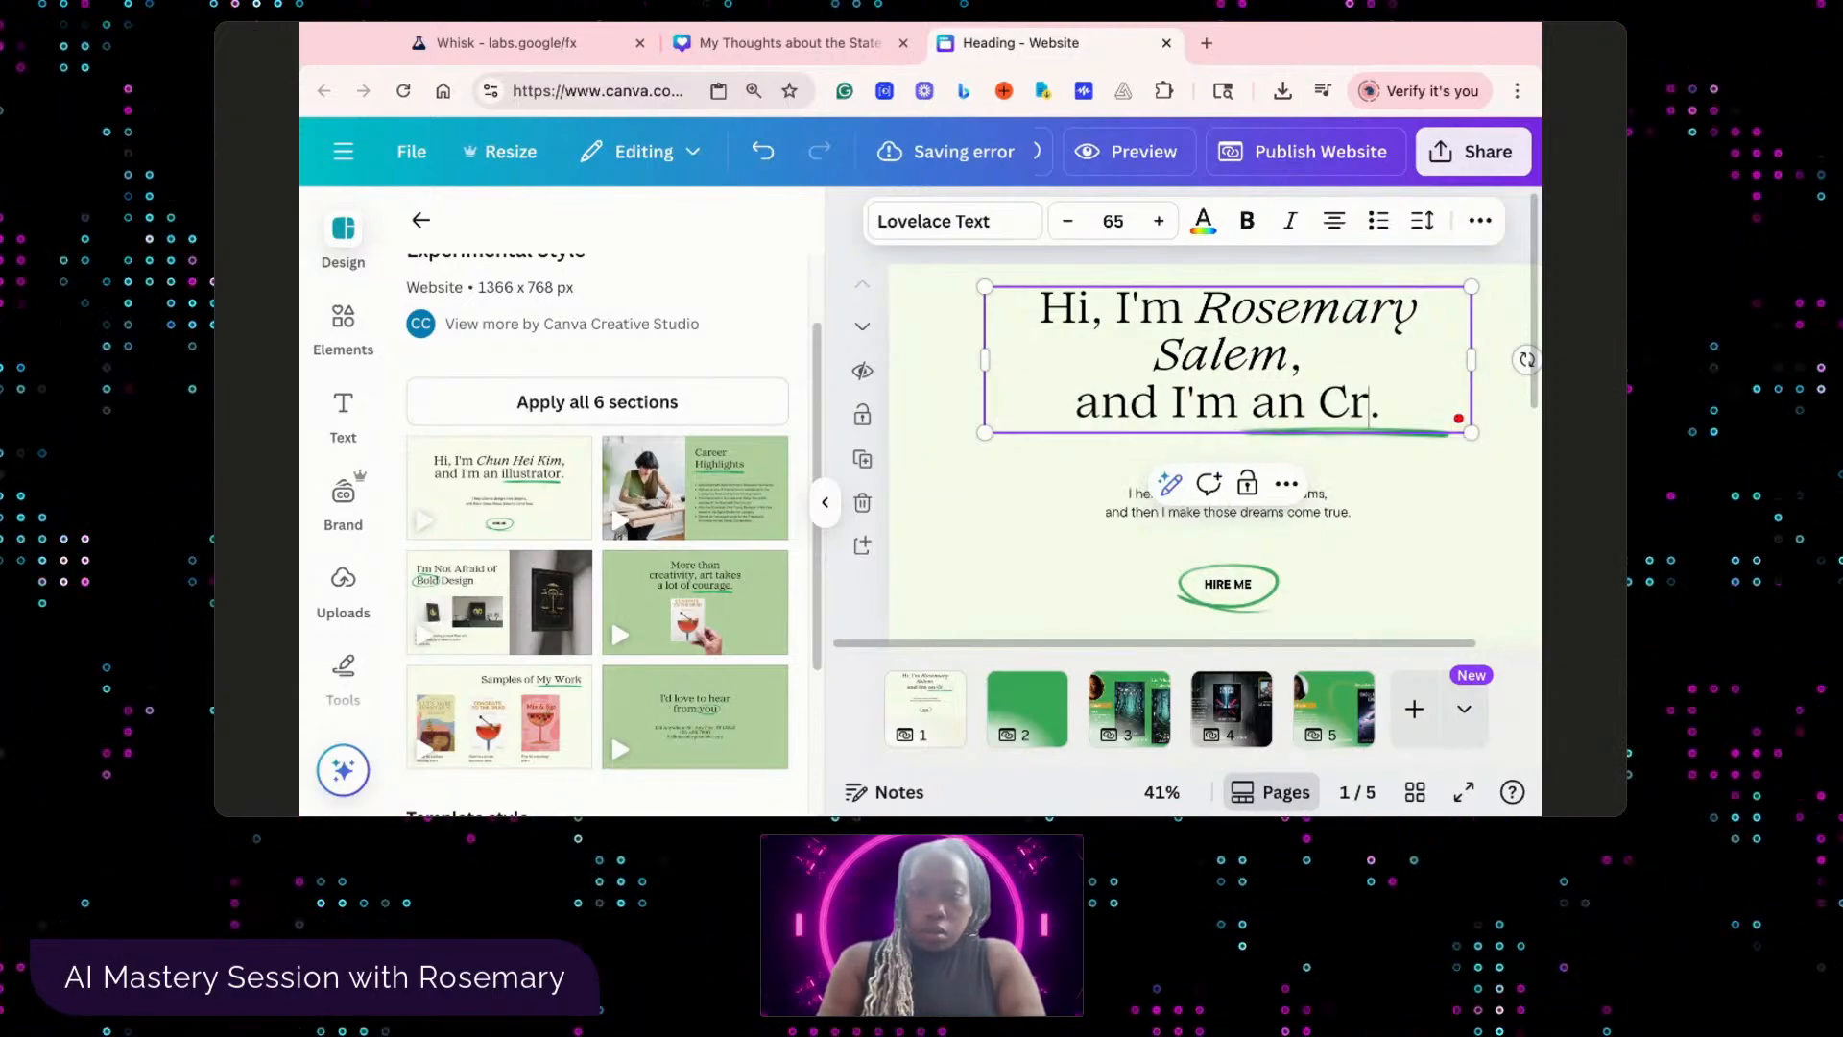
pyautogui.write('ive')
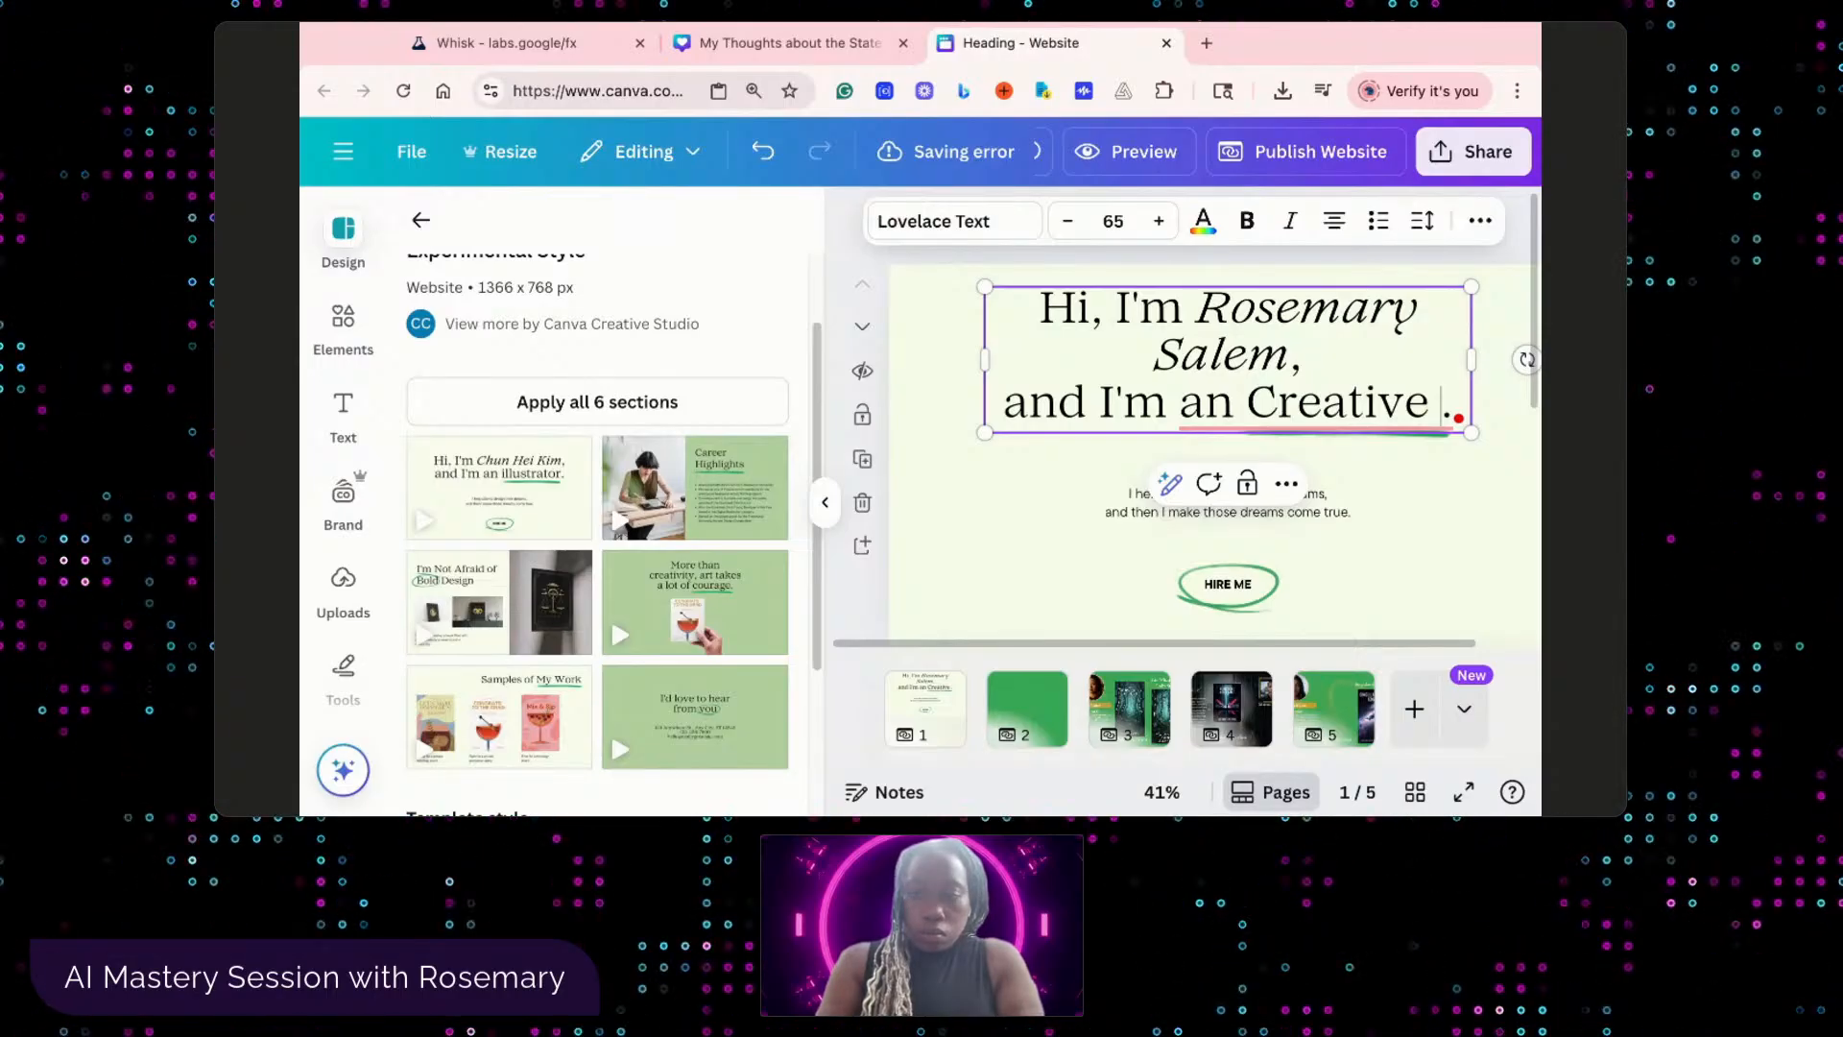
pyautogui.write('and ')
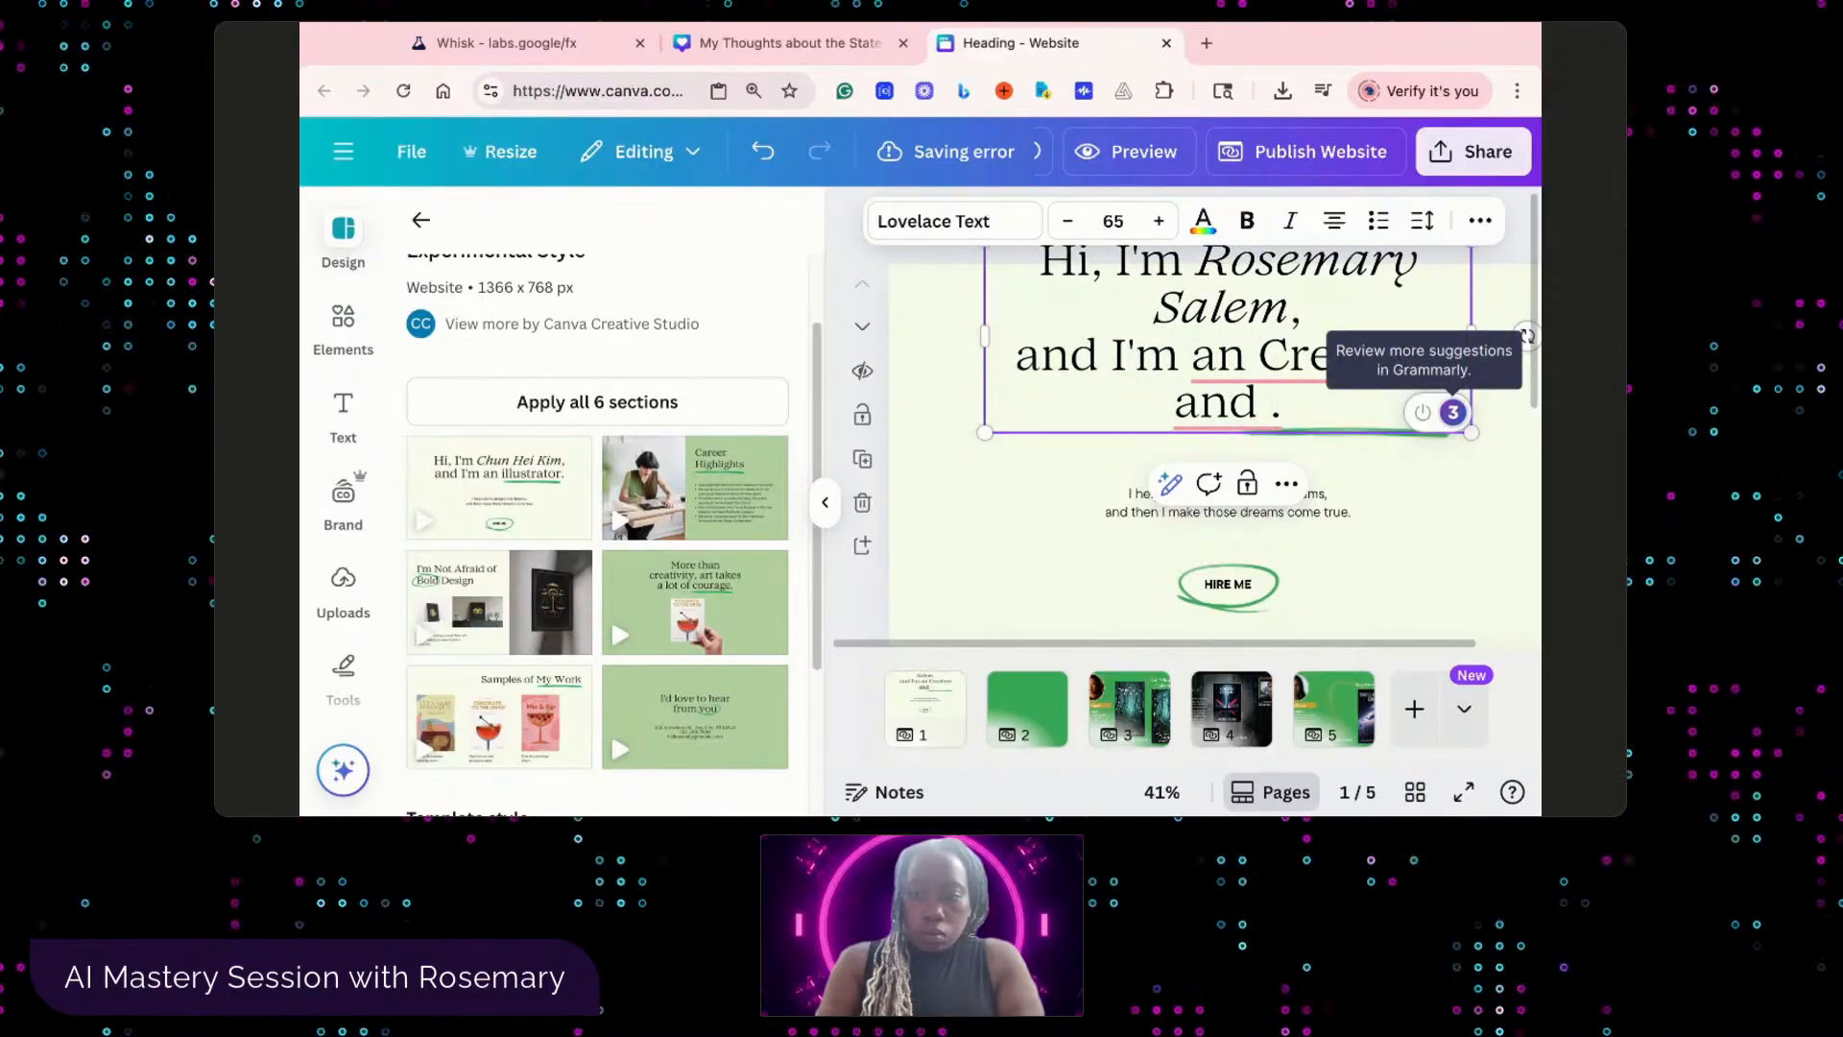
pyautogui.write('Desig')
pyautogui.press('BackSpace')
pyautogui.press('BackSpace')
pyautogui.press('BackSpace')
pyautogui.press('BackSpace')
pyautogui.press('BackSpace')
pyautogui.press('BackSpace')
pyautogui.press('BackSpace')
pyautogui.press('BackSpace')
pyautogui.press('BackSpace')
pyautogui.press('BackSpace')
pyautogui.press('BackSpace')
pyautogui.press('BackSpace')
pyautogui.press('BackSpace')
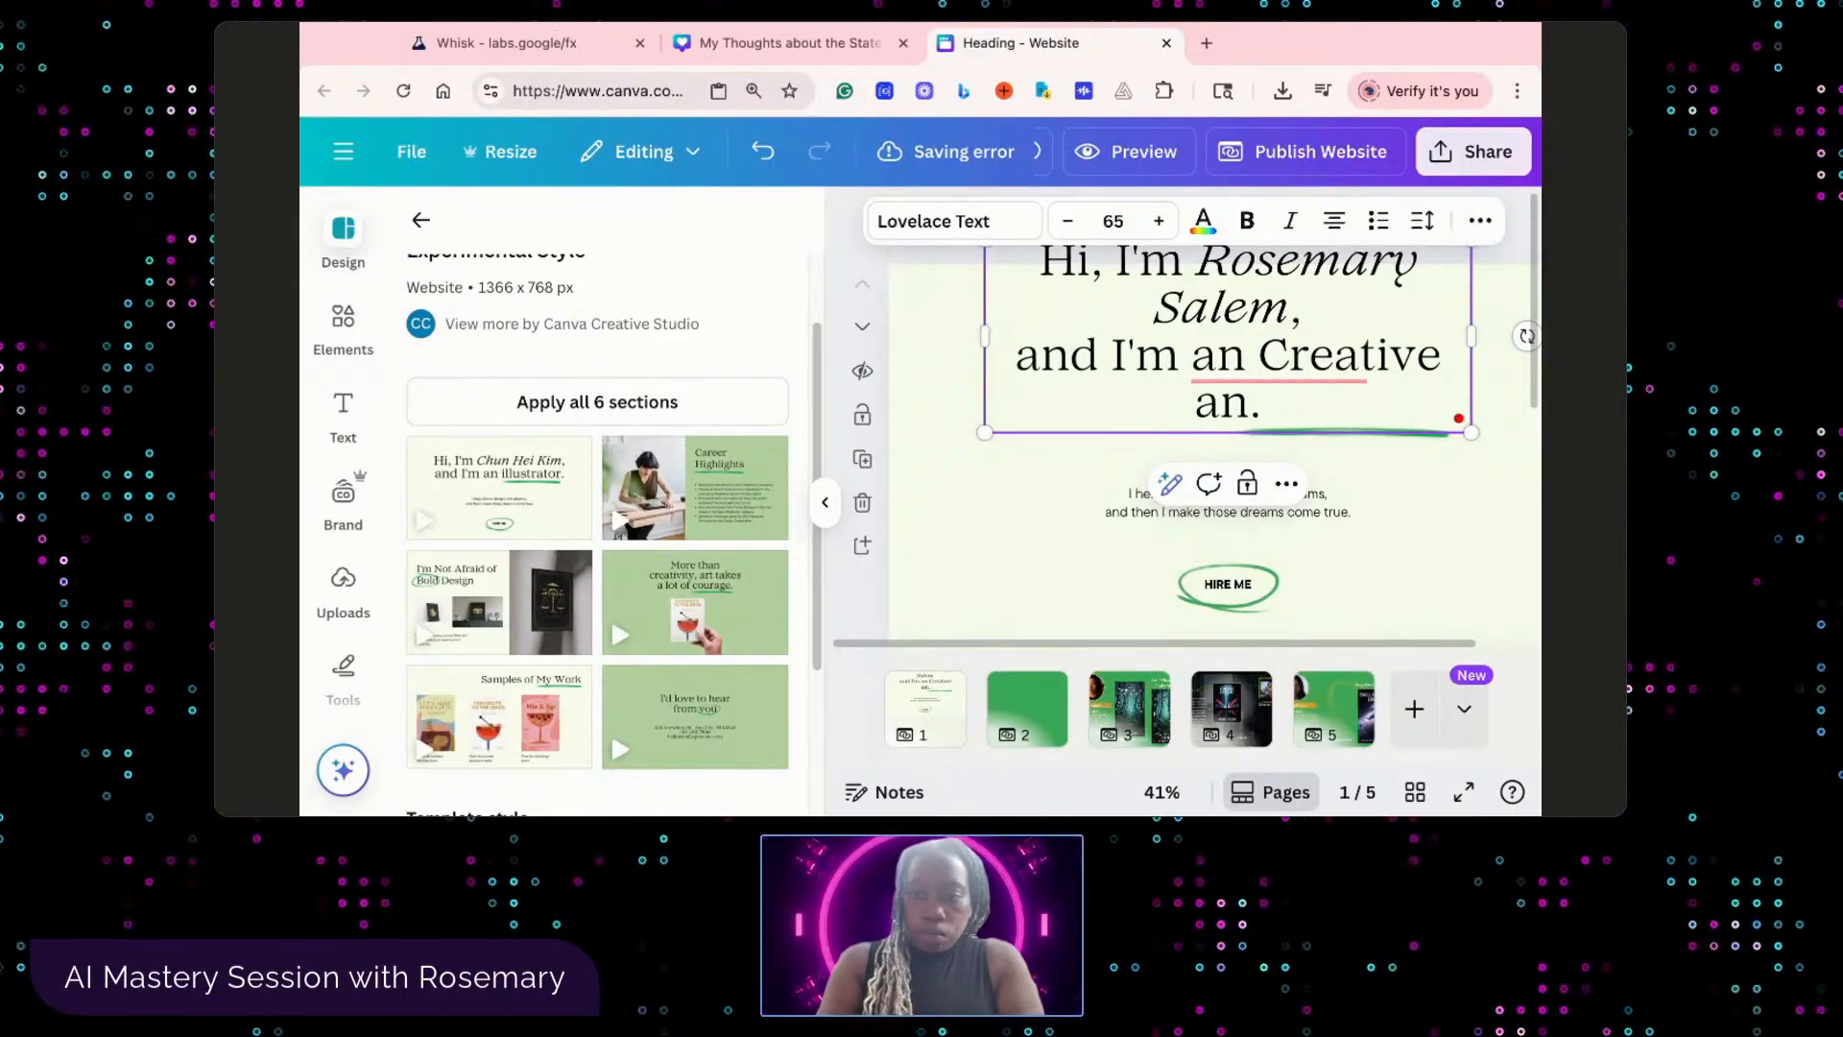
pyautogui.press('BackSpace')
pyautogui.press('BackSpace')
pyautogui.press('BackSpace')
pyautogui.press('BackSpace')
pyautogui.press('BackSpace')
pyautogui.press('BackSpace')
pyautogui.press('BackSpace')
pyautogui.press('BackSpace')
pyautogui.press('BackSpace')
pyautogui.press('BackSpace')
pyautogui.press('BackSpace')
pyautogui.press('BackSpace')
pyautogui.press('BackSpace')
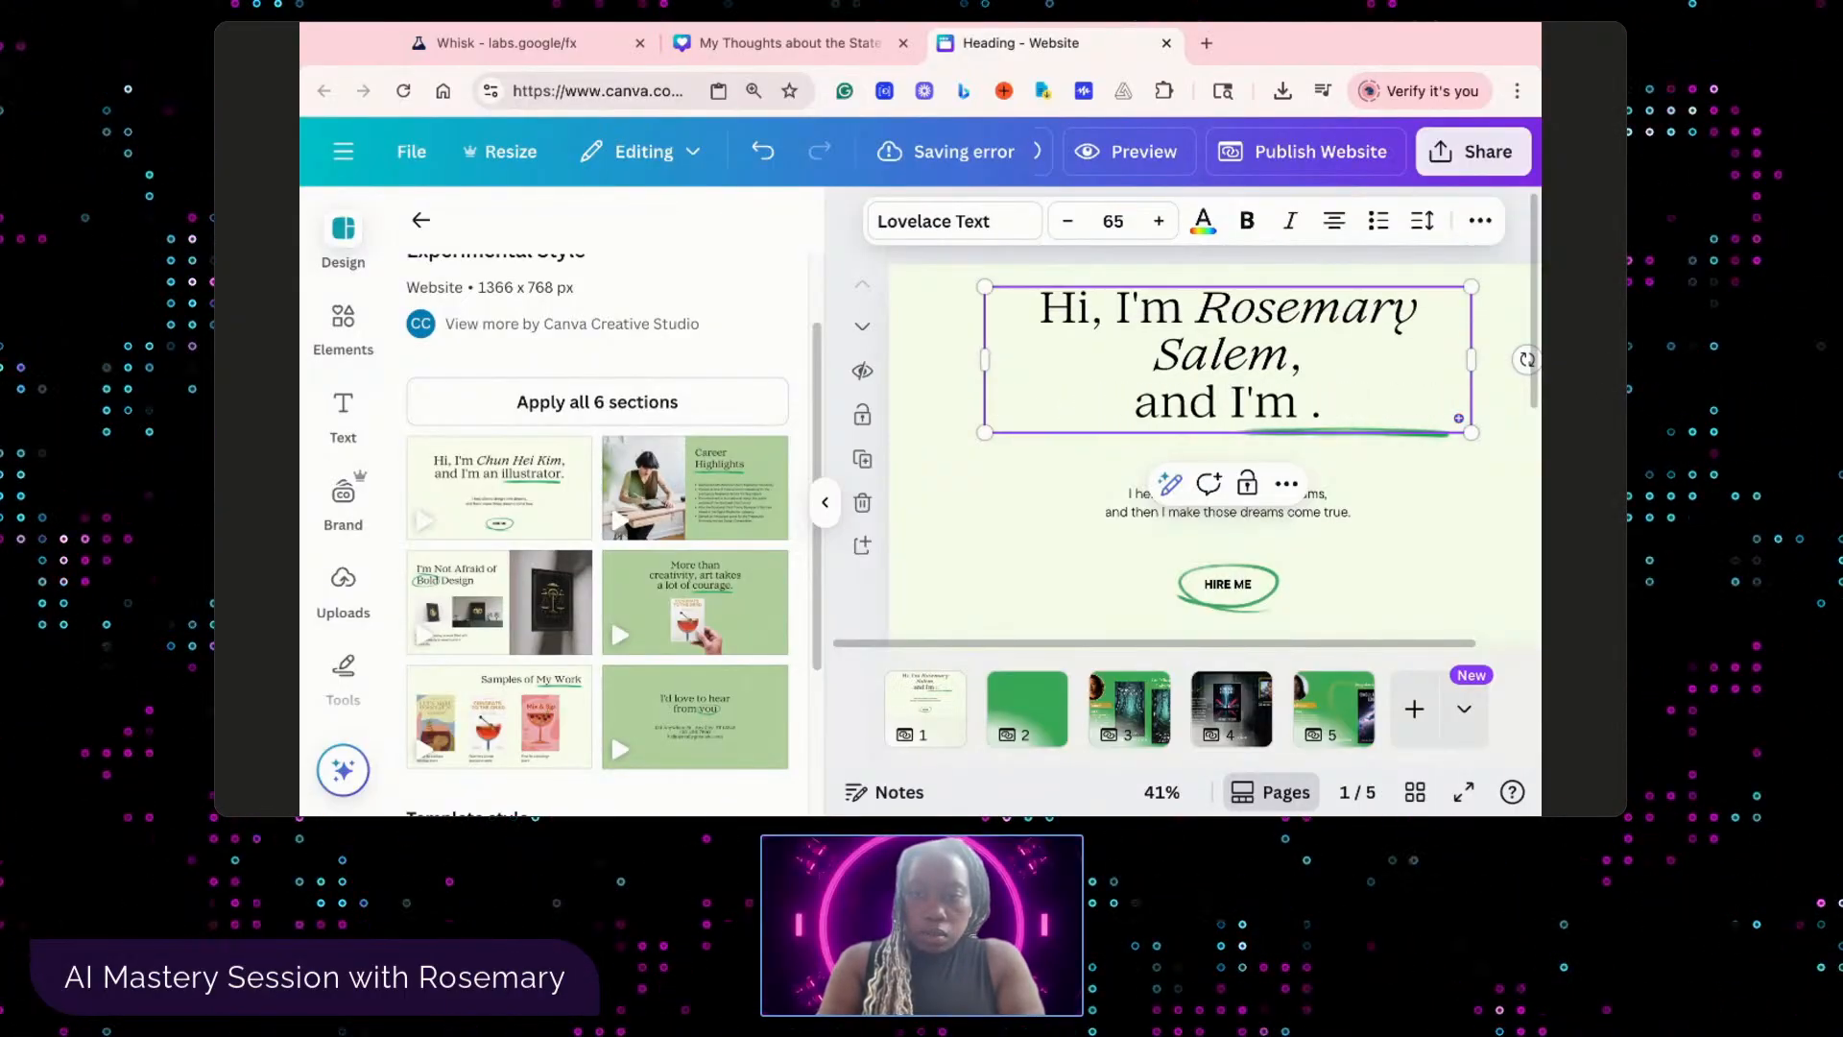
pyautogui.press('BackSpace')
pyautogui.press('BackSpace')
pyautogui.press('BackSpace')
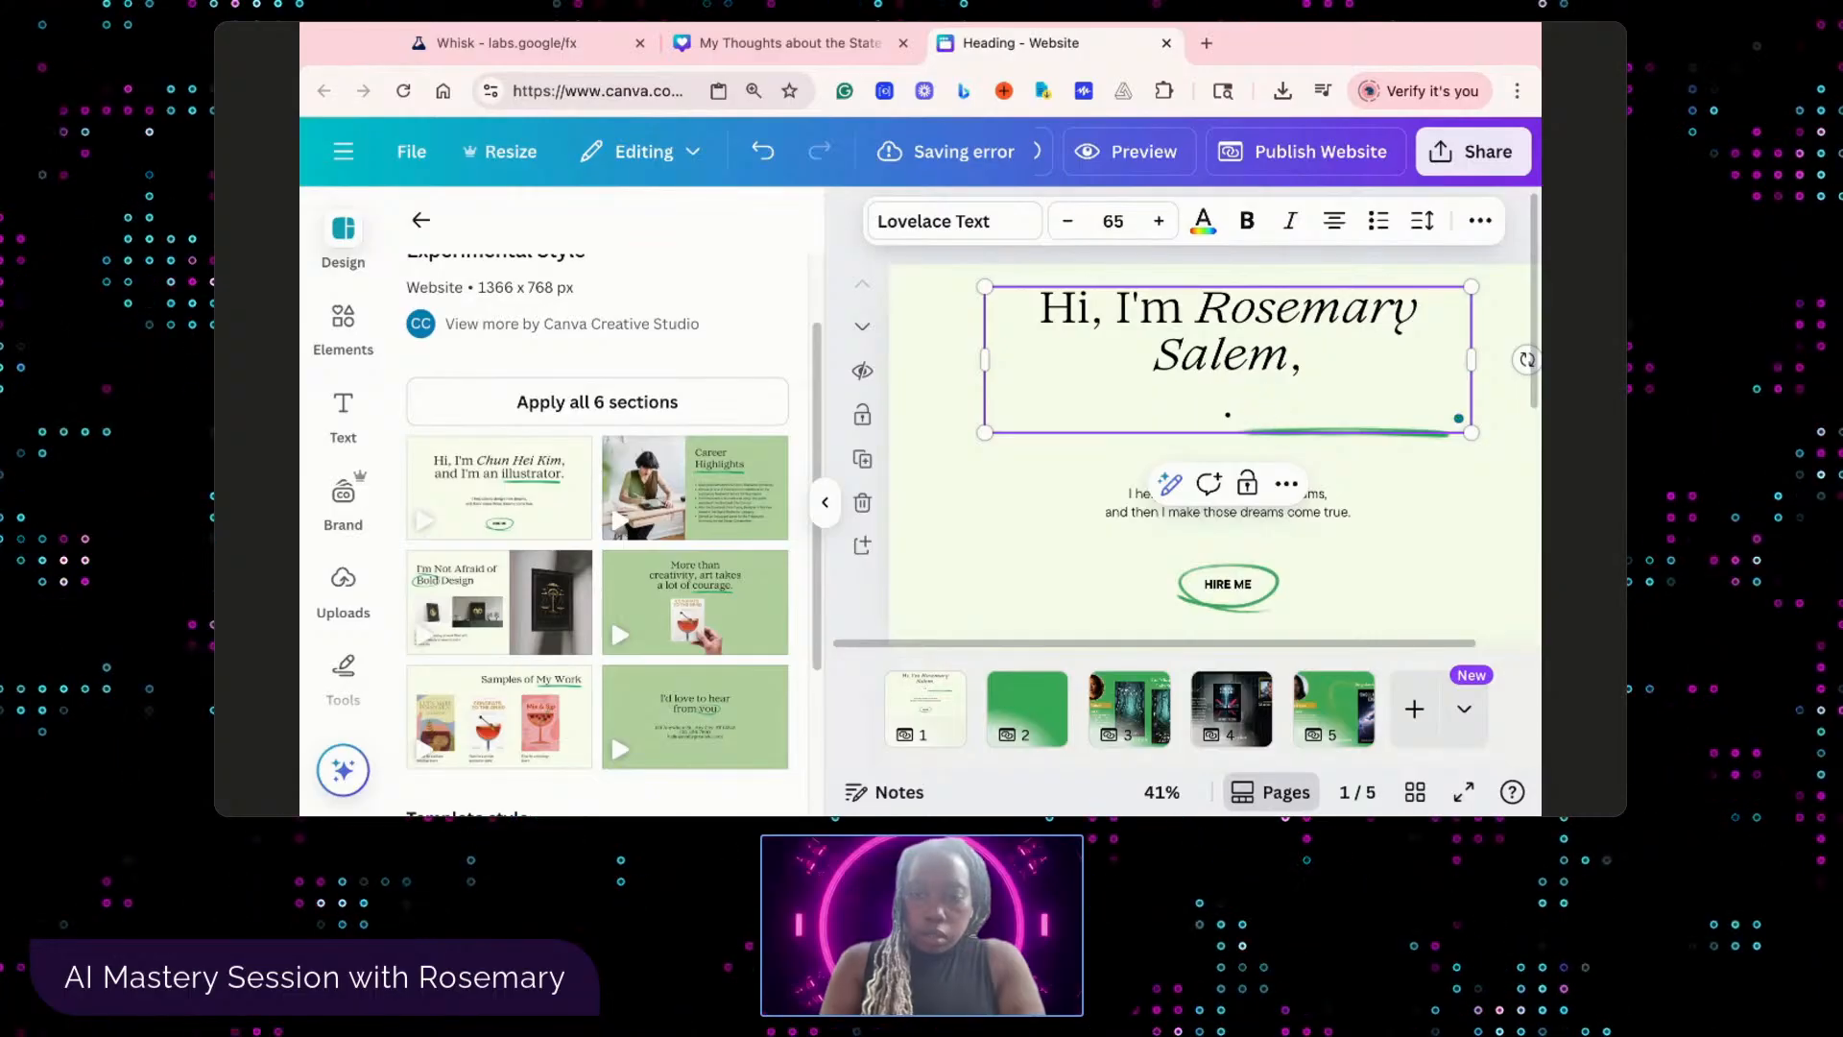
pyautogui.press('BackSpace')
pyautogui.press('BackSpace')
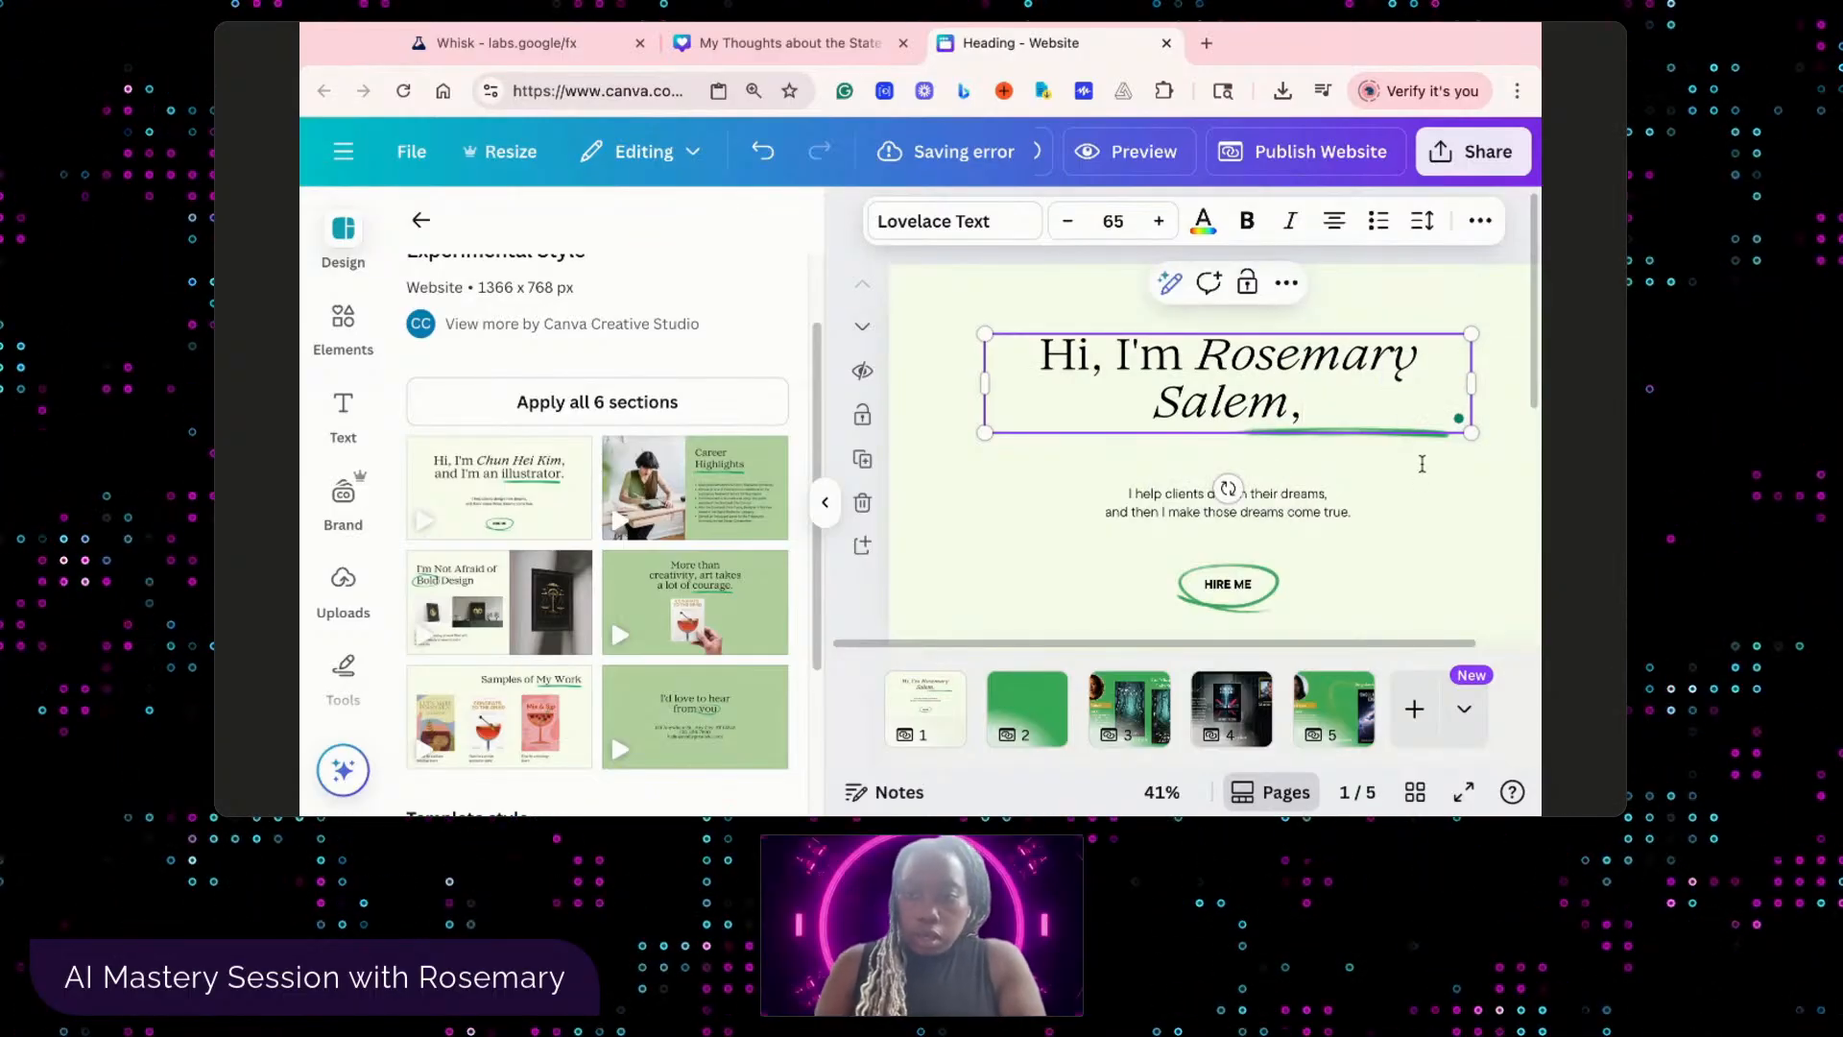
# - Open the tagline below the heading for editing, then deselect to finish
pyautogui.click(1355, 520)
pyautogui.doubleClick(1348, 514)
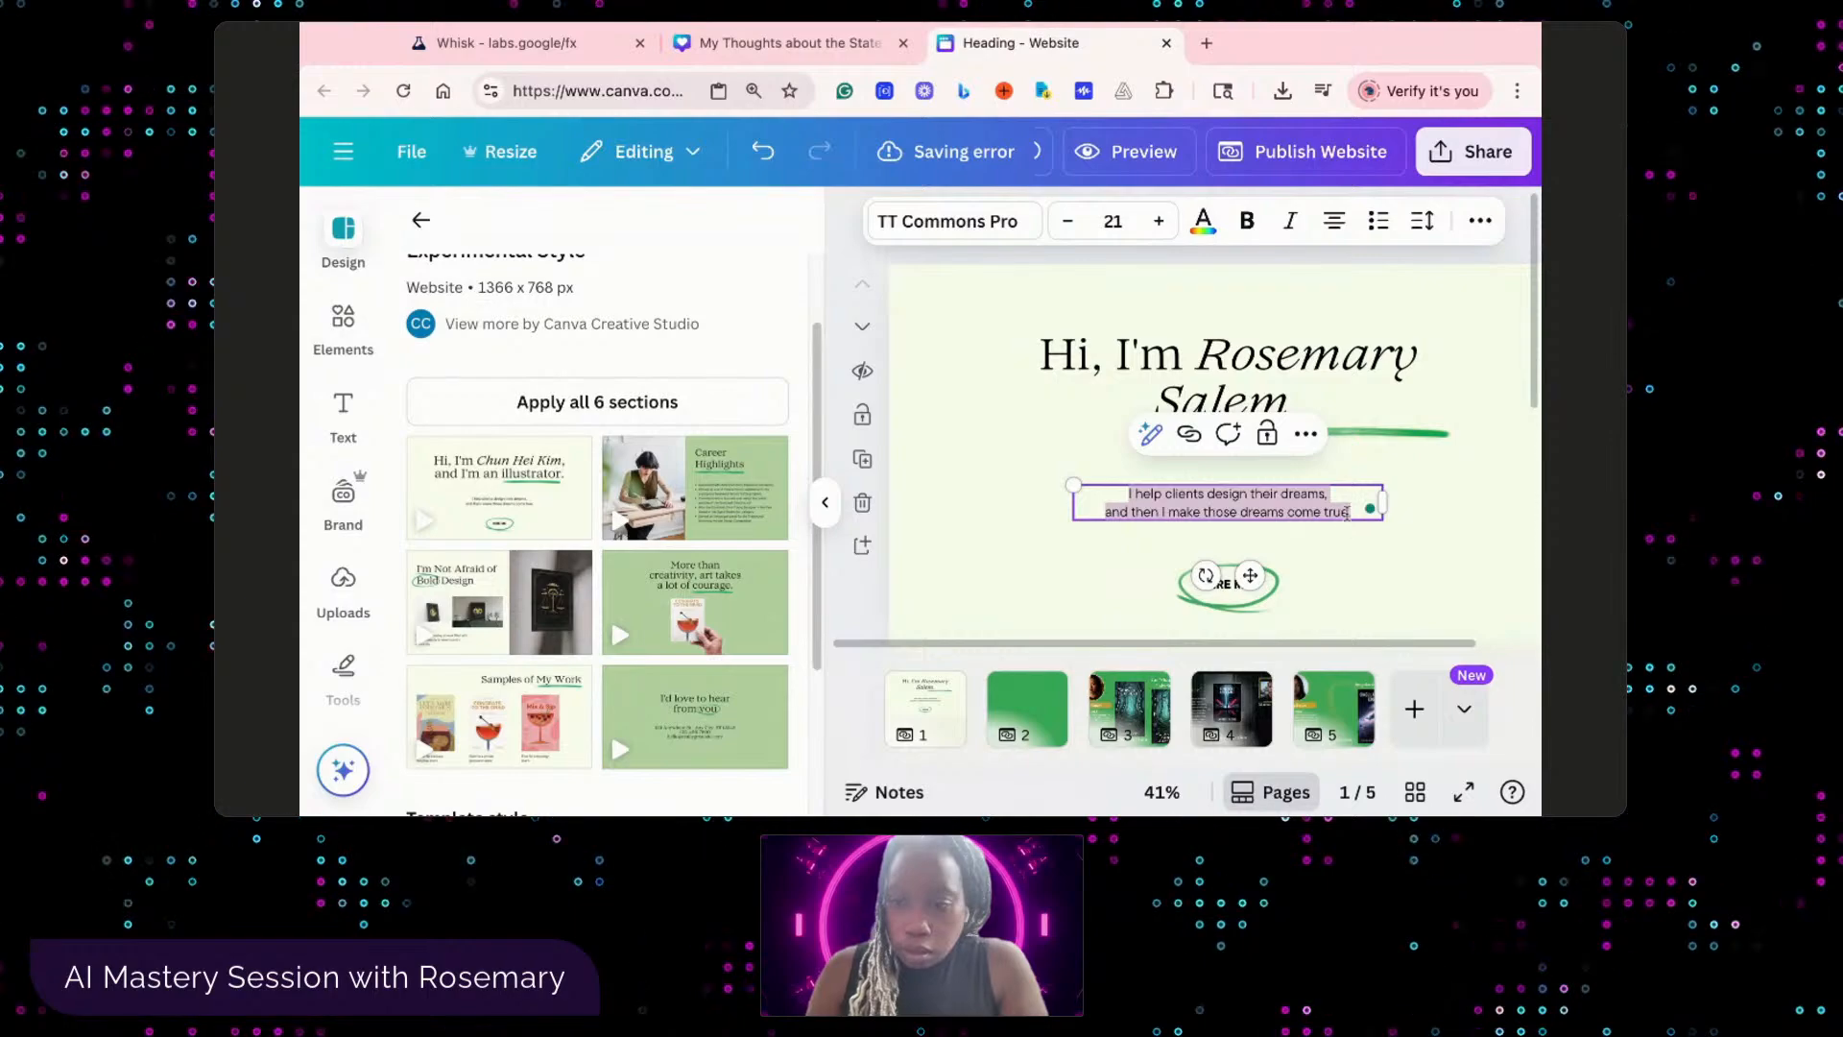
pyautogui.click(1286, 511)
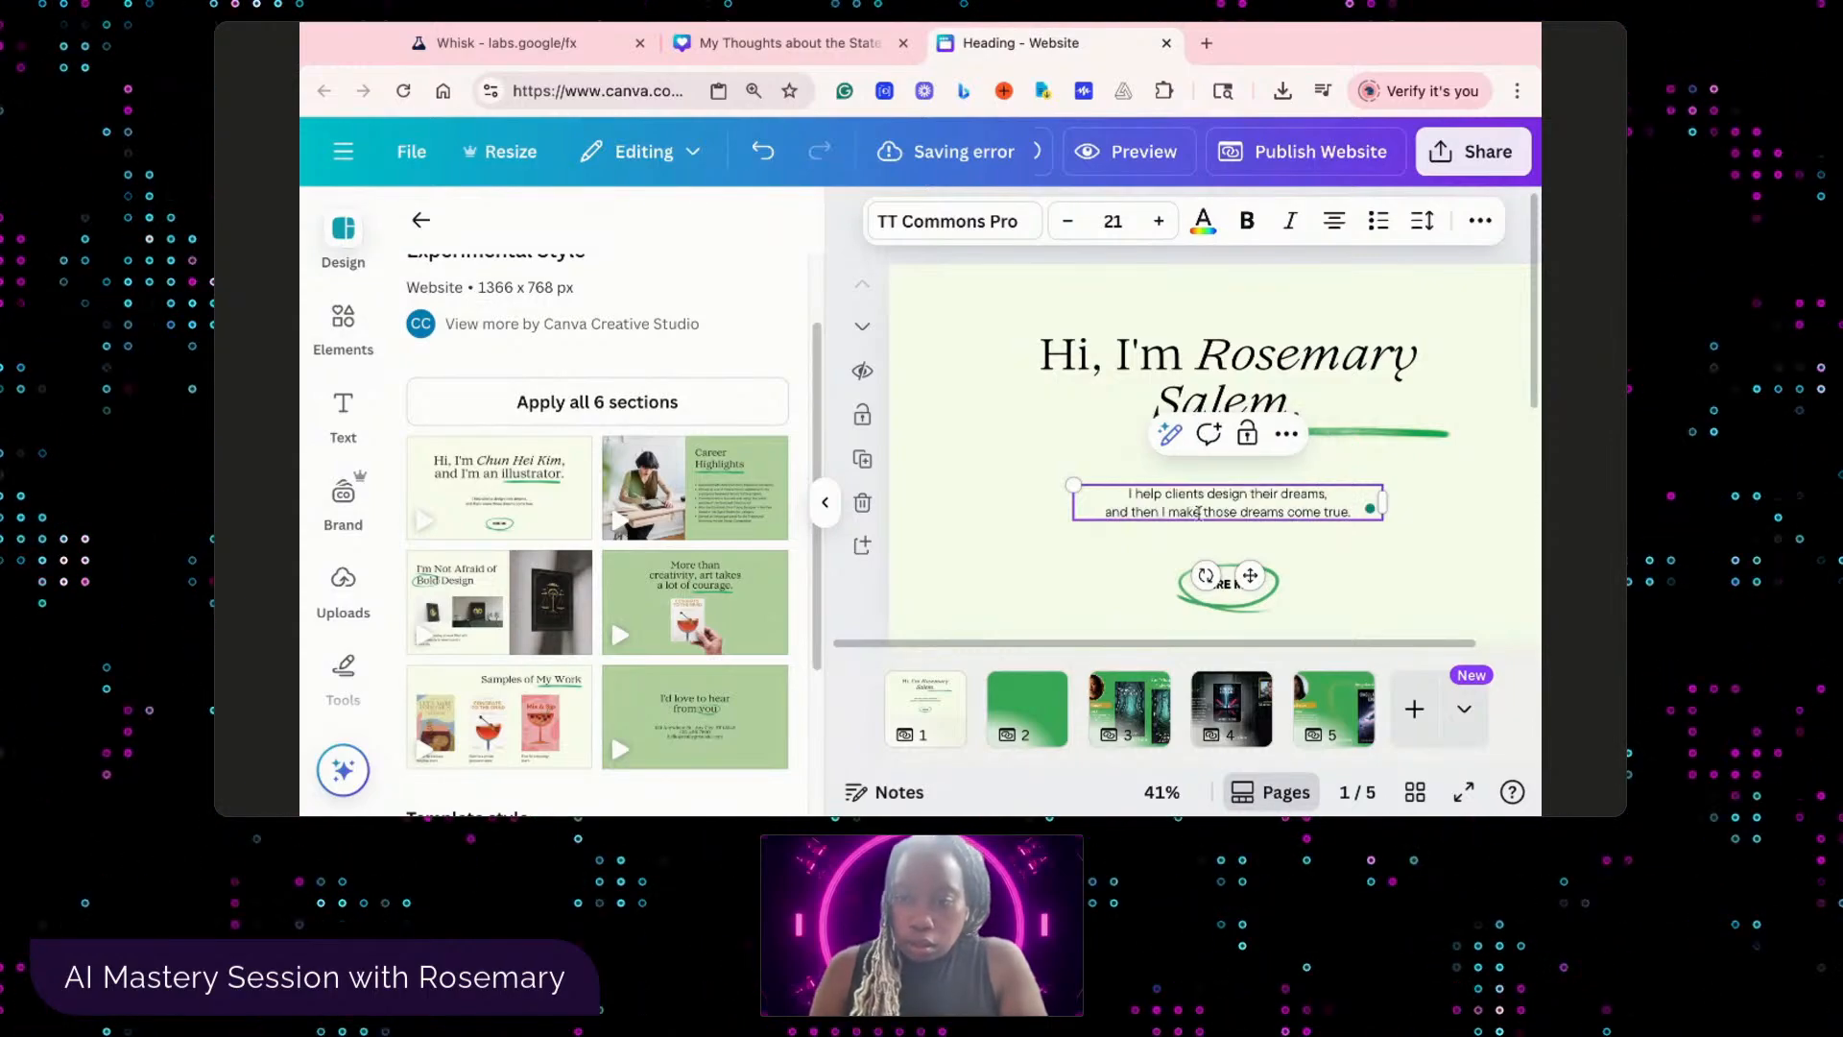
pyautogui.click(1368, 595)
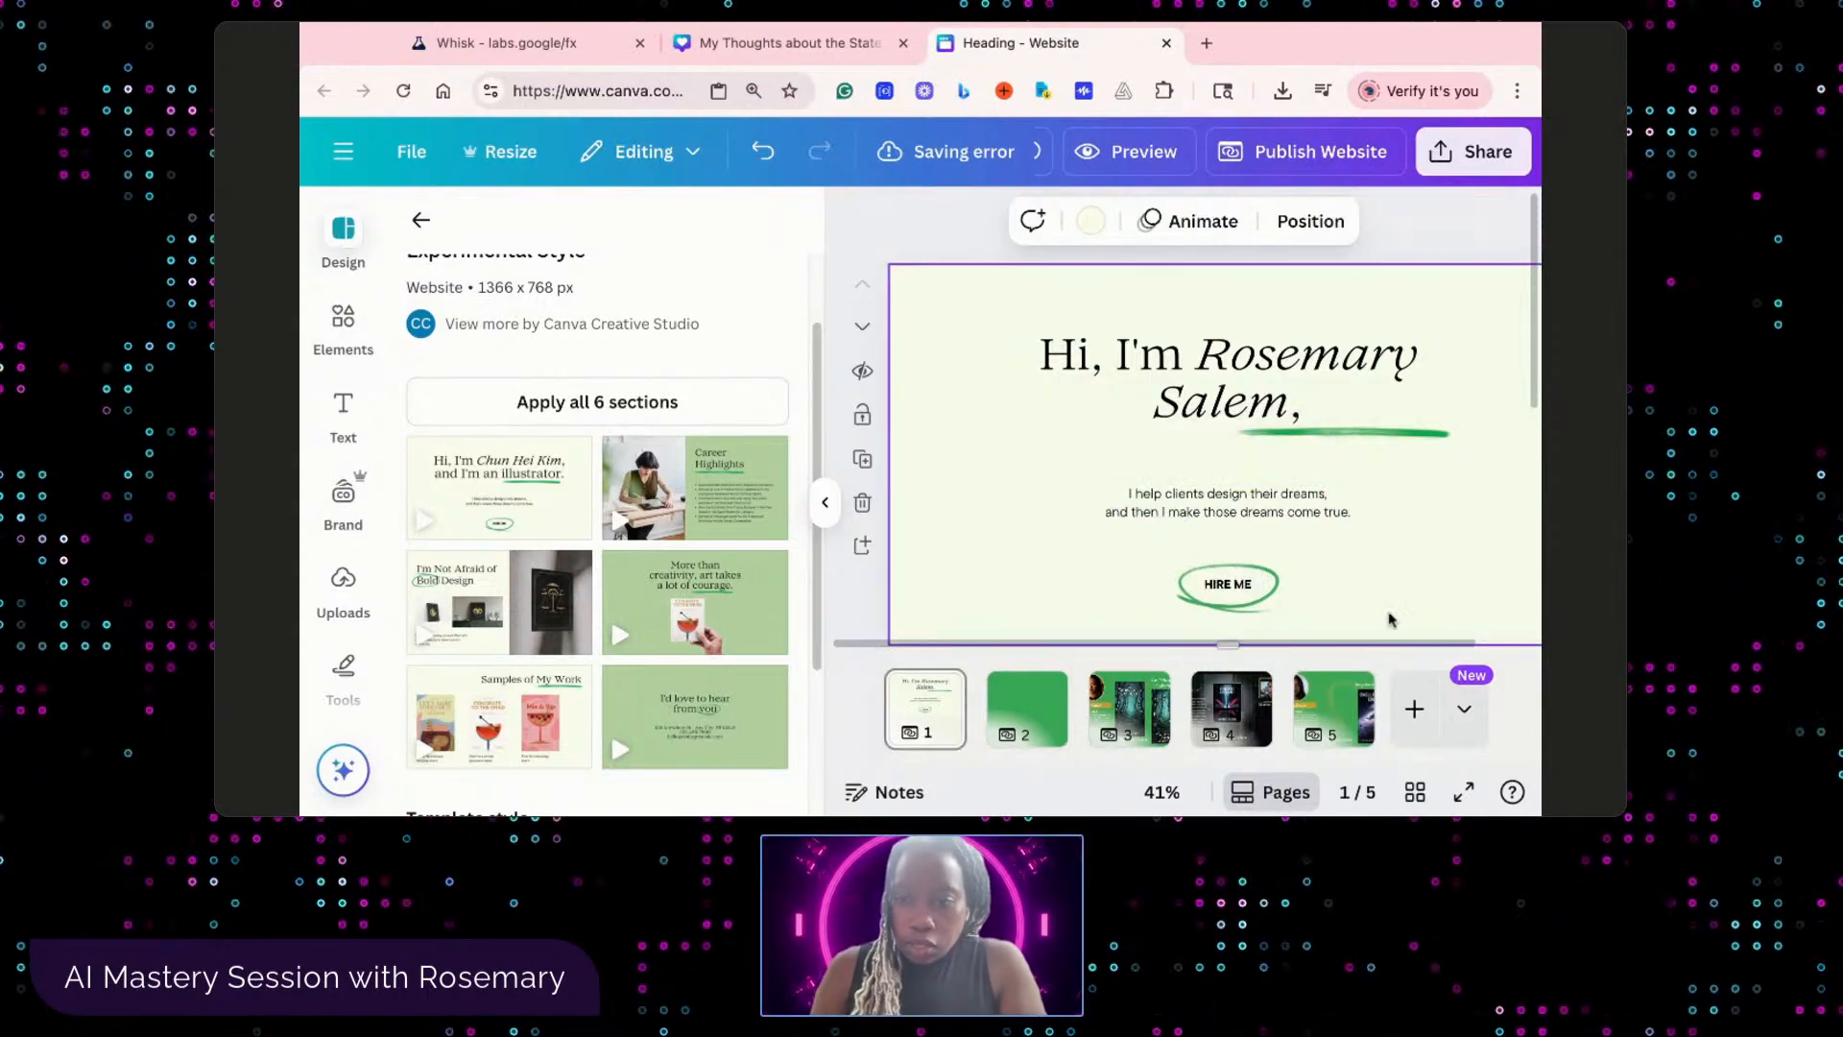
# - Delete the empty green page 2, check the remaining first two pages, and preview the website
pyautogui.click(1042, 712)
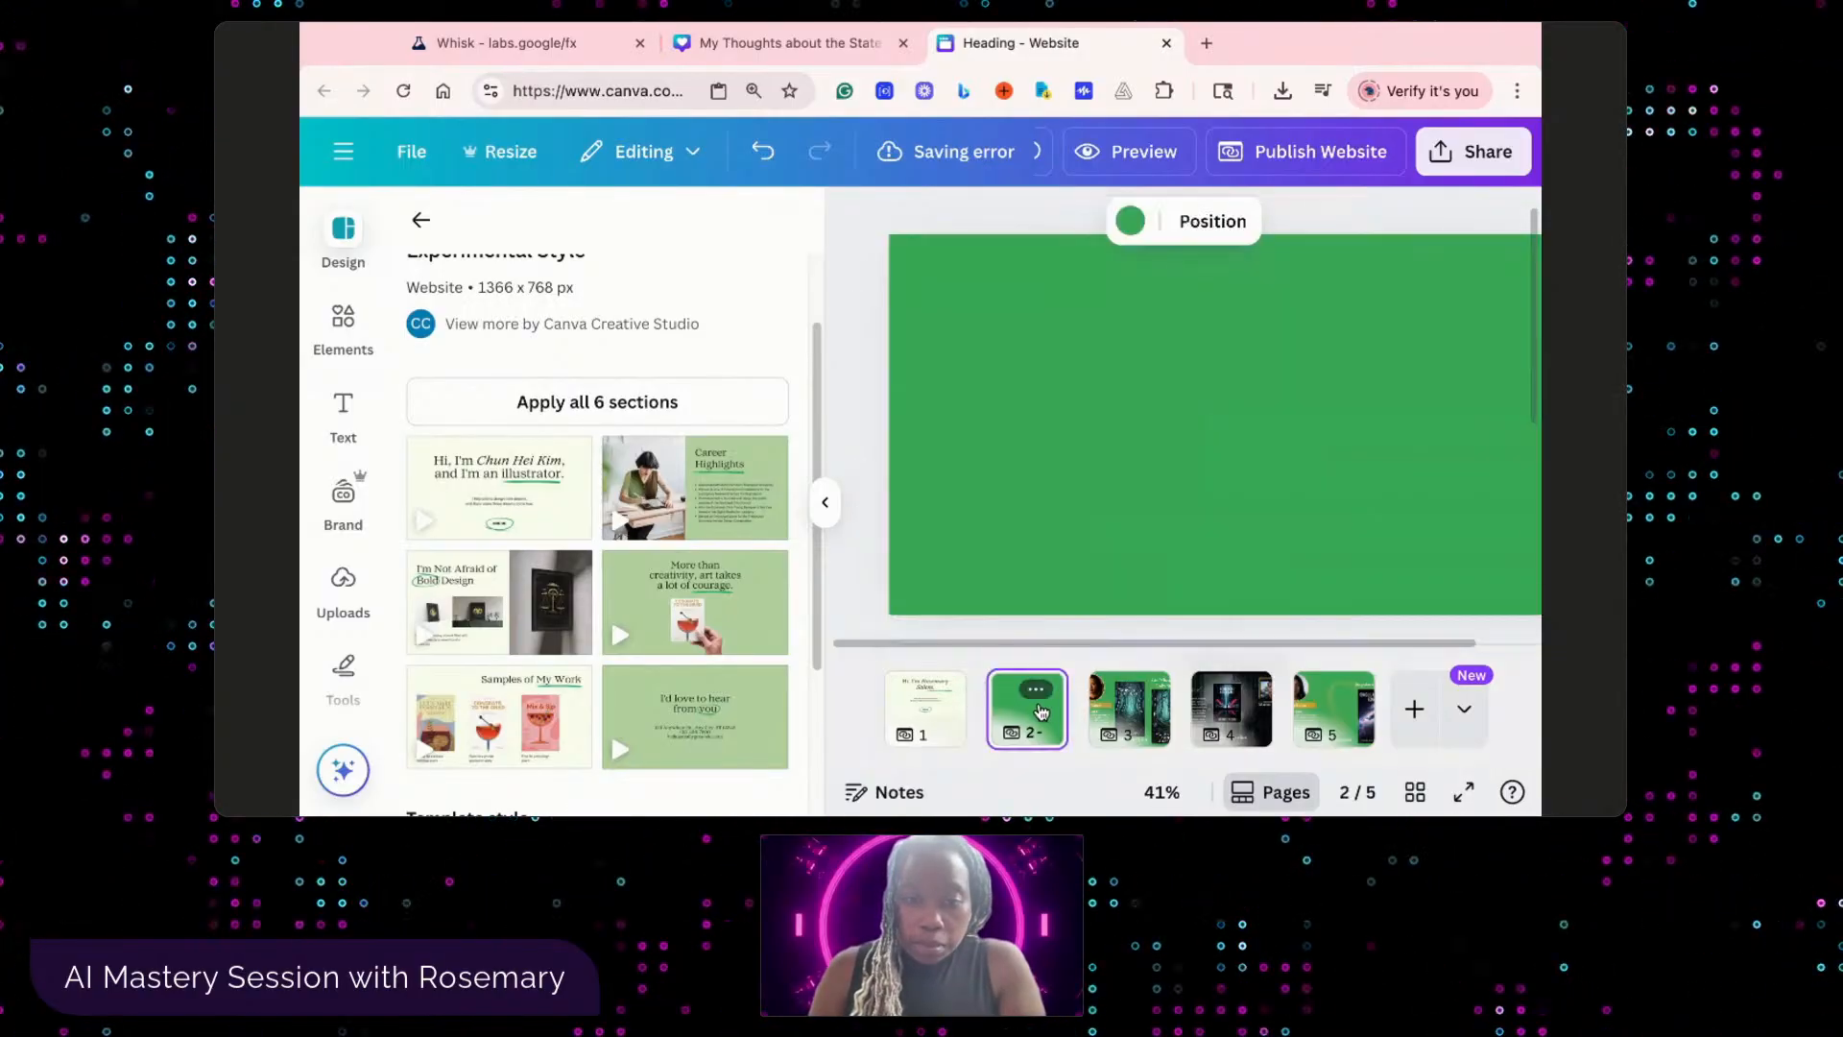
pyautogui.click(1039, 691)
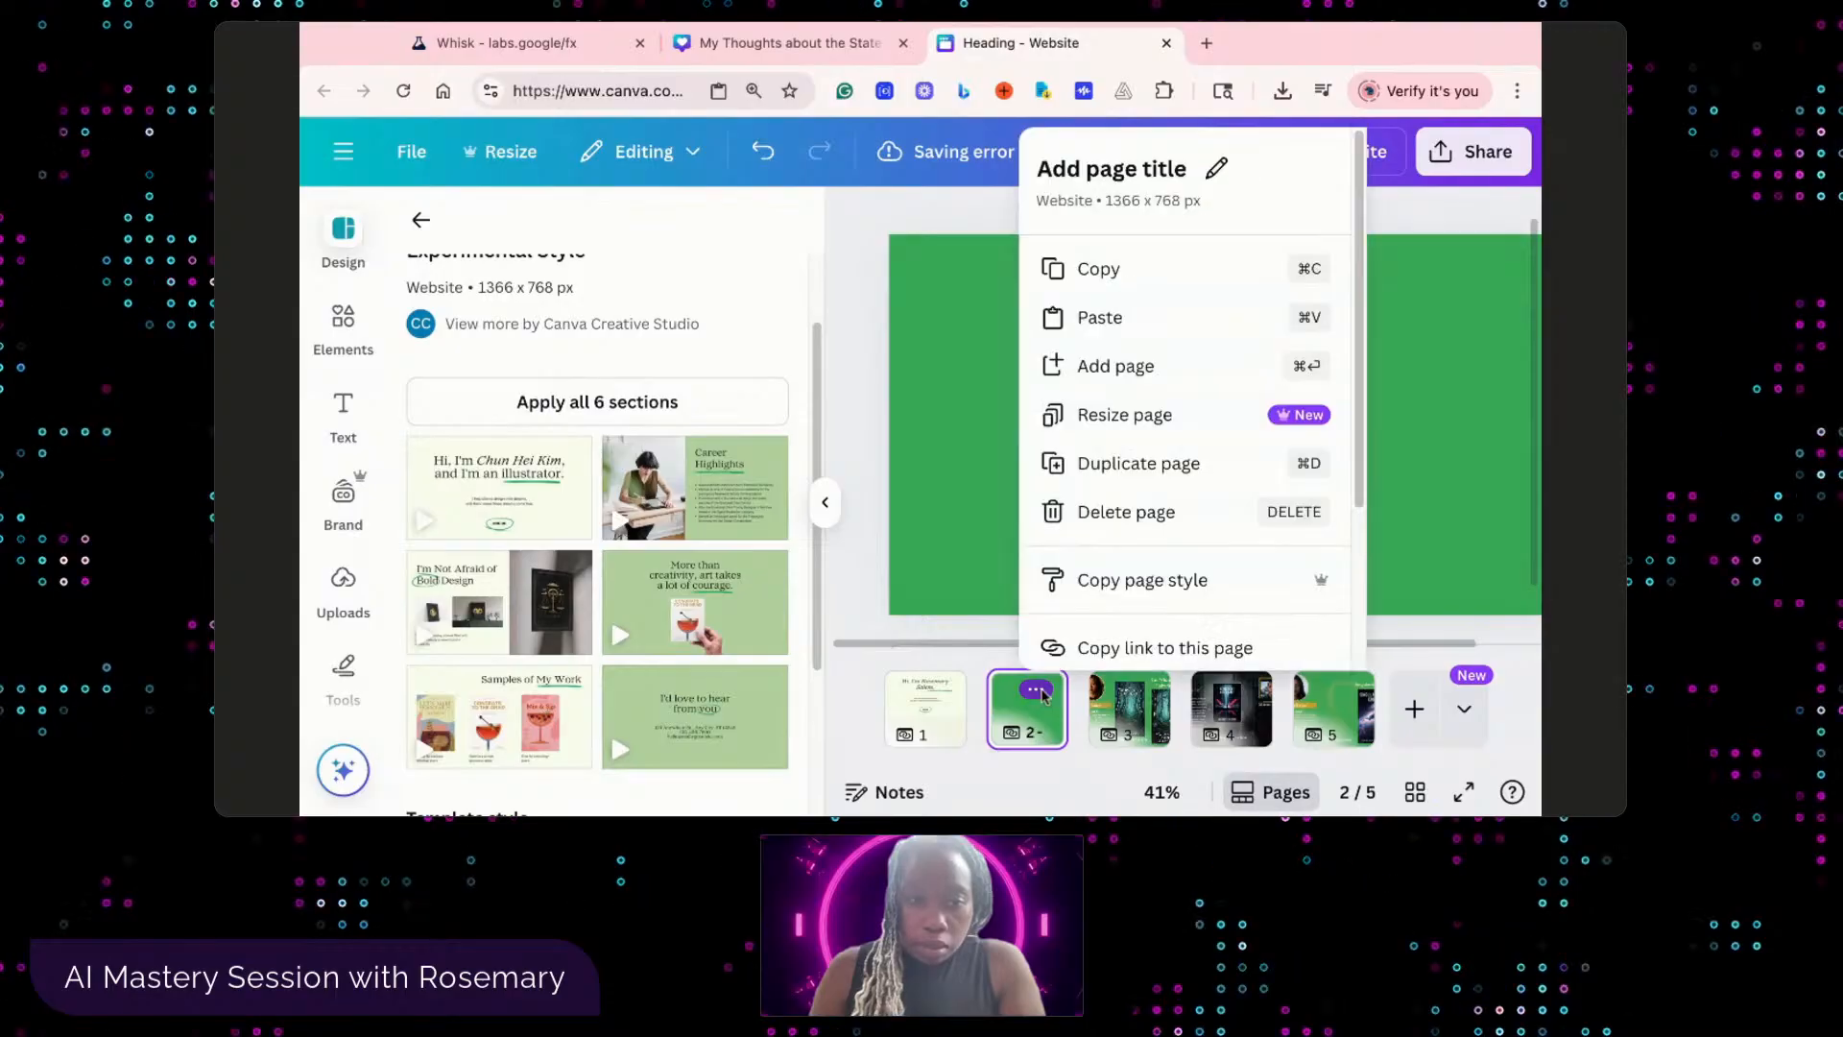
pyautogui.click(1164, 511)
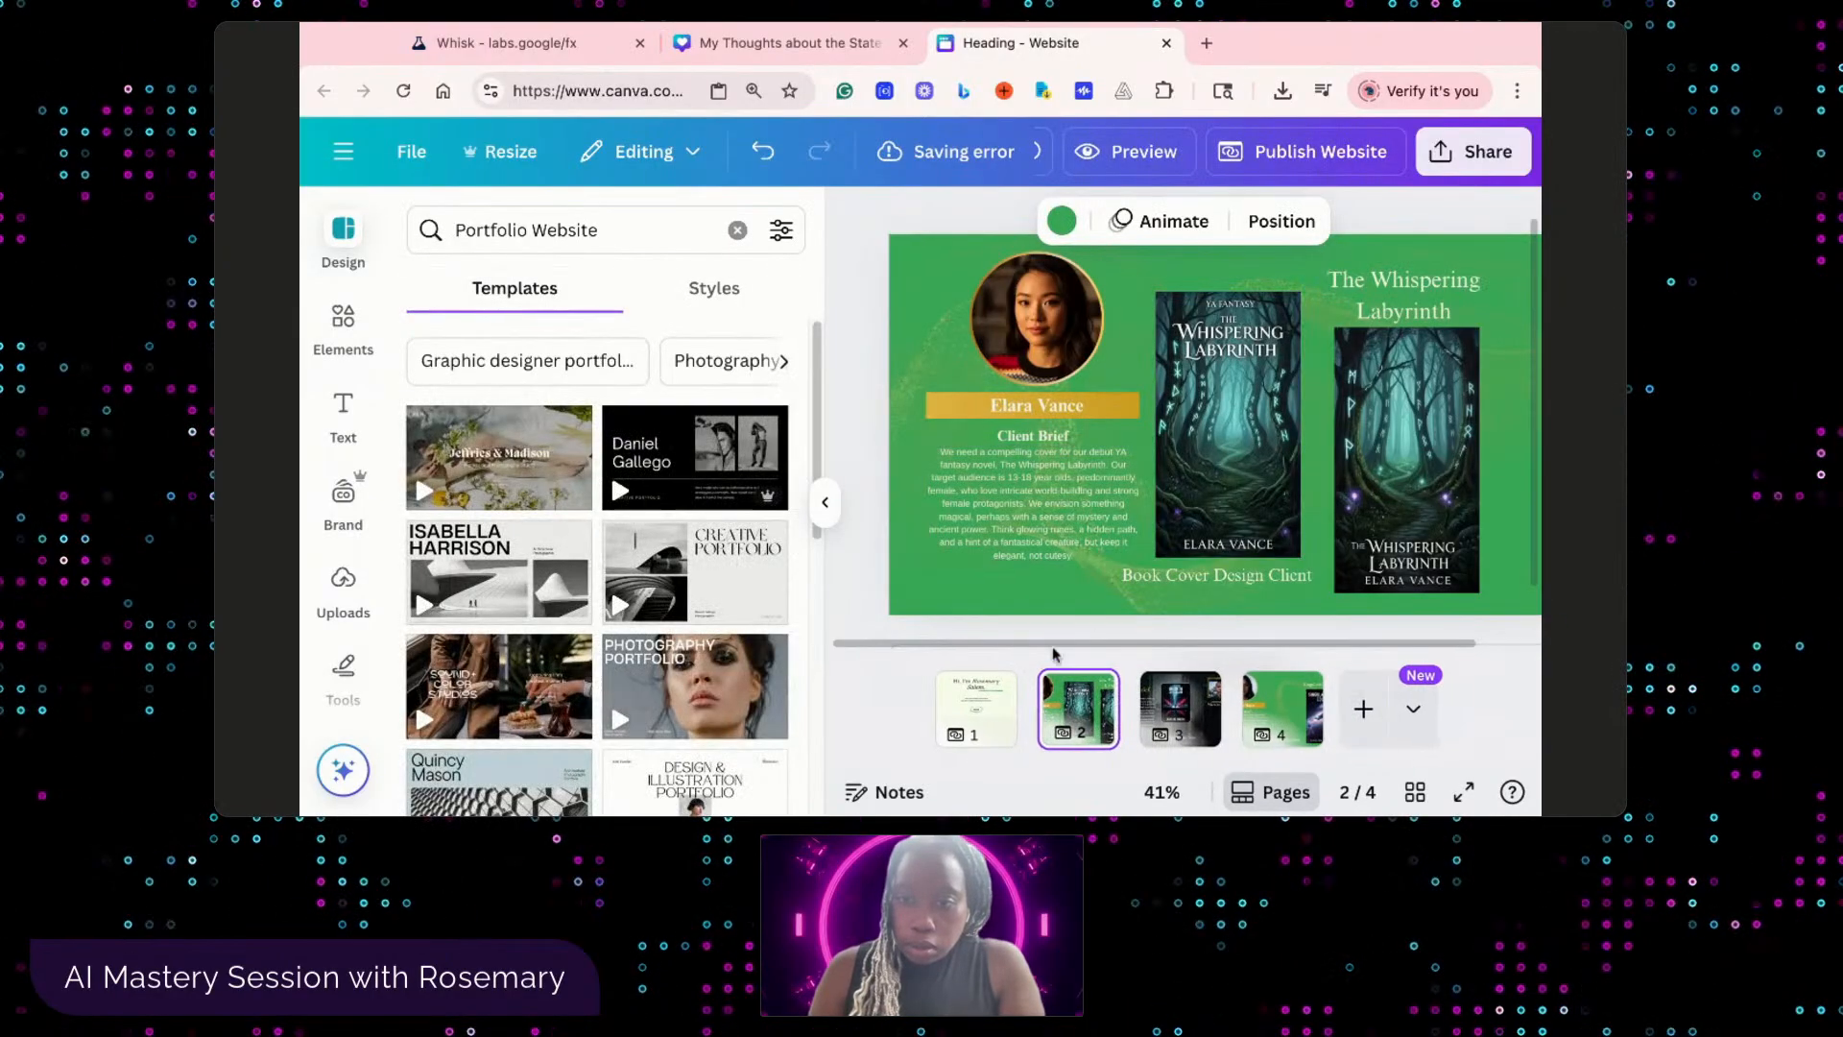
pyautogui.click(977, 712)
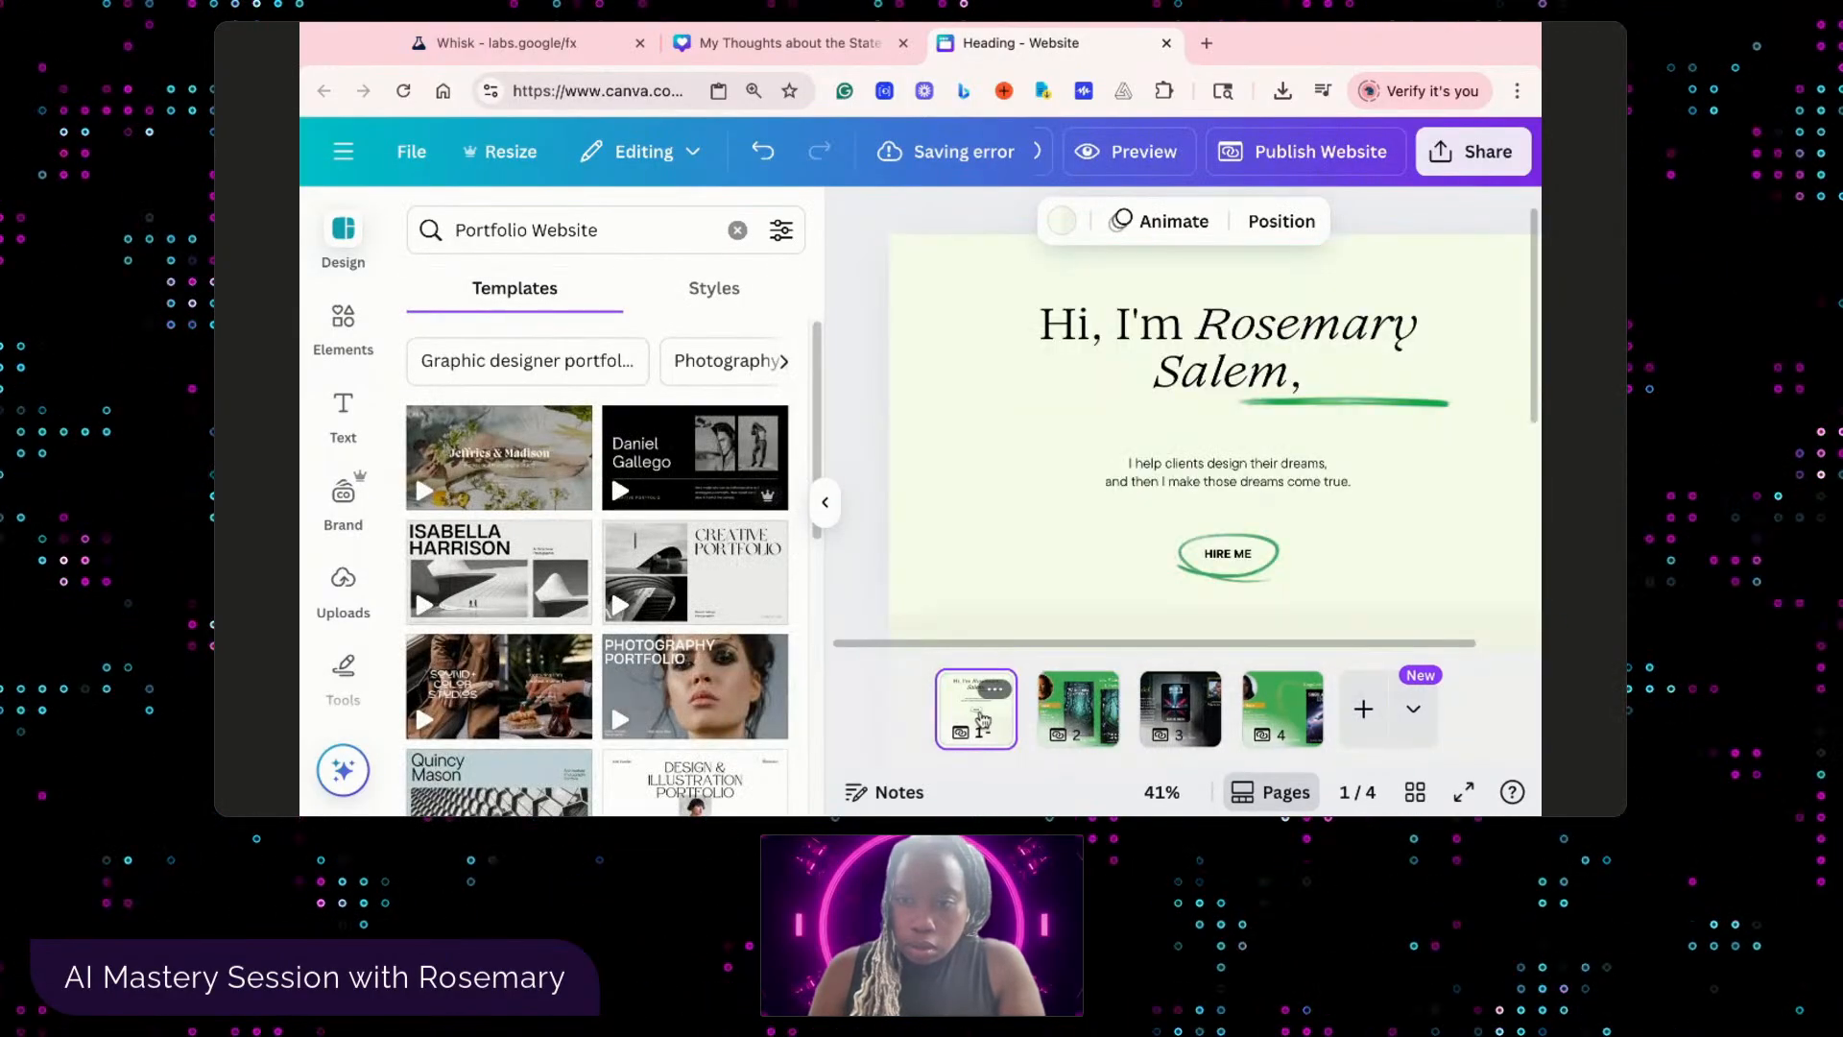
pyautogui.click(1079, 715)
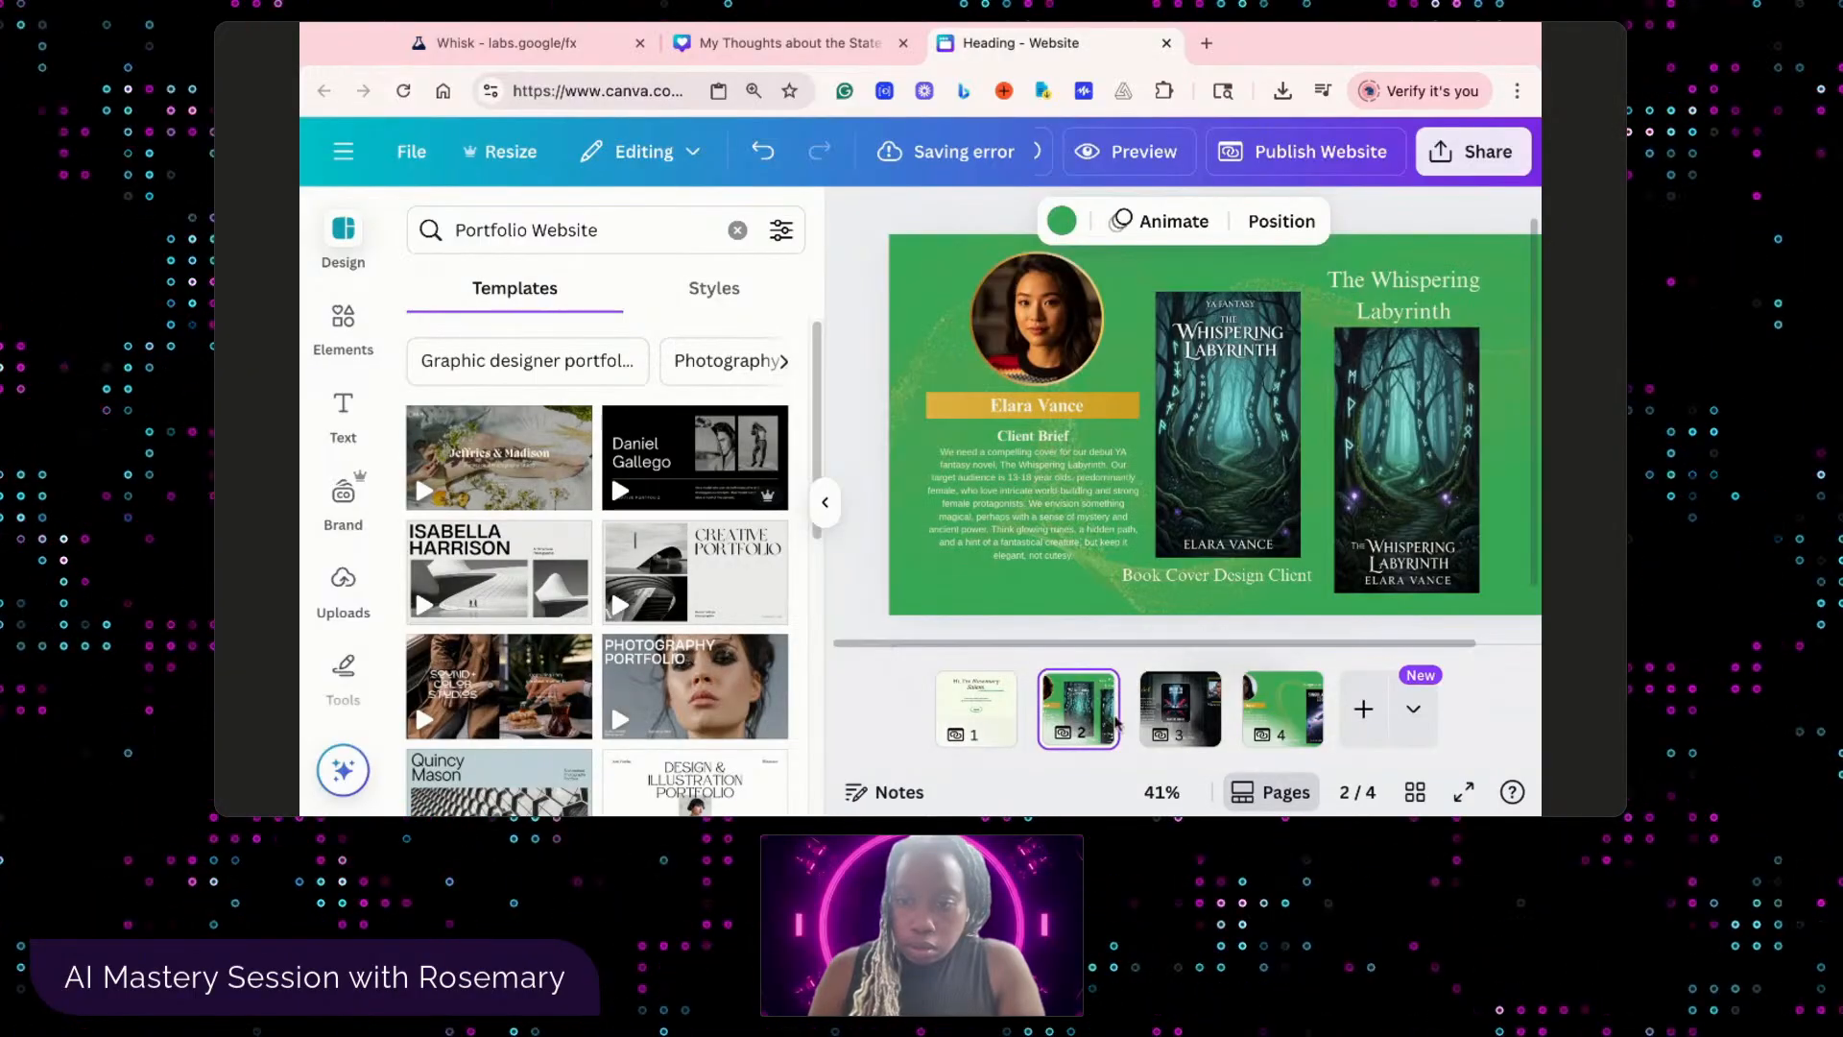
pyautogui.click(1167, 161)
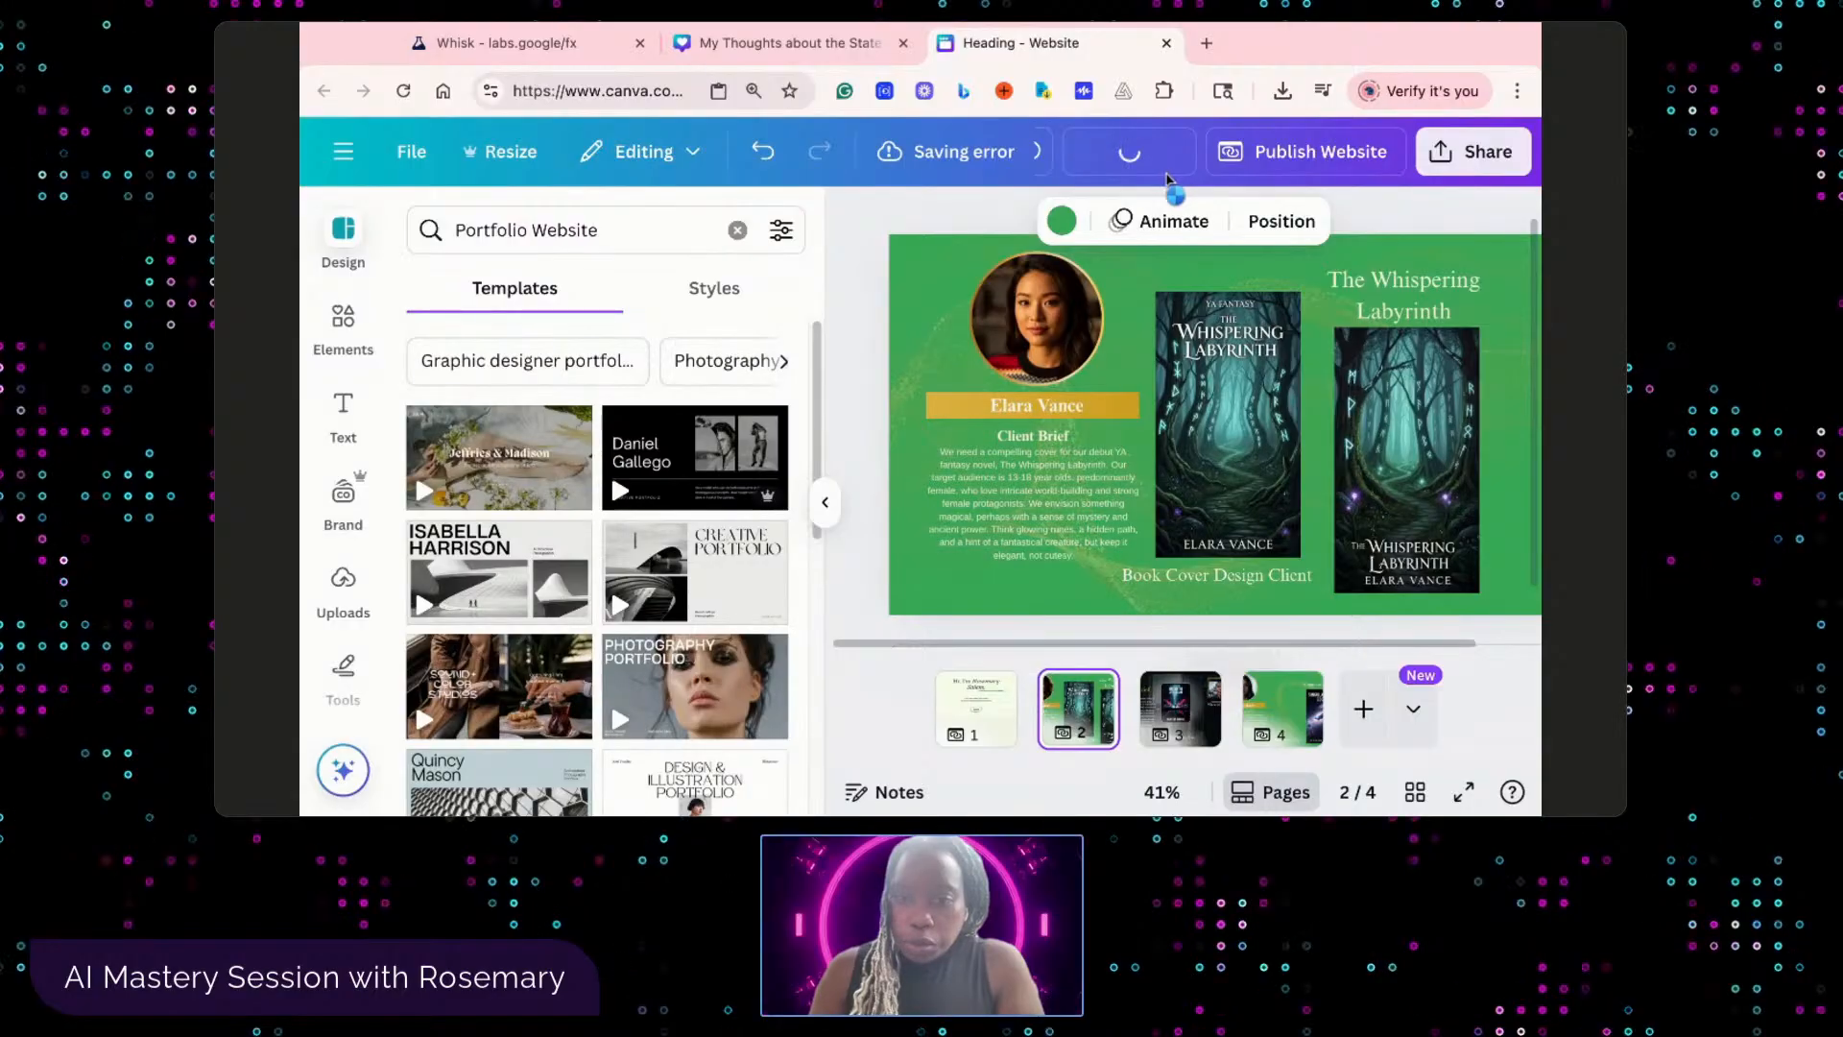
# - Scroll through the desktop website preview and jump to page 2
pyautogui.scroll(-5, 1169, 578)
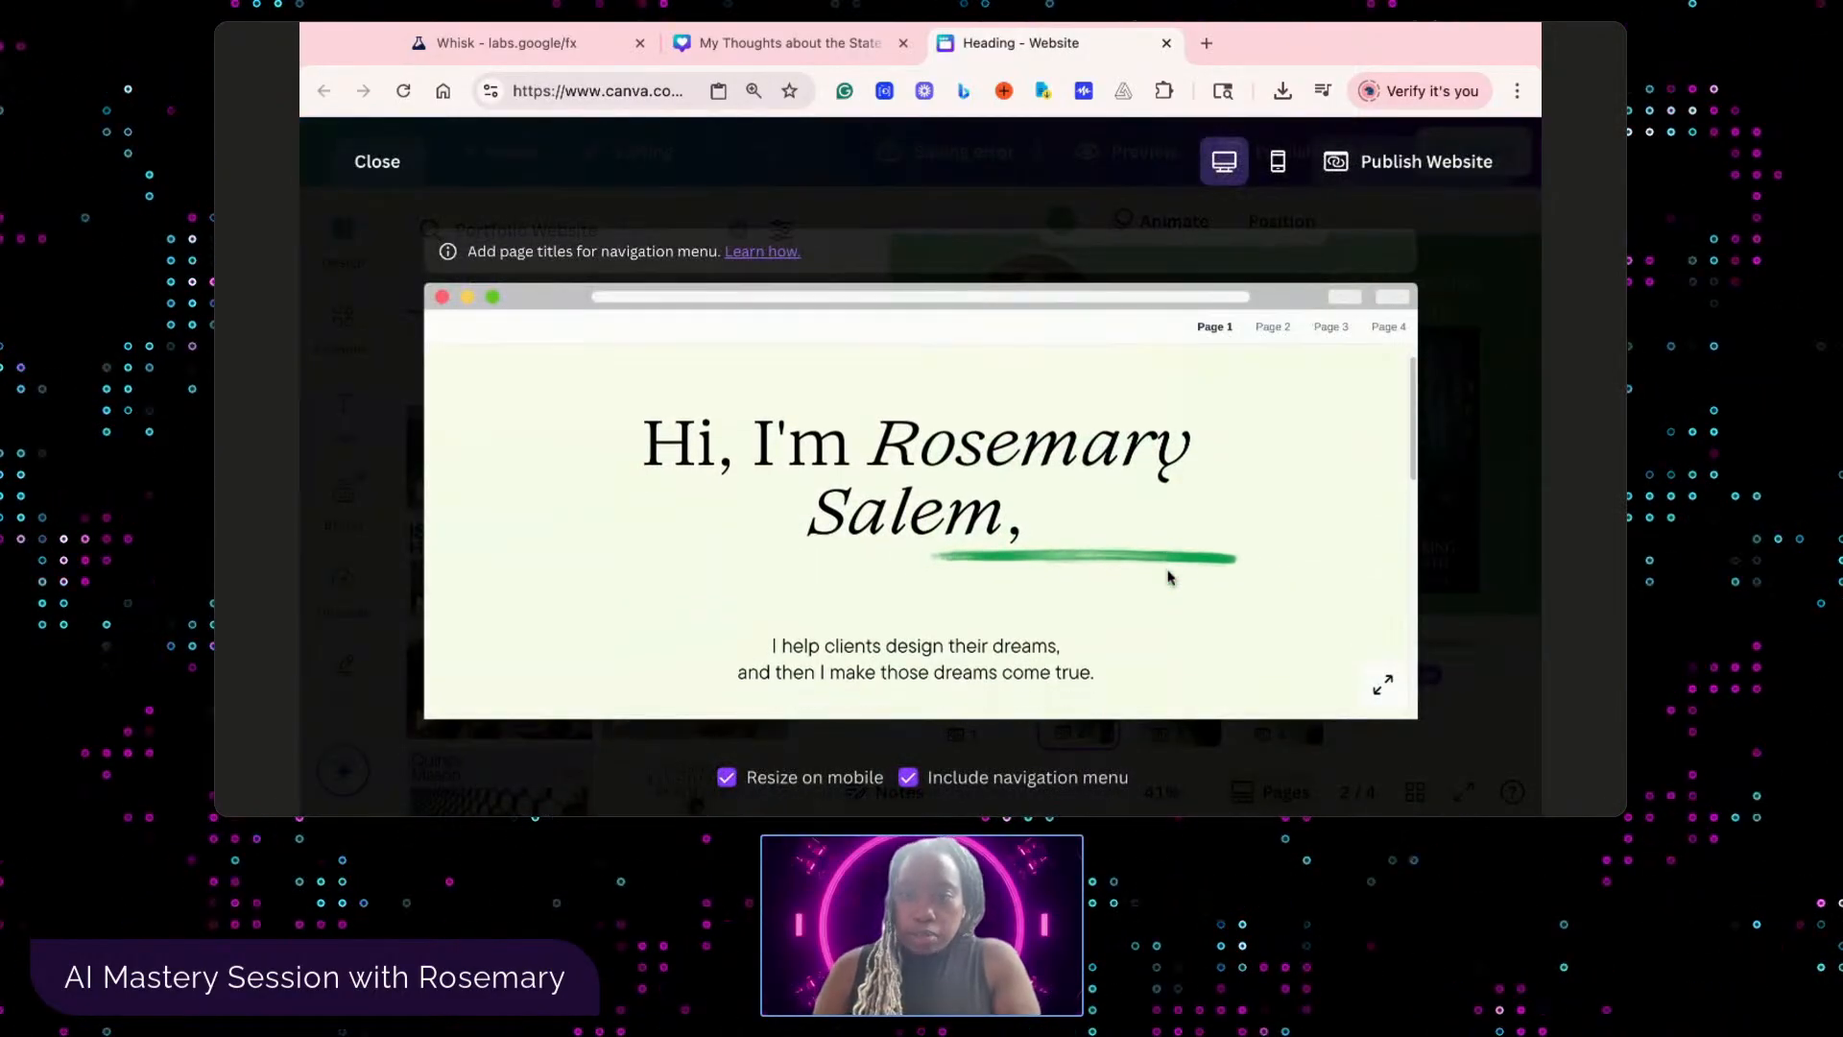
pyautogui.scroll(3, 1172, 573)
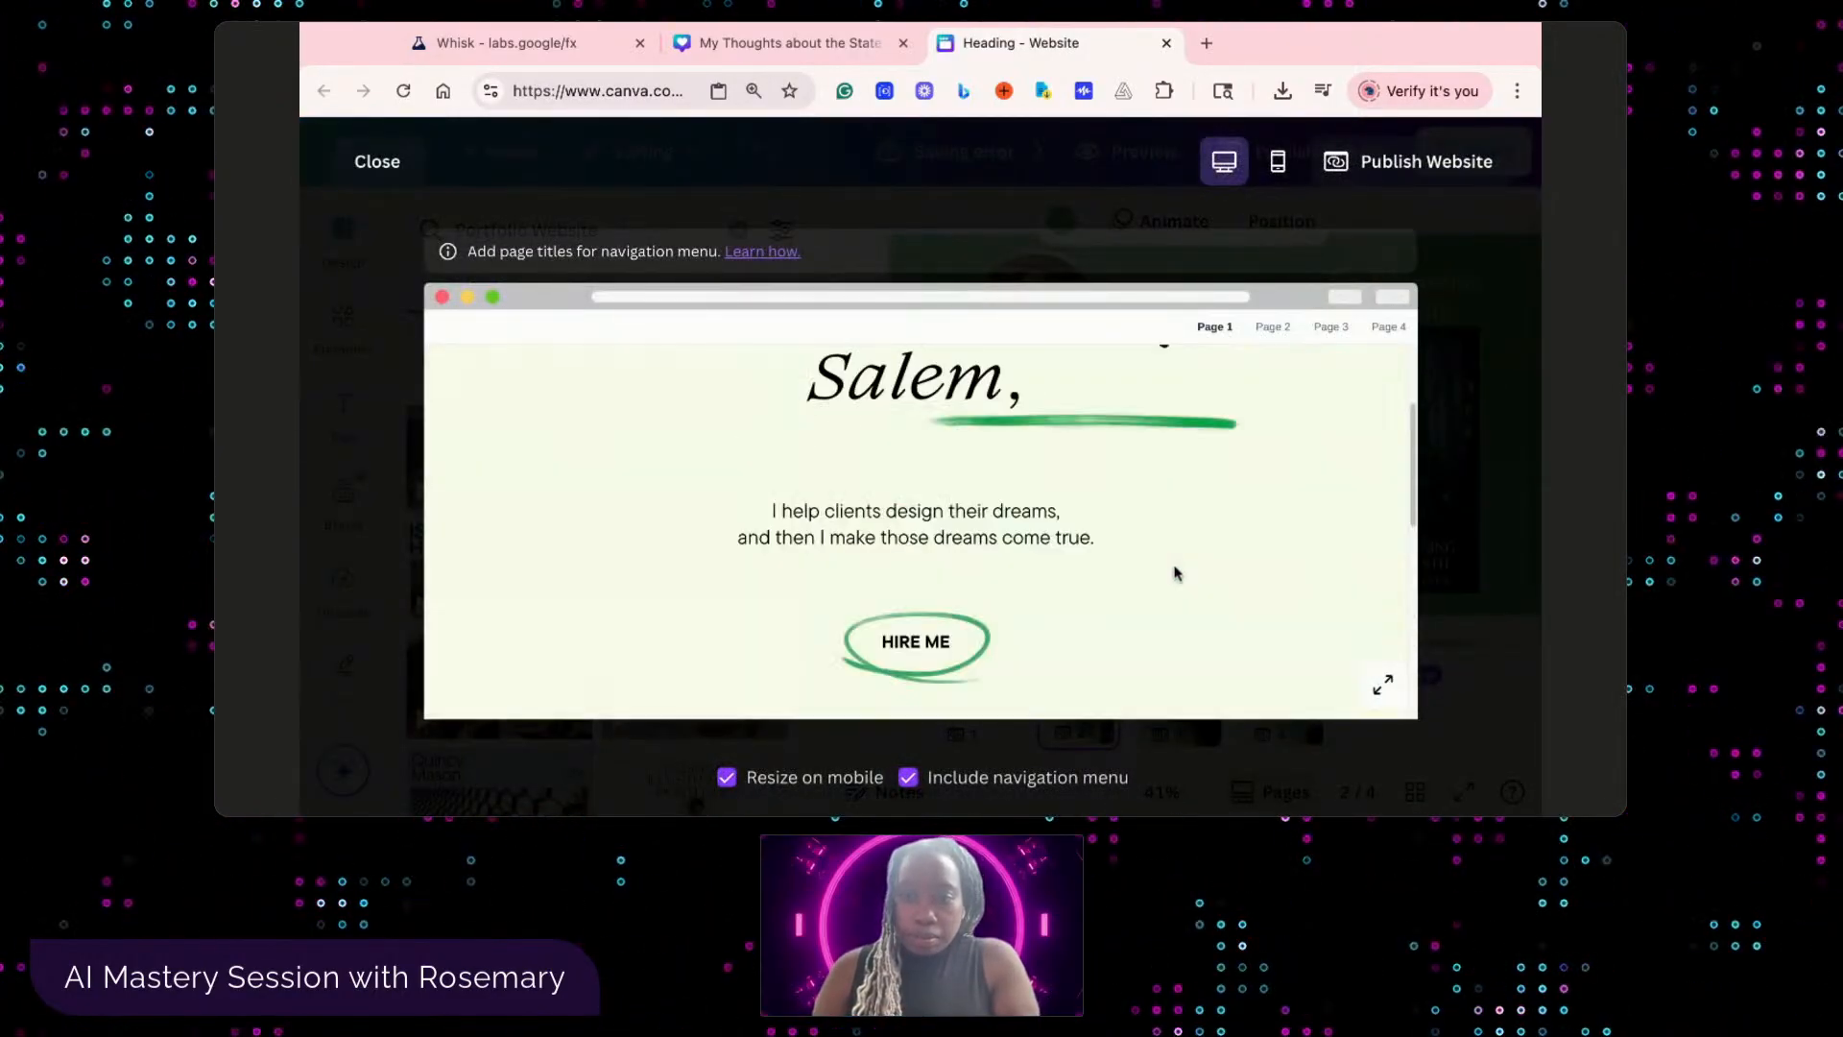
pyautogui.scroll(1, 1175, 573)
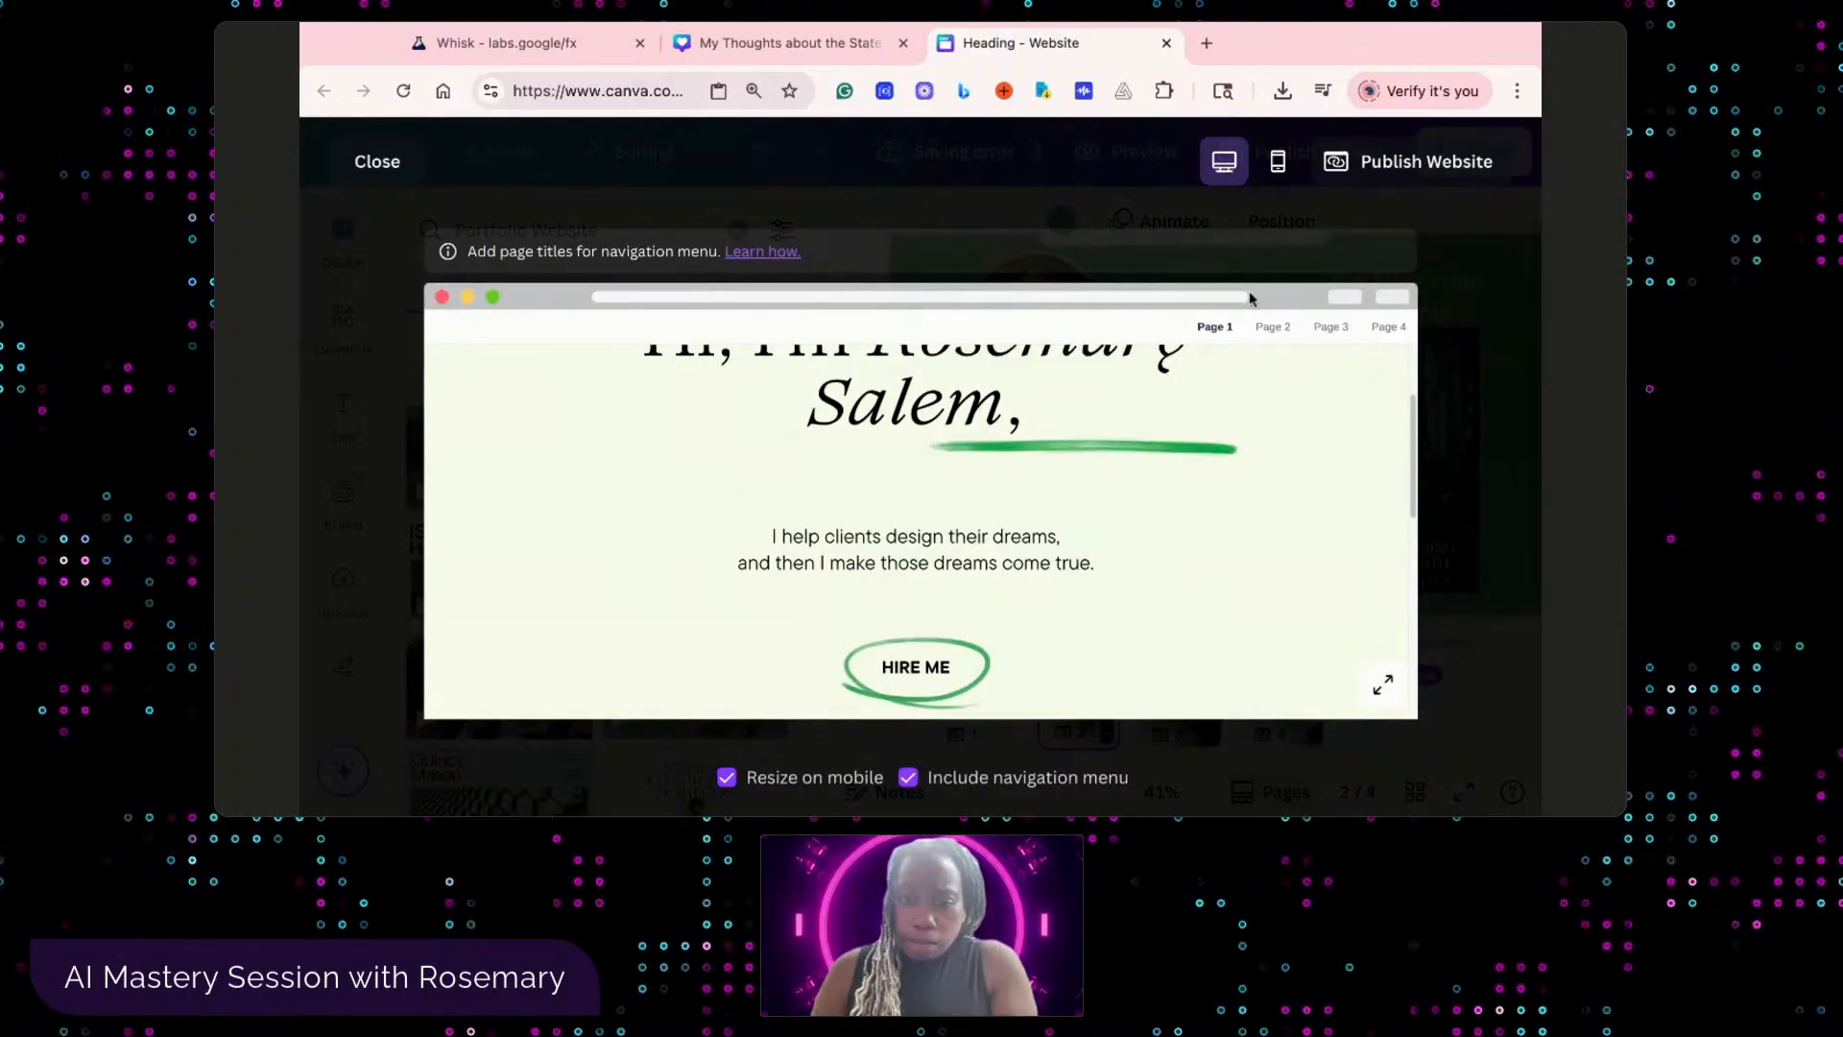
pyautogui.click(1289, 335)
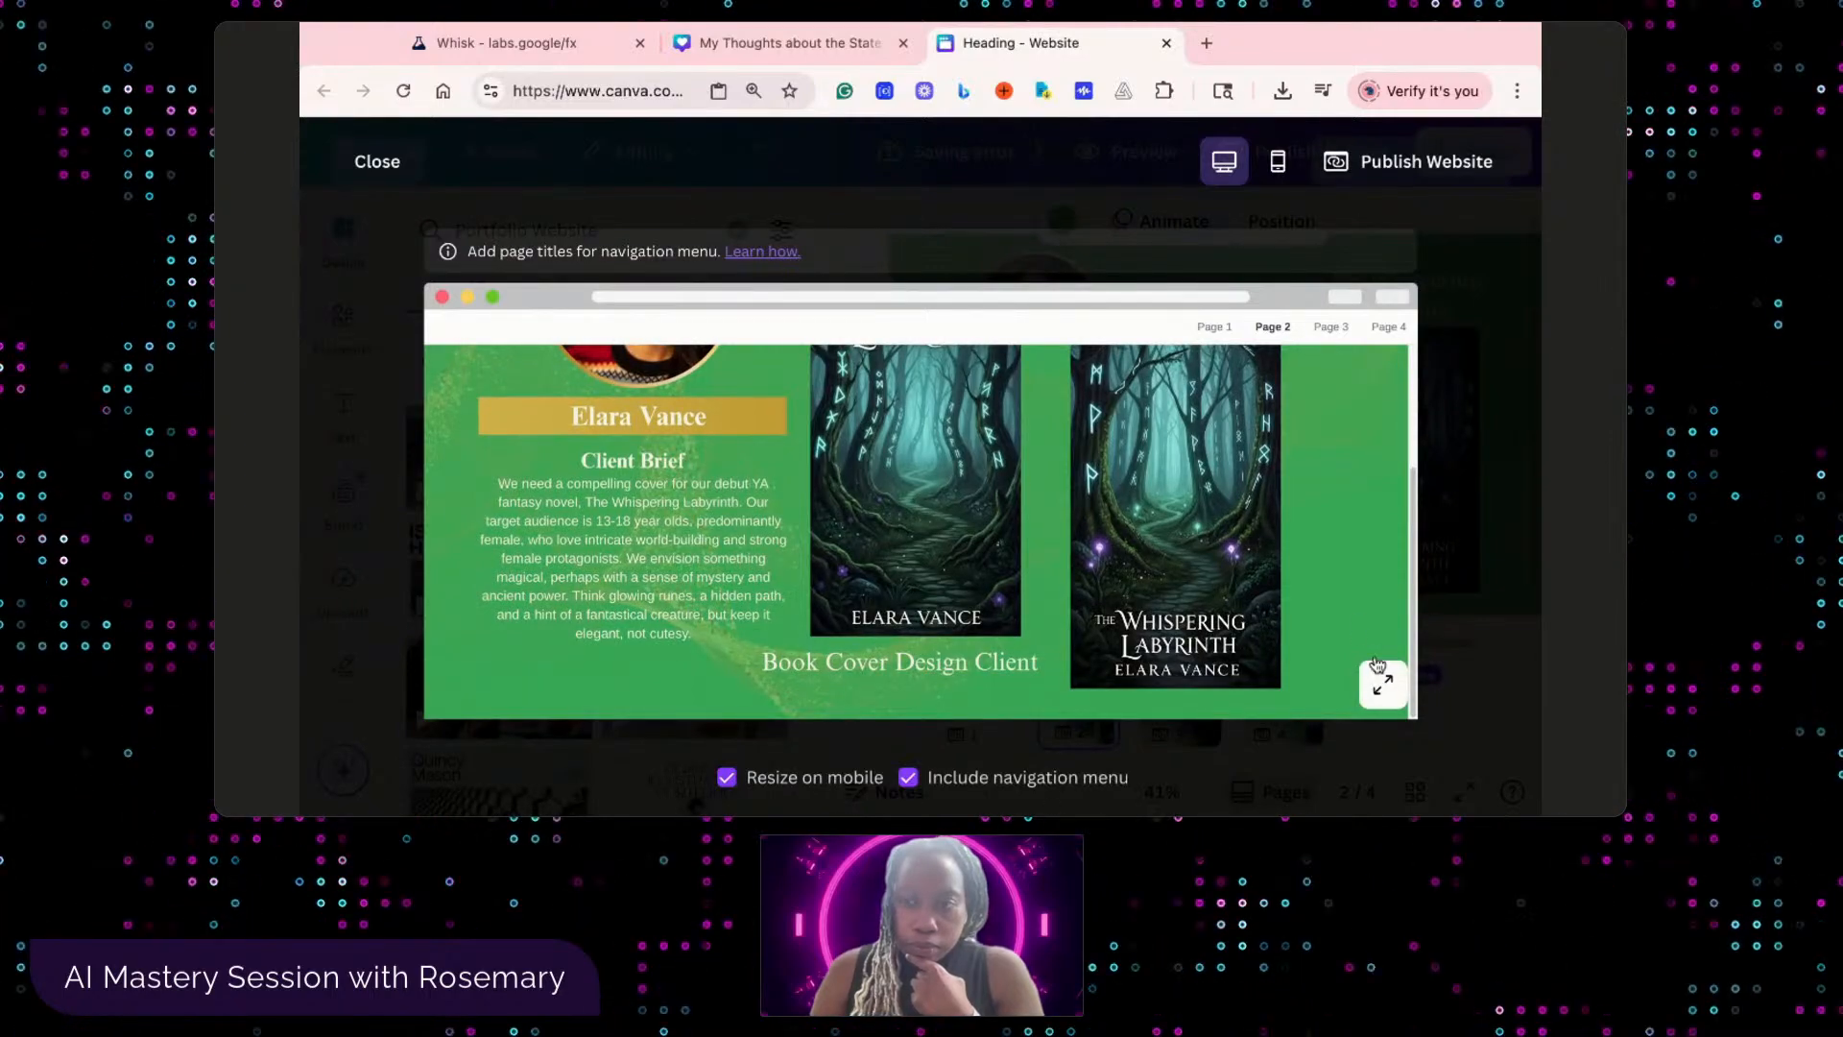
# - In the mobile preview, view pages 3, 4, 1, 3 and 4, then return to desktop layout
pyautogui.click(1277, 161)
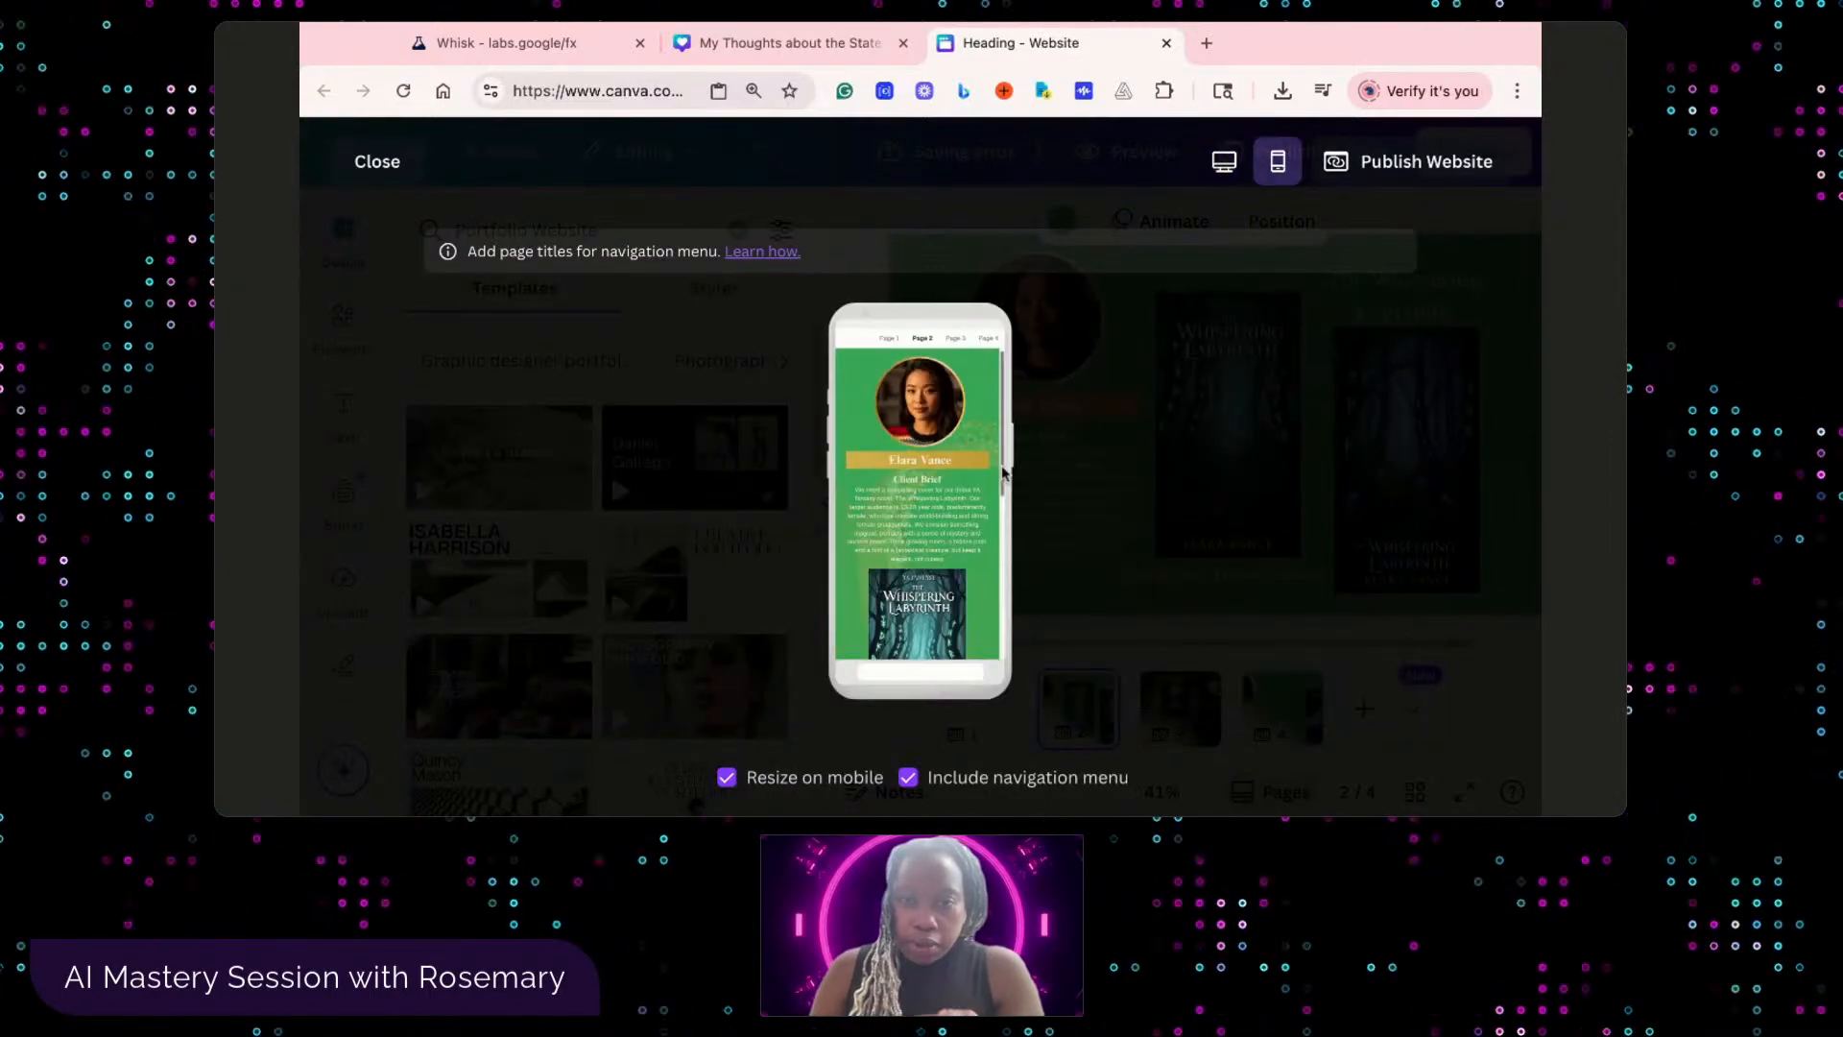
pyautogui.scroll(-5, 949, 520)
pyautogui.scroll(2, 957, 453)
pyautogui.scroll(2, 961, 460)
pyautogui.scroll(-5, 963, 442)
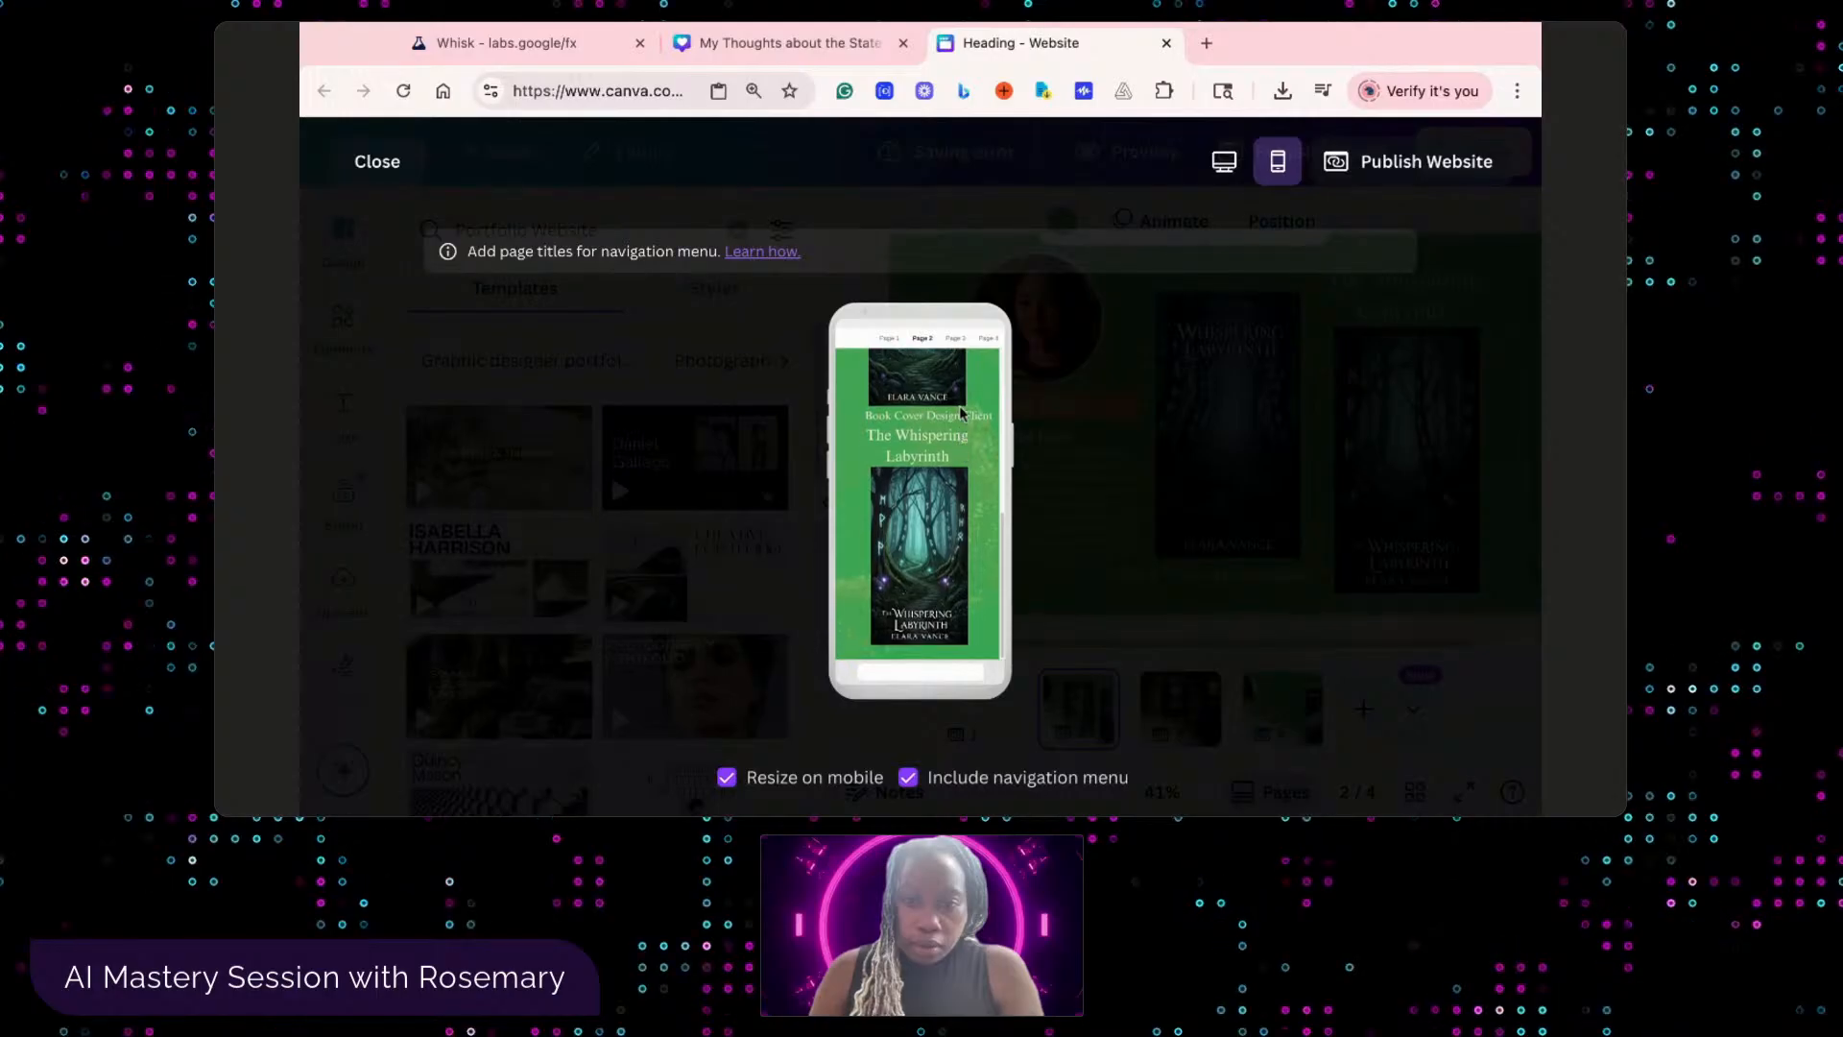
pyautogui.click(955, 339)
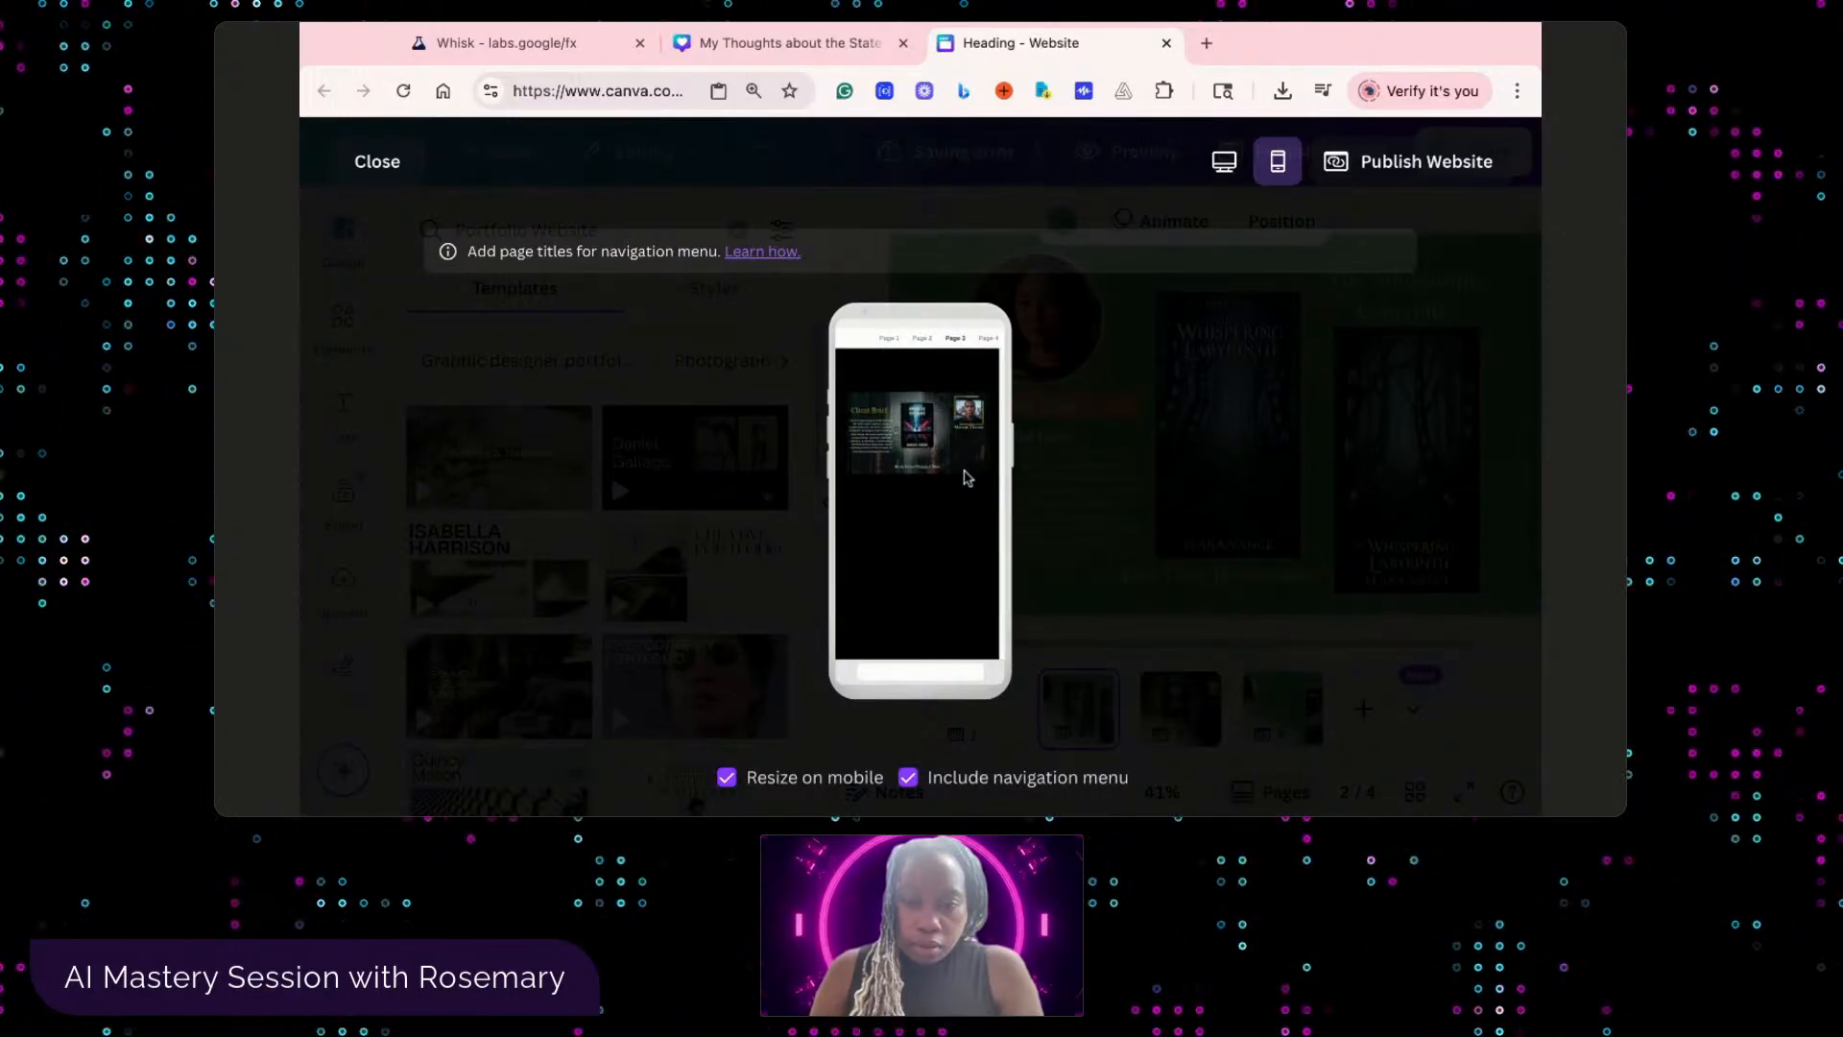
pyautogui.click(987, 337)
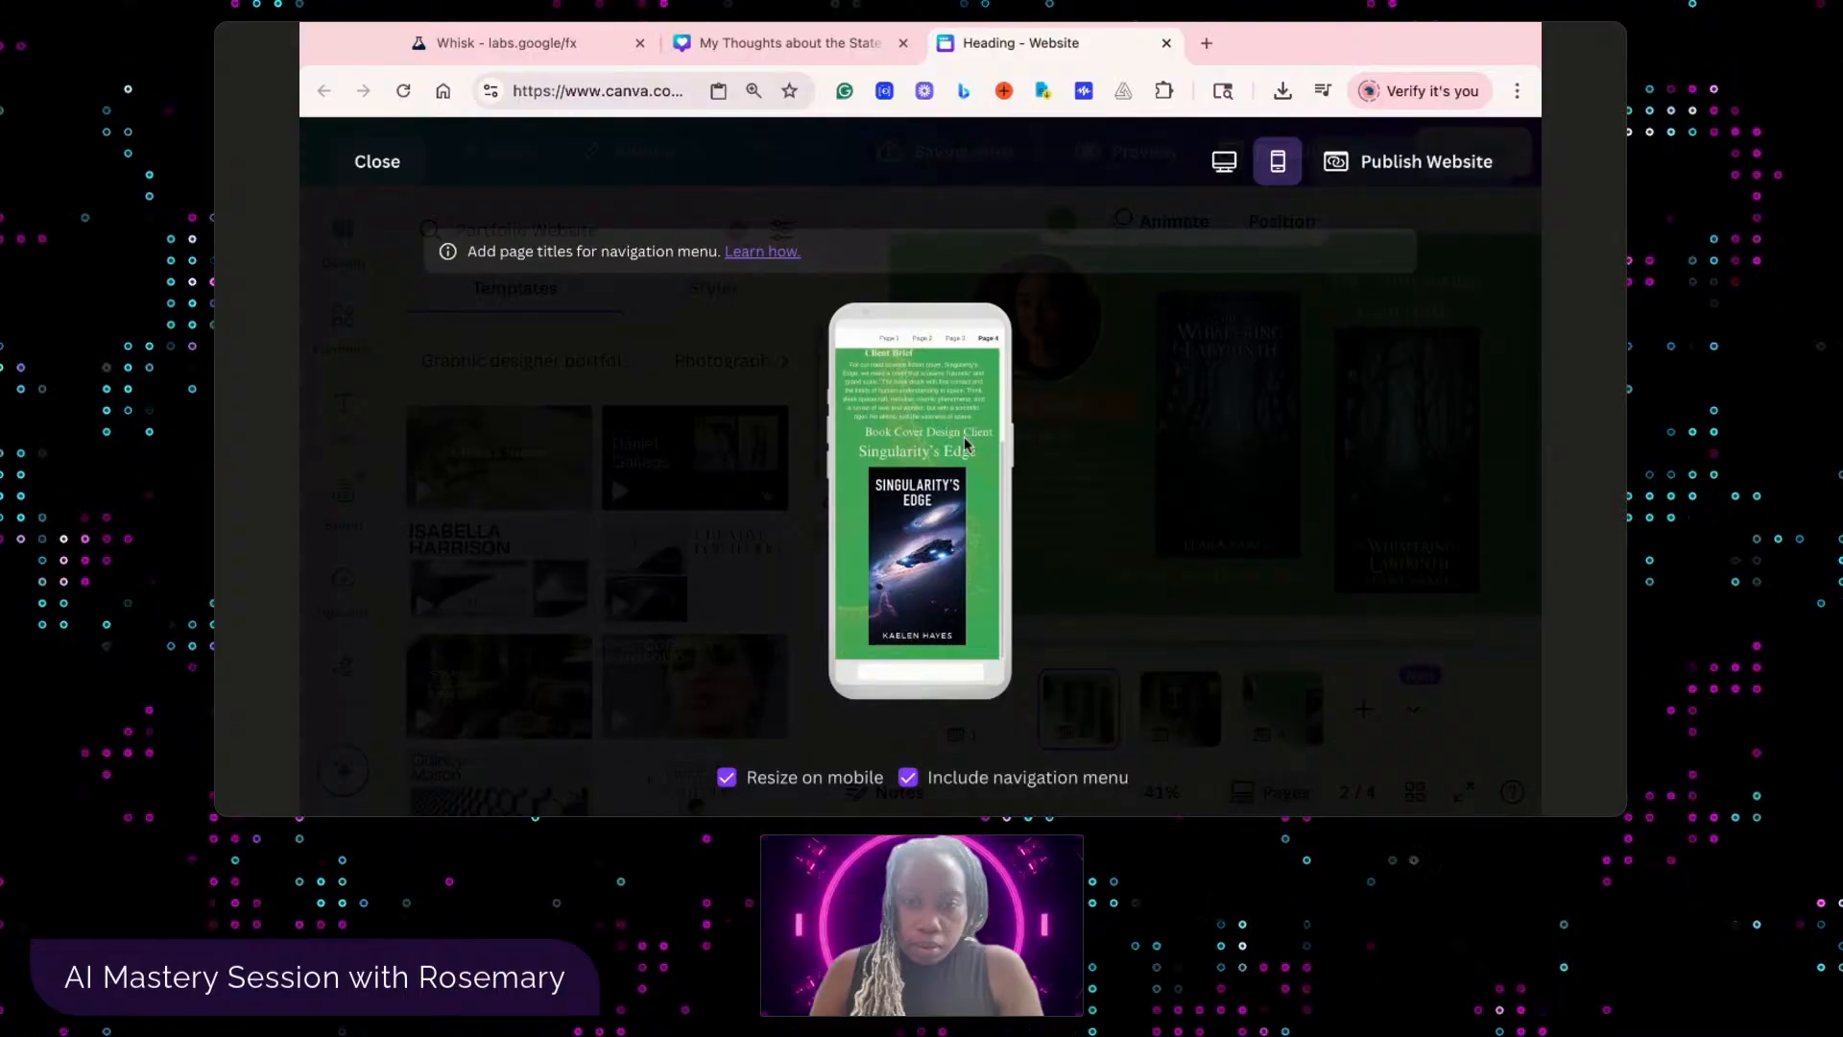
pyautogui.click(957, 340)
pyautogui.click(928, 340)
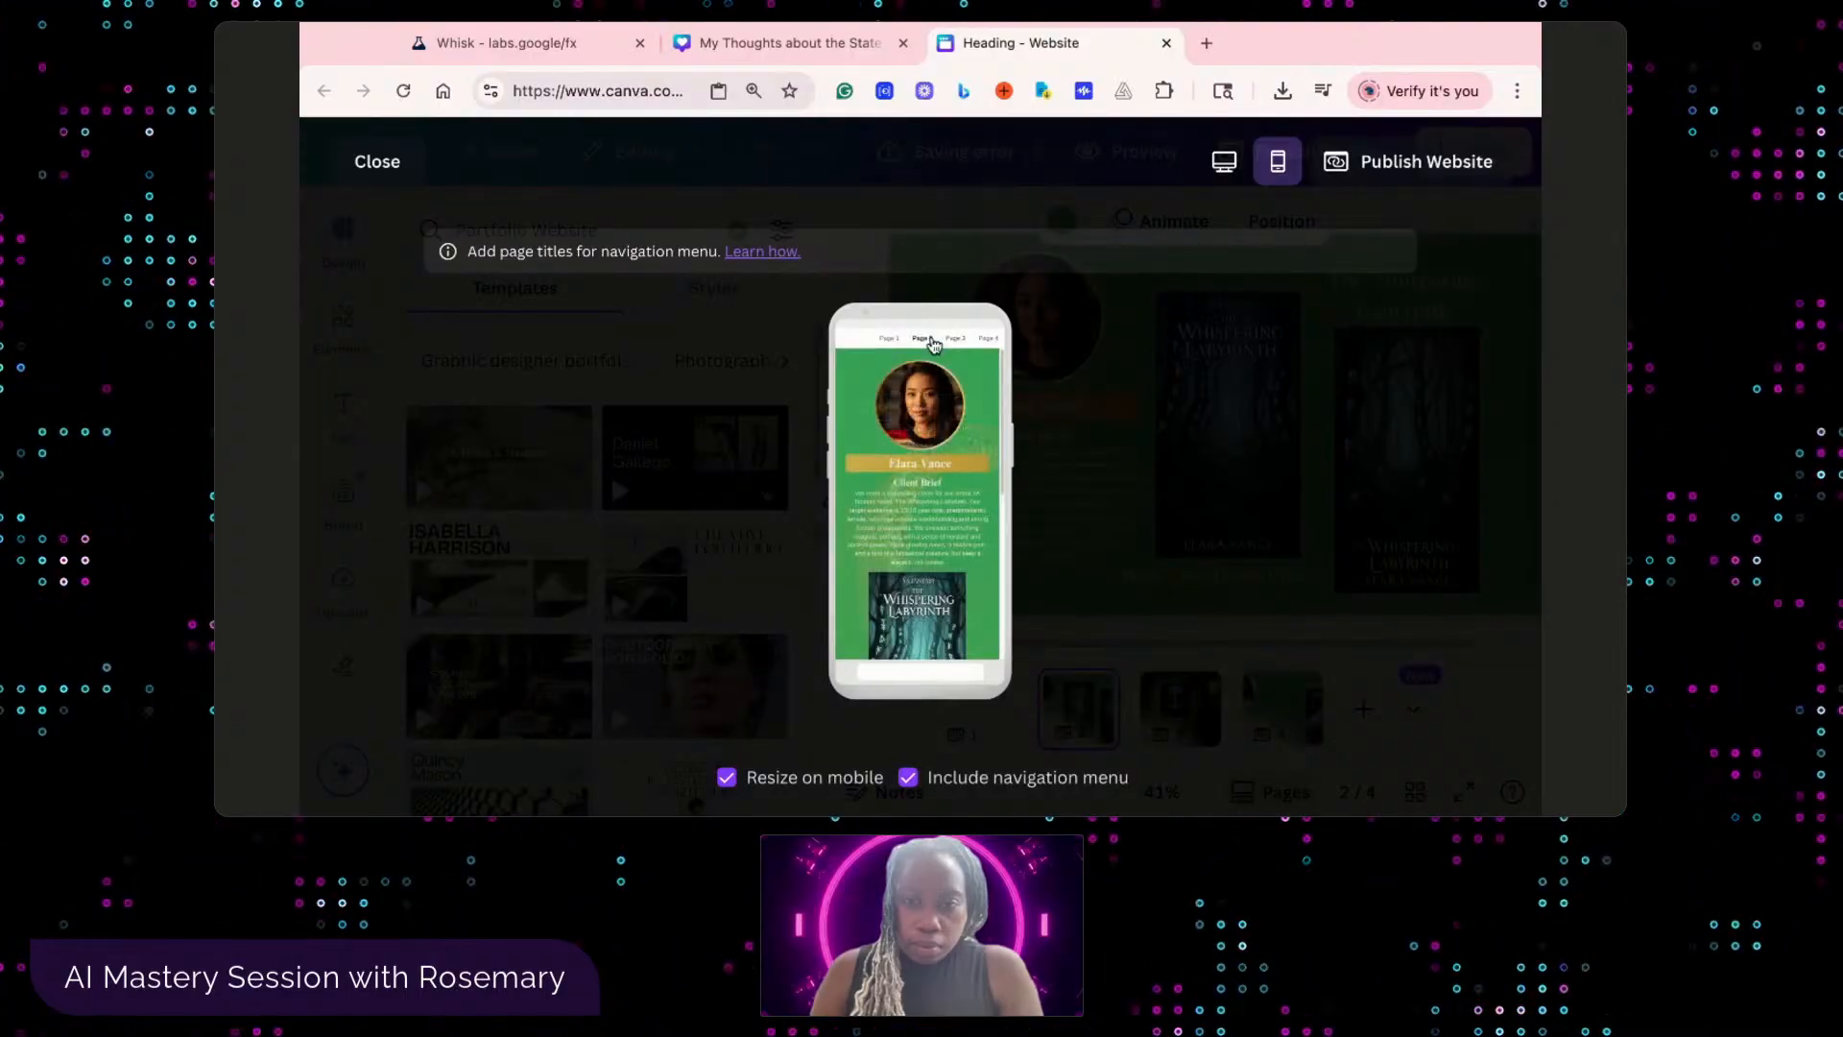
pyautogui.click(957, 339)
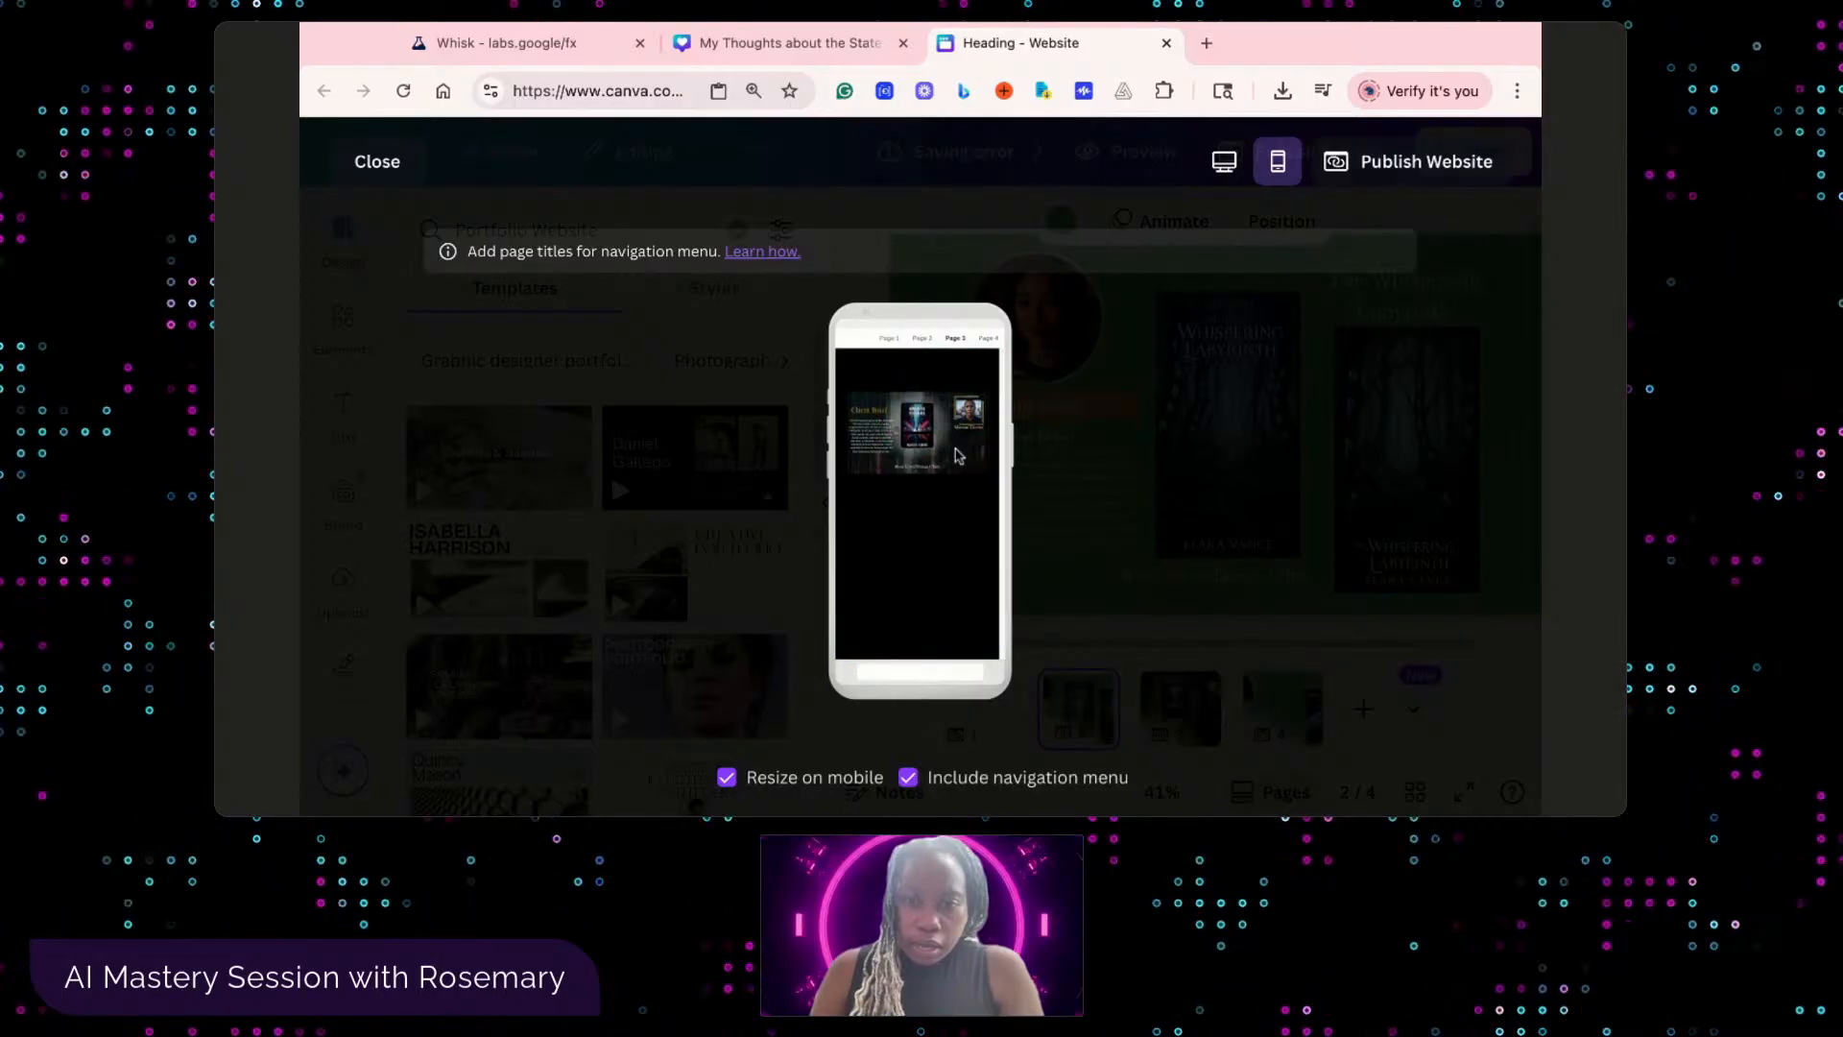
pyautogui.click(987, 341)
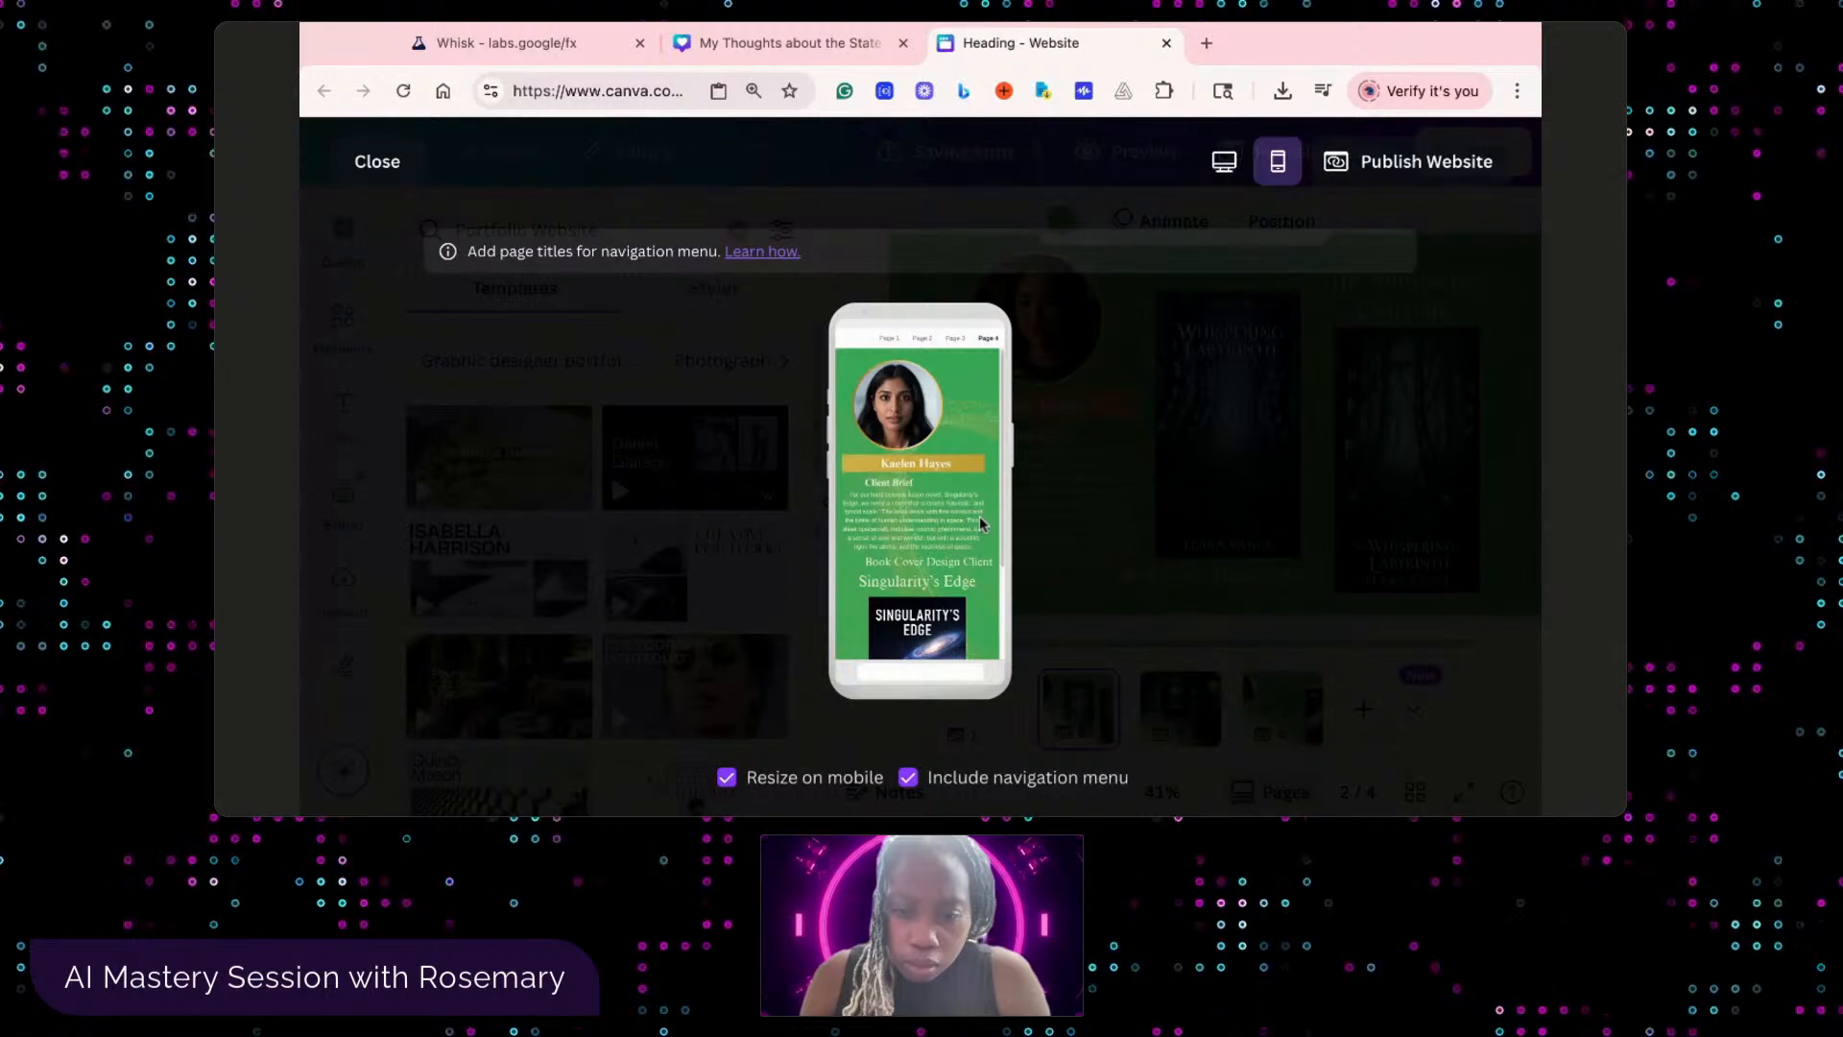
pyautogui.click(1224, 163)
# - Close the preview, go to page 3 and select its background photo
pyautogui.click(1467, 384)
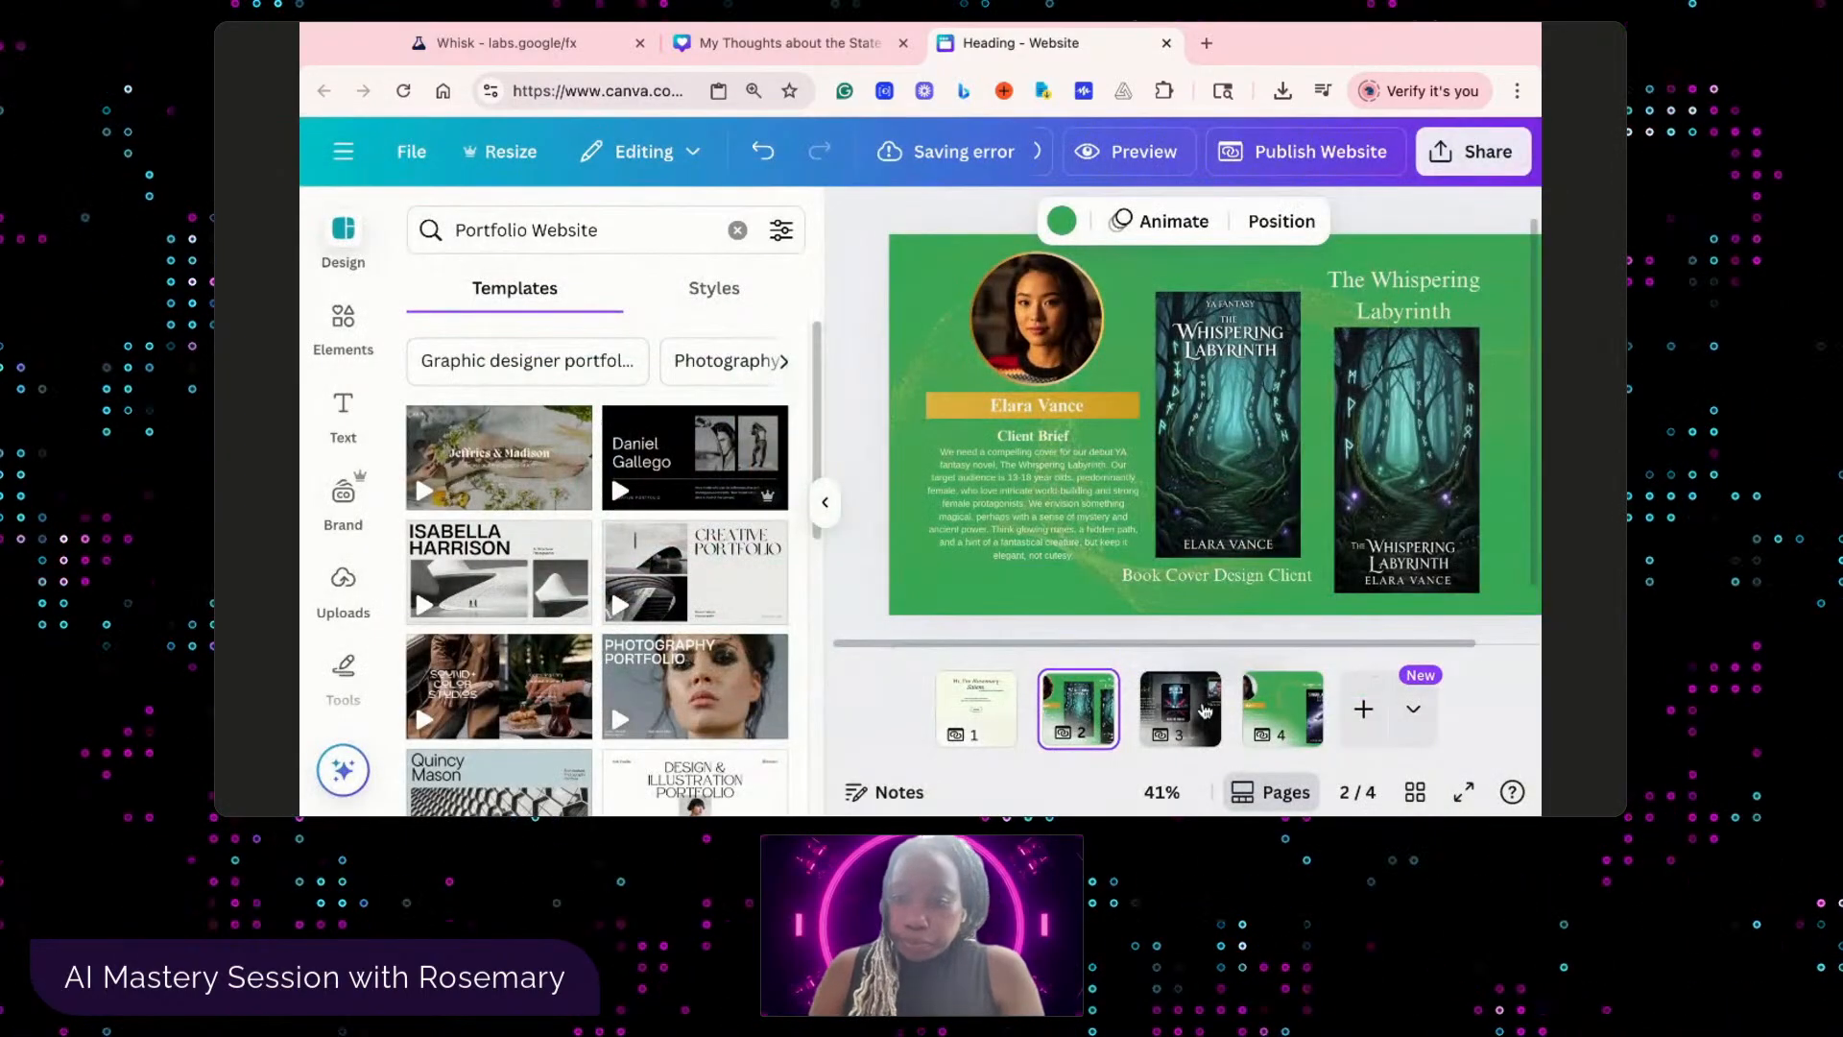
pyautogui.click(1215, 708)
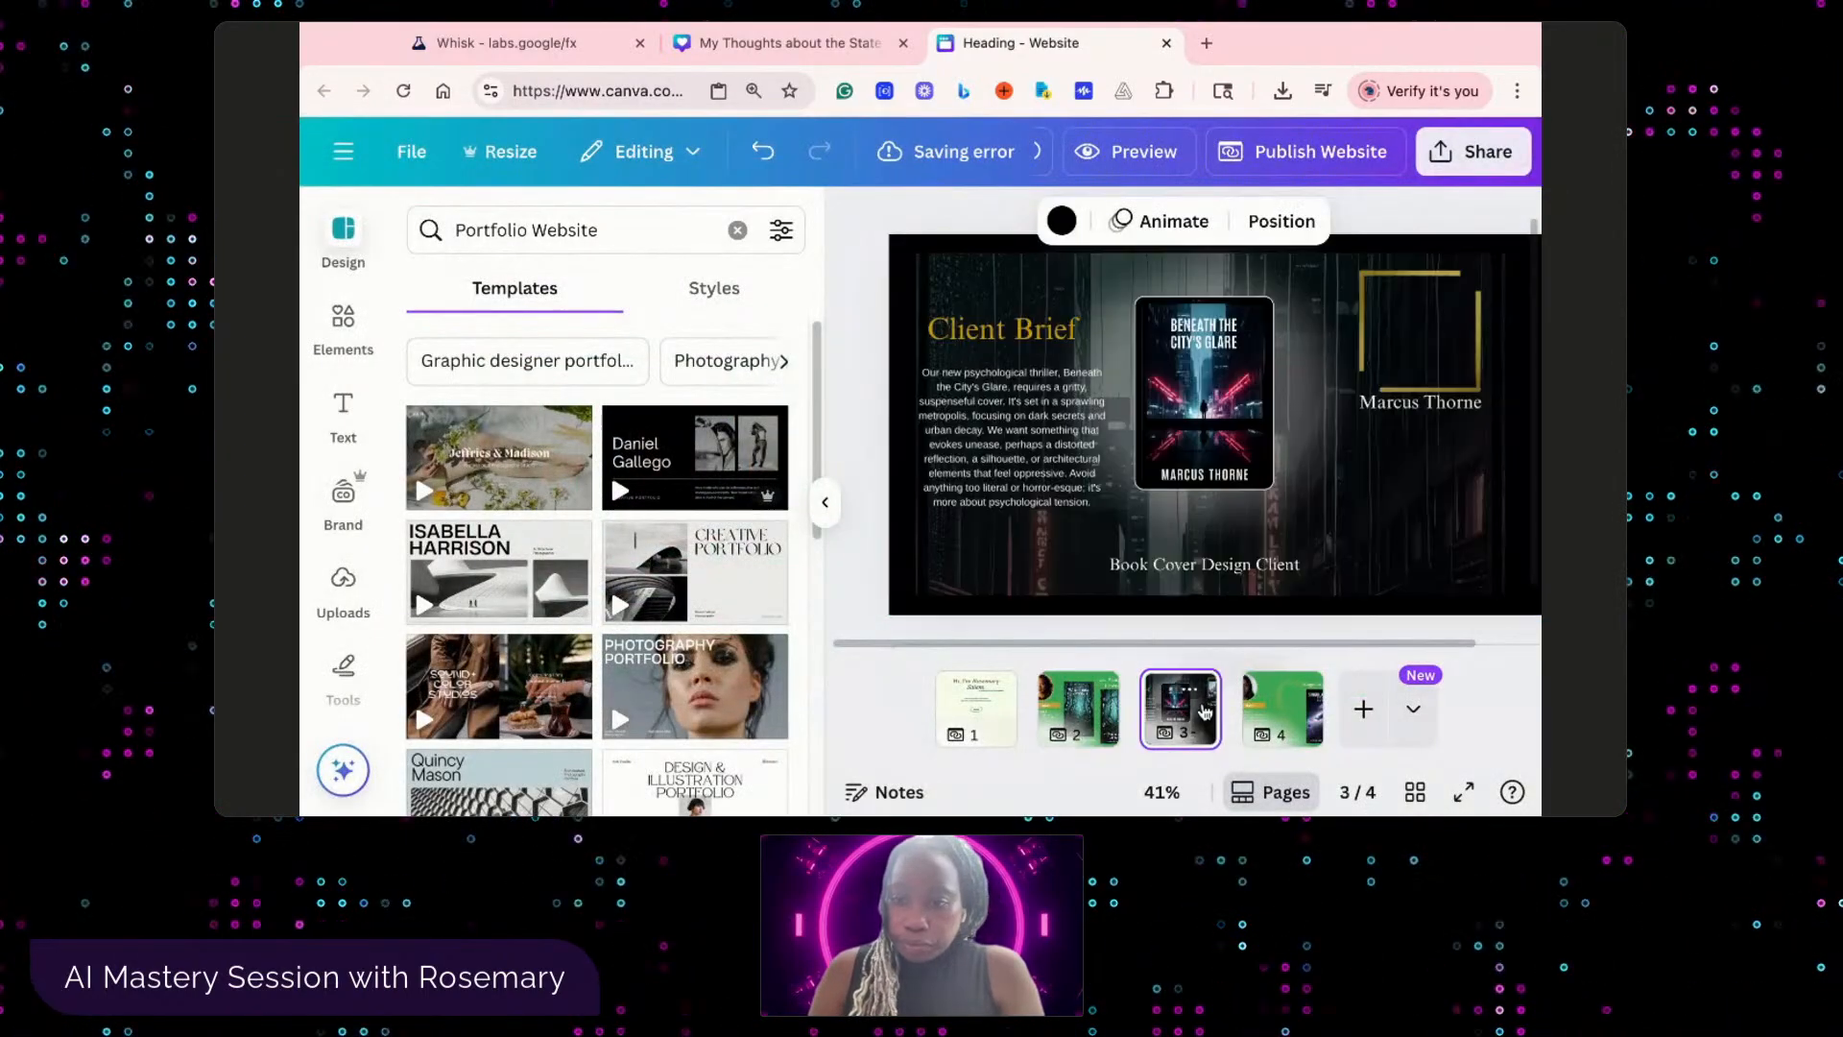
pyautogui.click(1316, 578)
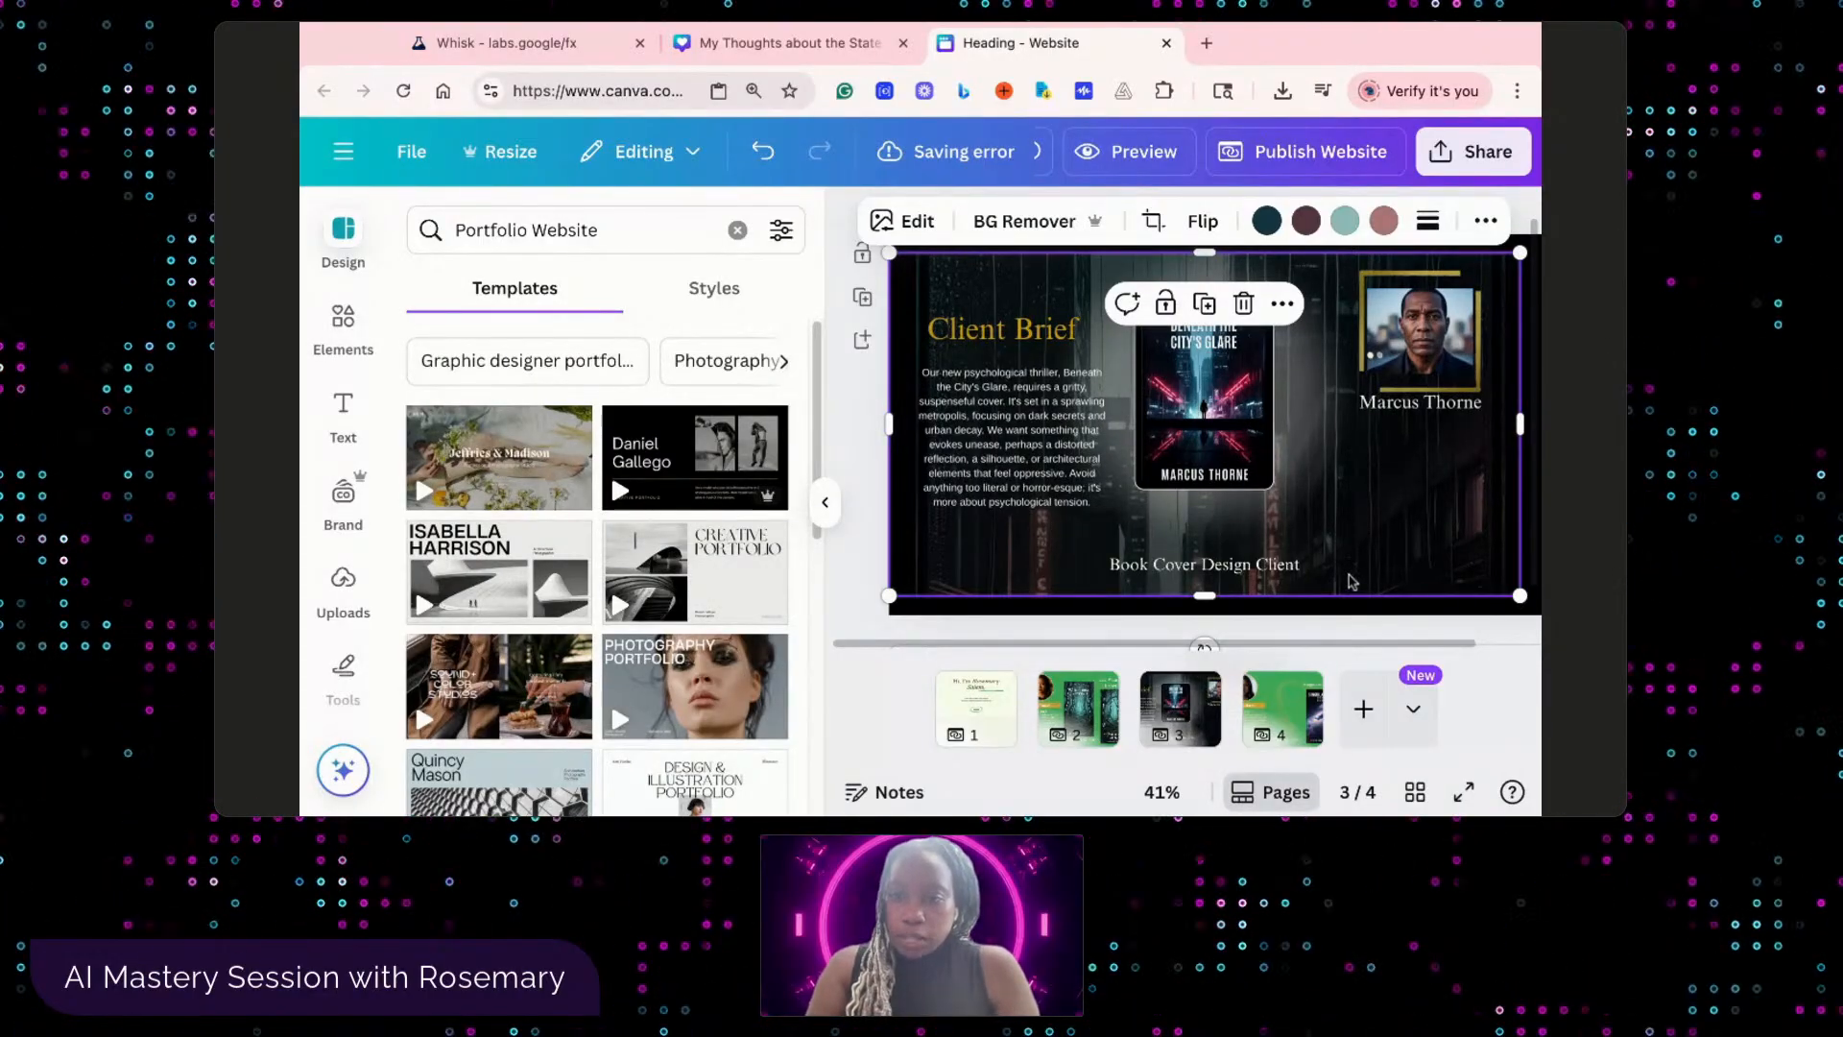
# - Delete page 3's background photo and move Client Brief below the brief paragraph
pyautogui.press('Delete')
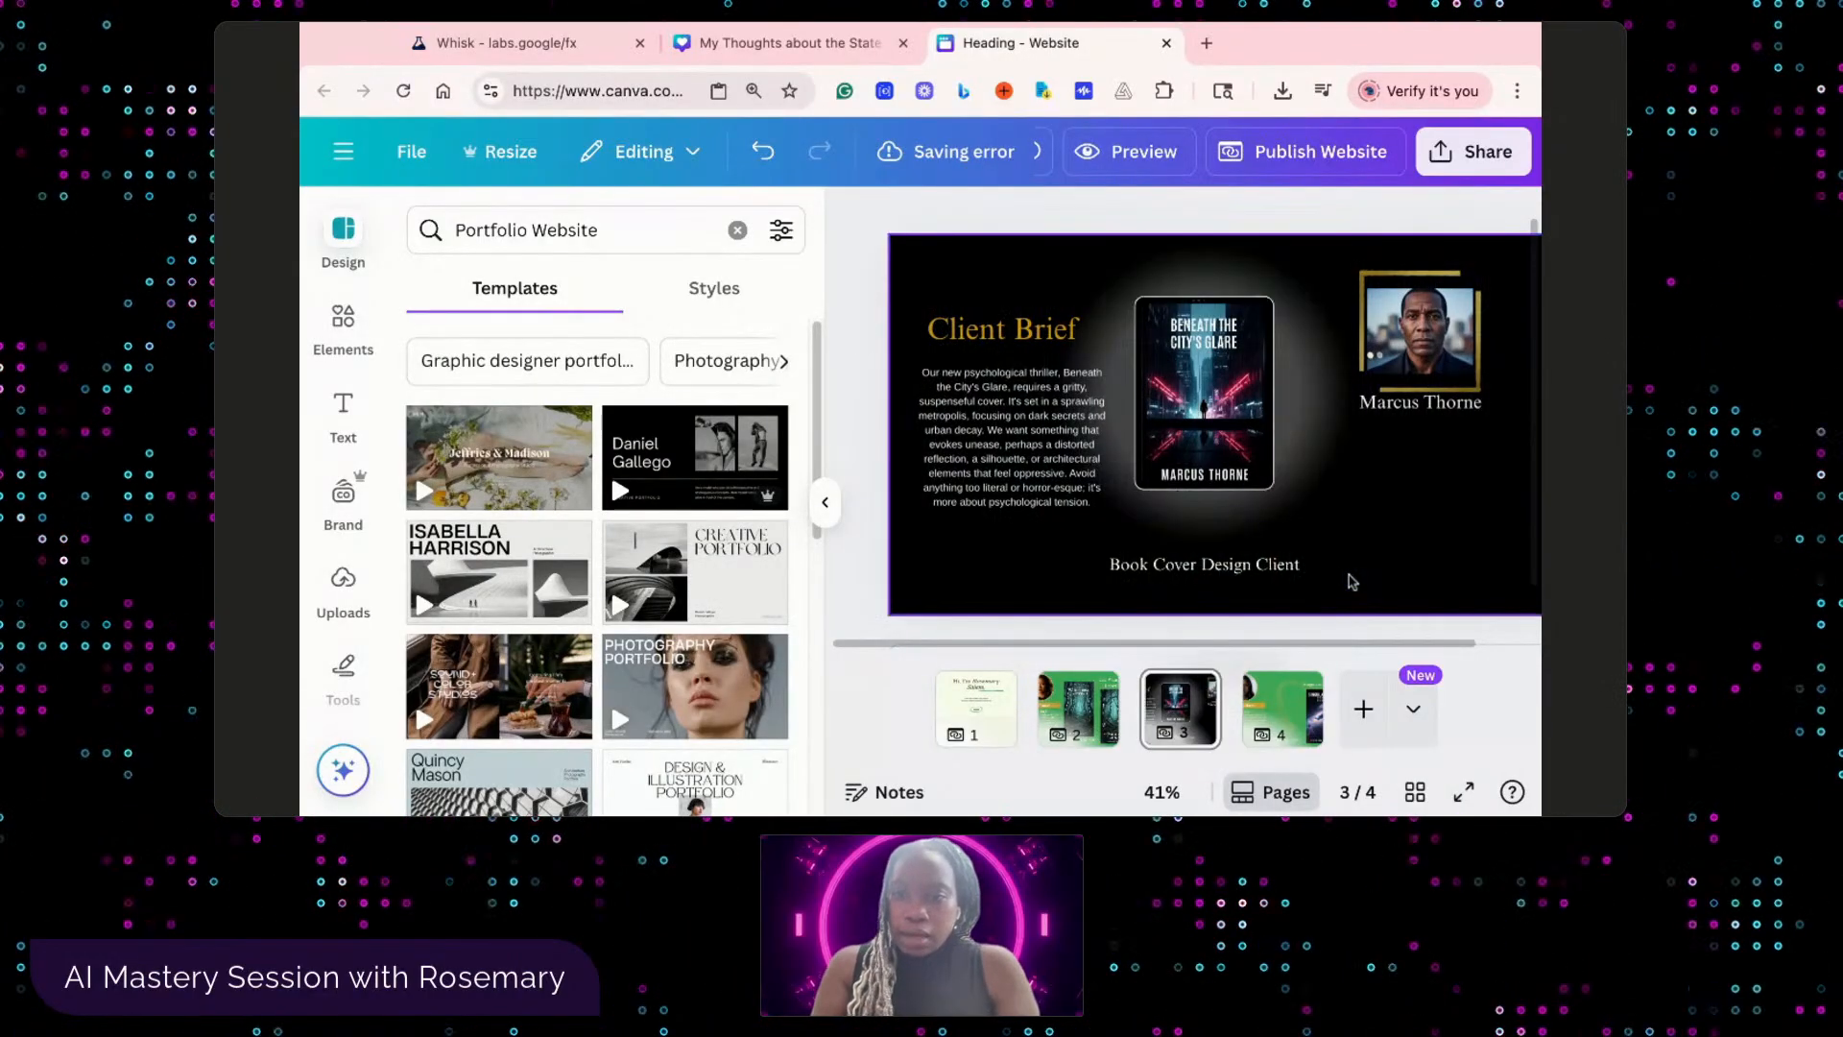
pyautogui.click(1335, 516)
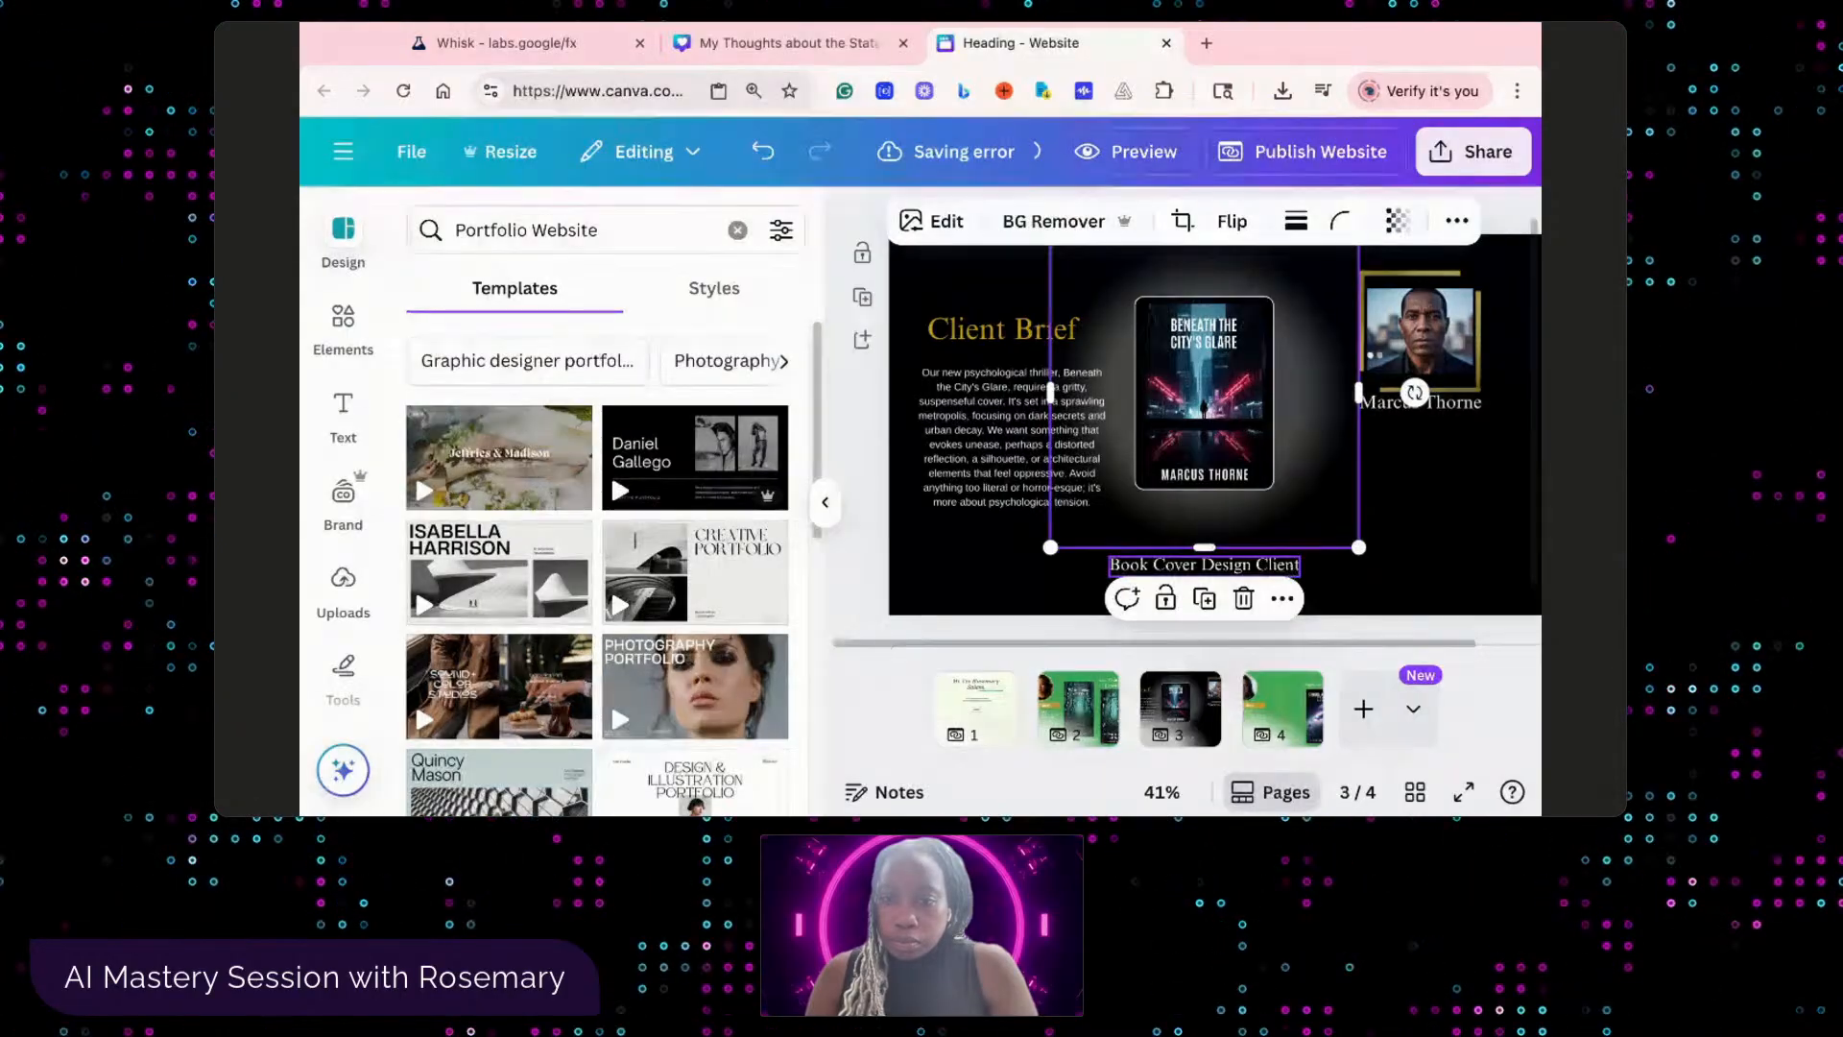
pyautogui.click(1289, 568)
pyautogui.moveTo(1247, 566); pyautogui.dragTo(1065, 549)
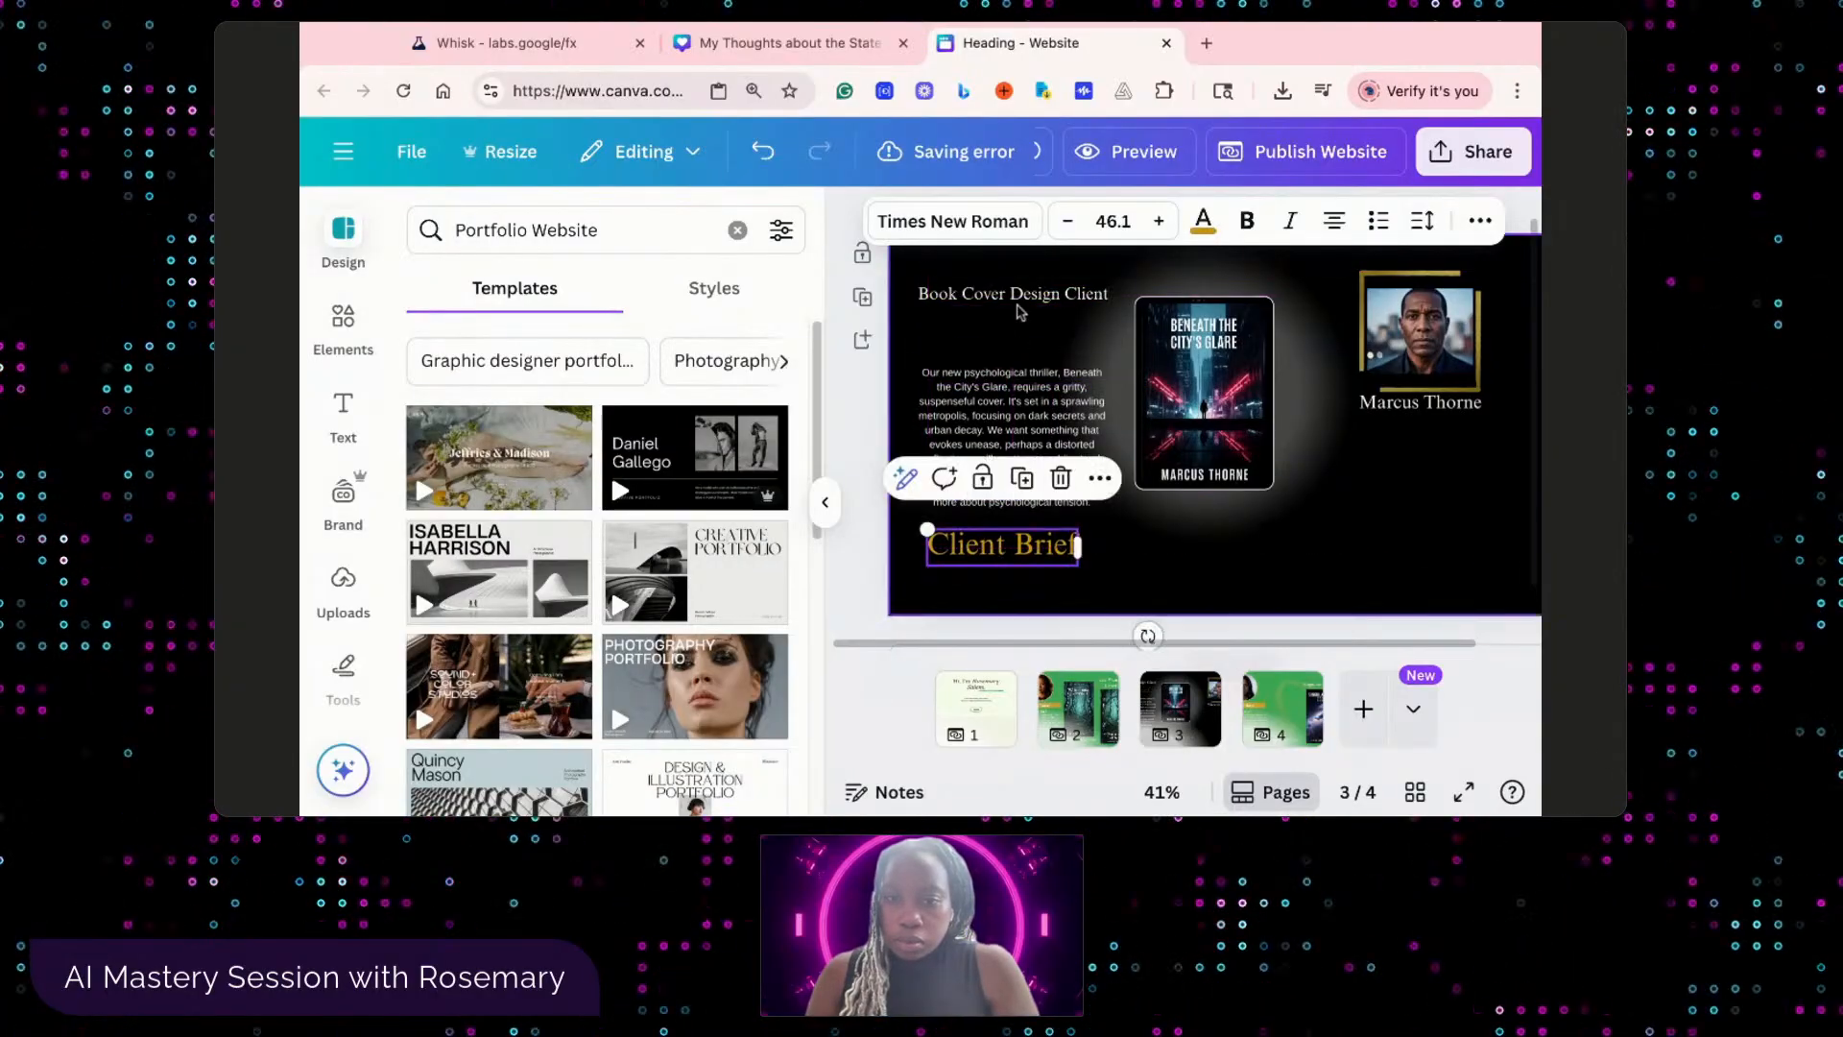
pyautogui.moveTo(1021, 299); pyautogui.dragTo(1427, 463)
# - Remove the accidental duplicate text box and place Book Cover Design Client below the portrait name
pyautogui.scroll(1, 1427, 461)
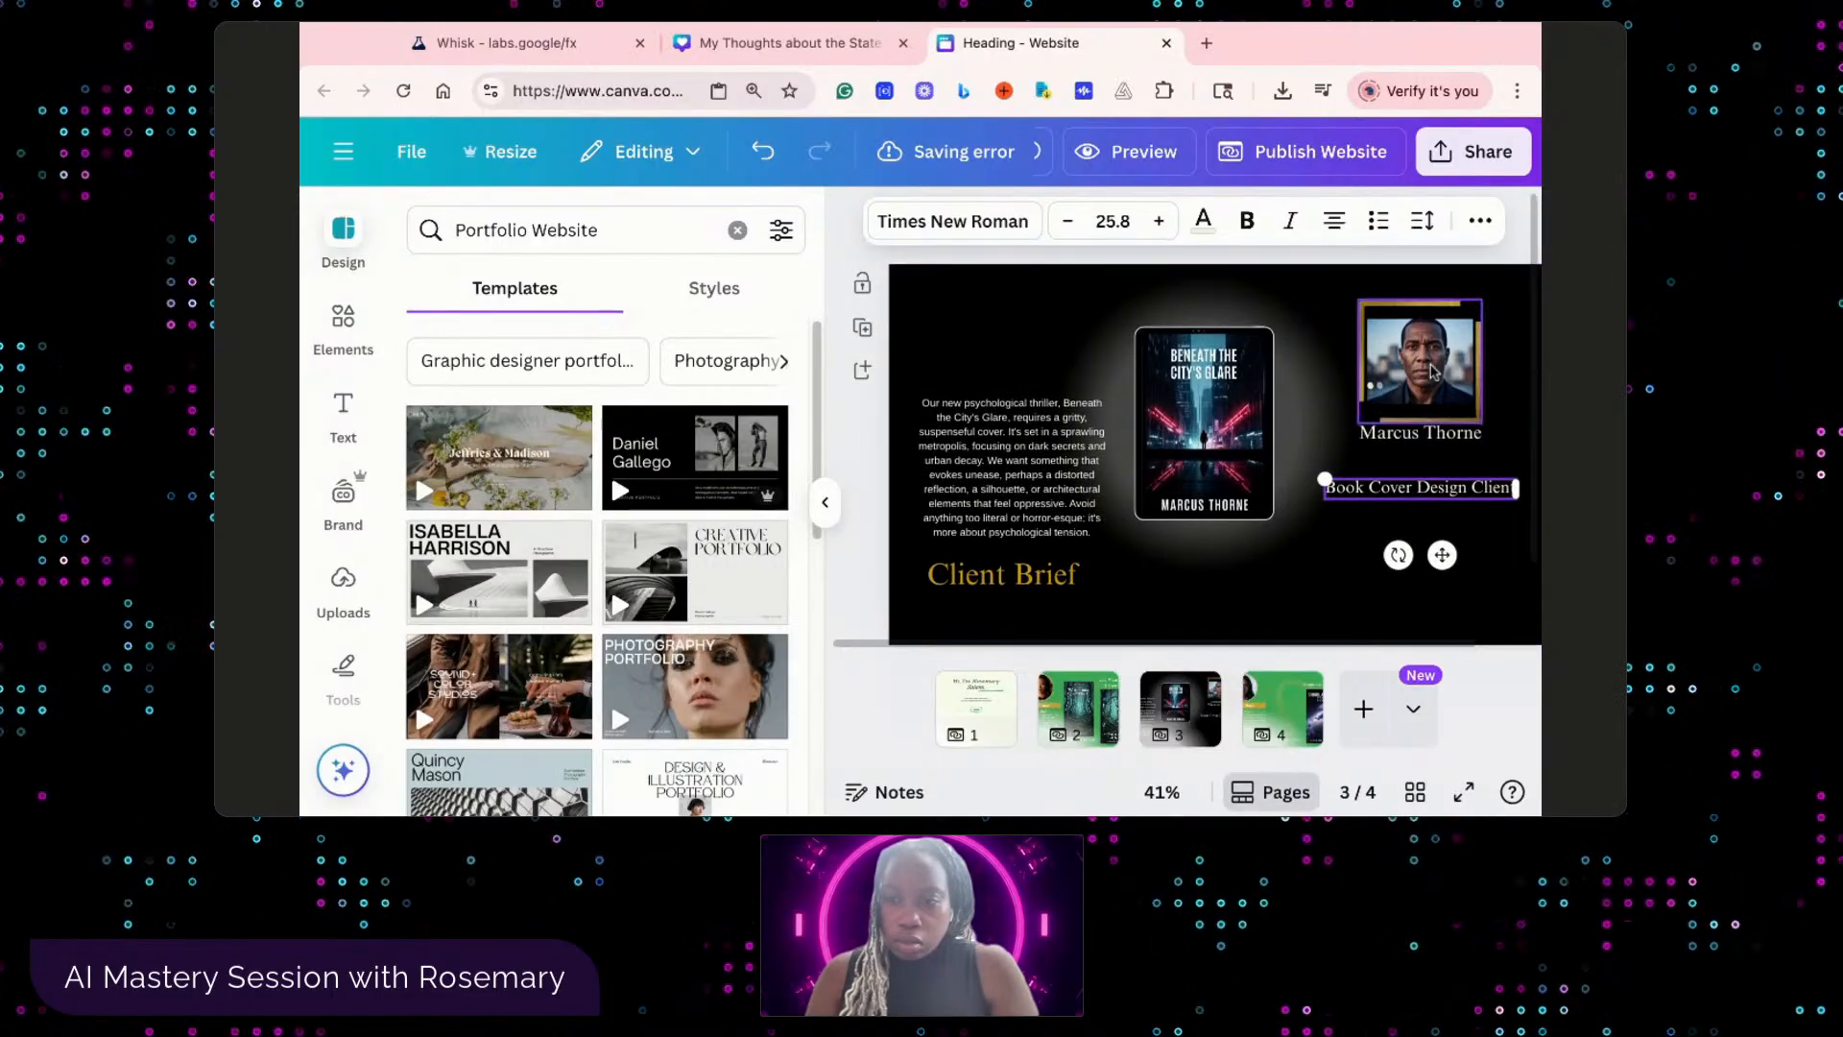
pyautogui.click(1432, 436)
pyautogui.click(1319, 563)
pyautogui.click(1427, 501)
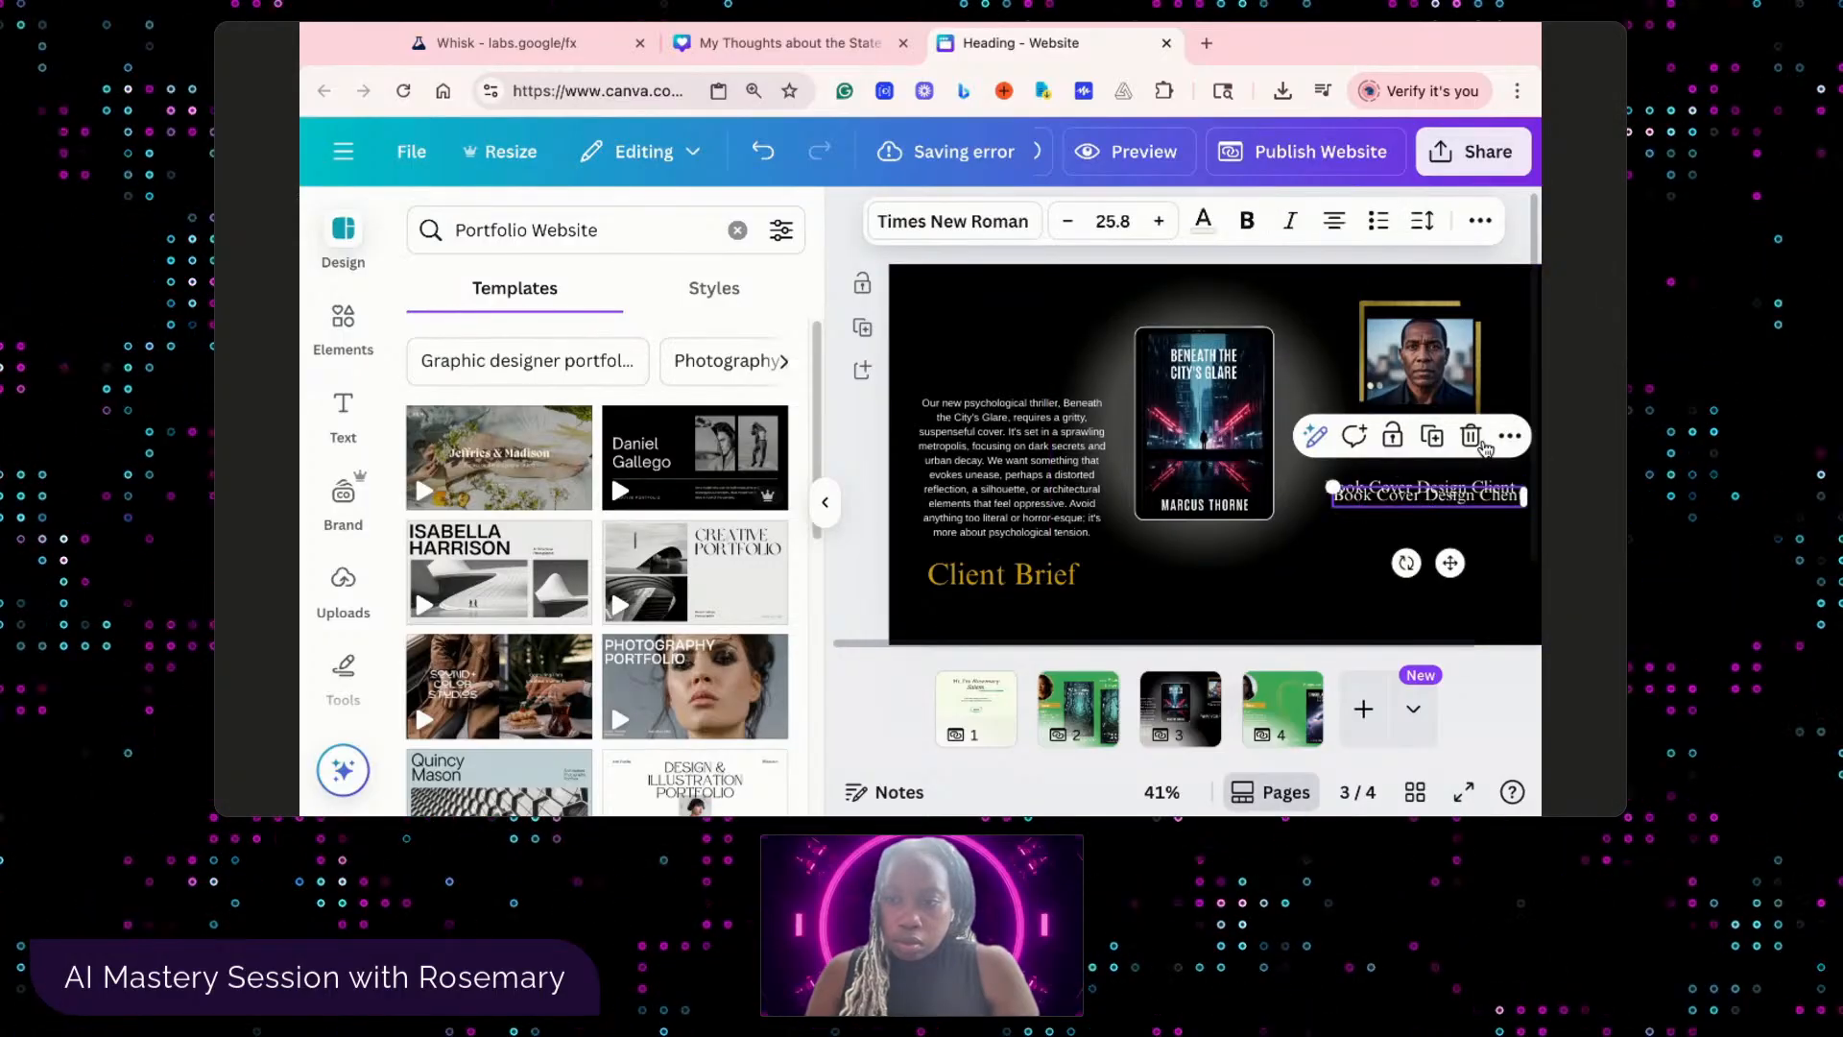
pyautogui.click(1470, 435)
pyautogui.click(1438, 489)
pyautogui.moveTo(1438, 489); pyautogui.dragTo(1419, 474)
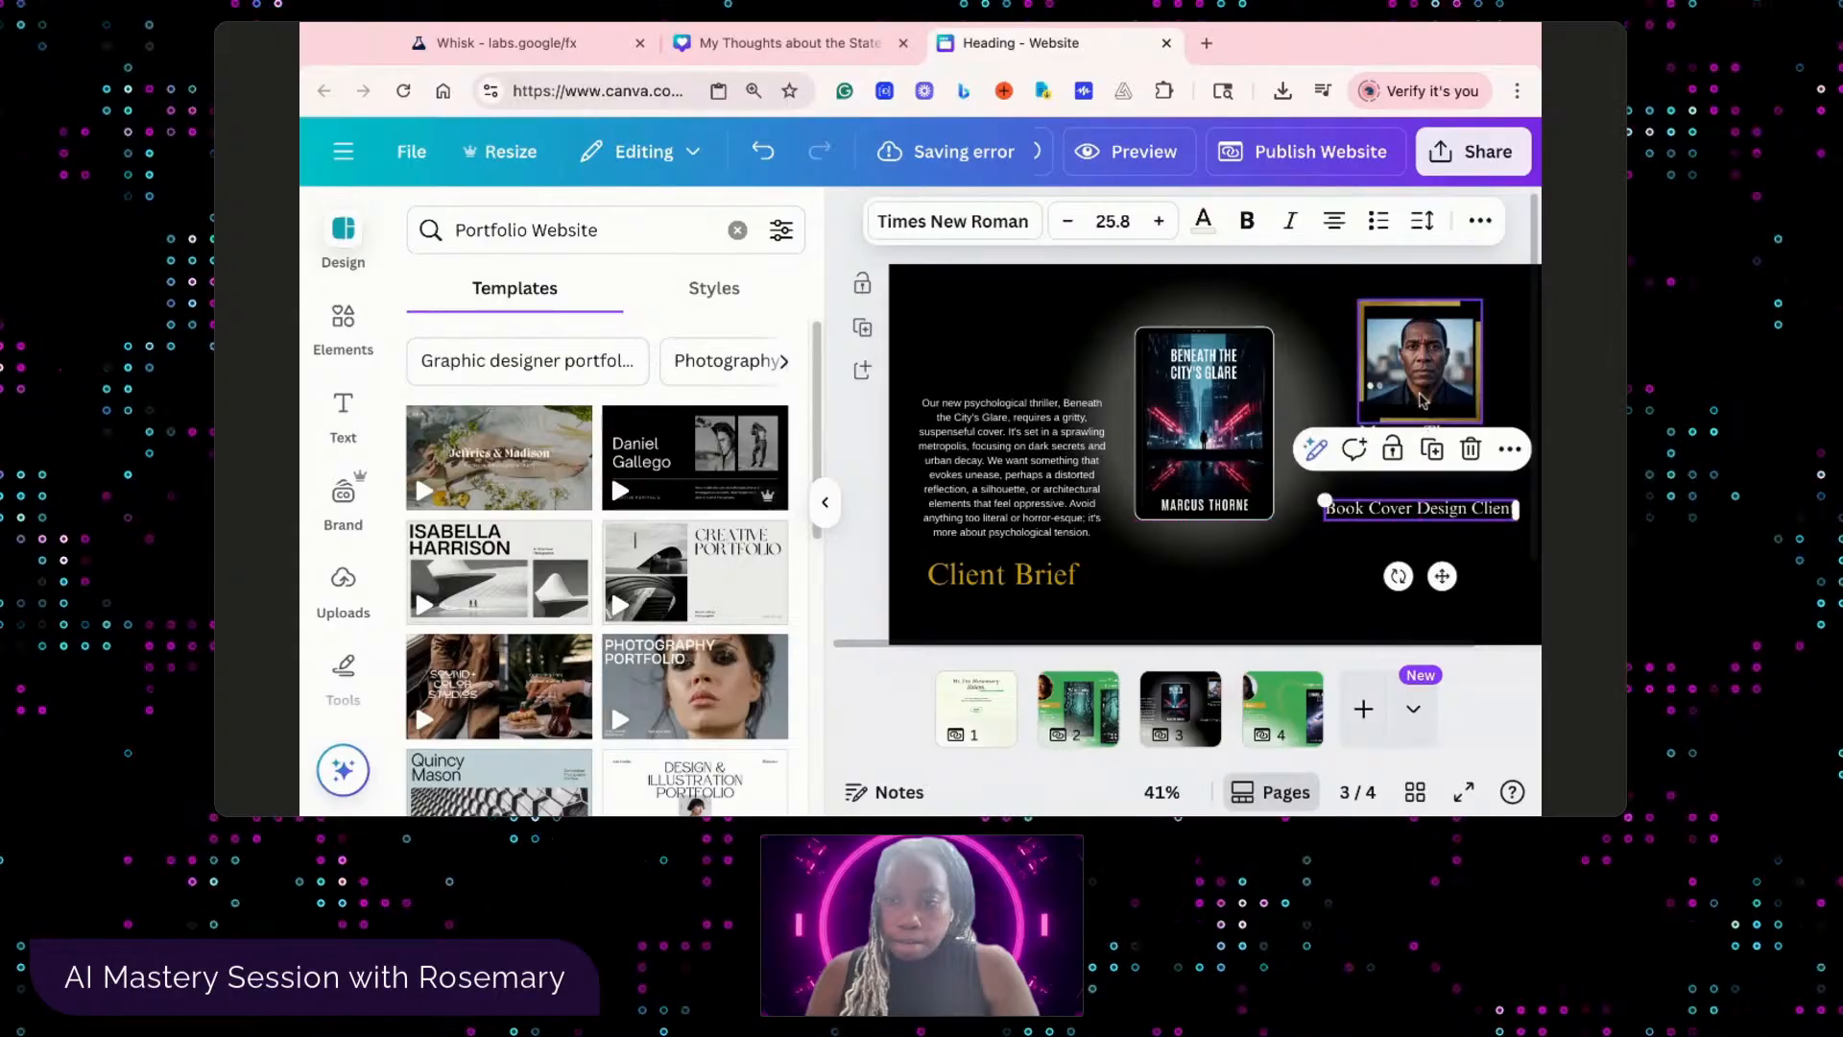
pyautogui.click(1375, 487)
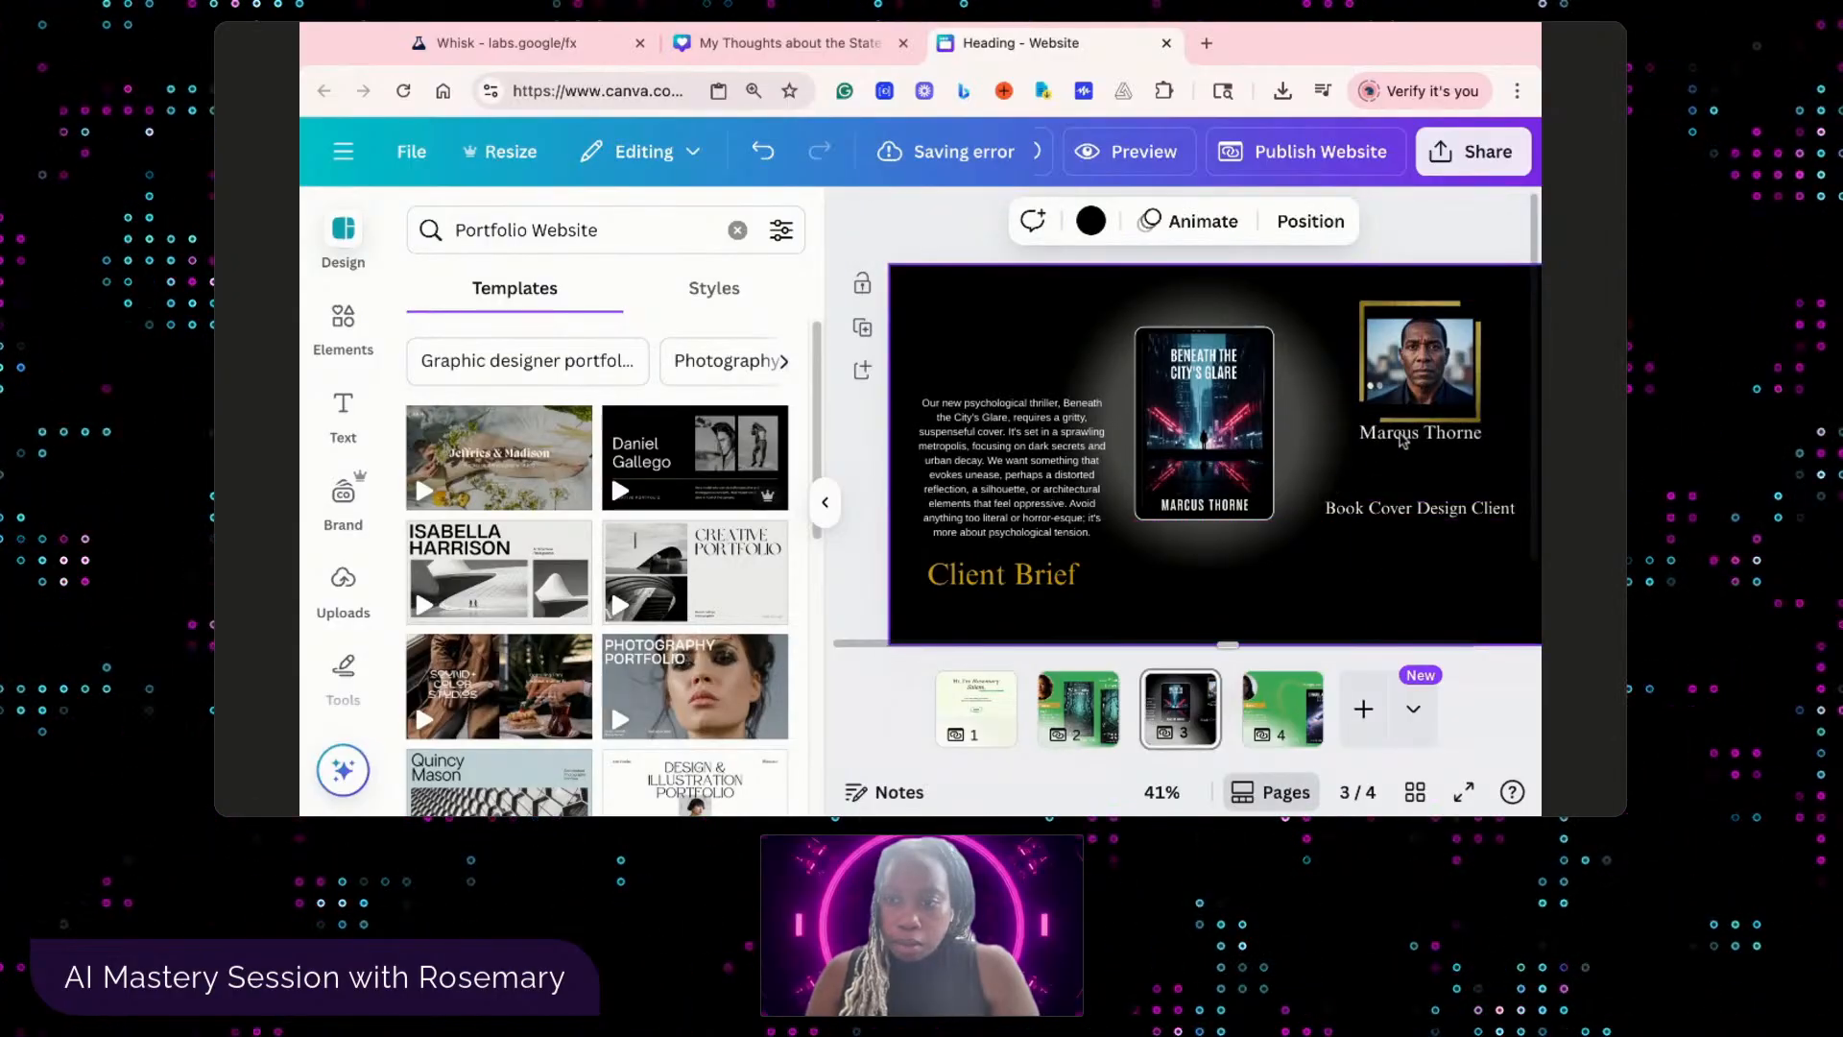
# - Lower the client name and portrait, and move Book Cover Design Client above the portrait
pyautogui.moveTo(1446, 437); pyautogui.dragTo(1447, 463)
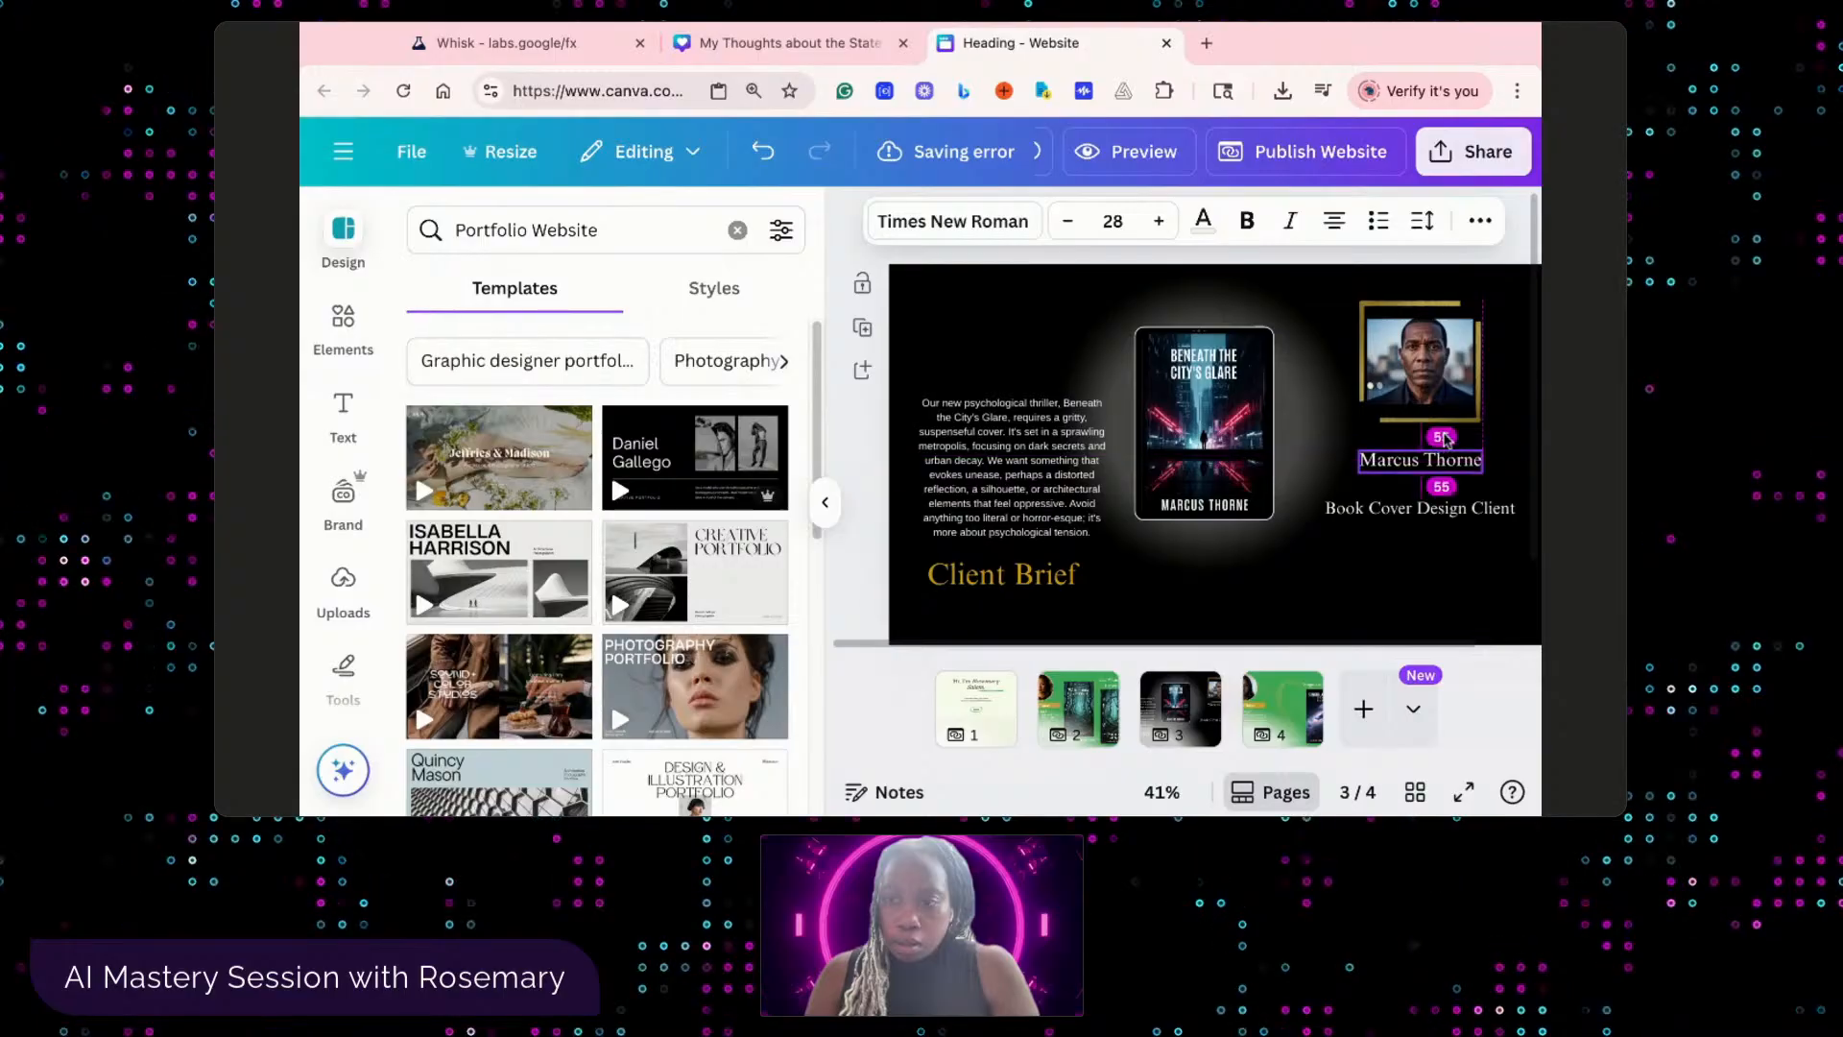
pyautogui.click(1431, 408)
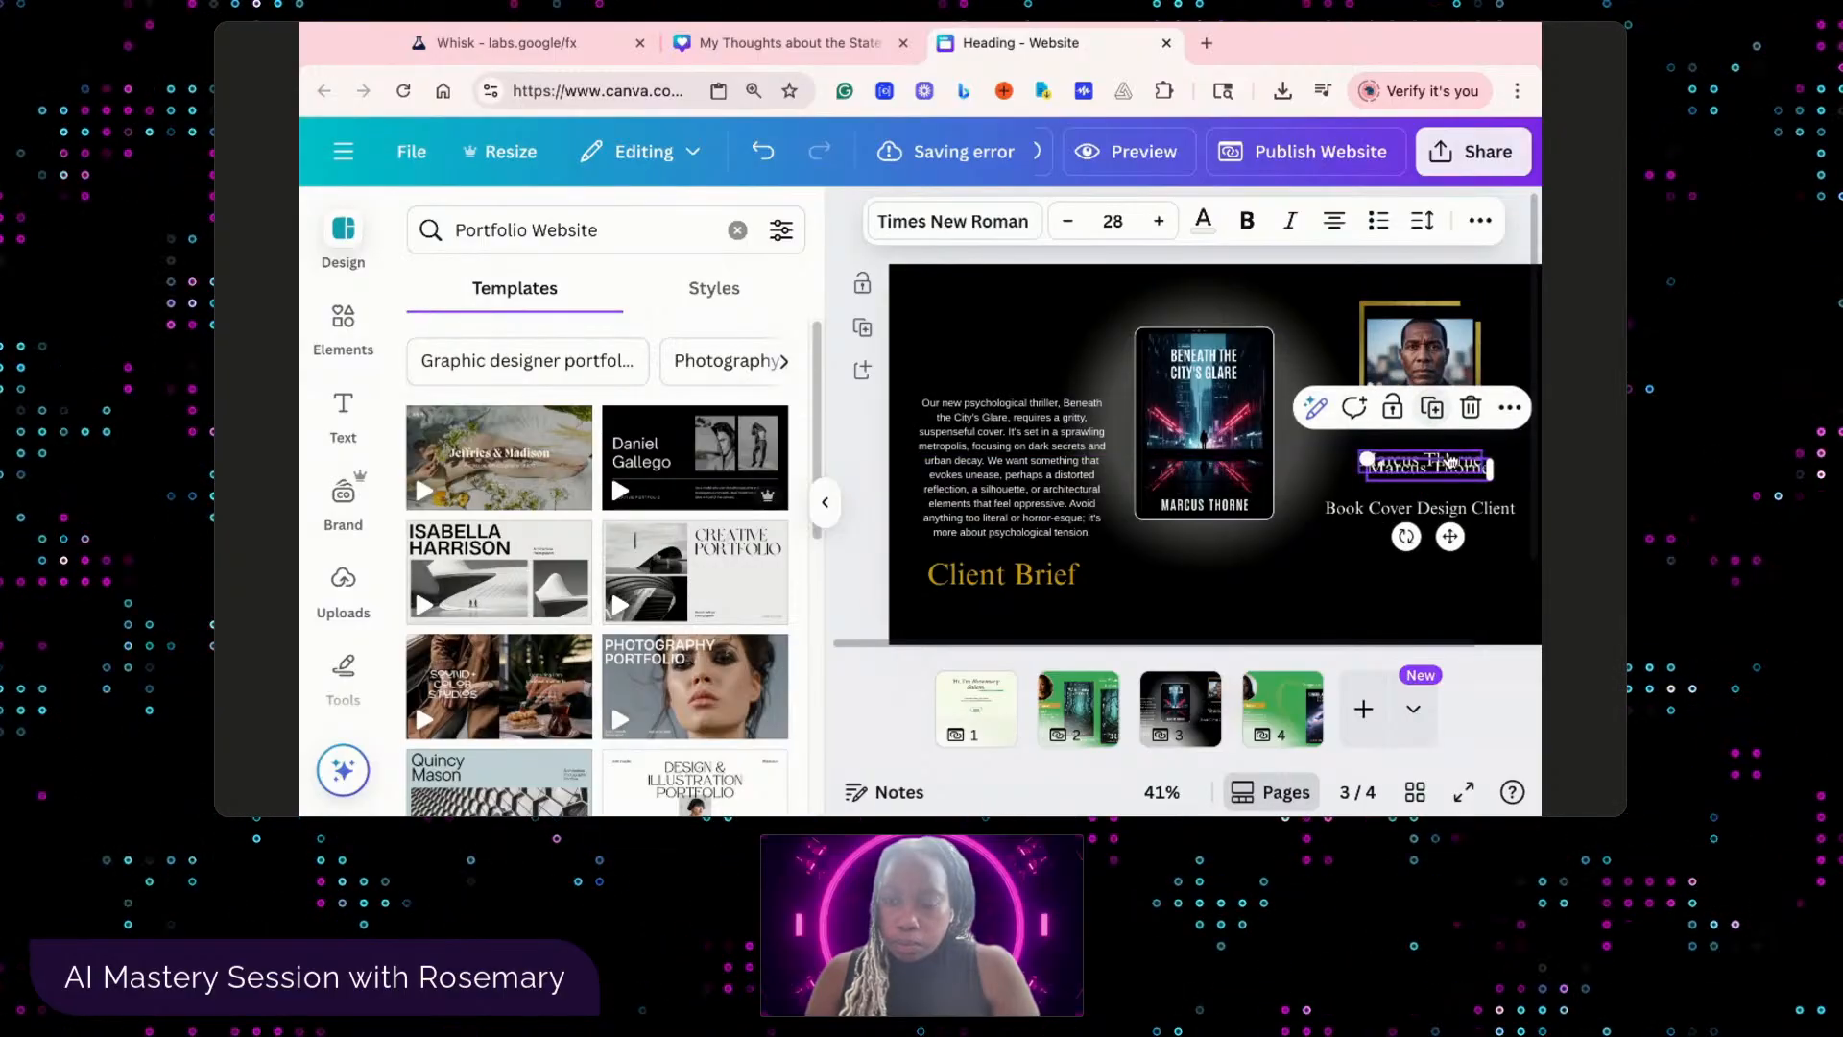
pyautogui.click(1470, 407)
pyautogui.click(1463, 361)
pyautogui.moveTo(1463, 361); pyautogui.dragTo(1463, 378)
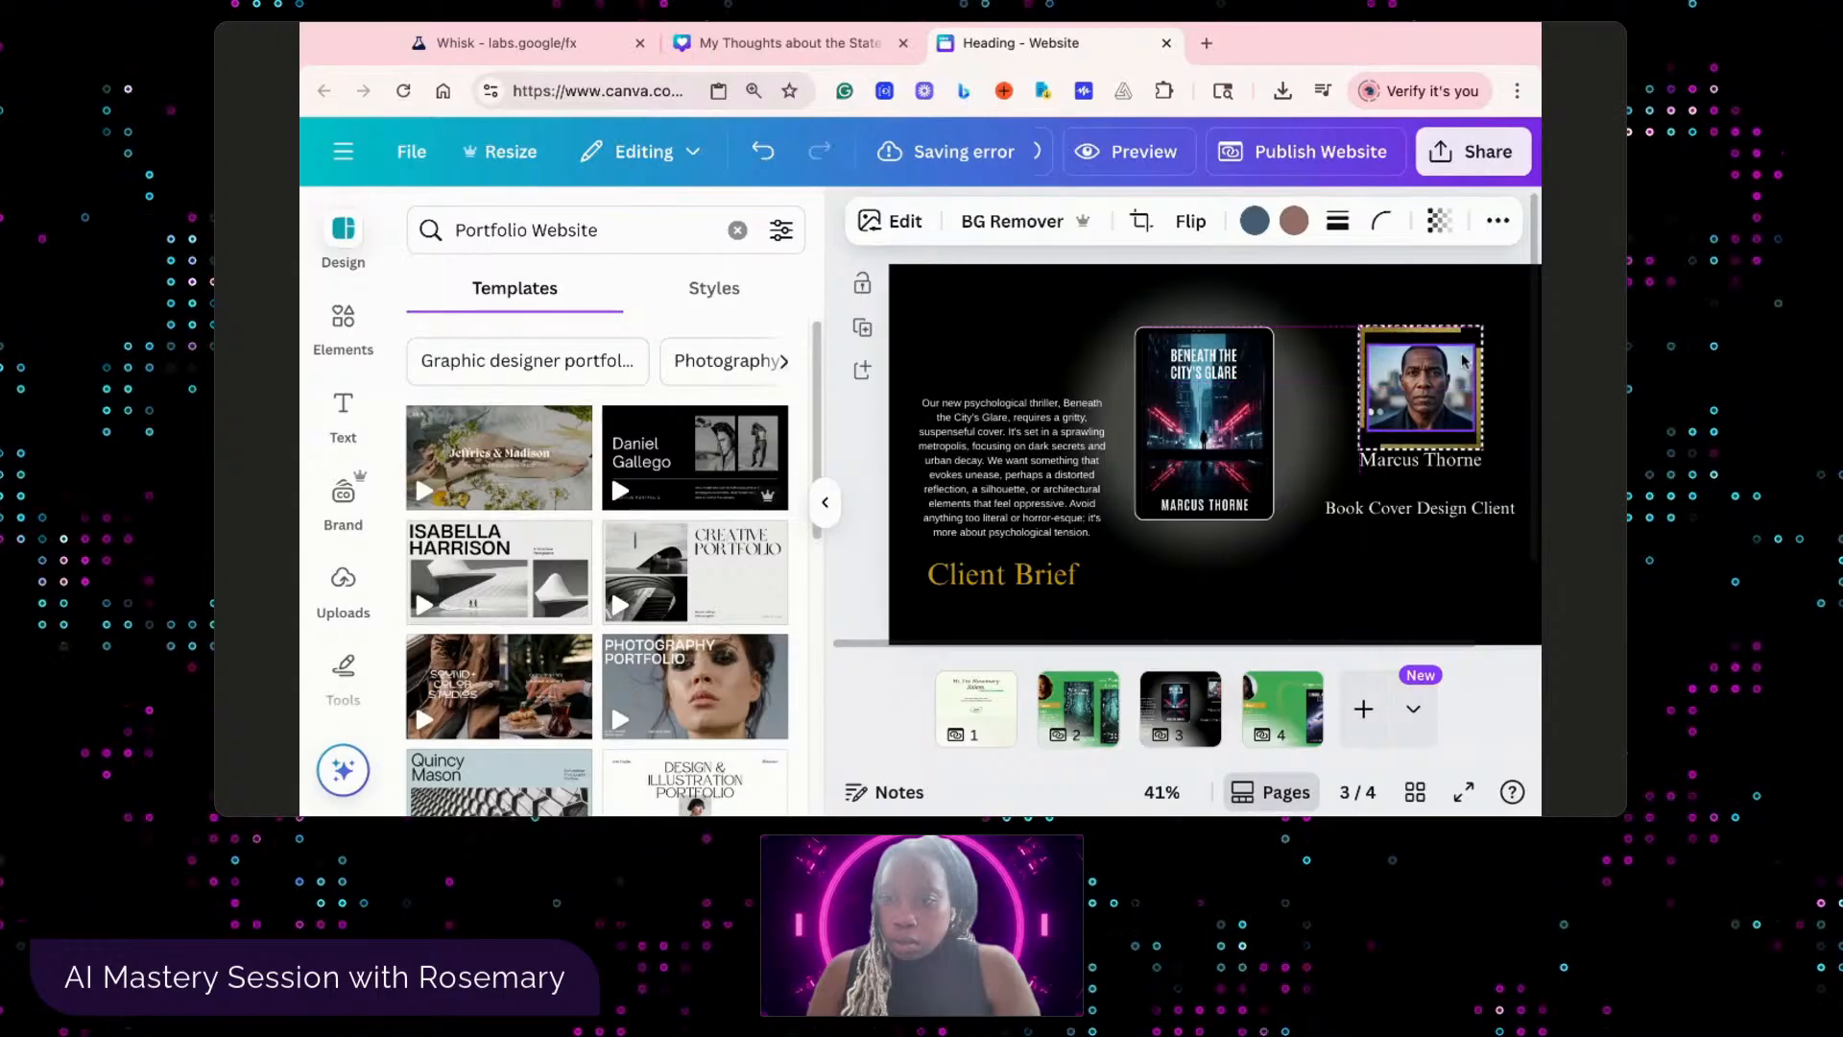
pyautogui.click(1374, 513)
pyautogui.moveTo(1372, 515); pyautogui.dragTo(1372, 317)
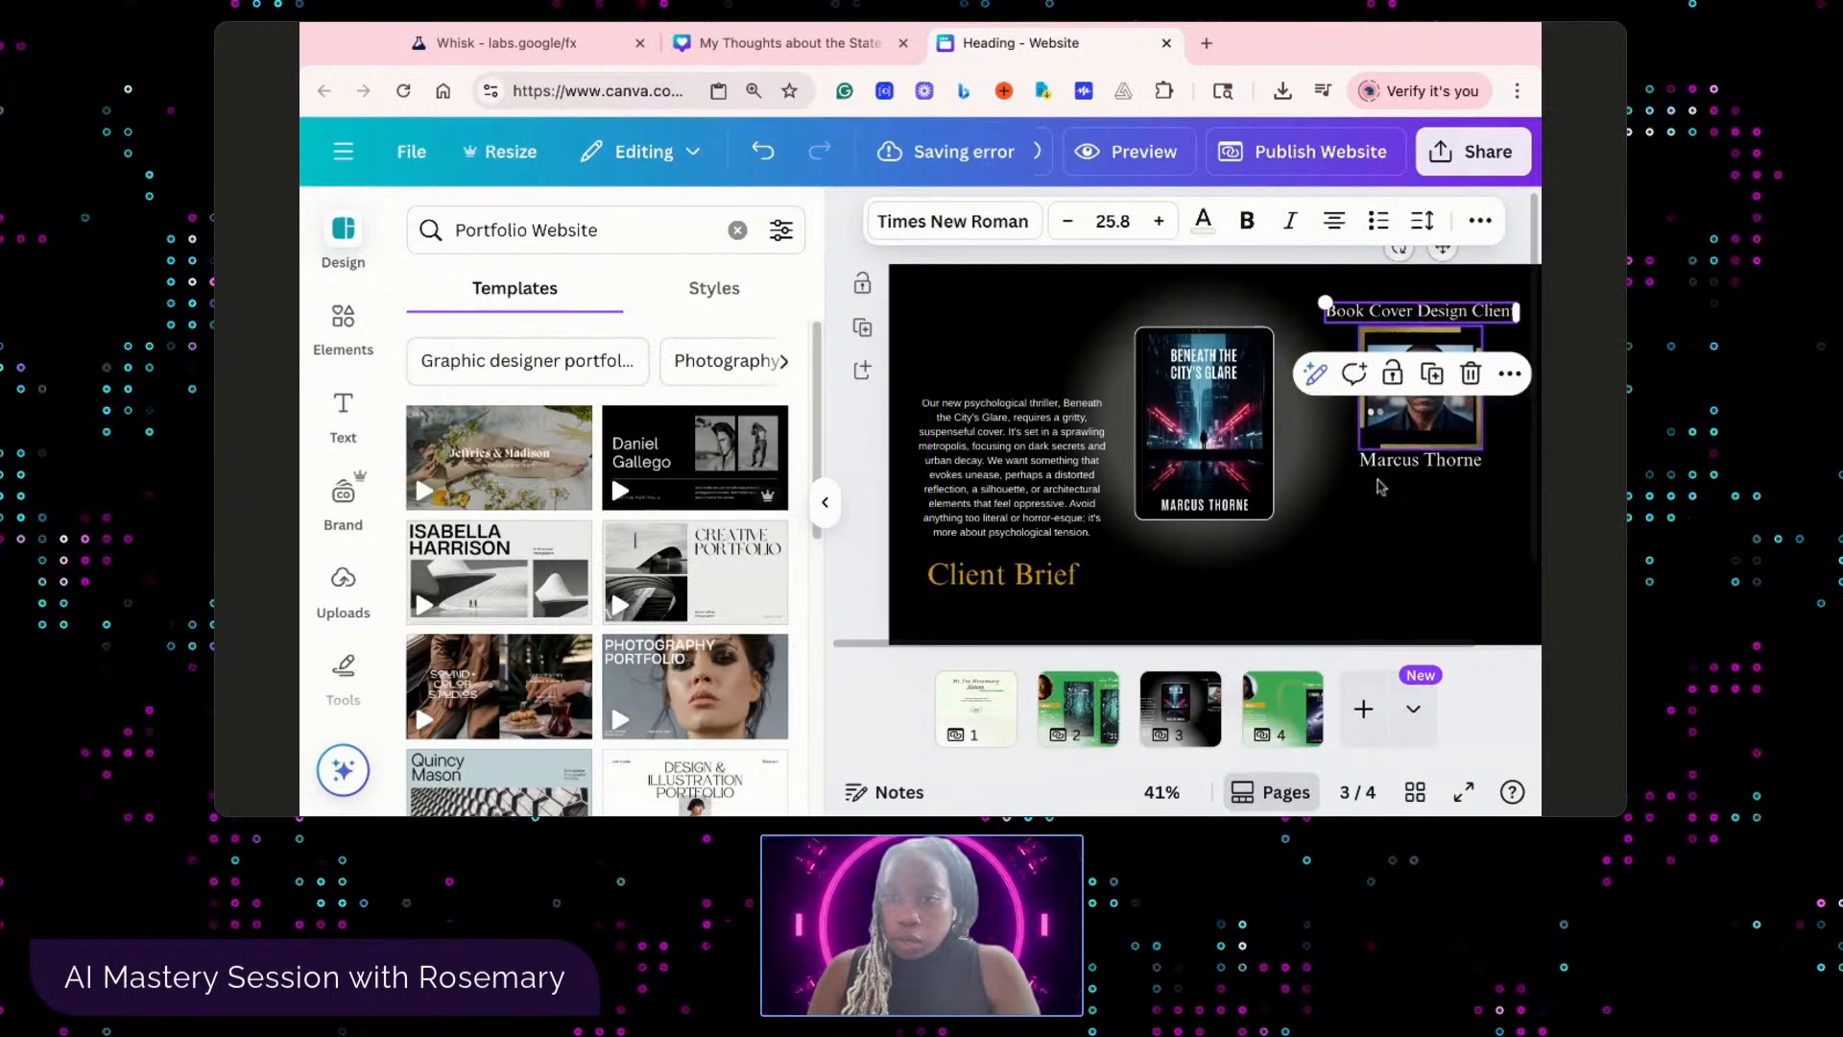
pyautogui.click(1401, 546)
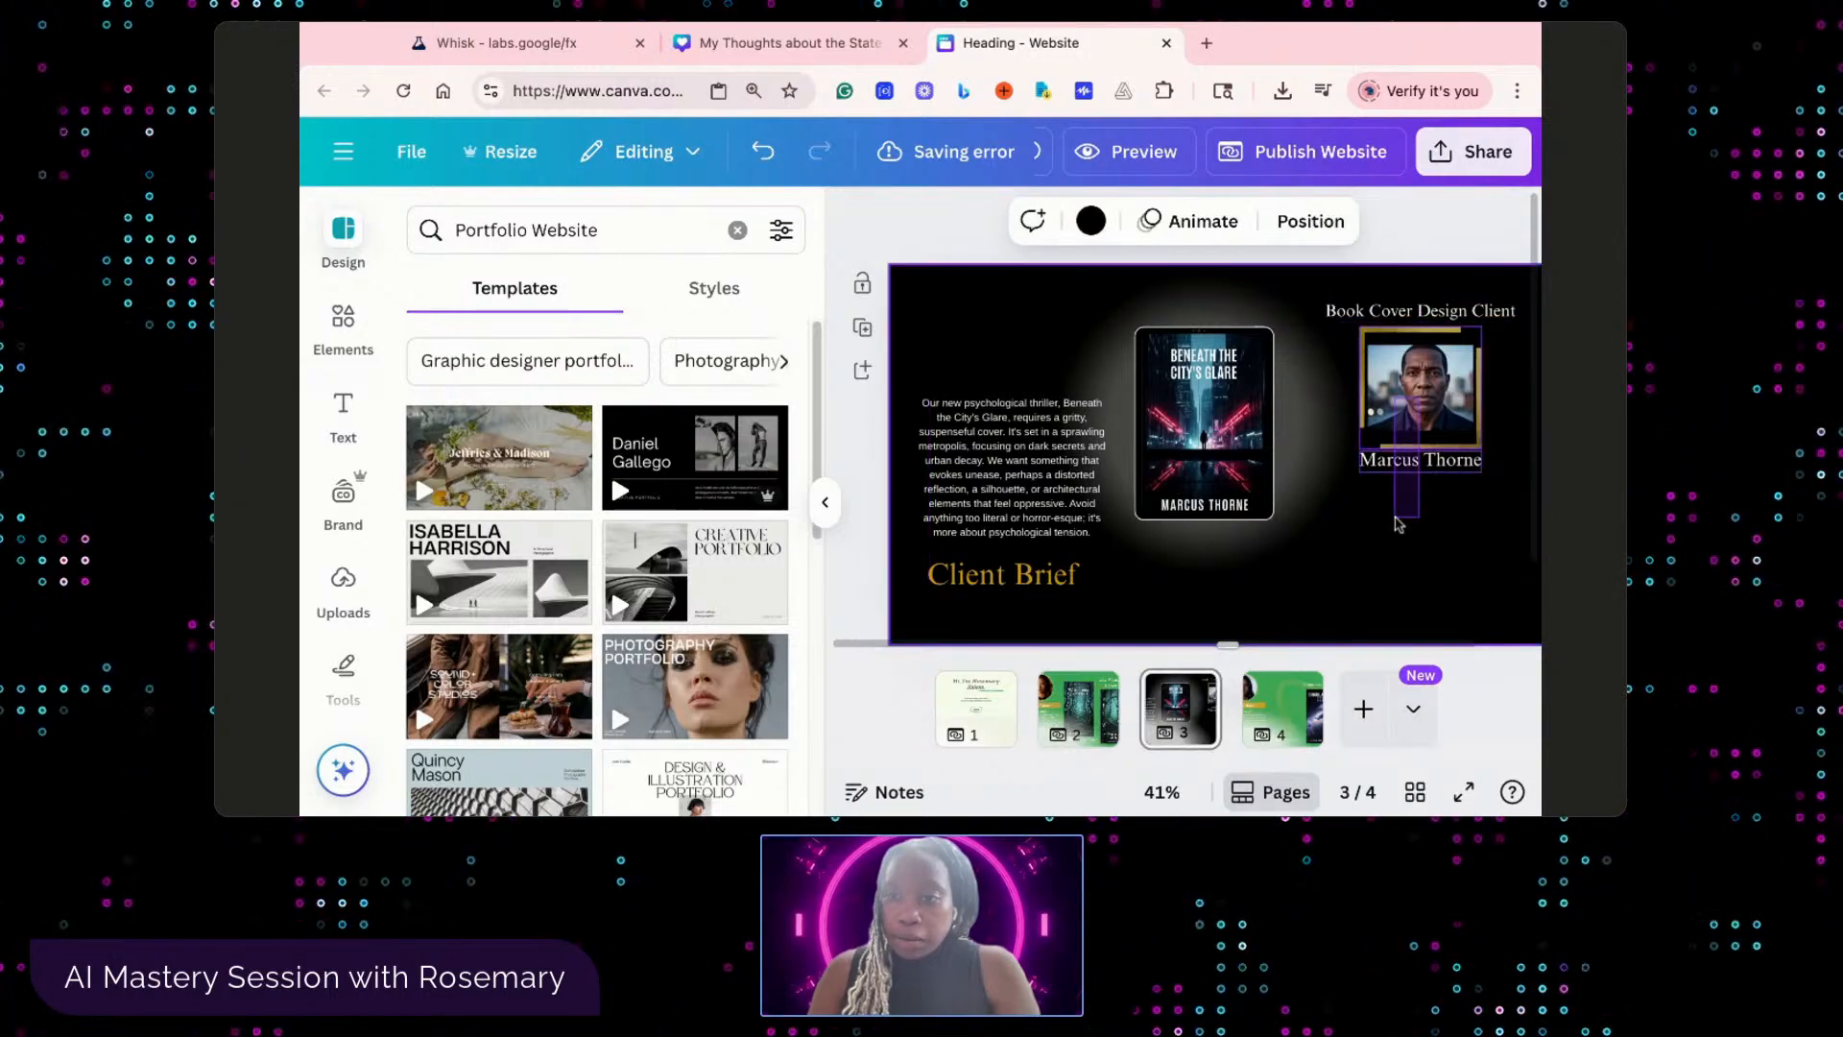
# - Group the portrait with the client name, lower the group, and nudge the heading closer
pyautogui.click(1426, 403)
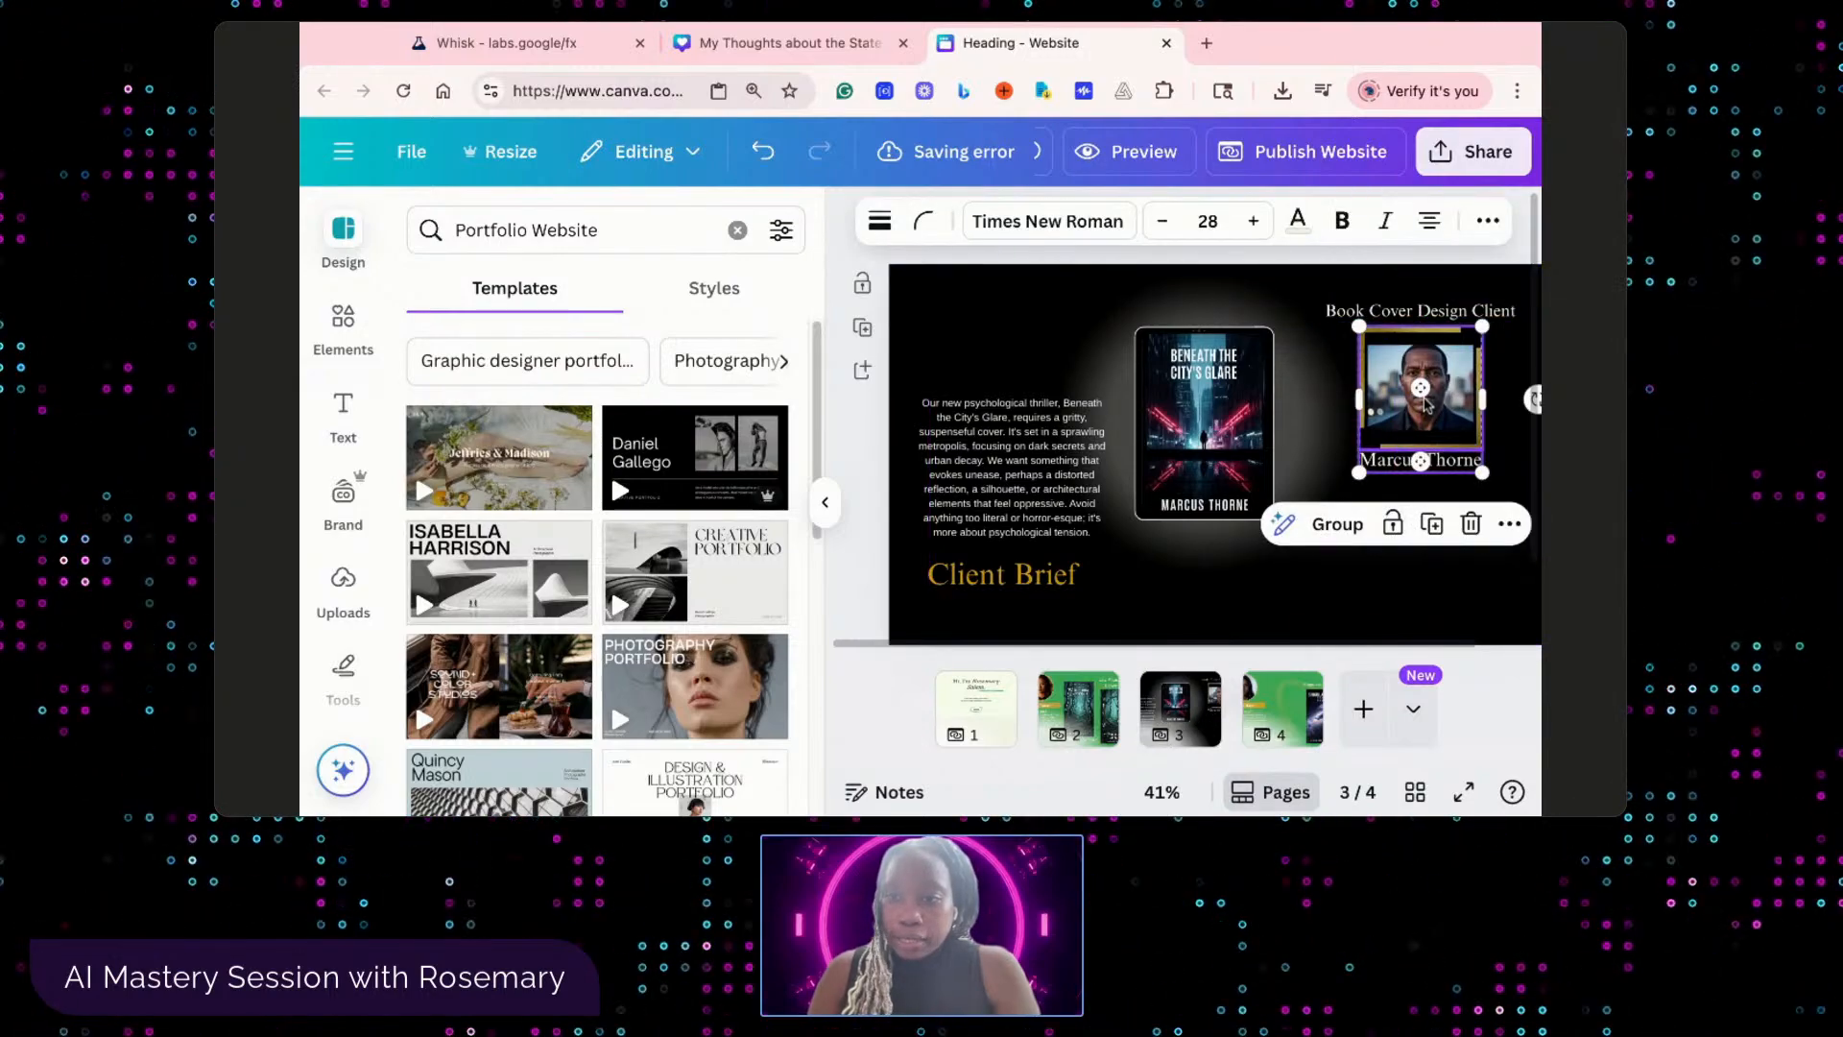
pyautogui.hotkey('ctrl', 'g')
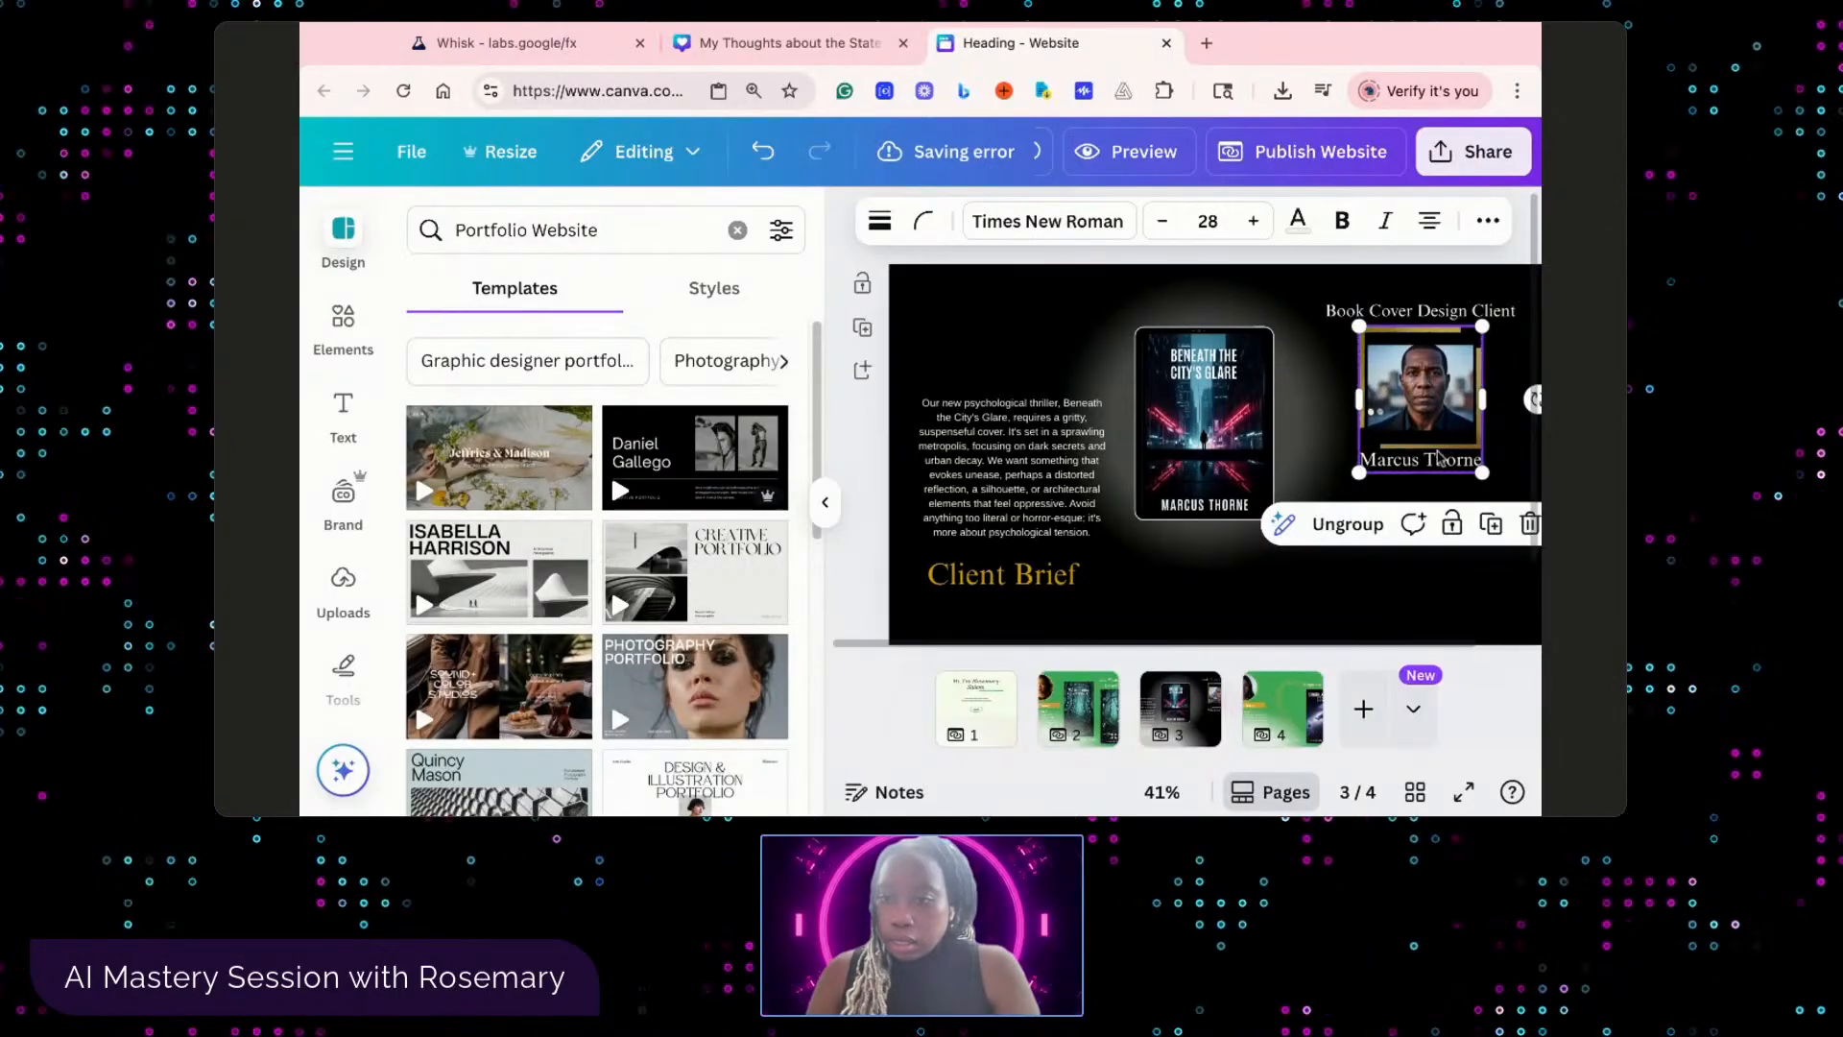
pyautogui.click(1438, 566)
pyautogui.moveTo(1428, 381); pyautogui.dragTo(1428, 419)
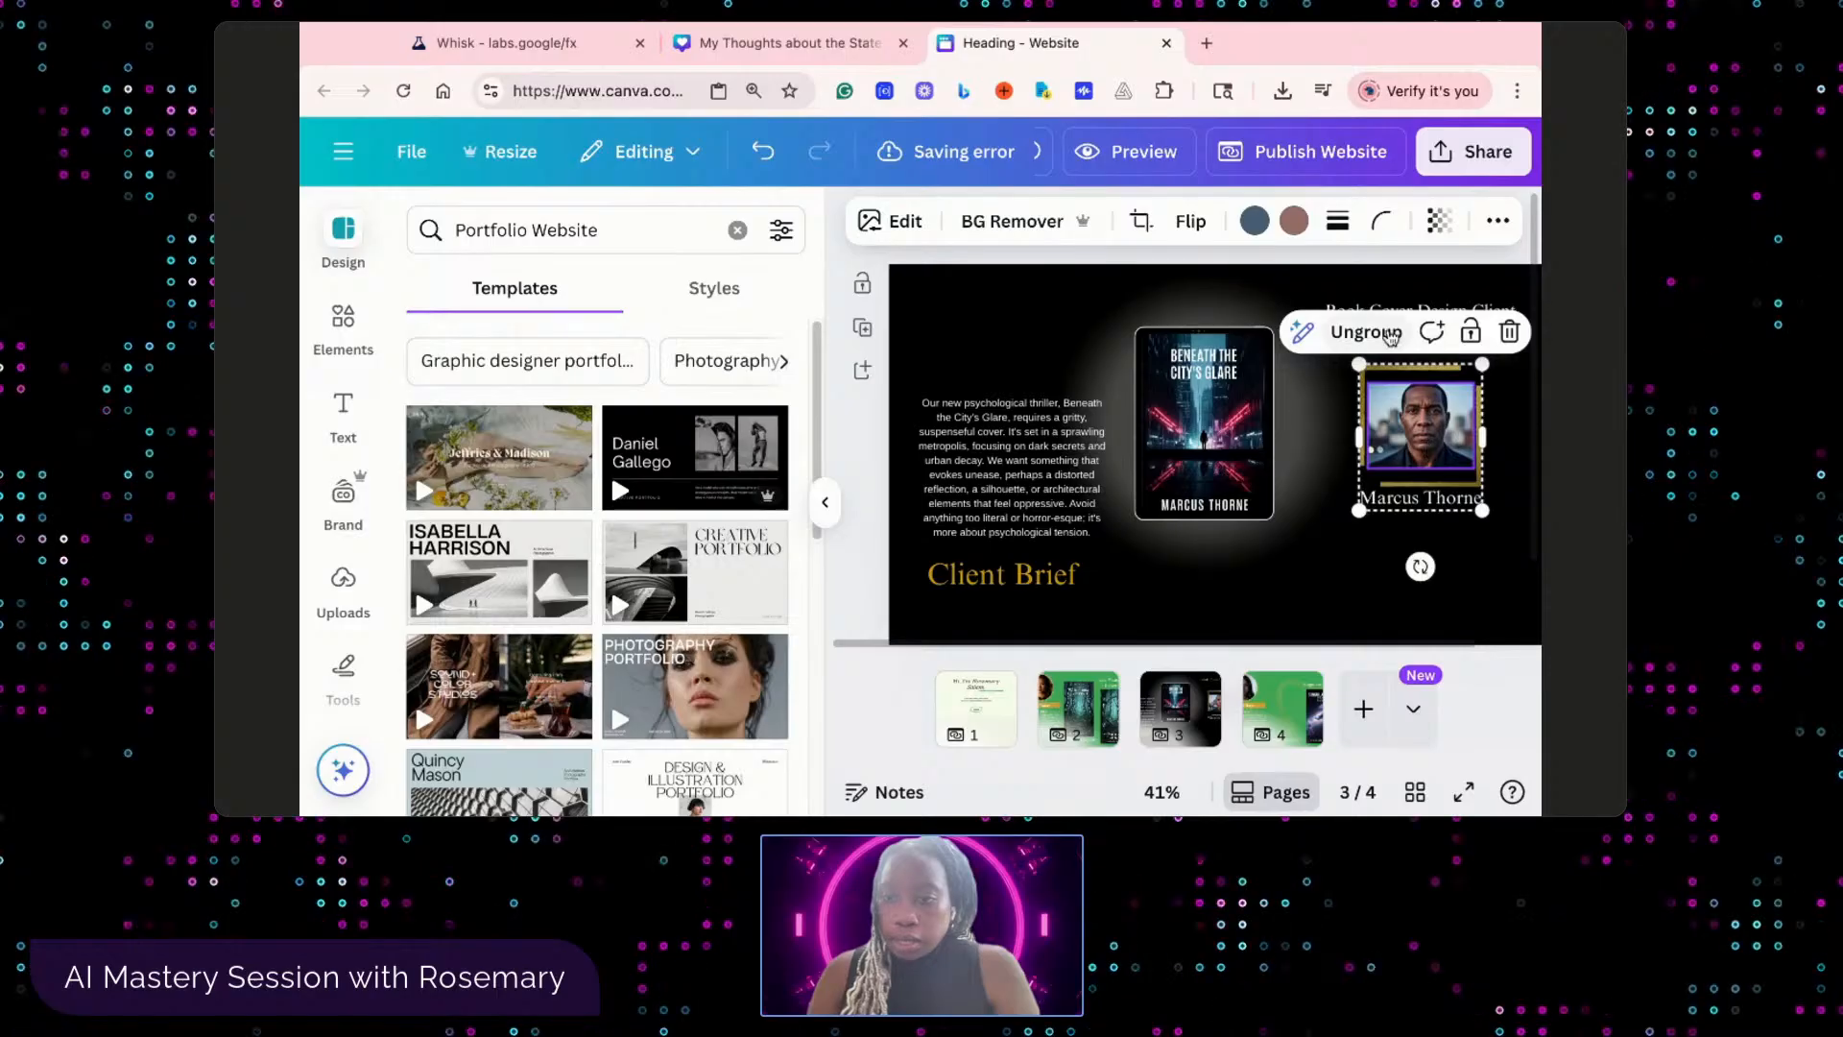
pyautogui.click(1421, 311)
pyautogui.moveTo(1421, 311); pyautogui.dragTo(1421, 323)
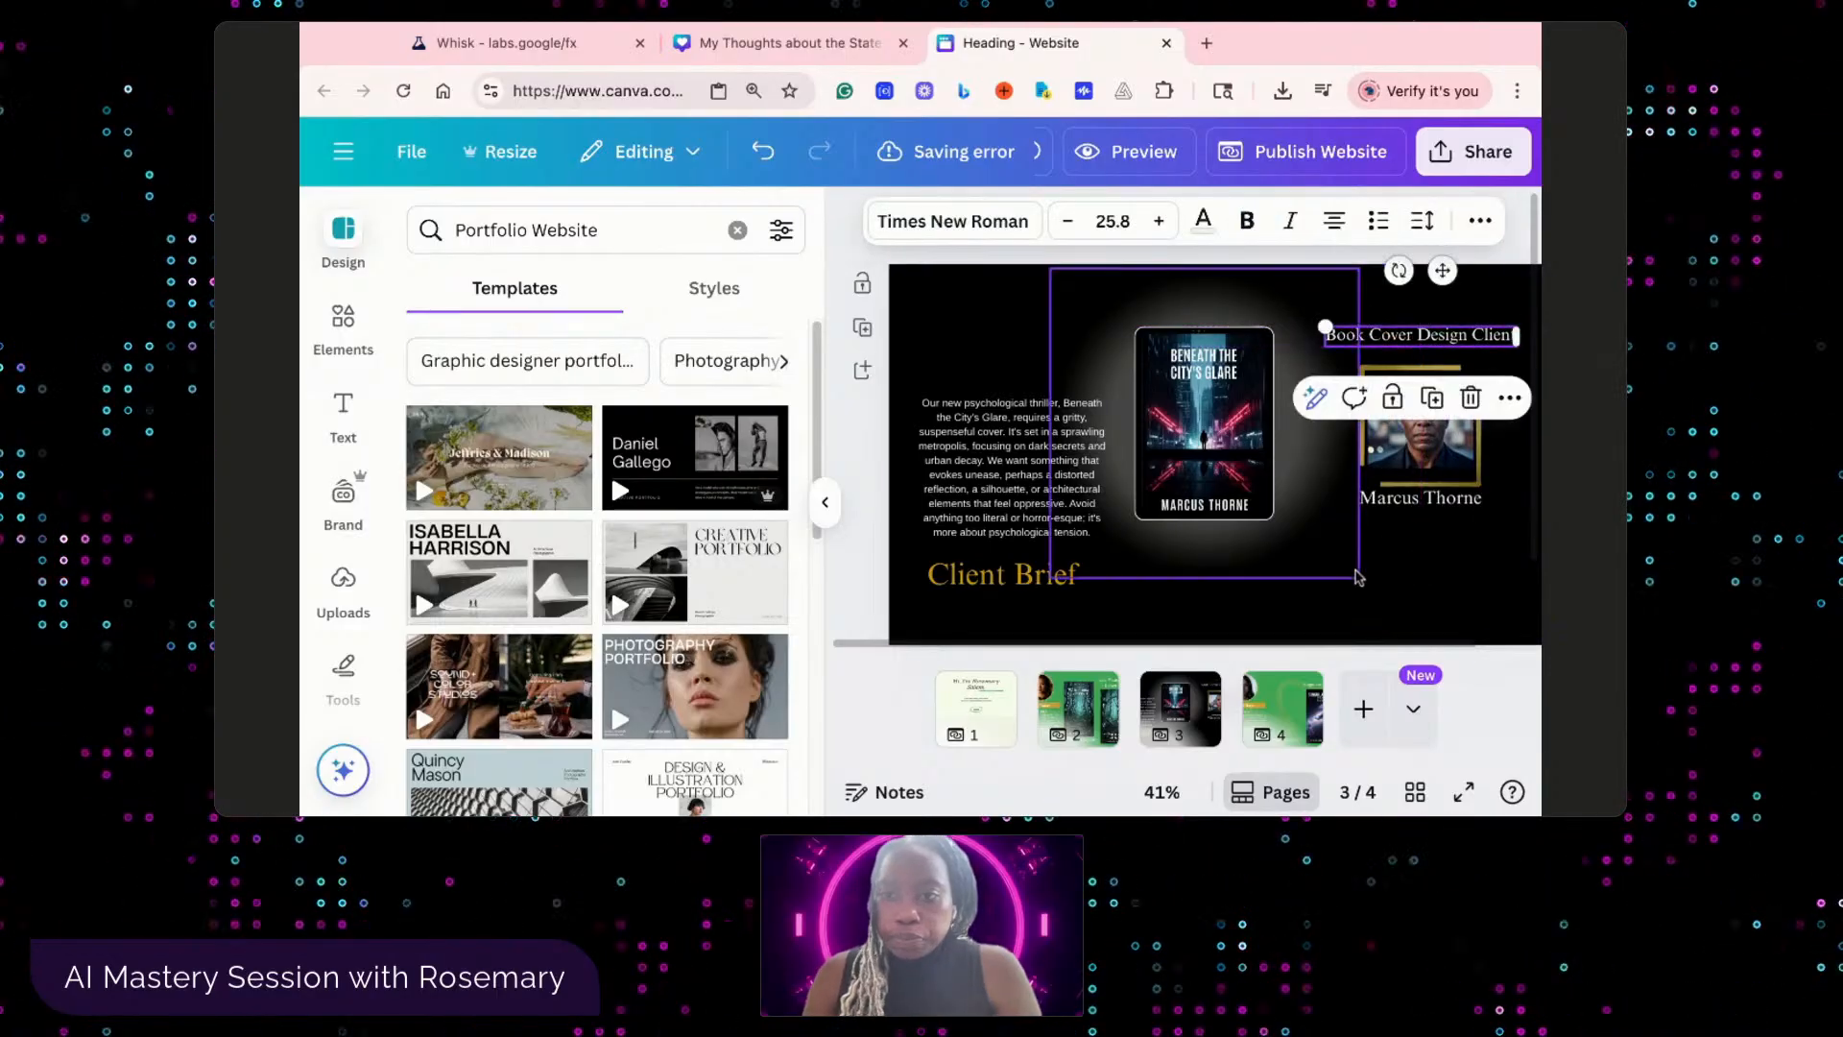
pyautogui.click(1413, 586)
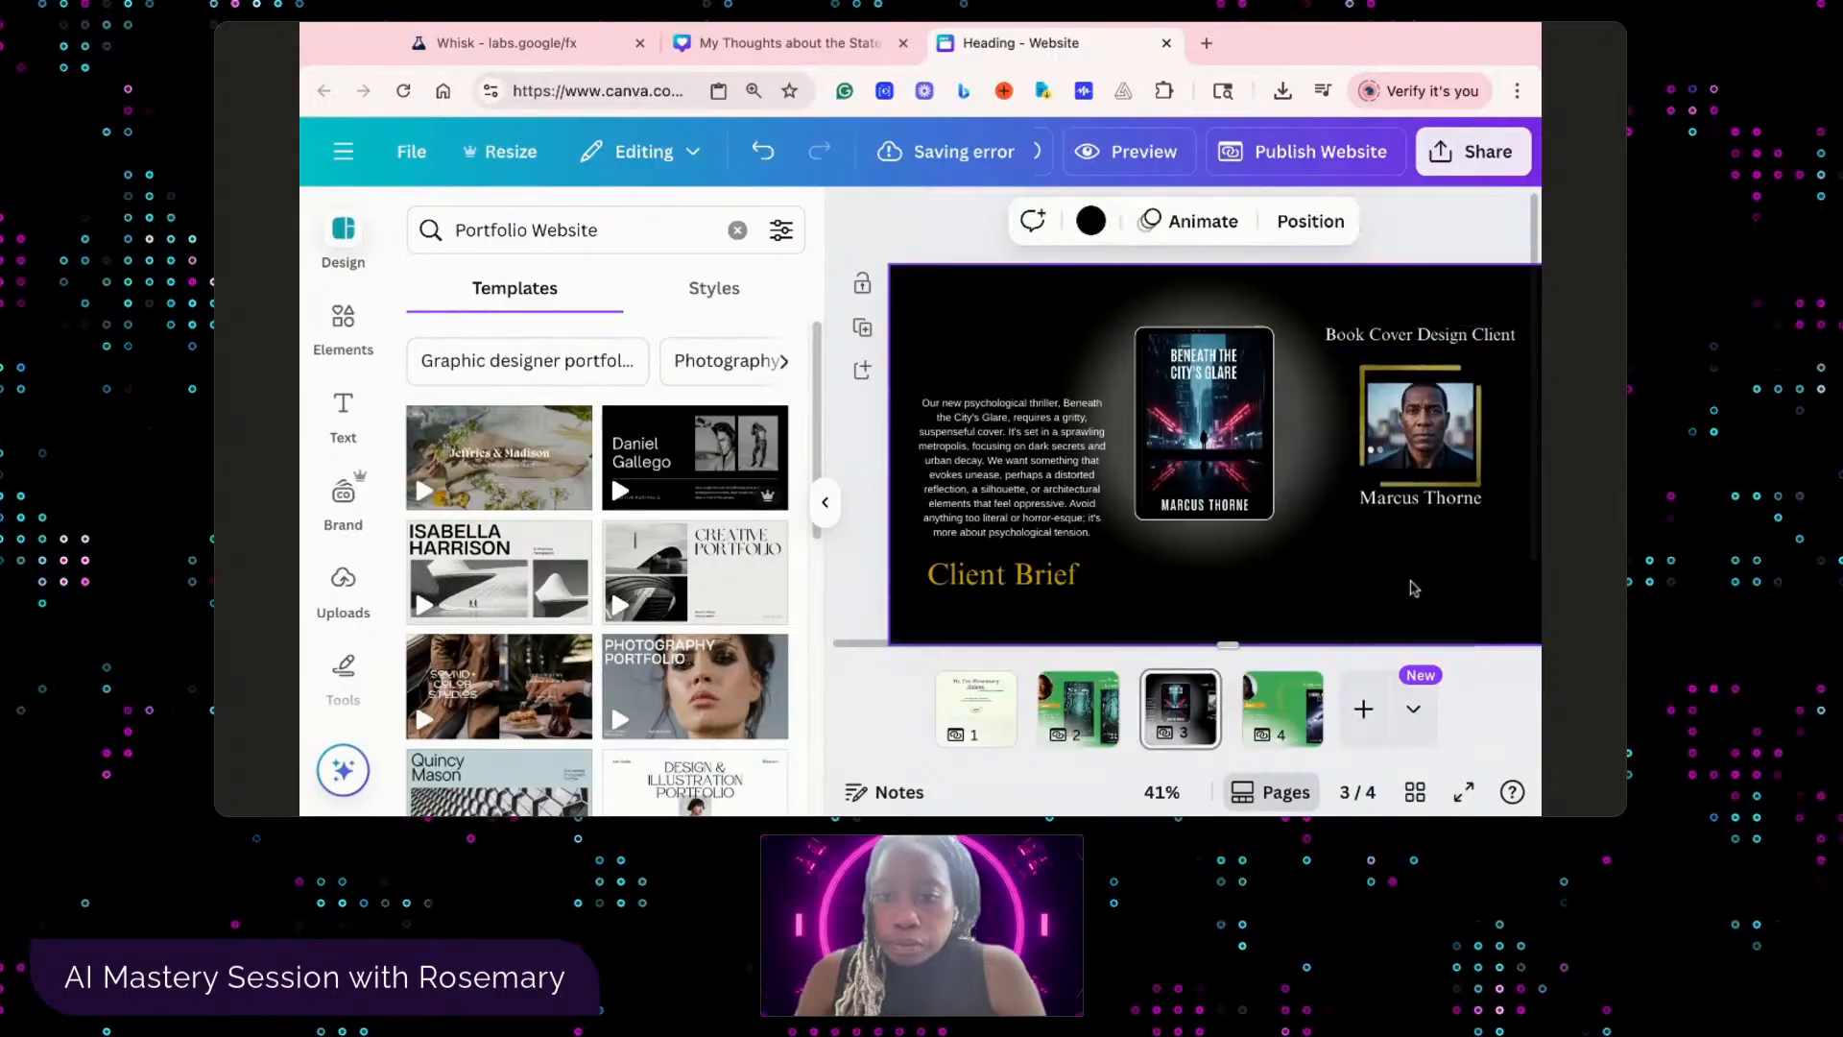
# - Move Client Brief above the paragraph and shrink its font size to 39.1
pyautogui.click(1015, 579)
pyautogui.moveTo(1015, 579); pyautogui.dragTo(1015, 378)
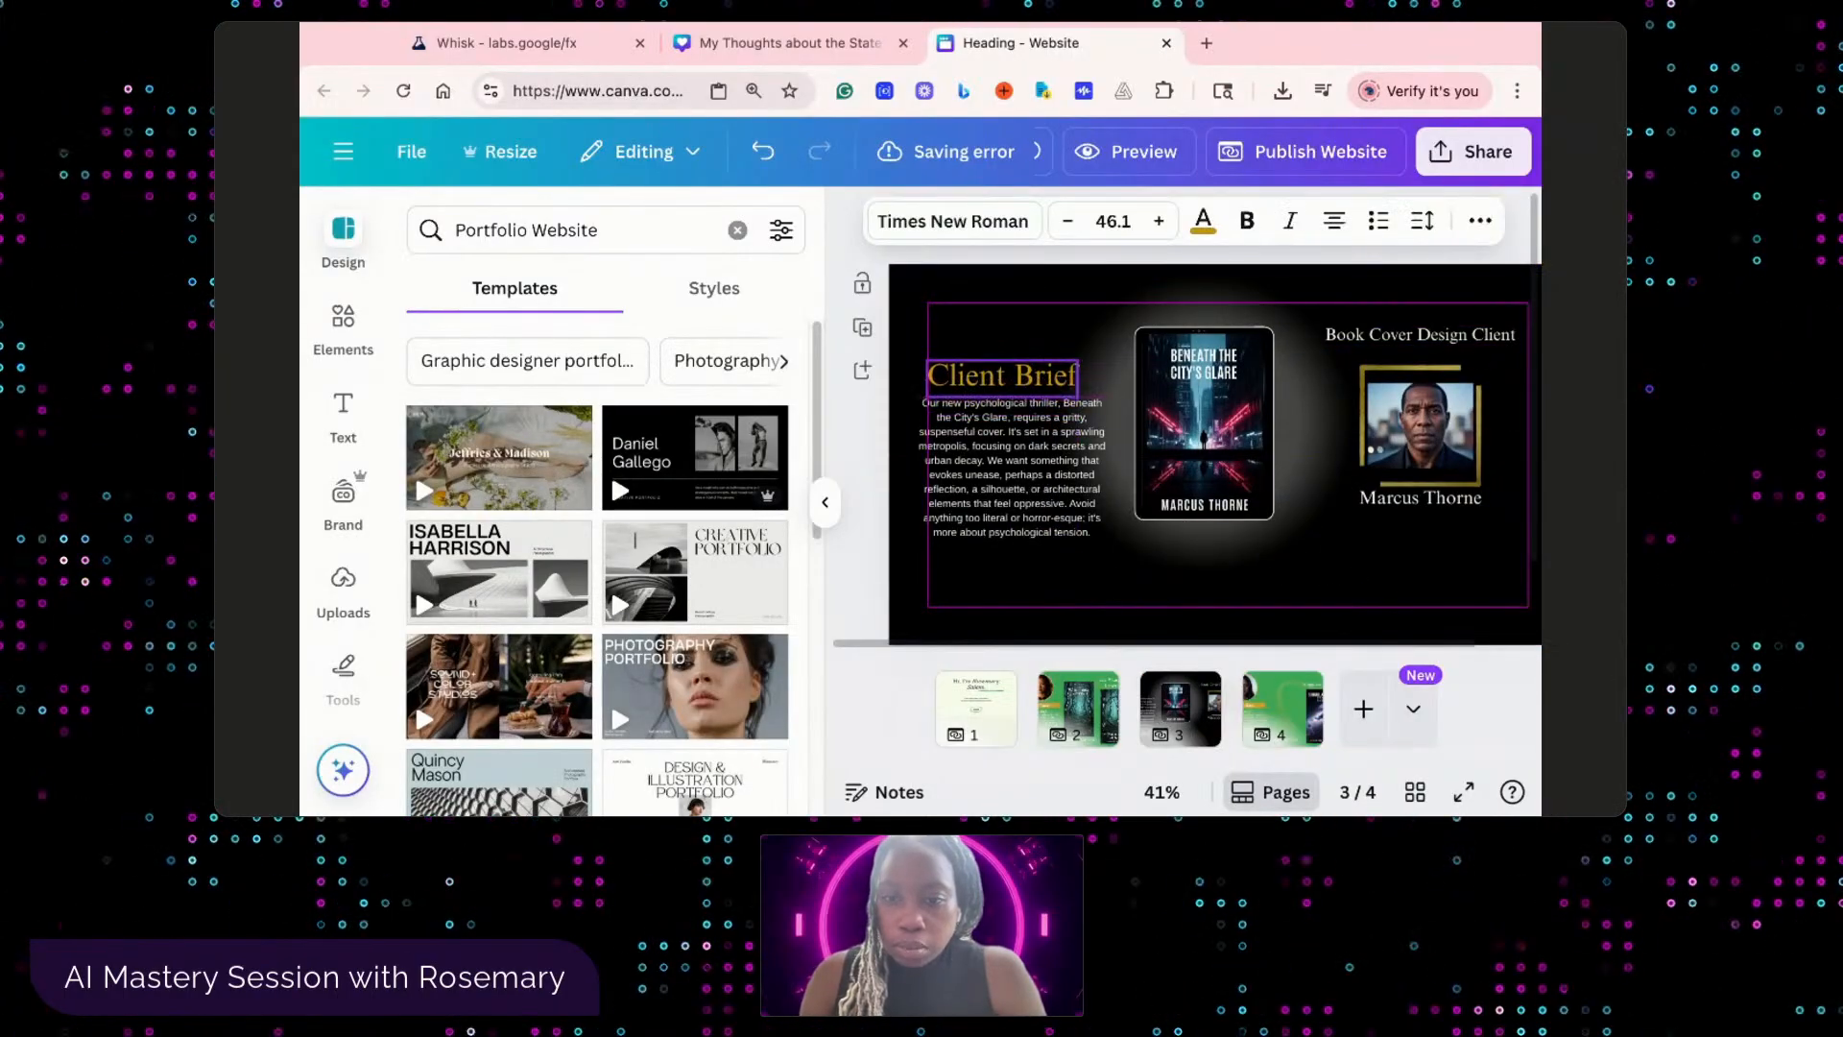
pyautogui.click(1073, 224)
pyautogui.click(1073, 224)
pyautogui.click(1073, 223)
pyautogui.click(1073, 224)
pyautogui.click(1073, 224)
pyautogui.click(1077, 226)
pyautogui.click(1077, 226)
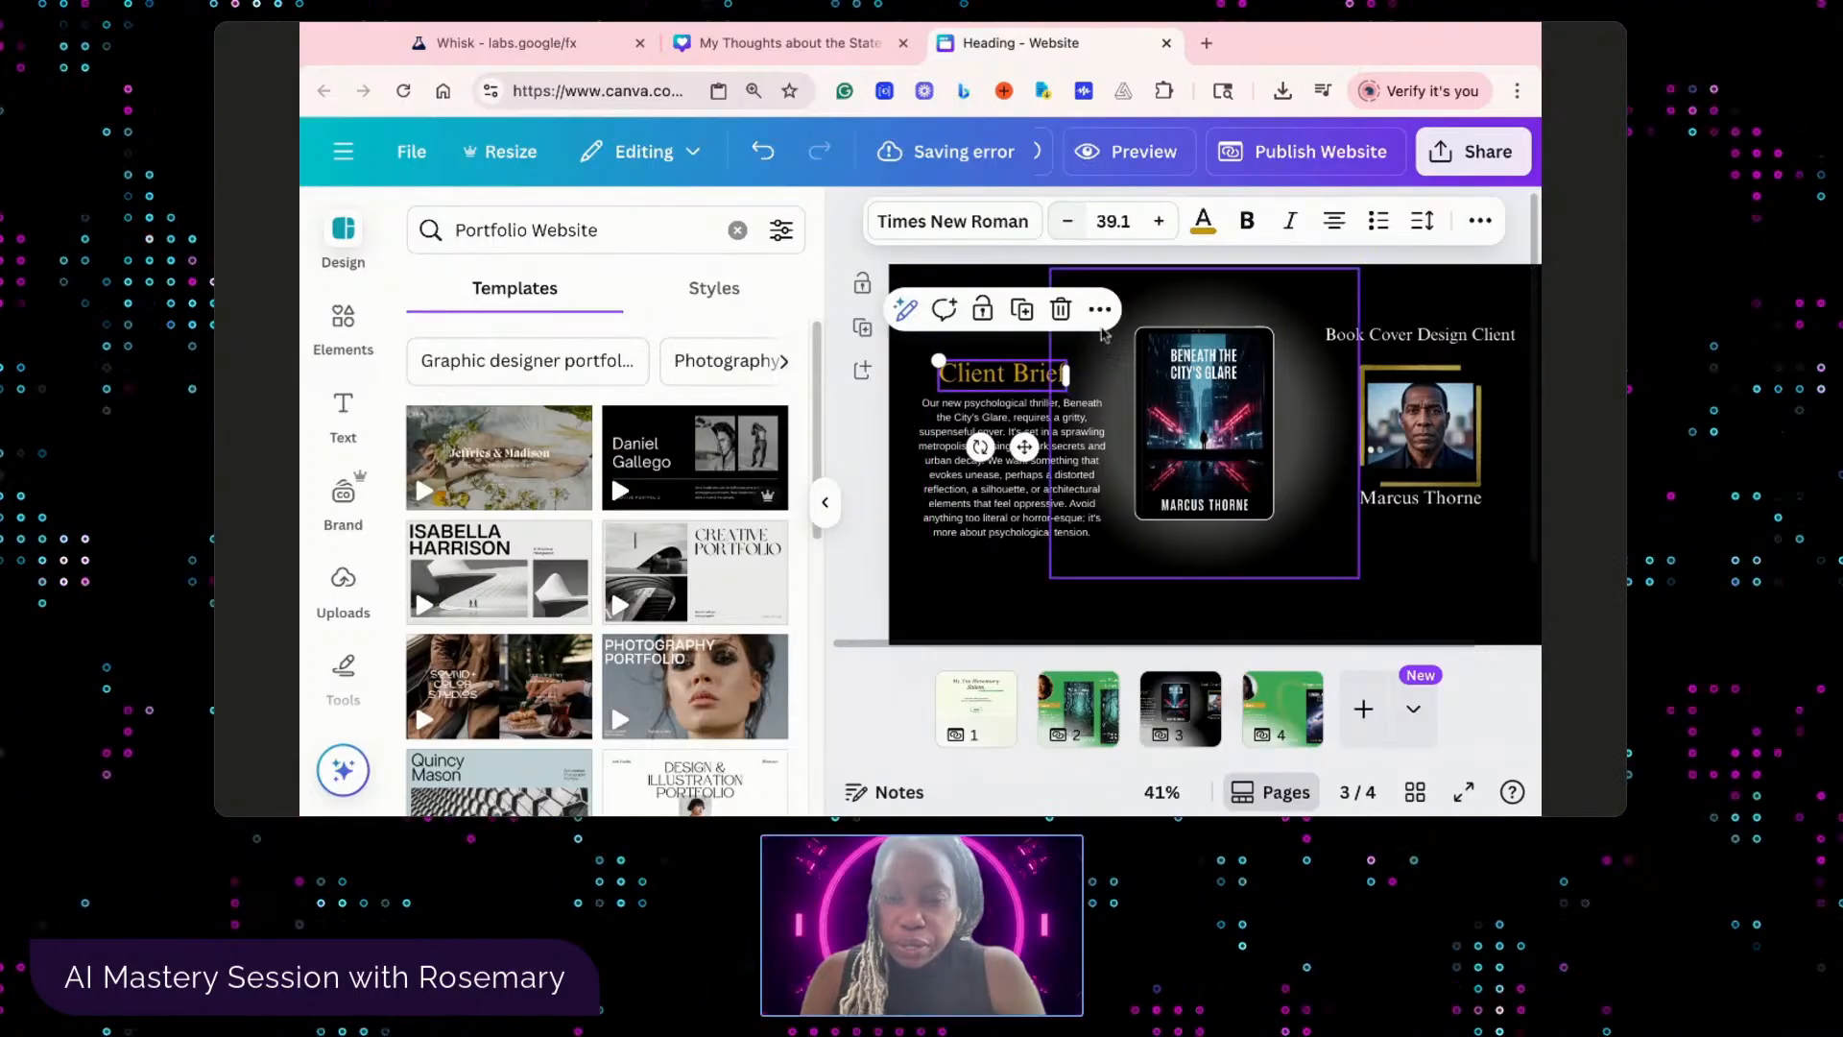
pyautogui.click(1228, 597)
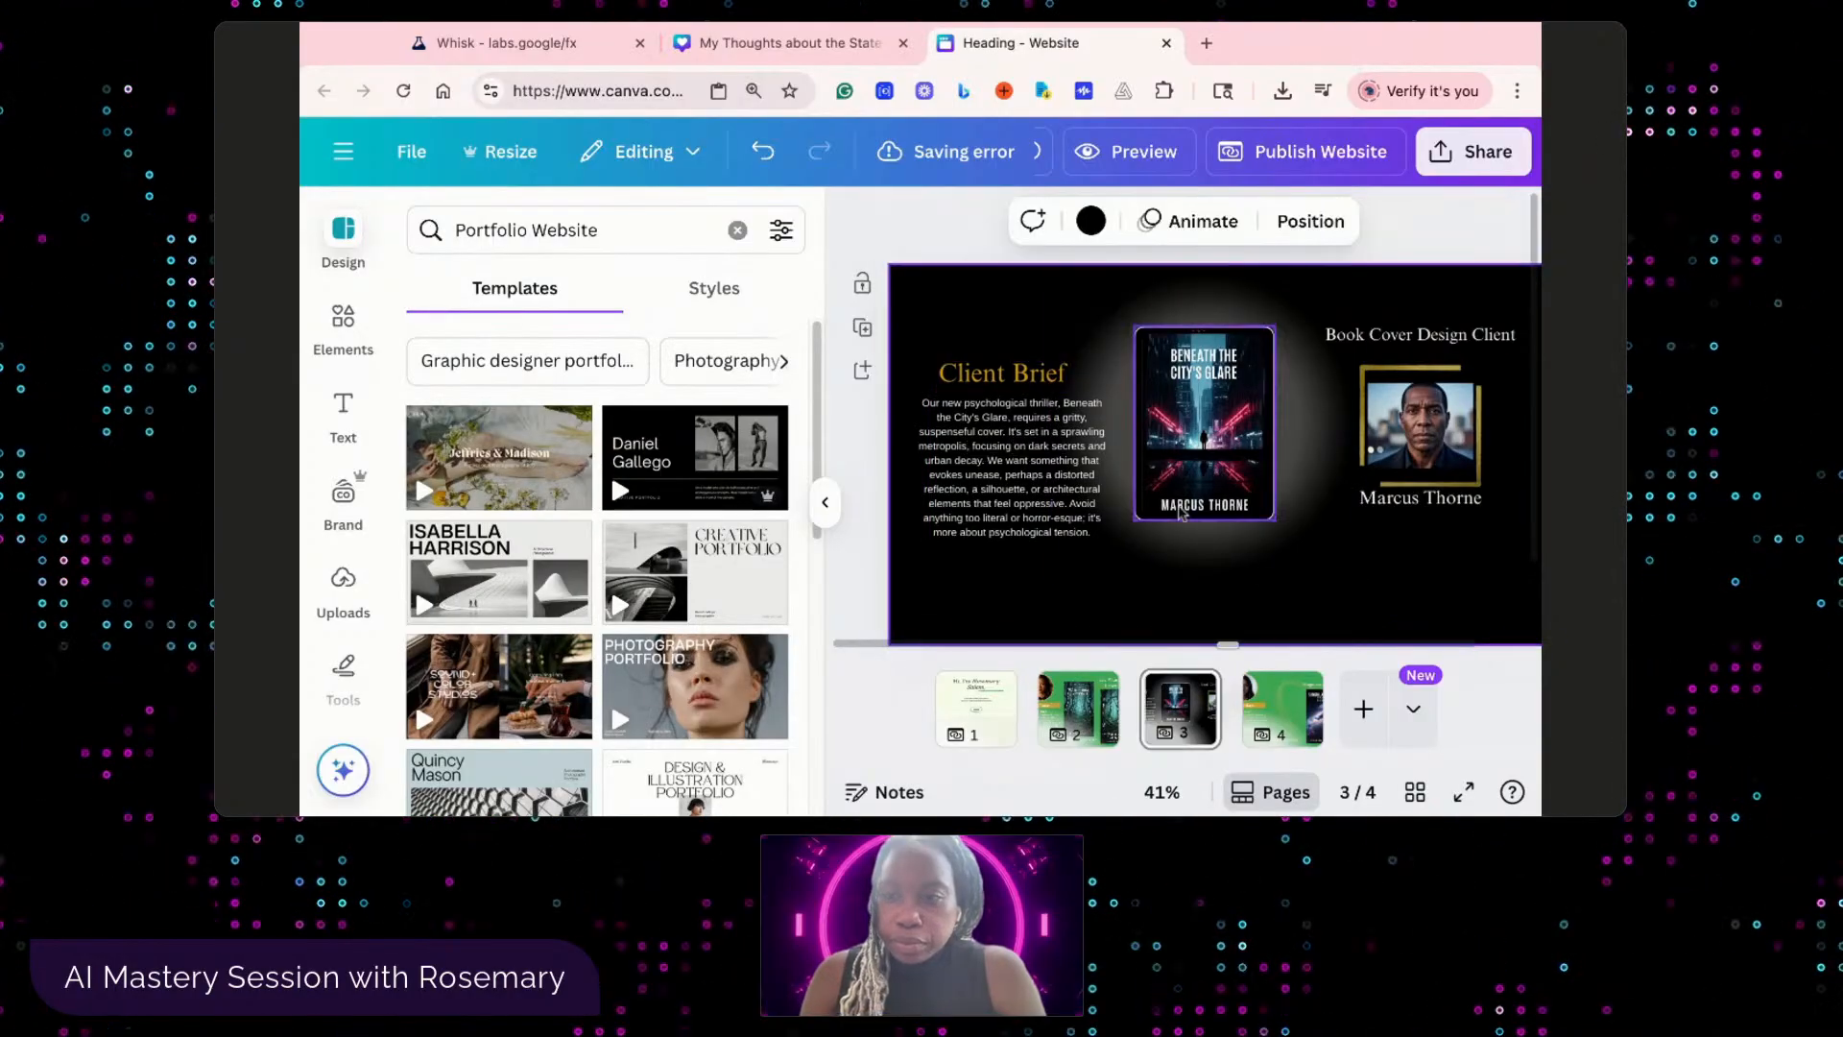
# - Check page 3 in the mobile website preview, then return to the editor
pyautogui.click(1164, 153)
pyautogui.click(1278, 161)
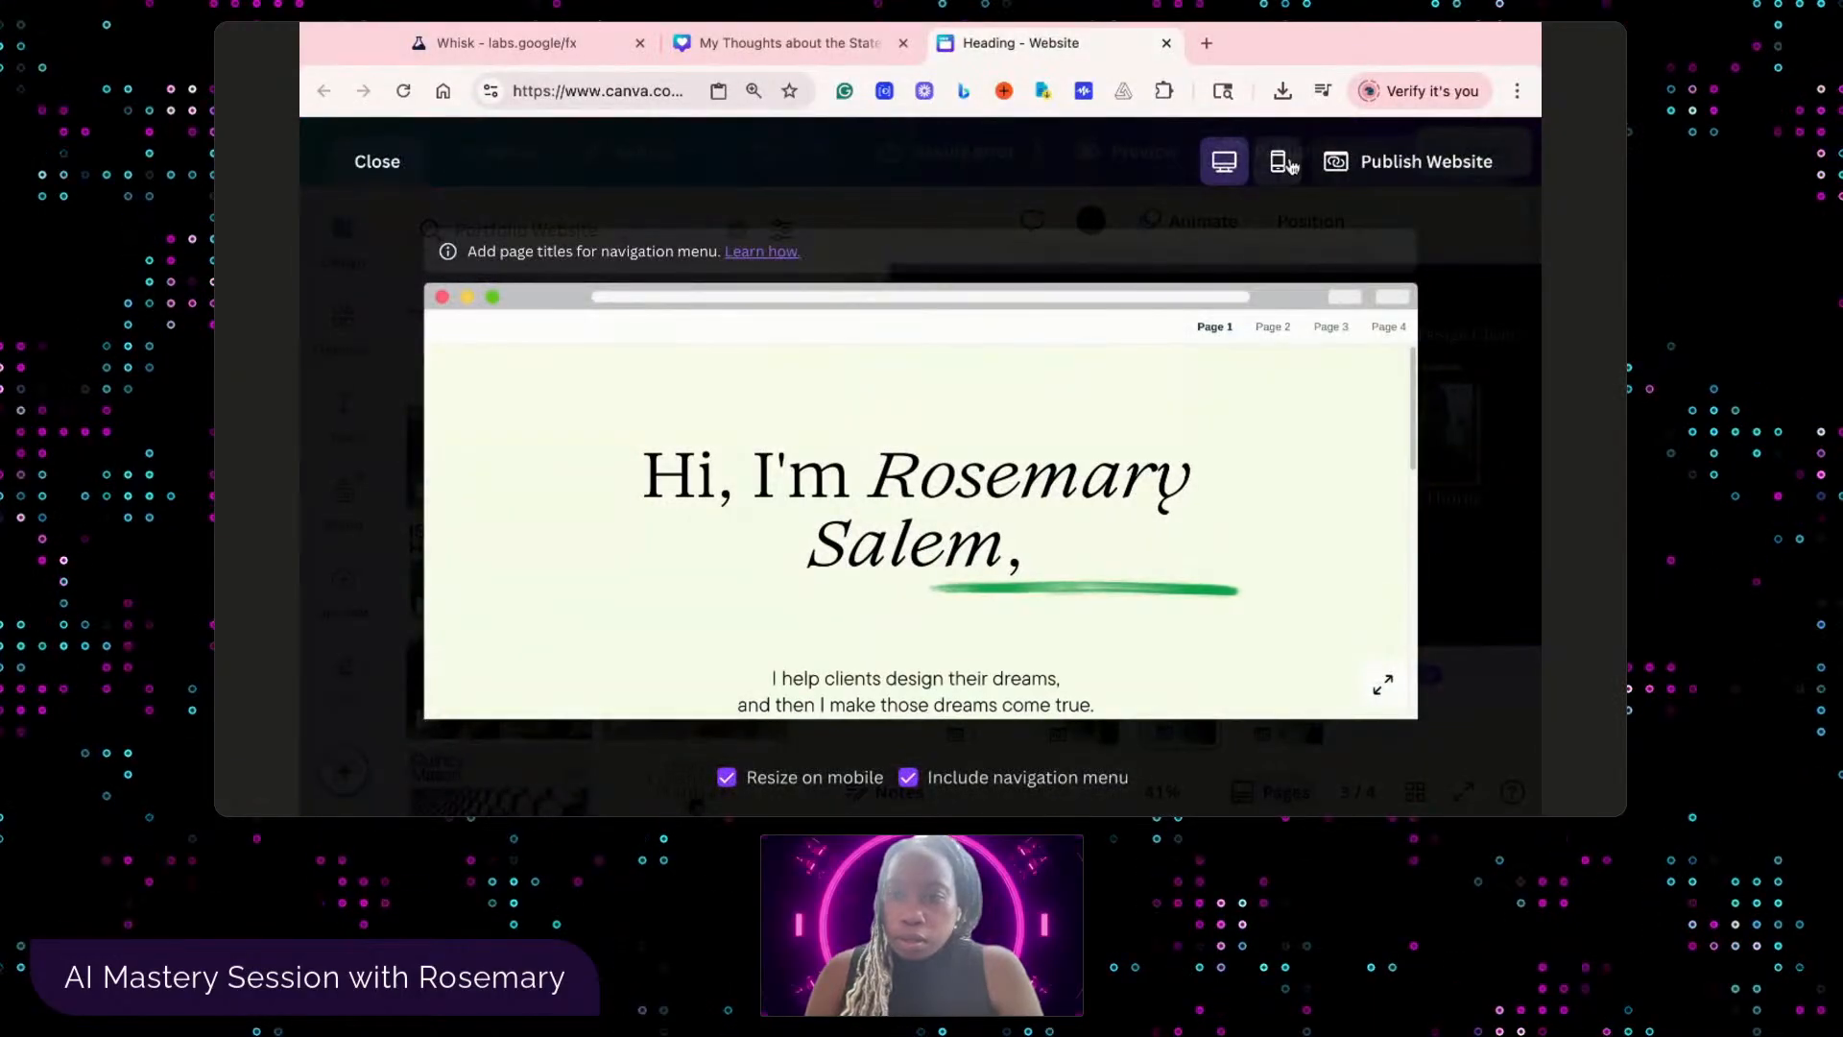
pyautogui.click(955, 339)
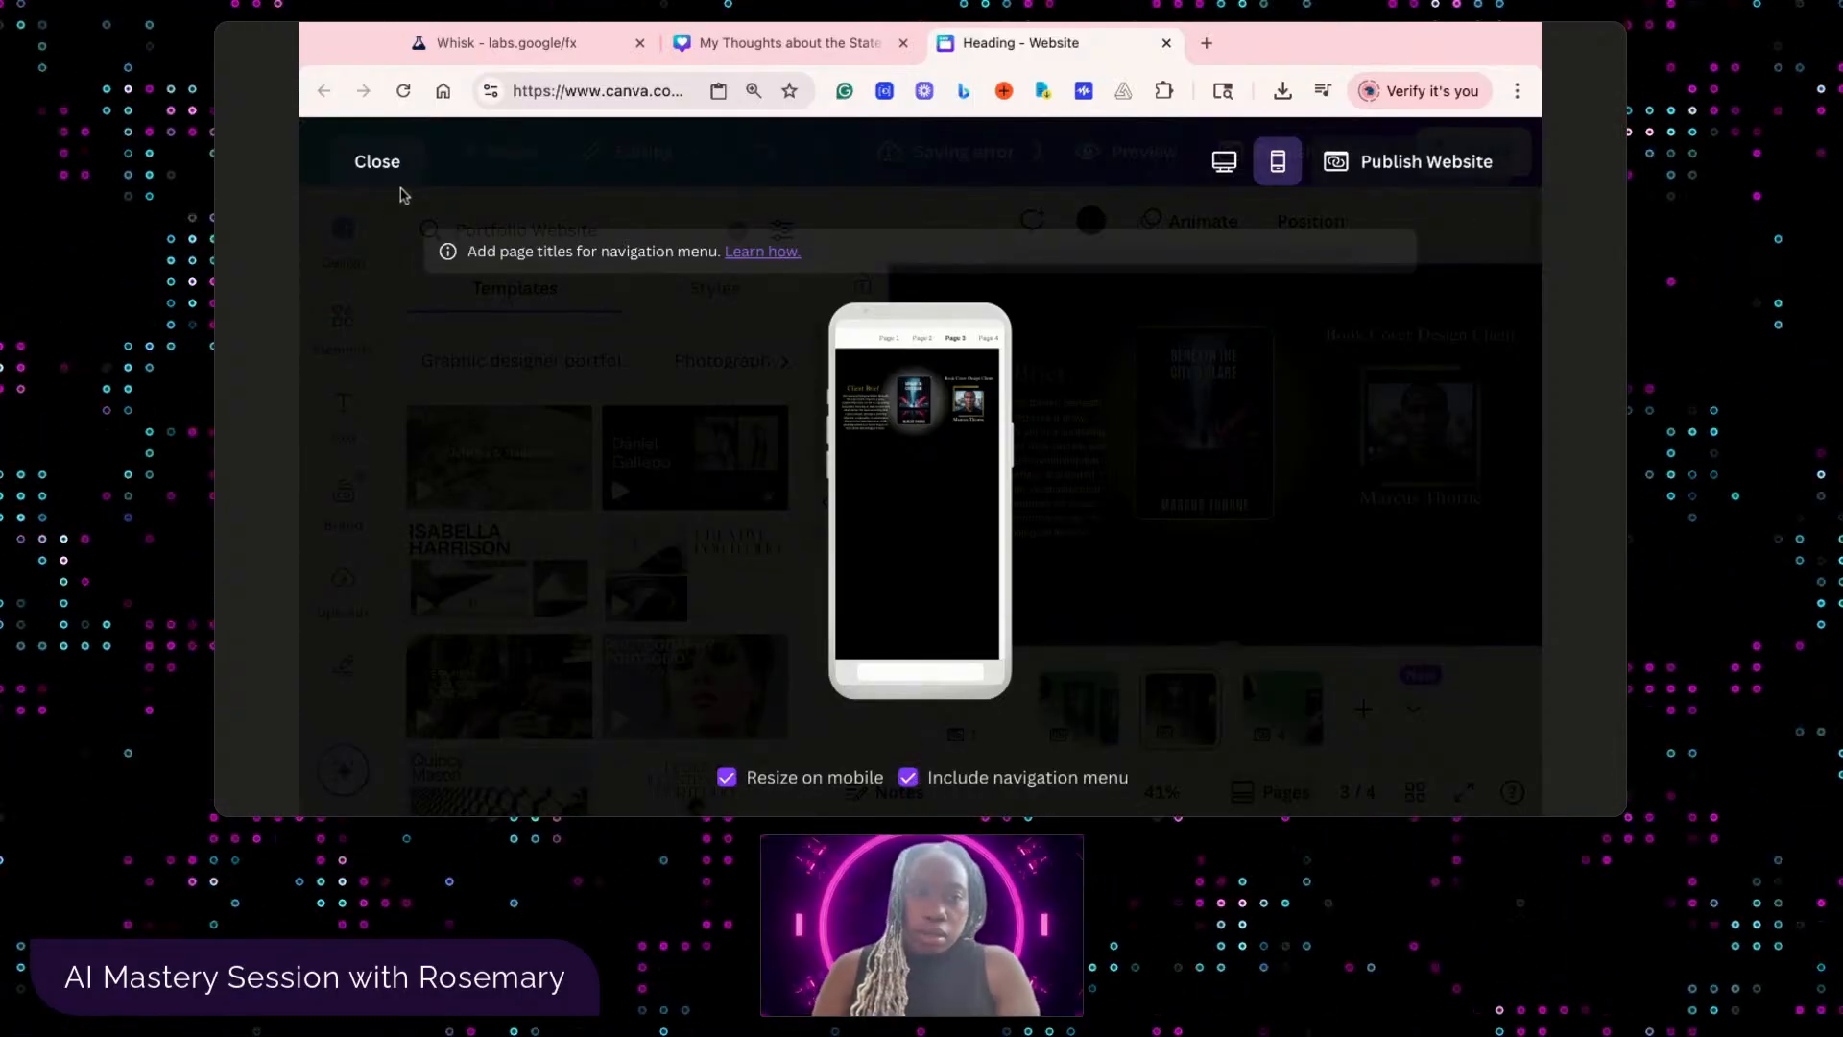
pyautogui.click(381, 167)
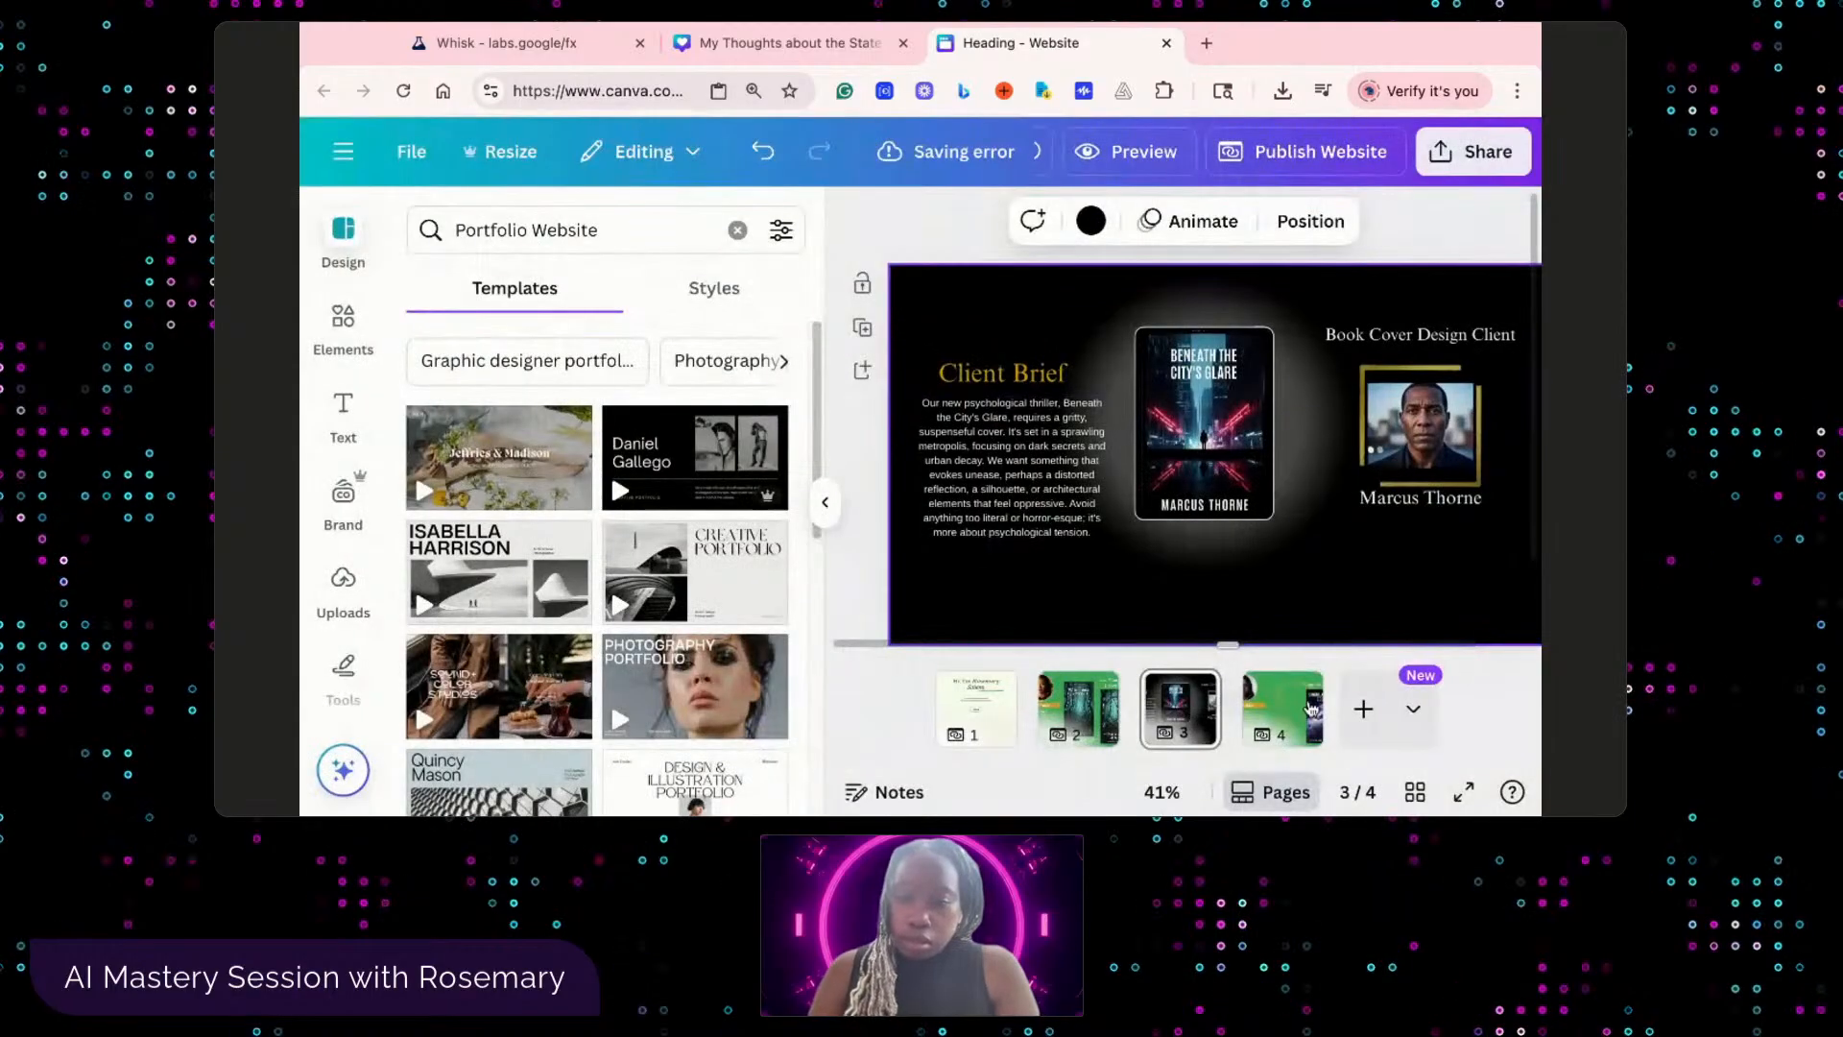
# - Add a blank green page 5 after the four pages, then switch to the Whisk browser tab
pyautogui.click(1368, 720)
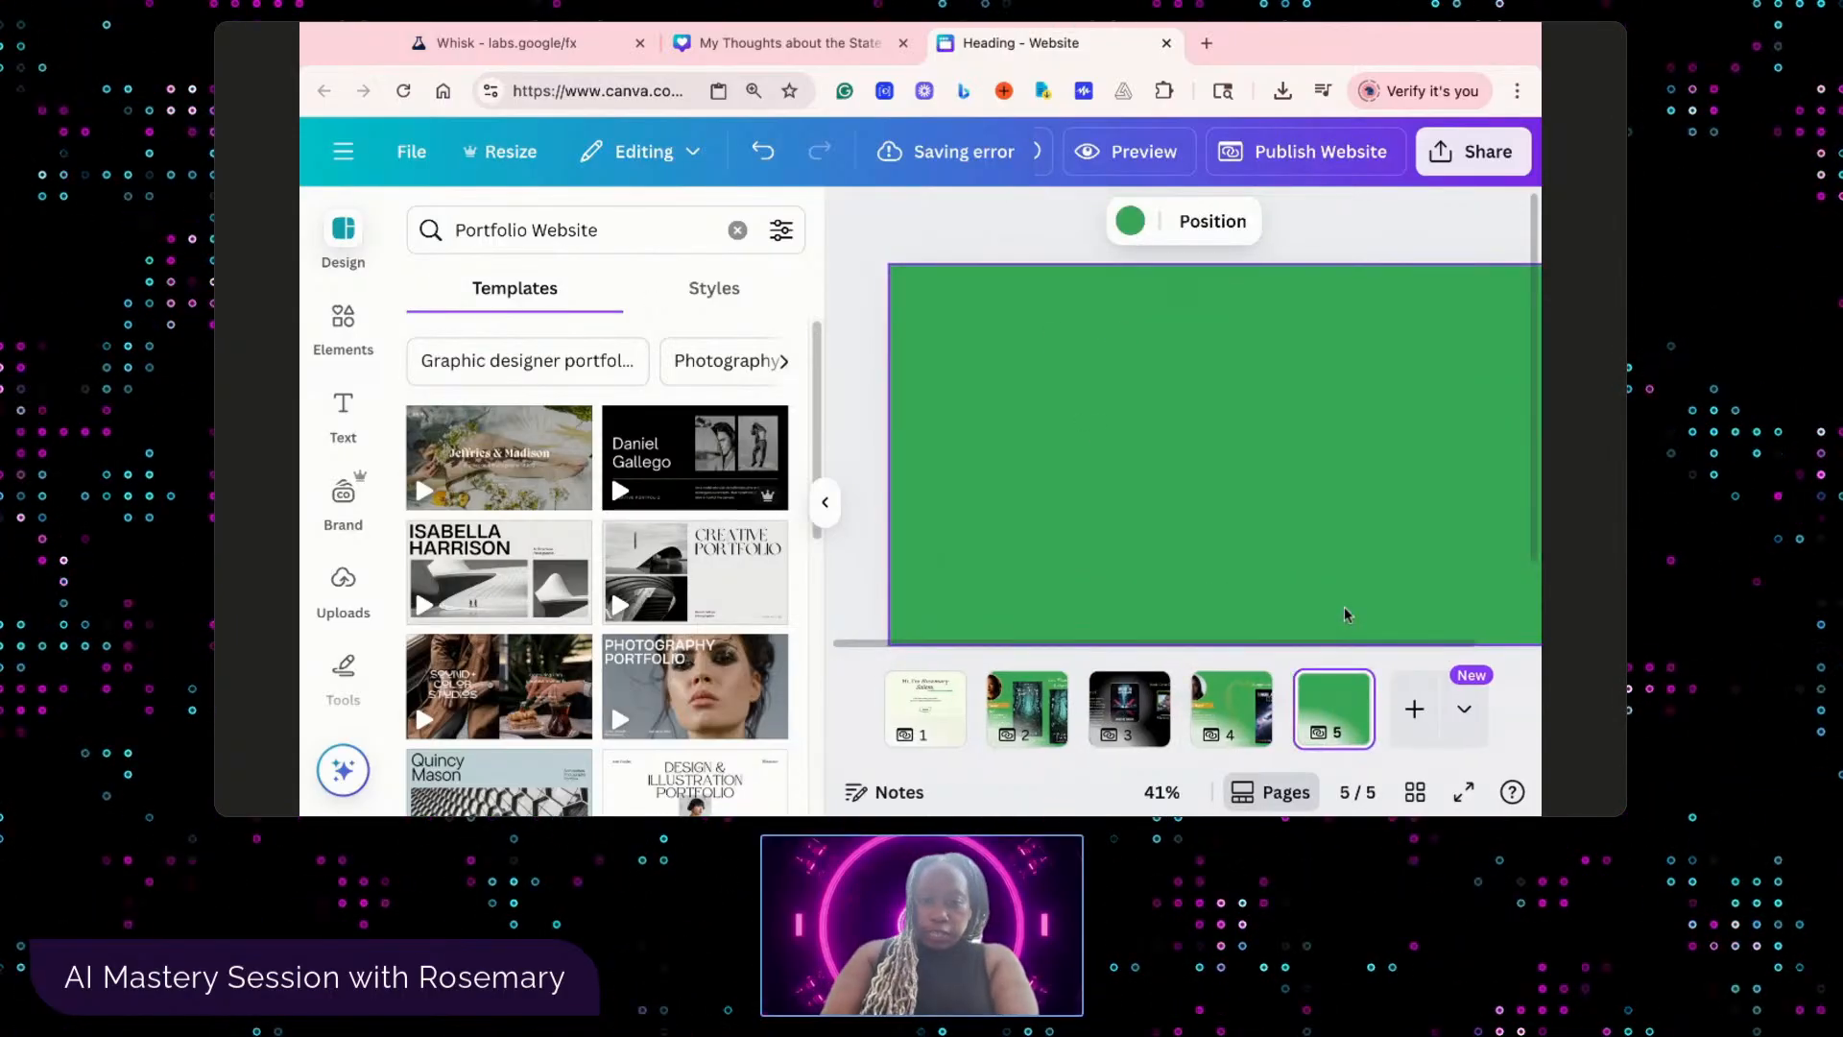
pyautogui.moveTo(1356, 703)
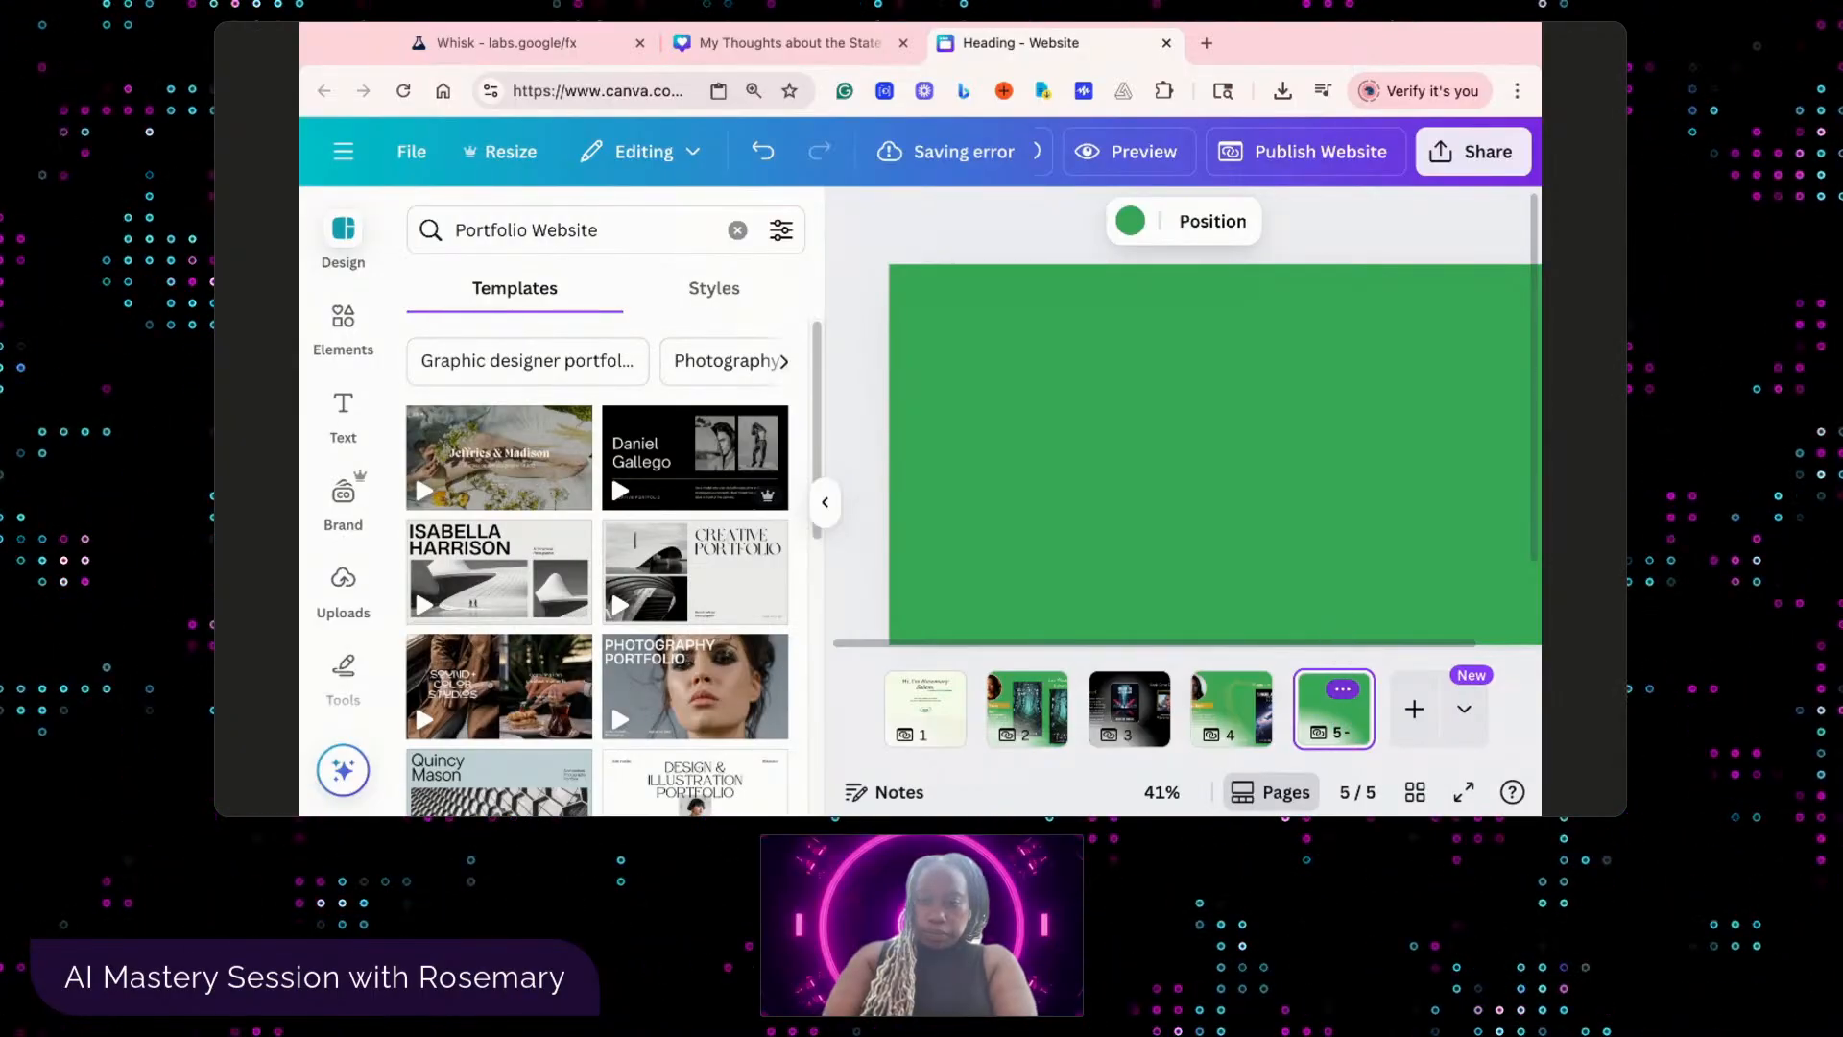
pyautogui.click(1342, 689)
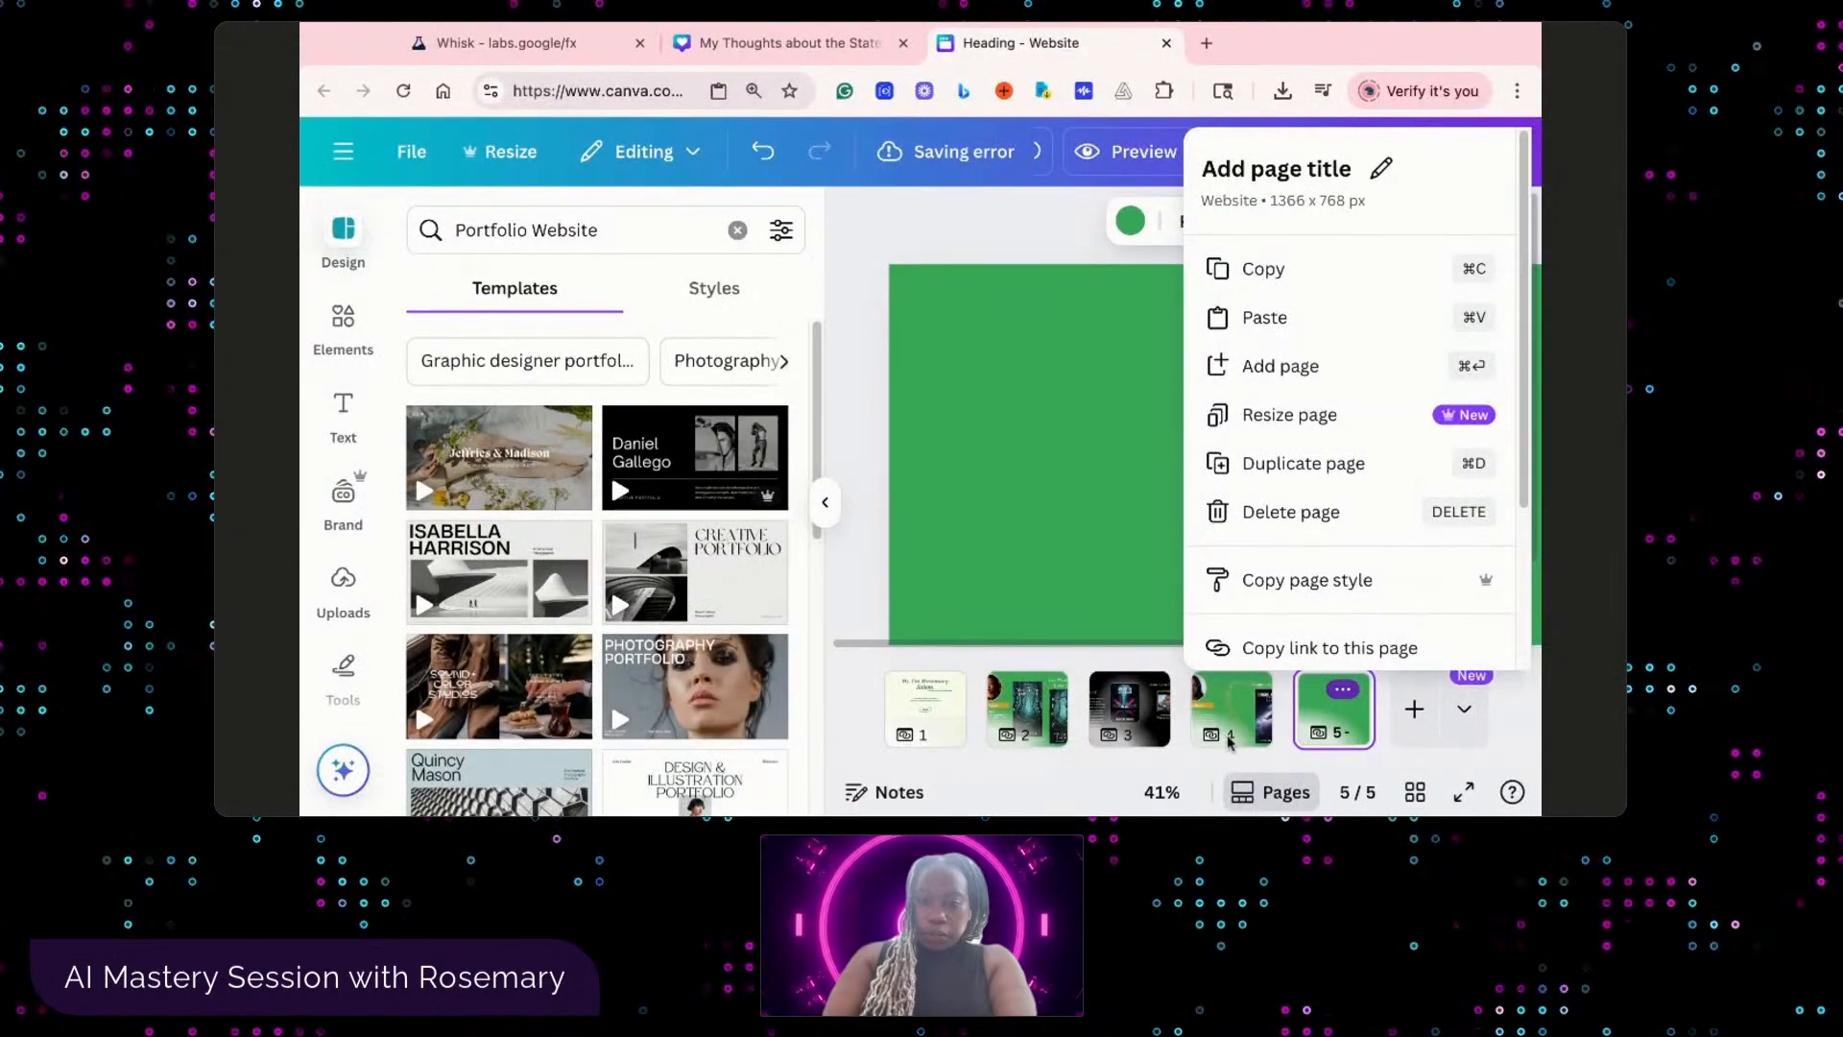
pyautogui.click(1396, 725)
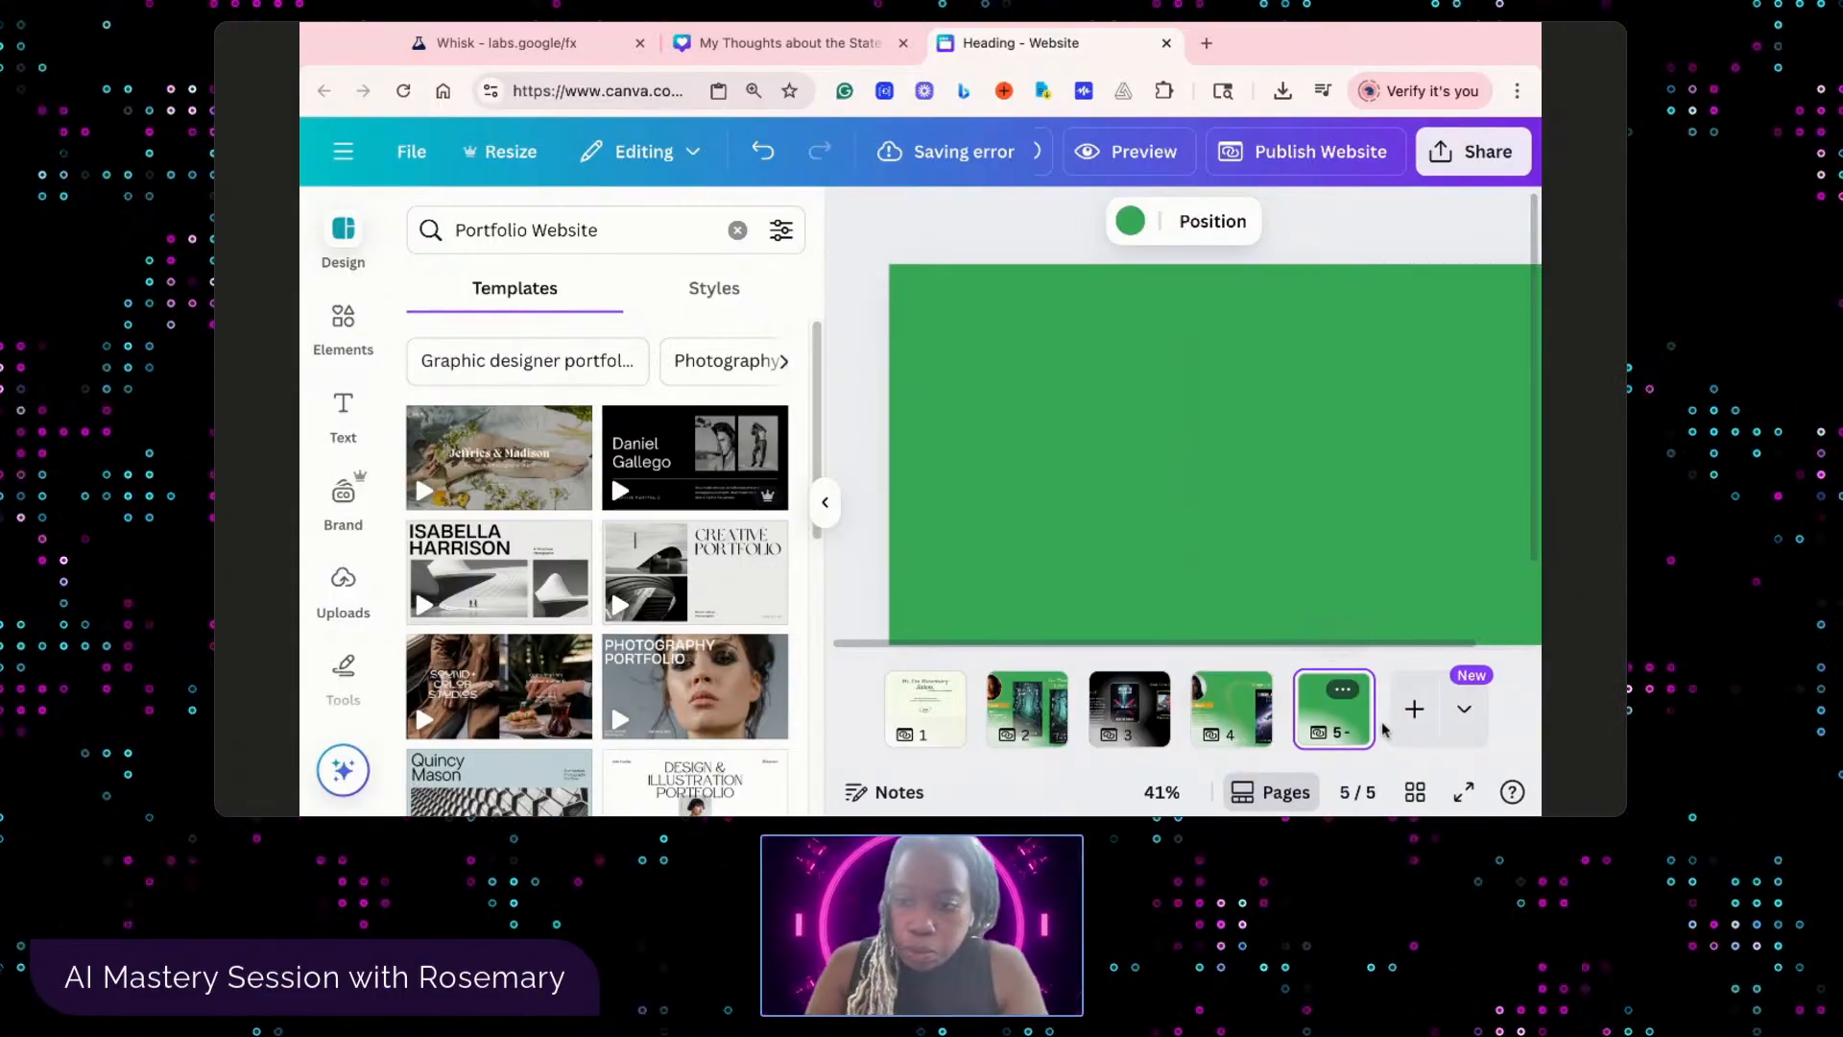
pyautogui.click(558, 52)
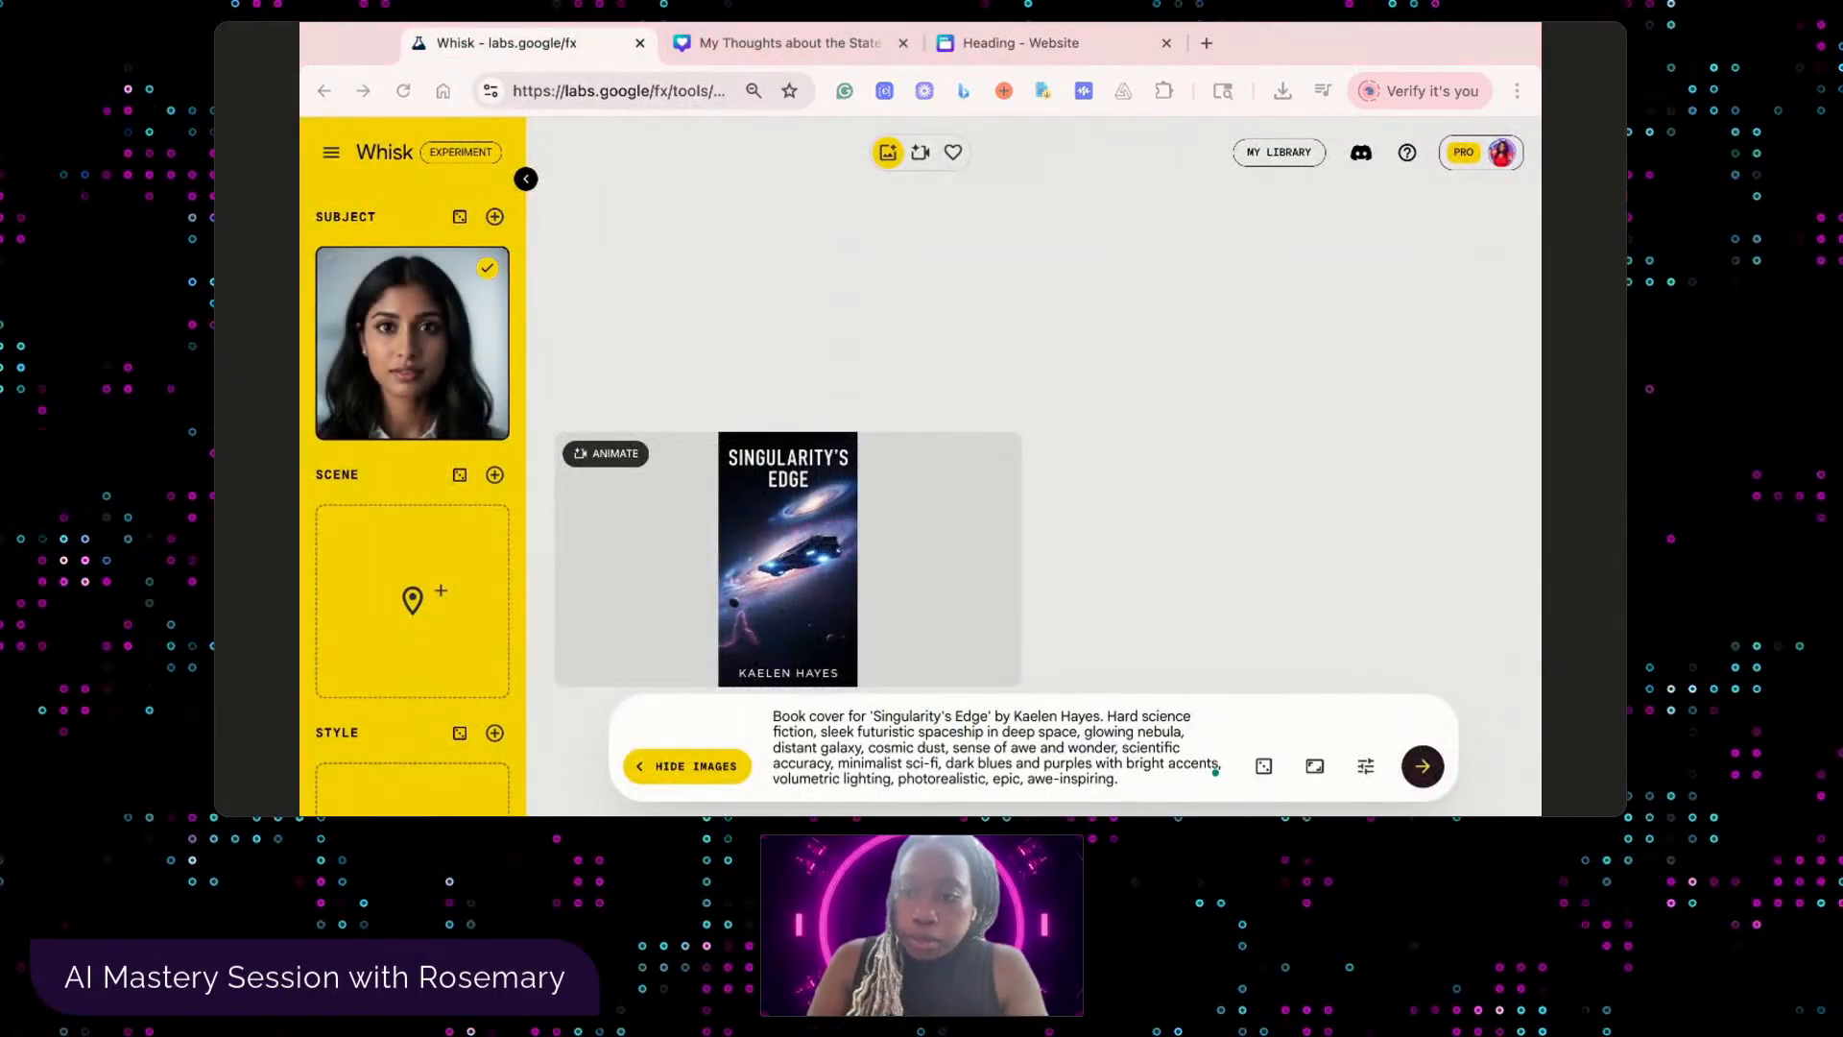
# - Go back from Whisk to the Canva website tab showing page 5
pyautogui.click(1019, 44)
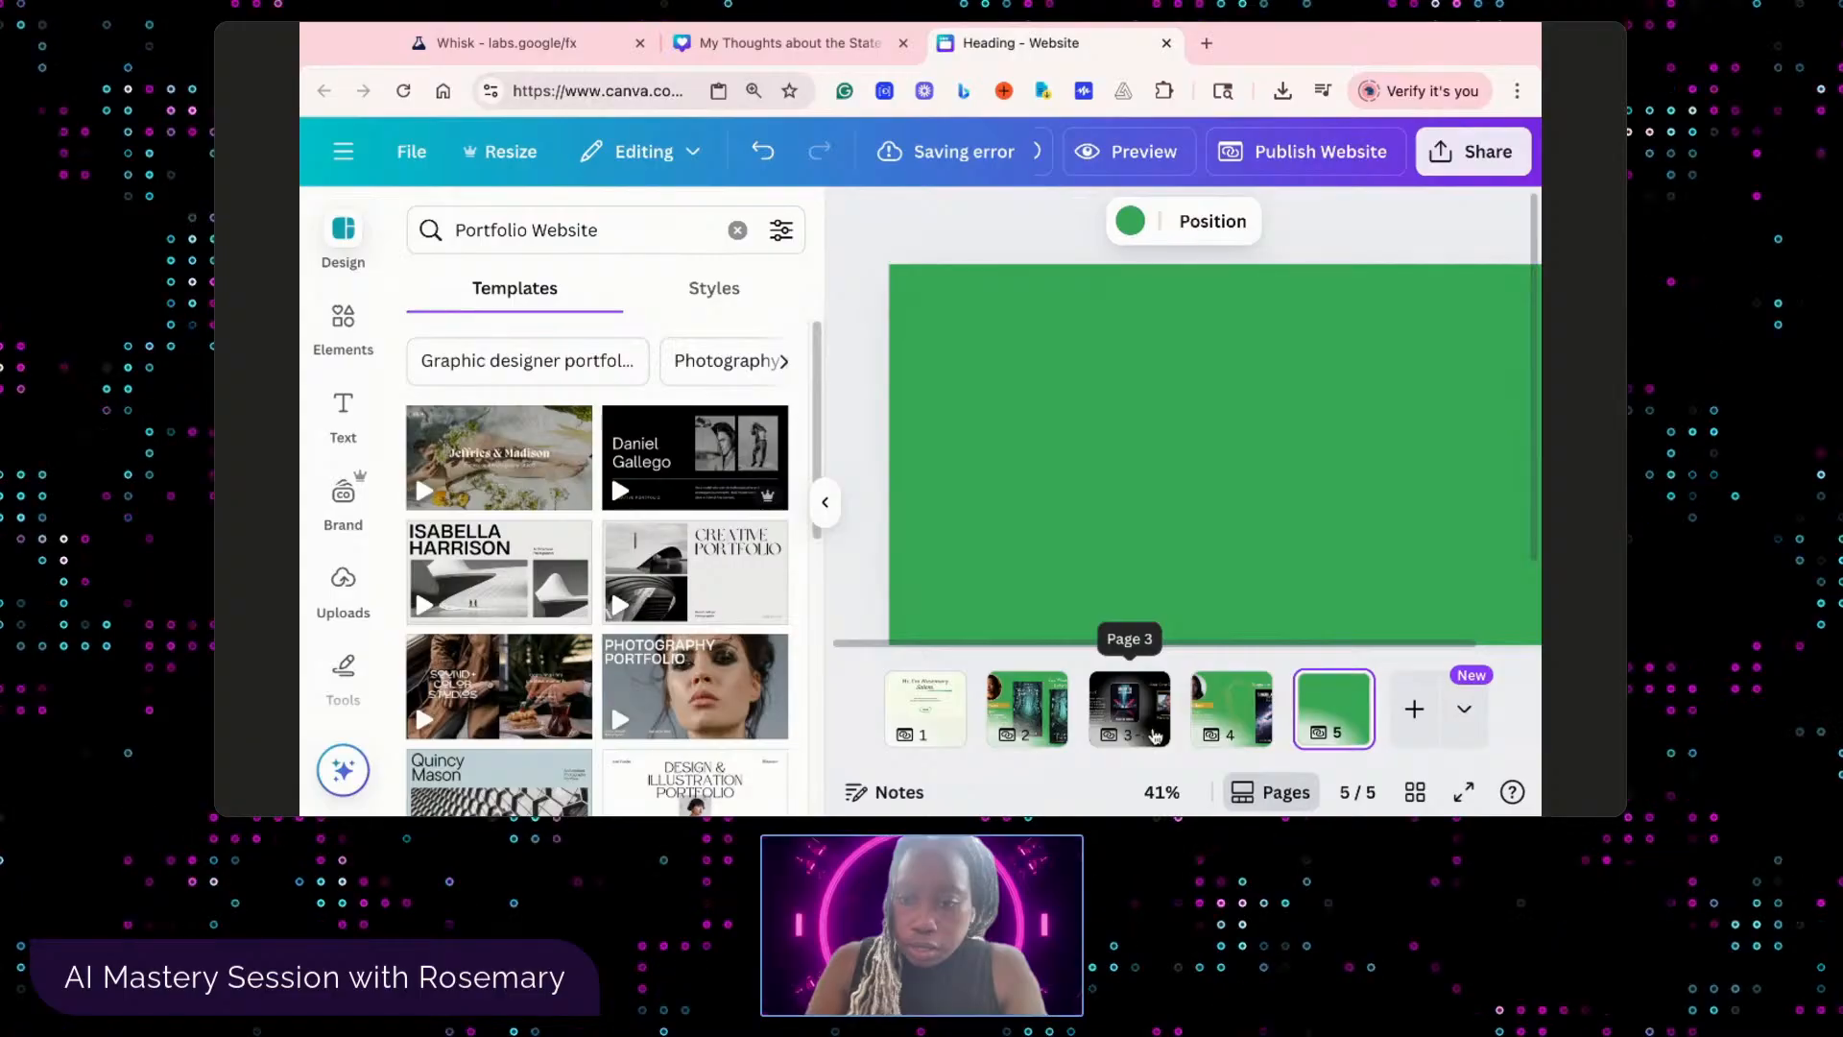
# - Duplicate the Whispering Labyrinth page 2 so the copy becomes page 3
pyautogui.rightClick(1052, 684)
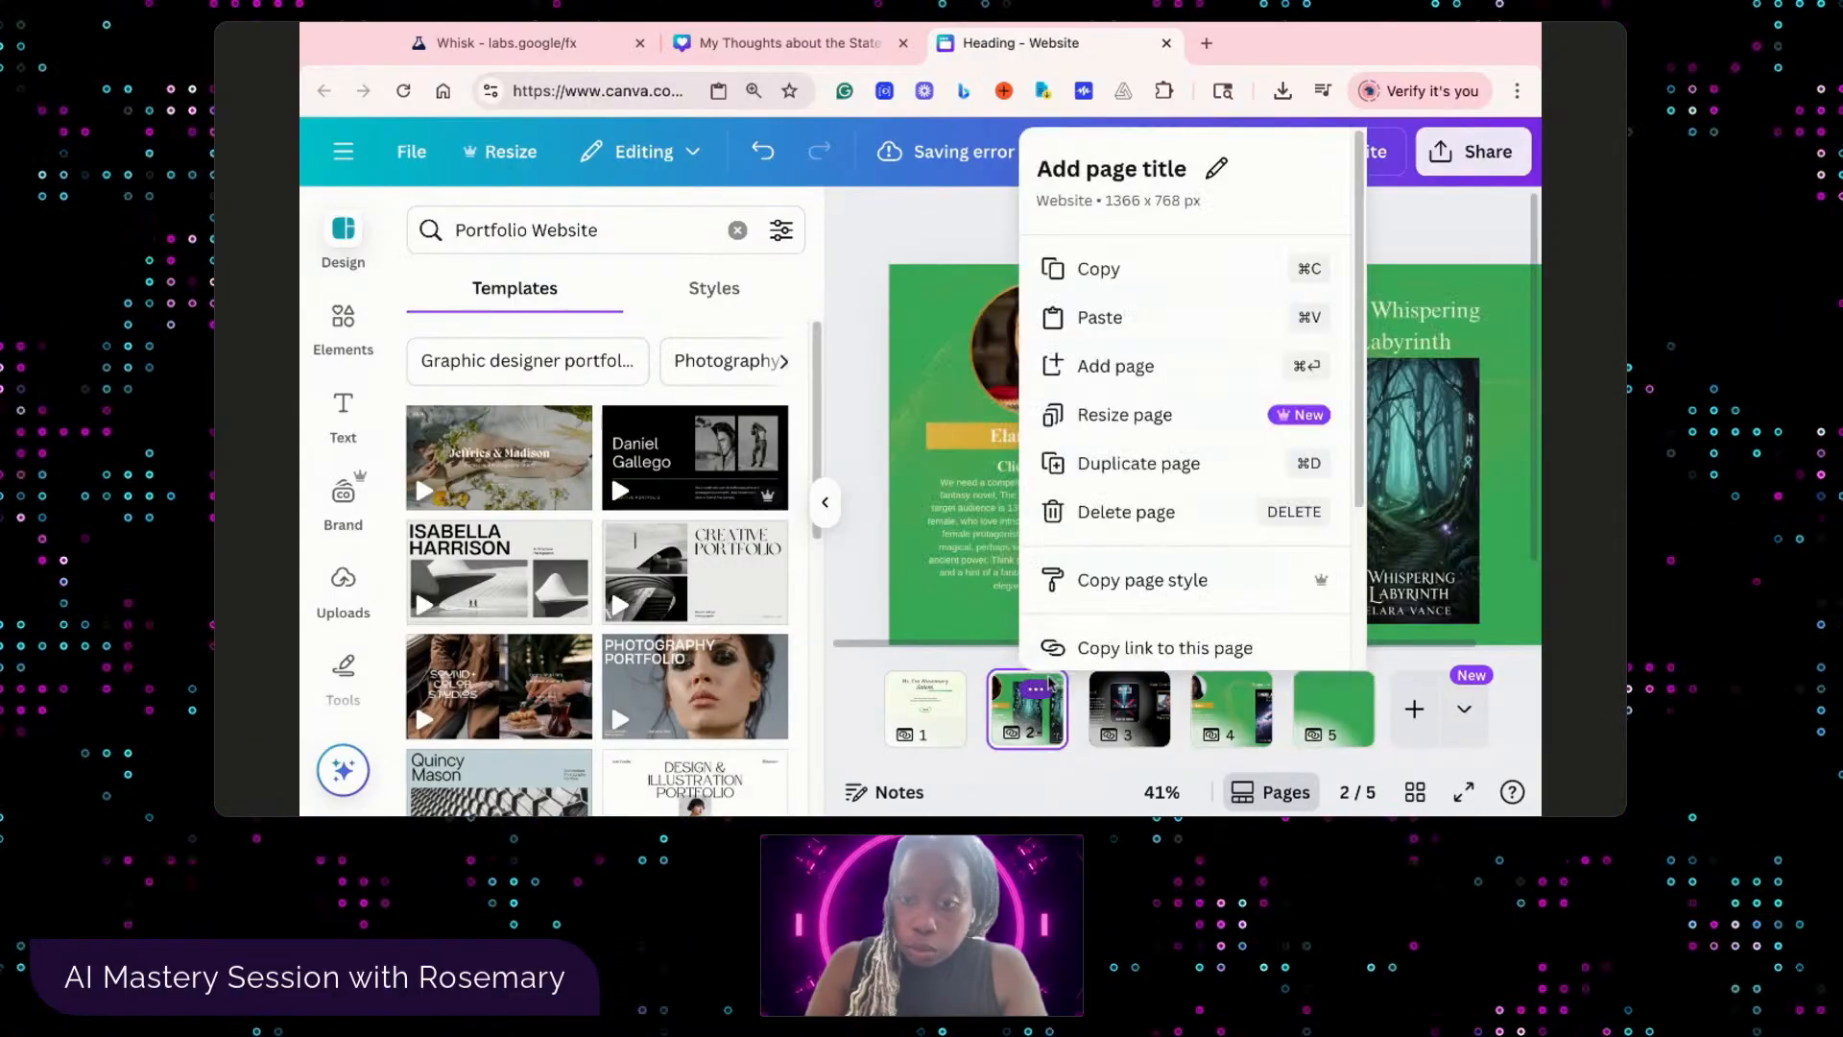
pyautogui.click(1176, 464)
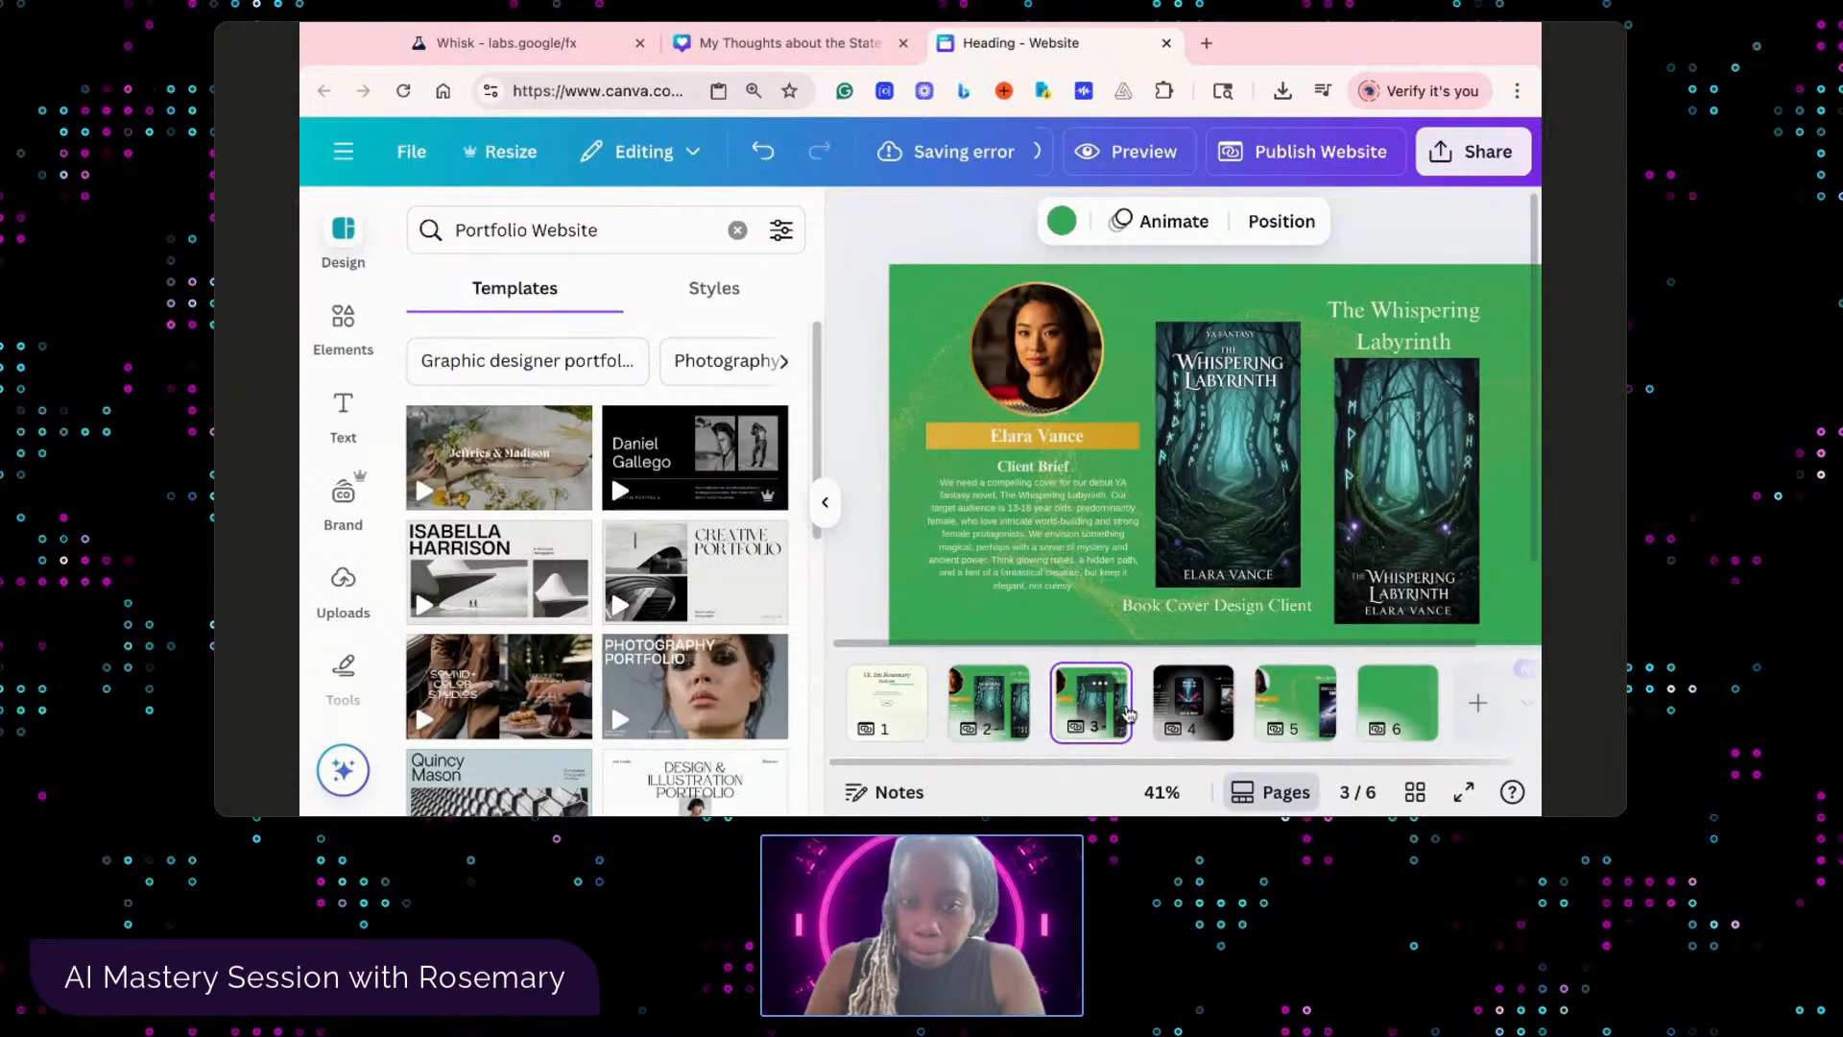
pyautogui.click(1101, 685)
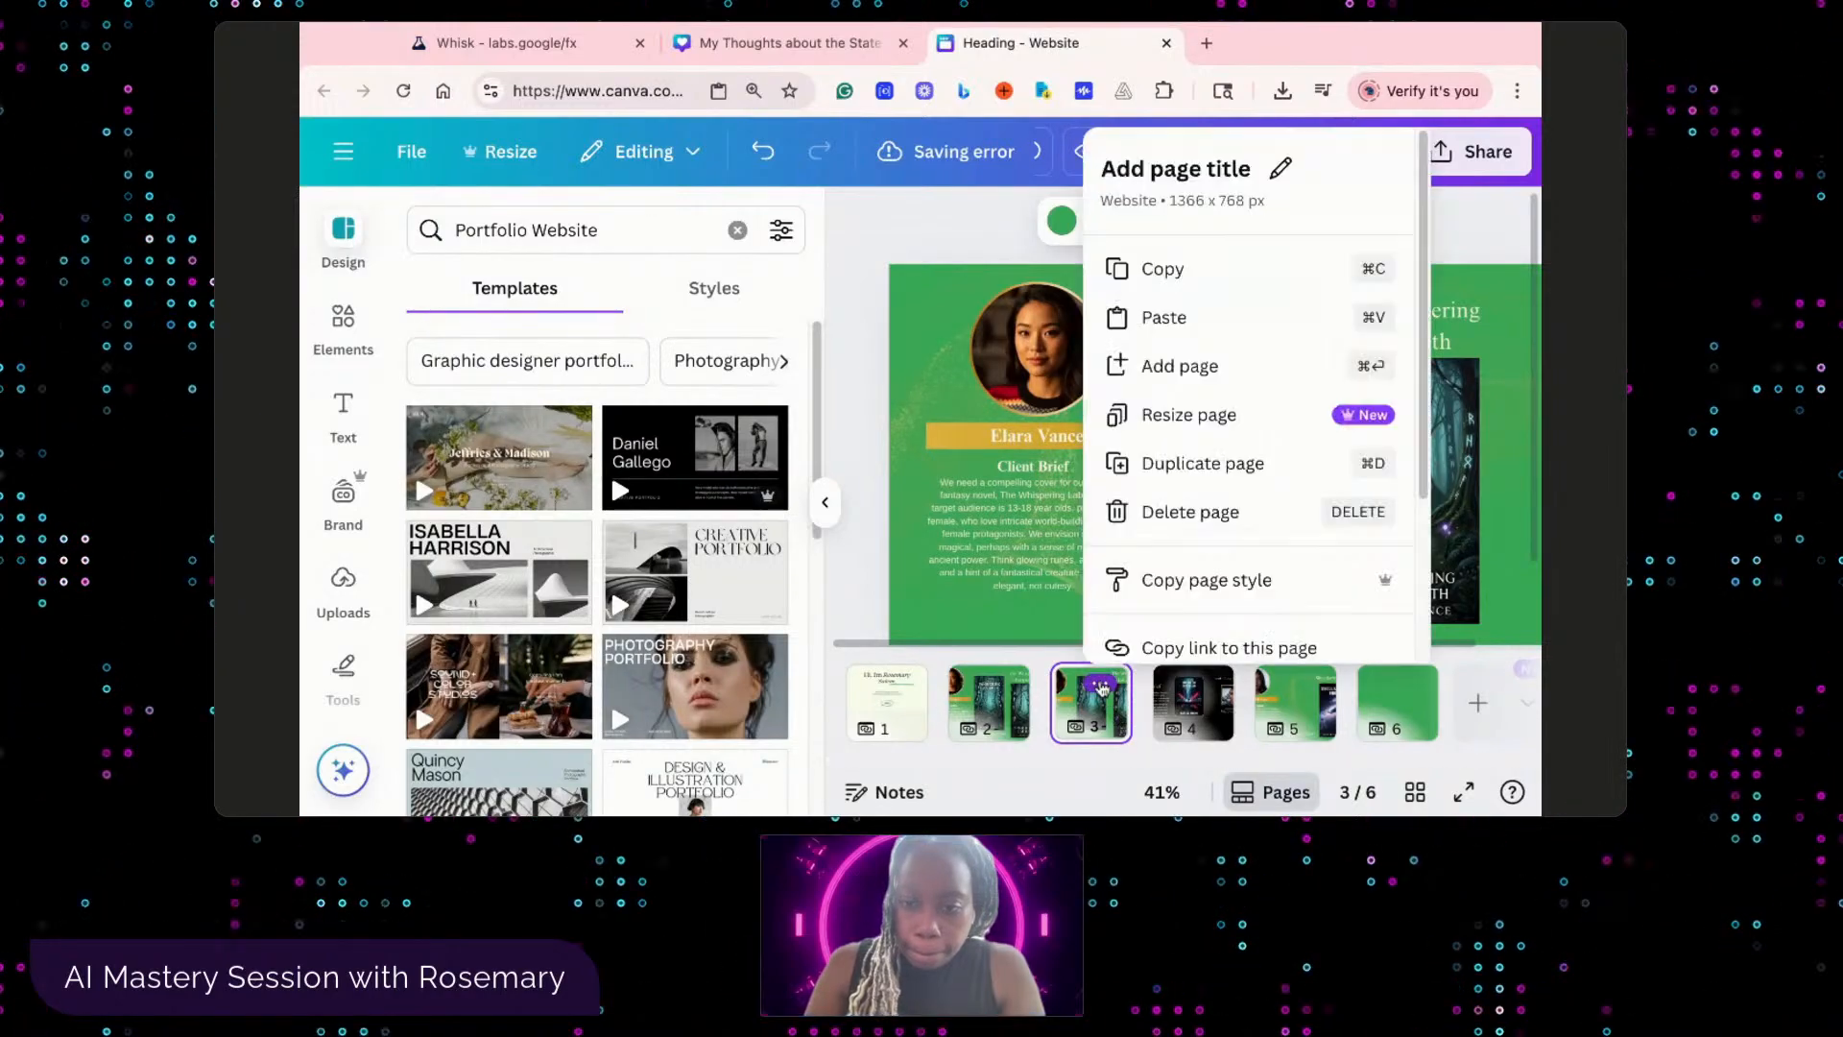
pyautogui.click(1107, 725)
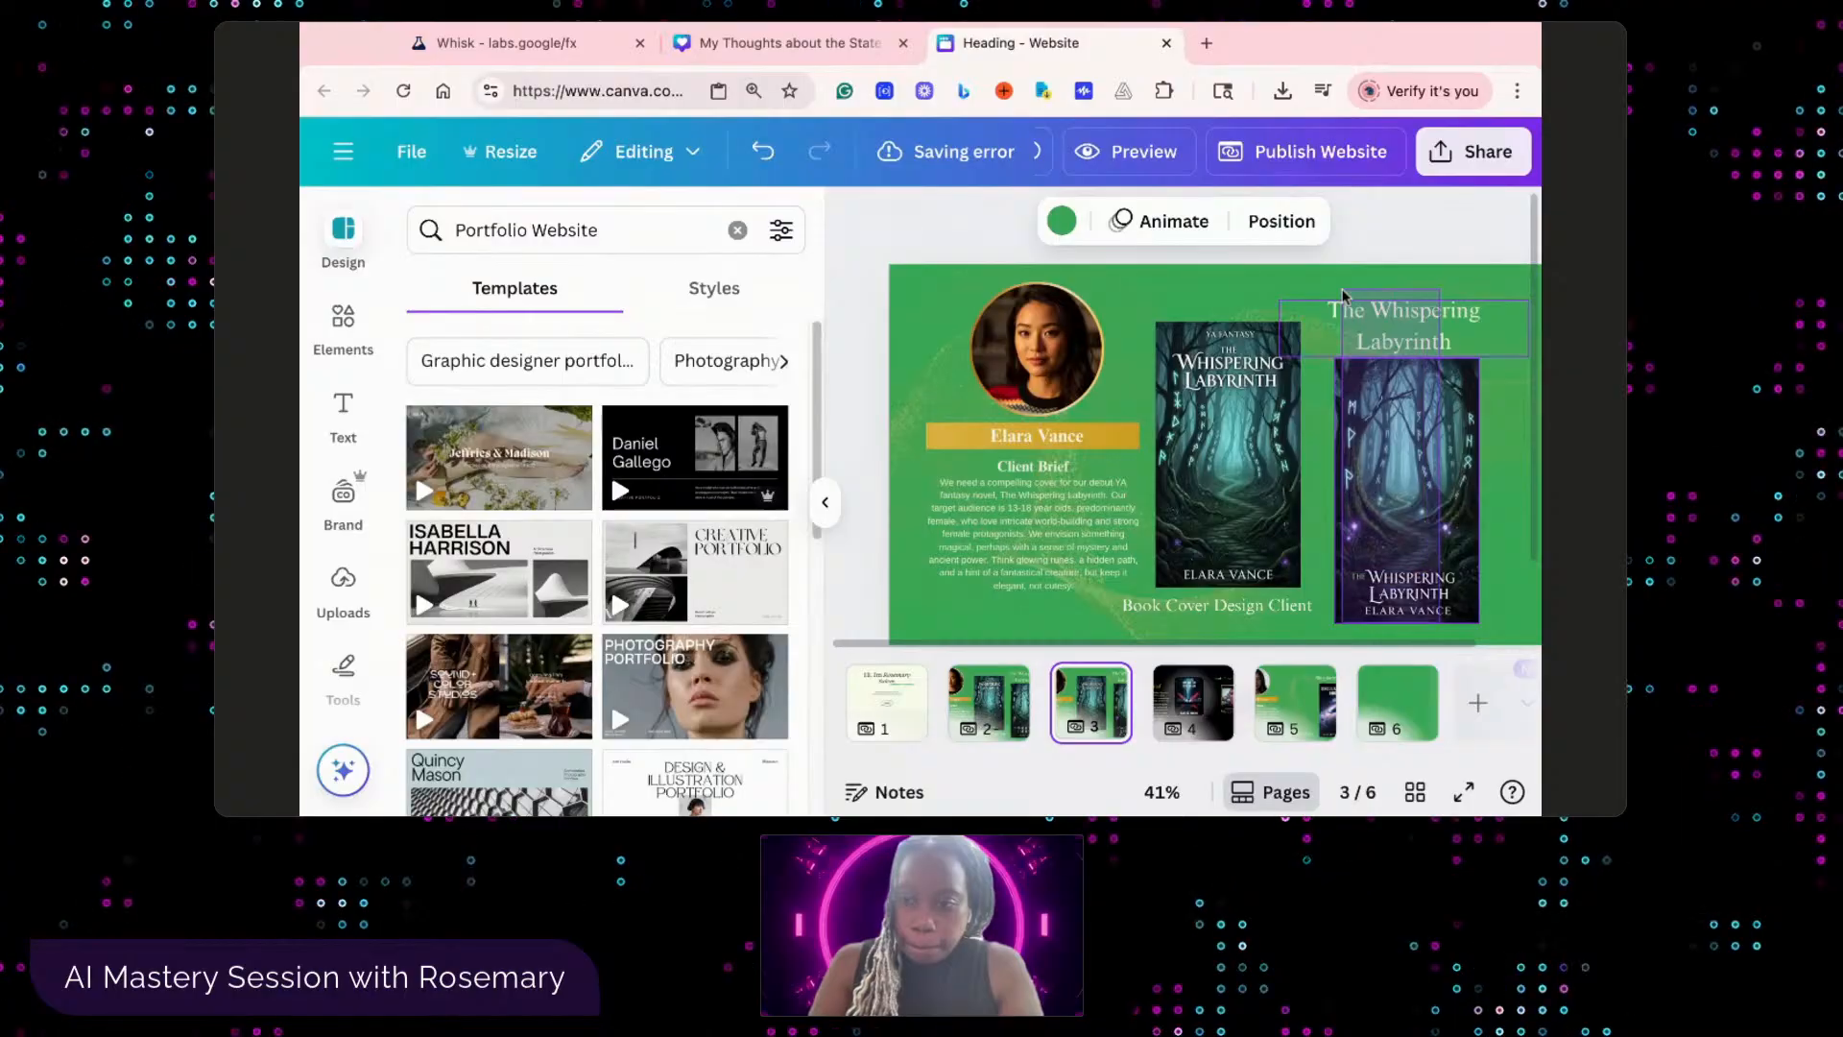
# - Group the title with its cover and the client details, moving the details right and the covers left
pyautogui.click(1435, 580)
pyautogui.click(1342, 277)
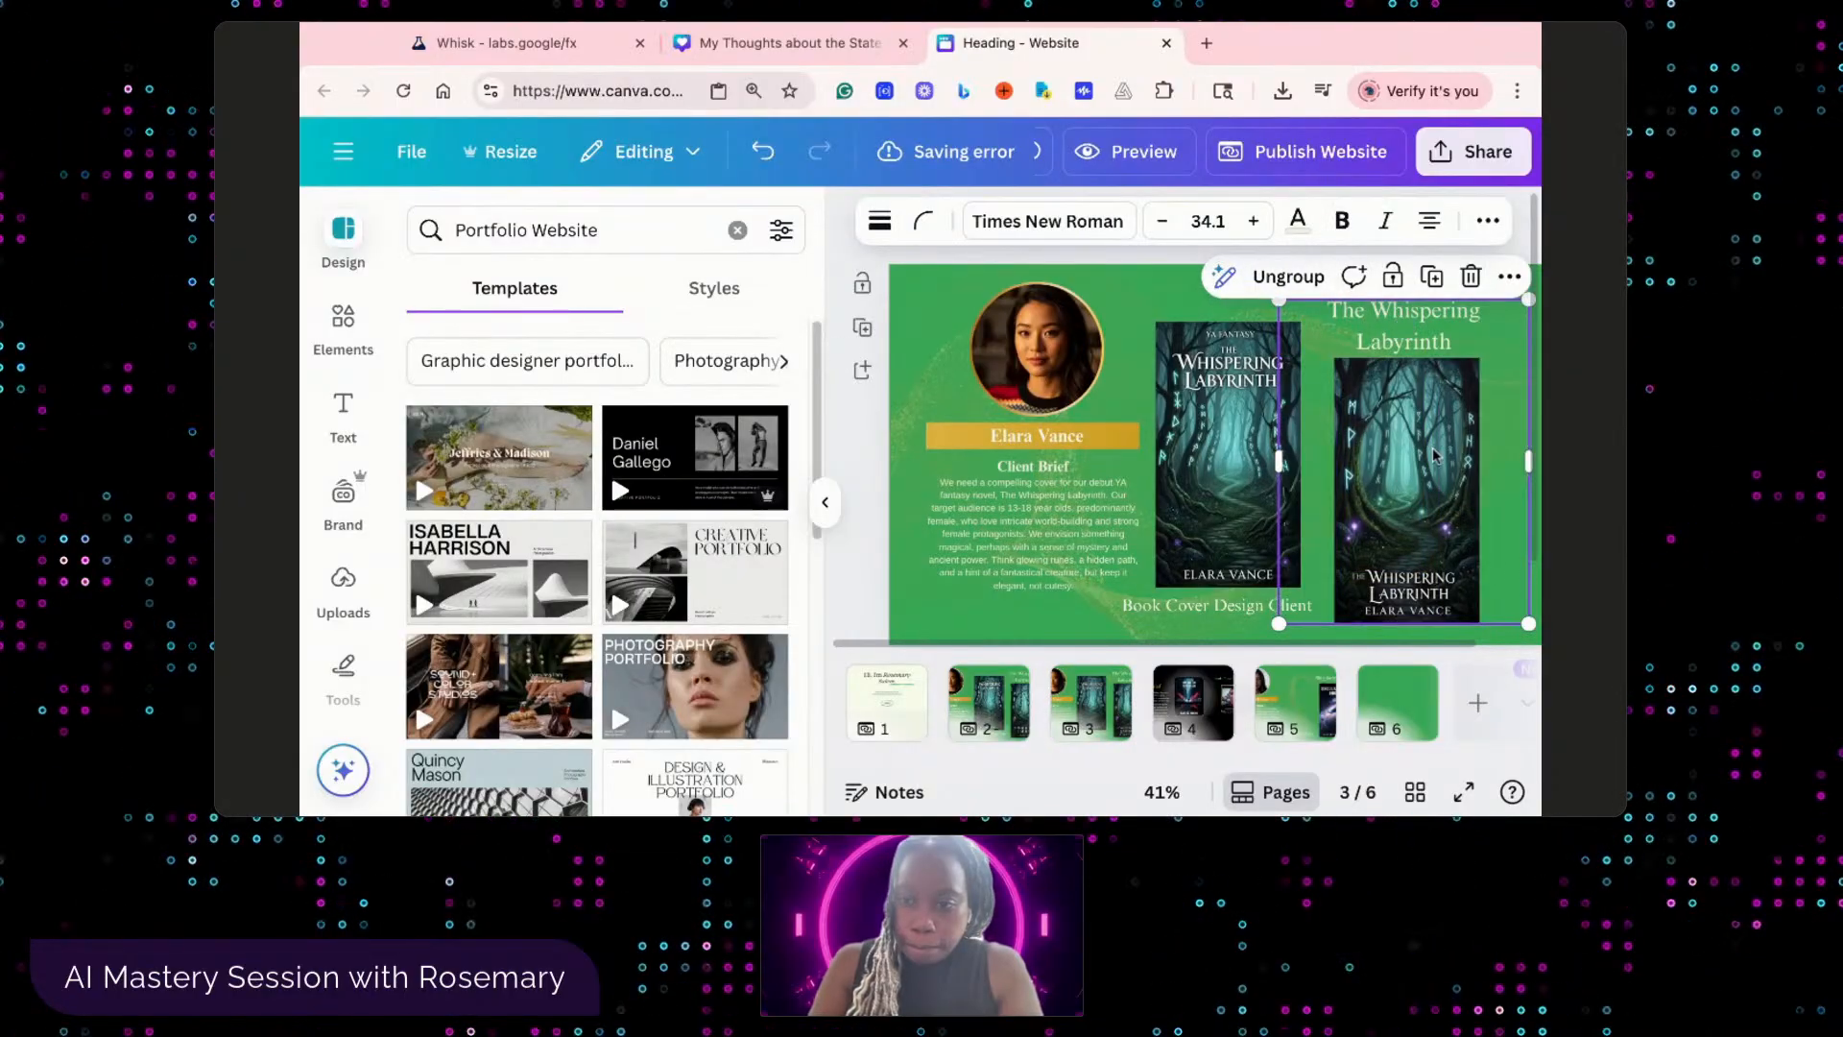
pyautogui.moveTo(944, 301); pyautogui.dragTo(1053, 590)
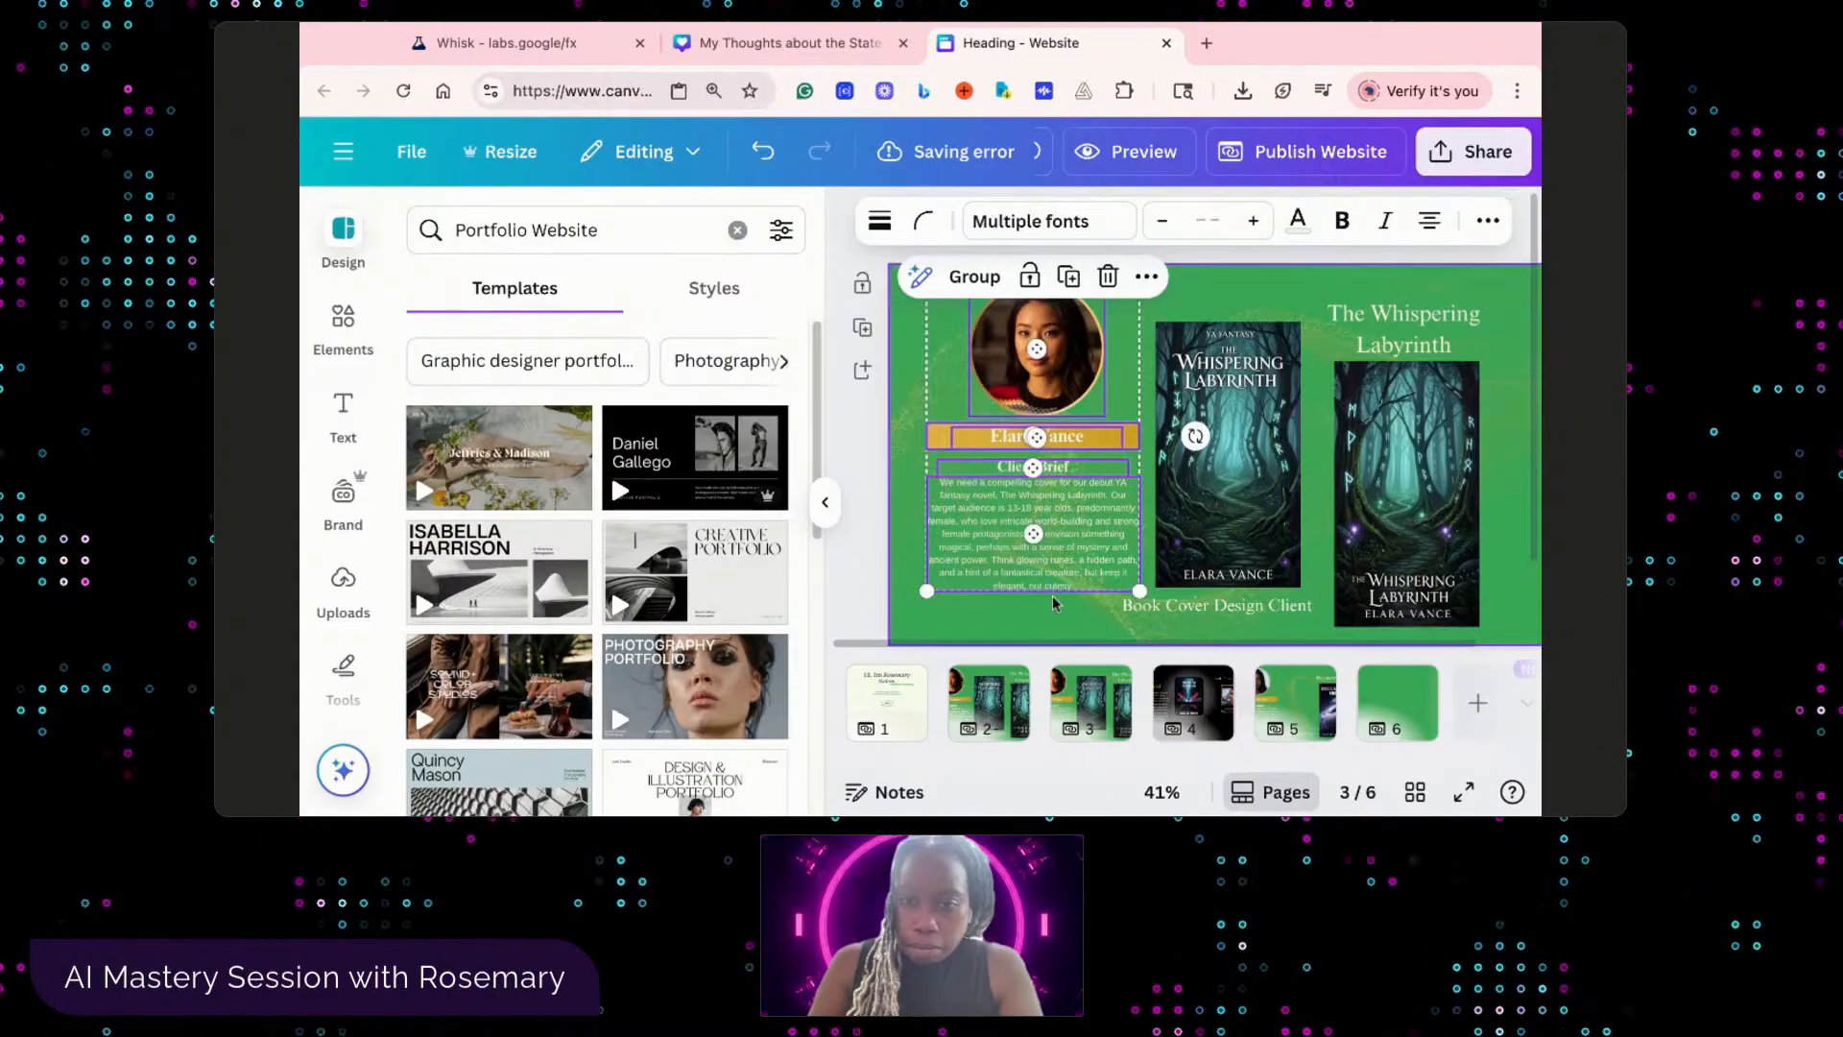
pyautogui.click(1004, 273)
pyautogui.moveTo(991, 422); pyautogui.dragTo(1186, 427)
pyautogui.moveTo(1432, 463); pyautogui.dragTo(1058, 442)
pyautogui.moveTo(1193, 415); pyautogui.dragTo(1382, 411)
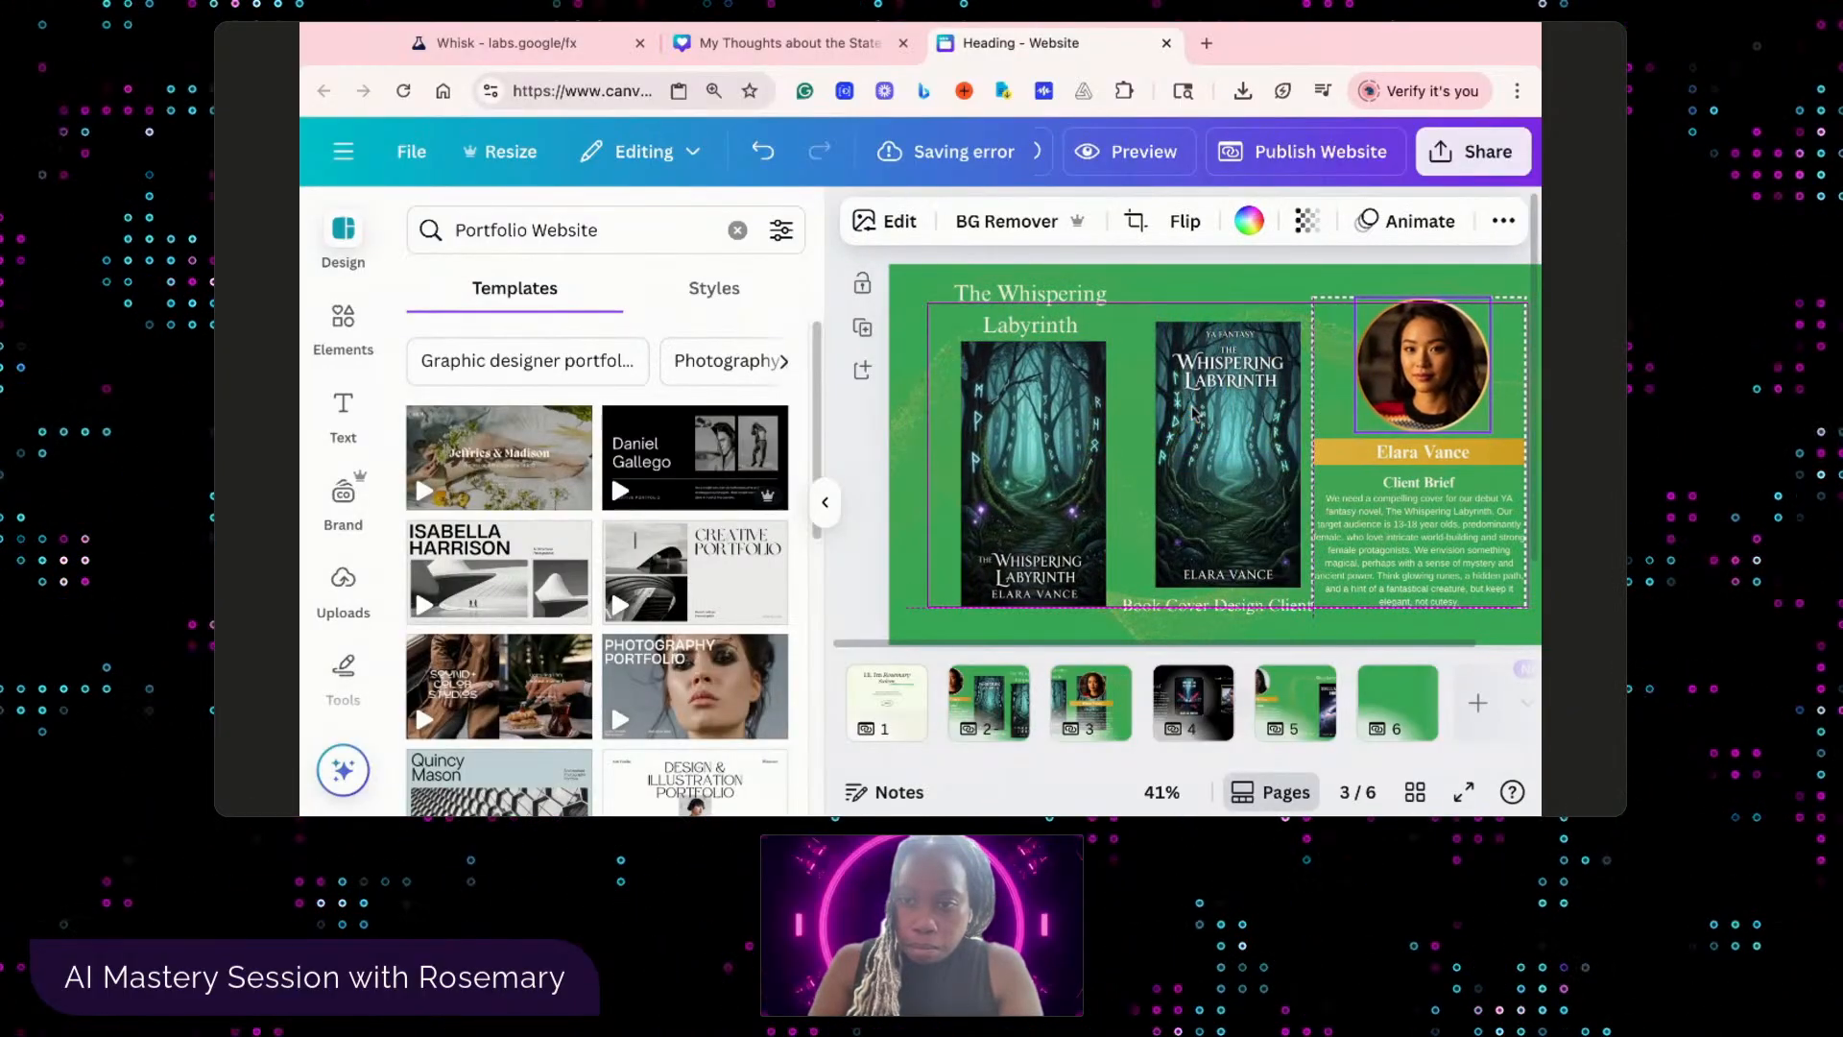
# - Delete both Whispering Labyrinth cover images, ungrouping the title from the last cover first
pyautogui.click(1214, 441)
pyautogui.press('Delete')
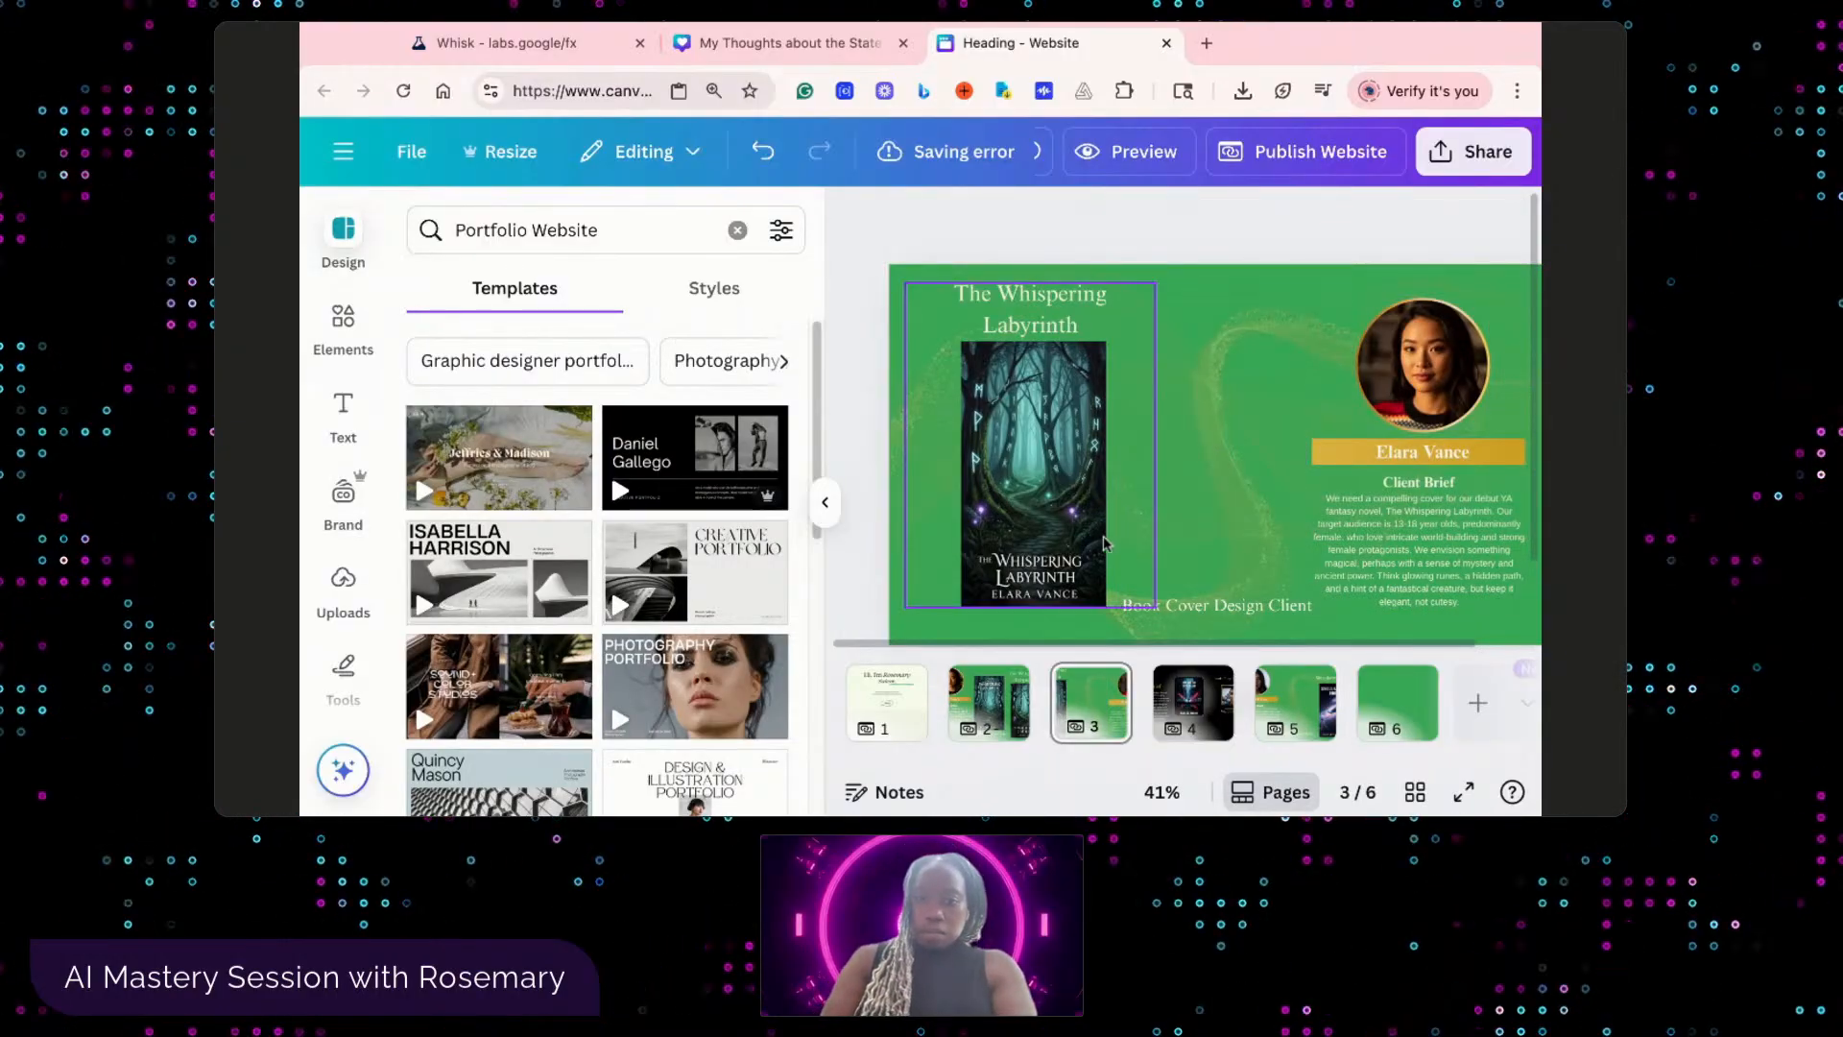
pyautogui.click(1059, 547)
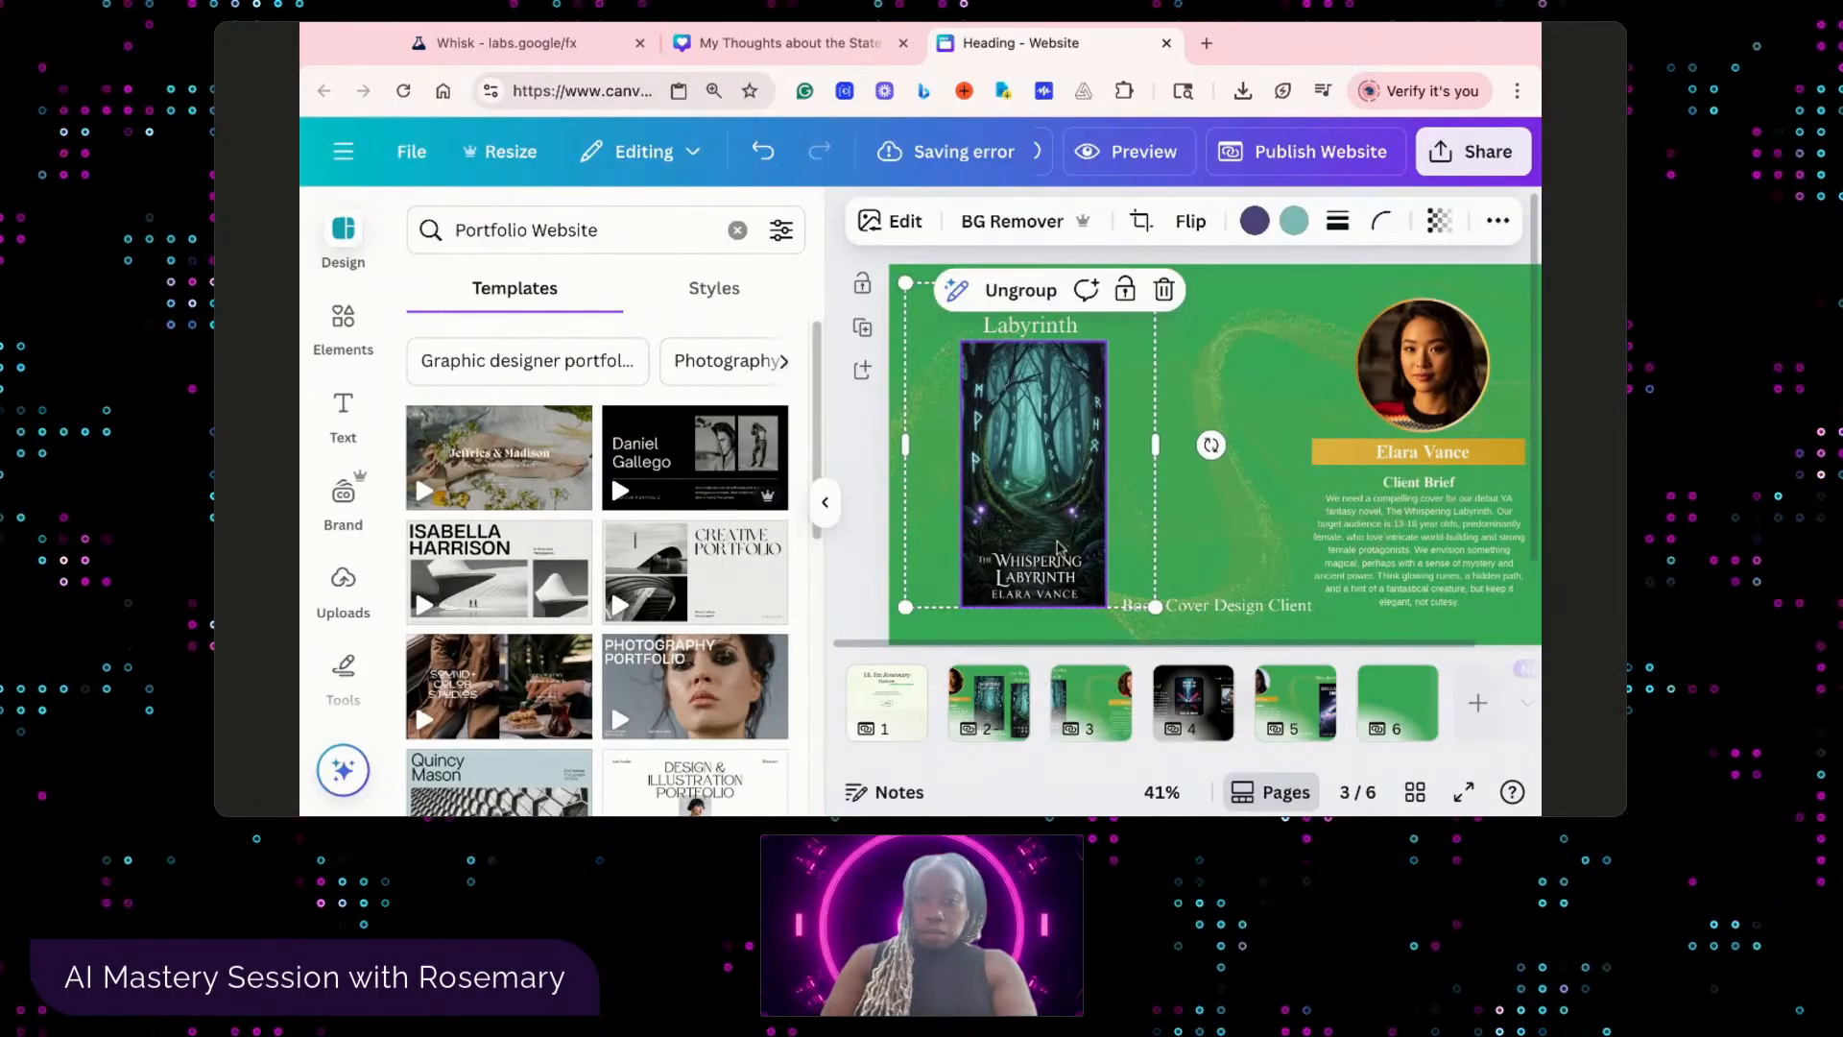
pyautogui.click(1021, 290)
pyautogui.click(1194, 516)
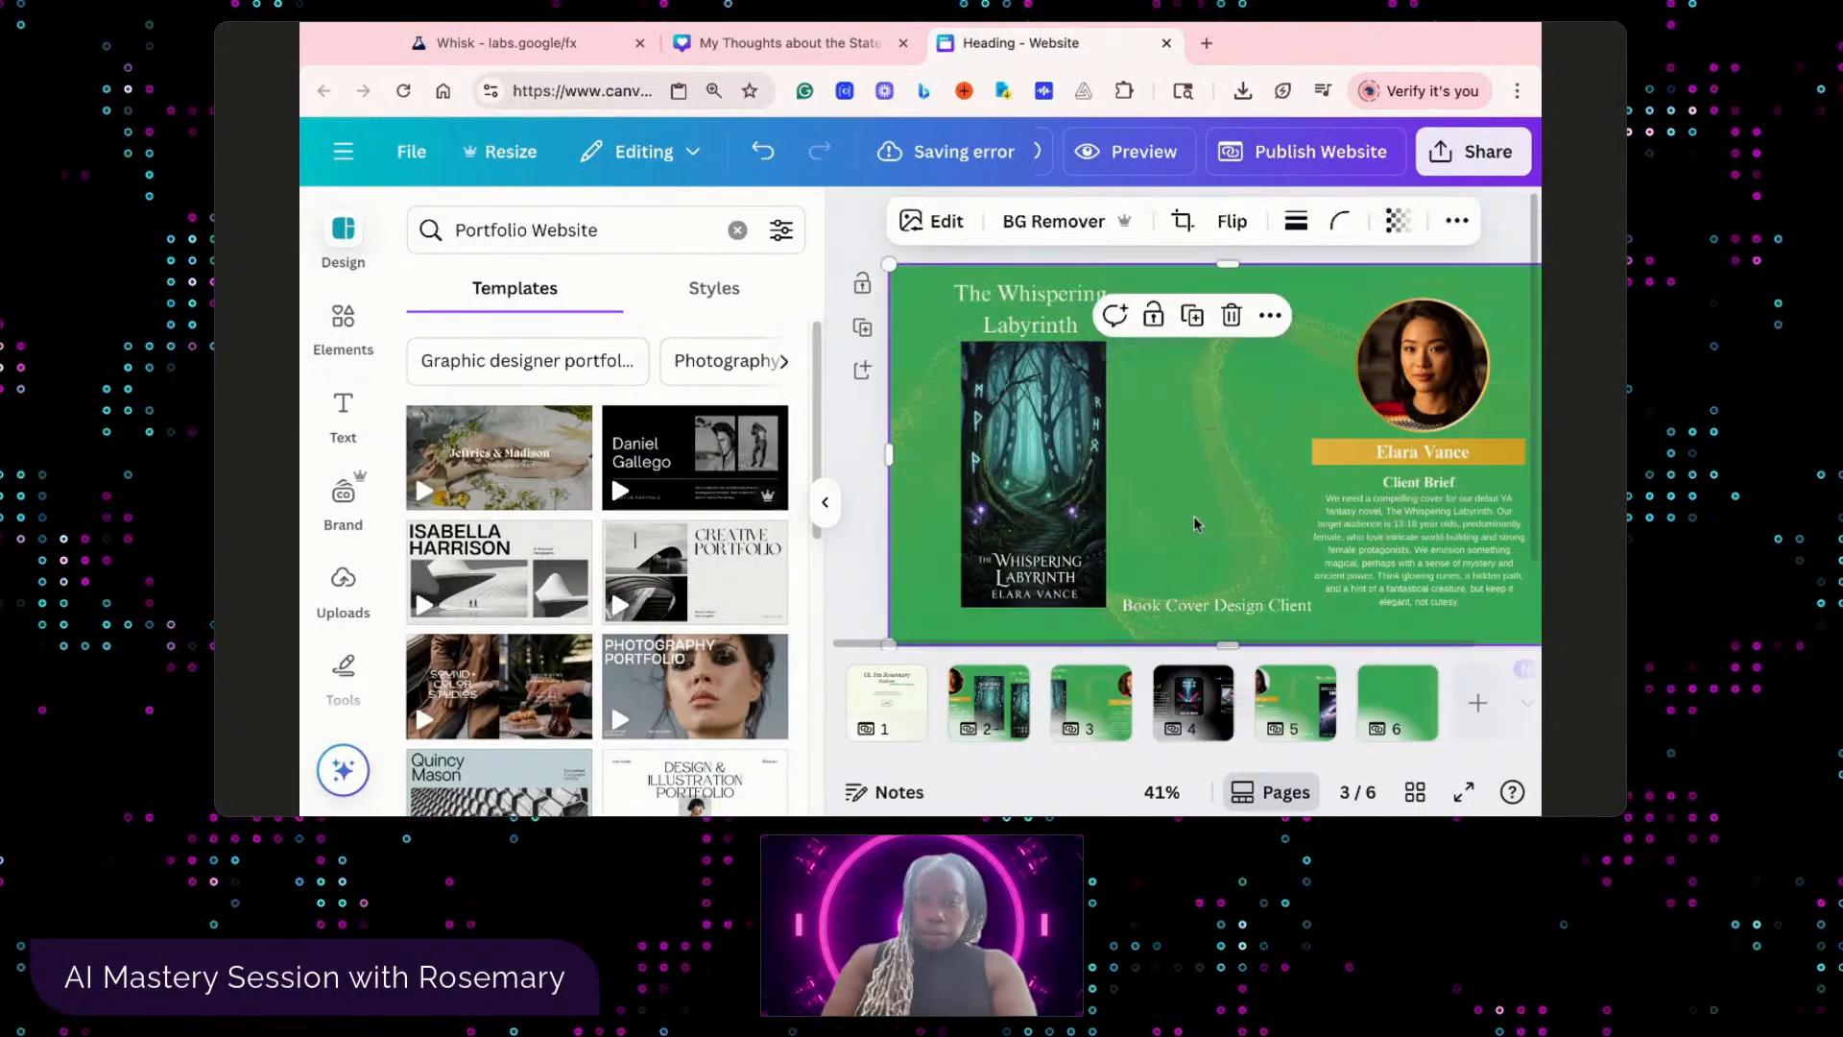
pyautogui.click(1044, 525)
pyautogui.press('Delete')
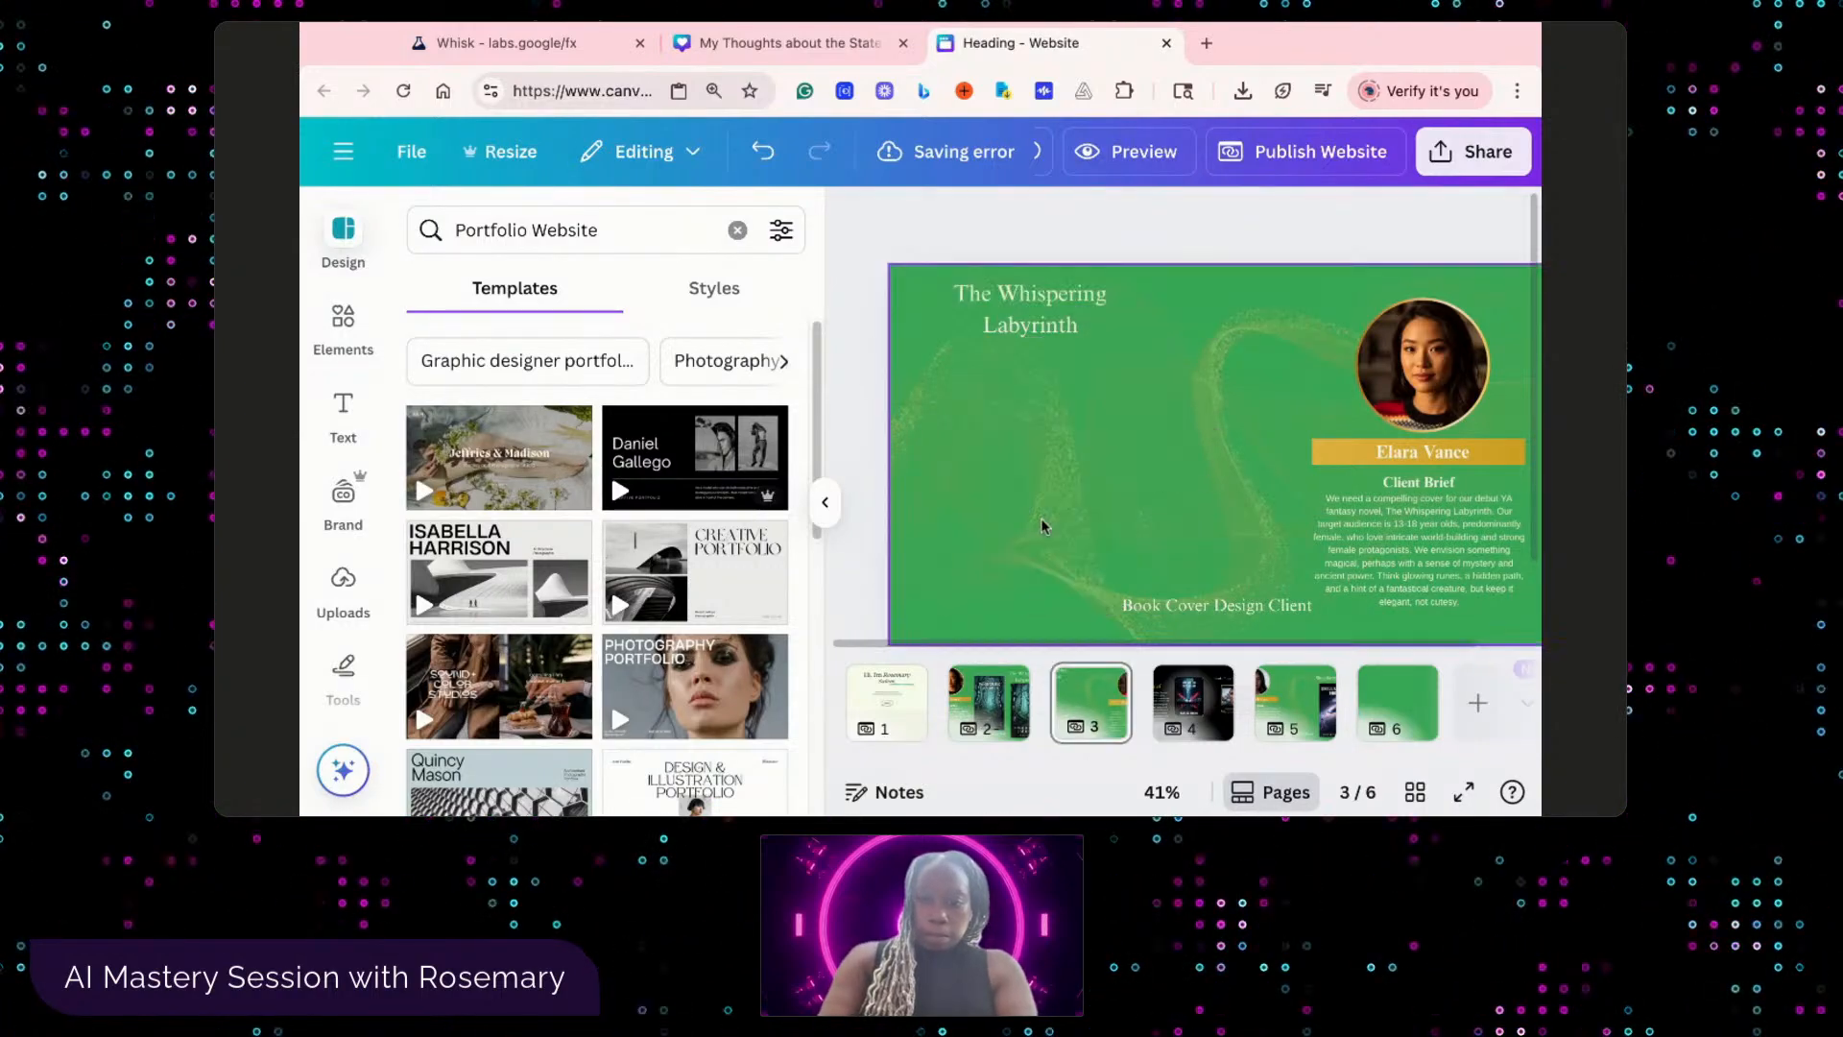
# - Add the Beneath the City's Glare cover from Uploads and place it on the page's left side
pyautogui.click(343, 605)
pyautogui.scroll(-3, 687, 735)
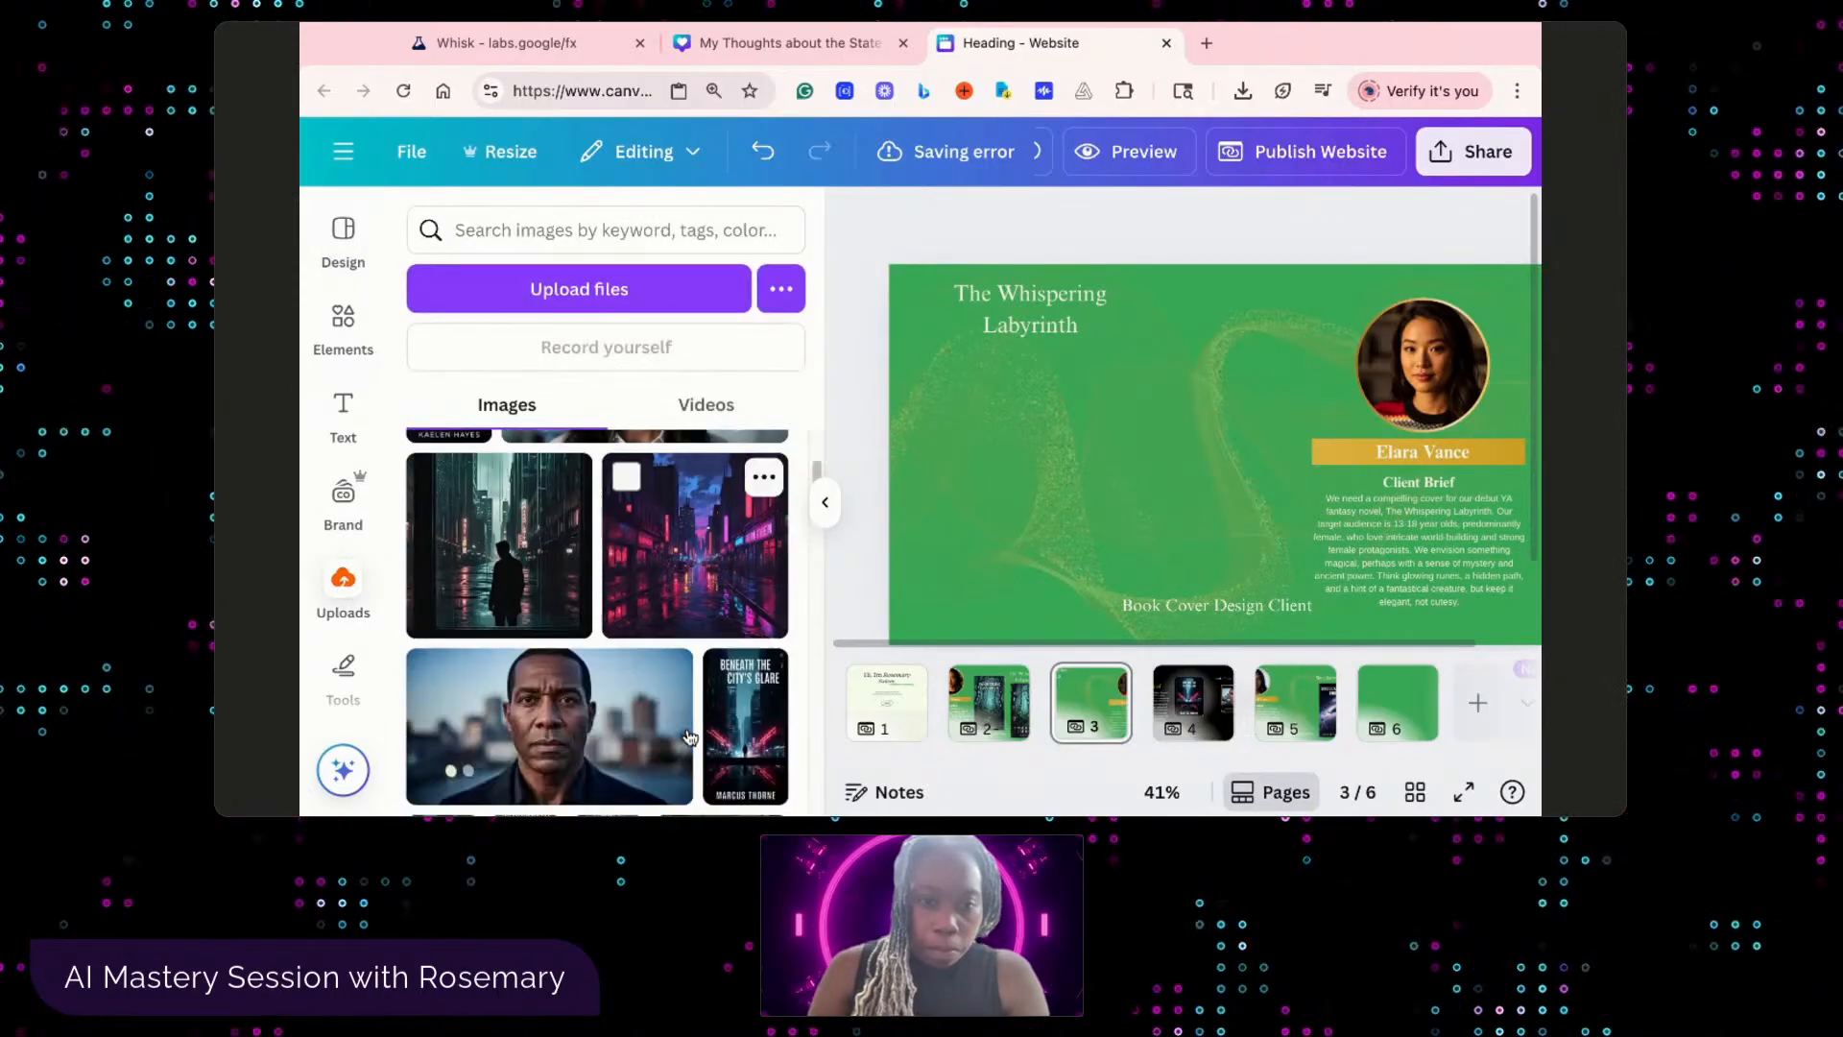
pyautogui.click(744, 699)
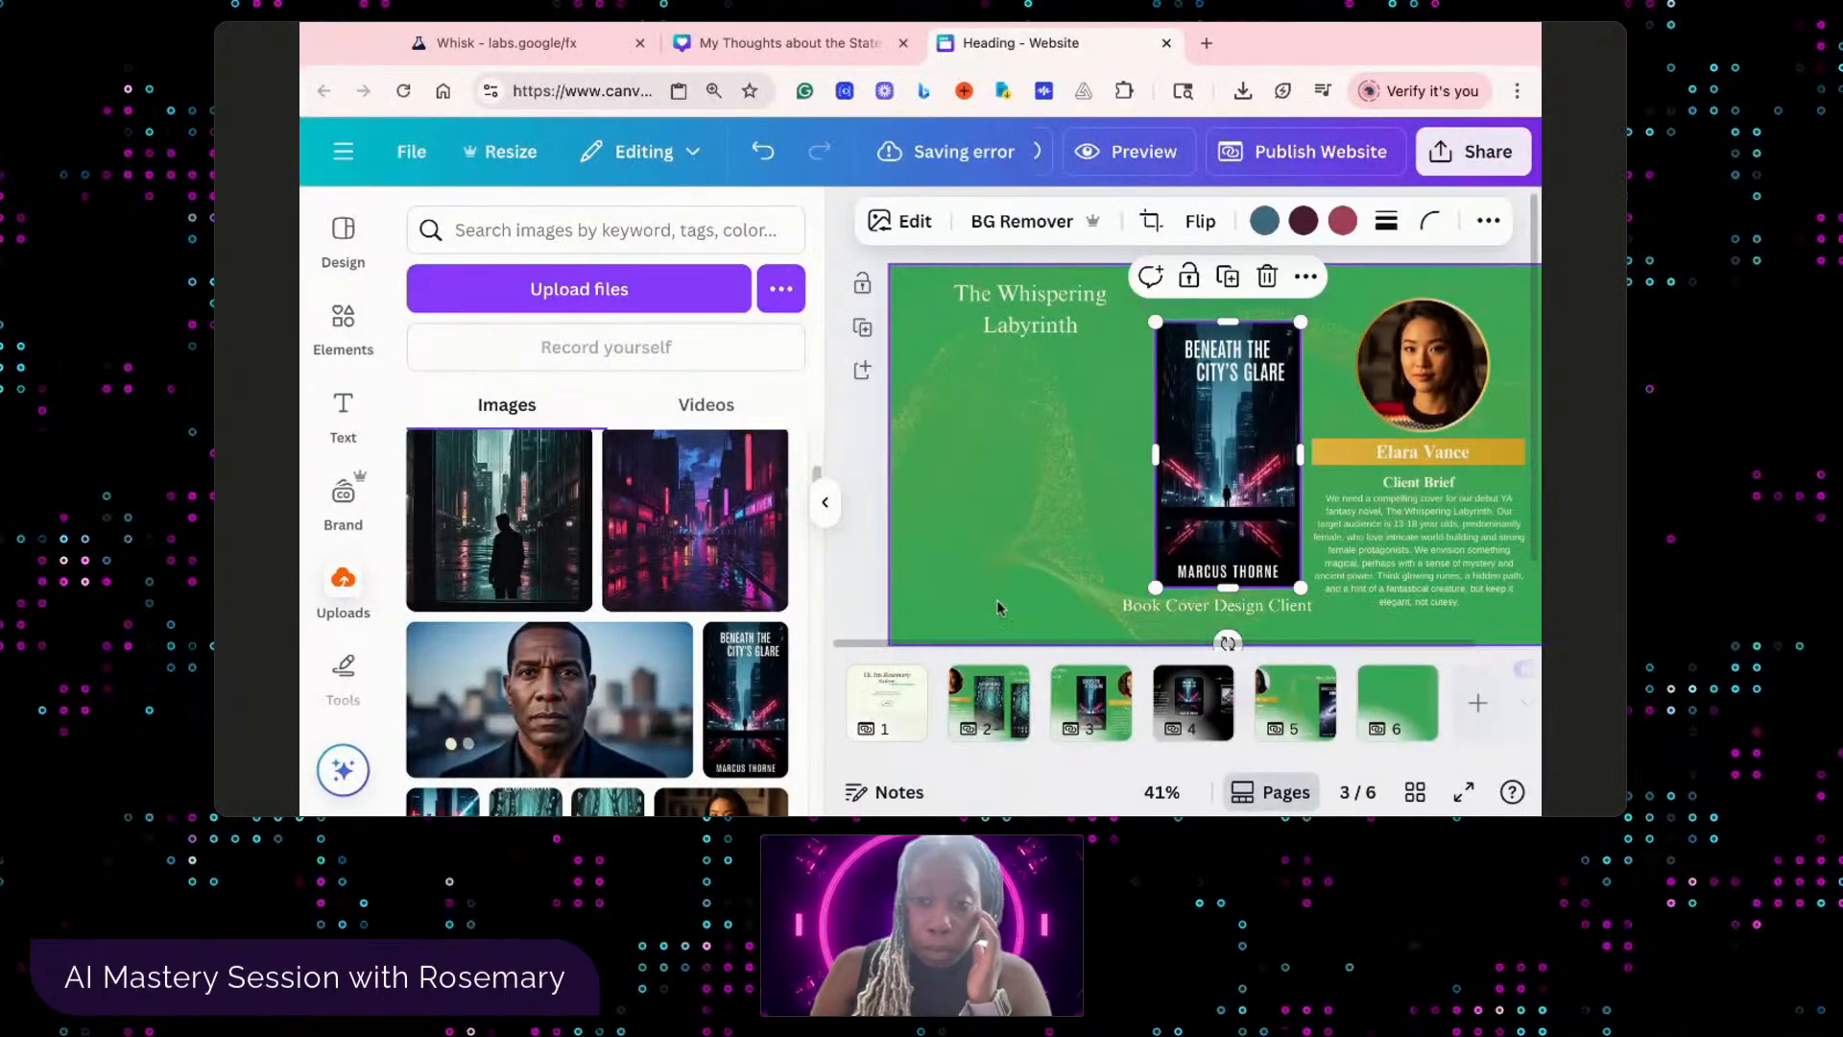
pyautogui.moveTo(1225, 533); pyautogui.dragTo(1030, 562)
# - Drop the man's portrait into the circular photo frame
pyautogui.click(549, 699)
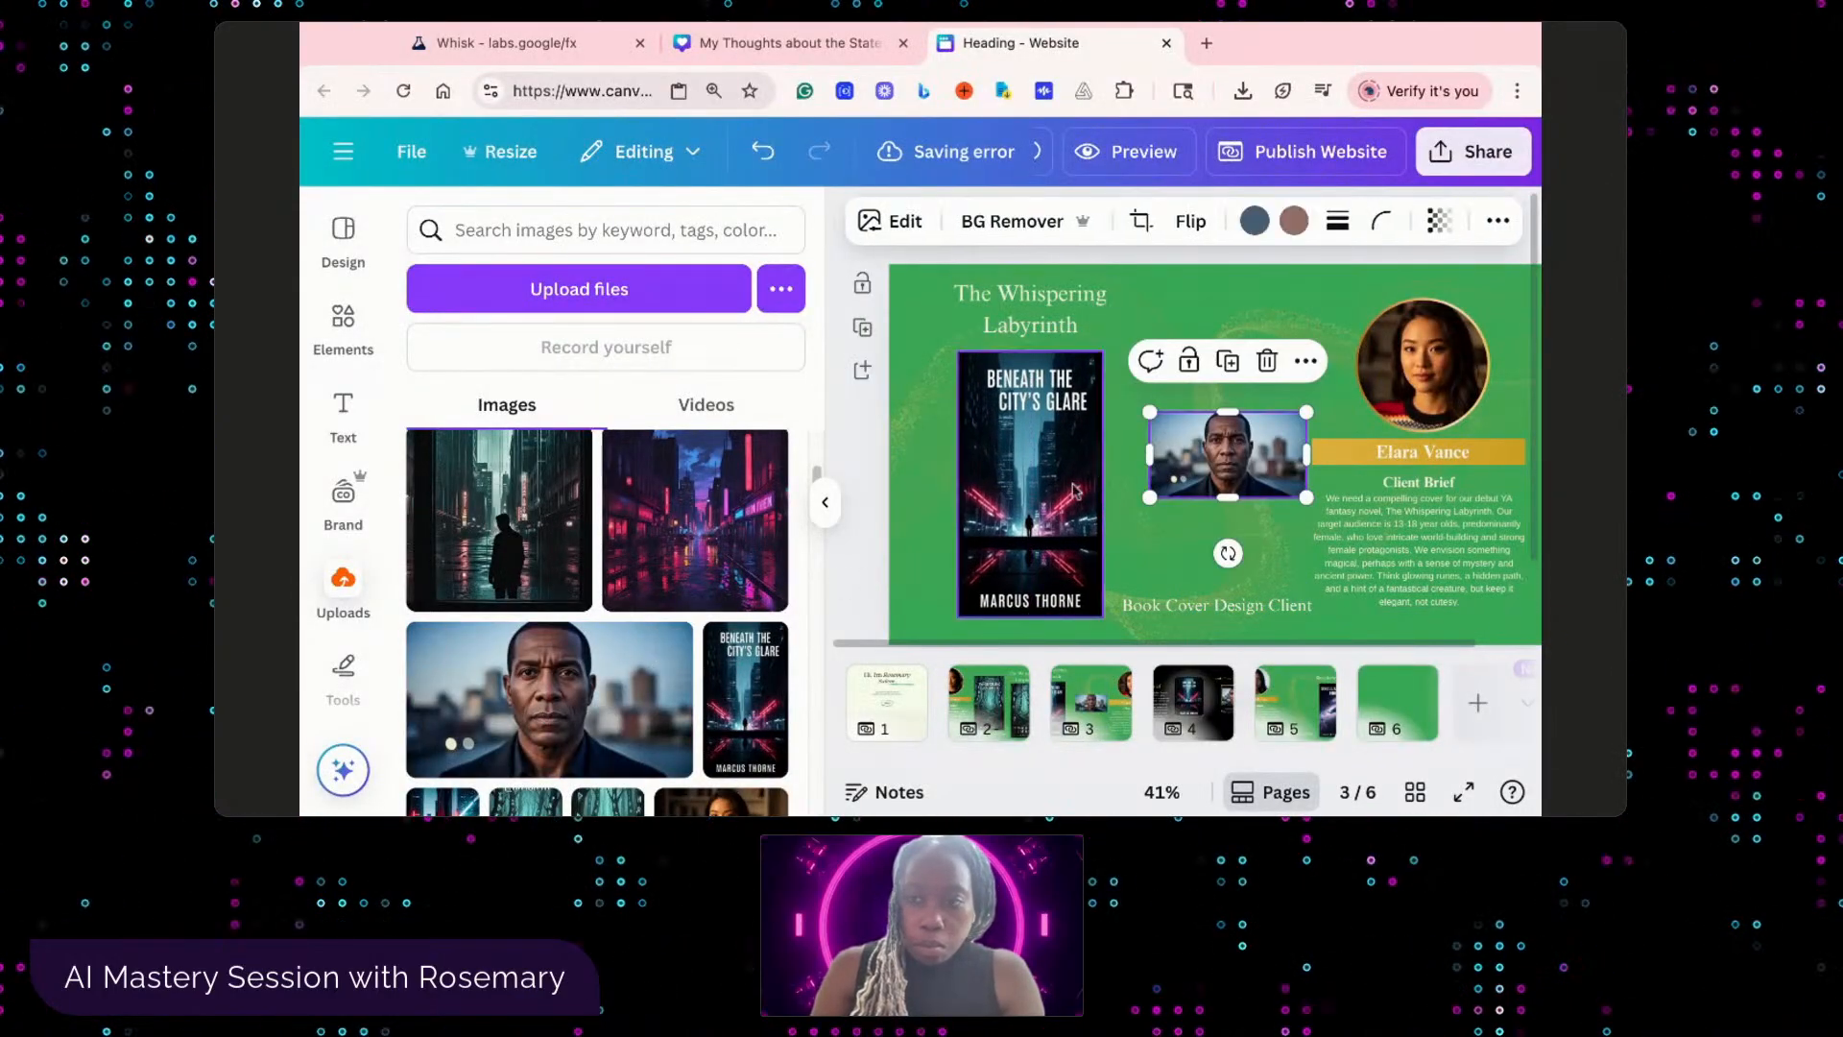
pyautogui.moveTo(1219, 461); pyautogui.dragTo(1420, 369)
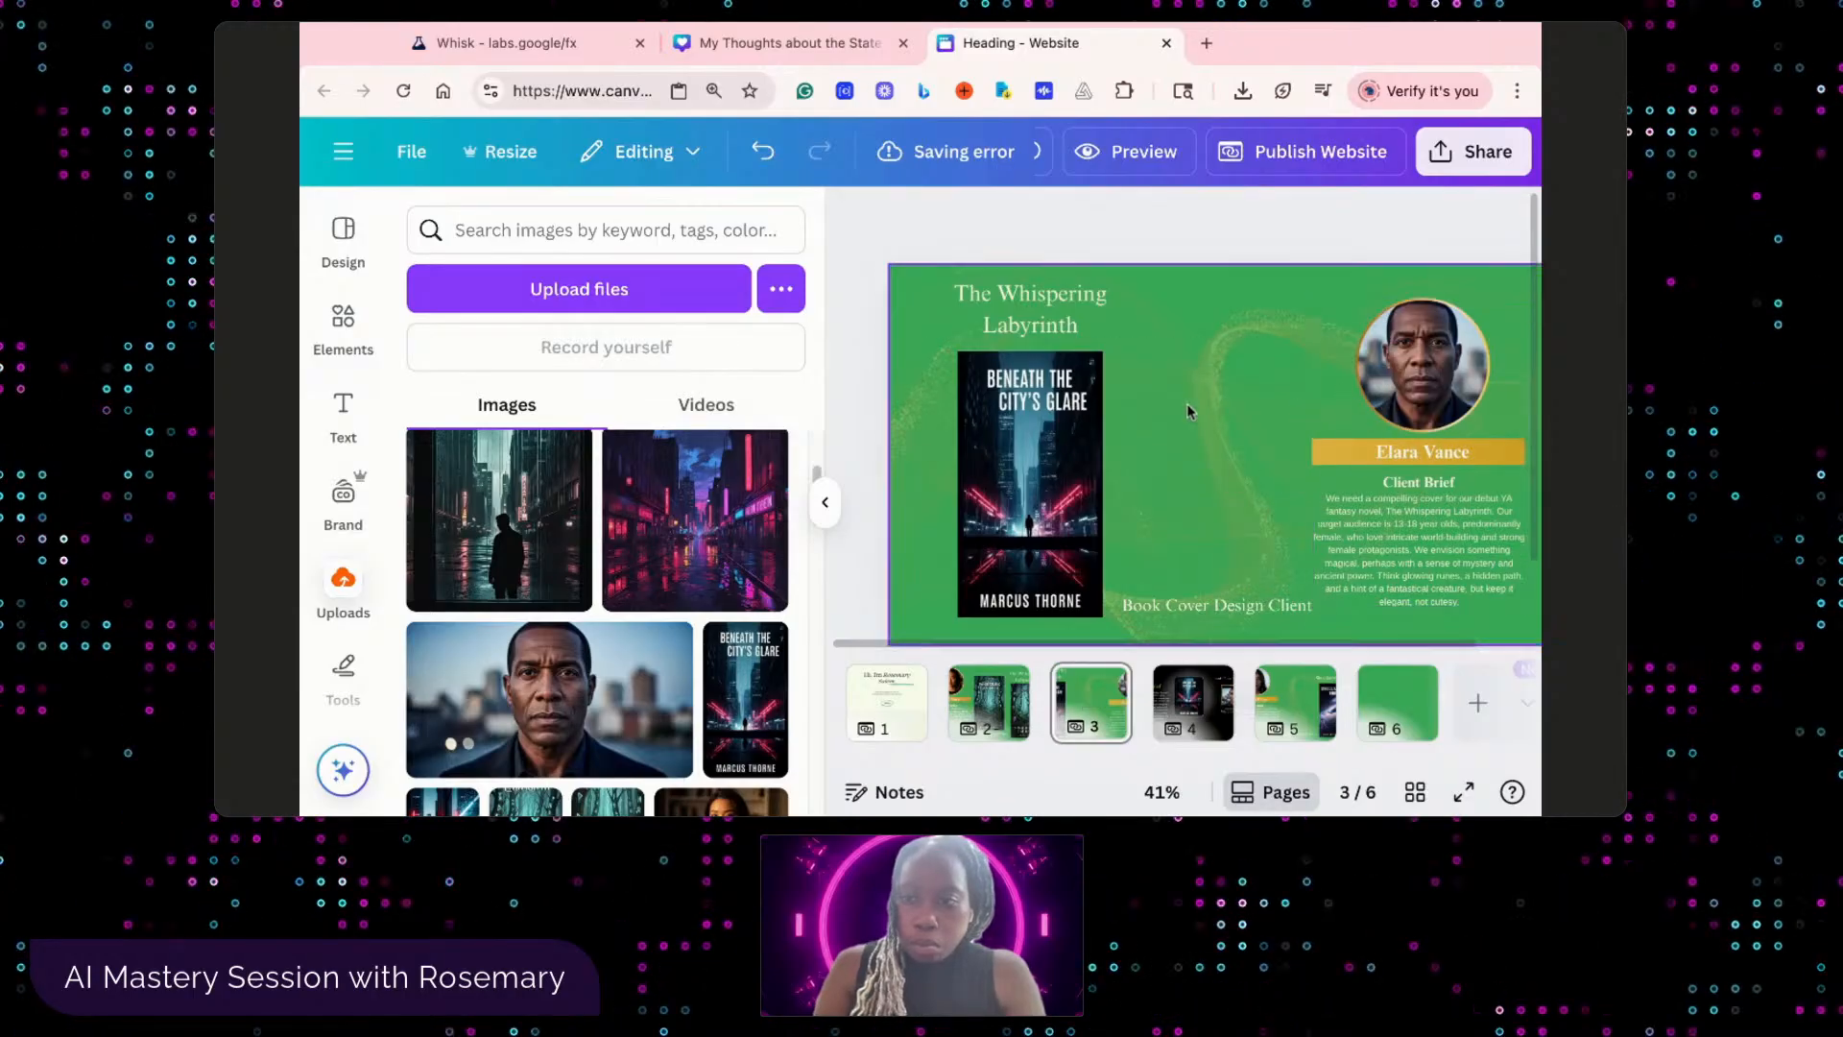
pyautogui.click(1196, 287)
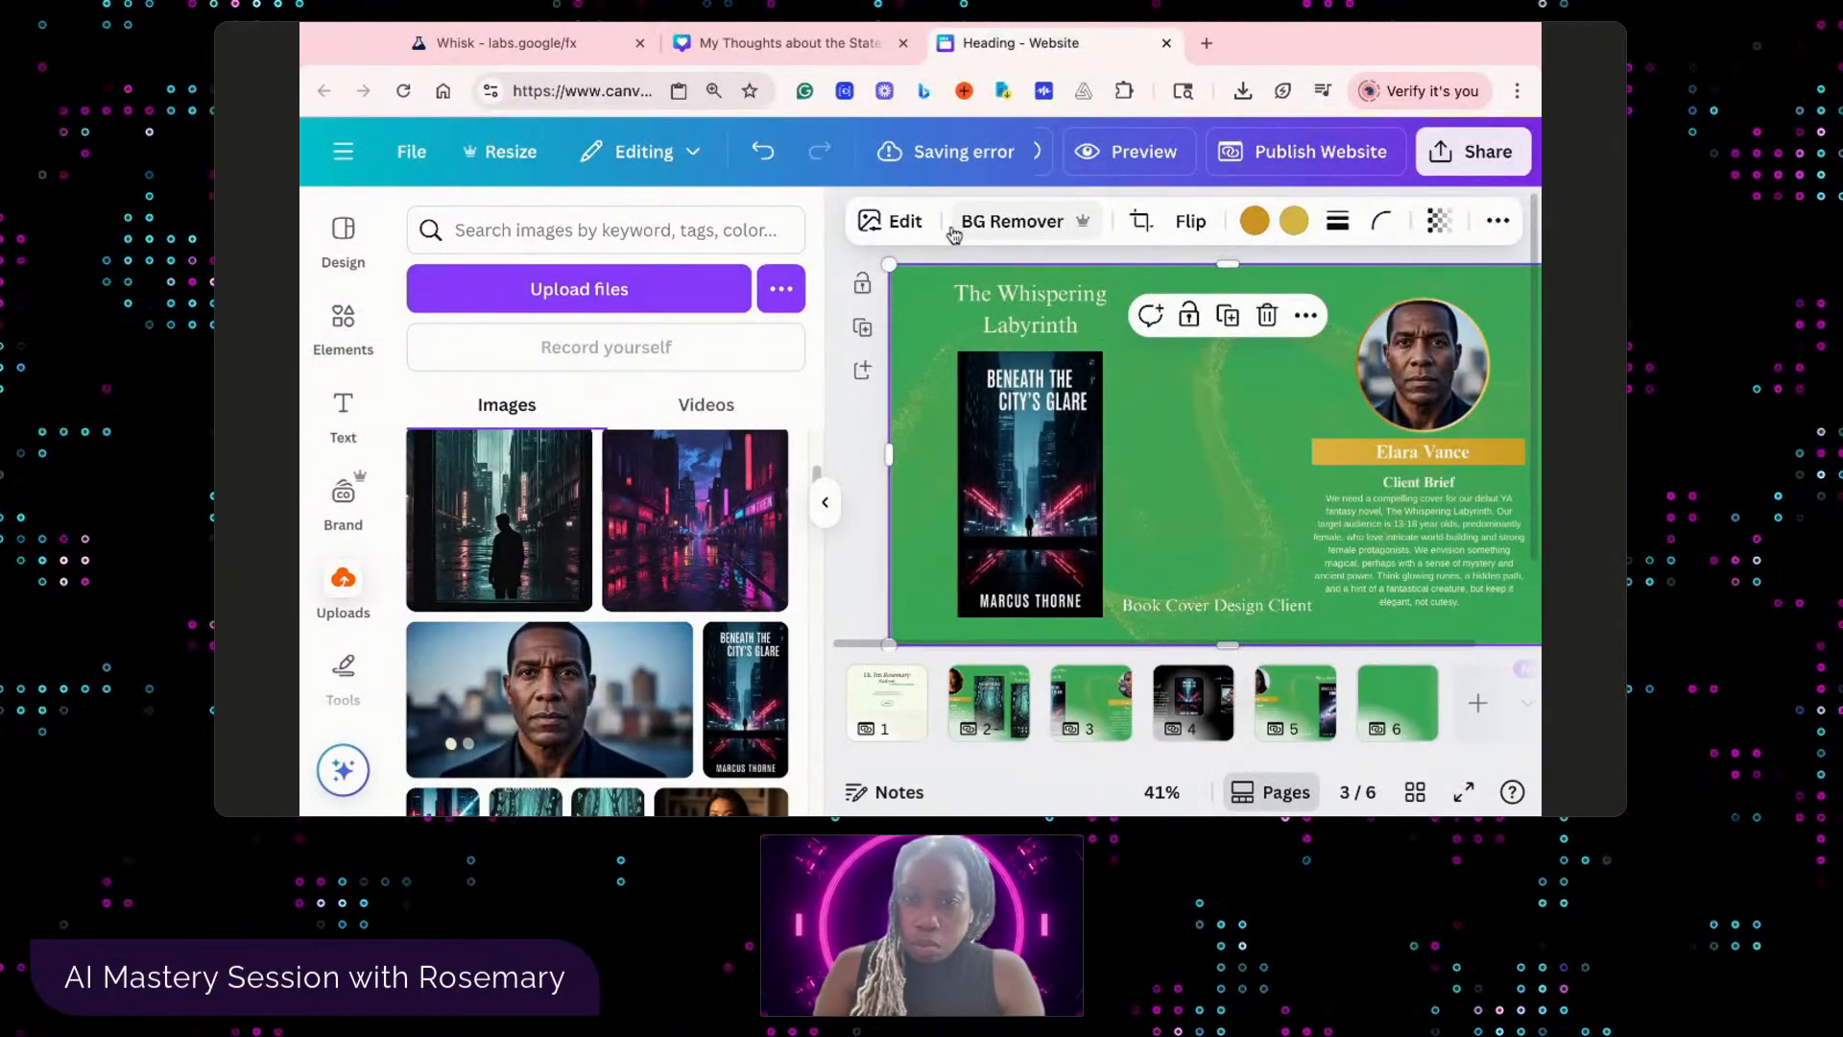
pyautogui.click(344, 251)
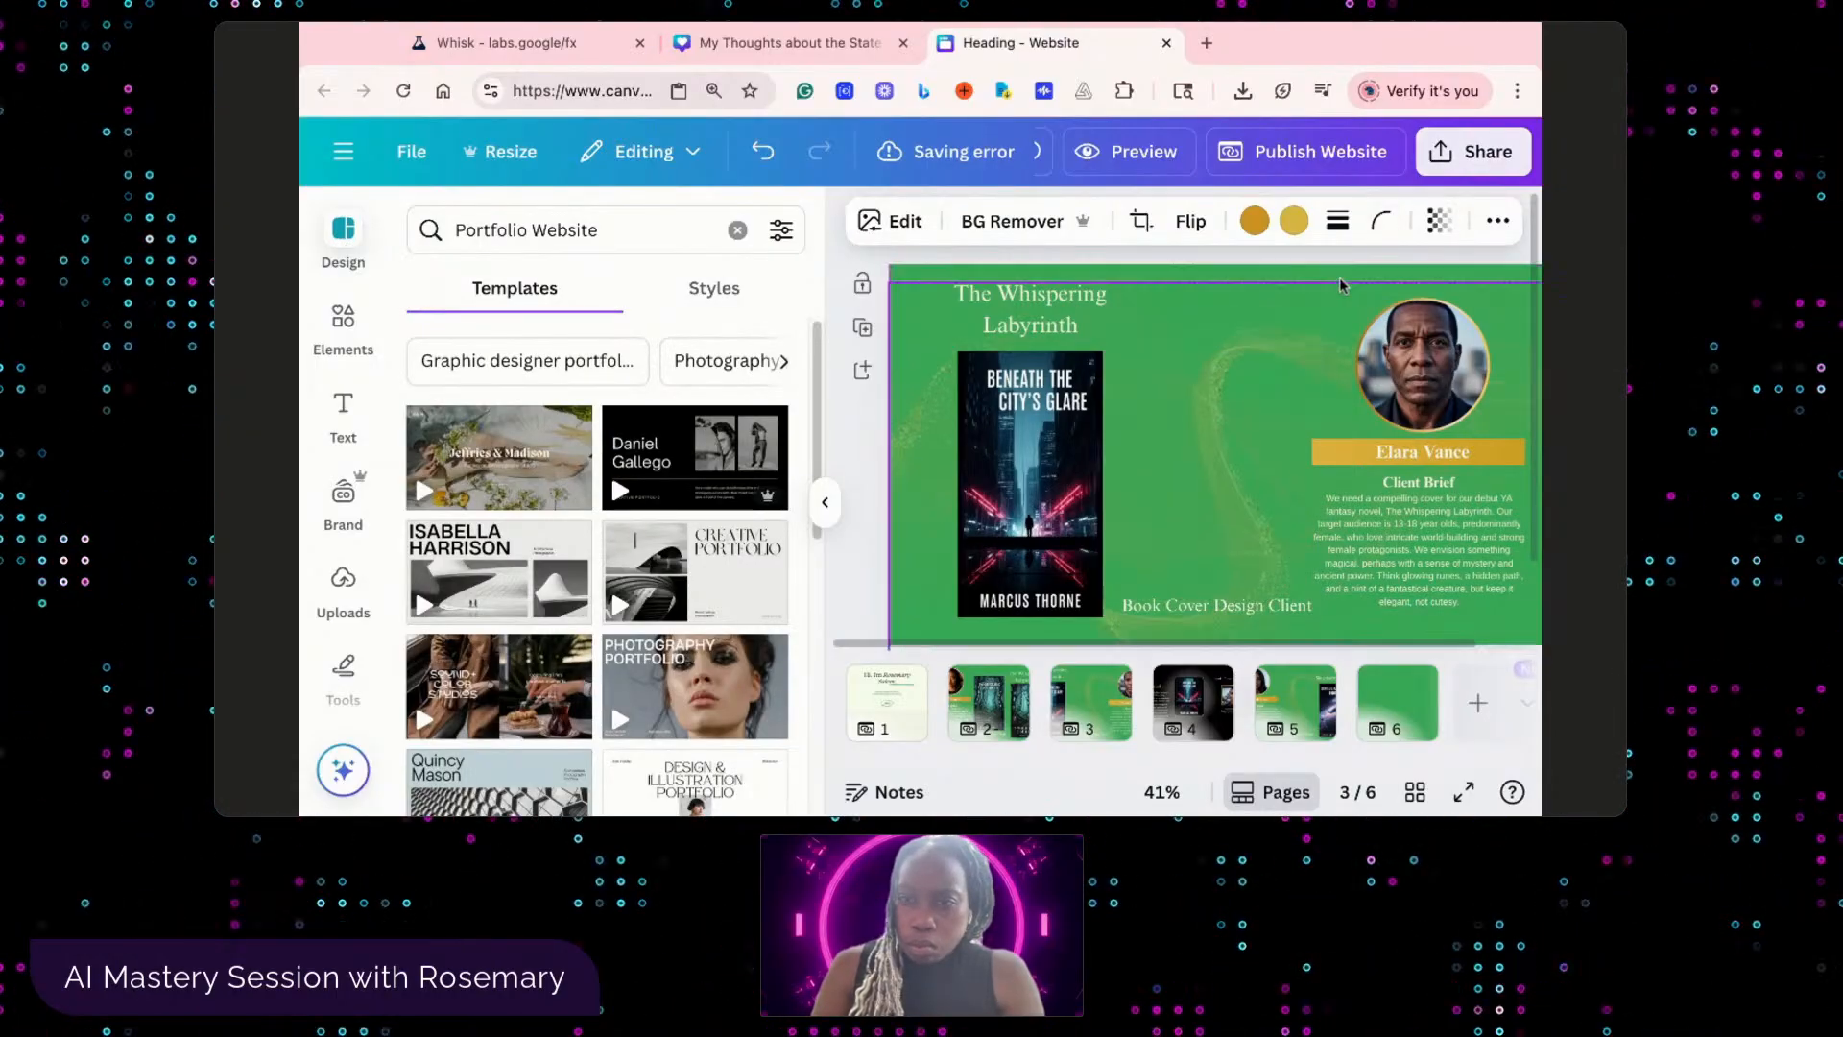
# - Make page 3's background black
pyautogui.click(1321, 283)
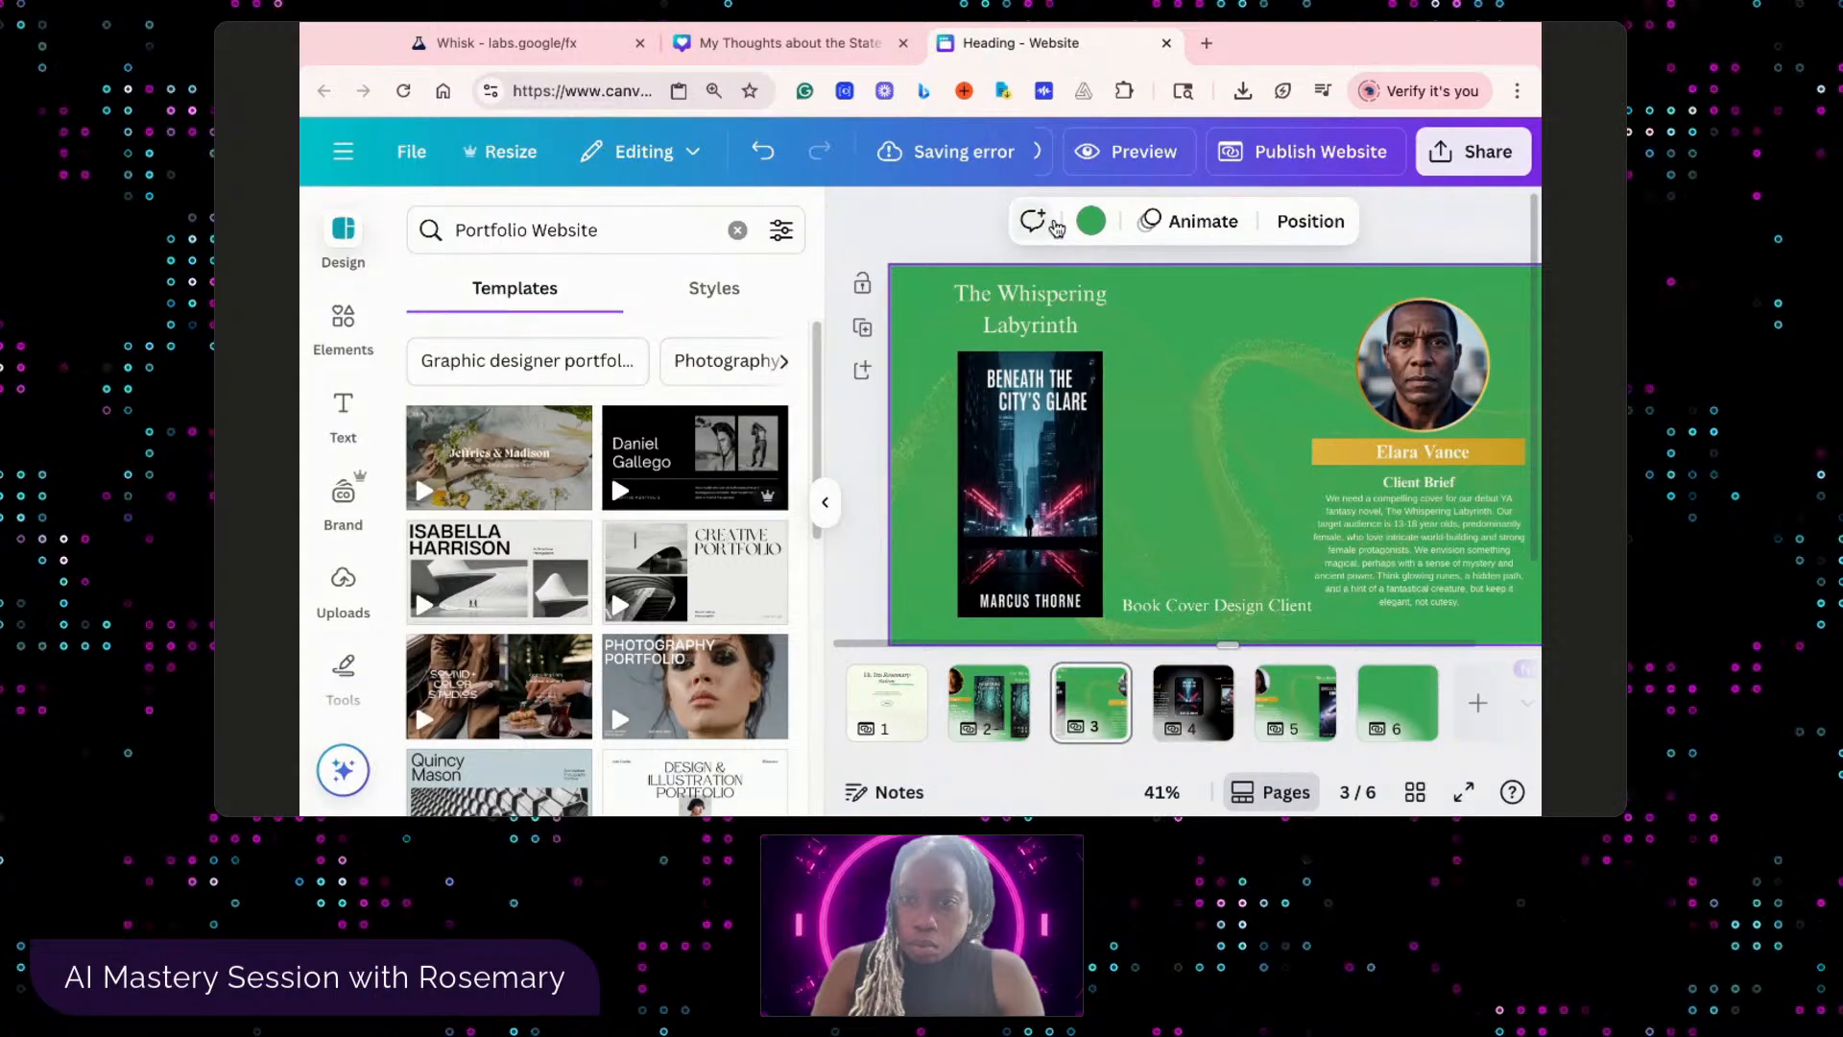
pyautogui.click(1090, 221)
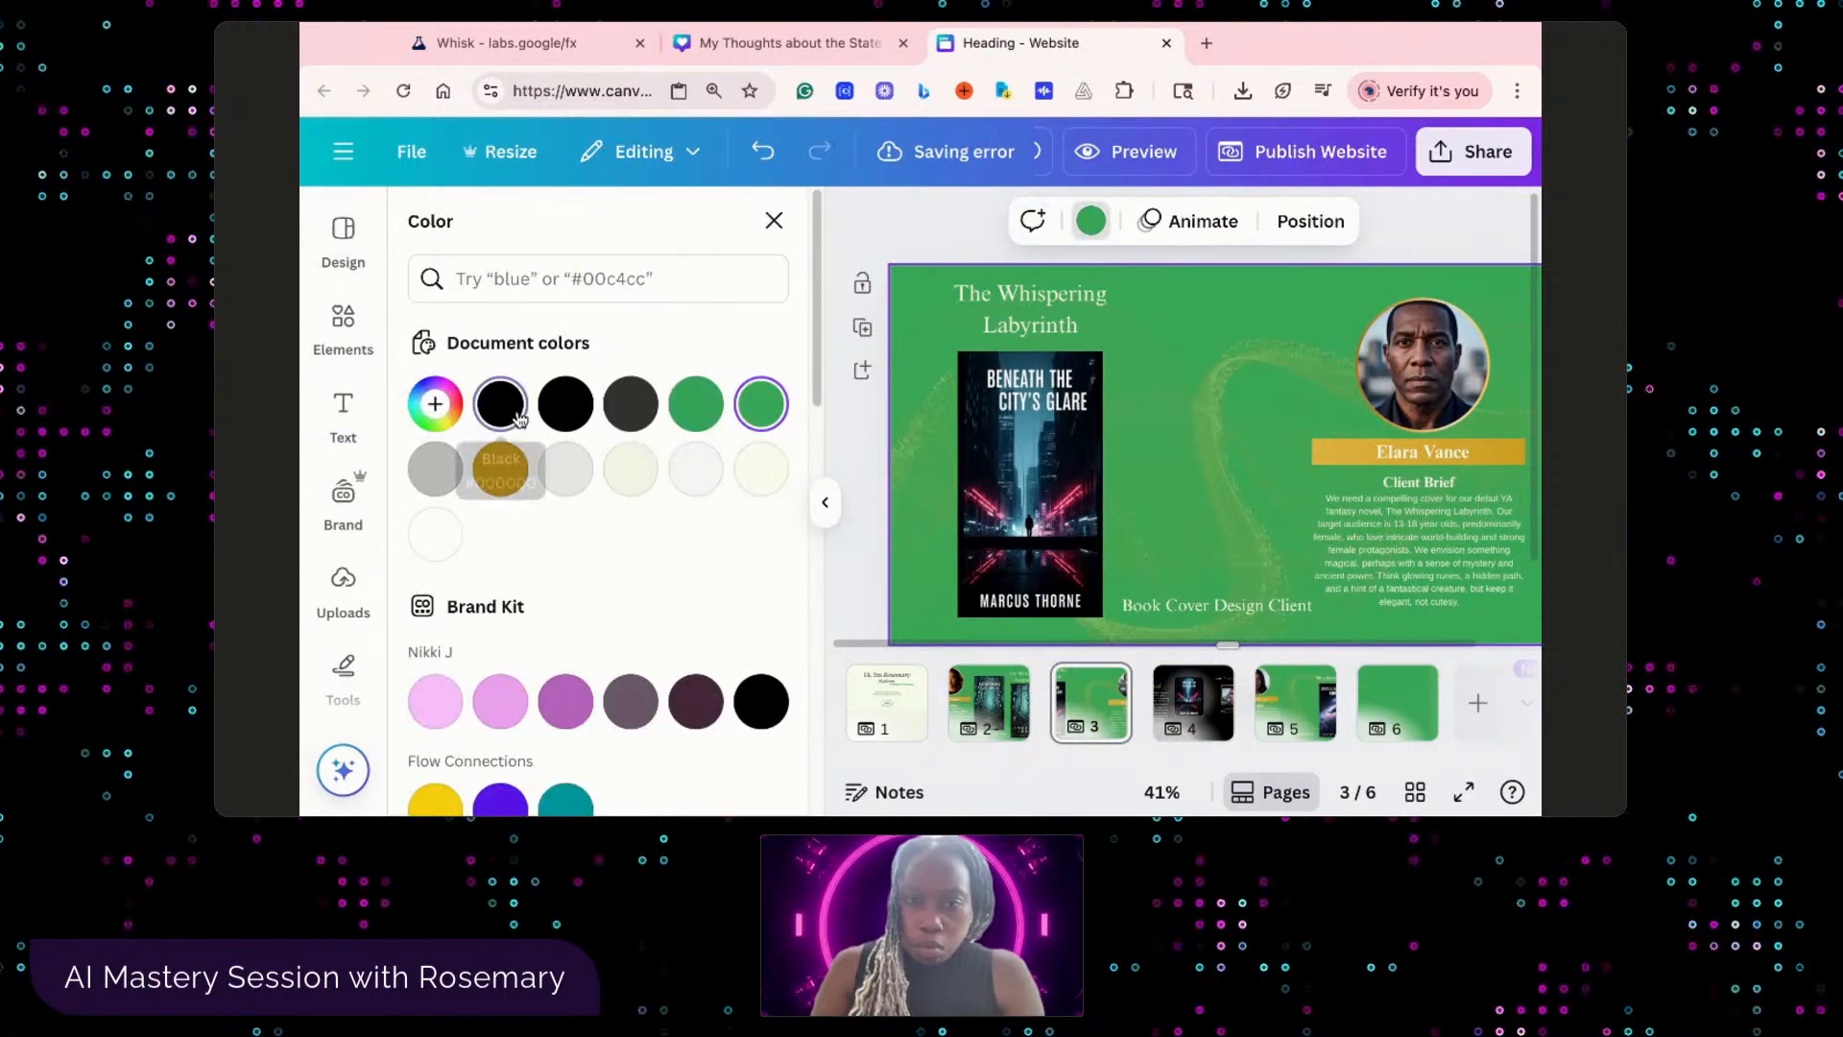
pyautogui.click(519, 415)
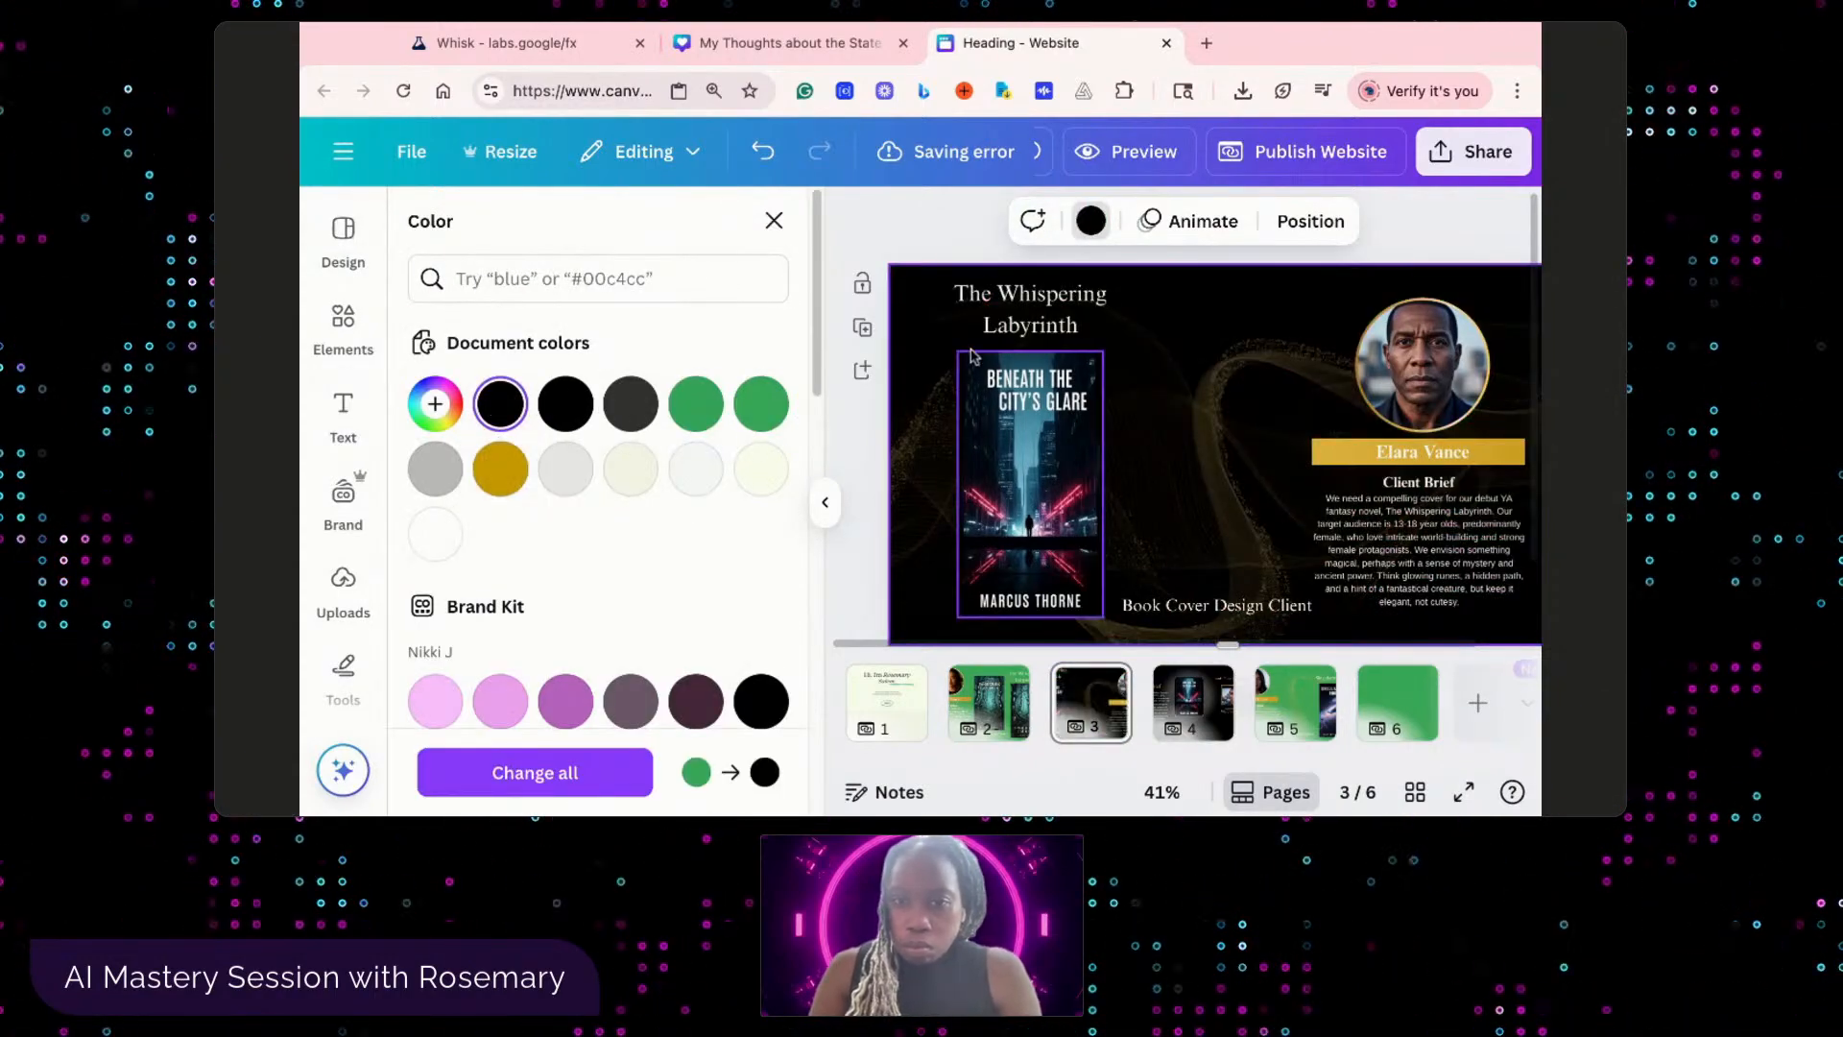
# - Set the gold swirl image's transparency to 38 and bring up the cover's extra options
pyautogui.click(1190, 453)
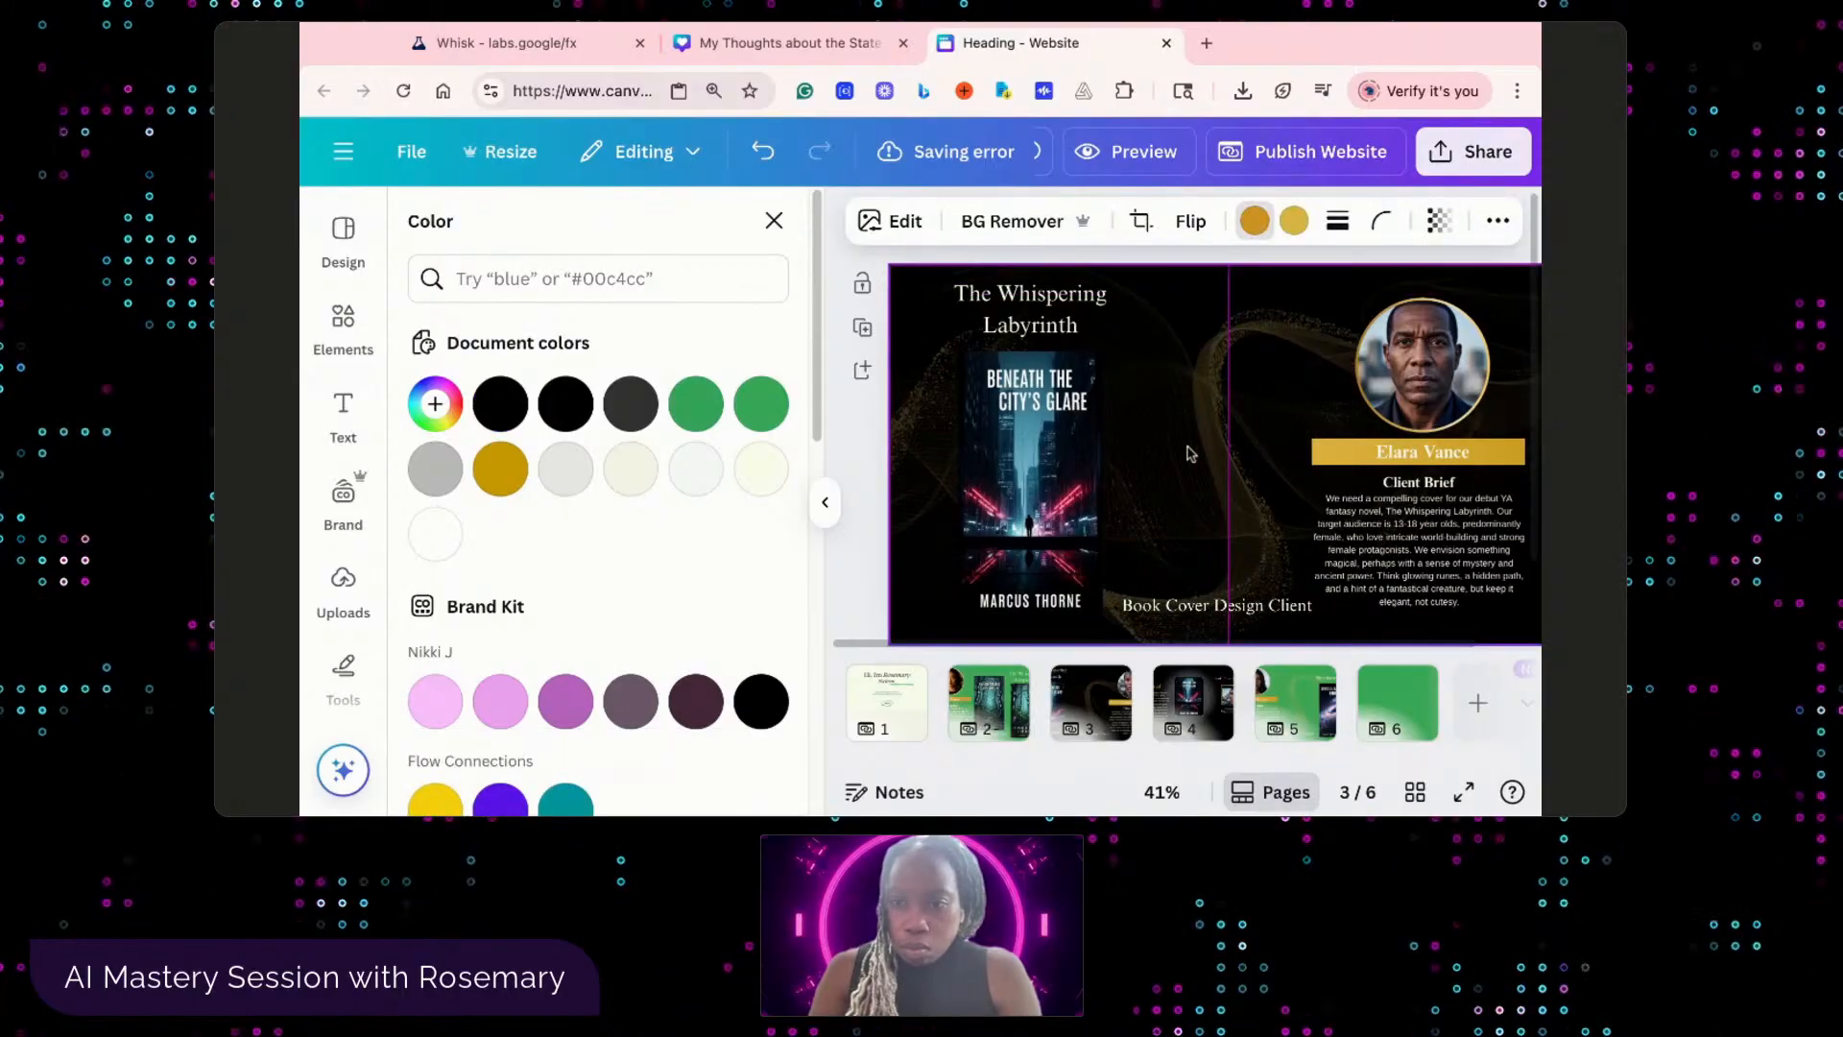
pyautogui.click(1439, 222)
pyautogui.moveTo(1296, 325)
pyautogui.mouseDown()
pyautogui.moveTo(1349, 322)
pyautogui.moveTo(1321, 321)
pyautogui.mouseUp()
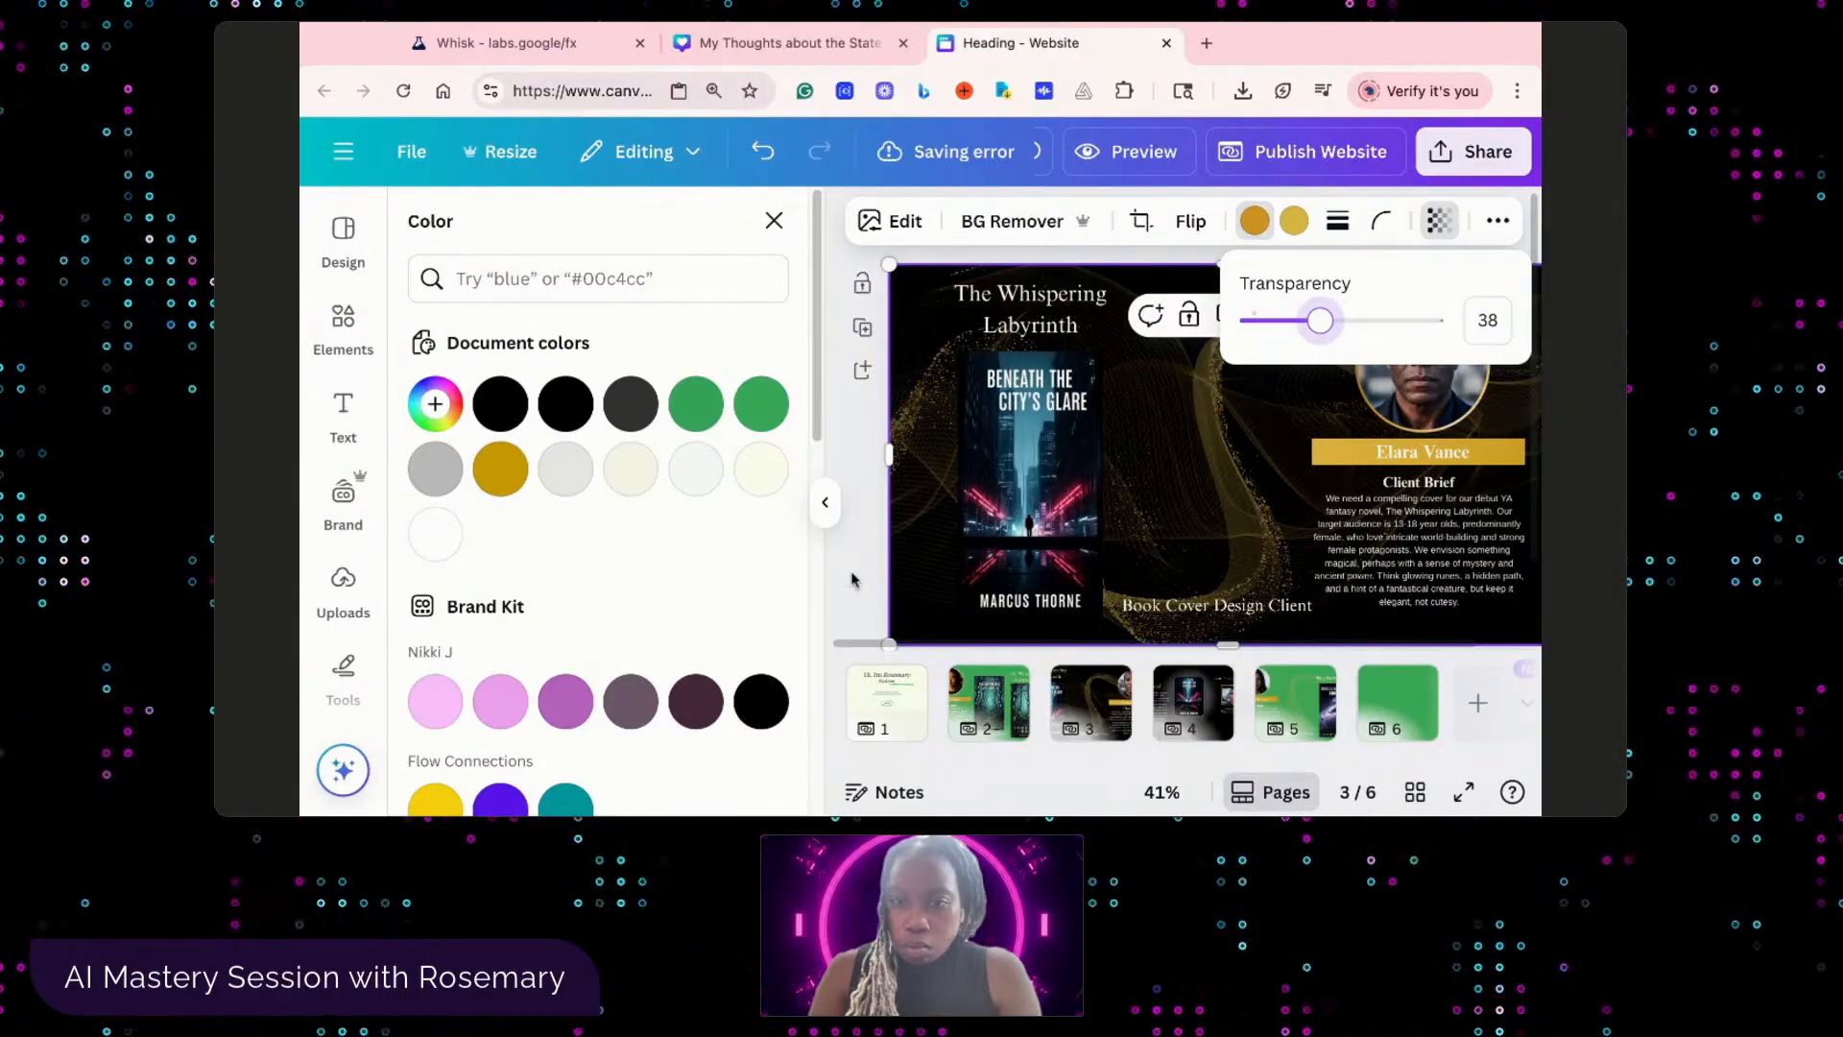
pyautogui.click(1036, 491)
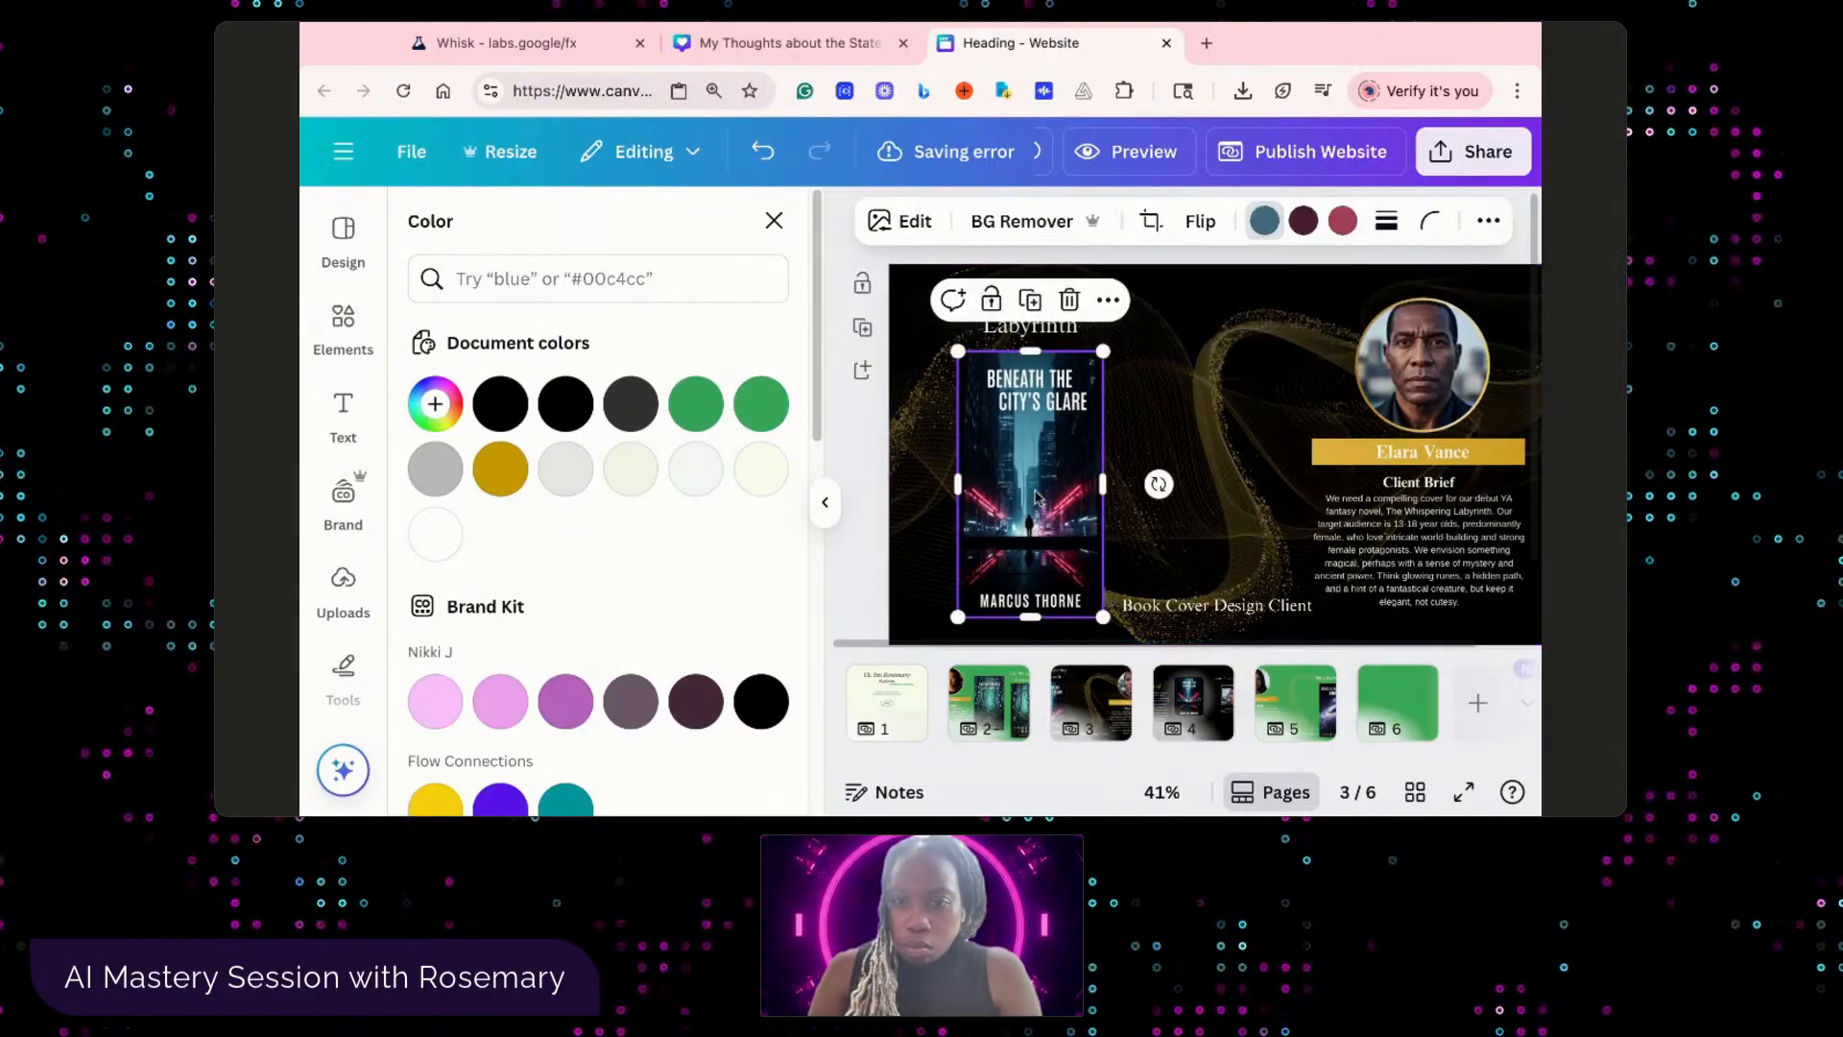
pyautogui.click(1489, 221)
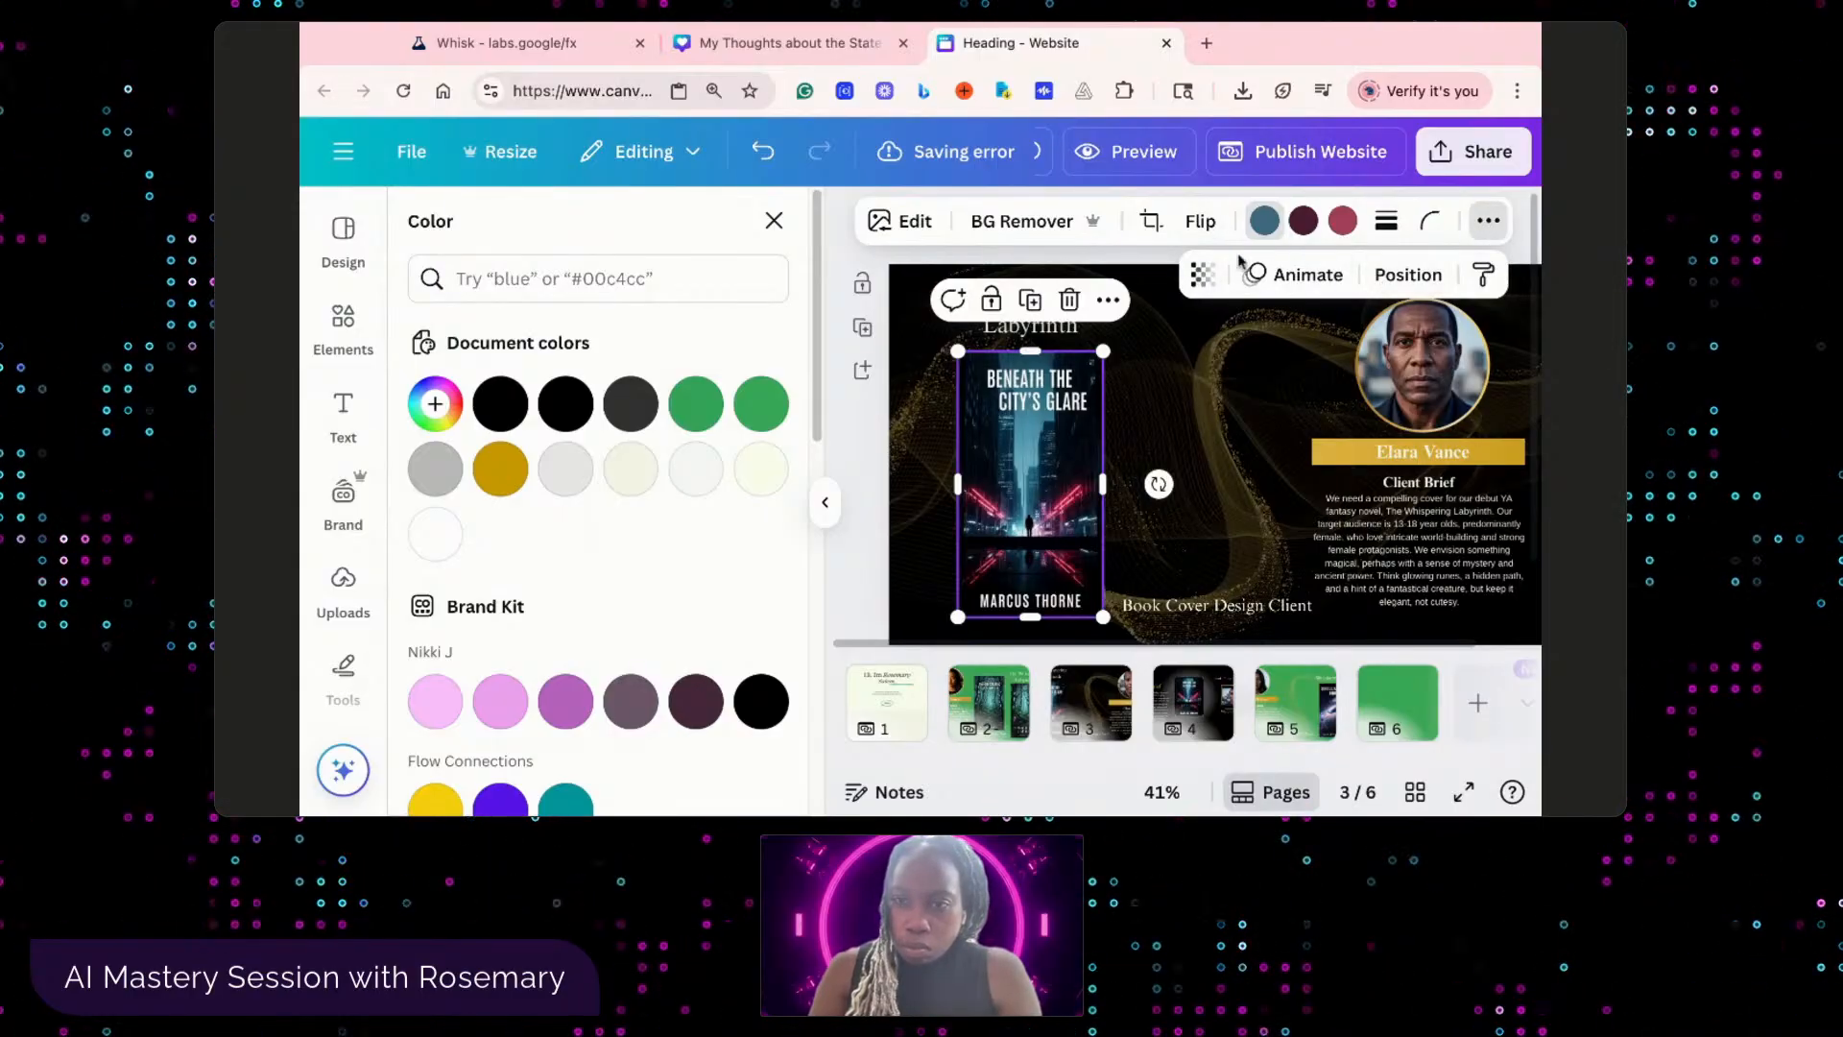
# - Try outline, page-lift and glow shadows on the book cover, setting the glow colour to white #FFFFFF
pyautogui.click(906, 226)
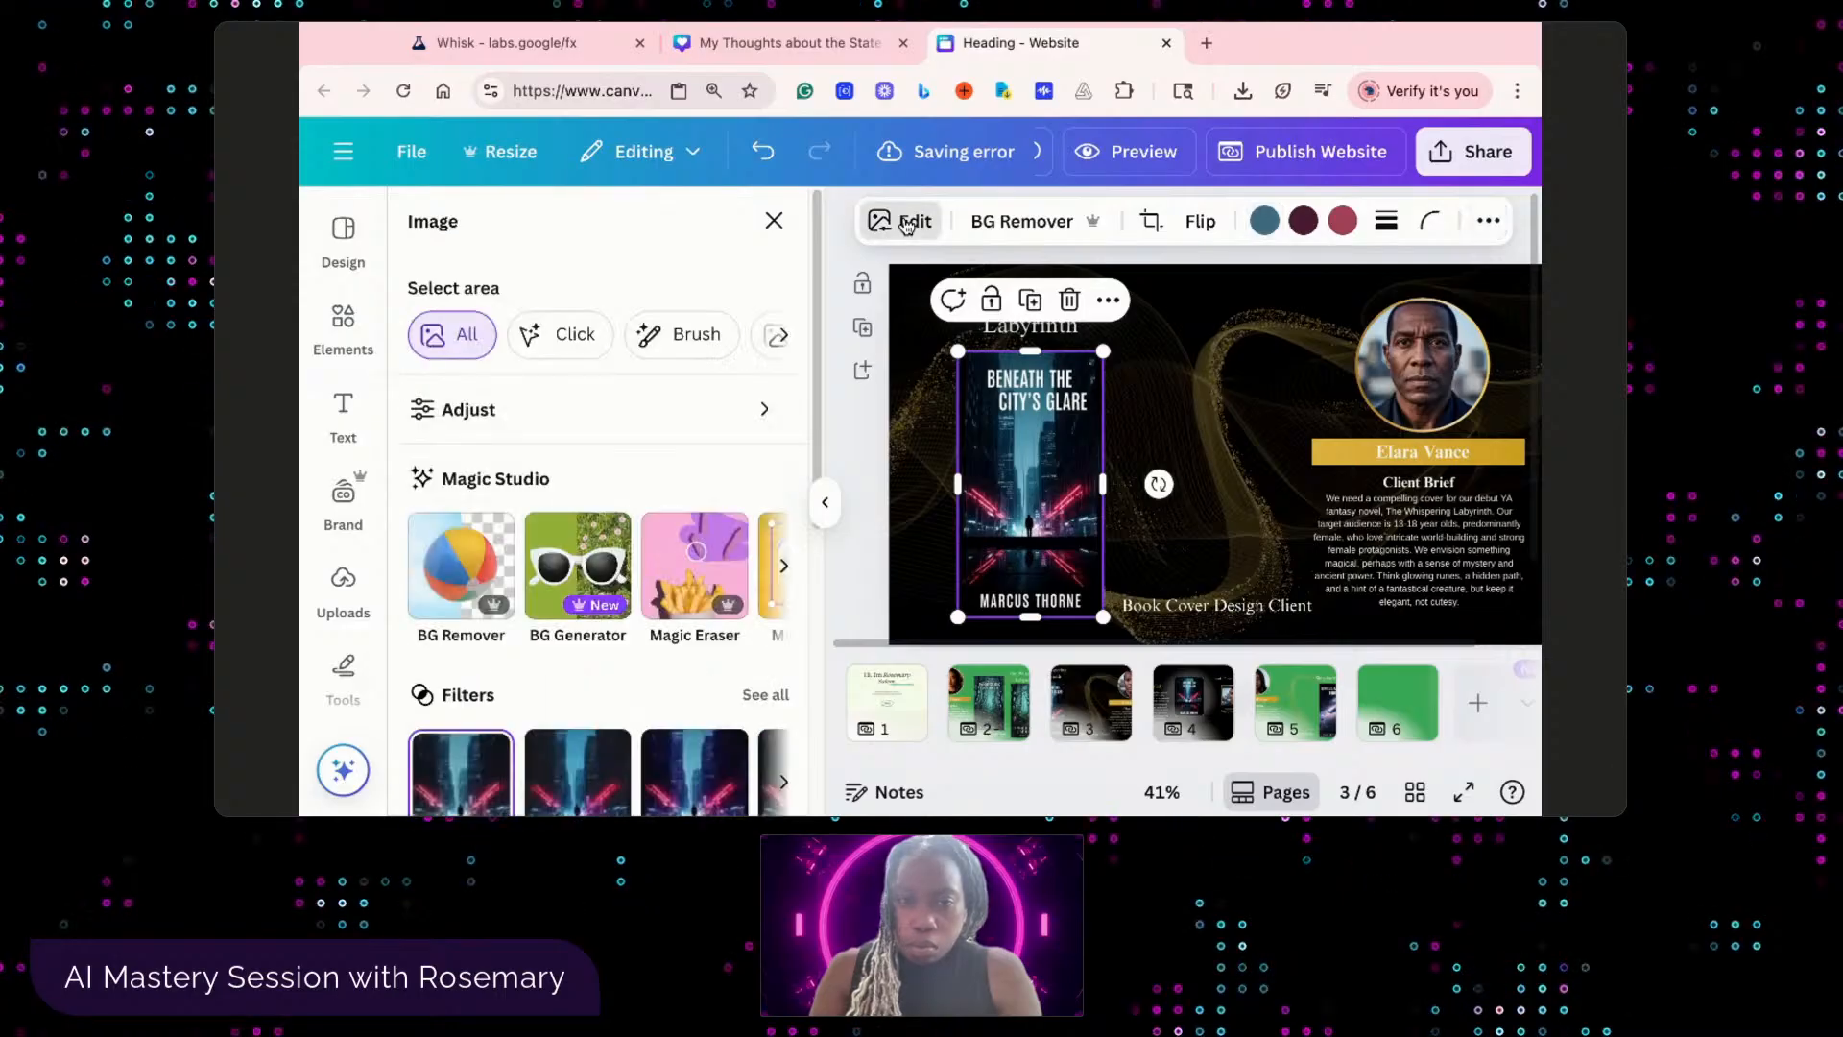
pyautogui.scroll(-5, 648, 549)
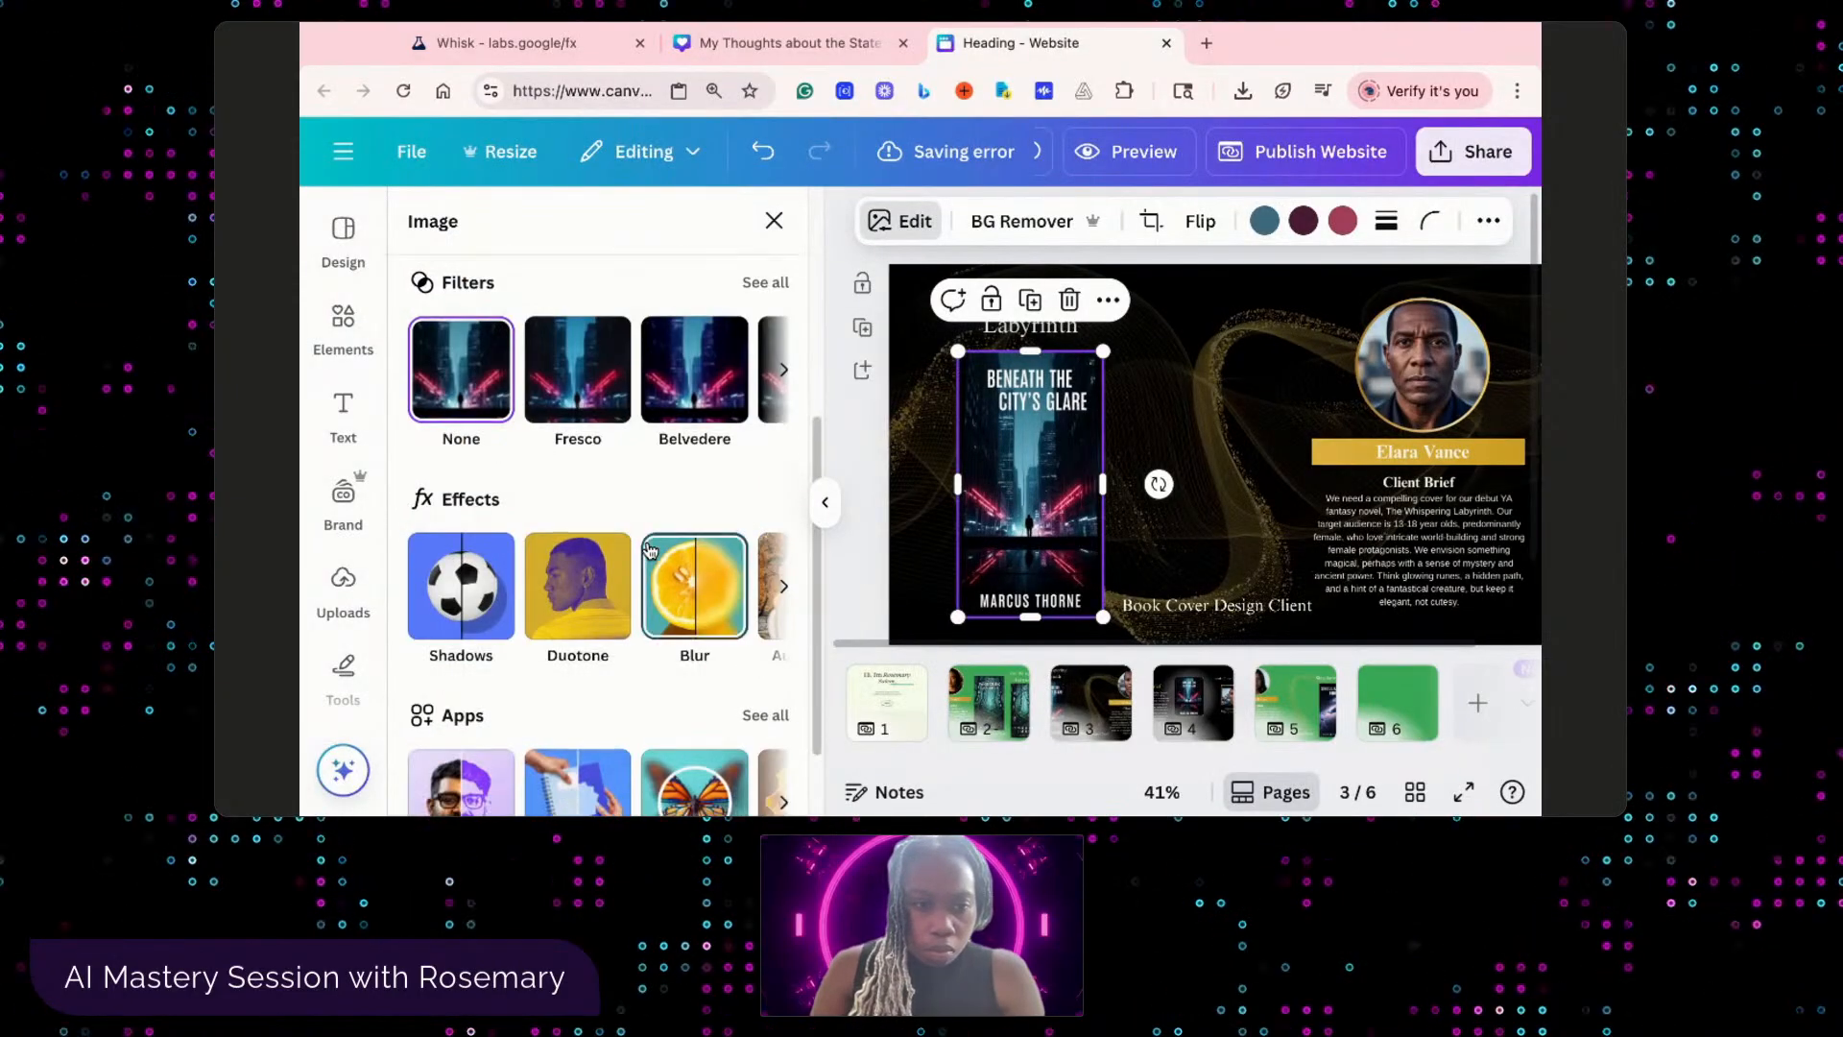
pyautogui.click(491, 576)
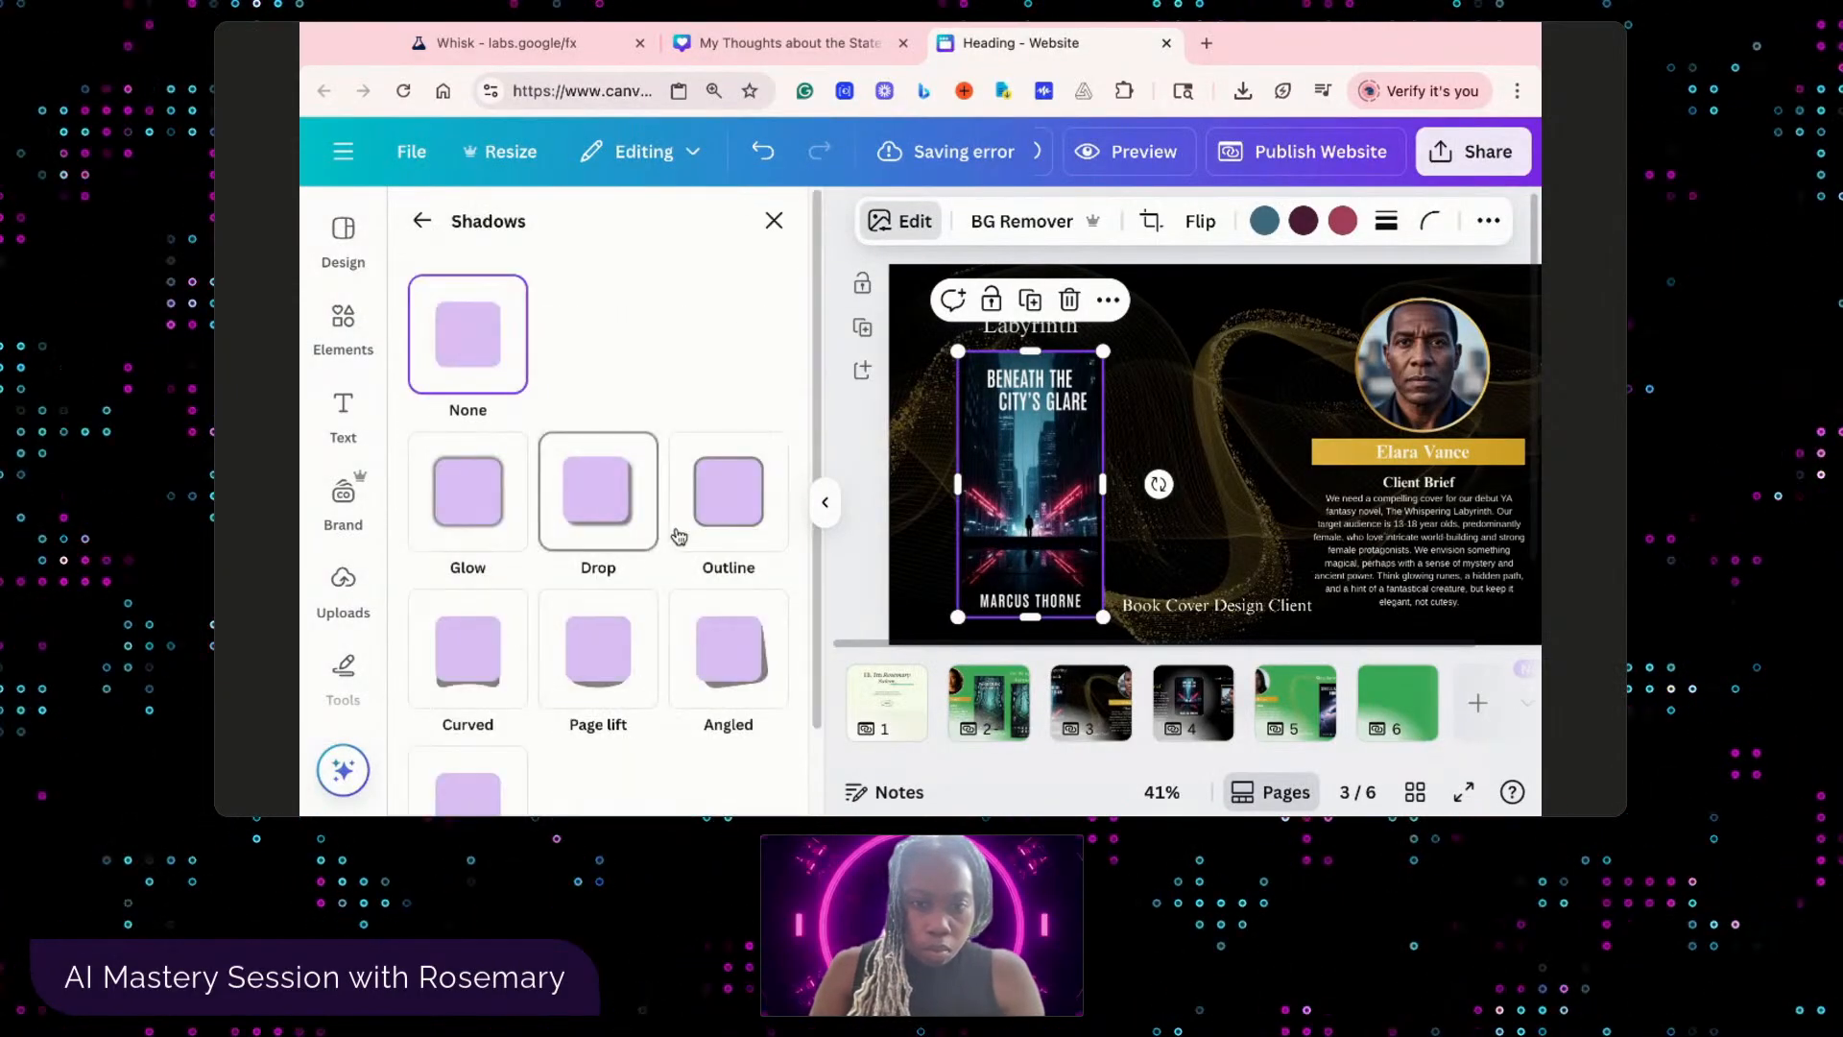
pyautogui.click(732, 509)
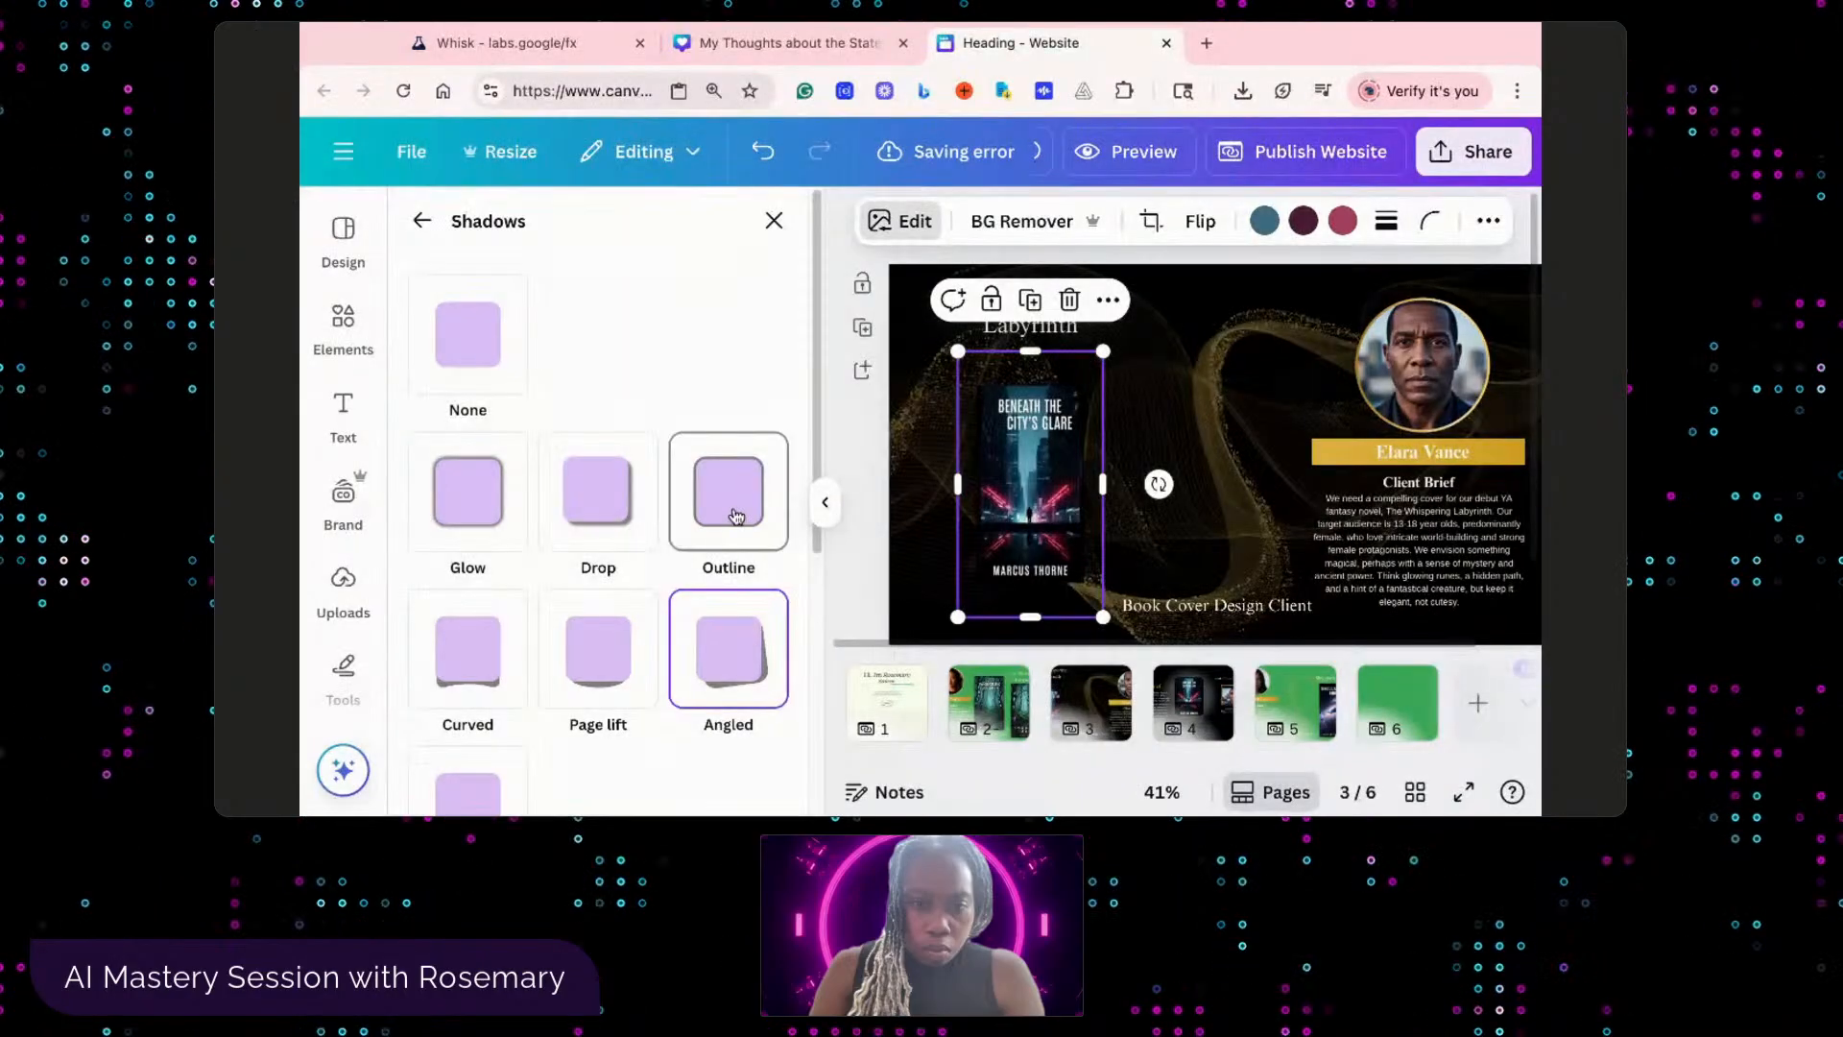
pyautogui.click(606, 685)
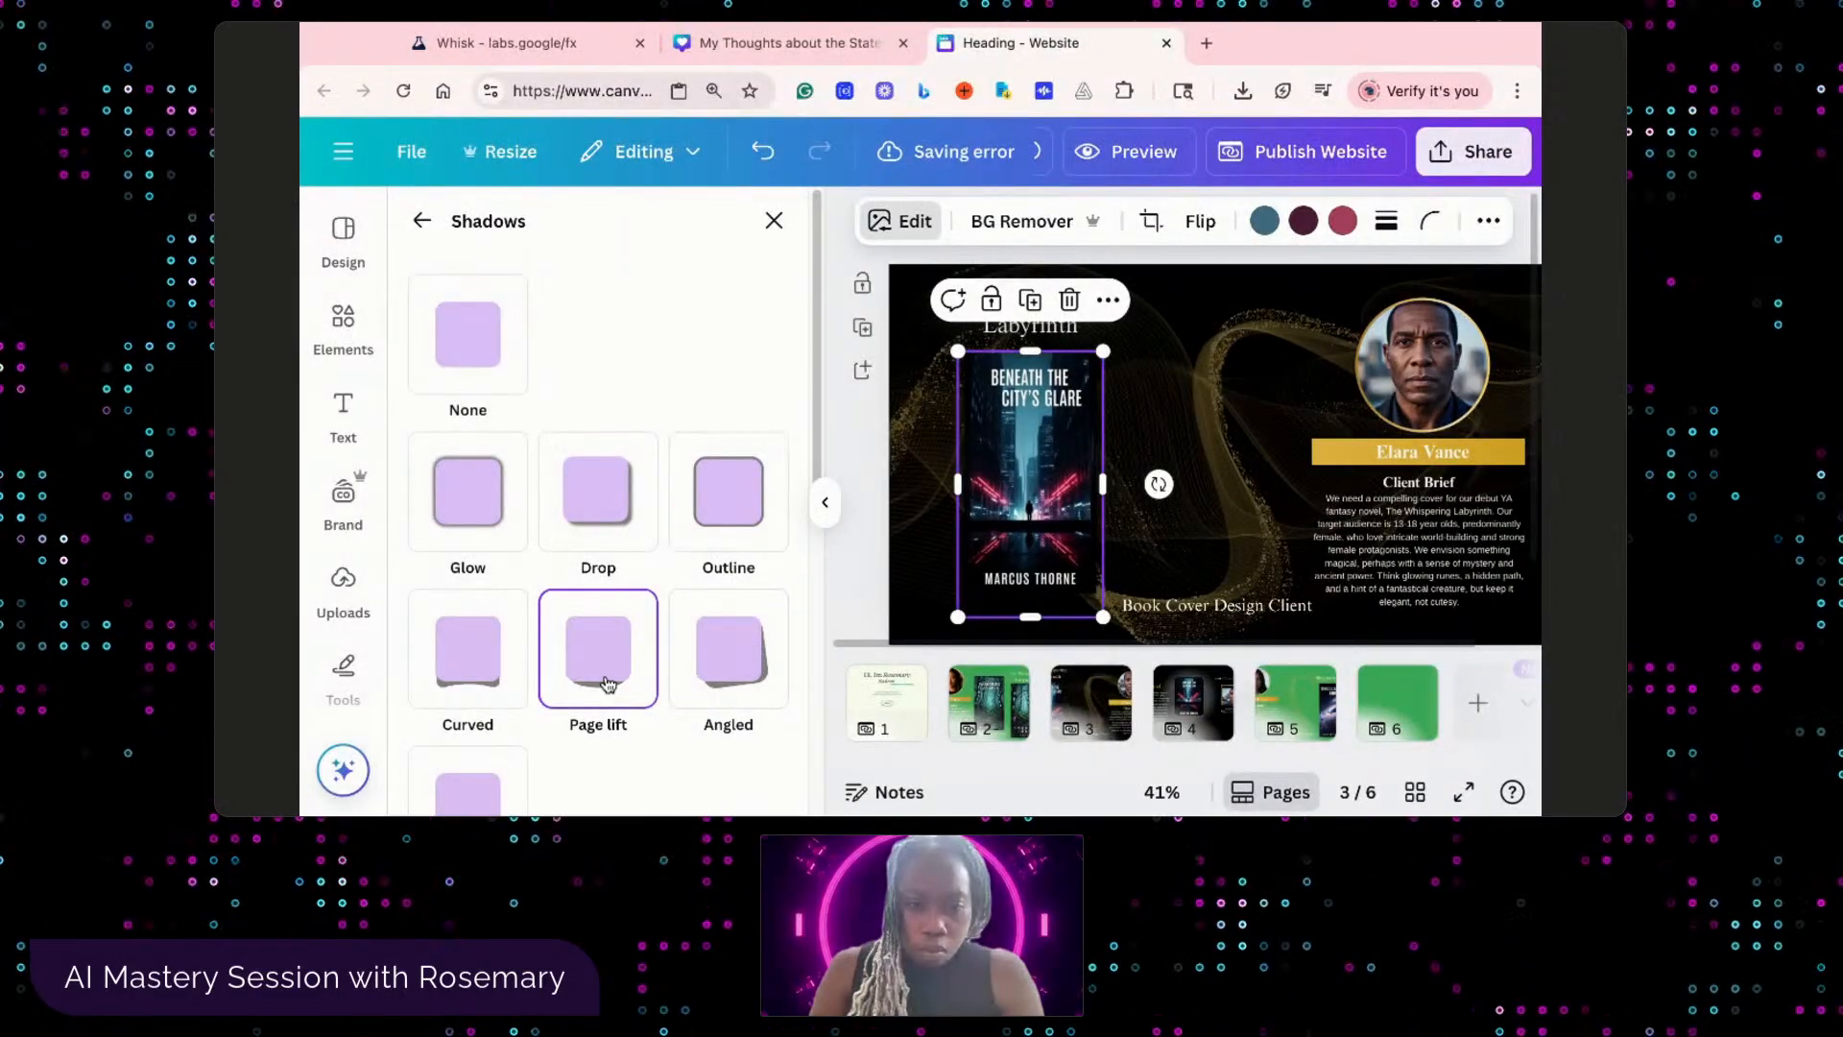
pyautogui.click(504, 515)
pyautogui.scroll(-3, 614, 533)
pyautogui.click(769, 680)
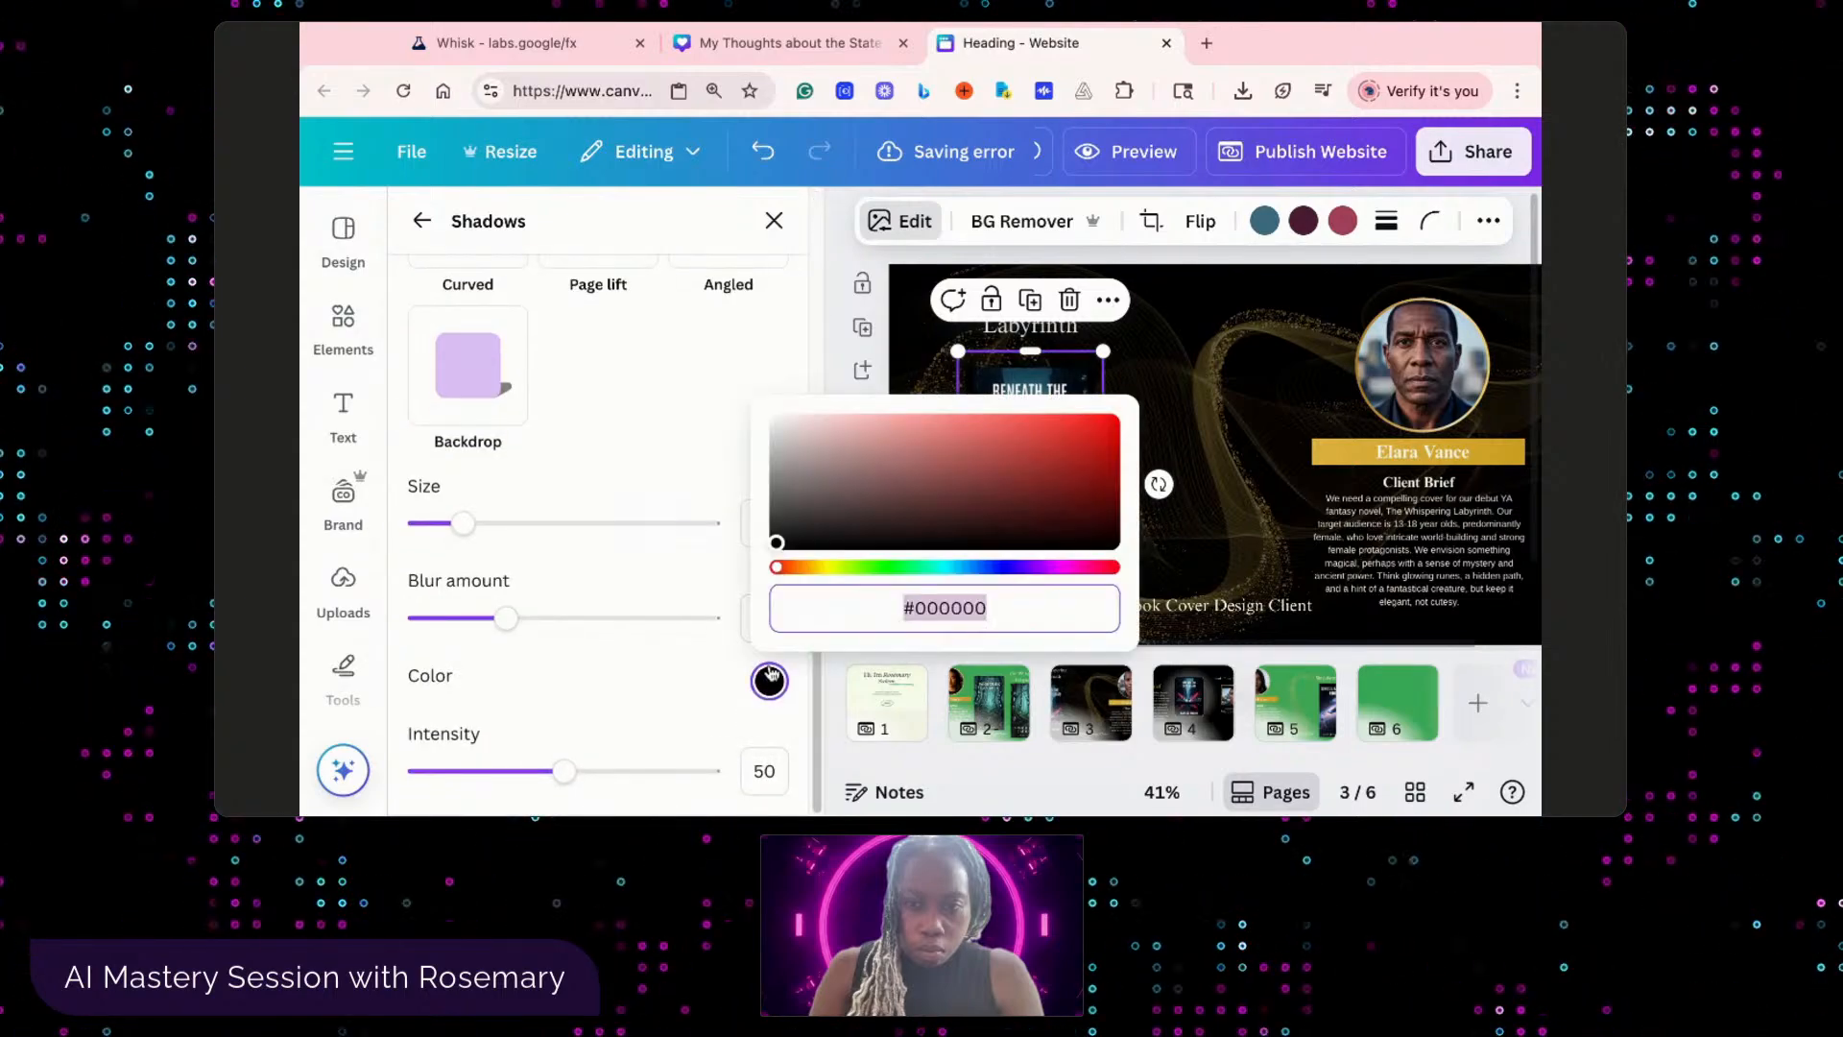
pyautogui.click(776, 428)
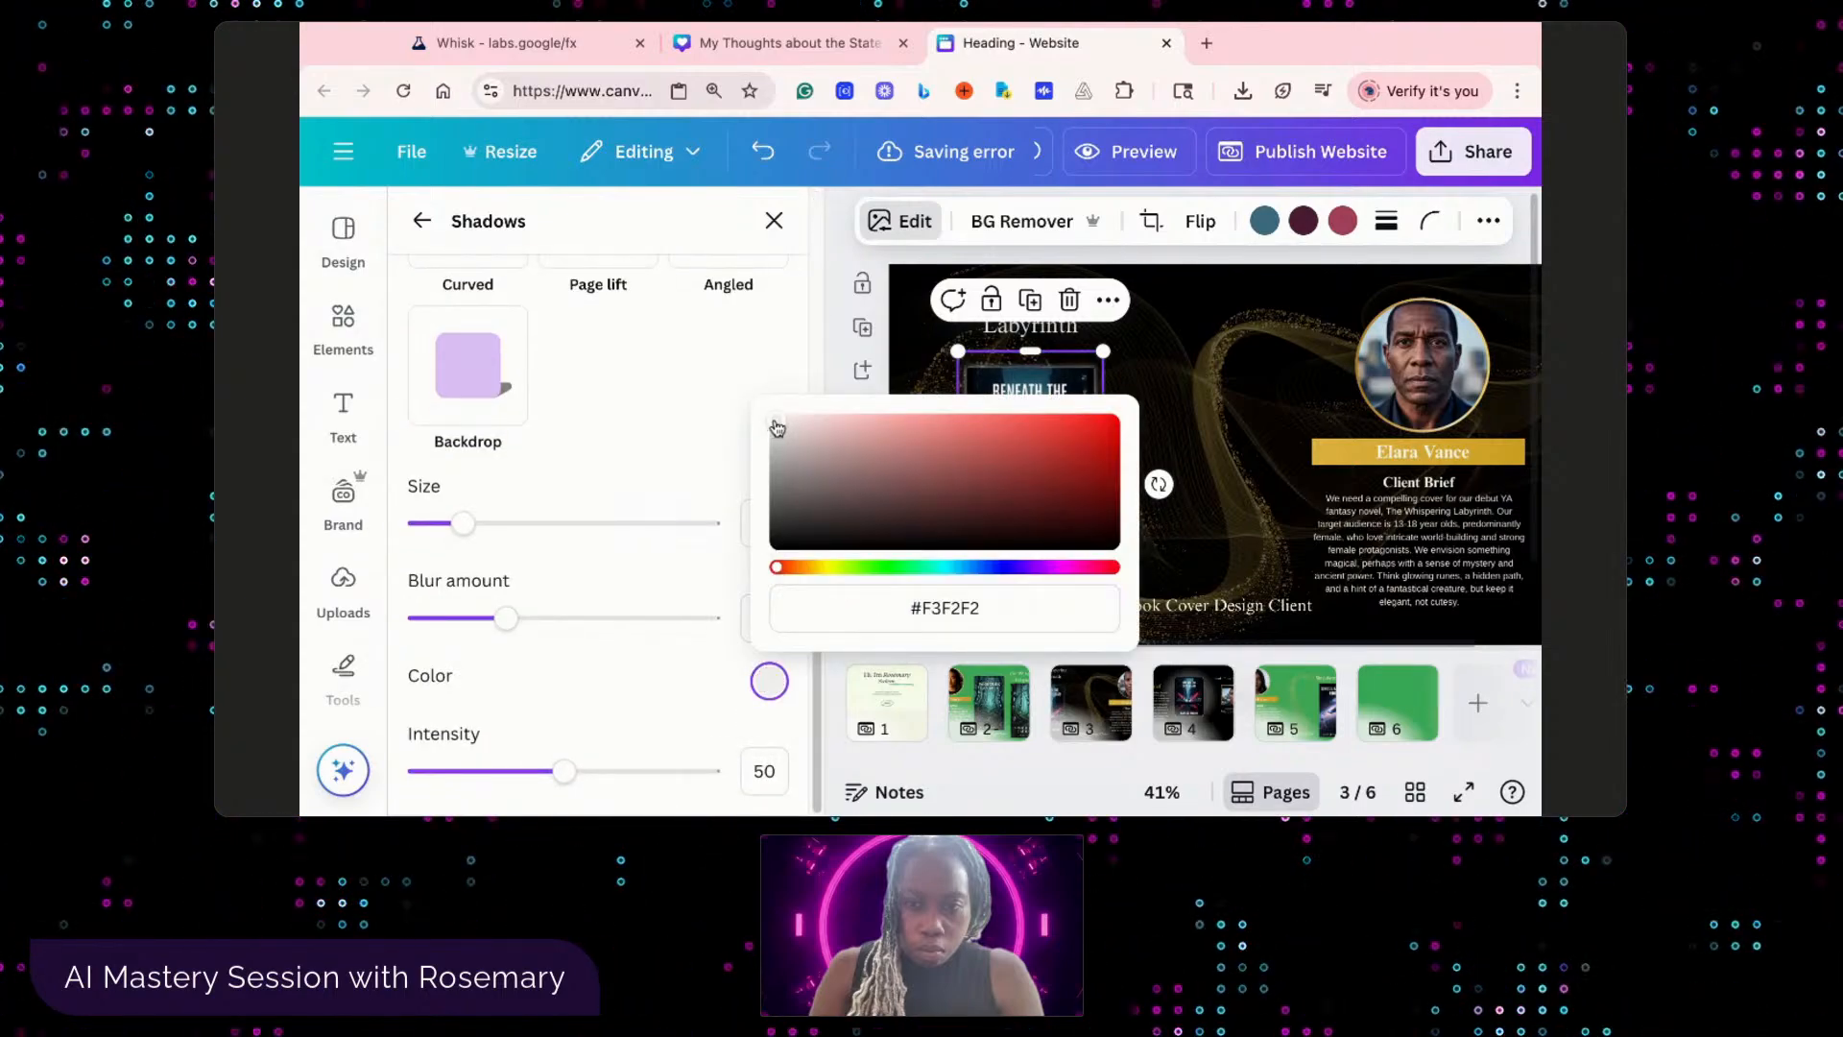
pyautogui.click(776, 427)
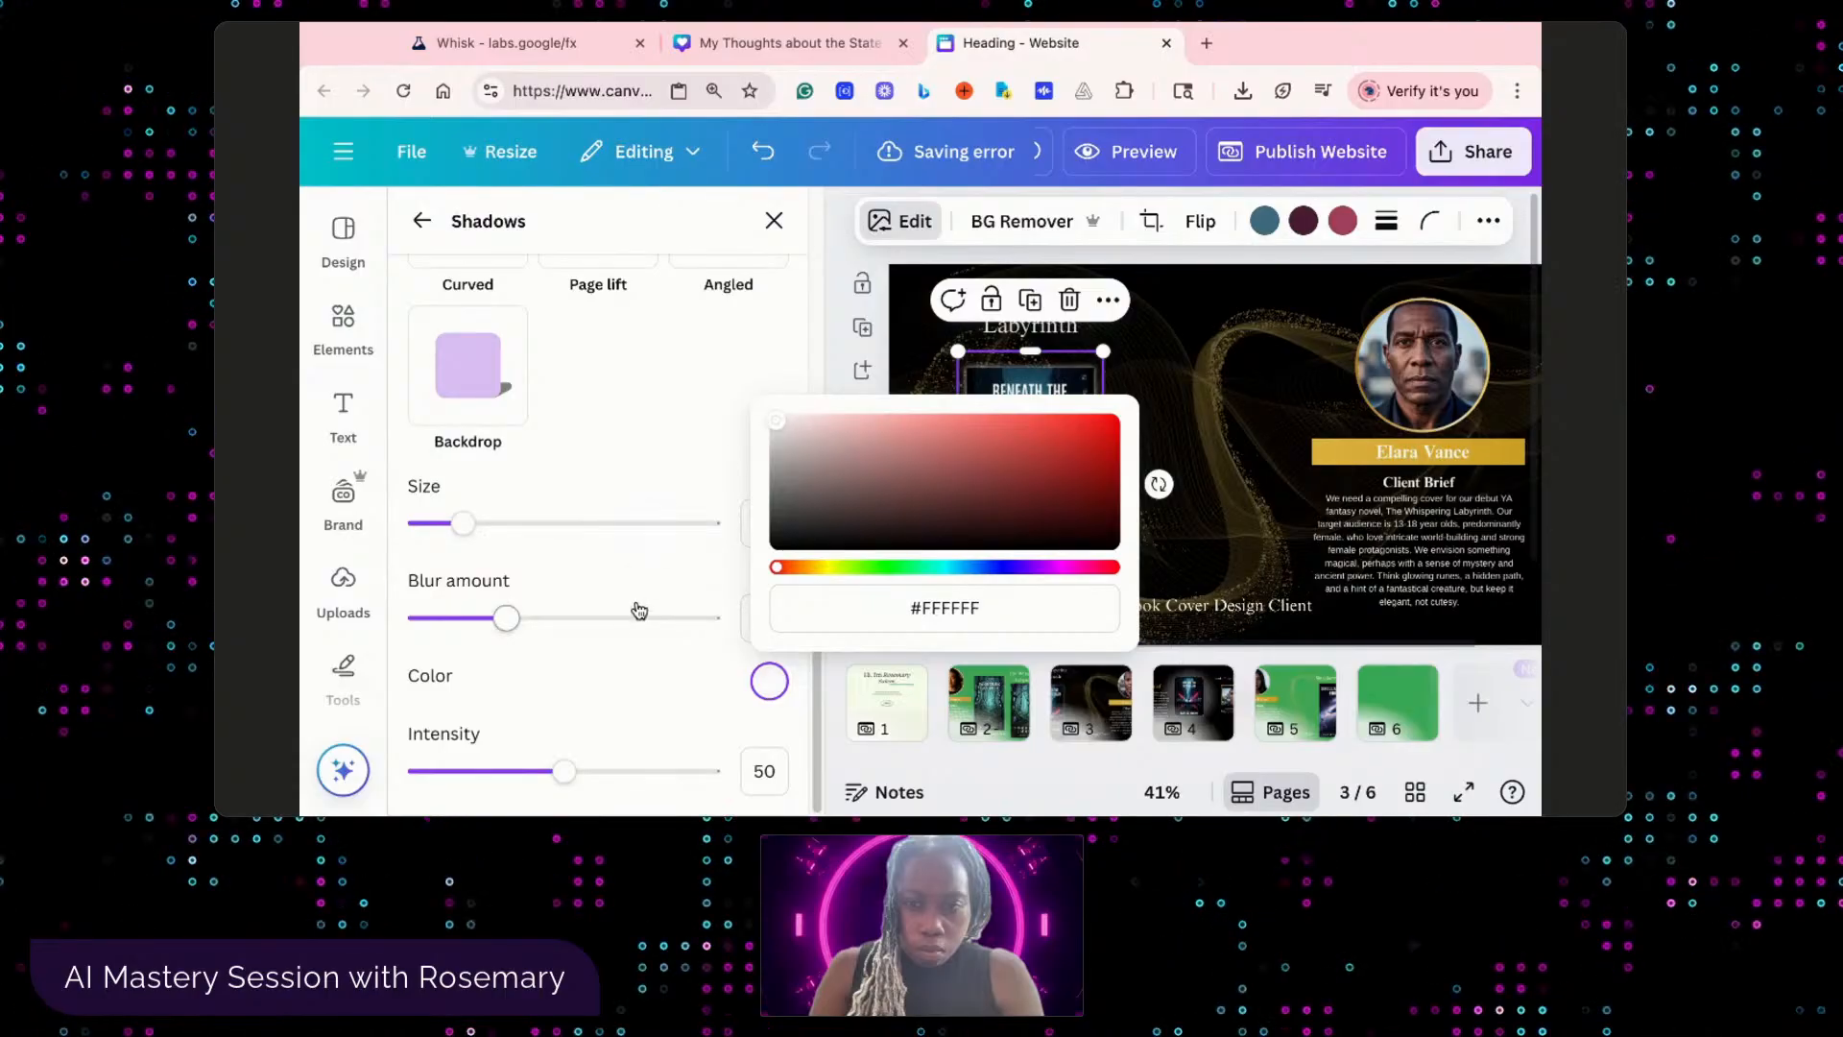
pyautogui.click(506, 399)
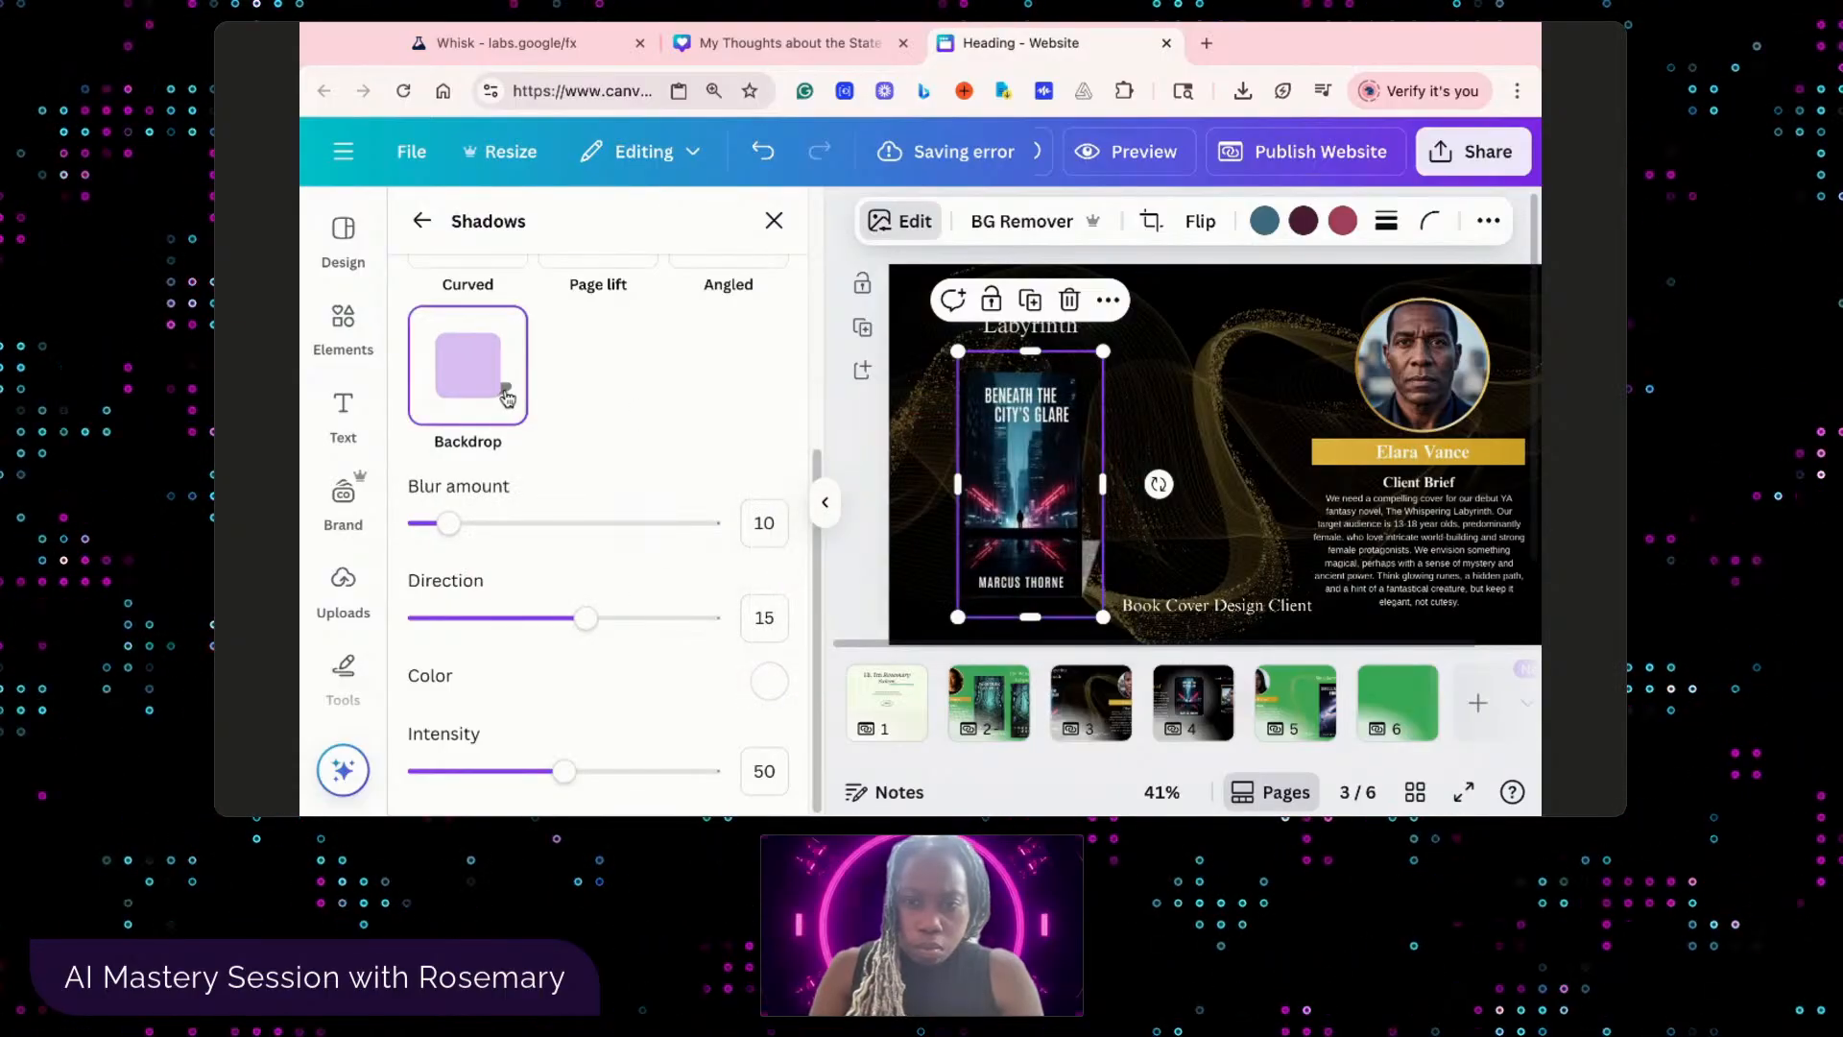
# - Compare page-lift, angled, outline and glow shadows, then settle on a drop shadow for the cover
pyautogui.scroll(2, 590, 365)
pyautogui.click(600, 362)
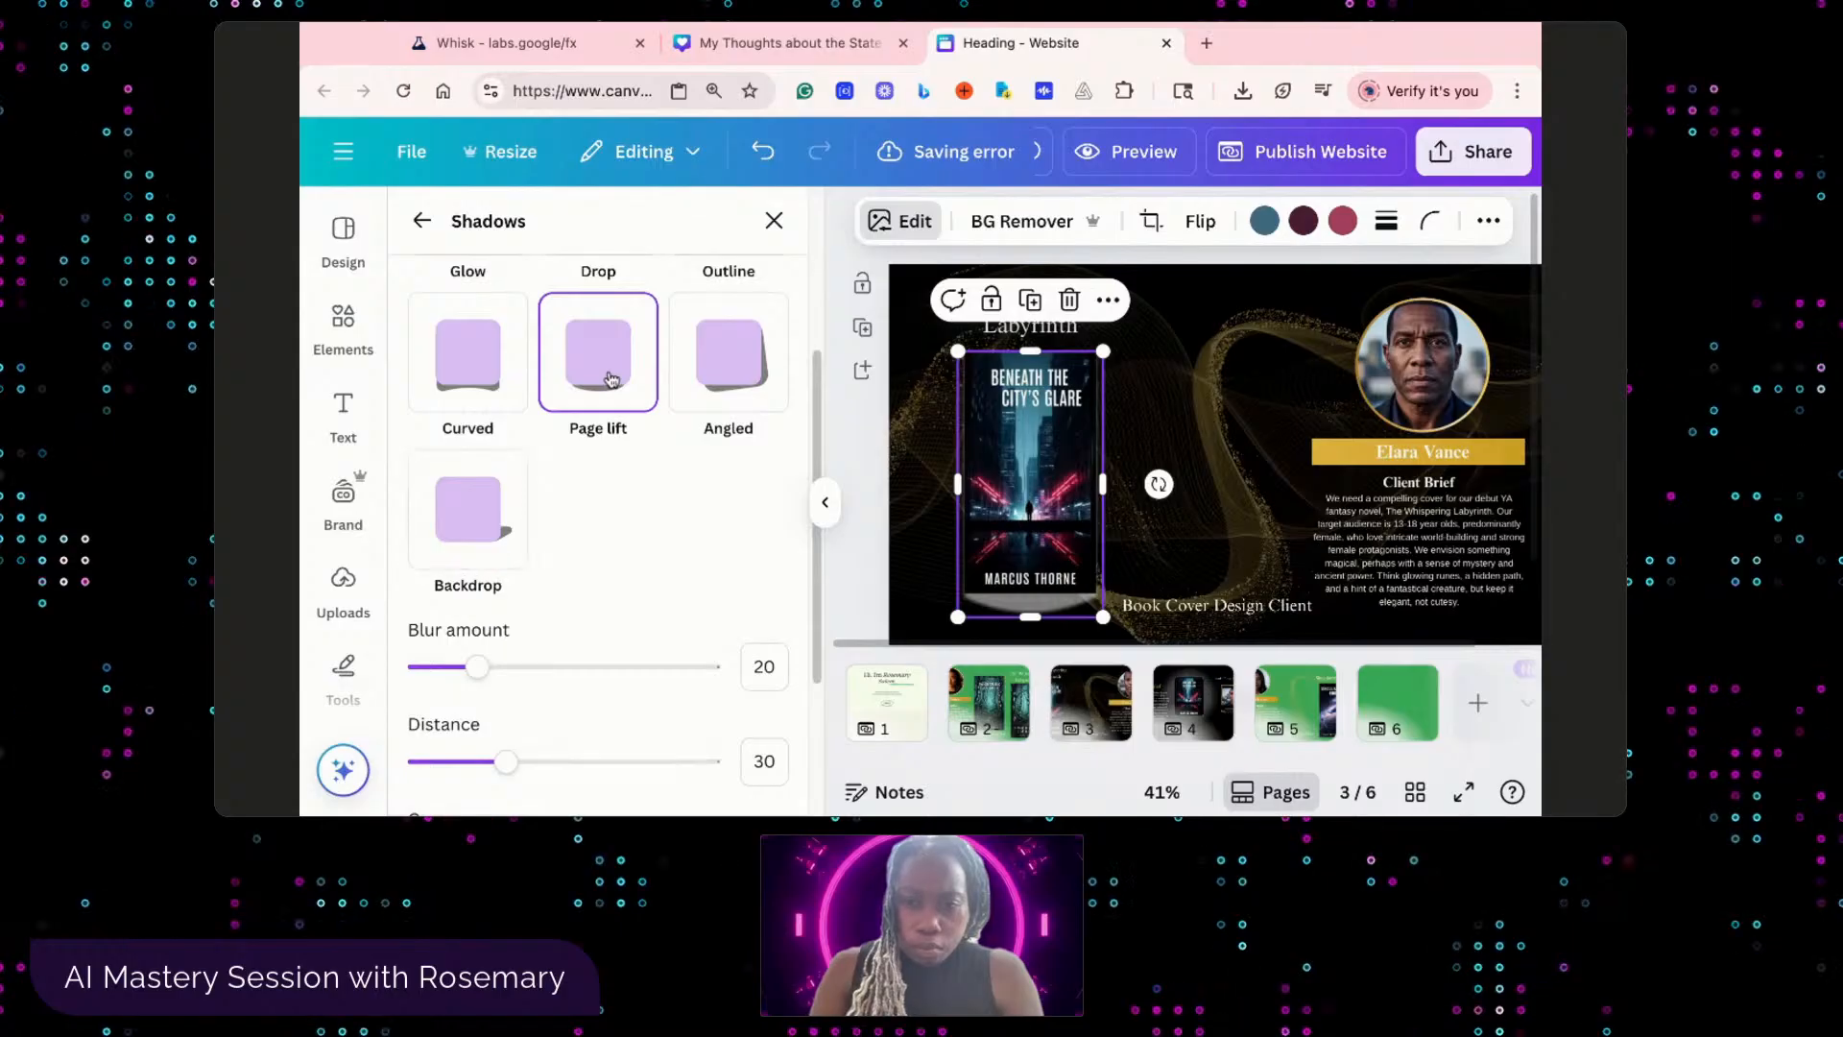
pyautogui.click(759, 379)
pyautogui.scroll(1, 752, 382)
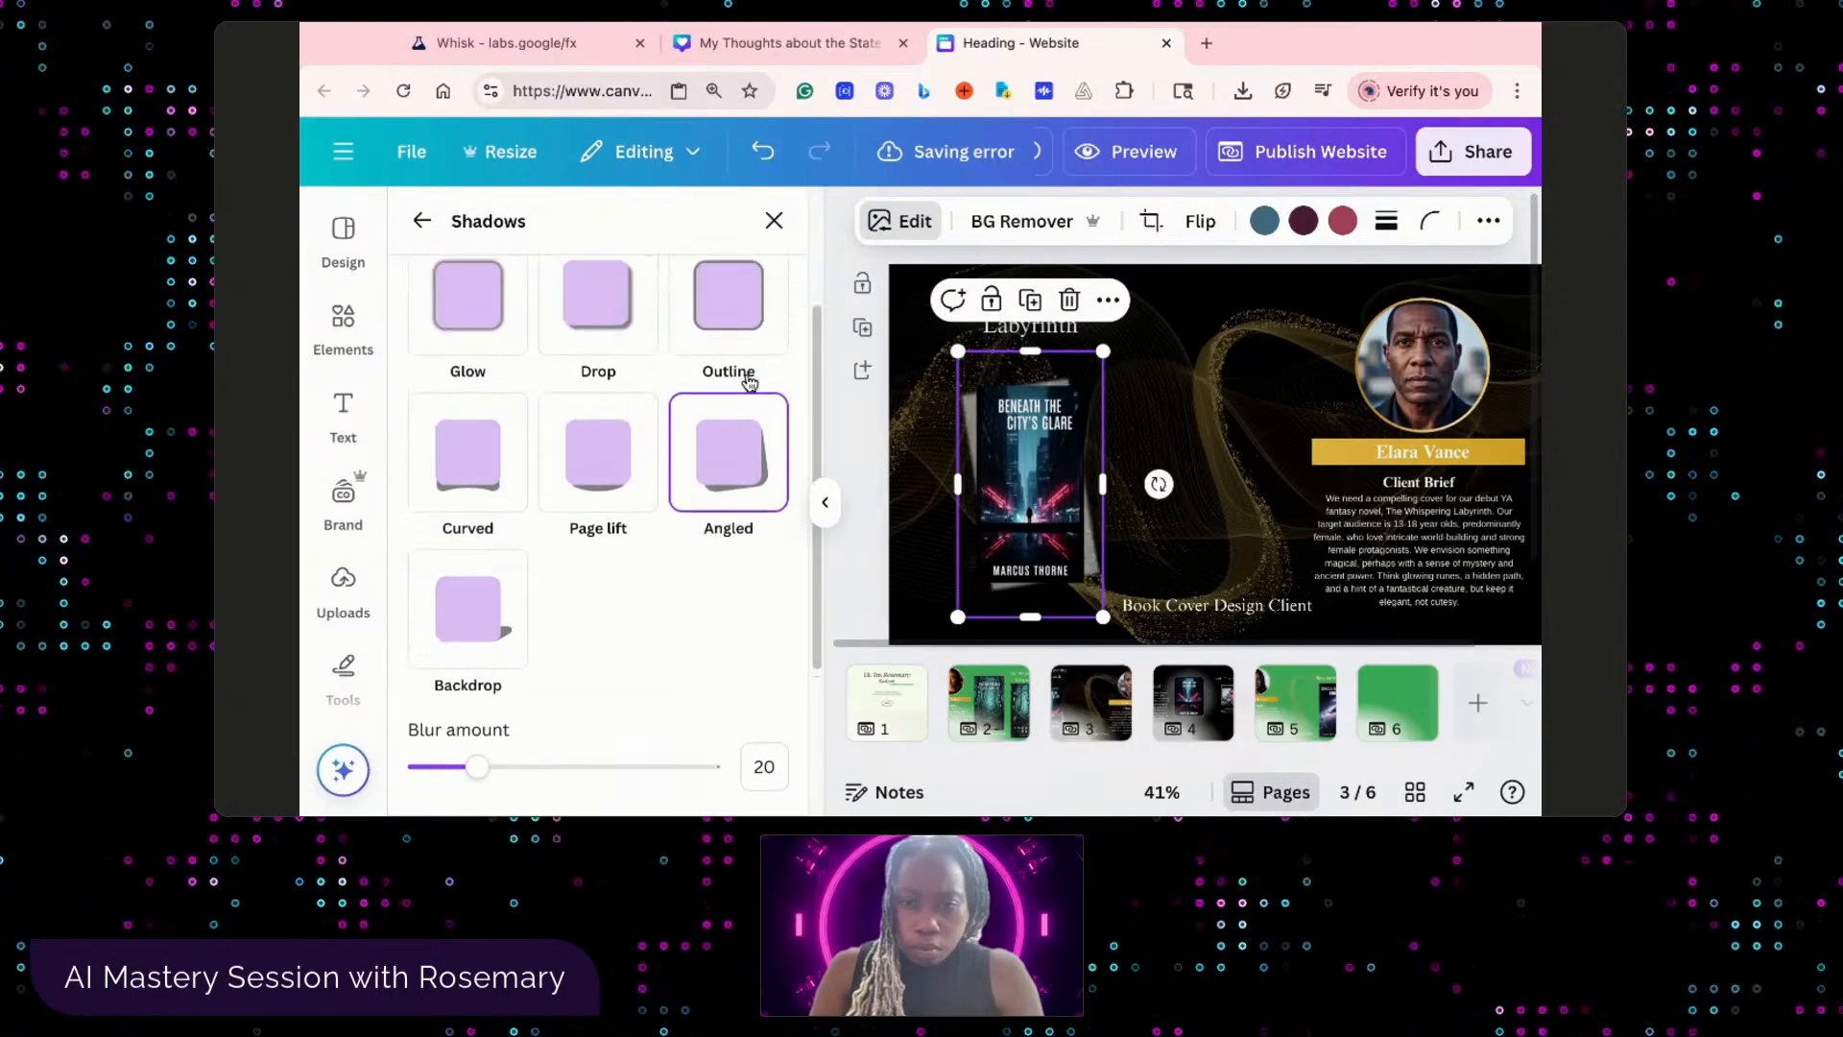
pyautogui.click(586, 346)
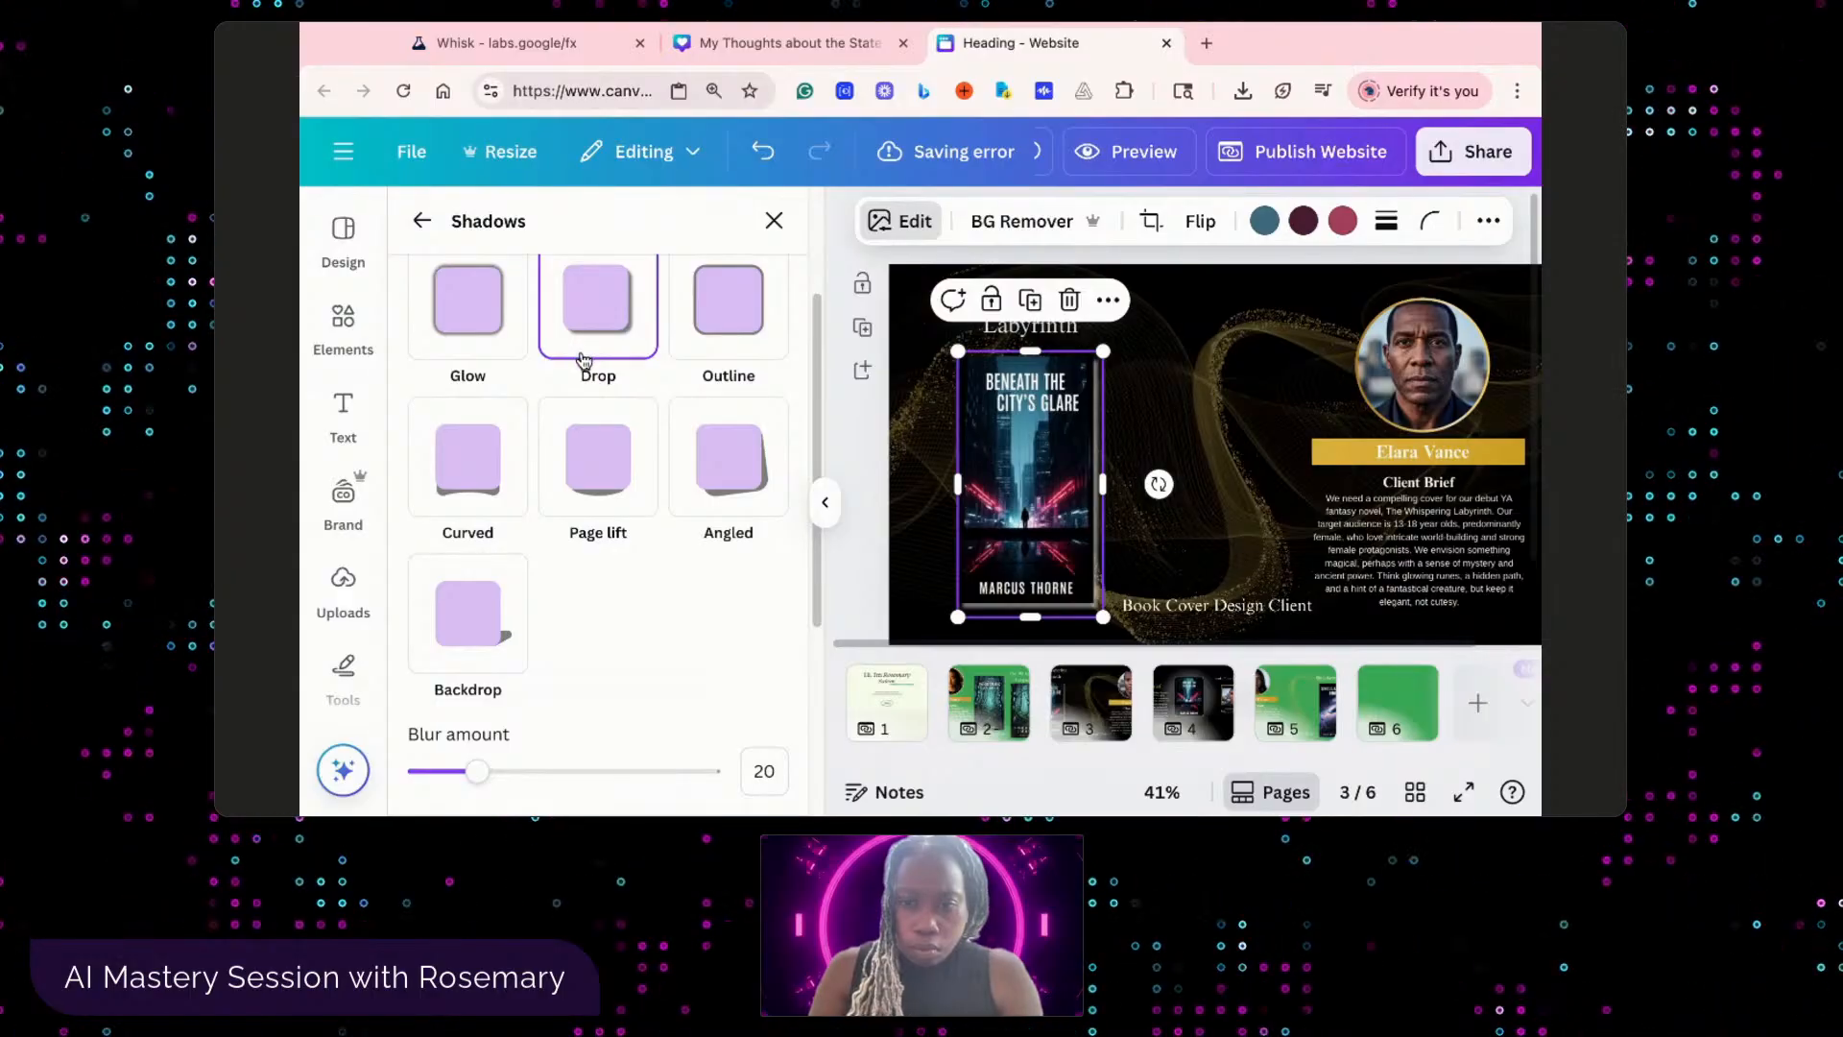
pyautogui.click(726, 357)
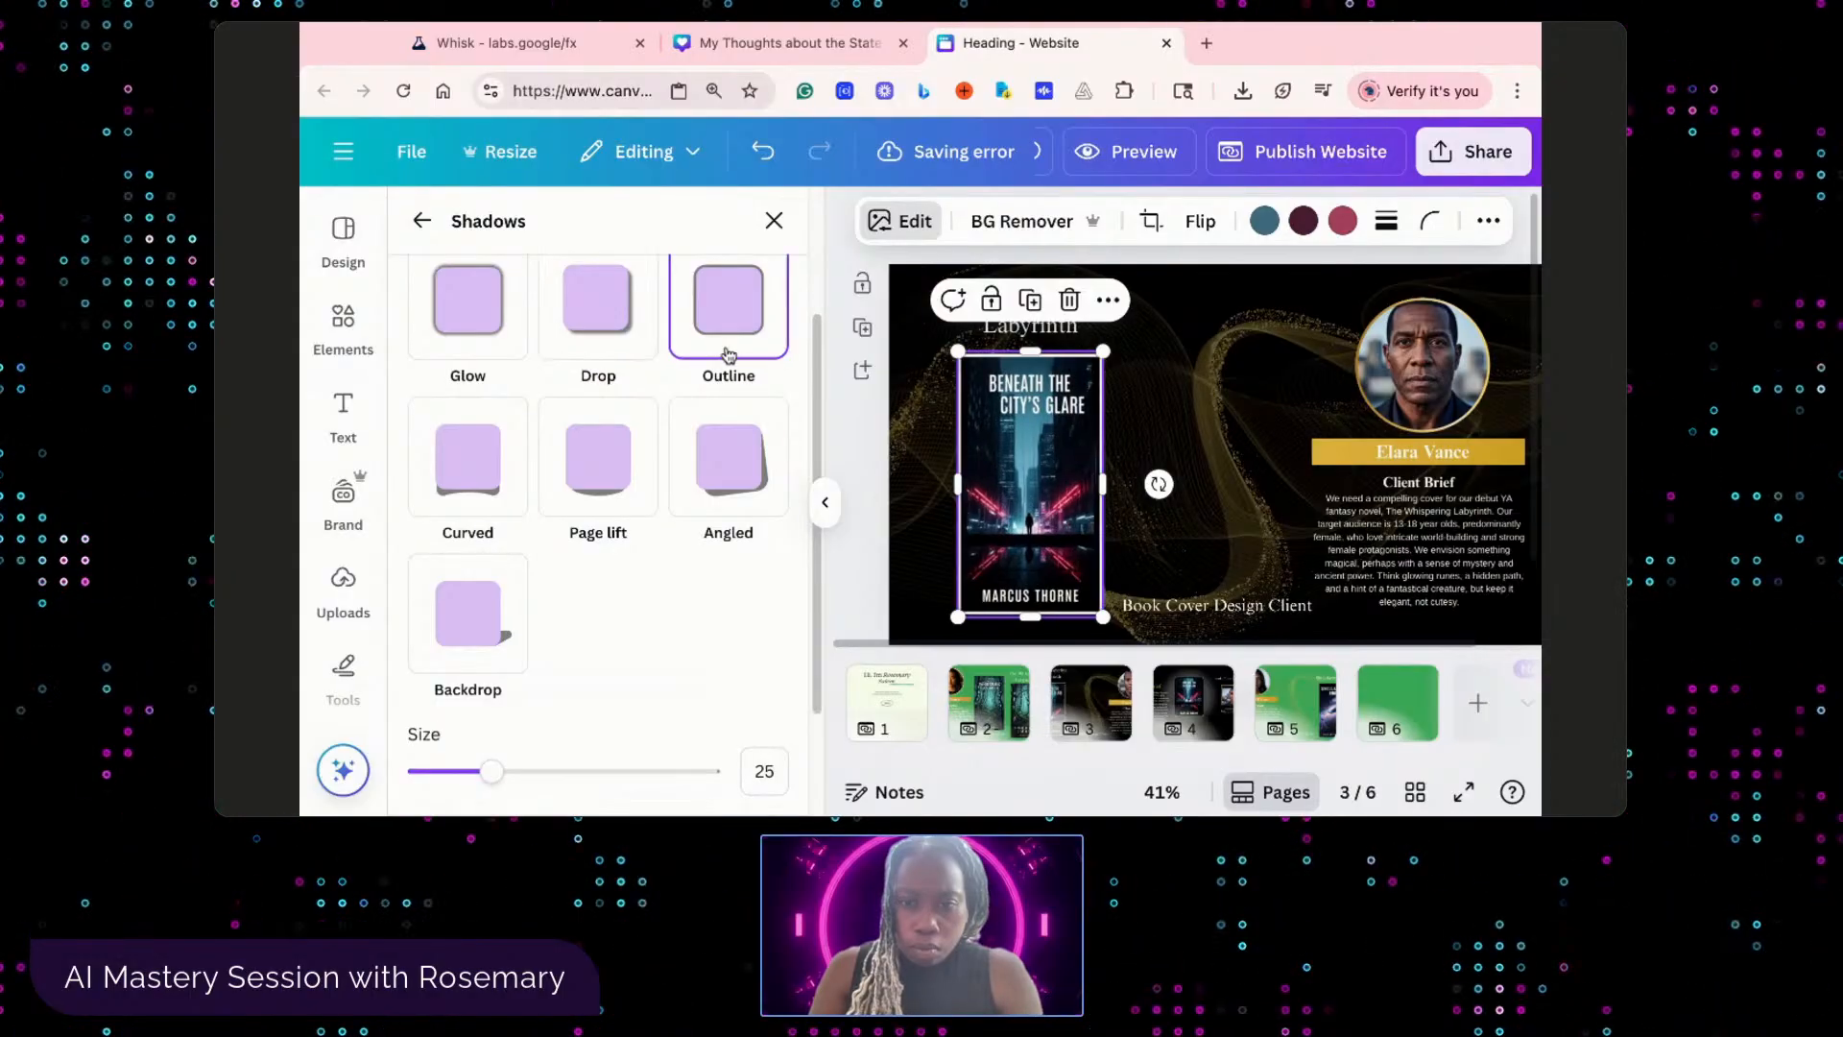
pyautogui.click(466, 320)
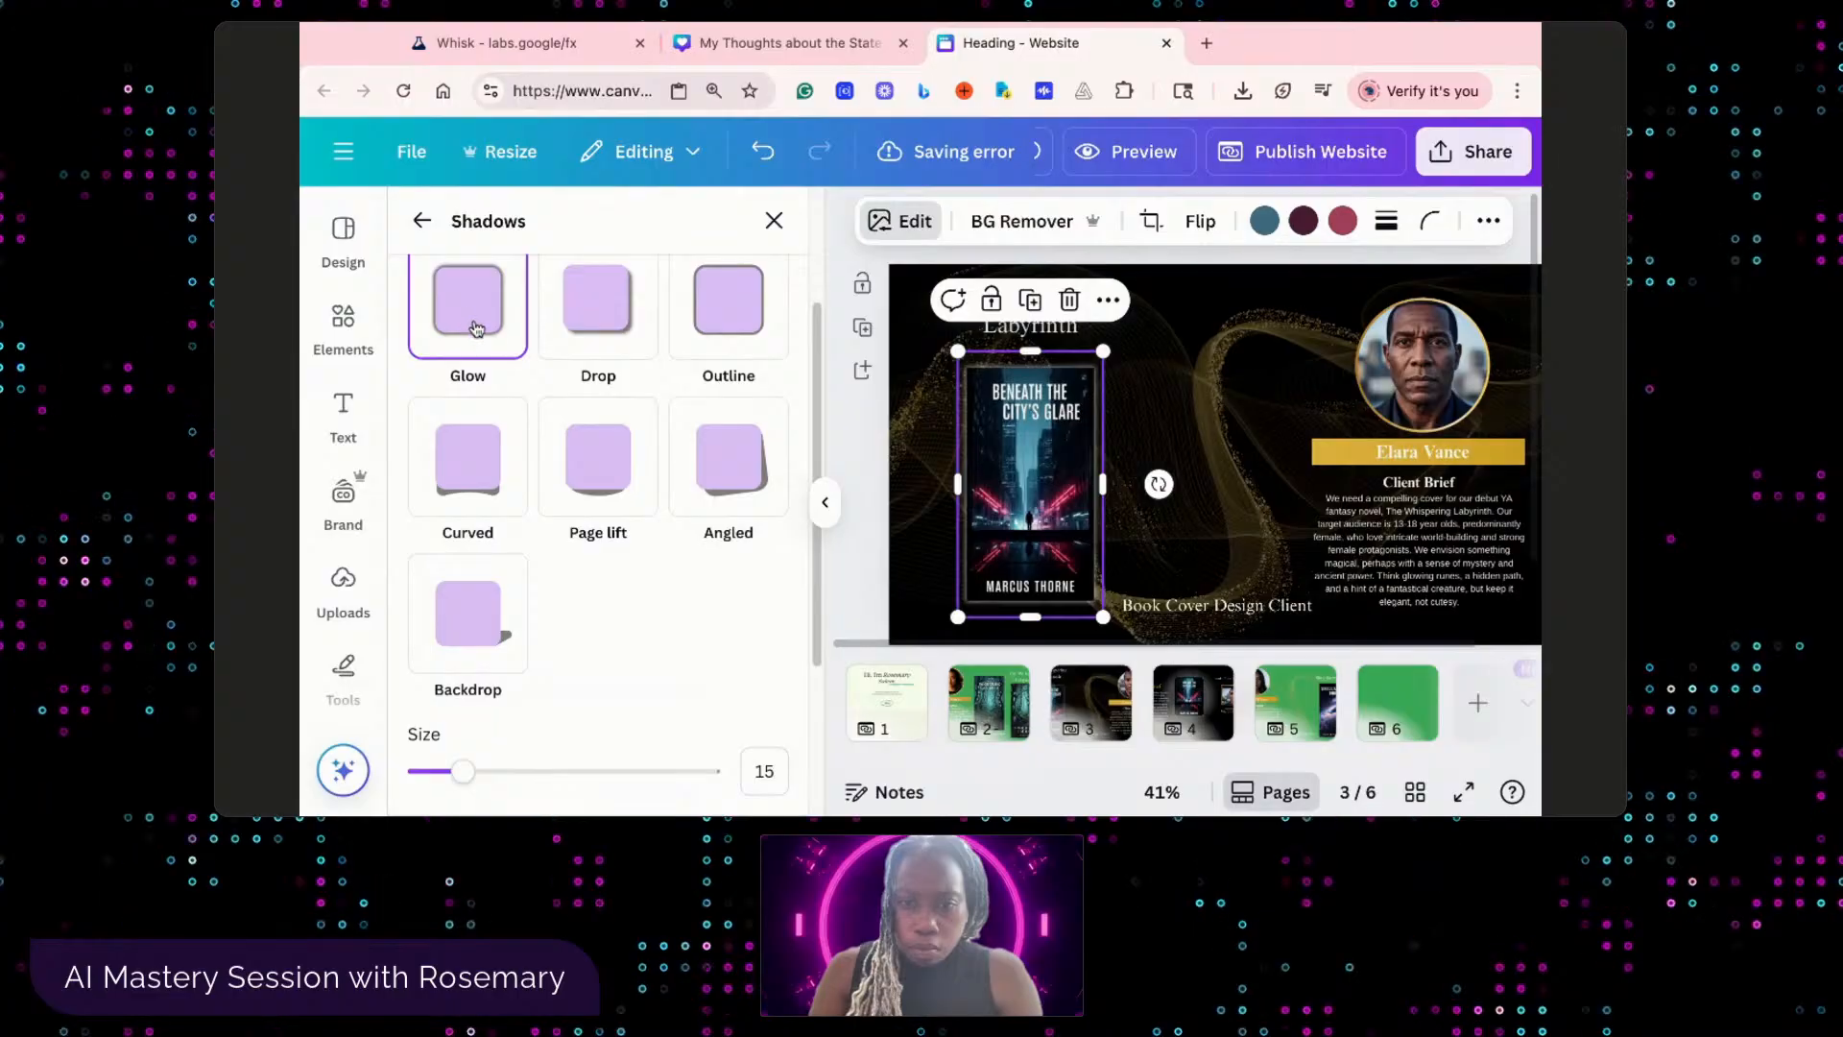
pyautogui.scroll(2, 556, 417)
pyautogui.scroll(-2, 553, 432)
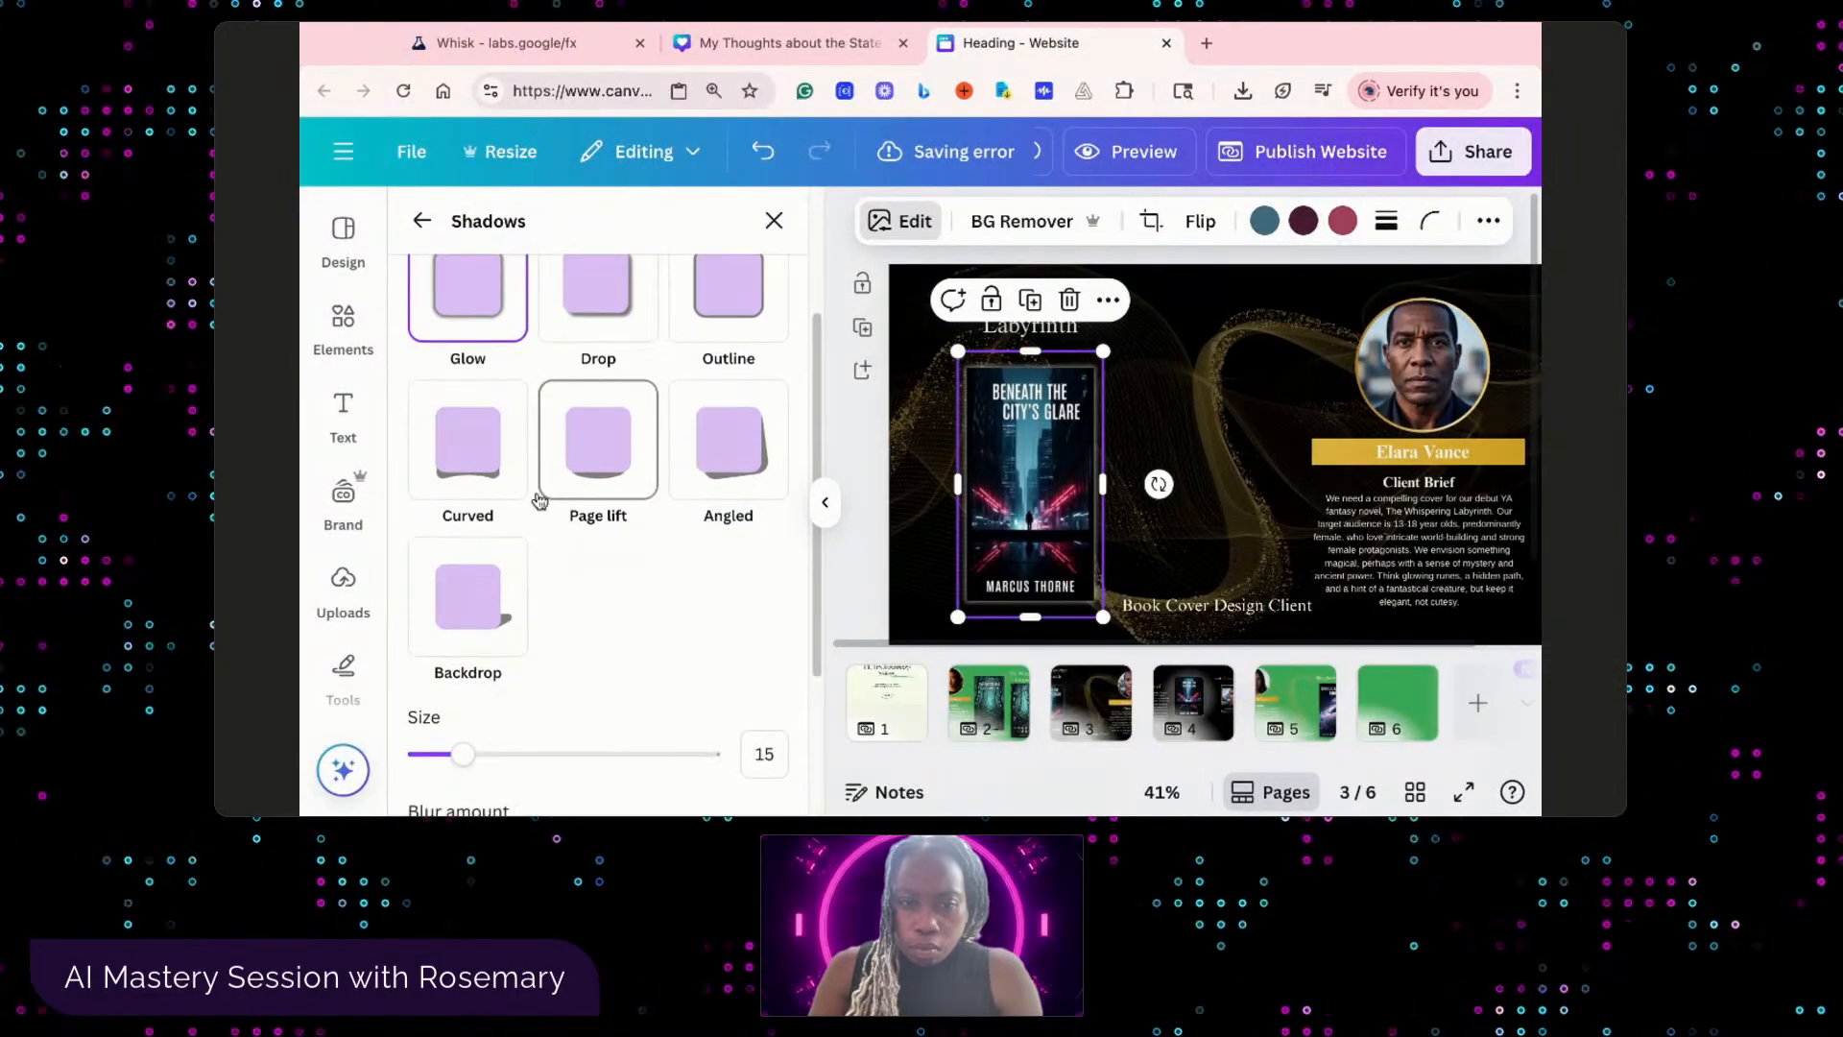
pyautogui.moveTo(463, 754); pyautogui.dragTo(426, 754)
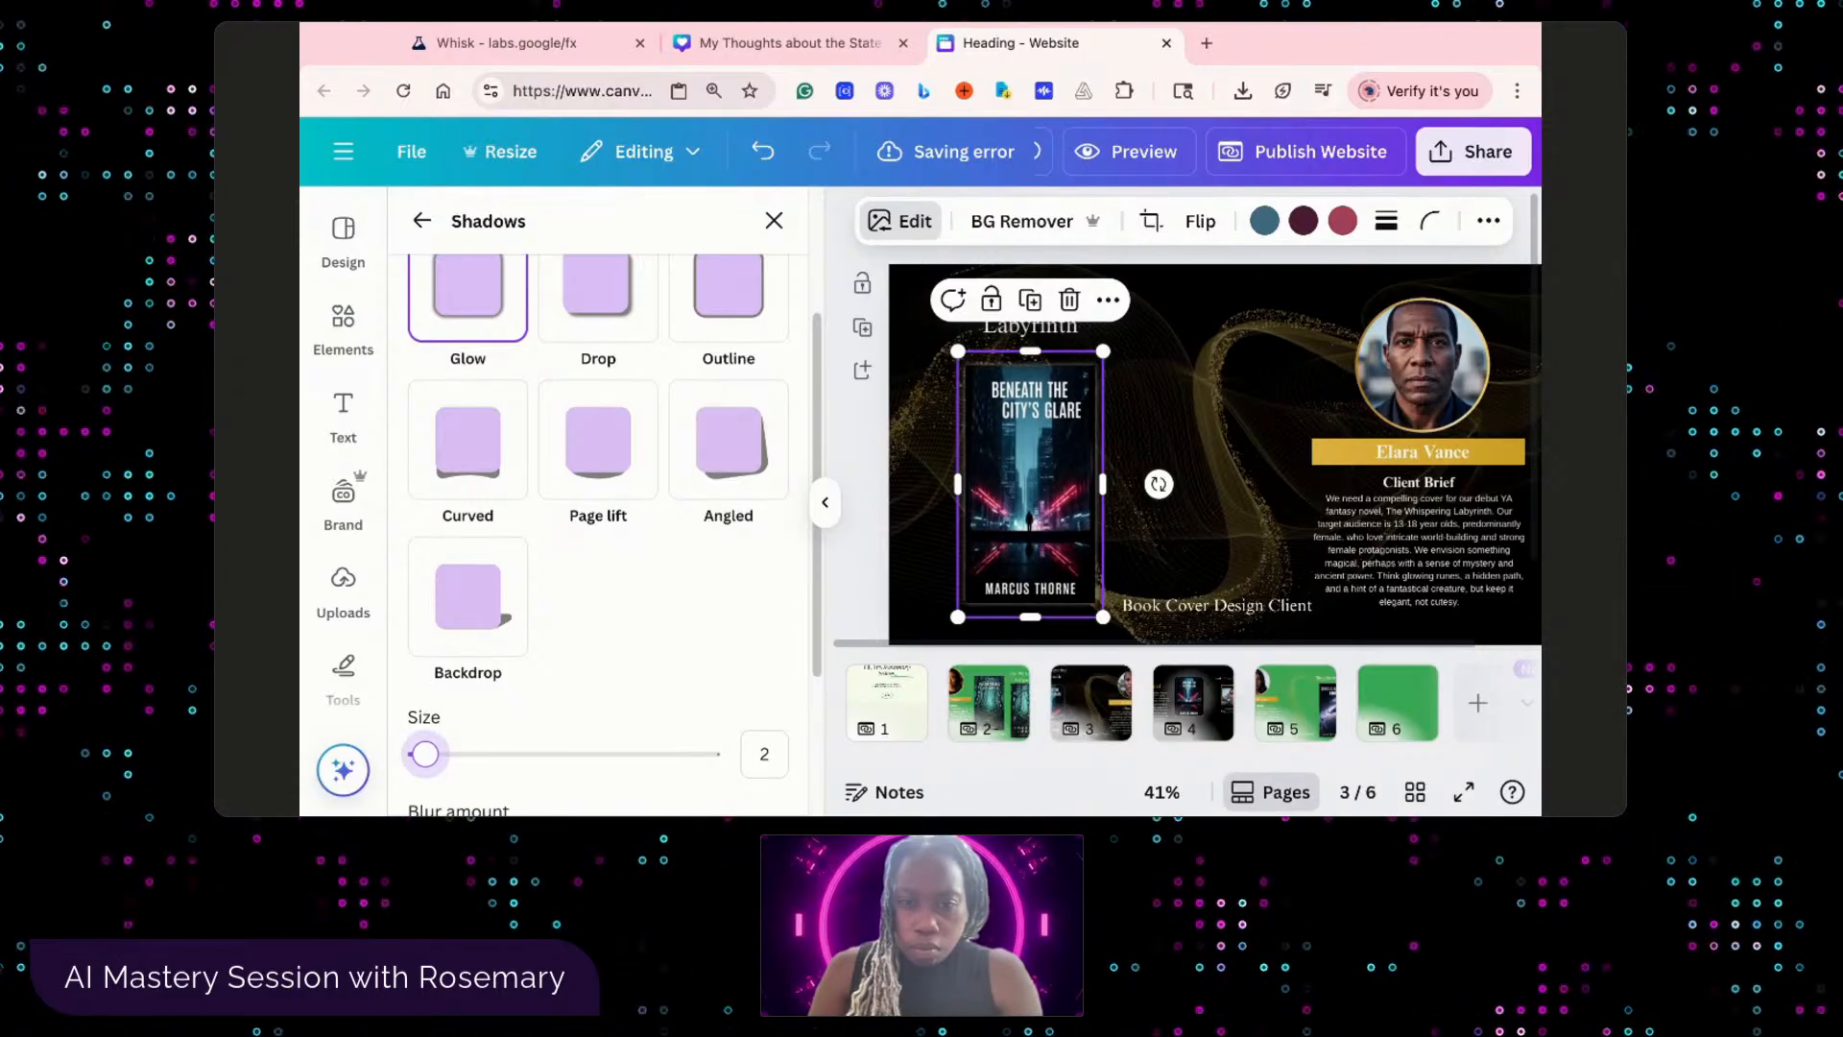
pyautogui.click(588, 324)
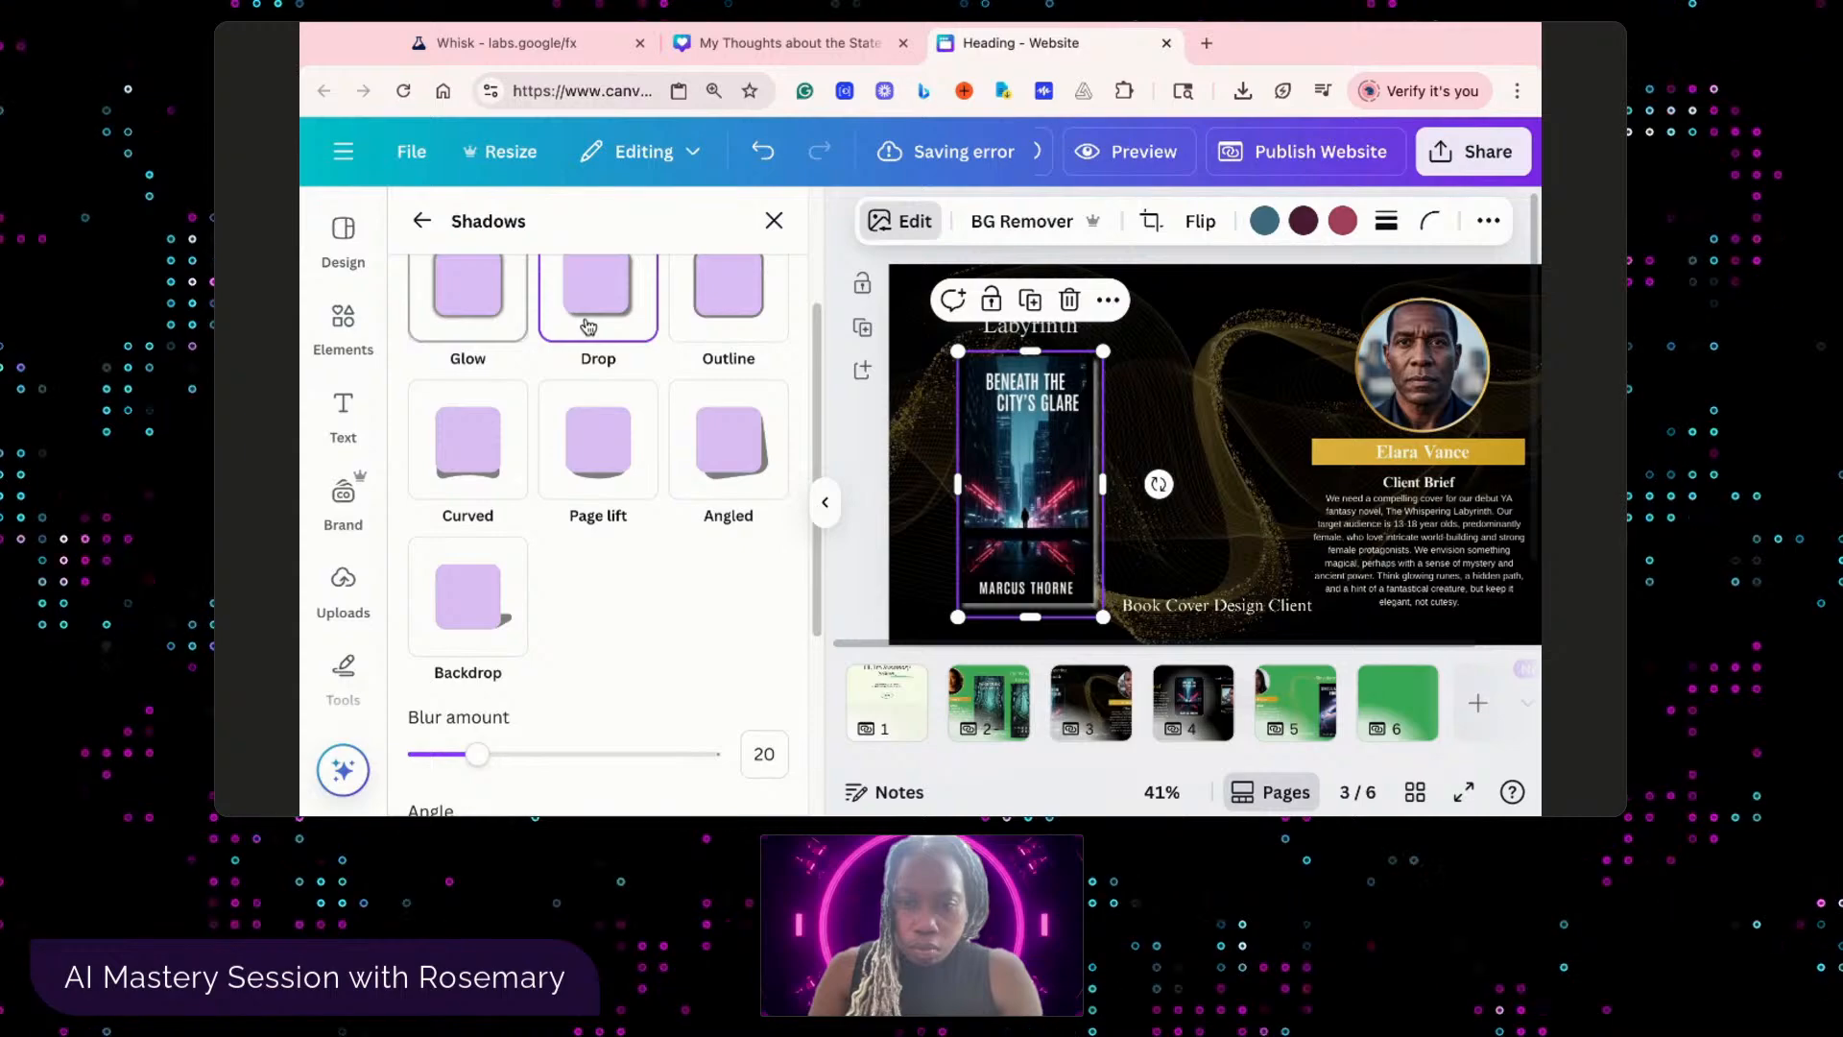
# - Raise the swirl background's transparency from 38 to about 50, then move to page 4
pyautogui.click(1207, 531)
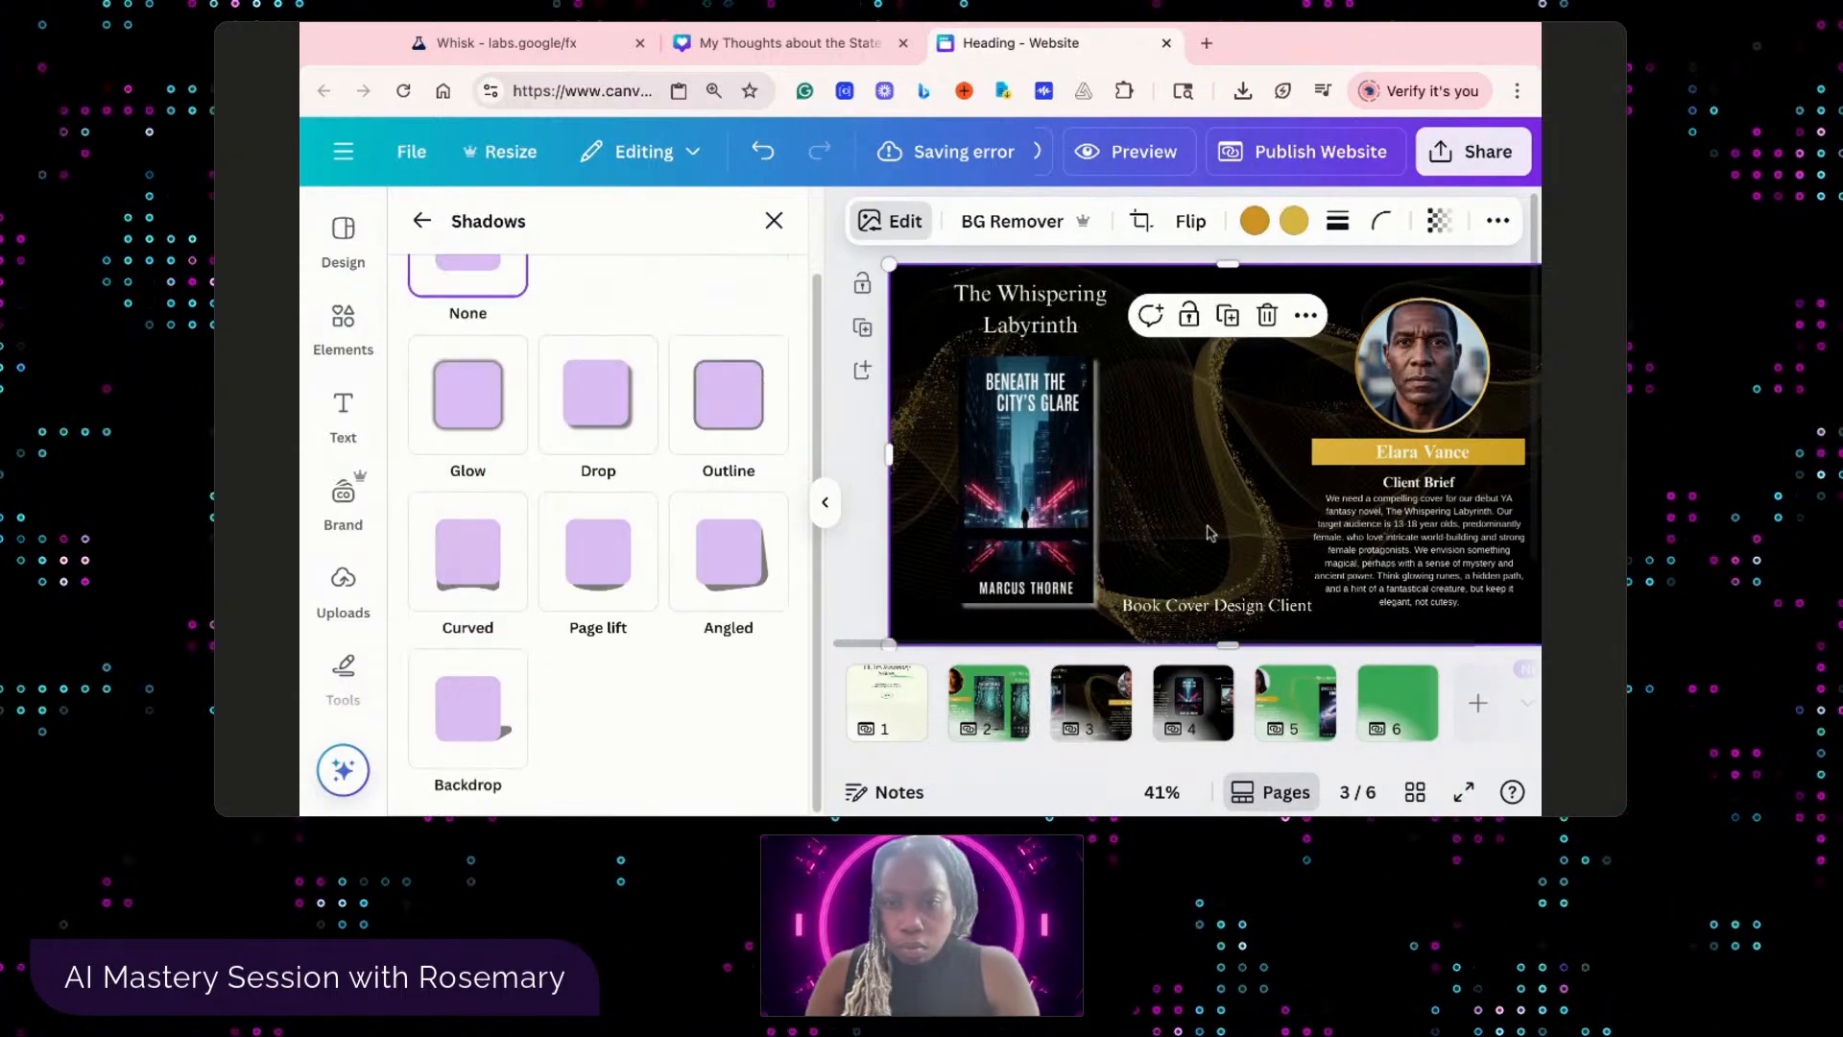
pyautogui.click(1084, 499)
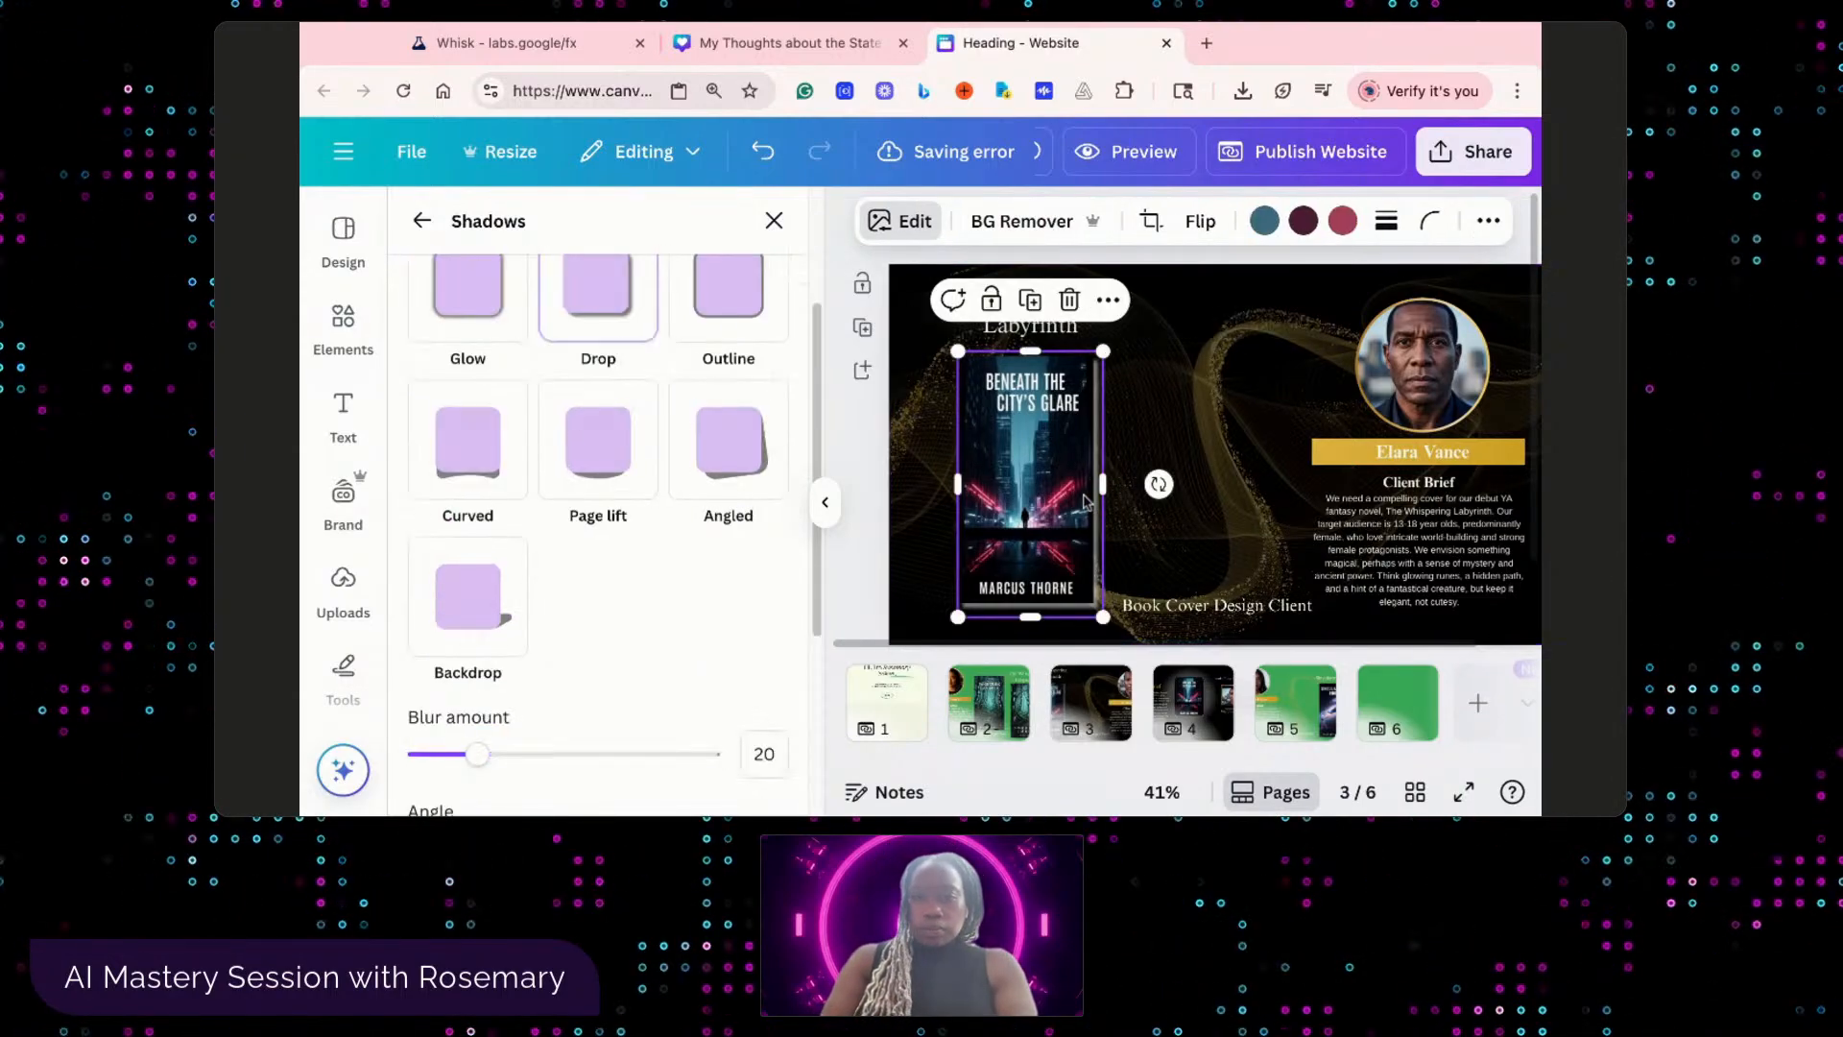
pyautogui.click(1215, 379)
pyautogui.click(1438, 221)
pyautogui.moveTo(1318, 327)
pyautogui.mouseDown()
pyautogui.moveTo(1341, 325)
pyautogui.moveTo(1326, 322)
pyautogui.mouseUp()
pyautogui.click(1231, 524)
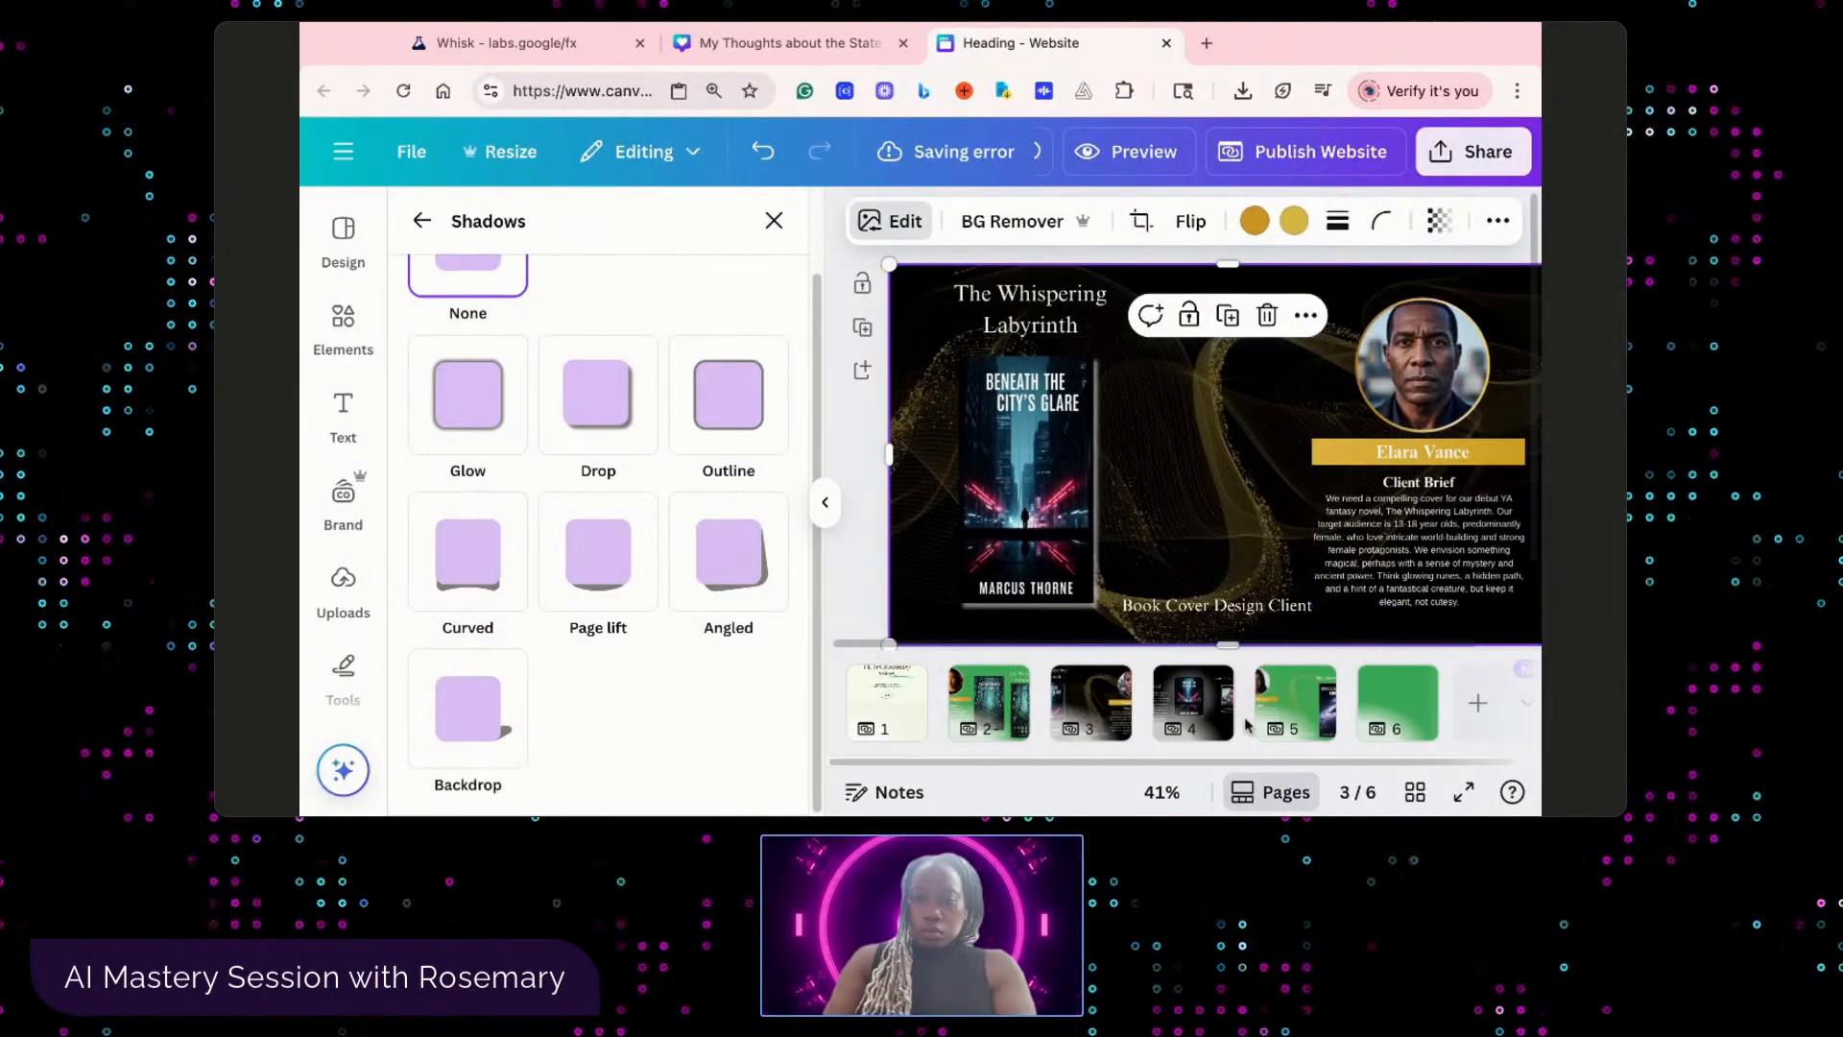
pyautogui.click(1191, 716)
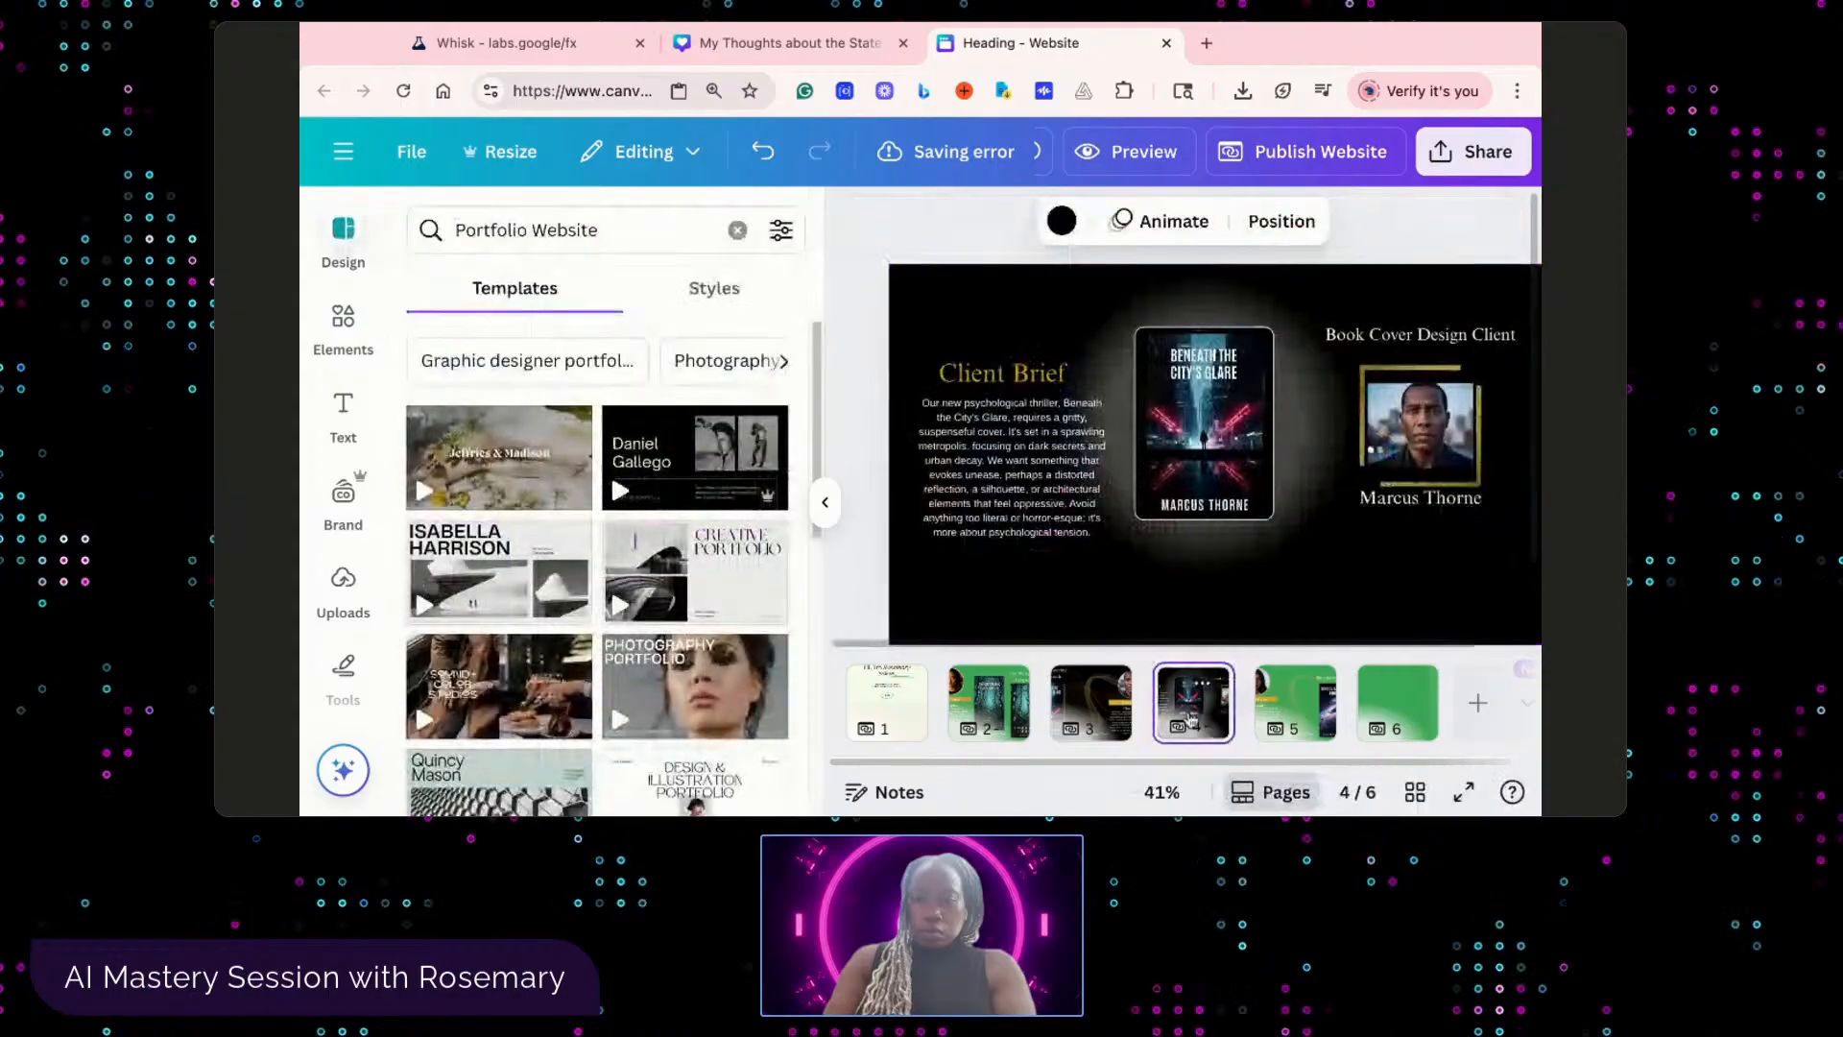
# - Copy page 4's psychological-thriller Client Brief and paste it over page 3's brief paragraph
pyautogui.click(1045, 477)
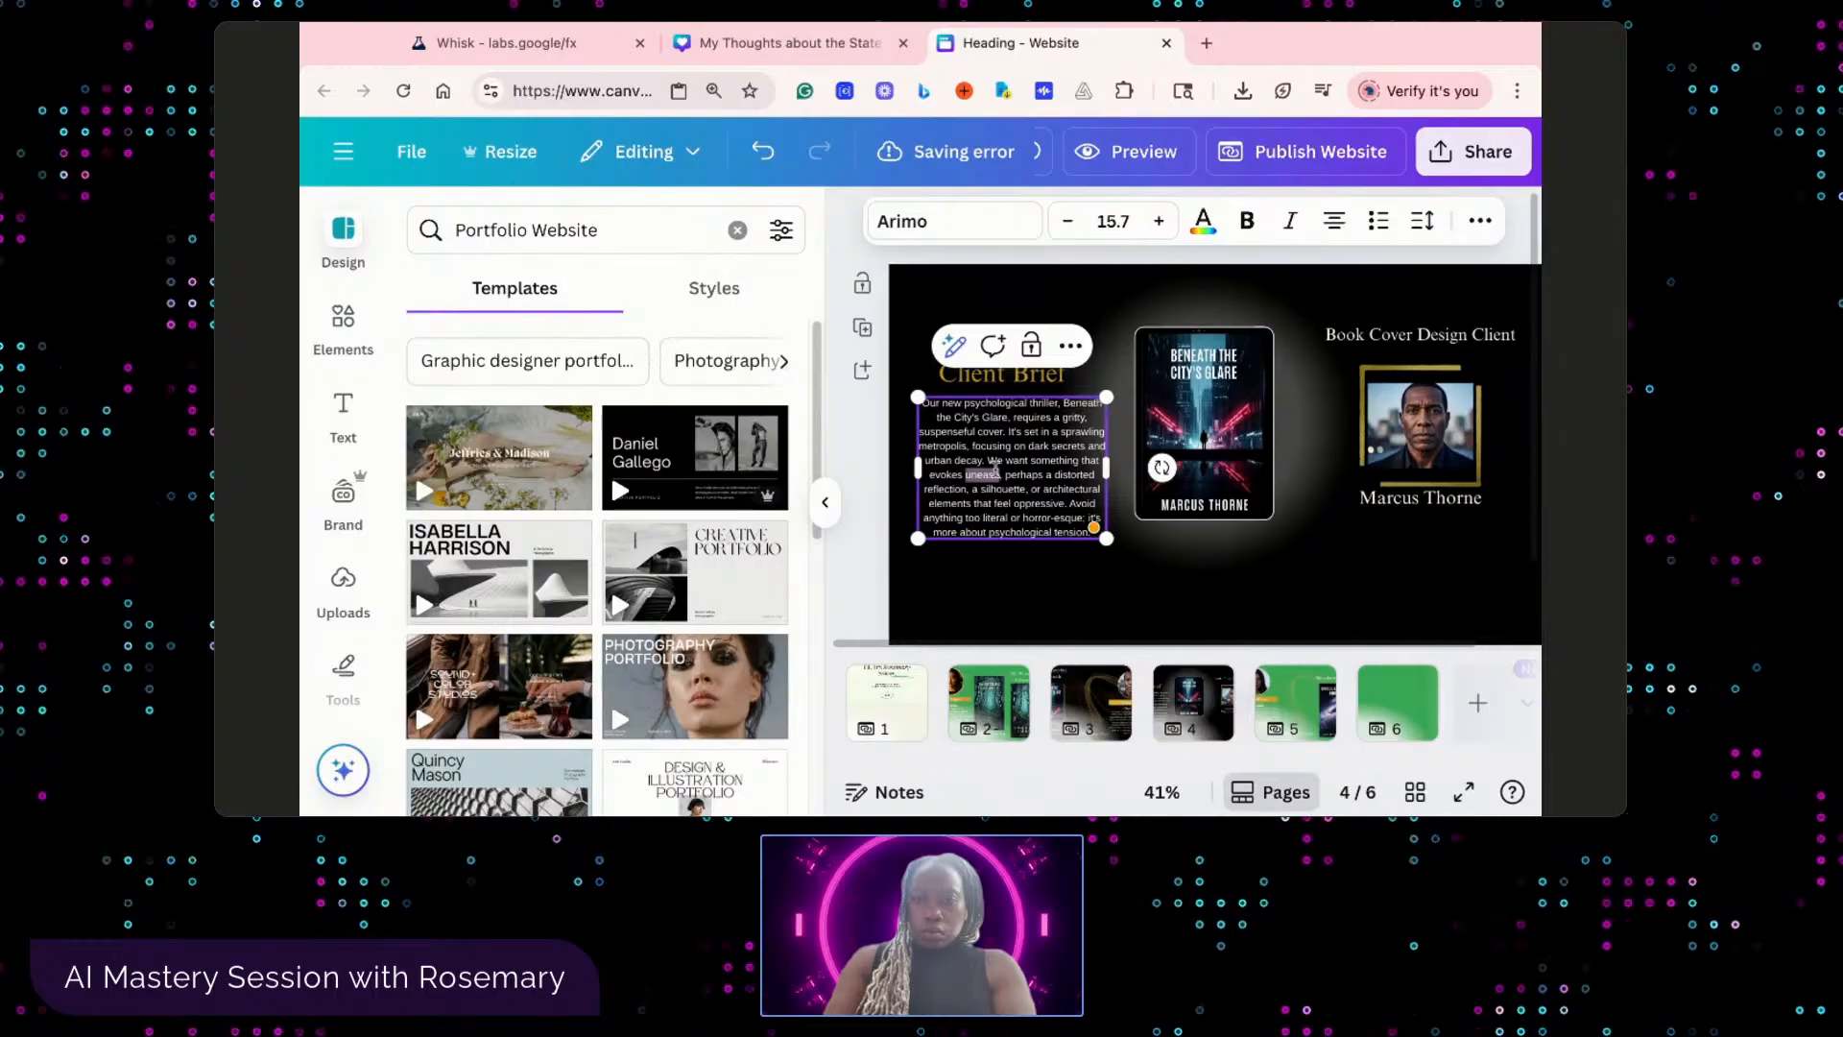
pyautogui.doubleClick(970, 428)
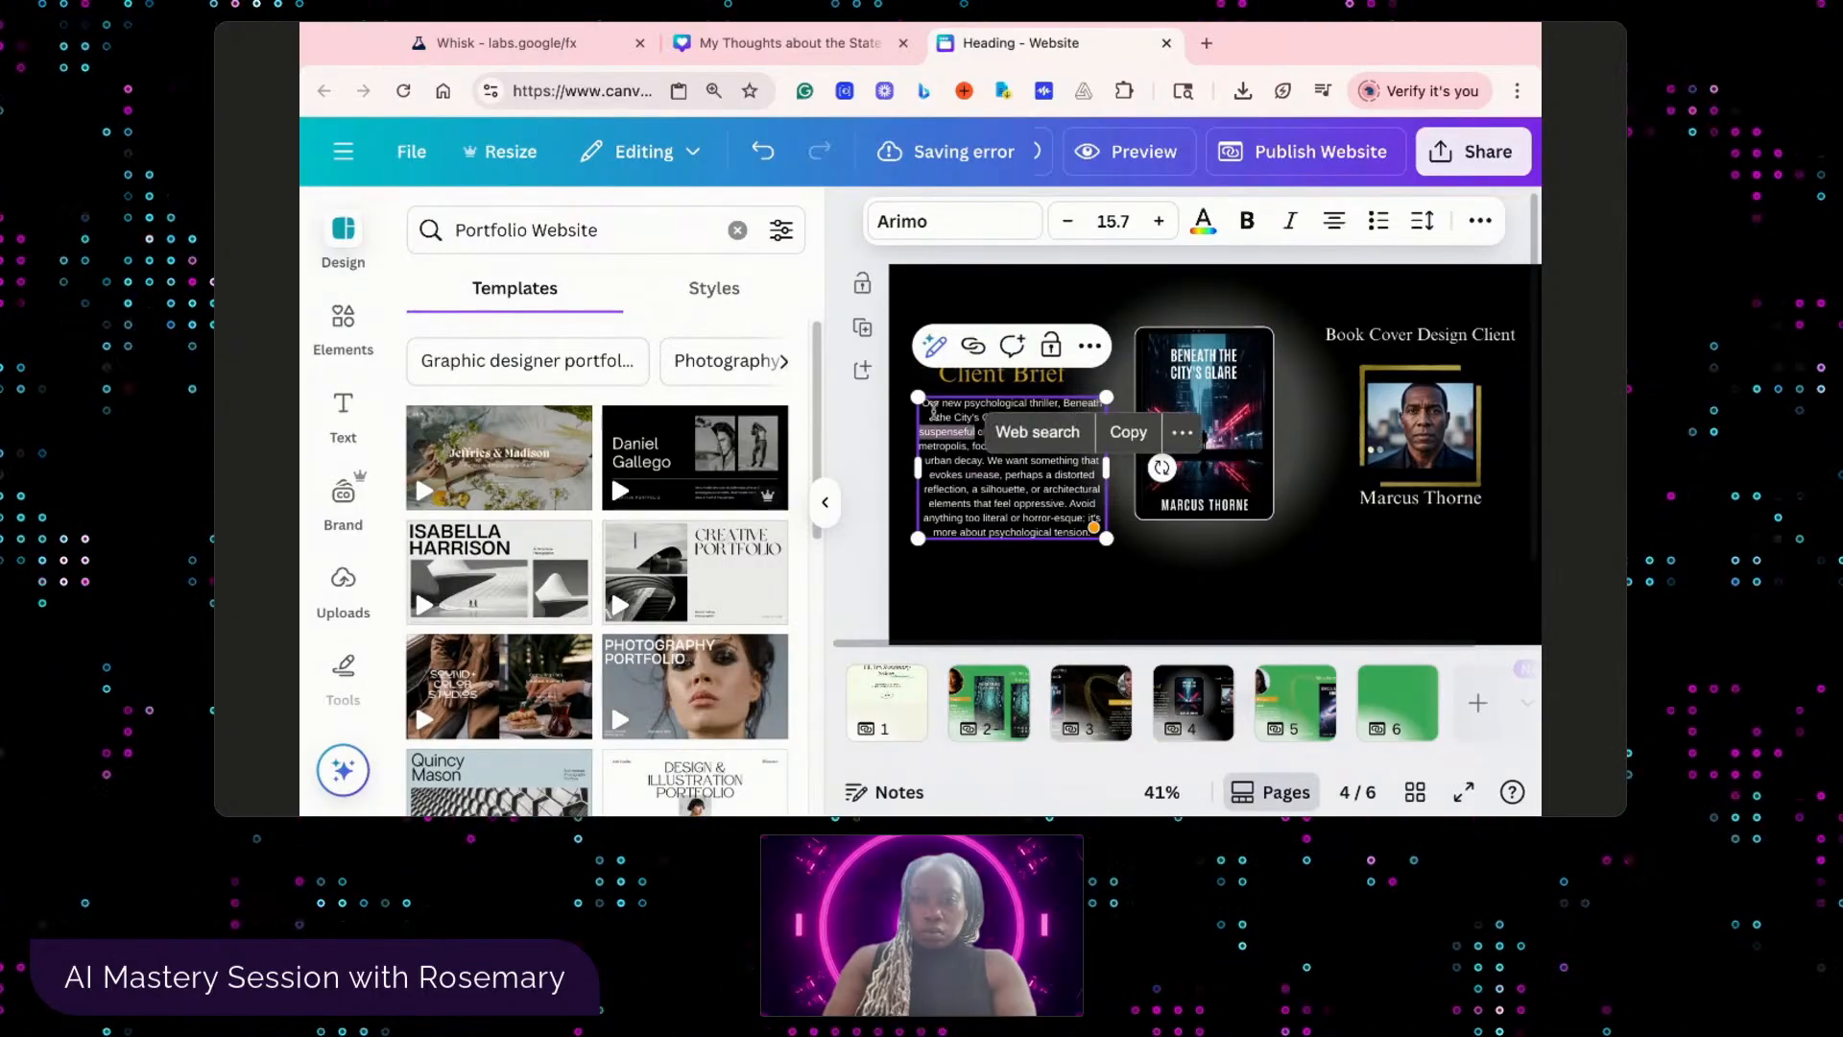
pyautogui.doubleClick(936, 414)
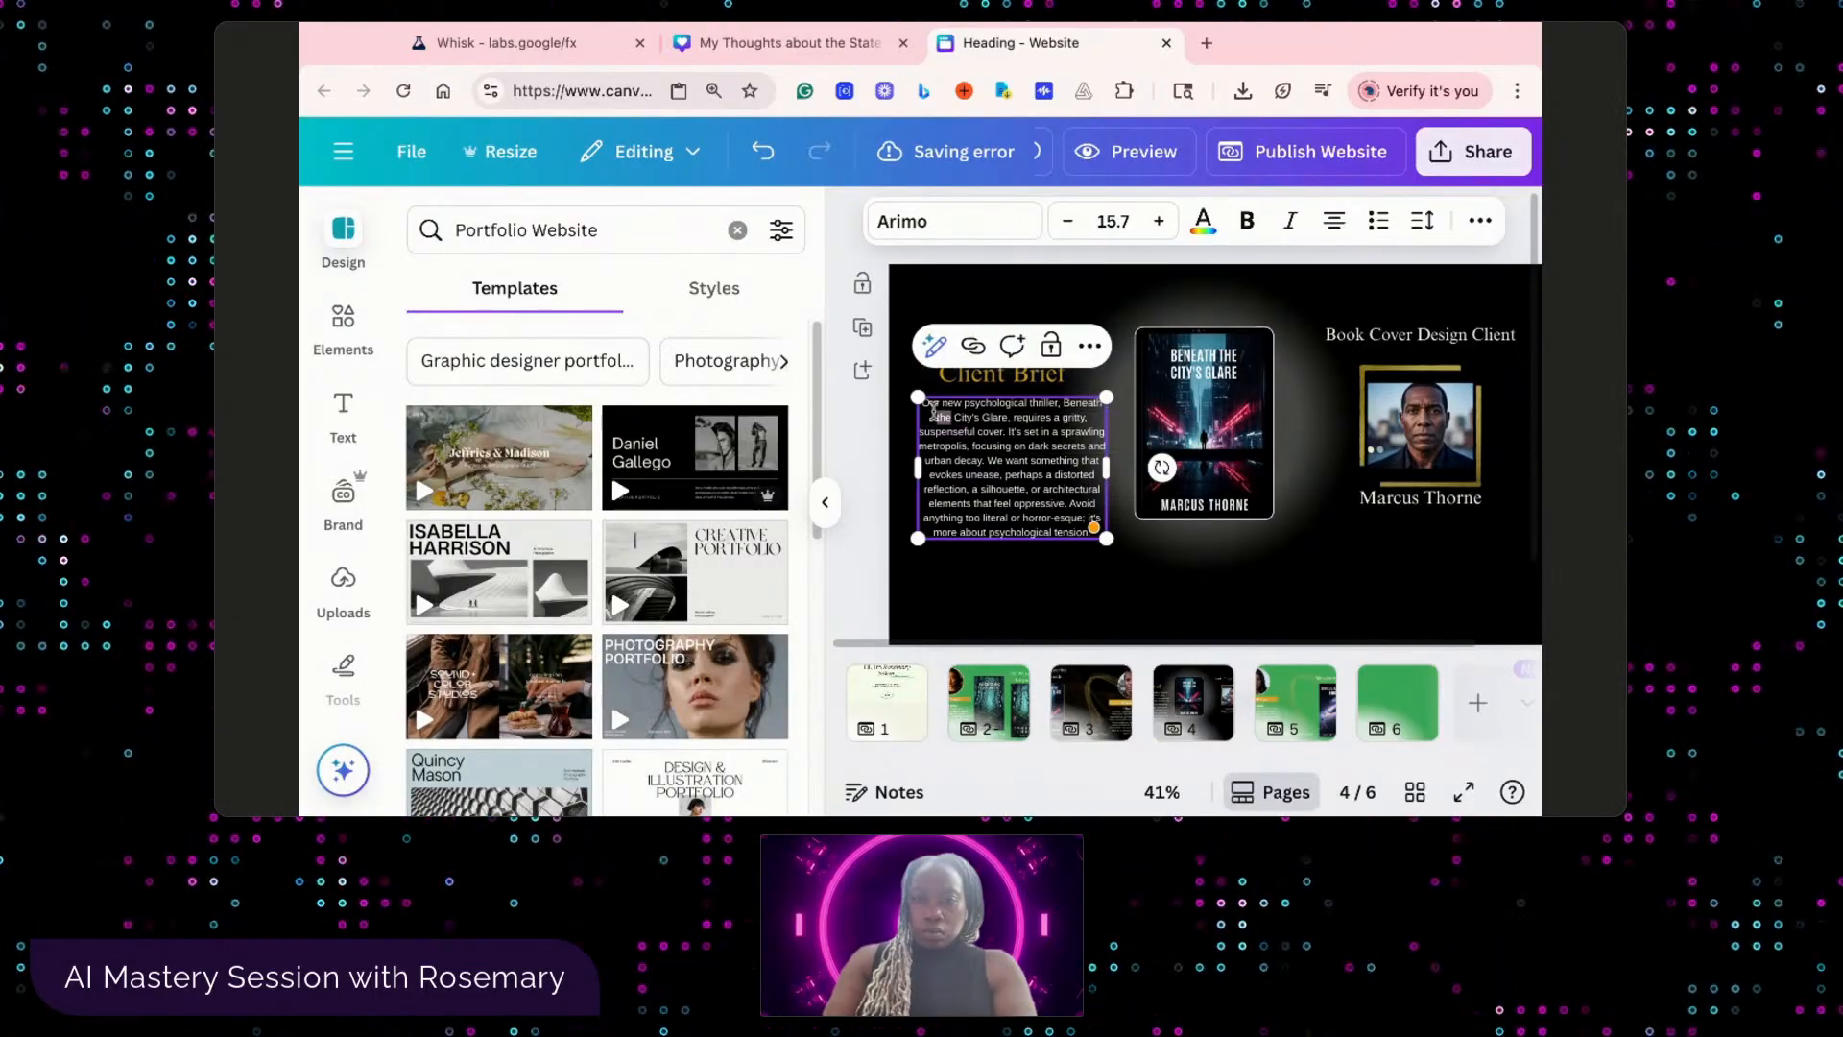
pyautogui.hotkey('ctrl', 'a')
pyautogui.hotkey('ctrl', 'c')
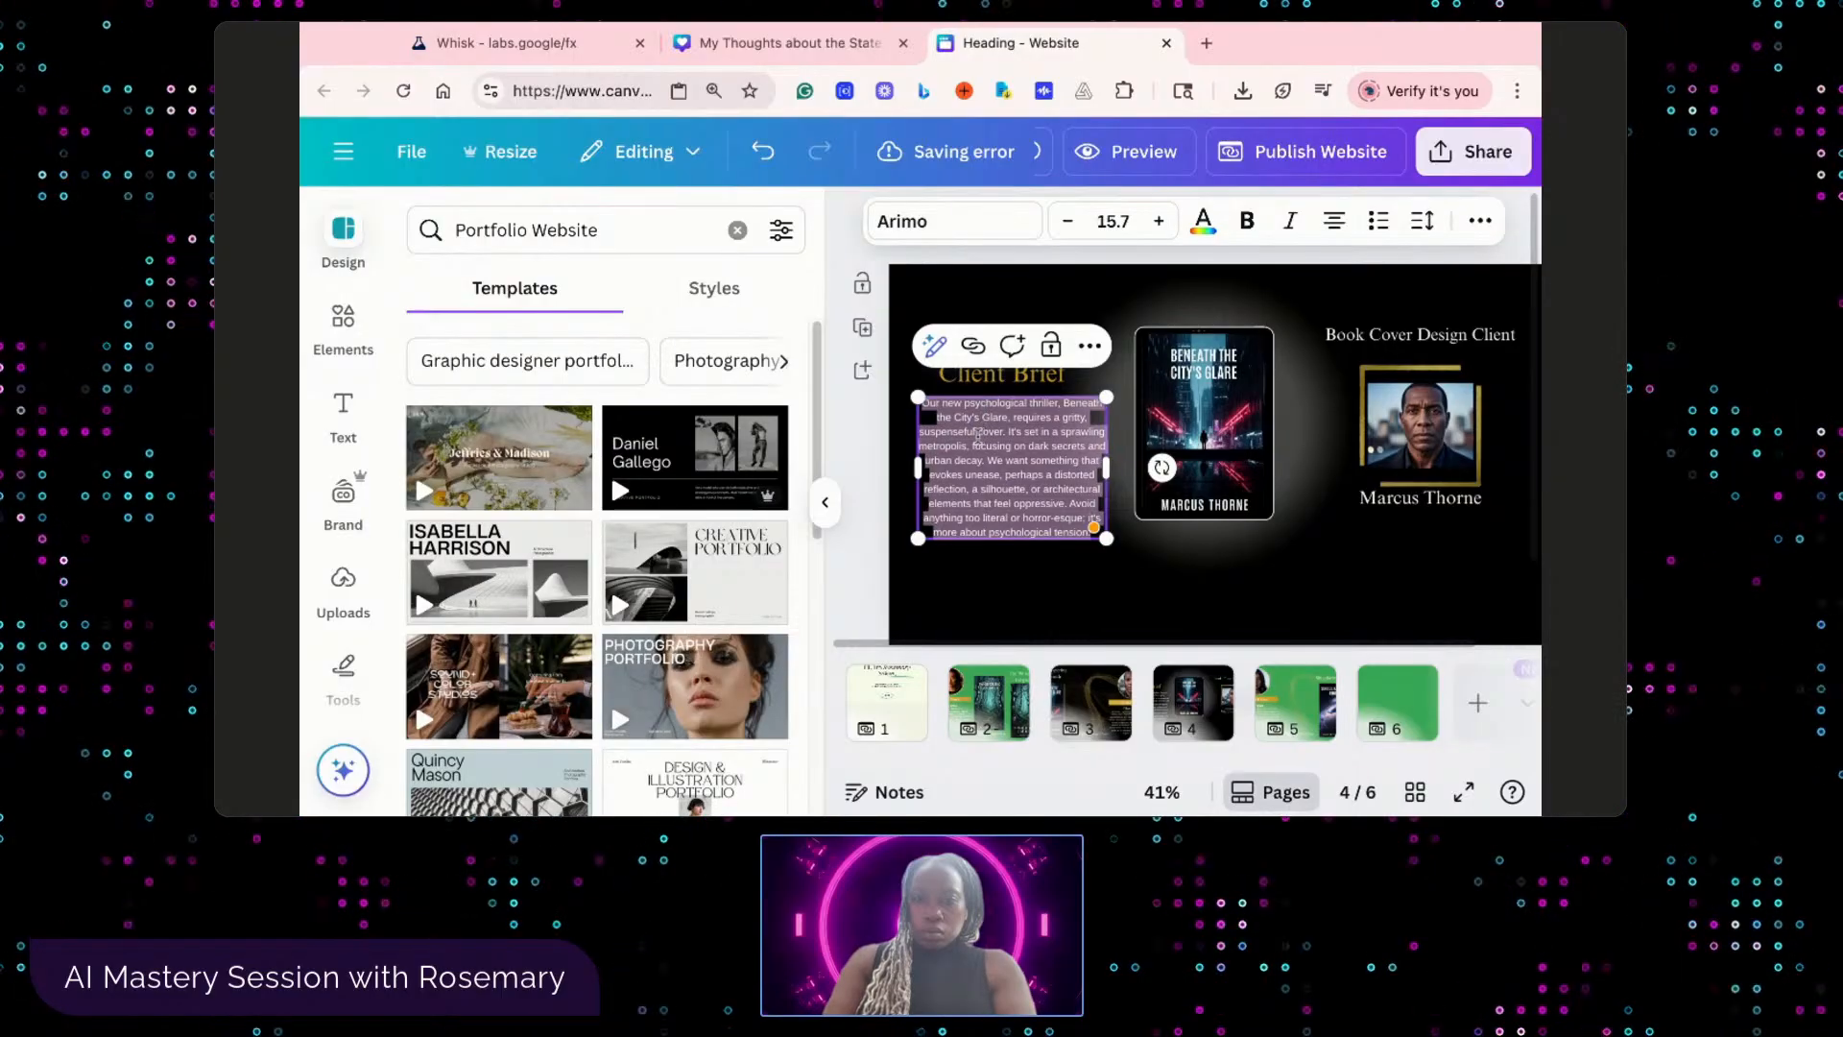
pyautogui.click(1118, 720)
pyautogui.doubleClick(1416, 561)
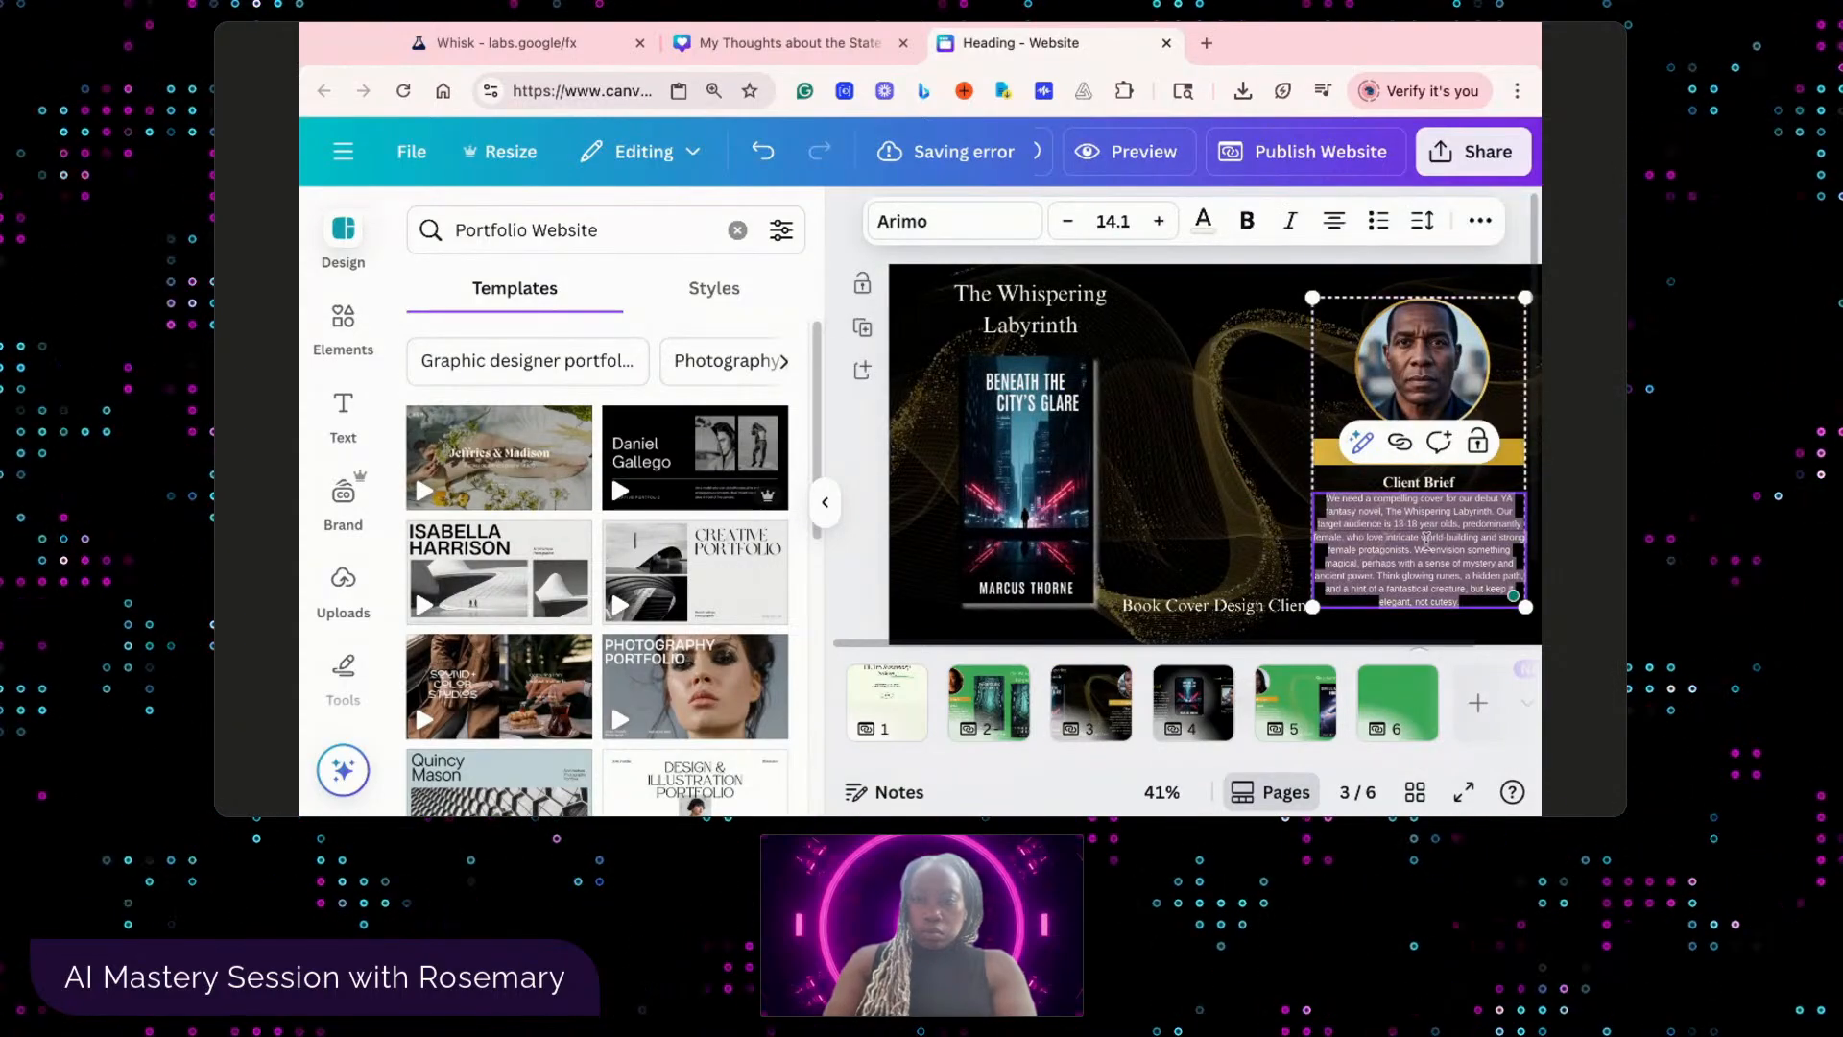
pyautogui.hotkey('ctrl', 'v')
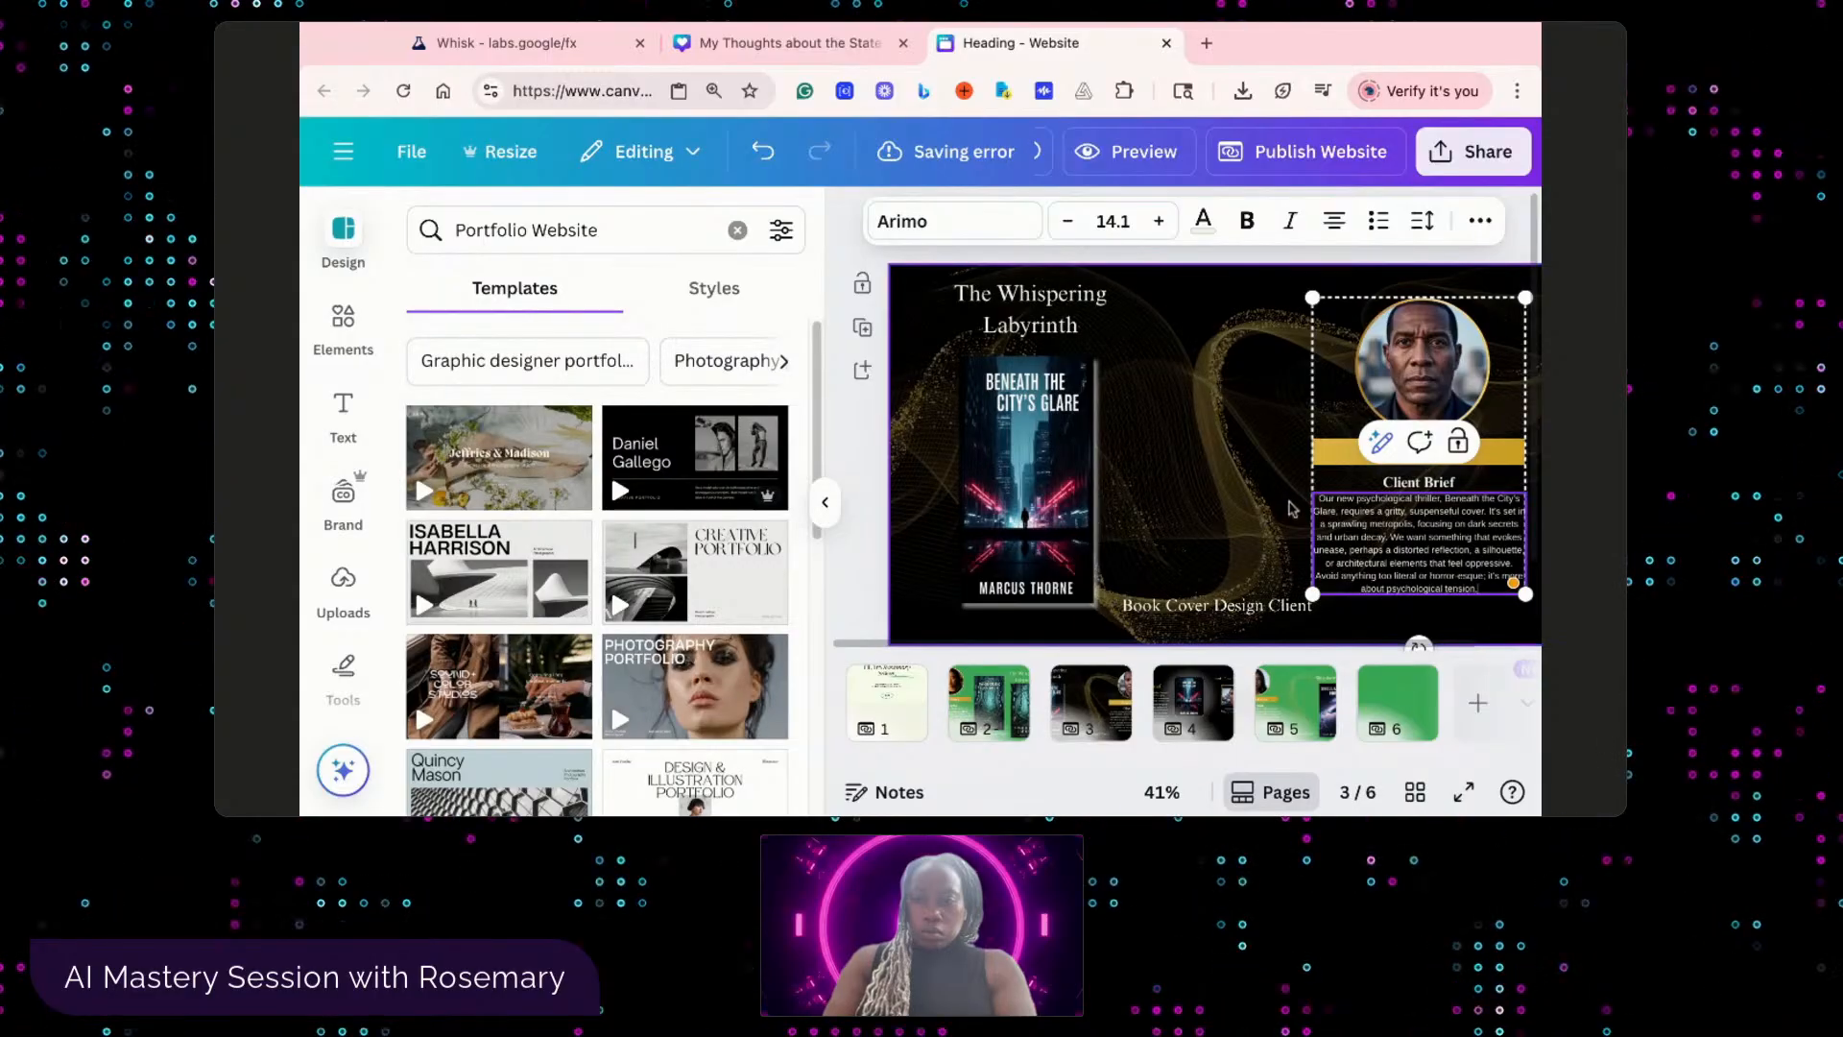
pyautogui.click(1292, 509)
pyautogui.doubleClick(1424, 455)
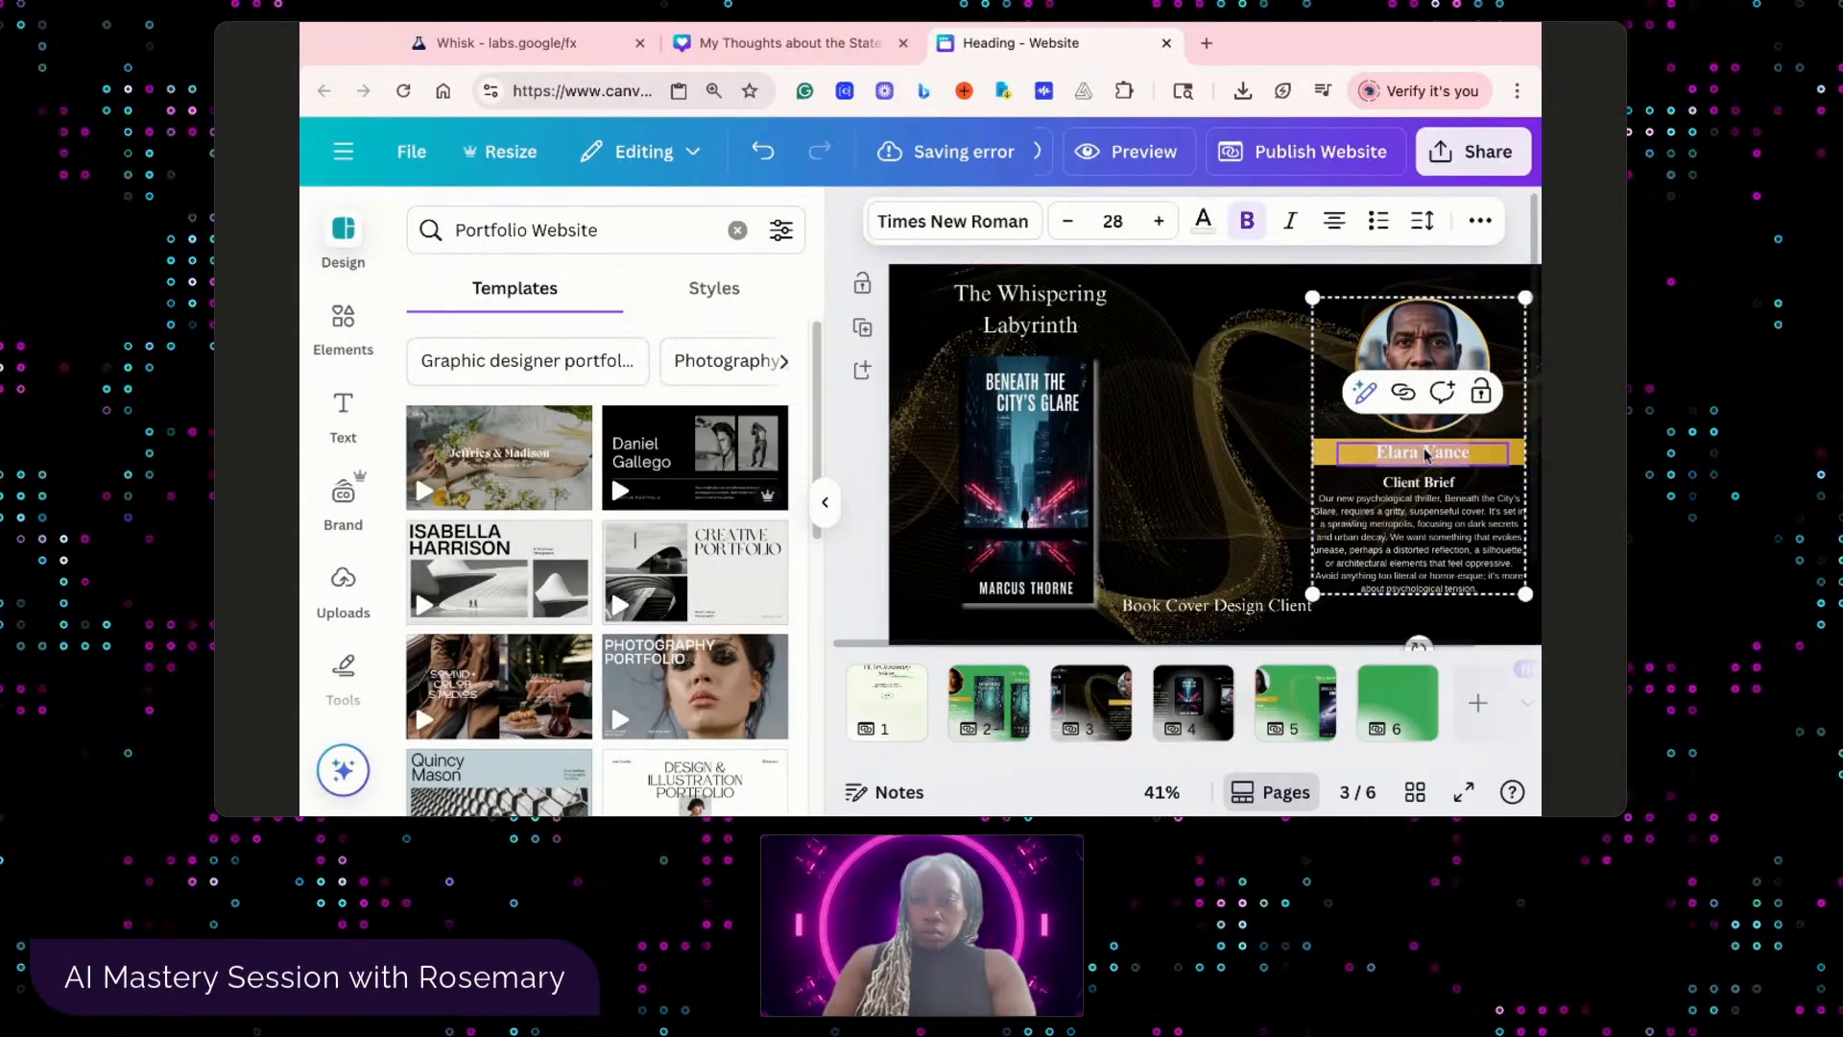
# - Enter the client's name, retitle the heading 'Beneath The City's Glare' and nudge it down
pyautogui.write('Marcus Thorne')
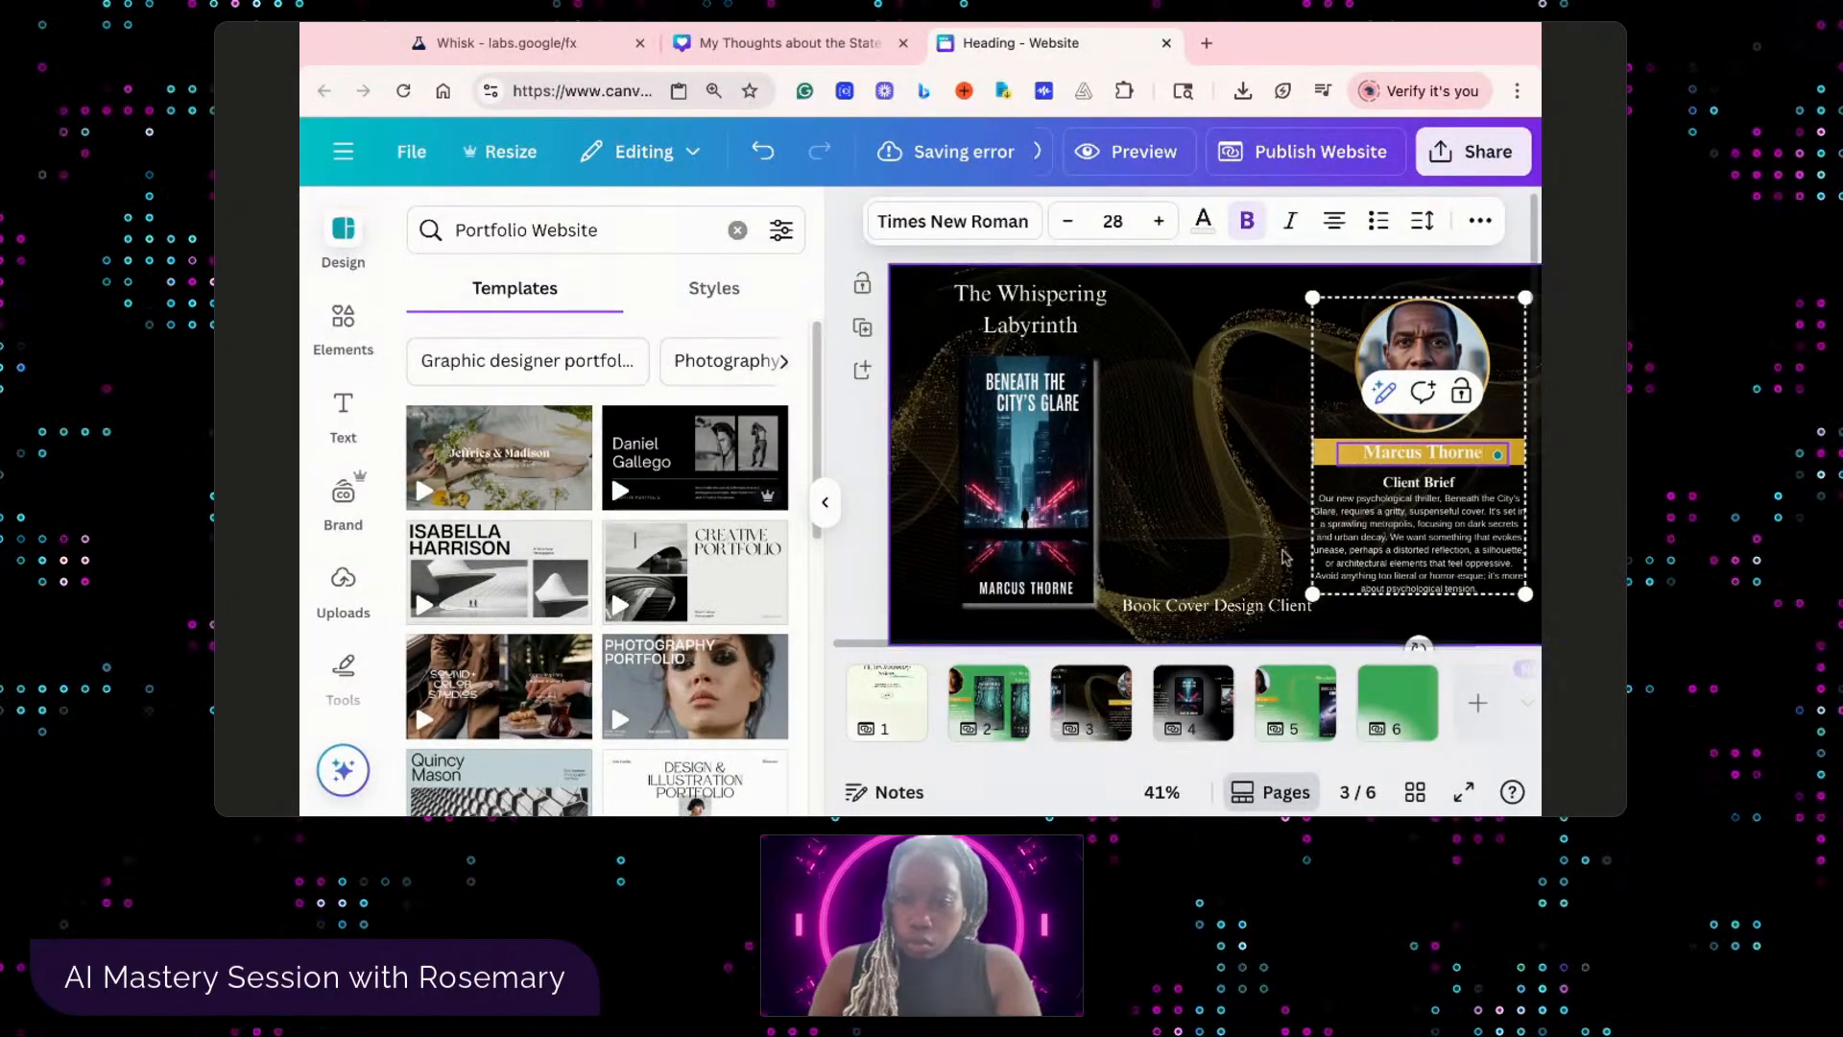
pyautogui.click(1175, 478)
pyautogui.click(1039, 326)
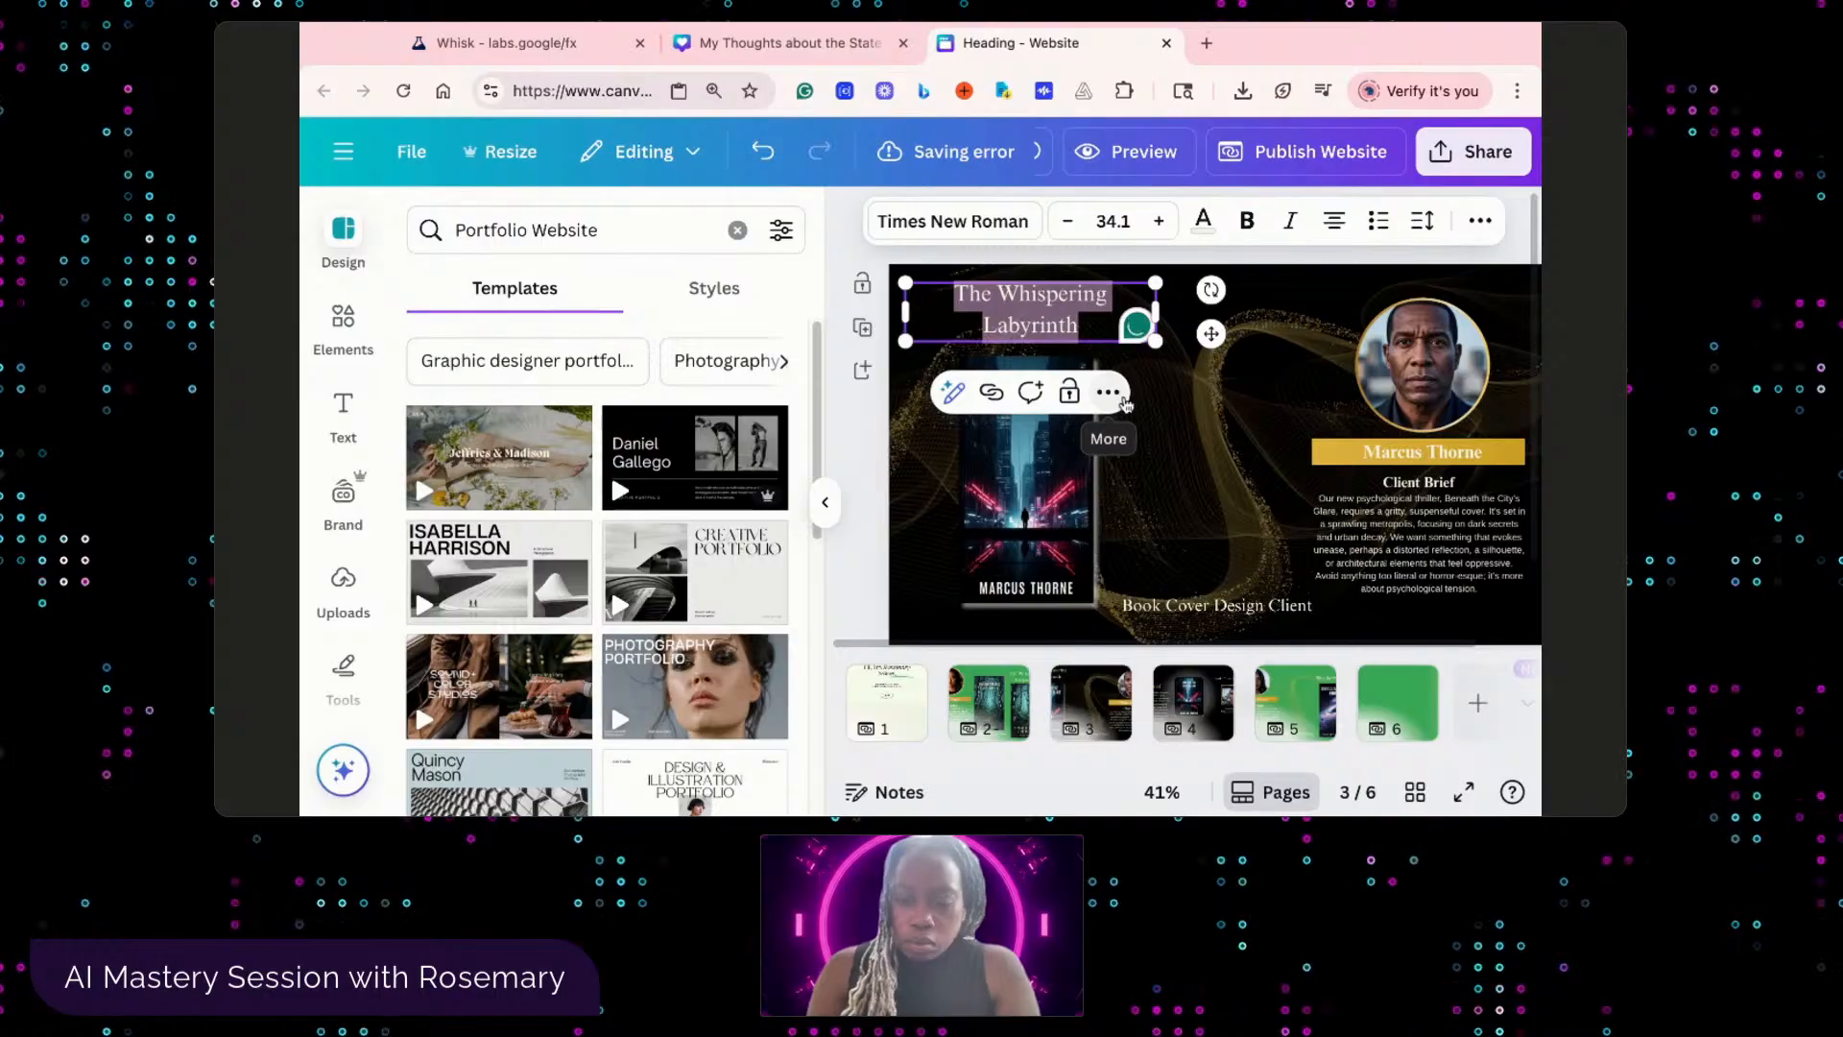
pyautogui.write('Bena')
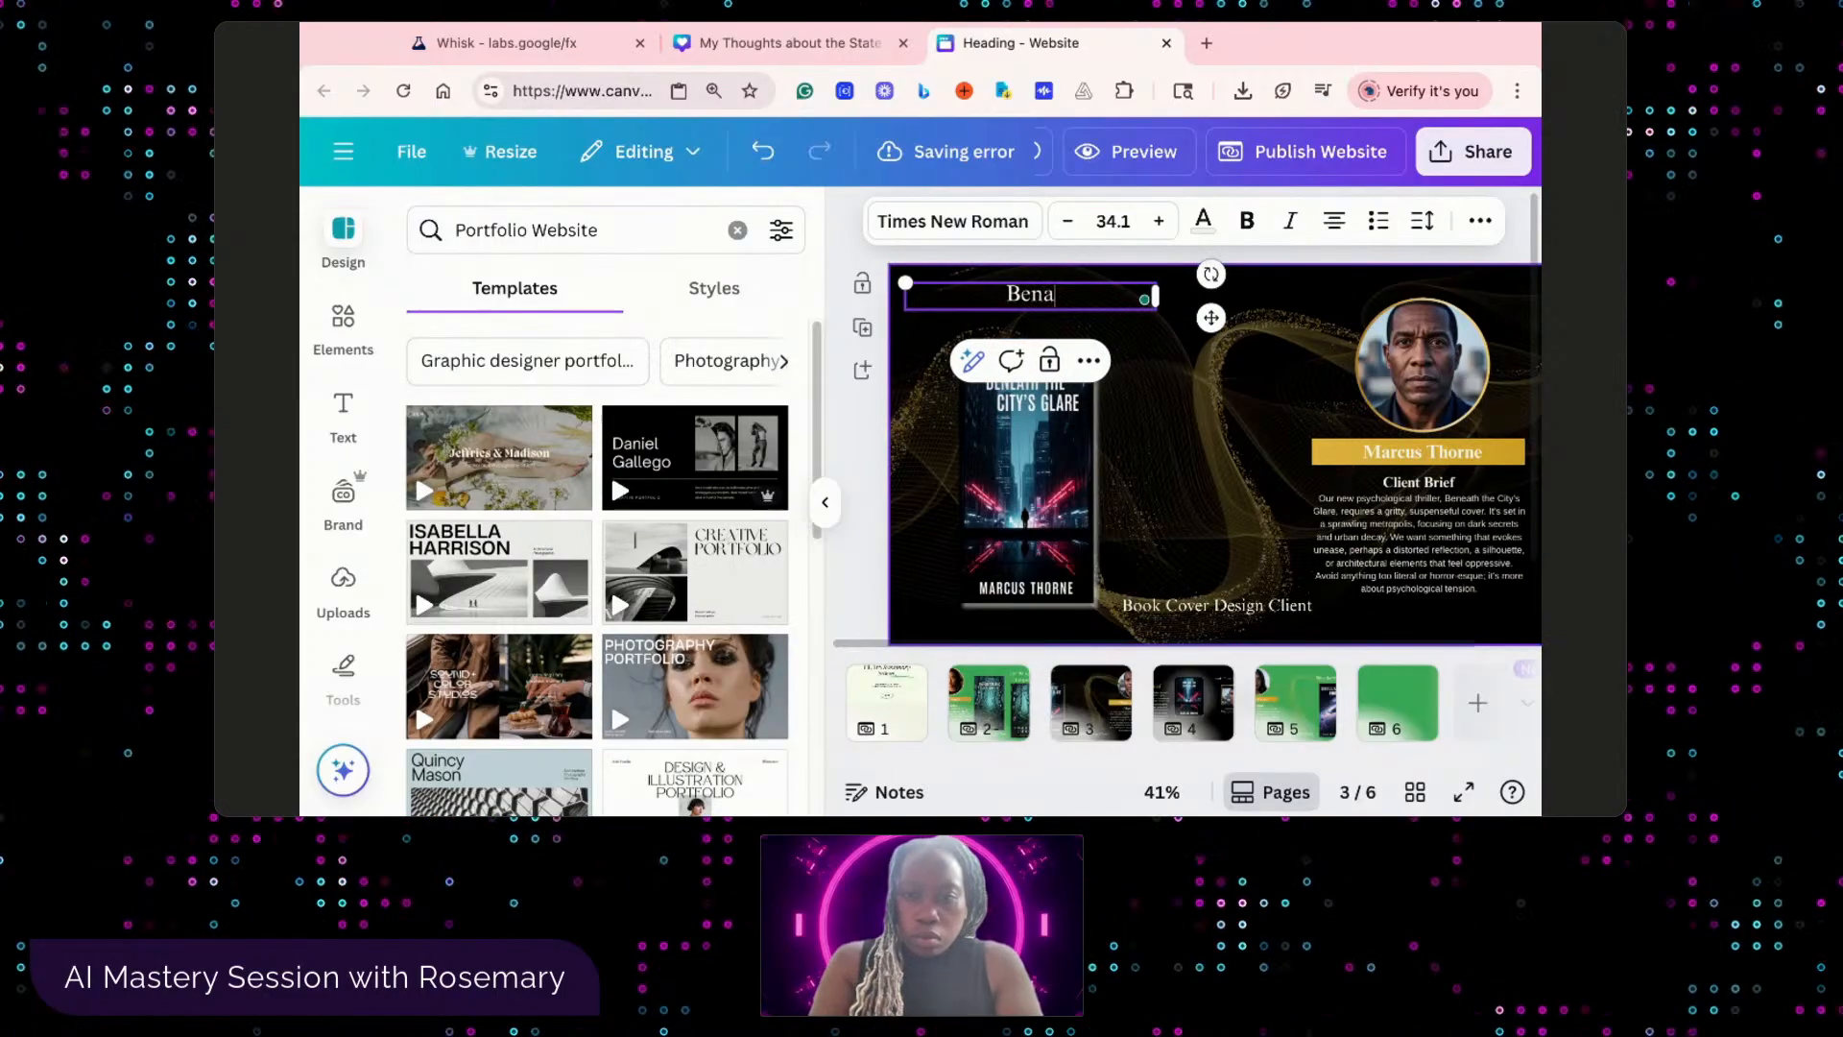
pyautogui.press('BackSpace')
pyautogui.write('eath')
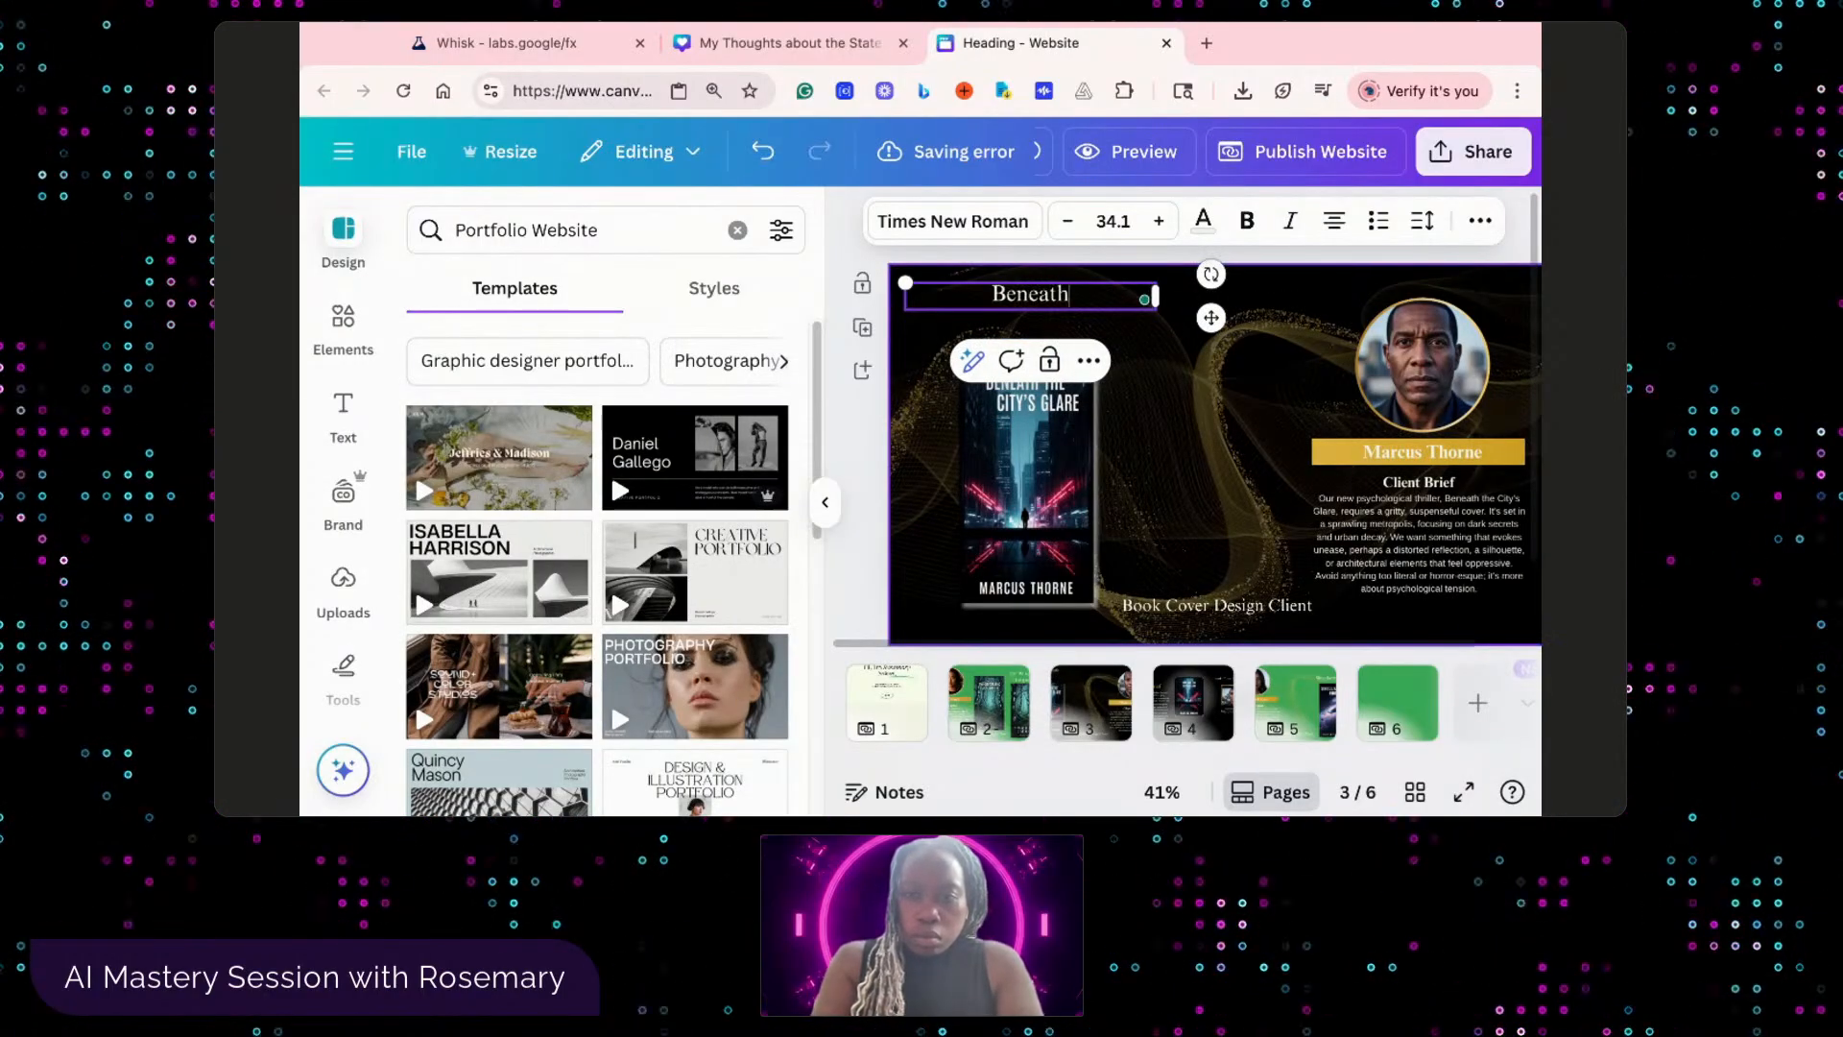
pyautogui.write(' The Cir')
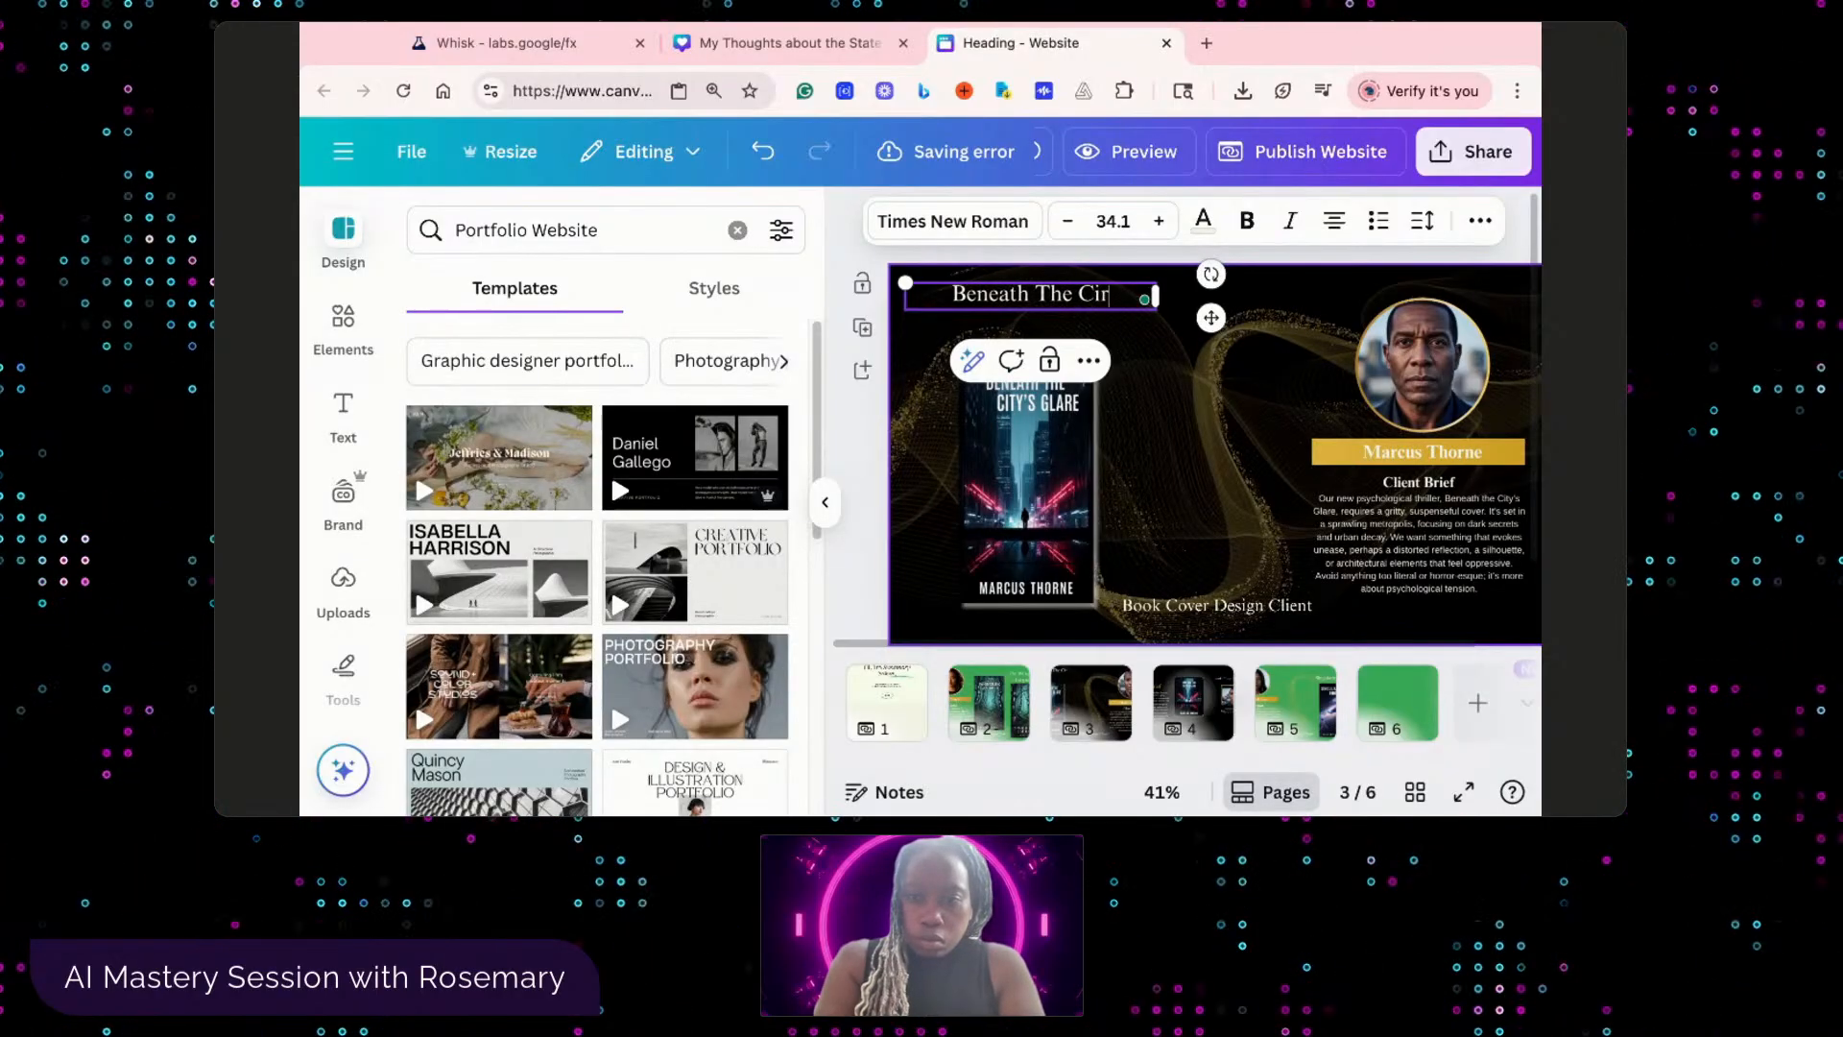
pyautogui.press('BackSpace')
pyautogui.write('ty')
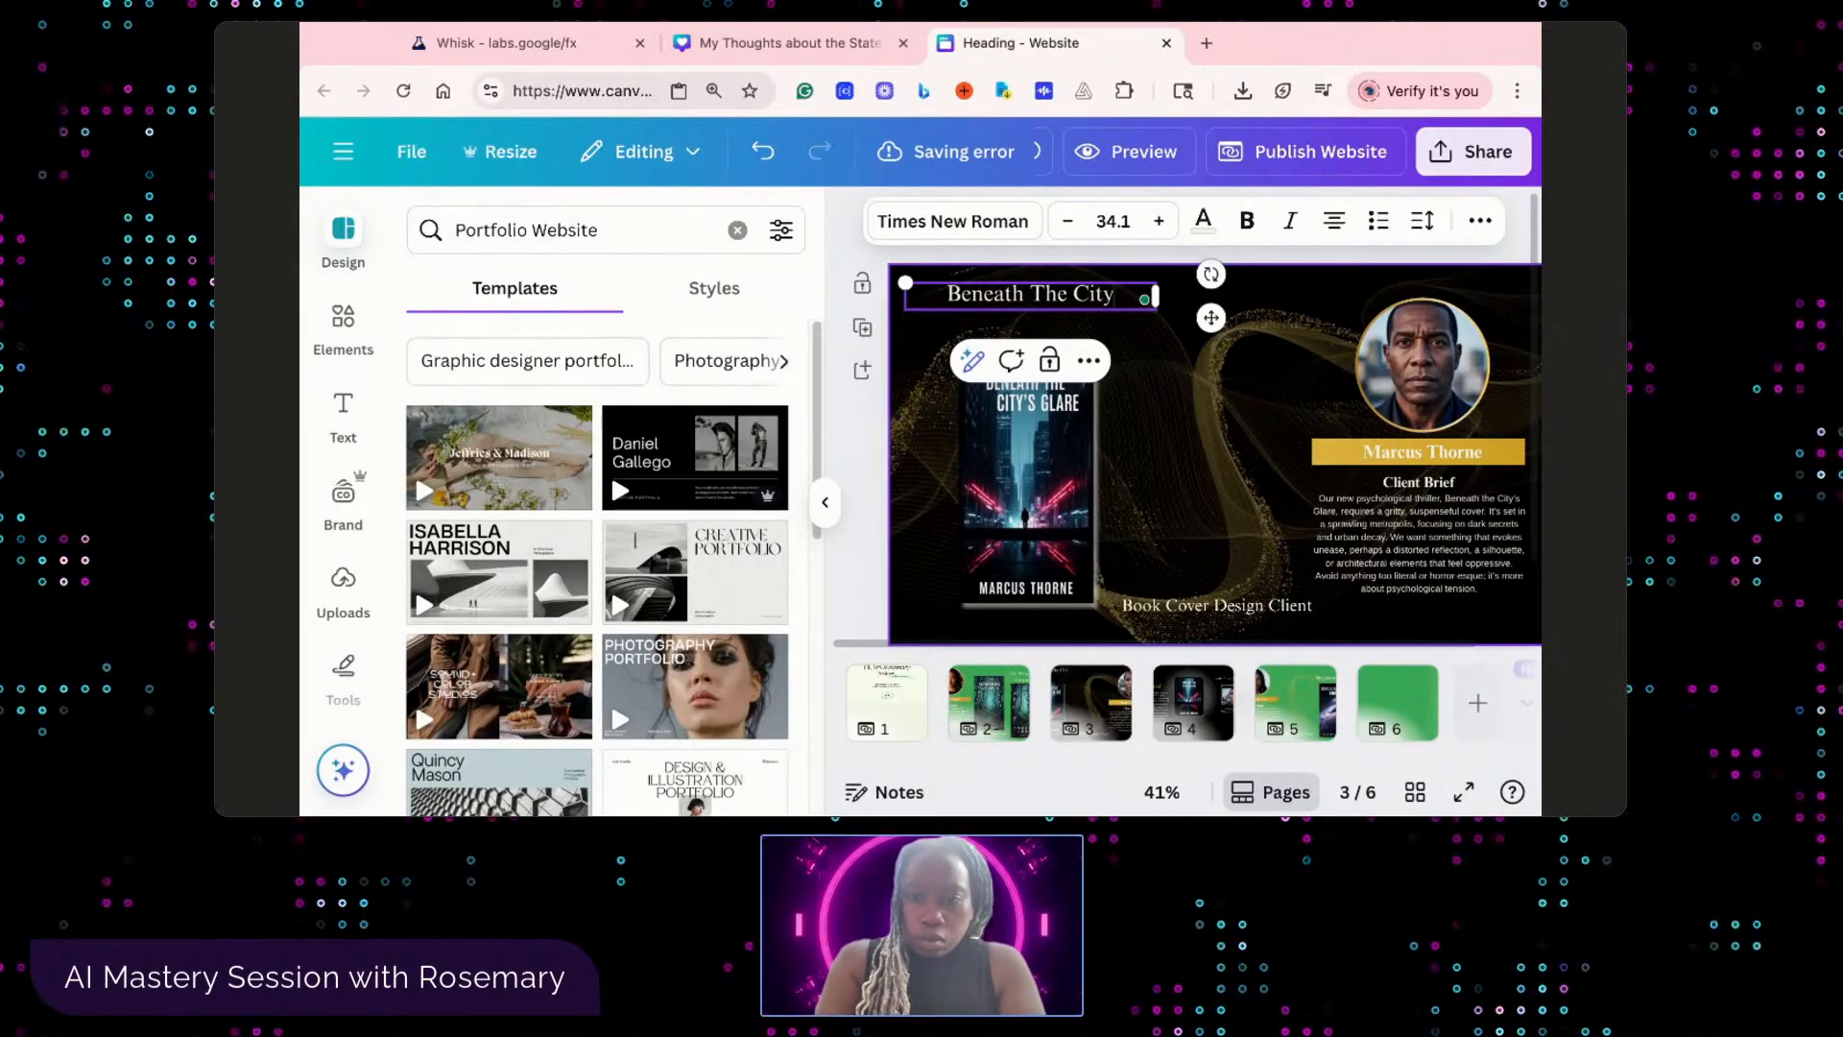
pyautogui.write("'s ")
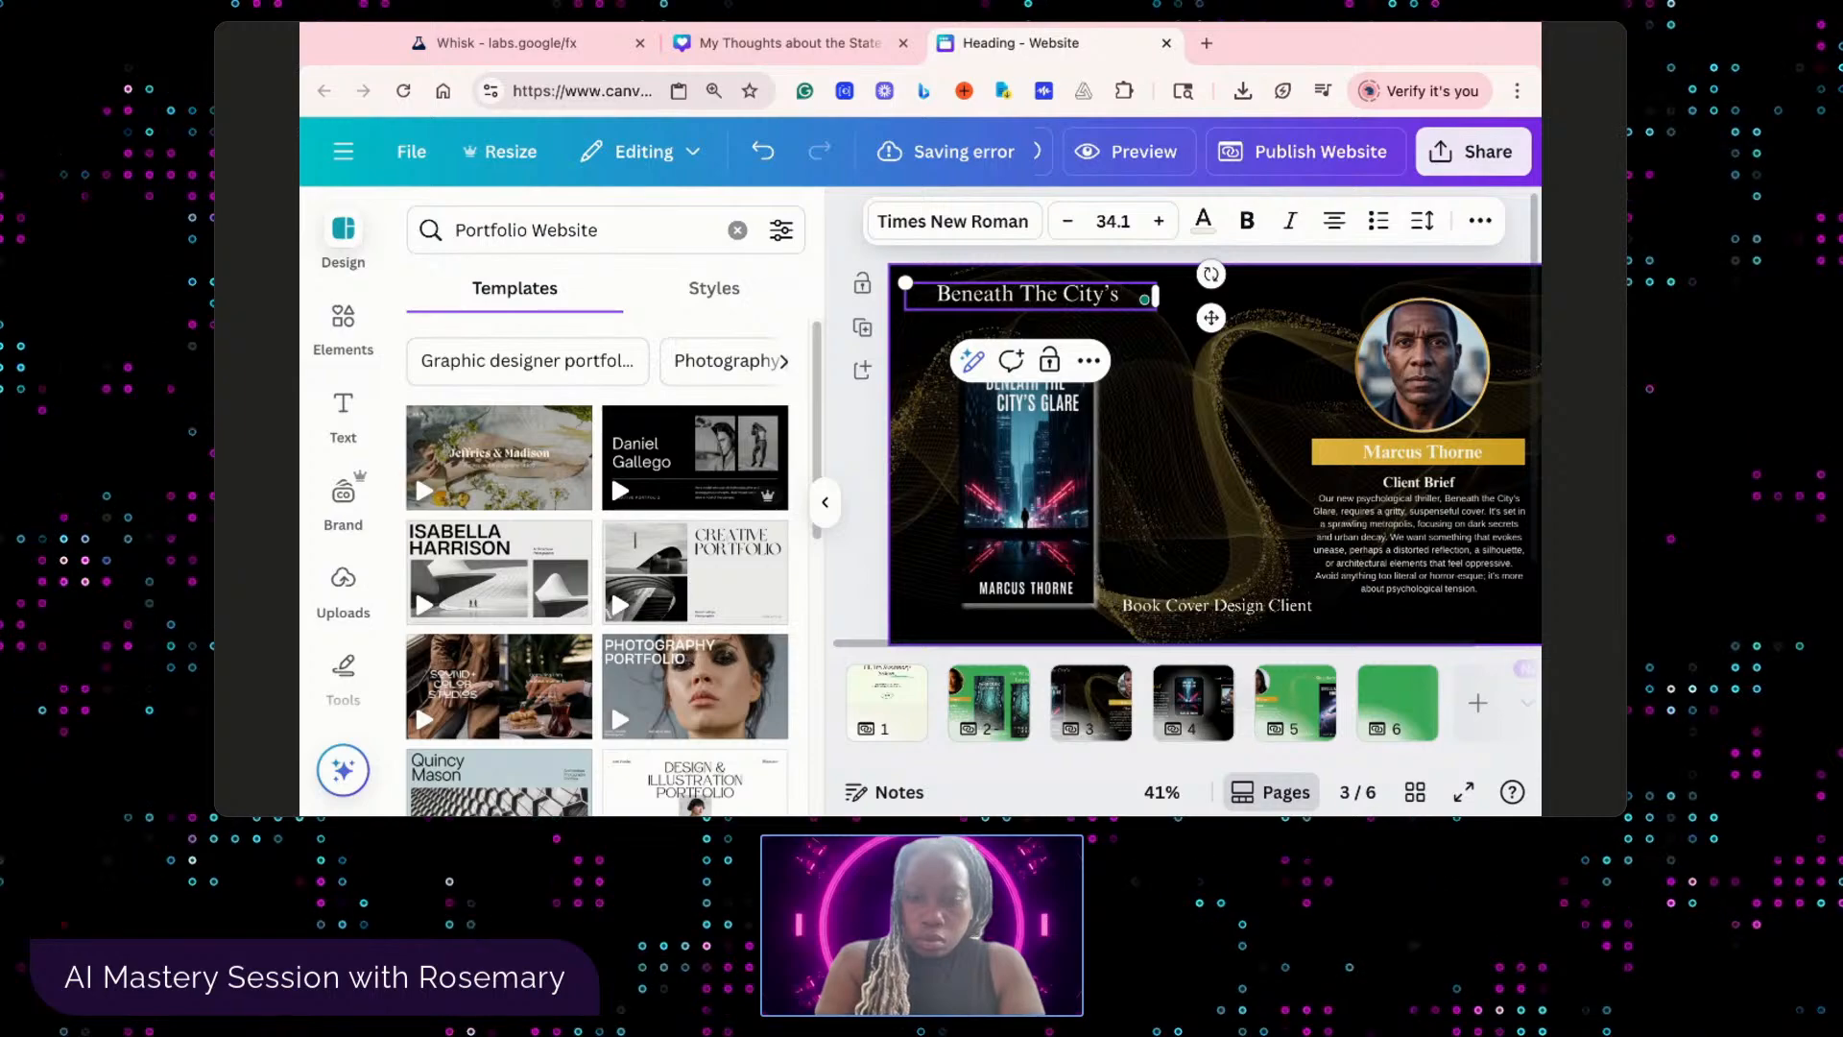
pyautogui.write('Glare')
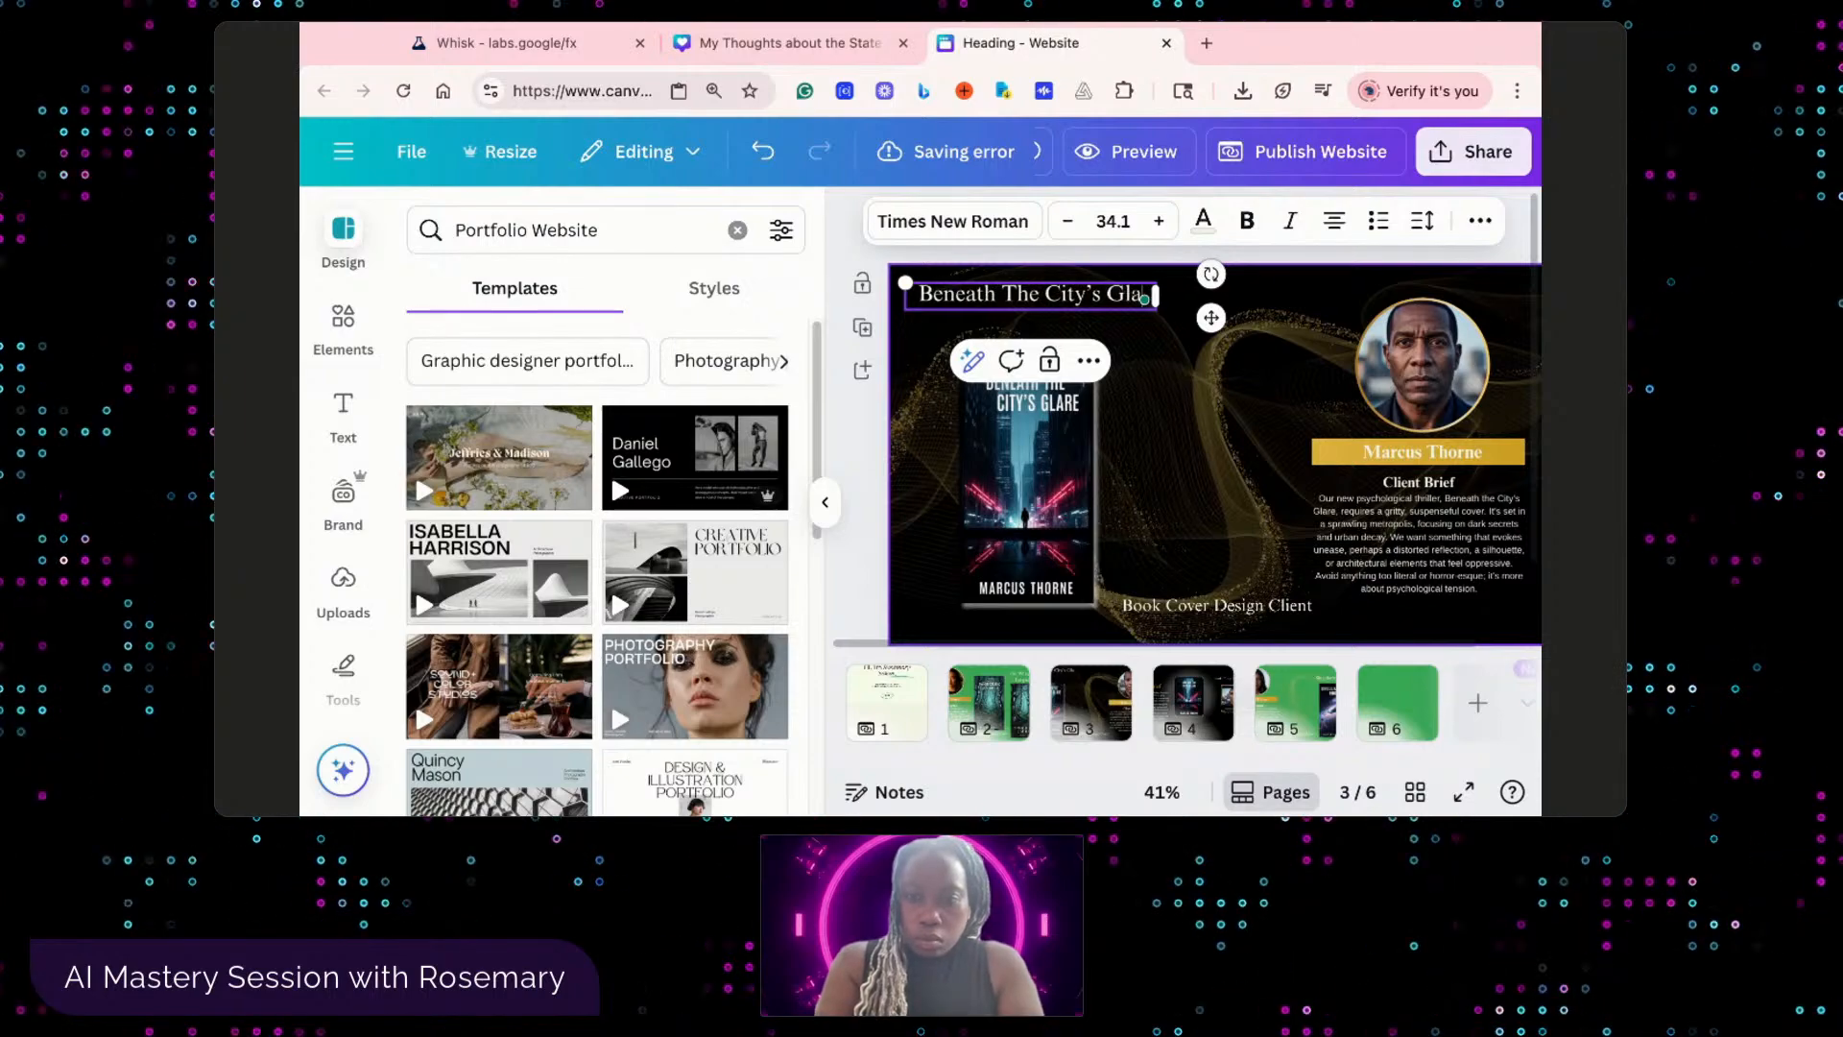
pyautogui.click(1195, 471)
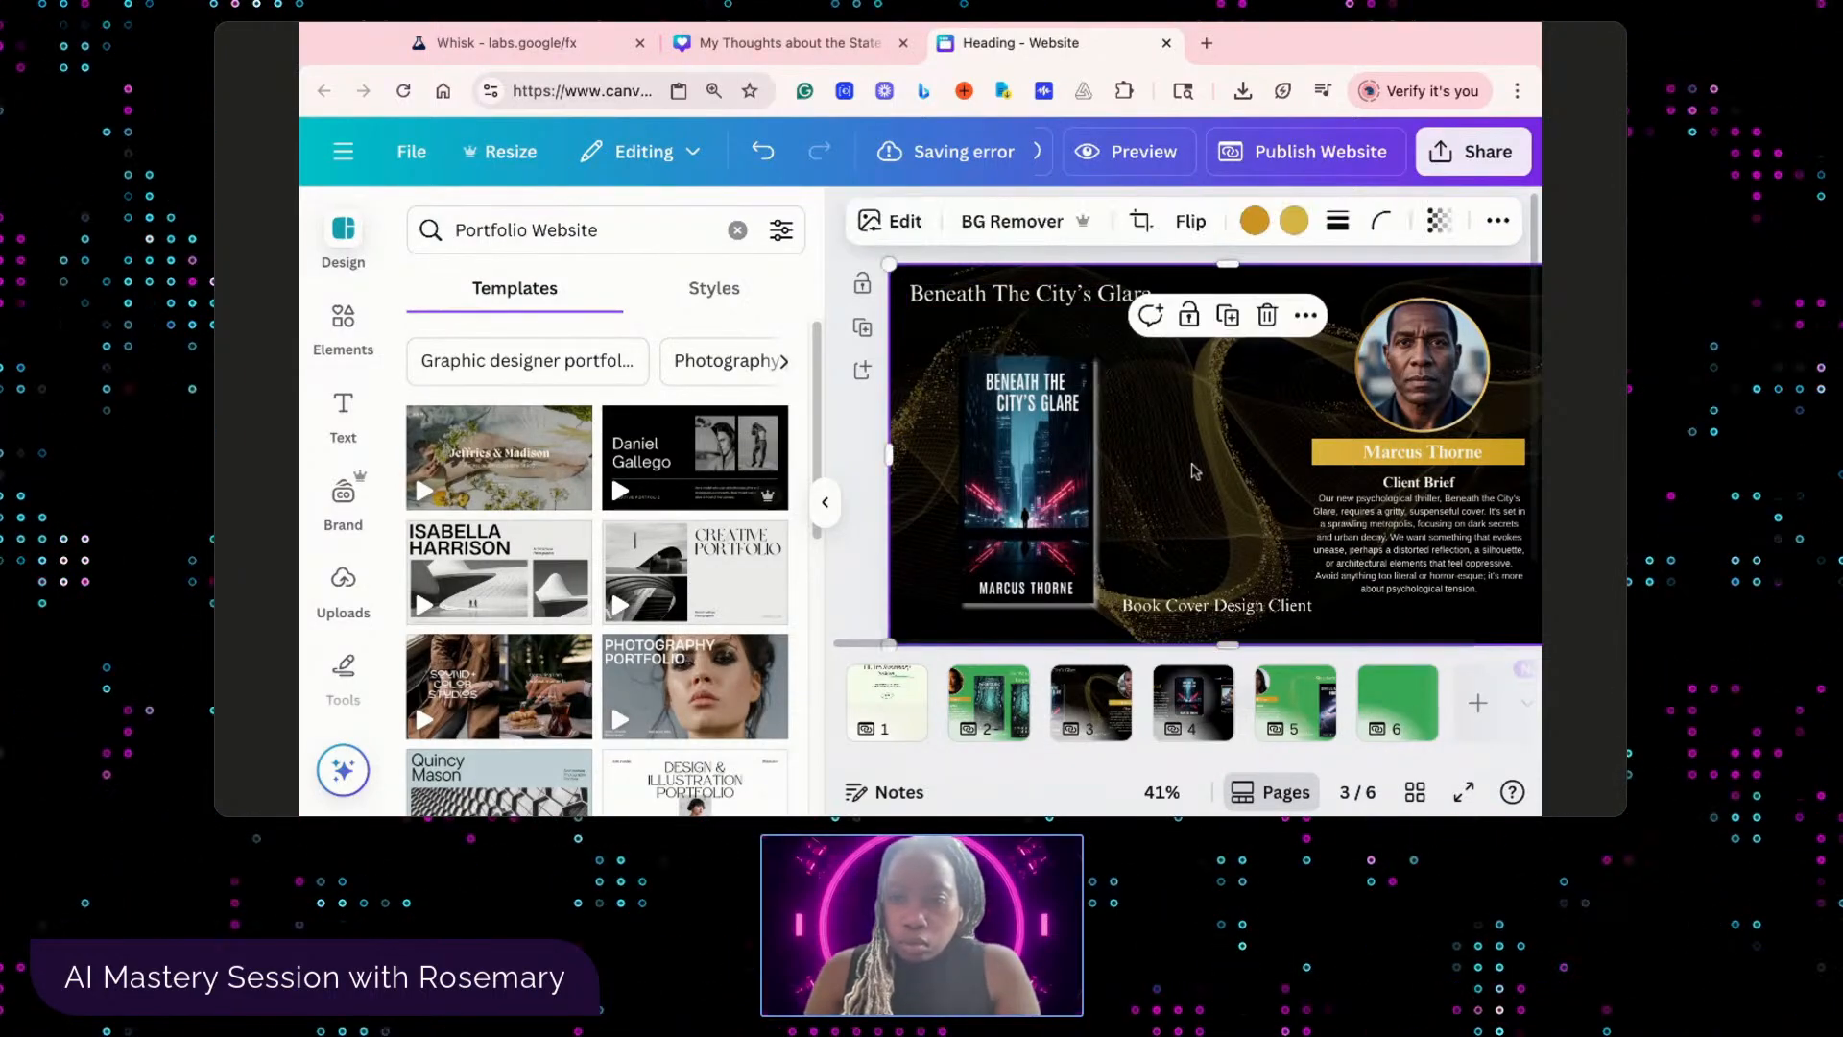
pyautogui.moveTo(1049, 288); pyautogui.dragTo(1049, 302)
# - Delete the old dark Client Brief page 4, leaving five pages
pyautogui.click(1050, 301)
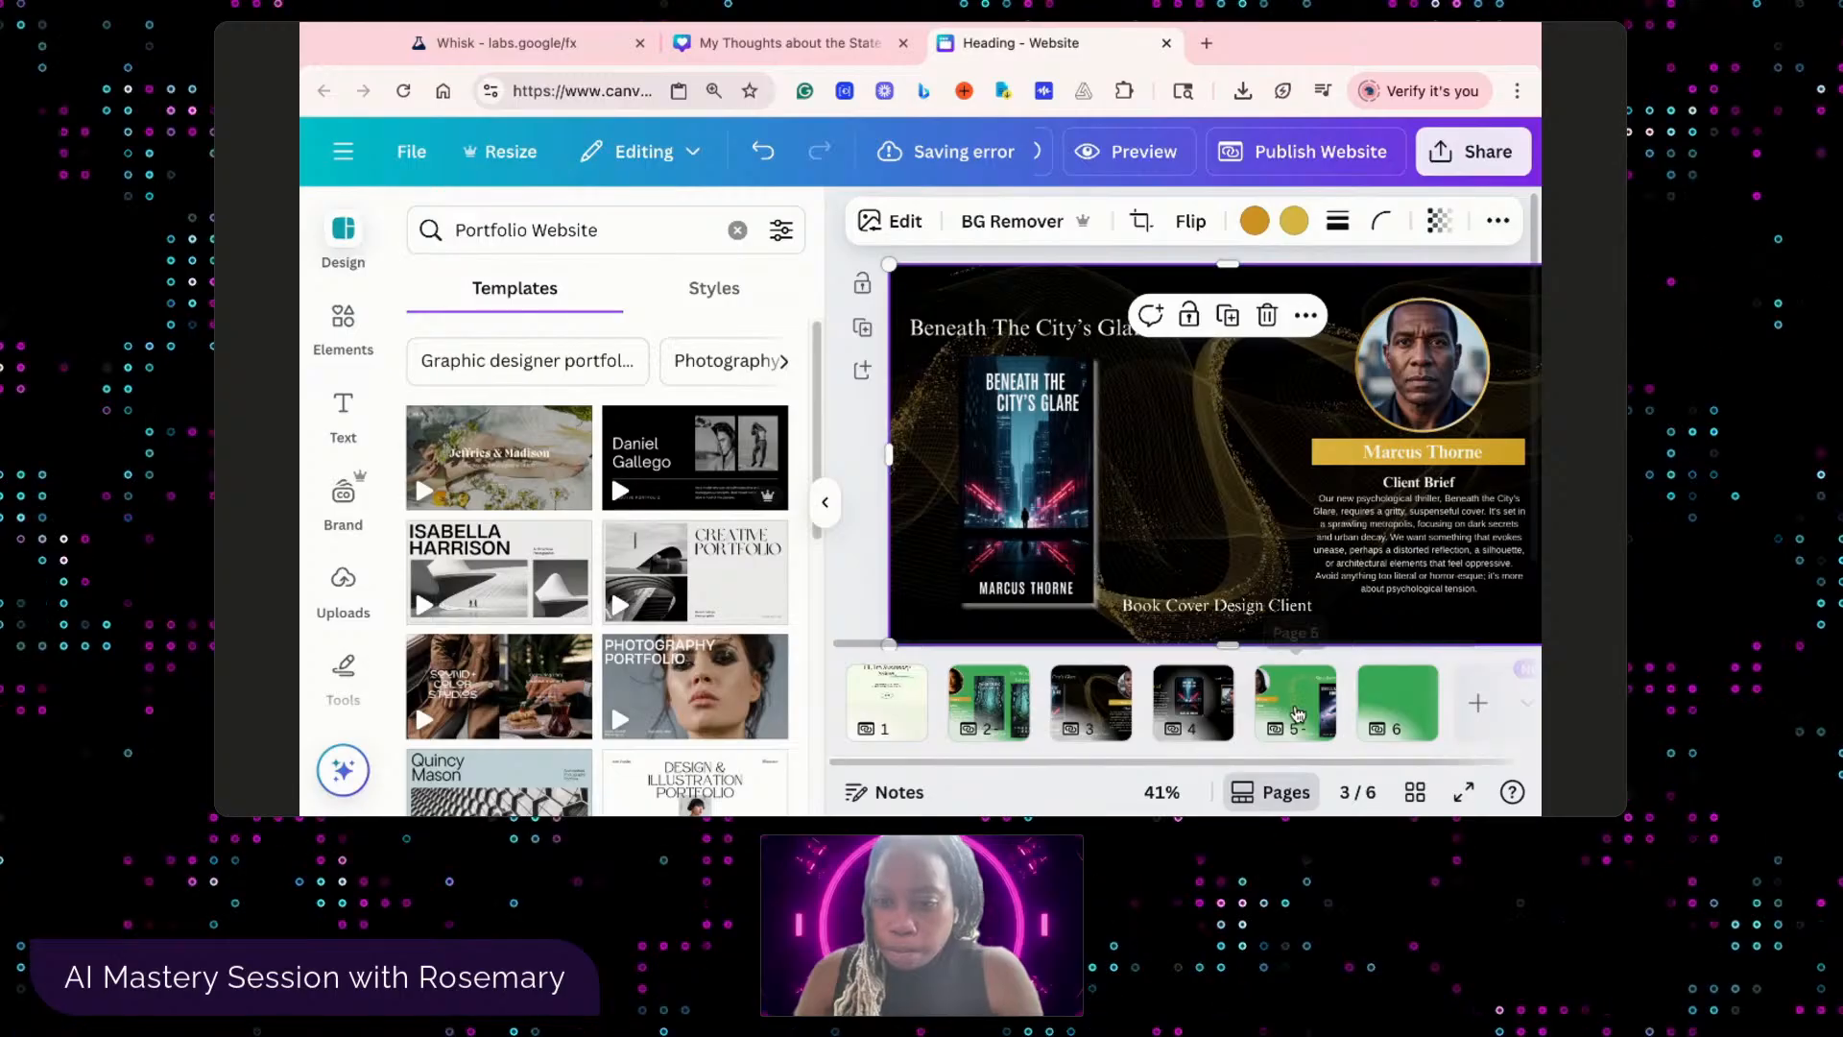
pyautogui.click(1215, 698)
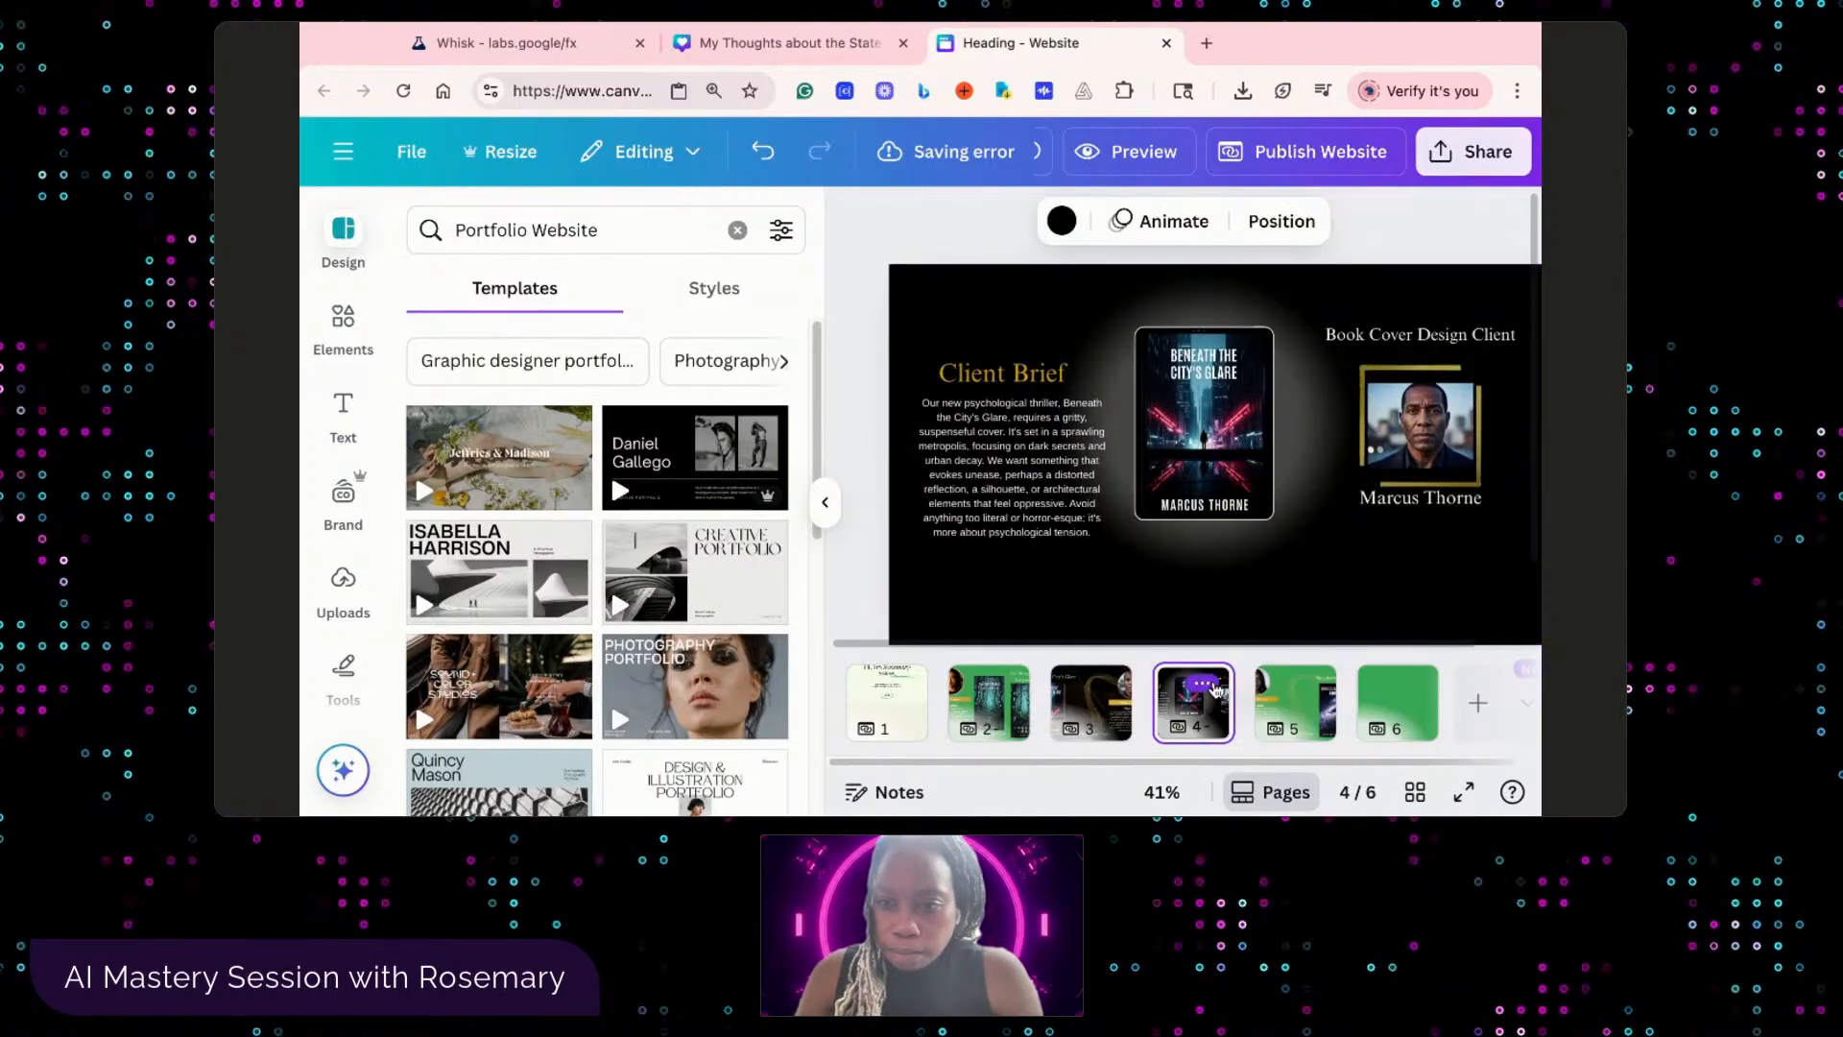
pyautogui.click(1203, 684)
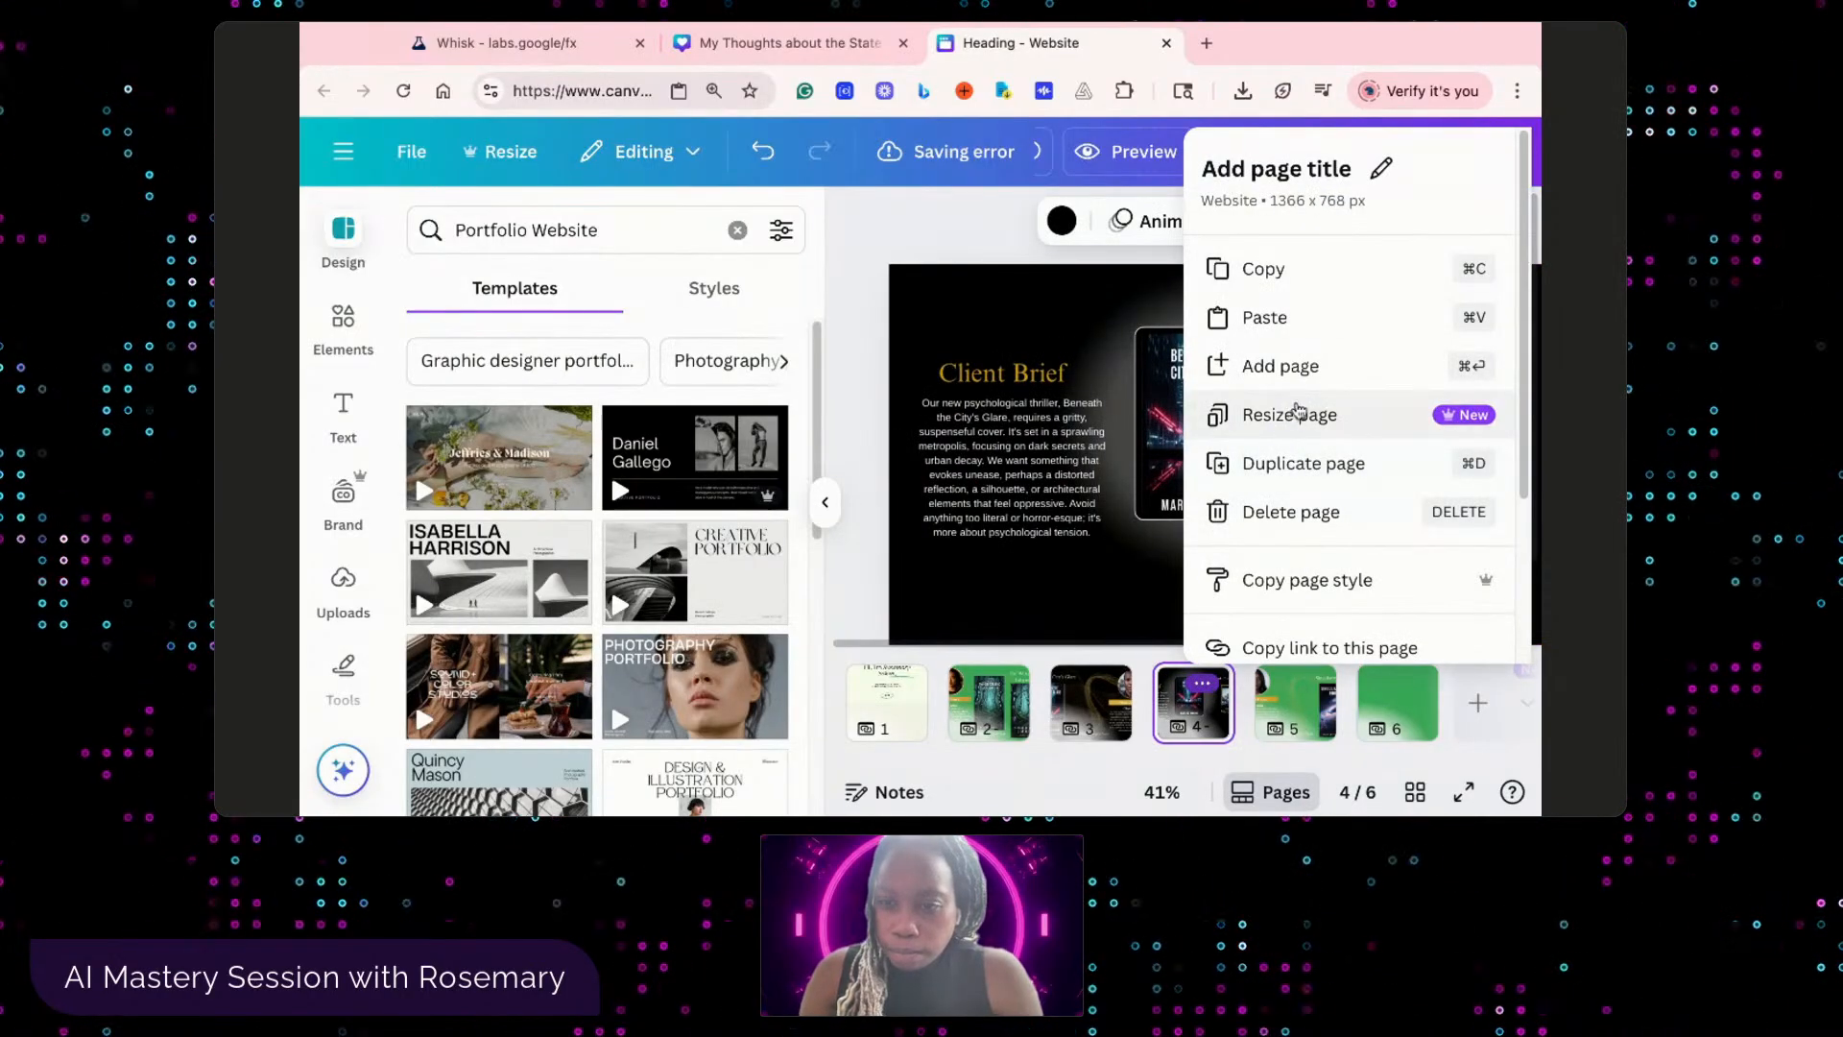
pyautogui.click(1308, 515)
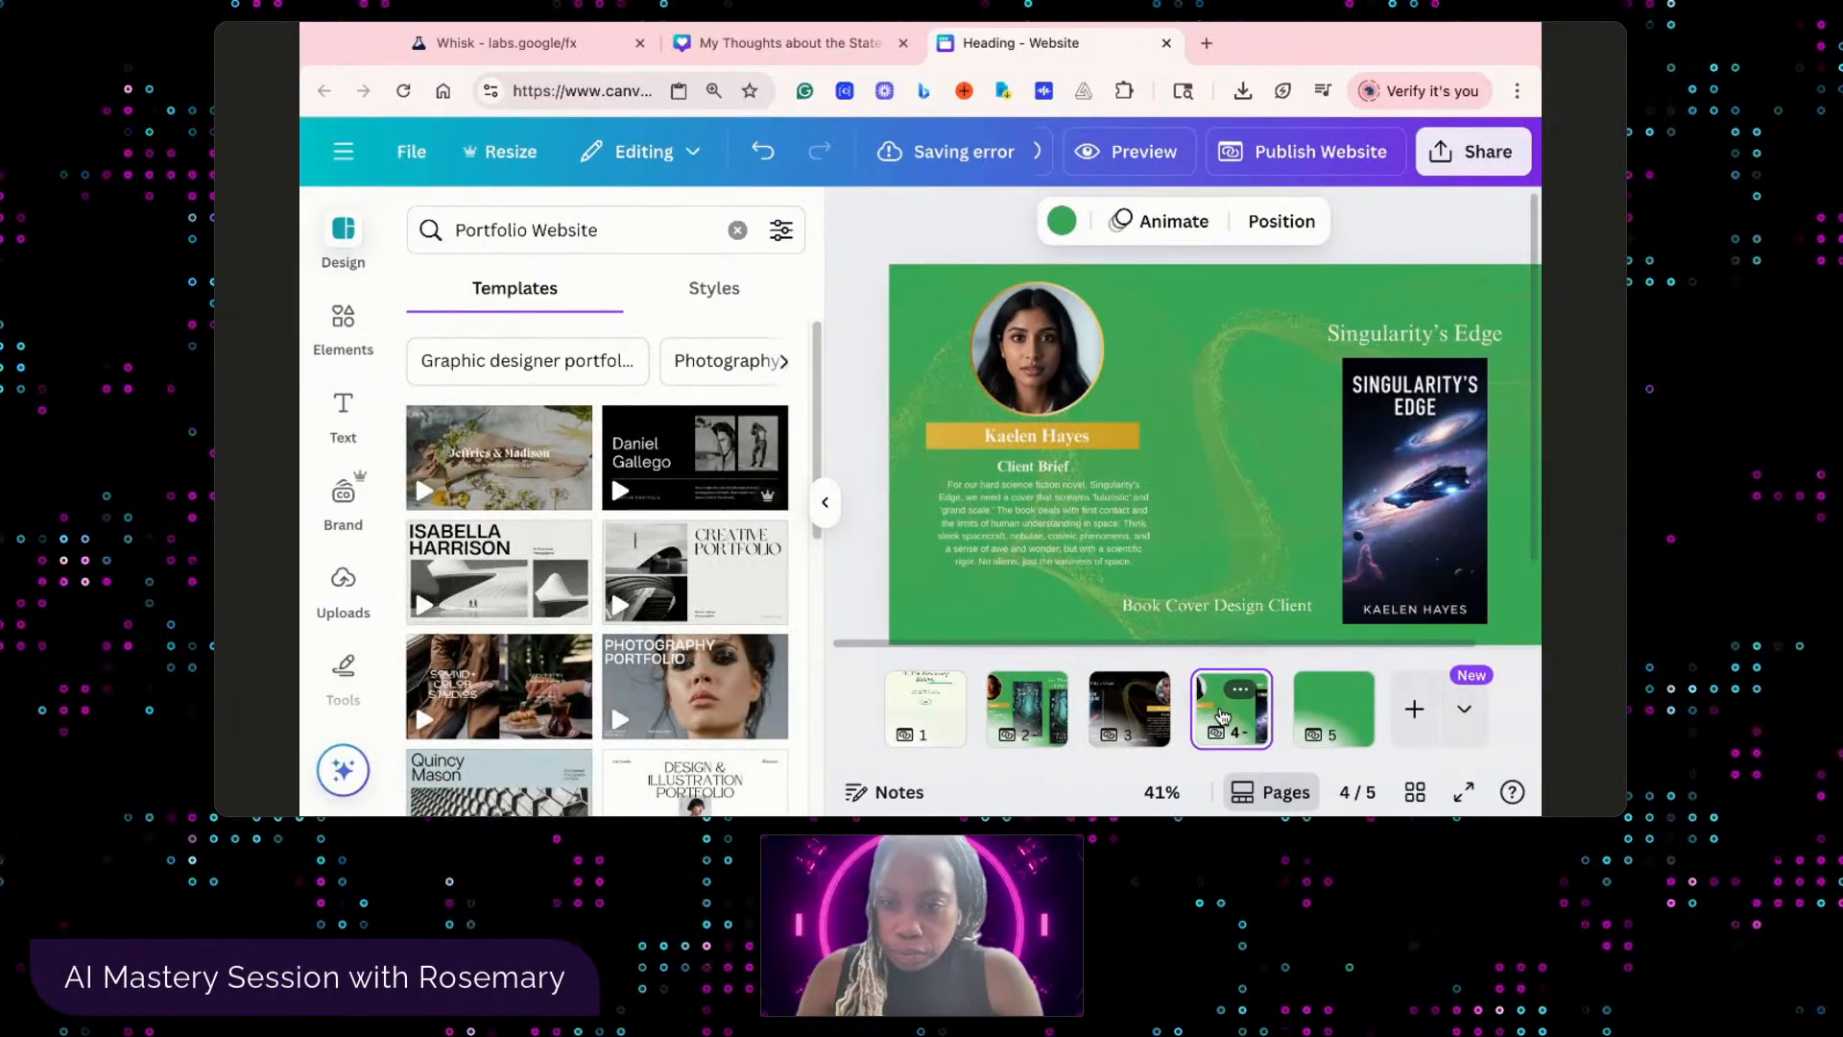
# - Try drop, curved and page-lift shadows on the Singularity's Edge cover, settling on Angled
pyautogui.click(1385, 521)
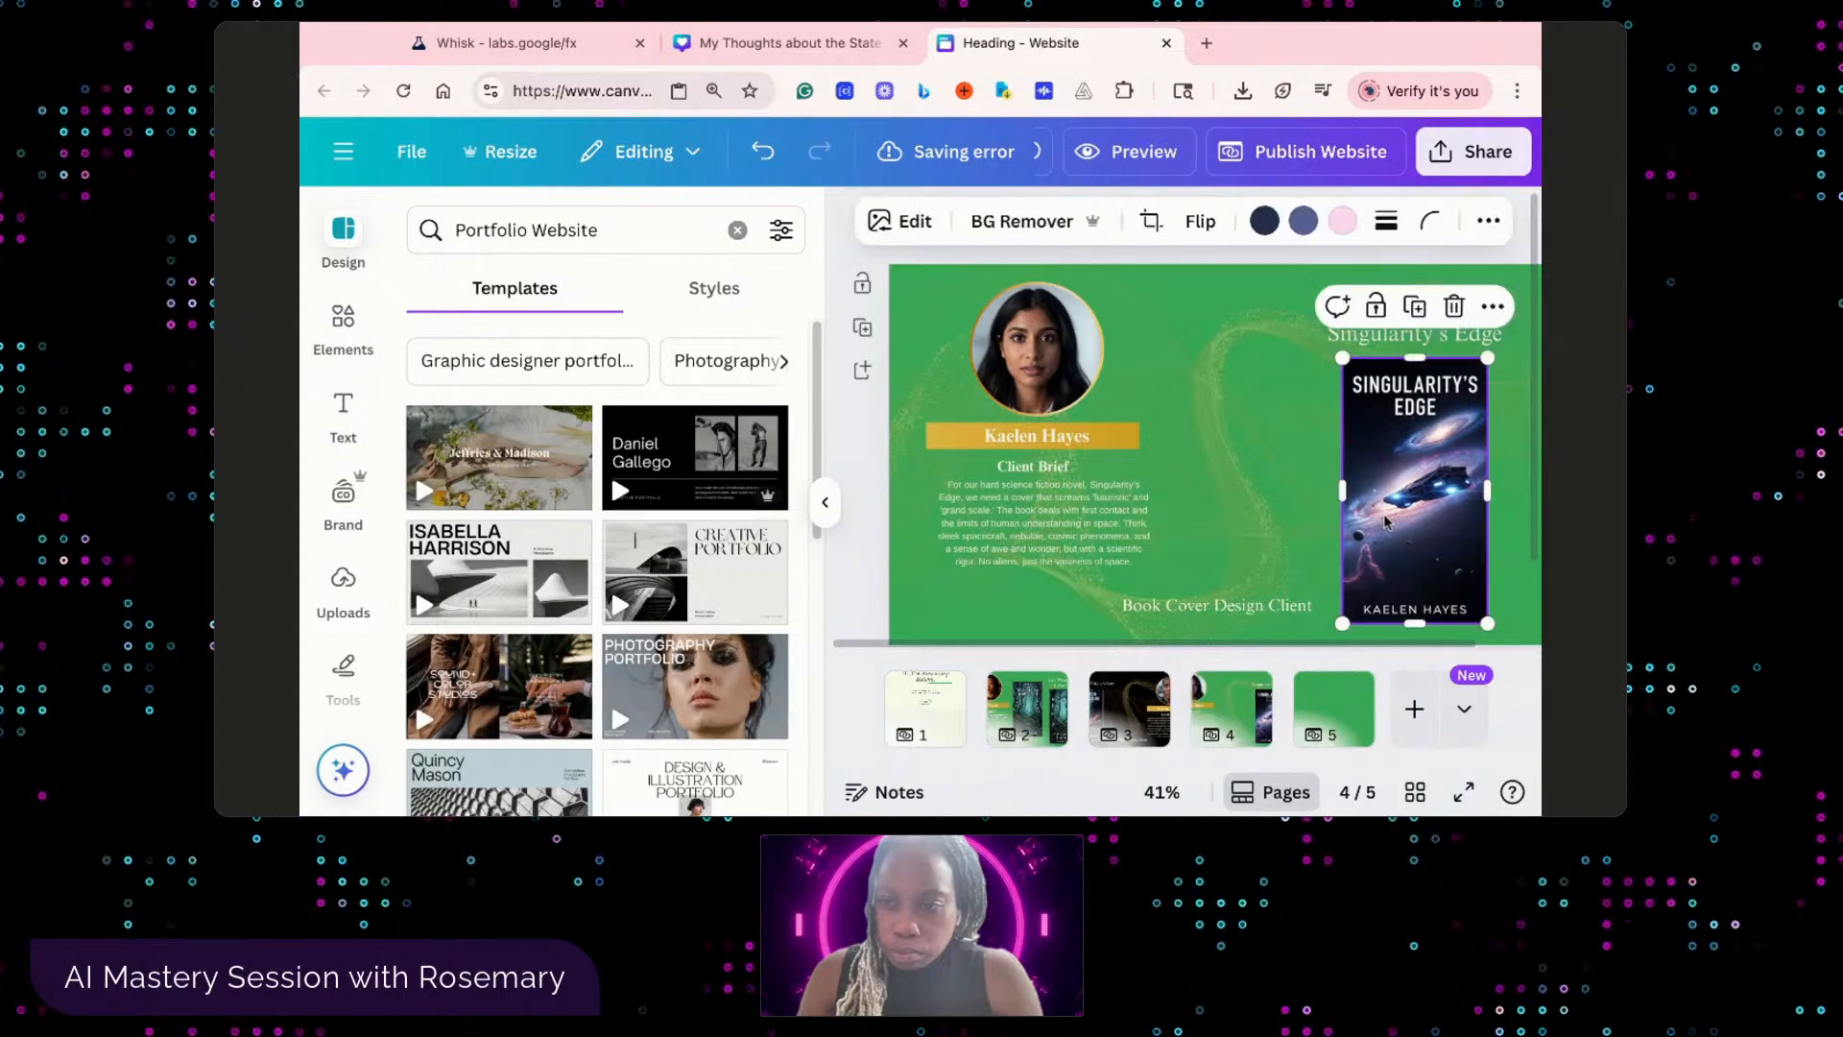
pyautogui.click(915, 225)
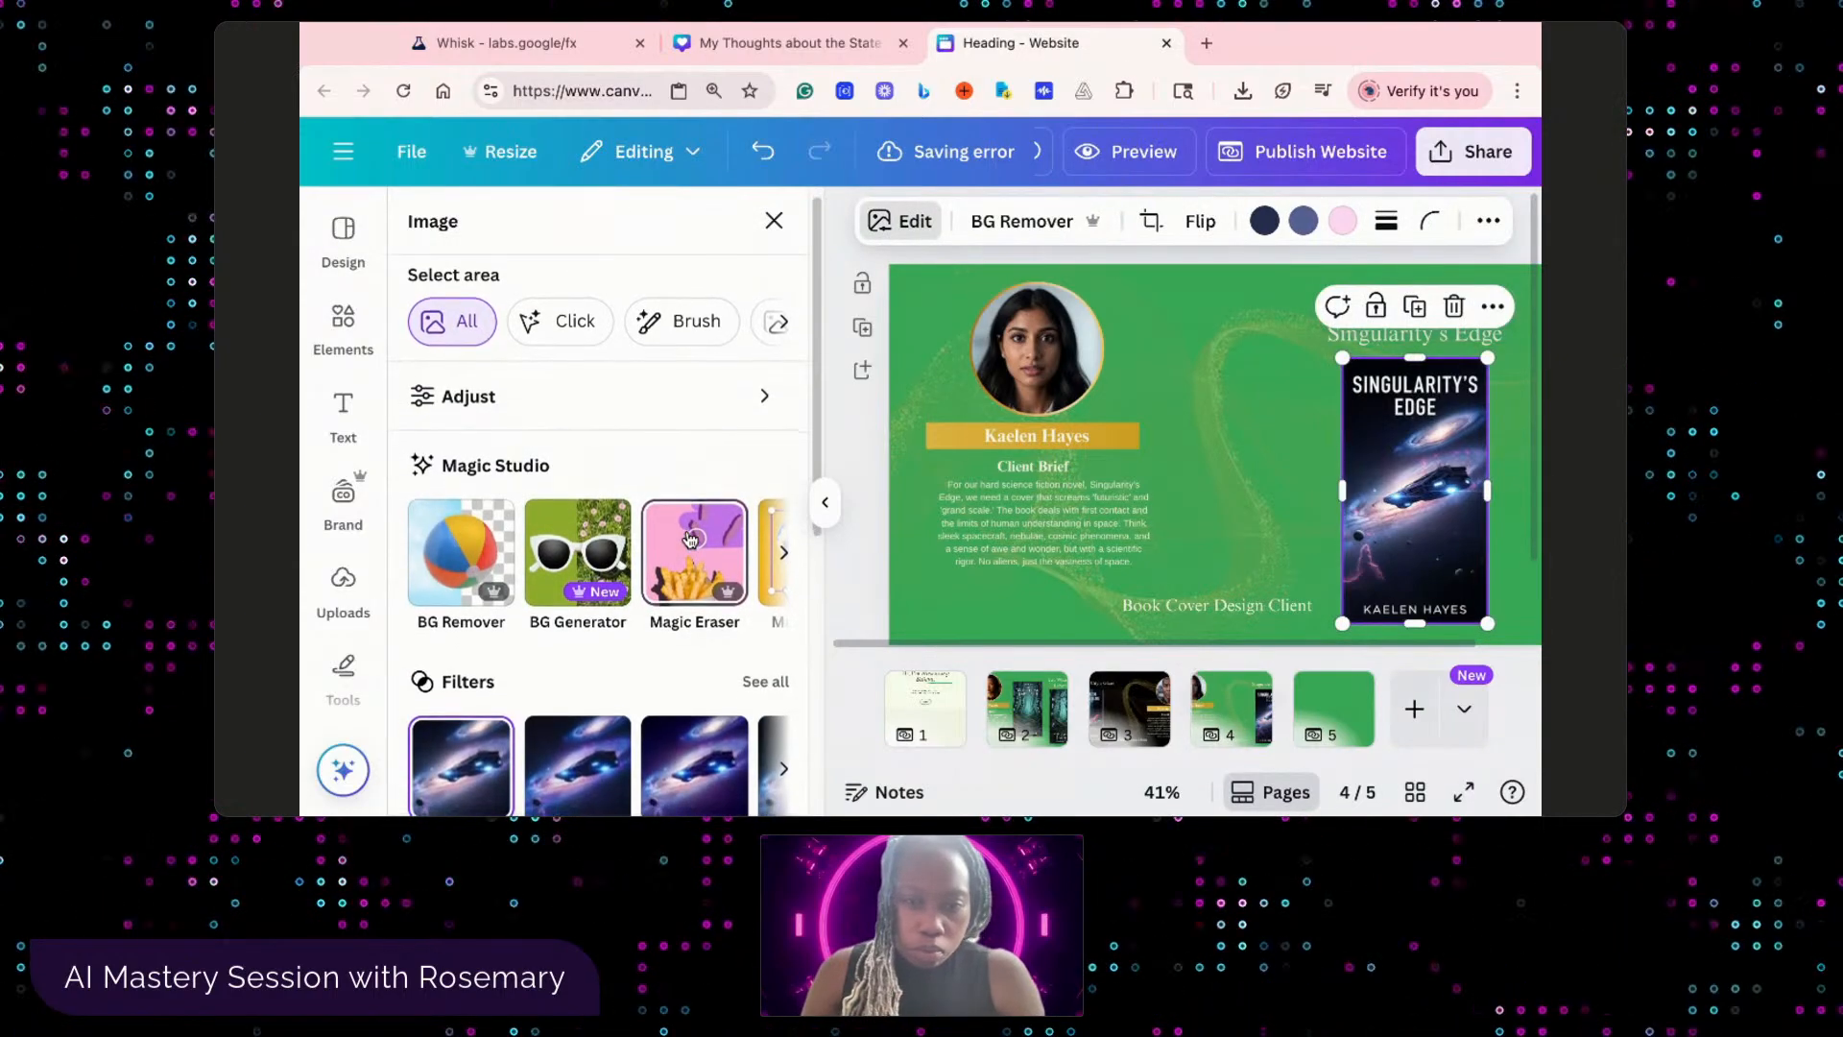
pyautogui.scroll(-4, 691, 533)
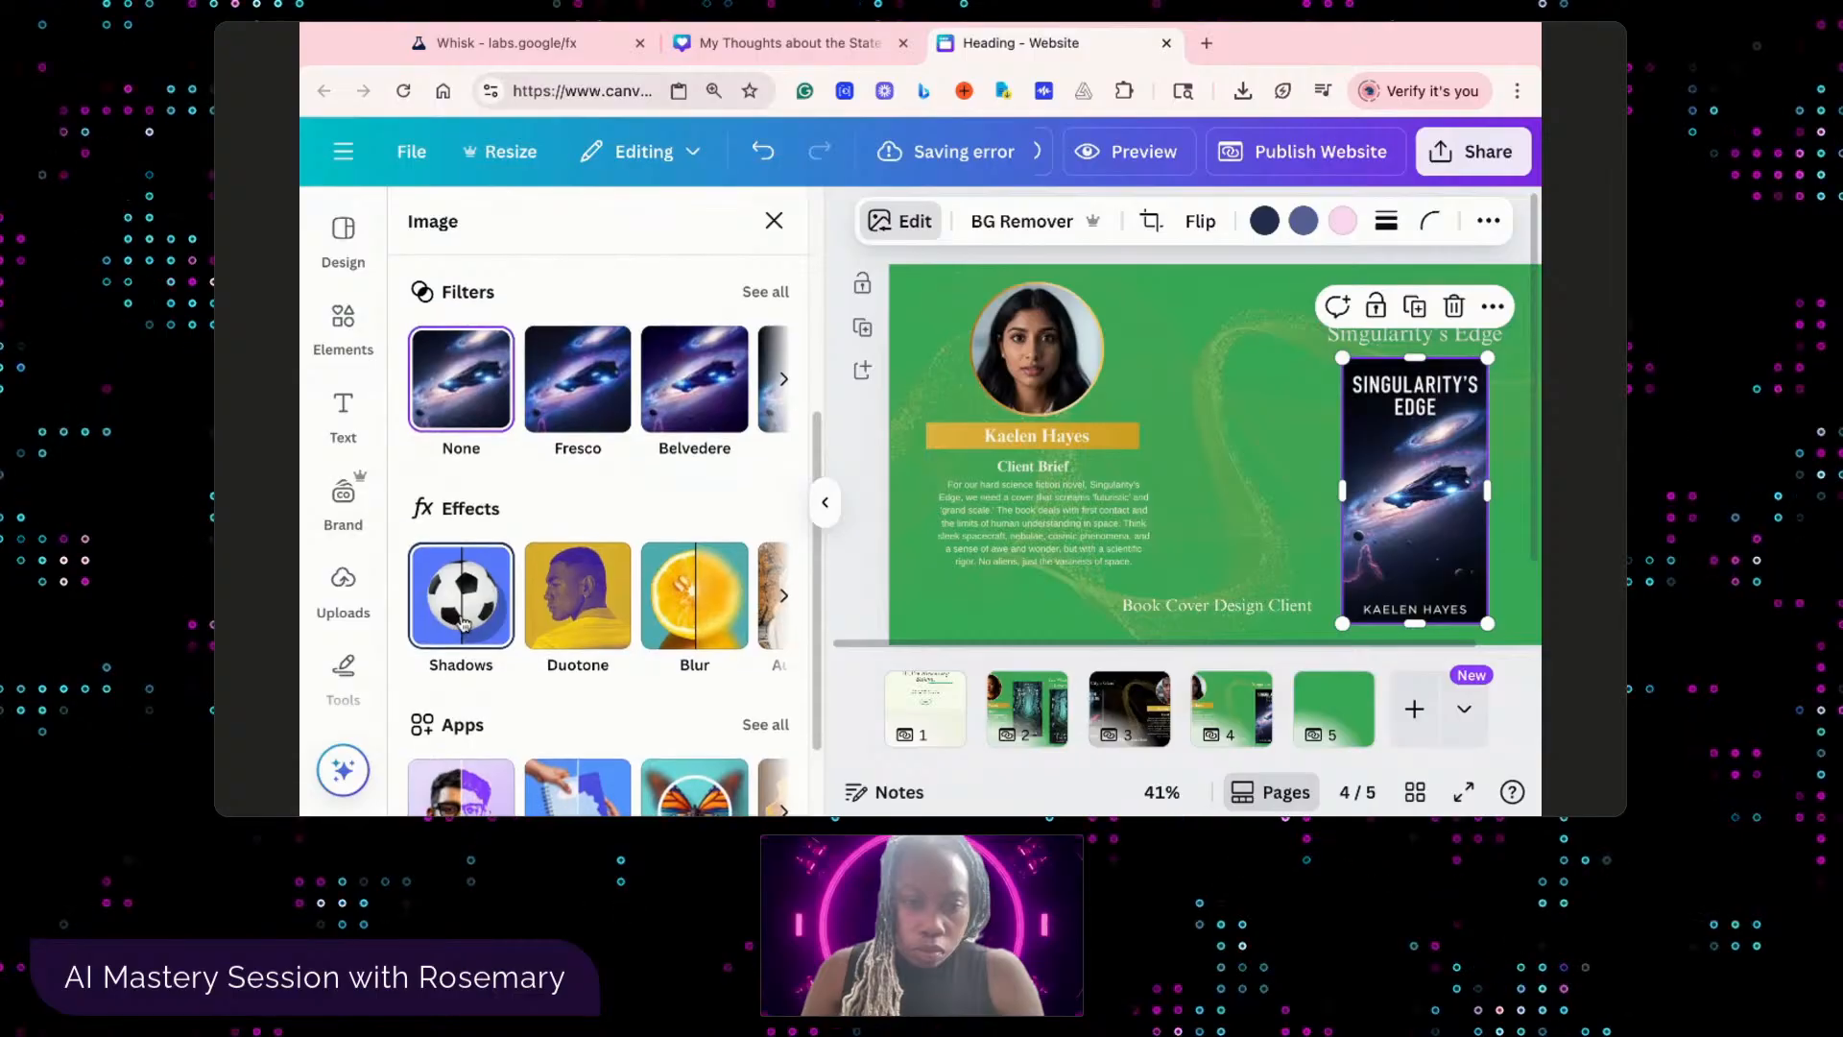
pyautogui.click(459, 630)
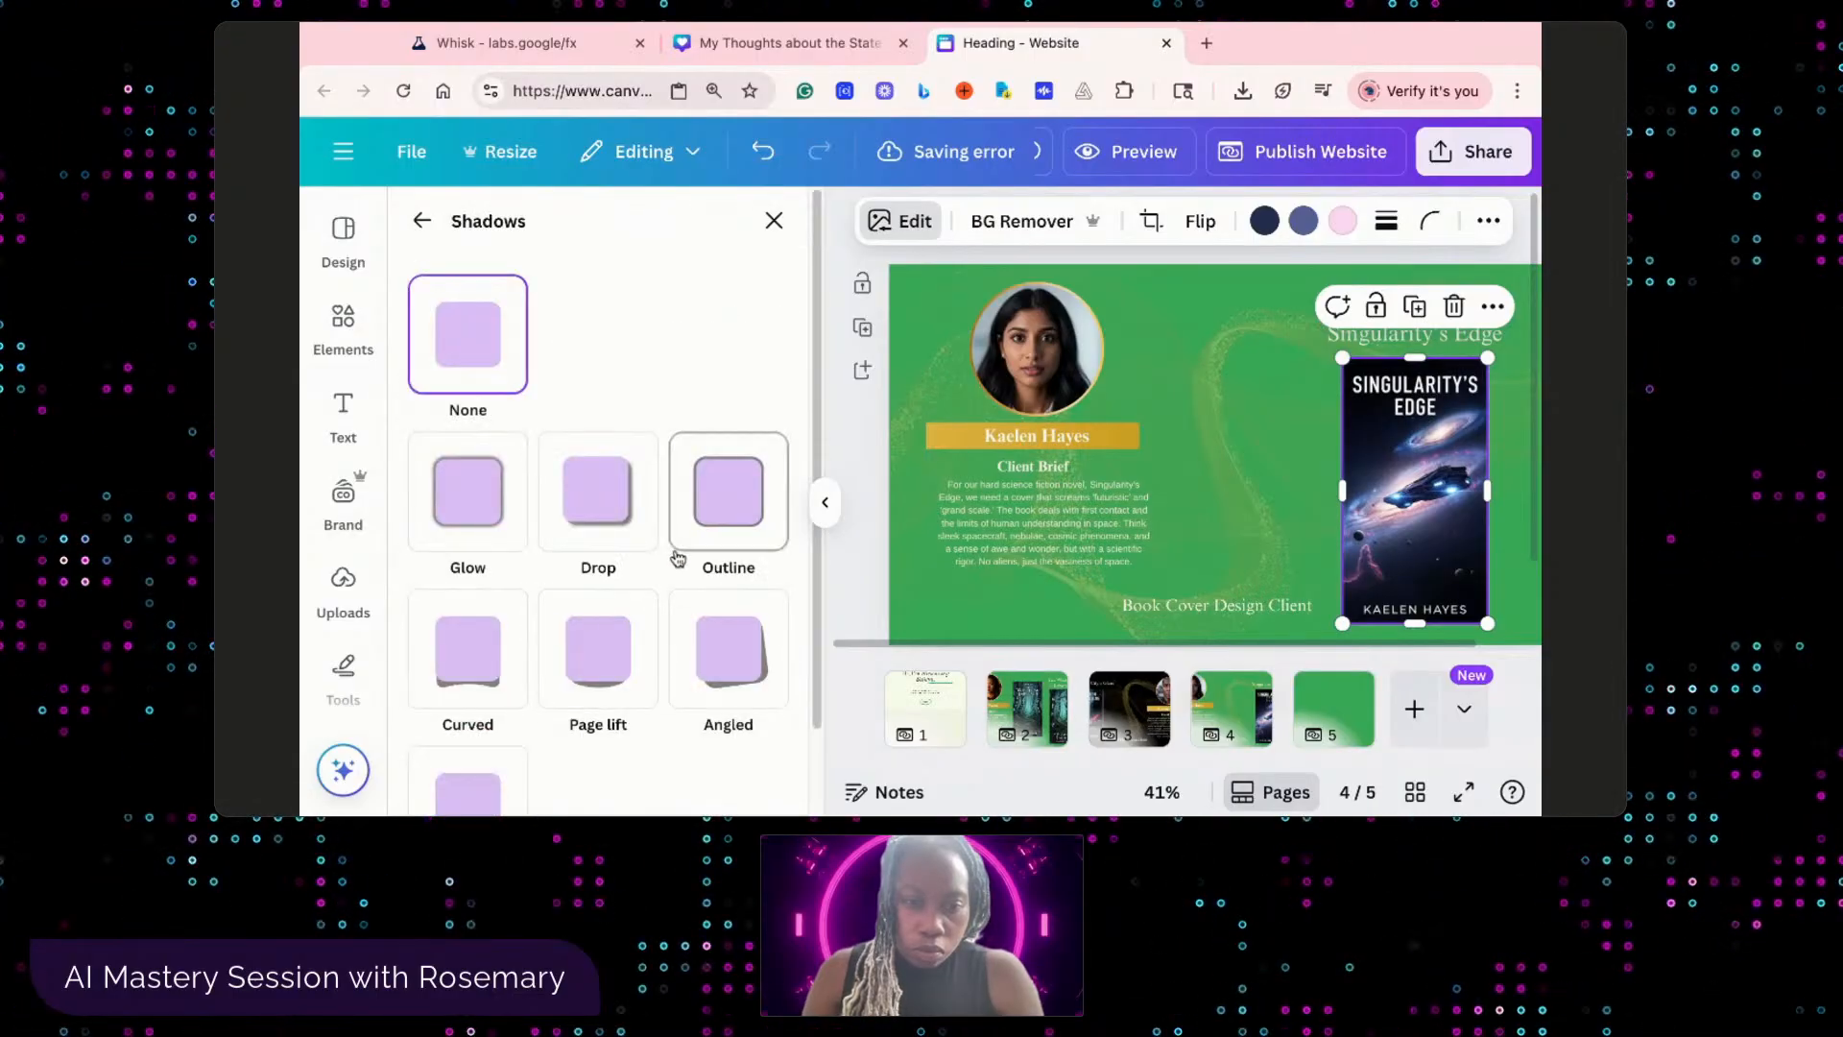
pyautogui.click(598, 533)
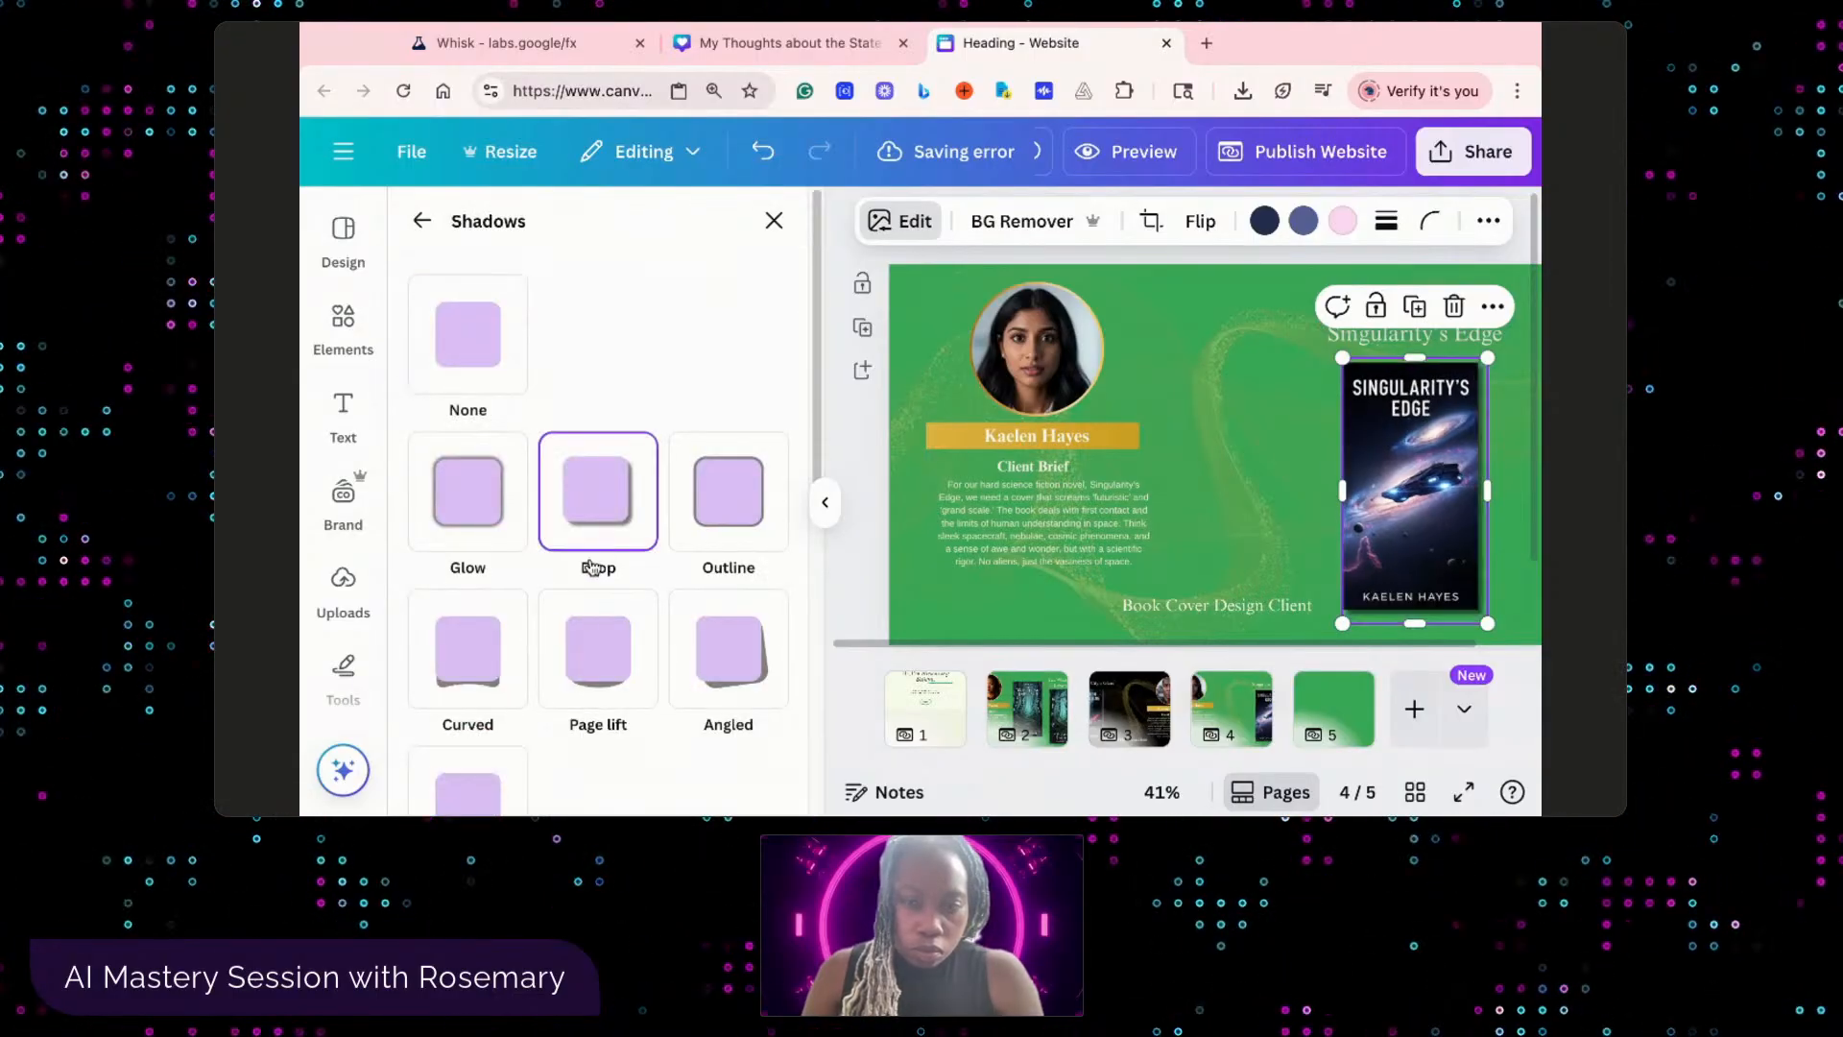
pyautogui.click(470, 625)
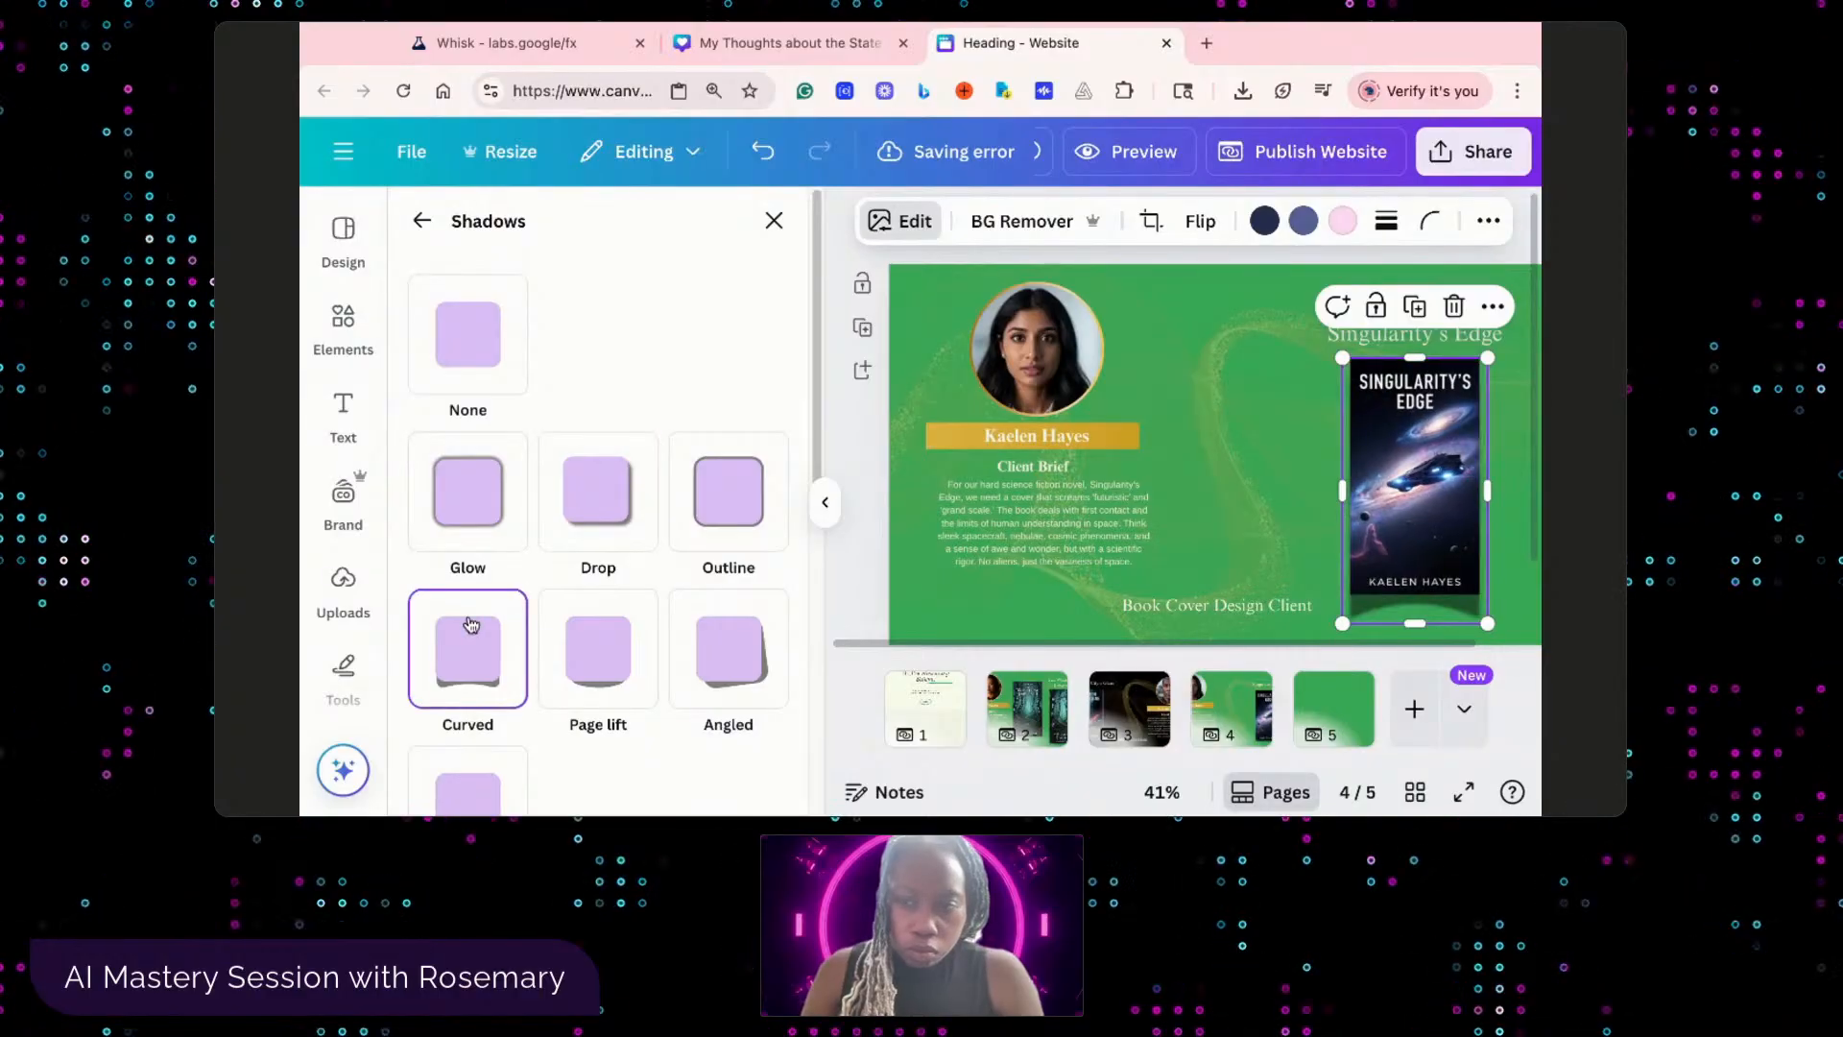
pyautogui.click(629, 670)
pyautogui.click(728, 684)
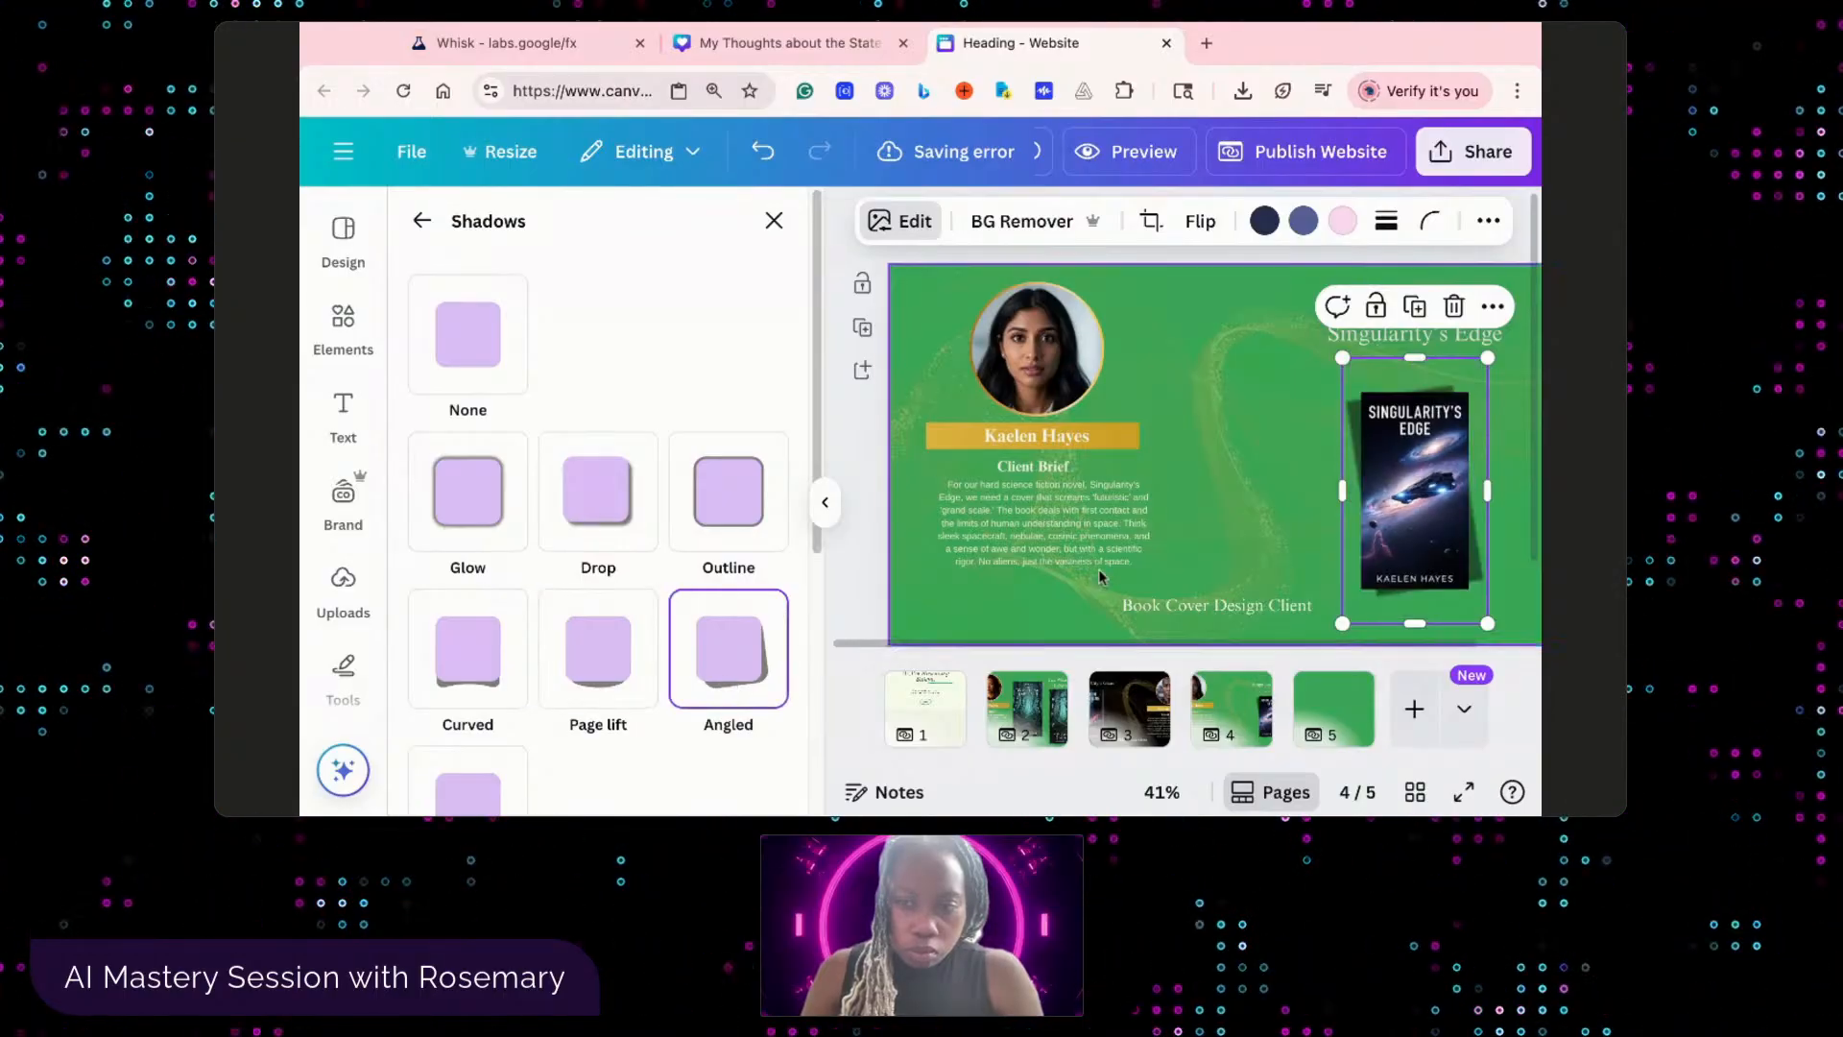
# - Resize the Singularity's Edge book cover slightly larger
pyautogui.click(1280, 480)
pyautogui.click(1375, 418)
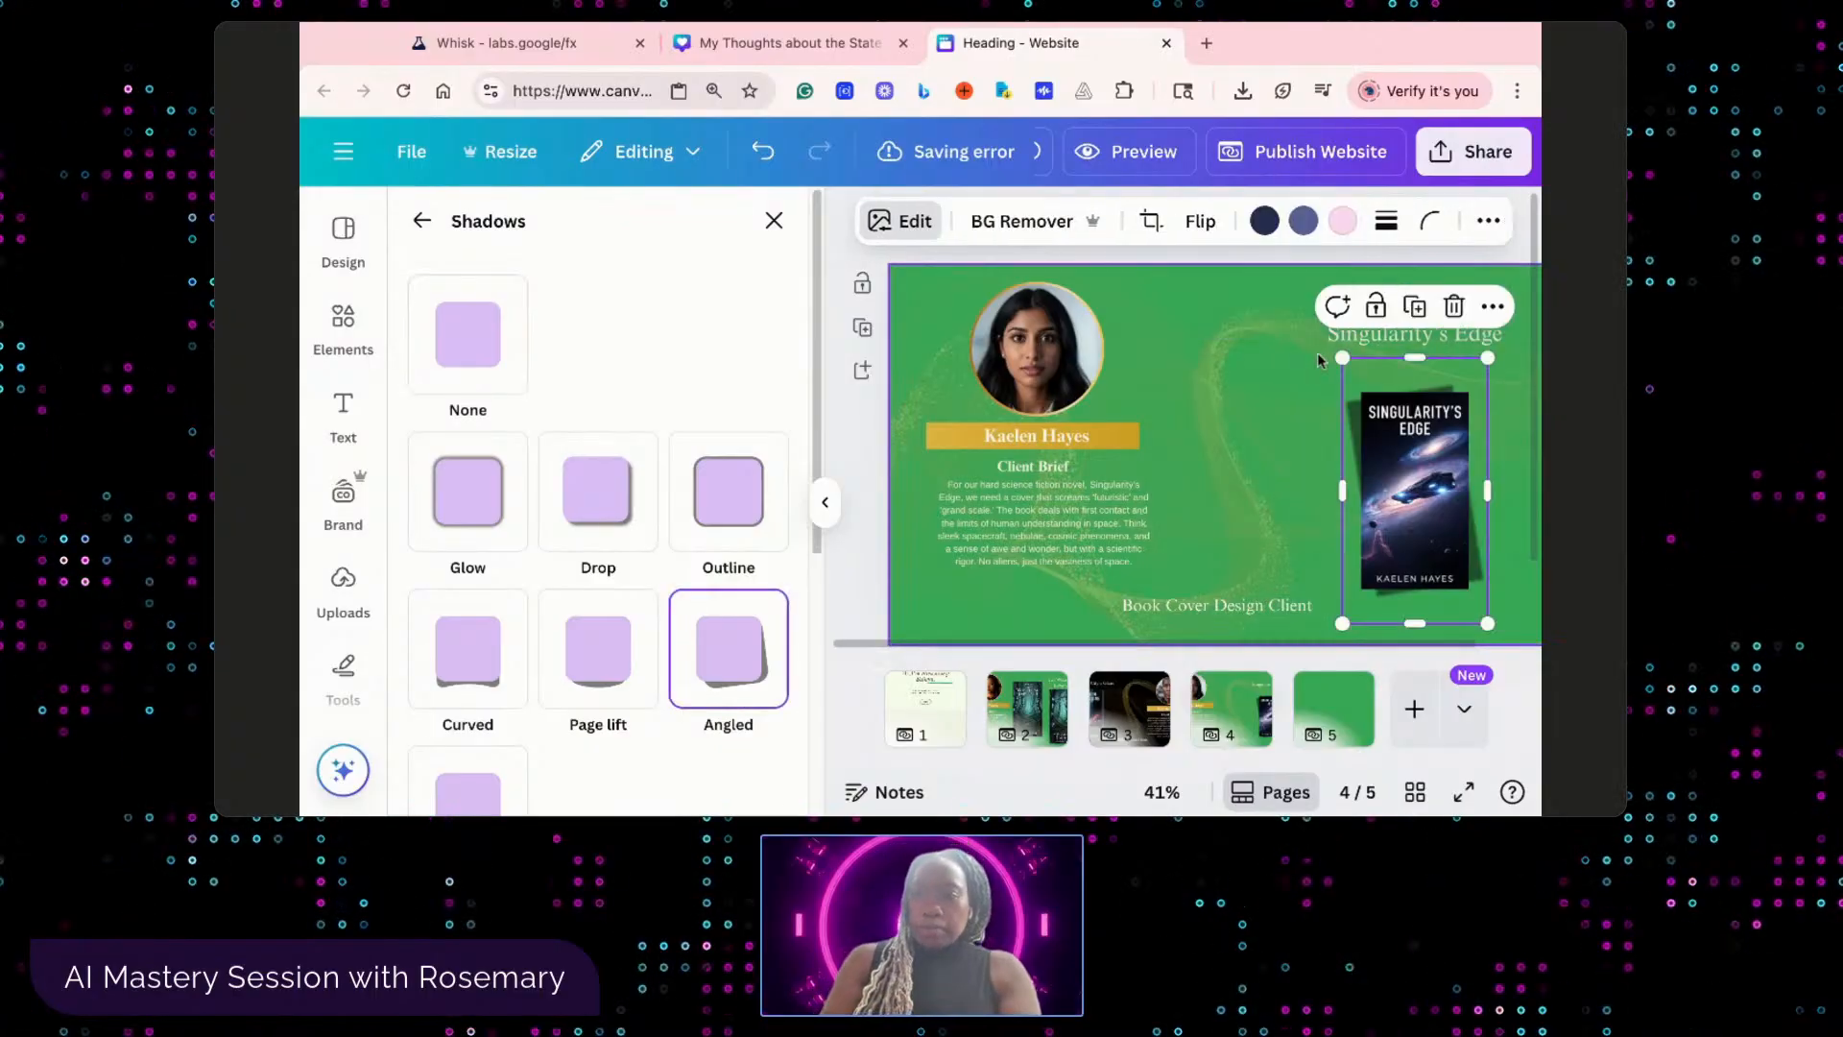
pyautogui.moveTo(1410, 361); pyautogui.dragTo(1335, 377)
pyautogui.click(1229, 448)
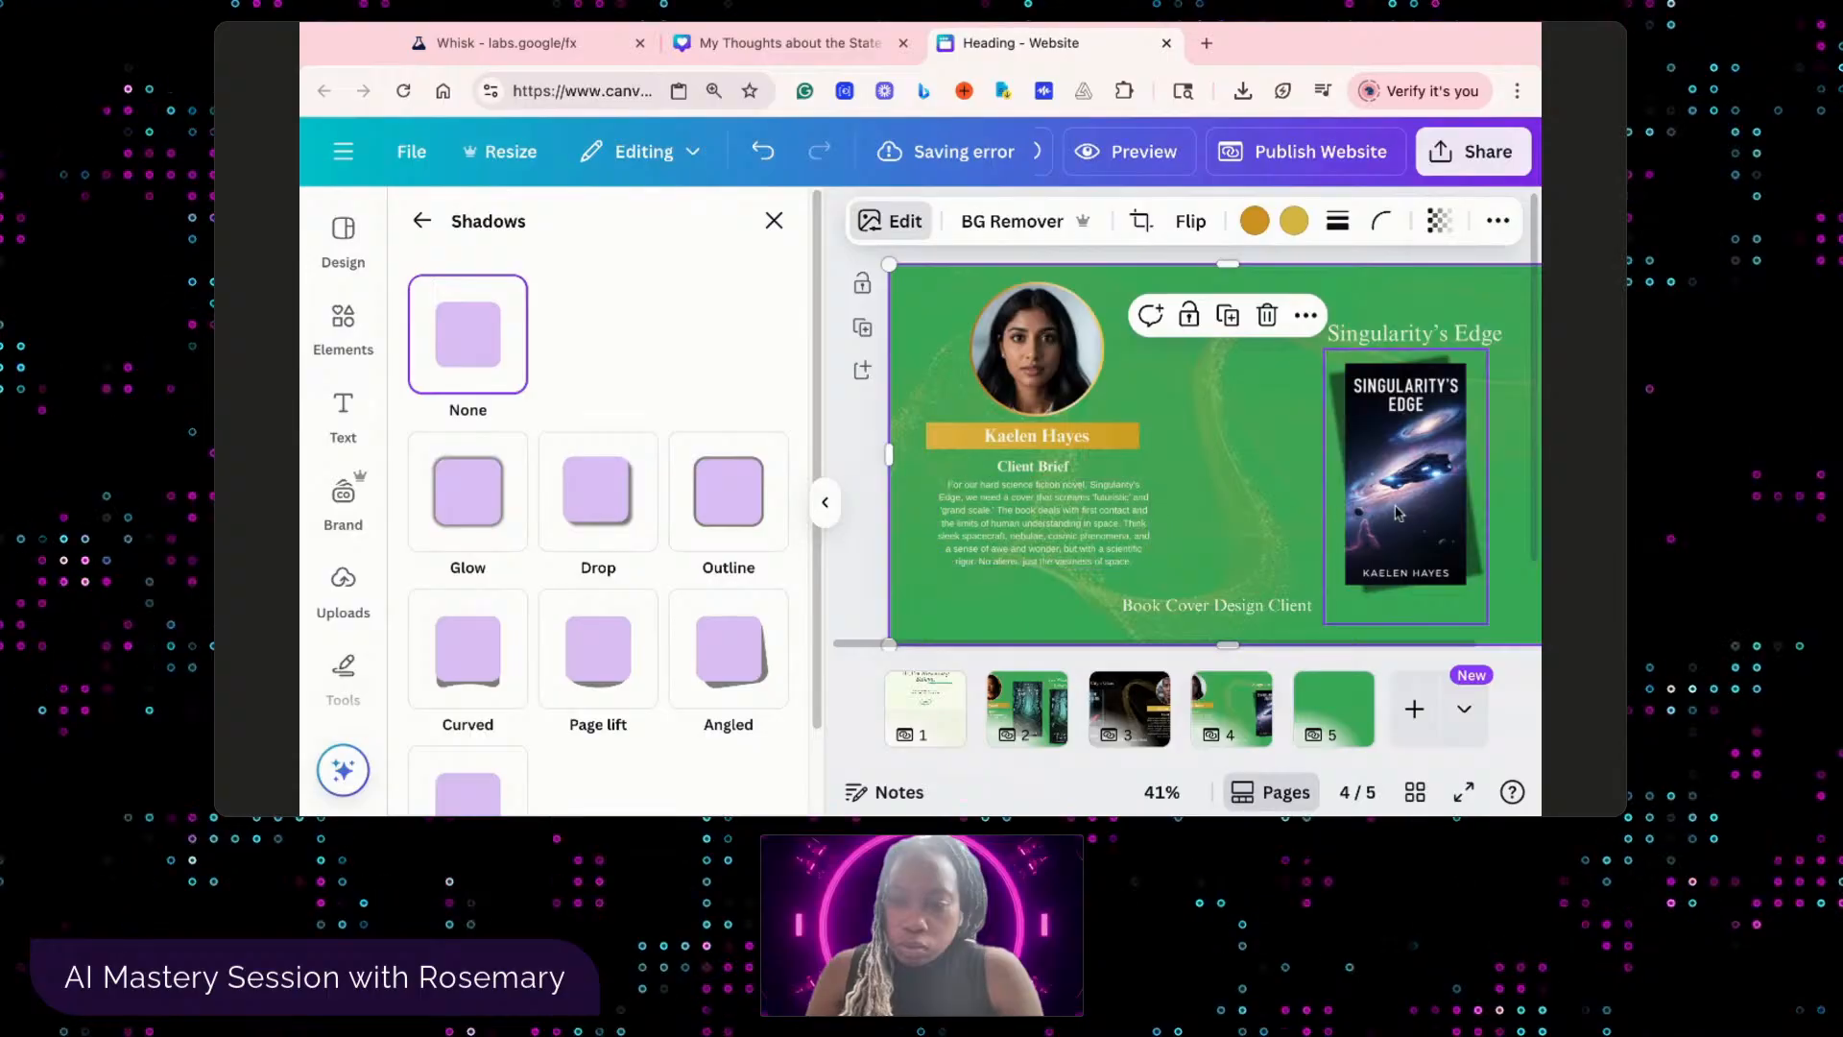
pyautogui.click(1236, 607)
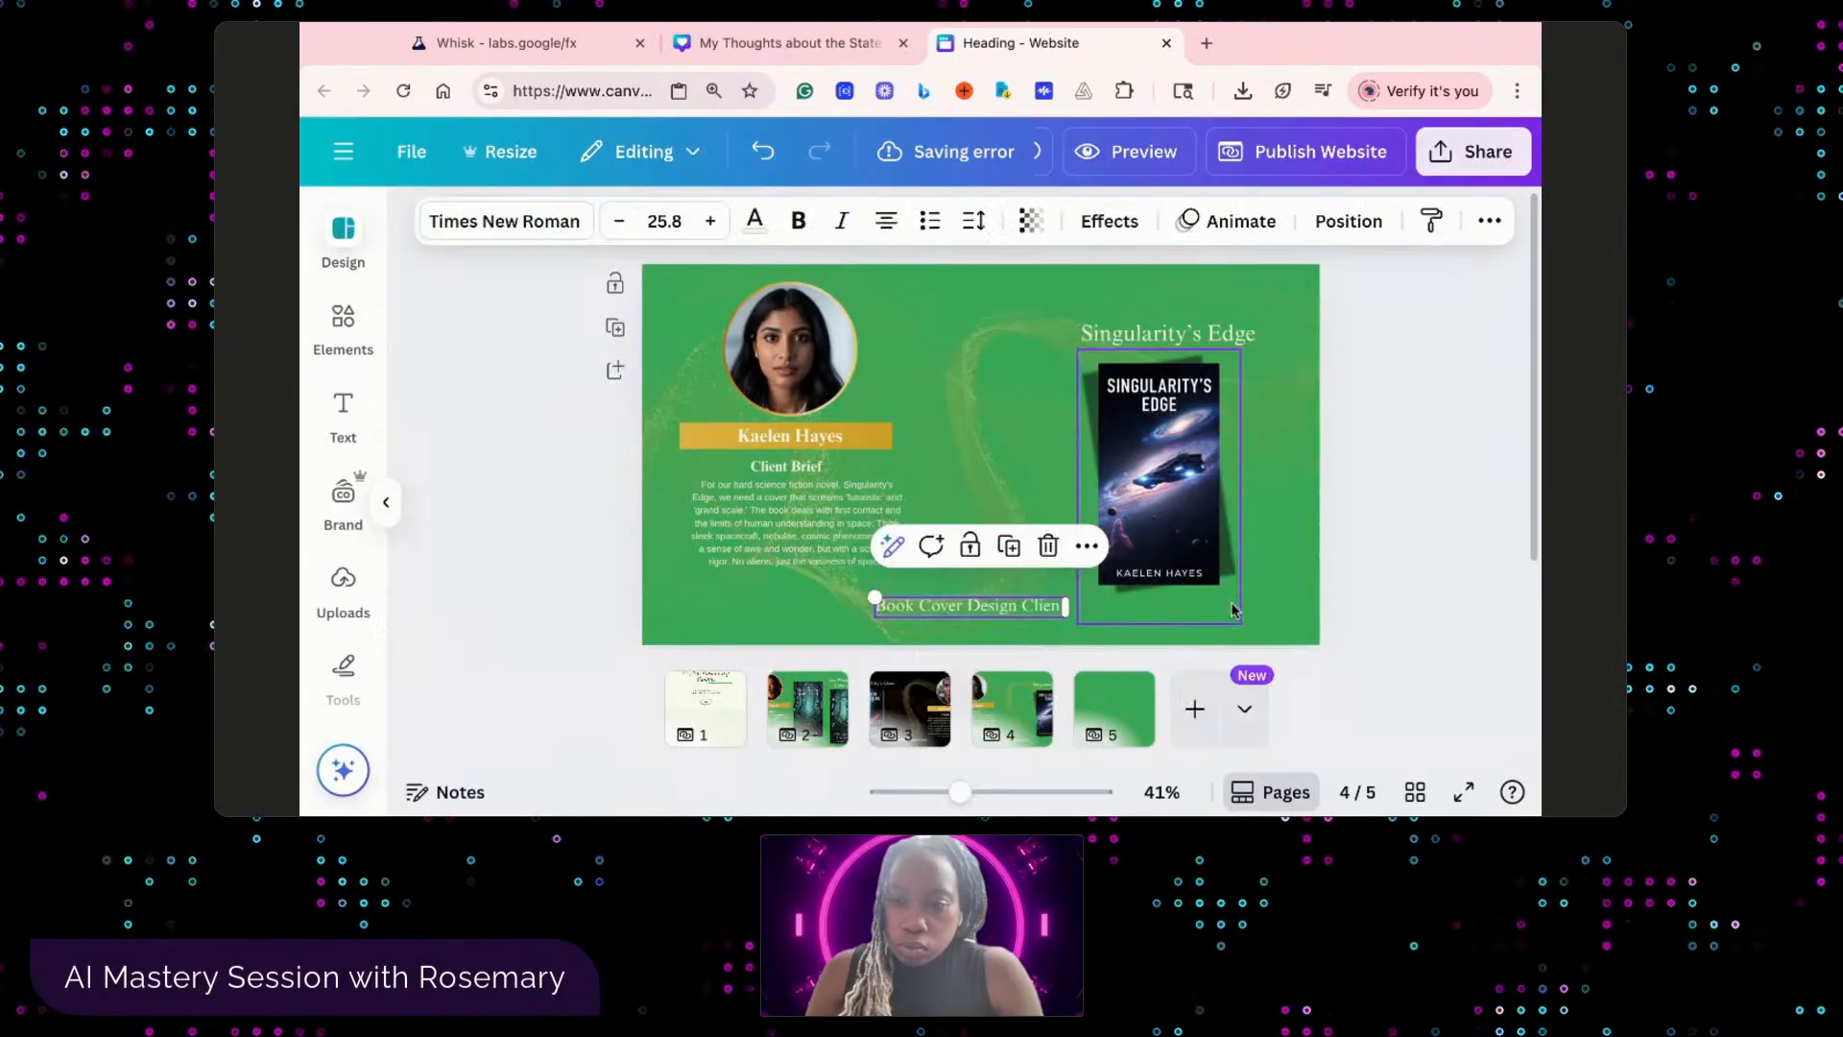
pyautogui.click(1017, 607)
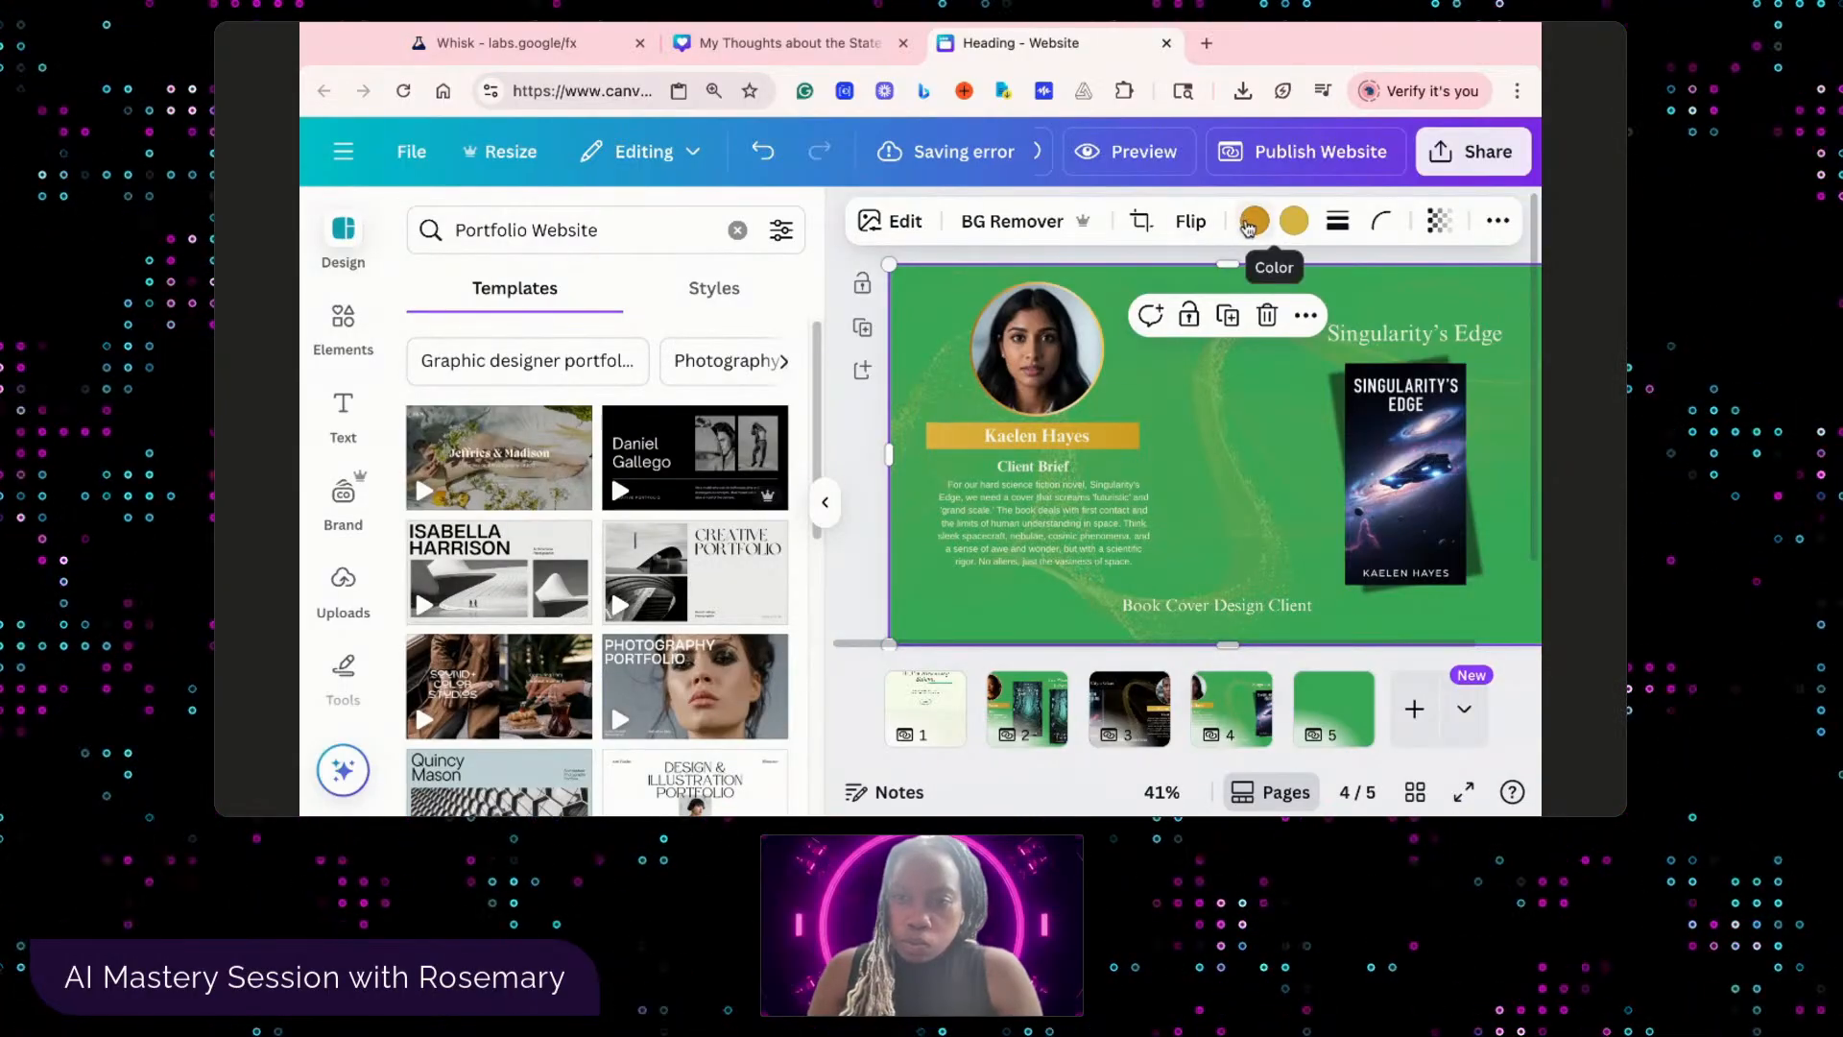
# - Change page 4's background colour to light cream
pyautogui.click(1406, 461)
pyautogui.click(1178, 304)
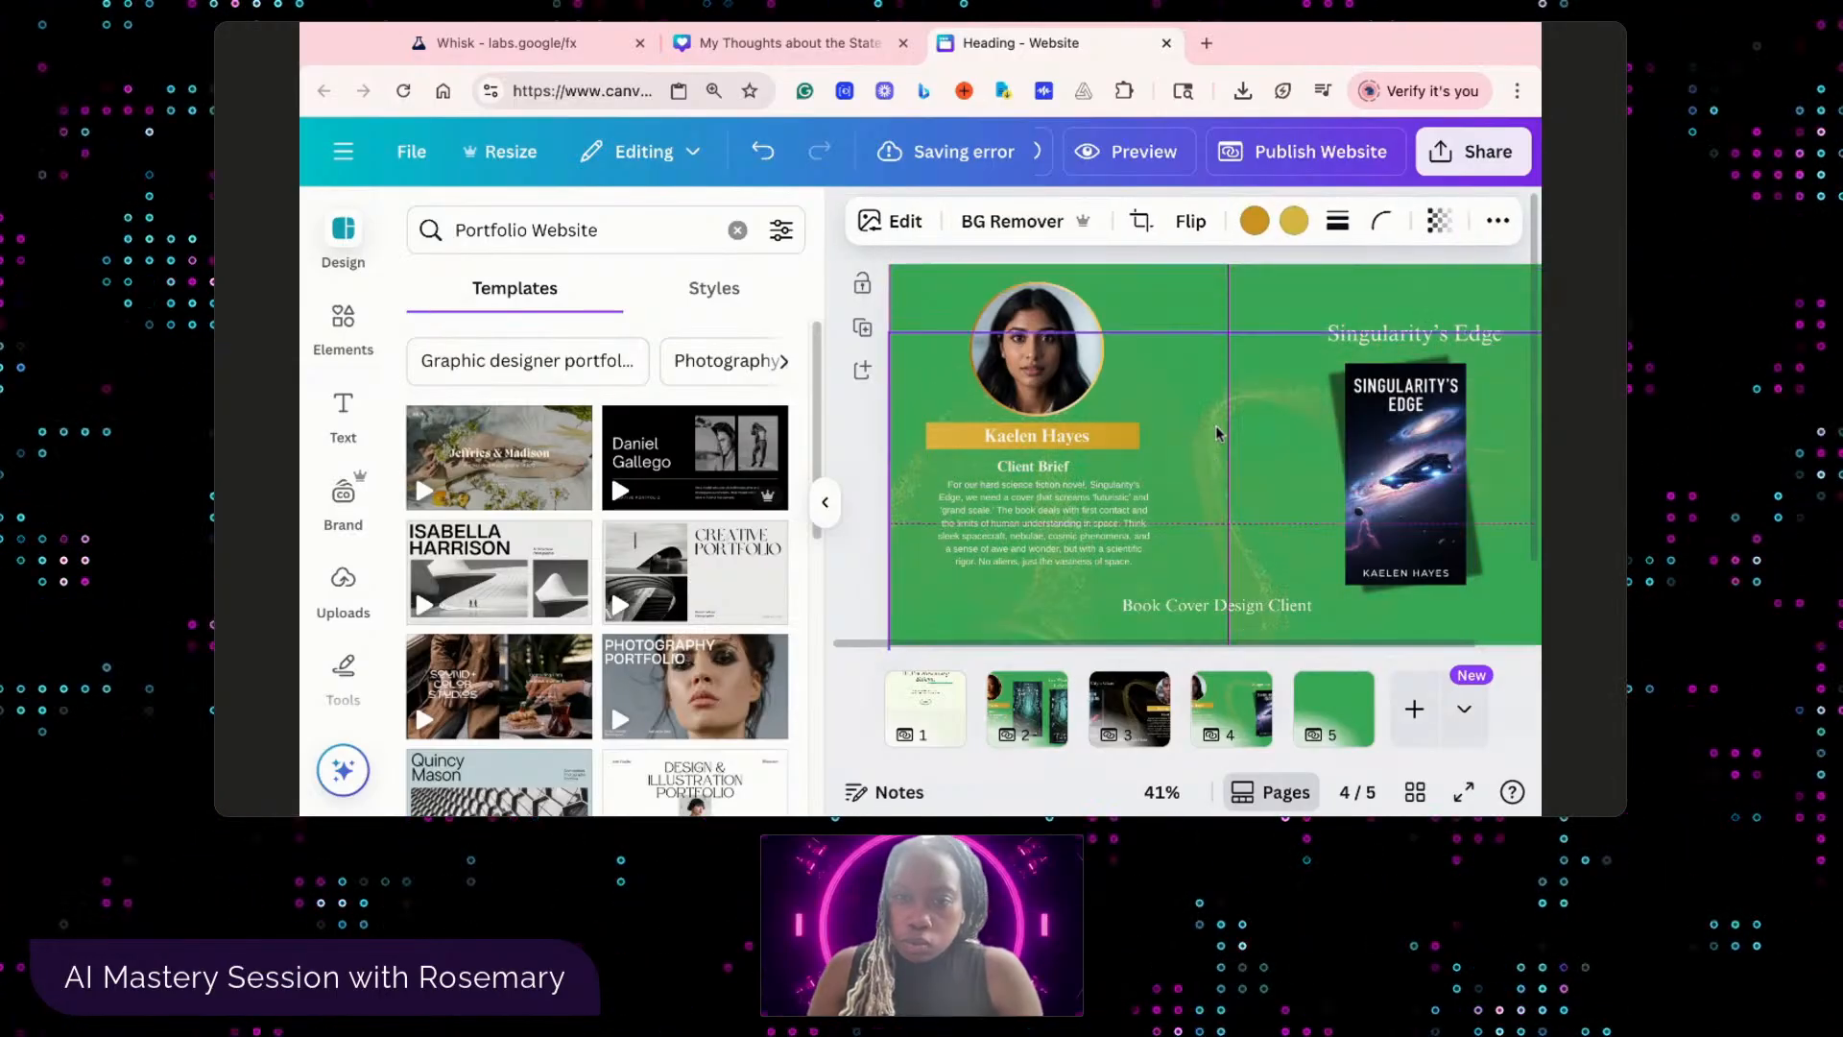
pyautogui.click(1000, 279)
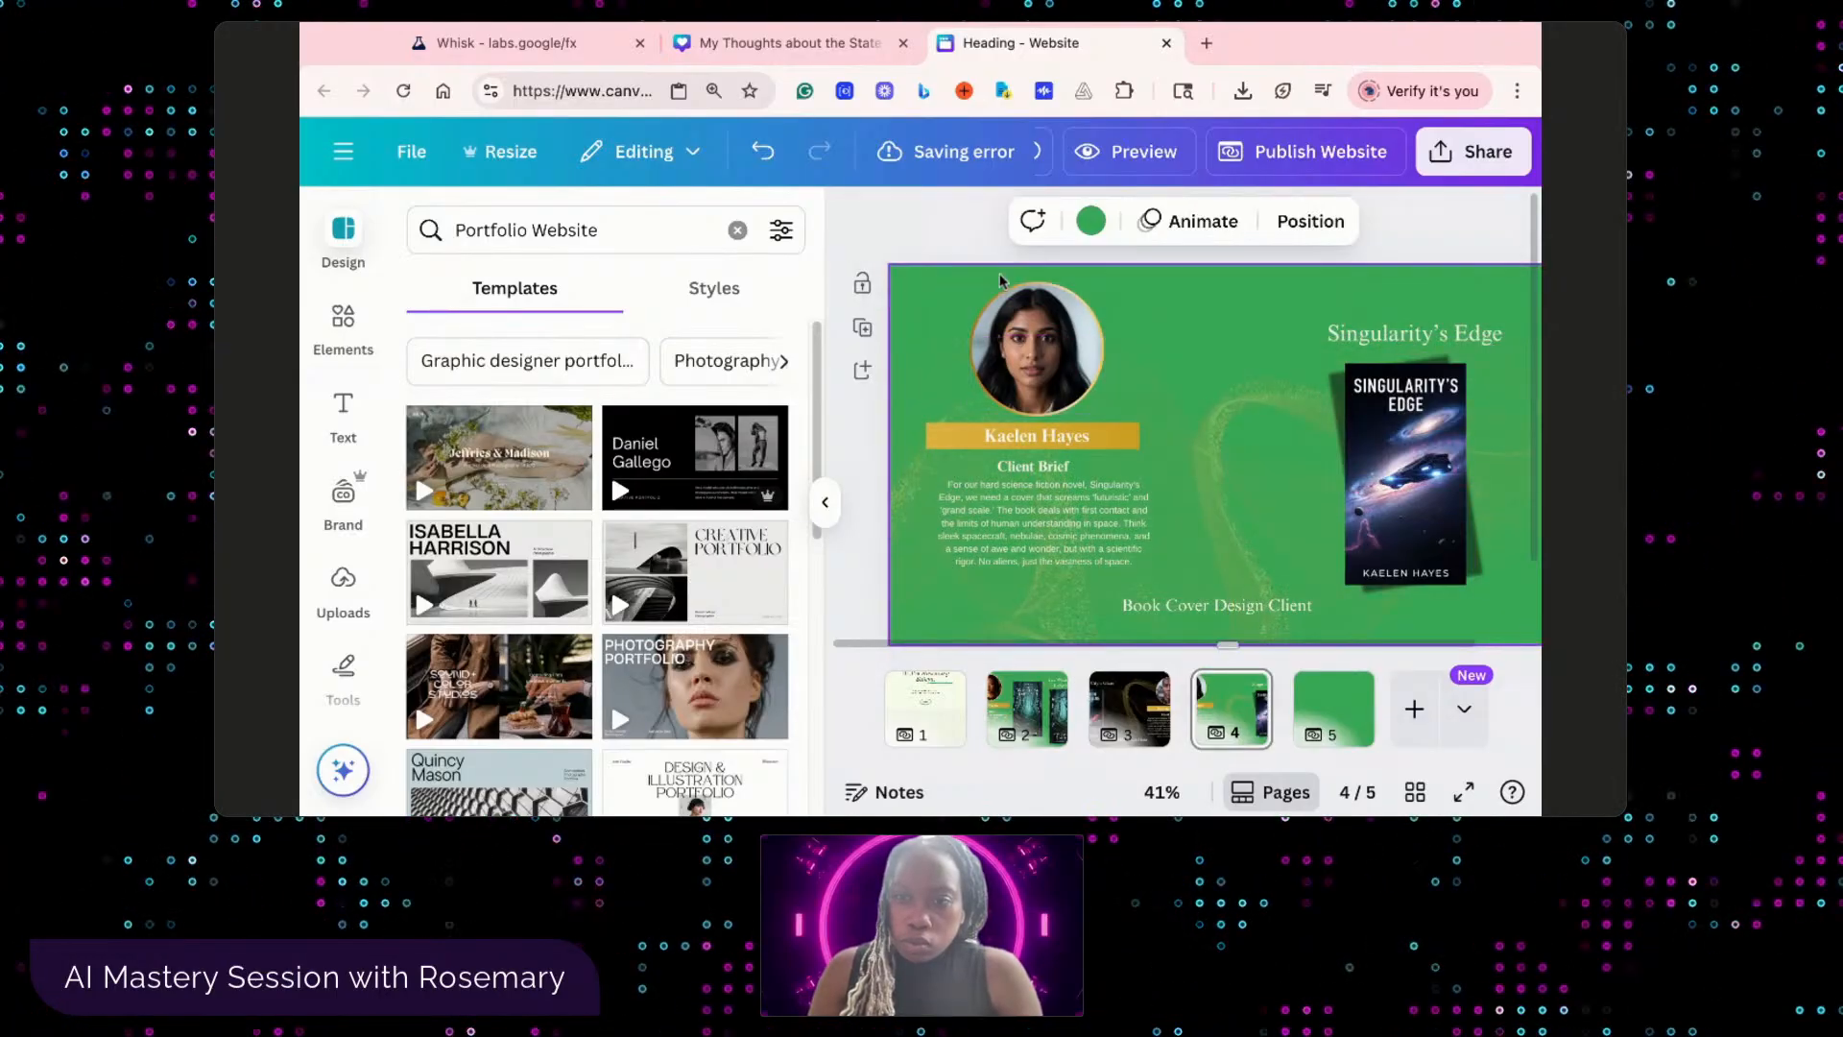
pyautogui.click(1090, 222)
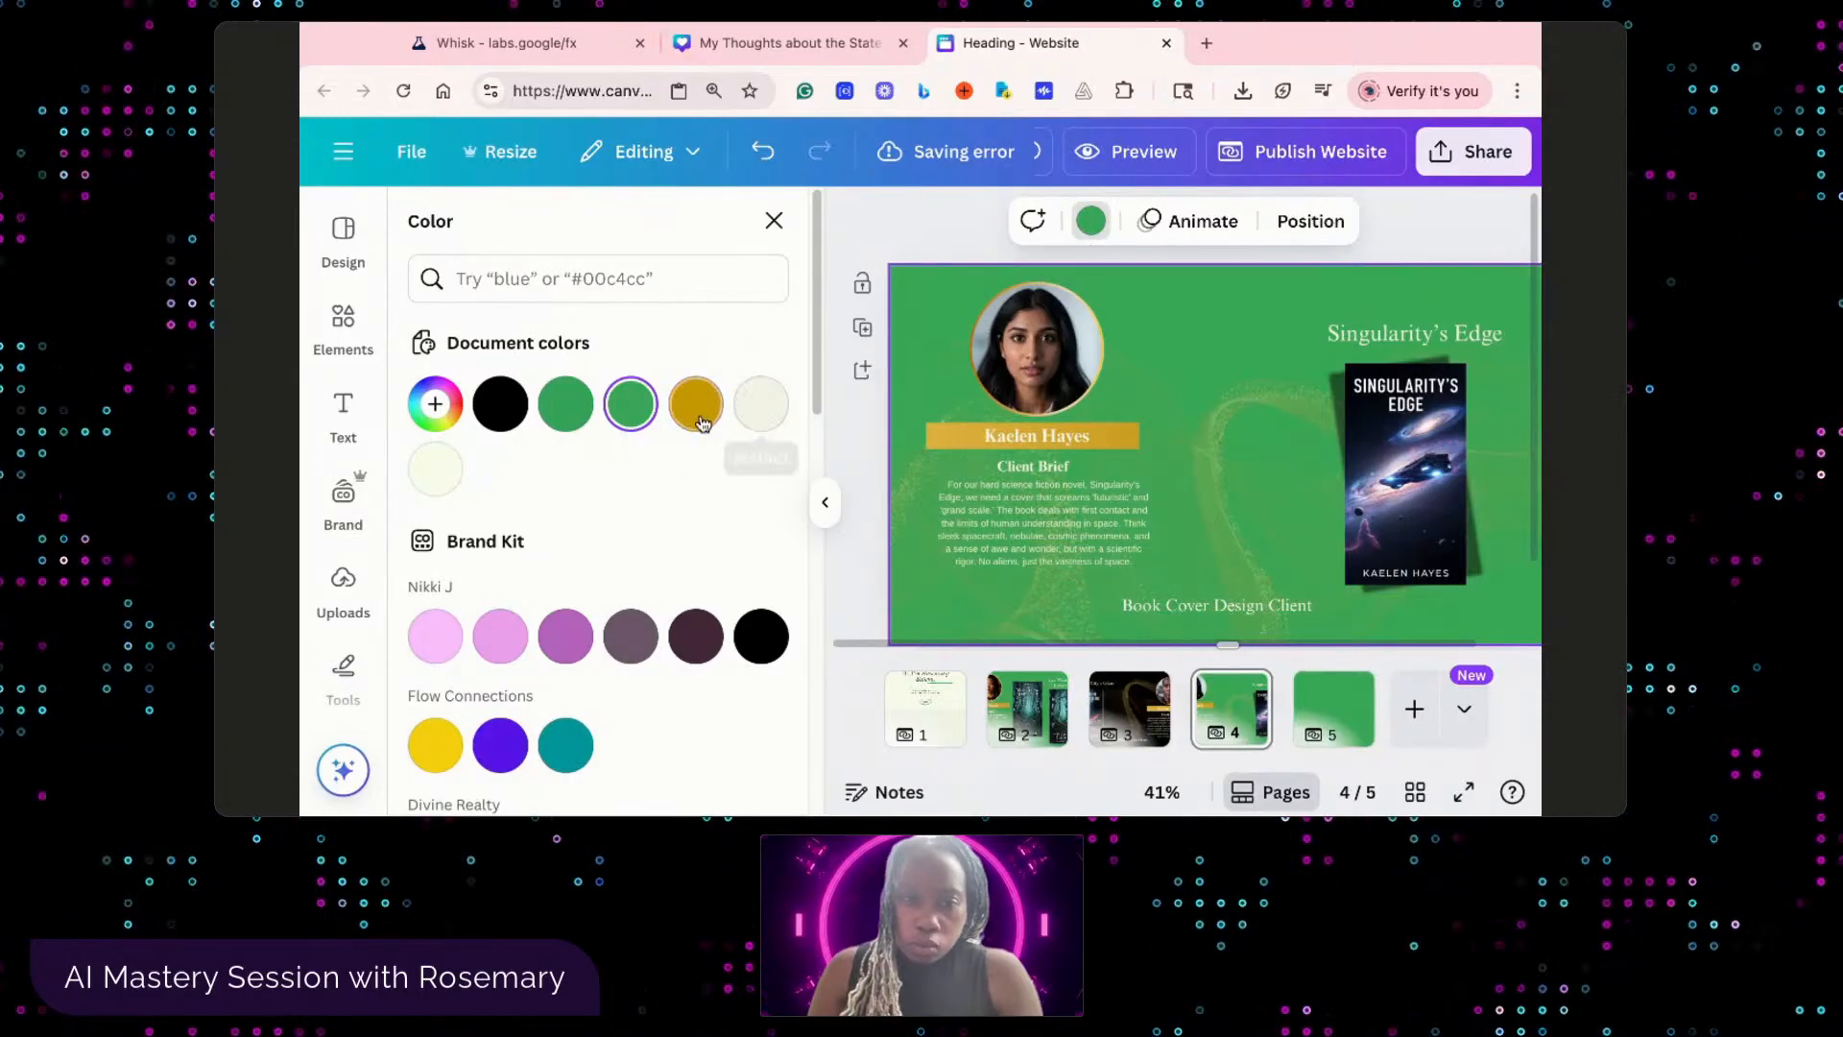
pyautogui.click(443, 472)
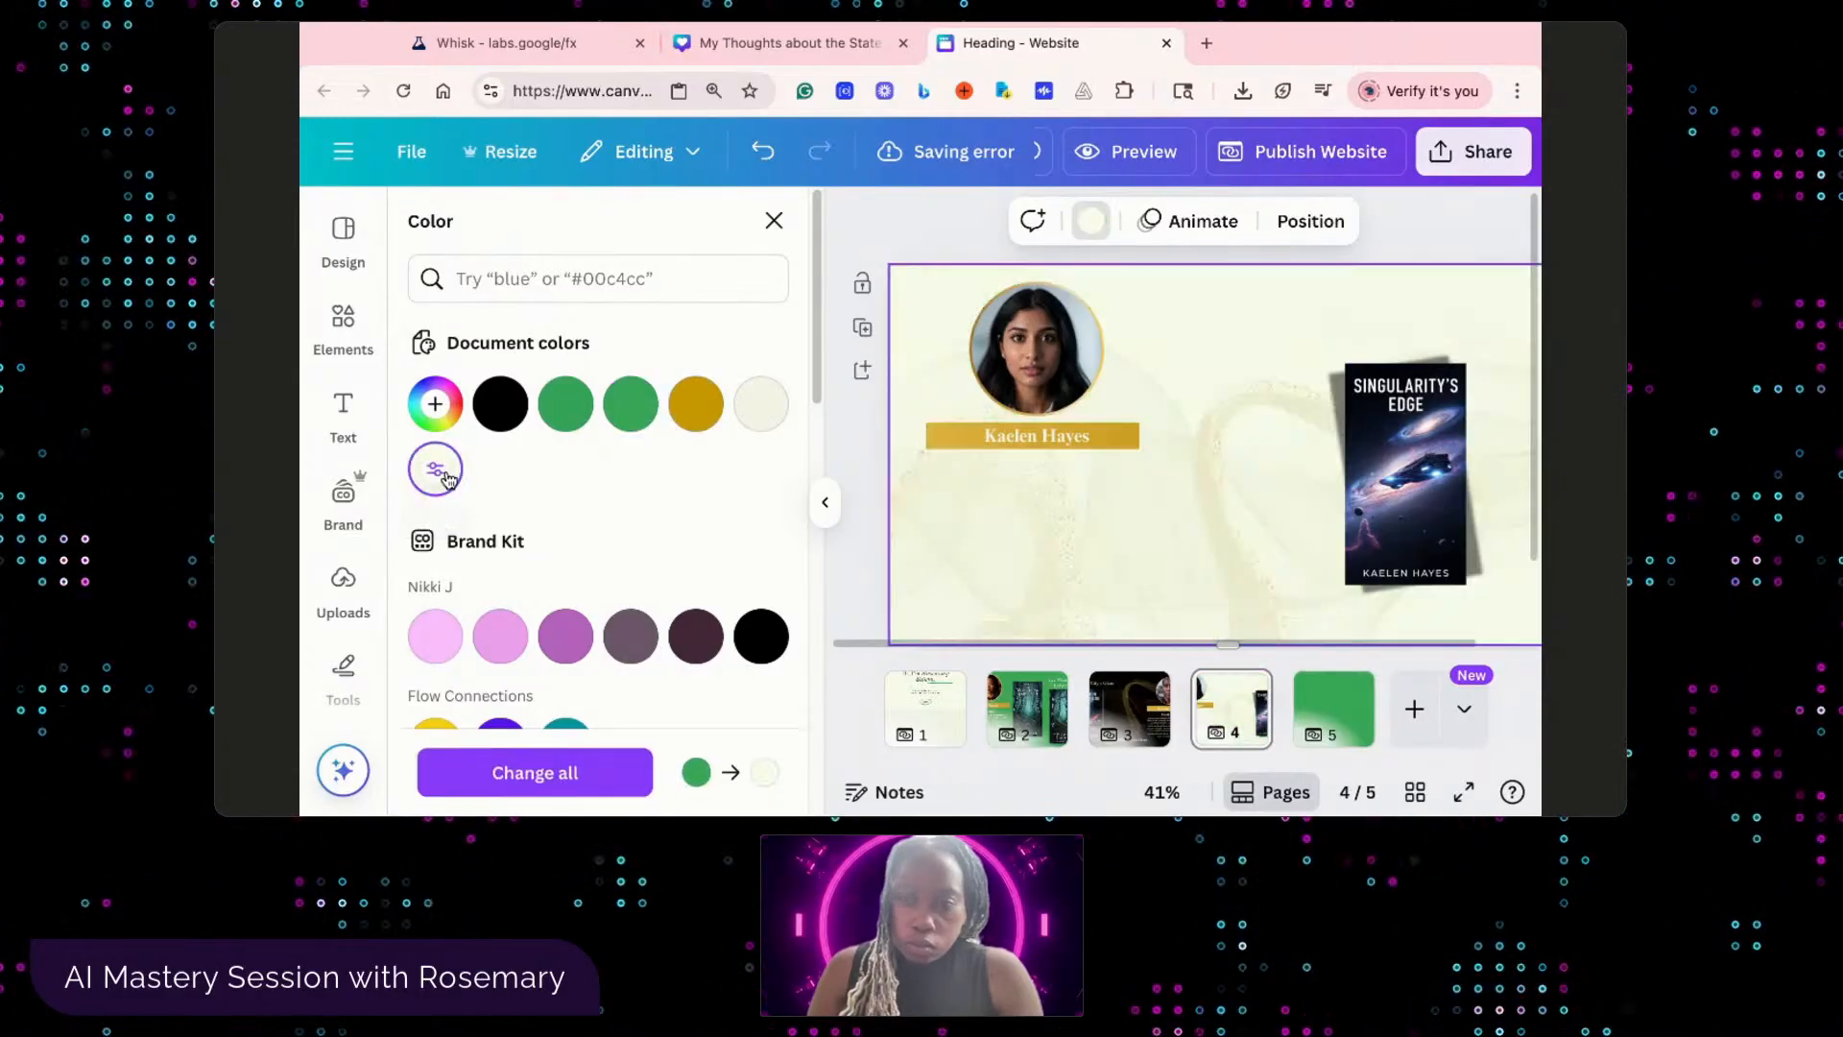
# - Colour the title gold and set the brief paragraph and Client Brief heading to black
pyautogui.click(1339, 336)
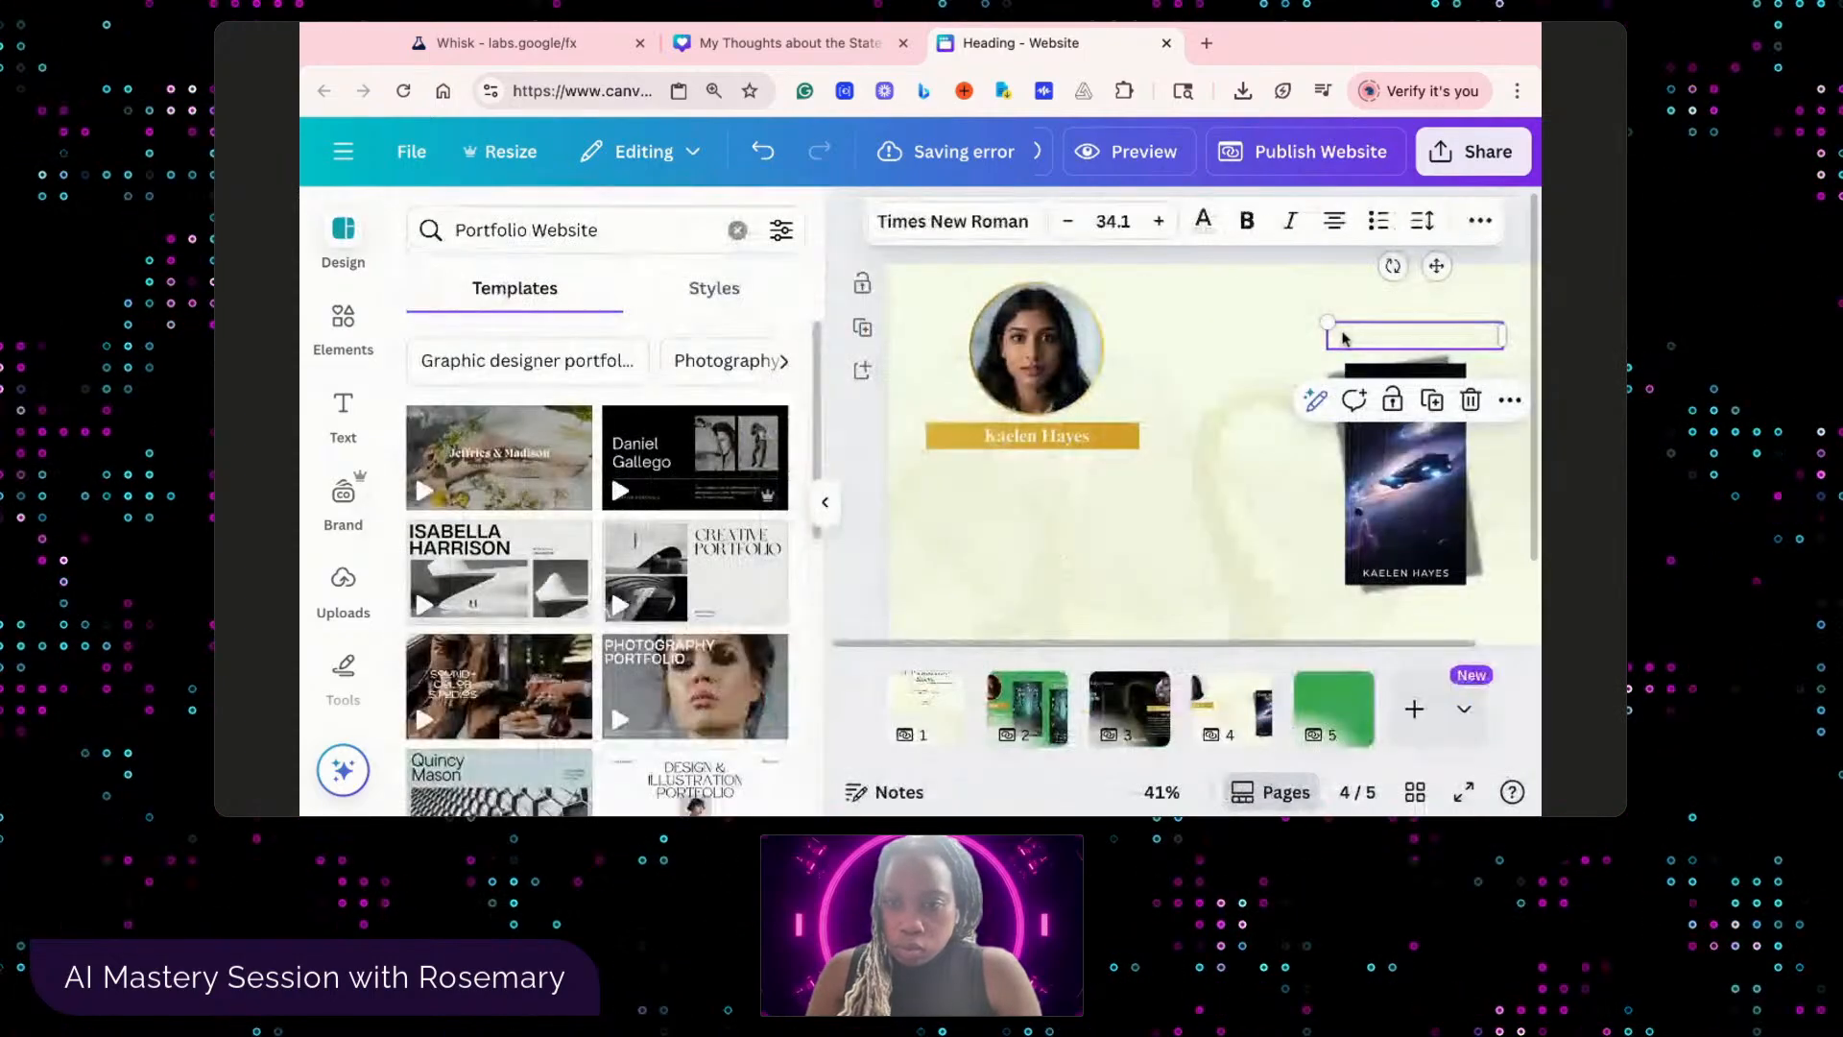
pyautogui.click(1205, 223)
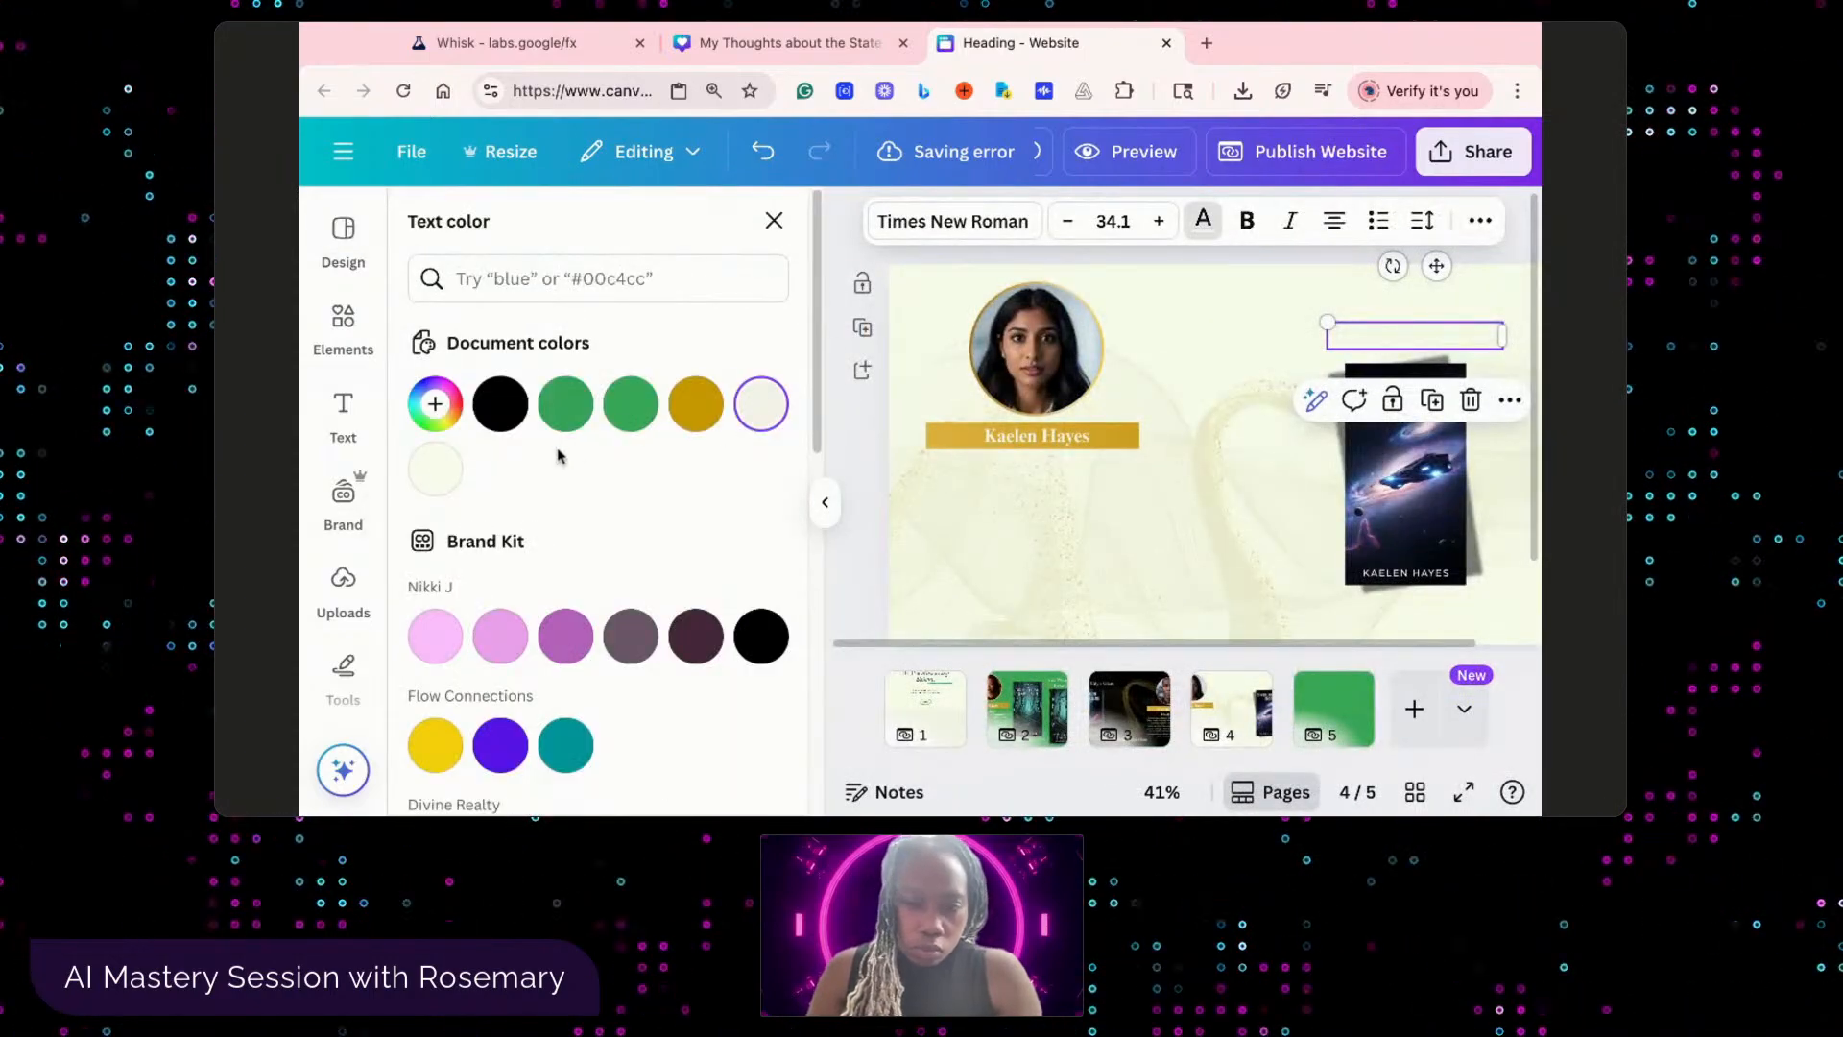
pyautogui.click(695, 403)
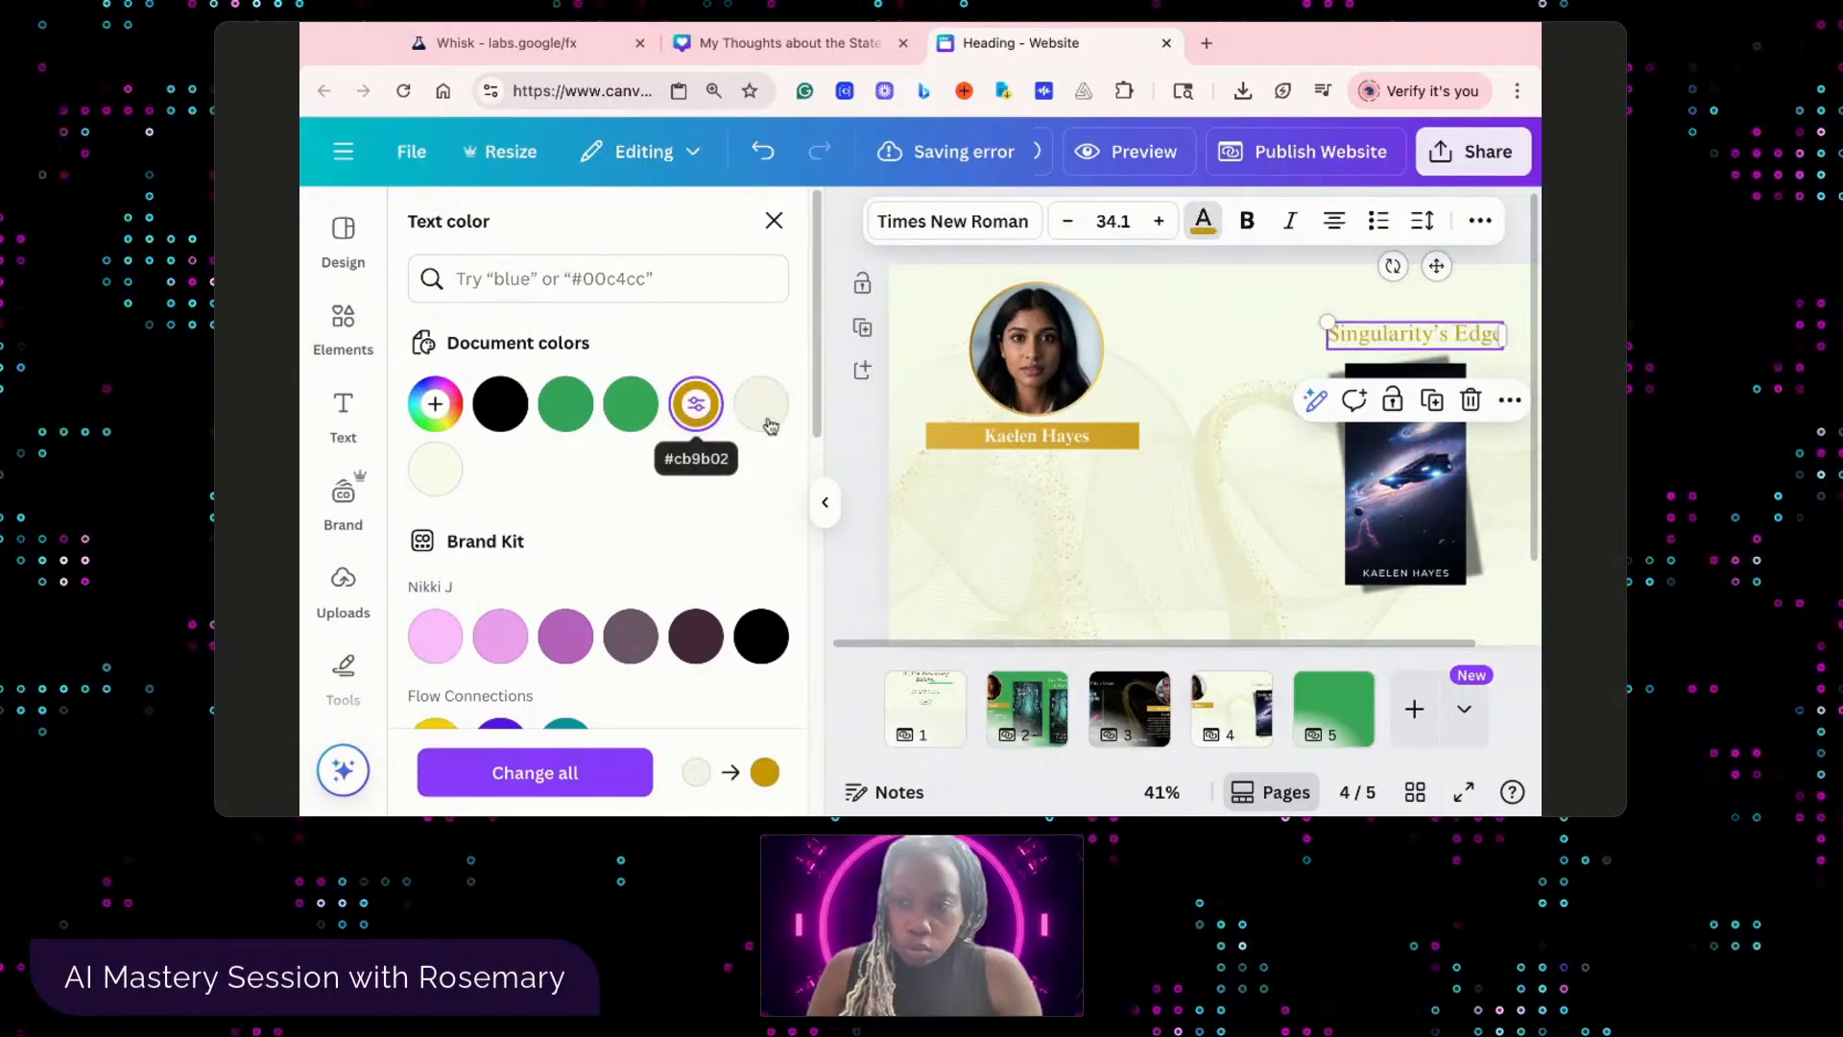
pyautogui.click(1095, 522)
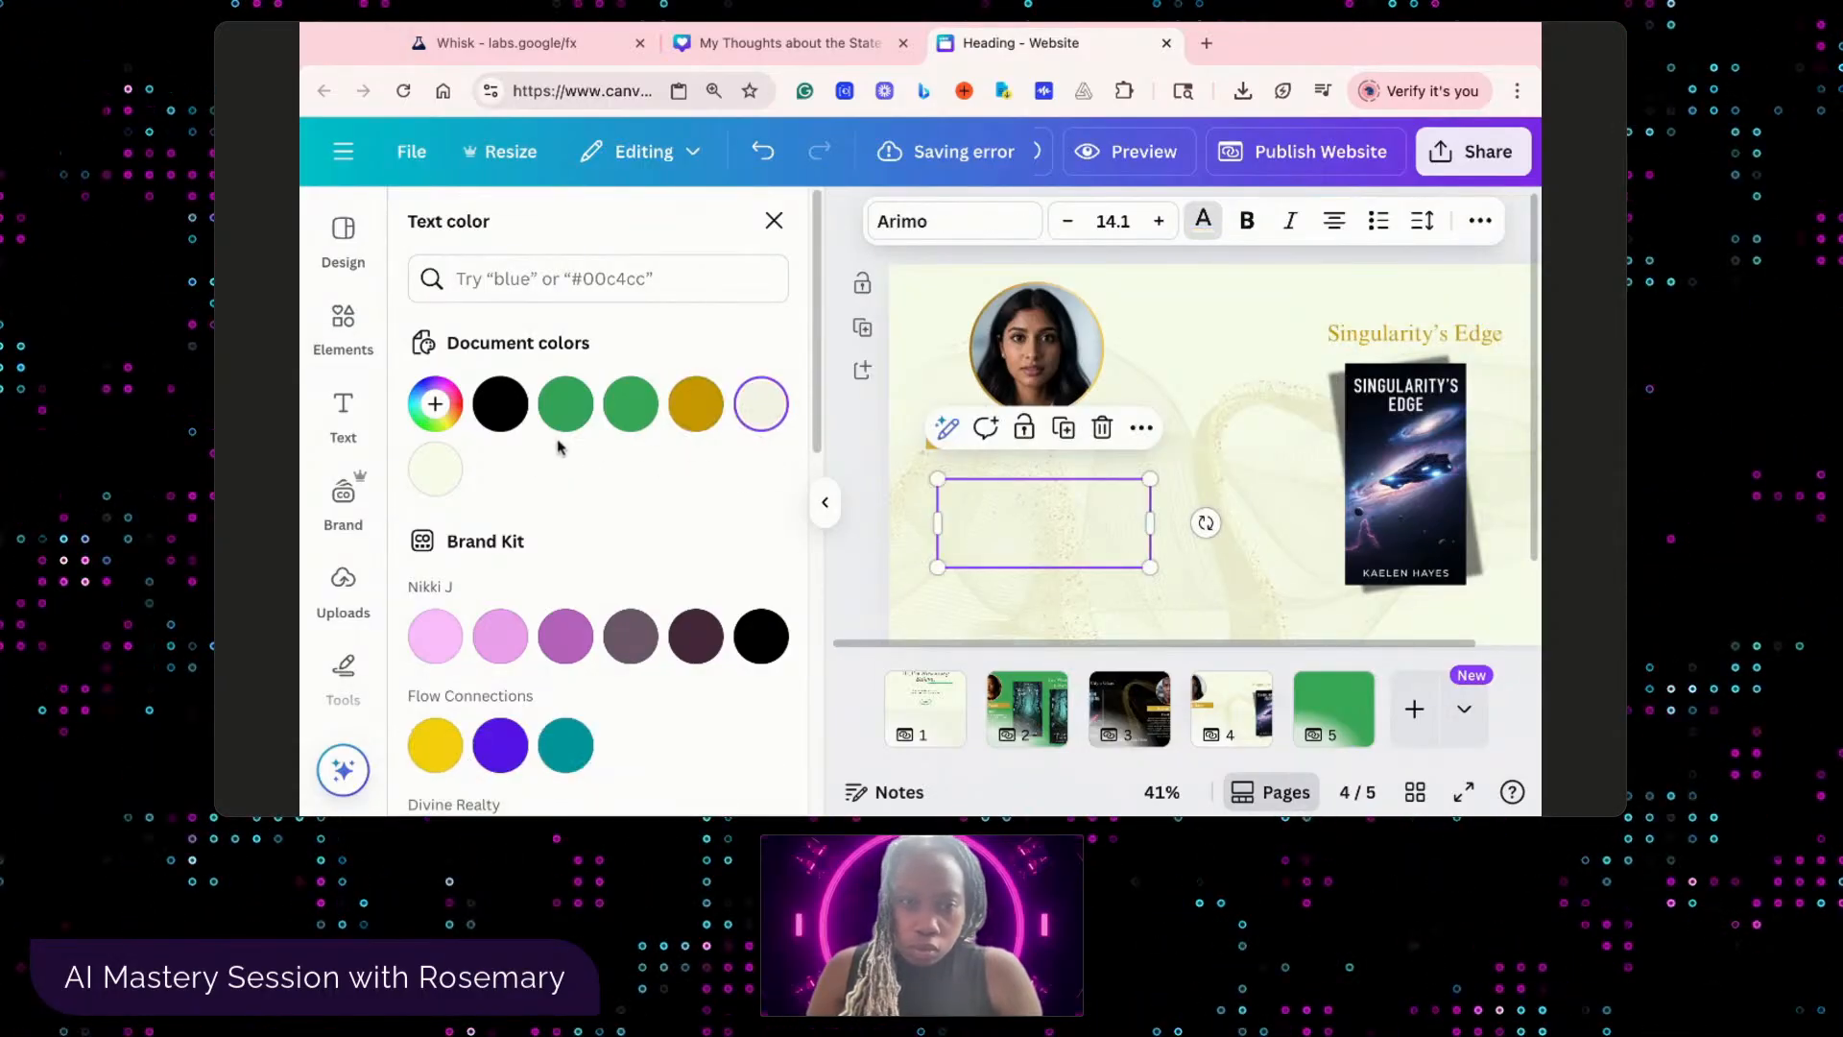
pyautogui.click(690, 411)
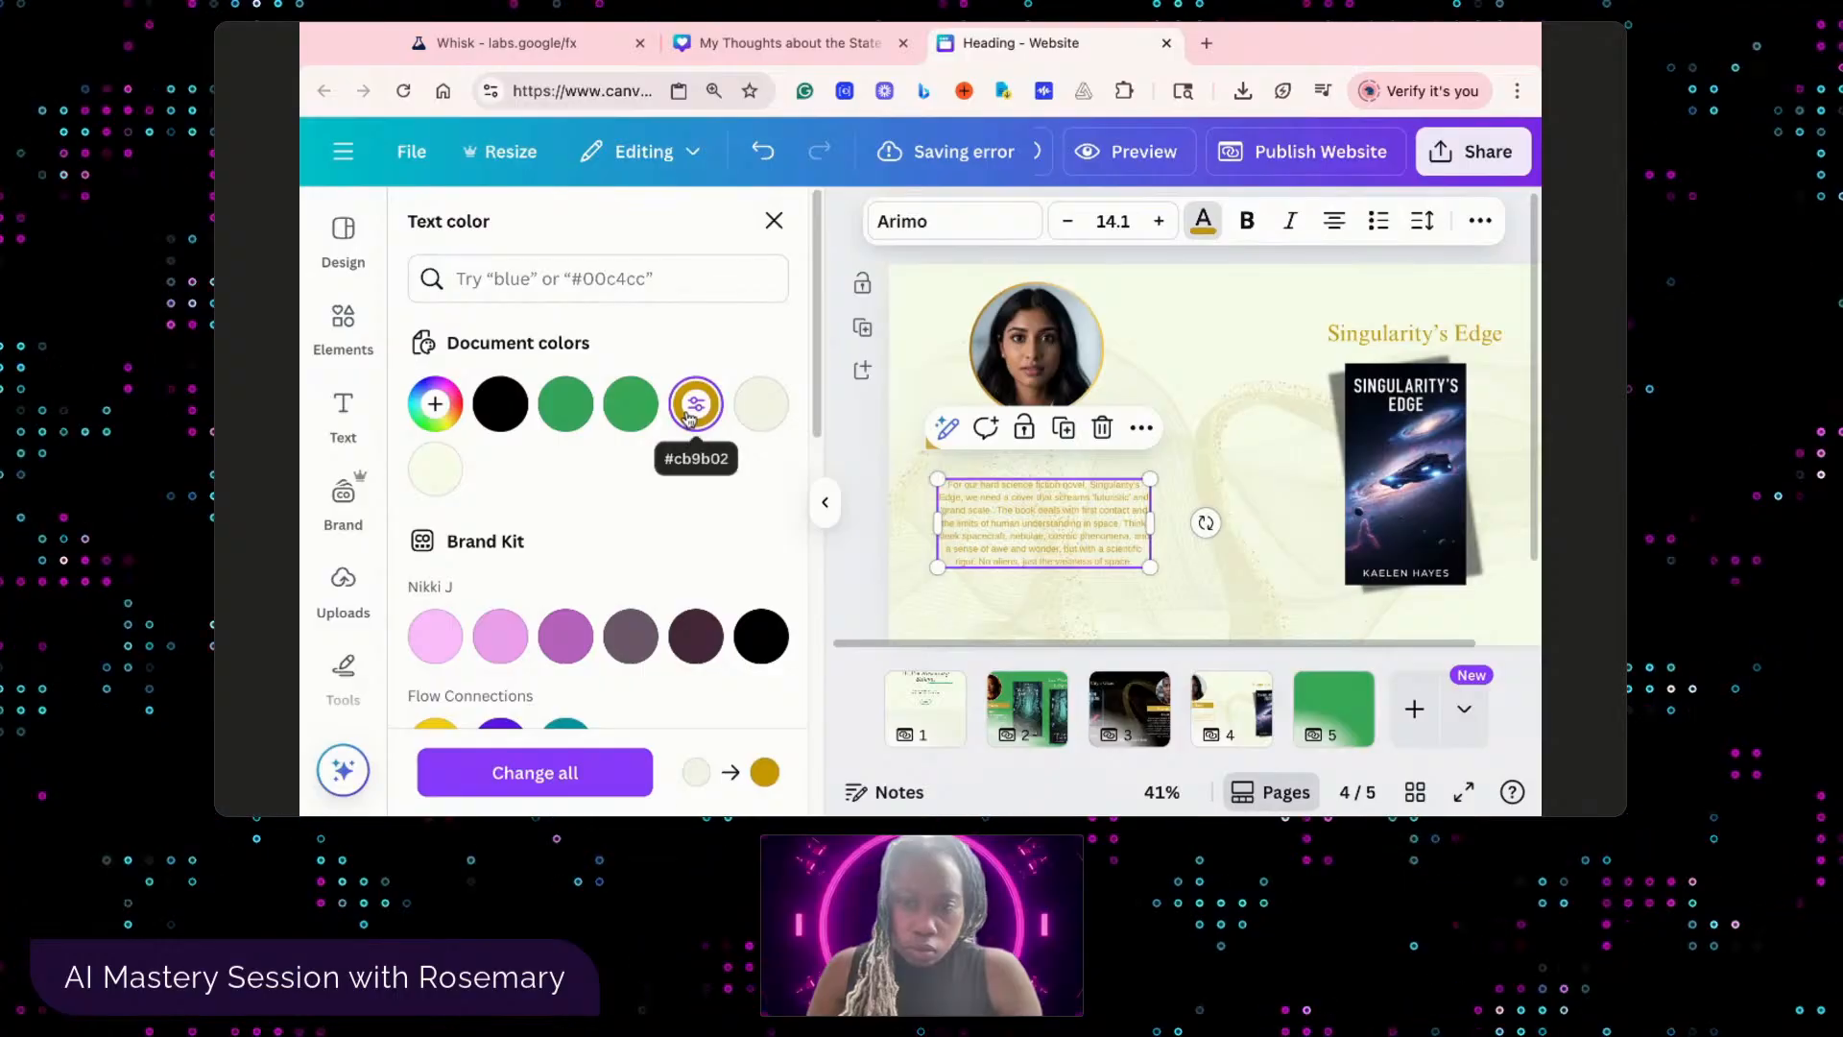
pyautogui.click(760, 637)
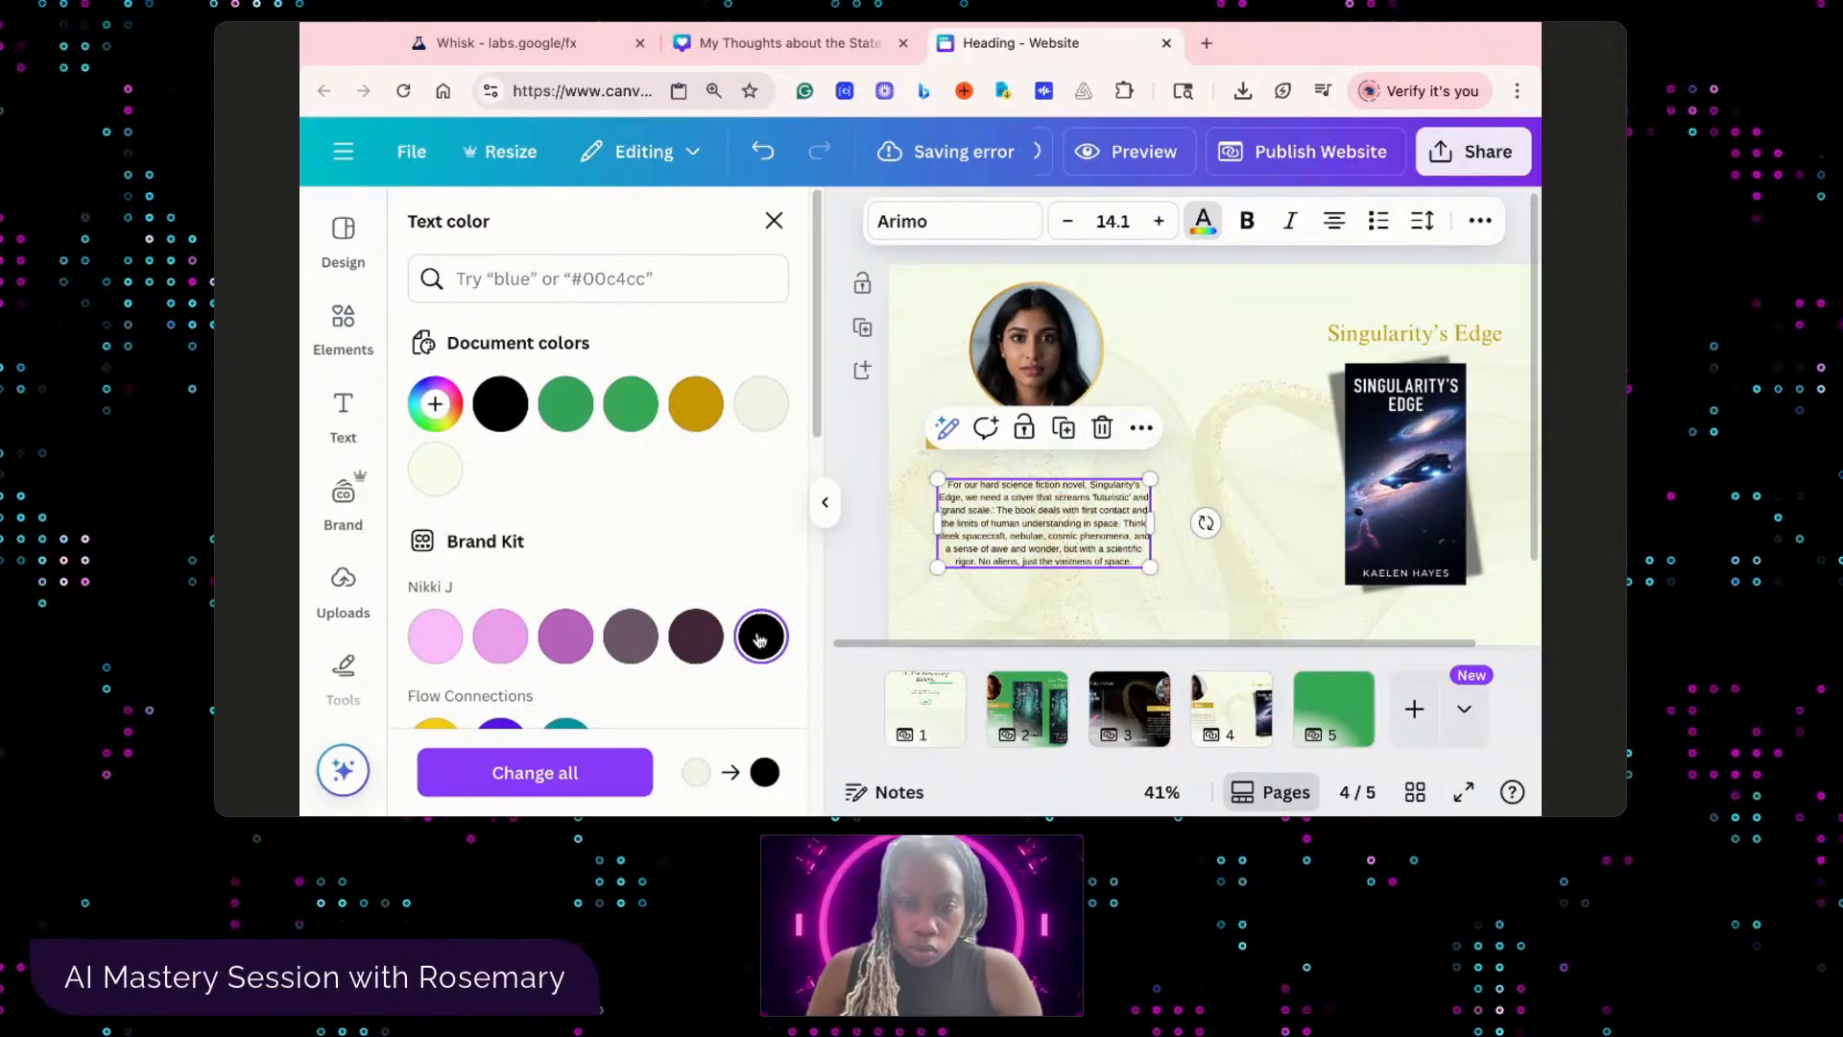
pyautogui.click(933, 470)
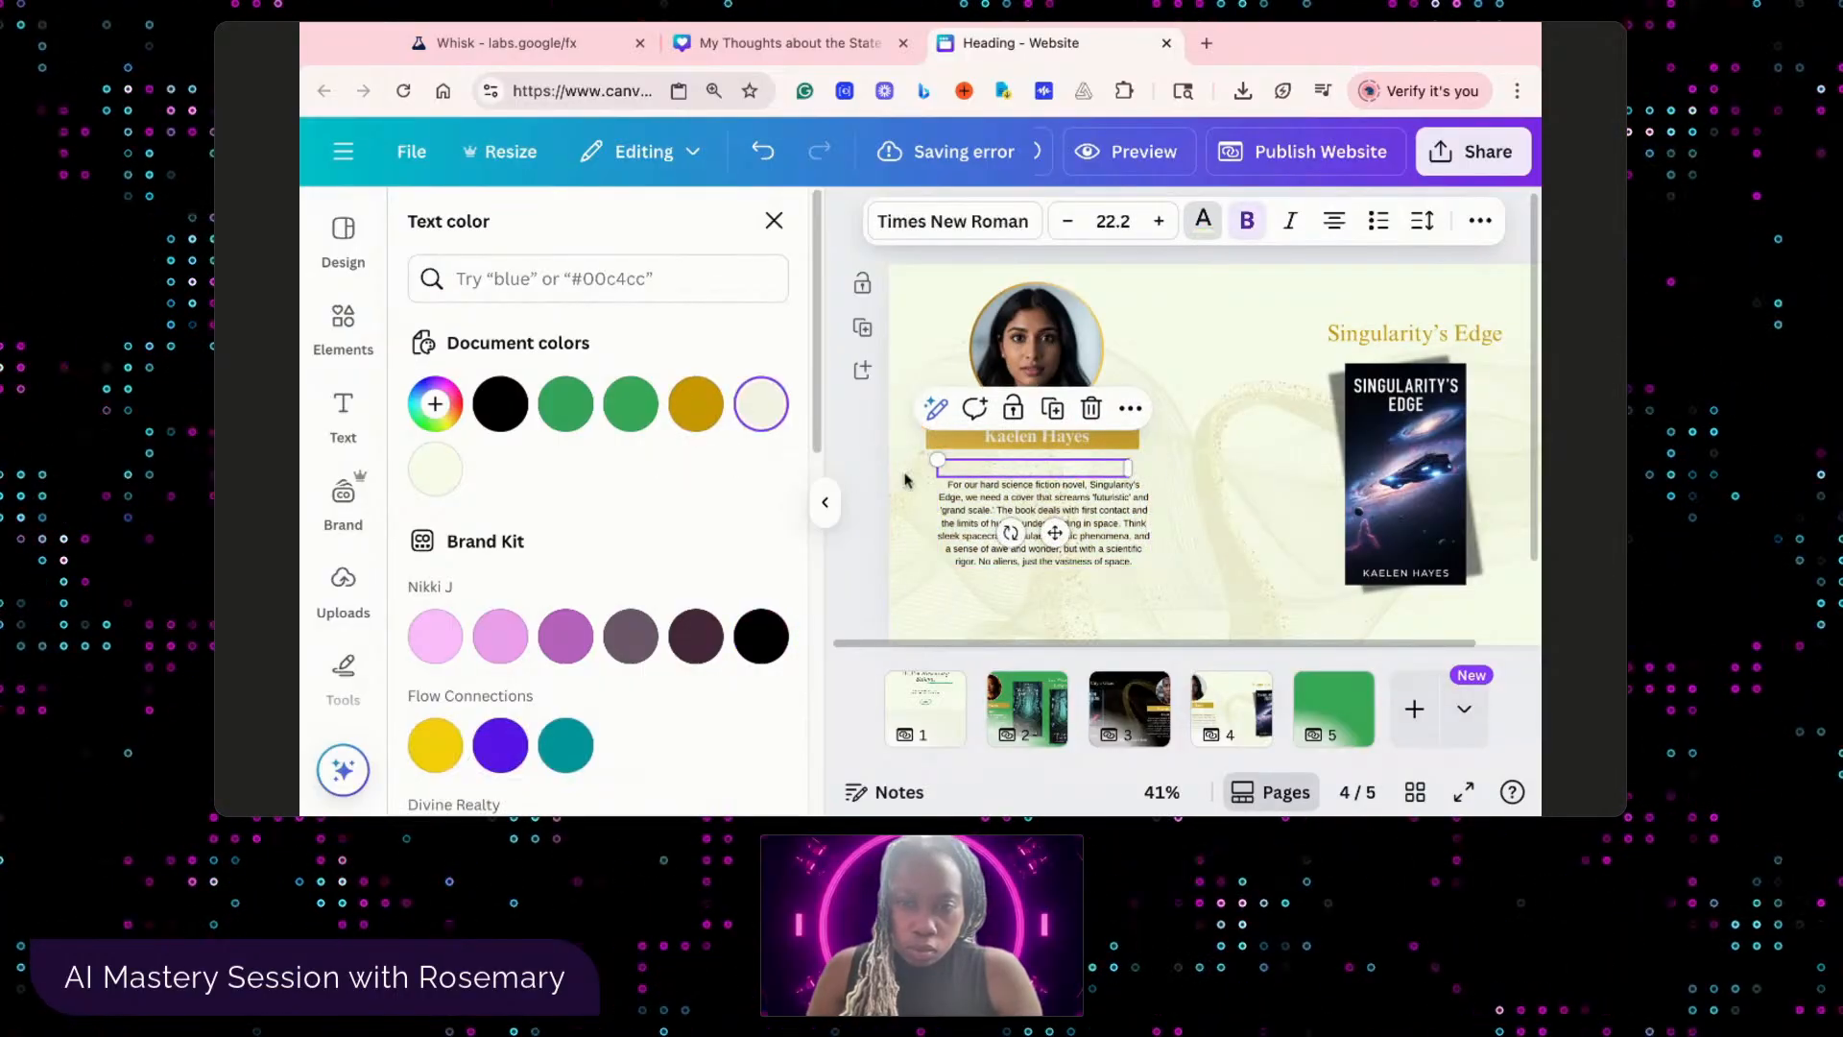
pyautogui.click(500, 403)
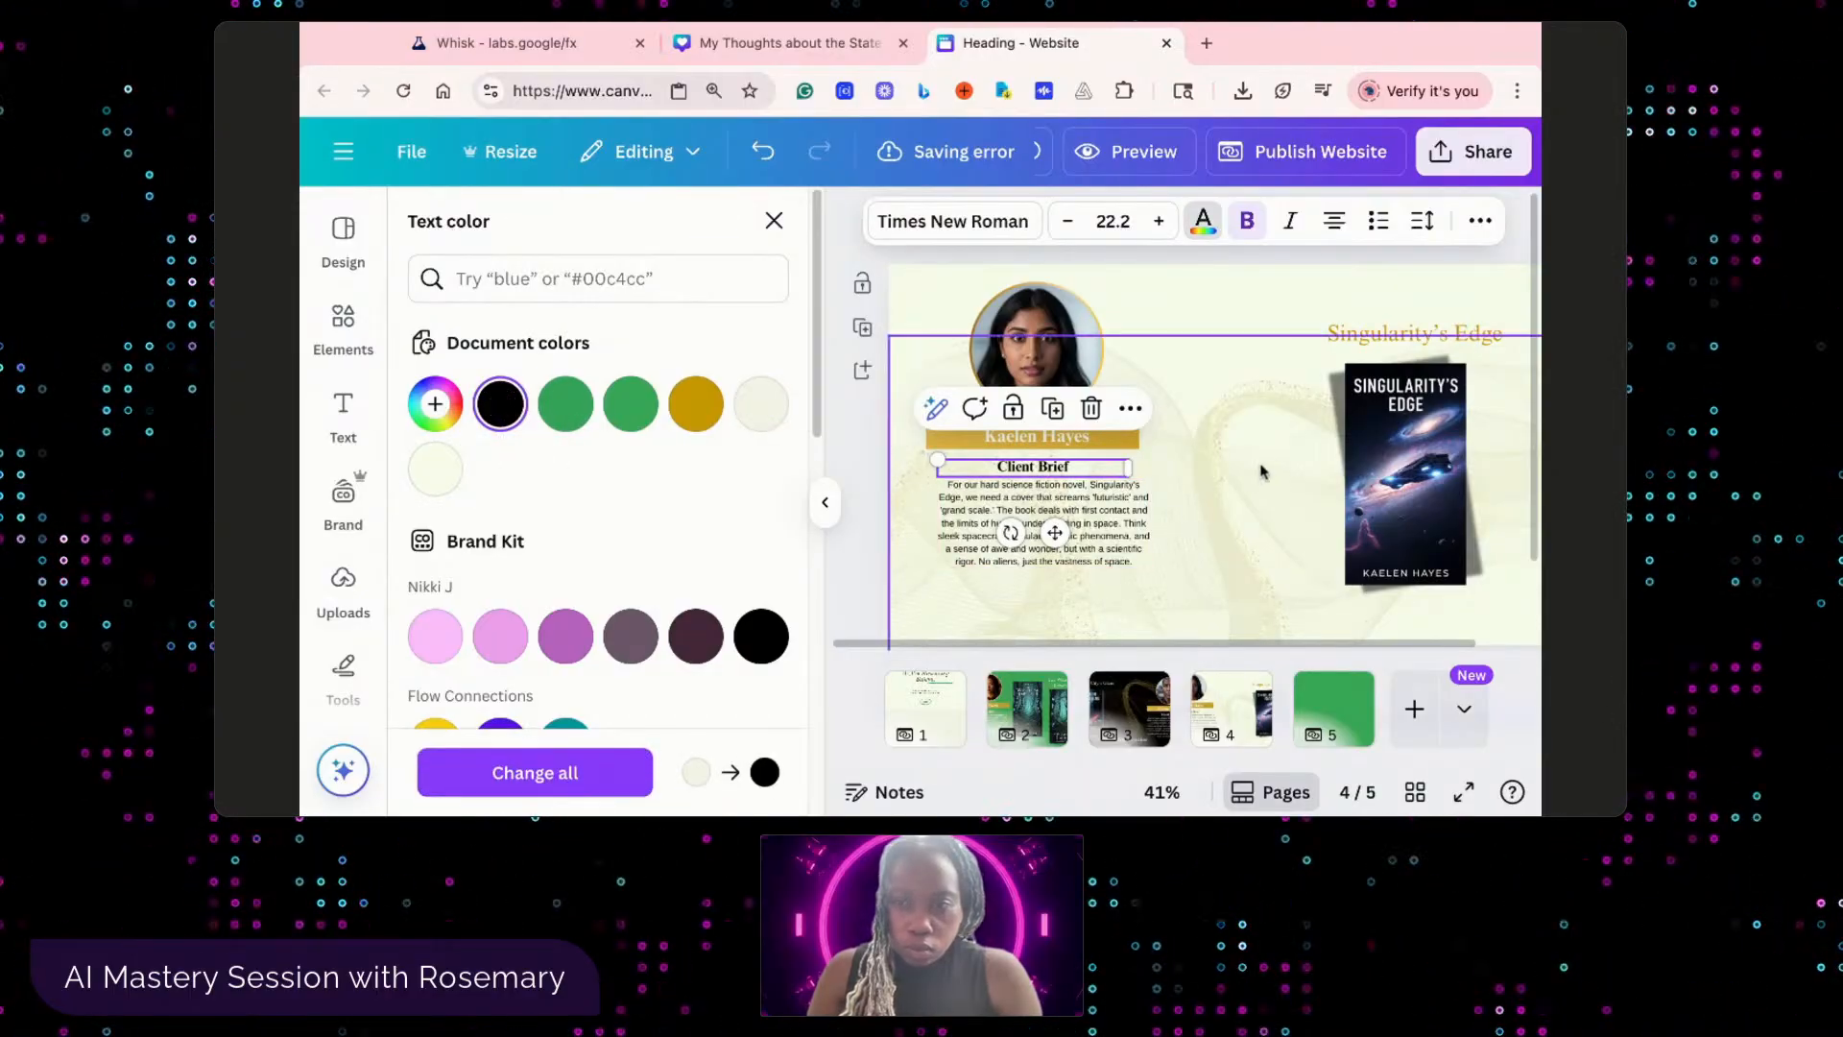
pyautogui.click(1248, 493)
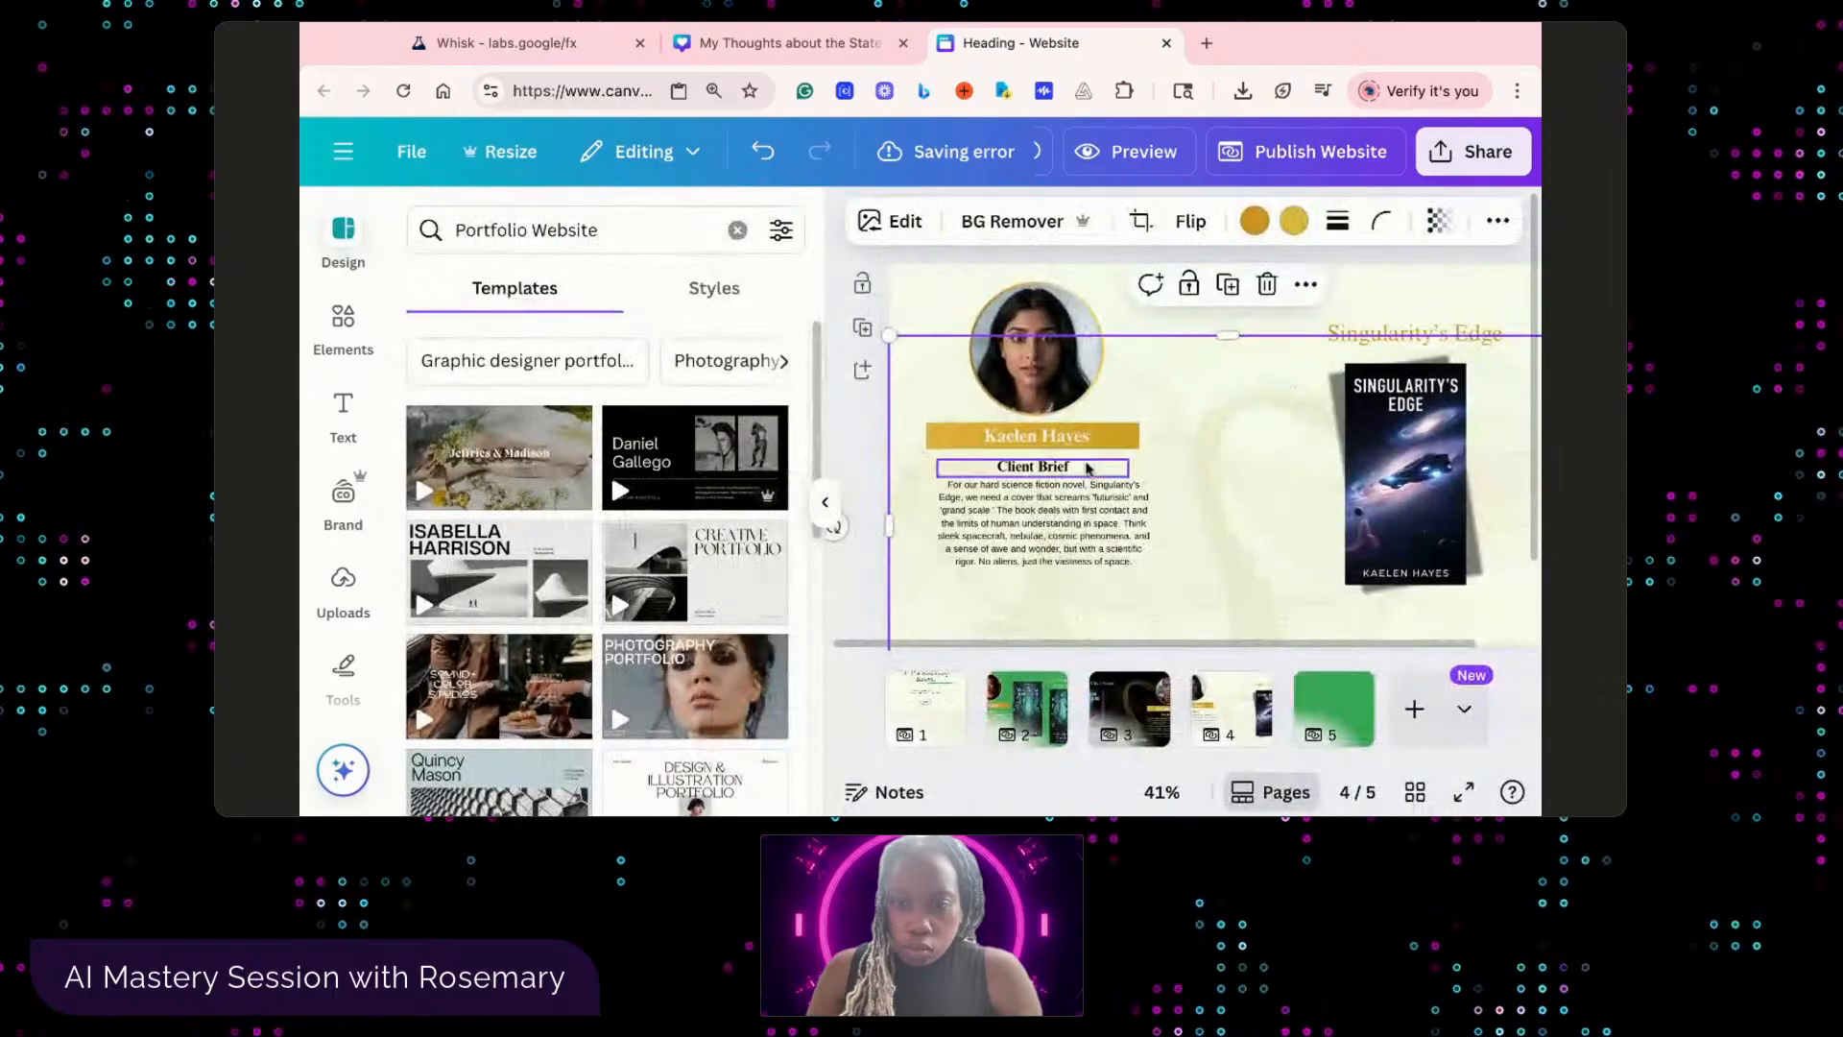
# - Turn the client's name and Singularity's Edge title black, and move the swirl to the page top
pyautogui.click(1077, 447)
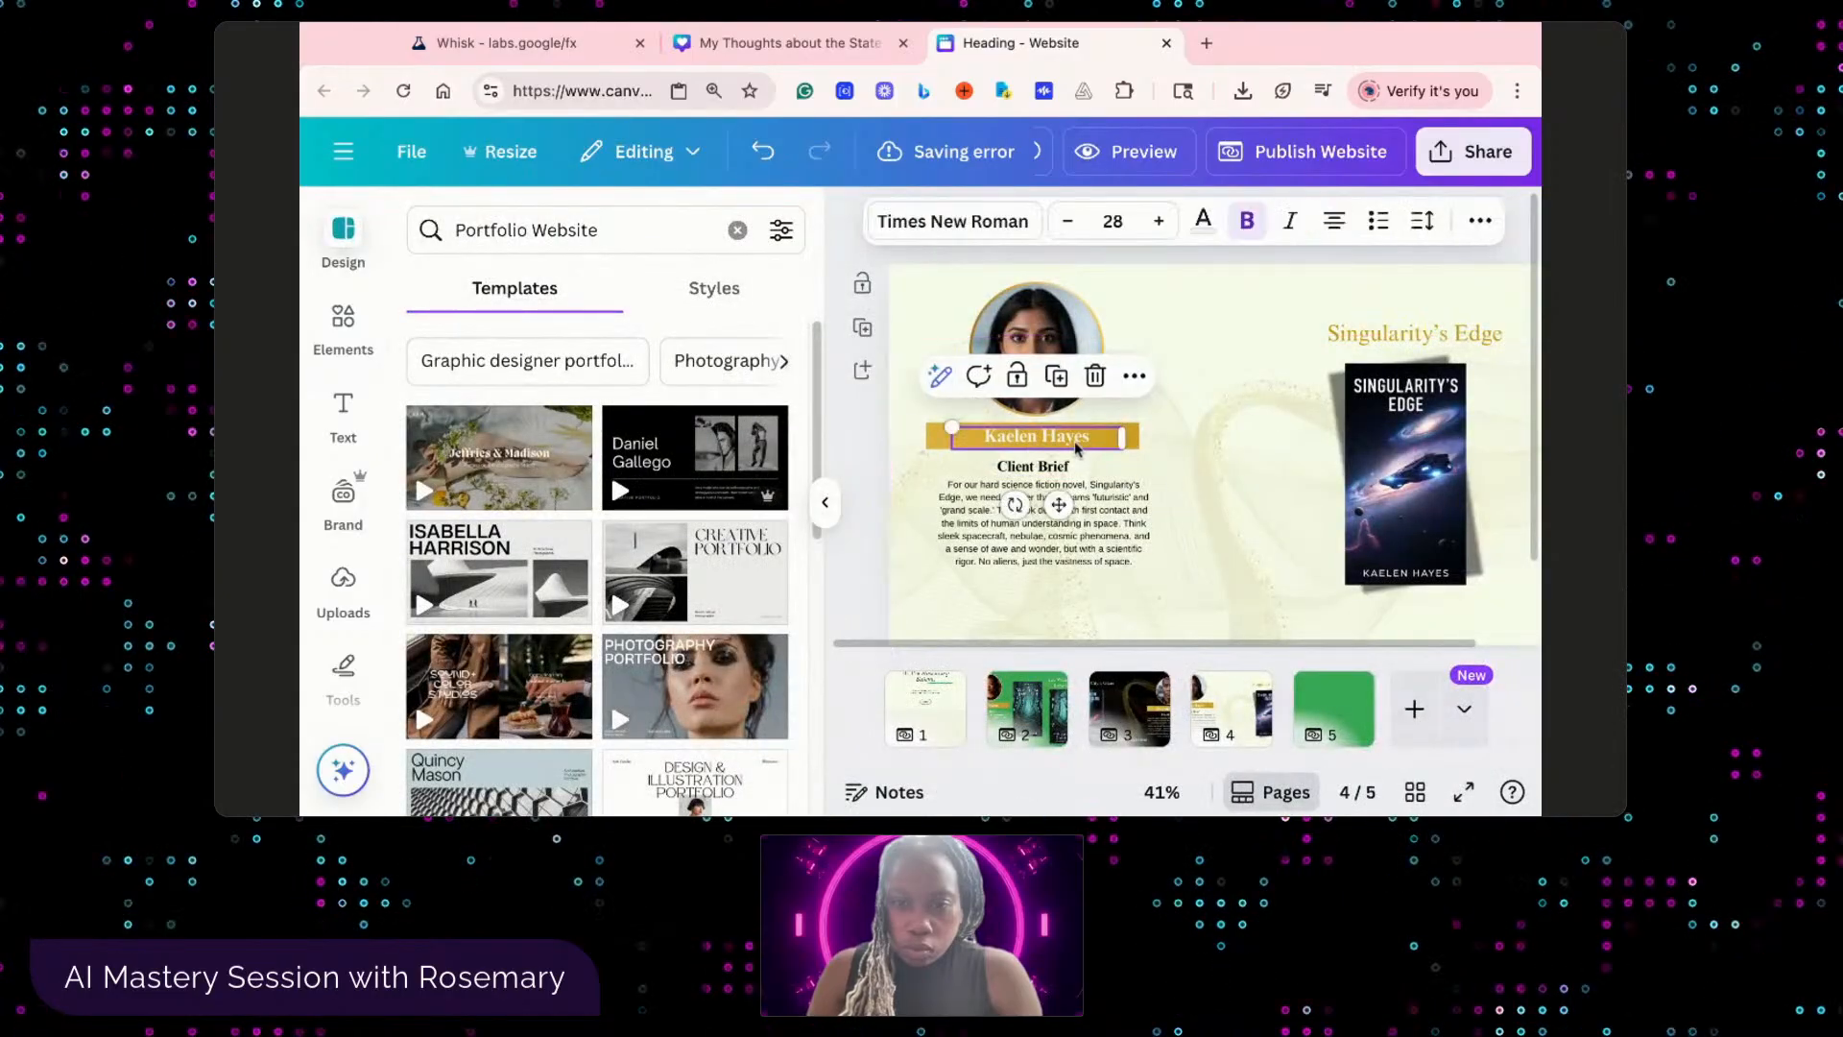
pyautogui.click(1203, 221)
pyautogui.click(500, 403)
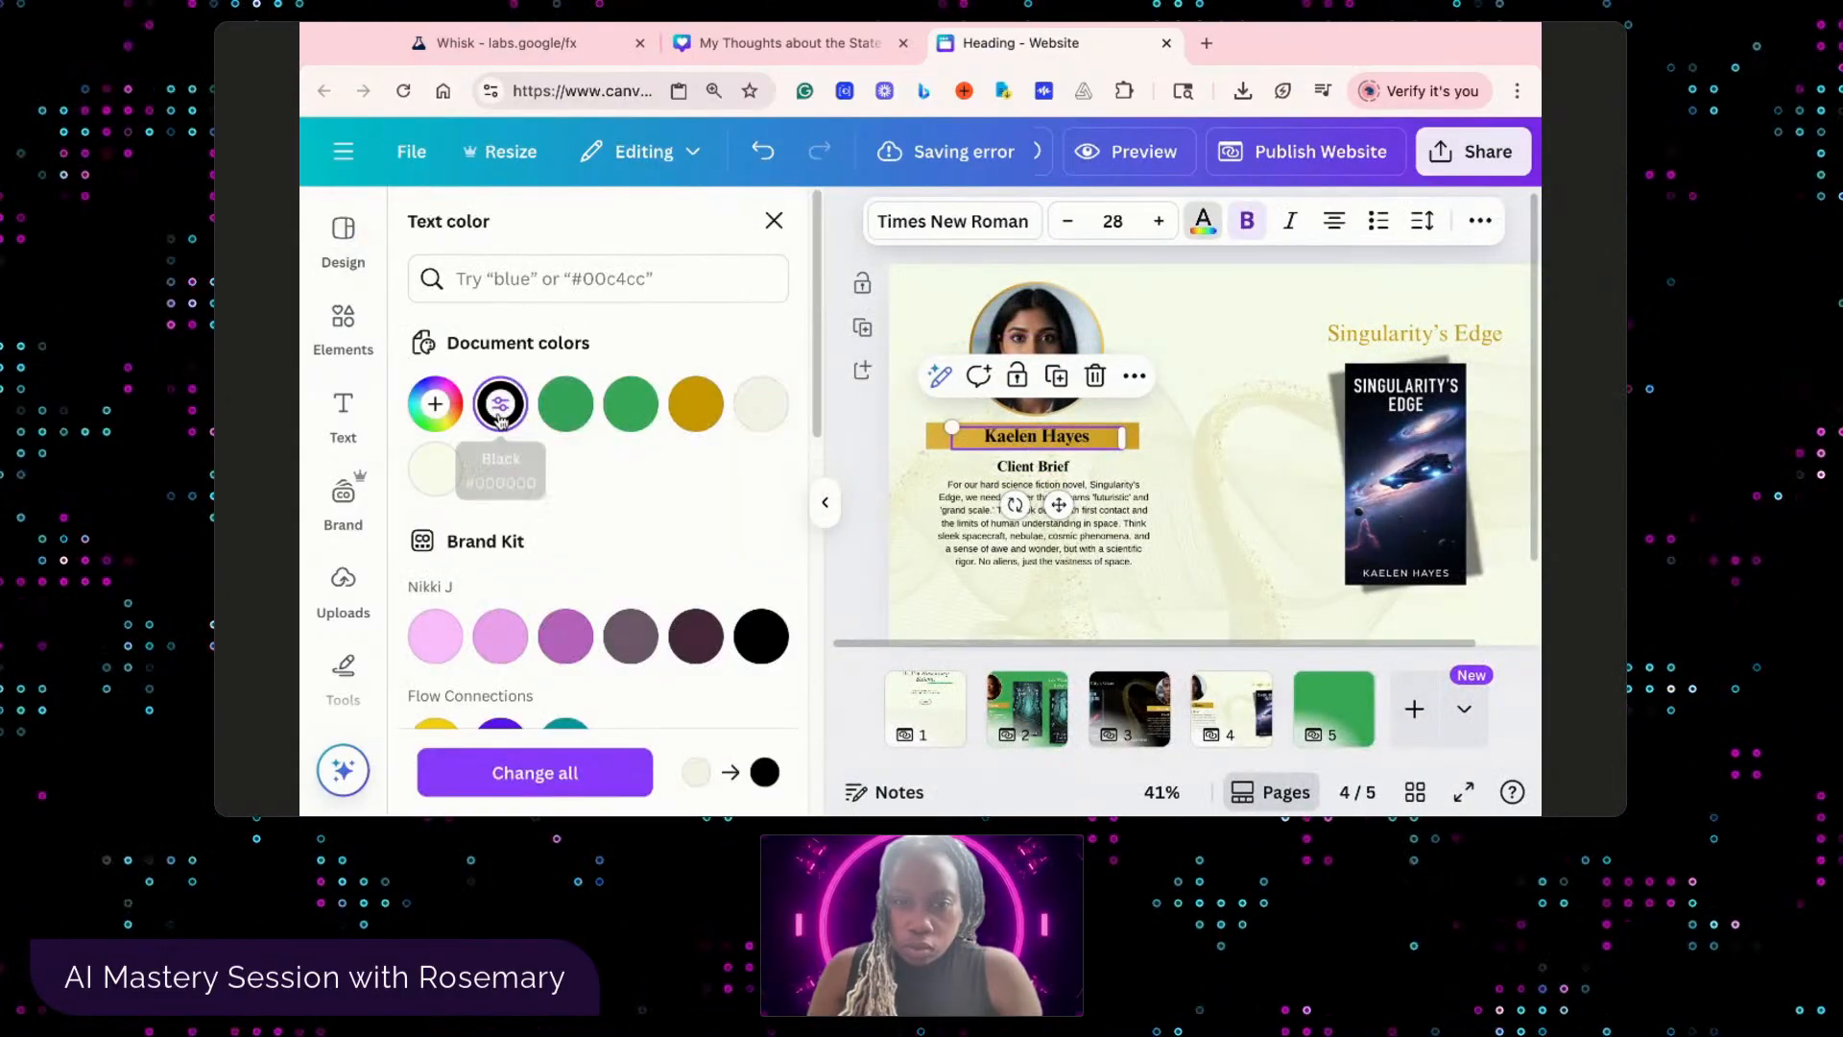
pyautogui.click(1372, 334)
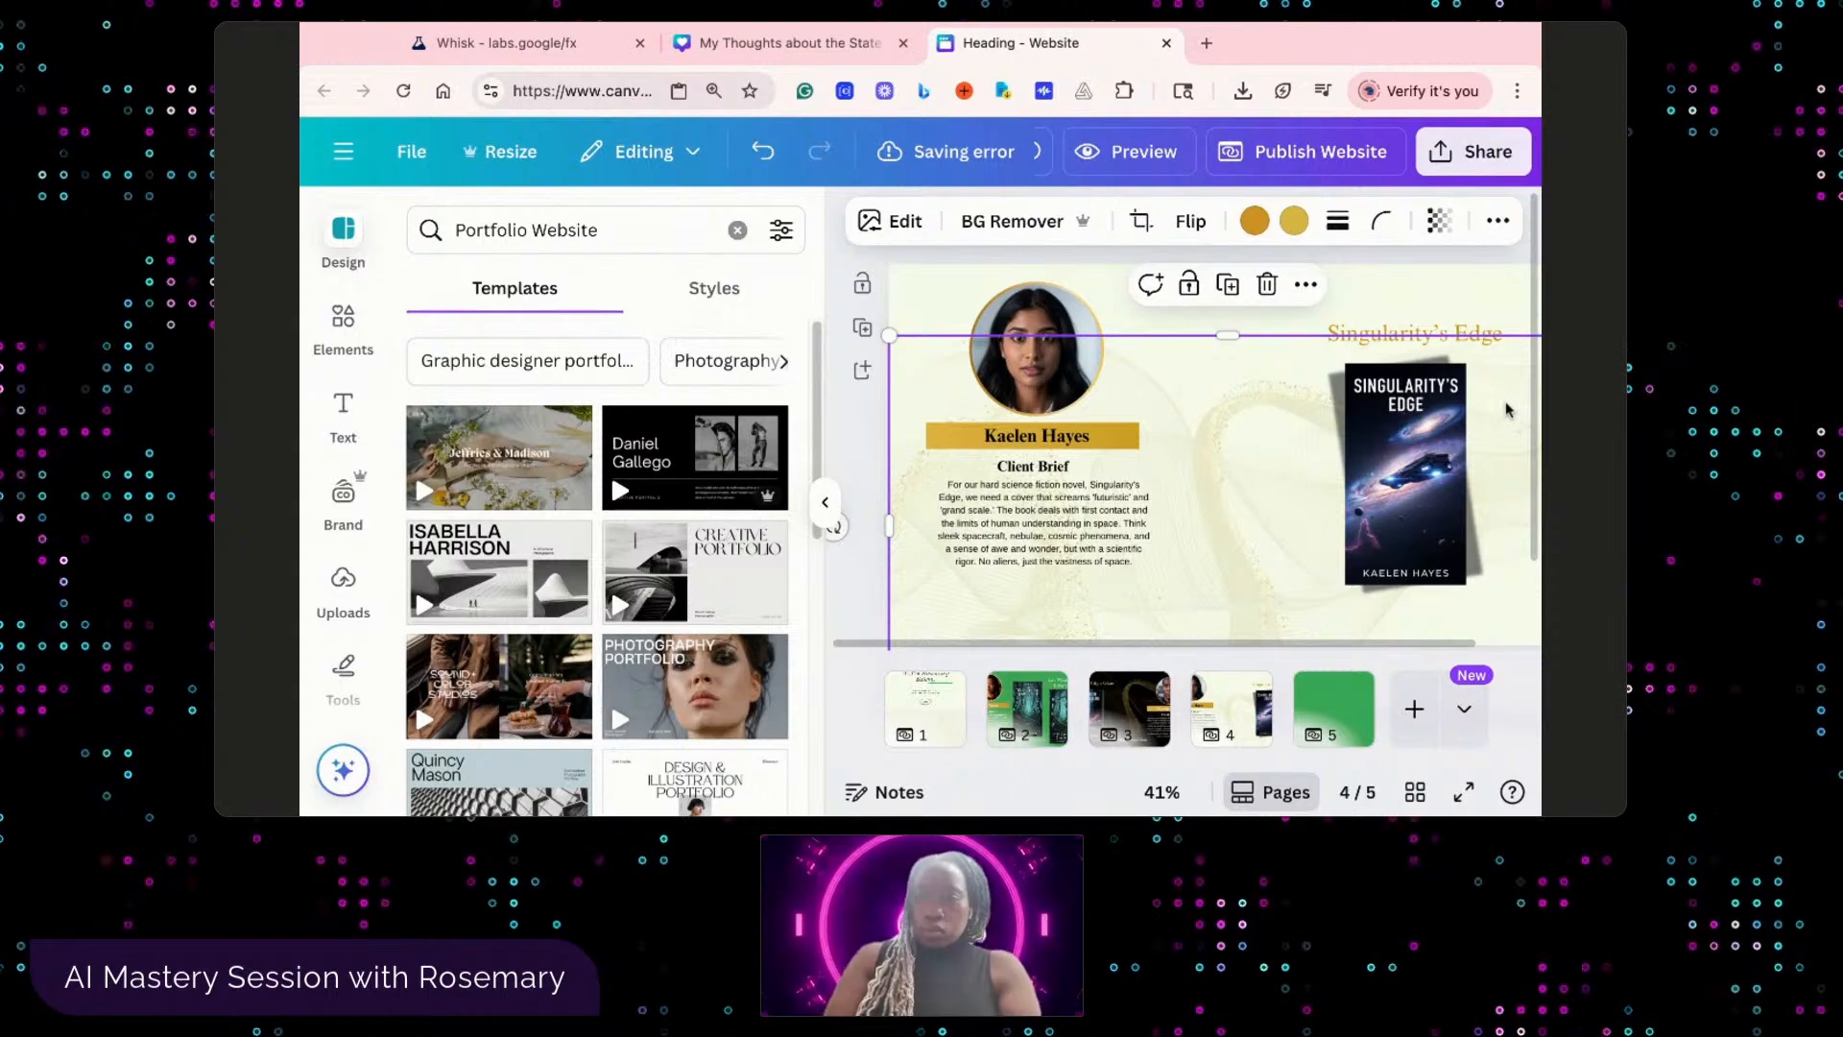
pyautogui.moveTo(1260, 511); pyautogui.dragTo(1260, 438)
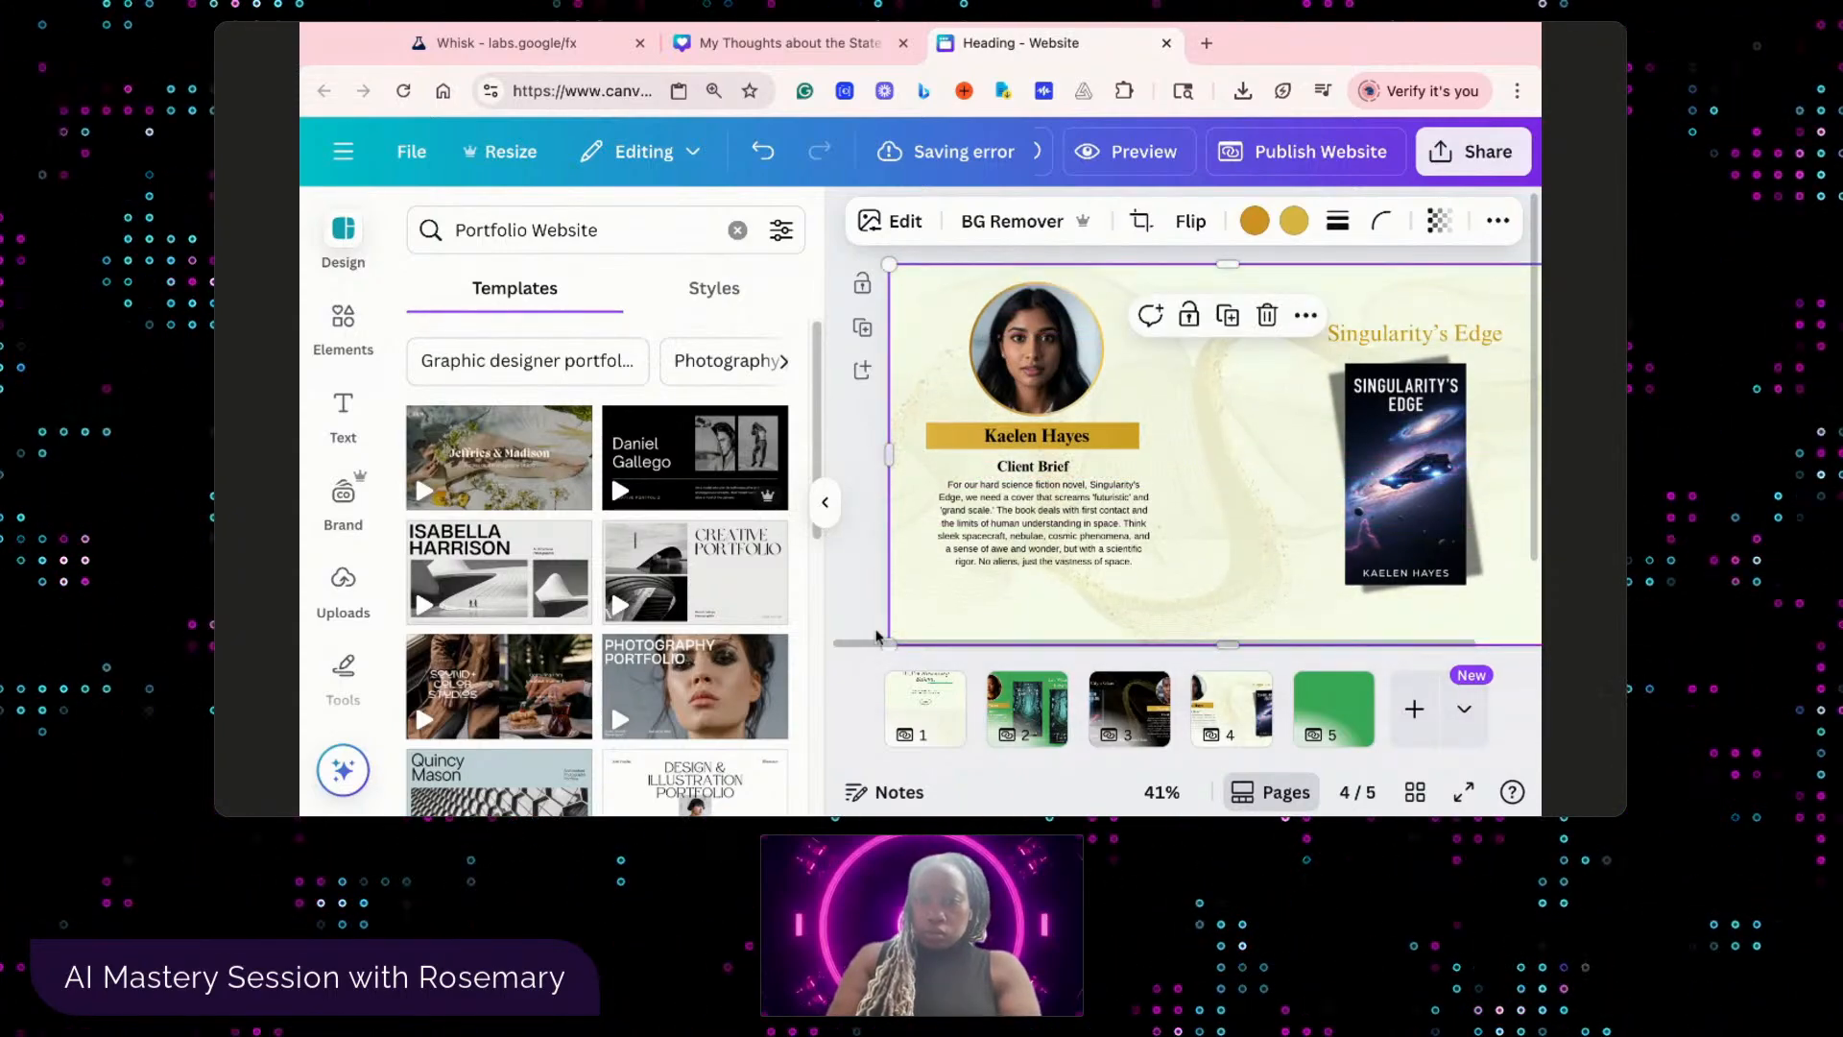
pyautogui.click(852, 616)
pyautogui.click(1441, 333)
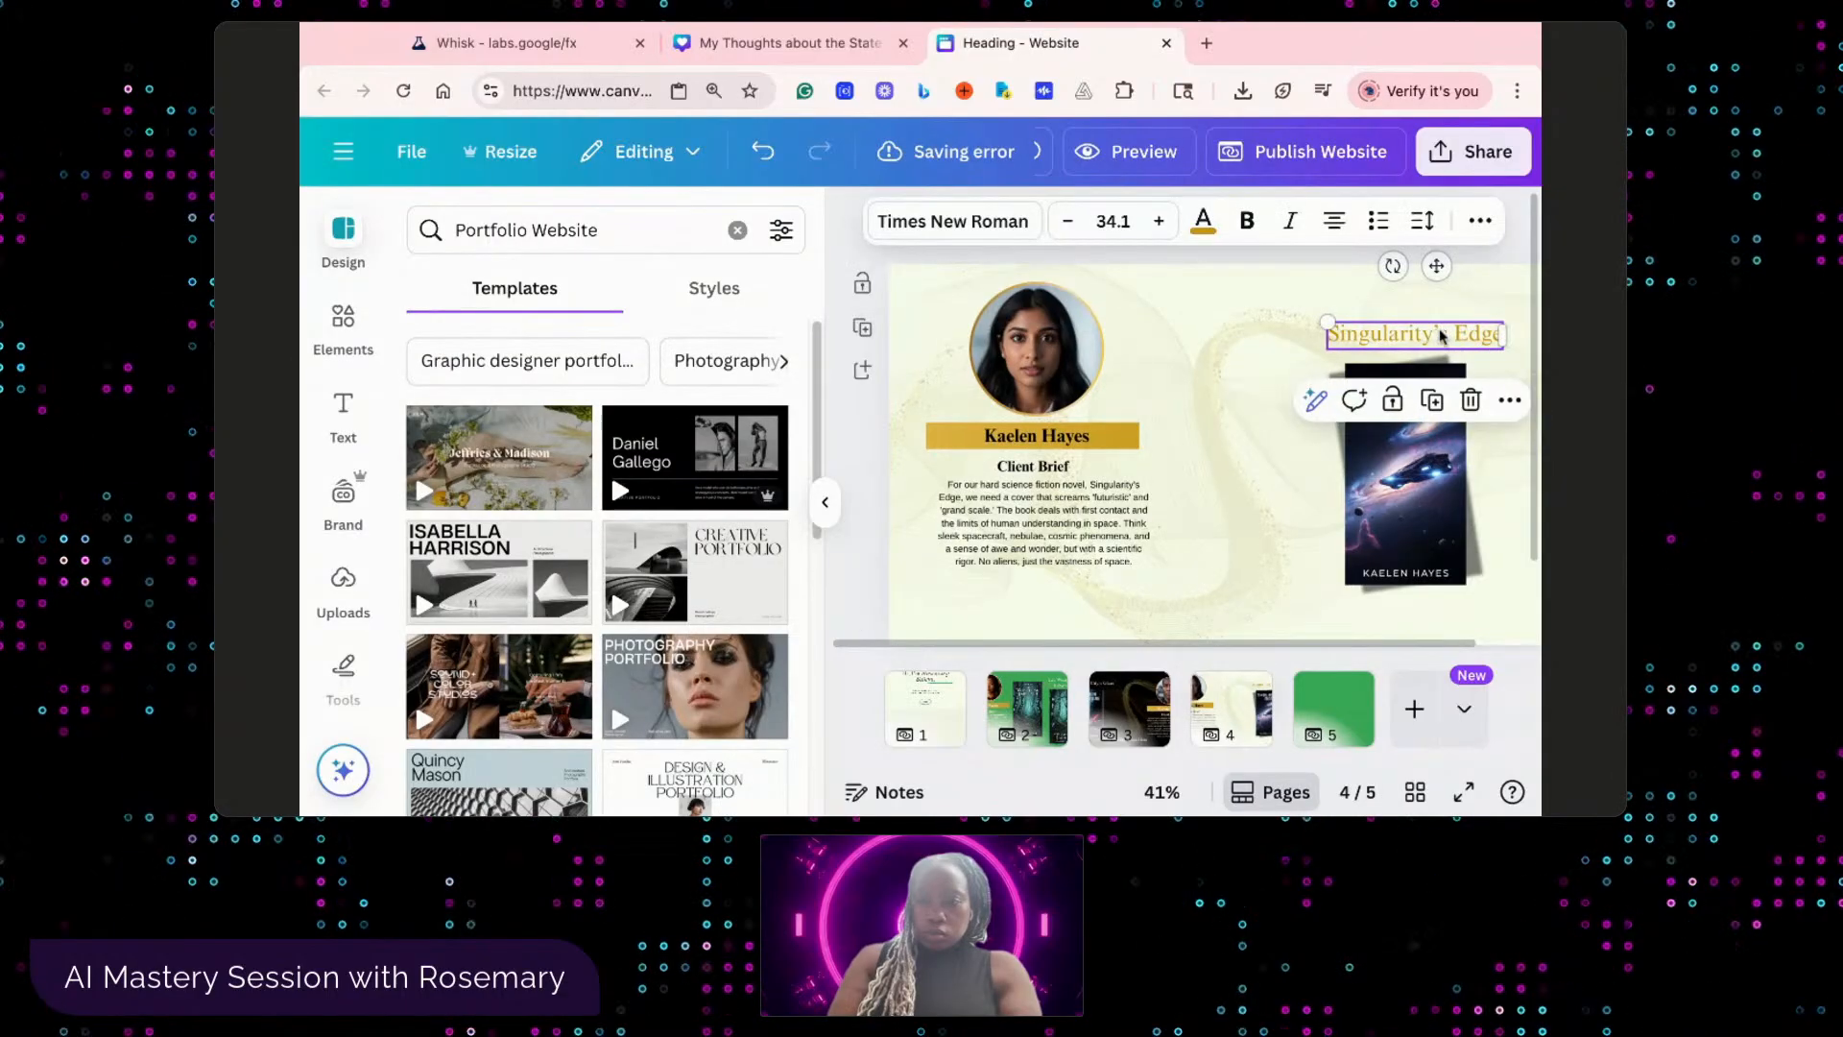
pyautogui.click(1203, 228)
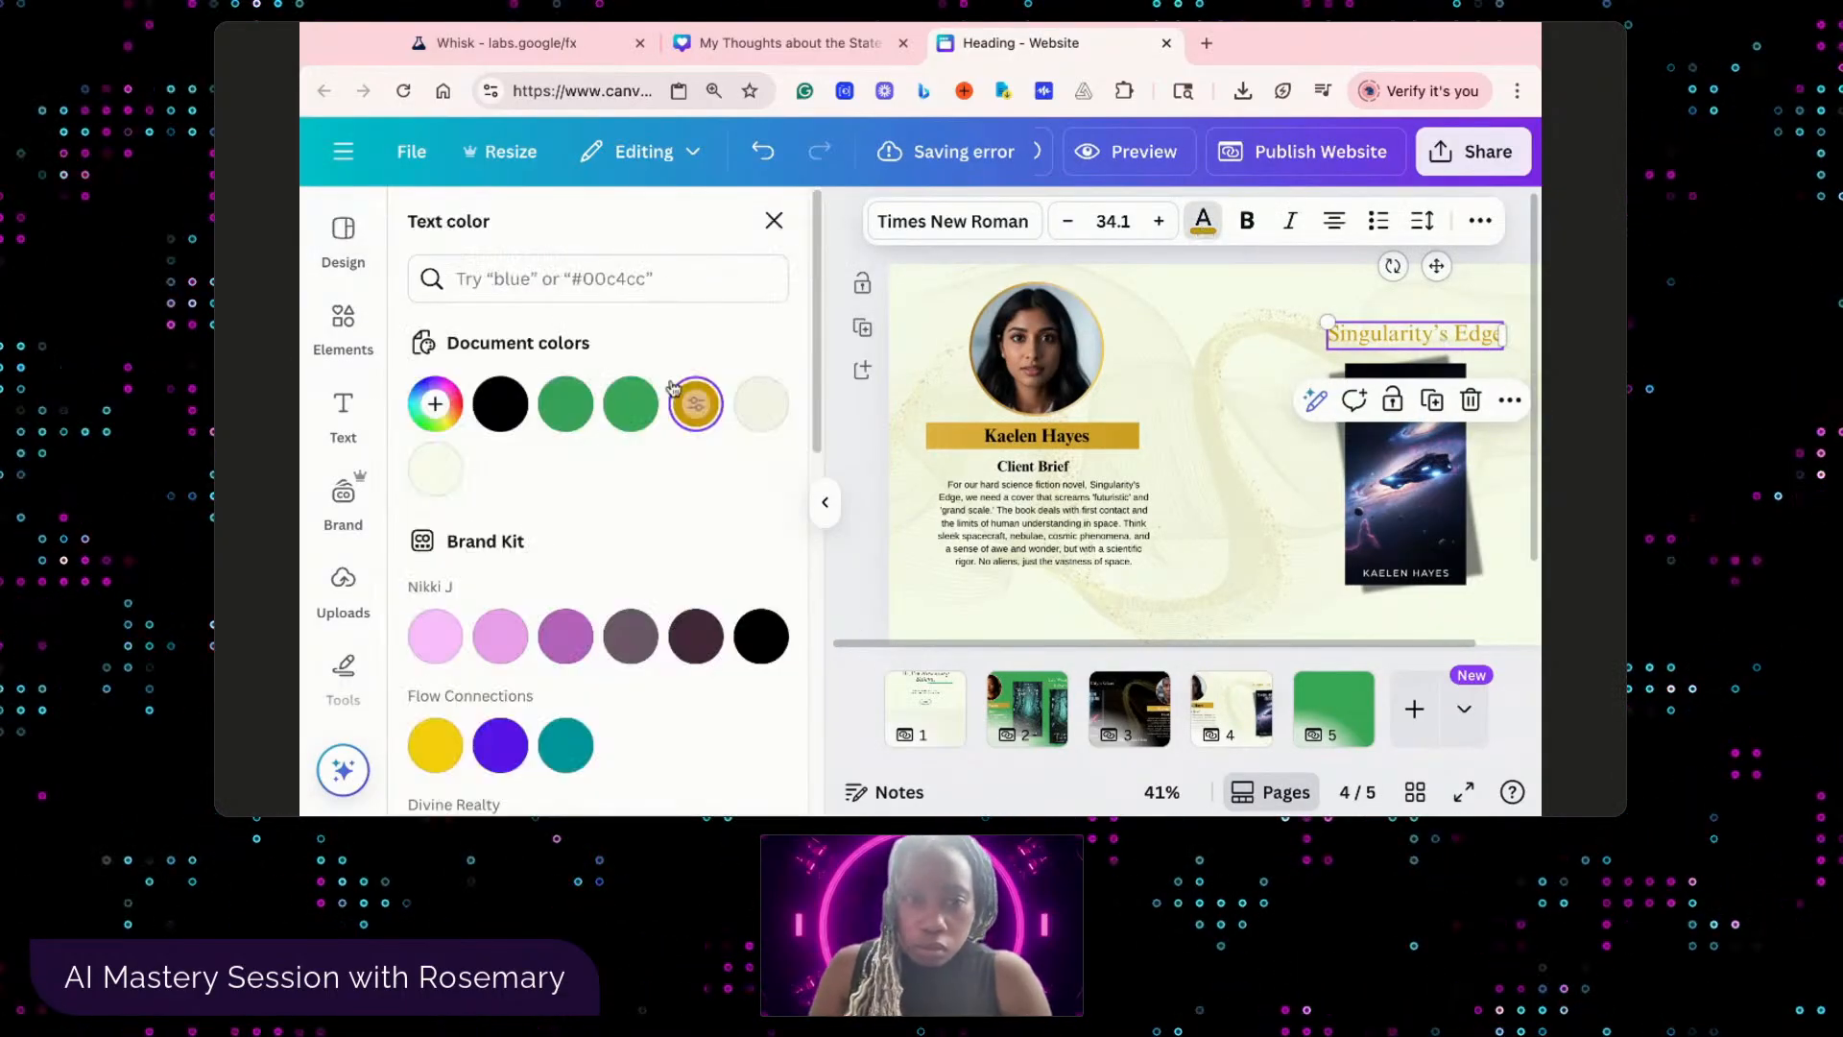
pyautogui.click(497, 423)
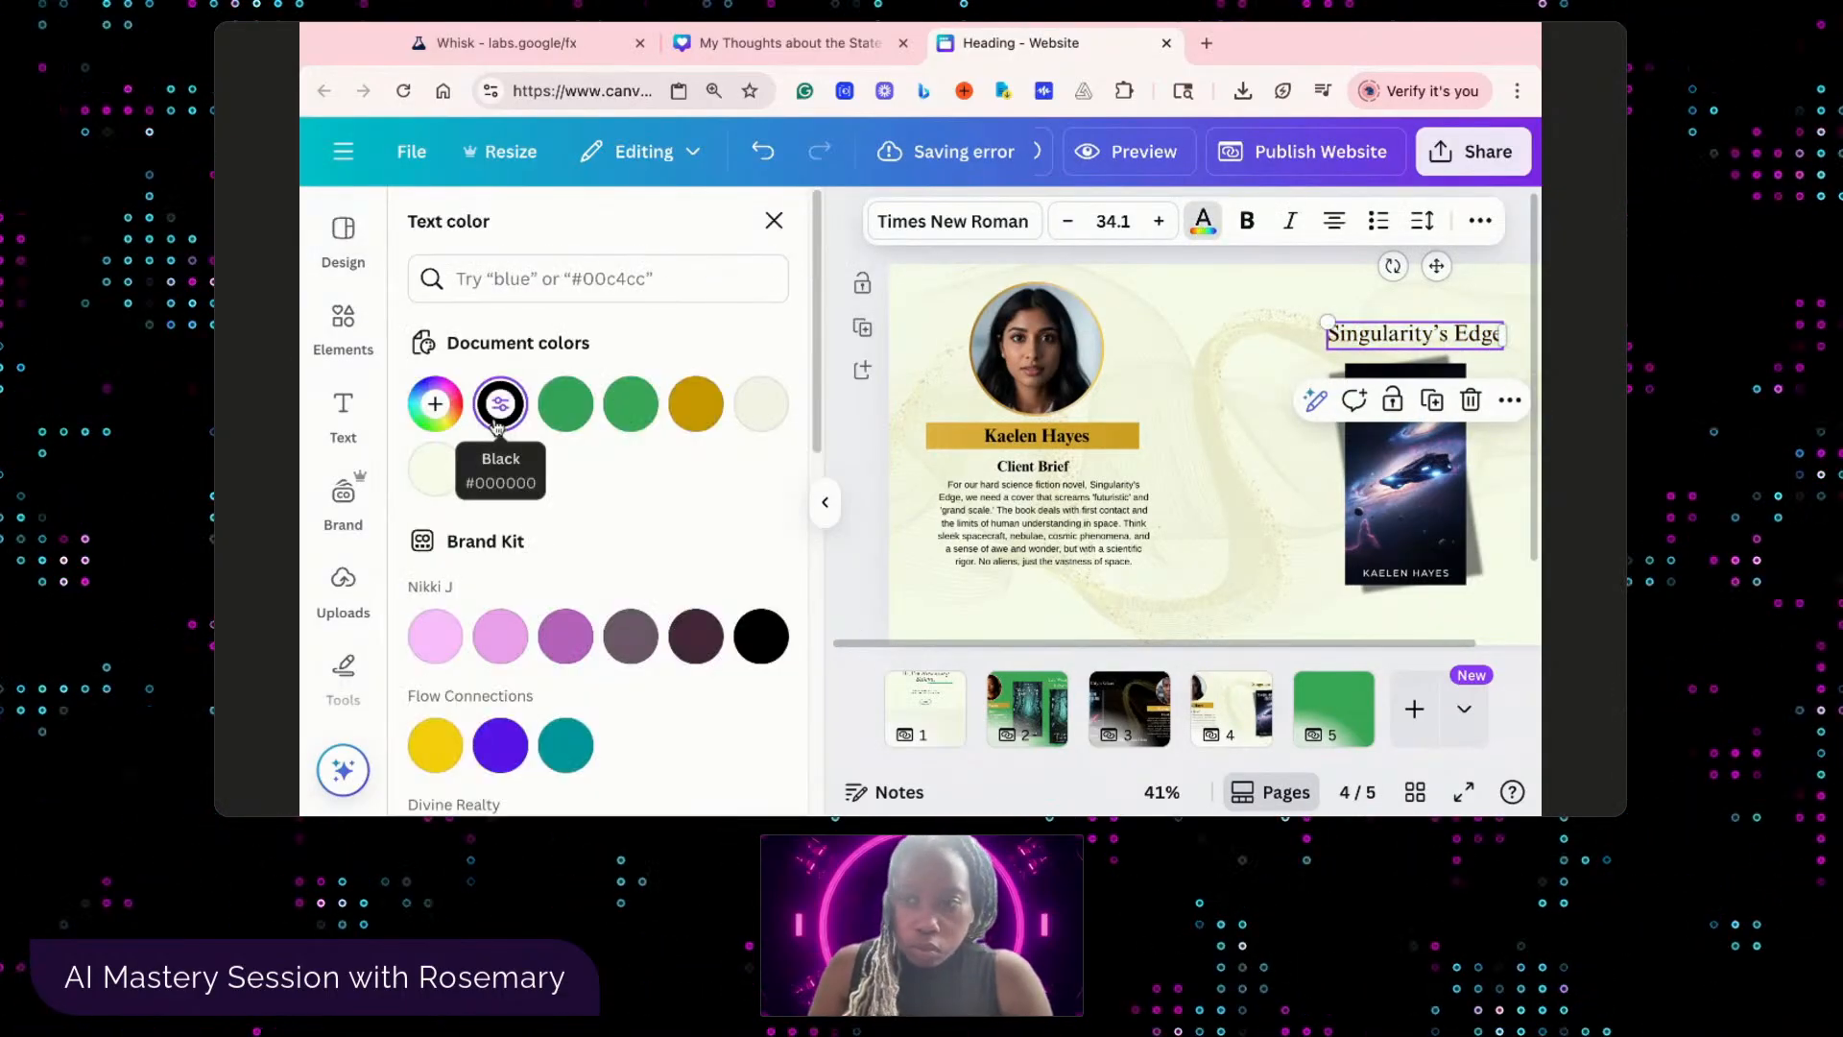
pyautogui.click(1272, 610)
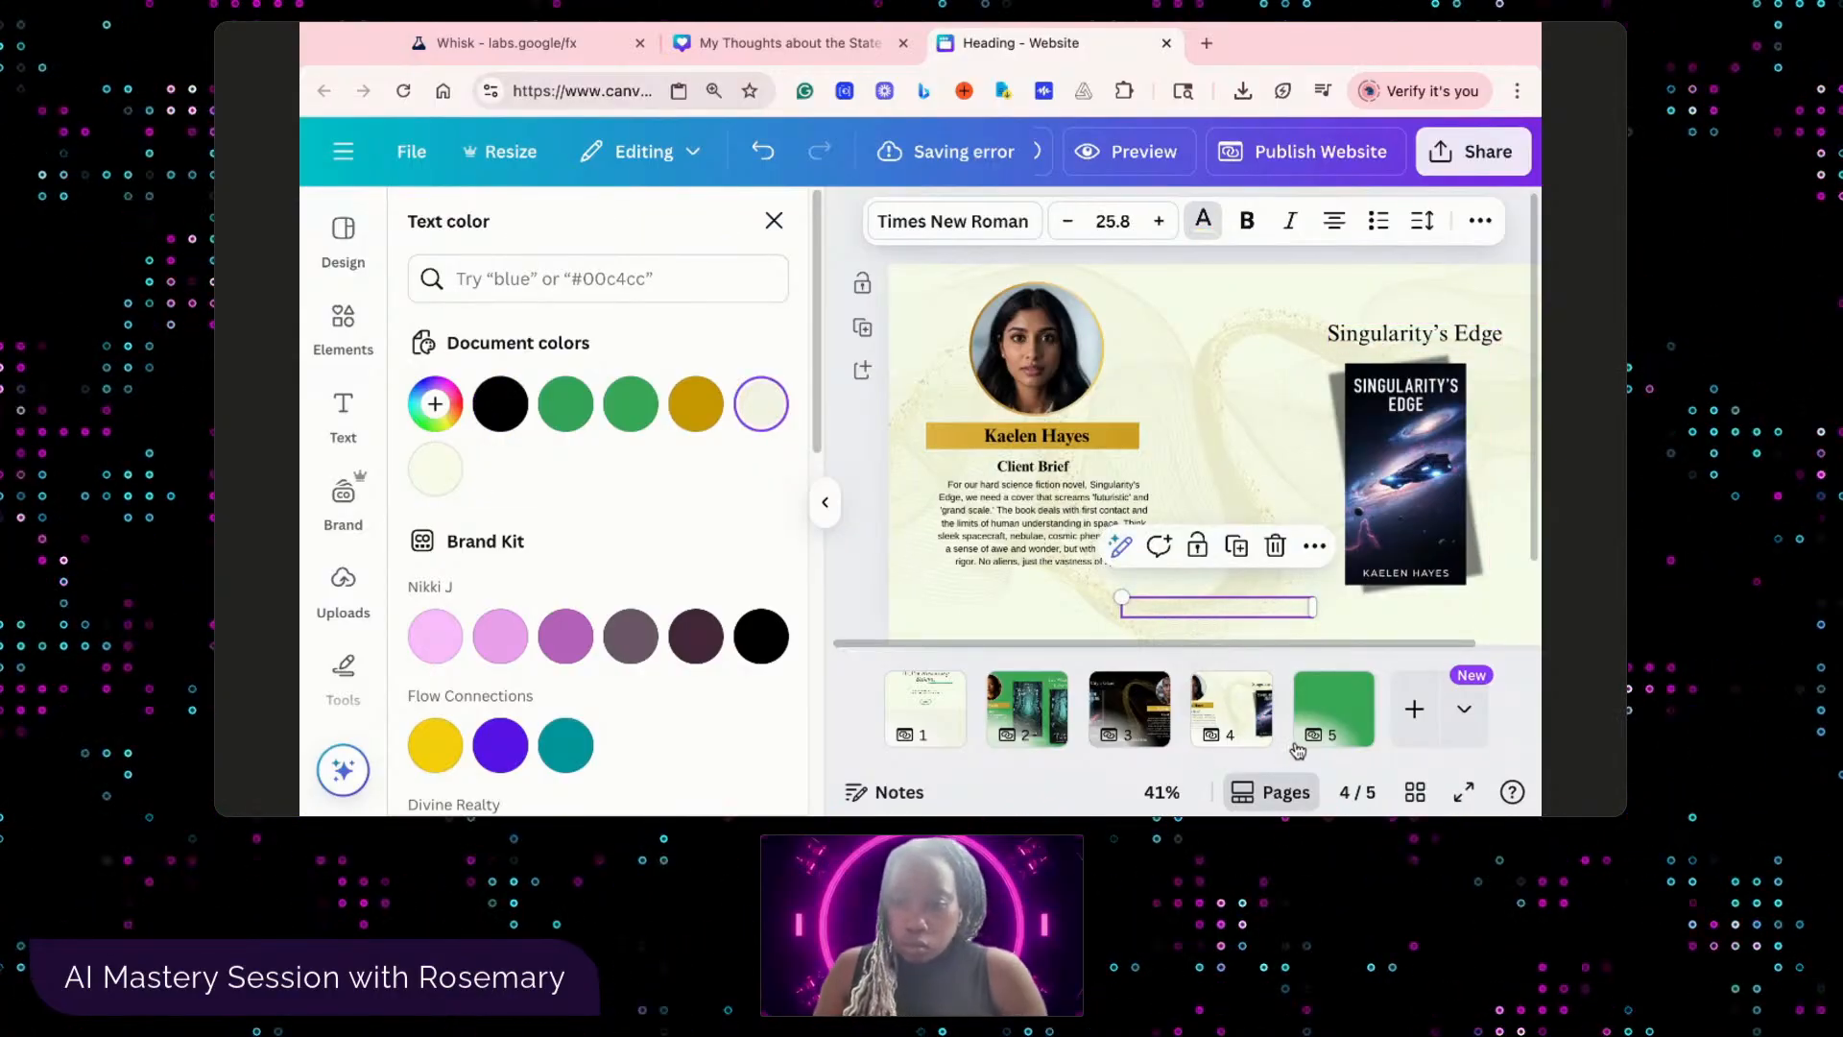
# - Delete the empty green page 5, leaving four pages
pyautogui.click(1339, 724)
pyautogui.click(1343, 690)
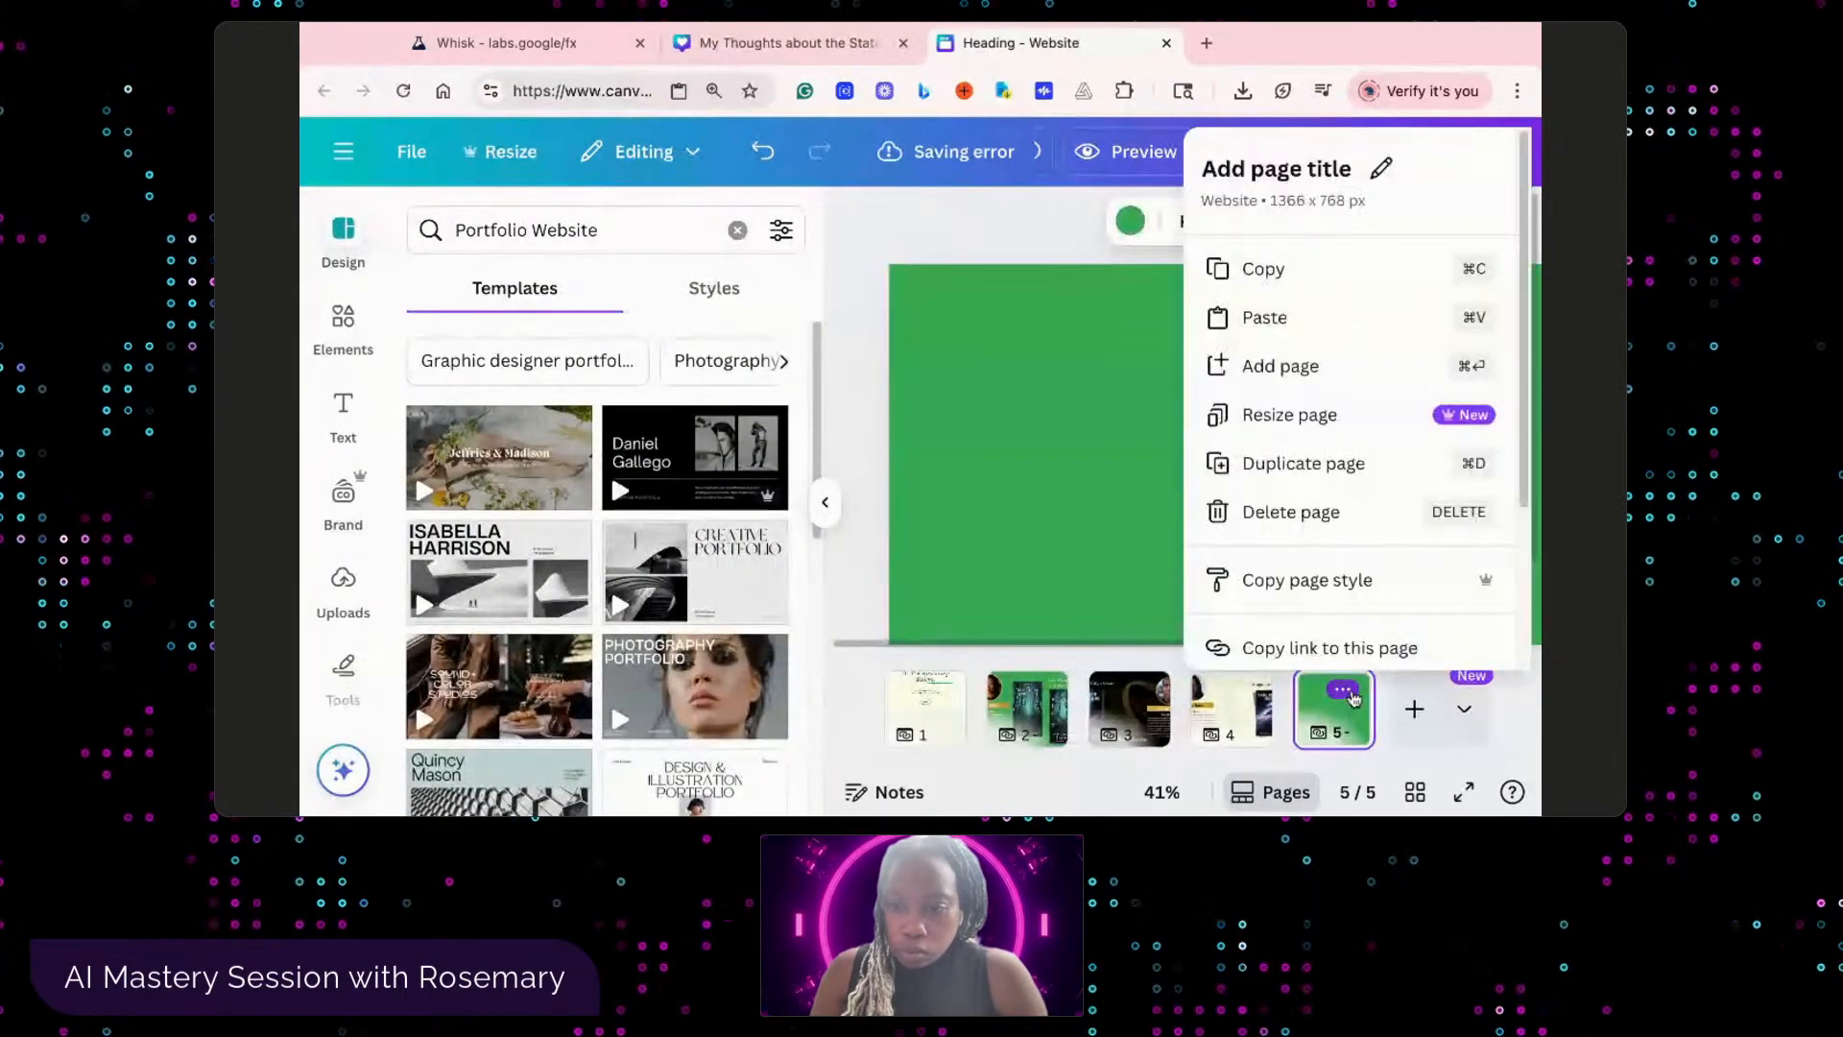
pyautogui.click(1316, 512)
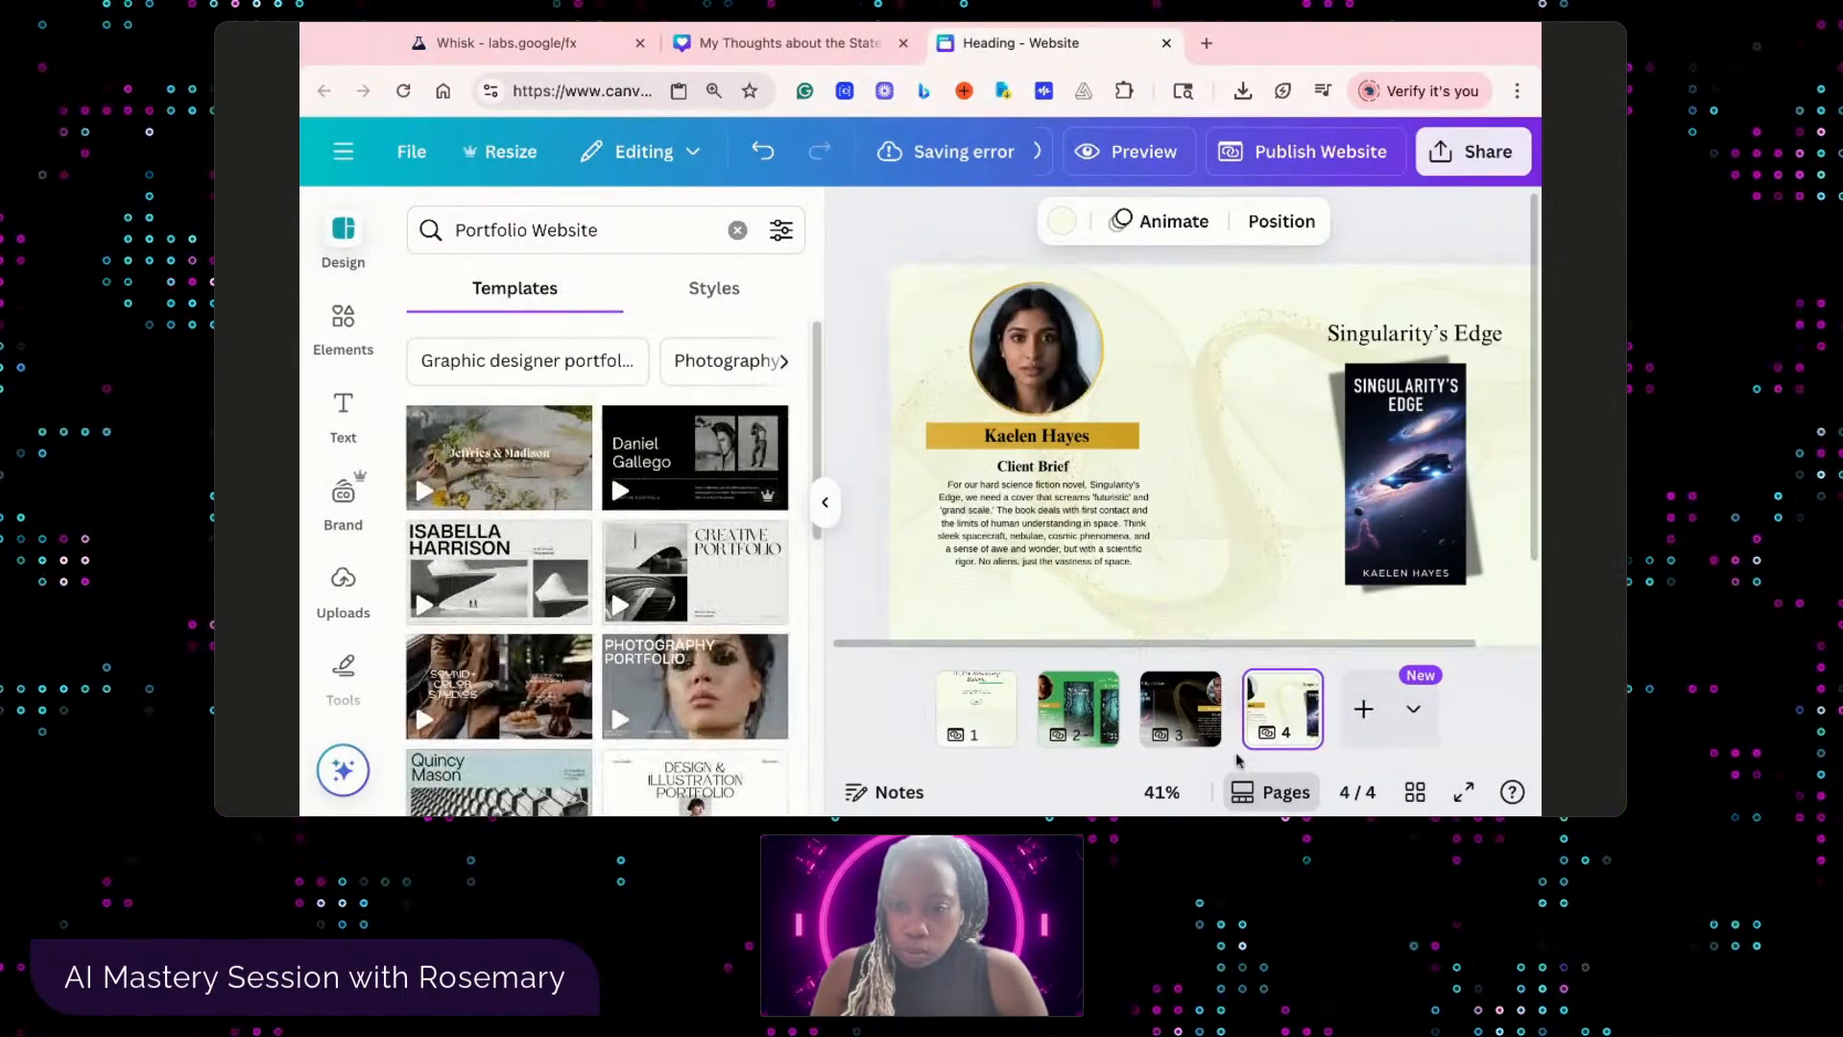
pyautogui.click(1008, 723)
# - Preview the website in mobile view, stepping through pages 2, 3 and 4
pyautogui.click(1138, 152)
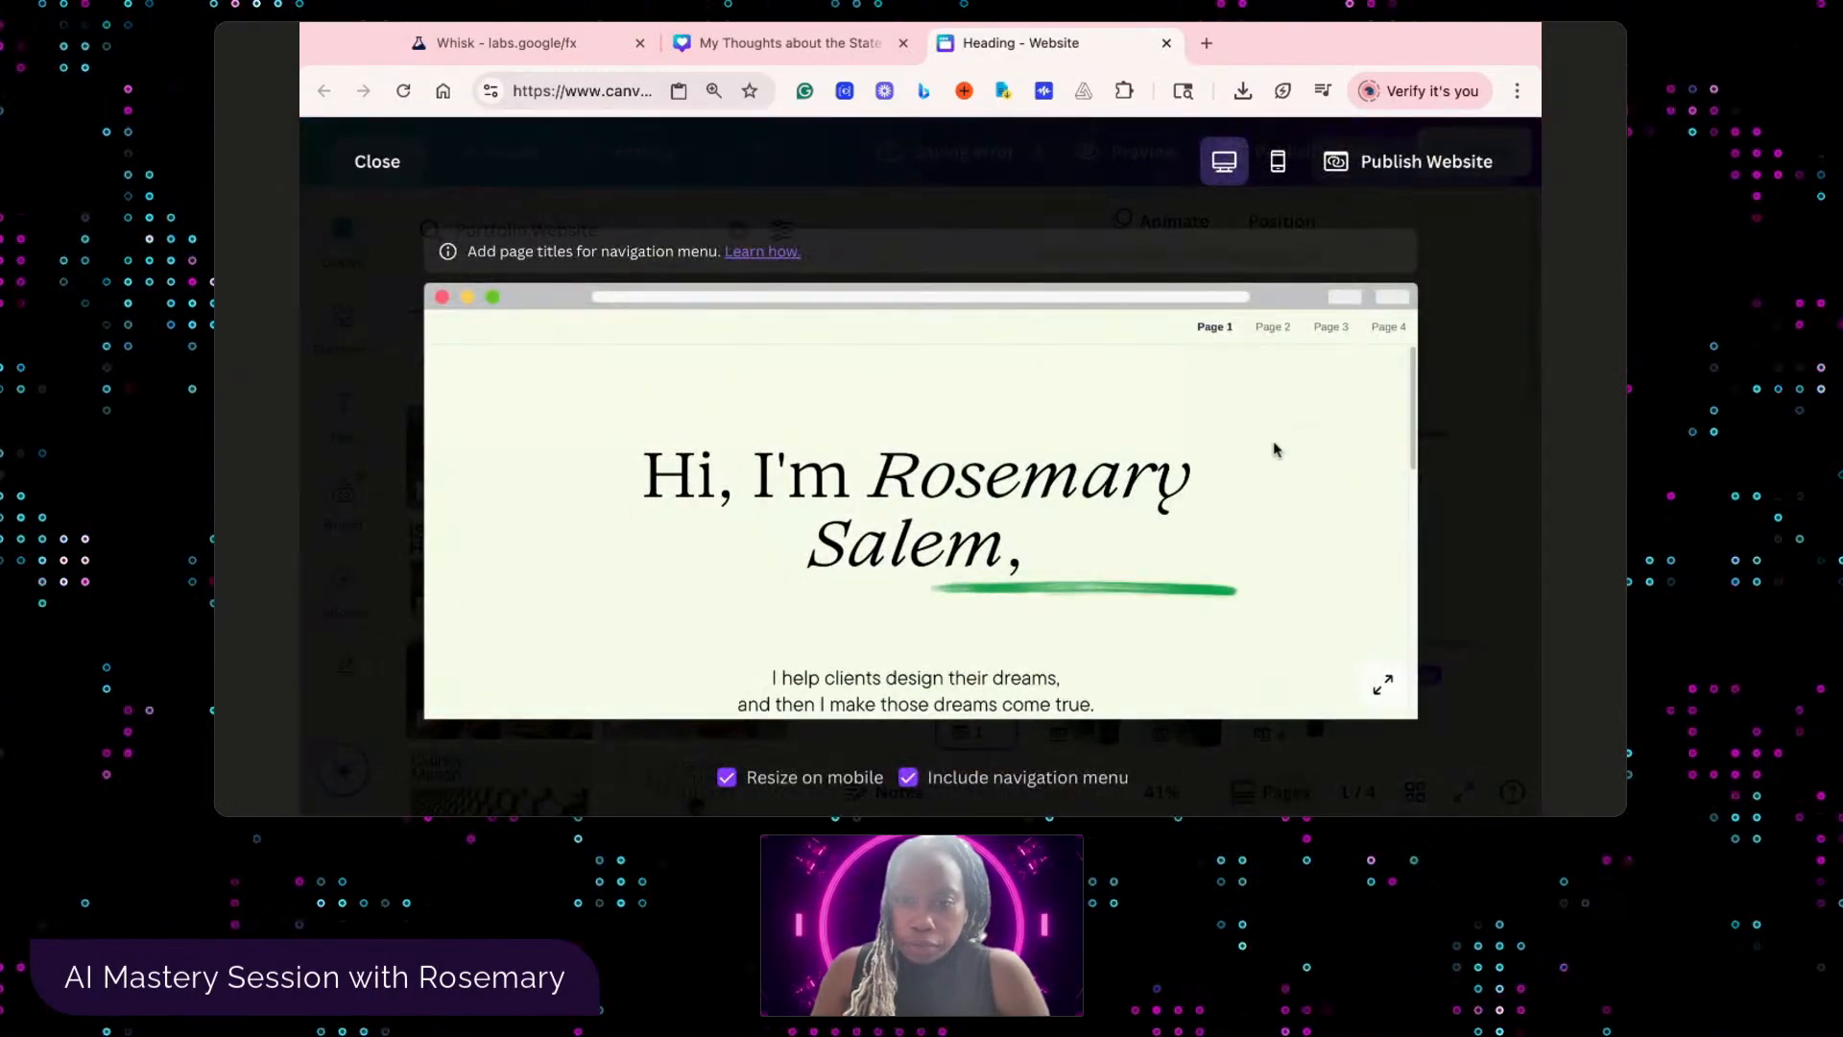
pyautogui.click(1276, 165)
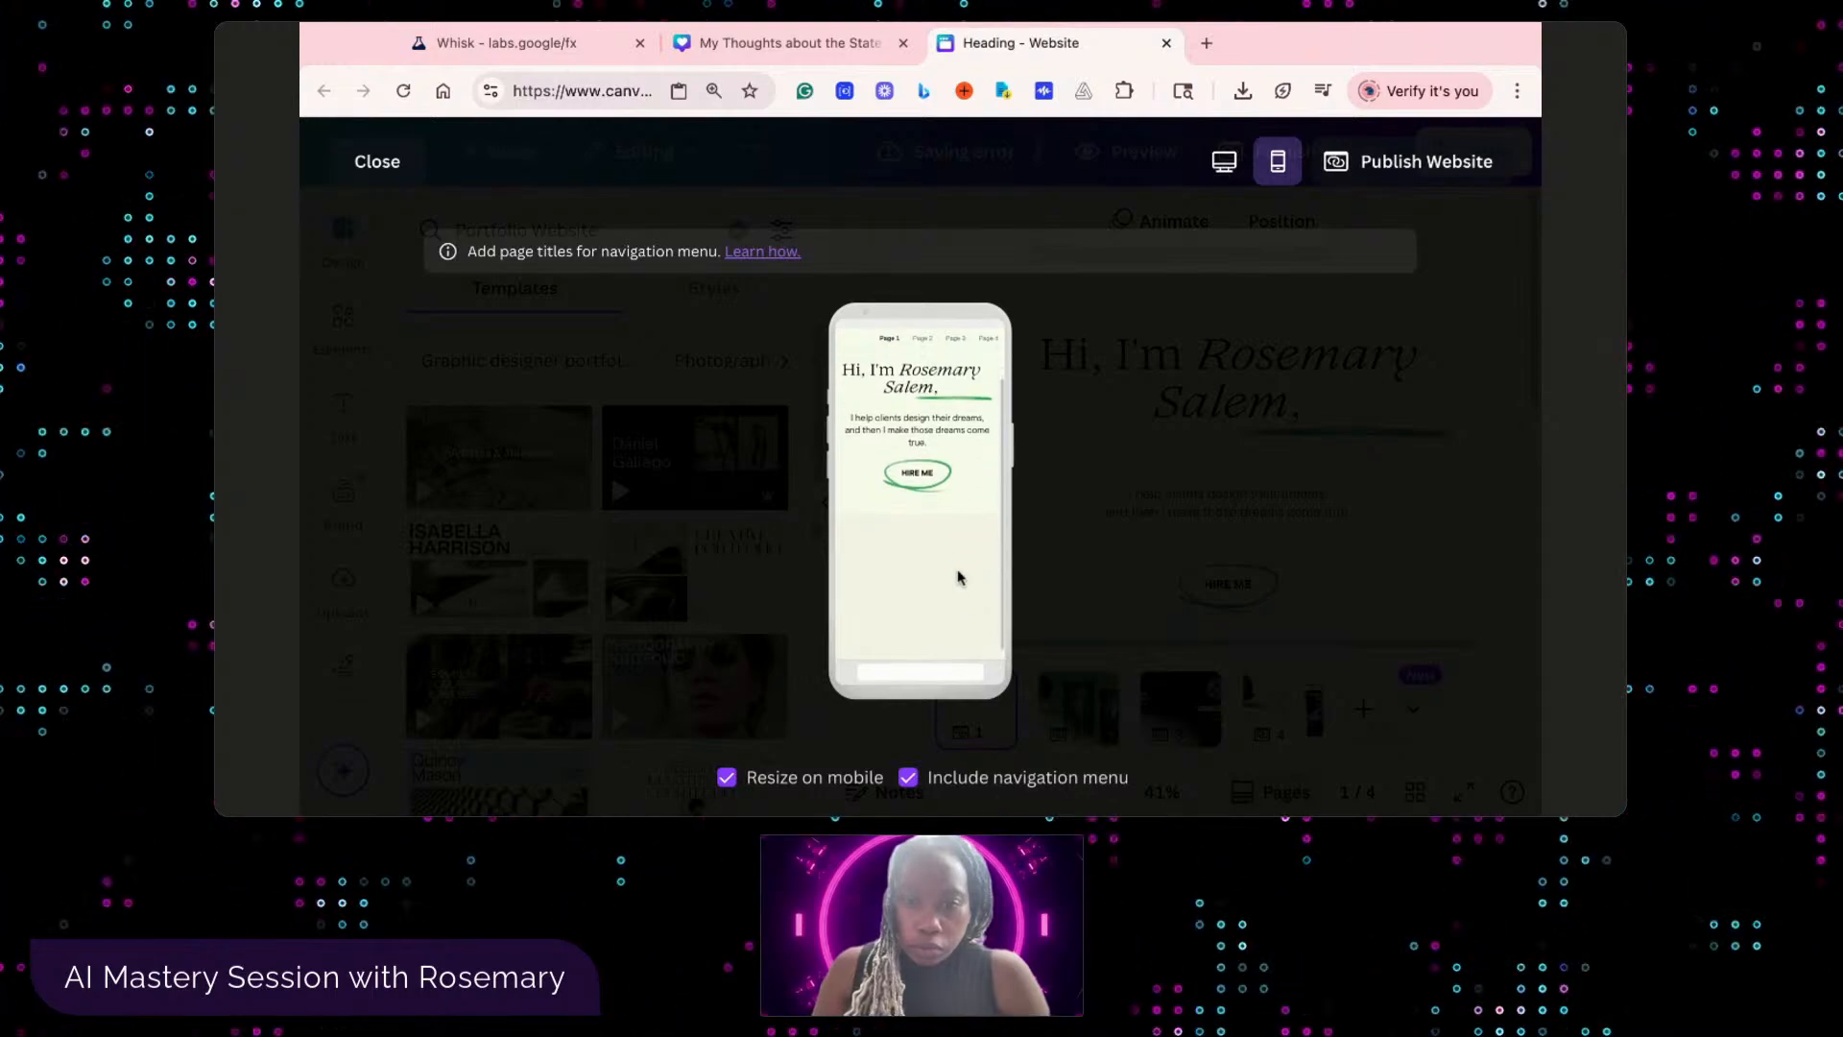
pyautogui.click(923, 340)
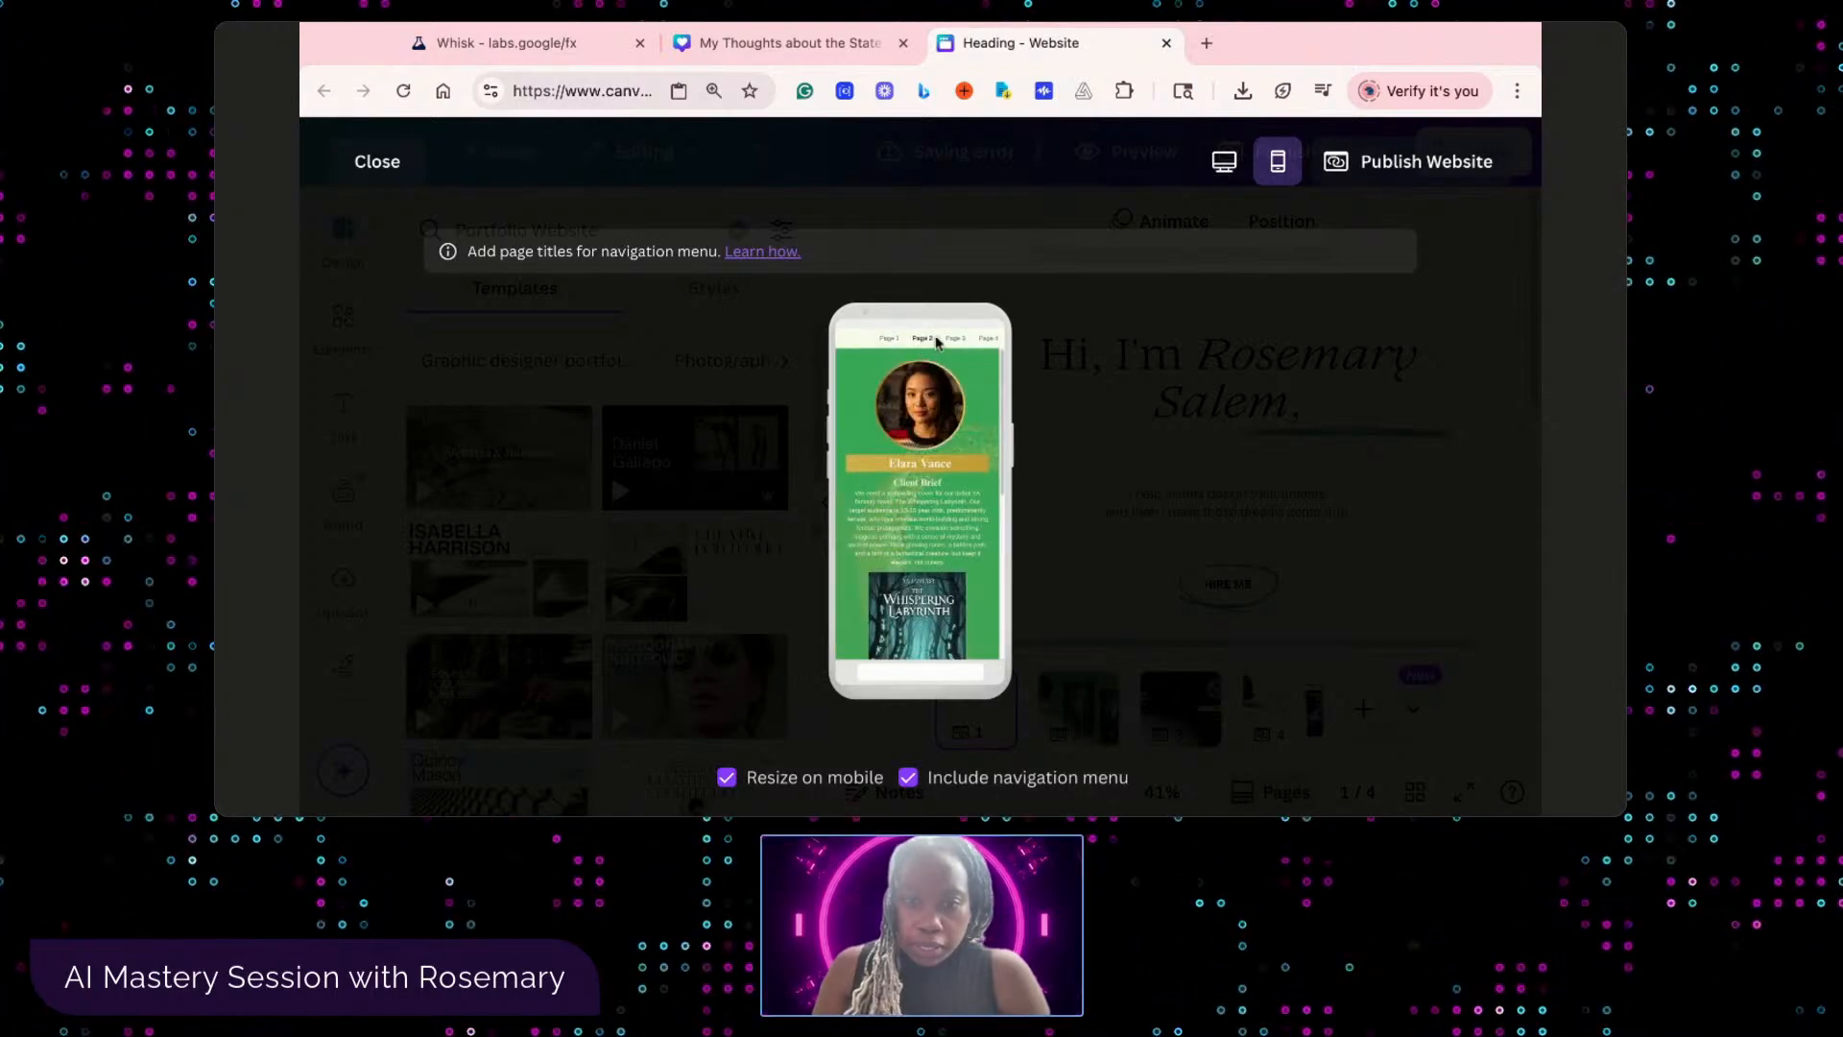
pyautogui.scroll(-5, 940, 459)
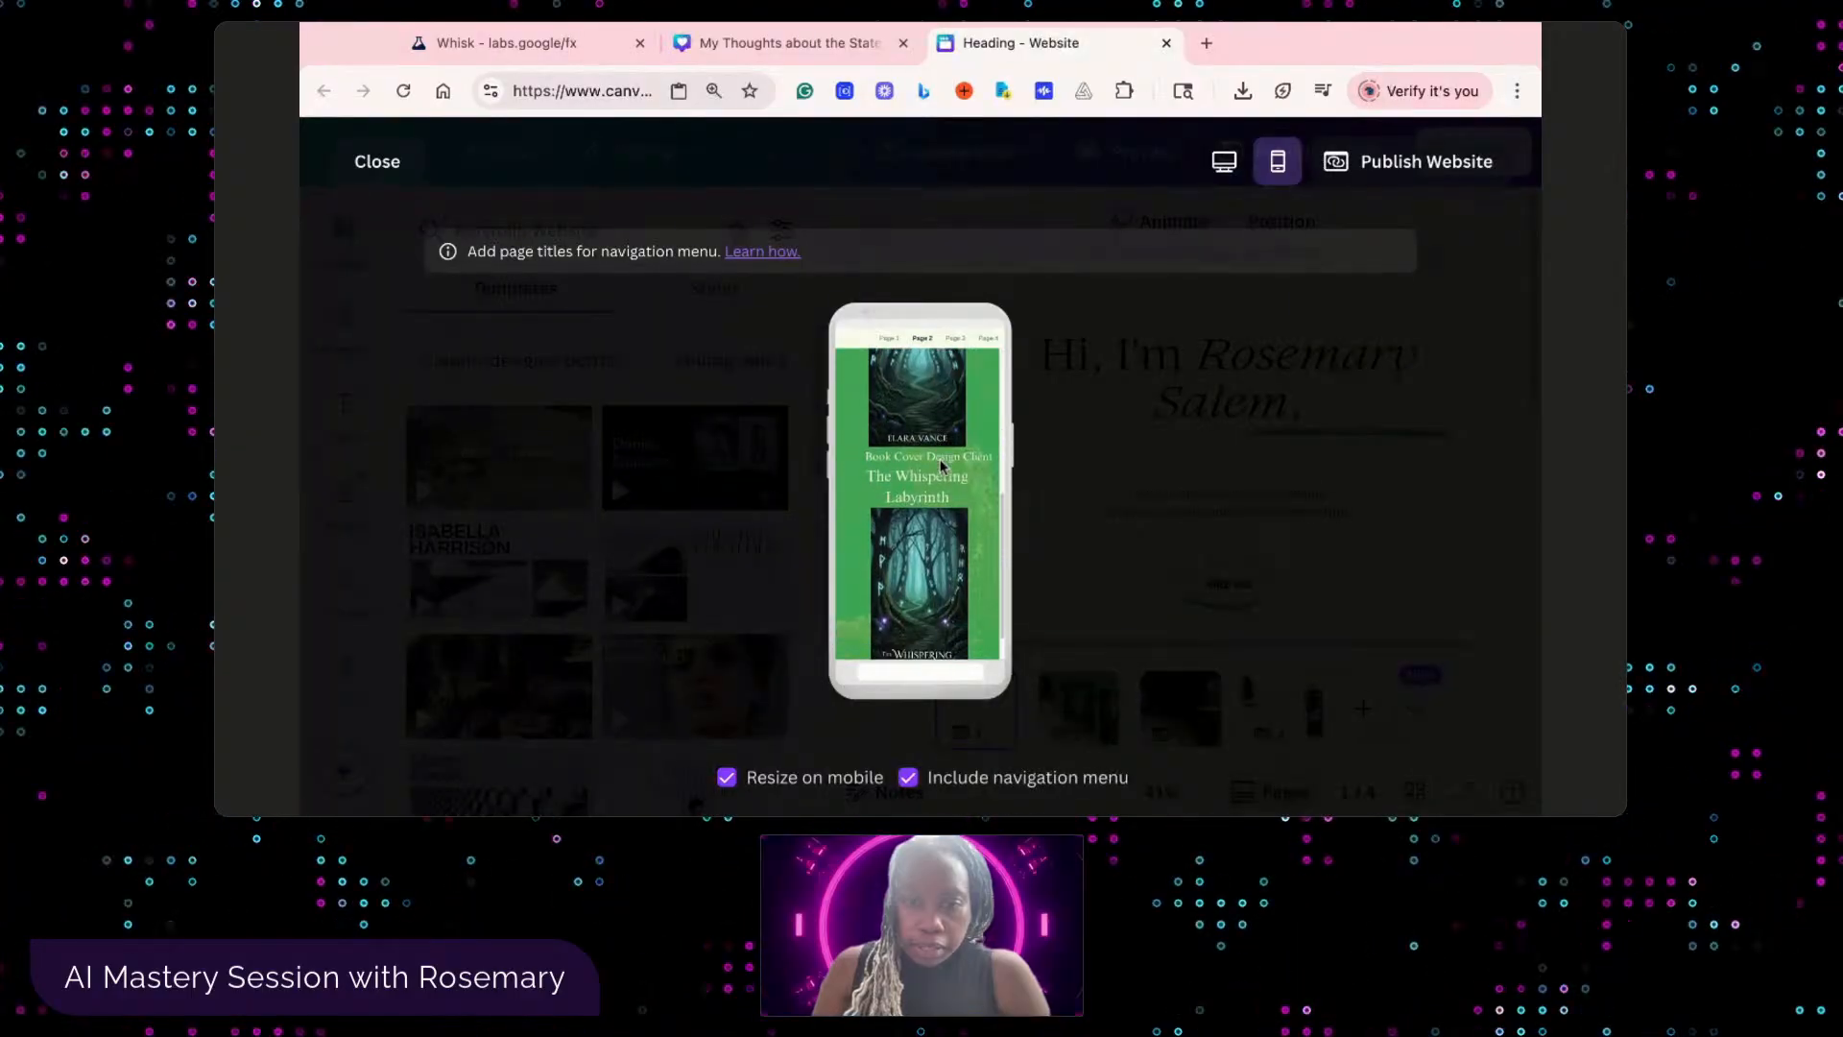
pyautogui.scroll(4, 941, 465)
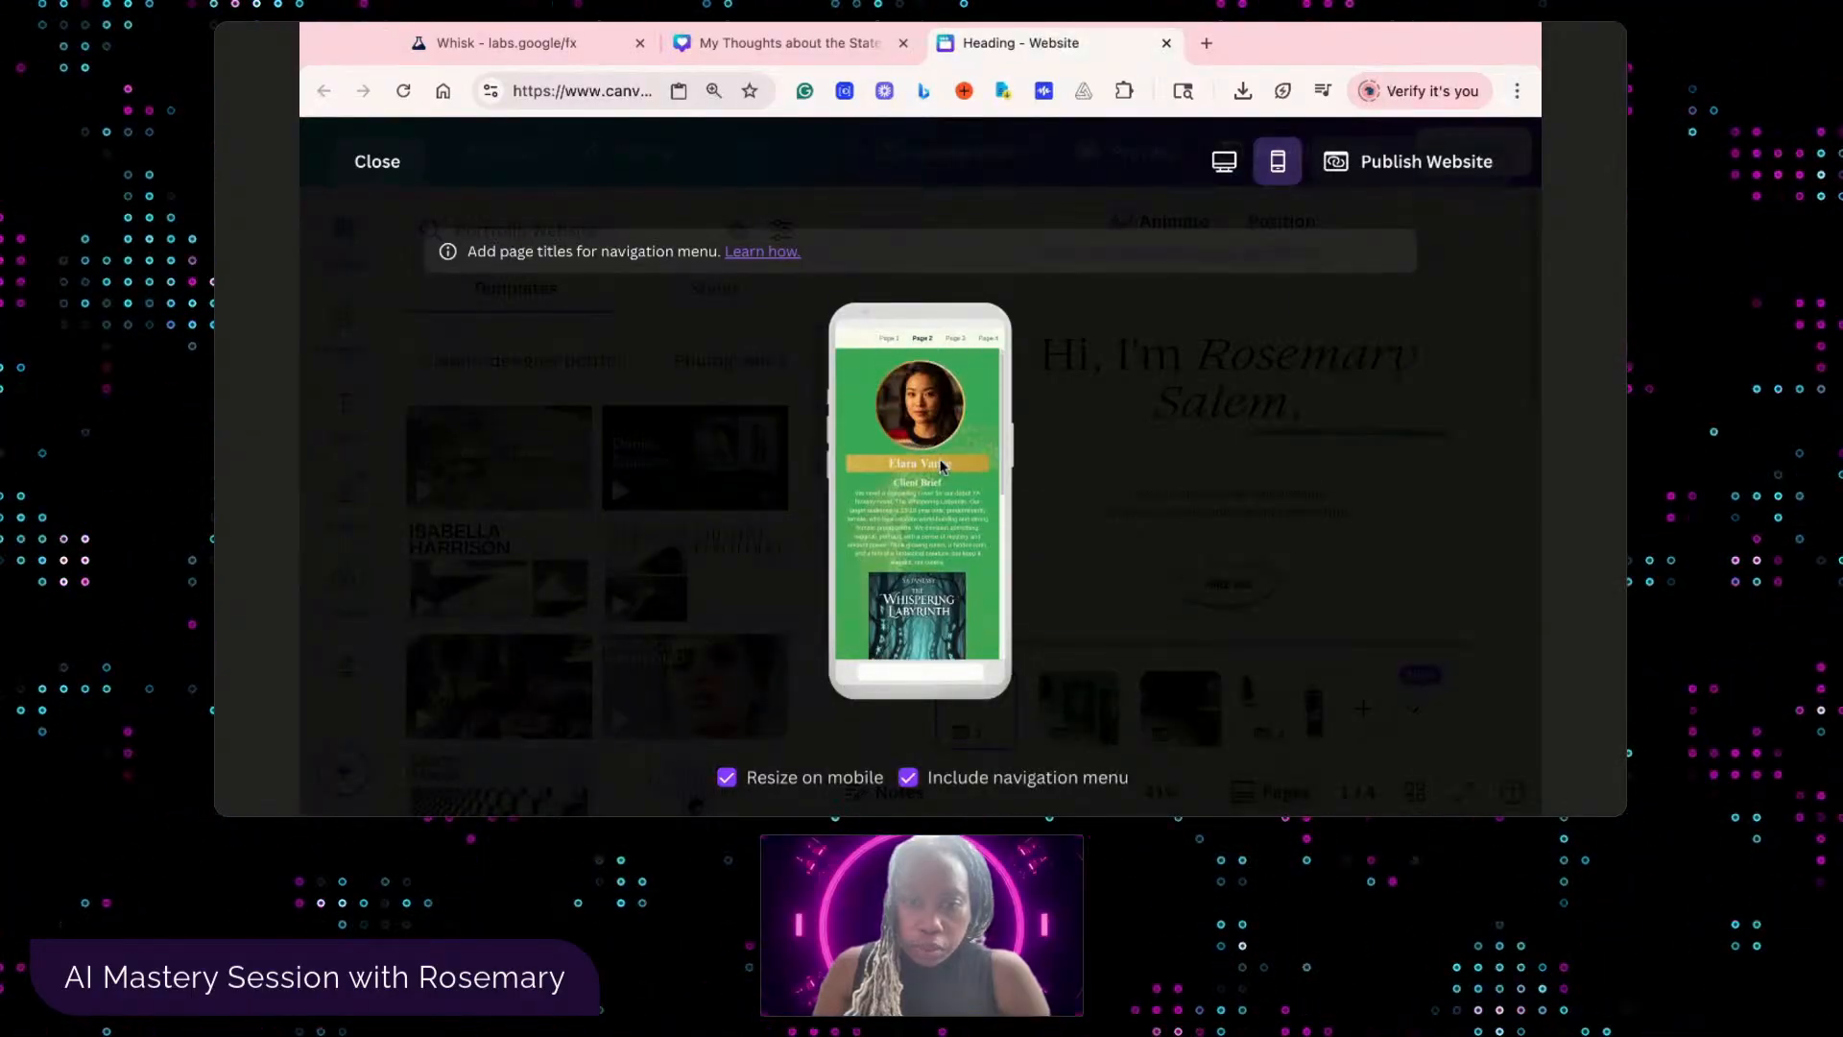
pyautogui.click(955, 340)
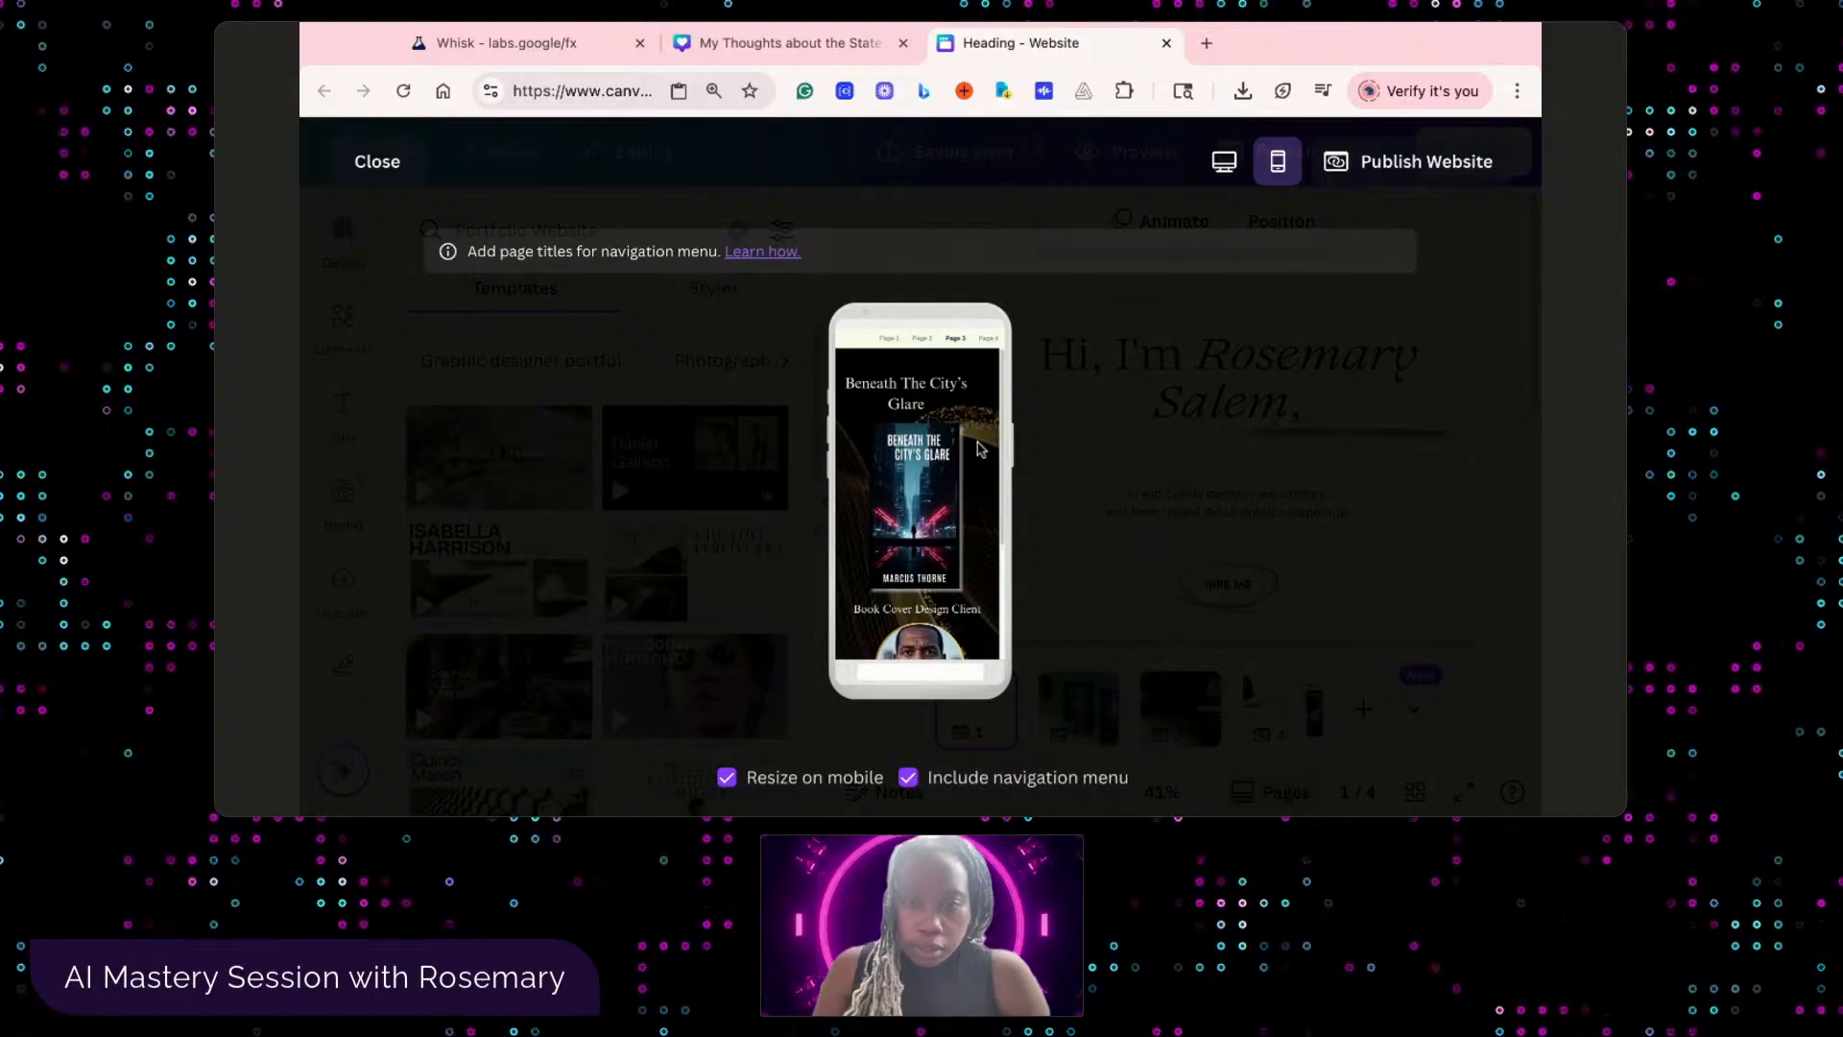
pyautogui.scroll(-3, 920, 516)
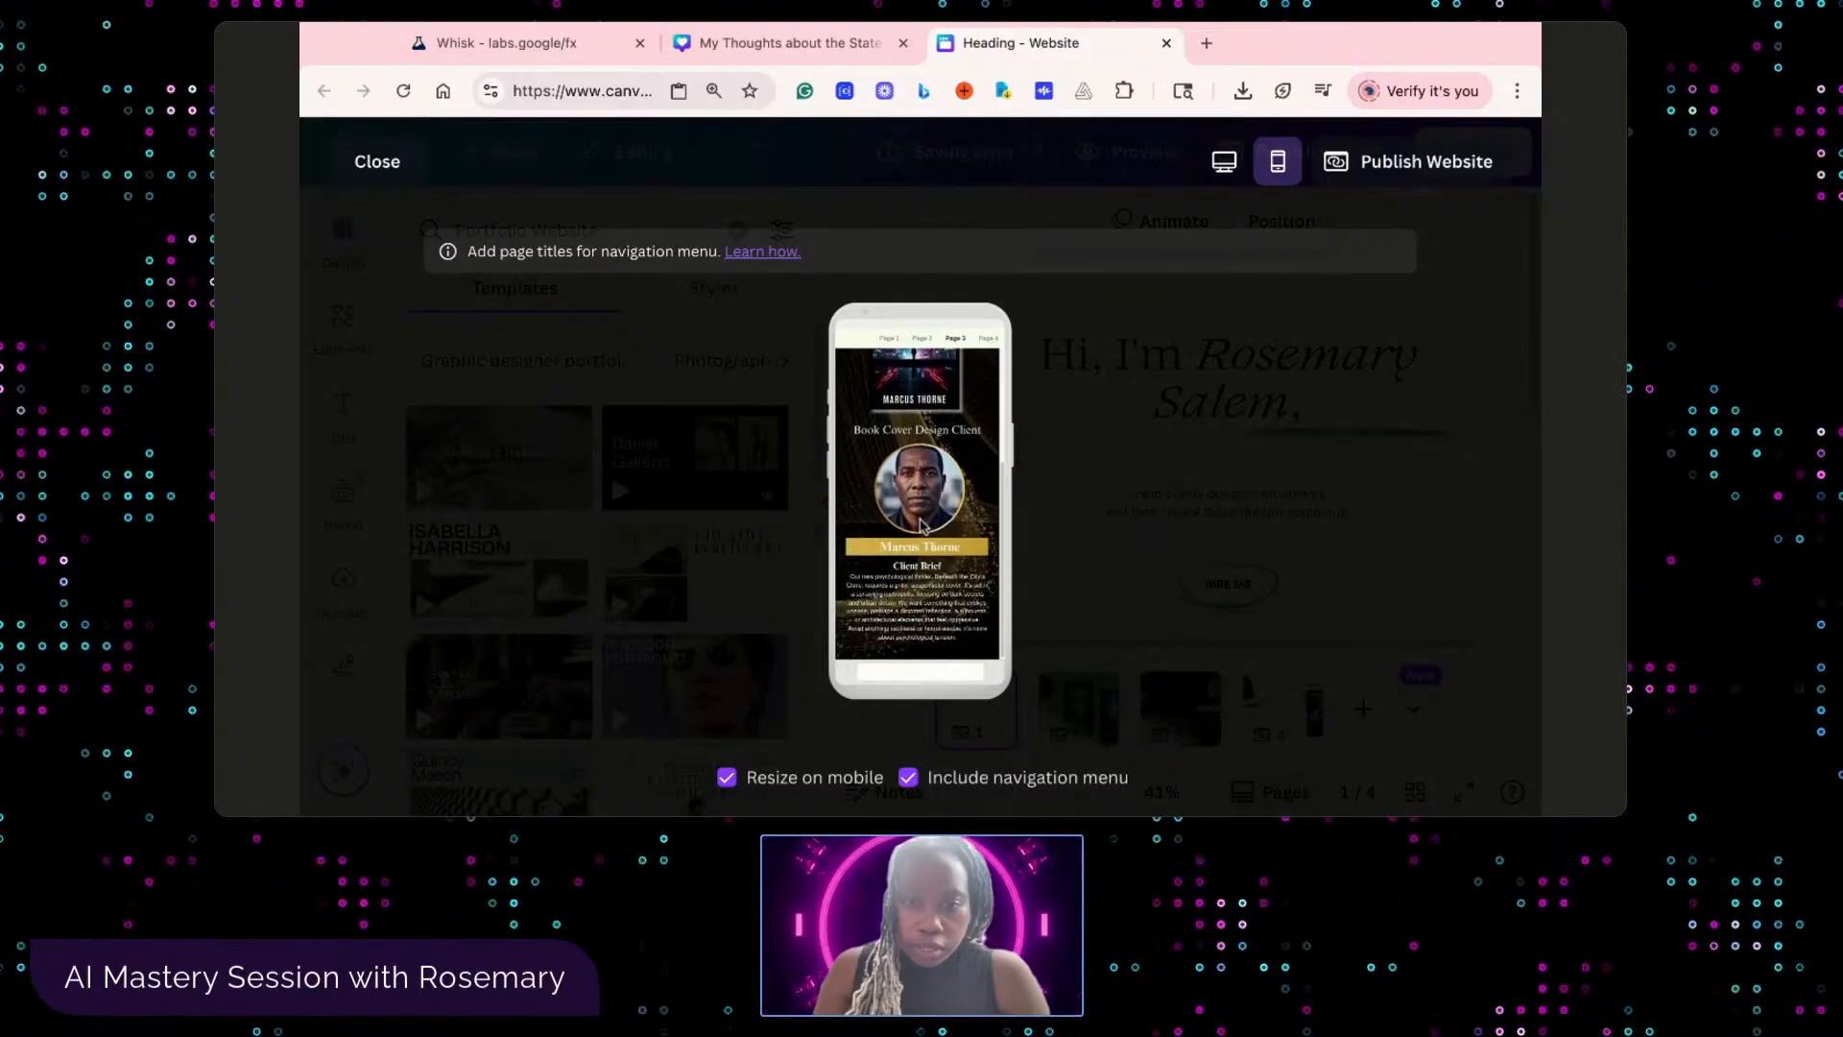
pyautogui.scroll(5, 933, 533)
pyautogui.click(989, 339)
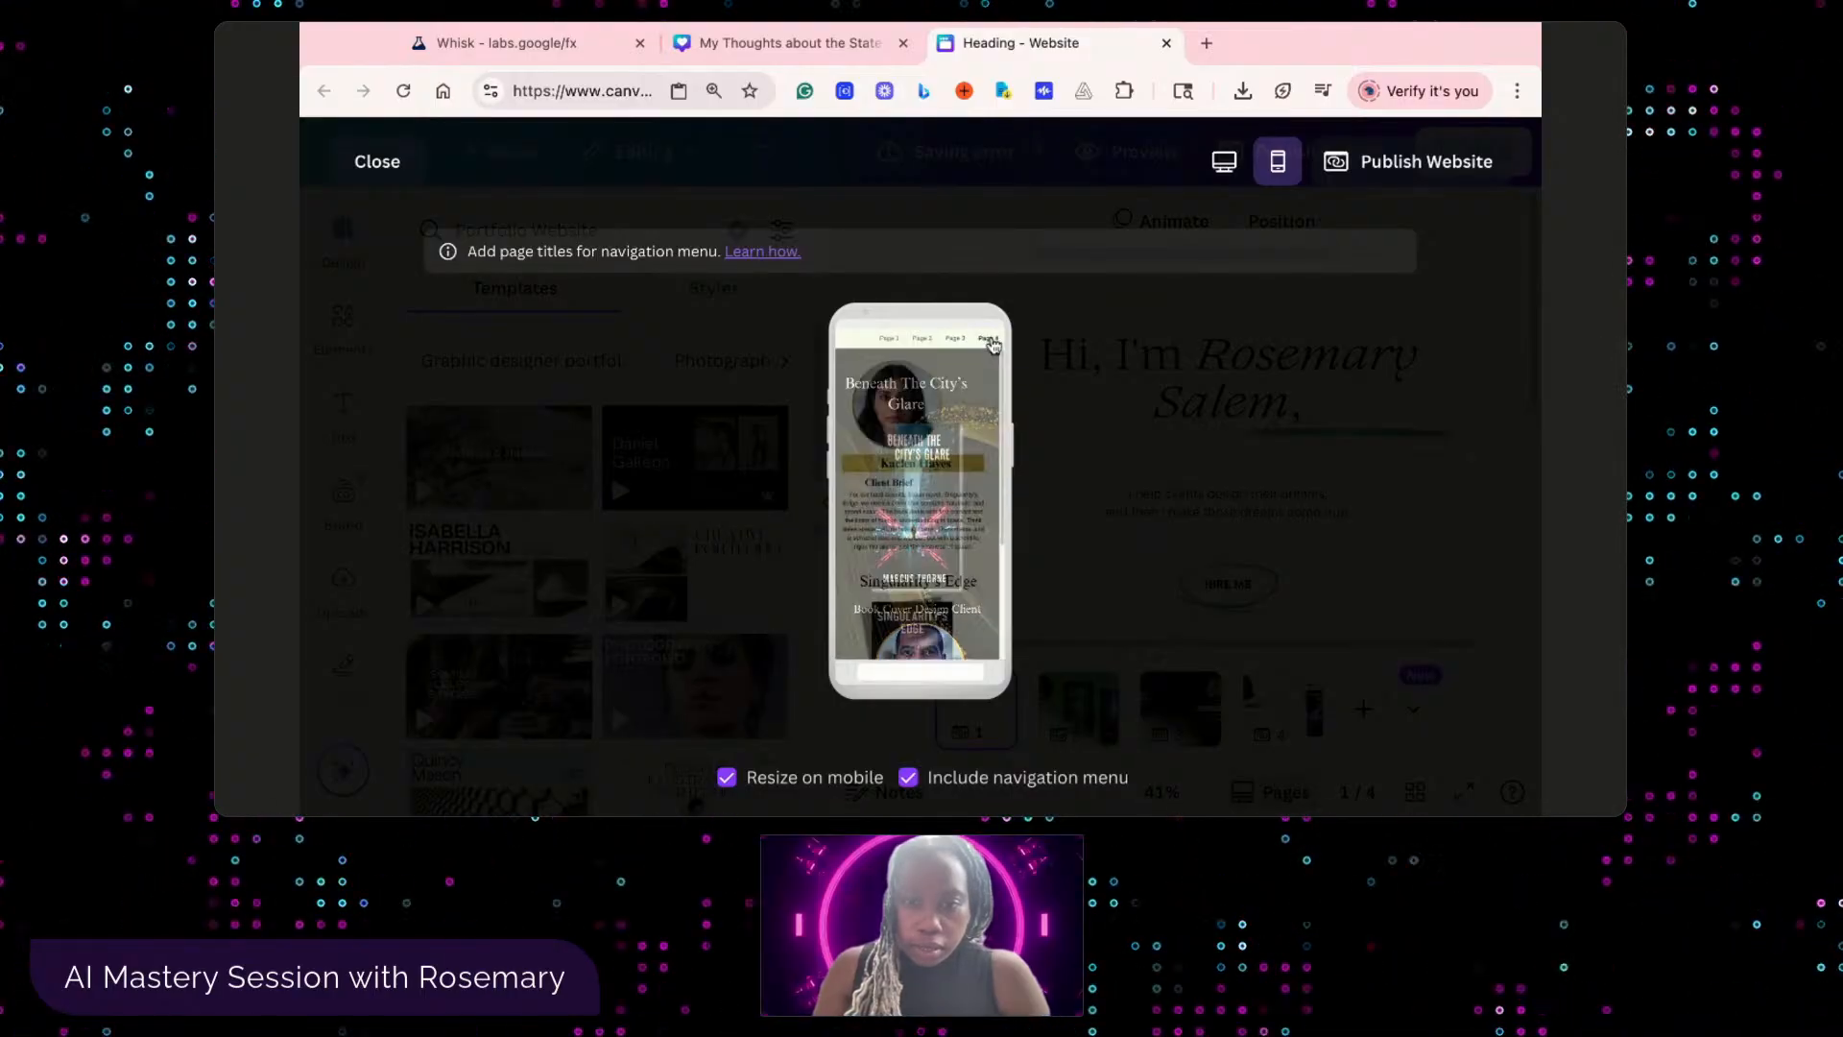
pyautogui.scroll(-3, 986, 493)
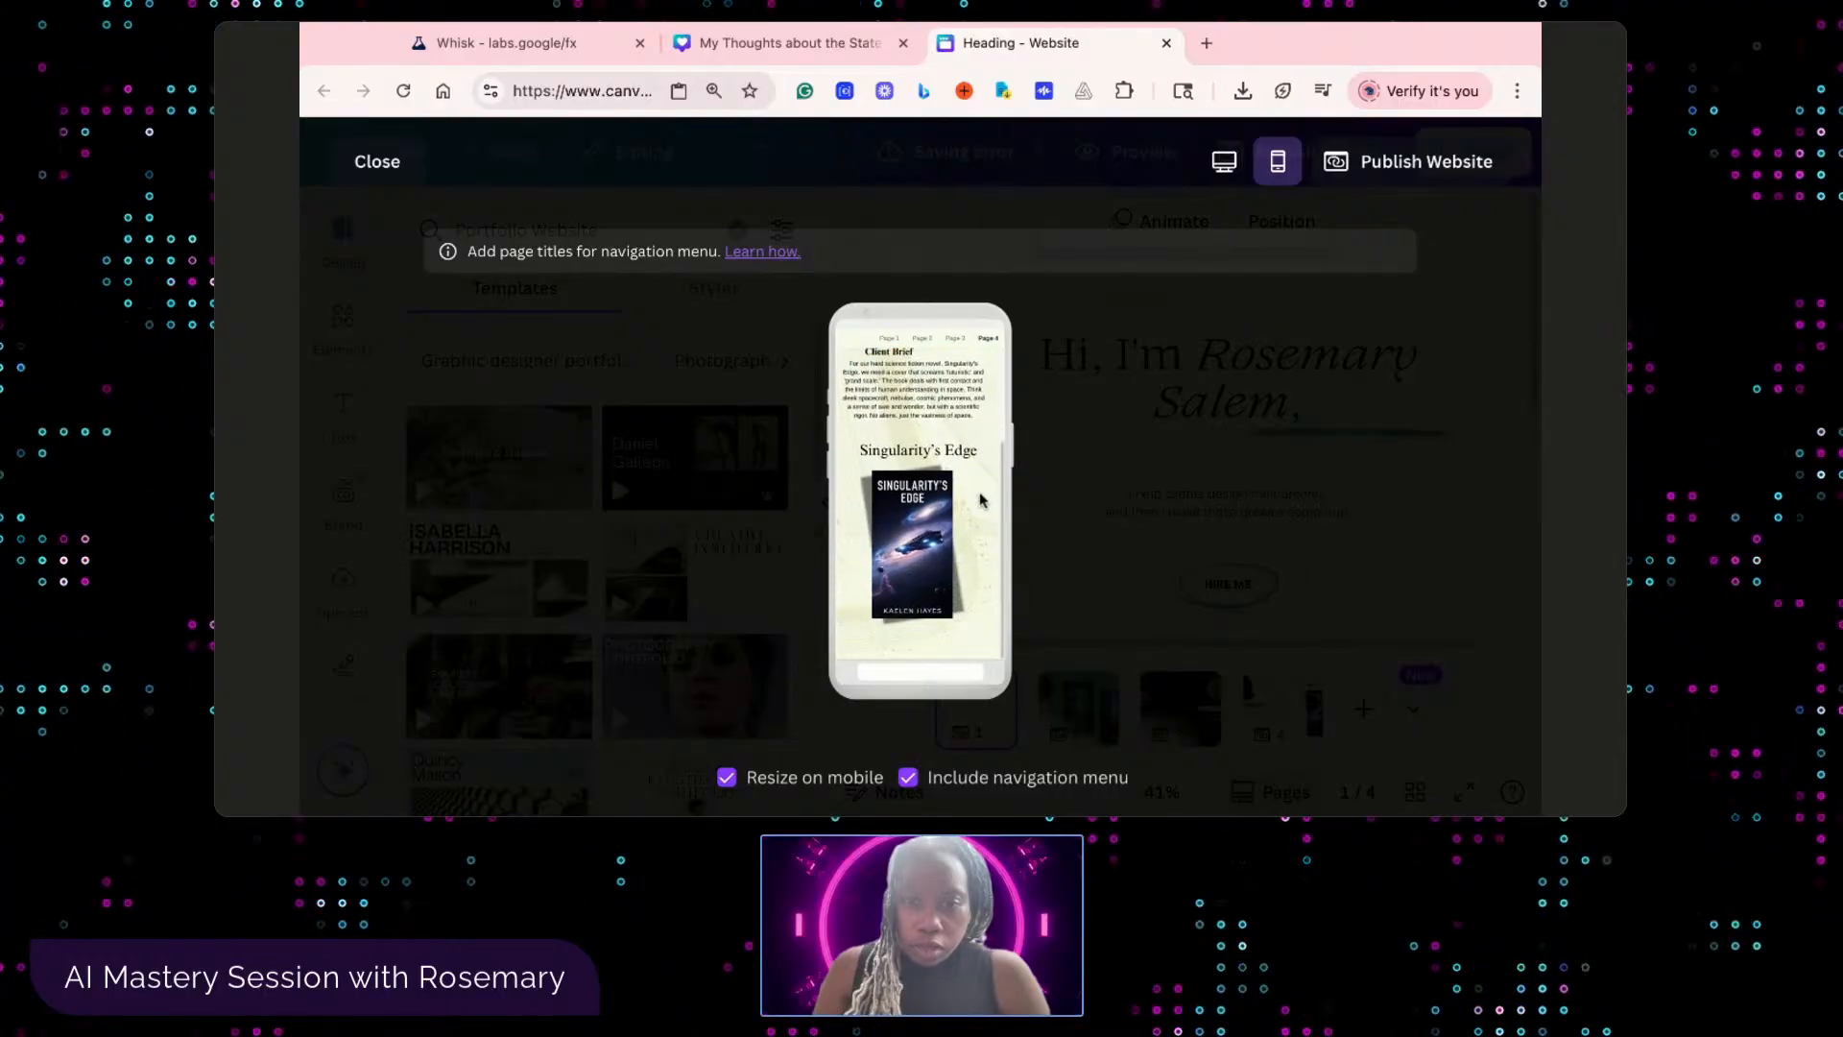
pyautogui.scroll(3, 984, 499)
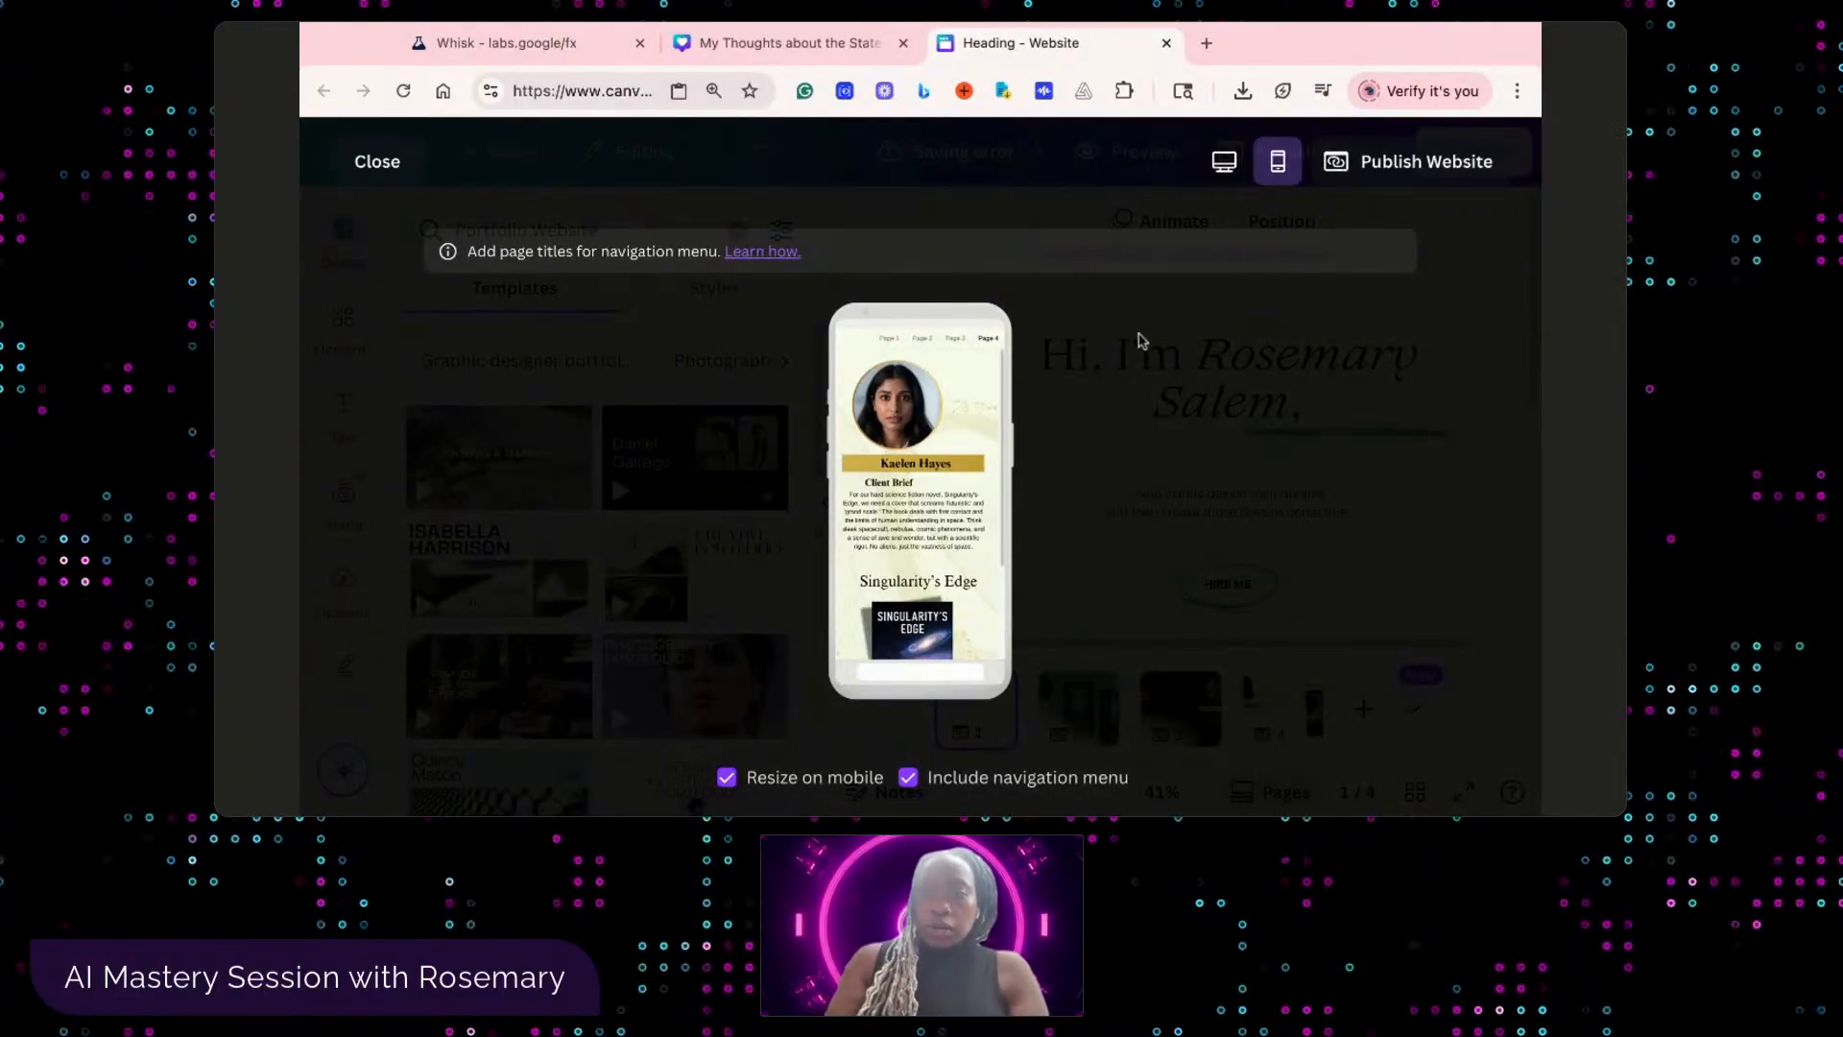